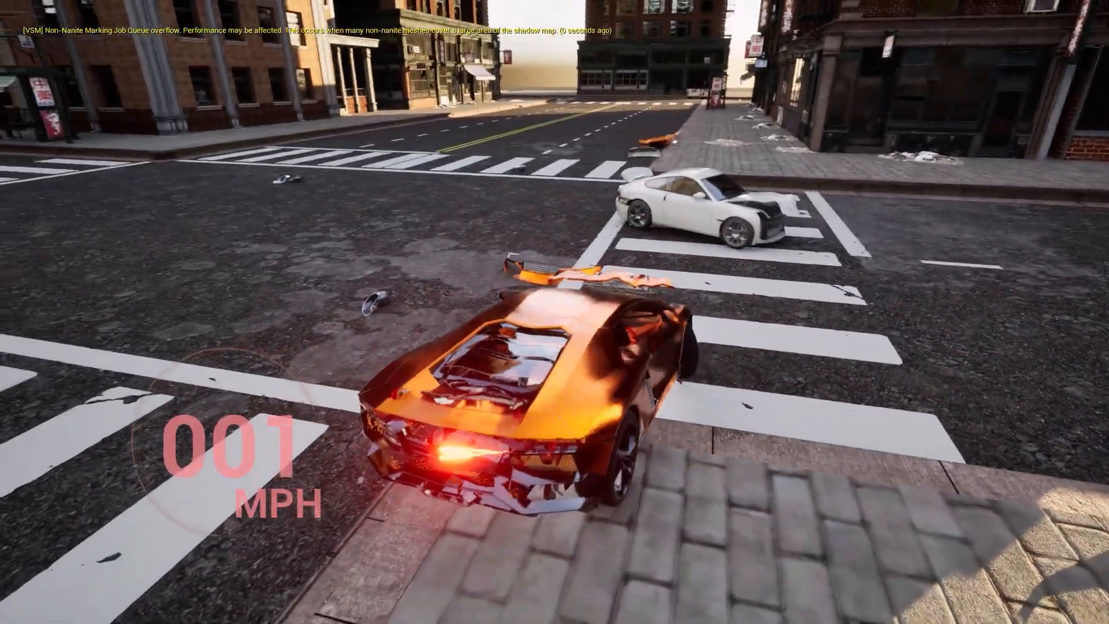
key(a)
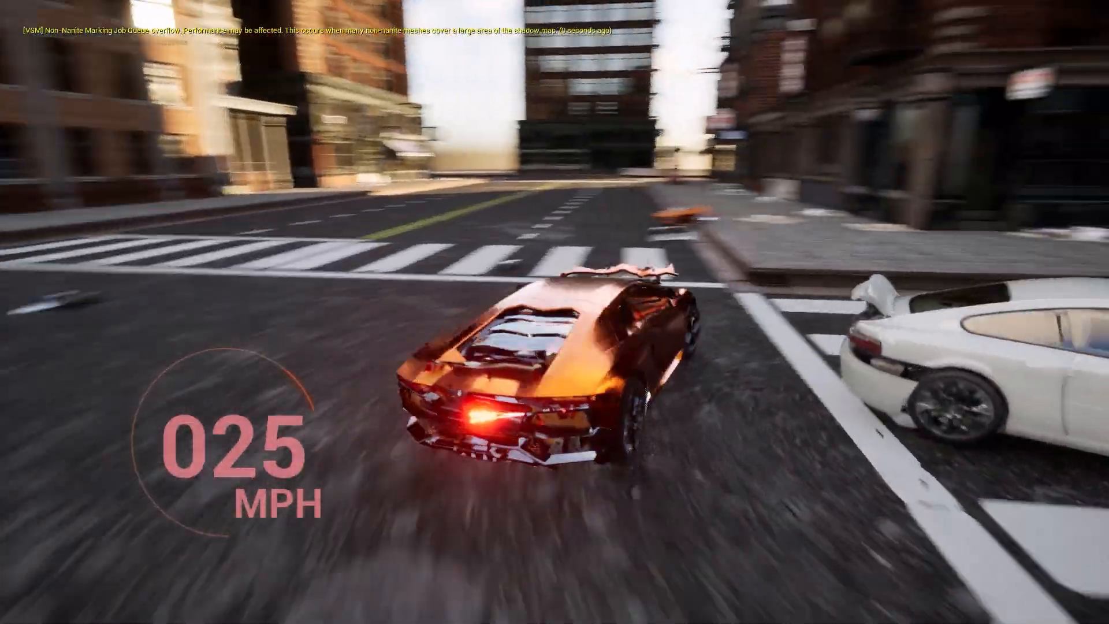
key(a)
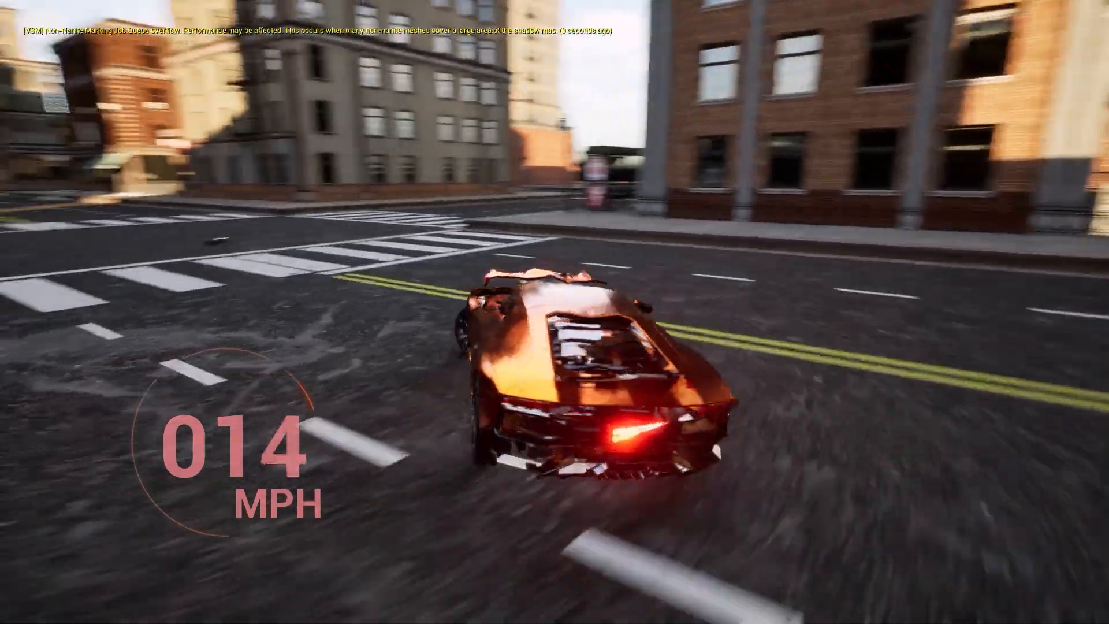
key(w)
key(w)
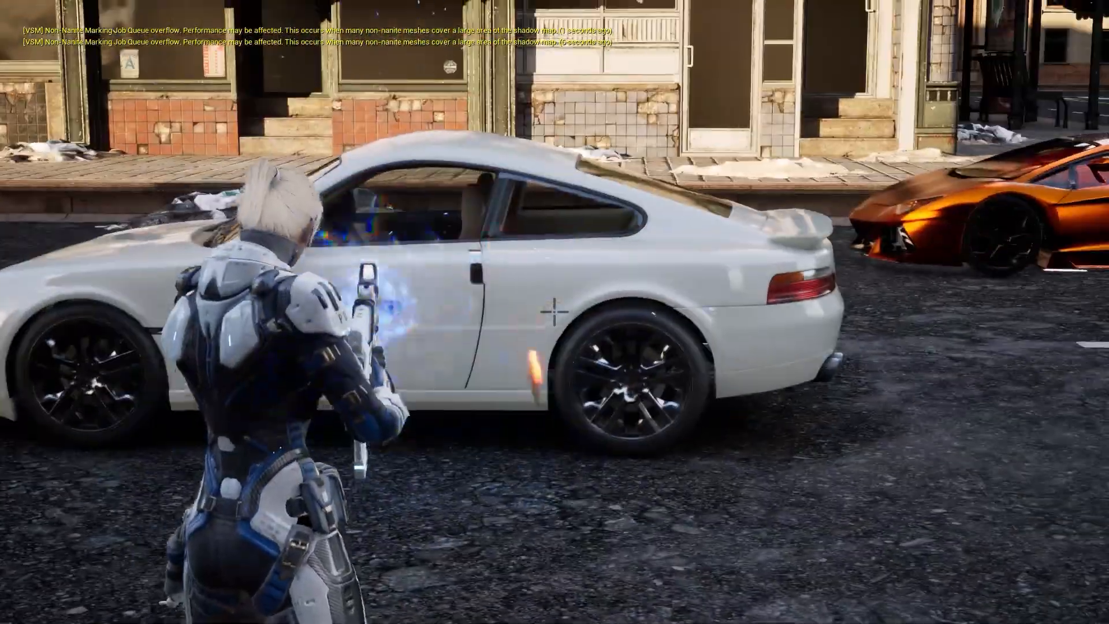
click(555, 312)
click(555, 312)
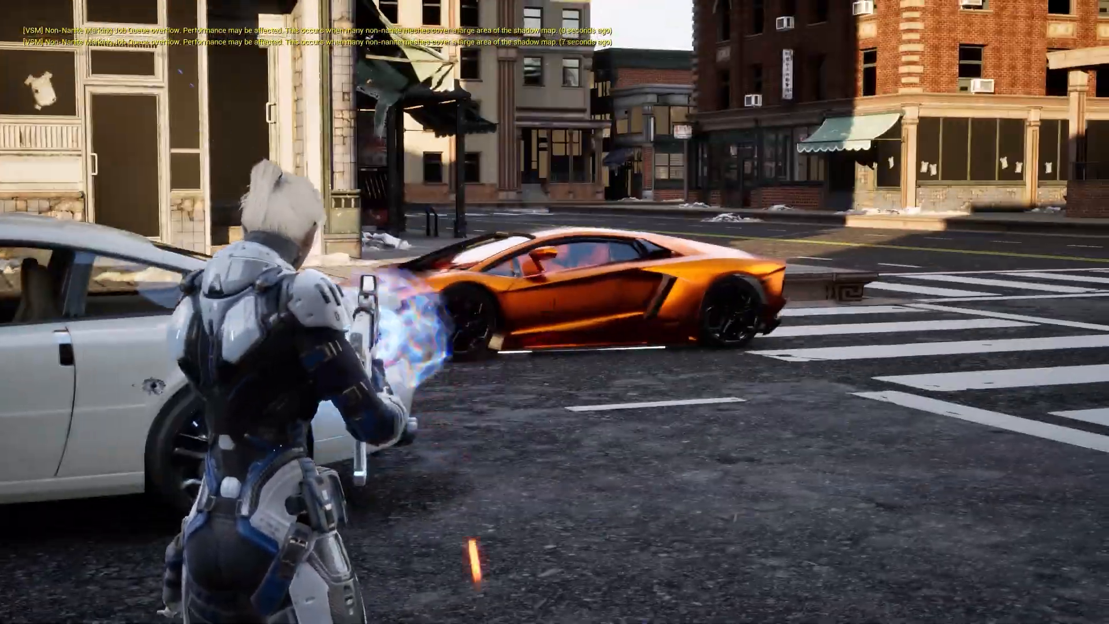
click(554, 312)
click(555, 312)
click(554, 312)
click(554, 312)
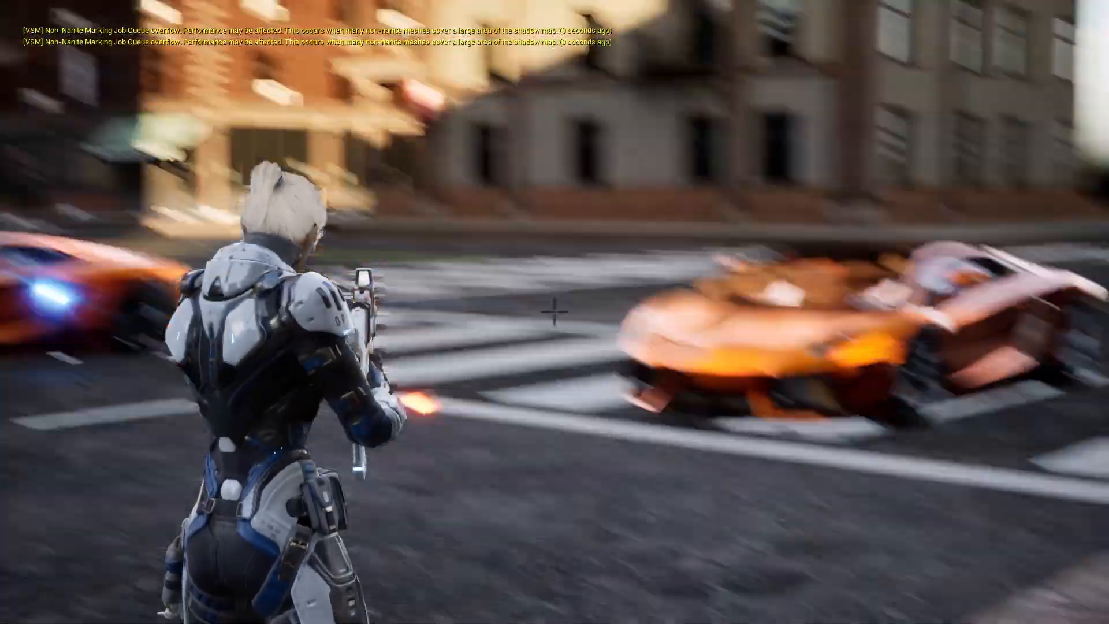
click(554, 312)
click(555, 312)
click(555, 312)
click(555, 311)
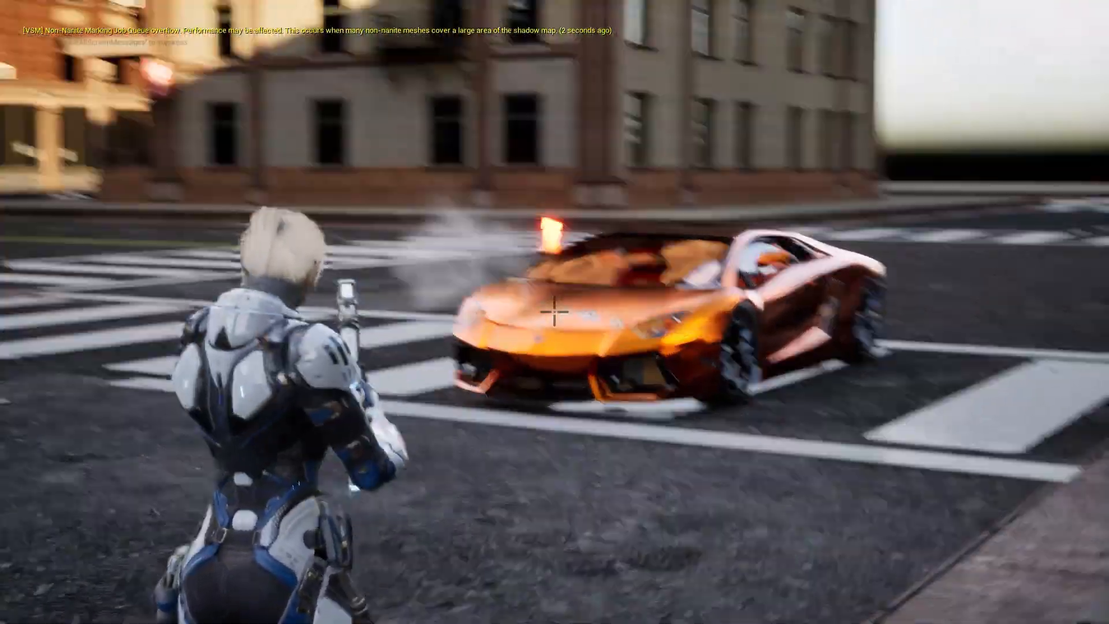
click(554, 311)
click(554, 311)
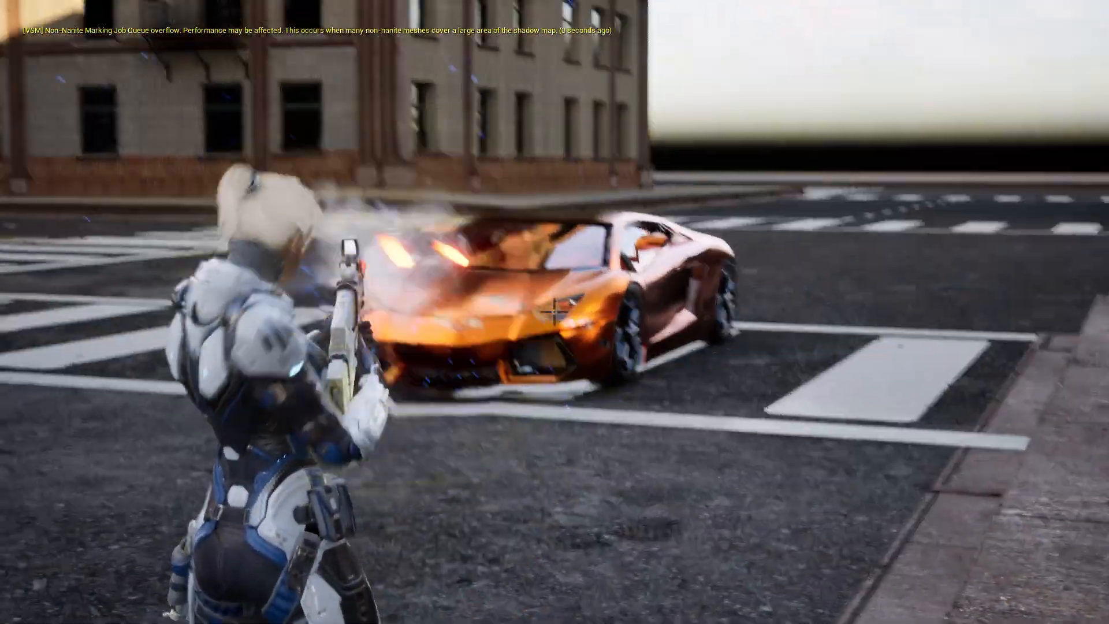
click(554, 312)
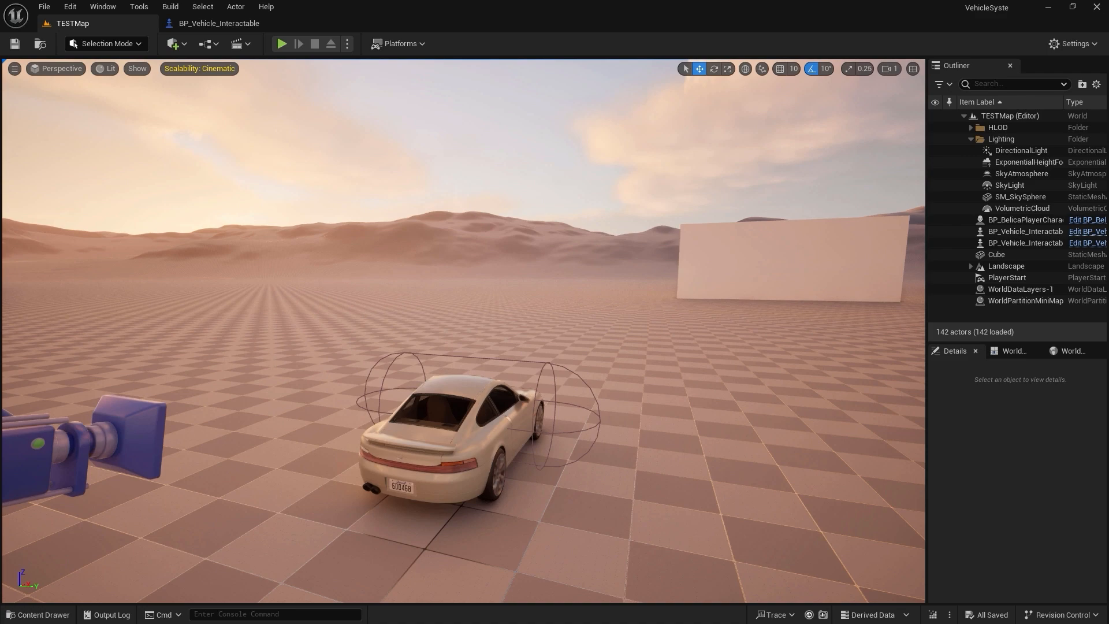
mouse_move(809, 257)
mouse_down()
mouse_move(789, 89)
mouse_move(717, 5)
mouse_up()
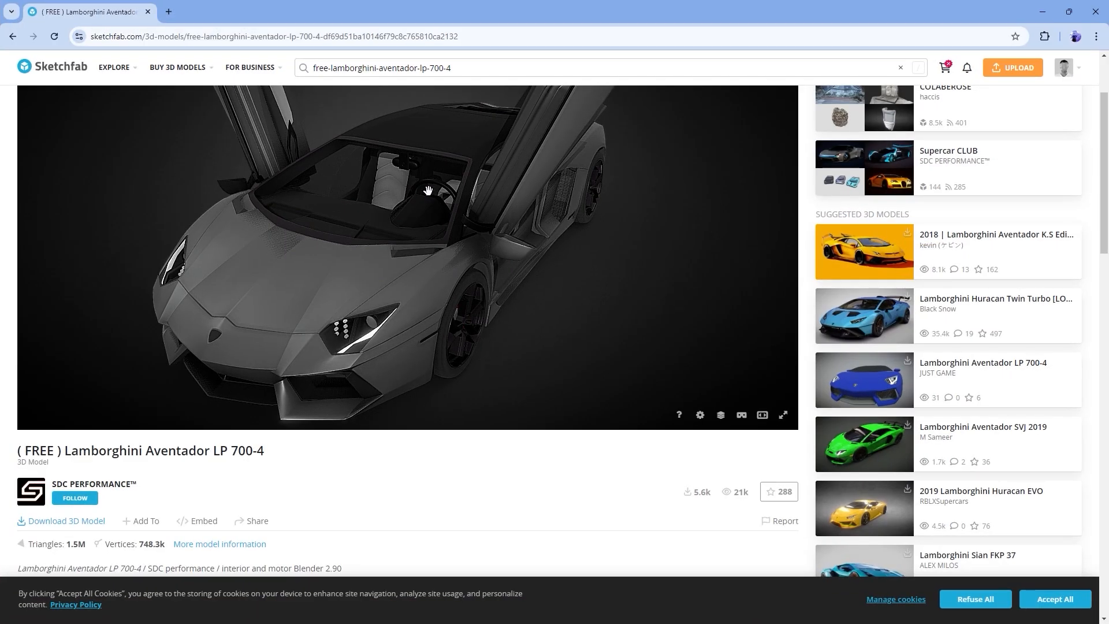
Inspect the free Lamborghini Aventador LP 700-4 model and its title on the Sketchfab page from several angles.
mouse_move(428, 185)
mouse_down()
mouse_move(407, 211)
mouse_move(277, 231)
mouse_up()
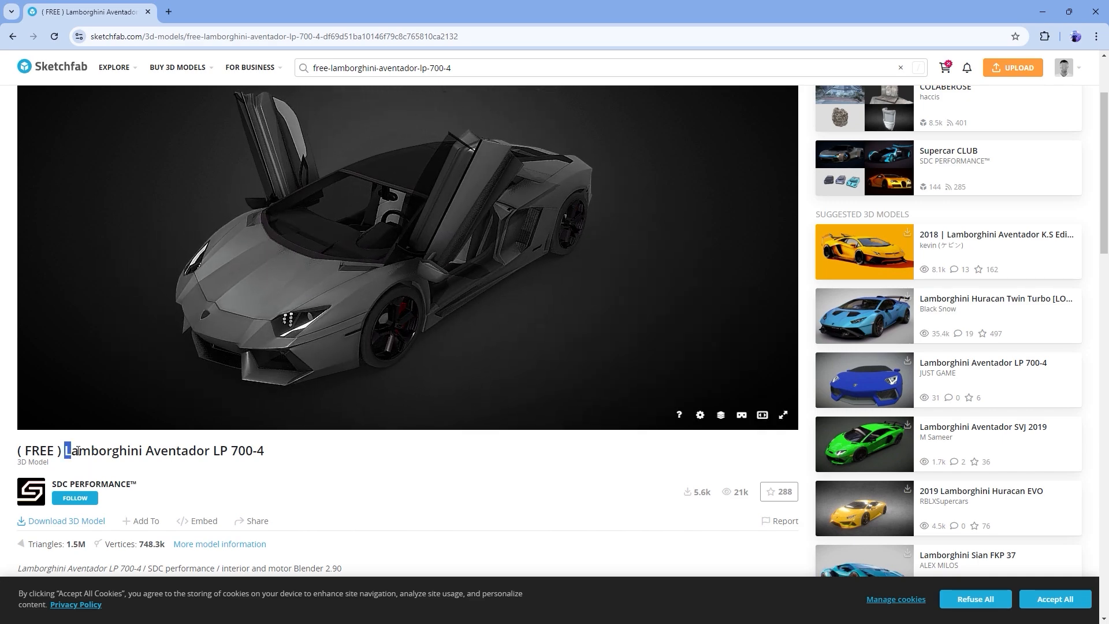
drag(65, 451, 119, 451)
click(177, 474)
drag(297, 388, 290, 193)
drag(326, 277, 322, 342)
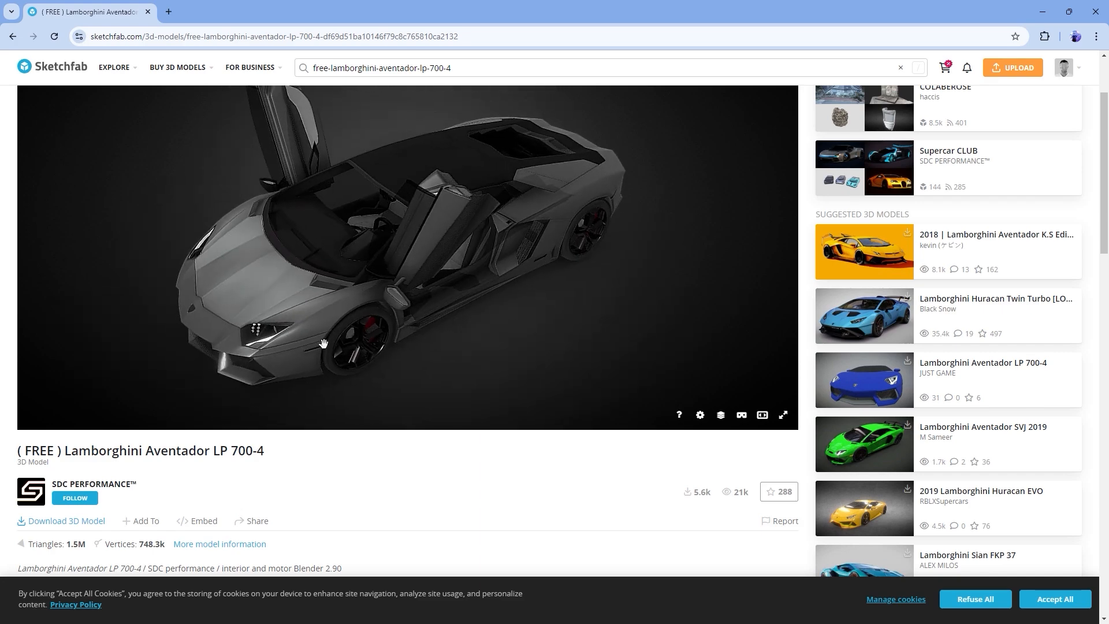
Check the CC Attribution licence terms and download the Lamborghini Aventador LP 700-4 in its original blend format.
click(74, 523)
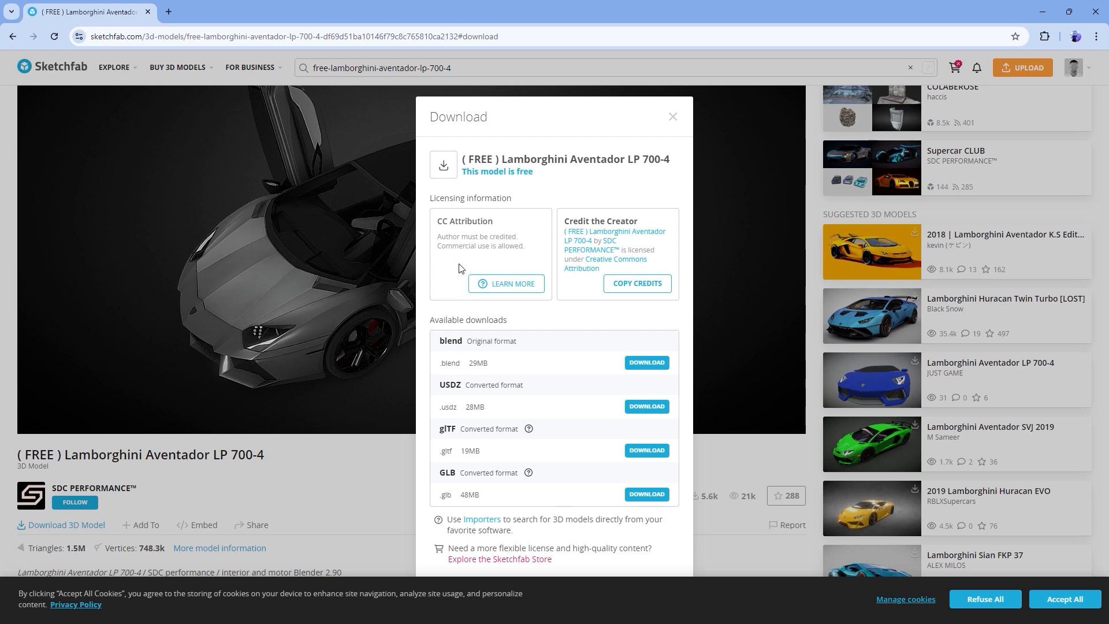
drag(461, 248, 493, 248)
drag(437, 237, 513, 236)
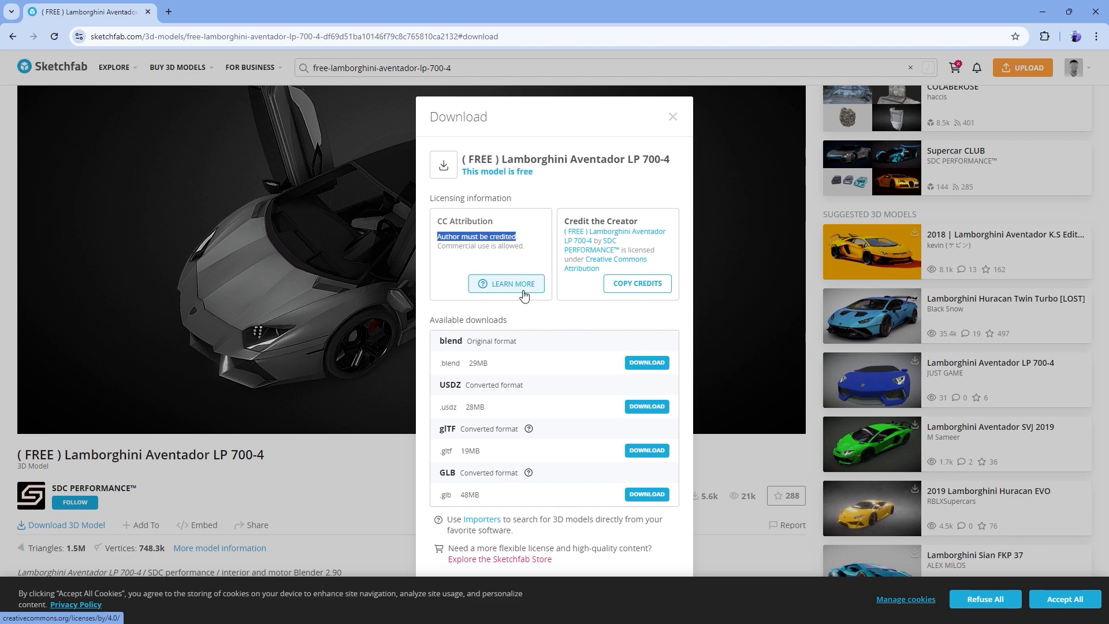
click(647, 362)
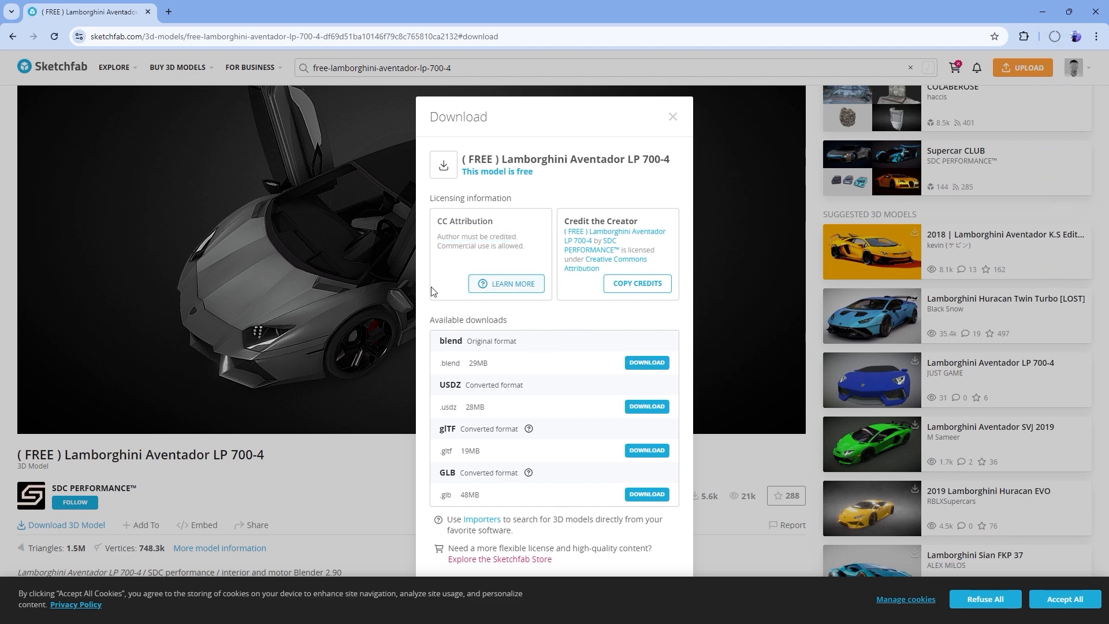
click(356, 326)
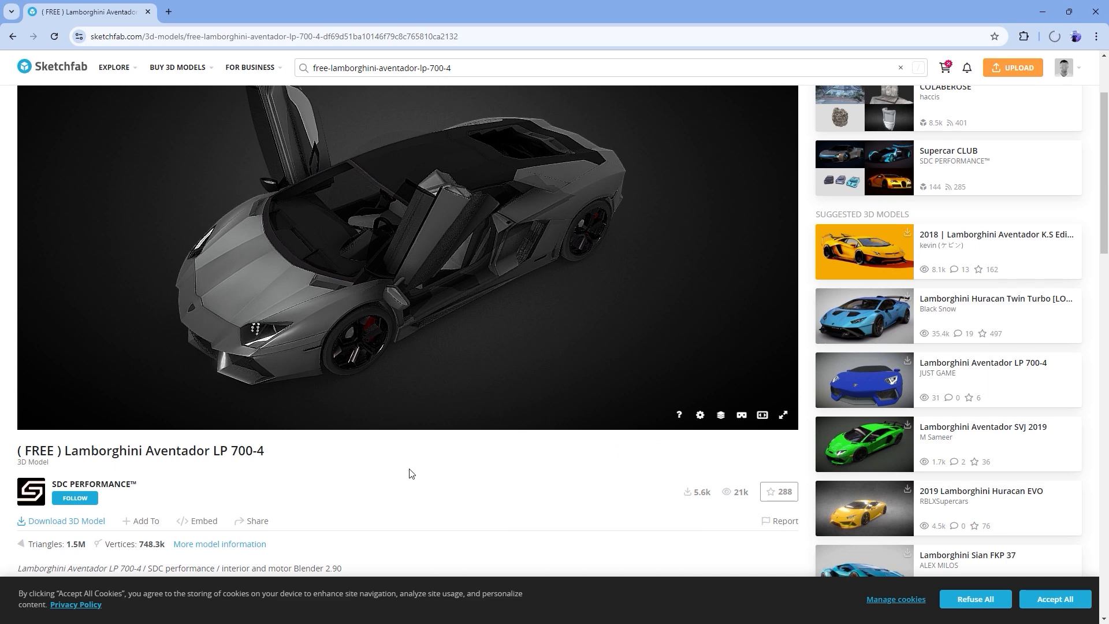
scroll(365, 489, down, 2)
scroll(365, 486, up, 1)
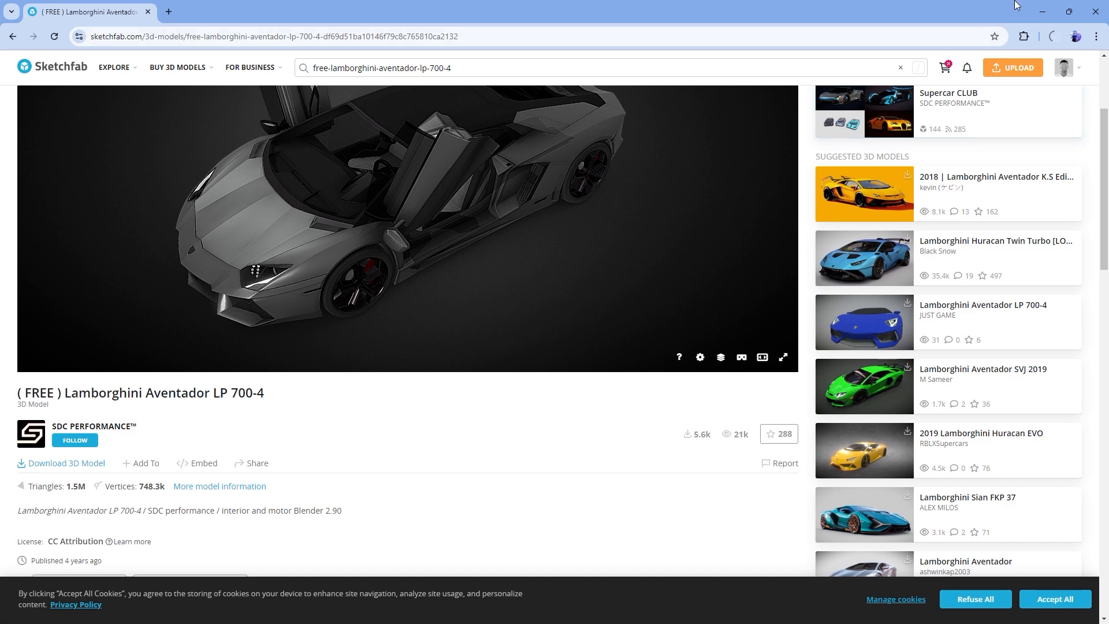
Switch to Unreal Editor and select the nearest BP_Vehicle_Interactable car in the TESTMap level.
click(1043, 11)
right_drag(468, 324, 652, 343)
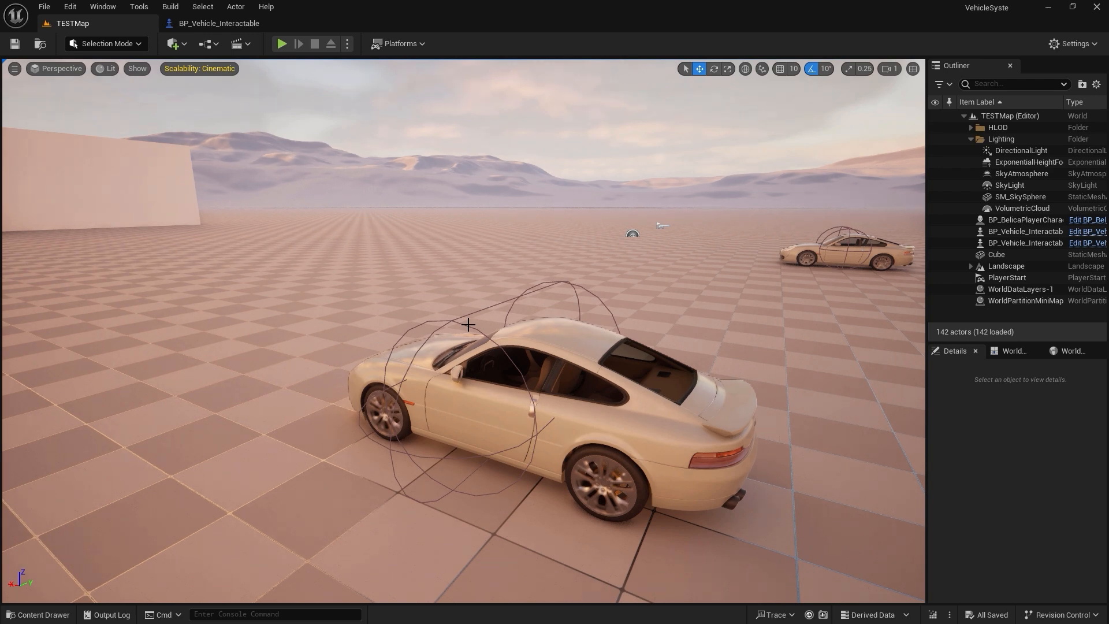
right_drag(480, 334, 488, 306)
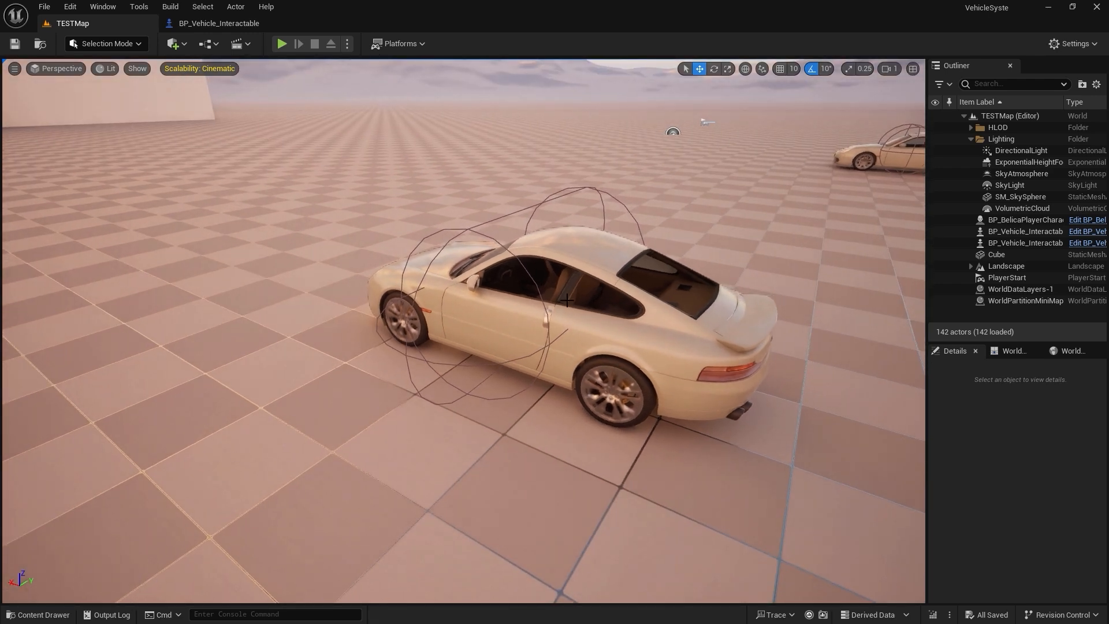
click(489, 299)
Open the SKM_Destructible_vehCar_vehicle06 skeletal mesh from the Mesh folder of vehCar_vehicle06.
click(39, 615)
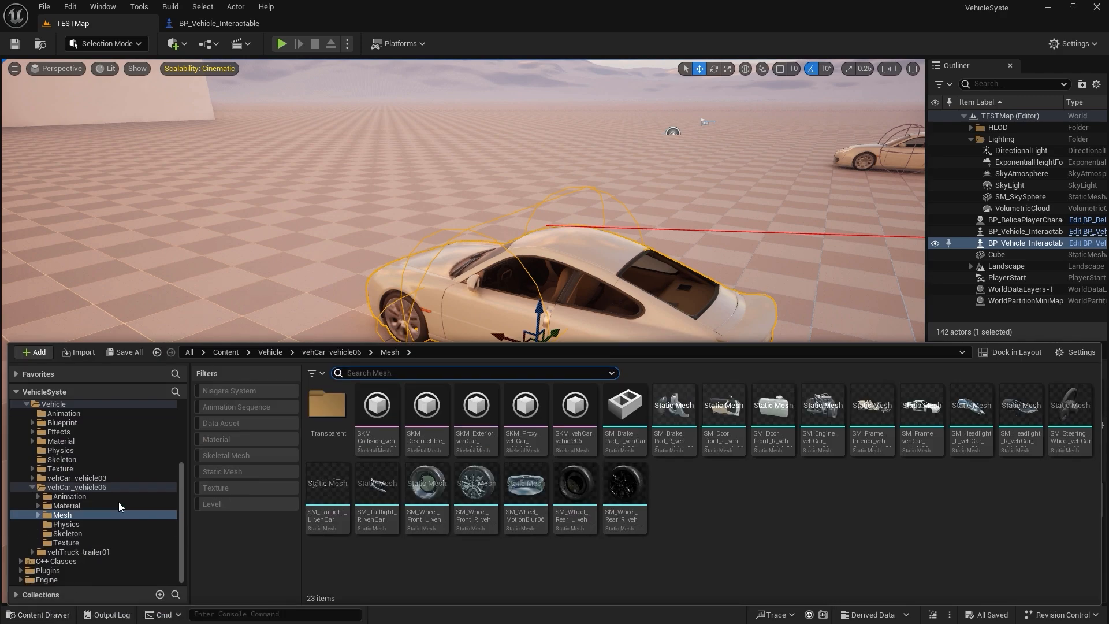
click(426, 416)
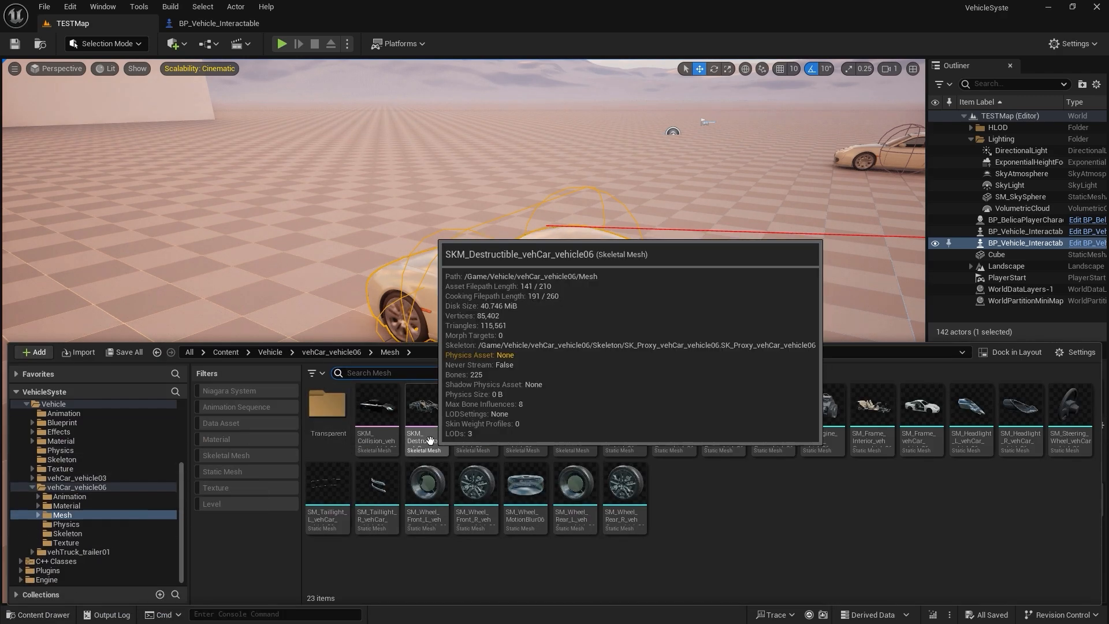
double_click(425, 419)
drag(425, 404, 428, 404)
right_drag(427, 404, 417, 405)
Look through the car's skeleton hierarchy and search it for "door" bones.
drag(698, 109, 707, 452)
scroll(732, 334, down, 10)
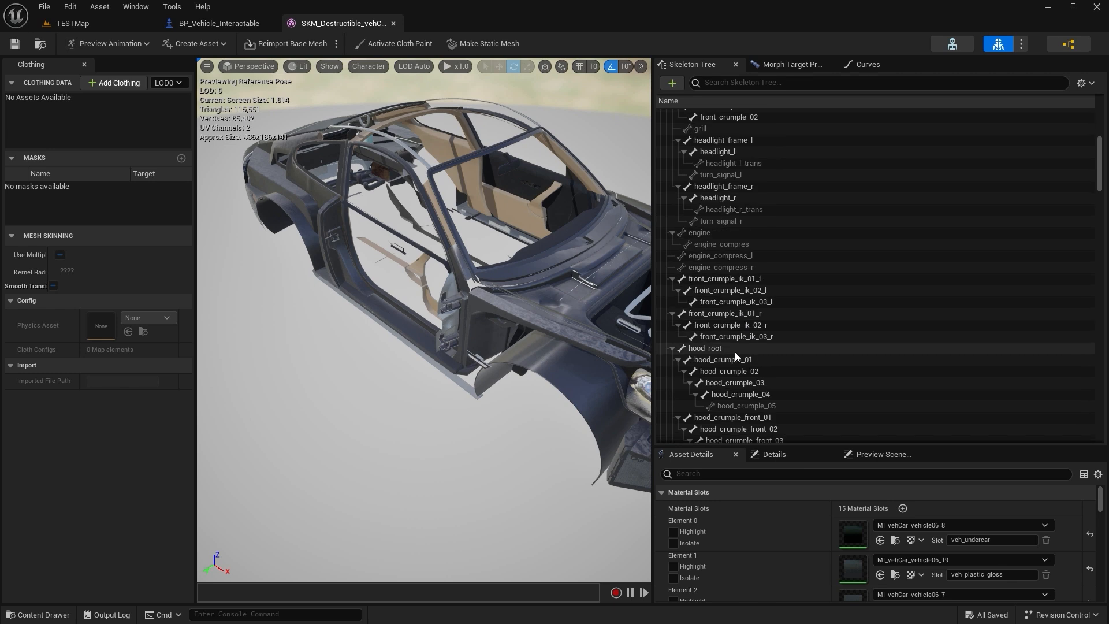
click(749, 84)
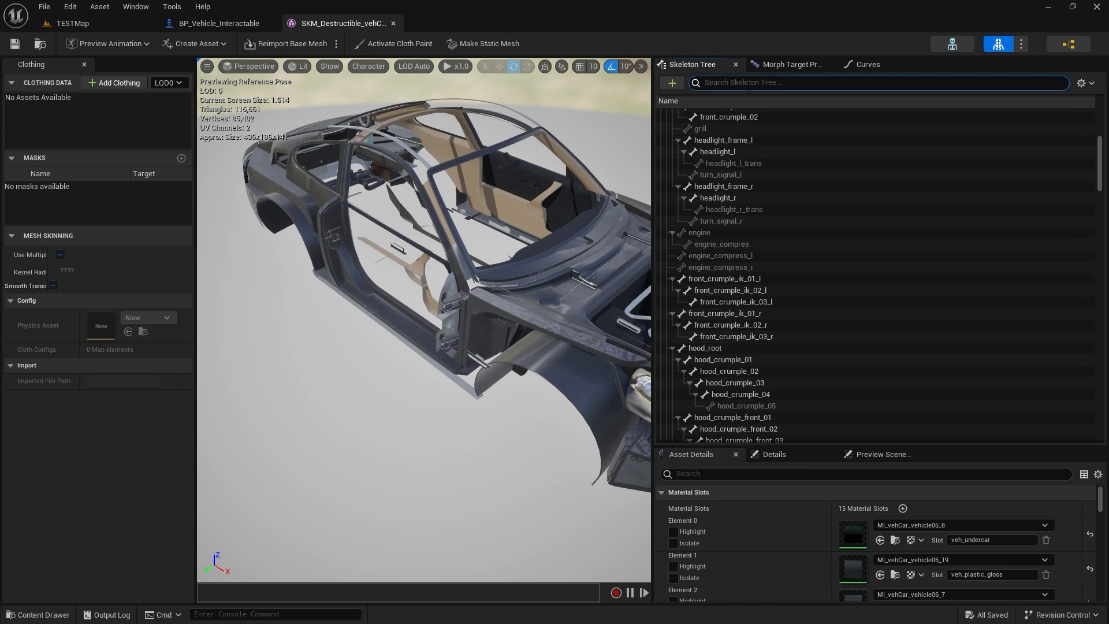
text(door)
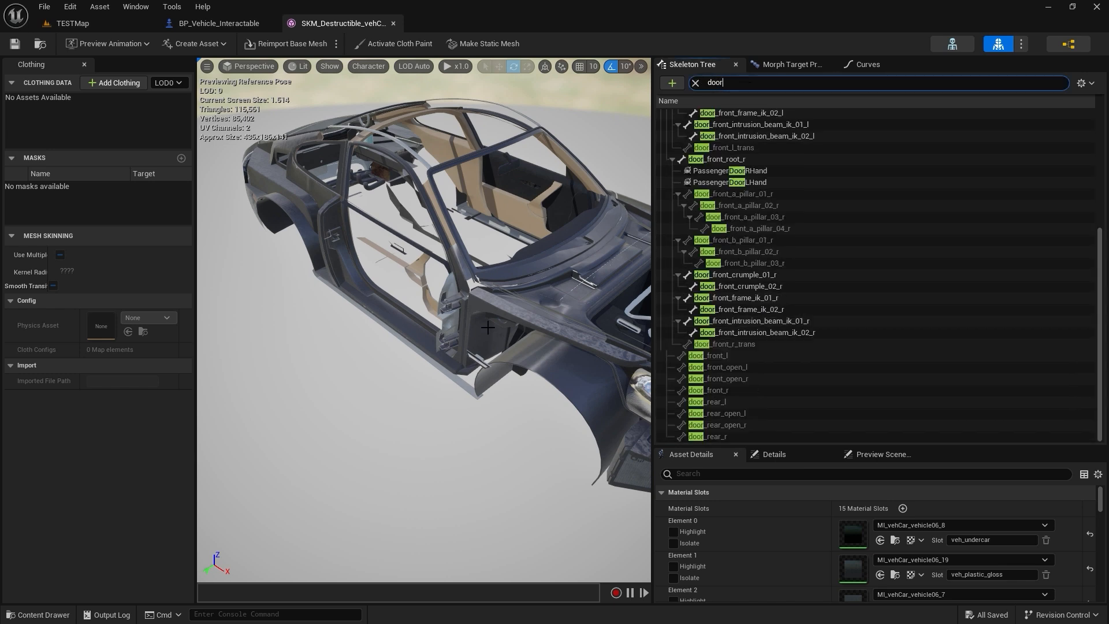
Set bone drawing to All Hierarchy and select the door_front_root_r bone on the car.
click(368, 66)
mouse_move(396, 123)
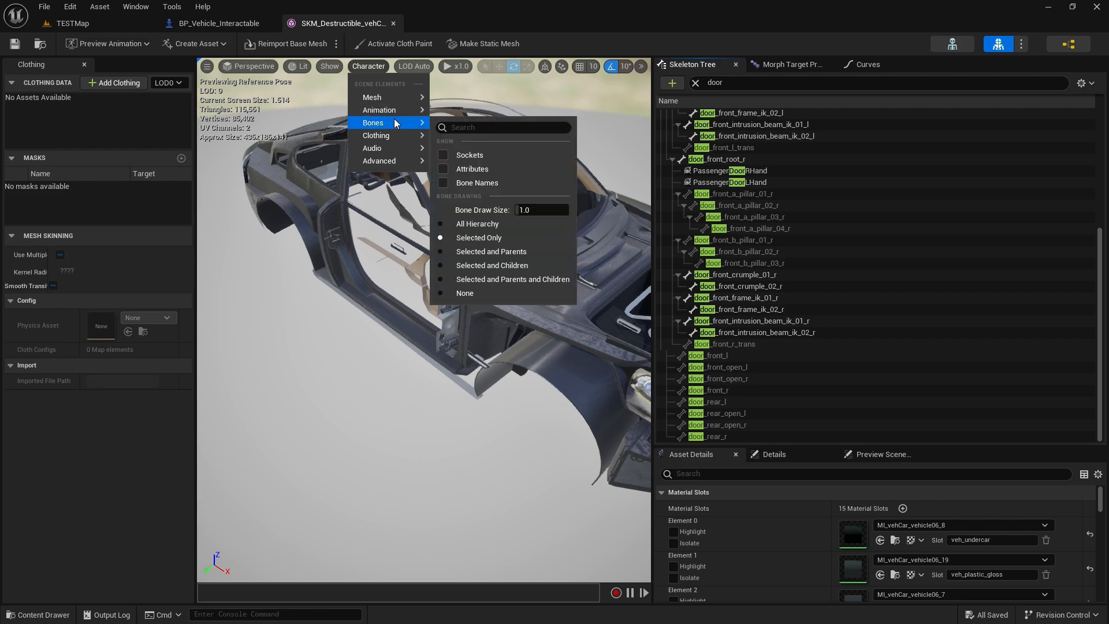
click(458, 224)
mouse_move(458, 224)
right_down()
mouse_move(422, 243)
mouse_move(470, 309)
right_up()
click(484, 309)
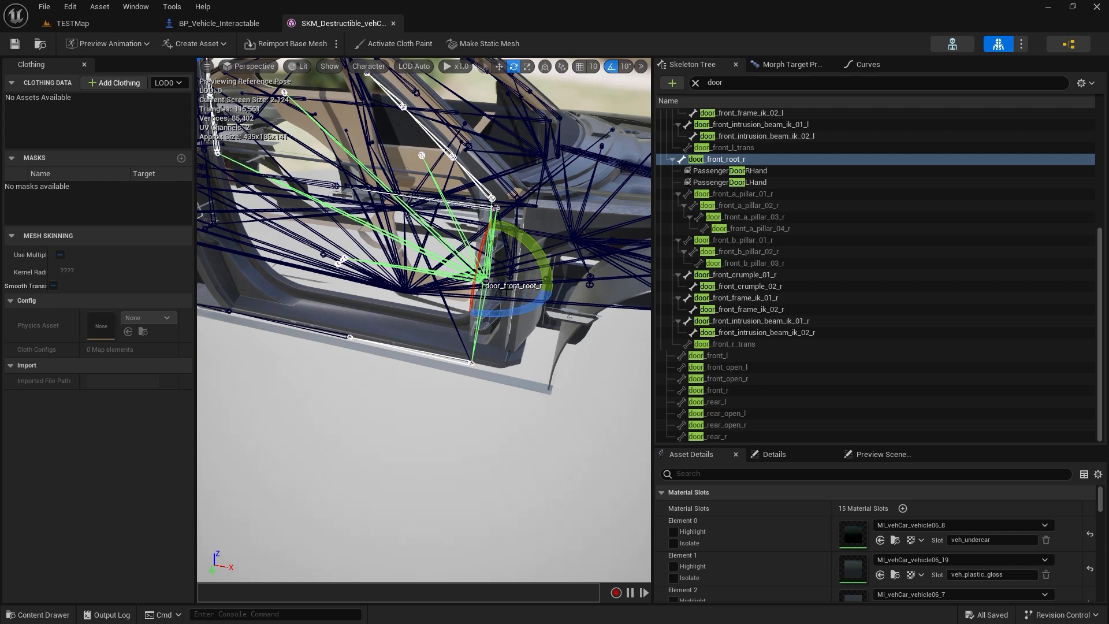
Clear the bone selection, reselect door_front_root_r, and try rotating the front right door bone.
scroll(476, 343, down, 5)
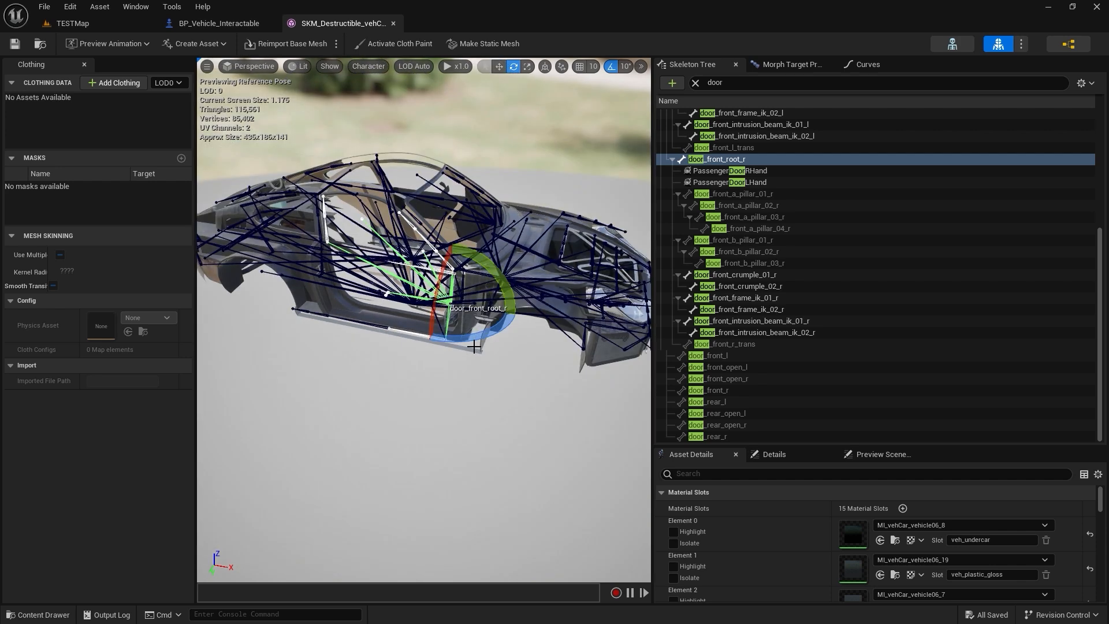
mouse_move(466, 362)
right_down()
mouse_move(433, 384)
mouse_move(456, 384)
mouse_move(462, 361)
right_up()
click(462, 361)
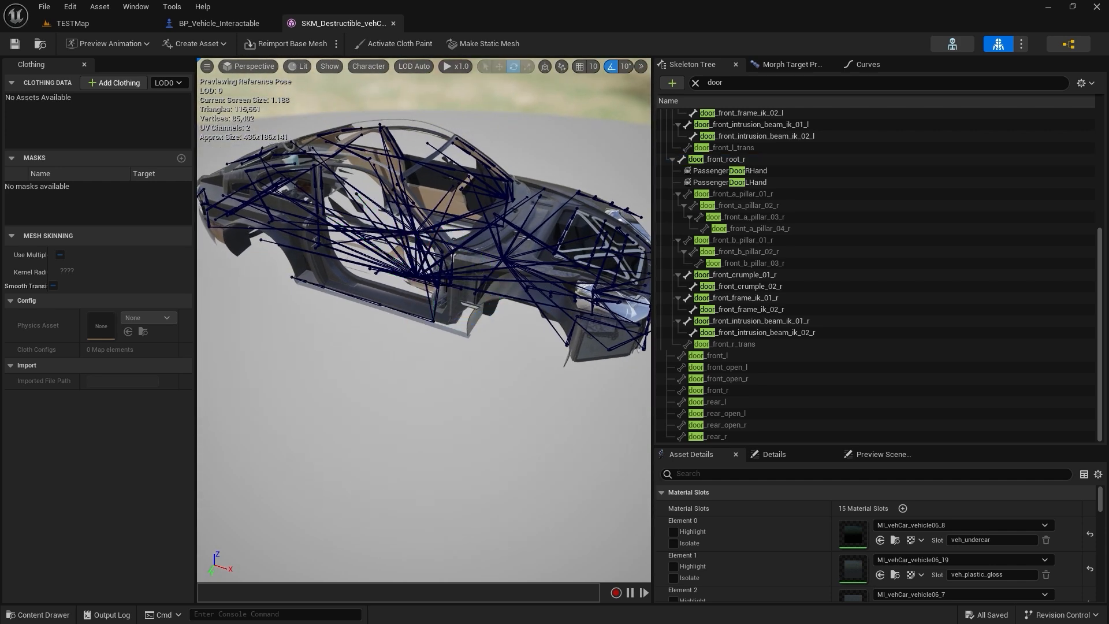
click(433, 285)
mouse_move(450, 316)
mouse_down()
mouse_move(417, 320)
mouse_move(439, 331)
mouse_up()
right_drag(439, 331, 359, 379)
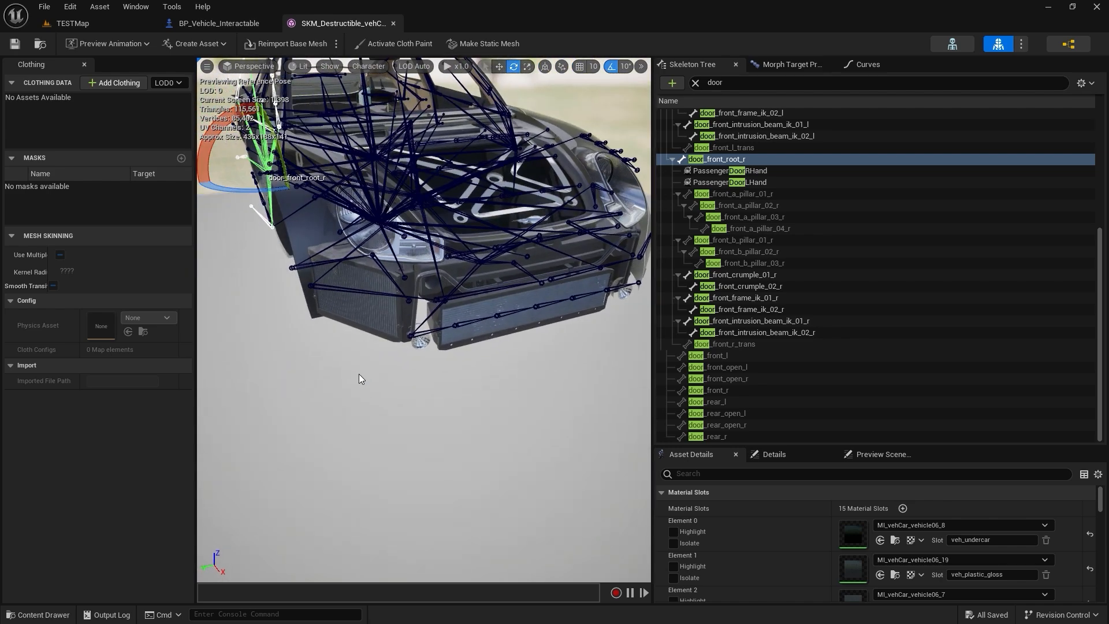
Select the bumper_front_02_r bone and try swinging the front bumper away from the body by rotating it.
click(364, 294)
right_drag(327, 304, 335, 286)
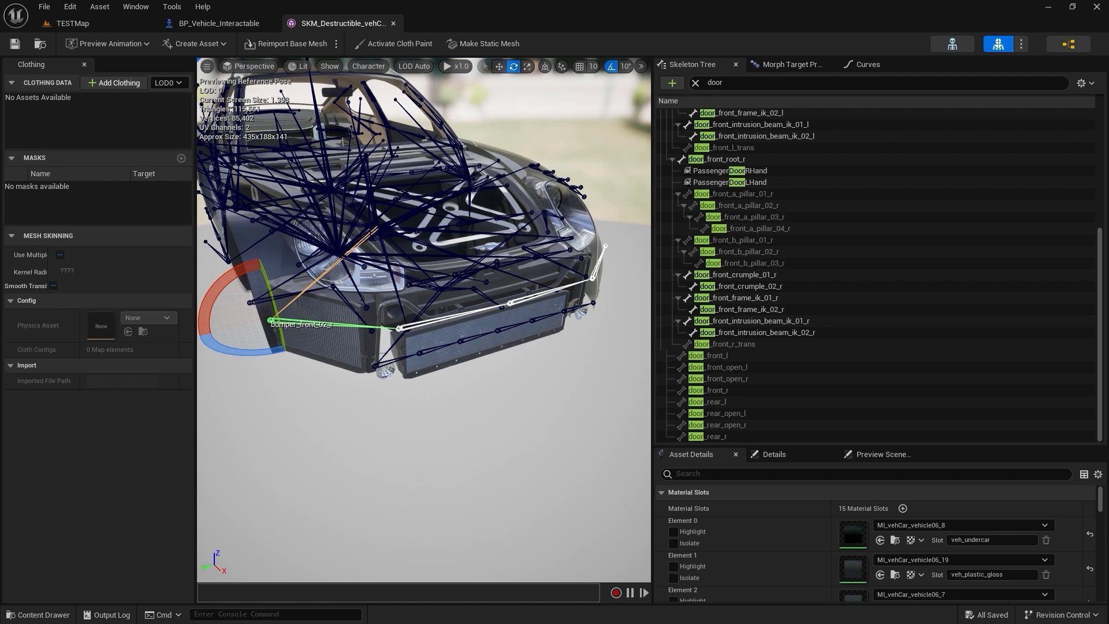
right_drag(347, 339, 291, 287)
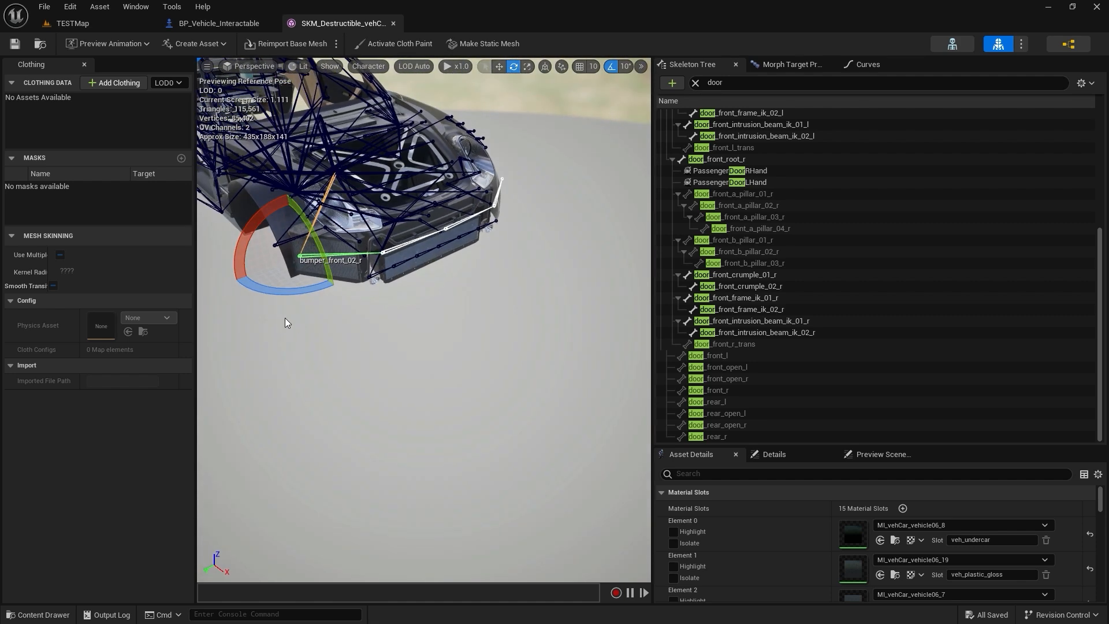
drag(291, 287, 278, 312)
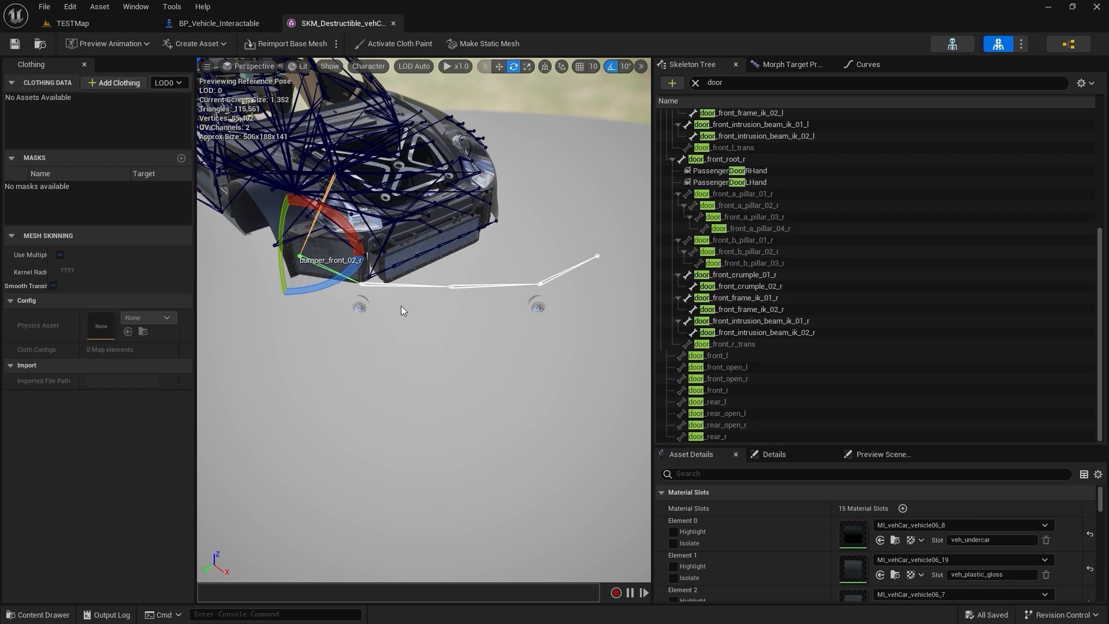
Try moving the bumper_front_02_r bone out in front of the car, then undo the move.
right_drag(402, 310, 372, 320)
key(w)
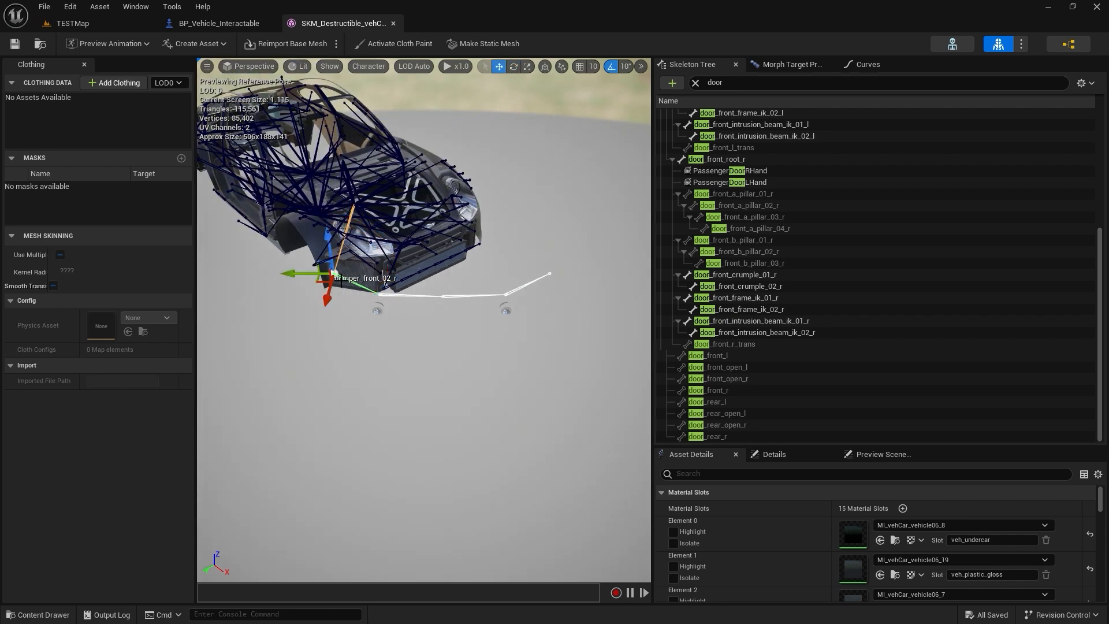
drag(334, 274, 417, 393)
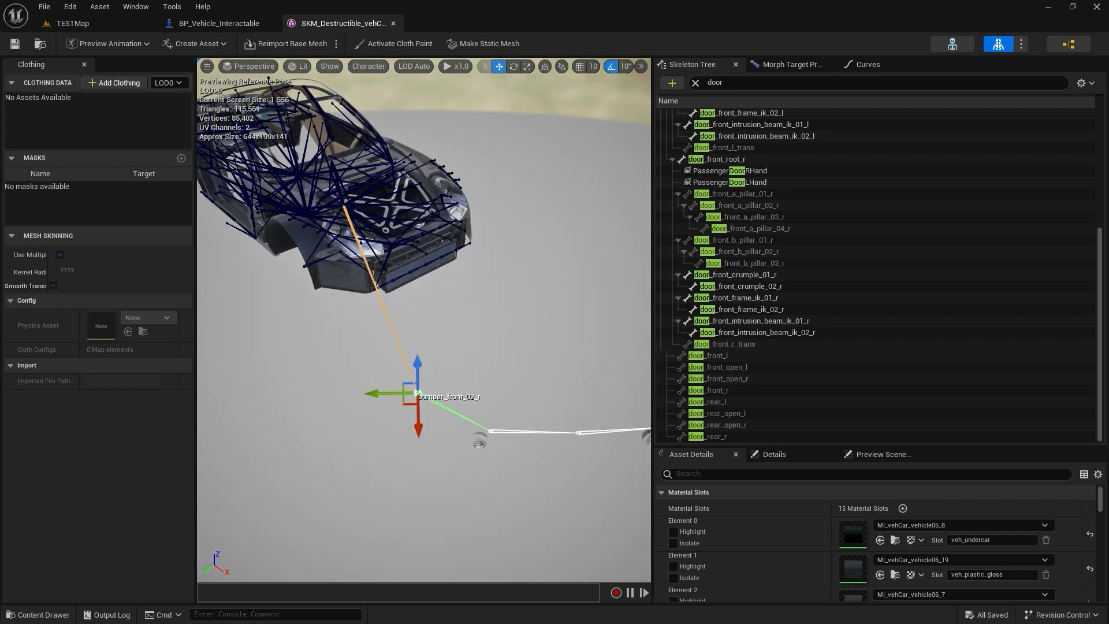
right_drag(417, 393, 473, 433)
key(ctrl+z)
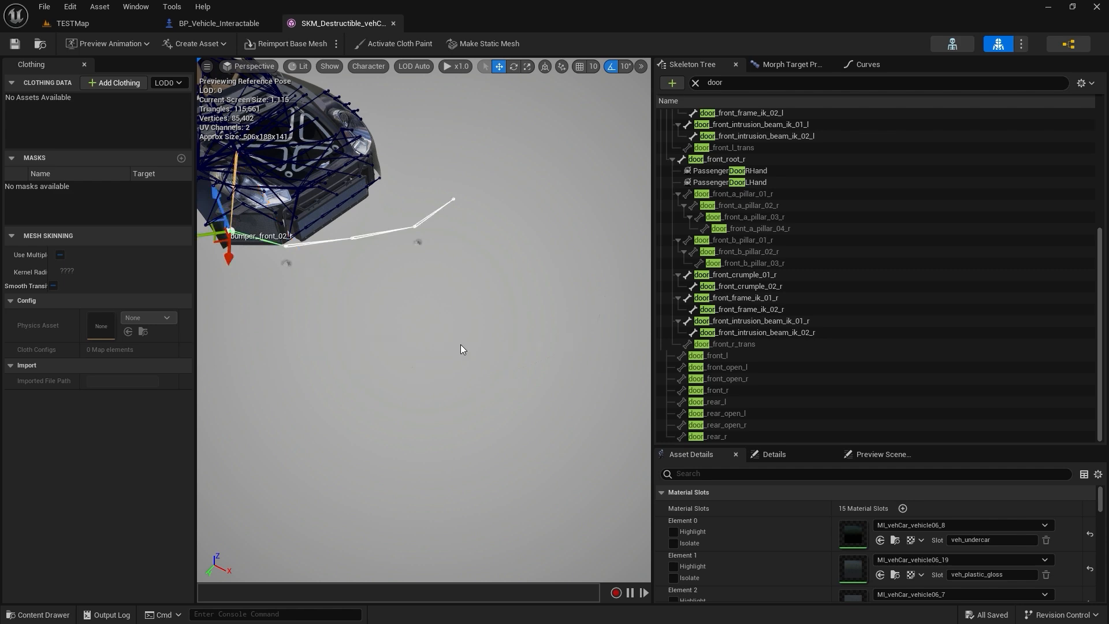
Select the bumper_rear_02_r bone at the rear corner of the car.
right_drag(370, 283, 428, 331)
right_drag(385, 283, 346, 337)
click(381, 373)
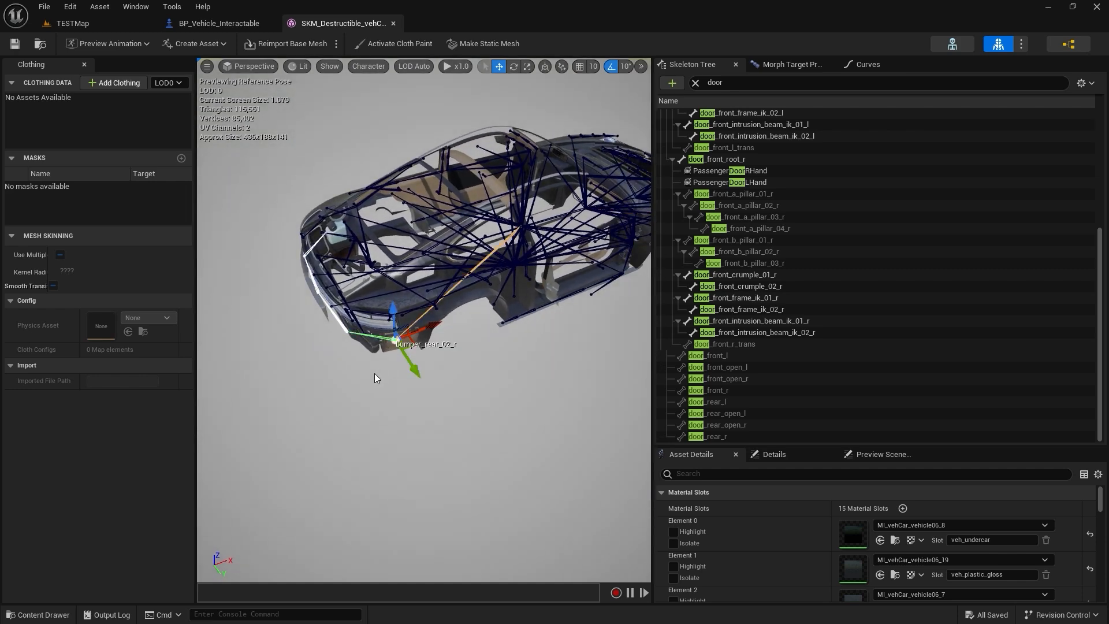
key(f)
scroll(379, 386, up, 3)
scroll(378, 386, down, 5)
right_drag(379, 386, 360, 323)
key(w)
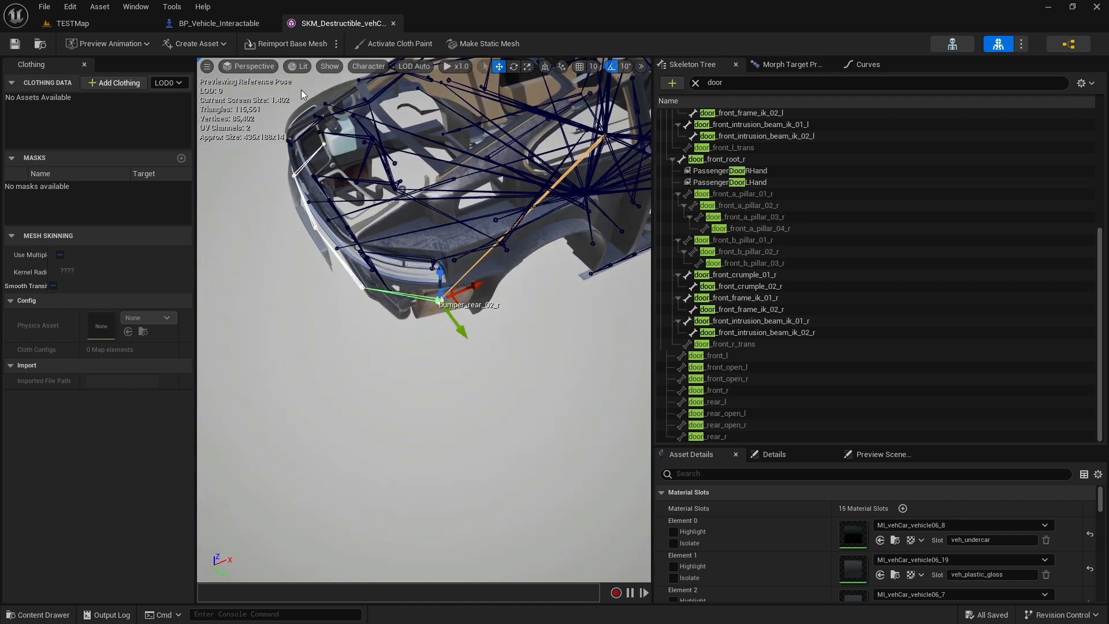
Locate the open destructible skeletal mesh among the project assets and start exporting it.
click(43, 45)
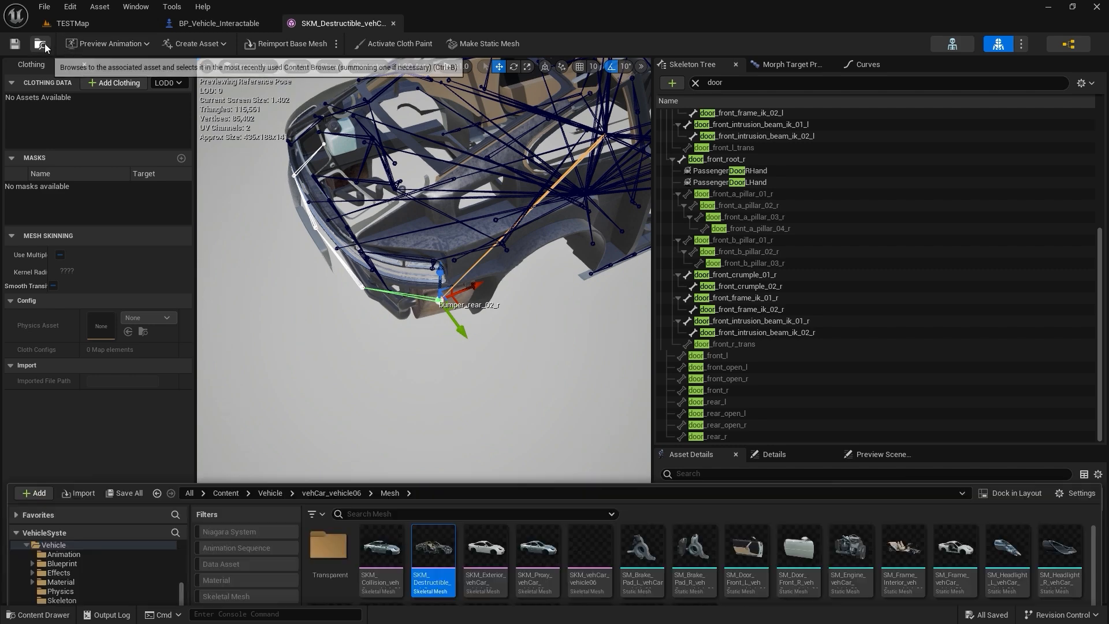
right_click(432, 465)
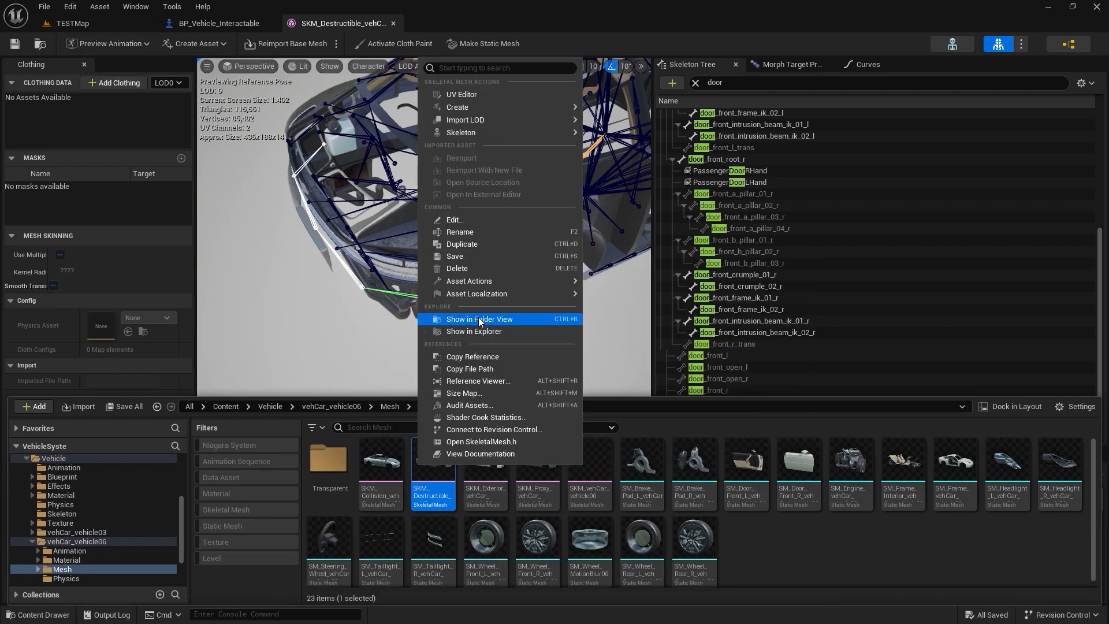
mouse_move(486, 287)
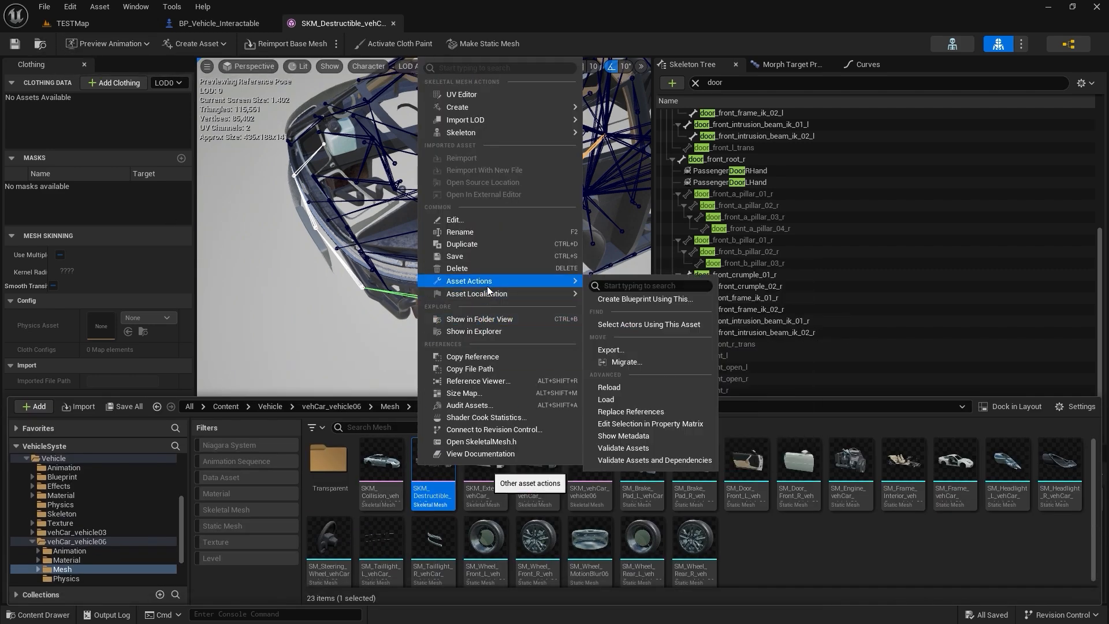
click(626, 349)
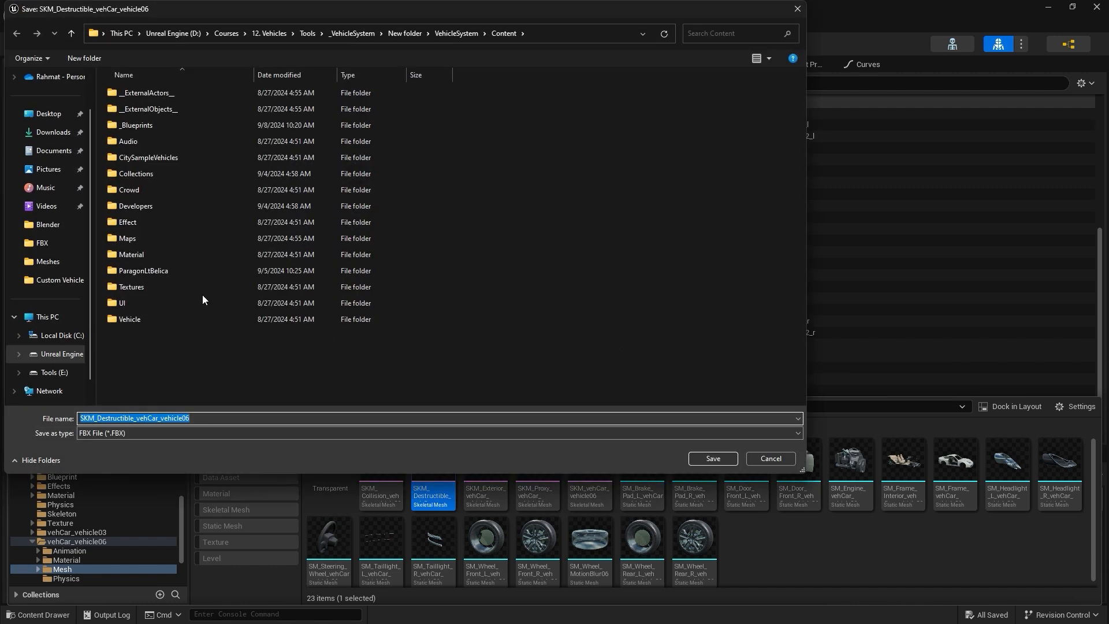
Browse to the 12. Vehicles\Tools\Tools folder and create and open a new folder named CustomVehicle.
click(305, 34)
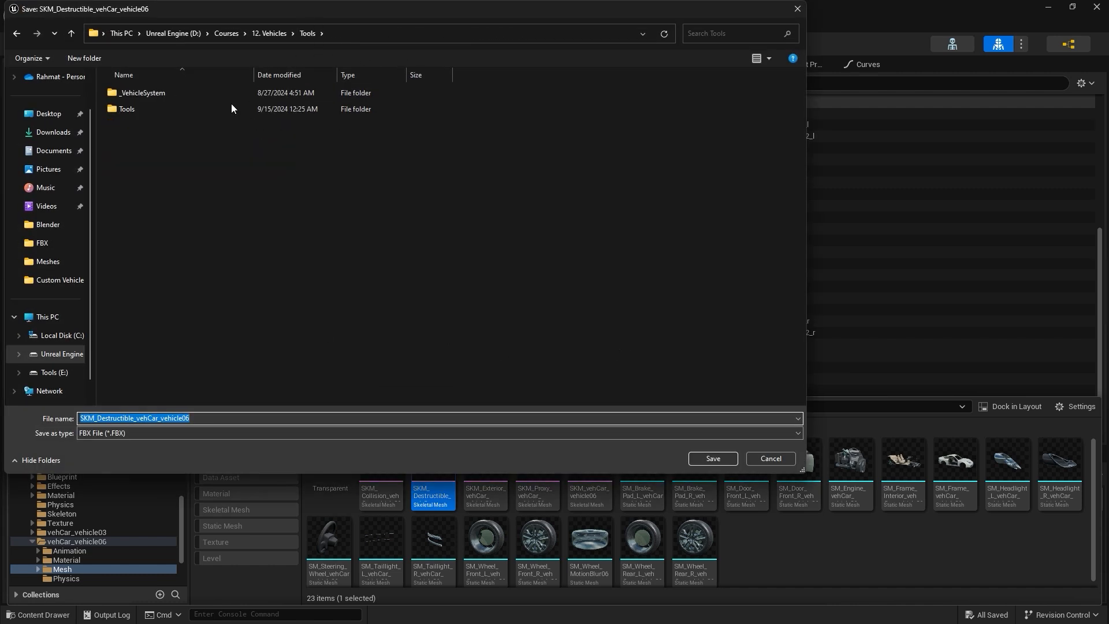
double_click(181, 105)
click(89, 57)
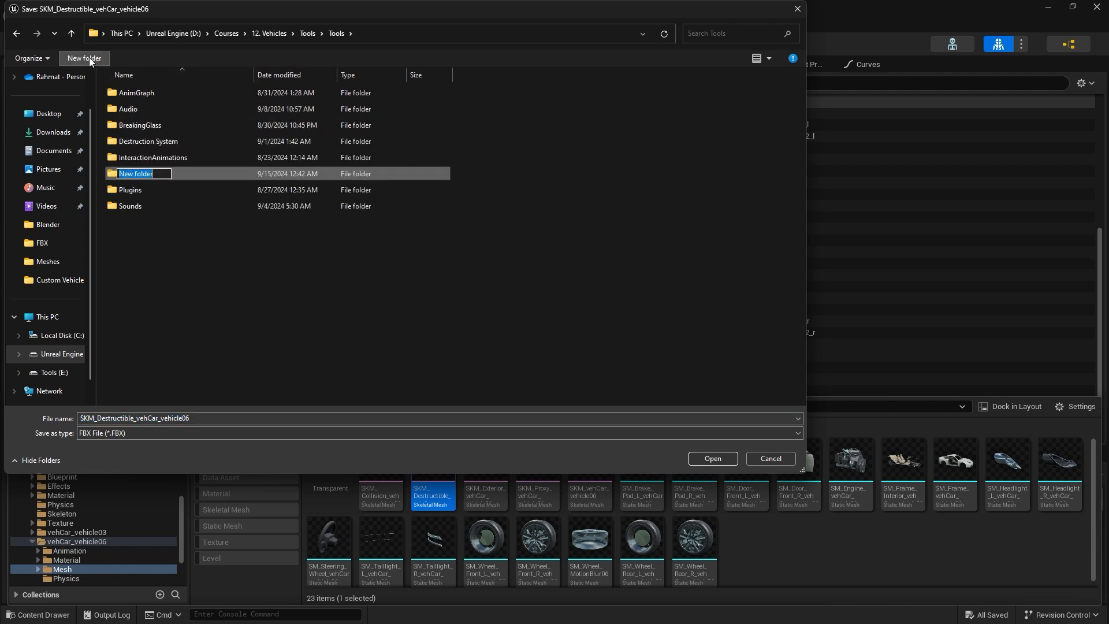
text(CustomVehicle)
key(Return)
key(Return)
Create a subfolder named SKM inside CustomVehicle and open it as the export destination.
click(89, 57)
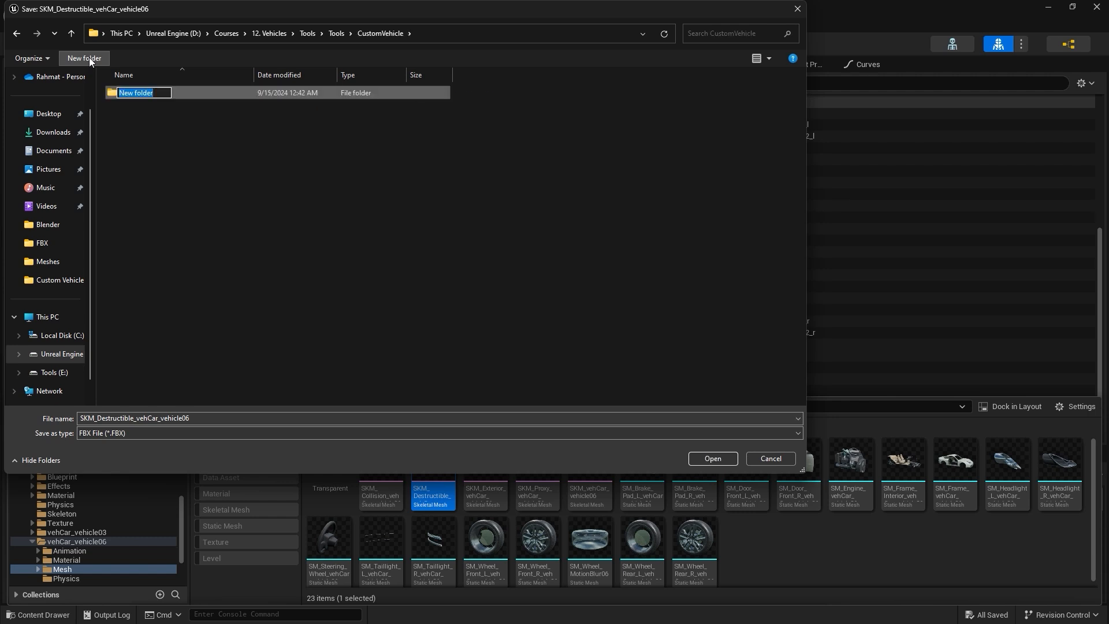
text(SKM)
key(Return)
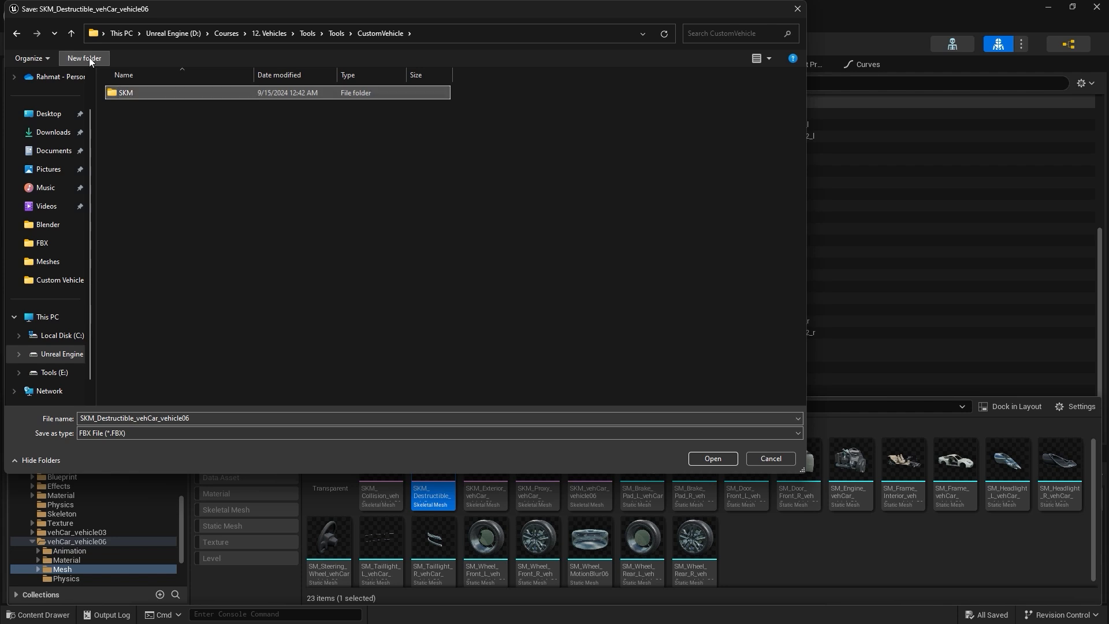
double_click(157, 92)
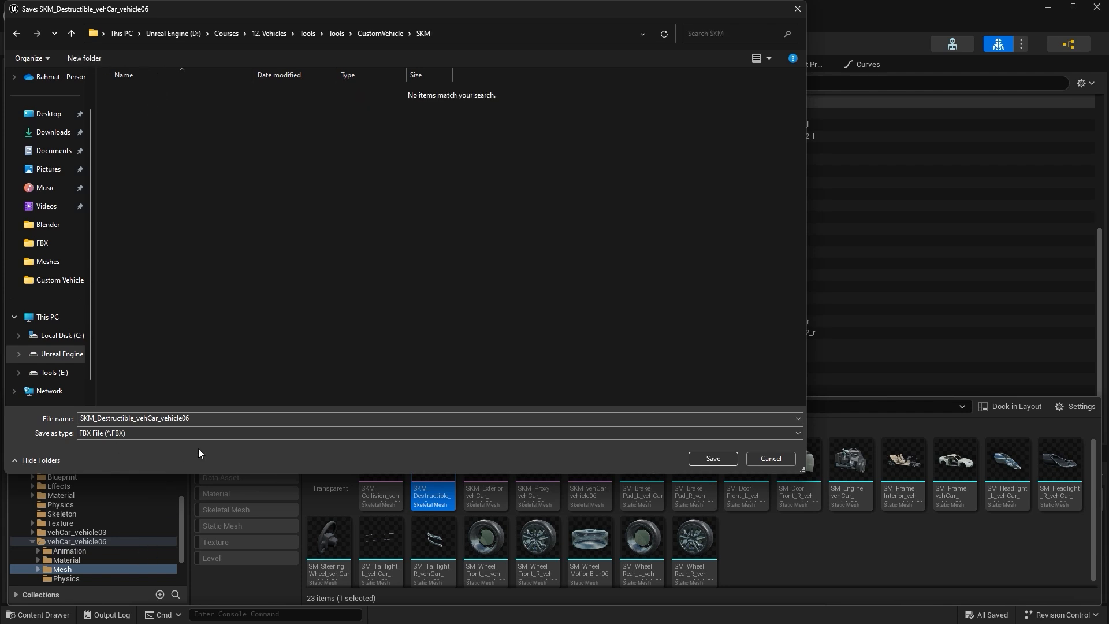
Name the export file SKM_Destructible_06 and export it as FBX with the default export options.
double_click(216, 418)
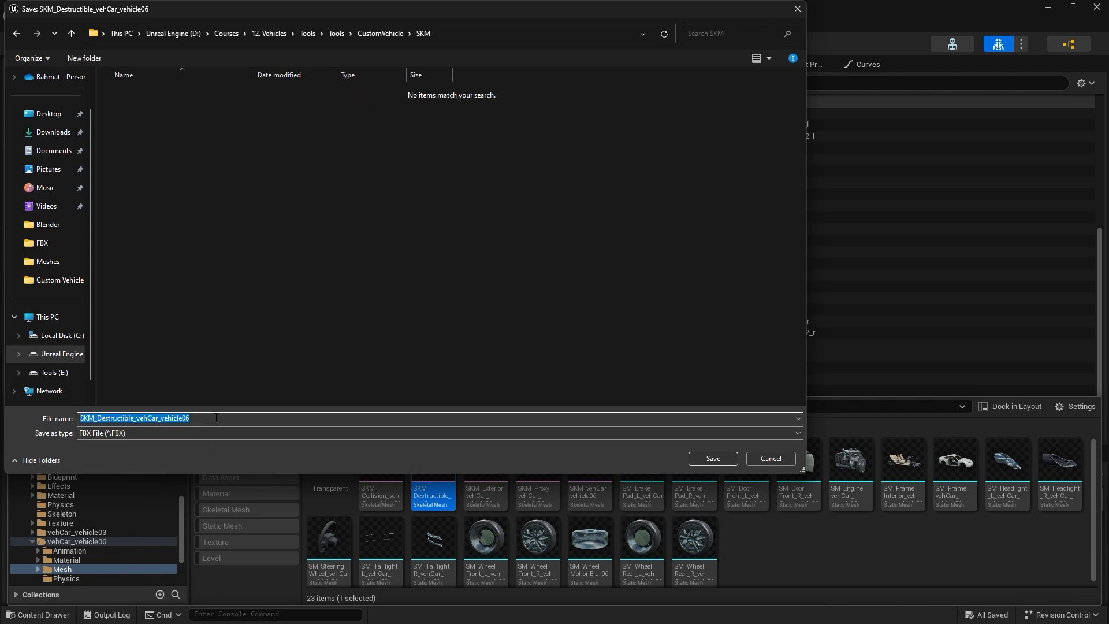
click(215, 417)
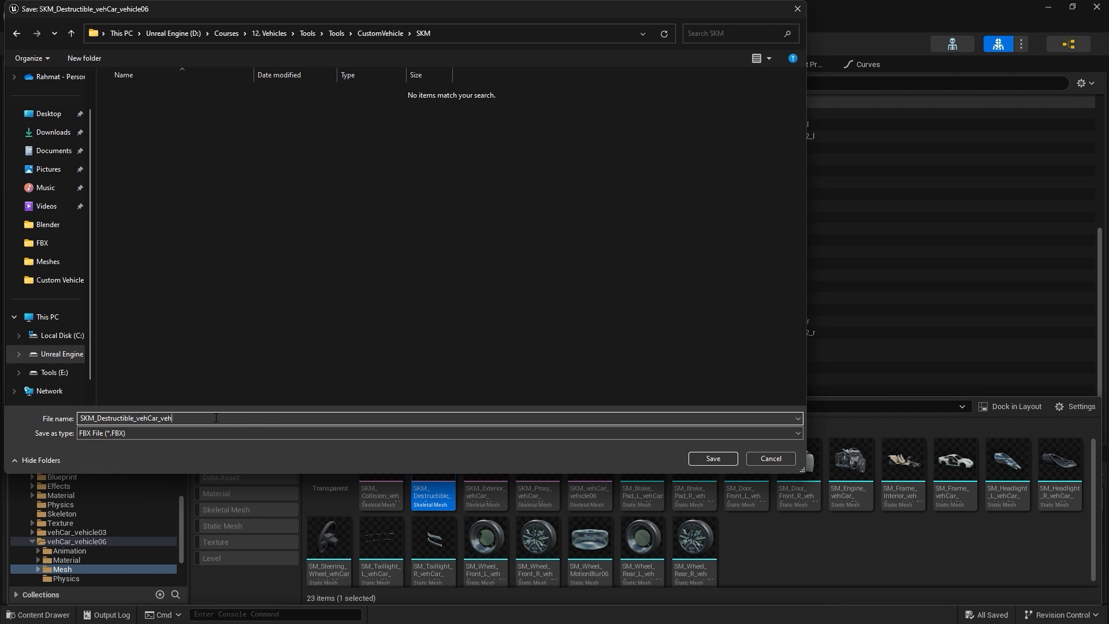
key(BackSpace)
key(BackSpace)
key(BackSpace)
key(BackSpace)
key(BackSpace)
key(BackSpace)
key(BackSpace)
key(BackSpace)
click(711, 459)
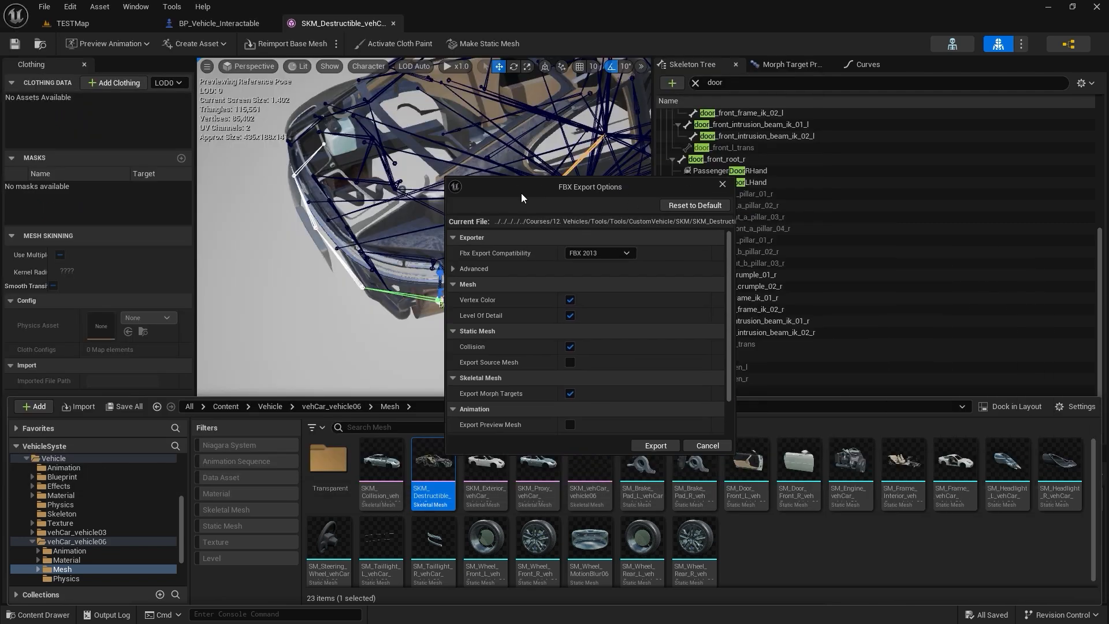
click(642, 442)
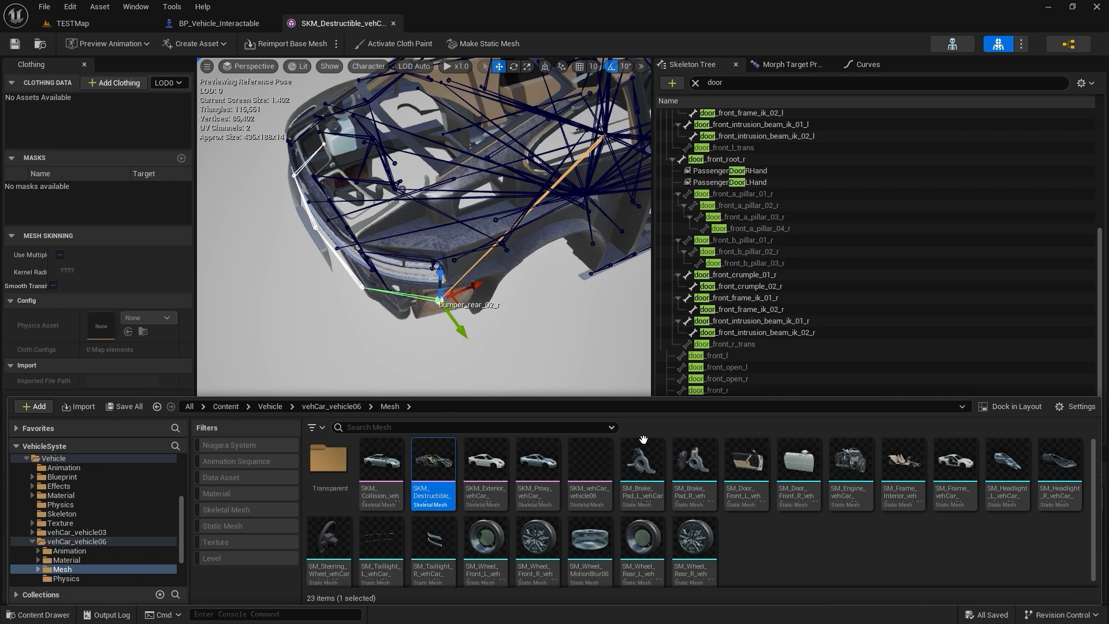
Switch to Blender and delete the default camera, cube and light from the scene.
click(514, 333)
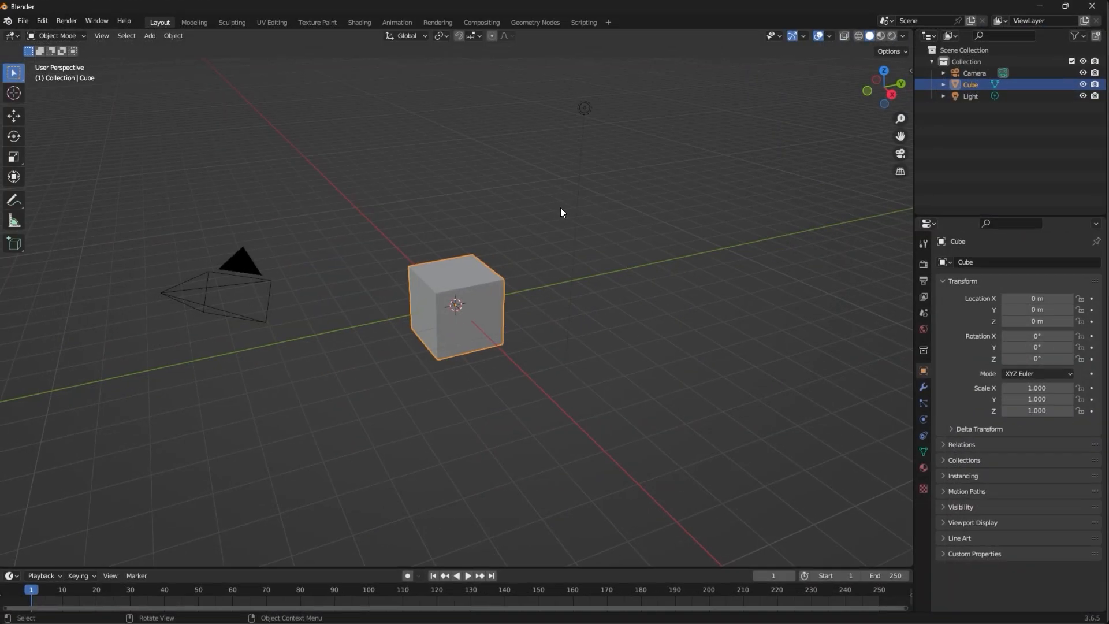
drag(595, 333, 271, 146)
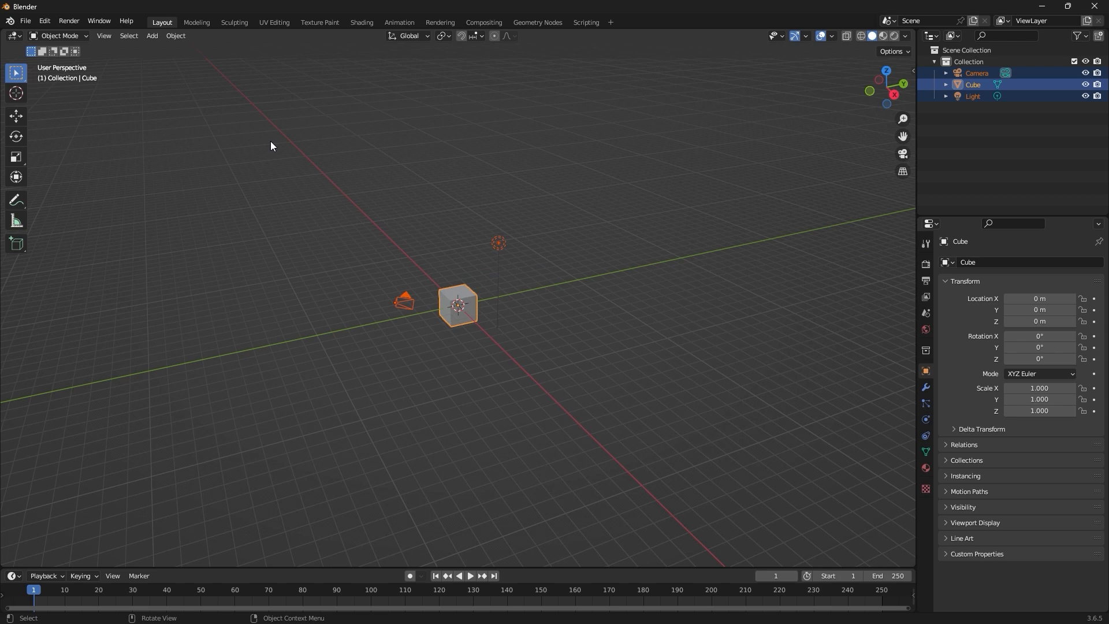
key(Delete)
Try importing SKM_Destructible_06.FBX from the CustomVehicle\SKM folder with the default FBX import settings.
click(26, 23)
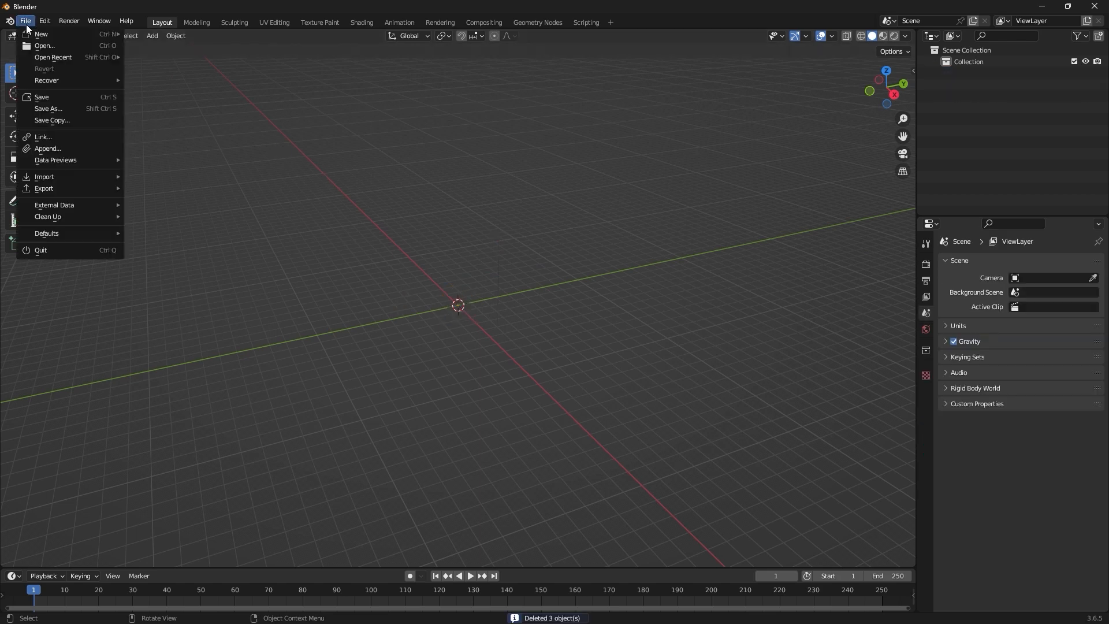
mouse_move(86, 181)
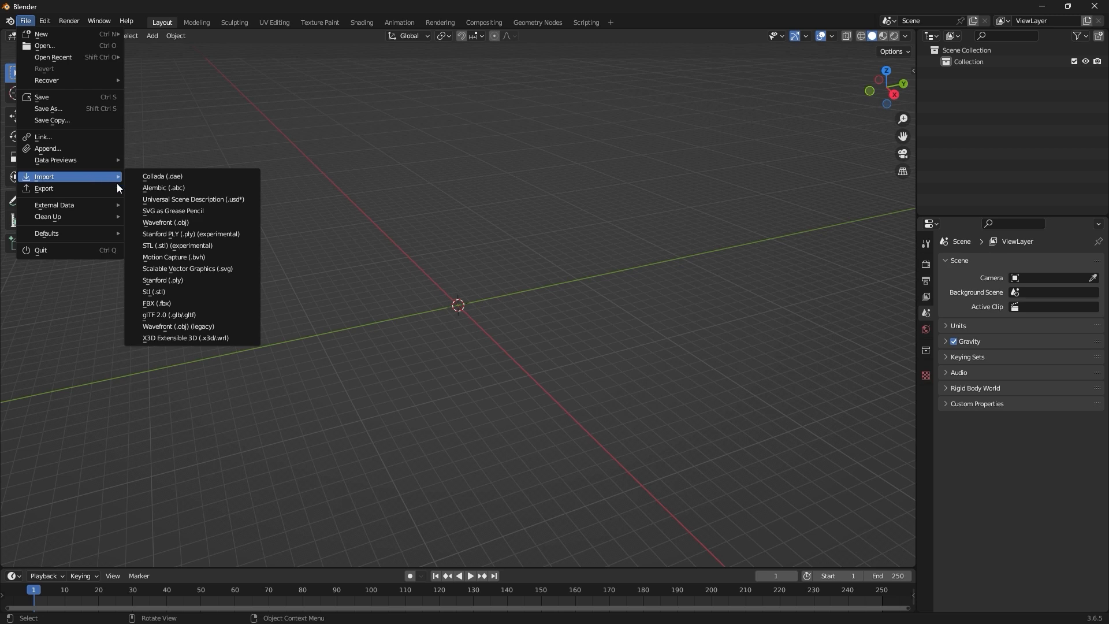
click(169, 306)
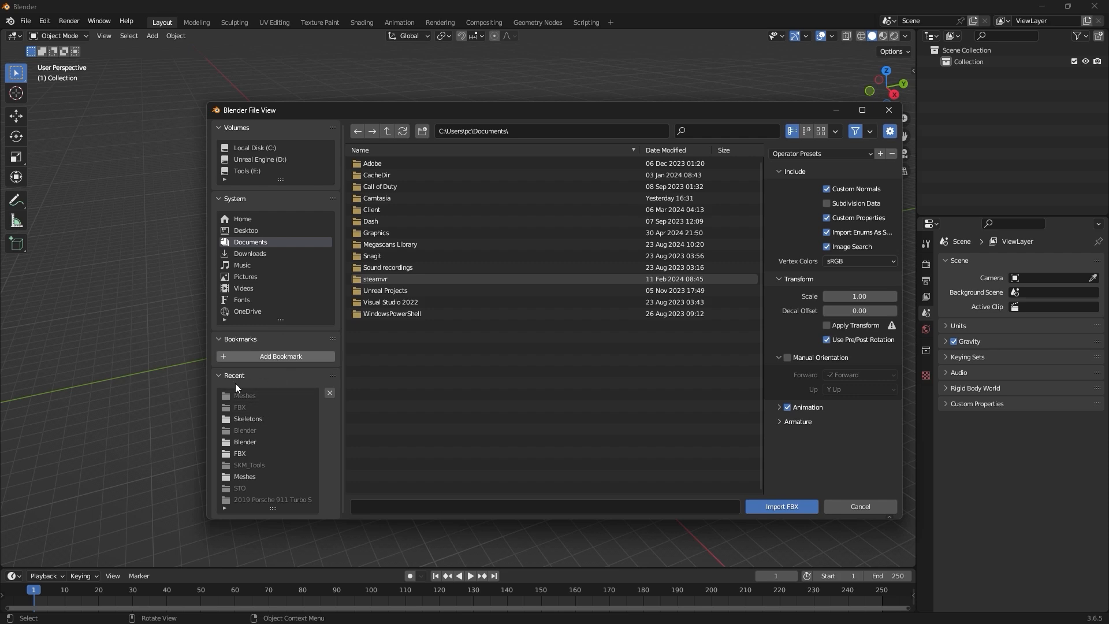
click(254, 445)
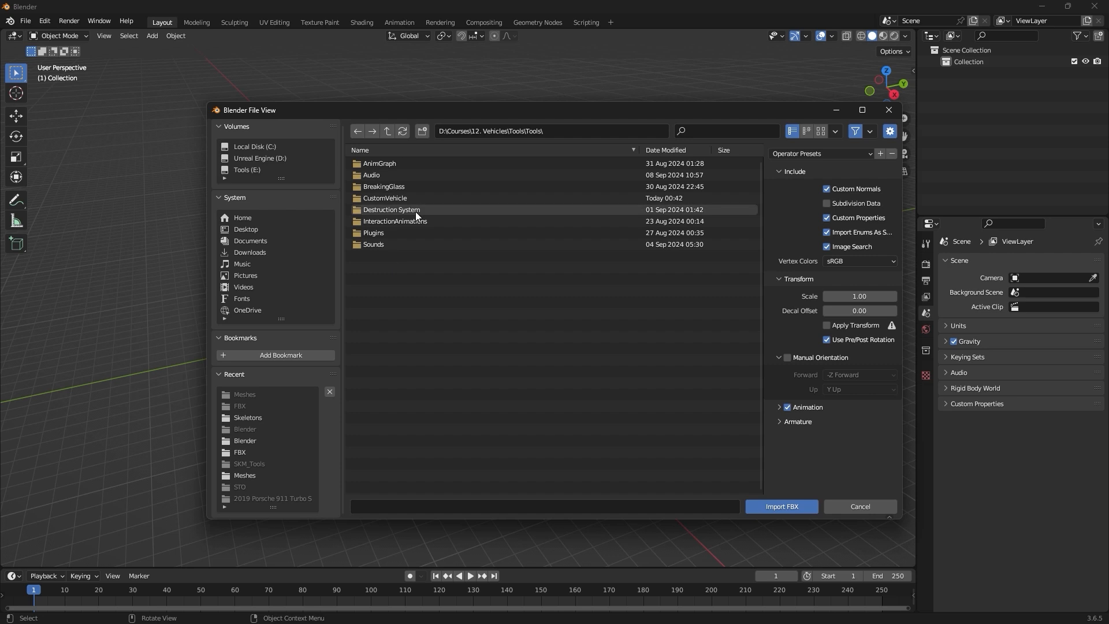
double_click(386, 198)
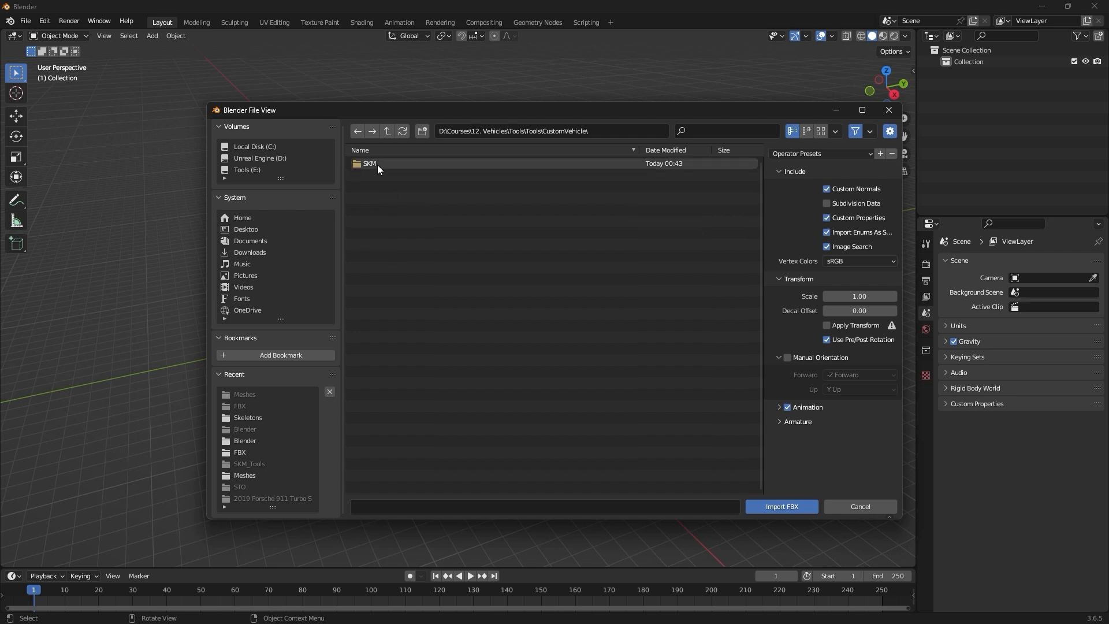
double_click(376, 165)
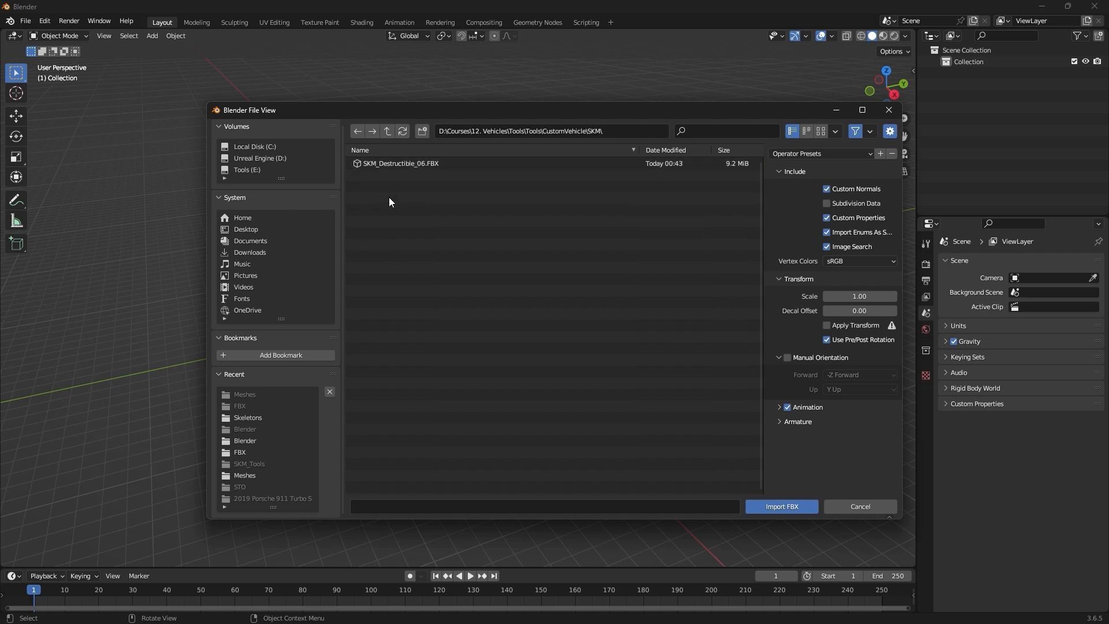
double_click(394, 164)
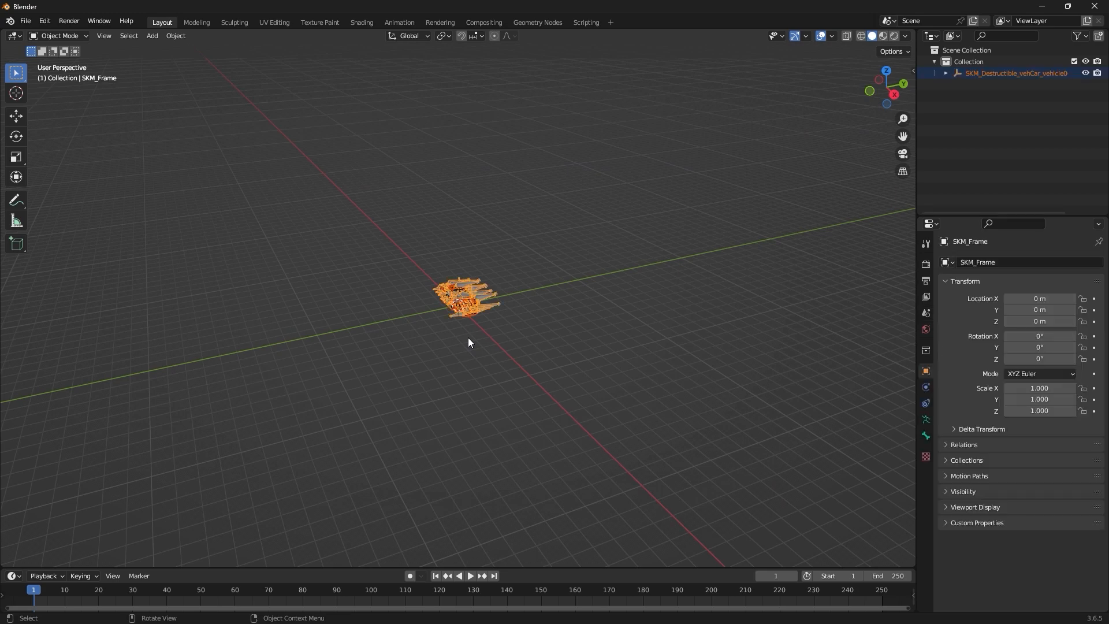
Examine the bone directions of the imported vehicle armature from several sides and delete the imported objects.
right_click(467, 337)
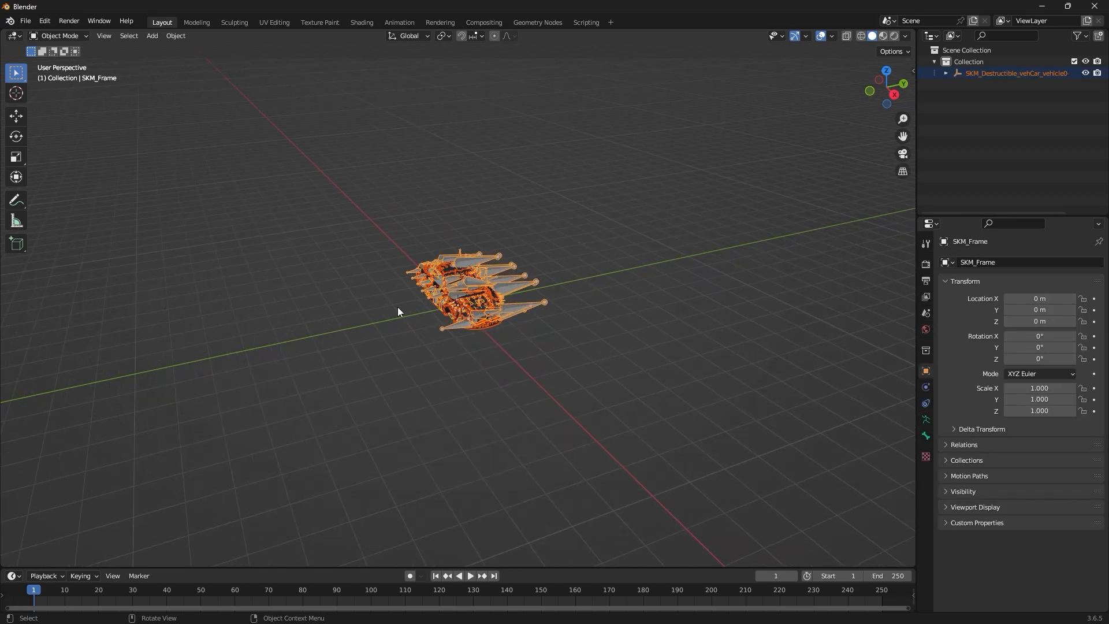
middle_drag(398, 309, 317, 320)
scroll(458, 361, up, 5)
middle_drag(458, 361, 515, 369)
scroll(574, 317, down, 3)
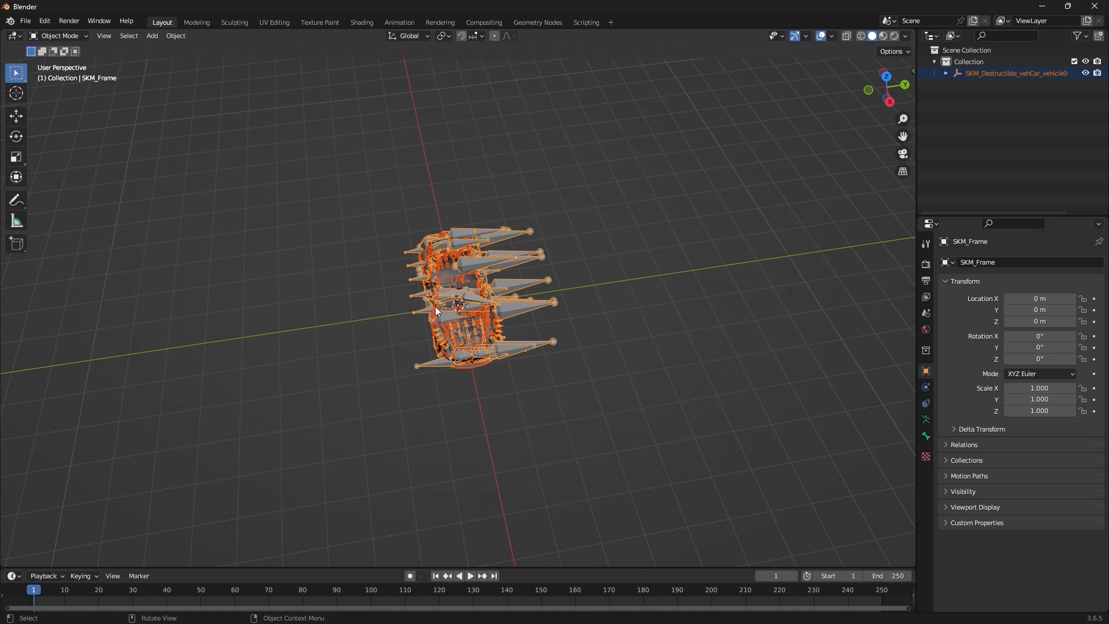
middle_drag(622, 302, 433, 342)
middle_drag(565, 359, 449, 337)
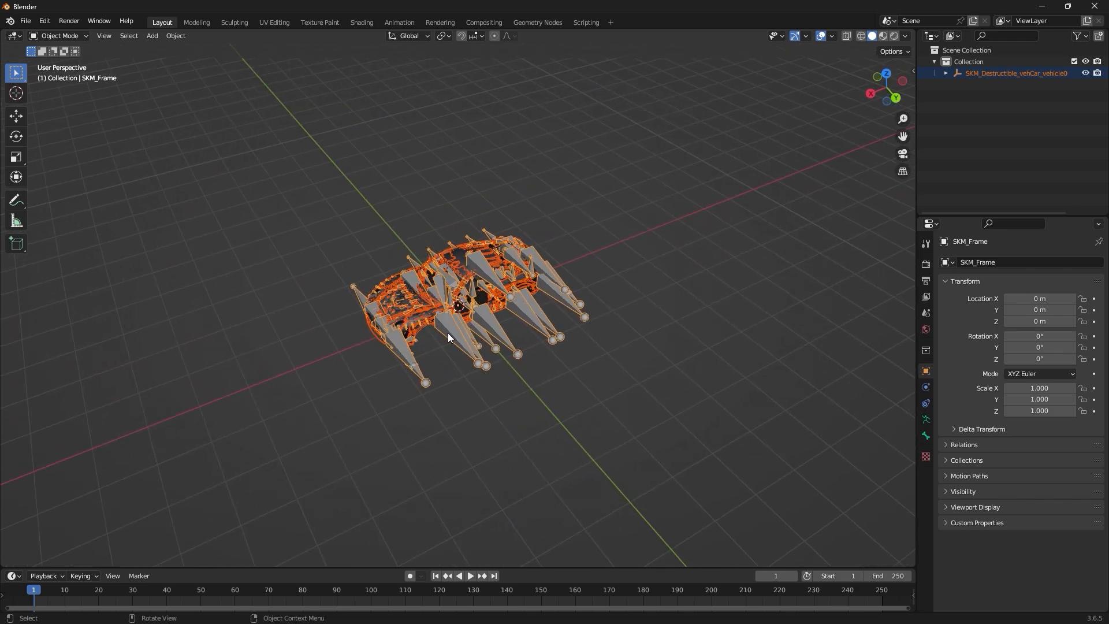
key(Delete)
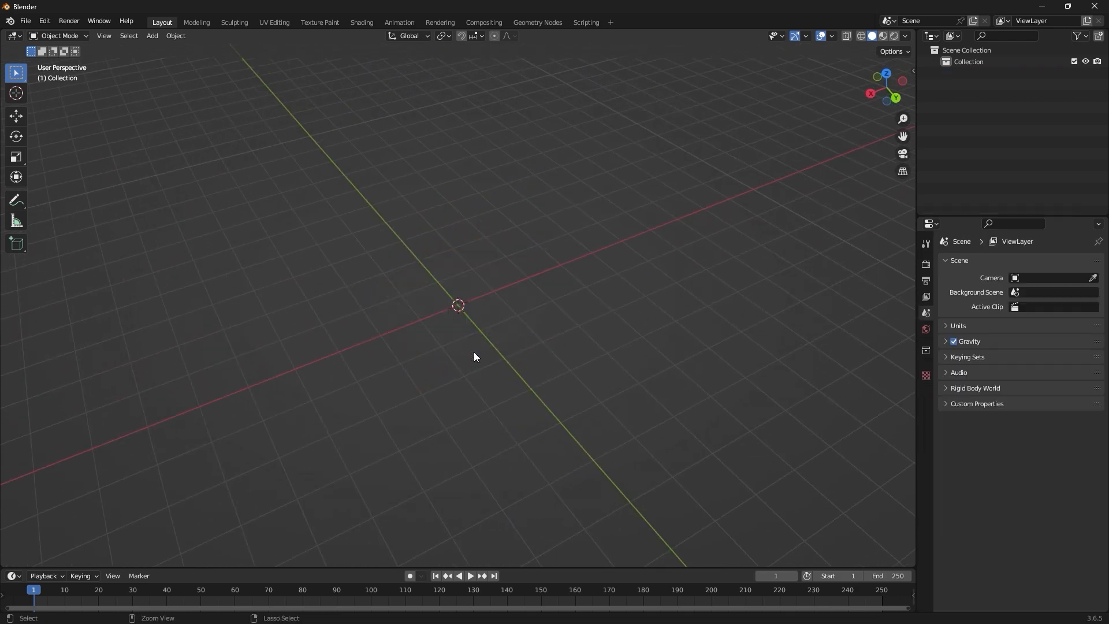
Import SKM_Destructible_06.FBX with the armature's primary bone axis set to X Axis and secondary bone axis to -Y Axis.
click(25, 20)
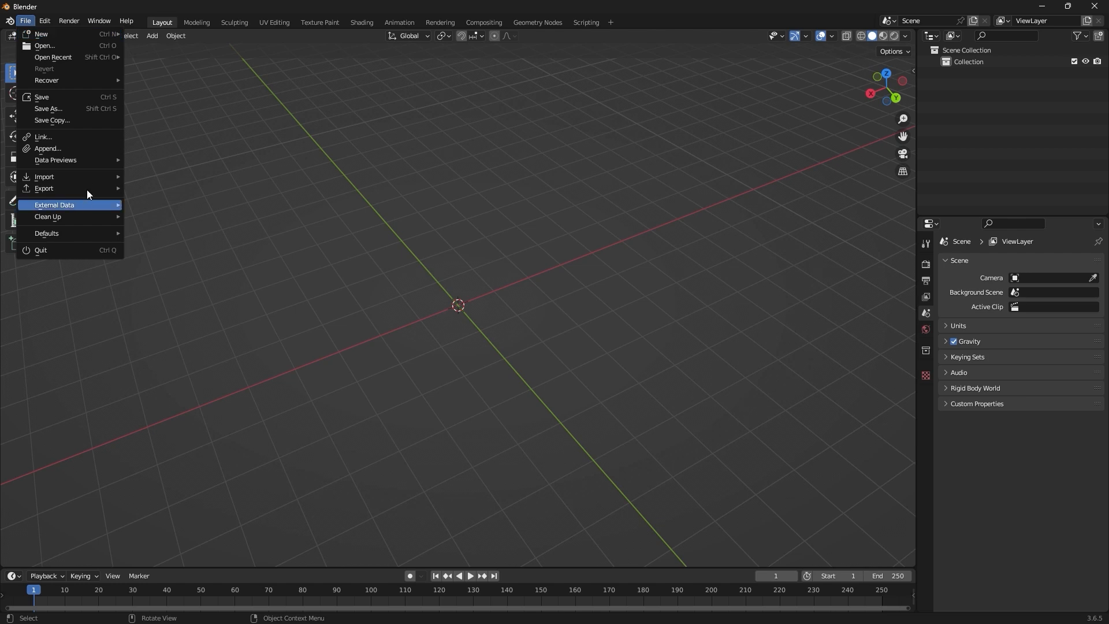
click(187, 302)
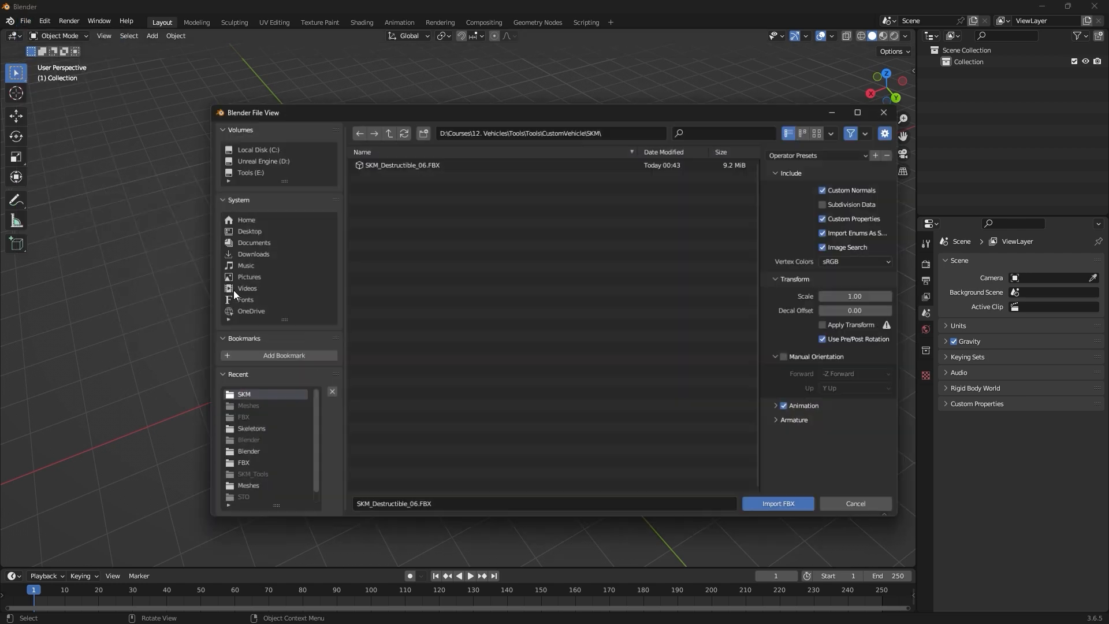
click(399, 165)
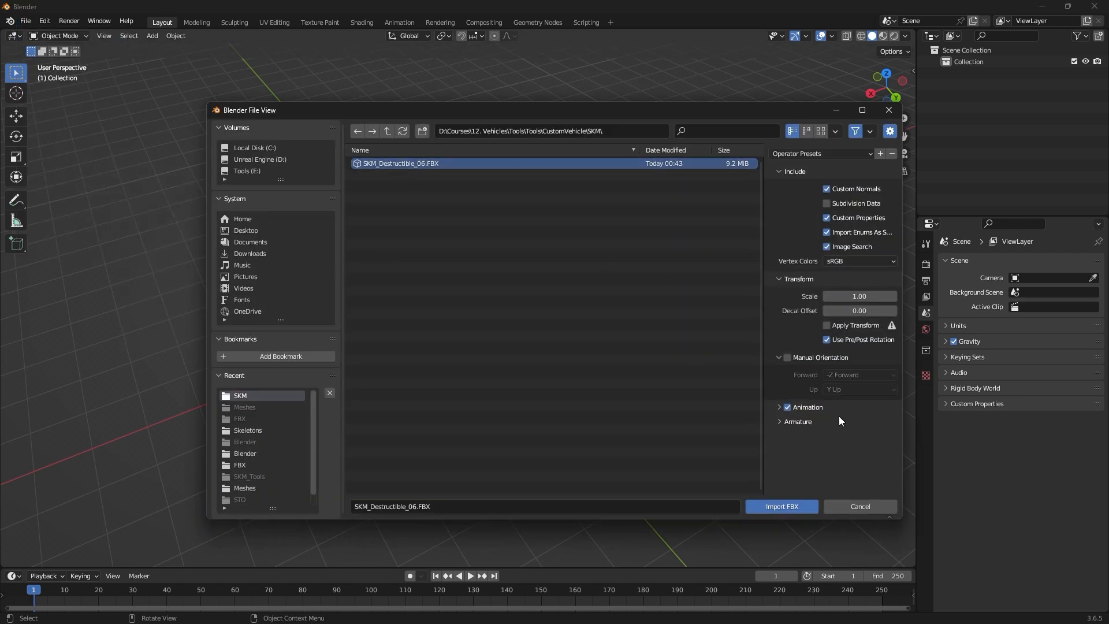
click(778, 421)
scroll(807, 454, down, 1)
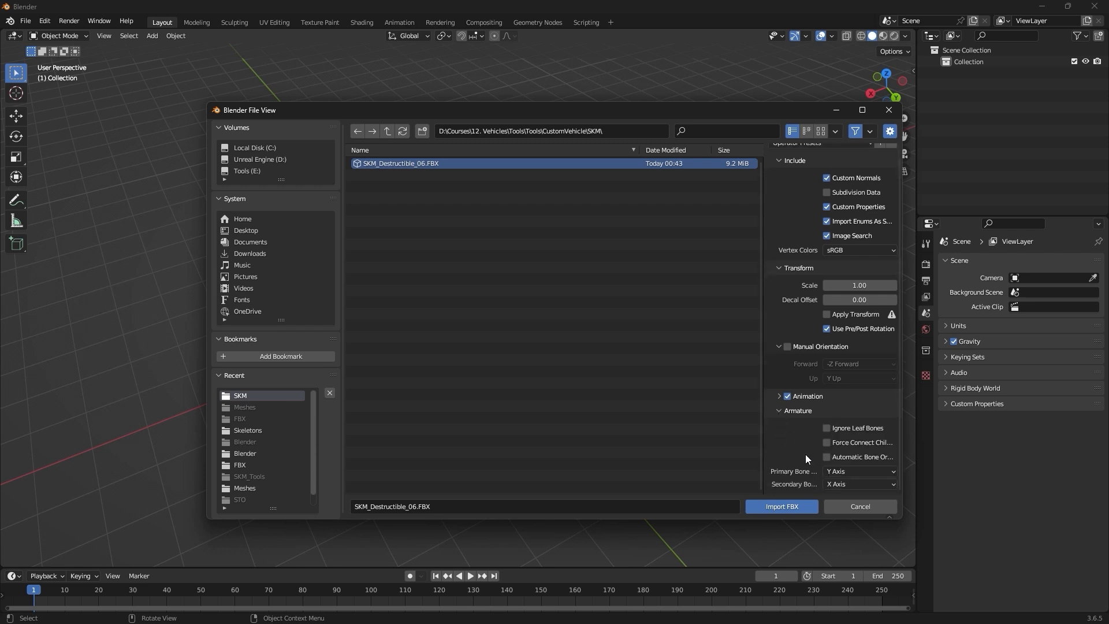
click(831, 473)
click(840, 459)
click(845, 486)
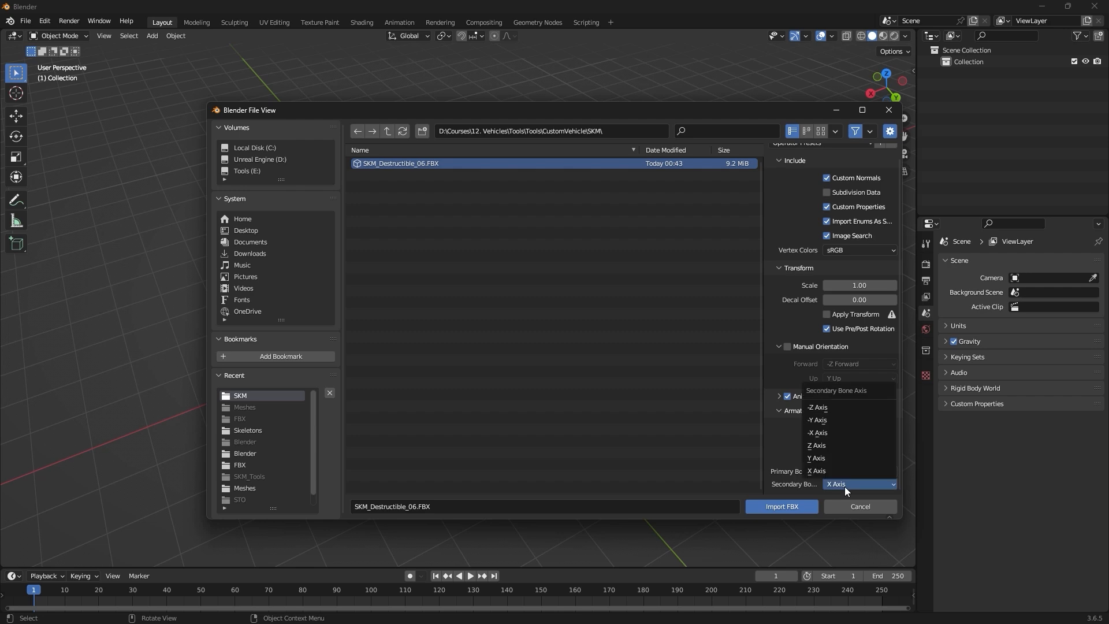
click(828, 421)
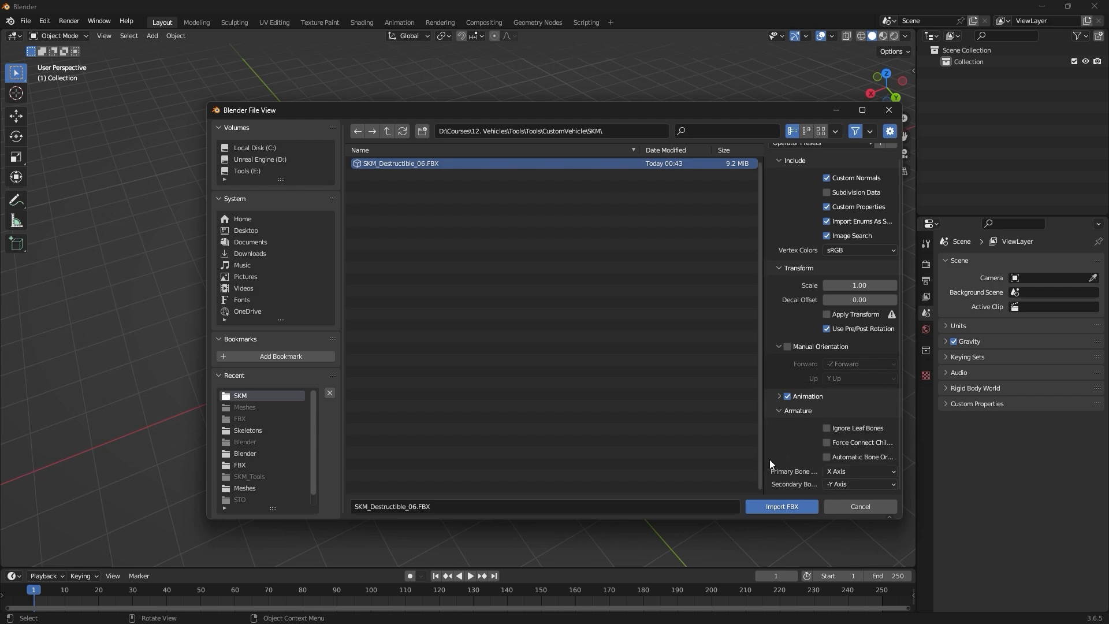
click(787, 507)
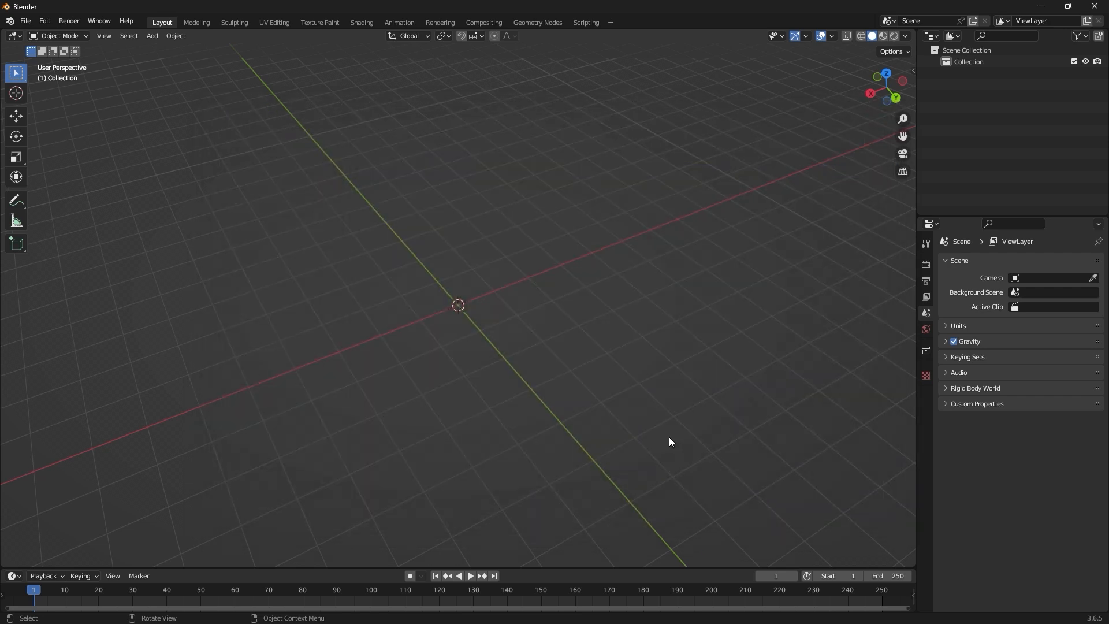
middle_drag(653, 429, 571, 373)
scroll(551, 387, up, 4)
key(ctrl+s)
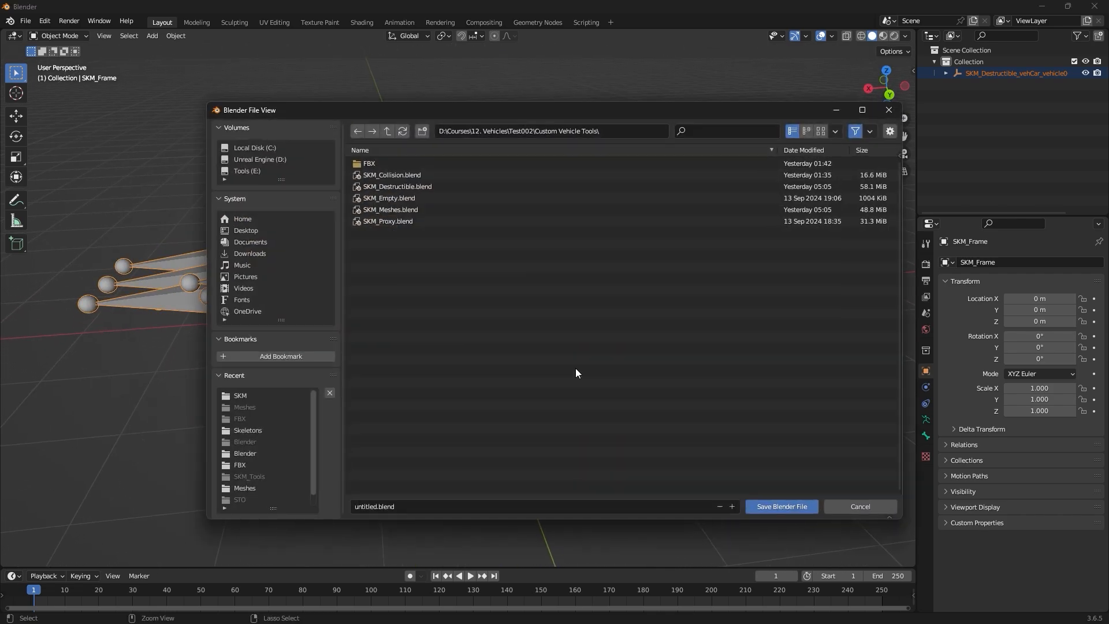
click(861, 507)
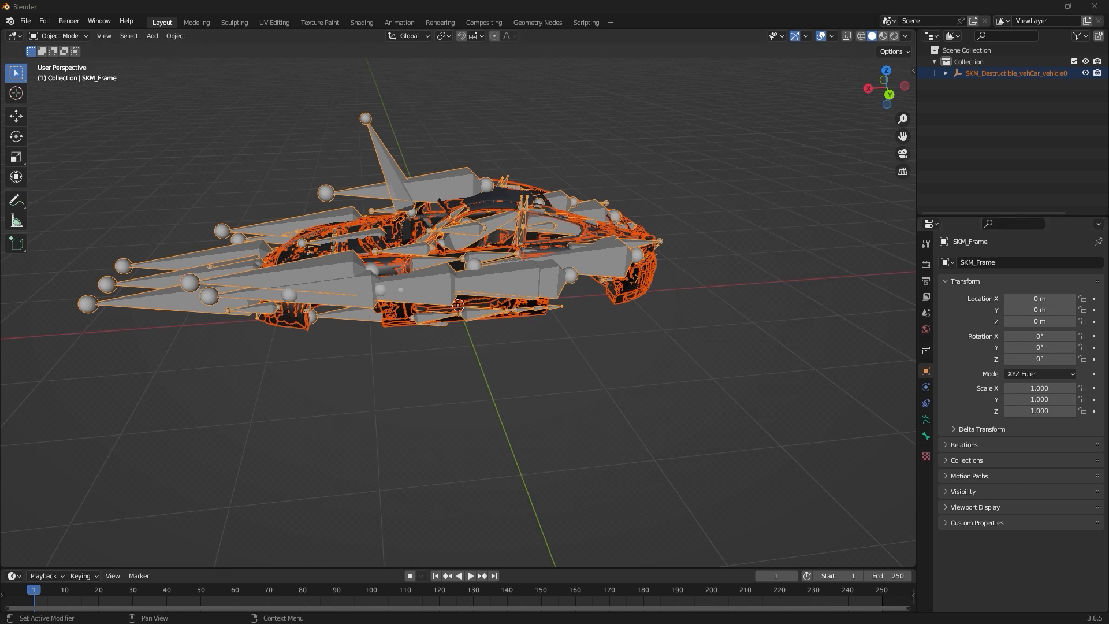
Switch to File Explorer and extract free-lamborghini-aventador-lp-700-4.zip directly into the Downloads folder.
drag(751, 621, 745, 3)
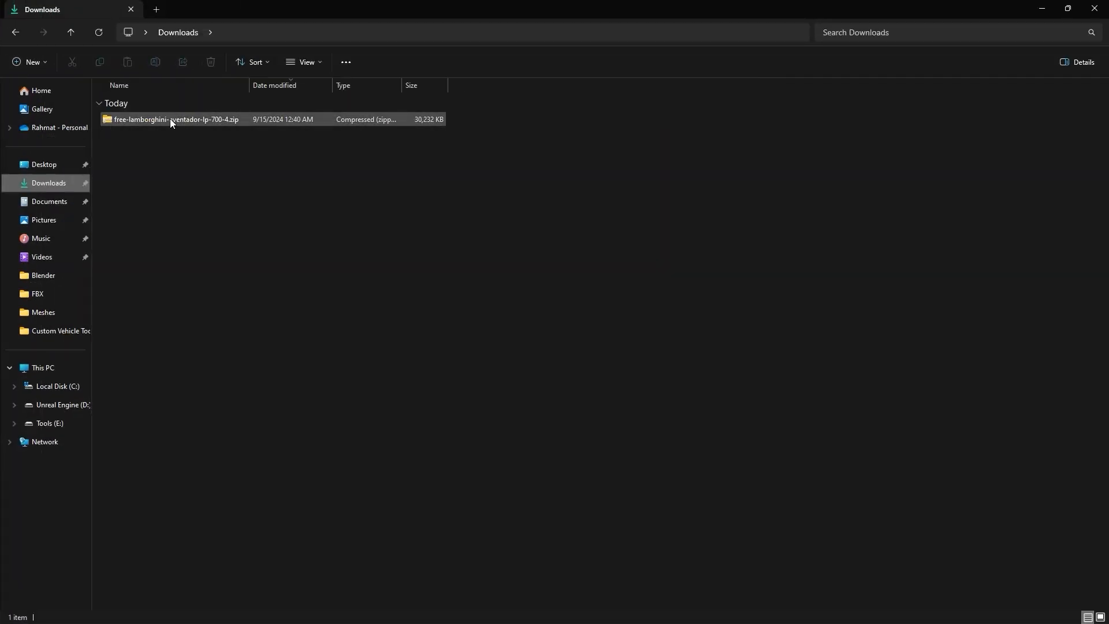
click(170, 120)
right_click(170, 120)
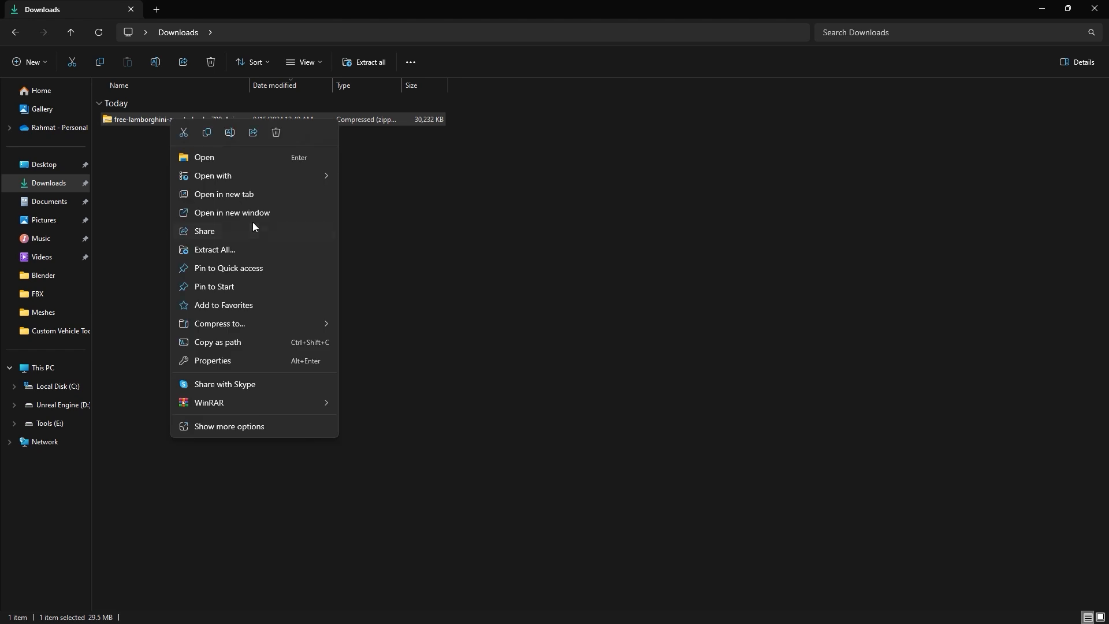
mouse_move(272, 406)
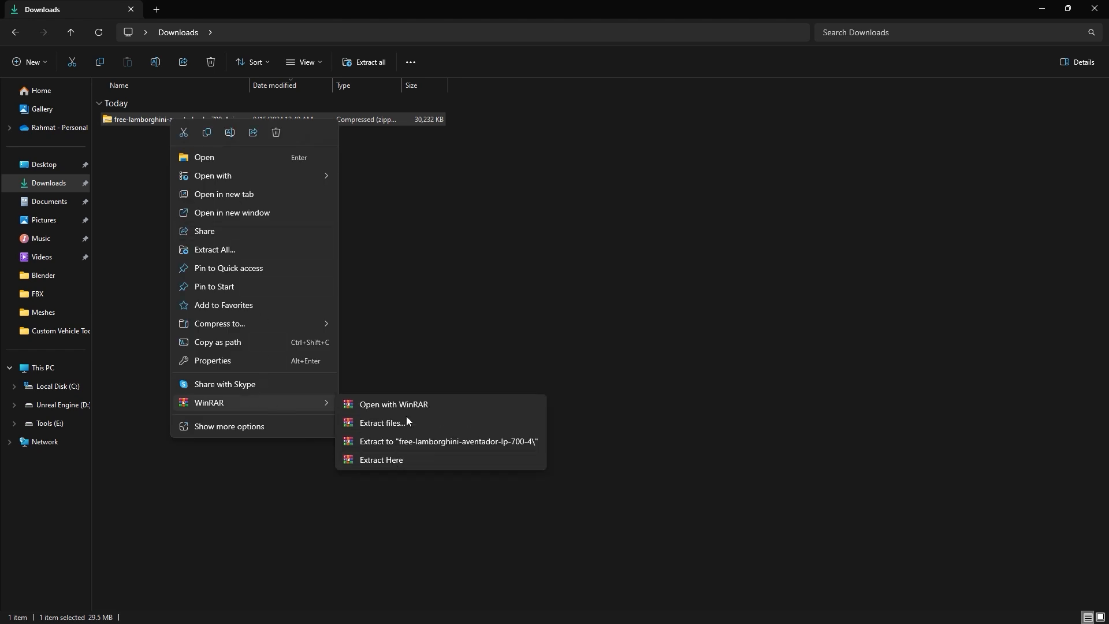
click(386, 460)
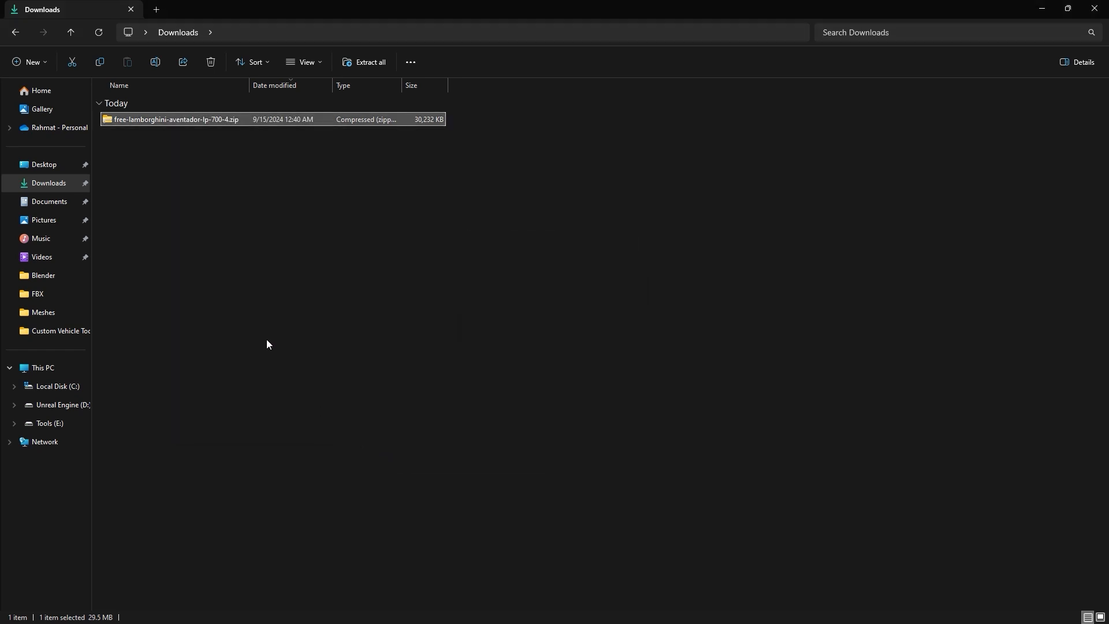
Open Lamborghini Aventador SDC.blend from the extracted source folder in Blender and expand the 3D viewport over the image editor.
double_click(147, 137)
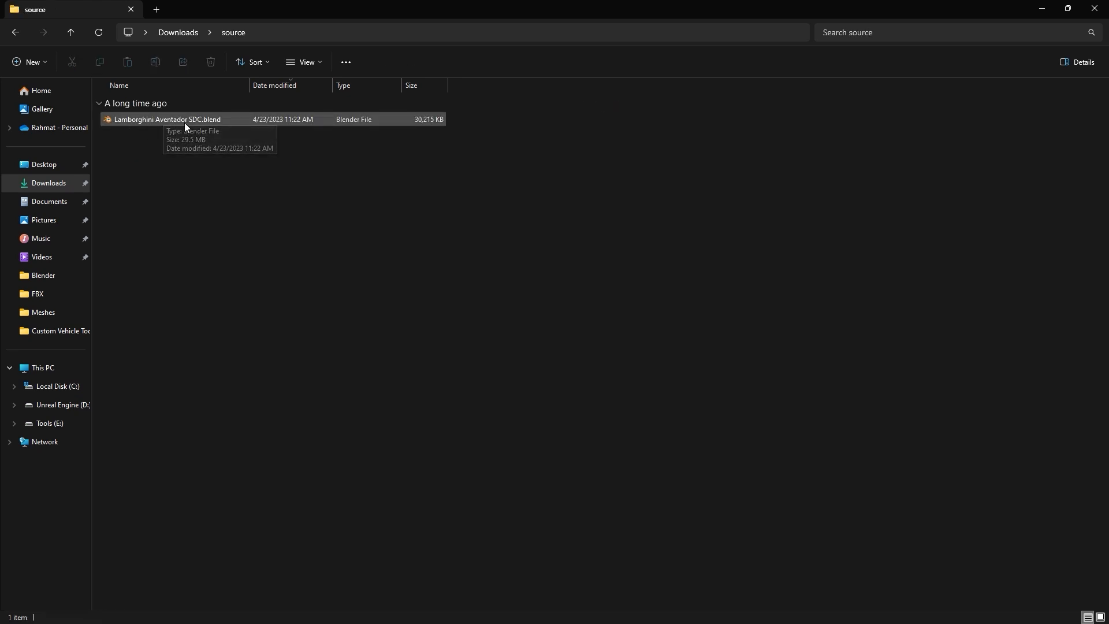
click(170, 125)
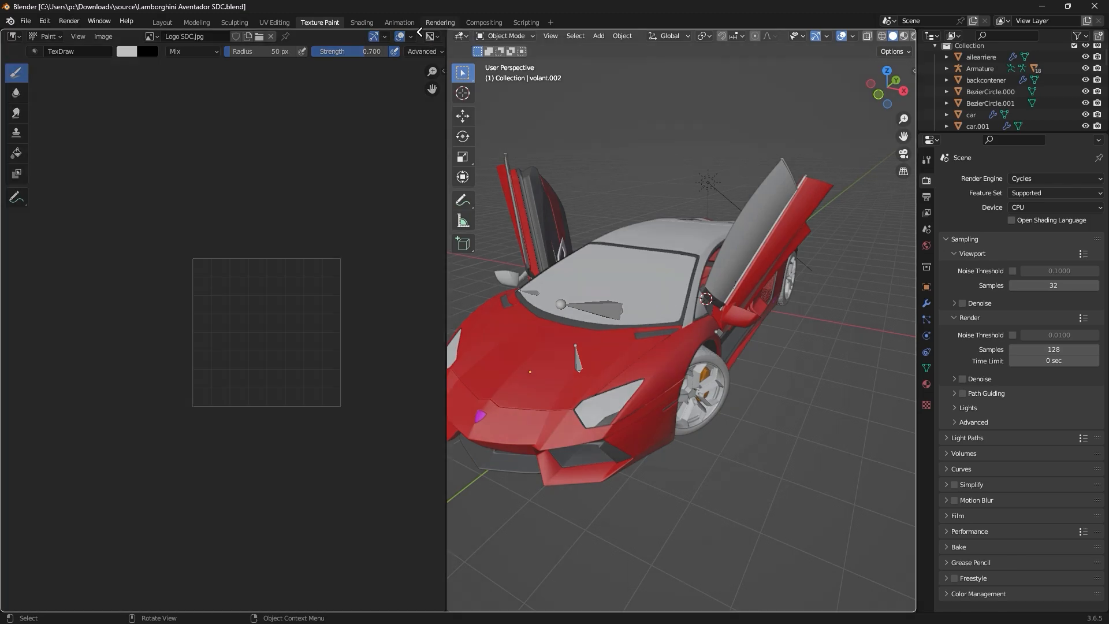
drag(182, 48, 85, 62)
middle_drag(386, 291, 403, 389)
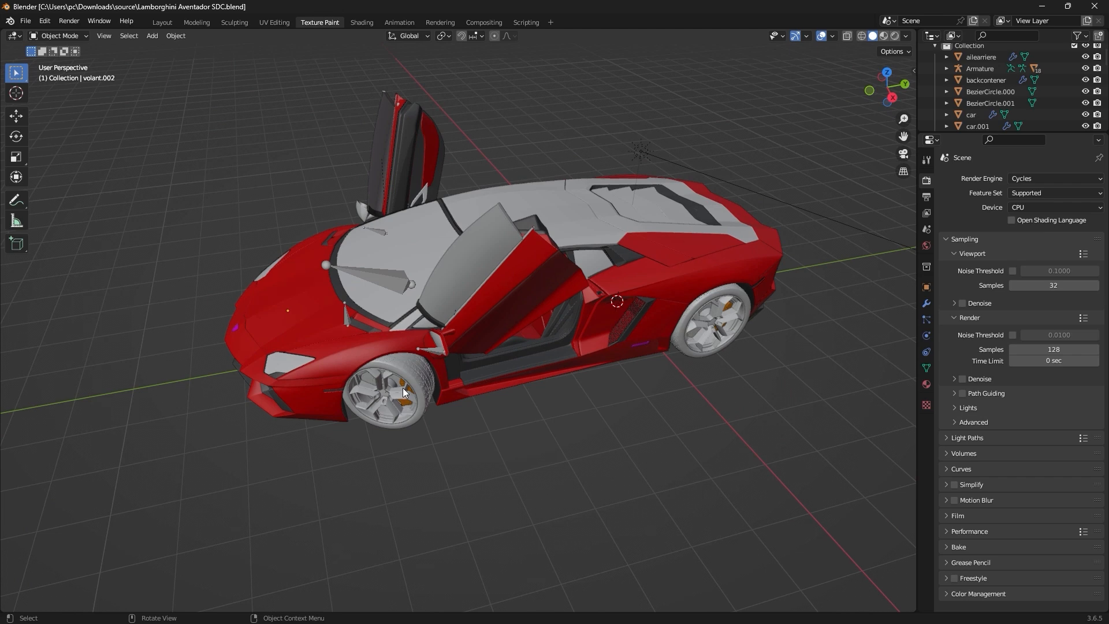
Try deleting the car's armature directly, and undo the deletion.
click(388, 283)
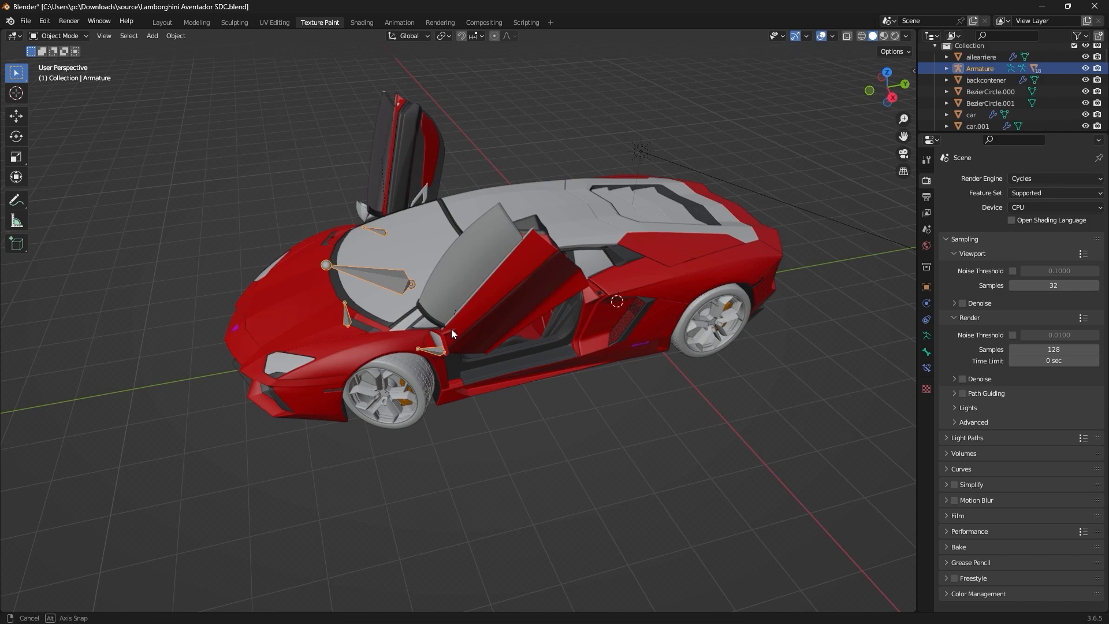
middle_drag(451, 328, 574, 406)
key(Delete)
scroll(559, 414, down, 5)
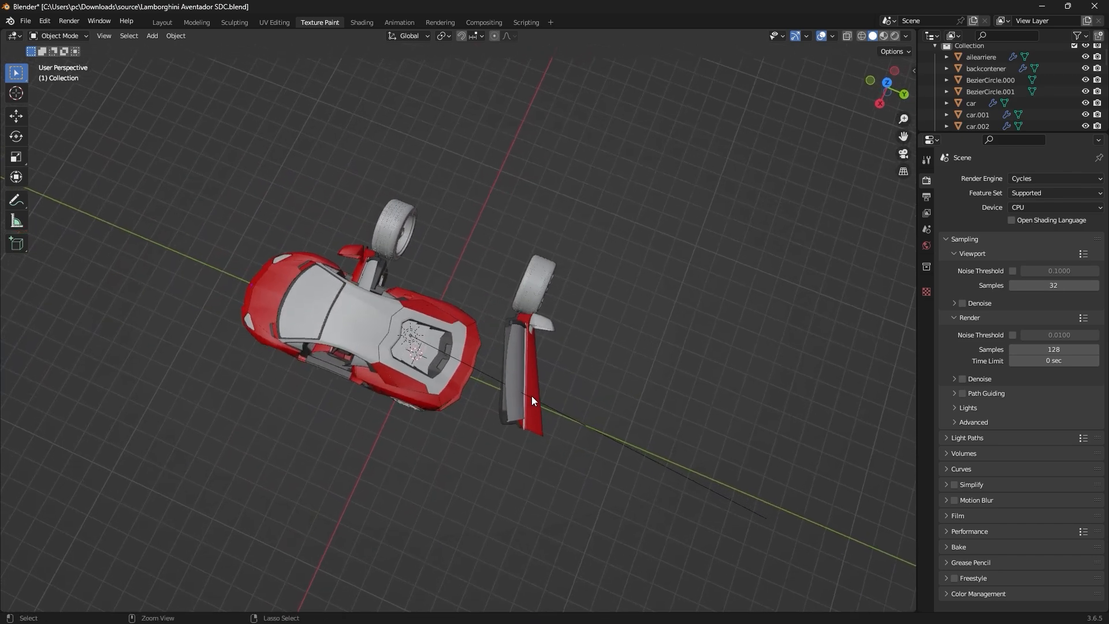
key(ctrl+z)
middle_drag(507, 401, 491, 372)
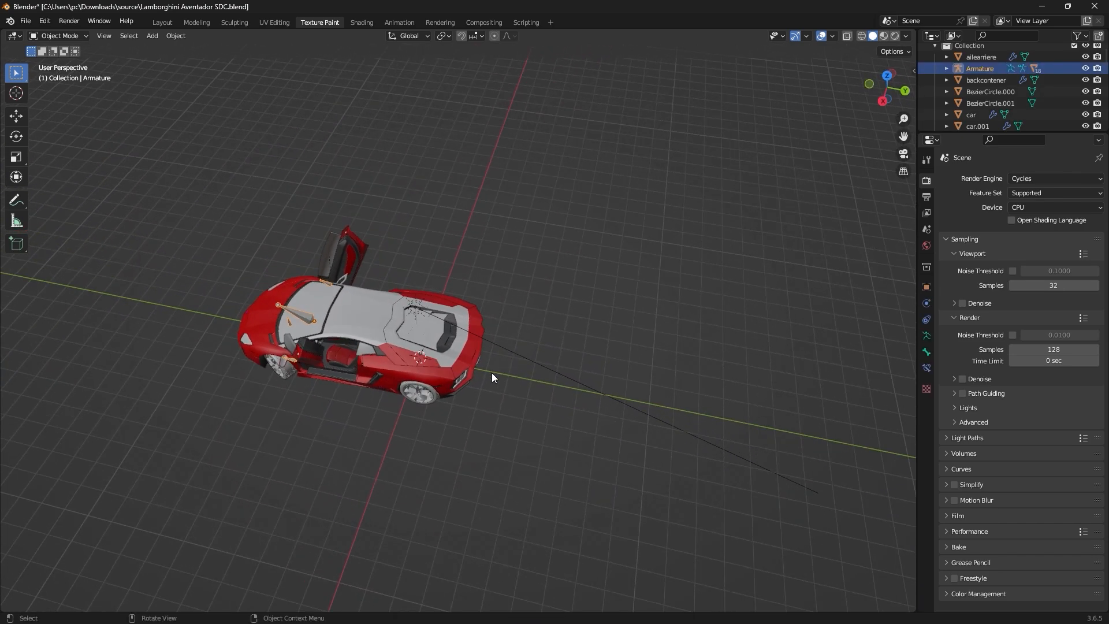
scroll(491, 373, up, 1)
Unparent Plane.000, Plane.030, pneu1.002 and pneu1.003 from the Armature using Clear and Keep Transformation.
click(947, 68)
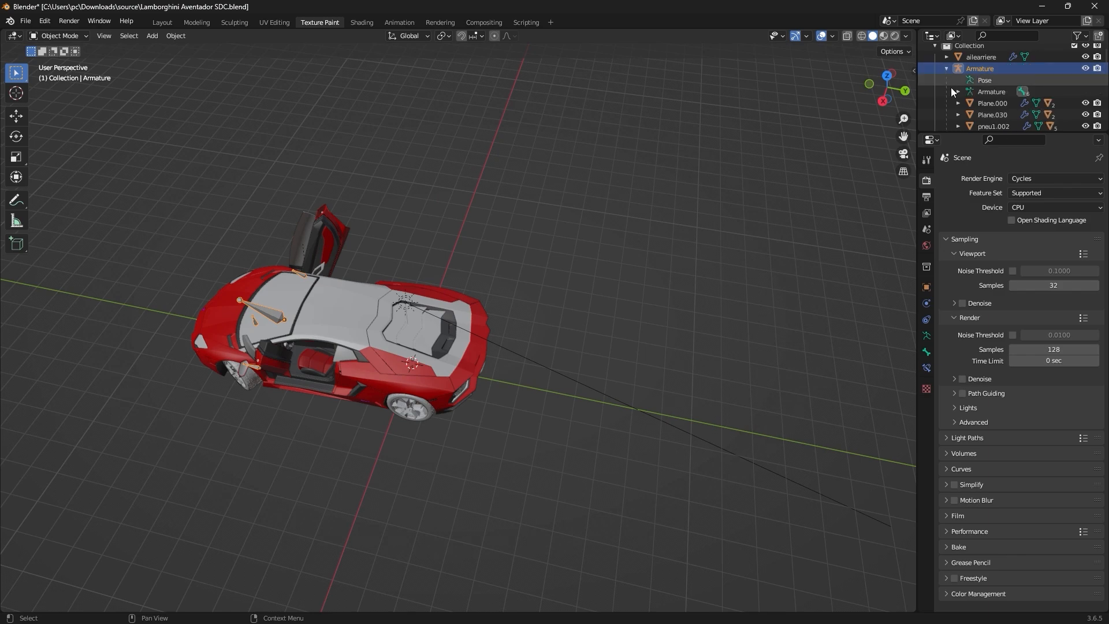
scroll(1007, 96, down, 3)
click(990, 57)
shift+click(993, 89)
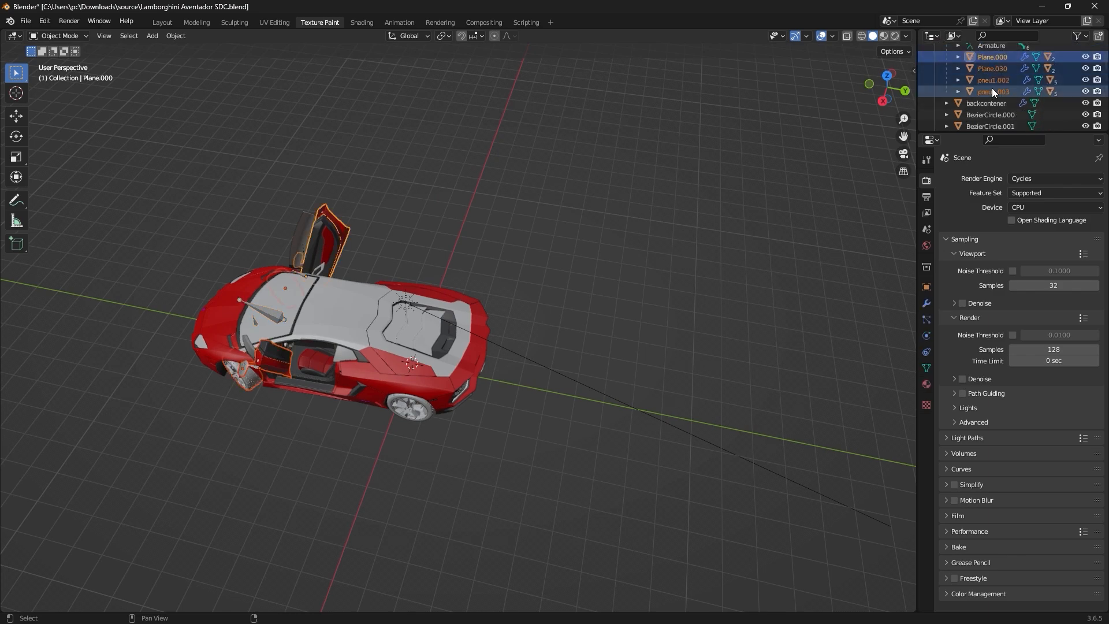
middle_drag(597, 258, 525, 227)
middle_drag(454, 234, 406, 237)
key(alt+p)
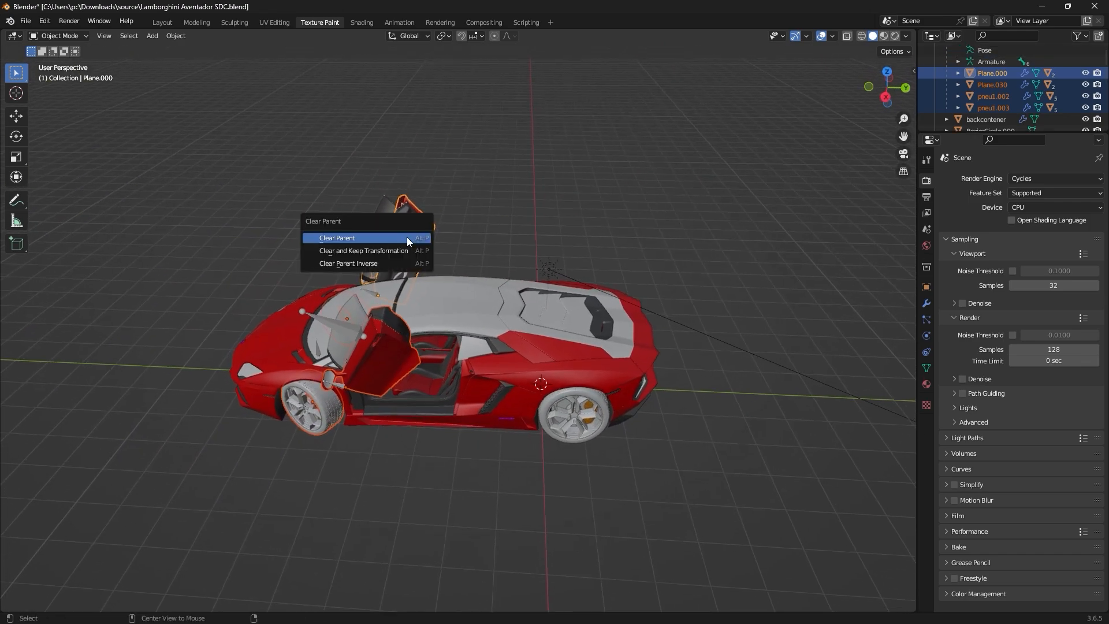
click(372, 254)
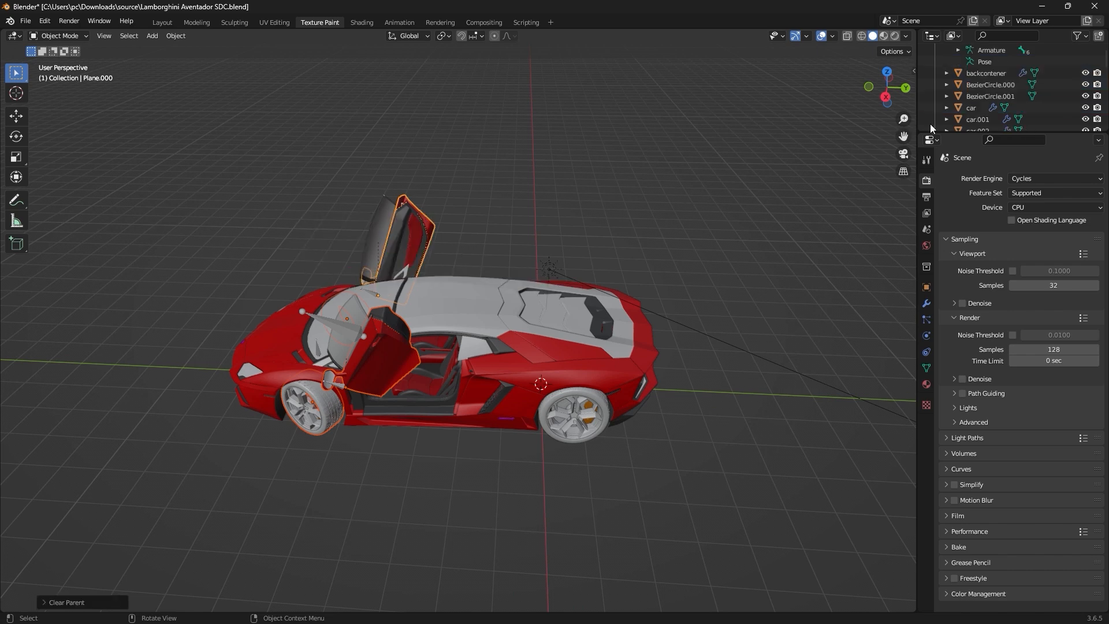
Delete the Armature object, leaving the car's doors and front wheels in the scene.
scroll(981, 98, up, 4)
click(982, 81)
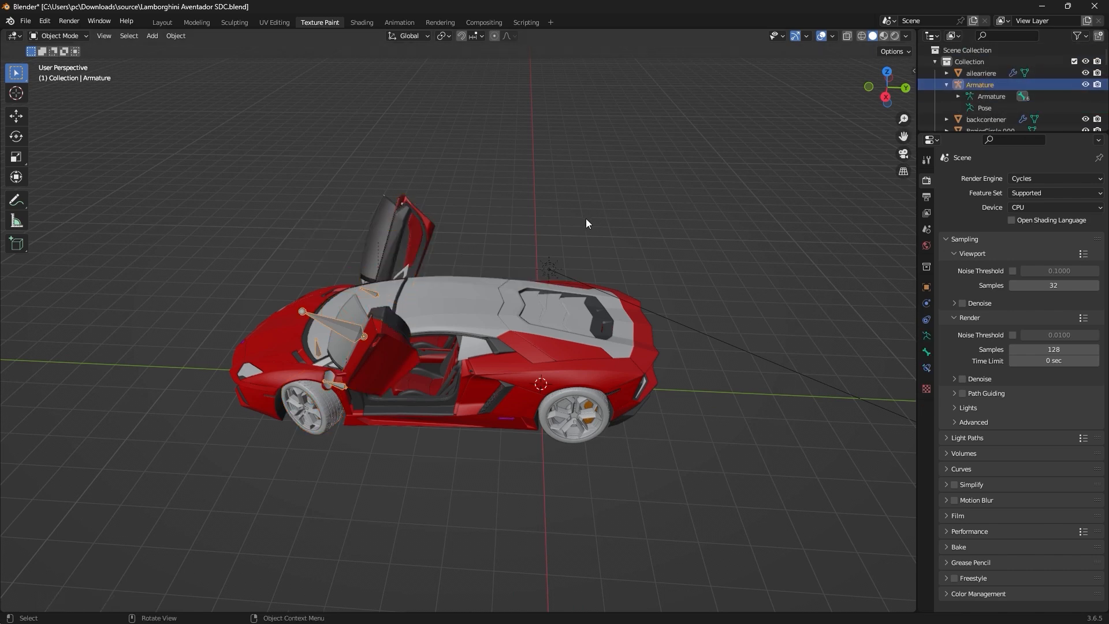
middle_drag(585, 219, 581, 245)
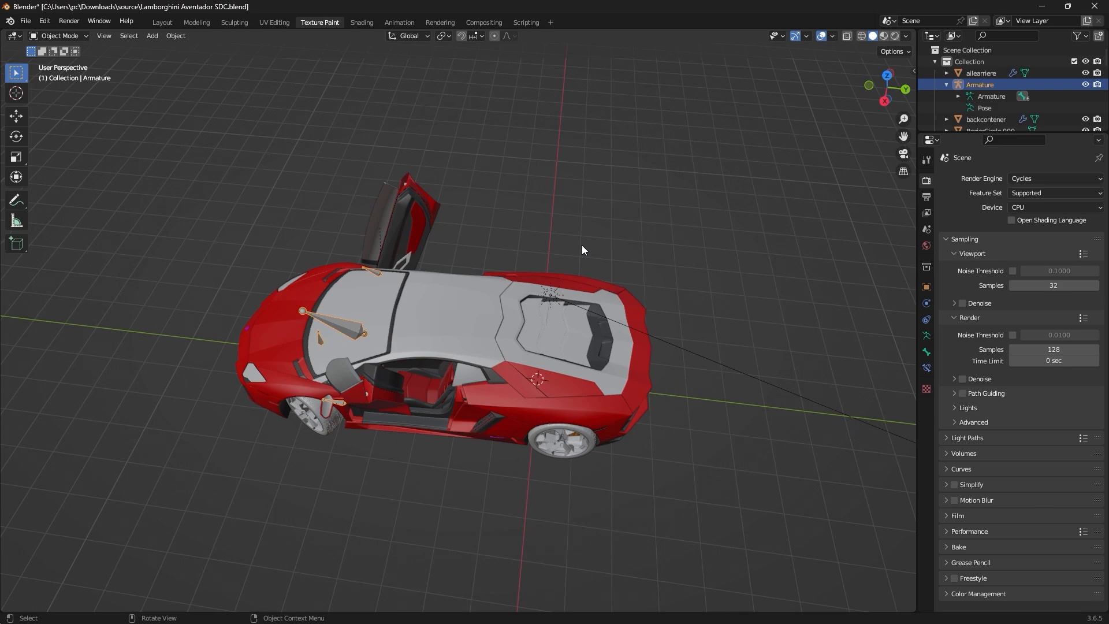
key(Delete)
middle_drag(453, 273, 317, 333)
Delete the light object above the rear of the car.
click(586, 233)
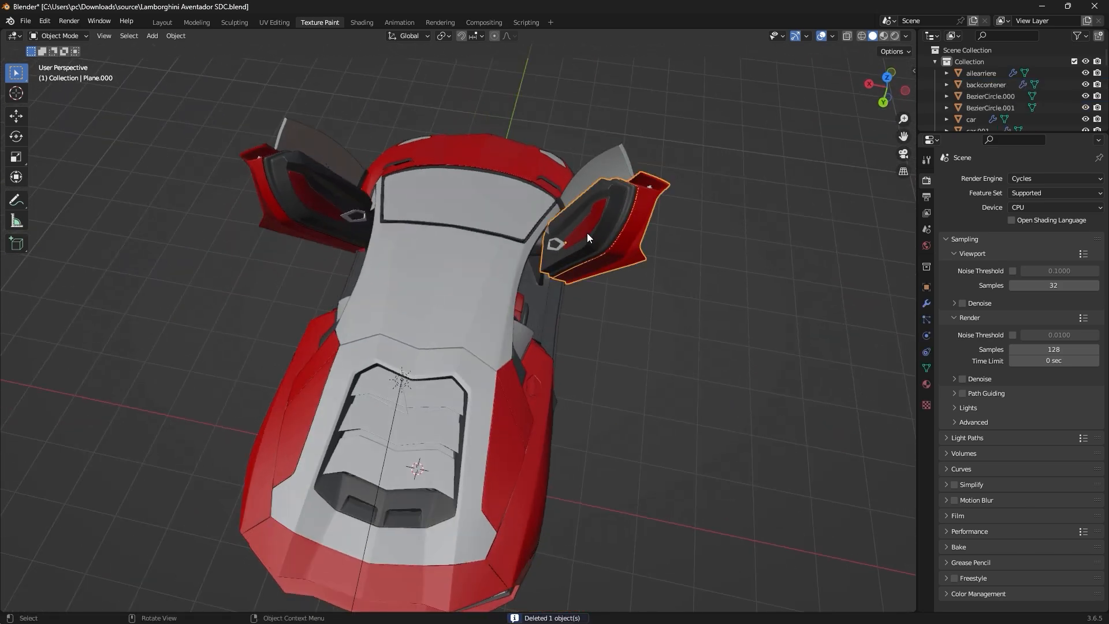
middle_drag(587, 234, 612, 375)
scroll(507, 380, down, 3)
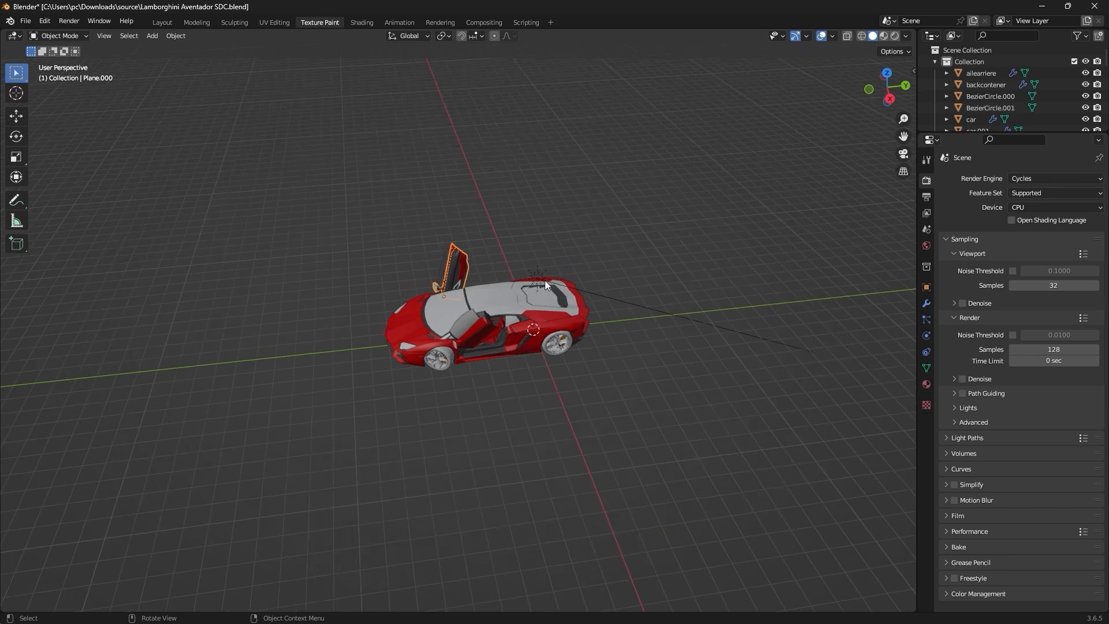
click(542, 277)
key(Delete)
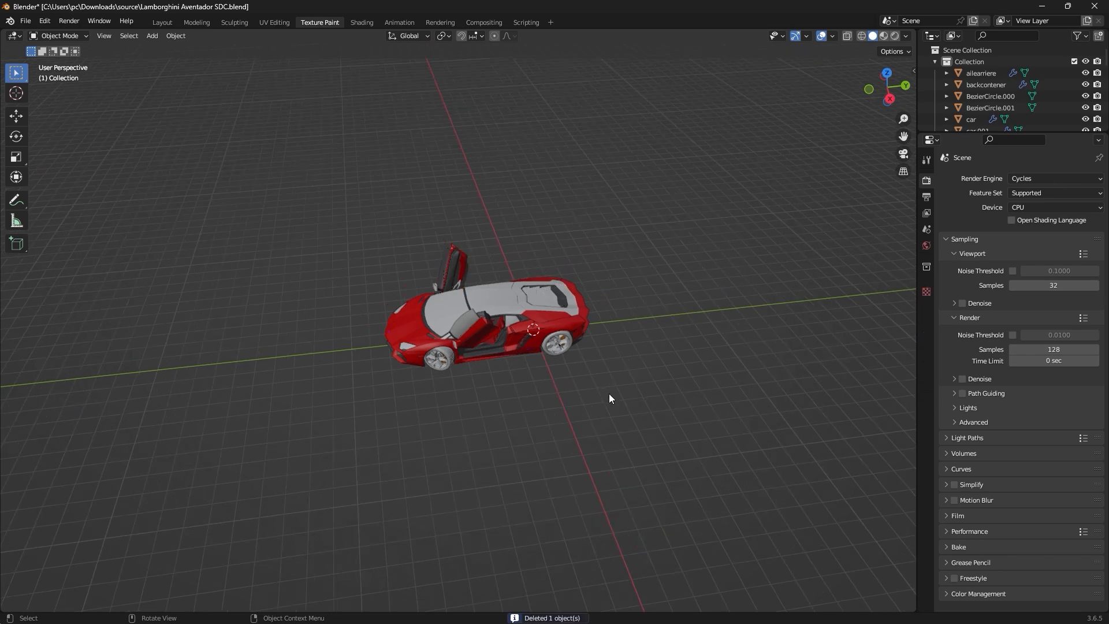
Check the remaining objects by selecting everything, clear the selection and save the Blender file.
scroll(608, 393, down, 2)
key(a)
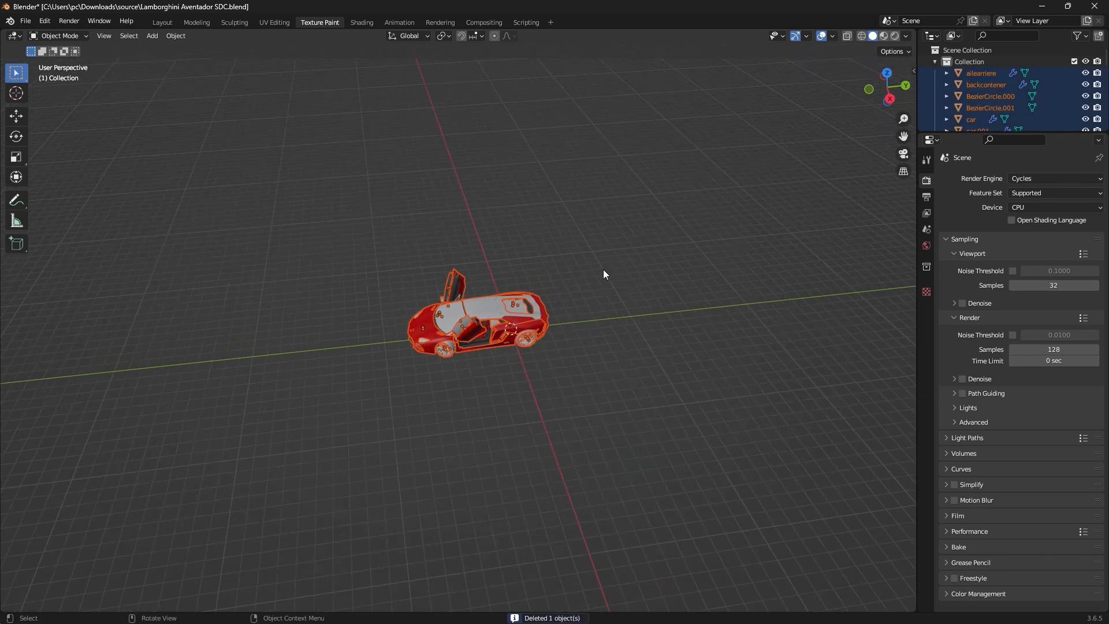
click(603, 269)
scroll(536, 305, up, 5)
key(ctrl+s)
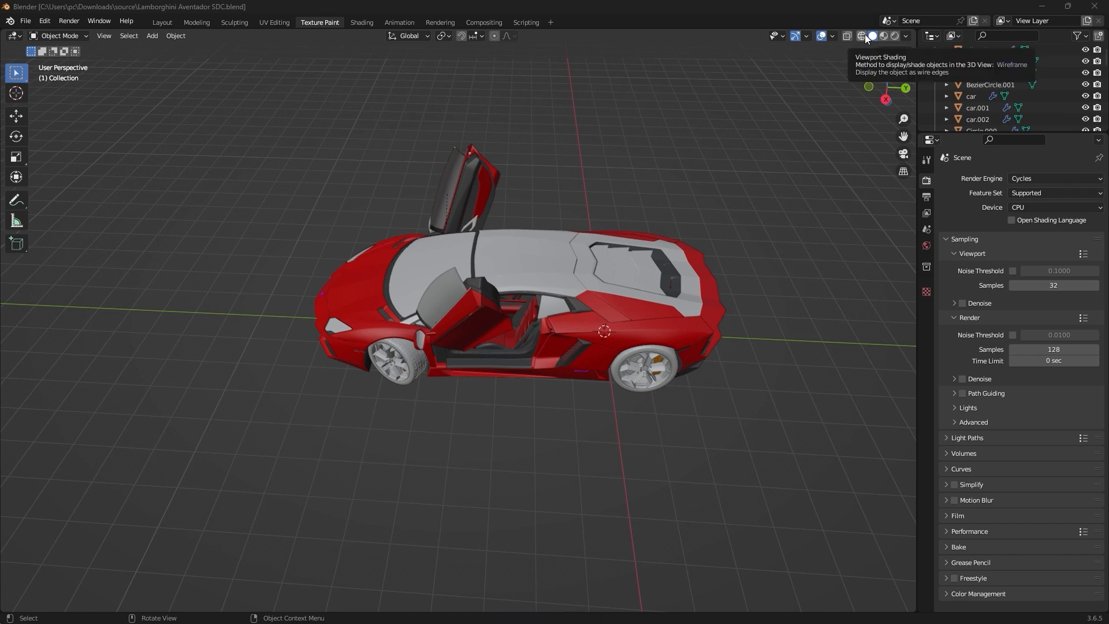
Set the viewport shading to Wireframe and select all parts of the car.
click(862, 35)
mouse_move(641, 204)
middle_down()
mouse_move(654, 178)
mouse_move(641, 188)
mouse_move(658, 192)
mouse_move(659, 216)
middle_up()
scroll(659, 217, down, 3)
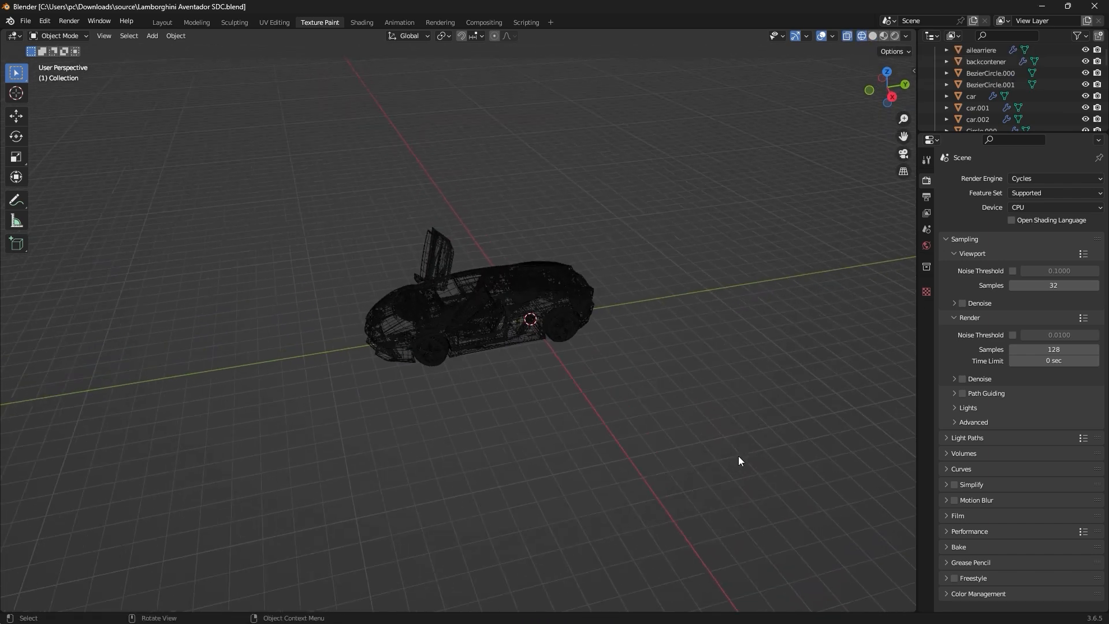
drag(740, 461, 335, 179)
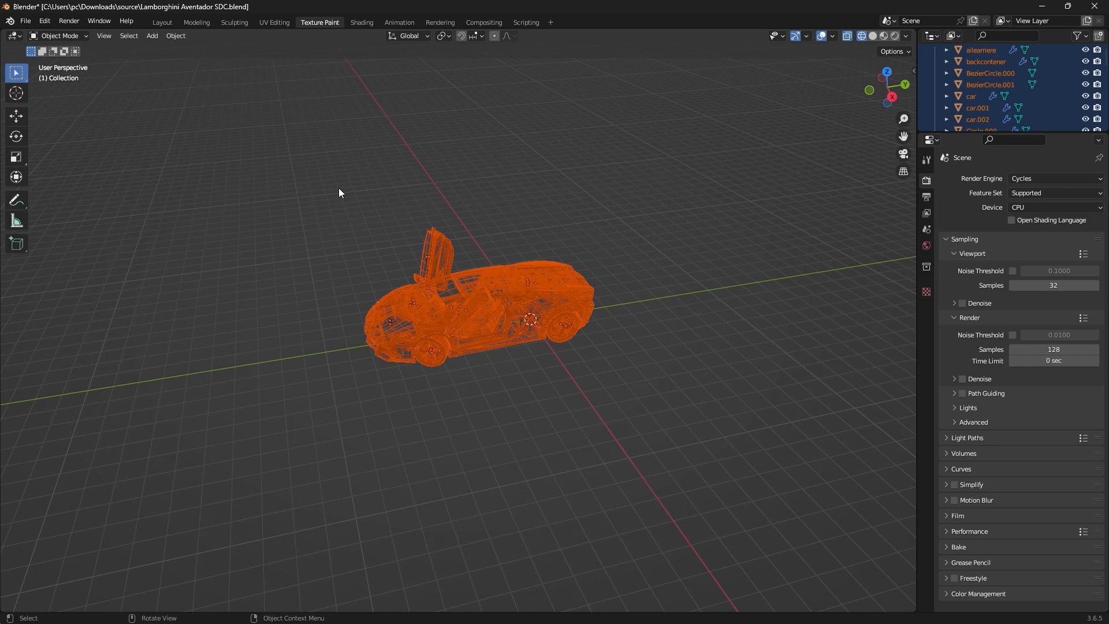
Rotate the selected car parts 90° about the global Z axis.
middle_drag(339, 193, 319, 328)
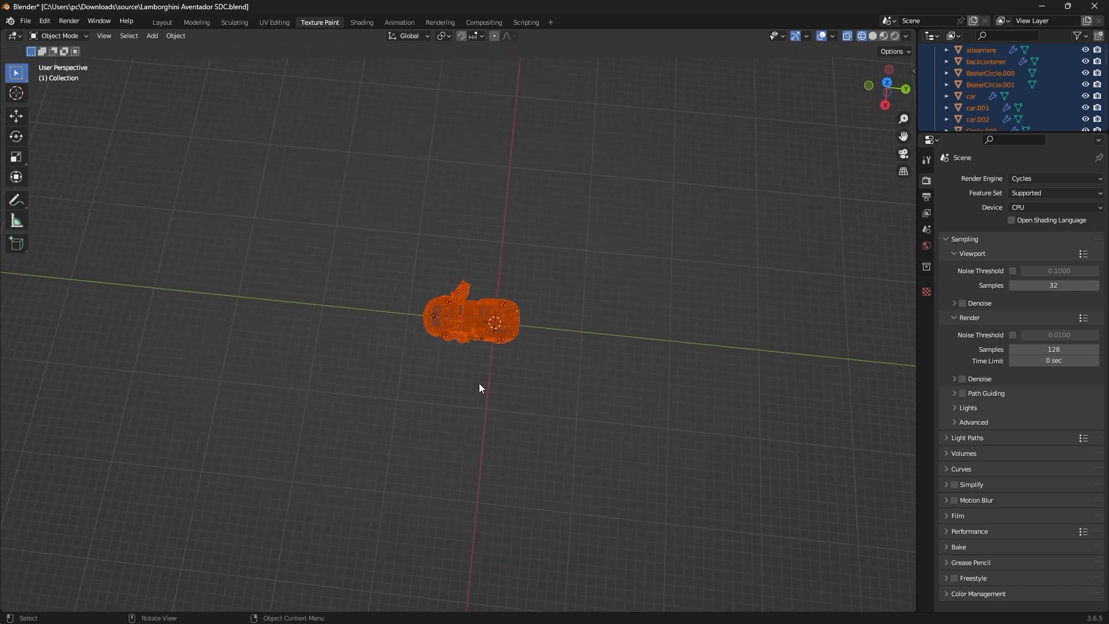
mouse_move(476, 393)
middle_down()
mouse_move(456, 414)
mouse_move(460, 393)
middle_up()
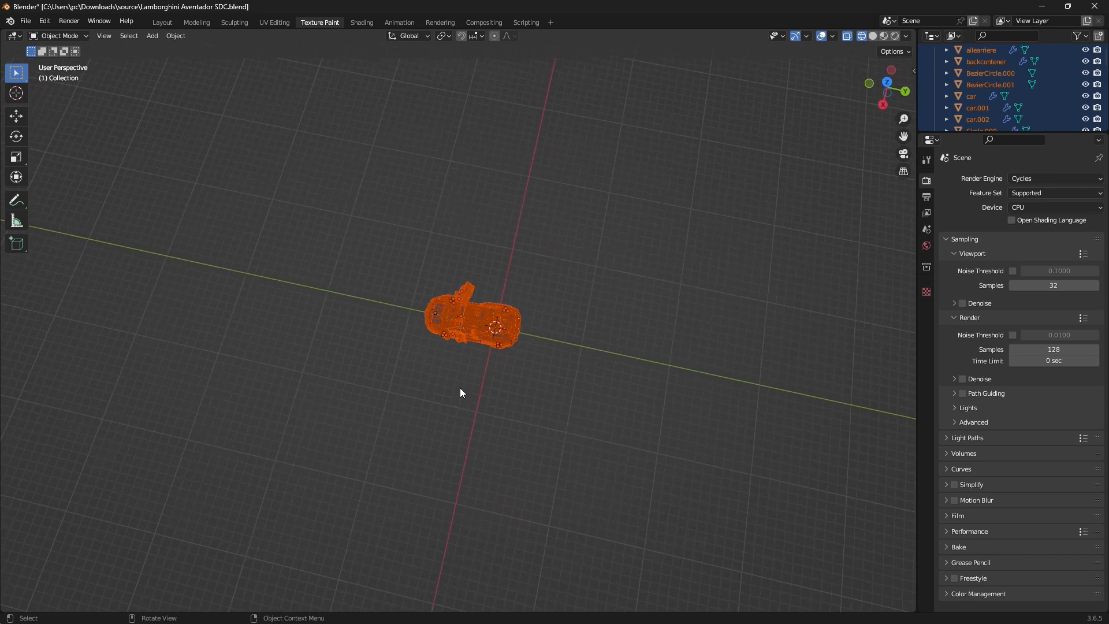
key(alt+z)
key(r)
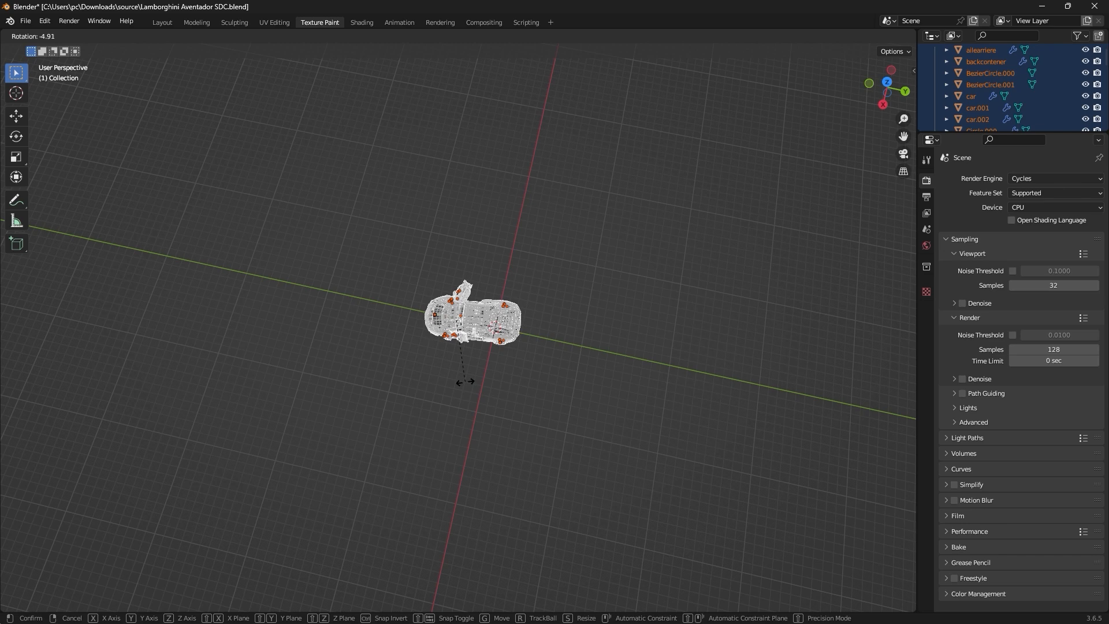
text(90)
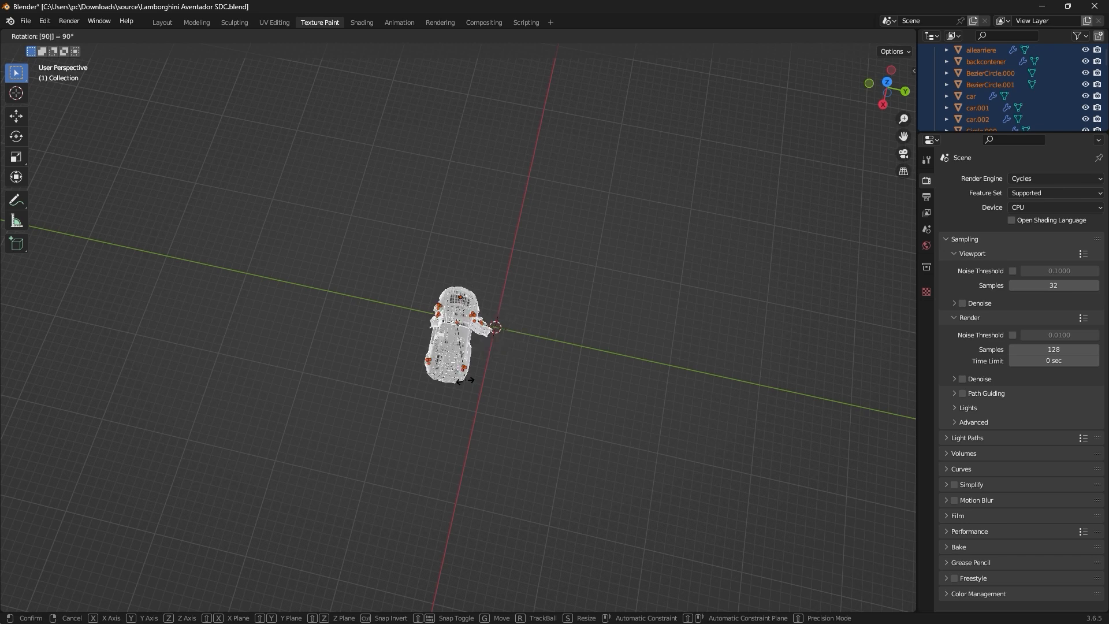
text(z)
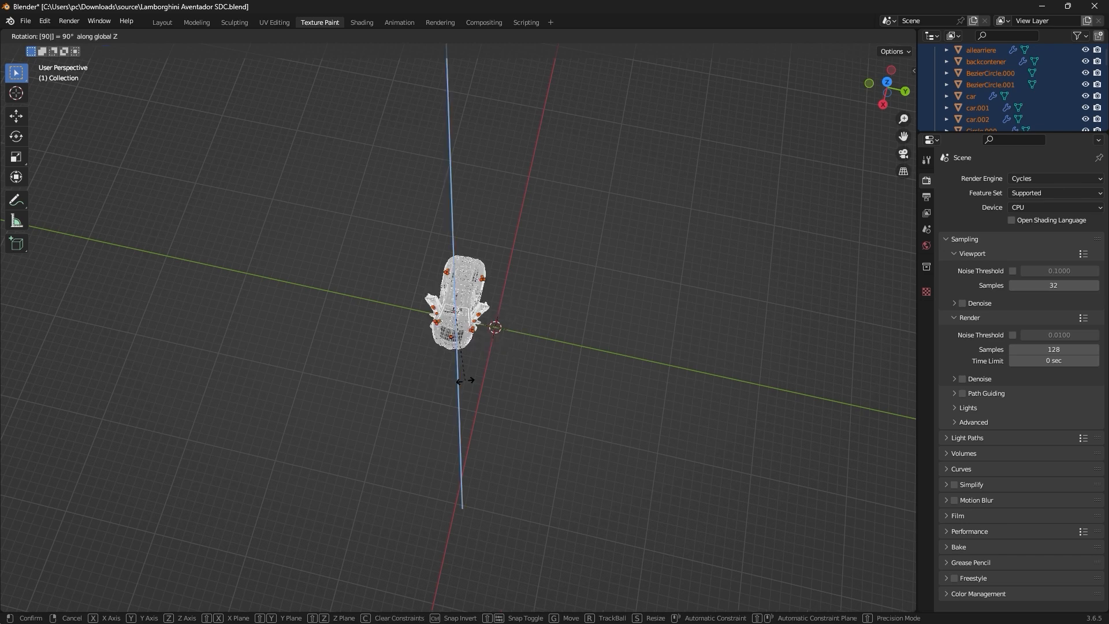
middle_drag(466, 380, 487, 404)
key(Return)
Move the selected car about 2.065 m along the global X axis in the front view.
scroll(483, 248, down, 4)
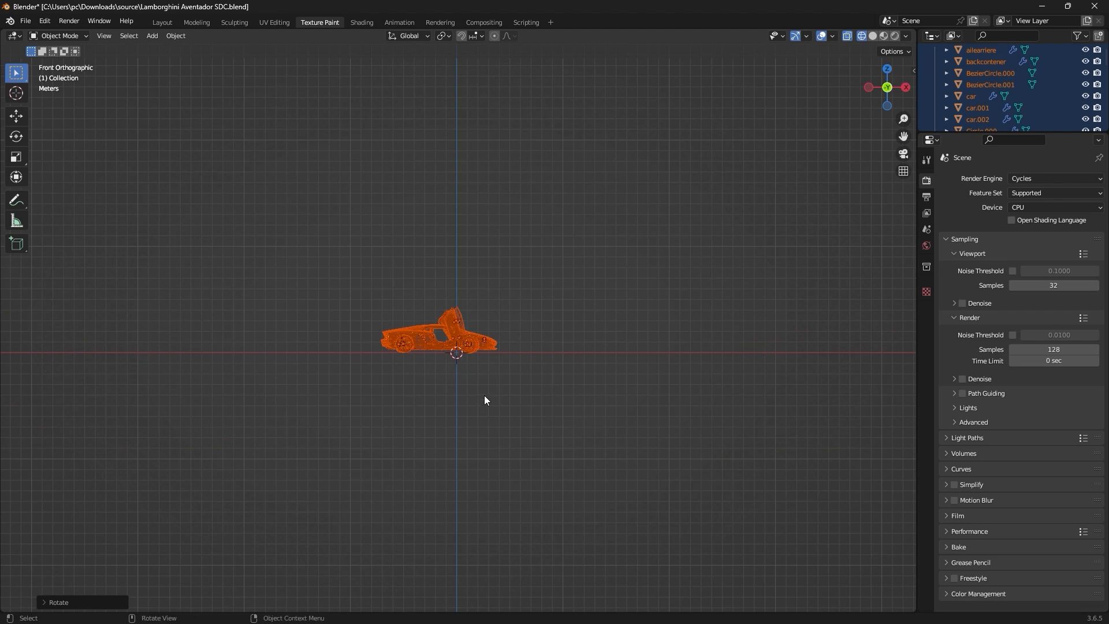
key(g)
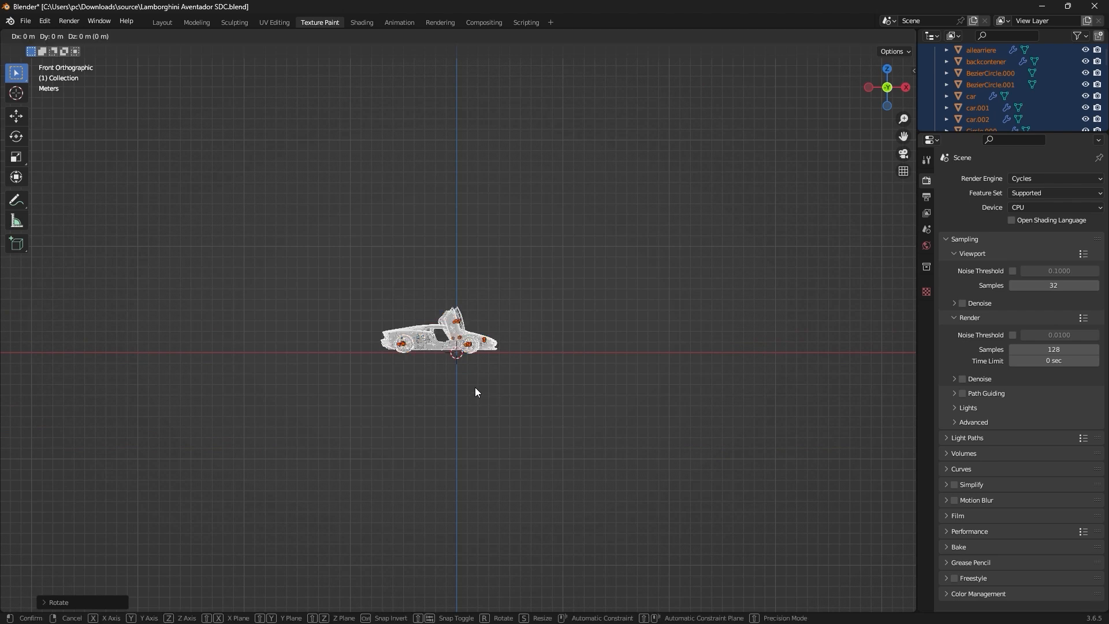
key(x)
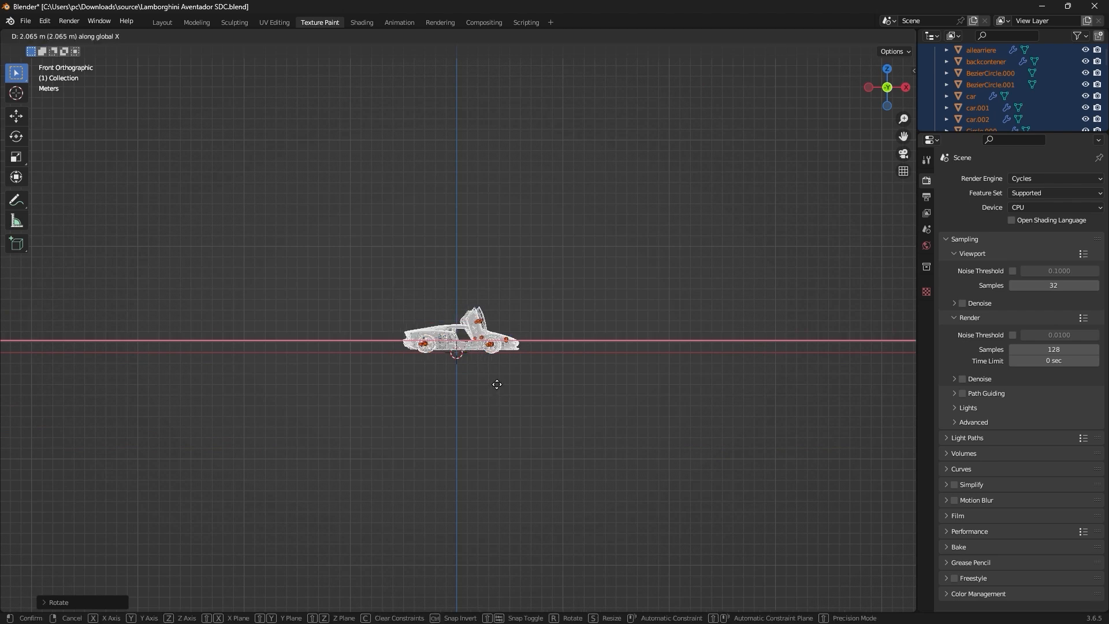
click(496, 384)
Move the selected car along the global Y axis until it is centred on the origin in top view, and save the file.
middle_drag(496, 384, 470, 387)
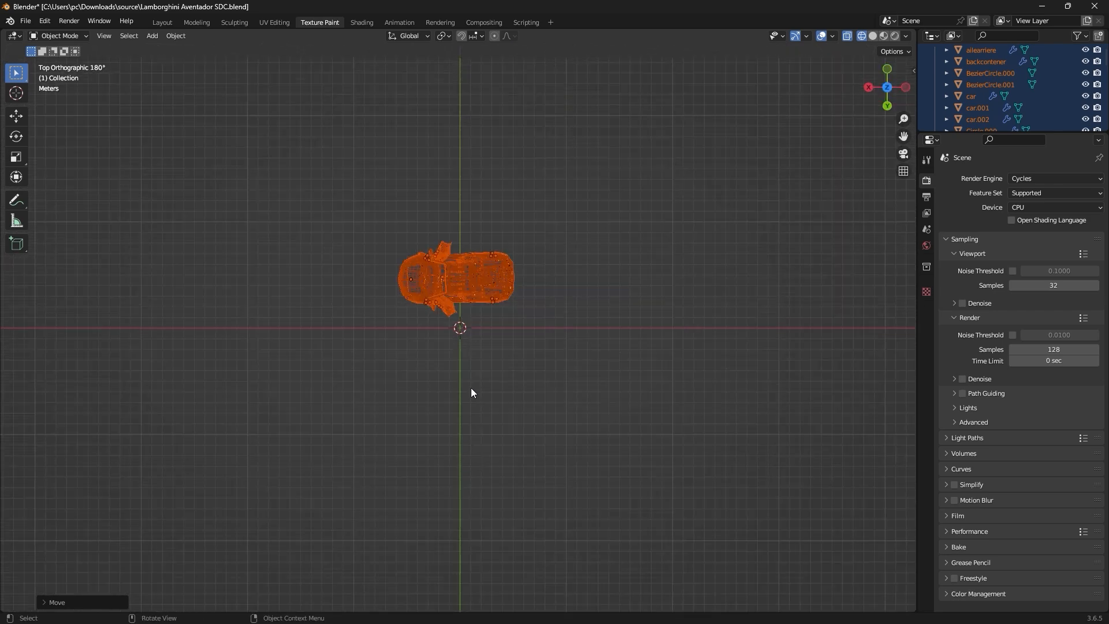
key(g)
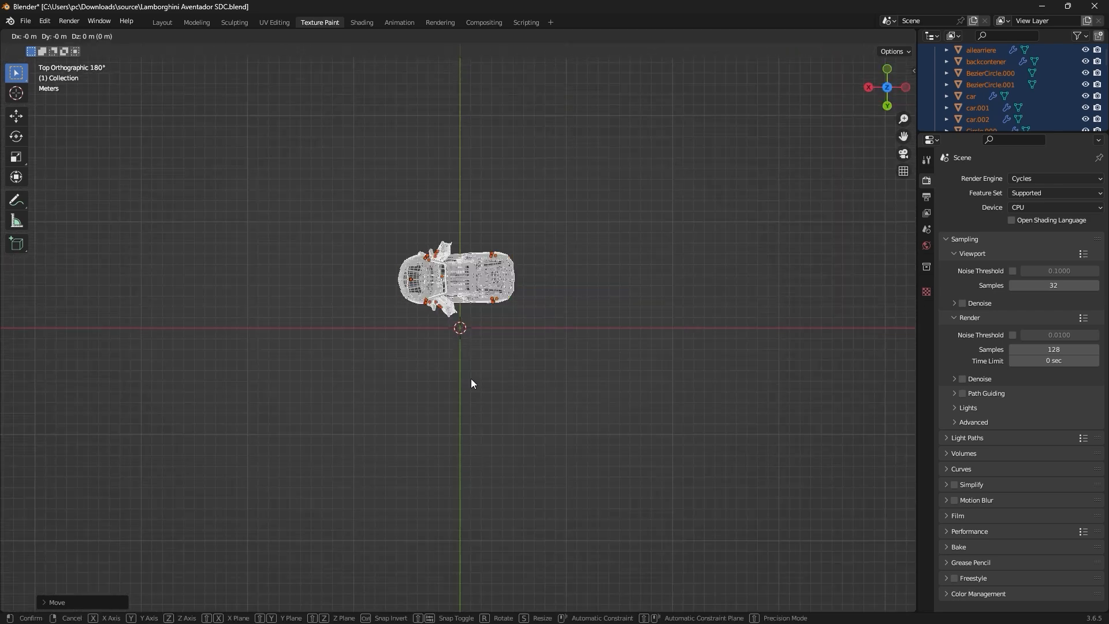
key(y)
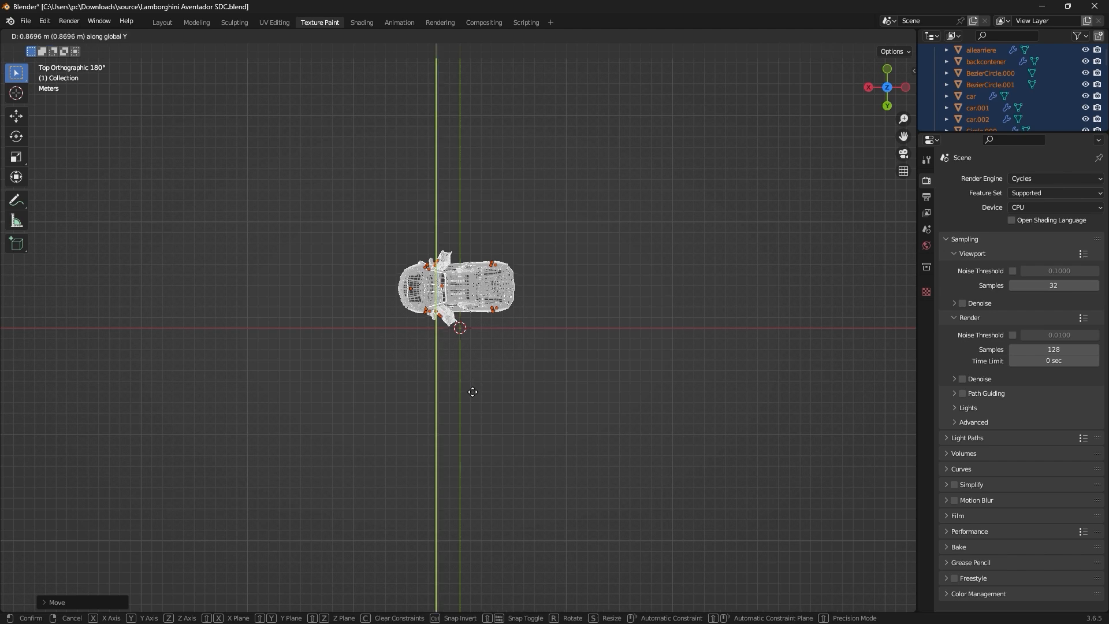
click(477, 424)
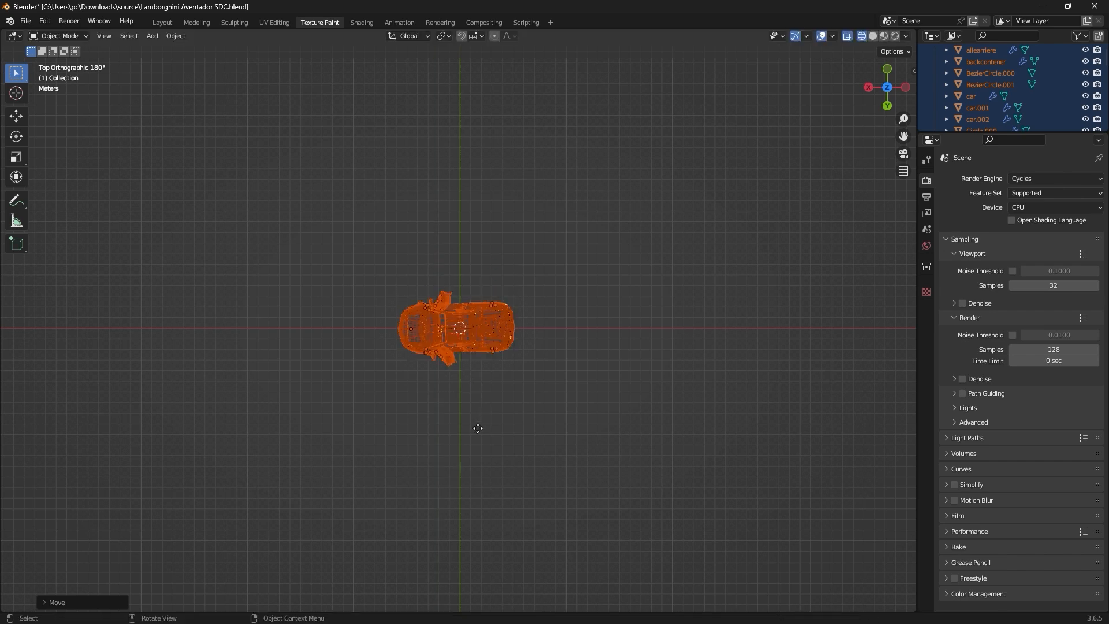
middle_drag(476, 424, 469, 386)
key(ctrl+s)
Set the viewport shading to Solid, check the centred car from several angles, save the file and clear the selection.
scroll(490, 401, up, 3)
scroll(462, 390, up, 4)
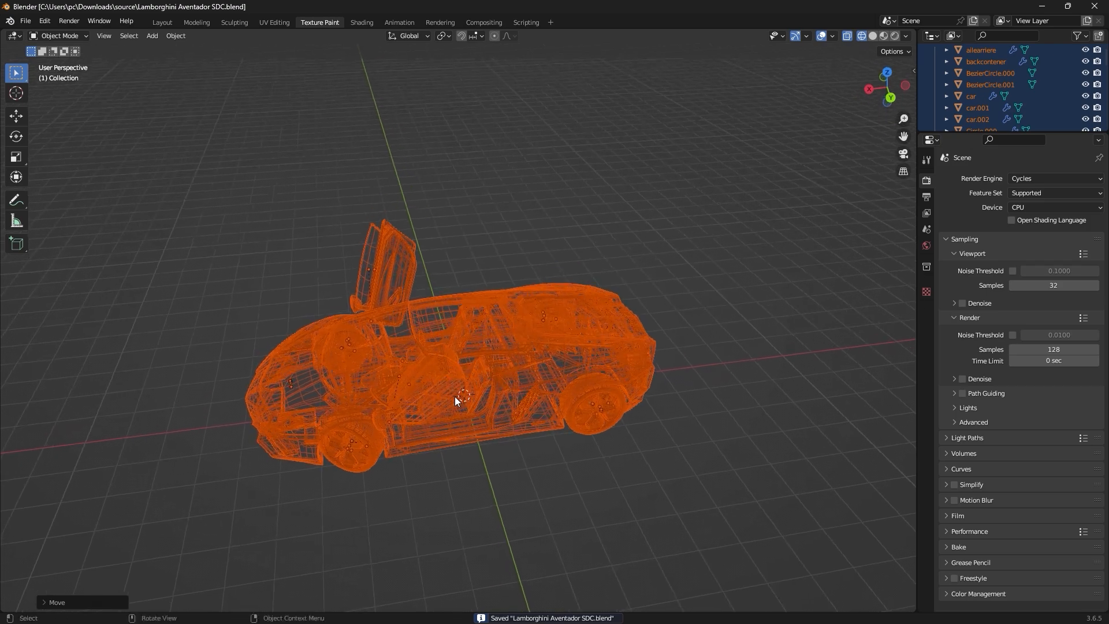
click(872, 36)
scroll(539, 428, up, 4)
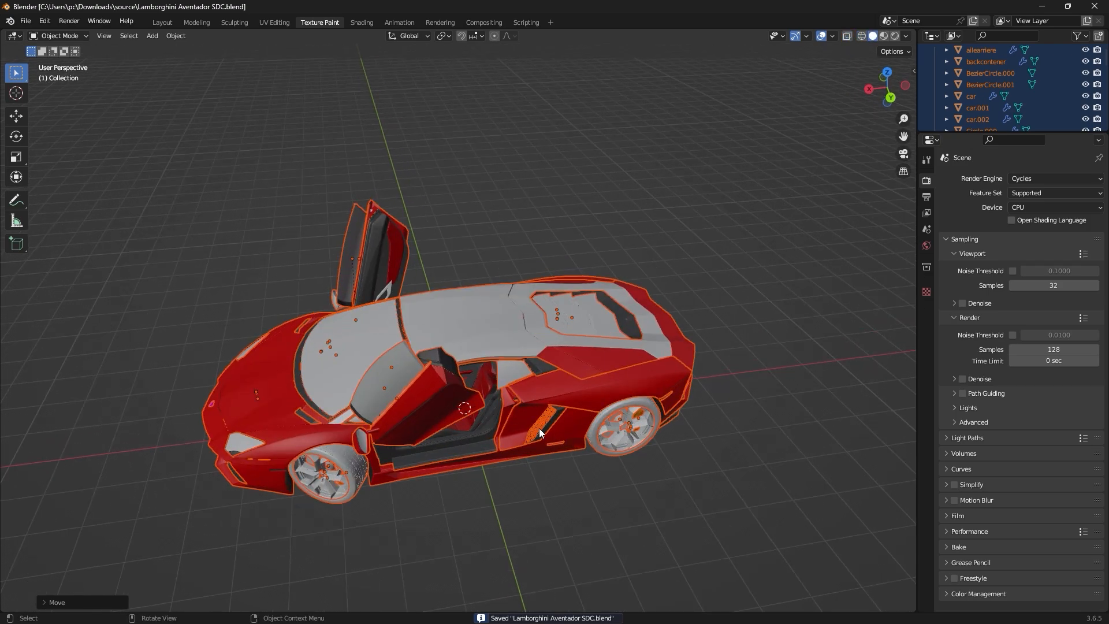
mouse_move(498, 454)
shift+middle_down()
mouse_move(531, 327)
mouse_move(504, 351)
mouse_move(376, 338)
shift+middle_up()
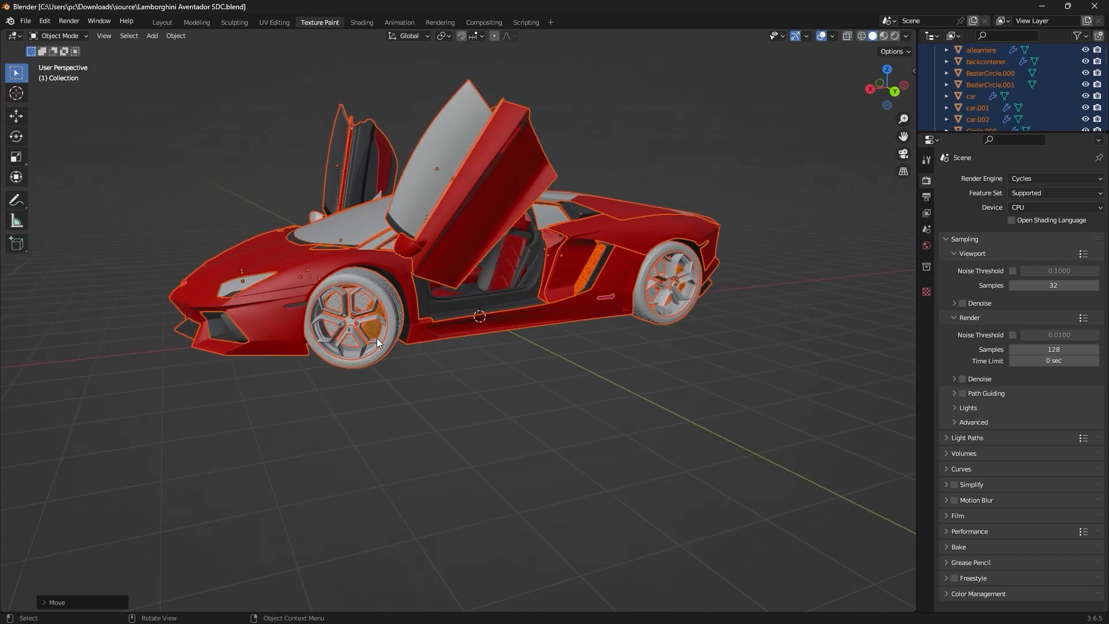
middle_drag(445, 364, 388, 428)
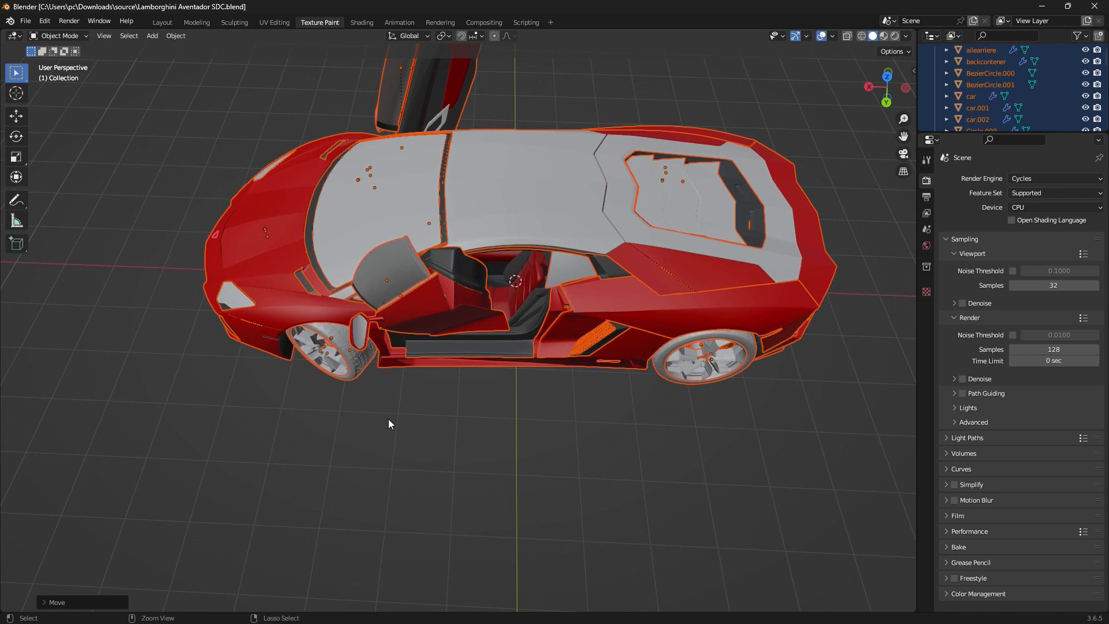
key(ctrl+s)
scroll(438, 392, down, 5)
middle_drag(439, 389, 523, 341)
click(458, 388)
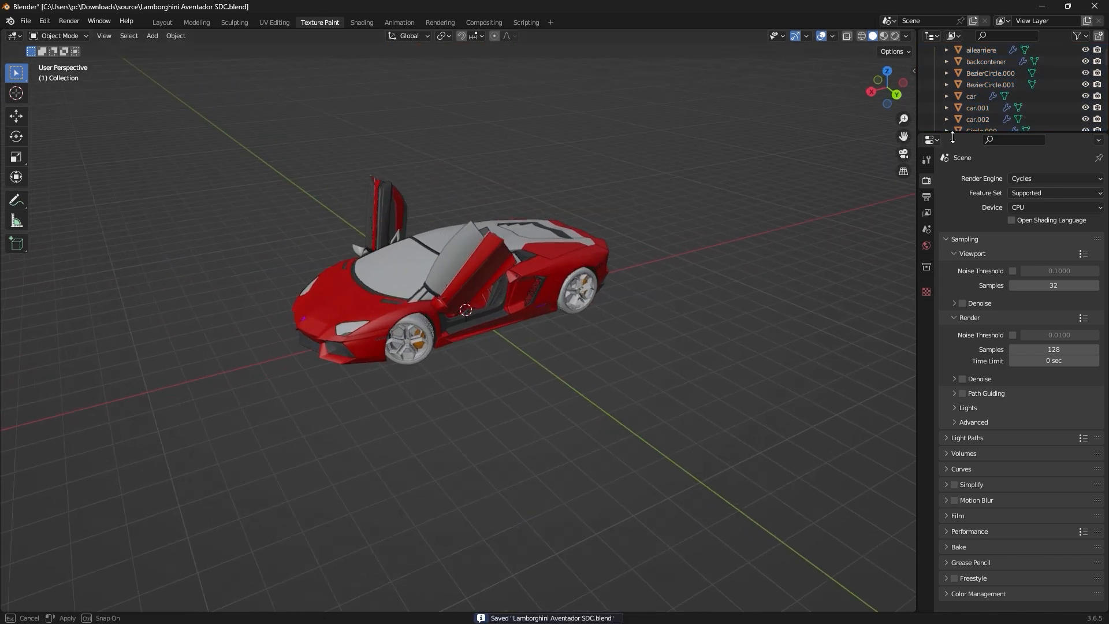
Enlarge the outliner to show more objects, and select the open door on the car's +Y side with its window part.
drag(946, 136, 948, 472)
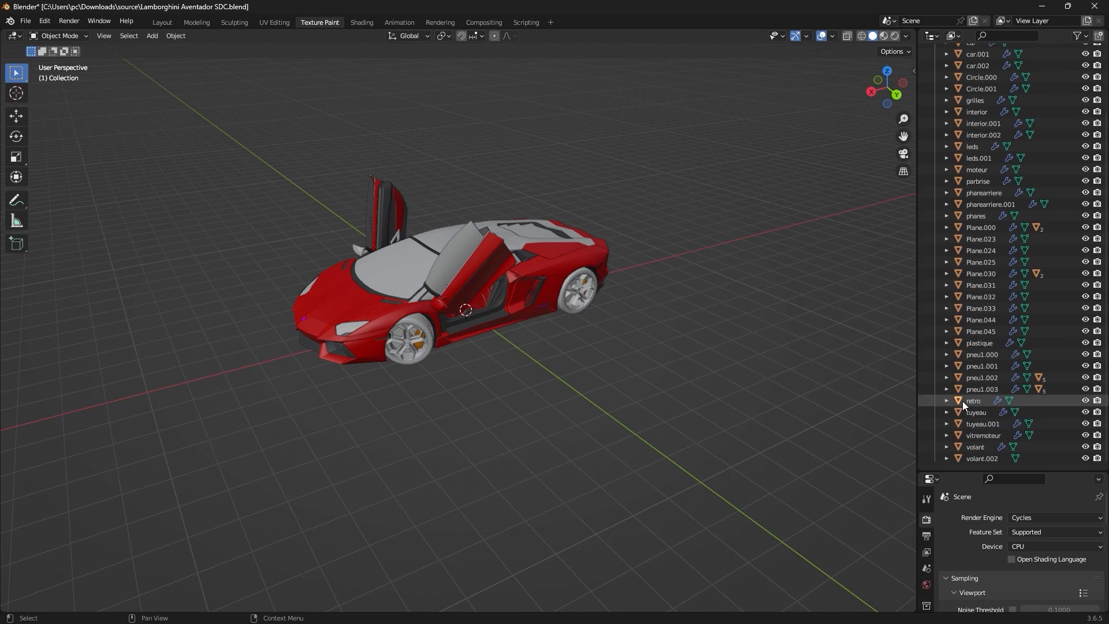
scroll(963, 401, up, 2)
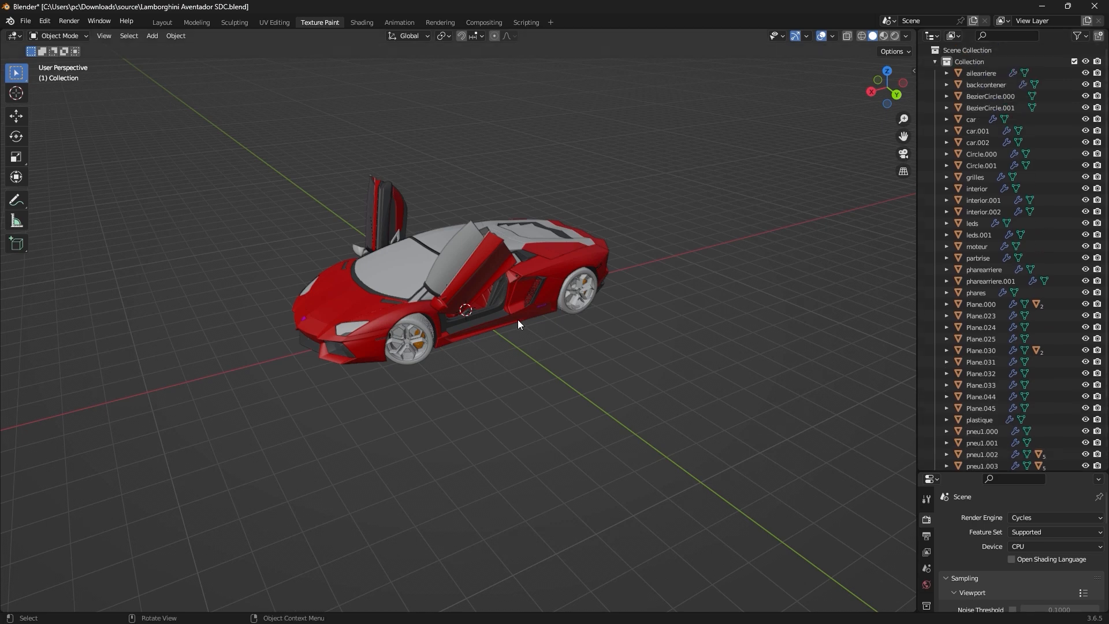
scroll(518, 320, up, 1)
middle_drag(517, 320, 466, 289)
click(477, 248)
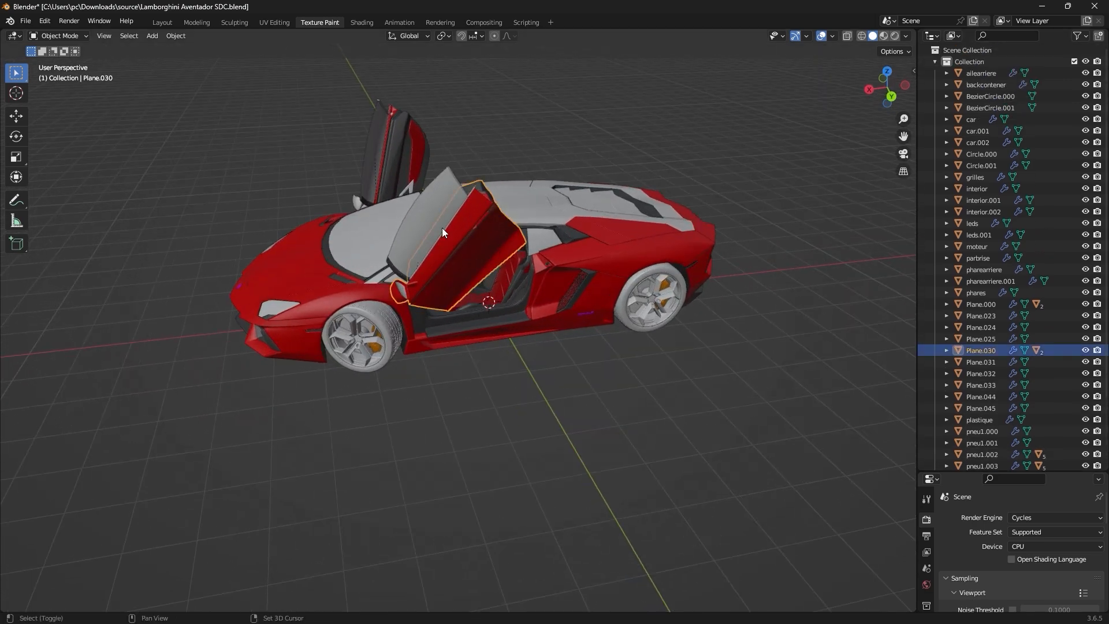
scroll(452, 225, up, 3)
scroll(456, 220, up, 3)
shift+middle_drag(464, 206, 484, 281)
shift+click(489, 227)
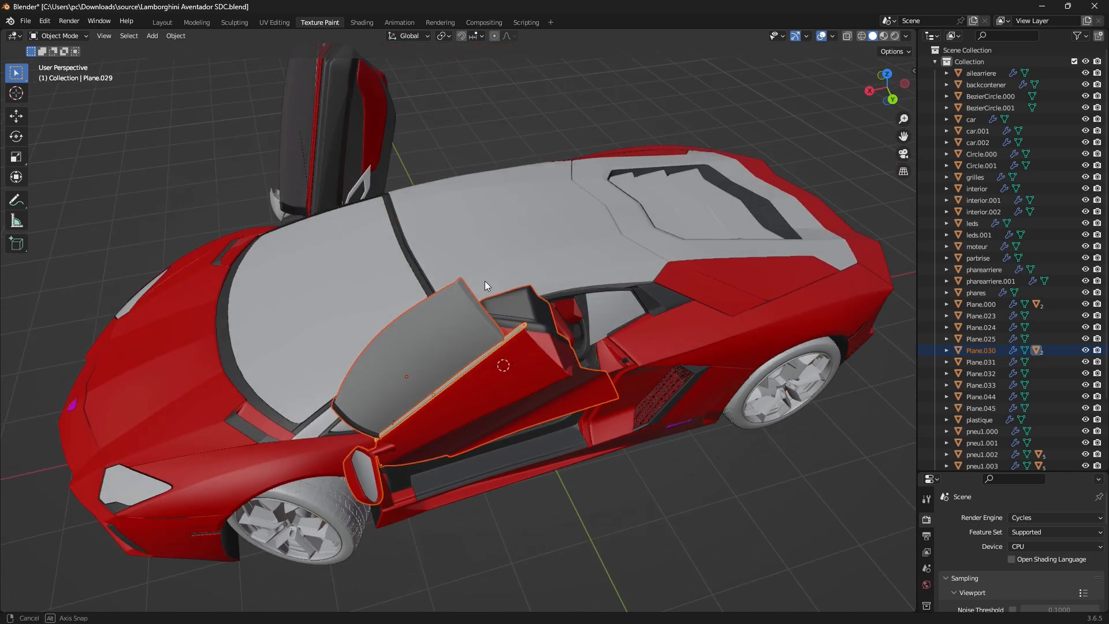
Add the opposite door's parts to the selection and move the selected door objects into a new collection.
middle_drag(395, 196, 403, 200)
scroll(553, 292, up, 3)
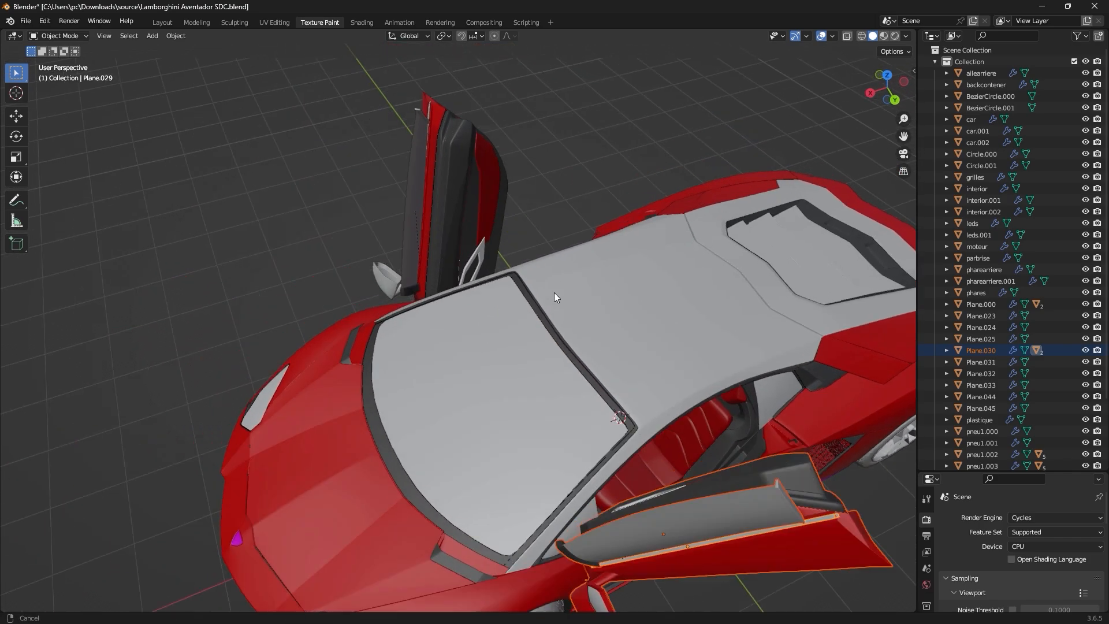
scroll(476, 226, up, 2)
shift+click(448, 257)
scroll(457, 256, down, 2)
middle_drag(460, 254, 429, 361)
shift+click(394, 297)
shift+click(438, 347)
right_click(982, 303)
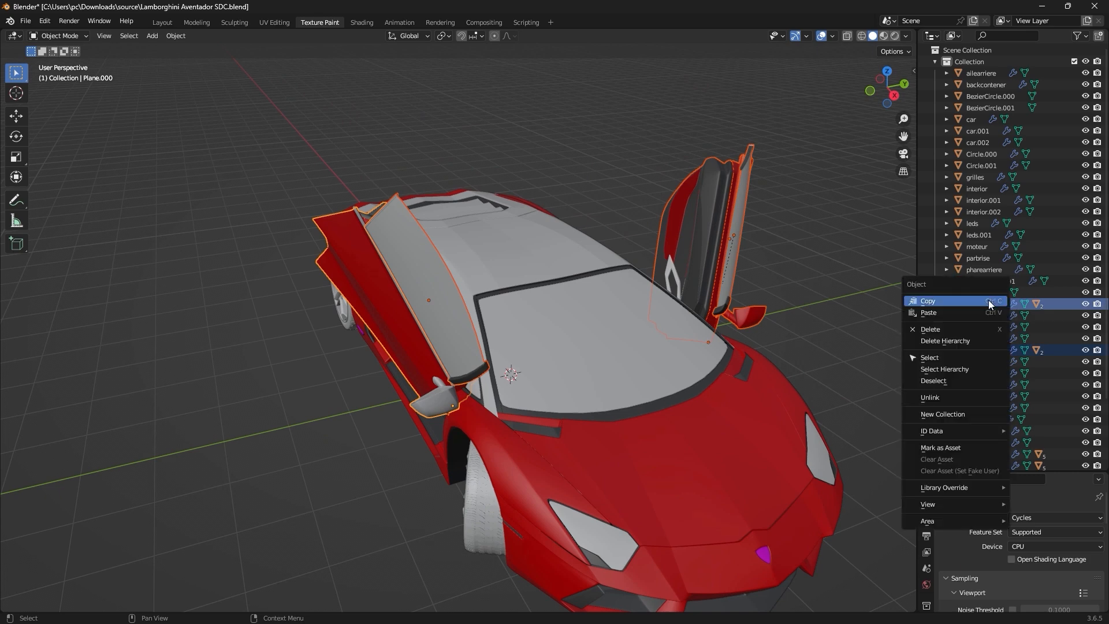
click(955, 415)
scroll(982, 369, down, 4)
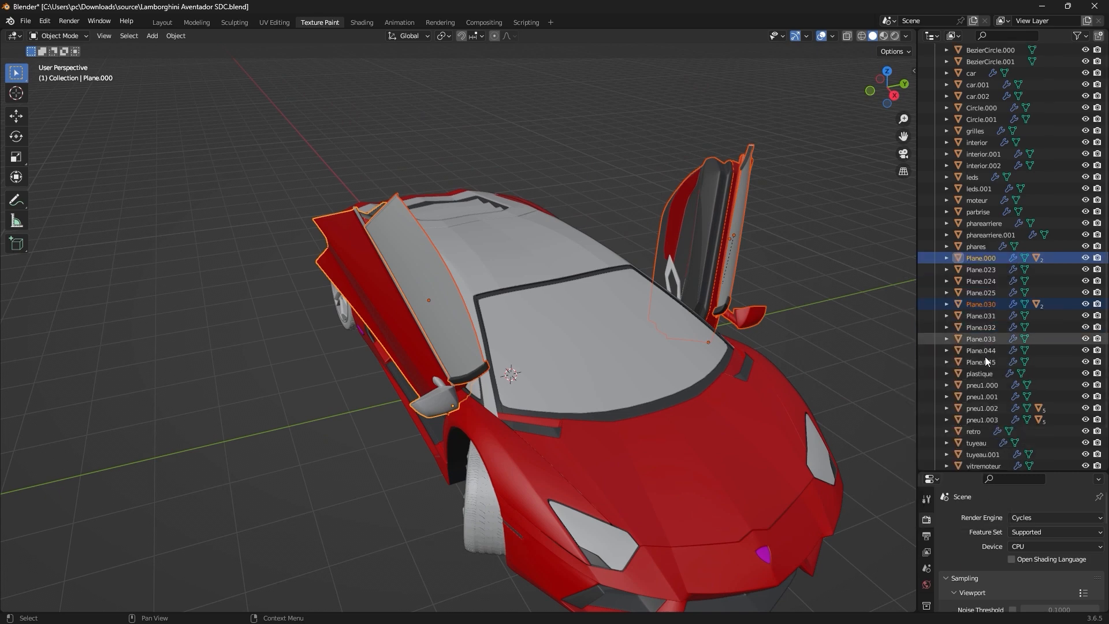
drag(987, 266, 970, 459)
Rename the new door collection to Doors and hide it in the viewport.
click(974, 435)
double_click(974, 434)
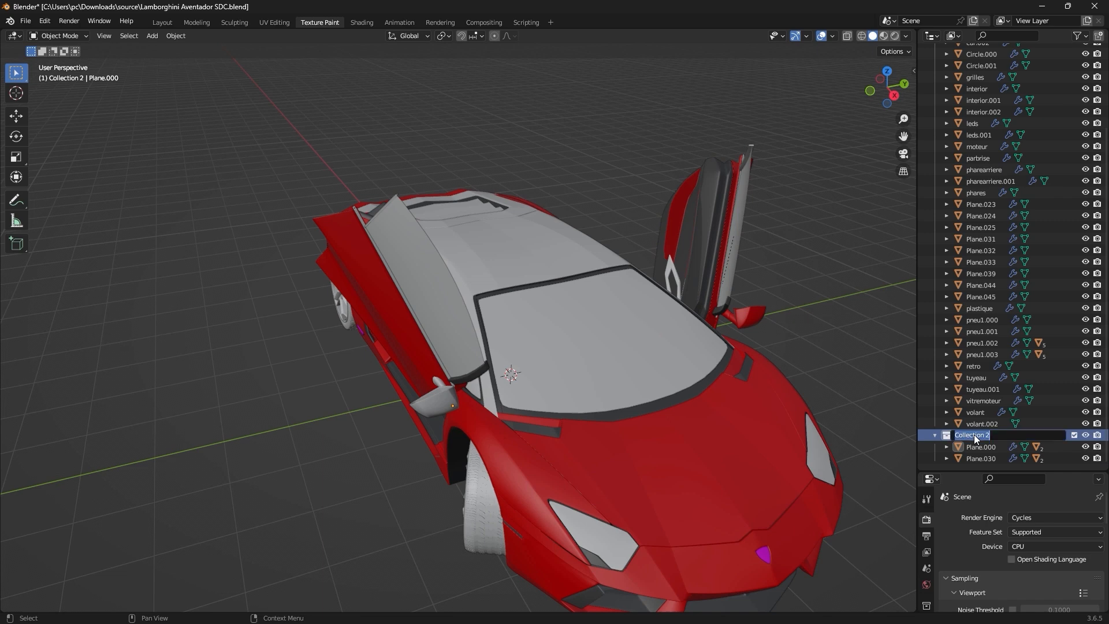
text(Doors)
key(Return)
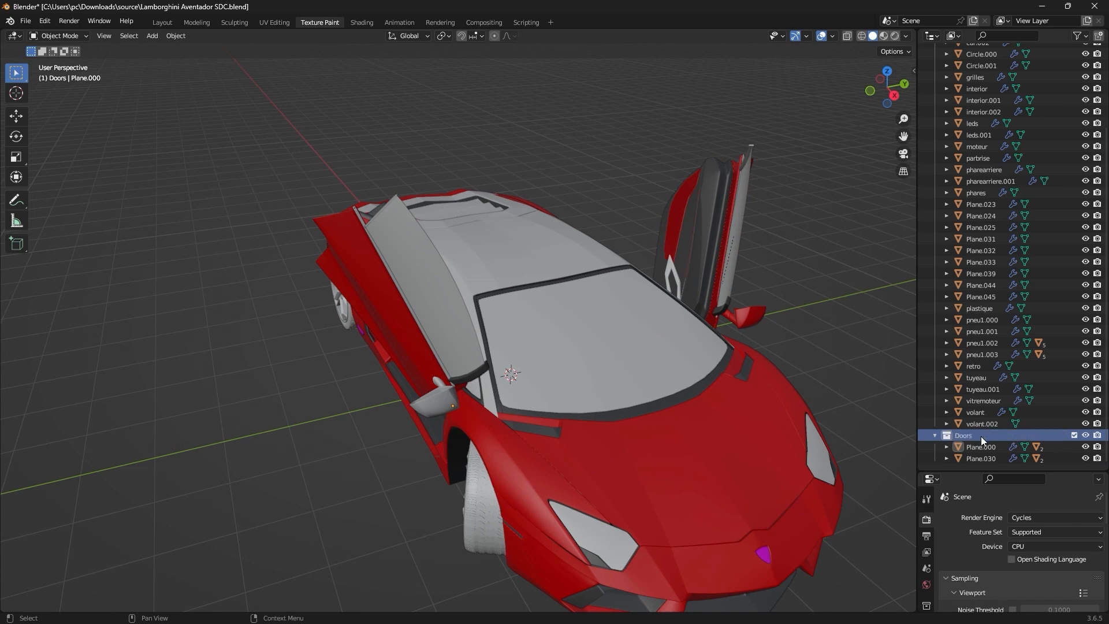
click(1086, 435)
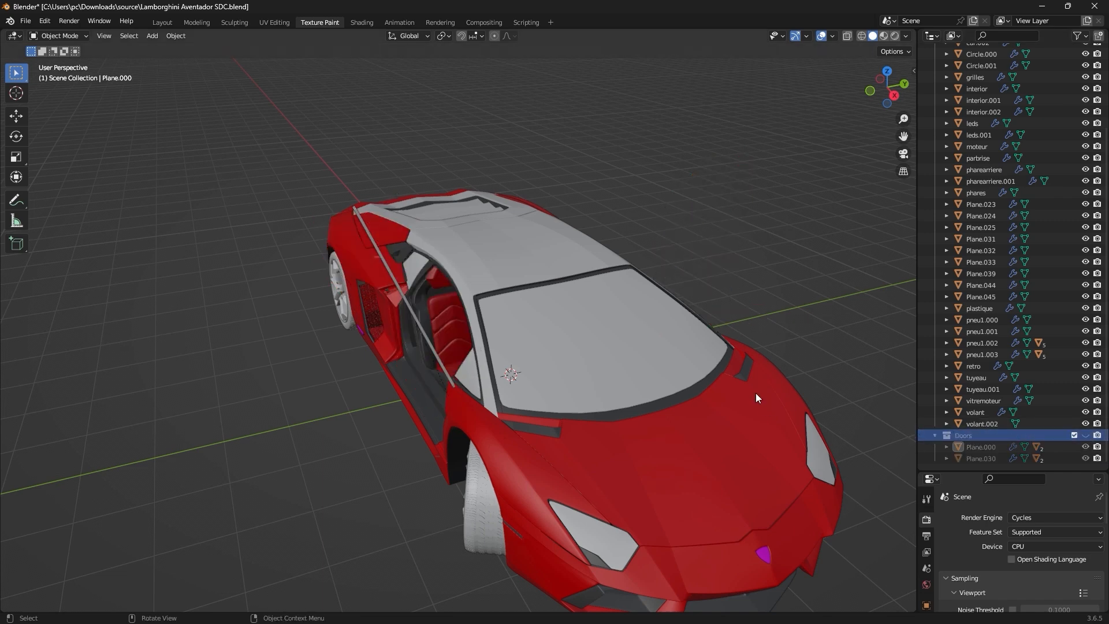
Delete the leftover thin strip object Plane.039 beside the open doorway.
middle_drag(756, 393, 424, 303)
click(405, 296)
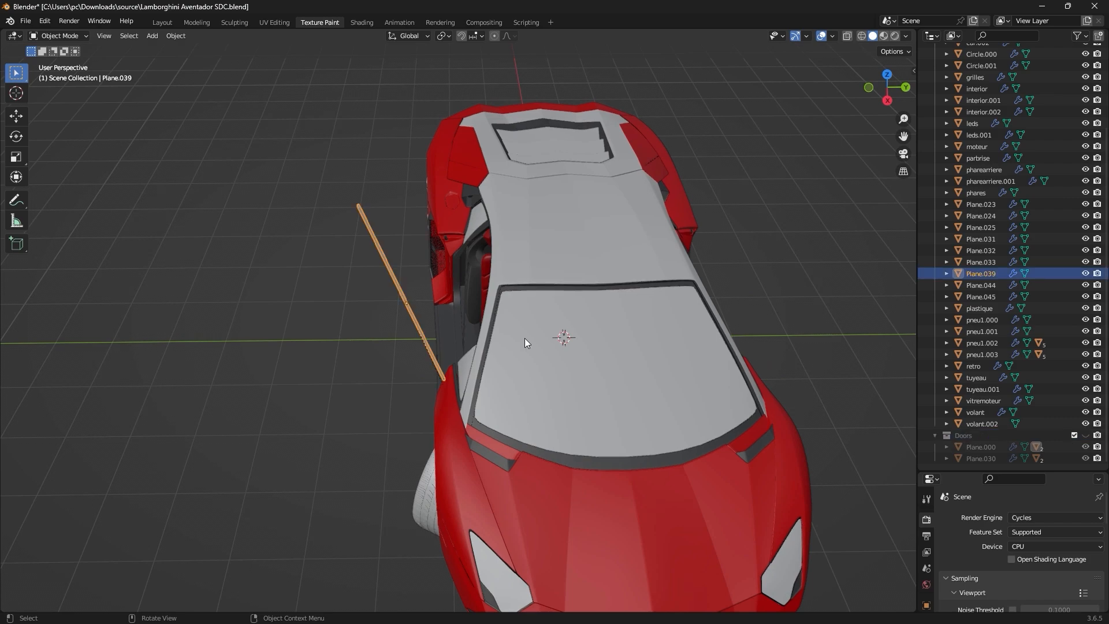
key(Delete)
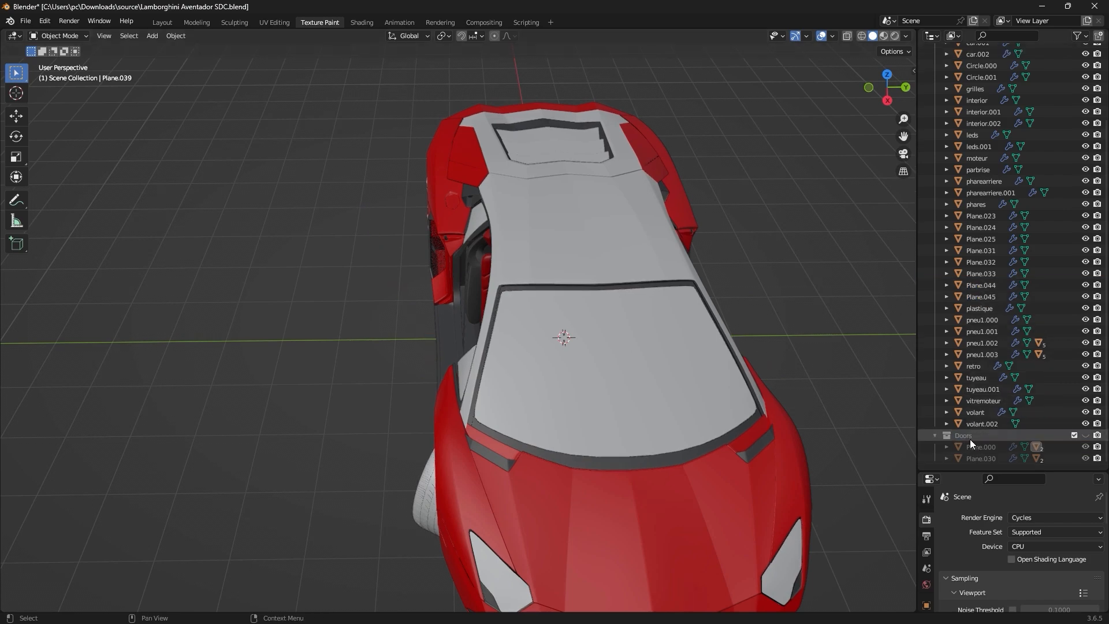
Select the windshield, the side quarter windows and the engine cover glass, and move them into a new collection.
middle_drag(641, 424, 601, 364)
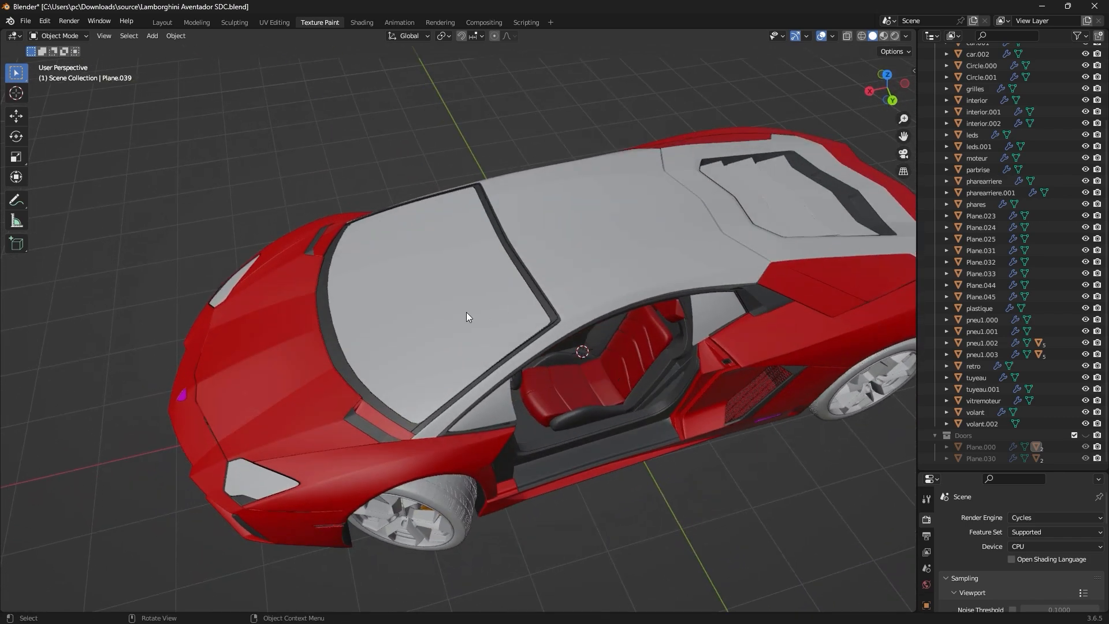
click(466, 311)
middle_drag(477, 323, 565, 299)
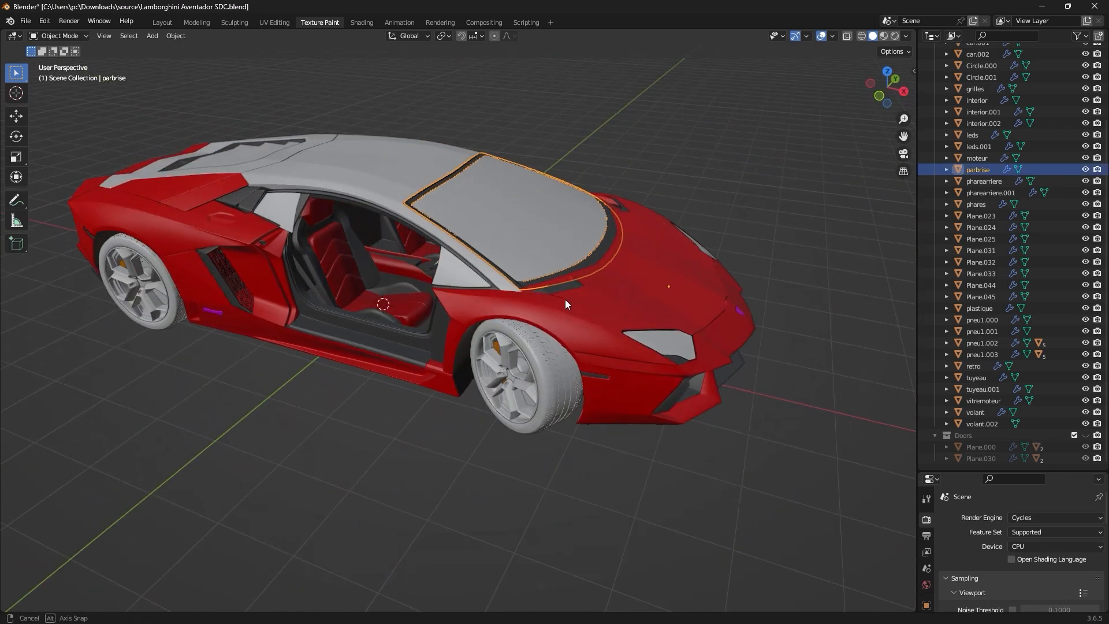
shift+click(451, 272)
middle_drag(452, 271, 475, 282)
shift+click(262, 243)
middle_drag(263, 244, 492, 317)
shift+click(410, 293)
right_click(980, 401)
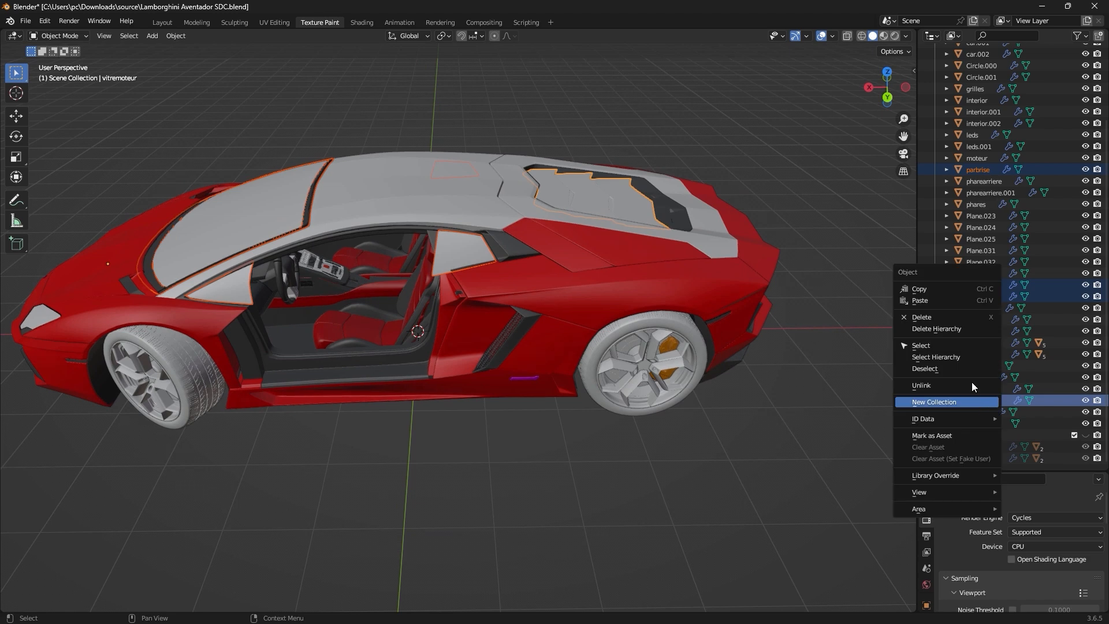
click(970, 399)
scroll(976, 406, down, 1)
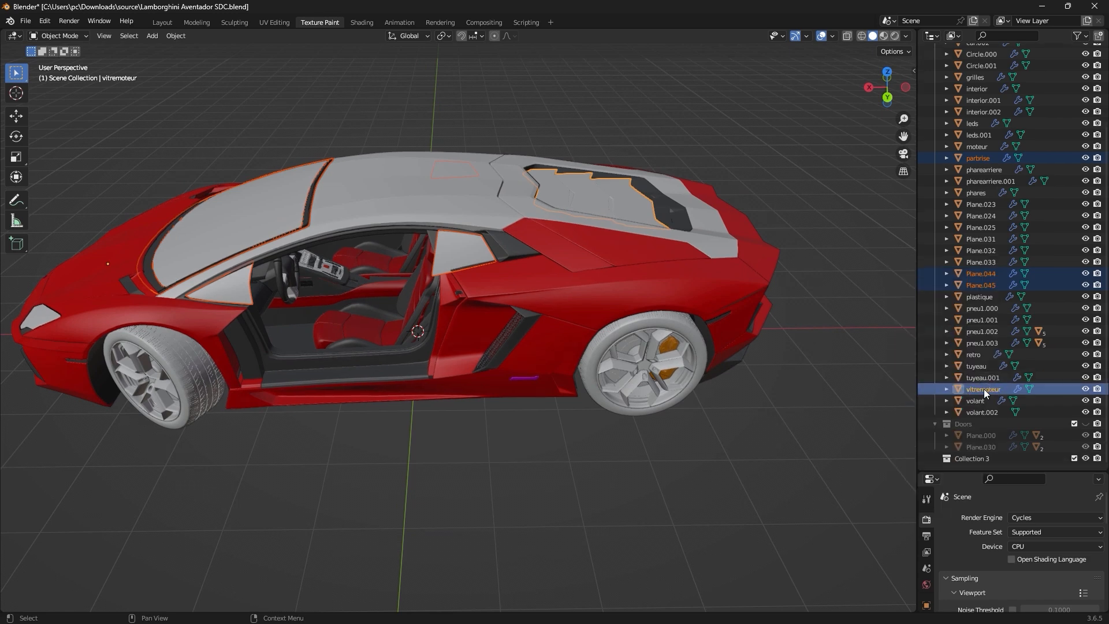
drag(983, 389, 976, 460)
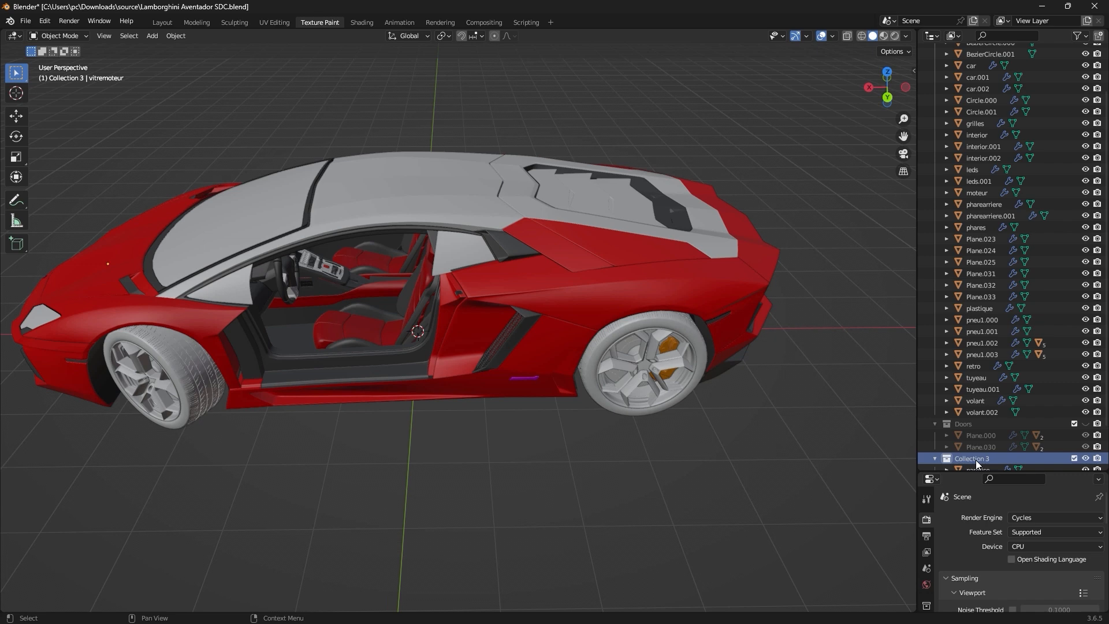
Rename the new glass collection to Trans, hide it, and collapse both the Trans and Doors collections.
double_click(976, 459)
text(Trans)
key(Return)
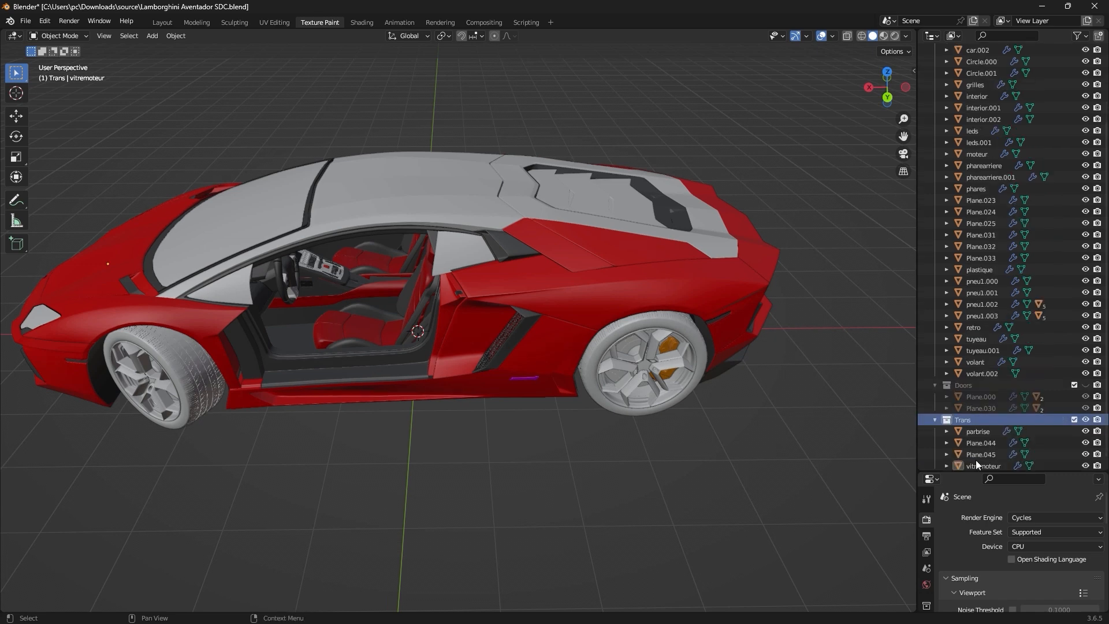
click(934, 413)
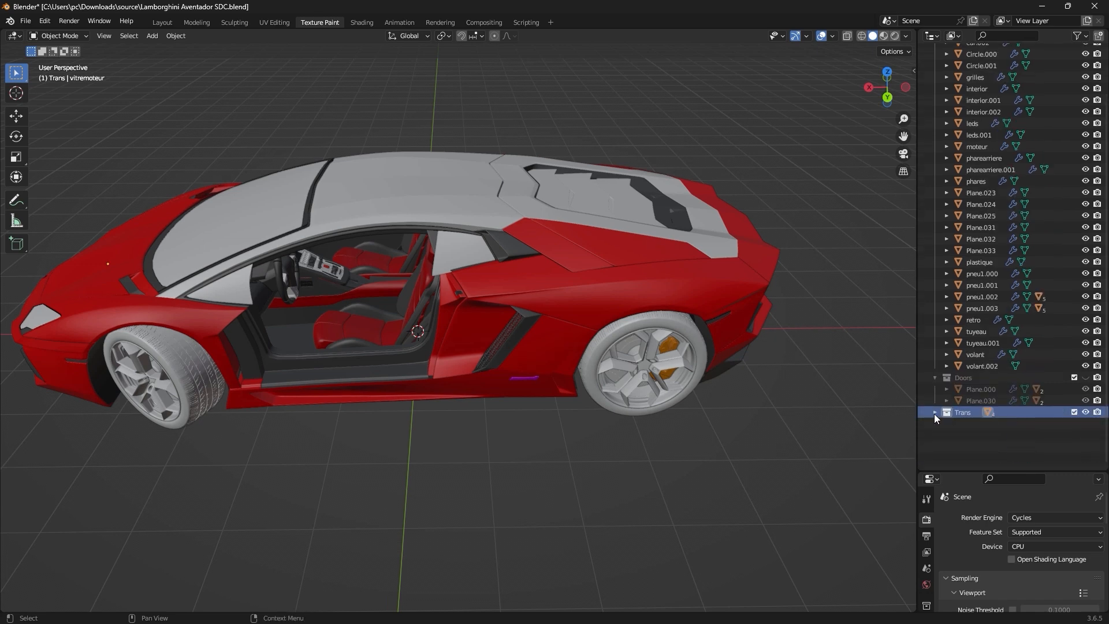
click(1086, 459)
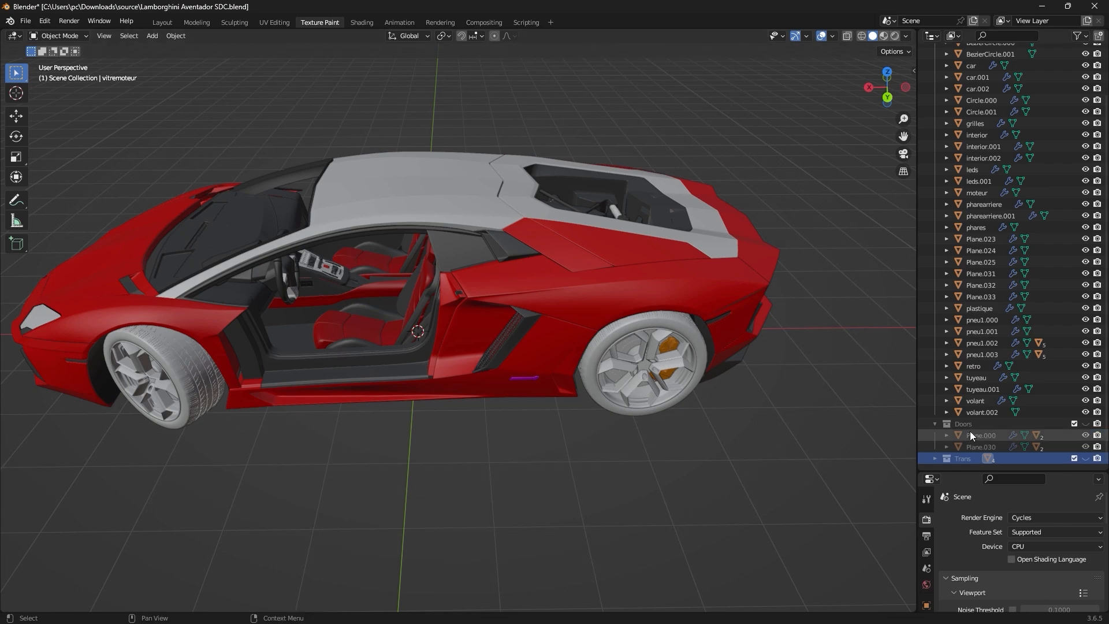
click(935, 424)
Select the objects interior, interior.001 and interior.002 and move them into a new collection.
middle_drag(837, 430, 345, 300)
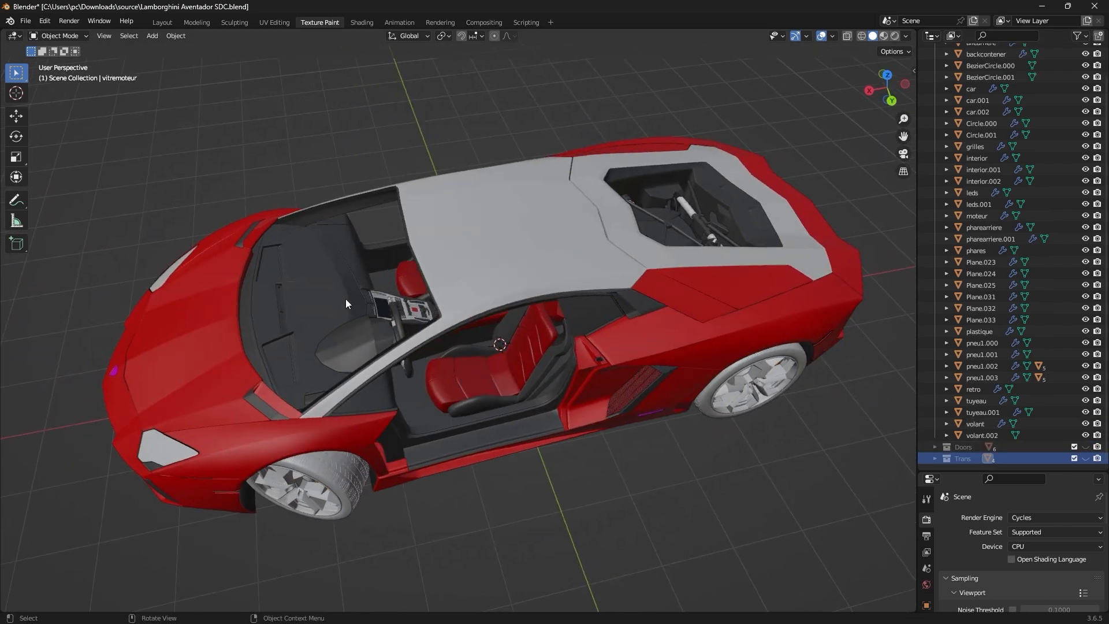
click(345, 299)
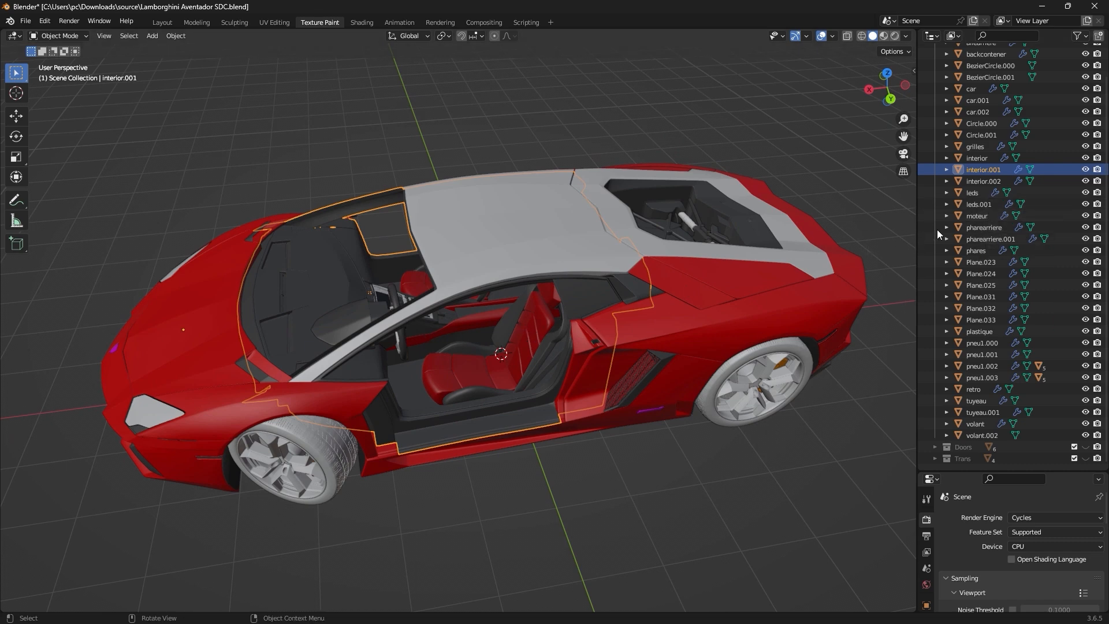
ctrl+click(979, 181)
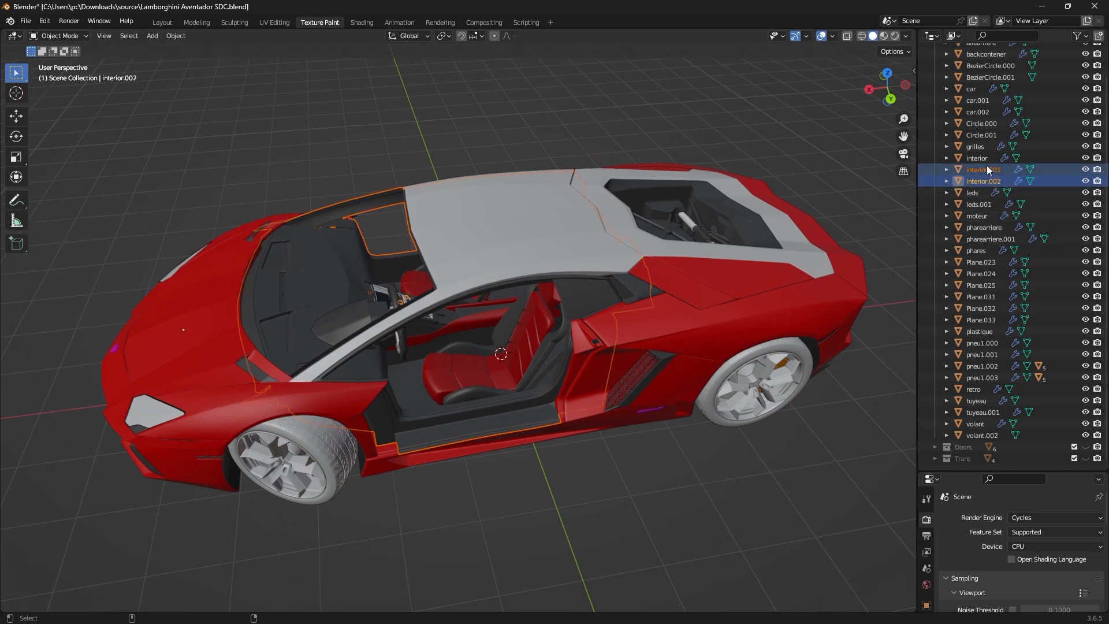
ctrl+click(983, 160)
right_click(979, 157)
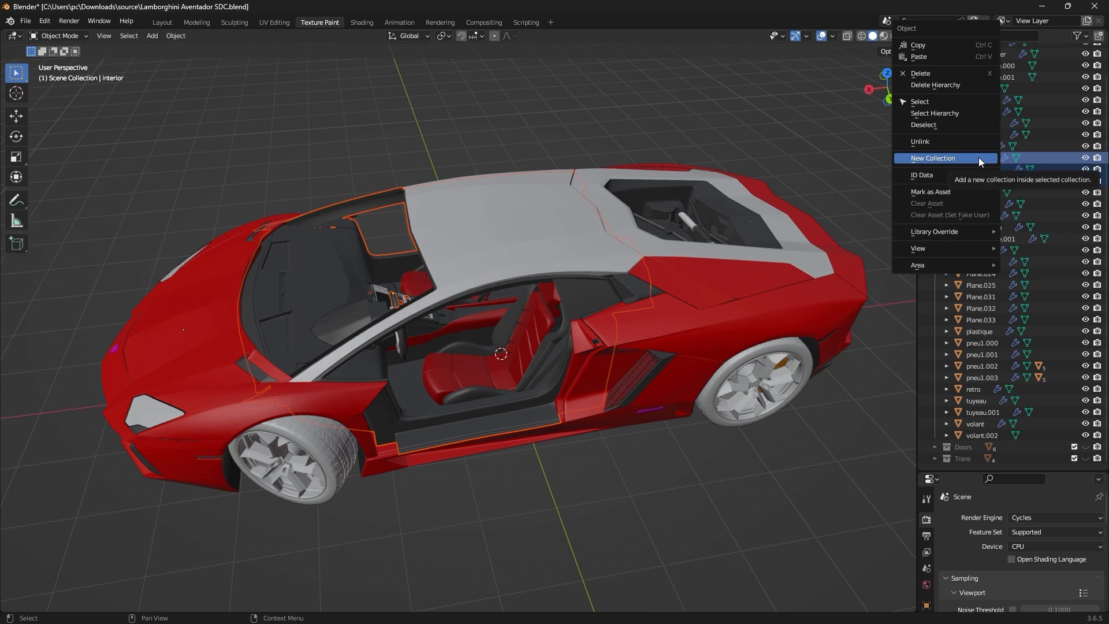
click(978, 157)
scroll(979, 162, down, 1)
drag(976, 150, 971, 456)
Rename the new collection of interior objects to Interior, hide it and collapse it.
click(976, 459)
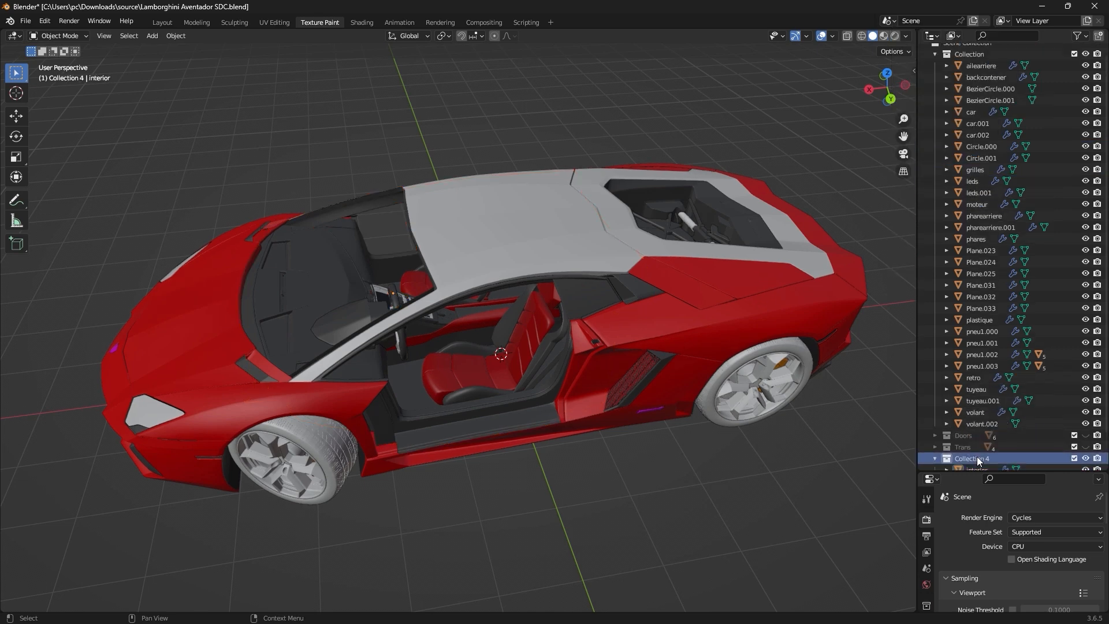
double_click(979, 461)
scroll(981, 456, down, 2)
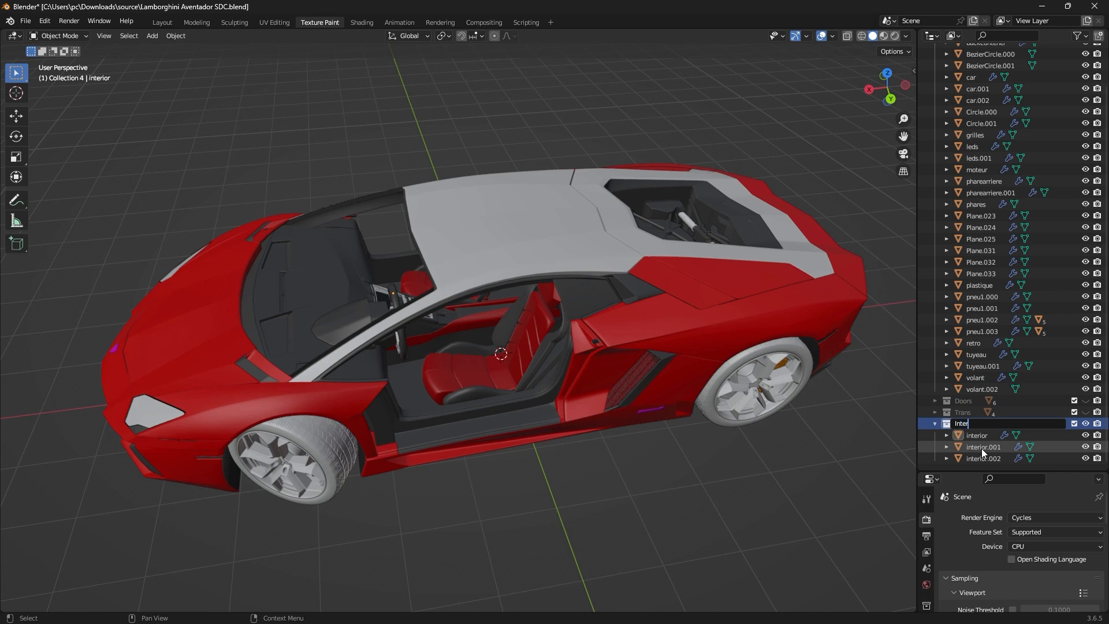
text(Interior)
key(Return)
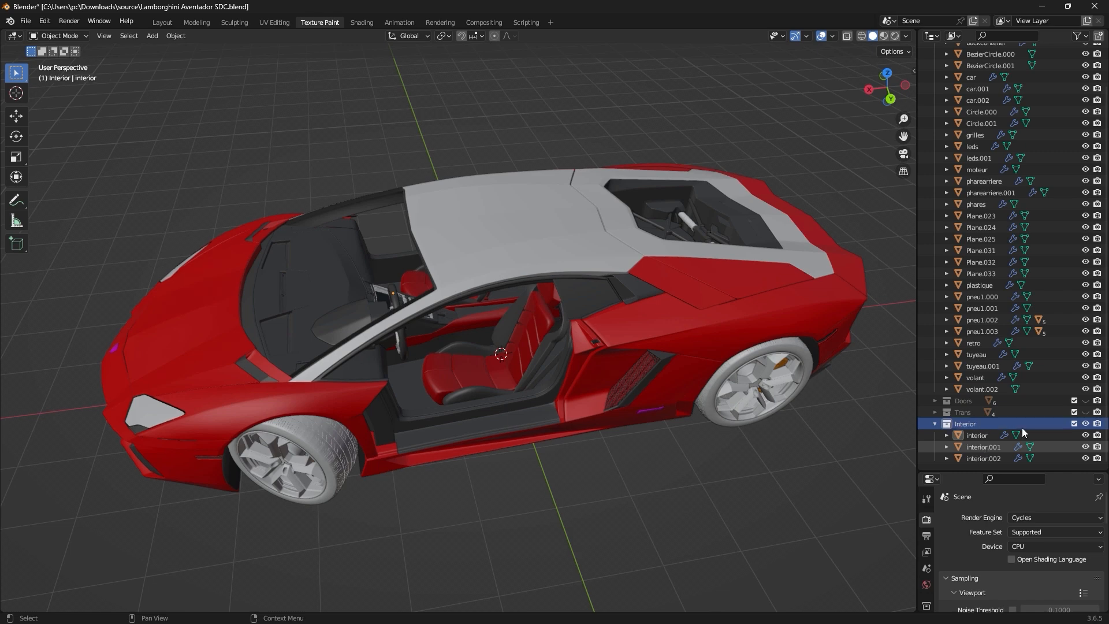
click(1085, 423)
click(935, 423)
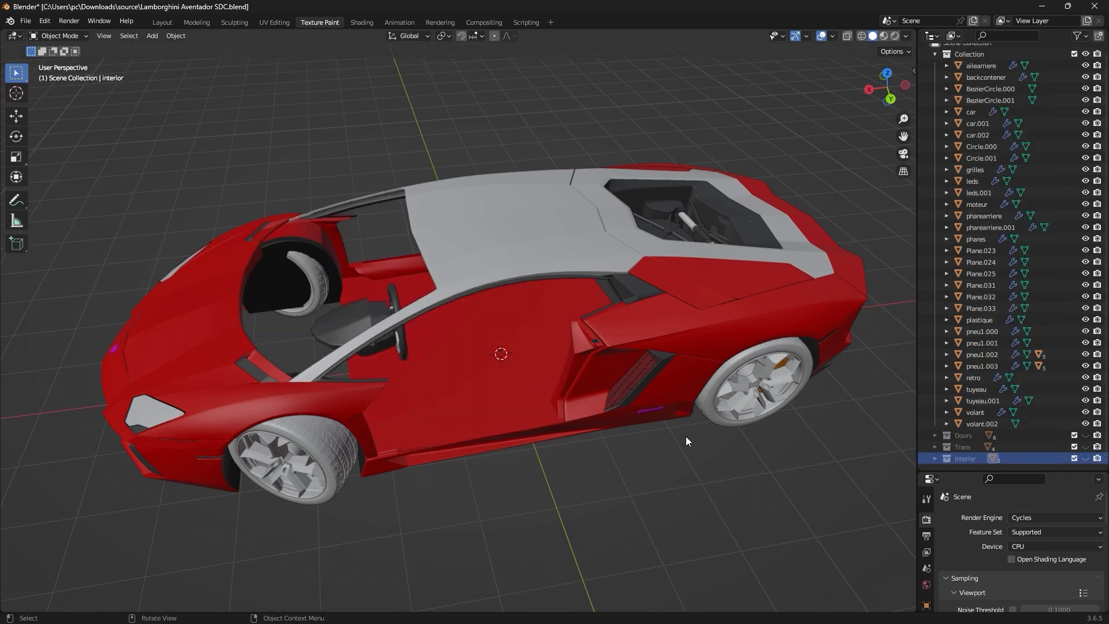
Move the steering wheel objects volant and volant.002 and the rear-view mirror retro into the Interior collection.
middle_drag(685, 436, 712, 453)
click(393, 342)
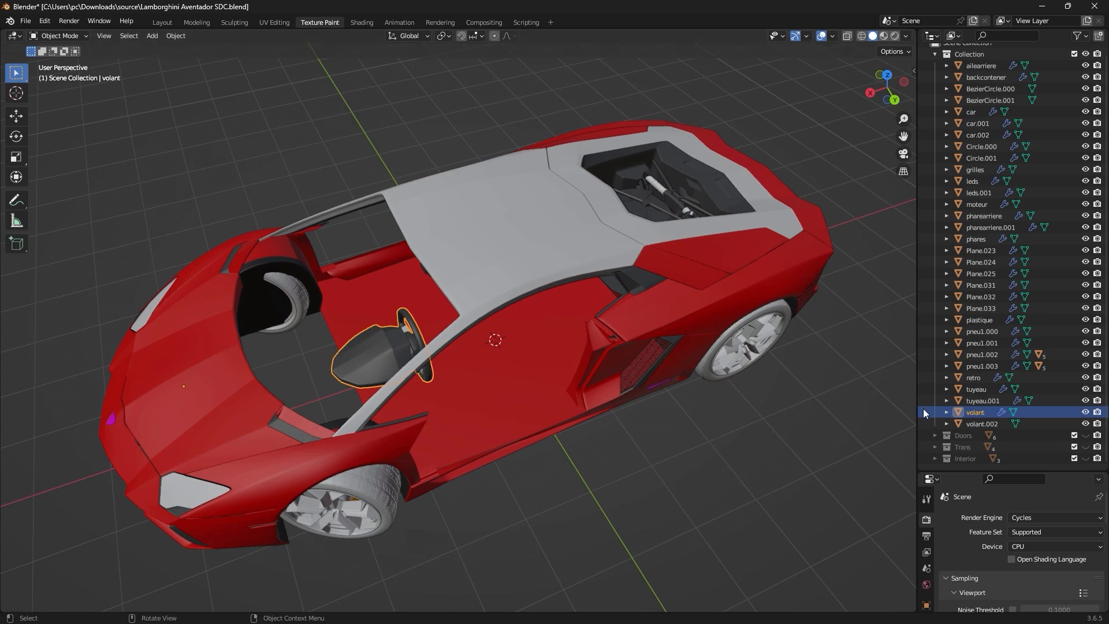
drag(923, 411, 973, 459)
middle_drag(838, 431, 425, 338)
click(421, 338)
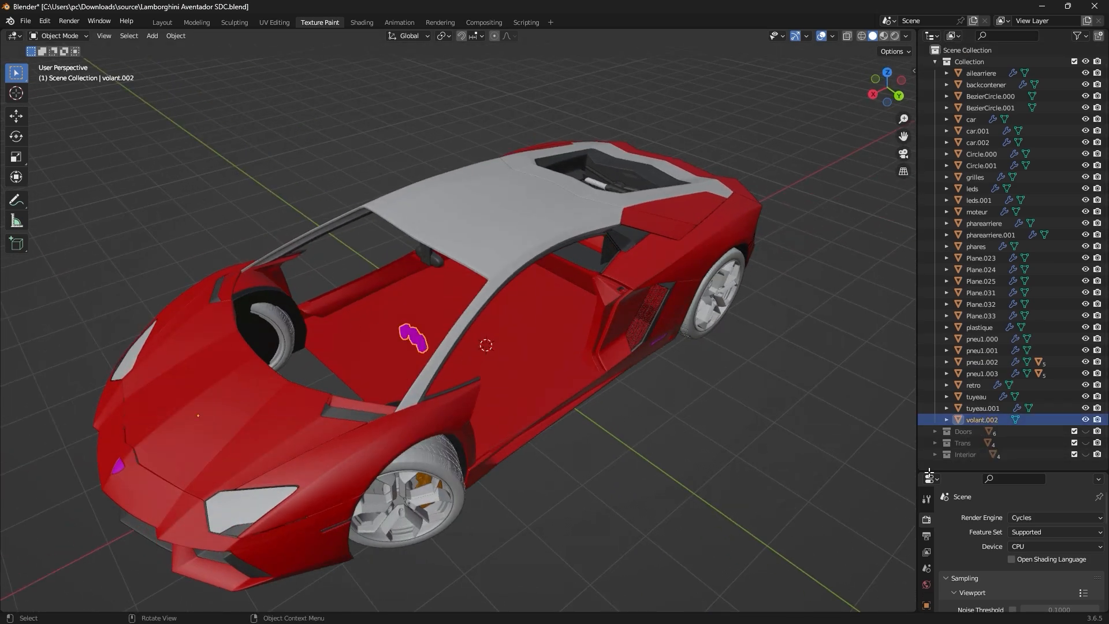
drag(982, 420, 971, 455)
middle_drag(710, 408, 690, 392)
click(433, 247)
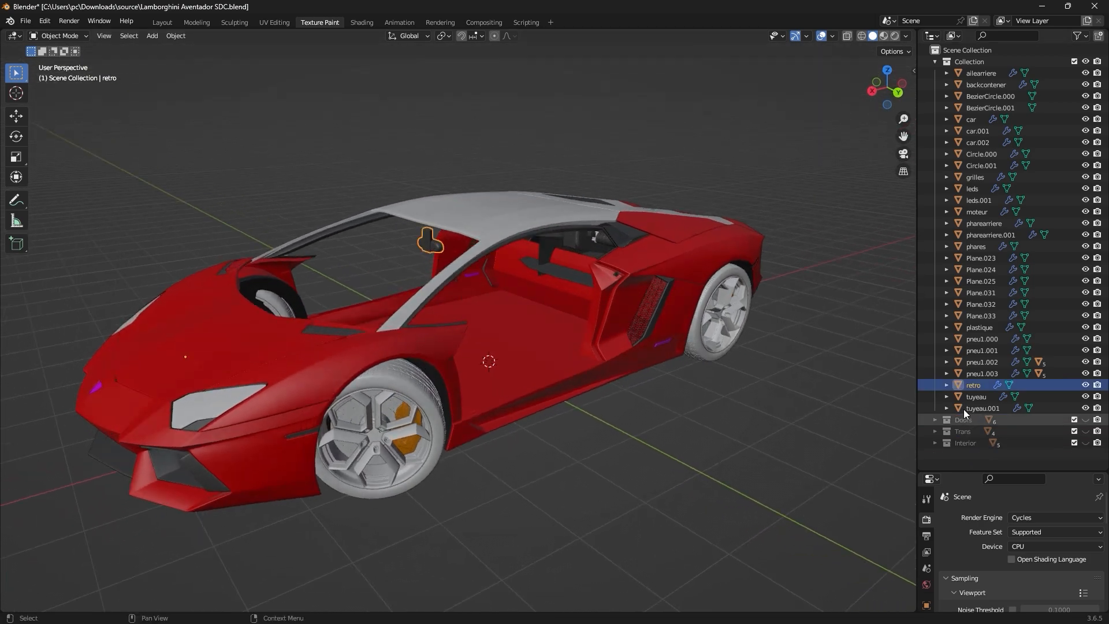
drag(974, 384, 974, 444)
Select the body objects ailearriere, car and plastique and move them into a new collection.
middle_drag(702, 399, 563, 403)
click(629, 314)
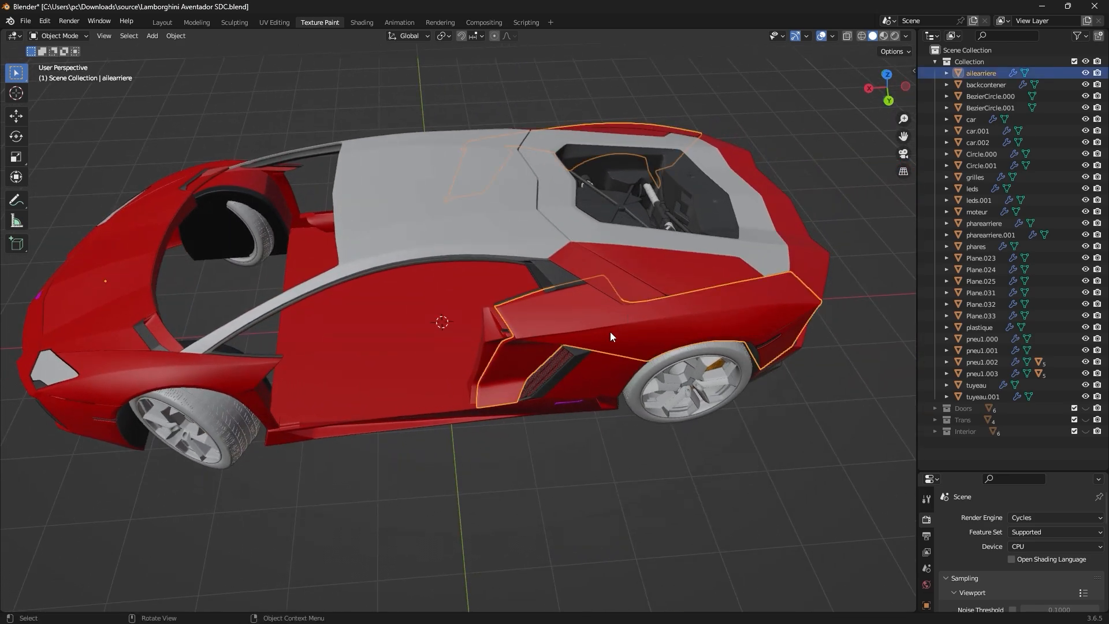
middle_drag(610, 331, 583, 324)
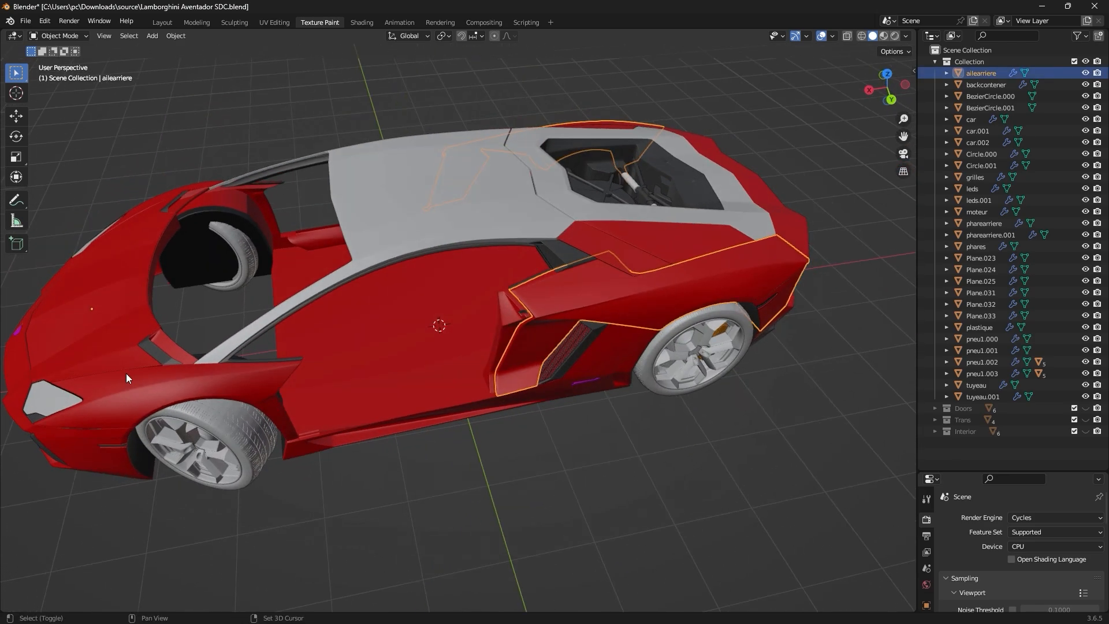
shift+click(129, 388)
middle_drag(168, 379, 185, 372)
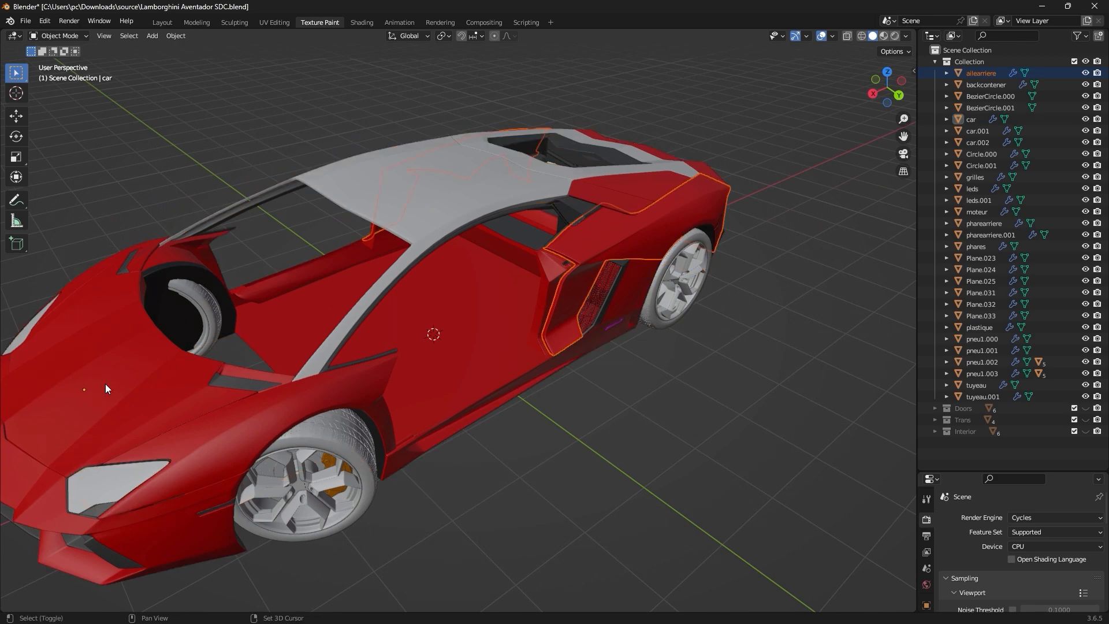
shift+click(130, 395)
middle_drag(131, 395, 339, 436)
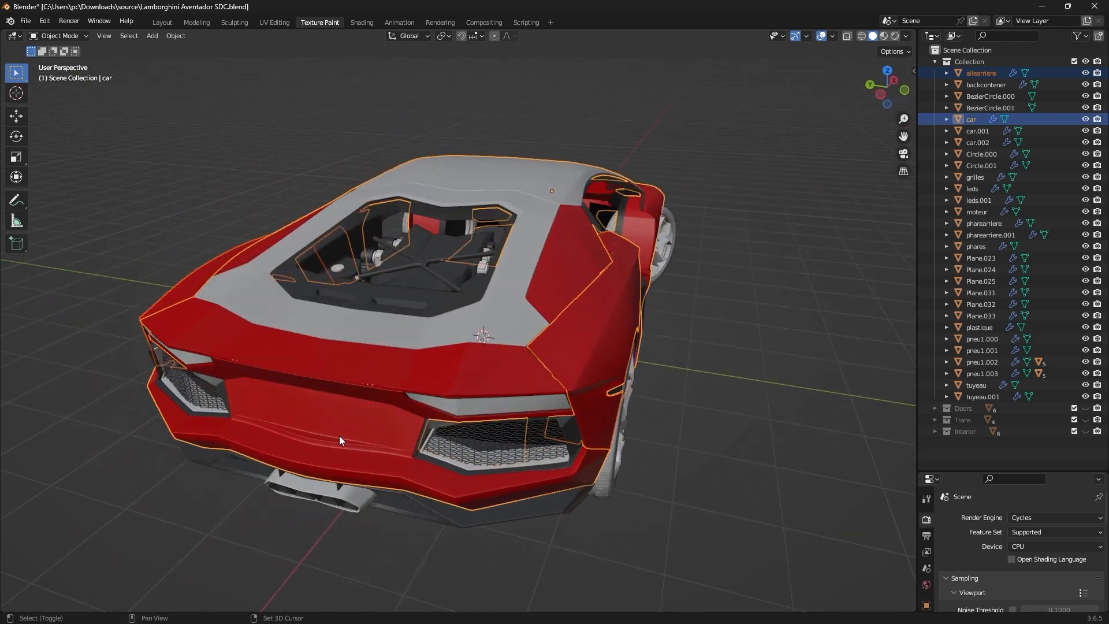
shift+click(338, 436)
shift+click(335, 437)
shift+click(334, 494)
middle_drag(335, 494, 375, 496)
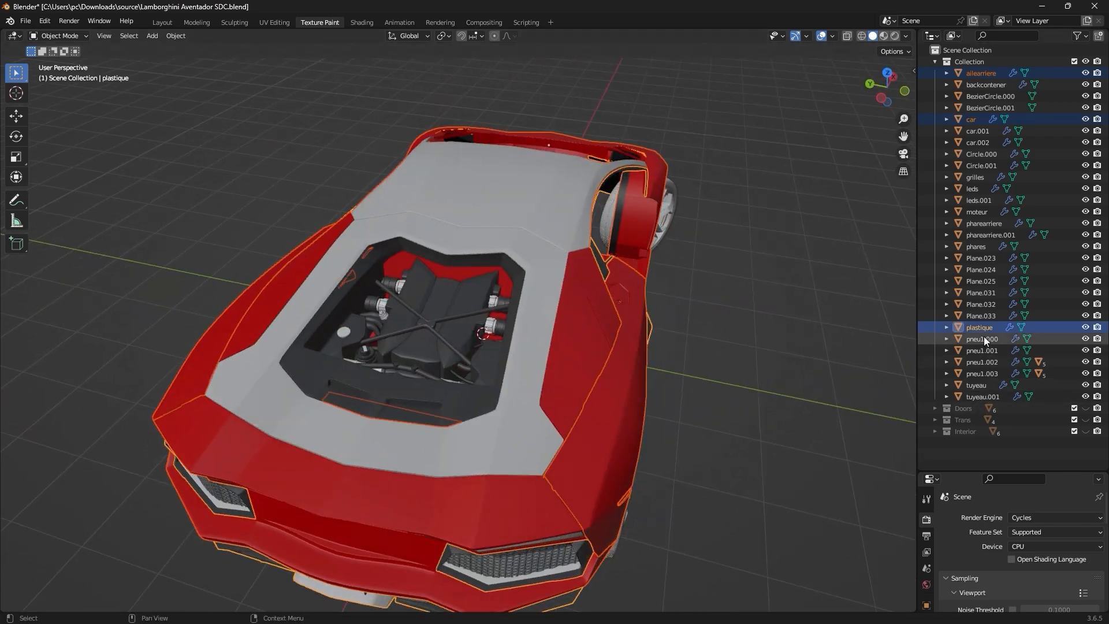
right_click(983, 338)
click(982, 332)
drag(987, 332, 969, 444)
Rename the new collection of body objects to Body and hide it.
click(972, 409)
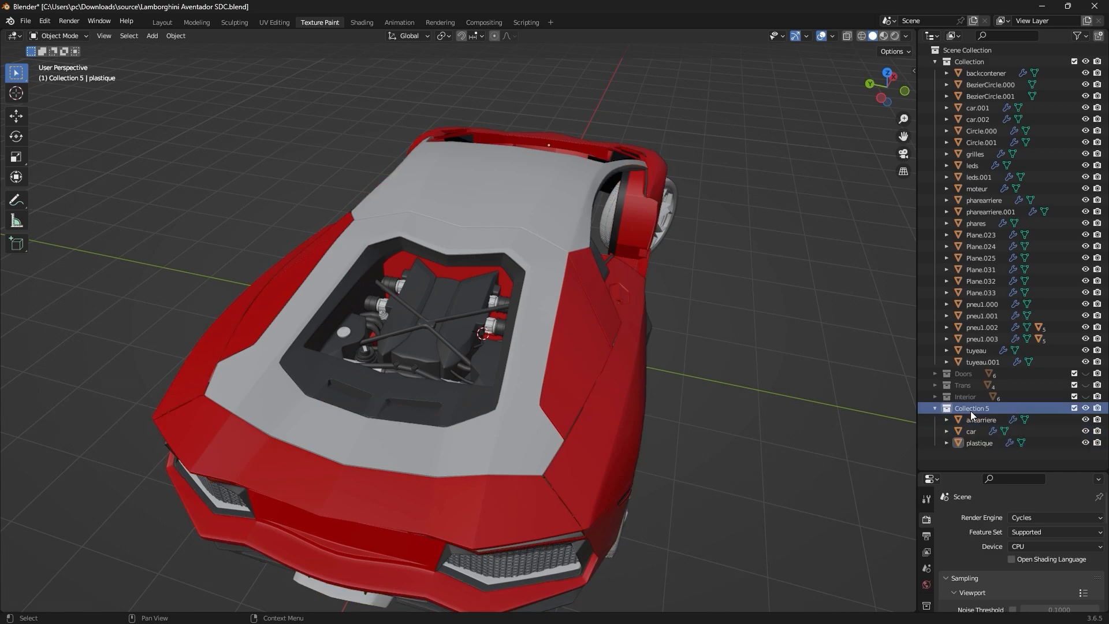
double_click(971, 409)
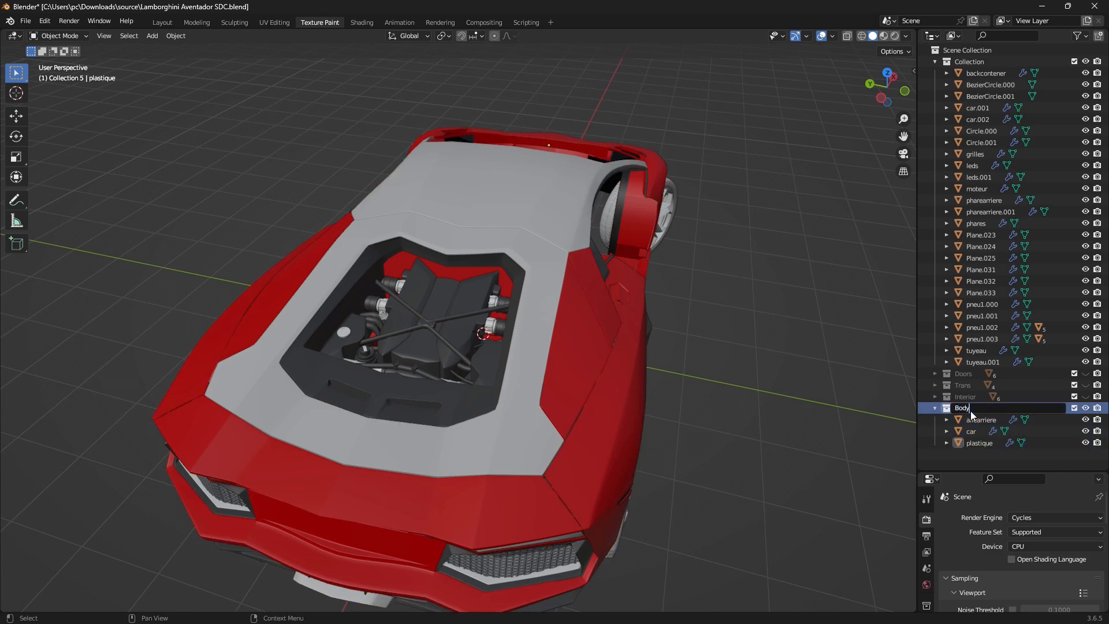
key(Return)
click(1085, 408)
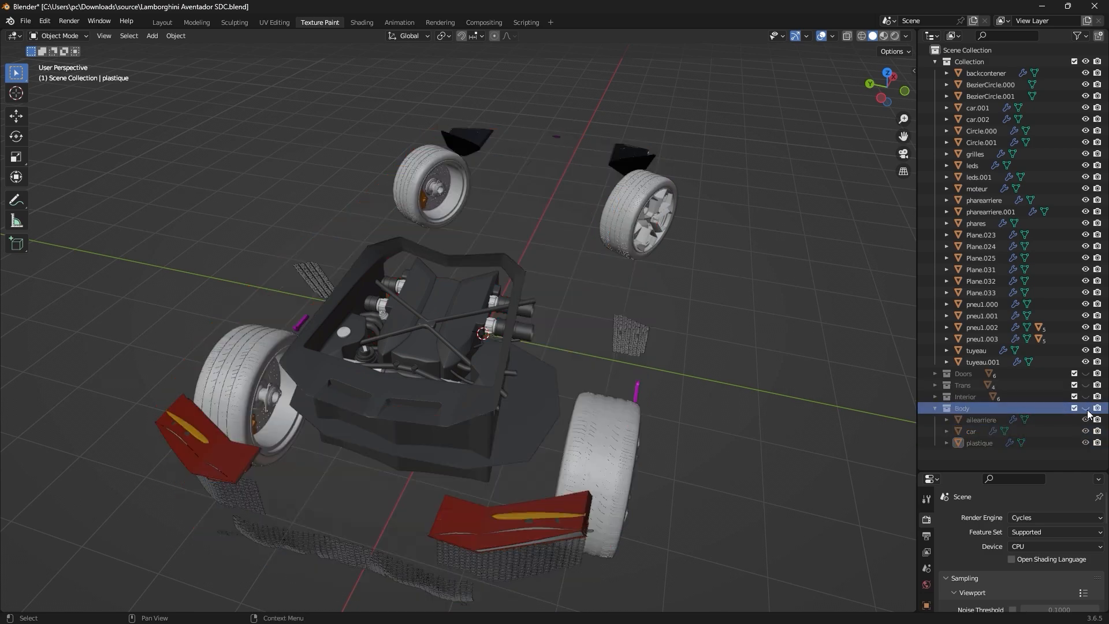
Move the mesh grilles and the small purple side strips car.002 into the Body collection.
middle_drag(612, 391, 643, 385)
middle_drag(643, 393, 649, 387)
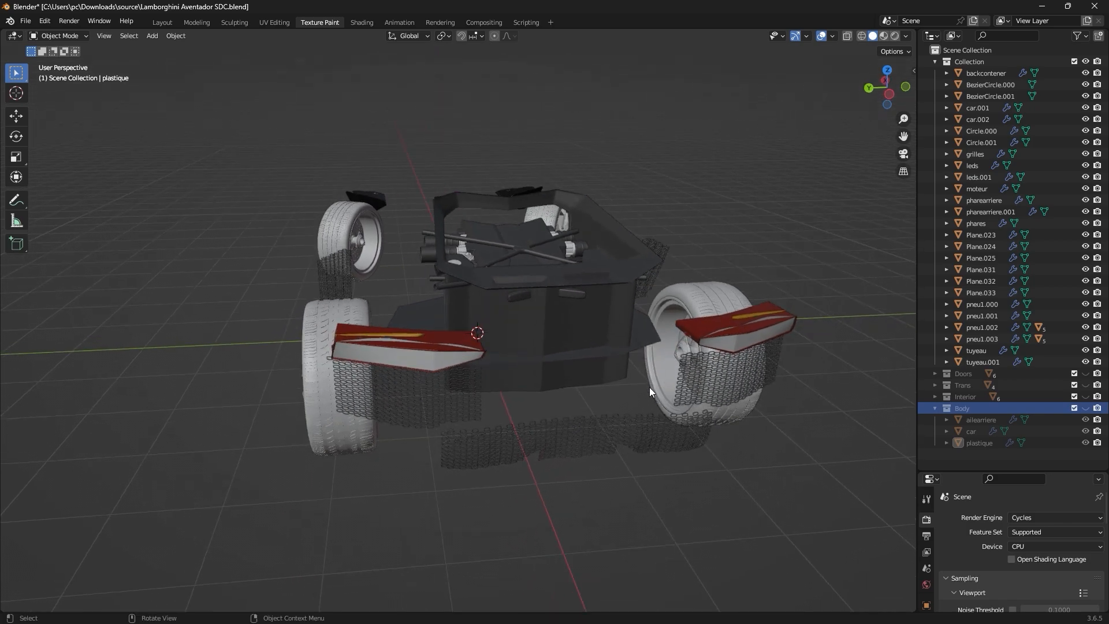
click(617, 434)
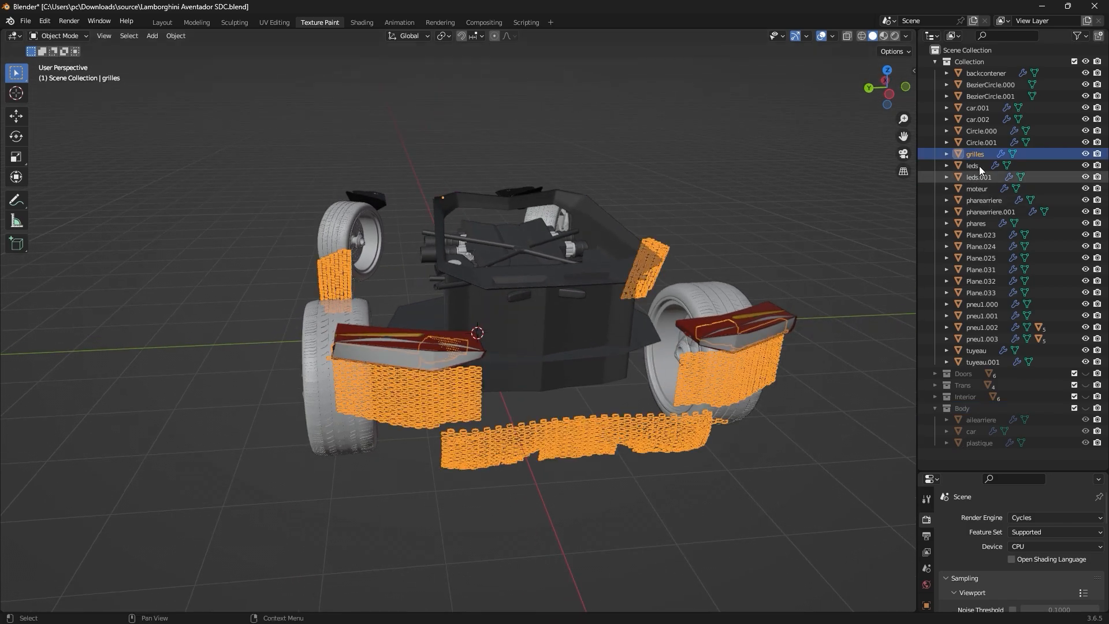
drag(976, 153, 965, 408)
middle_drag(834, 406, 427, 431)
click(427, 430)
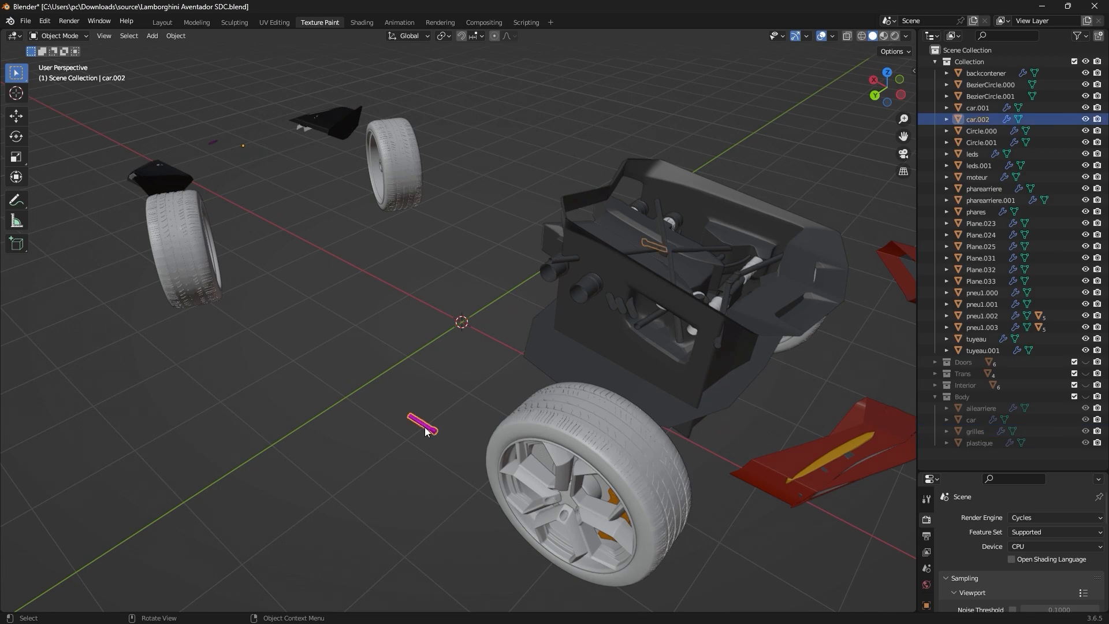
drag(986, 118, 969, 397)
In Edit Mode on the headlight object phares, select the linked glass covers and separate the selection into its own object.
middle_drag(693, 370, 405, 425)
click(405, 425)
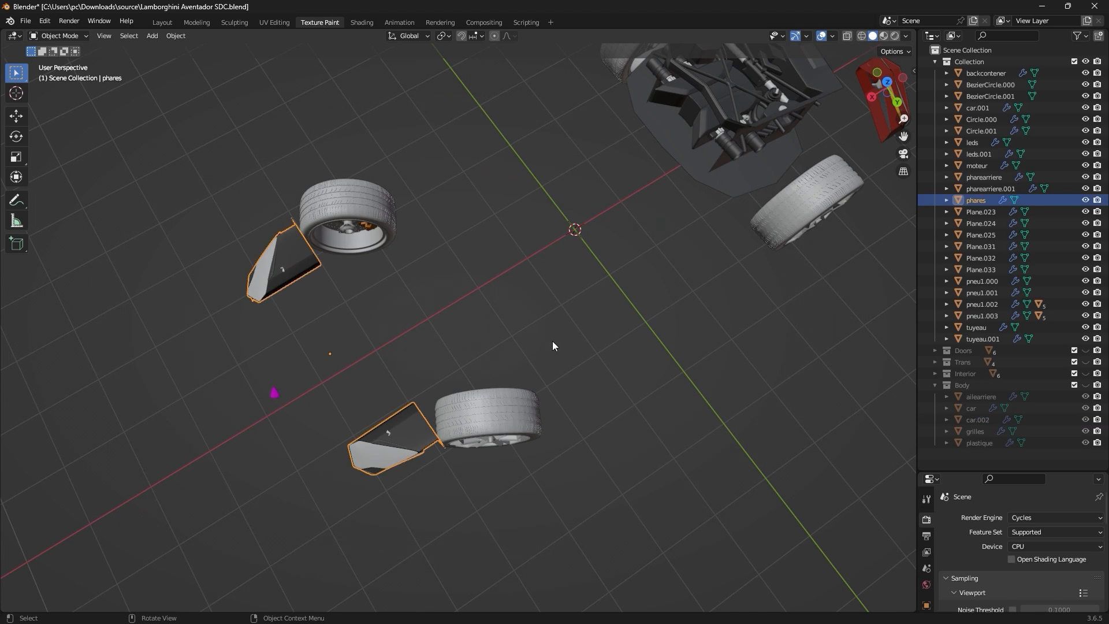
click(1086, 200)
click(1086, 200)
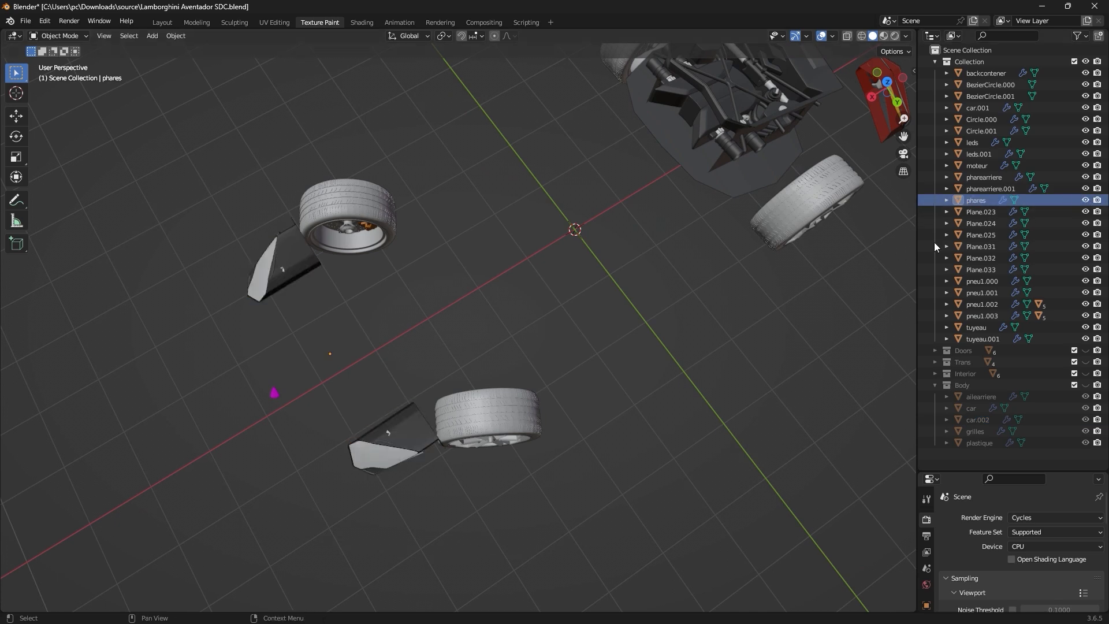
middle_drag(664, 249, 498, 356)
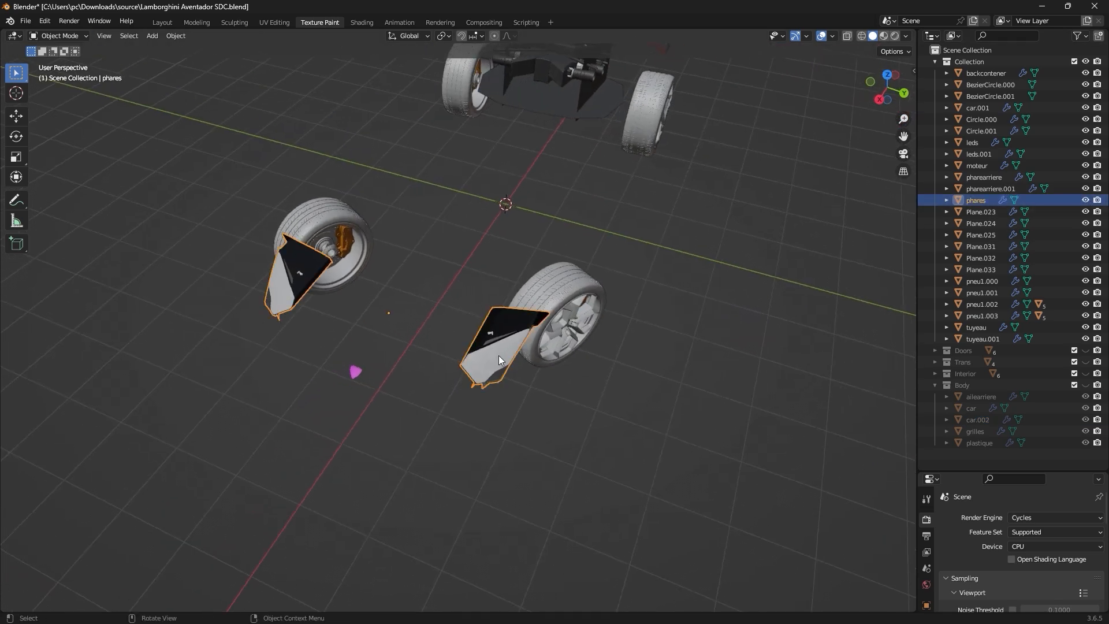
key(Tab)
scroll(513, 377, up, 1)
middle_drag(509, 377, 497, 346)
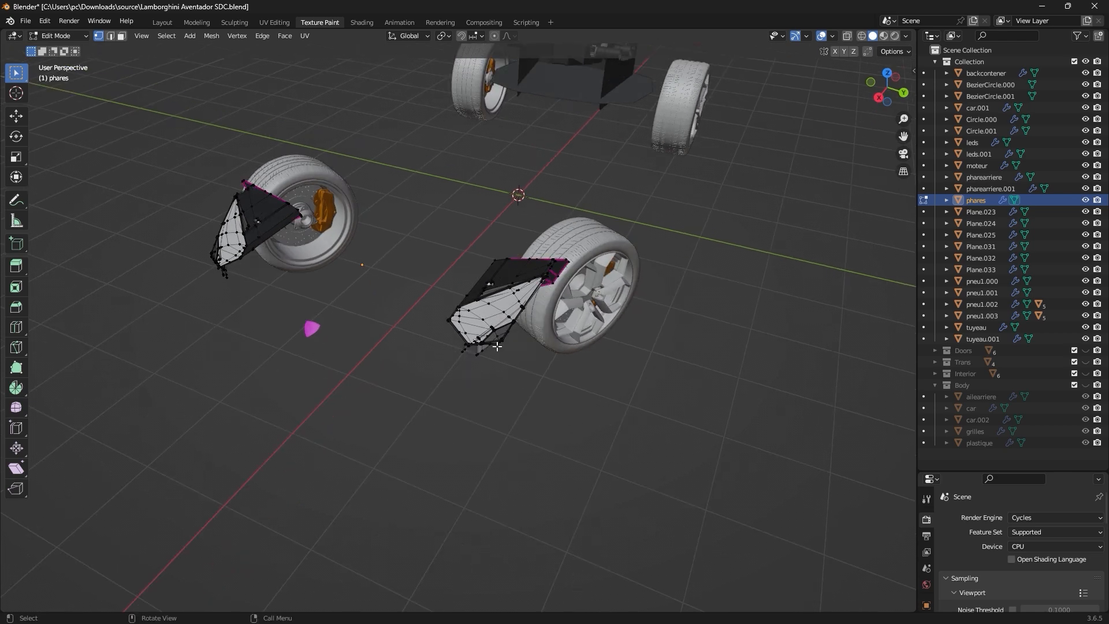
key(l)
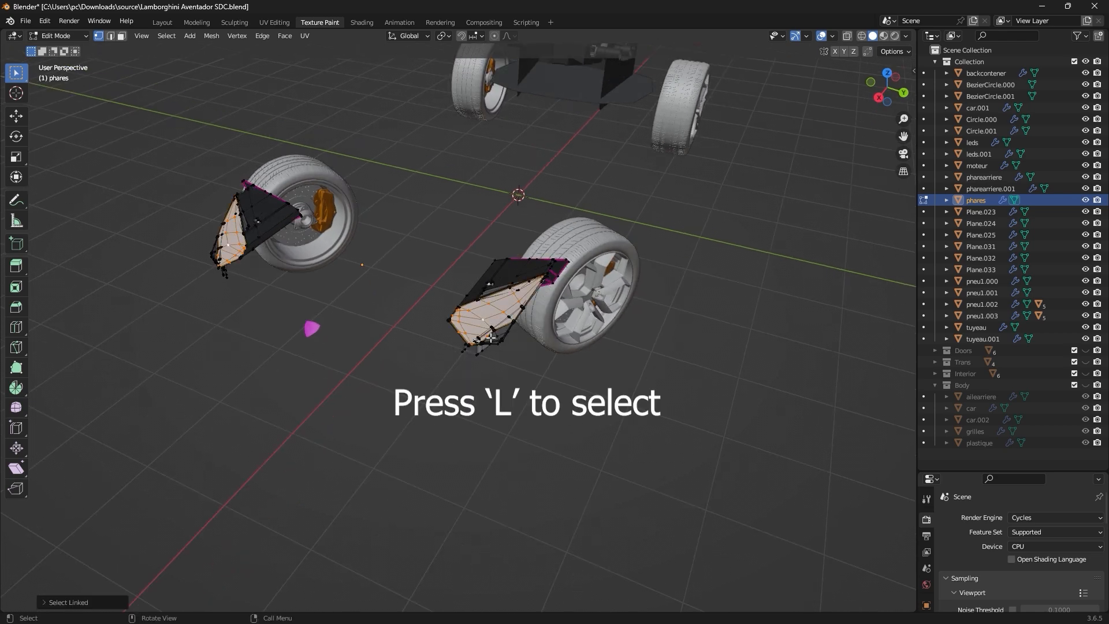
middle_drag(490, 338, 458, 300)
key(p)
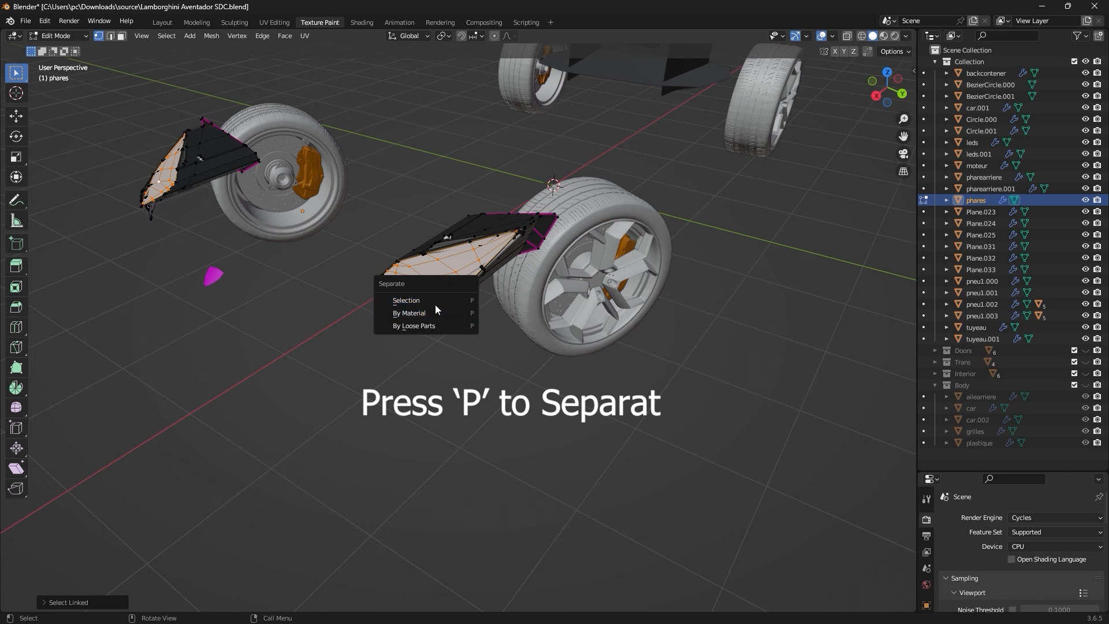
click(435, 303)
Toggle the separated headlight glass phares.001 to check it, and move it into the Trans collection.
scroll(431, 307, down, 2)
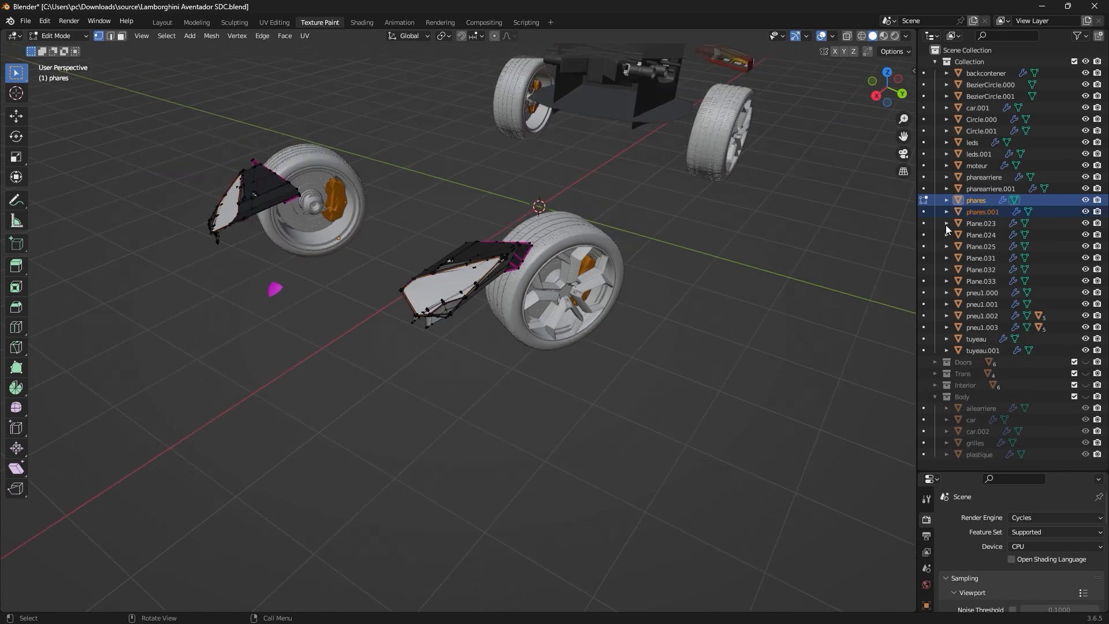
click(987, 215)
click(1085, 212)
click(1086, 212)
click(1085, 213)
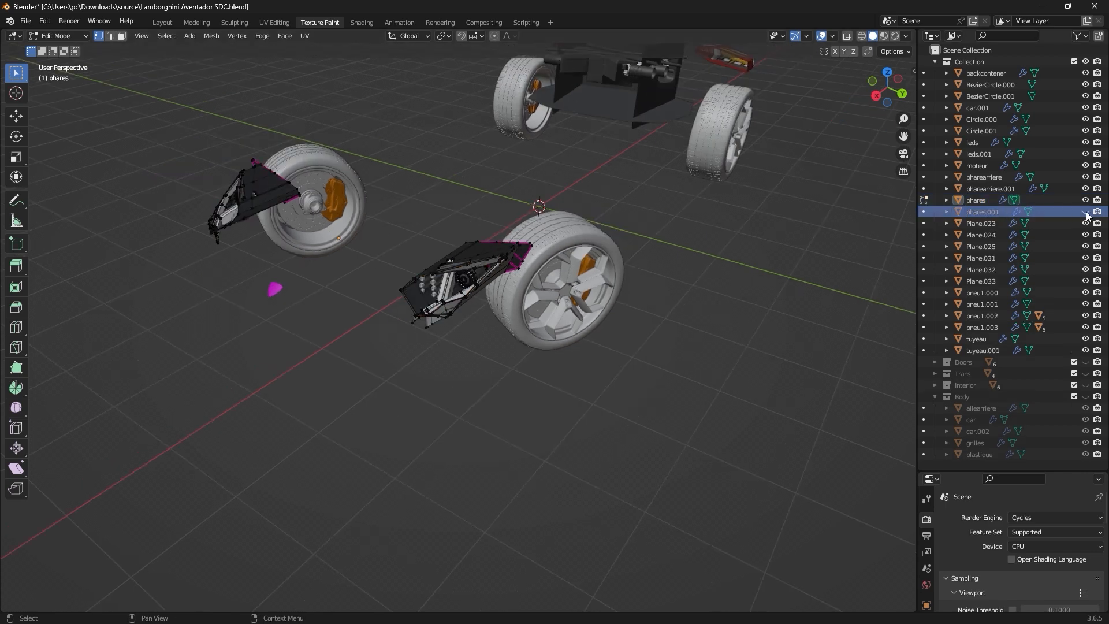
click(1085, 213)
click(1087, 212)
click(1086, 212)
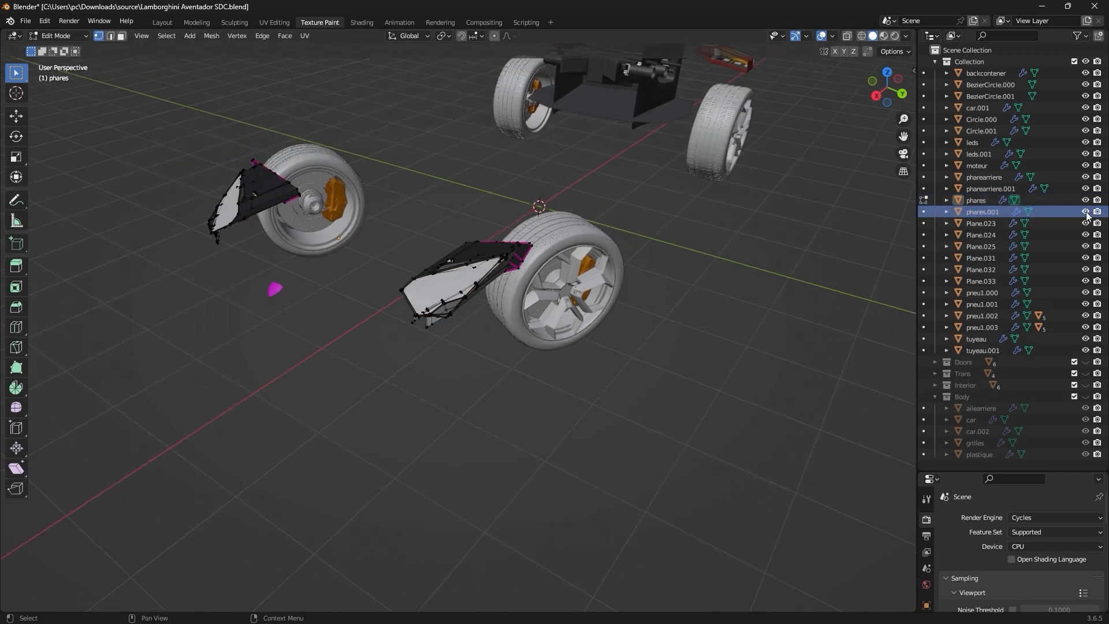
mouse_move(977, 215)
mouse_down()
mouse_move(987, 268)
mouse_move(962, 373)
mouse_up()
Return the headlight housing phares to Object Mode and move it into the Body collection.
click(982, 201)
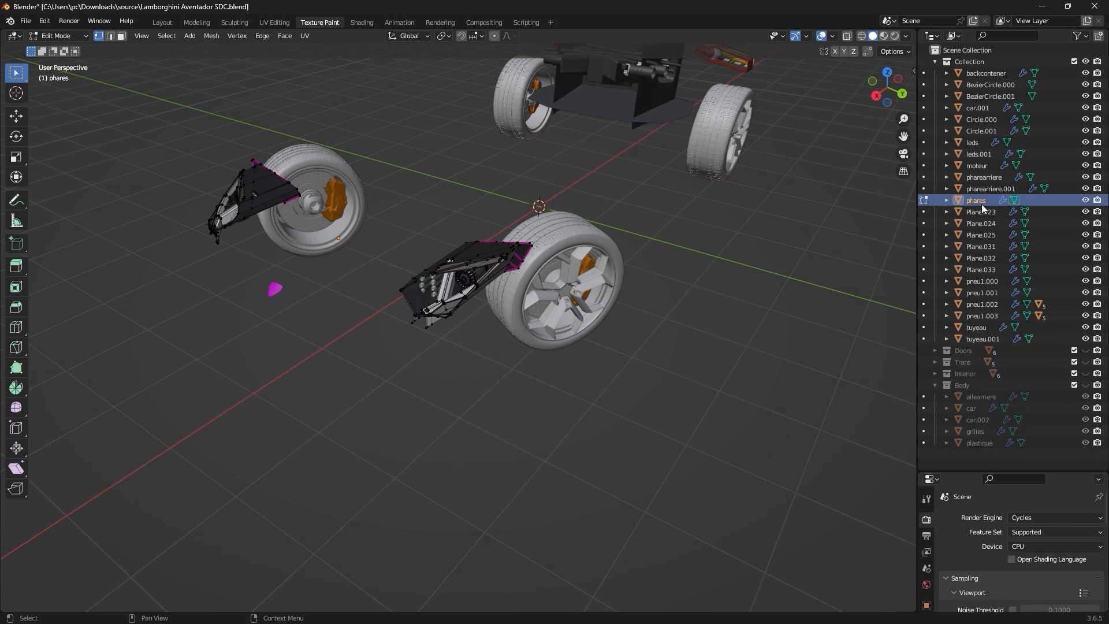
click(64, 37)
click(61, 53)
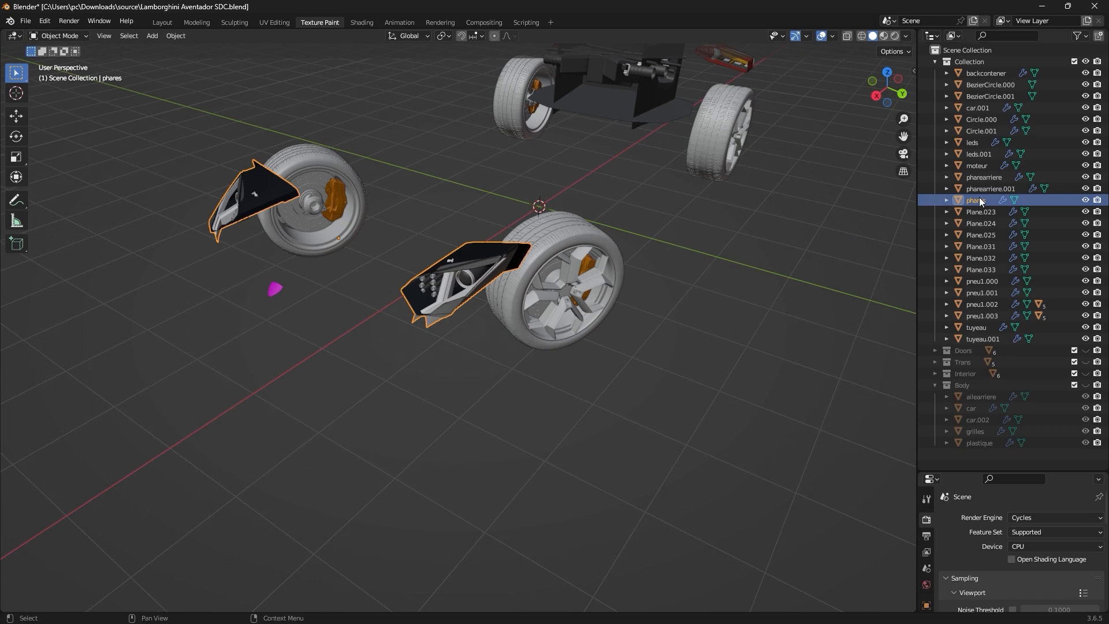
drag(979, 198, 967, 383)
Move the headlight LEDs leds.001 and the purple front badge car.001 into the Body collection.
middle_drag(751, 358, 463, 354)
click(463, 354)
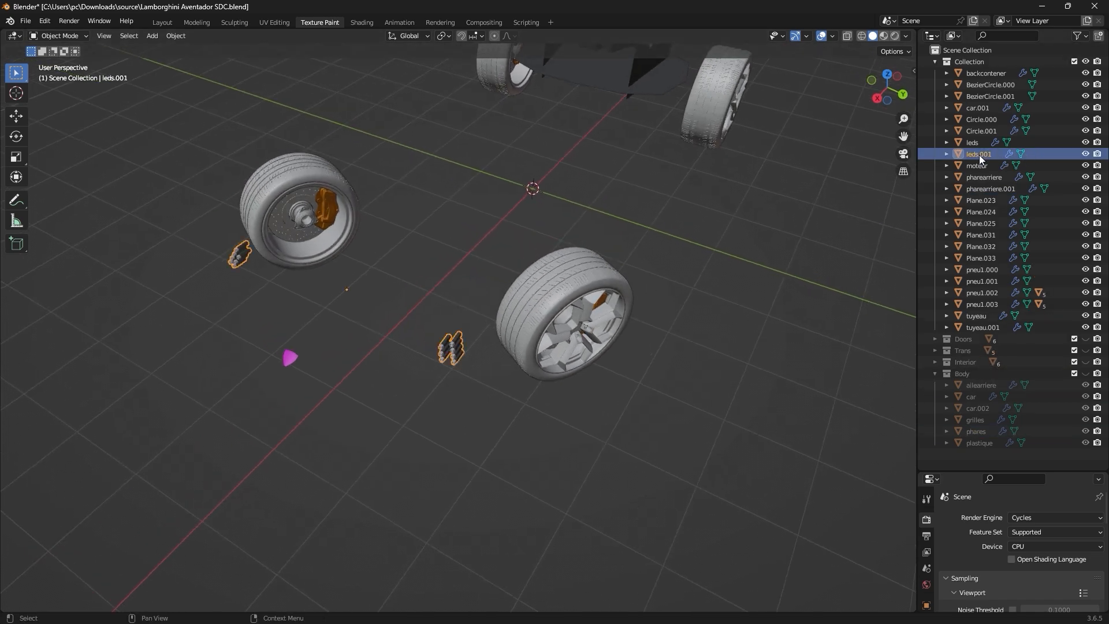
drag(979, 155, 962, 372)
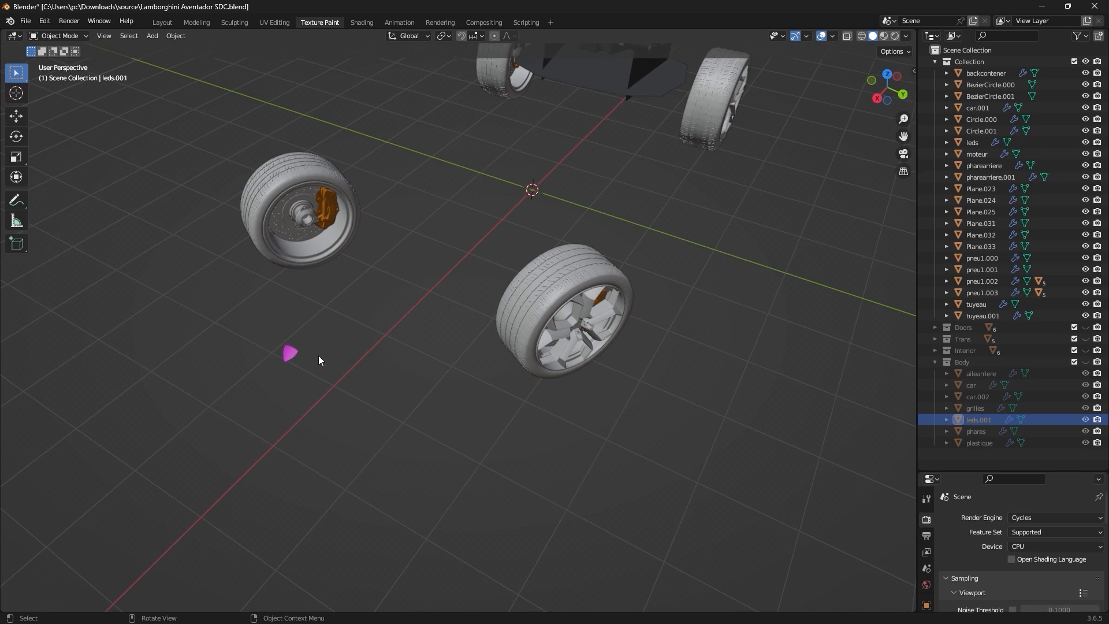
click(287, 354)
drag(979, 108, 967, 363)
Select the red rear light object pharearriere and enter Edit Mode on it.
middle_drag(725, 289, 532, 161)
click(533, 161)
scroll(551, 155, up, 2)
scroll(578, 309, down, 5)
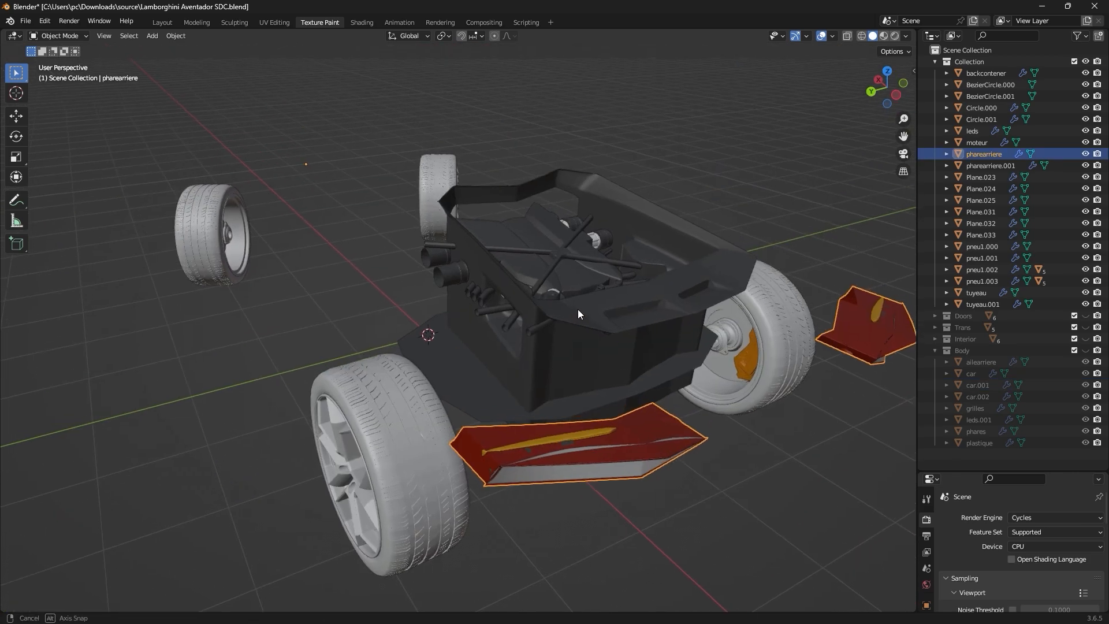
key(Tab)
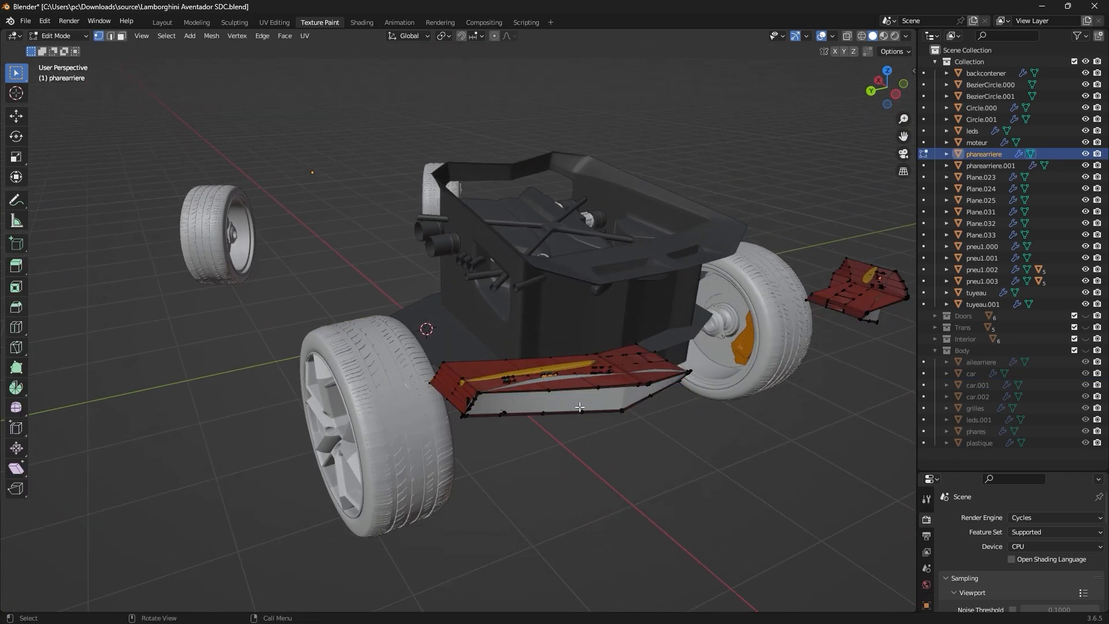
Try to select the linked outer geometry of pharearriere in solid shading, starting from a vertex on the light's edge.
middle_drag(543, 412, 571, 401)
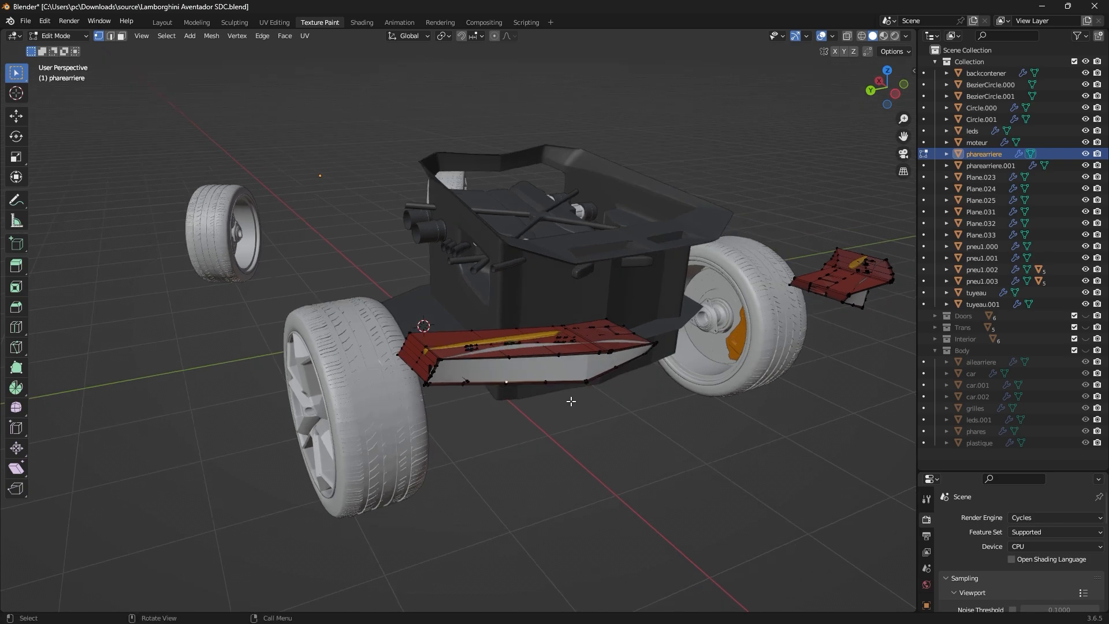
key(ctrl+l)
key(alt+a)
scroll(547, 373, up, 6)
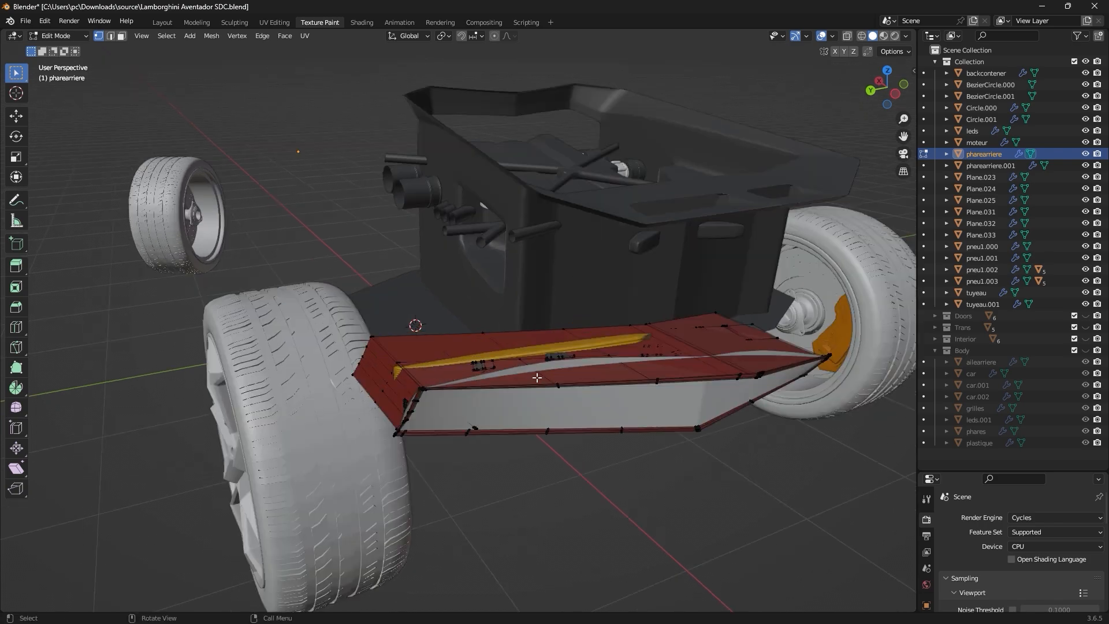
scroll(540, 384, down, 7)
middle_drag(540, 384, 535, 354)
scroll(476, 290, up, 3)
scroll(537, 349, up, 2)
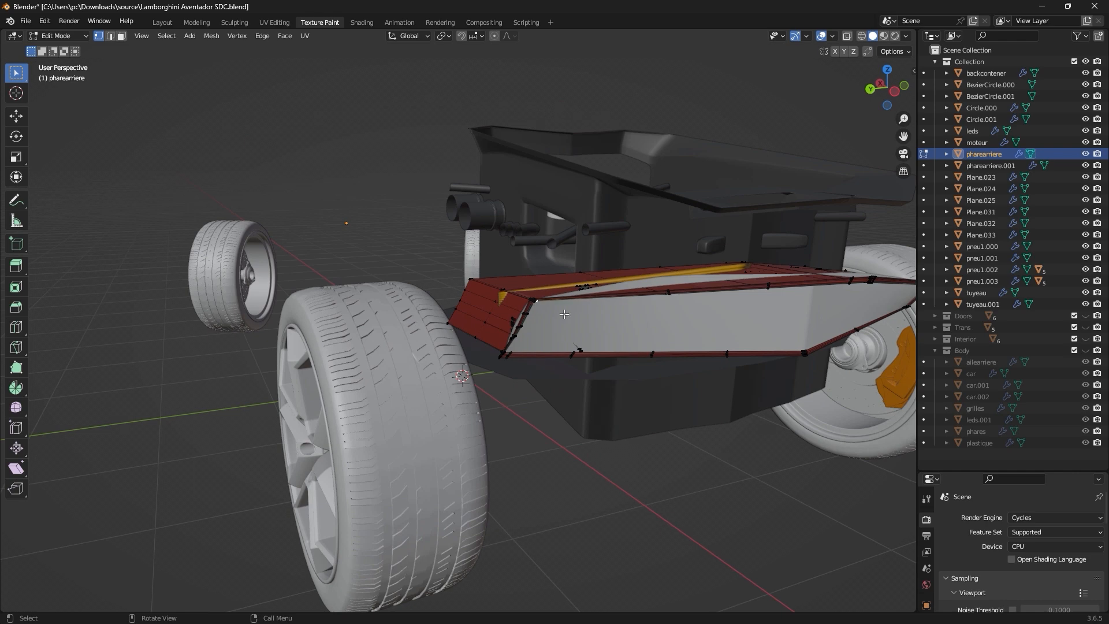
key(ctrl+l)
middle_drag(566, 313, 567, 295)
scroll(566, 290, up, 3)
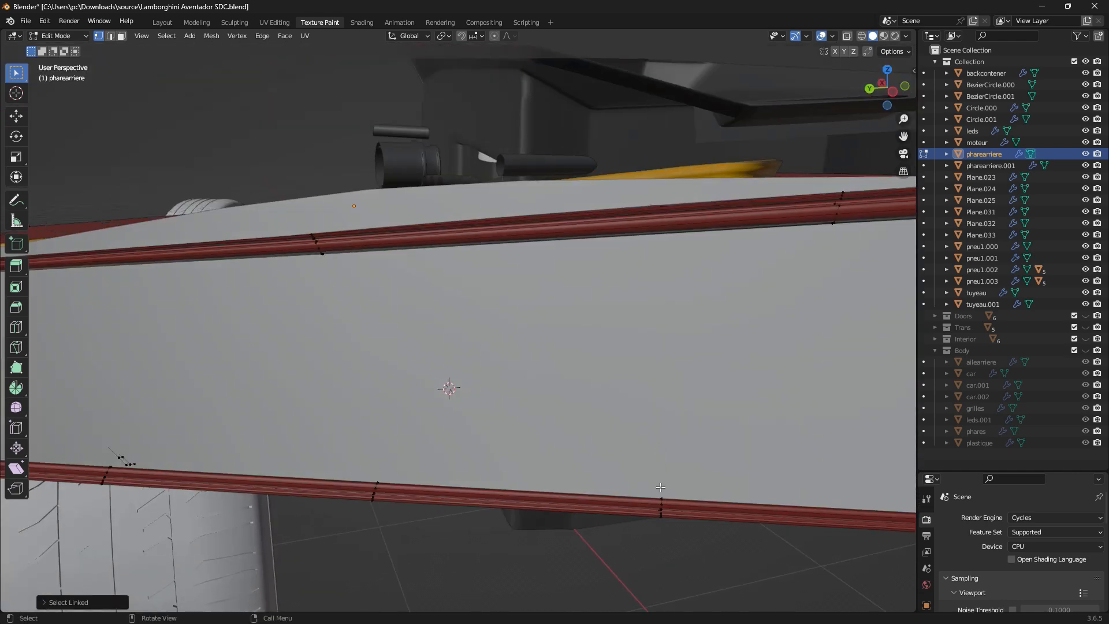
click(661, 497)
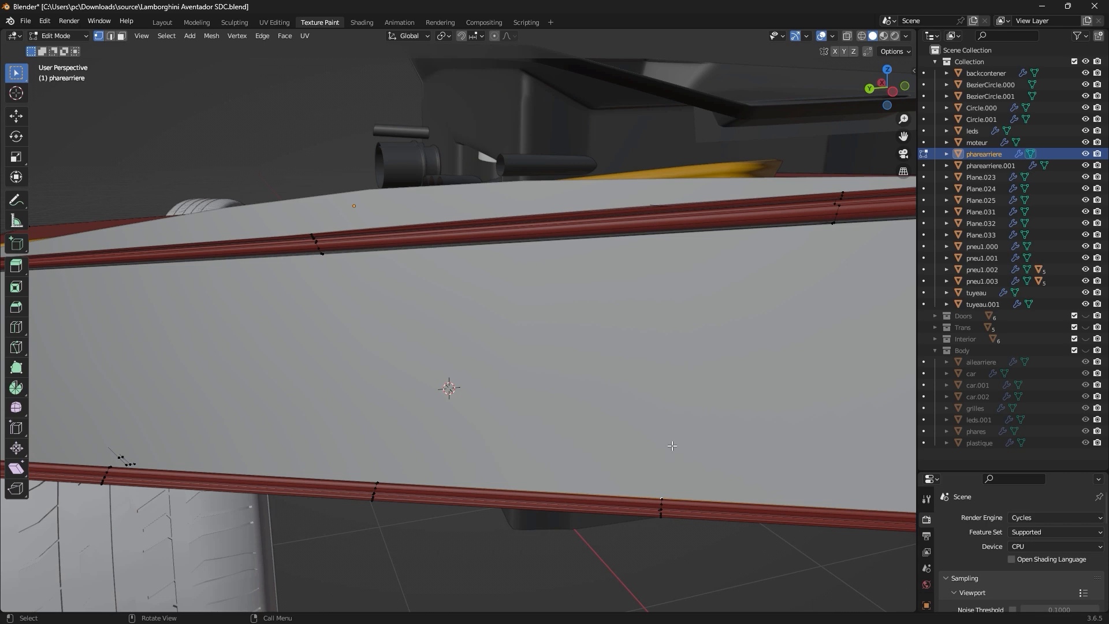
scroll(582, 385, down, 10)
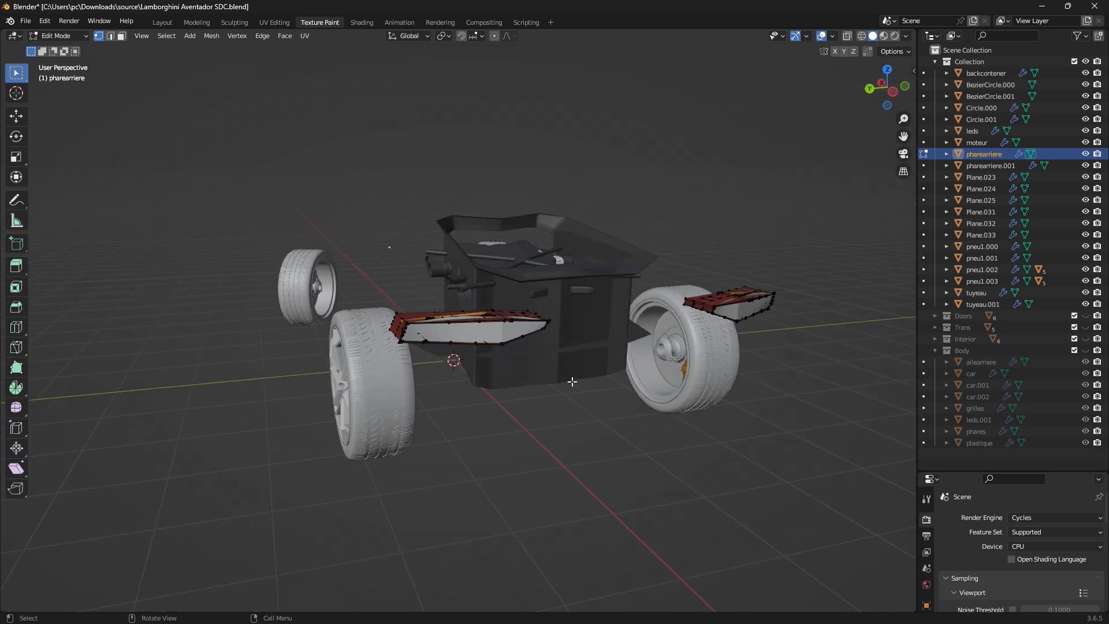
scroll(572, 382, up, 3)
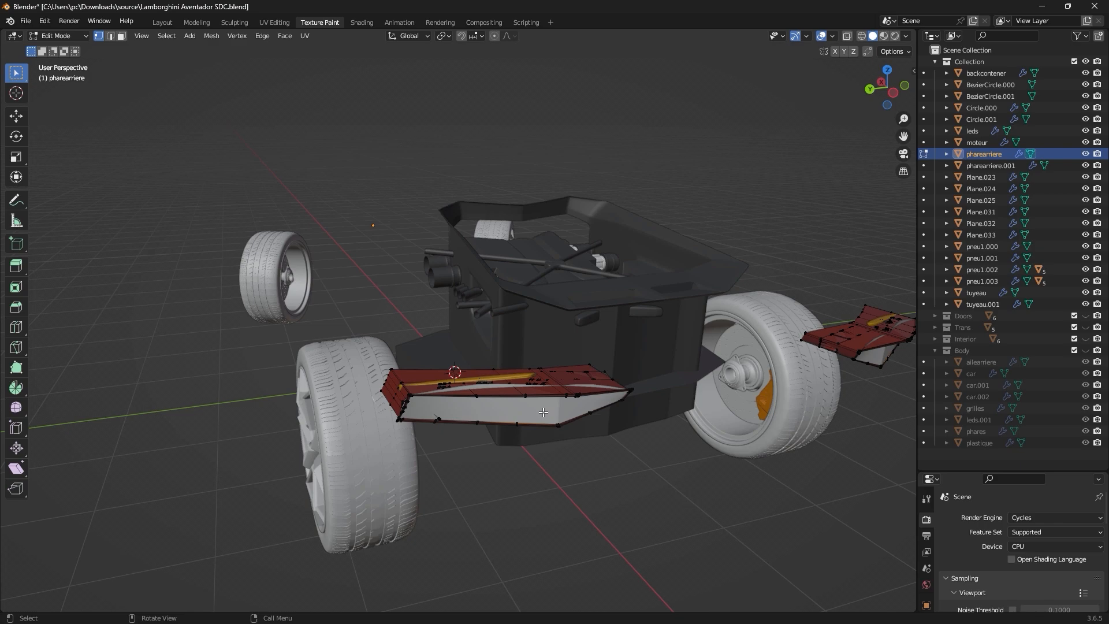
In wireframe shading, pick a vertex on the rear light's lower edge and select all geometry linked to it.
mouse_move(542, 409)
middle_down()
mouse_move(445, 371)
mouse_move(523, 405)
mouse_move(573, 342)
mouse_move(579, 376)
mouse_move(572, 364)
mouse_move(415, 366)
mouse_move(521, 382)
mouse_move(480, 346)
mouse_move(591, 421)
mouse_move(540, 376)
mouse_move(542, 385)
middle_up()
scroll(525, 410, up, 5)
click(861, 36)
scroll(521, 382, down, 2)
scroll(486, 349, up, 2)
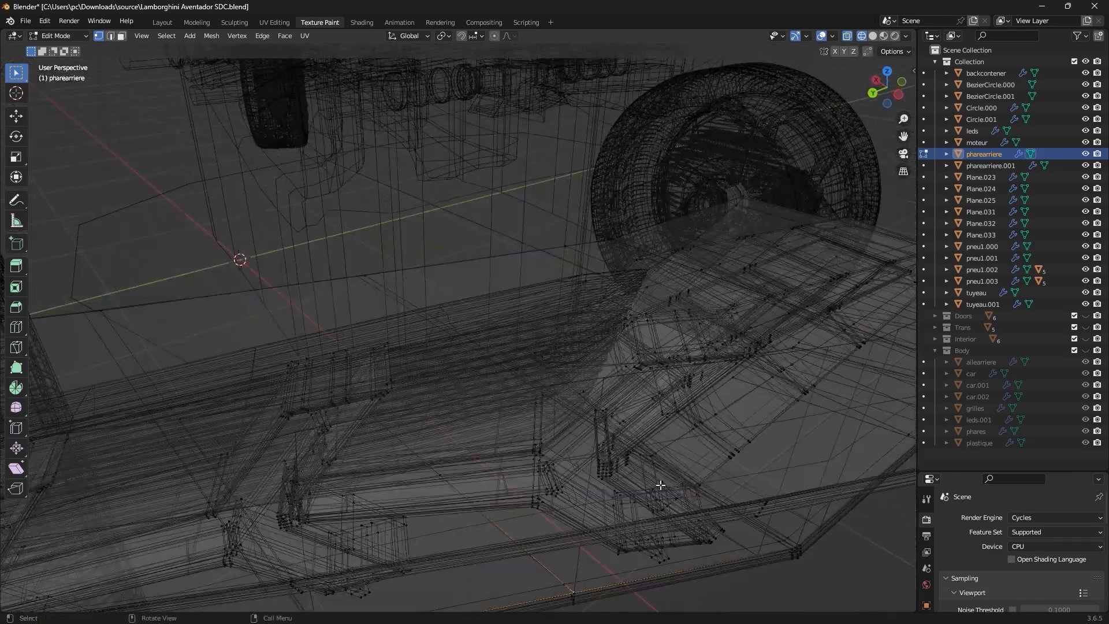
click(799, 546)
key(l)
scroll(747, 481, down, 1)
middle_drag(719, 469, 718, 462)
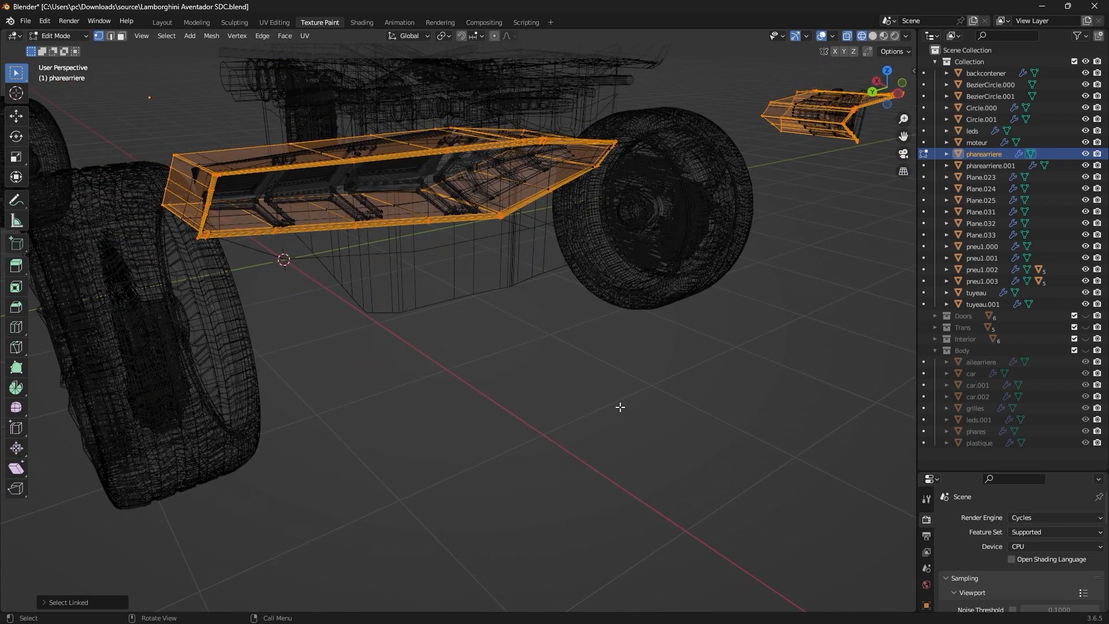
middle_drag(519, 291, 525, 317)
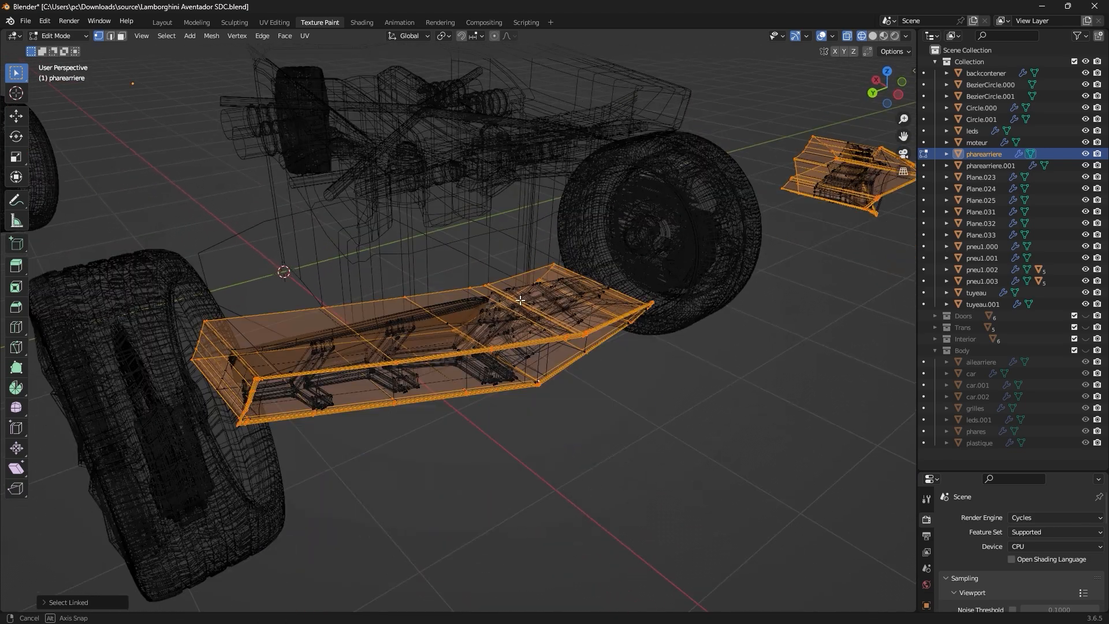
Separate the selected rear light shell into its own object, and return to Object Mode with solid shading.
key(p)
click(507, 316)
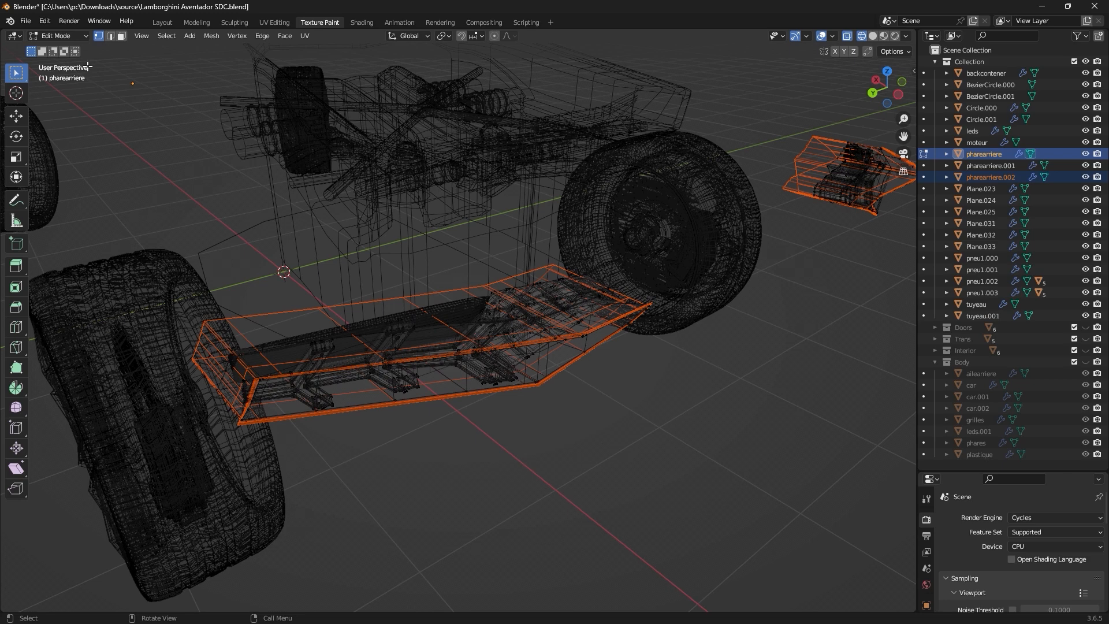
click(54, 37)
click(60, 47)
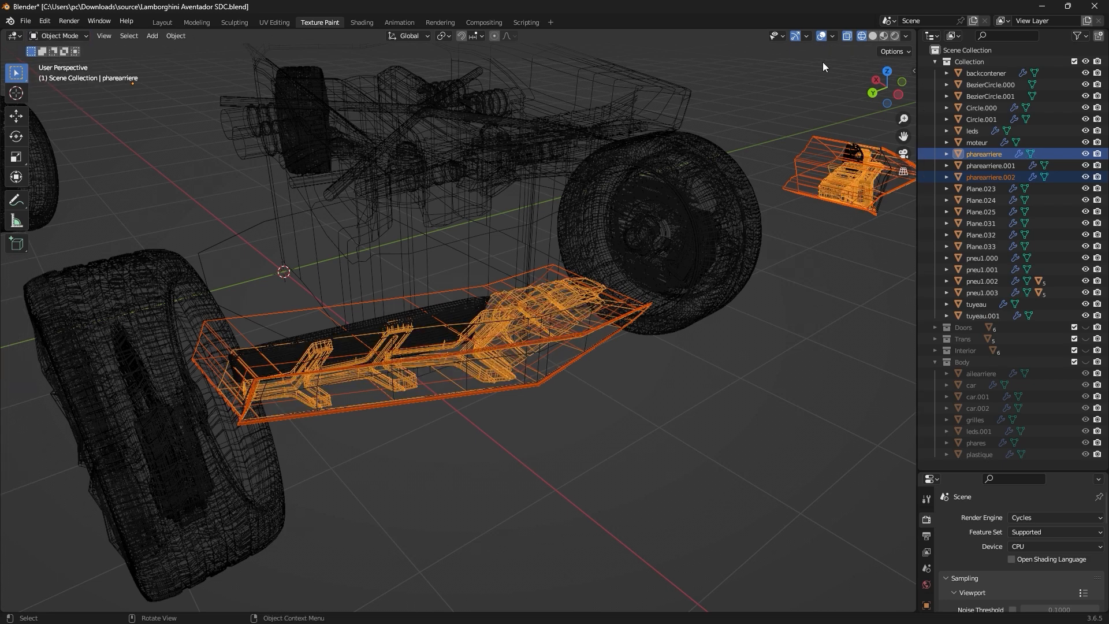
click(872, 36)
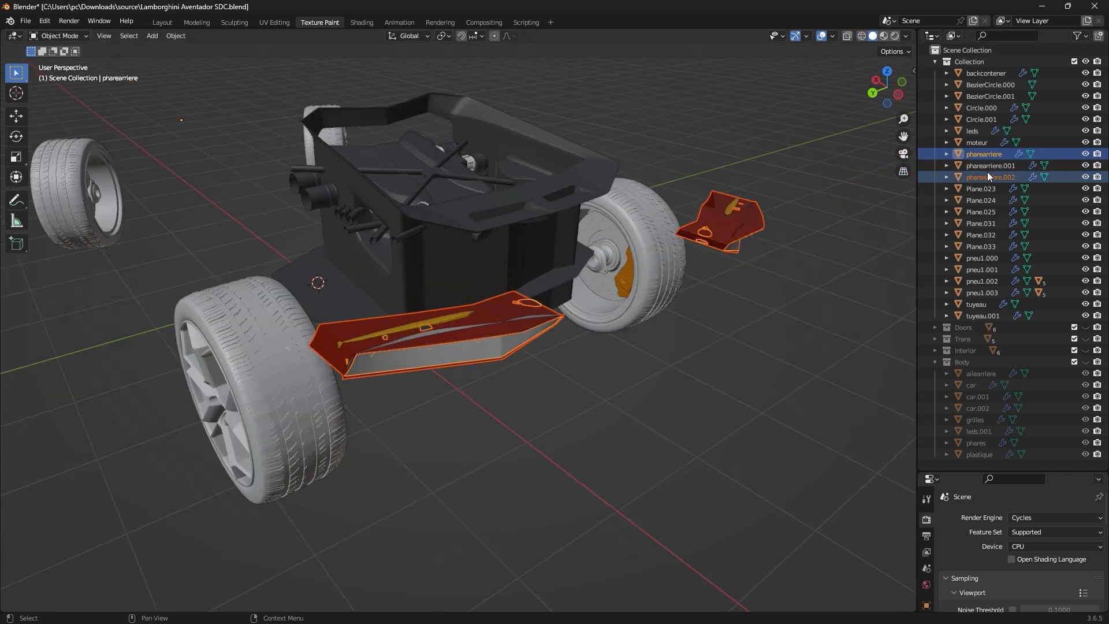
Toggle the visibility of pharearriere and pharearriere.001 to tell them apart, and move pharearriere.001 into the Trans collection.
click(1016, 154)
click(1085, 154)
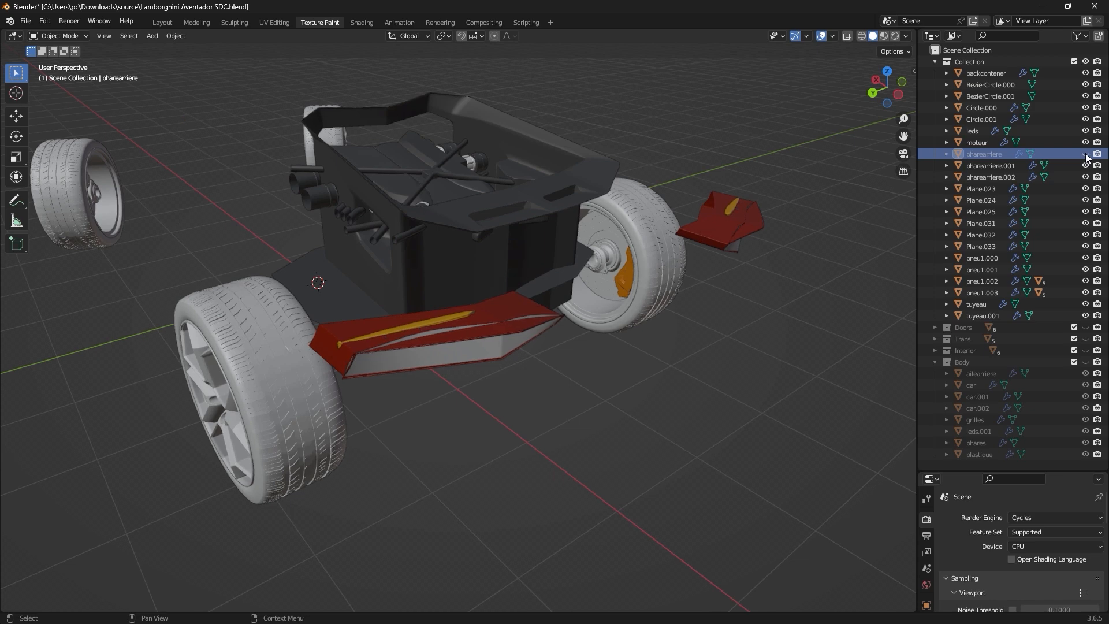
click(1085, 166)
click(1085, 166)
click(1086, 166)
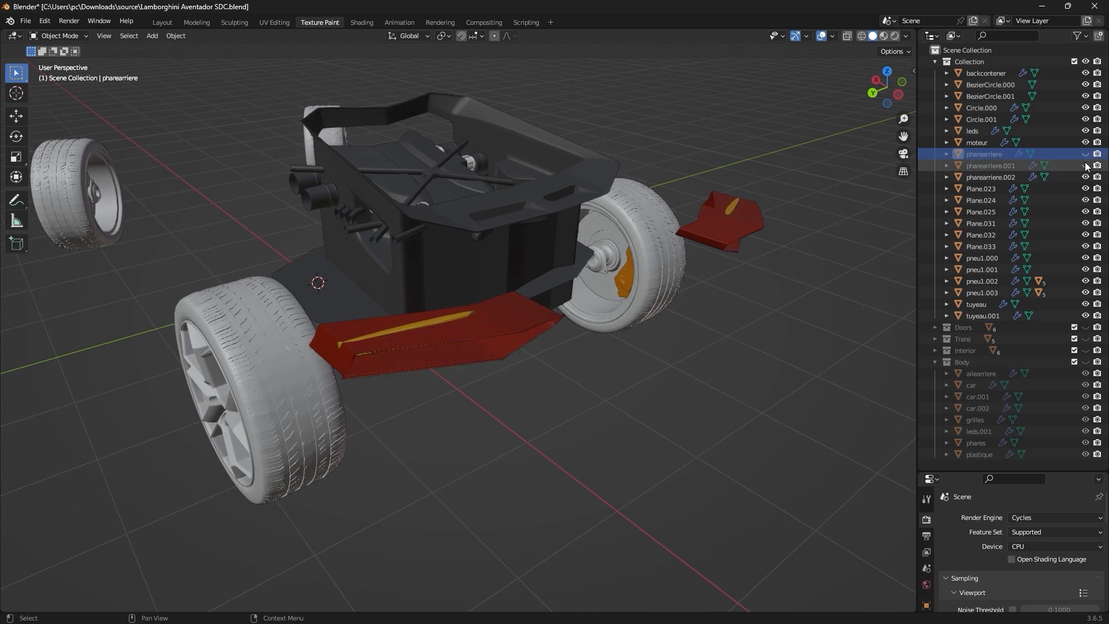
click(994, 165)
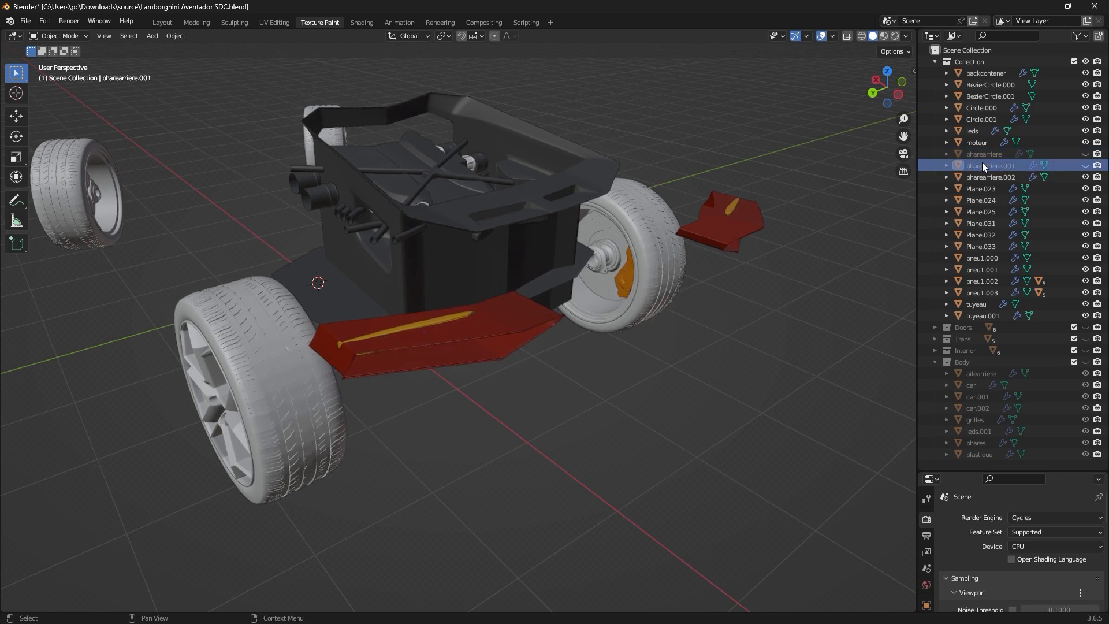
drag(982, 163, 969, 337)
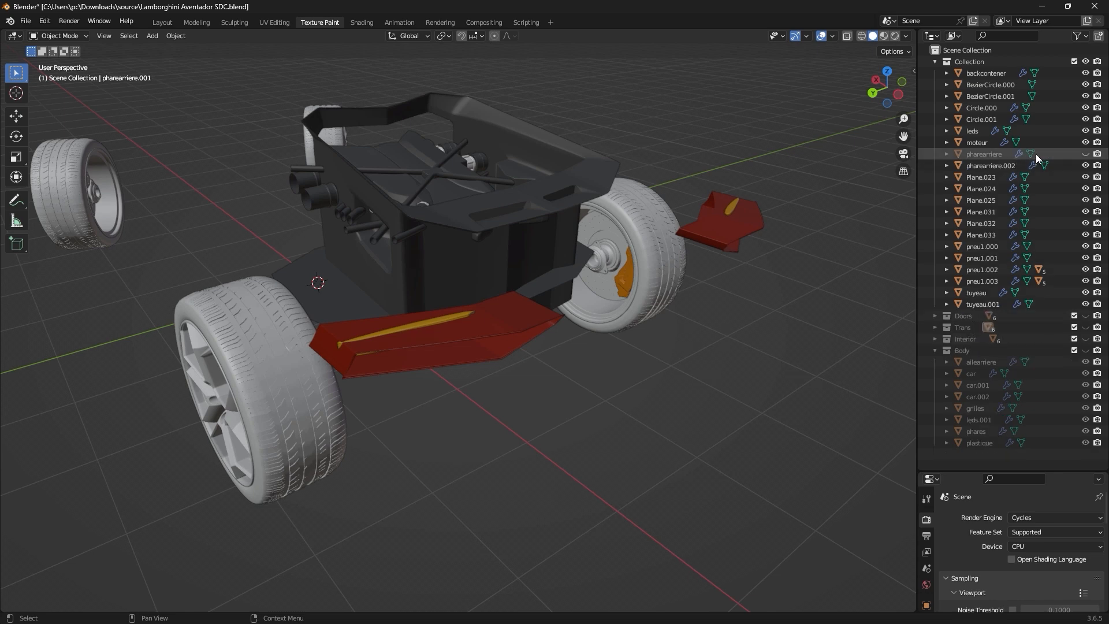
Unhide pharearriere, move it with pharearriere.002 into the Body collection, and move the yellow rear light object leds into the Trans collection.
click(1086, 154)
click(1086, 154)
click(1086, 154)
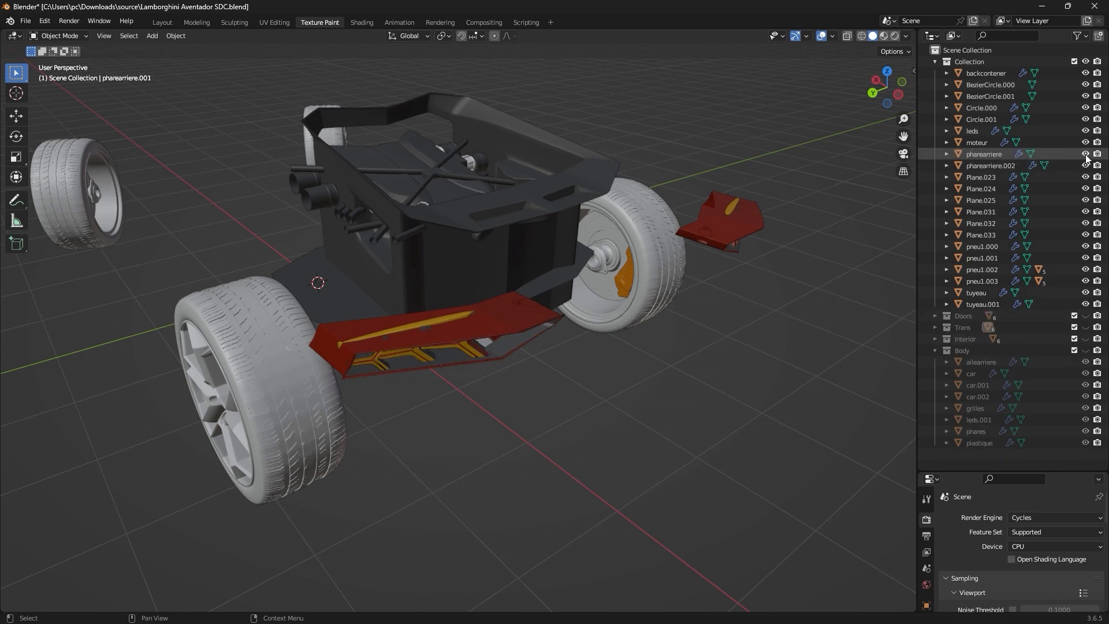
click(994, 166)
ctrl+click(982, 155)
drag(979, 154, 973, 350)
click(452, 323)
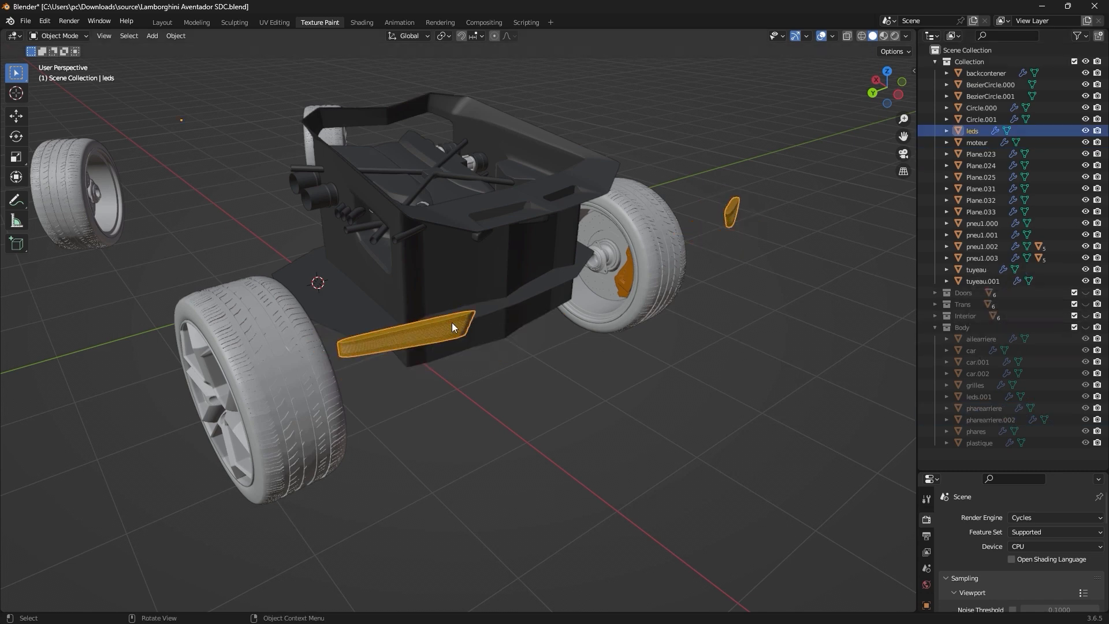
drag(976, 130, 969, 308)
Toggle the dark engine bay housing backcontener to check it, move it into the Interior collection, and collapse the Body collection.
middle_drag(901, 298, 693, 303)
click(407, 282)
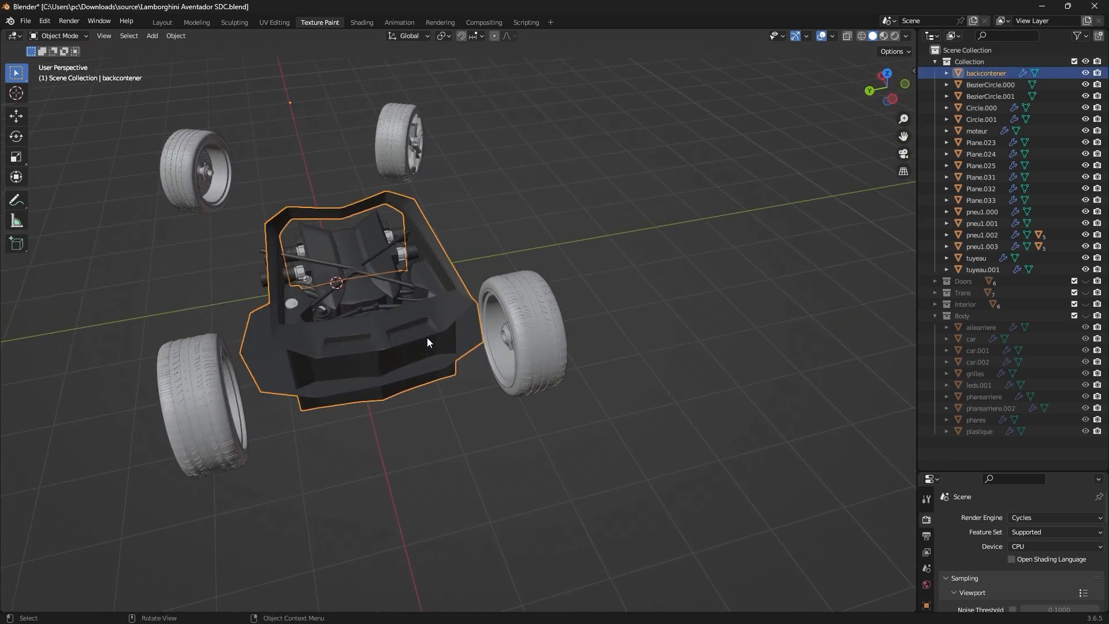
click(1086, 73)
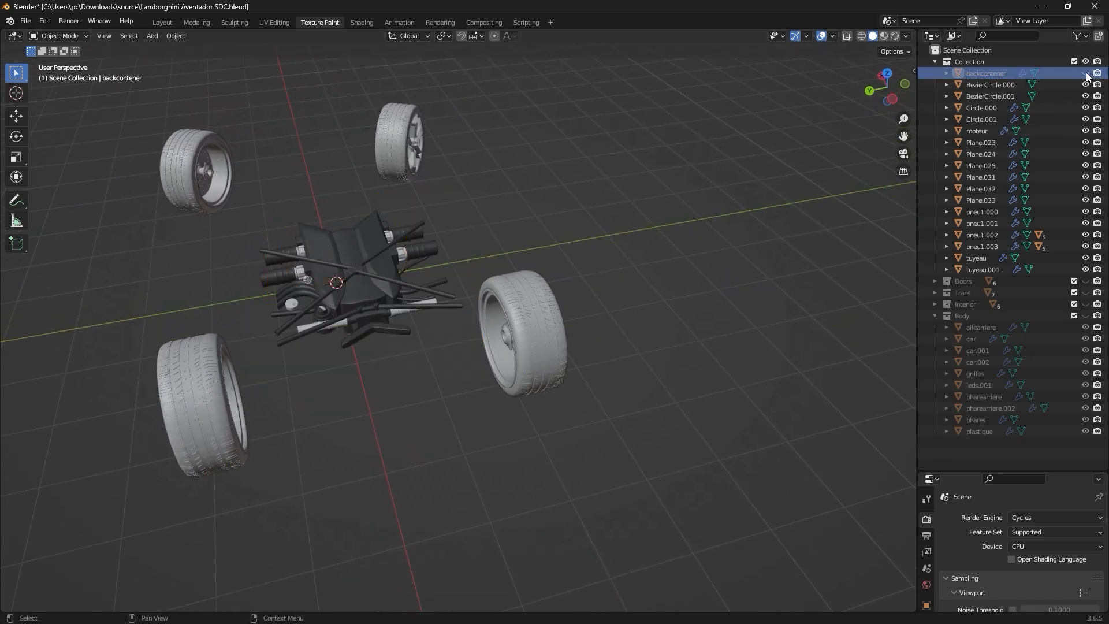
click(1086, 73)
click(1083, 73)
click(1086, 73)
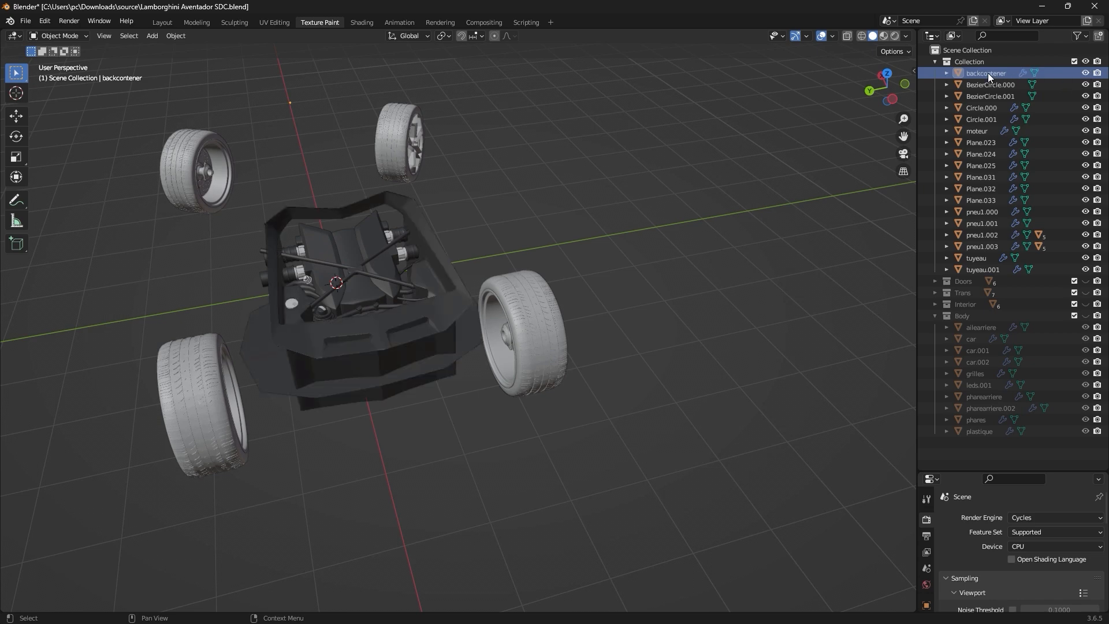
drag(988, 73, 972, 307)
click(935, 304)
Select the engine object moteur and create a new collection named Engine.
click(976, 119)
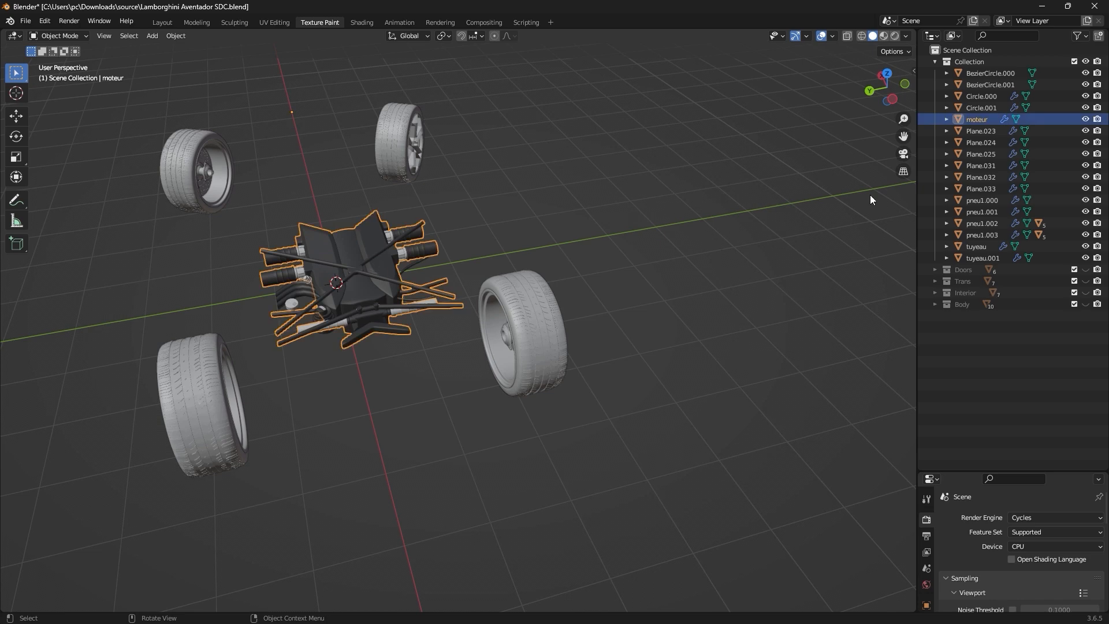
click(652, 192)
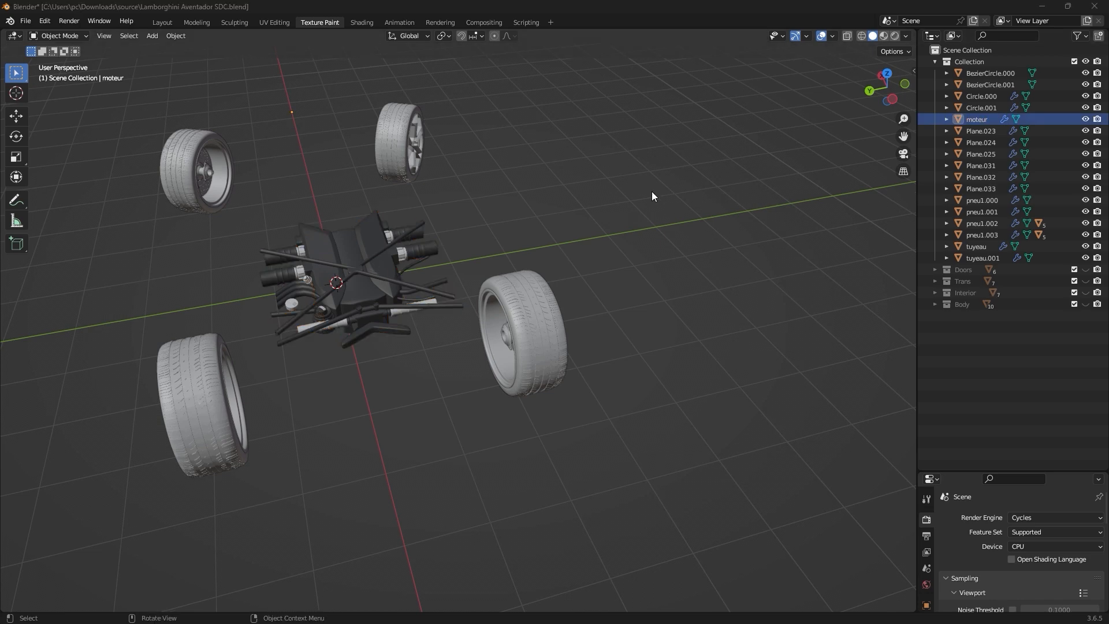
click(353, 267)
right_click(978, 123)
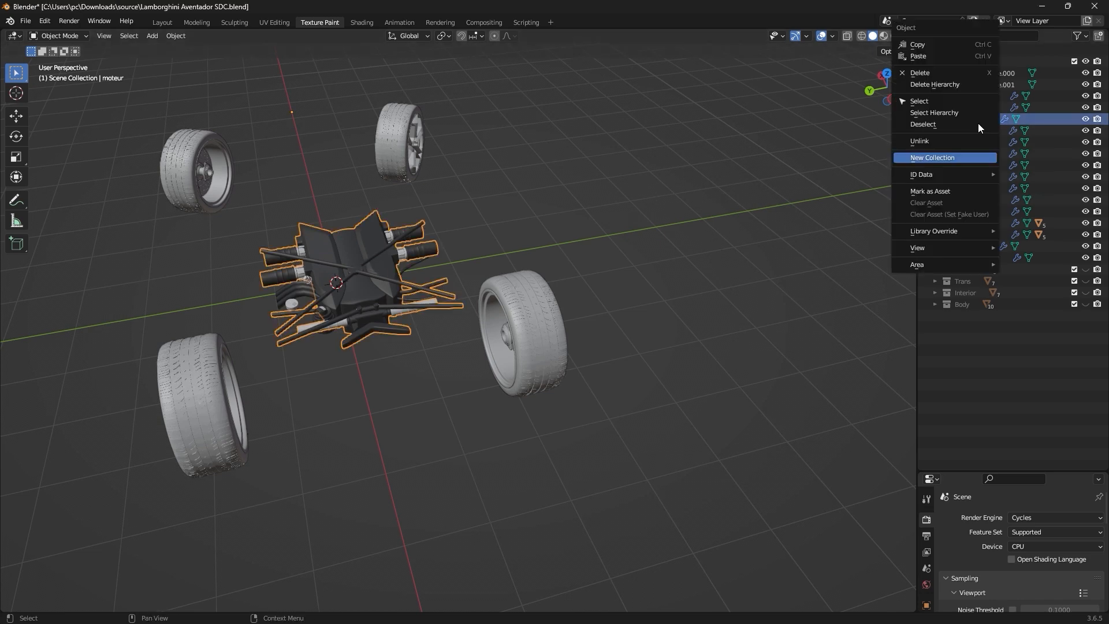
click(945, 158)
click(982, 315)
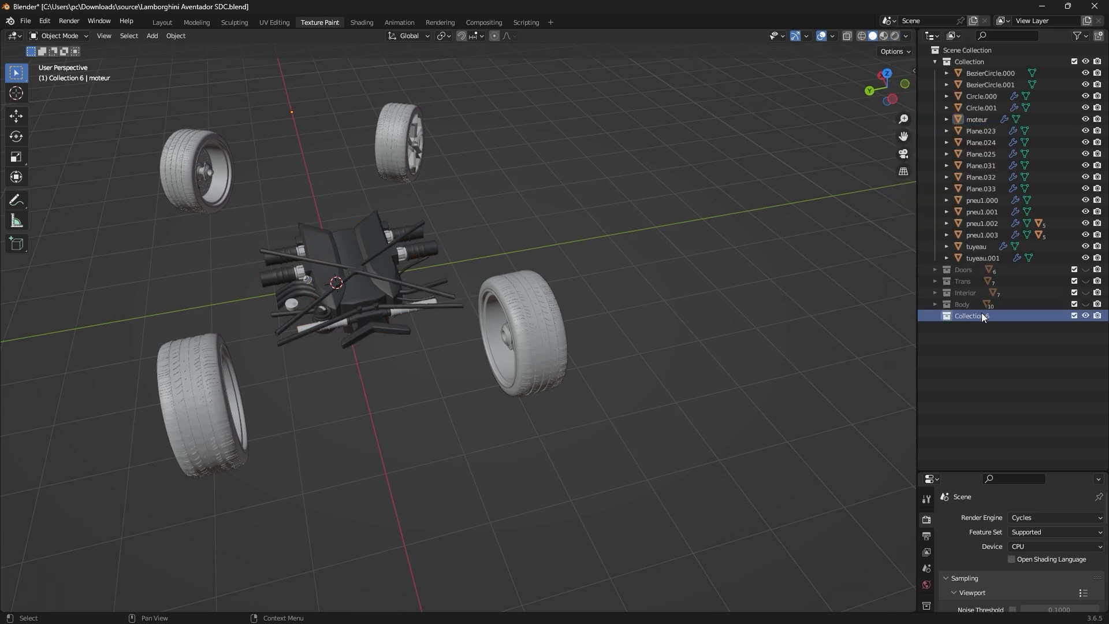
double_click(982, 315)
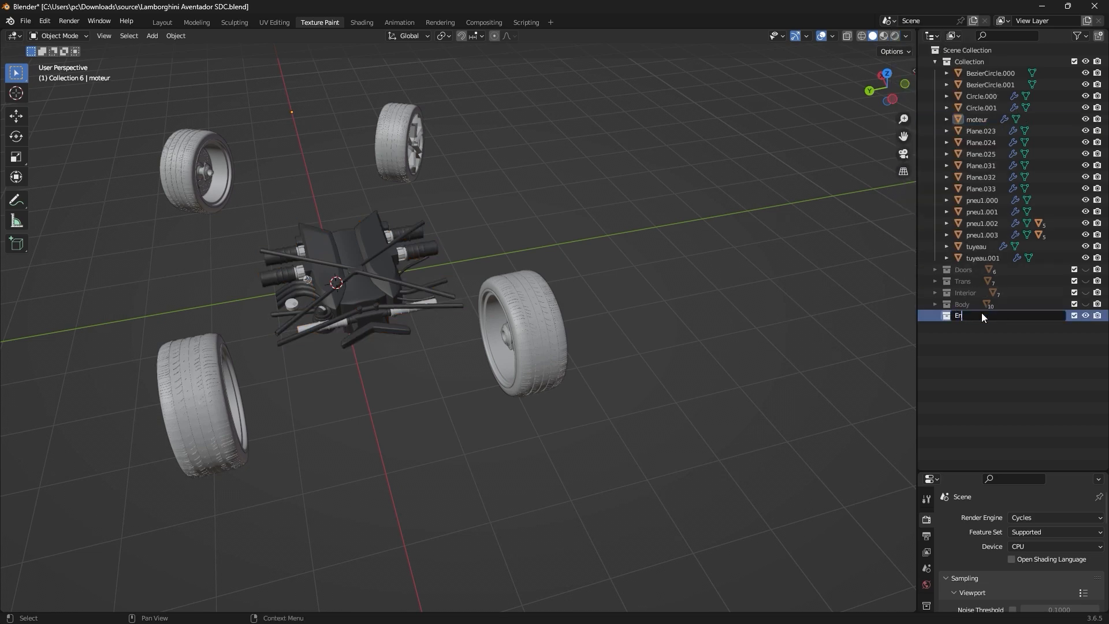
text(Engine)
key(Return)
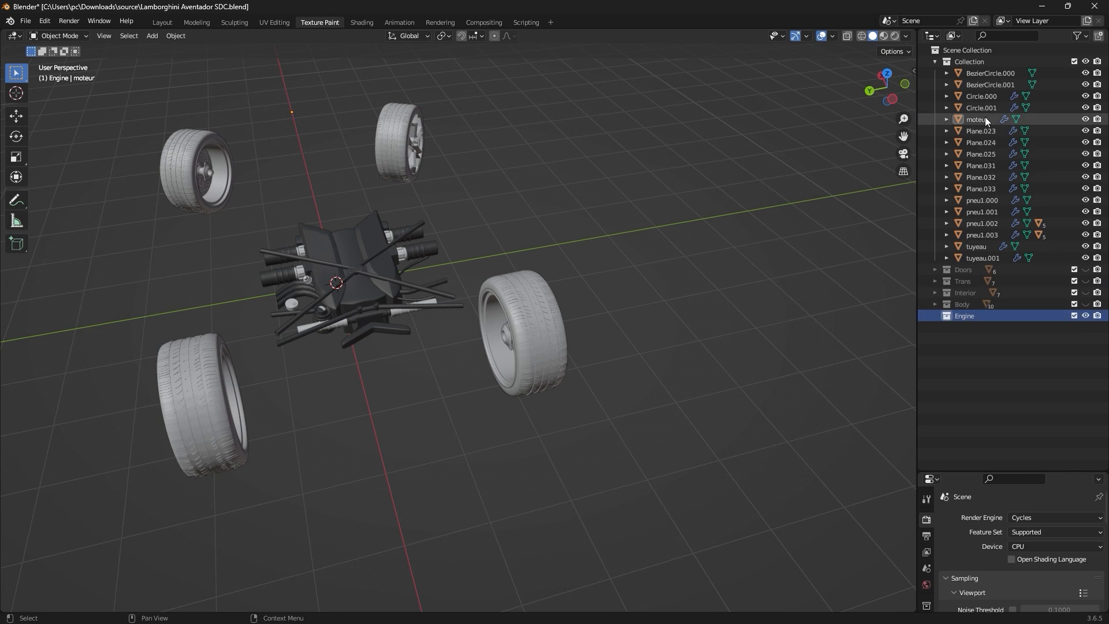
Move moteur and the pipes tuyeau and tuyeau.001 into the Engine collection, hiding that collection.
drag(986, 118, 972, 314)
click(1086, 304)
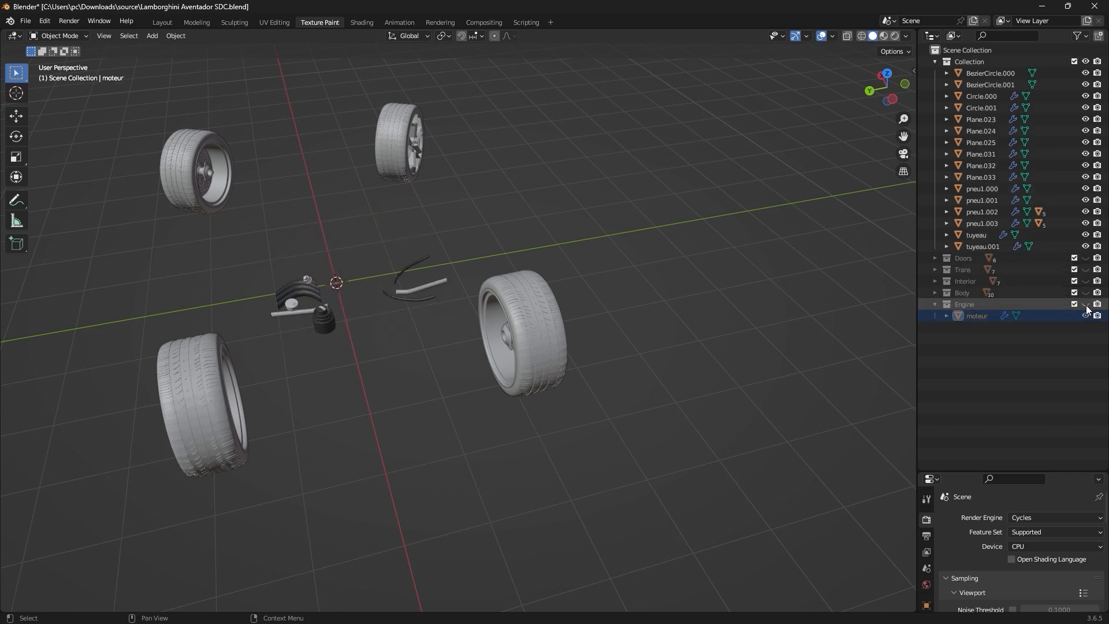
click(424, 286)
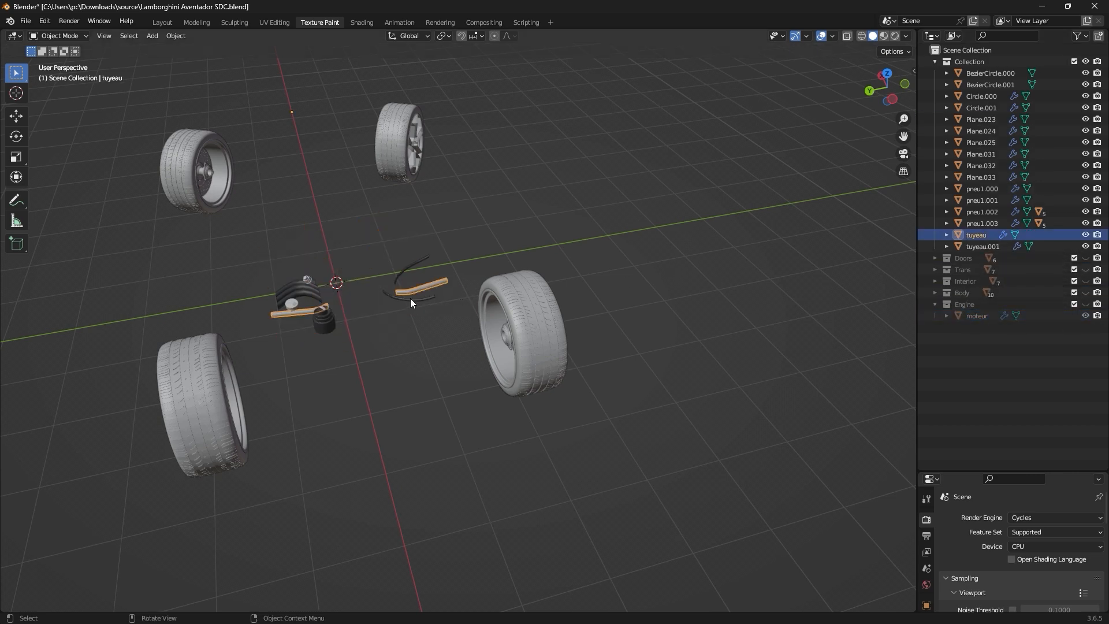
shift+click(302, 292)
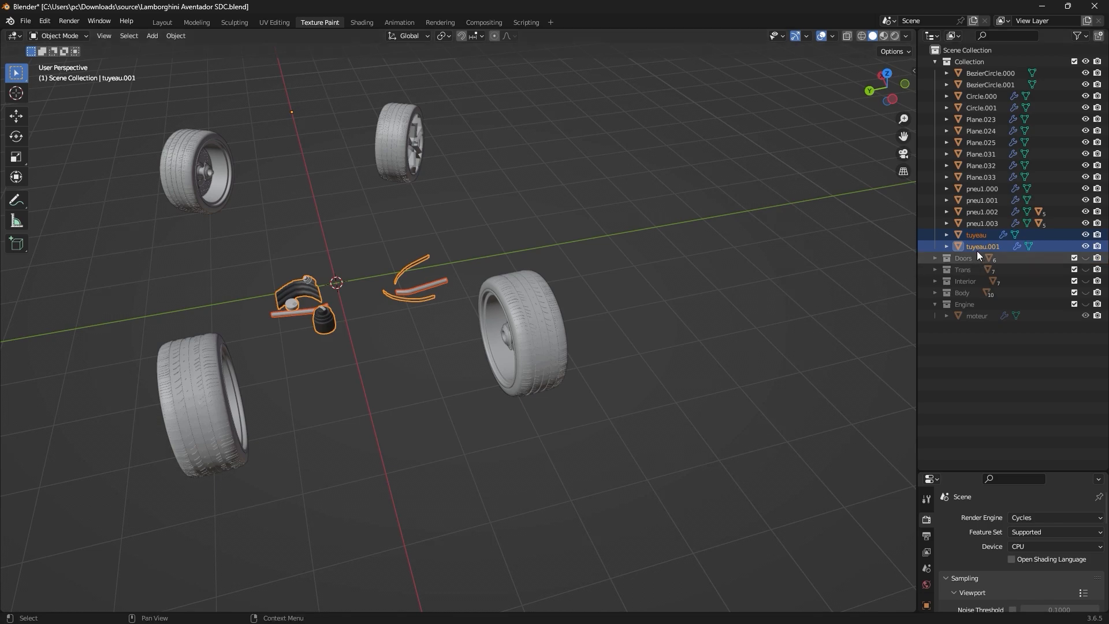
drag(976, 249, 971, 303)
In wireframe view, join all parts of the rear wheel around pneu1.000 into pneu1.000.
middle_drag(467, 306, 775, 153)
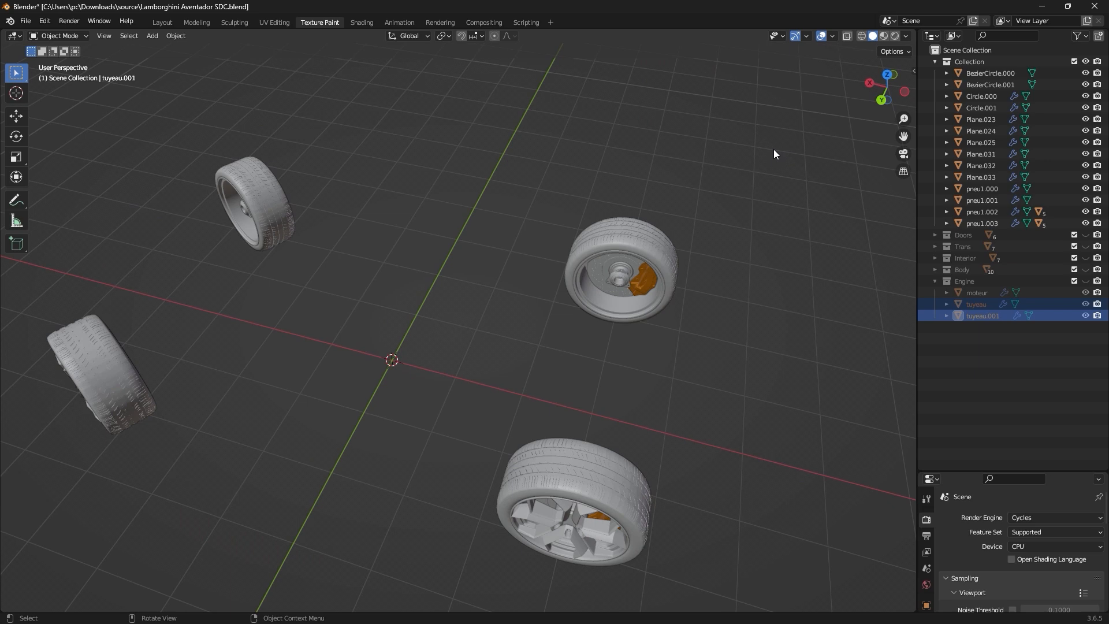
click(860, 37)
drag(734, 379, 553, 187)
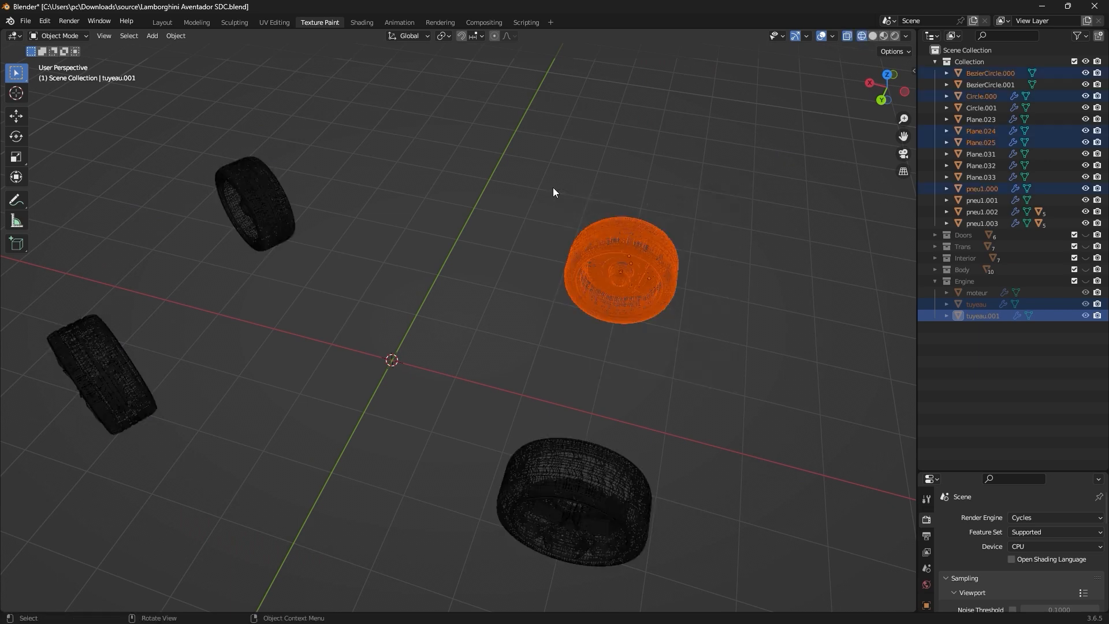
middle_drag(627, 247, 388, 269)
shift+click(328, 242)
right_click(315, 216)
click(287, 258)
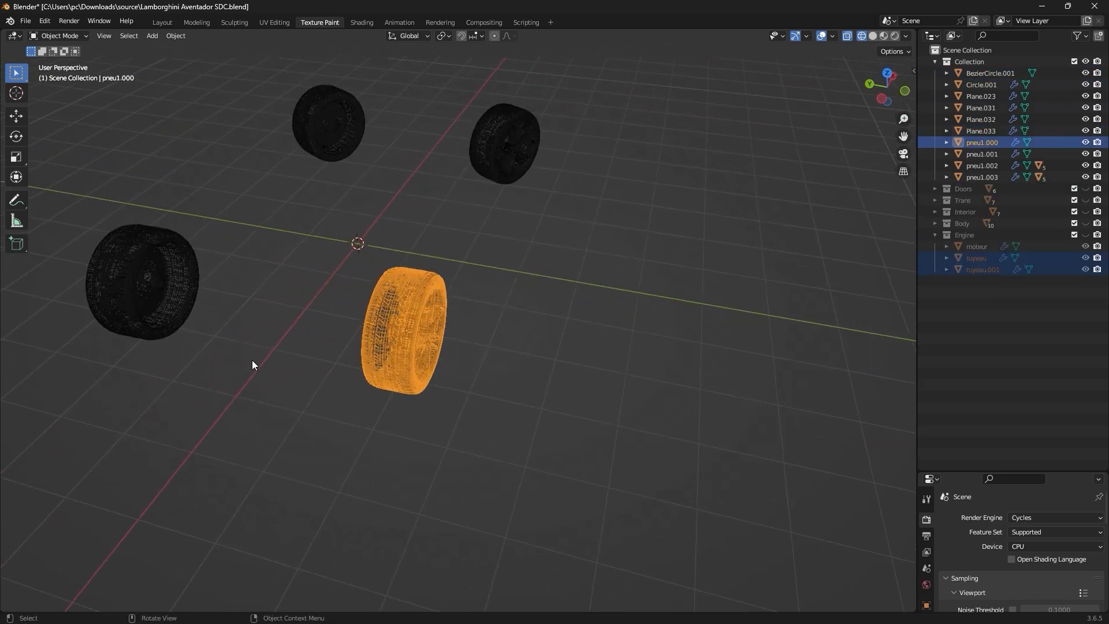
Join all parts of the other rear wheel into its tyre object pneu1.001.
drag(234, 359, 81, 230)
shift+click(119, 244)
middle_drag(119, 244, 410, 305)
right_click(241, 260)
click(226, 261)
Join all parts of the front wheel around pneu1.003 into pneu1.003.
drag(642, 494, 495, 337)
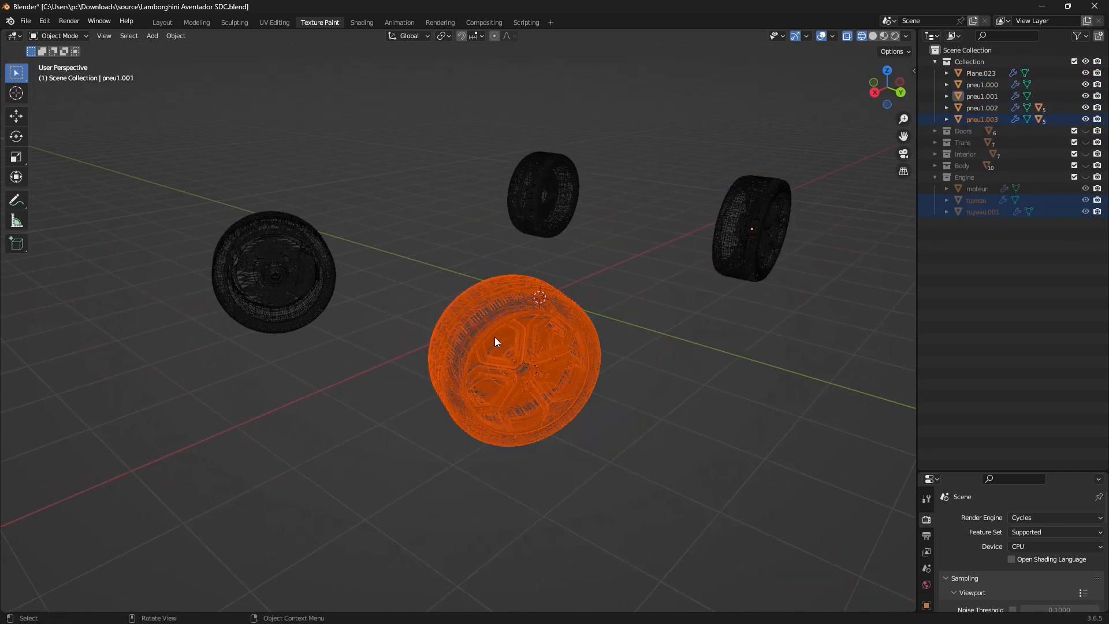
click(496, 321)
right_click(492, 308)
click(483, 304)
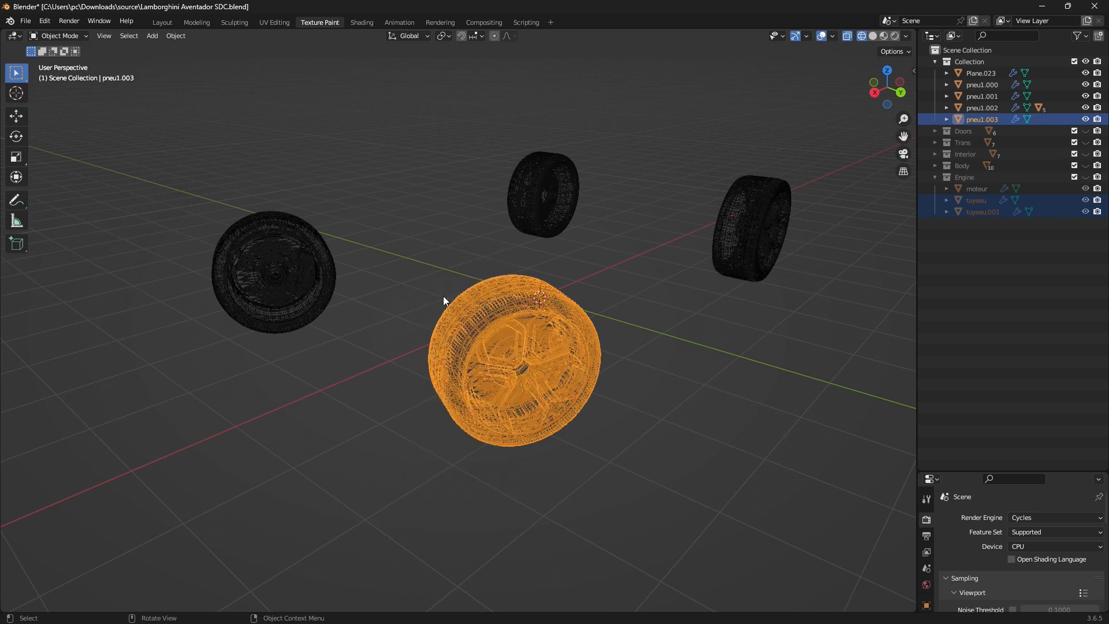
Join all parts of the remaining front wheel into its tyre object pneu1.002.
middle_drag(442, 295, 451, 311)
drag(418, 375, 282, 243)
click(281, 244)
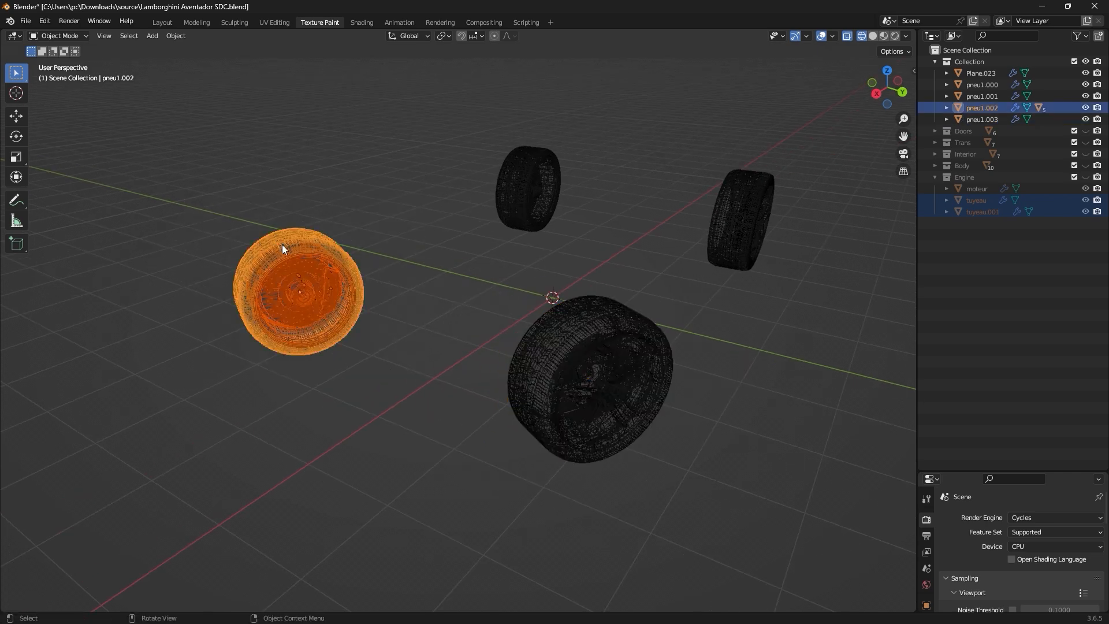
right_click(261, 247)
click(262, 248)
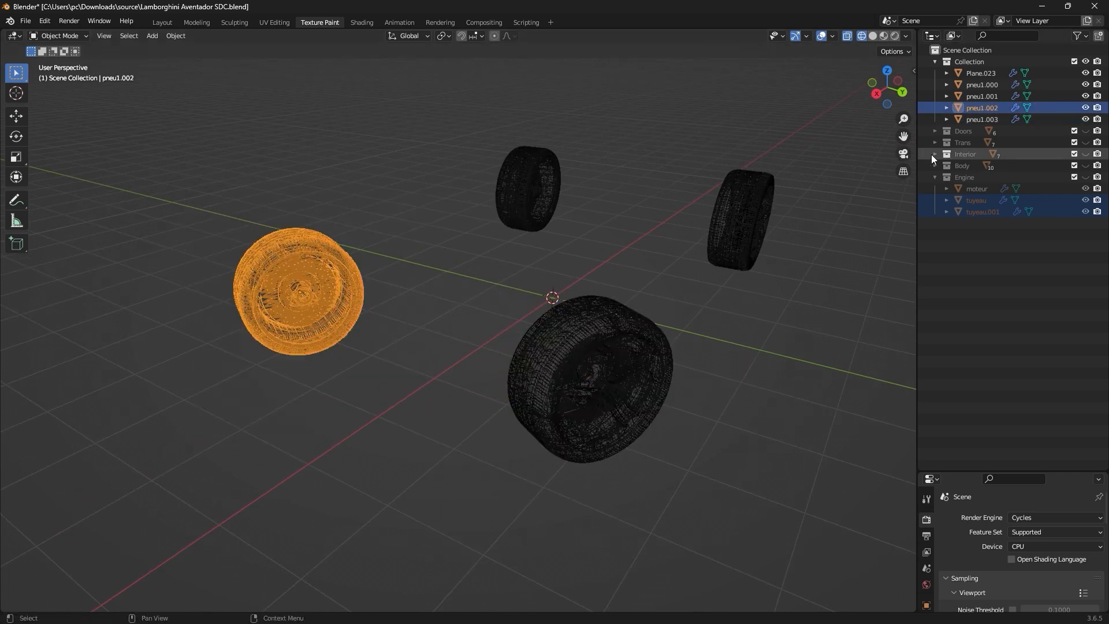
Check each object remaining in the original collection against the viewport and delete the leftover object Plane.023.
click(982, 119)
click(983, 107)
click(982, 95)
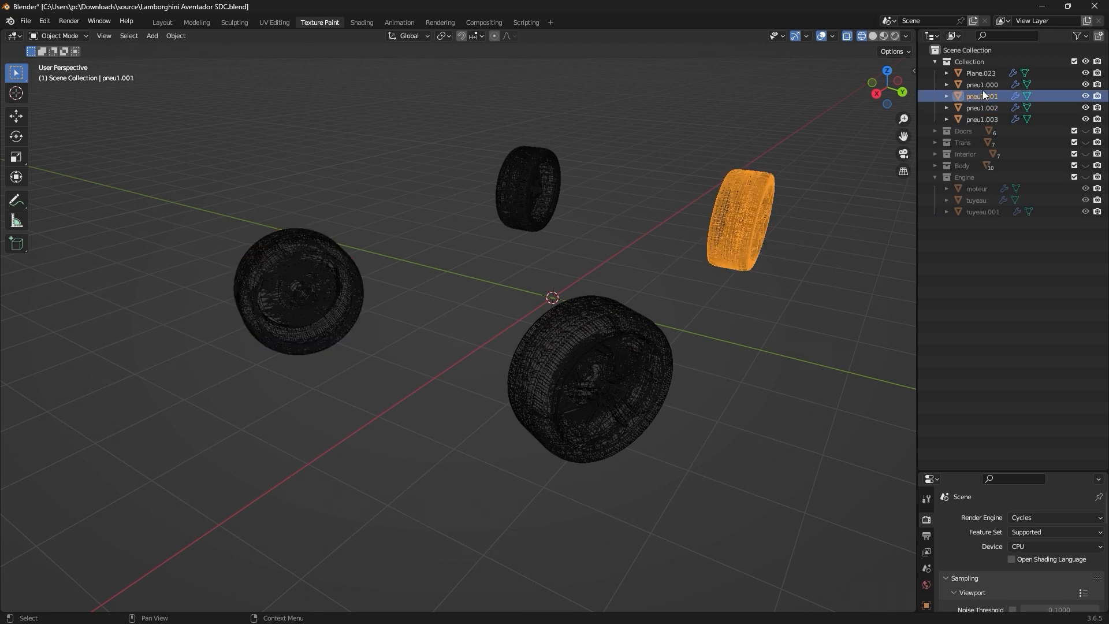
click(982, 84)
click(983, 73)
middle_drag(722, 197, 507, 265)
scroll(667, 206, down, 4)
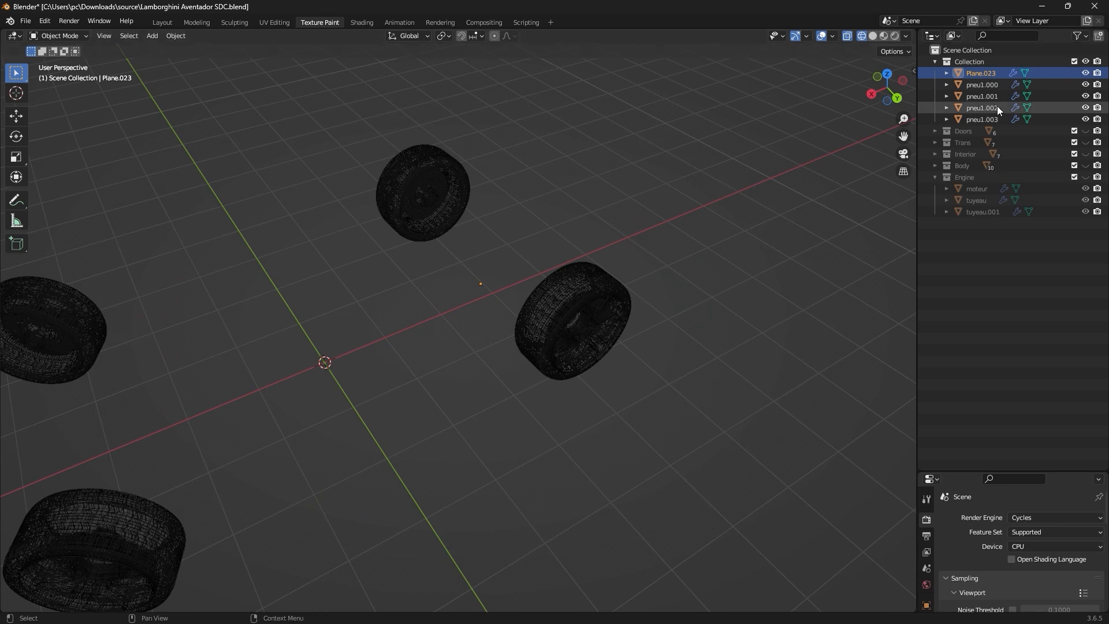
key(Delete)
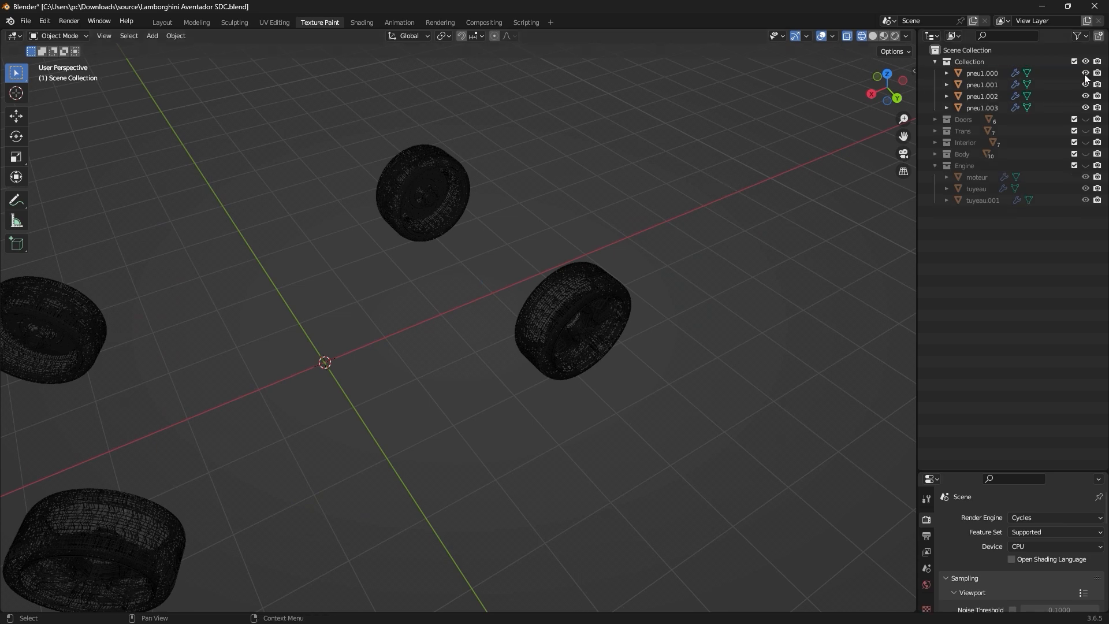
scroll(686, 259, down, 2)
click(990, 108)
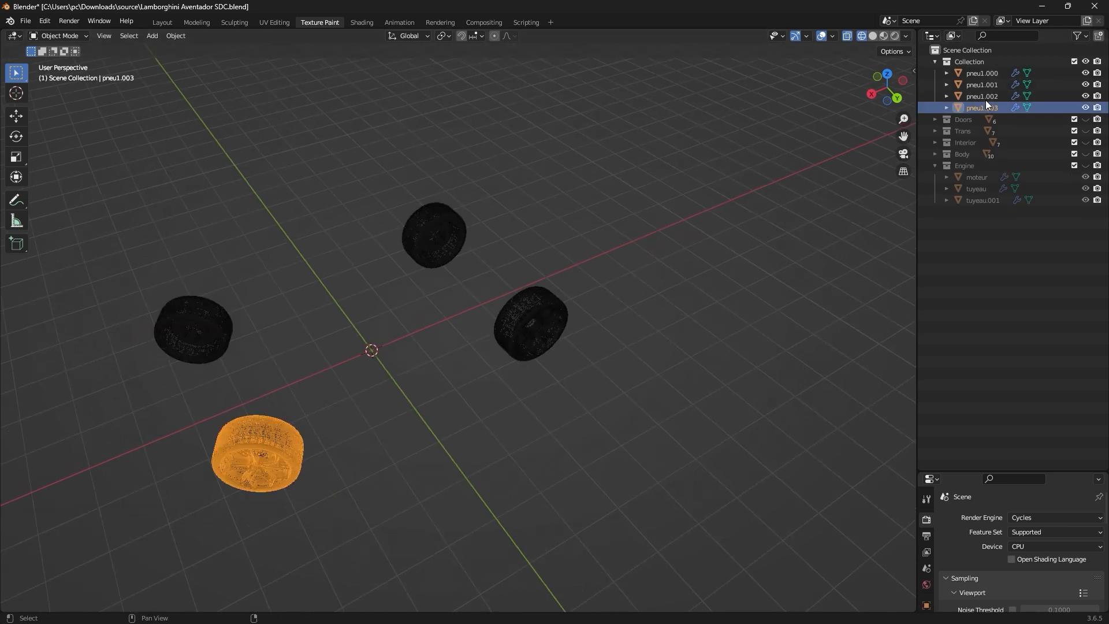
shift+click(987, 73)
right_click(987, 76)
click(1057, 282)
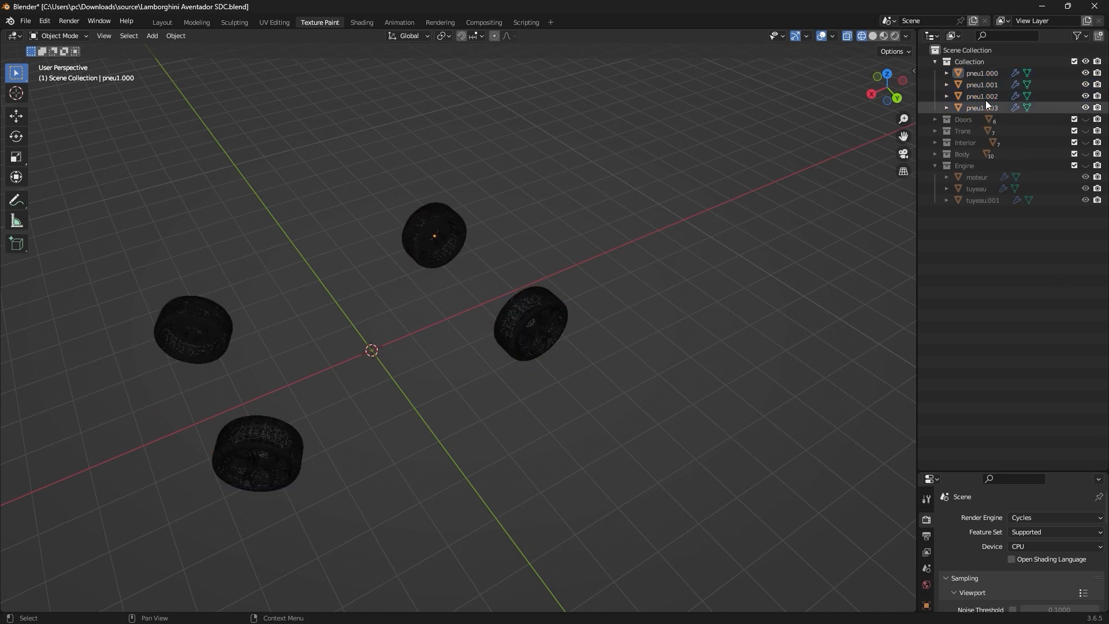
Rename the original collection holding the four tyres as Wheels, and collapse it along with the Engine collection.
click(936, 61)
click(965, 61)
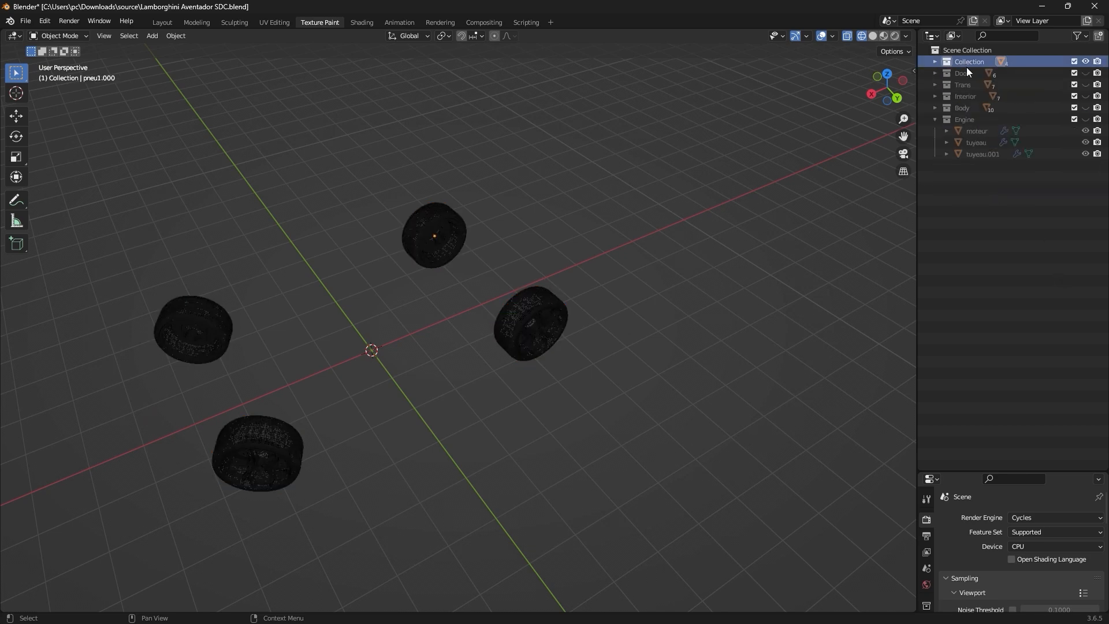
double_click(965, 66)
text(Wheels)
key(Return)
click(935, 119)
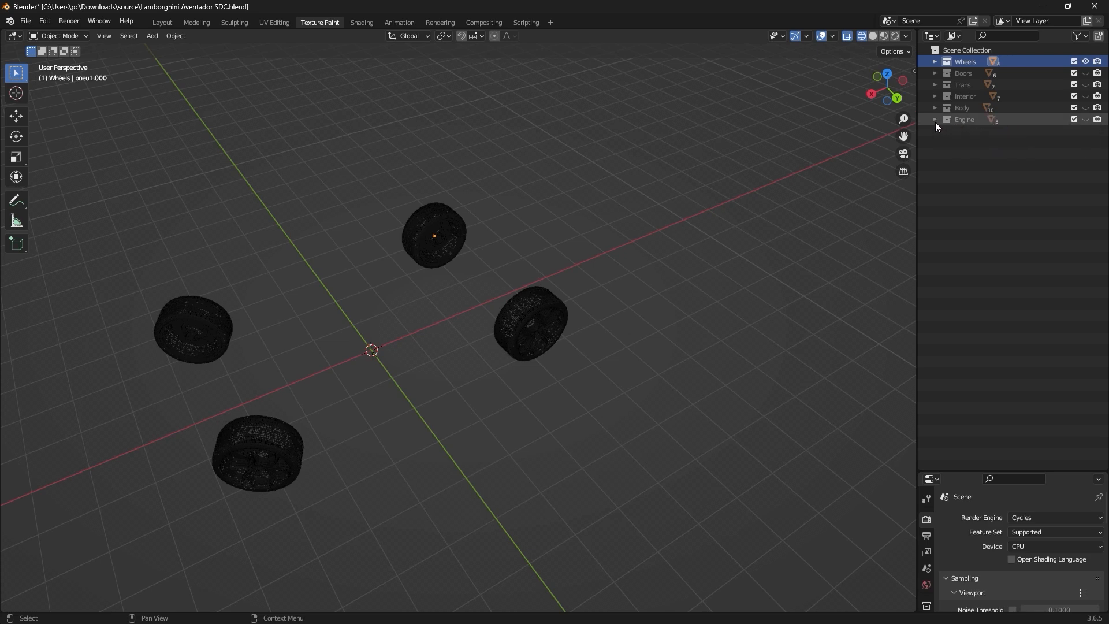
Unhide all the car part collections and return the viewport to solid shading.
click(1086, 119)
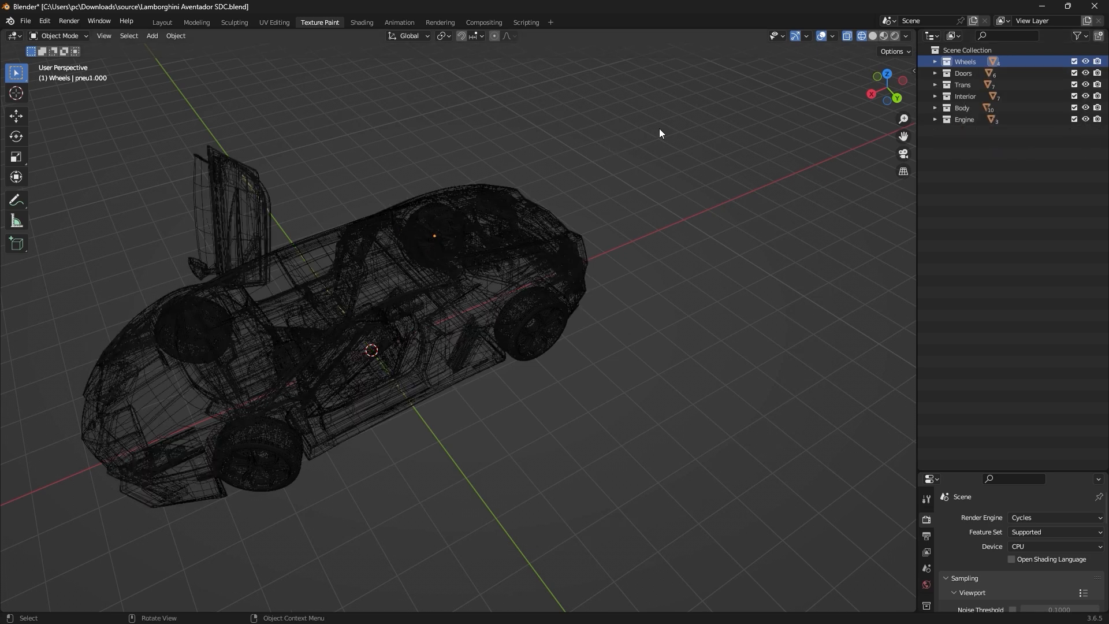
click(871, 35)
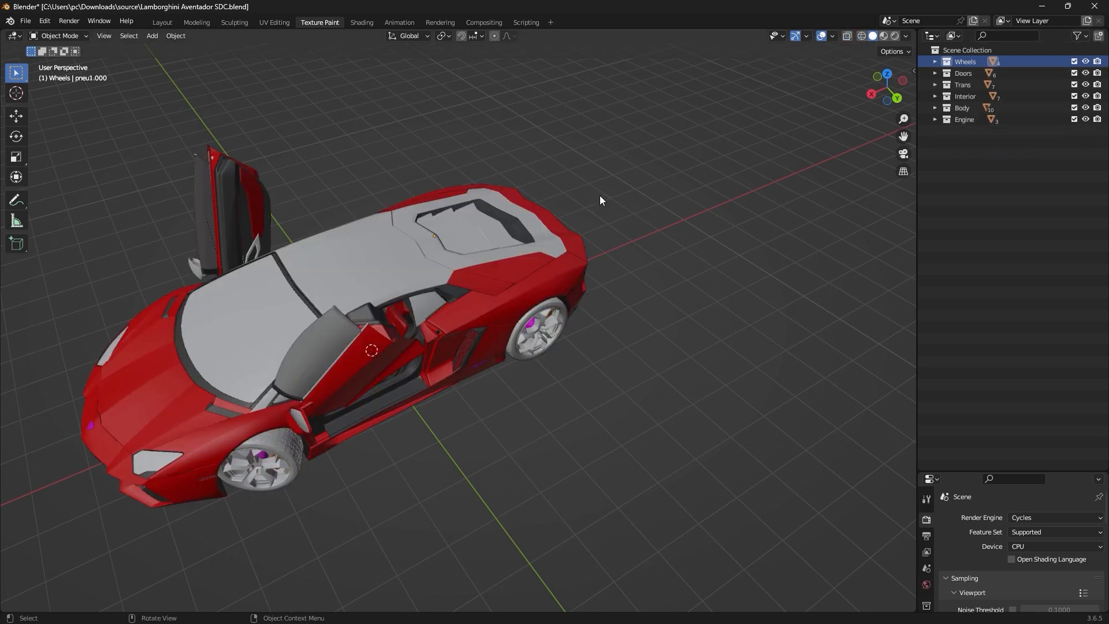
mouse_move(600, 195)
middle_down()
mouse_move(585, 179)
mouse_move(548, 234)
mouse_move(591, 218)
mouse_move(491, 253)
mouse_move(605, 283)
mouse_move(536, 297)
mouse_move(523, 329)
mouse_move(463, 327)
mouse_move(464, 342)
middle_up()
scroll(465, 346, up, 4)
Select the turned front wheel pneu1.003 and display its transform values.
click(460, 307)
scroll(463, 341, down, 2)
scroll(466, 346, down, 2)
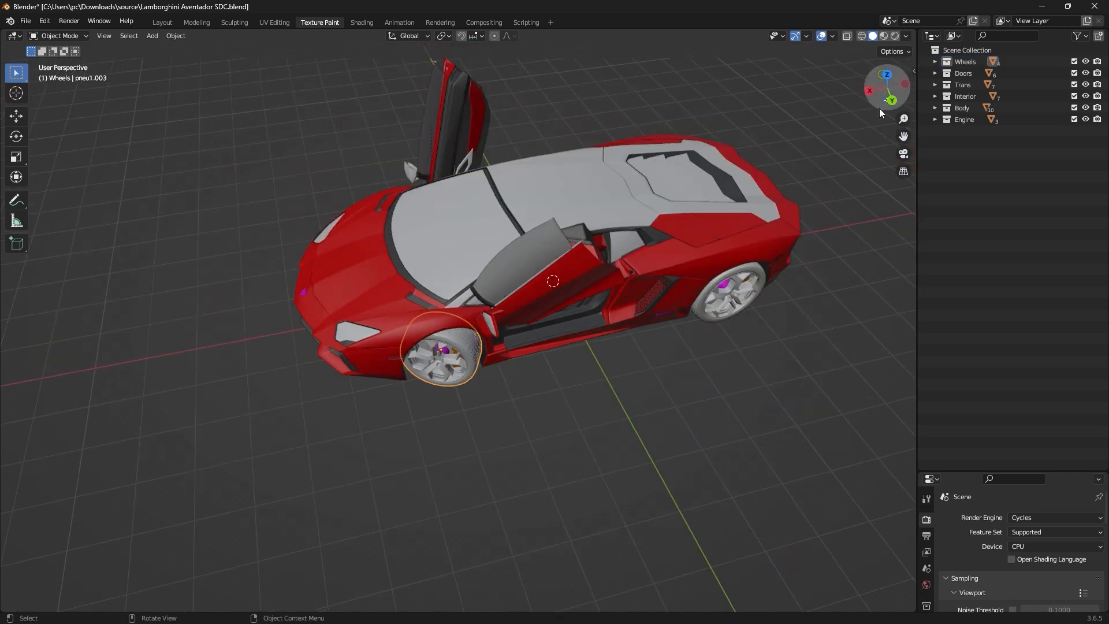
click(914, 72)
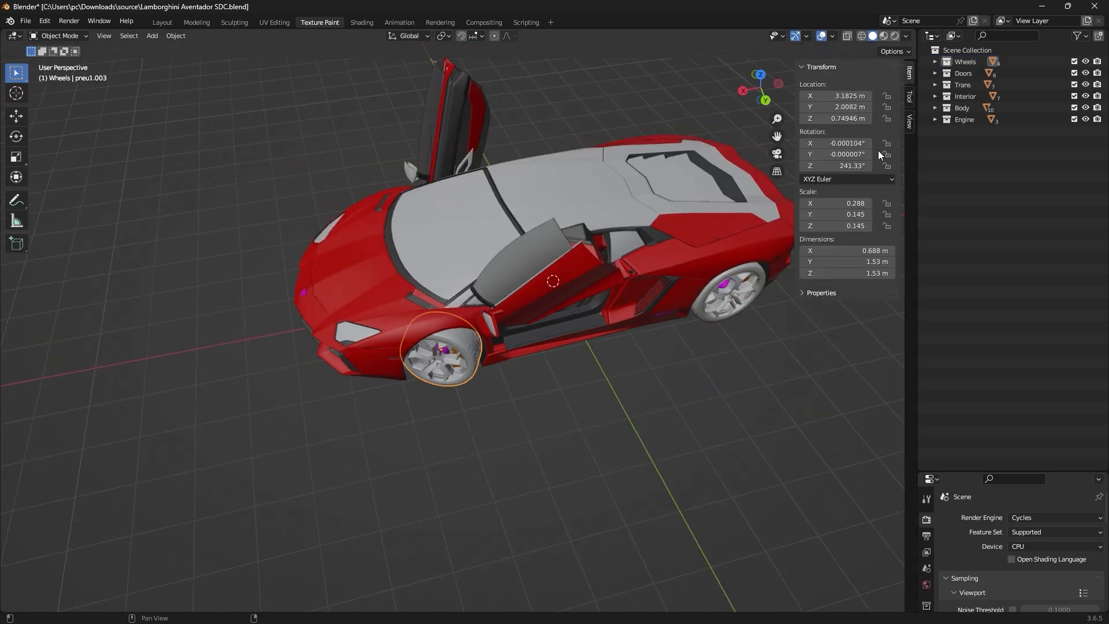
Set the Z rotation of front wheel pneu1.003 to 0°.
click(847, 165)
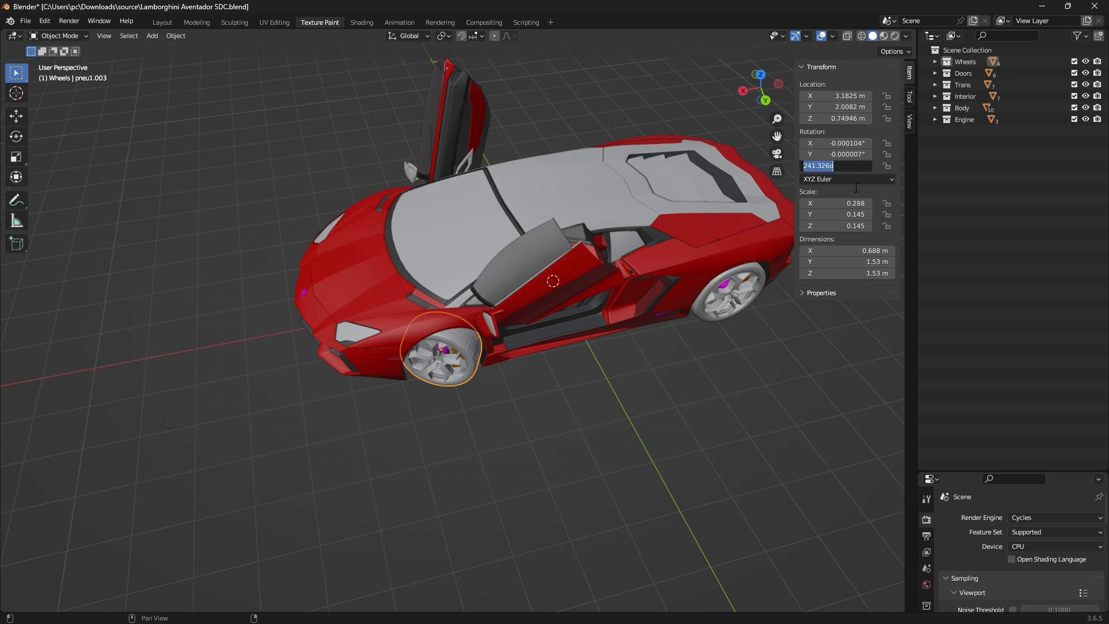
text(0)
key(Return)
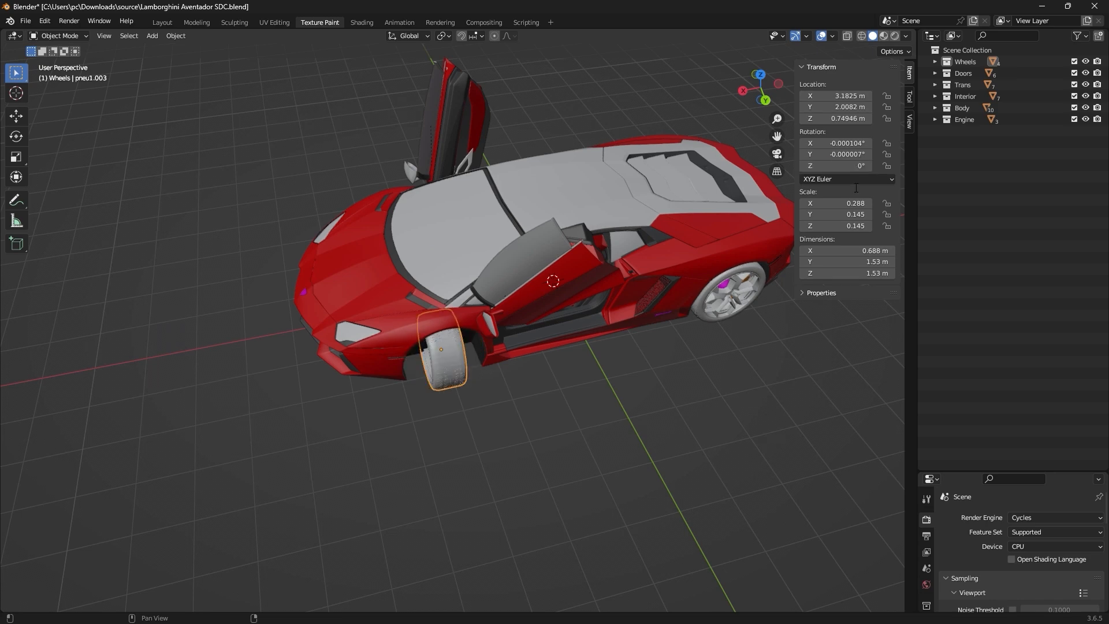
click(860, 165)
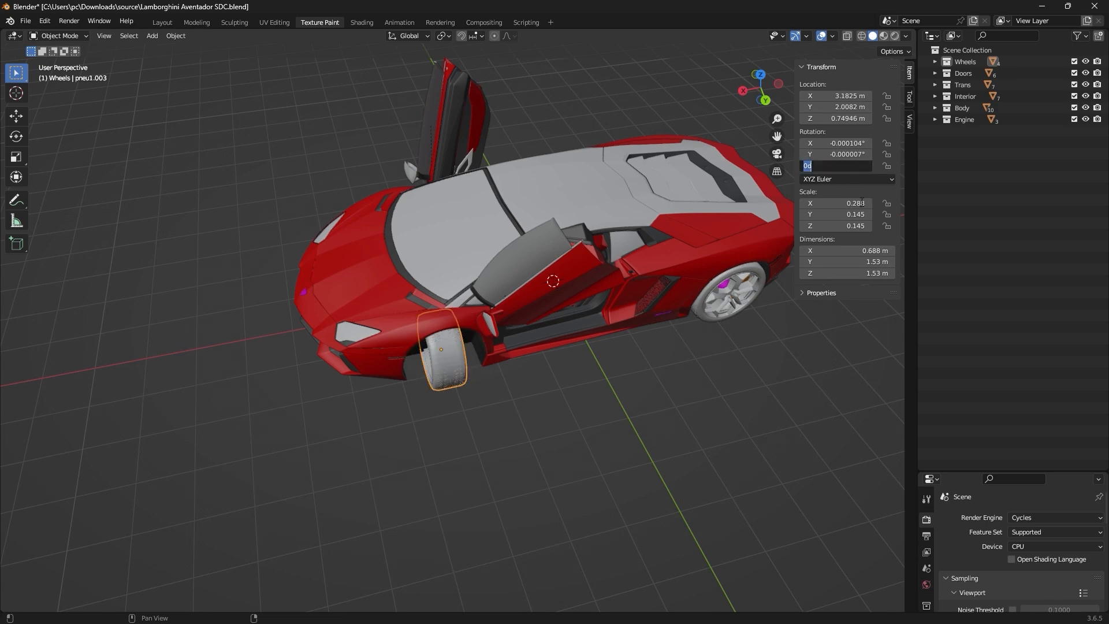
Set the Z rotation of rear wheel pneu1.001 to 90°.
click(735, 294)
click(735, 294)
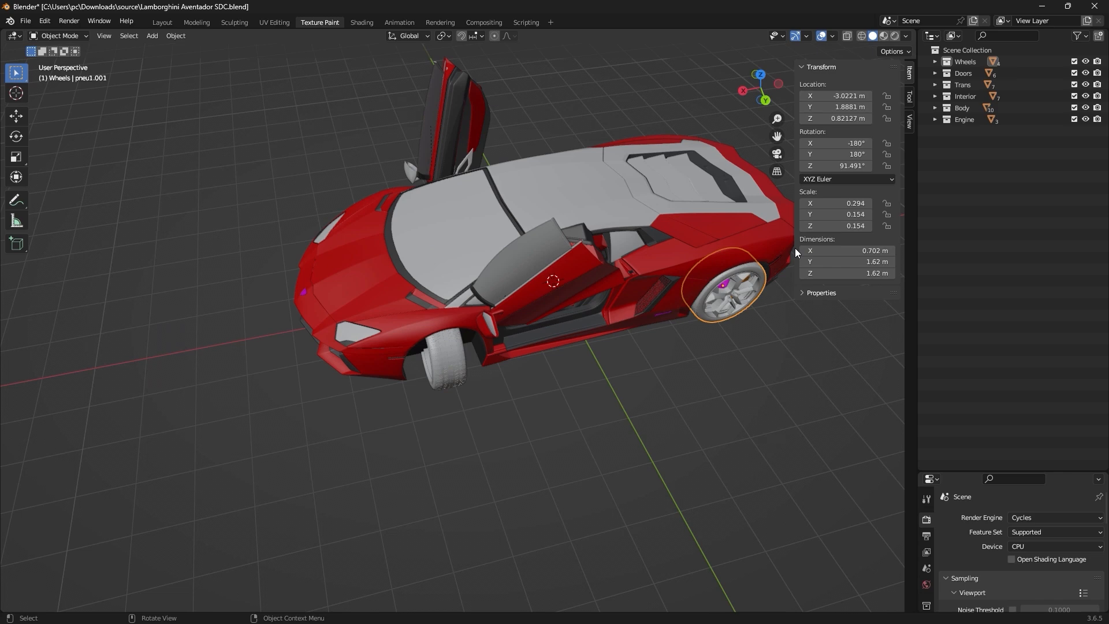
click(858, 167)
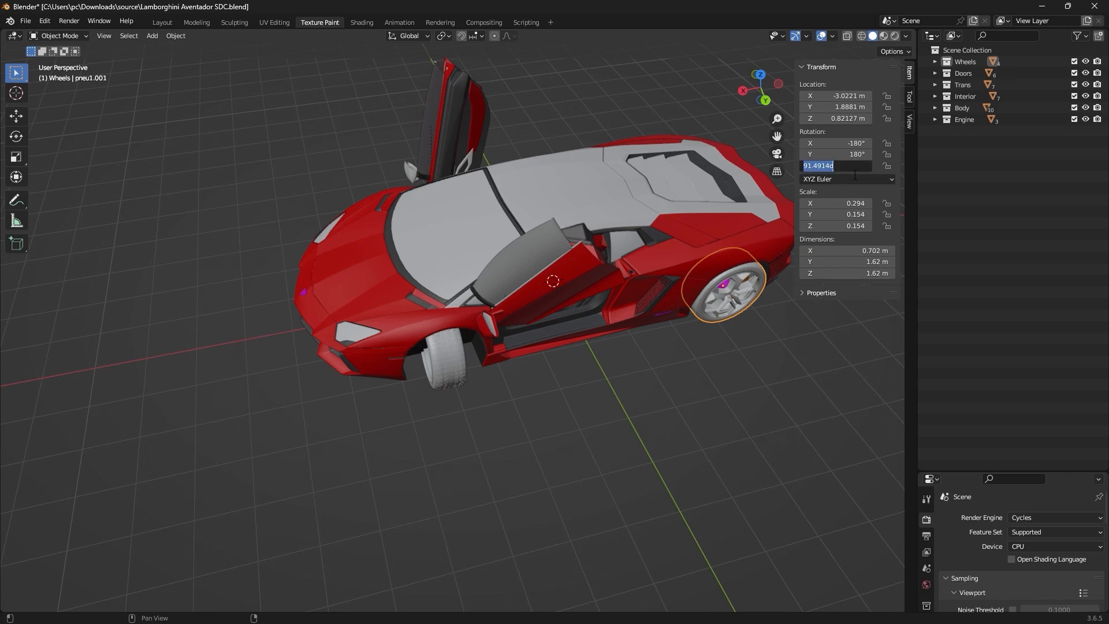
text(90)
key(Return)
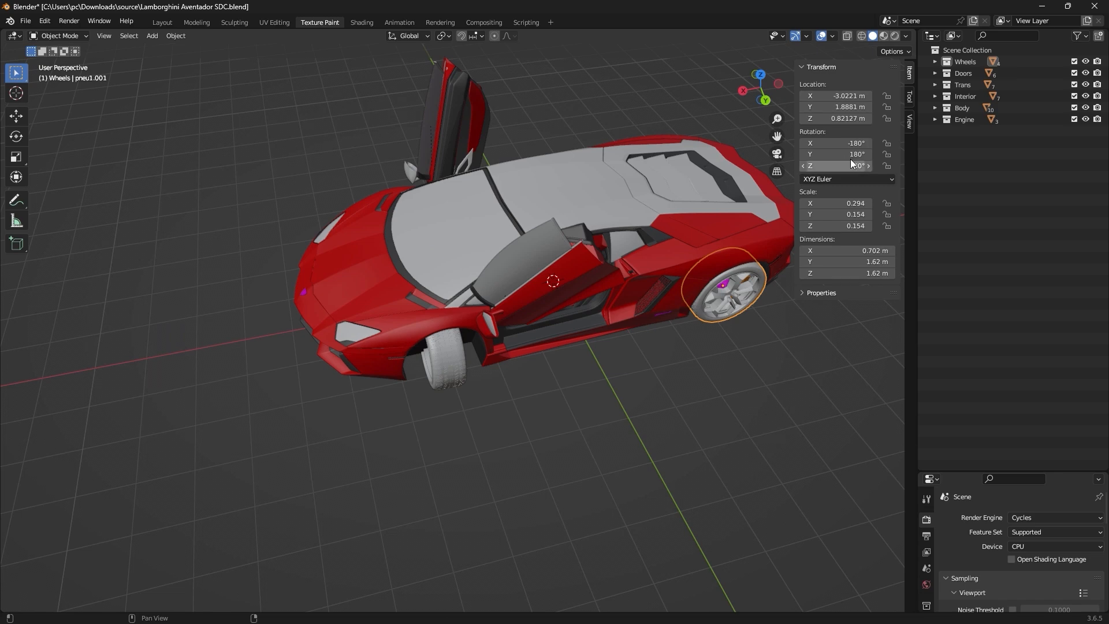
Set the Z rotation of front wheel pneu1.003 to 90° and reverse it to -90° so its rim faces outward.
click(450, 362)
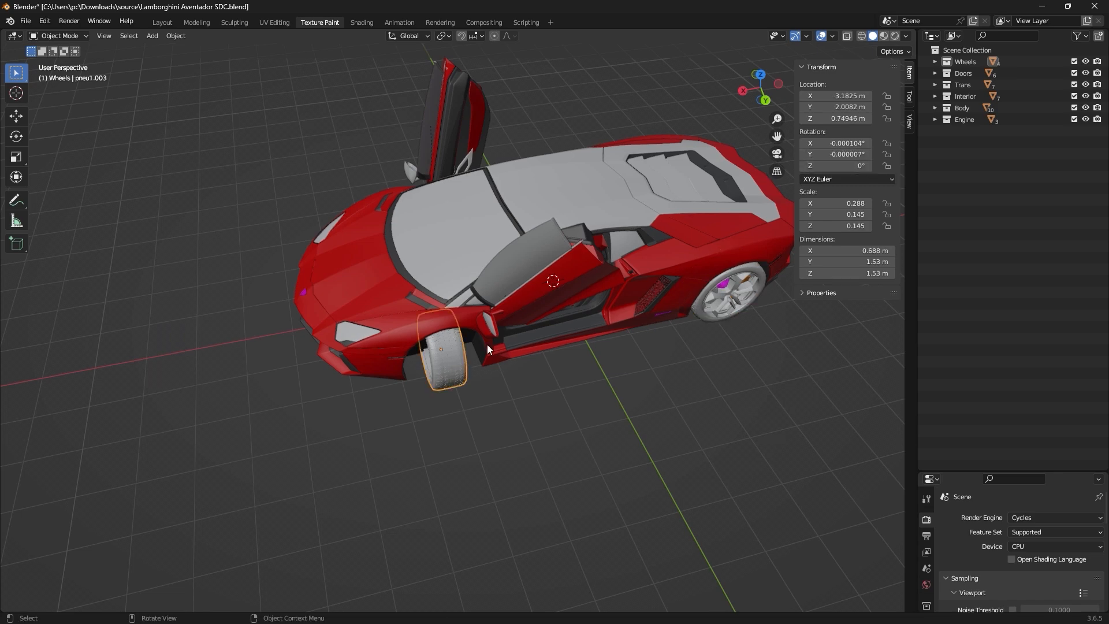
double_click(857, 166)
text(90)
key(Return)
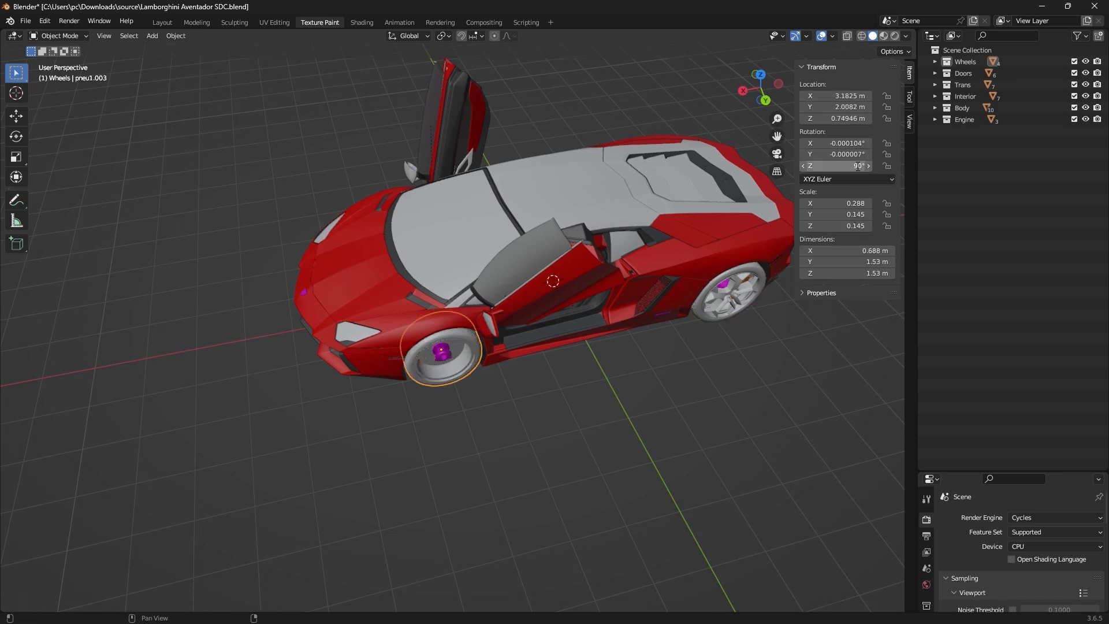
middle_drag(446, 394, 435, 301)
double_click(824, 166)
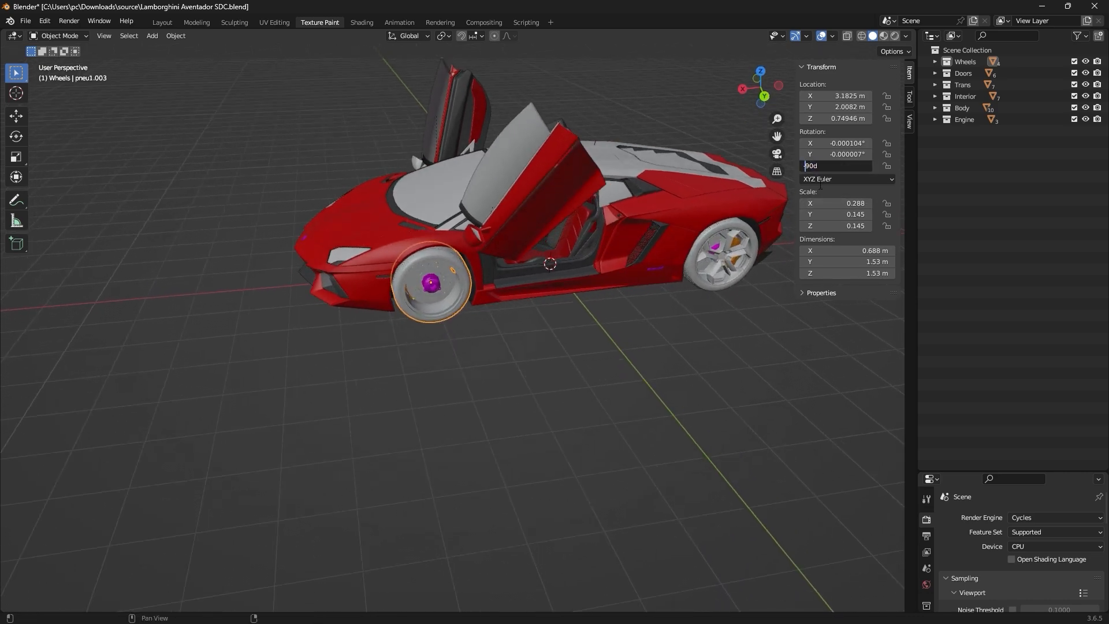
text(-)
key(Return)
Set the Y and X rotations of front wheel pneu1.003 to 0°.
double_click(854, 155)
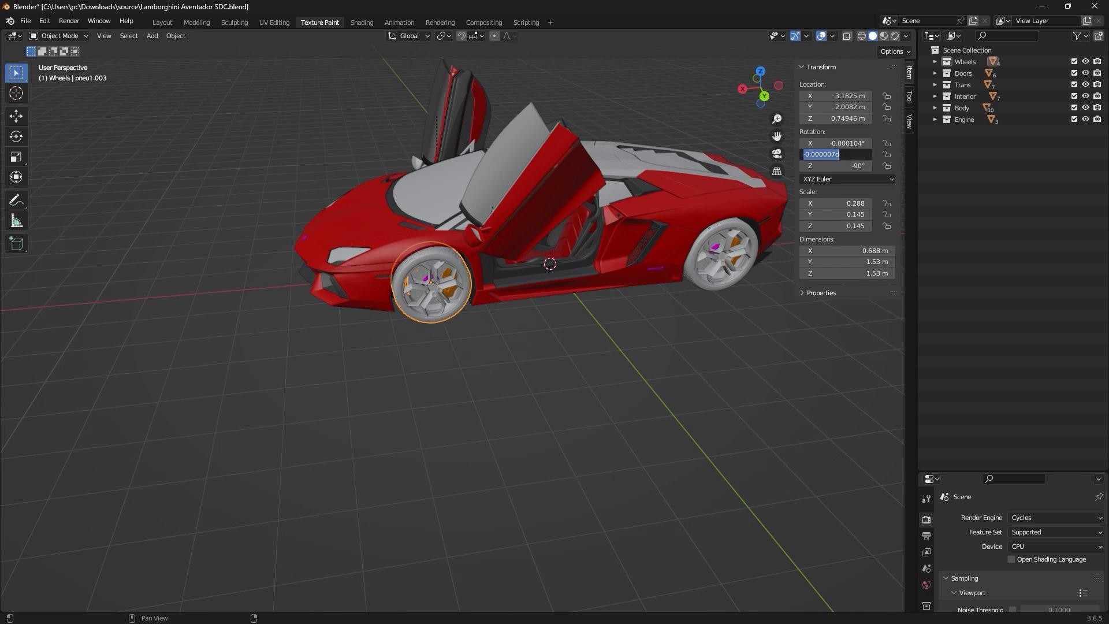
text(0)
key(Return)
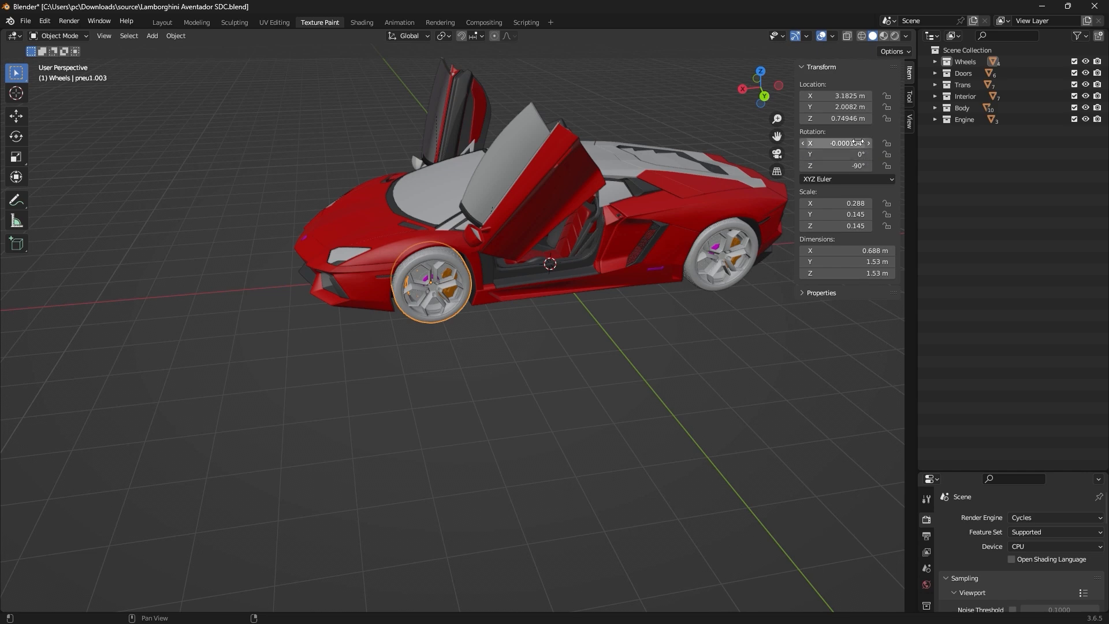
double_click(855, 142)
text(0)
key(Return)
On the opposite side of the car, set the Z rotation of rear wheel pneu1.000 to 90°.
mouse_move(595, 315)
middle_down()
mouse_move(570, 311)
mouse_move(695, 310)
mouse_move(609, 310)
middle_up()
click(500, 263)
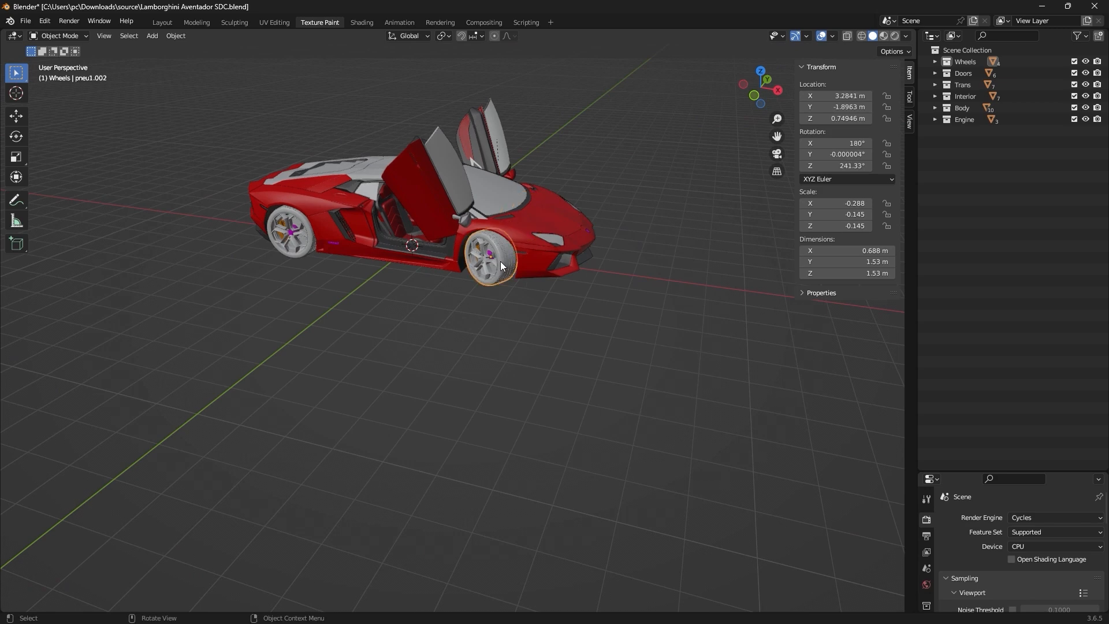
click(297, 247)
double_click(847, 166)
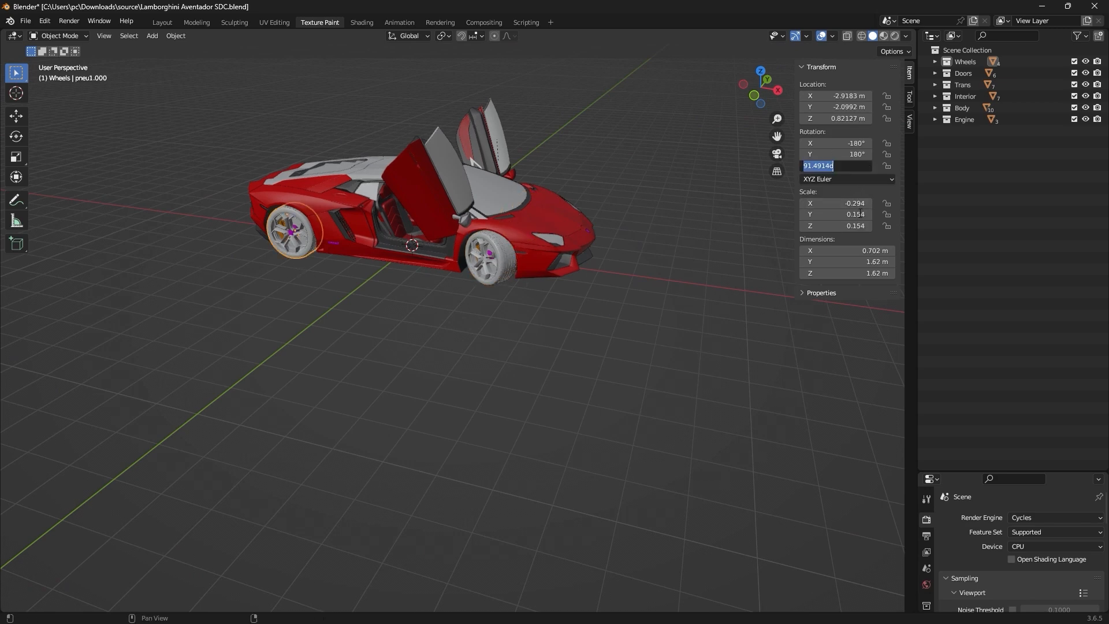
text(90)
key(Return)
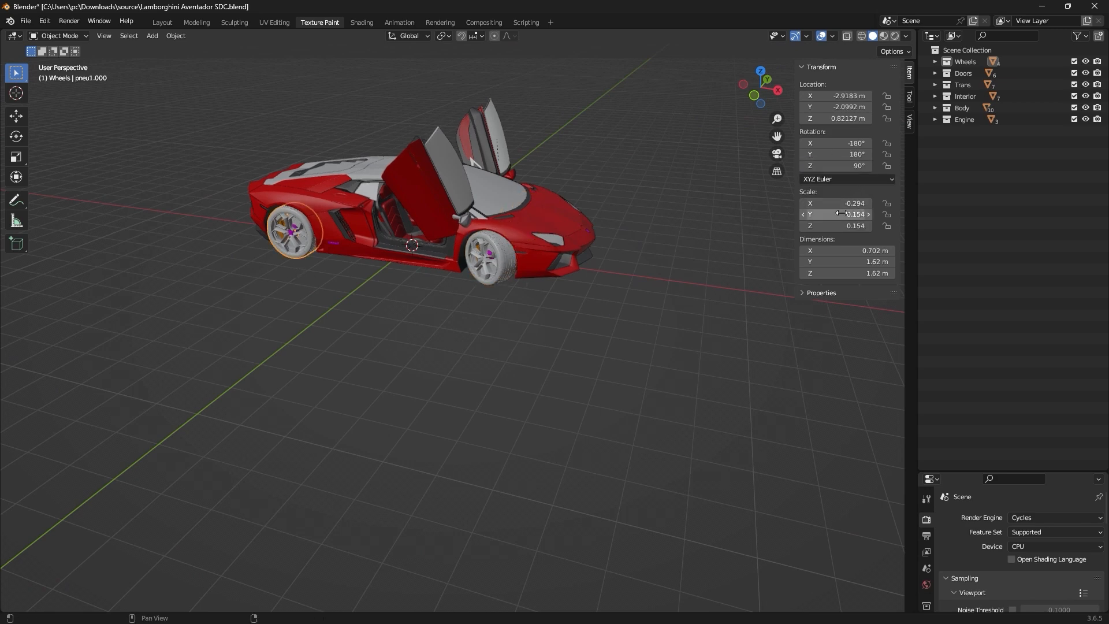
Set the Y rotation of front wheel pneu1.002 to 0°.
click(498, 265)
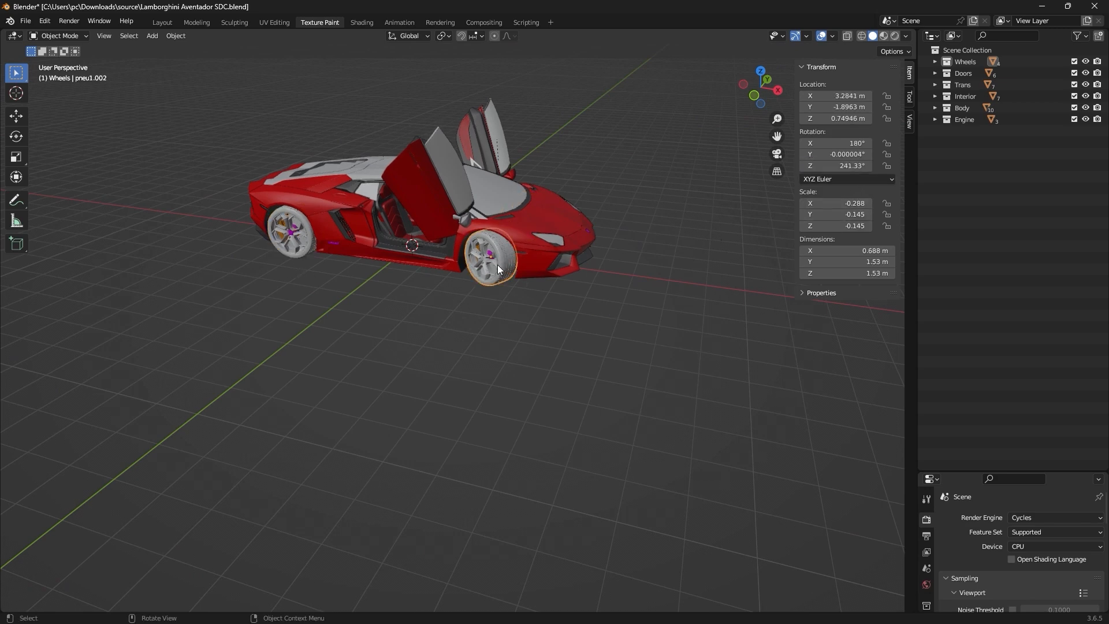
click(853, 154)
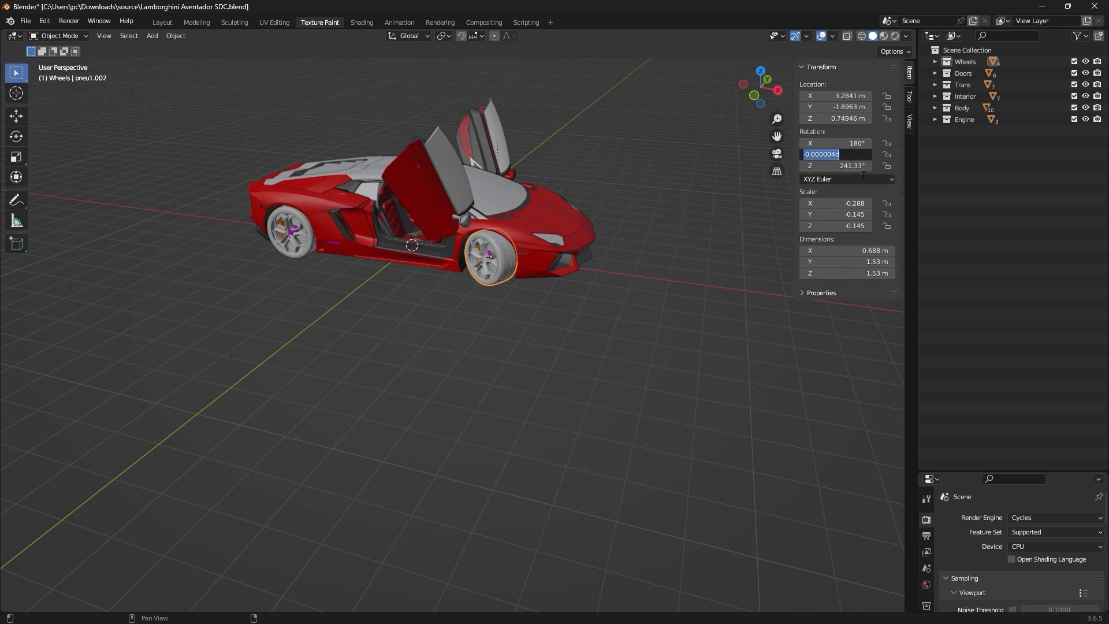
text(0)
key(Return)
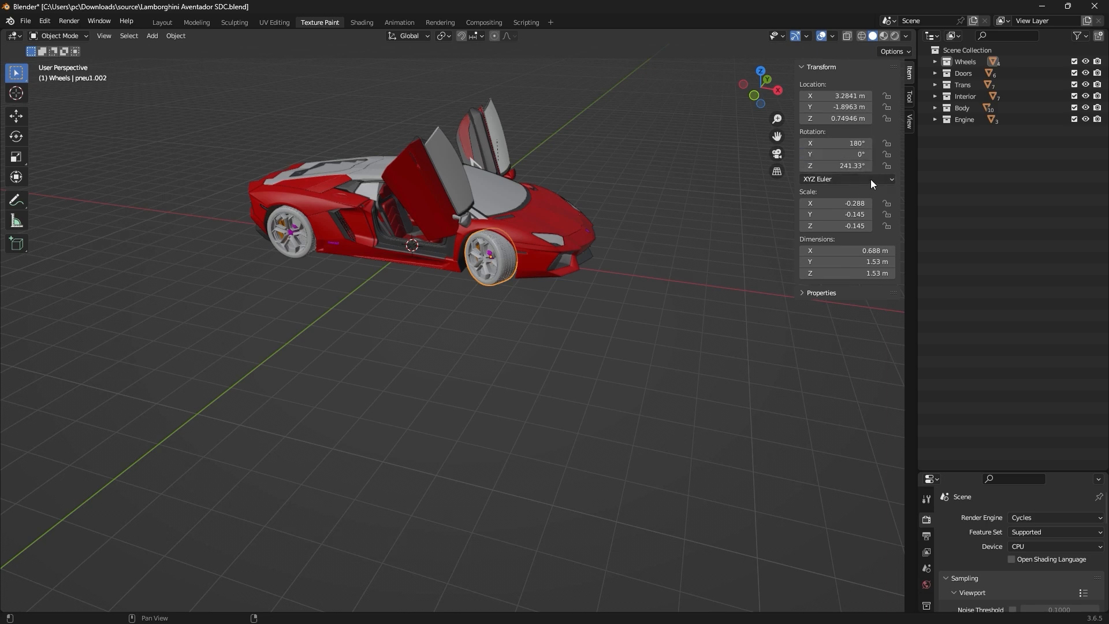
Set the Z rotation of front wheel pneu1.002 to 90° and reverse it to -90° so its rim faces outward.
click(854, 166)
text(90)
key(Return)
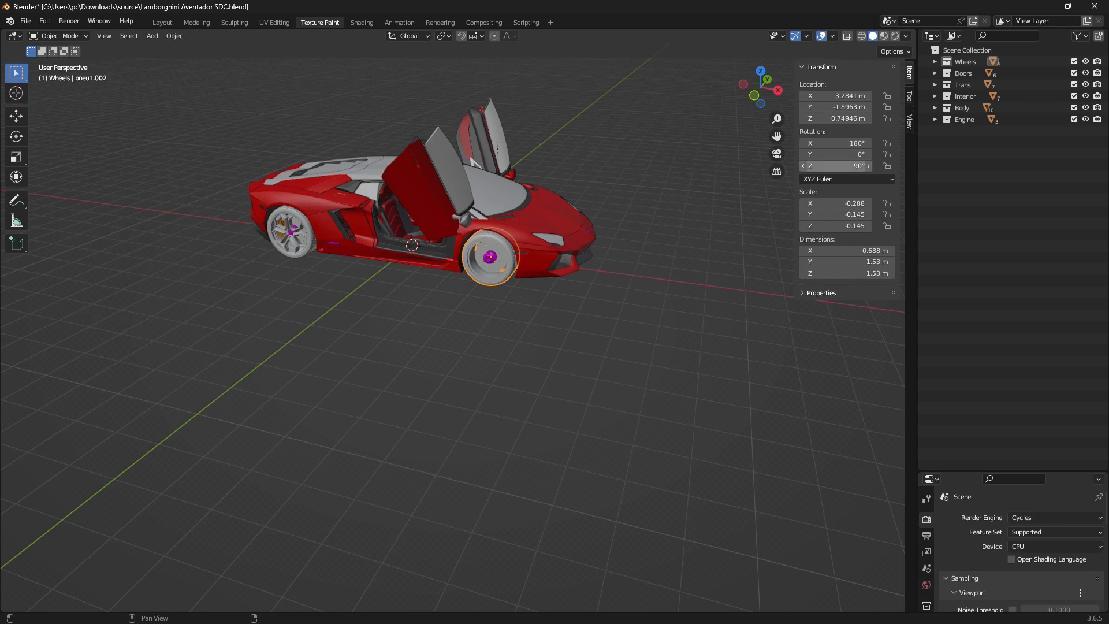
click(861, 167)
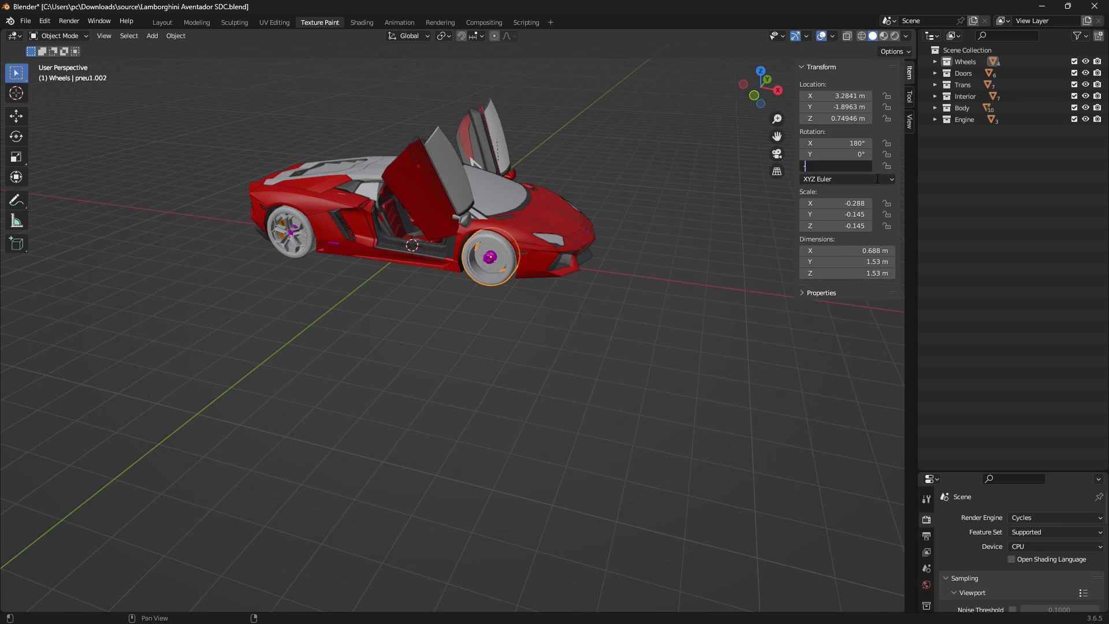
text(-90)
key(Return)
Select the open door Plane.042 together with its edge part Plane.029 and rotate them about -57° around the global Y axis to close the door.
middle_drag(757, 209, 462, 324)
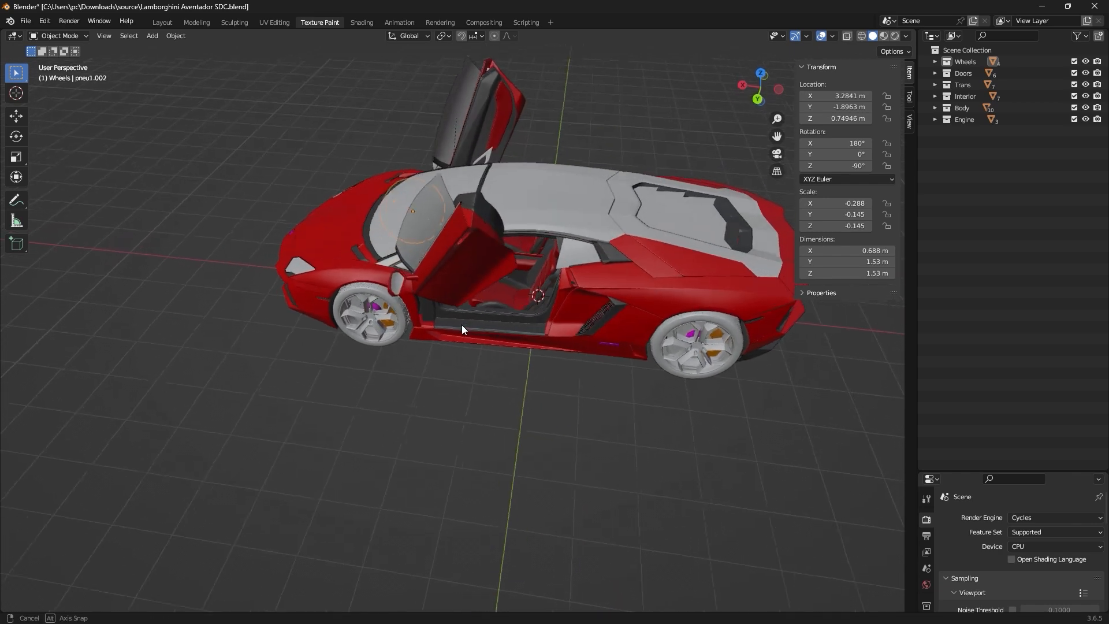
scroll(469, 332, up, 4)
click(449, 237)
middle_drag(448, 237, 479, 257)
scroll(551, 215, up, 3)
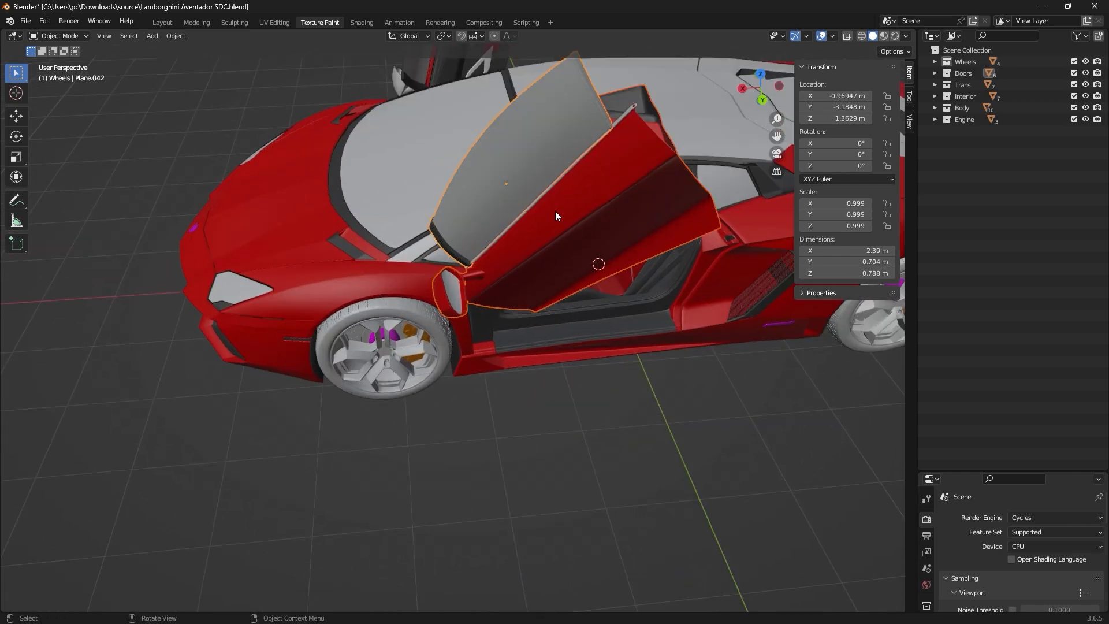
shift+click(624, 118)
scroll(610, 201, down, 3)
middle_drag(610, 201, 511, 252)
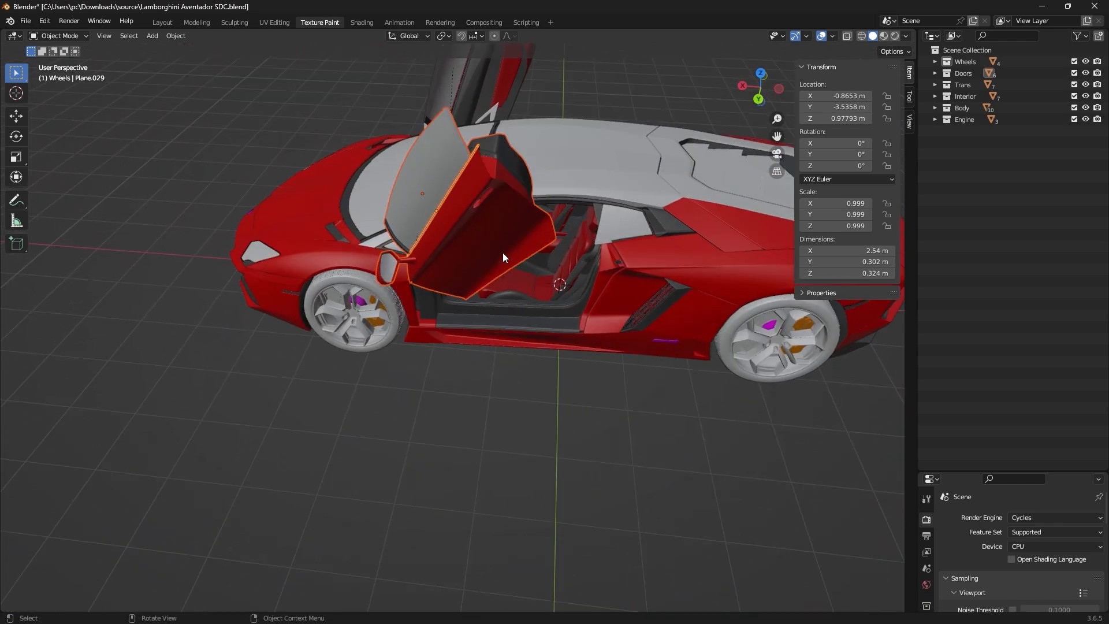
scroll(482, 275, down, 2)
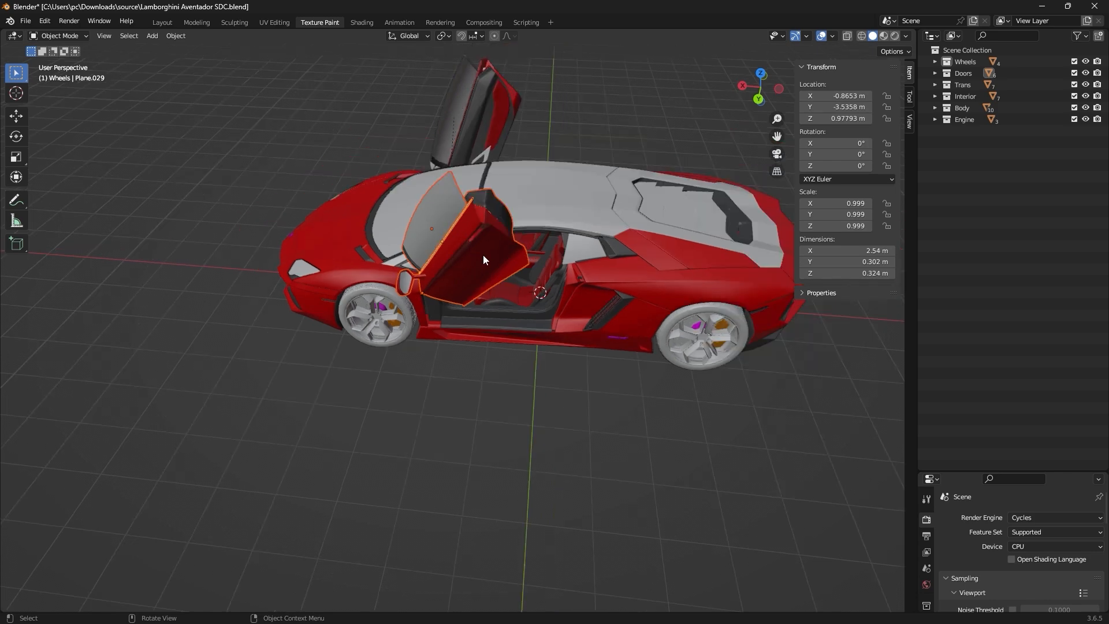
middle_drag(483, 255, 473, 286)
scroll(468, 268, up, 1)
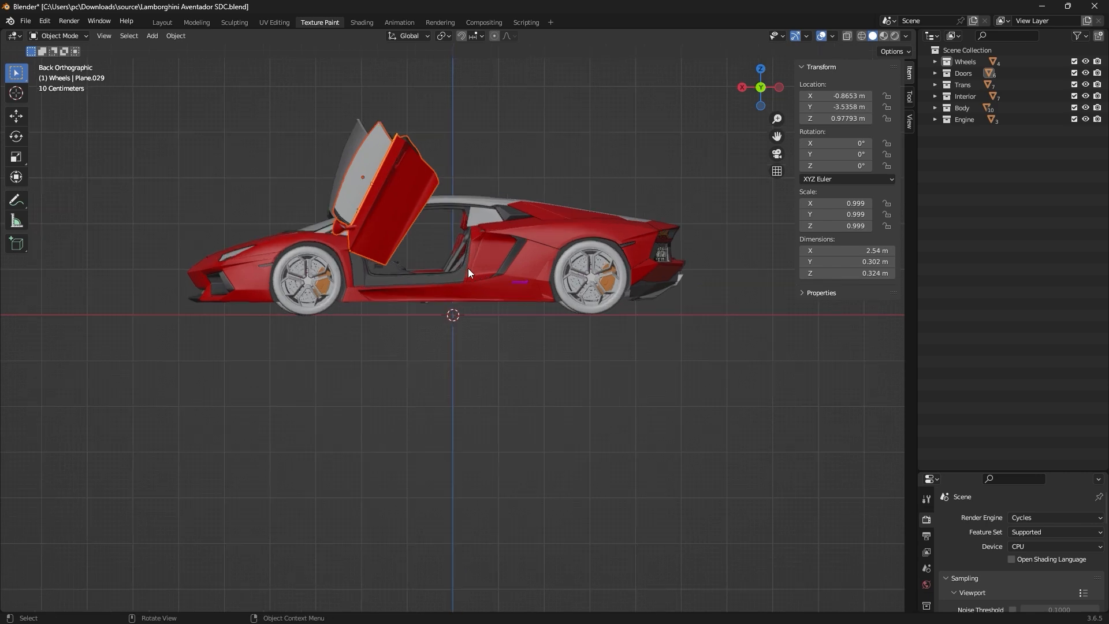
scroll(462, 240, up, 2)
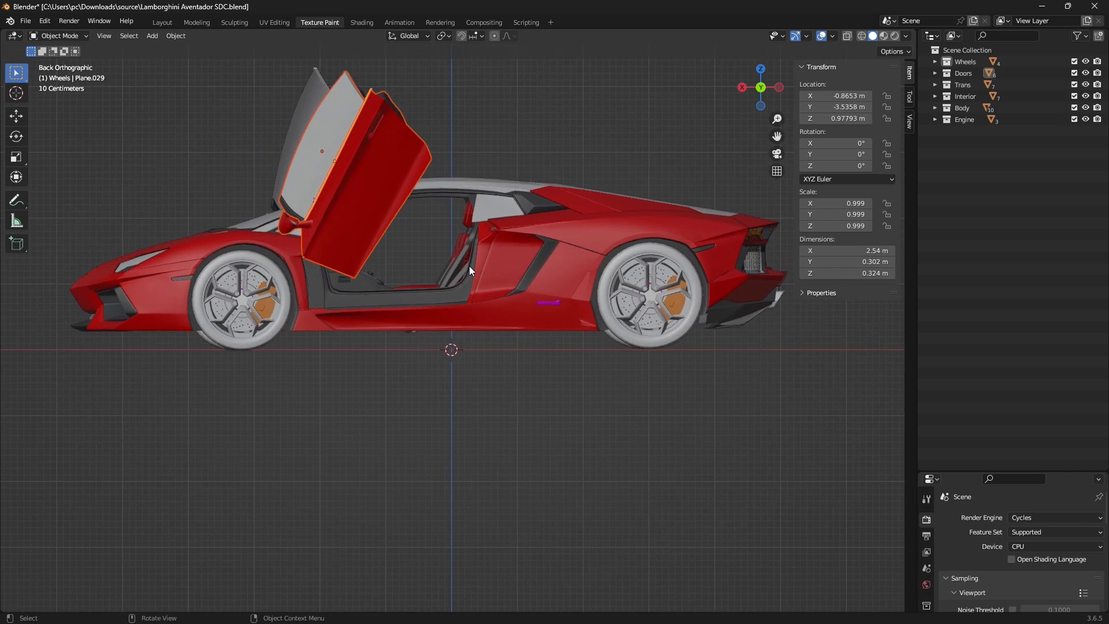
key(r)
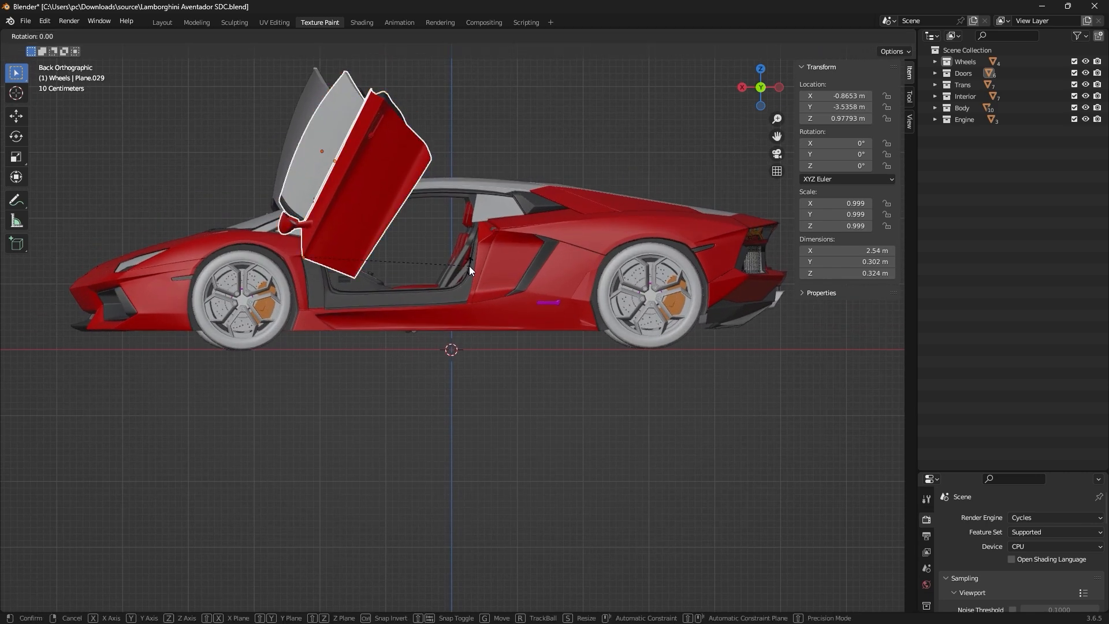
key(y)
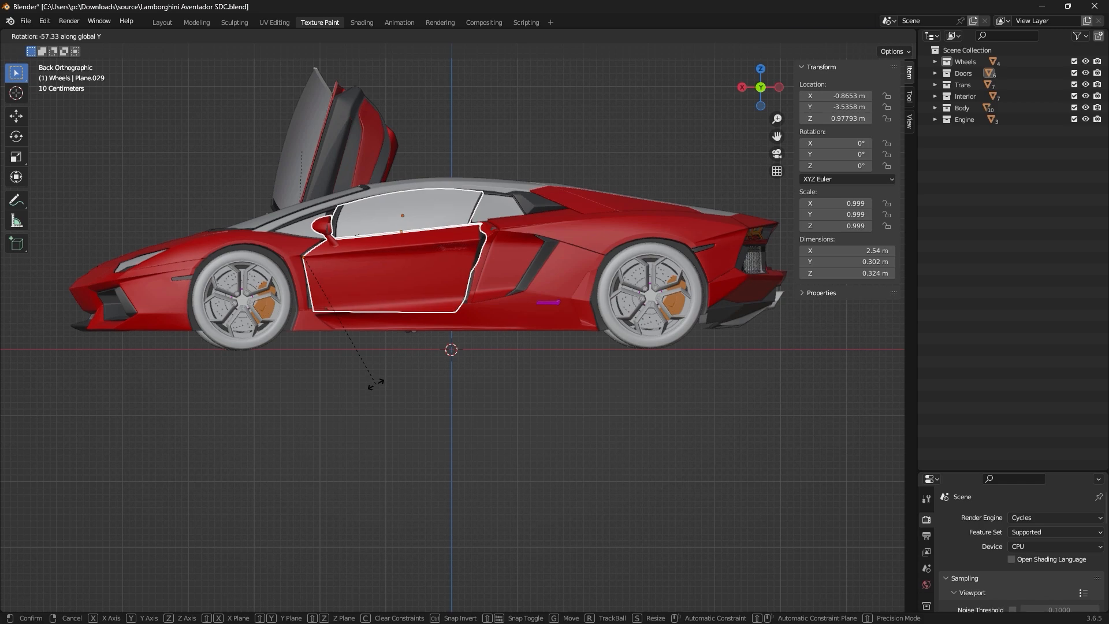
click(376, 383)
Rotate the selected door parts around the global Z axis to swing them in against the body side.
middle_drag(413, 345, 295, 446)
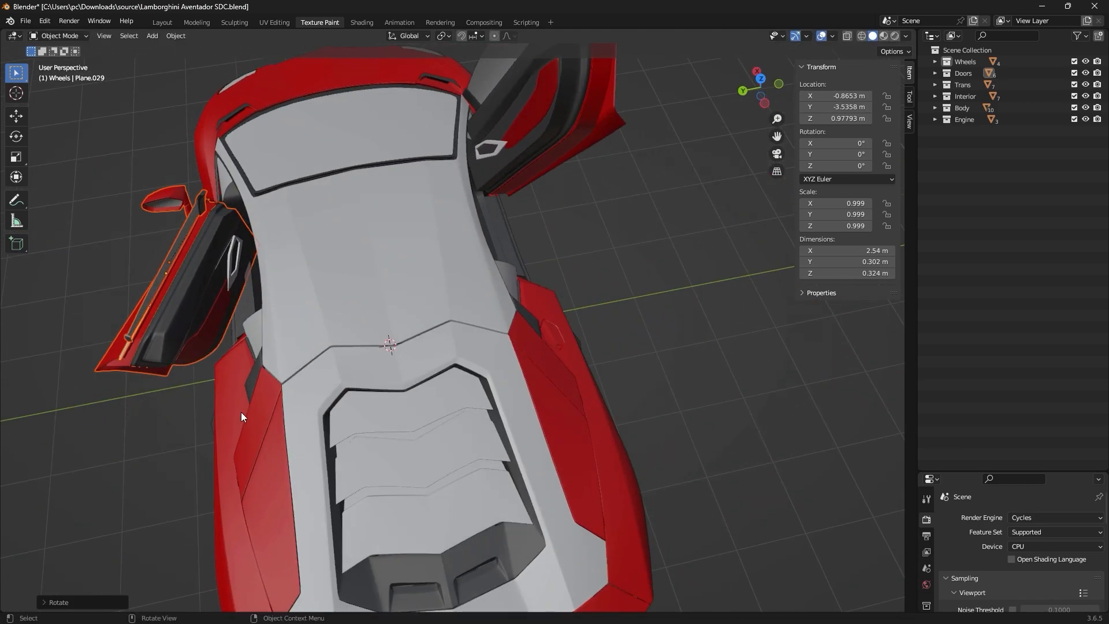
key(r)
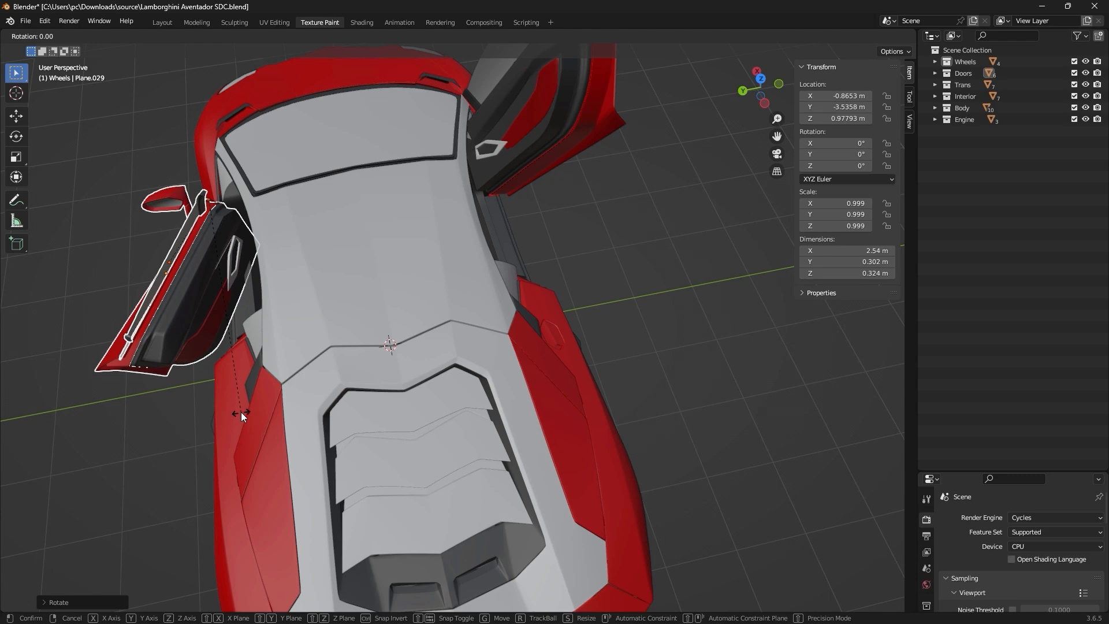
key(z)
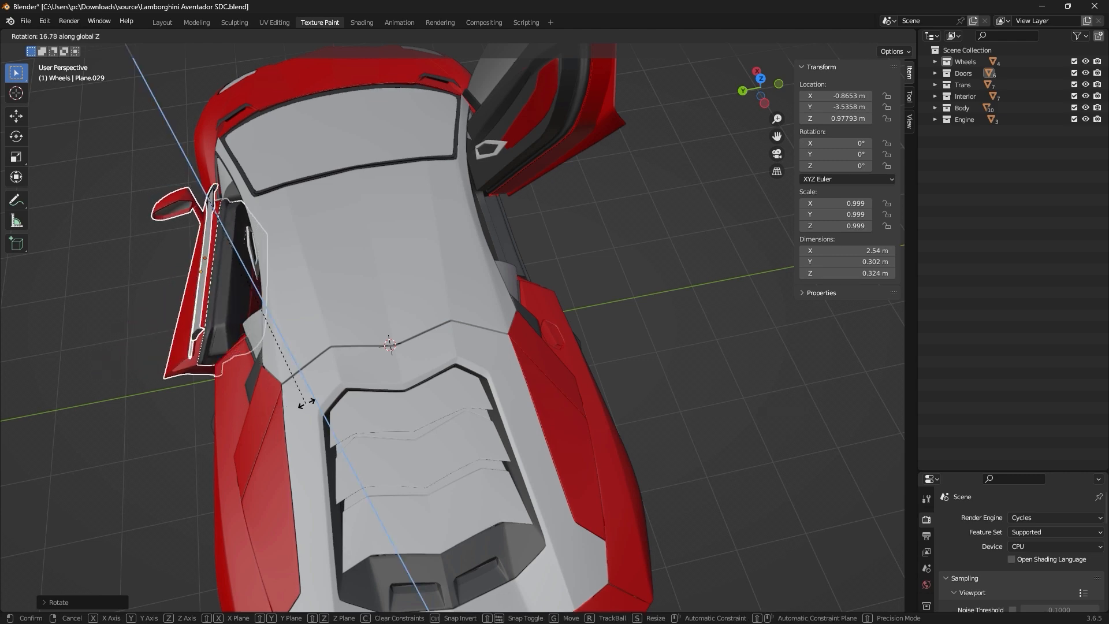
right_click(367, 383)
Fine-tune the door's fit in its opening with small rotations around the global X and Z axes.
middle_drag(367, 383, 404, 370)
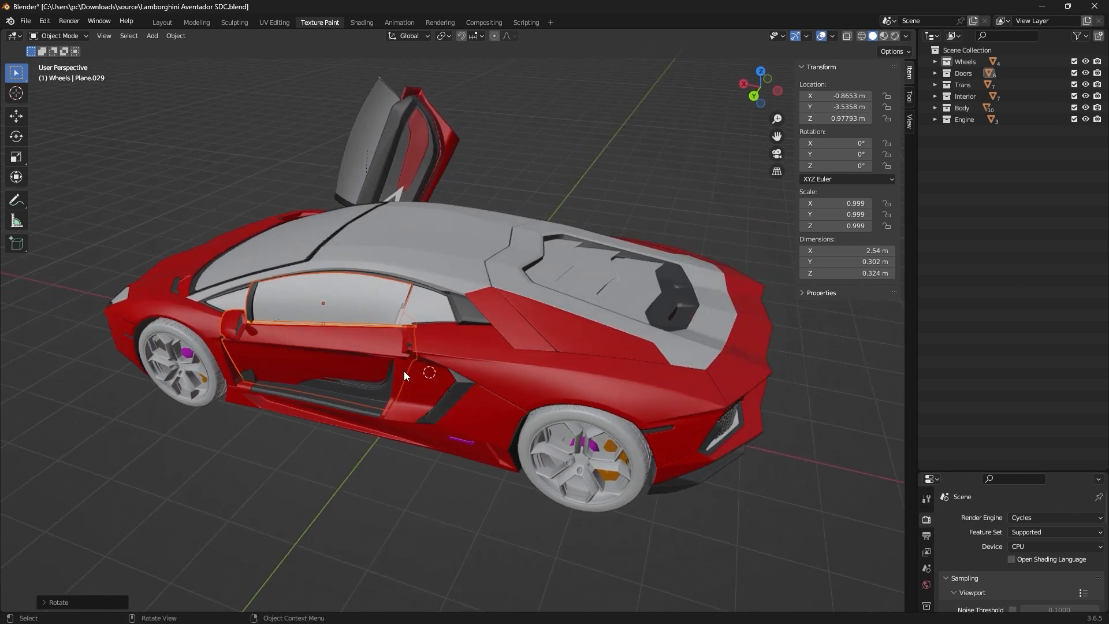
key(r)
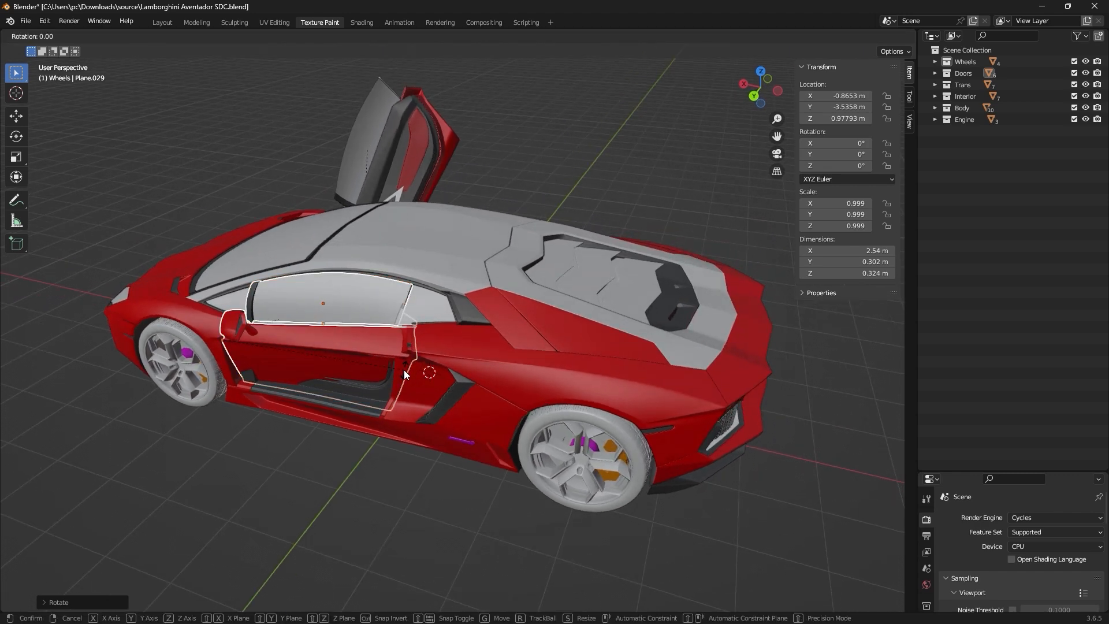
key(x)
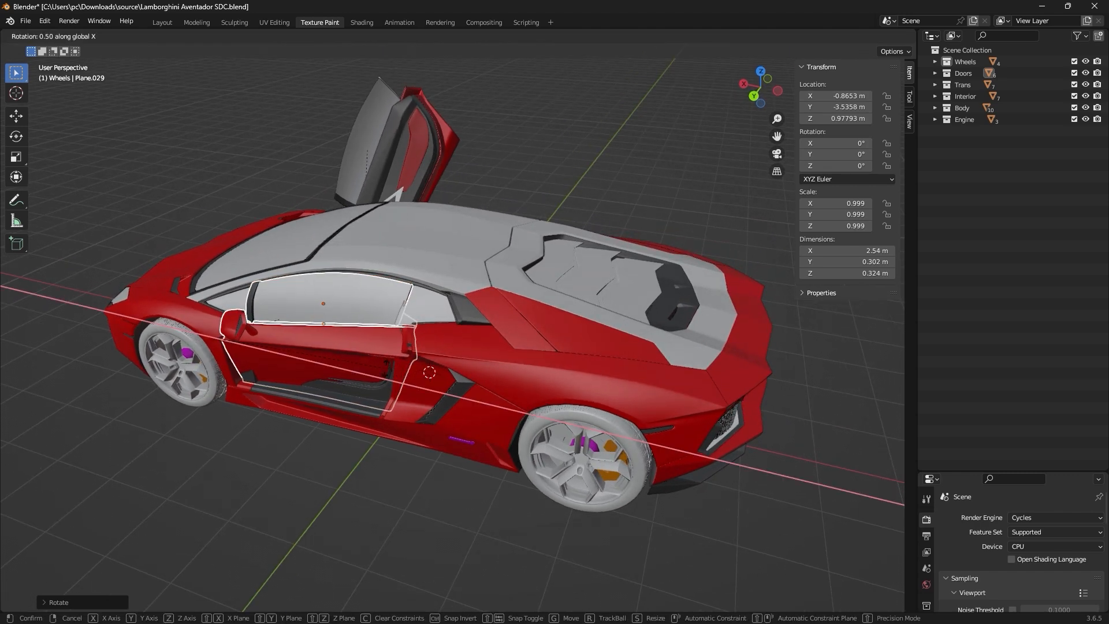
key(Escape)
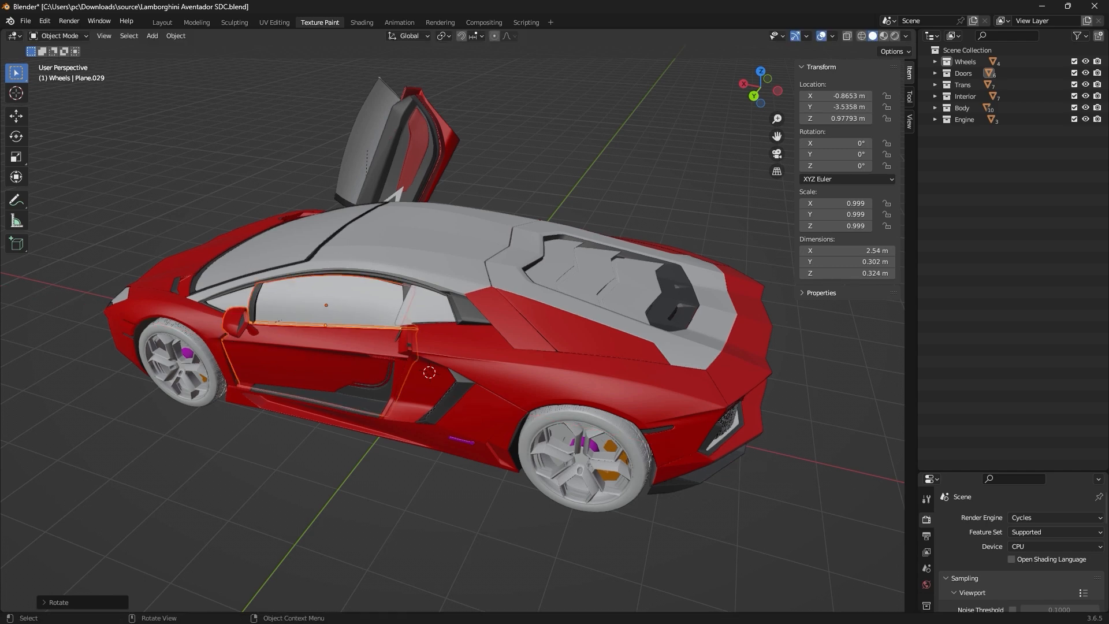
middle_drag(349, 370, 345, 376)
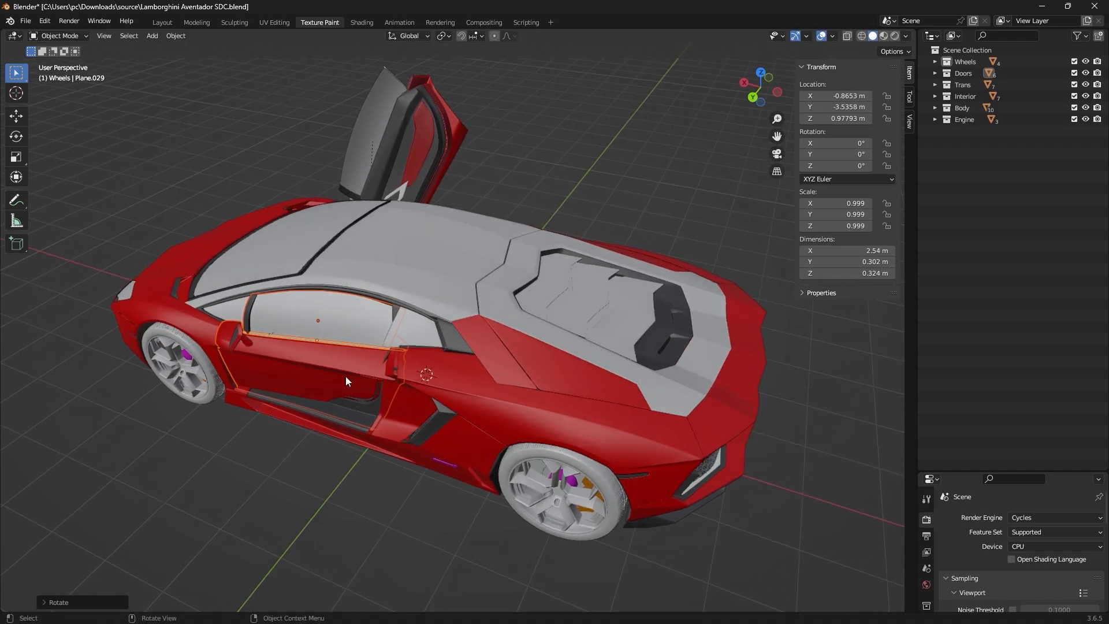
key(r)
key(z)
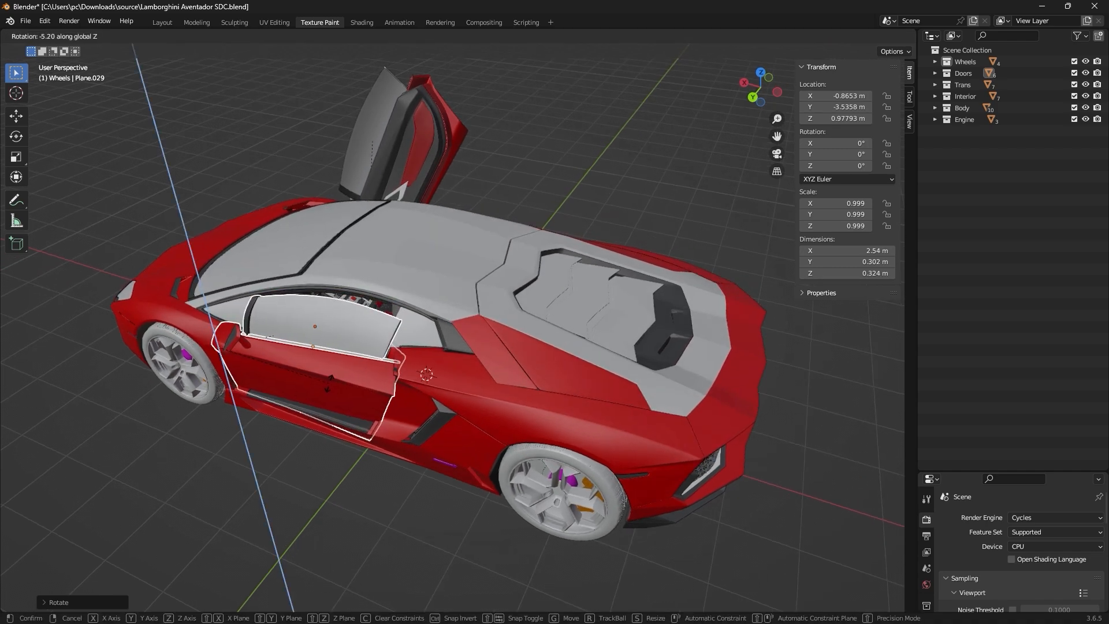
key(Escape)
middle_drag(346, 377, 541, 336)
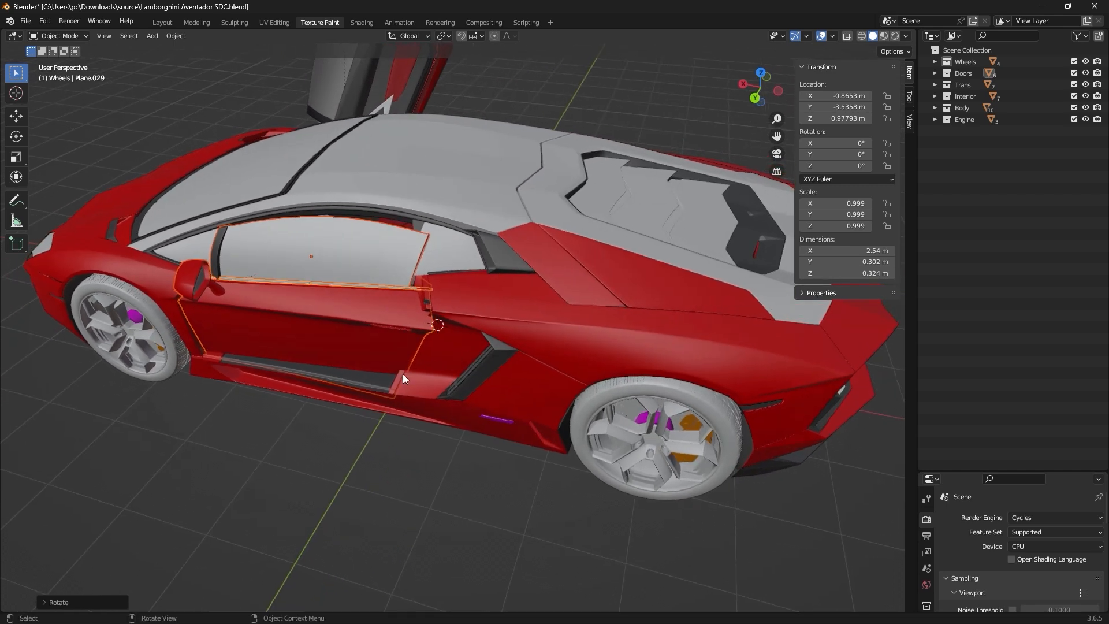
Check the closed doors on both sides of the car and save the Lamborghini Aventador SDC file.
middle_drag(796, 148, 427, 318)
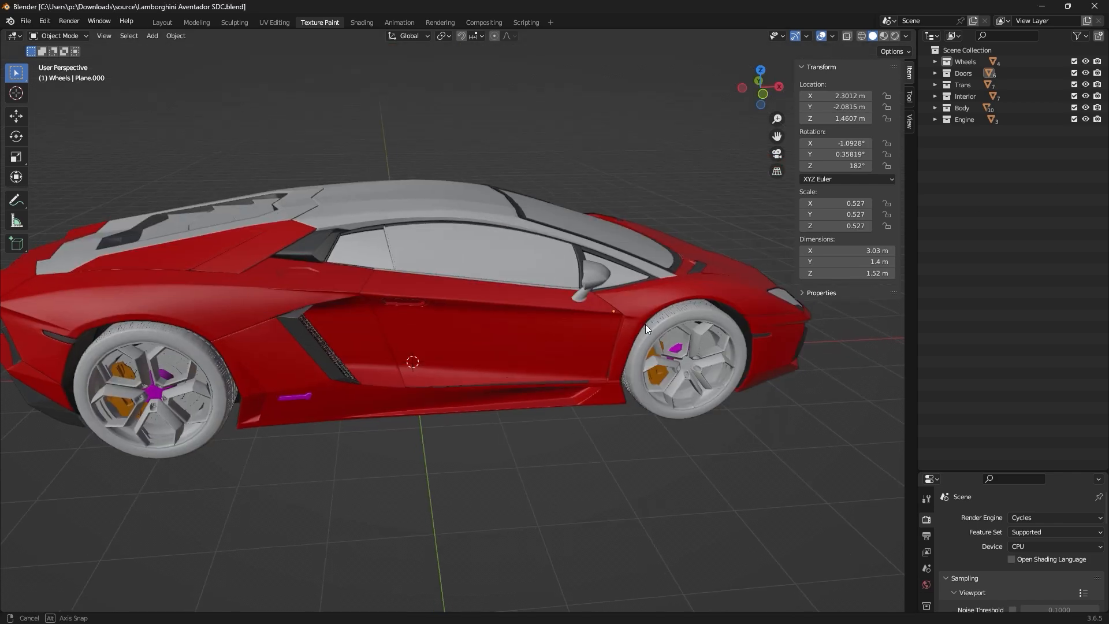
middle_drag(645, 324, 712, 343)
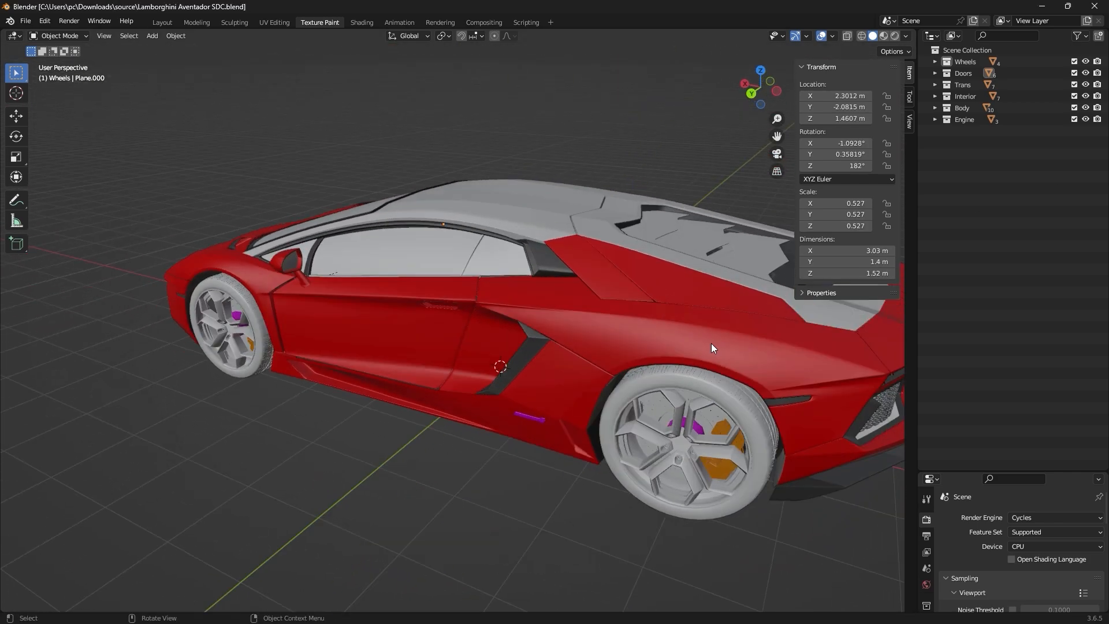
click(400, 324)
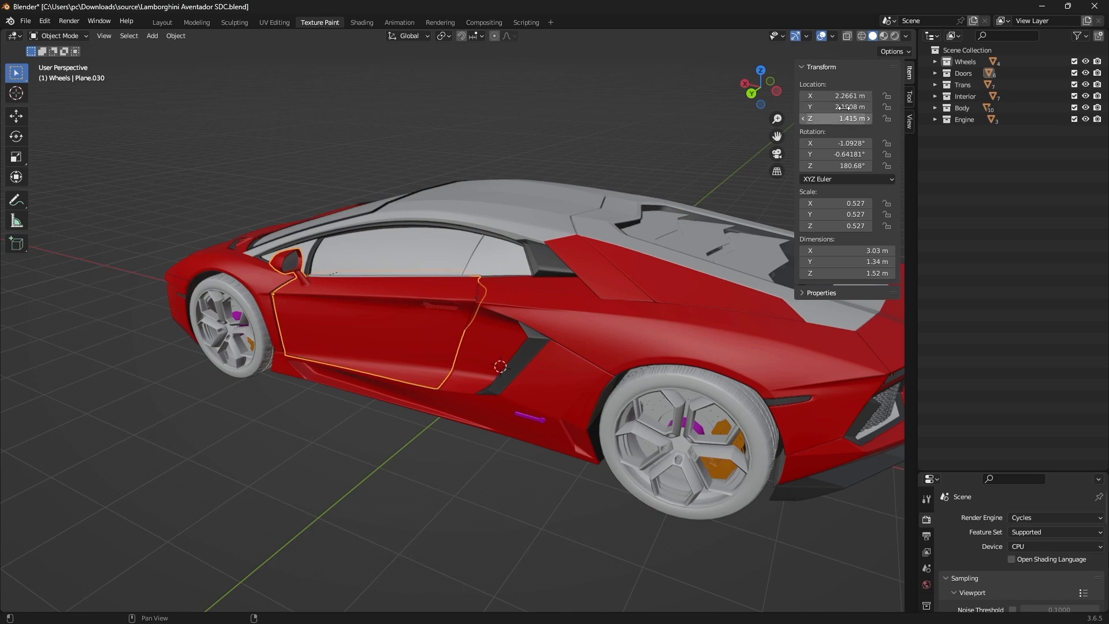
middle_drag(594, 251, 428, 462)
click(597, 295)
key(ctrl+s)
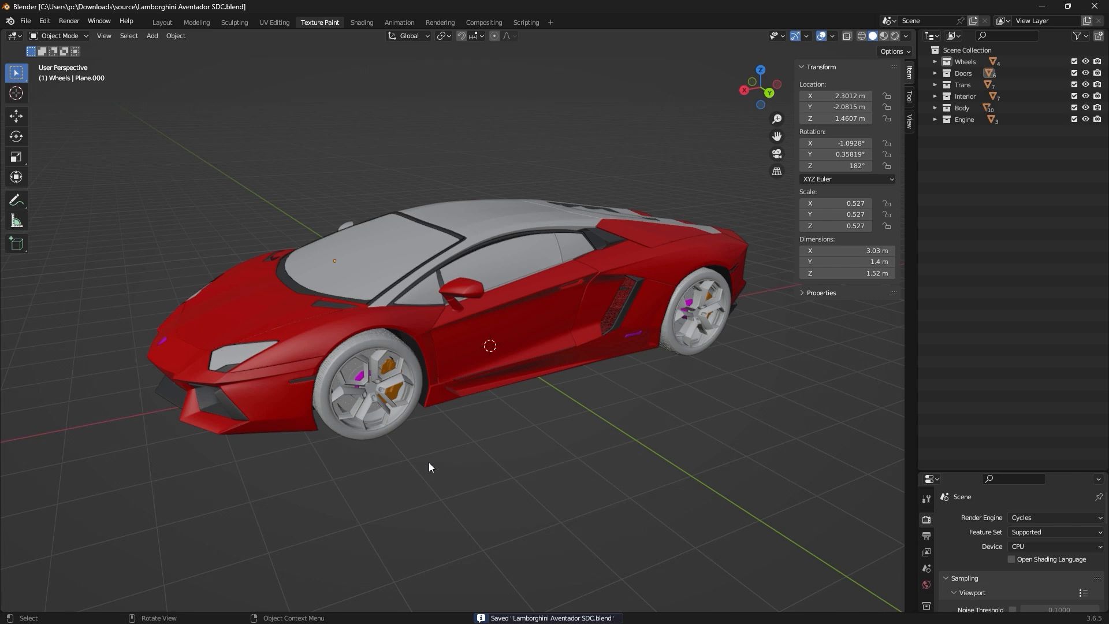
Switch to the Blender window with SKM_Destructible_vehCar_vehicle0 and examine how its bones are arranged around the vehicle frame.
middle_drag(429, 462, 407, 458)
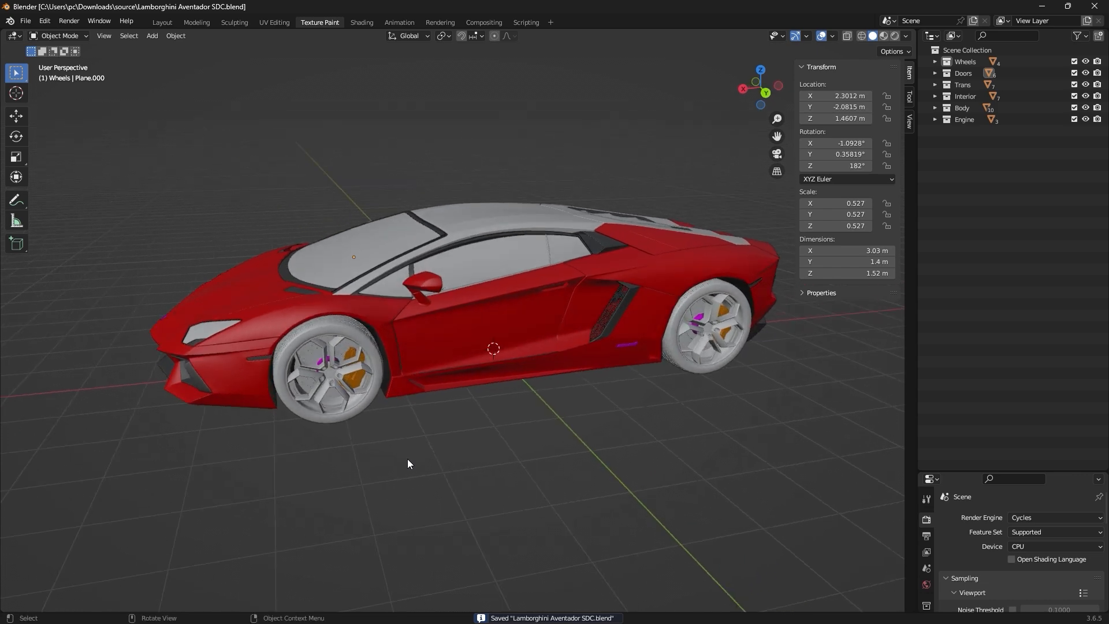
middle_drag(394, 416, 424, 437)
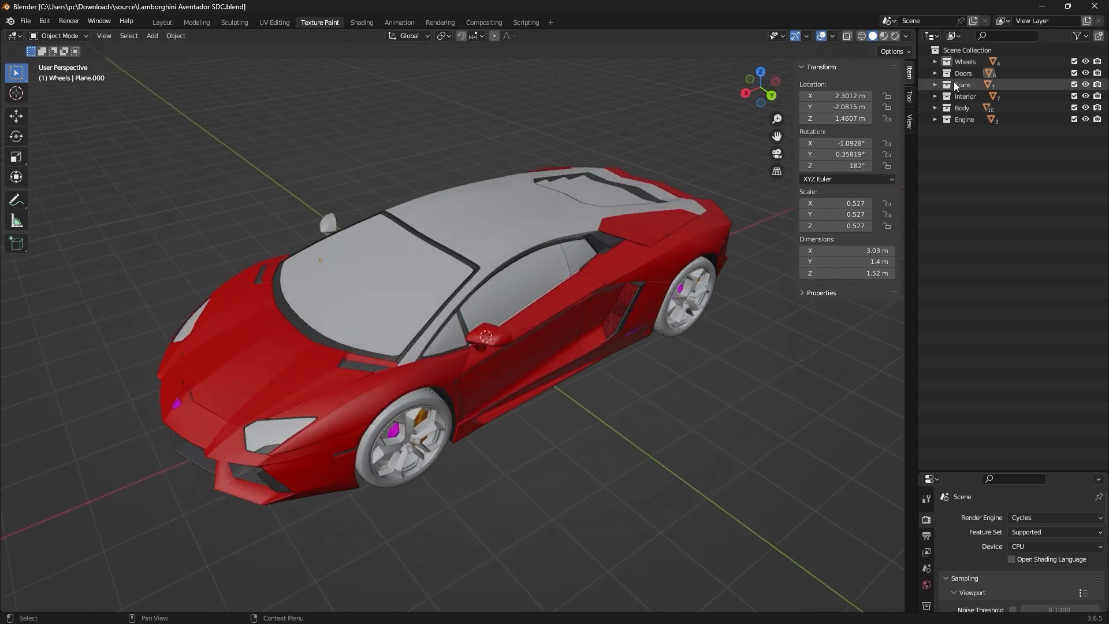
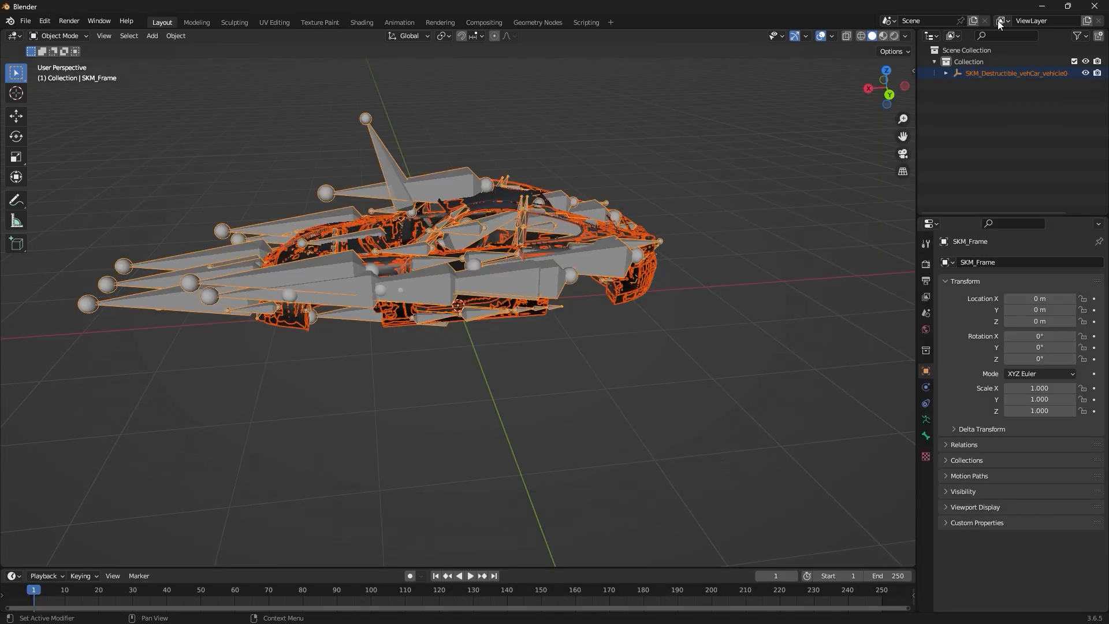
middle_drag(540, 220, 468, 270)
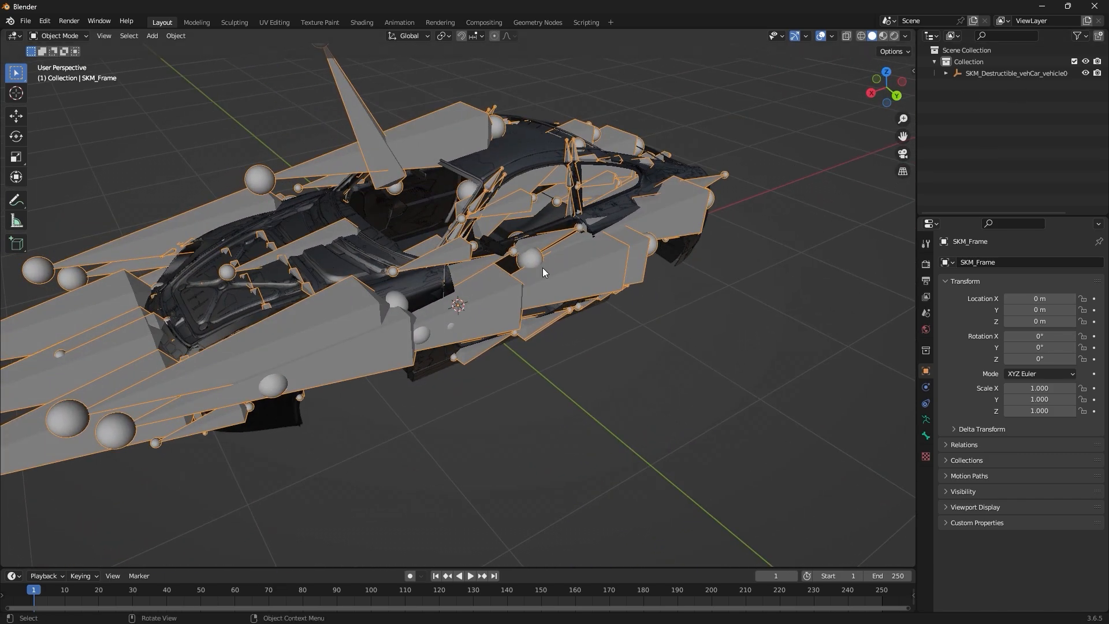
middle_drag(542, 268, 467, 275)
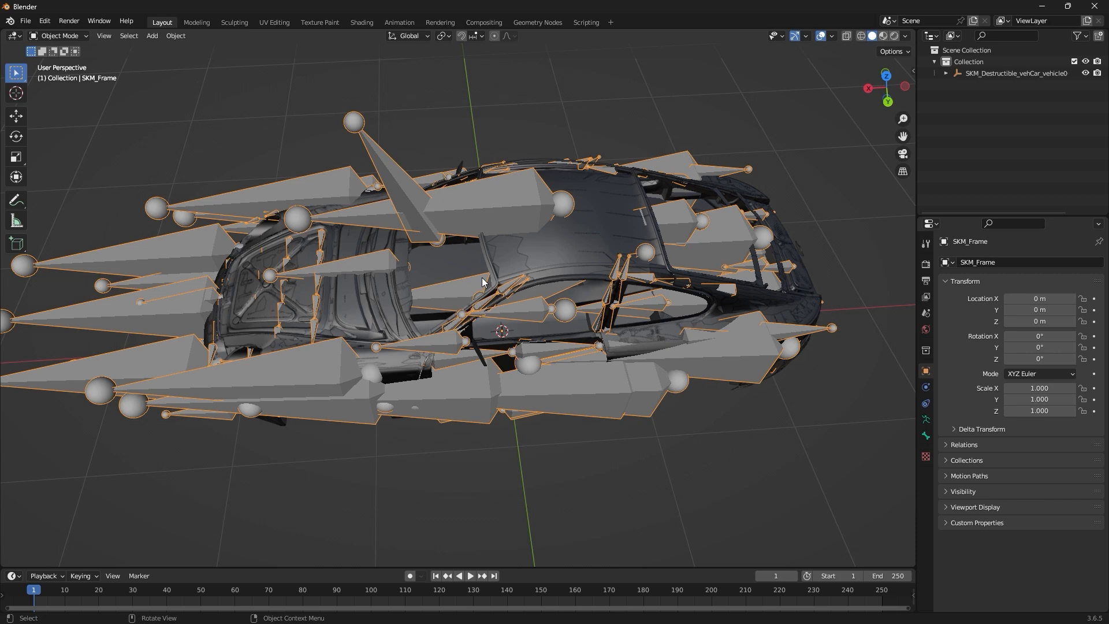
middle_drag(482, 277, 476, 238)
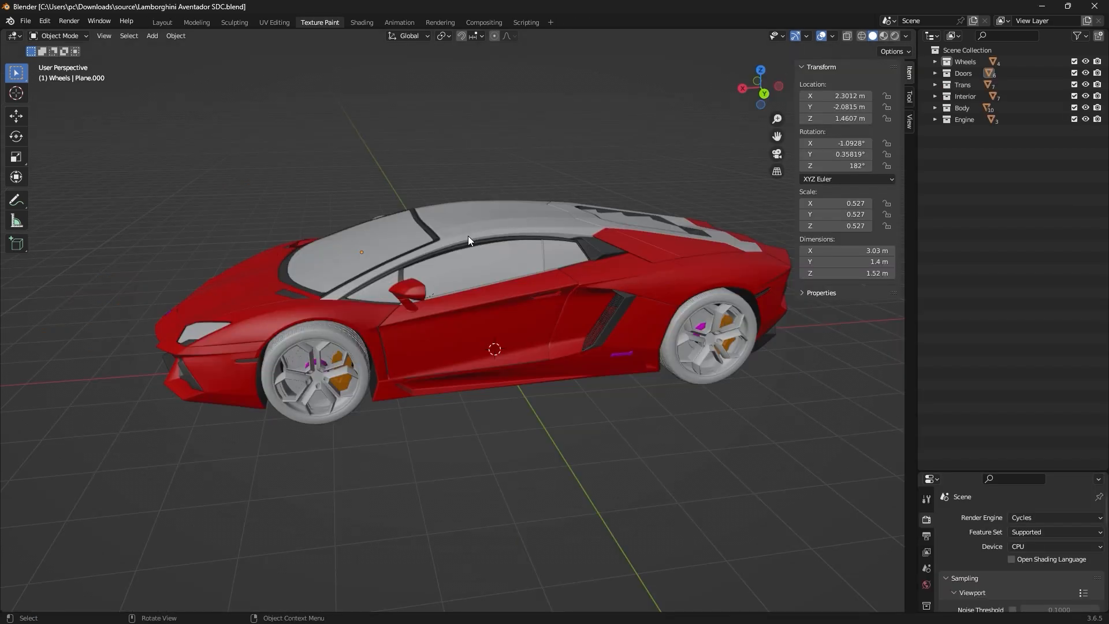
Return to the Lamborghini file and hide the Wheels, Trans and Interior collections in the viewport.
middle_drag(468, 236, 486, 328)
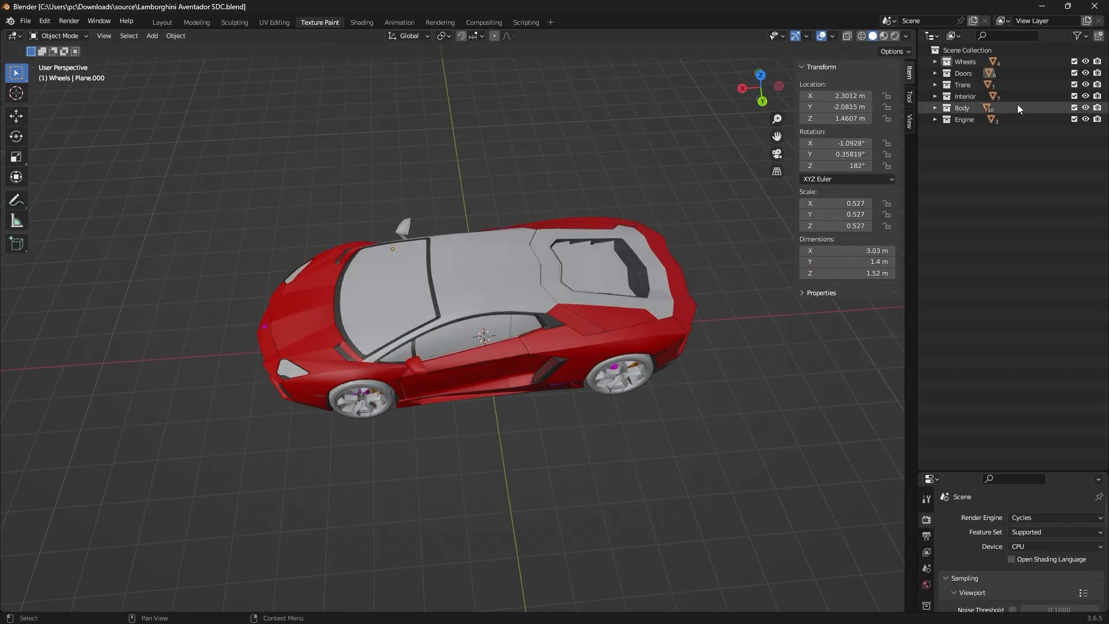
click(1086, 61)
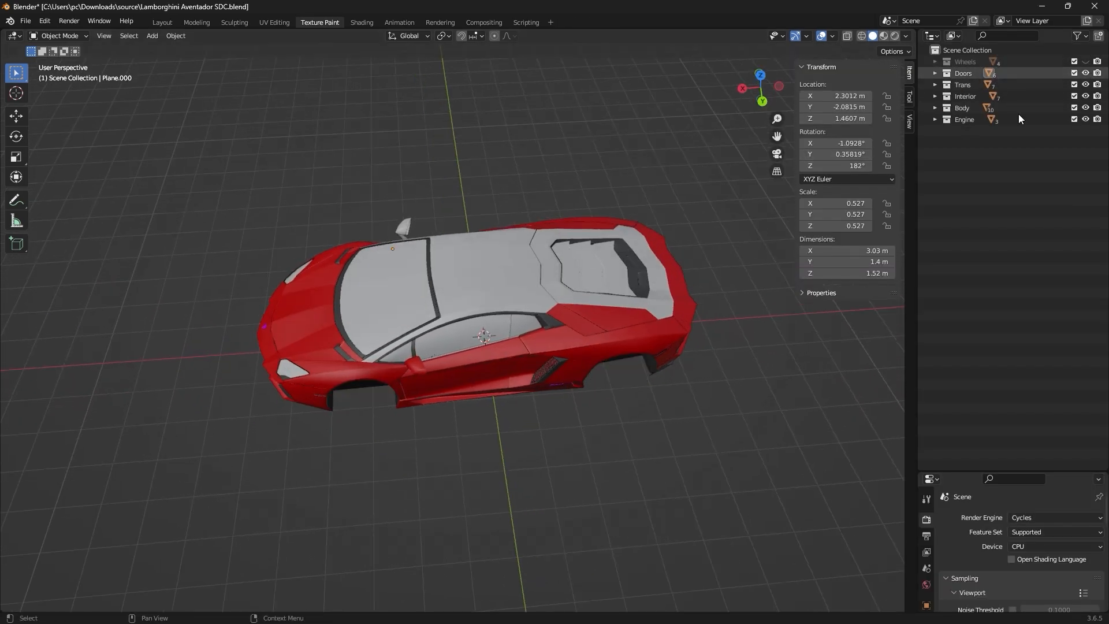
middle_drag(838, 161, 514, 335)
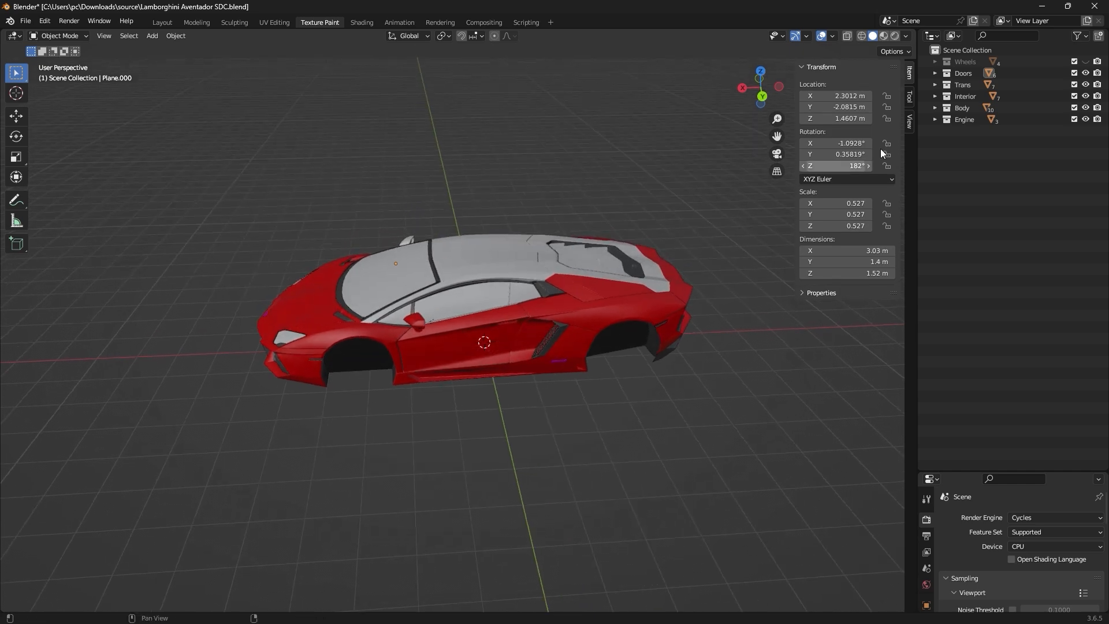
click(1086, 85)
middle_drag(629, 220, 431, 280)
middle_drag(359, 289, 606, 289)
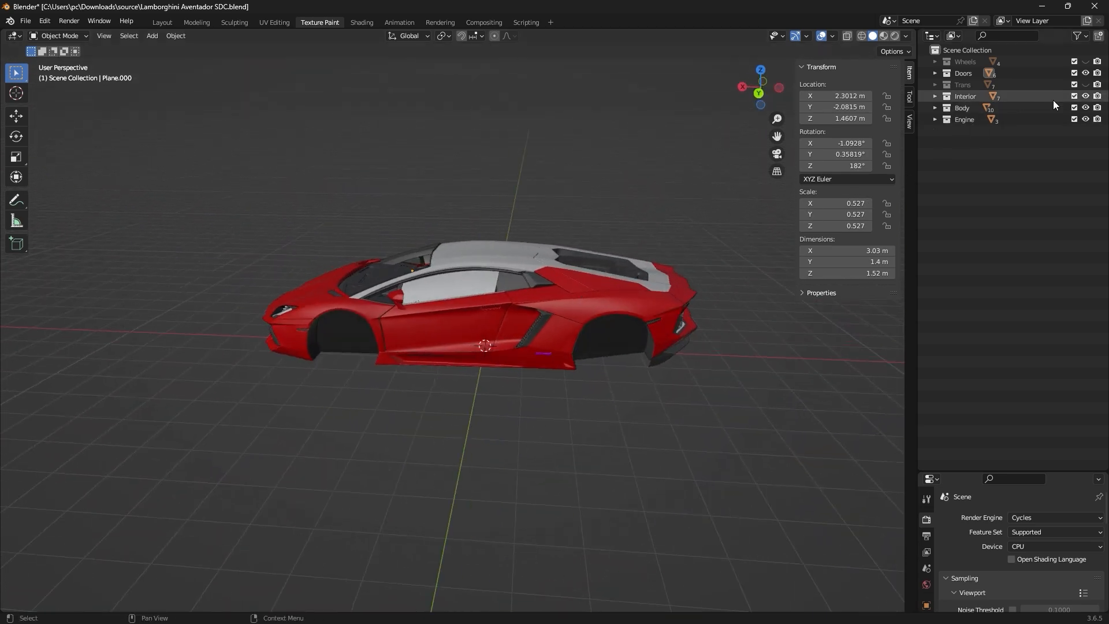
click(1086, 96)
click(1086, 96)
click(1085, 96)
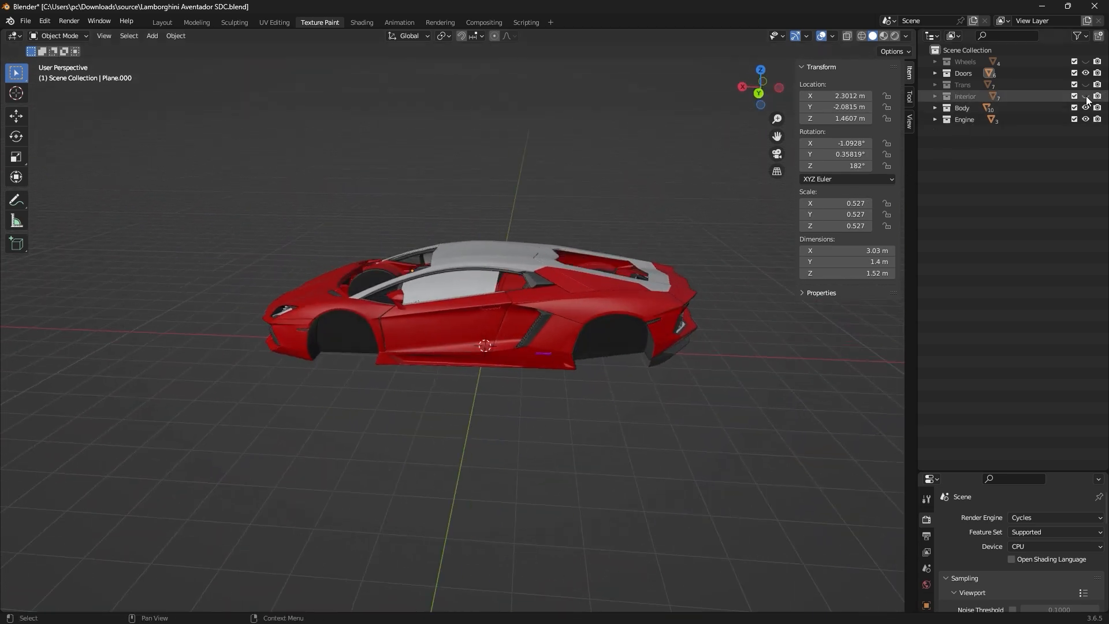
Unhide the Interior collection and toggle the Body and Engine collections to check which car parts they contain.
click(1086, 96)
click(1086, 96)
click(1086, 96)
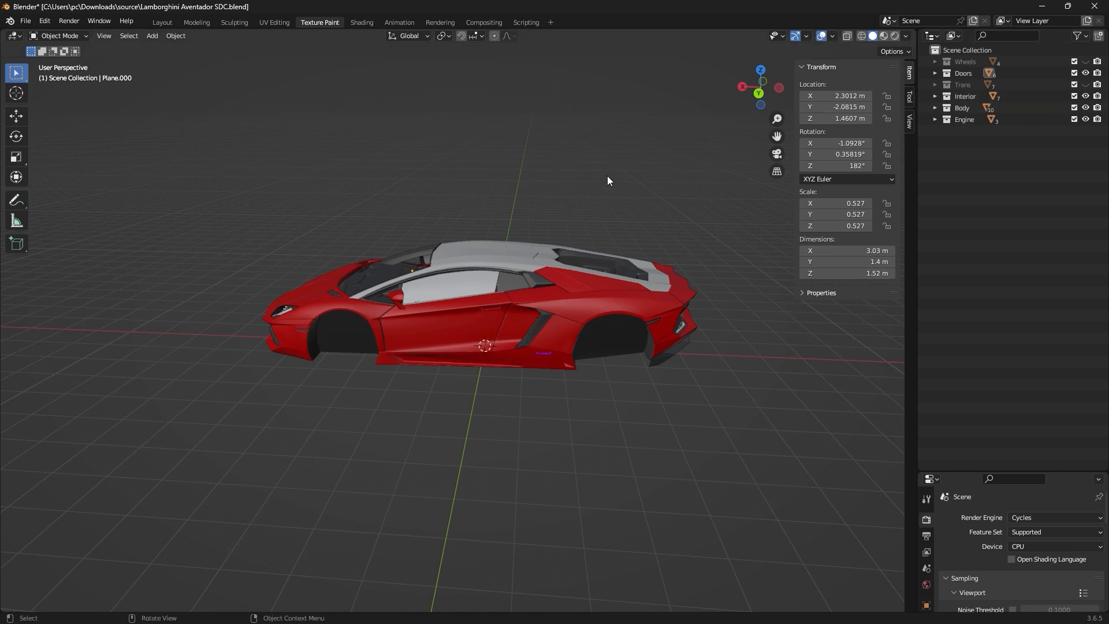
middle_drag(607, 176, 630, 243)
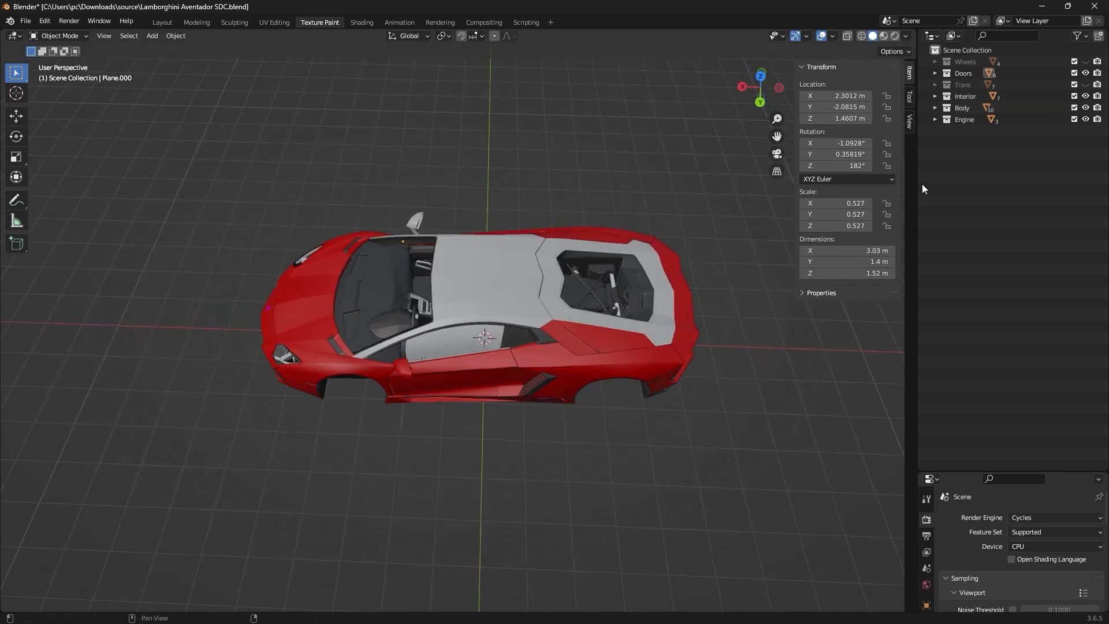
click(1086, 108)
click(1086, 107)
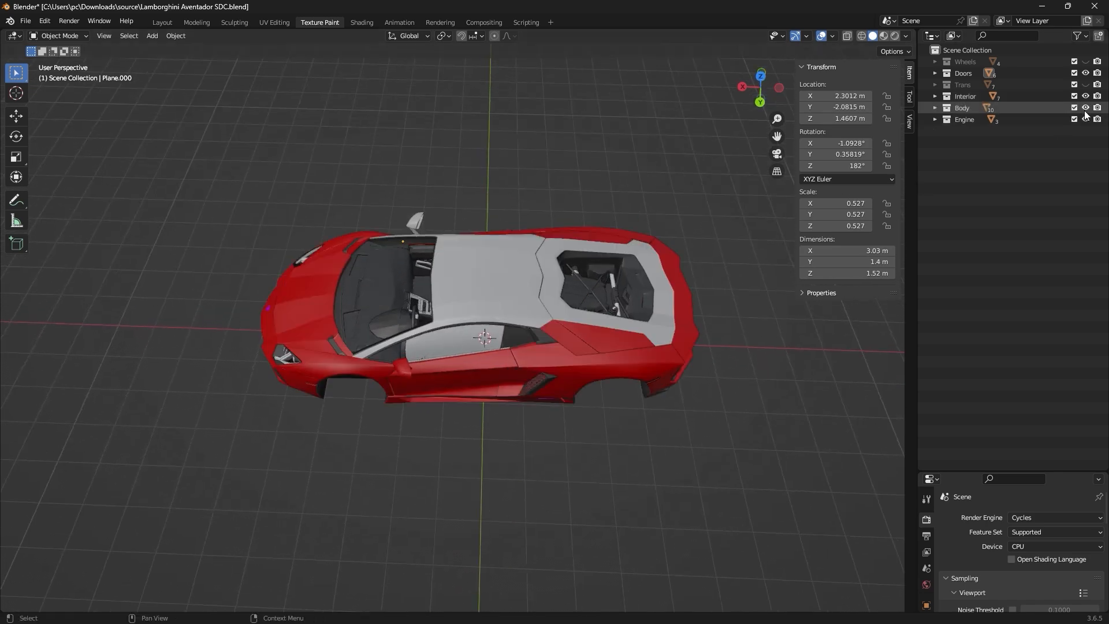
click(1086, 120)
click(1085, 119)
click(1086, 120)
click(1086, 119)
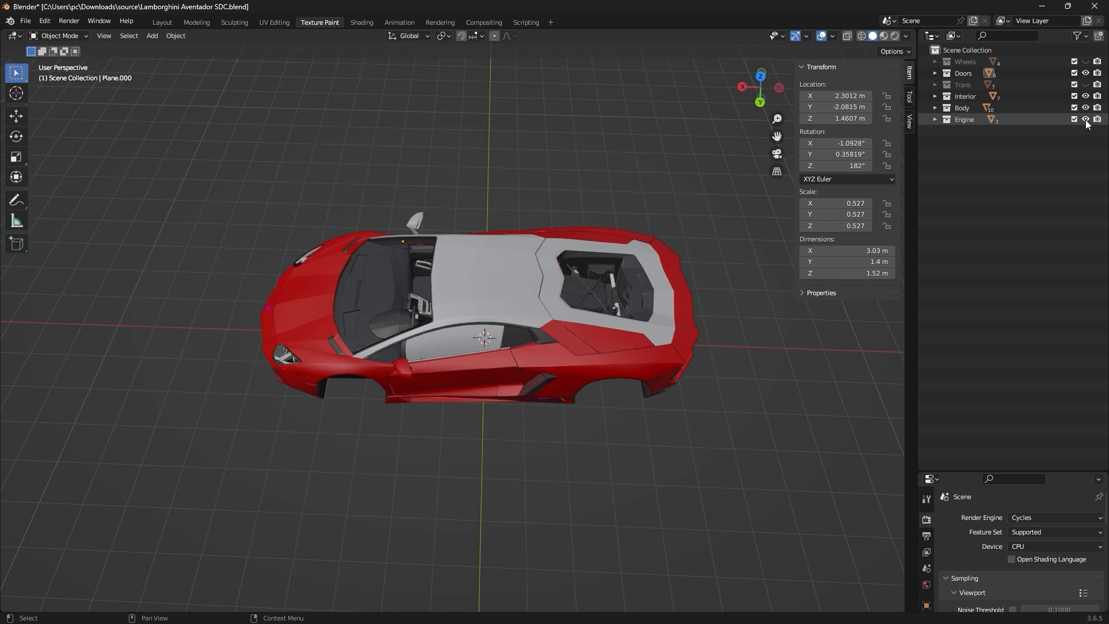
Select all visible car parts in wireframe shading, copy them and restore solid shading.
scroll(650, 218, down, 1)
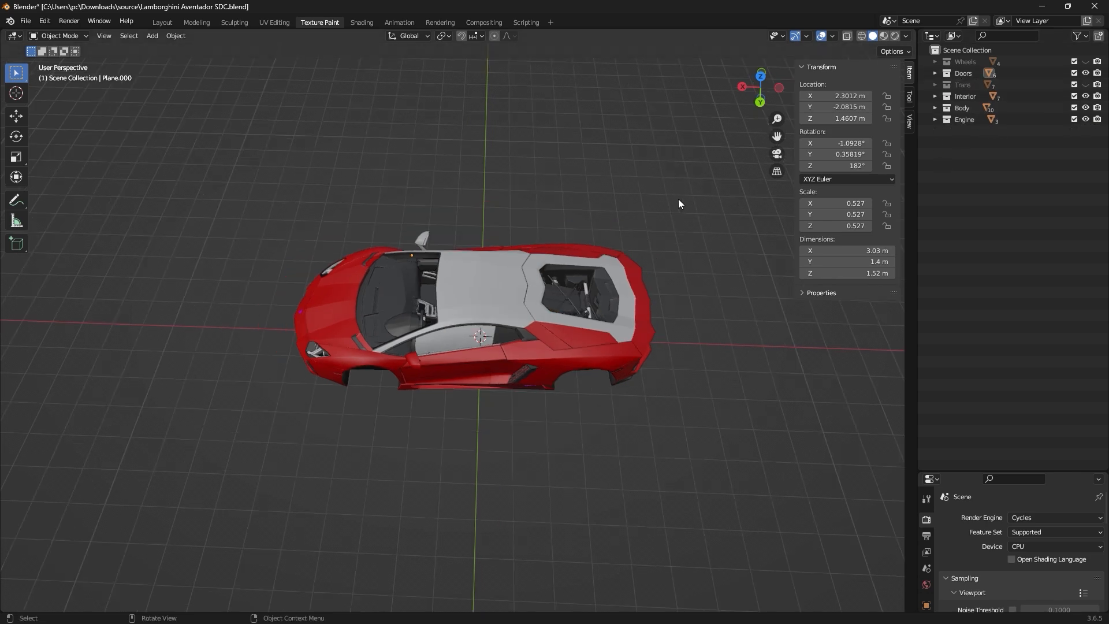
middle_drag(678, 198, 730, 54)
click(861, 37)
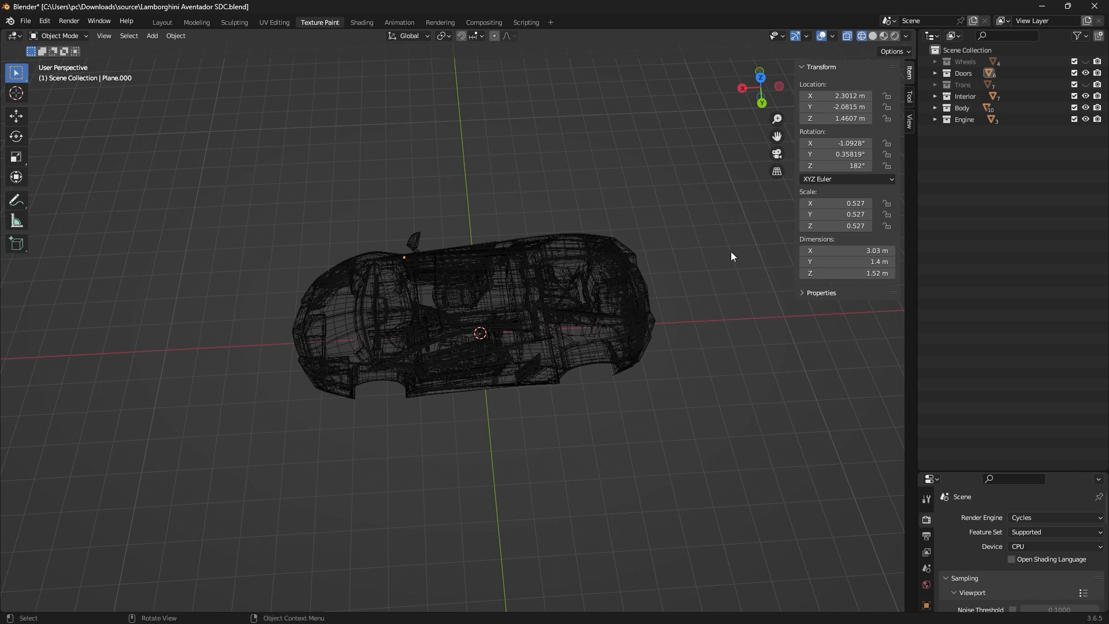
drag(713, 466, 213, 164)
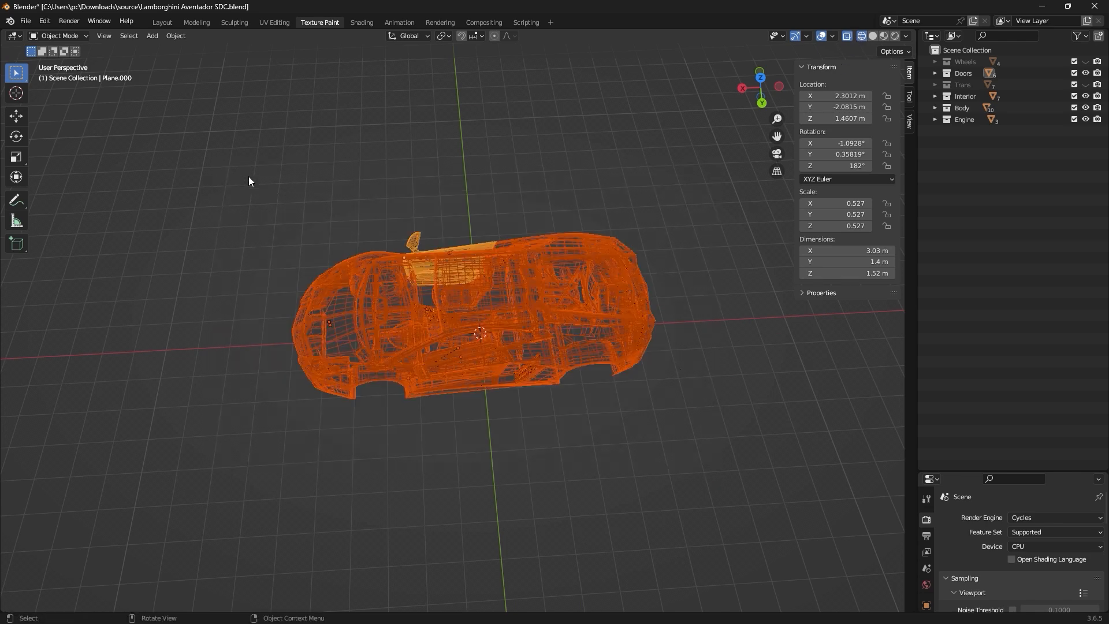
key(ctrl+c)
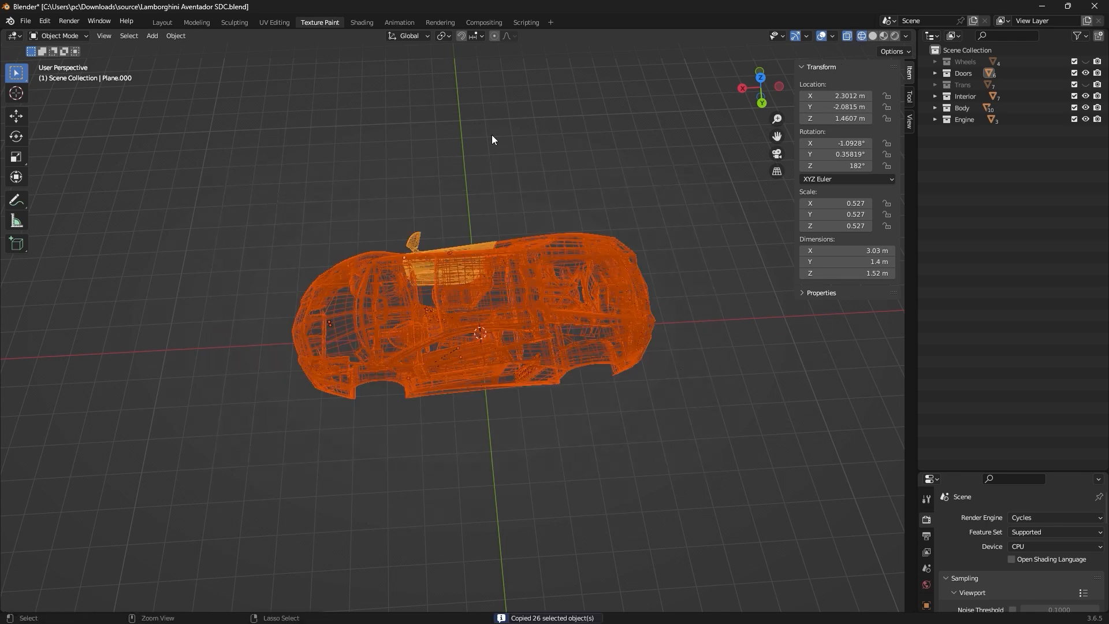
click(872, 35)
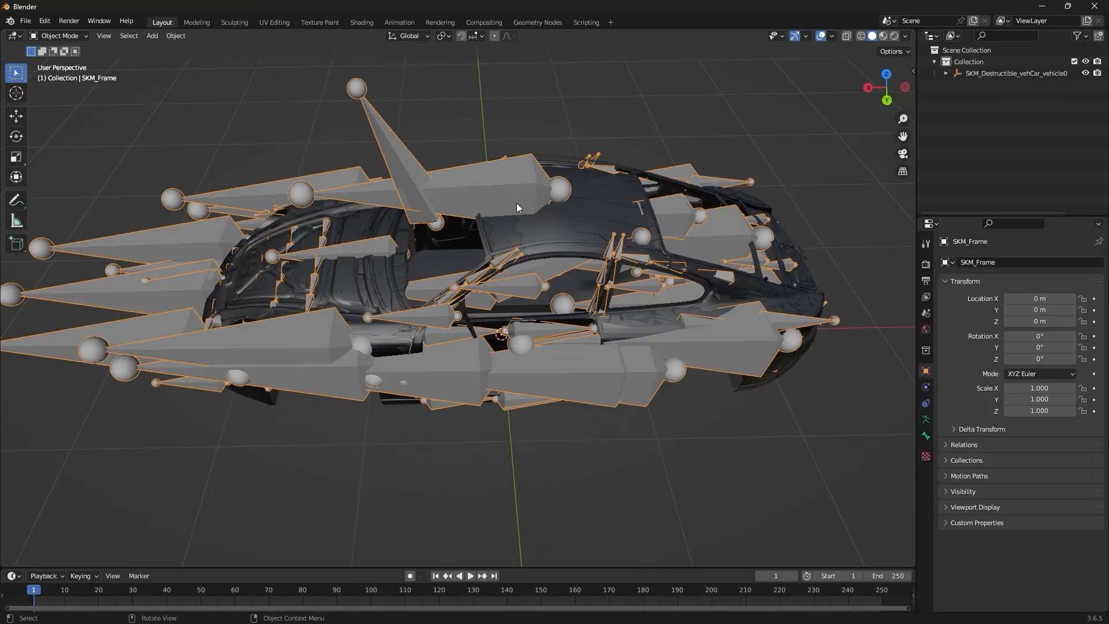
Switch to the Blender window with SKM_Destructible_vehCar_vehicle0 and paste the copied car parts into the scene.
scroll(516, 203, down, 3)
middle_drag(515, 213, 510, 272)
scroll(517, 256, down, 2)
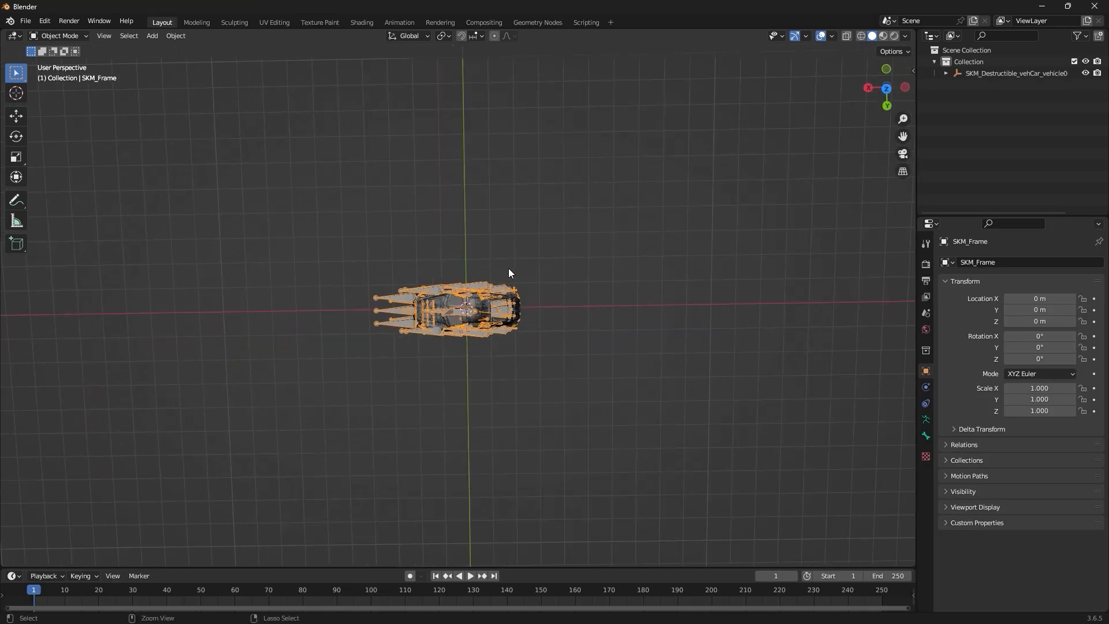
key(ctrl+v)
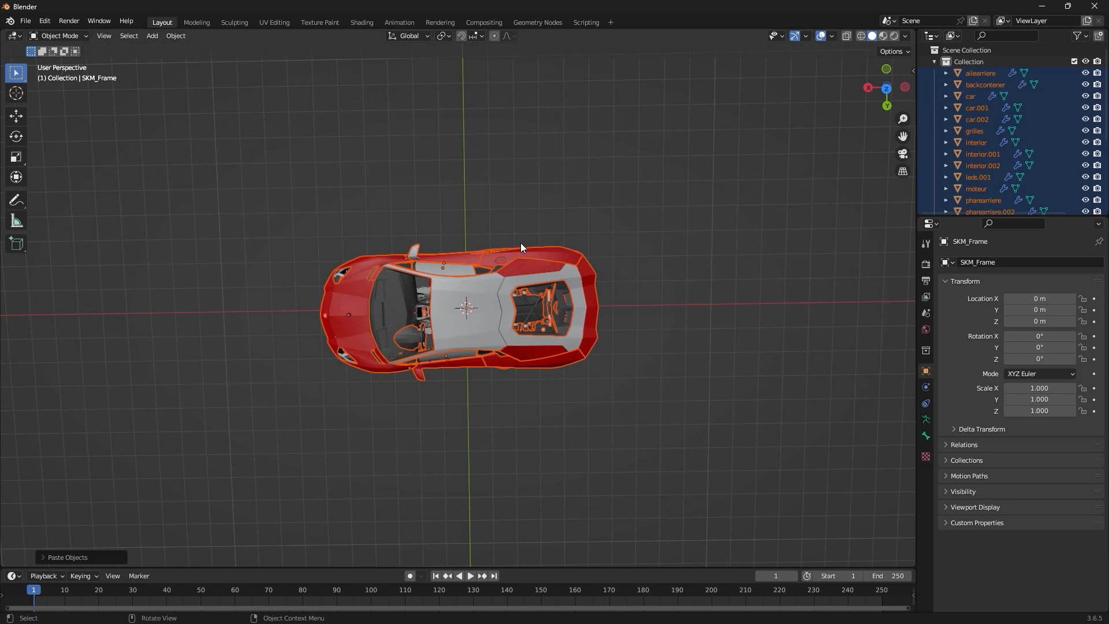
Display the scene in wireframe and compare the pasted car's size with the vehicle frame from the top orthographic view.
scroll(537, 283, up, 2)
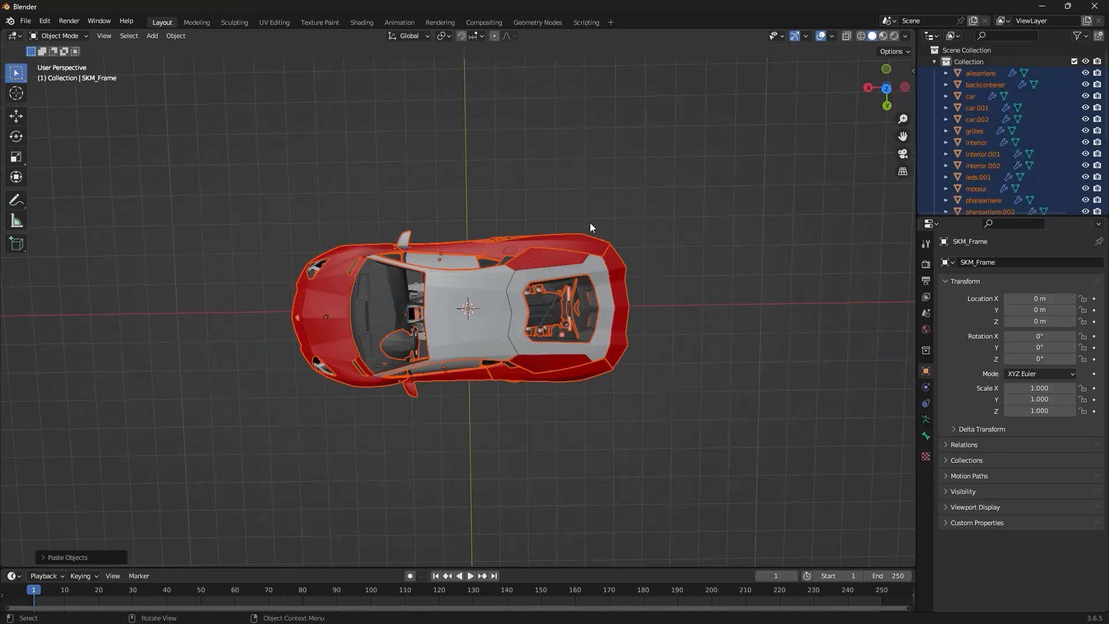
middle_drag(583, 226, 609, 218)
click(860, 35)
middle_drag(693, 174, 559, 300)
scroll(460, 321, up, 4)
scroll(460, 321, up, 3)
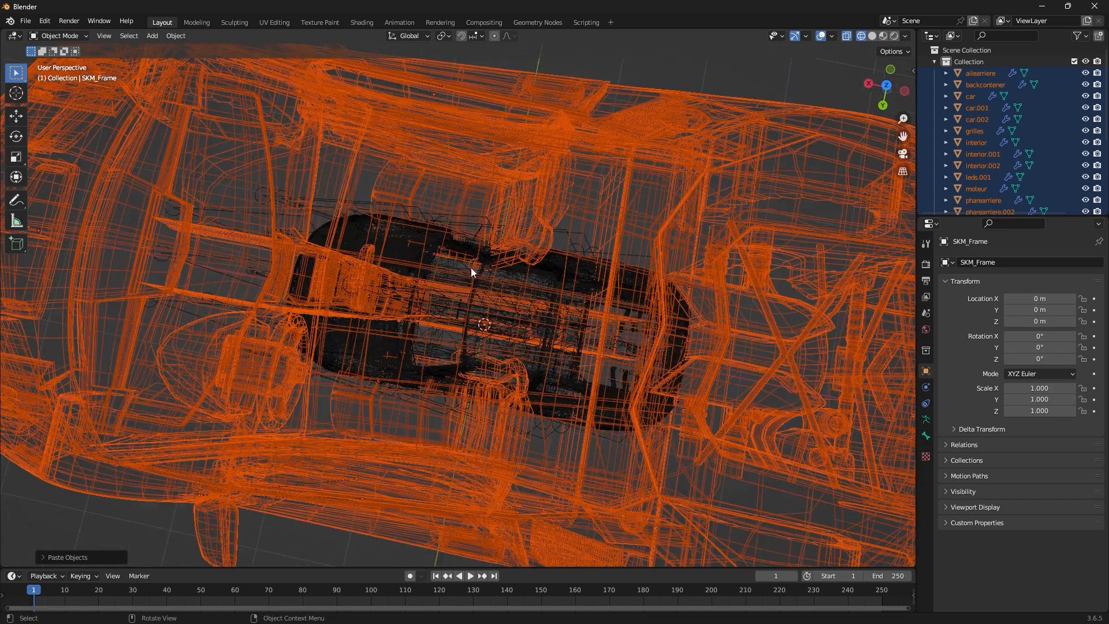
scroll(473, 269, down, 8)
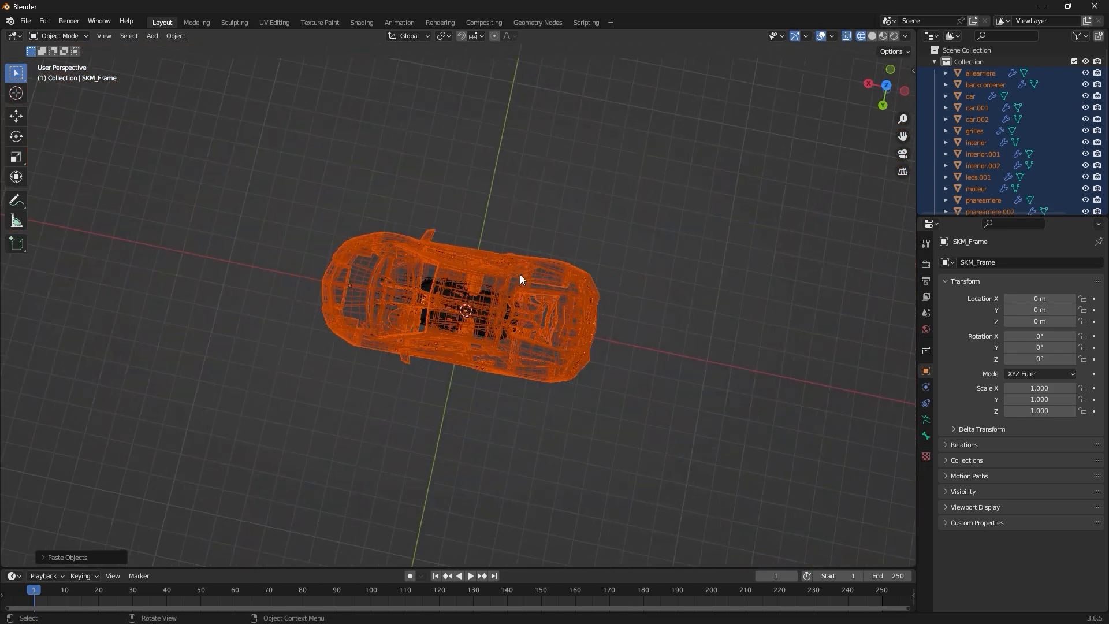
middle_drag(520, 275, 456, 320)
scroll(469, 328, up, 2)
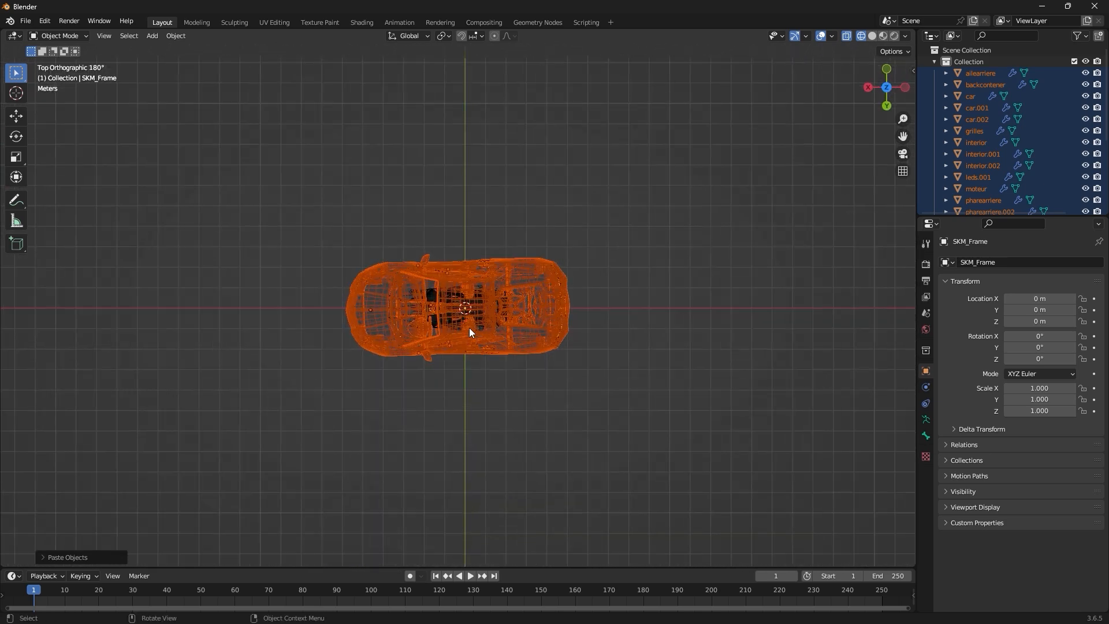
scroll(469, 332, up, 3)
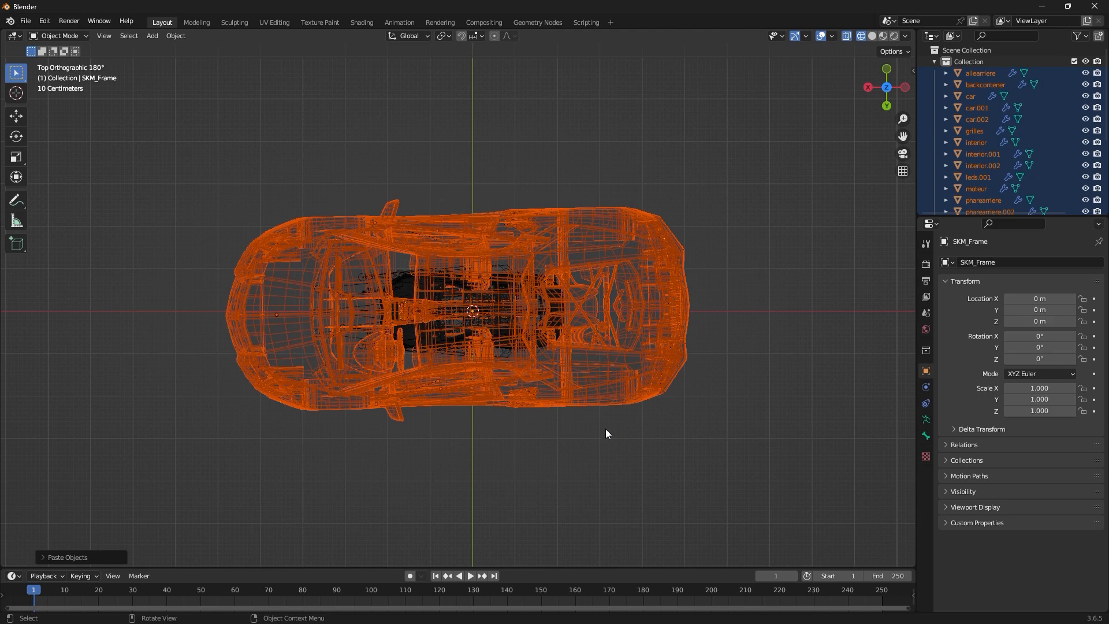
Scale the car down to the vehicle frame's size and move it about -2.44 m along global X onto the frame.
key(s)
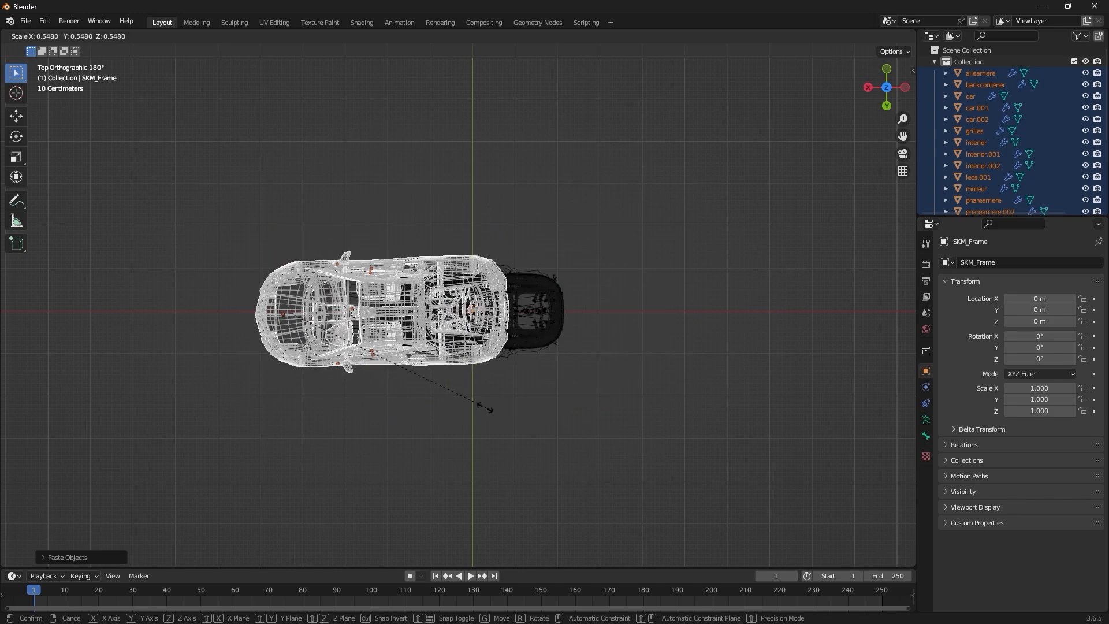
click(434, 402)
key(g)
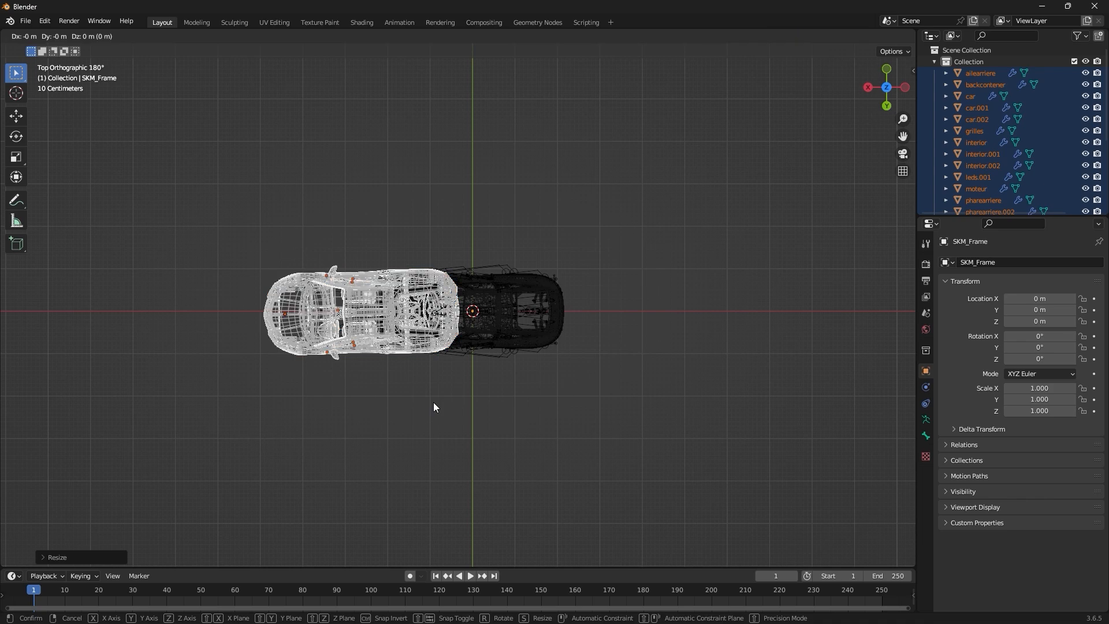
key(x)
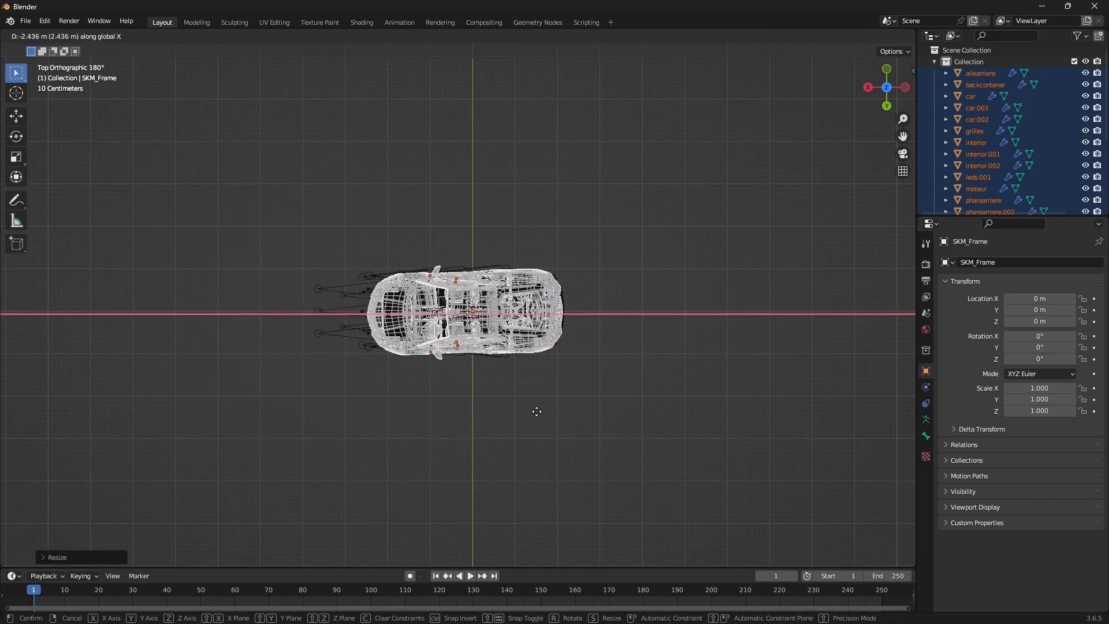
click(536, 412)
Lower the car in the back orthographic view until its underside meets the frame's, and adjust its position along X.
middle_drag(536, 412, 528, 313)
scroll(528, 309, up, 3)
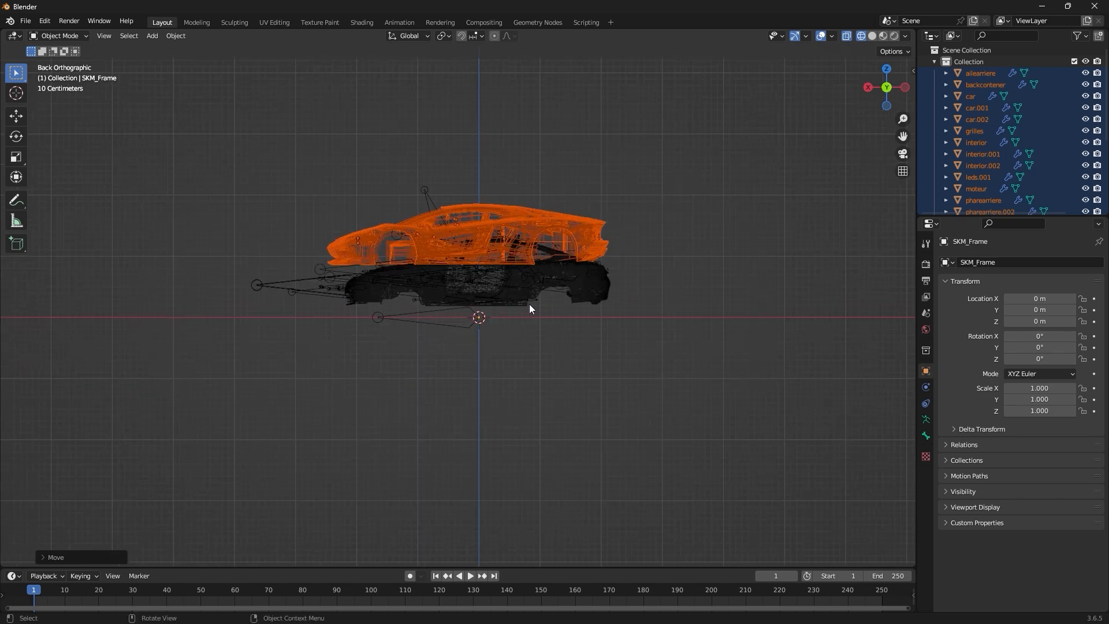
key(g)
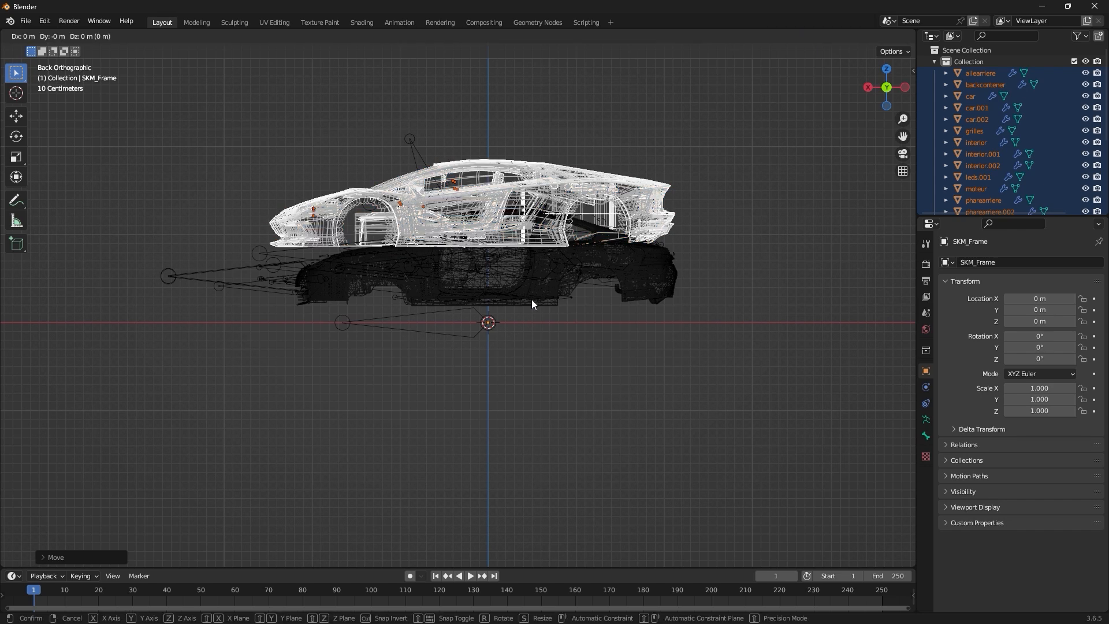
key(z)
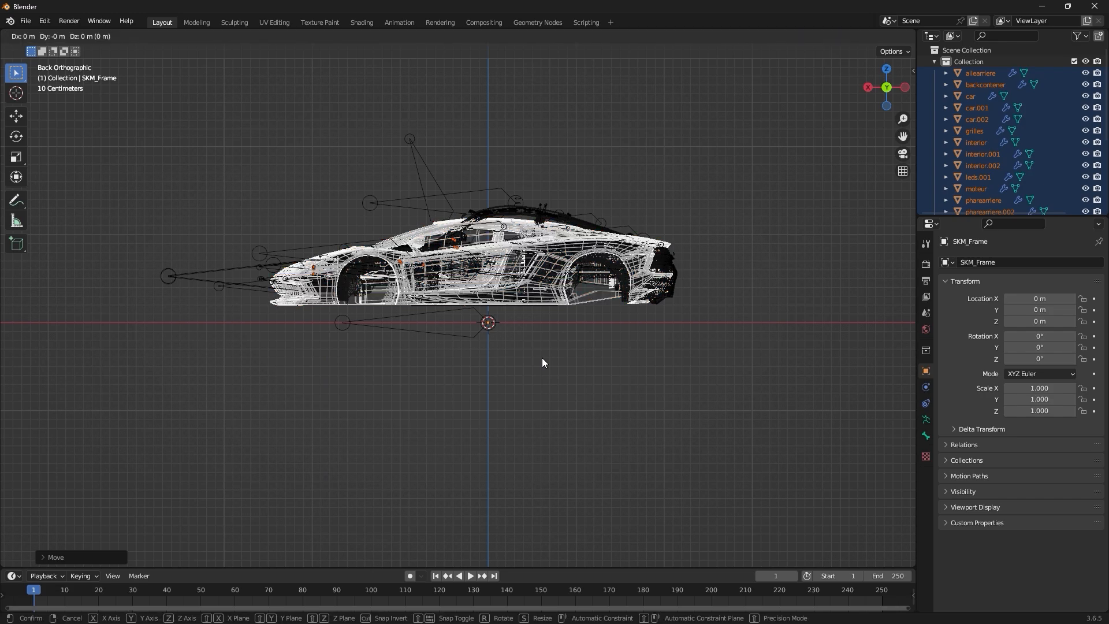
key(x)
click(542, 358)
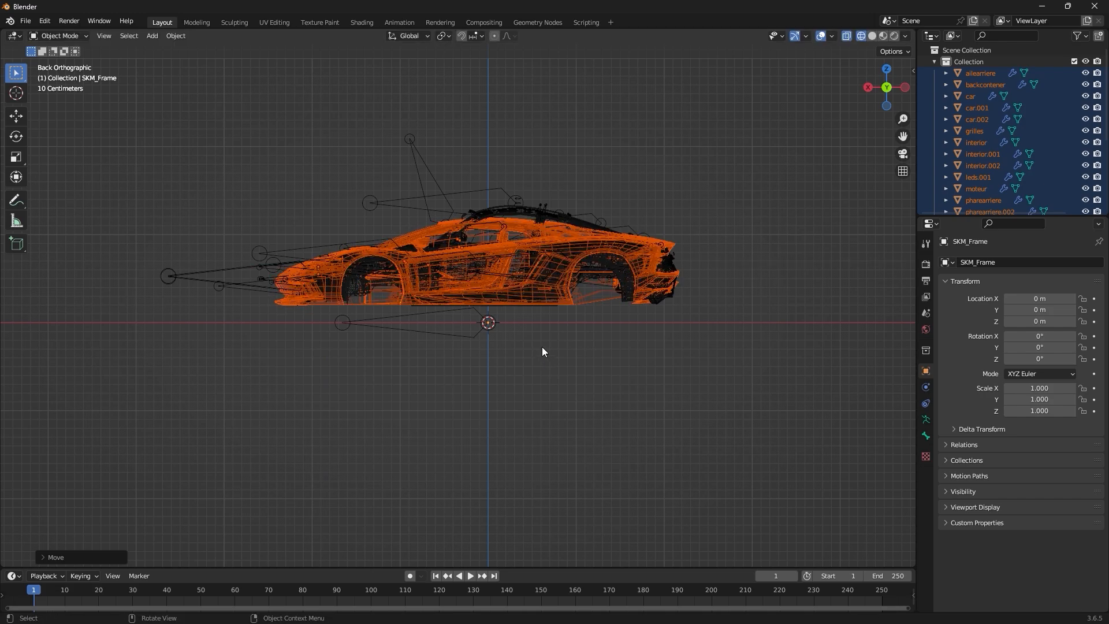
Scale the car down slightly and shift it about -0.14 m along global X.
middle_drag(542, 347, 520, 448)
scroll(520, 448, down, 2)
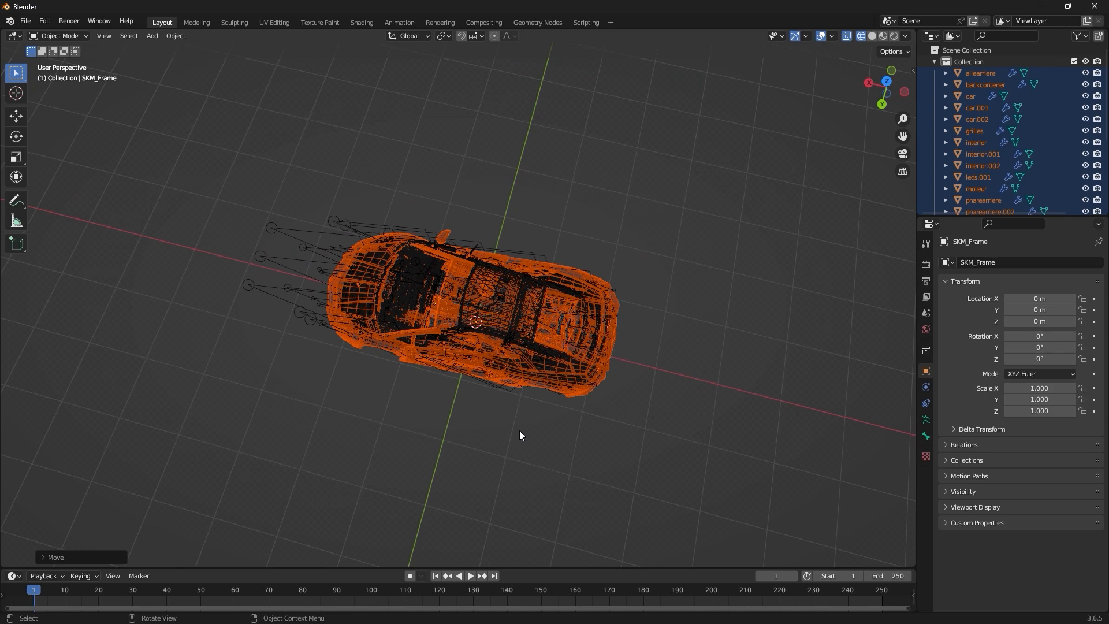
key(s)
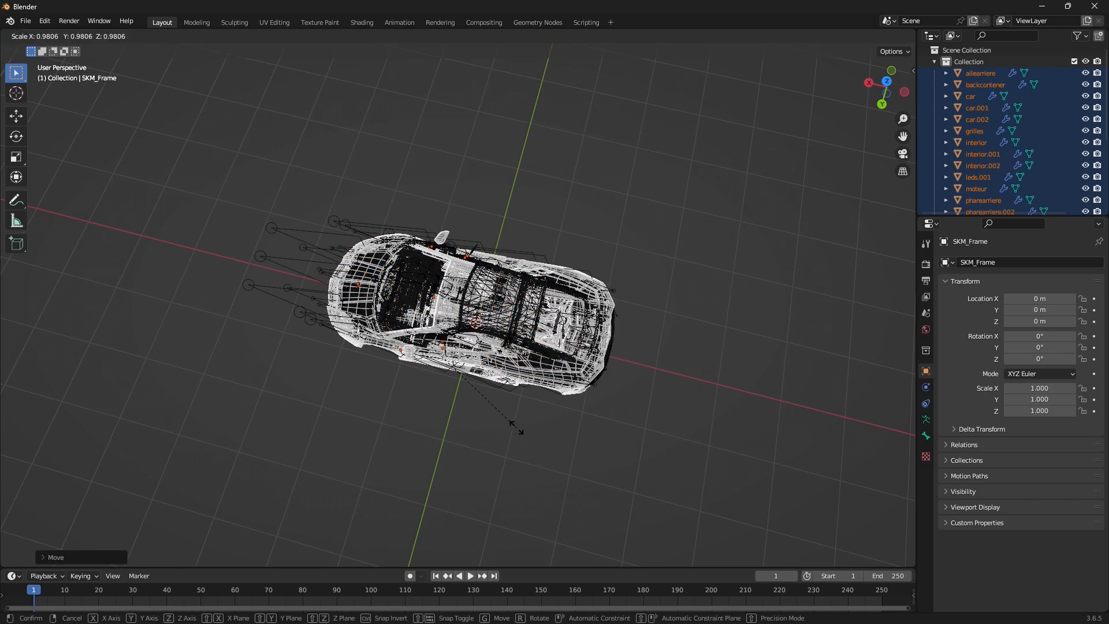
click(513, 426)
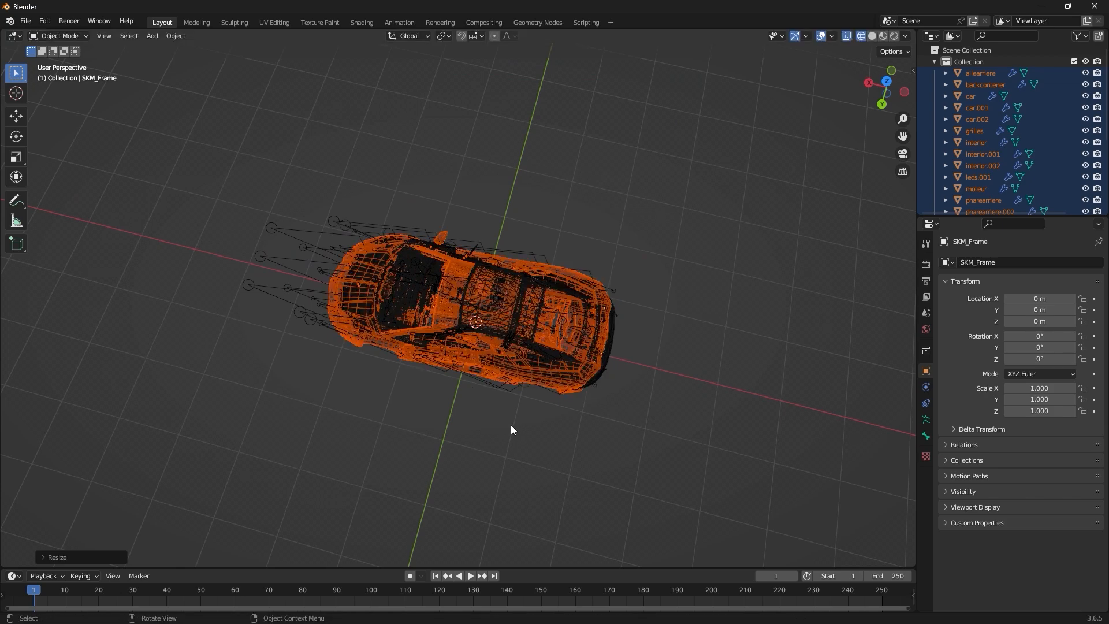
middle_drag(512, 425, 528, 334)
key(g)
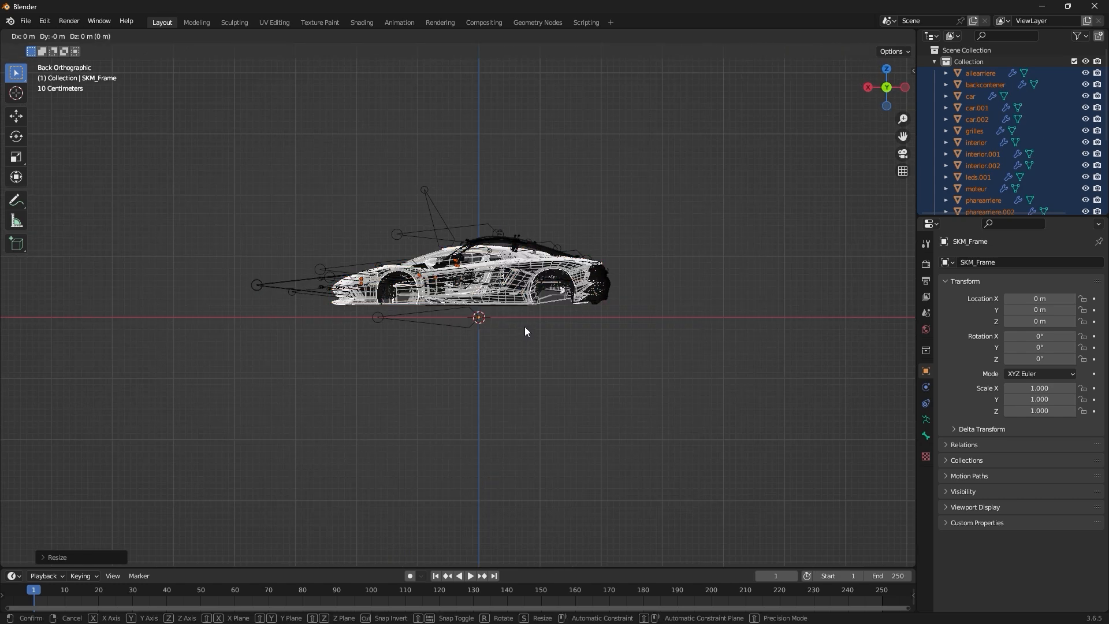
key(x)
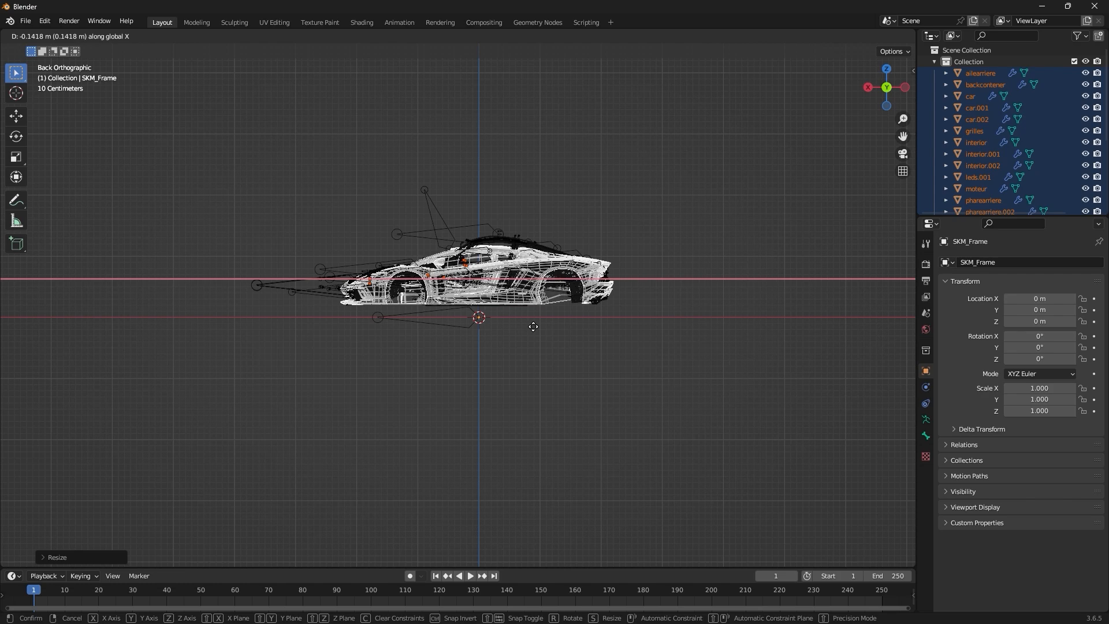
click(533, 327)
Enlarge the car slightly and move it about 0.056 m along global X to refine its fit over the frame.
mouse_move(532, 328)
middle_down()
mouse_move(525, 379)
mouse_move(517, 341)
middle_up()
key(s)
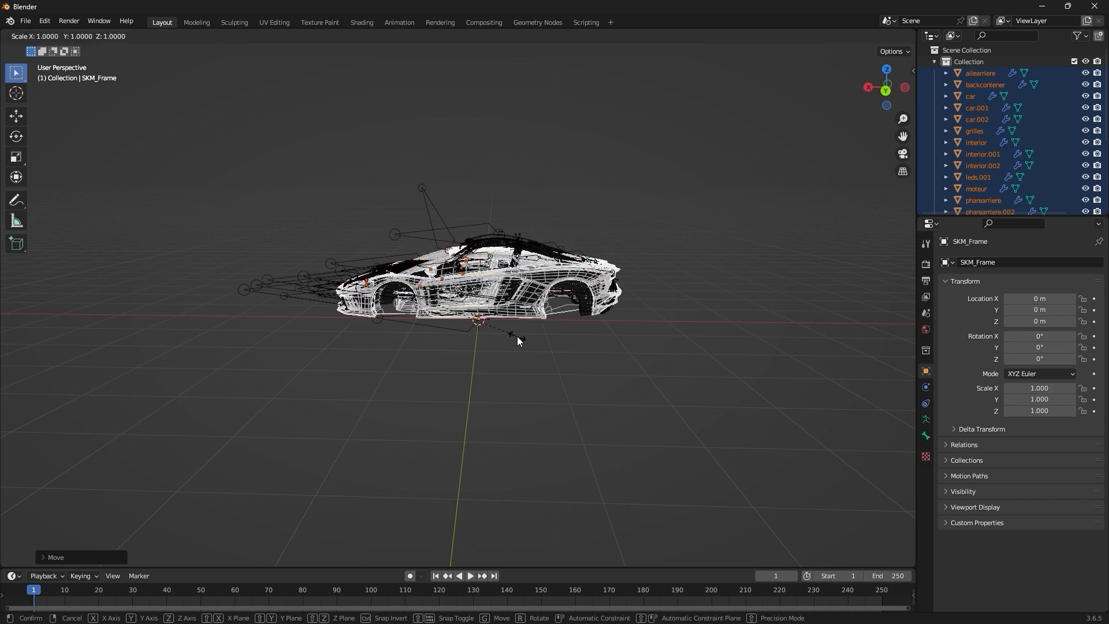
click(518, 341)
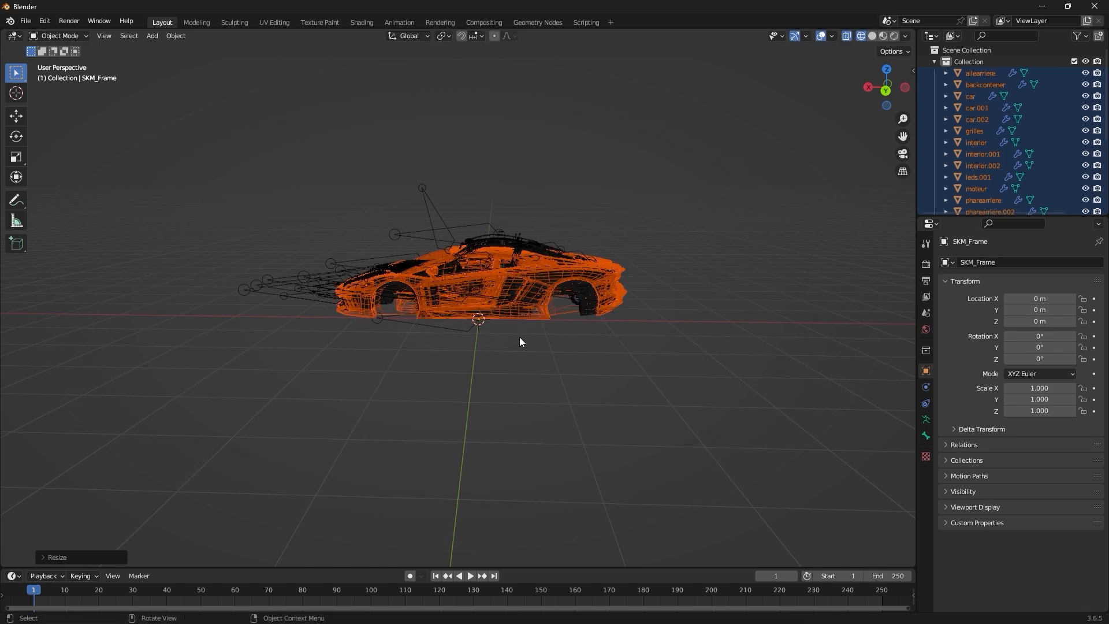
middle_drag(519, 337, 518, 336)
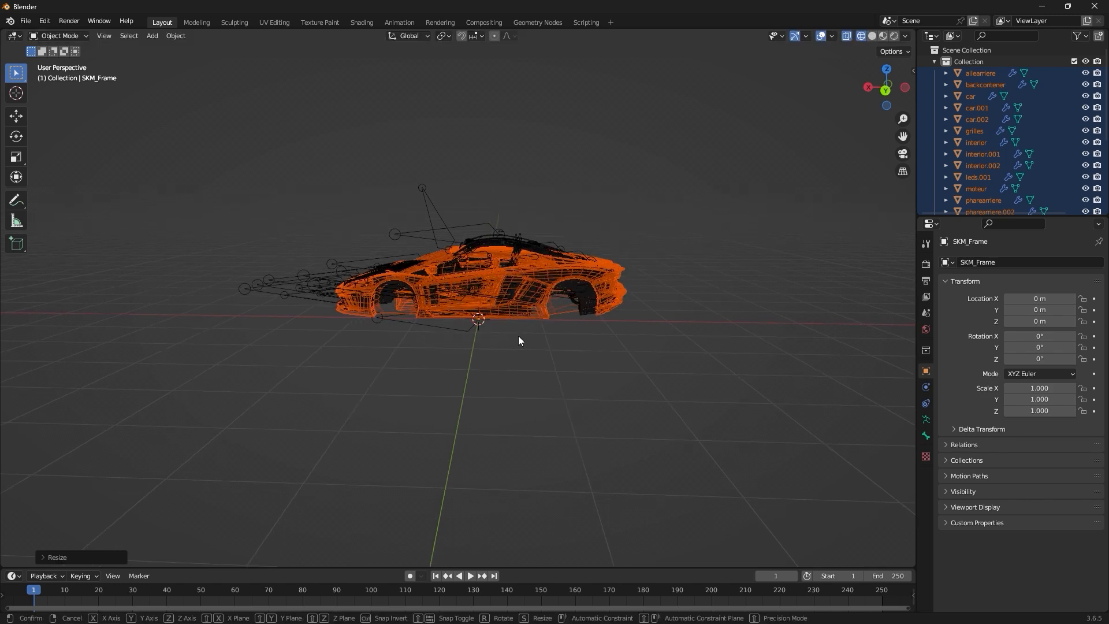
key(g)
key(x)
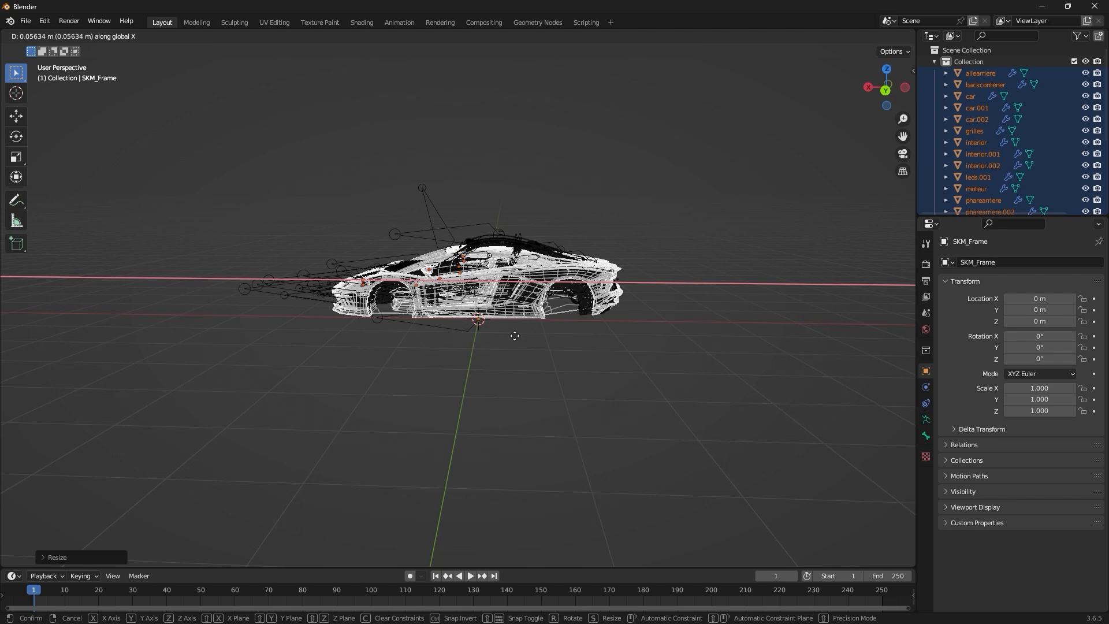
click(515, 335)
Confirm the car's new position and switch the viewport from wireframe to solid shading.
middle_drag(515, 335, 500, 358)
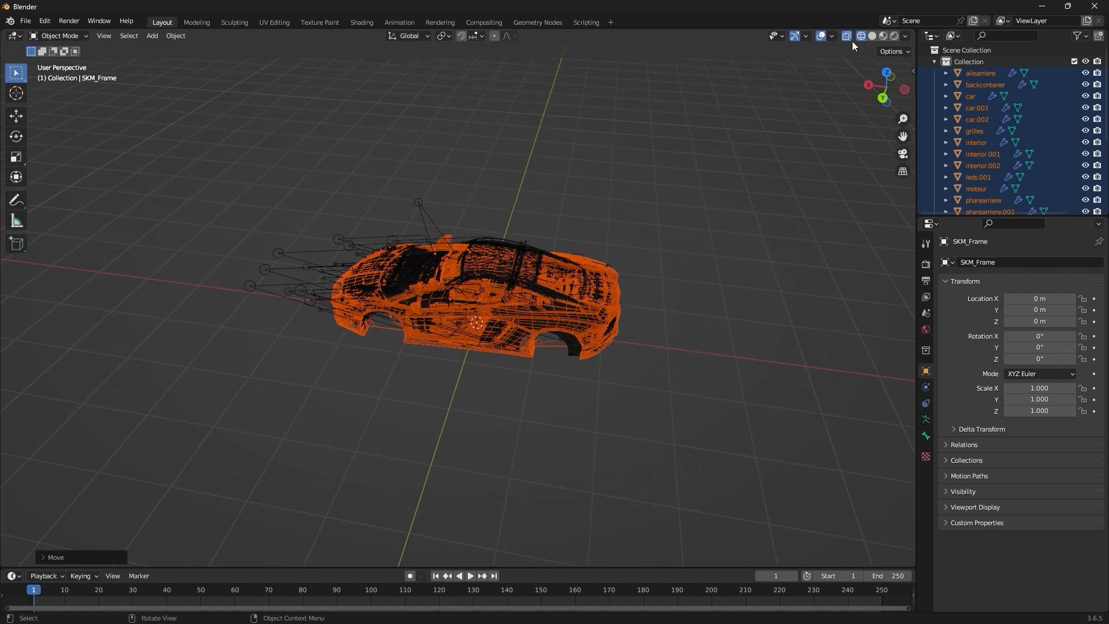
click(872, 36)
mouse_move(762, 127)
middle_down()
mouse_move(653, 213)
mouse_move(667, 200)
middle_up()
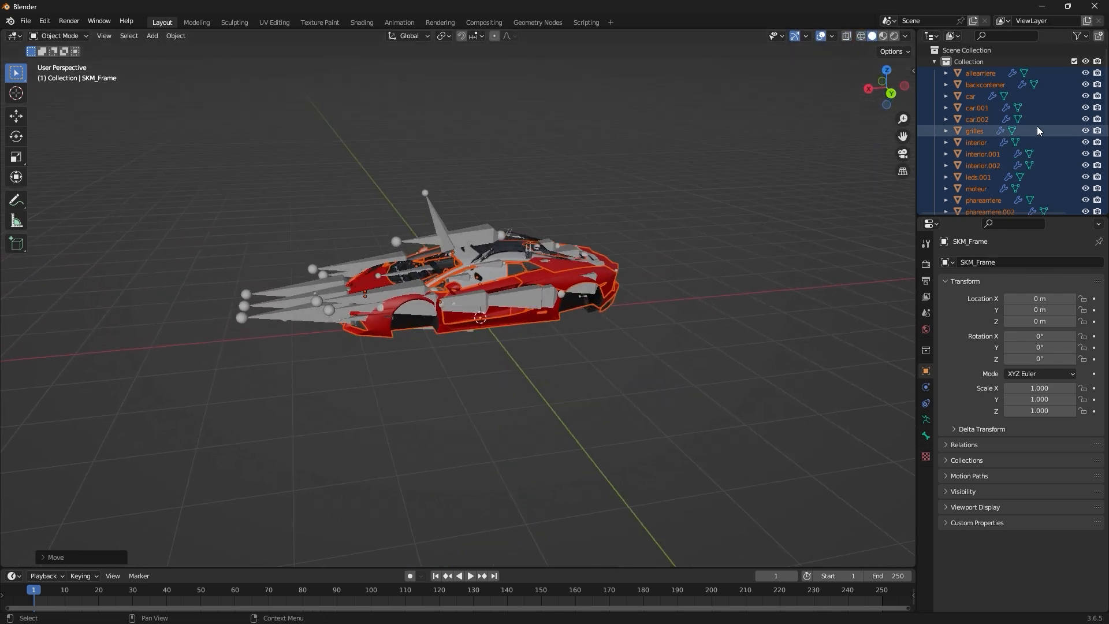
Expand the vehicle skeletal mesh hierarchy and hide the SKM_Frame armature to check how the car covers the frame.
scroll(1038, 126, down, 5)
click(945, 157)
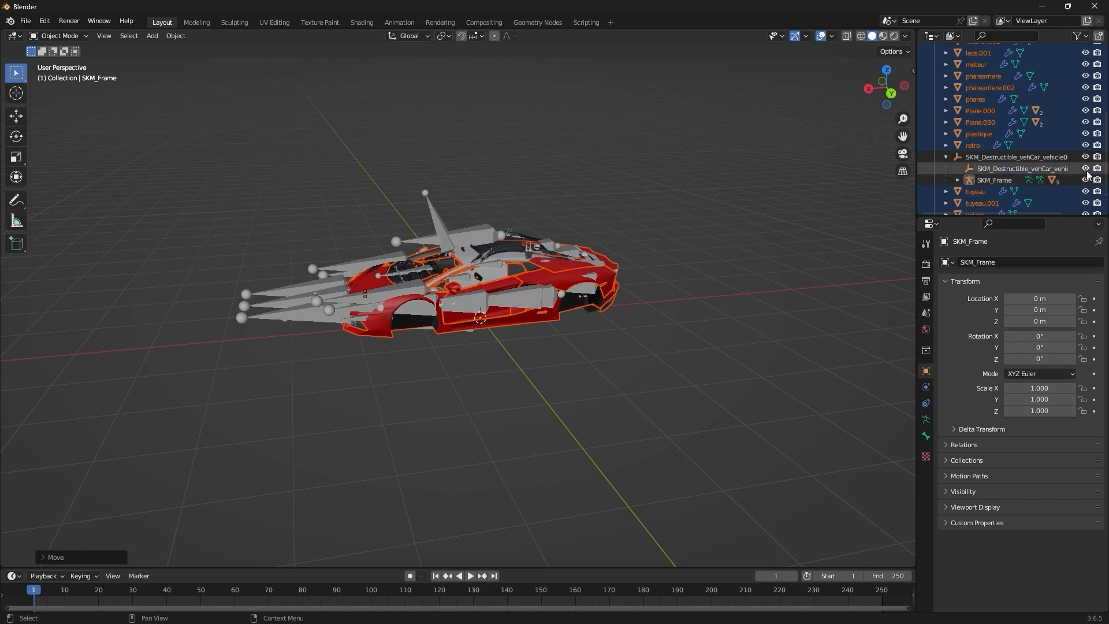
click(1086, 180)
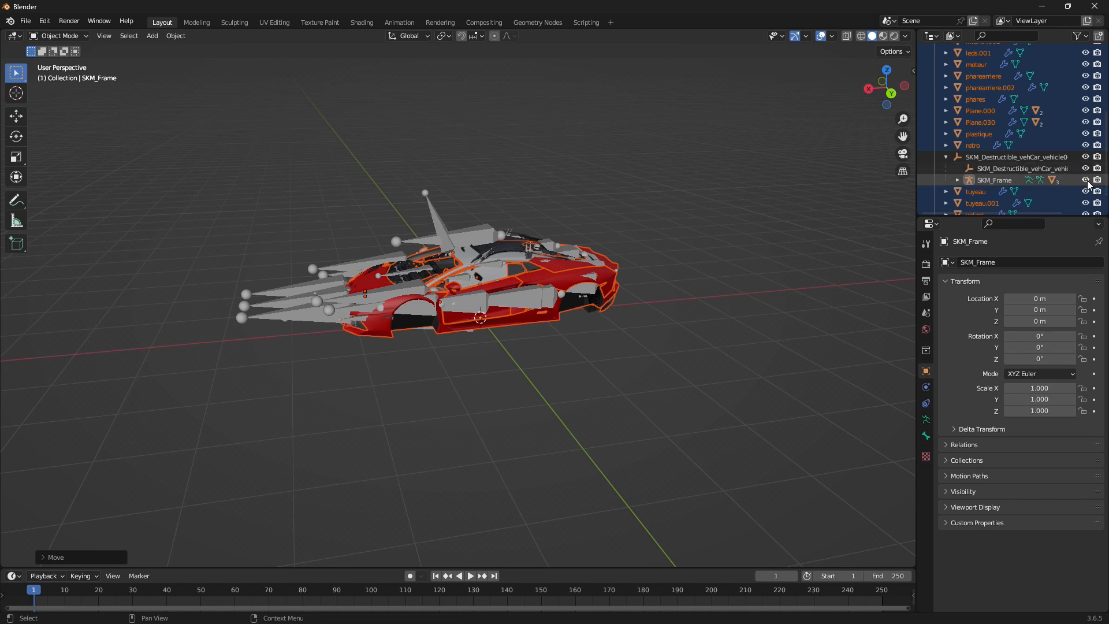
middle_drag(675, 228, 768, 220)
click(664, 254)
middle_drag(664, 254, 525, 188)
scroll(525, 279, up, 2)
middle_drag(591, 272, 518, 212)
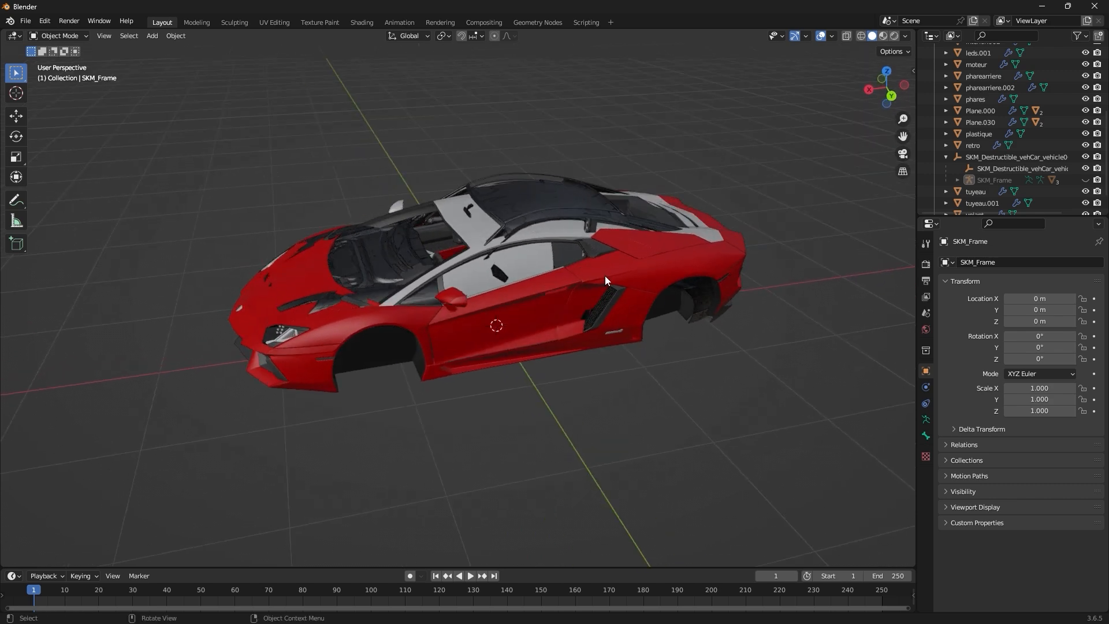
middle_drag(604, 275, 634, 290)
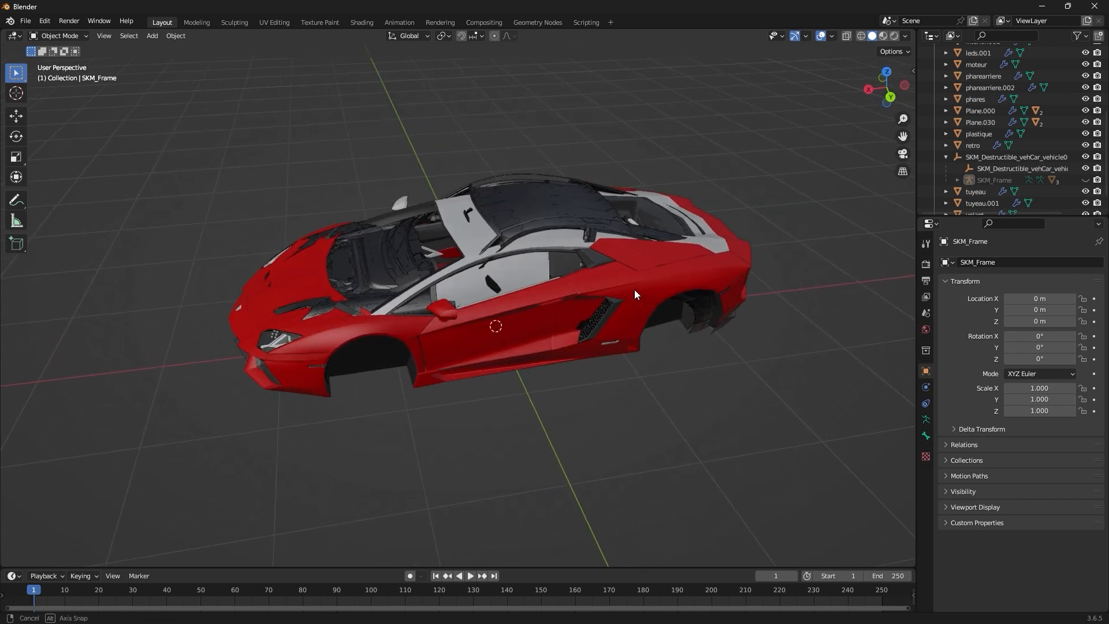
Locate the vehicle's LOD meshes under SKM_Frame and toggle the first two off and back on to compare them.
click(634, 292)
scroll(982, 191, up, 3)
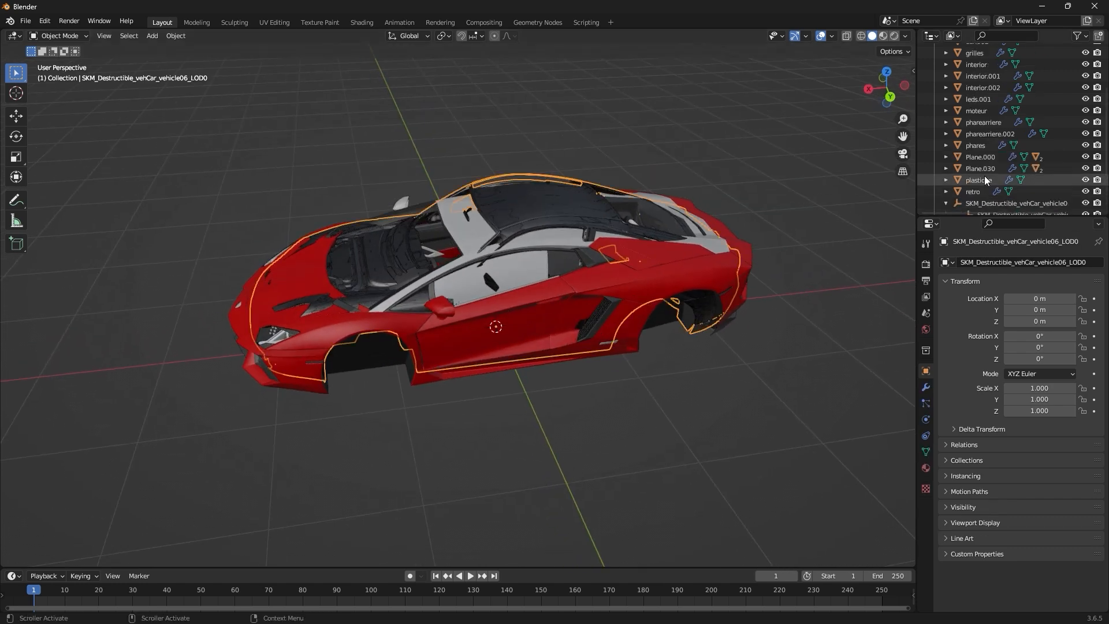
scroll(985, 175, down, 5)
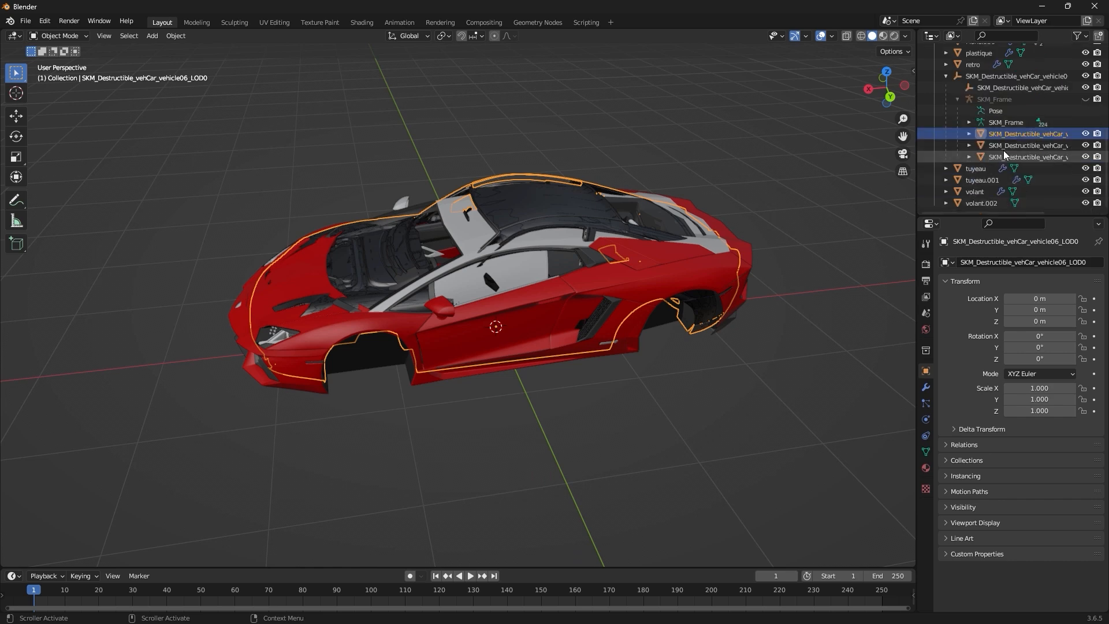
click(1085, 135)
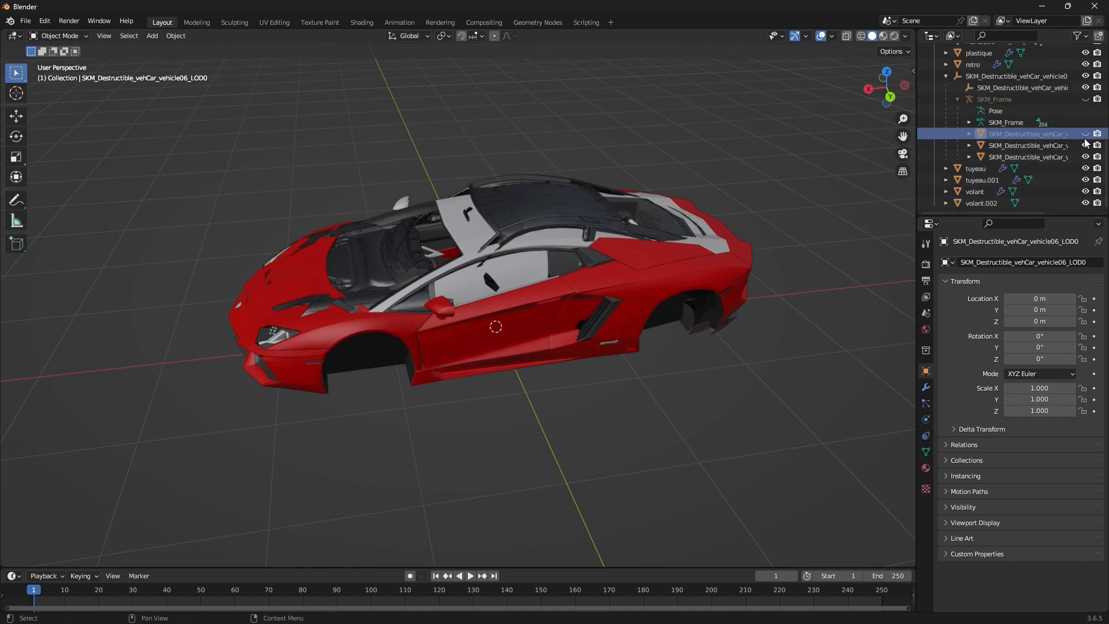
click(1086, 146)
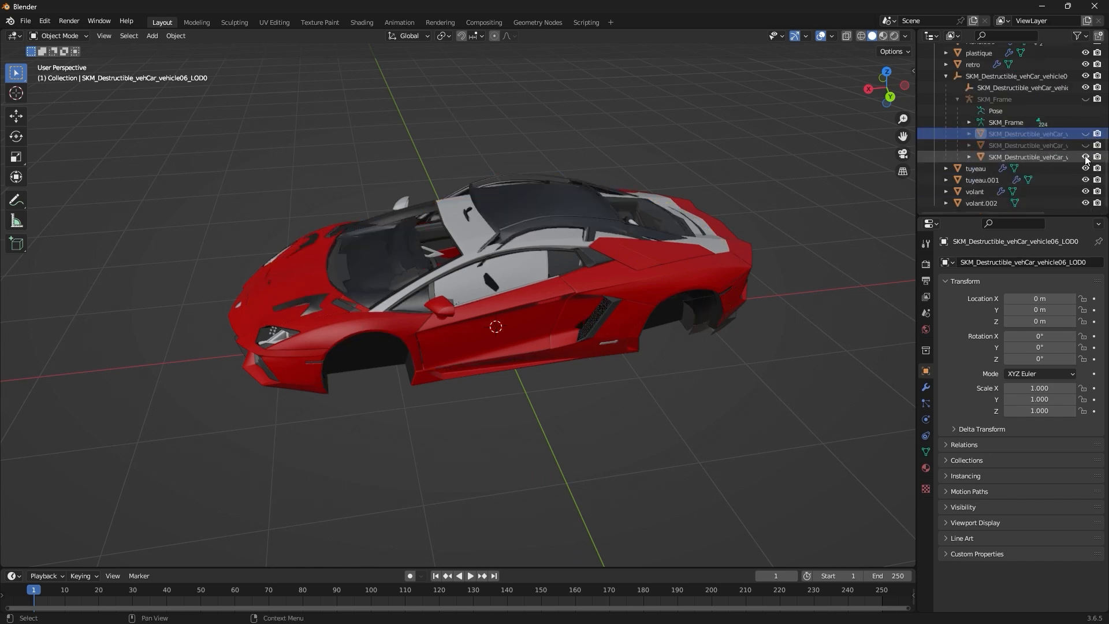
click(1086, 145)
click(1085, 134)
Select all three SKM_Destructible_vehCar LOD meshes, enter Edit Mode and inspect where they protrude through the car body.
shift+click(1045, 157)
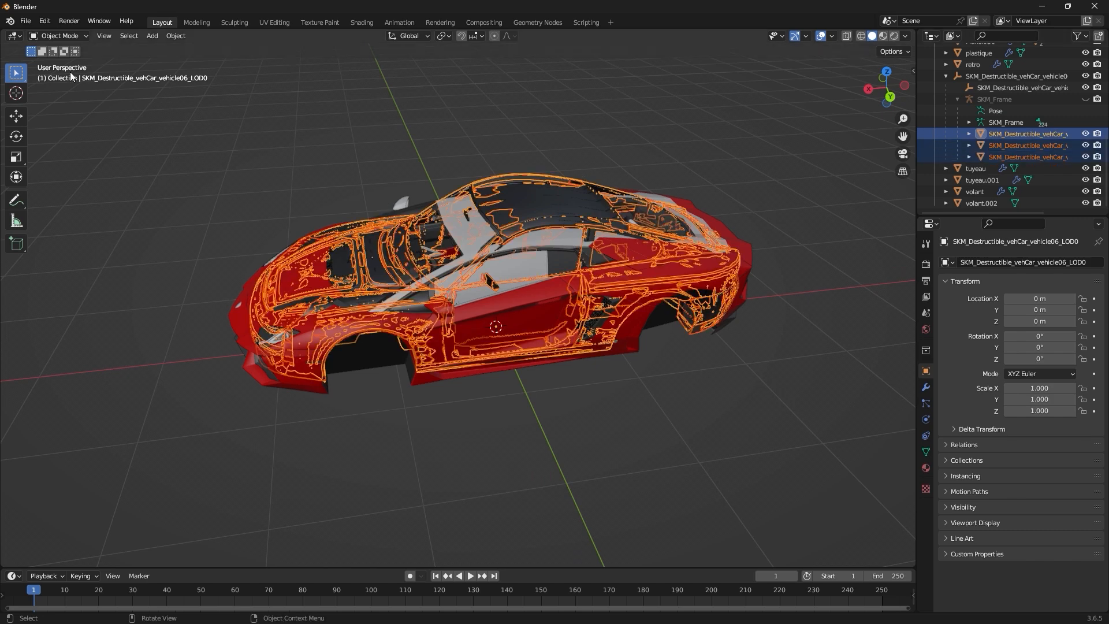
click(69, 35)
click(61, 60)
middle_drag(340, 225, 357, 252)
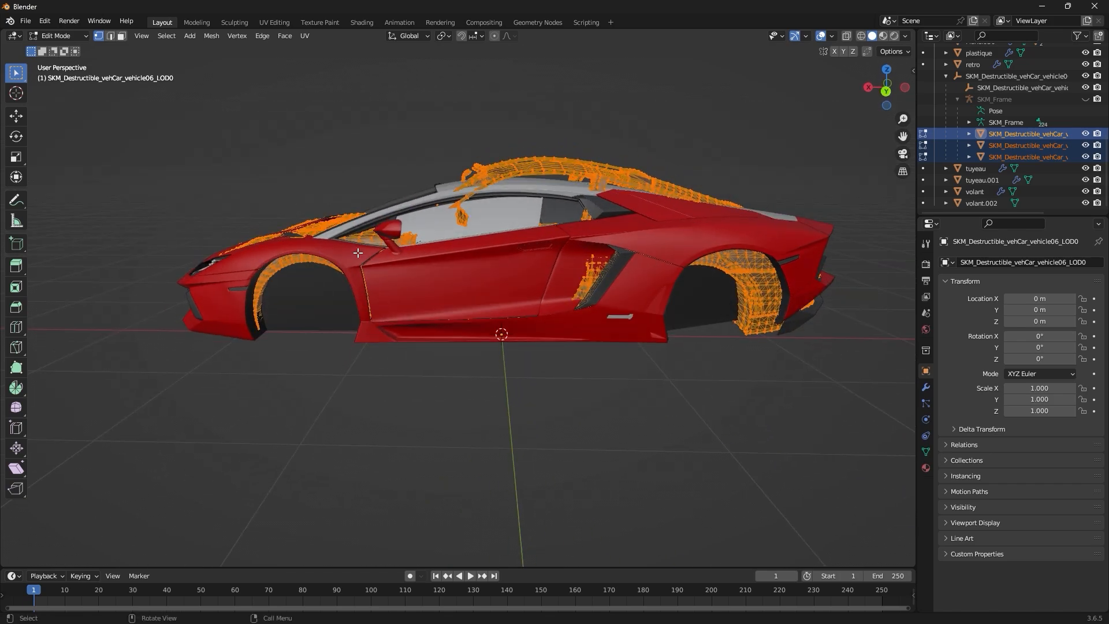
middle_drag(358, 252, 357, 308)
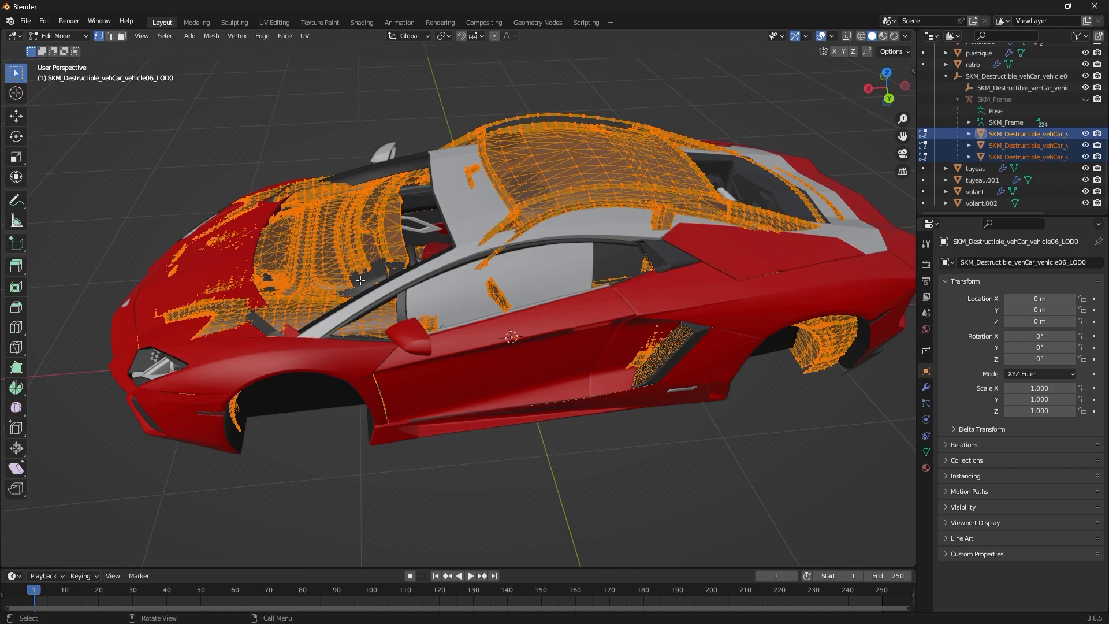
middle_drag(359, 282, 519, 301)
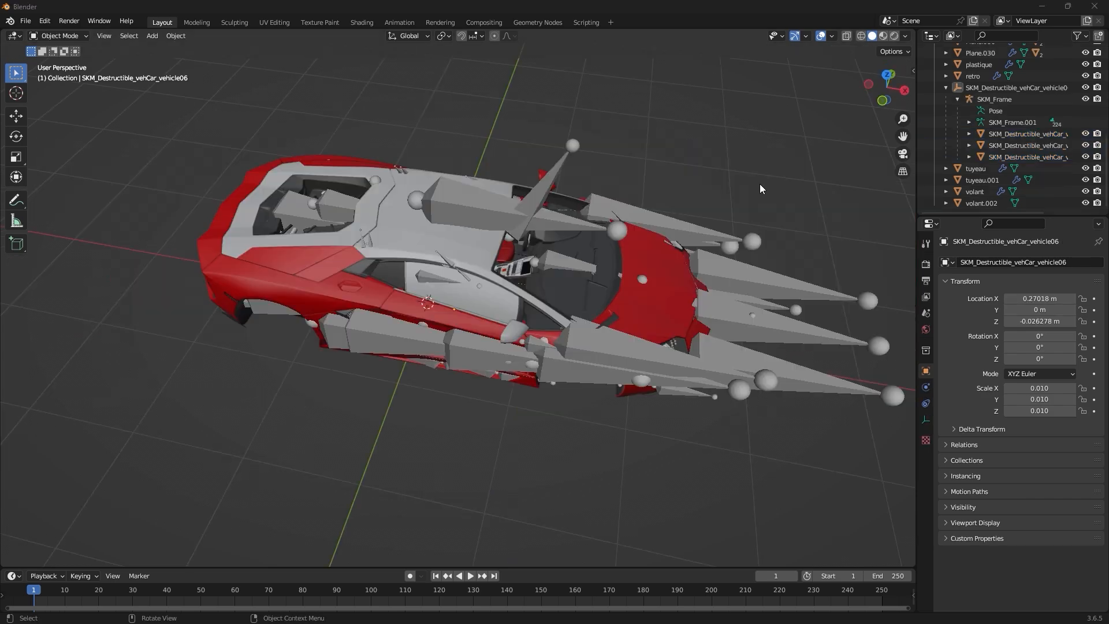
Hide the SKM_Frame armature in the viewport to see the car without its bones.
middle_drag(760, 188, 589, 196)
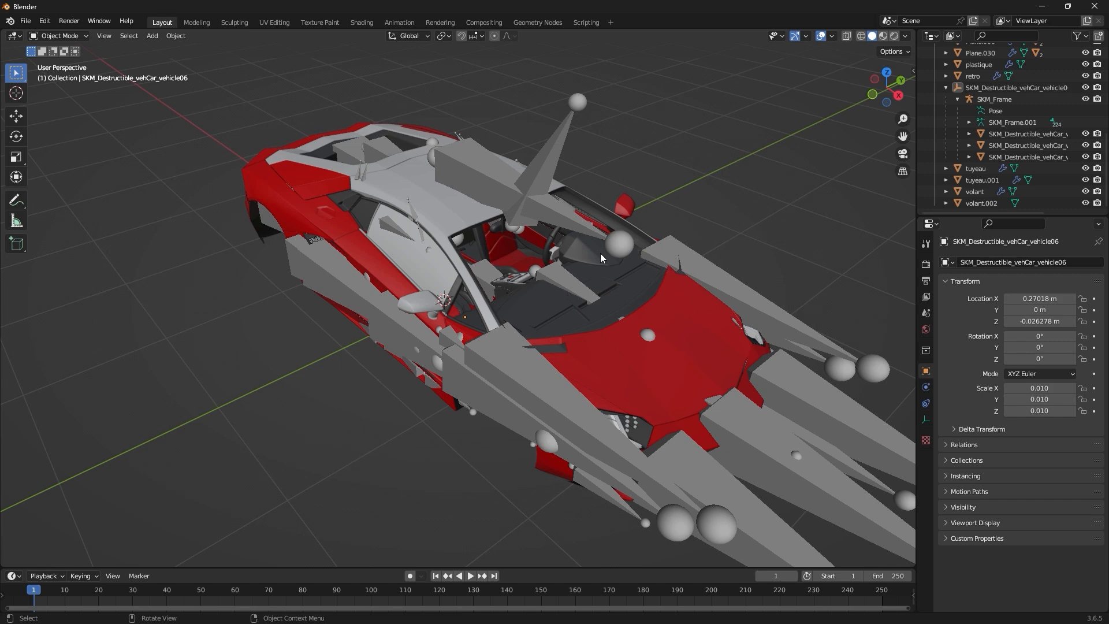
middle_drag(601, 258, 511, 270)
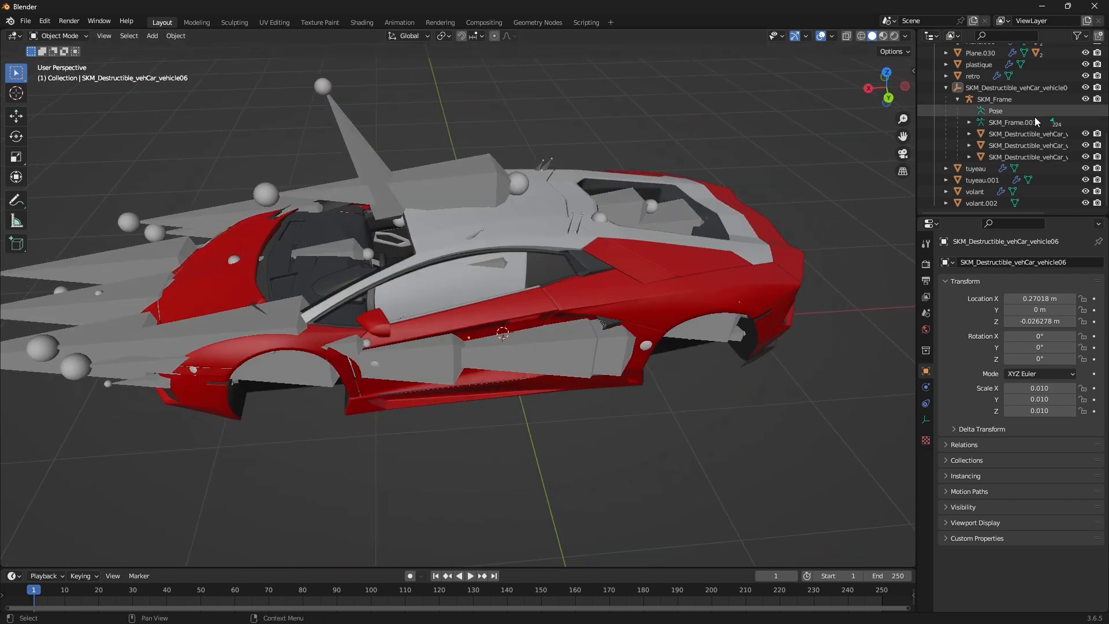
click(1087, 99)
mouse_move(669, 199)
middle_down()
mouse_move(757, 183)
mouse_move(548, 238)
mouse_move(665, 231)
mouse_move(682, 266)
middle_up()
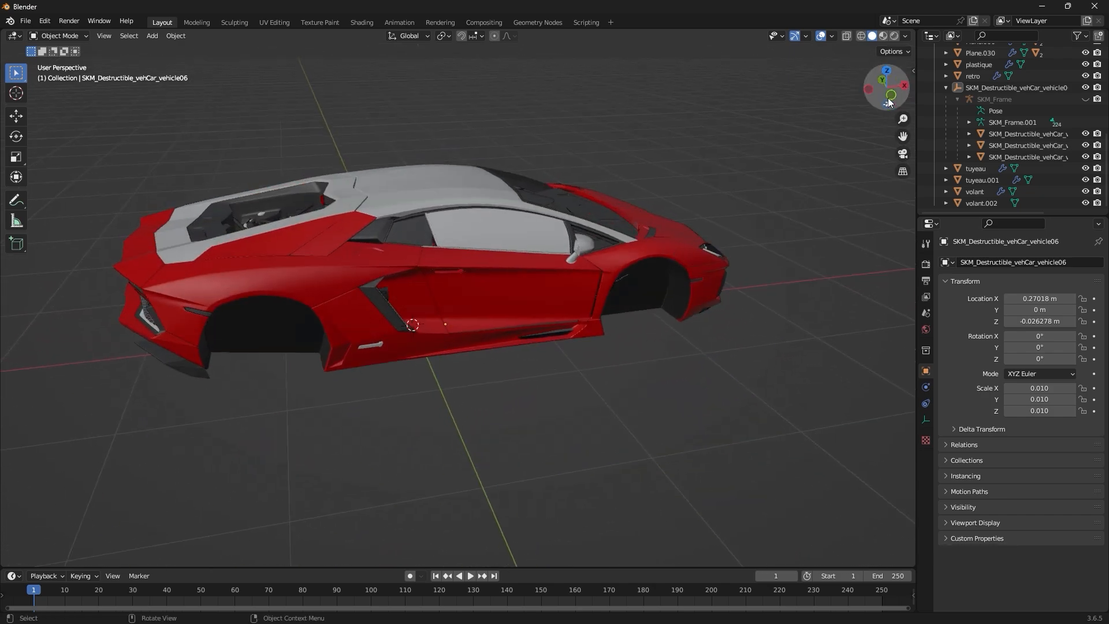
Examine the LOD0 and LOD2 meshes inside the car in wireframe, briefly showing the armature, and return to solid shading.
click(860, 36)
middle_drag(812, 76, 670, 249)
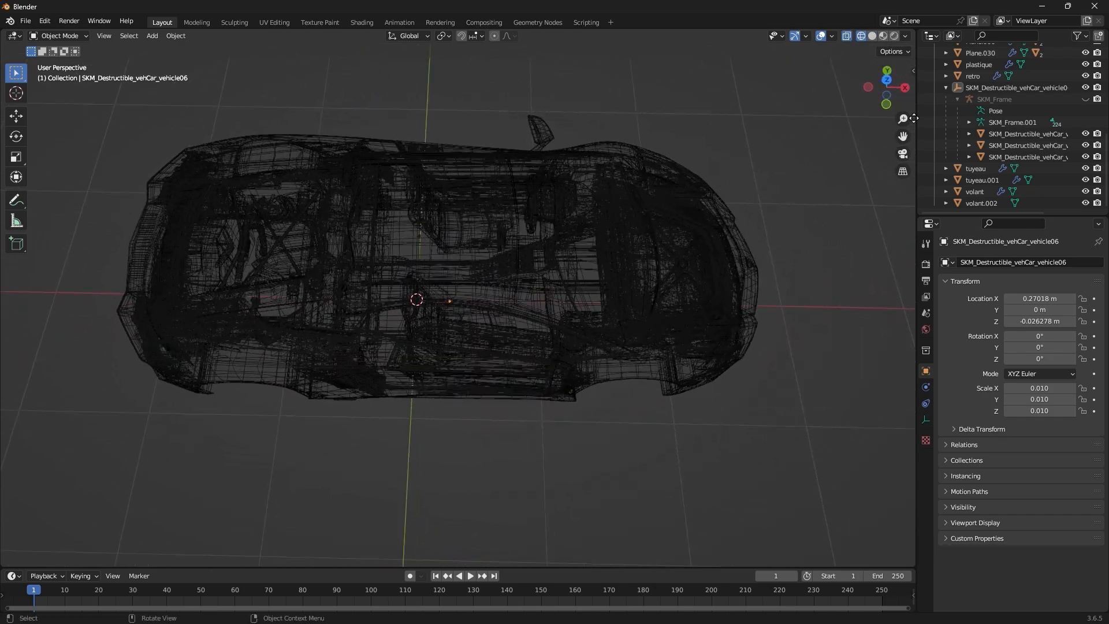
click(1034, 140)
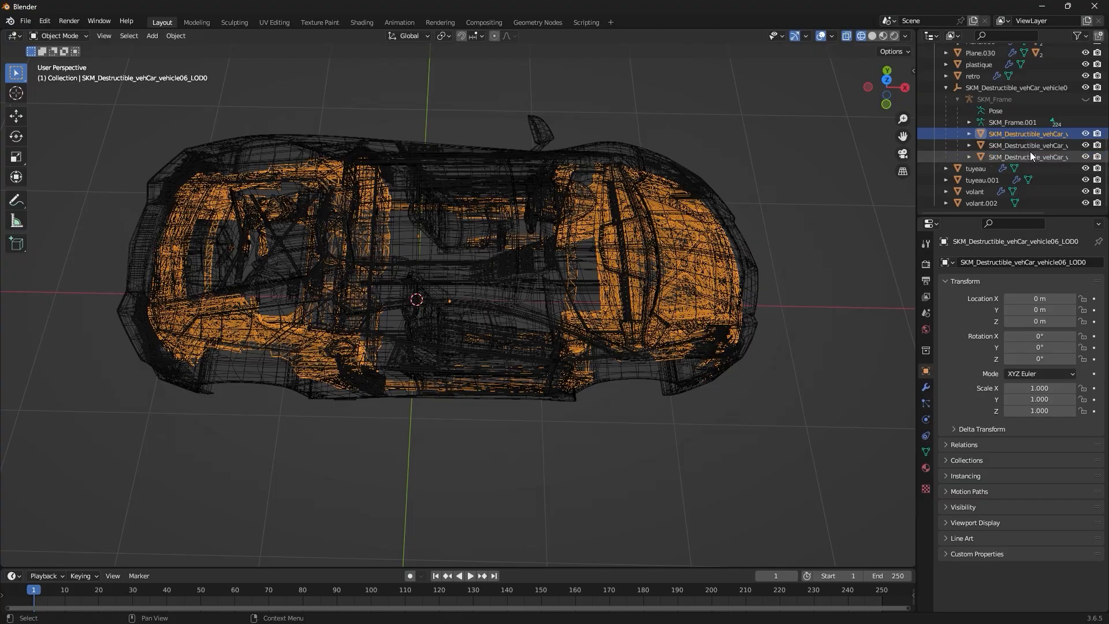
click(1030, 153)
middle_drag(728, 200, 909, 175)
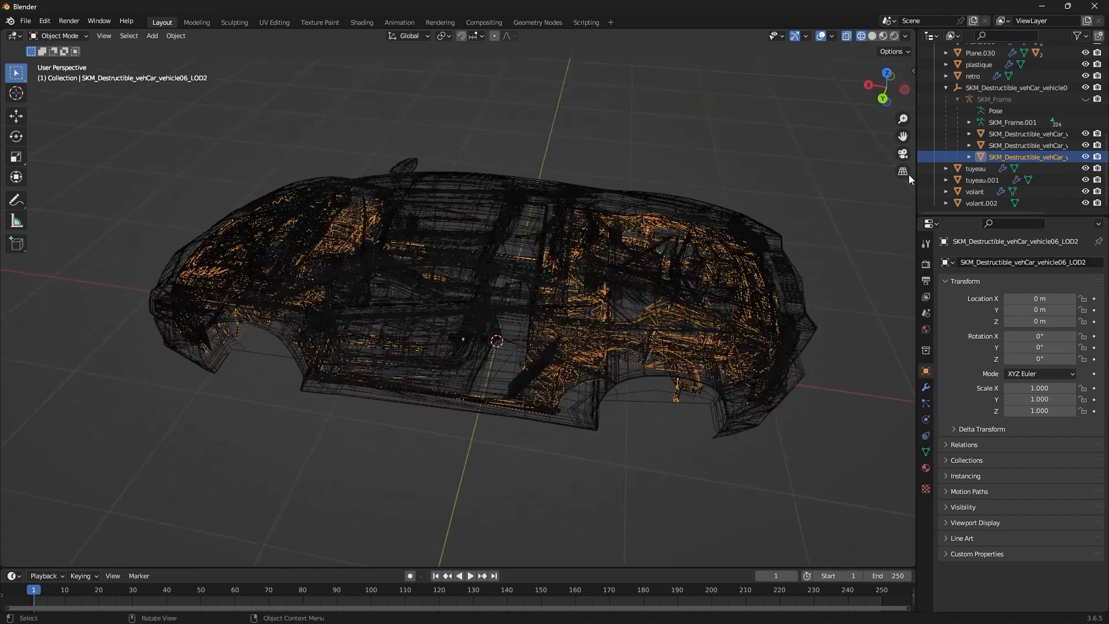
click(1085, 100)
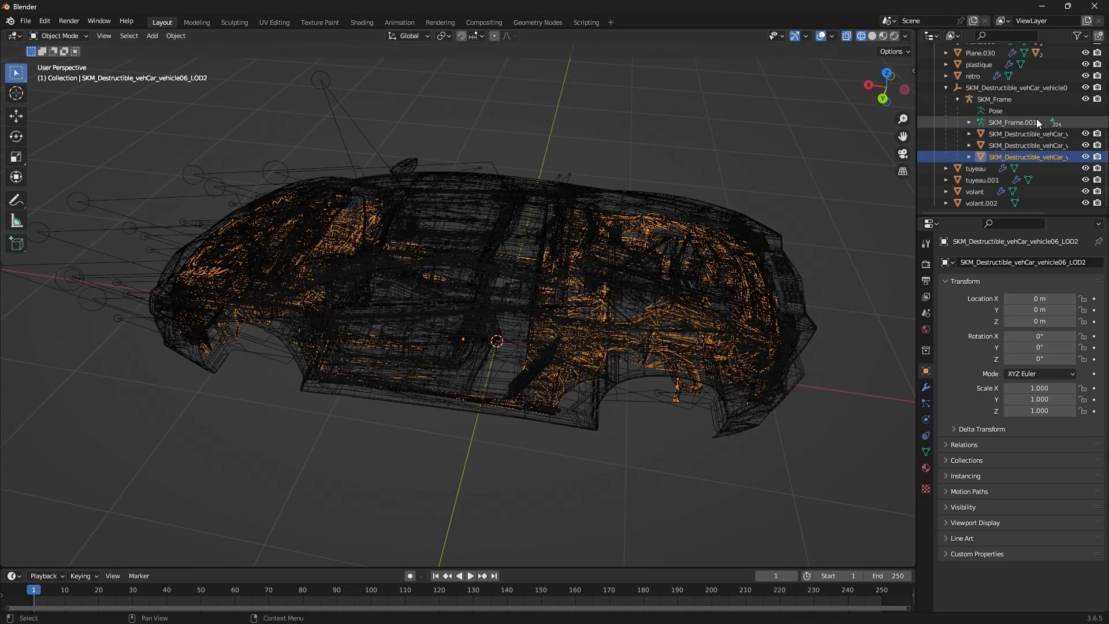
click(1084, 99)
click(873, 35)
mouse_move(696, 159)
middle_down()
mouse_move(691, 143)
mouse_move(716, 112)
mouse_move(688, 215)
mouse_move(587, 228)
middle_up()
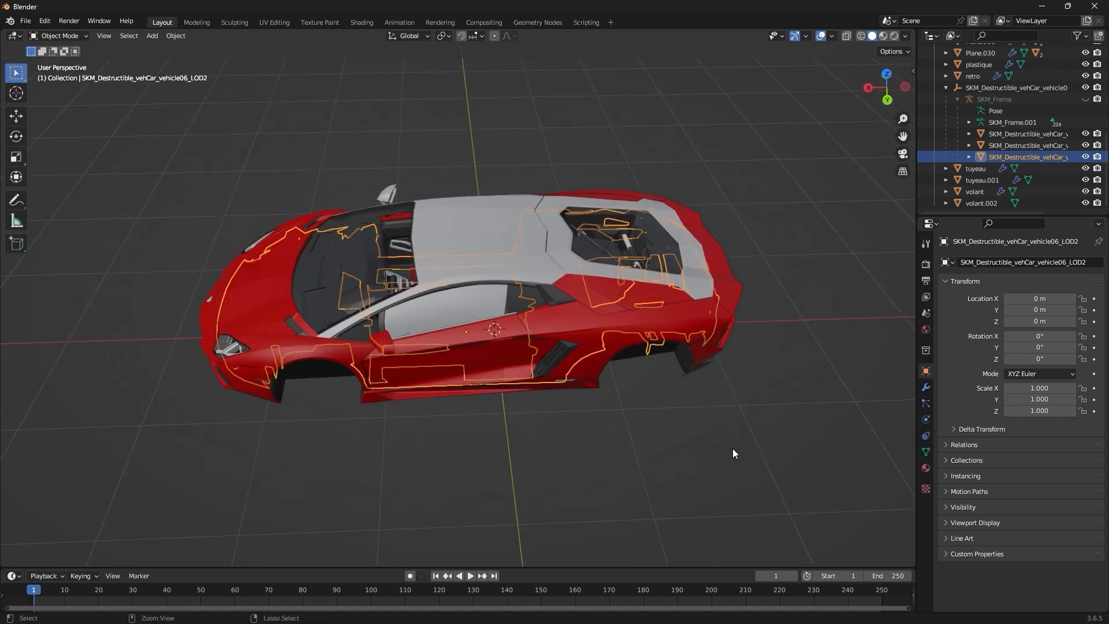
Start saving the file and create and open a new folder named Blender inside the CustomVehicle SKM directory.
key(ctrl+s)
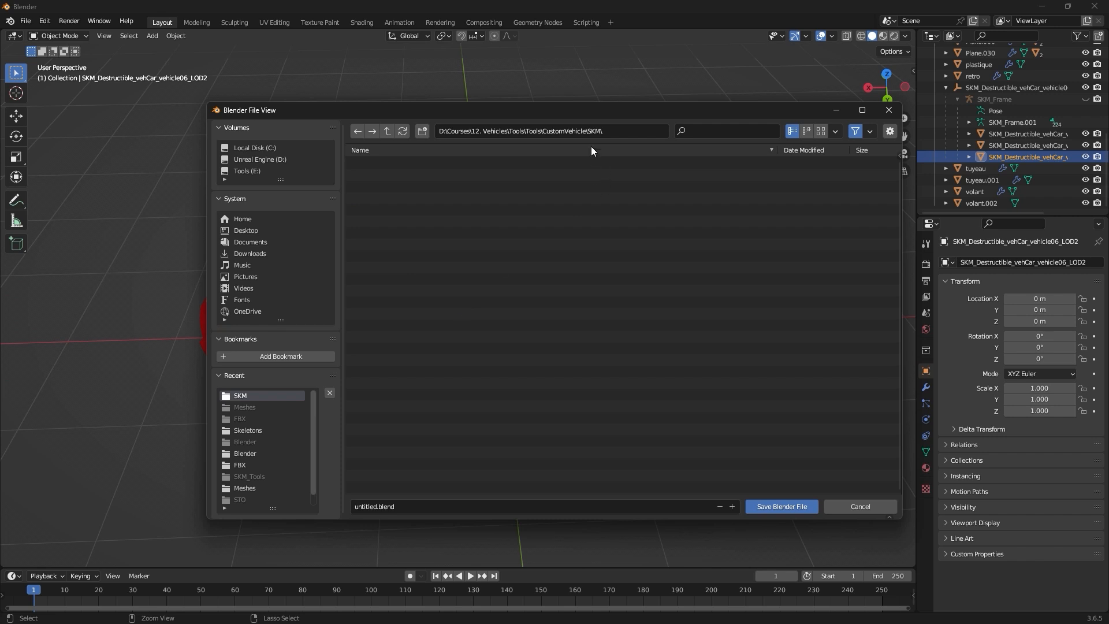
click(423, 131)
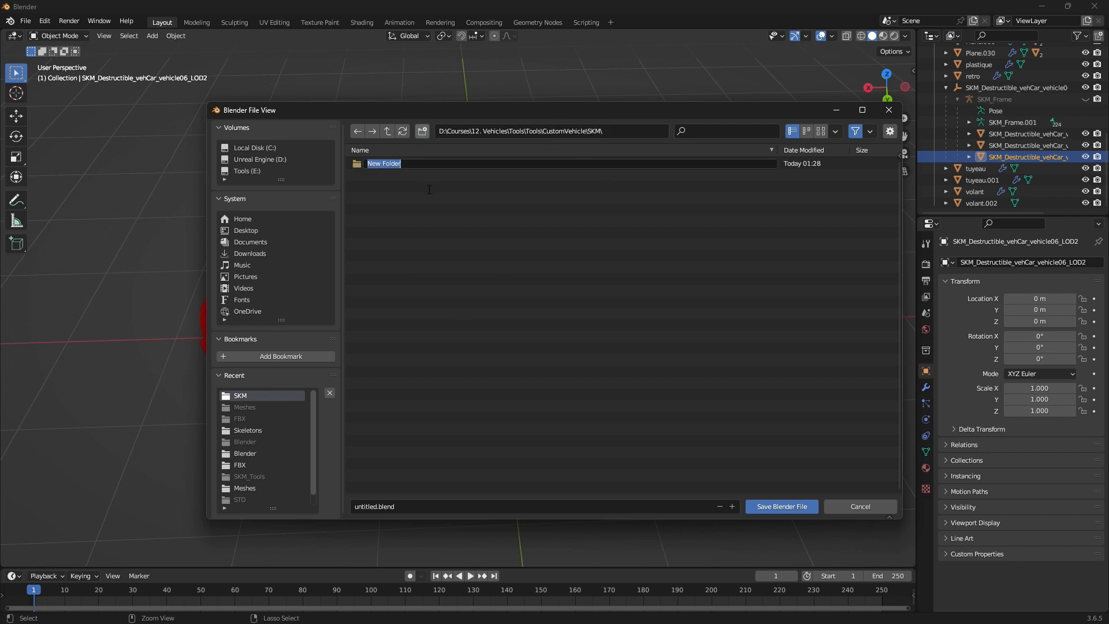
text(Blender)
key(Return)
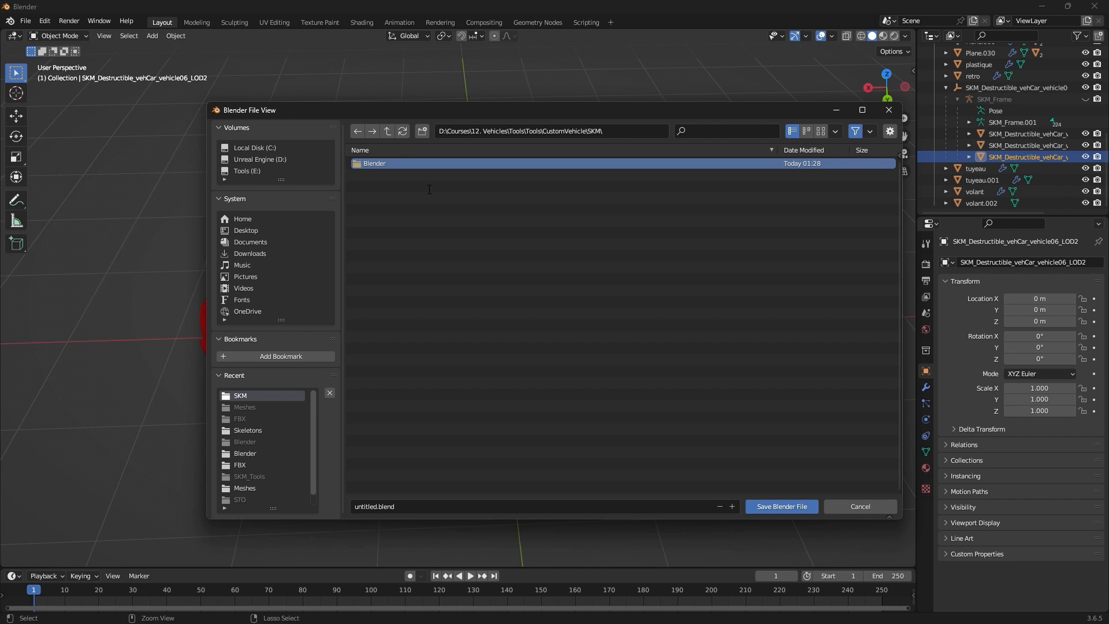
click(414, 164)
Save the scene as SKM_Destructible.blend in the Blender folder, clear the selection and save again.
click(403, 506)
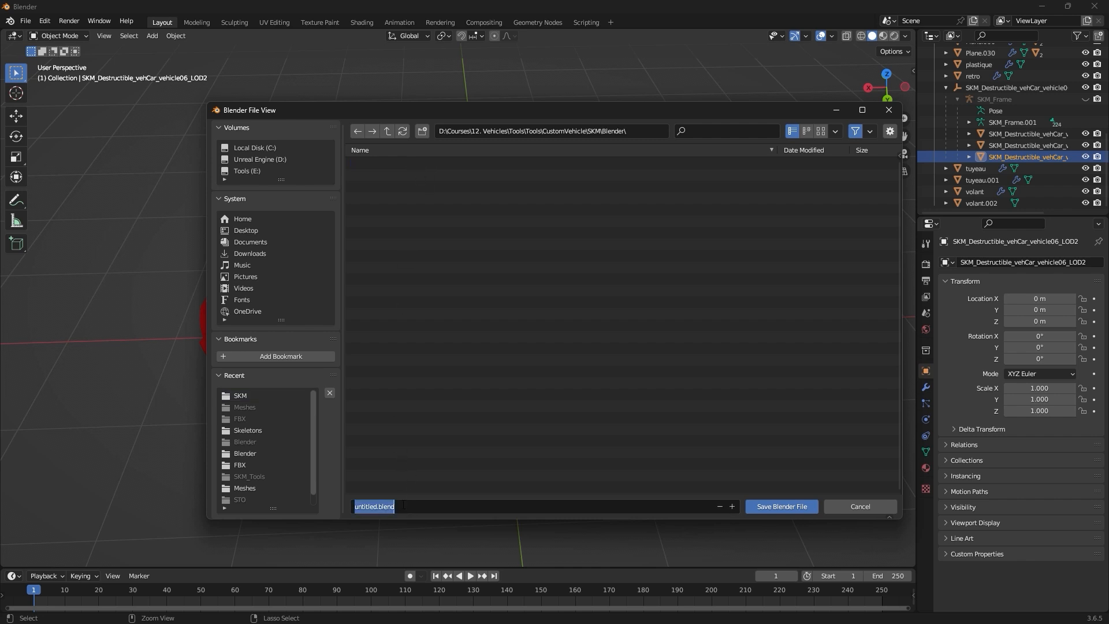
text(SKM_Destructib)
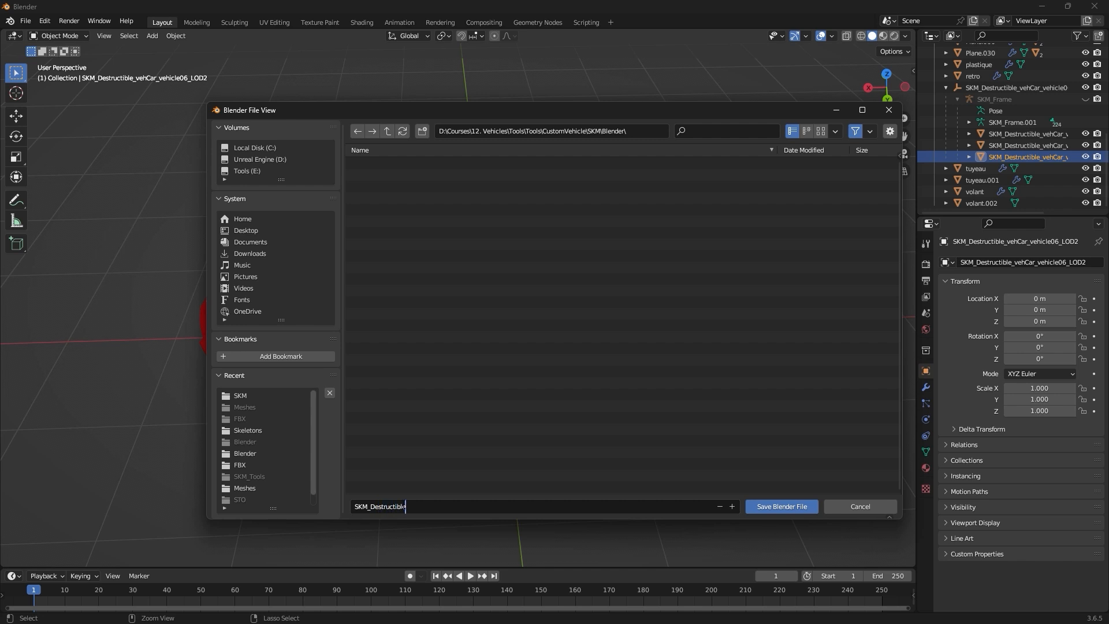
click(770, 505)
click(650, 436)
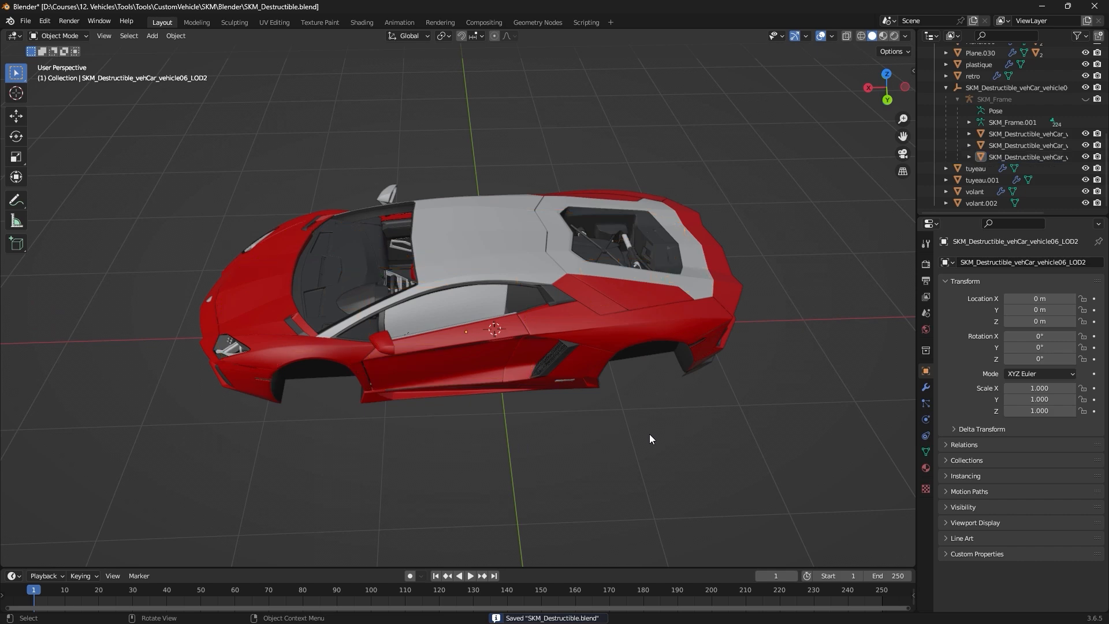
key(ctrl+s)
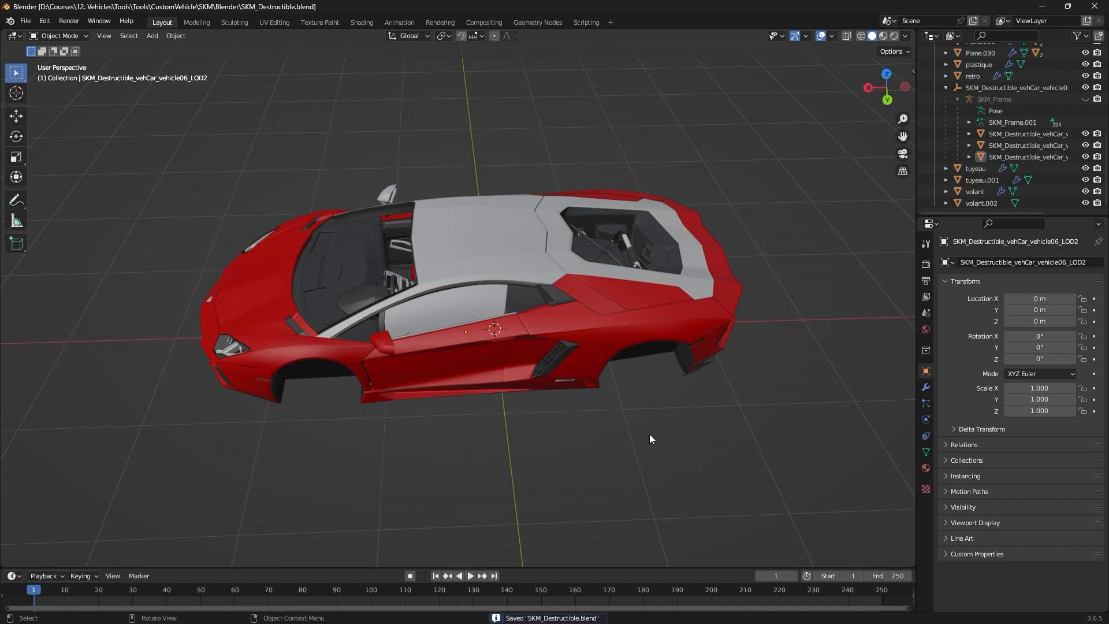
Collapse the skeletal mesh hierarchy, select the car body object and enter Edit Mode on it.
middle_drag(593, 432, 548, 385)
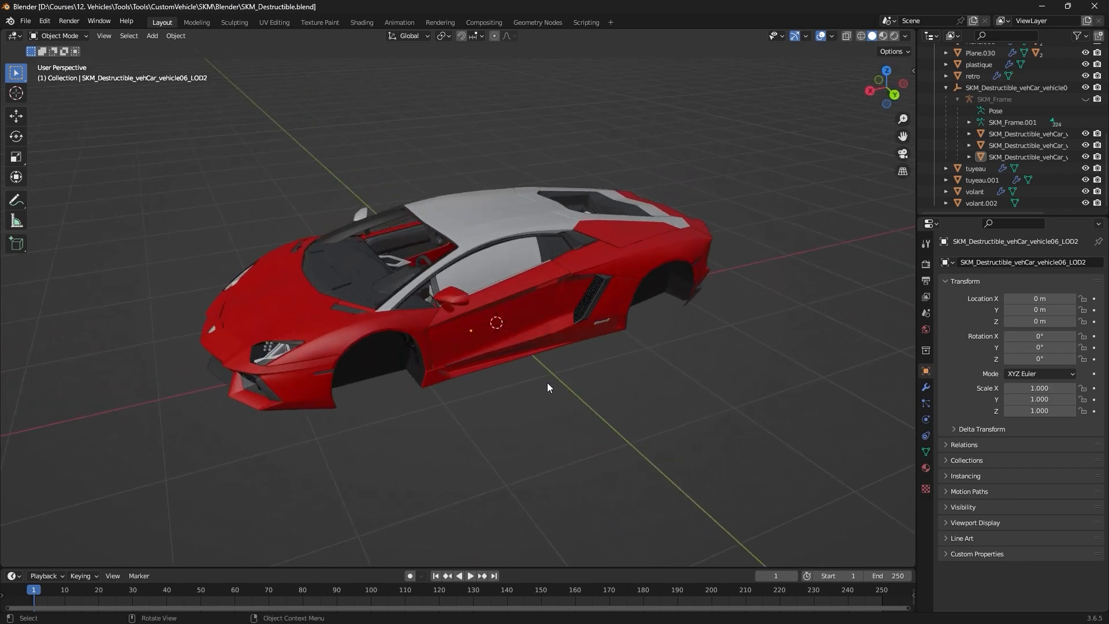
click(946, 87)
middle_drag(749, 185, 489, 373)
click(470, 407)
scroll(477, 379, up, 4)
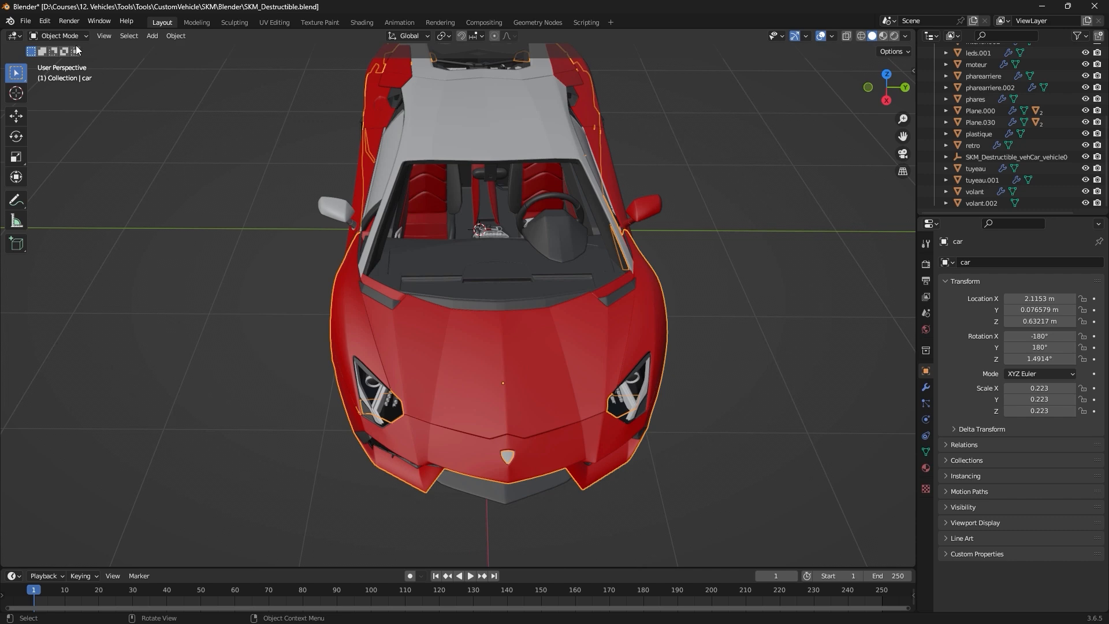
click(58, 36)
click(56, 47)
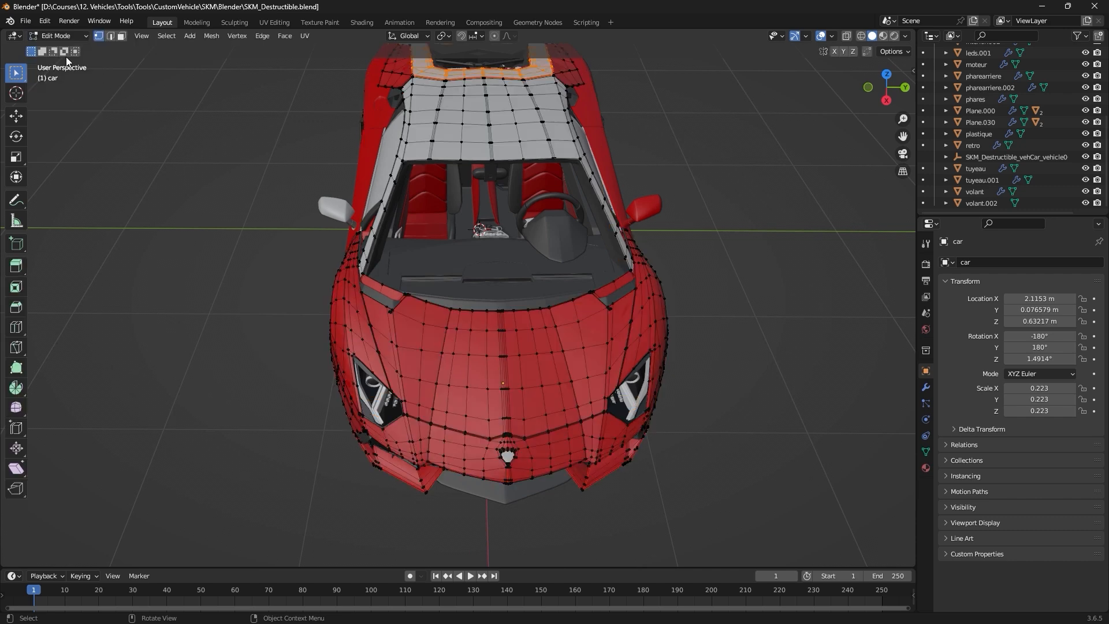
Select the whole front hood of the car body by linked geometry from one of its vertices.
click(542, 385)
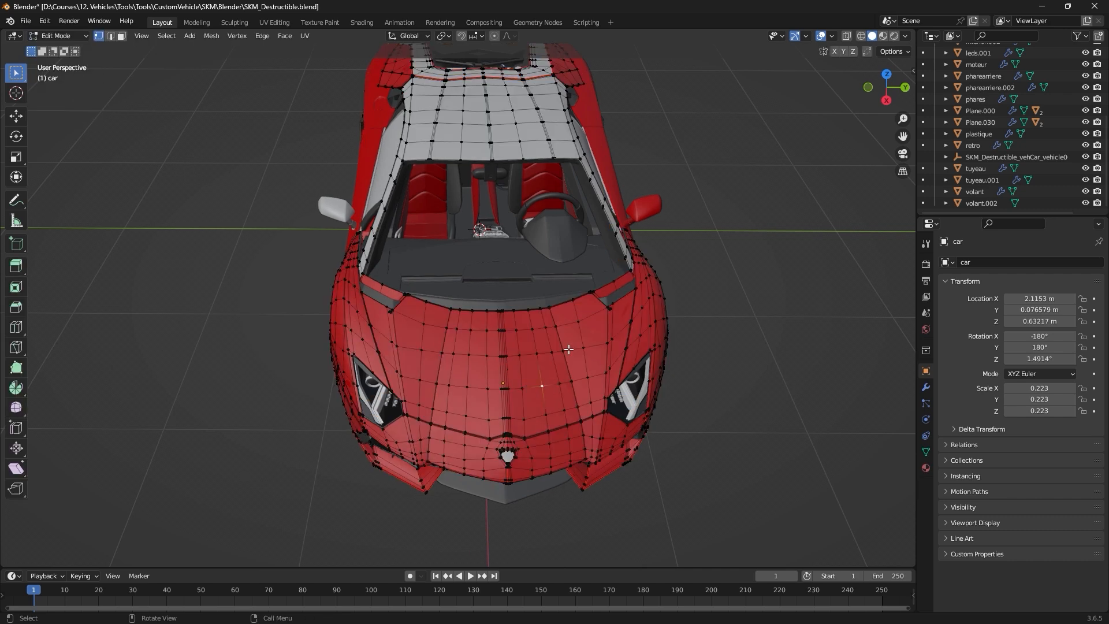
key(ctrl+l)
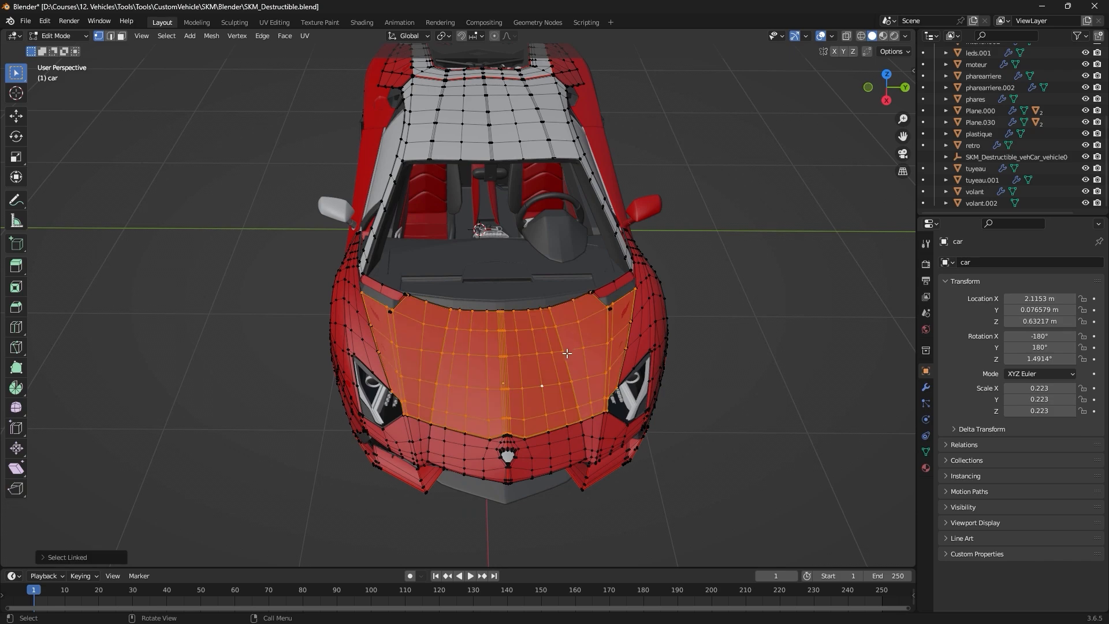
middle_drag(568, 353, 533, 352)
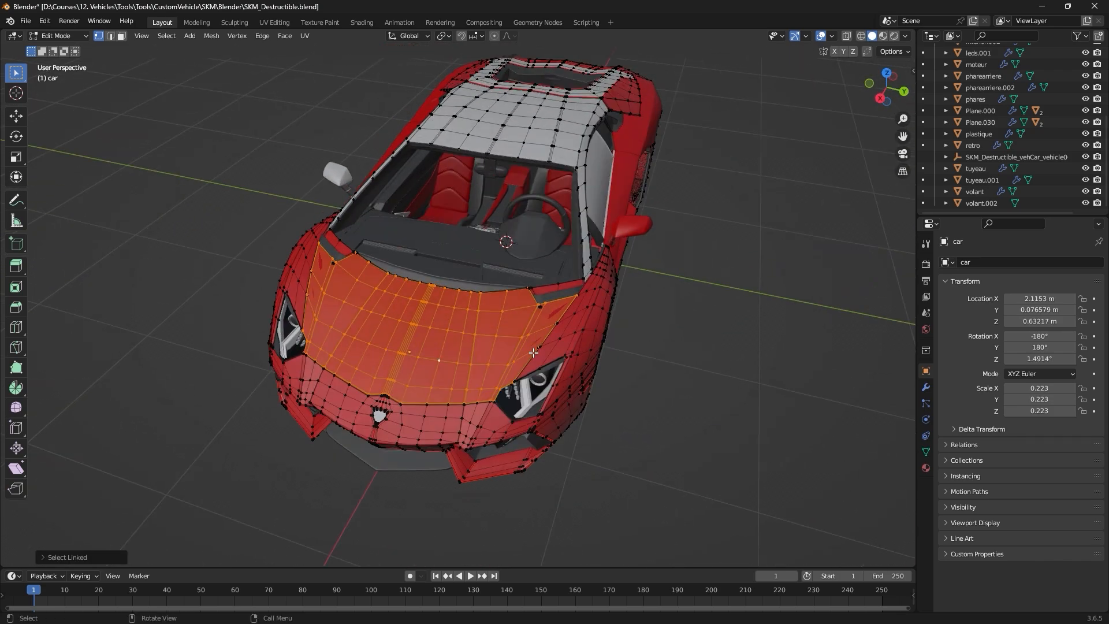
Separate the selected hood faces of the car mesh into their own object.
key(p)
click(511, 365)
middle_drag(510, 365, 538, 300)
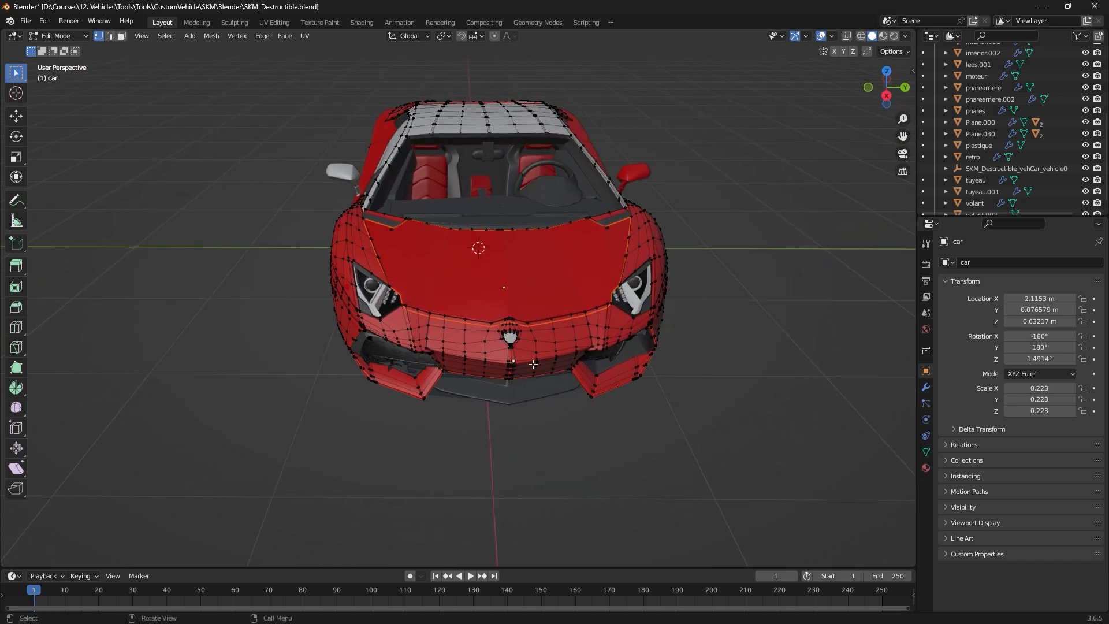
Select the linked front bumper geometry and separate it into its own object.
key(l)
middle_drag(532, 364, 549, 280)
key(p)
click(507, 360)
Select the linked rear bumper geometry and separate it into its own object.
key(ctrl+l)
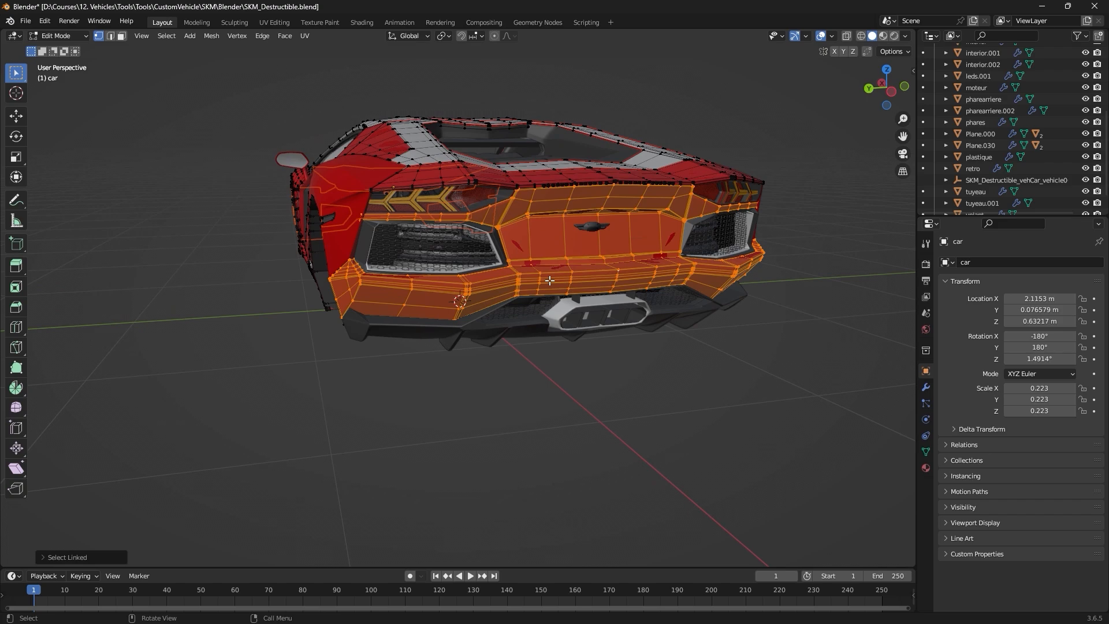
key(p)
click(546, 280)
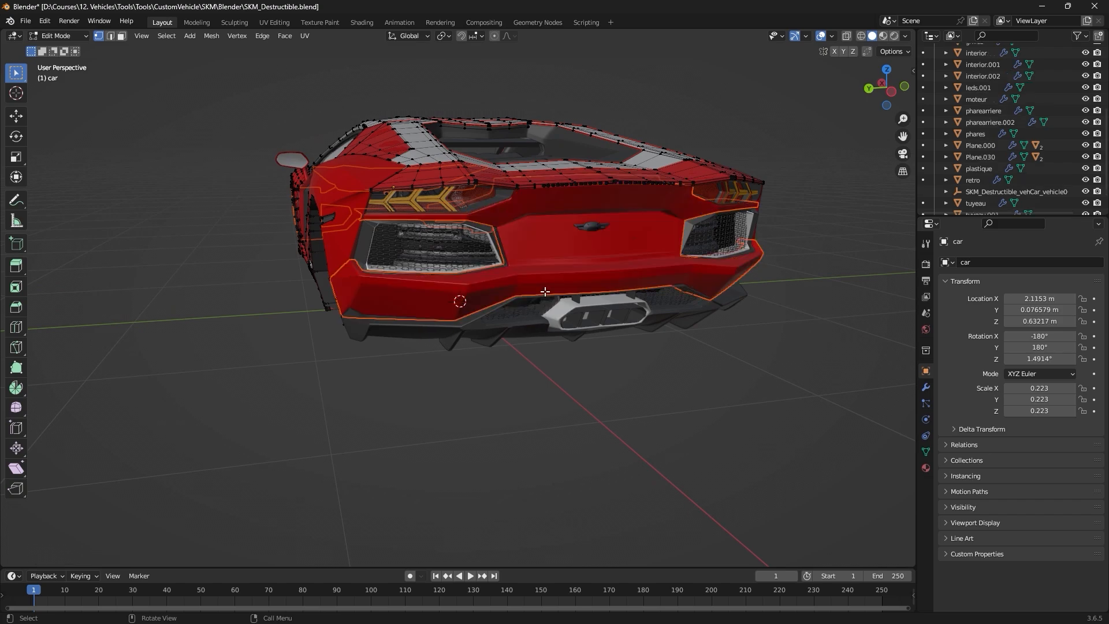
middle_drag(532, 313, 502, 297)
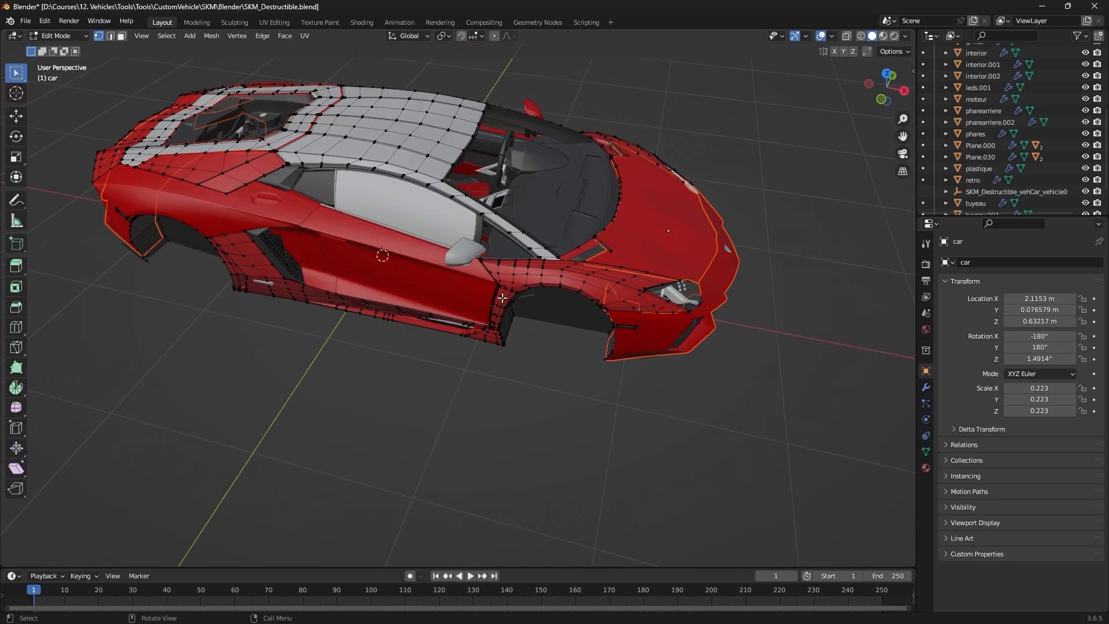
Return the car to Object Mode and save the blend file.
click(66, 38)
click(60, 50)
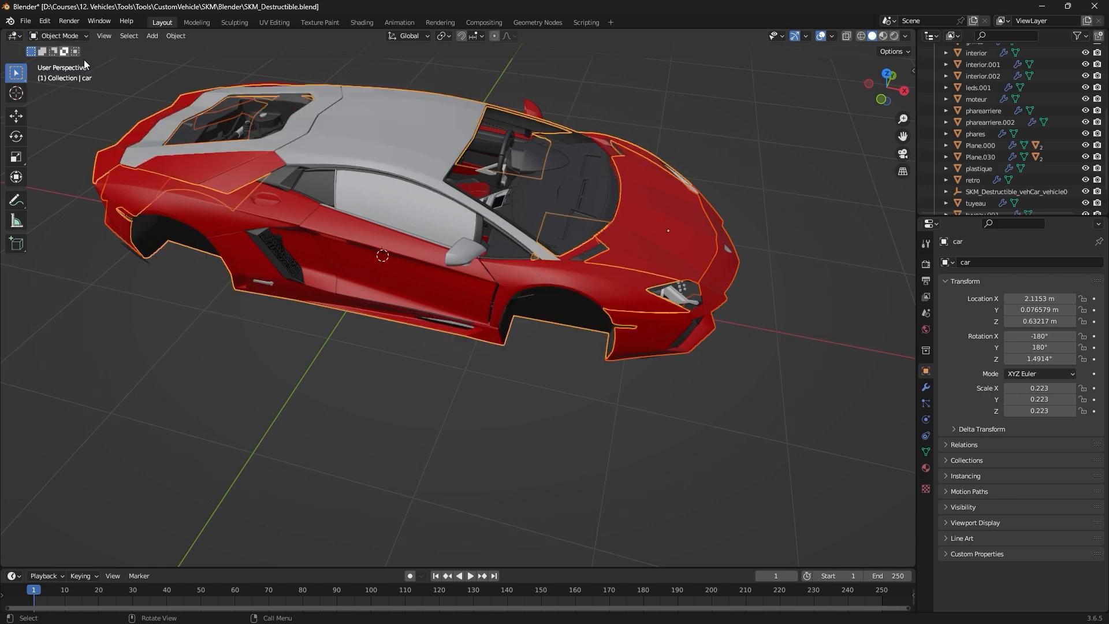
key(ctrl+s)
middle_drag(608, 141, 417, 127)
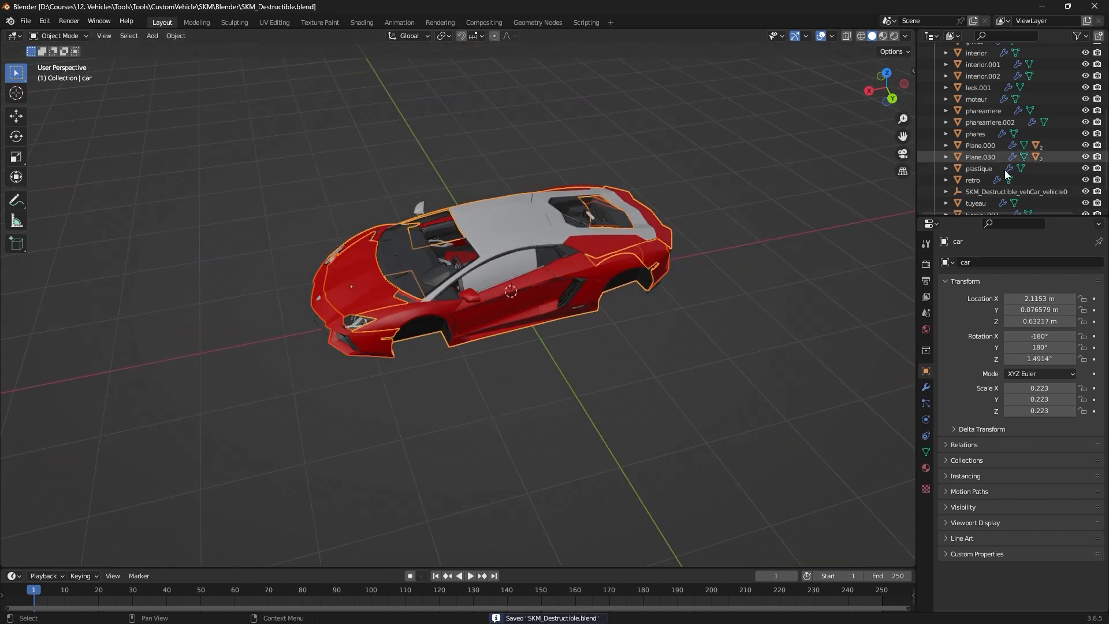
Select every car object from ailearriere to volant.002, leaving out the SKM_Destructible vehicle empty.
scroll(997, 190, down, 3)
click(974, 202)
scroll(971, 185, up, 10)
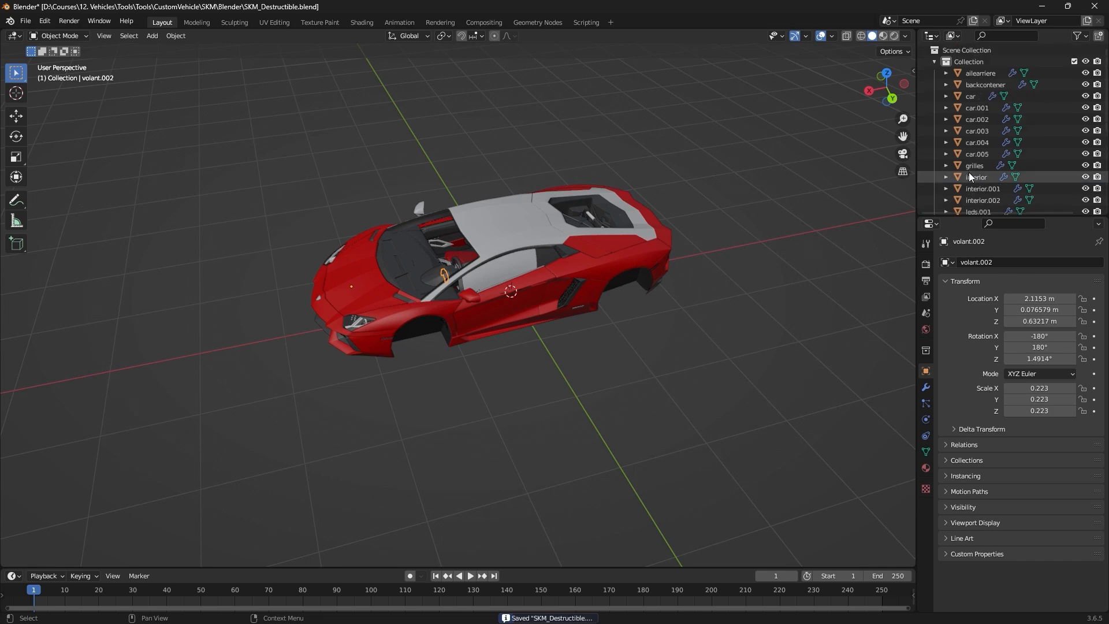
shift+click(976, 75)
scroll(988, 144, down, 5)
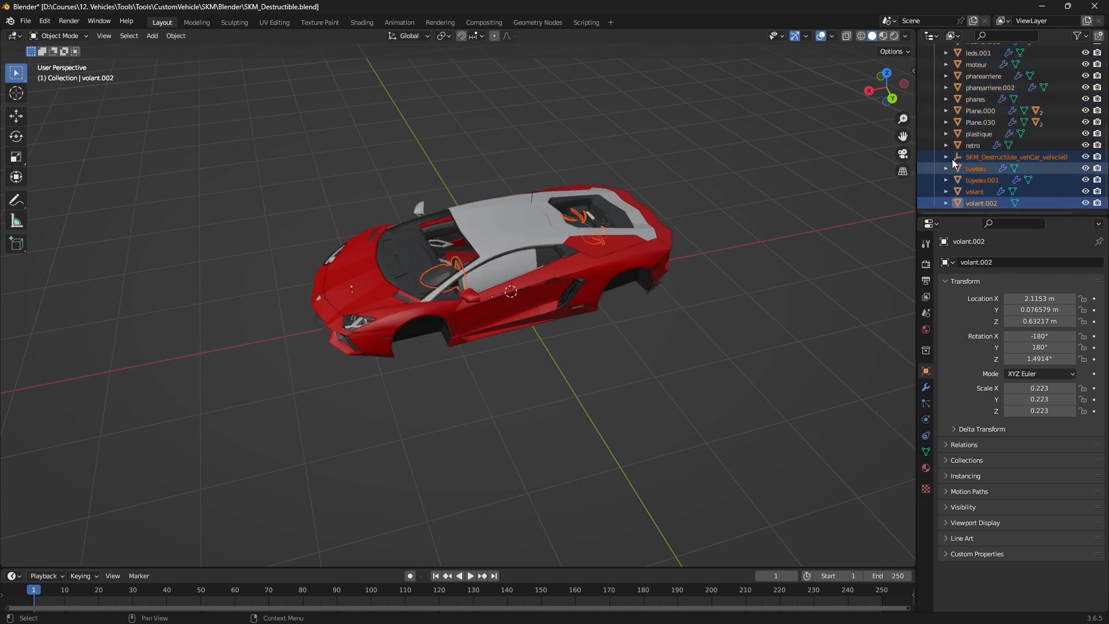
scroll(978, 143, up, 4)
scroll(983, 116, down, 4)
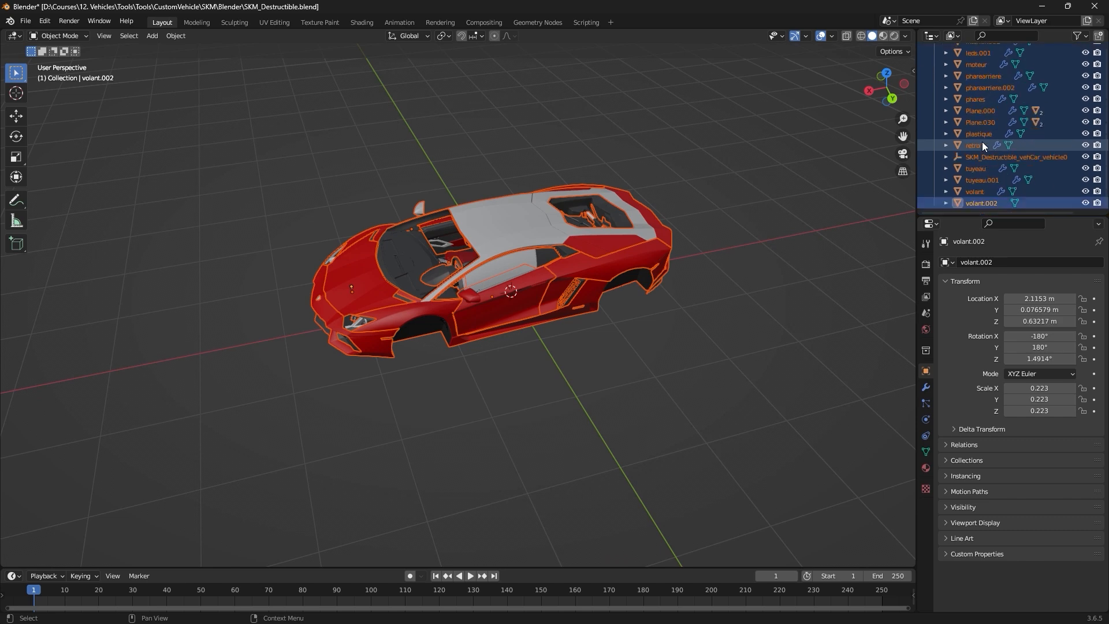
ctrl+click(978, 157)
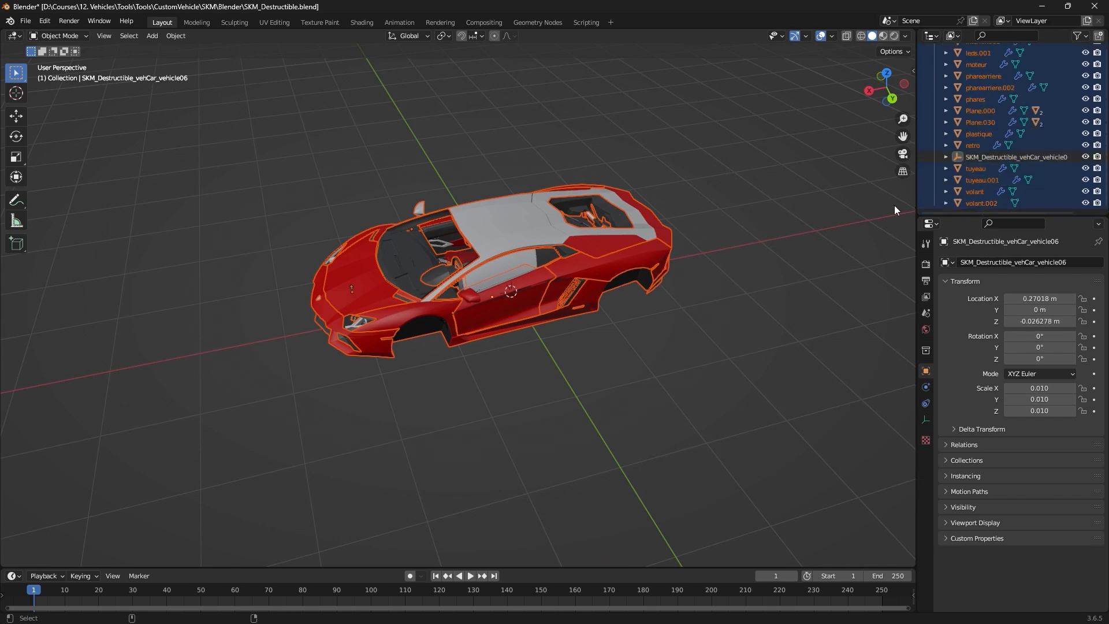
middle_drag(894, 205, 768, 191)
Expand the SKM_Destructible vehicle empty and unhide its SKM_Frame armature in the viewport.
click(946, 157)
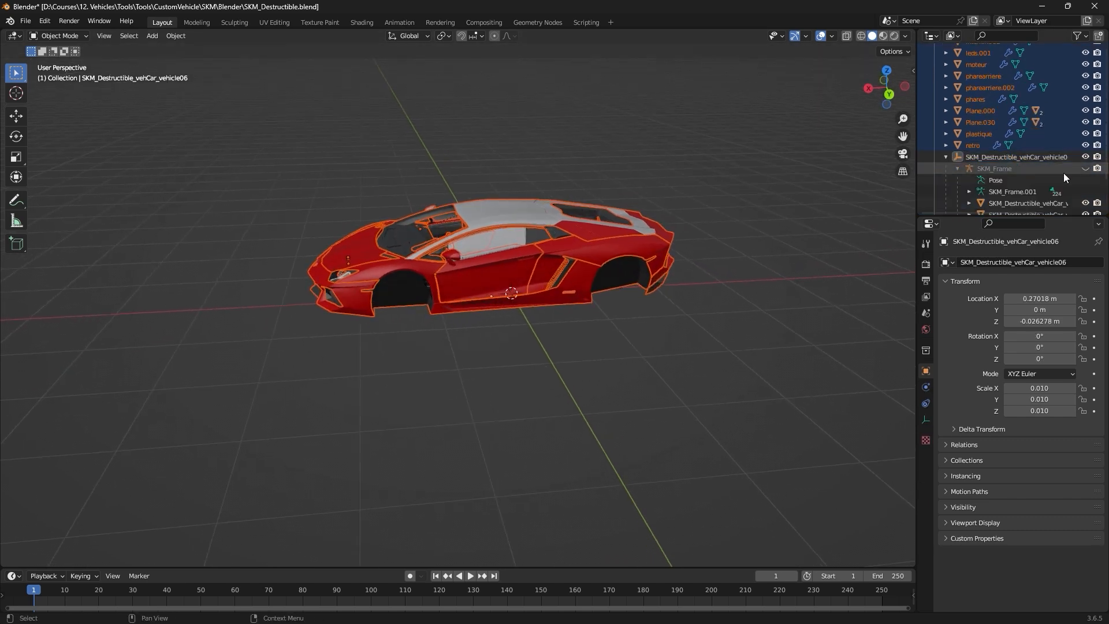
click(1085, 168)
scroll(712, 207, up, 3)
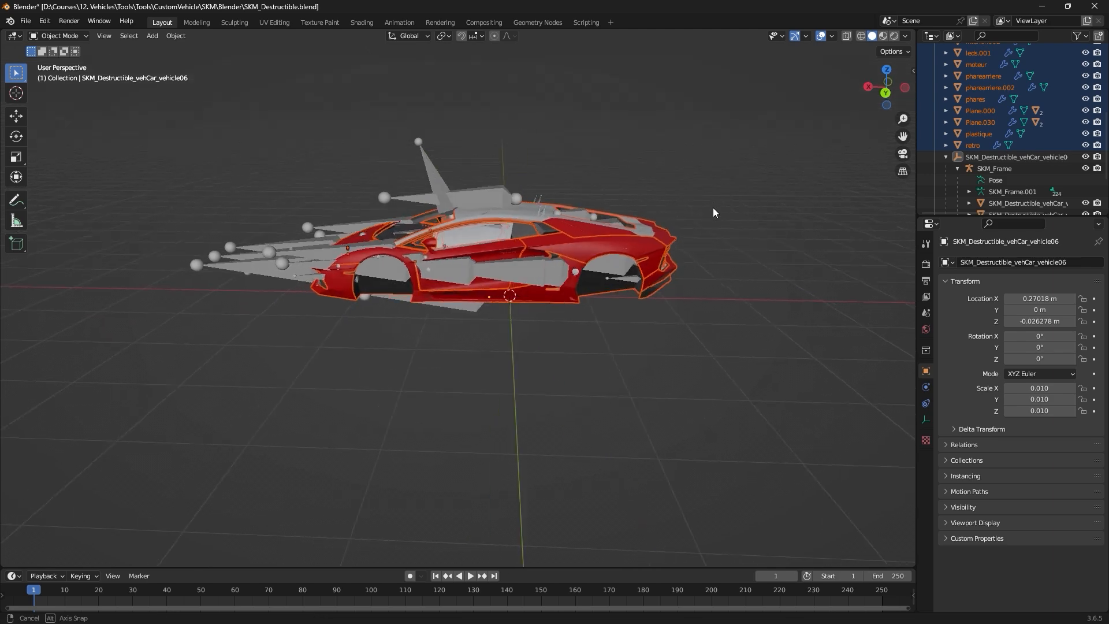
shift+middle_drag(643, 196, 684, 258)
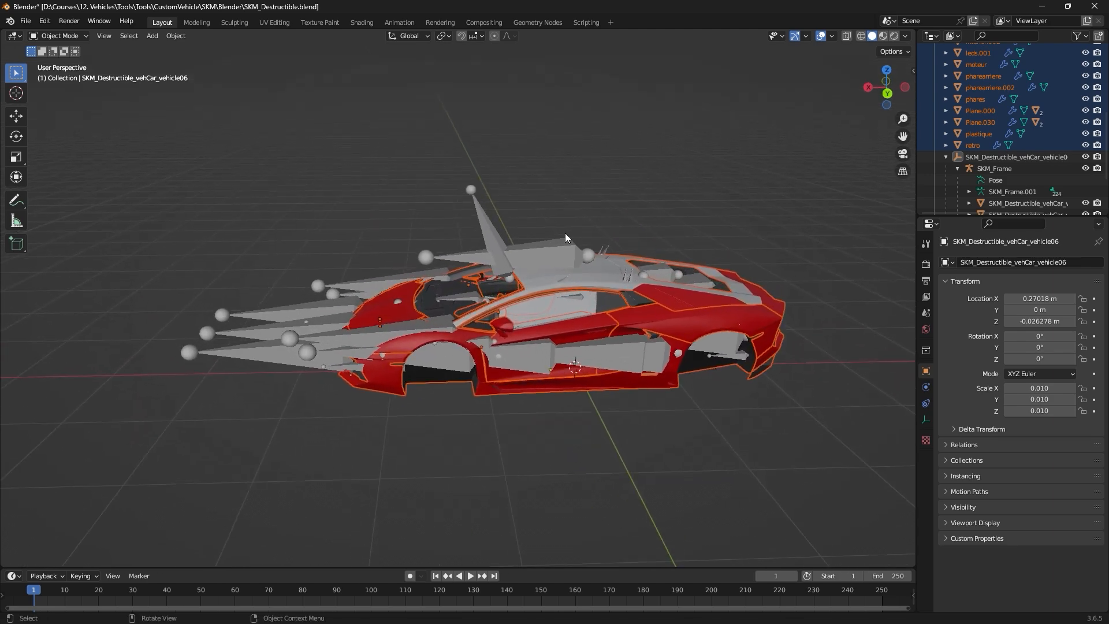
Parent the selected car meshes to the SKM_Frame armature with automatic weights and save the file.
click(489, 234)
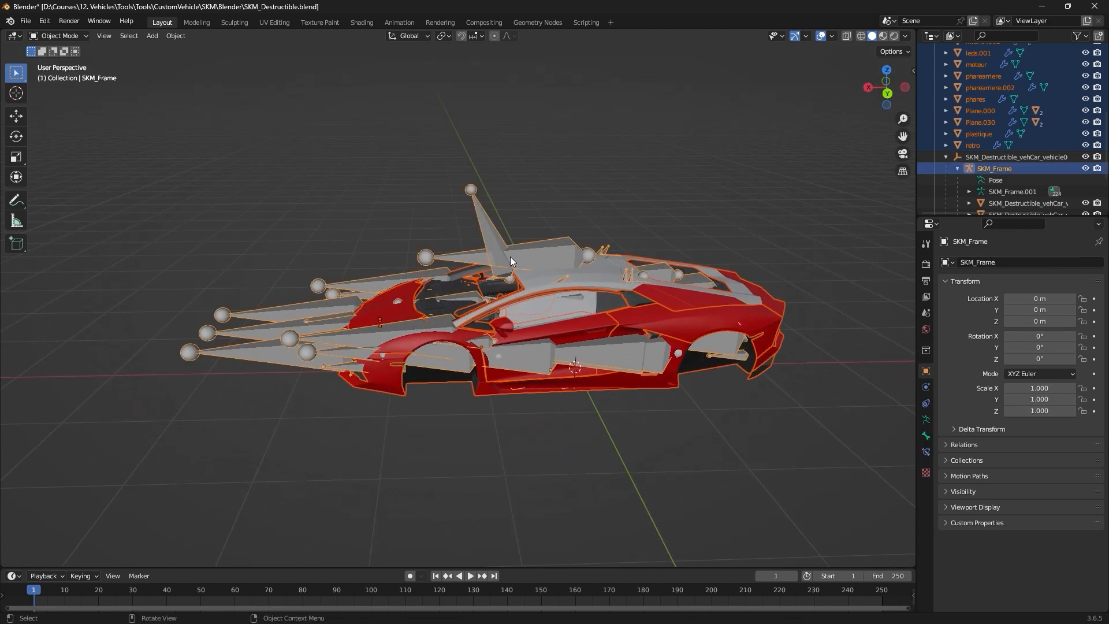
key(ctrl+p)
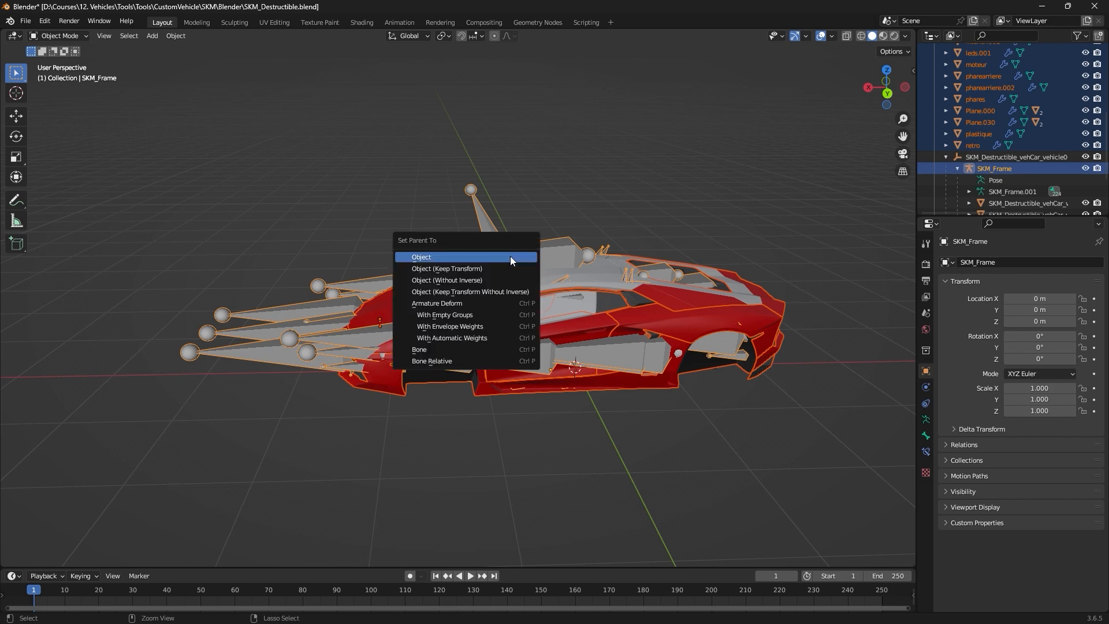
click(445, 341)
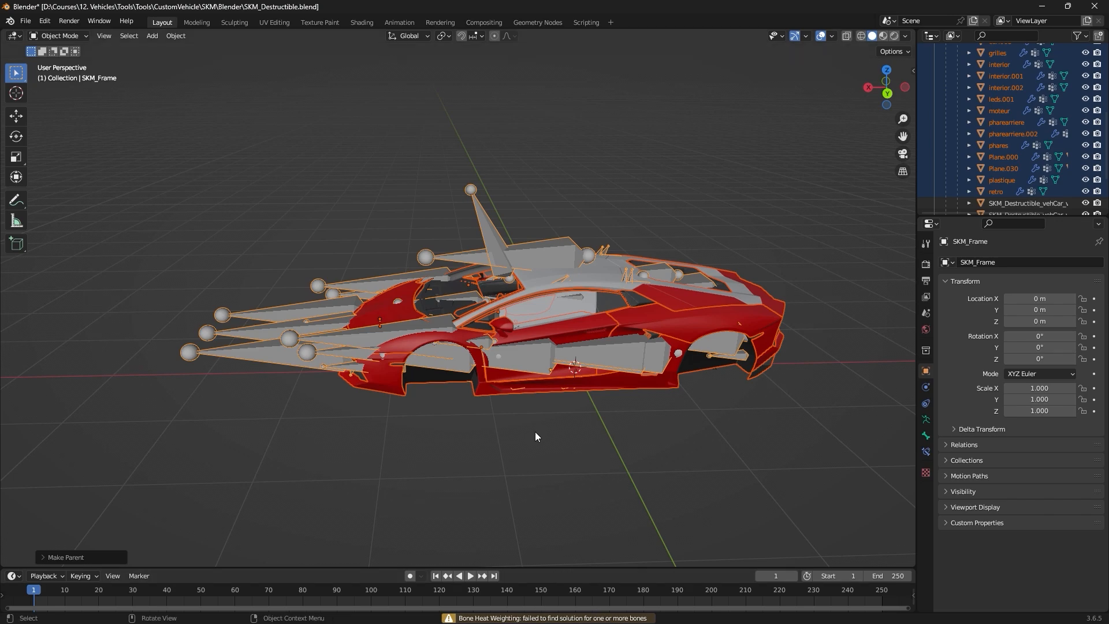
mouse_move(535, 432)
middle_down()
mouse_move(556, 440)
mouse_move(561, 462)
mouse_move(530, 432)
middle_up()
key(ctrl+s)
Inspect the car parts around the bones and their hierarchy under SKM_Frame, and save the file again.
scroll(546, 449, up, 3)
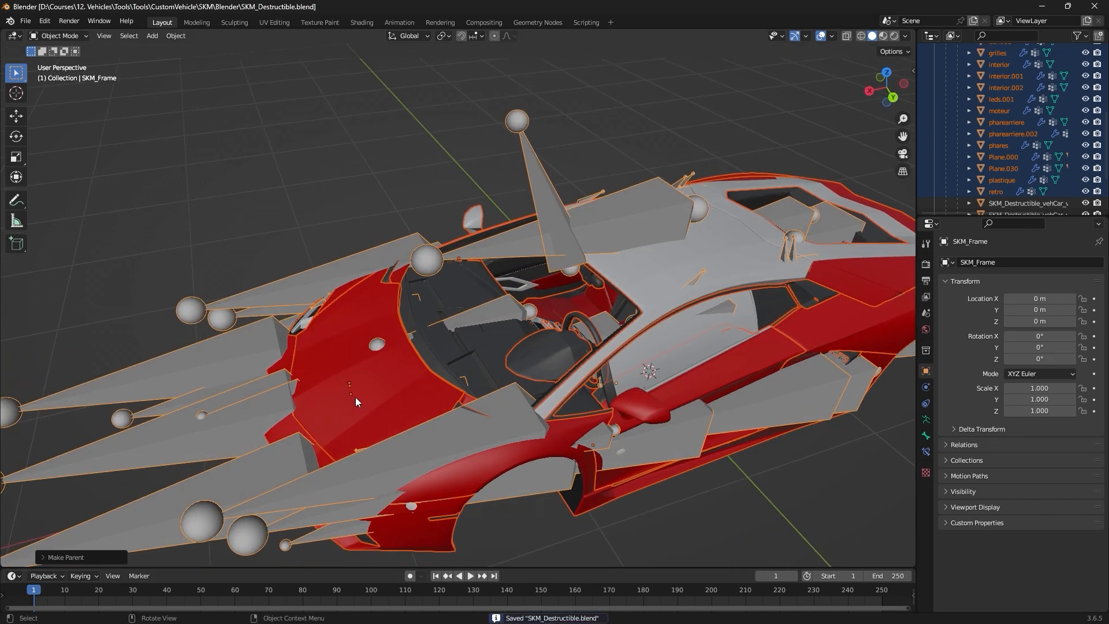
middle_drag(355, 397, 606, 396)
scroll(636, 424, down, 3)
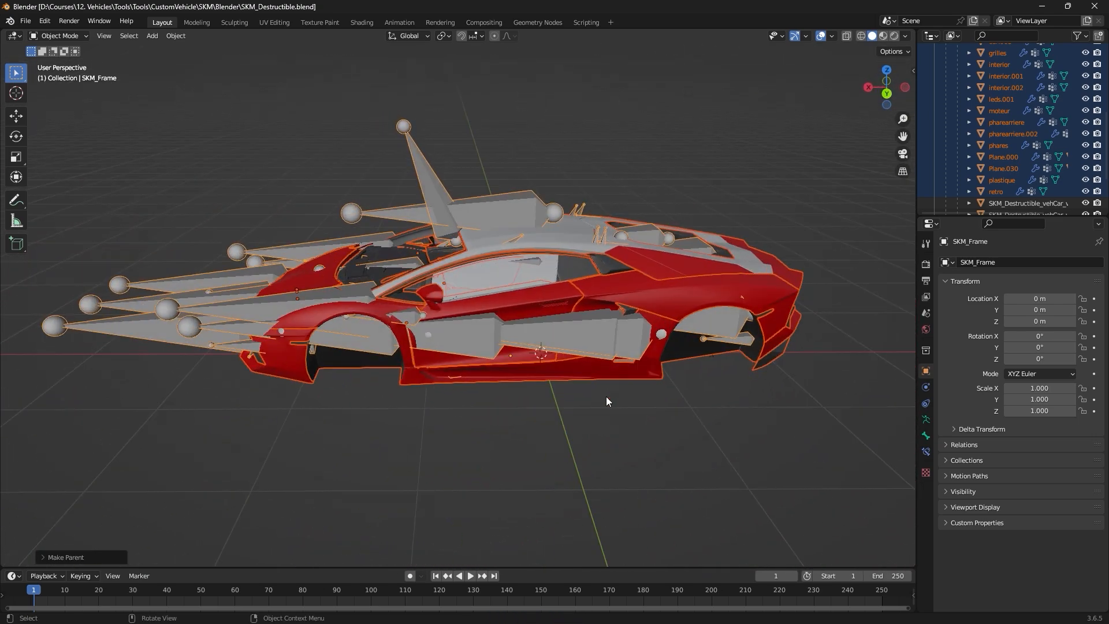
scroll(993, 173, up, 6)
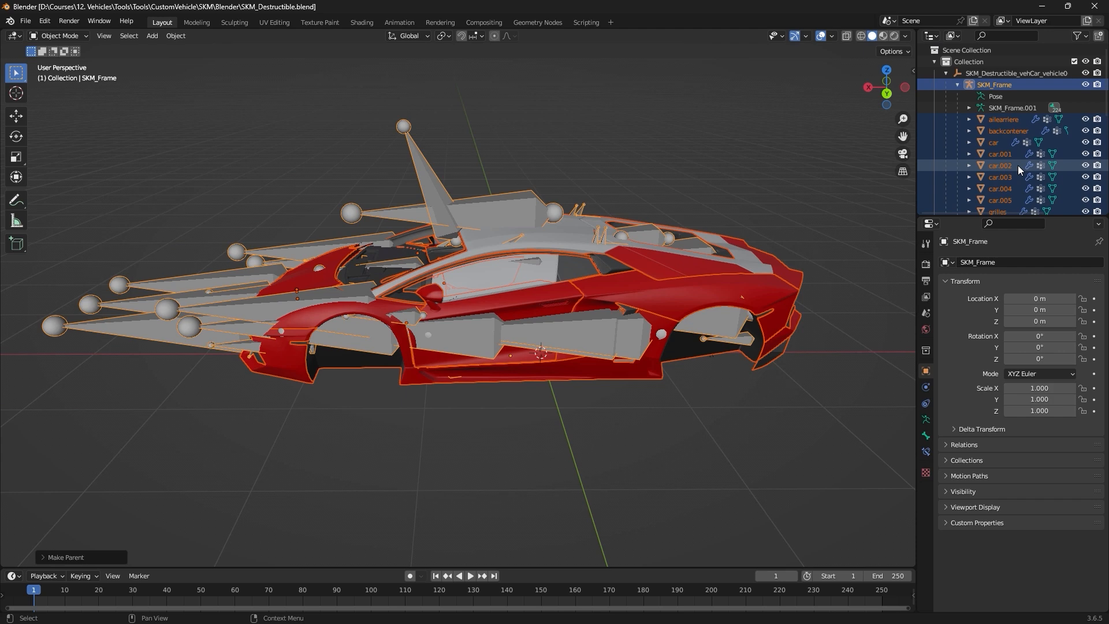
click(958, 85)
middle_drag(654, 282, 598, 358)
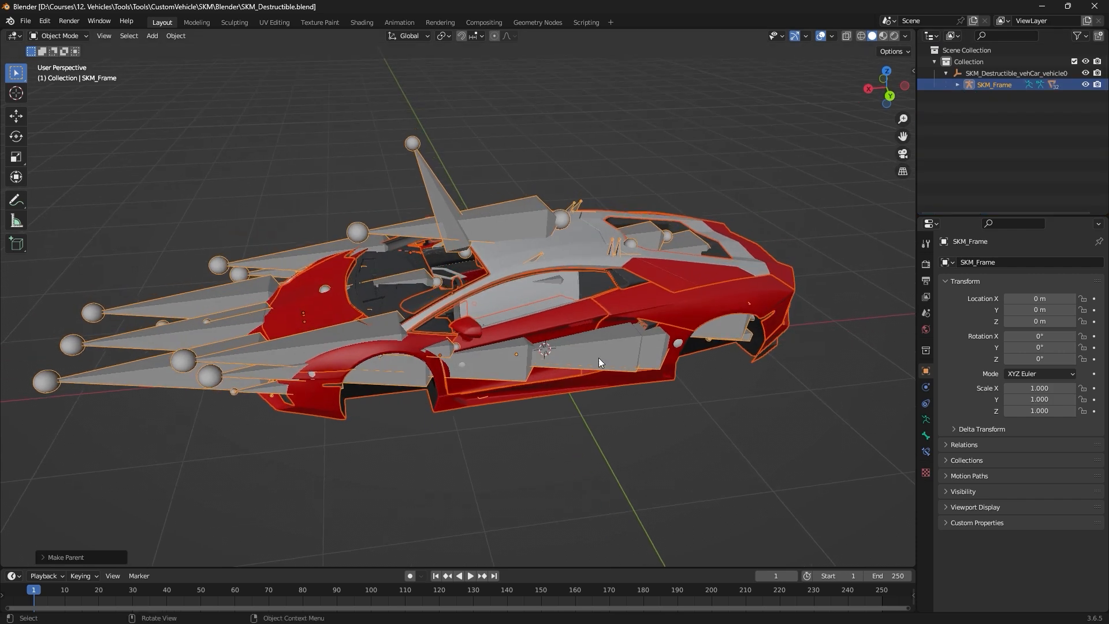
click(957, 85)
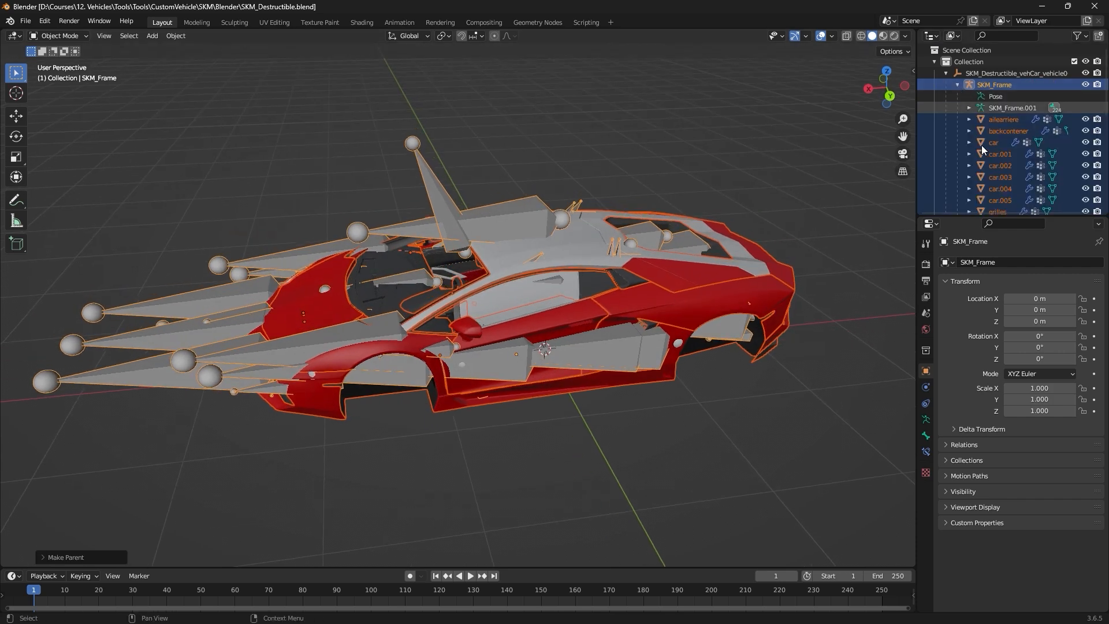
middle_drag(808, 219, 739, 269)
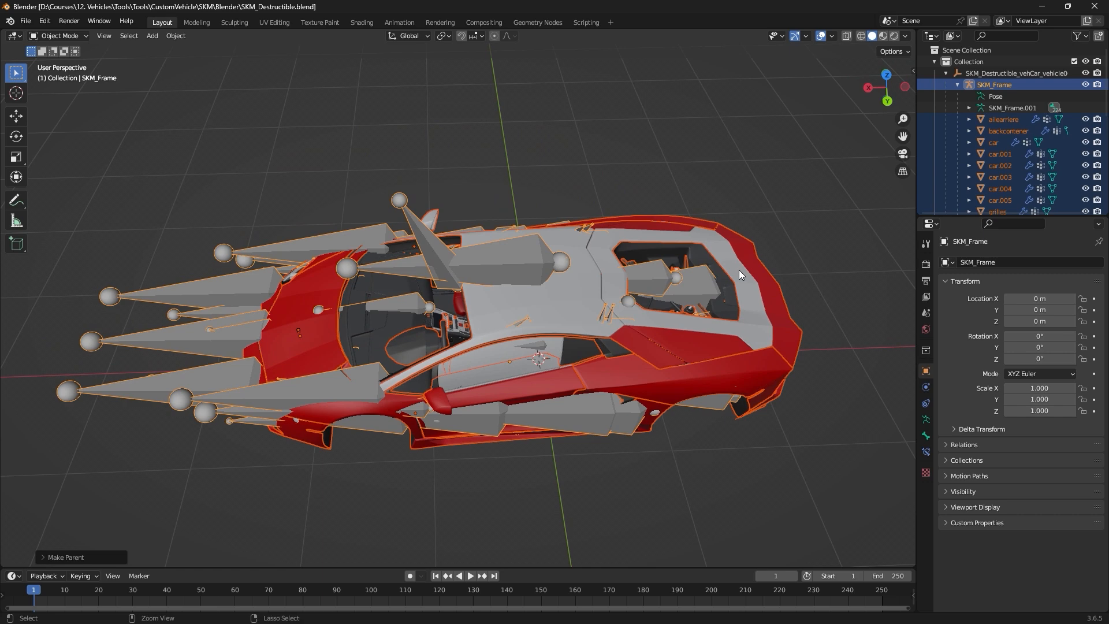
key(ctrl+s)
Select only the hood mesh car.003 and show its vertex groups in an enlarged list.
click(739, 182)
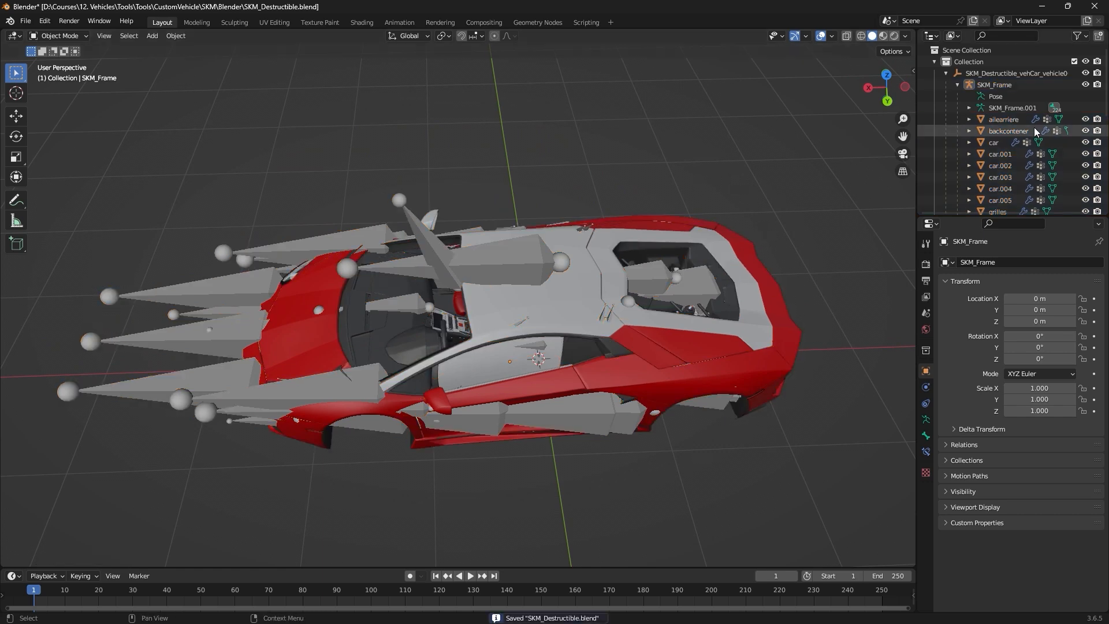
click(319, 334)
middle_drag(330, 323, 484, 324)
scroll(459, 304, up, 3)
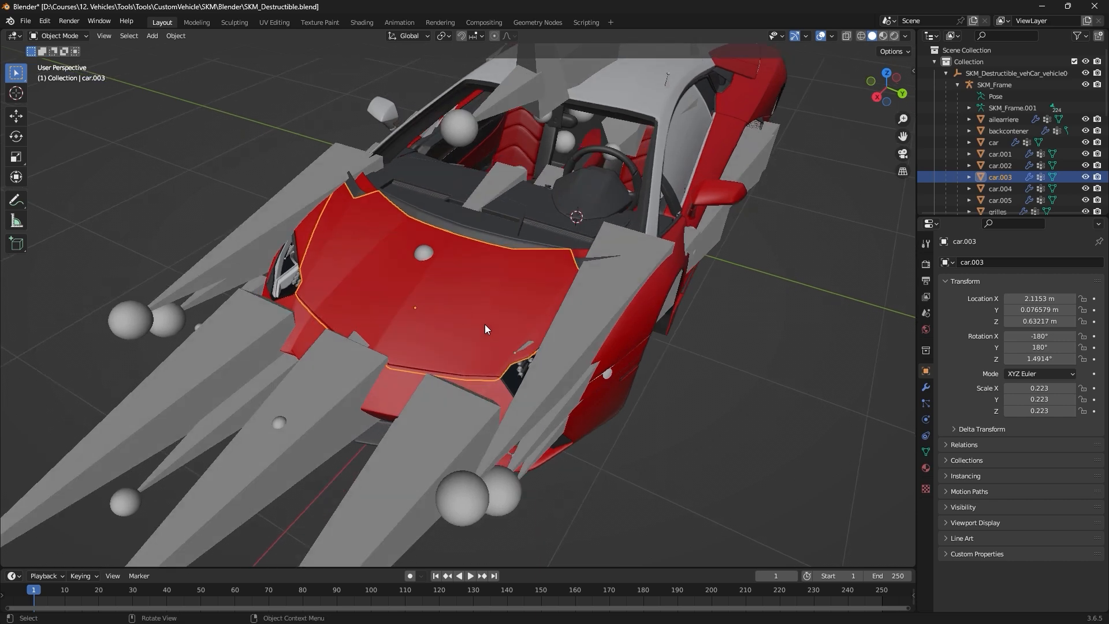
click(925, 452)
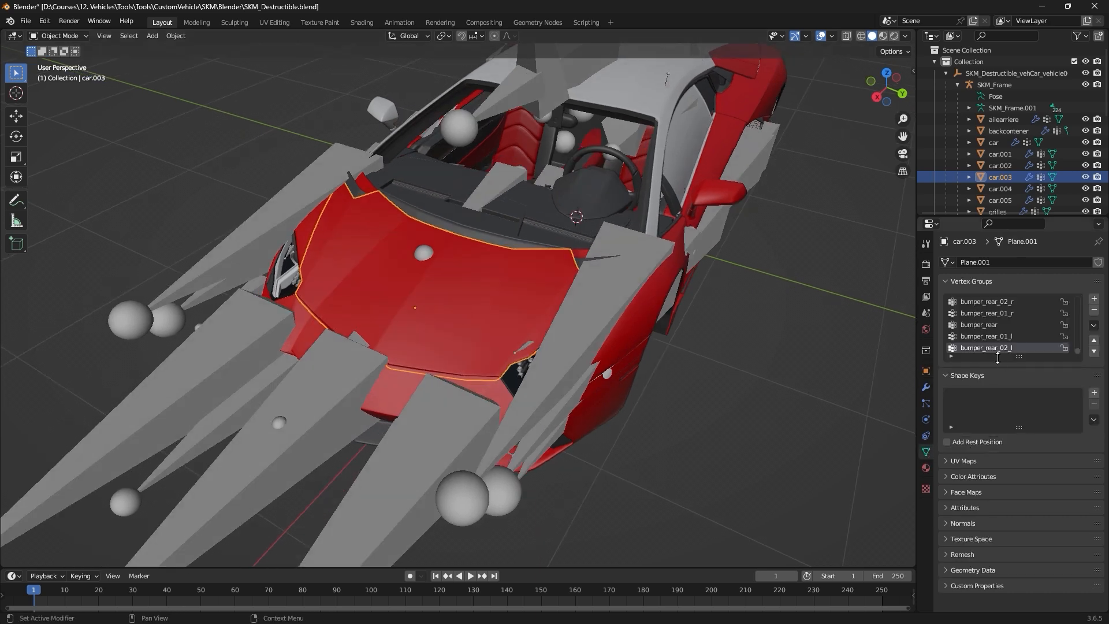
drag(997, 357, 998, 508)
Look through the hood mesh's vertex groups and filter them by "hood".
drag(1078, 495, 1080, 418)
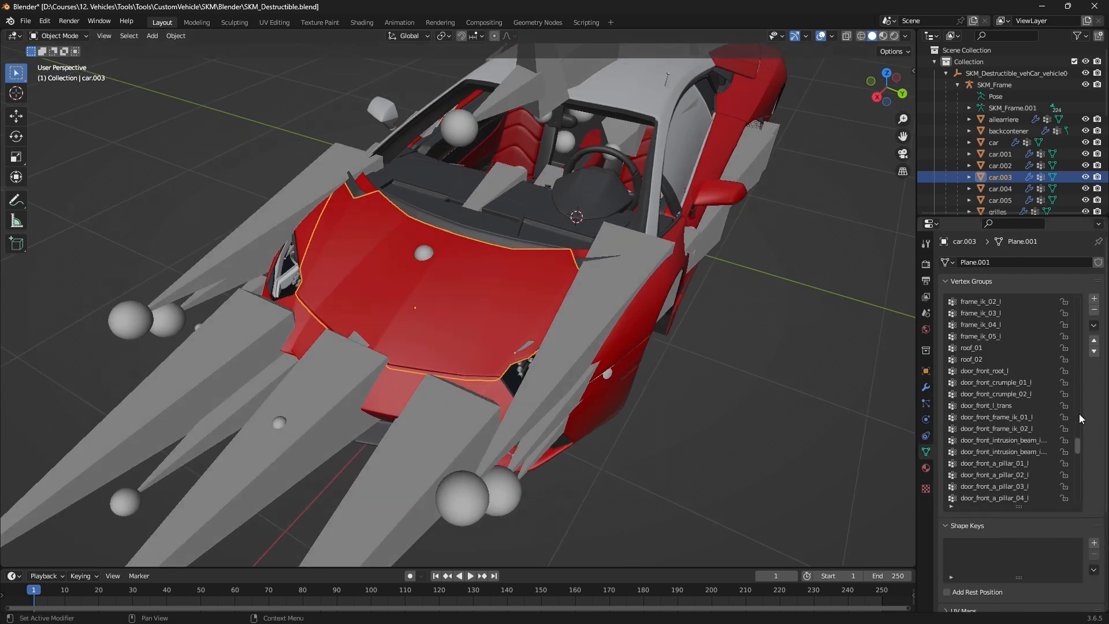
scroll(1081, 419, down, 10)
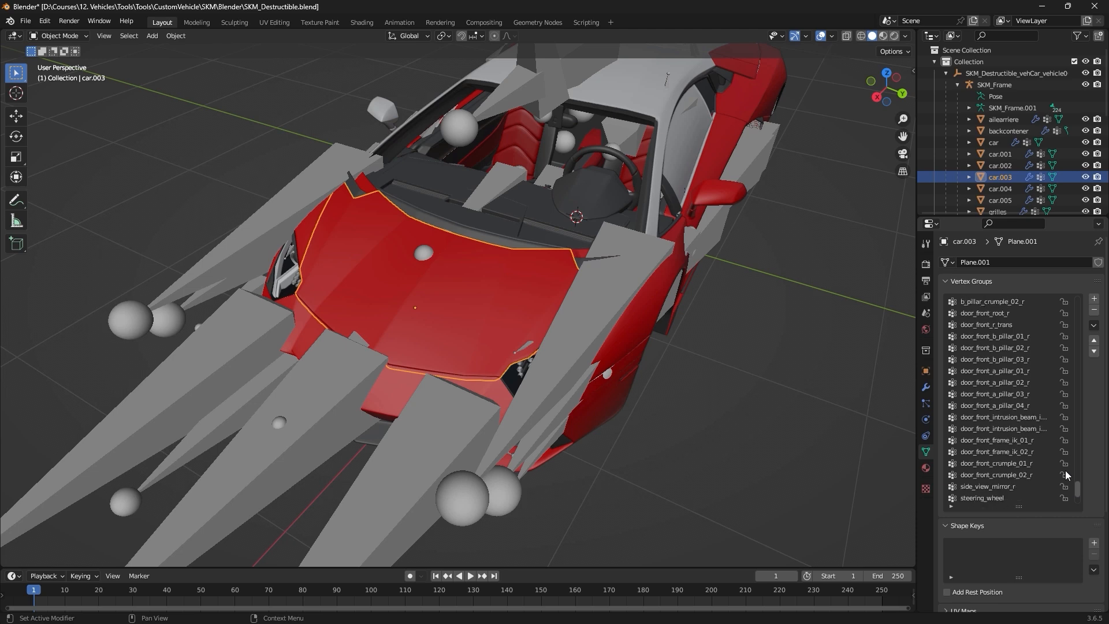
scroll(1067, 475, down, 7)
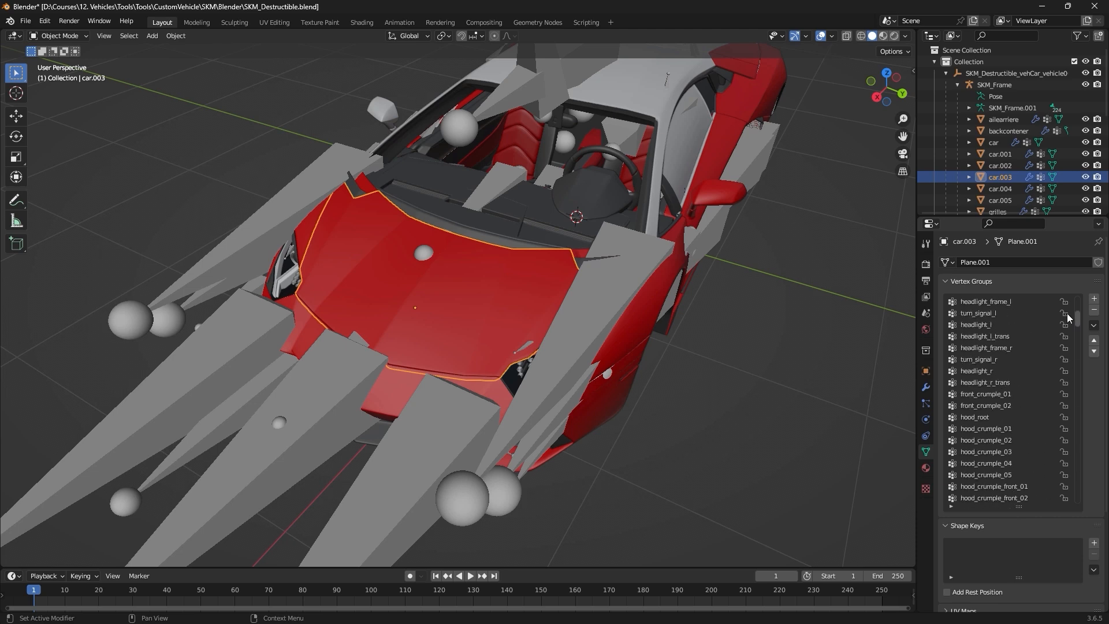
click(951, 506)
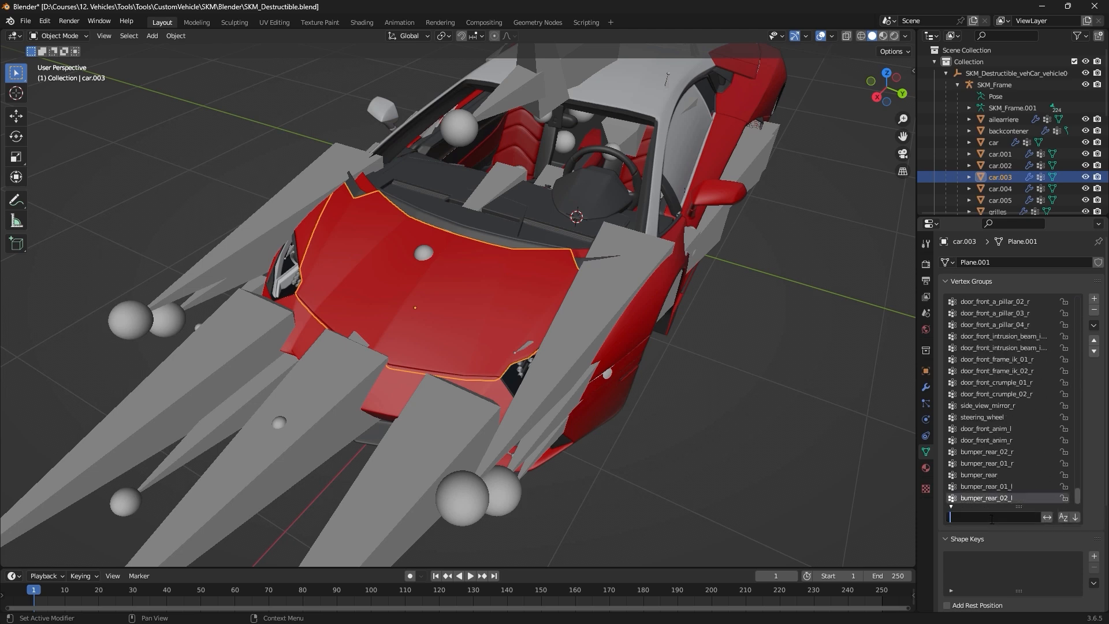
text(hood)
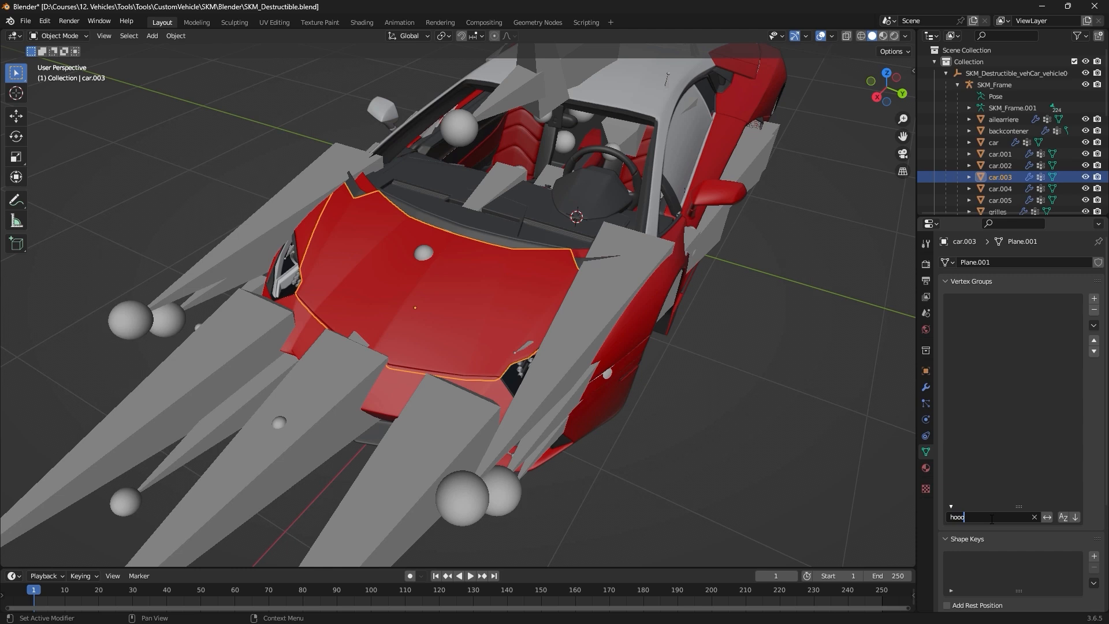
key(Return)
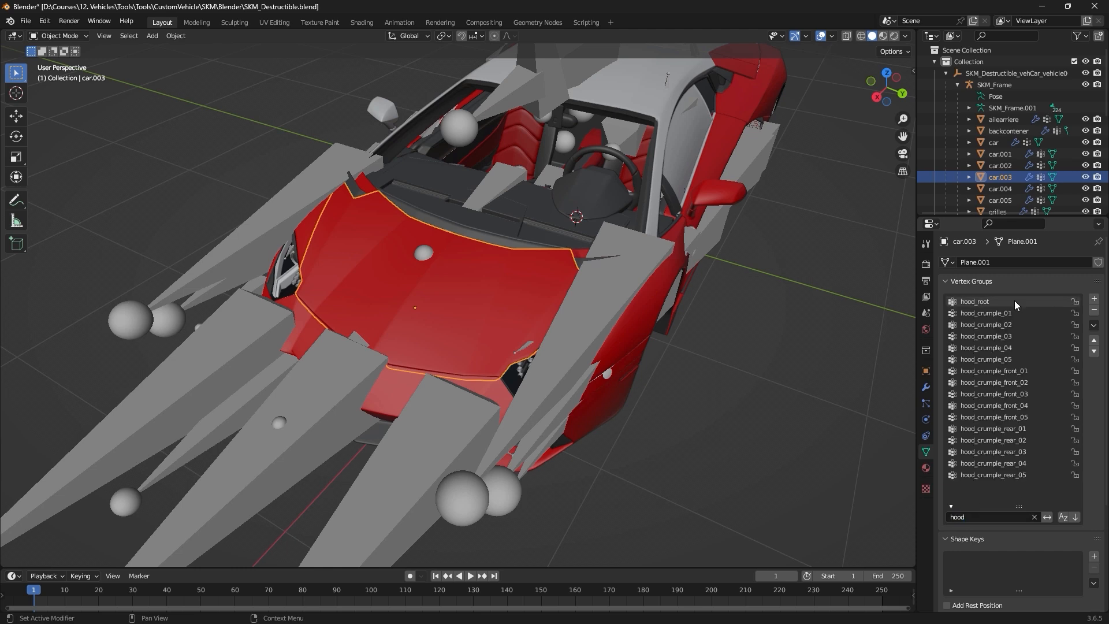
Lock all the hood vertex groups, from hood_root to hood_crumple_rear_05, and clear the name filter.
click(1015, 300)
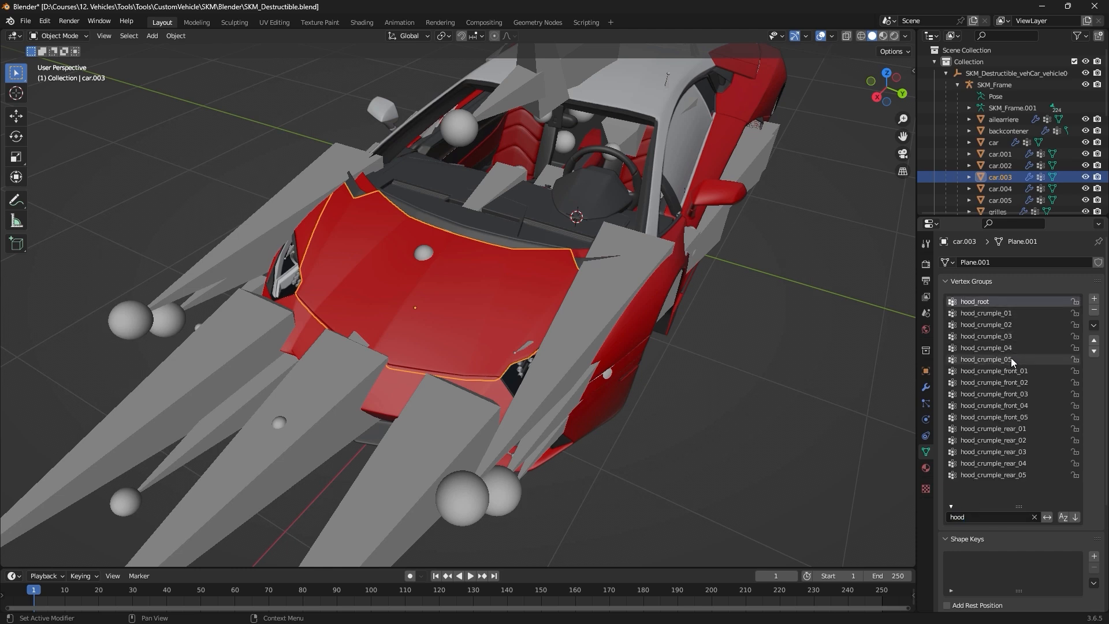
click(1007, 462)
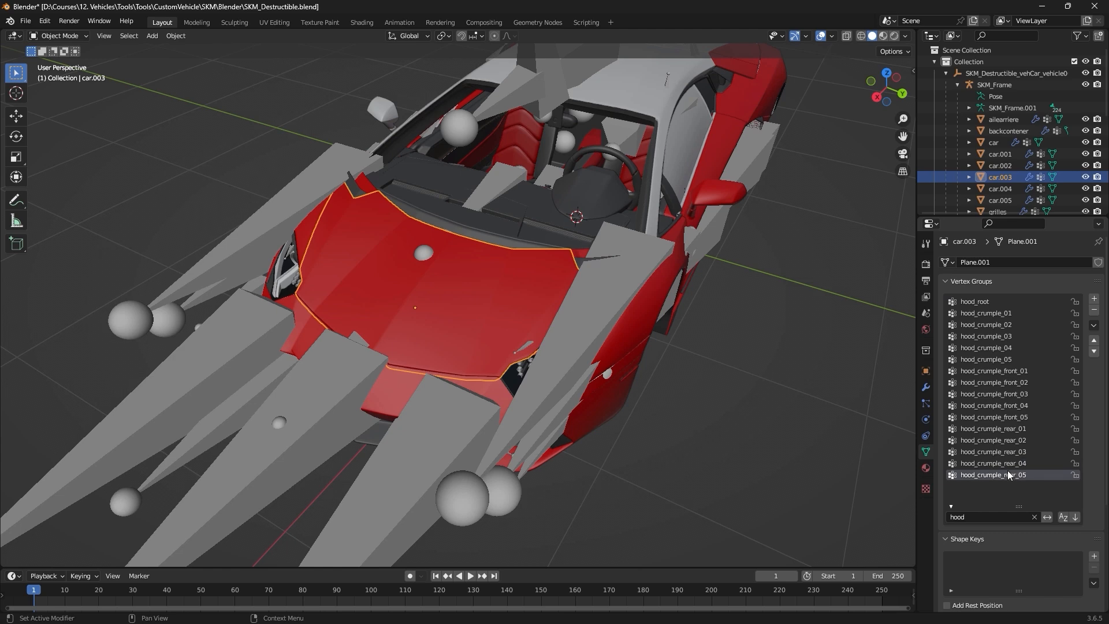
click(1004, 448)
click(1008, 417)
click(1010, 382)
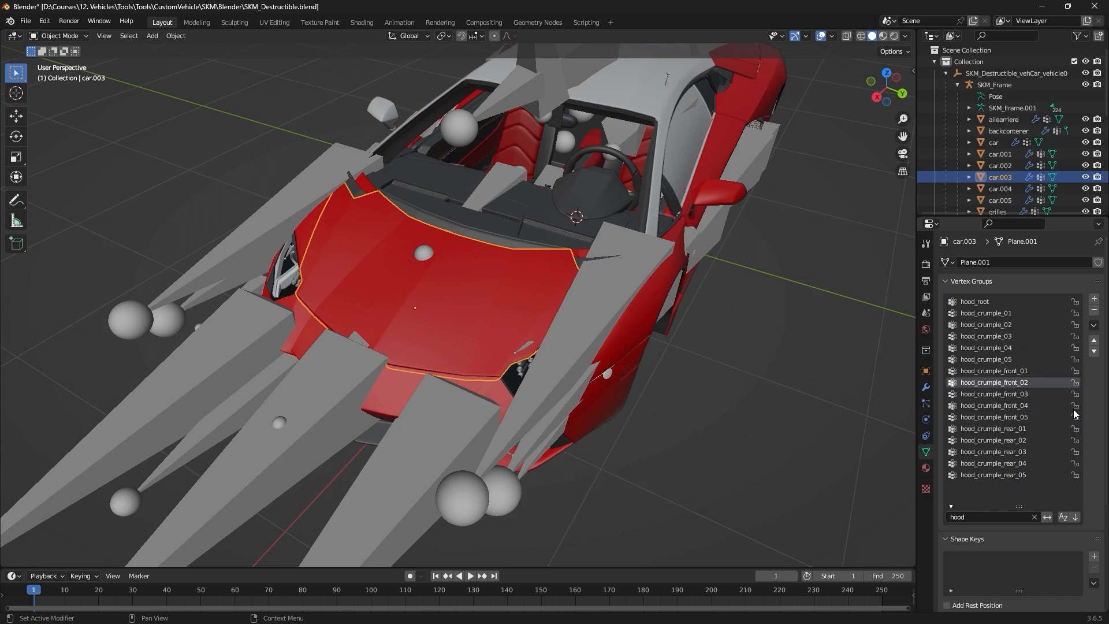
drag(1075, 475, 1075, 301)
click(1034, 517)
scroll(1075, 424, down, 3)
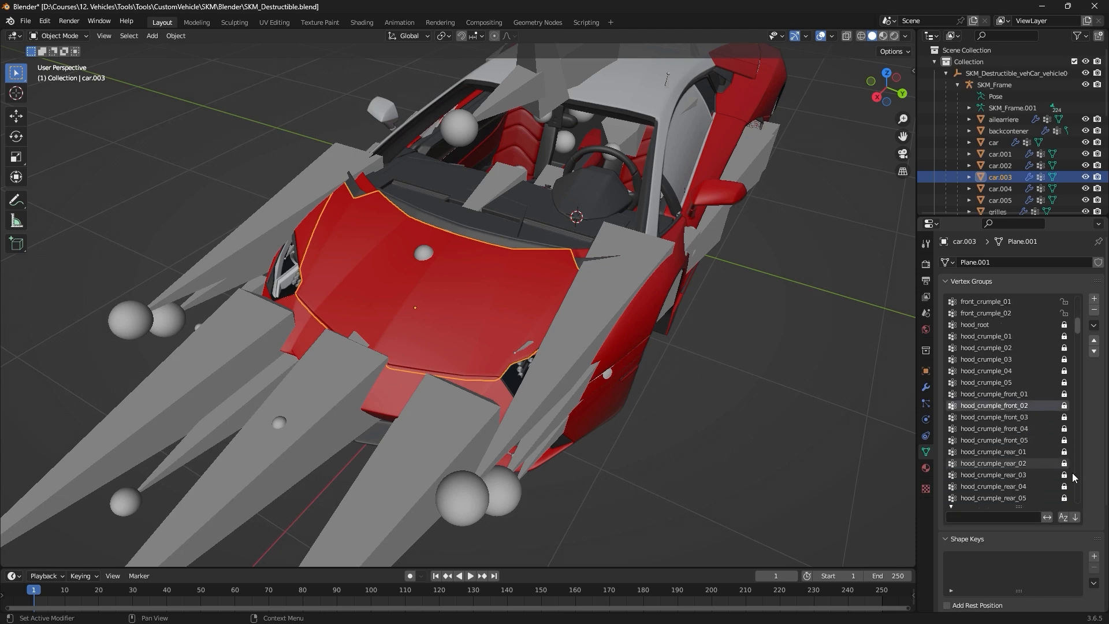
Delete all the unlocked vertex groups from the hood mesh car.003.
scroll(1080, 337, down, 4)
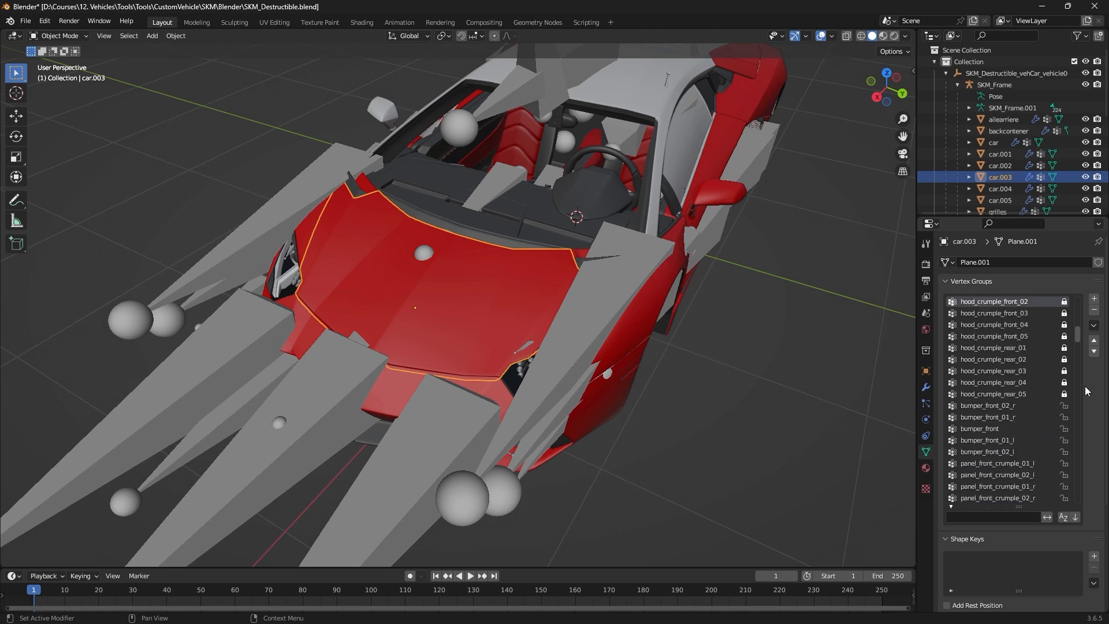
click(1093, 325)
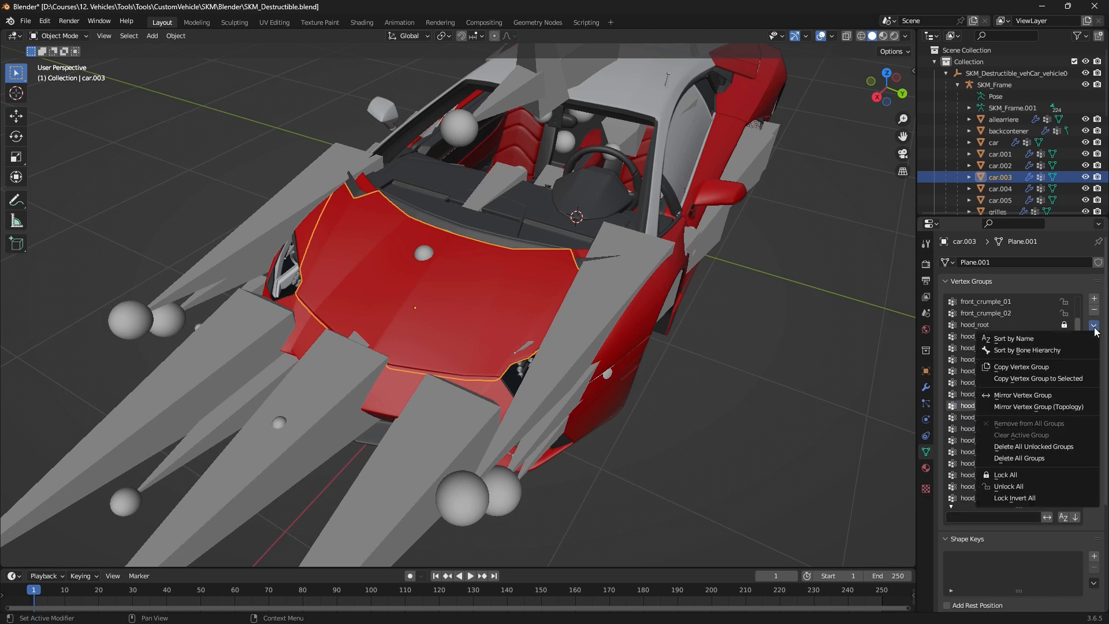
click(1033, 447)
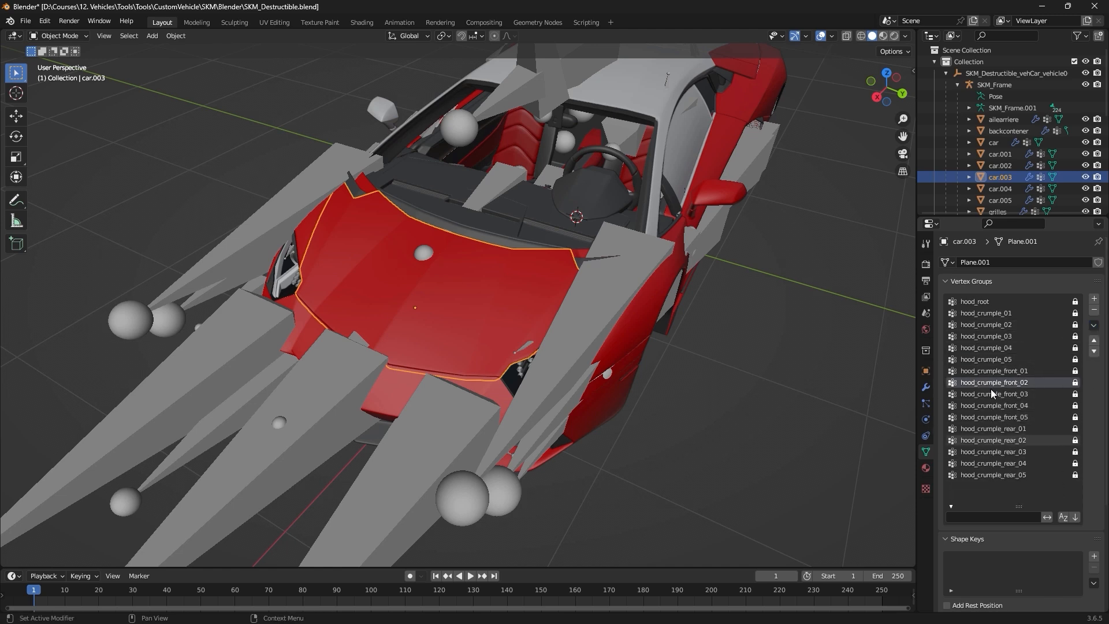
Filter the vertex groups of the front bumper mesh car.004 by "bumper_fron" and lock bumper_front_02_r through bumper_front_02_l.
middle_drag(725, 398, 623, 385)
click(598, 379)
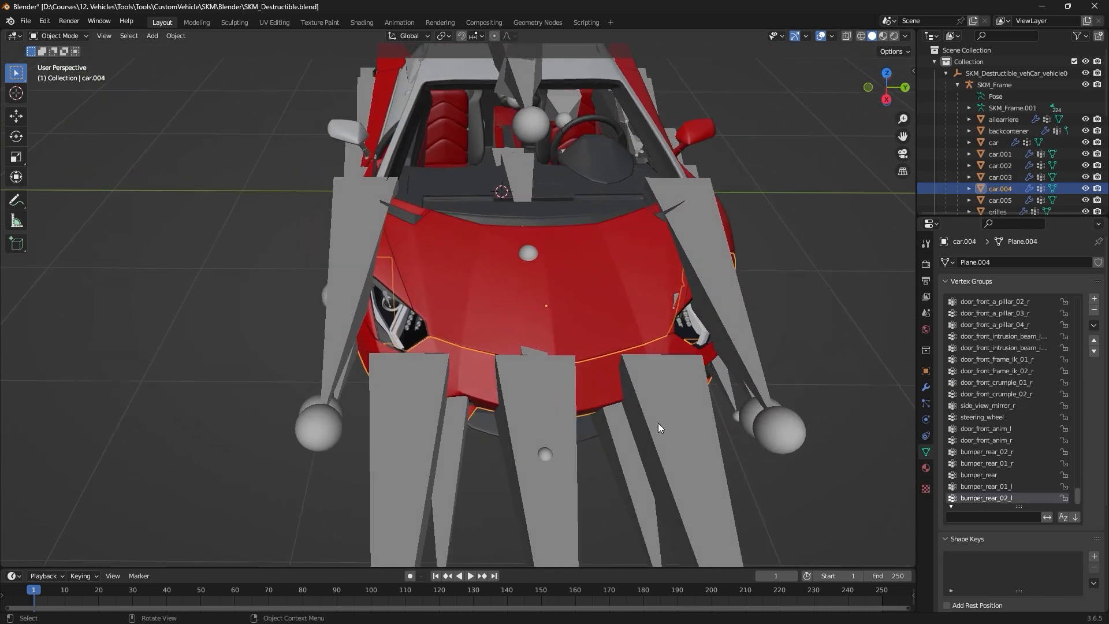
click(978, 518)
text(bump)
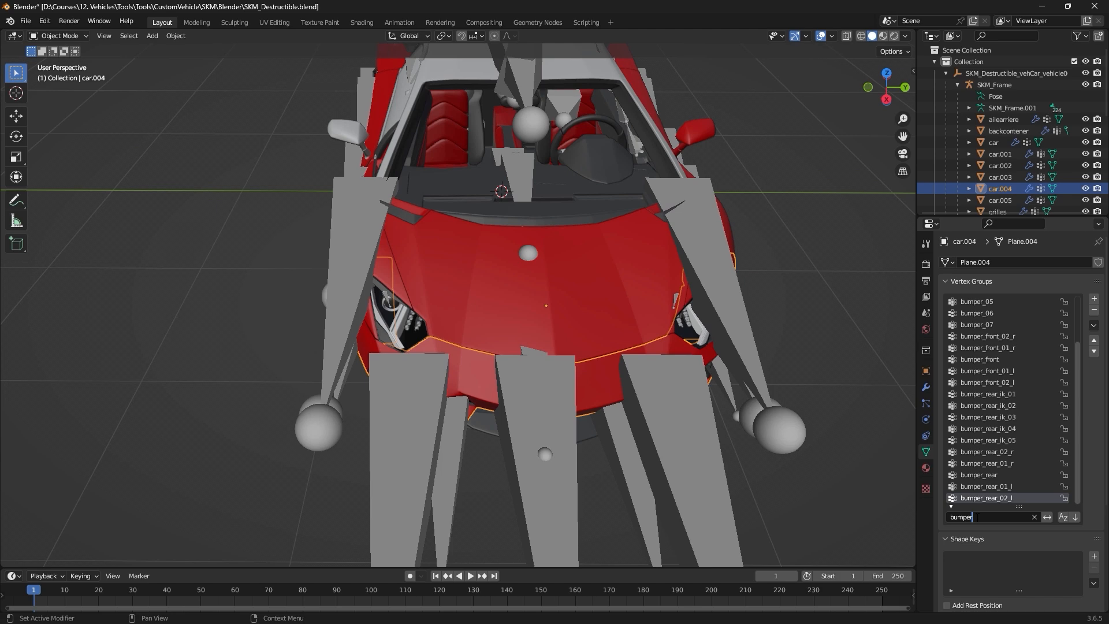
text(er_fron)
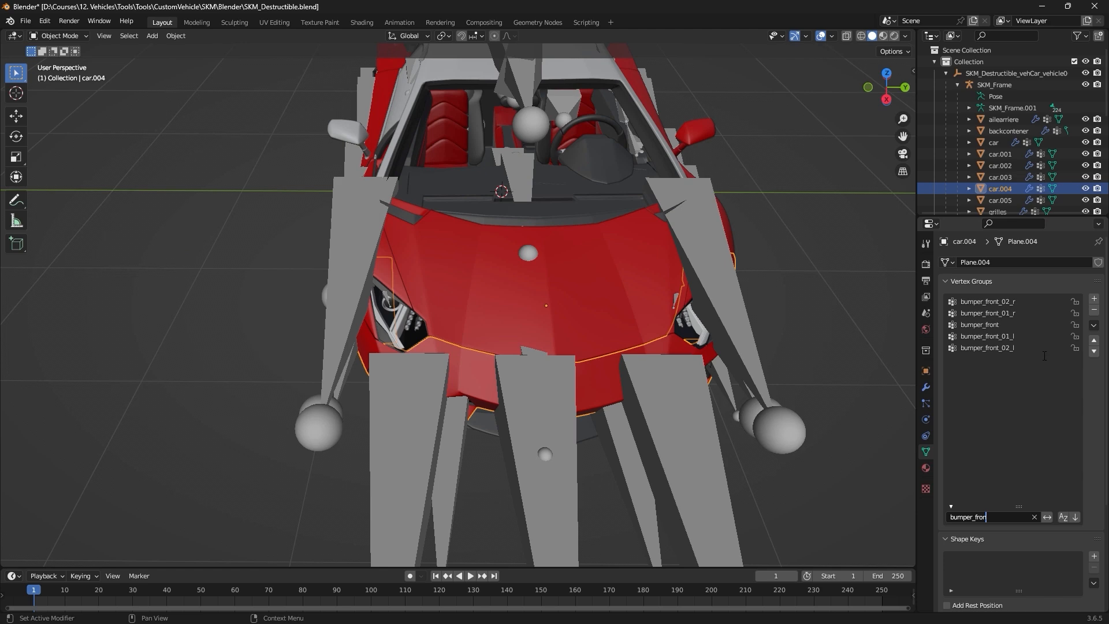
key(Return)
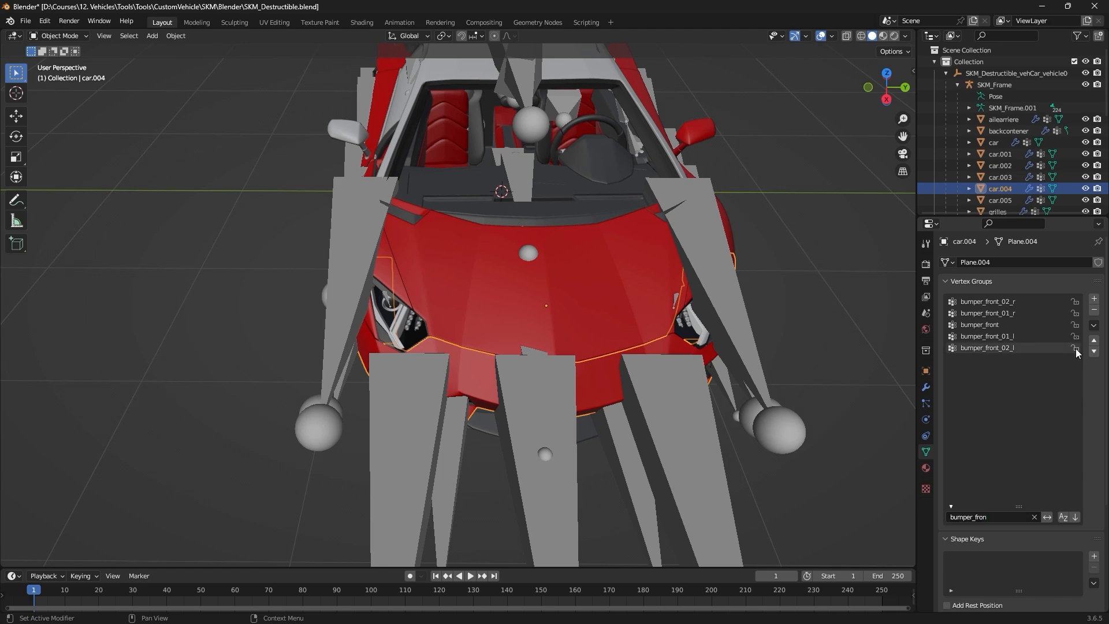
drag(1077, 352, 1082, 320)
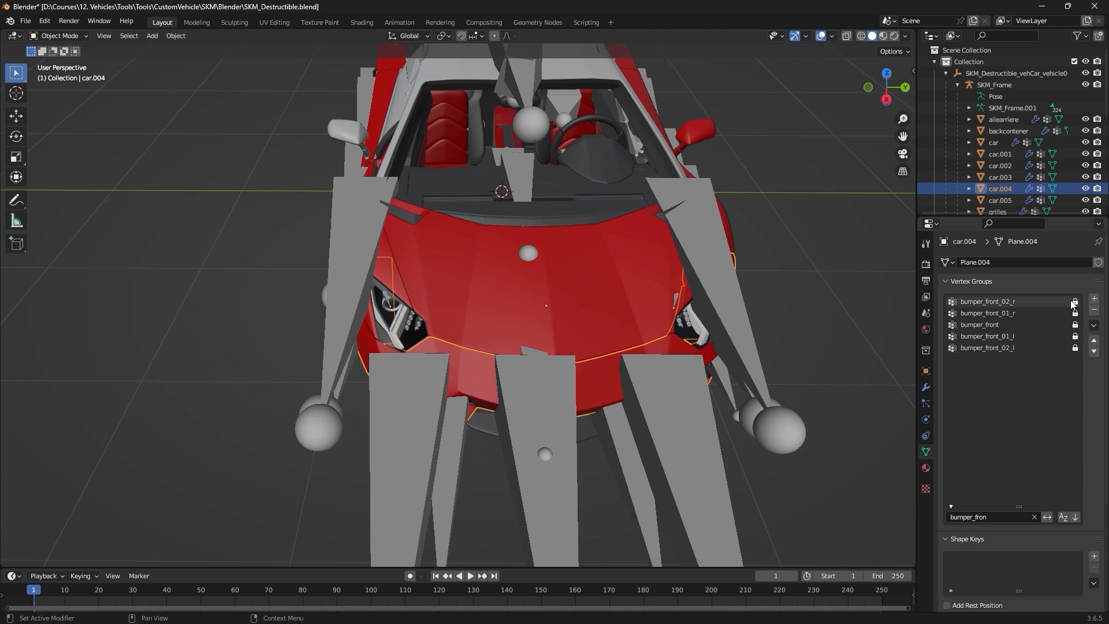
Delete all the unlocked vertex groups from the front bumper mesh and clear the name filter.
click(1093, 325)
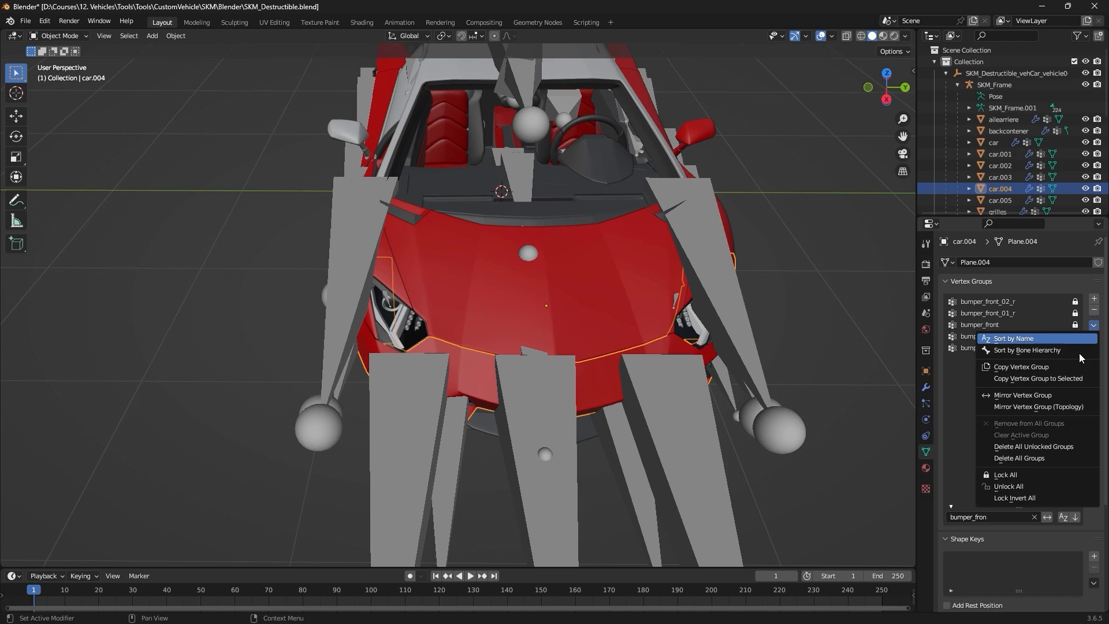
click(1034, 446)
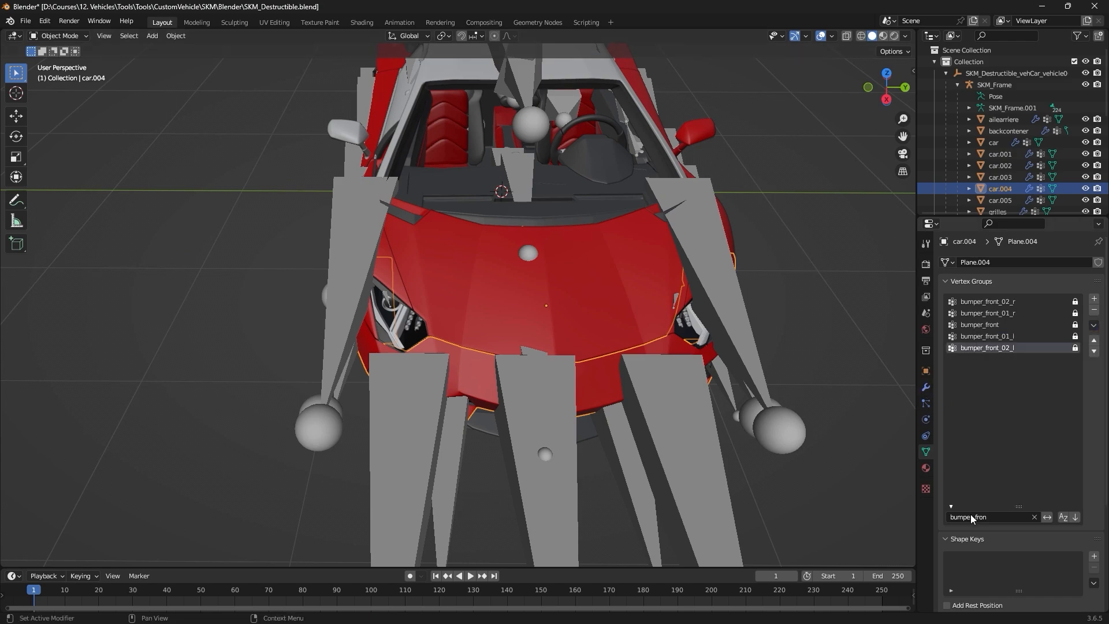
click(1034, 516)
Select the rear bumper mesh car.005 and lock its vertex groups from bumper_rear_02_r to bumper_rear_02_l.
middle_drag(837, 413, 740, 425)
click(590, 330)
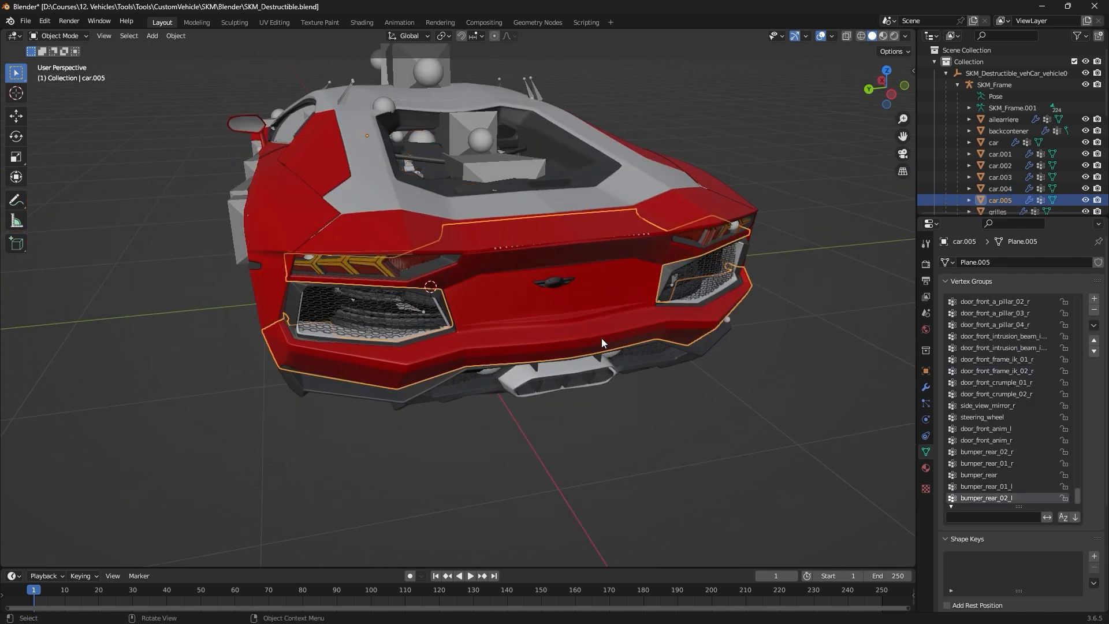
middle_drag(602, 338, 621, 340)
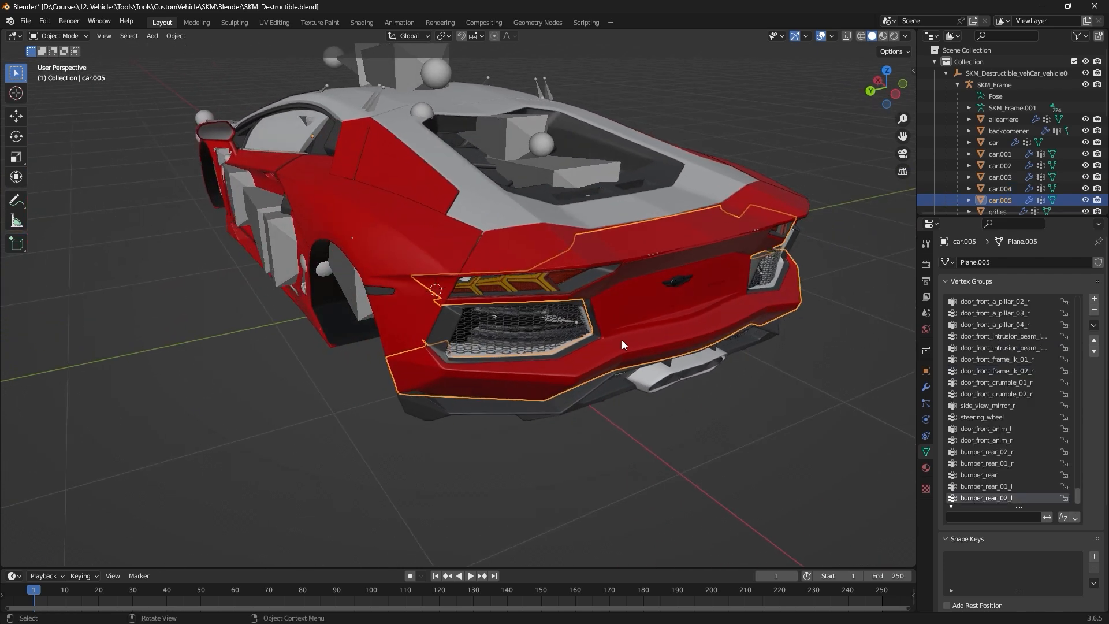
click(975, 513)
drag(1065, 488, 1065, 455)
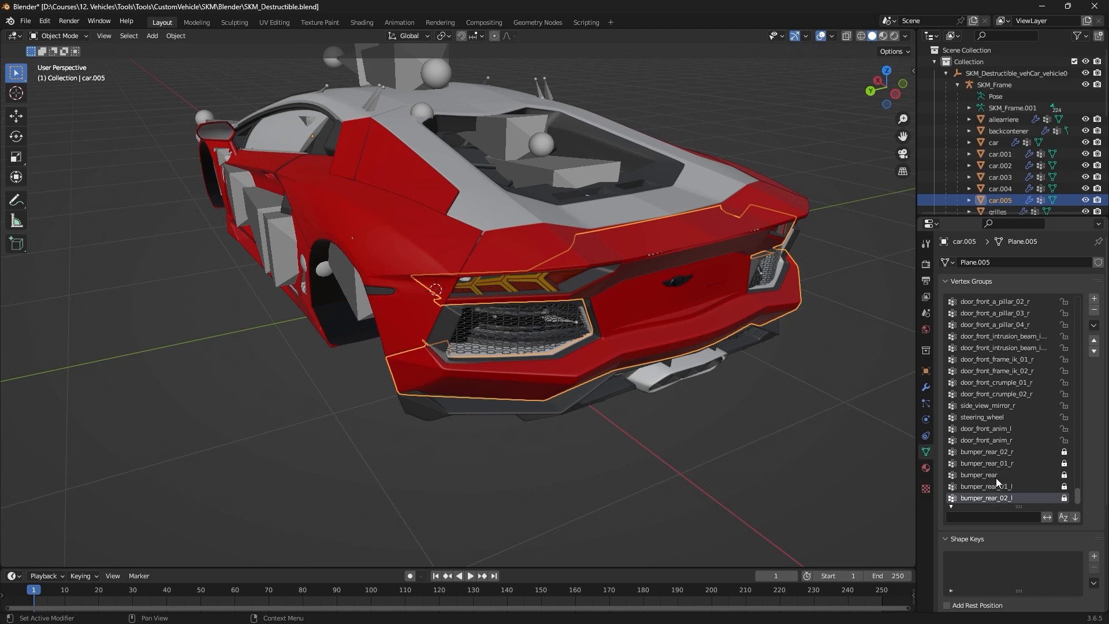
Delete all the unlocked vertex groups from the rear bumper mesh and save the file.
click(1094, 325)
click(1045, 446)
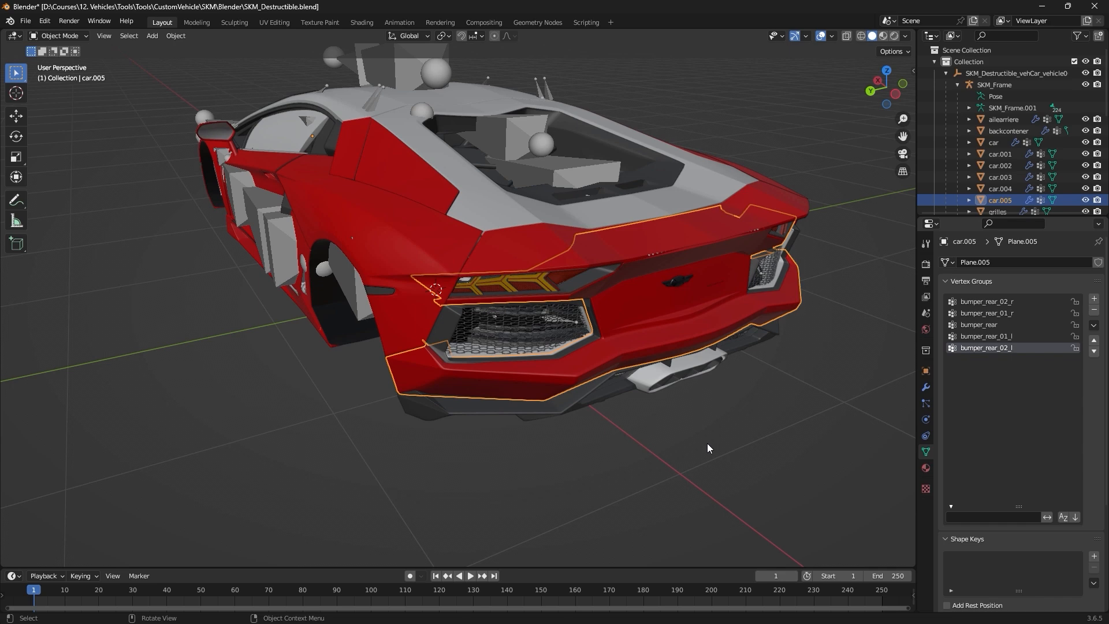
key(ctrl+s)
Join the left door's window part and trim strip into the door mesh Plane.030, and save the file.
middle_drag(689, 439, 425, 275)
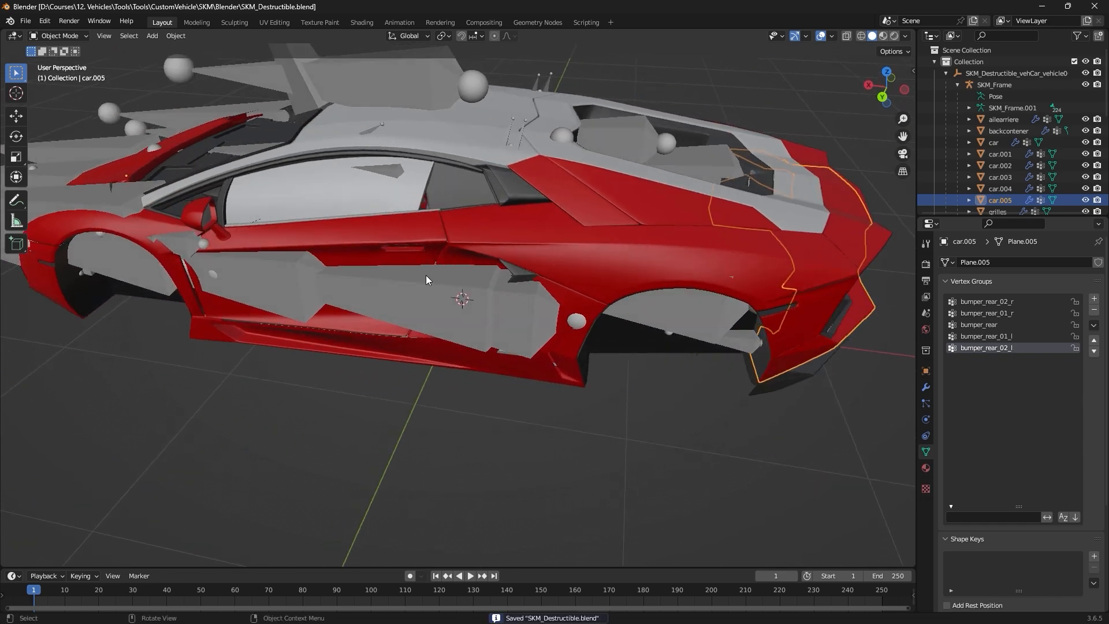
click(339, 265)
scroll(340, 267, up, 3)
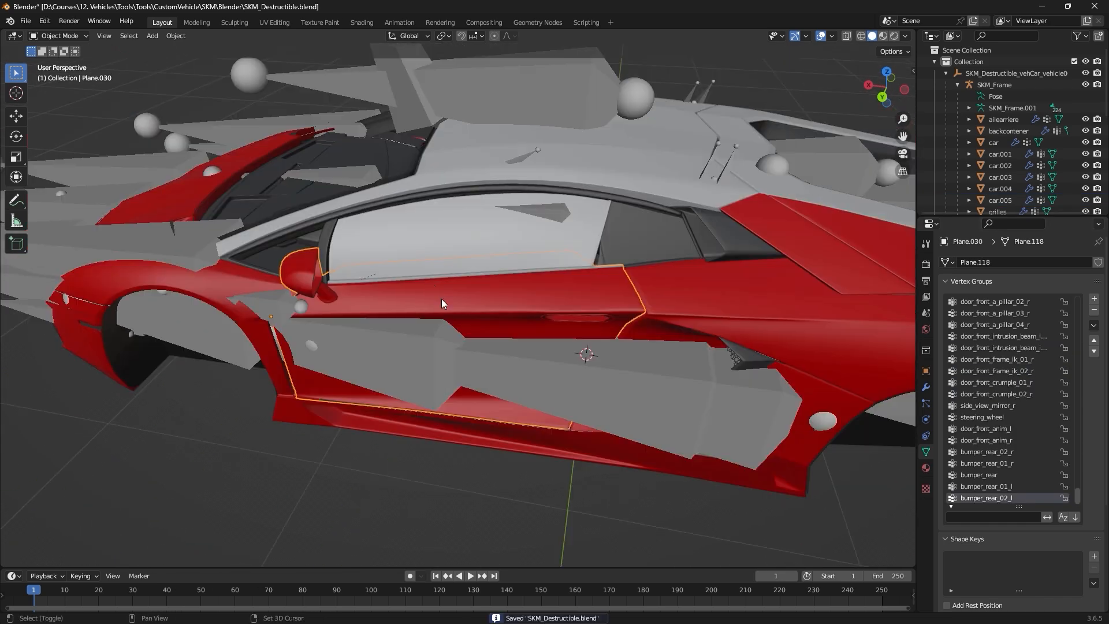
shift+click(481, 237)
shift+click(597, 266)
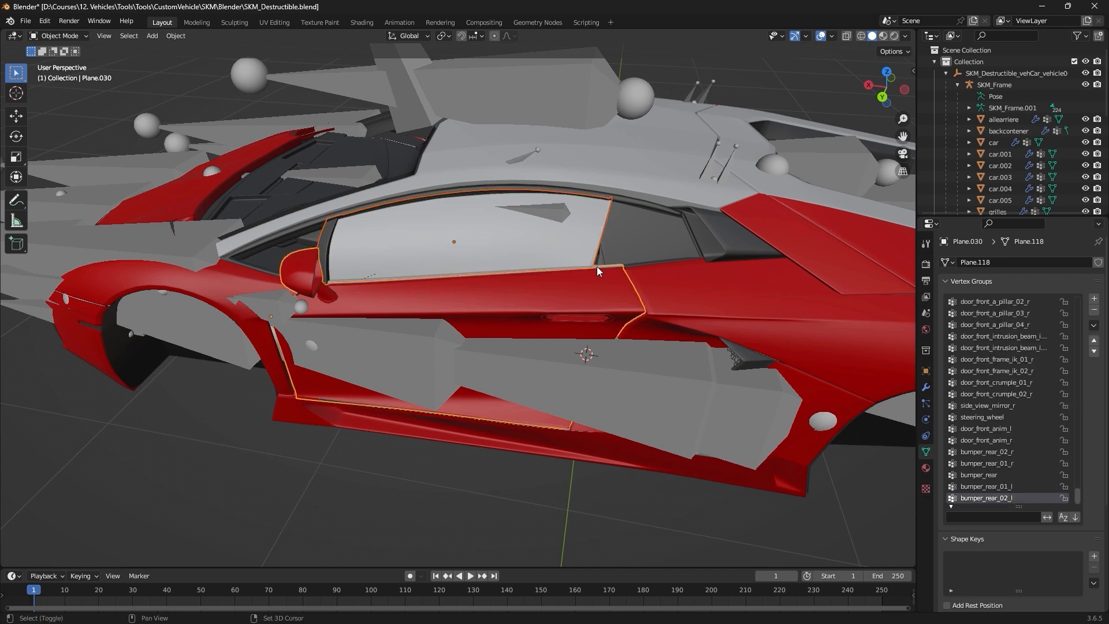
middle_drag(522, 299, 683, 391)
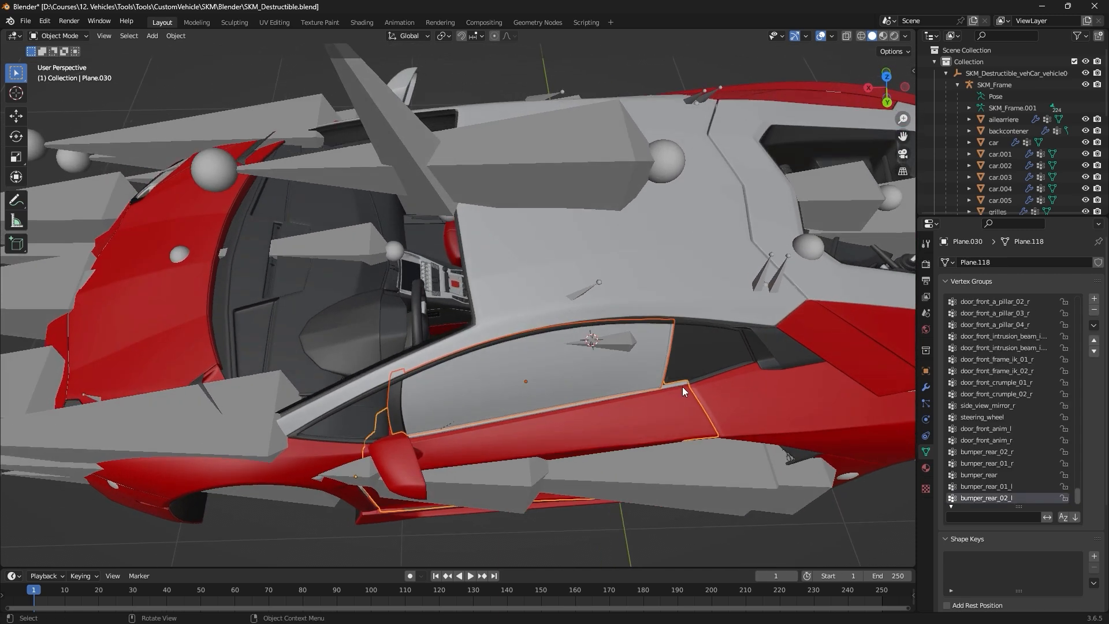
shift+click(676, 384)
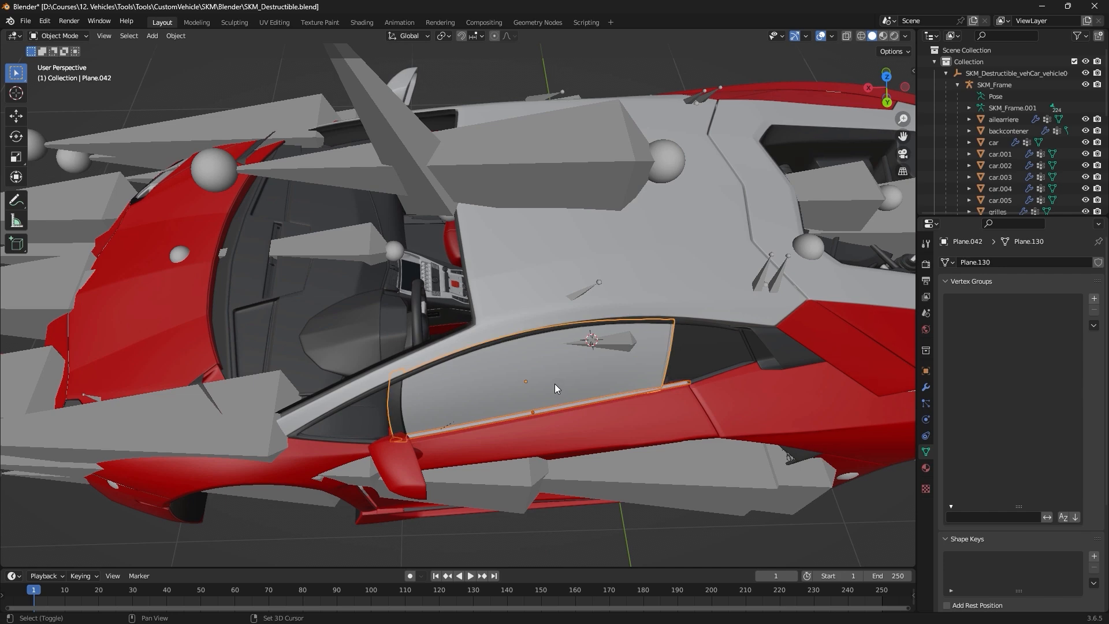
shift+click(589, 431)
middle_drag(589, 430, 254, 343)
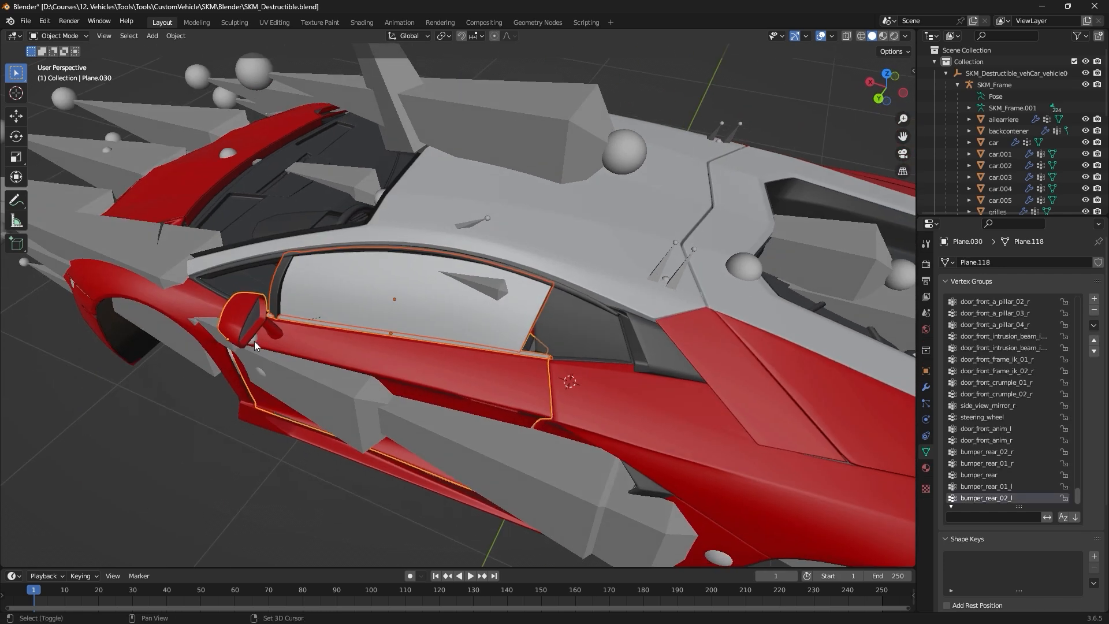
shift+click(238, 327)
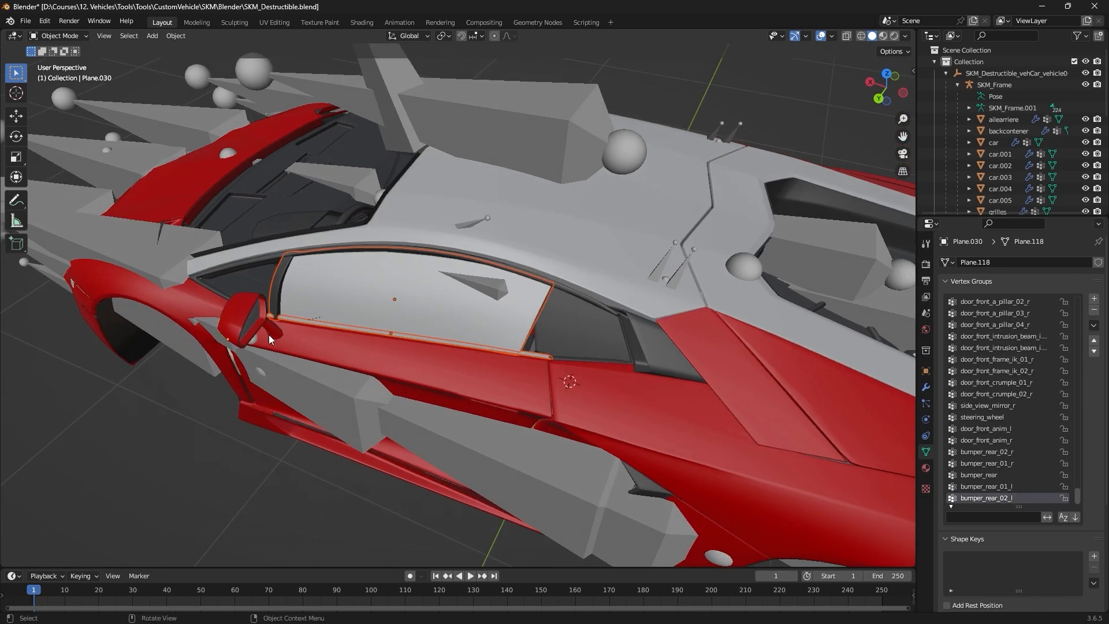
shift+click(237, 325)
middle_drag(331, 326, 353, 314)
shift+click(476, 312)
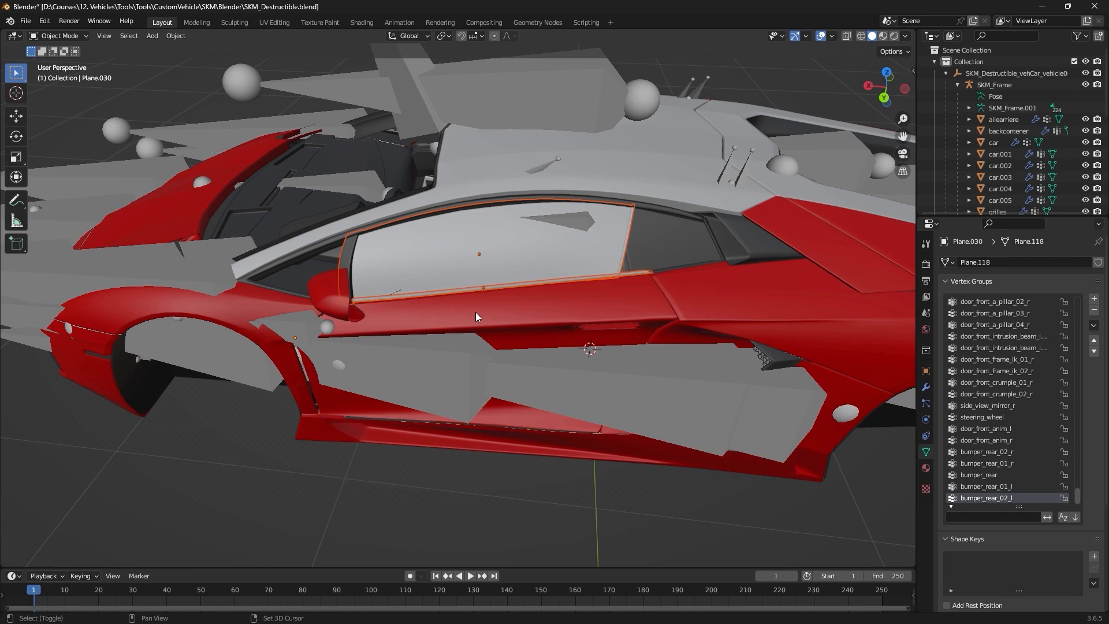
shift+click(476, 312)
right_click(475, 312)
click(440, 352)
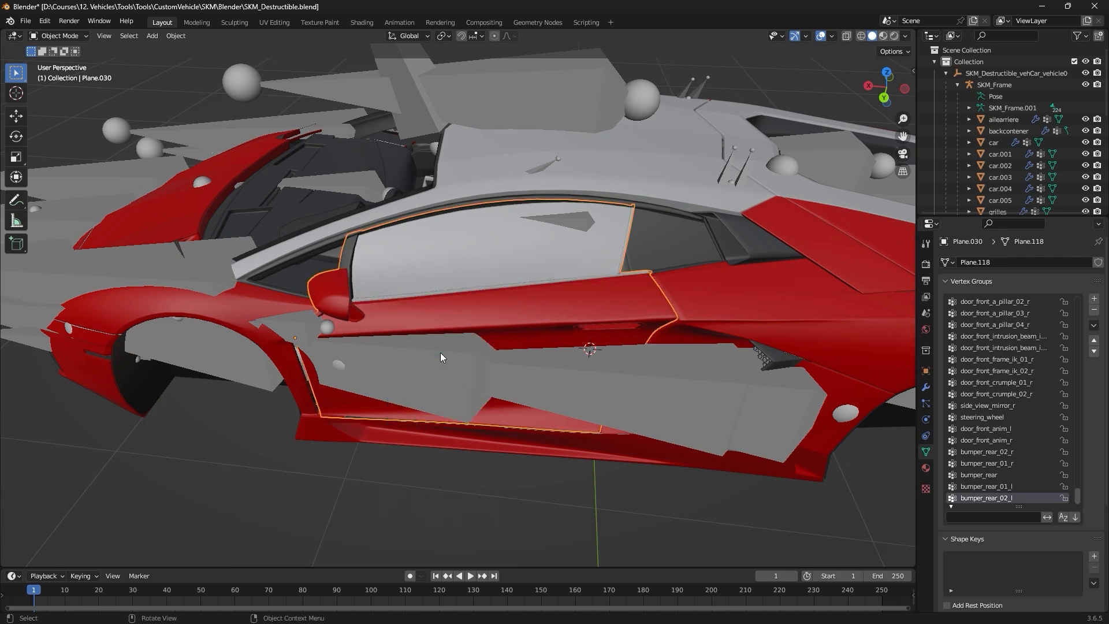
middle_drag(494, 321, 571, 353)
key(ctrl+s)
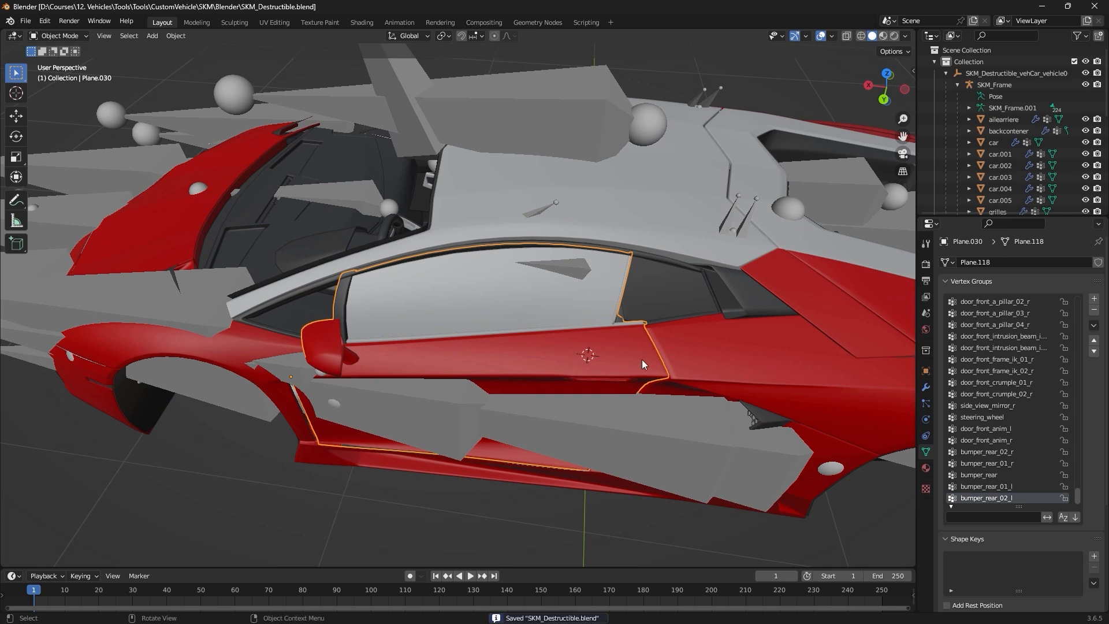
Filter the vertex groups of the door mesh Plane.030 by "door_front_".
text(do)
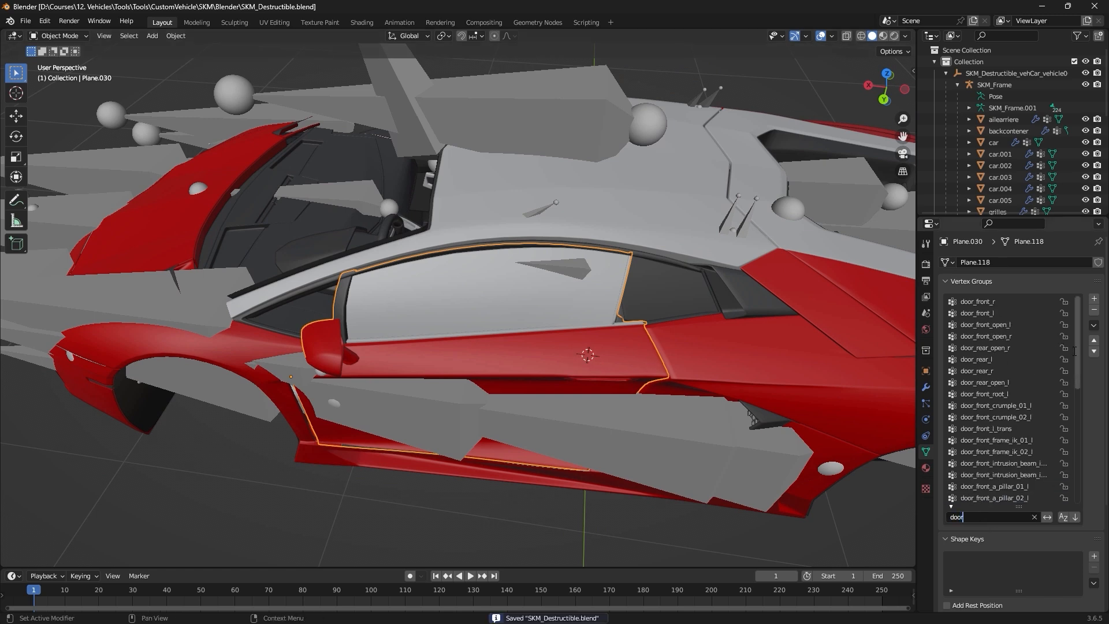
text(or)
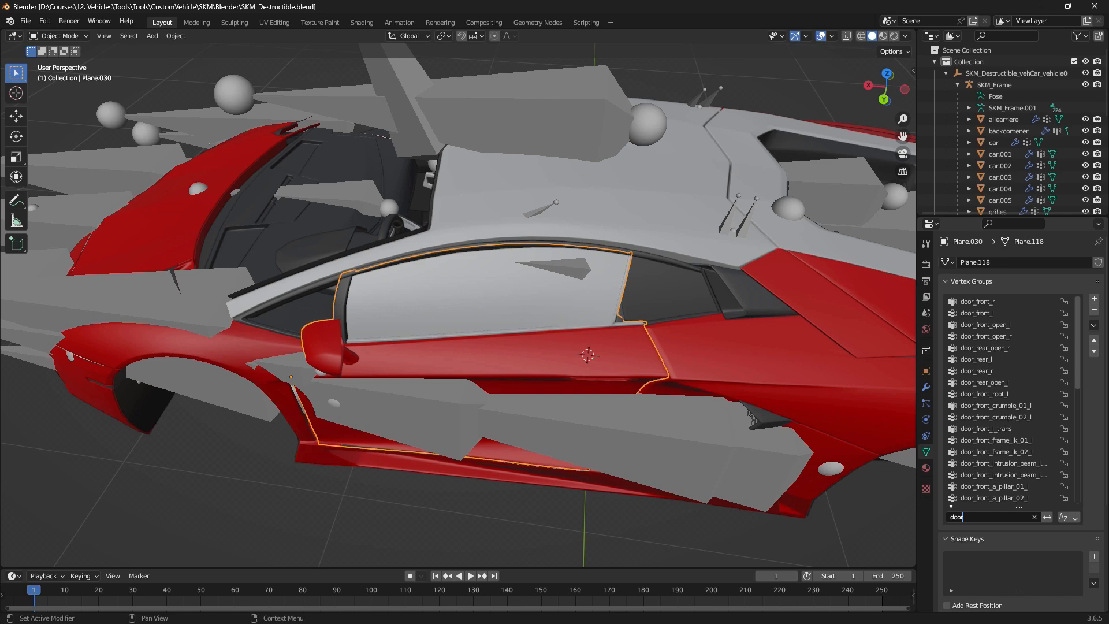
text(_front)
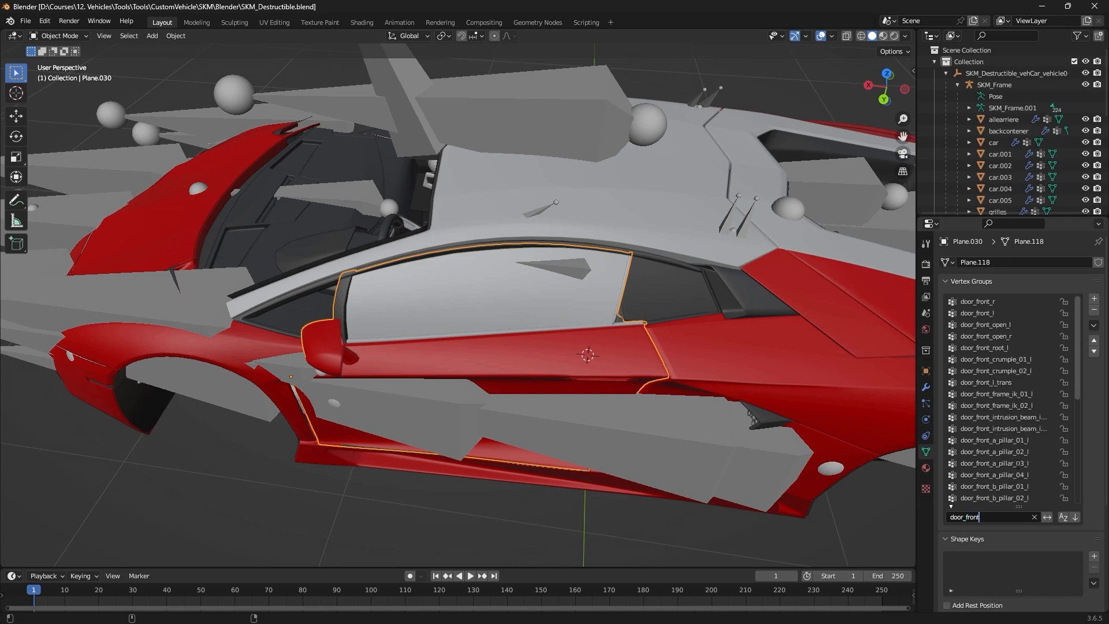
text(_)
Switch to Unreal Editor, pick the door_front_root_r bone in the mesh preview to identify the door's root bone, and return to Blender.
key(alt+Tab)
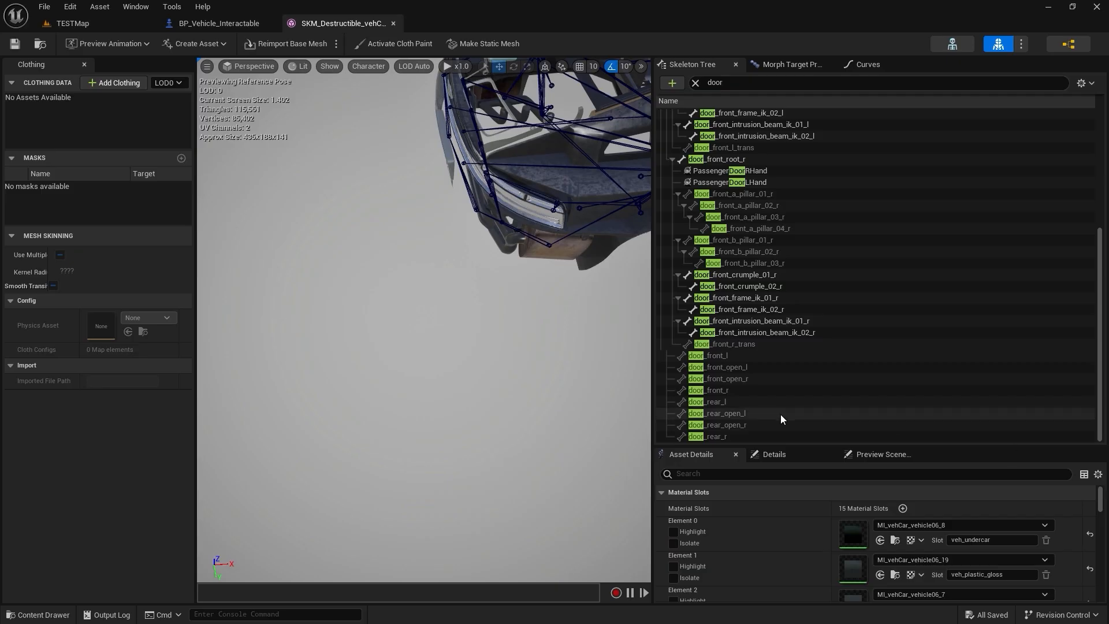
right_drag(585, 359, 560, 365)
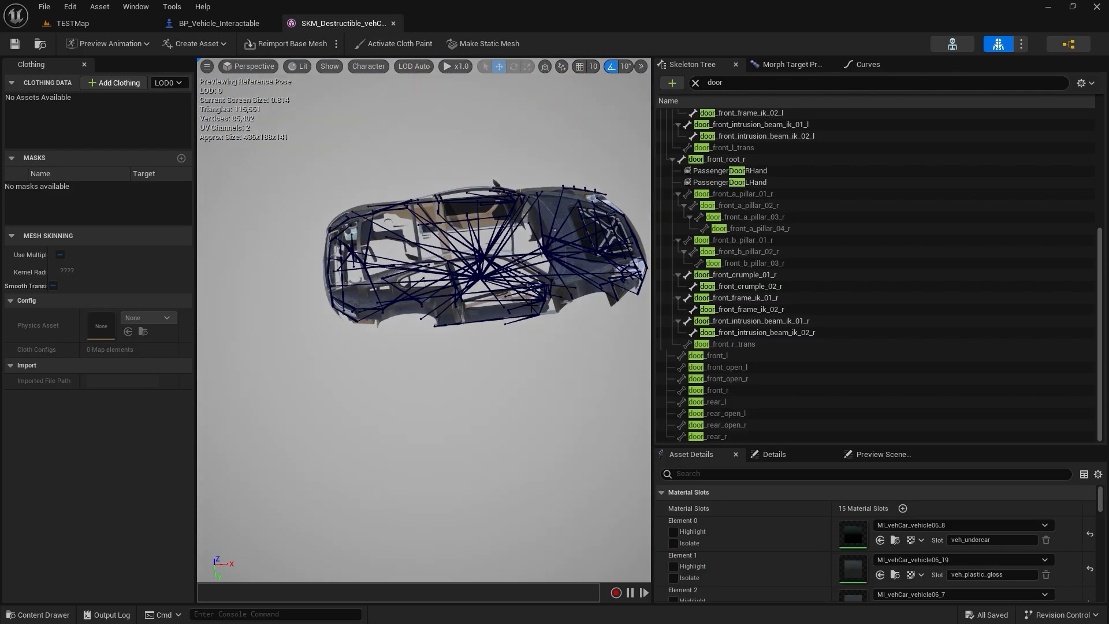
click(563, 359)
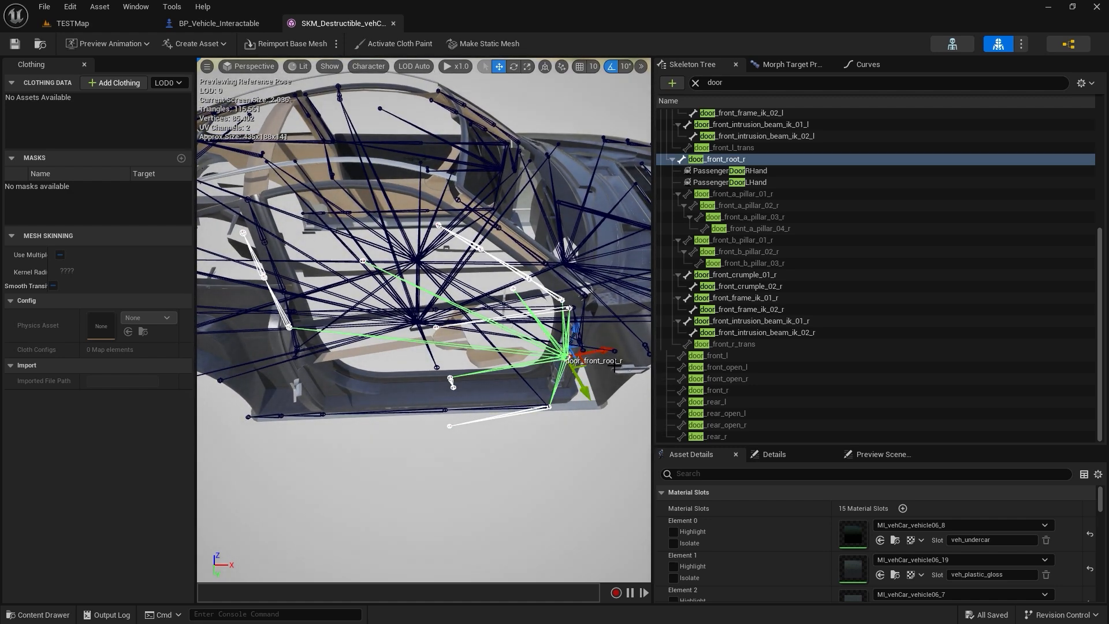
click(1047, 7)
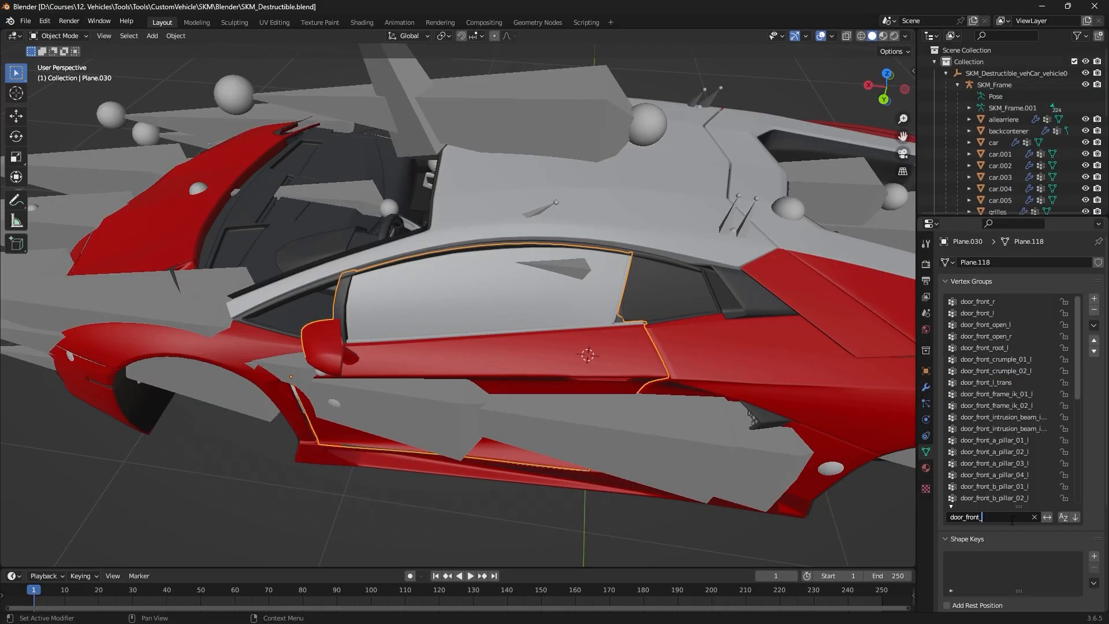
Narrow the vertex group filter to "door_front_roo", lock door_front_root_l, and delete all unlocked vertex groups from door mesh Plane.030.
text(roo)
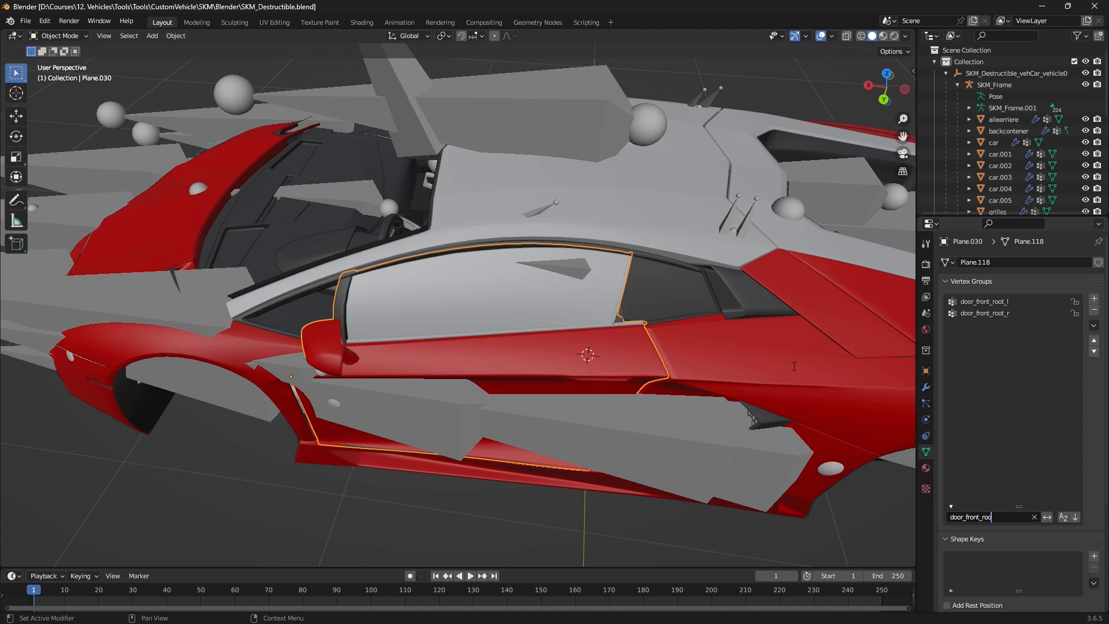
scroll(735, 338, down, 5)
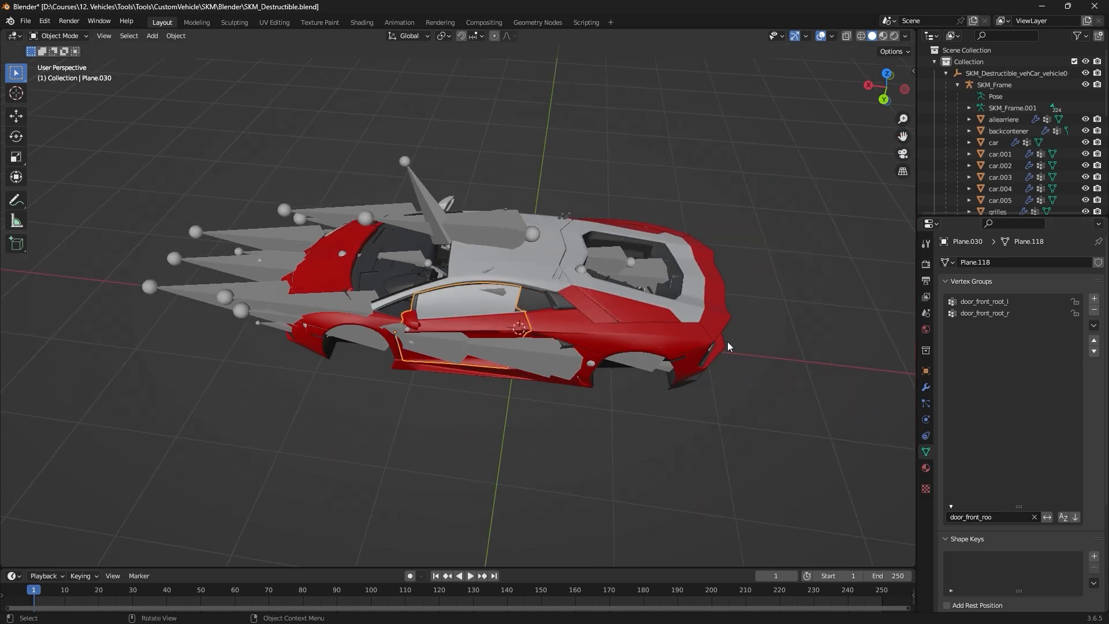
middle_drag(726, 342, 636, 354)
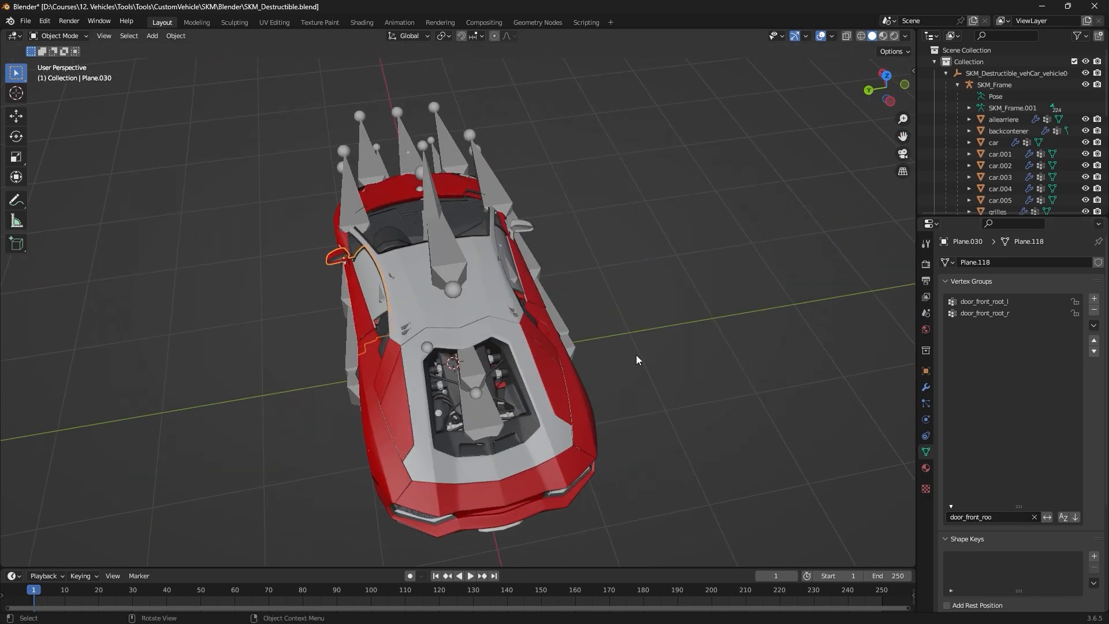
click(1074, 301)
click(1094, 326)
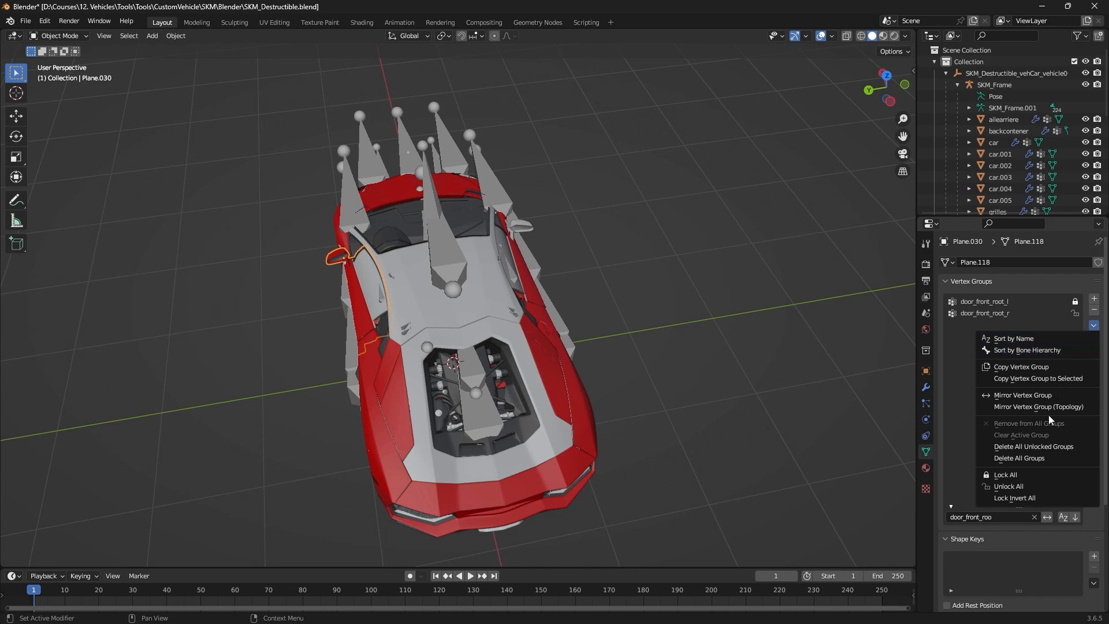
click(1048, 446)
Join the right door's window part Plane.028 and trim strip Plane.039 into the door mesh Plane.000.
middle_drag(763, 328, 488, 300)
scroll(475, 278, up, 5)
click(473, 248)
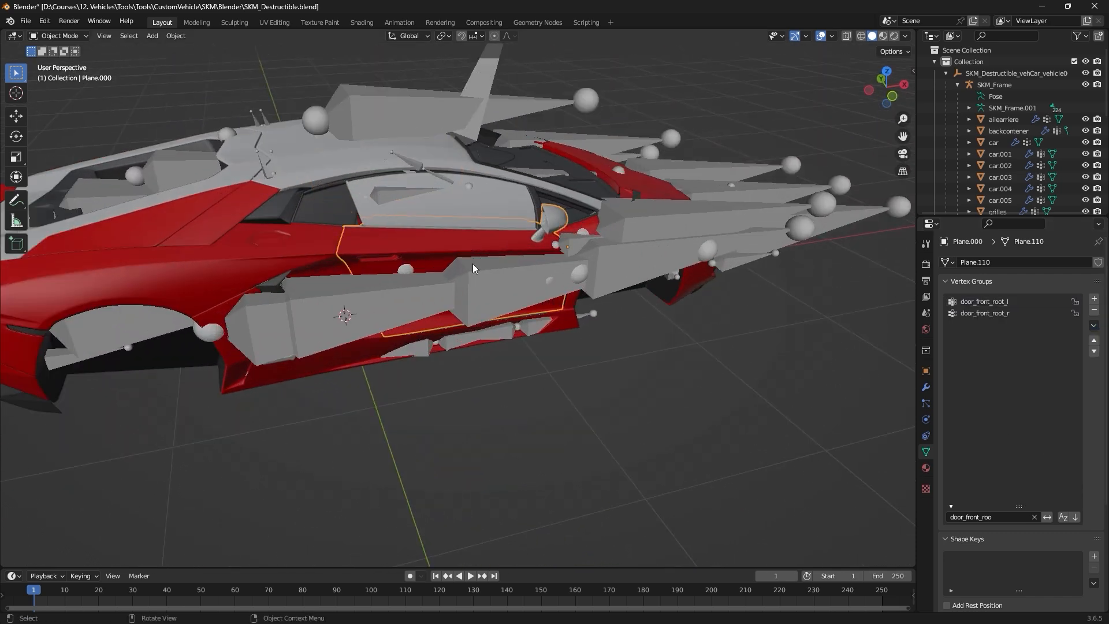
click(479, 209)
scroll(358, 227, up, 3)
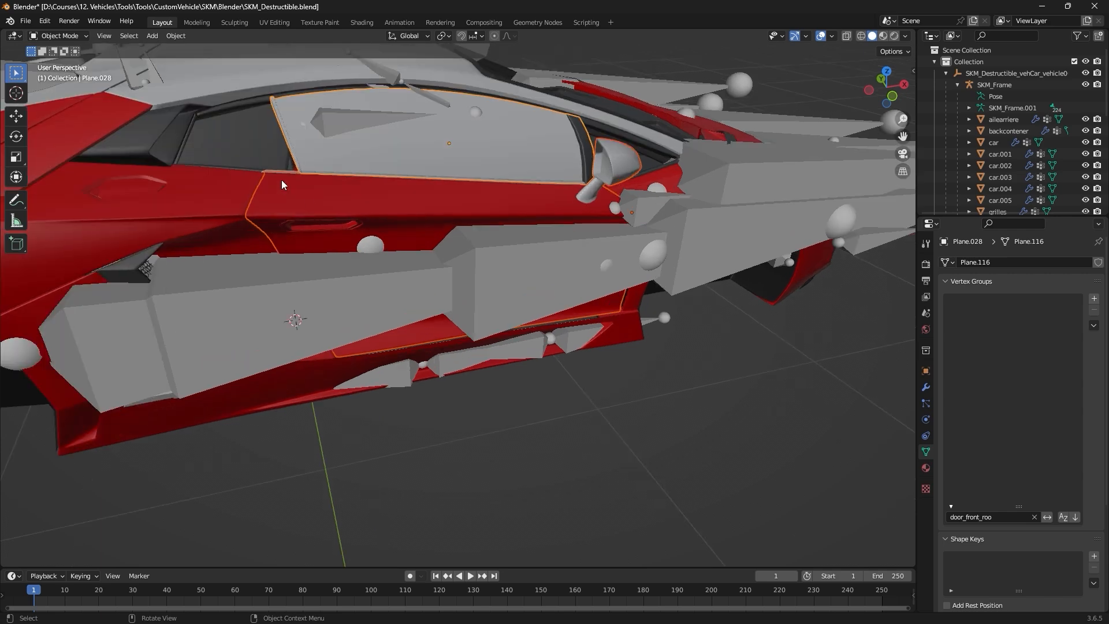
shift+click(288, 171)
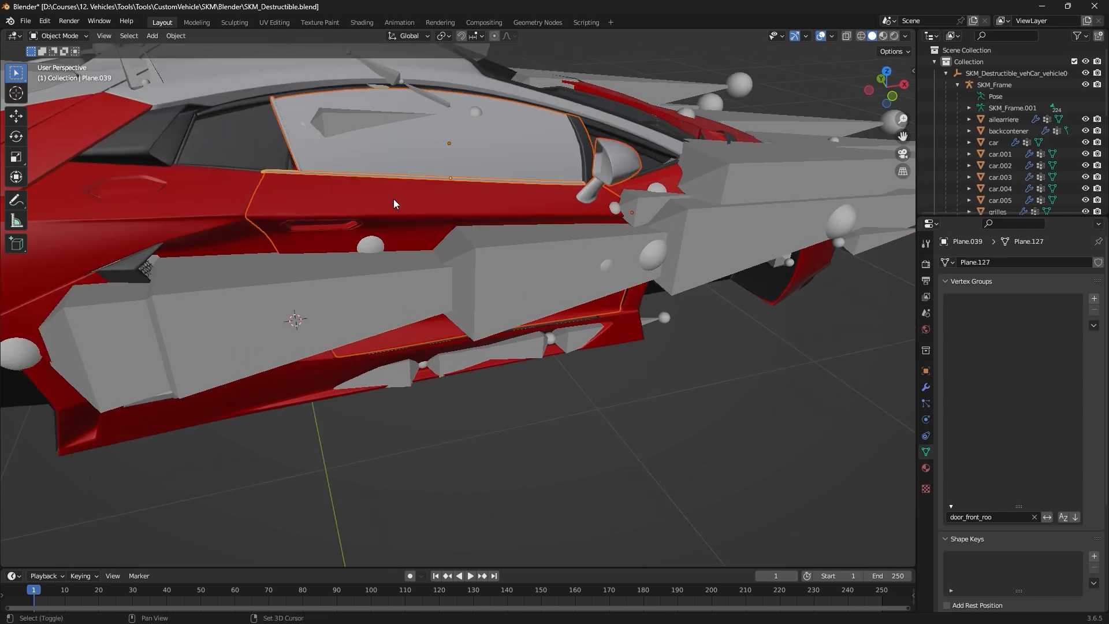
shift+click(394, 203)
middle_drag(356, 212, 458, 265)
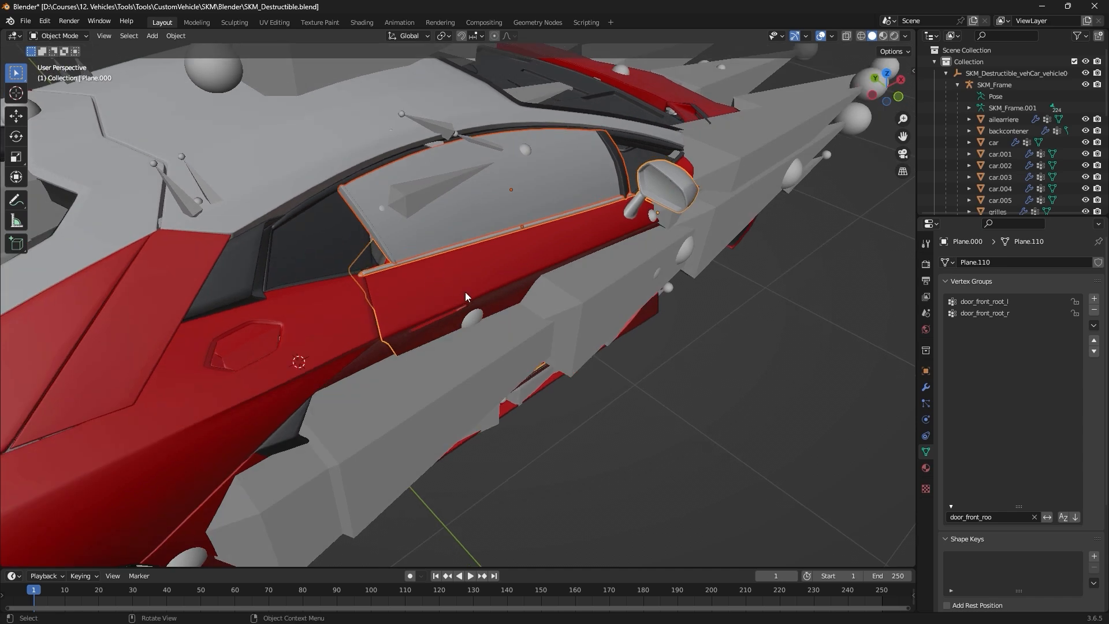
right_click(463, 276)
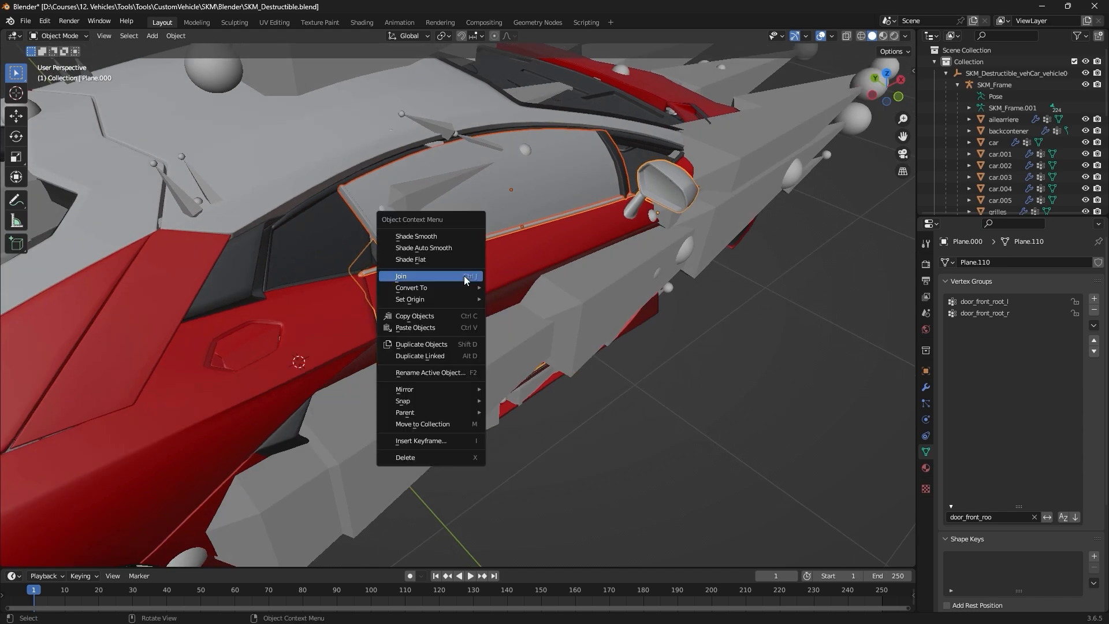
click(448, 276)
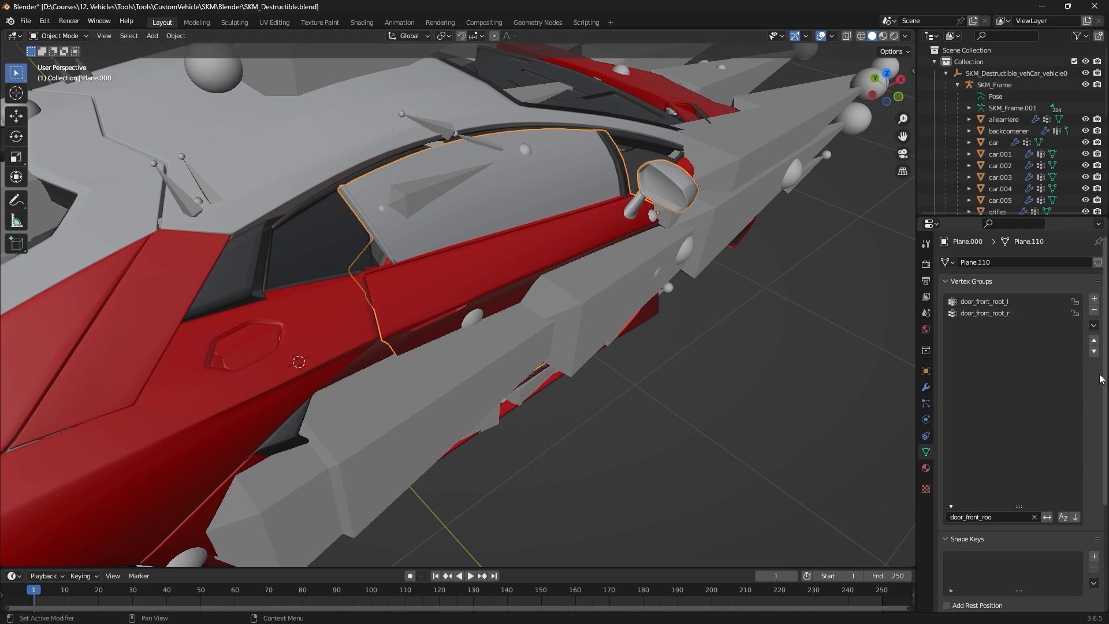
Lock door_front_root_r on the right door mesh Plane.000 and delete all its unlocked vertex groups.
middle_drag(849, 341, 822, 274)
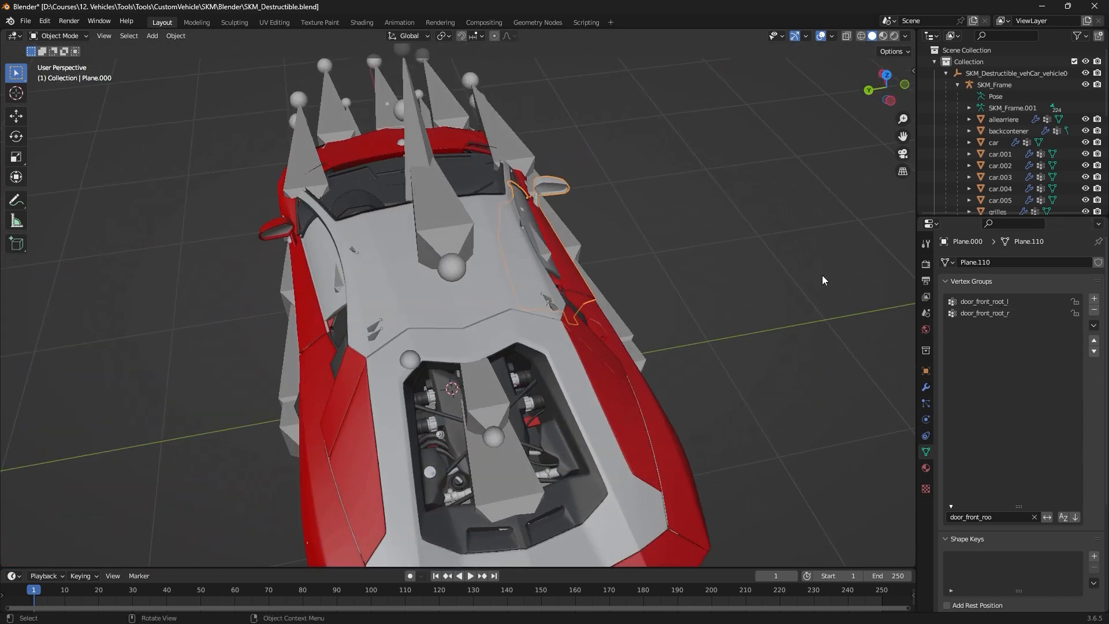
click(1075, 313)
click(1093, 325)
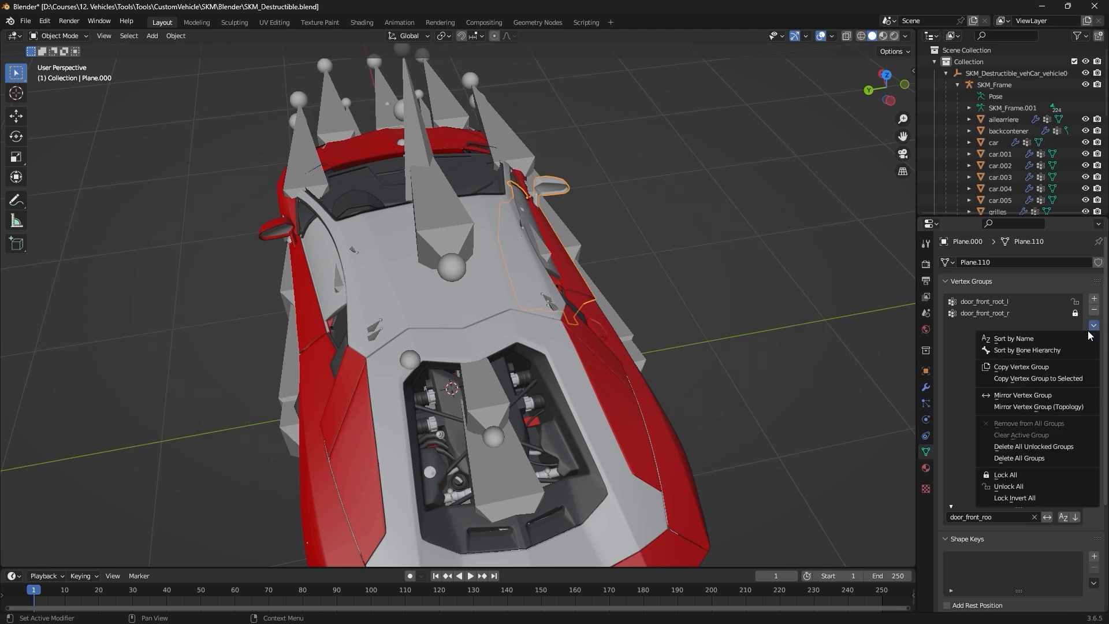
click(1058, 444)
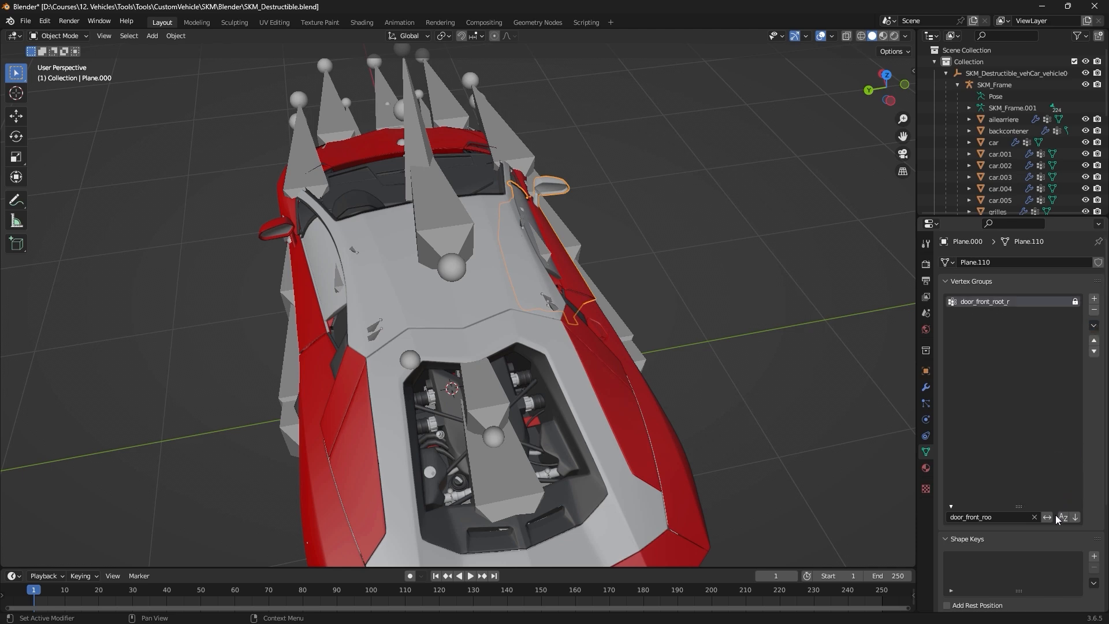
Clear the vertex group filter, unlock door_front_root_r, and save the file.
click(1035, 517)
click(1075, 301)
middle_drag(724, 339, 717, 247)
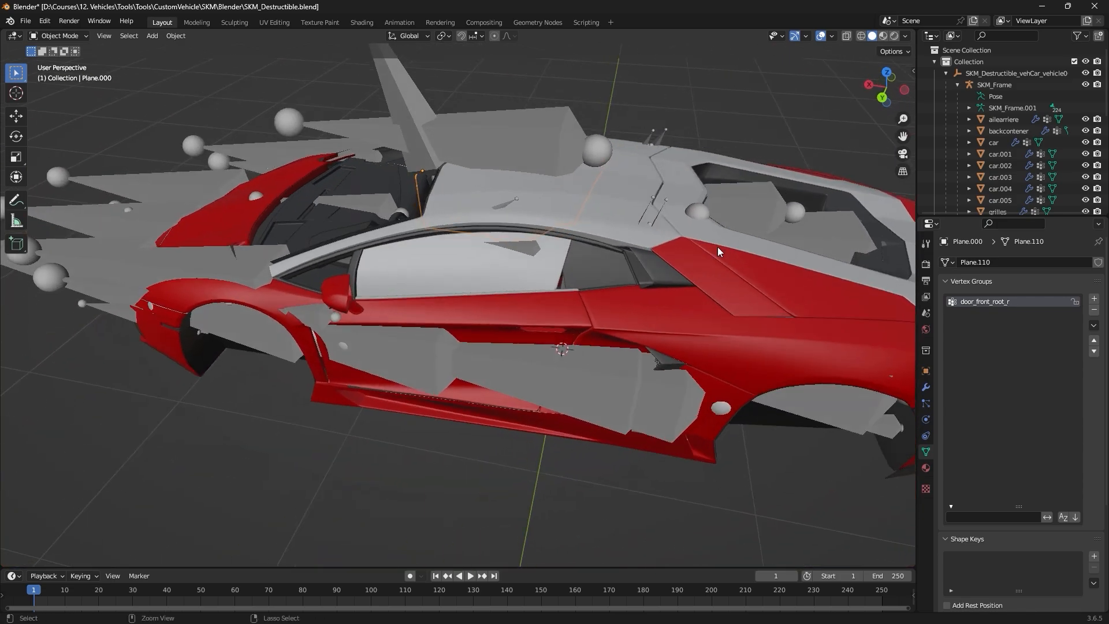
key(ctrl+s)
Select the SKM_Frame armature together with the hood mesh car.003 and switch the hood to Weight Paint mode.
scroll(635, 303, down, 3)
mouse_move(563, 307)
middle_down()
mouse_move(604, 307)
mouse_move(522, 334)
mouse_move(609, 331)
mouse_move(473, 325)
mouse_move(492, 328)
mouse_move(489, 303)
mouse_move(528, 329)
mouse_move(660, 286)
mouse_move(610, 316)
mouse_move(576, 307)
middle_up()
scroll(514, 328, up, 5)
scroll(498, 311, down, 4)
scroll(576, 307, up, 1)
scroll(553, 341, up, 1)
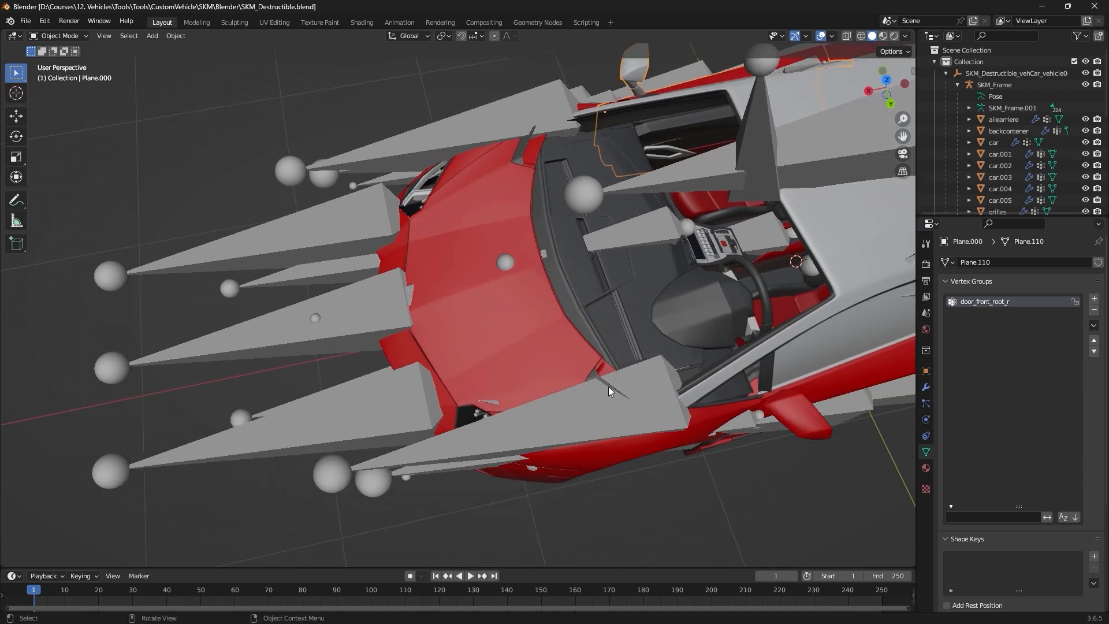
click(631, 238)
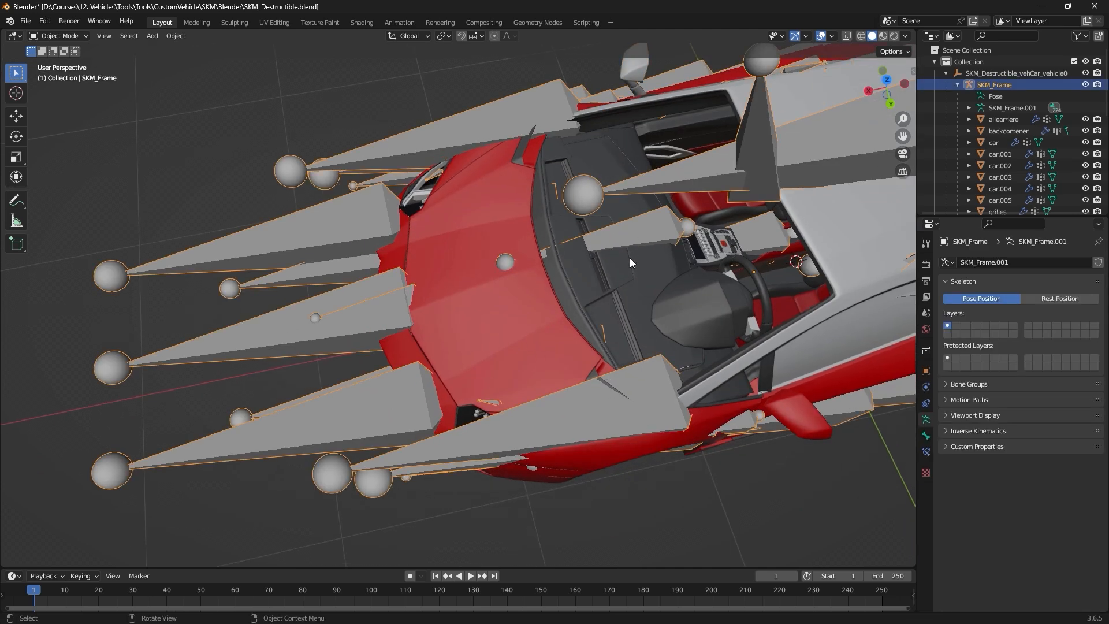
click(505, 300)
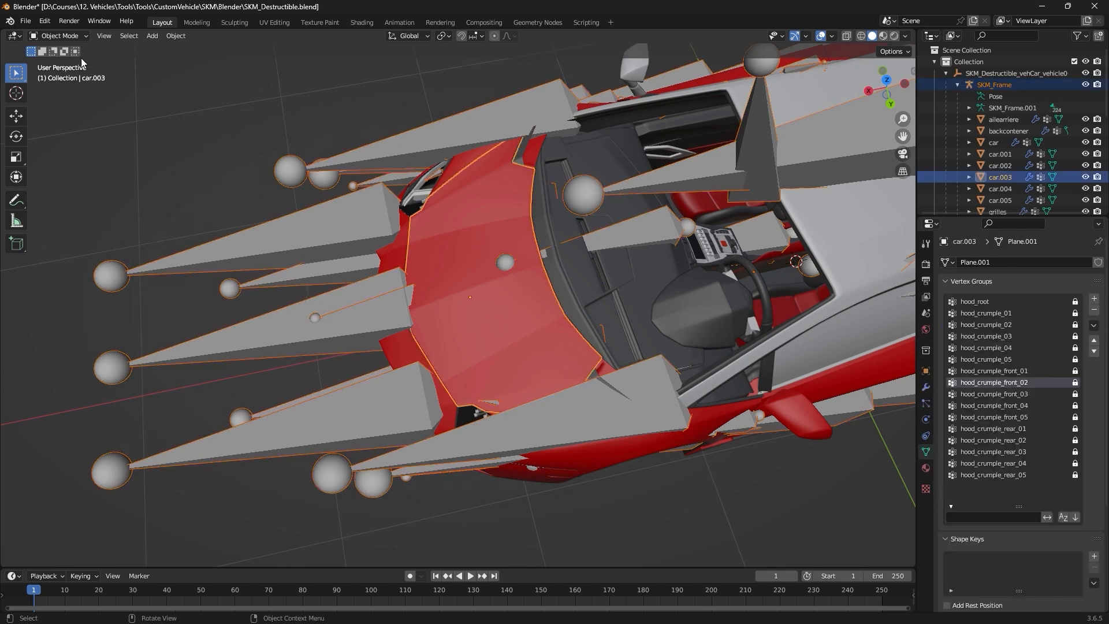
click(64, 36)
click(66, 102)
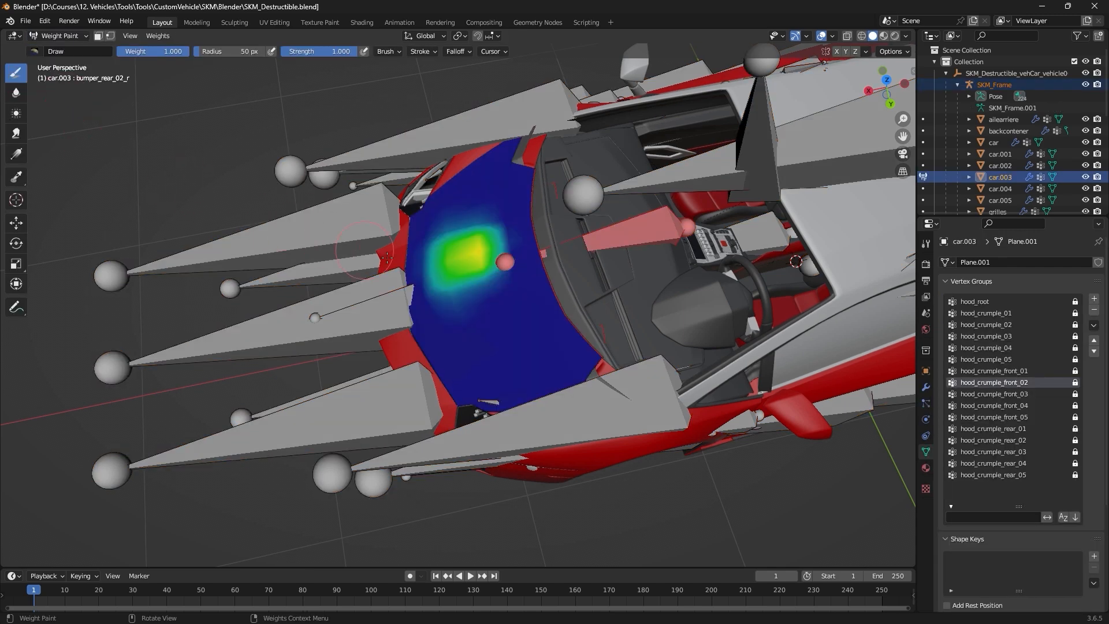
Unlock all the hood's vertex groups and paint hood_root weight at the middle of the hood's rear edge.
scroll(387, 259, up, 2)
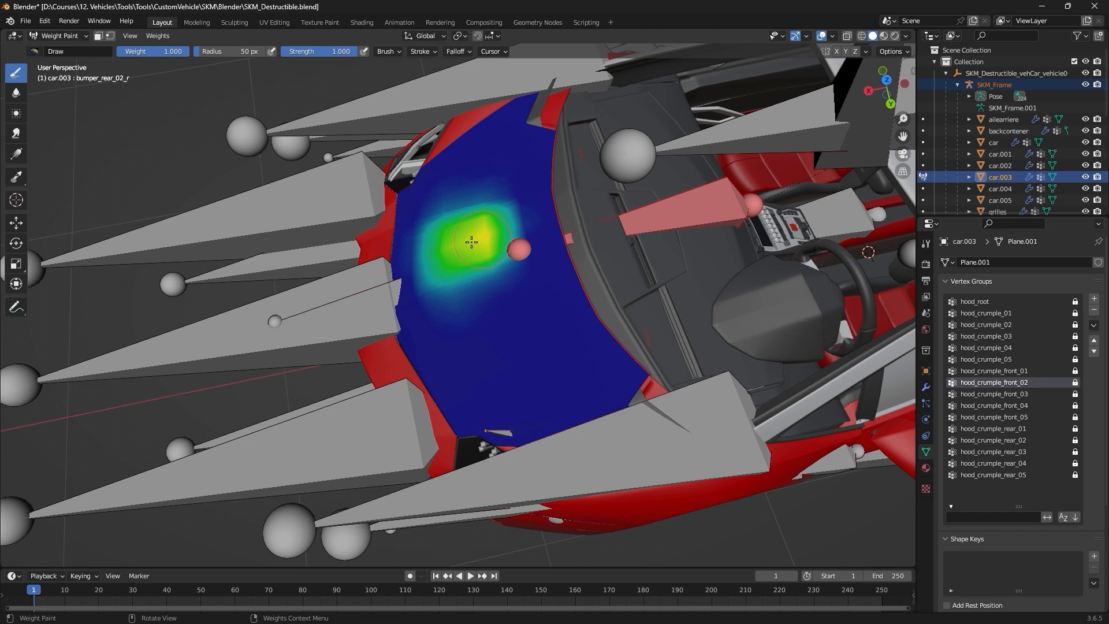
click(542, 247)
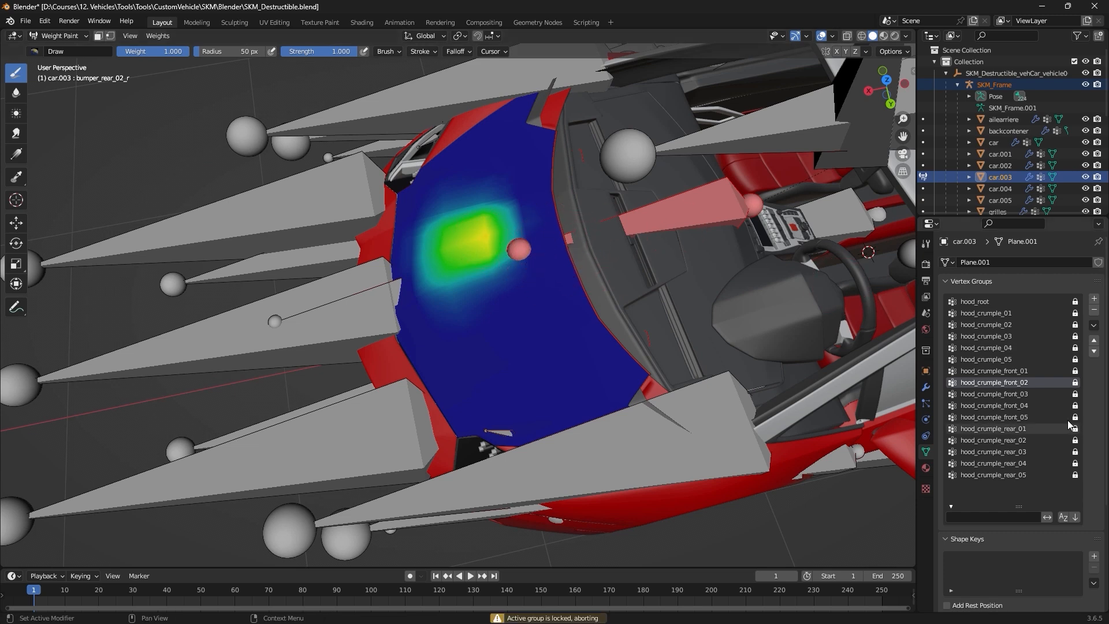
drag(1074, 465, 1074, 301)
click(1011, 302)
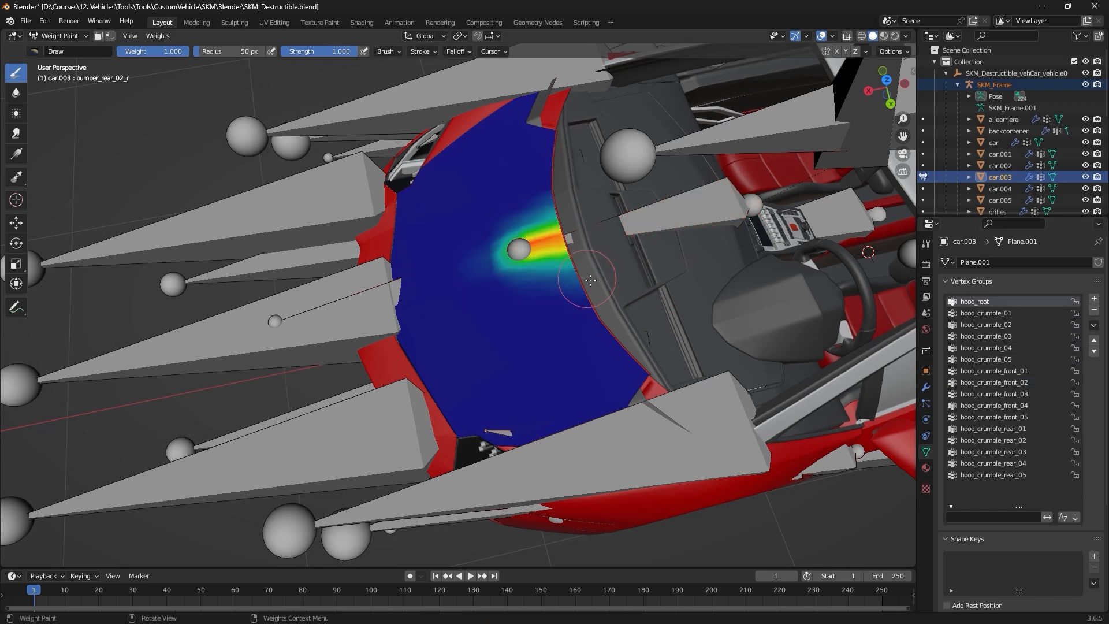
drag(543, 250, 519, 249)
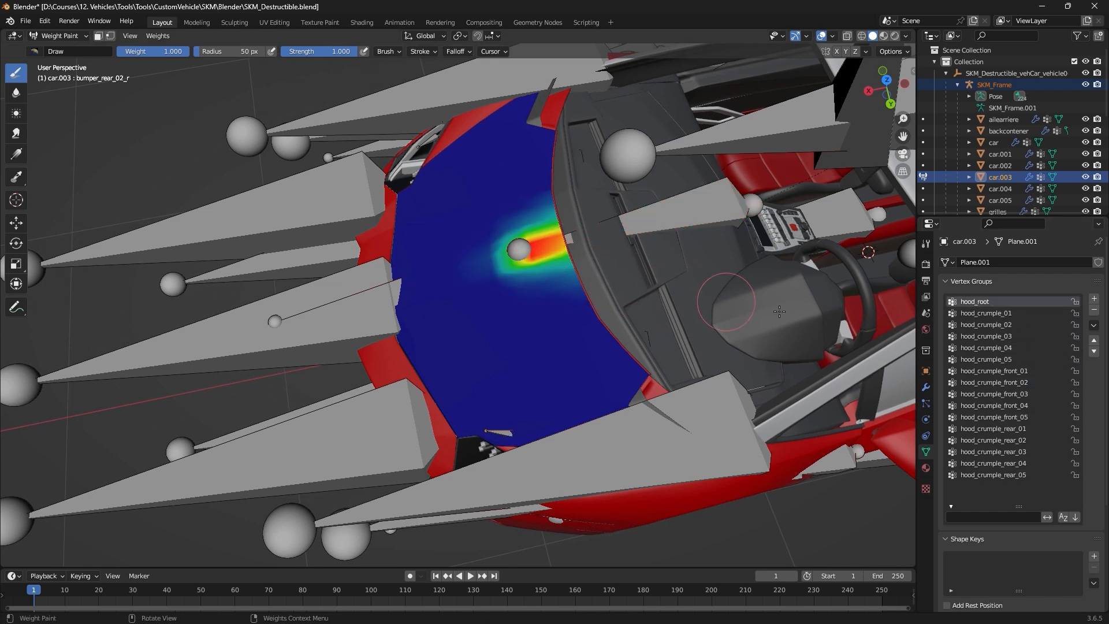
Examine the hood's weight distribution group by group, from hood_crumple_01 through hood_crumple_rear_04.
click(950, 315)
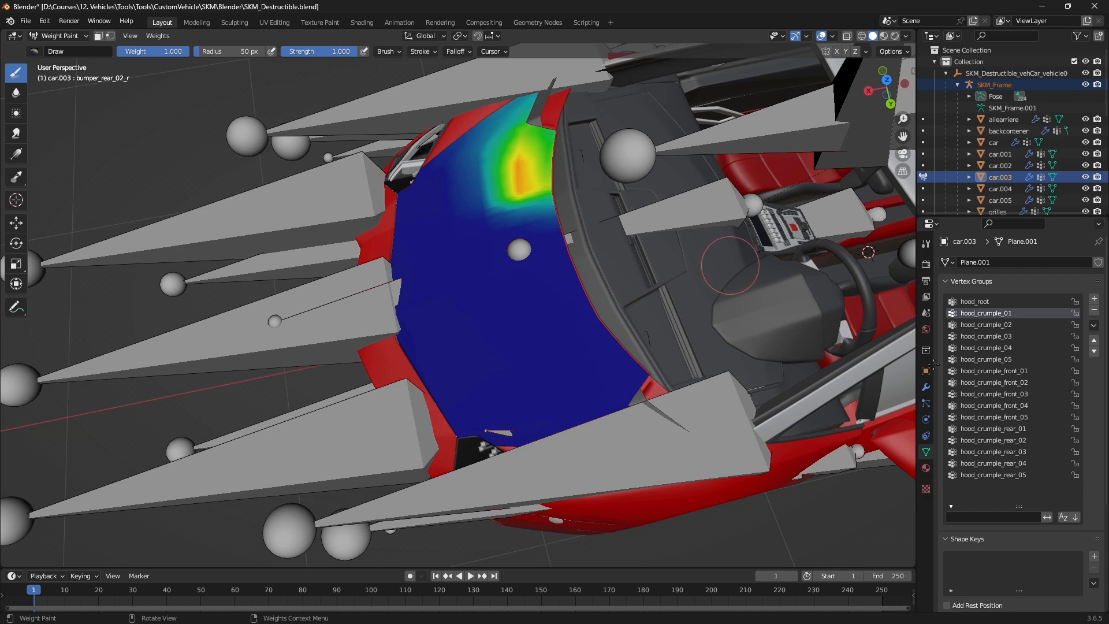
click(1005, 324)
click(1010, 337)
click(1012, 347)
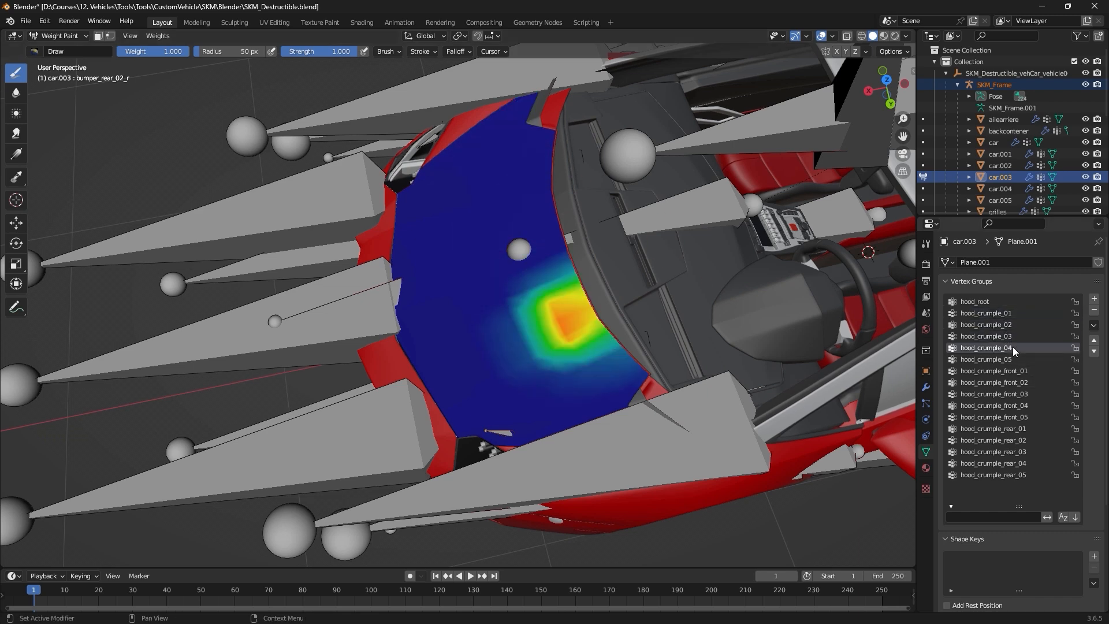
click(1015, 359)
click(1020, 372)
click(1021, 383)
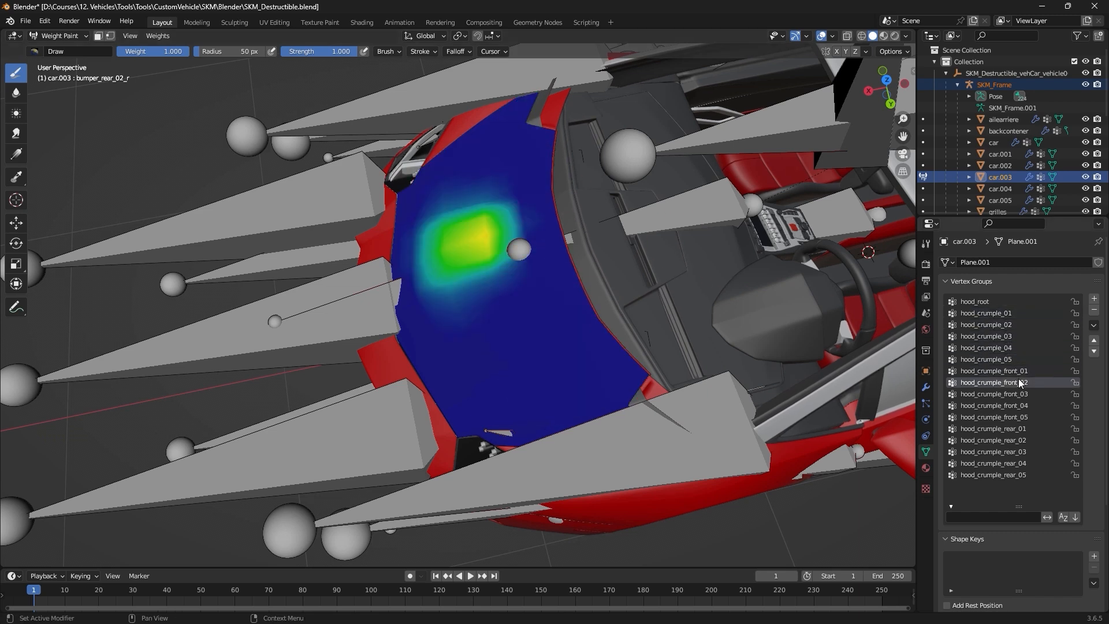
click(1021, 394)
click(1022, 407)
click(1022, 417)
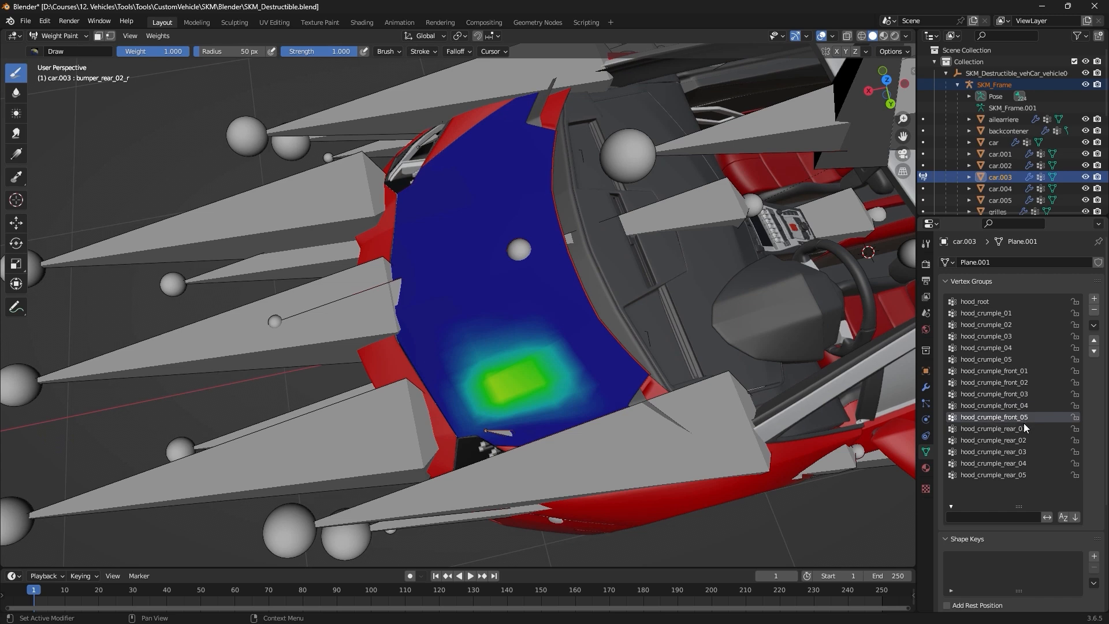
click(1024, 428)
click(1025, 440)
click(1025, 452)
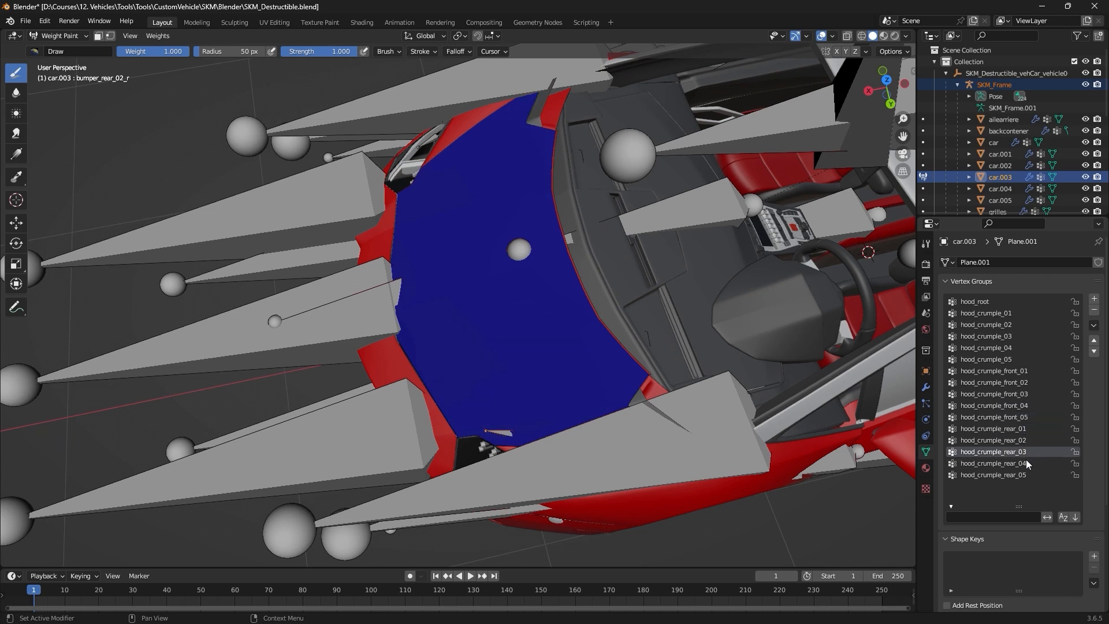
click(1025, 463)
Paint hood_crumple_rear_05 weight near the hood's rear left corner and hood_crumple_rear_04 weight just inboard along the rear edge.
click(1027, 474)
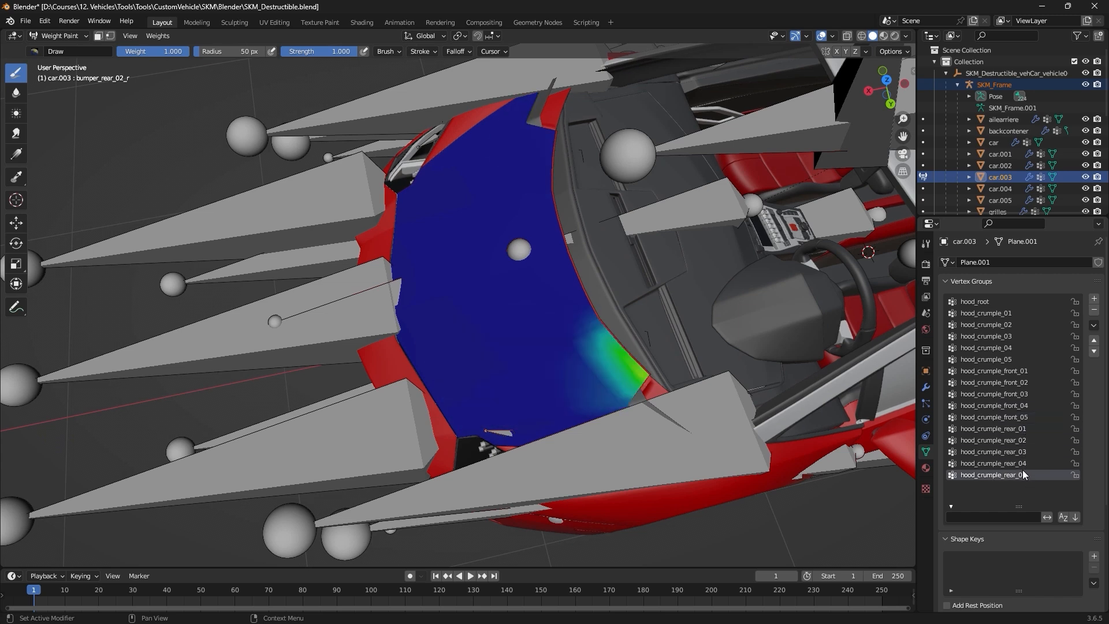
mouse_move(615, 381)
mouse_down()
mouse_move(604, 382)
mouse_move(616, 363)
mouse_move(595, 361)
mouse_move(601, 387)
mouse_up()
click(1006, 464)
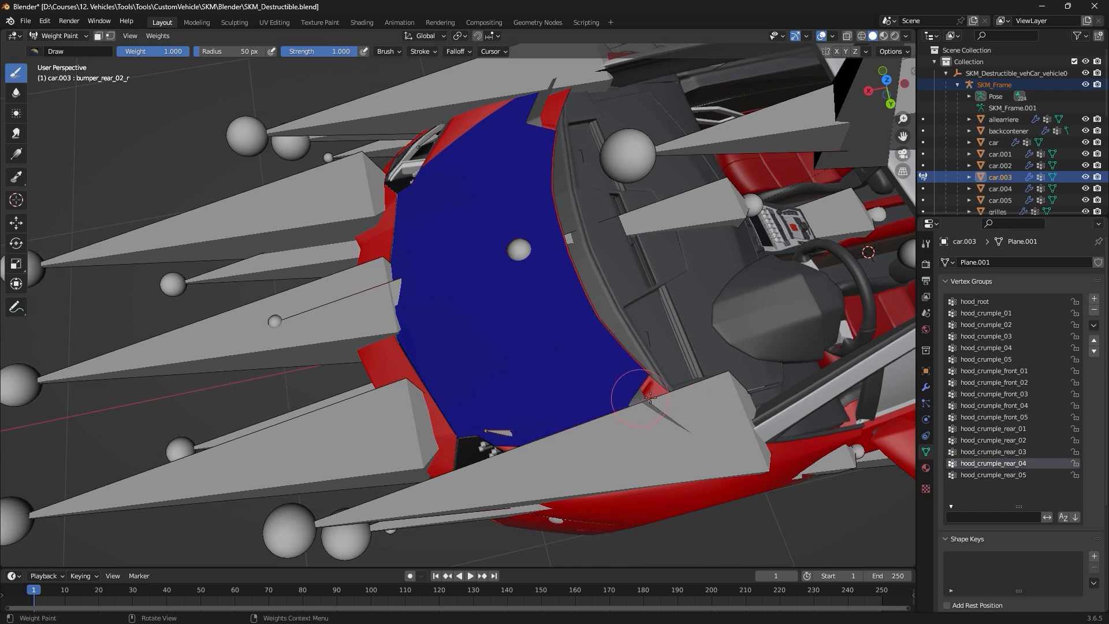
drag(589, 330, 588, 332)
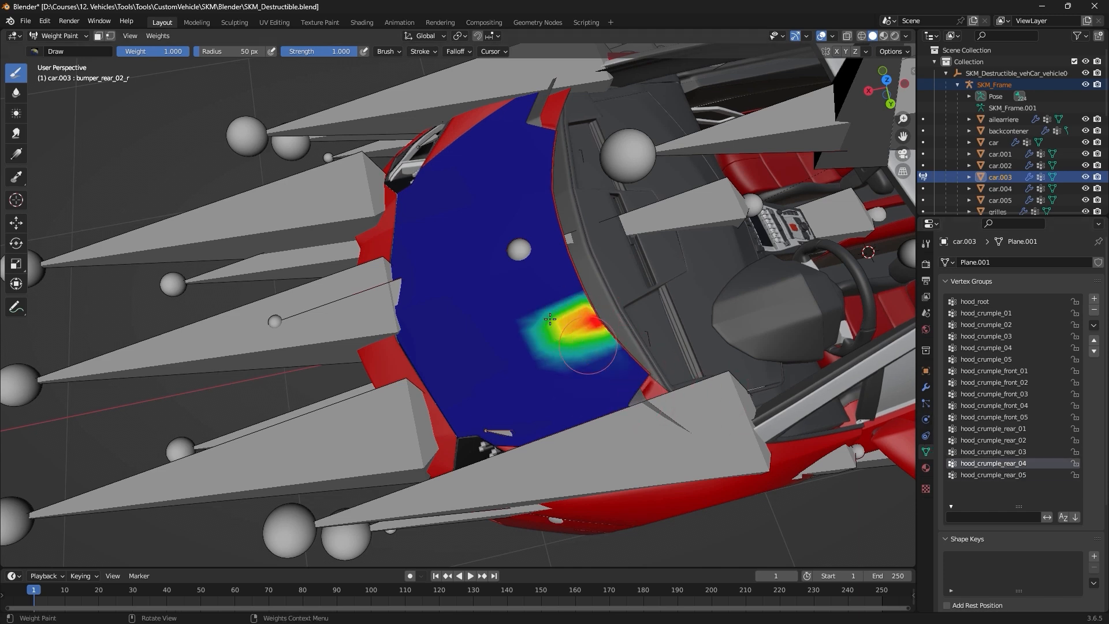
Paint hood_crumple_rear_03 weight near the middle of the hood's rear edge and hood_crumple_rear_02 weight just right of it.
click(1015, 453)
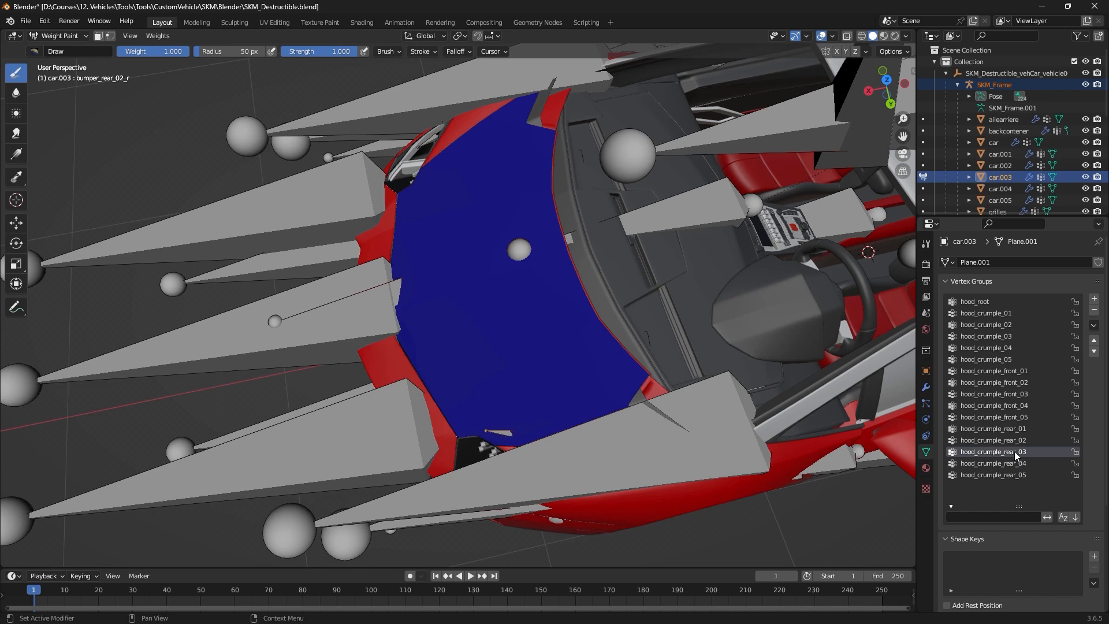
mouse_move(532, 283)
mouse_down()
mouse_move(558, 265)
mouse_move(556, 282)
mouse_up()
click(1019, 440)
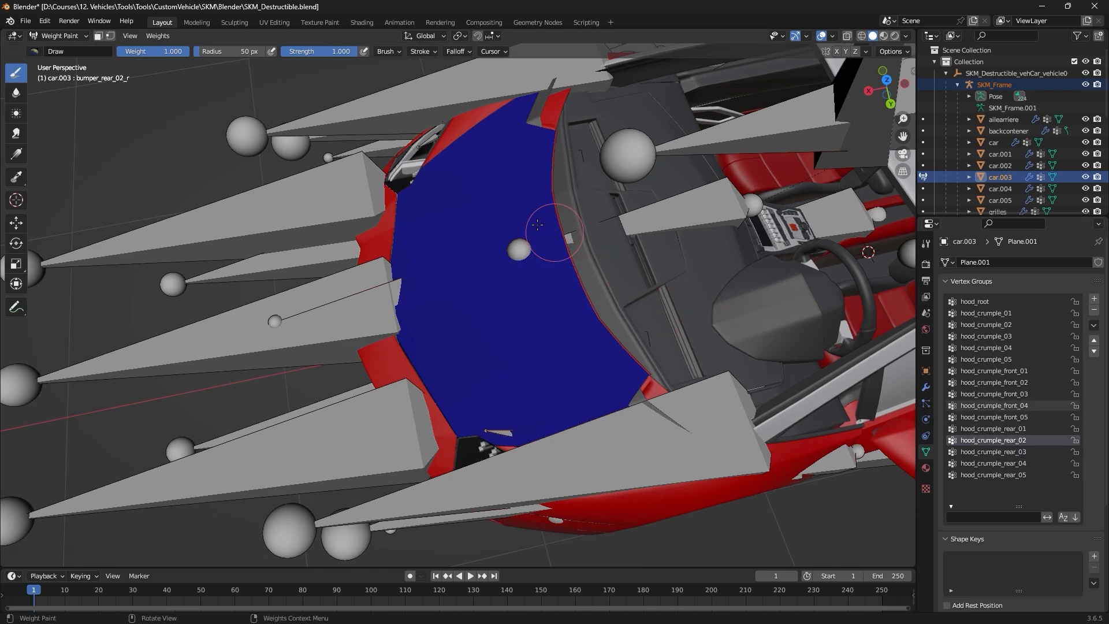
mouse_move(554, 230)
mouse_down()
mouse_move(543, 217)
mouse_move(555, 222)
mouse_up()
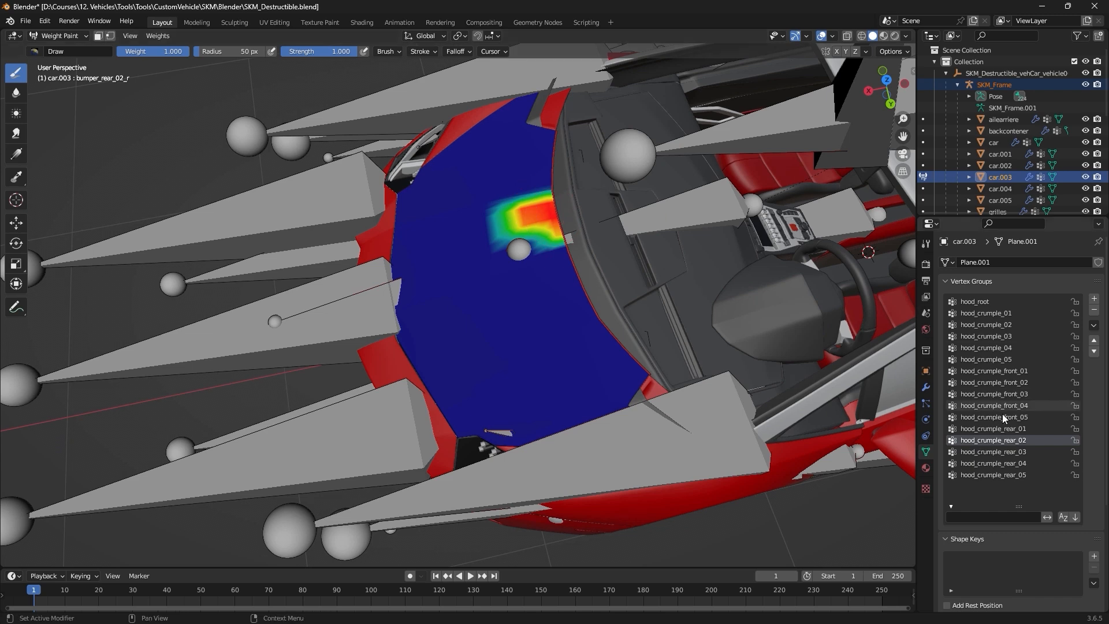
Paint hood_crumple_rear_01 weight on the hood's rear right corner and hood_crumple_front_05 weight on its front left corner.
click(1016, 430)
mouse_move(573, 172)
mouse_down()
mouse_move(527, 155)
mouse_move(535, 118)
mouse_up()
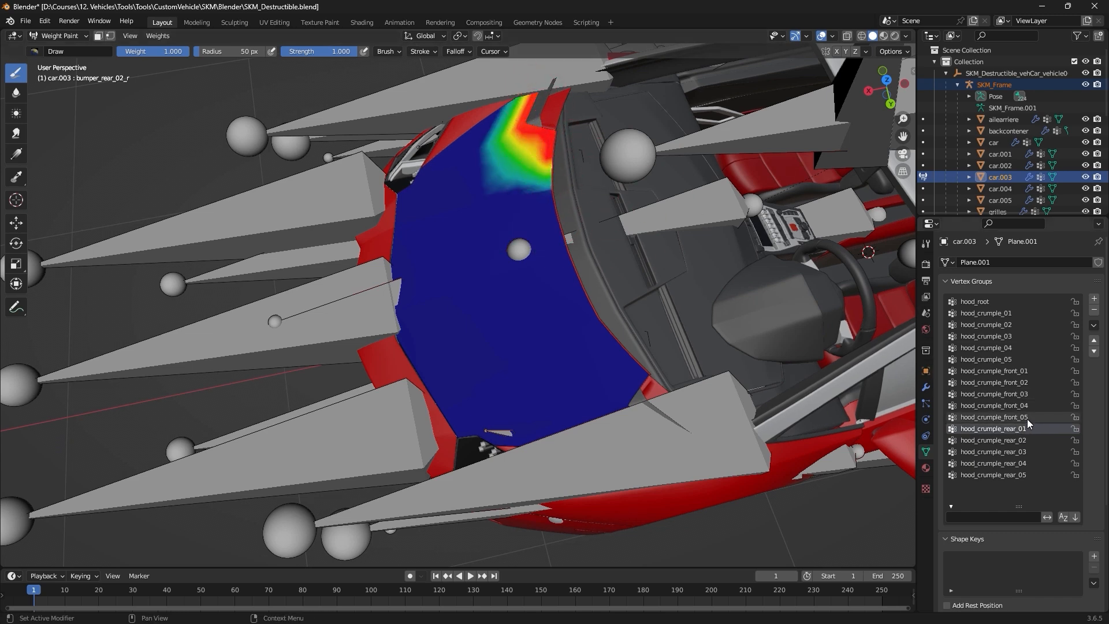
click(993, 417)
mouse_move(460, 409)
mouse_down()
mouse_move(509, 384)
mouse_move(462, 416)
mouse_move(428, 409)
mouse_up()
drag(425, 367, 442, 407)
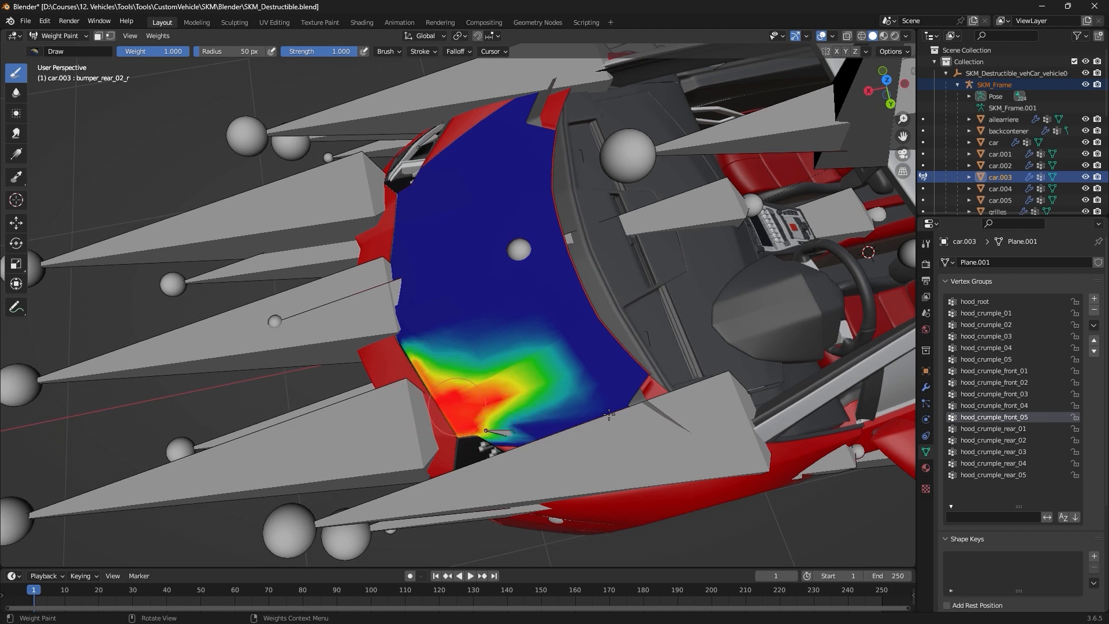
Paint hood_crumple_front_04 weight on the hood's front edge inboard of the left corner and hood_crumple_front_03 weight near the front edge's middle.
click(1005, 408)
drag(410, 341, 435, 369)
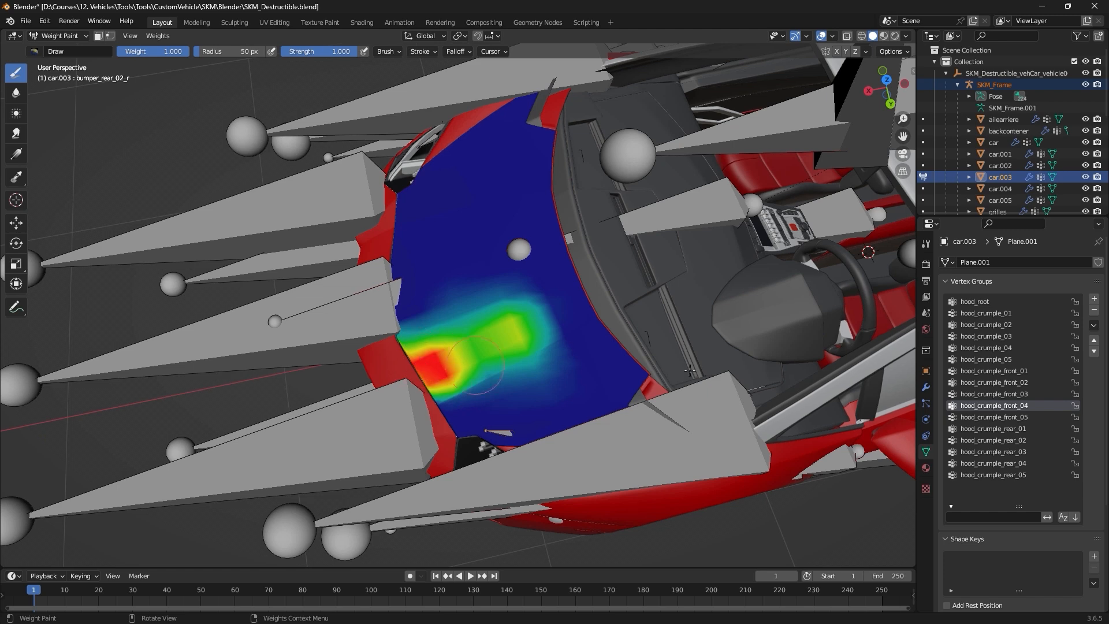
click(1008, 395)
mouse_move(420, 303)
mouse_down()
mouse_move(407, 328)
mouse_move(390, 315)
mouse_up()
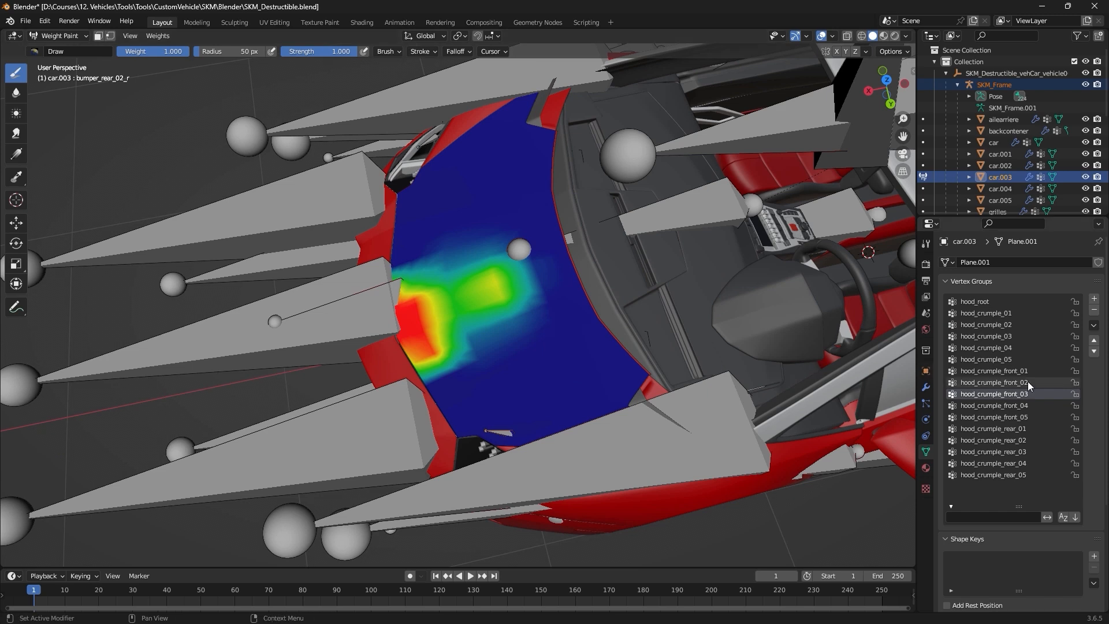
Paint hood_crumple_front_02 weight on the front edge right of the middle and hood_crumple_front_01 weight on the hood's front right corner.
click(994, 382)
mouse_move(426, 232)
mouse_down()
mouse_move(390, 239)
mouse_move(401, 257)
mouse_move(403, 242)
mouse_up()
click(1016, 372)
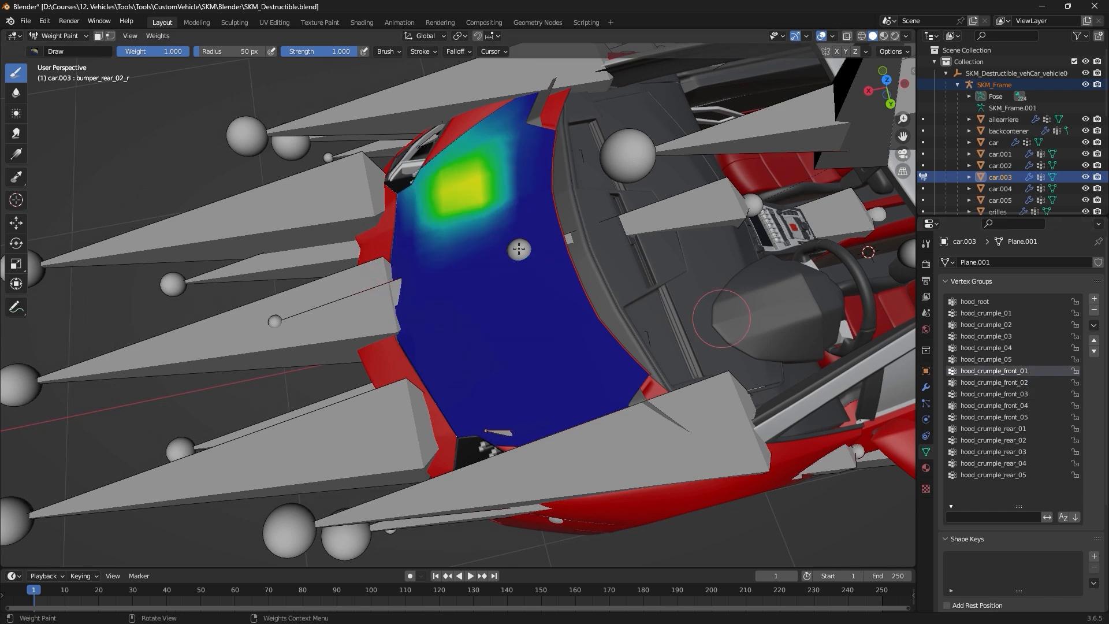
drag(430, 200, 394, 219)
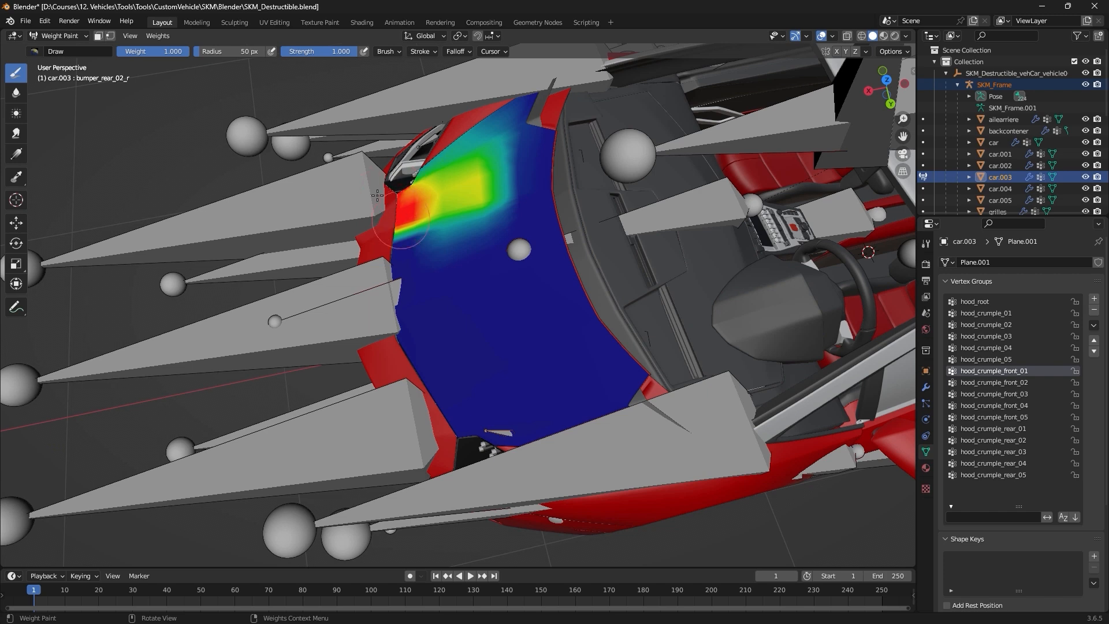
Paint hood_crumple_05 weight along the hood's left side and hood_crumple_04 weight in the band just inboard of it.
click(1014, 359)
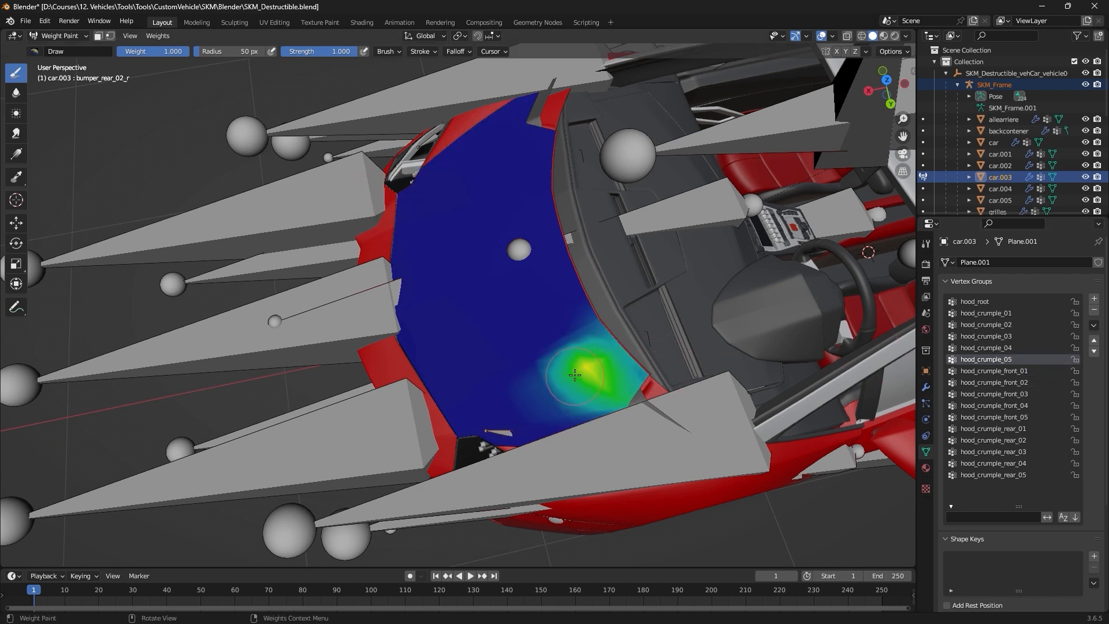
mouse_move(575, 375)
mouse_down()
mouse_move(491, 375)
mouse_move(578, 399)
mouse_move(522, 404)
mouse_up()
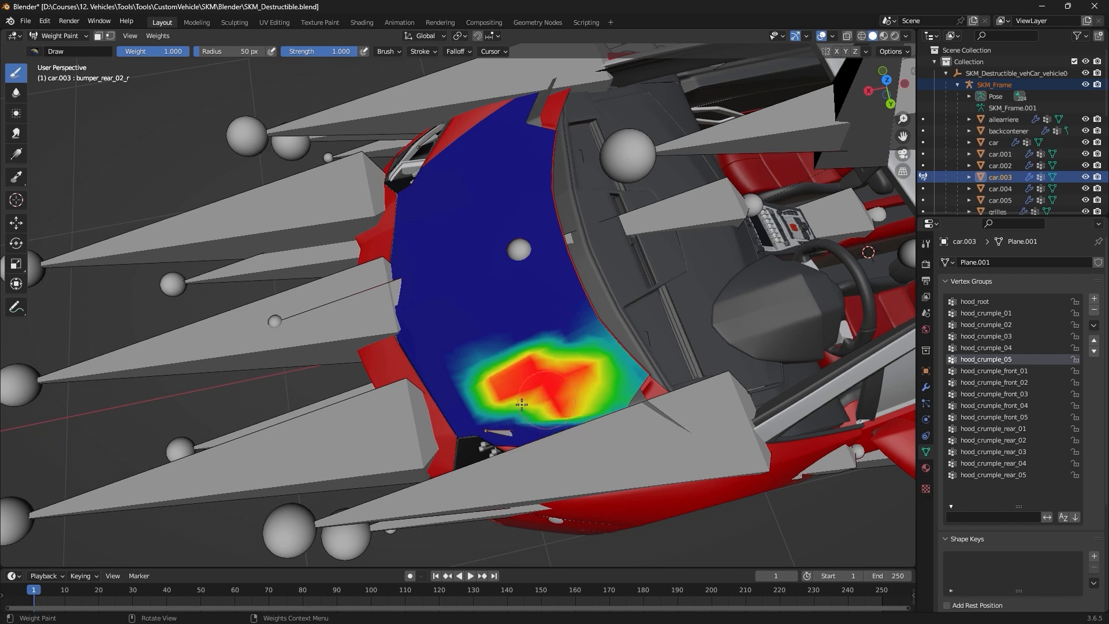
click(985, 348)
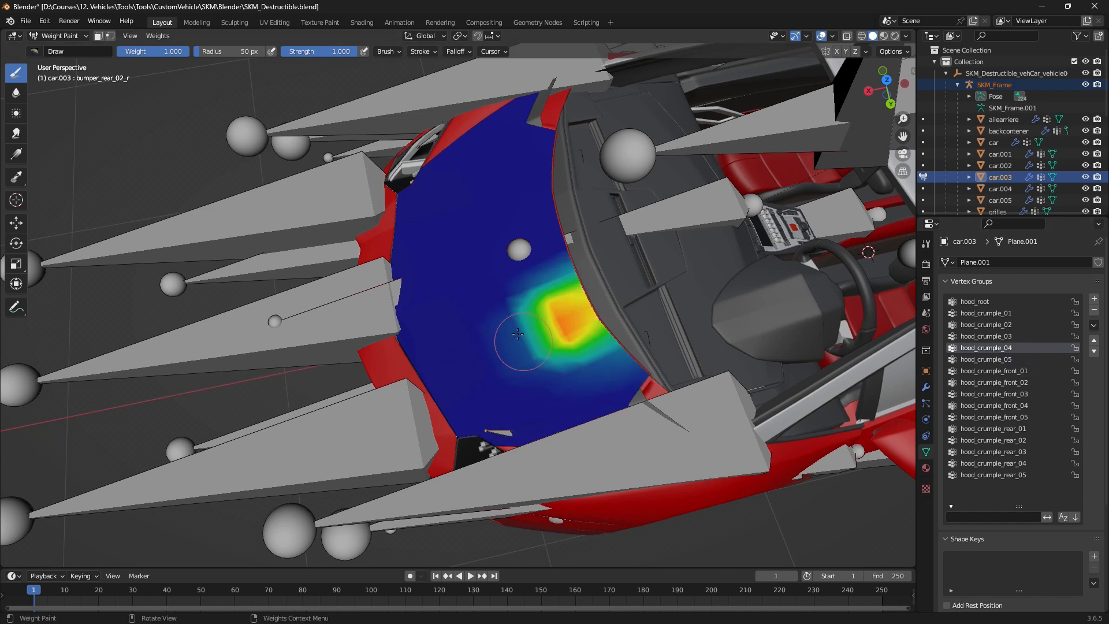
mouse_move(517, 334)
mouse_down()
mouse_move(538, 324)
mouse_move(497, 312)
mouse_move(509, 347)
mouse_move(521, 325)
mouse_up()
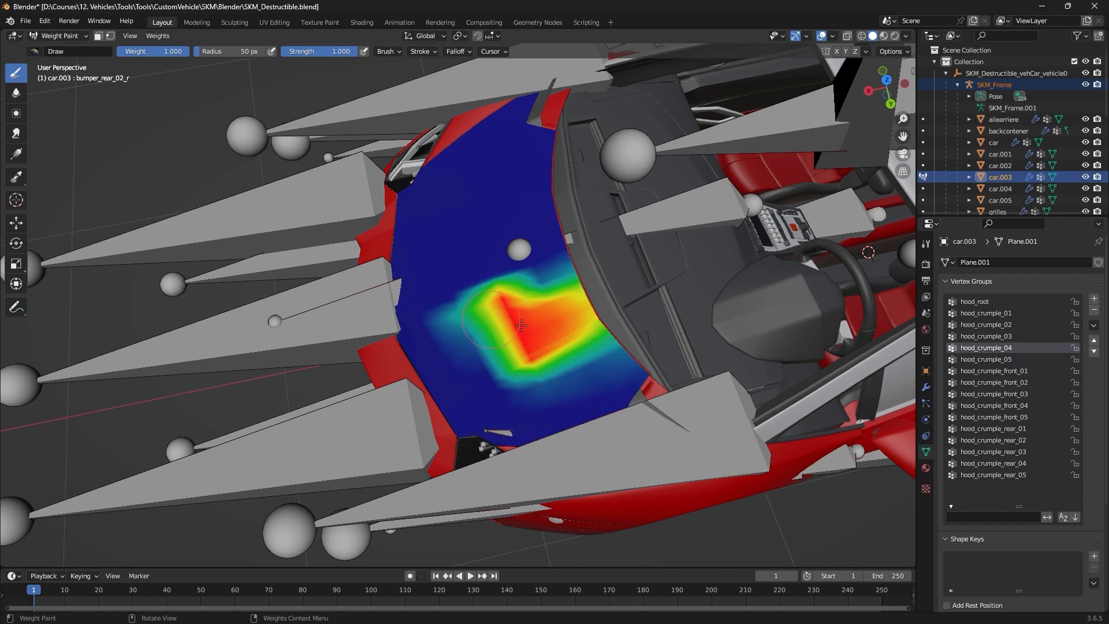
Paint hood_crumple_03 weight across the hood's centre, then hood_crumple_02 and hood_crumple_01 weight toward its right side.
click(1009, 337)
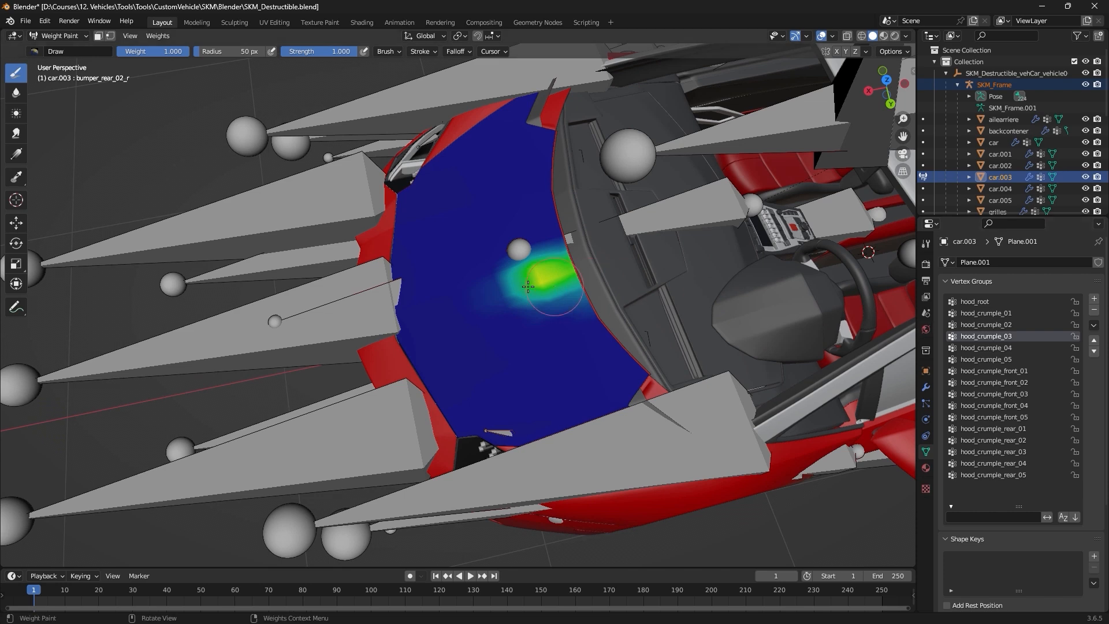
mouse_move(528, 286)
mouse_down()
mouse_move(499, 257)
mouse_move(457, 277)
mouse_move(503, 291)
mouse_move(456, 266)
mouse_up()
click(986, 325)
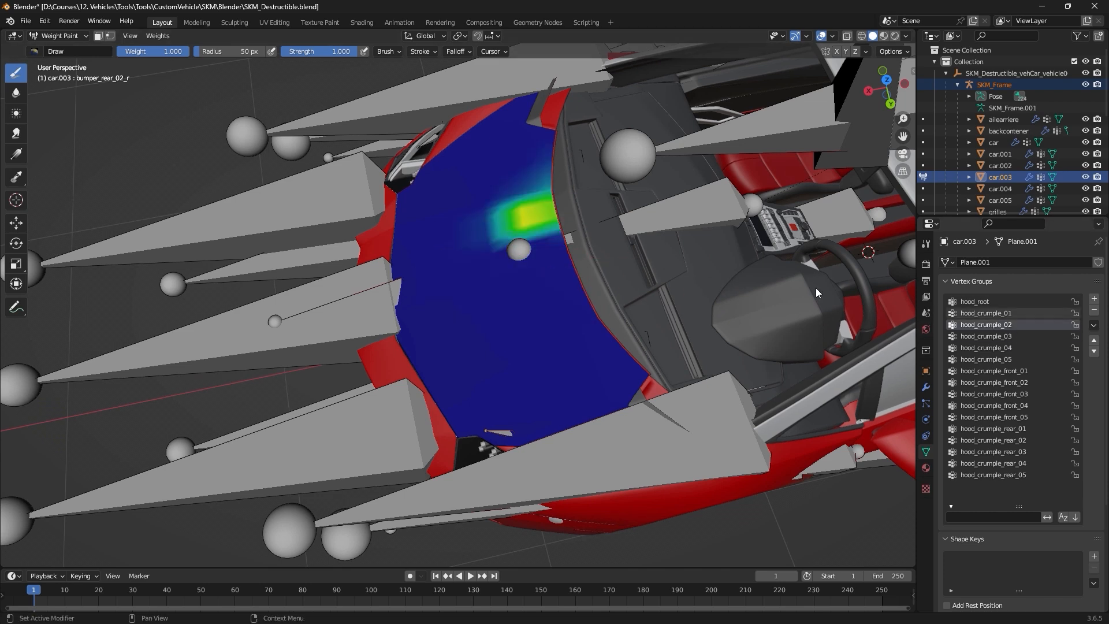
mouse_move(470, 223)
mouse_down()
mouse_move(456, 219)
mouse_move(457, 163)
mouse_move(443, 162)
mouse_up()
click(986, 313)
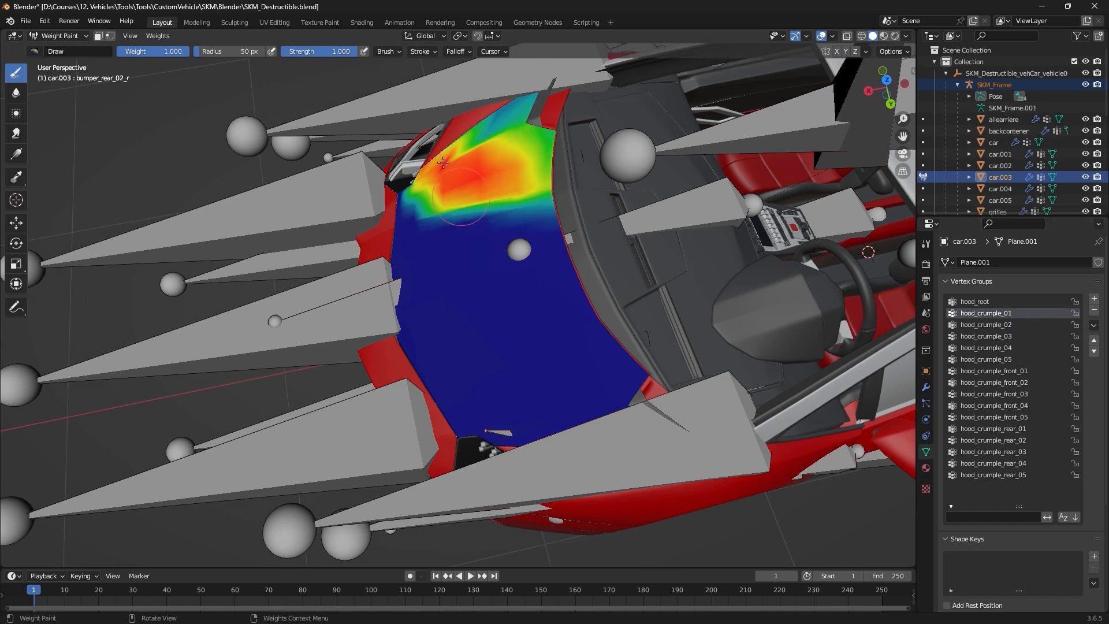
Display the hood_root weights on the hood and save the file.
click(982, 302)
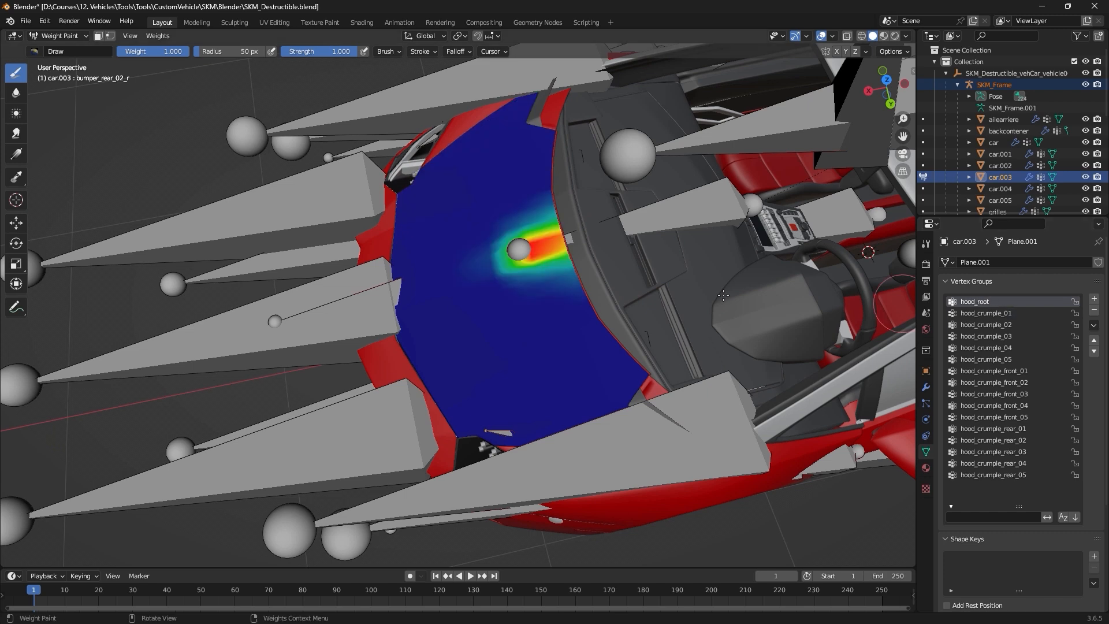
middle_drag(592, 284, 614, 292)
key(ctrl+s)
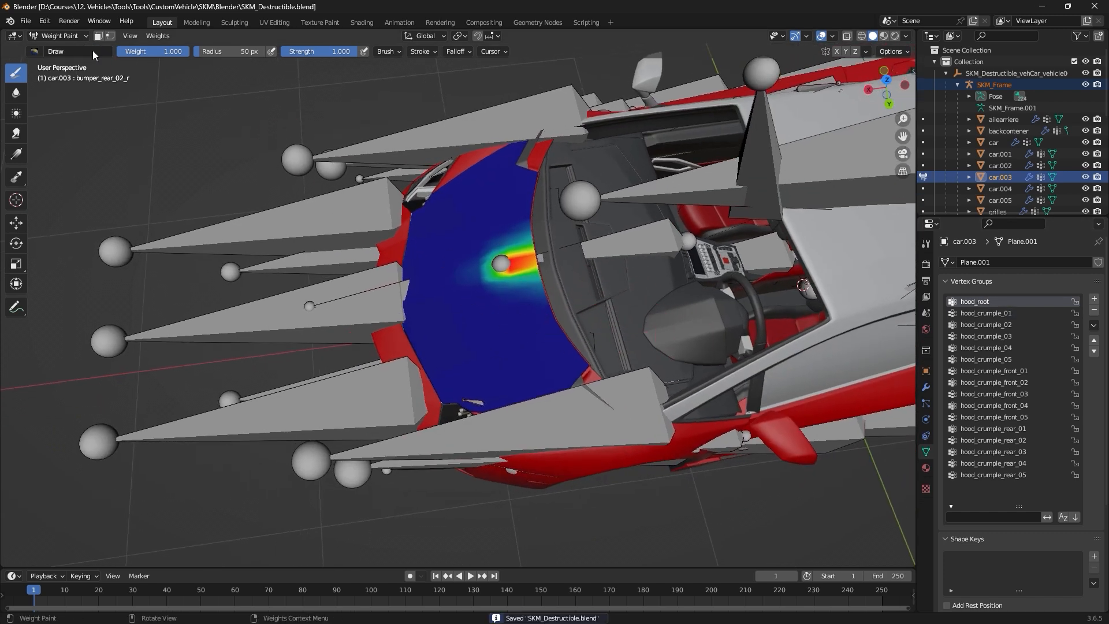
Leave the hood's weight painting, select SKM_Frame together with the front bumper mesh car.004, and enter Weight Paint mode.
click(59, 36)
click(71, 51)
mouse_move(233, 224)
middle_down()
mouse_move(289, 165)
mouse_move(466, 260)
mouse_move(497, 211)
mouse_move(480, 168)
mouse_move(524, 175)
mouse_move(461, 191)
middle_up()
click(467, 255)
click(412, 269)
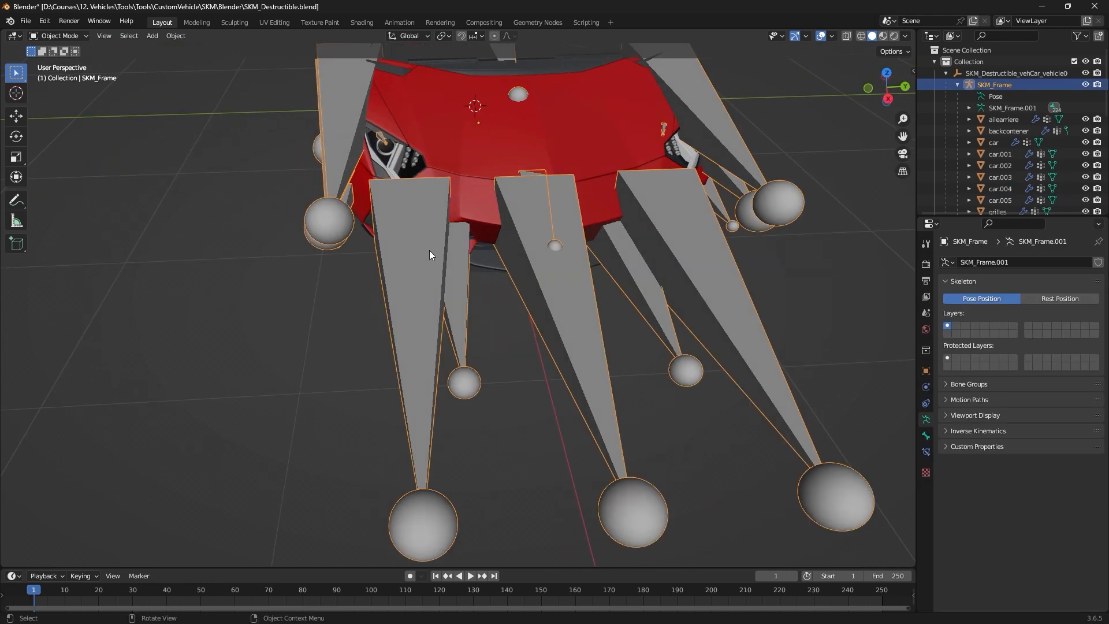
shift+click(480, 207)
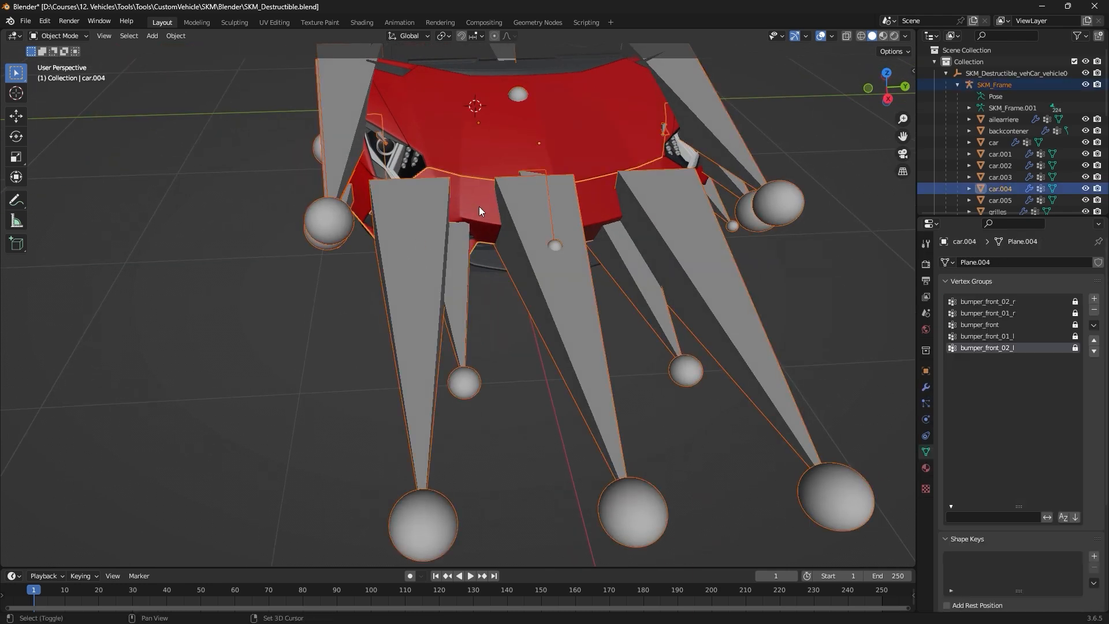
click(61, 35)
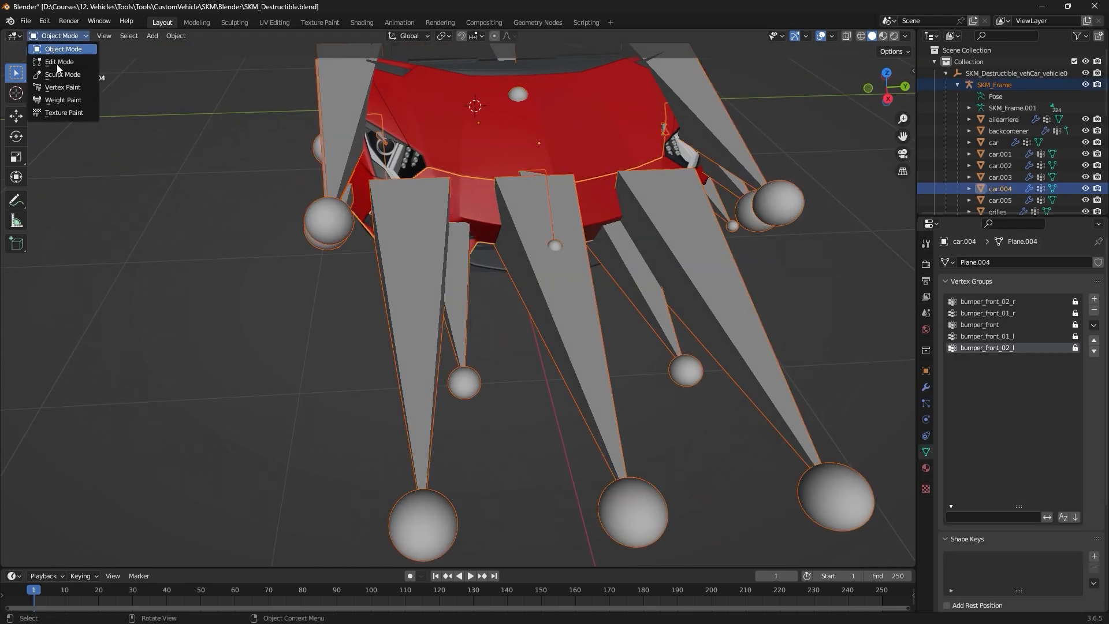
click(68, 100)
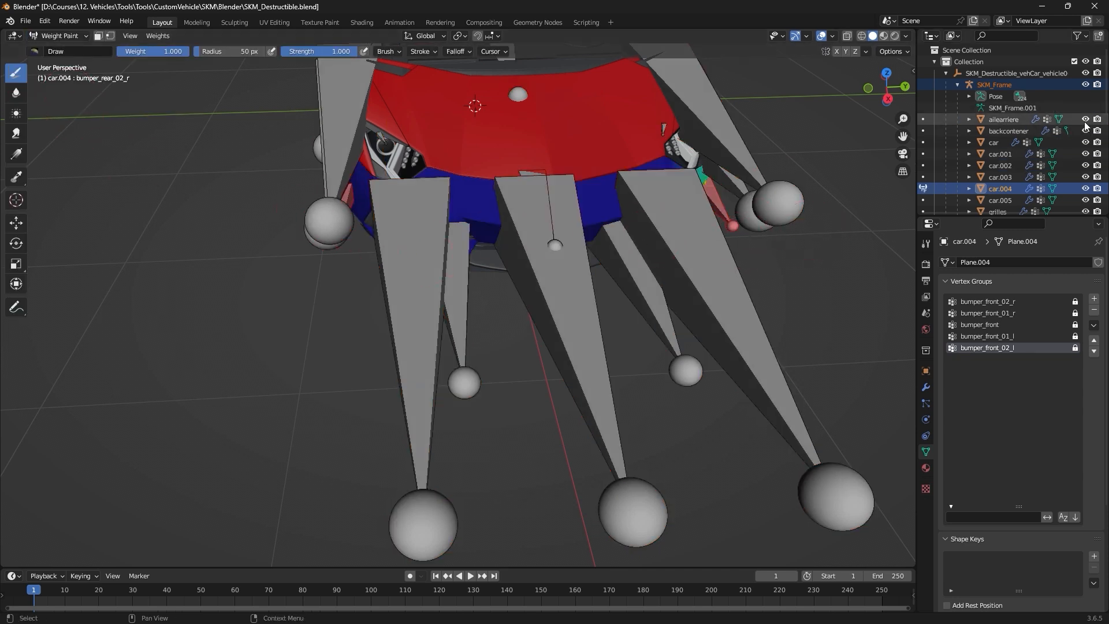
Examine the bumper_front weights on the front bumper with the SKM_Frame armature temporarily hidden.
click(1085, 84)
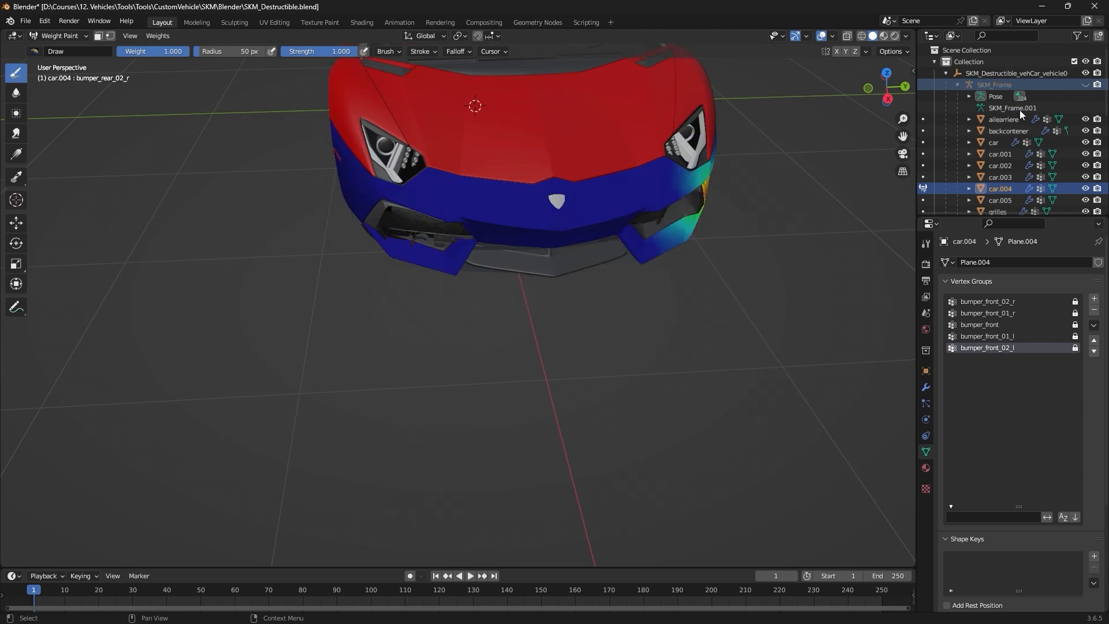
middle_drag(797, 312, 591, 233)
click(996, 324)
scroll(592, 233, up, 3)
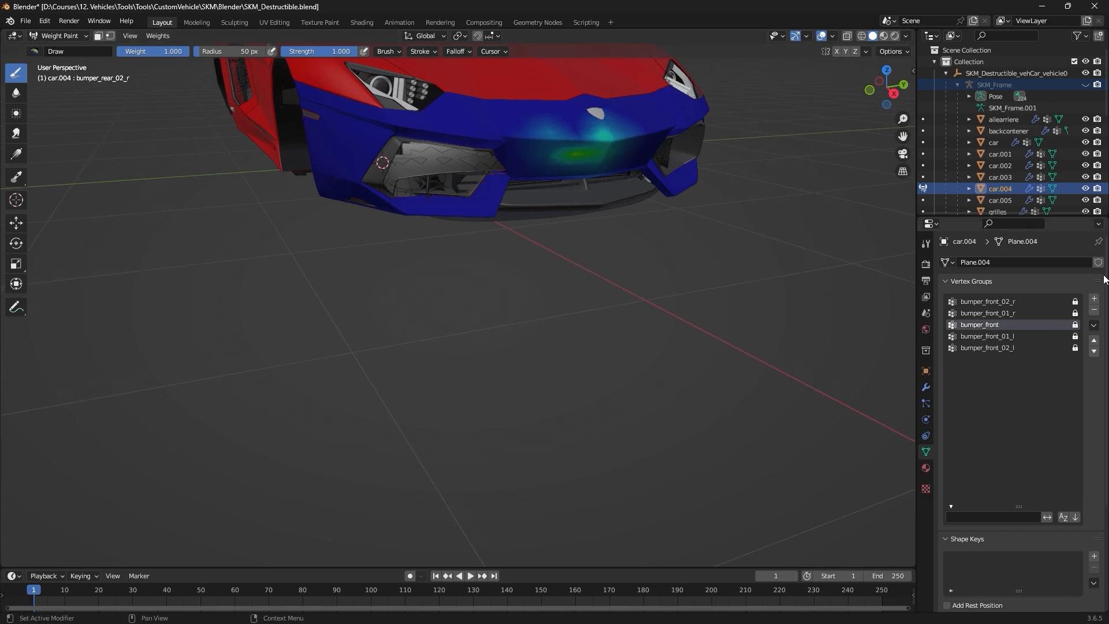
click(1086, 84)
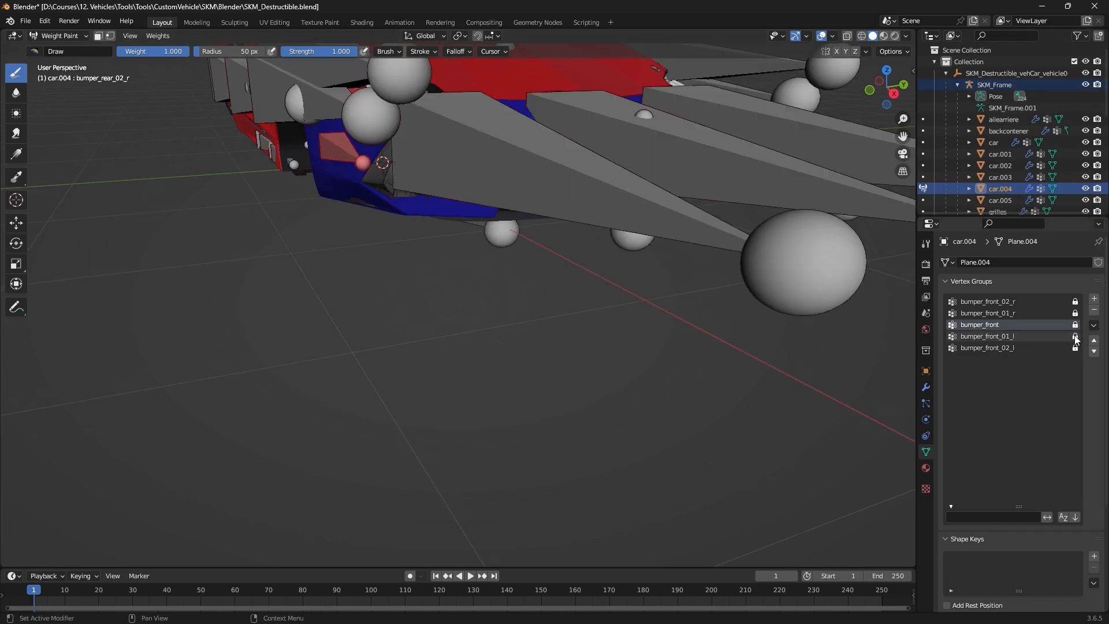
Unlock all five front bumper vertex groups and make bumper_front_02_r the active group.
drag(1074, 336, 1075, 301)
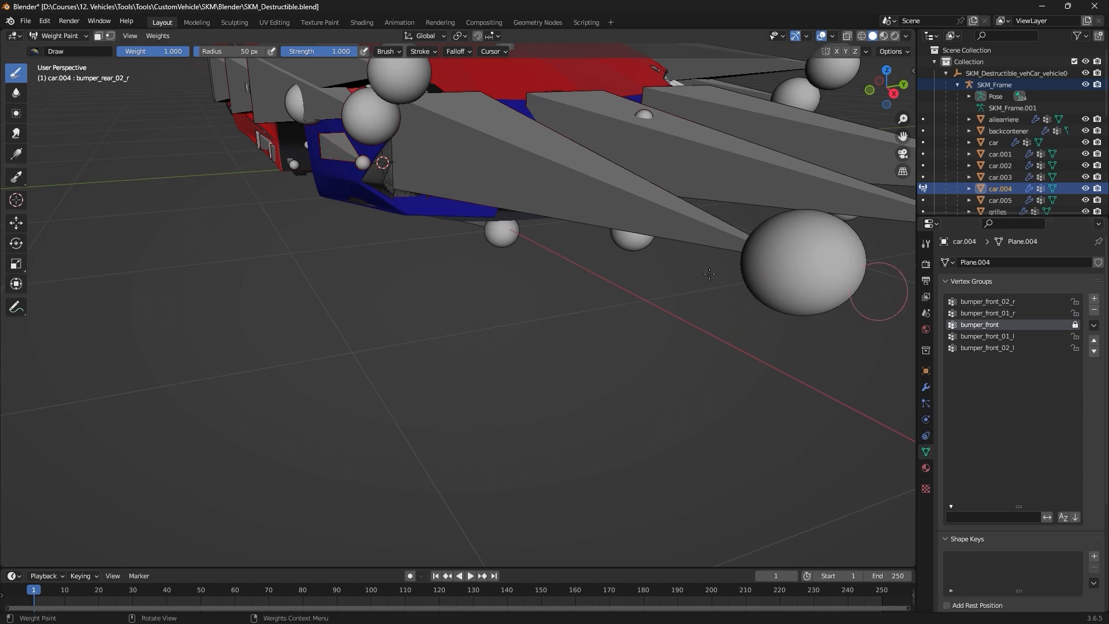
click(1075, 301)
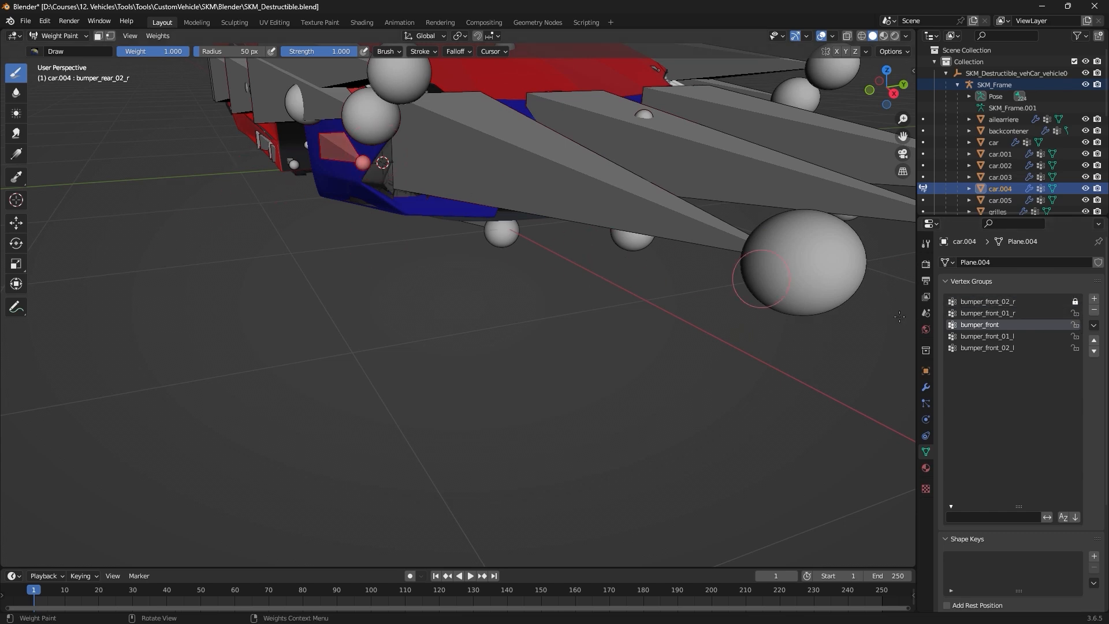
click(991, 300)
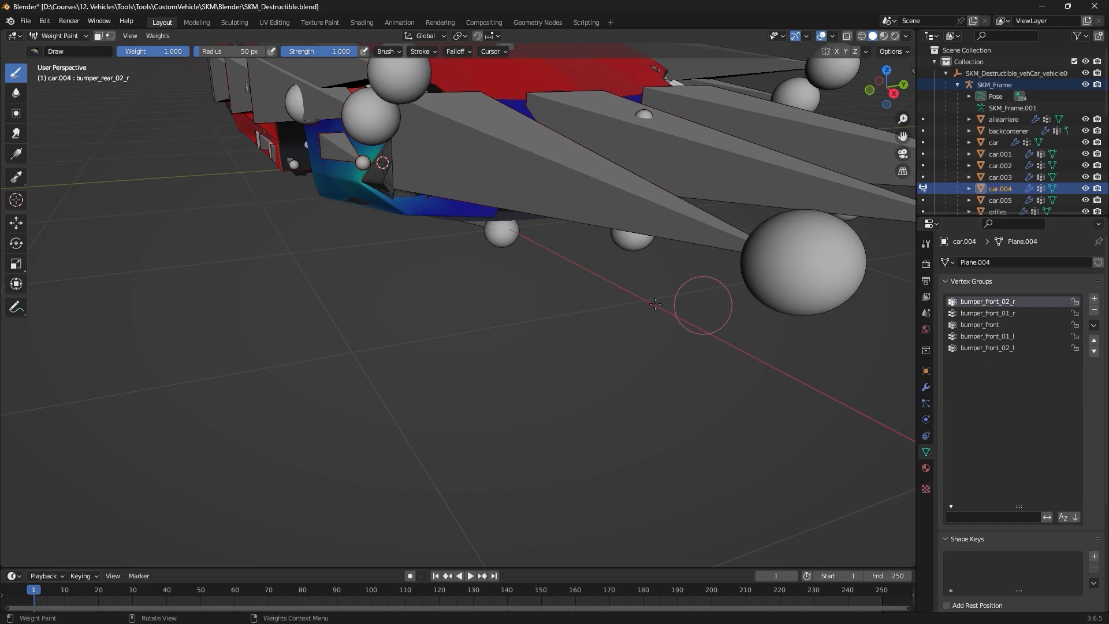
Hide the SKM_Frame armature and switch the viewport to wireframe shading.
middle_drag(655, 304, 624, 242)
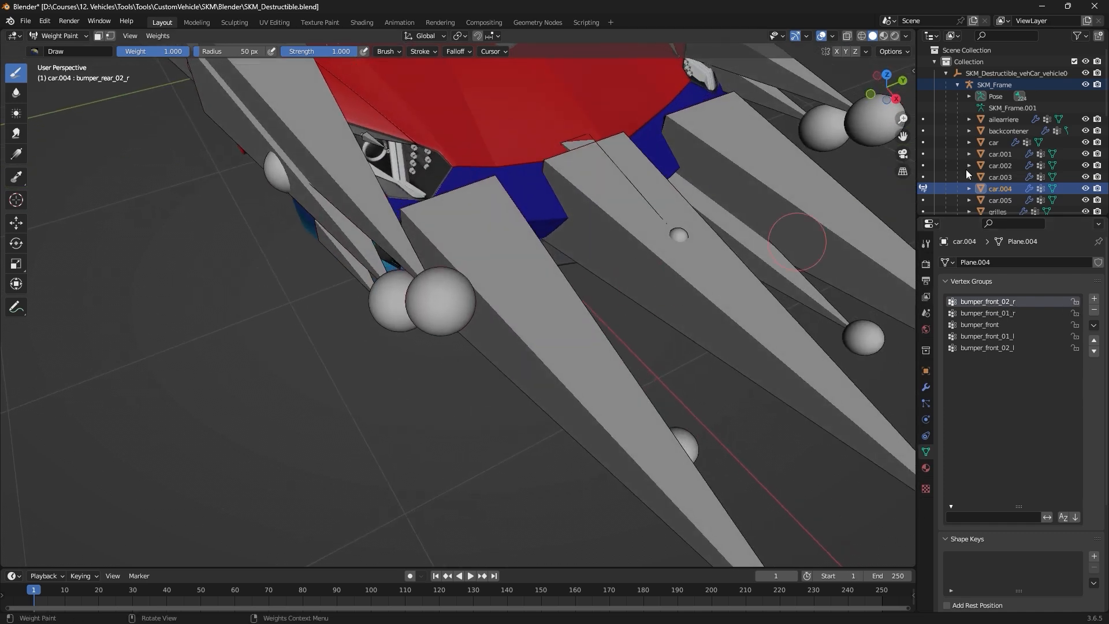
click(1084, 85)
scroll(647, 228, down, 3)
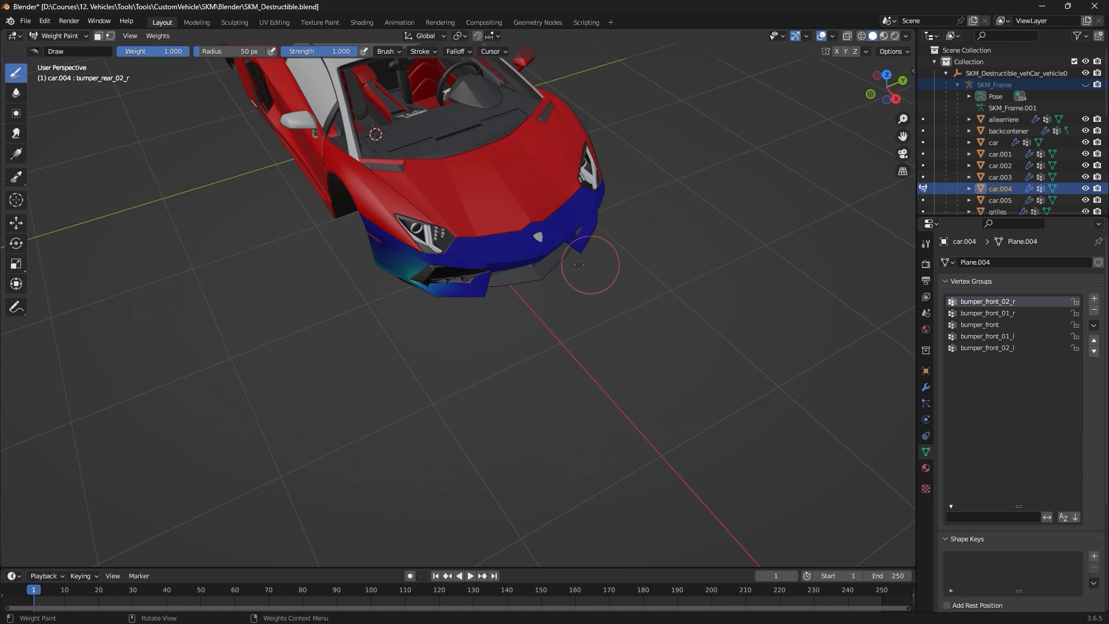
click(861, 36)
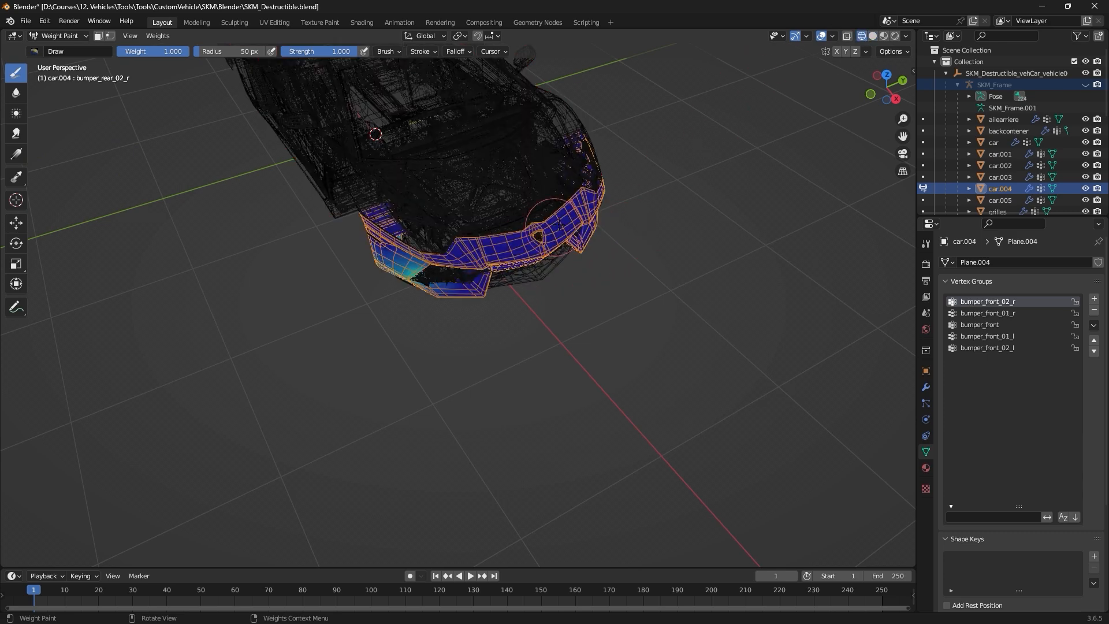
Paint full bumper_front_02_r weight across the front bumper from one side to the other.
mouse_move(559, 225)
mouse_down()
mouse_move(376, 246)
mouse_move(581, 264)
mouse_up()
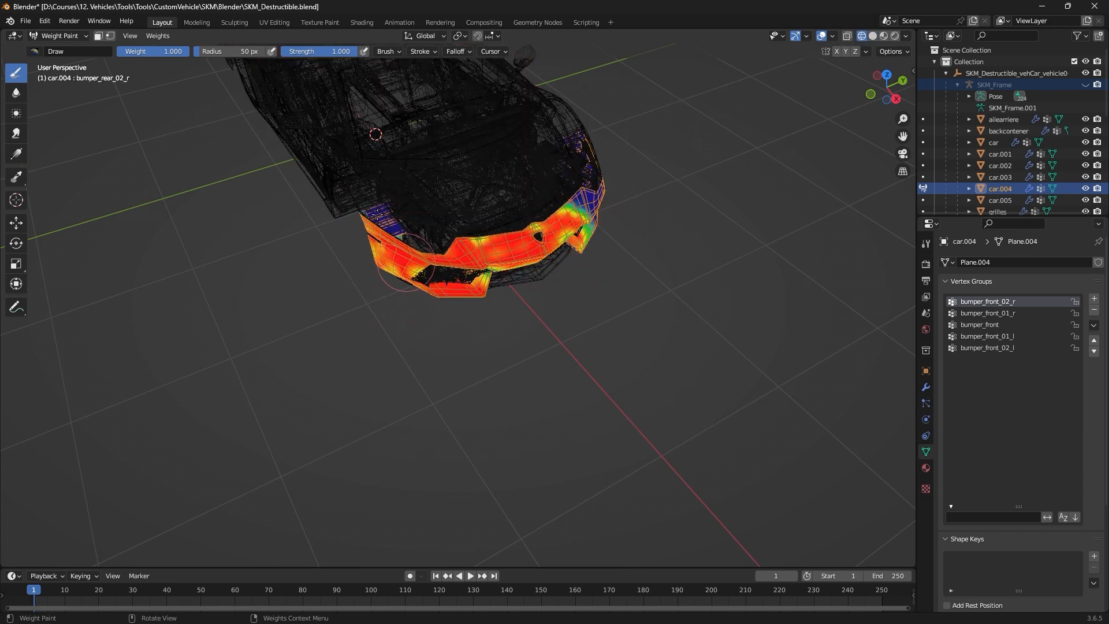
middle_drag(540, 276, 468, 216)
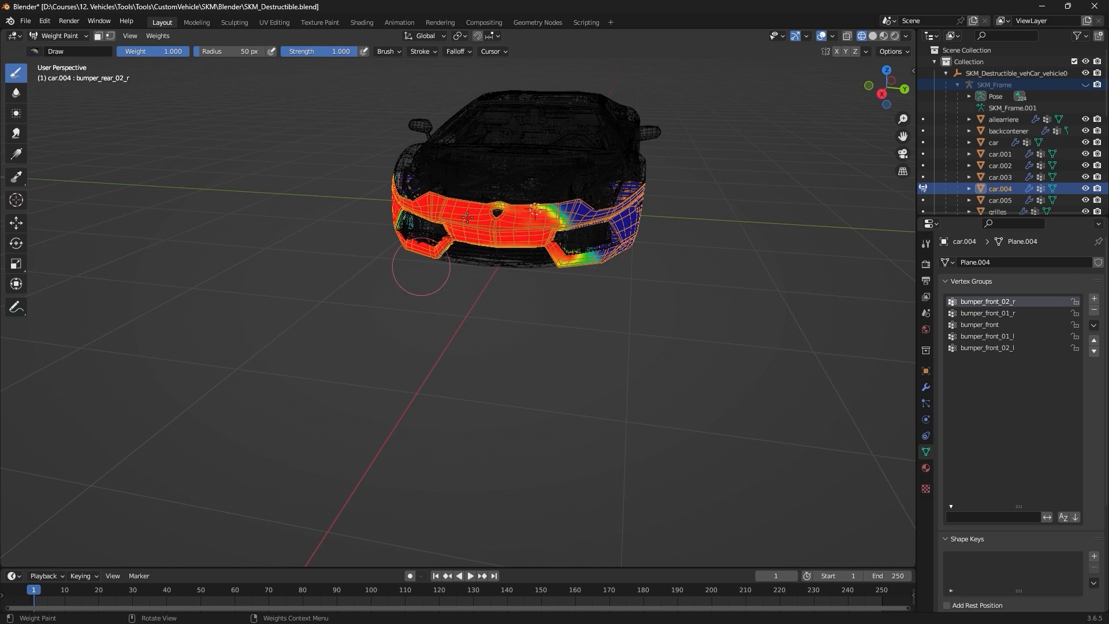
mouse_move(463, 219)
mouse_down()
mouse_move(570, 267)
mouse_move(478, 207)
mouse_up()
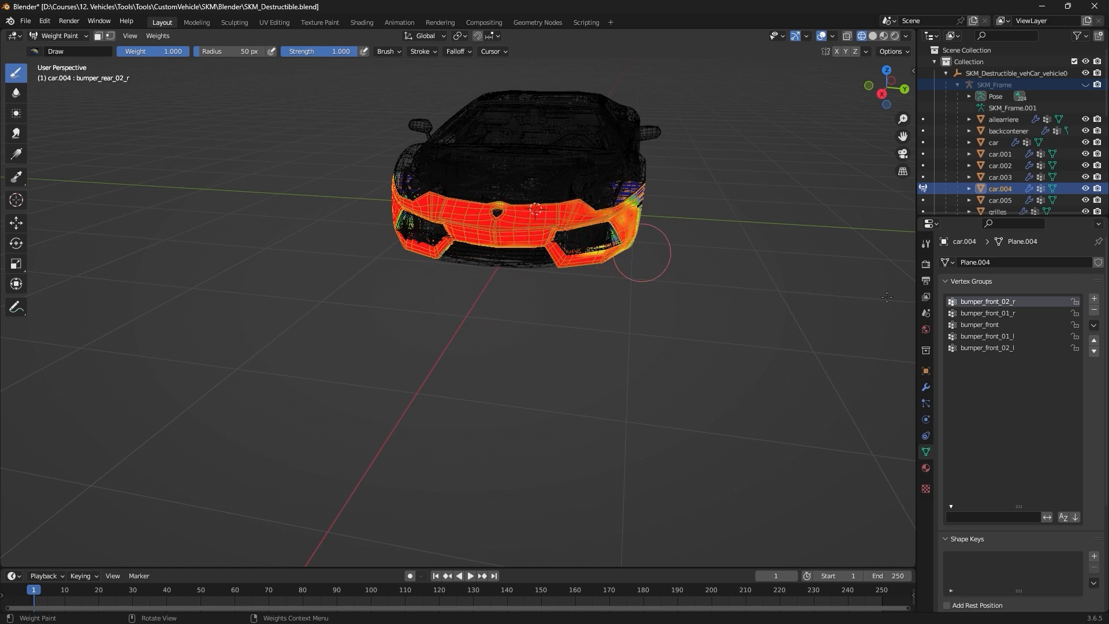
middle_drag(566, 209, 584, 190)
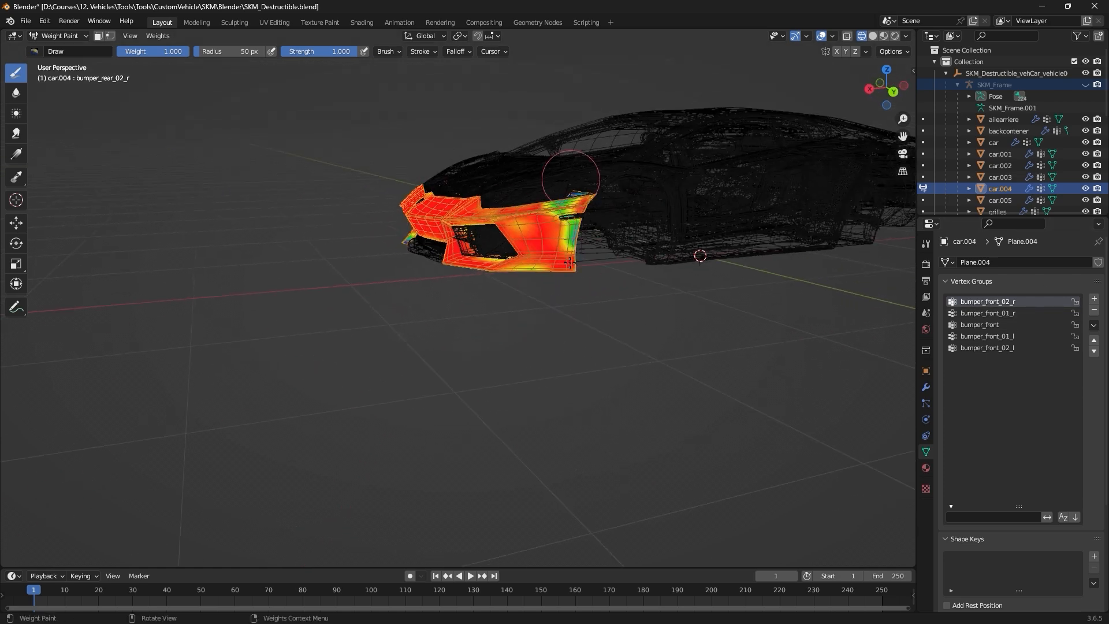
Enlarge the brush radius to 234 px and fill the remaining areas of the front bumper with full bumper_front_02_r weight.
right_click(471, 275)
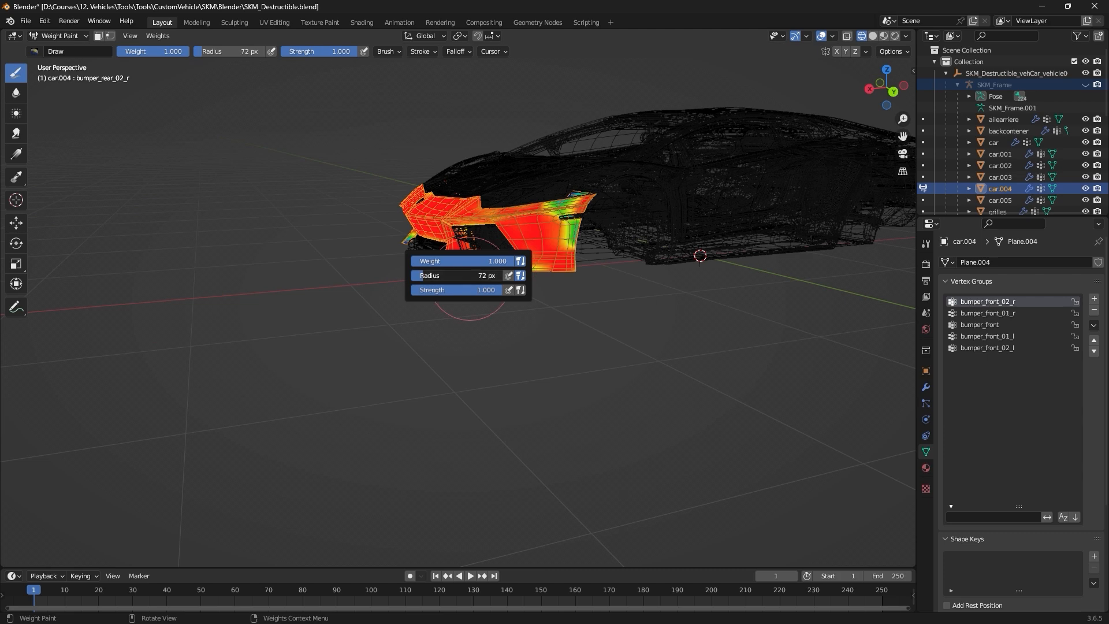
drag(469, 279, 500, 280)
middle_drag(490, 228, 526, 231)
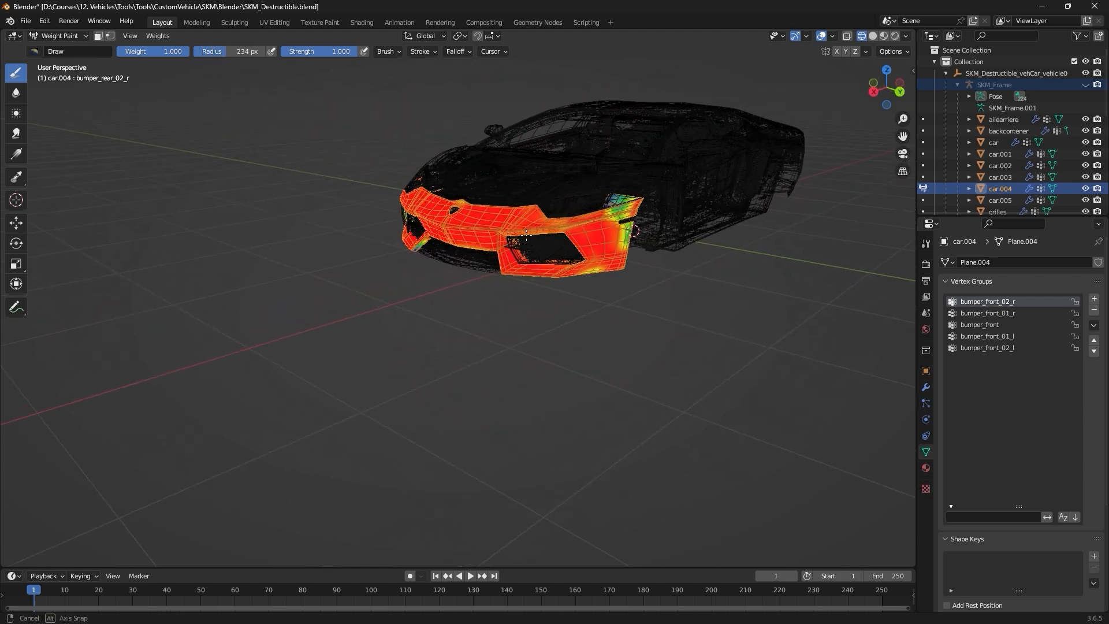
alt+click(508, 270)
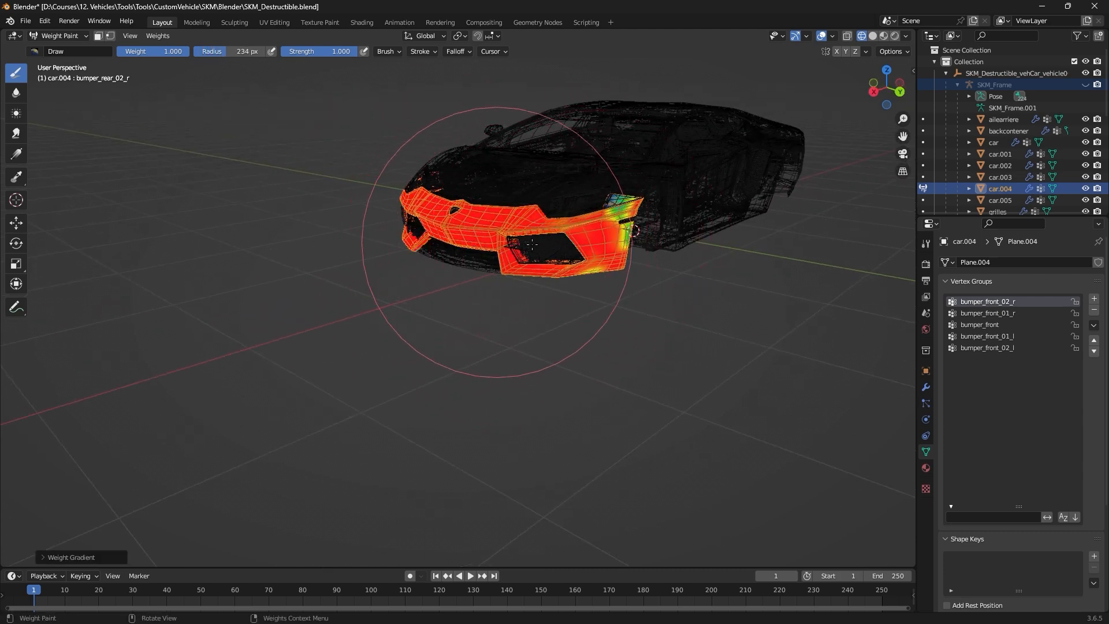
middle_drag(381, 235, 494, 239)
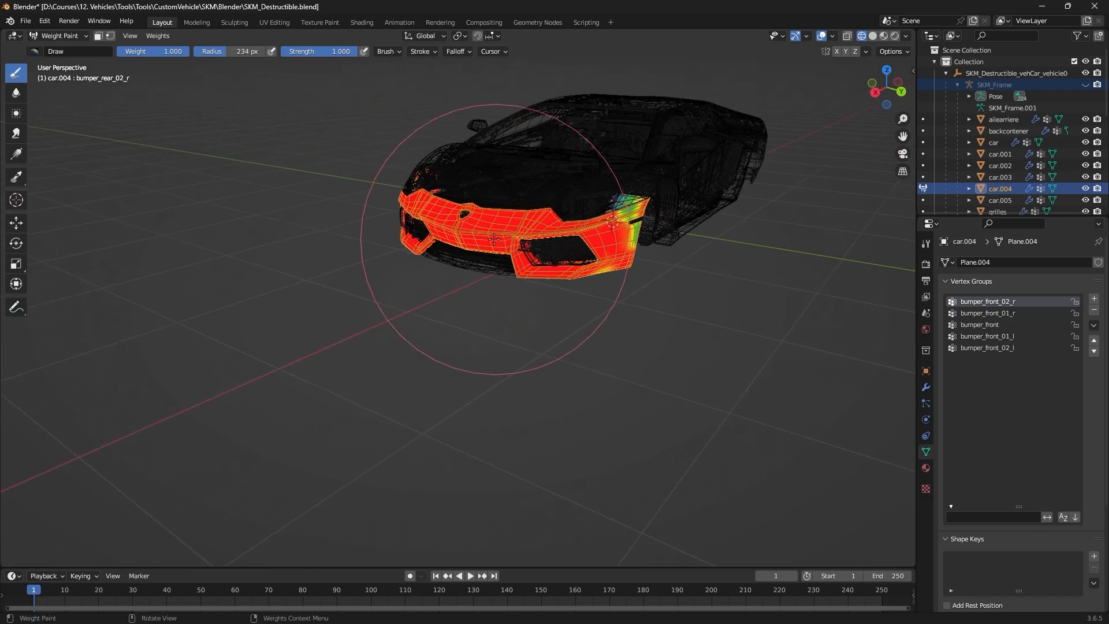
alt+drag(494, 239, 461, 222)
click(503, 247)
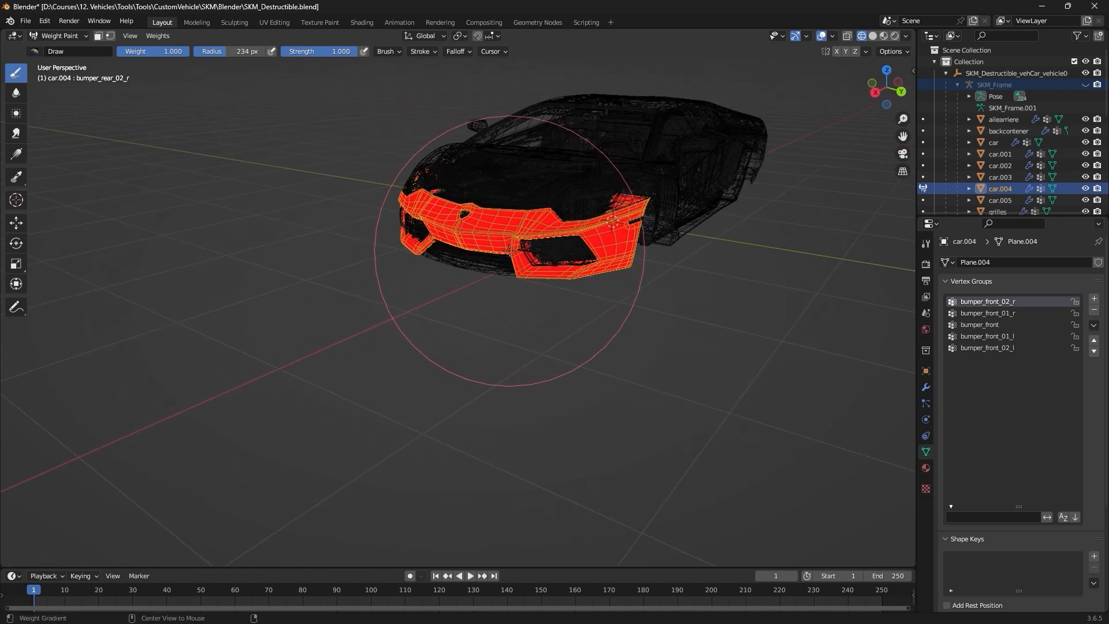
Return the front bumper to Object Mode, restore solid viewport shading and save the file.
mouse_move(460, 265)
middle_down()
mouse_move(477, 330)
mouse_move(339, 254)
mouse_move(436, 188)
mouse_move(445, 270)
mouse_move(456, 275)
mouse_move(418, 222)
mouse_move(556, 283)
middle_up()
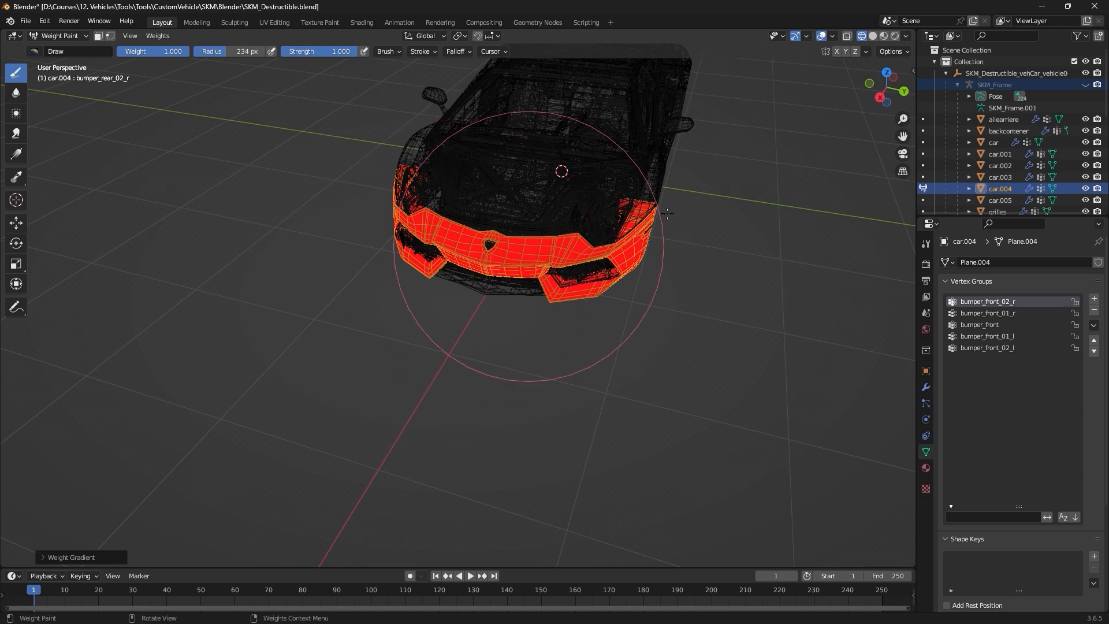
click(59, 36)
click(58, 47)
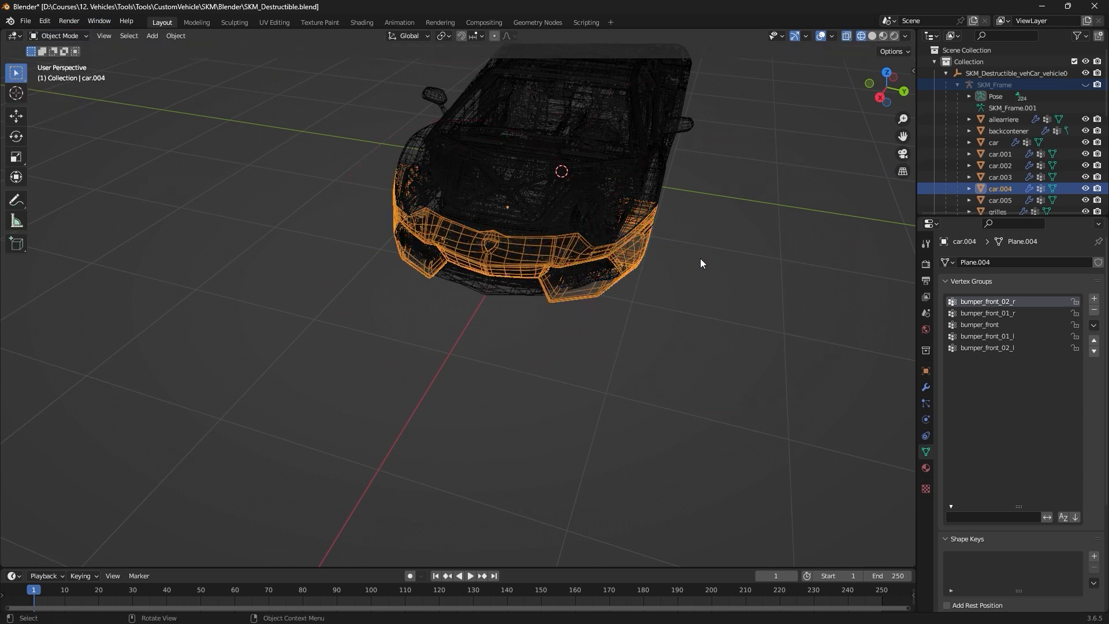
key(shift+z)
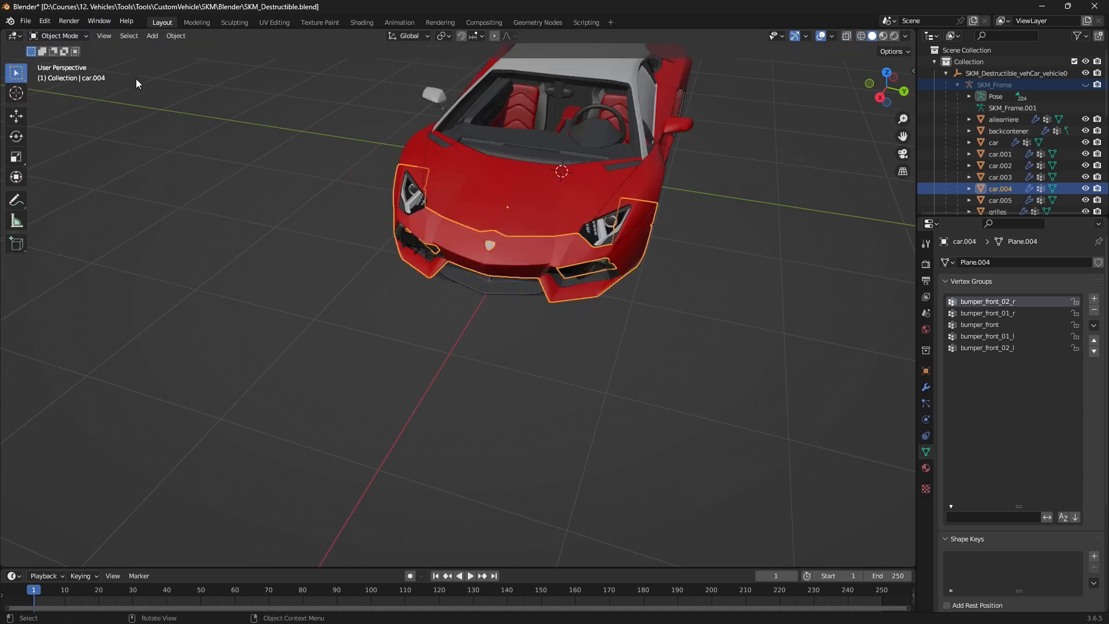
click(203, 184)
key(ctrl+s)
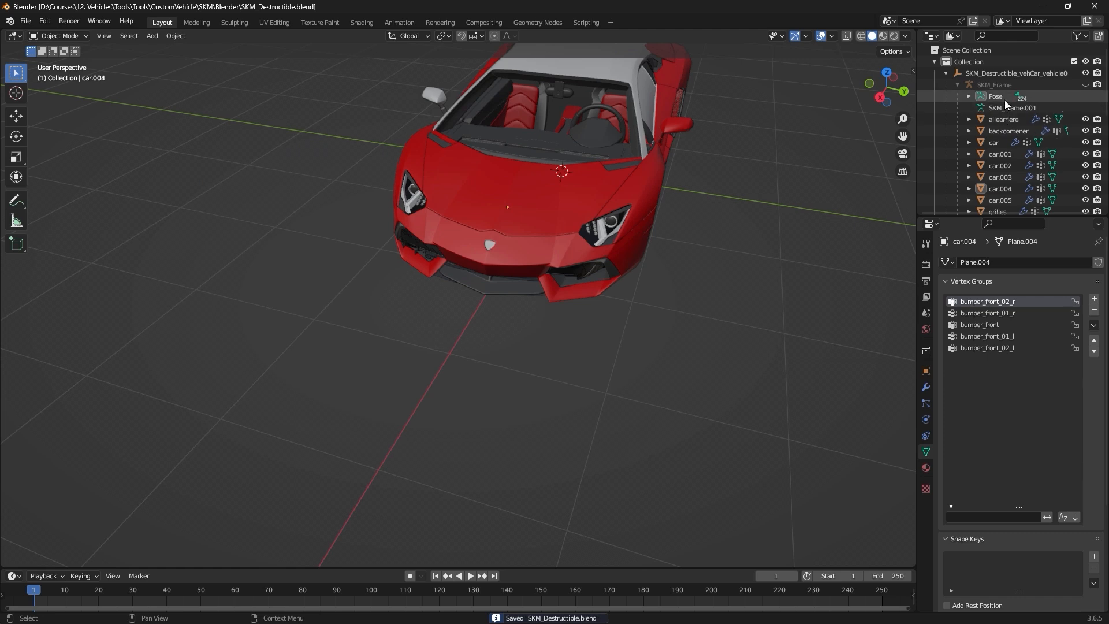
Unhide the SKM_Frame armature and put it in Pose Mode.
click(1058, 87)
click(1086, 85)
click(86, 36)
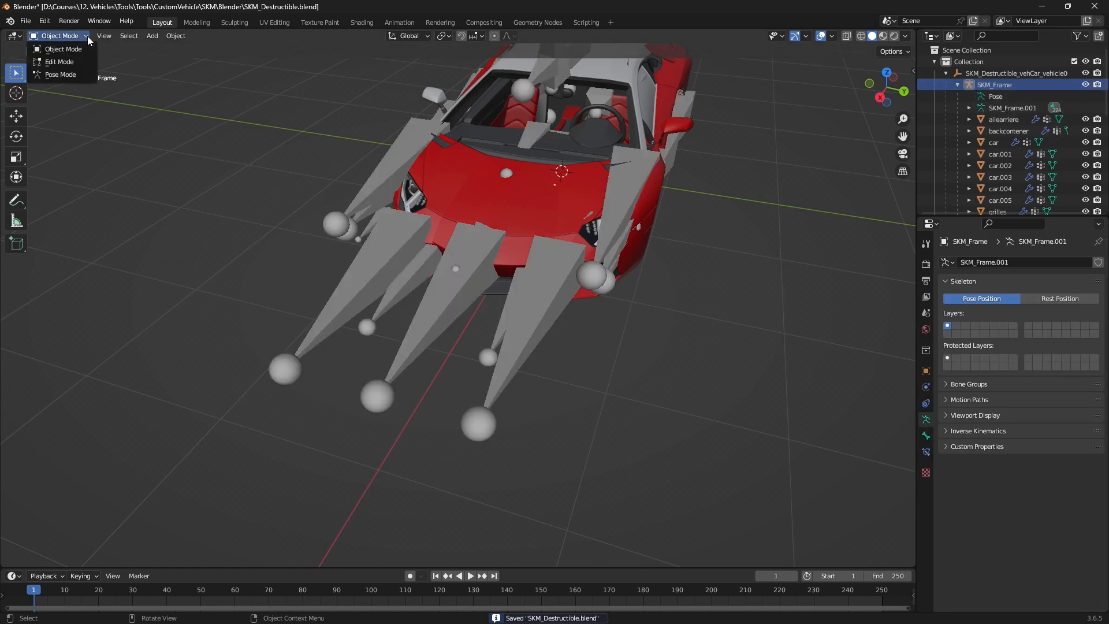
click(60, 74)
Test the front bumper weights by temporarily moving the bumper_front_02_r bone, cancel the move and save the file.
middle_drag(235, 193, 445, 182)
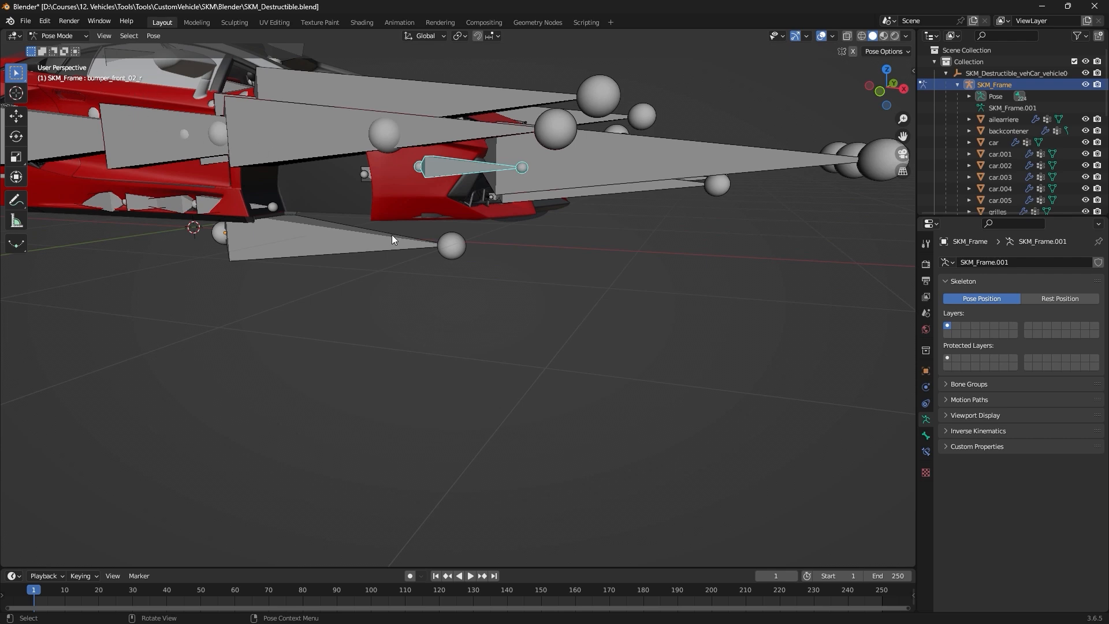
middle_drag(392, 234, 384, 278)
scroll(386, 282, down, 5)
key(g)
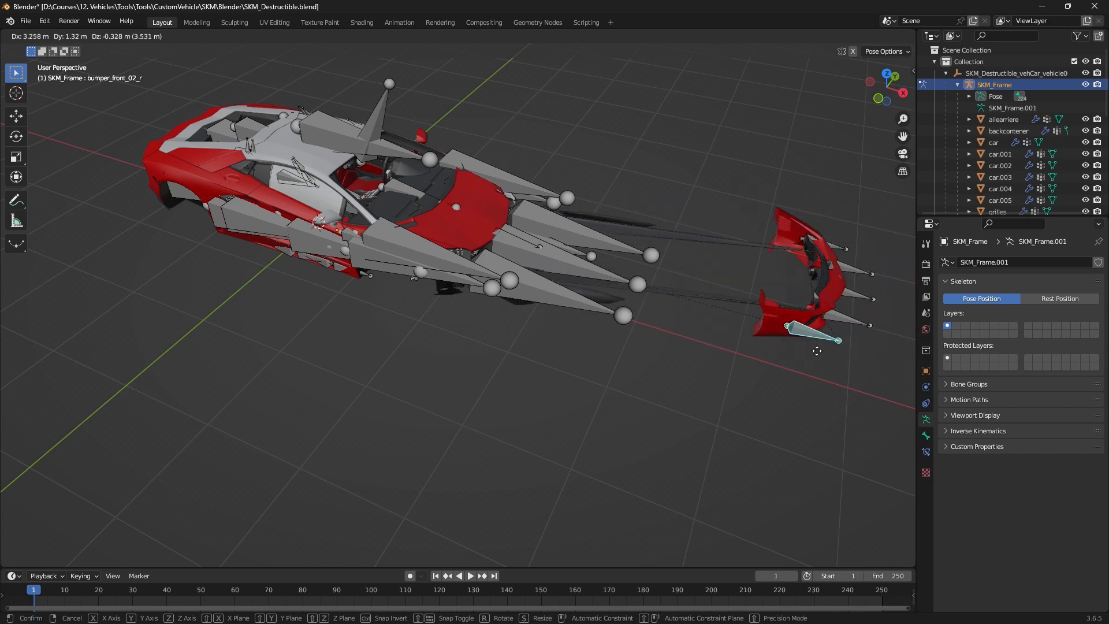
key(Escape)
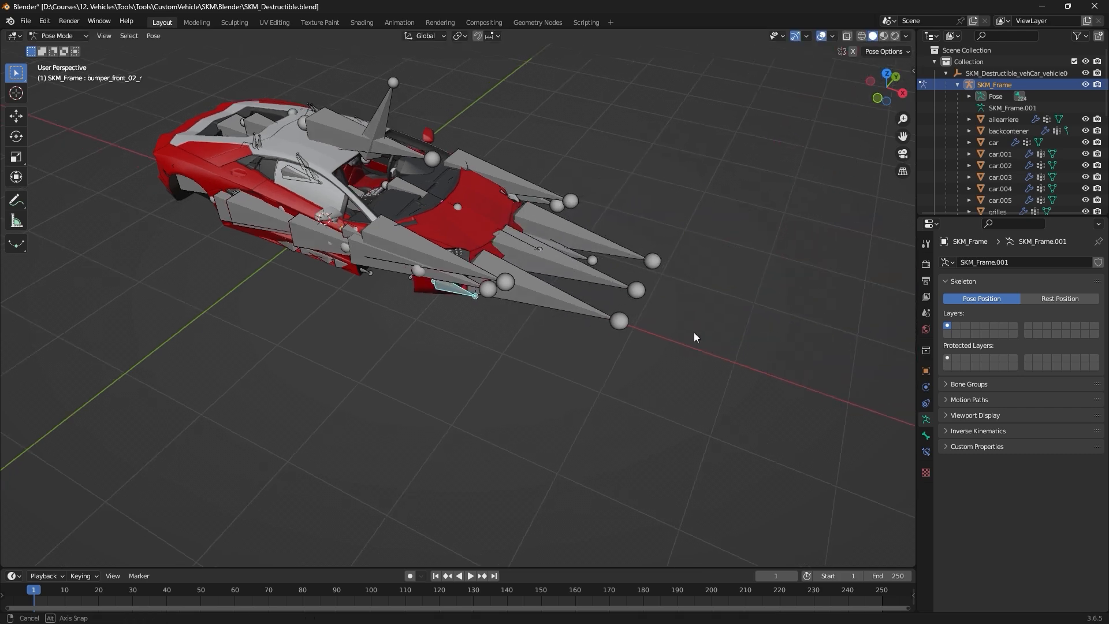
middle_drag(694, 332, 594, 297)
key(ctrl+s)
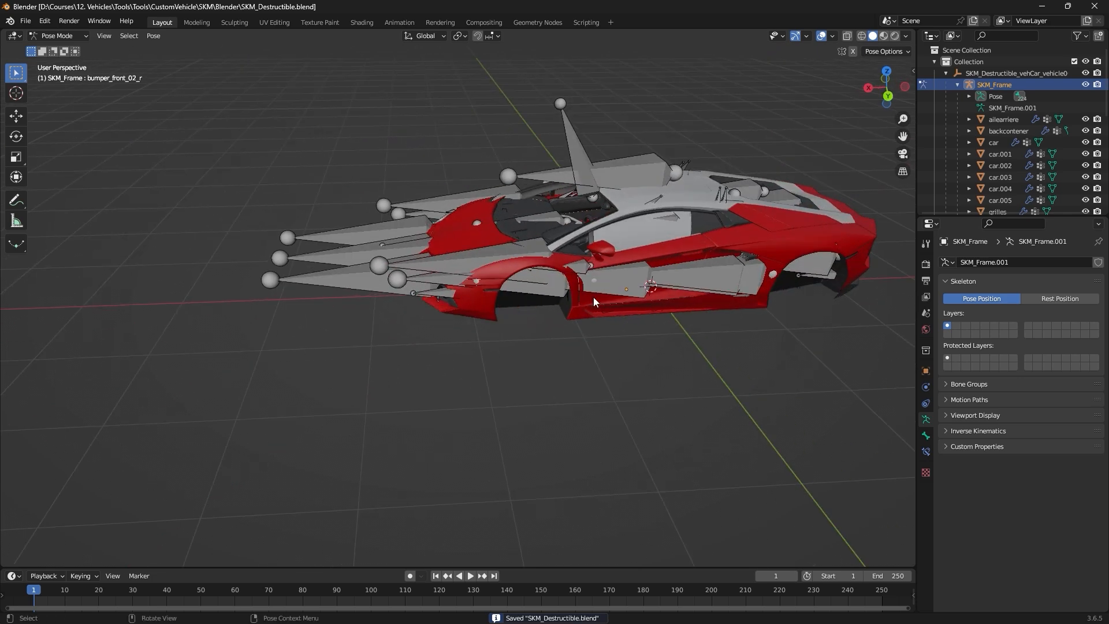
Return the armature to Object Mode and select the rear bumper mesh car.005.
middle_drag(674, 286, 620, 315)
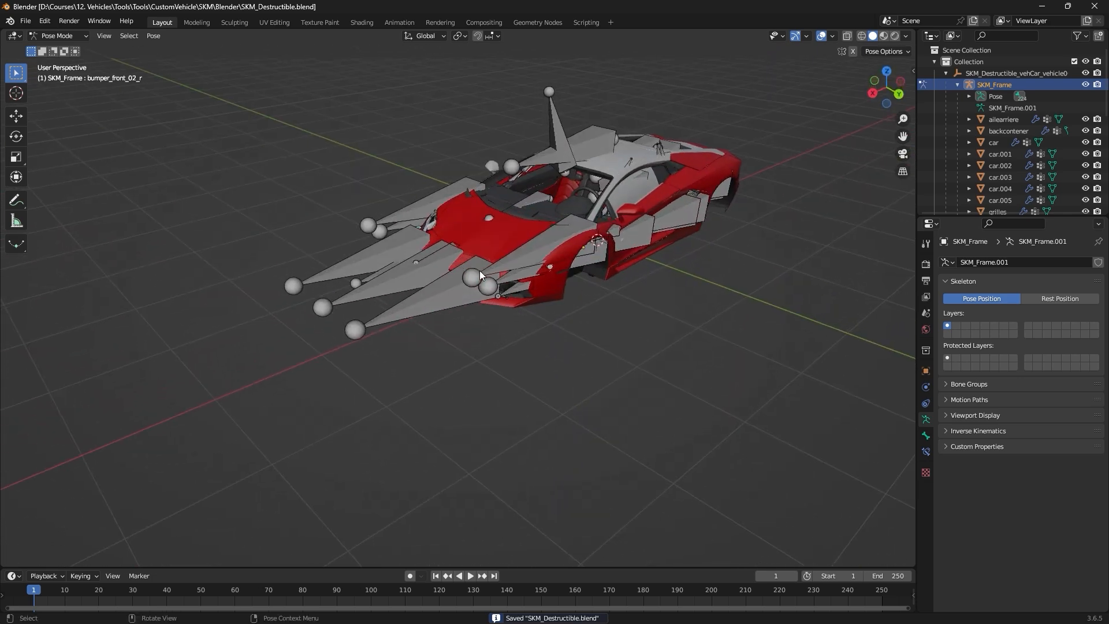
click(463, 259)
click(477, 229)
middle_drag(491, 236, 474, 297)
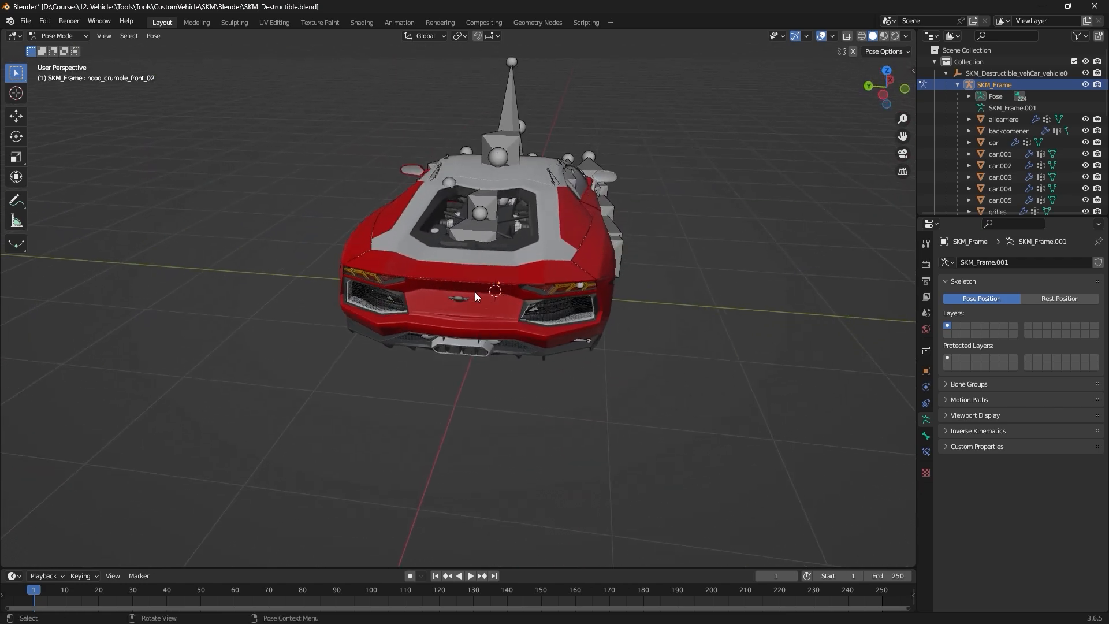
click(63, 35)
click(68, 52)
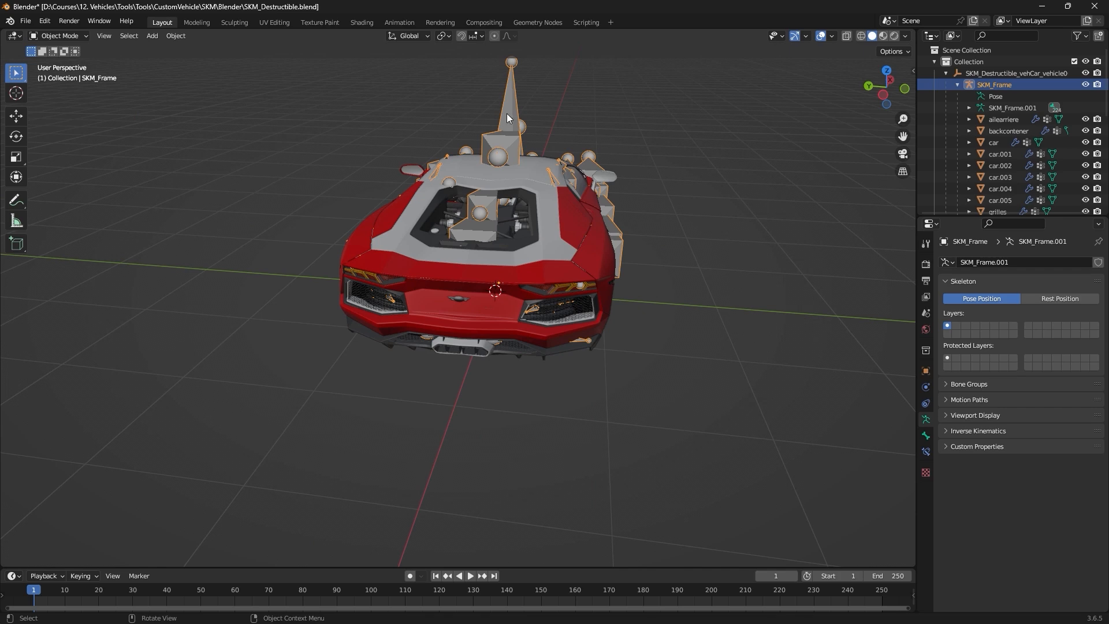
scroll(514, 283, up, 3)
click(487, 339)
mouse_move(488, 340)
middle_down()
mouse_move(491, 324)
mouse_move(508, 340)
middle_up()
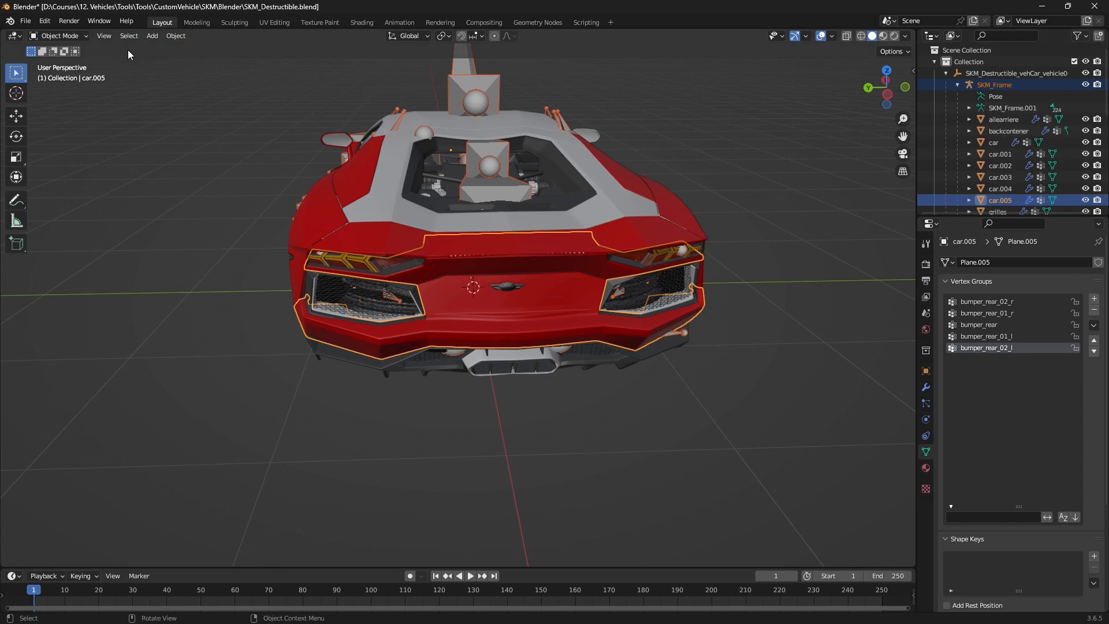
Enter Weight Paint mode for the rear bumper and make bumper_rear_02_r the active vertex group, leaving it unlocked.
click(53, 37)
click(68, 97)
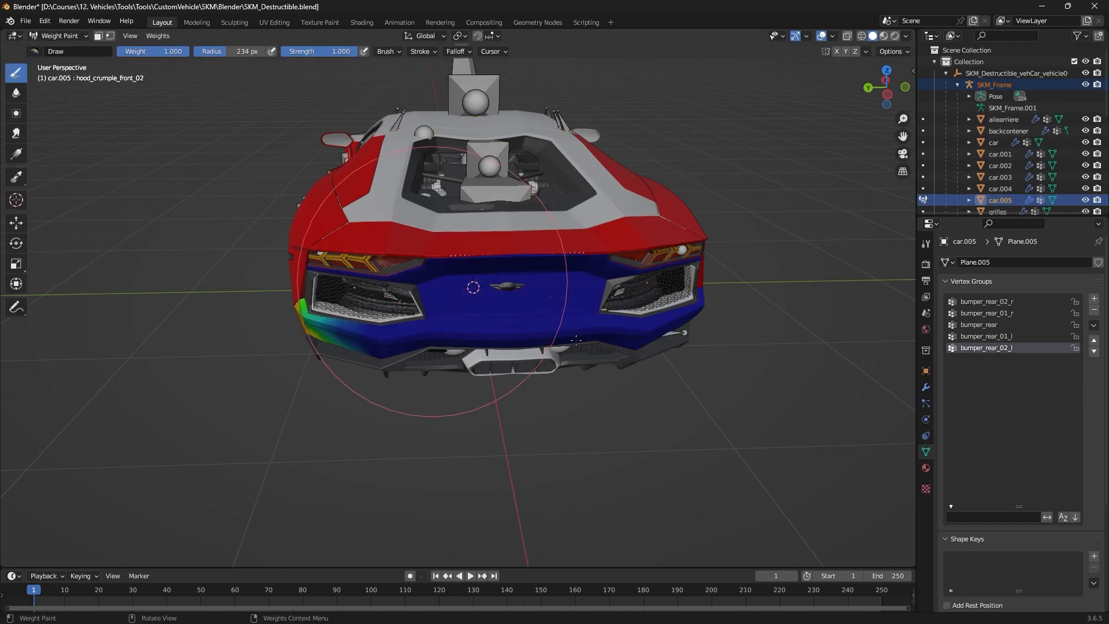
click(1020, 303)
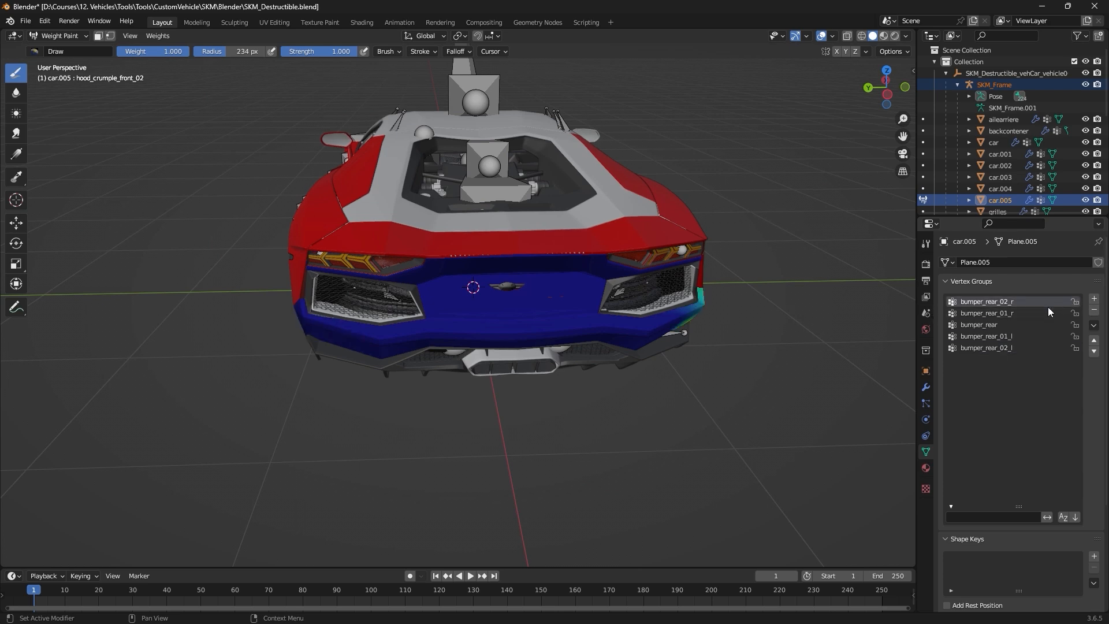
middle_drag(826, 312, 574, 470)
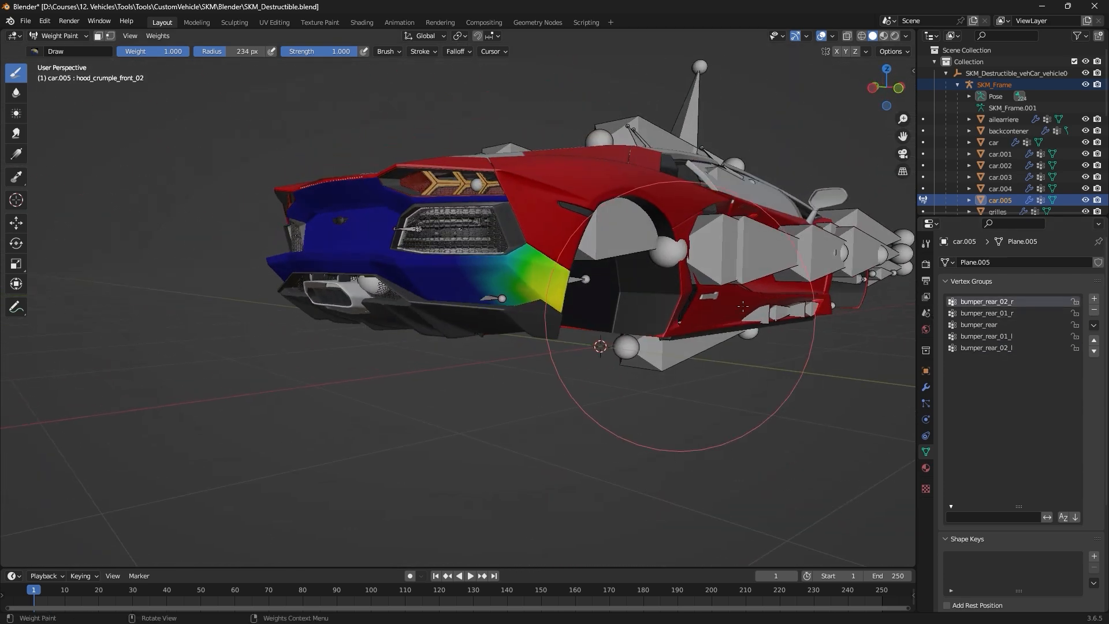
click(1075, 302)
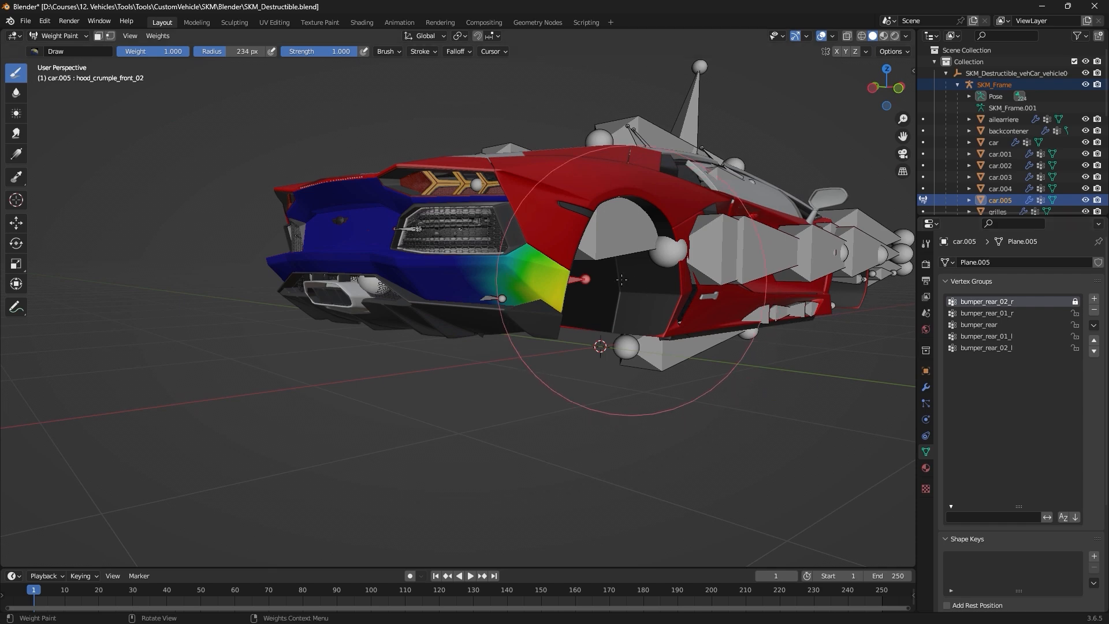
key(ctrl+z)
middle_drag(722, 514, 607, 439)
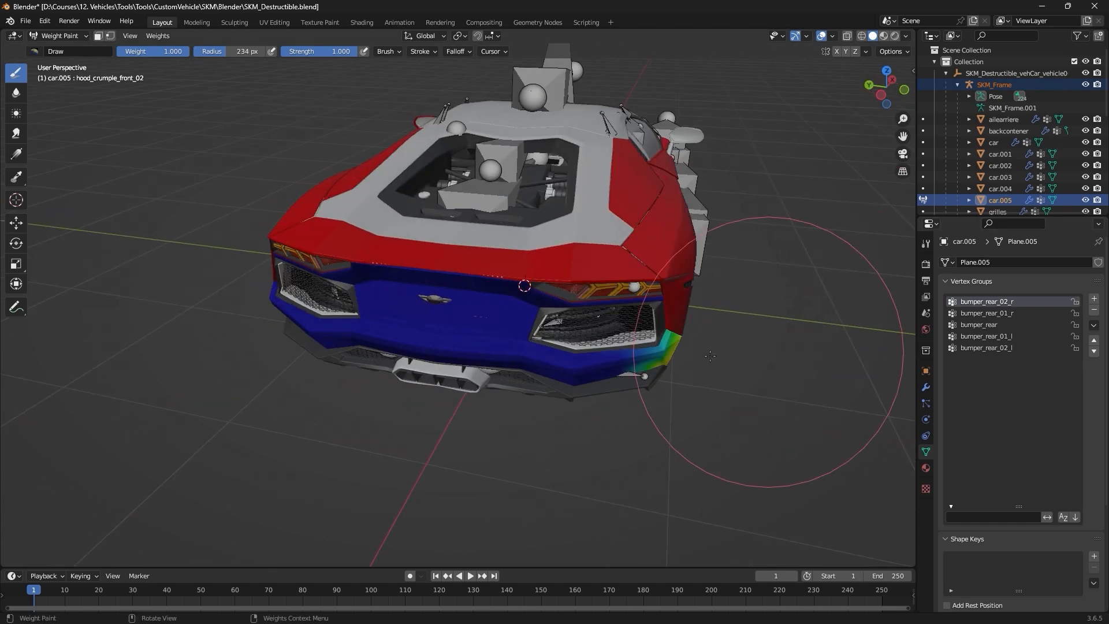
Fill the whole rear bumper with full bumper_rear_02_r weight using weight gradients.
alt+drag(506, 345, 478, 318)
key(Escape)
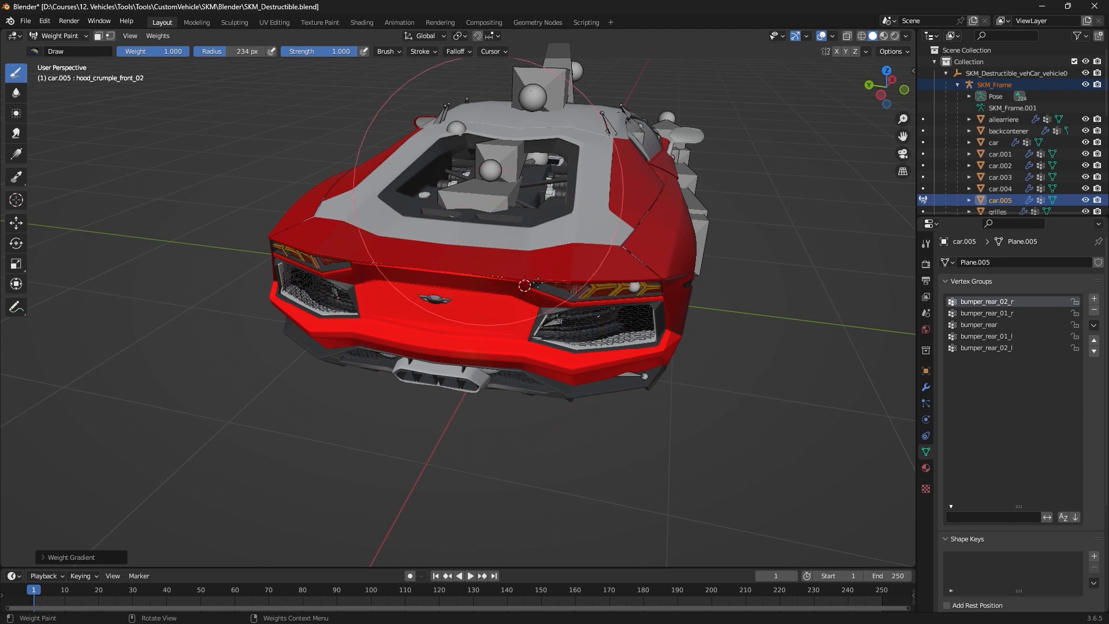
middle_drag(490, 308, 473, 288)
alt+drag(473, 300, 469, 268)
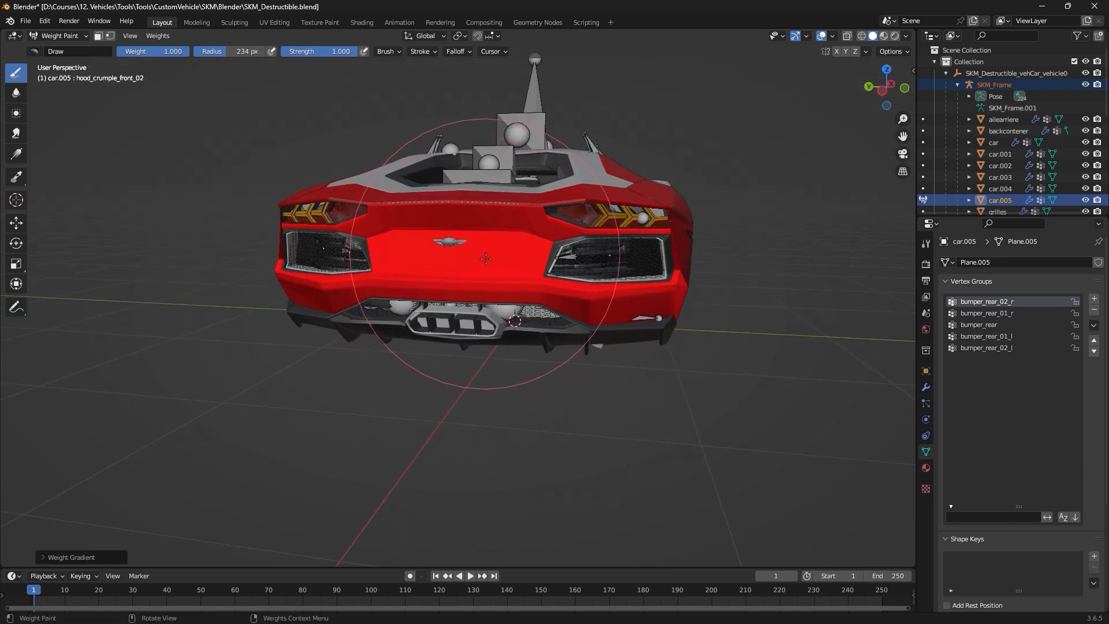
Check the rear bumper's weight coverage in wireframe, save the file and return to Object Mode with solid shading.
mouse_move(469, 267)
middle_down()
mouse_move(482, 272)
mouse_move(669, 176)
mouse_move(542, 226)
middle_up()
key(shift+z)
key(ctrl+s)
click(60, 36)
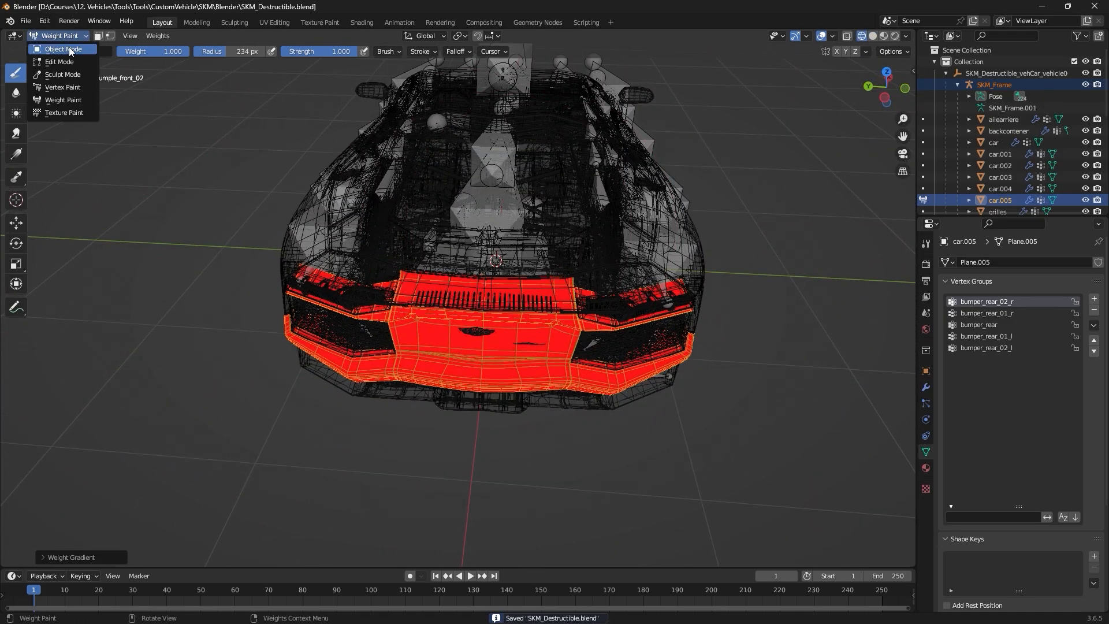
click(55, 51)
click(870, 36)
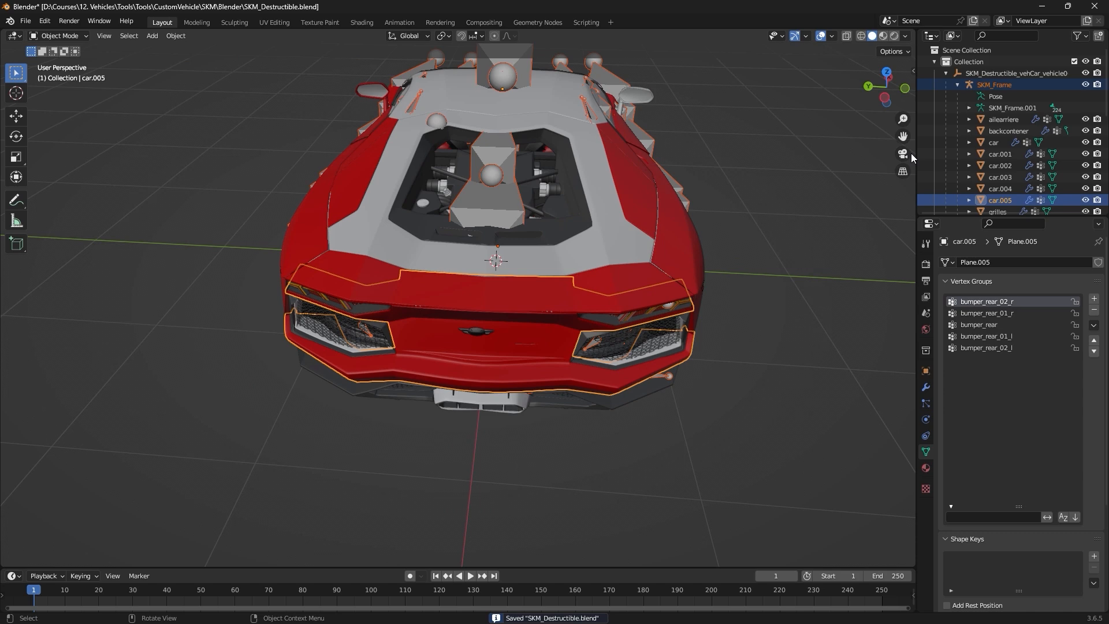
Make the SKM_Frame armature active and switch it to Pose Mode.
click(1003, 86)
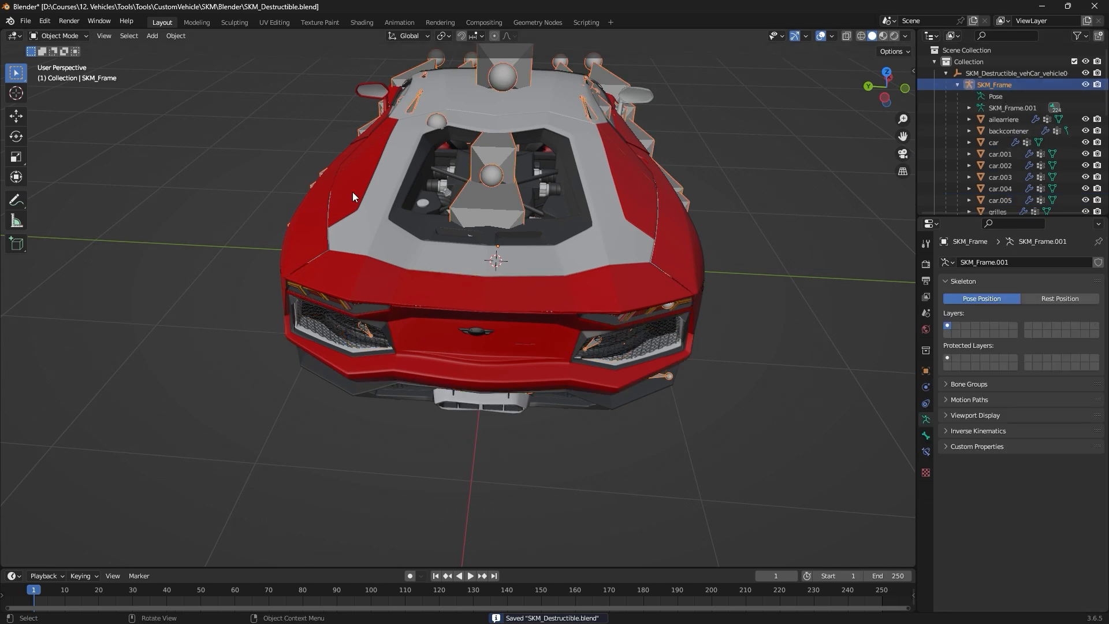
click(58, 36)
click(55, 75)
middle_drag(155, 116, 107, 123)
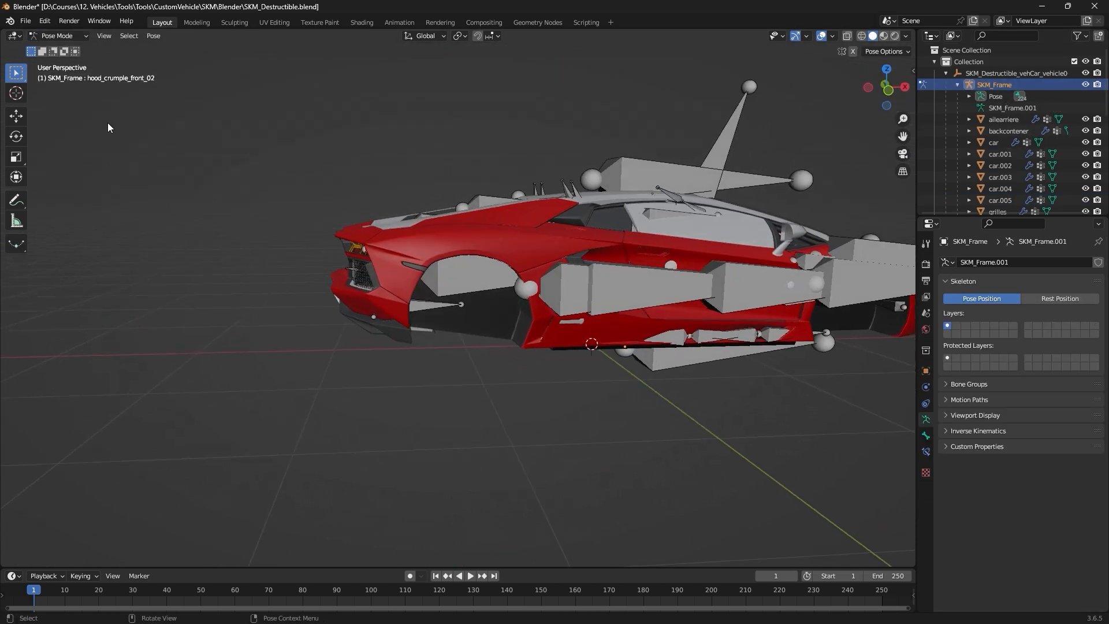
Test the rear bumper weights by temporarily moving the bumper_rear_02_r bone, cancel the moves and save the file.
click(420, 305)
key(g)
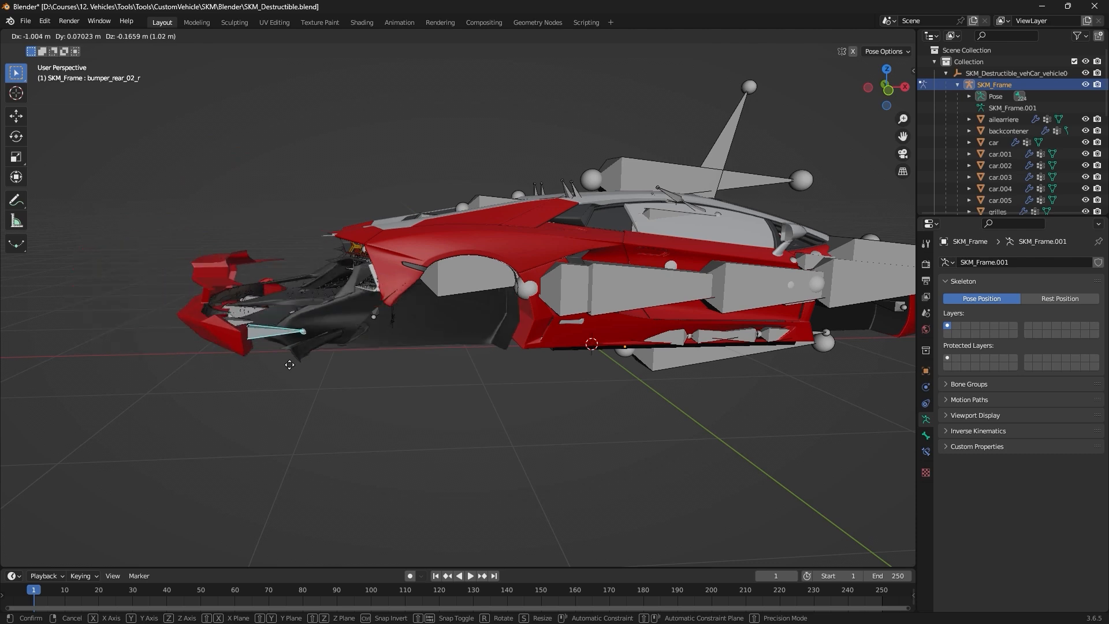
key(z)
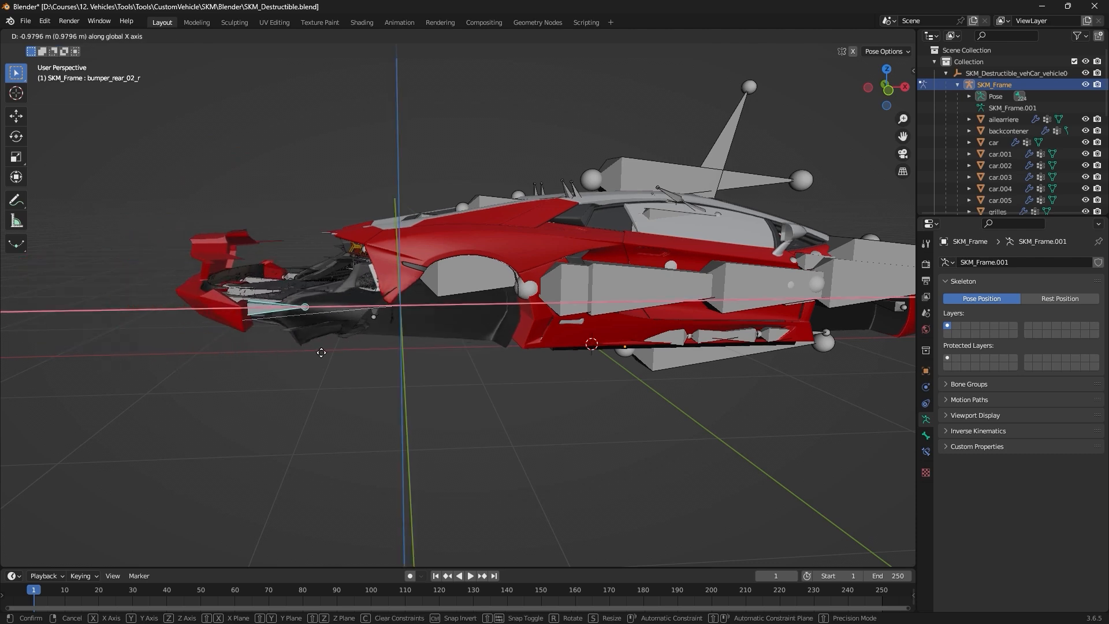
key(Escape)
middle_drag(317, 357, 373, 400)
key(g)
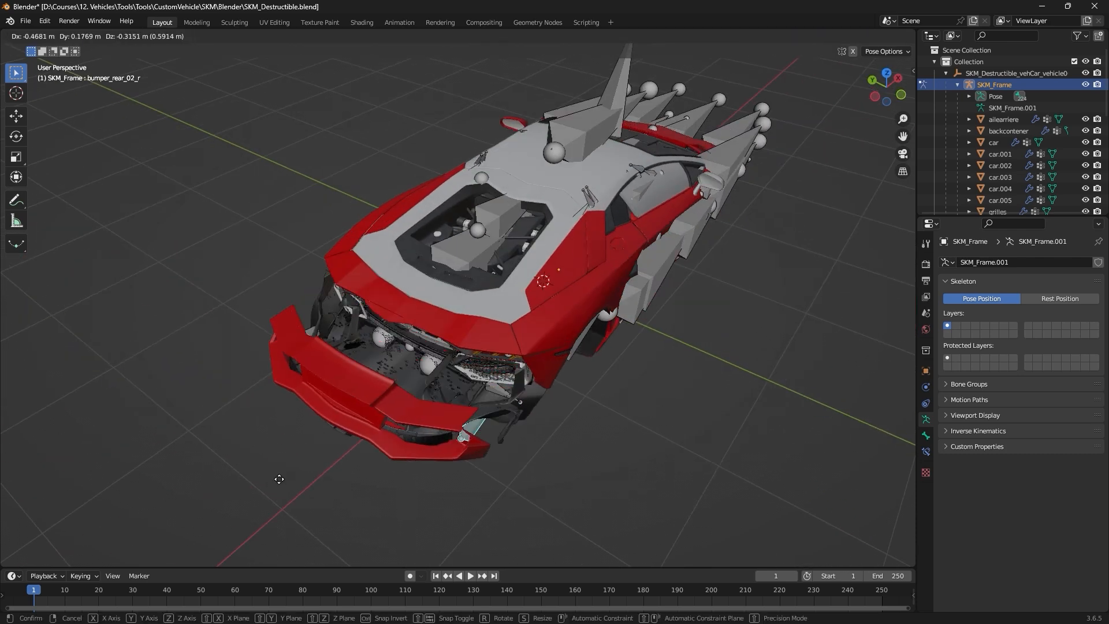
key(Escape)
middle_drag(85, 519, 363, 401)
key(ctrl+s)
Leave Pose Mode and select the rear fender mesh ailearriere in Object Mode.
middle_drag(419, 353, 570, 311)
click(84, 36)
click(71, 49)
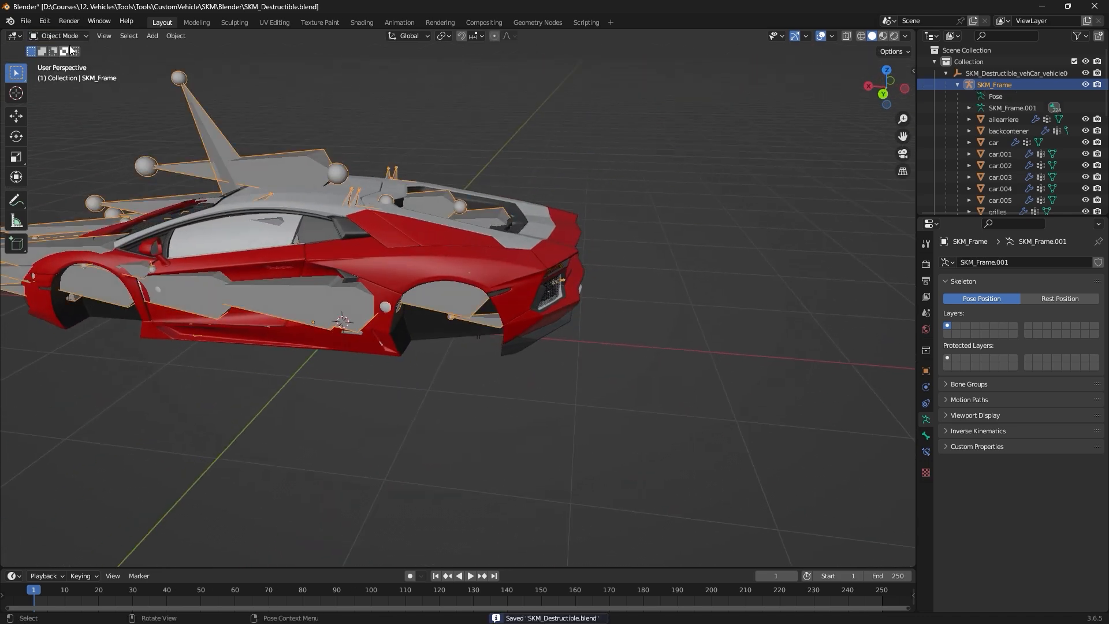
middle_drag(303, 231, 557, 233)
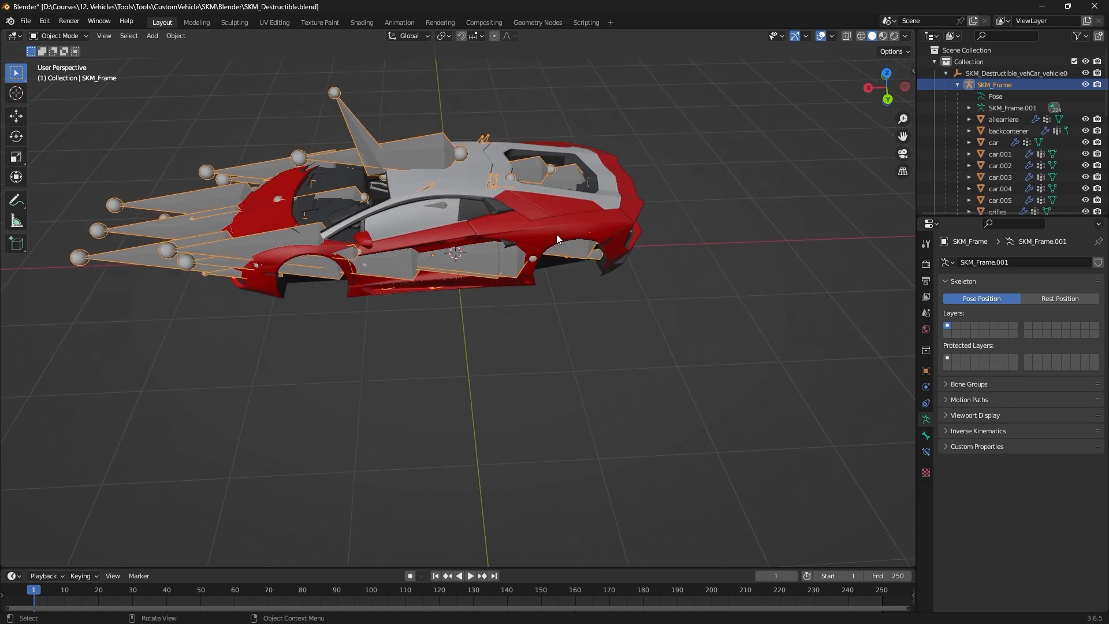
click(542, 221)
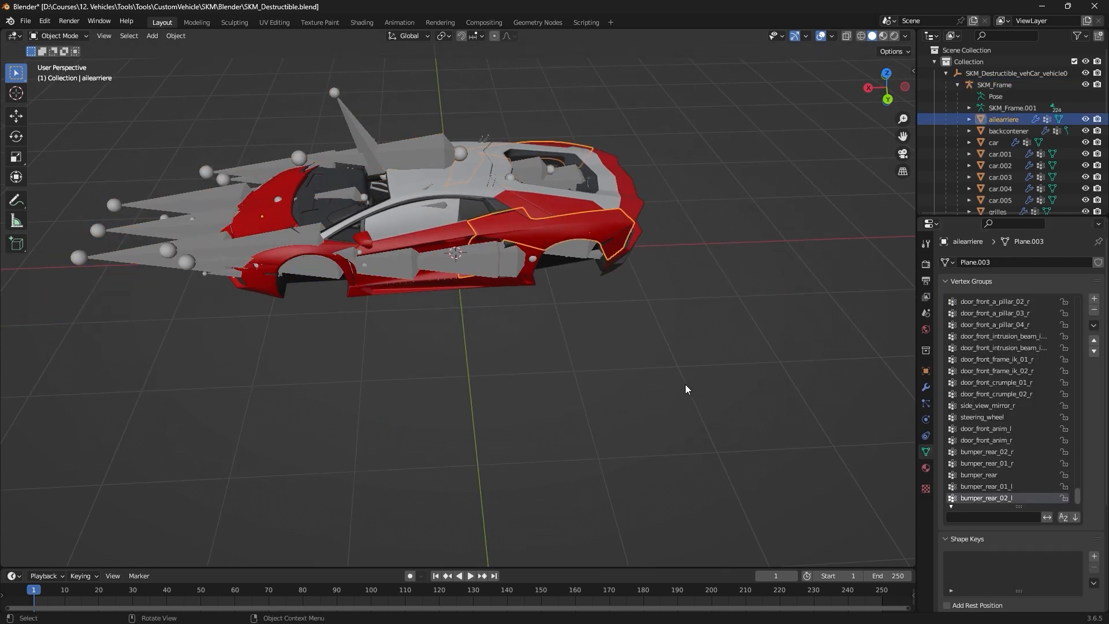
middle_drag(685, 384, 670, 411)
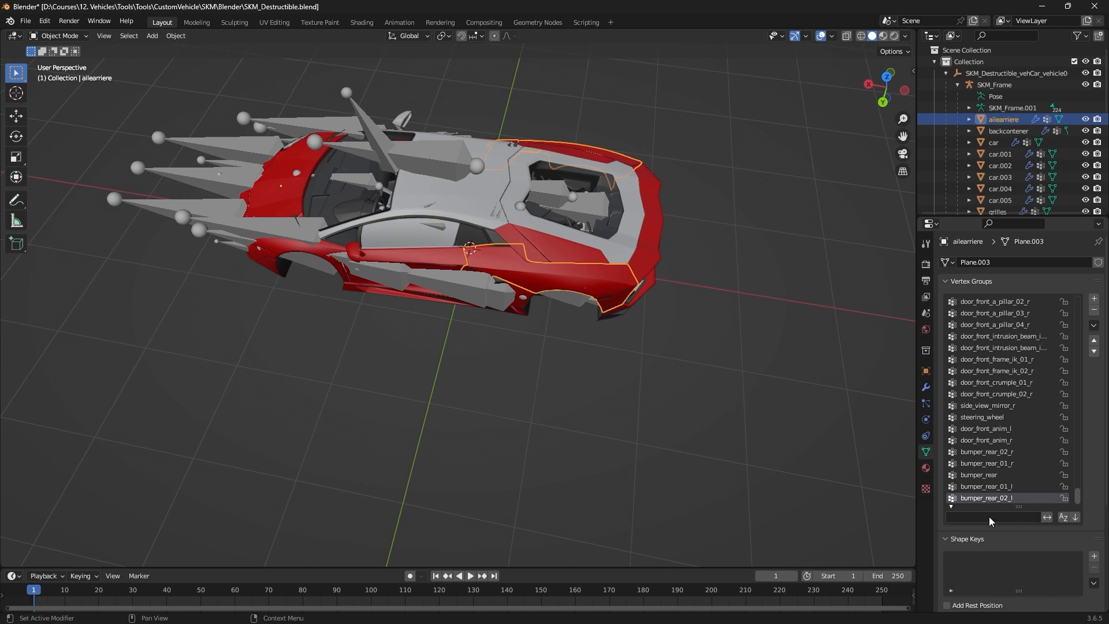
Filter the ailearriere vertex groups by "bumper_rea" and delete the five non-IK groups from bumper_rear_02_l up to bumper_rear_02_r.
text(bumper)
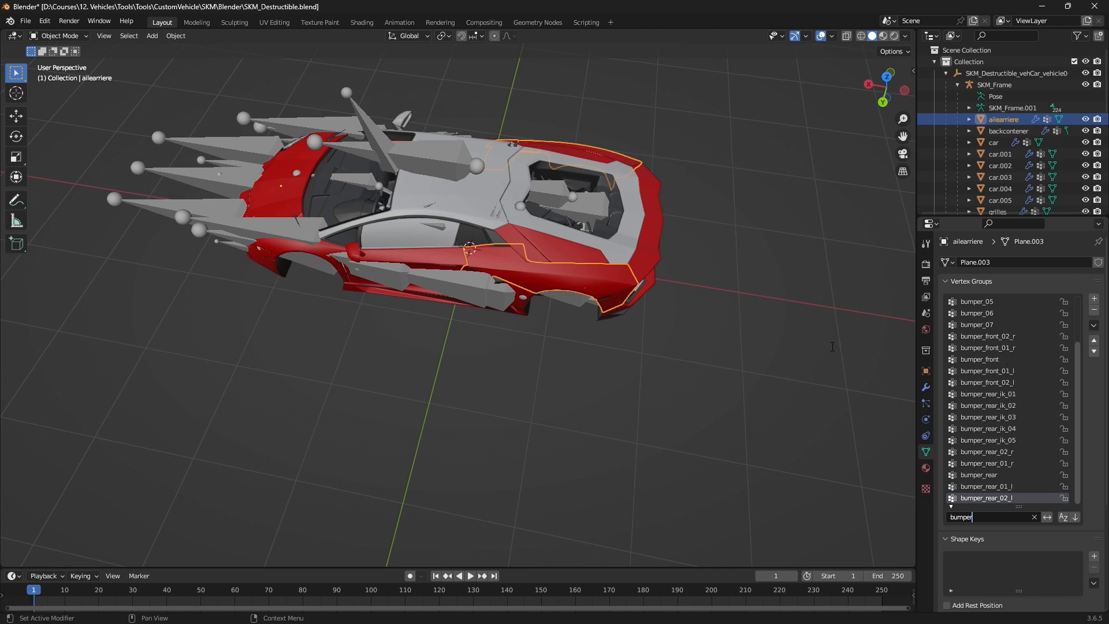
text(_rea)
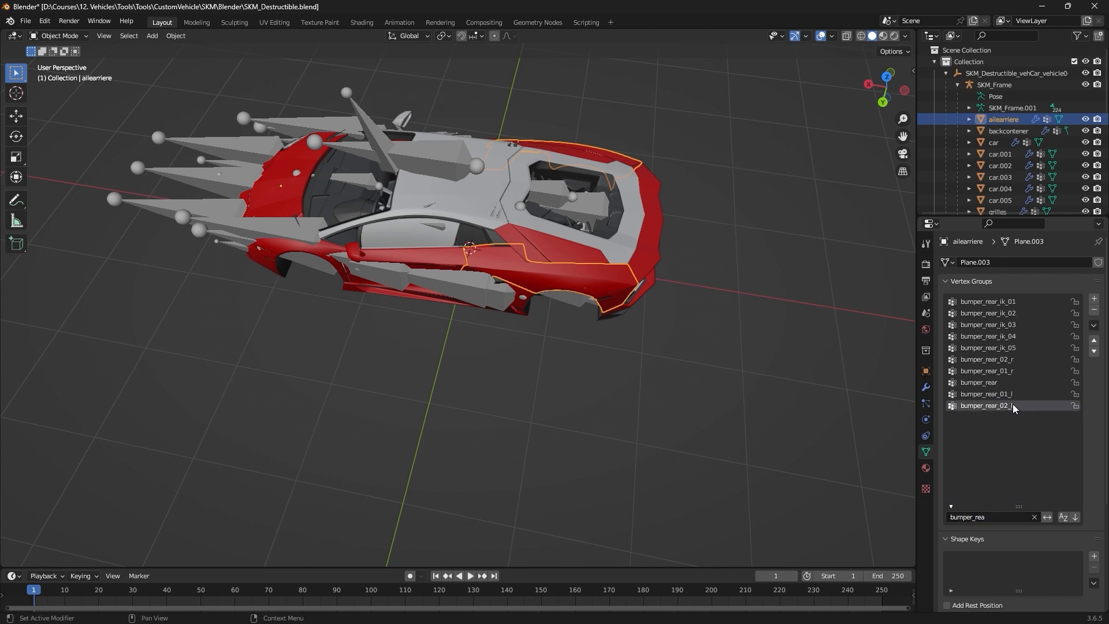
click(1094, 310)
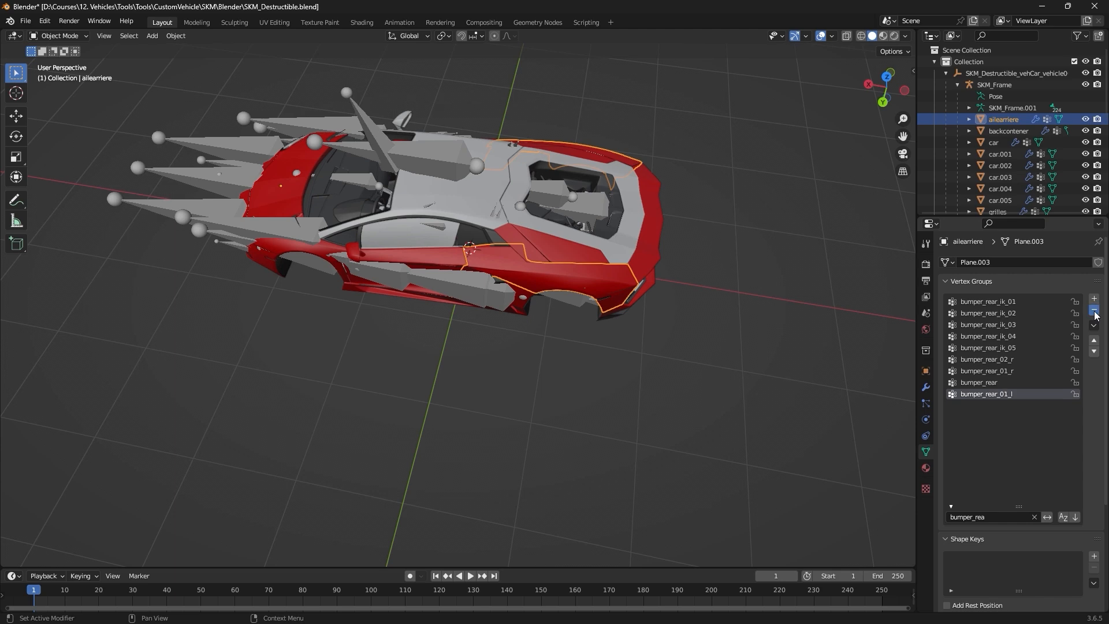
click(1094, 310)
click(1094, 310)
click(1094, 311)
click(1094, 310)
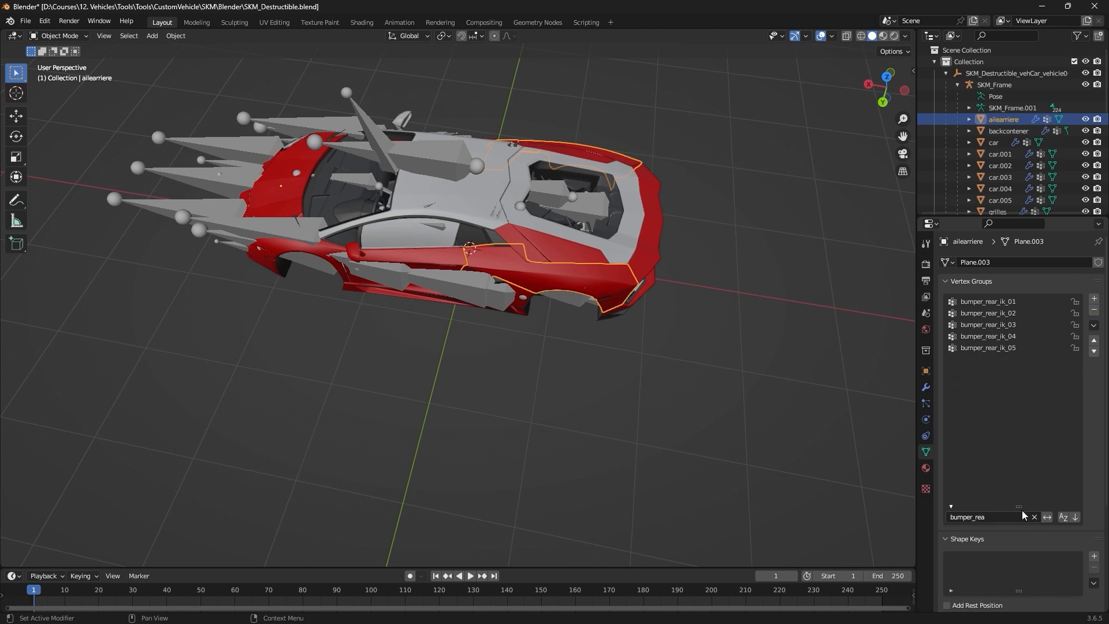
Filter the ailearriere vertex groups by "bumper_front" and delete the five groups from bumper_front_02_l up to bumper_front_02_r.
click(999, 517)
key(BackSpace)
key(BackSpace)
key(BackSpace)
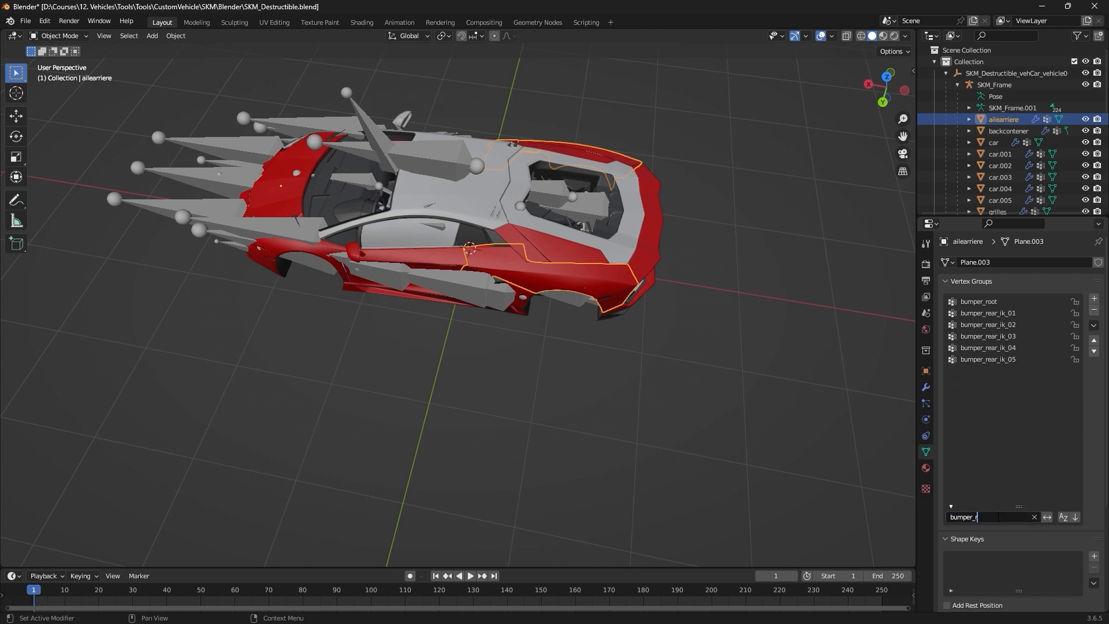
text(fron)
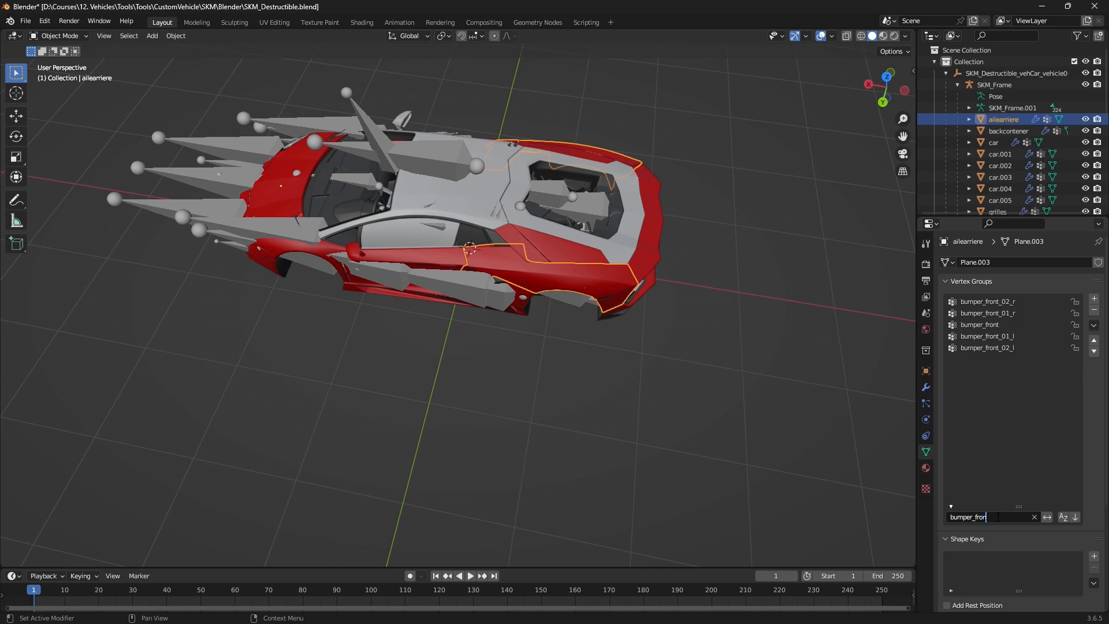
text(t)
click(987, 348)
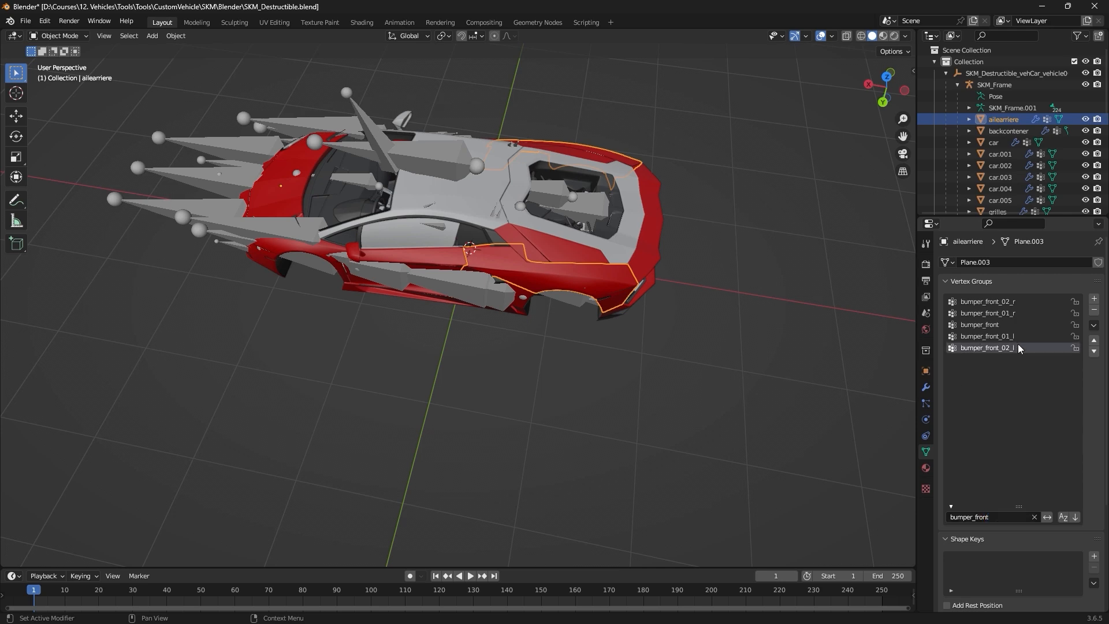
click(1094, 311)
click(1094, 311)
click(1094, 310)
click(1094, 311)
click(1094, 311)
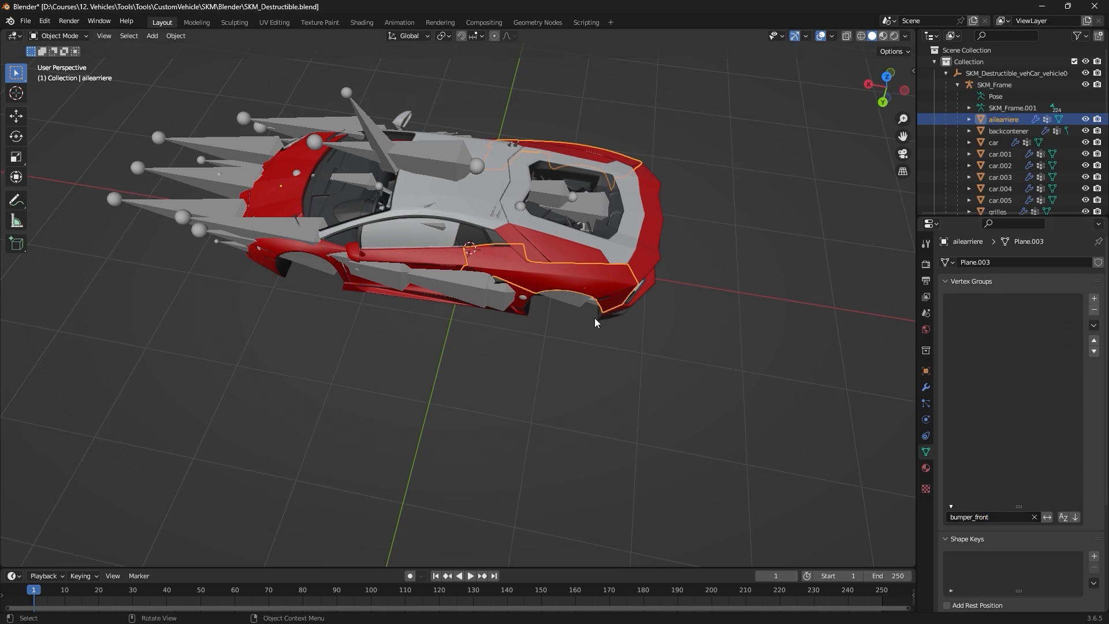
middle_drag(595, 318, 518, 287)
click(567, 331)
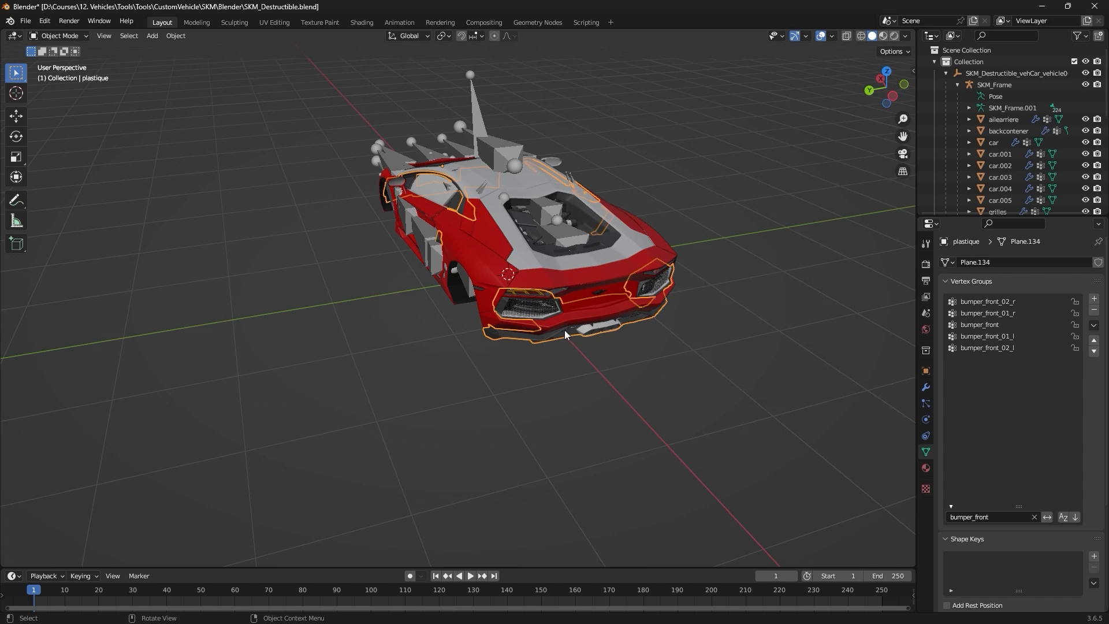
middle_drag(564, 330, 652, 358)
scroll(997, 170, down, 5)
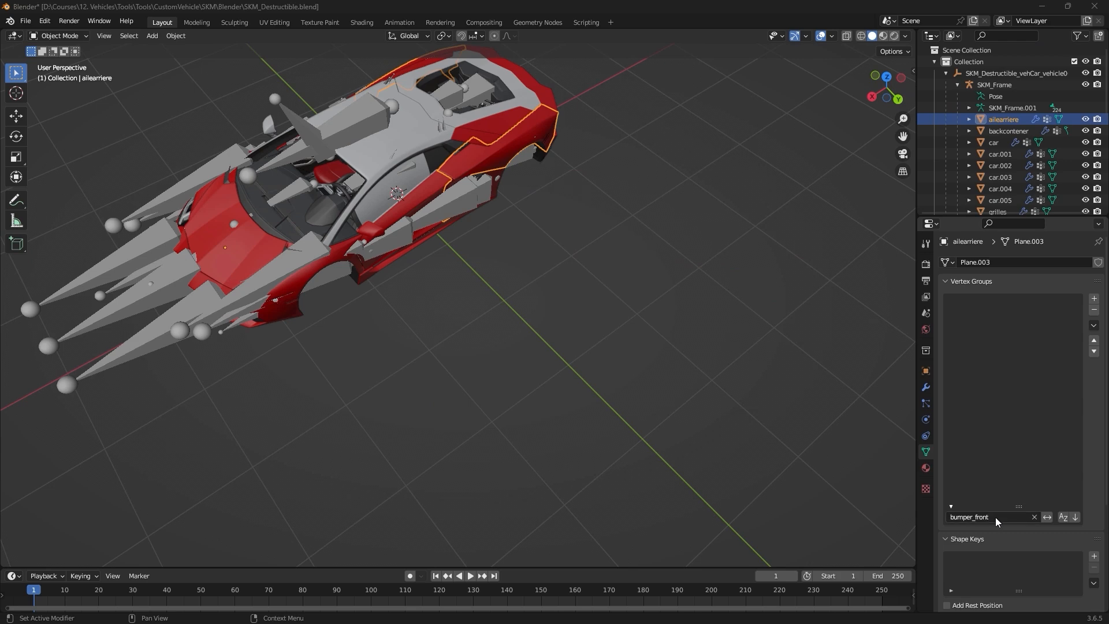
Filter the ailearriere vertex groups by "door" and delete the front right door groups from door_front_anim_r up to door_front_root_r, including door_front_anim_l.
click(995, 516)
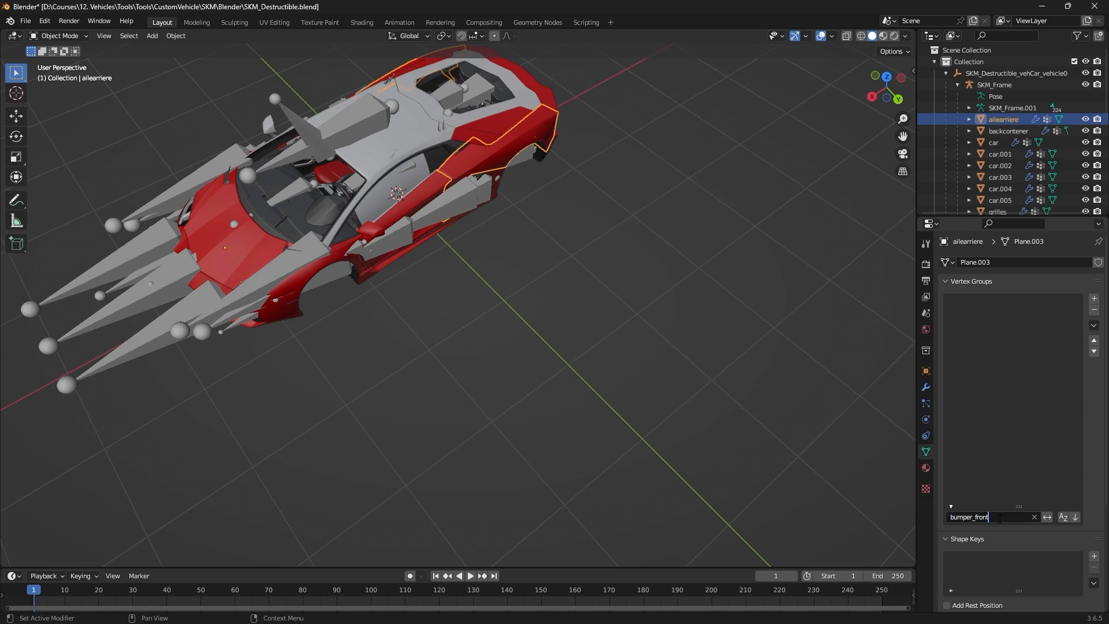
key(BackSpace)
key(BackSpace)
key(BackSpace)
key(BackSpace)
key(BackSpace)
key(BackSpace)
key(BackSpace)
key(BackSpace)
key(BackSpace)
key(BackSpace)
key(BackSpace)
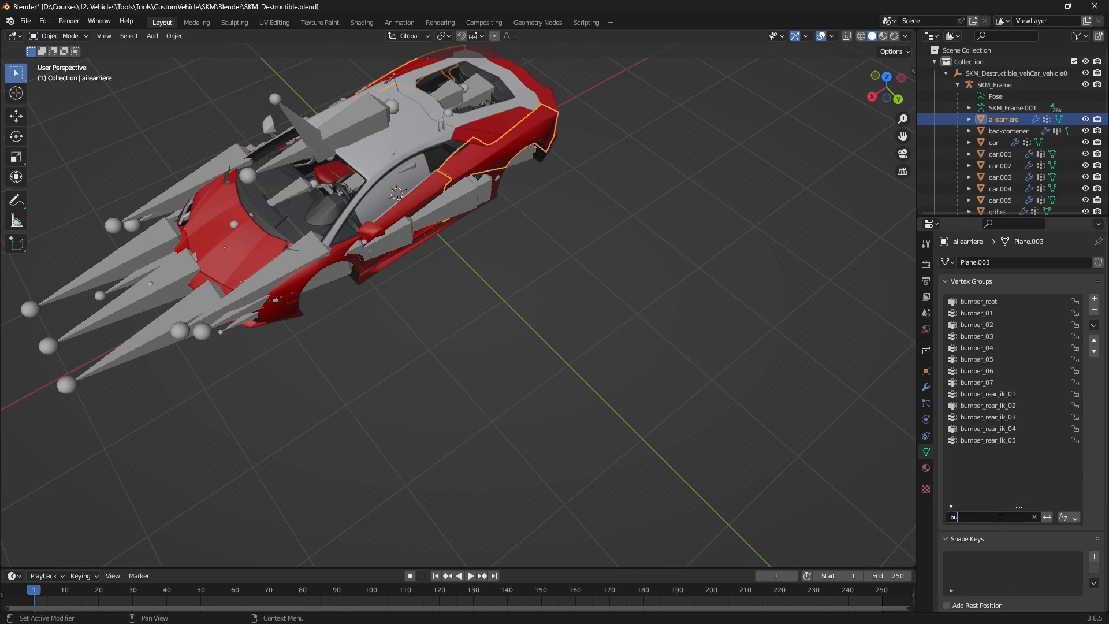
text(dooc)
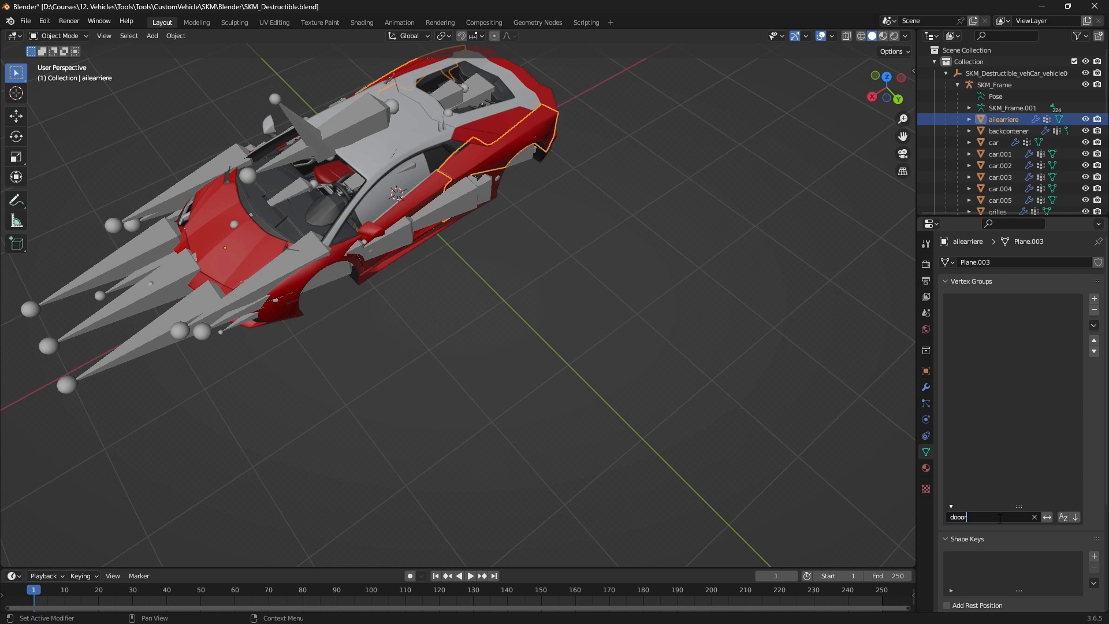
key(BackSpace)
text(r)
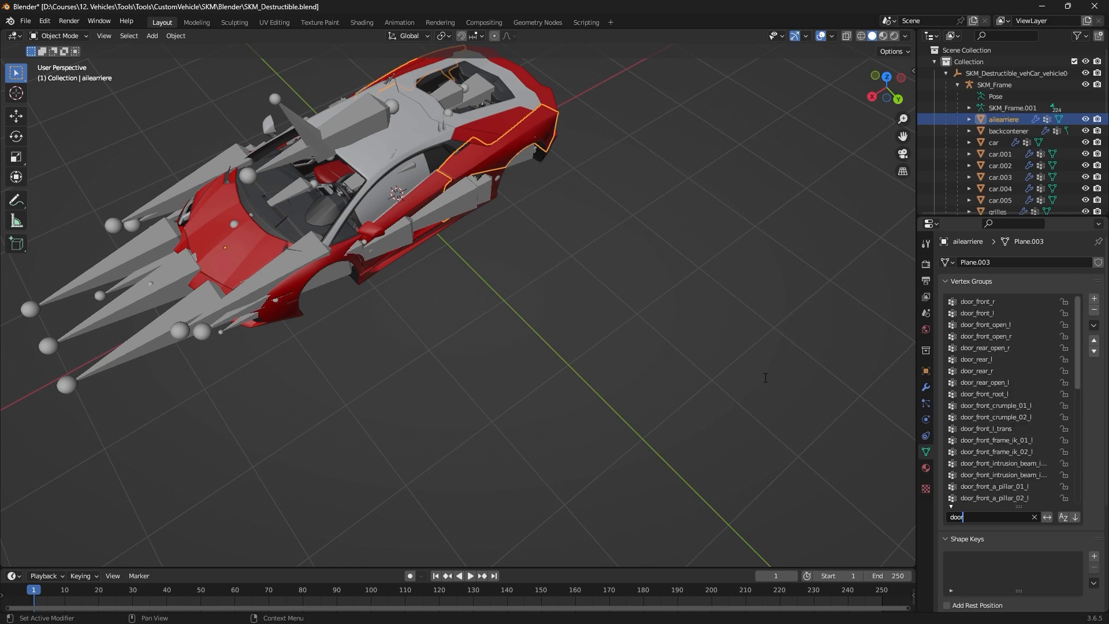
scroll(997, 491, down, 5)
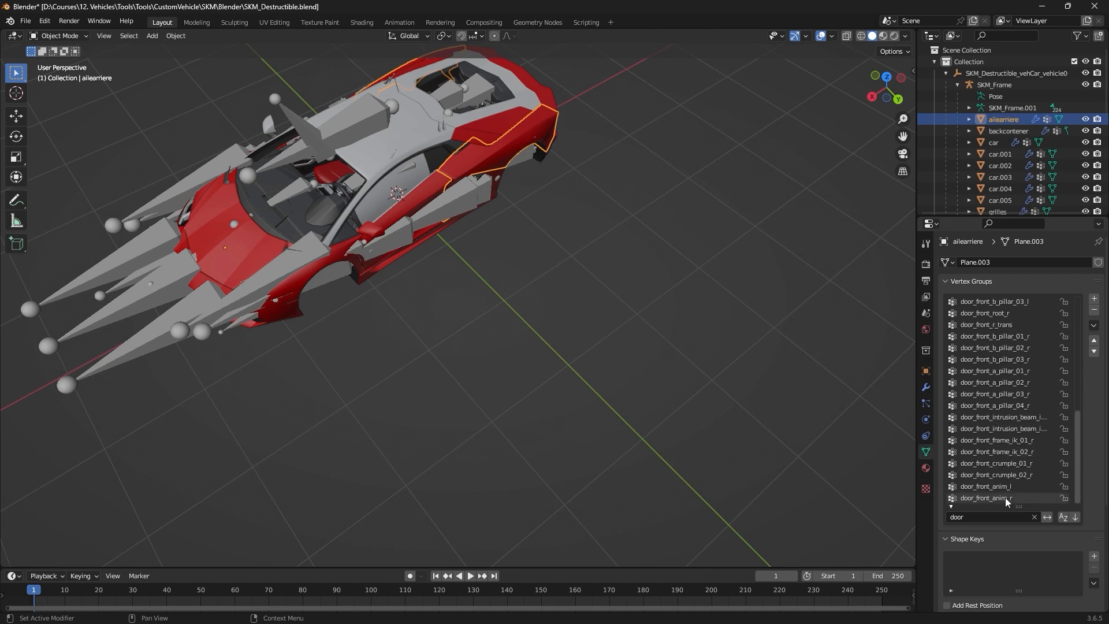
click(1094, 310)
click(1094, 310)
click(1094, 310)
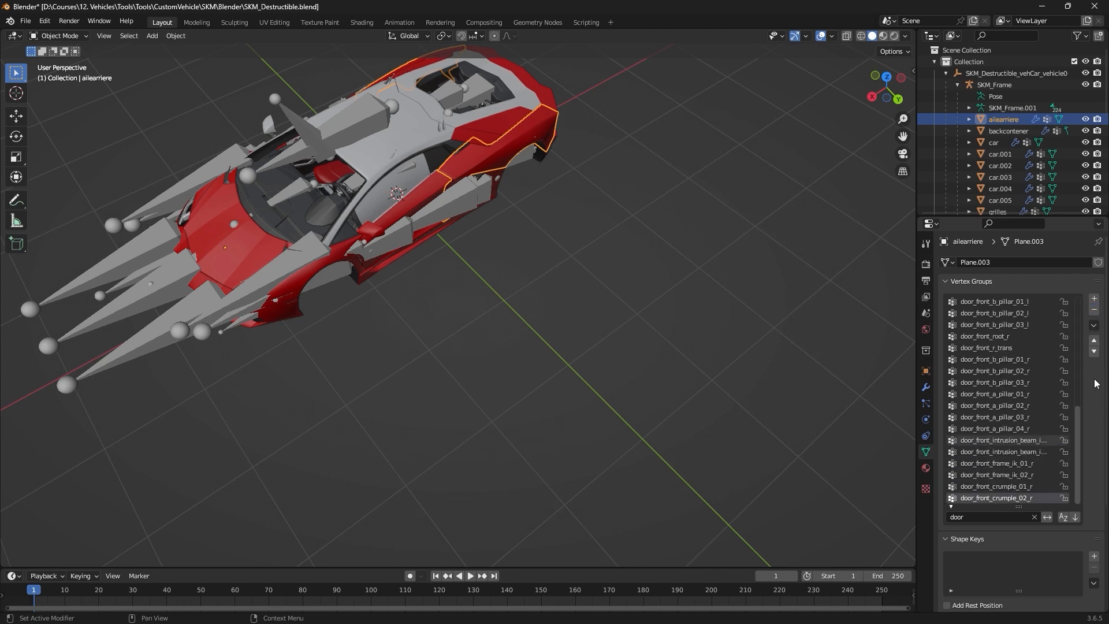
click(1094, 310)
click(1094, 311)
click(1094, 311)
click(1094, 310)
click(1094, 310)
click(1094, 310)
click(1094, 310)
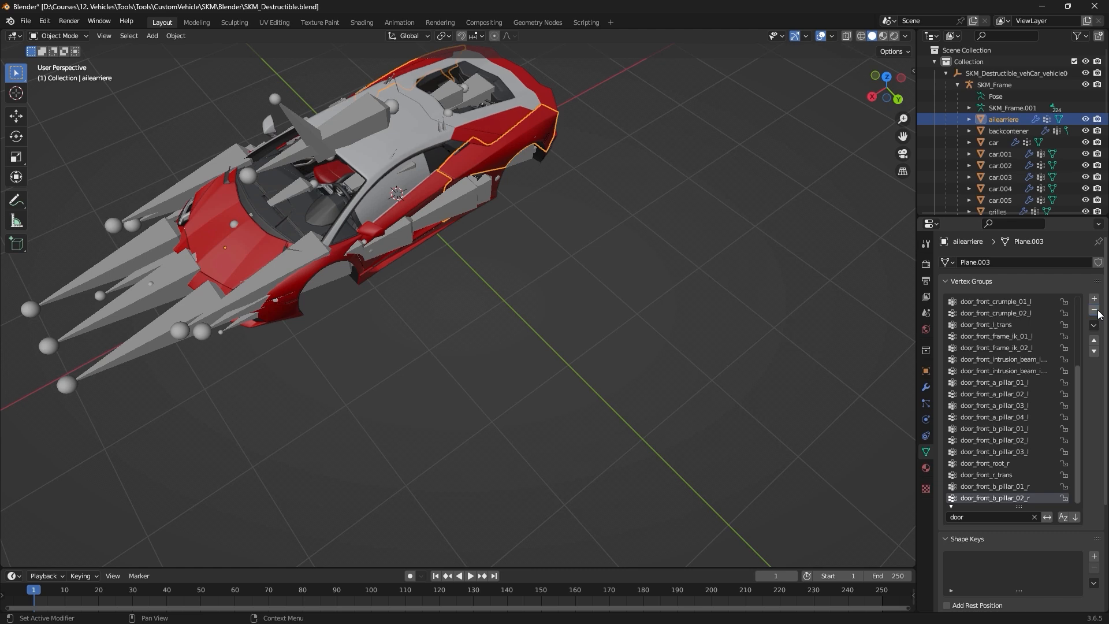
click(1094, 310)
click(1094, 310)
click(1094, 310)
click(1094, 311)
click(1094, 310)
click(1094, 311)
click(1094, 310)
click(1094, 311)
click(1094, 310)
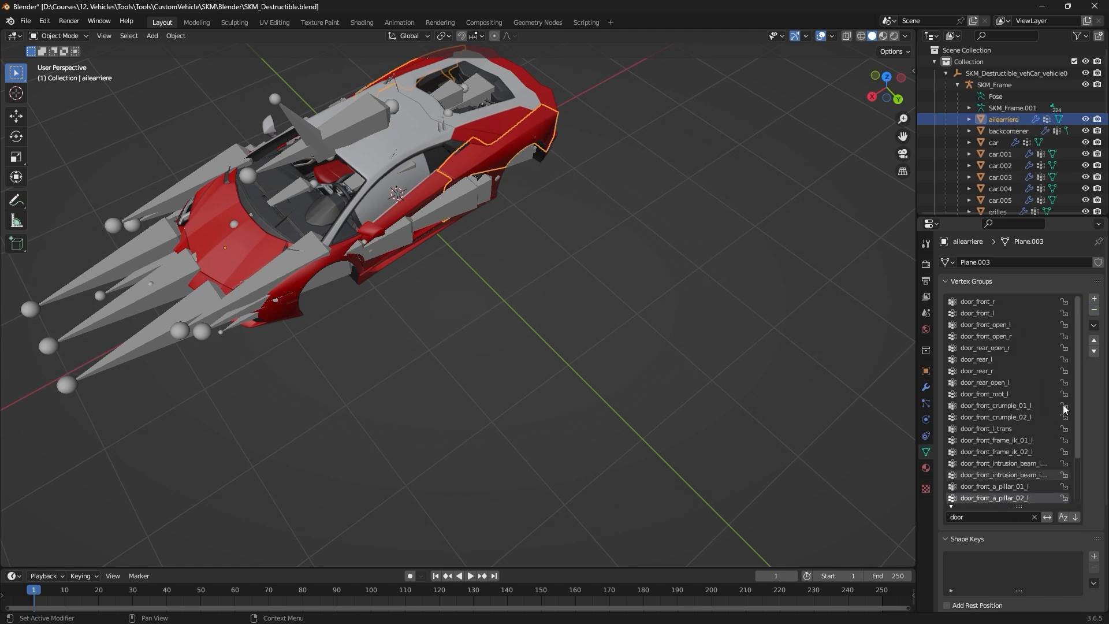
Delete the detailed front left door vertex groups of ailearriere, from door_front_root_l through door_front_b_pillar_03_l.
click(1094, 310)
click(1094, 310)
click(1094, 310)
click(1094, 310)
click(1094, 310)
click(1094, 310)
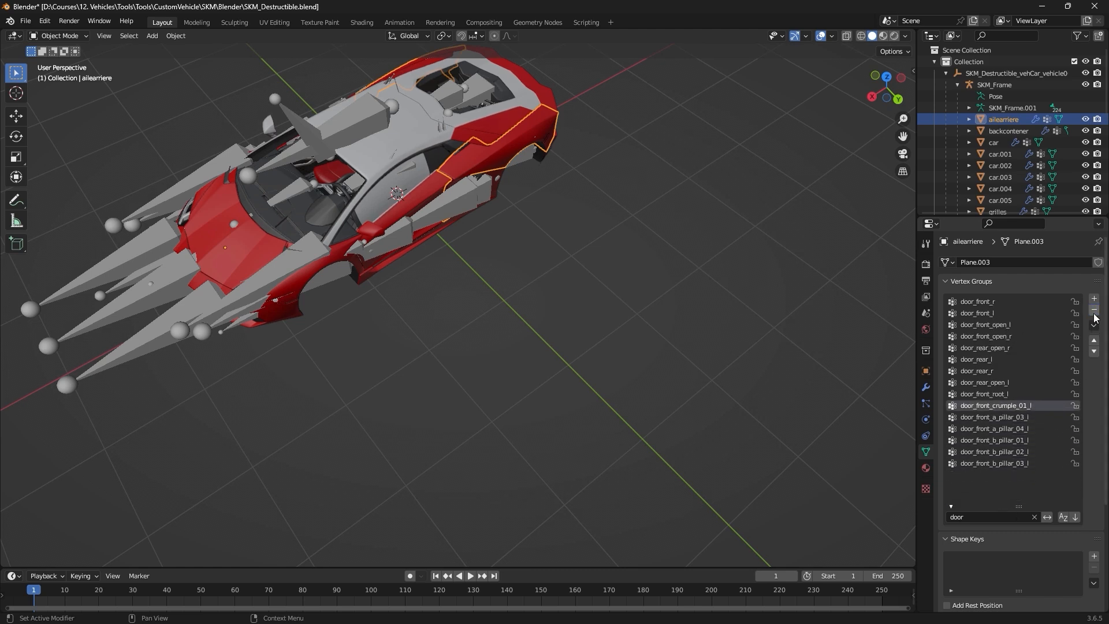
click(1094, 310)
click(1094, 310)
click(1094, 310)
click(1094, 310)
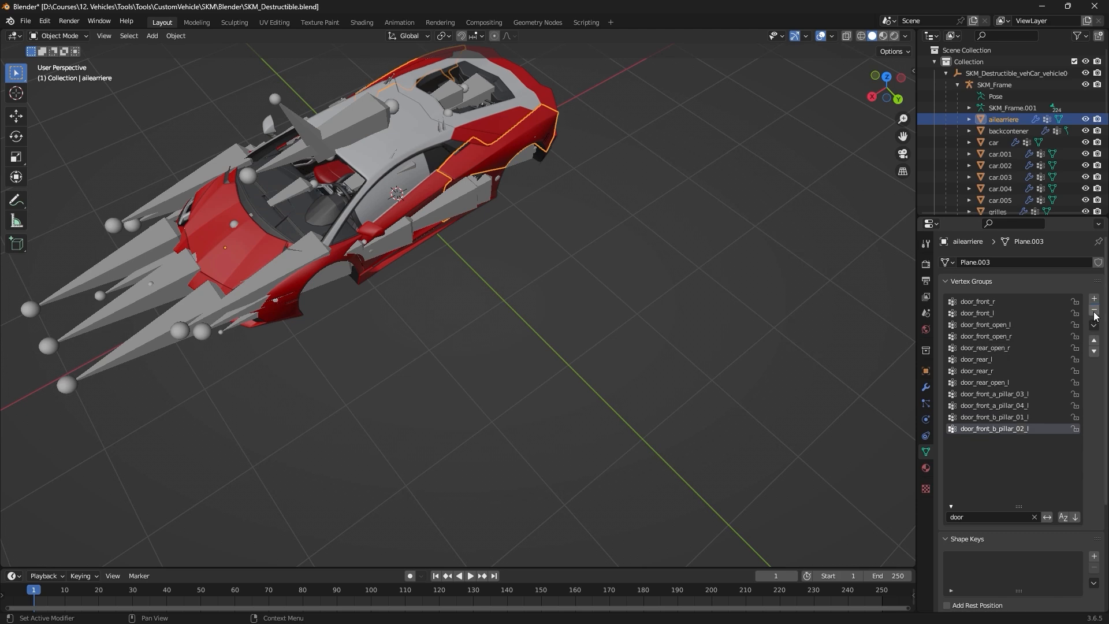
click(1094, 310)
click(1094, 311)
click(1094, 310)
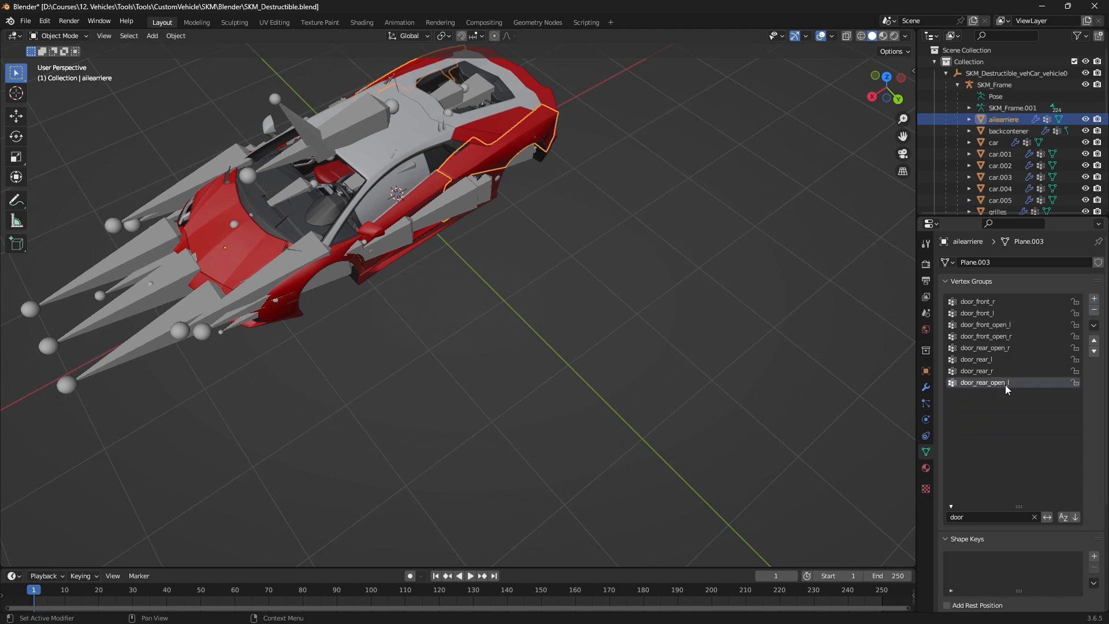
Delete the remaining eight door vertex groups of ailearriere, from door_rear_open_l up to door_front_r.
click(1094, 311)
click(1094, 310)
click(1094, 310)
click(1094, 310)
click(1094, 310)
click(1094, 311)
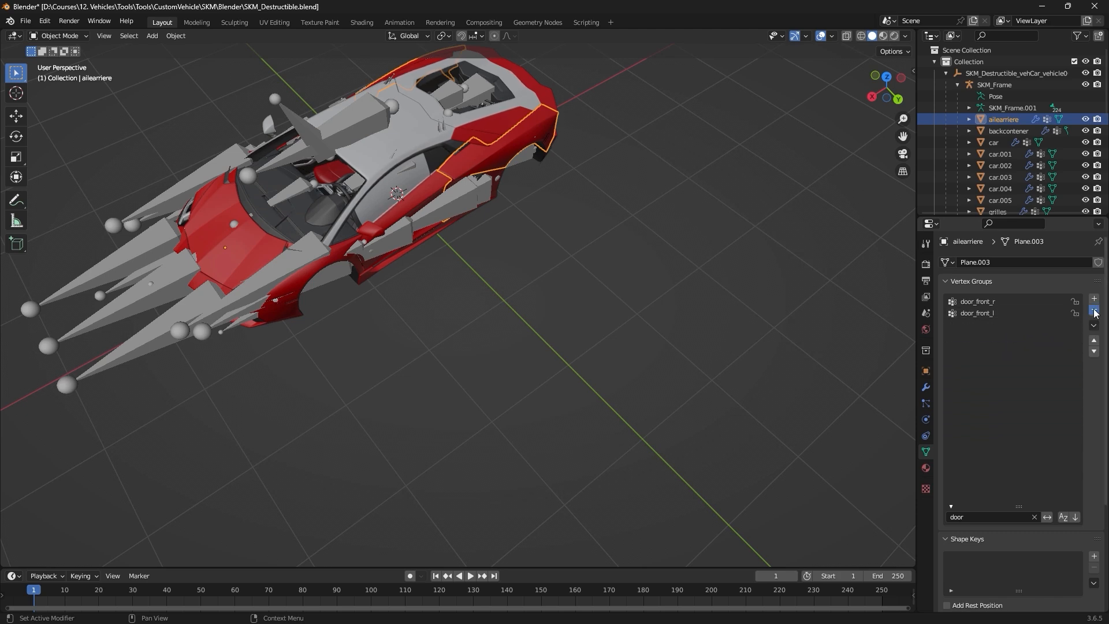
click(1094, 310)
click(1094, 310)
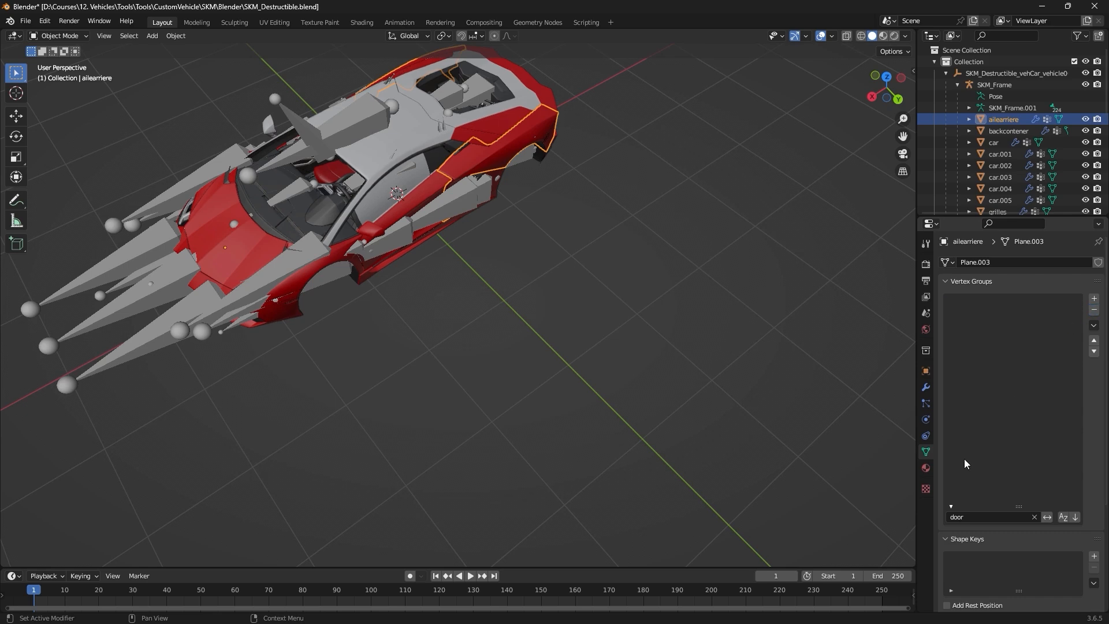
Filter the ailearriere vertex groups by "hood" and delete every group from hood_crumple_rear_04 up to hood_root.
click(986, 517)
text(hood)
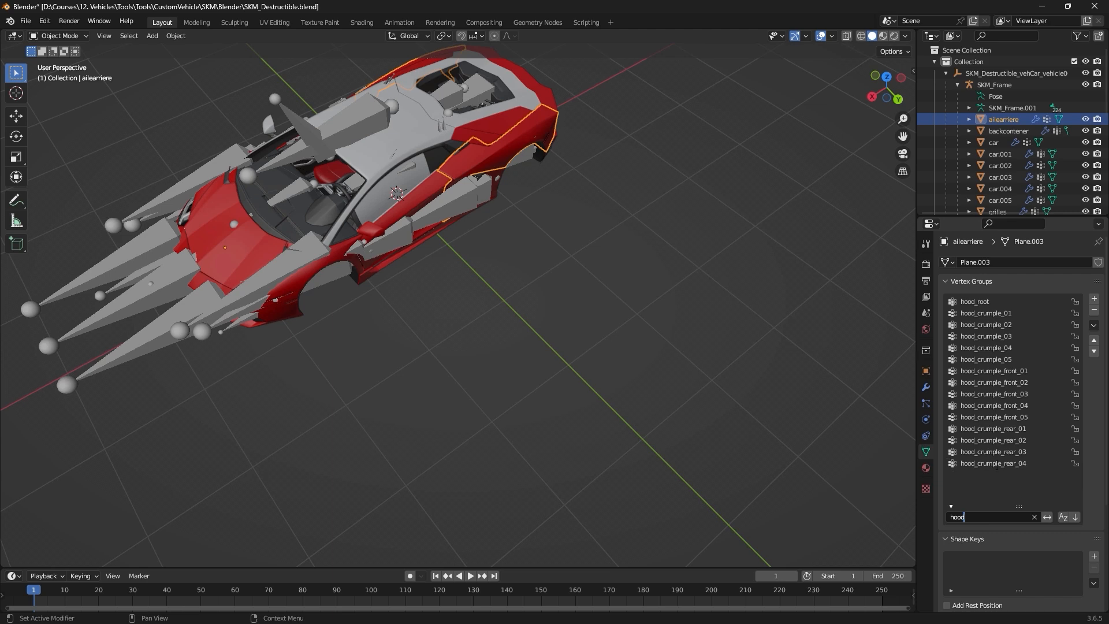
click(993, 463)
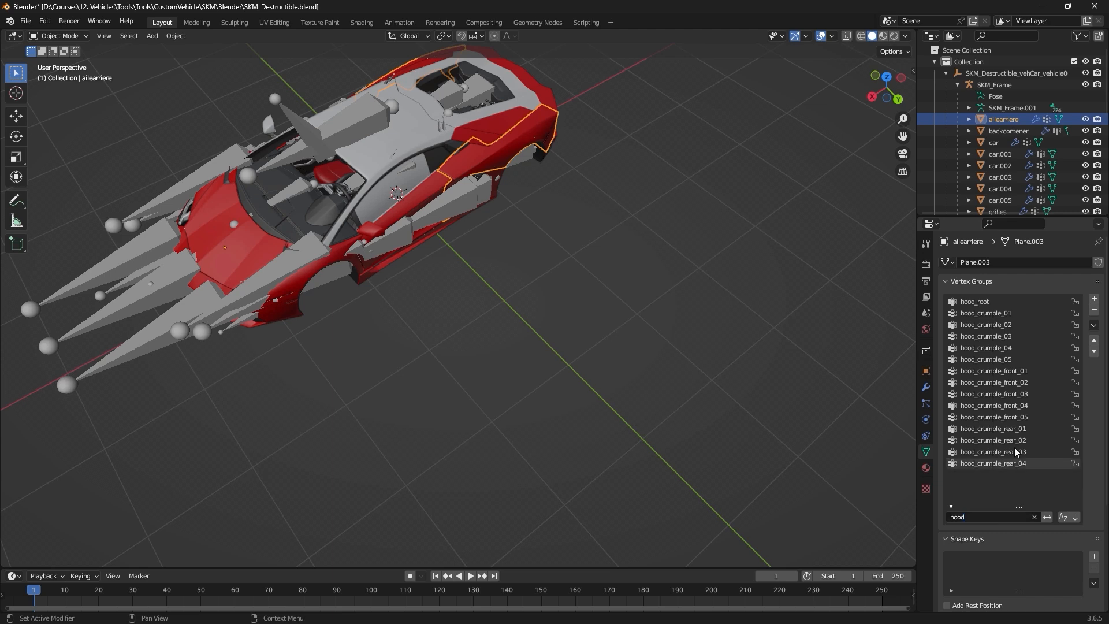
click(1094, 310)
click(1094, 310)
click(1094, 310)
double_click(1094, 310)
click(1094, 310)
double_click(1094, 310)
click(1094, 310)
double_click(1094, 310)
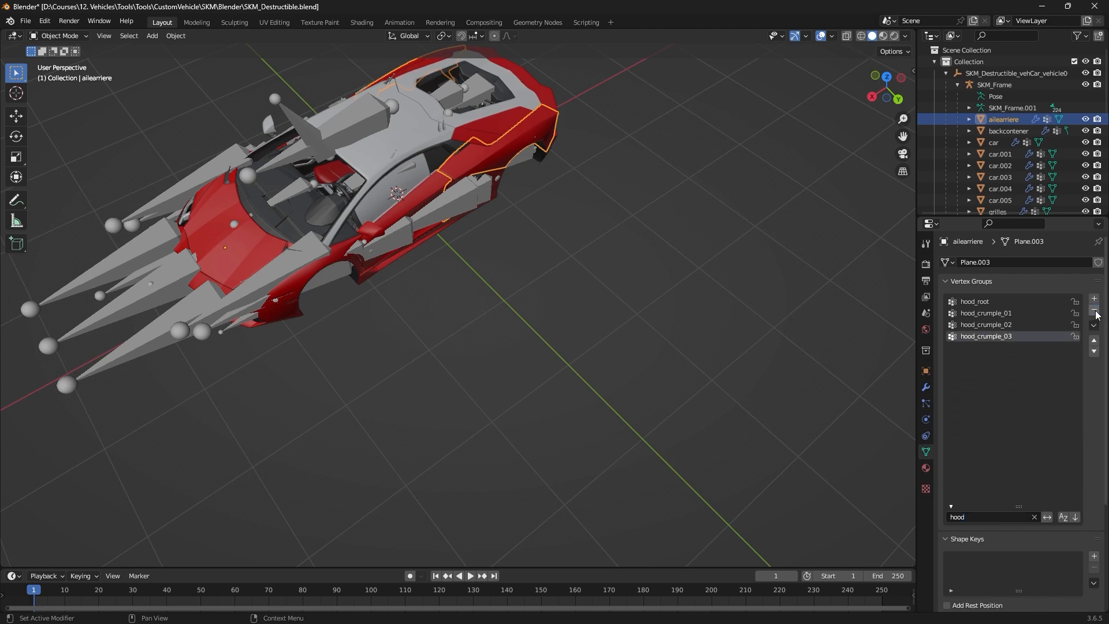
click(1095, 311)
click(1094, 311)
click(1095, 311)
click(1095, 312)
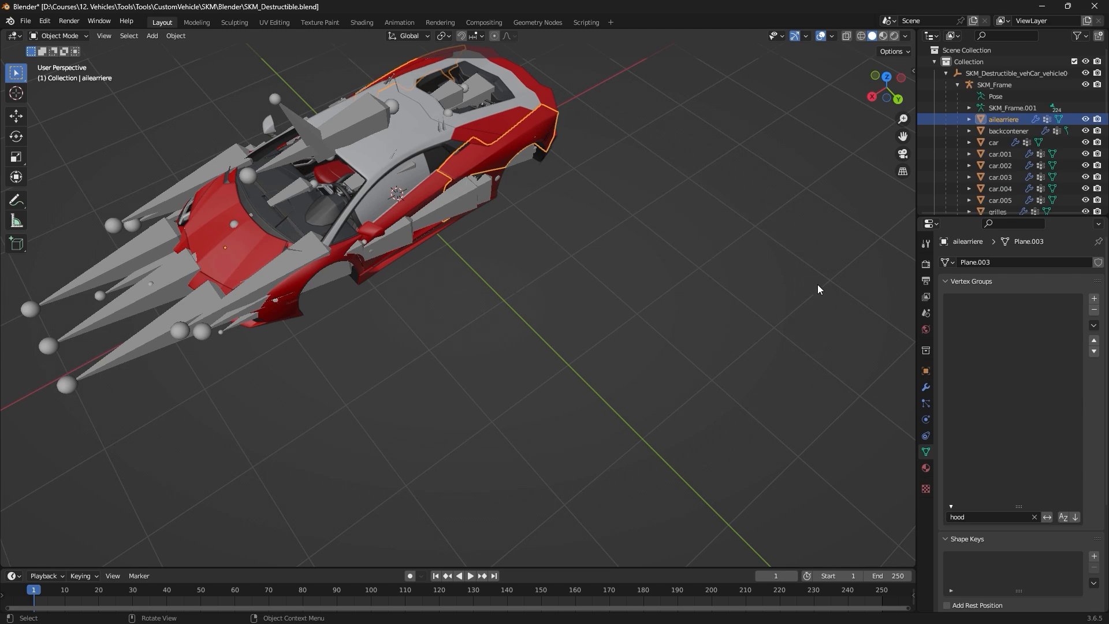
Examine the SKM_Destructible LOD meshes and their hood vertex groups in the object hierarchy.
scroll(1017, 150, down, 10)
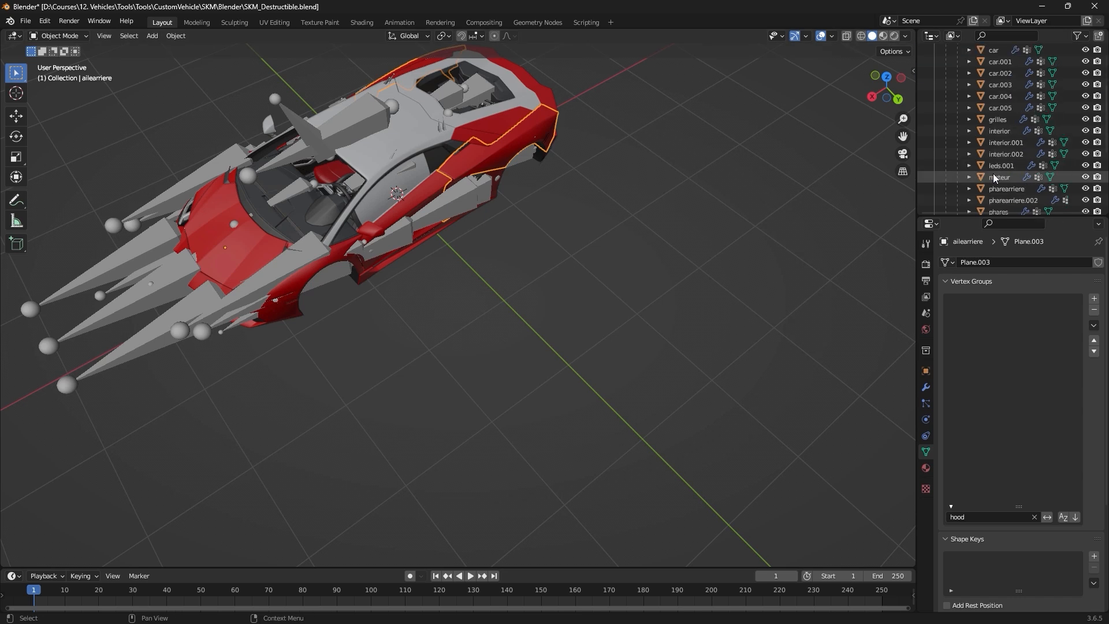
click(1023, 137)
click(1027, 147)
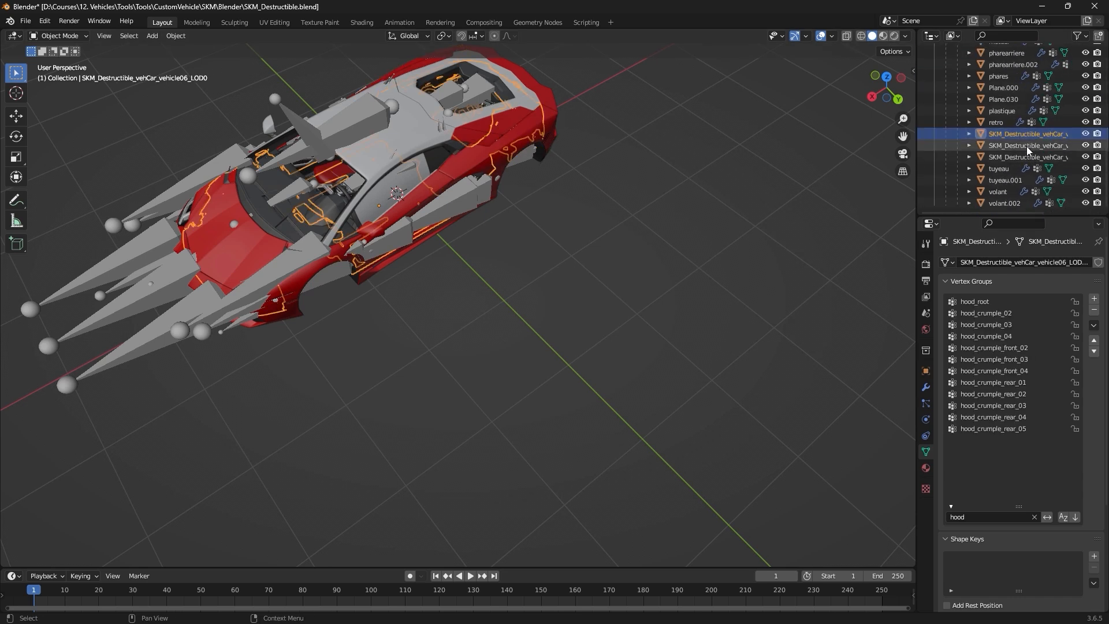
click(1026, 158)
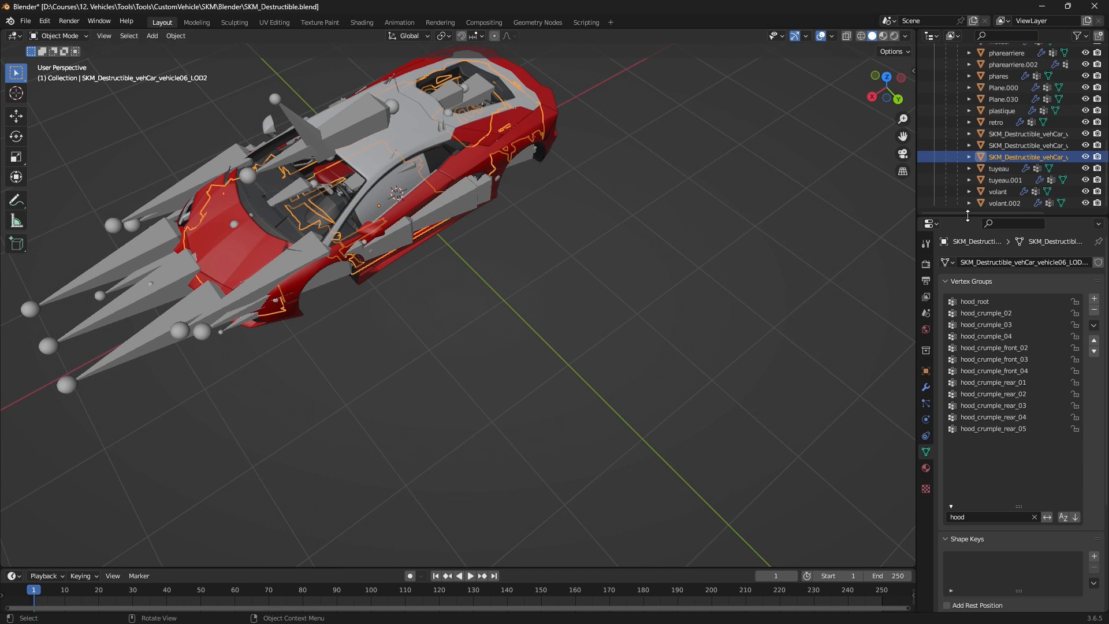
middle_drag(473, 225, 507, 222)
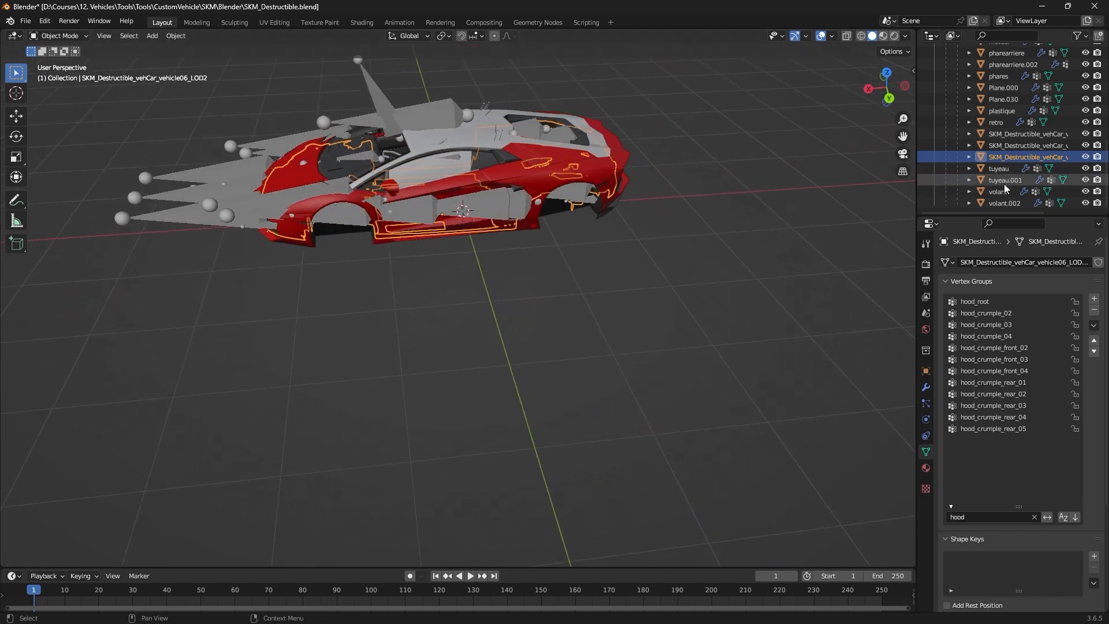
scroll(1004, 184, up, 3)
scroll(1003, 184, up, 4)
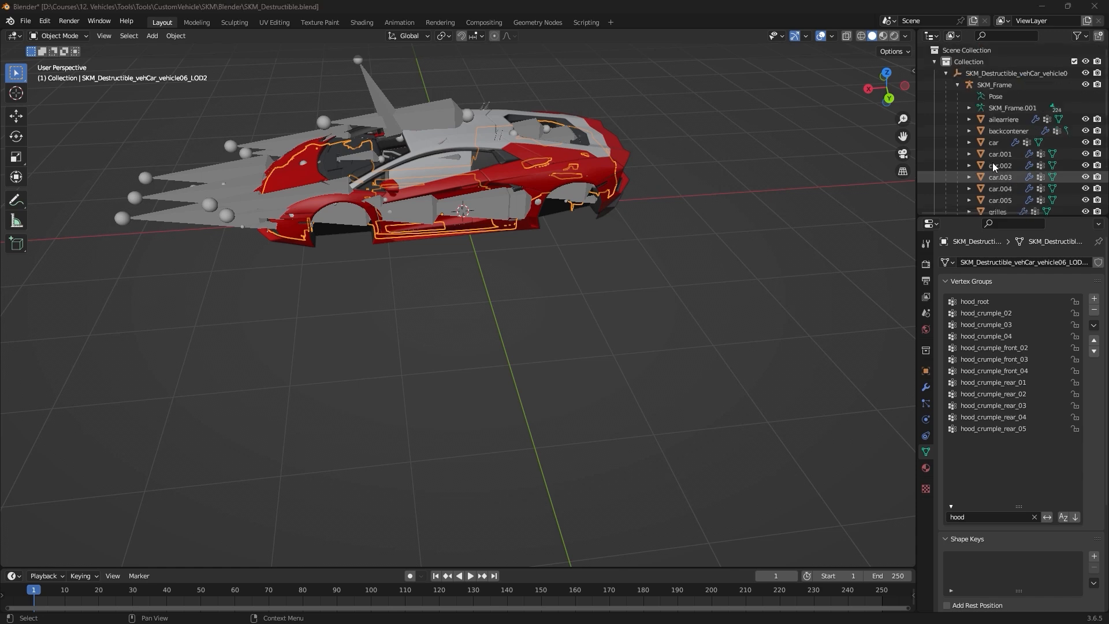
Select ailearriere, filter its vertex groups by "side" and delete the side_view_mirror groups.
click(995, 120)
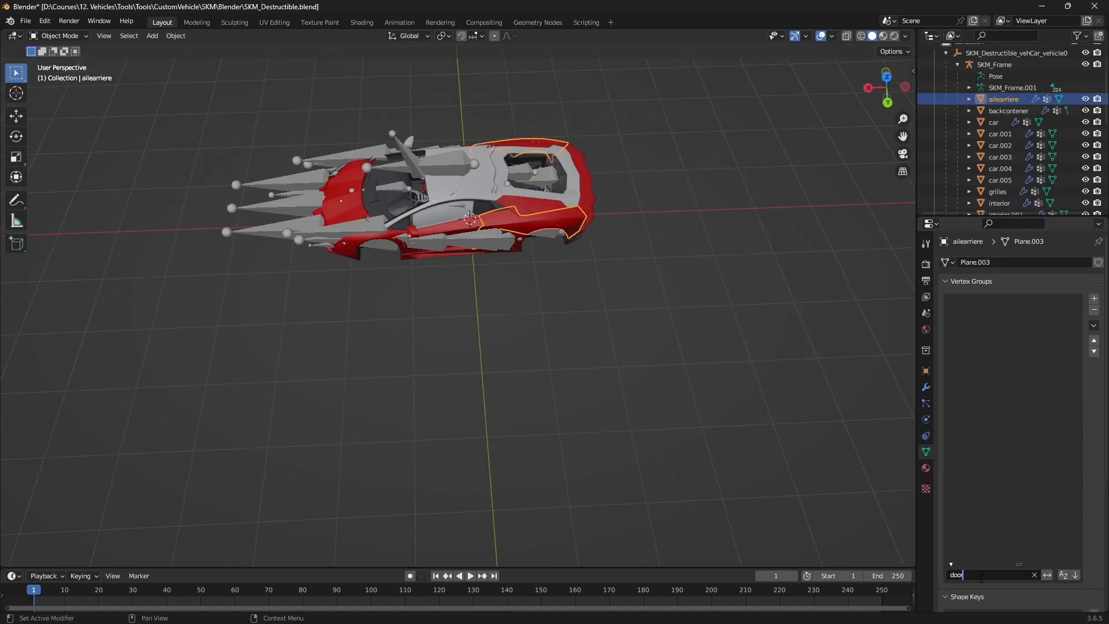
key(ctrl+a)
text(sid)
click(1007, 303)
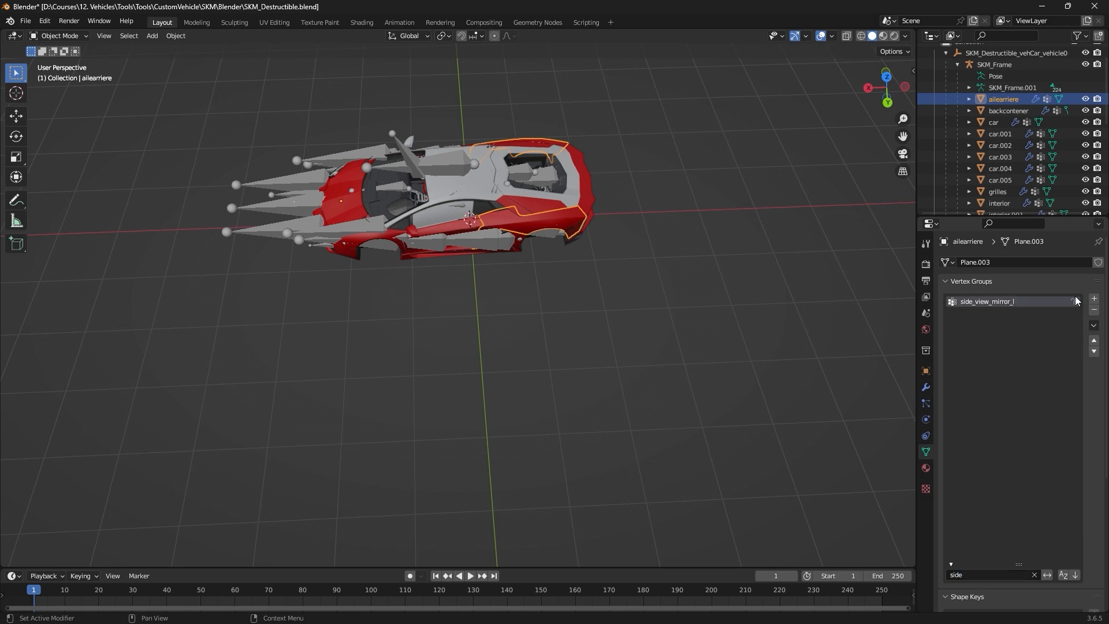
click(1094, 309)
Select the backcontener mesh and delete its side_view_mirror_r and side_view_mirror_l vertex groups.
click(1006, 110)
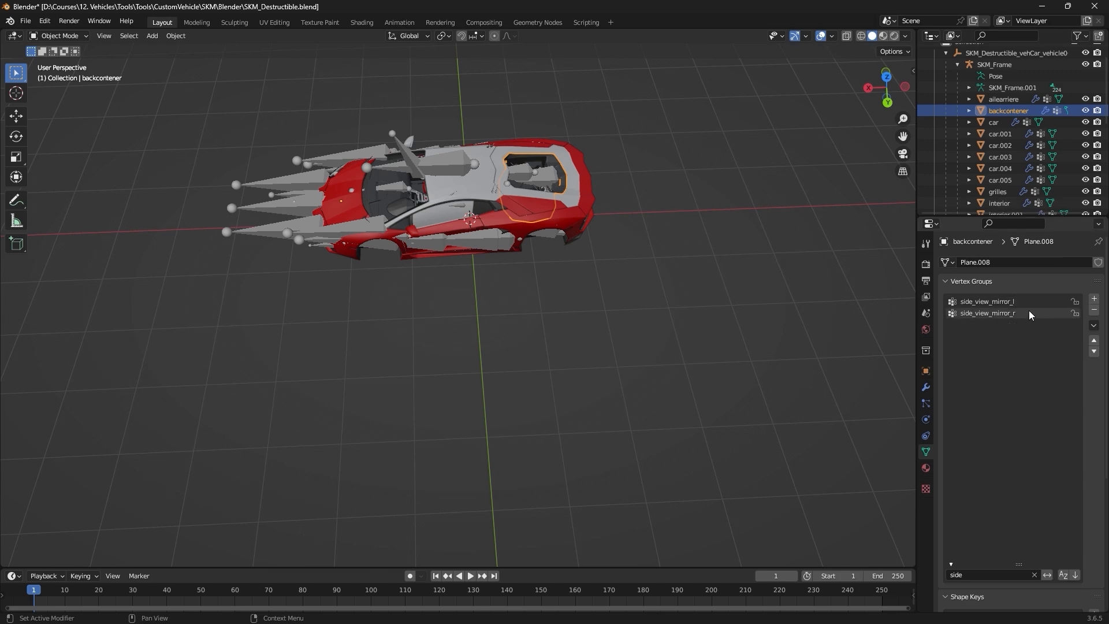
click(1094, 310)
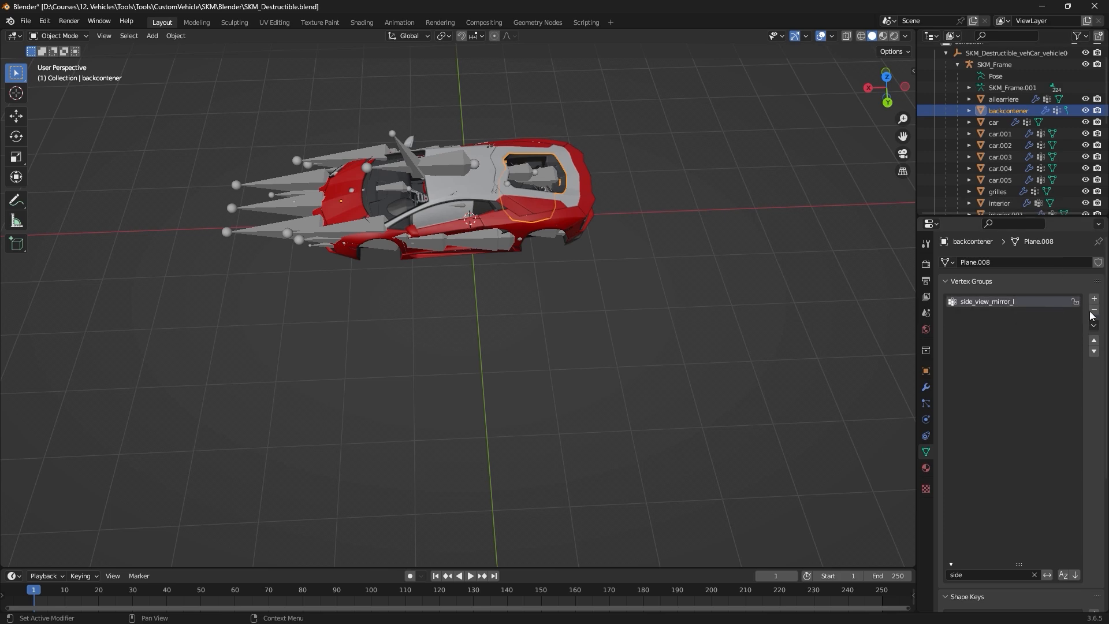
click(1094, 310)
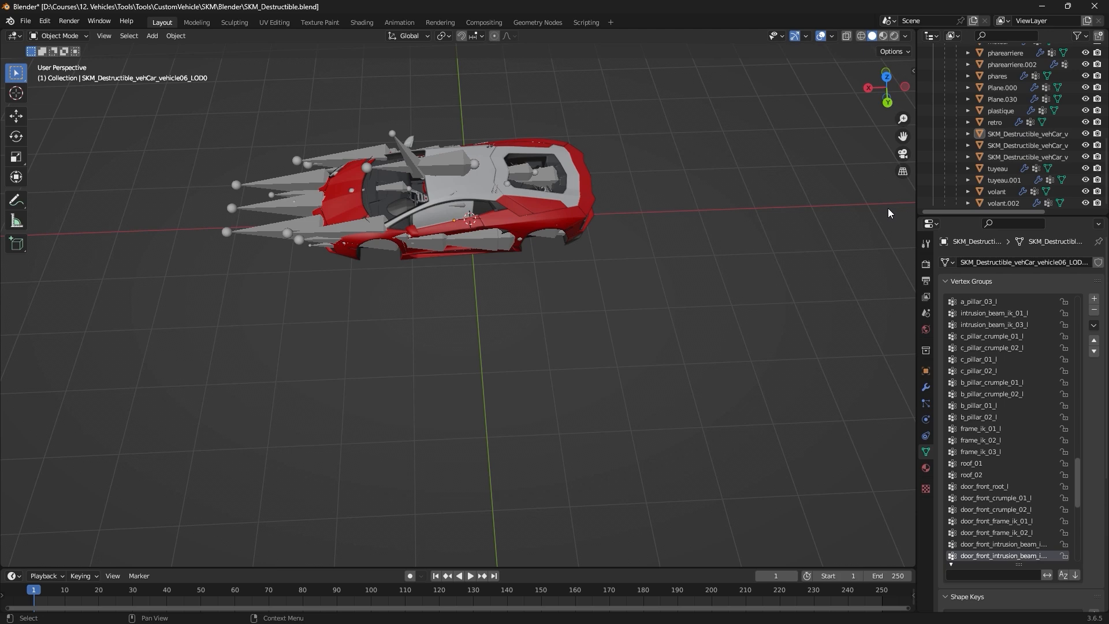
Select the SKM_Frame armature and put it in Pose Mode.
middle_drag(793, 203, 416, 202)
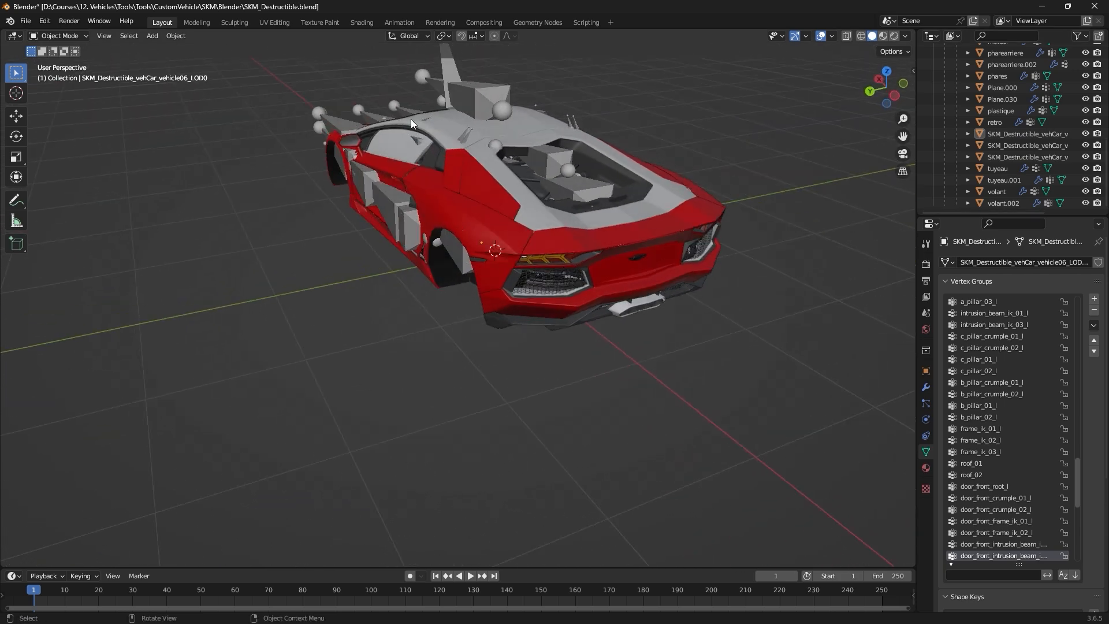
click(478, 104)
click(70, 37)
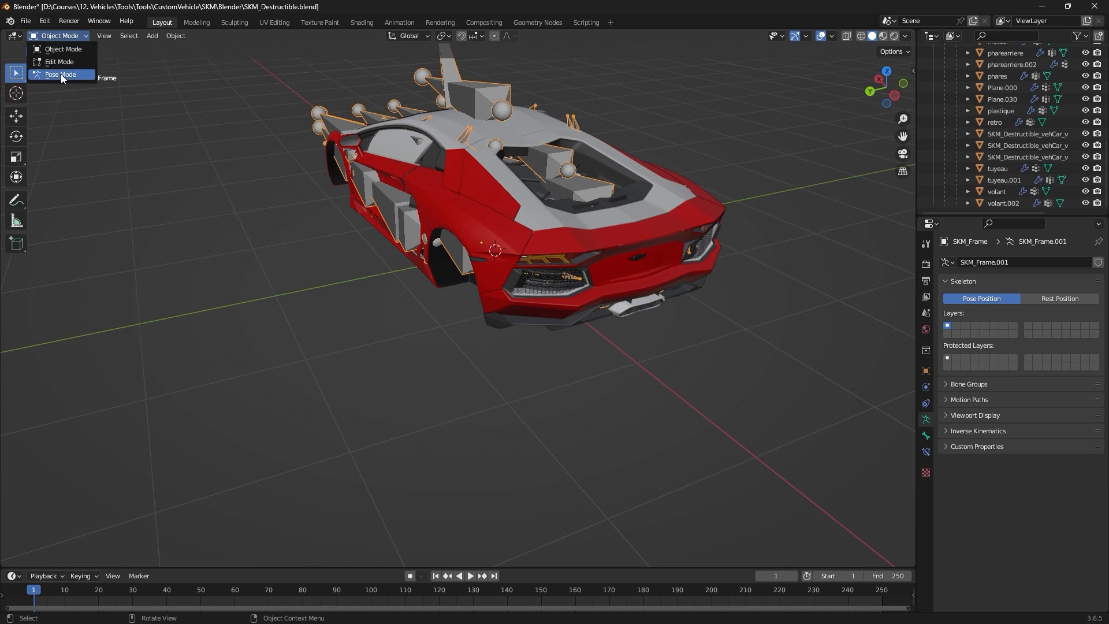
click(61, 74)
Test the rear bumper by moving the bumper_rear_02_r bone away from the car, cancelling the move.
middle_drag(522, 325, 434, 294)
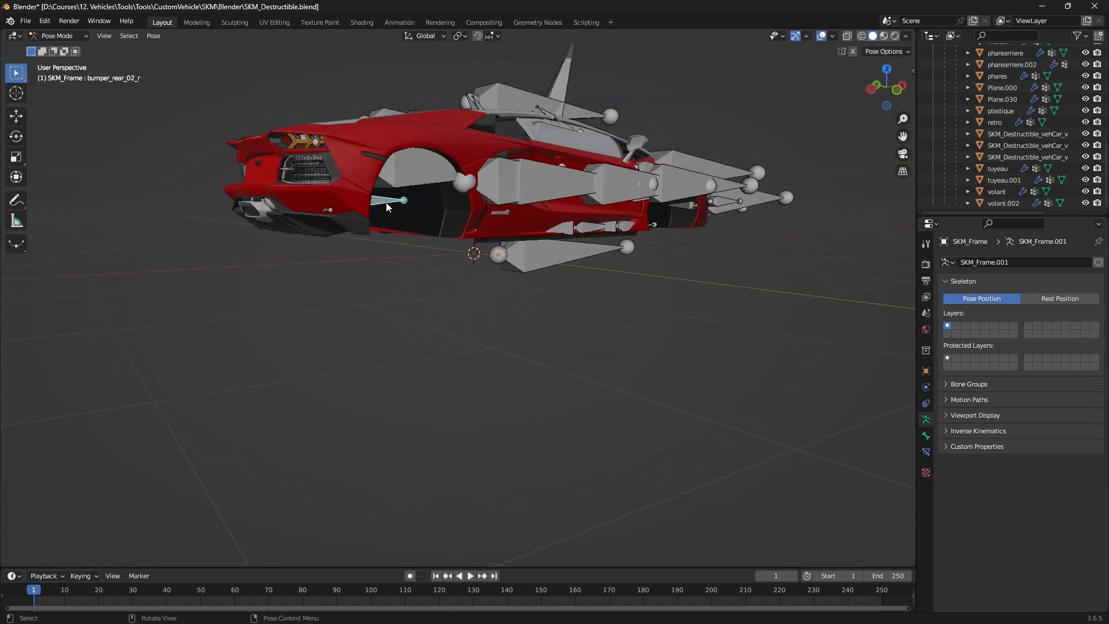
click(378, 202)
click(378, 202)
middle_drag(378, 203, 347, 183)
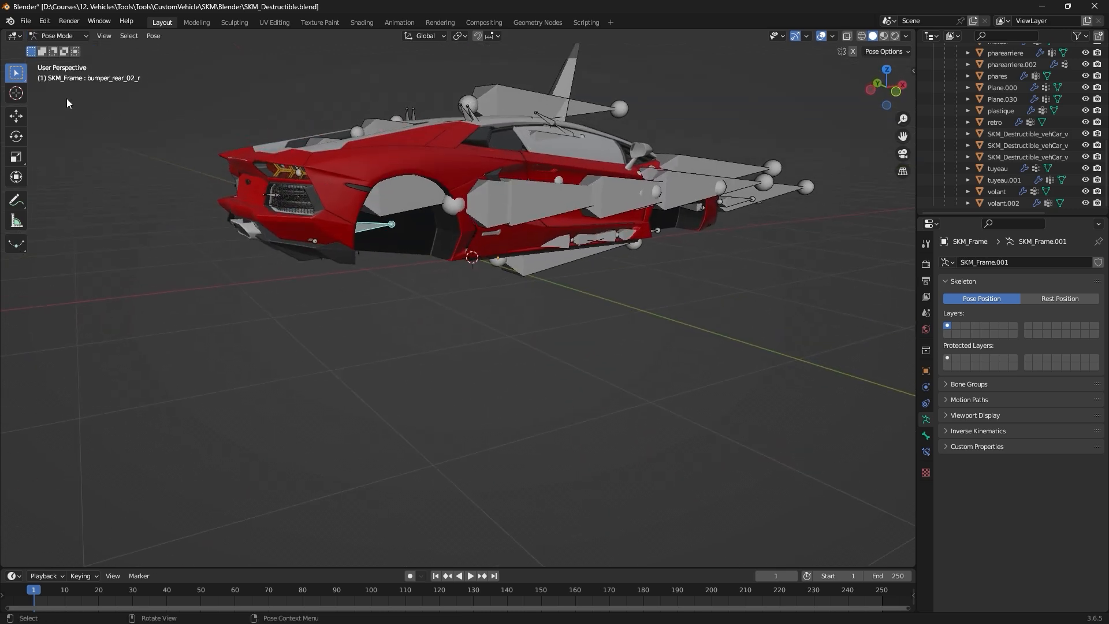
middle_drag(244, 229, 240, 265)
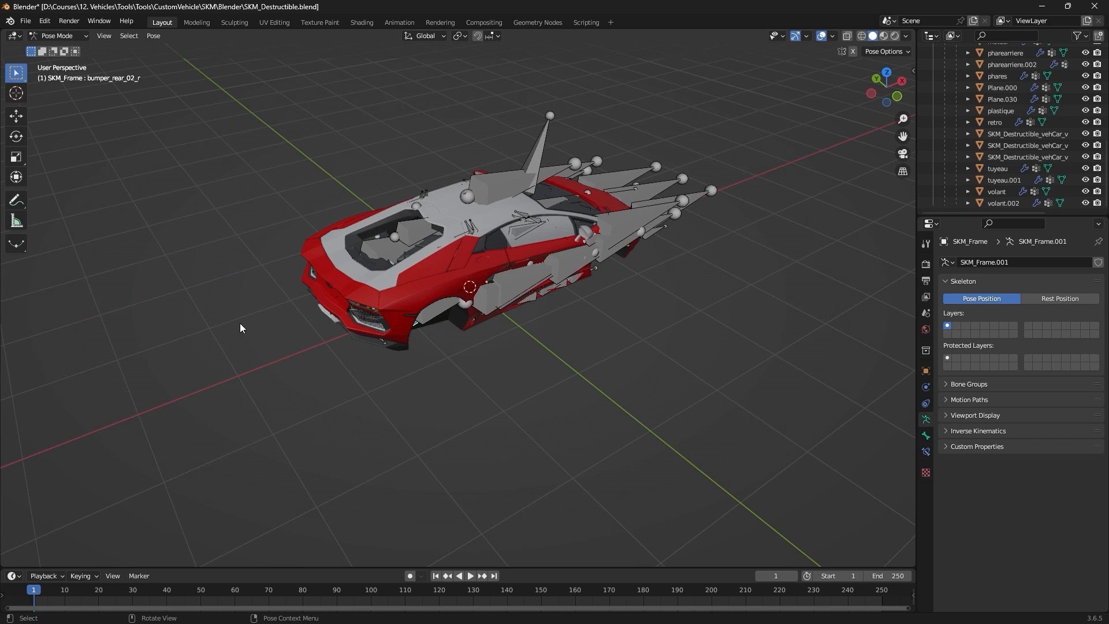
shift+middle_drag(240, 337, 325, 276)
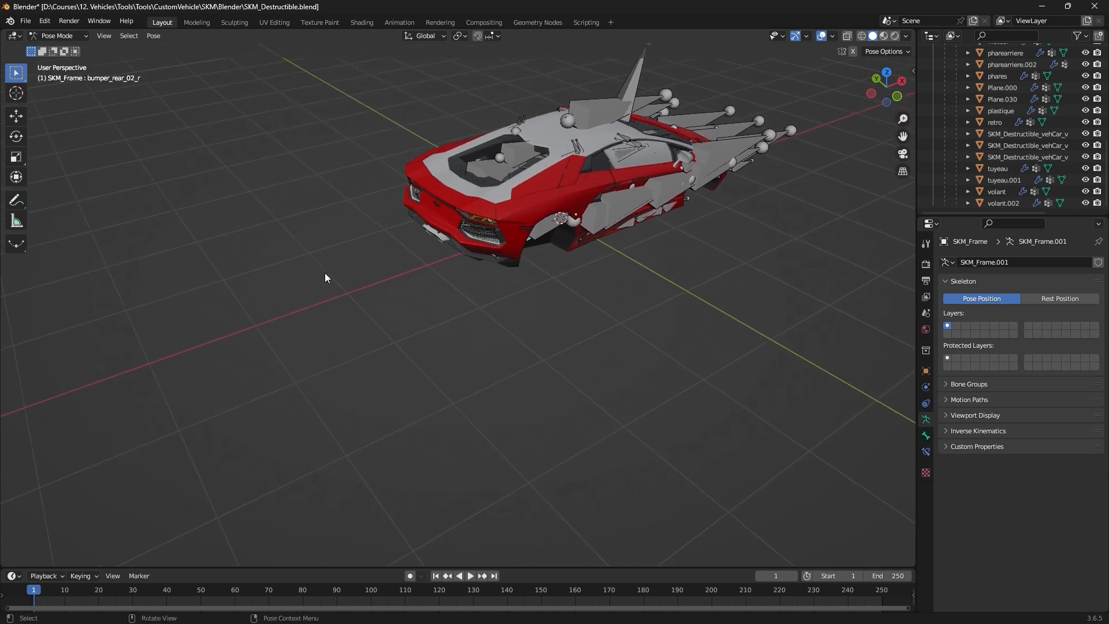
key(g)
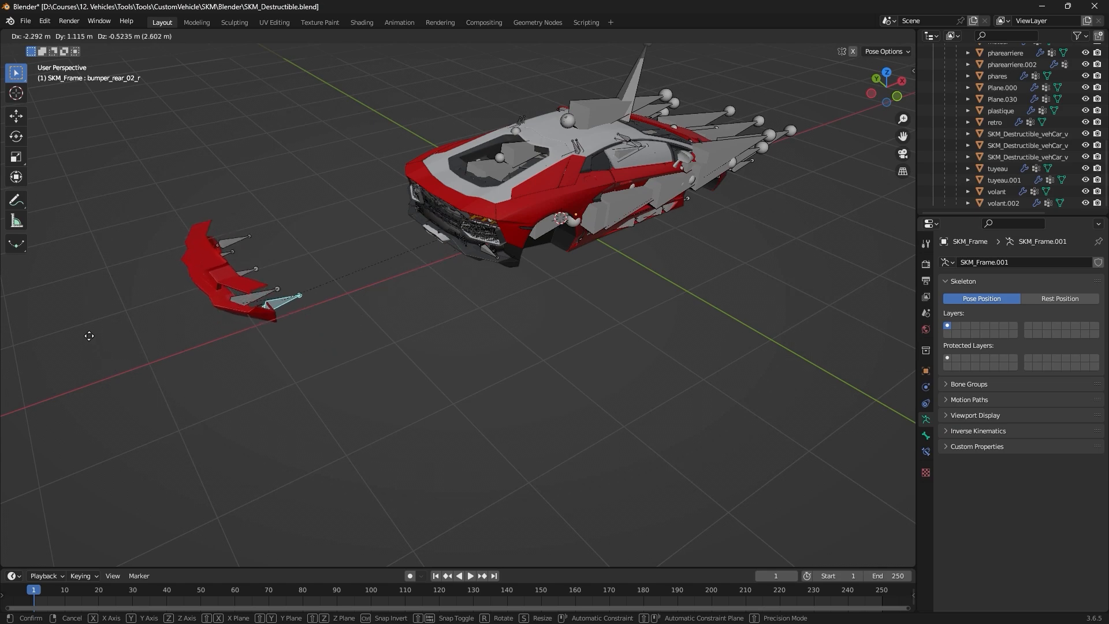
key(Escape)
Test the front bumper by moving the bumper_front_02_r bone away from the car, cancelling the move.
middle_drag(445, 305, 482, 252)
key(g)
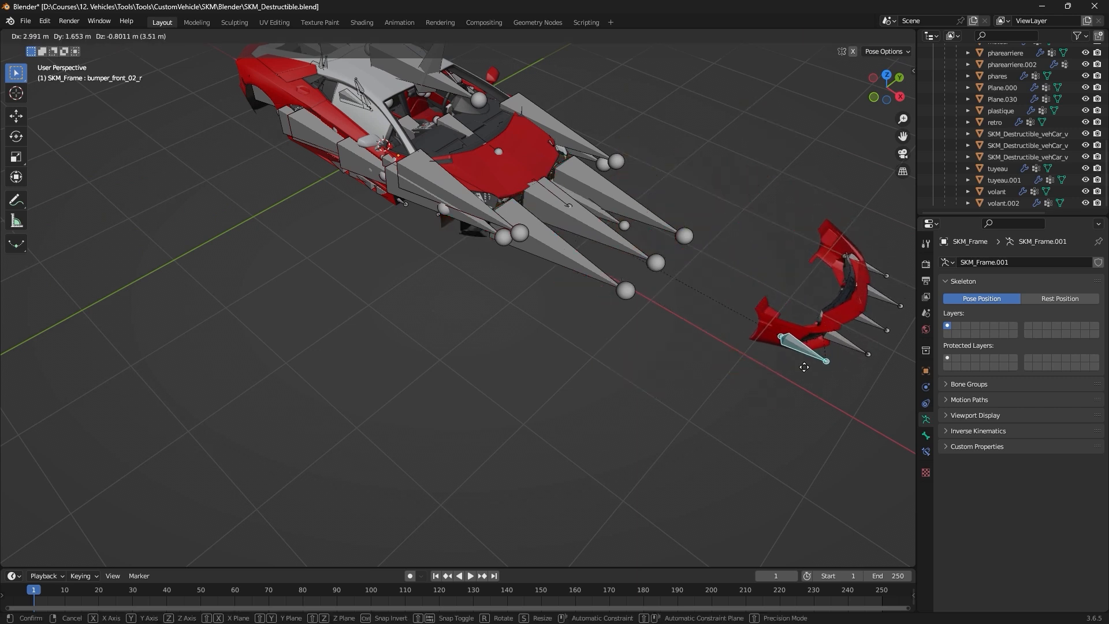
right_click(805, 367)
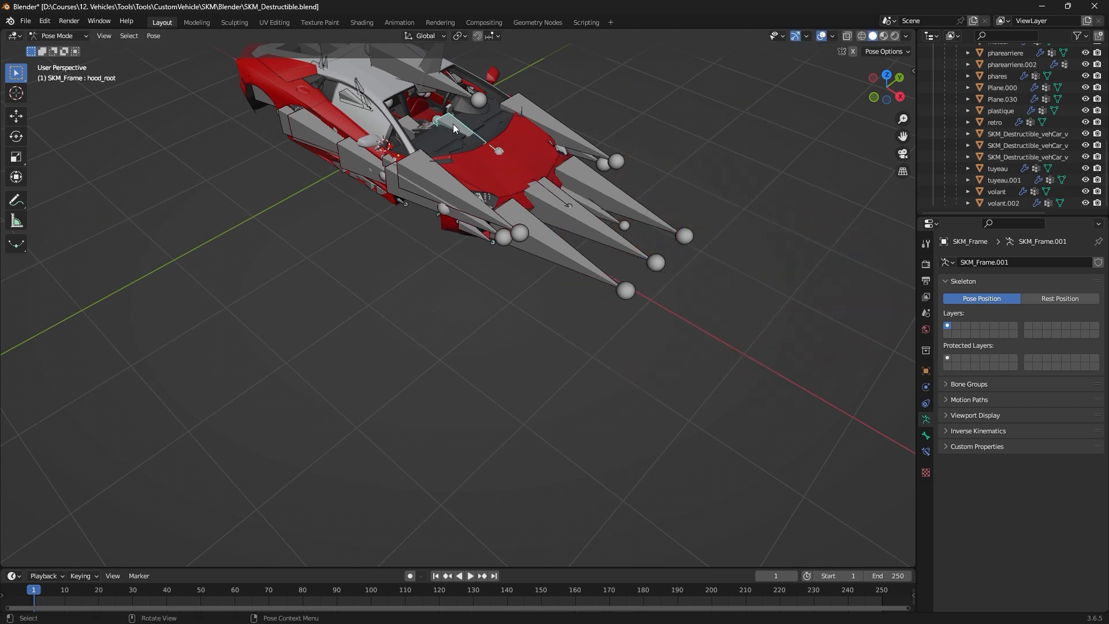
Test the hood by moving the hood_root bone away from the car twice, cancelling each move.
key(g)
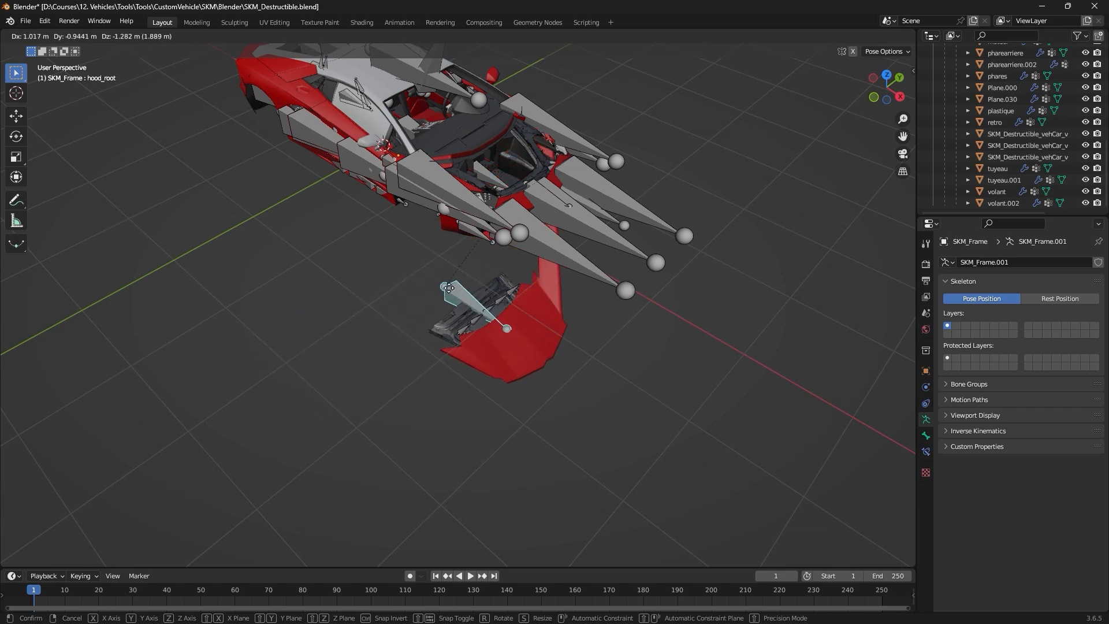
right_click(397, 269)
middle_drag(398, 268, 436, 244)
scroll(435, 244, up, 3)
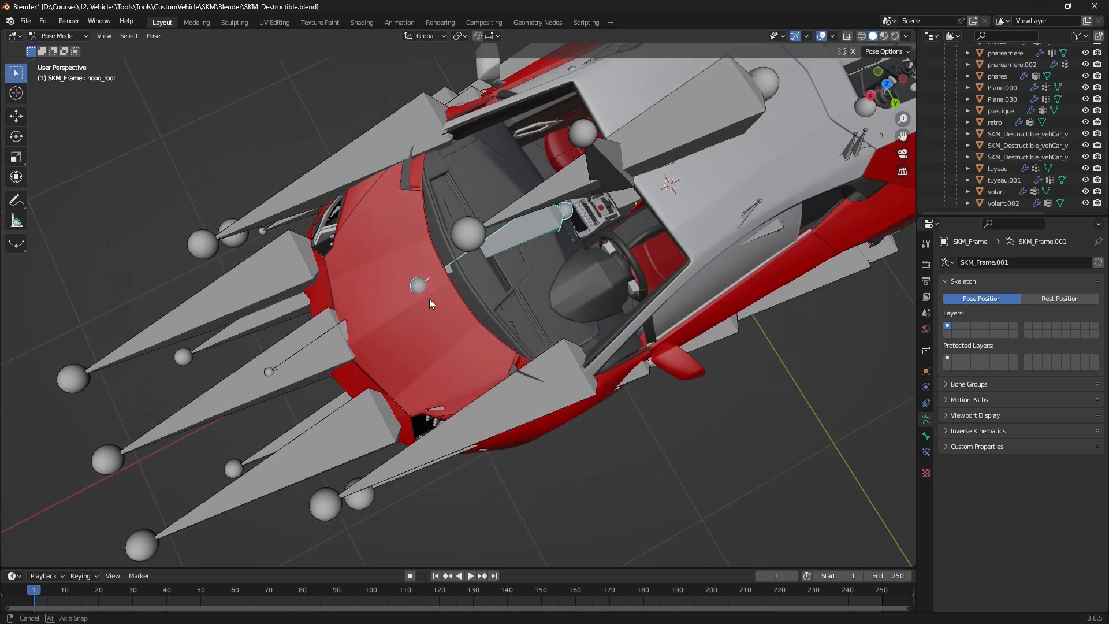
scroll(428, 297, down, 2)
key(g)
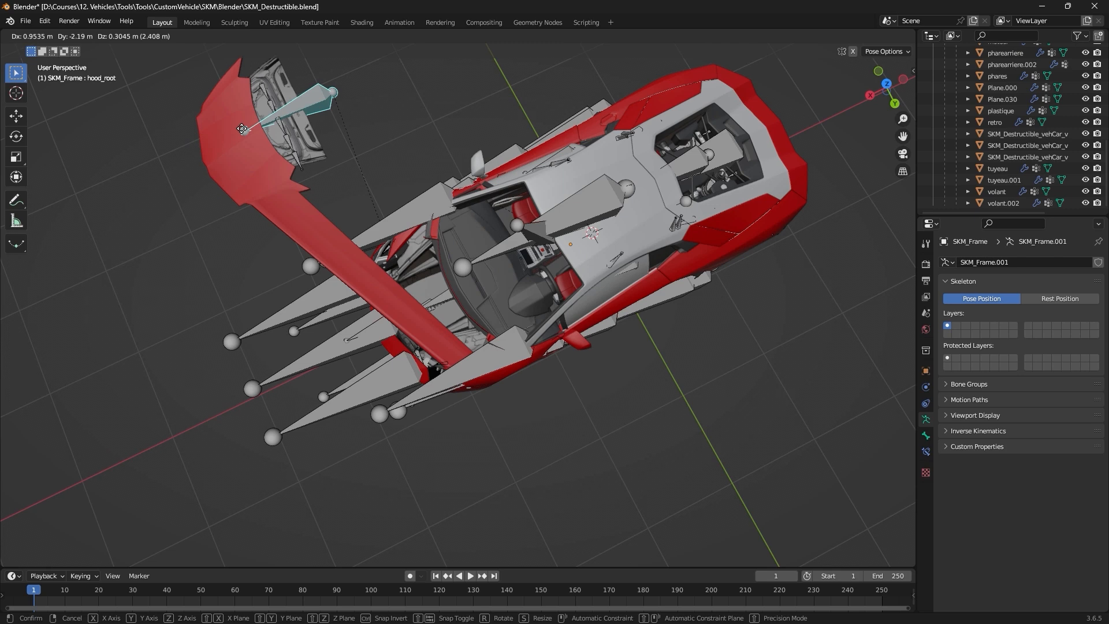
right_click(241, 131)
Return to Object Mode, select the car body mesh and filter its vertex groups by "hoo".
middle_drag(282, 164, 165, 63)
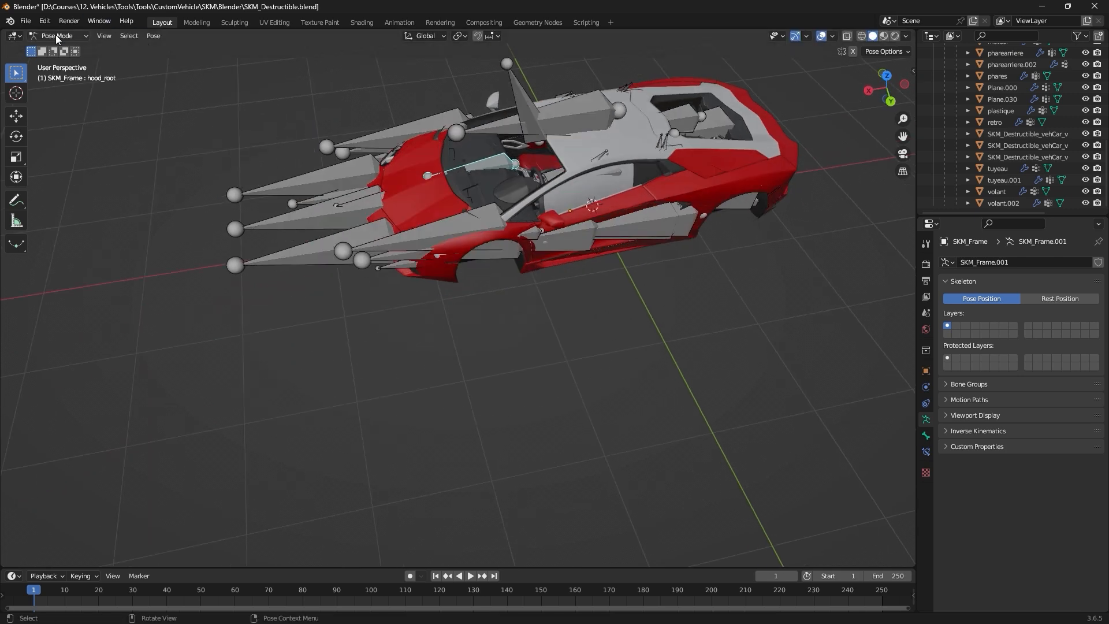
click(65, 50)
click(463, 242)
middle_drag(463, 241, 615, 245)
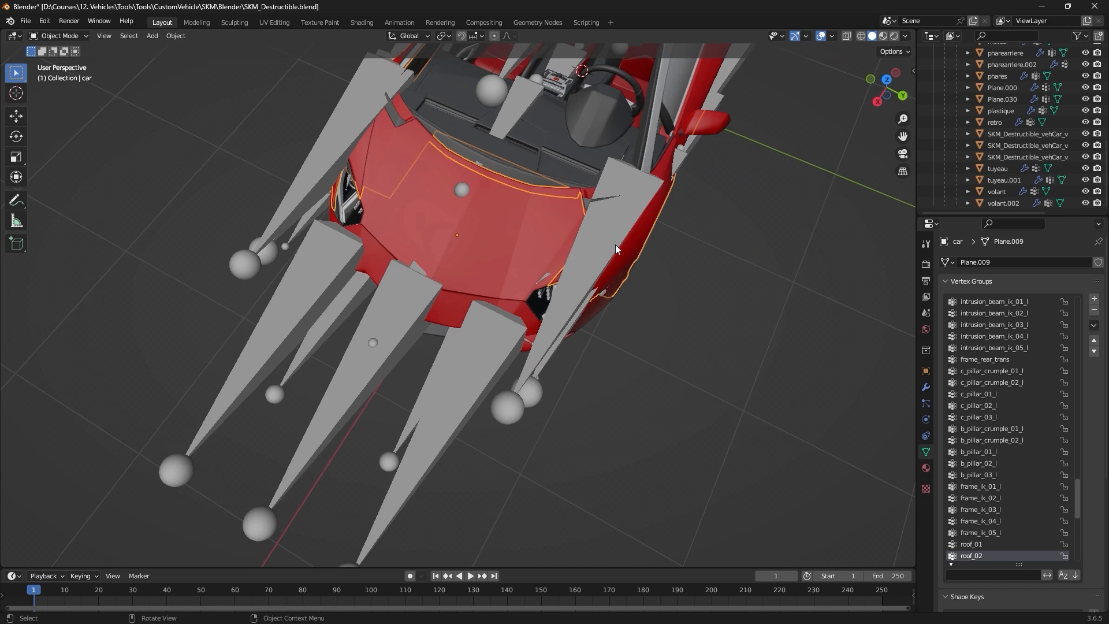
text(hoo)
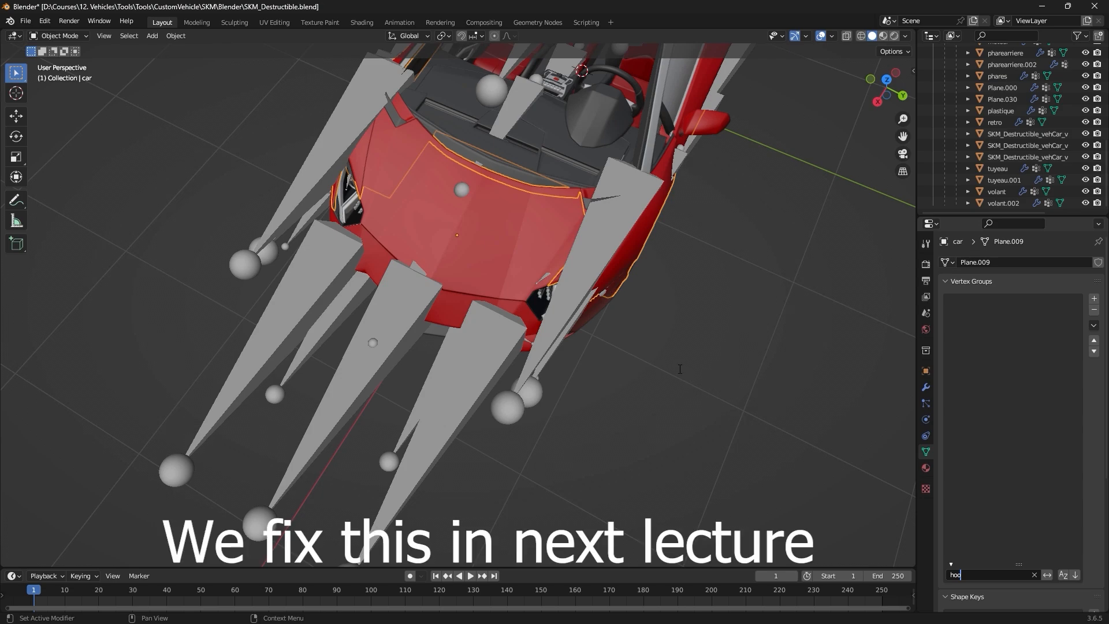
middle_drag(678, 345, 639, 253)
right_click(639, 253)
middle_drag(739, 227, 571, 281)
Select the left door mesh Plane.030, unlock its door_front_root_l vertex group and check the mesh in Edit Mode.
click(538, 276)
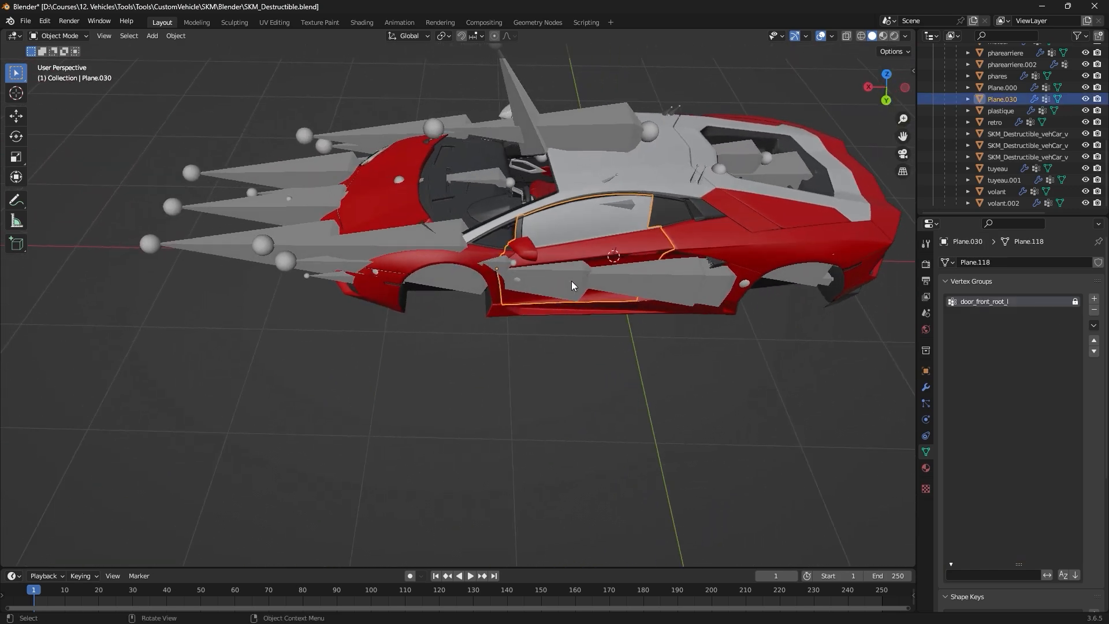
click(1075, 301)
click(67, 38)
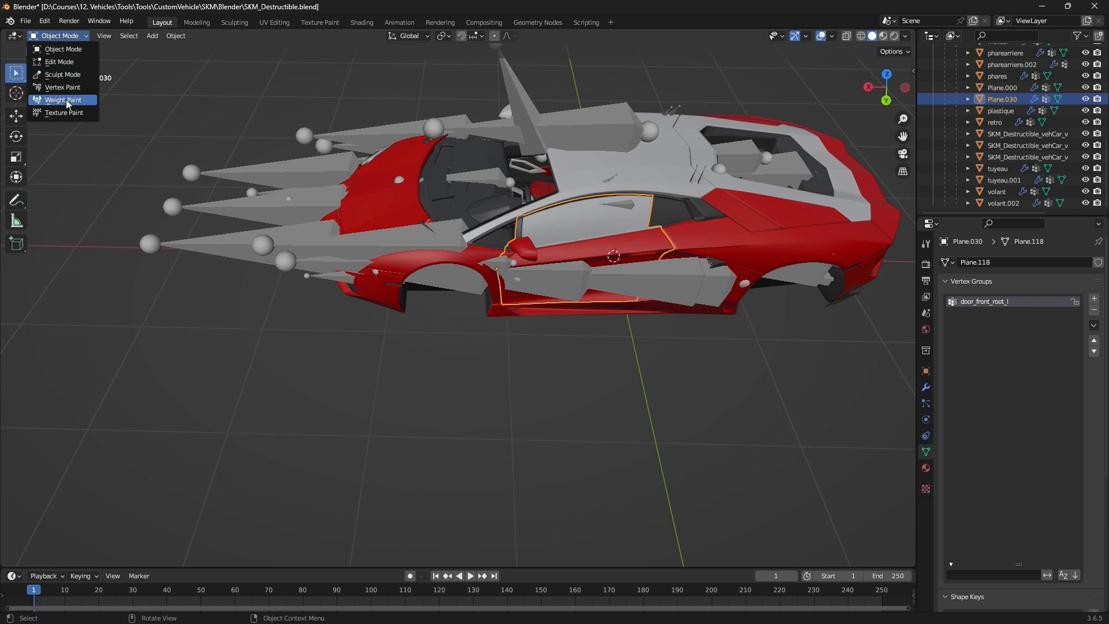
click(67, 67)
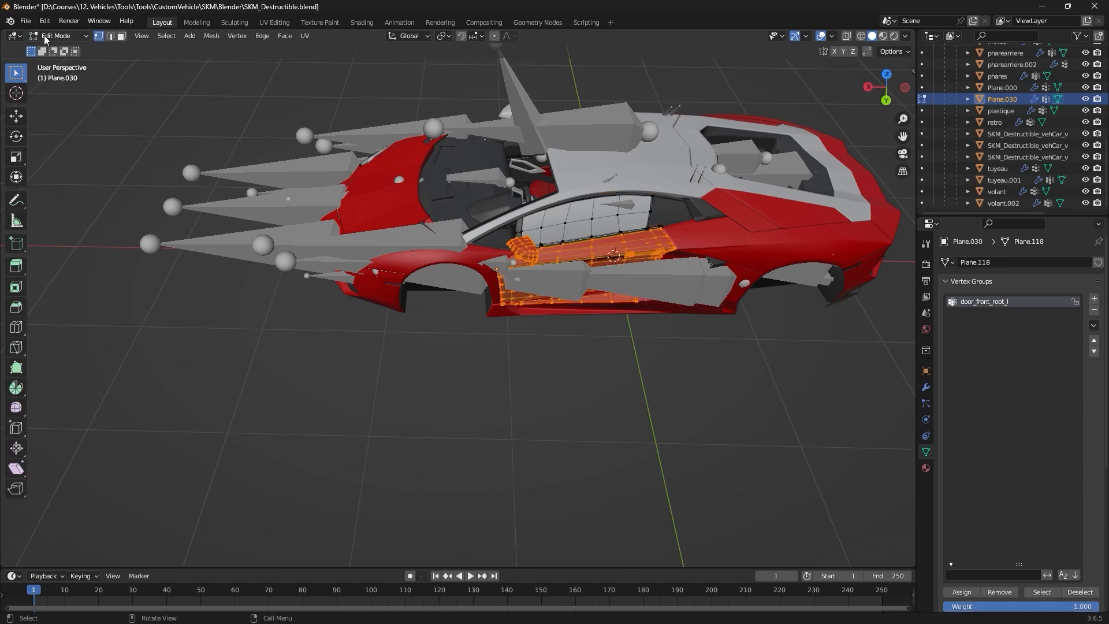
click(46, 37)
click(58, 52)
Put SKM_Frame in Pose Mode and pick the bones around the left door in search of the door's root bone.
click(530, 113)
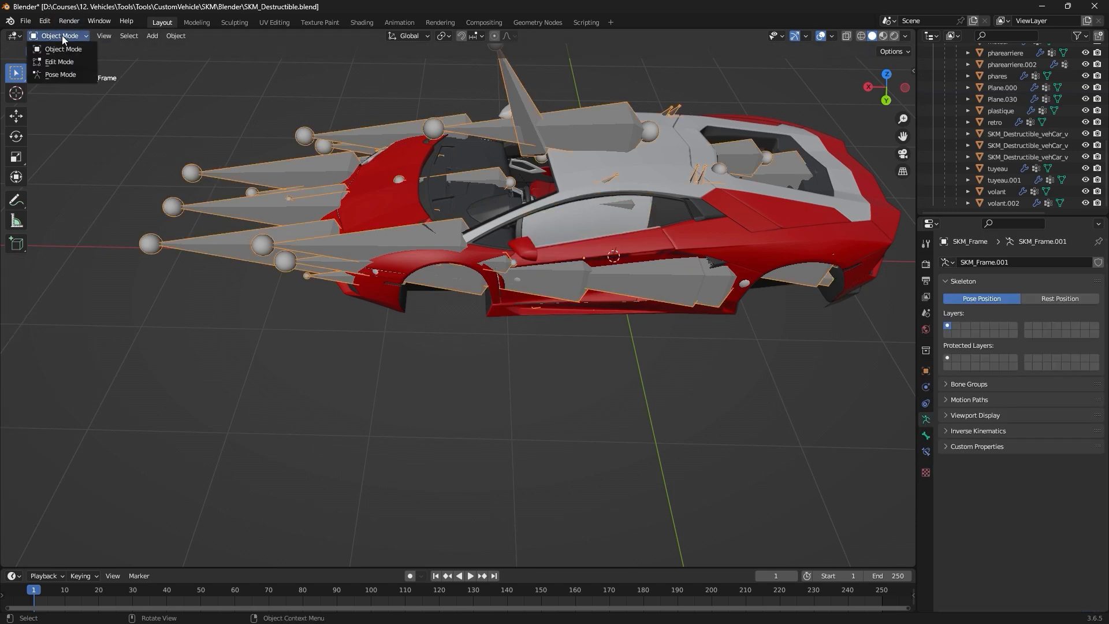
click(77, 74)
scroll(508, 275, up, 2)
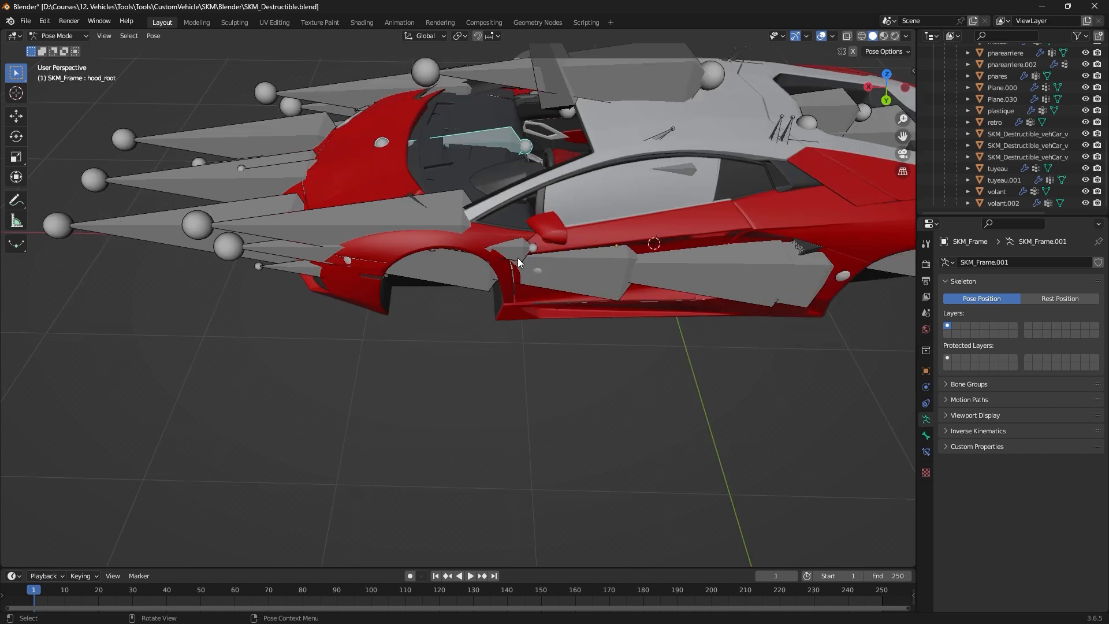
click(521, 255)
middle_drag(404, 257, 534, 311)
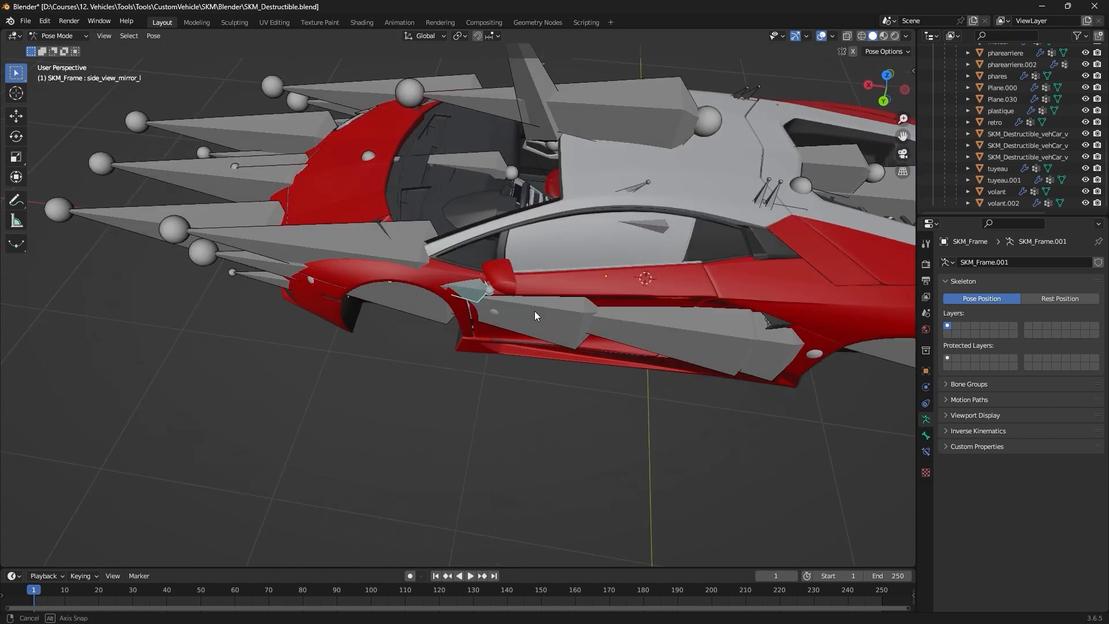
scroll(485, 254, up, 3)
click(126, 120)
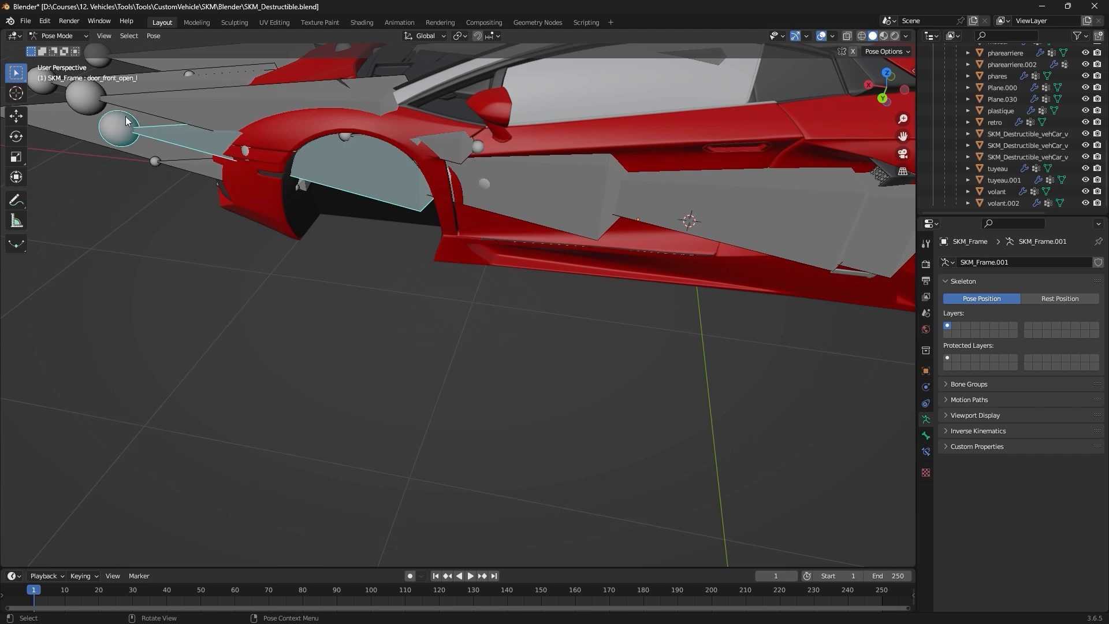
middle_drag(363, 217, 375, 220)
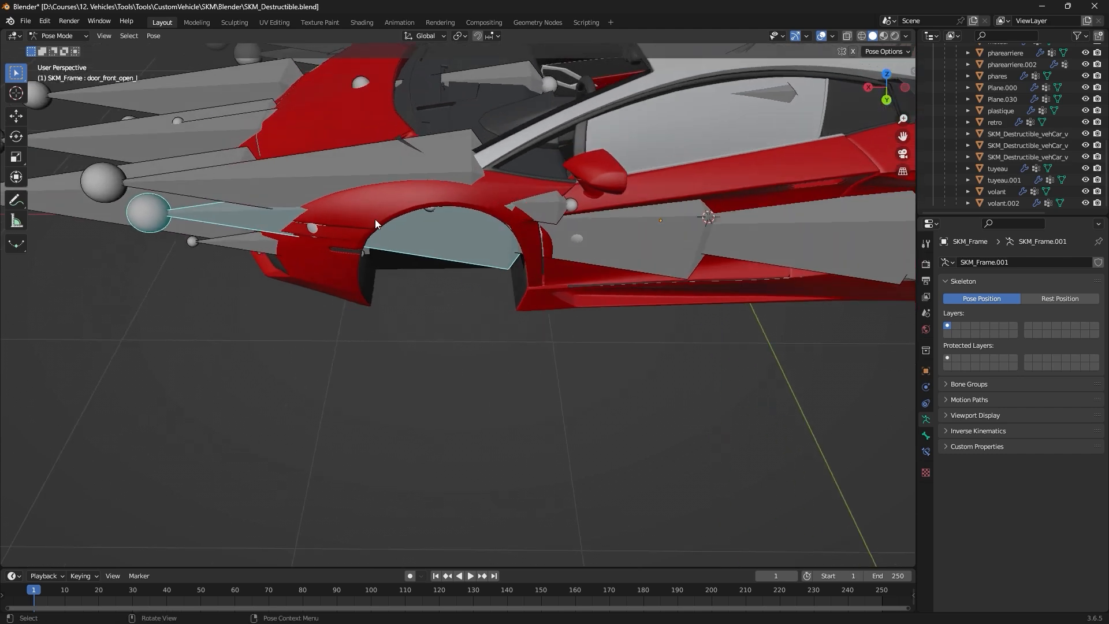
middle_drag(449, 210, 791, 181)
click(403, 104)
click(544, 159)
click(564, 158)
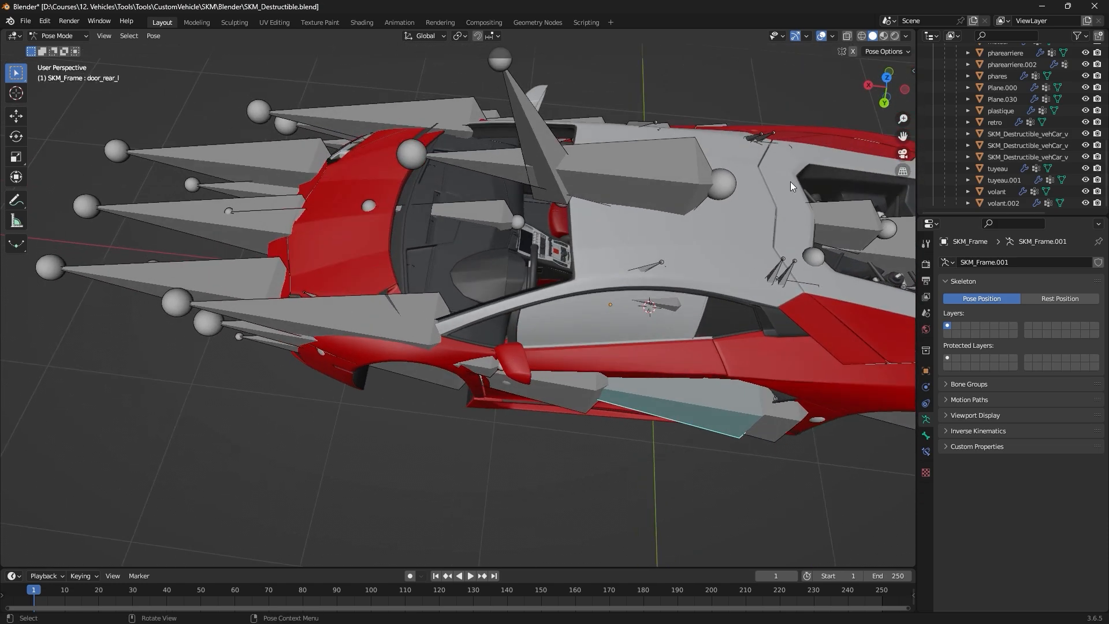
Display the model in wireframe and pick overlapping bones near the left front door in search of door_front_root_l.
click(861, 35)
middle_drag(855, 67, 570, 364)
click(497, 352)
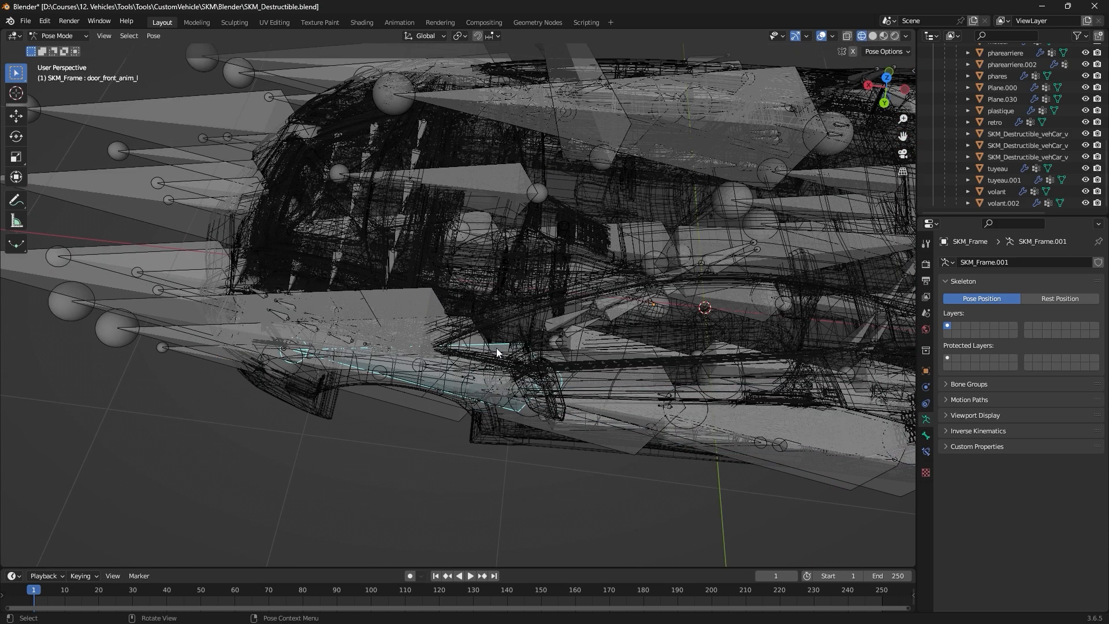
scroll(497, 348, up, 2)
middle_drag(498, 356, 483, 392)
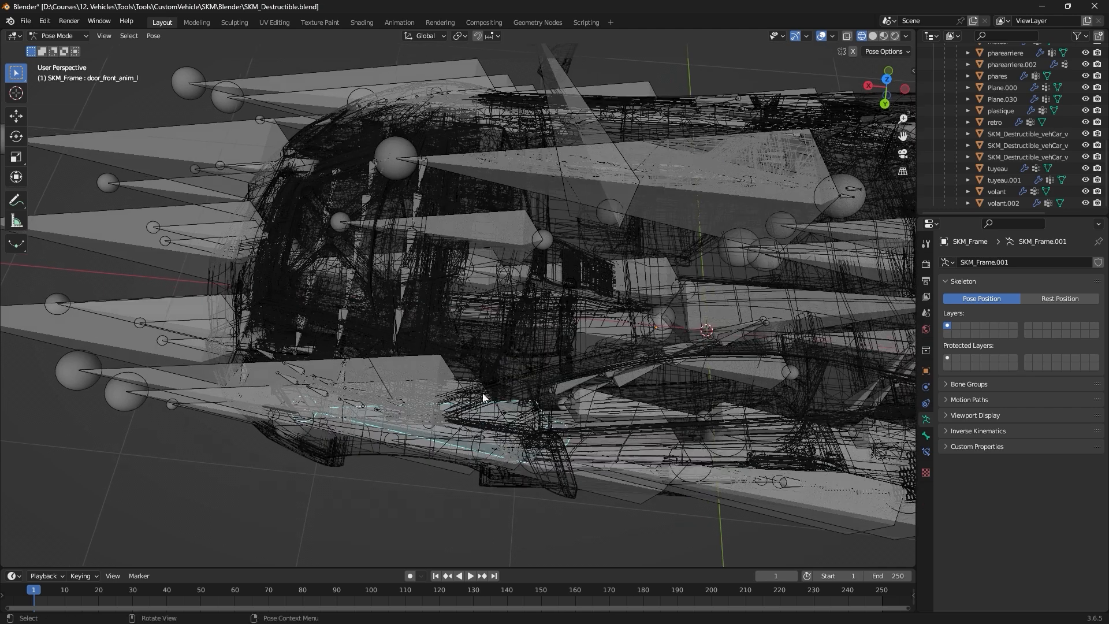
click(483, 392)
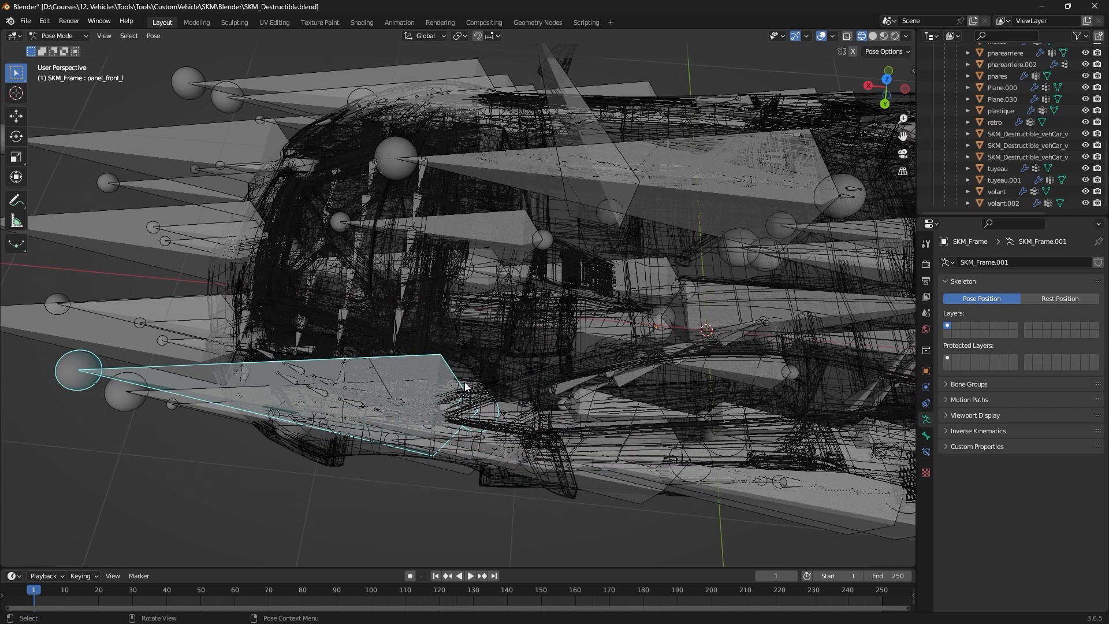
click(465, 382)
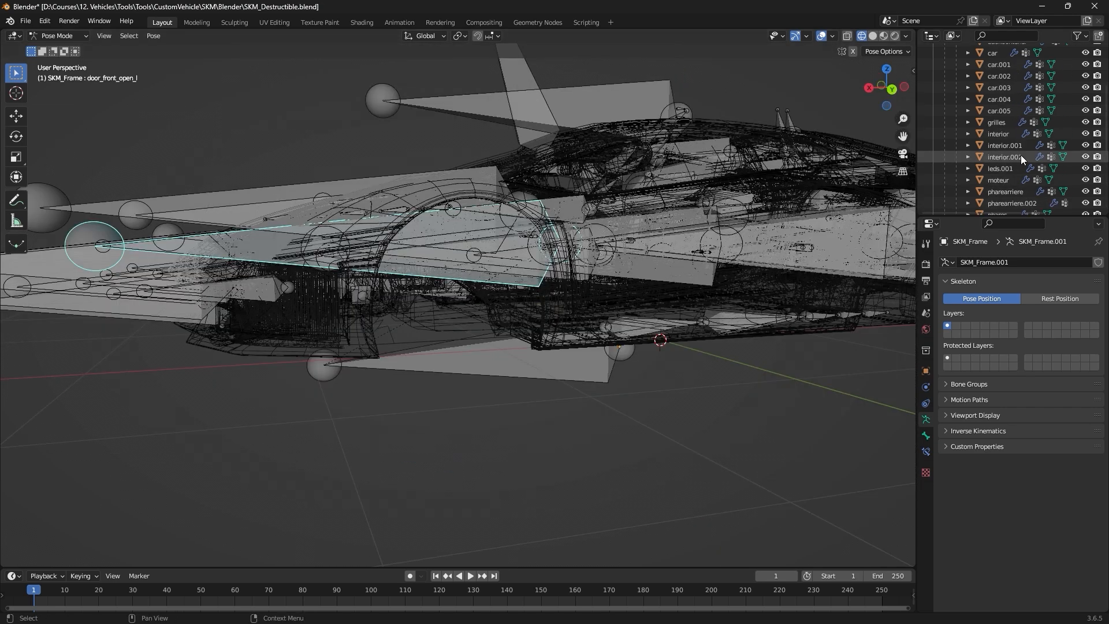
Filter the object hierarchy by "door_front_root" and select the door_front_root_l bone of SKM_Frame.
scroll(1017, 153, up, 4)
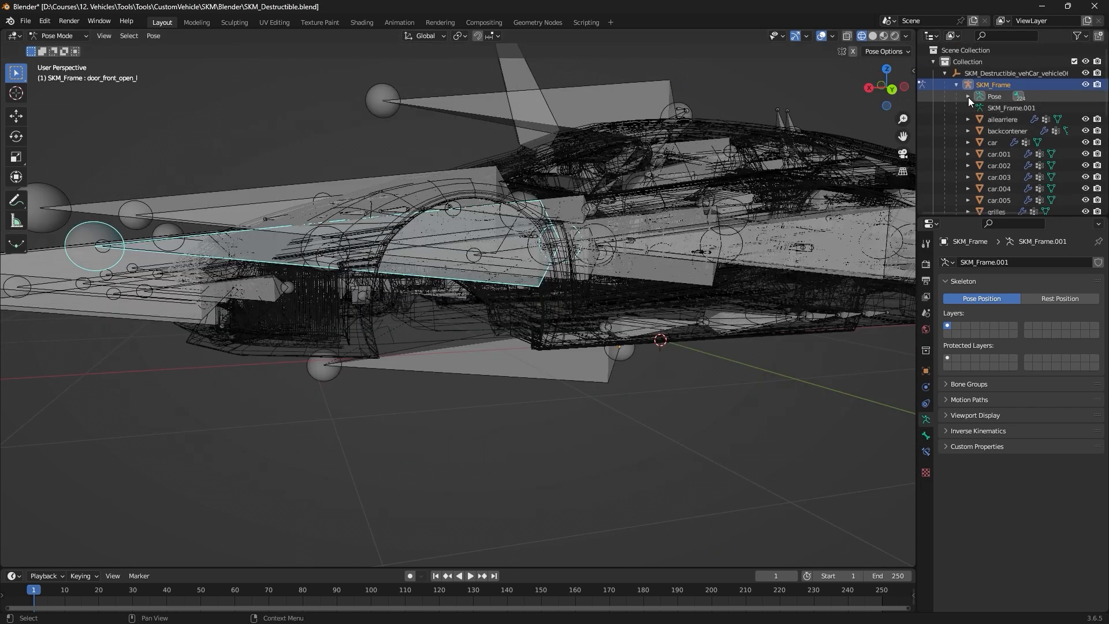
click(992, 36)
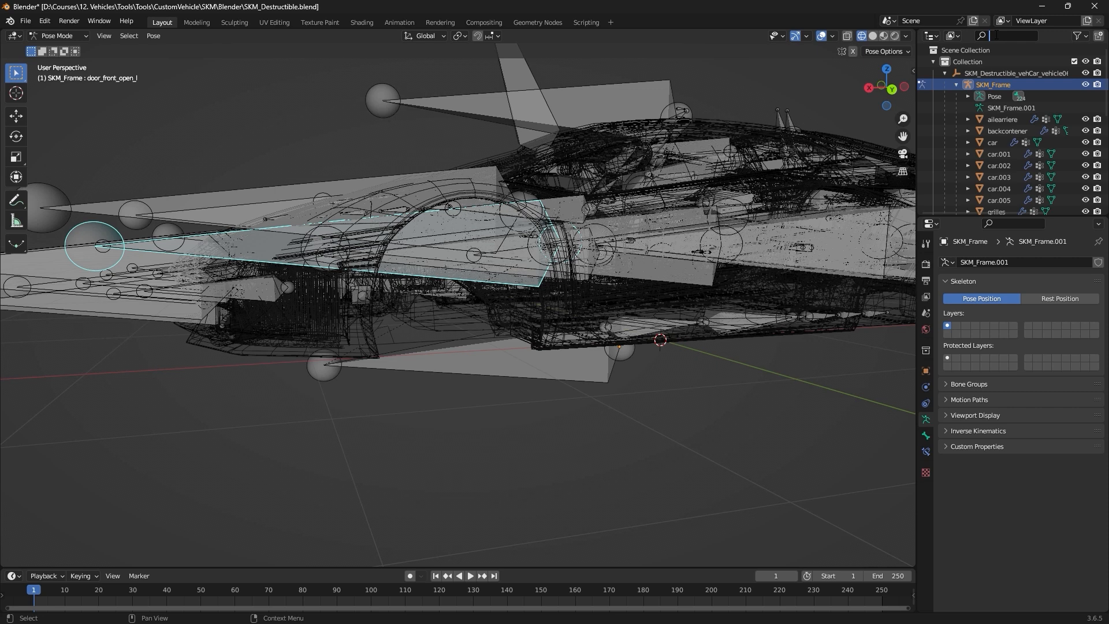
text(door)
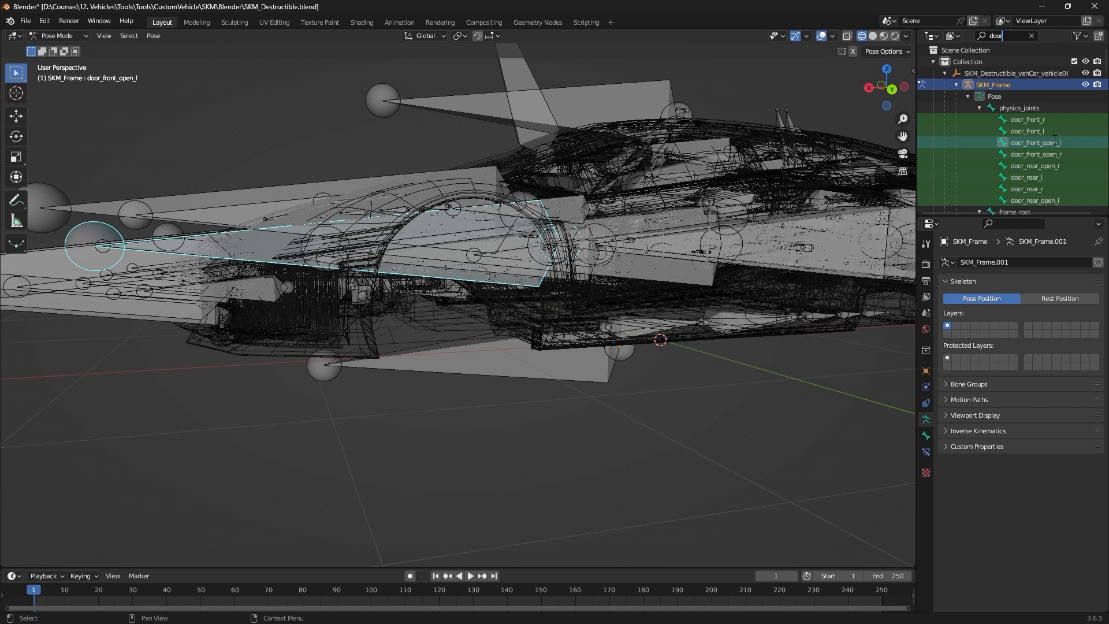
text(_front_)
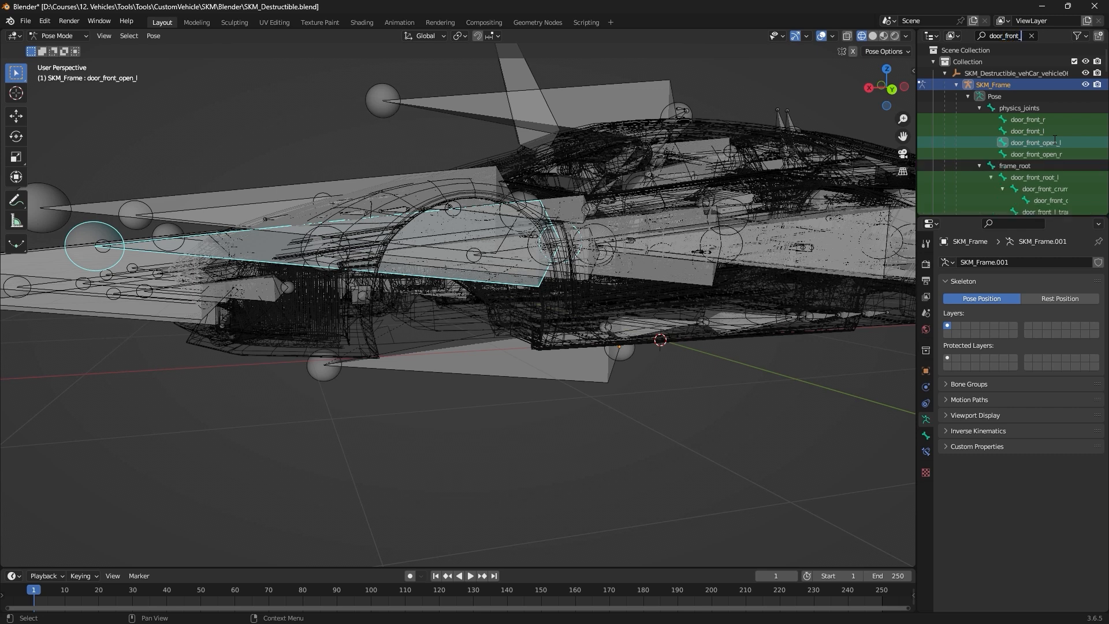
text(r)
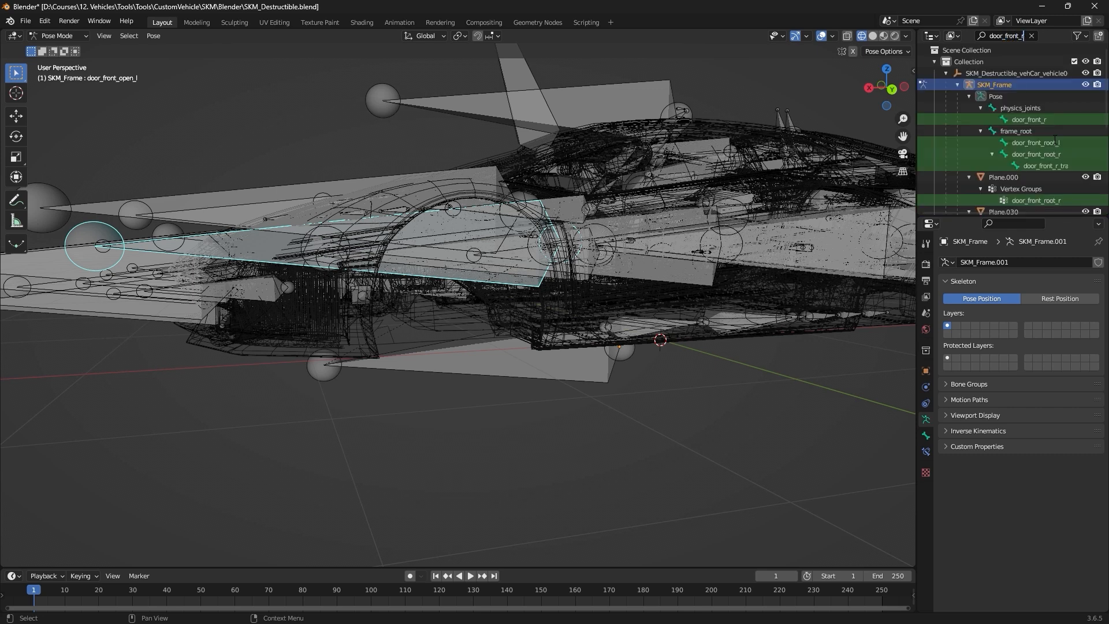
text(oot)
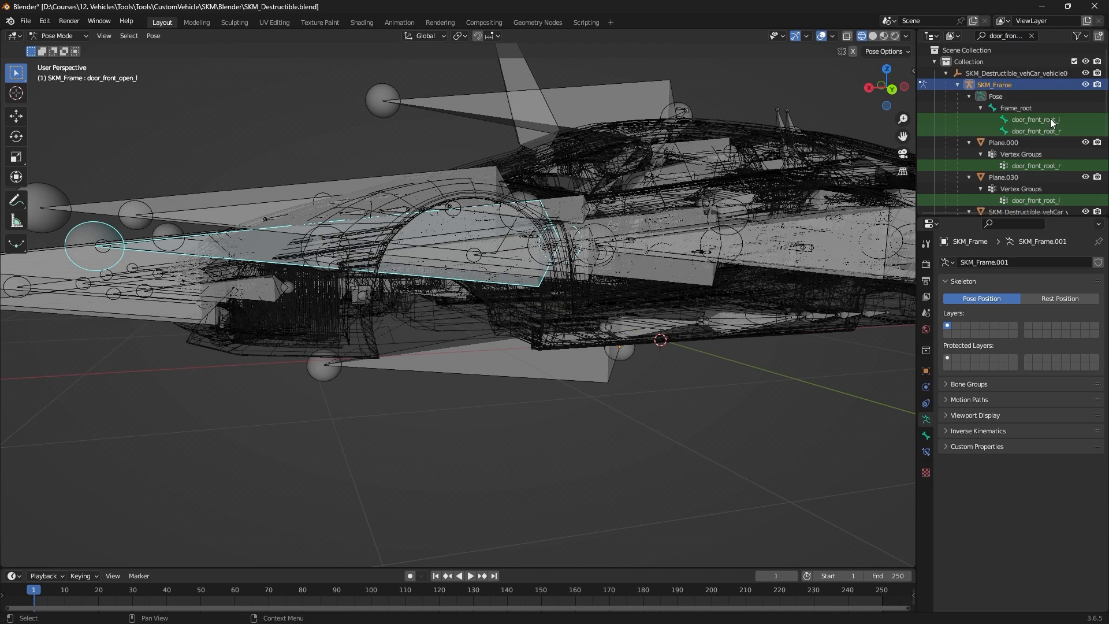
click(1050, 119)
middle_drag(656, 275, 625, 399)
scroll(623, 417, down, 2)
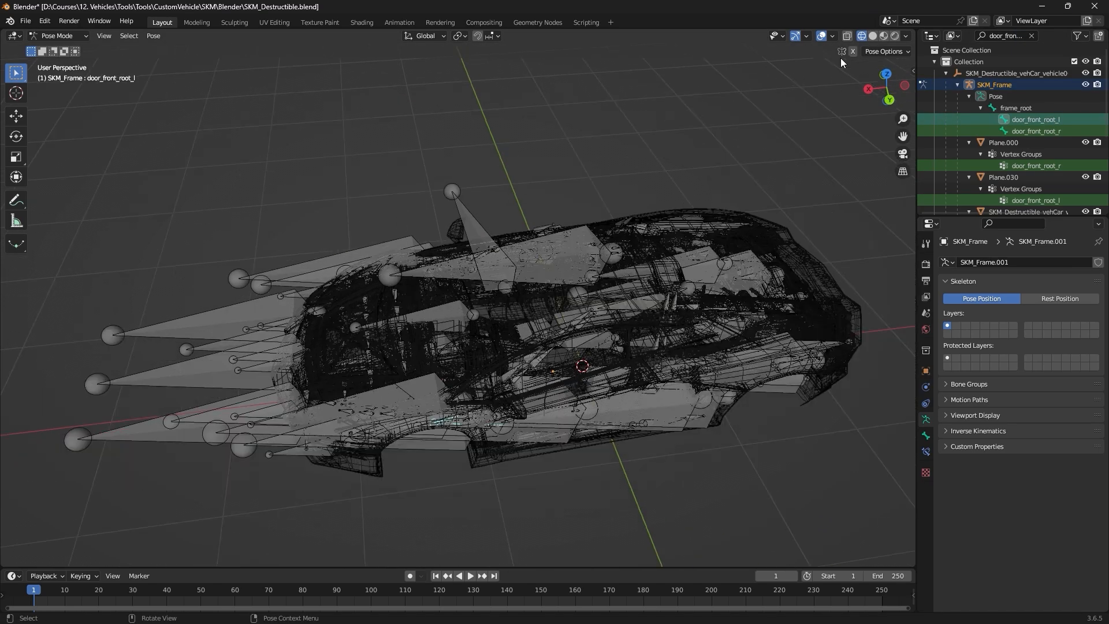
Return the viewport to solid shading and test-move the door_front_root_l bone, cancelling the move.
click(873, 35)
scroll(667, 265, down, 2)
key(g)
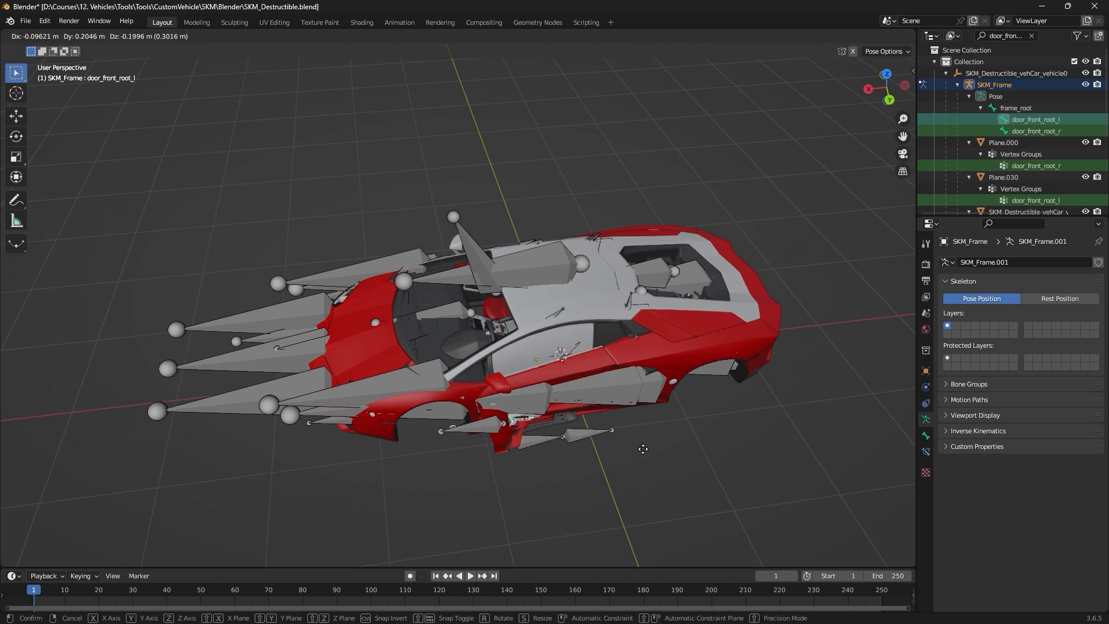
right_click(694, 489)
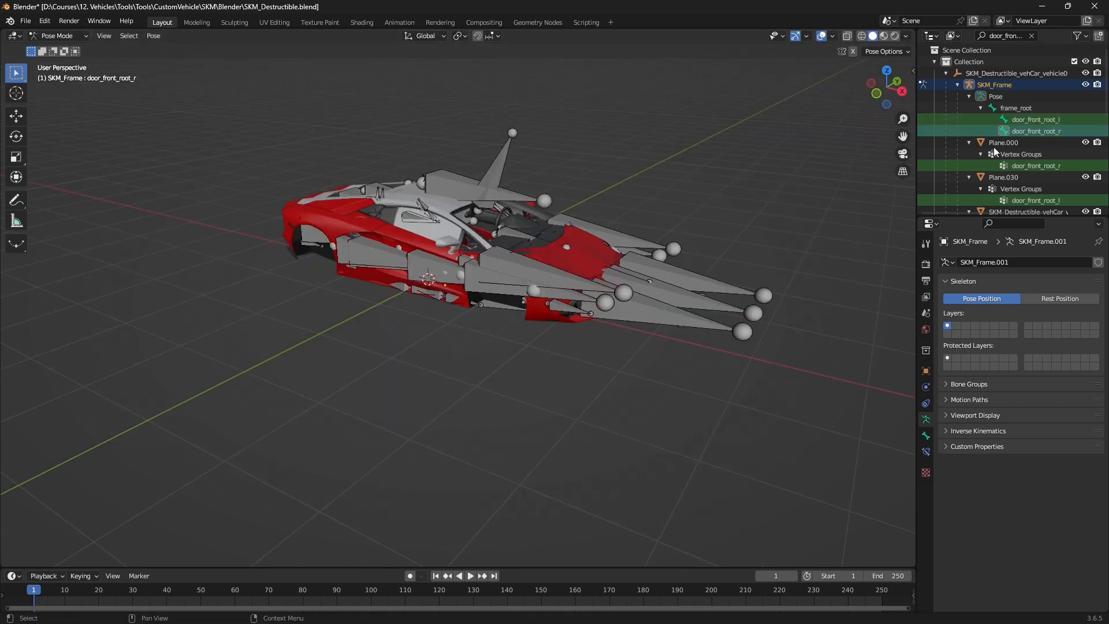
Test-move the door_front_root_r bone to check that the right door follows, cancelling the move.
middle_drag(567, 248, 435, 310)
key(g)
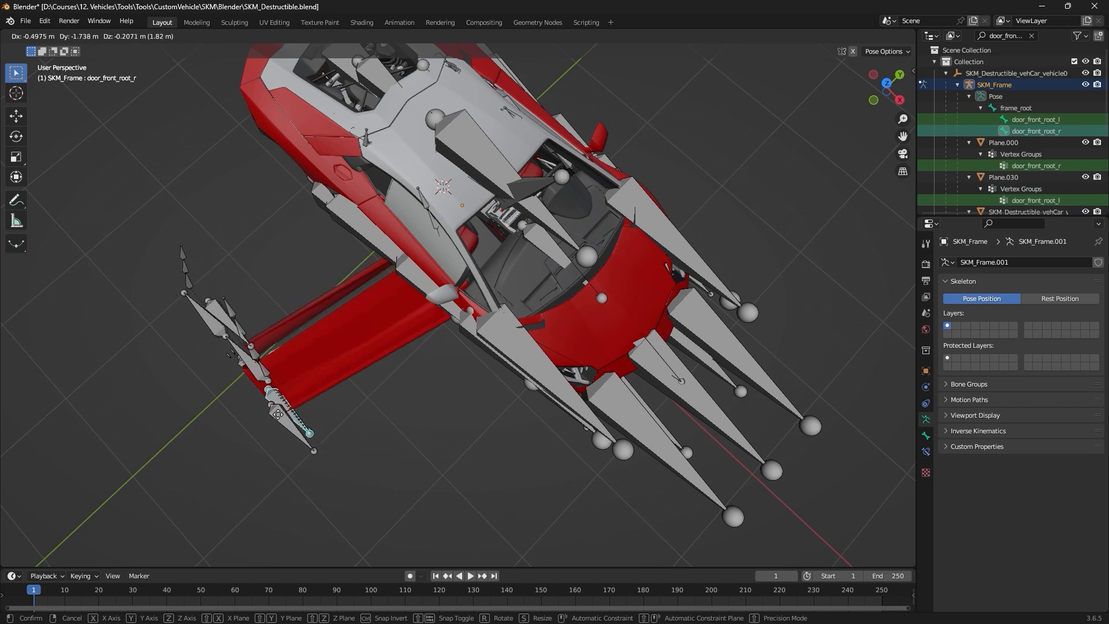
right_click(298, 389)
middle_drag(298, 389, 173, 316)
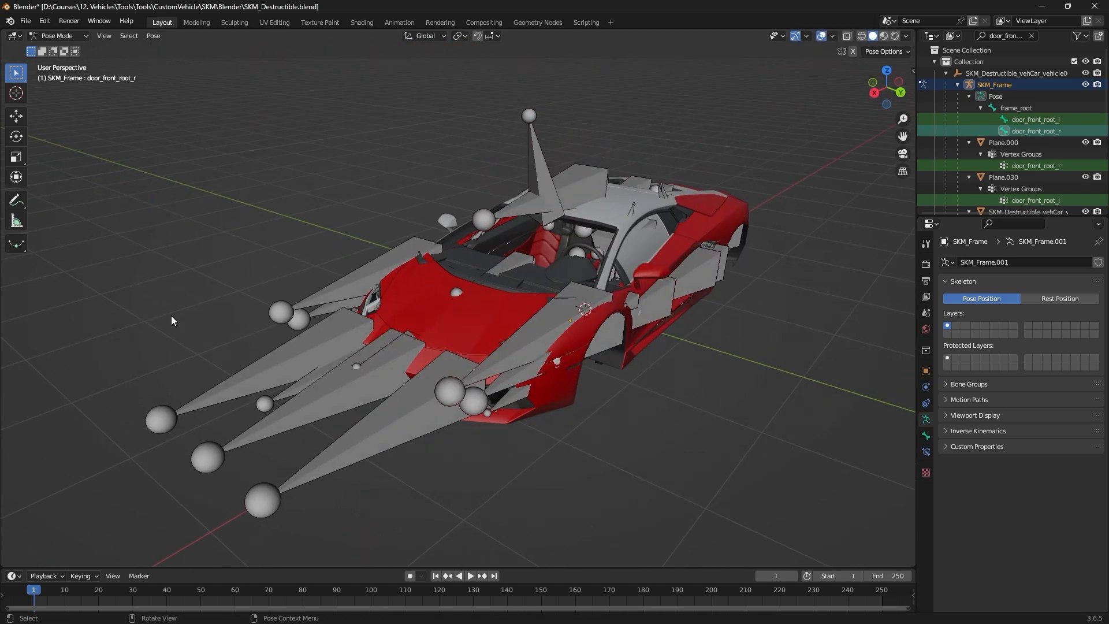
middle_drag(366, 317, 438, 351)
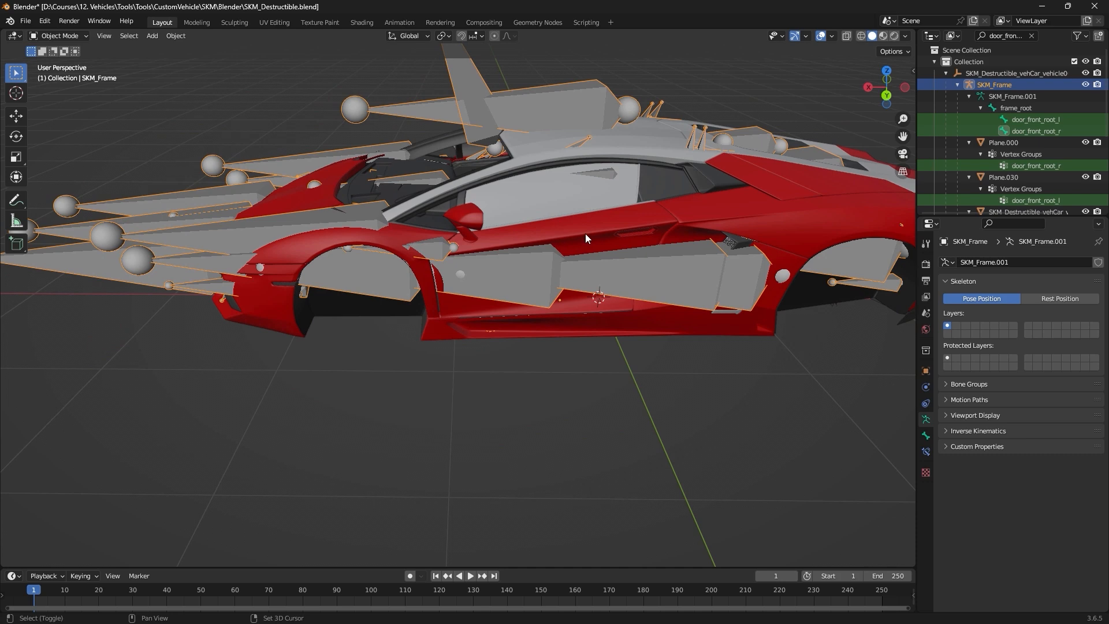
Put the left door mesh Plane.030 in Weight Paint mode and activate the door_front_root_l bone for its weights.
click(584, 234)
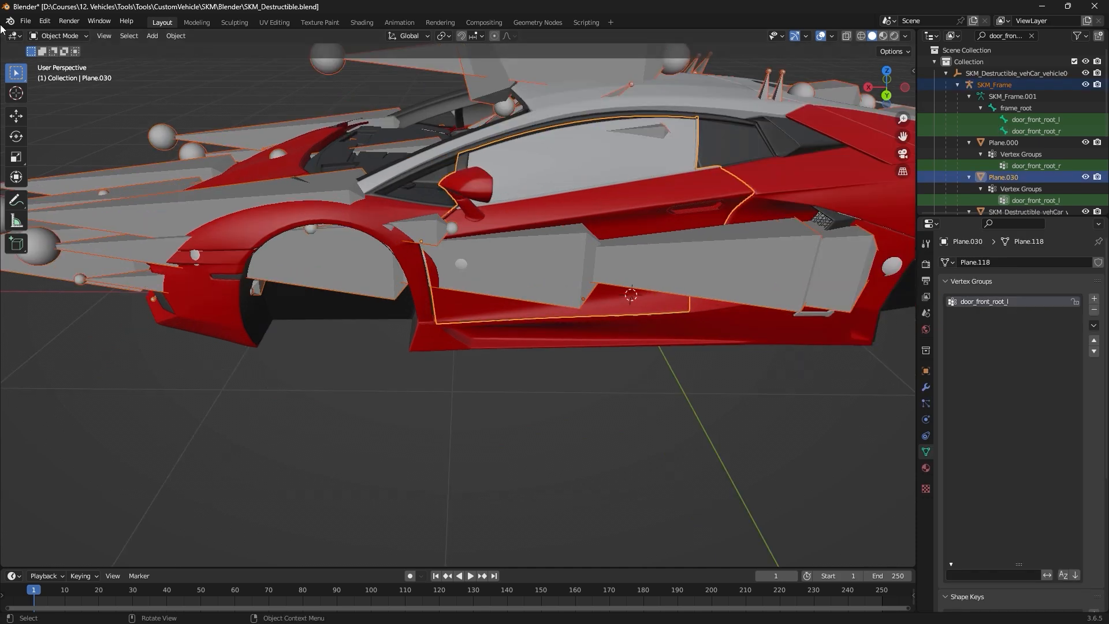
click(84, 37)
click(64, 100)
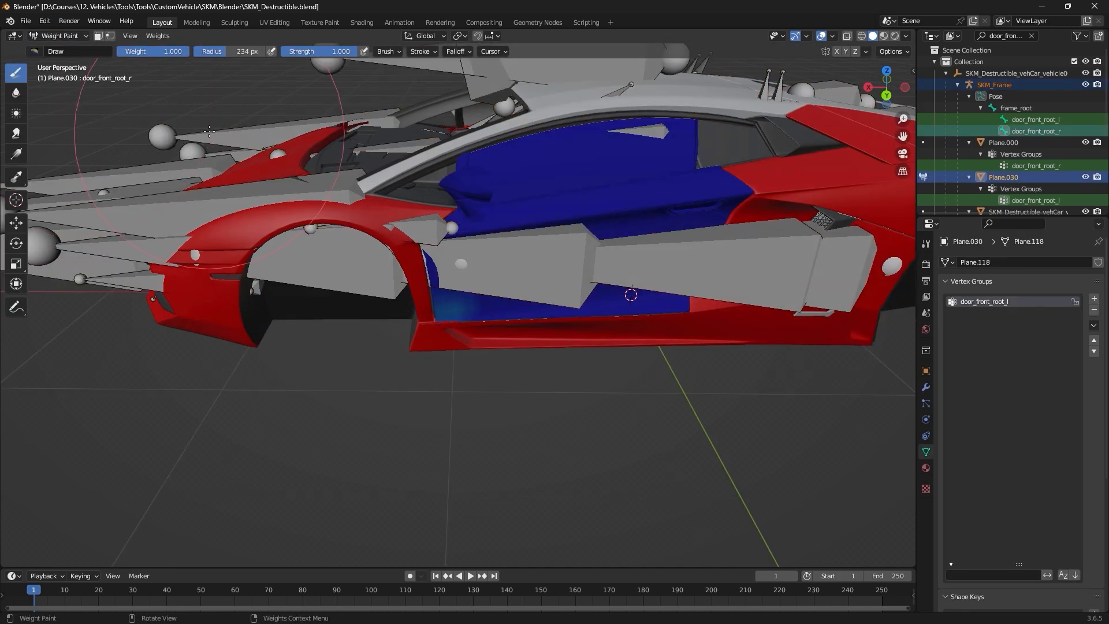
scroll(453, 244, up, 5)
scroll(453, 244, down, 6)
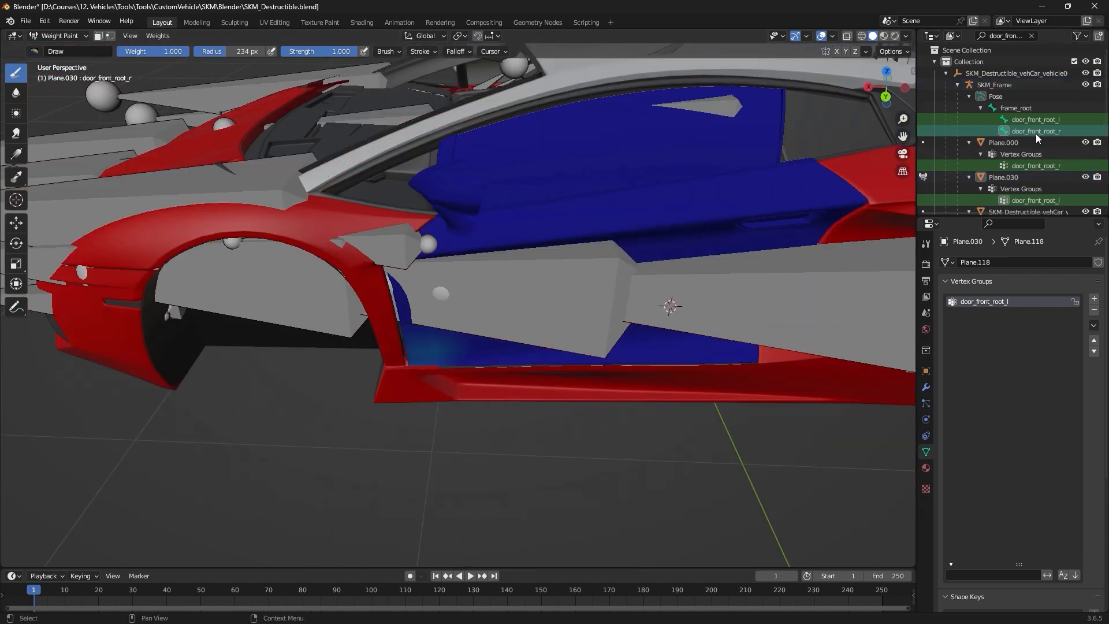
click(1042, 121)
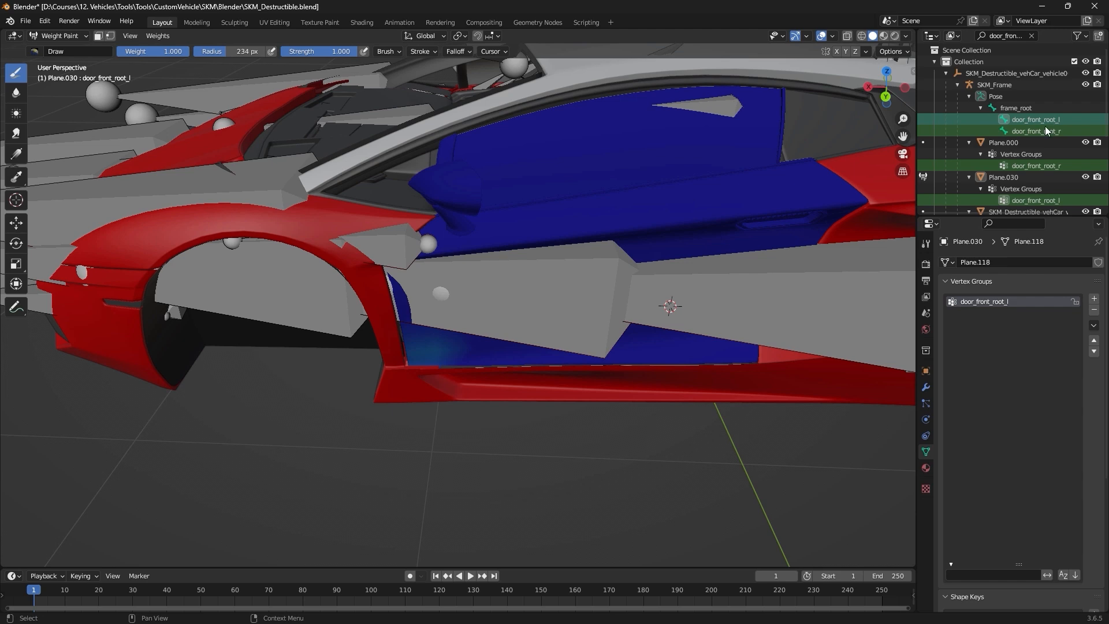
middle_drag(676, 254, 1095, 123)
middle_drag(722, 241, 809, 209)
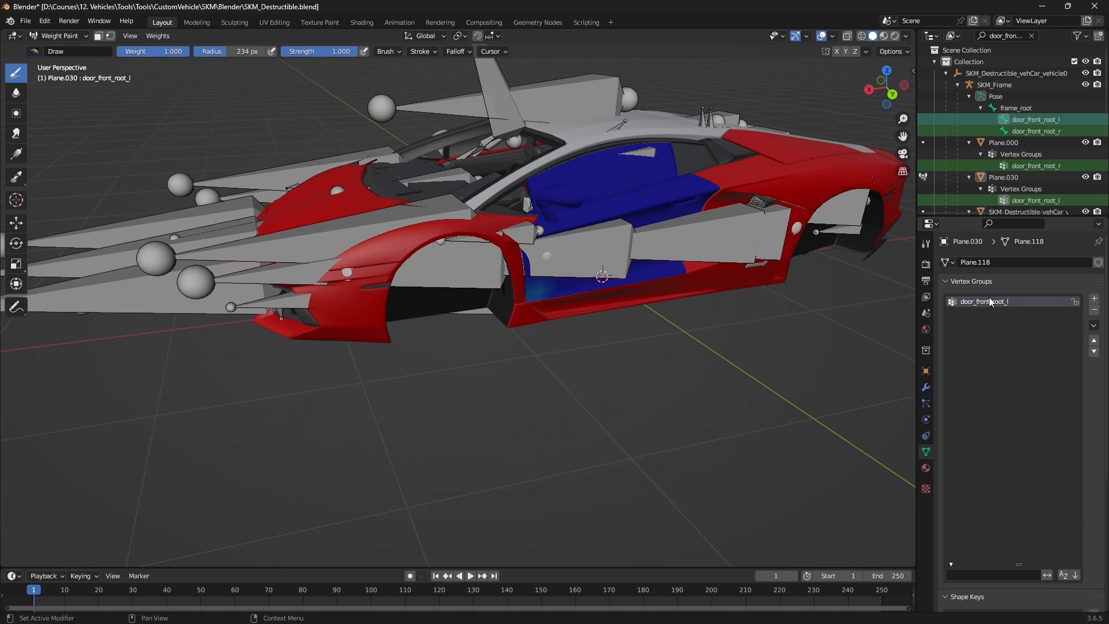
middle_drag(808, 300, 643, 327)
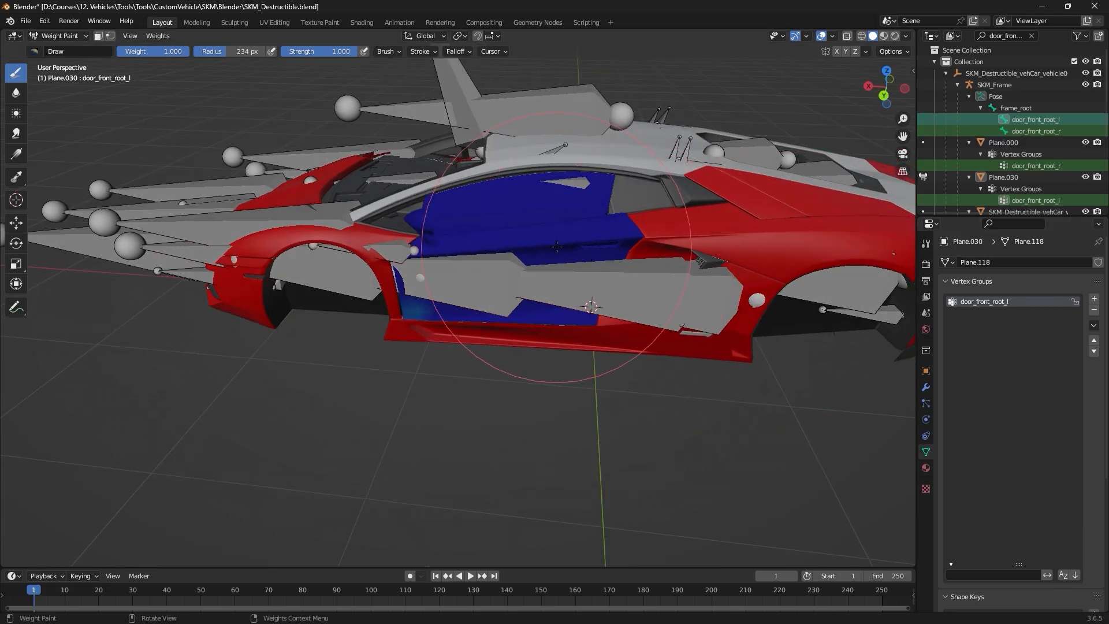
Show the model in wireframe and fill the entire left door with door_front_root_l weight 1.000 by brushing and applying a weight gradient.
click(861, 36)
mouse_move(593, 247)
middle_down()
mouse_move(607, 347)
mouse_move(607, 245)
middle_up()
mouse_move(608, 244)
mouse_down()
mouse_move(670, 196)
mouse_move(577, 191)
mouse_move(614, 214)
mouse_up()
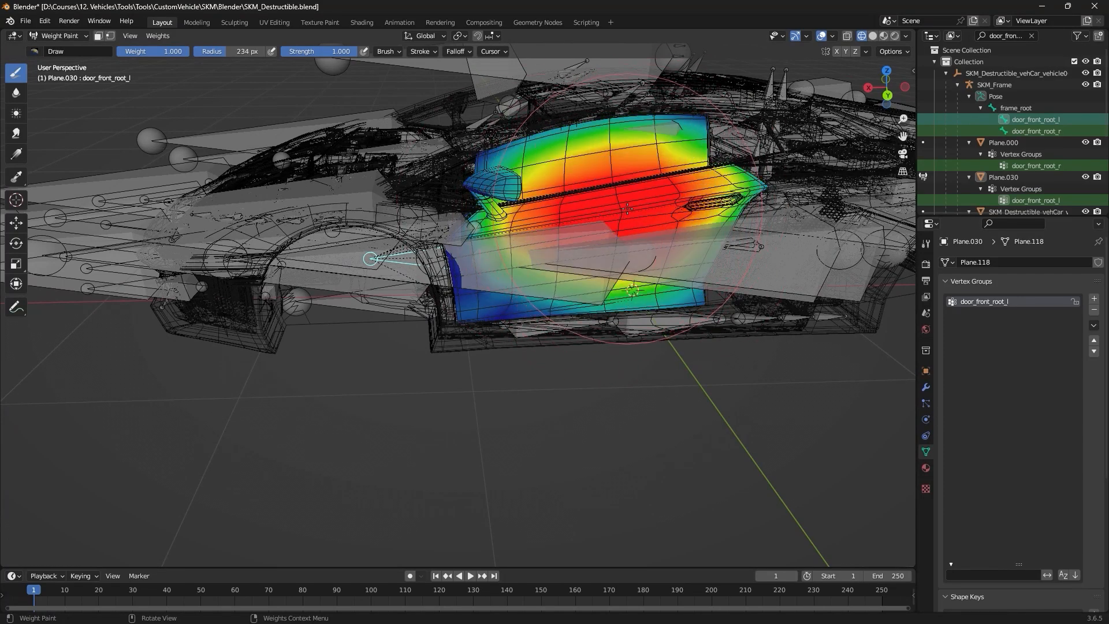
alt+drag(631, 208, 612, 294)
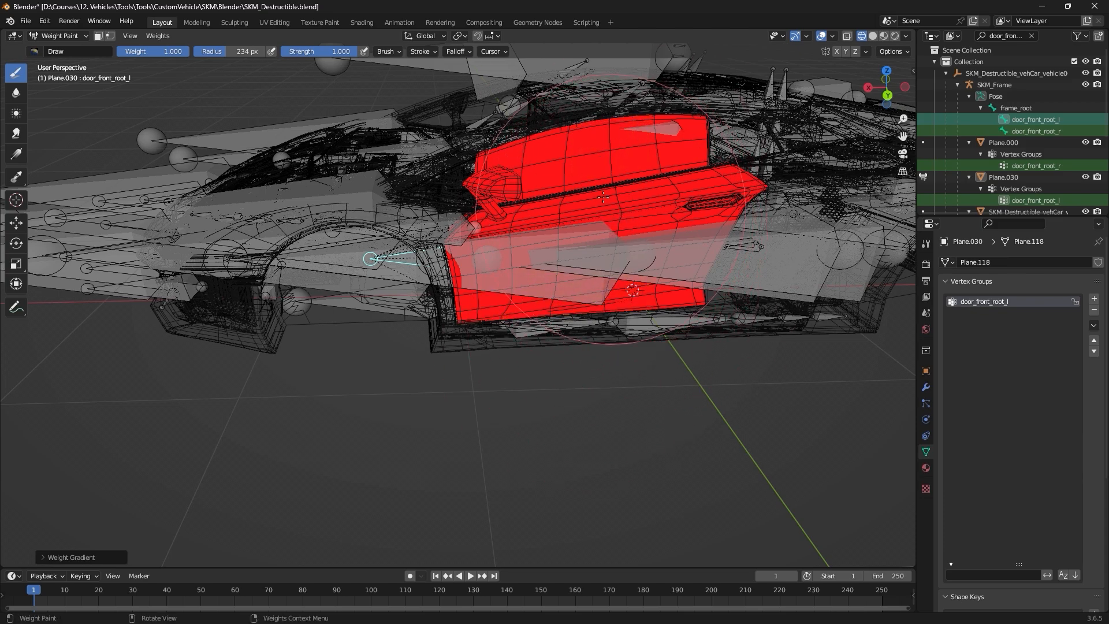
middle_drag(603, 197, 634, 307)
alt+drag(633, 307, 629, 269)
middle_drag(629, 269, 423, 282)
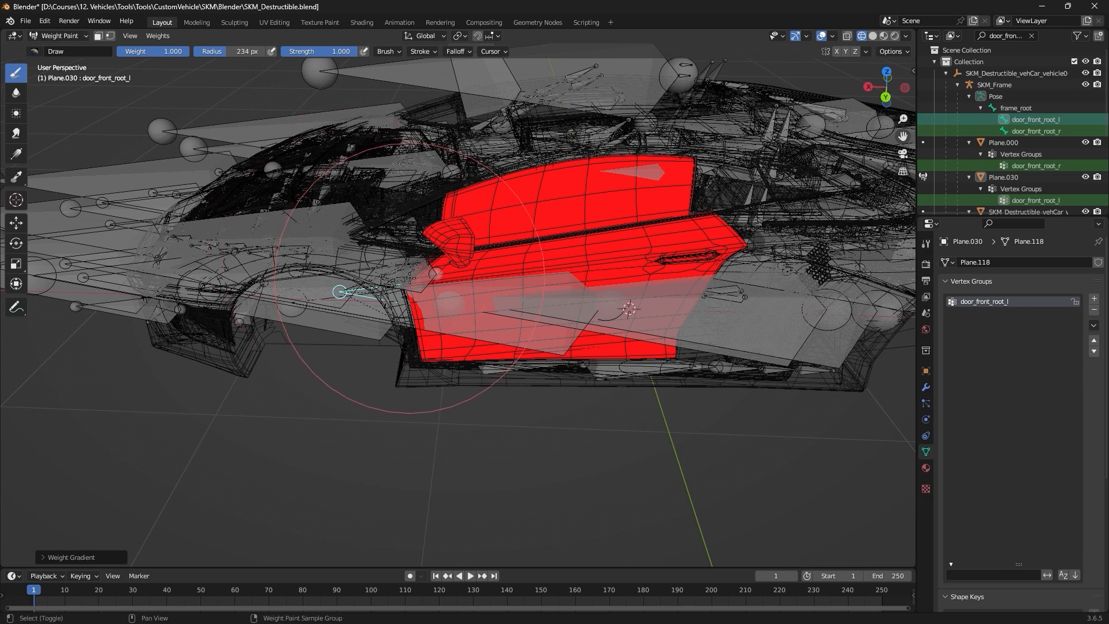
Pick the side_view_mirror_l bone among the overlapping bones at the front of the left door for weight painting.
shift+click(409, 278)
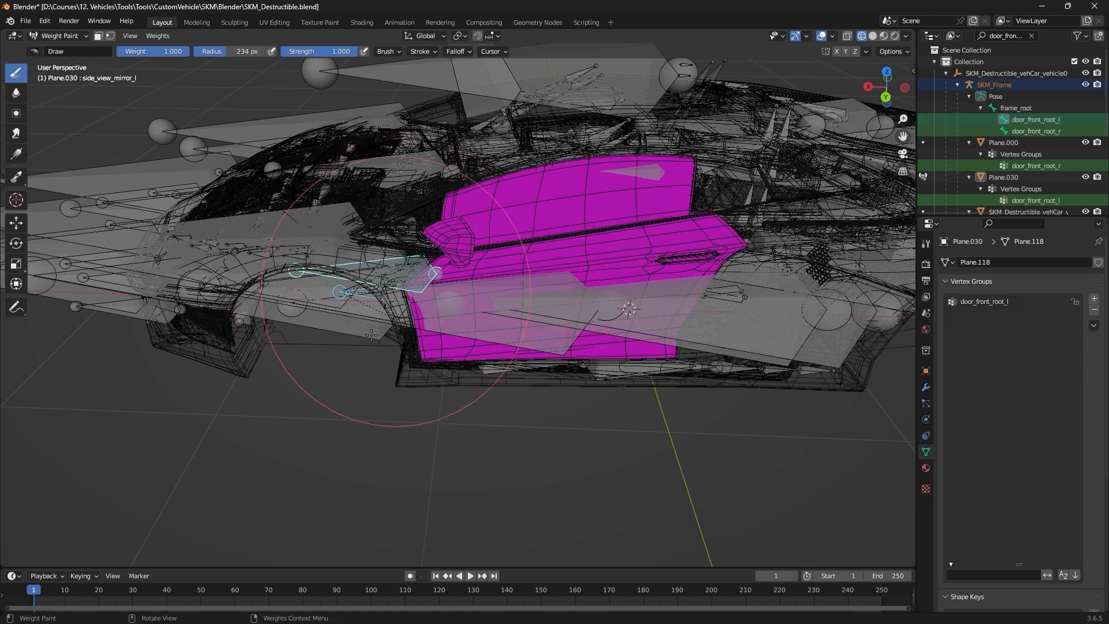
ctrl+click(396, 268)
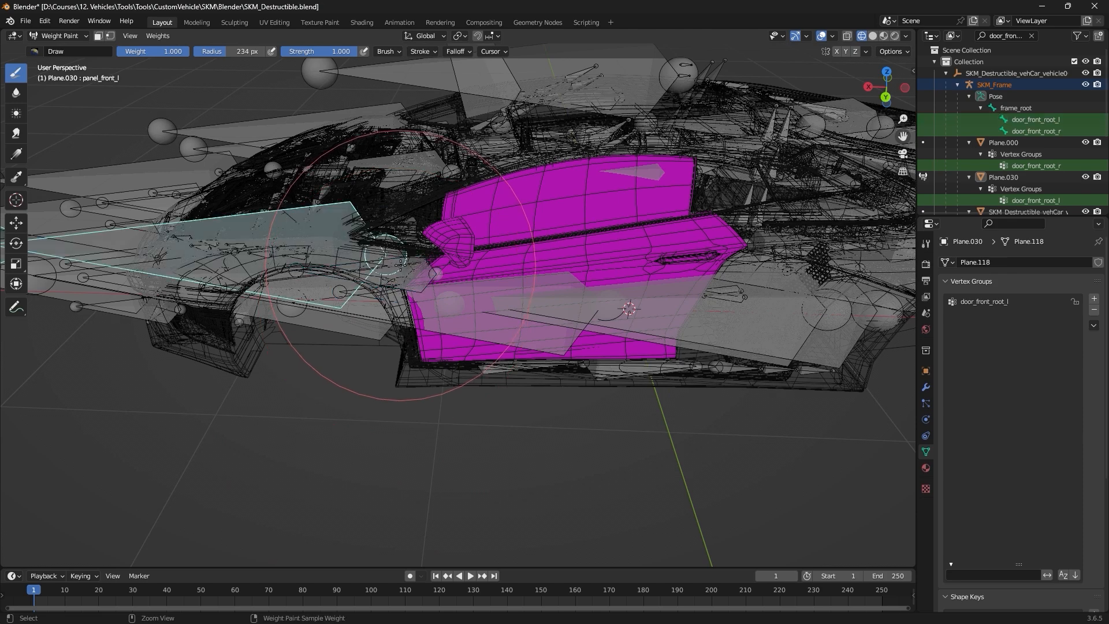
ctrl+click(404, 279)
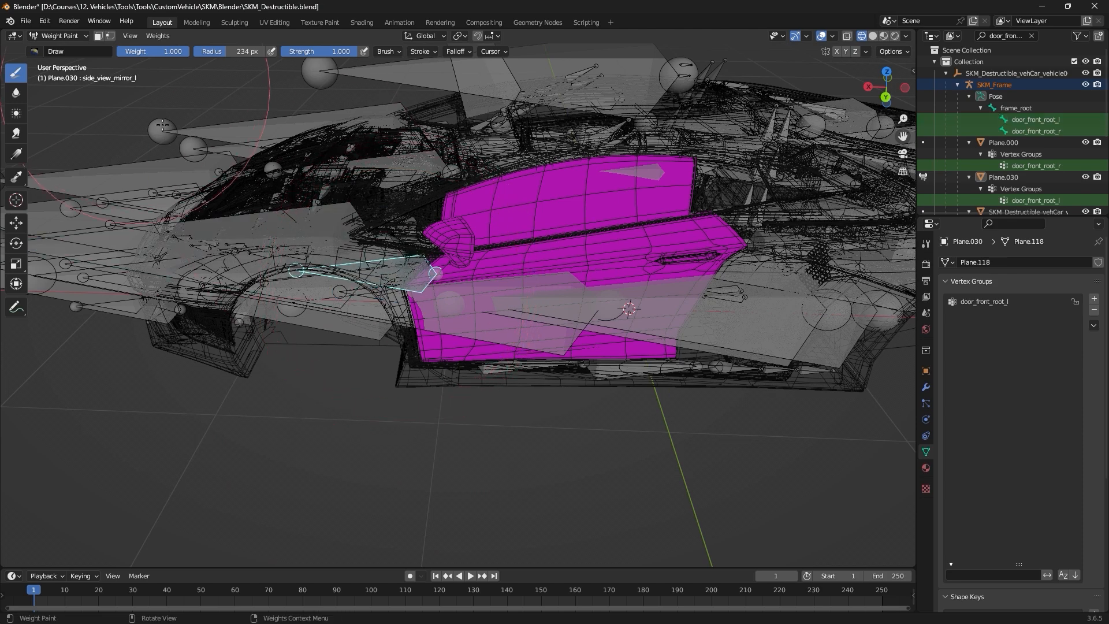
scroll(534, 301, up, 5)
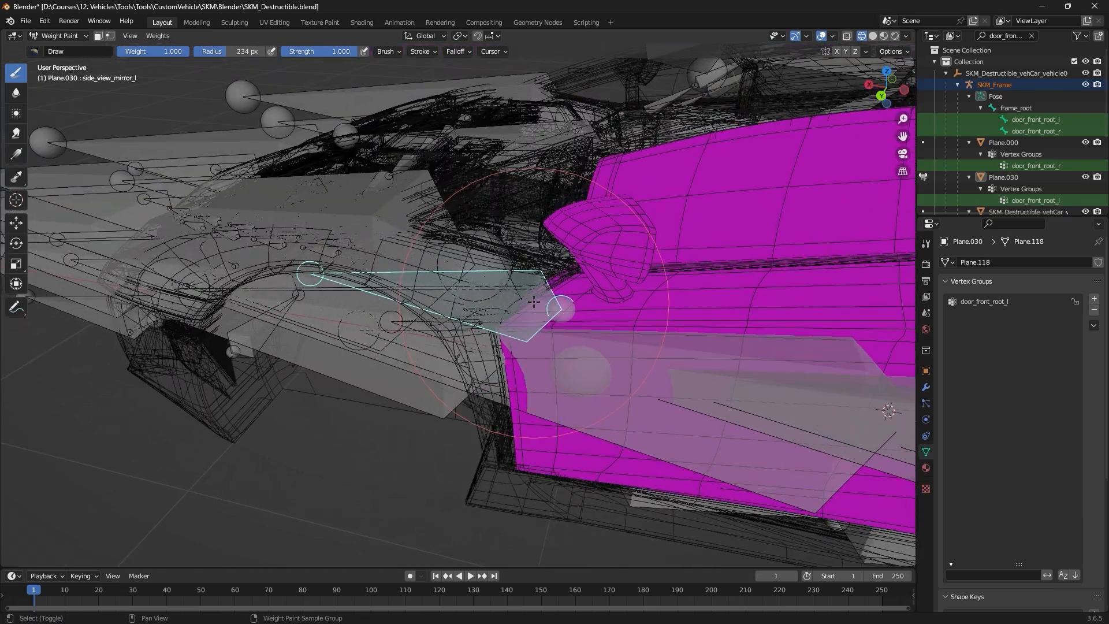
shift+middle_drag(534, 302, 496, 199)
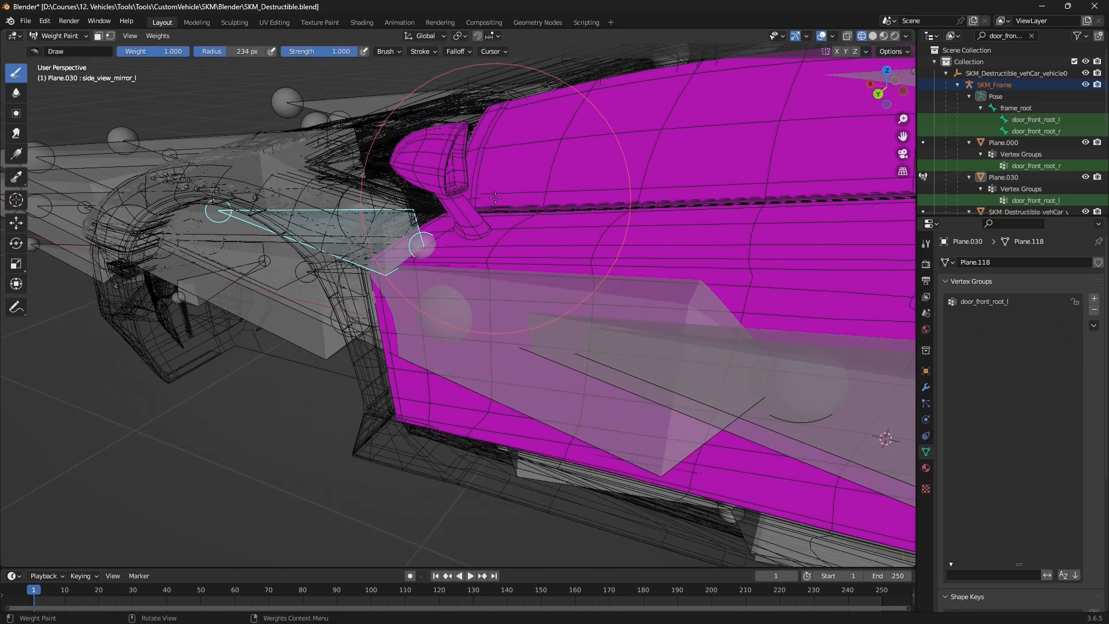
Shrink the brush radius to about 51 px and paint side_view_mirror_l weight 1.000 on the left mirror's glass side.
key(f)
click(454, 186)
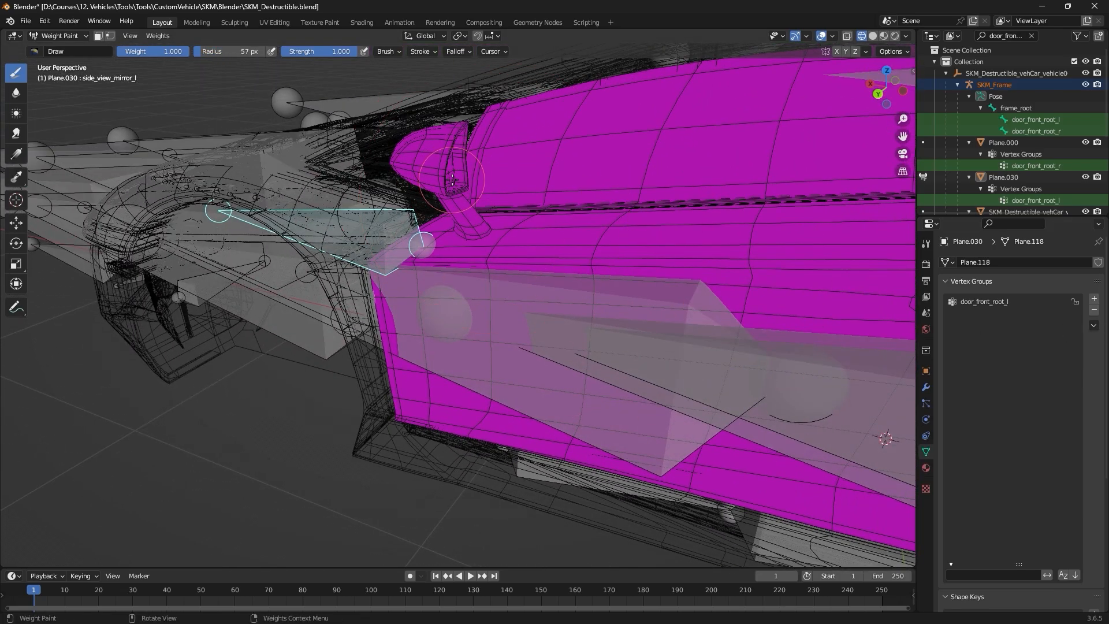
middle_drag(453, 180, 434, 233)
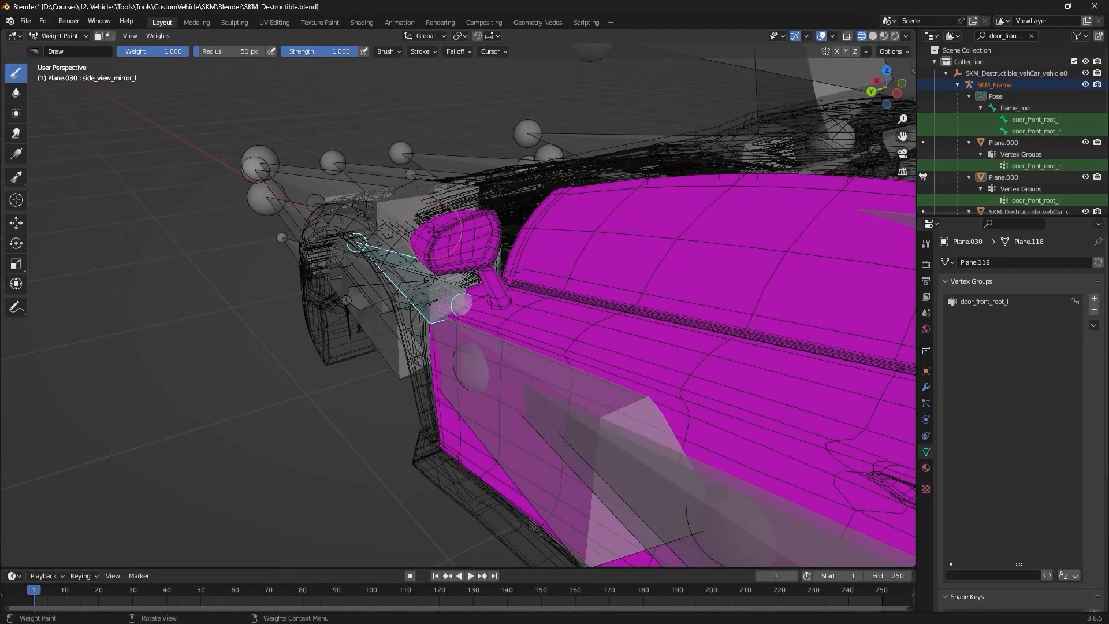
drag(435, 233, 447, 239)
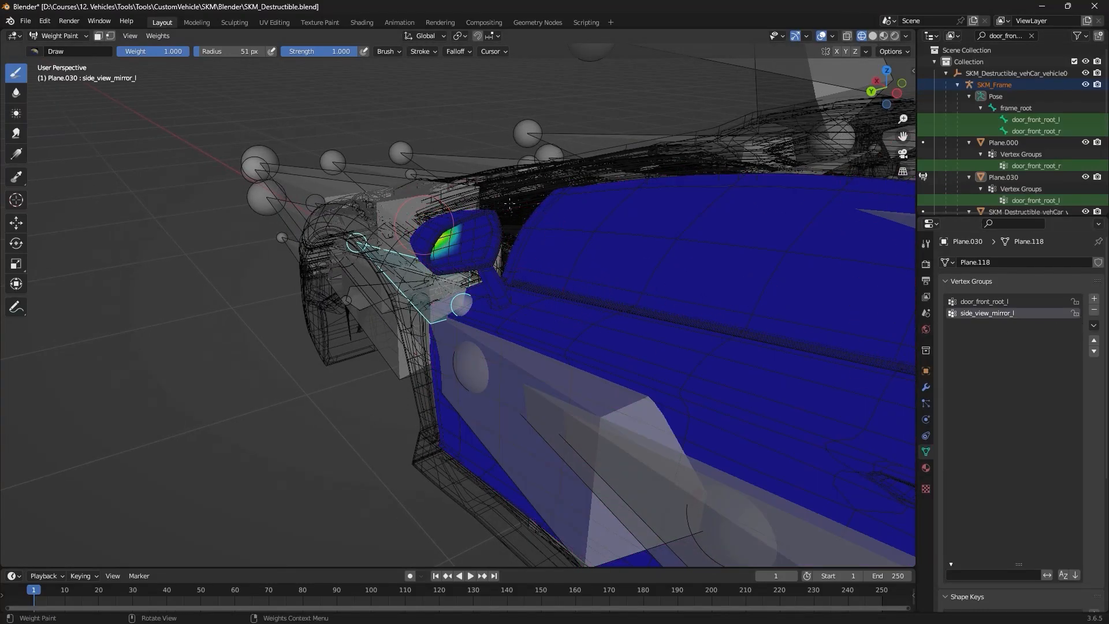
mouse_move(517, 282)
middle_down()
mouse_move(472, 220)
mouse_move(445, 238)
mouse_move(390, 219)
mouse_move(456, 237)
mouse_move(433, 239)
middle_up()
scroll(427, 241, down, 5)
drag(433, 239, 402, 247)
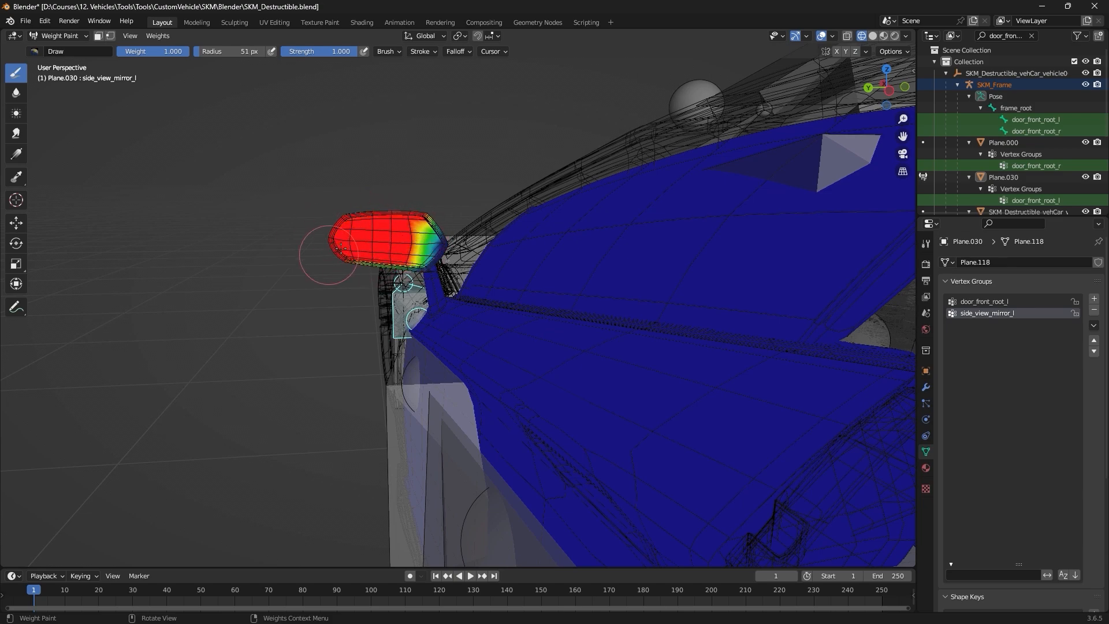
Cover the remaining sides of the left mirror housing with side_view_mirror_l weight, using brush strokes and a weight gradient.
middle_drag(388, 253, 435, 300)
middle_drag(518, 349, 488, 339)
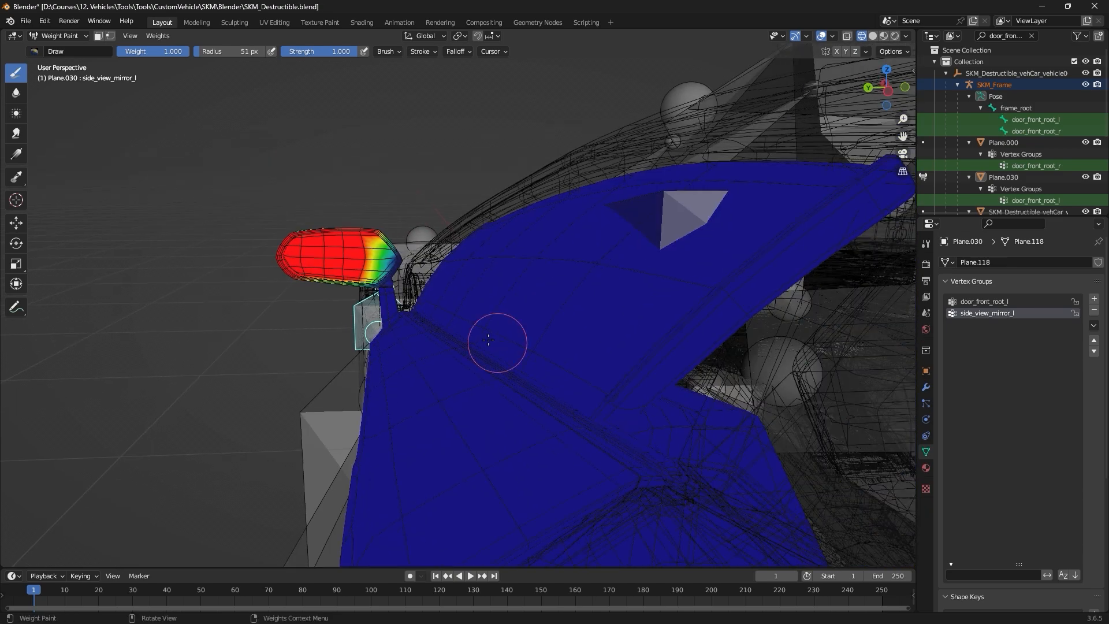
middle_drag(325, 243, 548, 297)
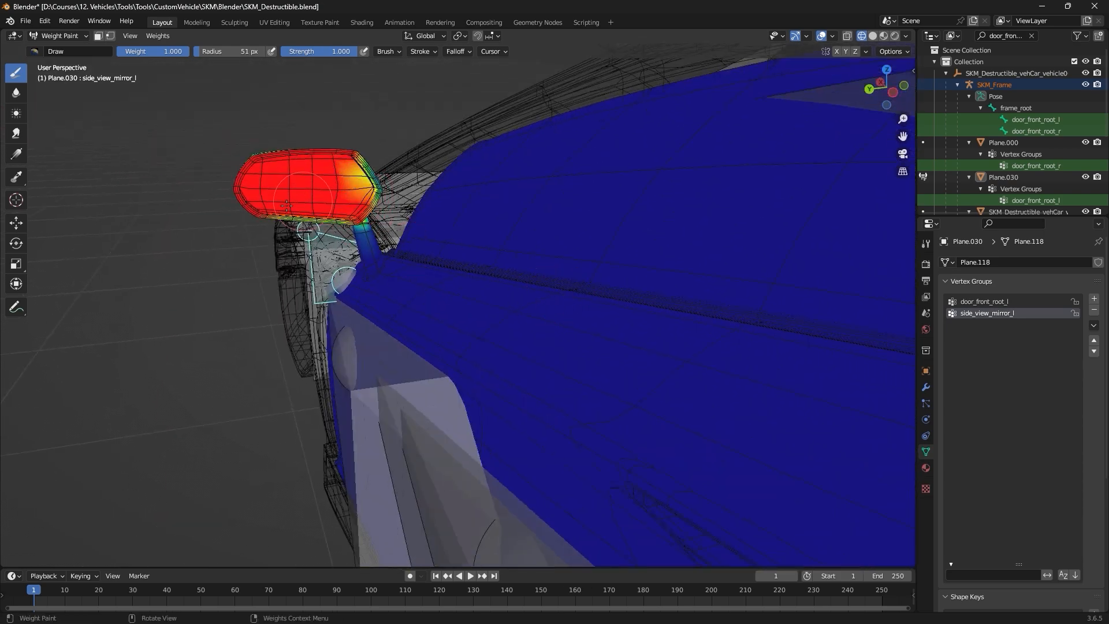
scroll(296, 197, up, 2)
key(KP_Decimal)
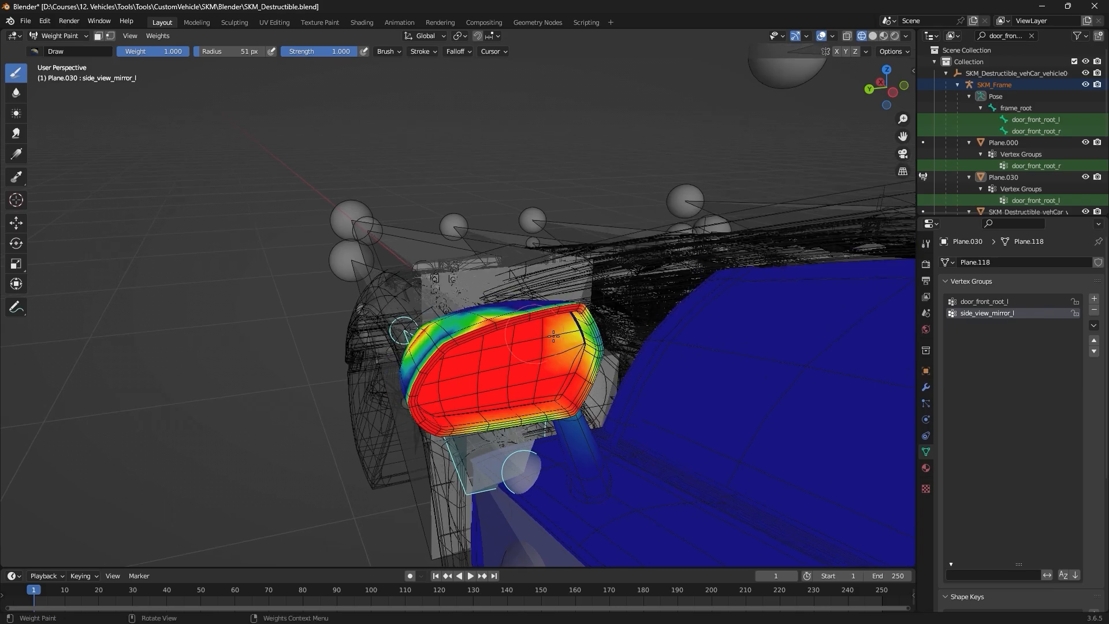
middle_drag(490, 333, 596, 346)
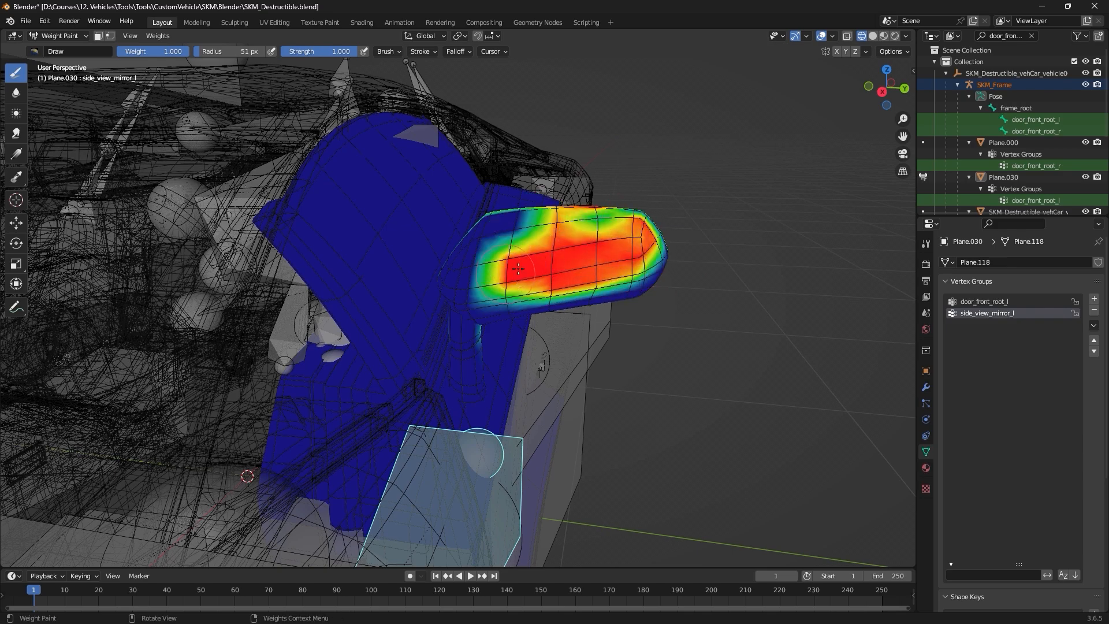
middle_drag(518, 269, 556, 255)
alt+drag(556, 254, 590, 245)
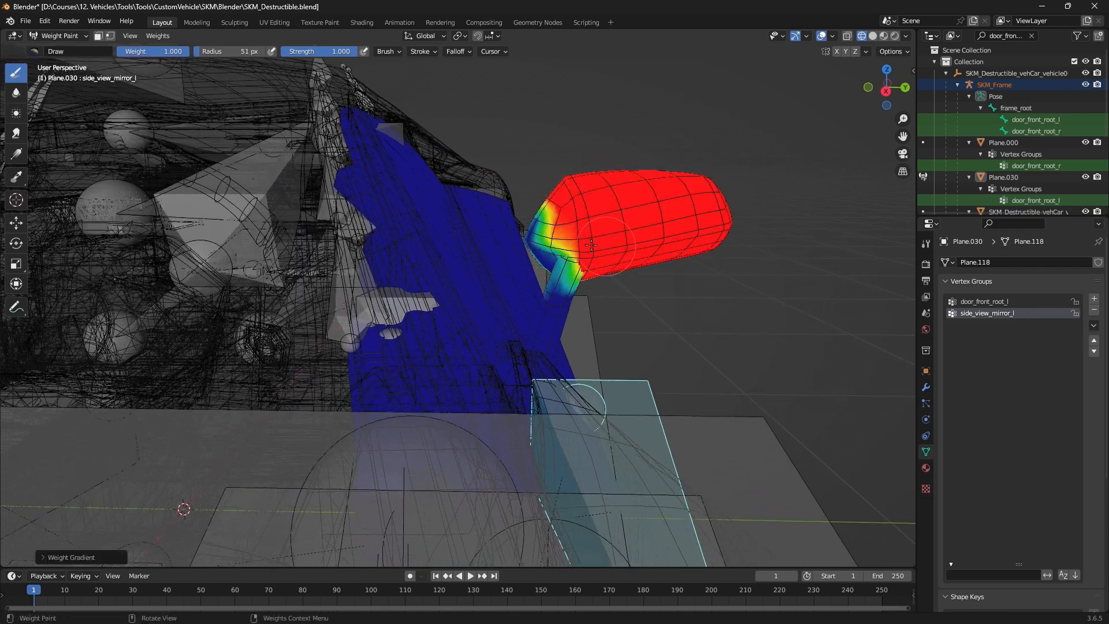
mouse_move(590, 245)
middle_down()
mouse_move(479, 189)
mouse_move(445, 185)
mouse_move(626, 287)
mouse_move(609, 243)
mouse_move(555, 277)
middle_up()
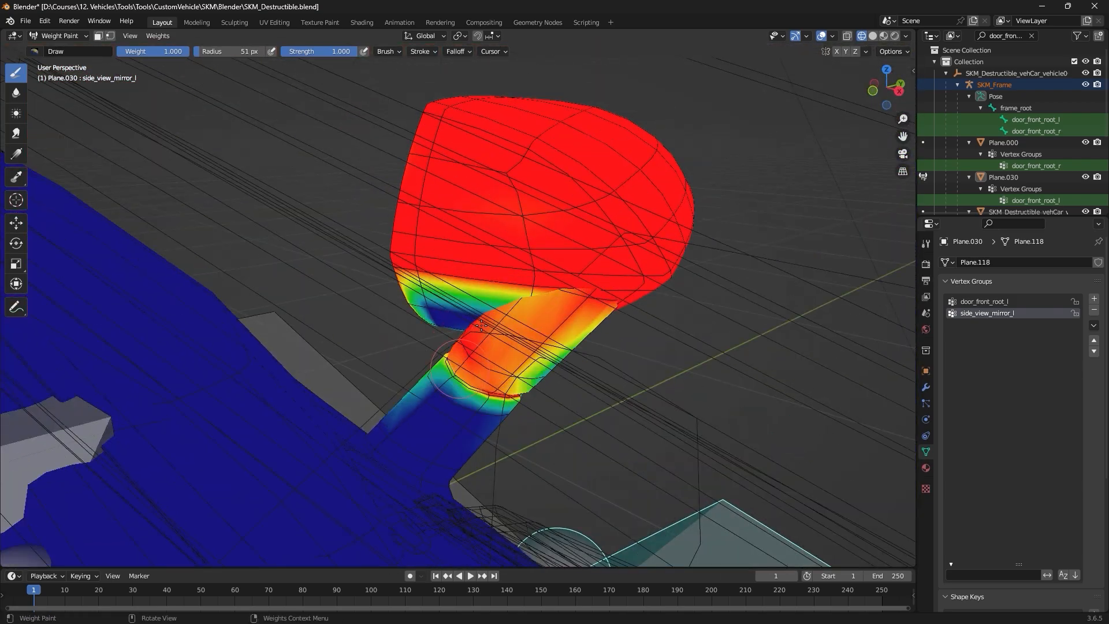
Paint side_view_mirror_l weight over the underside of the mirror housing and down its support arm.
drag(462, 346, 474, 323)
scroll(462, 260, up, 5)
mouse_move(463, 260)
middle_down()
mouse_move(407, 215)
mouse_move(464, 250)
middle_up()
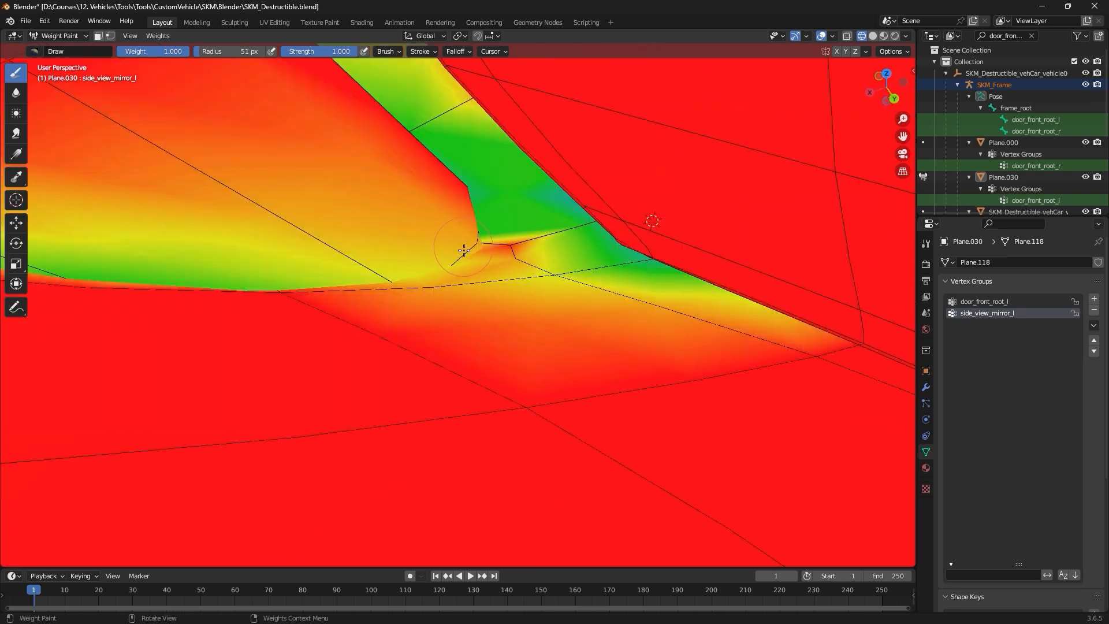
mouse_move(479, 104)
middle_down()
mouse_move(404, 396)
mouse_move(327, 339)
mouse_move(649, 202)
mouse_move(310, 264)
mouse_move(619, 342)
mouse_move(463, 248)
mouse_move(346, 404)
mouse_move(240, 475)
mouse_move(403, 274)
middle_up()
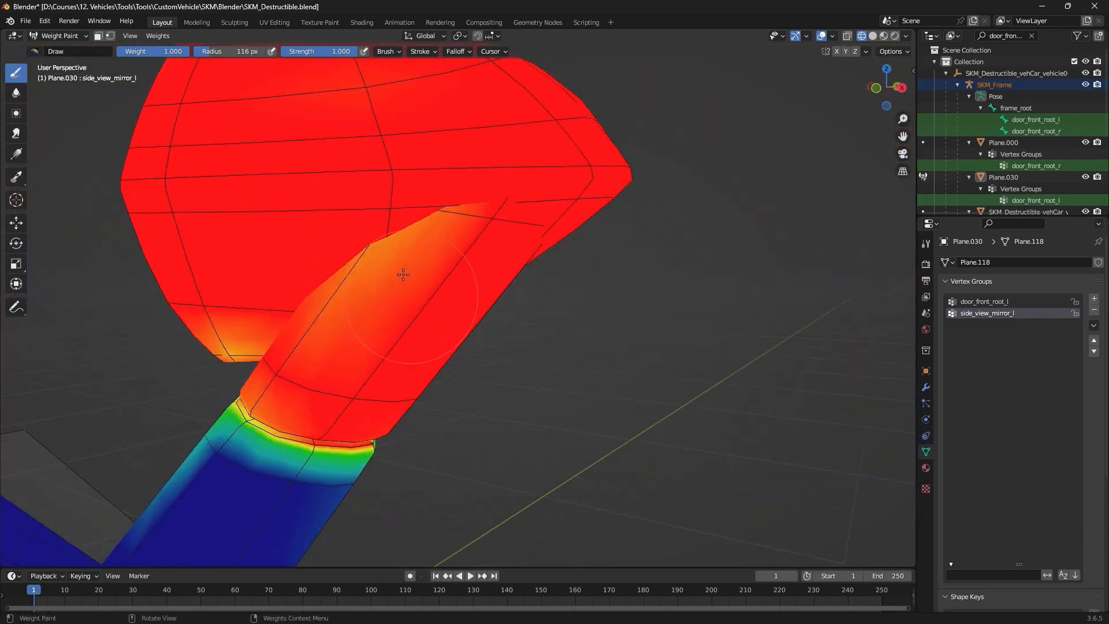
mouse_move(358, 386)
middle_down()
mouse_move(345, 300)
mouse_move(450, 295)
middle_up()
mouse_move(463, 239)
middle_down()
mouse_move(575, 322)
mouse_move(508, 284)
middle_up()
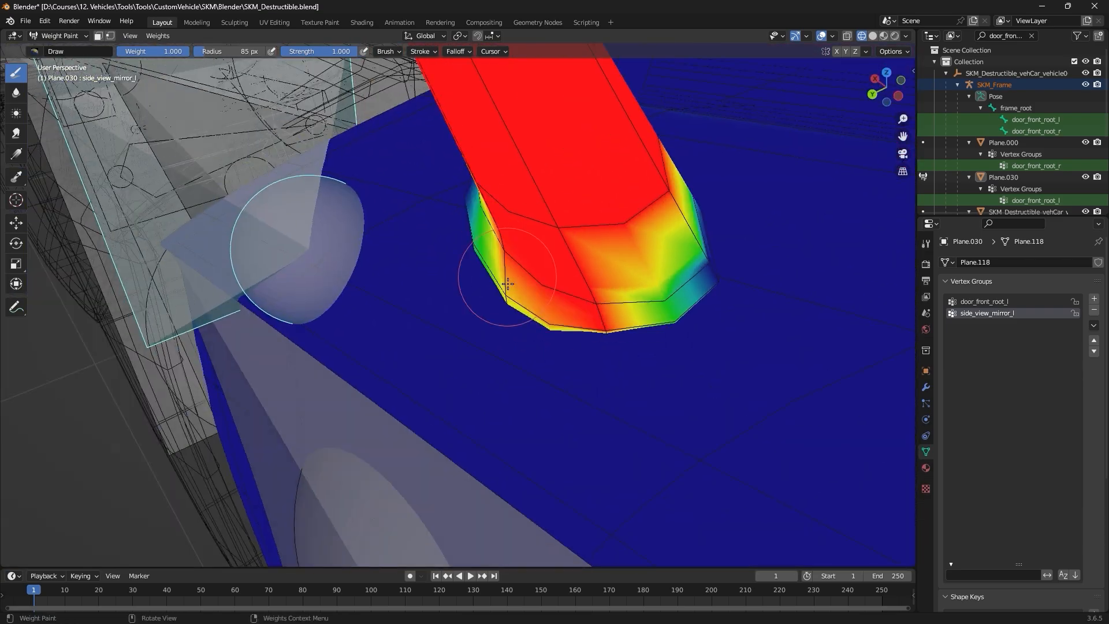
Finish painting side_view_mirror_l weight around the base of the mirror arm and save the file.
mouse_move(575, 259)
middle_down()
mouse_move(434, 272)
mouse_move(405, 291)
mouse_move(171, 309)
mouse_move(228, 369)
mouse_move(344, 307)
mouse_move(649, 297)
mouse_move(564, 265)
mouse_move(695, 290)
middle_up()
click(694, 291)
scroll(681, 318, up, 3)
mouse_move(671, 349)
middle_down()
mouse_move(436, 438)
mouse_move(768, 296)
mouse_move(512, 247)
mouse_move(522, 267)
mouse_move(607, 176)
mouse_move(657, 399)
mouse_move(616, 367)
mouse_move(639, 367)
mouse_move(577, 307)
mouse_move(585, 278)
mouse_move(549, 289)
mouse_move(456, 282)
mouse_move(407, 226)
mouse_move(527, 217)
mouse_move(439, 287)
middle_up()
click(436, 438)
scroll(639, 366, down, 5)
key(ctrl+s)
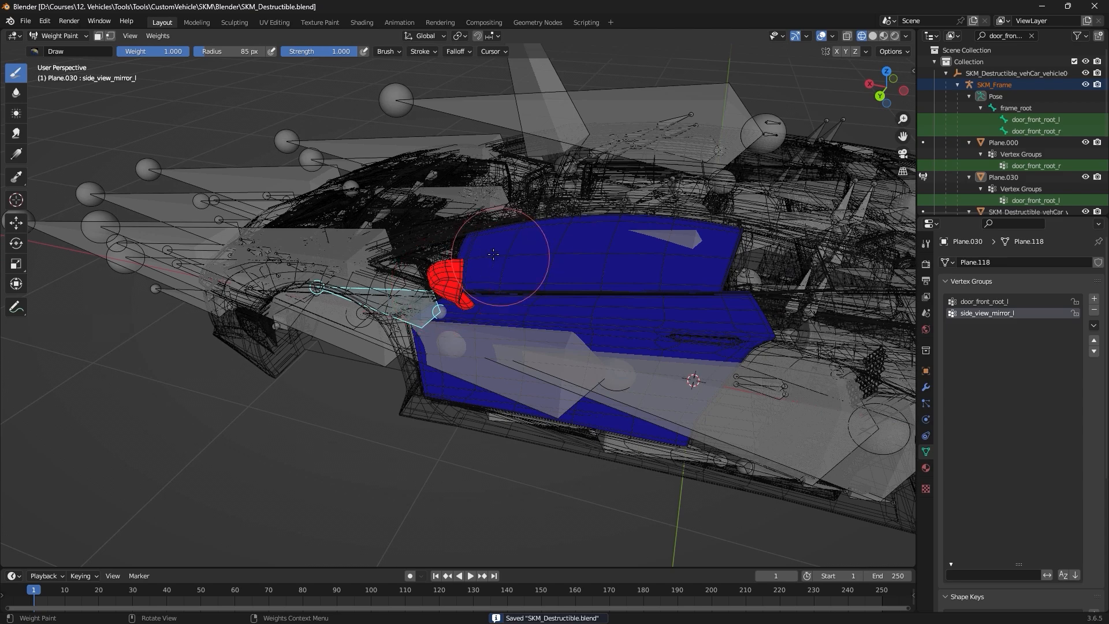
Activate the door_front_root_l bone and its vertex group to examine the weights on the left door.
click(1058, 120)
click(999, 301)
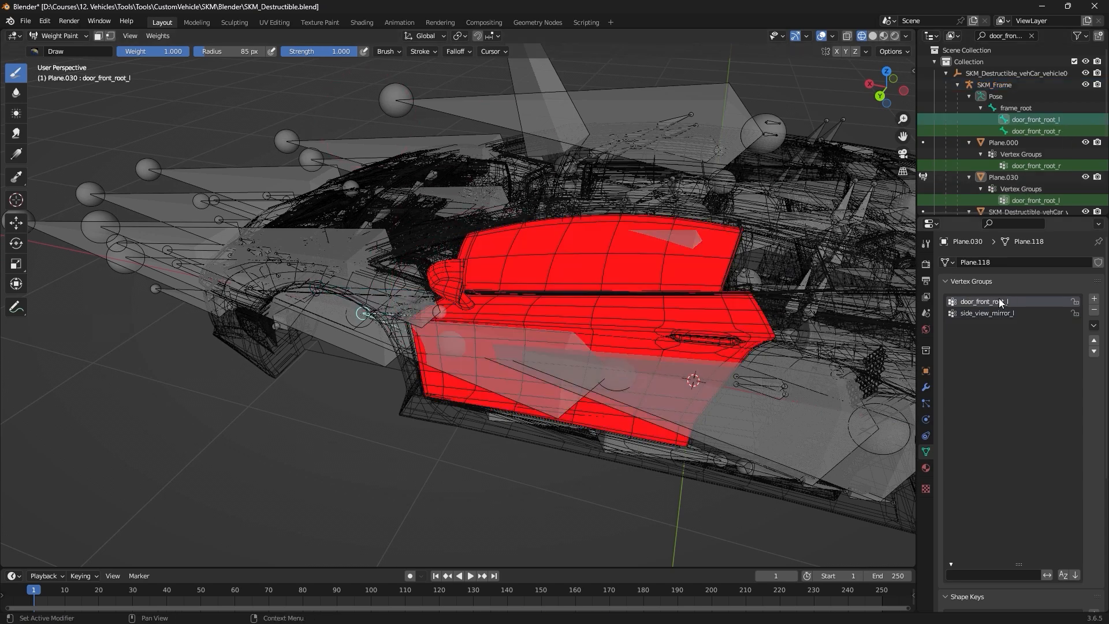
mouse_move(571, 358)
middle_down()
mouse_move(583, 369)
mouse_move(597, 338)
mouse_move(711, 298)
middle_up()
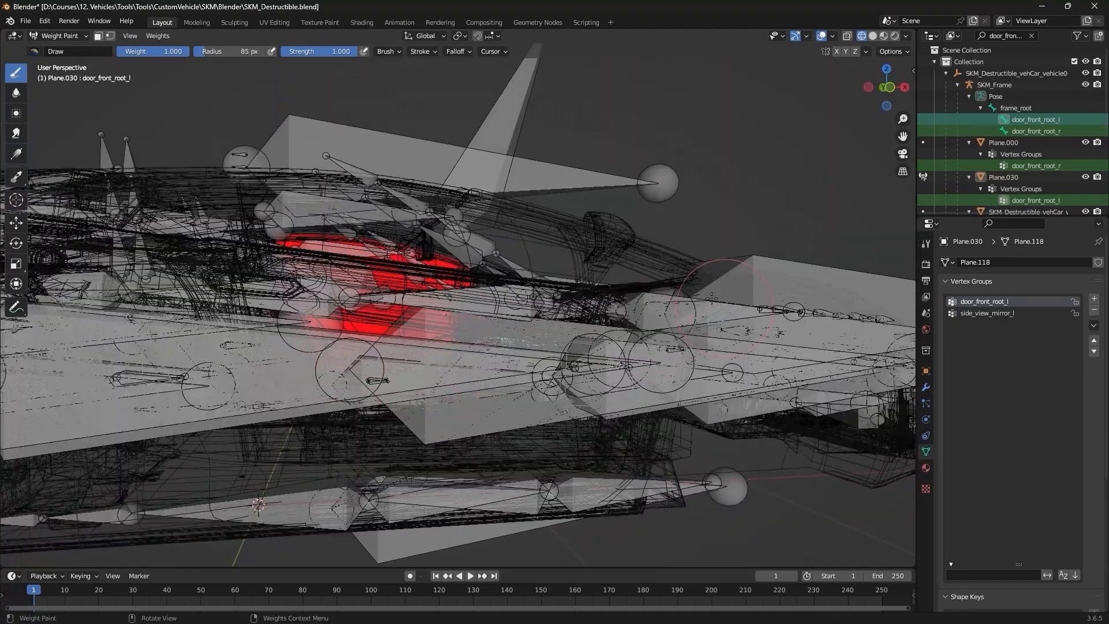
Return the left door to Object Mode and switch the viewport to solid shading.
click(58, 36)
click(57, 46)
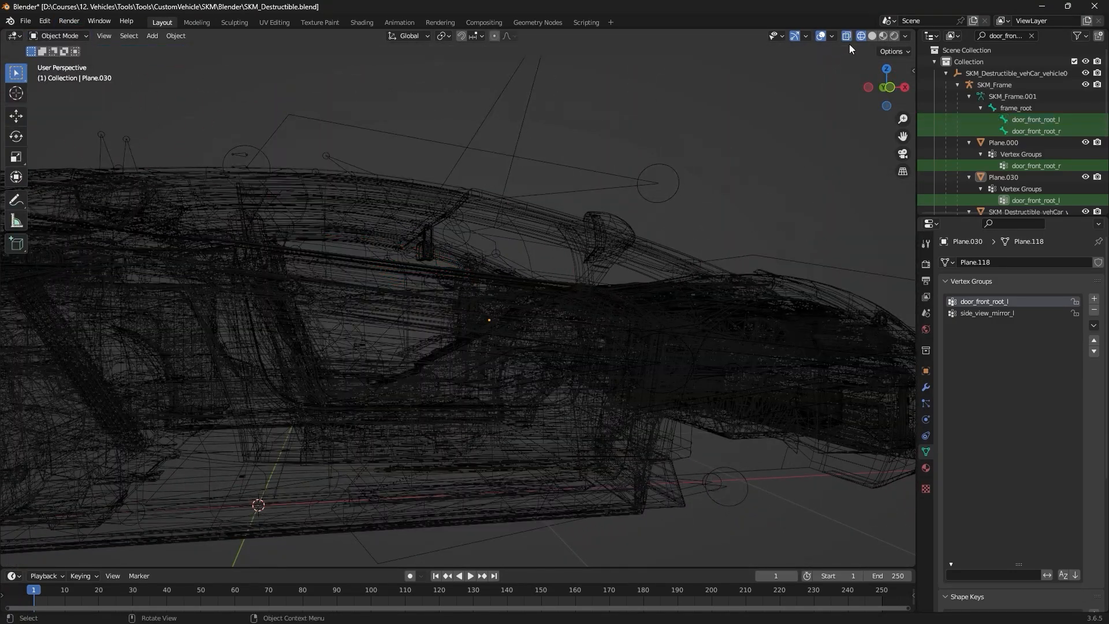
click(874, 36)
mouse_move(539, 328)
middle_down()
mouse_move(511, 313)
mouse_move(476, 439)
mouse_move(507, 319)
middle_up()
Select SKM_Frame together with the right door, keeping the door active, and enter Weight Paint mode.
click(476, 438)
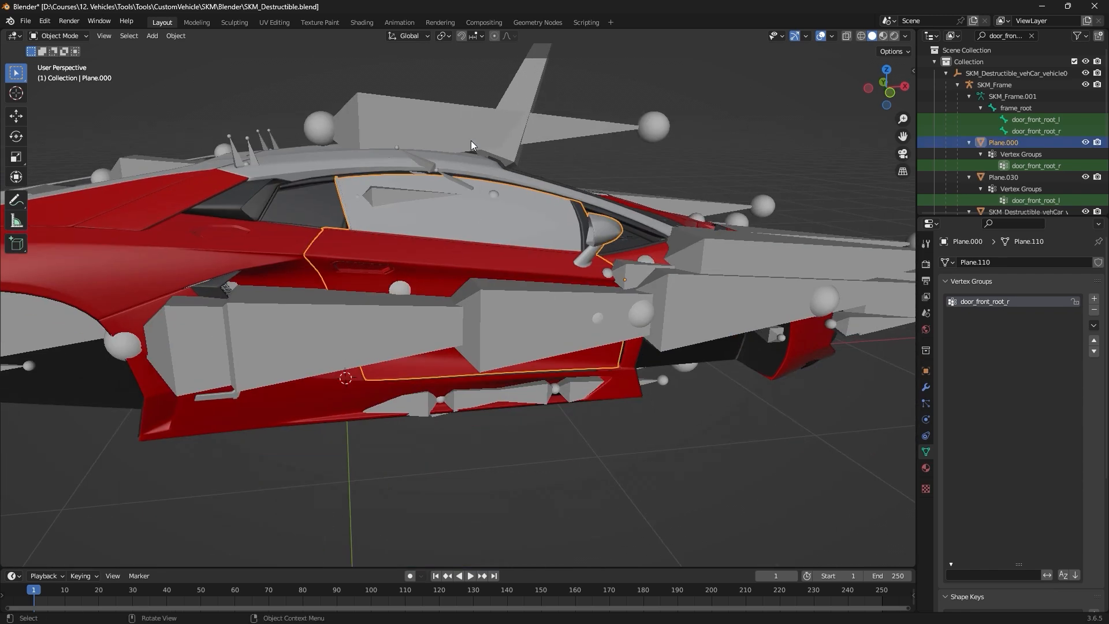
click(493, 200)
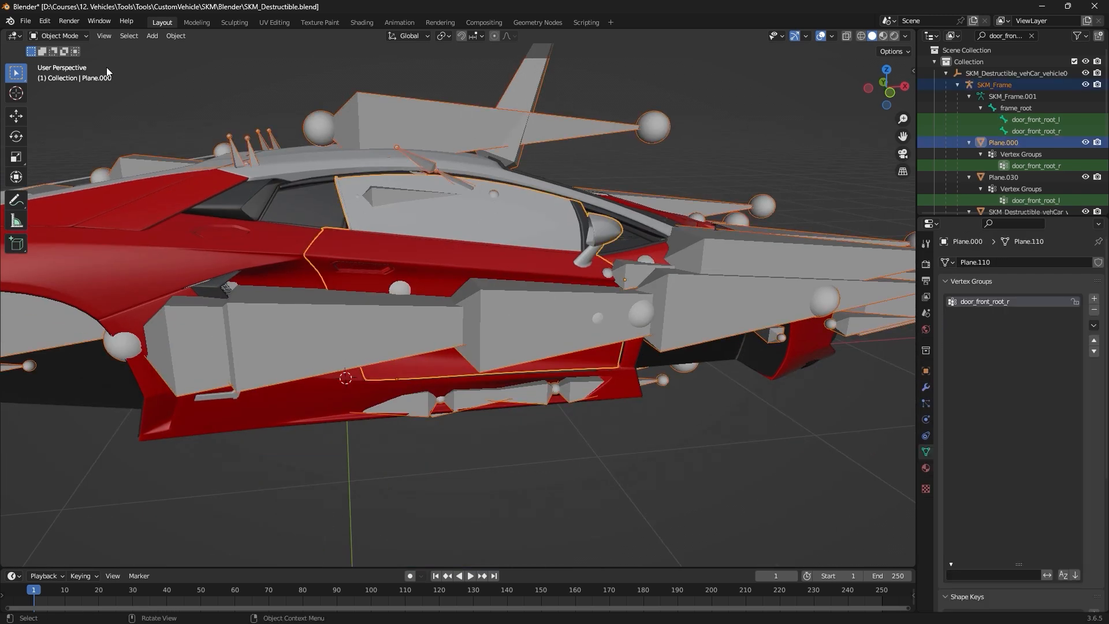
click(62, 37)
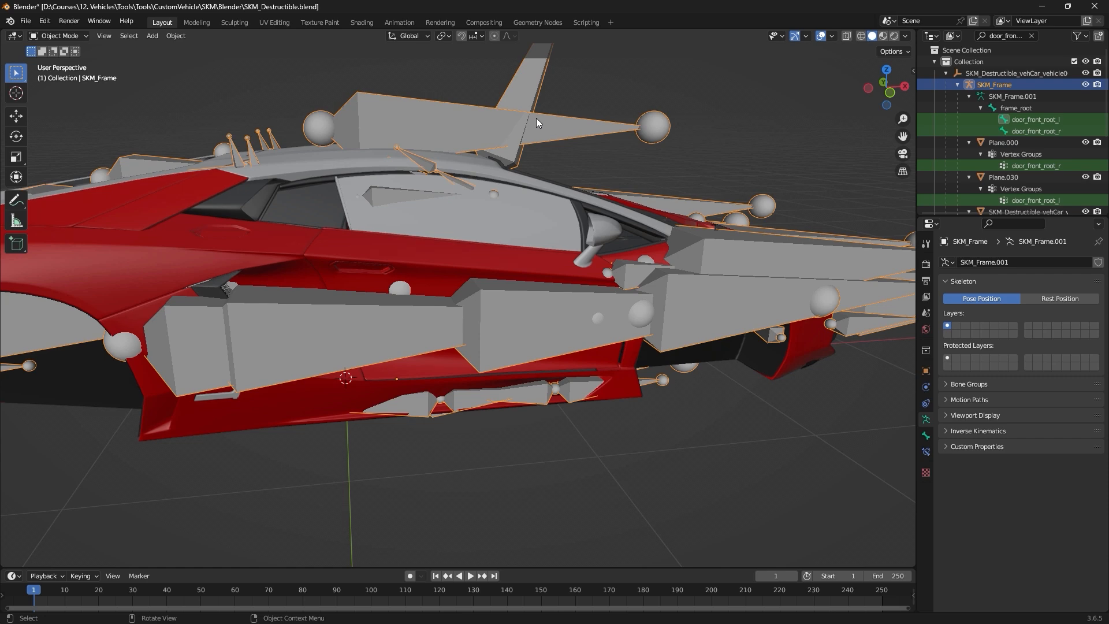
click(484, 260)
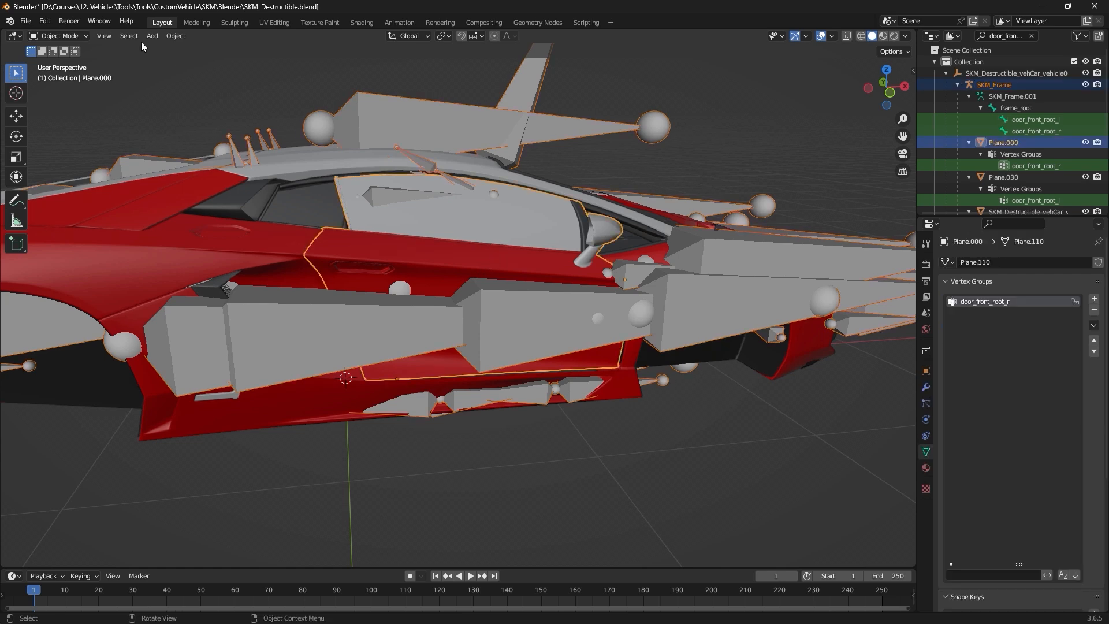
click(74, 38)
click(74, 101)
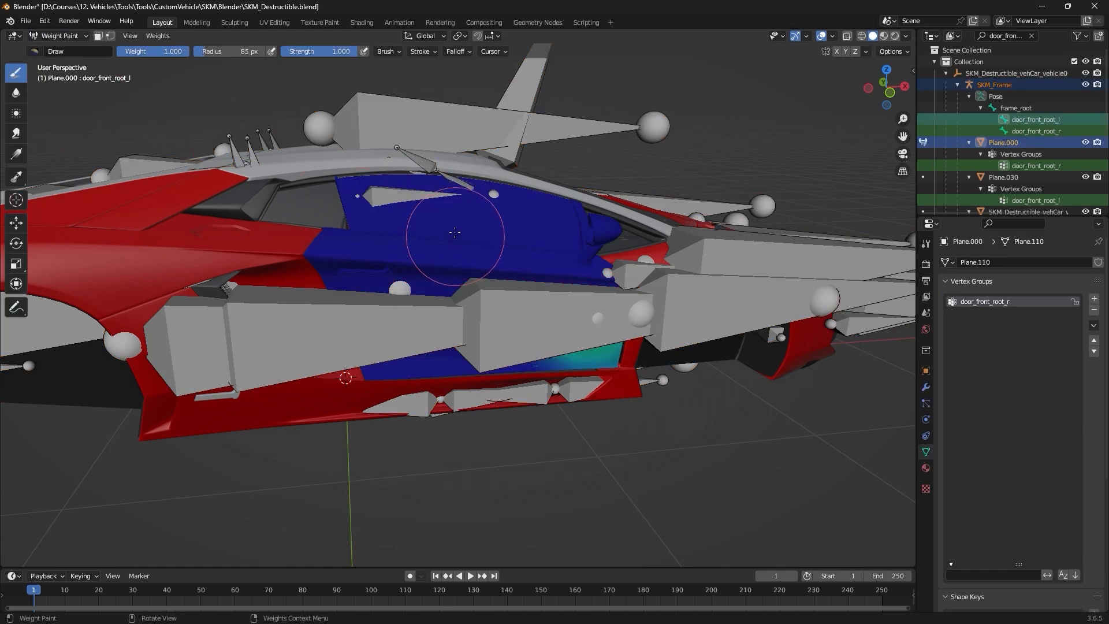
Activate the door_front_root_r bone and show the right door's weights in wireframe with SKM_Frame hidden.
click(1059, 130)
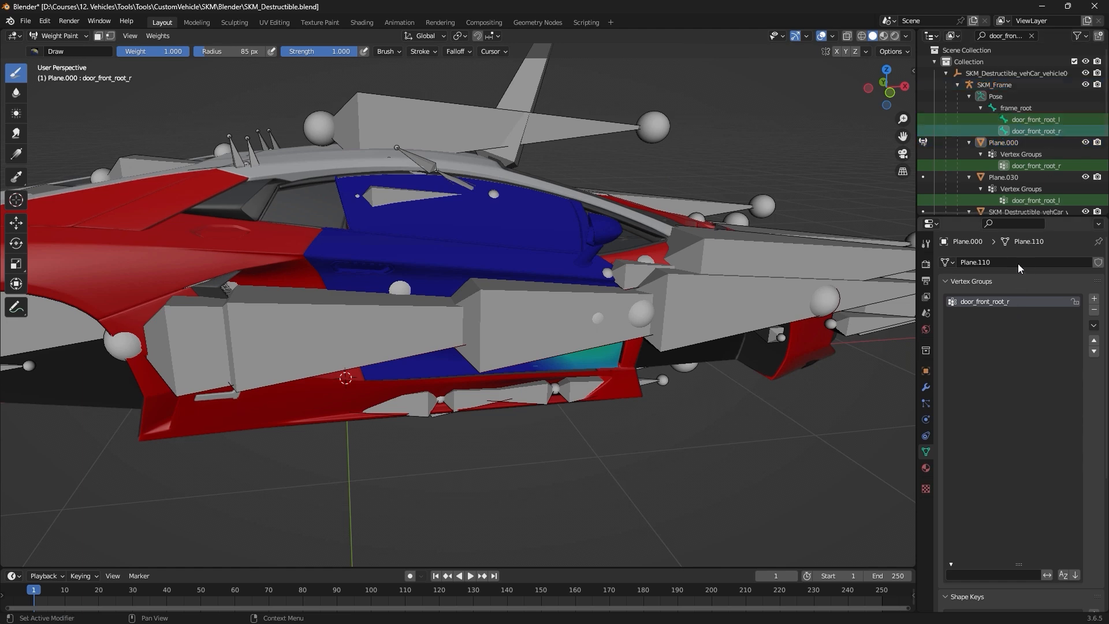
click(1053, 120)
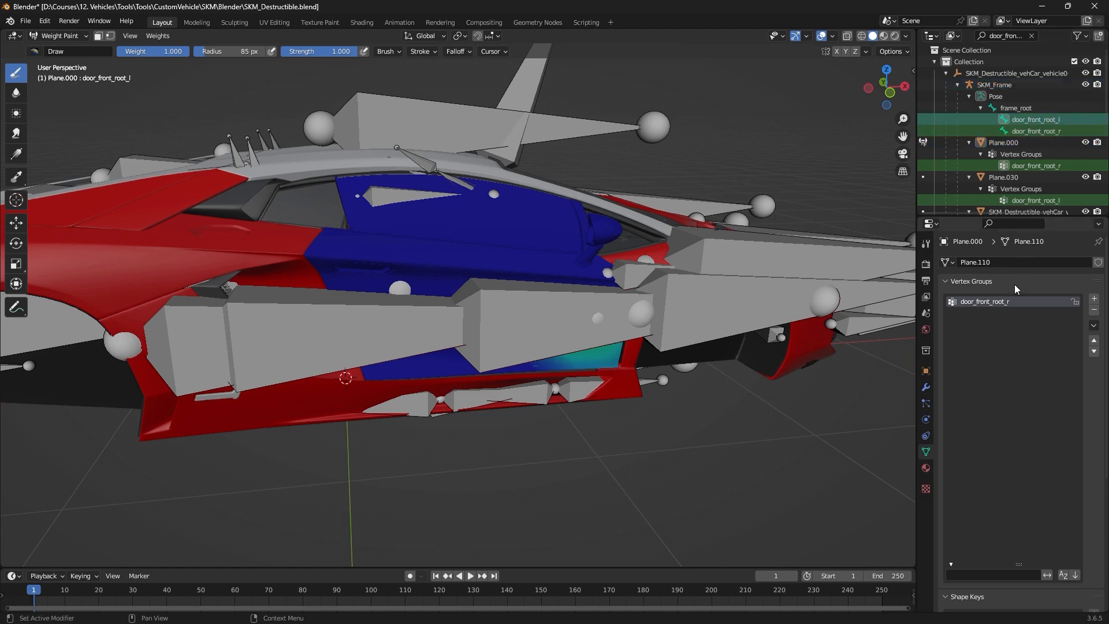
click(1053, 130)
middle_drag(589, 185, 593, 197)
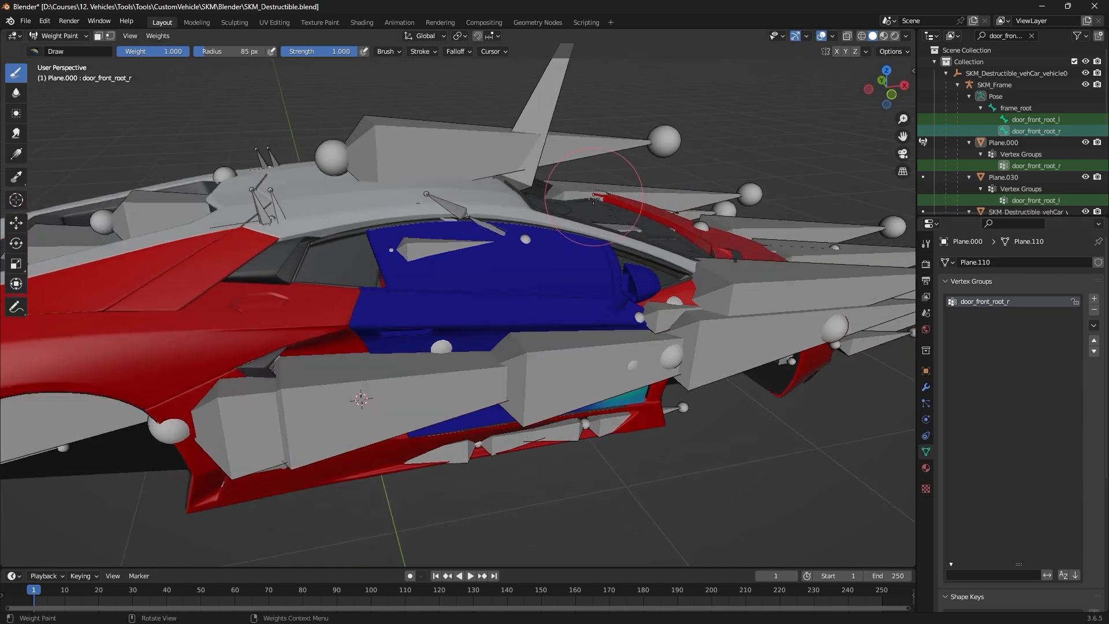
click(861, 36)
click(1086, 85)
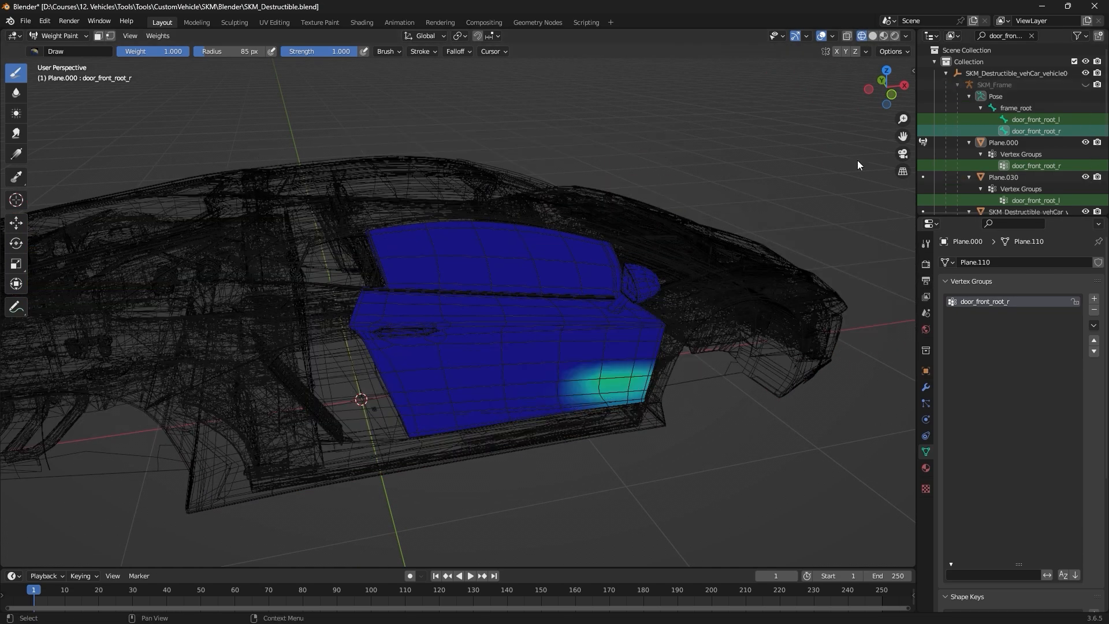
Cover the entire right door, including its window and mirror, with full door_front_root_r weight using the weight gradient.
middle_drag(520, 347, 440, 428)
scroll(435, 405, up, 3)
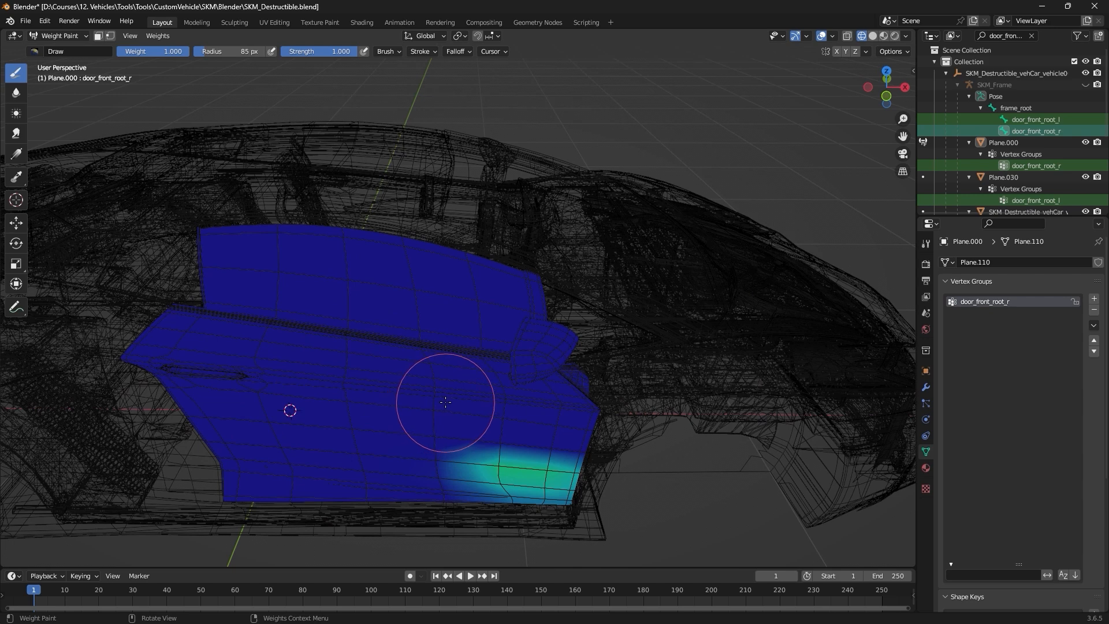
alt+drag(459, 403, 428, 410)
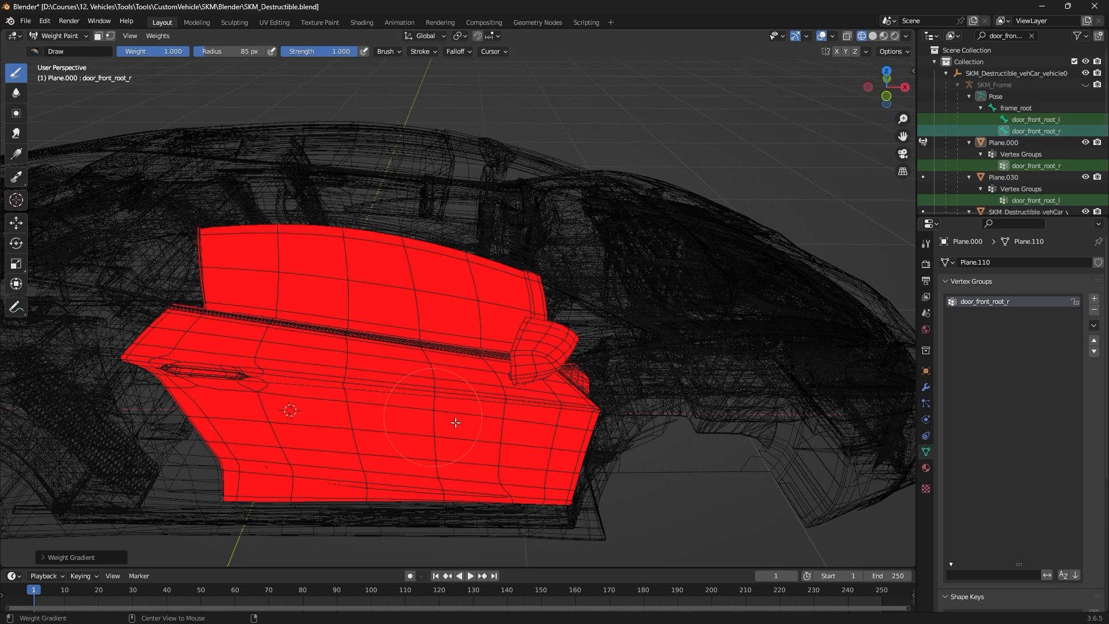
alt+drag(362, 371, 385, 420)
middle_drag(434, 400, 622, 328)
middle_drag(694, 210, 454, 322)
middle_drag(392, 440, 553, 394)
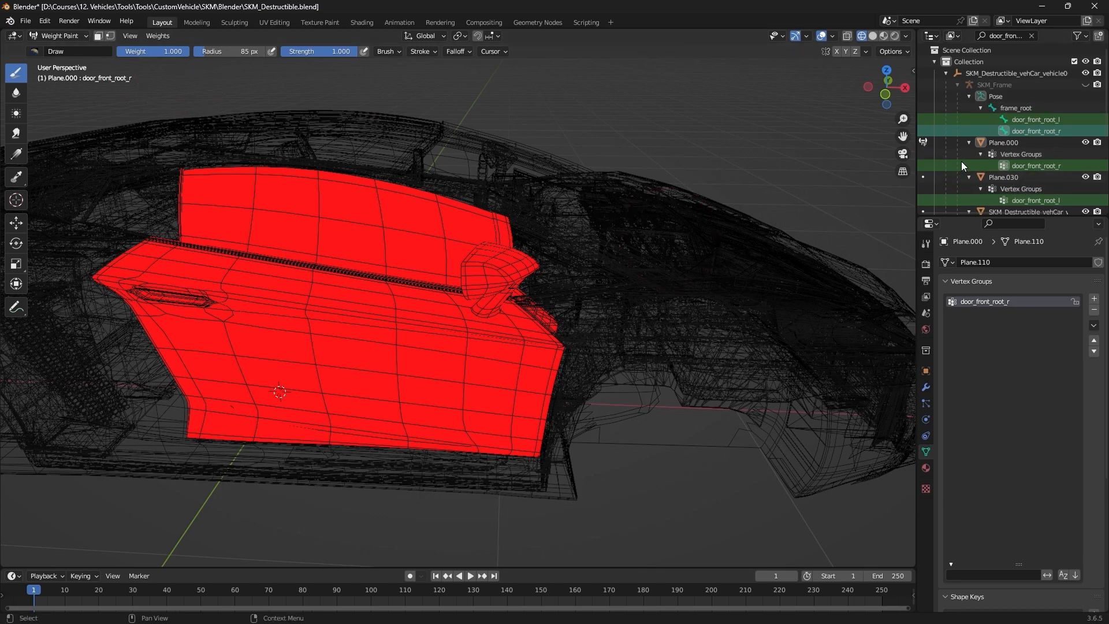
Unhide SKM_Frame and activate the side_view_mirror_r bone.
click(1085, 85)
mouse_move(704, 289)
middle_down()
mouse_move(779, 302)
mouse_move(766, 295)
middle_up()
middle_drag(667, 292, 739, 332)
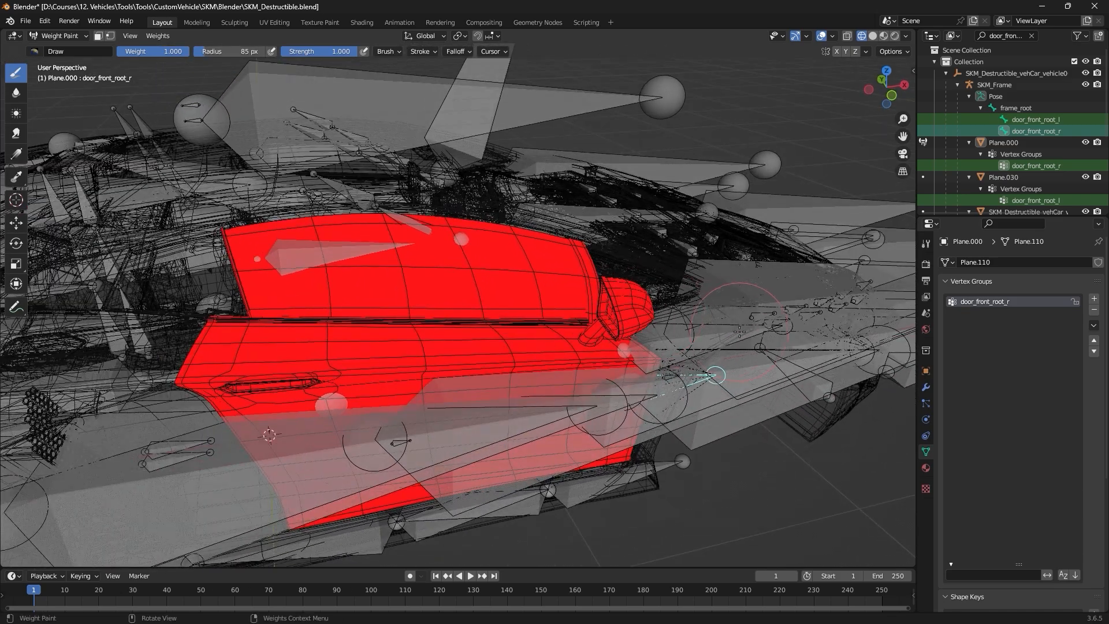
ctrl+click(668, 341)
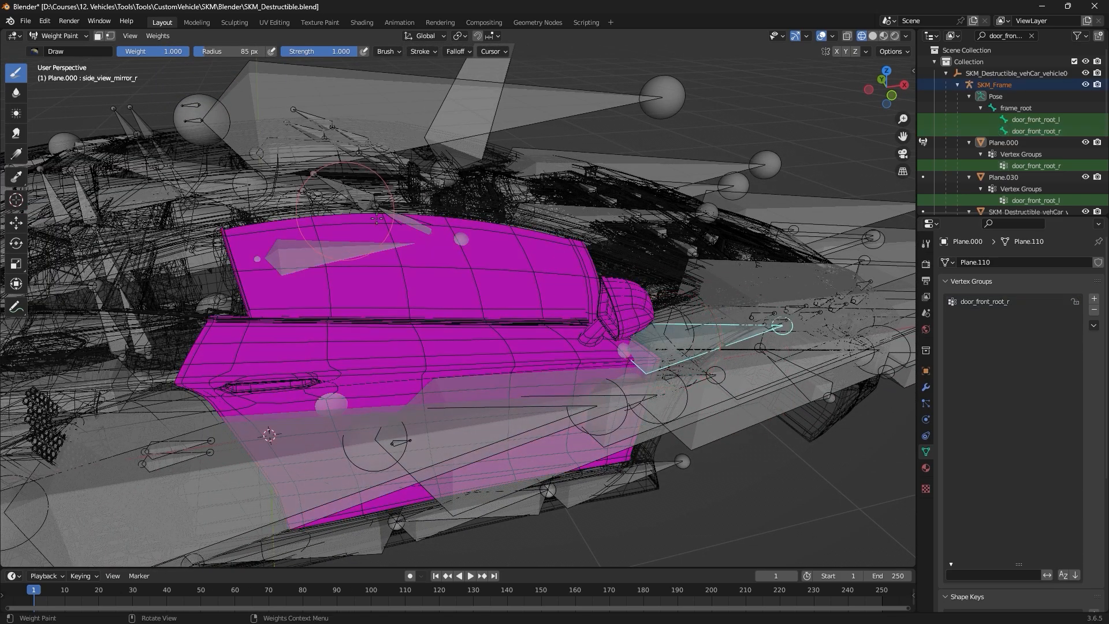
Set the brush radius to 54 px and paint a first spot of side_view_mirror_r weight on the right mirror housing.
middle_drag(422, 260, 602, 309)
right_click(634, 313)
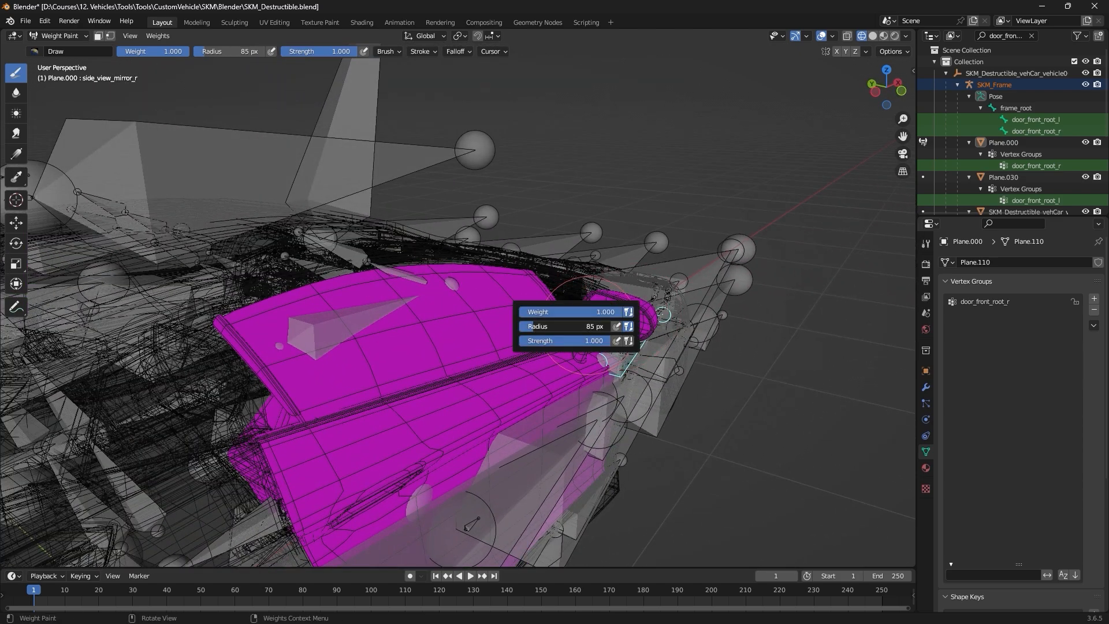
drag(577, 327, 569, 326)
click(631, 321)
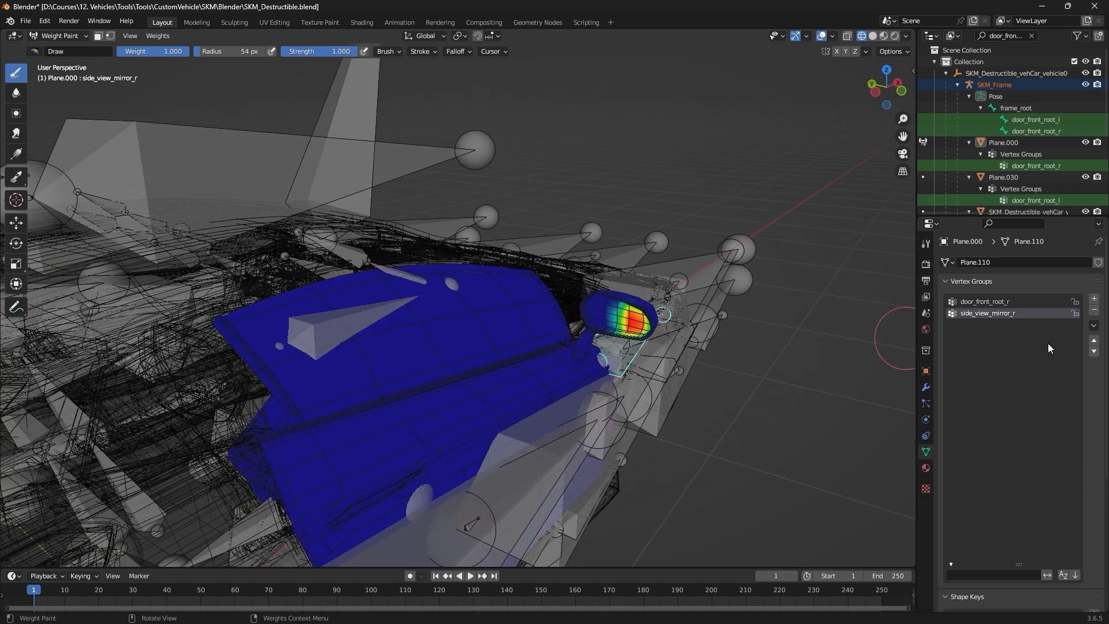
Apply a weight gradient for side_view_mirror_r that covers the right mirror housing and fades down its support arm.
scroll(712, 347, up, 4)
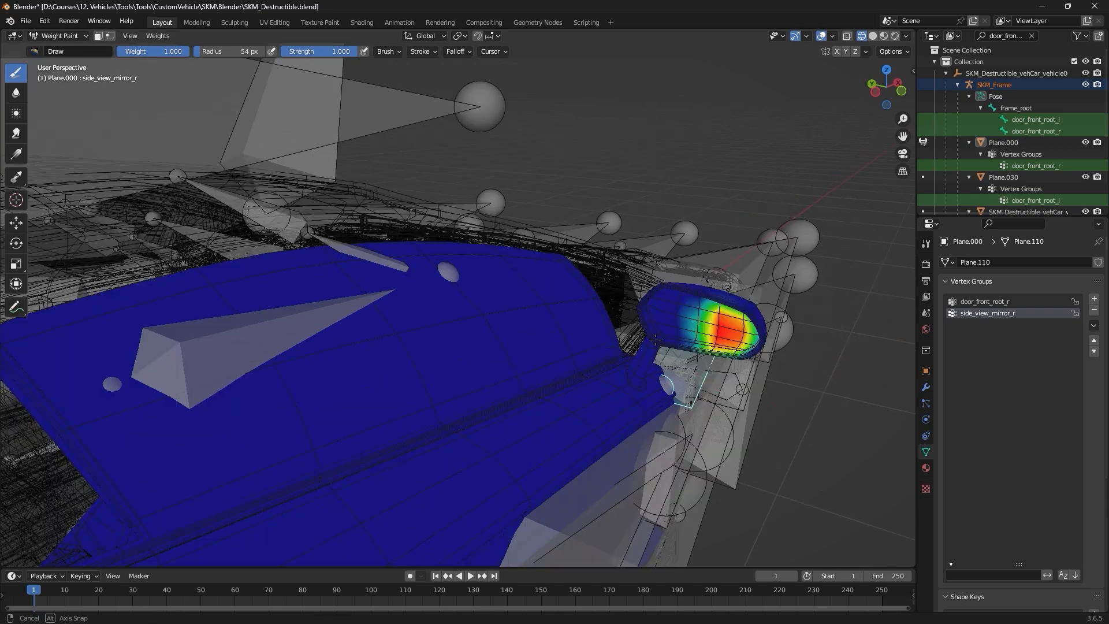
mouse_move(786, 330)
middle_down()
mouse_move(730, 314)
mouse_move(713, 287)
mouse_move(700, 300)
mouse_move(723, 275)
mouse_move(707, 169)
mouse_move(668, 421)
middle_up()
scroll(701, 300, up, 3)
scroll(669, 421, down, 8)
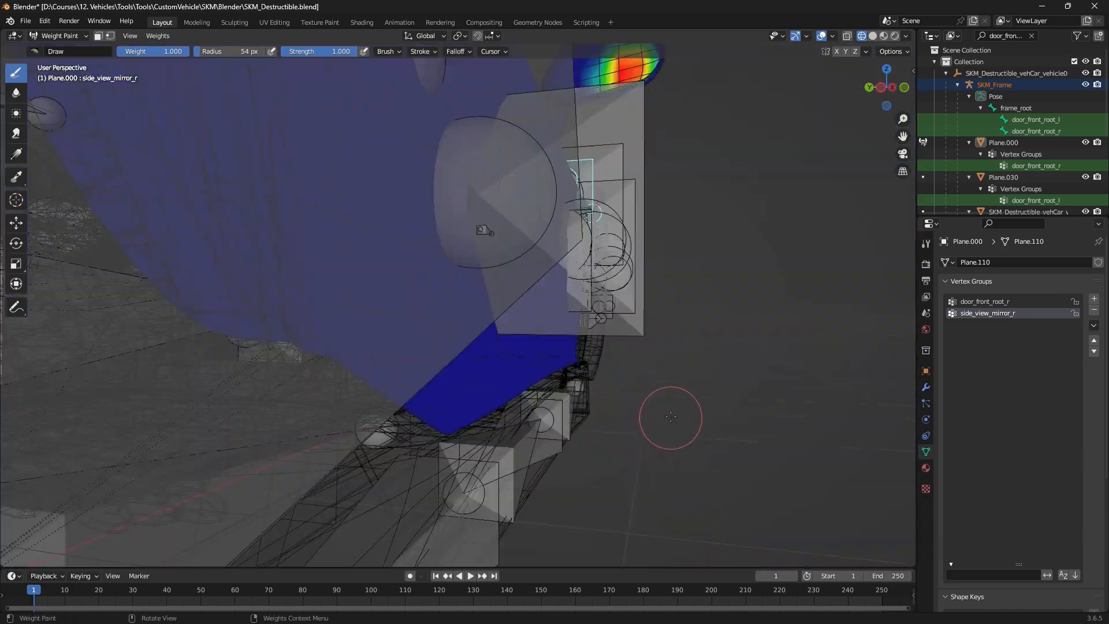
alt+middle_drag(633, 349, 611, 265)
scroll(691, 247, up, 3)
shift+middle_drag(725, 192, 584, 302)
scroll(584, 302, up, 8)
shift+middle_drag(691, 281, 546, 294)
scroll(546, 344, up, 3)
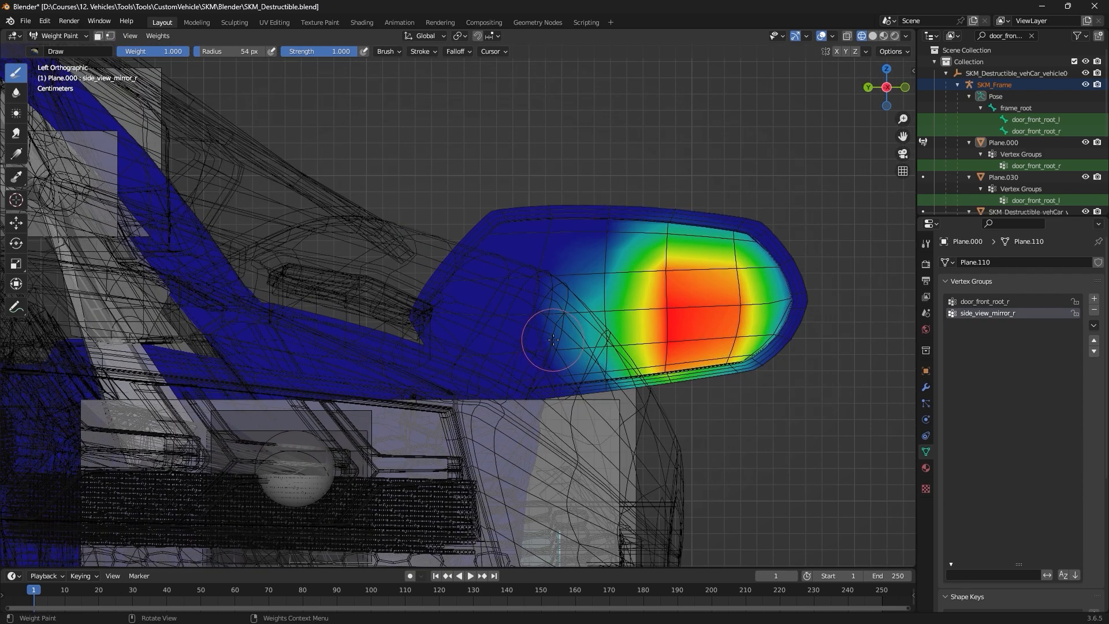
mouse_move(553, 340)
middle_down()
mouse_move(530, 359)
mouse_move(552, 364)
mouse_move(470, 396)
mouse_move(656, 225)
mouse_move(743, 215)
mouse_move(698, 288)
middle_up()
scroll(561, 366, up, 5)
scroll(698, 287, up, 3)
scroll(695, 288, down, 1)
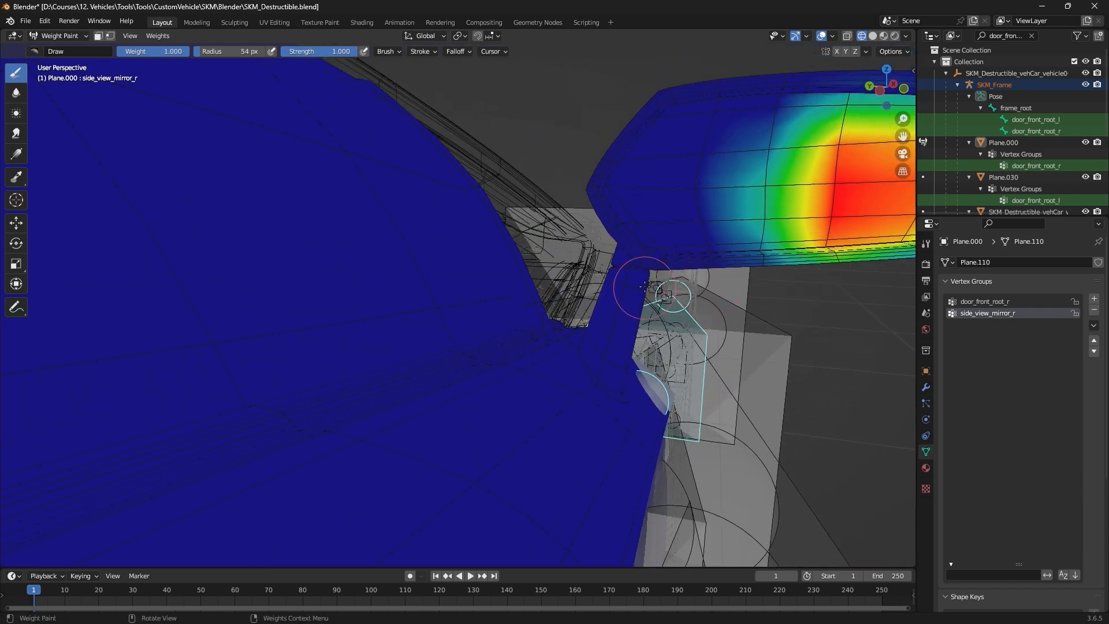
alt+drag(650, 271, 610, 311)
scroll(610, 310, down, 5)
middle_drag(610, 310, 643, 310)
scroll(643, 310, up, 2)
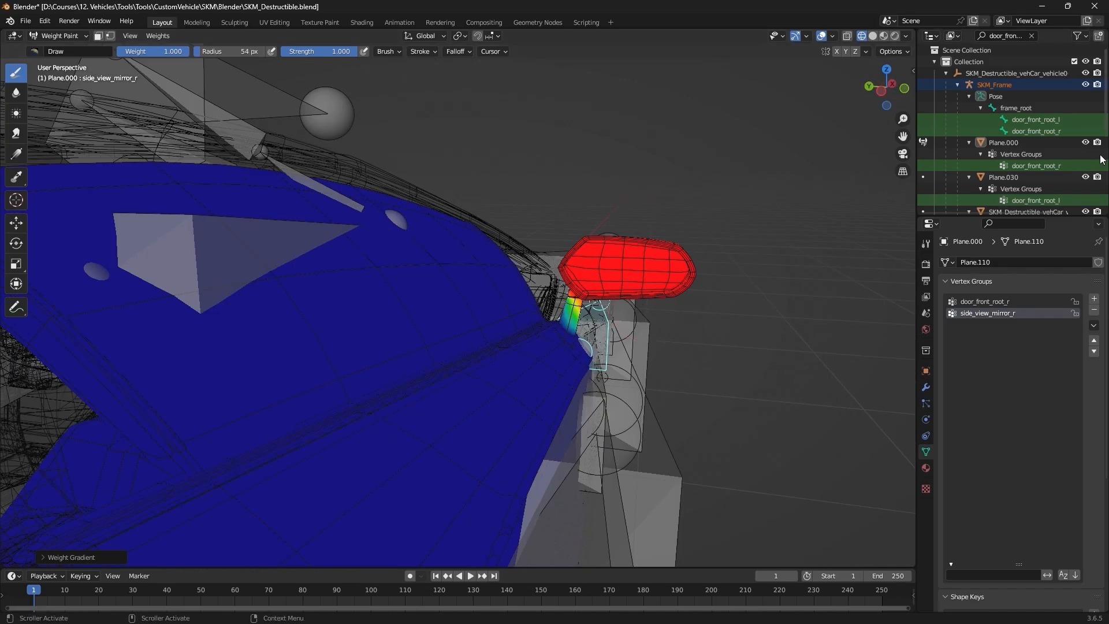
Hide SKM_Frame and paint side_view_mirror_r weight on the upper part of the mirror arm, undoing the last stroke.
mouse_move(855, 220)
middle_down()
mouse_move(810, 243)
mouse_move(500, 282)
mouse_move(515, 322)
mouse_move(661, 272)
mouse_move(718, 277)
mouse_move(694, 297)
middle_up()
scroll(501, 282, up, 6)
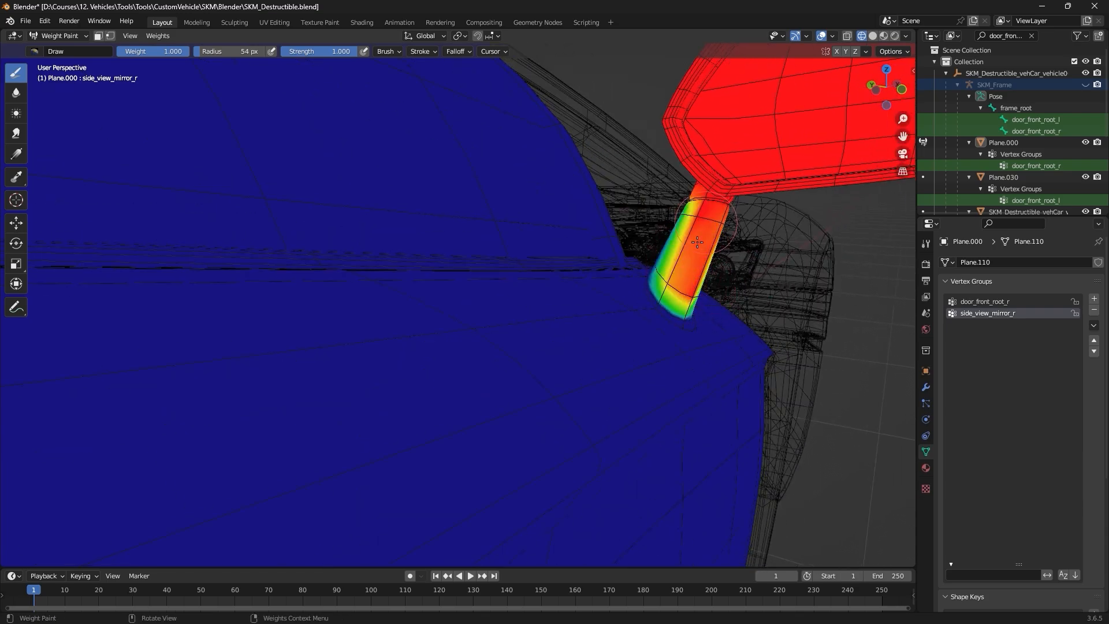
middle_drag(701, 222, 611, 287)
scroll(695, 320, up, 3)
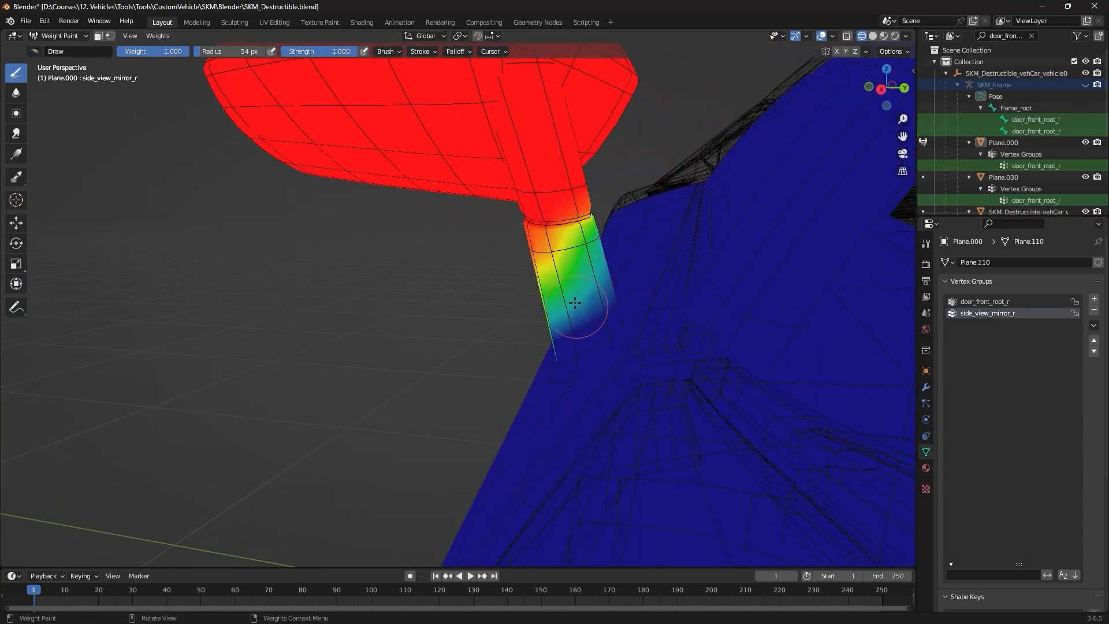
mouse_move(569, 249)
mouse_down()
mouse_move(599, 205)
mouse_move(561, 245)
mouse_up()
key(ctrl+z)
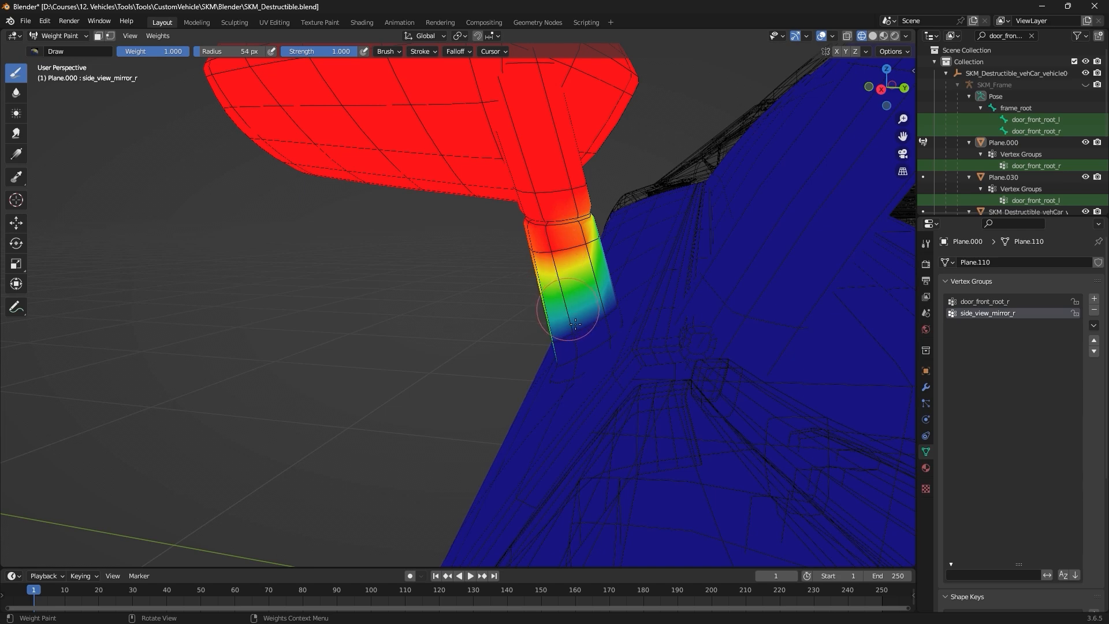
Paint side_view_mirror_r weight down the lower part of the mirror arm to its base.
drag(576, 323, 571, 348)
middle_drag(563, 318, 675, 309)
drag(676, 309, 712, 306)
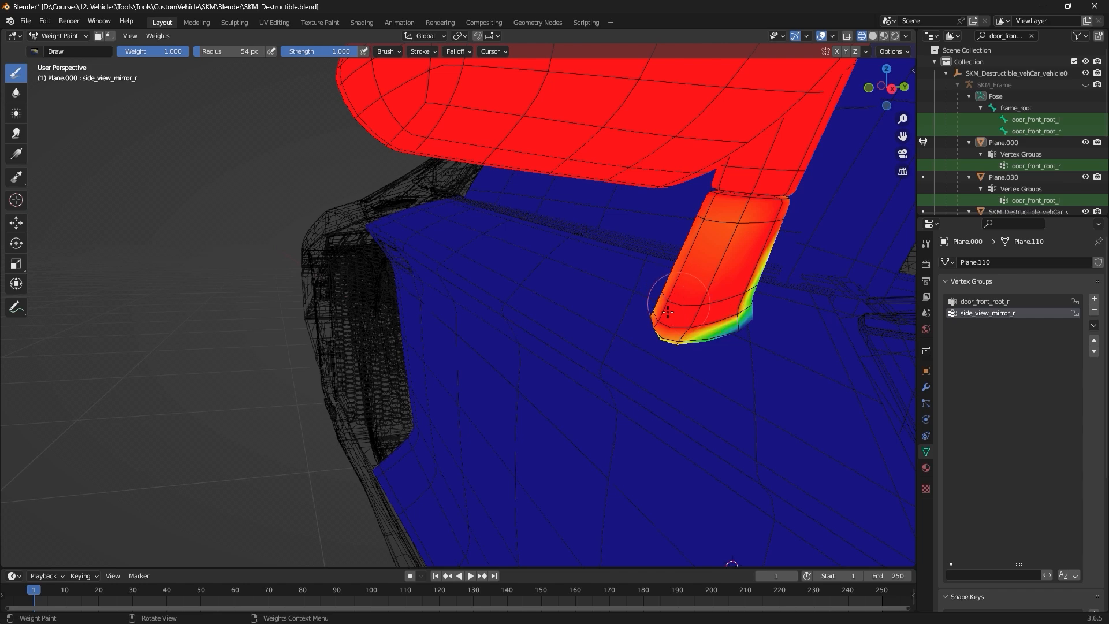
mouse_move(683, 258)
mouse_down()
mouse_move(722, 245)
mouse_move(701, 214)
mouse_up()
Paint full side_view_mirror_r weight over the unpainted reverse side of the mirror arm.
middle_drag(702, 213, 542, 336)
mouse_move(605, 307)
middle_down()
mouse_move(491, 326)
mouse_move(537, 294)
mouse_move(522, 370)
middle_up()
middle_drag(506, 370, 586, 243)
scroll(586, 243, up, 4)
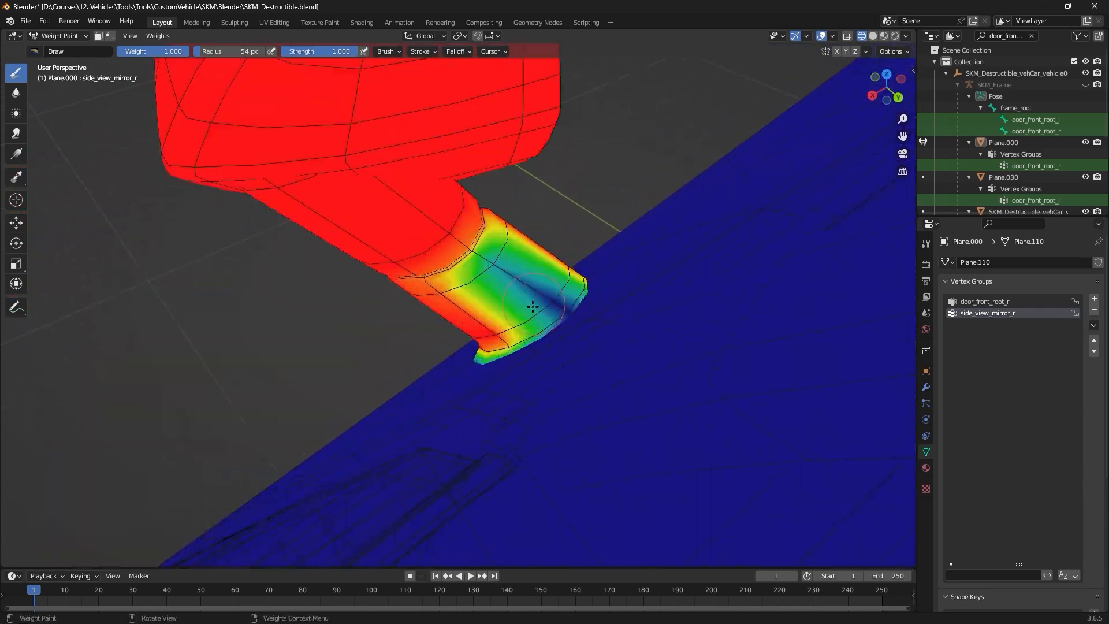
mouse_move(601, 300)
mouse_down()
mouse_move(614, 270)
mouse_move(578, 277)
mouse_move(509, 231)
mouse_move(415, 215)
mouse_up()
mouse_move(380, 234)
middle_down()
mouse_move(421, 203)
mouse_move(302, 227)
mouse_move(237, 275)
mouse_move(470, 346)
mouse_move(466, 230)
mouse_move(413, 334)
mouse_move(384, 285)
mouse_move(448, 268)
middle_up()
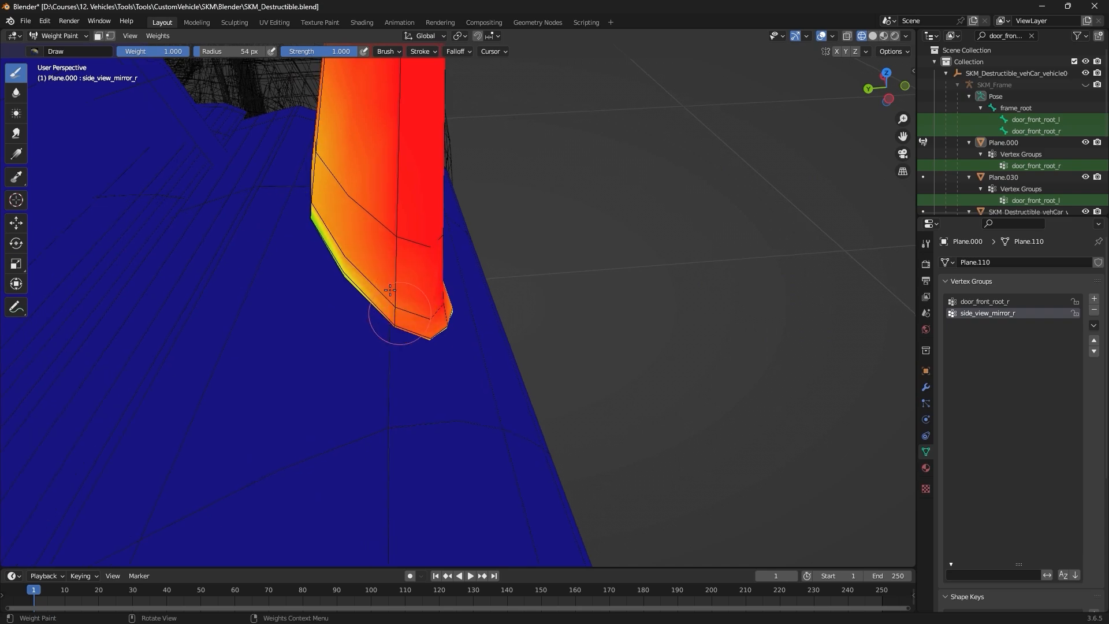
Paint full side_view_mirror_r weight around the outer edge of the right mirror arm's base where it meets the door.
middle_drag(329, 211, 393, 167)
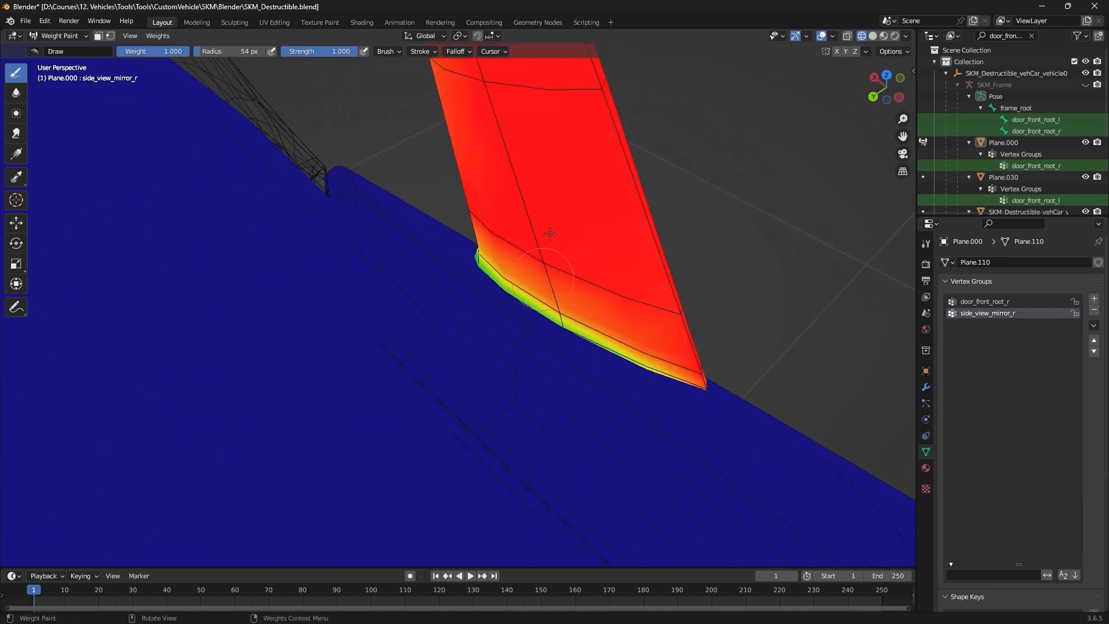
mouse_move(510, 146)
middle_down()
mouse_move(718, 277)
mouse_move(729, 184)
mouse_move(747, 163)
middle_up()
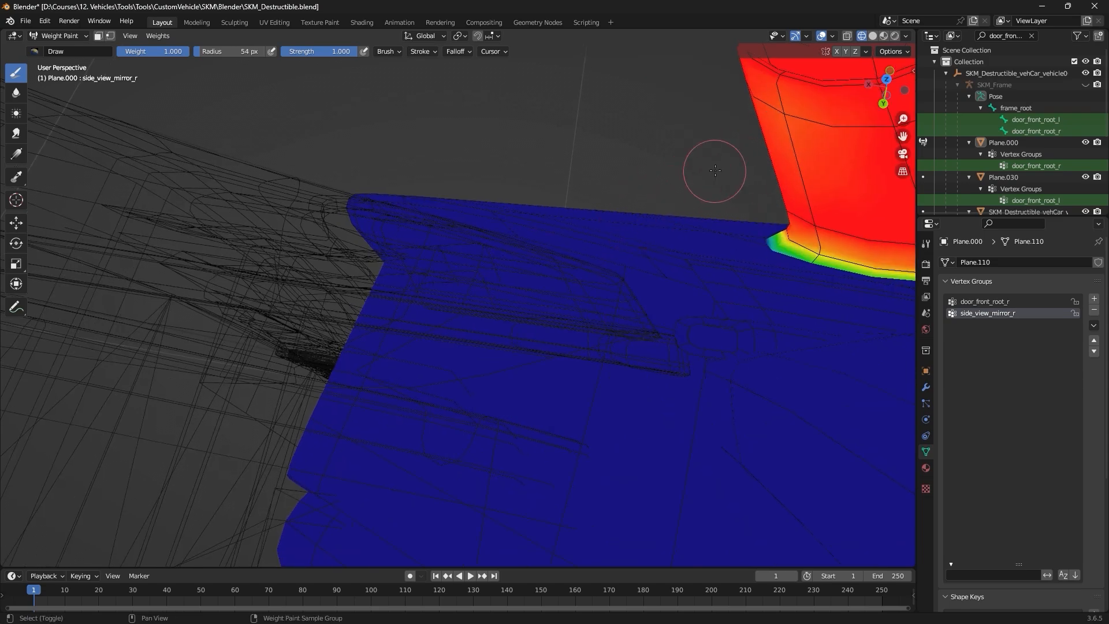
scroll(555, 292, up, 5)
middle_drag(579, 312, 623, 271)
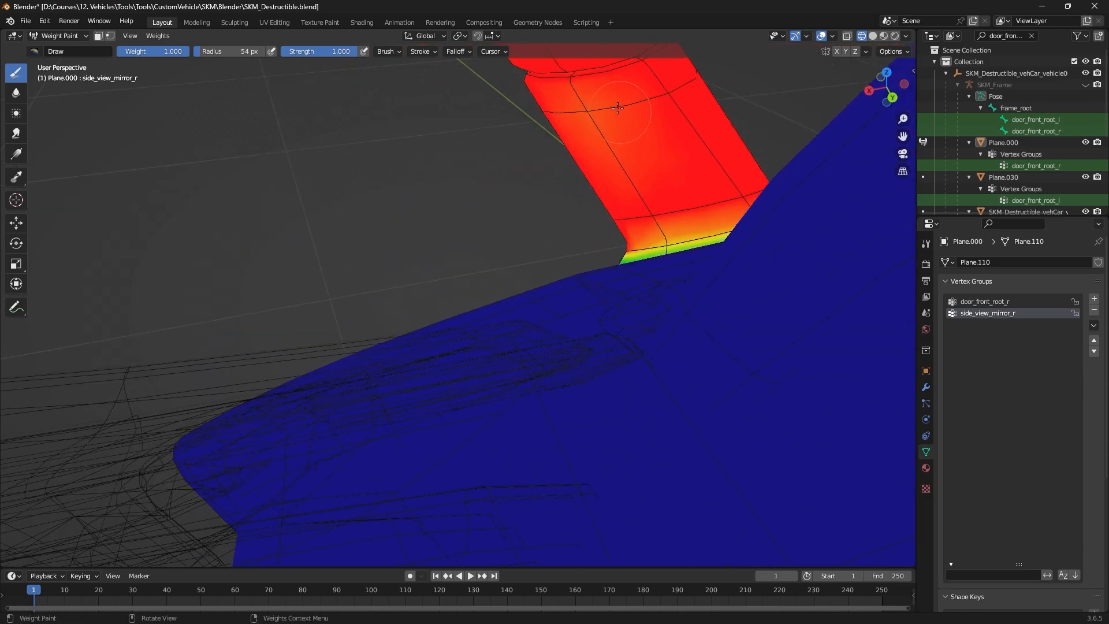
middle_drag(573, 101, 438, 181)
scroll(369, 280, up, 4)
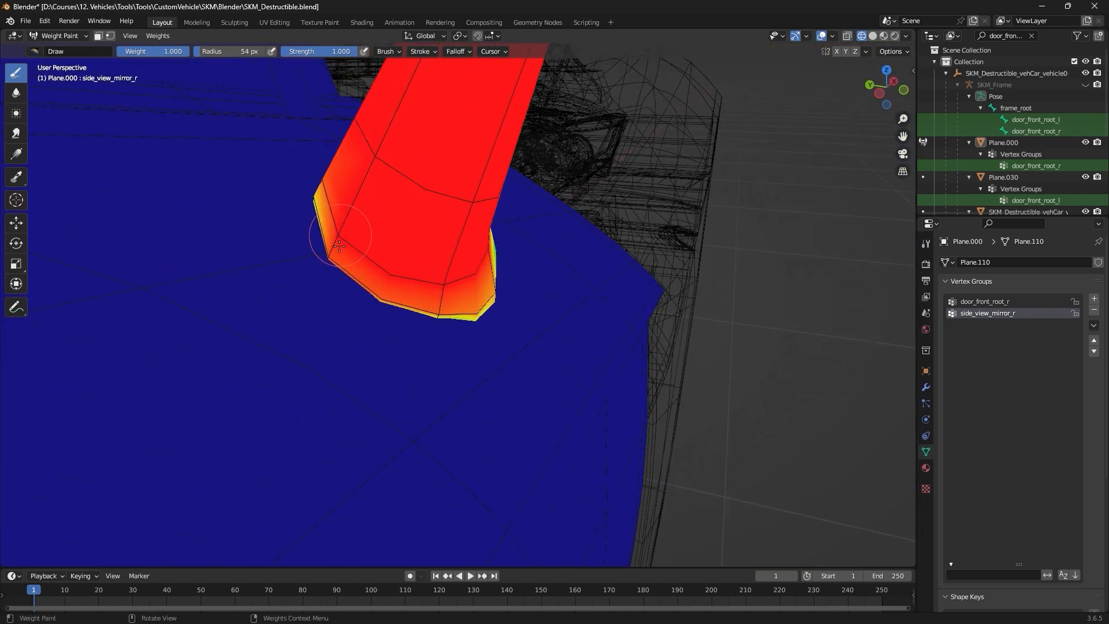
mouse_move(340, 246)
mouse_down()
mouse_move(431, 304)
mouse_move(494, 278)
mouse_up()
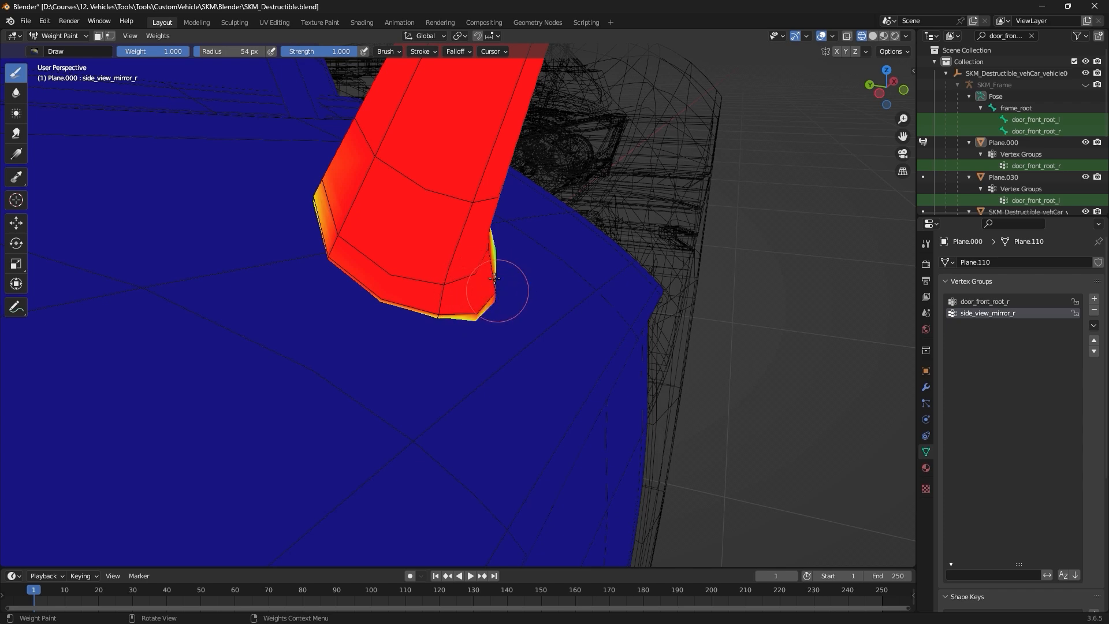
Paint full side_view_mirror_r weight over the remaining partially weighted sides and rear corner of the mirror arm's base.
middle_drag(447, 260, 566, 291)
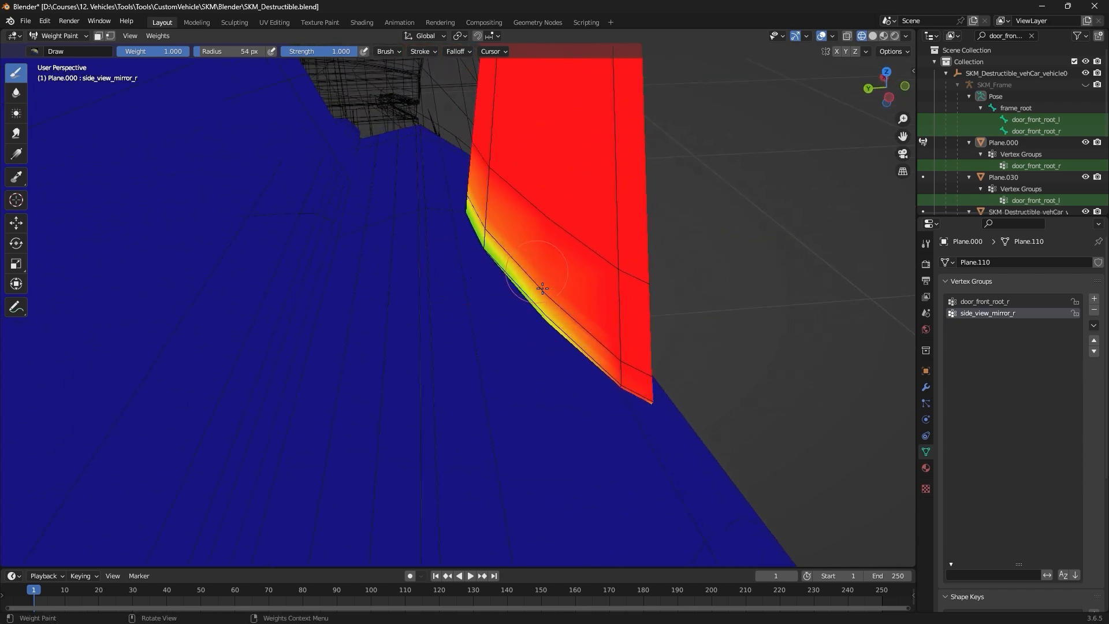
mouse_move(543, 288)
mouse_down()
mouse_move(479, 239)
mouse_move(491, 217)
mouse_up()
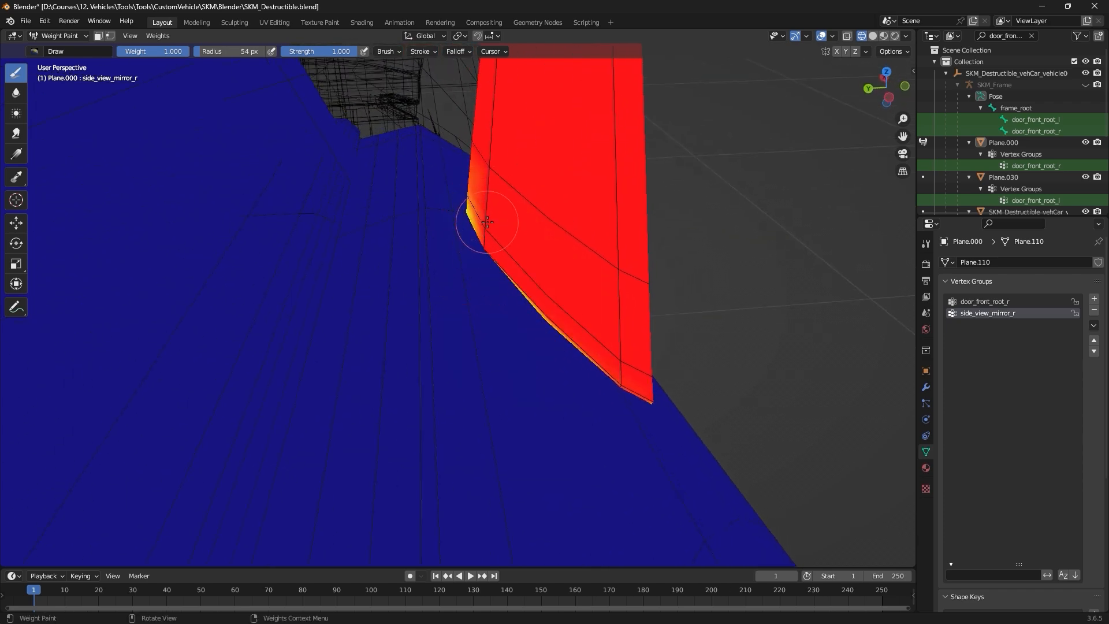
middle_drag(486, 221, 535, 223)
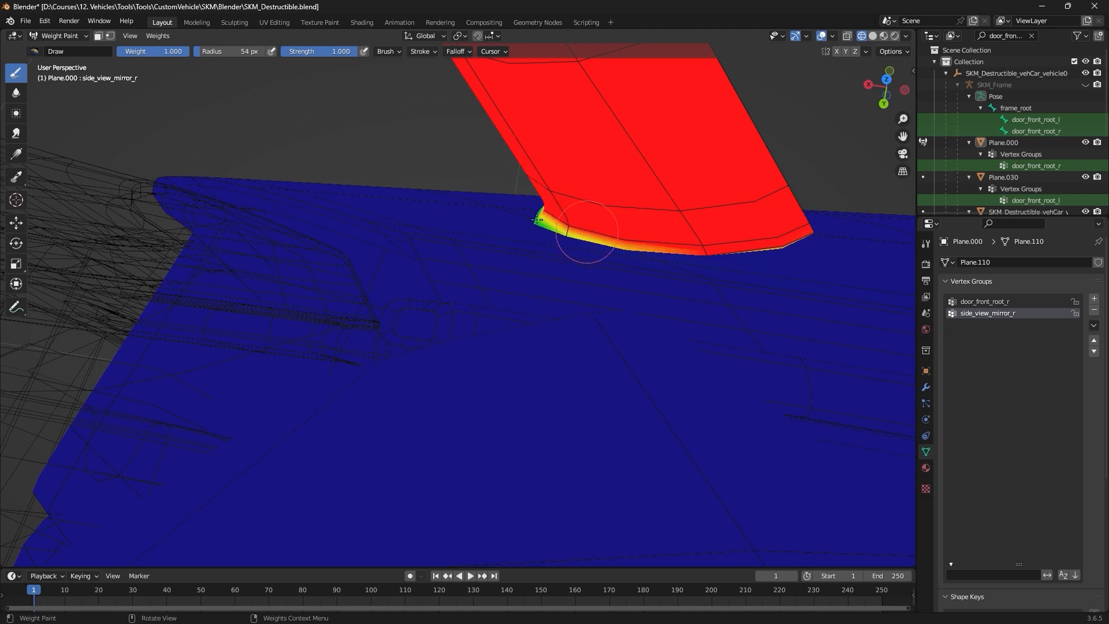
drag(537, 219, 565, 221)
mouse_move(569, 228)
middle_down()
mouse_move(644, 235)
mouse_move(730, 200)
mouse_move(656, 175)
mouse_move(624, 177)
middle_up()
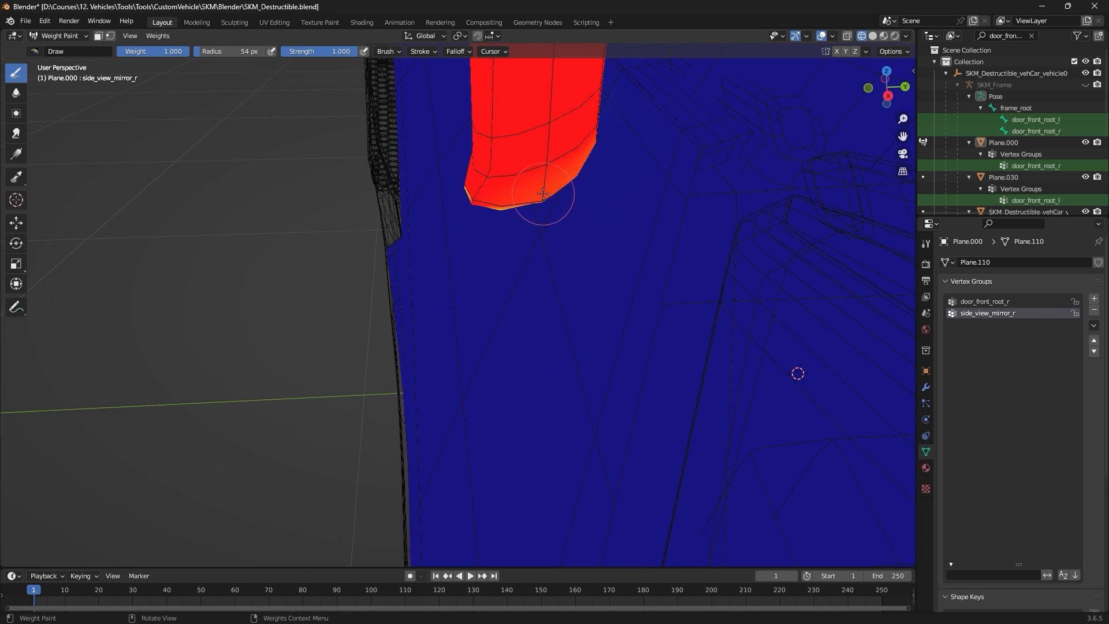
drag(543, 194, 529, 198)
Touch up the last partially weighted spots along the lower rim of the mirror arm with full side_view_mirror_r weight.
middle_drag(558, 185, 496, 258)
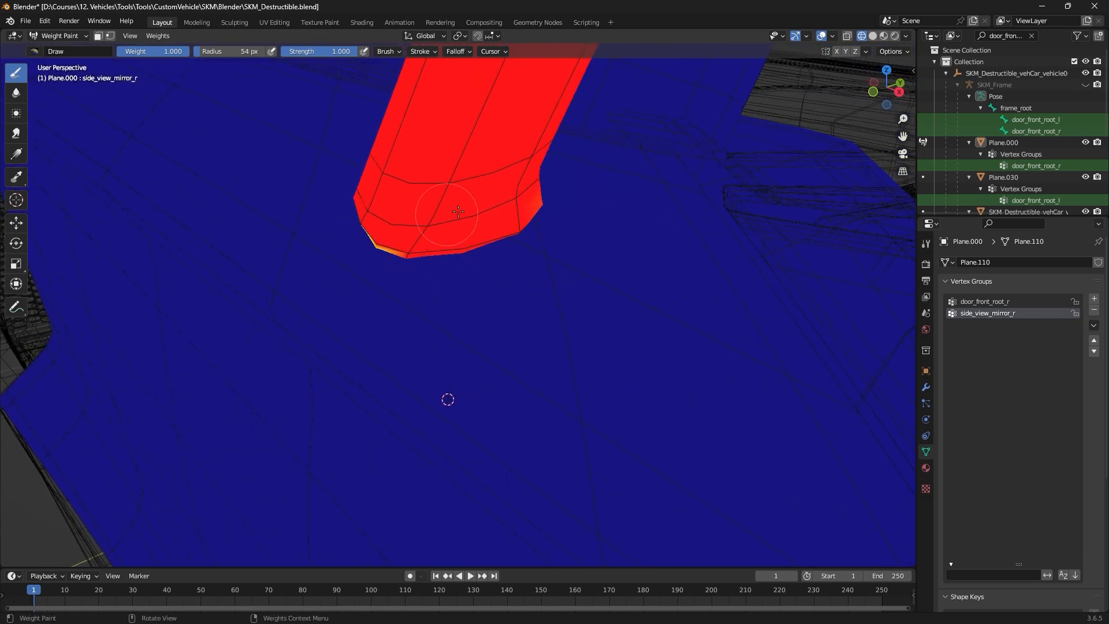
mouse_move(458, 212)
middle_down()
mouse_move(508, 205)
mouse_move(520, 315)
middle_up()
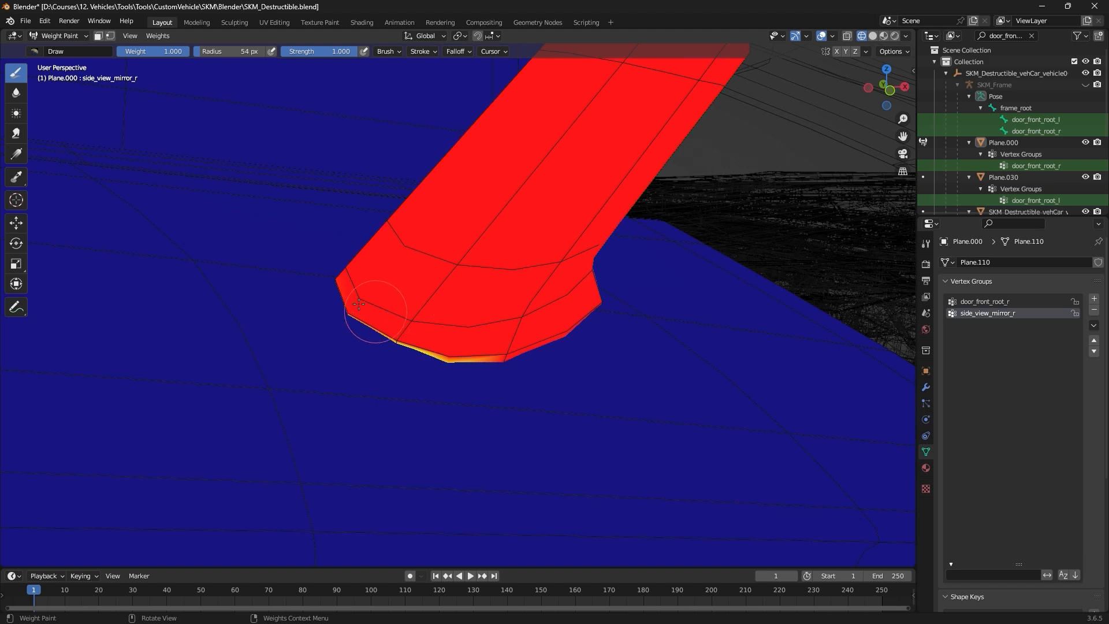
mouse_move(358, 304)
middle_down()
mouse_move(404, 277)
mouse_move(320, 329)
middle_up()
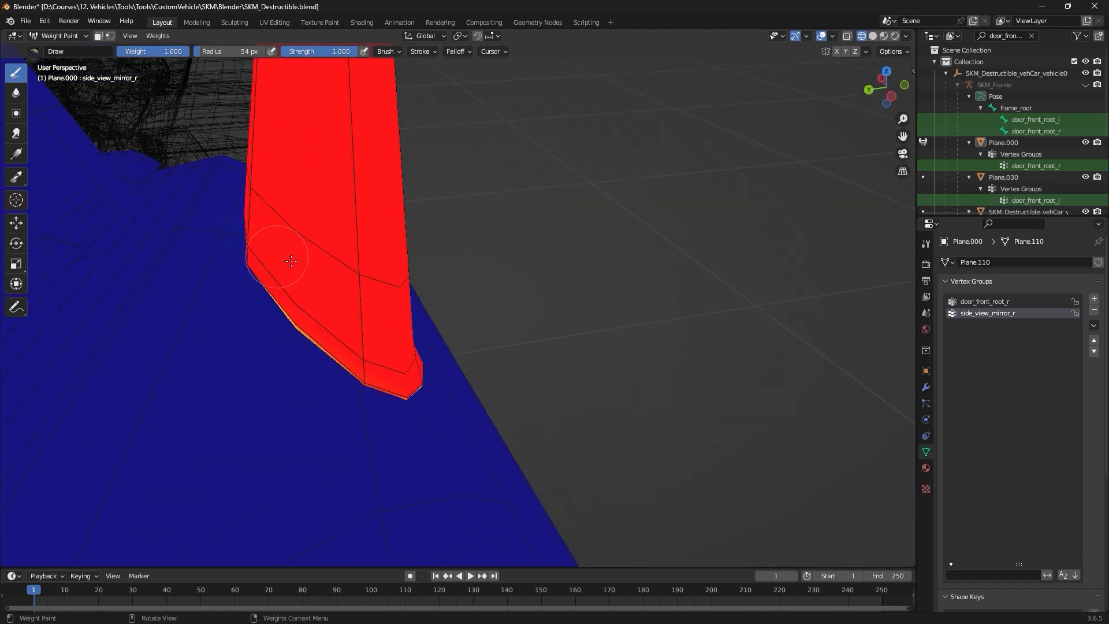
mouse_move(291, 261)
middle_down()
mouse_move(346, 255)
mouse_move(342, 284)
mouse_move(359, 270)
mouse_move(338, 253)
mouse_move(404, 294)
middle_up()
drag(751, 370, 264, 252)
Paint full side_view_mirror_r weight across the underside face of the mirror arm's base.
middle_drag(294, 251, 382, 258)
middle_drag(156, 453, 248, 393)
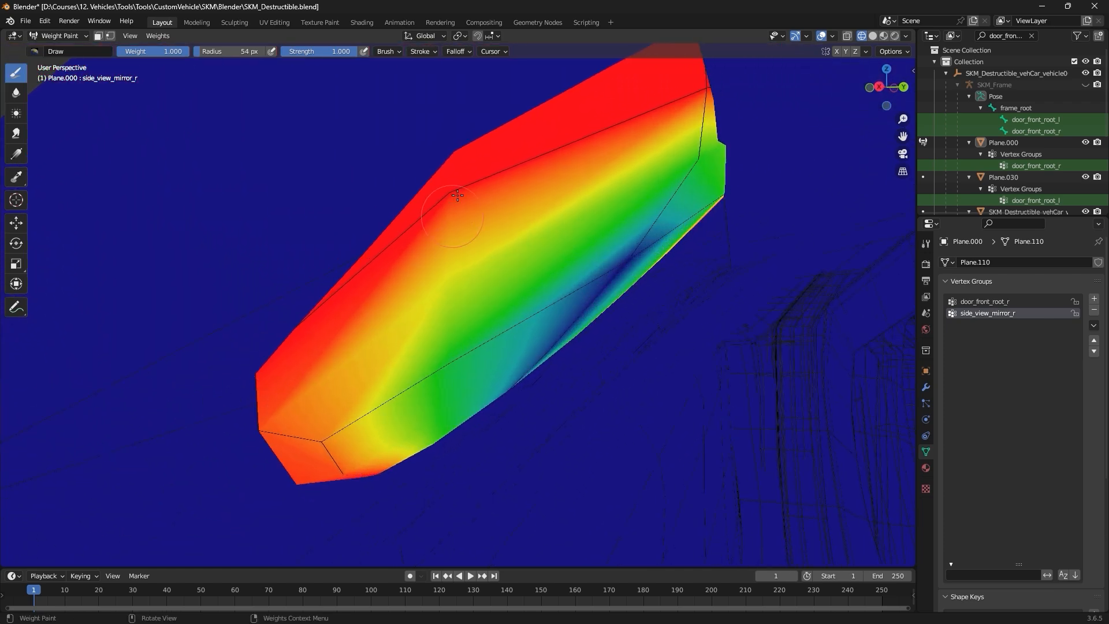
mouse_move(396, 347)
middle_down()
mouse_move(403, 324)
mouse_move(394, 360)
mouse_move(384, 333)
mouse_move(393, 324)
mouse_move(361, 346)
middle_up()
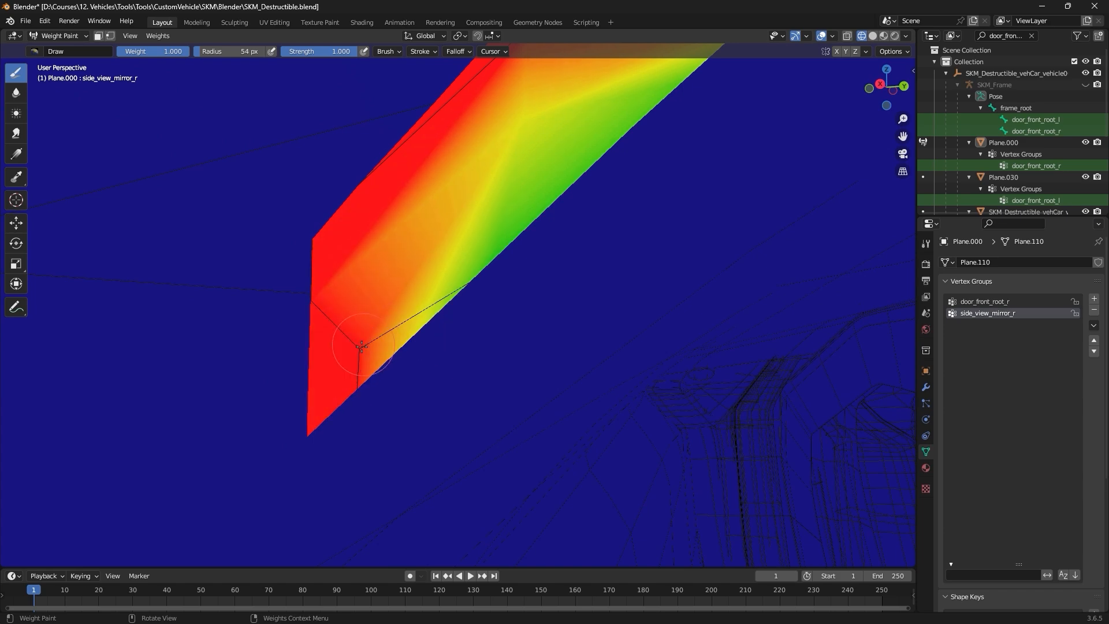
scroll(389, 320, down, 4)
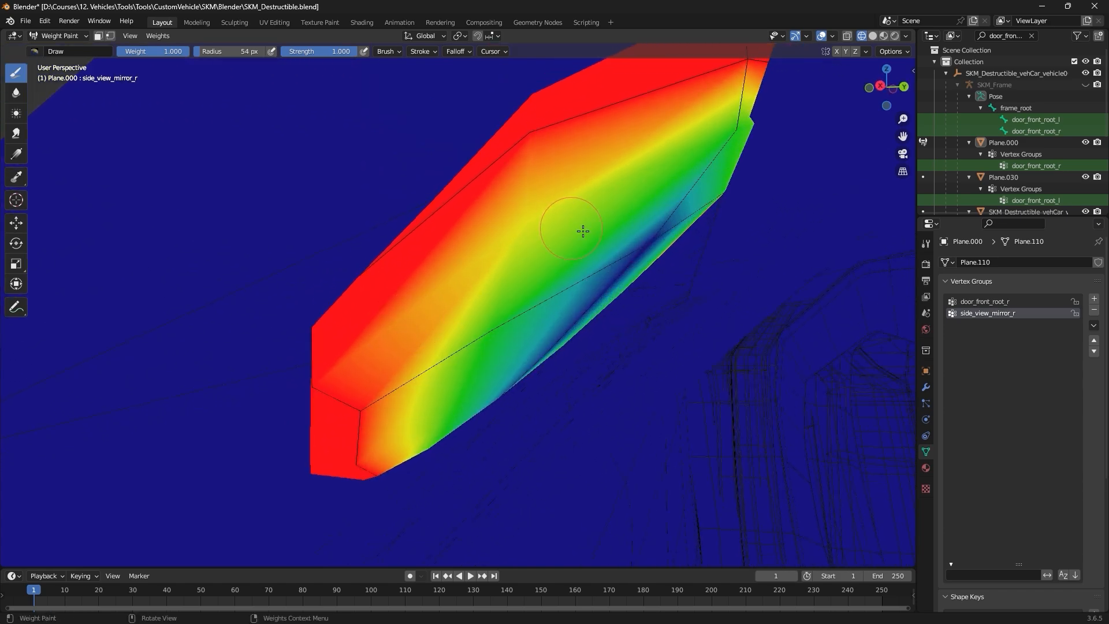
drag(654, 238, 640, 219)
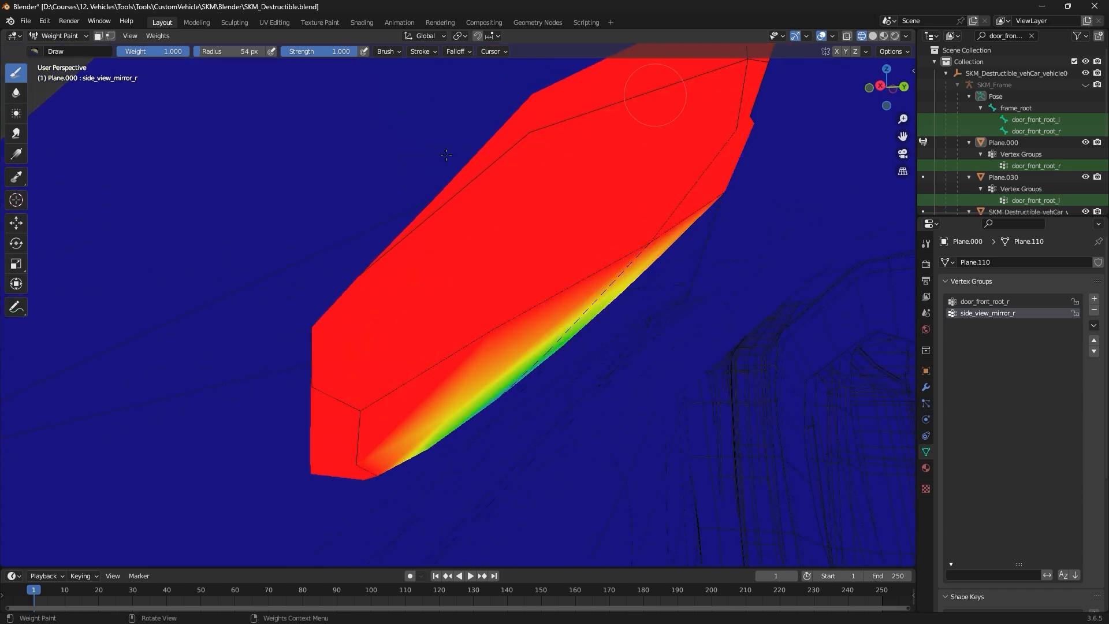
Paint full side_view_mirror_r weight over the remaining far side and end corner of the mirror arm's underside.
middle_drag(575, 136, 589, 168)
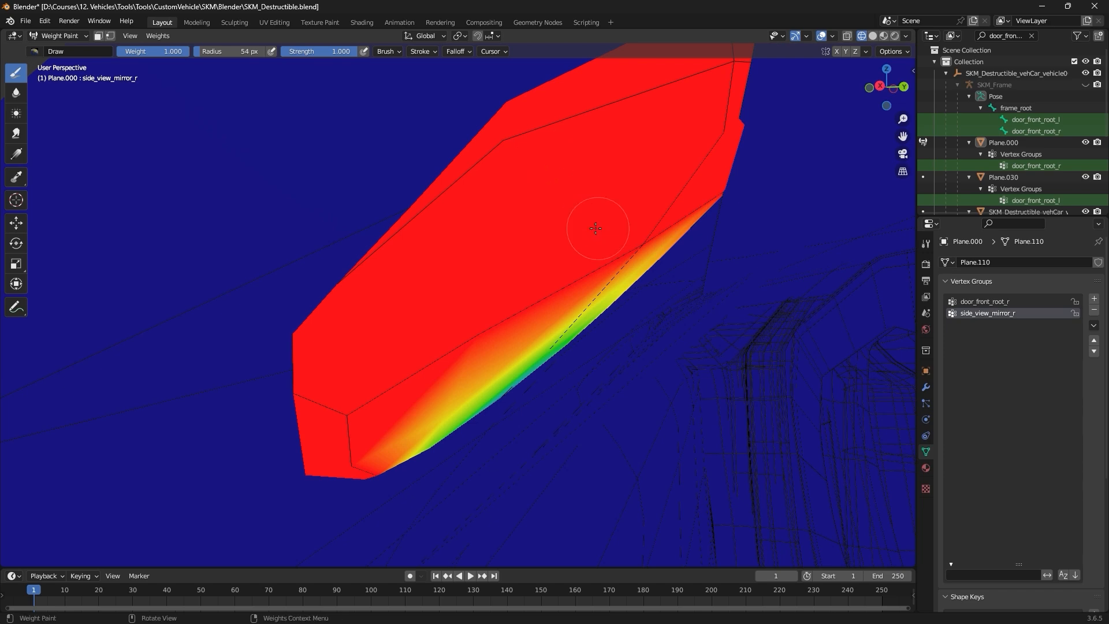
middle_drag(596, 228, 554, 206)
middle_drag(602, 256, 604, 259)
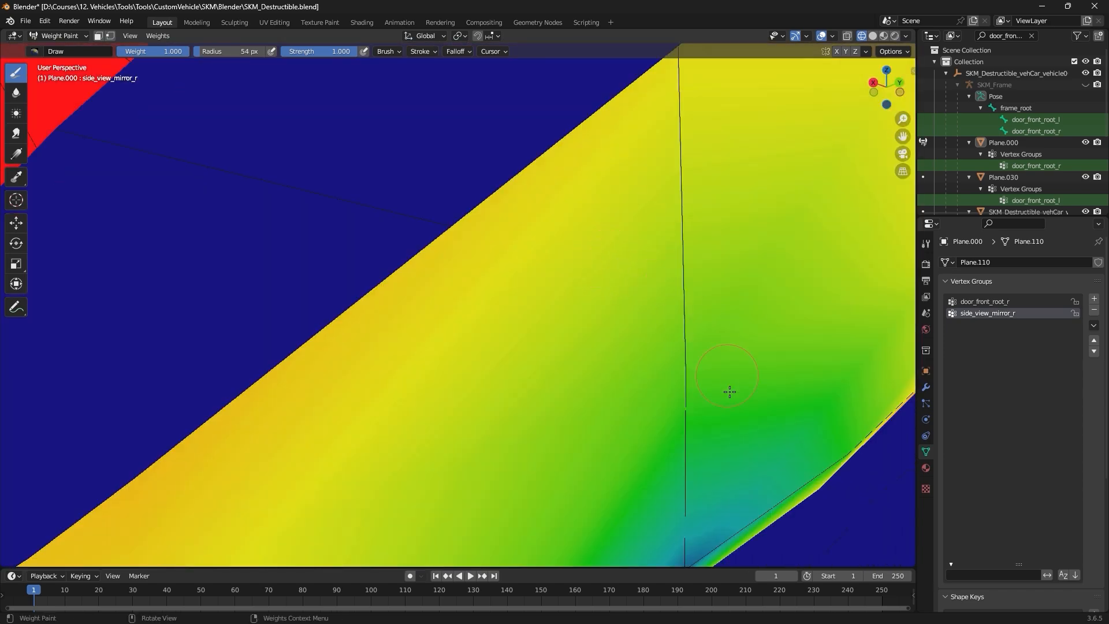
shift+middle_drag(714, 366, 687, 437)
drag(688, 437, 685, 454)
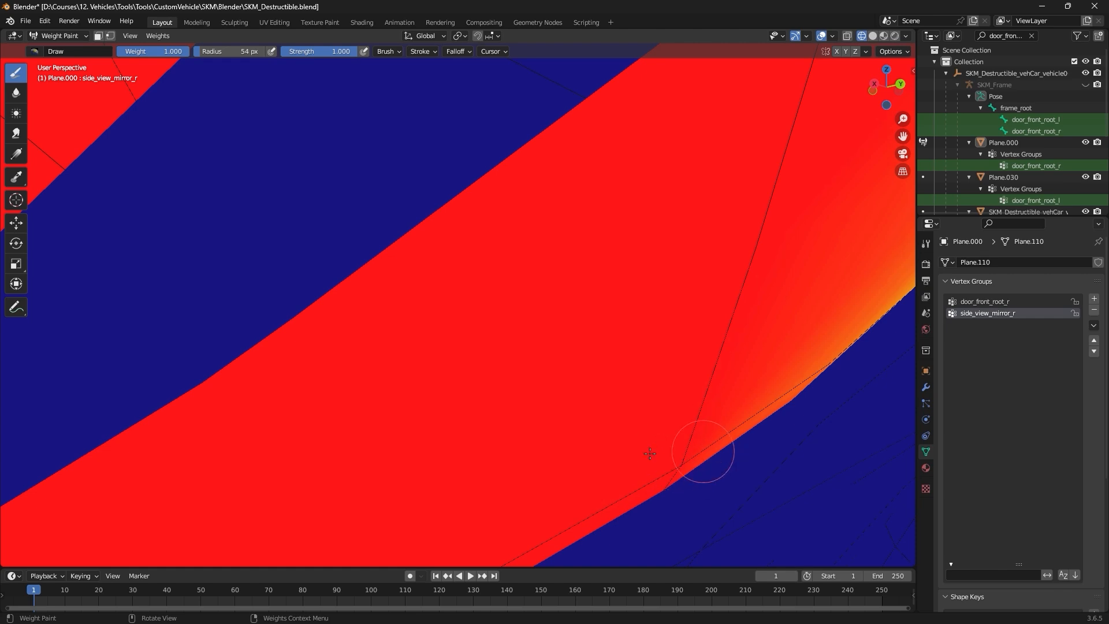
middle_drag(787, 338, 646, 304)
drag(645, 300, 673, 307)
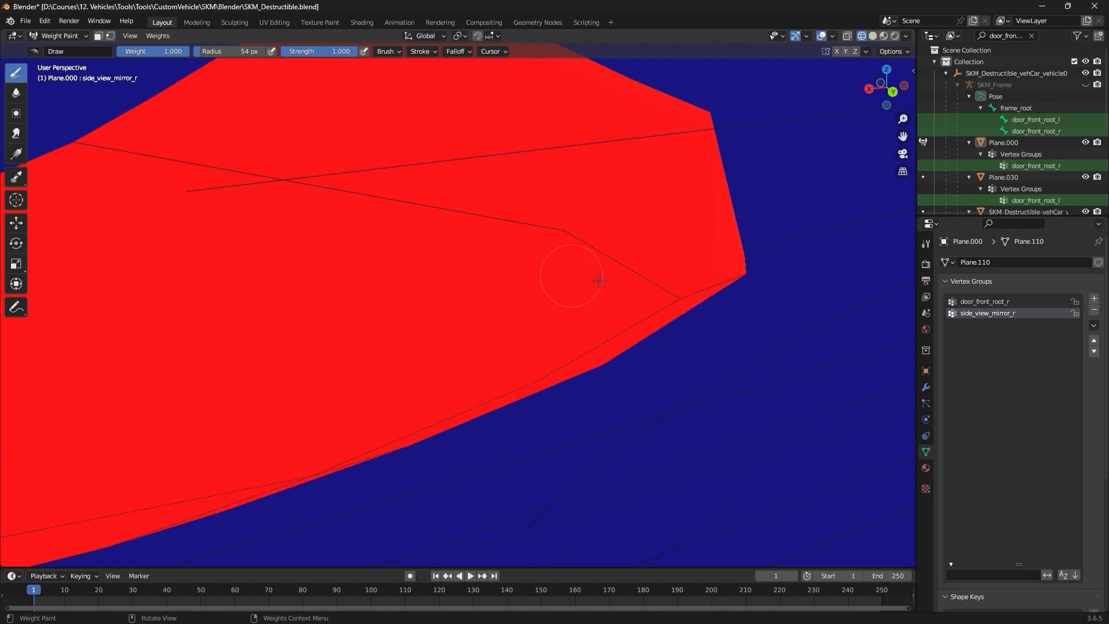
Return from weight painting to Object Mode and show the car with solid shading.
scroll(345, 217, up, 3)
middle_drag(255, 290, 500, 179)
scroll(425, 260, down, 4)
scroll(433, 193, down, 4)
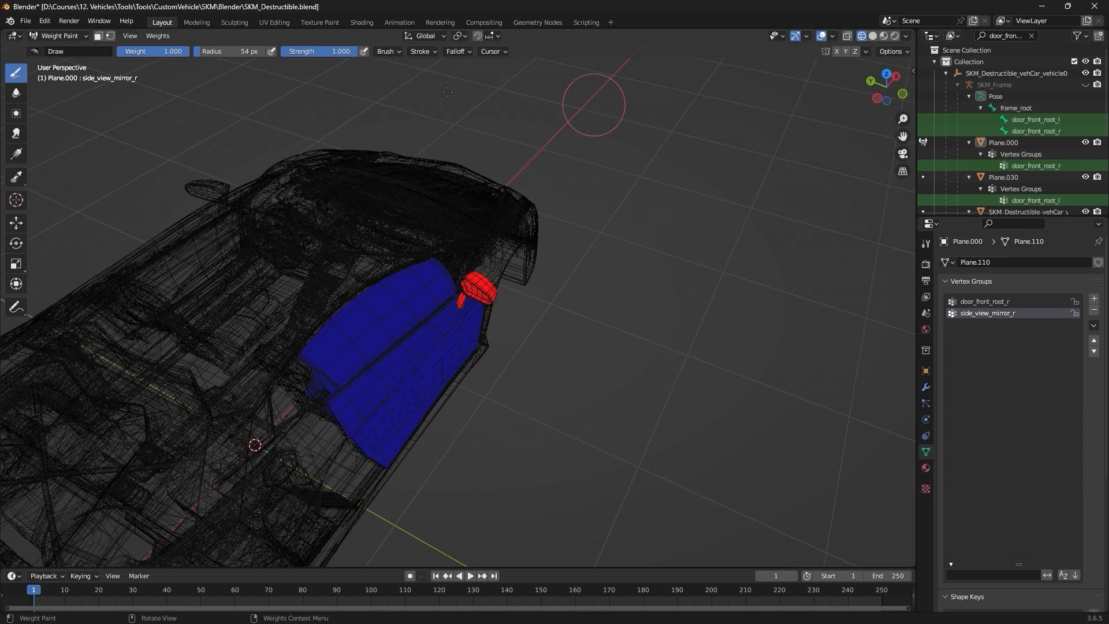
click(57, 36)
click(57, 49)
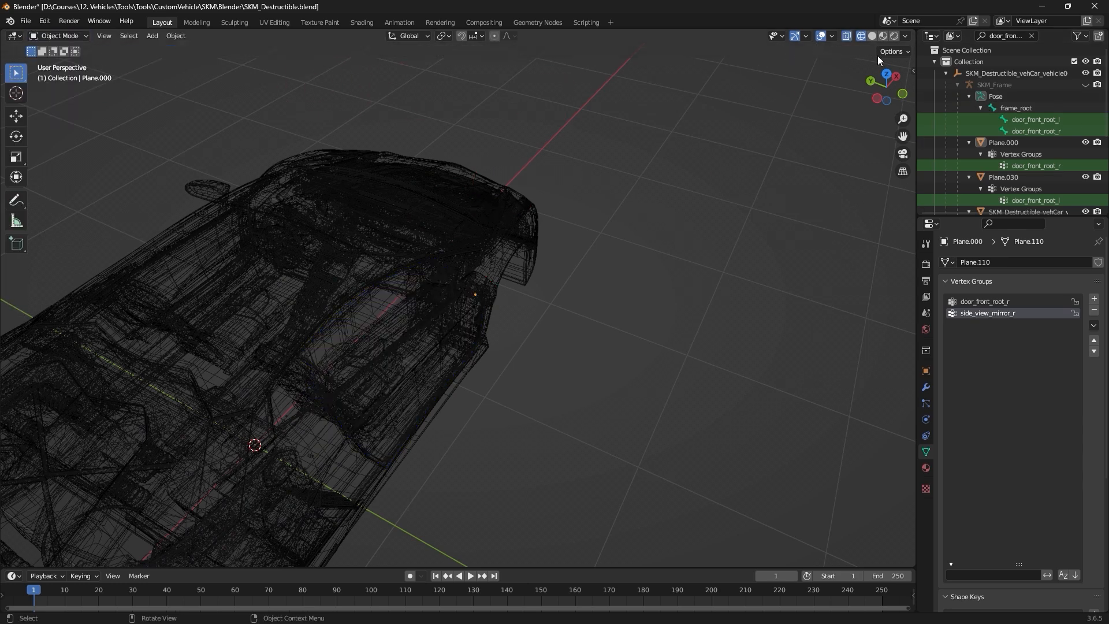
click(872, 36)
middle_drag(515, 231, 470, 209)
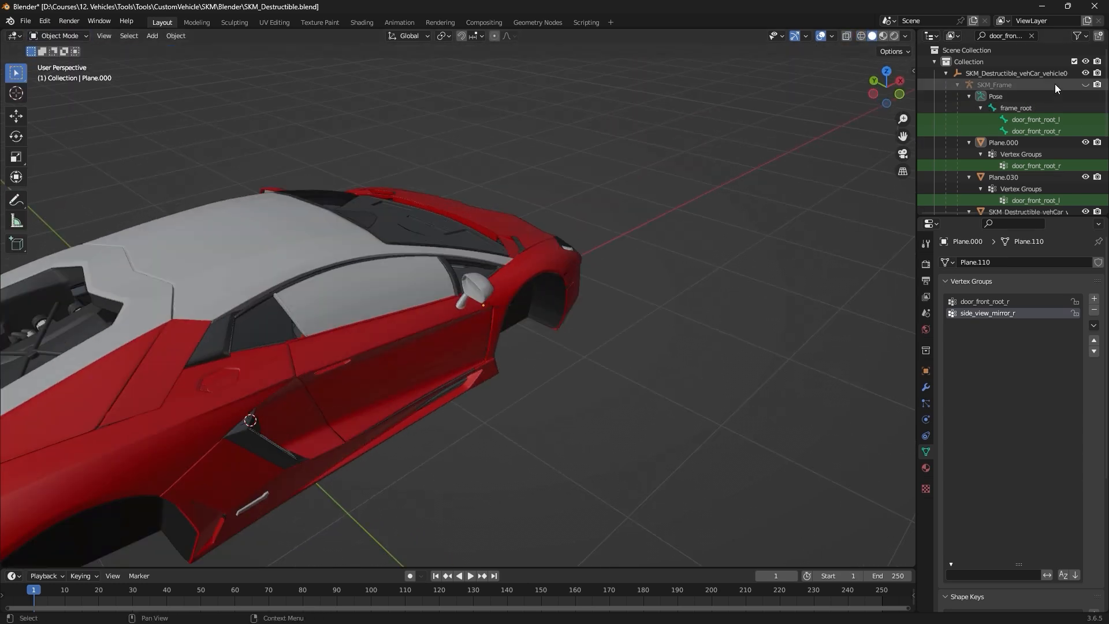
Unhide the SKM_Frame armature and save the file.
click(1085, 84)
middle_drag(808, 156, 323, 81)
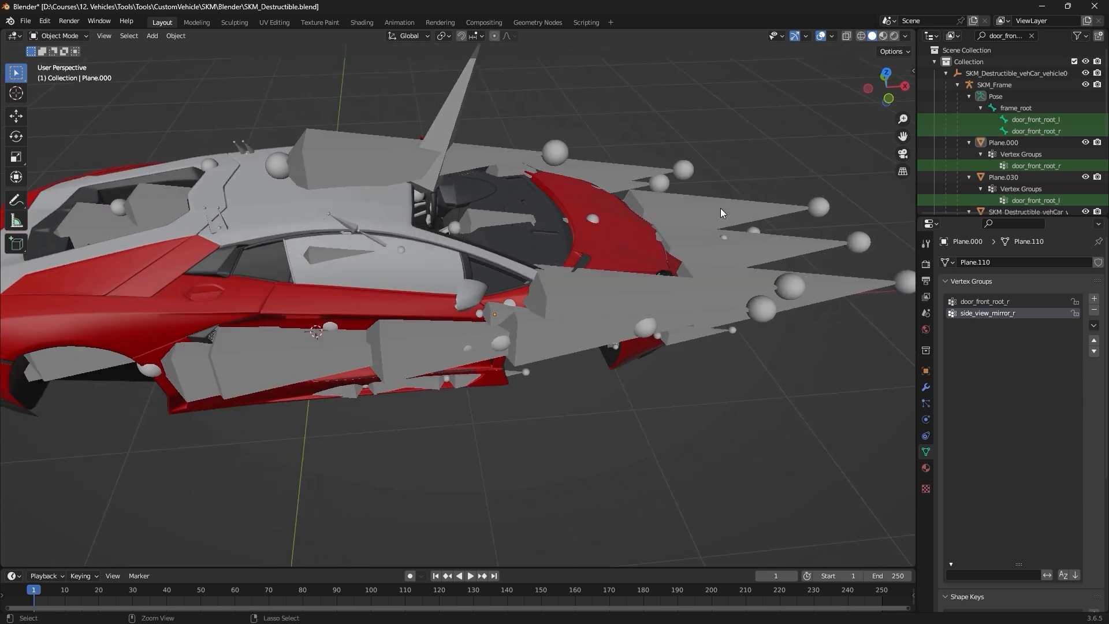
key(ctrl+s)
Put SKM_Frame in Pose Mode and test the side_view_mirror_r bone by moving it away from the car, then cancel the move.
click(407, 148)
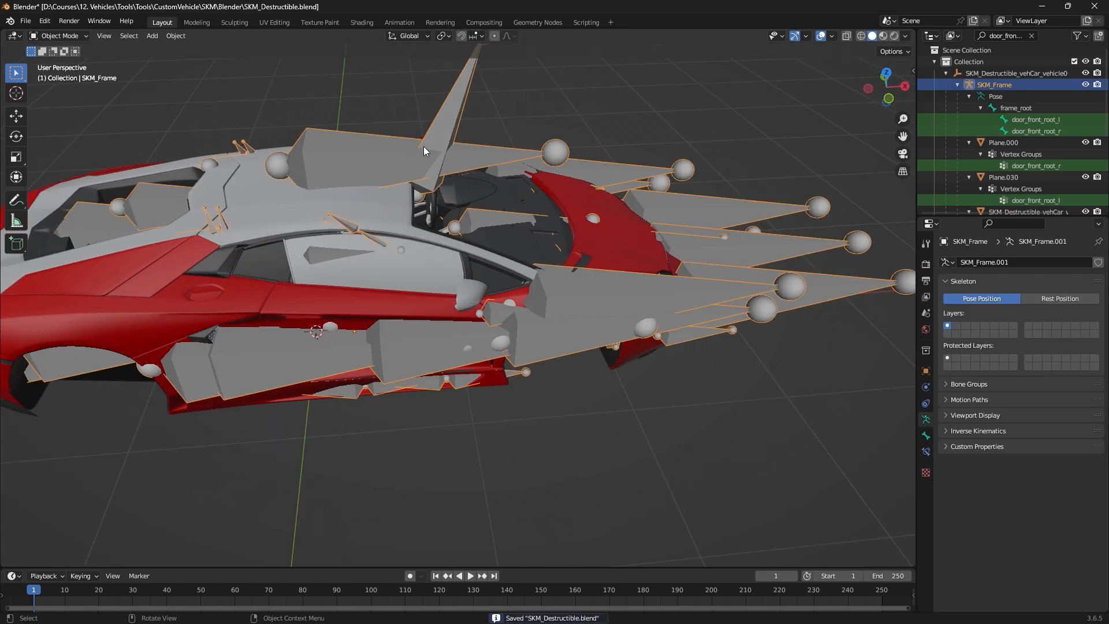
click(61, 75)
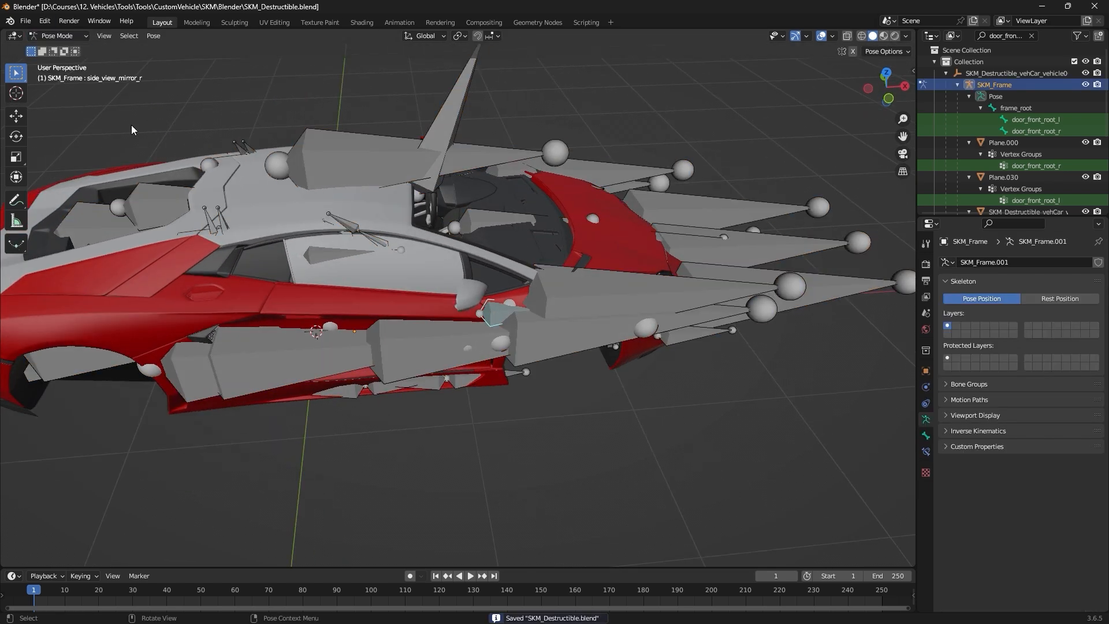
middle_drag(130, 125, 525, 317)
click(491, 304)
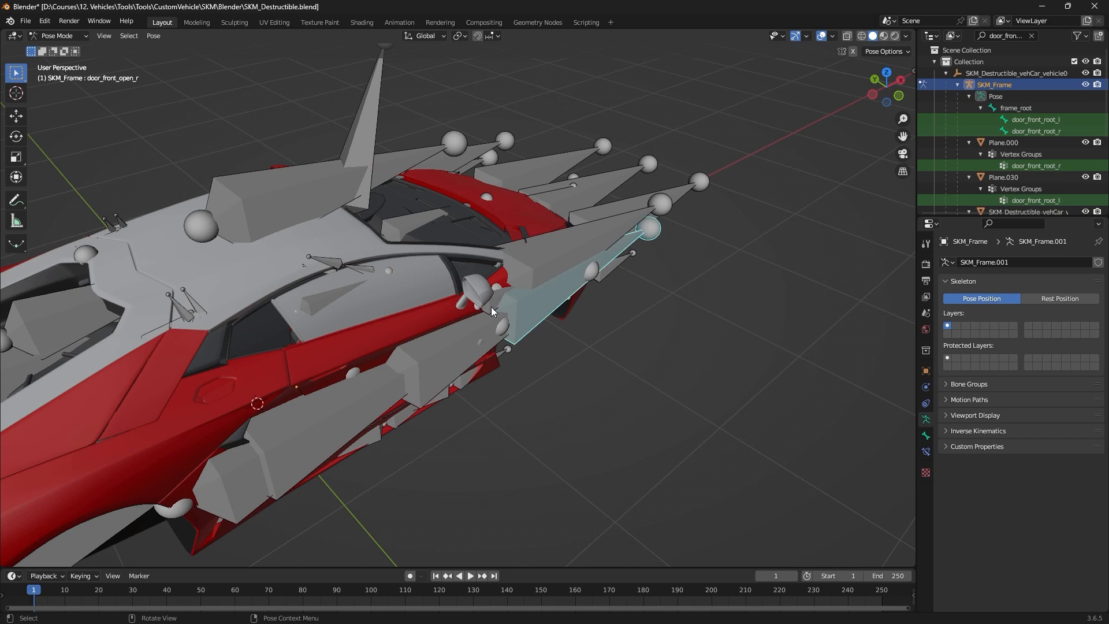
click(490, 306)
key(g)
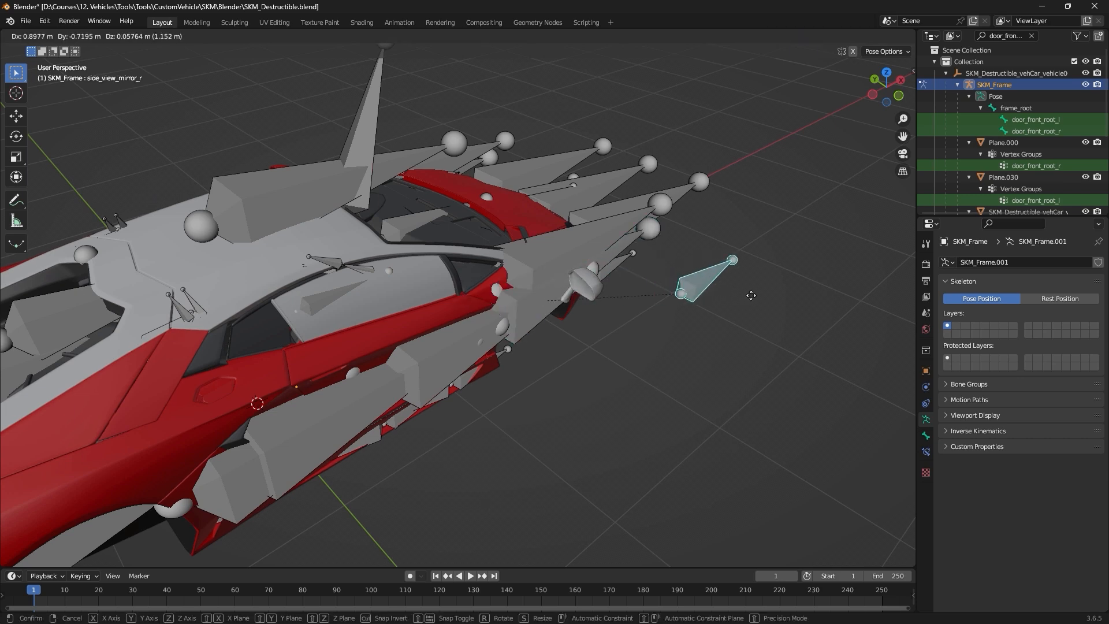
right_click(778, 306)
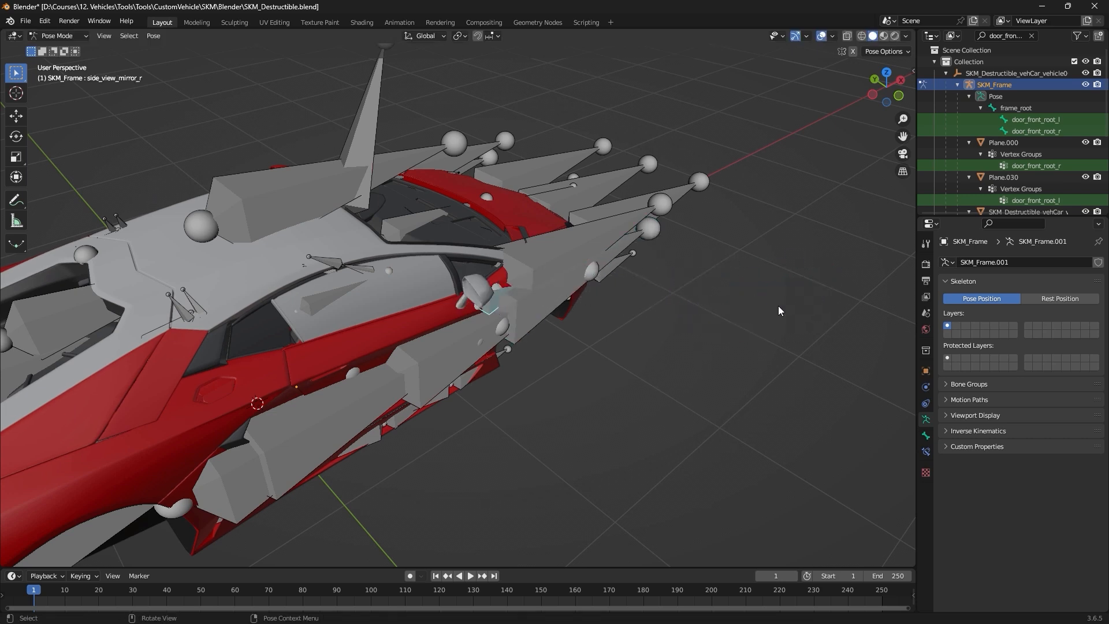
Test the door_front_root_r bone by moving the right door away from the body and cancelling the move.
middle_drag(778, 307, 806, 202)
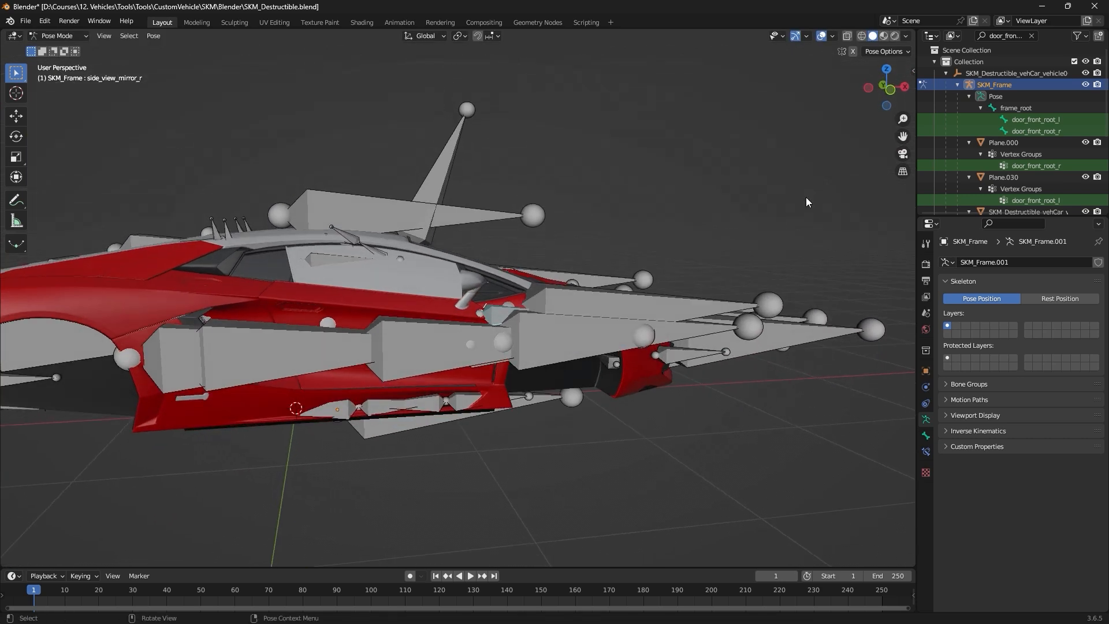
click(1050, 134)
middle_drag(577, 270, 587, 324)
key(g)
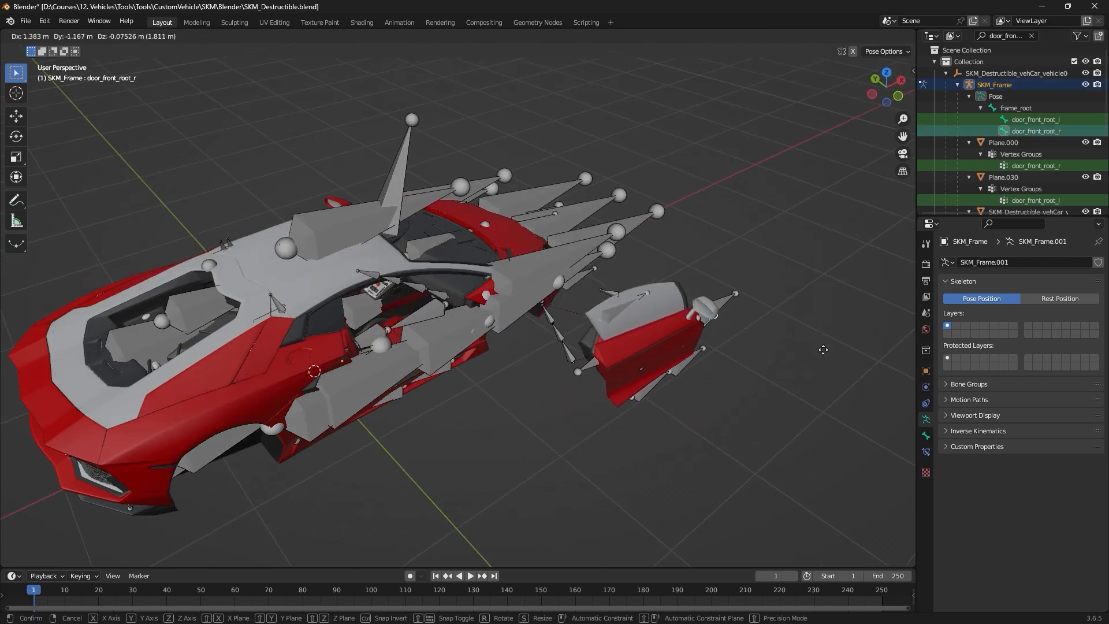
right_click(823, 350)
Test the door_front_root_l bone by moving the left door away from the body.
middle_drag(764, 335, 843, 191)
click(1036, 120)
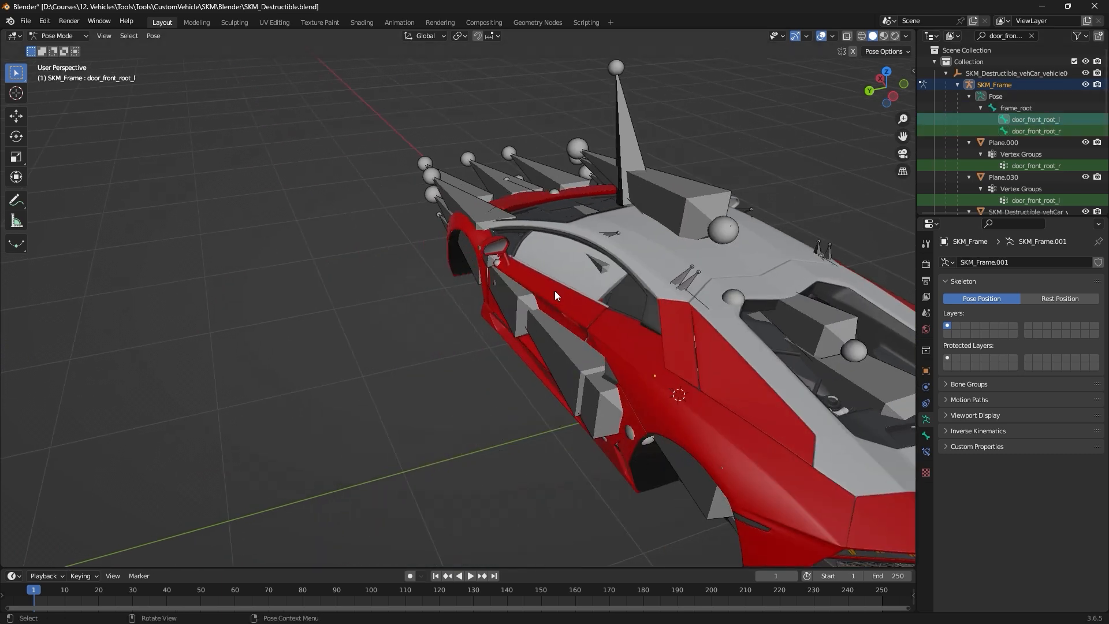
key(g)
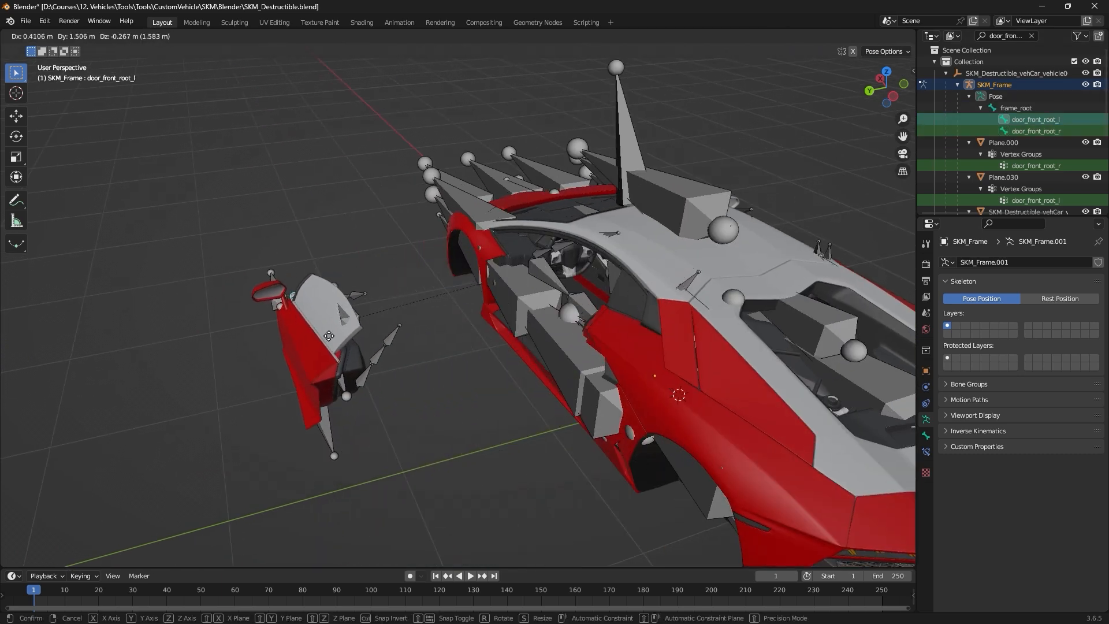
Try moving the left front door and left side mirror bones to test the rig, cancelling each move.
right_click(370, 321)
middle_drag(369, 321, 441, 315)
click(493, 244)
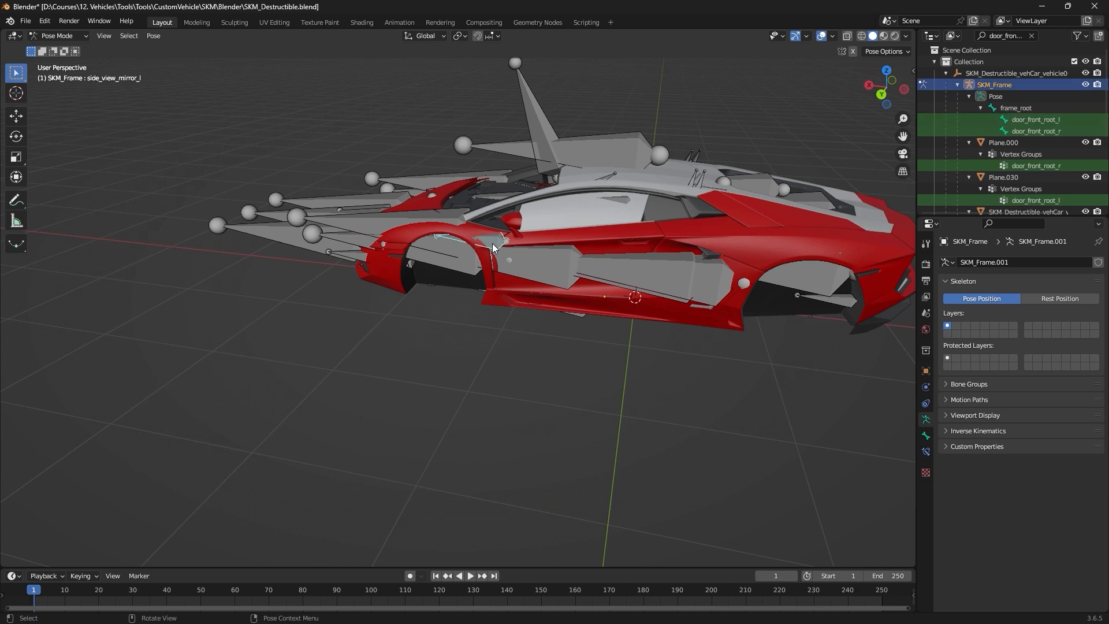
key(g)
right_click(343, 339)
middle_drag(346, 335, 439, 329)
Save the file, switch the viewport to wireframe shading and select all of the car's bones.
key(ctrl+s)
middle_drag(510, 287, 464, 309)
middle_drag(553, 325, 477, 255)
middle_drag(458, 219, 449, 241)
middle_drag(533, 223, 636, 242)
scroll(608, 222, down, 5)
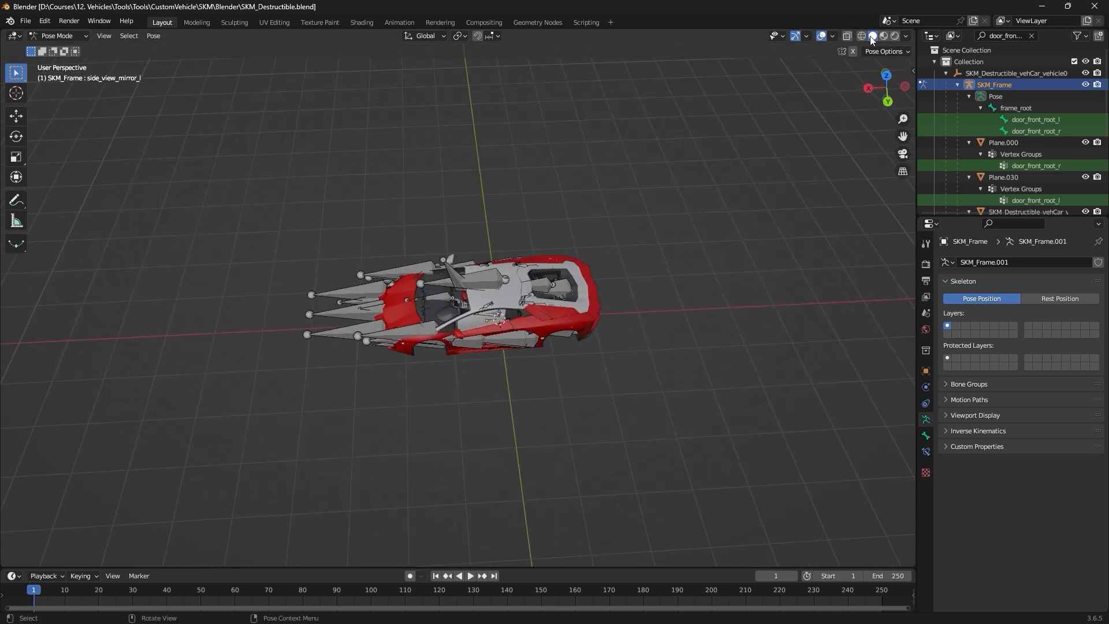
click(862, 36)
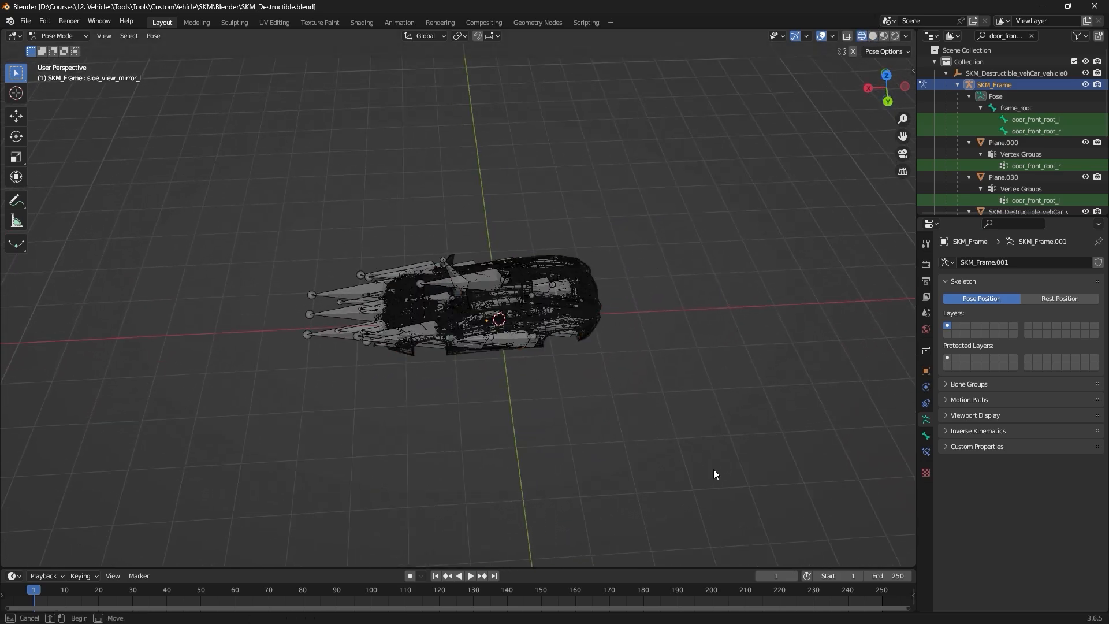
drag(720, 468, 246, 189)
middle_drag(414, 208, 371, 165)
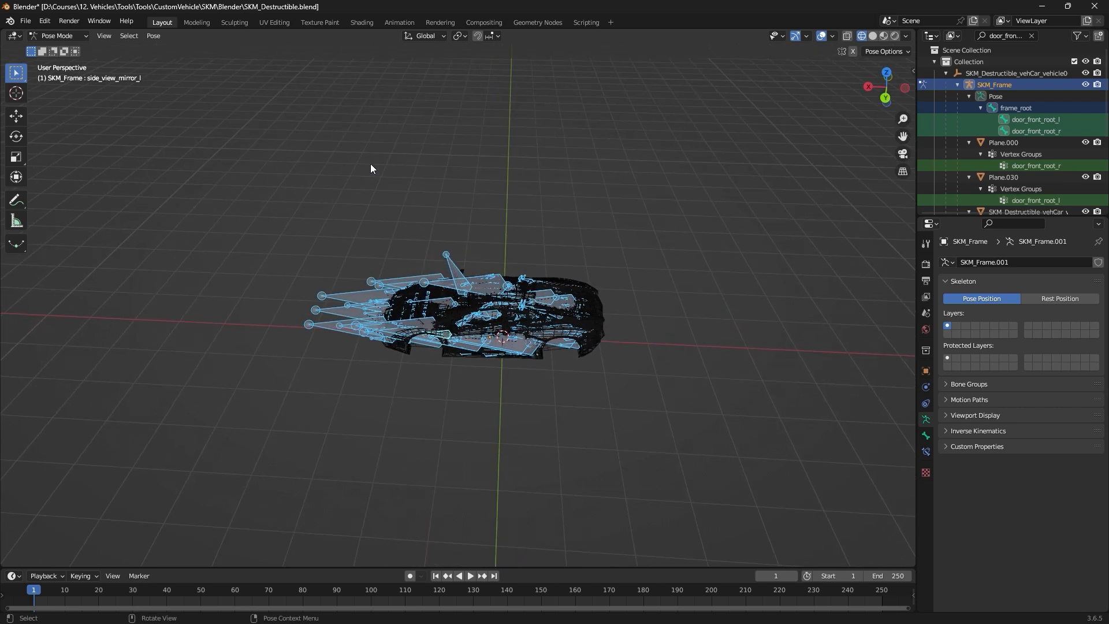
Select the whole car with its armature in Object Mode, and save the file with solid shading restored.
click(70, 36)
click(66, 46)
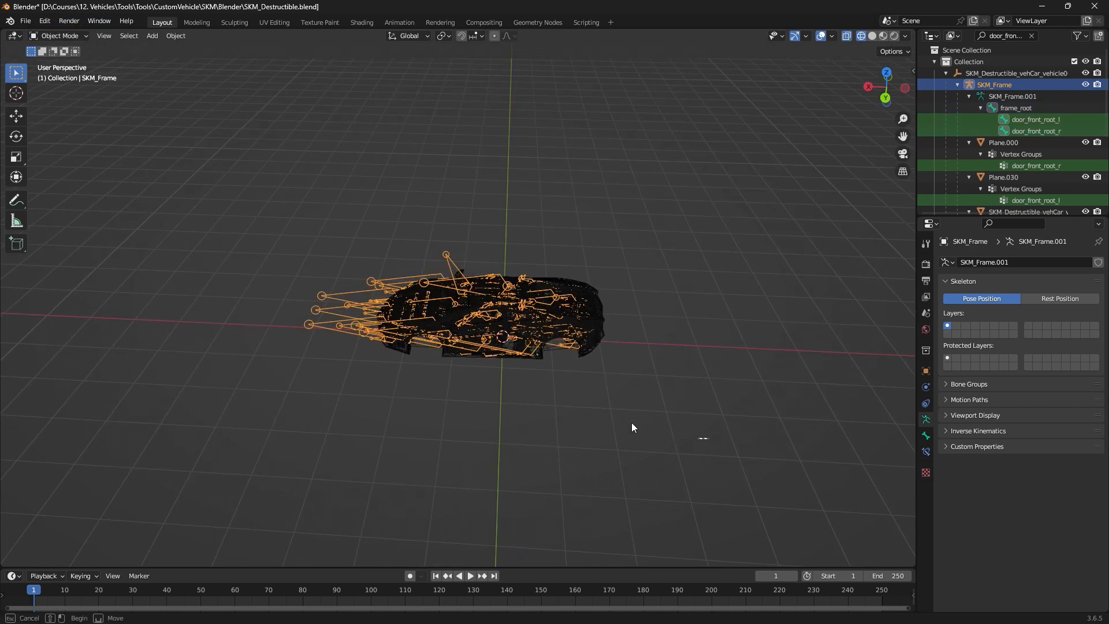
drag(709, 439, 178, 183)
click(872, 37)
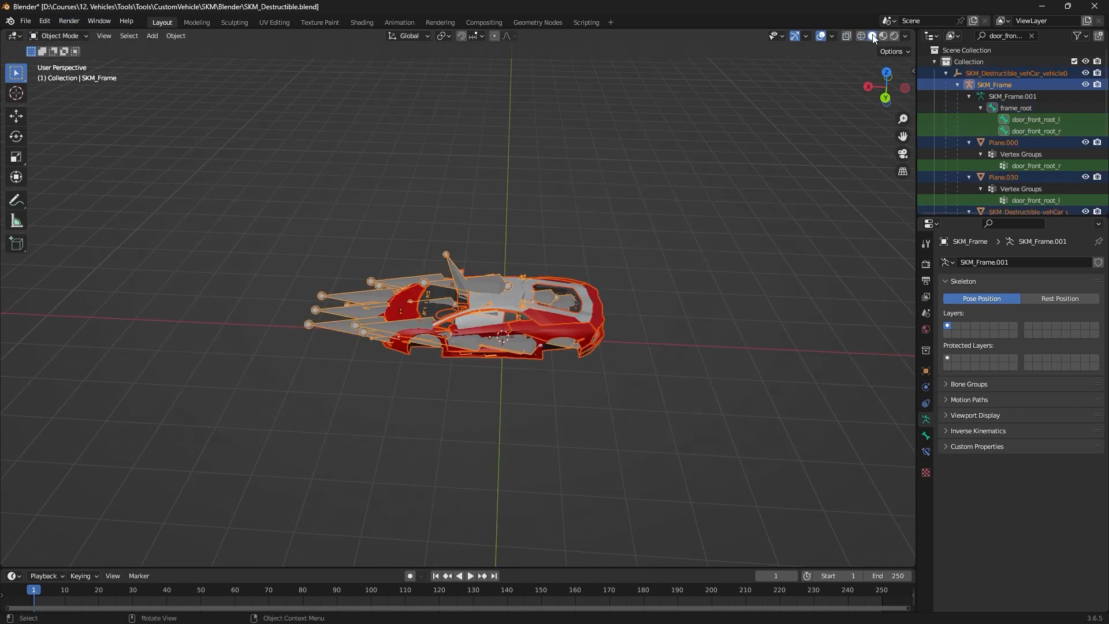
key(ctrl+s)
Start an FBX export and create a folder named FBX inside the SKM\Blender directory as its destination.
click(25, 22)
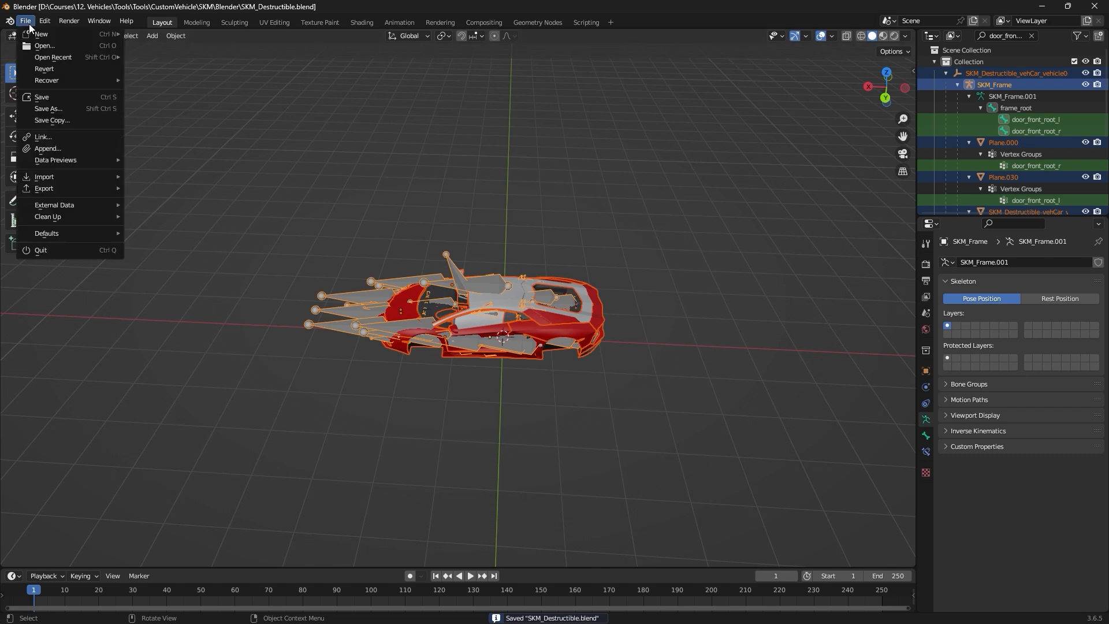
mouse_move(58, 187)
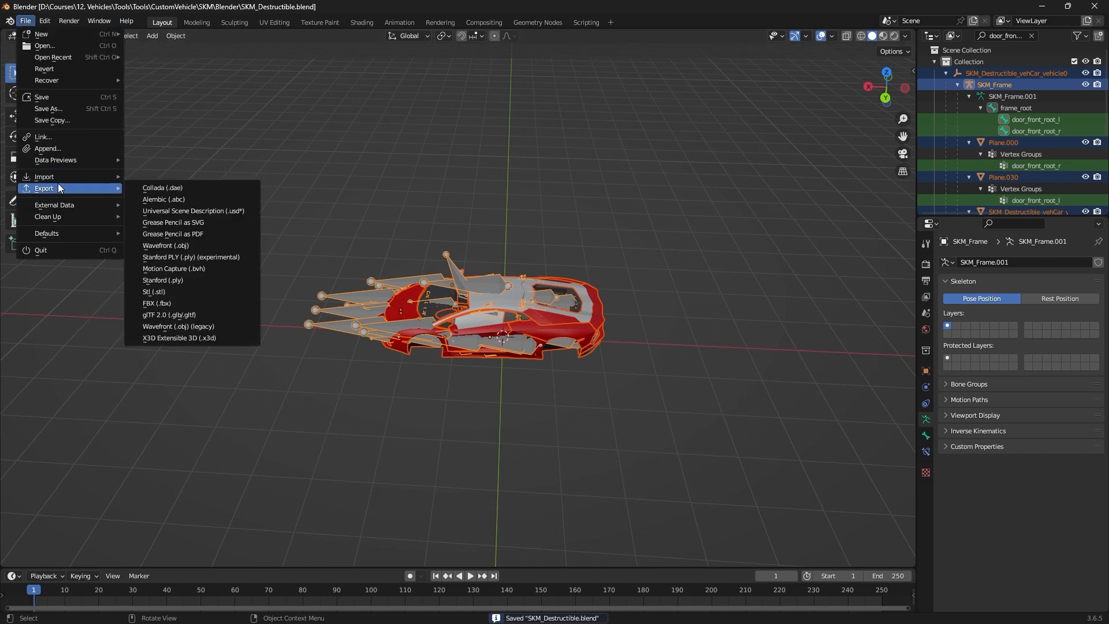
click(186, 303)
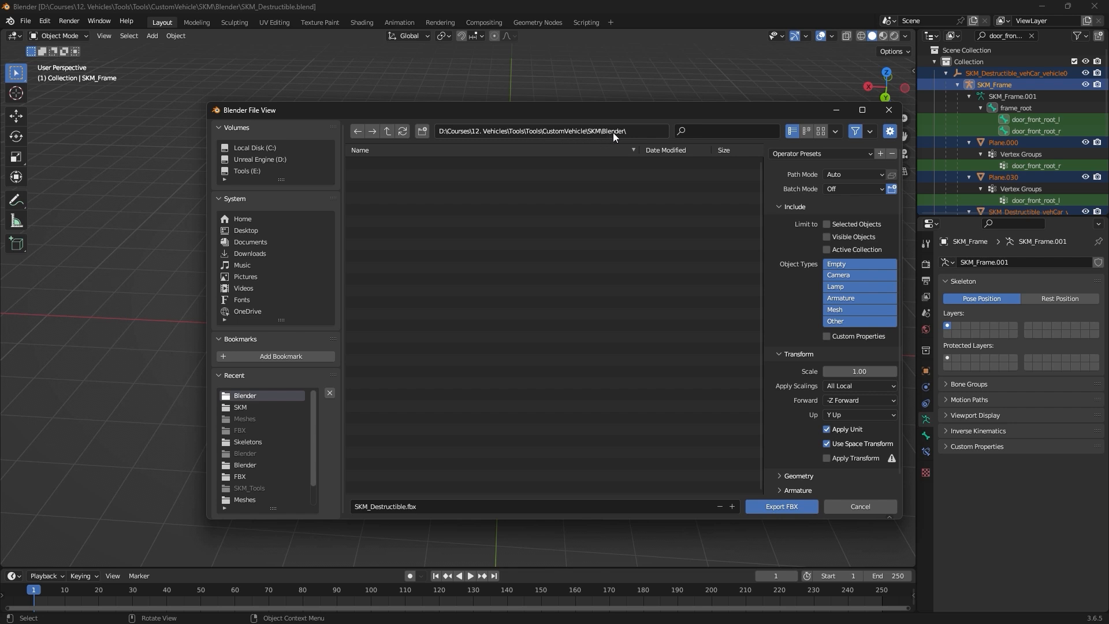
click(423, 131)
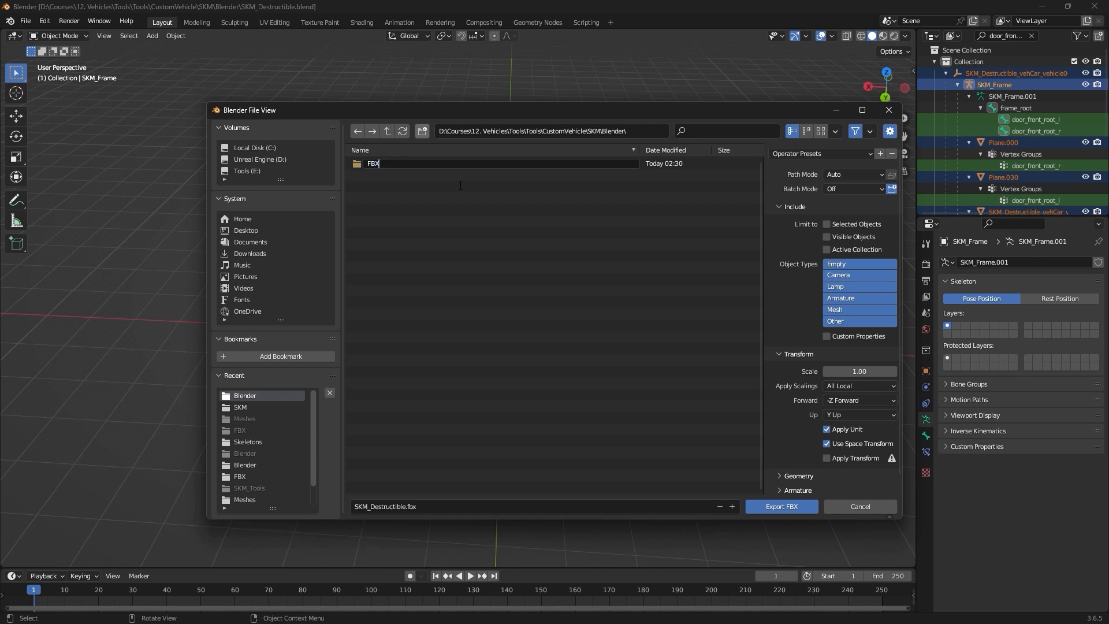
key(Return)
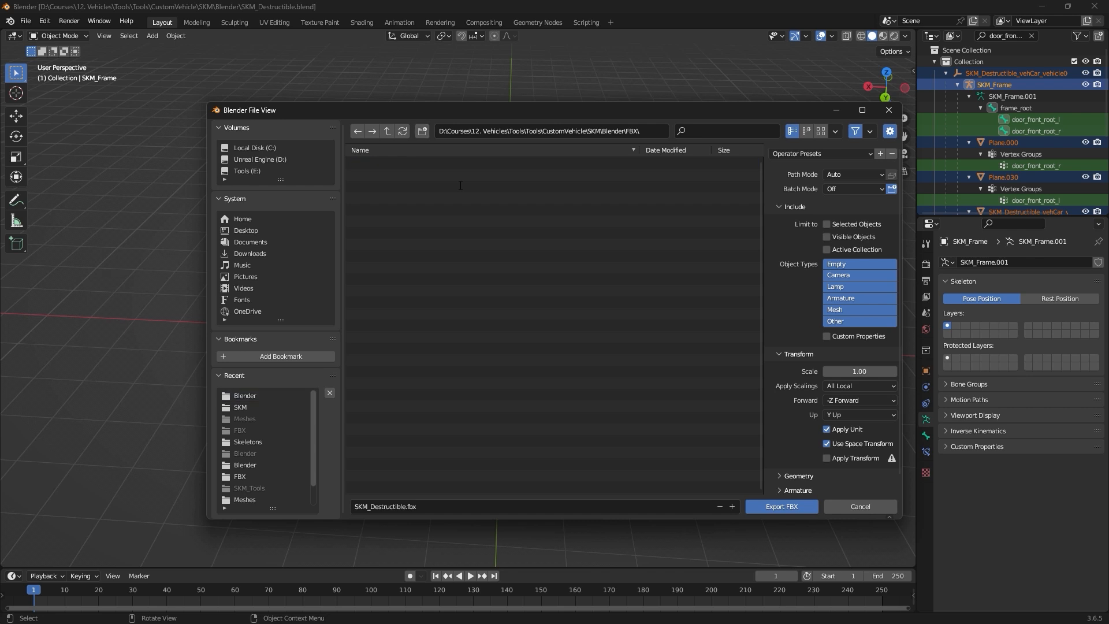
Limit the export to selected objects of types Armature and Mesh, and set geometry smoothing to Face.
click(854, 299)
shift+click(855, 306)
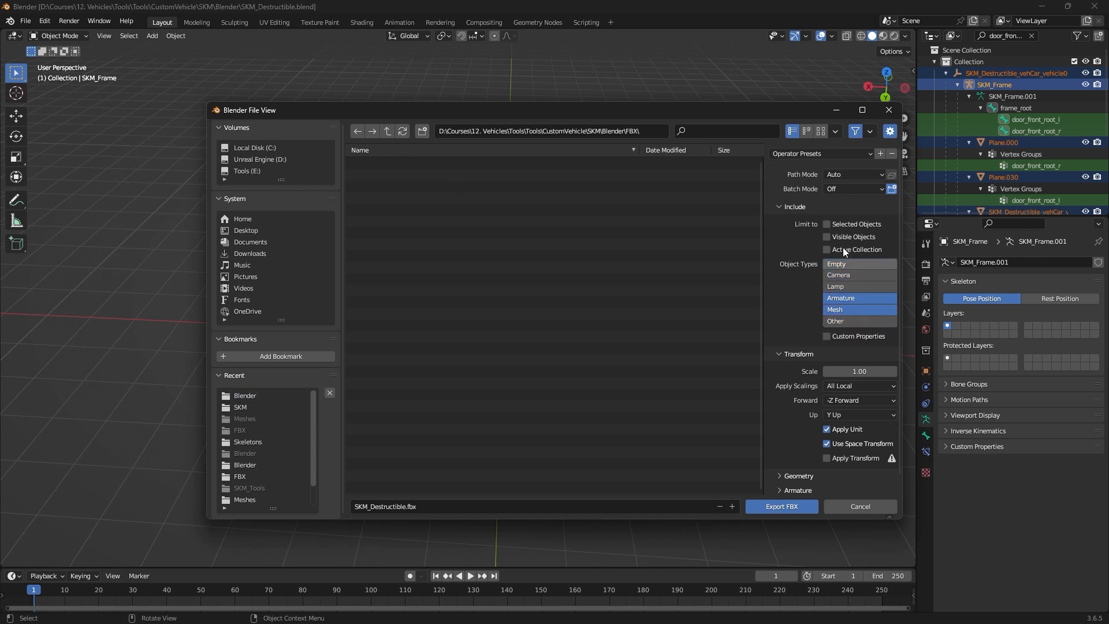
click(827, 224)
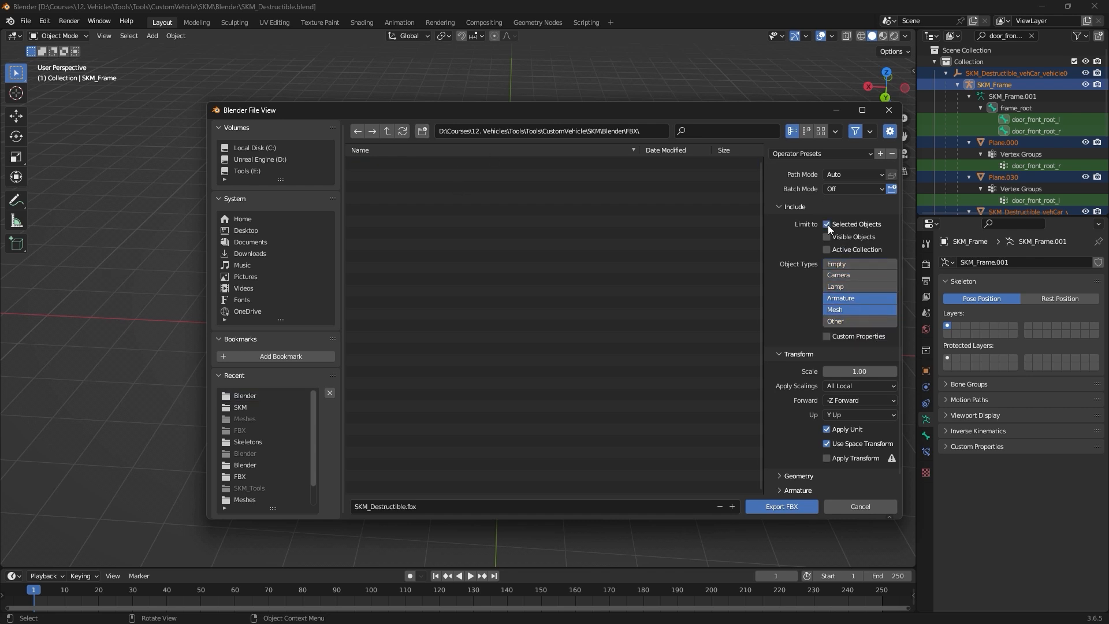
click(781, 475)
scroll(820, 448, down, 5)
click(864, 354)
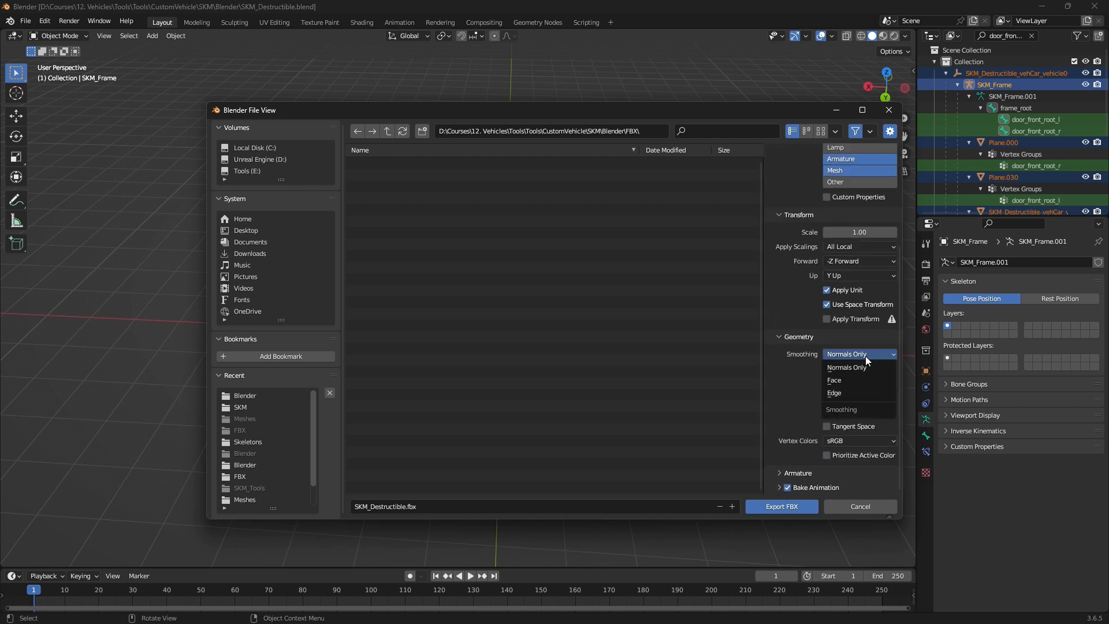
click(846, 382)
Change the armature's primary and secondary bone axes and export the car as SKM_Destructible.fbx.
click(786, 473)
scroll(785, 462, down, 4)
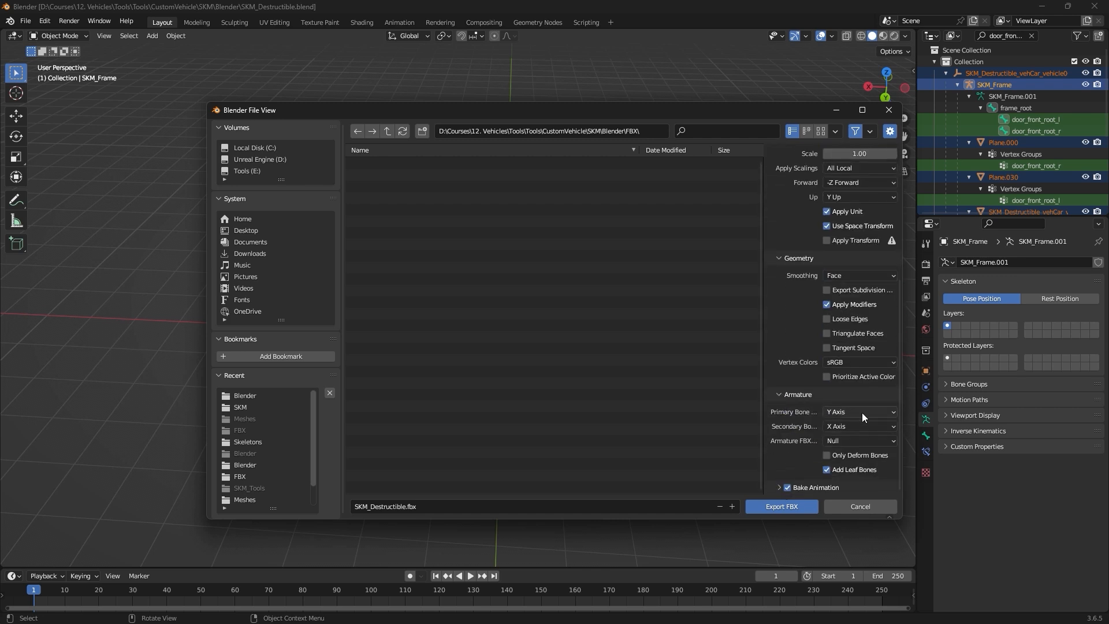
click(862, 413)
click(835, 425)
click(864, 425)
click(838, 366)
click(777, 509)
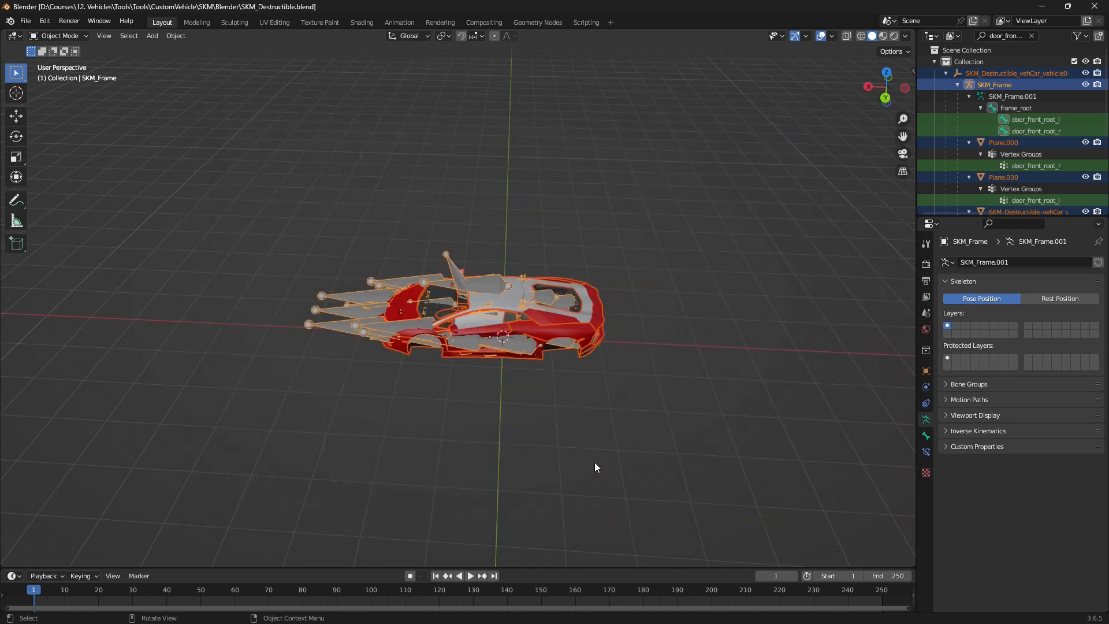
Switch to Unreal Editor, close the SKM_Destructible skeletal mesh editor and return to the TESTMap level.
middle_drag(574, 432, 674, 480)
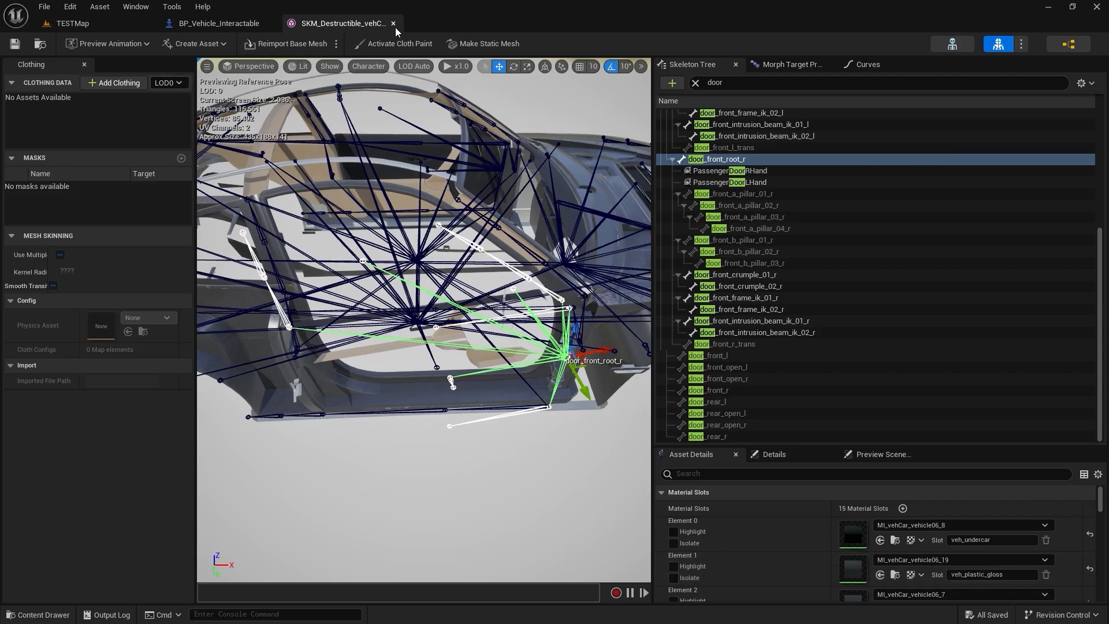
click(393, 23)
click(71, 23)
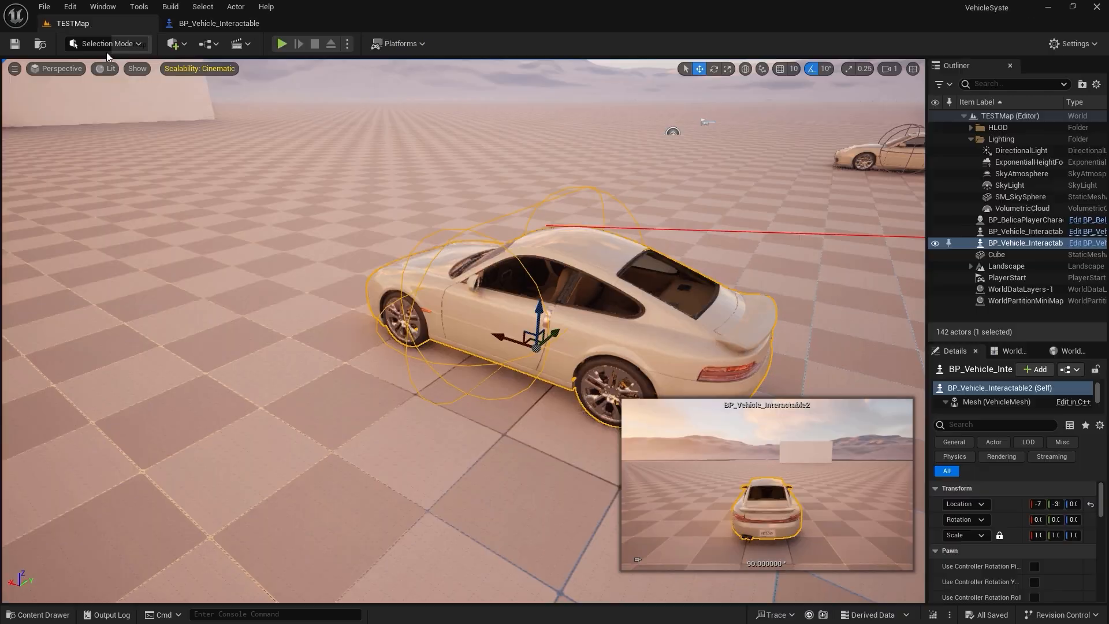
Create a folder named CustomVehicle inside the project's _Blueprints folder and open it.
click(38, 614)
scroll(69, 443, up, 6)
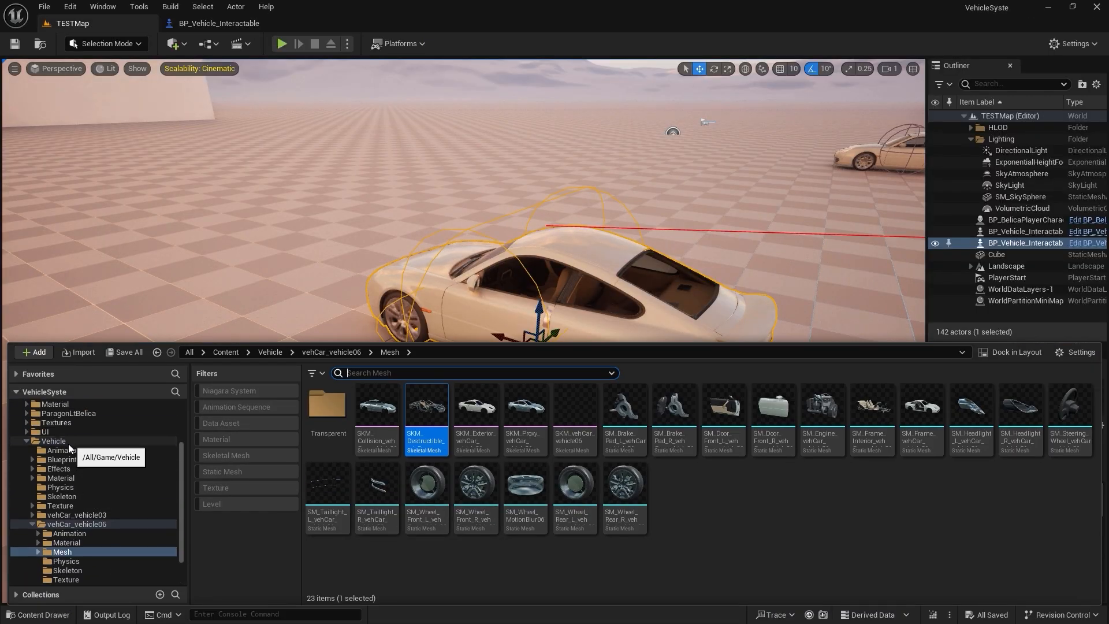
click(62, 426)
right_click(593, 521)
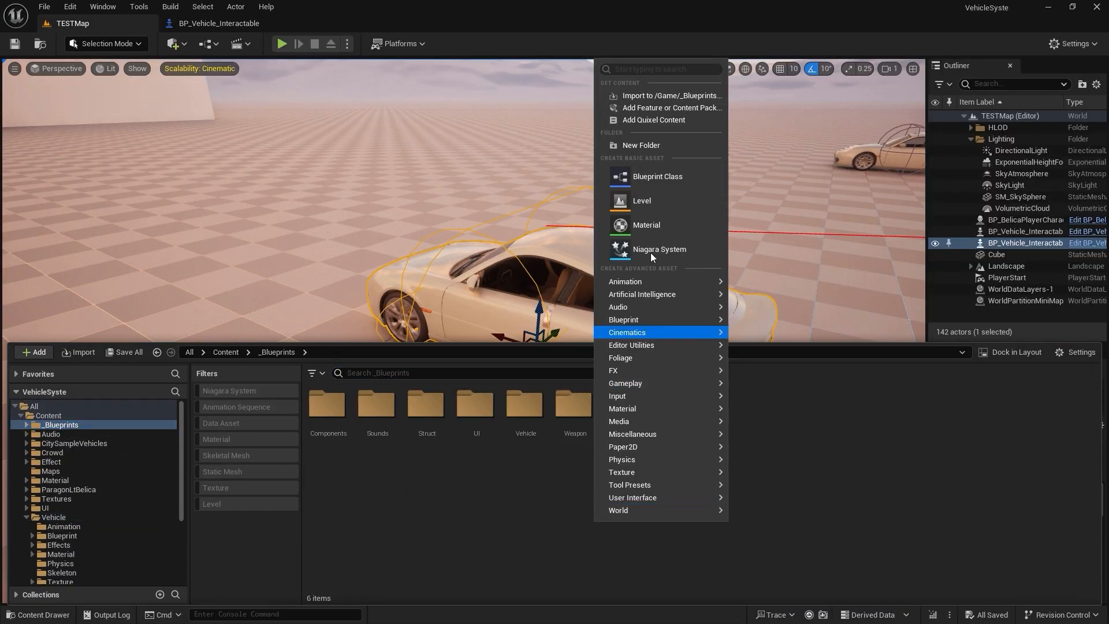
click(644, 145)
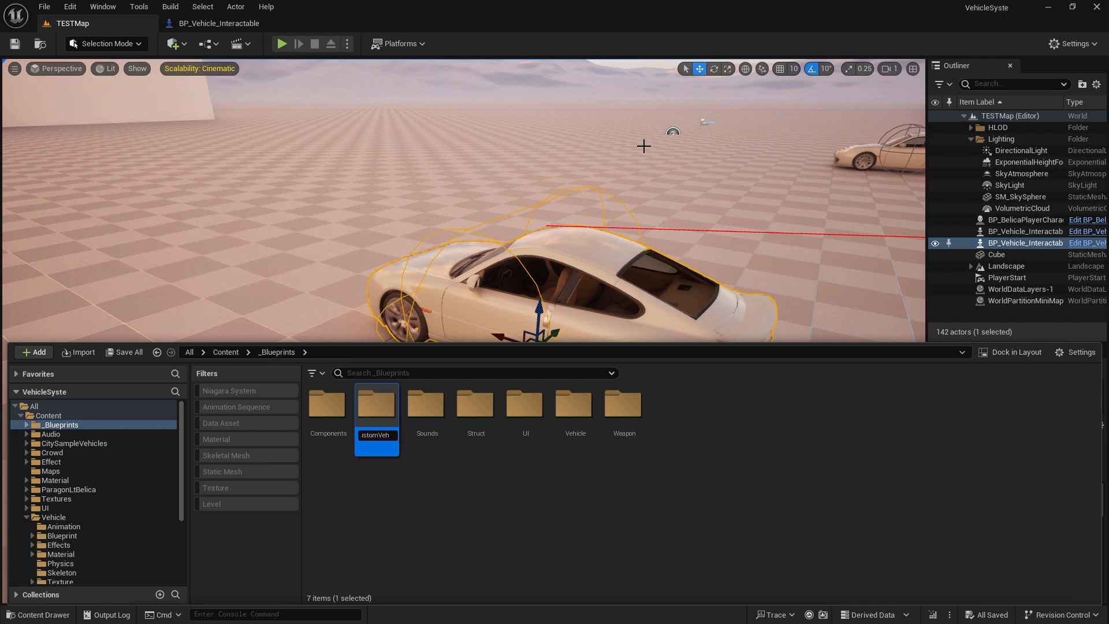
key(Return)
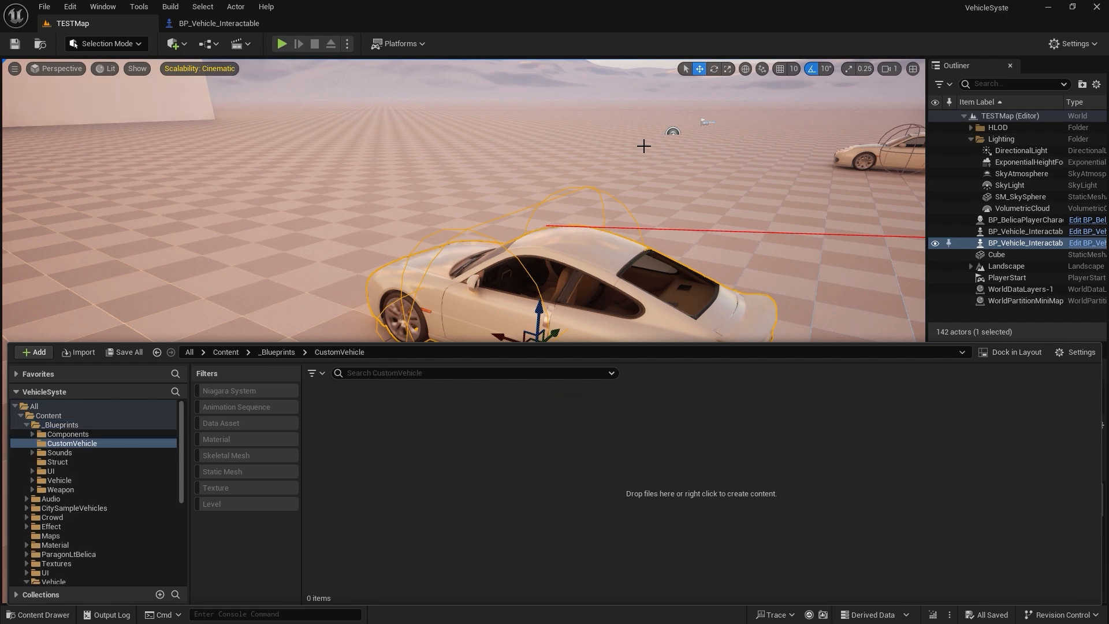
Create a subfolder named Meshes inside CustomVehicle and open it.
right_click(505, 509)
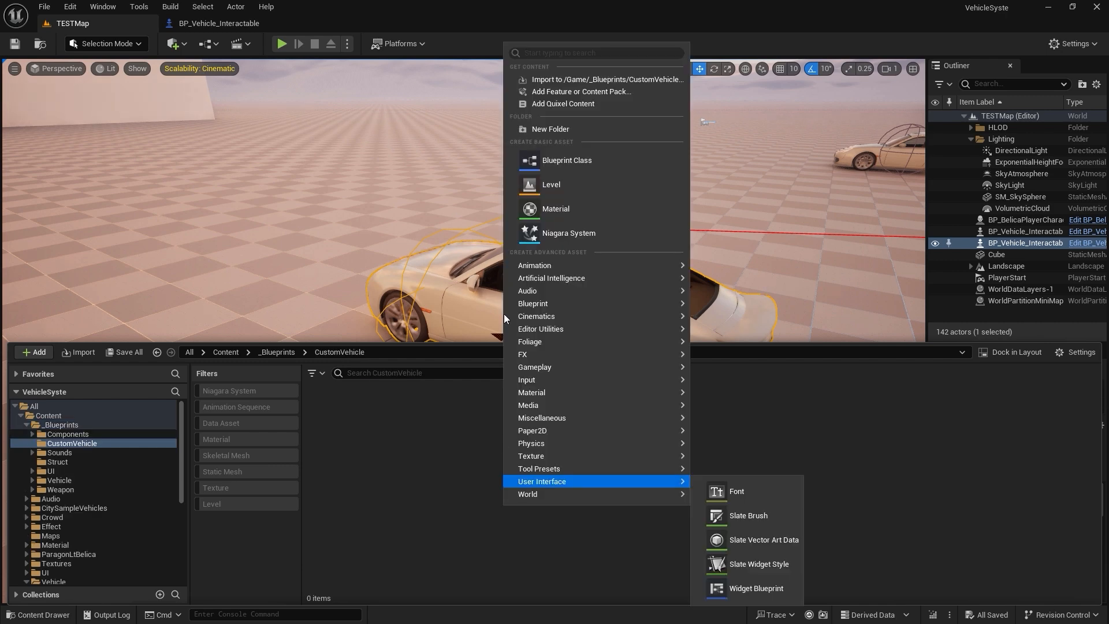
click(544, 136)
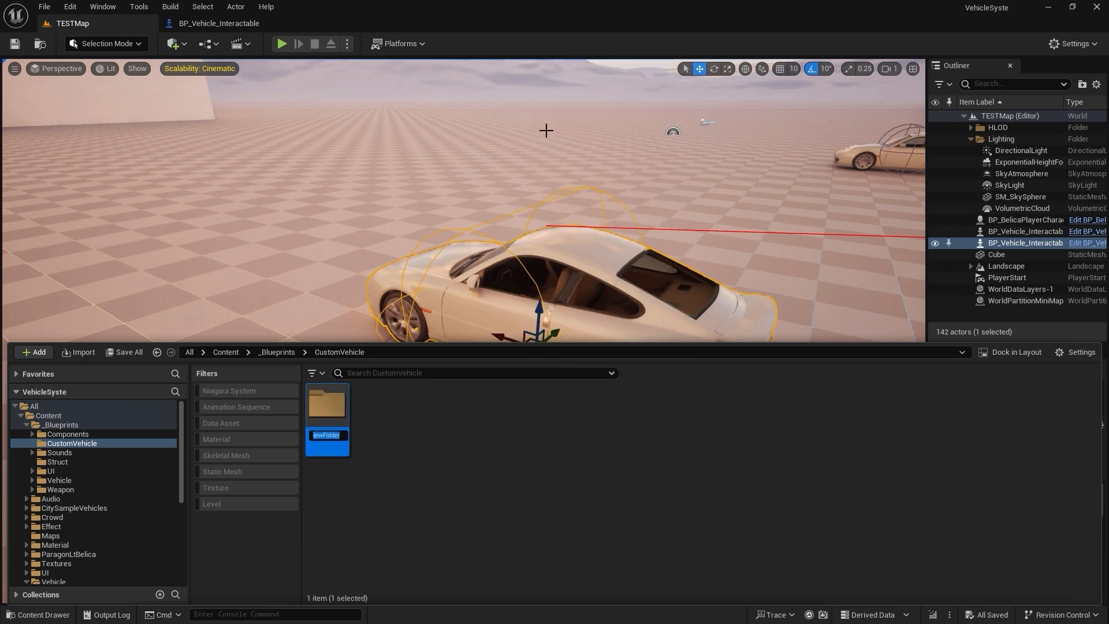
key(Return)
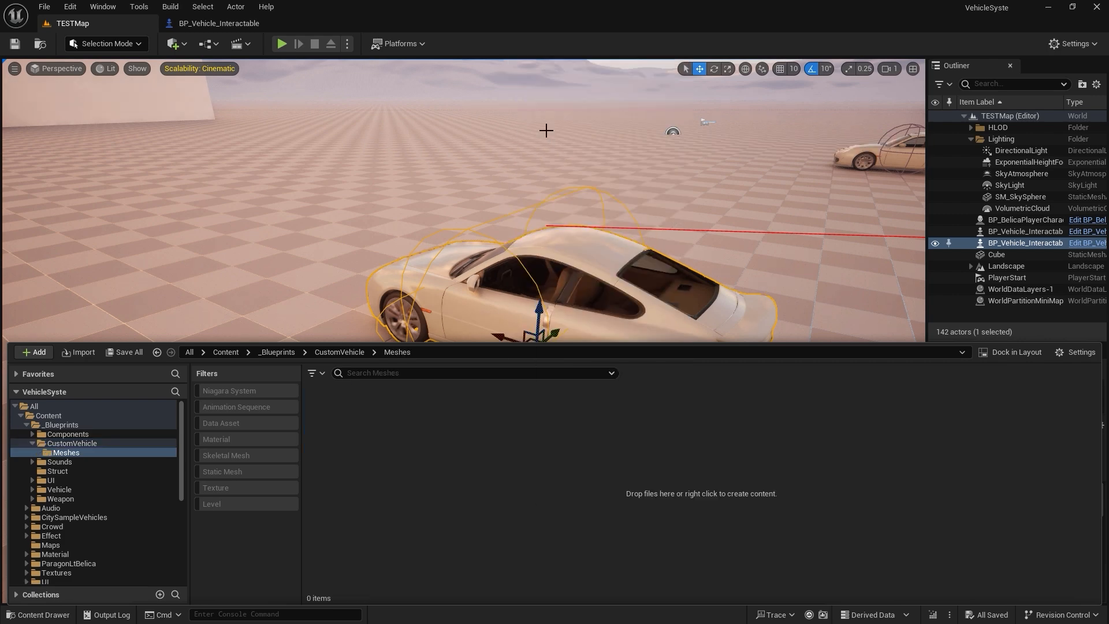
Choose SKM_Destructible.fbx from Tools\Tools\CustomVehicle\SKM\Blender\FBX for import into the Meshes folder.
right_click(489, 452)
click(543, 197)
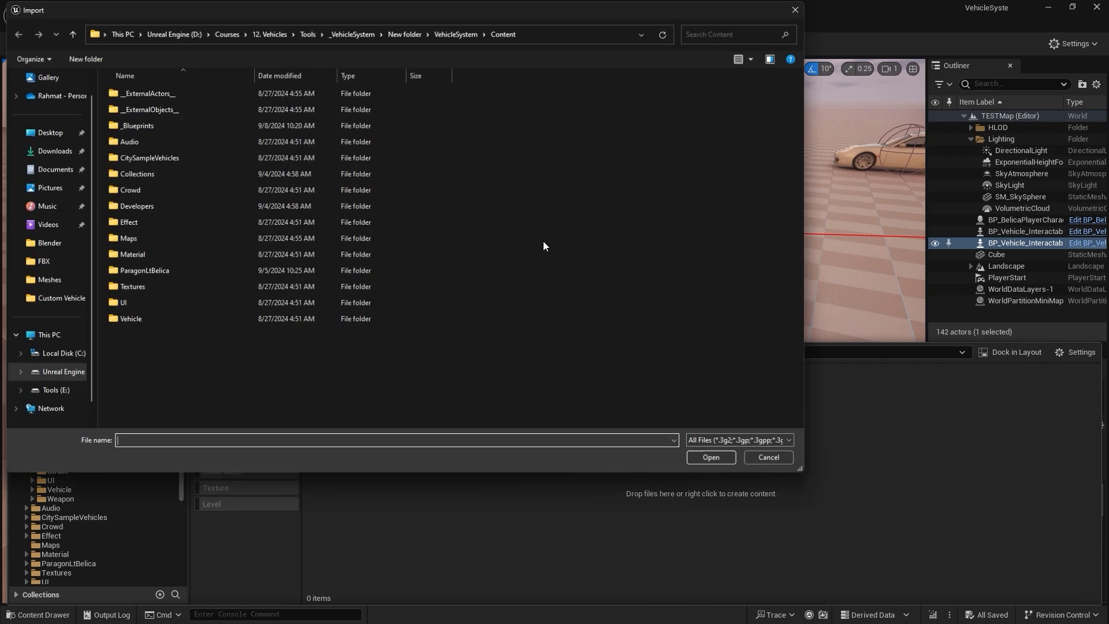
click(309, 33)
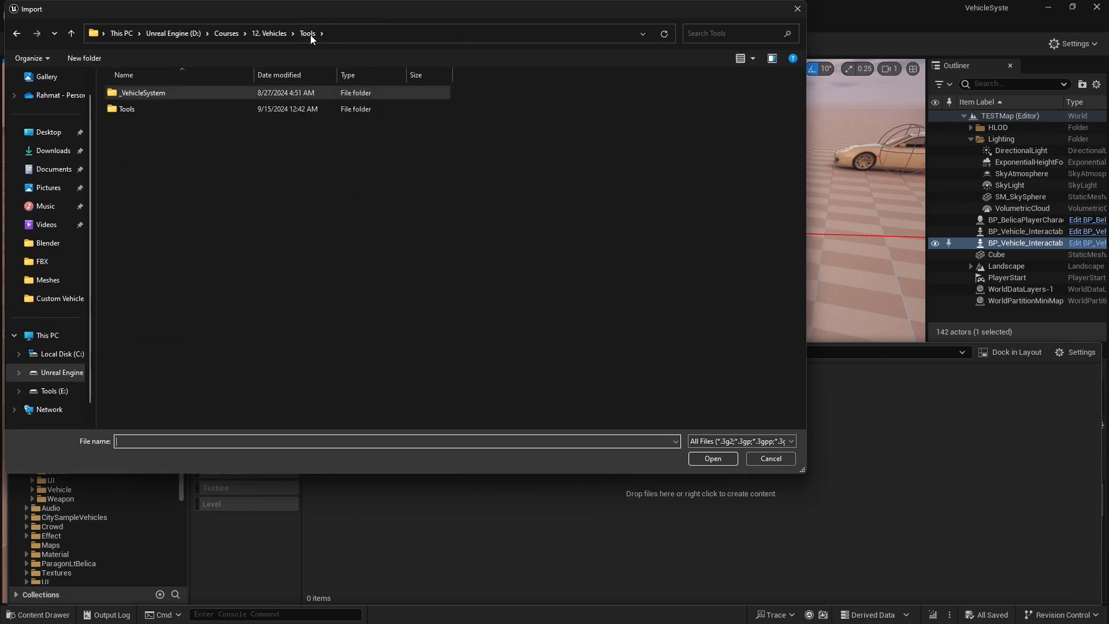
double_click(182, 108)
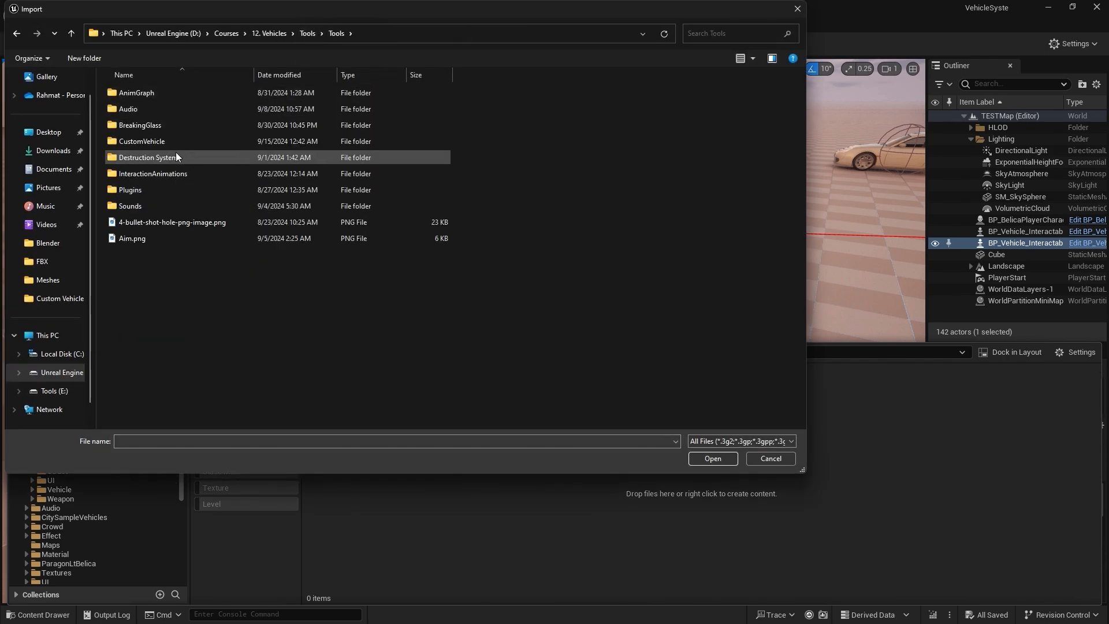
double_click(168, 141)
double_click(153, 93)
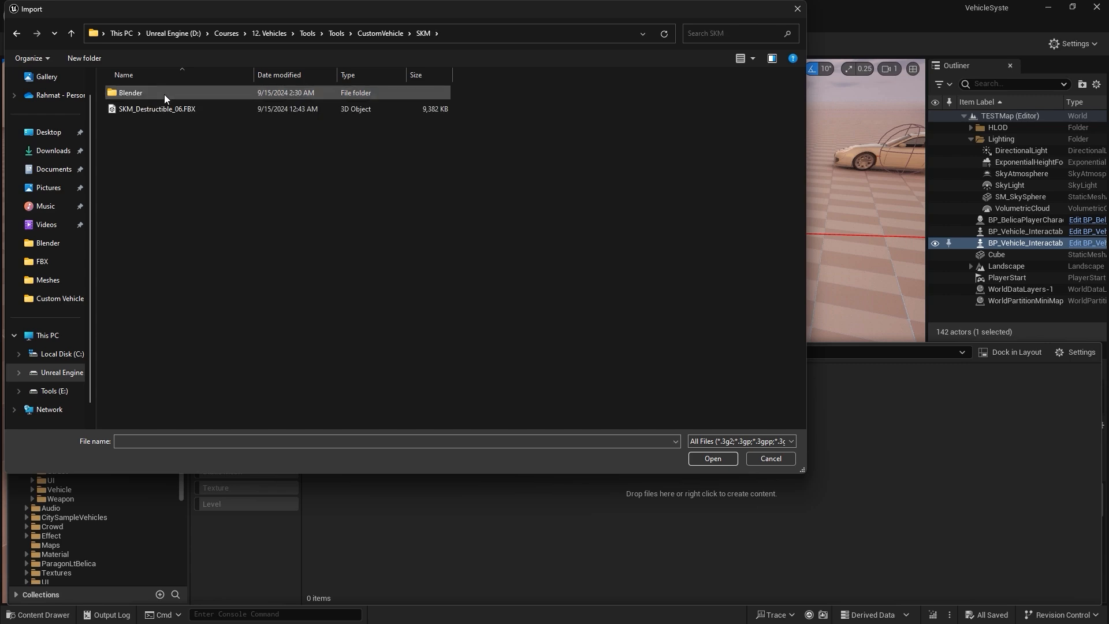
double_click(165, 95)
double_click(154, 94)
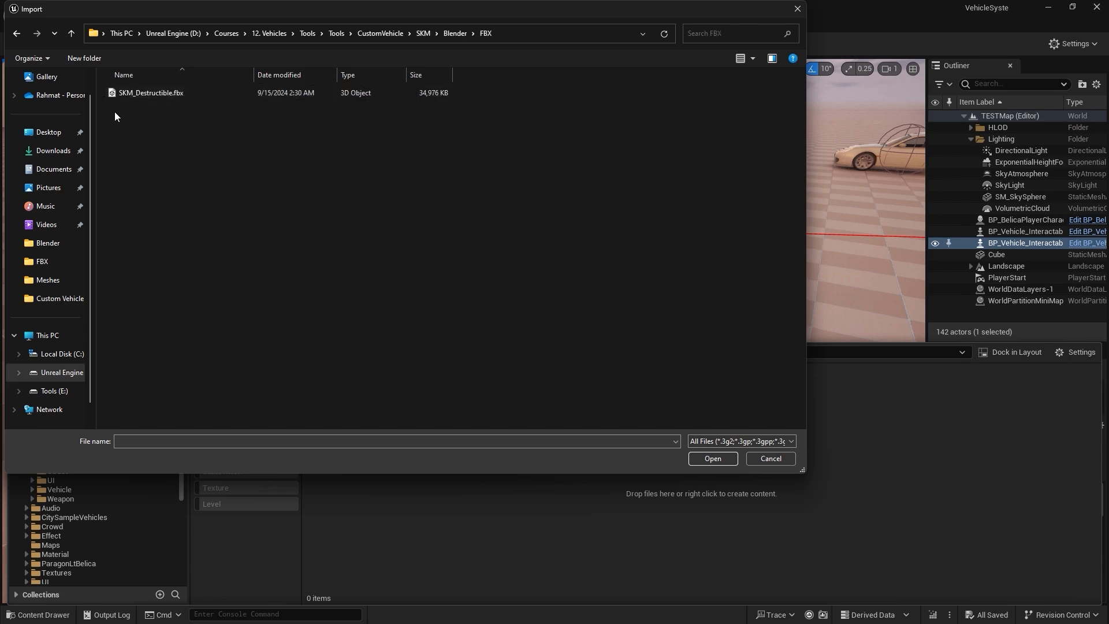
double_click(164, 92)
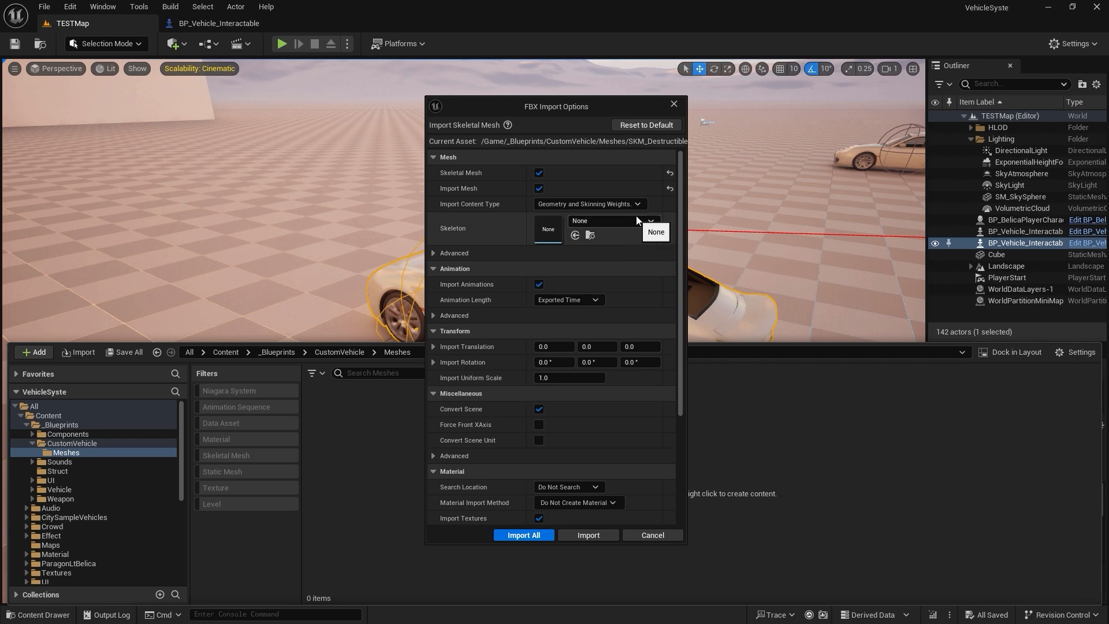
Turn off texture import and set the material import method to Create New Materials for the skeletal mesh.
scroll(479, 243, down, 3)
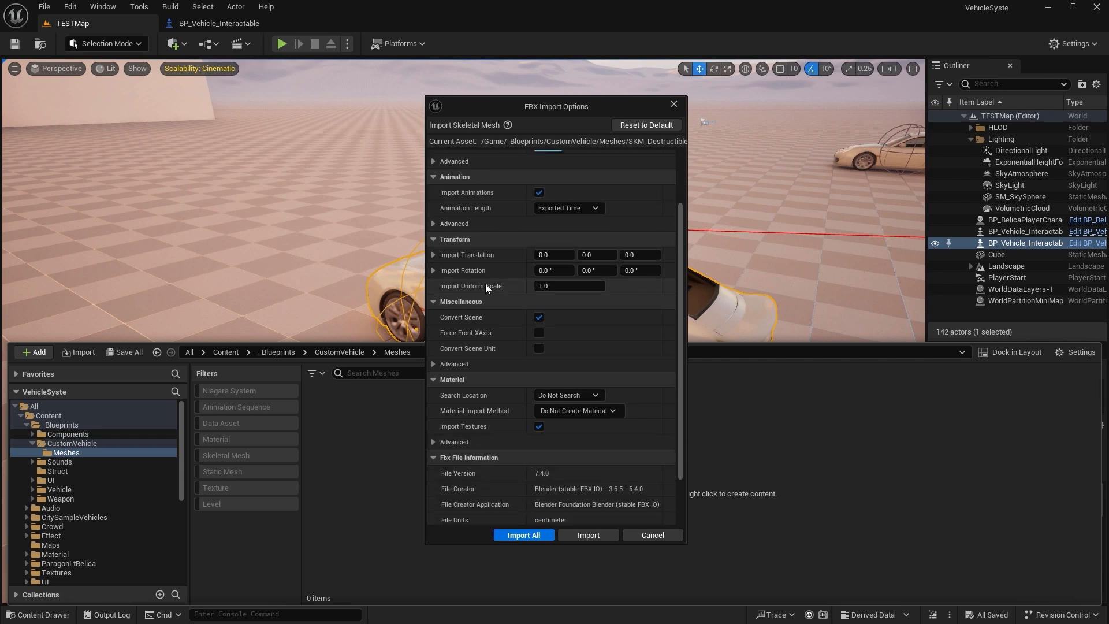
click(539, 426)
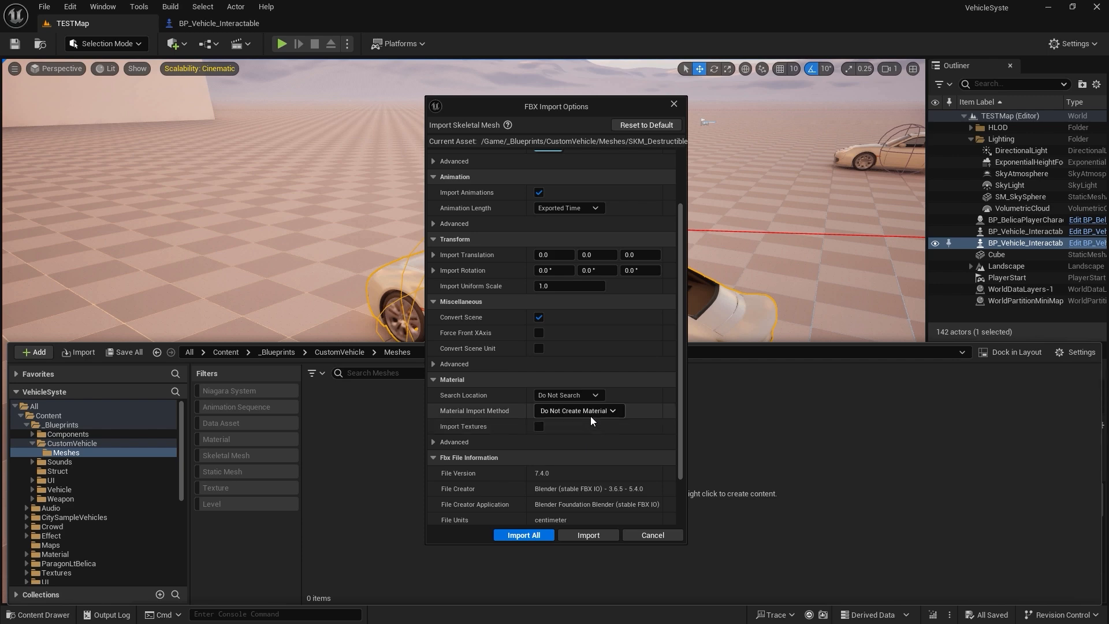
click(604, 409)
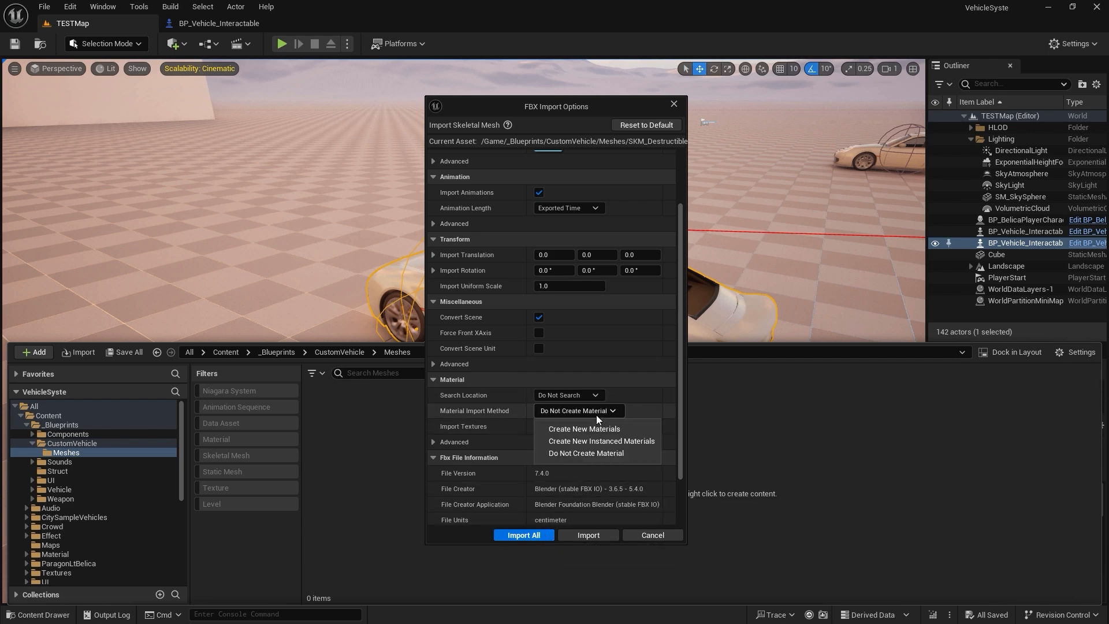
click(591, 430)
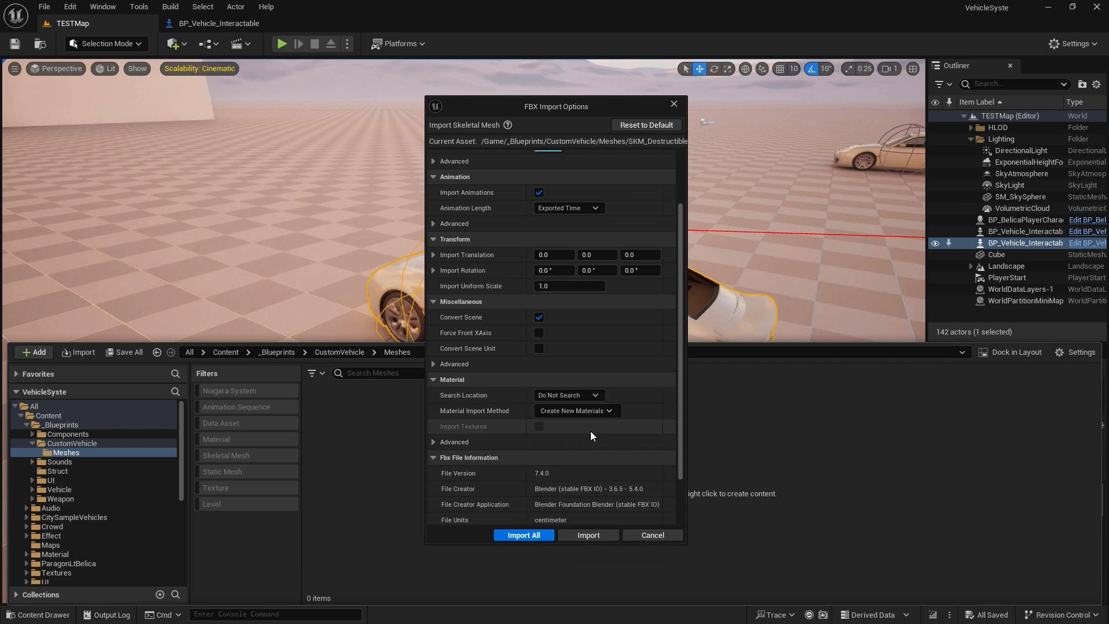
Import SKM_Destructible with the chosen FBX options and dismiss the message log.
click(585, 535)
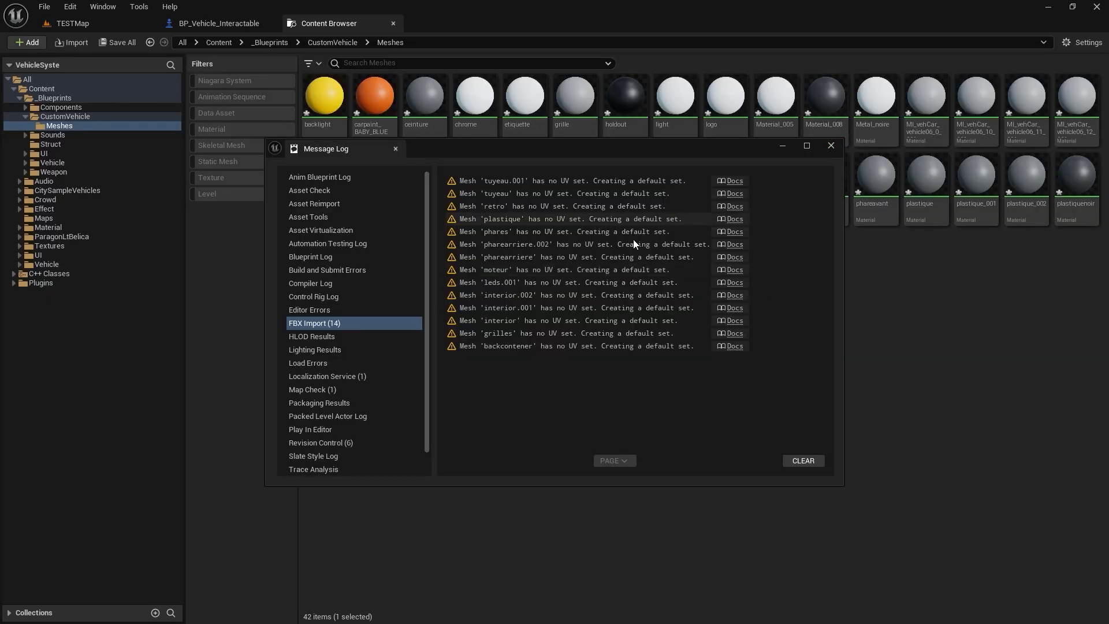
click(832, 145)
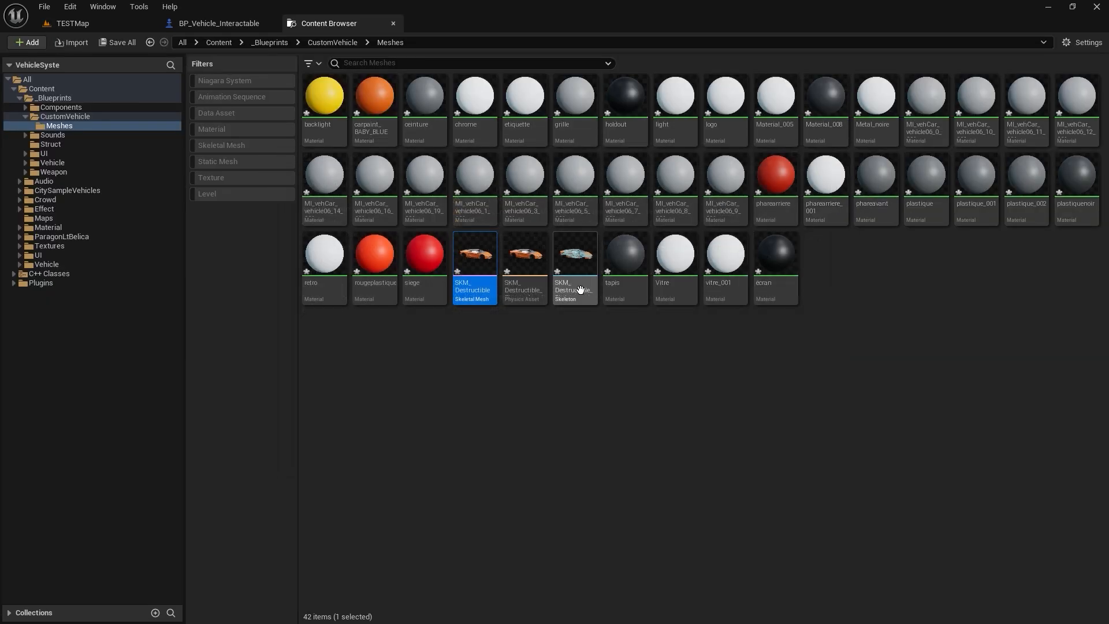
shift+click(324, 98)
ctrl+click(475, 272)
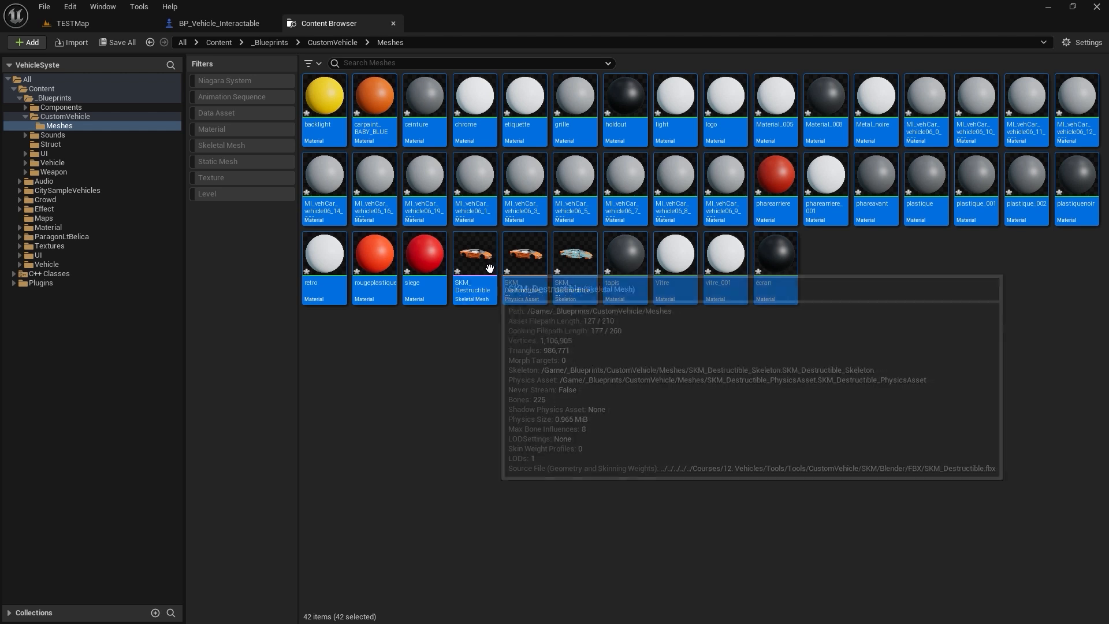
ctrl+click(530, 280)
ctrl+click(574, 283)
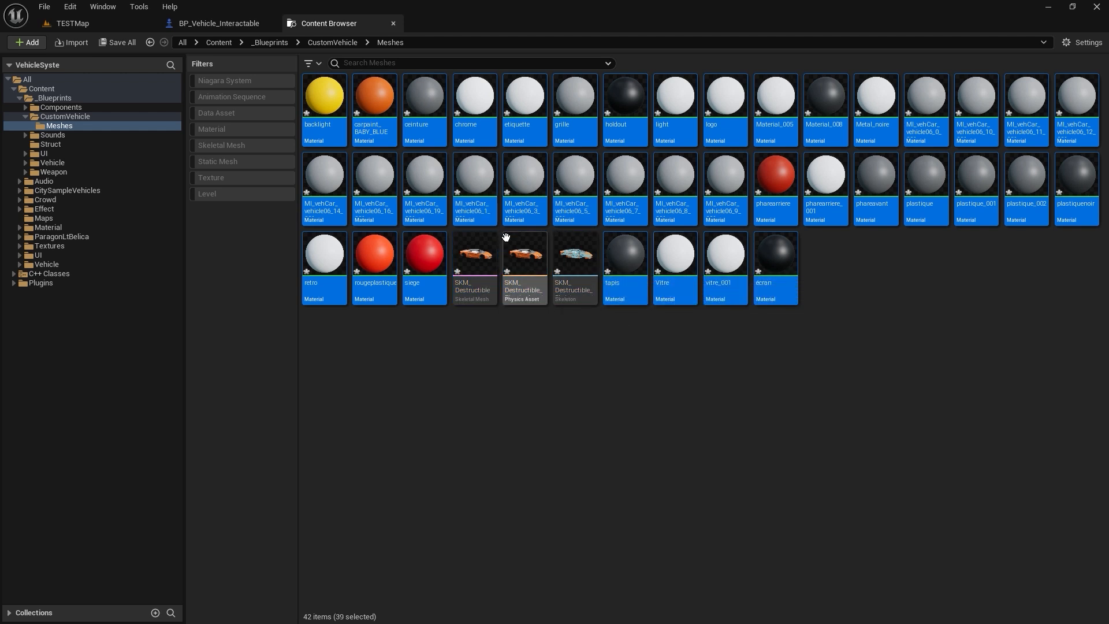
Create a subfolder named Materials inside the Meshes folder.
right_click(535, 318)
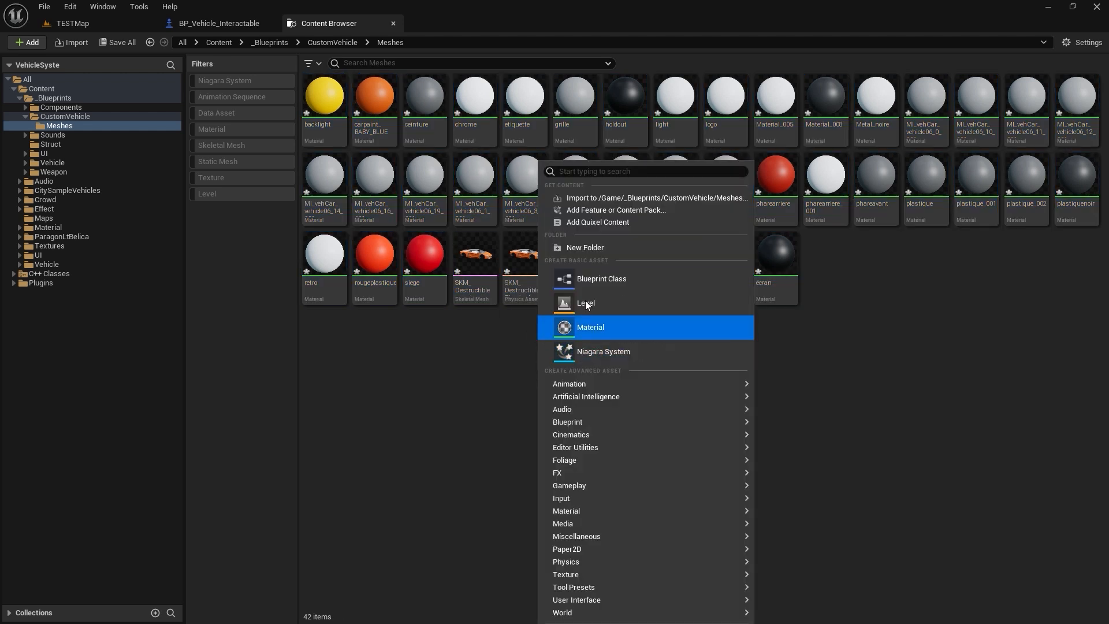
click(607, 248)
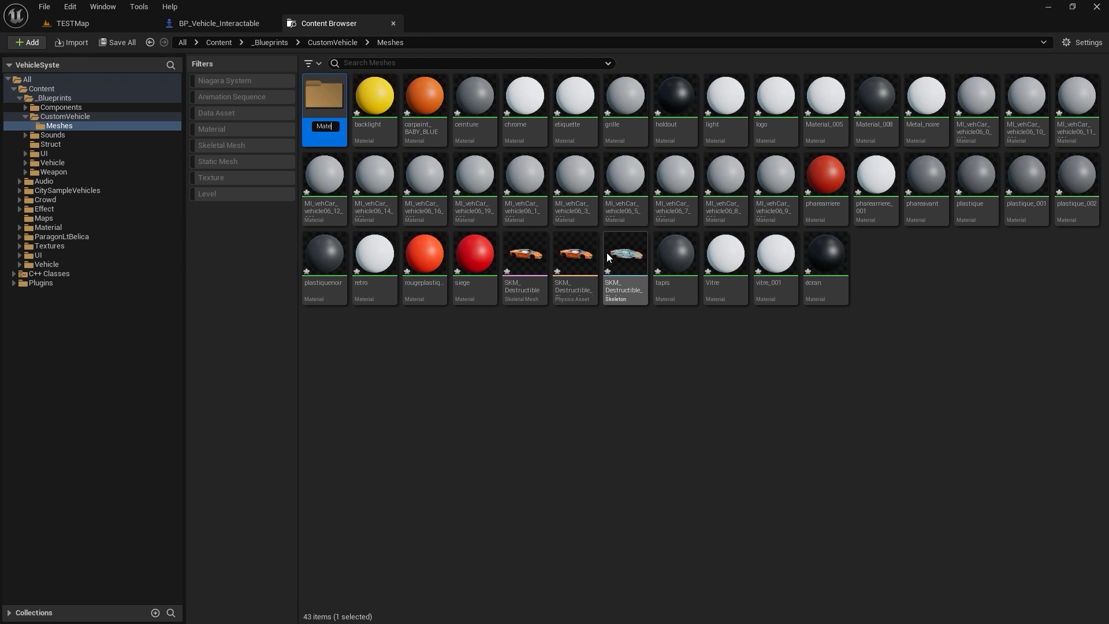
text(Materials)
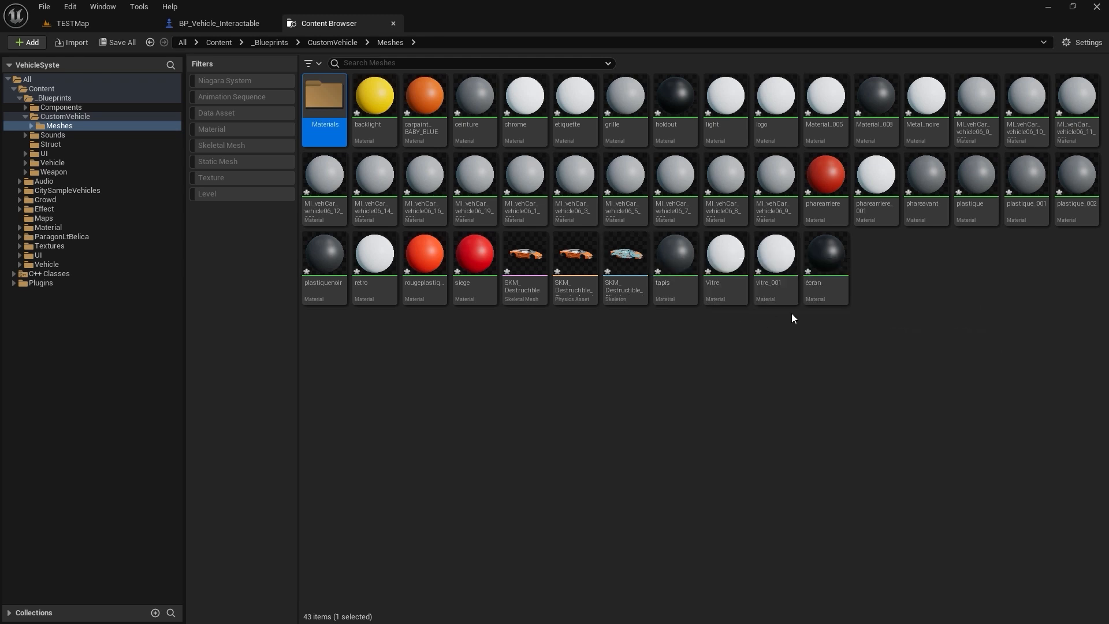
Move all imported material assets into the Materials folder, leaving the skeletal mesh, physics asset and skeleton in Meshes.
click(826, 265)
shift+click(397, 124)
ctrl+click(625, 254)
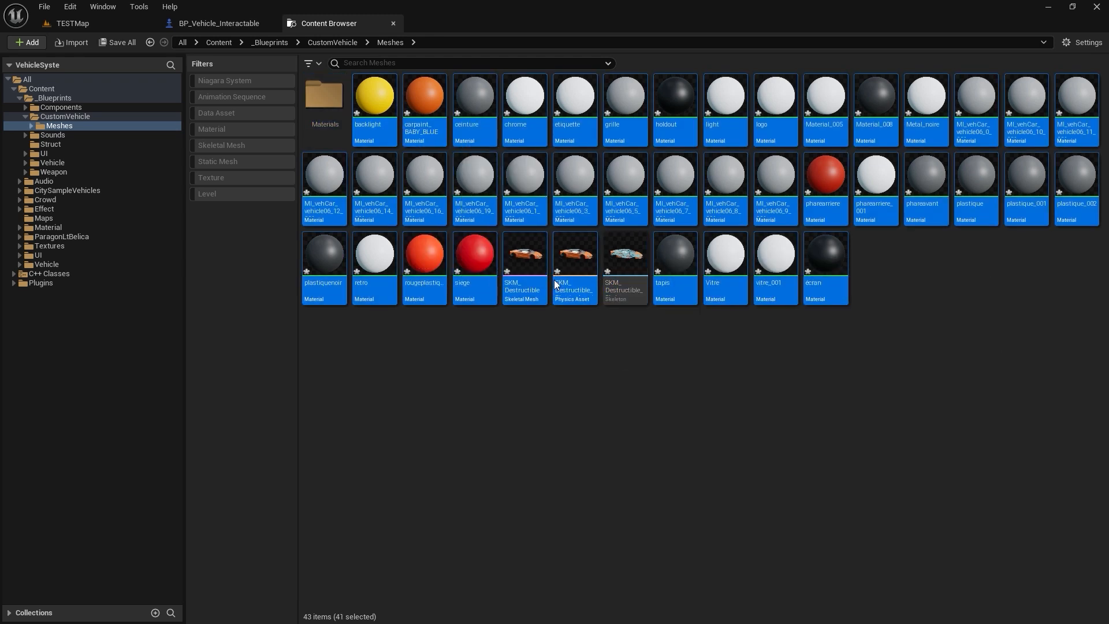
ctrl+click(525, 254)
ctrl+click(575, 254)
drag(718, 273, 310, 106)
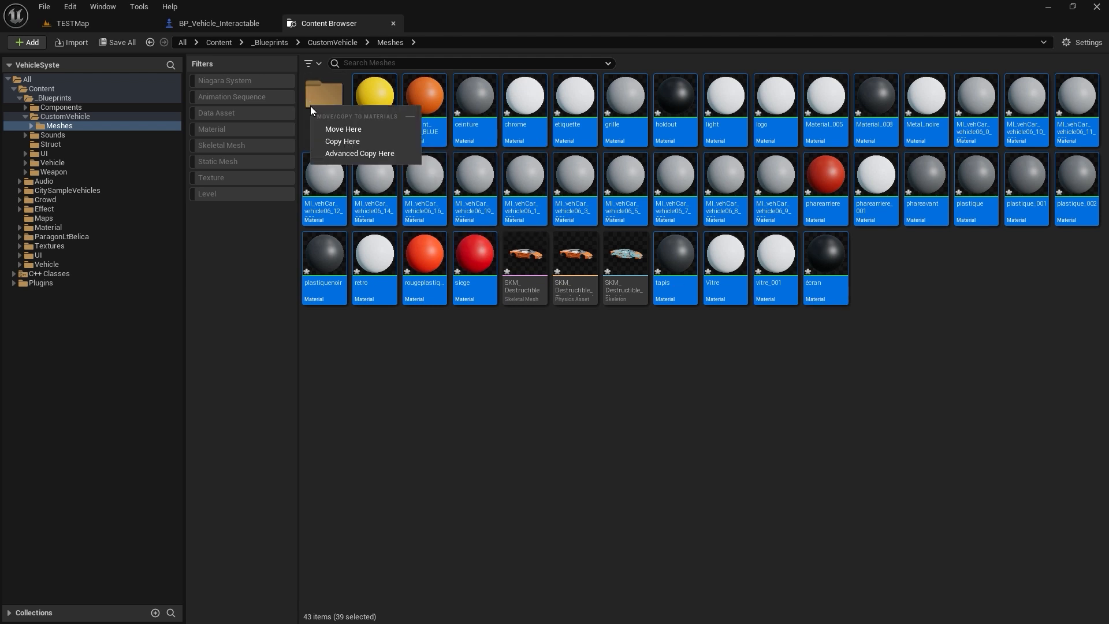
click(350, 131)
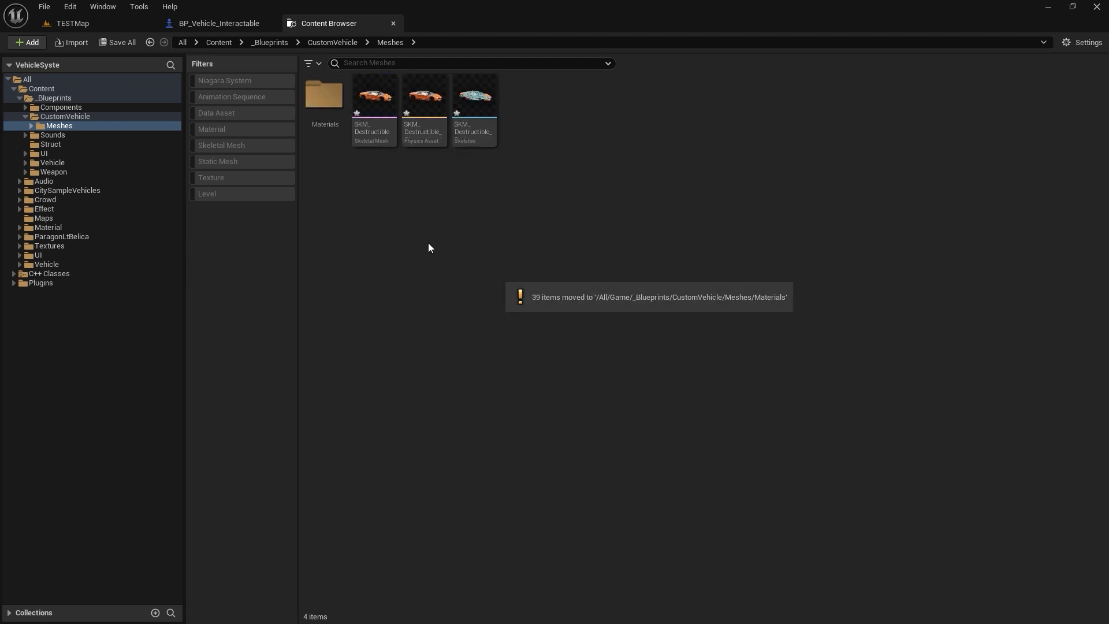
Close the separate Content Browser and open the SKM_Destructible skeletal mesh from the Meshes folder for inspection.
click(392, 24)
click(72, 24)
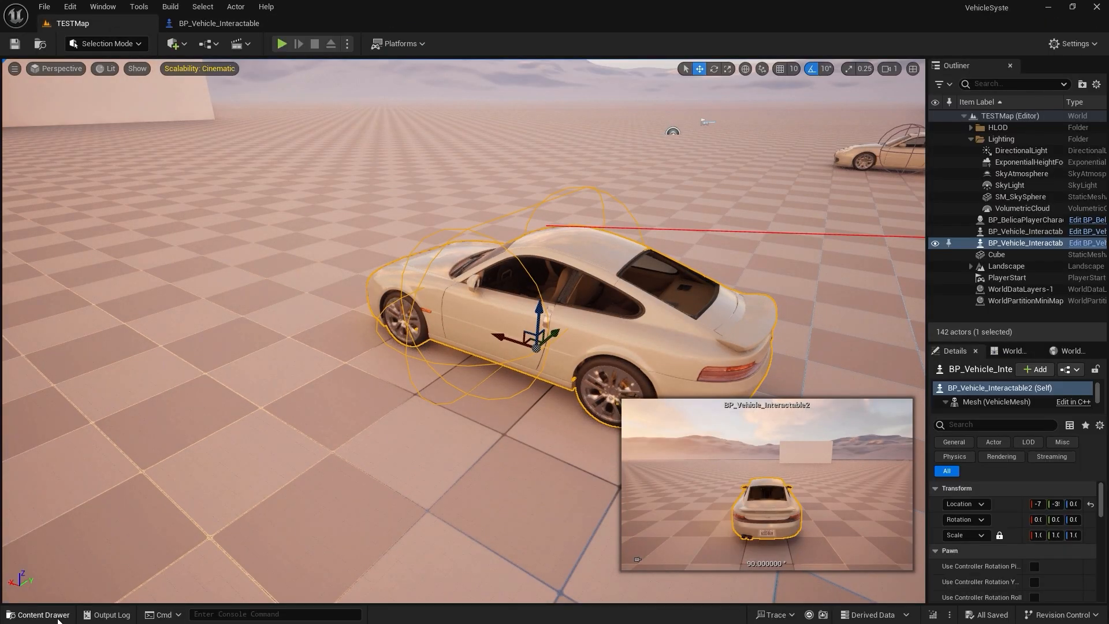
click(38, 614)
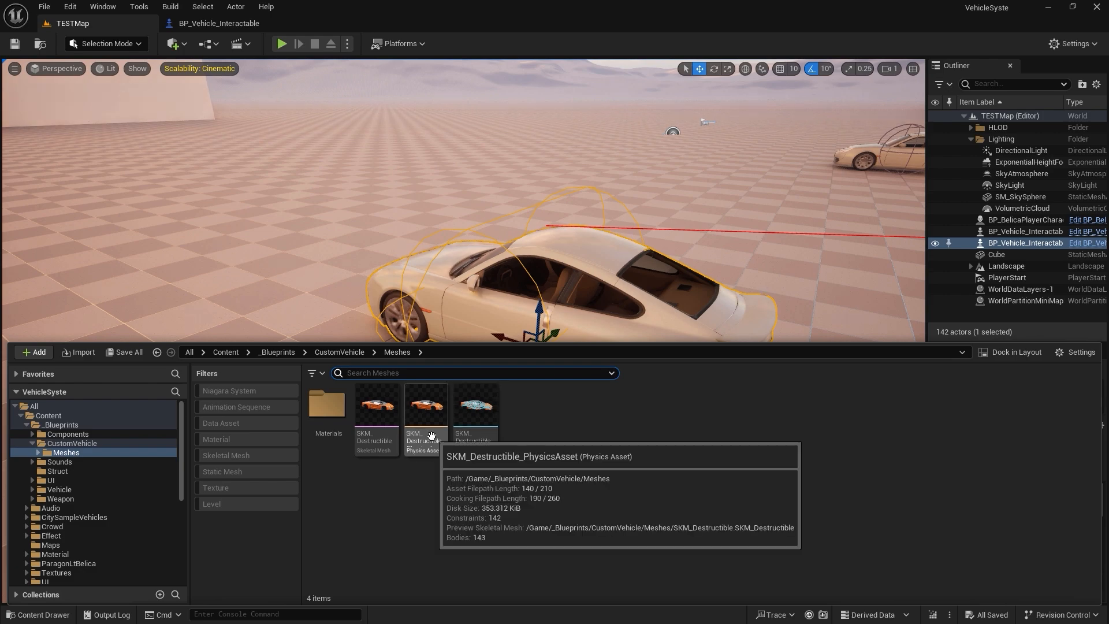
click(397, 425)
double_click(397, 425)
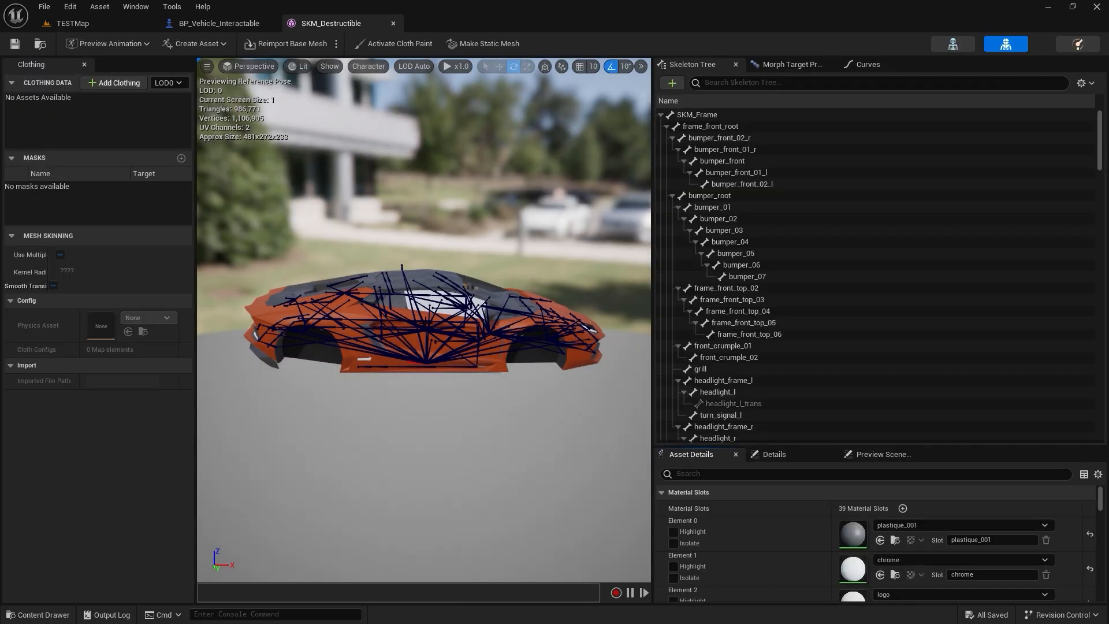
drag(409, 308, 400, 282)
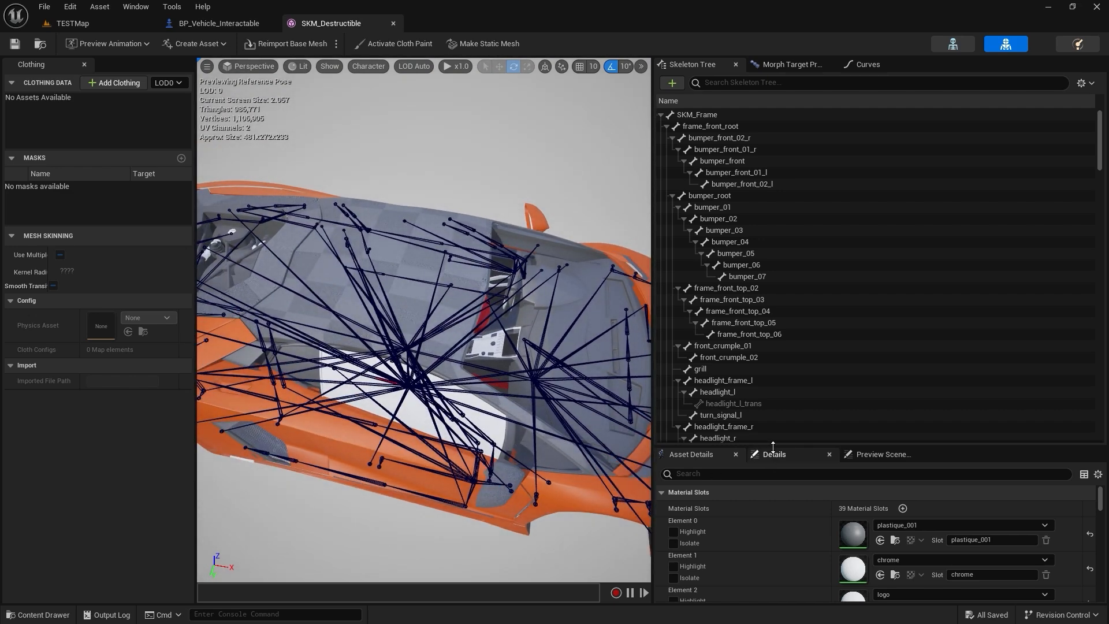
Enlarge the asset details area and look through the SKM_Destructible material slots for one without a material.
drag(773, 446, 773, 189)
scroll(820, 355, down, 5)
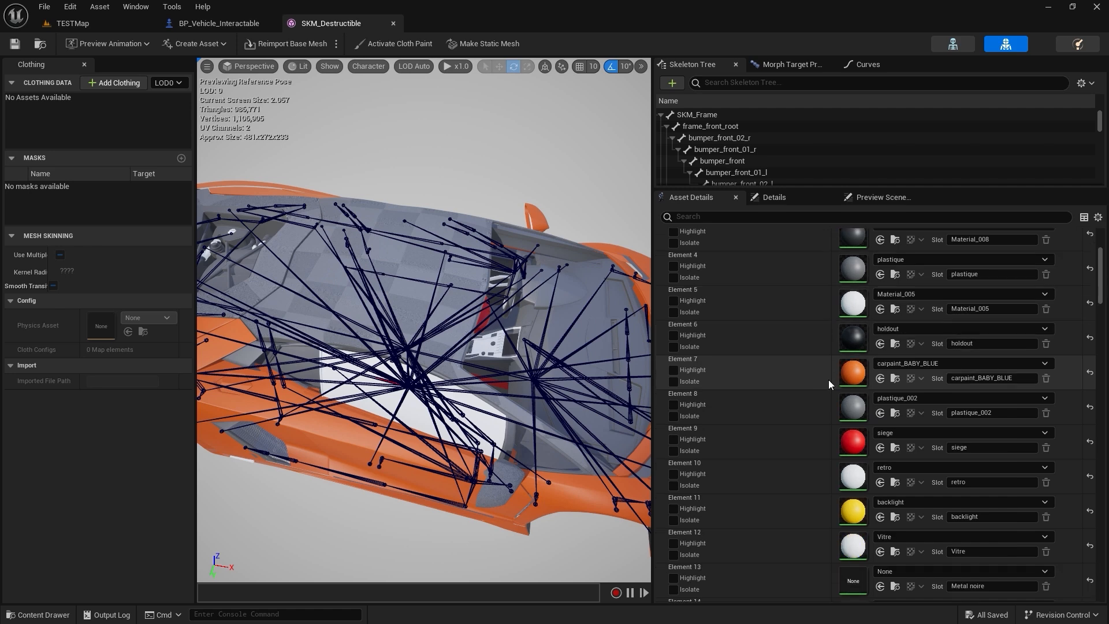
scroll(835, 411, down, 4)
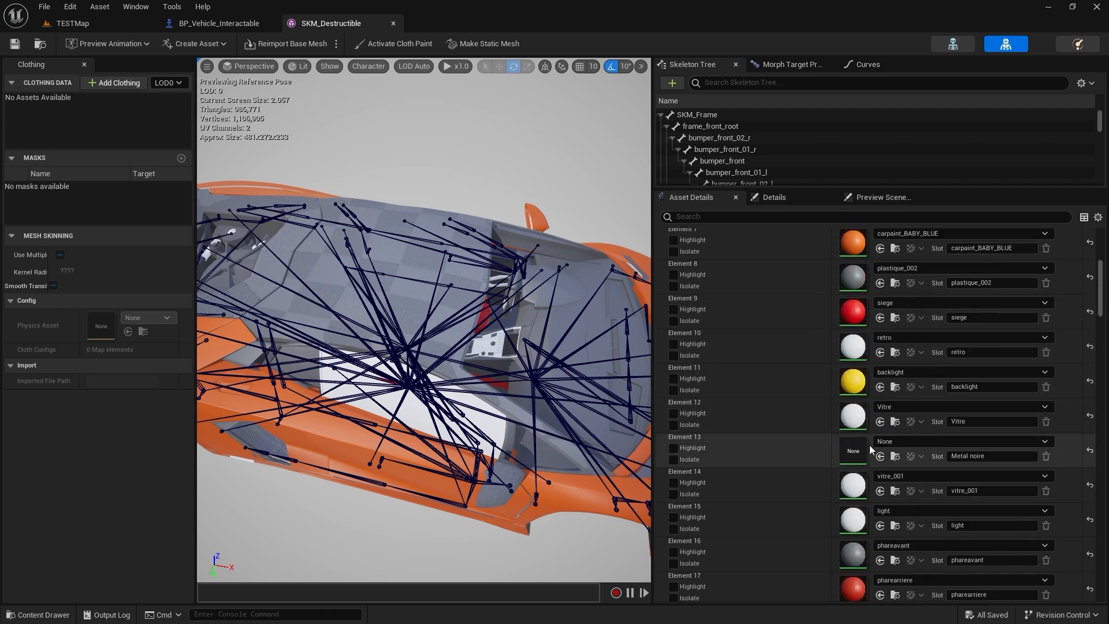
scroll(893, 476, down, 1)
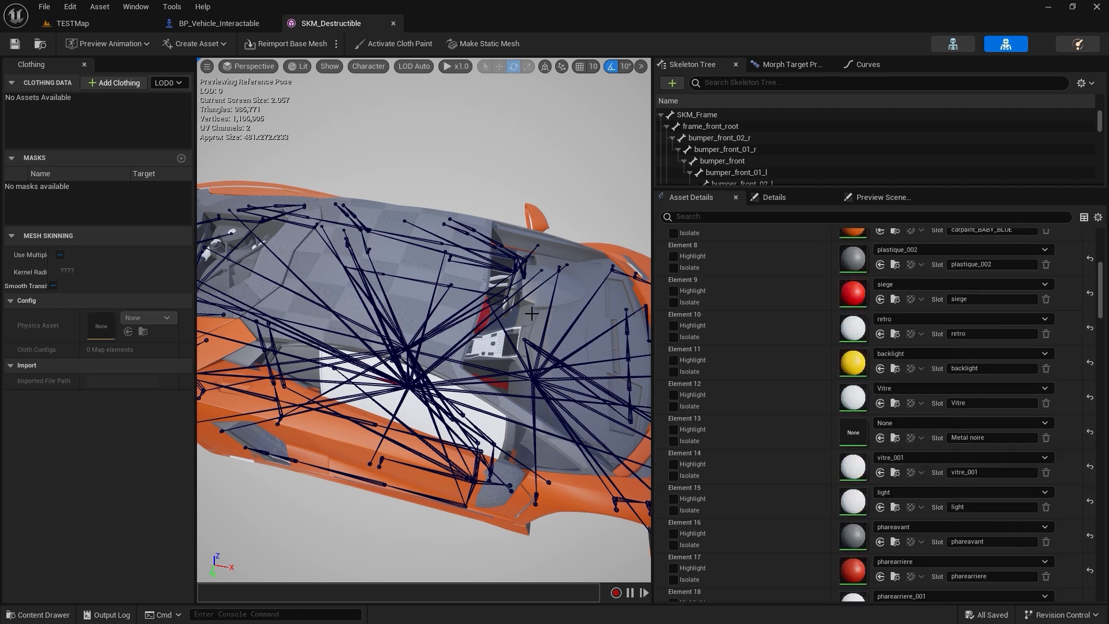
click(38, 615)
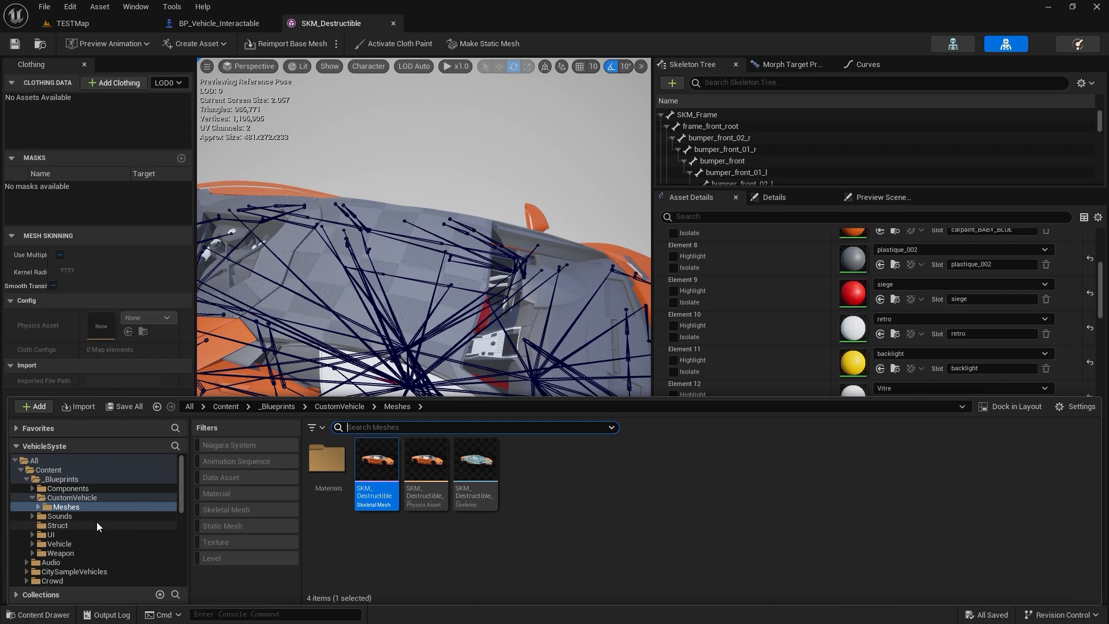
Select the SM_Frame component in BP_Vehicle_Interactable and locate its Element 2 material, MI_vehCar_vehicle06_12, among the project assets.
click(213, 18)
click(344, 67)
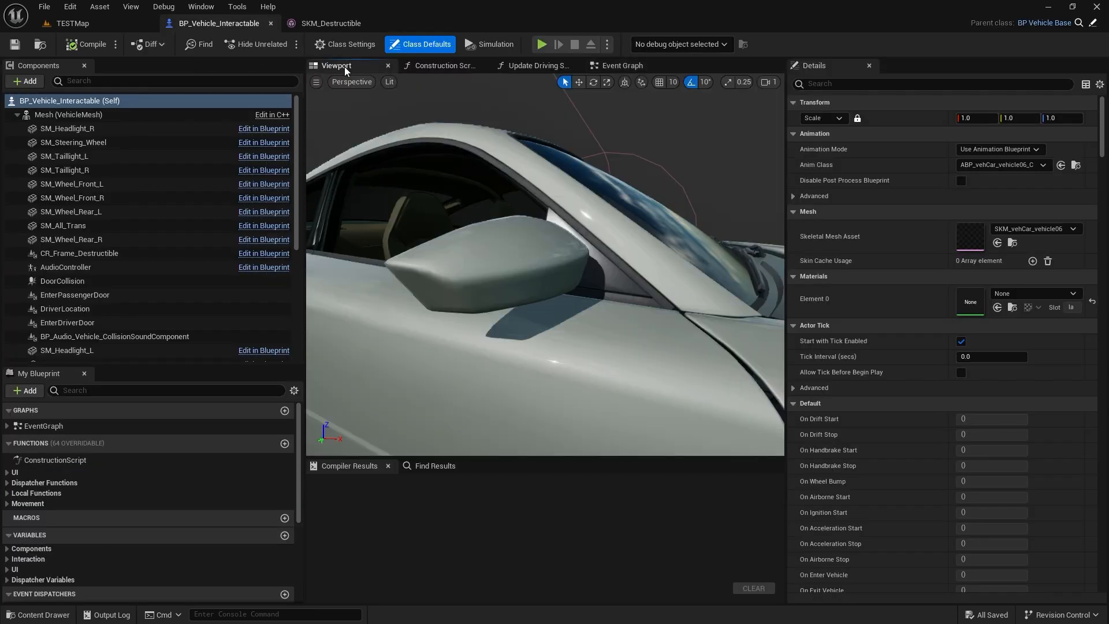
key(f)
right_drag(572, 295, 615, 311)
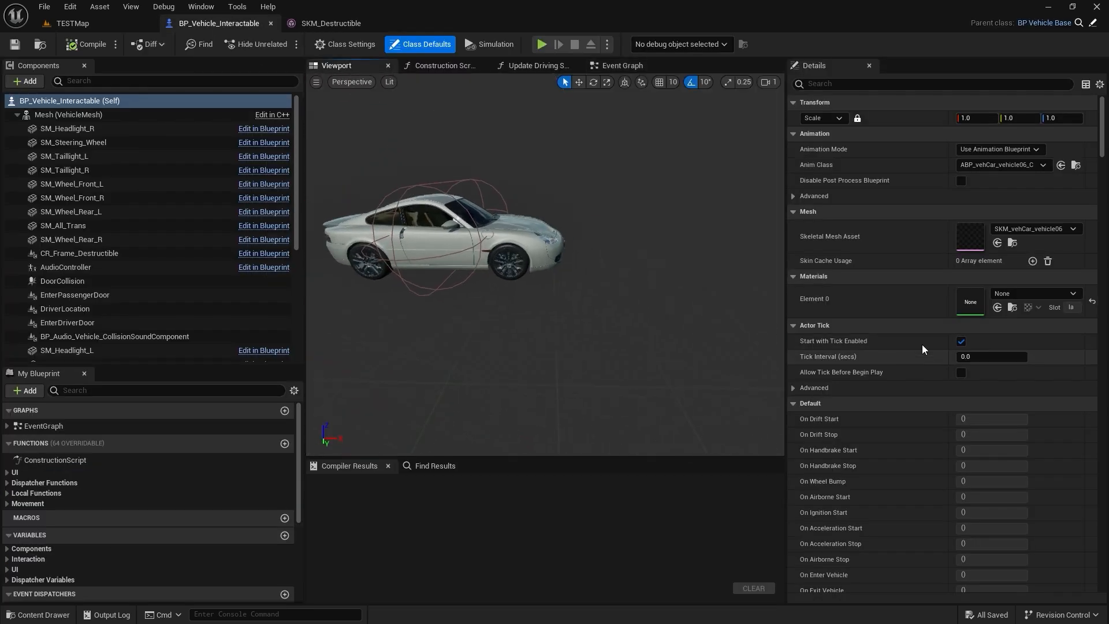
click(525, 247)
scroll(972, 409, down, 1)
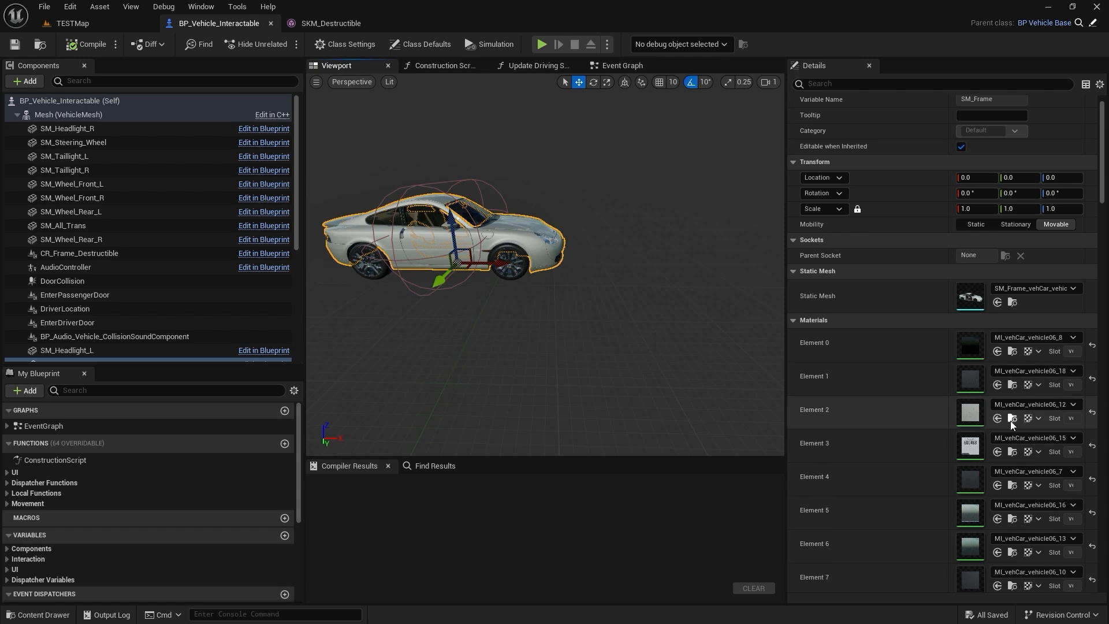
click(1011, 418)
Assign MI_vehCar_vehicle06_12 to the Metal noire slot of SKM_Destructible, then save and close the mesh.
click(342, 23)
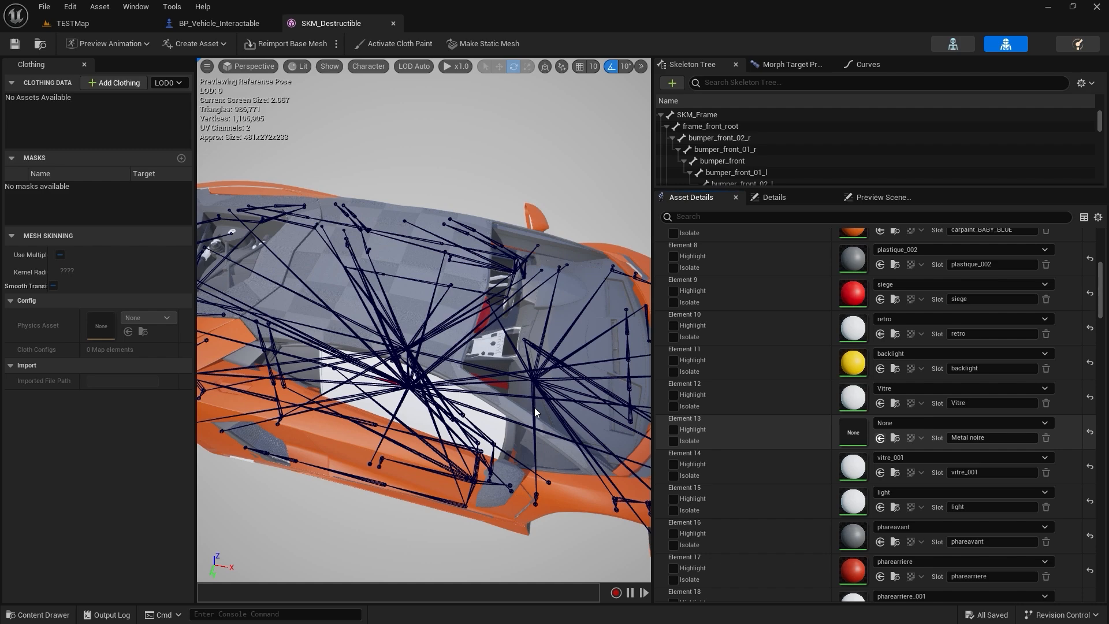
drag(528, 391, 500, 323)
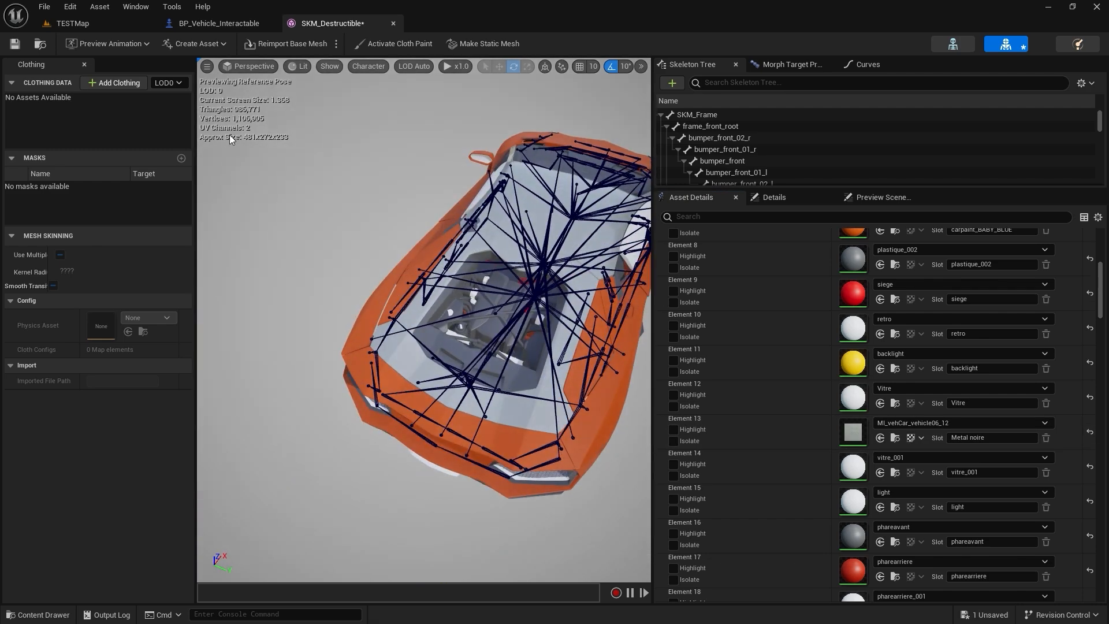
click(14, 44)
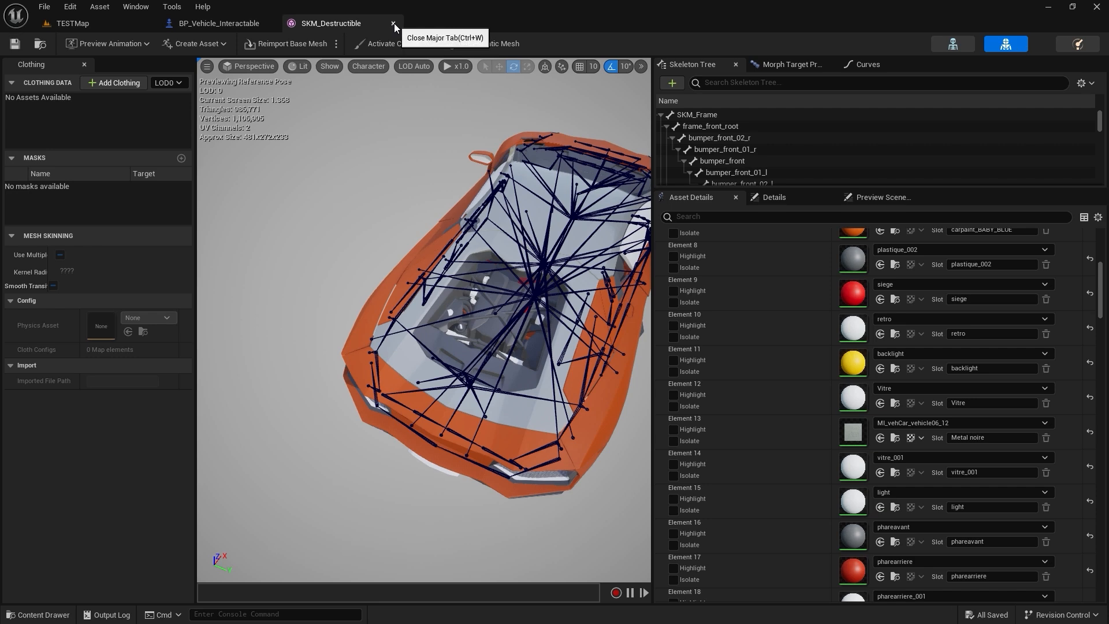
click(393, 23)
Create a child Blueprint class of BP_Vehicle_Interactable named BP_CustomVehicle.
click(72, 23)
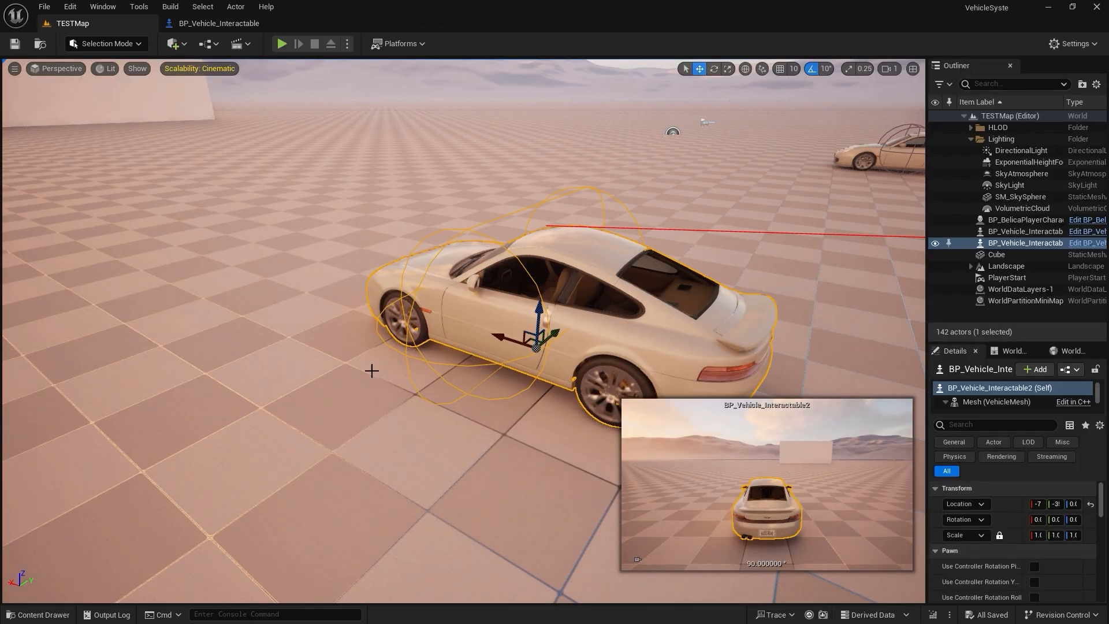
right_drag(372, 371, 416, 415)
click(218, 23)
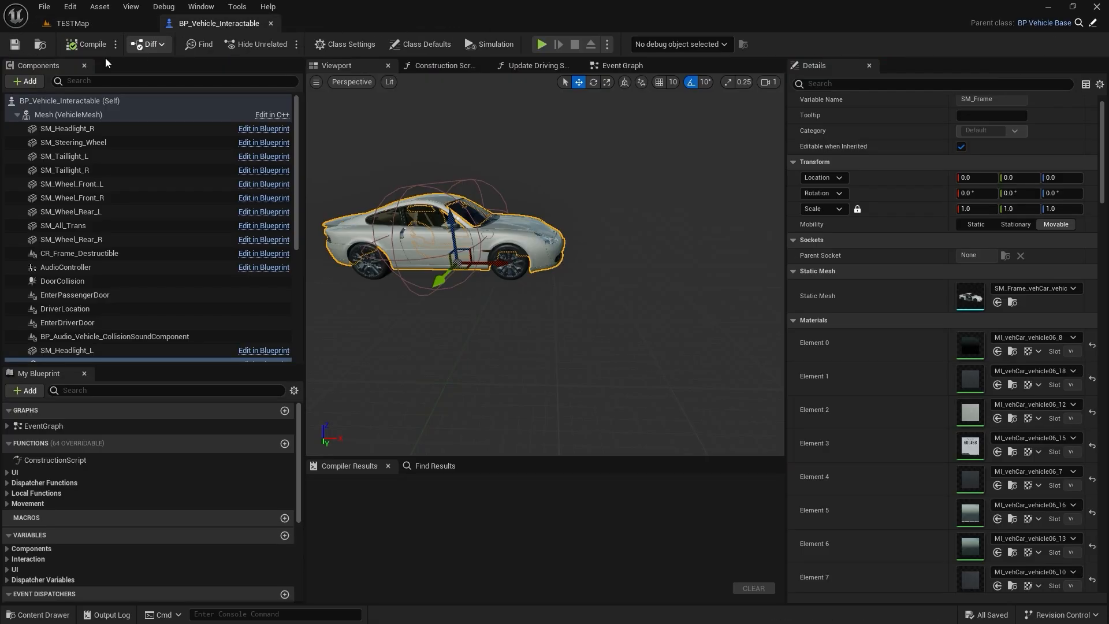
click(42, 44)
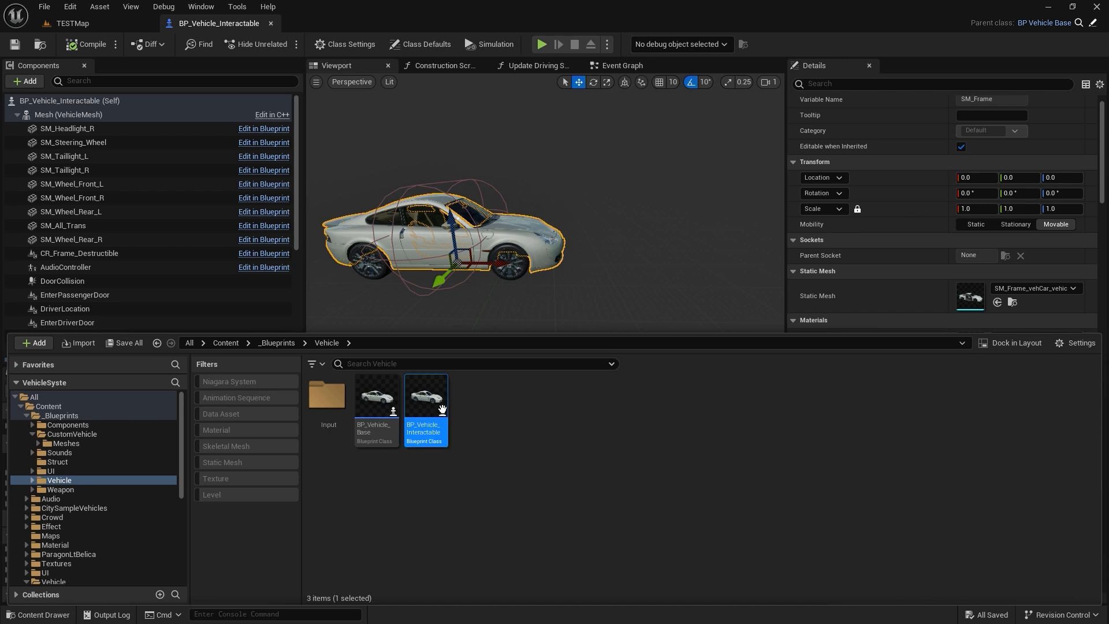
right_click(440, 408)
click(542, 139)
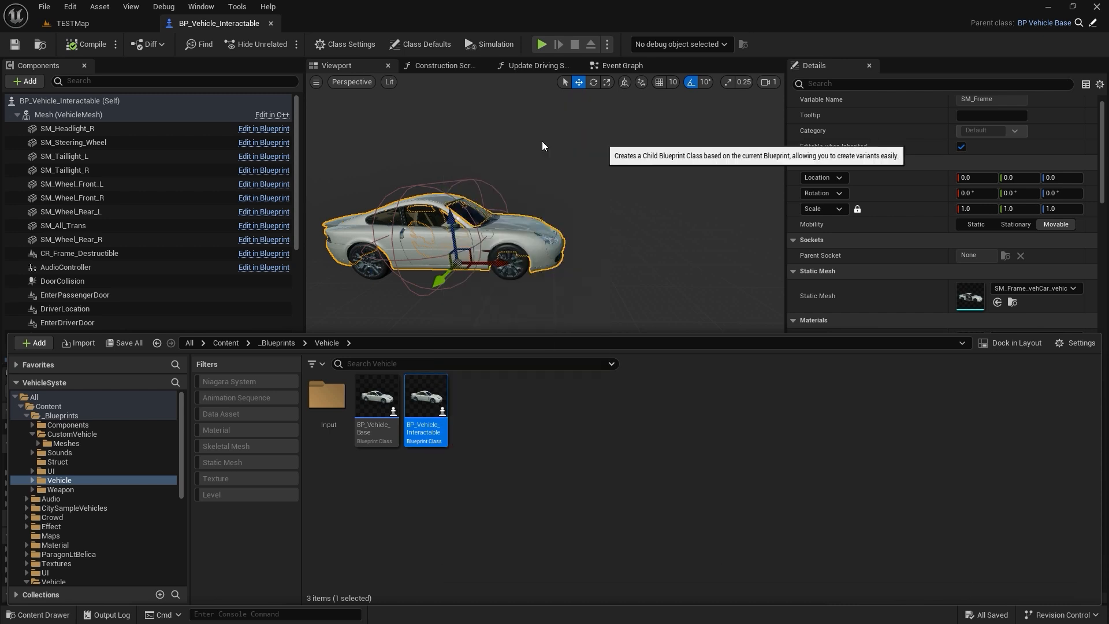
text(BP_)
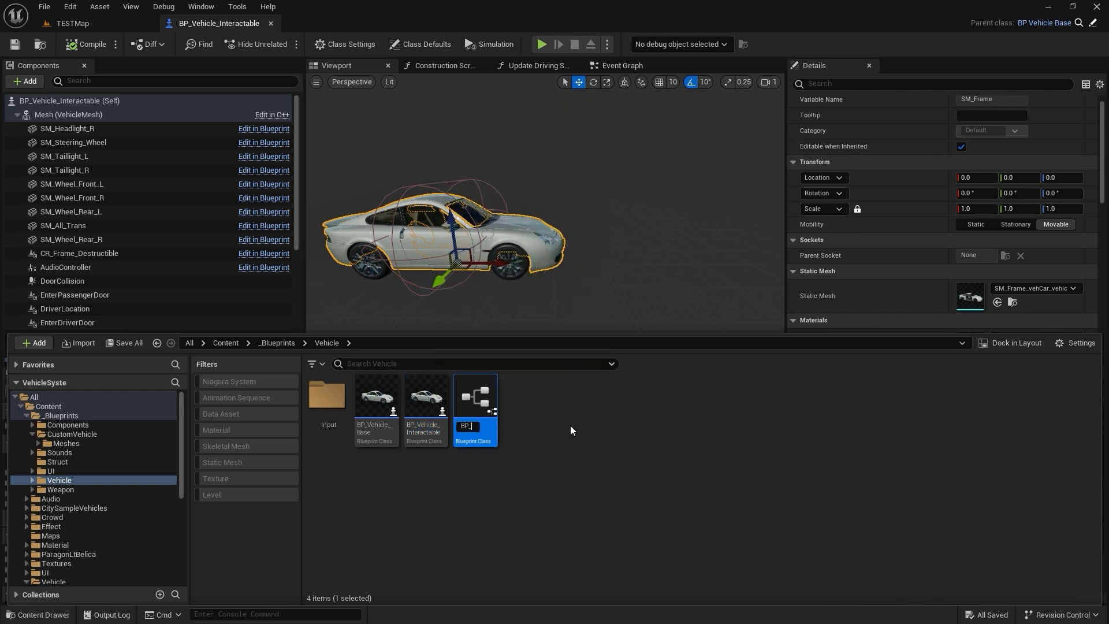
text(CustomVehicle)
key(Return)
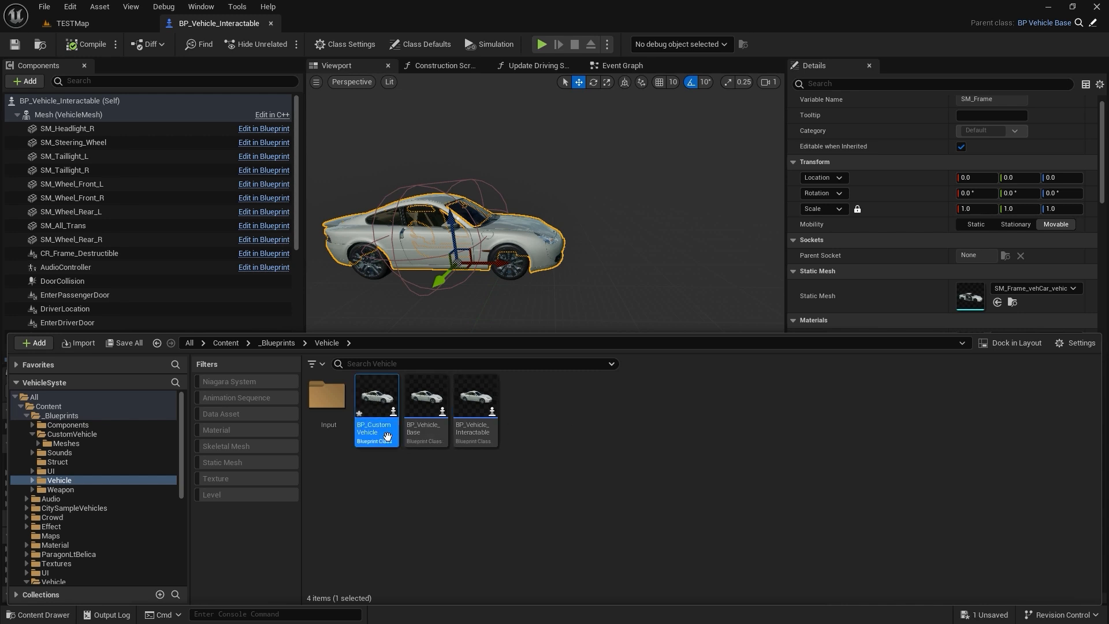
Move BP_CustomVehicle into the CustomVehicle folder and open it for editing in place of BP_Vehicle_Interactable.
drag(375, 404, 83, 434)
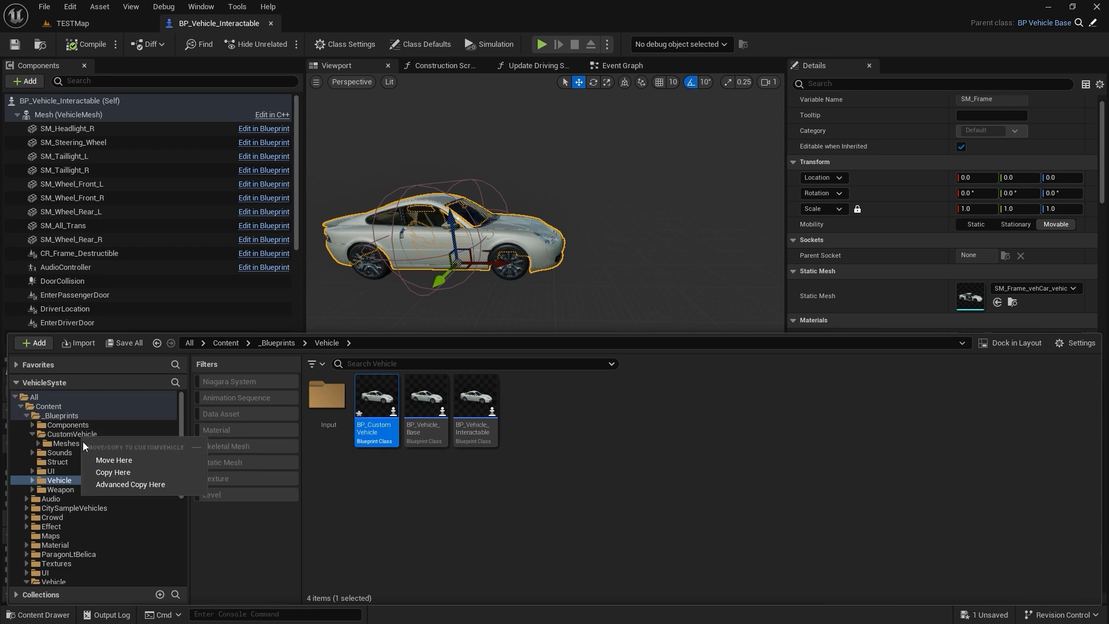
click(96, 457)
click(81, 435)
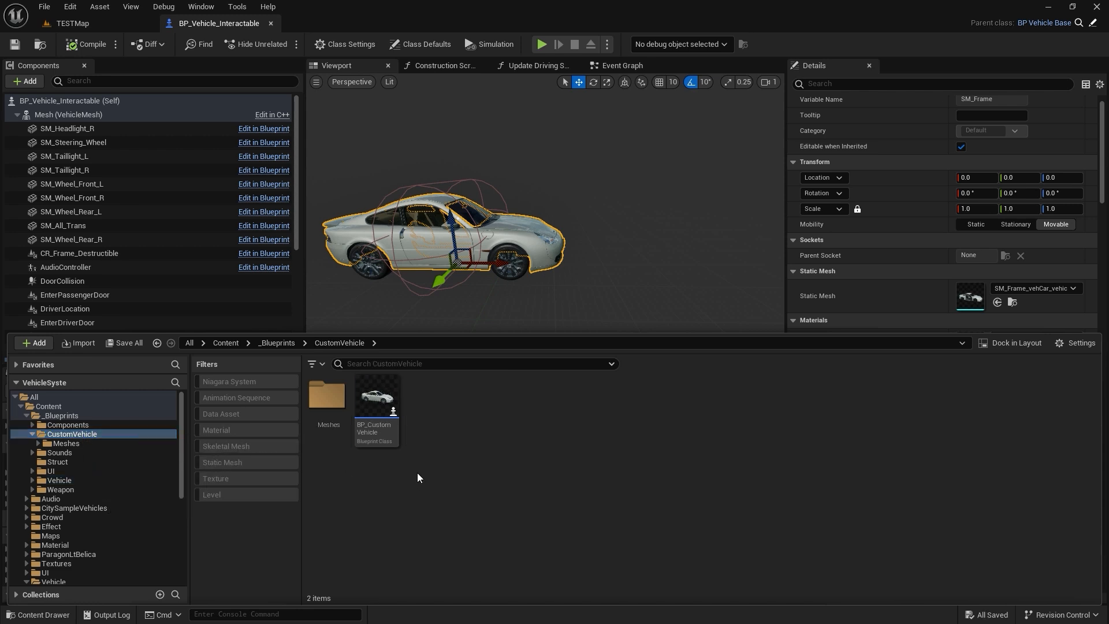
double_click(377, 402)
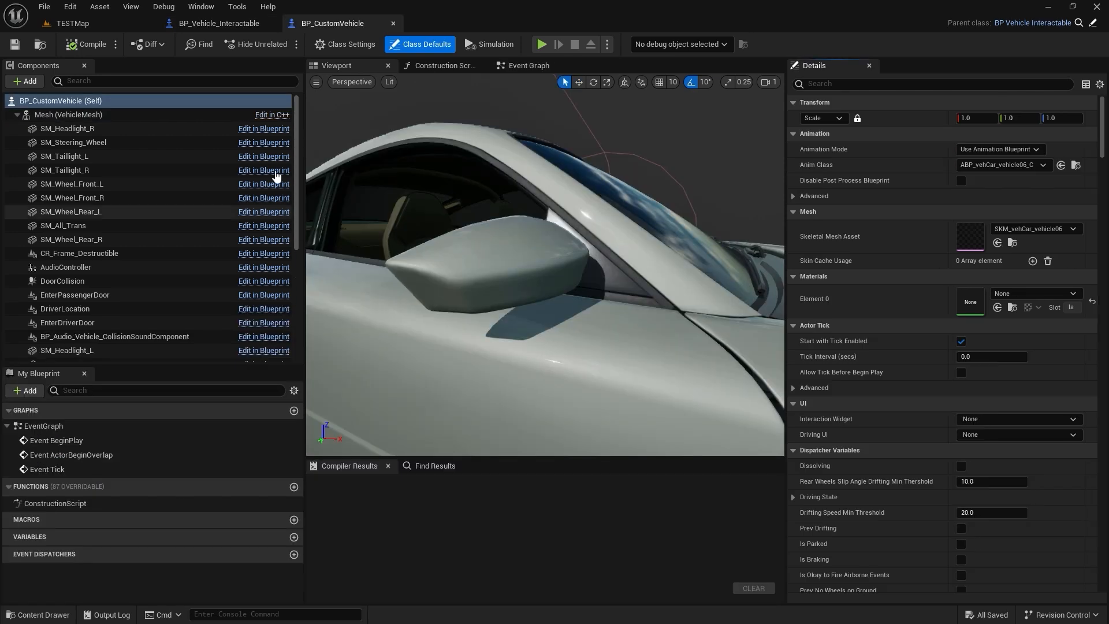
click(270, 24)
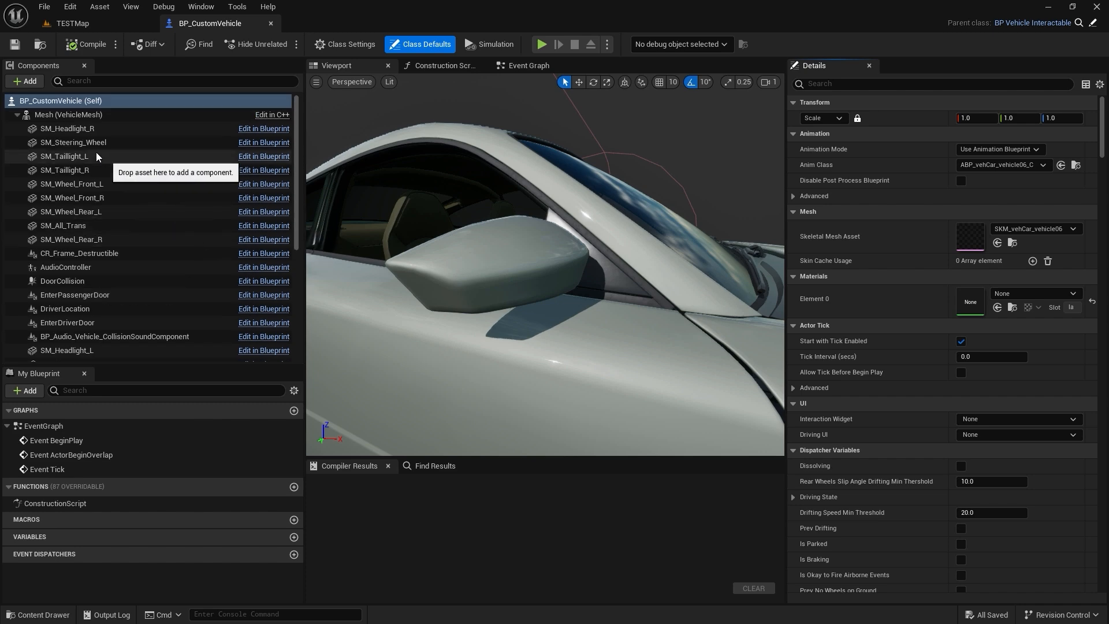
Clear the static meshes of the SM_Headlight_R and SM_Steering_Wheel components.
click(88, 128)
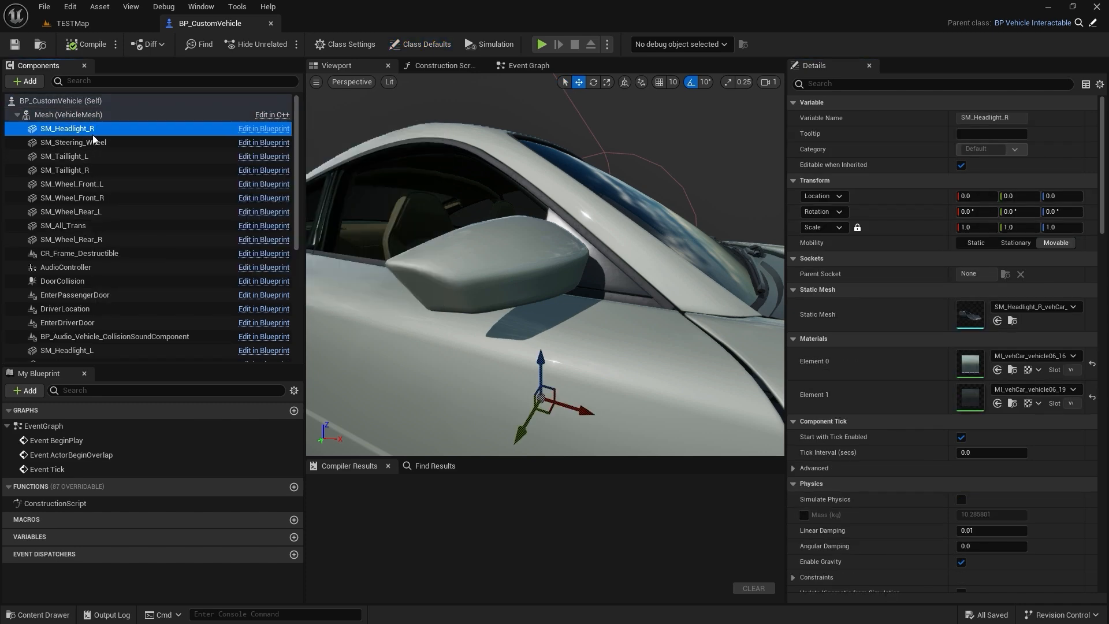
key(f)
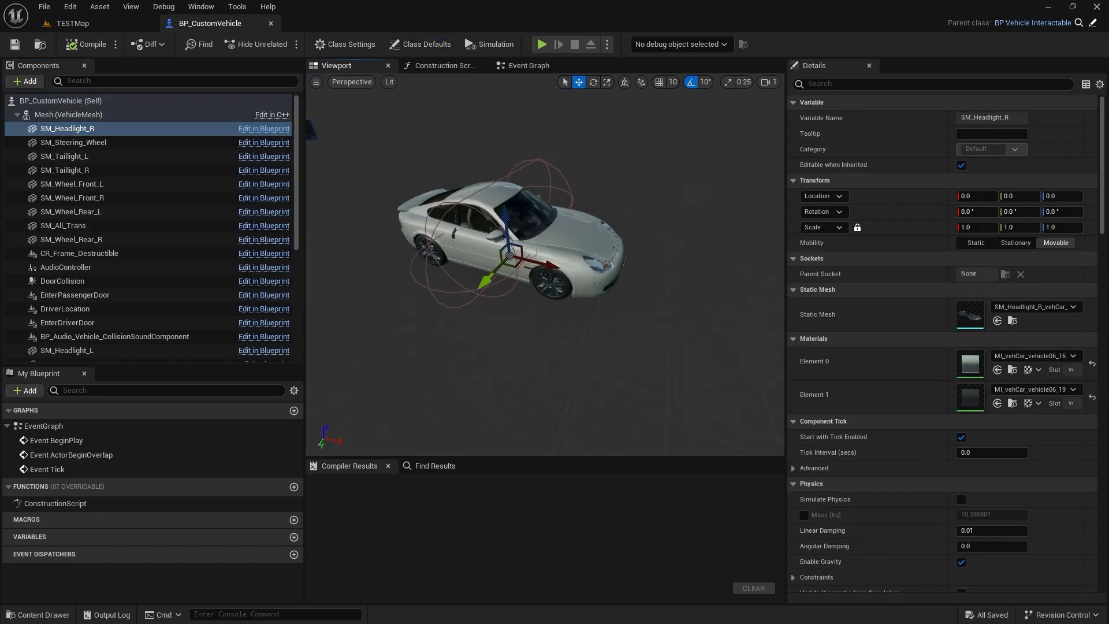
click(1032, 307)
click(990, 372)
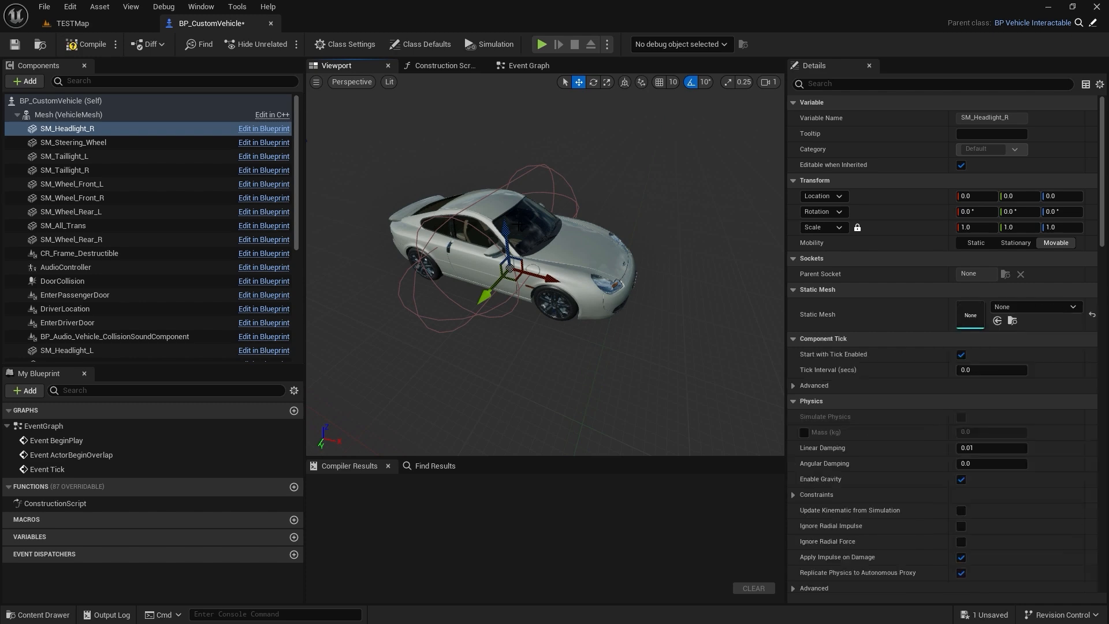
click(139, 143)
click(1031, 307)
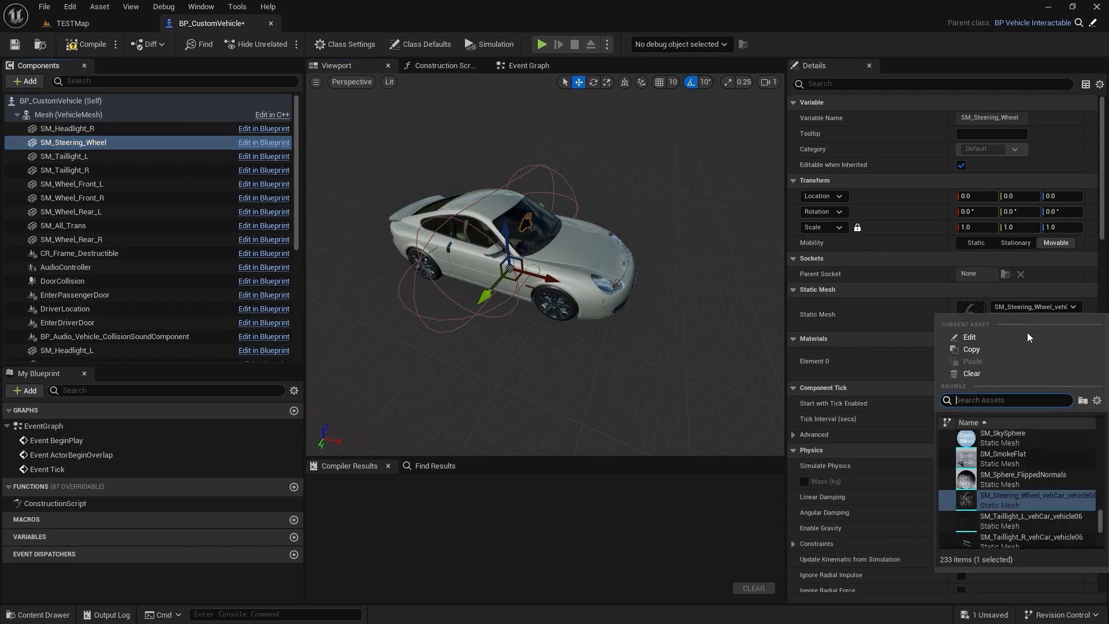
Clear the static meshes of all components from SM_Taillight_R through SM_Wheel_Rear_R, including the four wheels and SM_All_Trans, together.
click(109, 170)
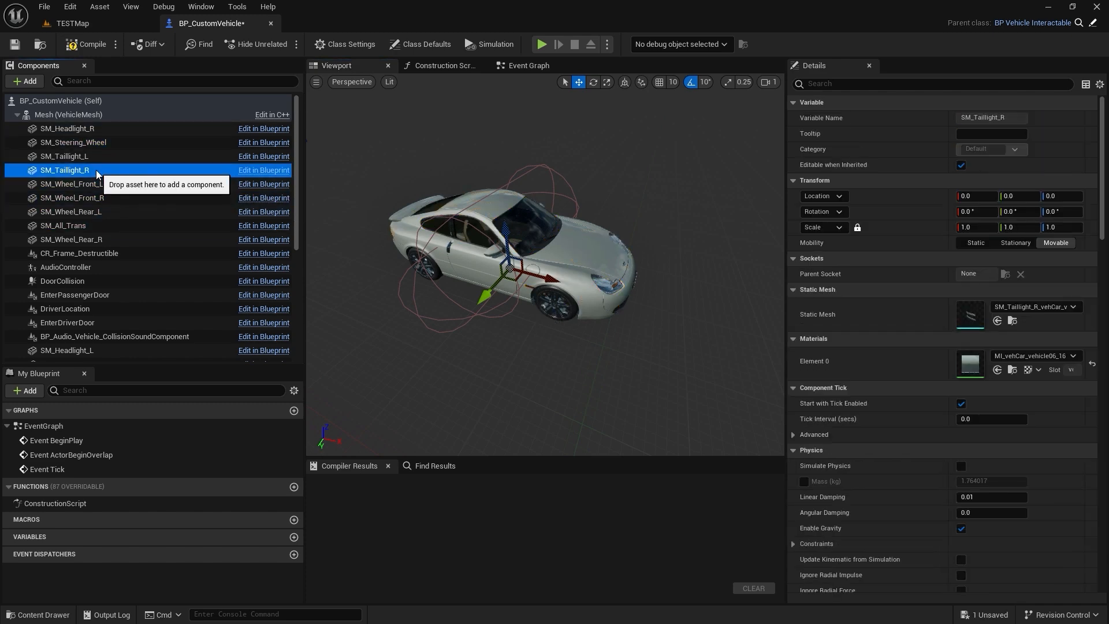
scroll(110, 234, down, 6)
scroll(110, 234, up, 6)
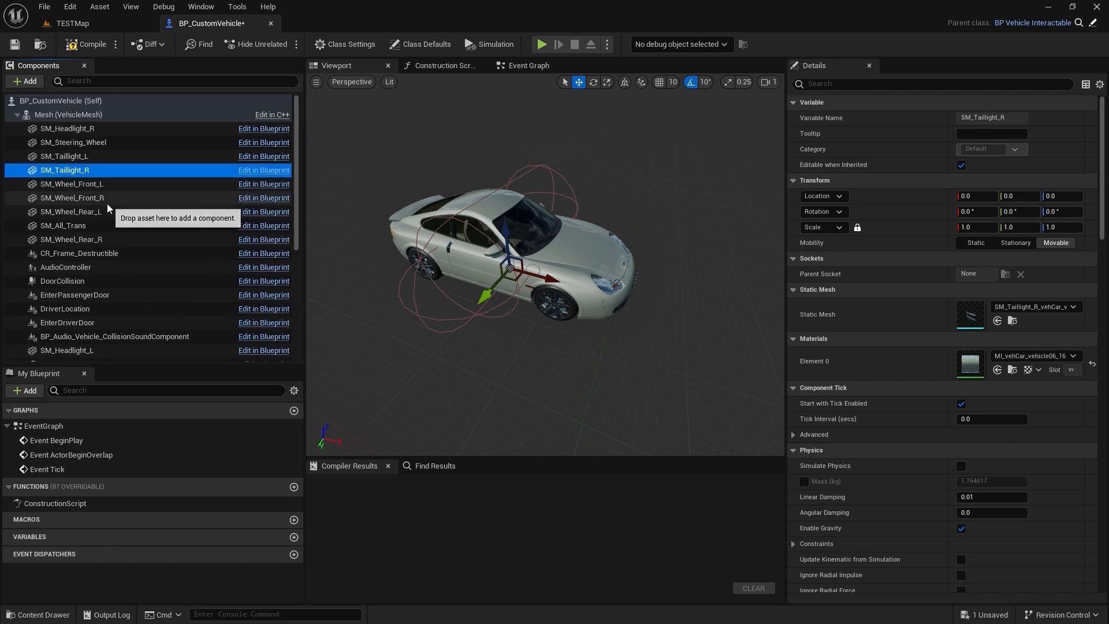
scroll(106, 203, down, 1)
shift+click(123, 224)
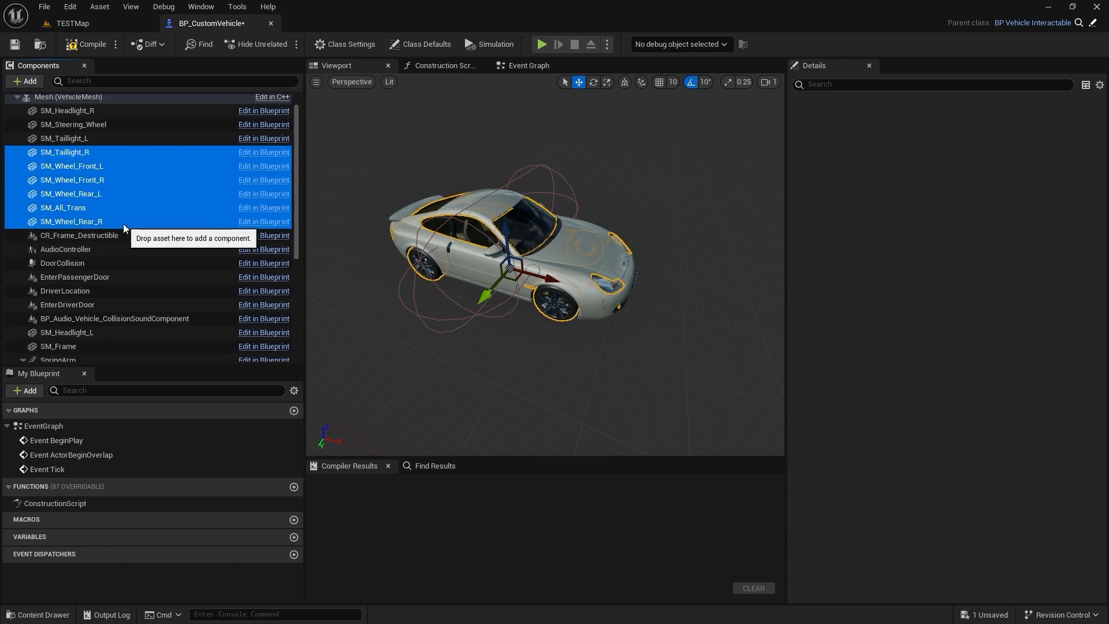
click(1038, 198)
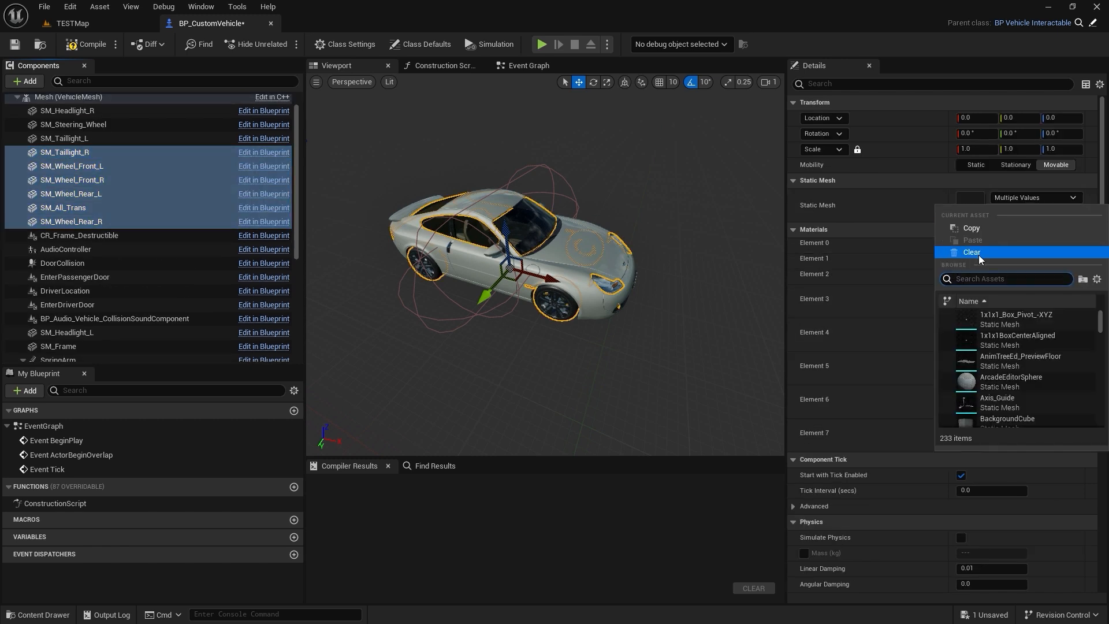
click(981, 256)
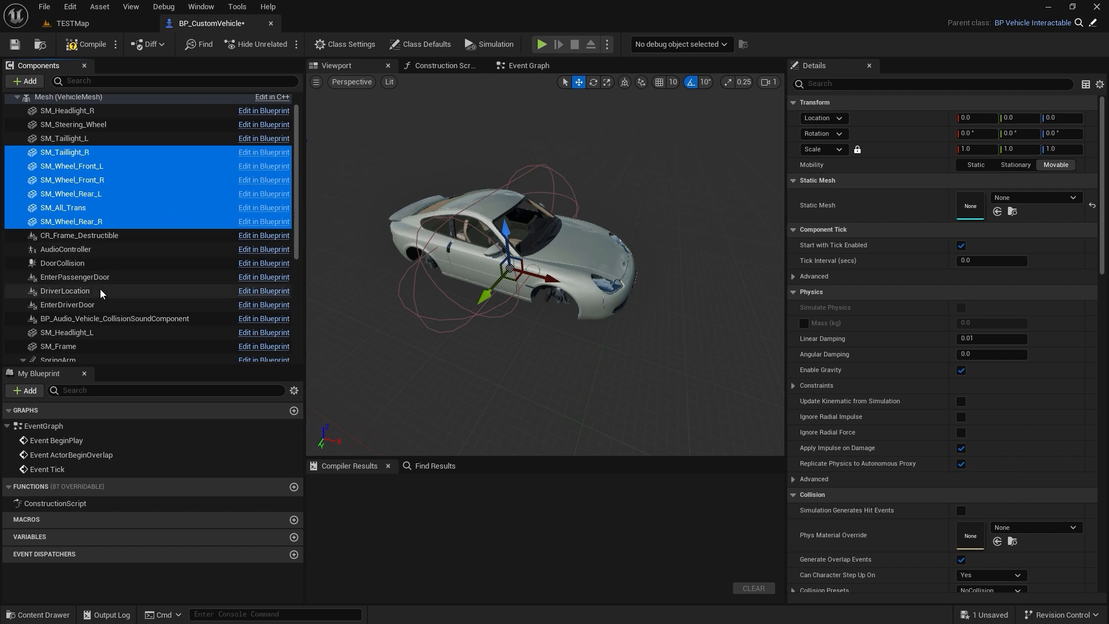
click(91, 334)
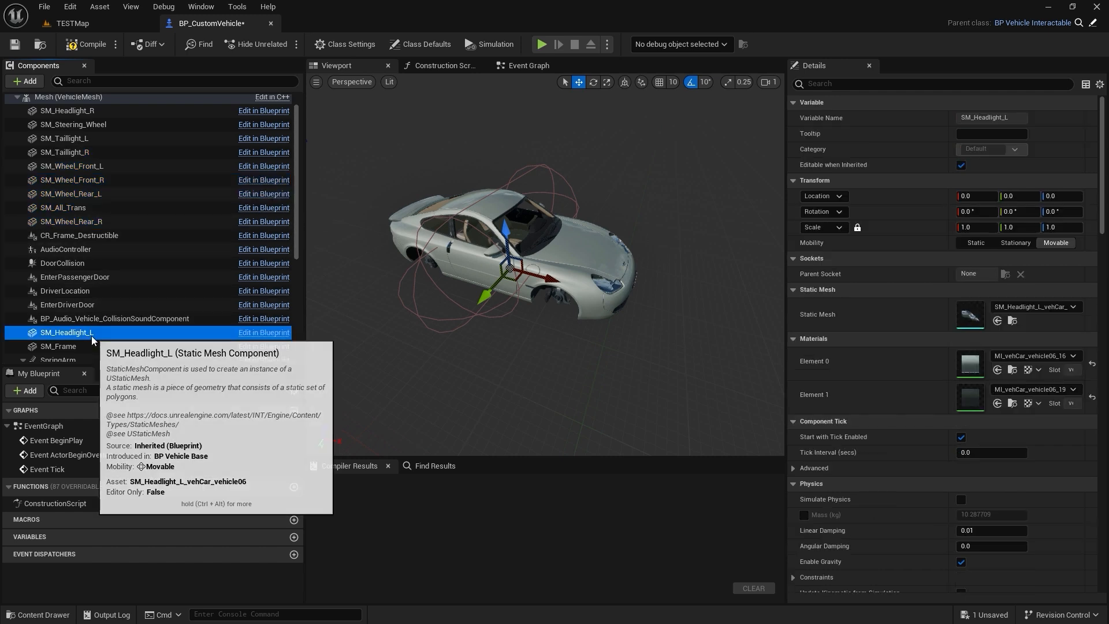
scroll(96, 324, down, 3)
ctrl+click(90, 274)
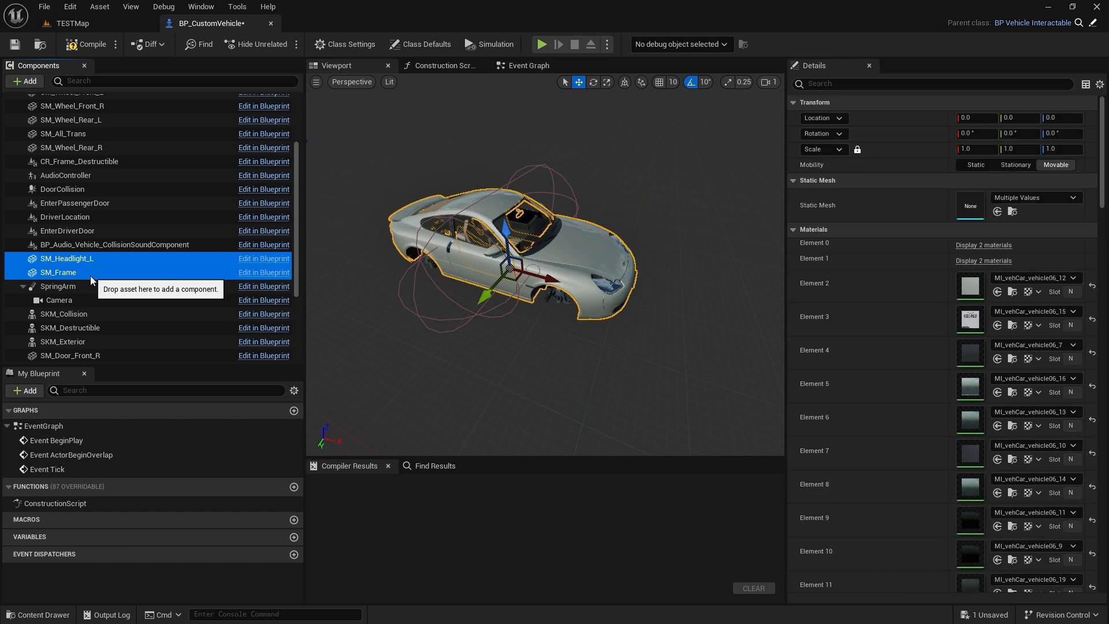
scroll(90, 275, down, 1)
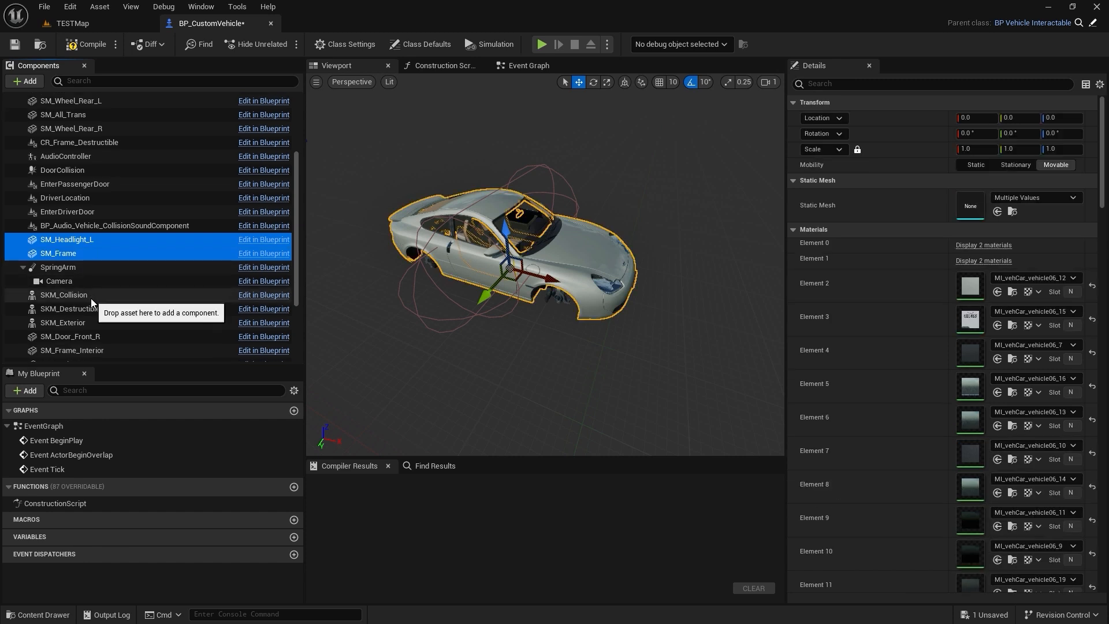
ctrl+click(92, 296)
ctrl+click(110, 308)
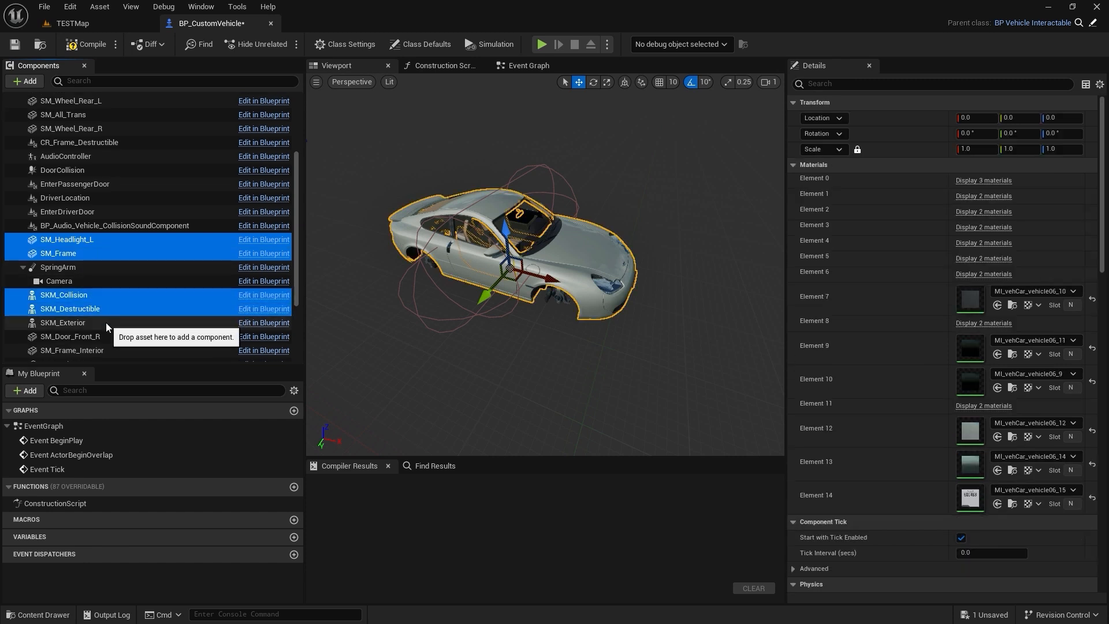
ctrl+click(106, 322)
scroll(107, 320, down, 3)
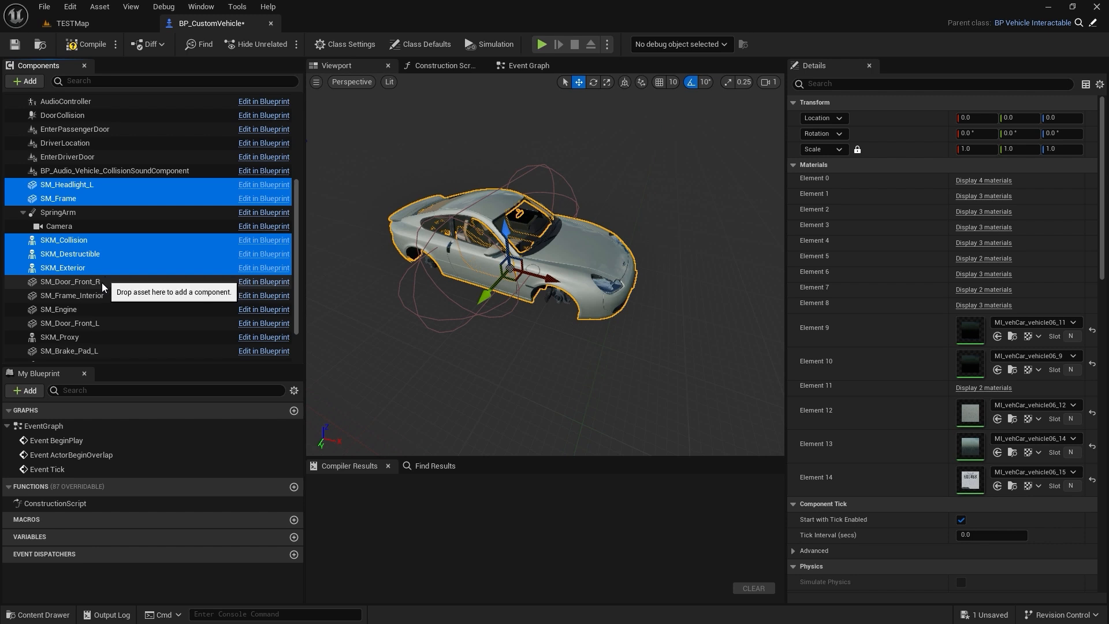
ctrl+click(102, 283)
ctrl+click(102, 295)
ctrl+click(102, 309)
ctrl+click(104, 323)
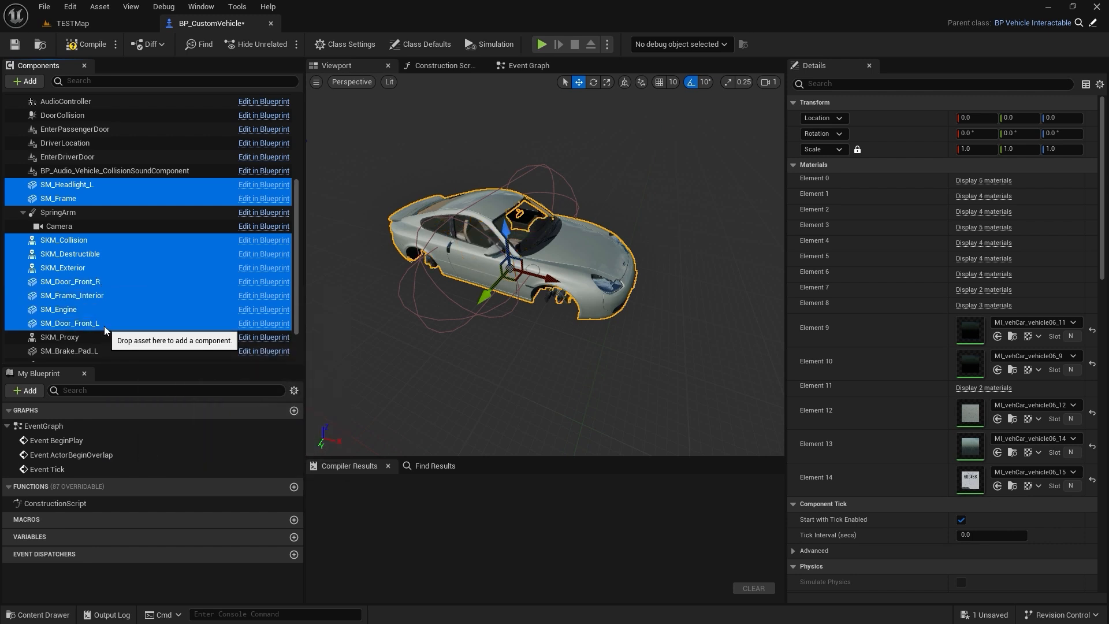
ctrl+click(105, 337)
scroll(106, 329, down, 2)
ctrl+click(107, 315)
ctrl+click(104, 327)
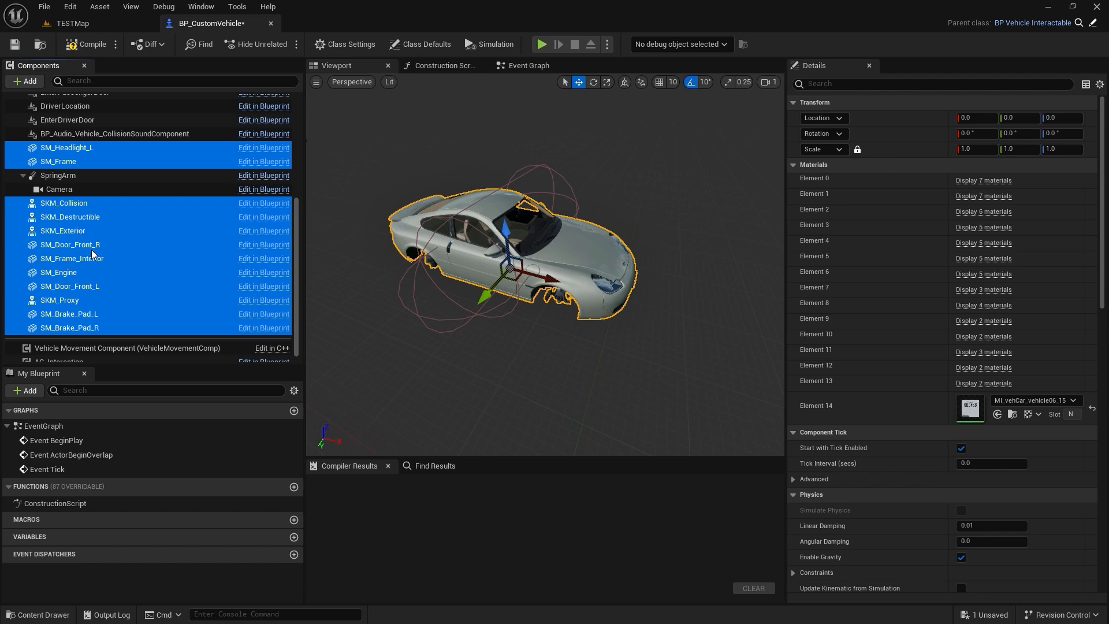
Clear the static meshes of the SM_Headlight_L and SM_Frame components.
scroll(92, 254, up, 3)
click(82, 203)
click(1046, 308)
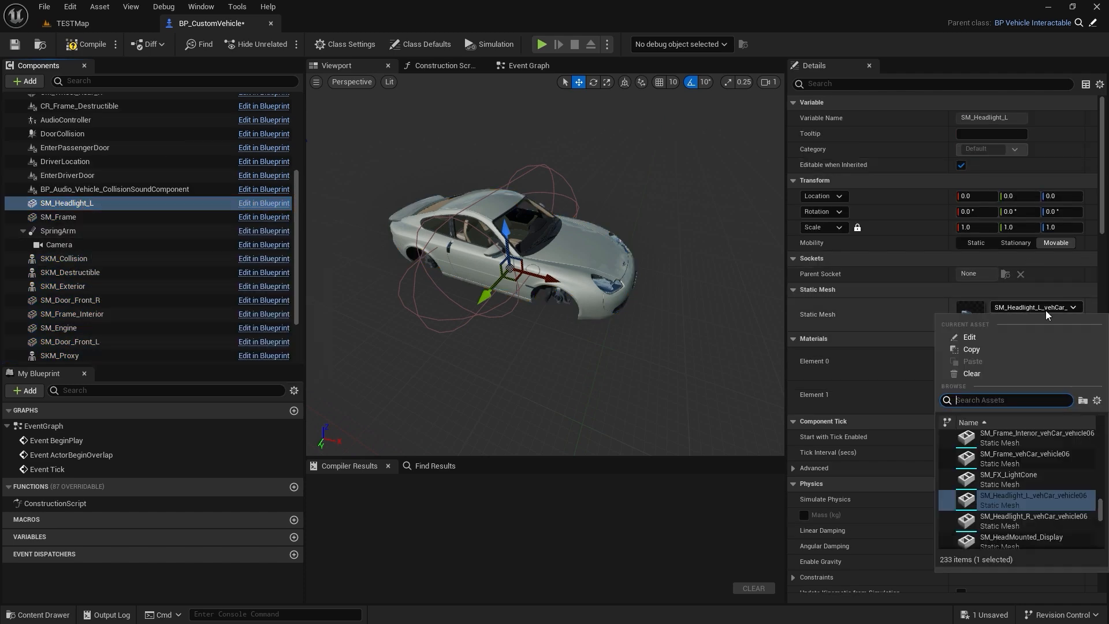
click(974, 373)
click(91, 220)
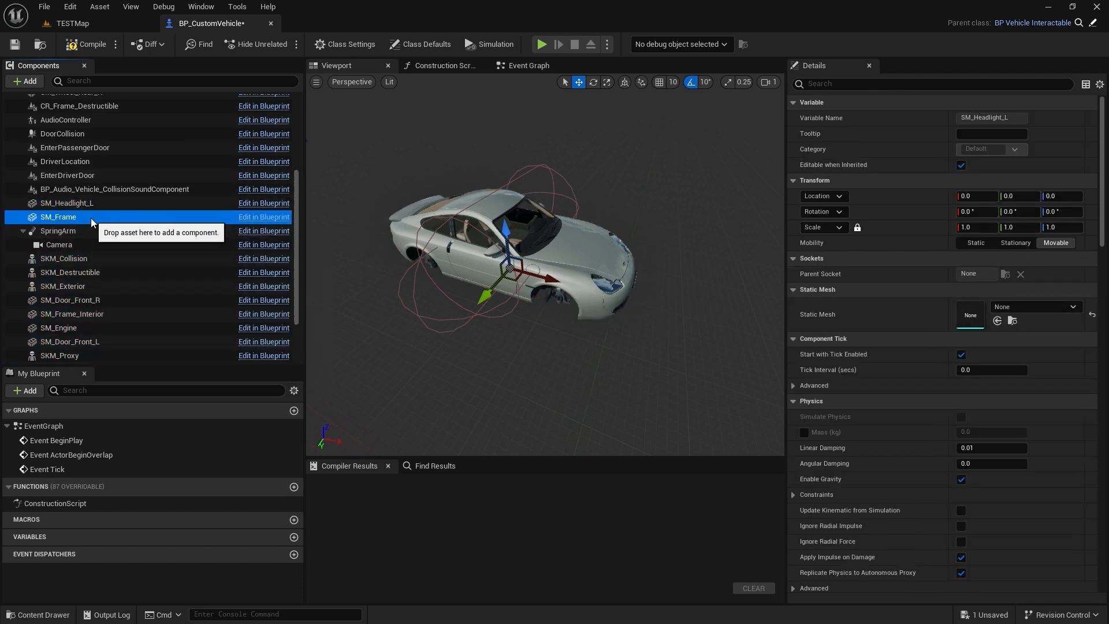
click(1034, 307)
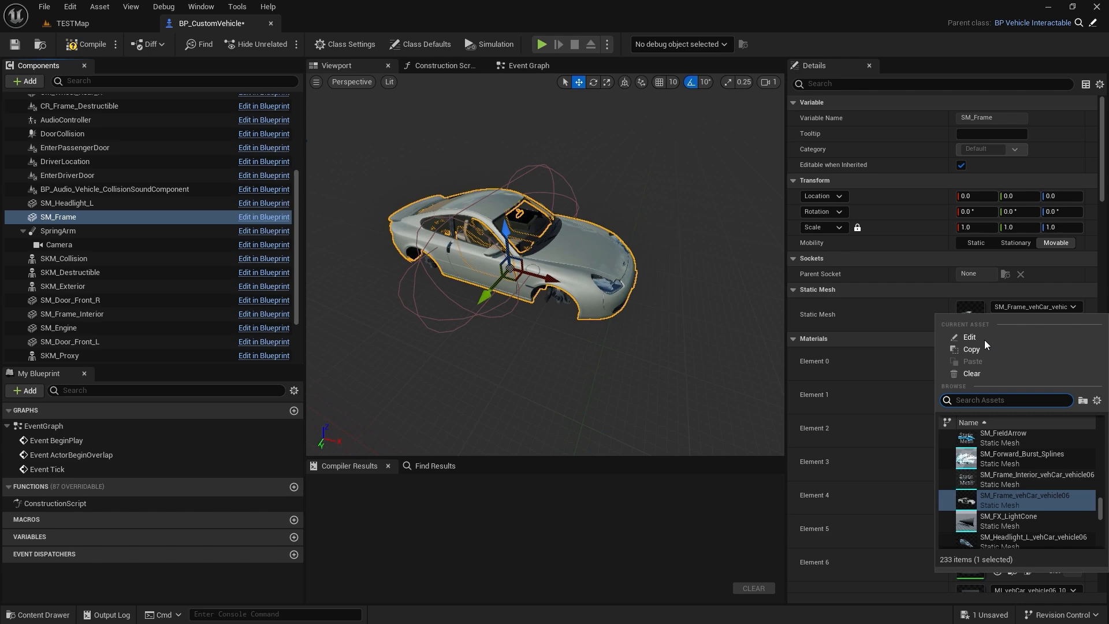
click(974, 374)
Clear the skeletal mesh assets of SKM_Collision, SKM_Destructible and SKM_Exterior together.
click(75, 258)
shift+click(108, 287)
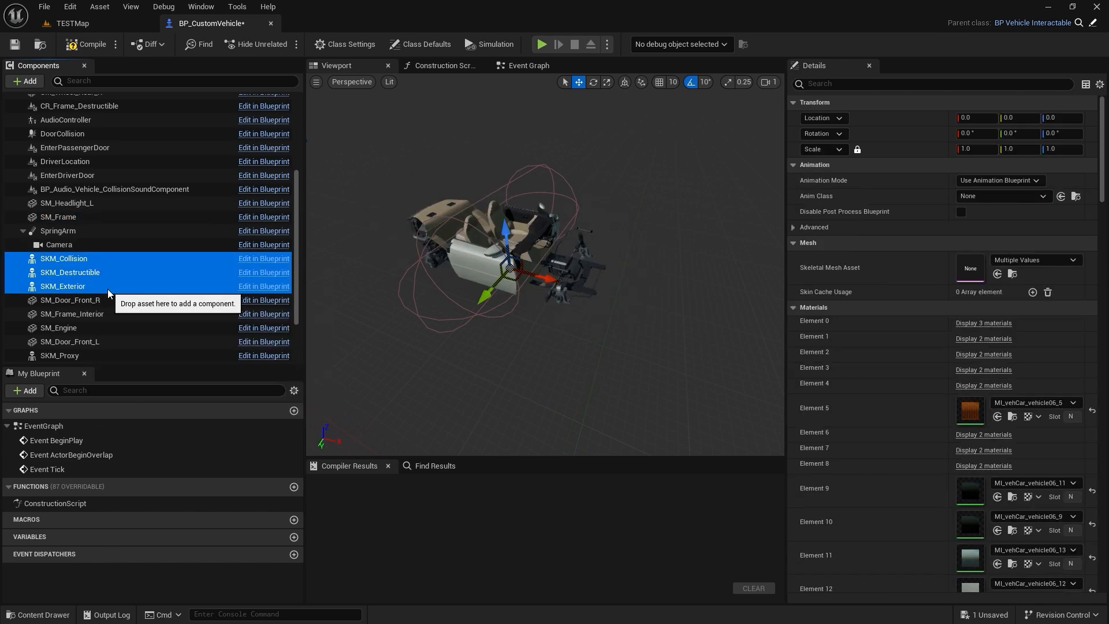
click(1034, 260)
click(986, 321)
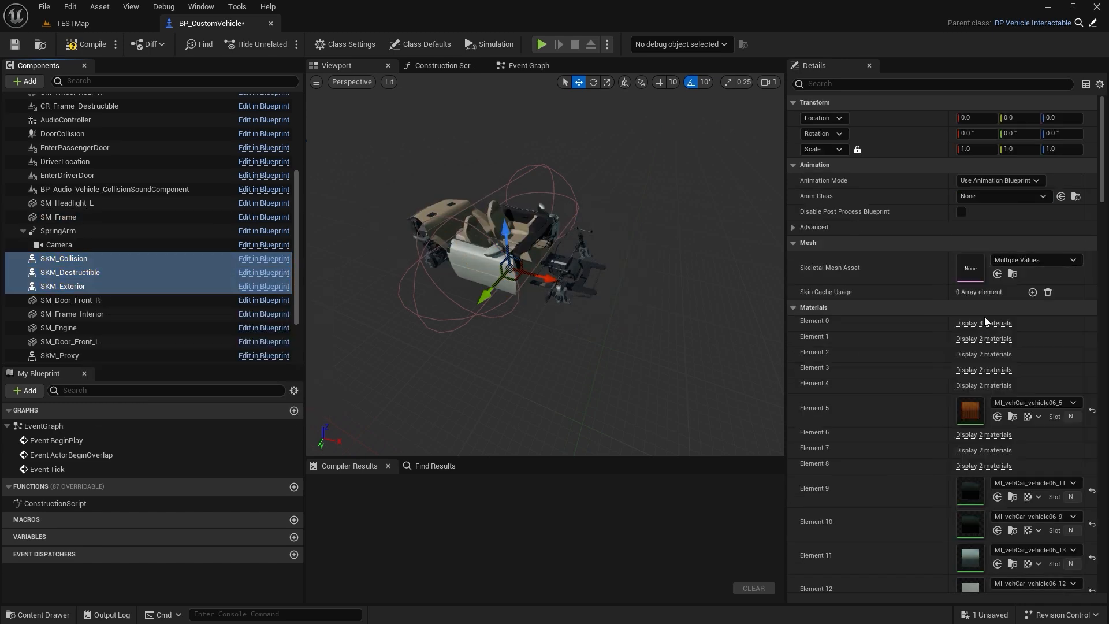
Clear the static meshes of SM_Door_Front_R, SM_Frame_Interior, SM_Engine and SM_Door_Front_L together.
click(120, 301)
shift+click(115, 340)
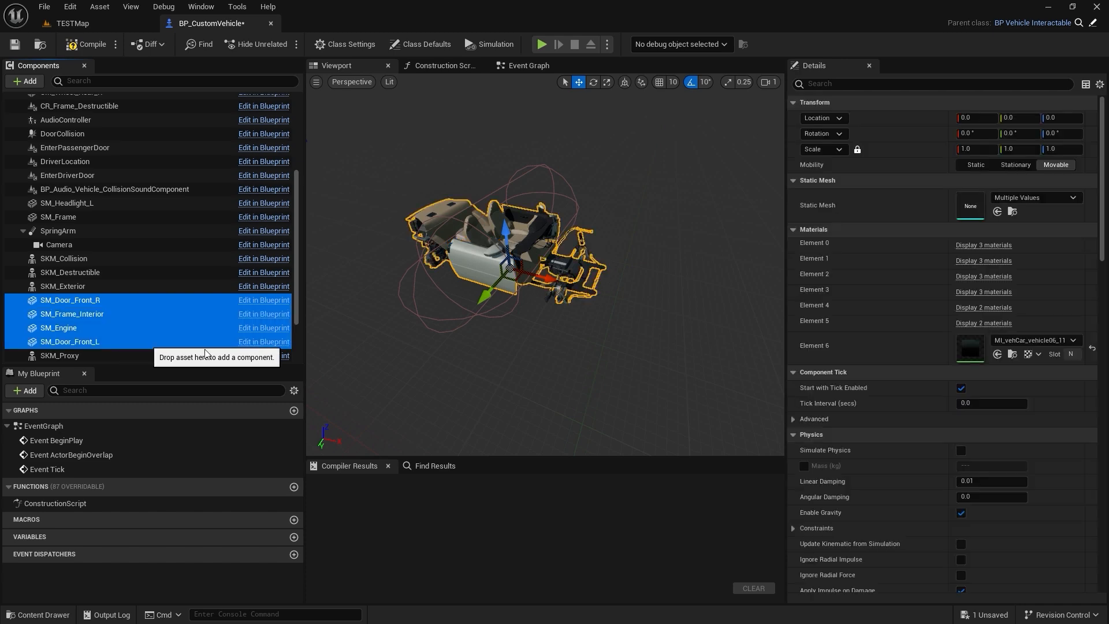
click(1032, 199)
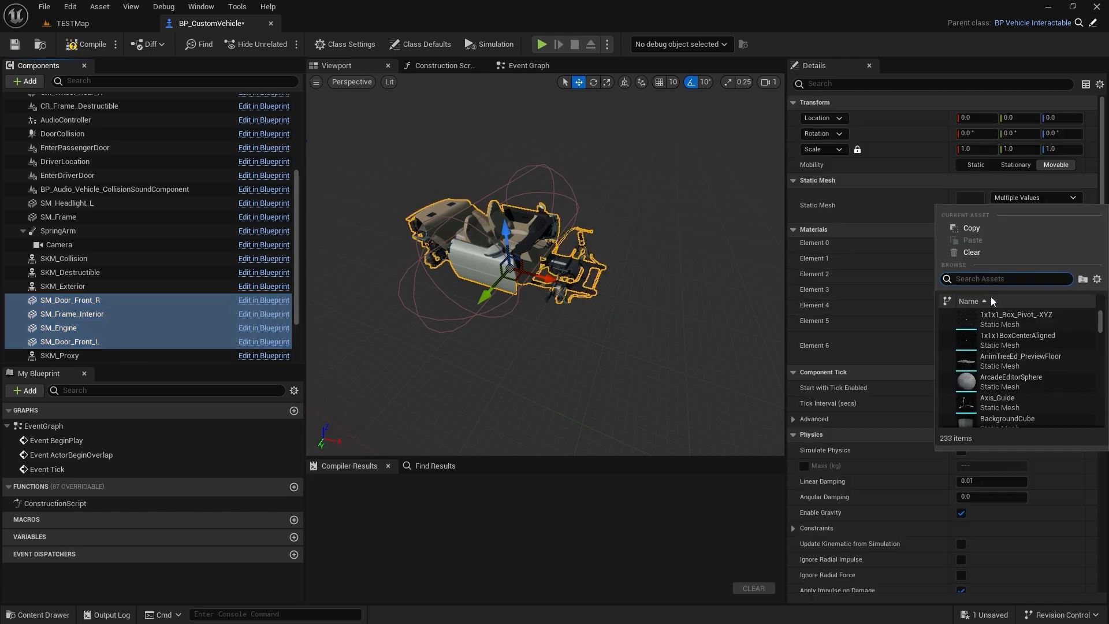
click(973, 253)
Clear the skeletal mesh of SKM_Proxy and the static meshes of SM_Brake_Pad_L and SM_Brake_Pad_R.
click(91, 354)
scroll(98, 332, down, 2)
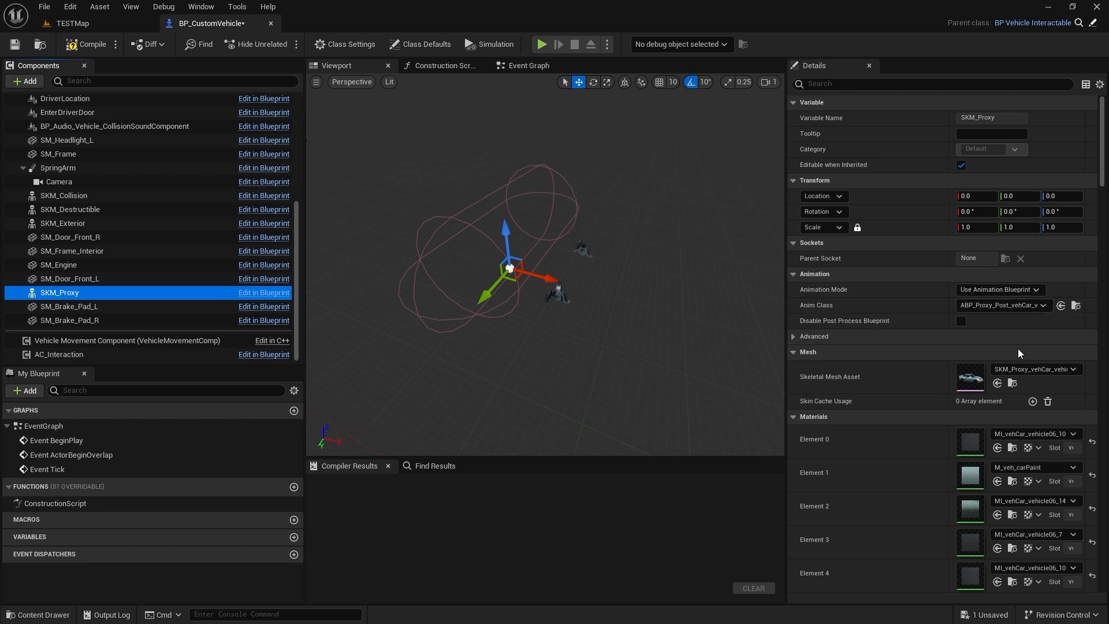
click(1030, 368)
click(980, 163)
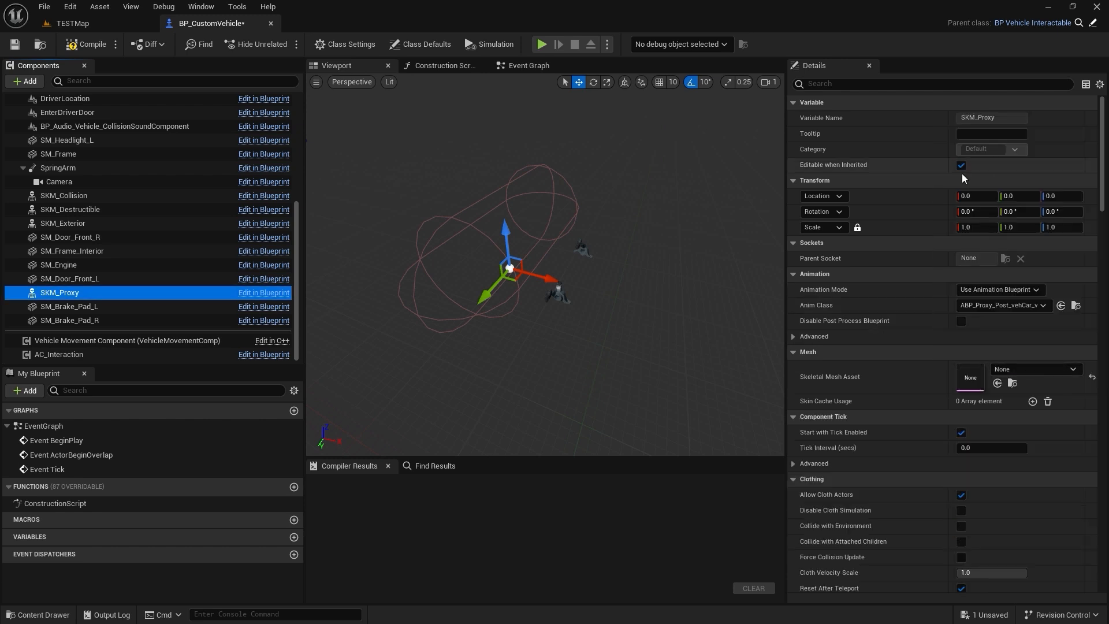
click(101, 306)
shift+click(101, 320)
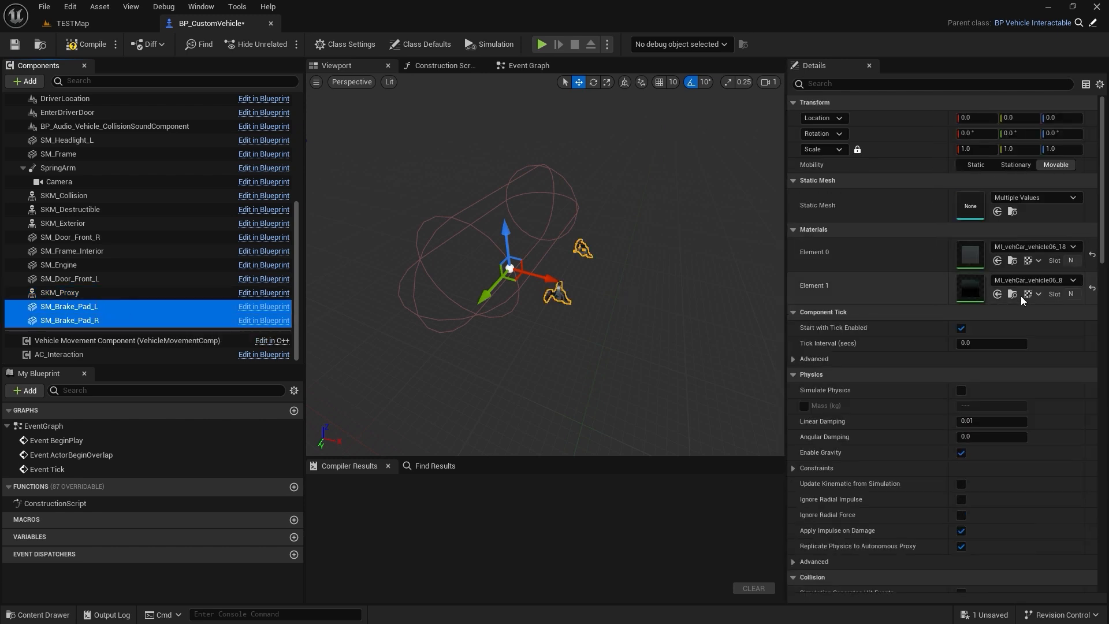
click(1031, 198)
click(986, 252)
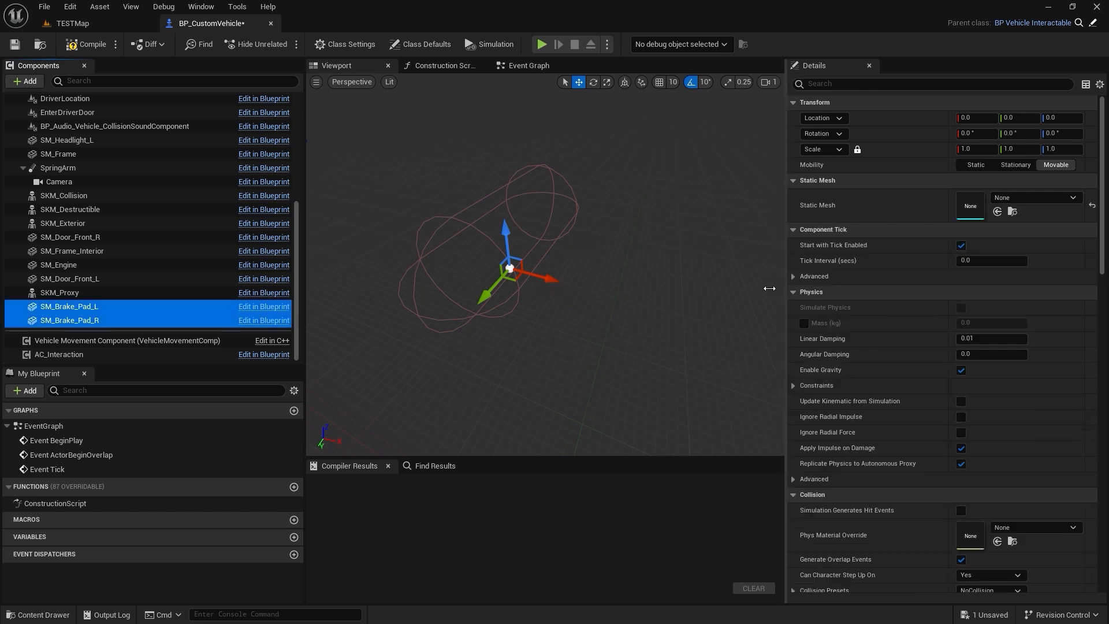
Assign the custom SKM_Destructible mesh as the skeletal mesh asset of the SKM_Proxy component.
click(211, 291)
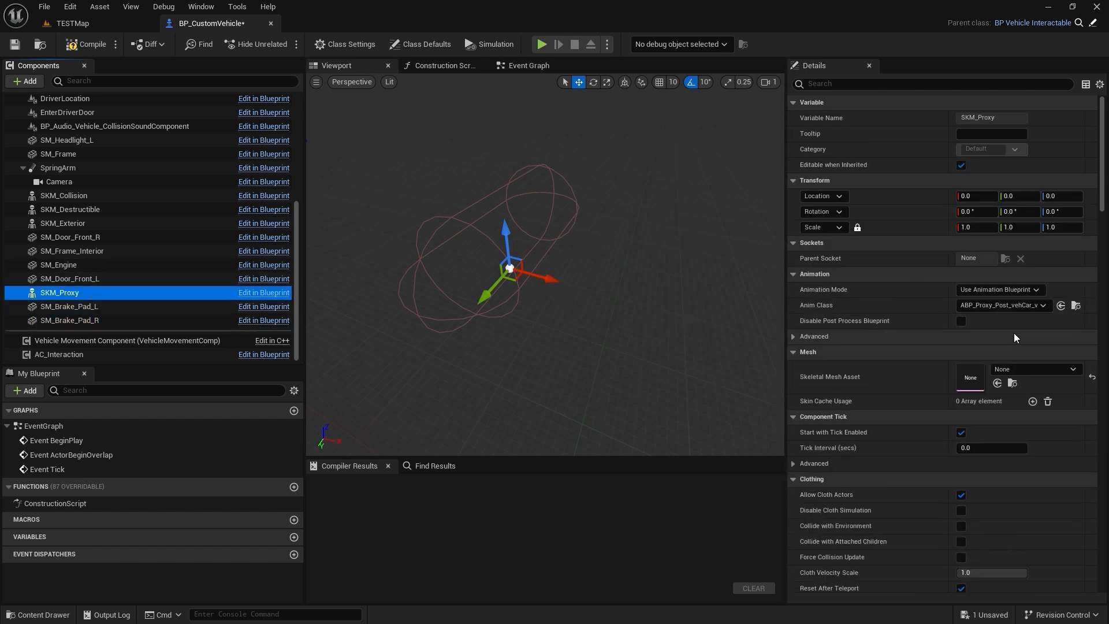
click(1017, 370)
text(sk)
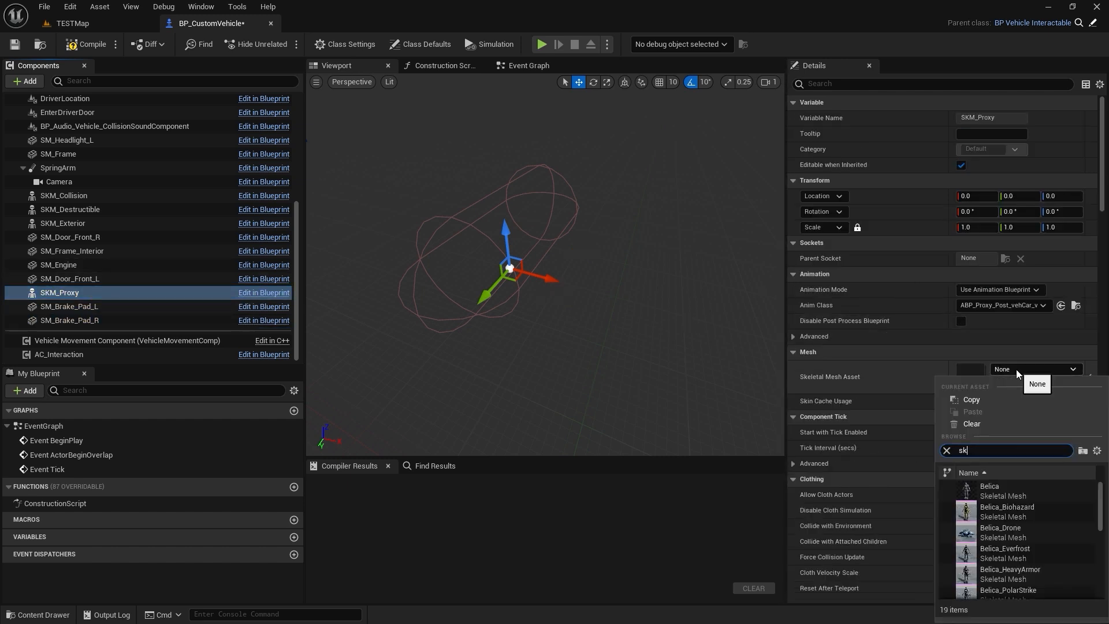
text(m_dest)
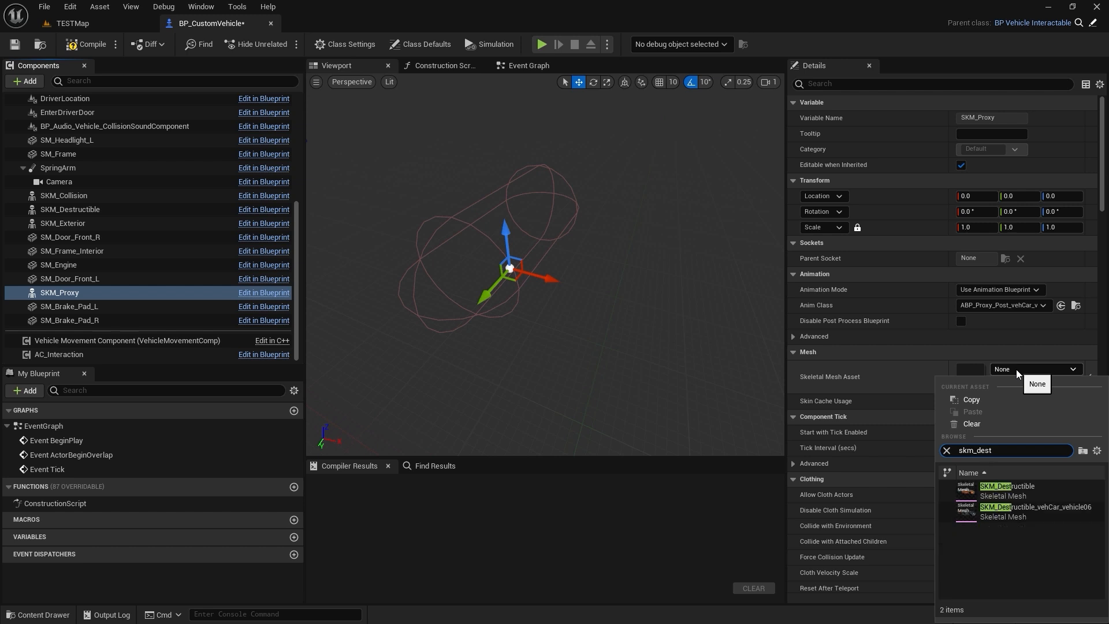
click(1008, 490)
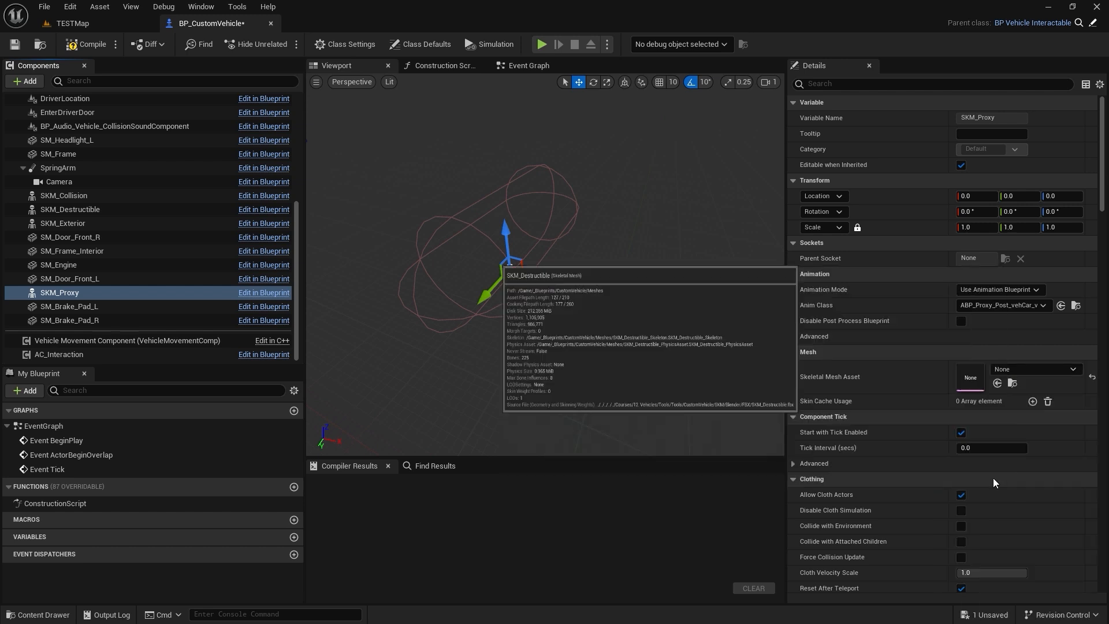
Assign the custom SKM_Destructible mesh as the skeletal mesh asset of the SKM_Destructible component.
scroll(69, 271, up, 2)
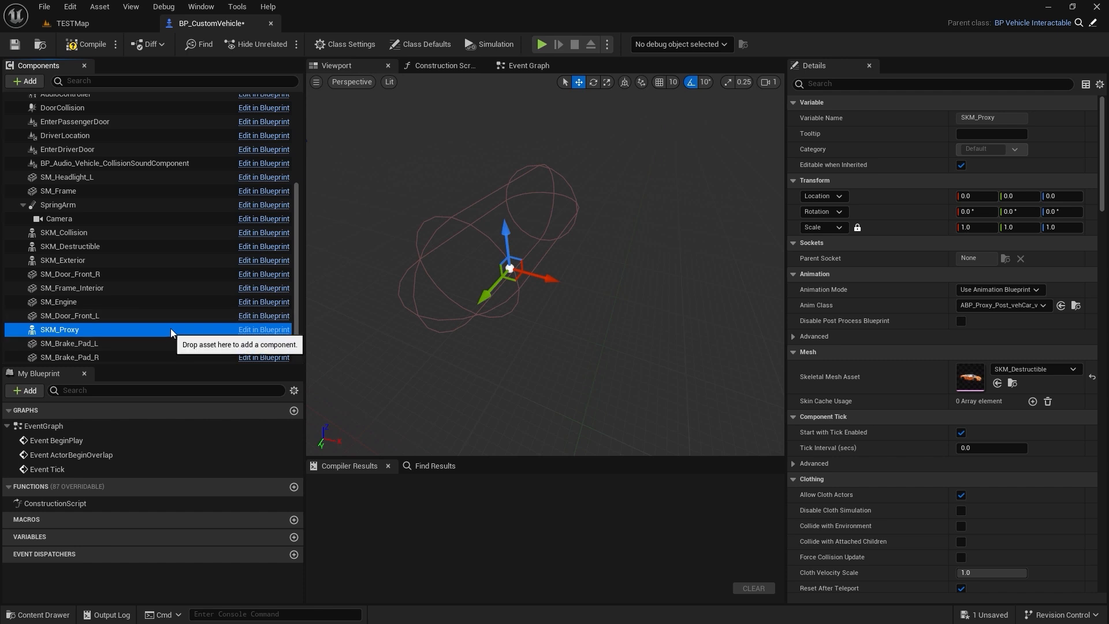
scroll(80, 285, up, 2)
scroll(83, 268, up, 3)
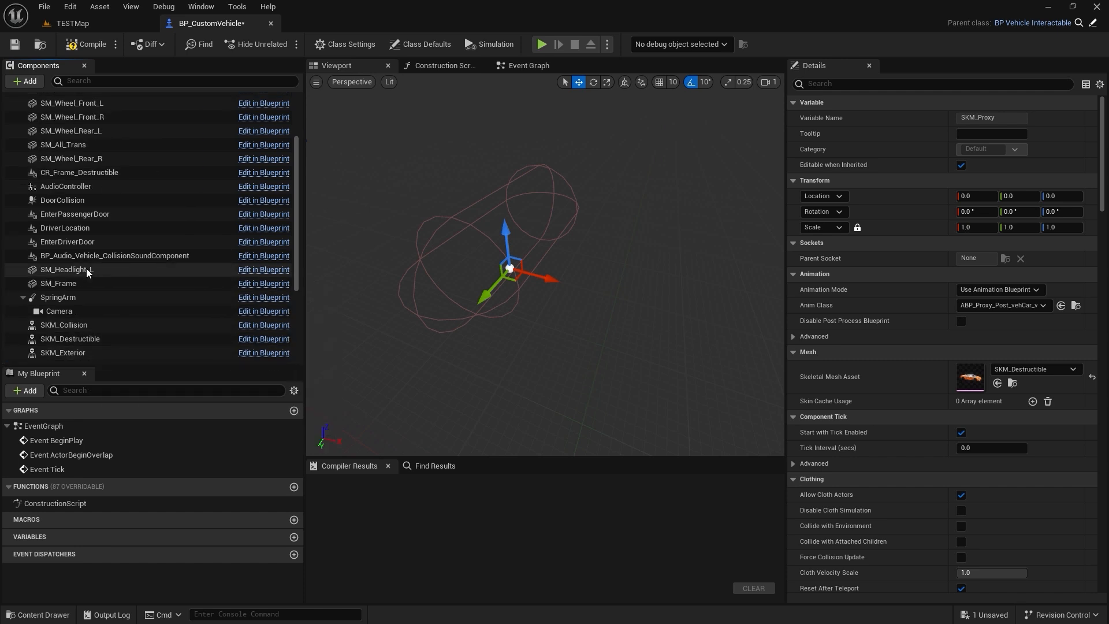
scroll(83, 206, down, 2)
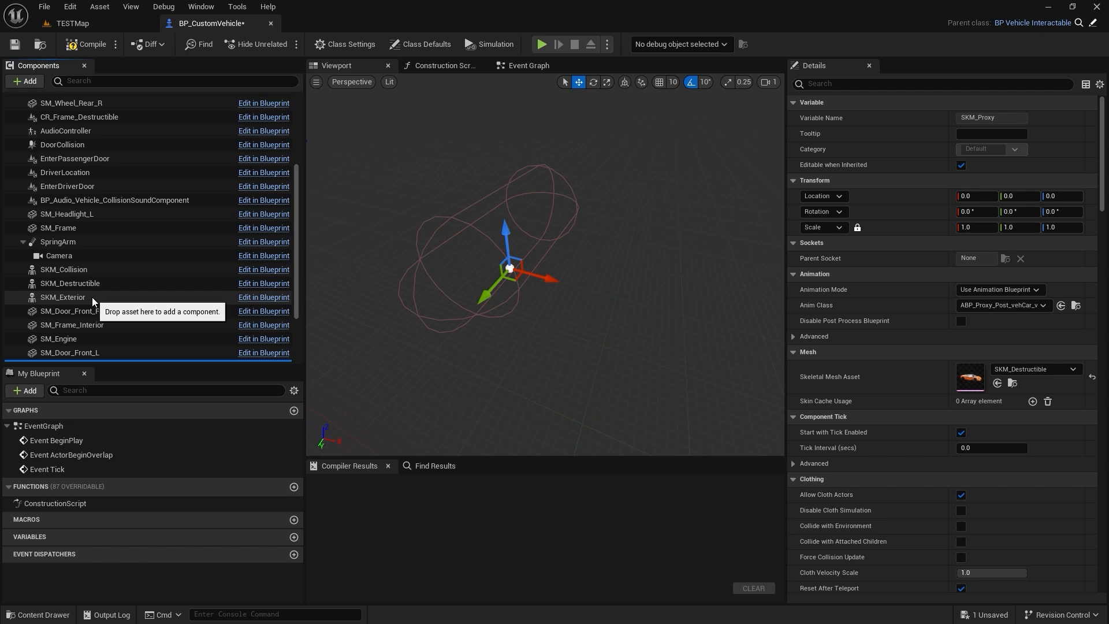
click(105, 283)
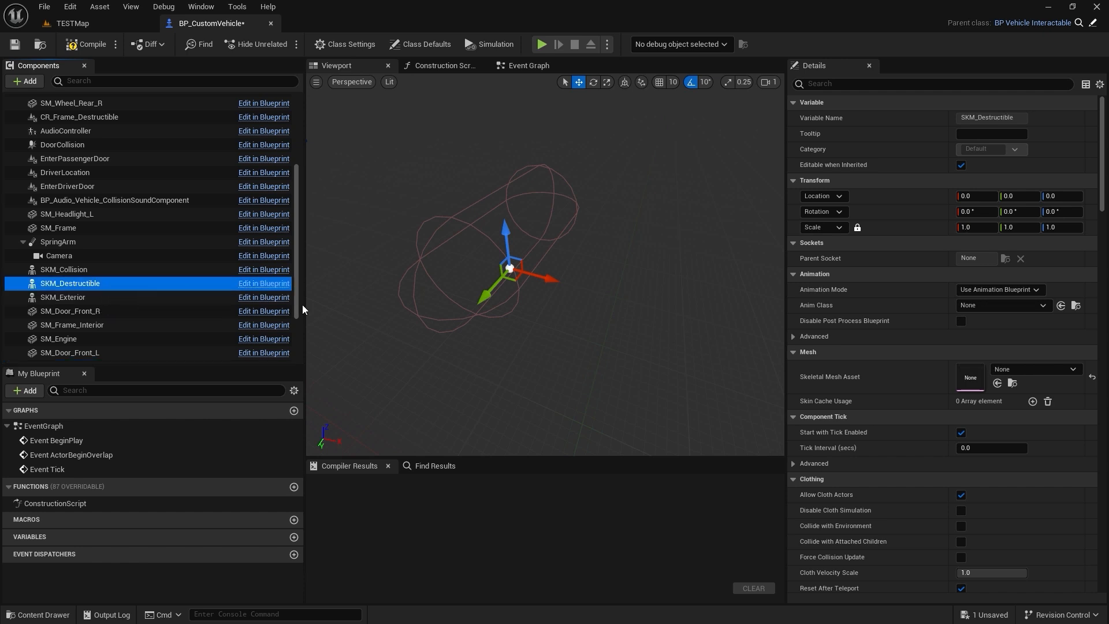
click(1024, 305)
click(887, 332)
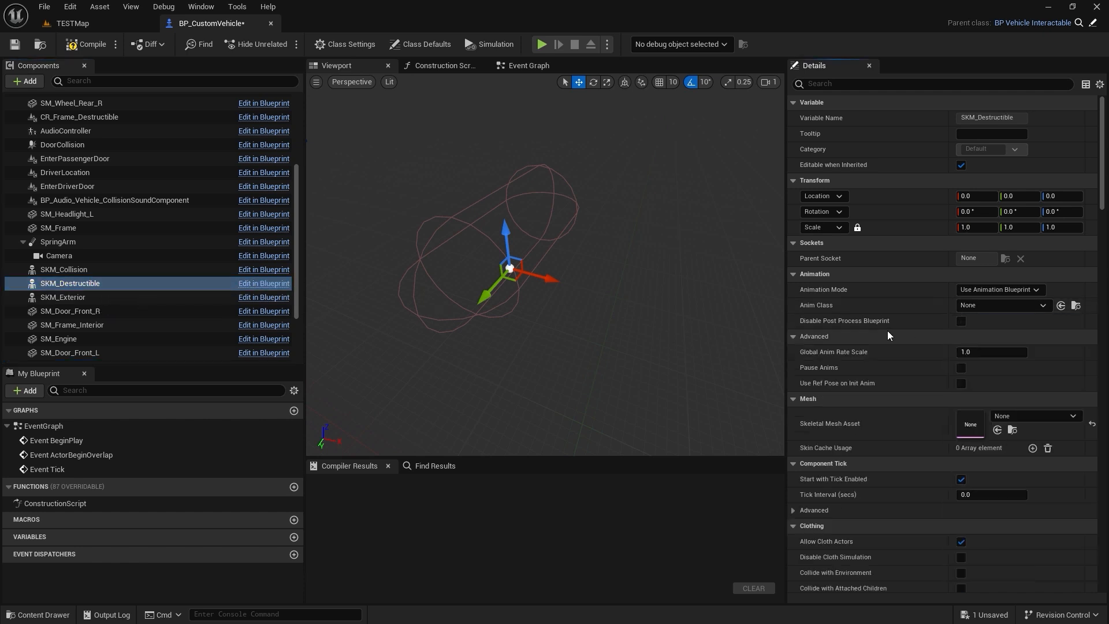
click(1038, 369)
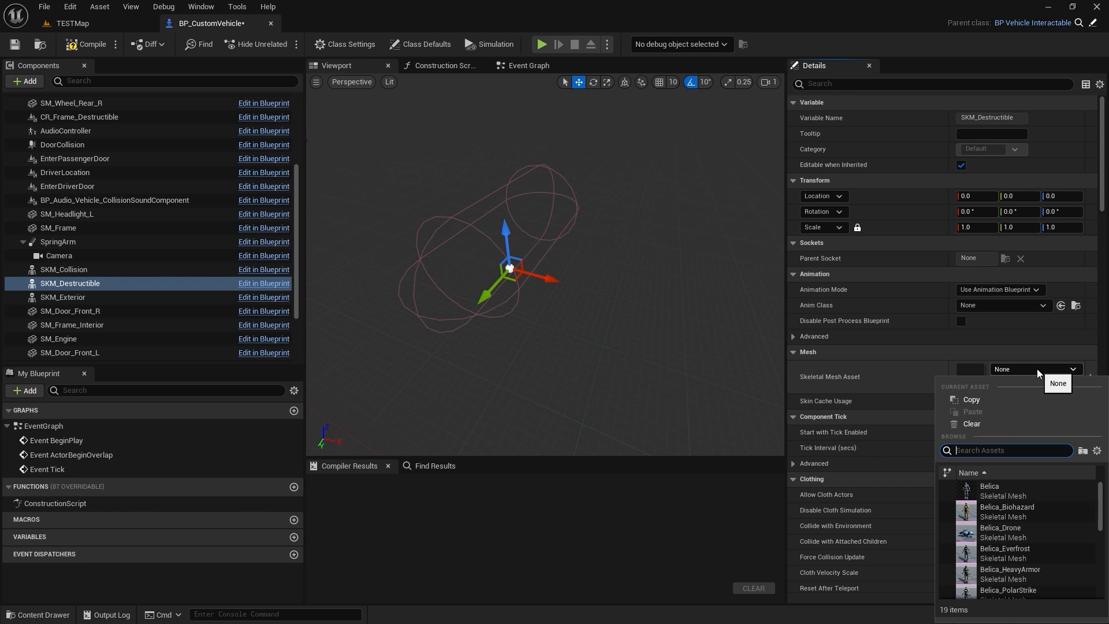
text(skm_)
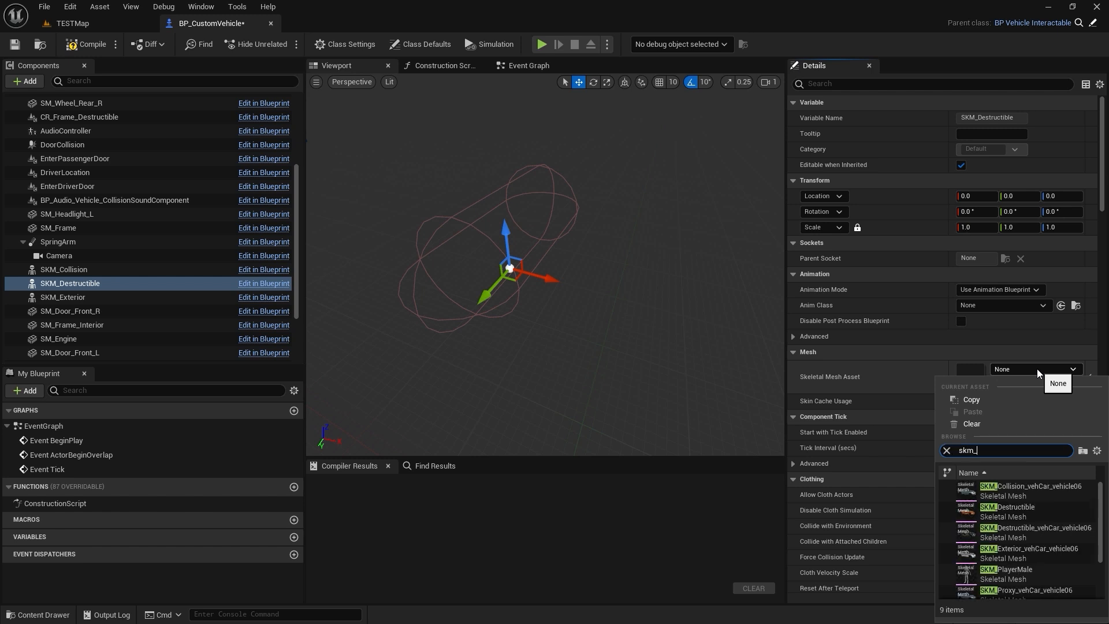
click(1018, 506)
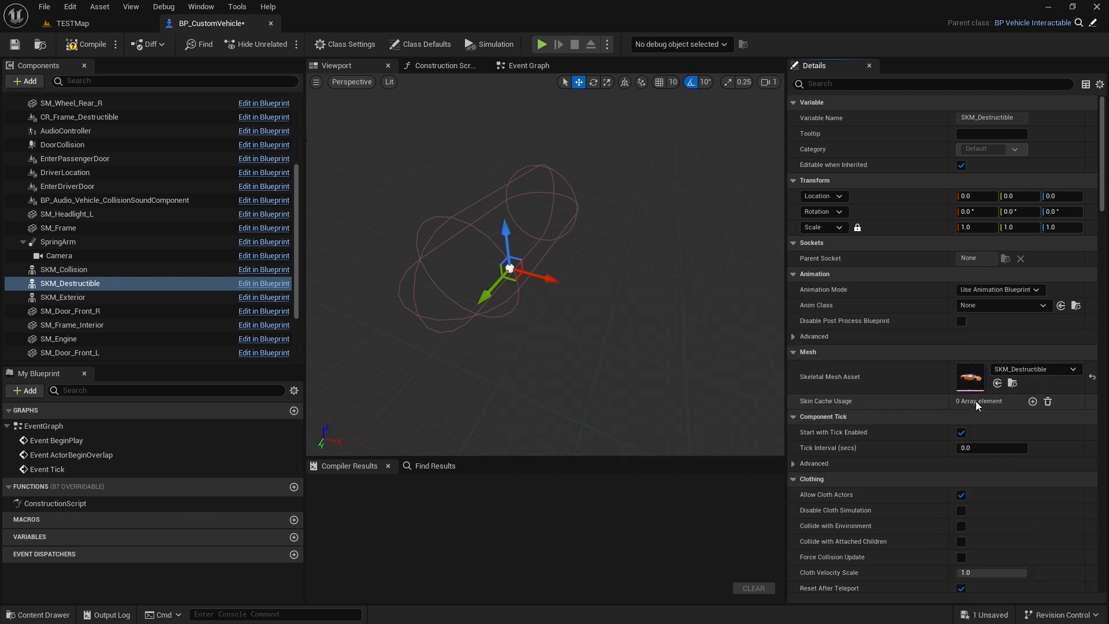
Enable the Visible rendering option on the SKM_Destructible component.
click(923, 85)
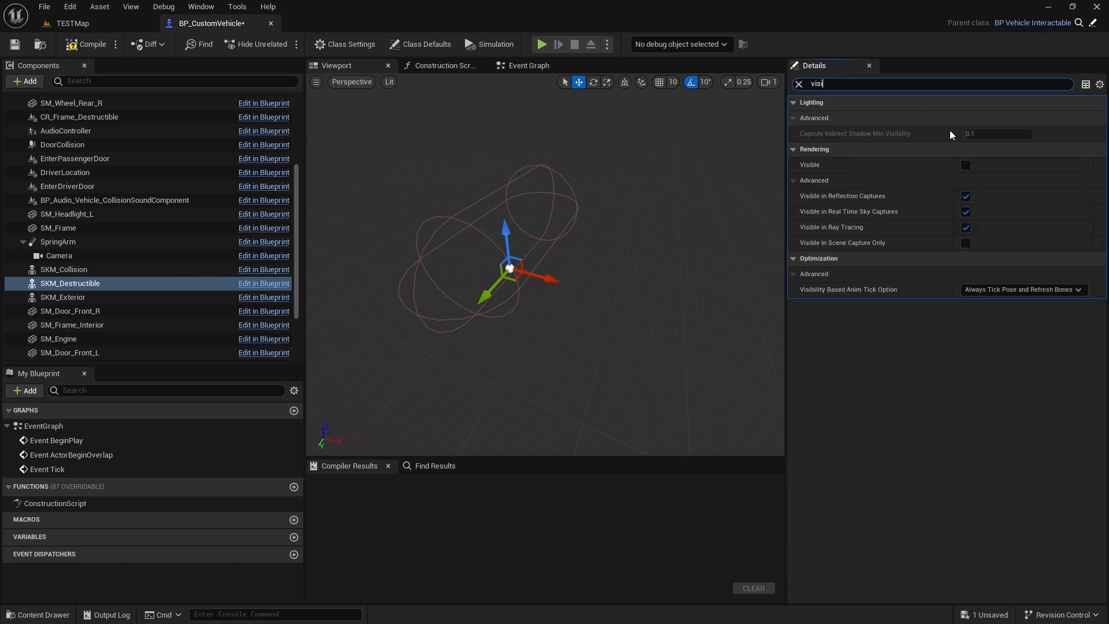
click(966, 166)
click(800, 84)
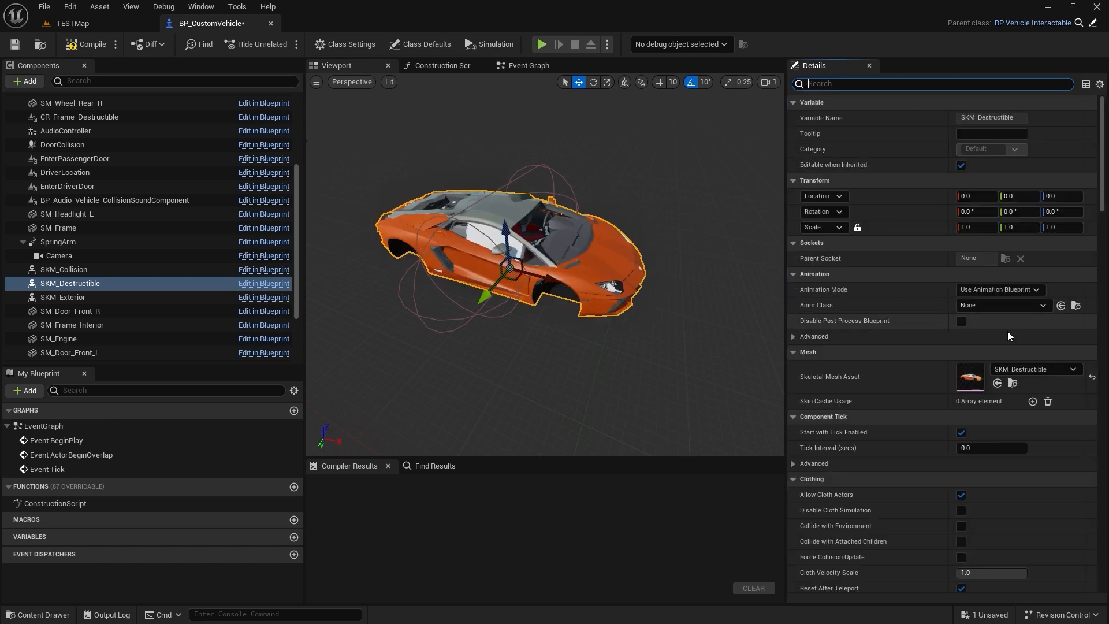
Open the custom SKM_Destructible skeletal mesh, set its Physics Asset to PA_Collision_vehCar_vehicle06, and save the mesh.
click(1012, 383)
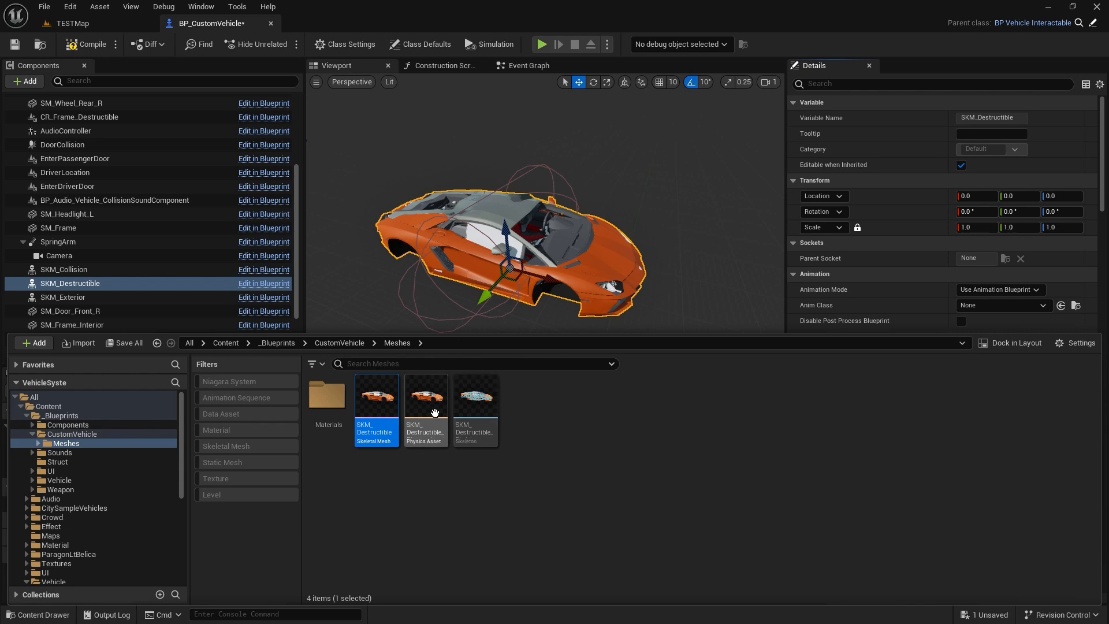
double_click(387, 411)
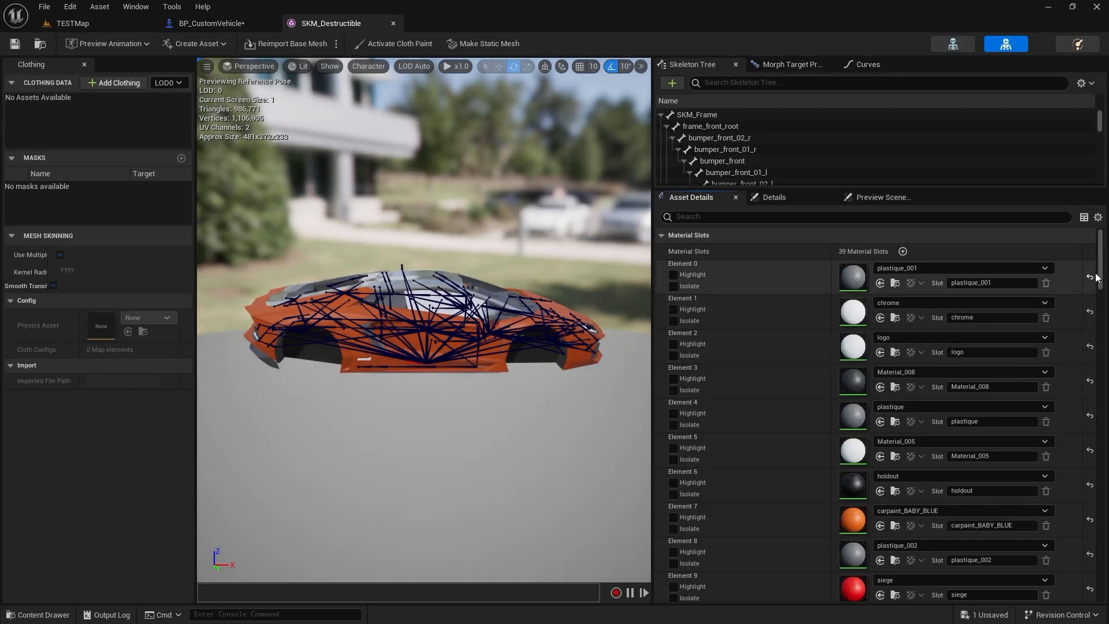
drag(1096, 278, 1087, 501)
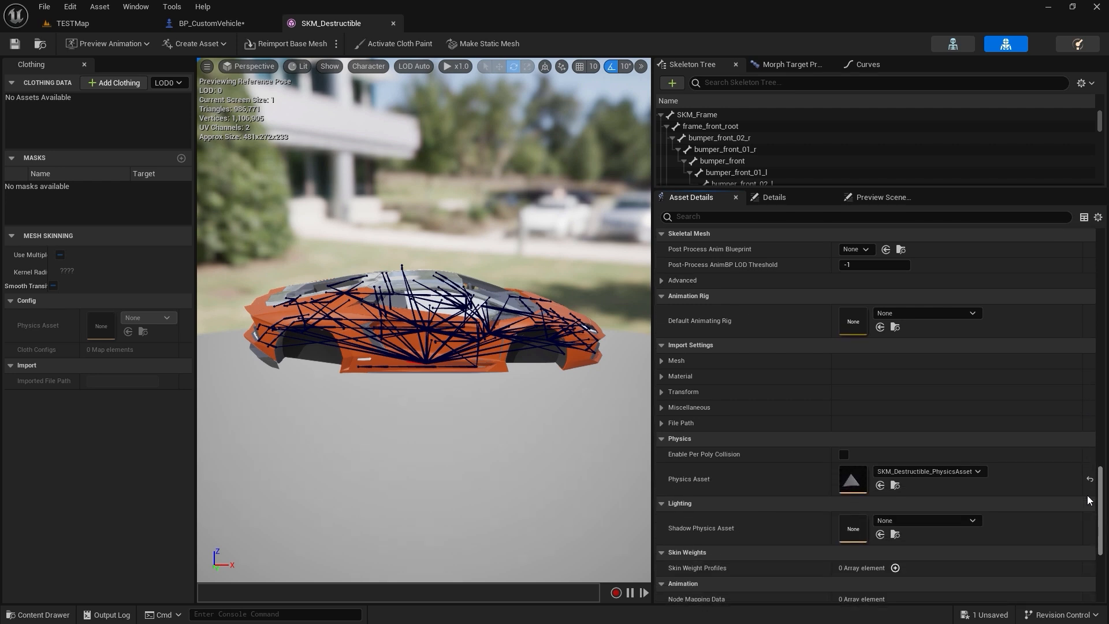
click(931, 476)
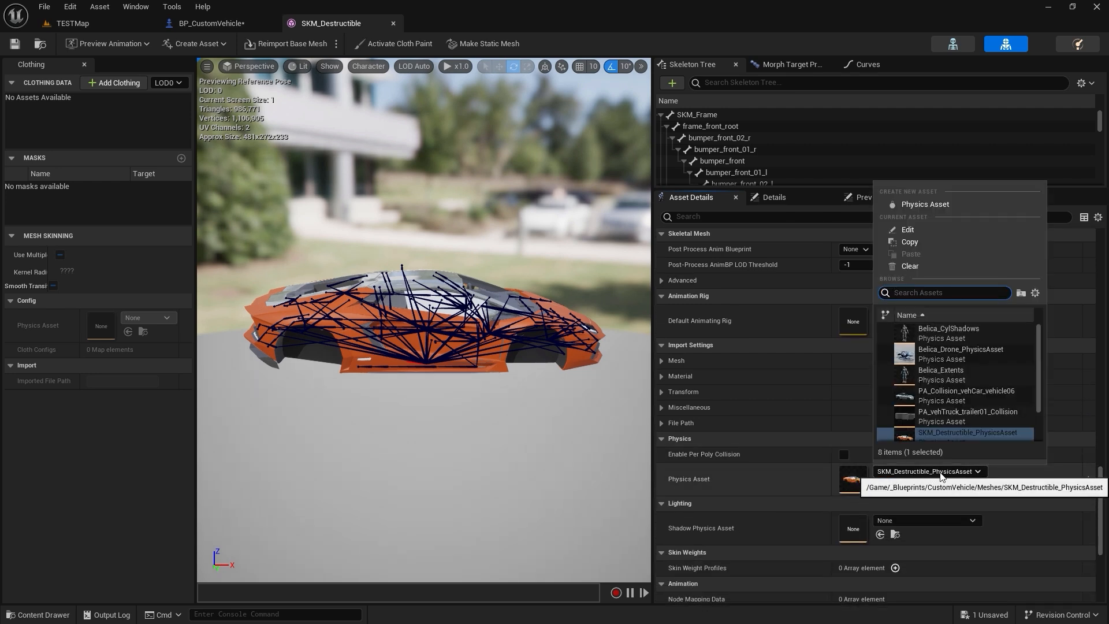
click(949, 392)
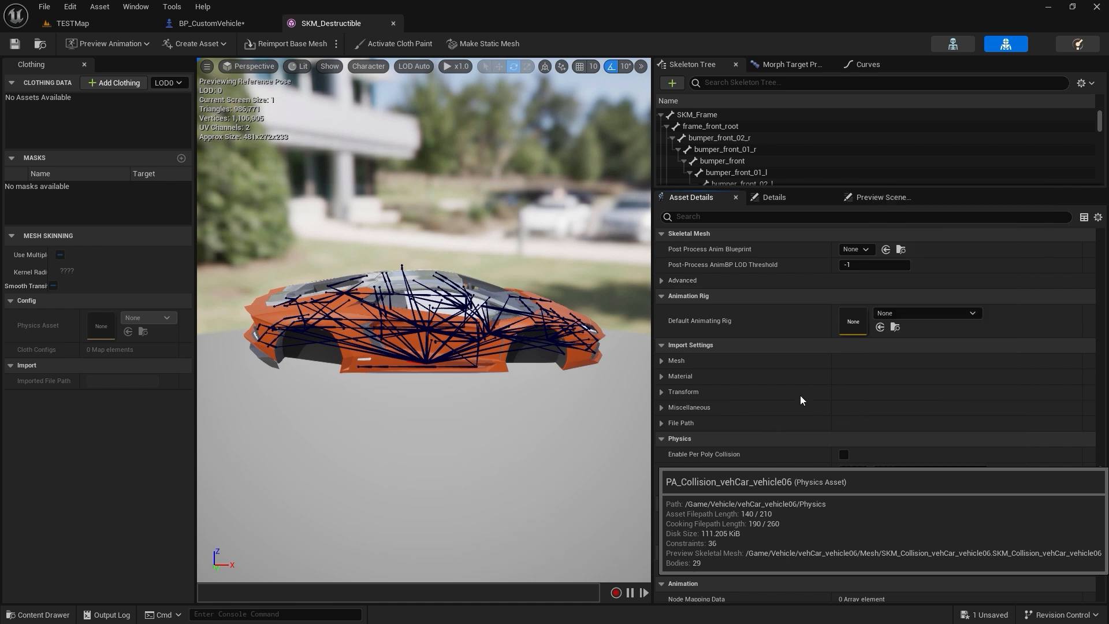
scroll(814, 487, down, 1)
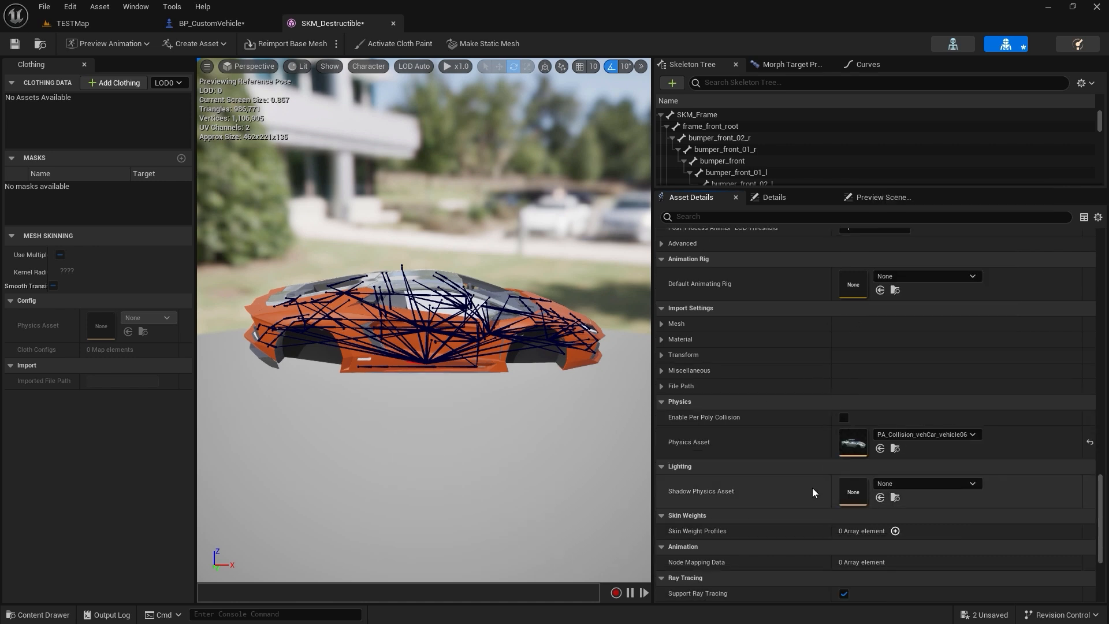
scroll(813, 486, up, 4)
scroll(813, 475, up, 6)
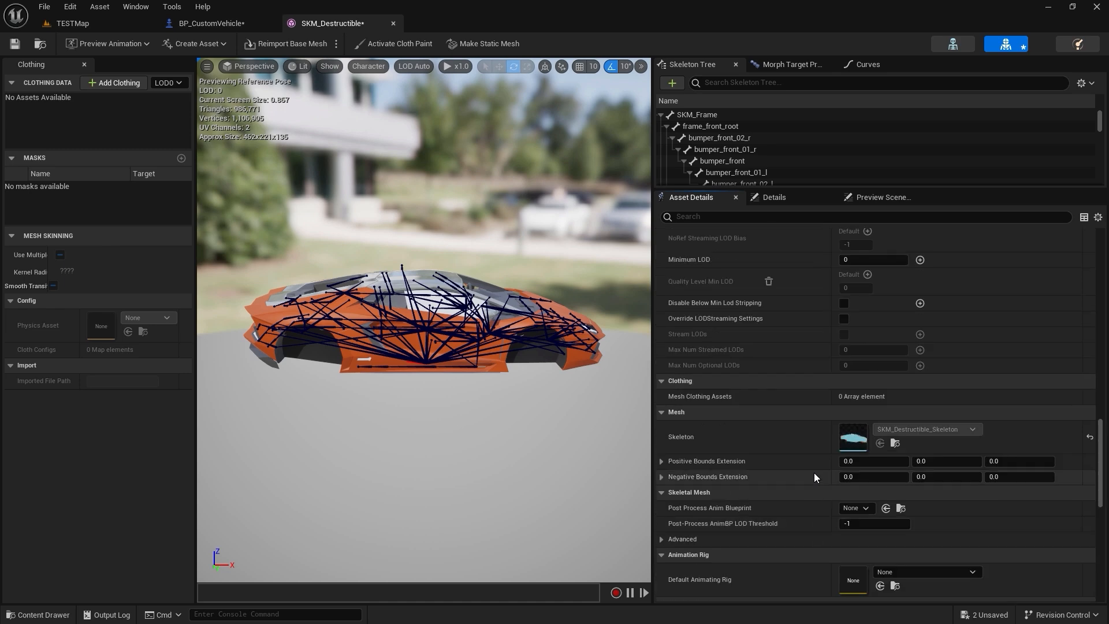
scroll(807, 442, down, 6)
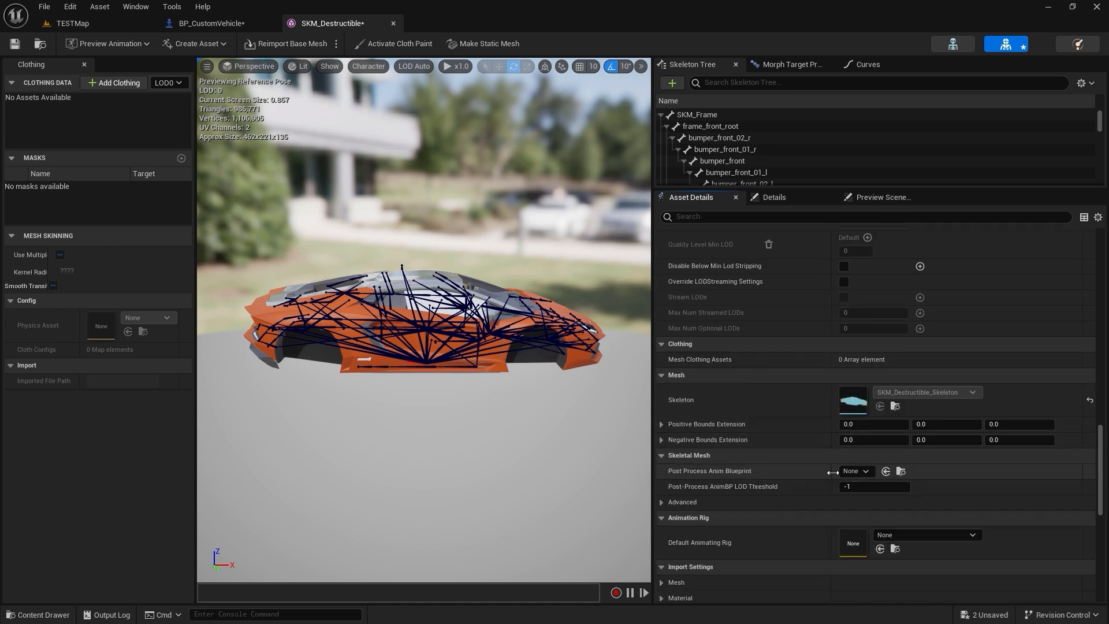
click(861, 471)
click(863, 471)
click(15, 43)
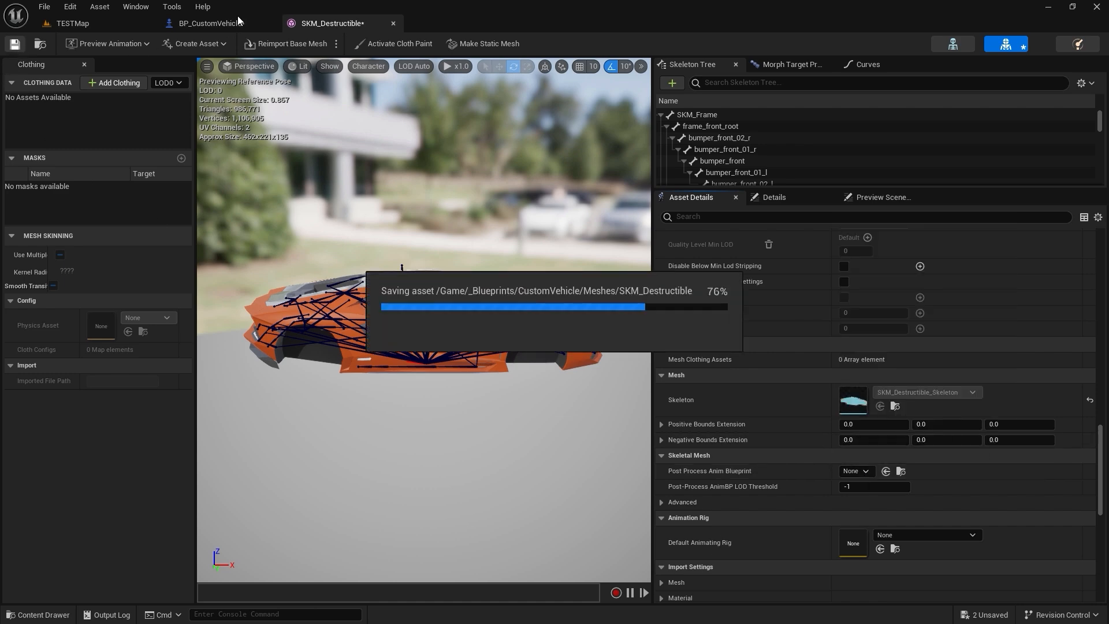
Compile and save the BP_CustomVehicle blueprint.
click(242, 22)
click(89, 42)
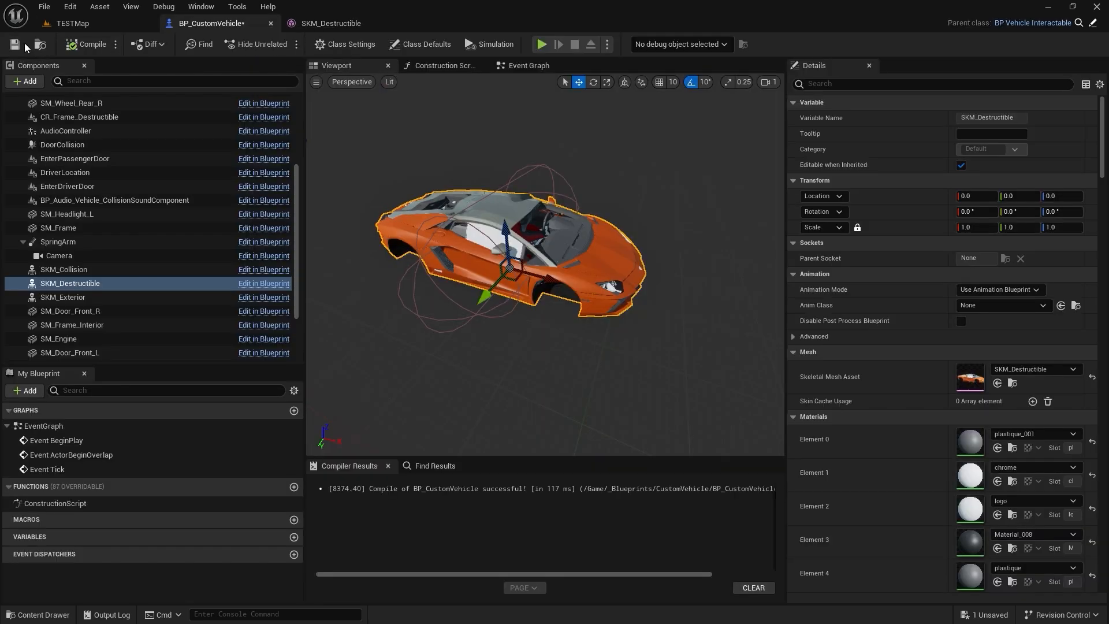
click(16, 43)
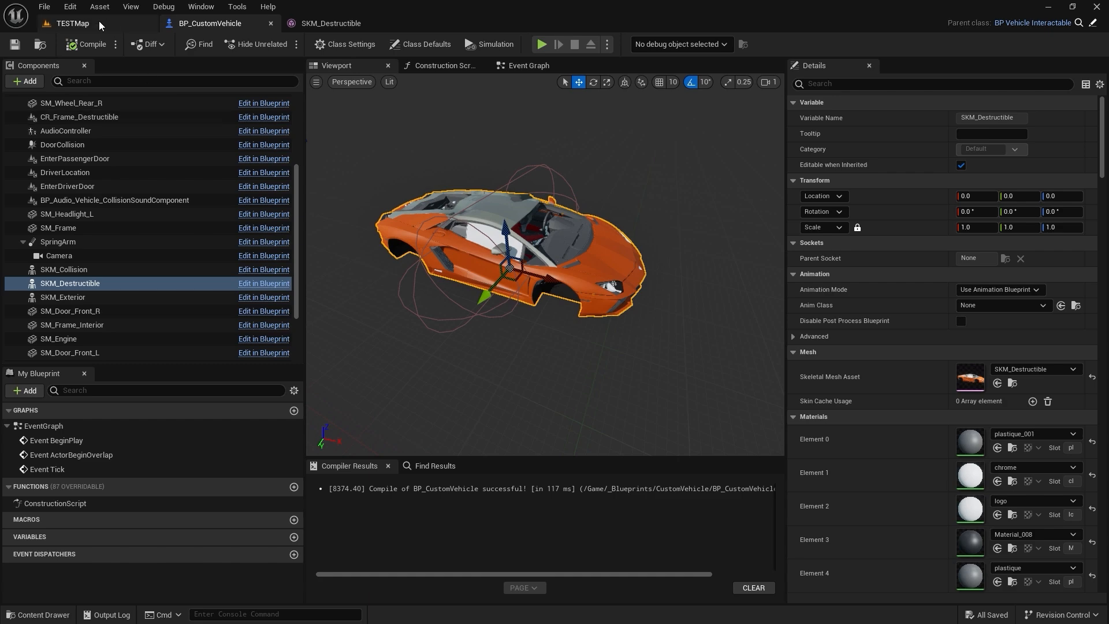
Place the custom SKM_Destructible skeletal mesh in TESTMap near the white vehicle.
click(72, 23)
click(38, 614)
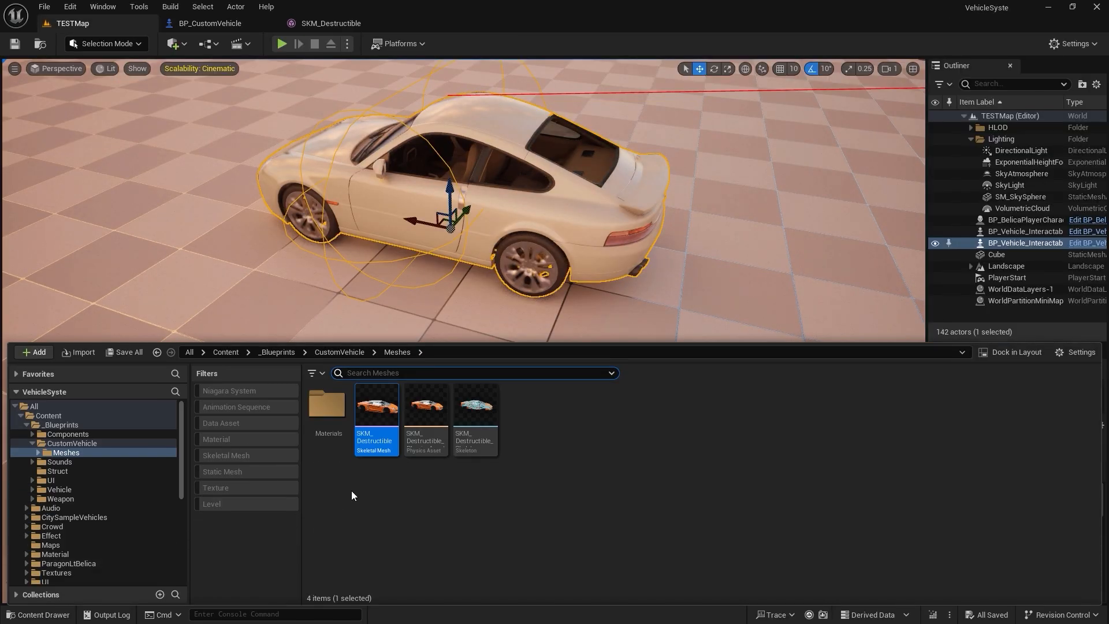
drag(365, 452, 159, 363)
mouse_move(160, 363)
right_down()
mouse_move(173, 358)
mouse_move(116, 359)
mouse_move(145, 363)
right_up()
mouse_move(293, 386)
right_down()
mouse_move(296, 341)
mouse_move(293, 386)
right_up()
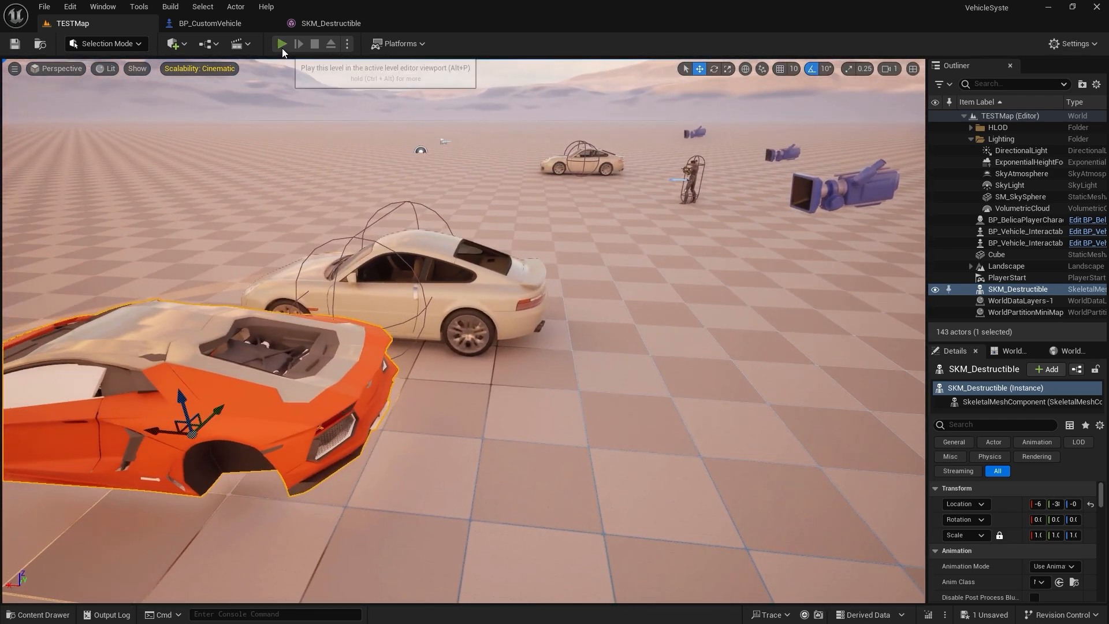
Play-test TESTMap and walk the character around the placed car mesh to examine its physics behaviour.
click(282, 45)
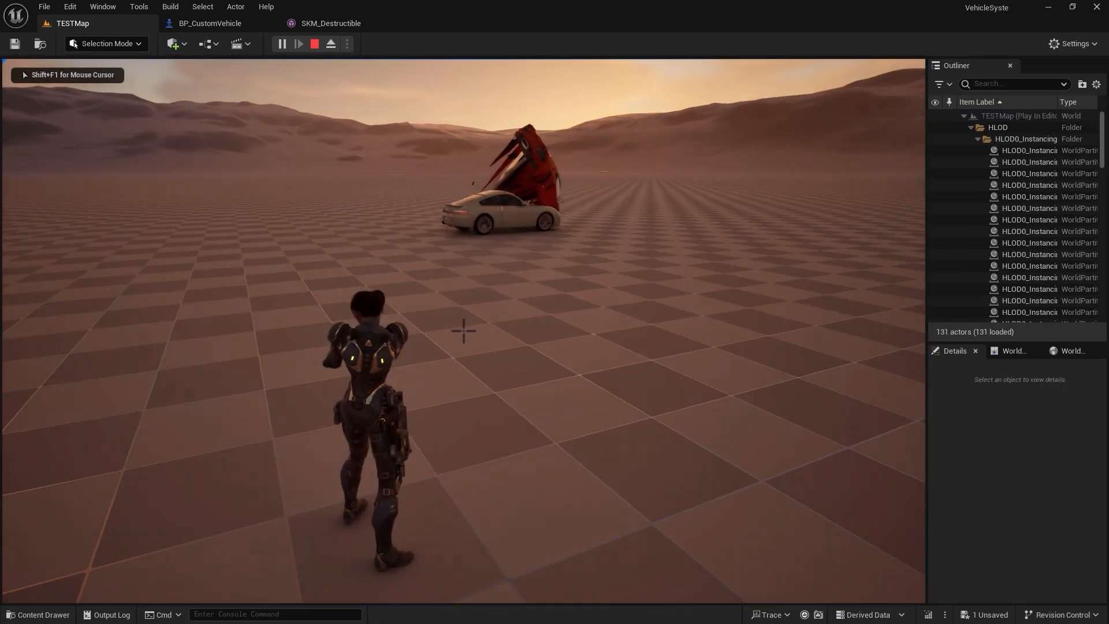
key(w)
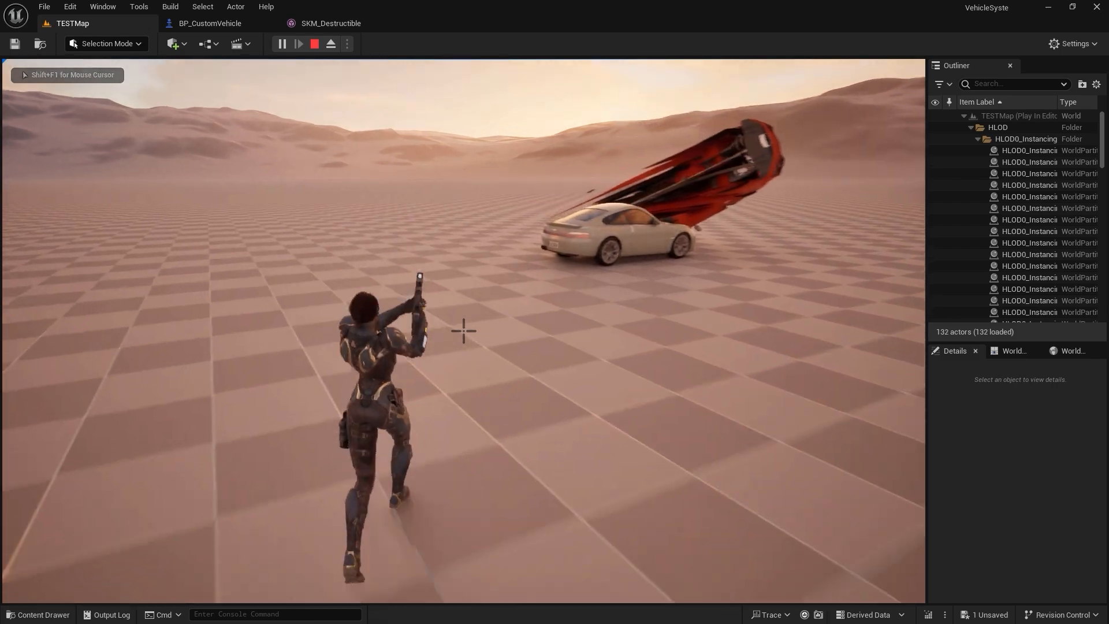
key(w)
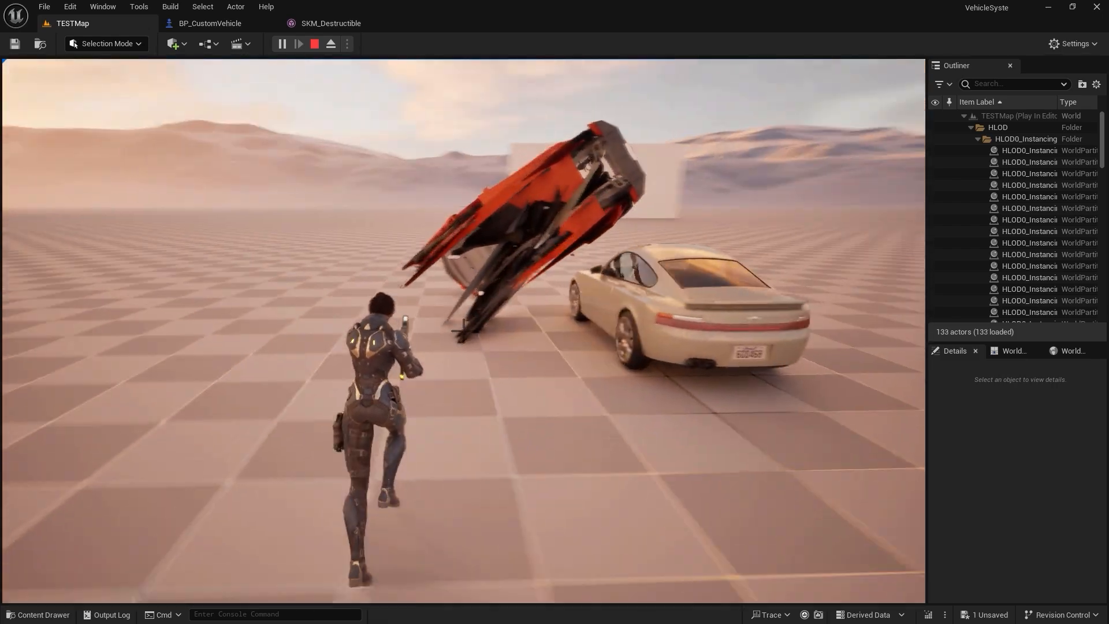
key(a)
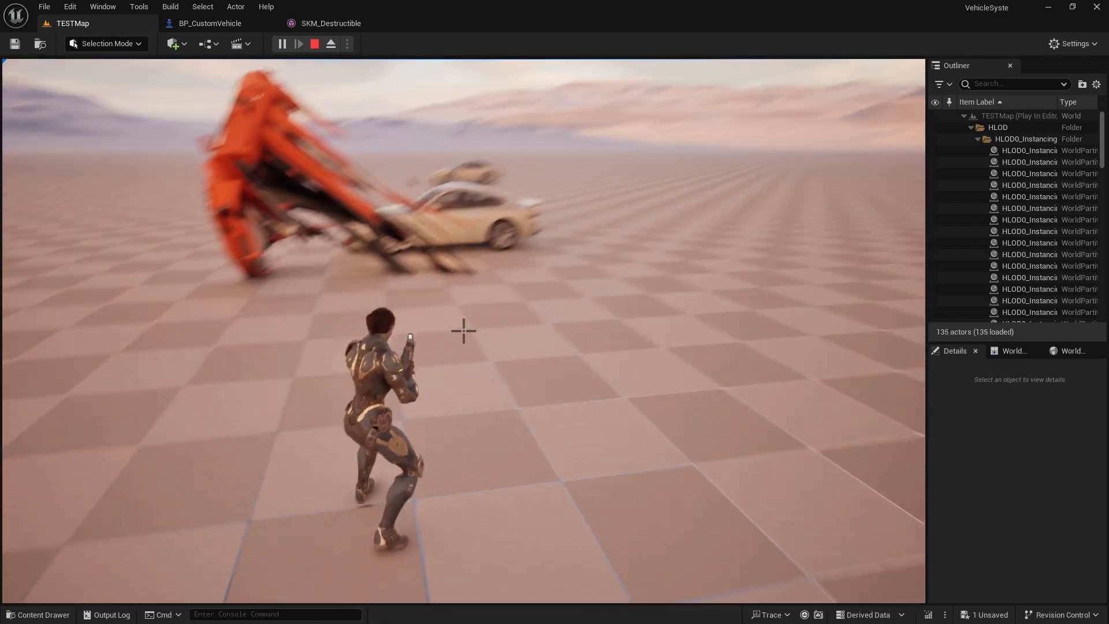
key(Escape)
Clear the Physics Asset of the SKM_Destructible mesh, save it, and undo the mesh's placement in TESTMap.
click(332, 23)
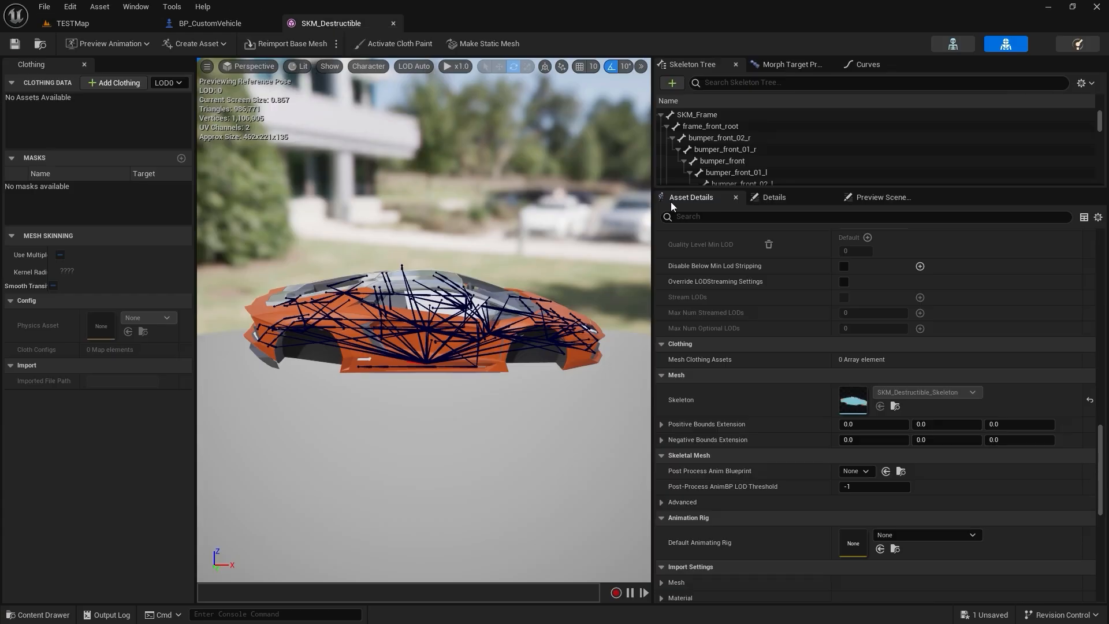
scroll(724, 397, down, 10)
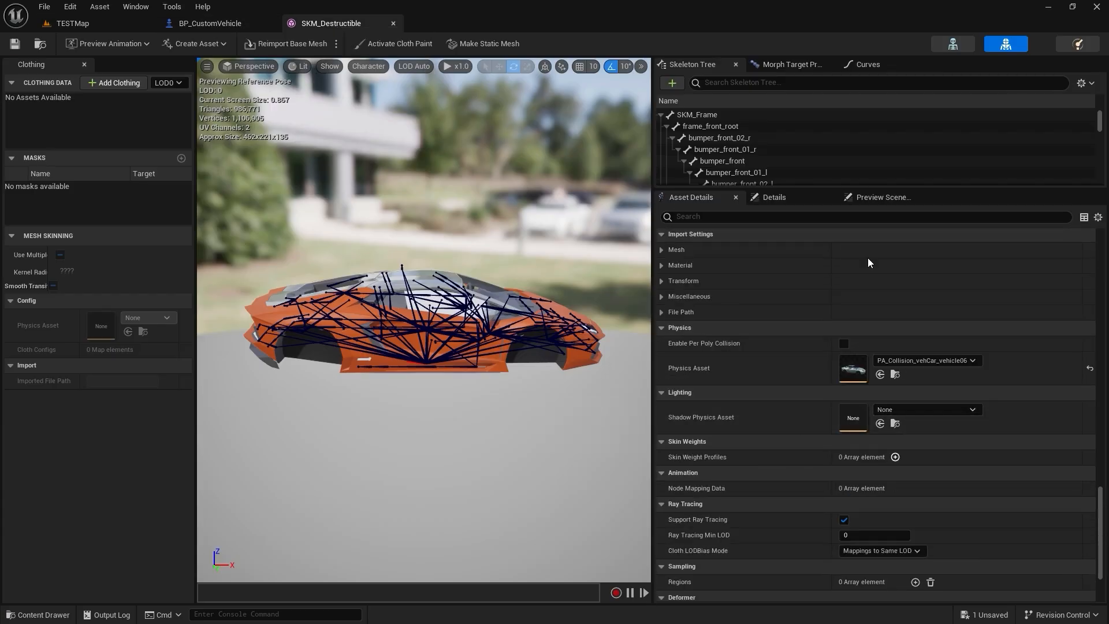
key(ctrl+z)
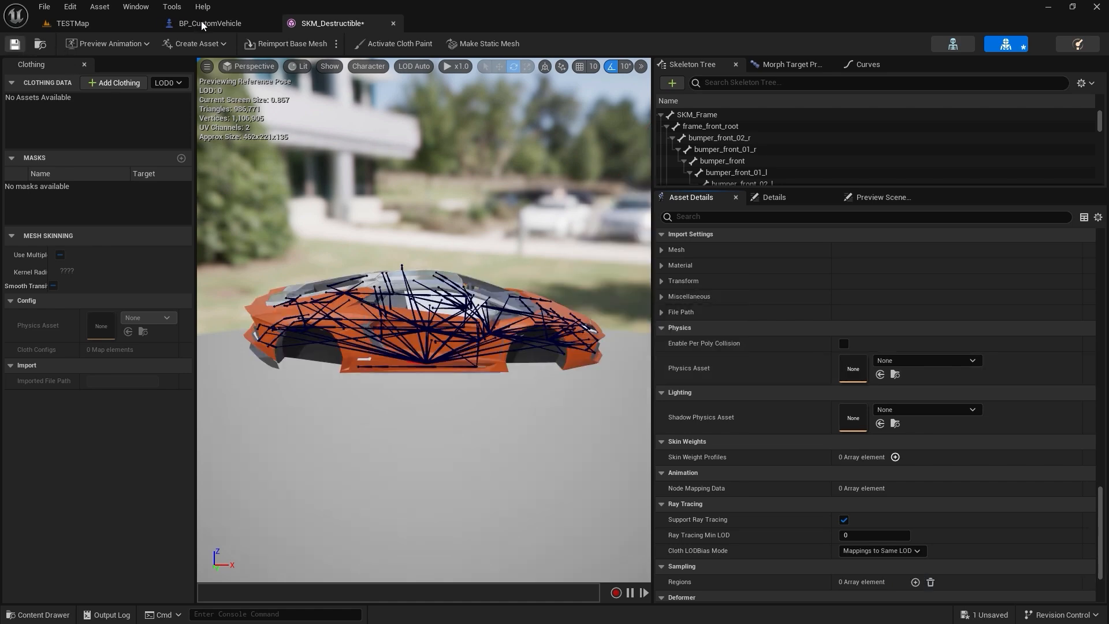
click(85, 24)
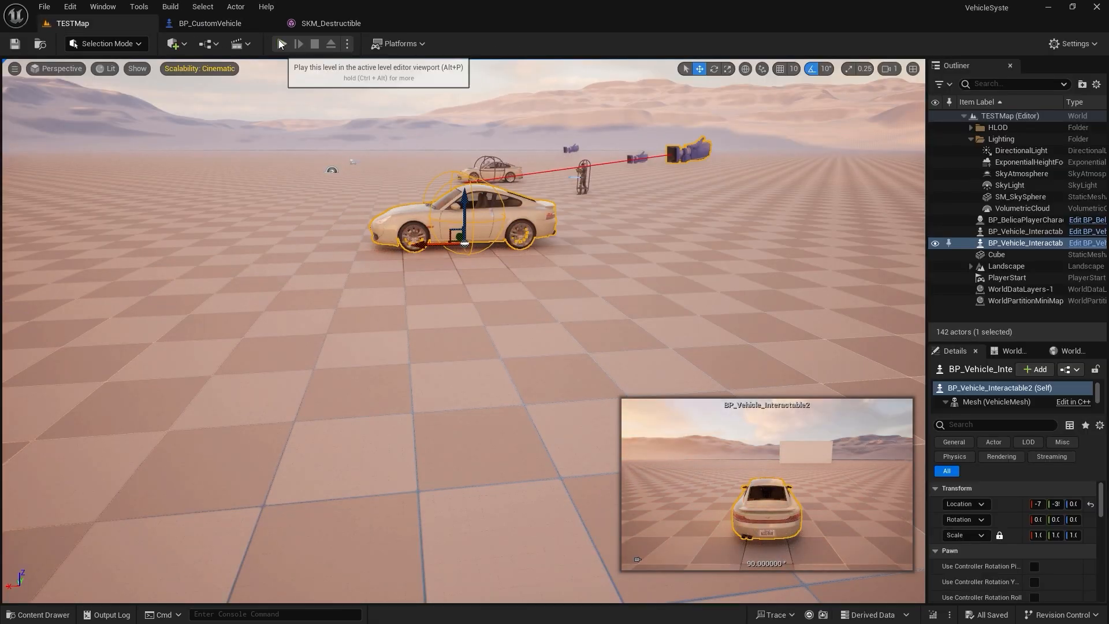
Place BP_CustomVehicle from the CustomVehicle folder into TESTMap on the ground beside the player character.
right_drag(327, 245, 3, 422)
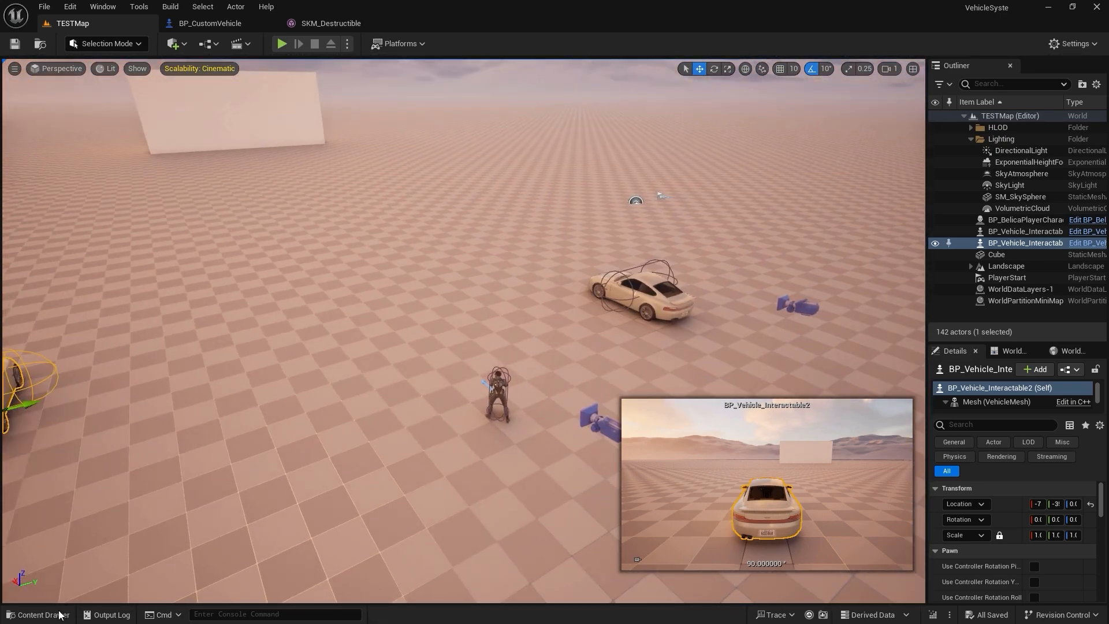
click(41, 615)
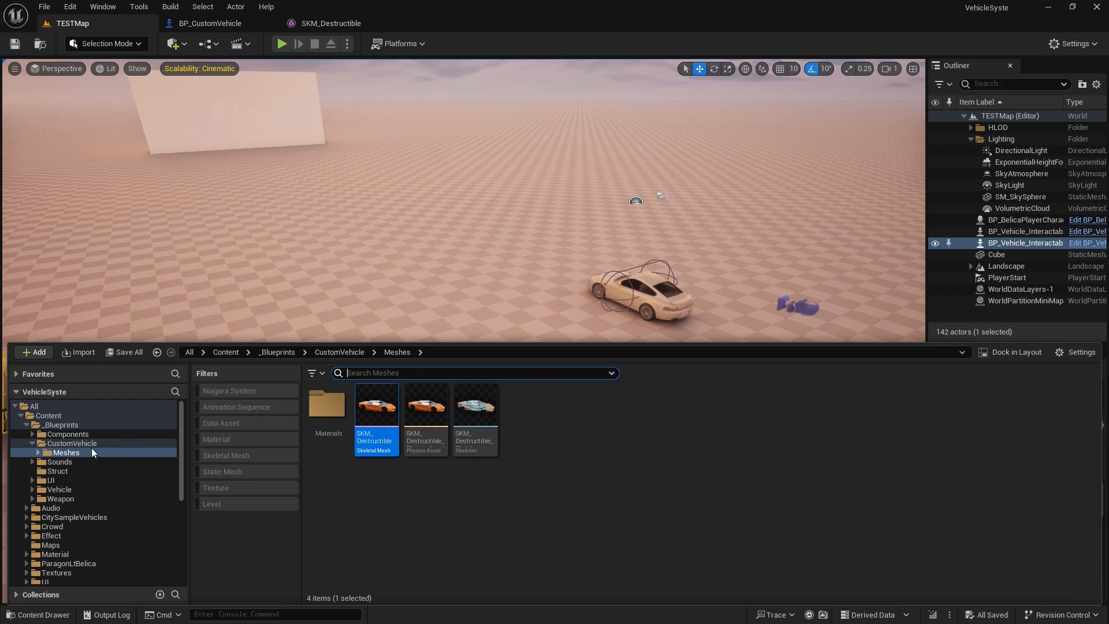
click(115, 443)
drag(381, 424, 341, 222)
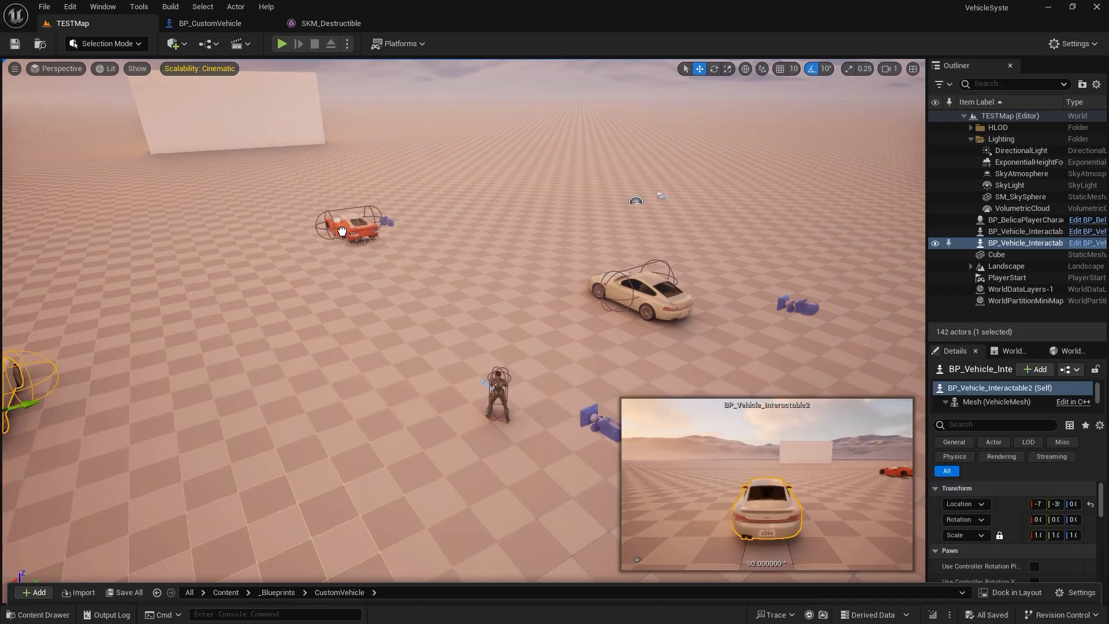
drag(328, 434, 329, 434)
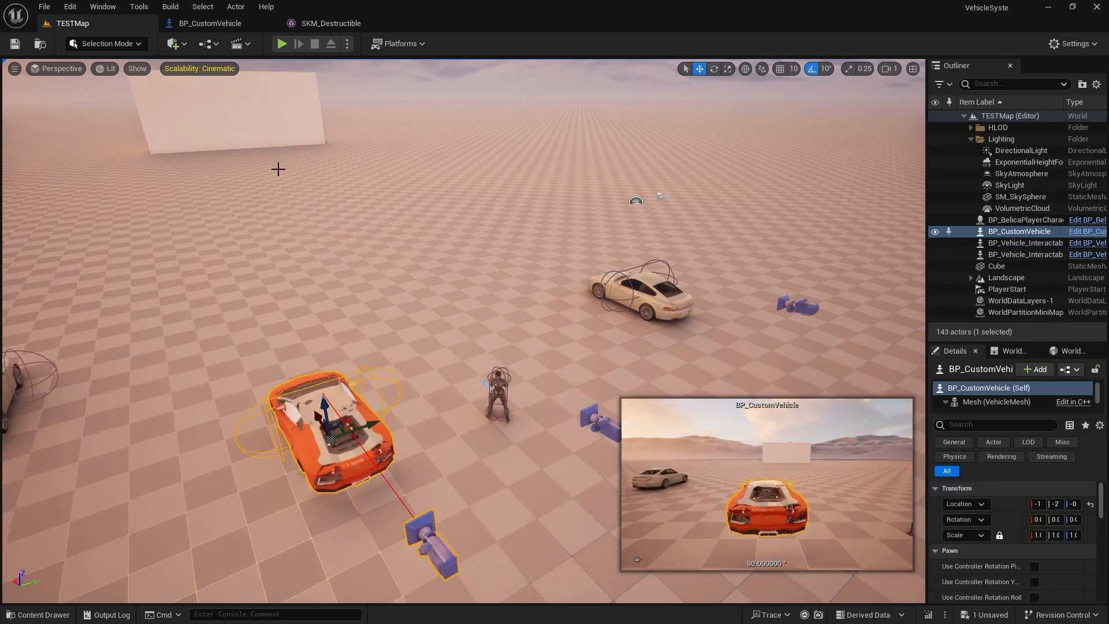
Play-test TESTMap, walk the character to the orange BP_CustomVehicle and enter it to examine its physics behaviour, and end the session.
key(alt+p)
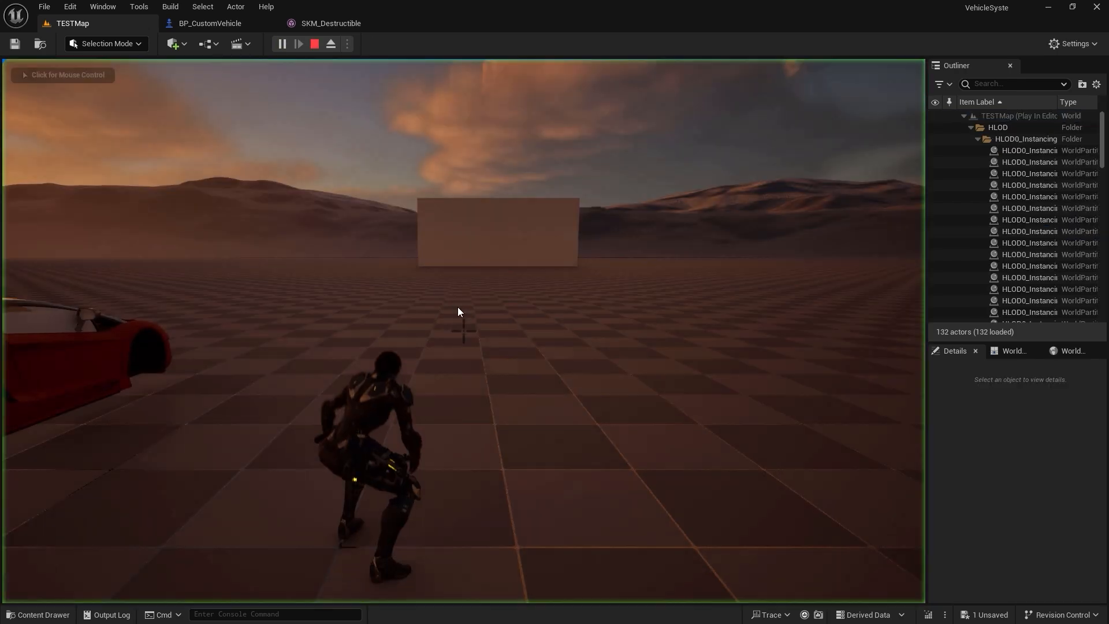
key(w)
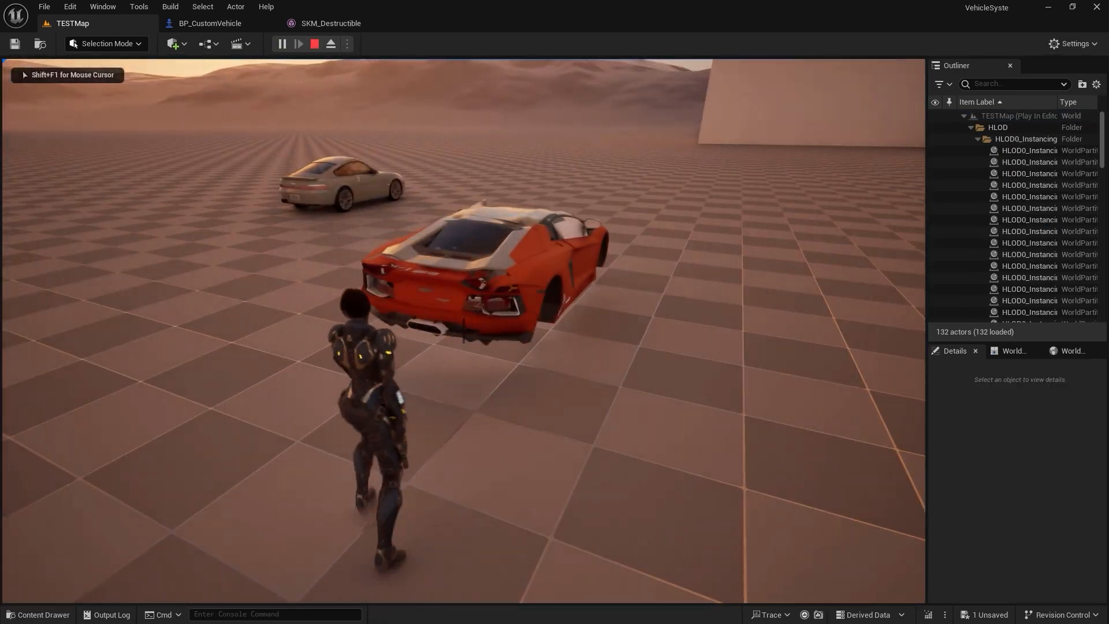
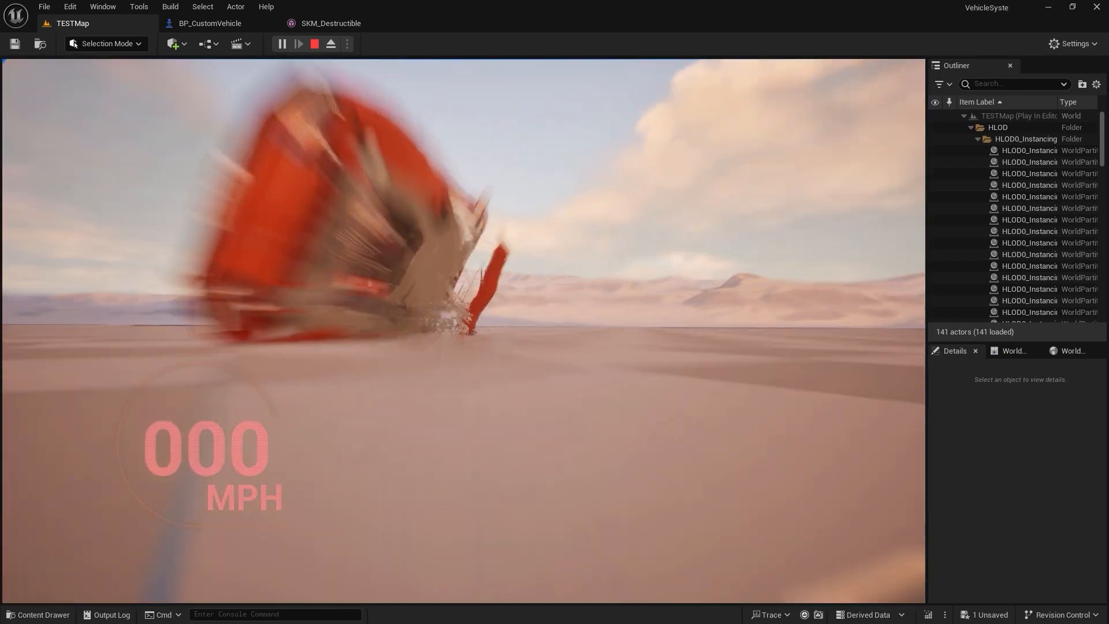
key(Escape)
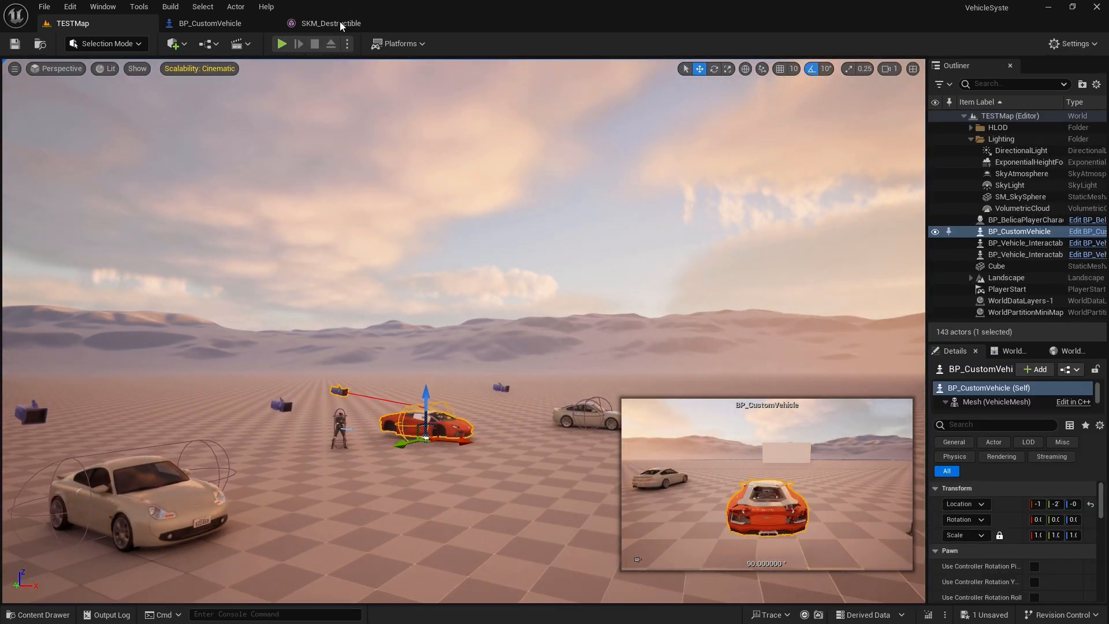
Set the Physics Asset of the SKM_Destructible mesh to PA_Collision_vehCar_vehicle06 and save the mesh.
click(341, 24)
scroll(874, 382, down, 3)
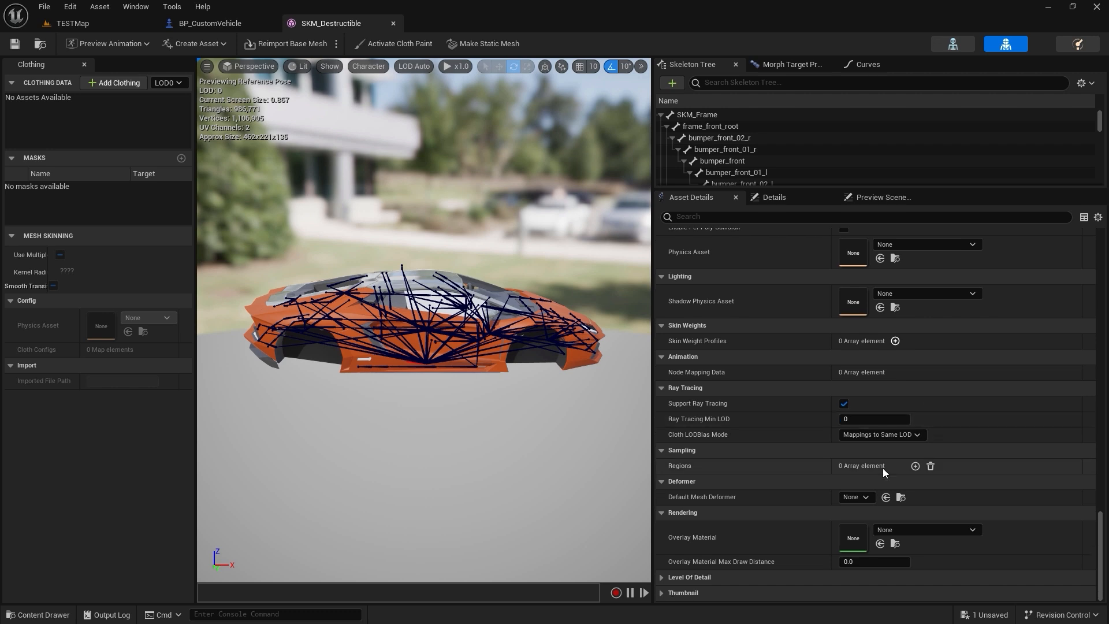
scroll(785, 369, up, 1)
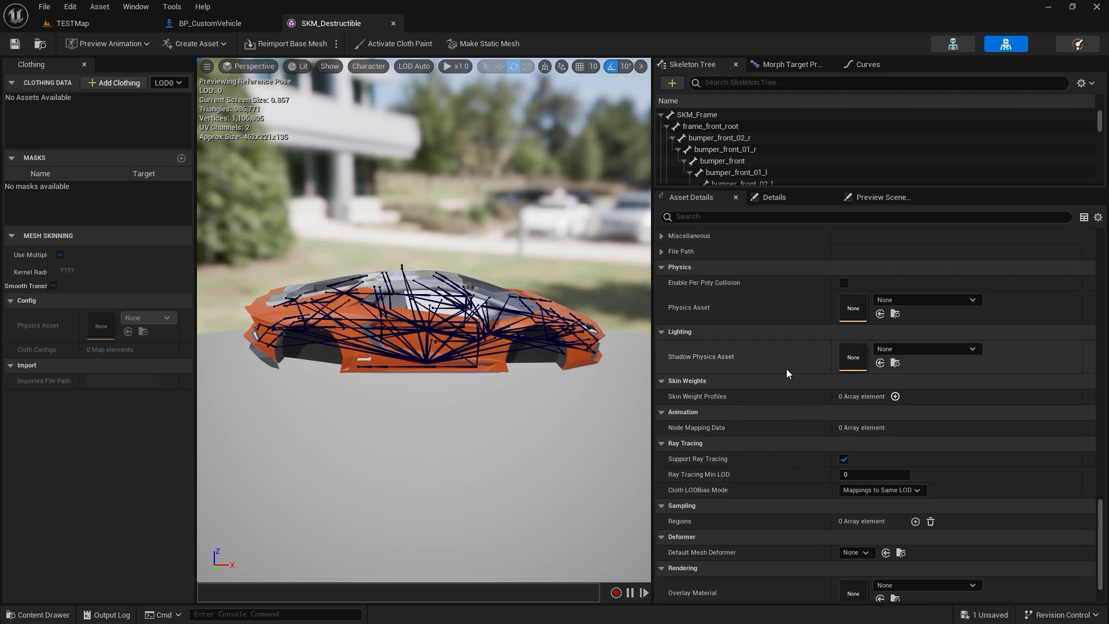
click(917, 301)
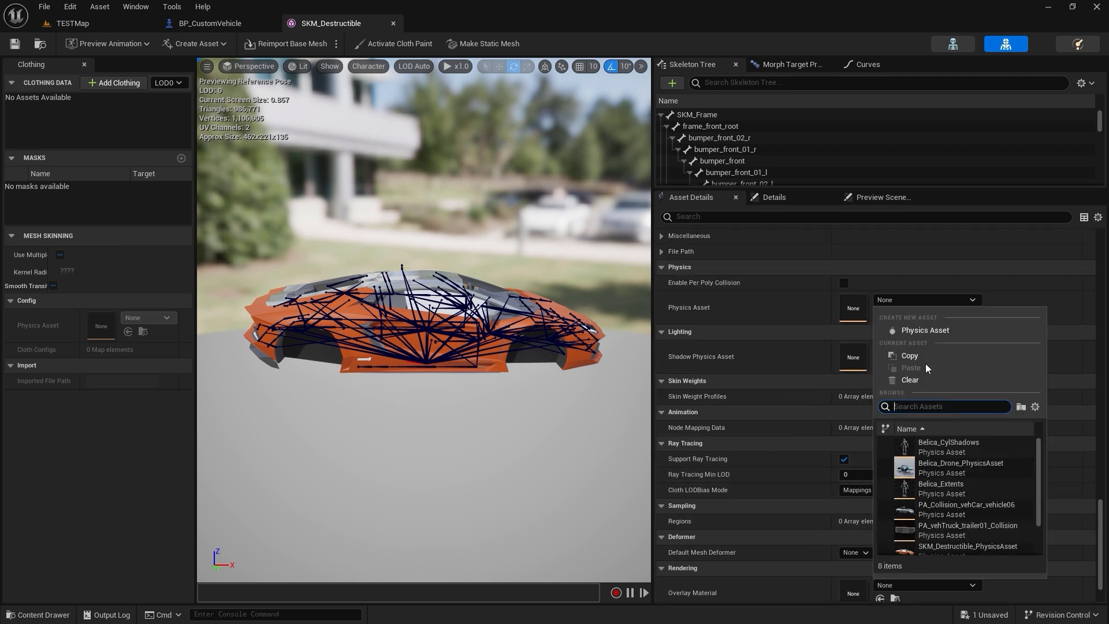
click(941, 506)
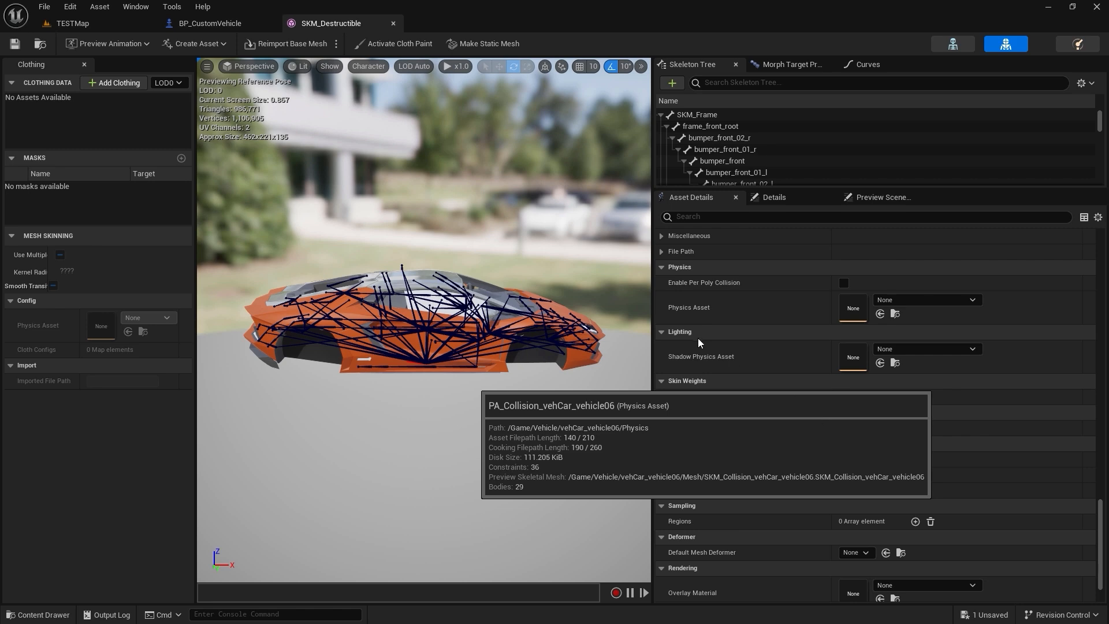
key(ctrl+s)
Clear the Physics Asset Override of the SKM_Proxy component in BP_CustomVehicle.
click(225, 24)
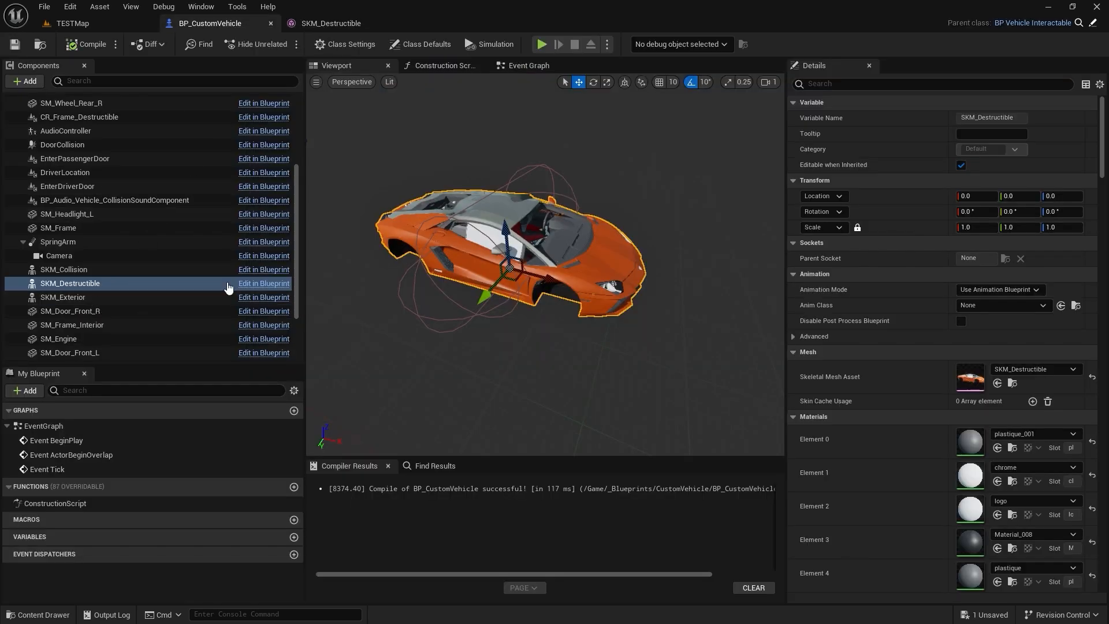
scroll(228, 287, down, 3)
click(196, 293)
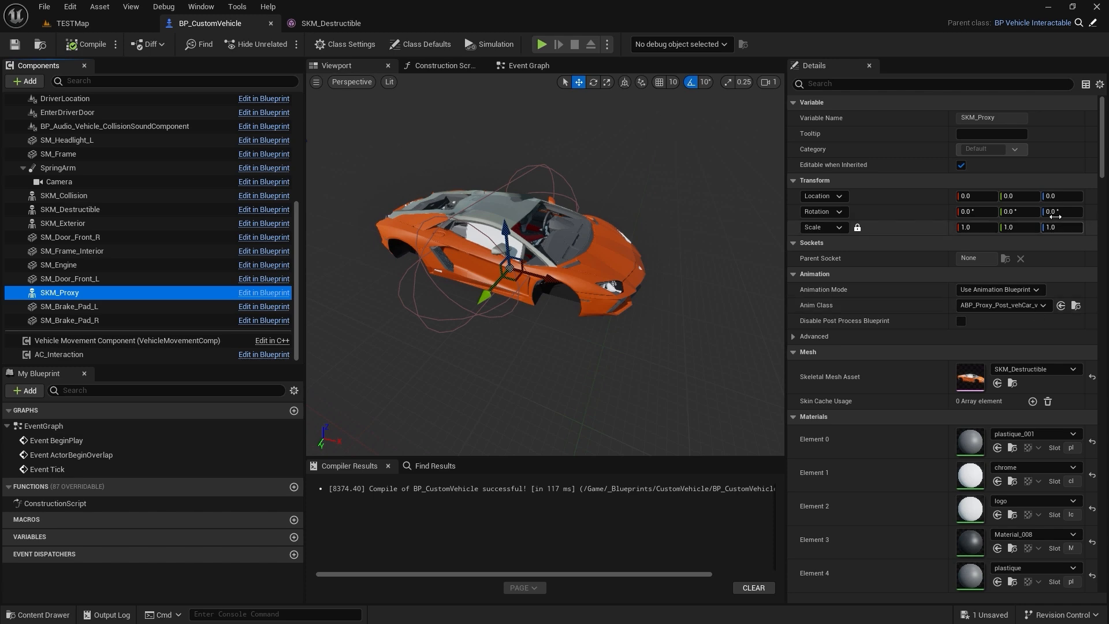
drag(1103, 151, 1080, 378)
scroll(1031, 355, up, 15)
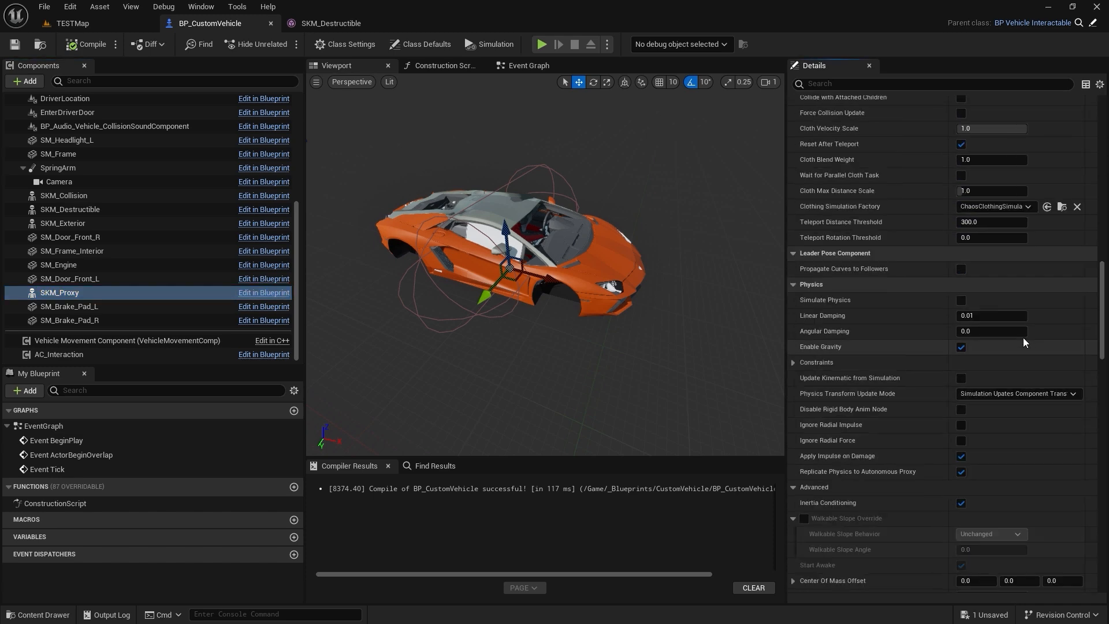
right_drag(636, 260, 549, 256)
scroll(1034, 347, down, 10)
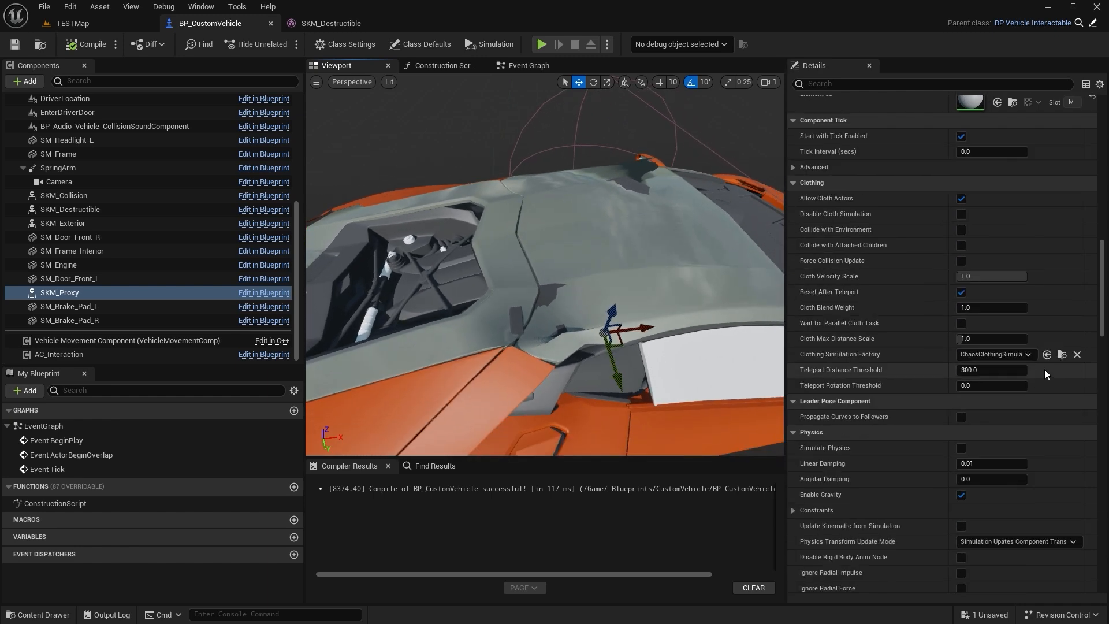
scroll(1043, 395, down, 4)
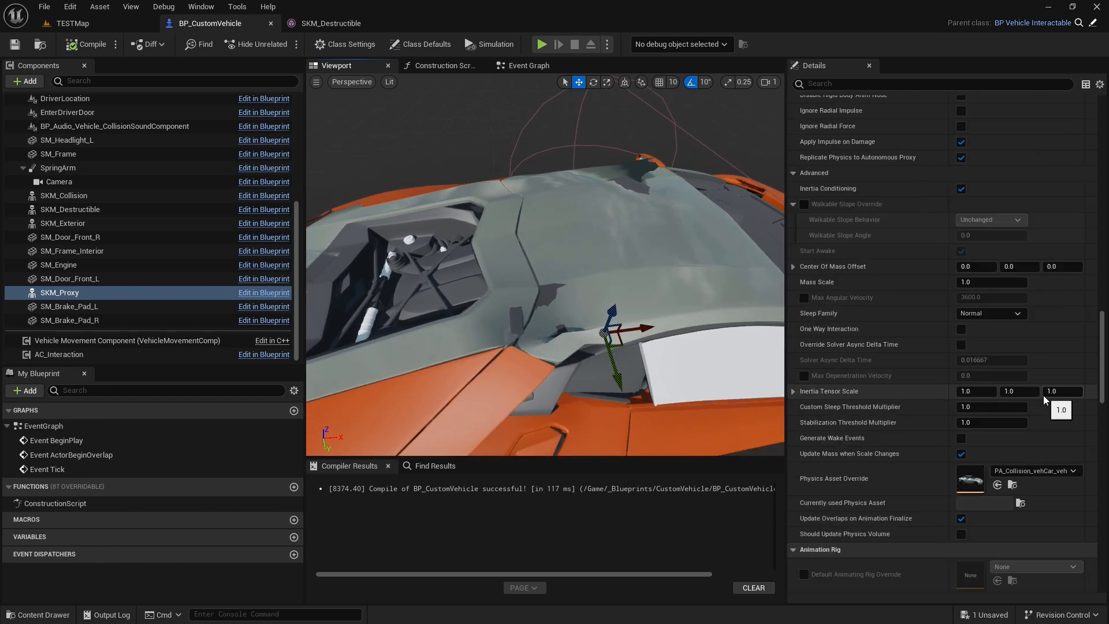
click(1034, 471)
click(971, 265)
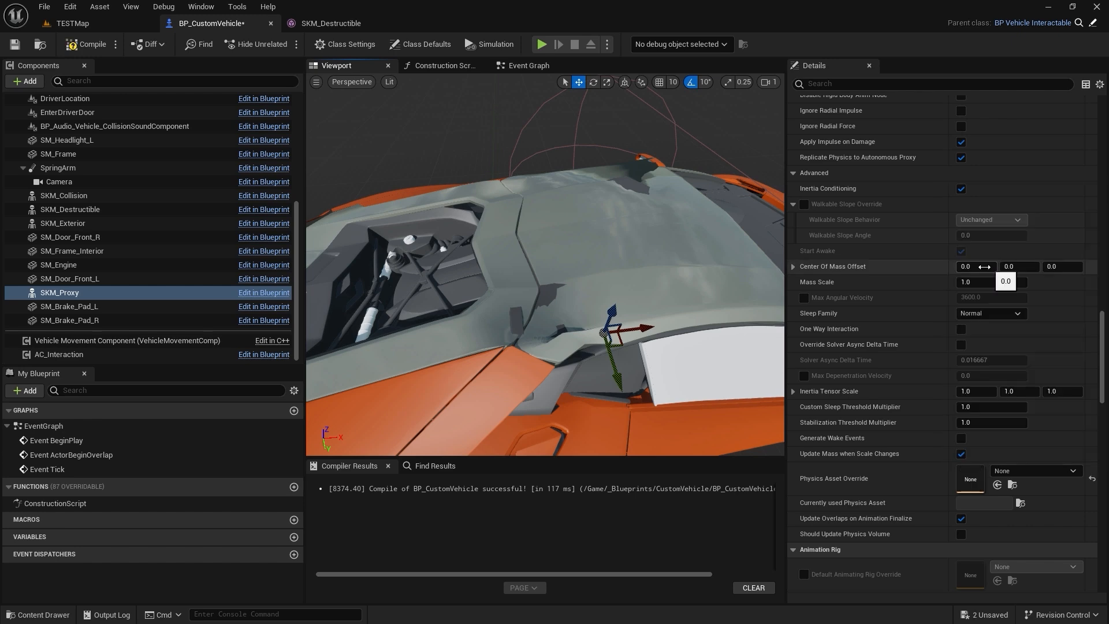
Review the SKM_Destructible mesh's Physics Asset and the physics settings of the SKM_Collision and SKM_Destructible components in BP_CustomVehicle.
click(347, 23)
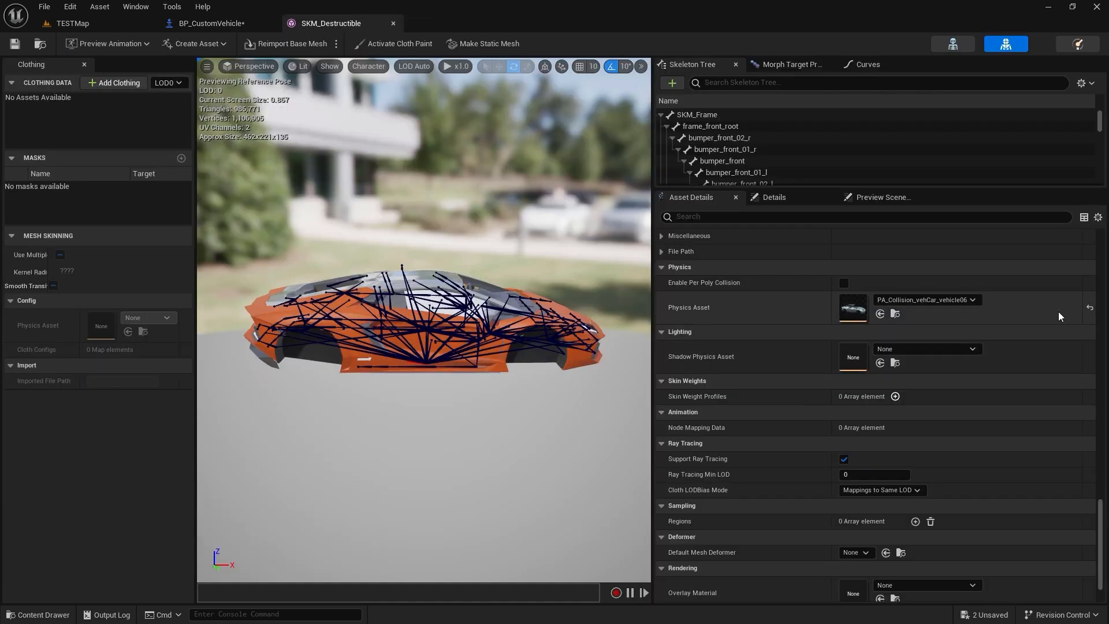
click(211, 23)
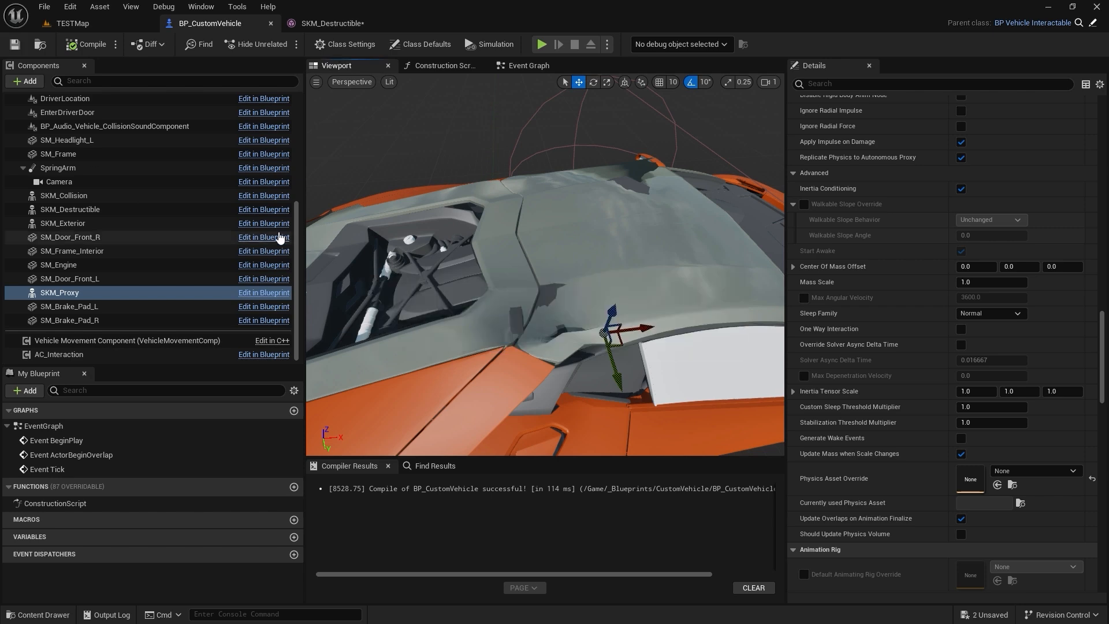
click(81, 197)
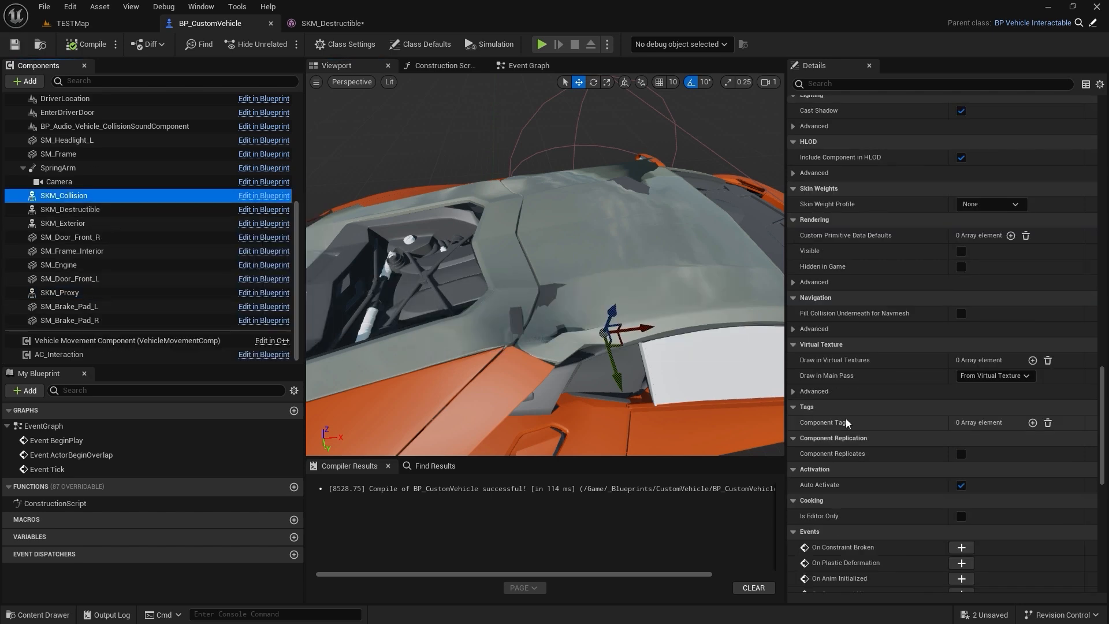
click(87, 210)
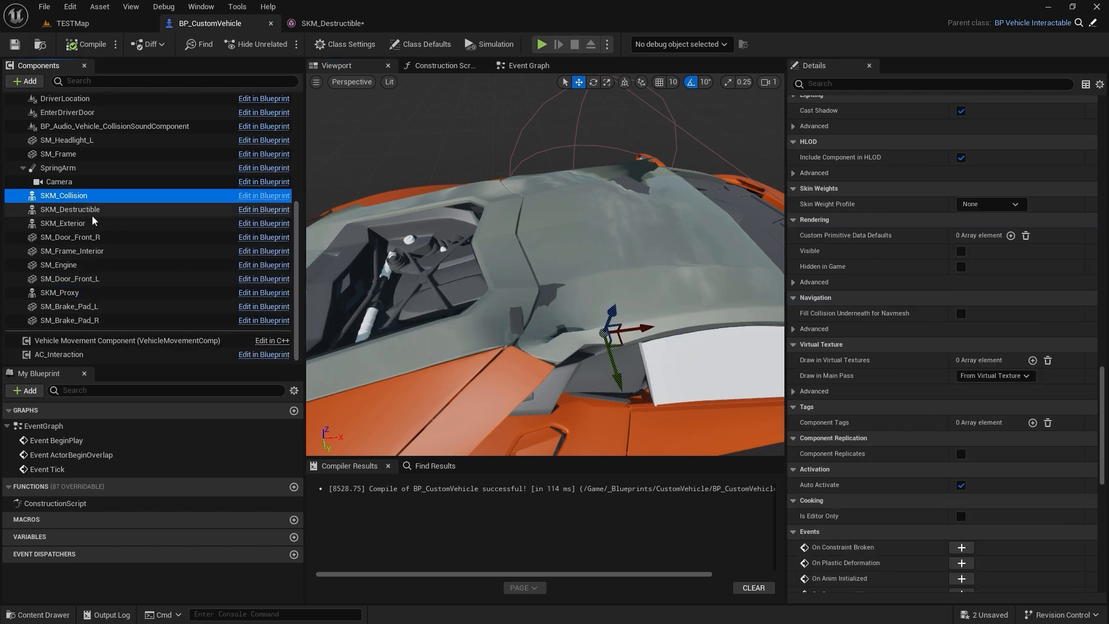
scroll(910, 386, up, 10)
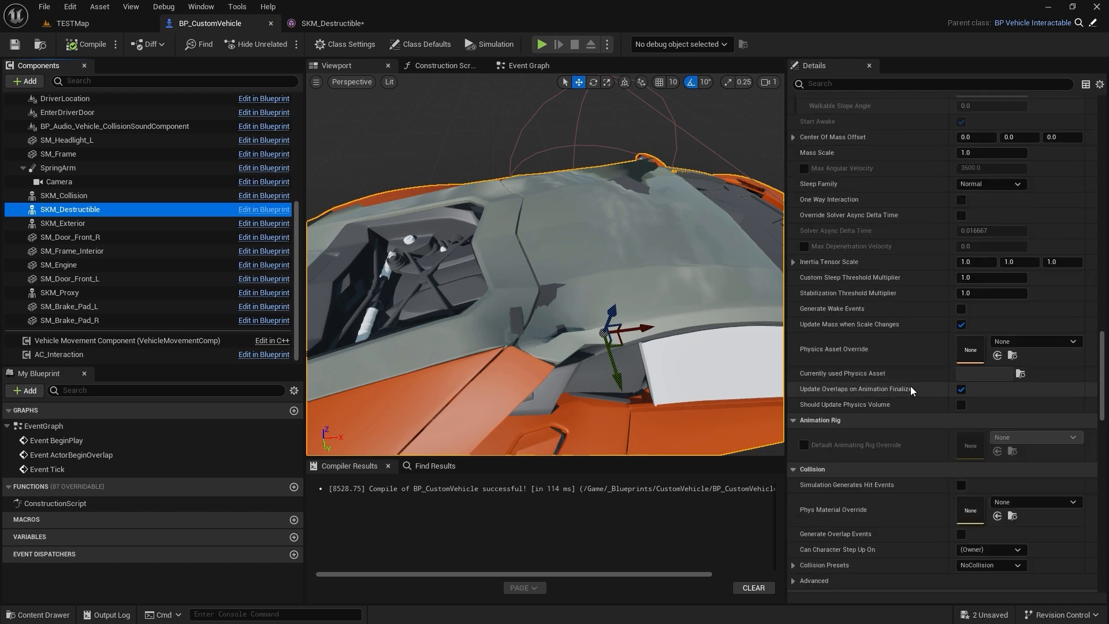
drag(1101, 319, 1103, 450)
scroll(1106, 249, up, 15)
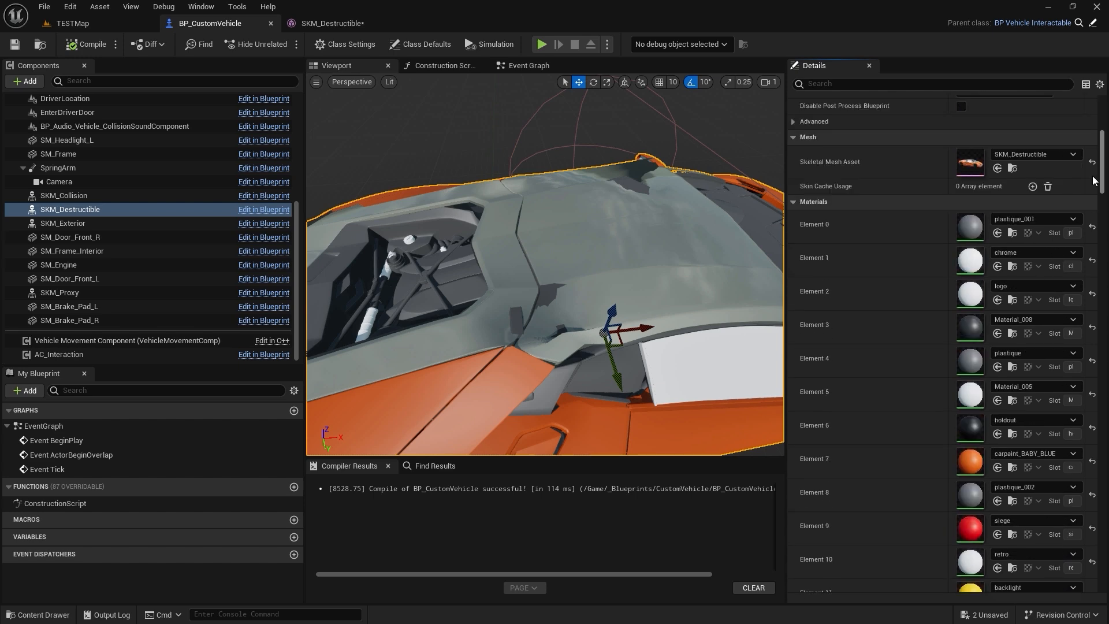
Try SKM_Destructible as the SKM Proxy Mesh in the class defaults of BP_CustomVehicle, and reset the property to its default.
click(924, 84)
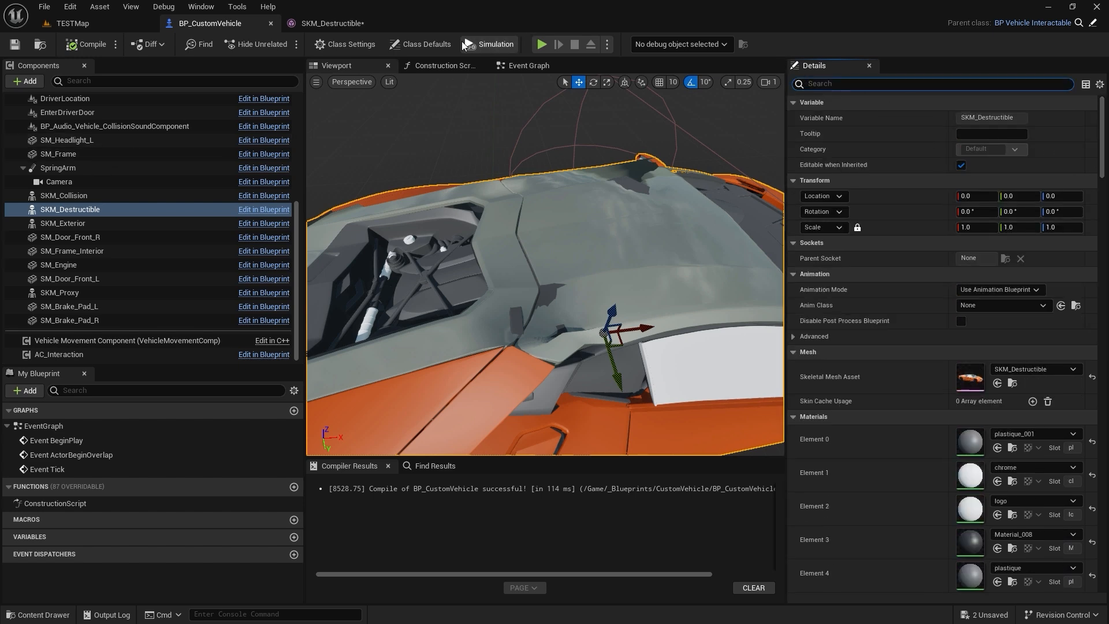
click(439, 44)
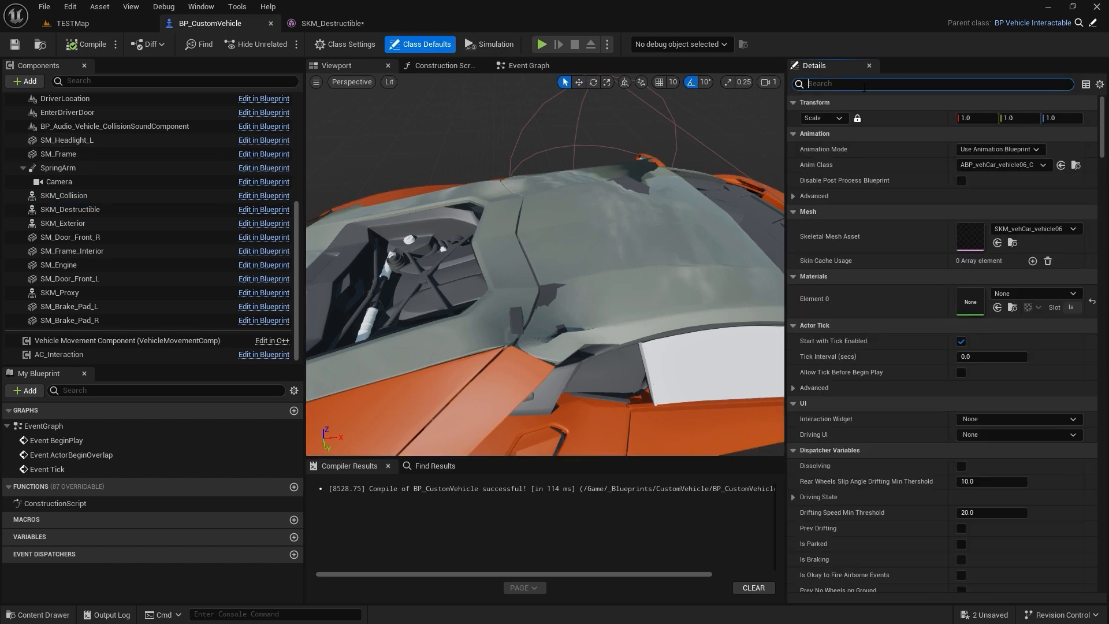
text(proxy)
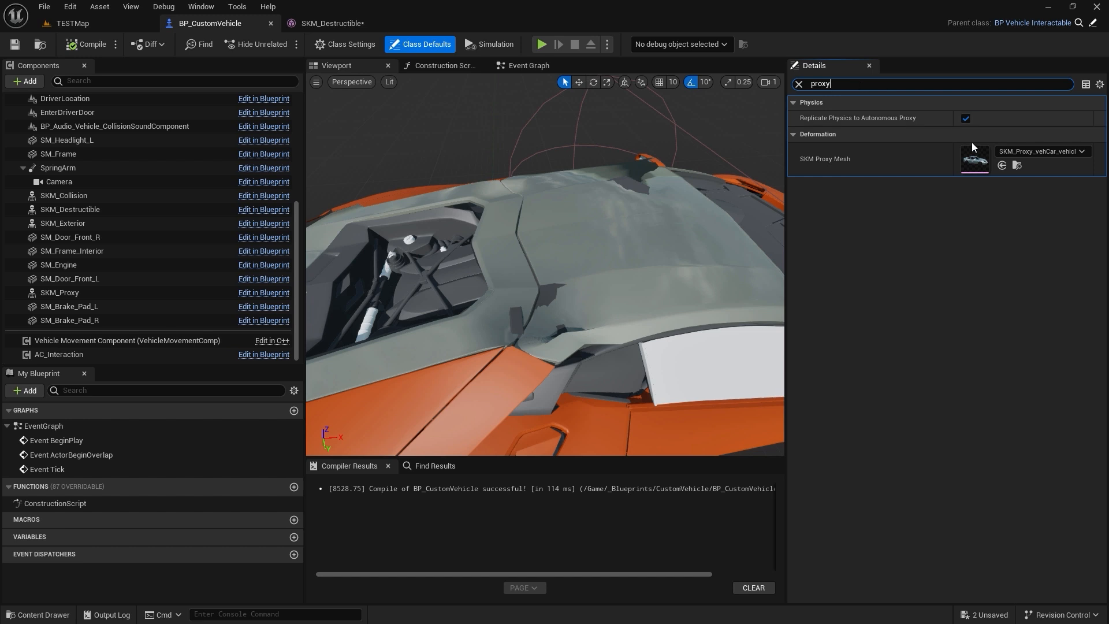
click(1014, 153)
text(skm)
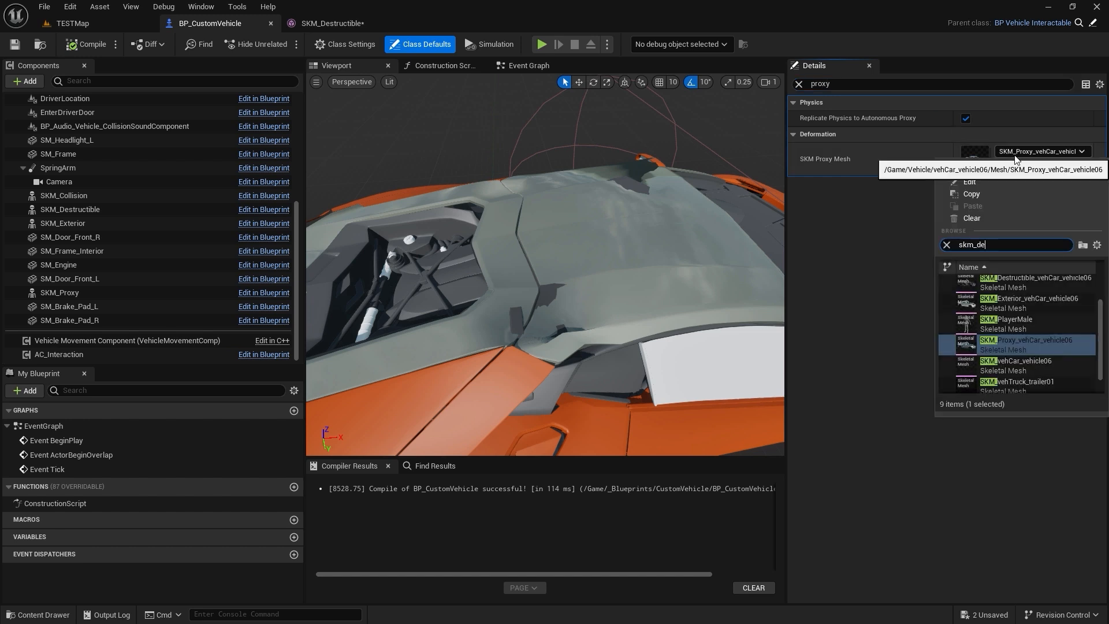
text(_de)
click(1021, 282)
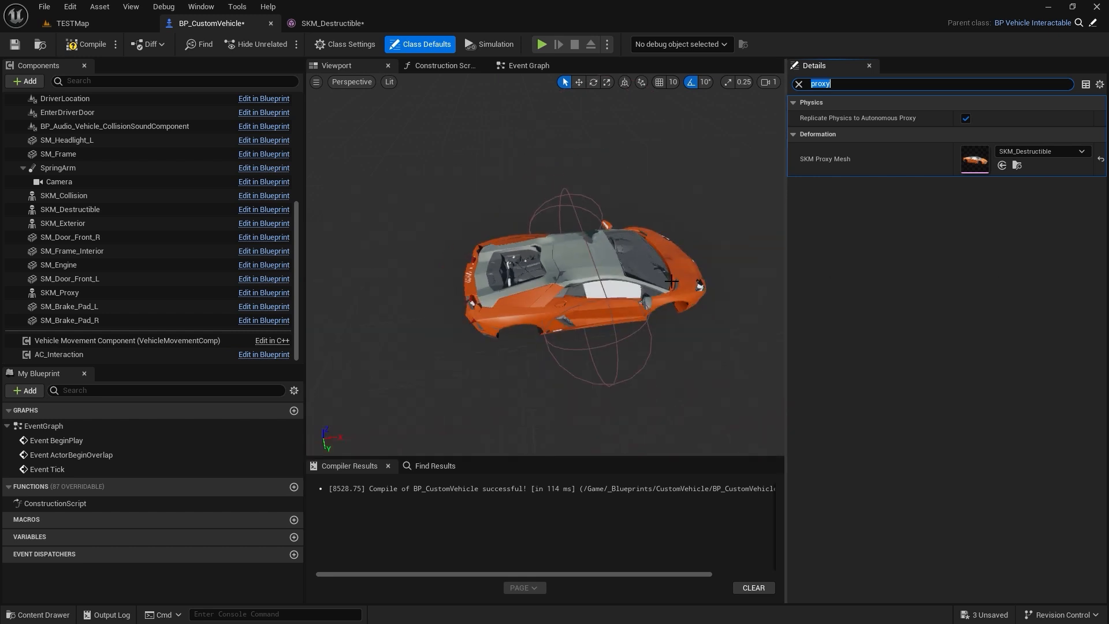
mouse_move(671, 281)
mouse_down()
mouse_move(497, 272)
mouse_move(689, 272)
mouse_up()
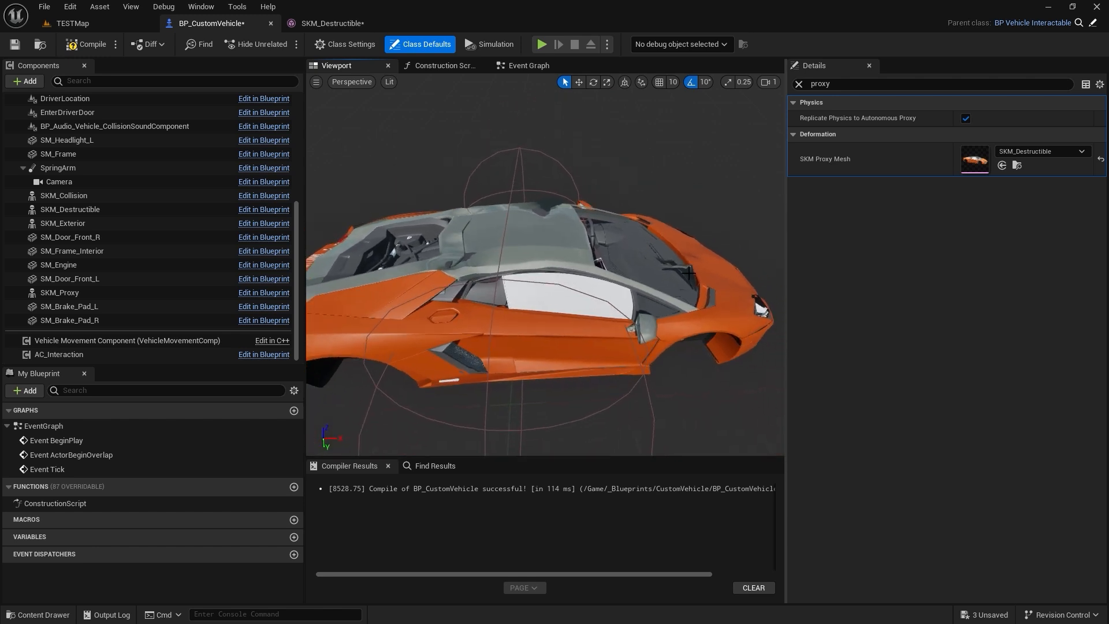
click(1100, 159)
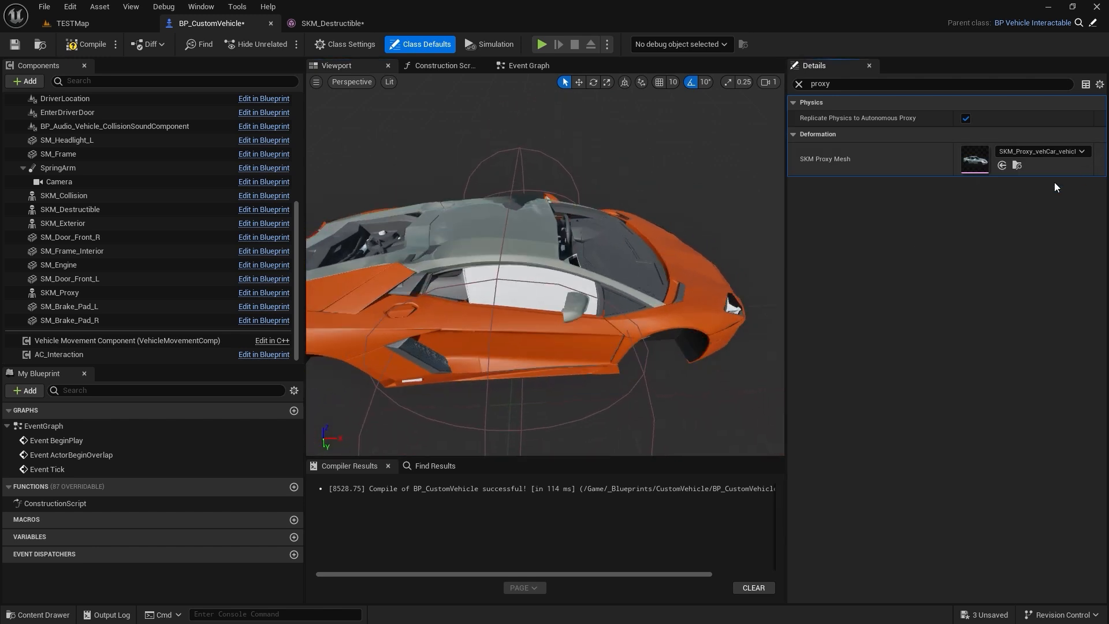
Inspect the car body in BP_CustomVehicle from several sides and save the blueprint.
drag(486, 204, 503, 226)
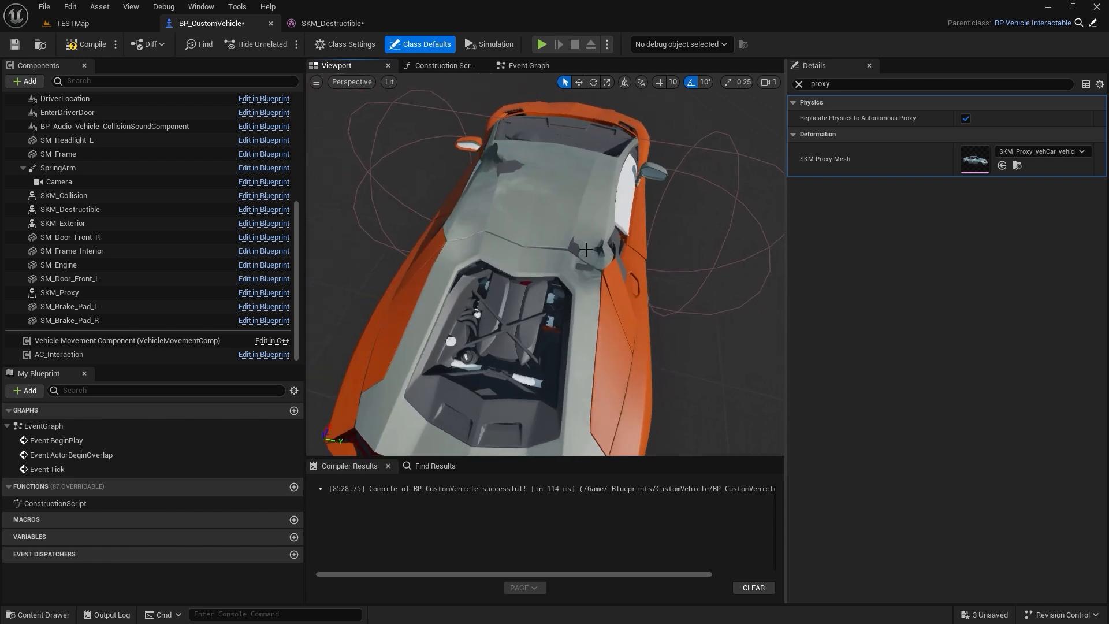
drag(586, 249, 633, 220)
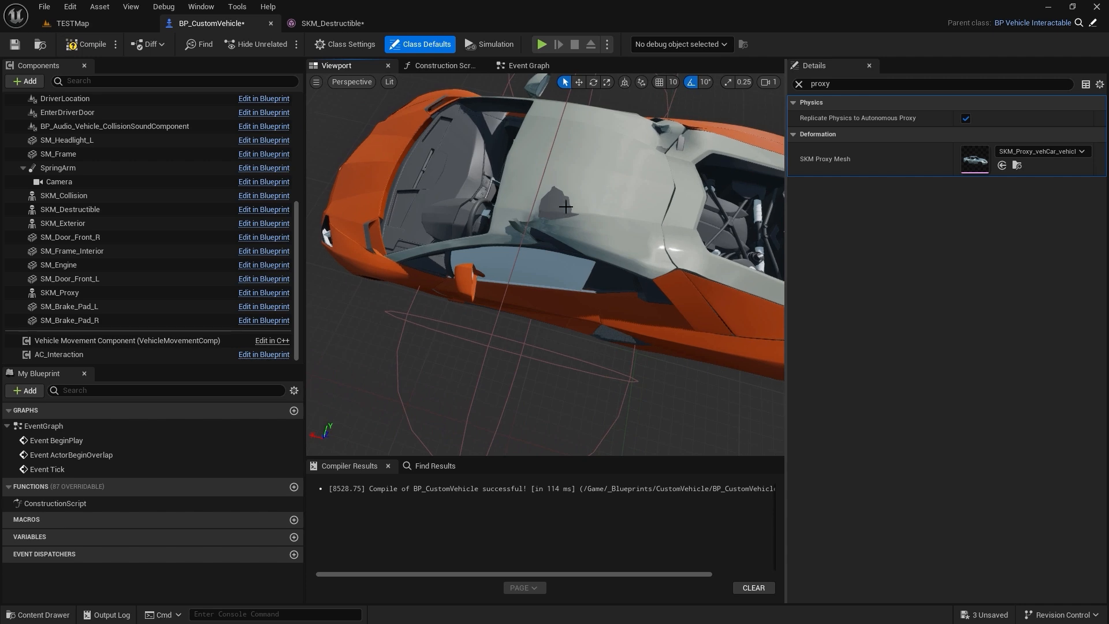
drag(566, 207, 512, 222)
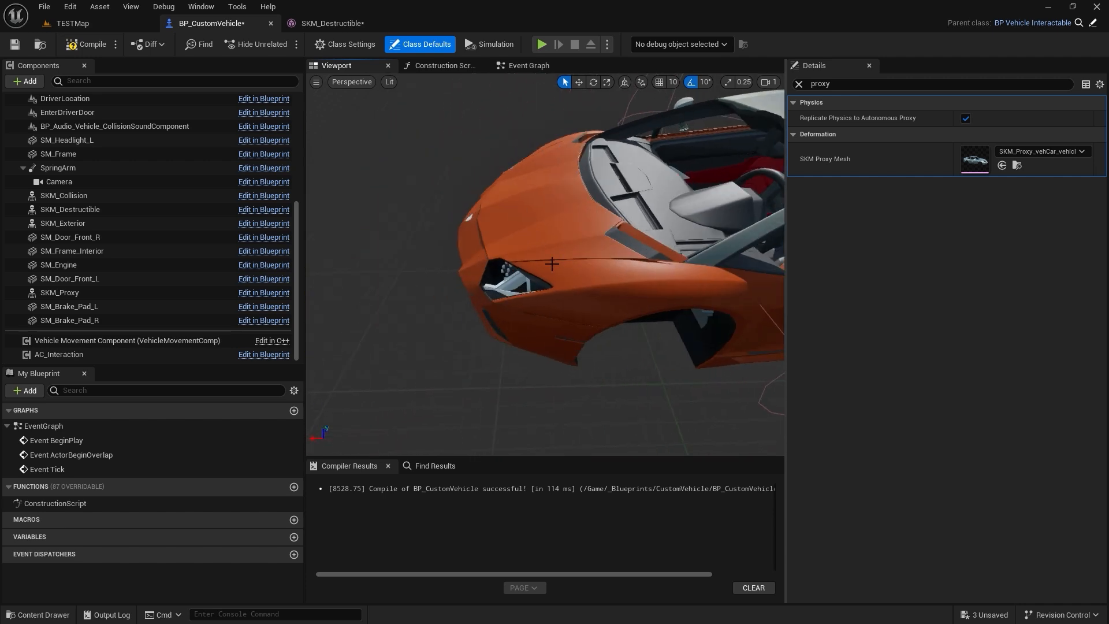
drag(551, 264, 529, 277)
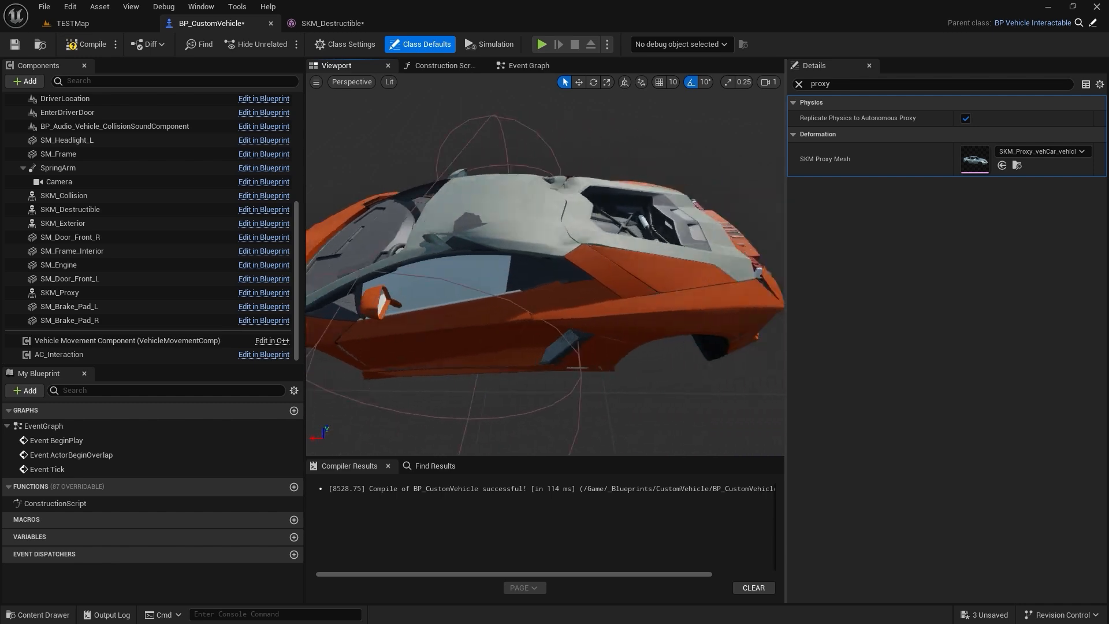
mouse_move(581, 247)
mouse_down()
mouse_move(569, 254)
mouse_move(581, 246)
mouse_up()
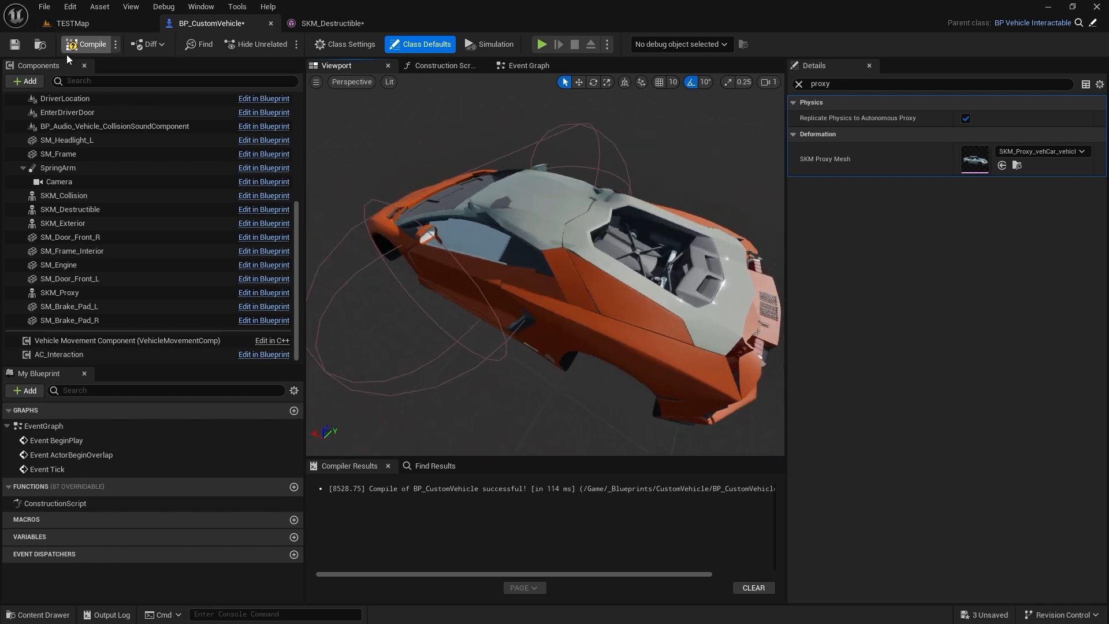
click(13, 45)
Start a play test in TESTMap, walk up to the orange custom vehicle and get in.
click(72, 23)
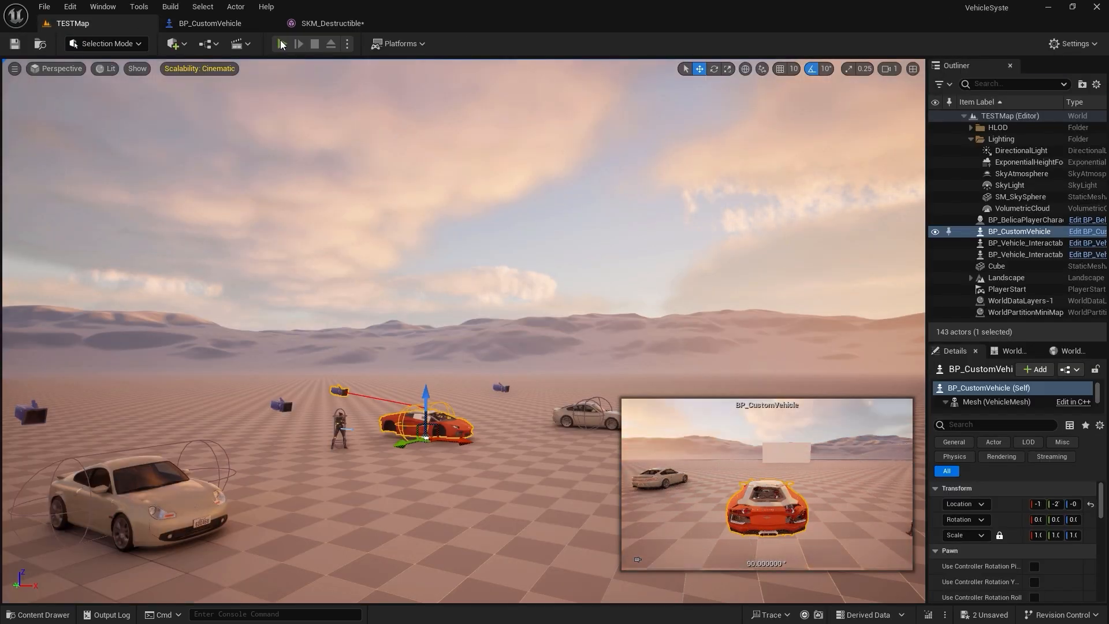
click(281, 43)
key(w)
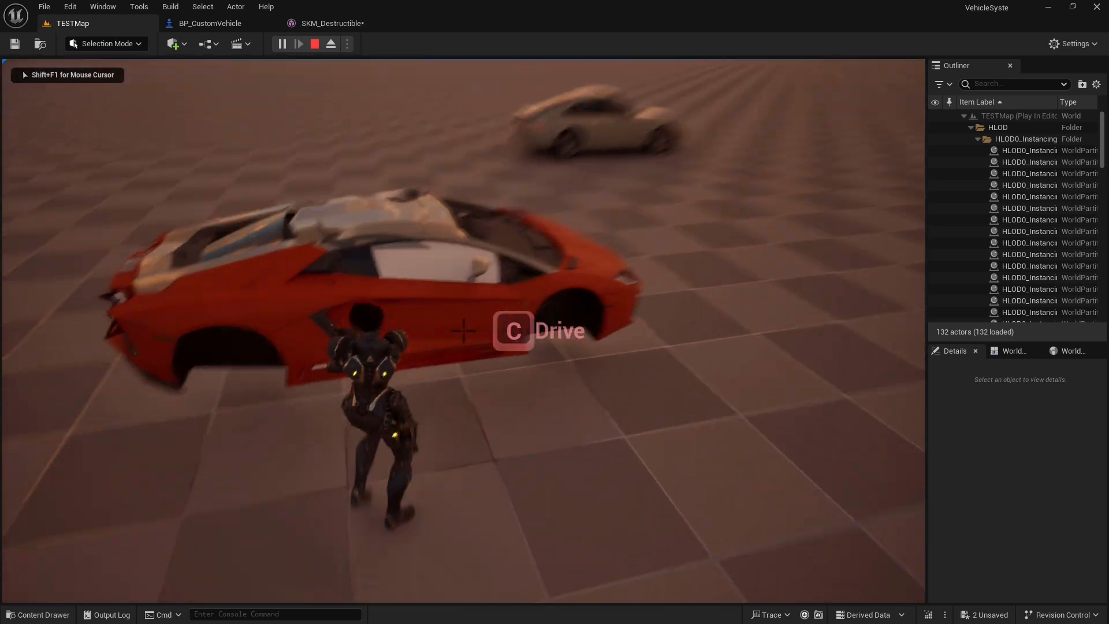
key(w)
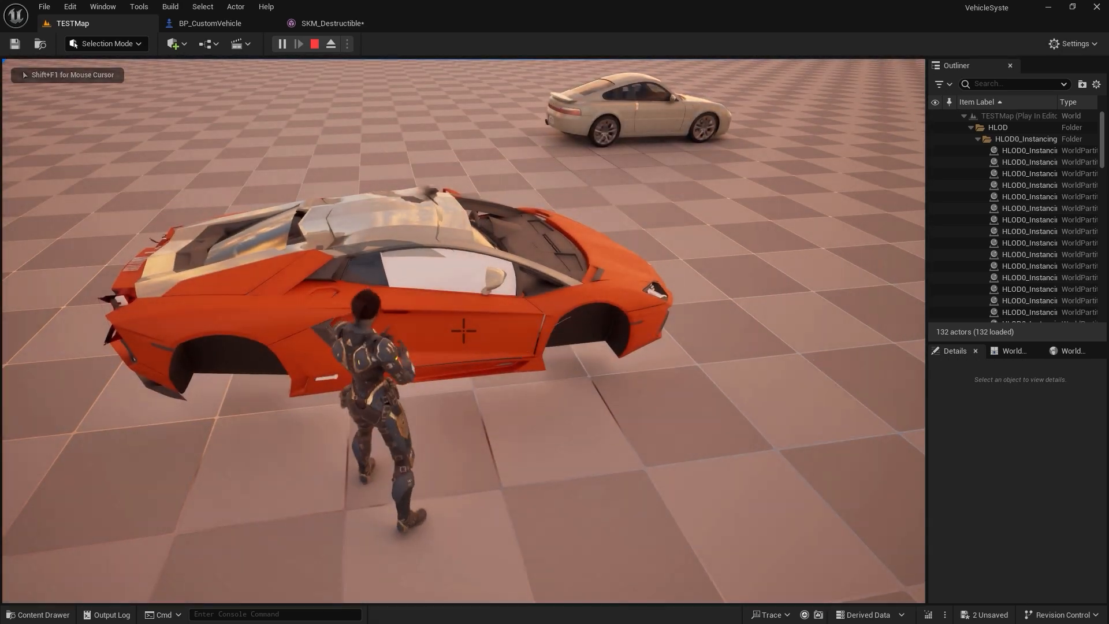
key(e)
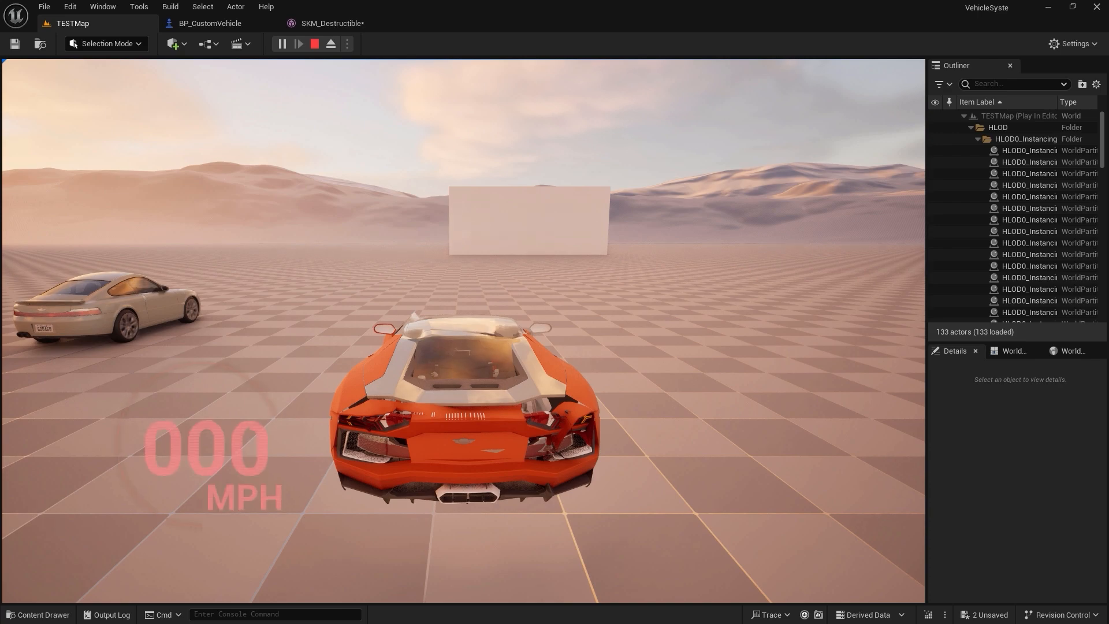
Drive and crash the custom vehicle around TESTMap to examine how its parts deform, and end the play test.
key(w)
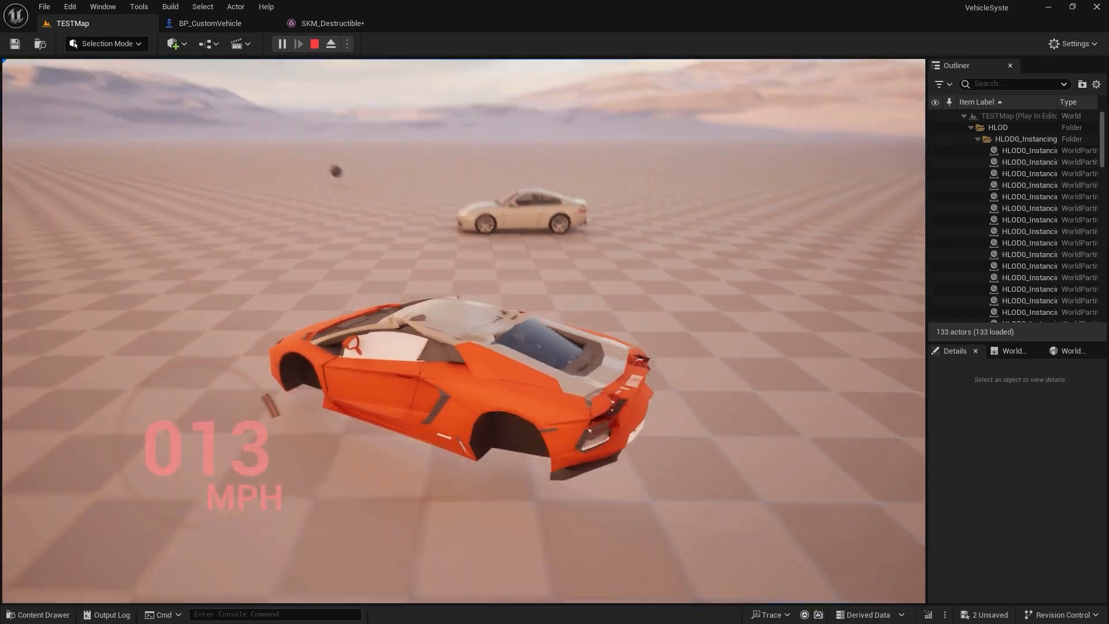
key(w)
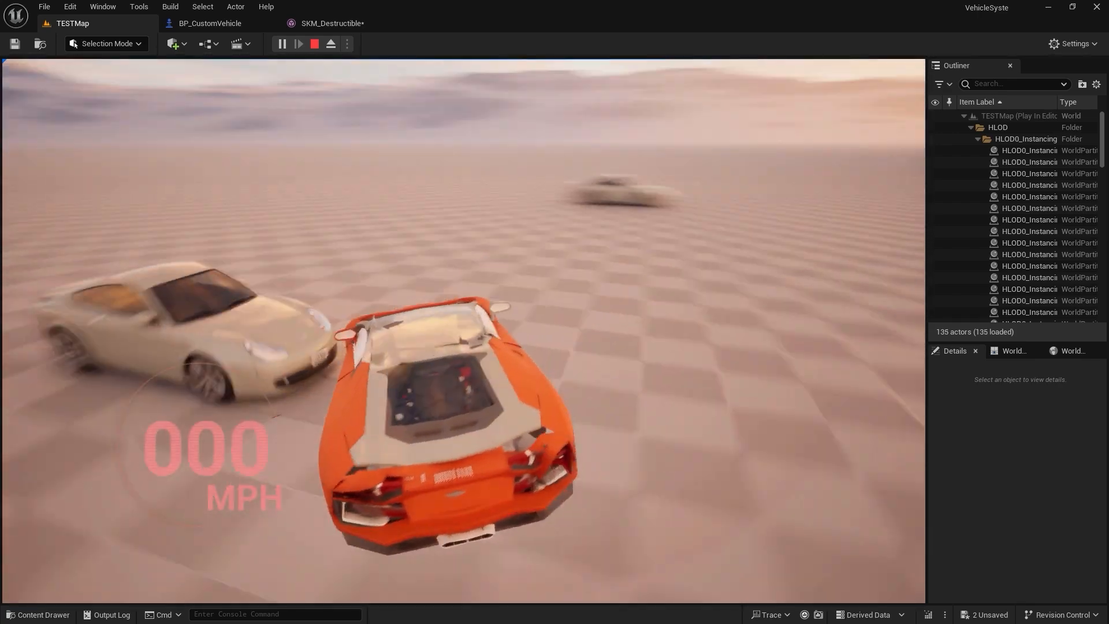
key(w)
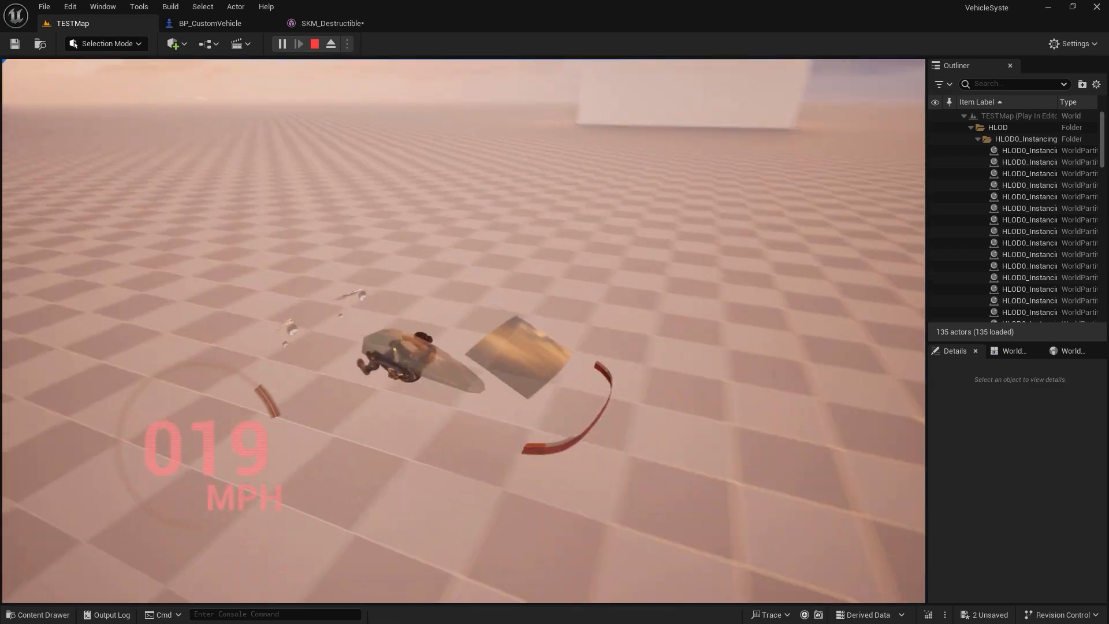
key(w)
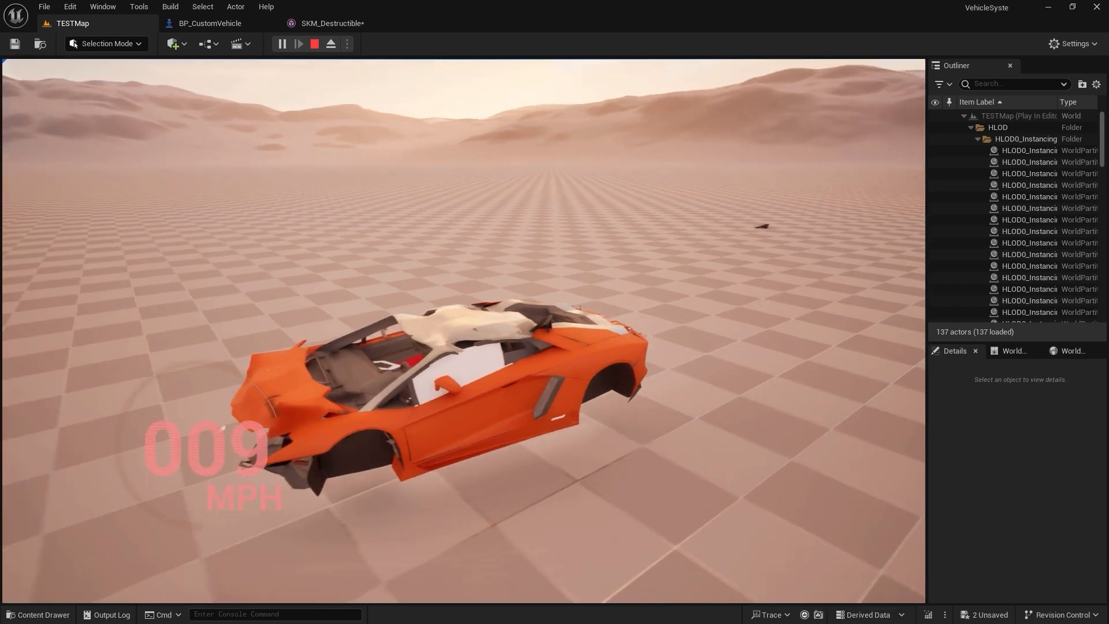
key(Escape)
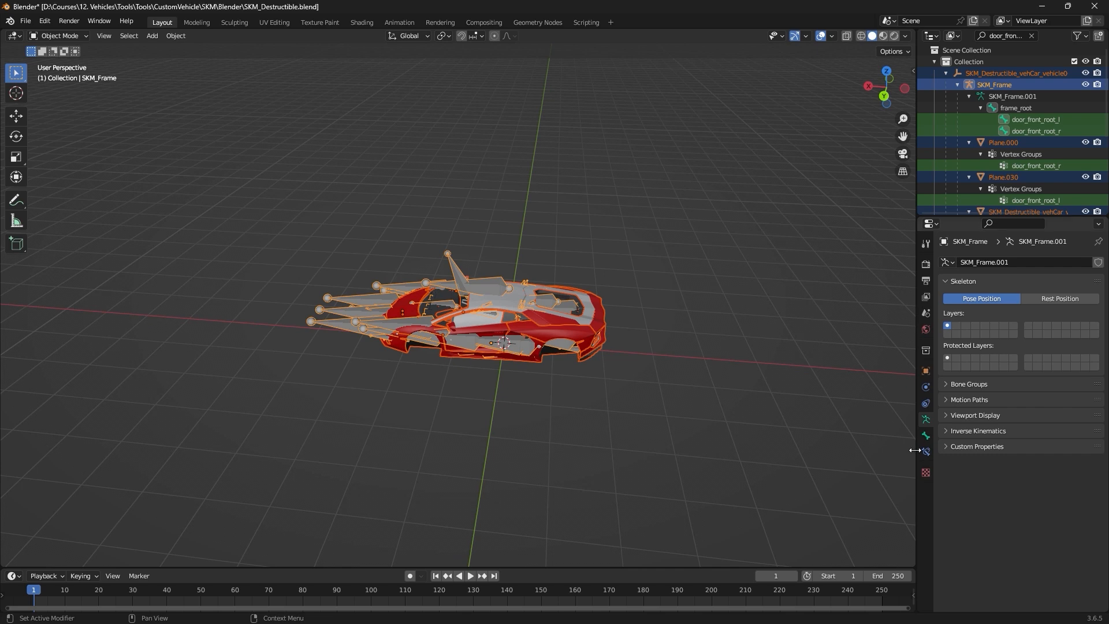
Switch to SKM_Destructible.blend in Blender, clear the Outliner search filter and deselect everything.
middle_drag(581, 348, 540, 282)
scroll(625, 383, up, 2)
click(549, 301)
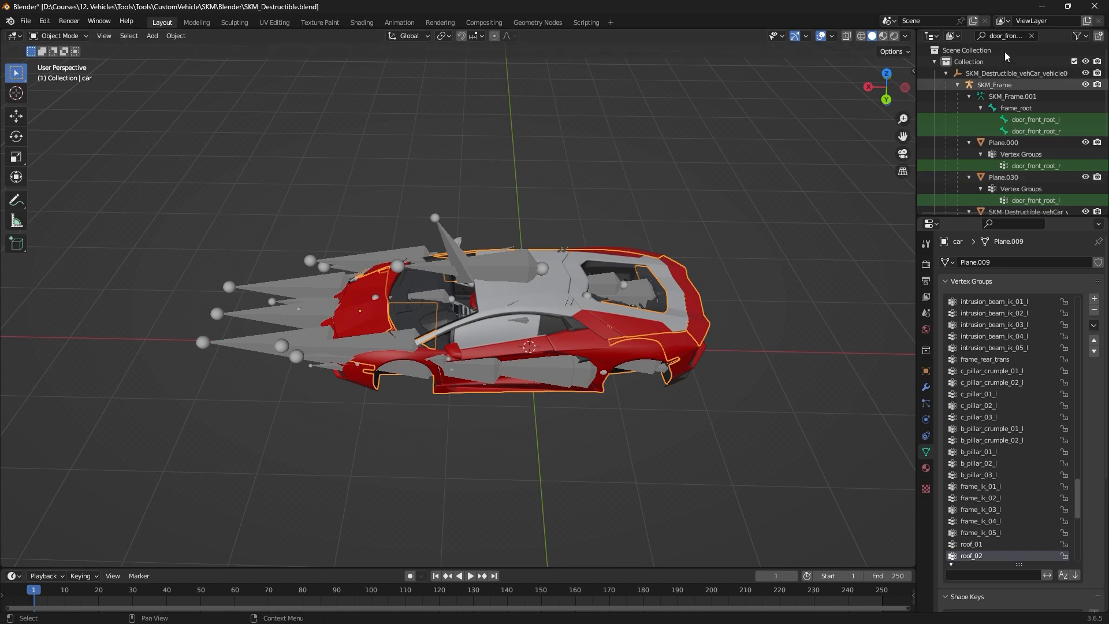
click(1031, 35)
scroll(631, 272, up, 5)
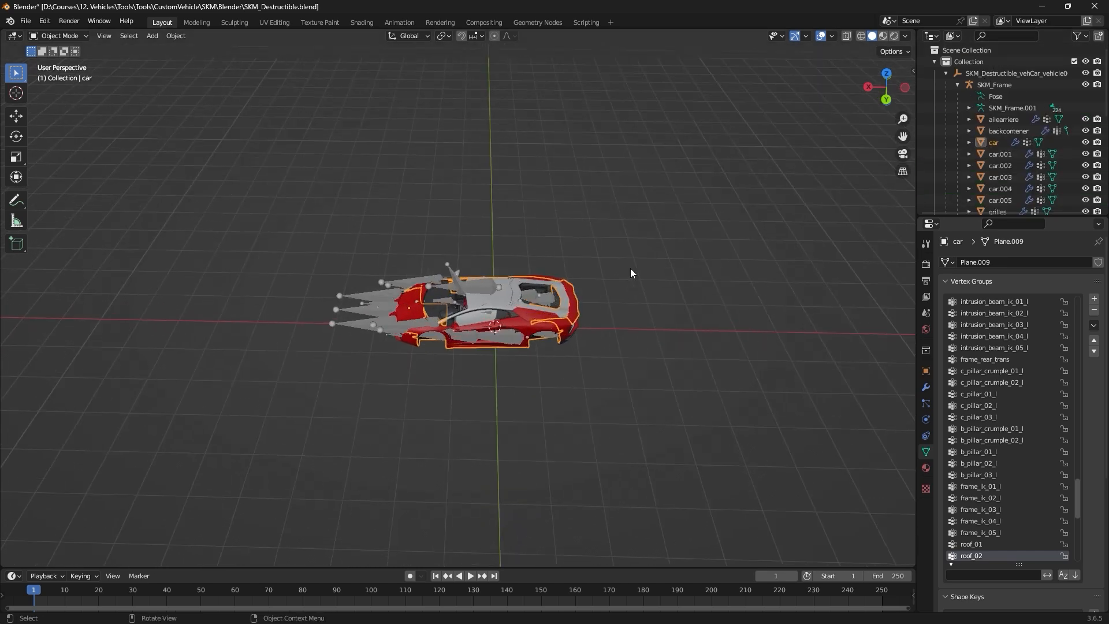
click(67, 36)
key(alt+a)
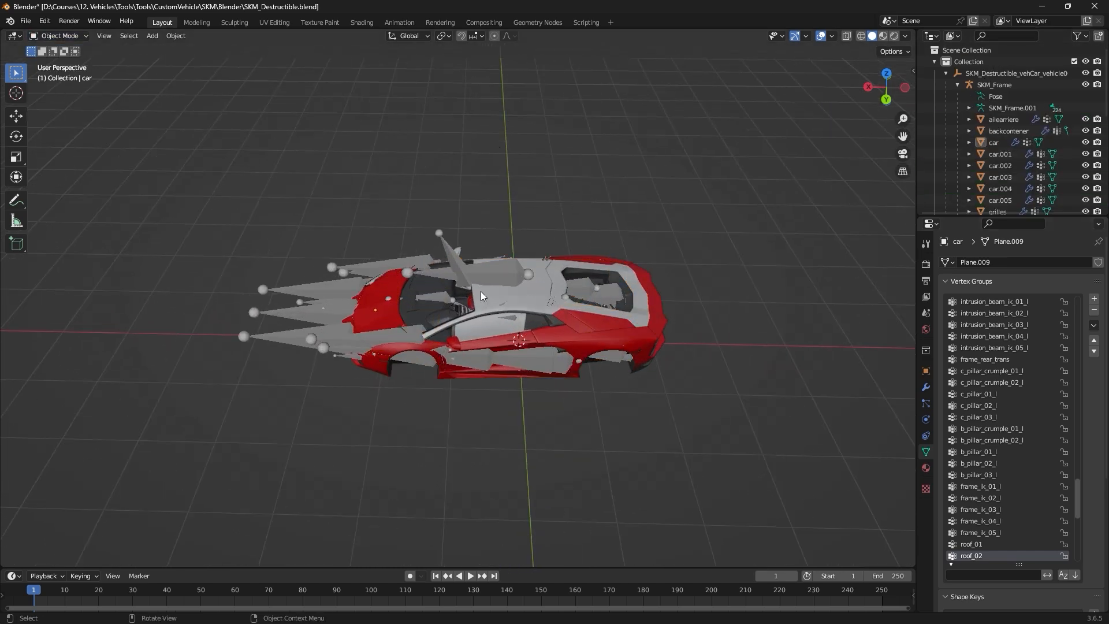
Delete all vertex groups of the car object.
scroll(526, 292, up, 3)
click(655, 357)
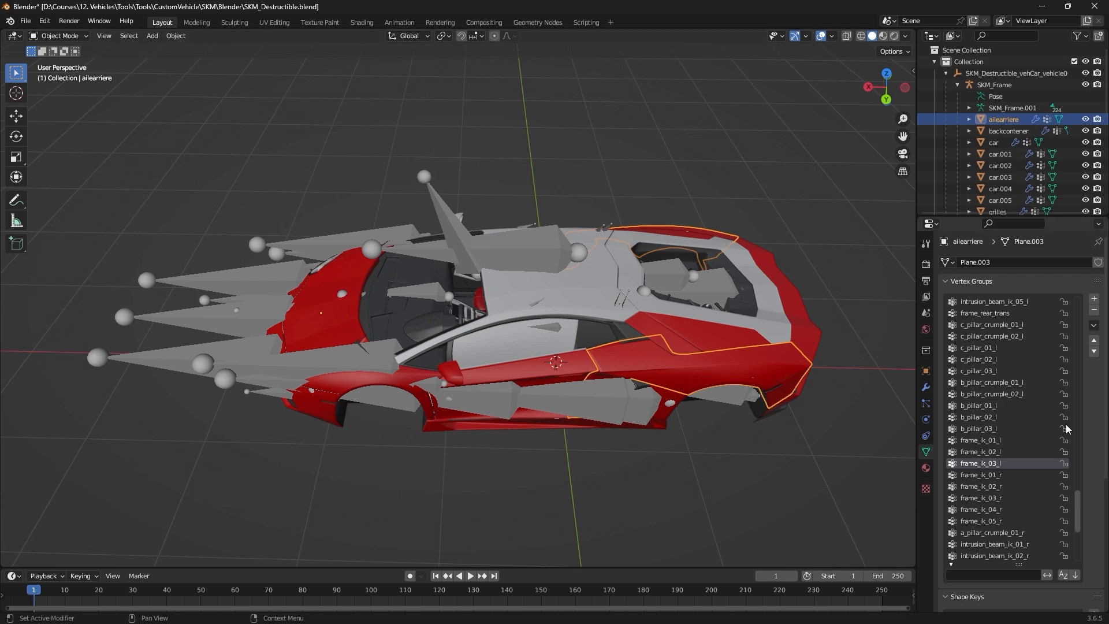
click(1094, 326)
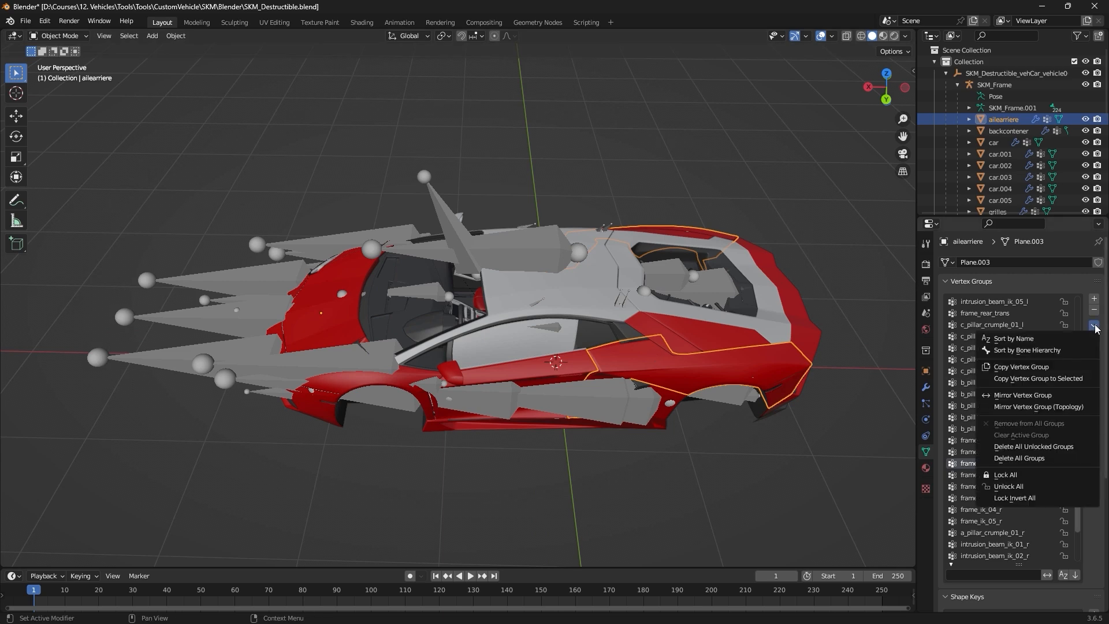
click(593, 295)
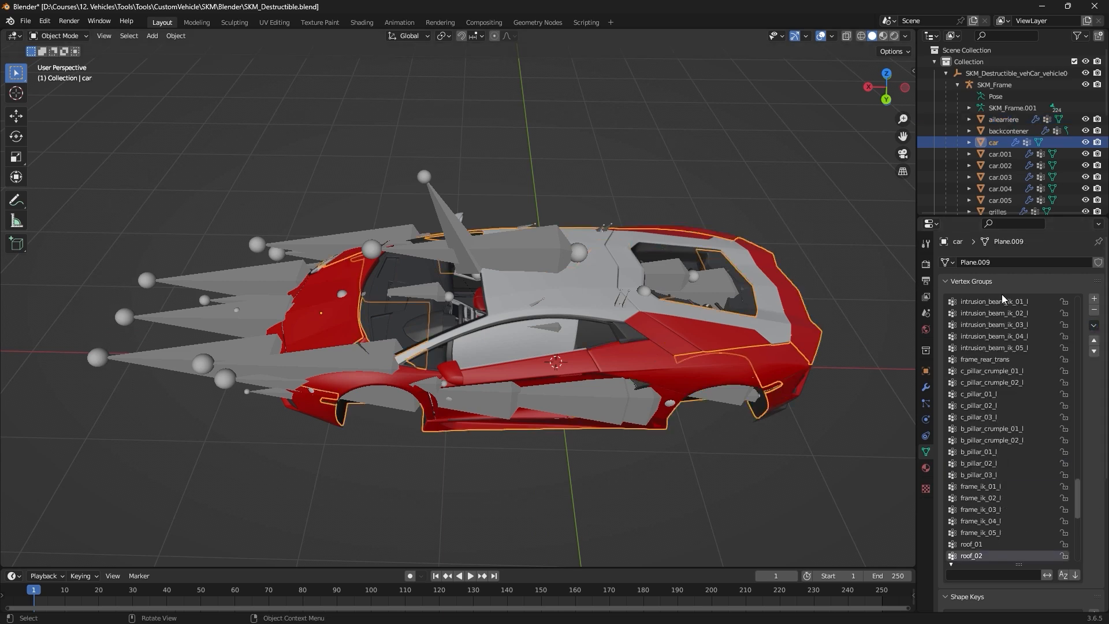
click(1094, 326)
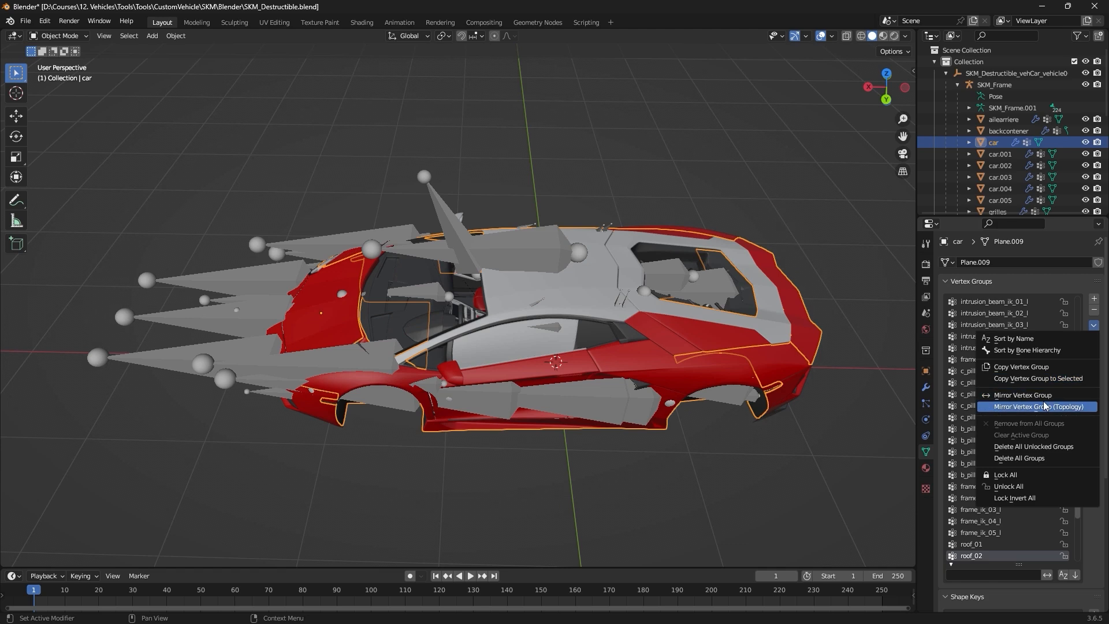
click(1045, 455)
Toggle the car object's visibility repeatedly to see which body panels it covers, and leave it hidden.
middle_drag(710, 450, 669, 329)
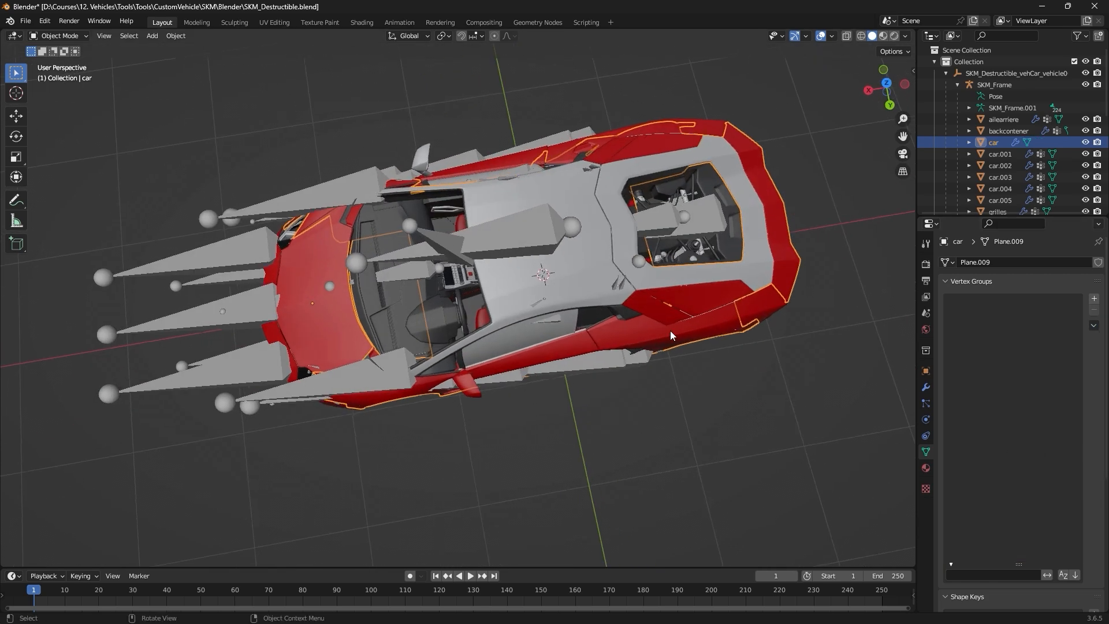
click(1086, 142)
click(1086, 143)
click(1086, 142)
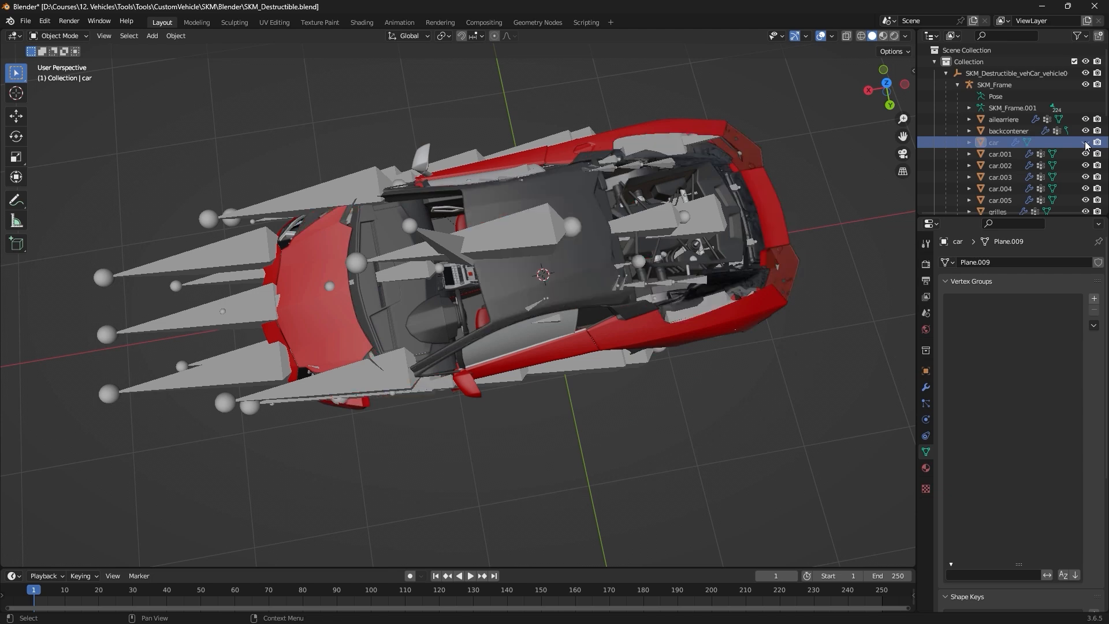
click(1085, 142)
click(1085, 143)
click(1085, 142)
click(1085, 142)
click(1085, 142)
click(1085, 142)
Delete all vertex groups of the interior.001 object and hide it.
click(616, 186)
middle_drag(615, 186, 722, 289)
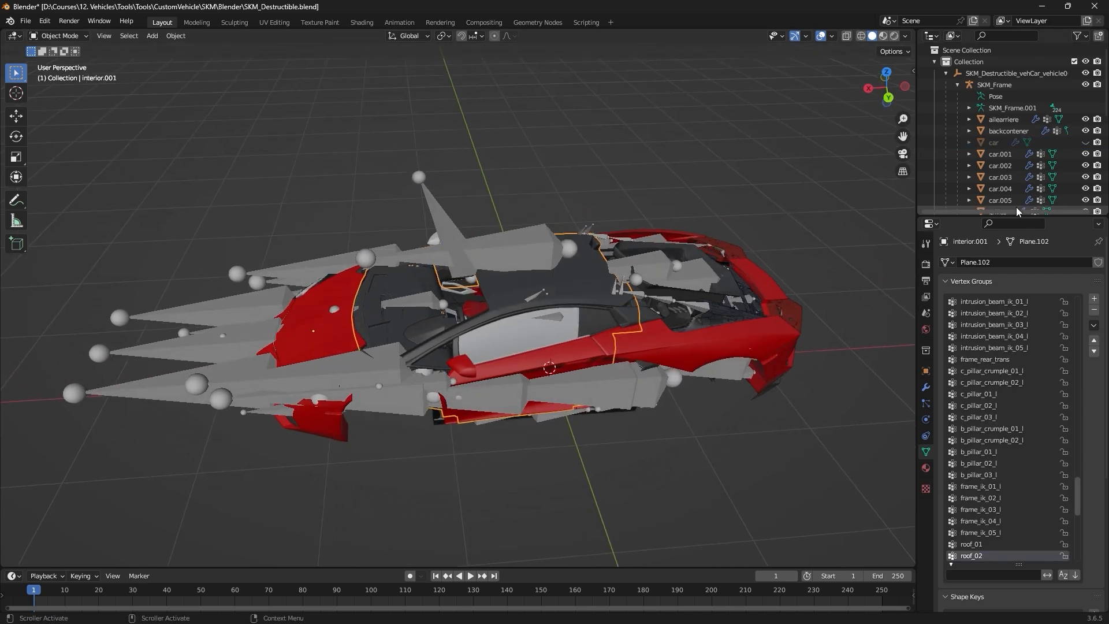
click(1094, 326)
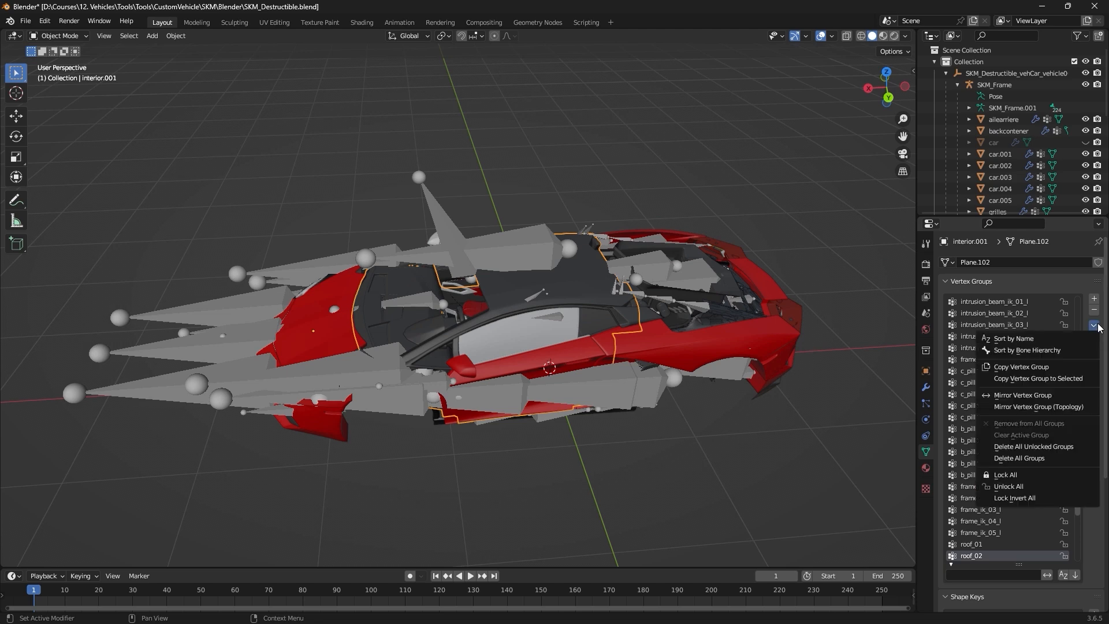
click(1044, 457)
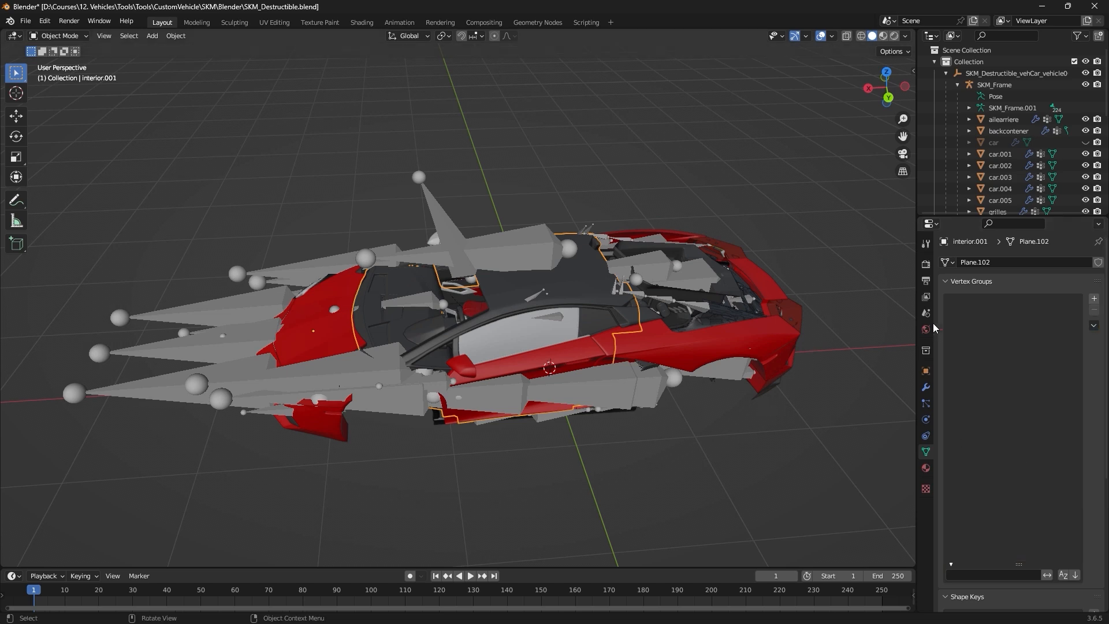
middle_drag(710, 378, 656, 413)
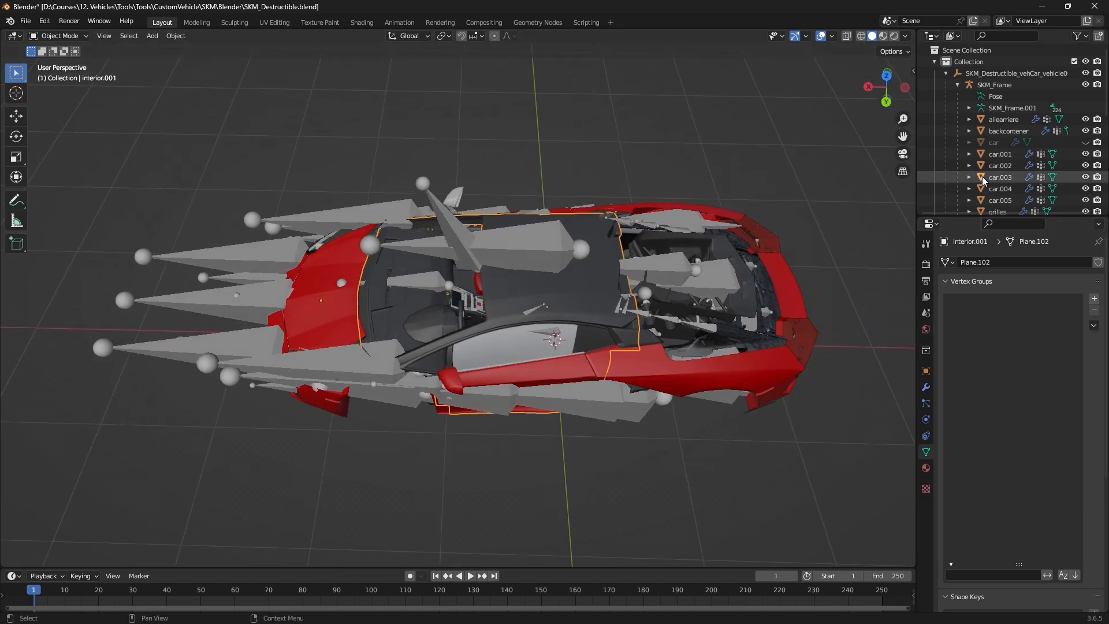
scroll(1047, 155, down, 5)
click(1086, 142)
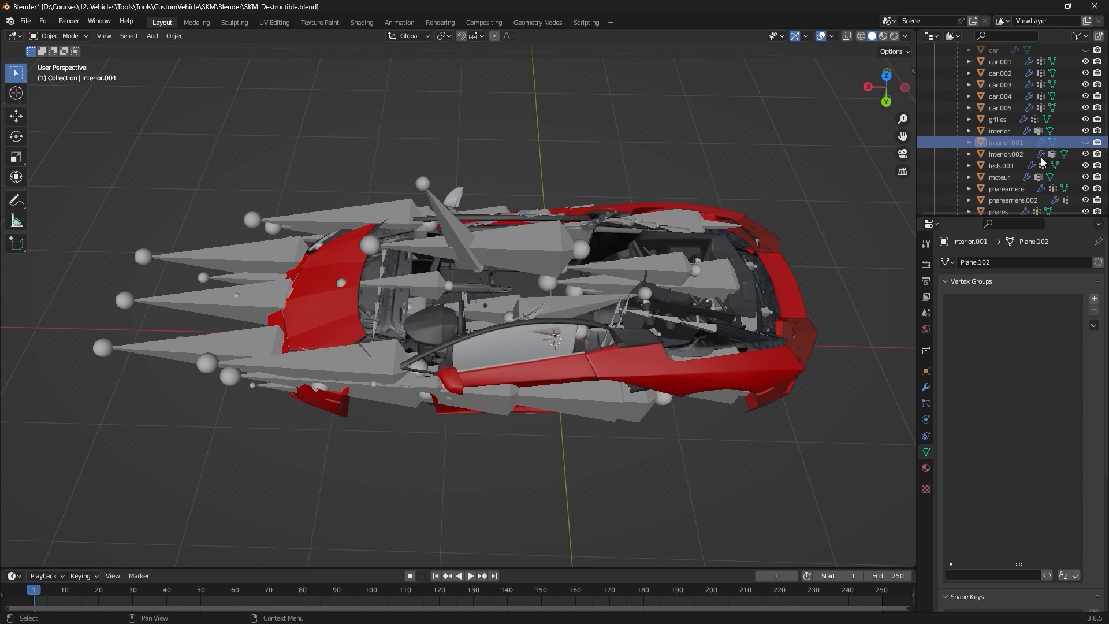
Try deleting all vertex groups of the plastique object, and undo the deletion.
middle_drag(662, 300, 565, 341)
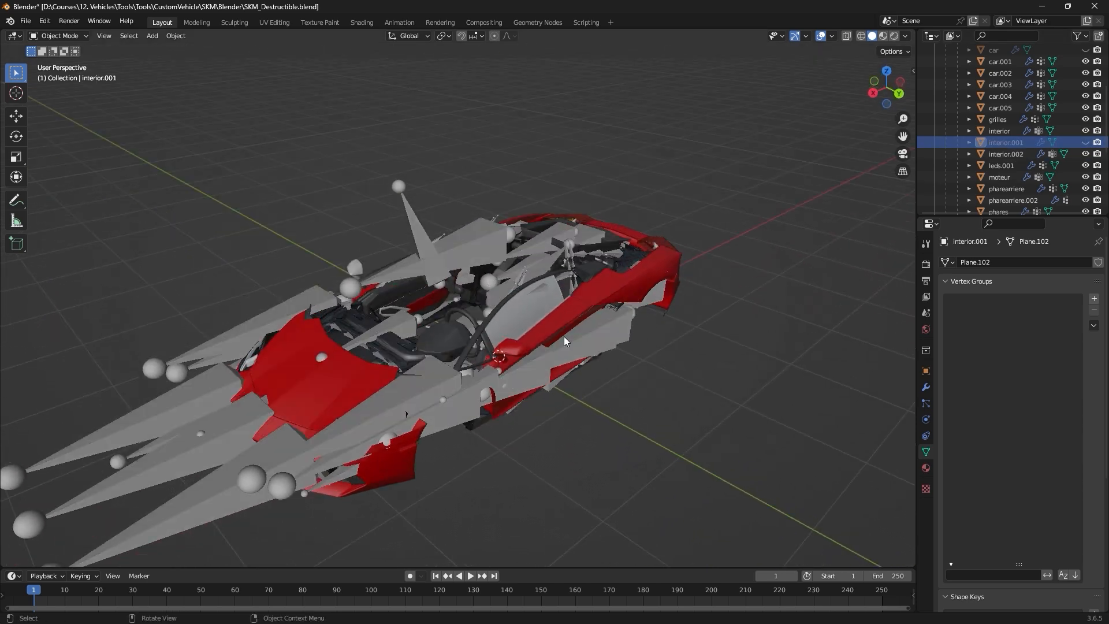
click(469, 357)
mouse_move(627, 367)
middle_down()
mouse_move(566, 380)
mouse_move(635, 347)
middle_up()
scroll(976, 190, down, 7)
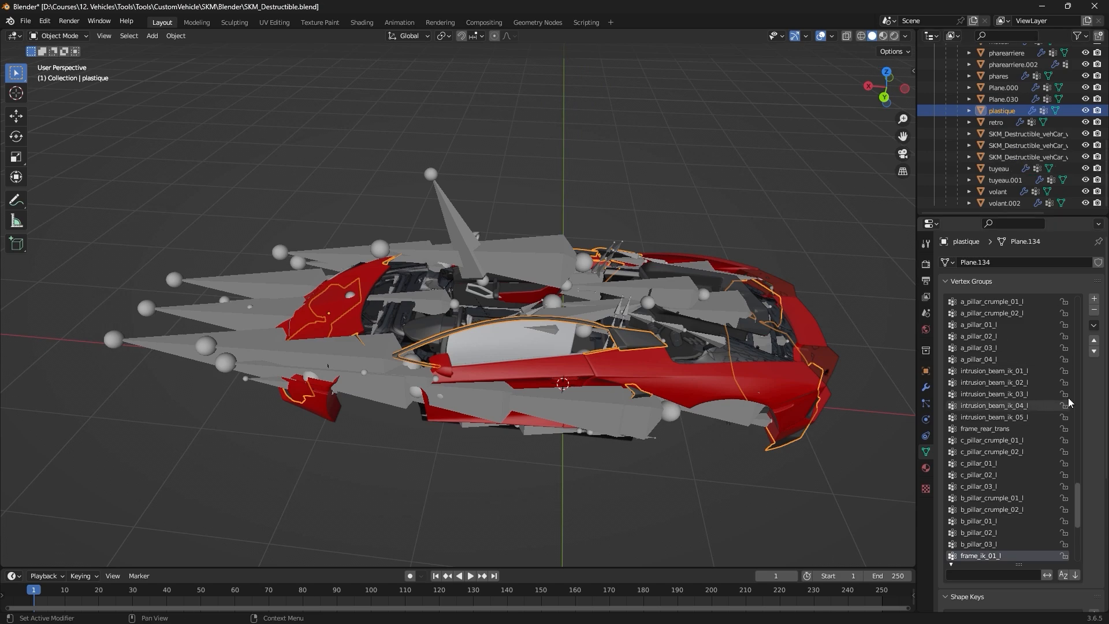
click(1093, 326)
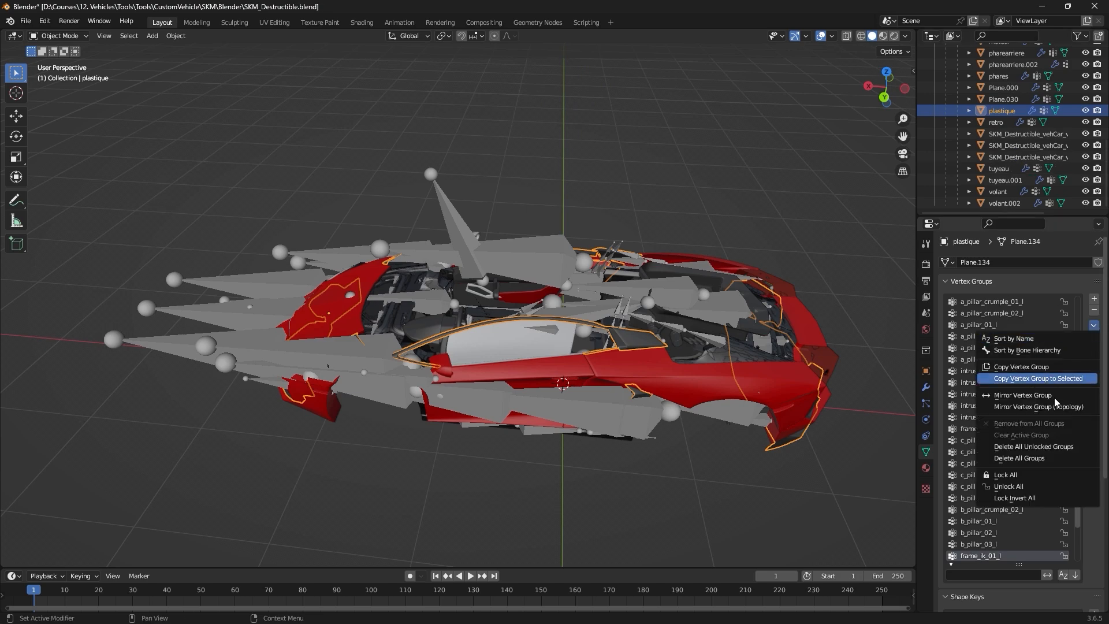
click(1045, 456)
middle_drag(781, 362, 798, 432)
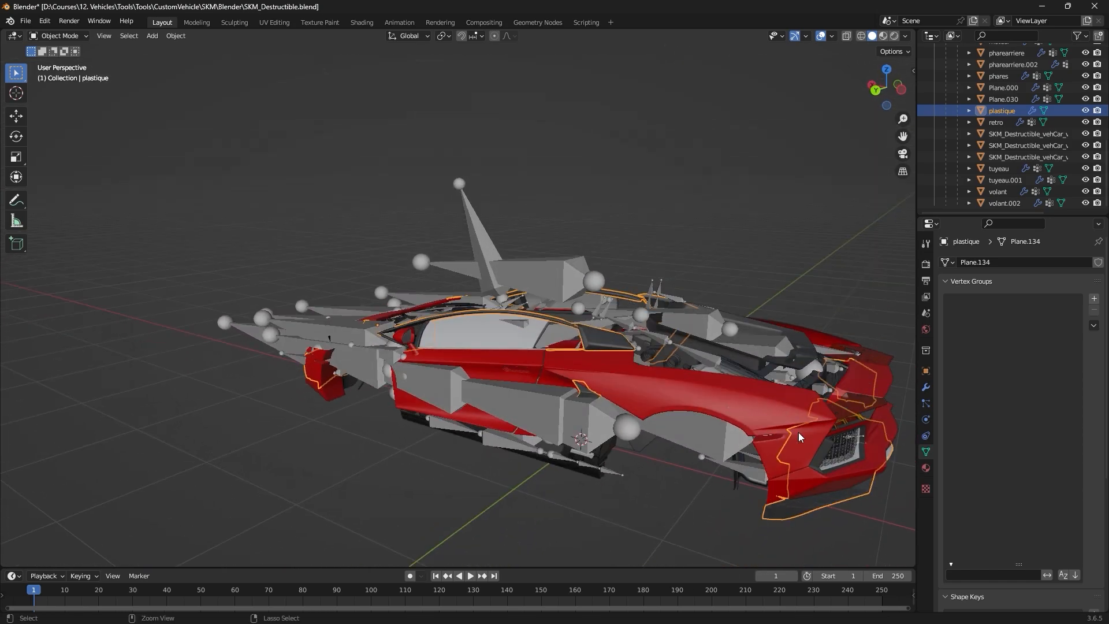
middle_drag(750, 396, 636, 359)
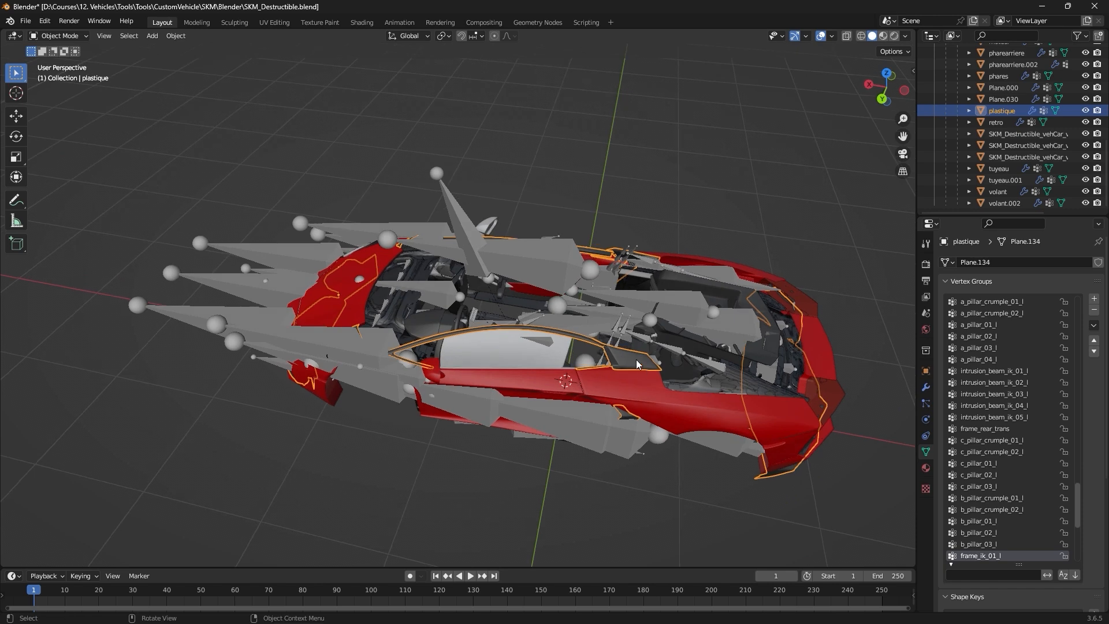
Separate the linked window frame and rear quarter pieces of the plastique mesh into their own object.
key(Tab)
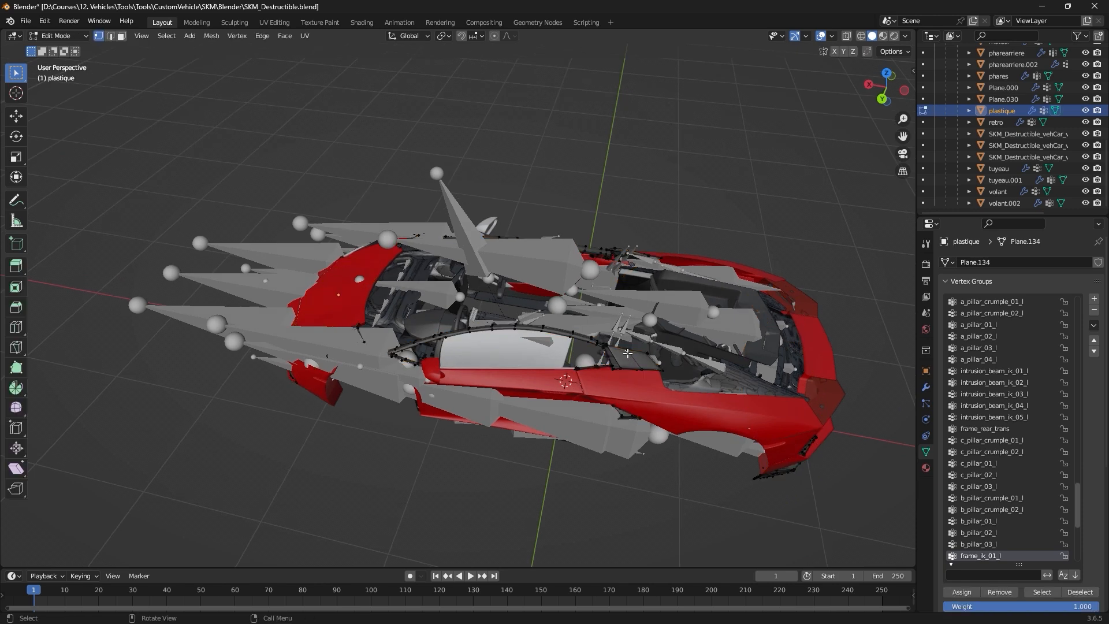
click(628, 353)
key(ctrl+l)
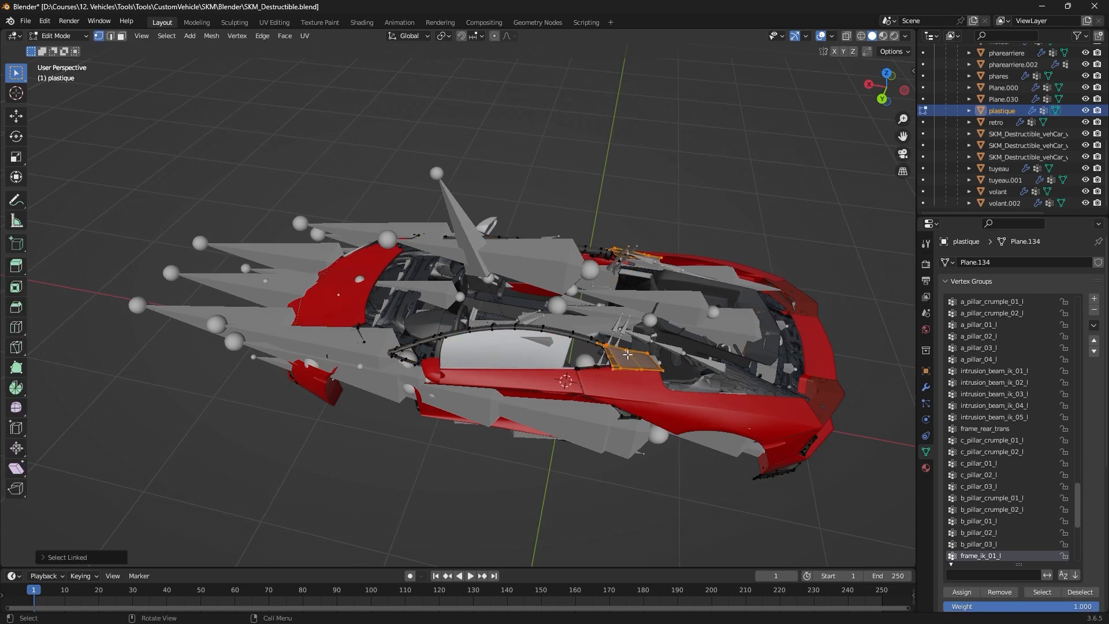
shift+click(590, 343)
key(ctrl+l)
middle_drag(594, 343, 629, 314)
key(p)
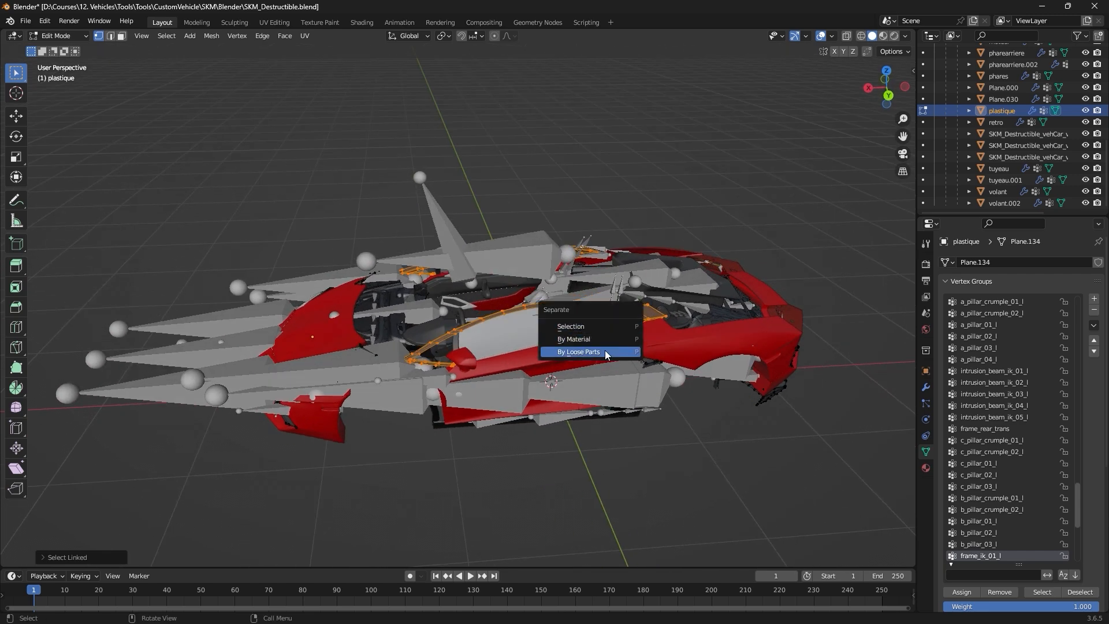
click(599, 328)
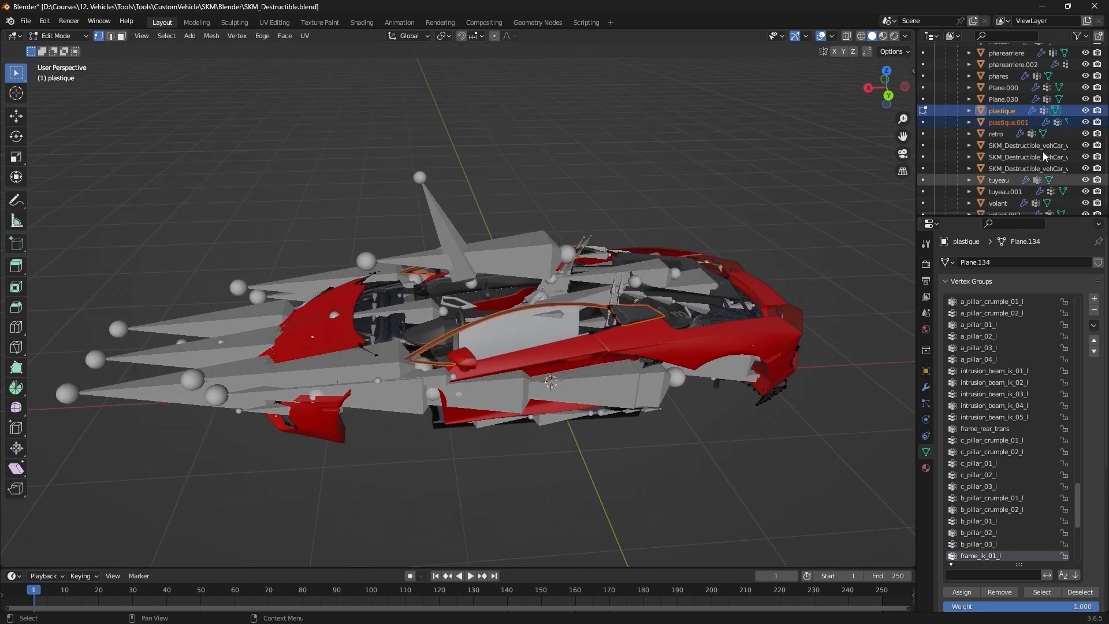
Toggle the separated window trim's visibility, select it in the Outliner and delete all groups in the displayed plastique vertex group list.
click(1085, 122)
click(1086, 122)
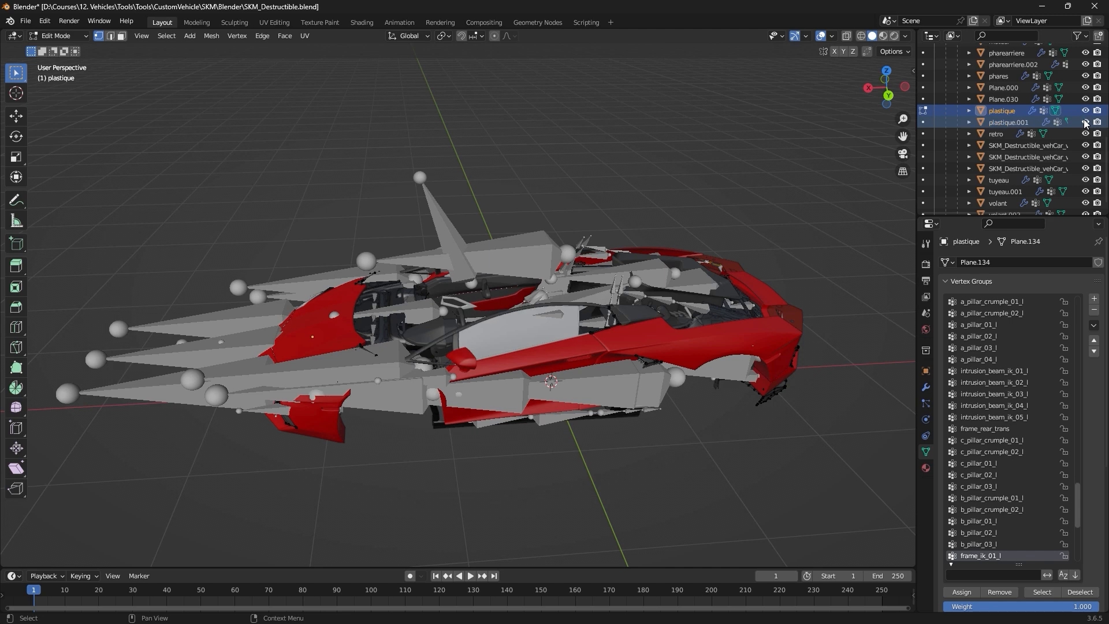
click(1008, 122)
click(1093, 325)
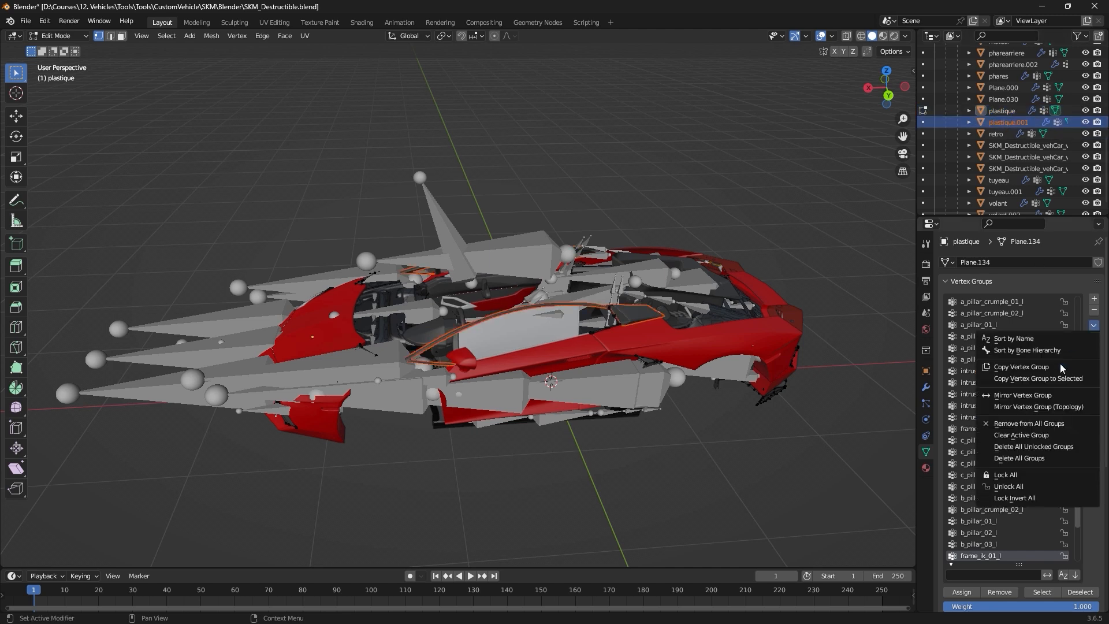
click(1044, 458)
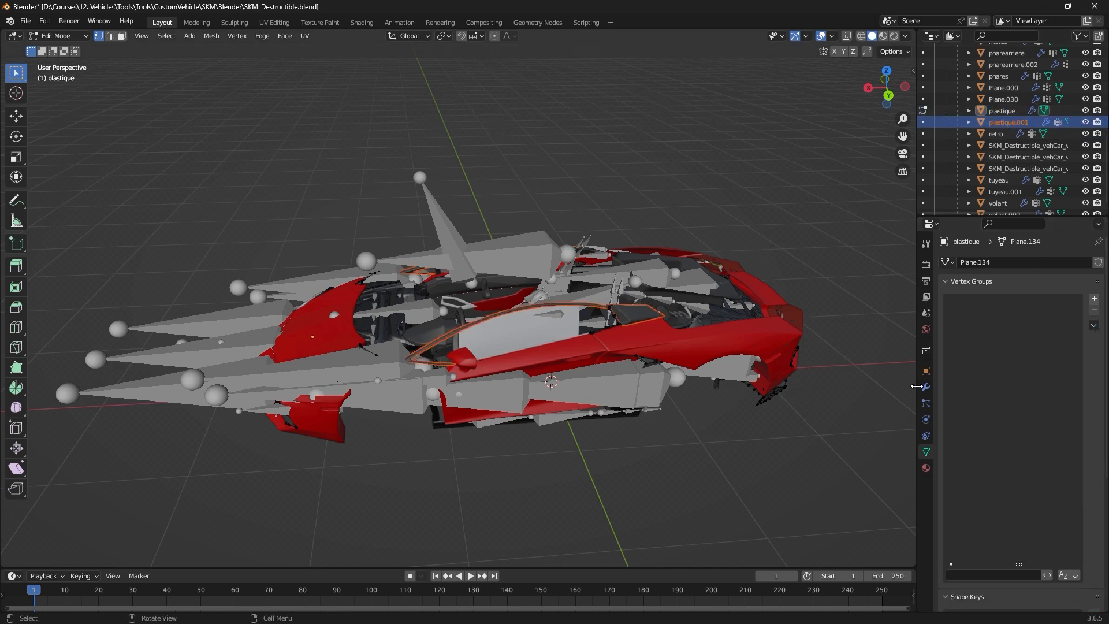
Return to Object Mode and hide the plastique.001 object.
click(80, 37)
click(58, 37)
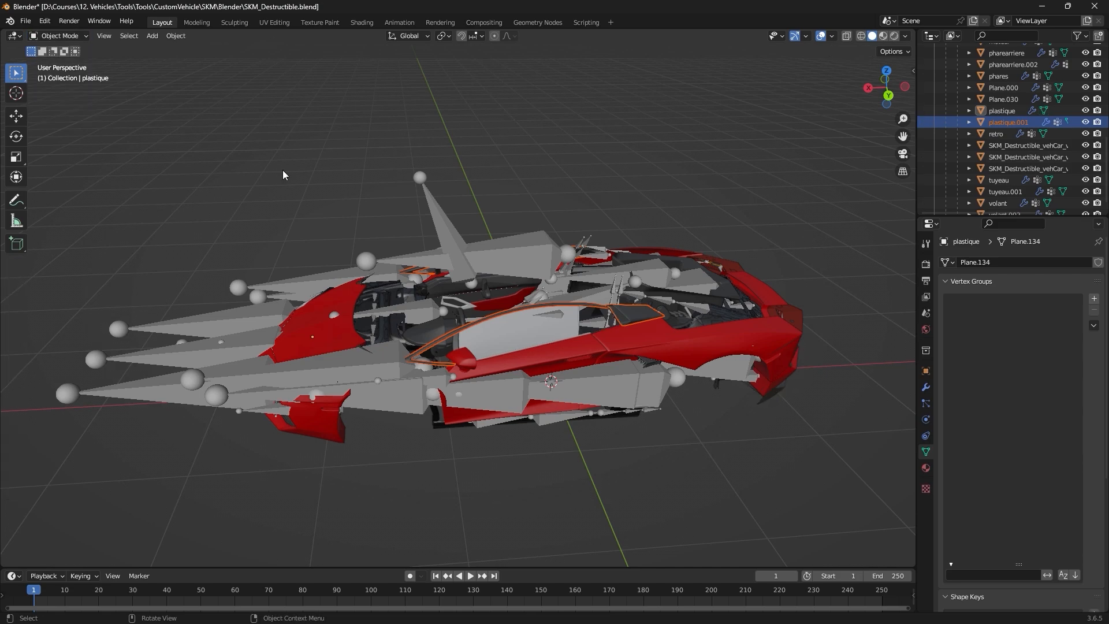
middle_drag(284, 177, 311, 173)
click(1085, 122)
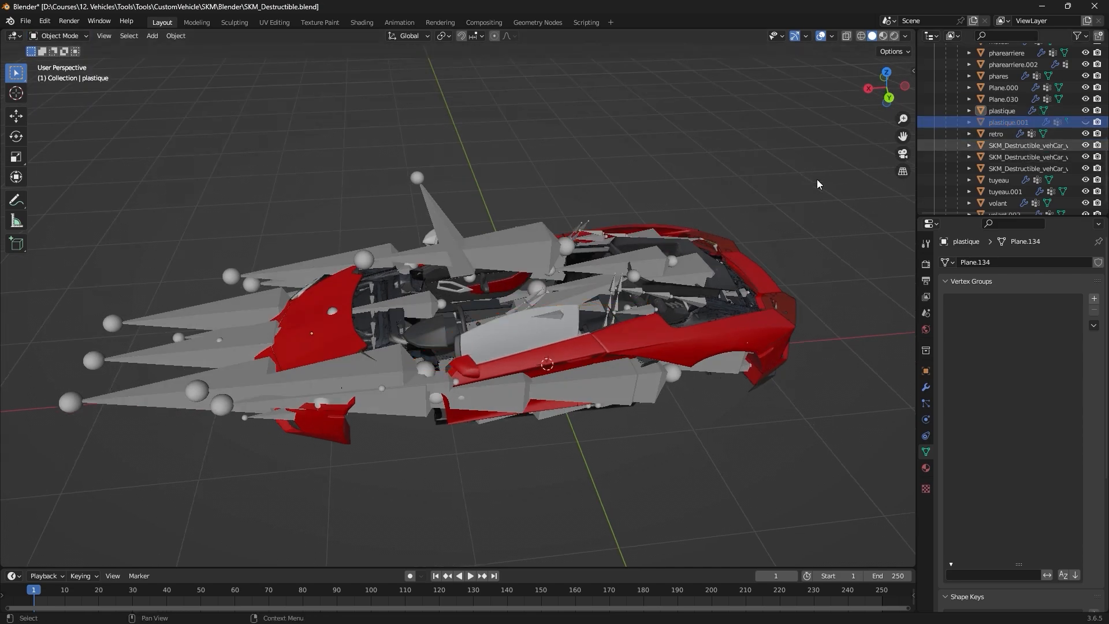
Select the SKM_Frame armature together with the car.003 hood as active object and enter Weight Paint mode.
middle_drag(817, 179, 641, 211)
middle_drag(360, 305, 413, 343)
click(453, 316)
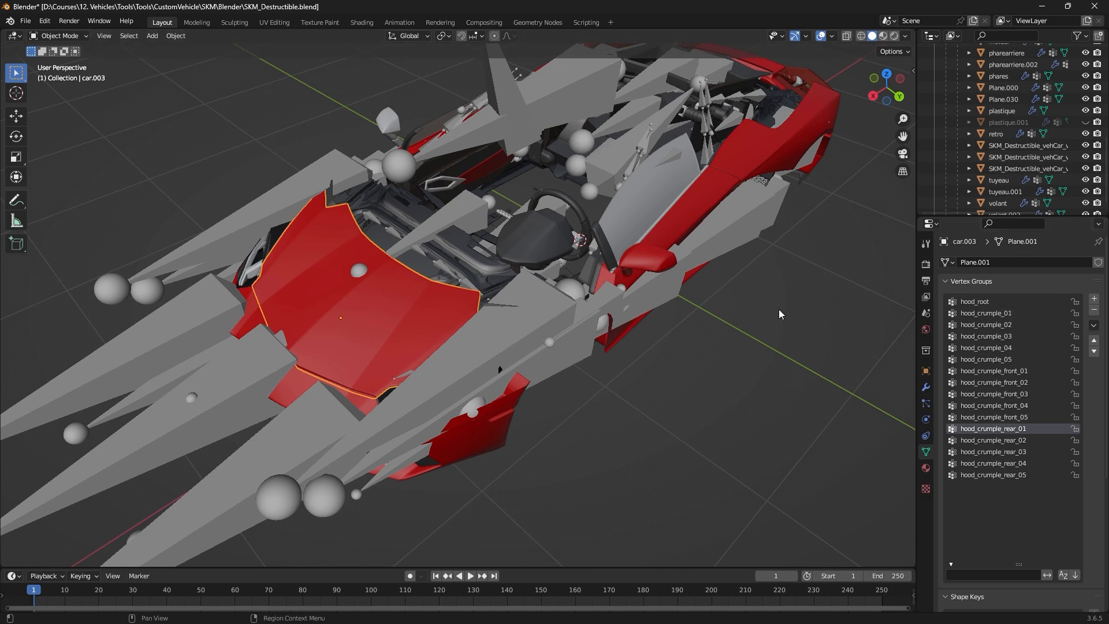
click(494, 346)
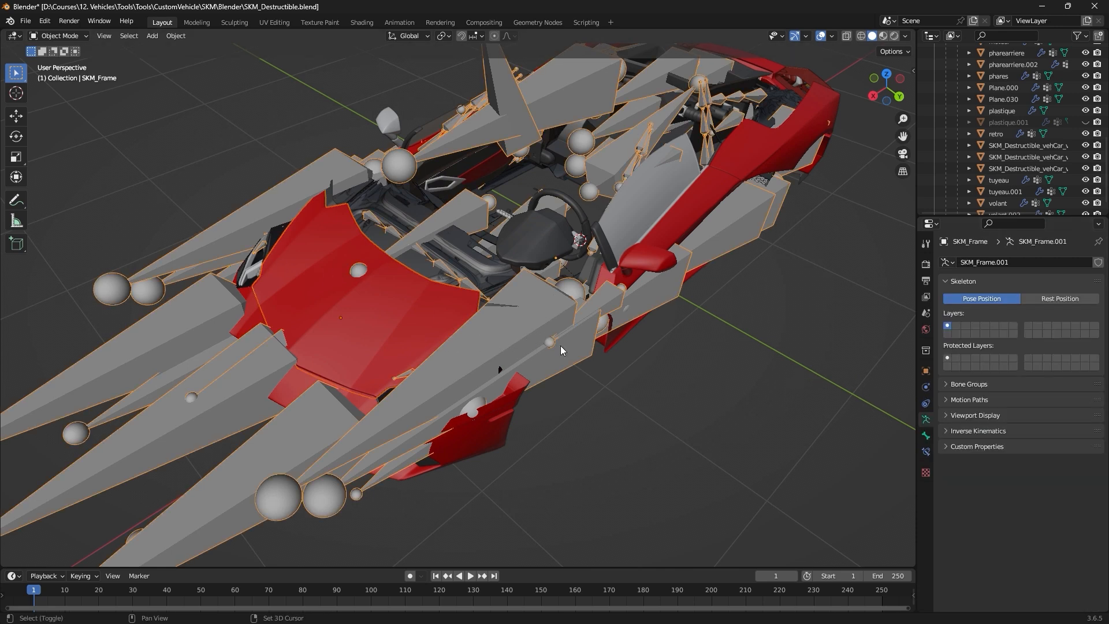
shift+click(375, 317)
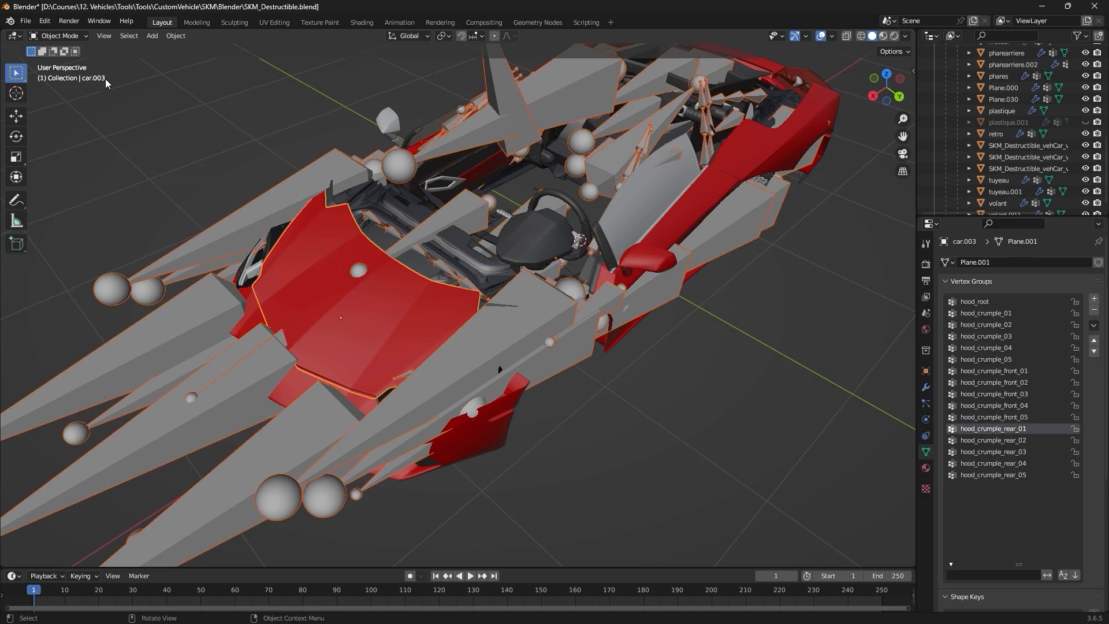
click(60, 36)
click(63, 100)
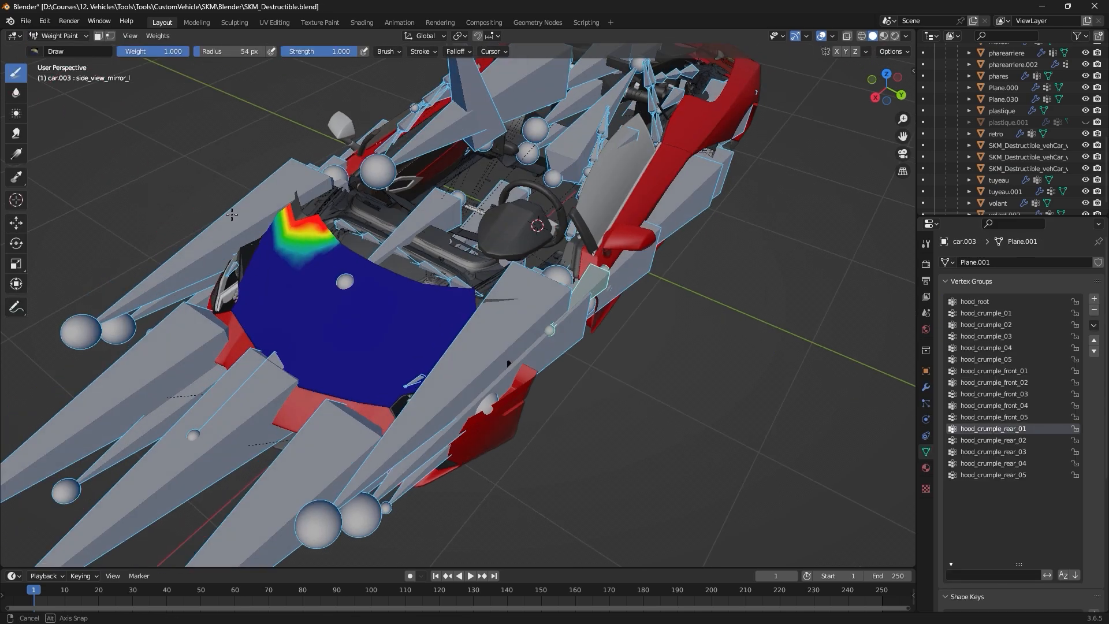
Examine the hood's weights for hood_root, hood_crumple_01 to 05 and hood_crumple_front_01 to 05.
middle_drag(519, 289, 694, 309)
click(996, 301)
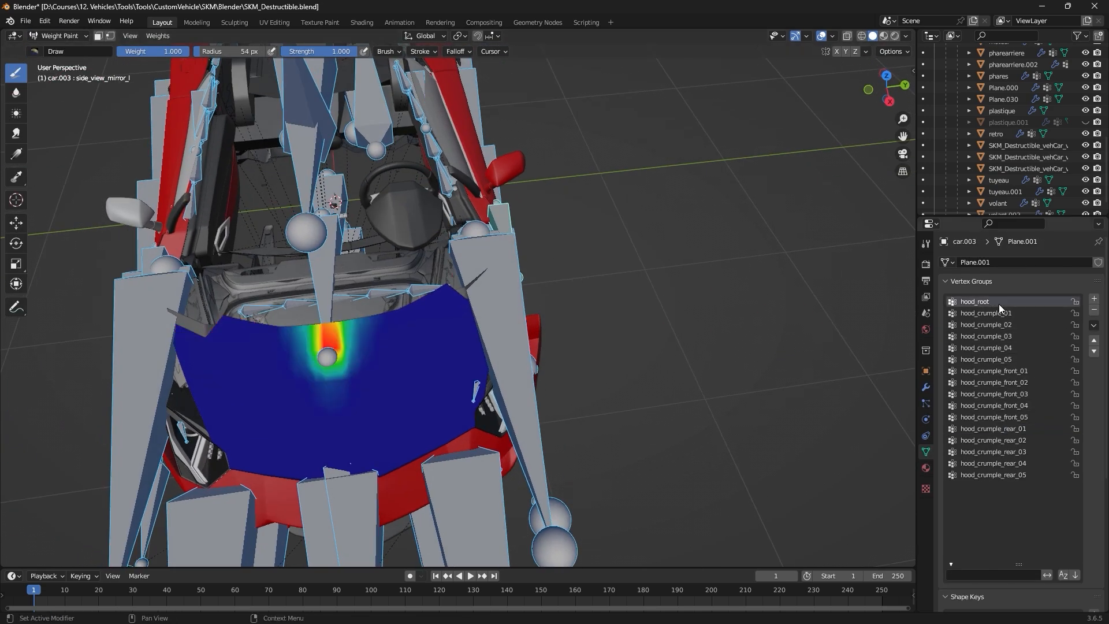
middle_drag(536, 332, 397, 262)
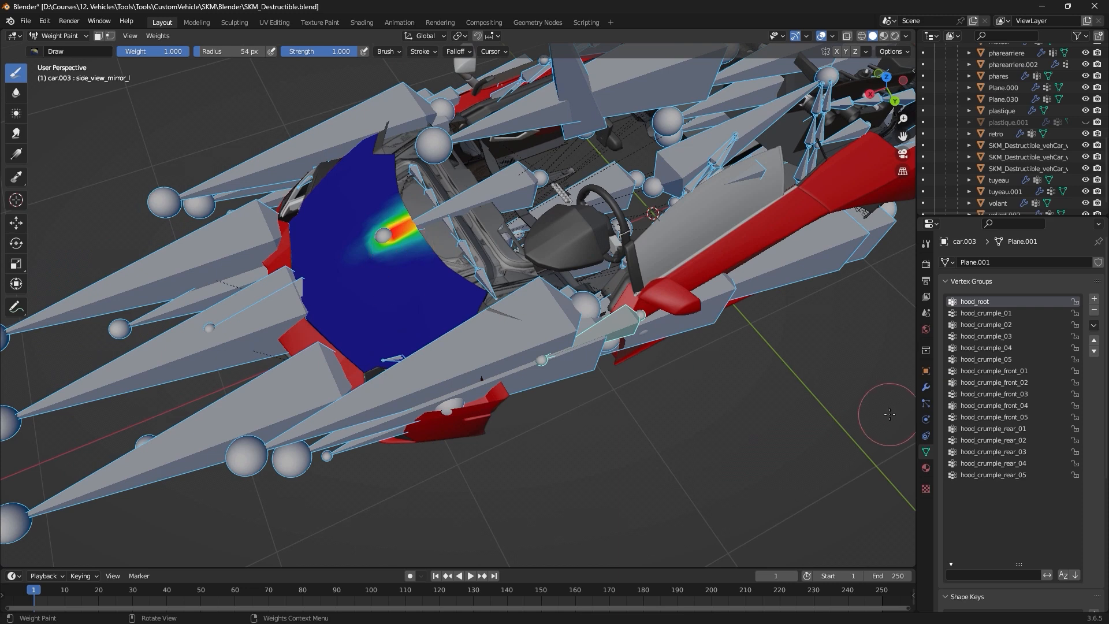
click(1000, 313)
click(1007, 325)
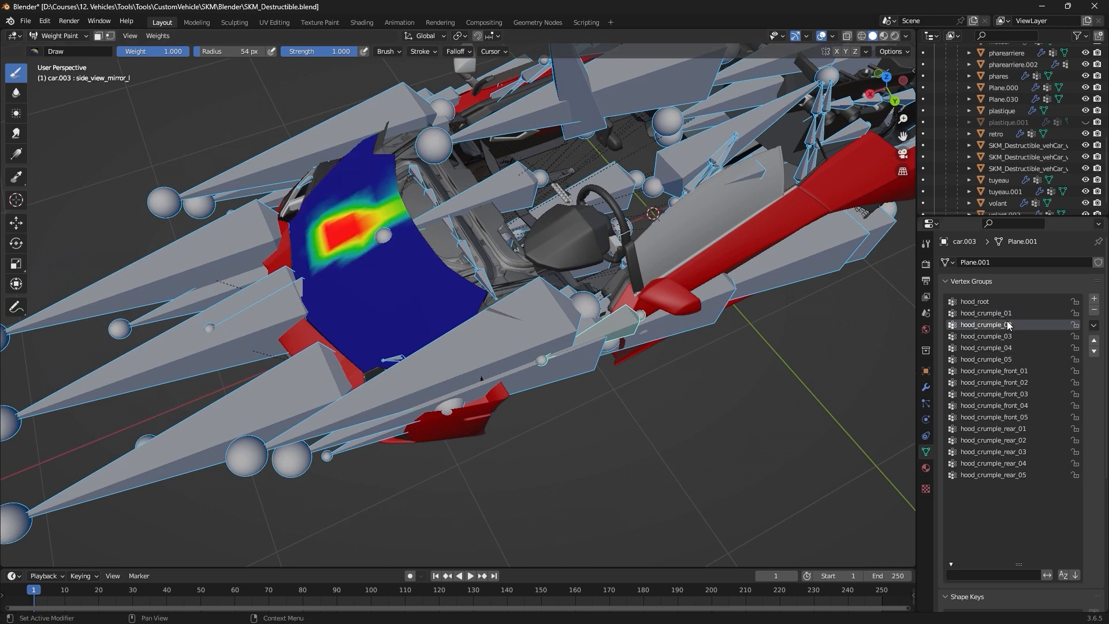
click(1013, 336)
click(1017, 347)
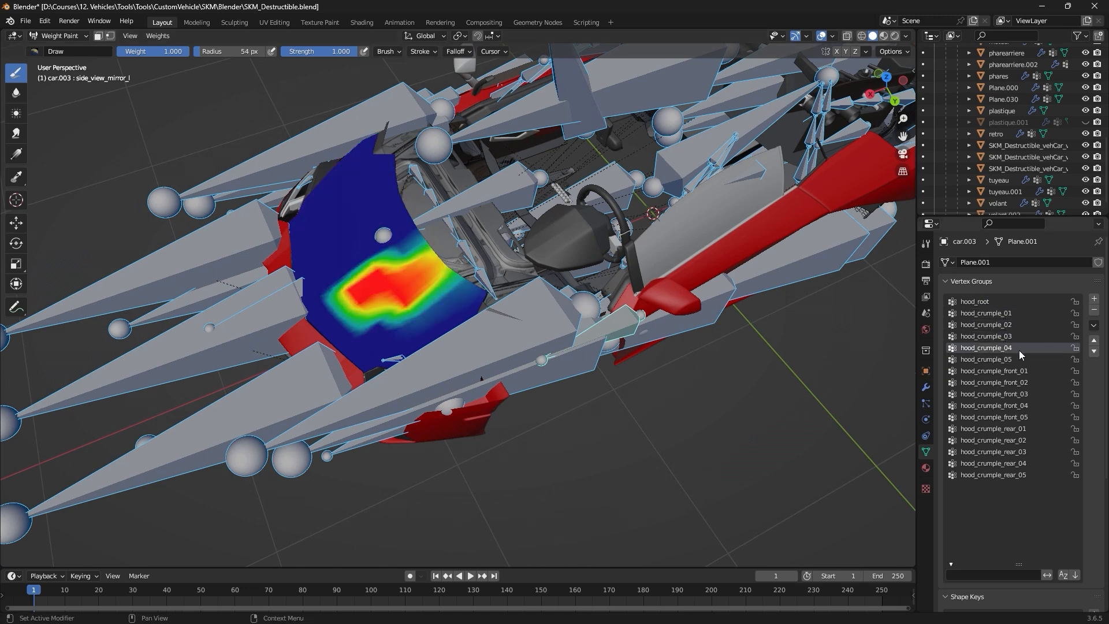
click(1019, 359)
click(1021, 371)
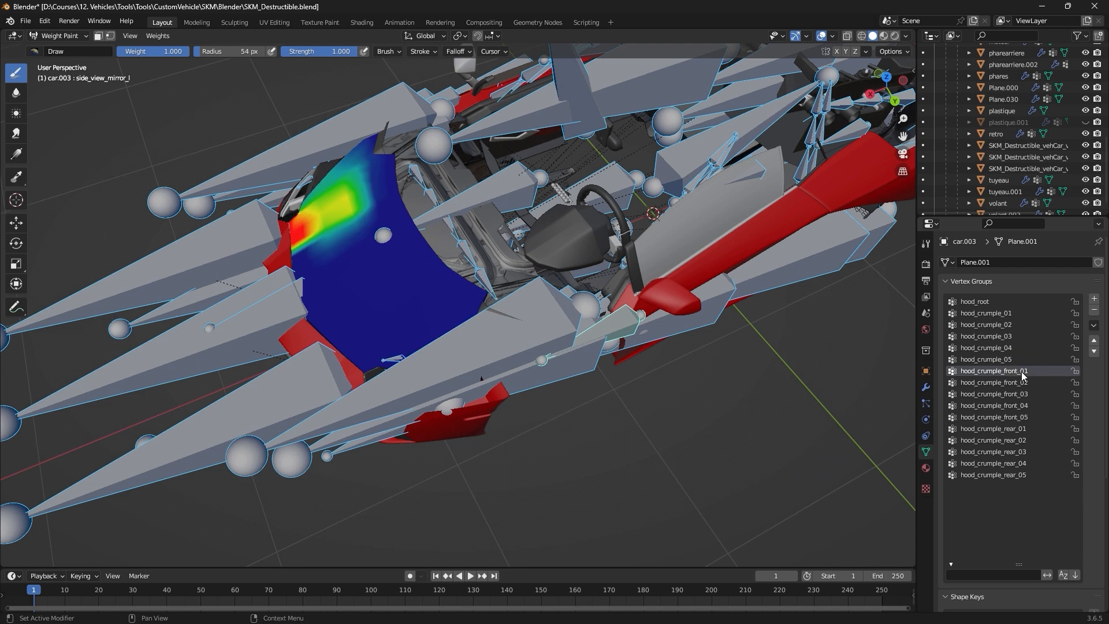
click(1024, 383)
click(1026, 395)
click(1029, 406)
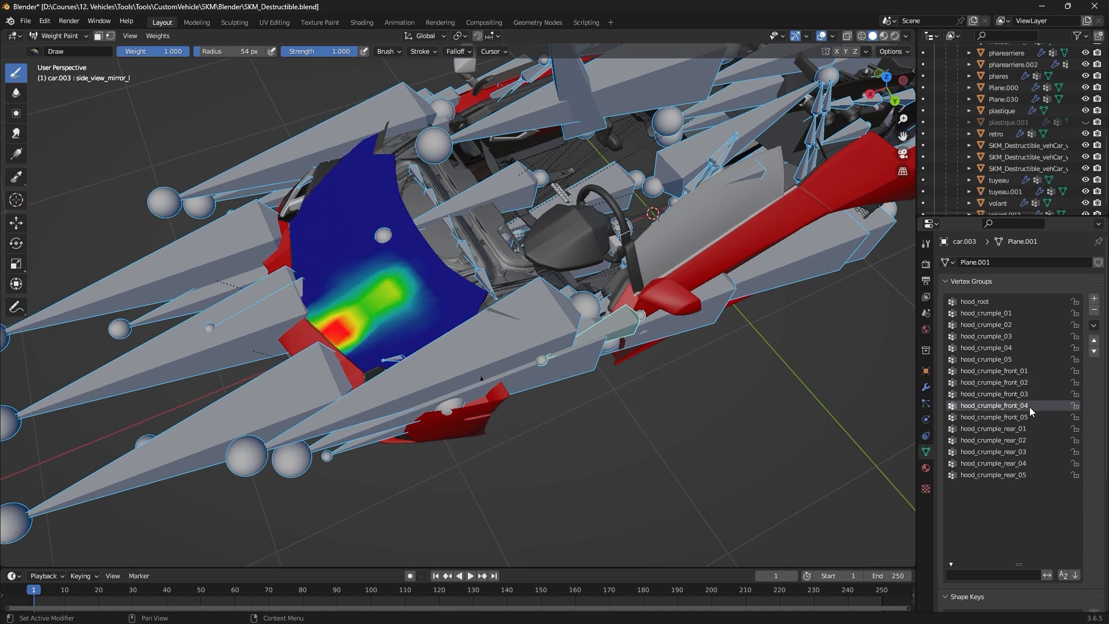
click(1030, 414)
Compare the weight distribution of the hood_crumple_rear_01 to hood_crumple_rear_04 groups along the hood's rear edge.
click(1028, 427)
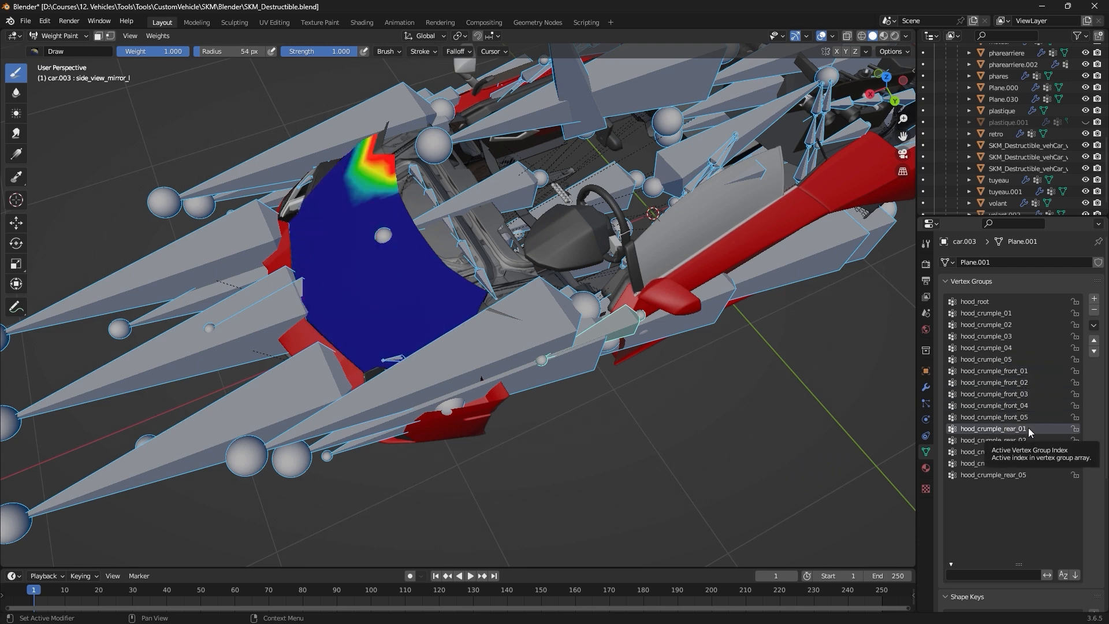
click(1029, 438)
click(1030, 448)
click(1025, 433)
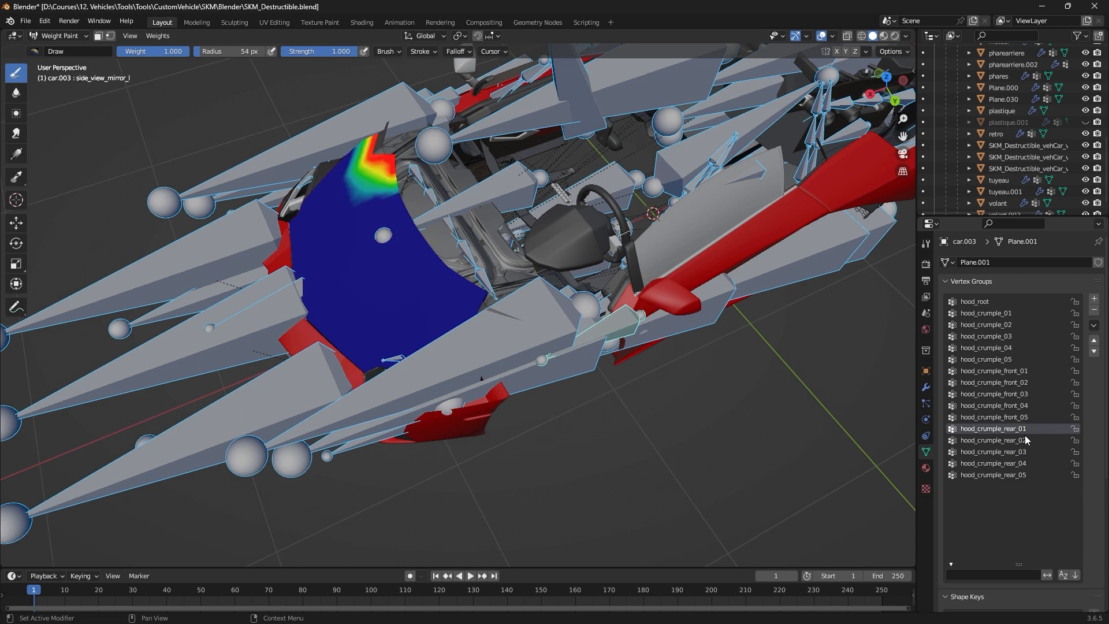
click(1026, 440)
click(1028, 452)
click(1026, 463)
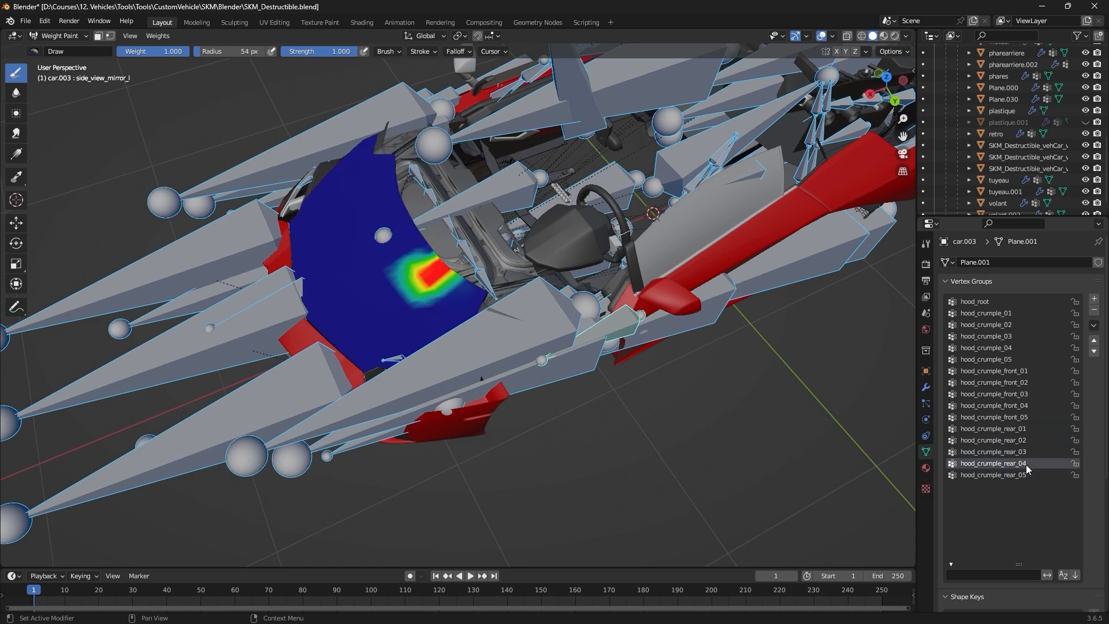
click(1027, 452)
click(1028, 440)
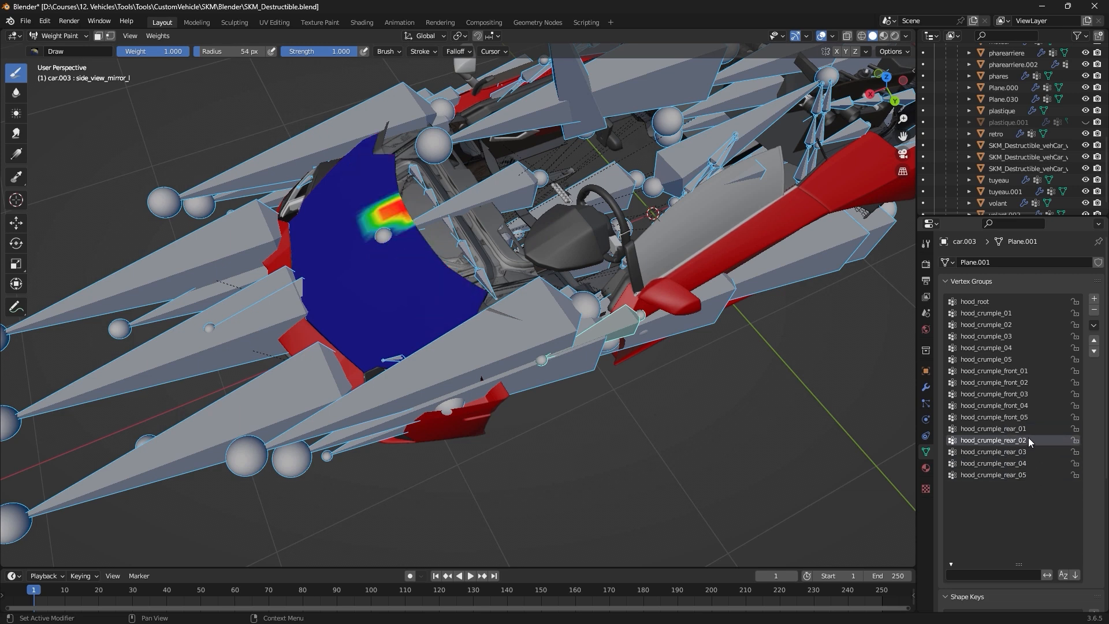
Paint hood_crumple_05 at weight 1.000 onto the rear outer edge of the hood on the steering-wheel side.
click(1029, 370)
click(1017, 312)
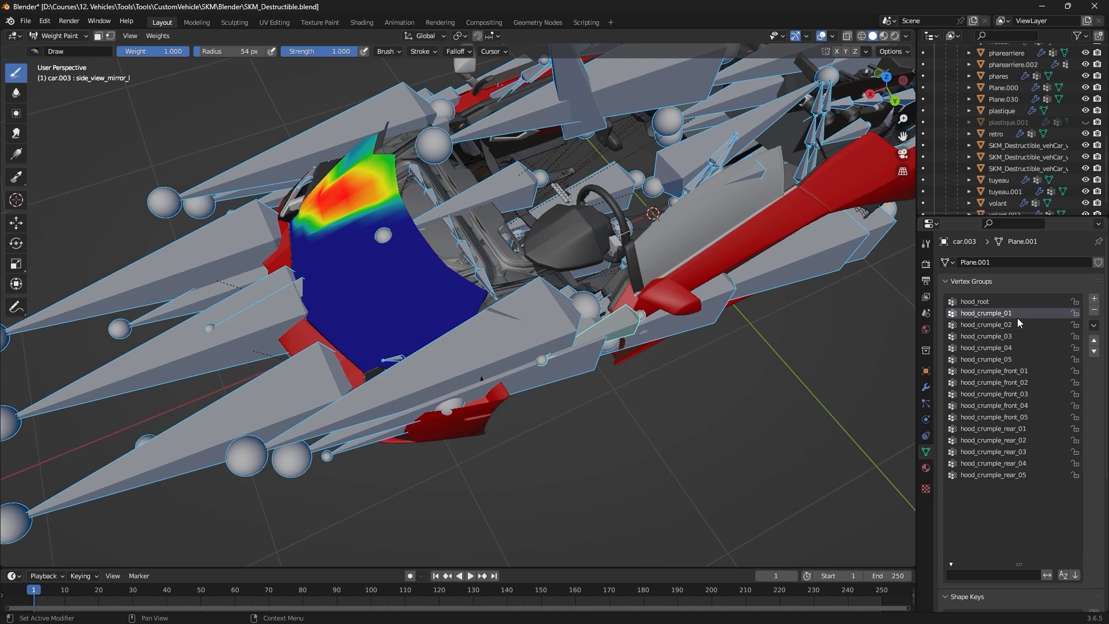
click(1018, 324)
click(1018, 336)
click(1018, 347)
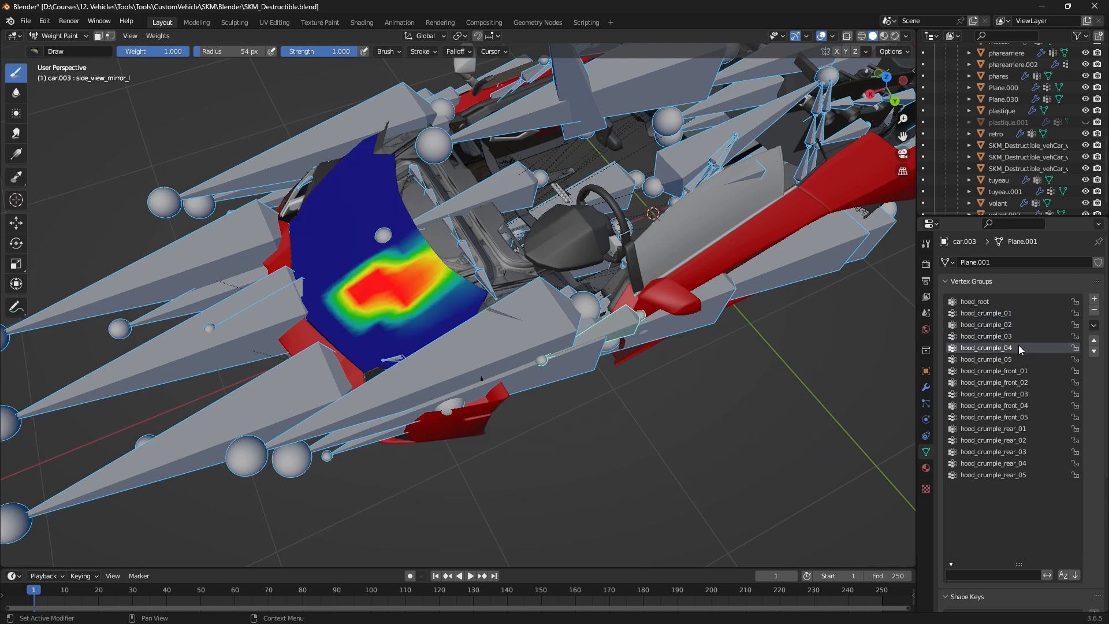
click(1018, 358)
mouse_move(428, 369)
middle_down()
mouse_move(533, 367)
mouse_move(477, 332)
middle_up()
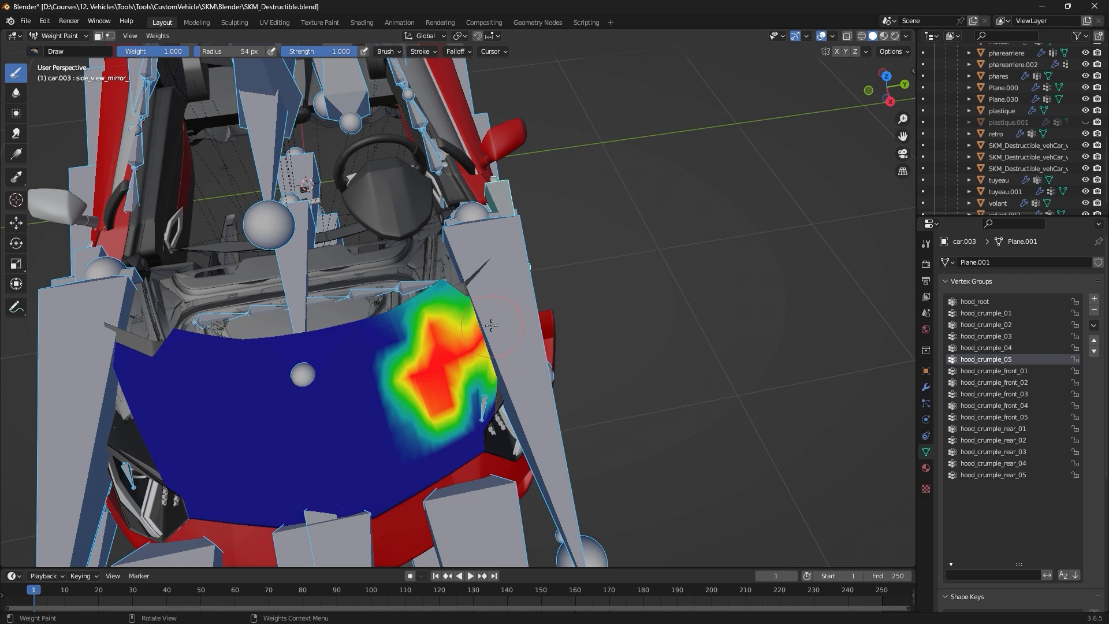
drag(485, 336, 478, 298)
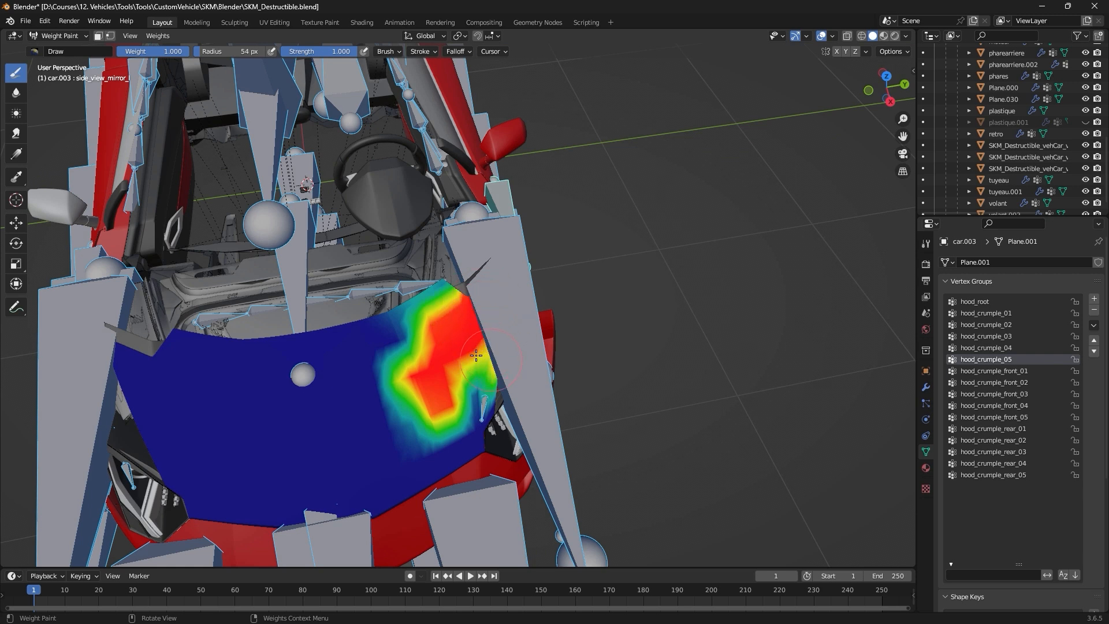
Check the other hood_crumple_front groups and paint hood_crumple_front_05 onto the hood's outer edge on the steering-wheel side.
click(1019, 371)
click(1023, 382)
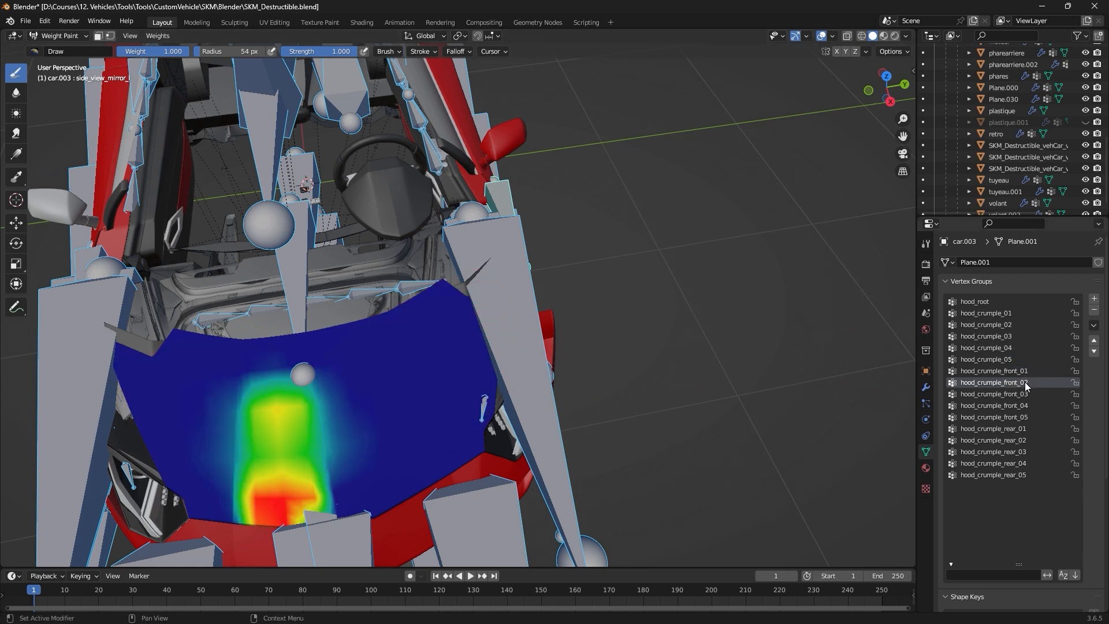
click(1027, 394)
click(1030, 405)
click(1033, 416)
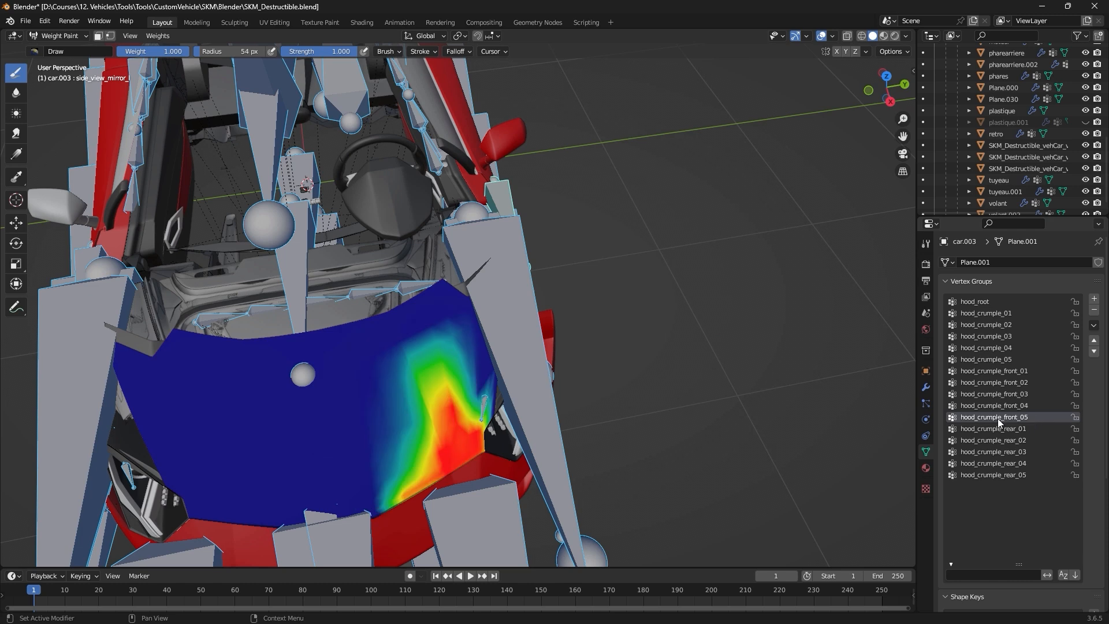
mouse_move(509, 406)
mouse_down()
mouse_move(491, 369)
mouse_move(510, 404)
mouse_up()
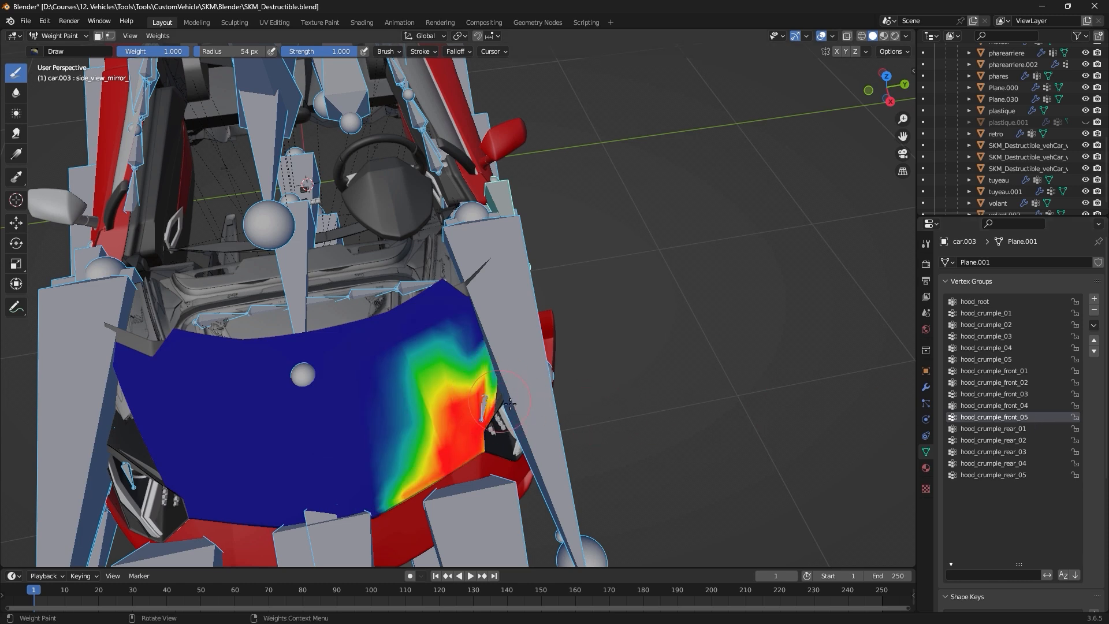
Review the other hood_crumple_rear groups and paint more hood_crumple_rear_05 weight onto the hood's rear corner on the steering-wheel side.
click(1024, 431)
click(1031, 441)
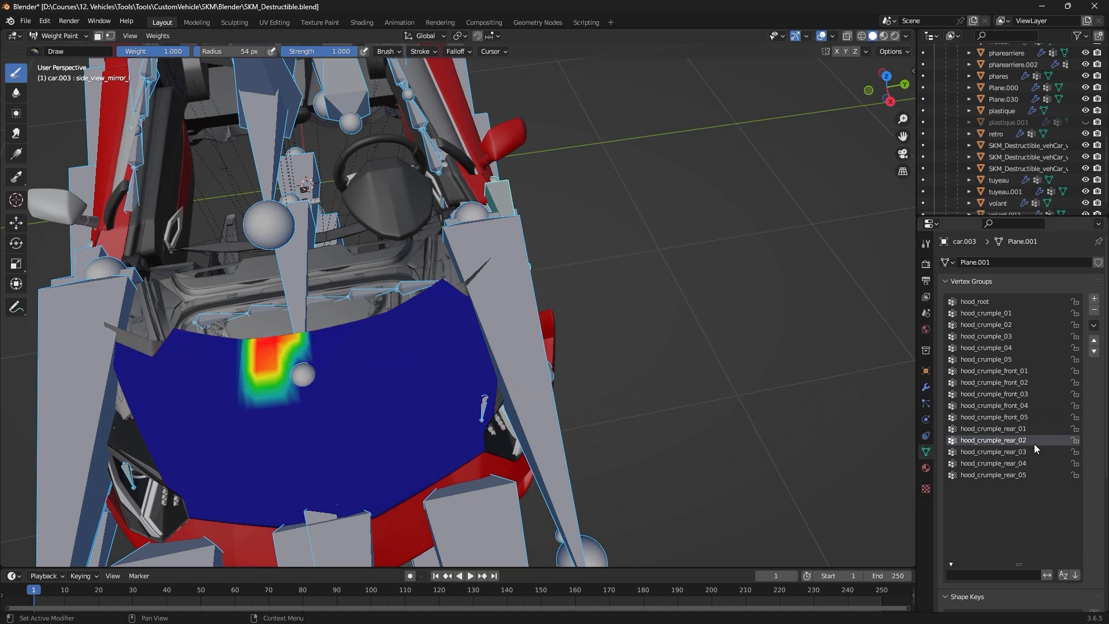
click(1031, 453)
click(1032, 463)
click(1034, 474)
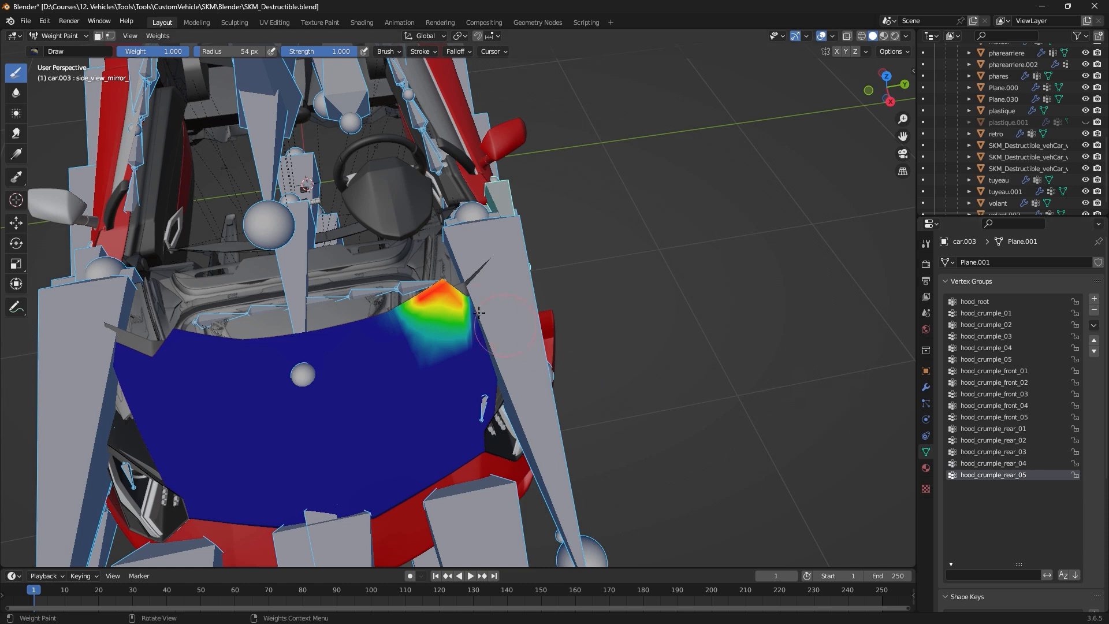
drag(479, 313, 497, 301)
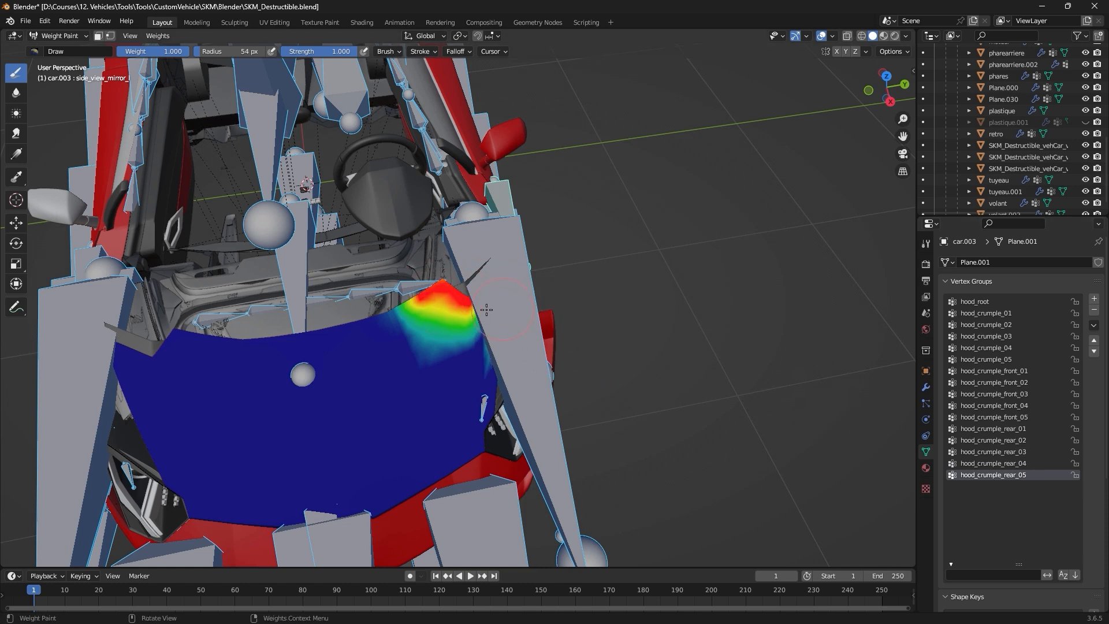
Extend the hood_crumple_05 weight to the middle of the hood's outer edge on the steering-wheel side and return to Object Mode.
click(1028, 426)
click(1031, 417)
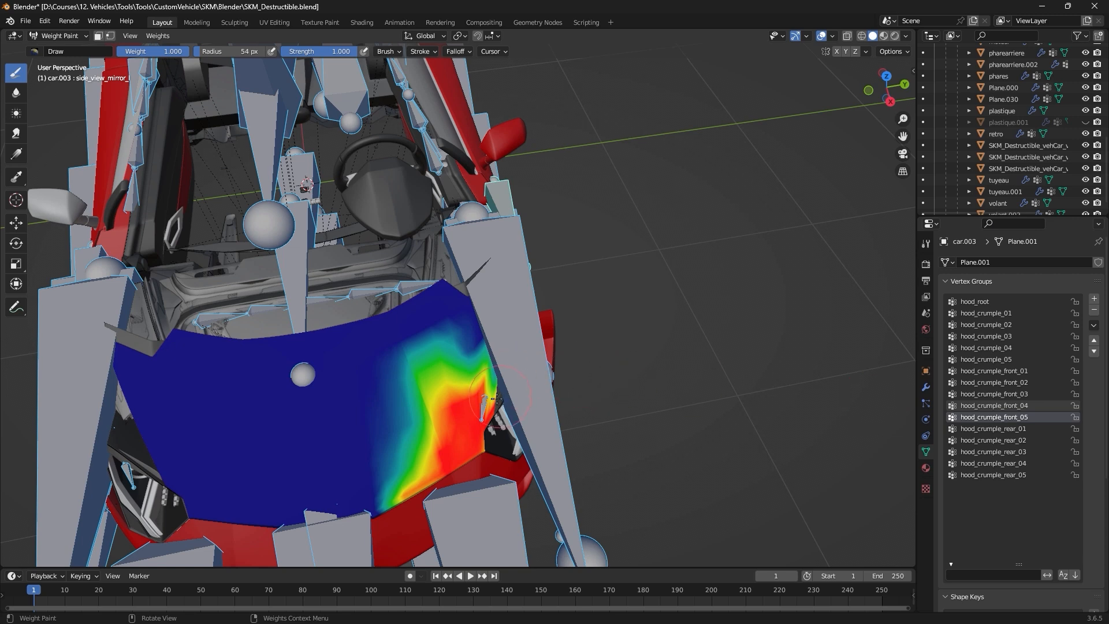
click(1031, 406)
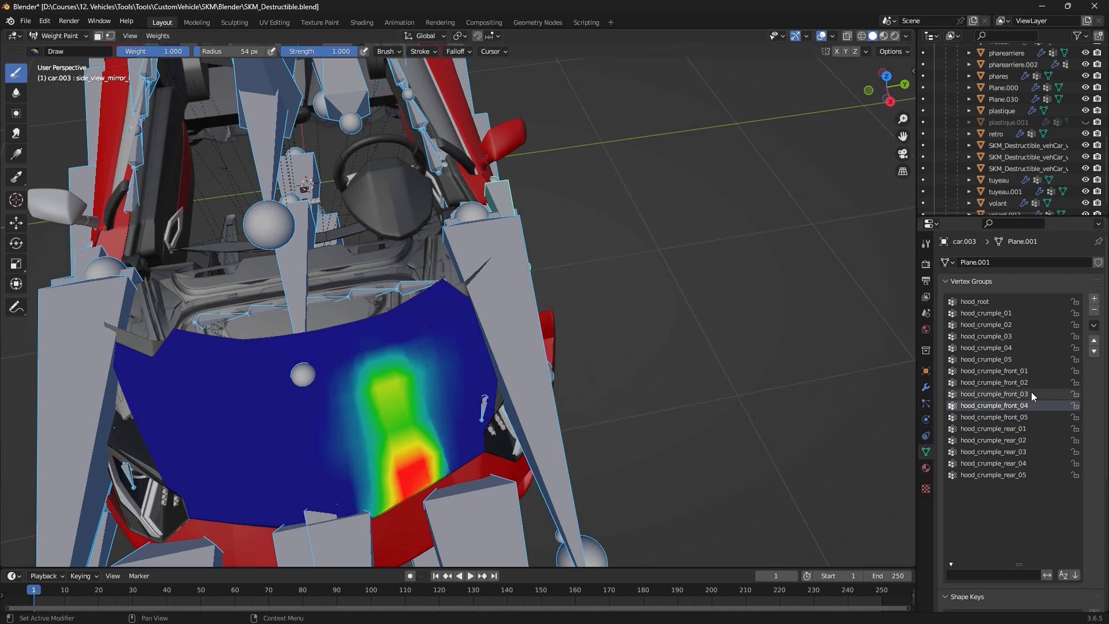
click(1021, 359)
drag(452, 386, 494, 383)
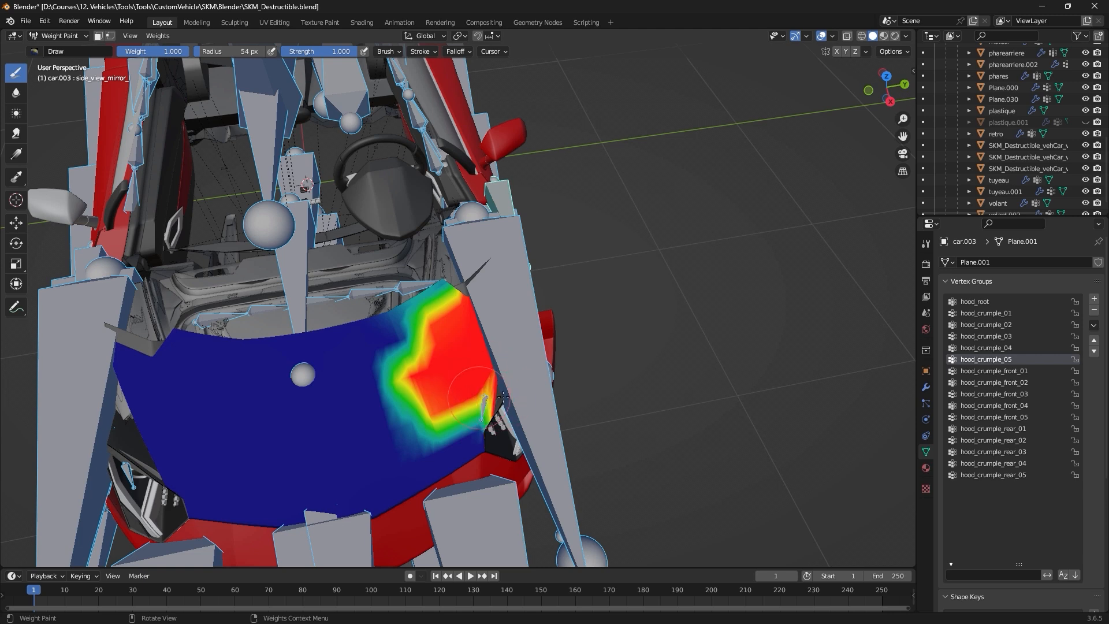
middle_drag(538, 374, 516, 328)
click(58, 36)
click(56, 46)
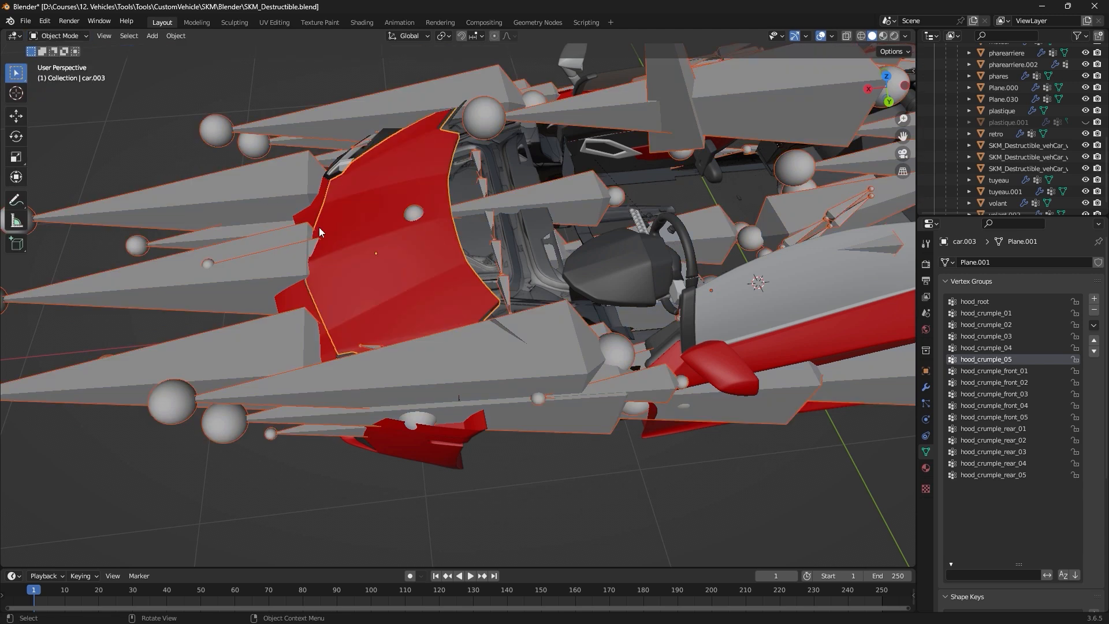
Try moving the hood_root bone of SKM_Frame in Pose Mode to test the hood, and cancel the move.
middle_drag(319, 227, 455, 179)
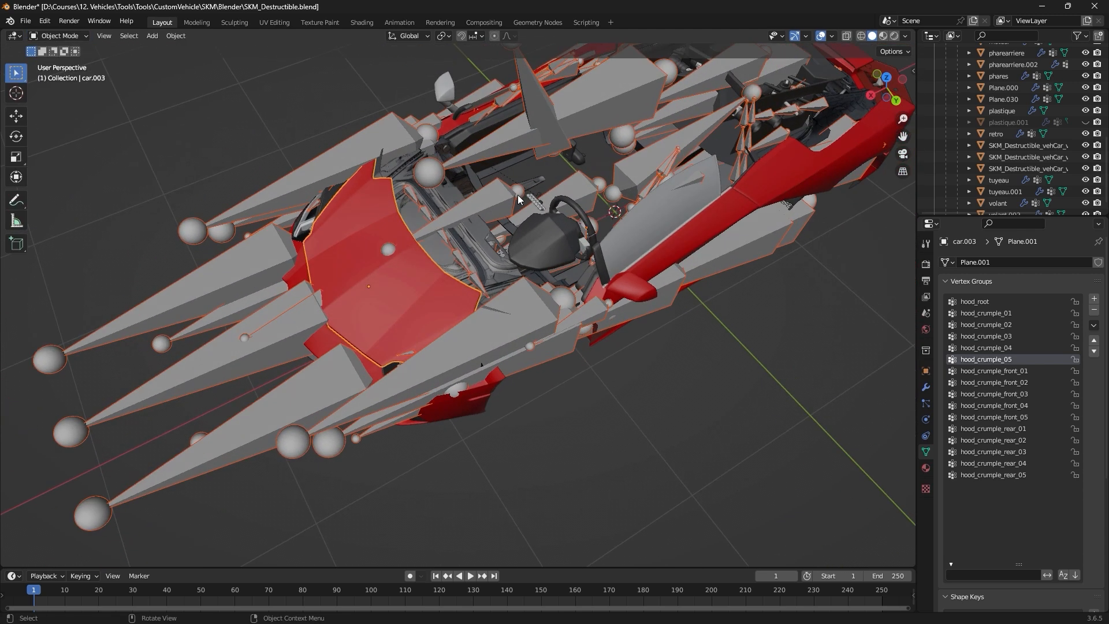
click(487, 205)
click(58, 35)
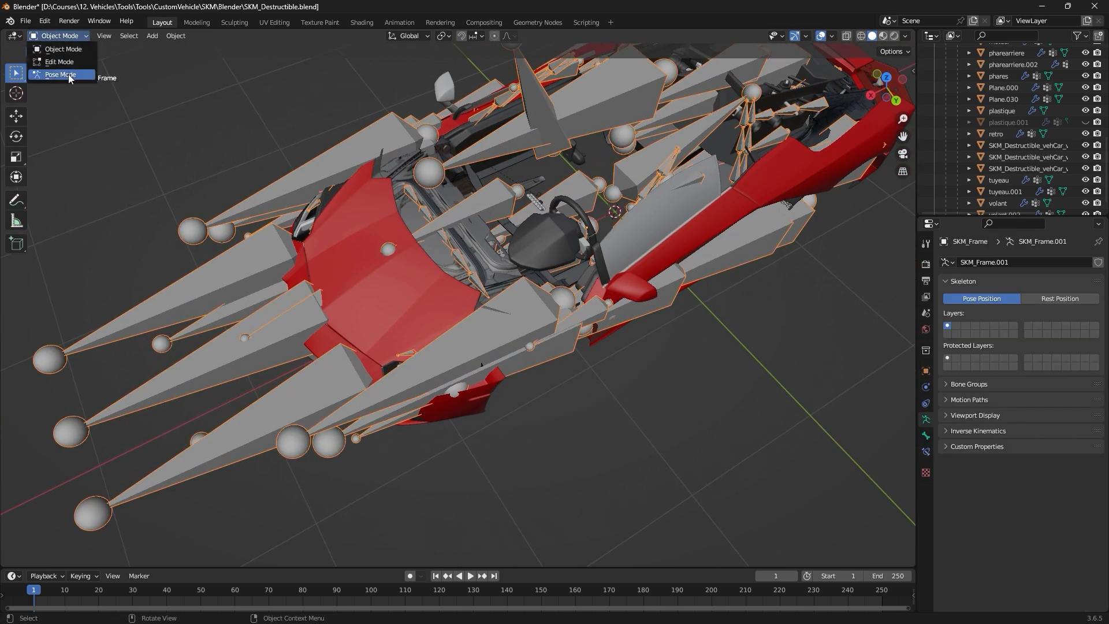
click(57, 71)
click(499, 204)
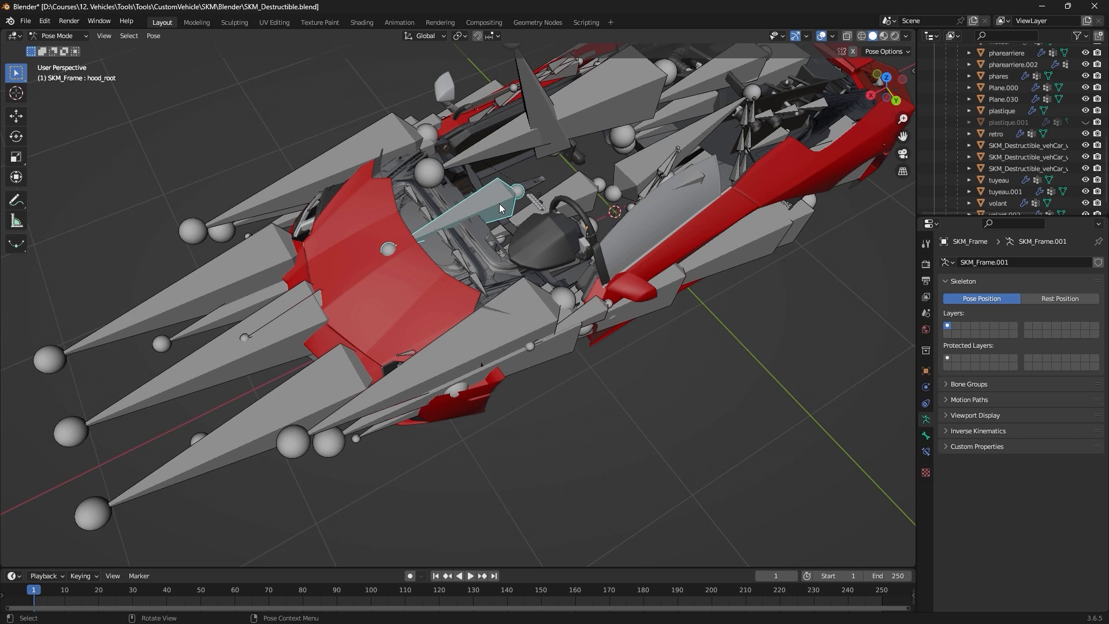
key(g)
right_click(230, 146)
middle_drag(231, 147, 318, 184)
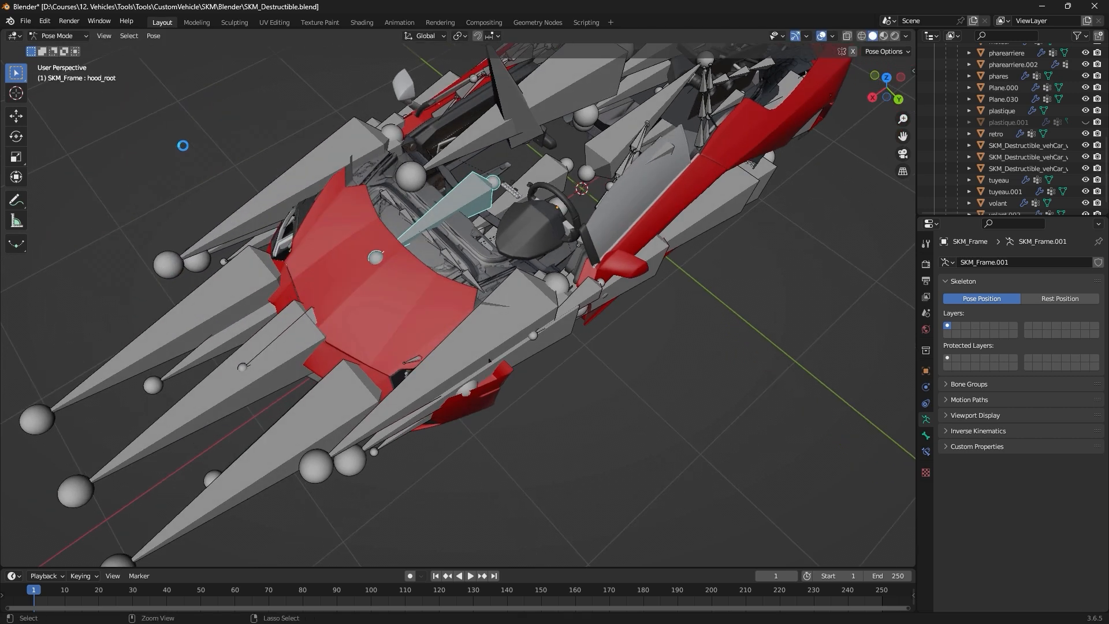
Return the armature to Object Mode and save the Blender file.
click(71, 37)
click(72, 52)
middle_drag(202, 127, 462, 265)
key(ctrl+s)
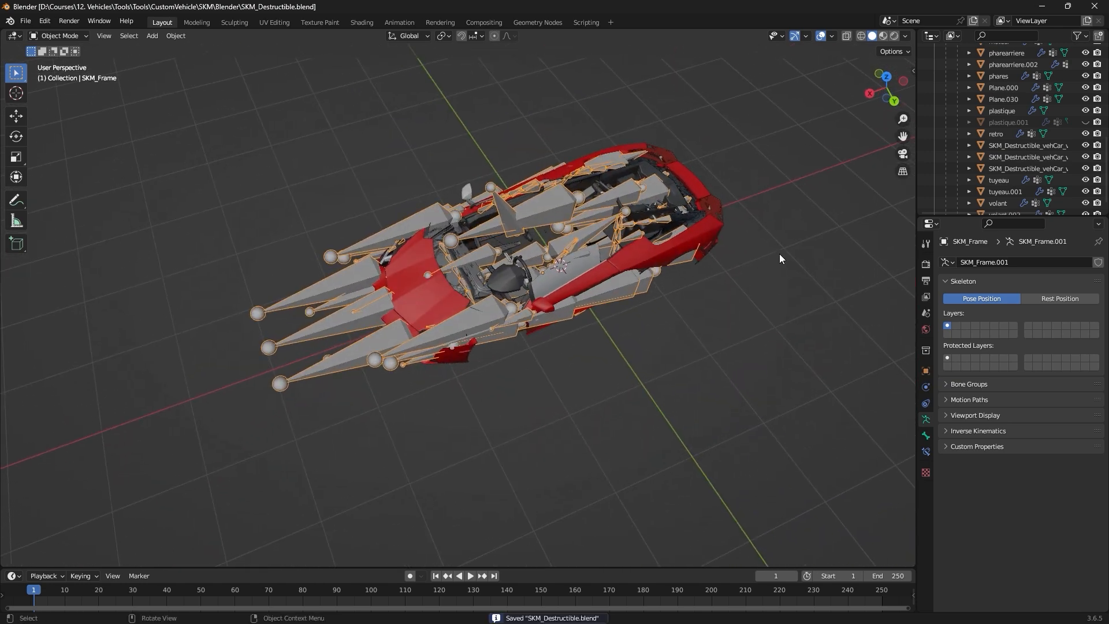
Unhide the plastique.001 and interior.001 meshes of SKM_Frame and check the rest of its mesh list for hidden parts.
middle_drag(779, 258, 728, 261)
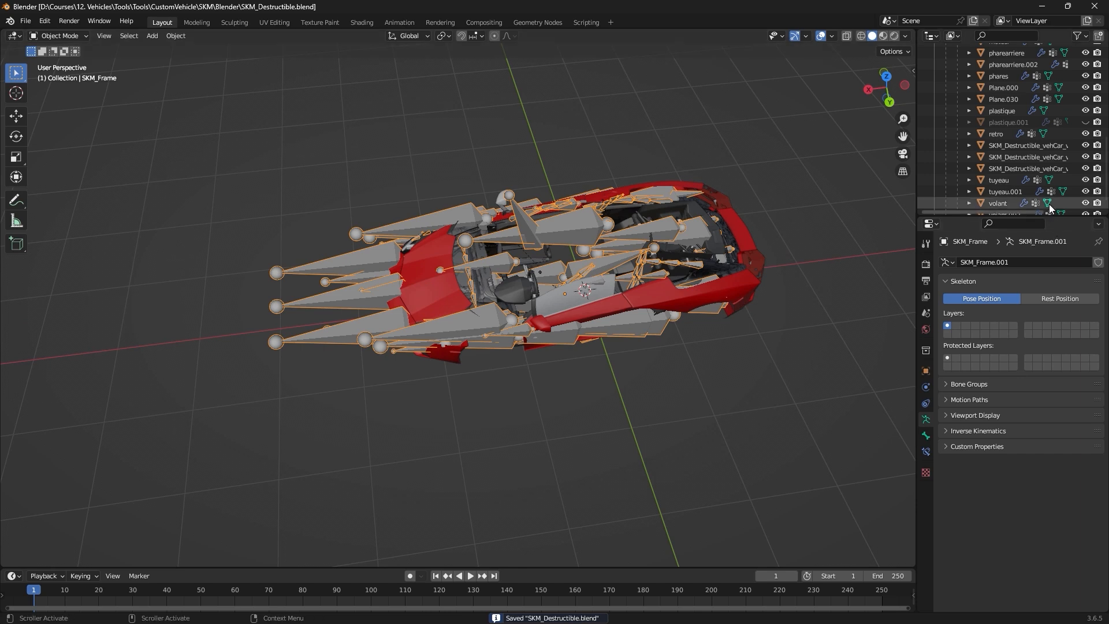
scroll(1049, 204, up, 5)
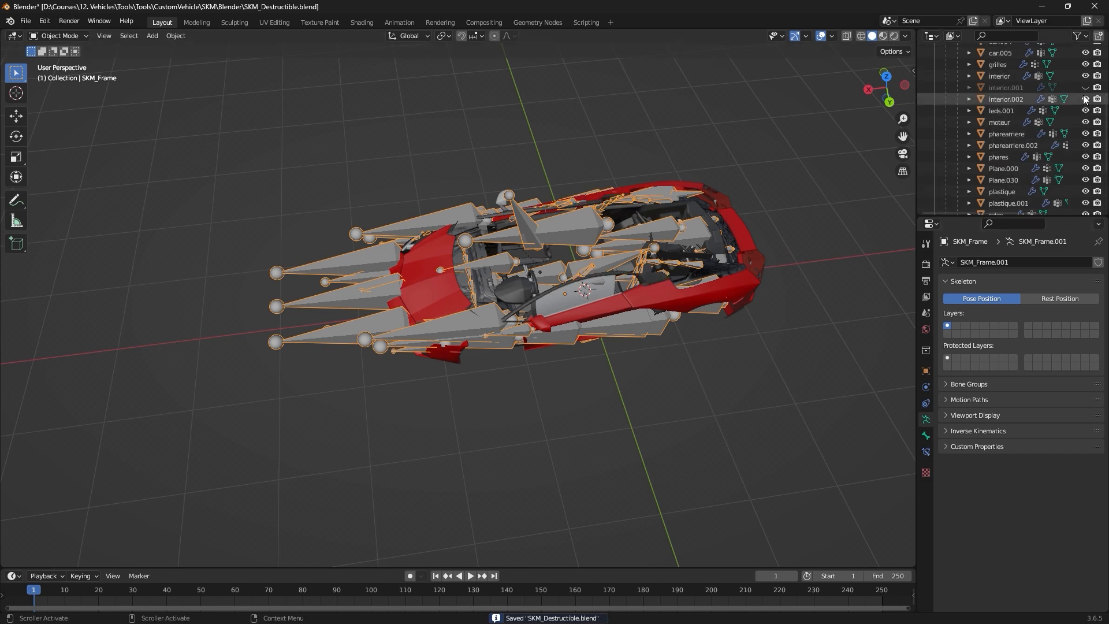
click(1085, 87)
scroll(1084, 81, up, 3)
scroll(1084, 81, up, 5)
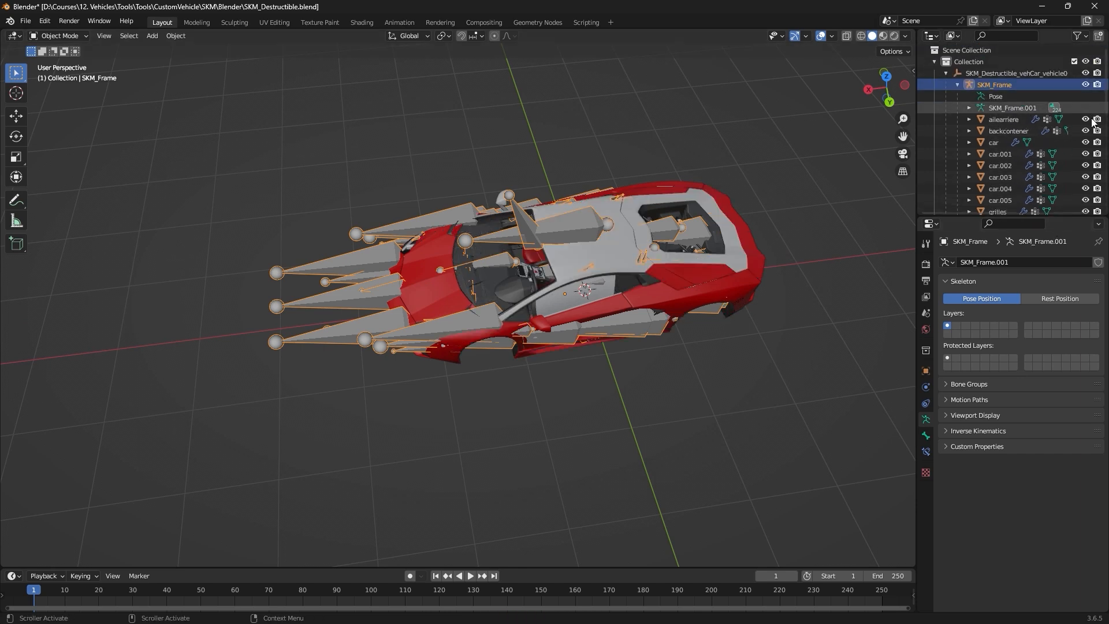
scroll(1085, 121, down, 8)
scroll(1085, 122, down, 4)
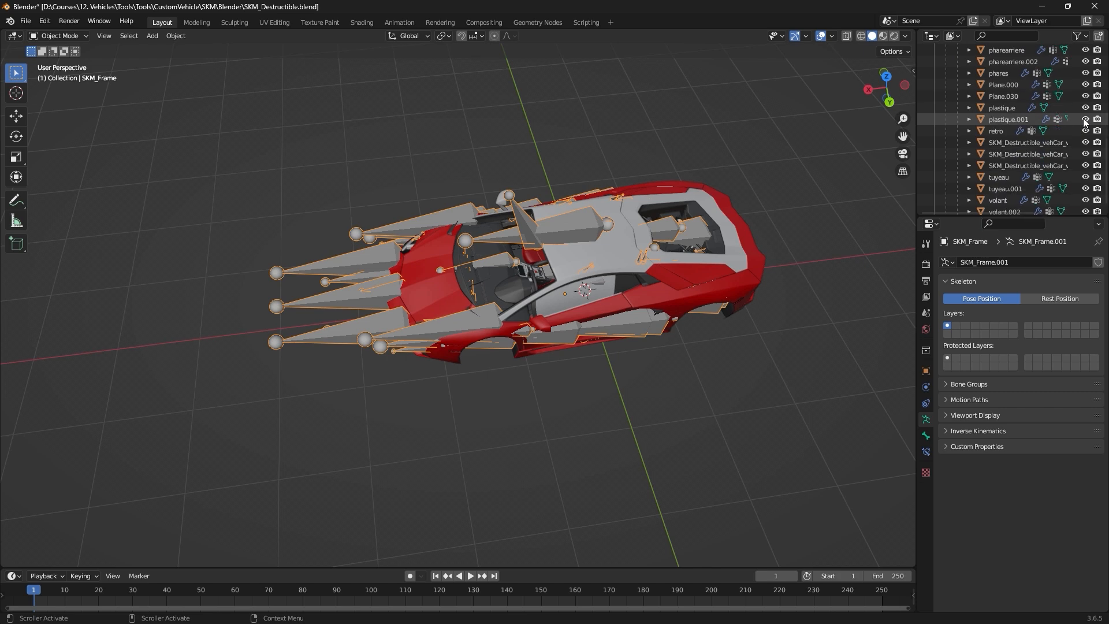
scroll(1084, 139, up, 10)
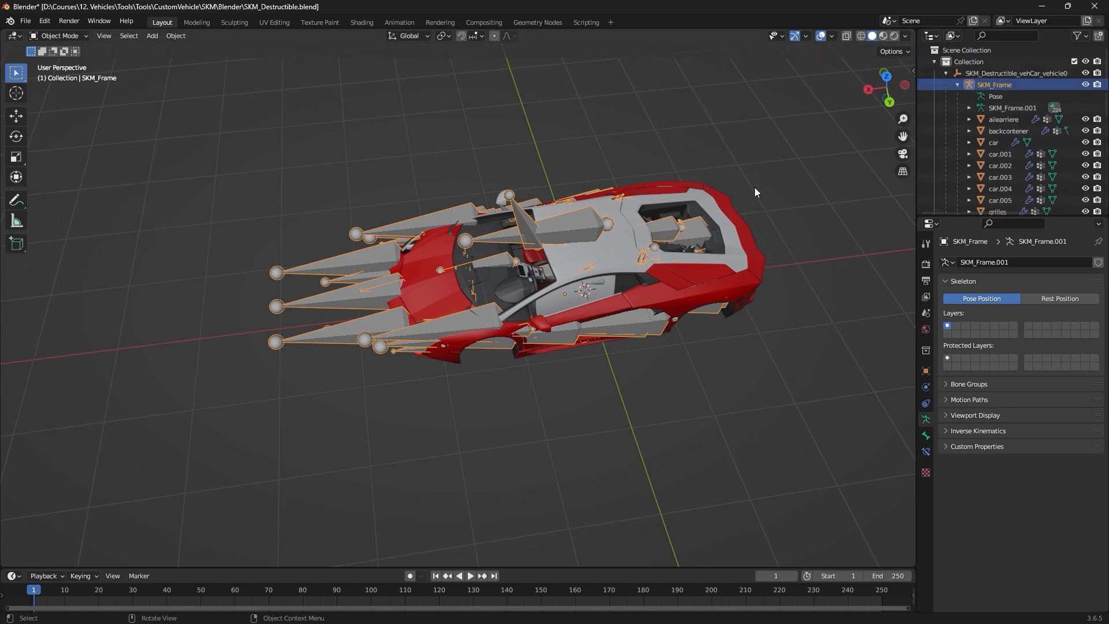
Select all vehicle meshes together with the SKM_Frame armature in wireframe shading and save the Blender file.
click(860, 37)
scroll(508, 323, down, 4)
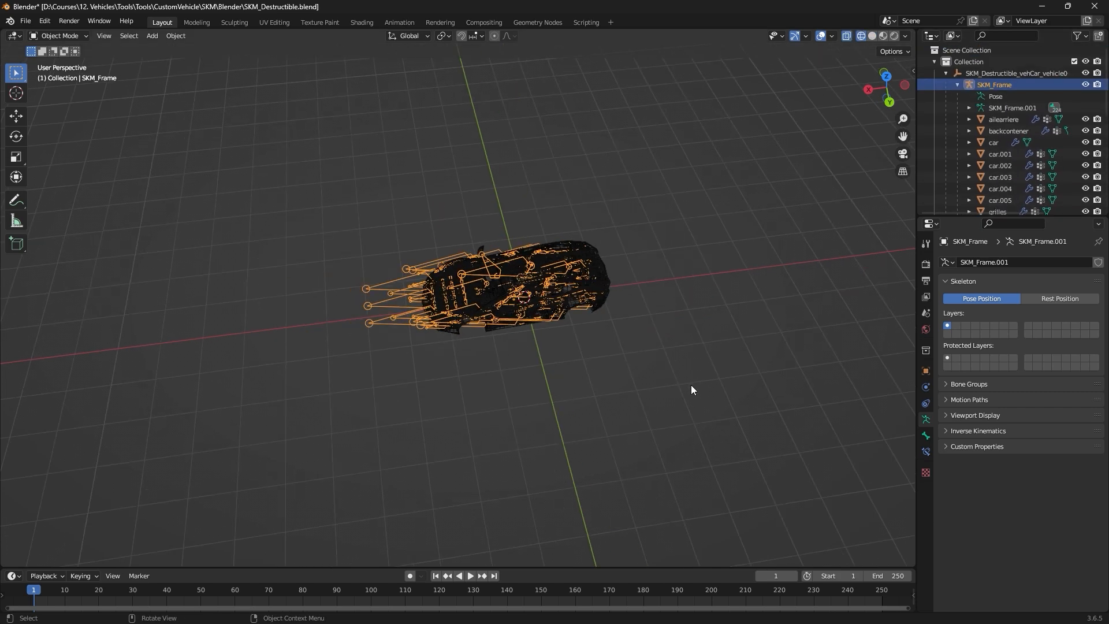
drag(691, 385, 206, 152)
key(ctrl+s)
Check the FBX geometry and armature options and export the selected armature and meshes over SKM_Destructible.fbx in the FBX folder.
click(25, 21)
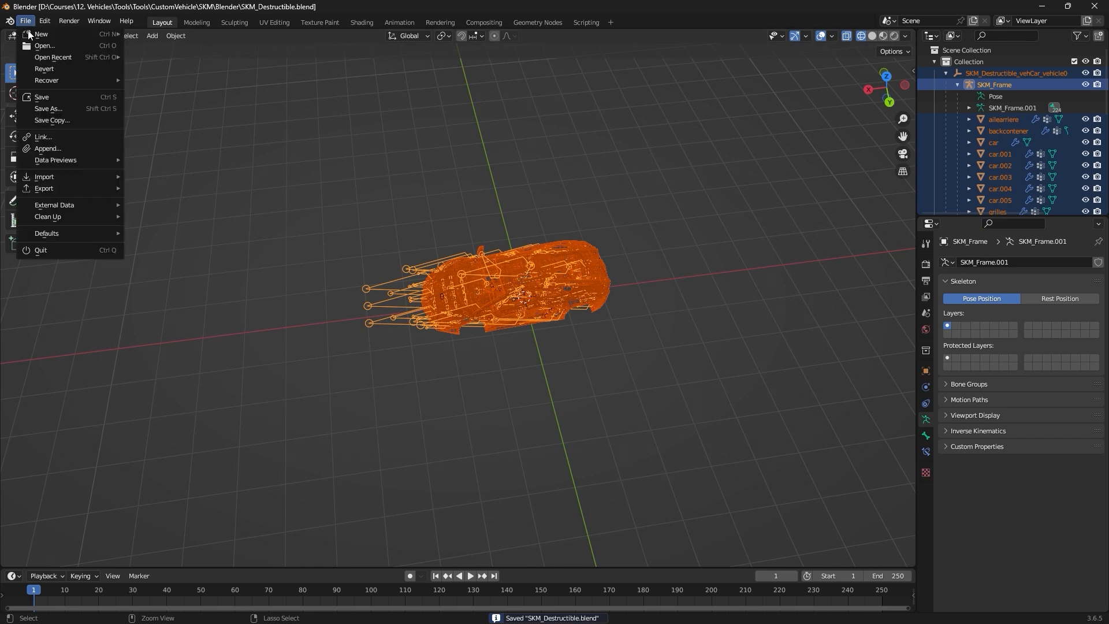
mouse_move(96, 186)
click(203, 303)
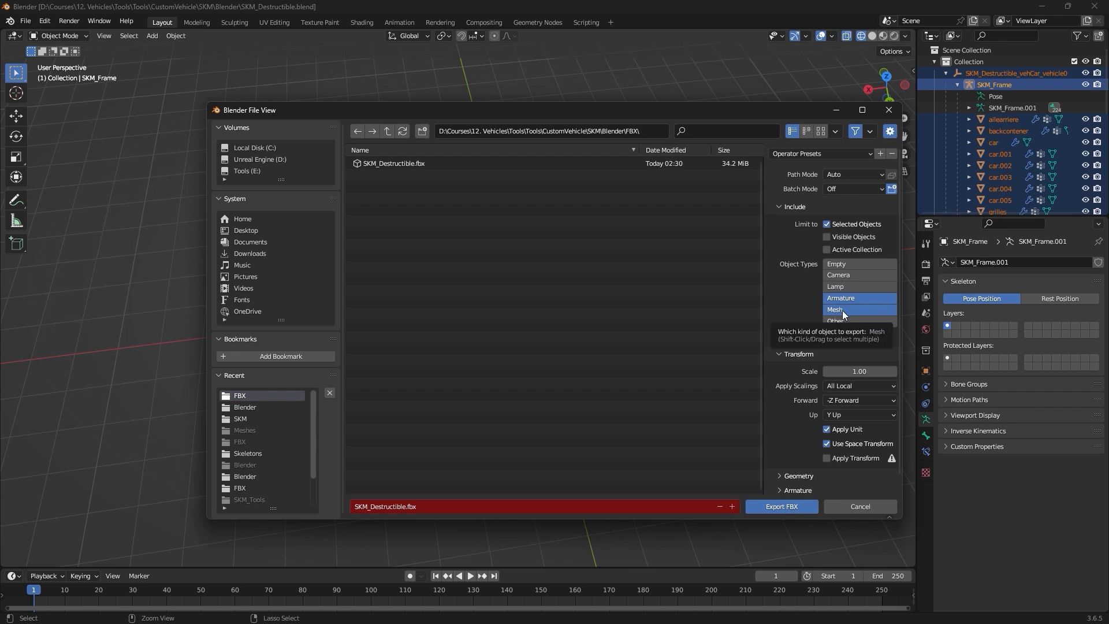
scroll(799, 428, down, 1)
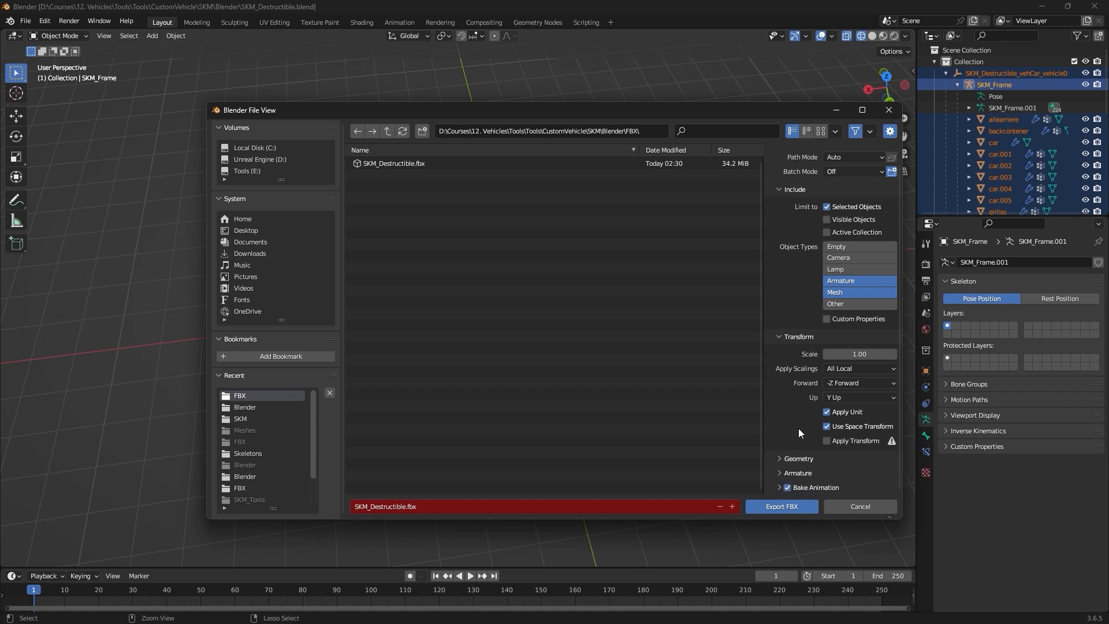
click(786, 457)
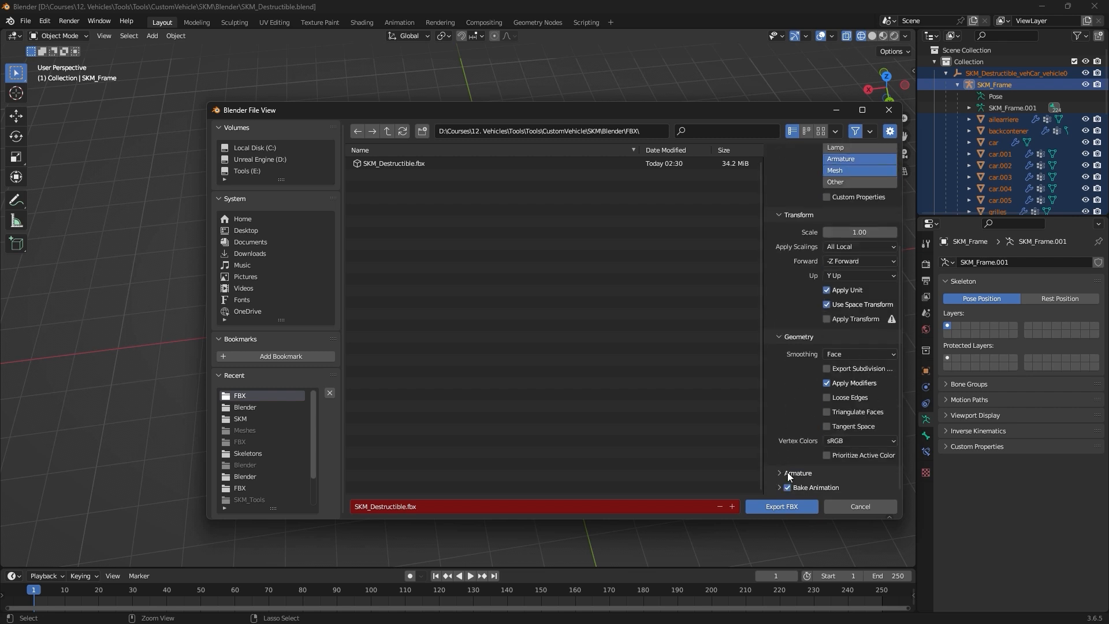
scroll(820, 427, down, 4)
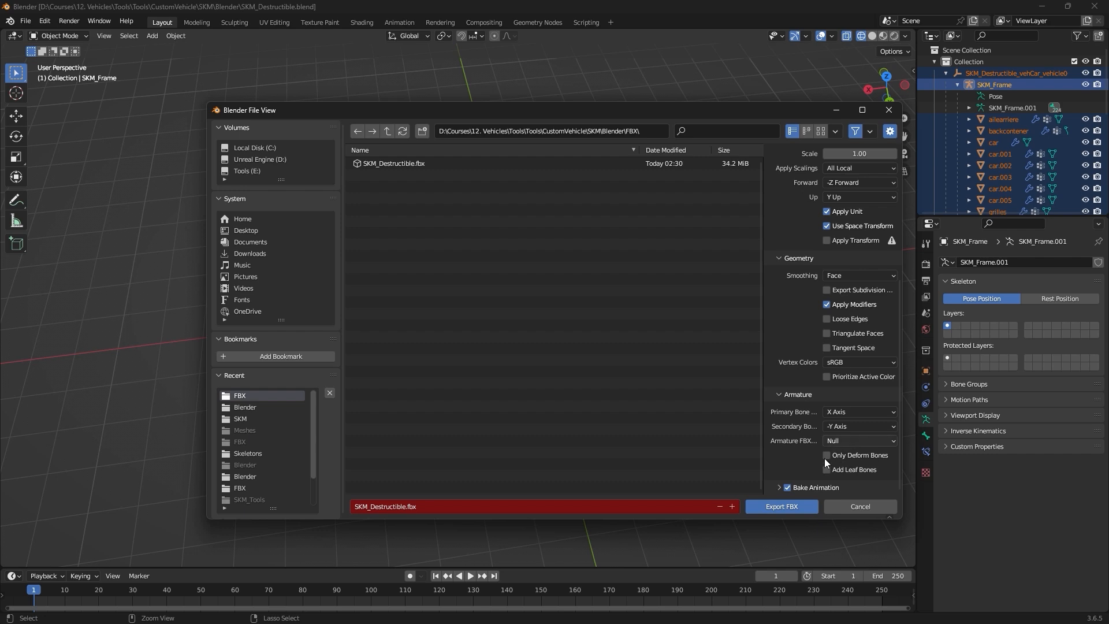
click(781, 507)
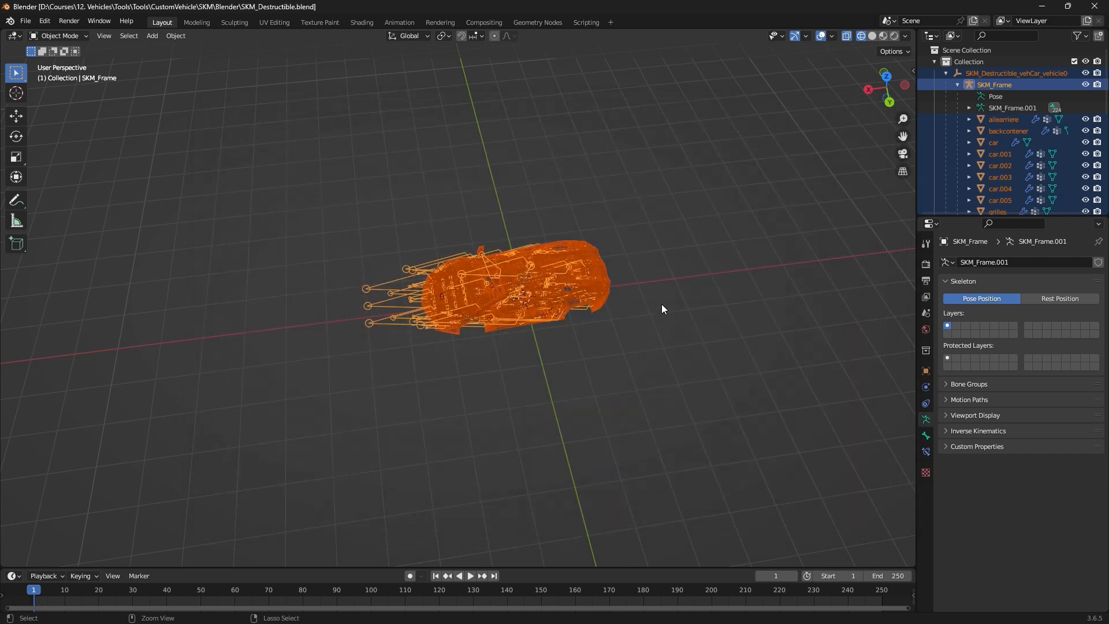
middle_drag(660, 355, 681, 379)
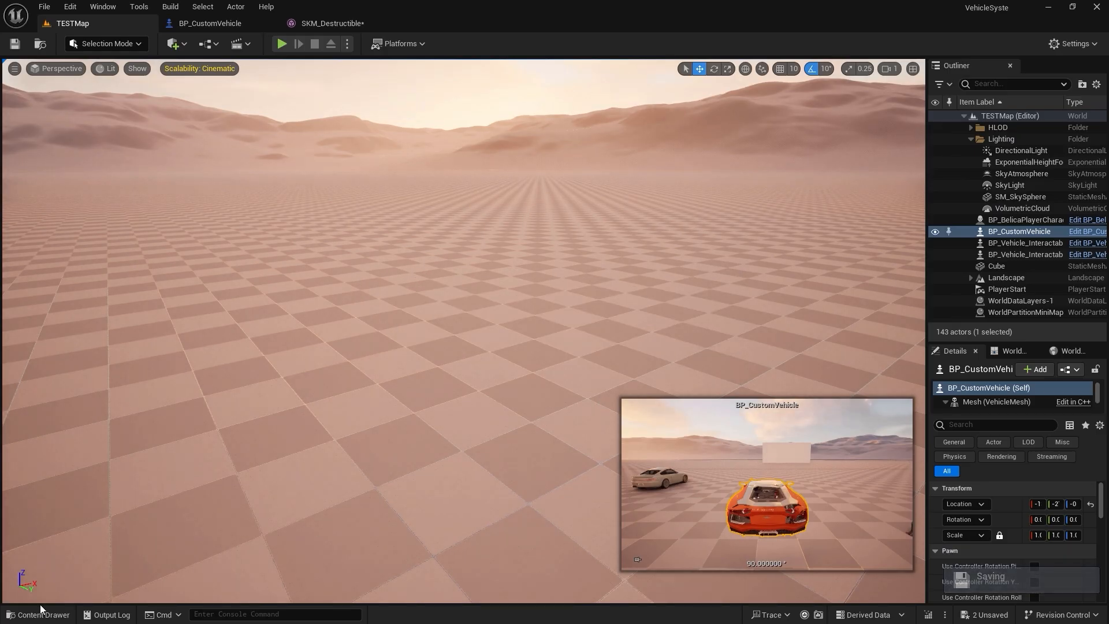
Switch to Unreal Editor, go to the Meshes folder of CustomVehicle and save the pending SKM_Destructible changes.
click(39, 614)
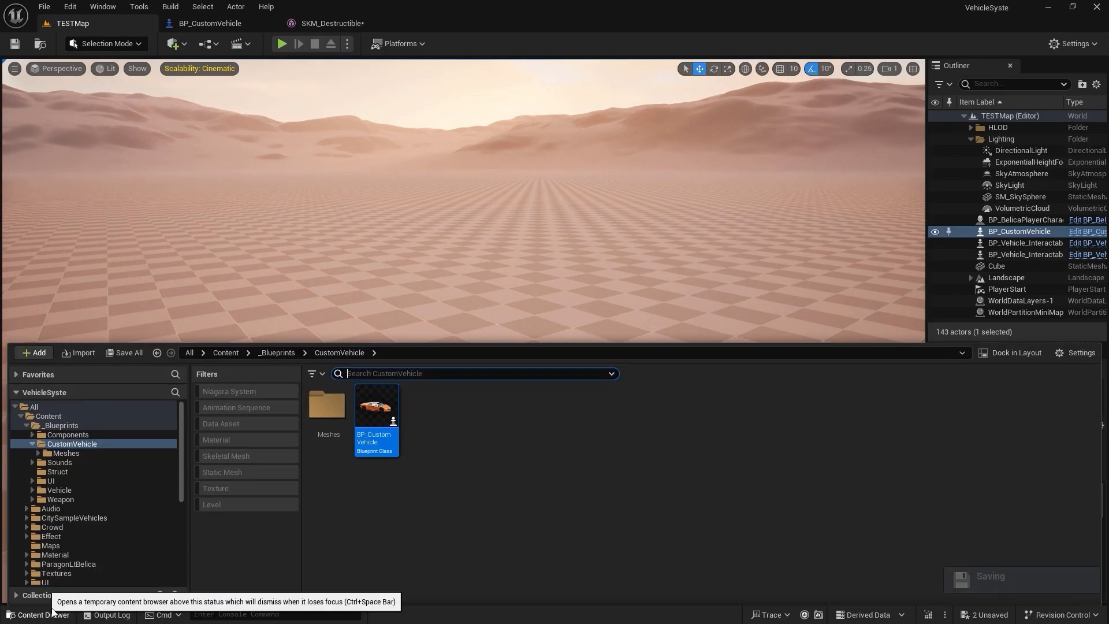
double_click(327, 406)
click(431, 532)
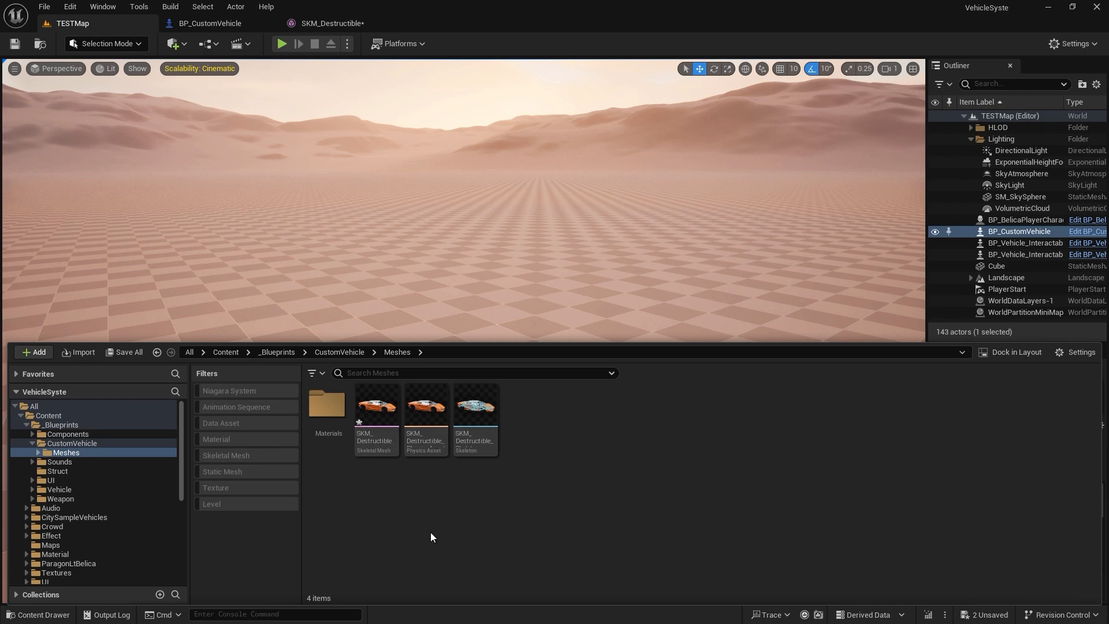
key(ctrl+s)
Import SKM_Destructible.fbx into the Meshes folder, overwrite the existing skeletal mesh and save it.
right_click(431, 499)
click(508, 73)
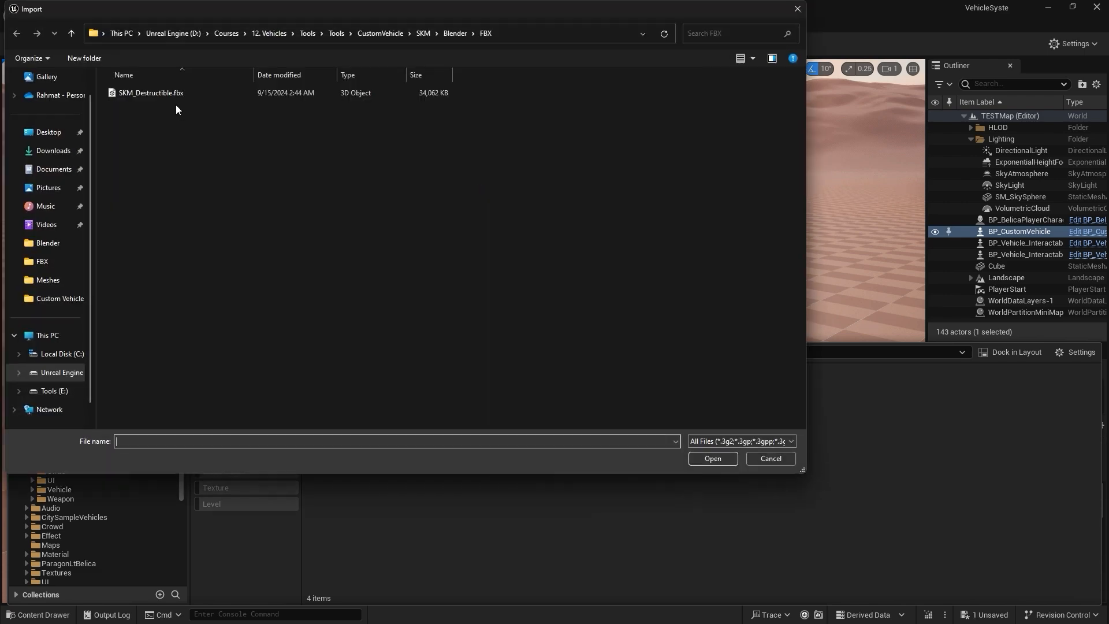
click(167, 92)
double_click(168, 92)
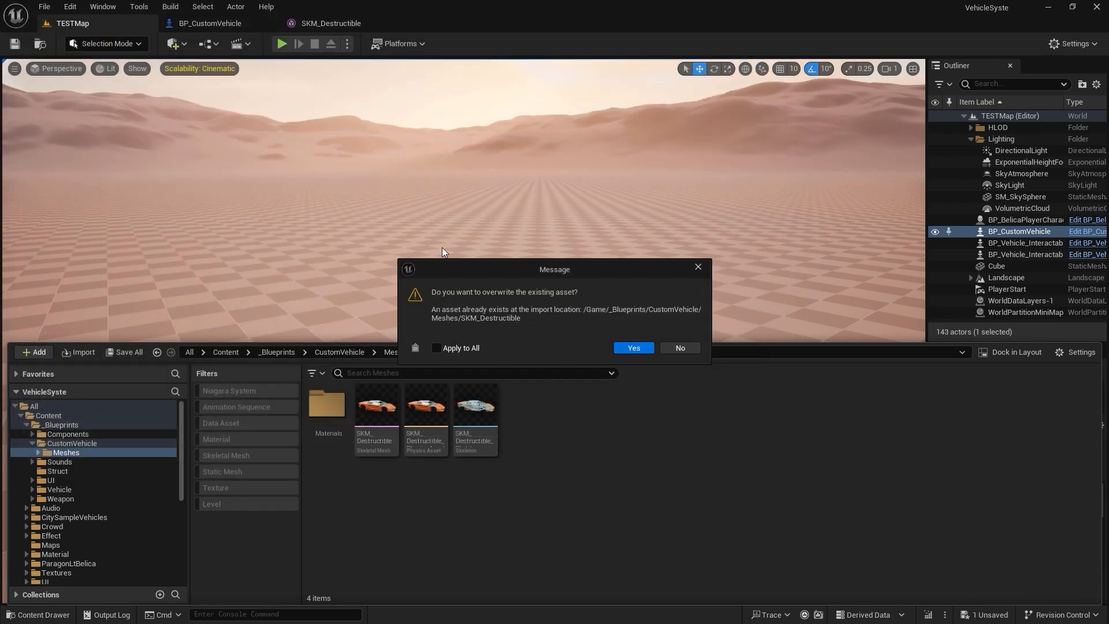
click(629, 348)
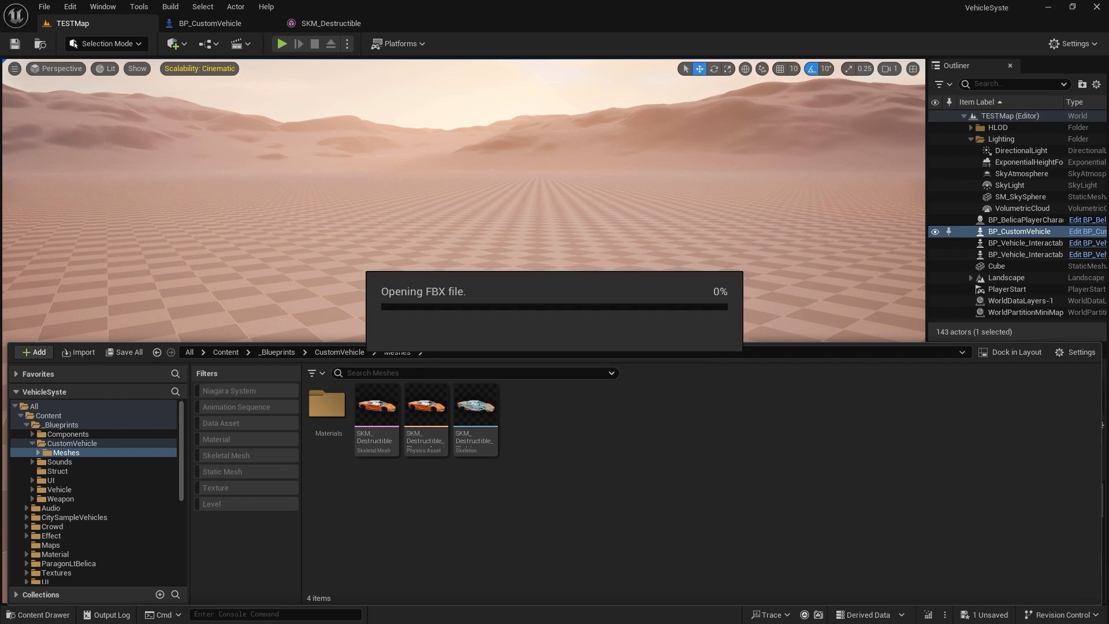
click(389, 455)
key(ctrl+s)
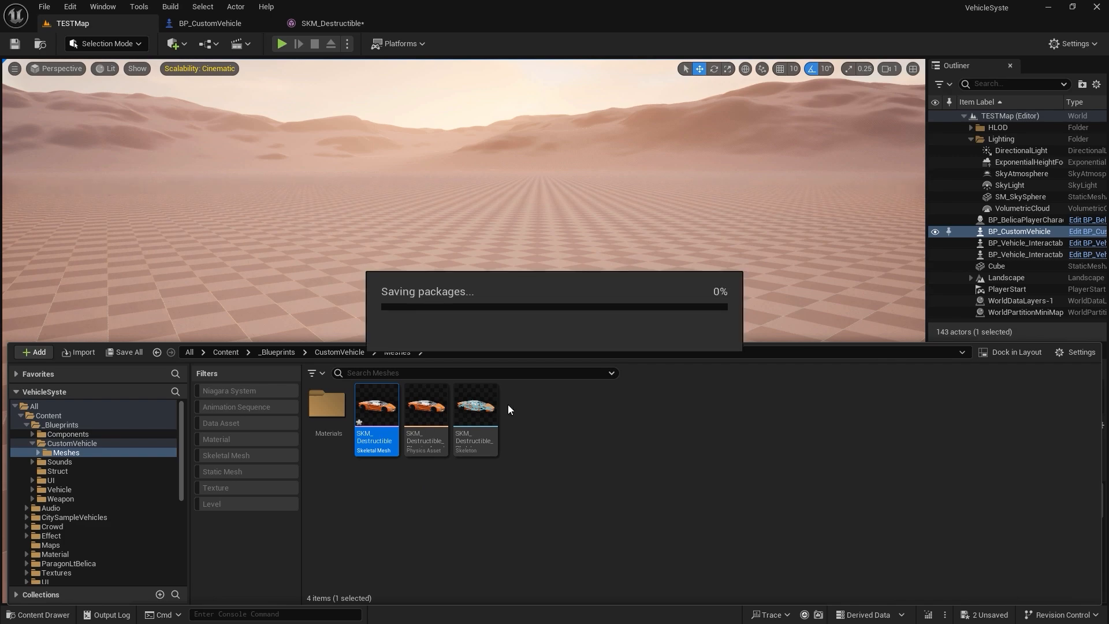
Play TESTMap, walk the character to the orange custom vehicle and get in to drive.
click(282, 44)
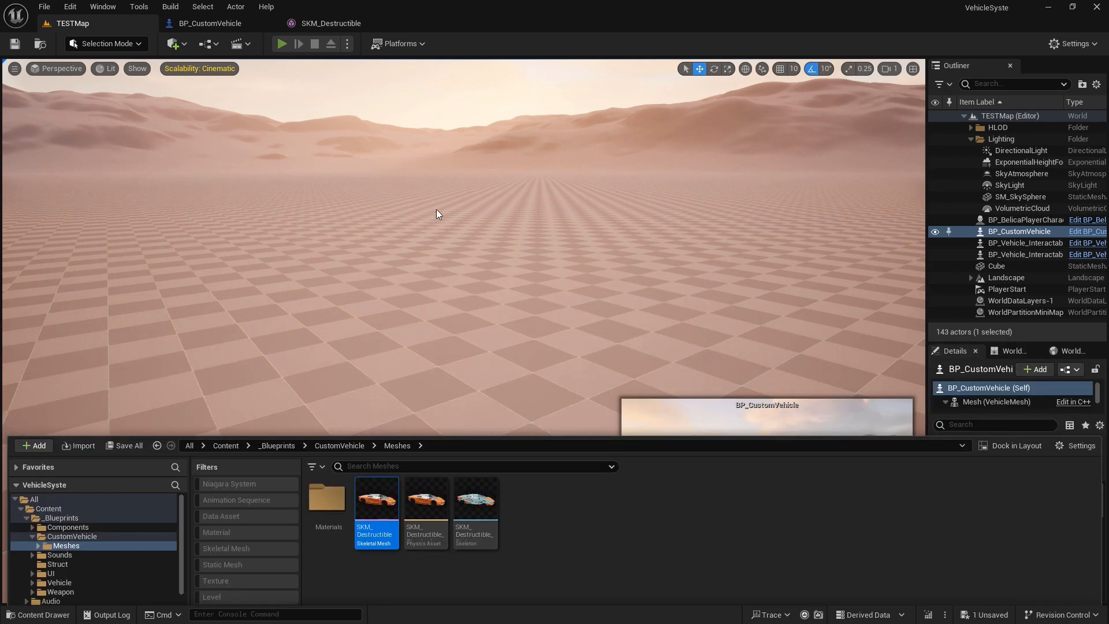
key(w)
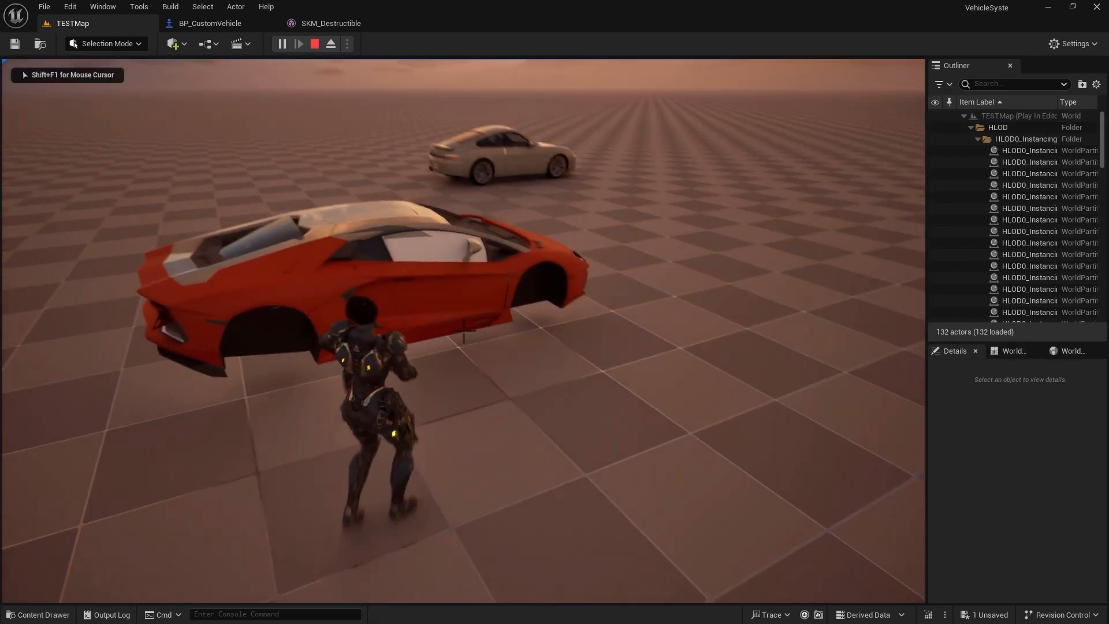
key(w)
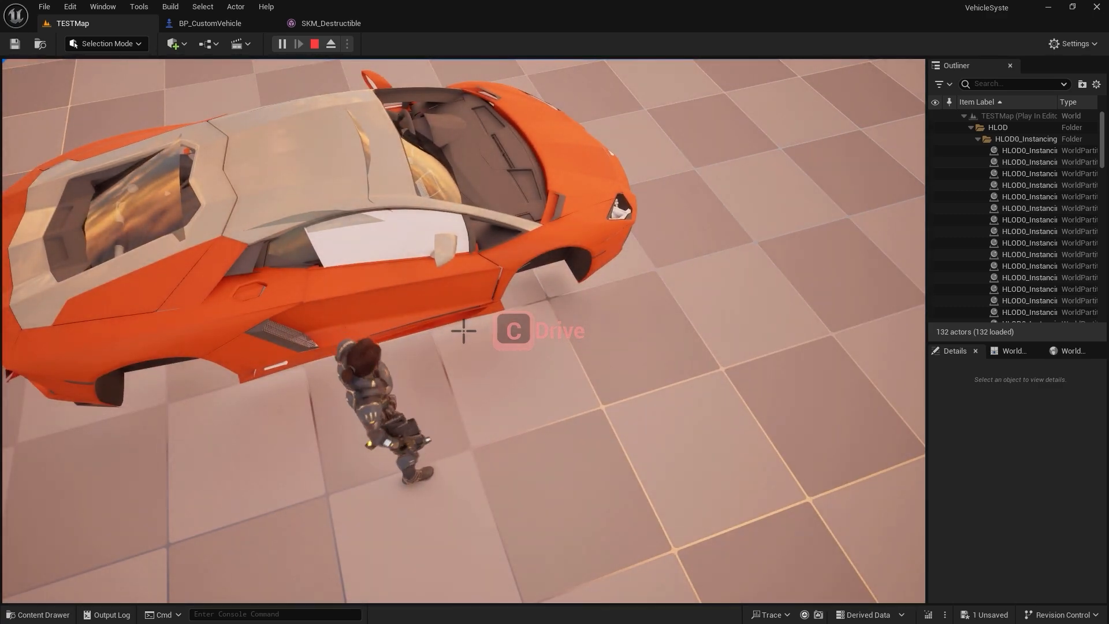
key(w)
key(c)
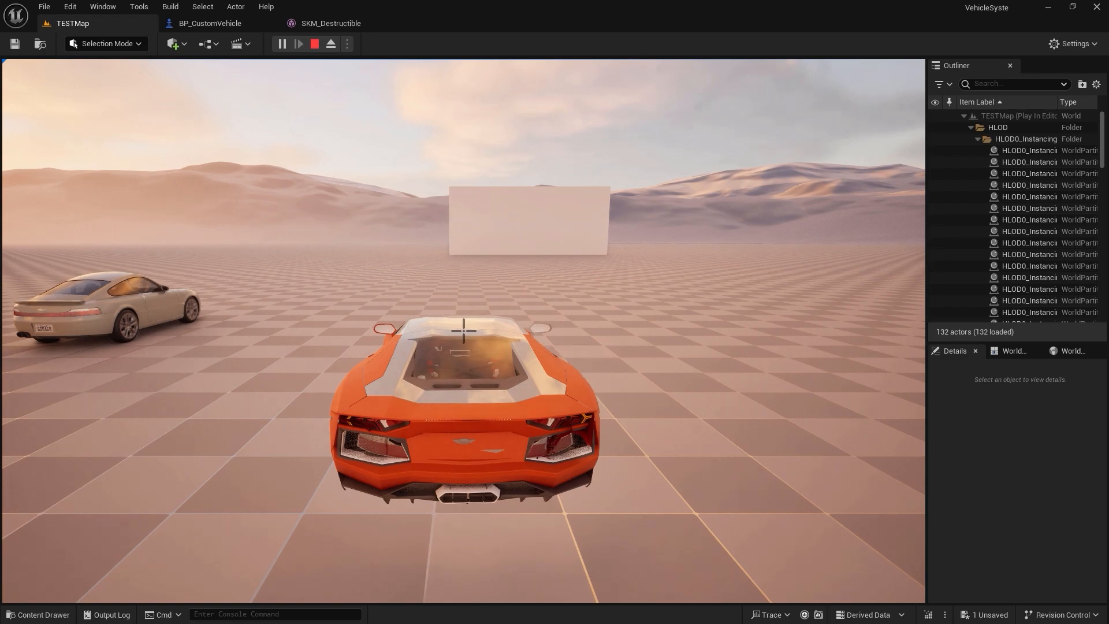
Drive the custom vehicle and crash it from the front and rear to test its deformation, and stop the play session.
key(w)
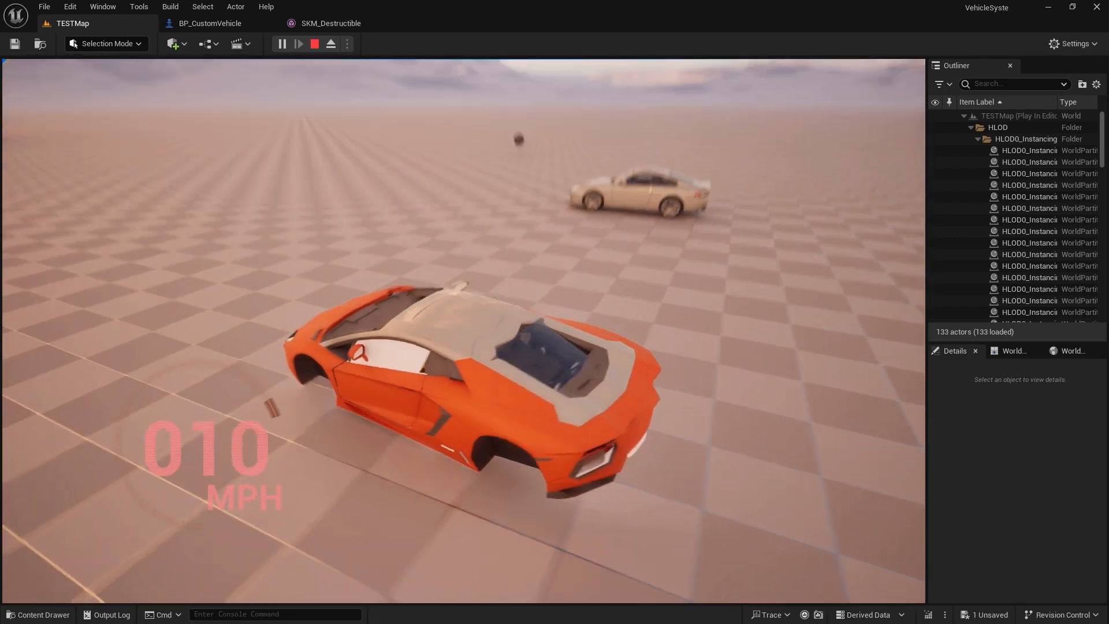
key(w)
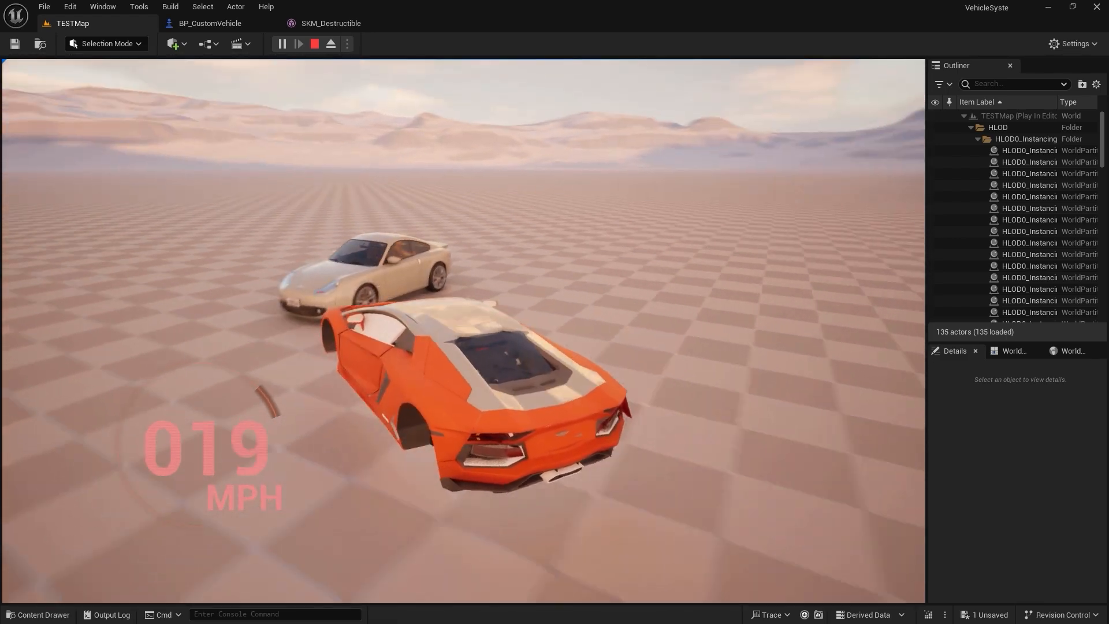
key(w)
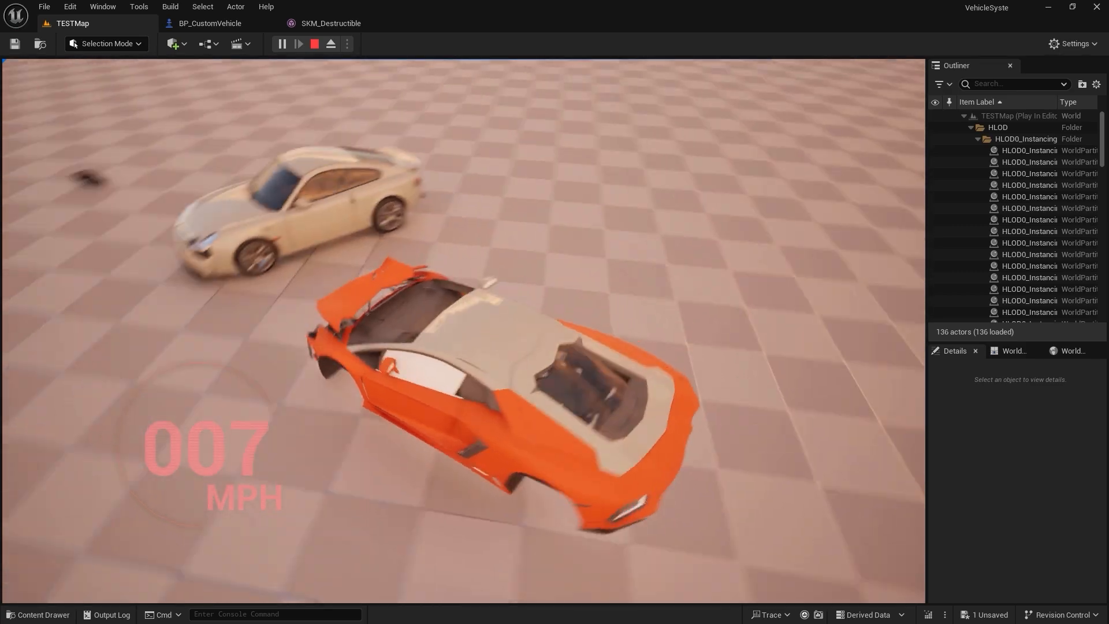
key(w)
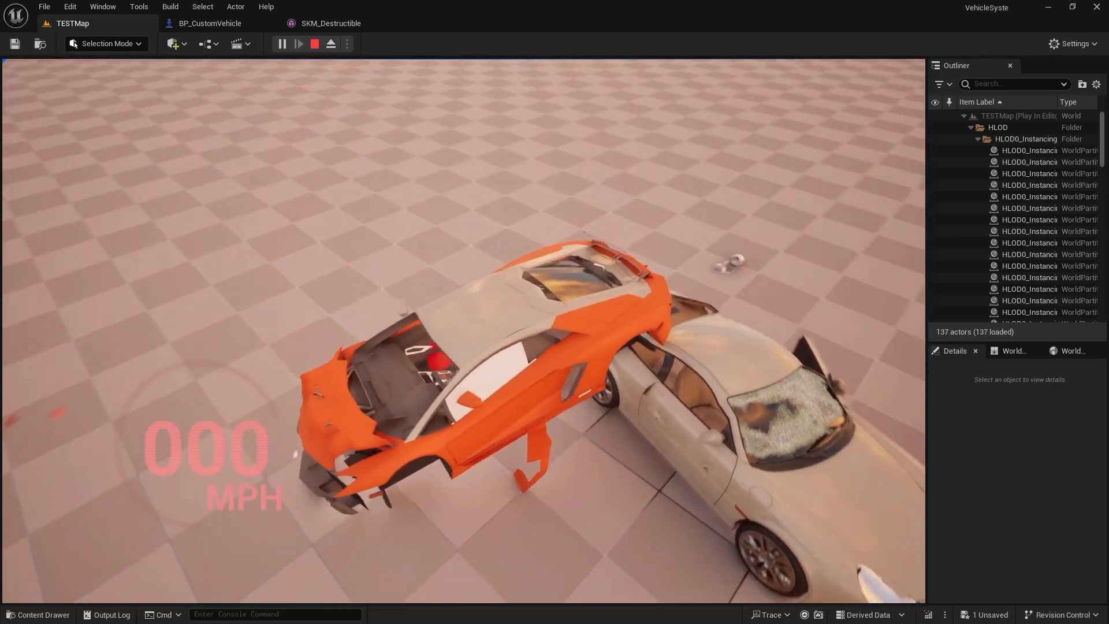
key(s)
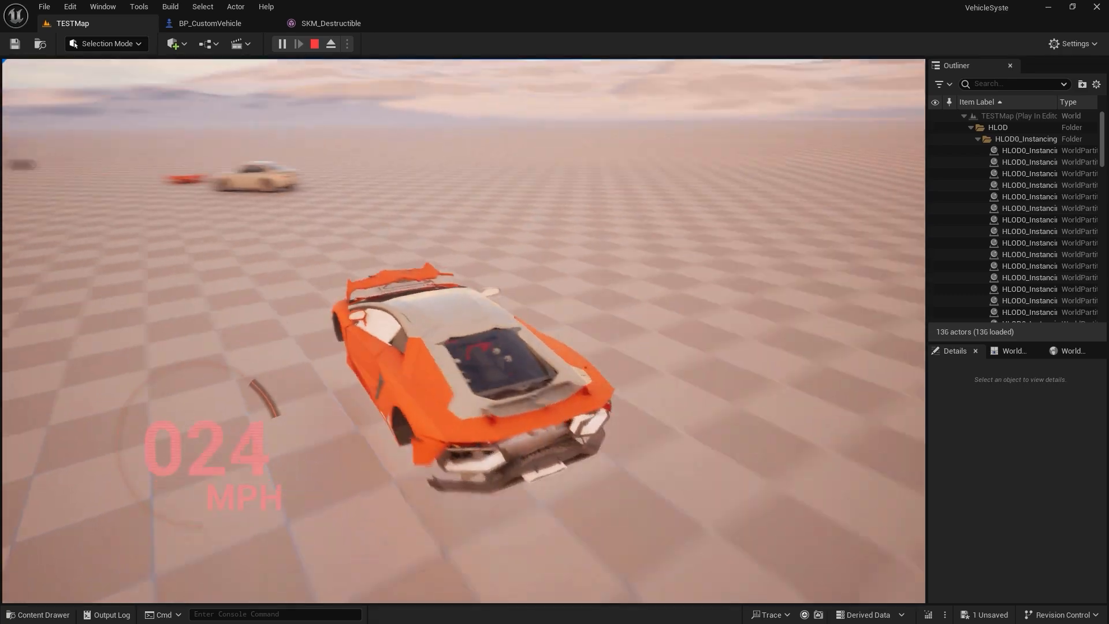
key(w)
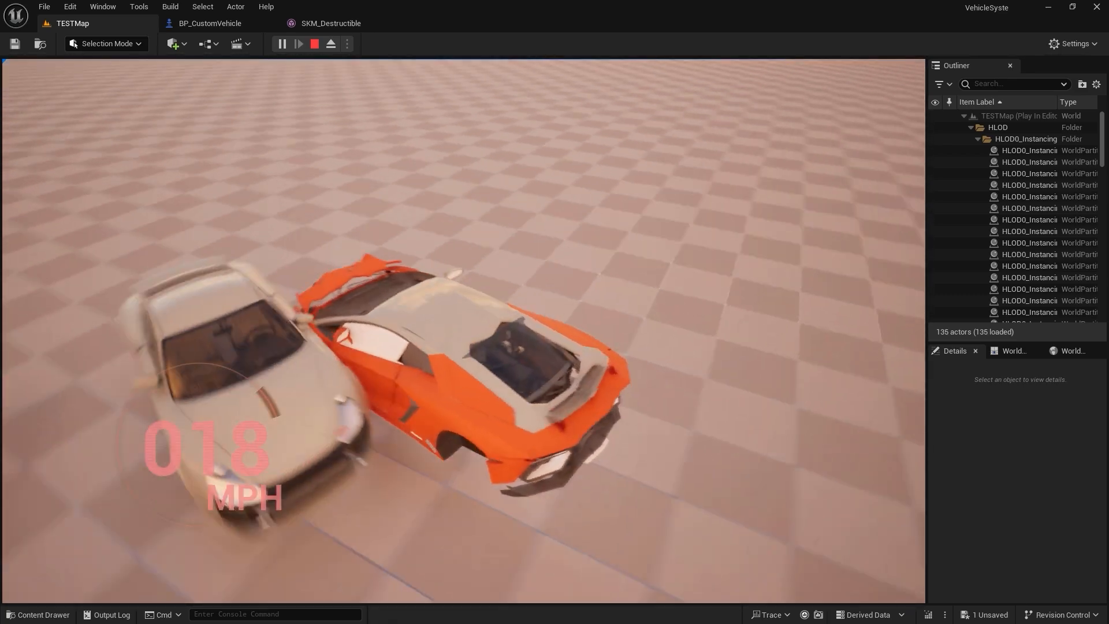
key(w)
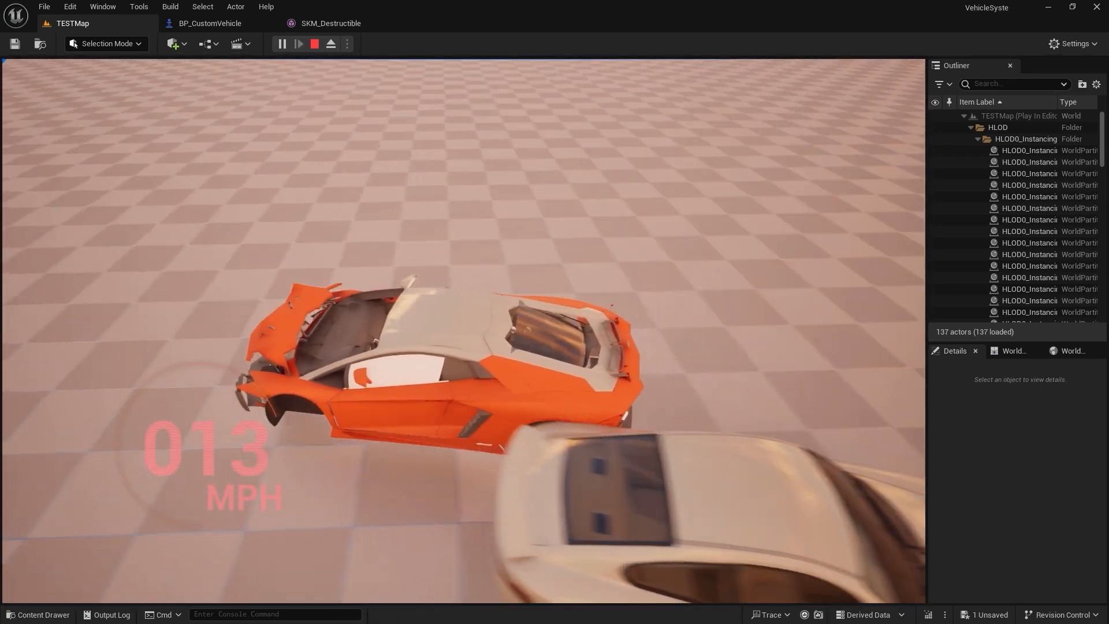
key(Escape)
Focus the level view on BP_CustomVehicle, inspect it up close and save the project changes.
key(f)
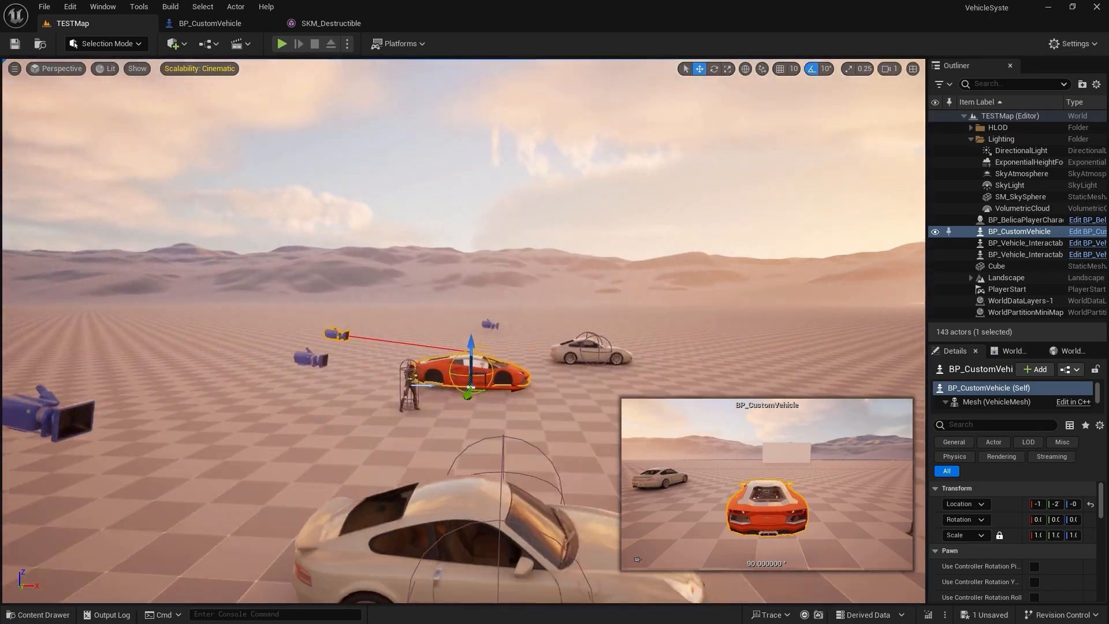
mouse_move(554, 451)
right_down()
mouse_move(635, 462)
mouse_move(664, 514)
mouse_move(554, 451)
right_up()
key(ctrl+s)
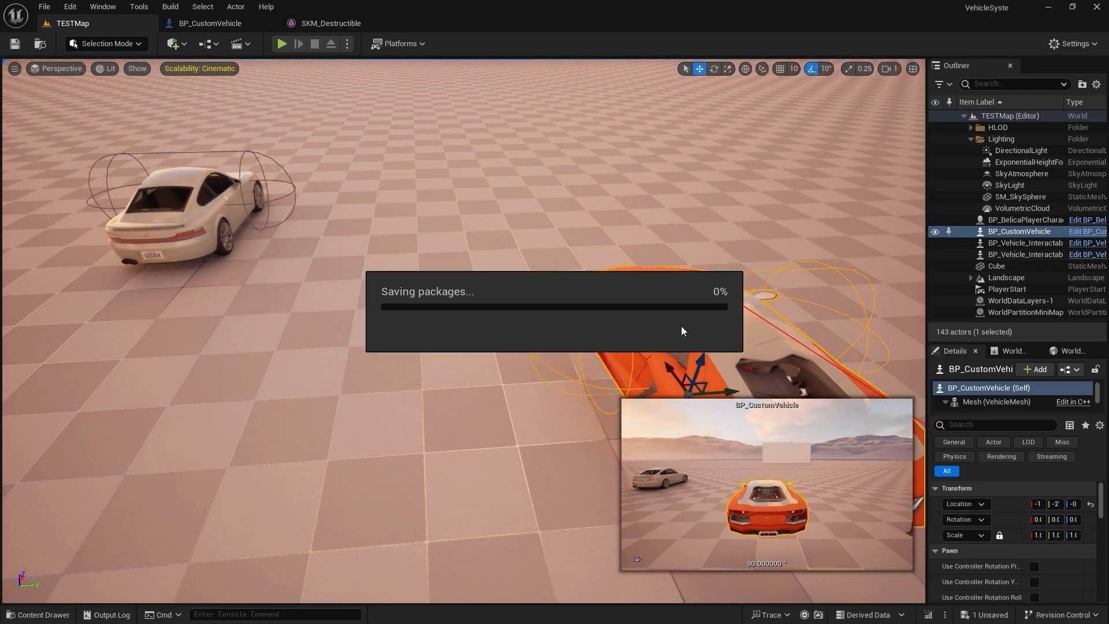
Clear the proxy property filter in the BP_CustomVehicle blueprint and return to TESTMap.
click(189, 26)
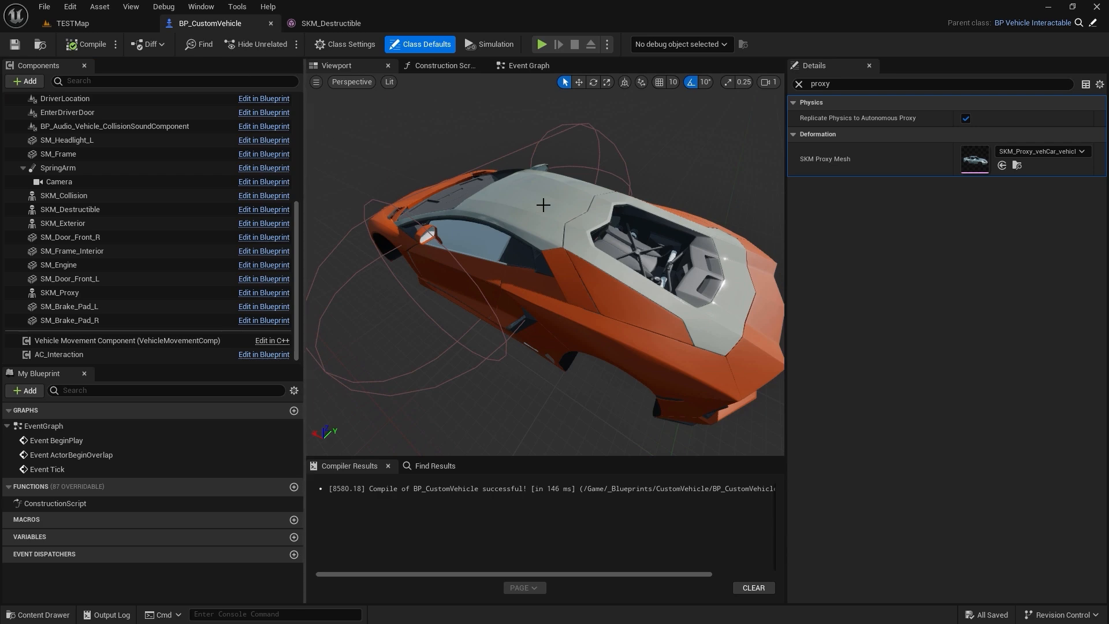
click(799, 84)
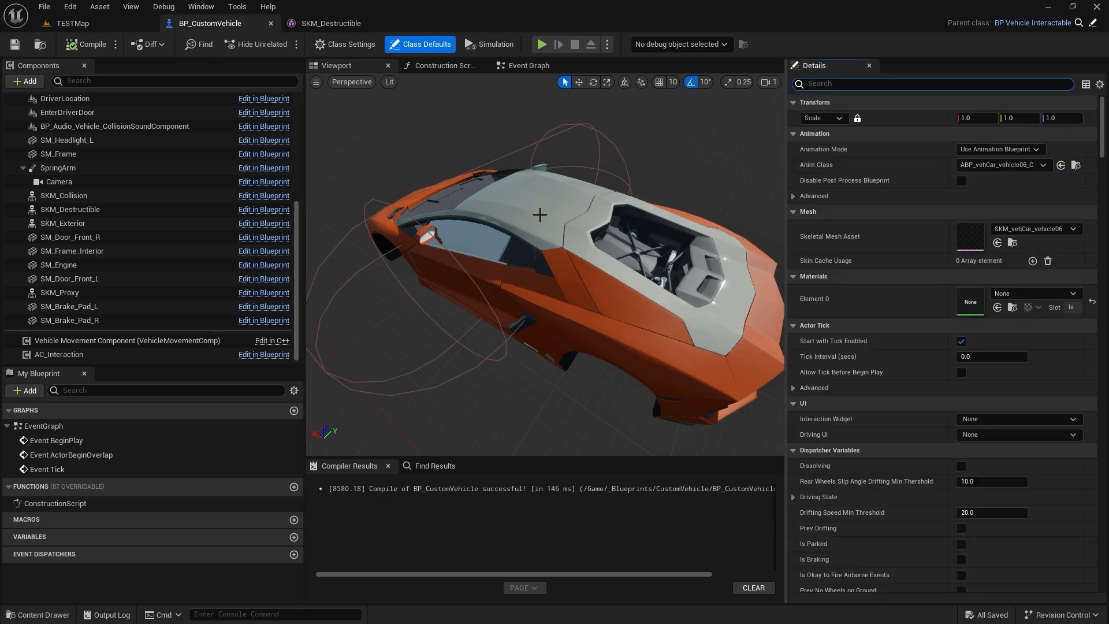
click(73, 24)
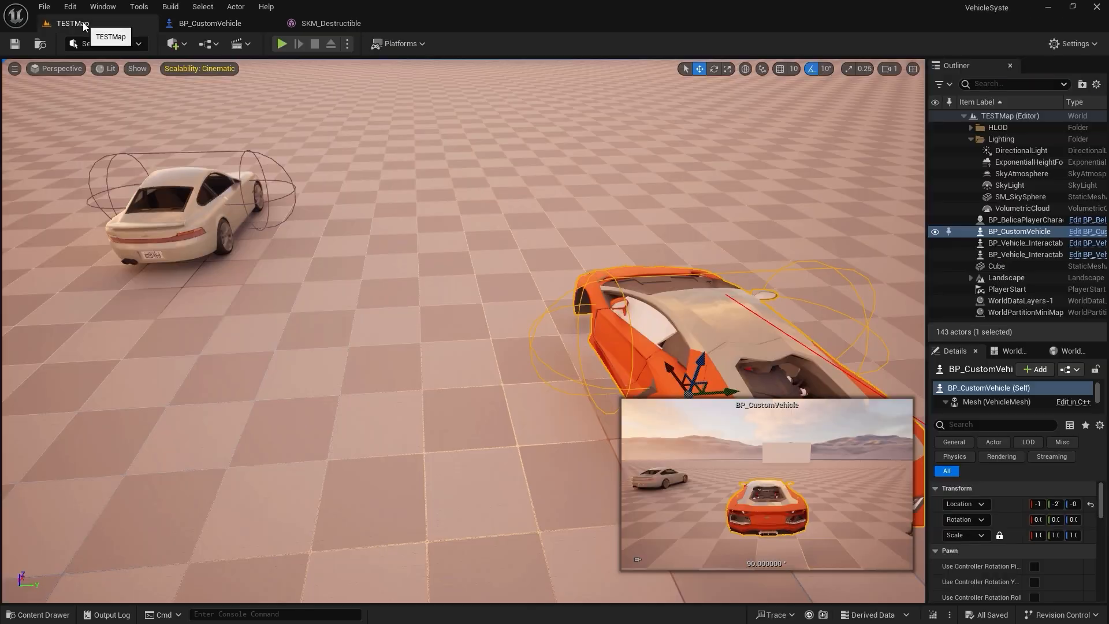
Inspect the orange car's missing glass in the level and open the SKM_Destructible skeletal mesh from the CustomVehicle Meshes folder.
right_drag(462, 330, 603, 323)
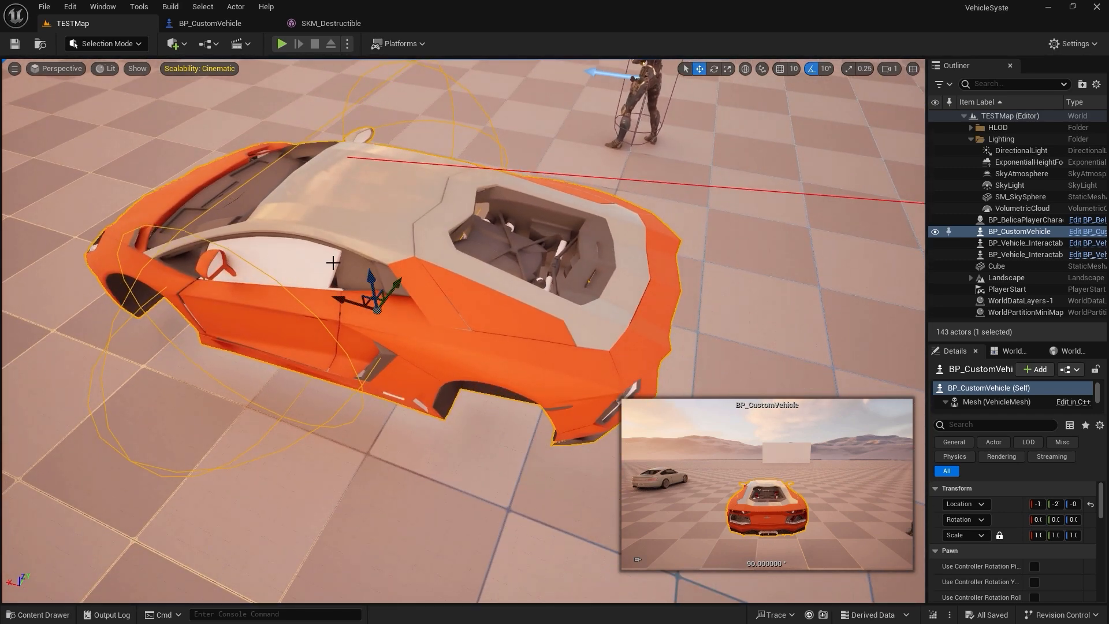
key(ctrl+b)
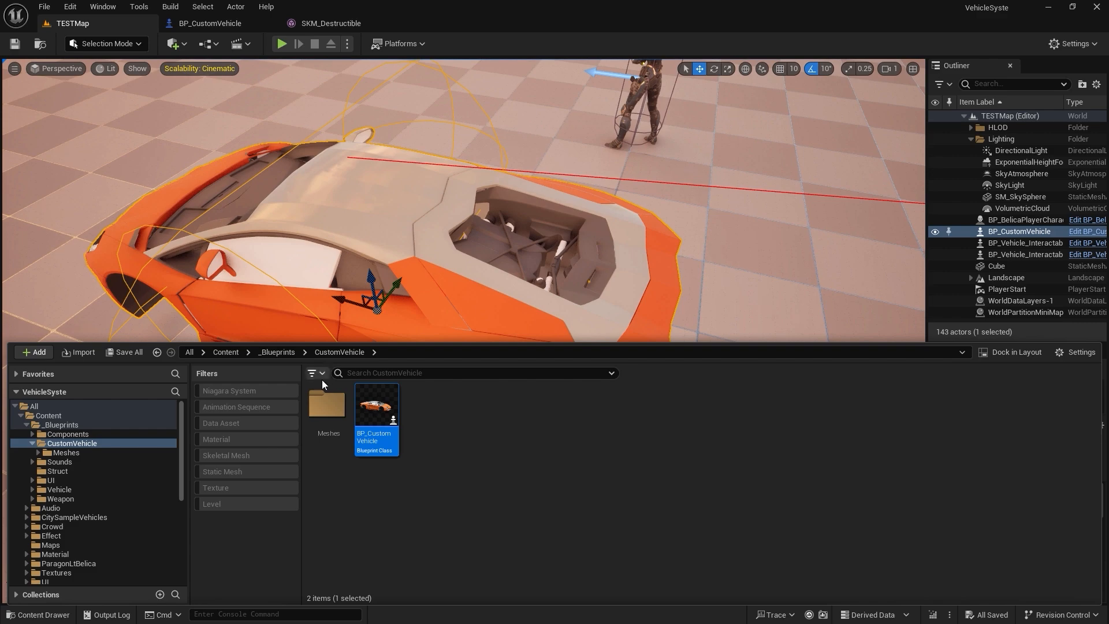
double_click(327, 404)
double_click(377, 405)
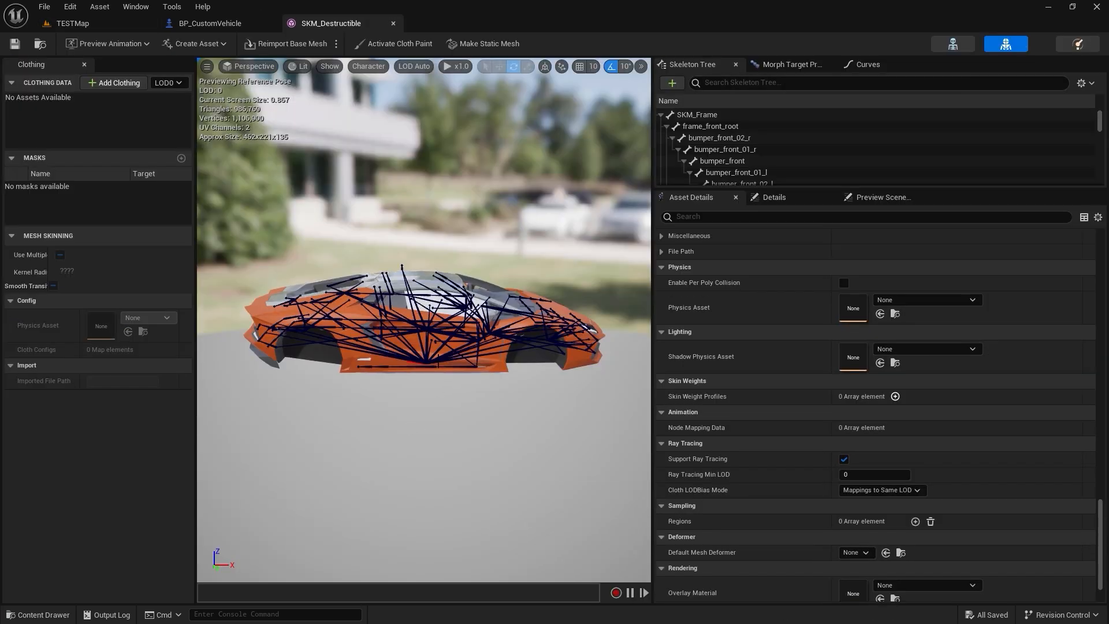
Set the mesh preview's bone drawing to Selected and Parents while viewing the car's side window.
mouse_move(438, 361)
right_down()
mouse_move(578, 398)
mouse_move(474, 376)
mouse_move(447, 355)
right_up()
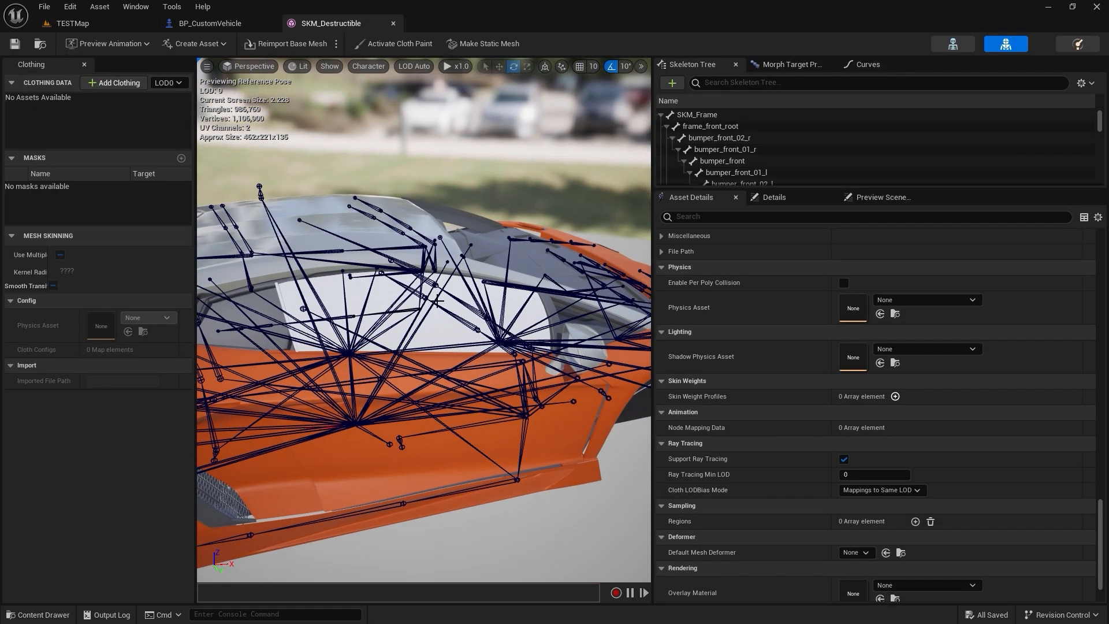
click(369, 67)
mouse_move(381, 122)
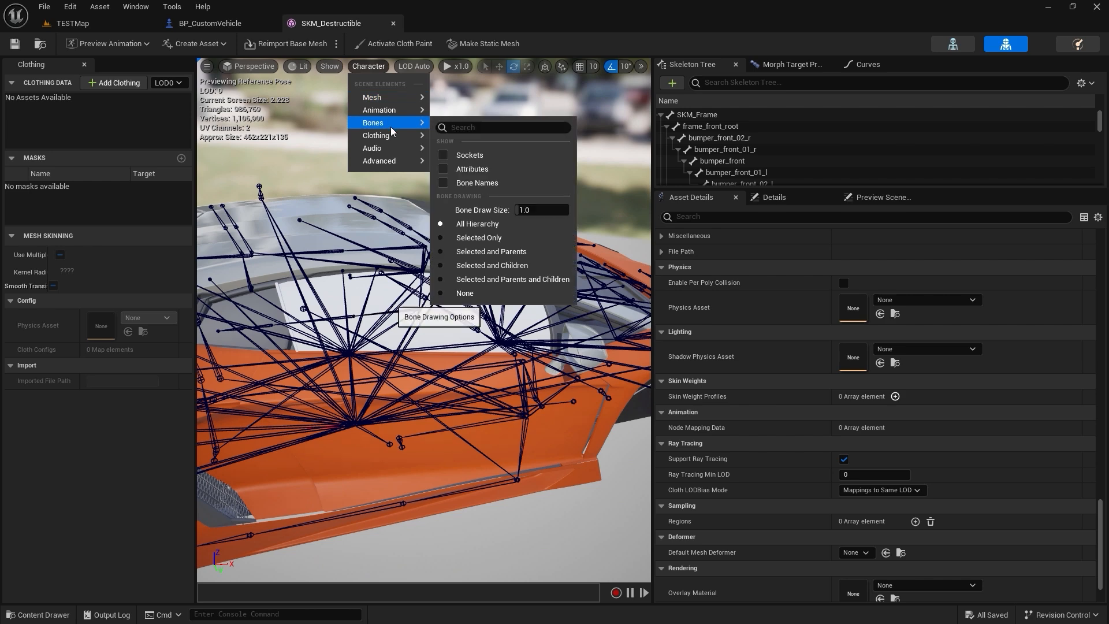
click(473, 252)
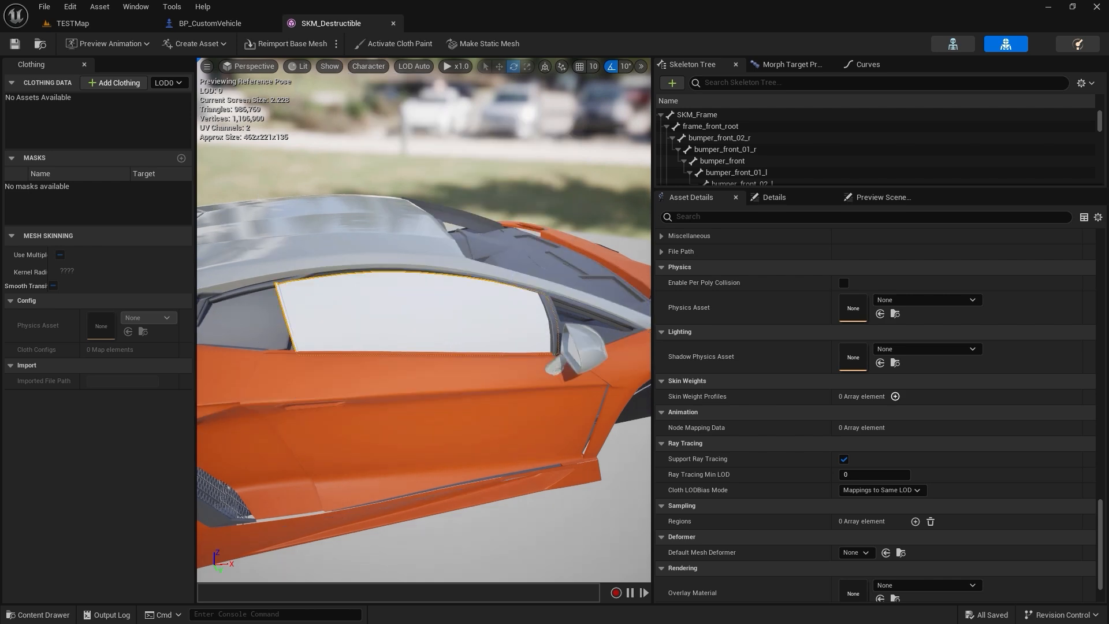
Check material slots Element 24 and 25 by isolating them and Element 27 by highlighting it on the car.
scroll(794, 323, up, 10)
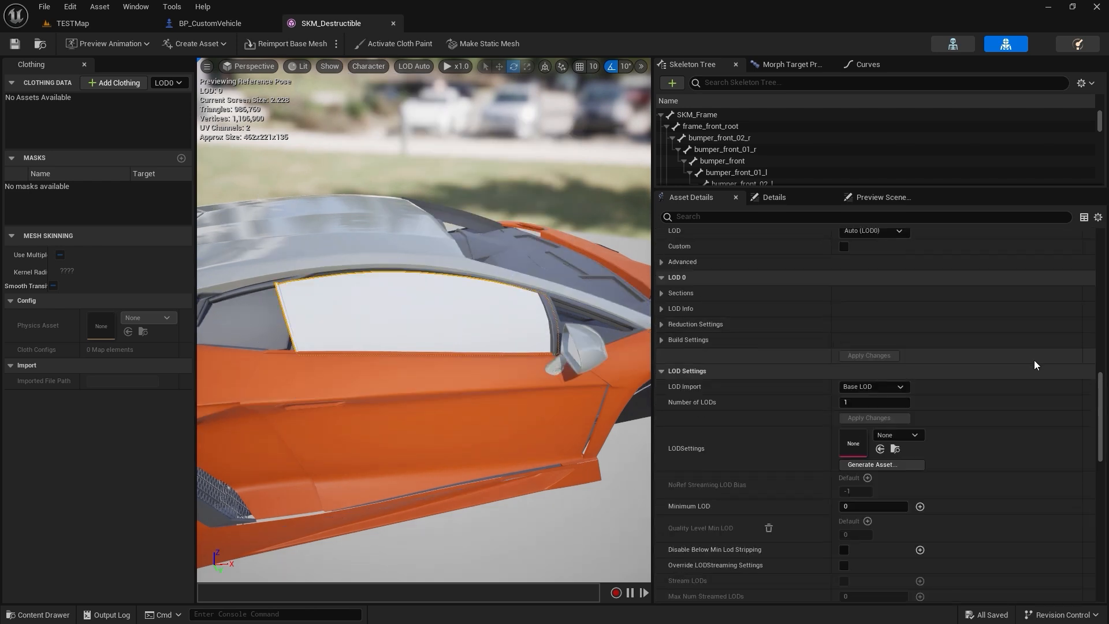
scroll(1039, 364, up, 10)
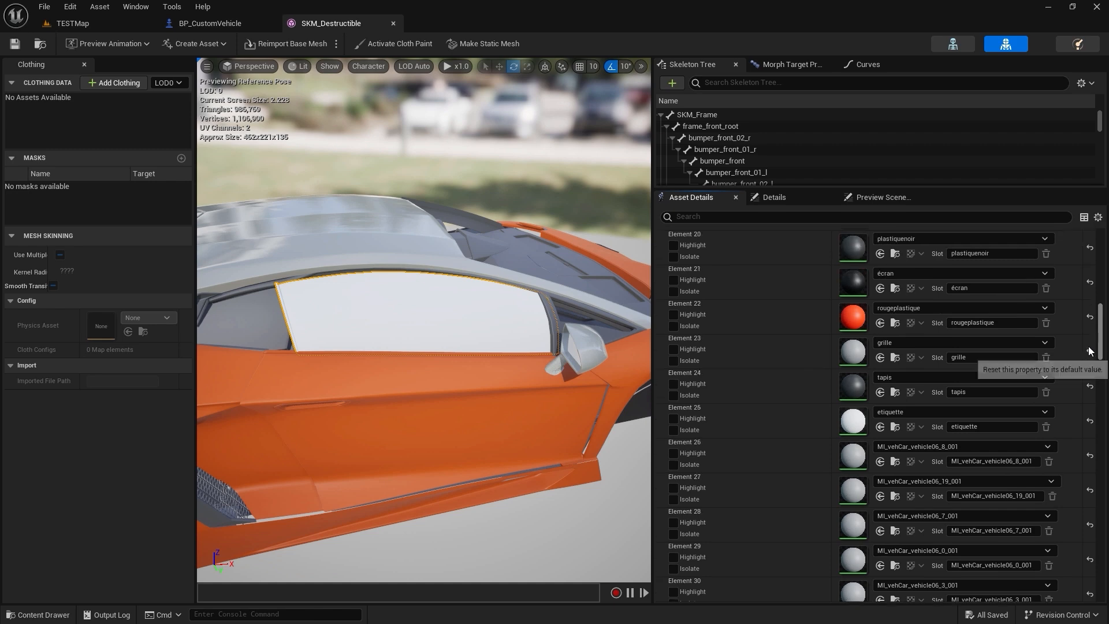
scroll(982, 363, down, 1)
click(674, 378)
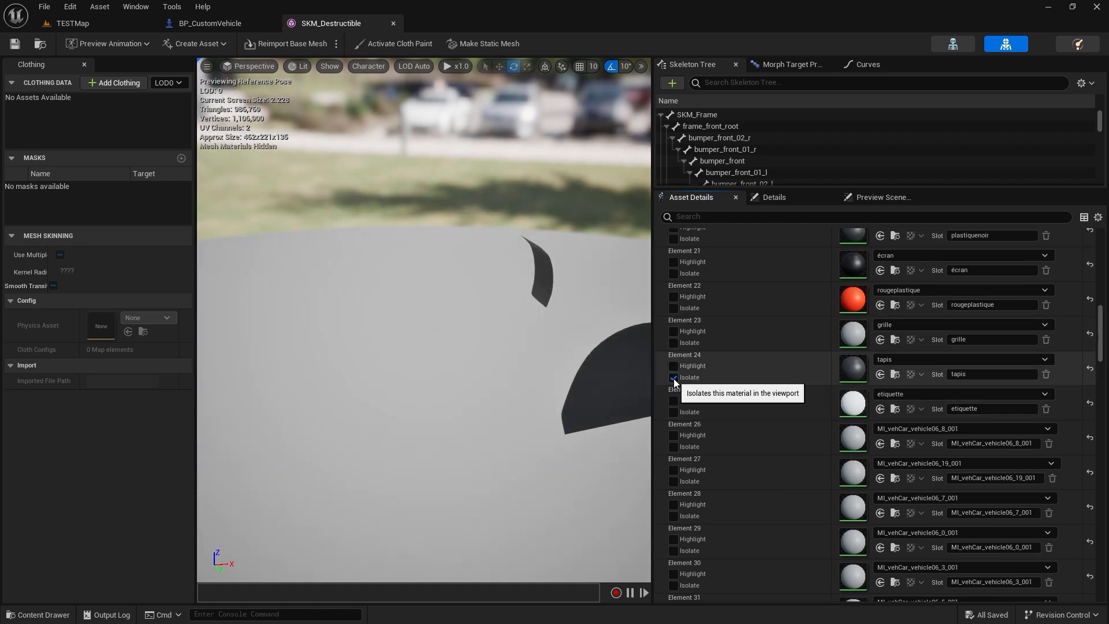
click(674, 378)
click(674, 412)
click(674, 412)
click(674, 470)
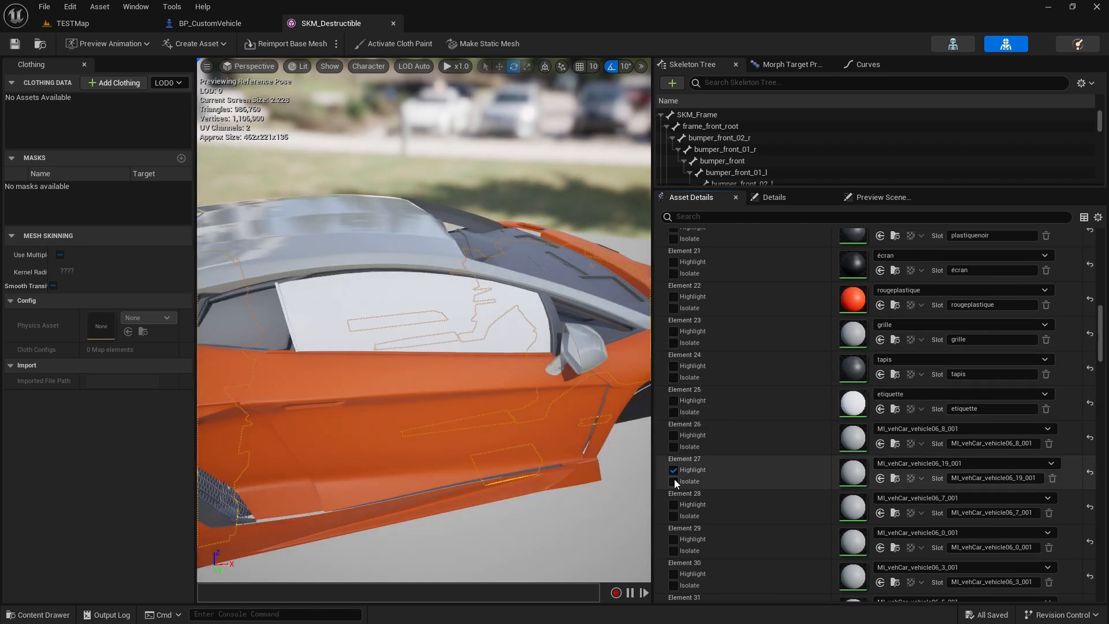
click(673, 470)
Isolate material slots Element 18 and Element 15 in turn to find the one used by the side window.
scroll(698, 423, up, 5)
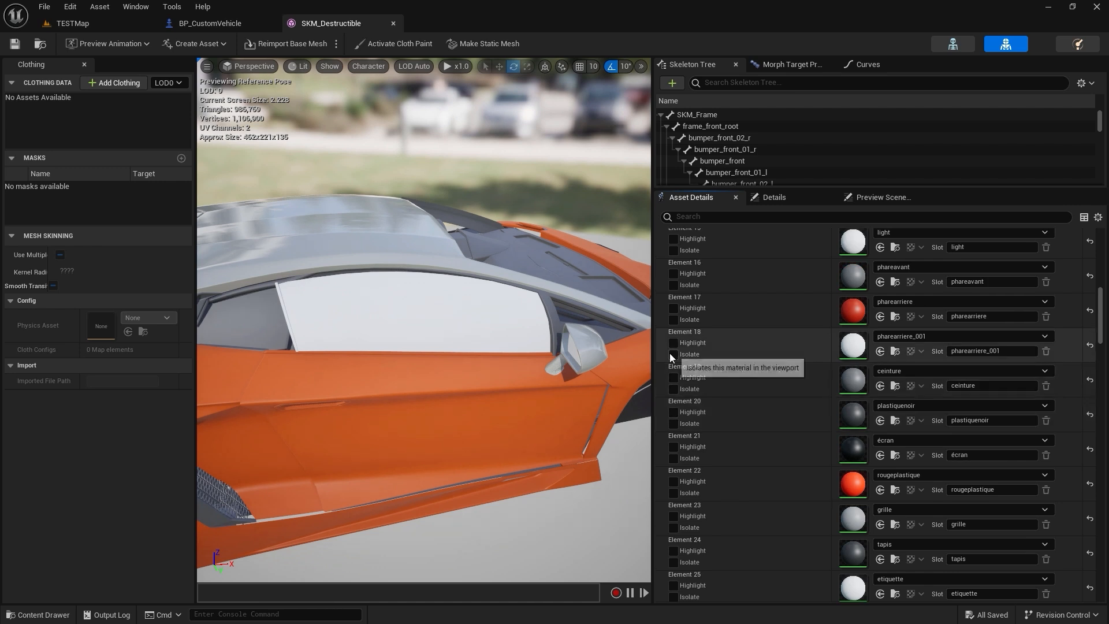
click(673, 354)
click(673, 354)
scroll(699, 355, up, 2)
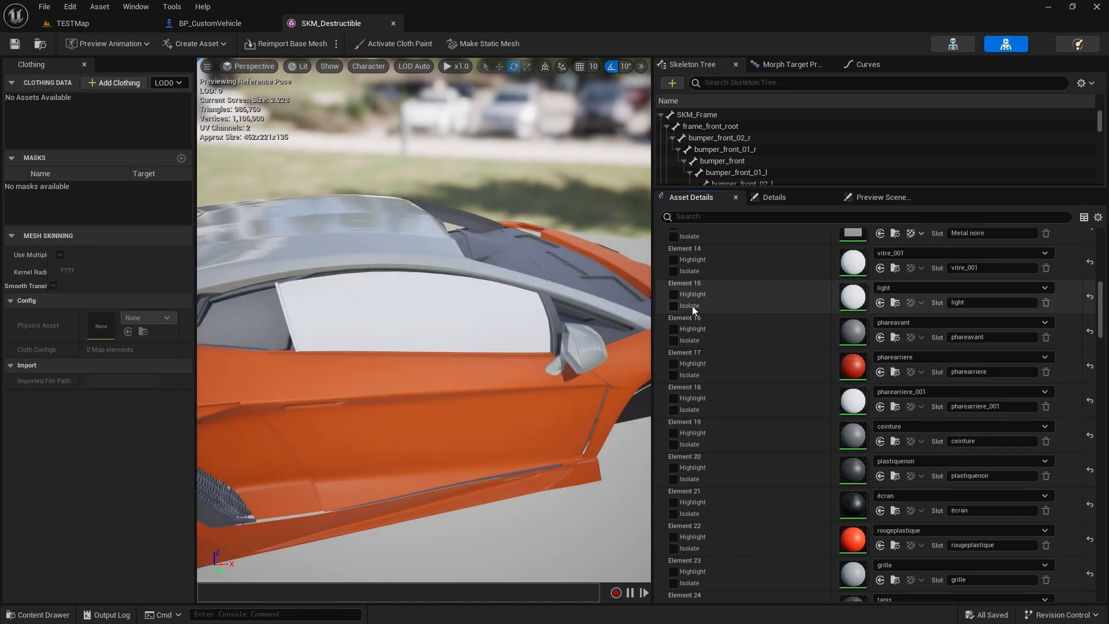
click(674, 305)
click(673, 306)
Isolate material slot Element 14 (vitre_001) and examine its geometry from several angles, comparing it with the whole car.
click(674, 271)
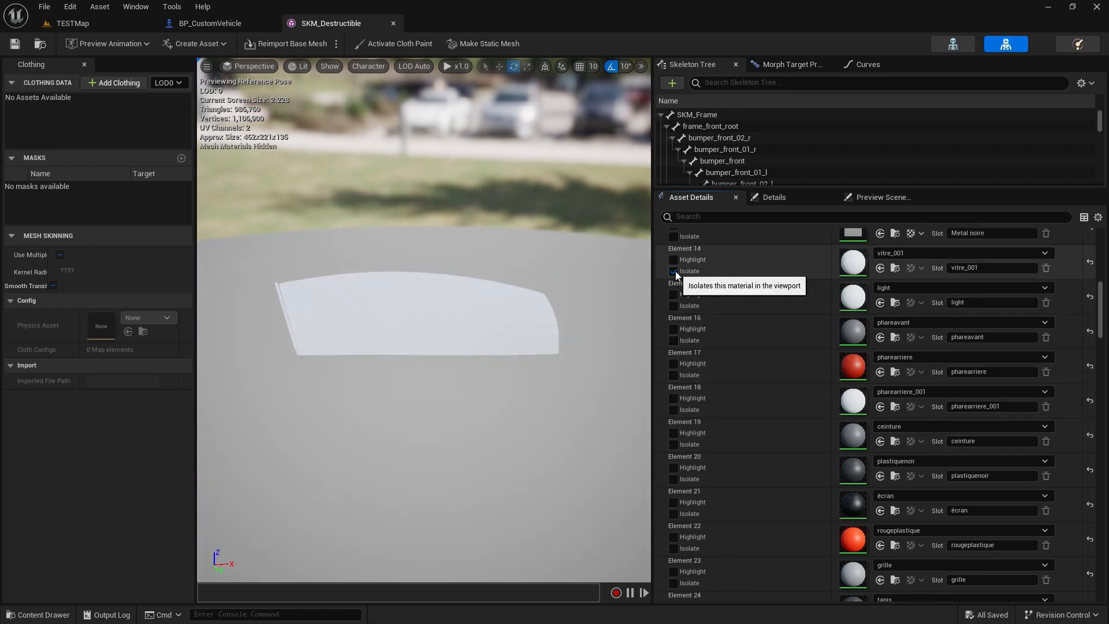
click(675, 272)
click(674, 271)
middle_drag(549, 268, 549, 242)
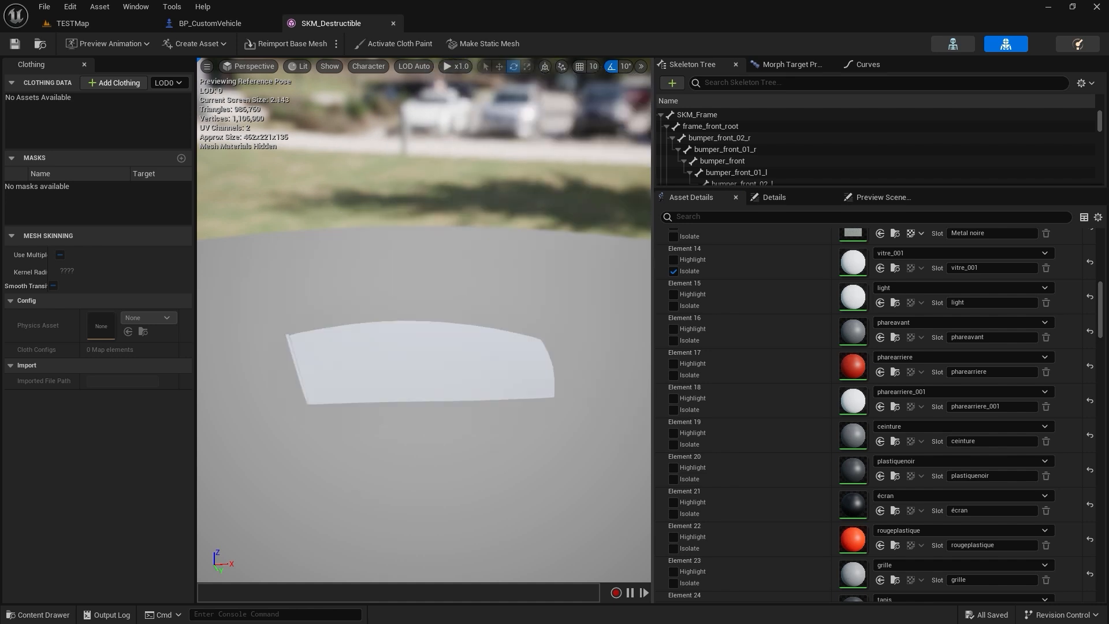
right_drag(424, 271, 491, 370)
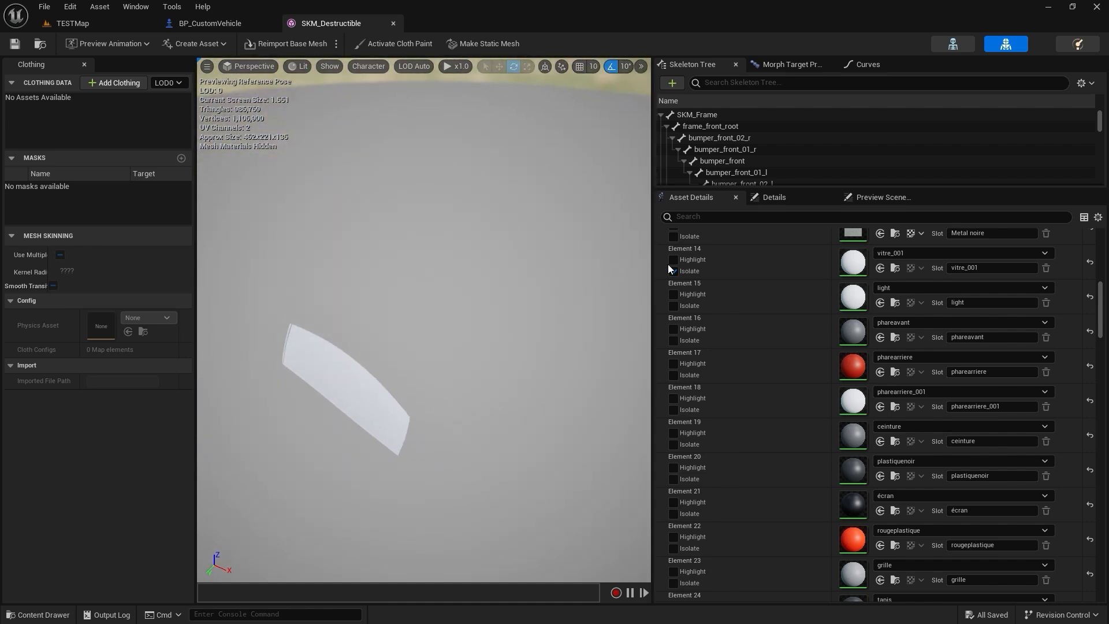
click(674, 270)
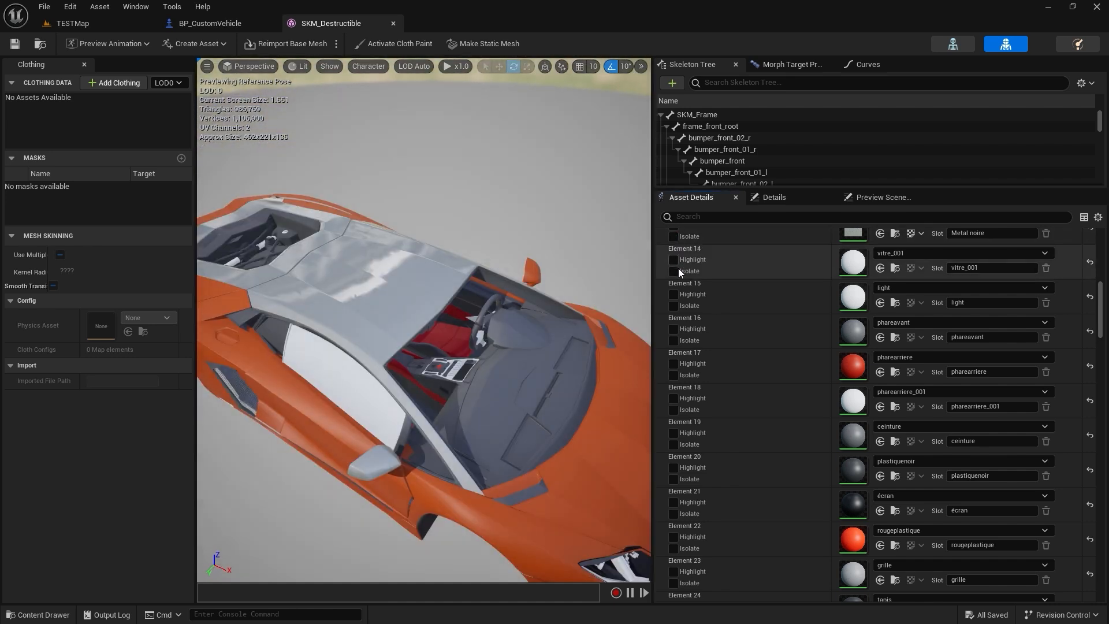
scroll(691, 286, up, 2)
click(674, 327)
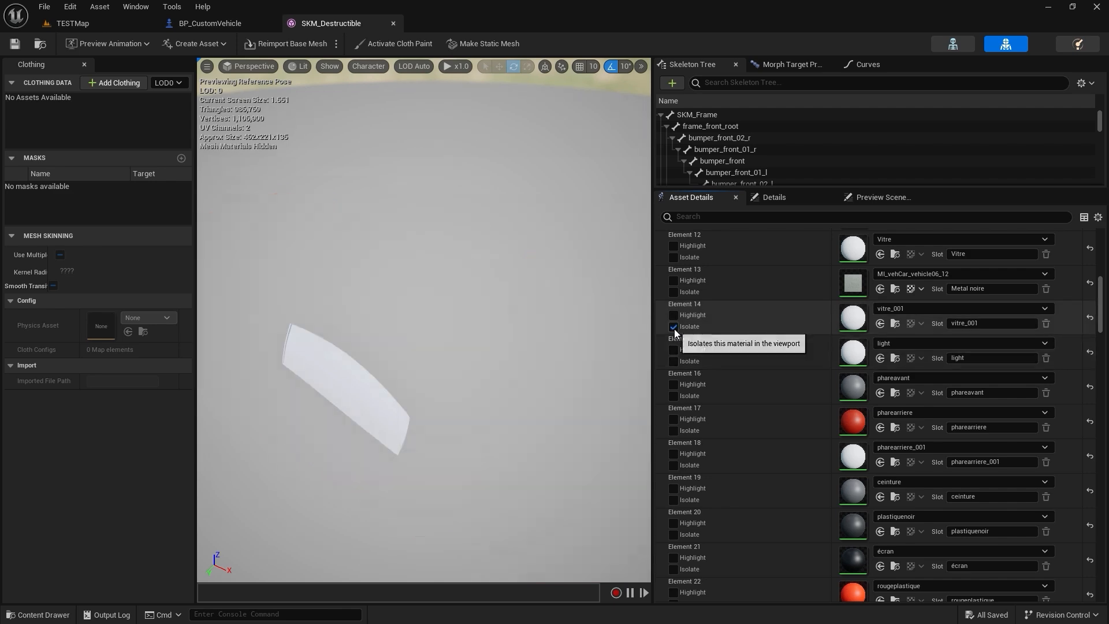
click(673, 327)
Isolate material slots Element 10, 11, 12 and 14 in turn to check which glass parts of the car they cover.
scroll(676, 358, up, 4)
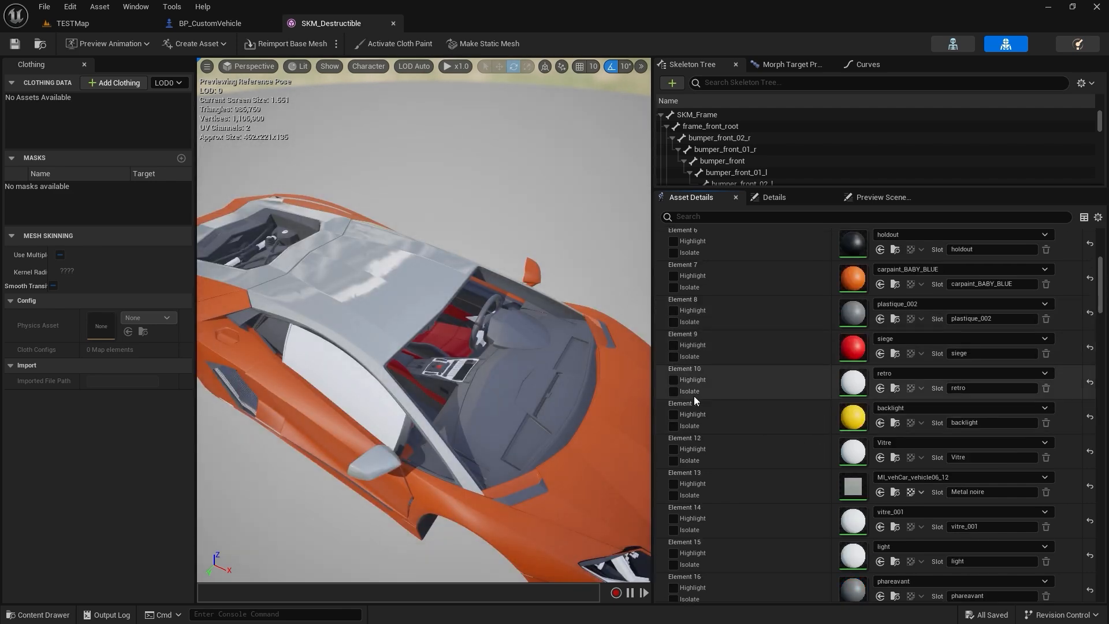
click(674, 391)
click(673, 391)
click(672, 426)
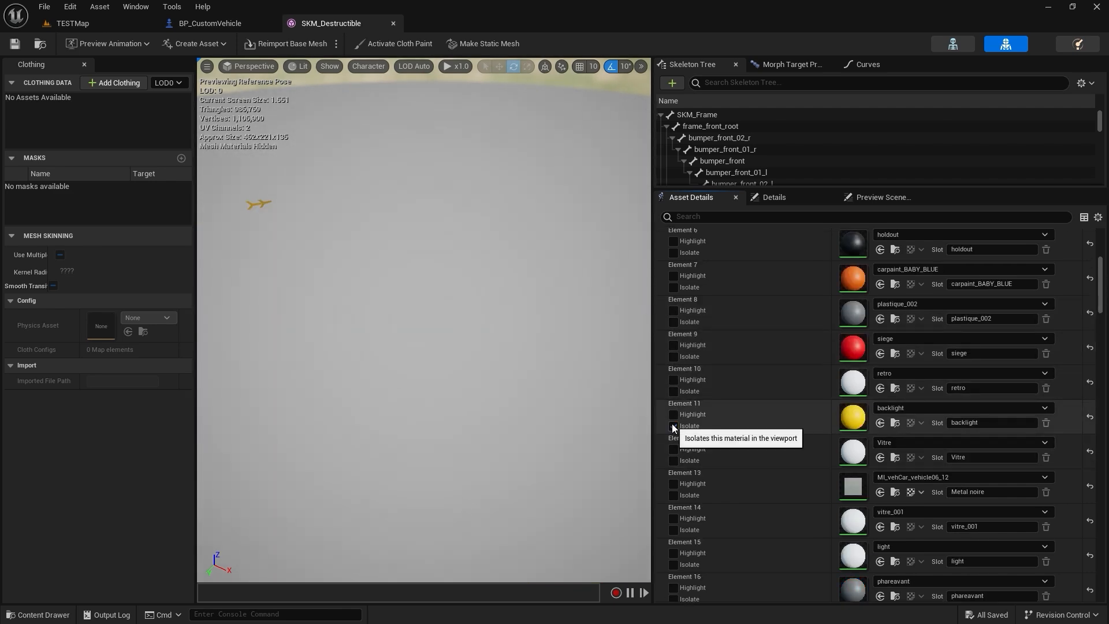
click(673, 426)
click(674, 460)
click(674, 460)
scroll(675, 450, down, 4)
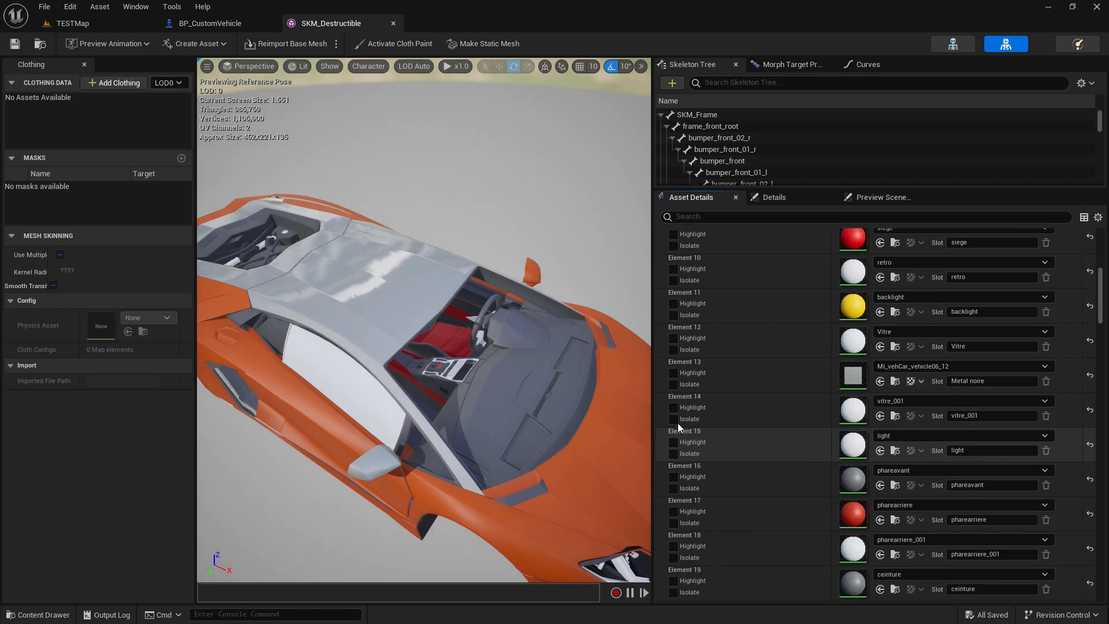
click(673, 349)
click(674, 350)
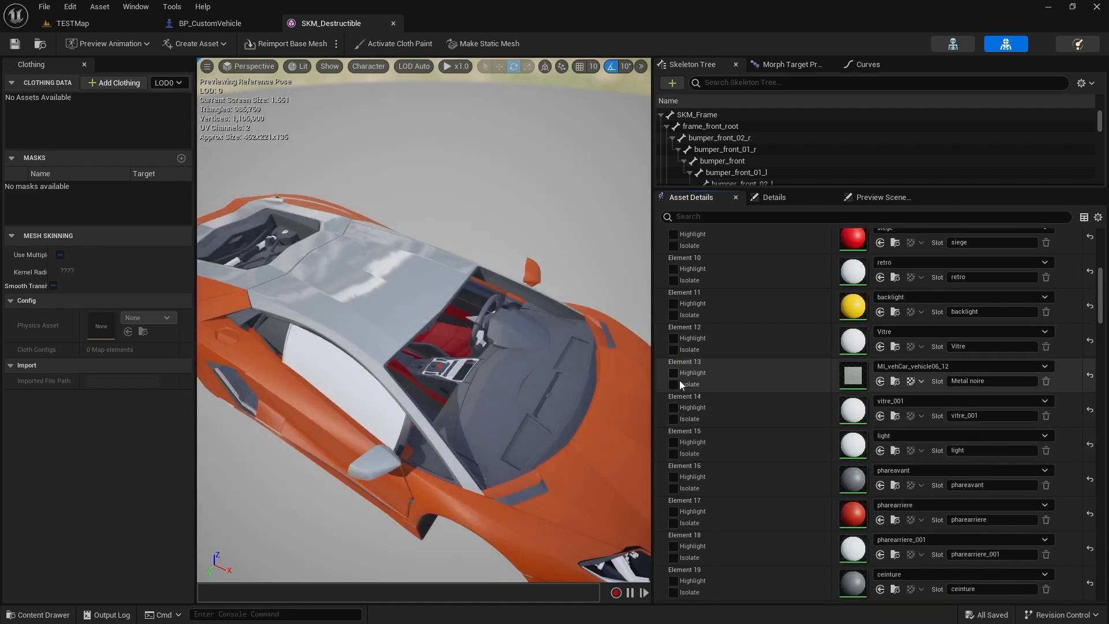
click(674, 418)
click(675, 420)
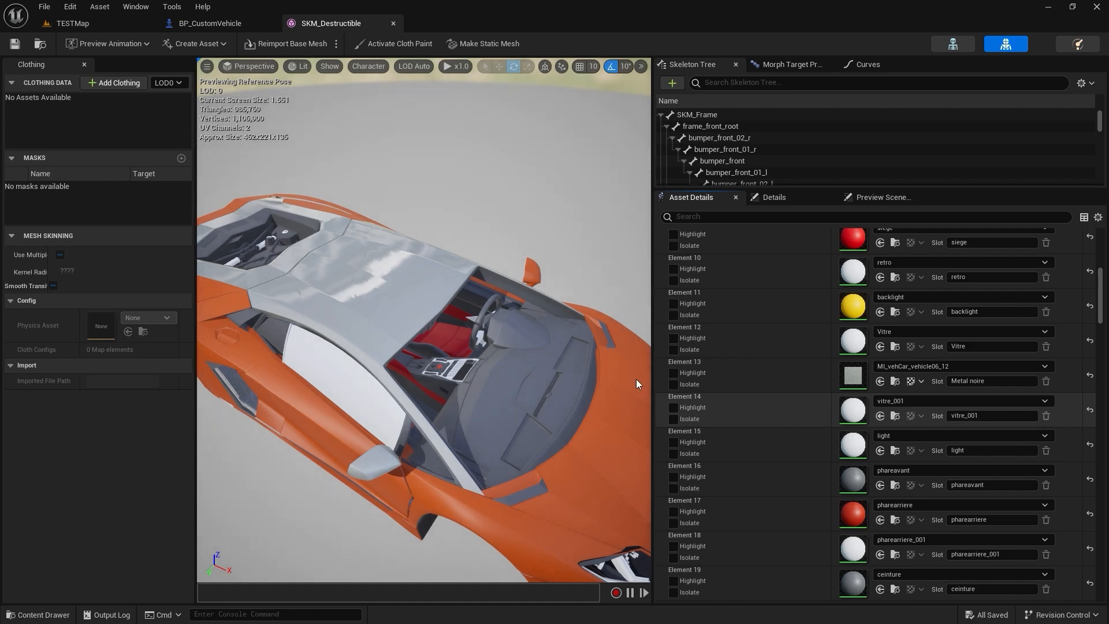
Open the BP_Vehicle_Interactable blueprint from the Vehicle folder and view its car model in the blueprint viewport.
click(58, 614)
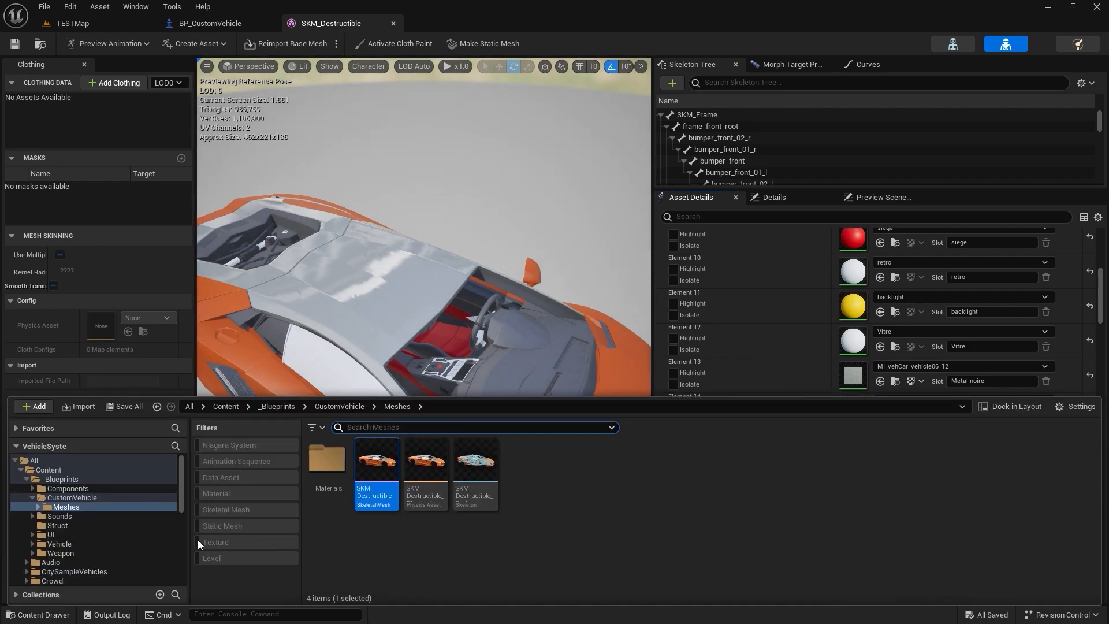
click(96, 541)
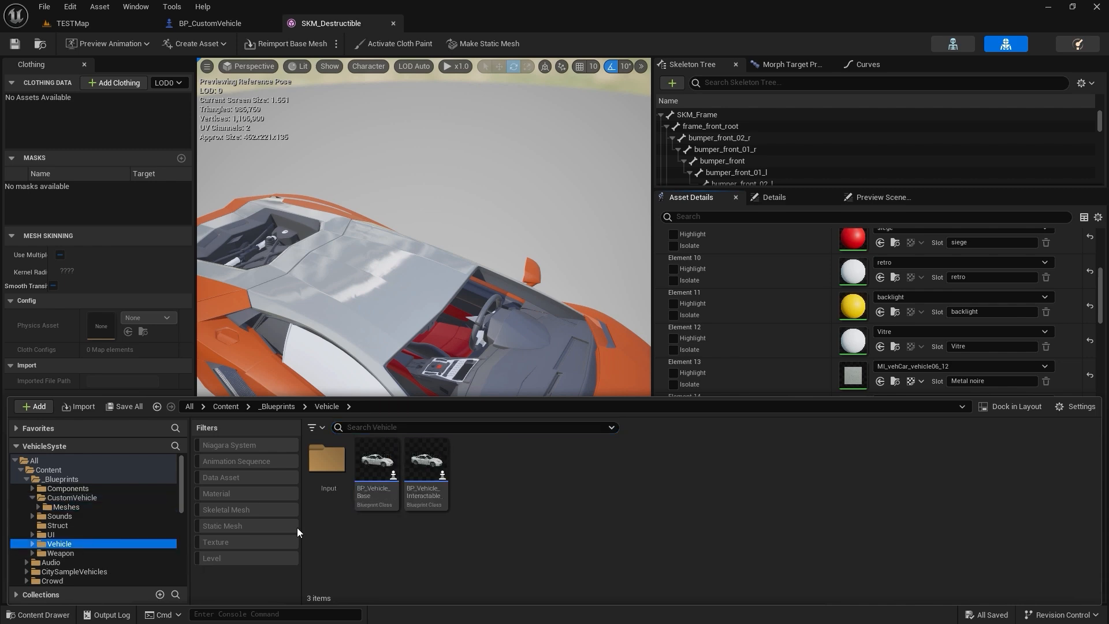
double_click(427, 481)
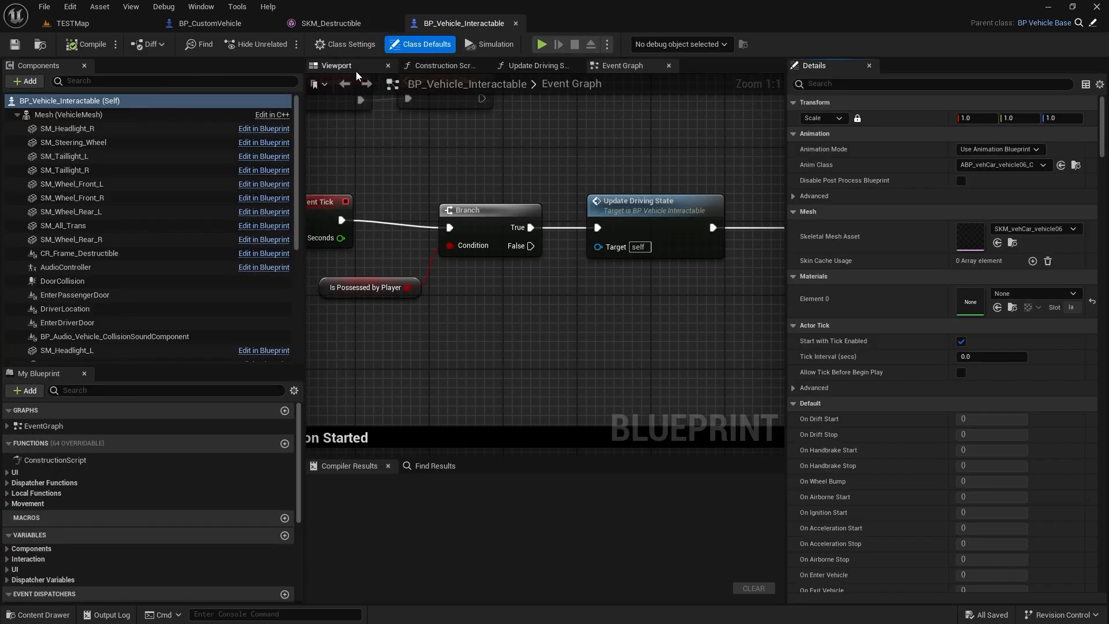
click(336, 65)
drag(524, 230, 601, 232)
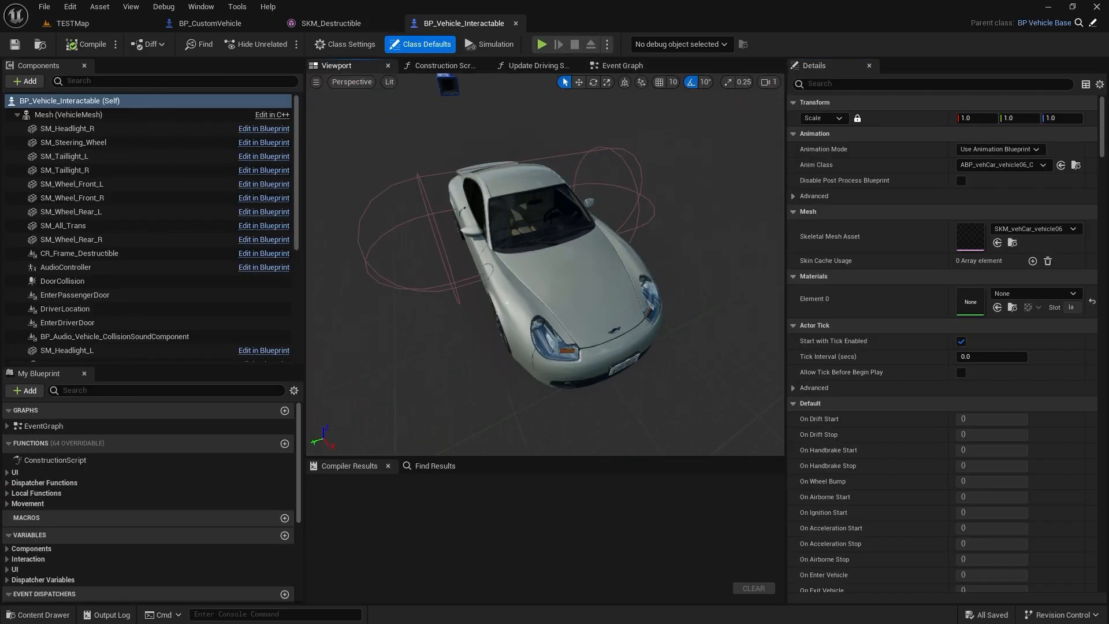
Select the SM_All_Trans glass component and locate its Element 1 material, MI_vehCar_vehicle06_1, in the content folders.
click(537, 217)
scroll(911, 351, down, 1)
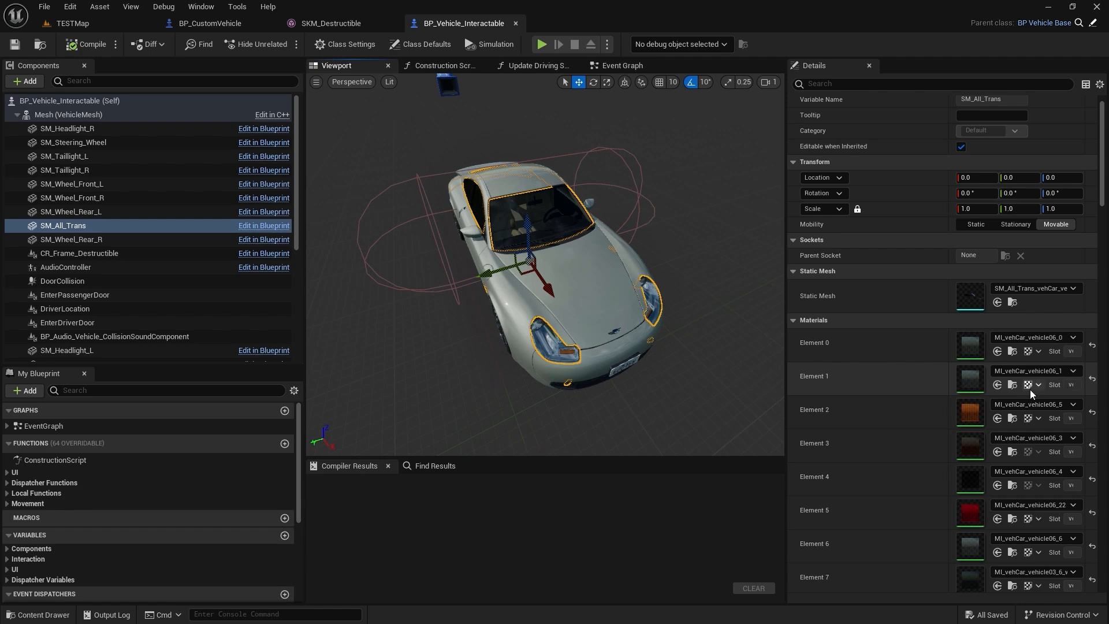
click(1013, 384)
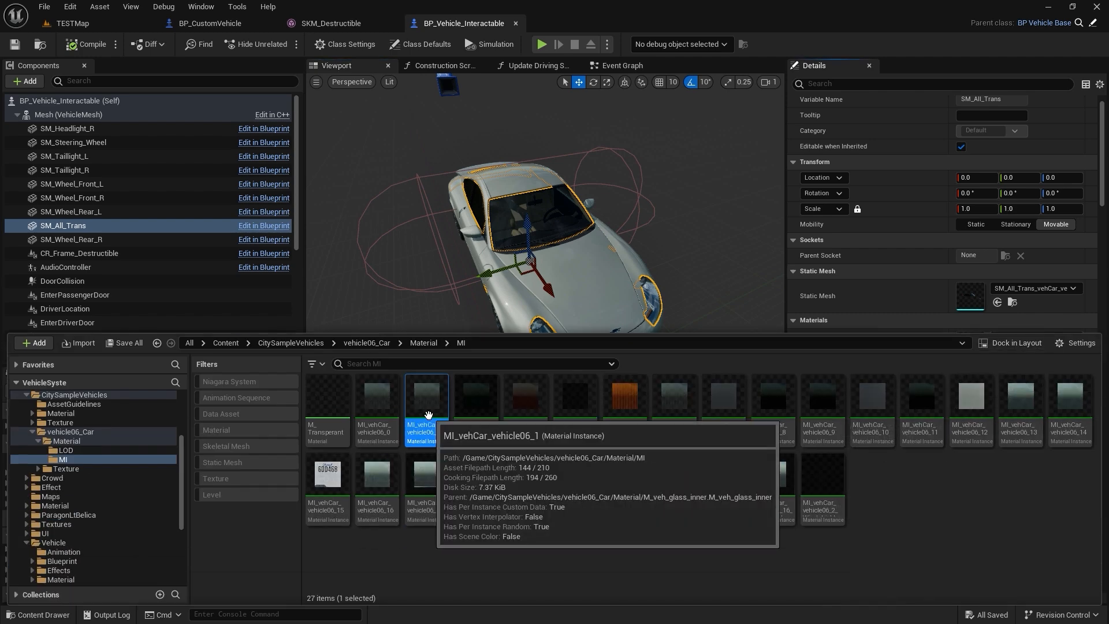
Assign MI_vehCar_vehicle06_1 to SKM_Destructible's Element 14 slot (vitre_001) and inspect the side window.
click(329, 24)
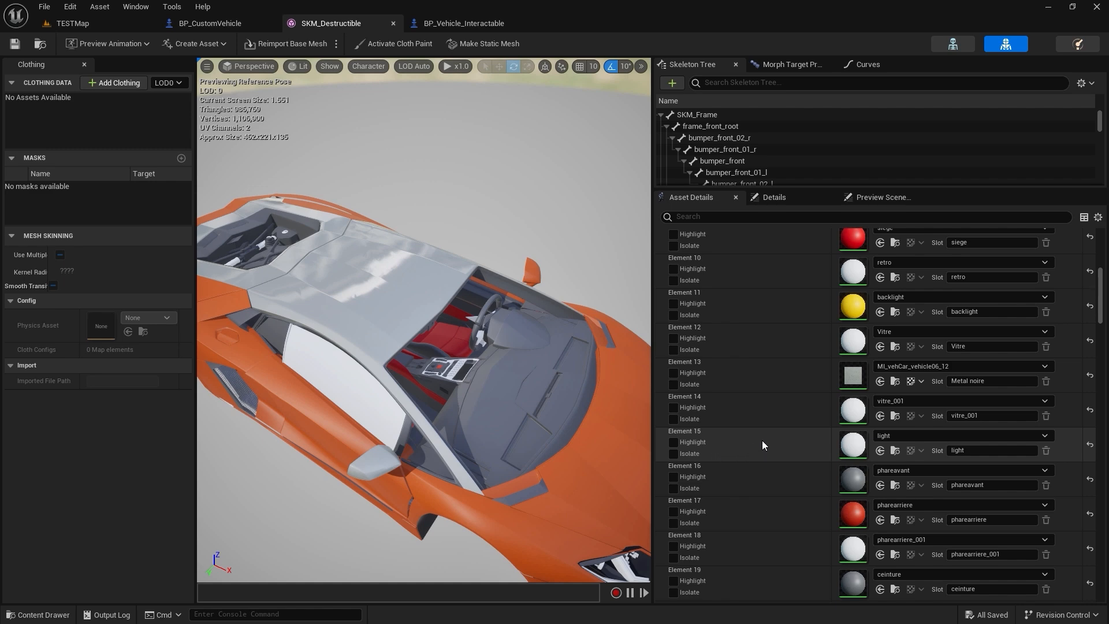
click(677, 453)
click(677, 453)
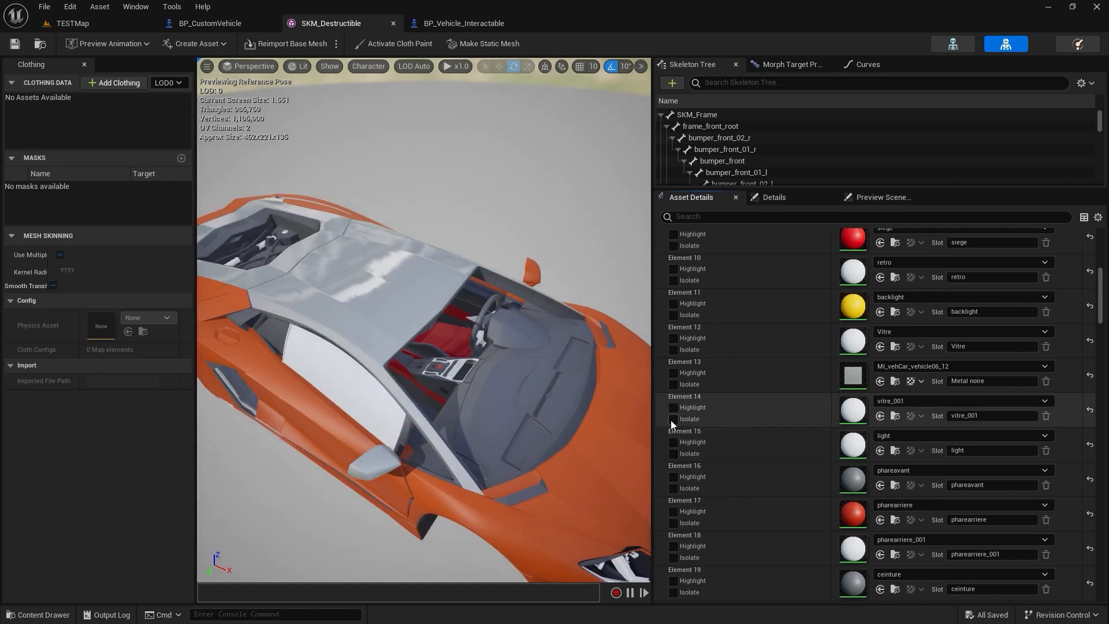
click(673, 419)
click(673, 420)
drag(552, 410, 552, 410)
right_drag(553, 410, 595, 358)
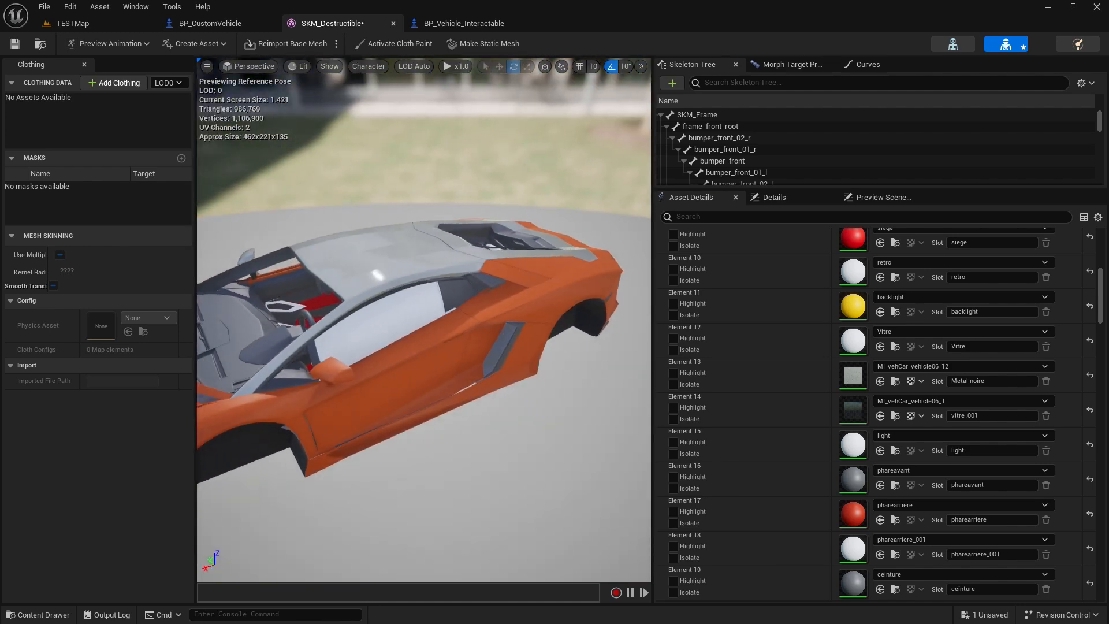
Isolate material slots Element 5, Element 2 (logo) and Element 1 (chrome) in turn to check which car parts they cover.
scroll(767, 403, up, 5)
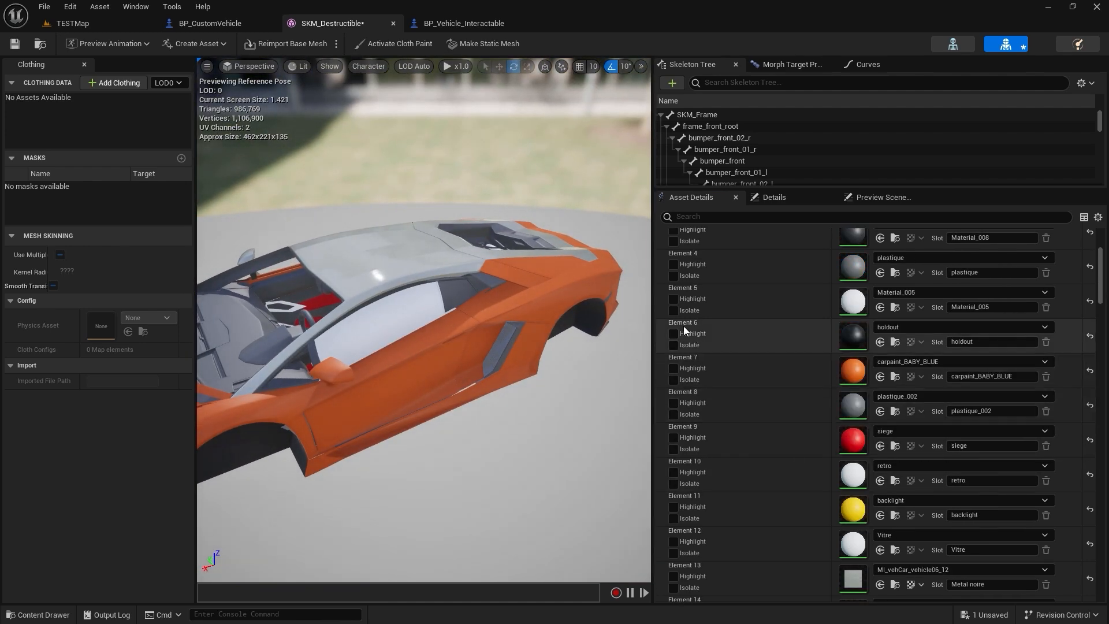
click(674, 311)
click(673, 311)
scroll(699, 330, up, 3)
click(674, 317)
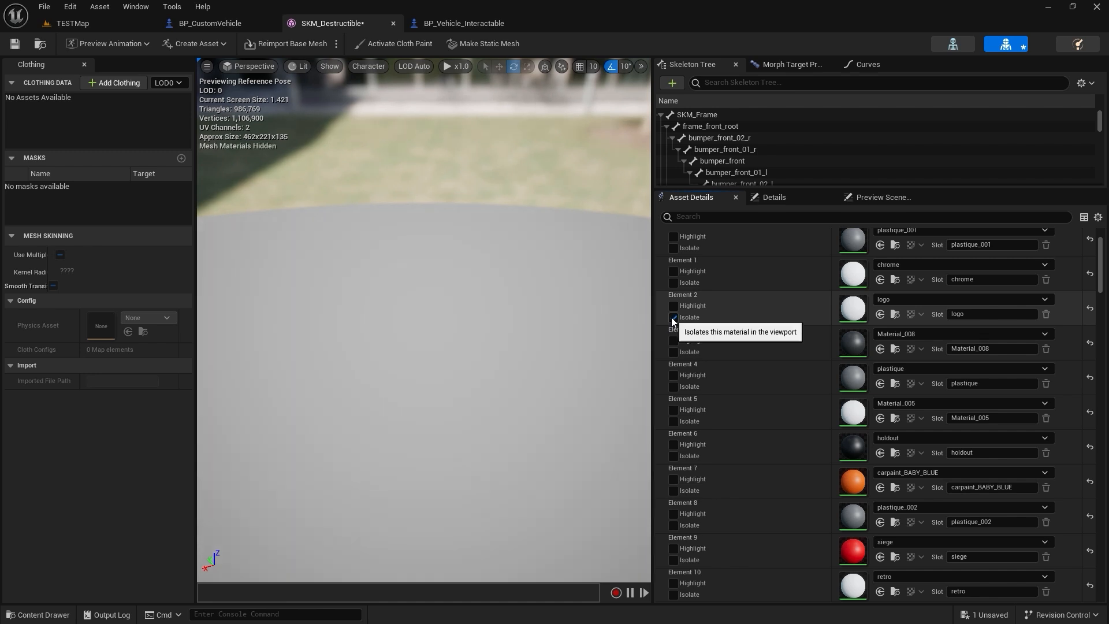
click(673, 318)
click(677, 283)
click(677, 283)
click(677, 283)
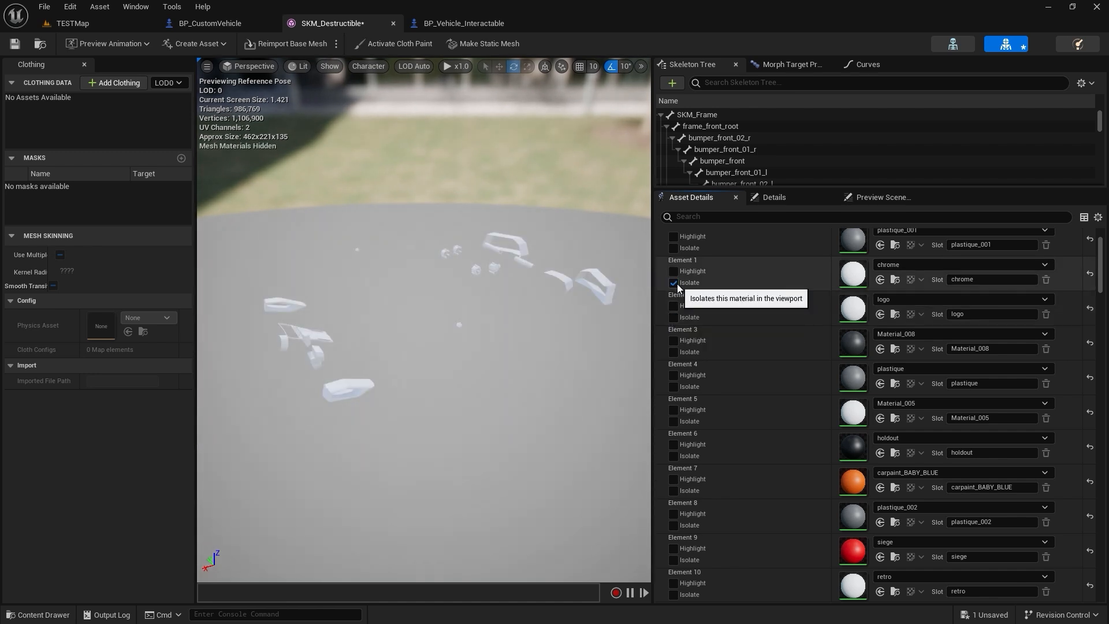
click(677, 283)
scroll(681, 285, up, 1)
click(674, 319)
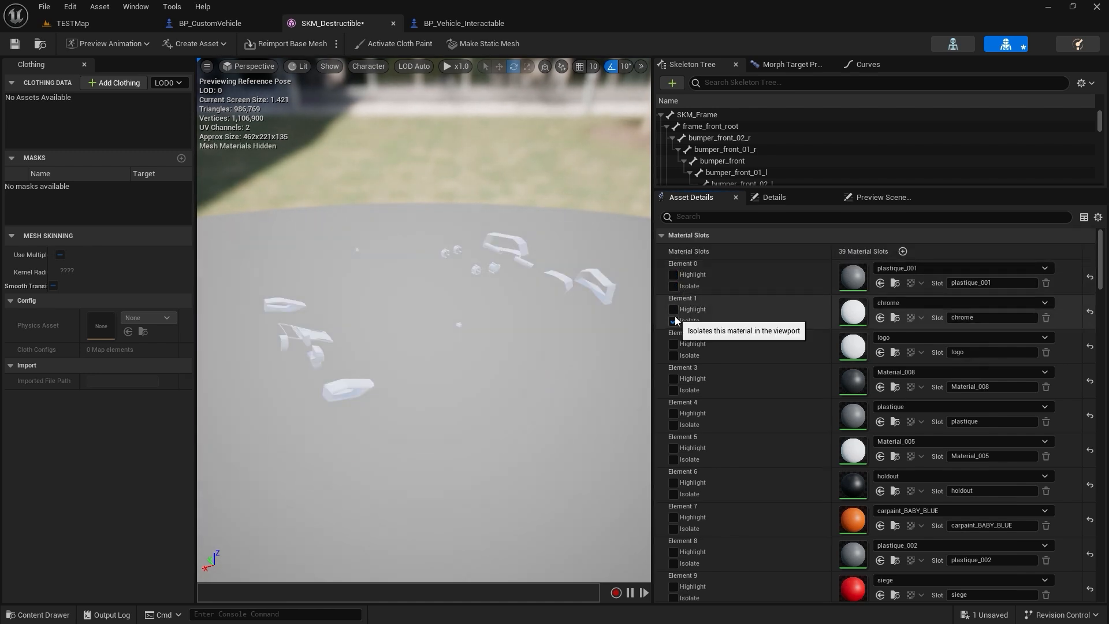
Isolate individual SKM_Destructible material slots from Element 15 (light) through the headlight and taillight slots to check which car parts they cover.
click(674, 320)
scroll(720, 334, down, 4)
scroll(722, 352, down, 5)
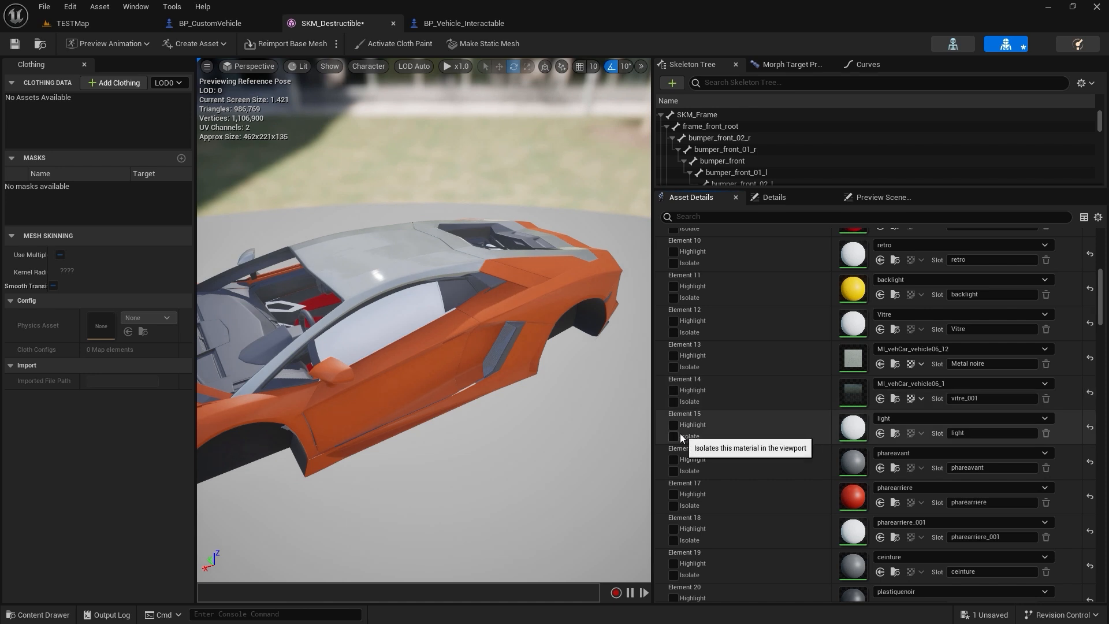
click(673, 436)
click(674, 436)
click(674, 436)
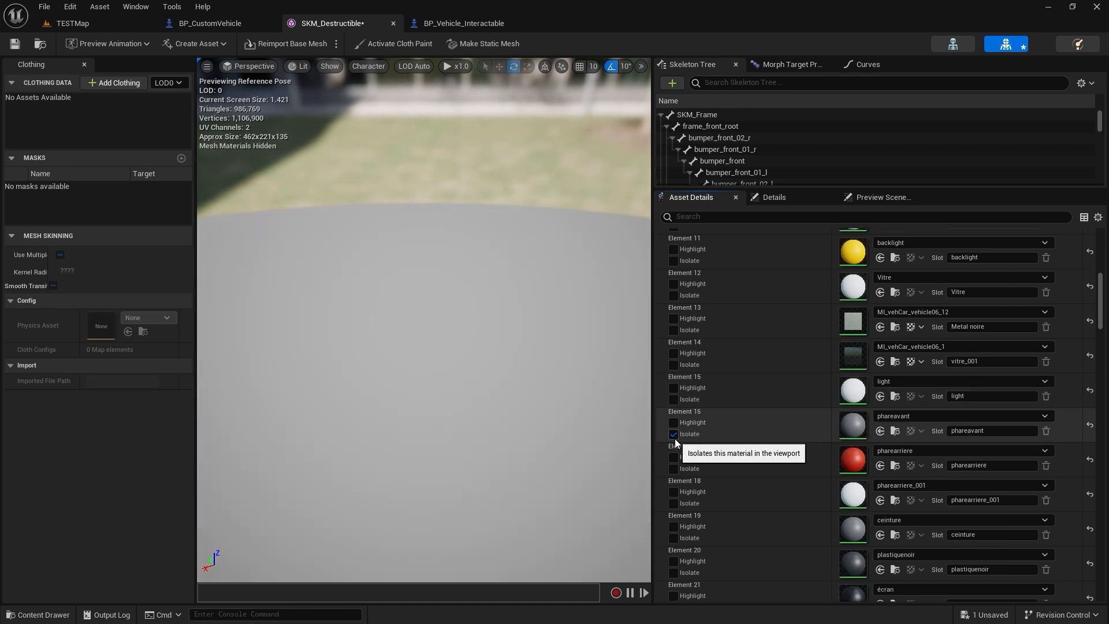
click(674, 436)
scroll(803, 415, down, 2)
click(674, 450)
click(676, 450)
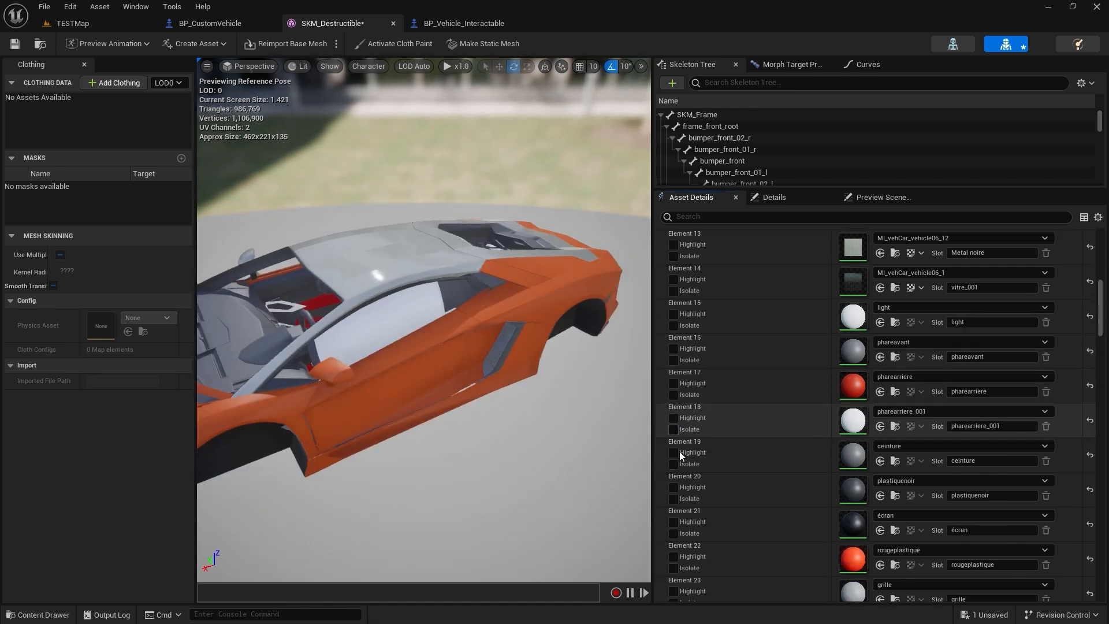
scroll(711, 446, down, 3)
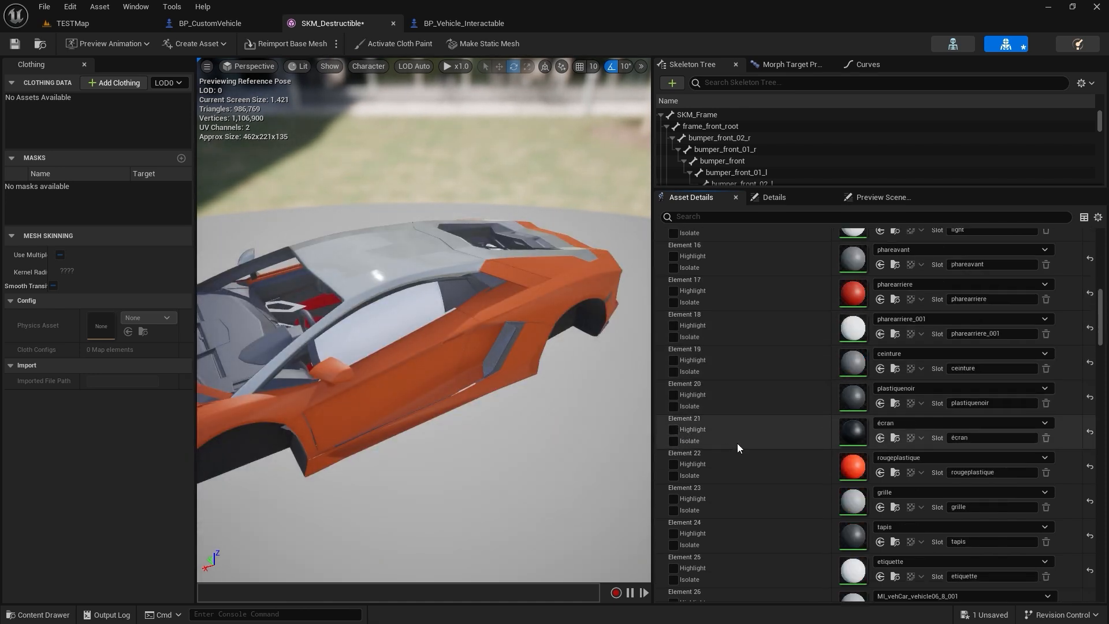
Isolate the Element 23 (grille) and Element 25 (etiquette) material slots in turn to check which car parts they cover.
click(688, 510)
click(688, 510)
scroll(688, 511, down, 2)
scroll(688, 512, down, 1)
click(675, 467)
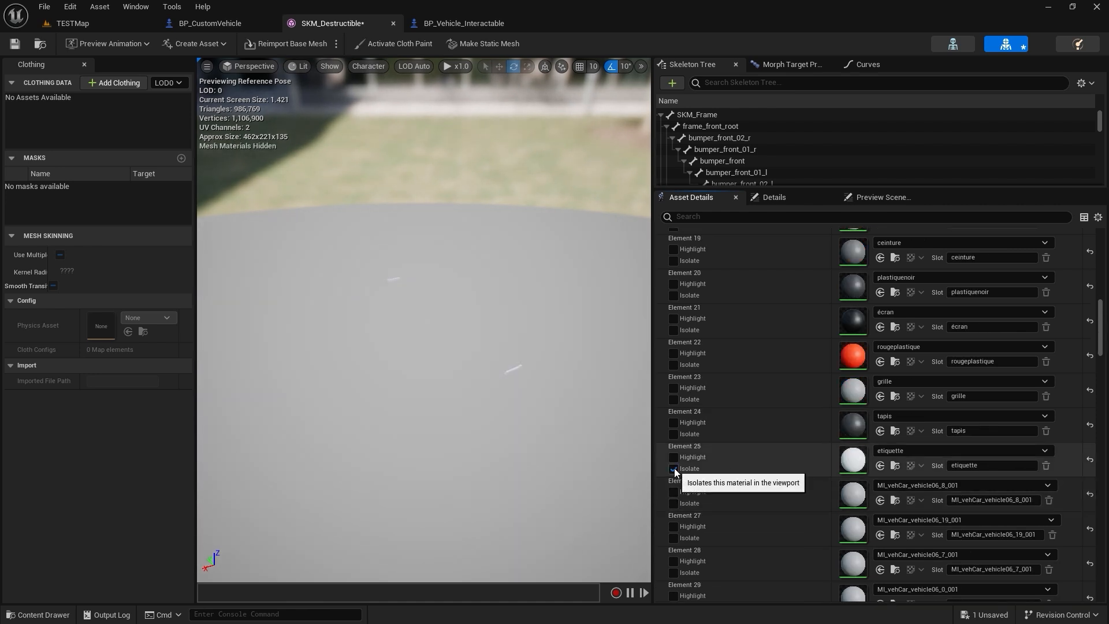
click(676, 469)
Isolate Element 12 (Vitre) to identify its glass, assign MI_vehCar_vehicle06_1 to that slot and save SKM_Destructible.
scroll(674, 277, up, 7)
click(673, 276)
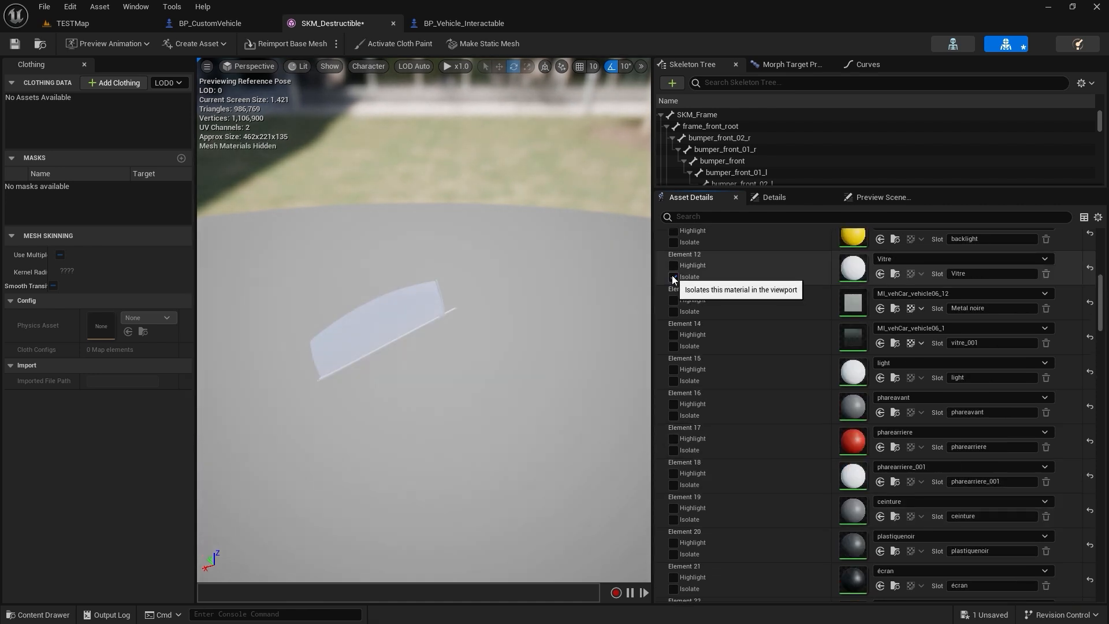
click(673, 277)
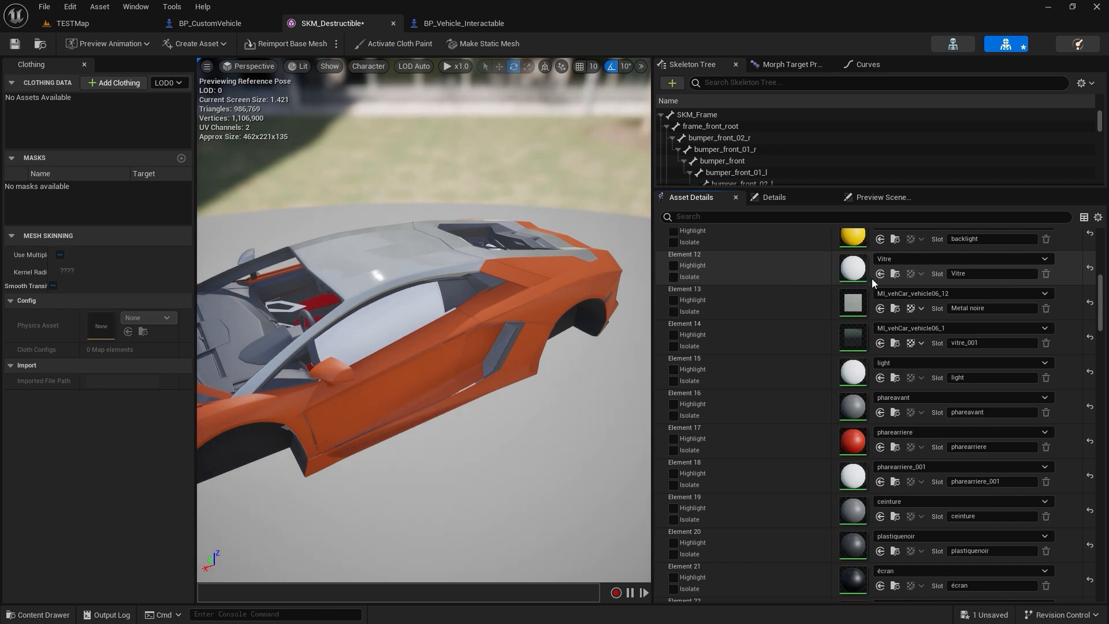
right_drag(602, 340, 539, 388)
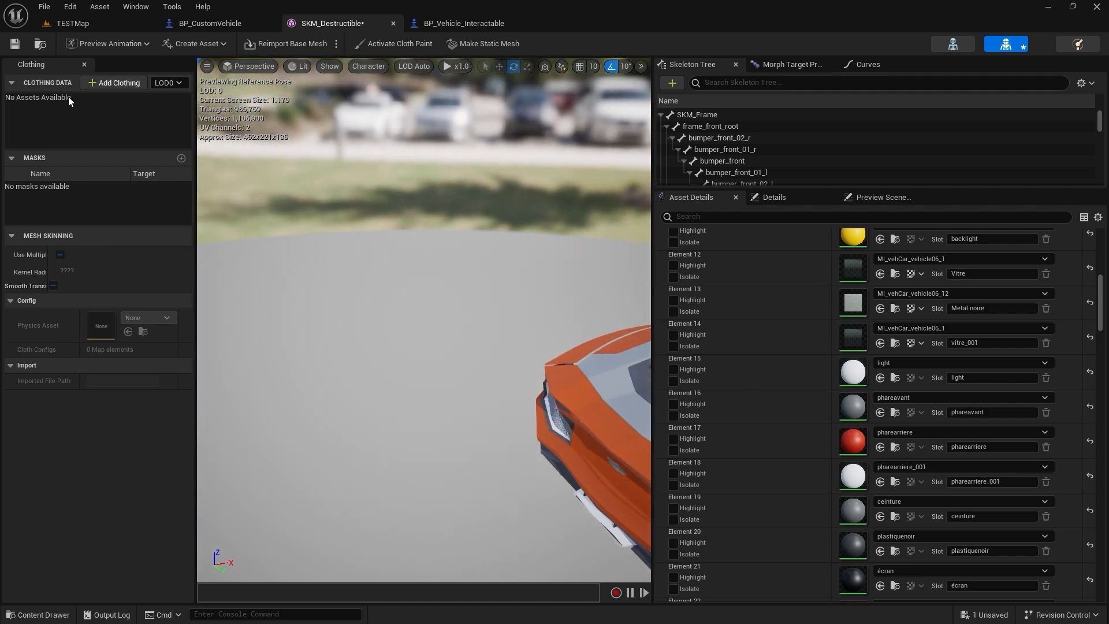
click(14, 46)
Start playing TESTMap, walk the character to the orange custom vehicle and get in to drive.
click(75, 23)
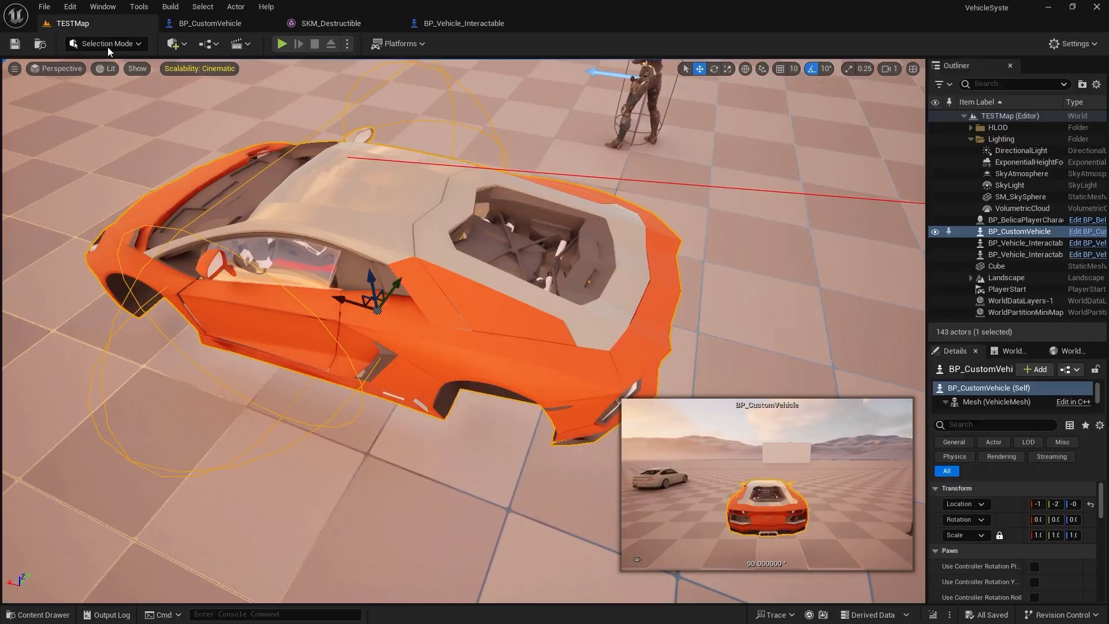
right_drag(298, 126, 318, 97)
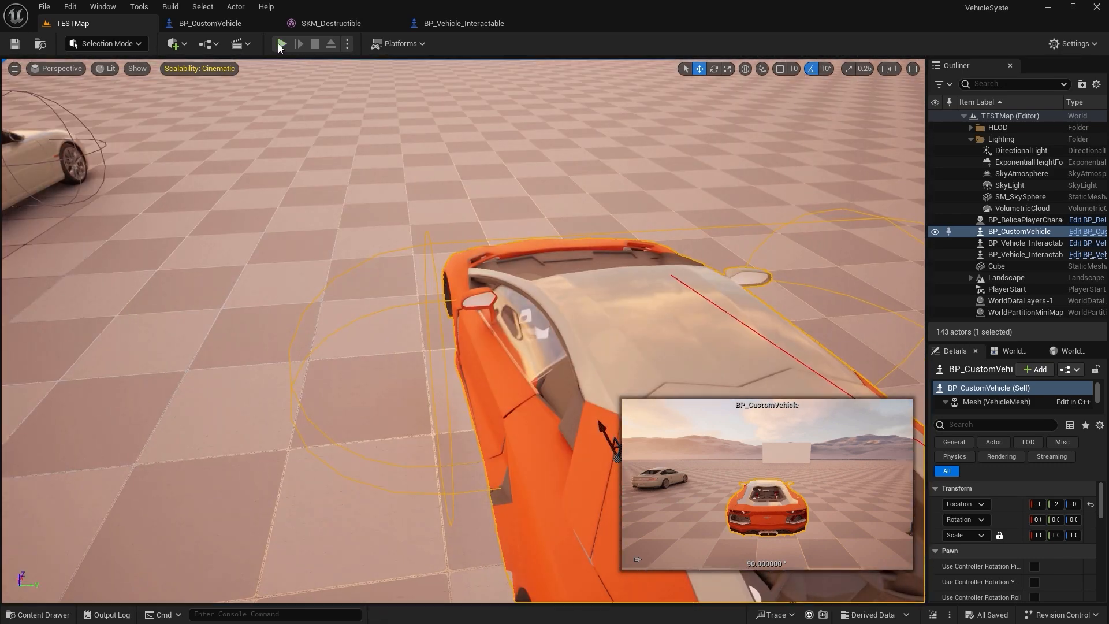
click(282, 43)
key(w)
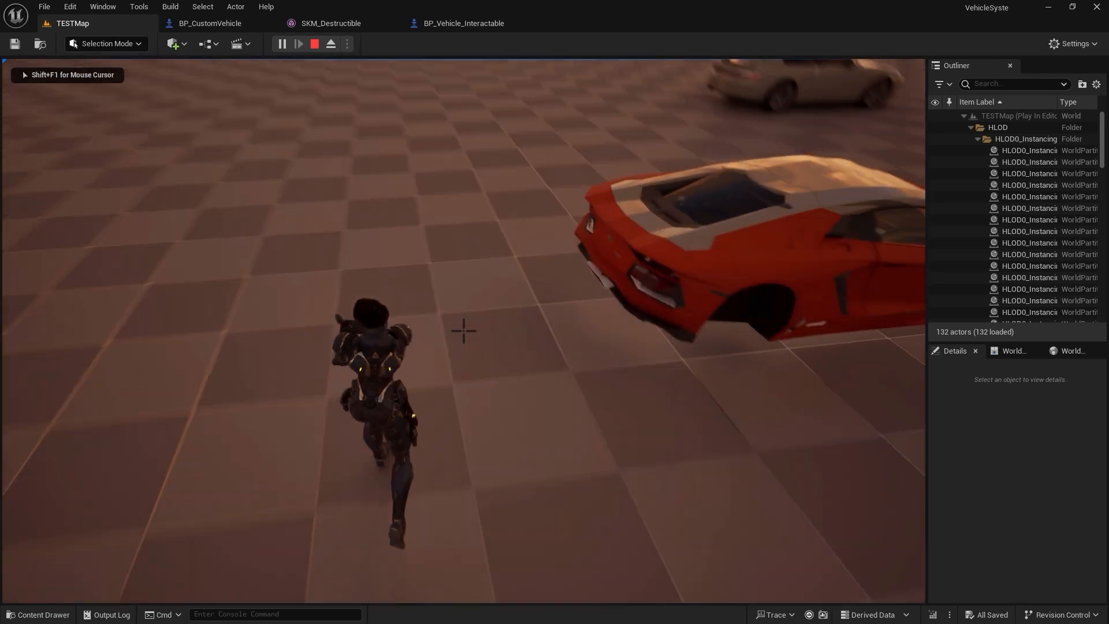
key(w)
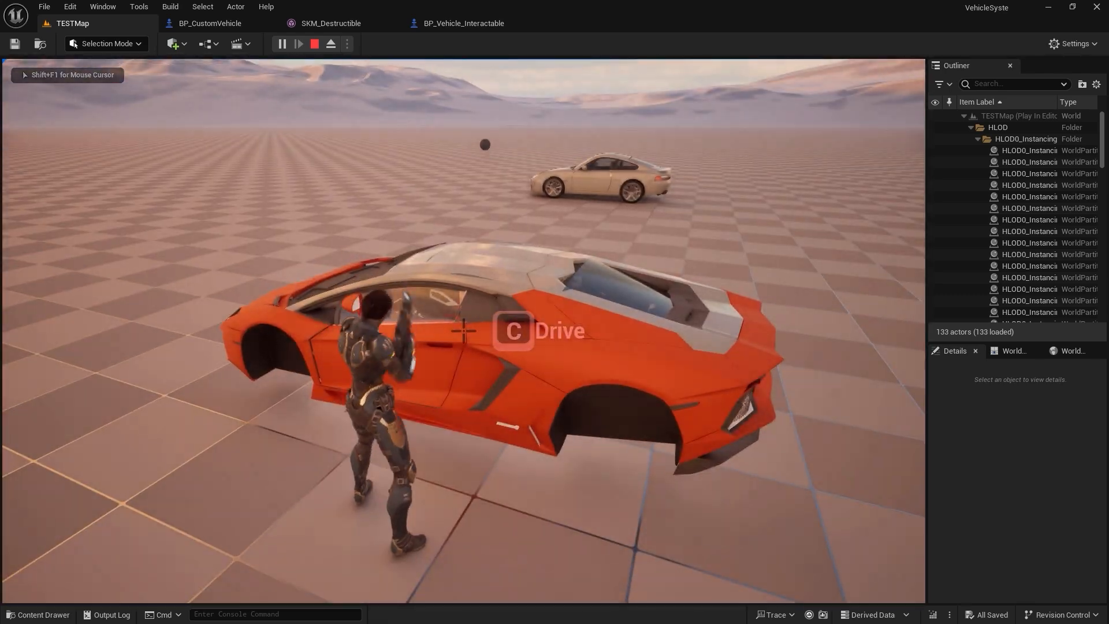
key(c)
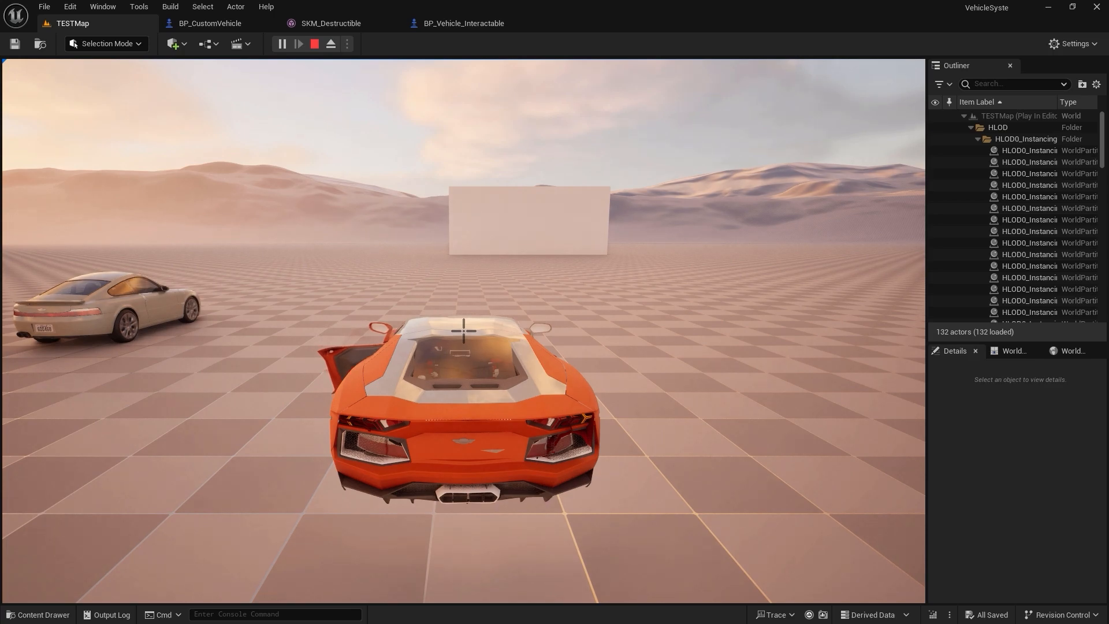
Drive the custom vehicle around the map to check its new glass and body in motion.
key(w)
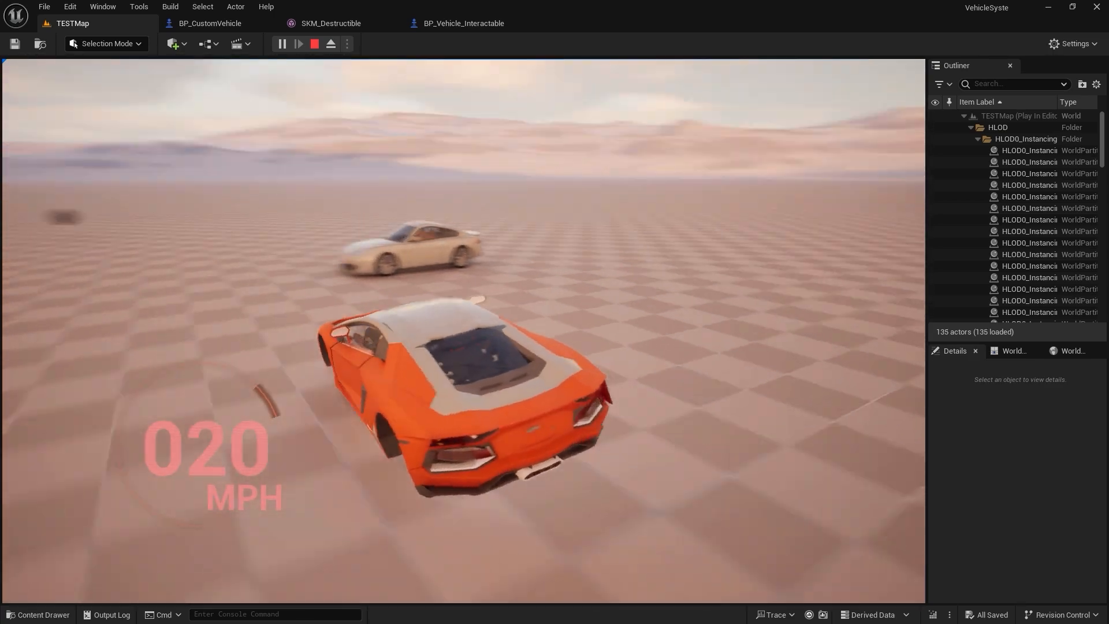
key(w)
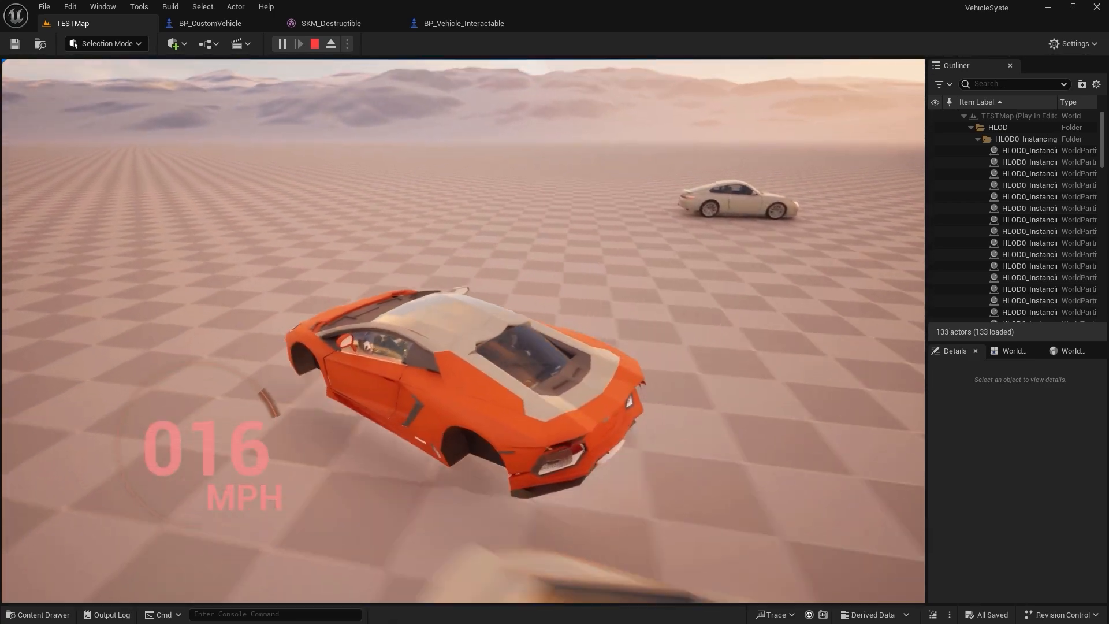
key(w)
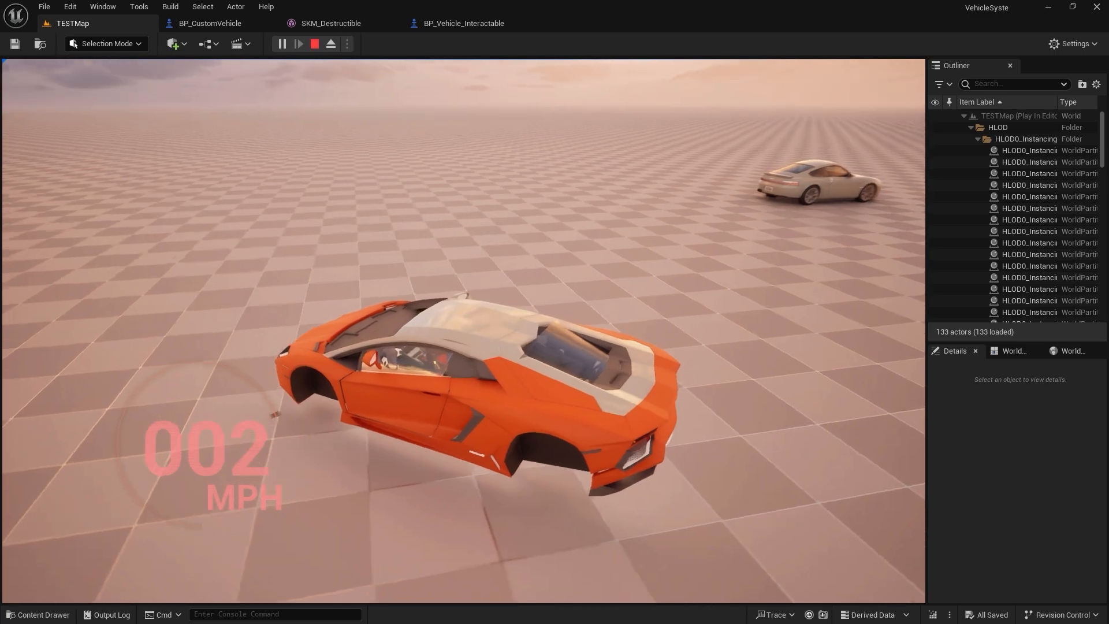
Eject from the player while the game runs, switch BP_CustomVehicle to the Rotate tool and take control of it again.
key(F8)
key(e)
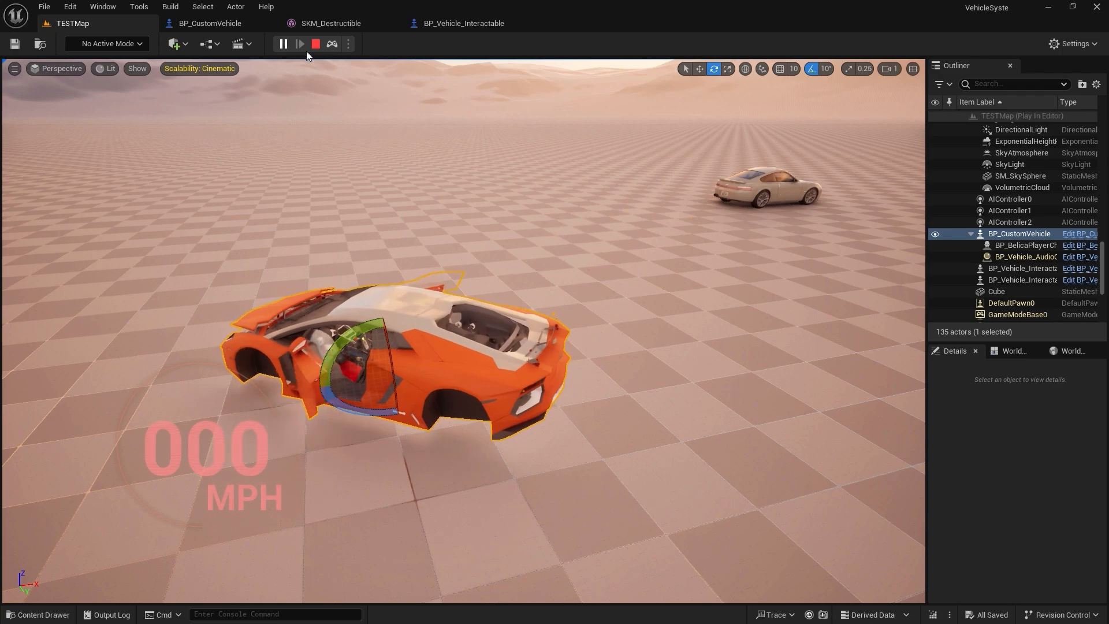
click(332, 44)
Drive the damaged vehicle around the map to examine its deformed panels, open doors and rear glass.
key(w)
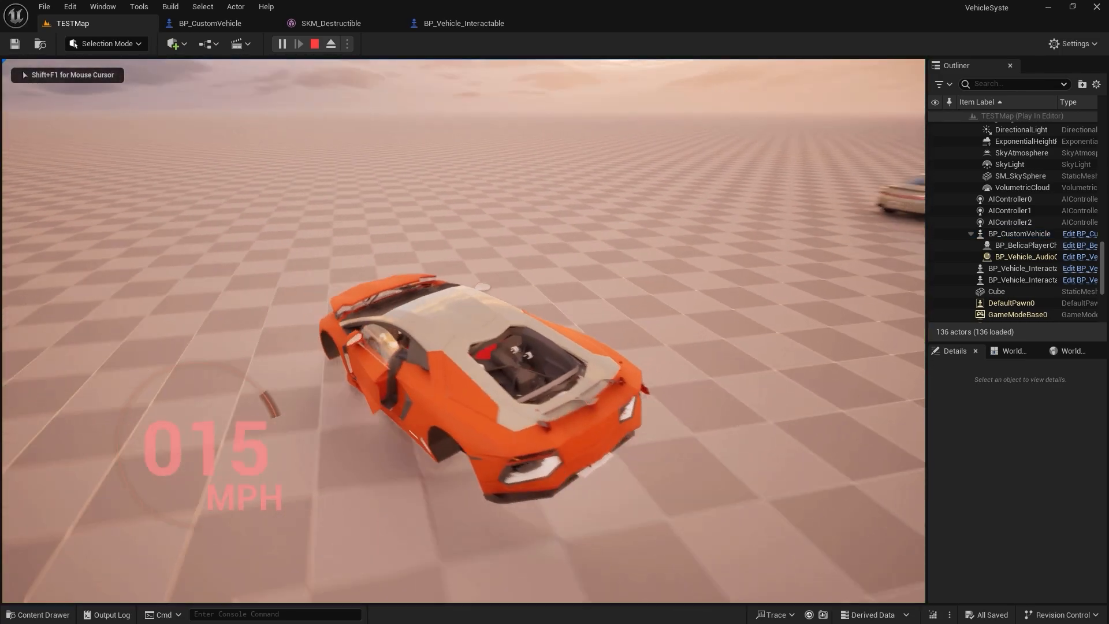
key(w)
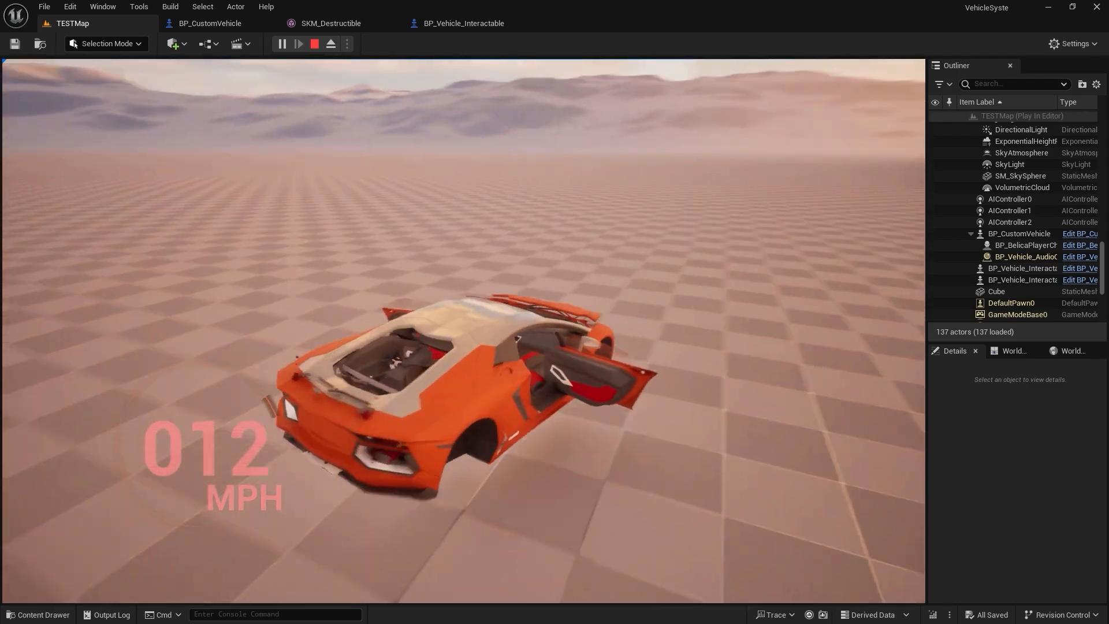
key(w)
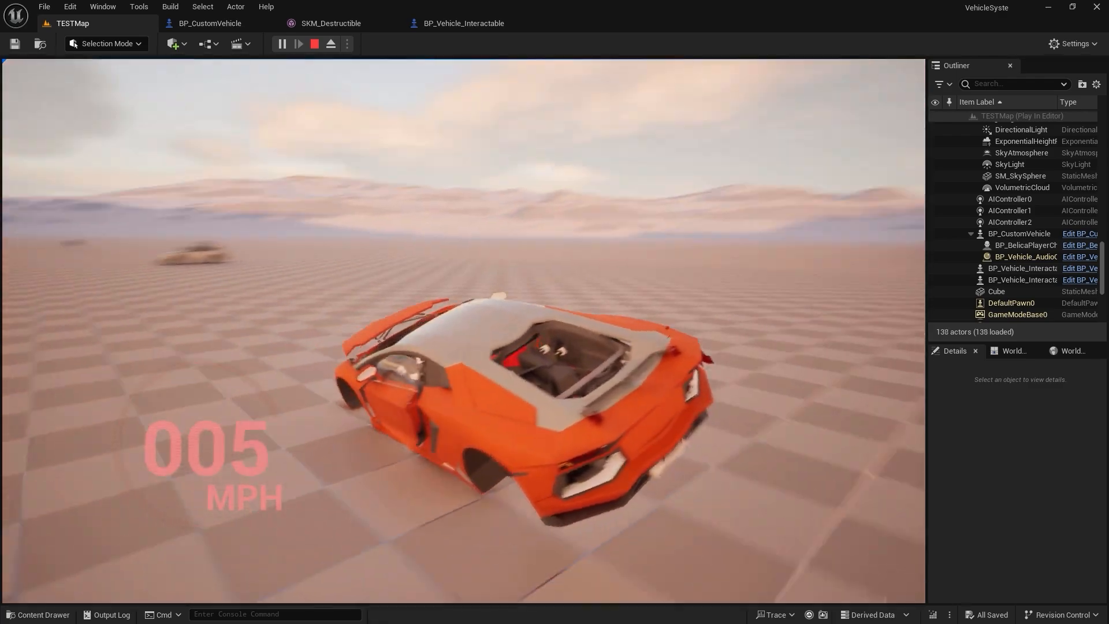
key(w)
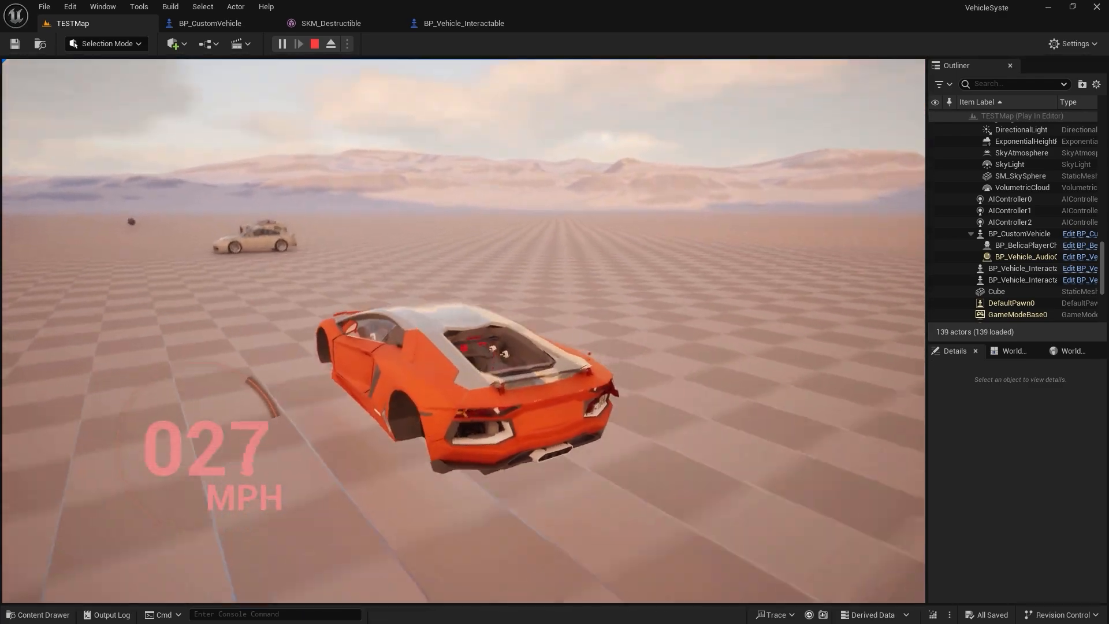
key(w)
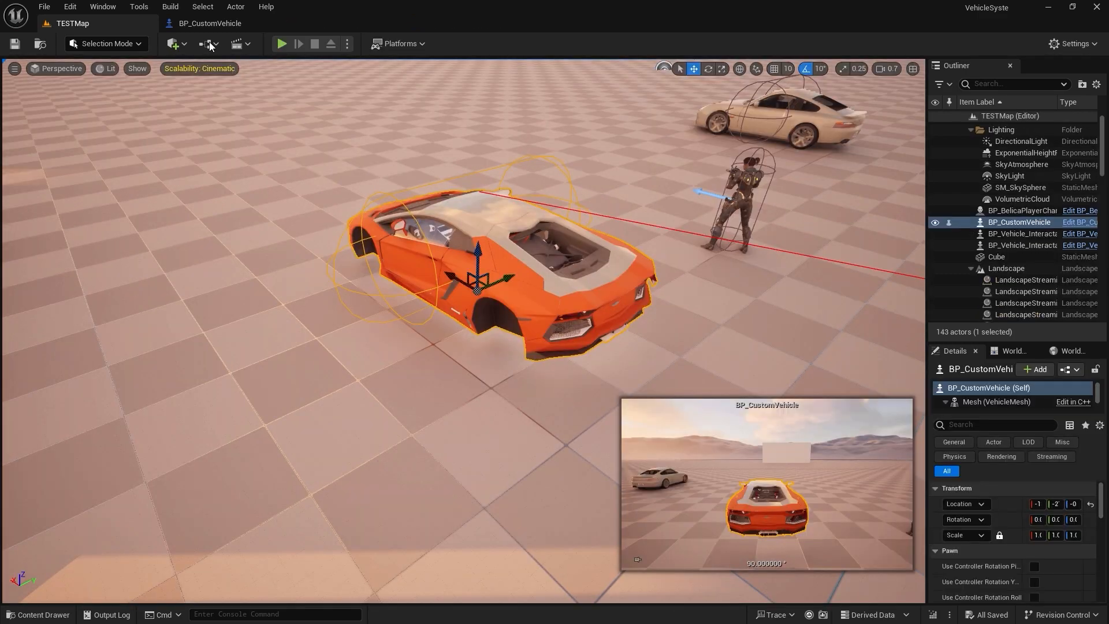
Review the SM_Headlight_R, SKM_Exterior and SKM_Proxy components in BP_CustomVehicle and their assigned meshes.
click(210, 23)
click(95, 129)
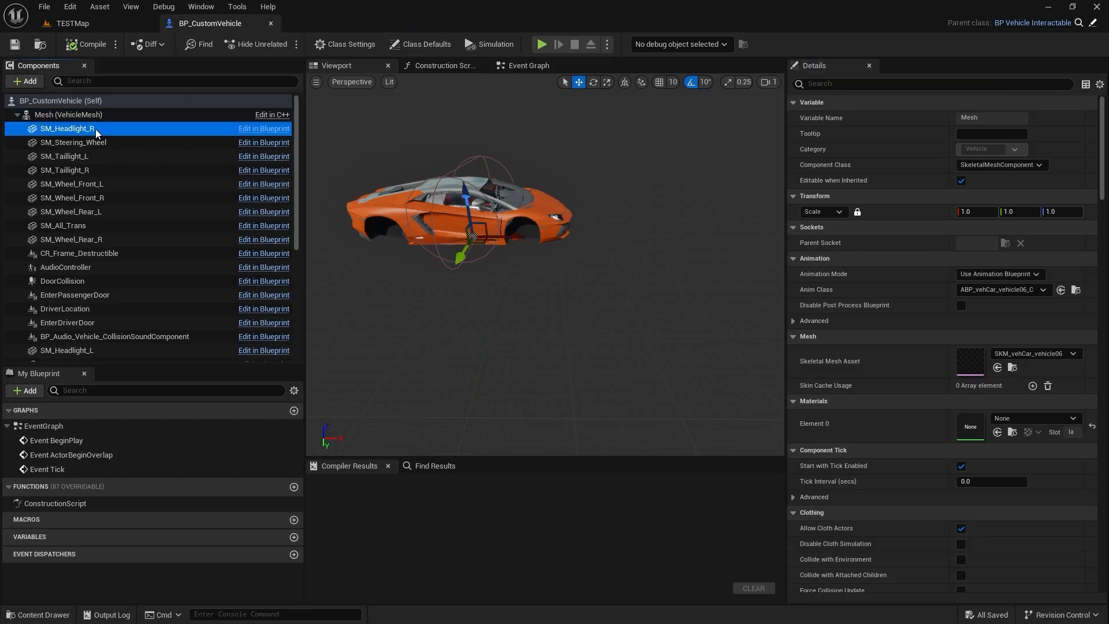
scroll(104, 147, down, 5)
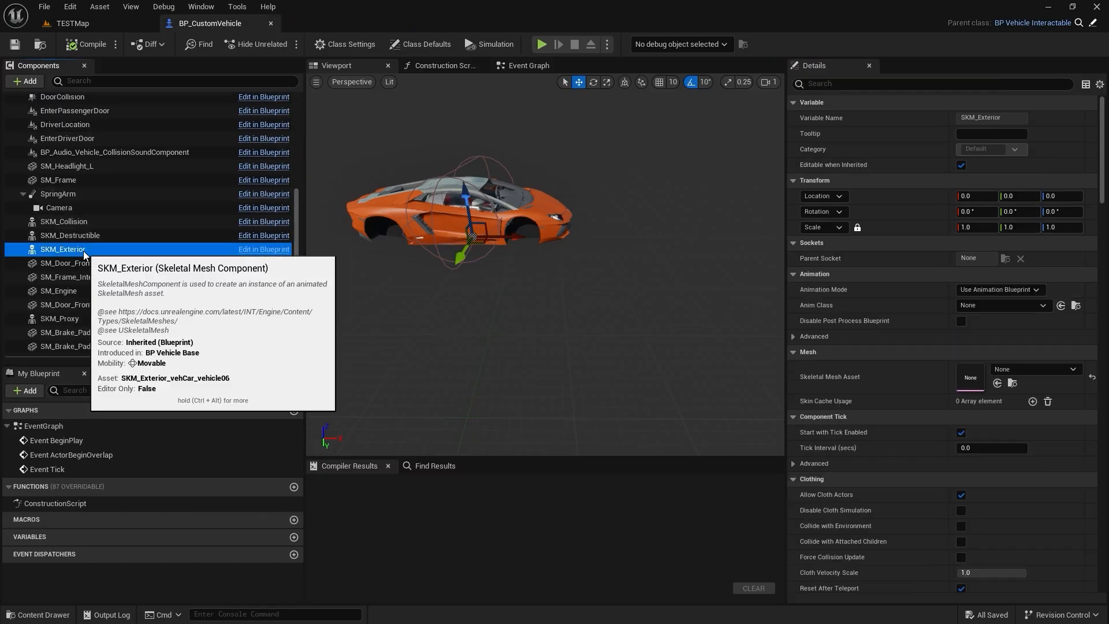
click(84, 250)
click(90, 318)
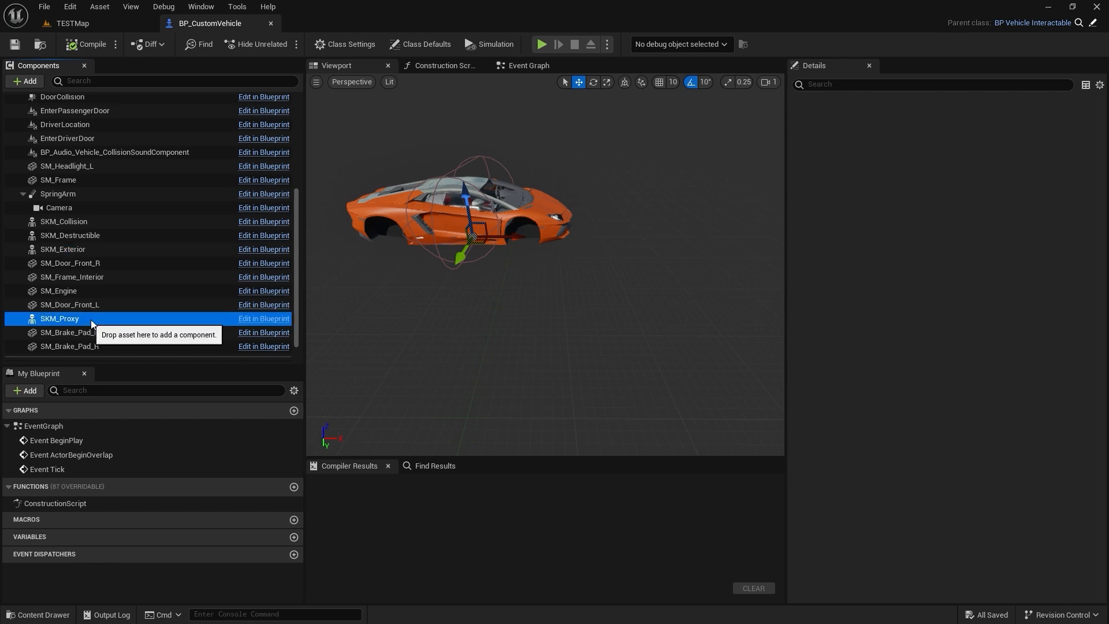
scroll(144, 203, up, 5)
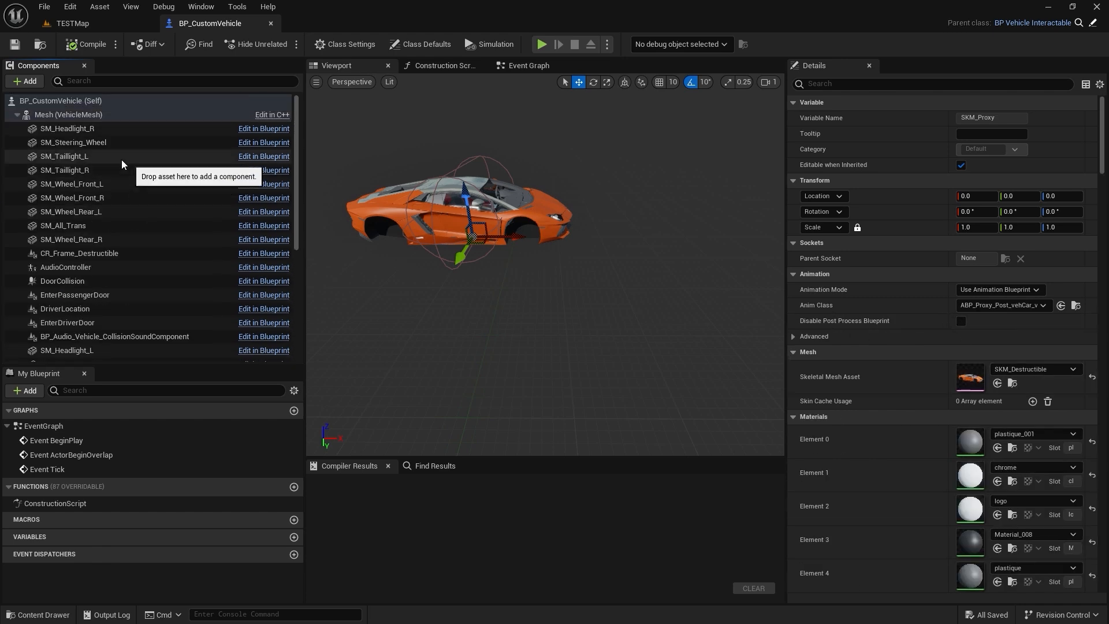
Open the Mesh component's SKM_vehCar_vehicle06 skeletal mesh asset to inspect its bones, and close it.
click(77, 115)
click(1012, 367)
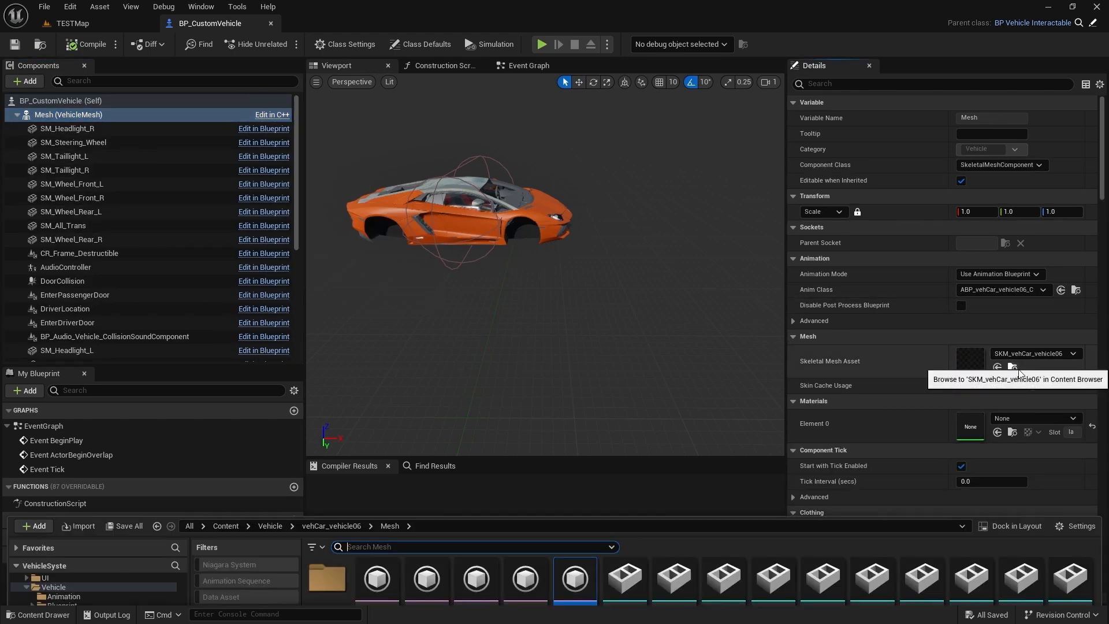
double_click(575, 405)
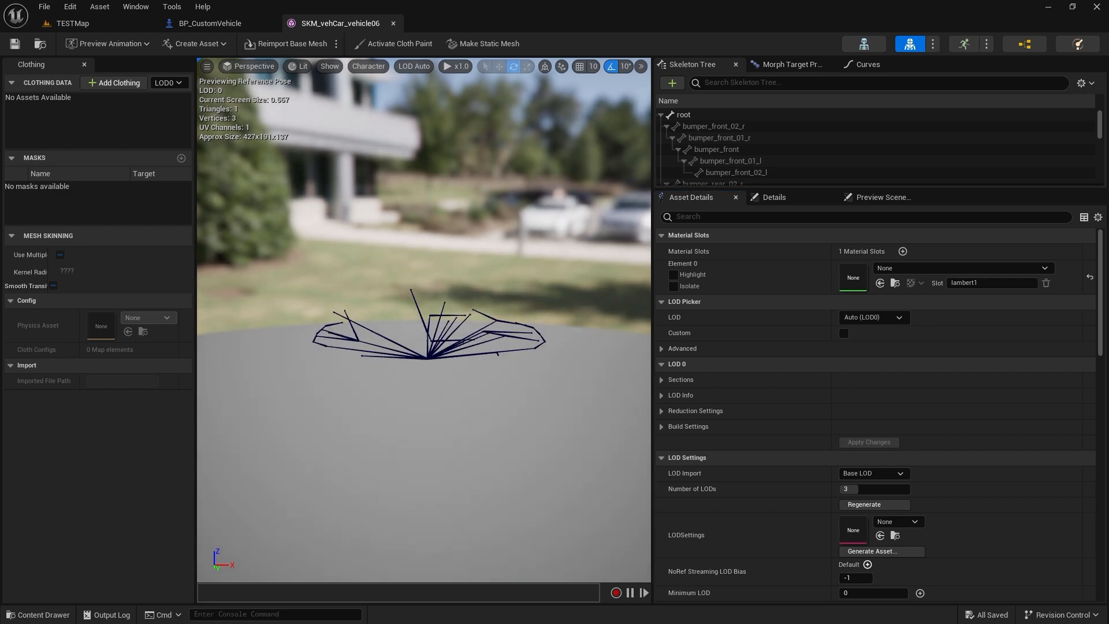
click(393, 23)
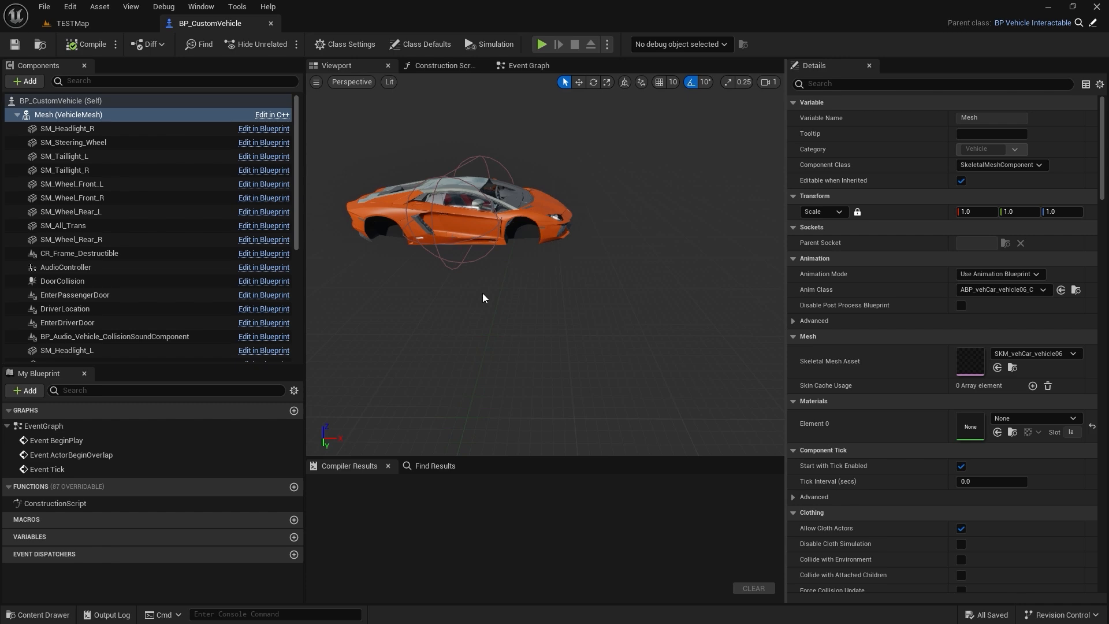
Export the skeletal mesh SKM_vehCar_vehicle06 to the CustomVehicle SKM folder as the FBX file SKM_Empty, using the default export options.
click(39, 614)
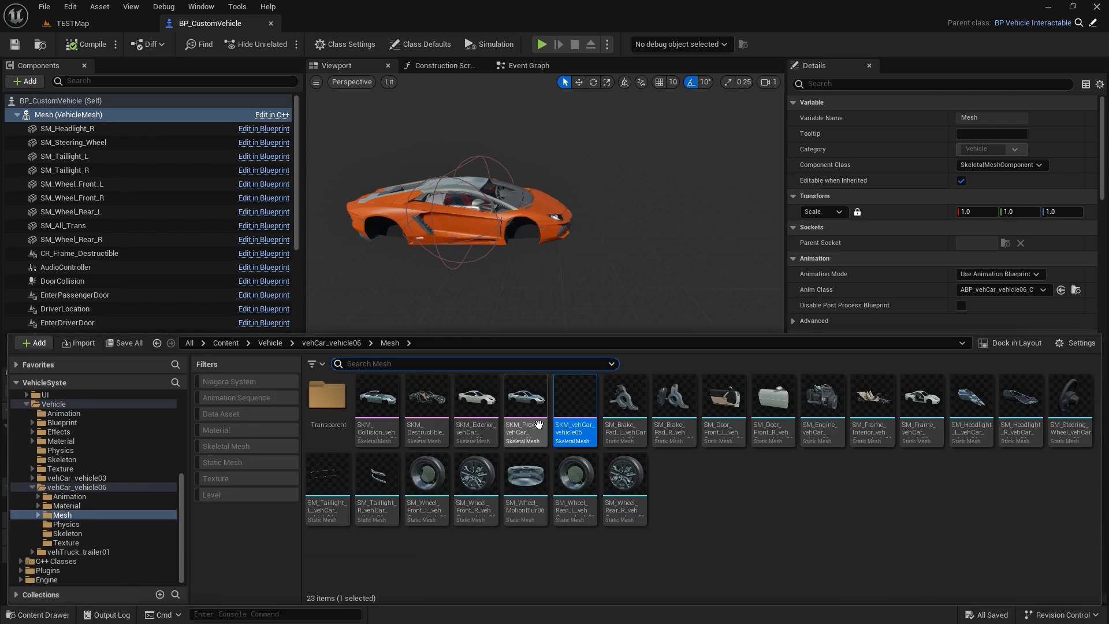
right_click(579, 409)
mouse_move(669, 226)
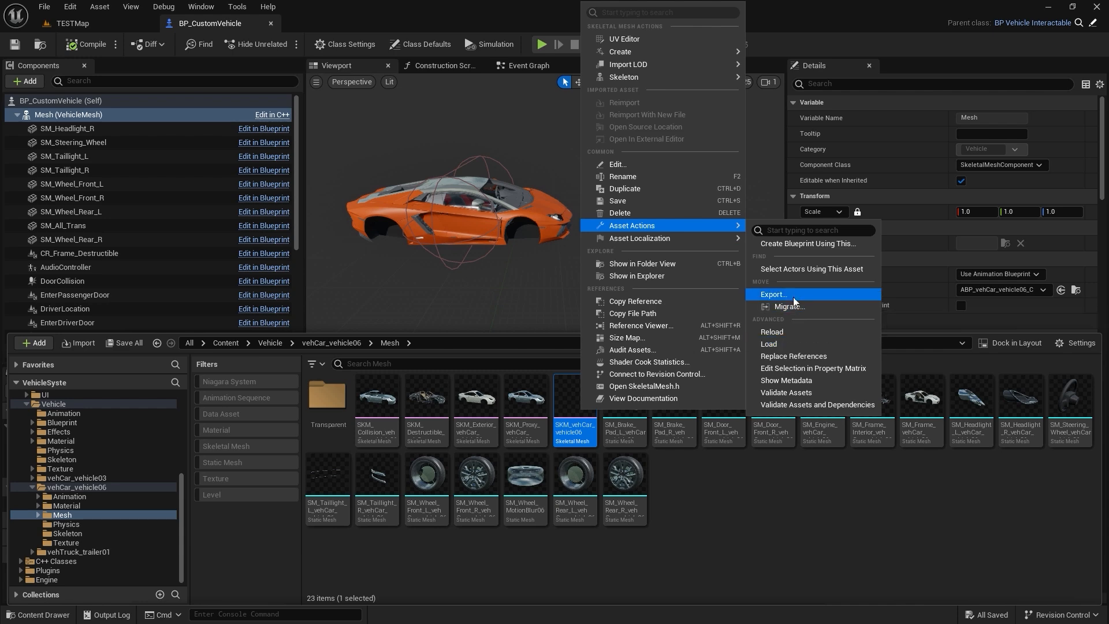
click(774, 294)
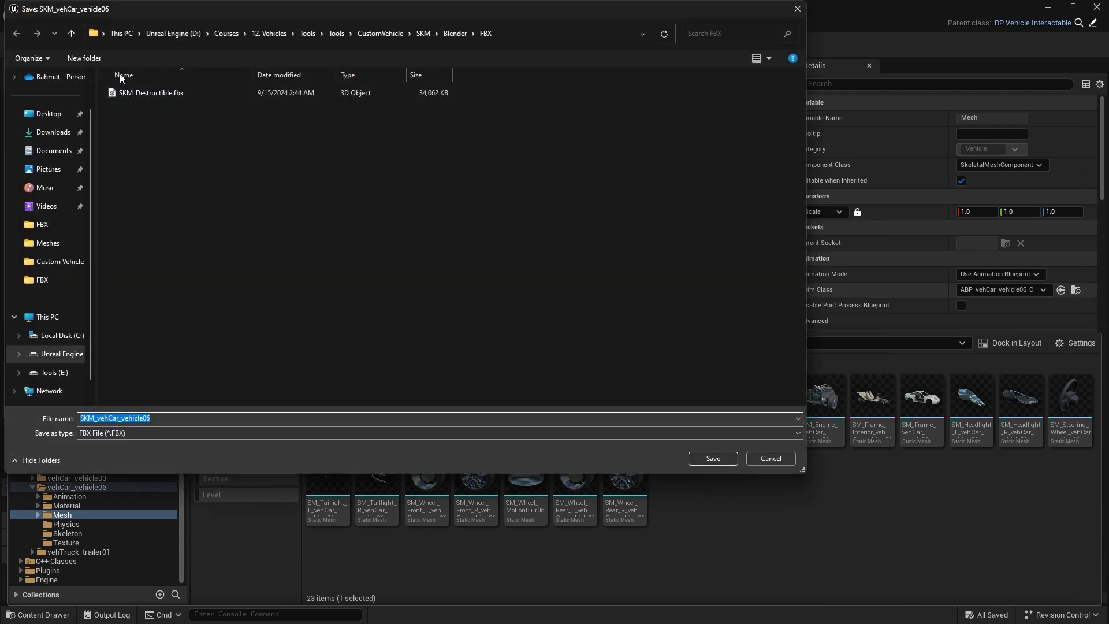
click(71, 33)
click(71, 33)
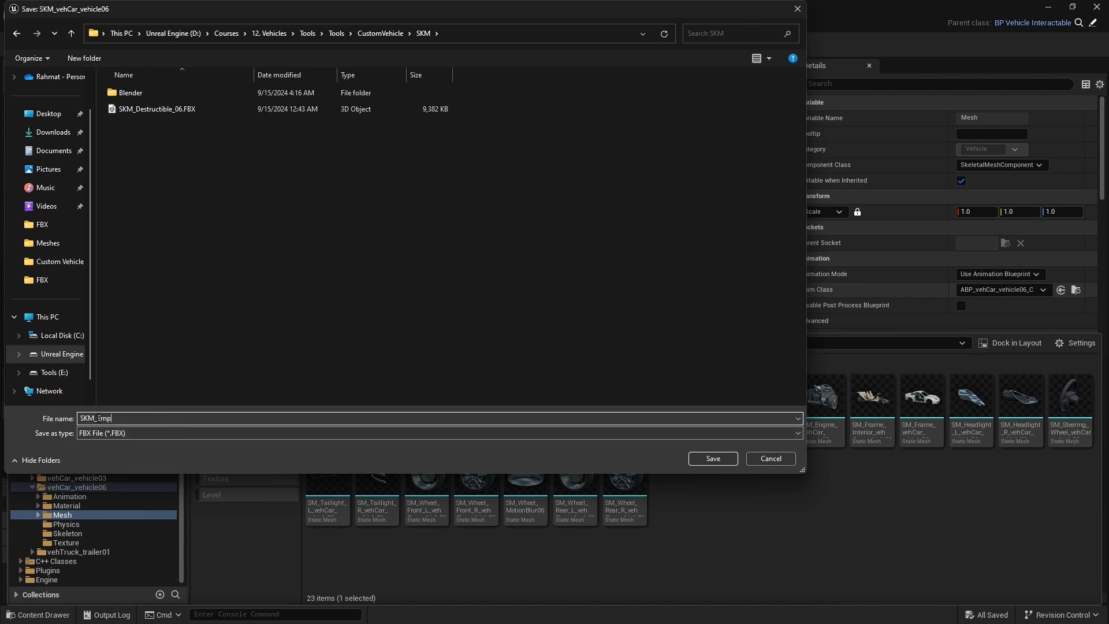
text(y)
key(Return)
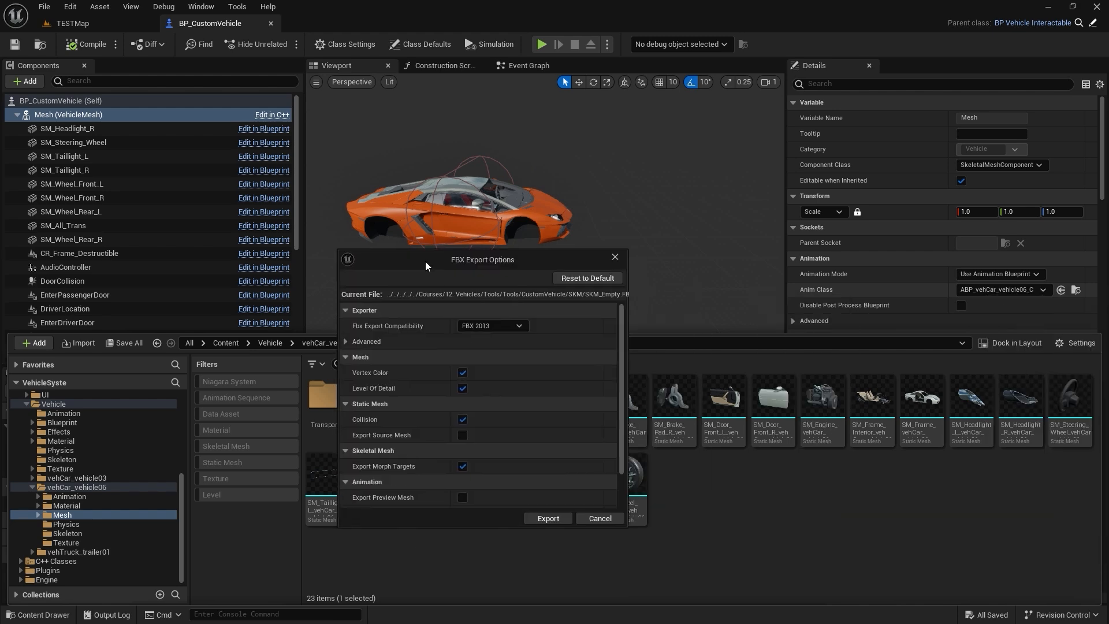
click(545, 508)
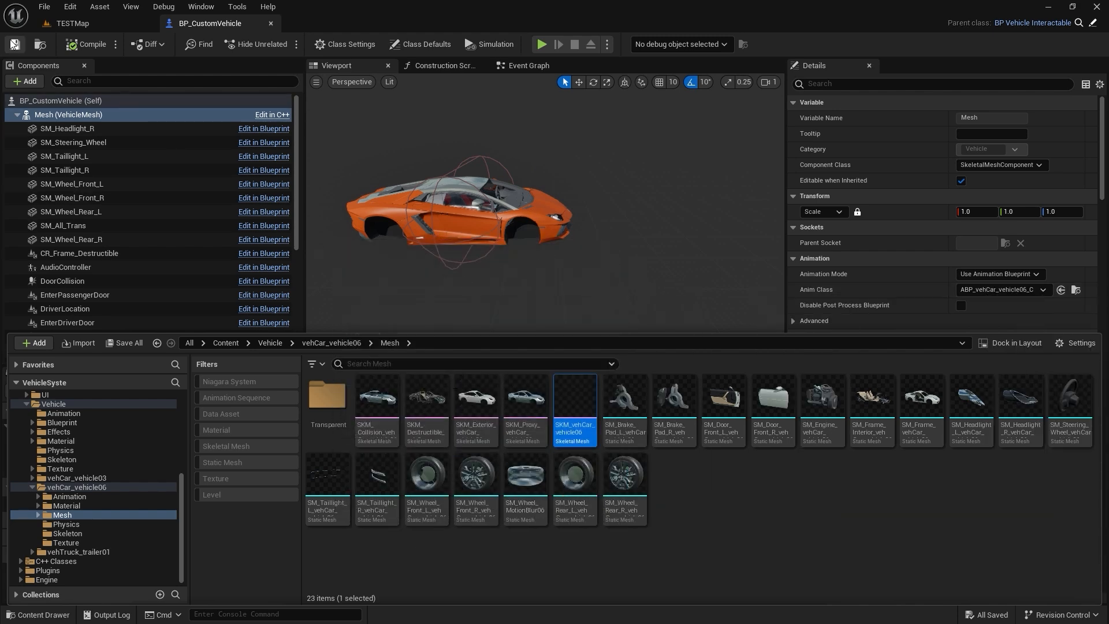
Return to the TESTMap level, switch to File Explorer and open the Blender folder inside the SKM folder.
click(65, 24)
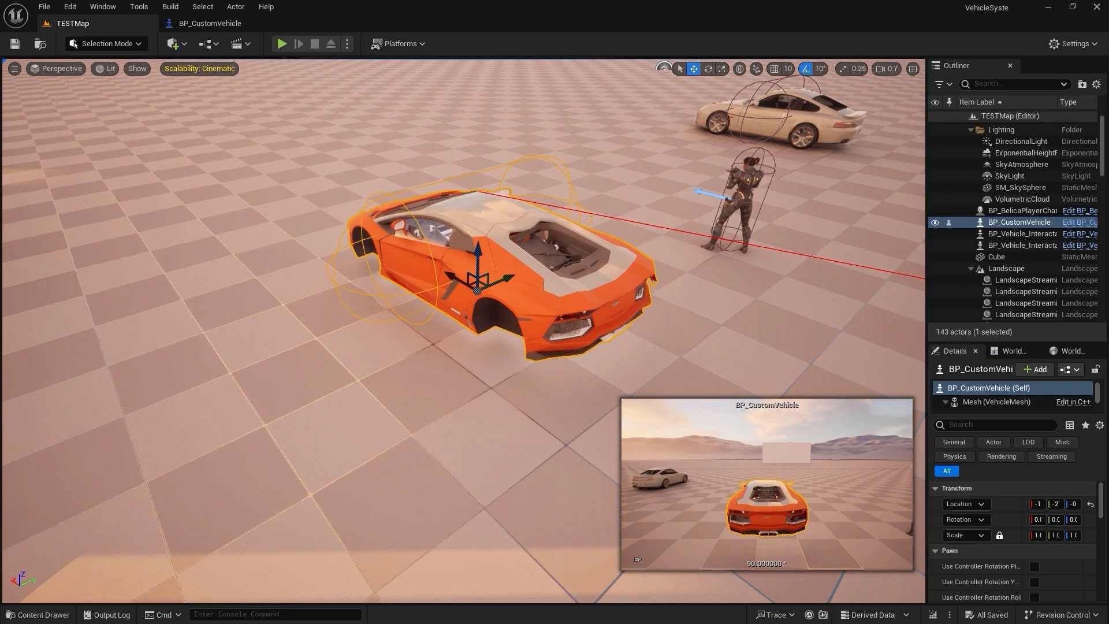
key(alt+Tab)
drag(925, 12, 683, 7)
double_click(650, 10)
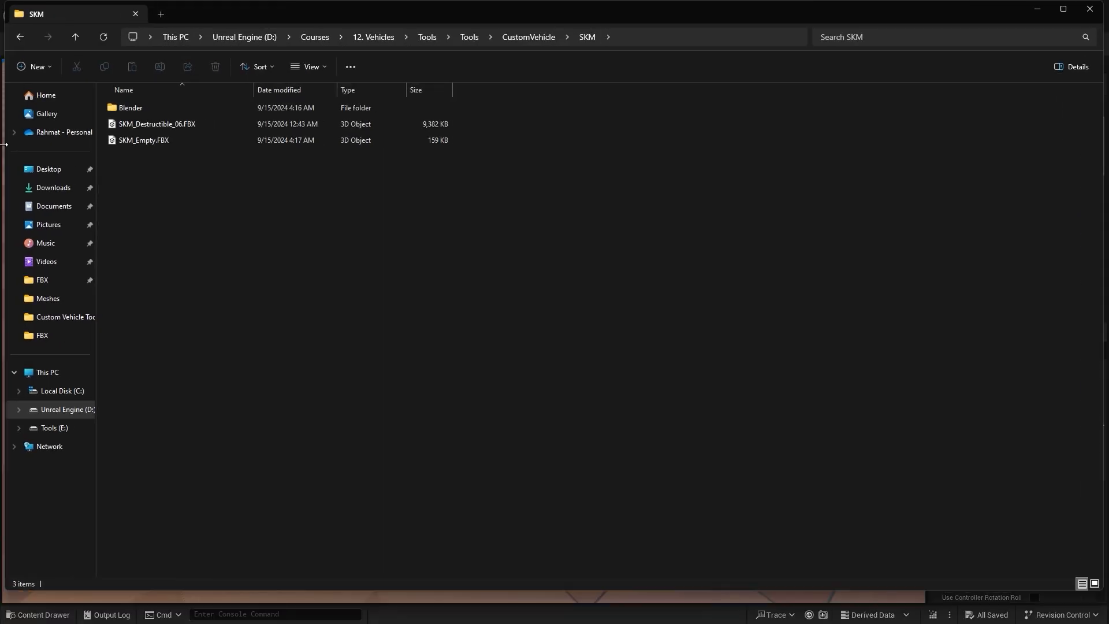
click(161, 138)
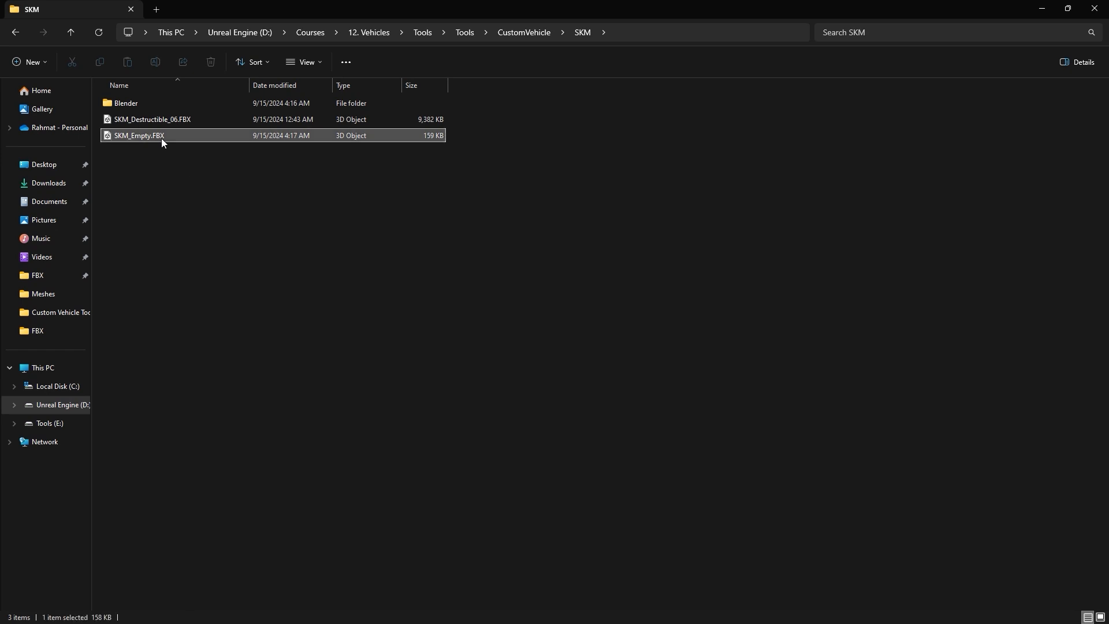
double_click(148, 104)
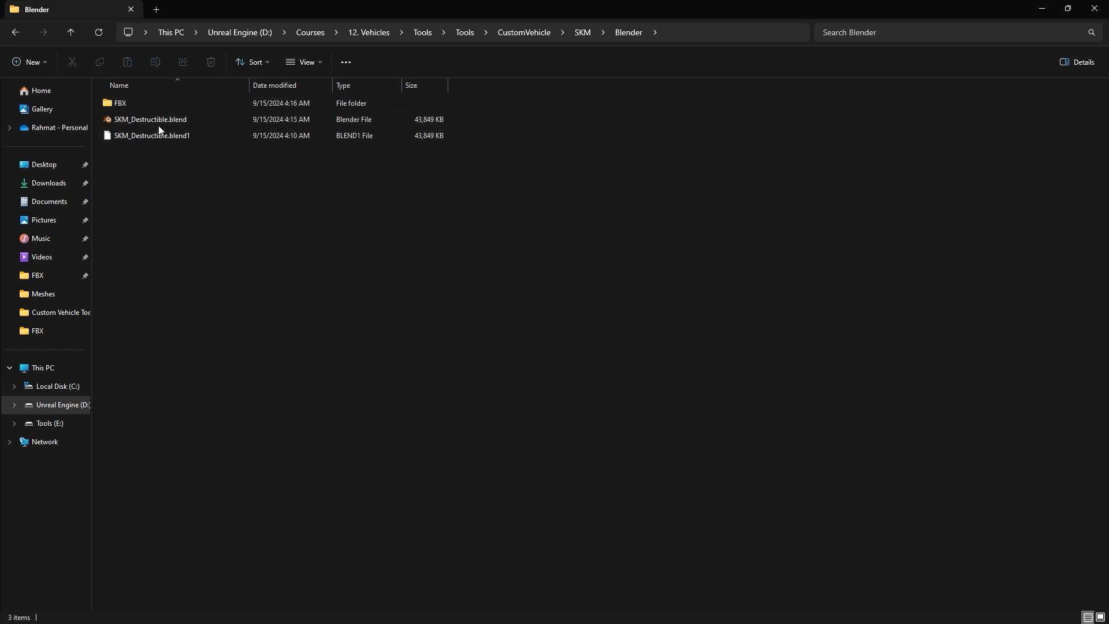
Duplicate SKM_Destructible.blend in the same folder and name the copy SKM_Empty.blend.
click(157, 122)
key(ctrl+c)
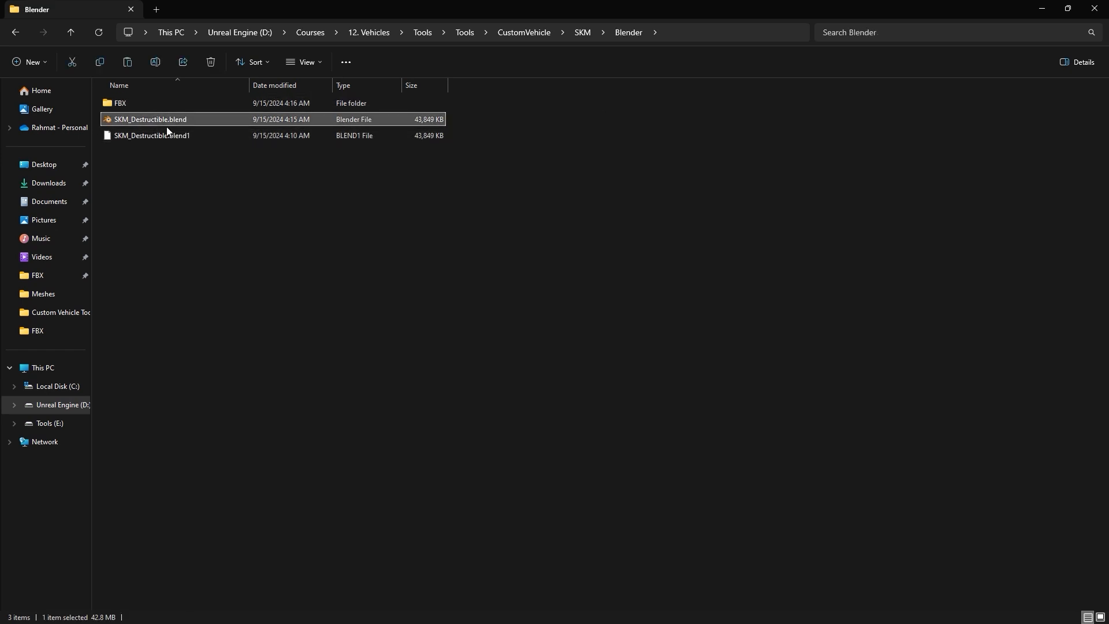
key(ctrl+v)
key(F2)
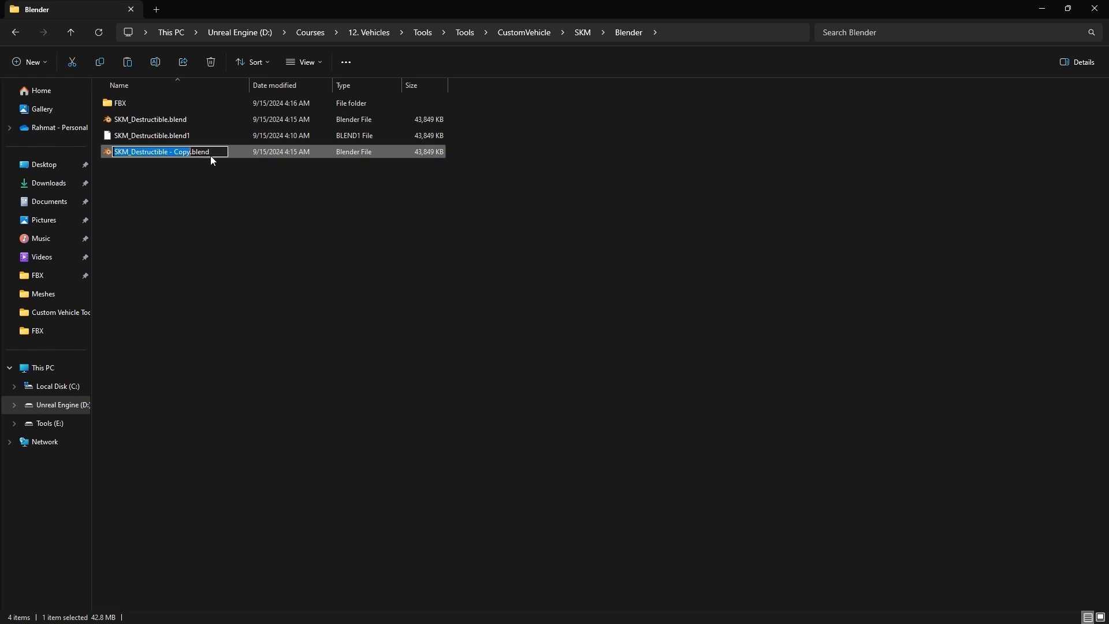
key(Right)
key(BackSpace)
key(BackSpace)
key(BackSpace)
key(BackSpace)
key(BackSpace)
key(BackSpace)
key(BackSpace)
key(BackSpace)
key(BackSpace)
key(BackSpace)
key(BackSpace)
key(BackSpace)
key(BackSpace)
key(BackSpace)
key(BackSpace)
key(BackSpace)
key(BackSpace)
key(BackSpace)
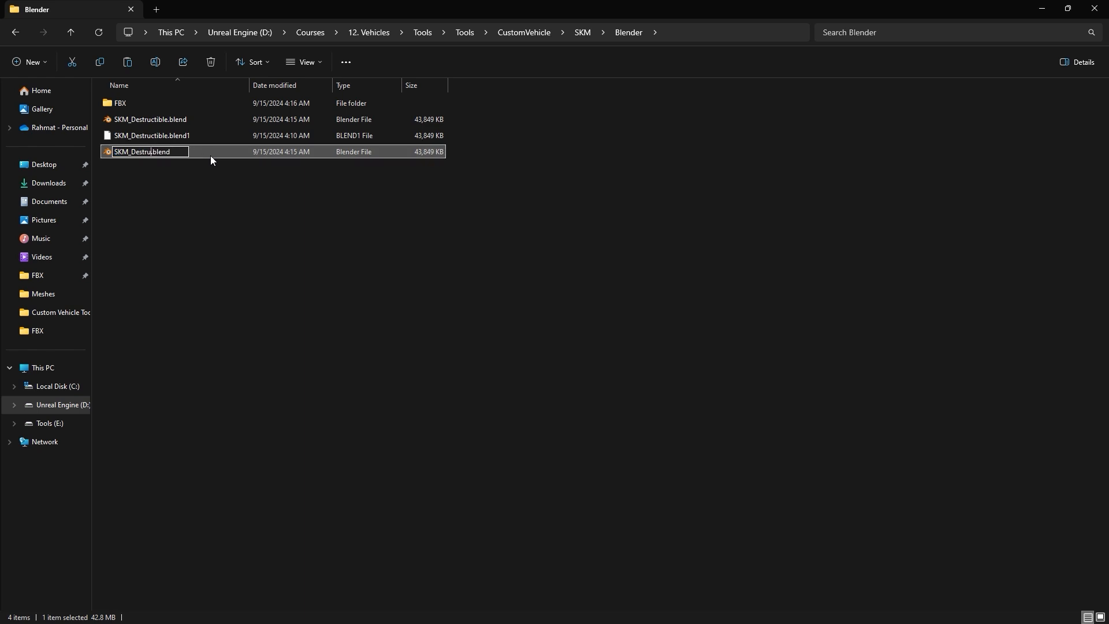
text(Empty)
key(Return)
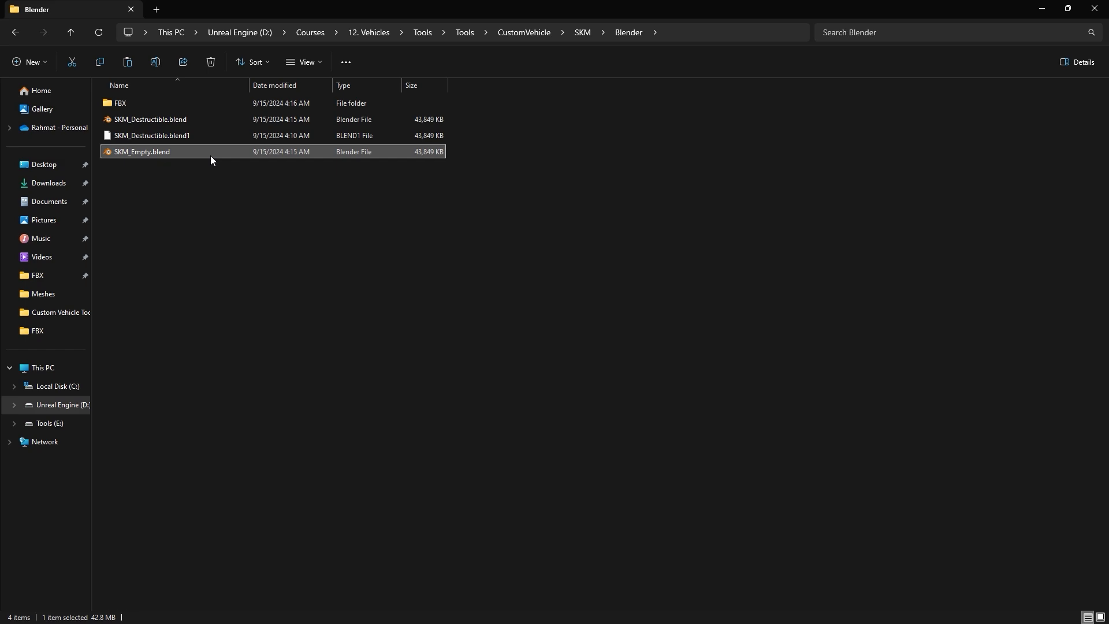
Open SKM_Empty.blend in Blender and look over the car and the contents of the Proxy collection.
double_click(142, 151)
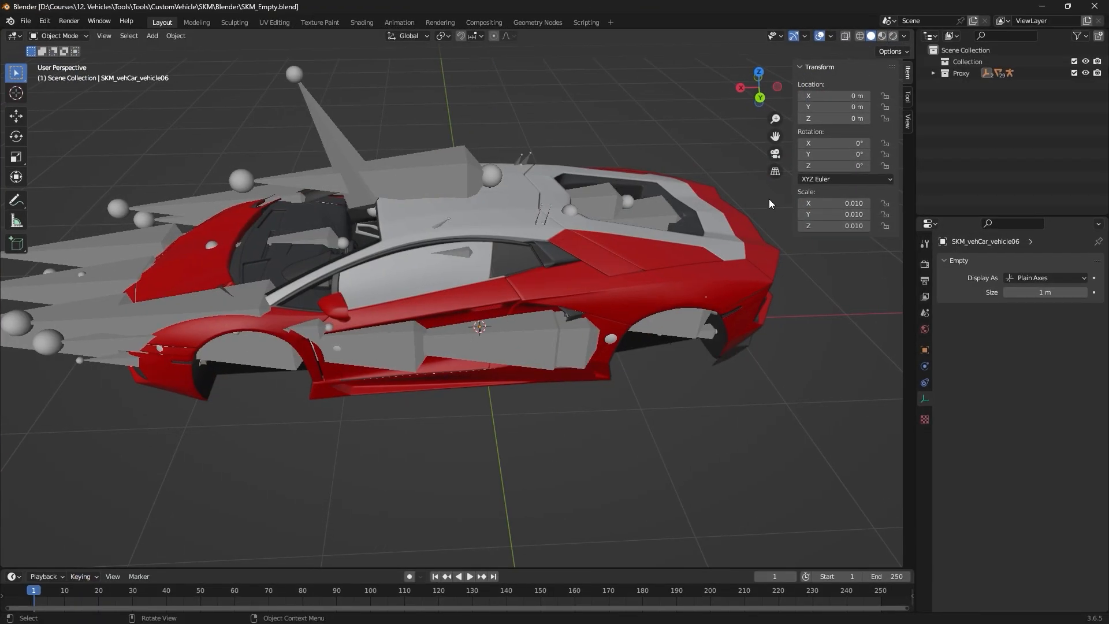
middle_drag(588, 263, 548, 228)
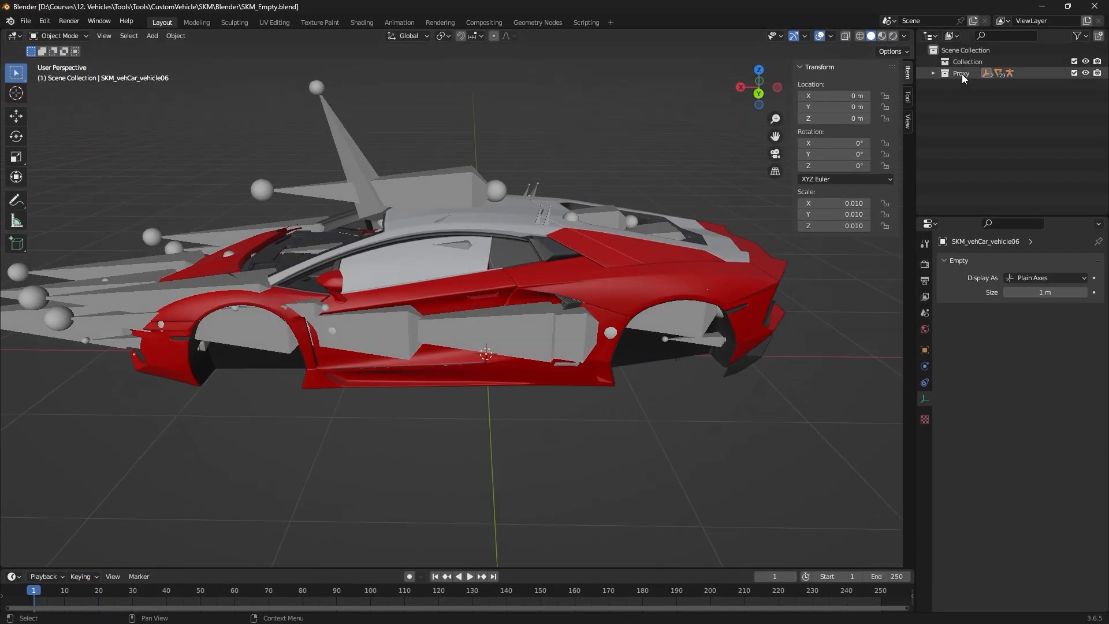
click(961, 74)
click(933, 73)
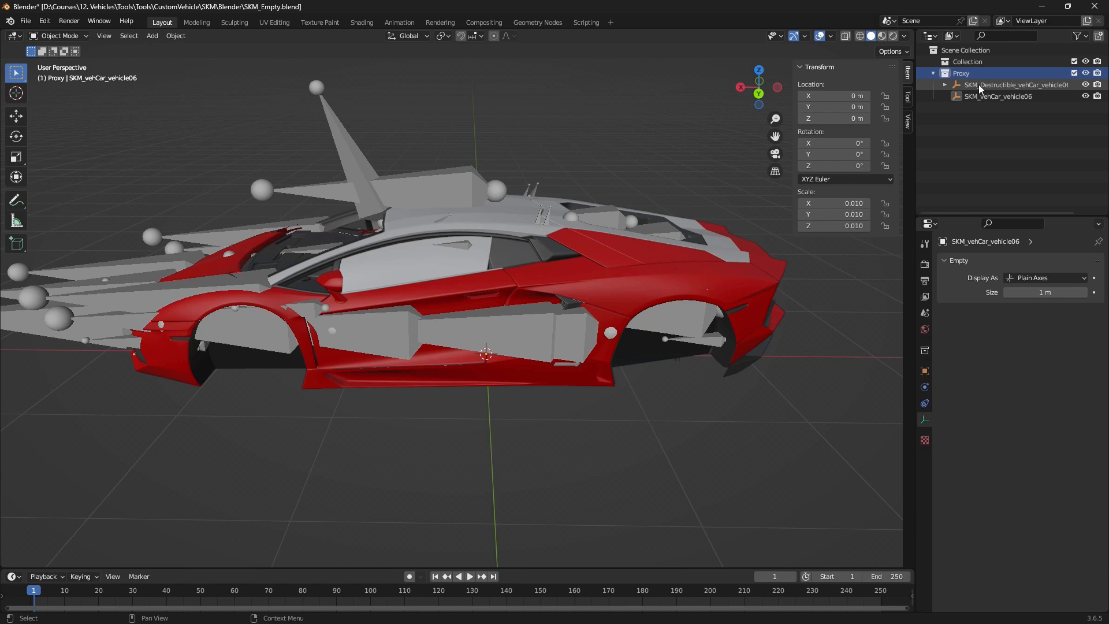
click(934, 74)
middle_drag(711, 170, 702, 207)
scroll(702, 207, down, 3)
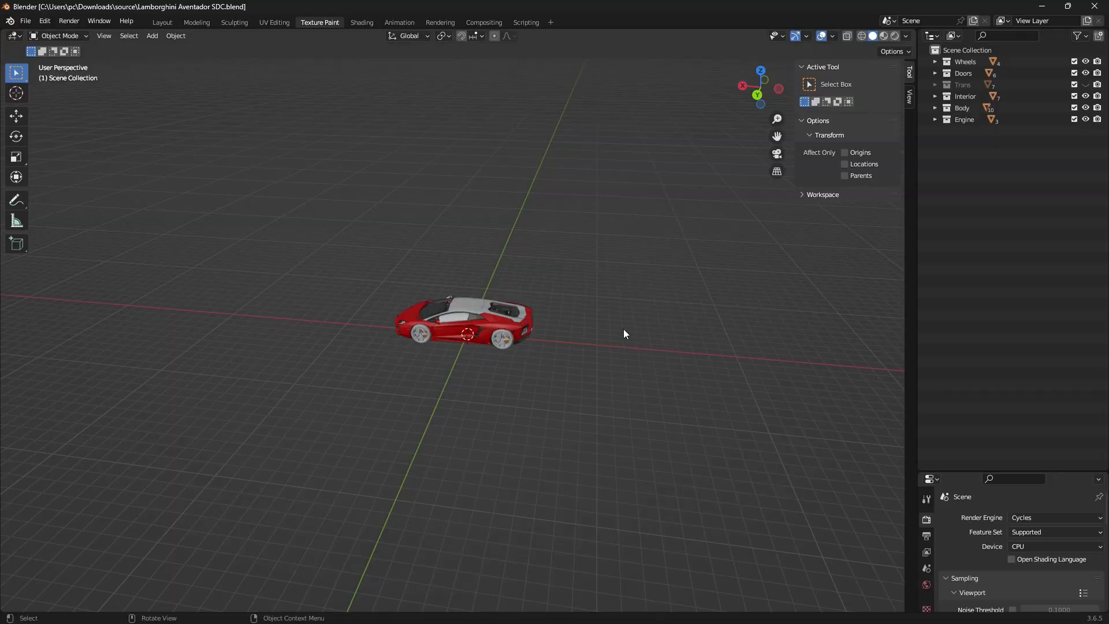
In the Lamborghini Aventador SDC Blender scene, select all four wheels and copy them.
scroll(624, 328, up, 3)
mouse_move(625, 324)
middle_down()
mouse_move(638, 293)
mouse_move(625, 327)
middle_up()
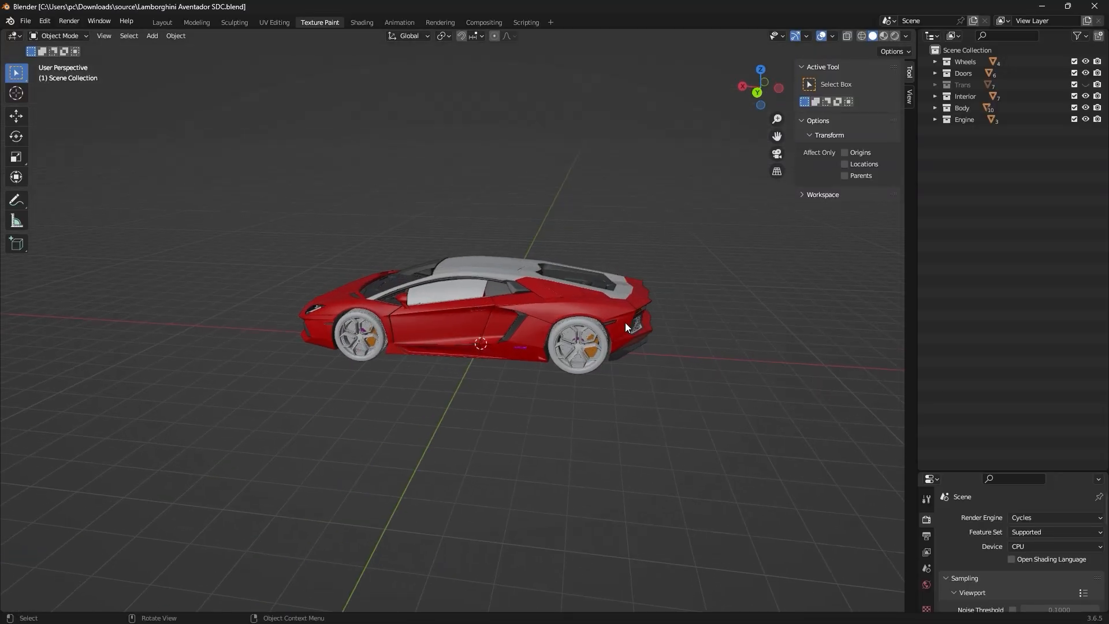
click(593, 343)
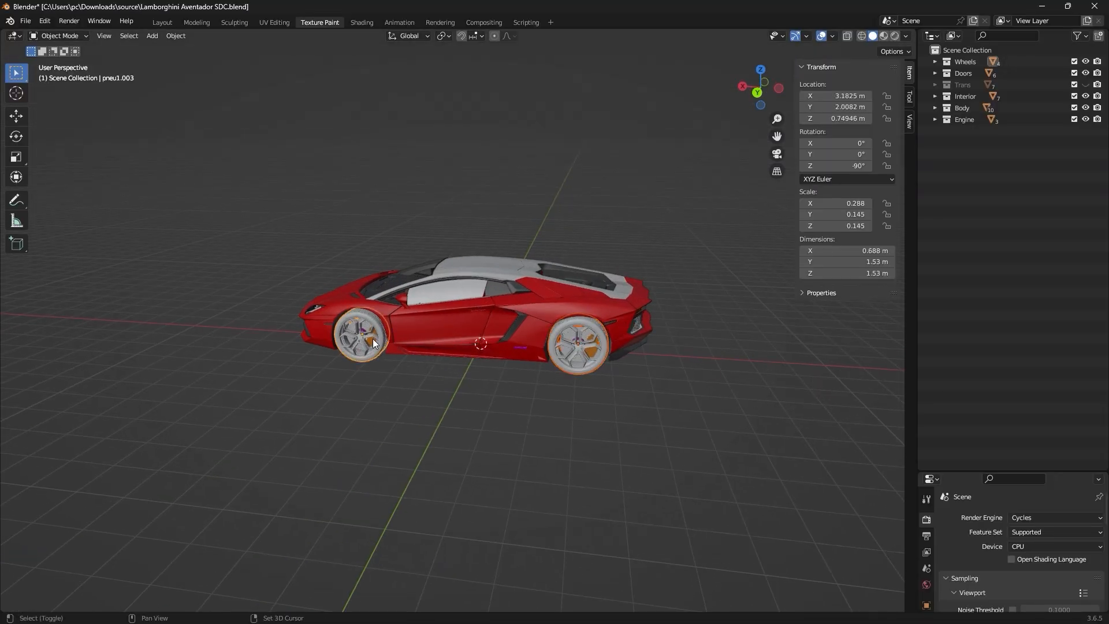
middle_drag(373, 338, 560, 346)
shift+click(465, 351)
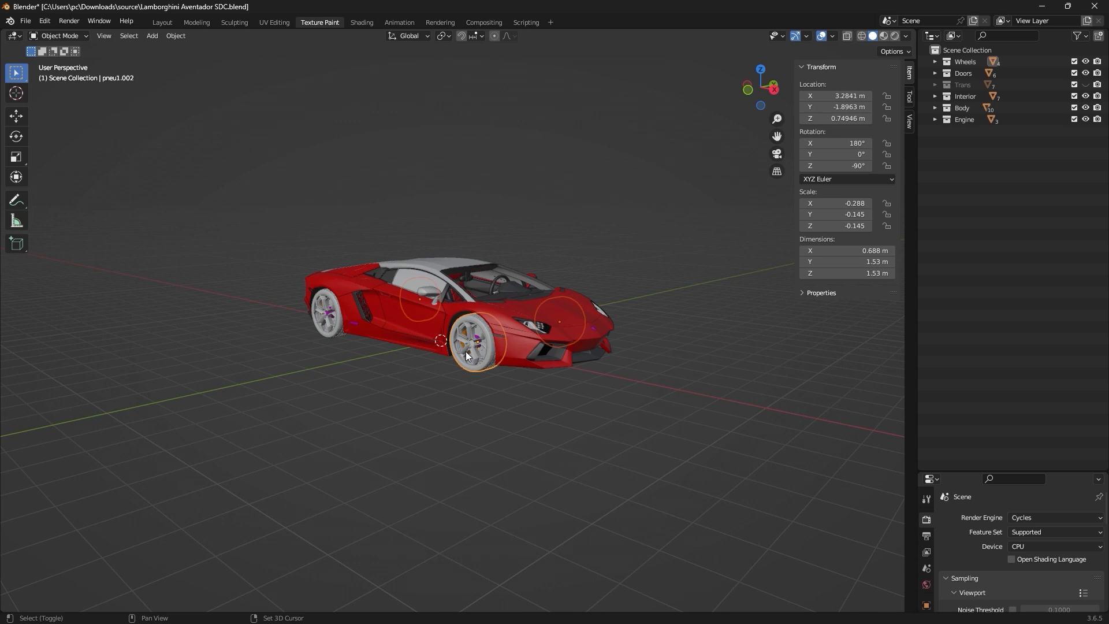
shift+click(327, 322)
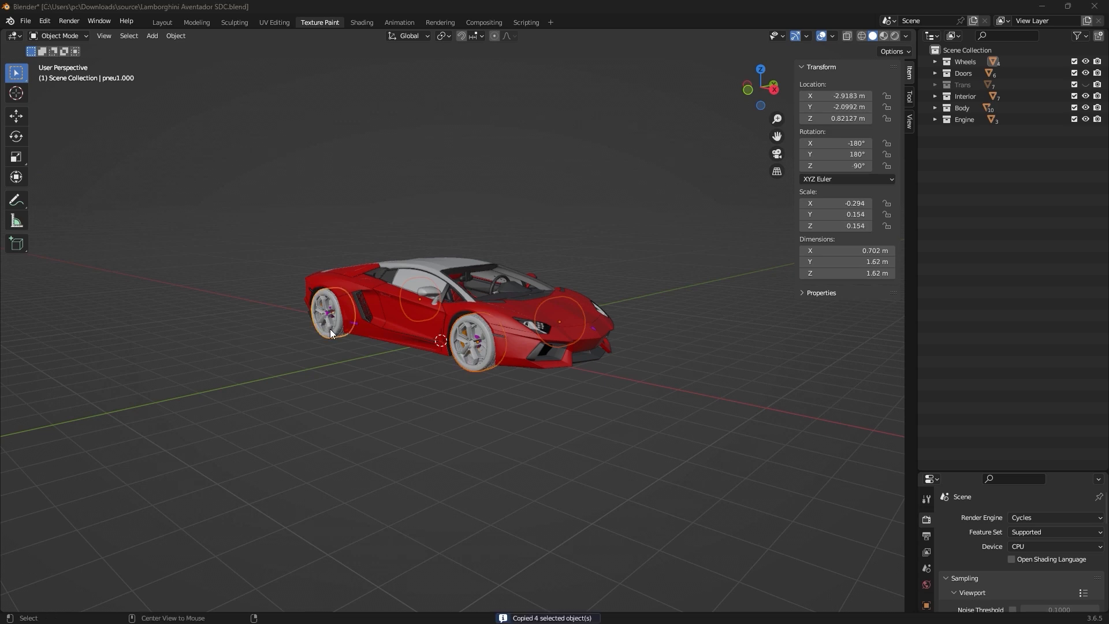
Switch to the SKM_Empty Blender scene and paste the four copied wheels around the car.
key(alt+Tab)
middle_drag(348, 305, 390, 281)
key(ctrl+v)
scroll(395, 321, down, 5)
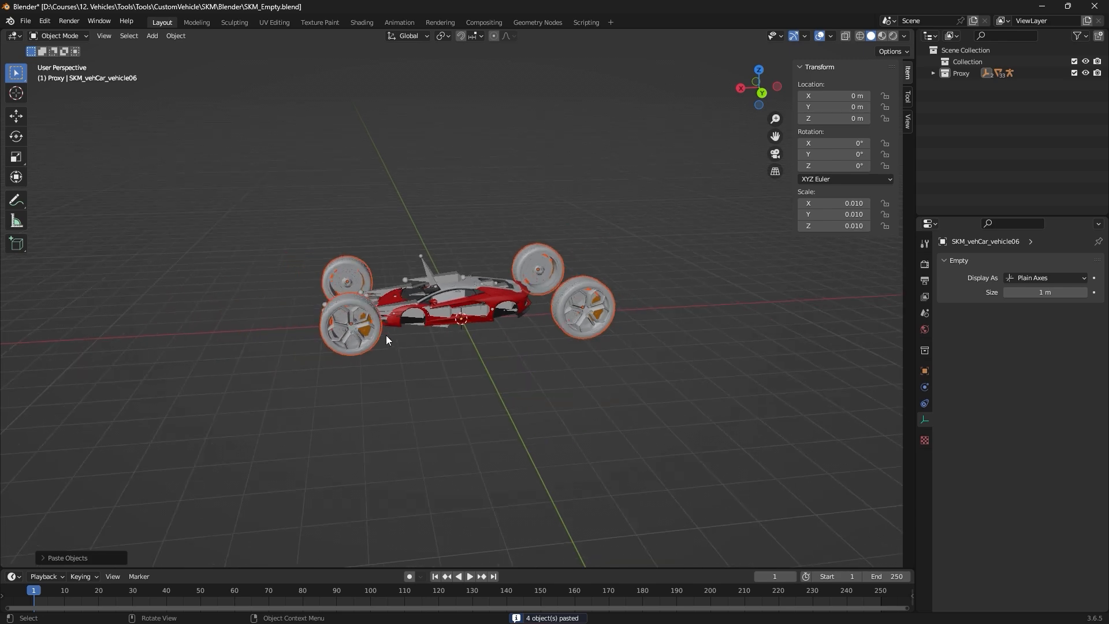
Scale the pasted wheels down to match the car's wheel arches and lower them about 0.37 m along Z.
middle_drag(386, 335, 449, 462)
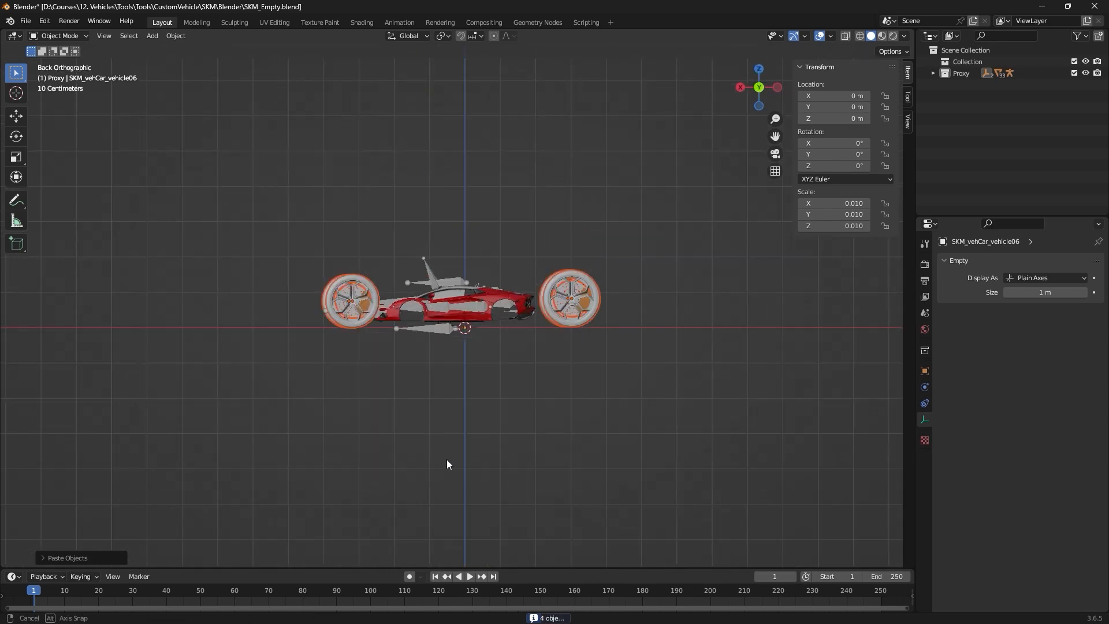
scroll(566, 338, up, 4)
key(s)
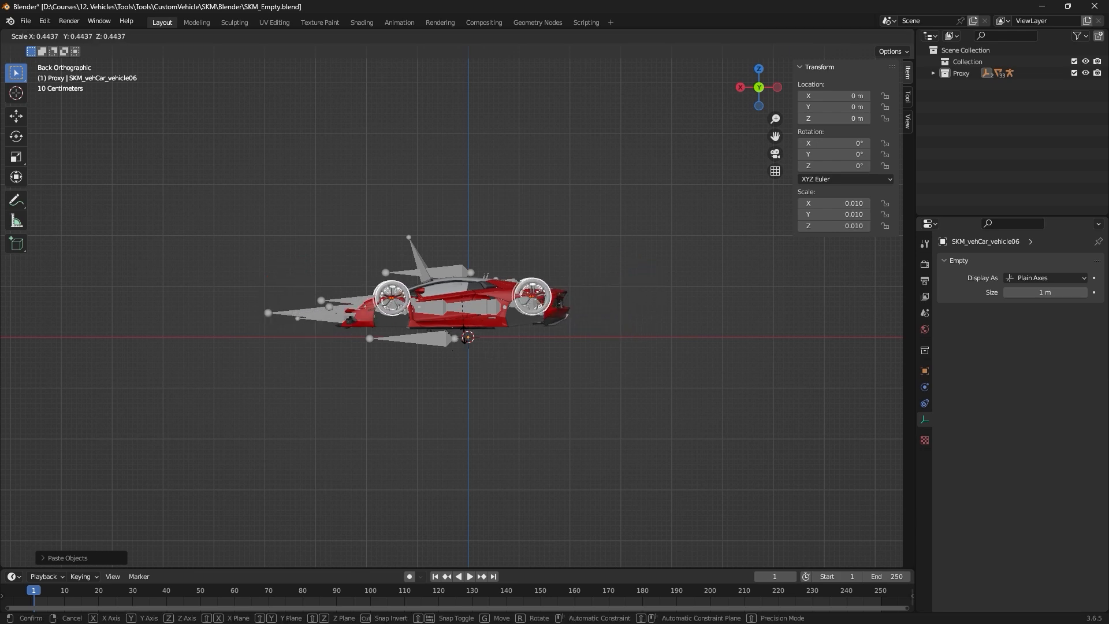
click(494, 320)
scroll(497, 320, up, 4)
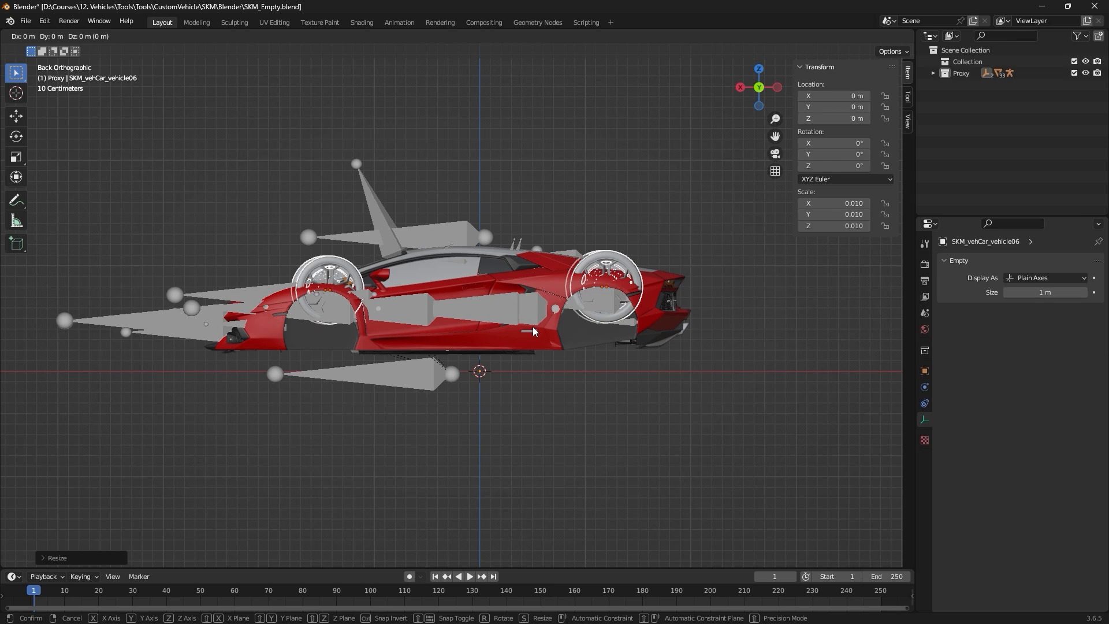
key(z)
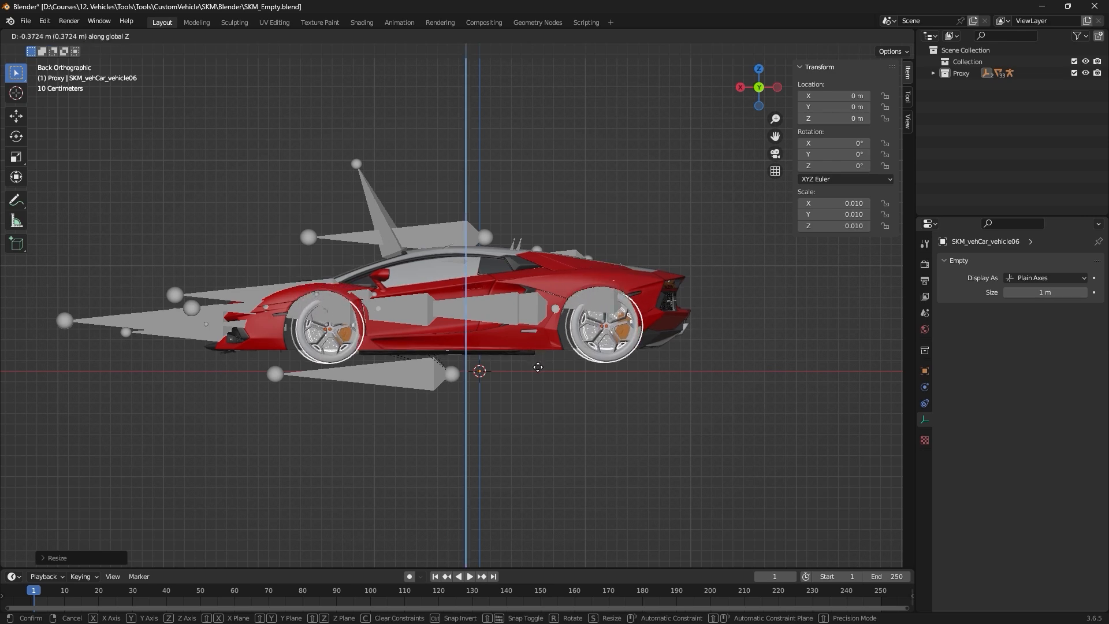
click(538, 367)
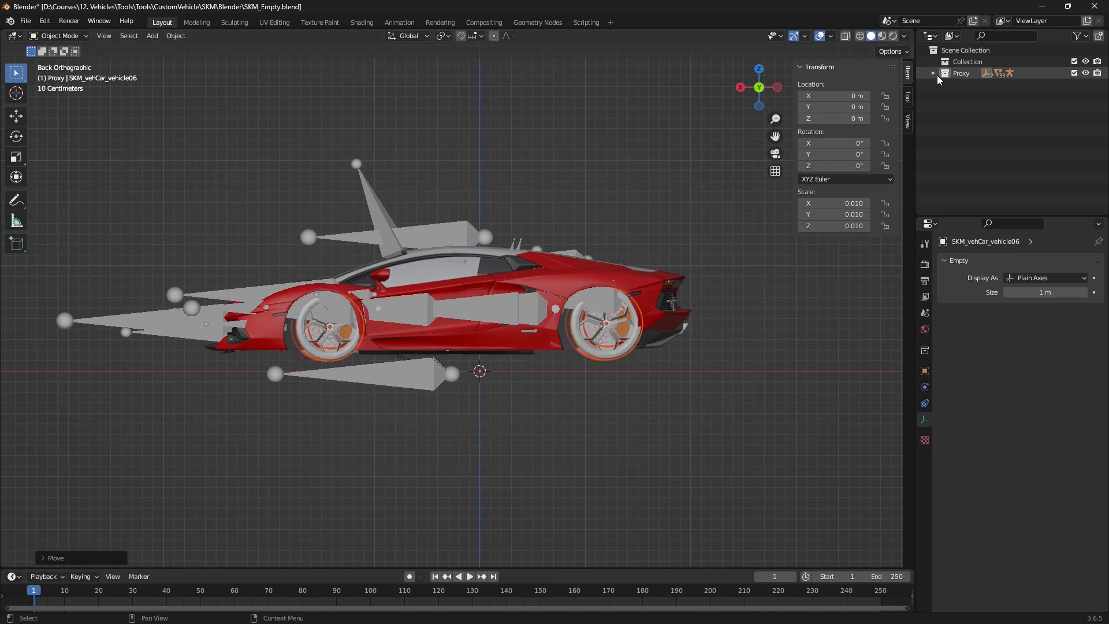
Expand the Proxy collection and hide the SKM_Frame armature so only the car and wheels are displayed.
click(933, 74)
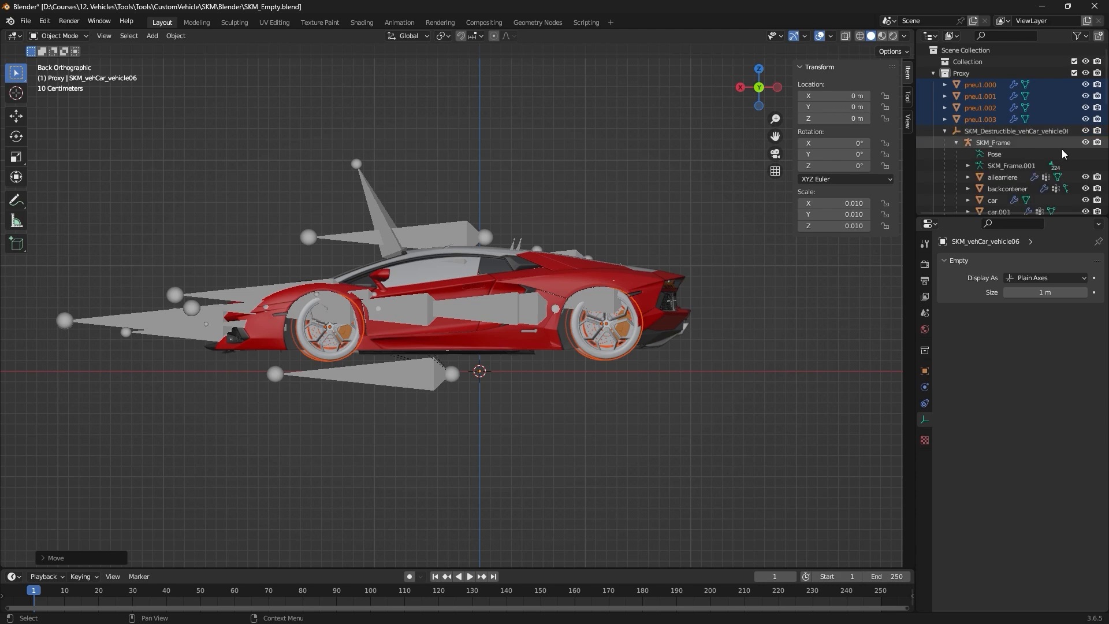
click(1085, 142)
middle_drag(575, 266, 595, 275)
scroll(595, 289, up, 3)
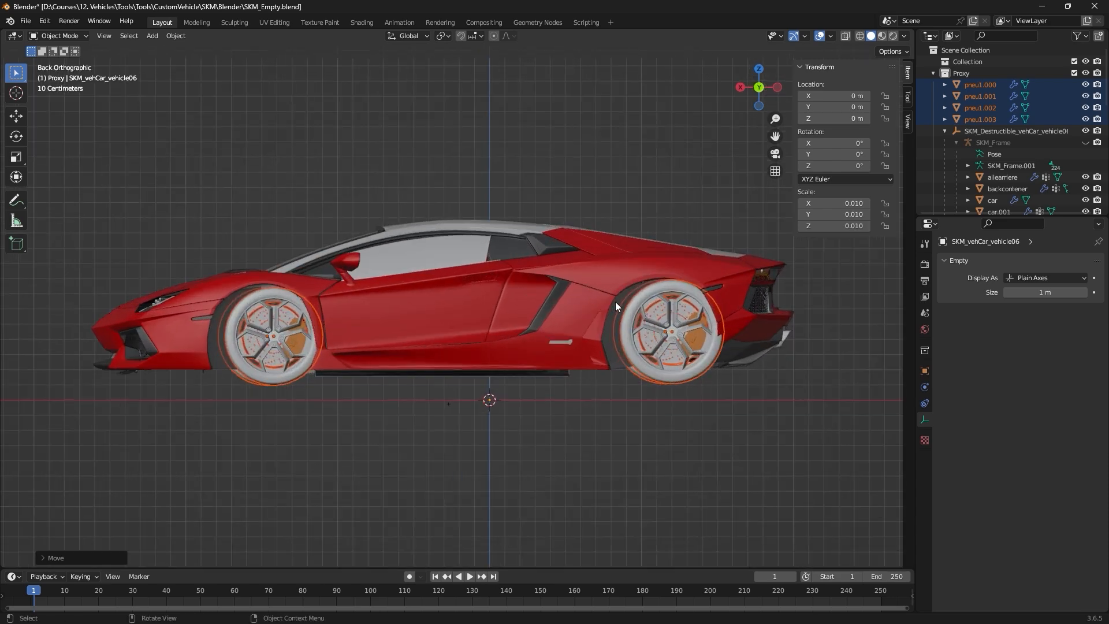
Move the four wheels about 0.08 m along the X axis to centre them in the wheel arches.
key(g)
key(x)
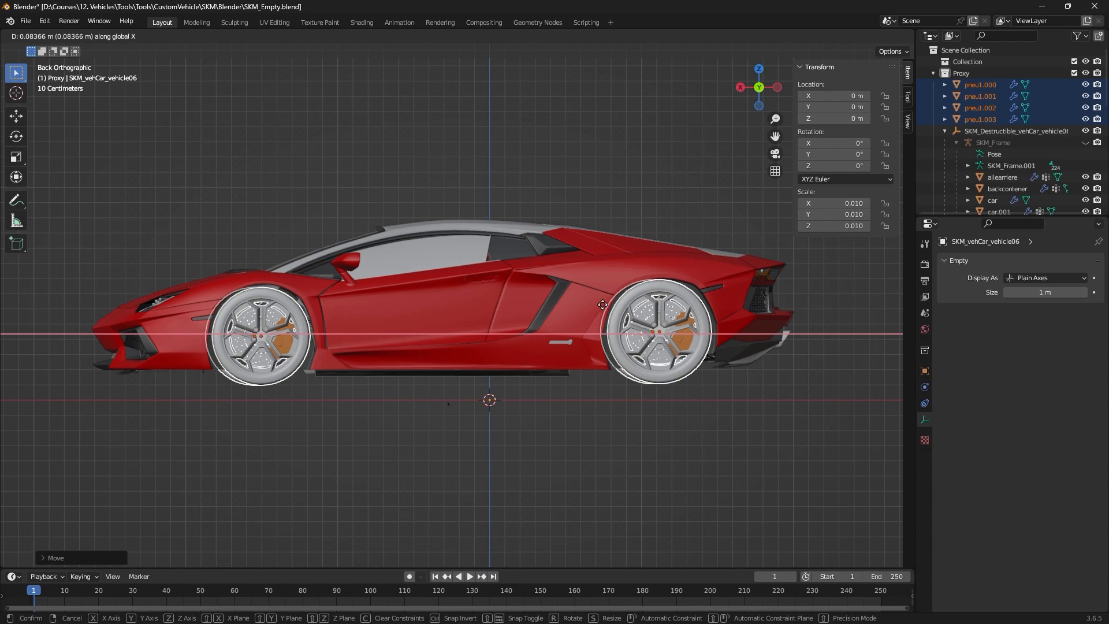
click(602, 304)
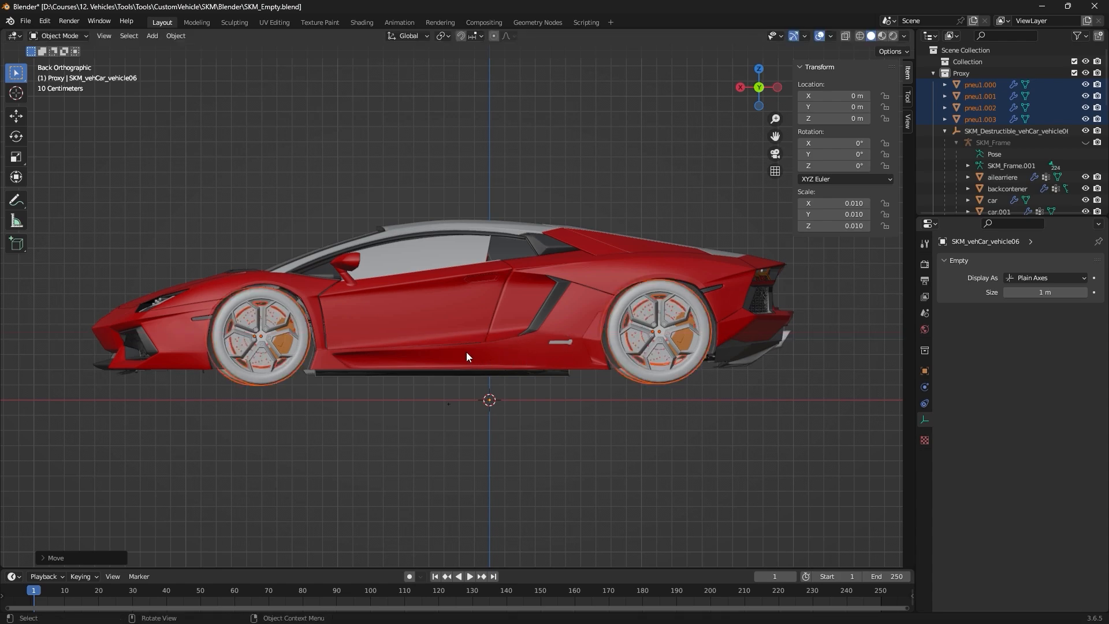
middle_drag(466, 352, 701, 366)
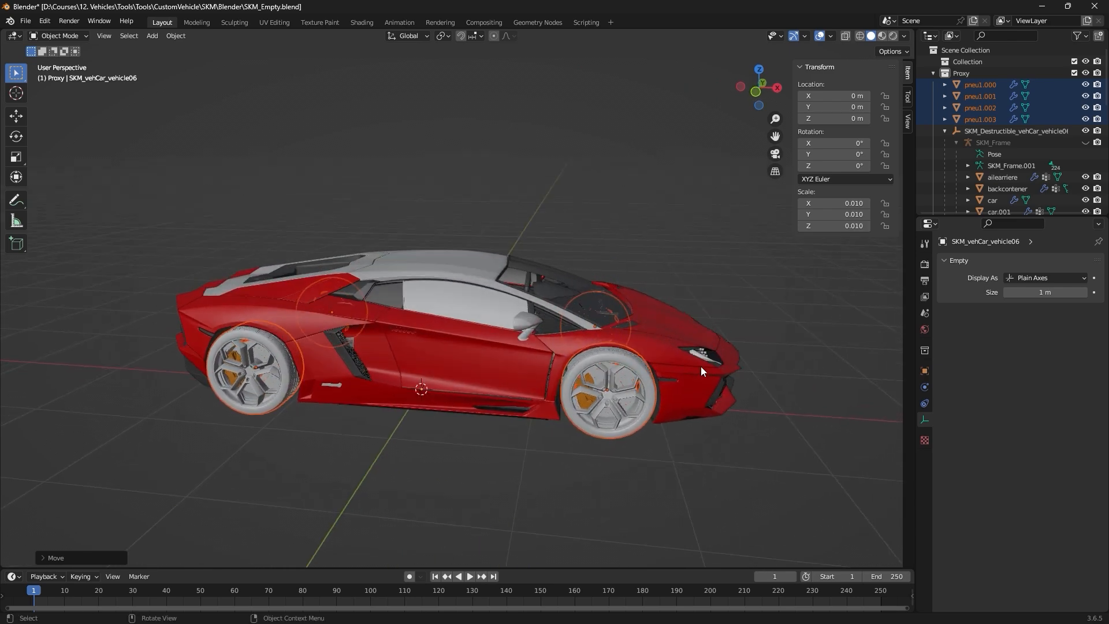
Delete the SKM_Destructible_vehCar_vehicle06 and SKM_vehCar_vehicle06 empties from the Proxy collection.
click(980, 134)
scroll(995, 143, down, 6)
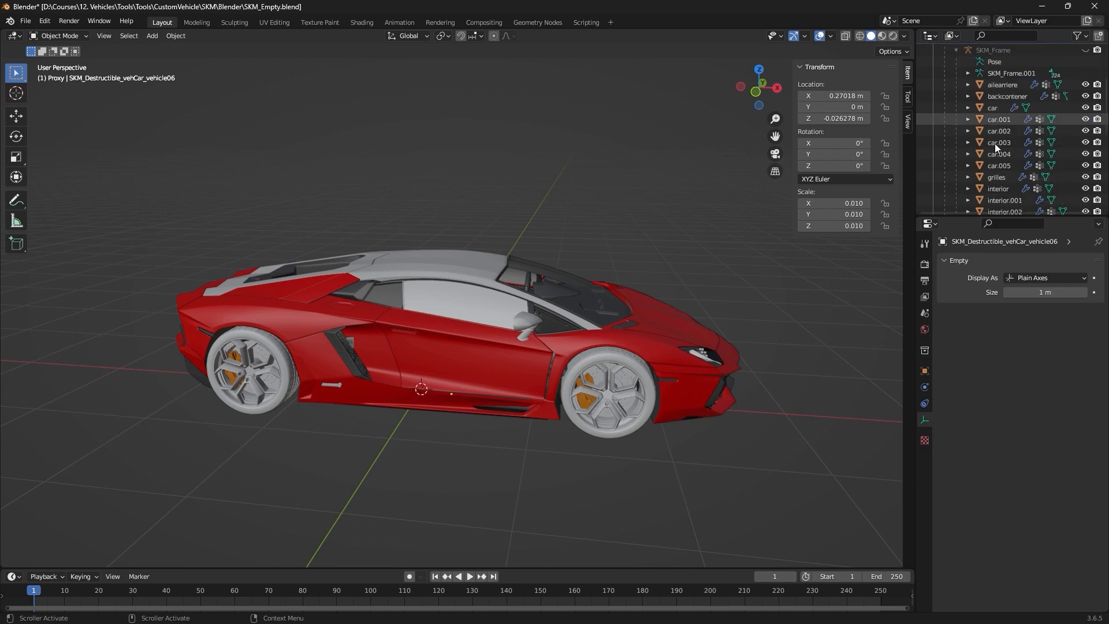
scroll(995, 164, up, 5)
click(973, 121)
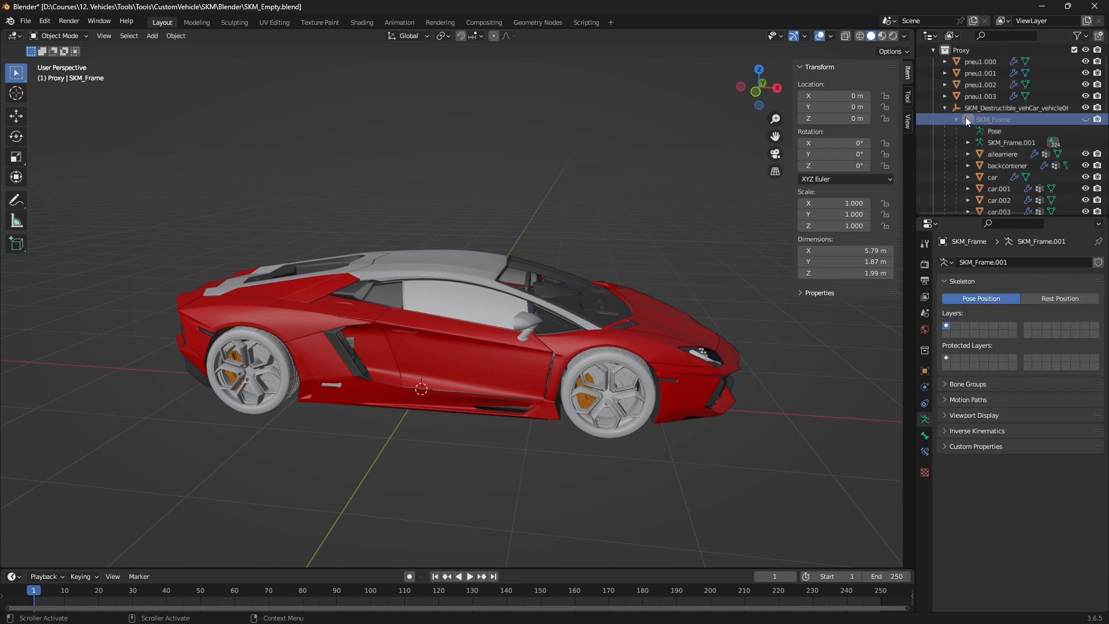
click(945, 107)
scroll(953, 110, up, 1)
click(979, 140)
shift+click(979, 131)
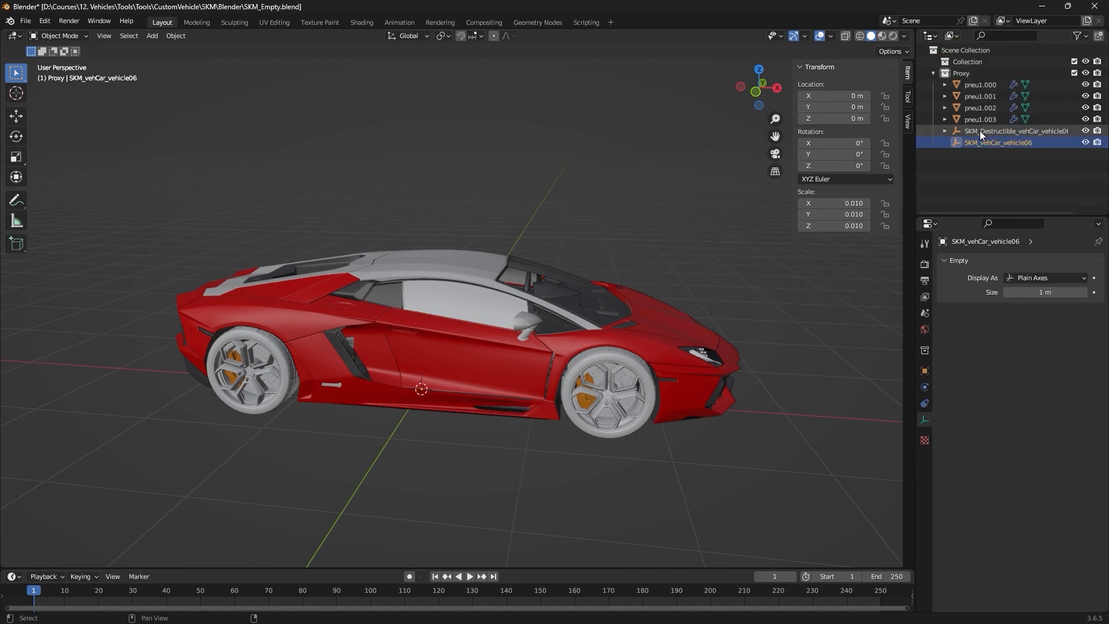
key(Delete)
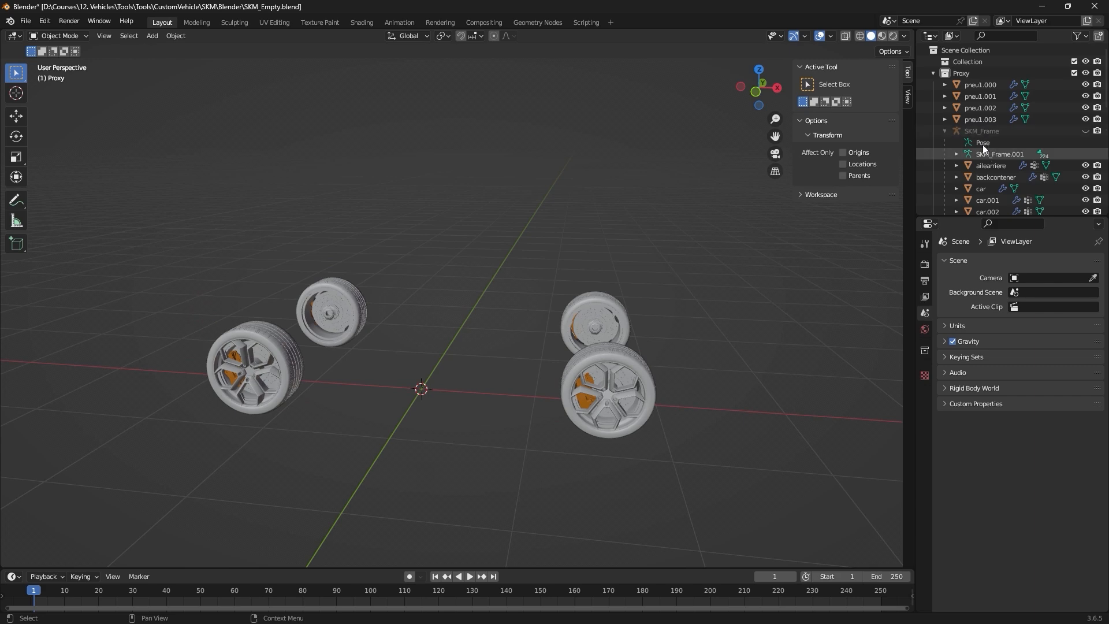
Delete the SKM_Frame armature together with all its car meshes, leaving only the four wheels, and save the file.
click(979, 130)
scroll(990, 164, down, 4)
scroll(991, 166, down, 3)
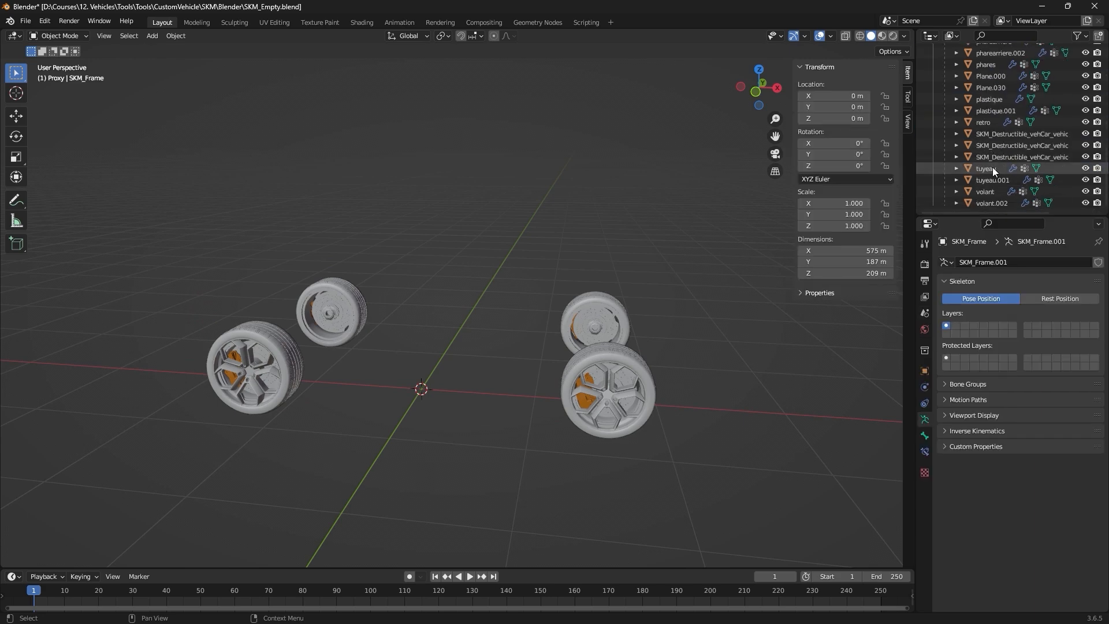
shift+click(991, 202)
key(Delete)
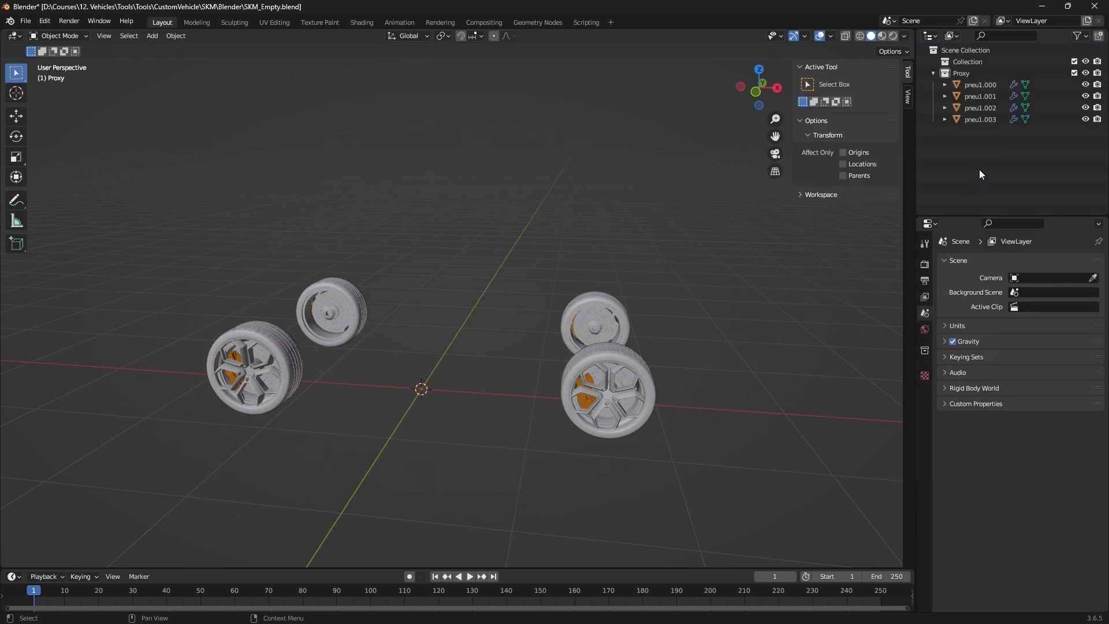
key(ctrl+s)
In wireframe front view, move the pneu1.000 and pneu1.002 wheels about -0.04 m along X to align with the opposite wheels.
key(KP_1)
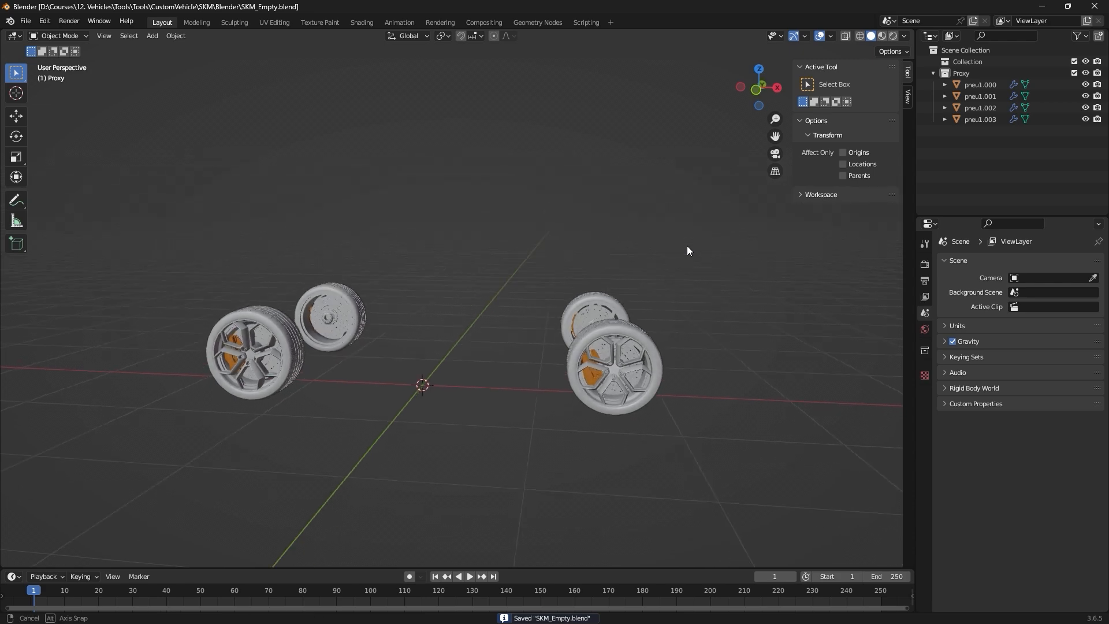
scroll(689, 254, up, 1)
scroll(700, 289, up, 1)
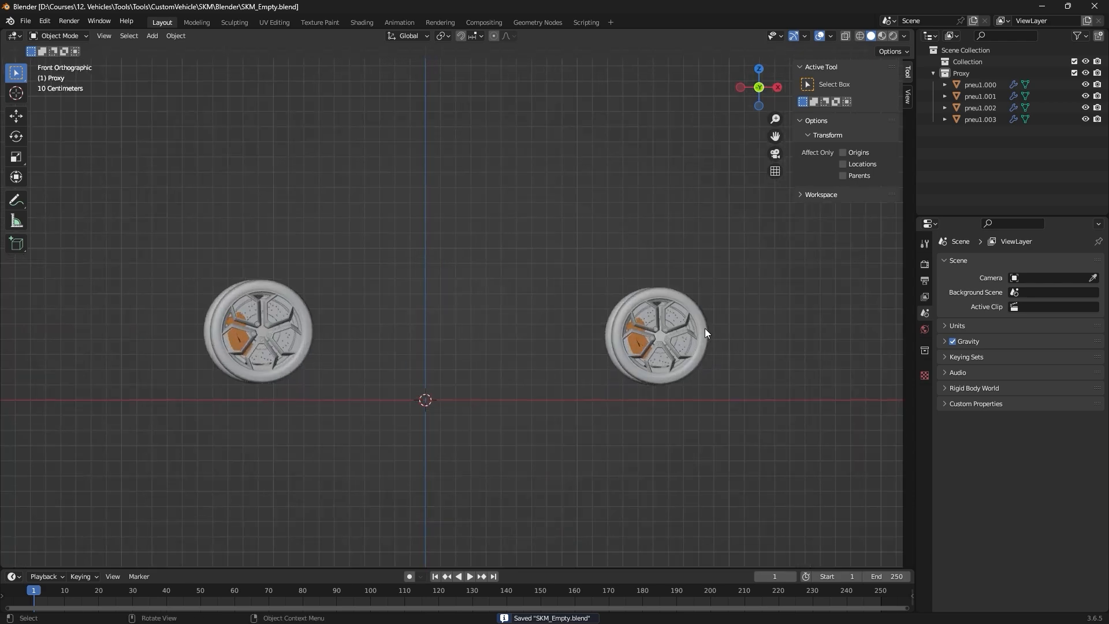
shift+click(708, 327)
shift+click(300, 338)
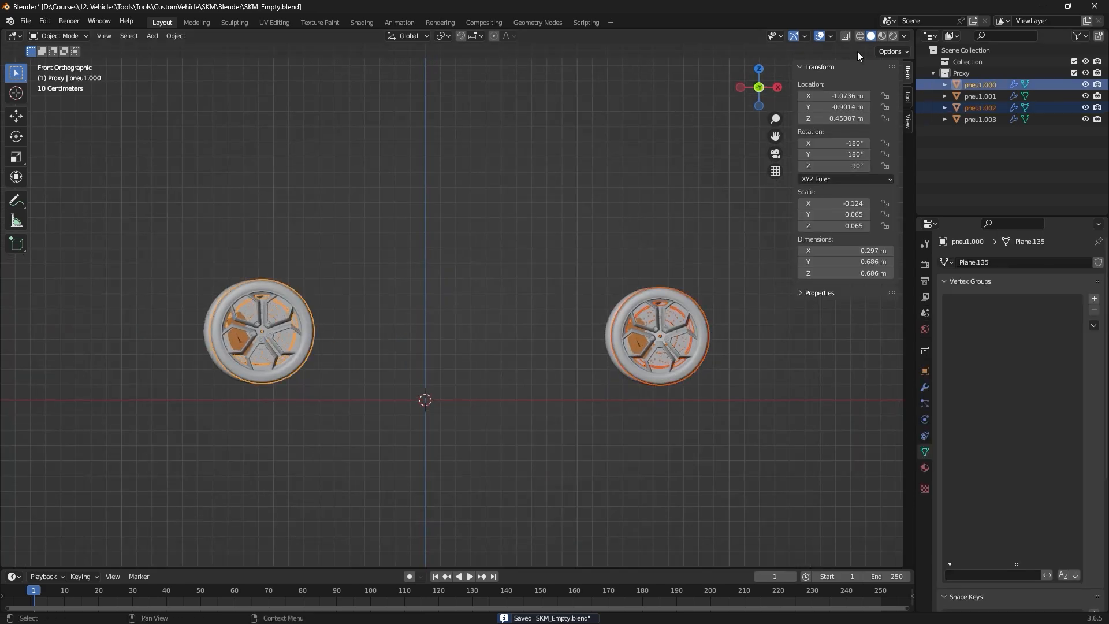
key(shift+z)
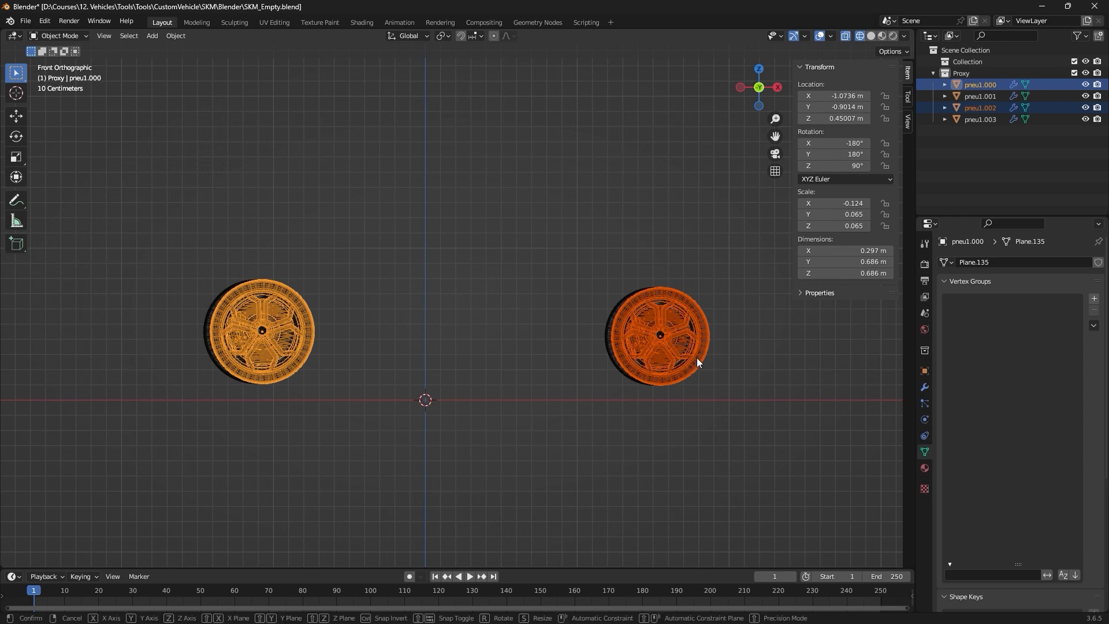
key(g)
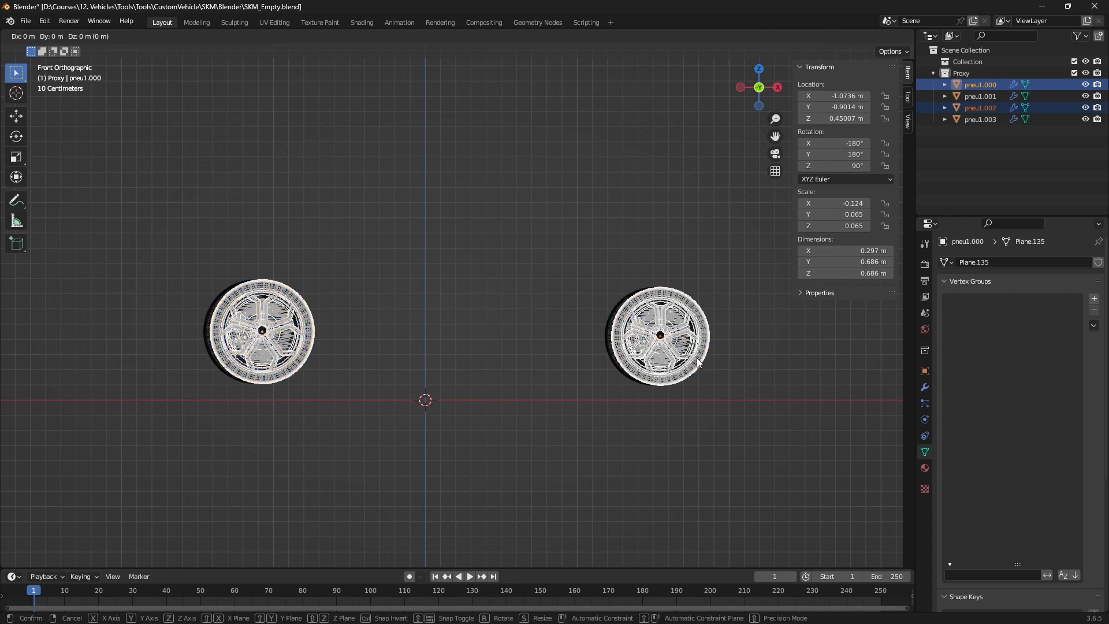
key(x)
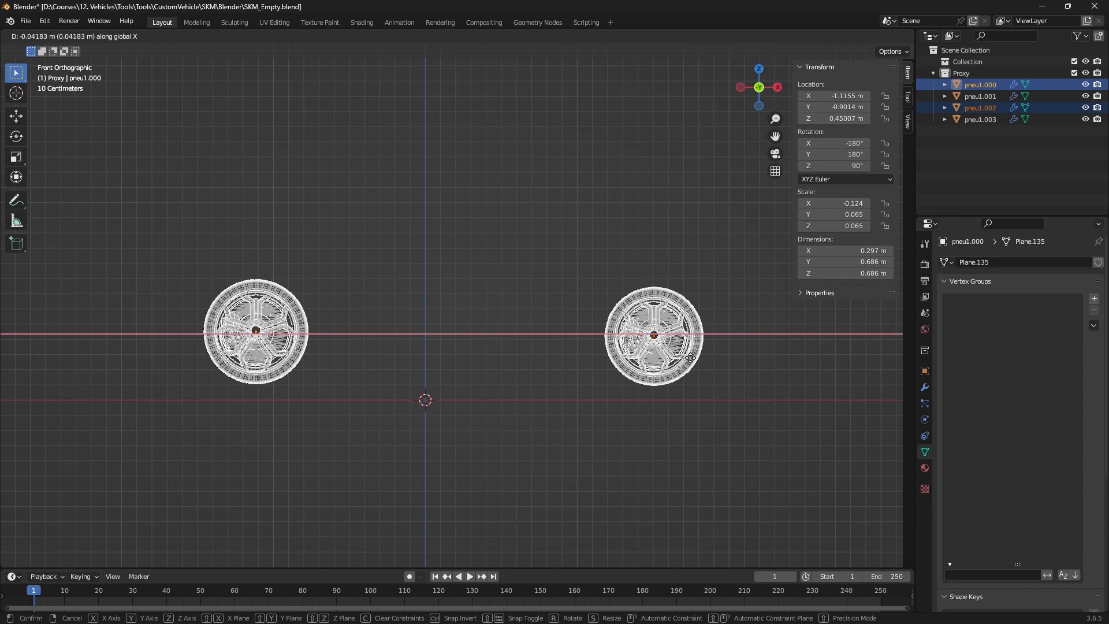
click(687, 361)
Return the viewport to solid shading, deselect the wheels and save the file.
middle_drag(686, 362, 566, 295)
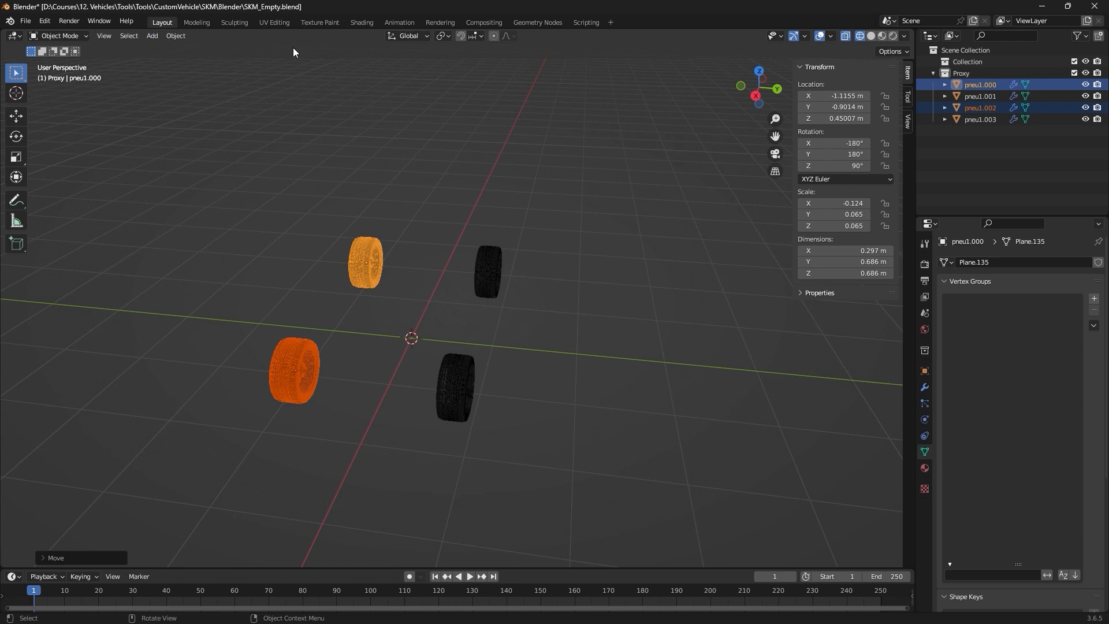
click(871, 36)
mouse_move(636, 185)
middle_down()
mouse_move(460, 216)
mouse_move(513, 203)
middle_up()
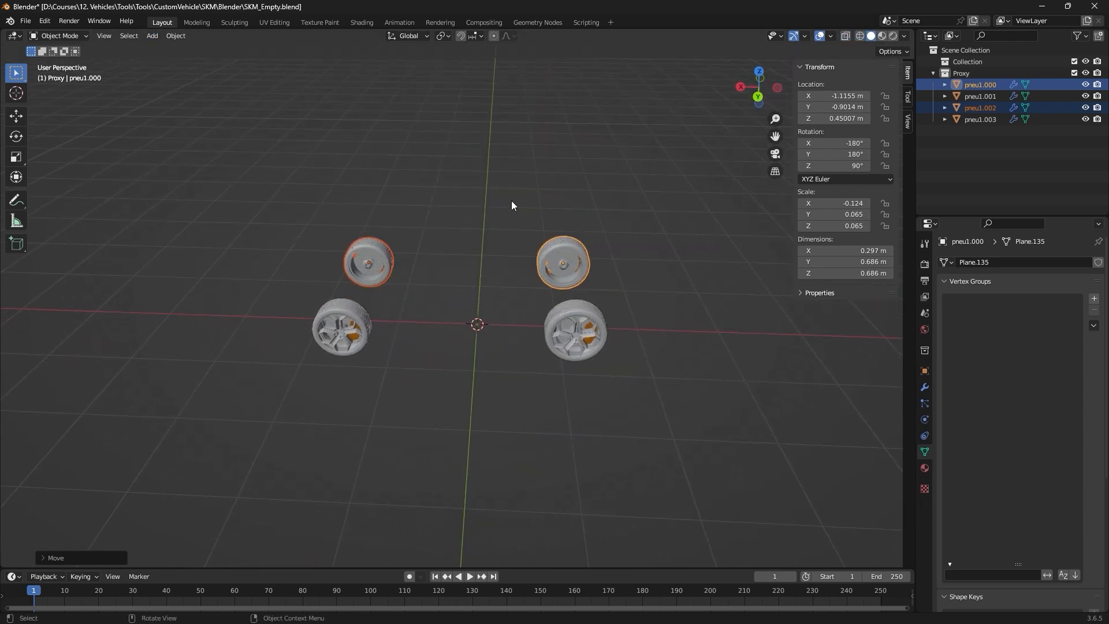
click(512, 205)
key(ctrl+s)
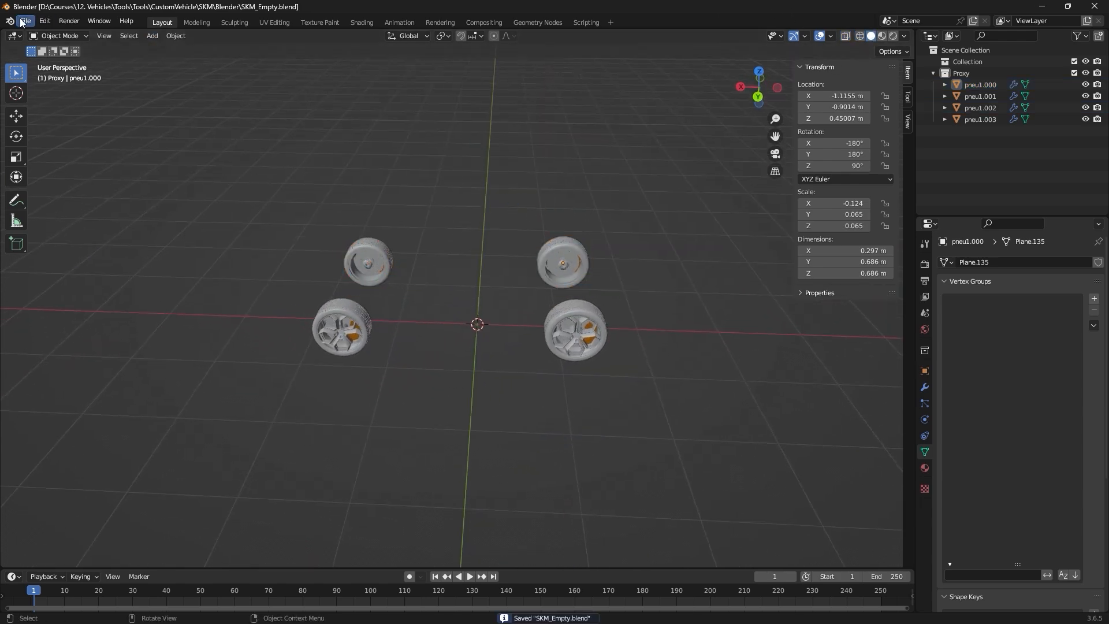
Start an FBX import and choose SKM_Empty.FBX from the CustomVehicle\SKM folder.
click(26, 21)
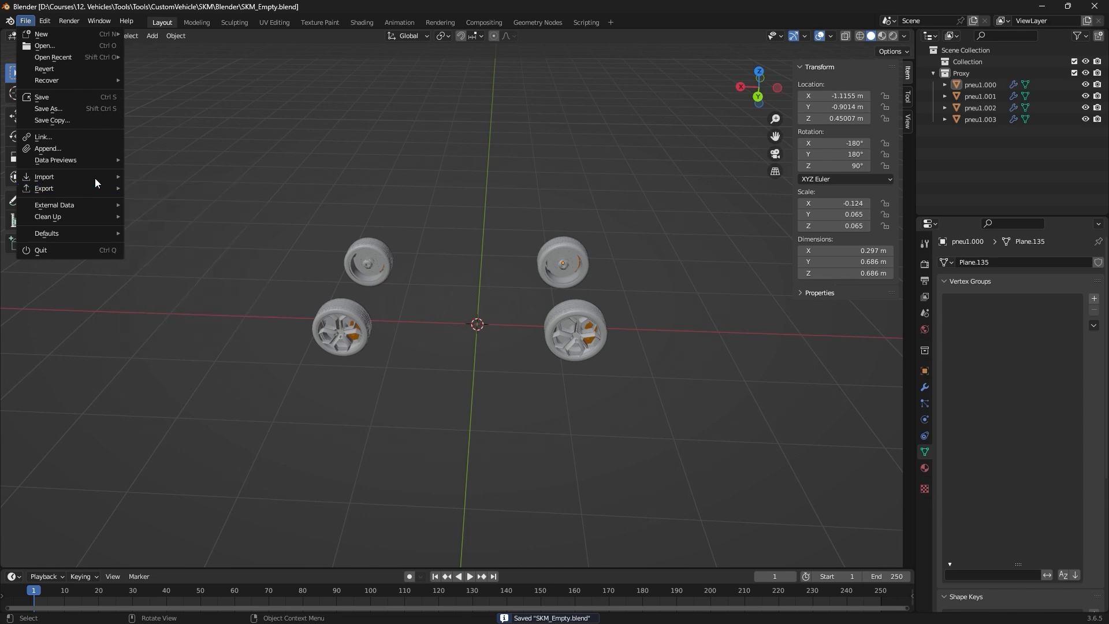
mouse_move(96, 177)
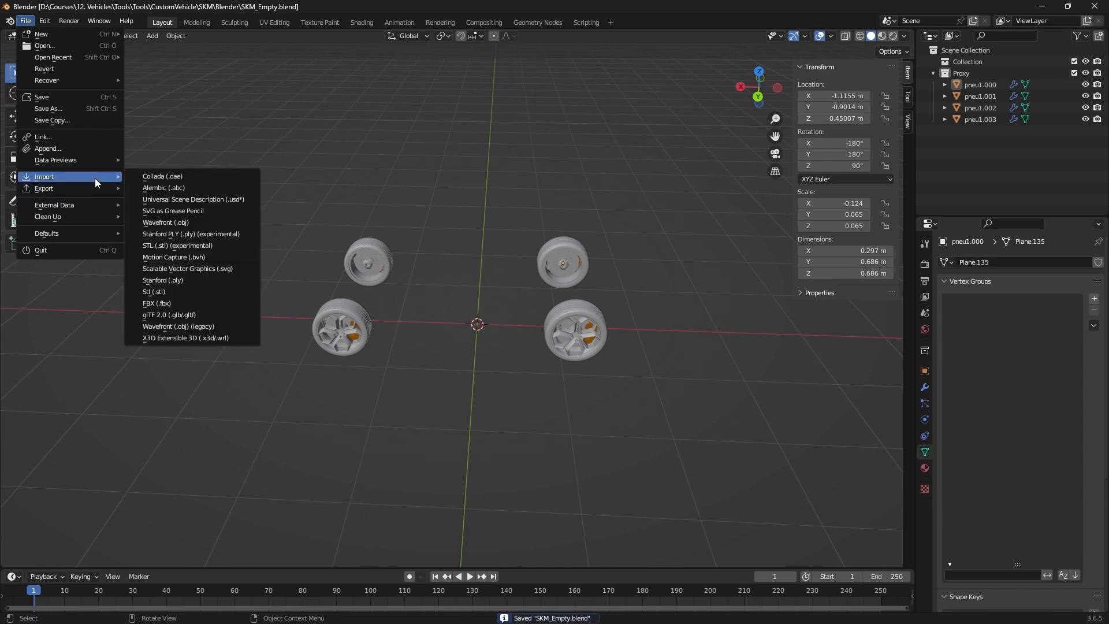
click(185, 304)
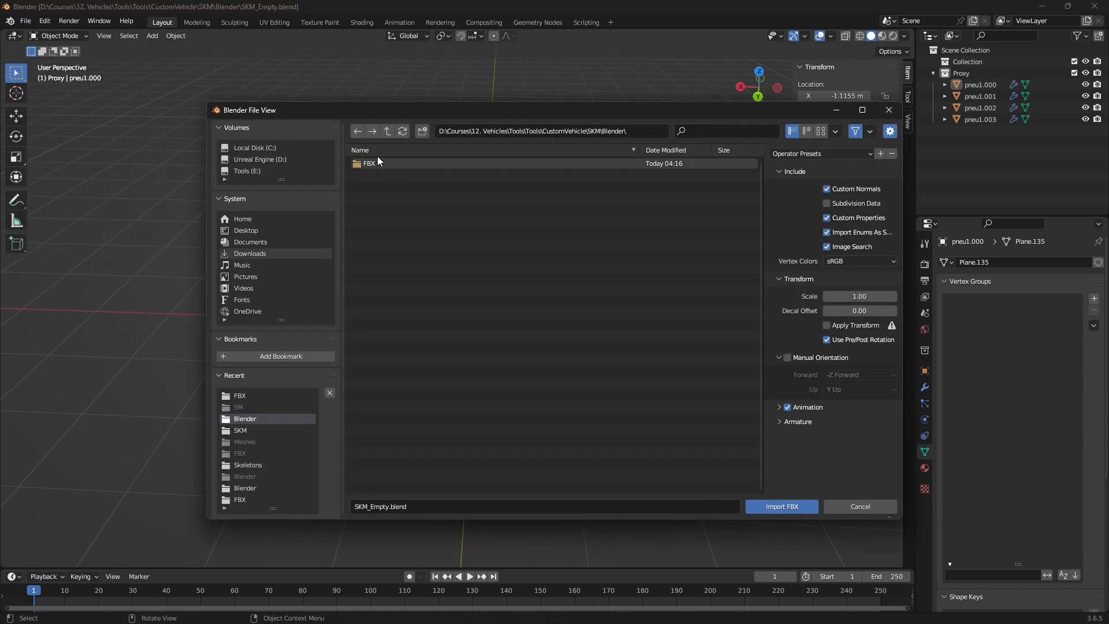
click(388, 131)
click(392, 186)
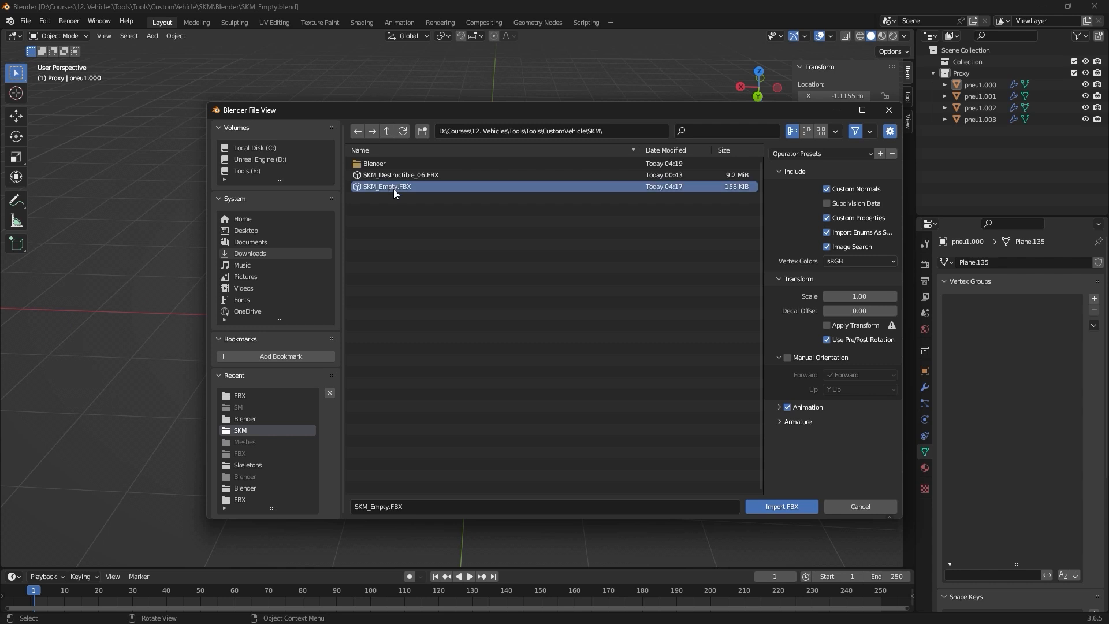
Import the skeleton with the primary bone axis set to X and the secondary to -Y, and save the file.
click(780, 422)
scroll(852, 481, down, 1)
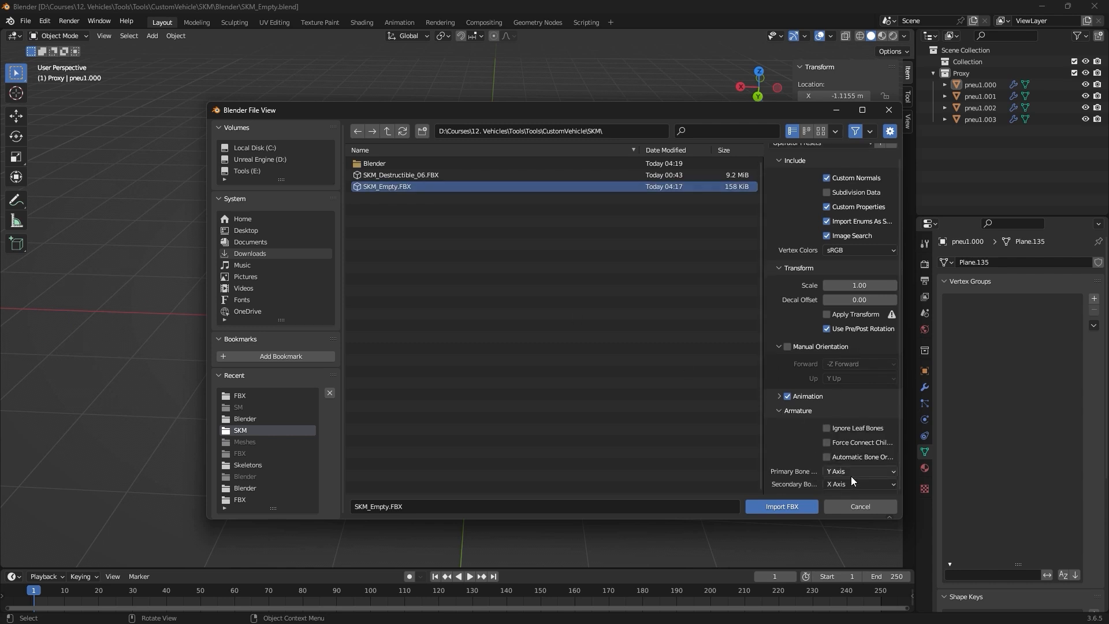
click(847, 485)
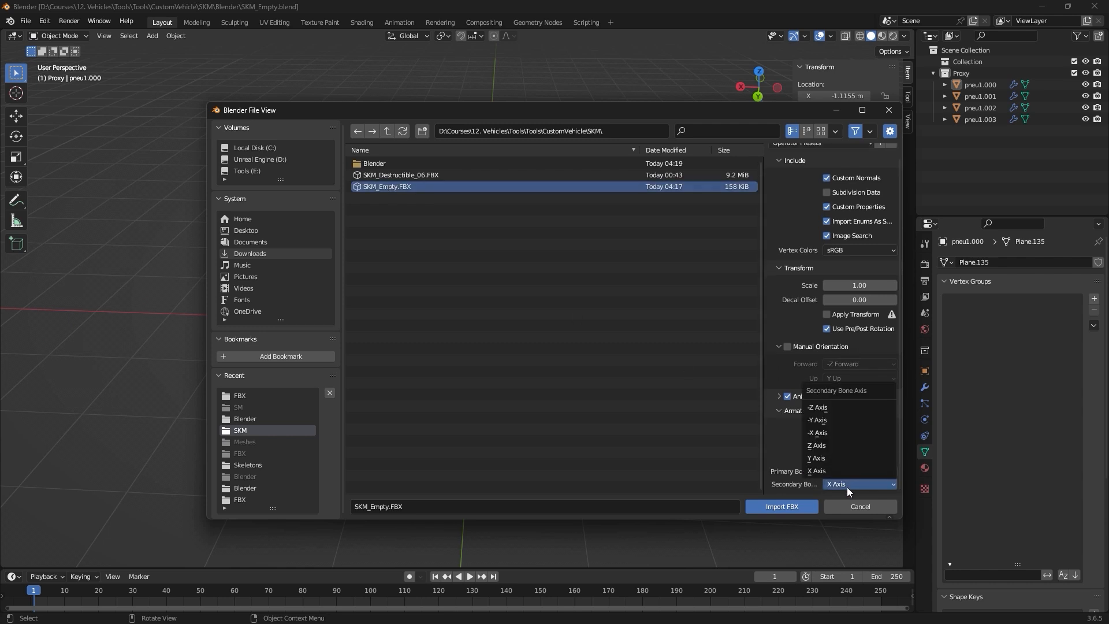
click(833, 419)
click(844, 471)
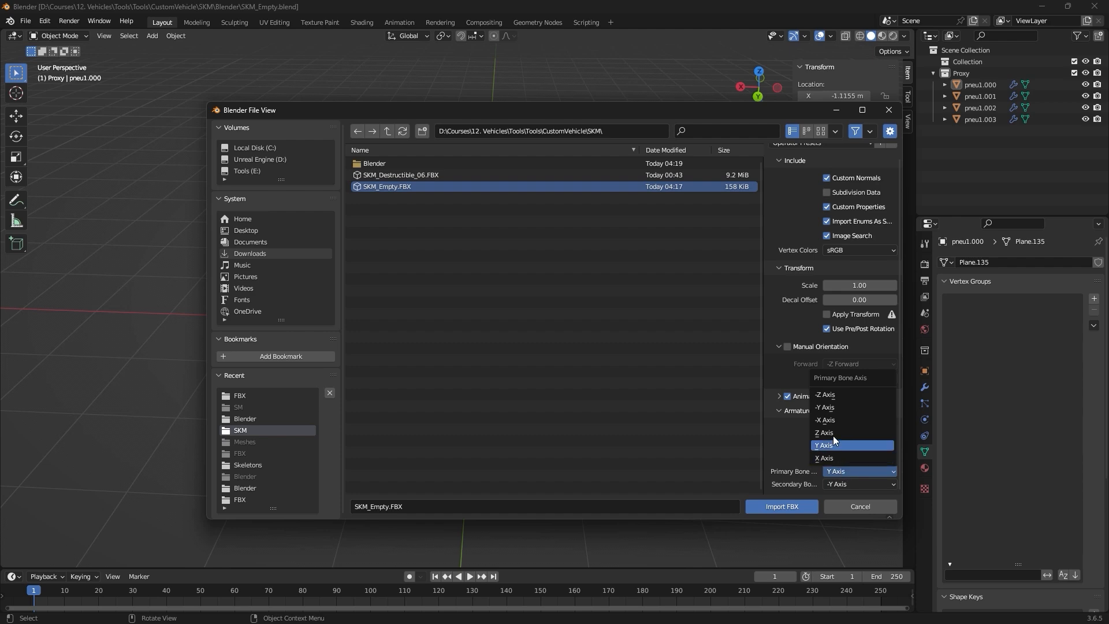
click(830, 463)
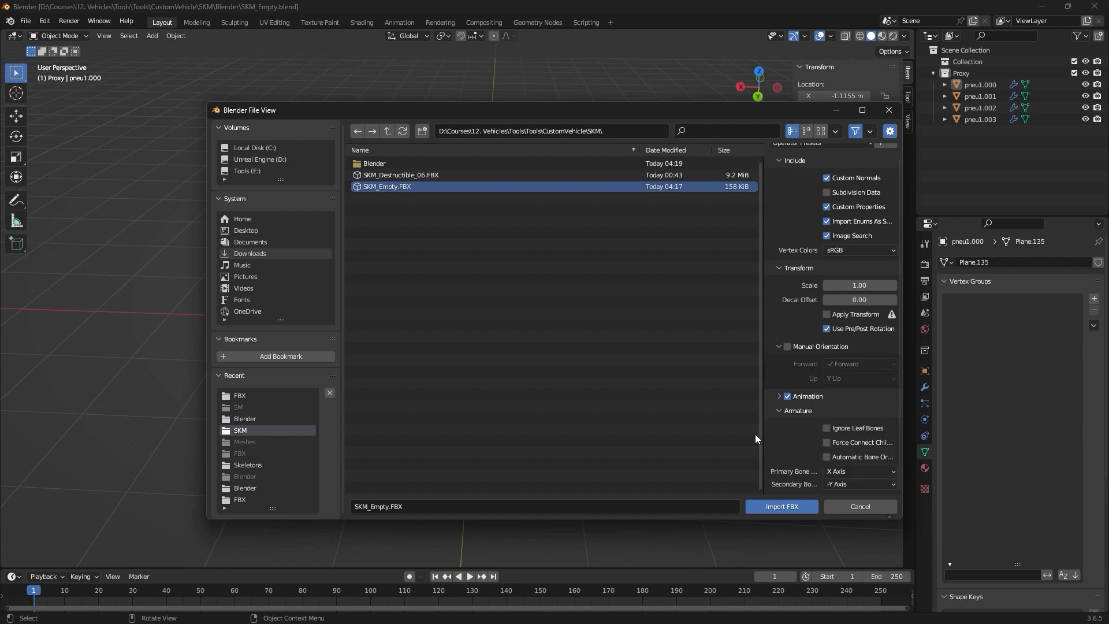
click(794, 507)
middle_drag(486, 365, 514, 359)
key(ctrl+s)
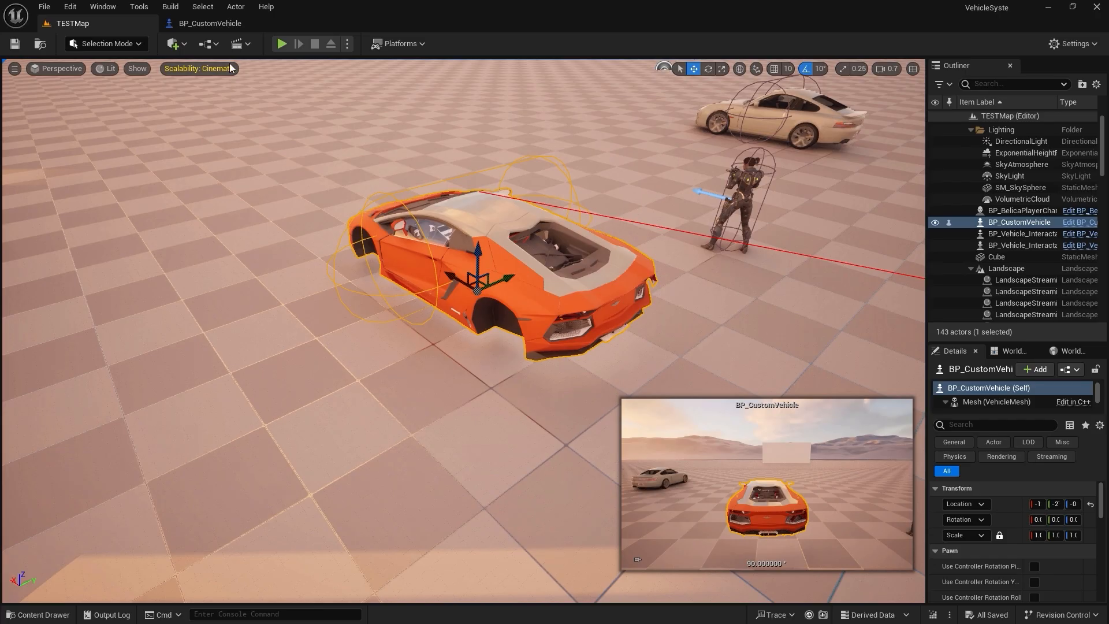
Switch to BP_CustomVehicle in Unreal Editor and examine the wheel bone names in the Vehicle Movement Component's wheel setups.
click(220, 26)
scroll(89, 322, down, 5)
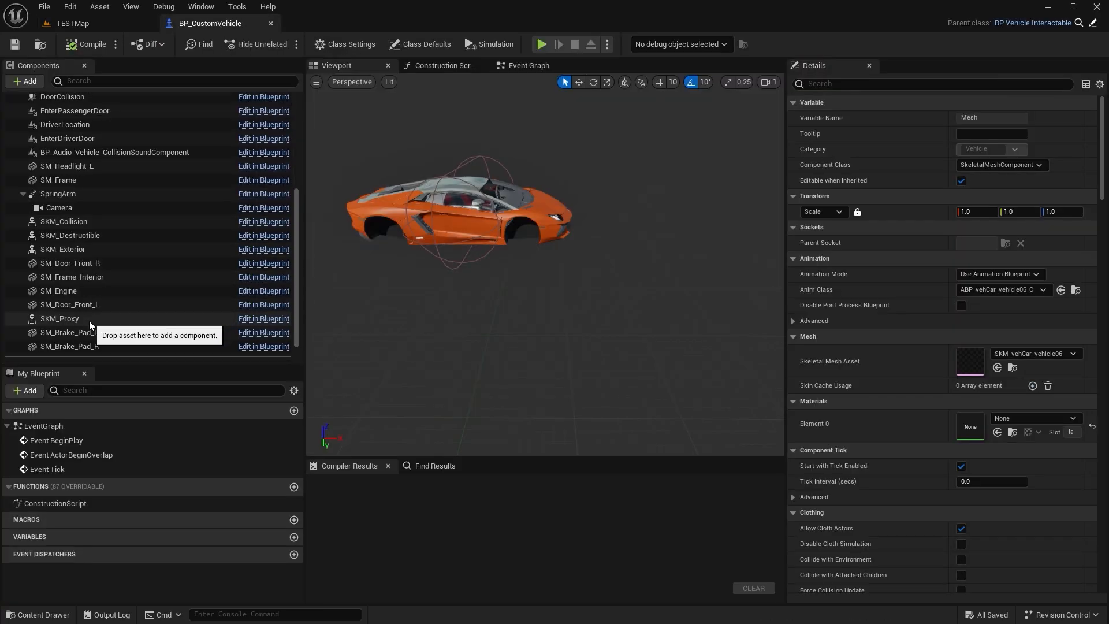
scroll(89, 320, down, 1)
click(83, 342)
scroll(967, 258, down, 3)
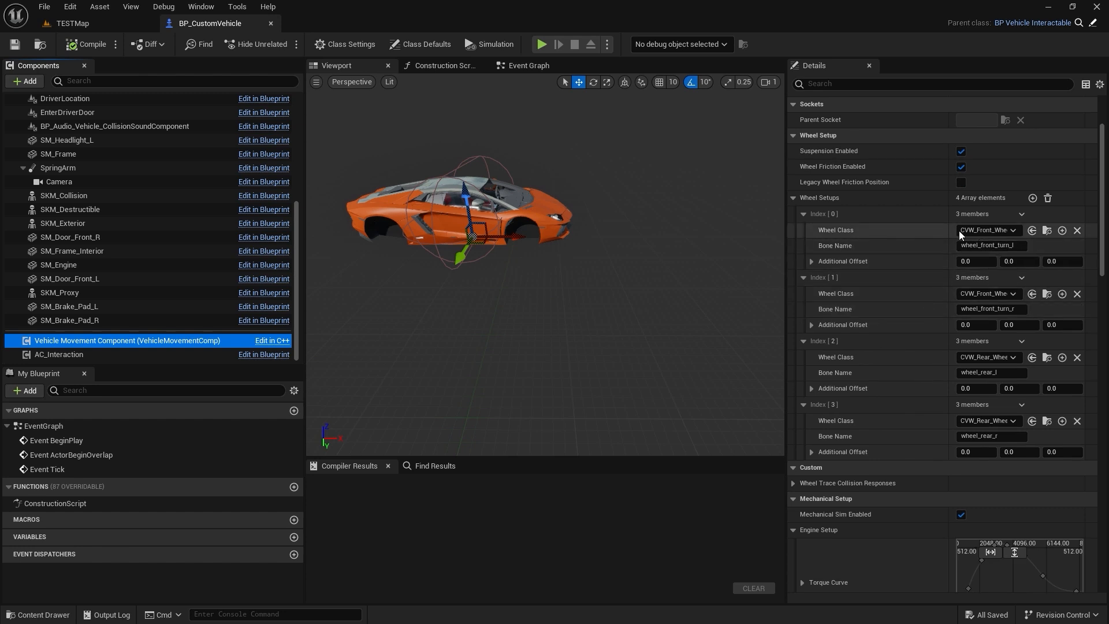
drag(964, 245, 1005, 246)
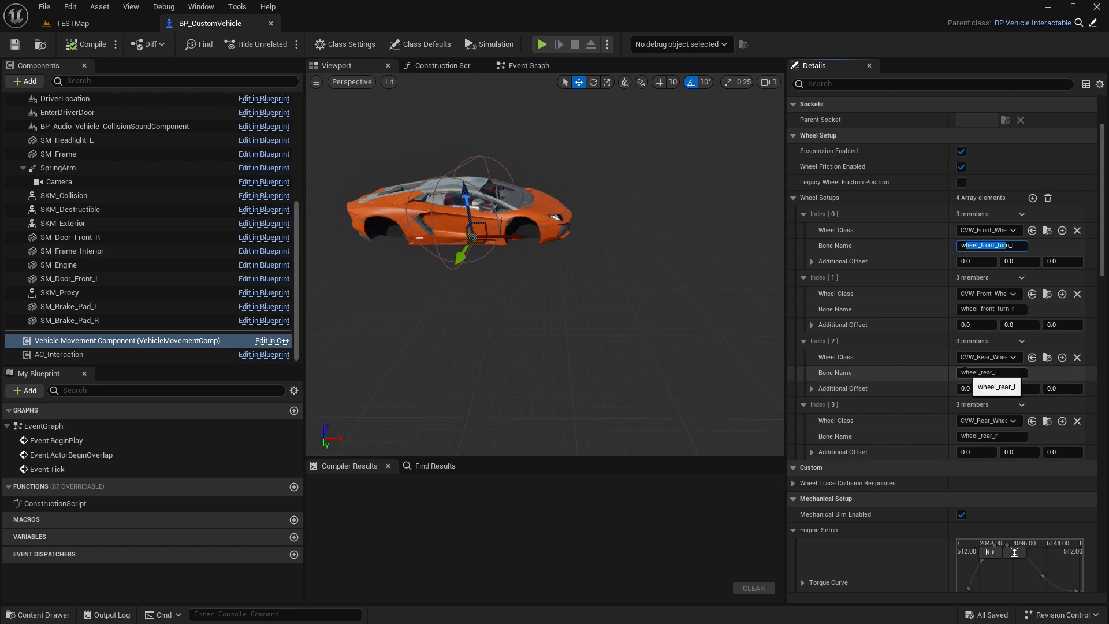
drag(961, 372, 974, 372)
click(1047, 6)
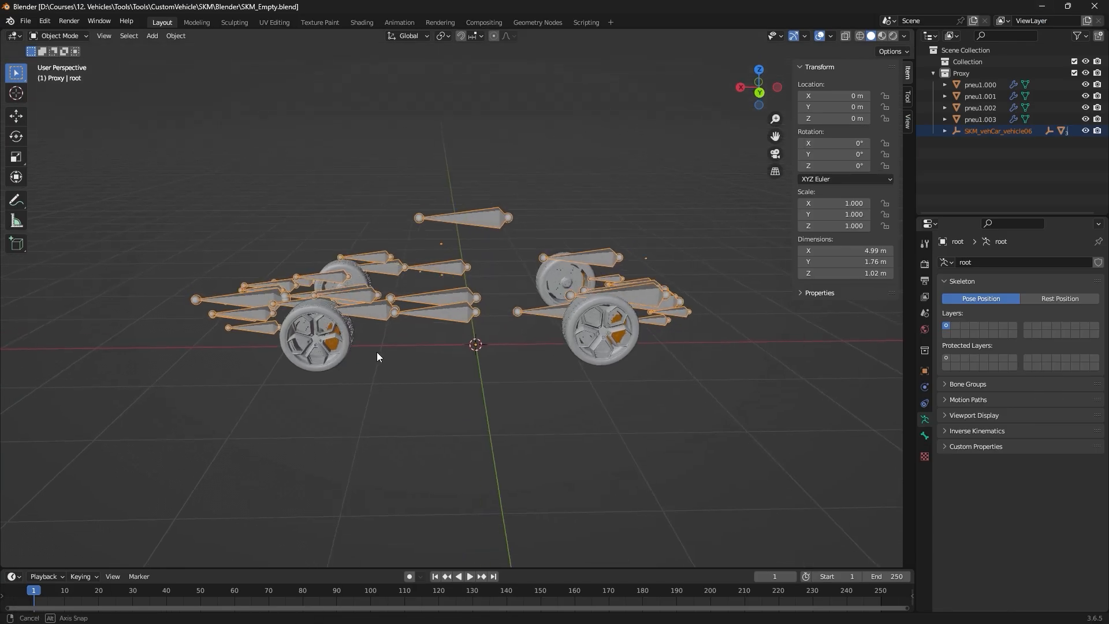
Back in Blender, identify the two wheels on the car's far side and hide pneu1.000 and pneu1.002.
click(321, 335)
scroll(328, 355, up, 2)
shift+middle_drag(327, 355, 334, 344)
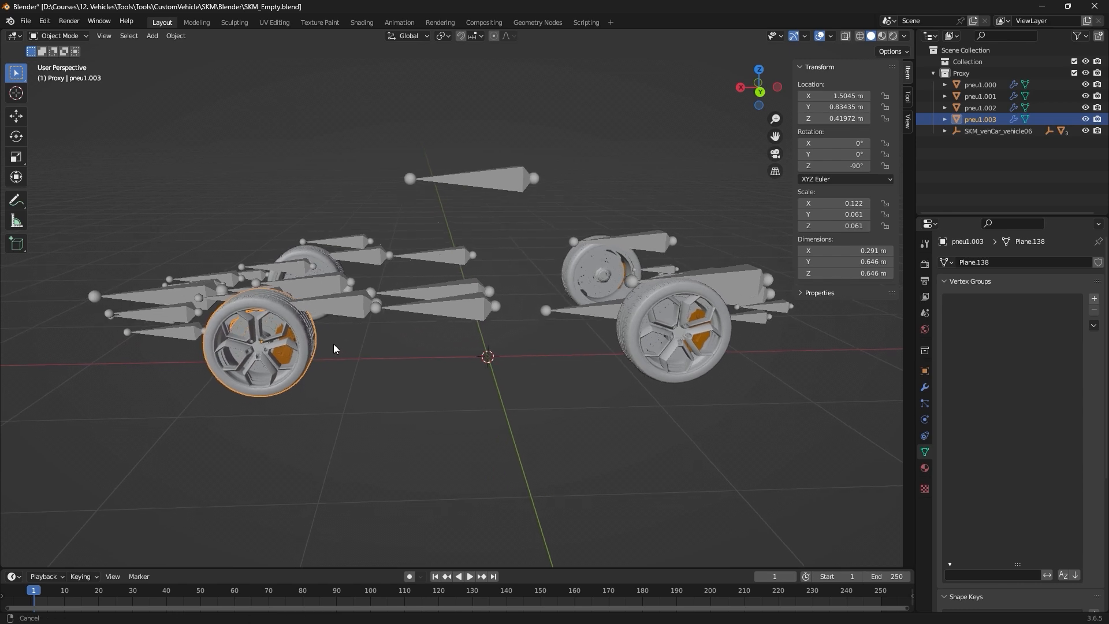
click(310, 251)
shift+click(585, 261)
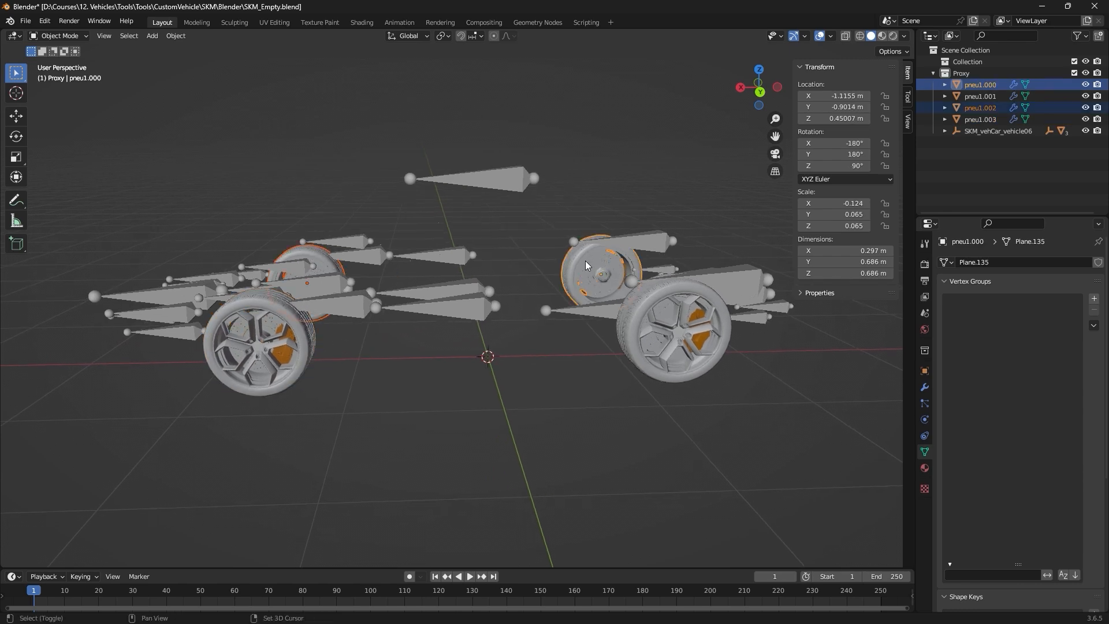
click(1085, 84)
click(1086, 108)
middle_drag(375, 321, 347, 345)
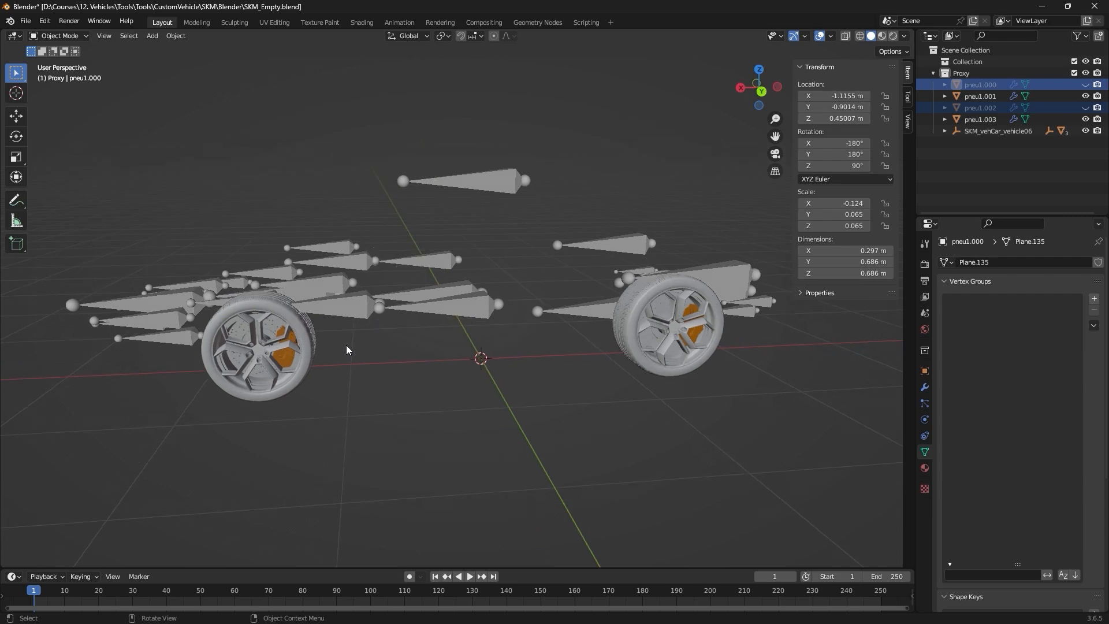
Select the front wheel pneu1.003 from the back view, enter Edit Mode, and check its hub in wireframe and solid shading.
key(ctrl+KP_1)
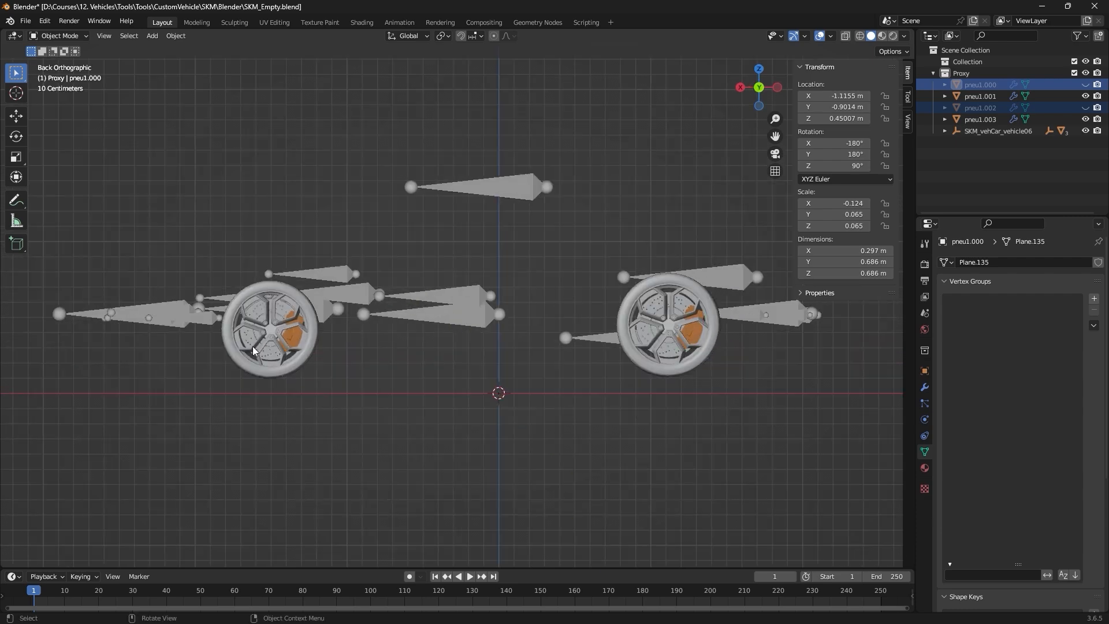
scroll(252, 346, up, 3)
shift+middle_drag(263, 357, 554, 329)
click(450, 334)
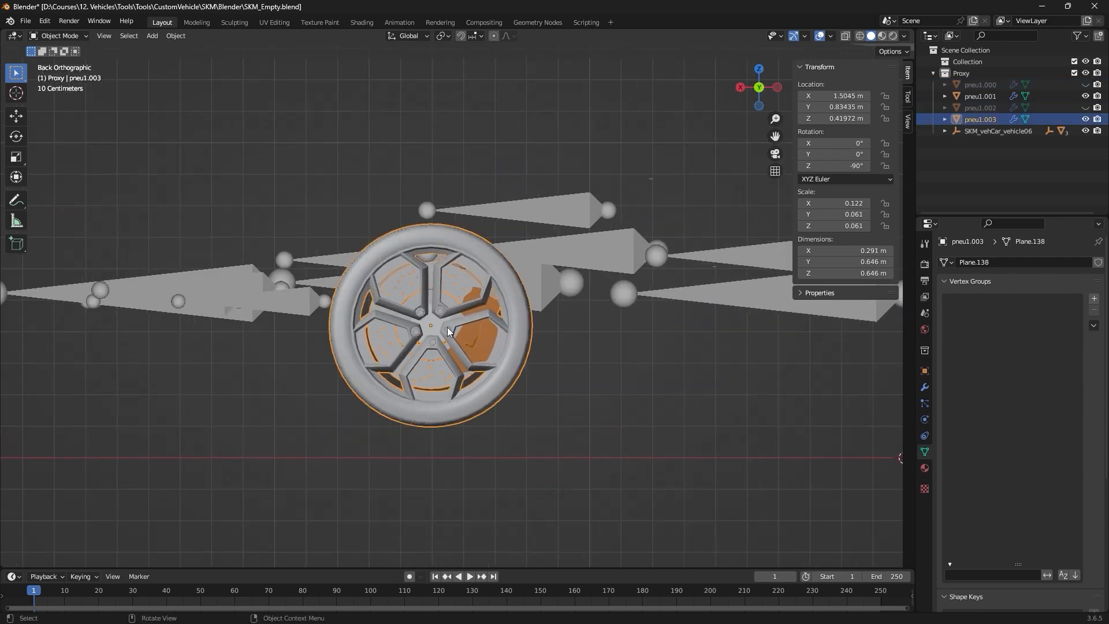
scroll(445, 344, up, 3)
scroll(445, 342, up, 1)
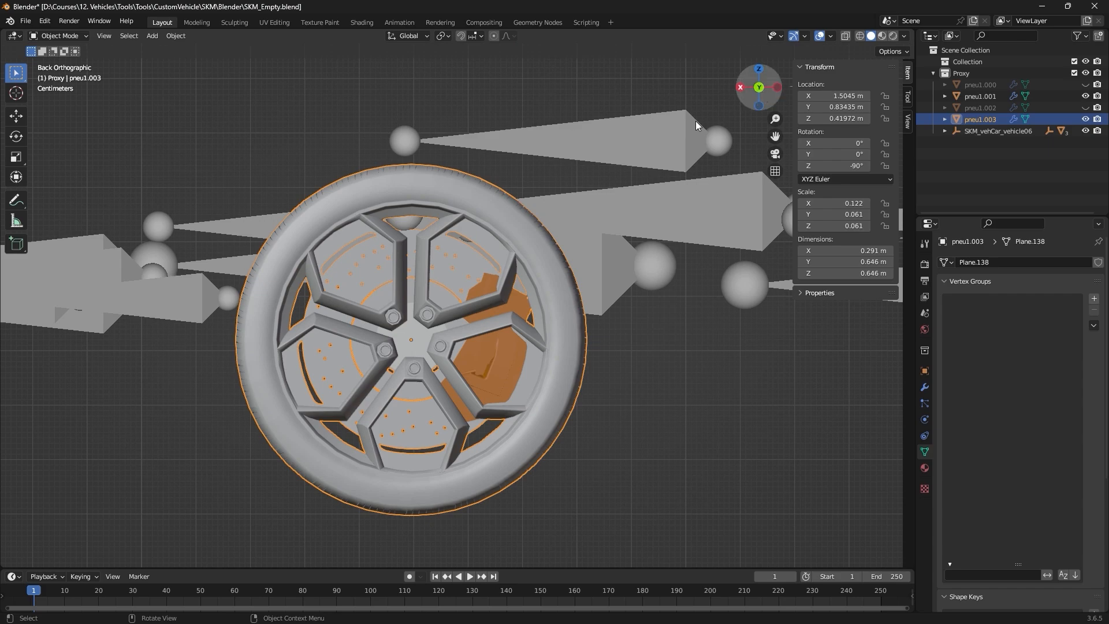
click(74, 37)
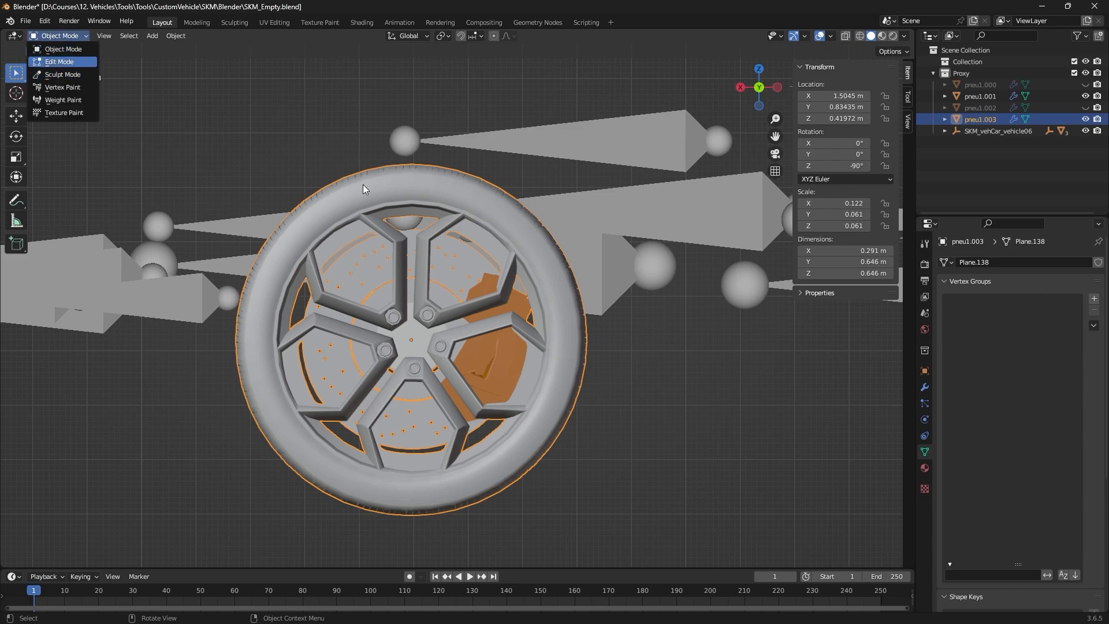
key(Tab)
click(860, 35)
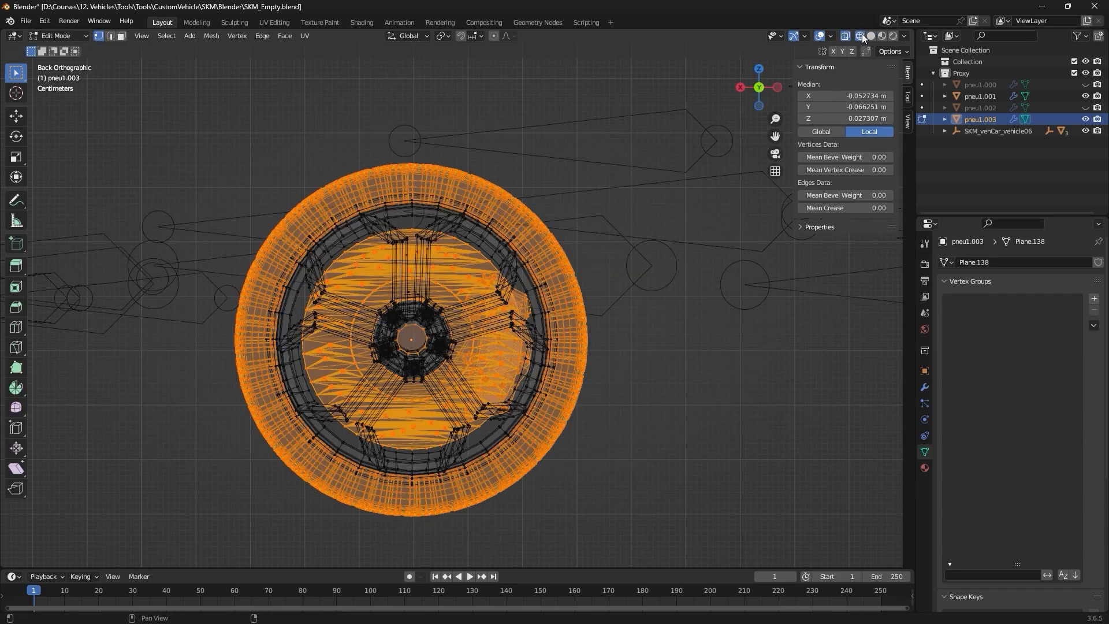
scroll(469, 297, up, 3)
scroll(469, 297, up, 5)
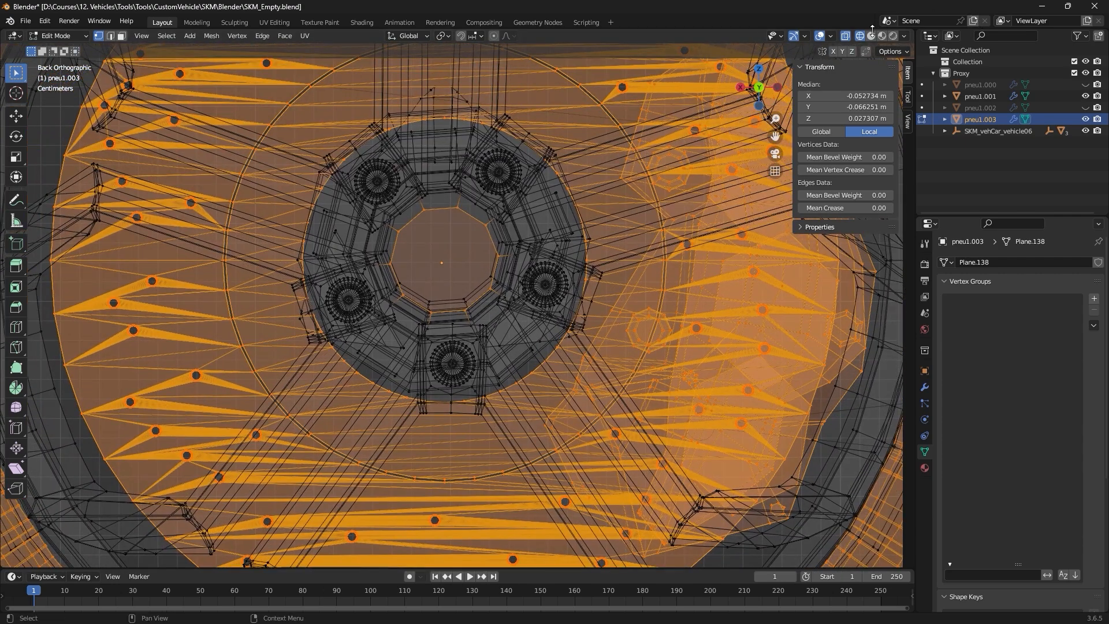
click(872, 36)
scroll(241, 203, up, 3)
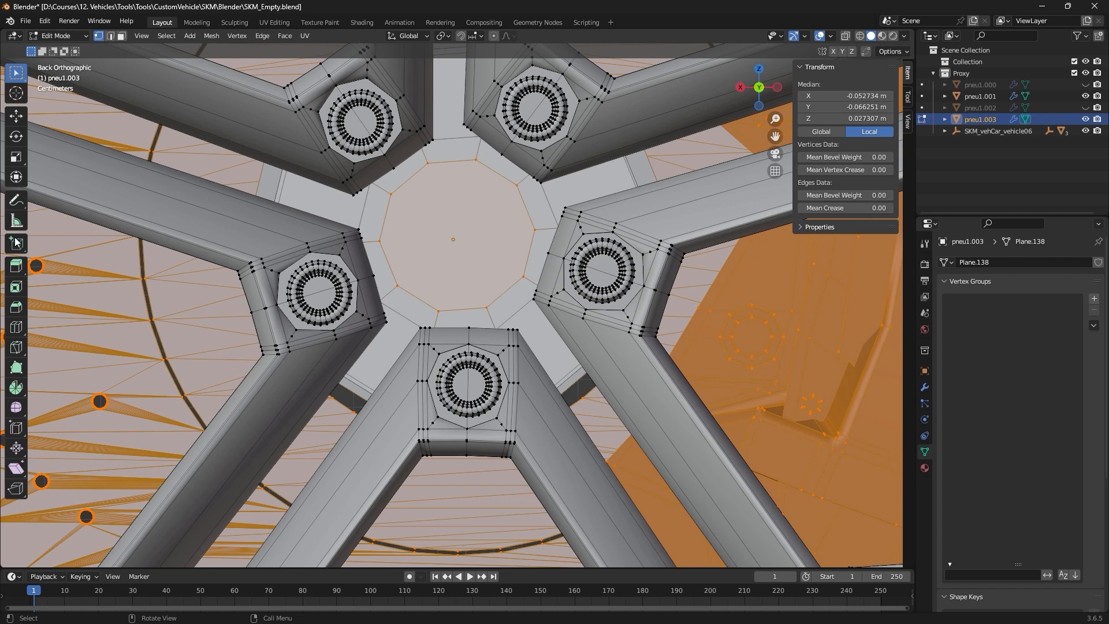
Cut the hub's centre face of pneu1.003 with the Knife tool between opposite vertices so the cuts cross at the wheel's centre.
click(16, 347)
scroll(518, 294, up, 1)
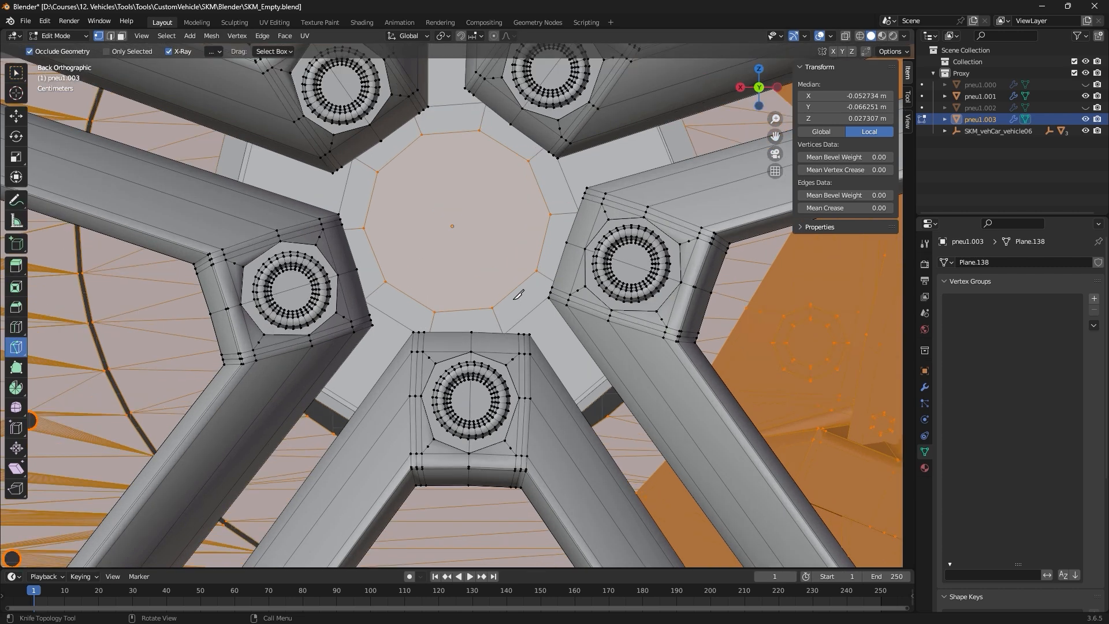
click(493, 307)
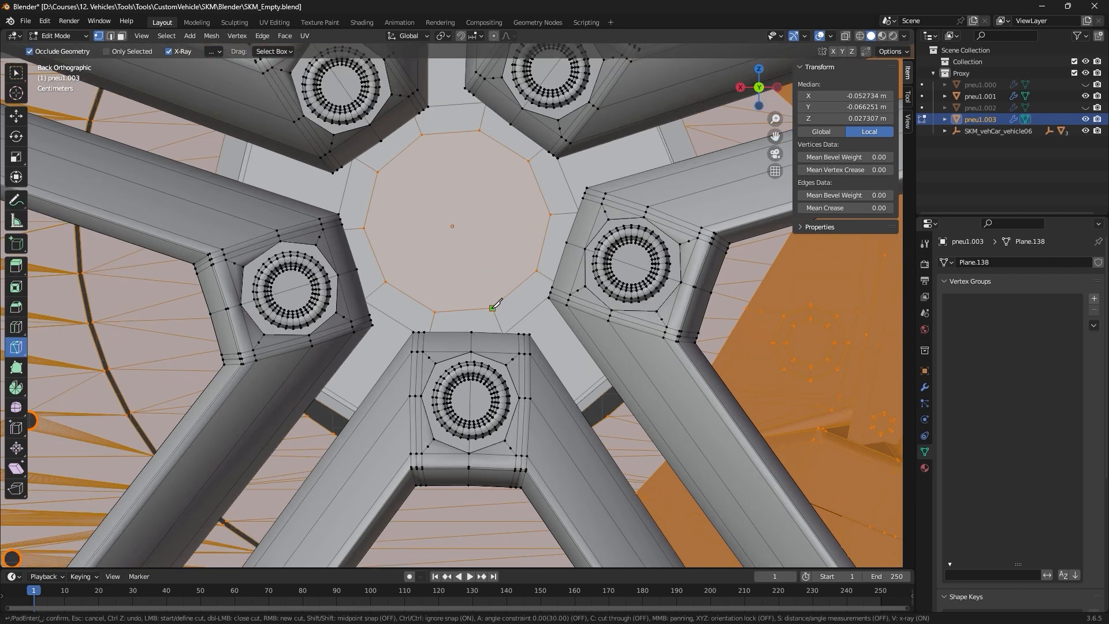
click(422, 134)
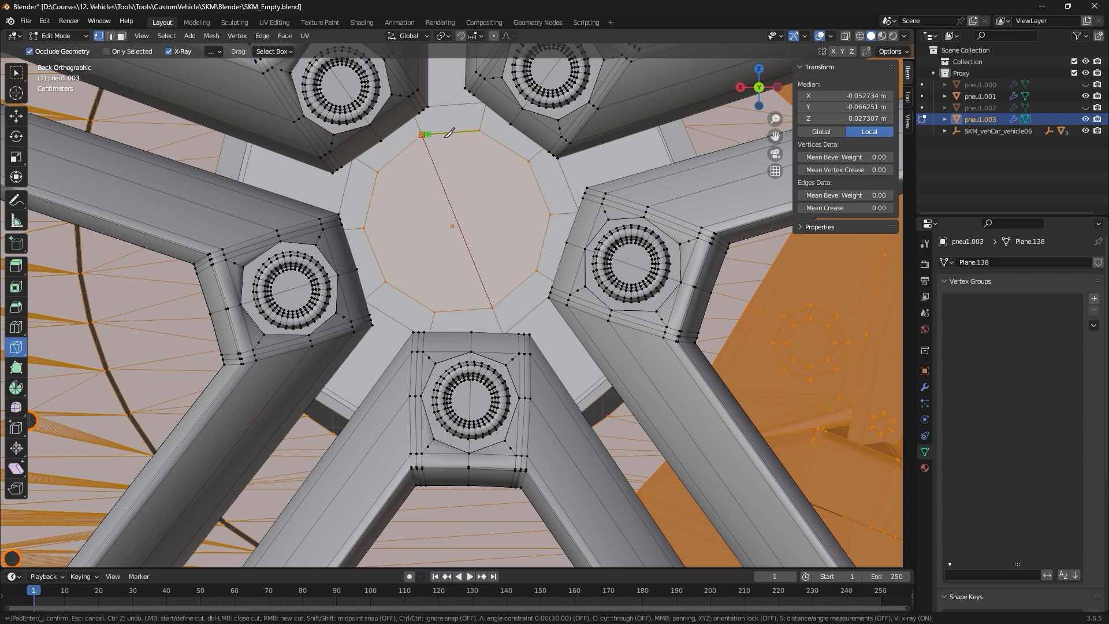
click(478, 131)
click(436, 311)
click(386, 282)
click(528, 161)
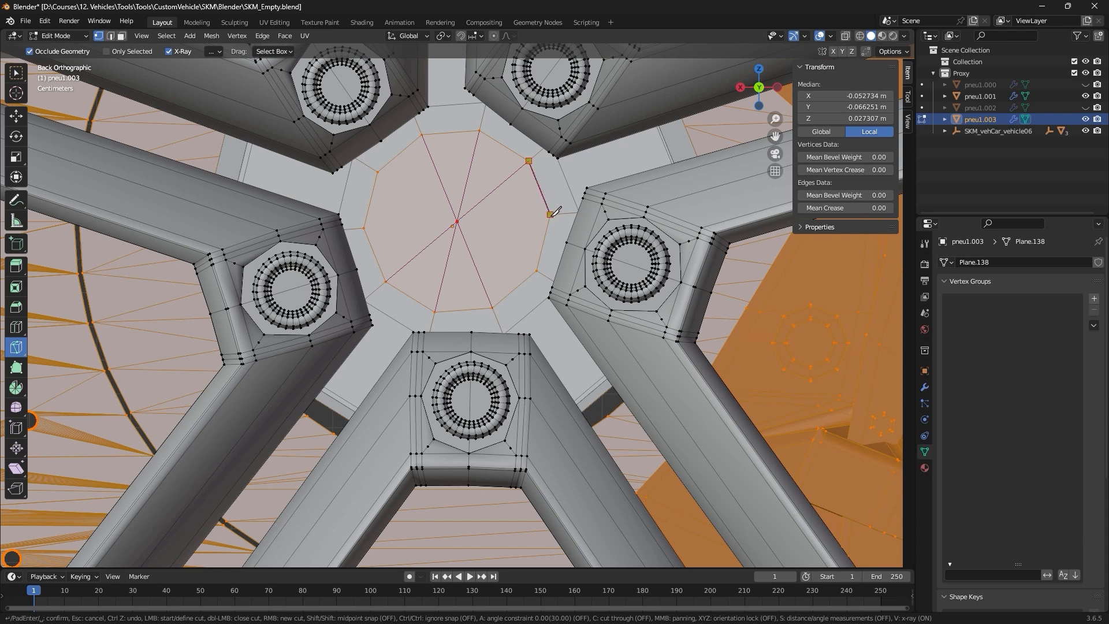
click(377, 171)
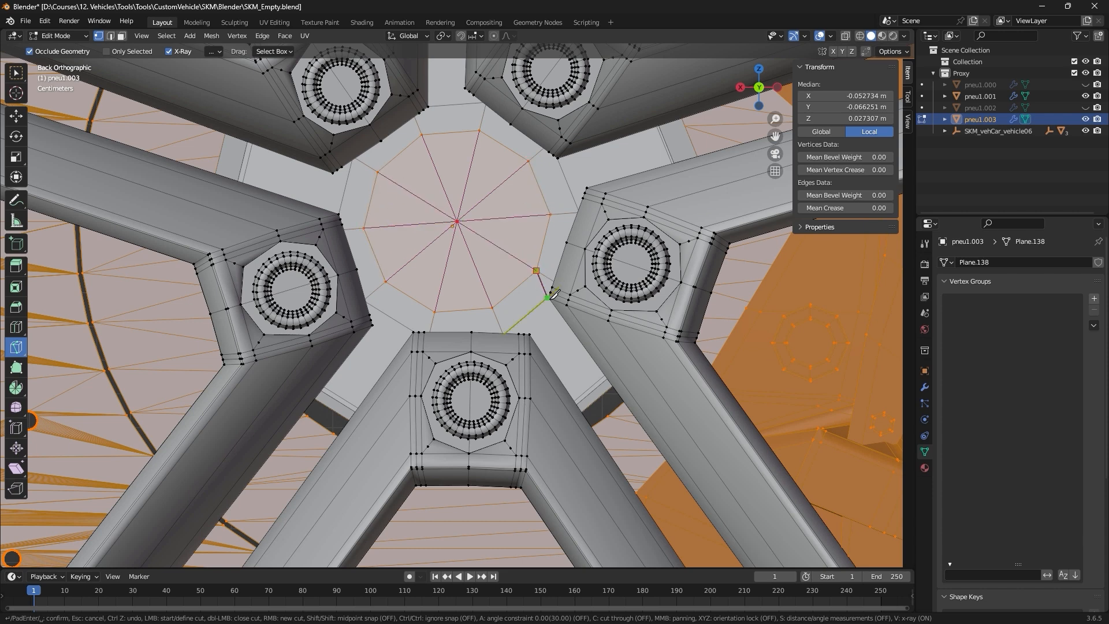
key(Return)
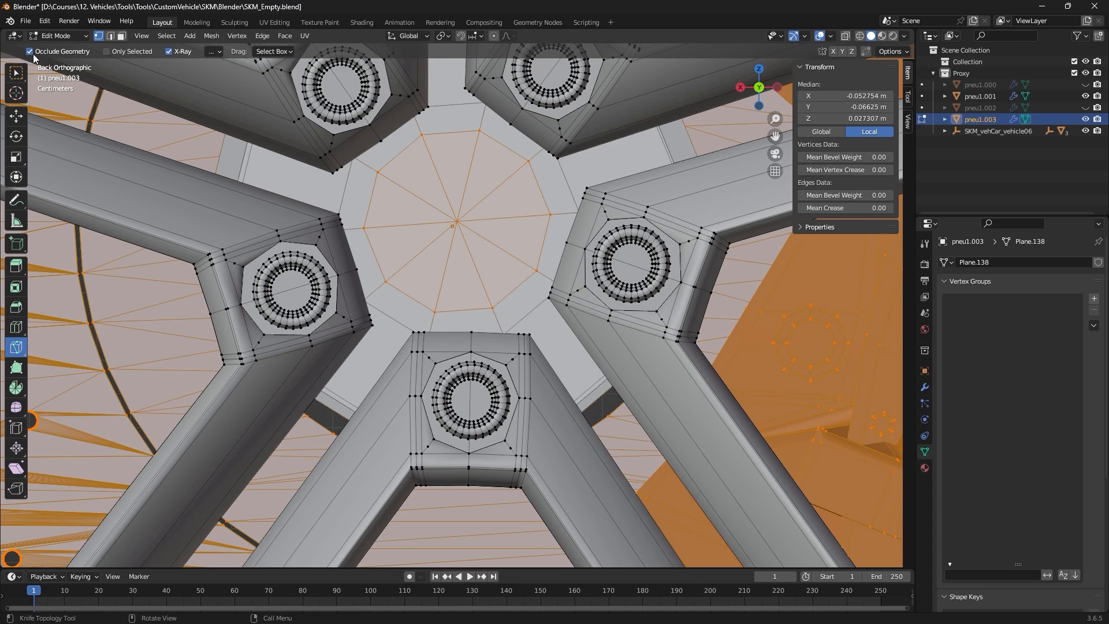
Return to Object Mode and show the viewport in wireframe shading with the whole wheel in view.
click(57, 36)
click(55, 49)
scroll(462, 227, down, 3)
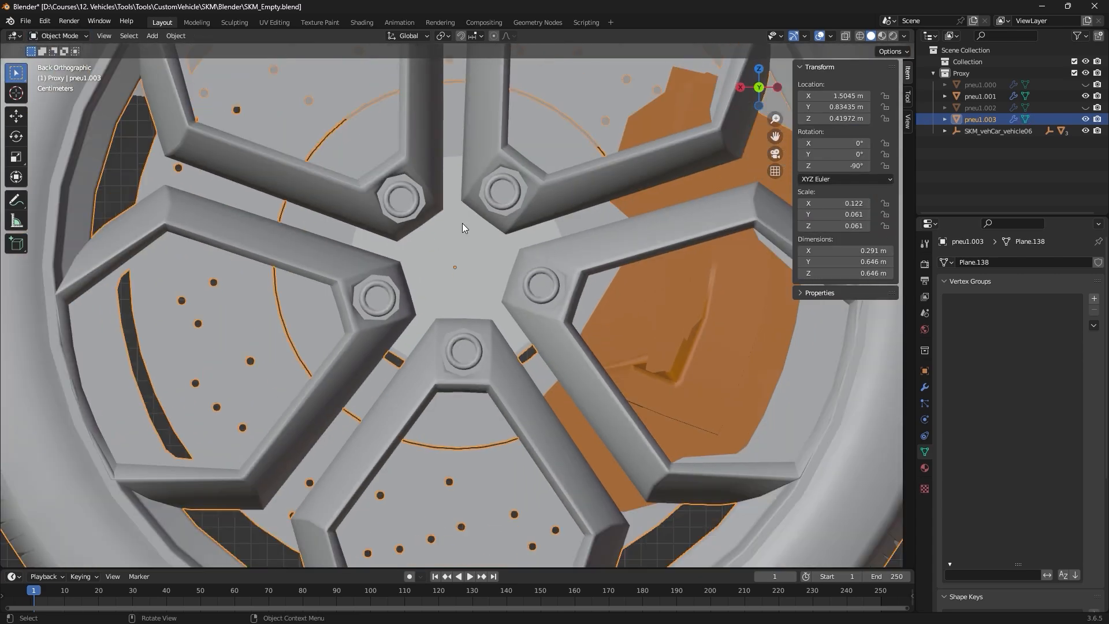
click(860, 36)
scroll(466, 268, down, 8)
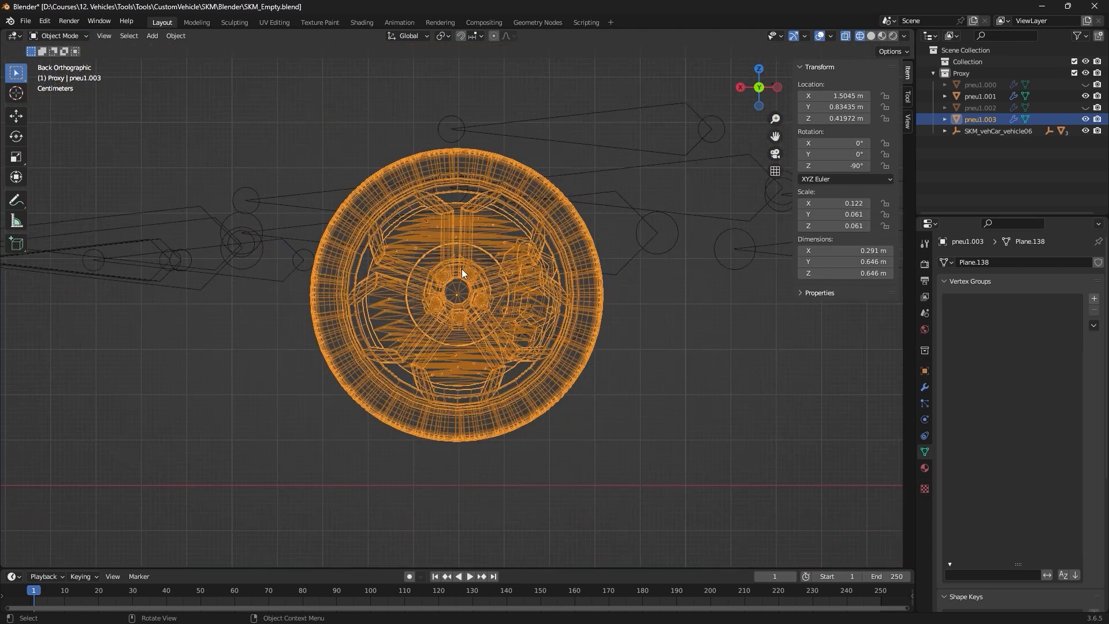
Expand the bone hierarchy of SKM_vehCar_vehicle06 and compare it with the wheel bone names in Unreal Editor's BP_CustomVehicle wheel setups.
click(945, 130)
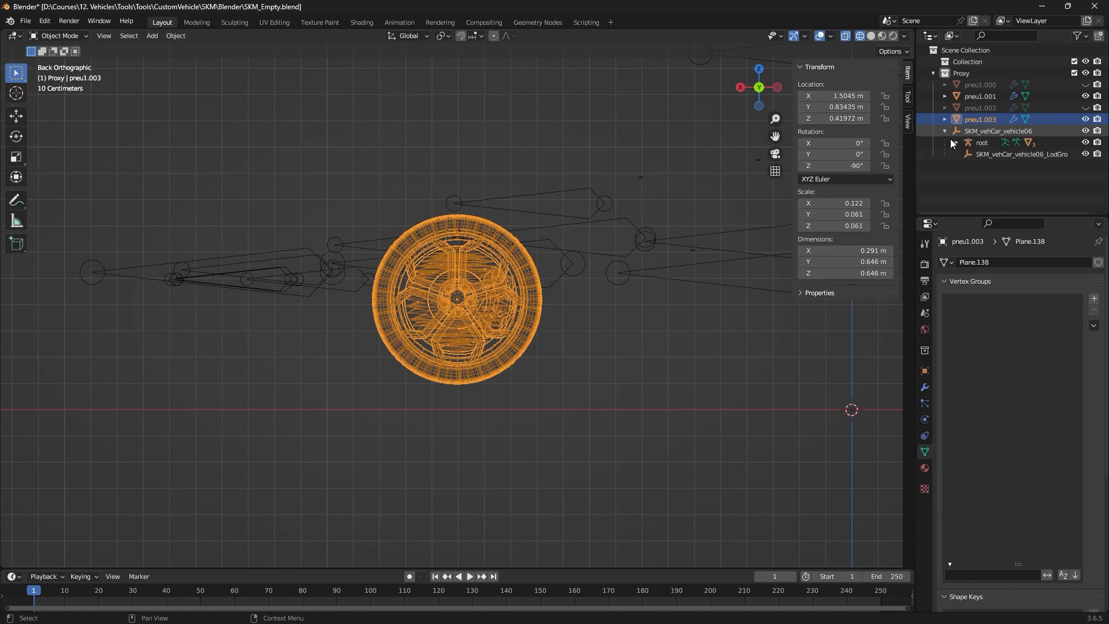
click(957, 142)
scroll(972, 154, down, 1)
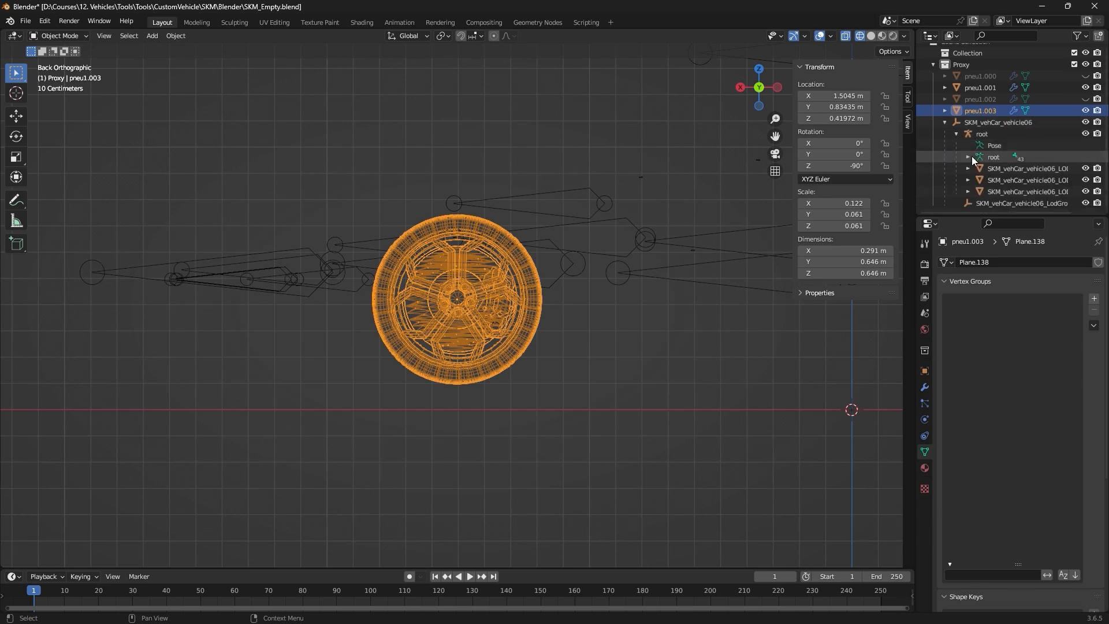
click(968, 157)
scroll(993, 152, down, 5)
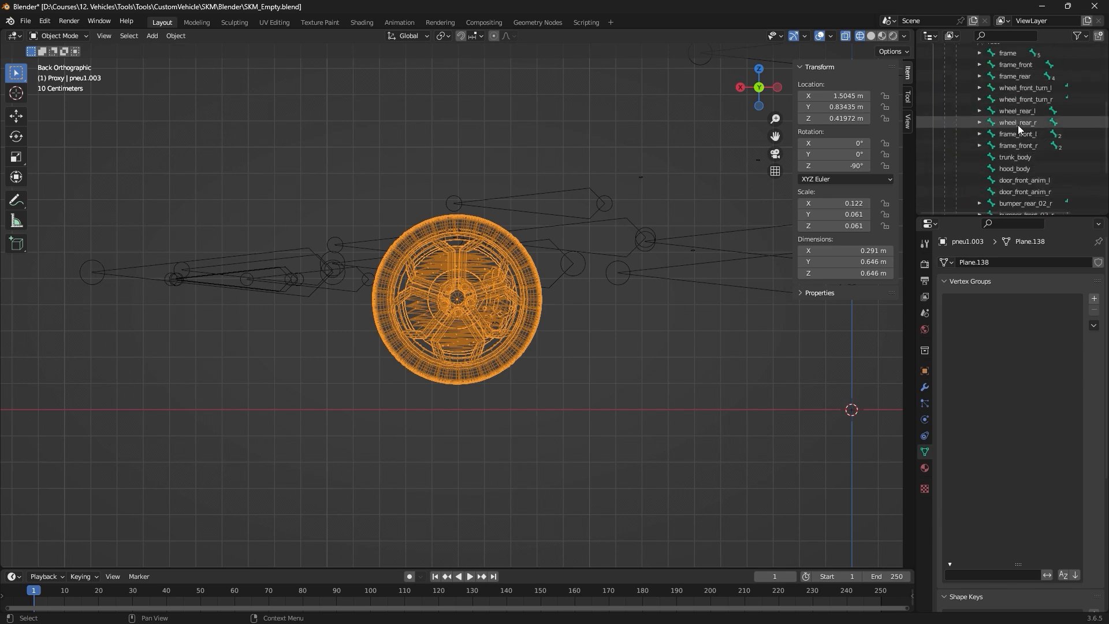
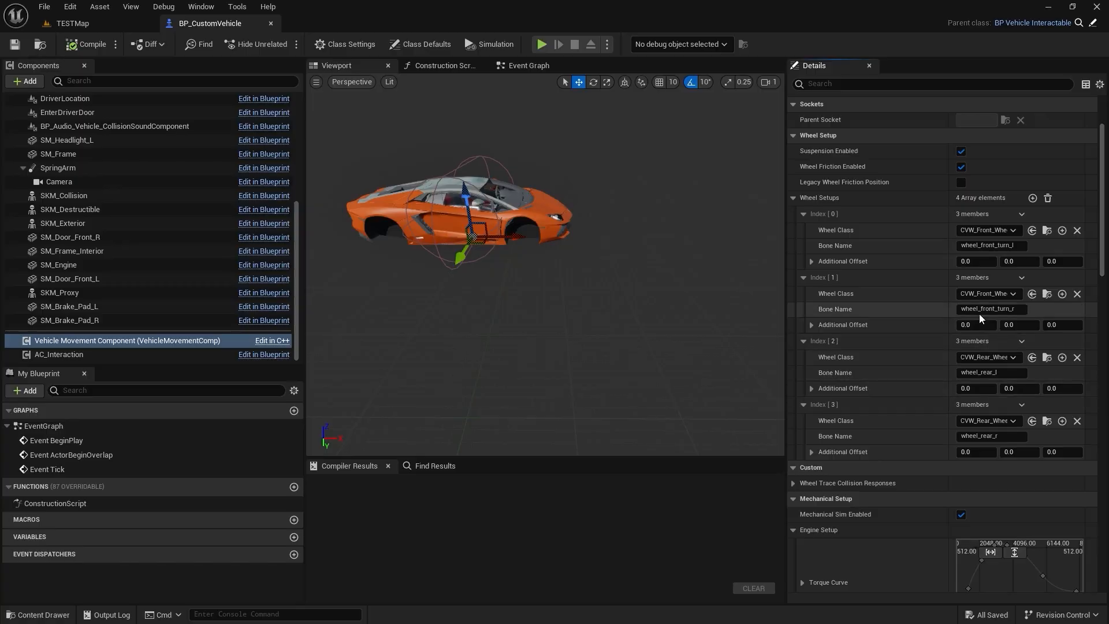
click(991, 309)
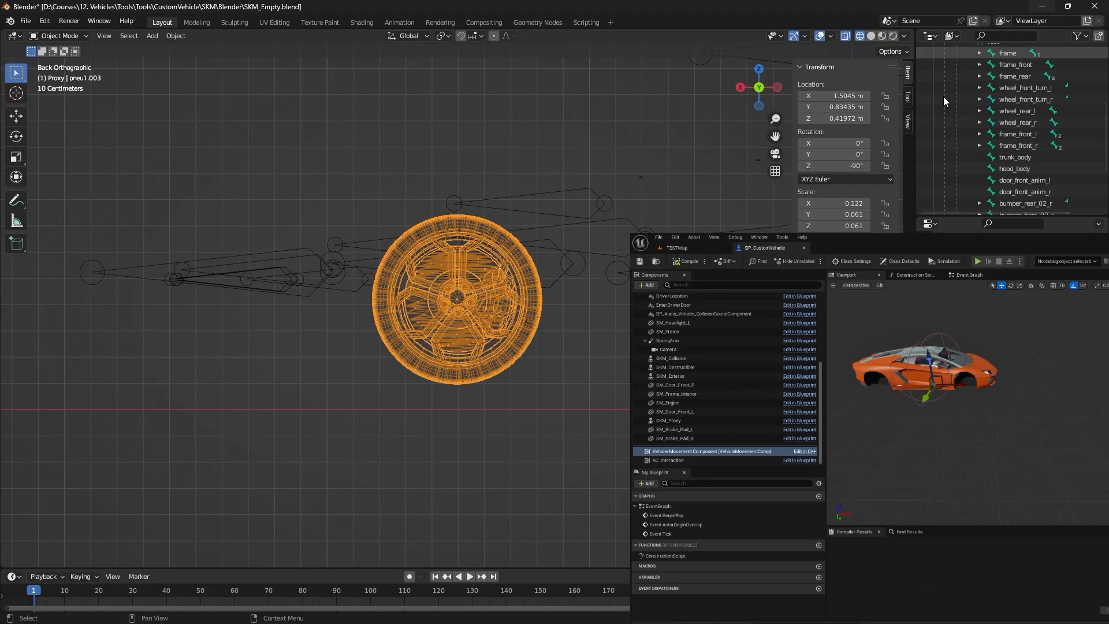
scroll(1020, 144, up, 2)
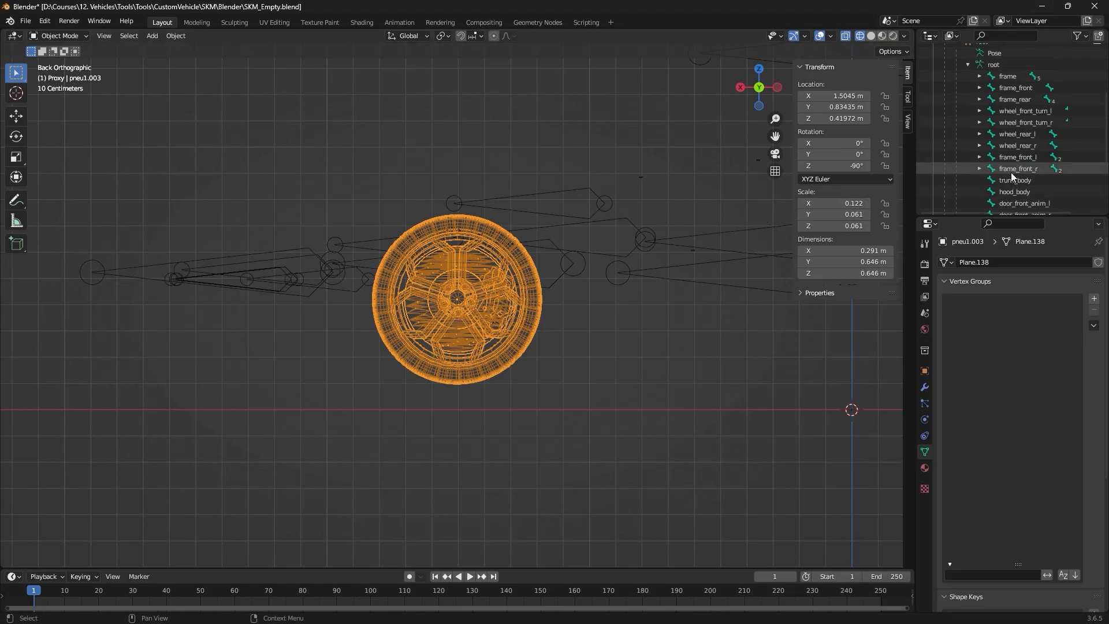
Put the root armature into Edit Mode and select both wheel_front_turn_l and wheel_front_turn_r.
click(1022, 123)
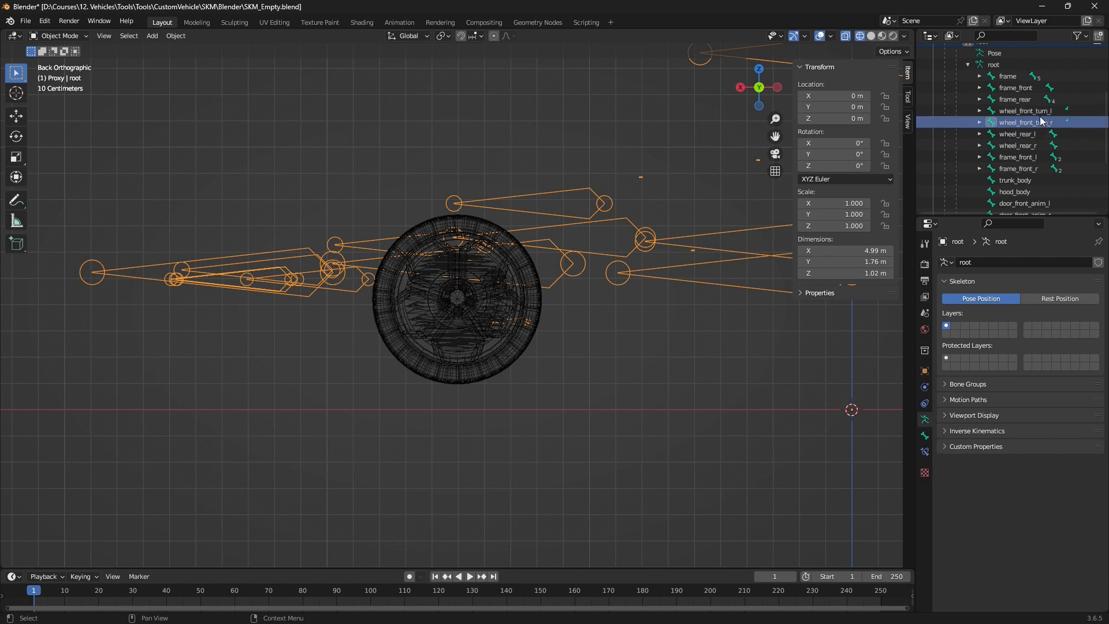
ctrl+click(1035, 112)
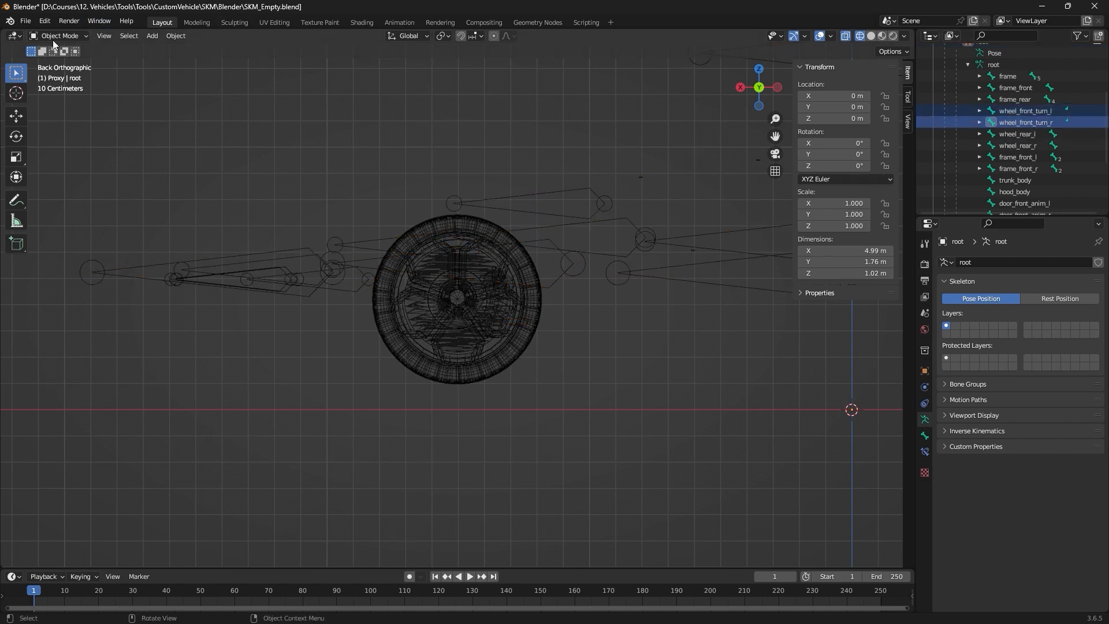
click(606, 190)
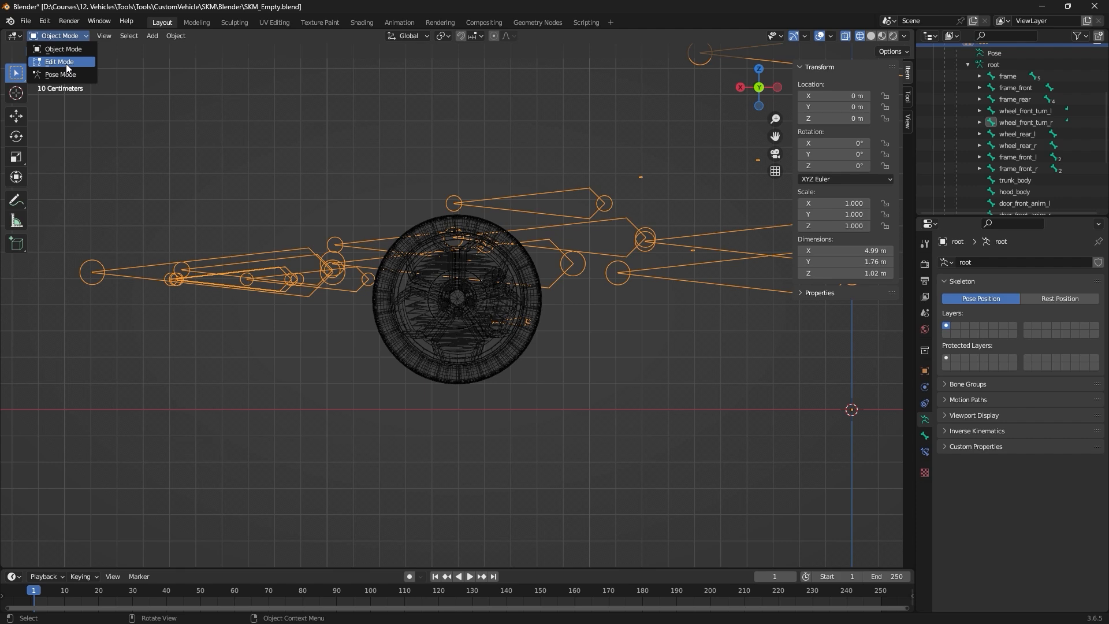
click(60, 62)
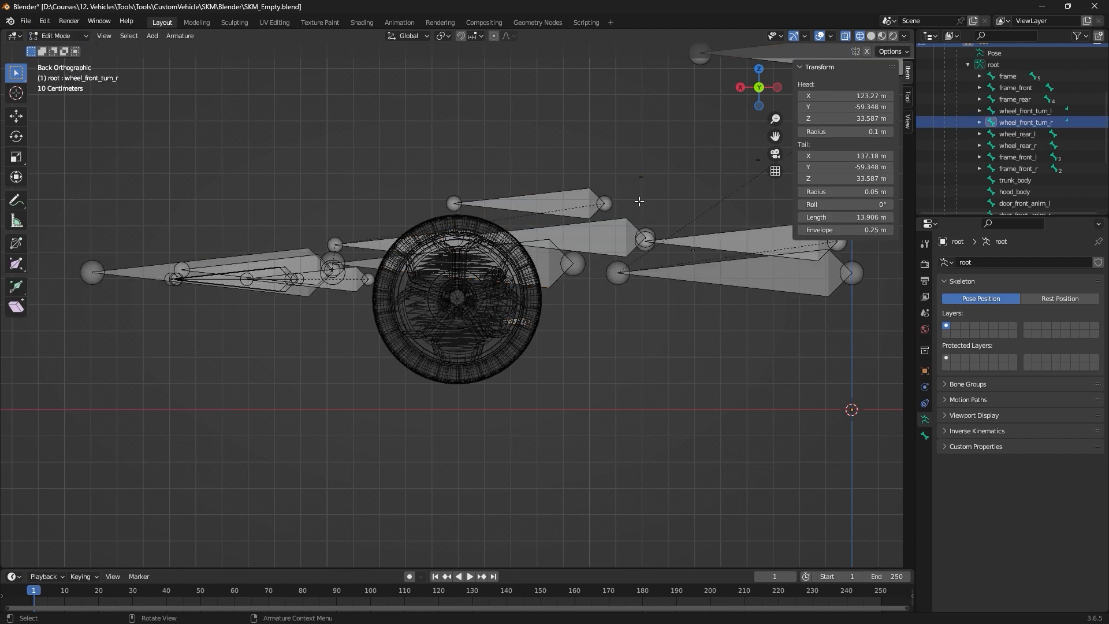
ctrl+click(1028, 112)
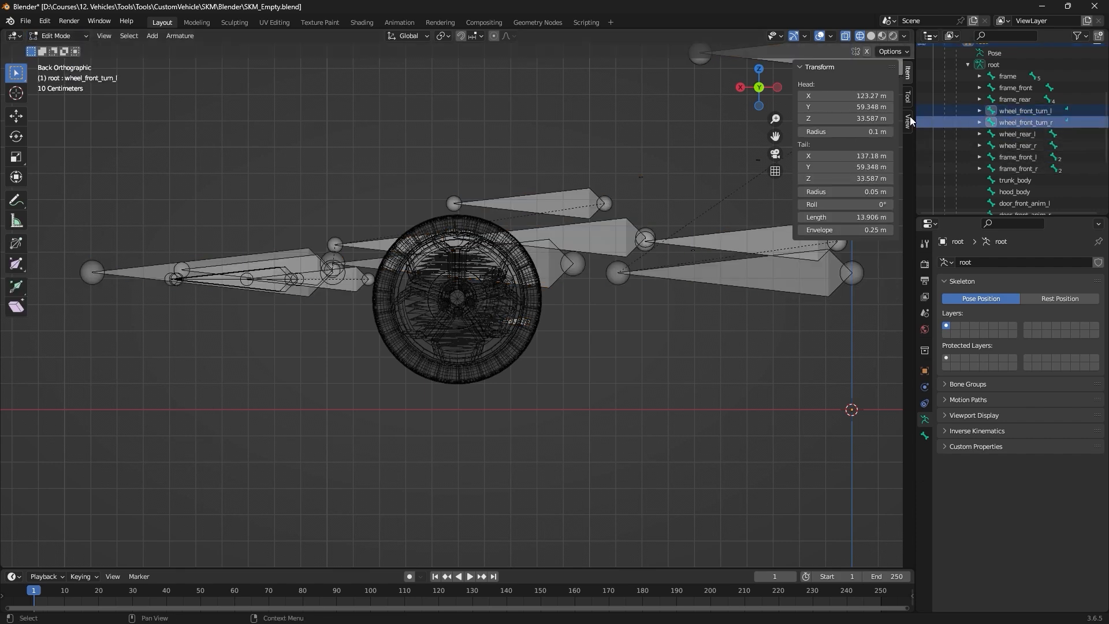
Enable snapping to Vertex and move the two front wheel bones onto the centre vertex of pneu1.003's hub.
click(474, 37)
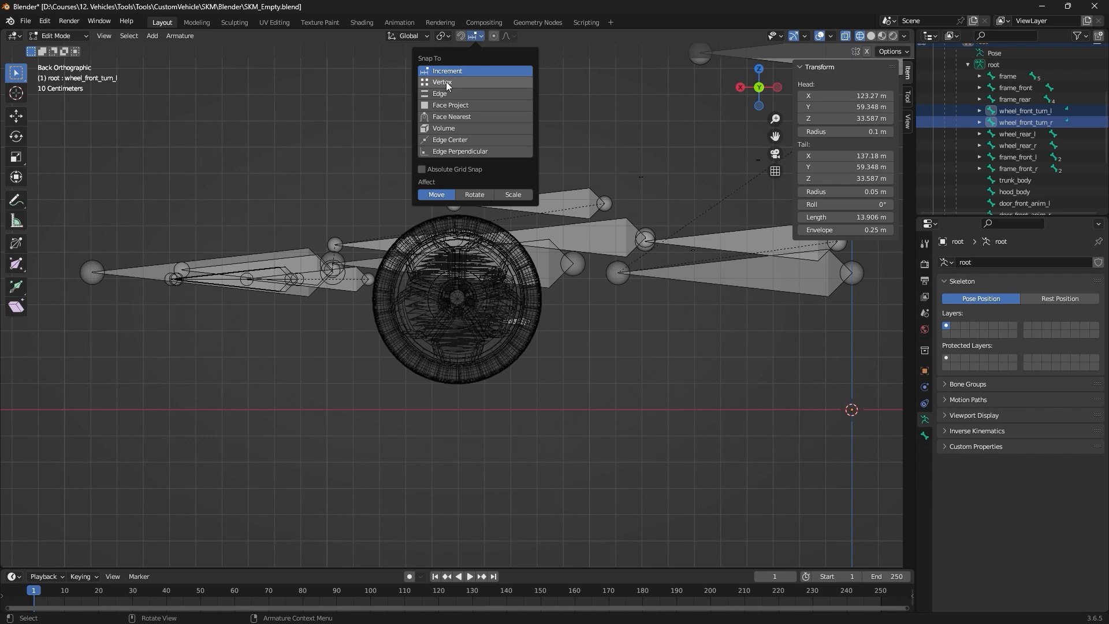
click(446, 81)
click(462, 36)
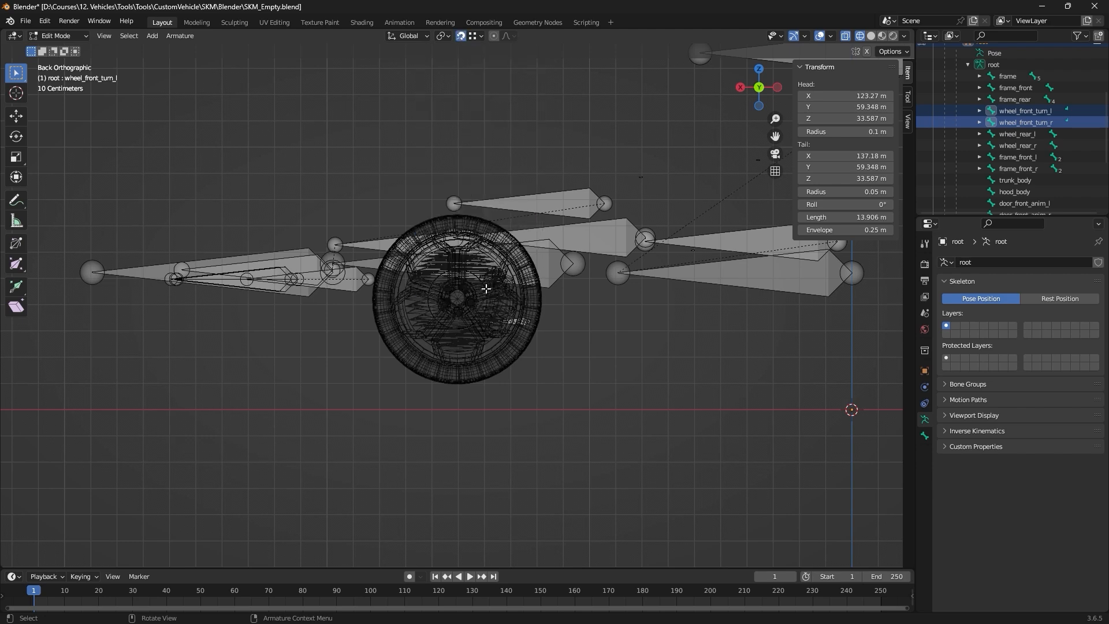
scroll(484, 300, up, 4)
scroll(496, 306, up, 1)
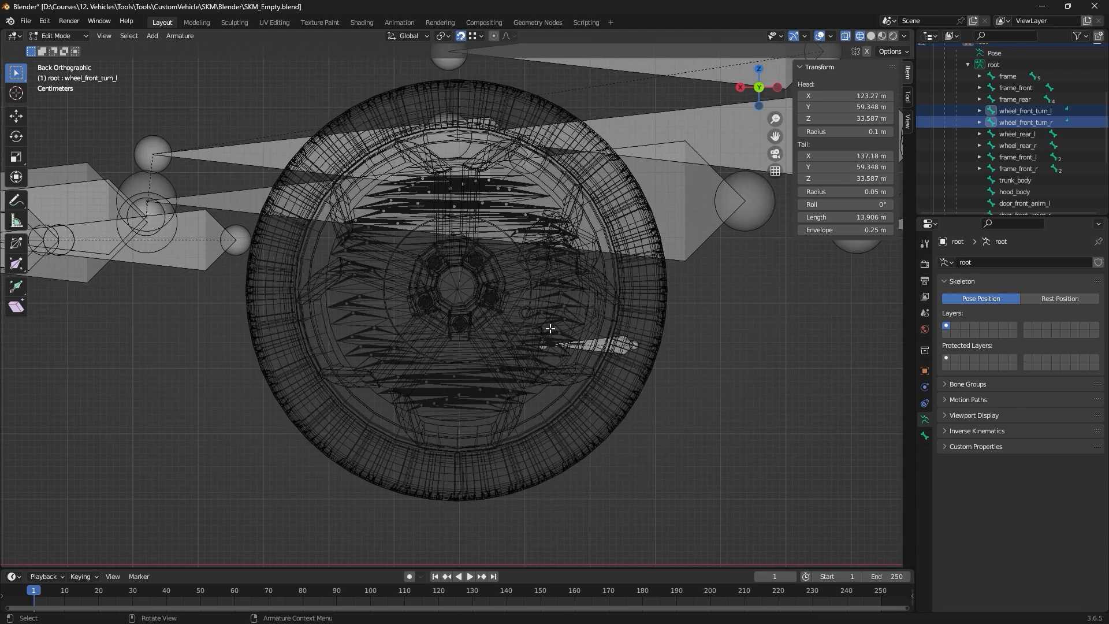
key(g)
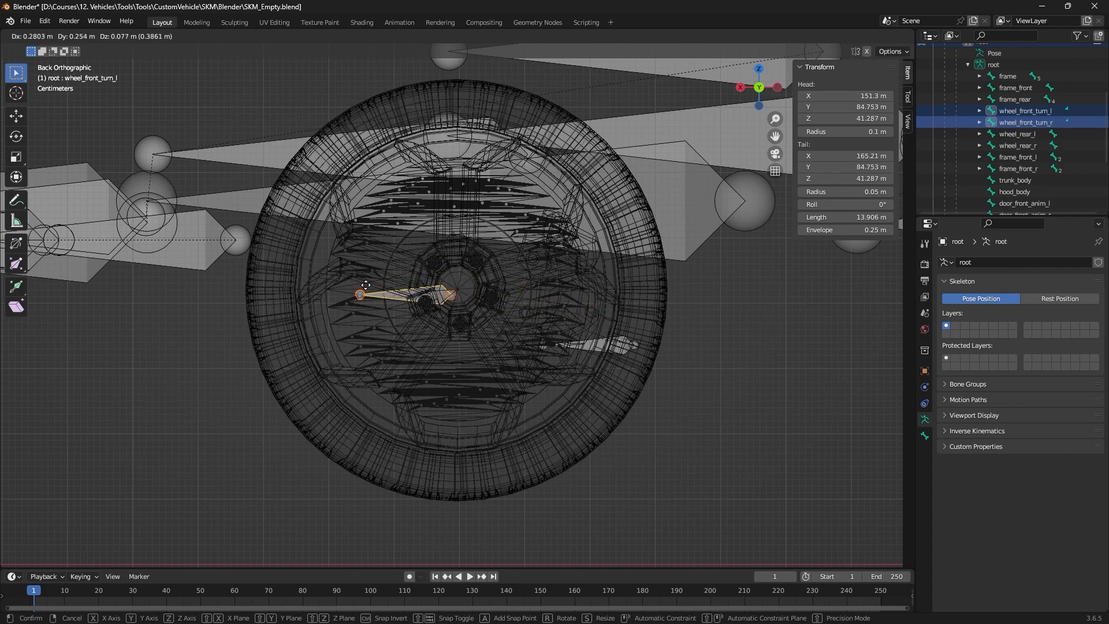
click(454, 289)
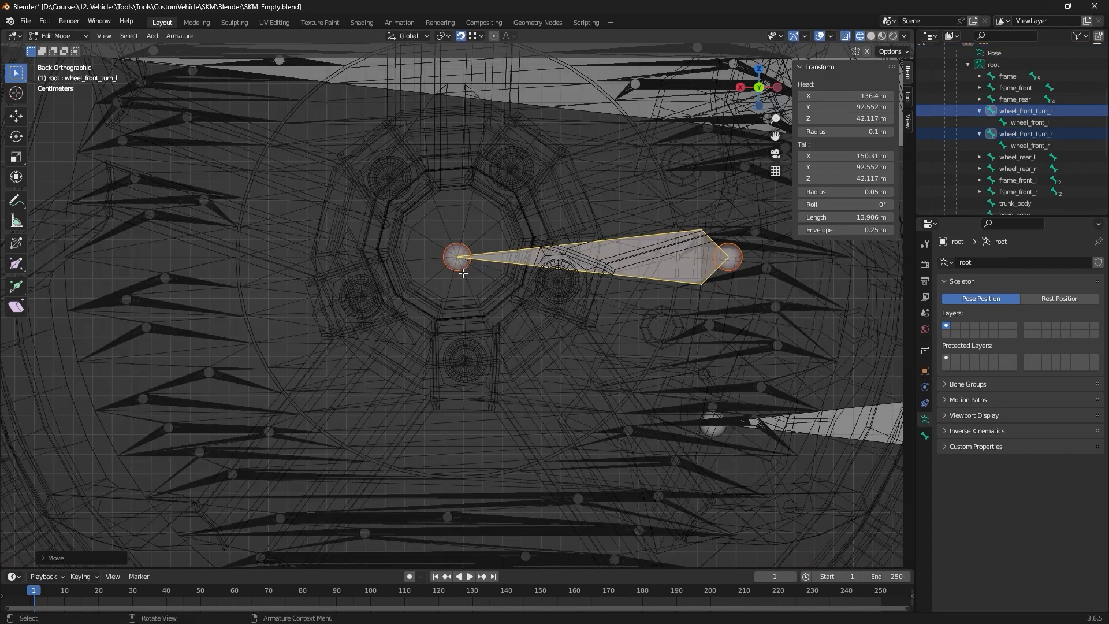
Disable snapping and move both front wheel bones along Y until wheel_front_turn_l's head is at about Y 59.4 m.
scroll(461, 271, down, 7)
middle_drag(460, 280, 467, 126)
scroll(485, 254, down, 3)
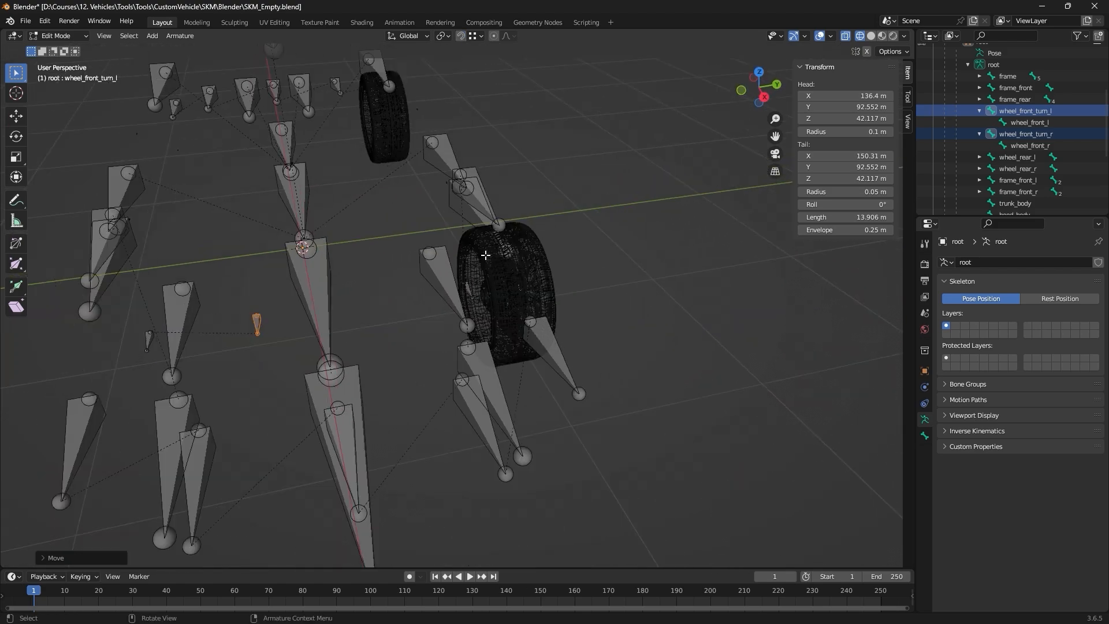
key(g)
key(y)
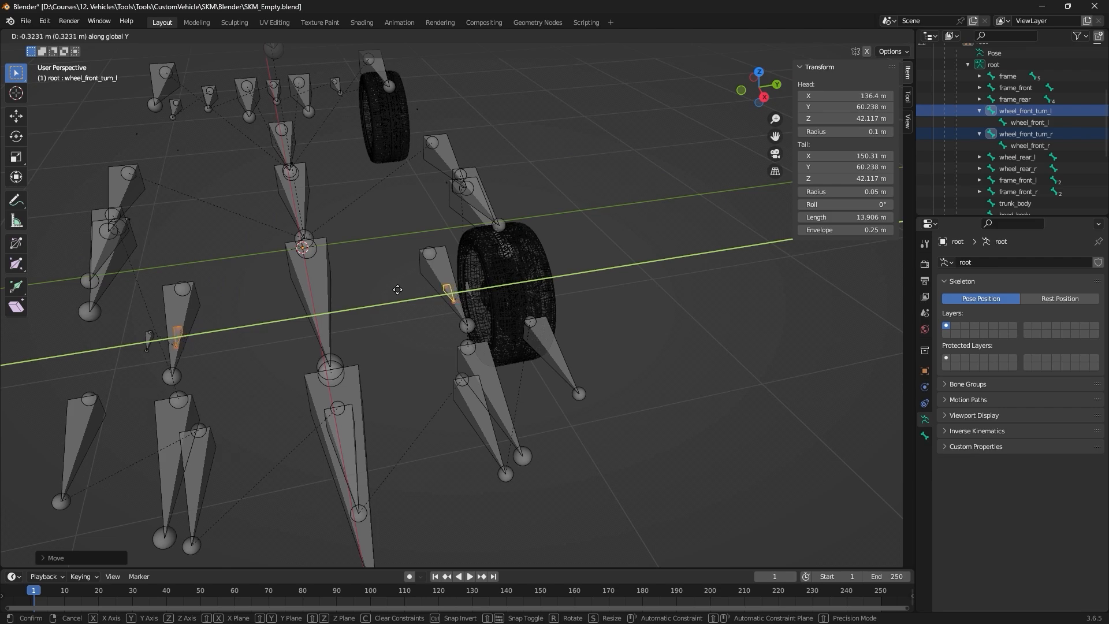
click(397, 291)
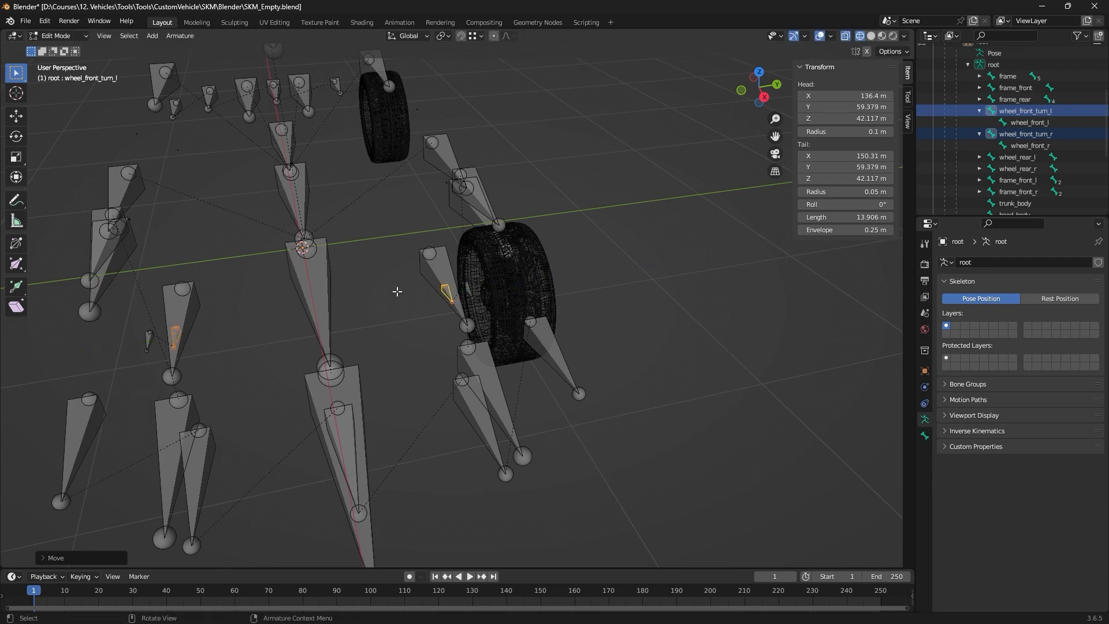
Save the file and switch the armature back to Object Mode.
mouse_move(397, 291)
middle_down()
mouse_move(491, 268)
mouse_move(341, 289)
mouse_move(626, 285)
mouse_move(444, 285)
mouse_move(487, 245)
mouse_move(495, 258)
mouse_move(483, 341)
middle_up()
key(ctrl+s)
click(69, 37)
click(64, 46)
Show the viewport in solid shading and put the rear wheel pneu1.001 into Edit Mode with the Select tool active.
click(434, 258)
key(shift+z)
scroll(396, 227, up, 5)
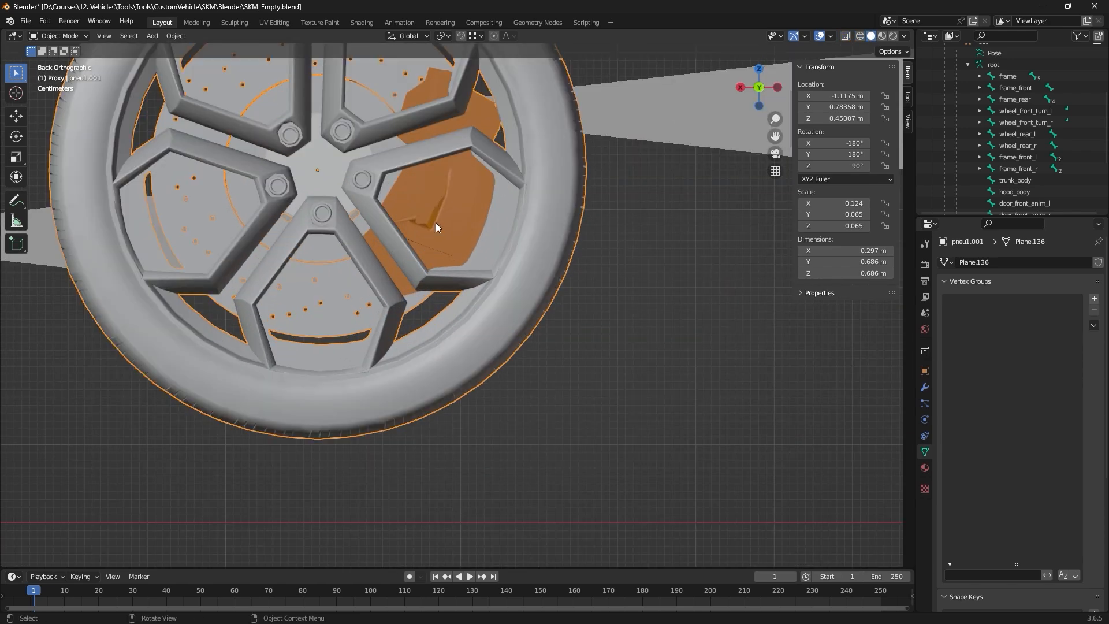
key(Tab)
scroll(328, 172, up, 2)
shift+middle_drag(329, 172, 183, 108)
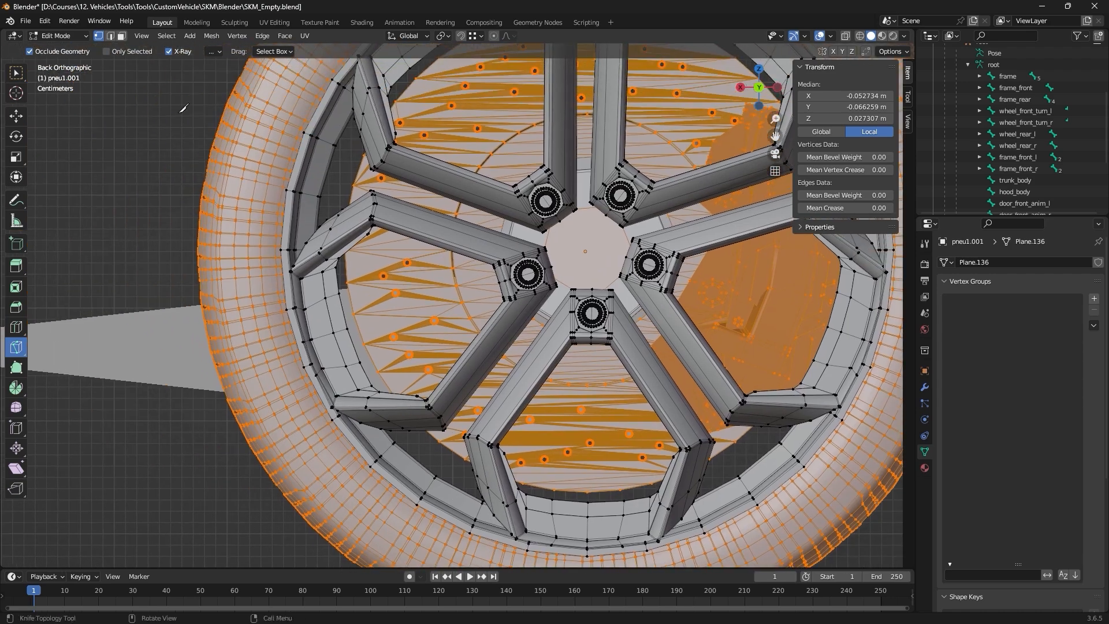
click(16, 73)
click(628, 241)
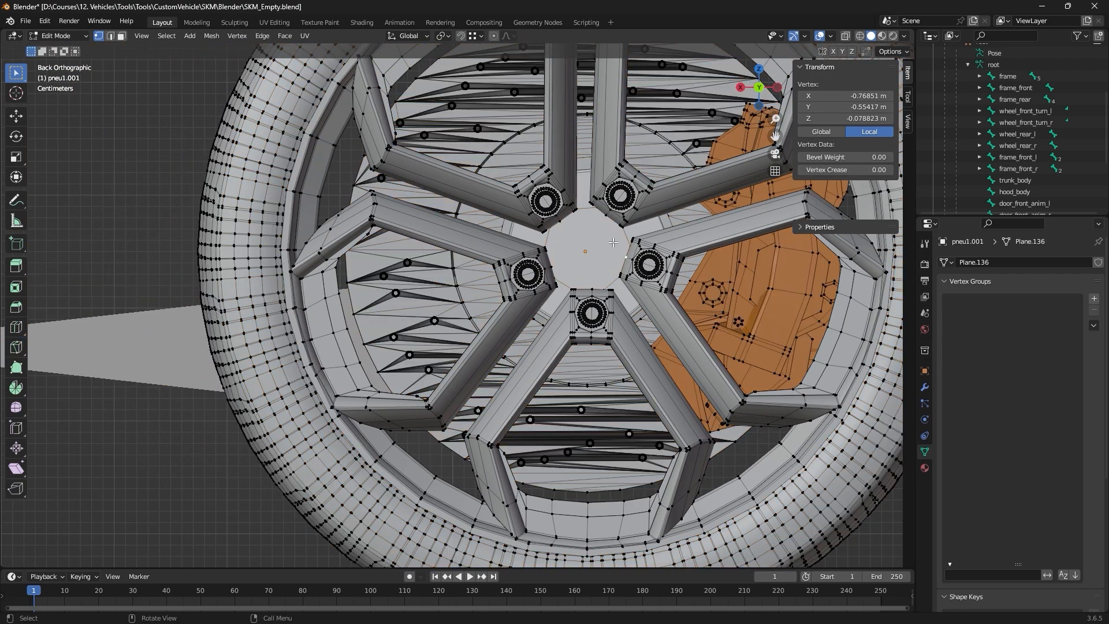
Select all geometry linked to pneu1.001's star-shaped centre hub in edge mode and separate the selection into its own object.
click(111, 39)
click(624, 231)
scroll(630, 239, up, 1)
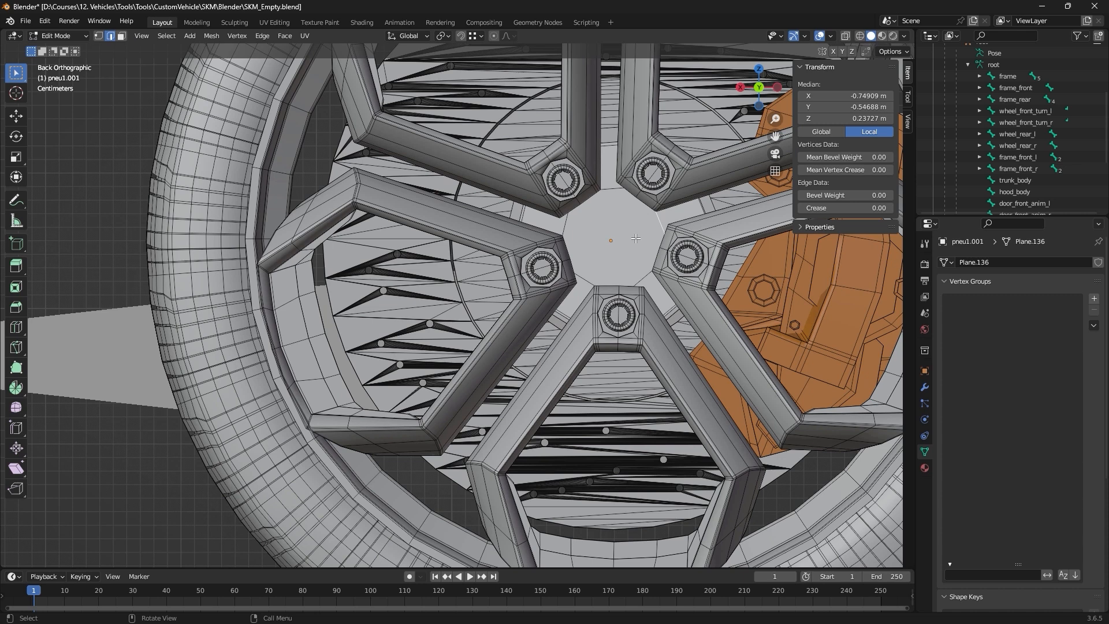
shift+middle_drag(635, 239, 501, 256)
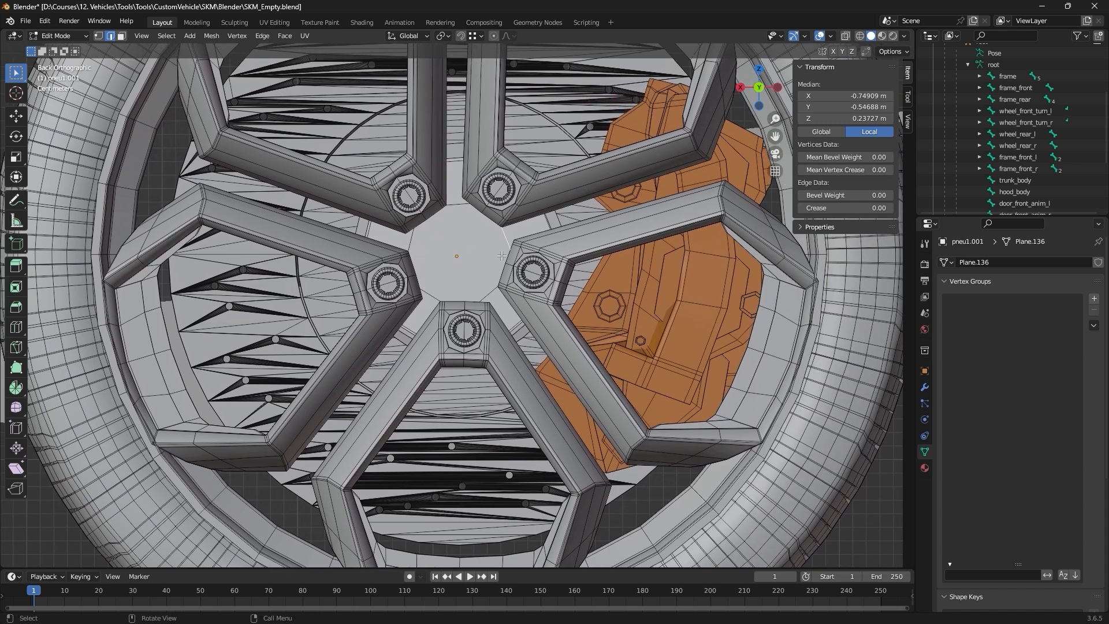
key(ctrl+l)
click(495, 229)
key(ctrl+l)
key(p)
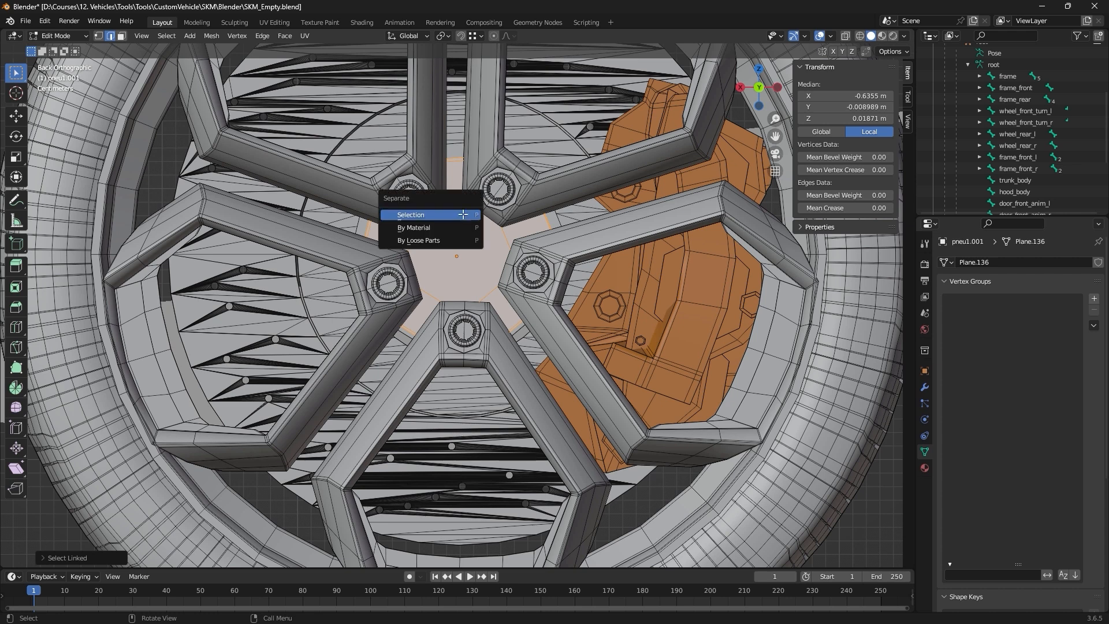
click(441, 216)
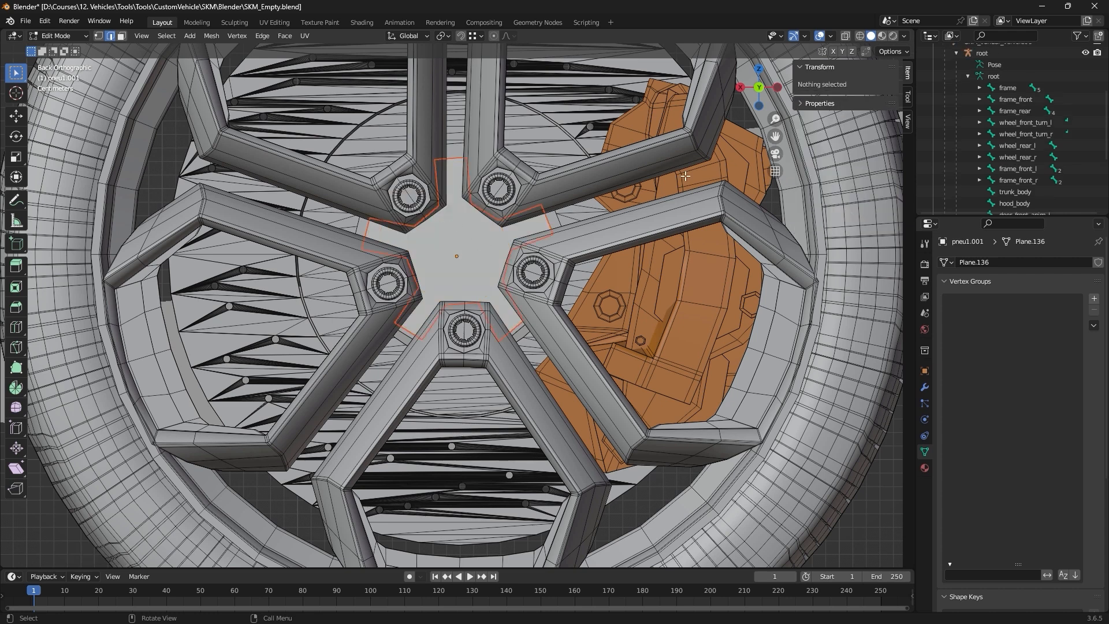
Hide pneu1.001 and put the separated hub piece into Edit Mode.
click(468, 237)
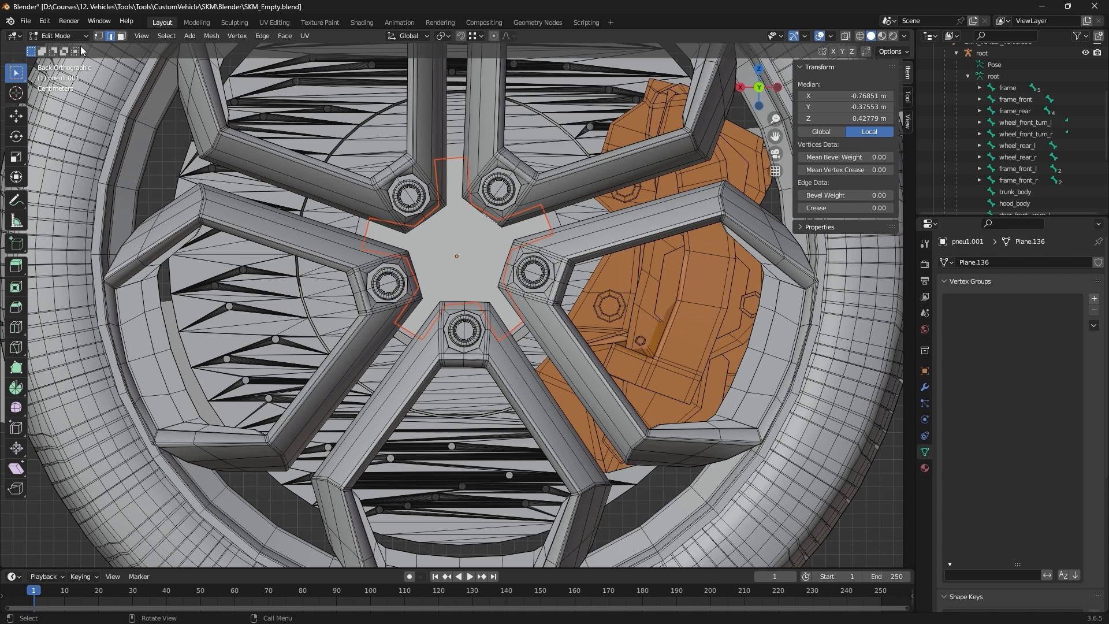
key(Tab)
click(456, 231)
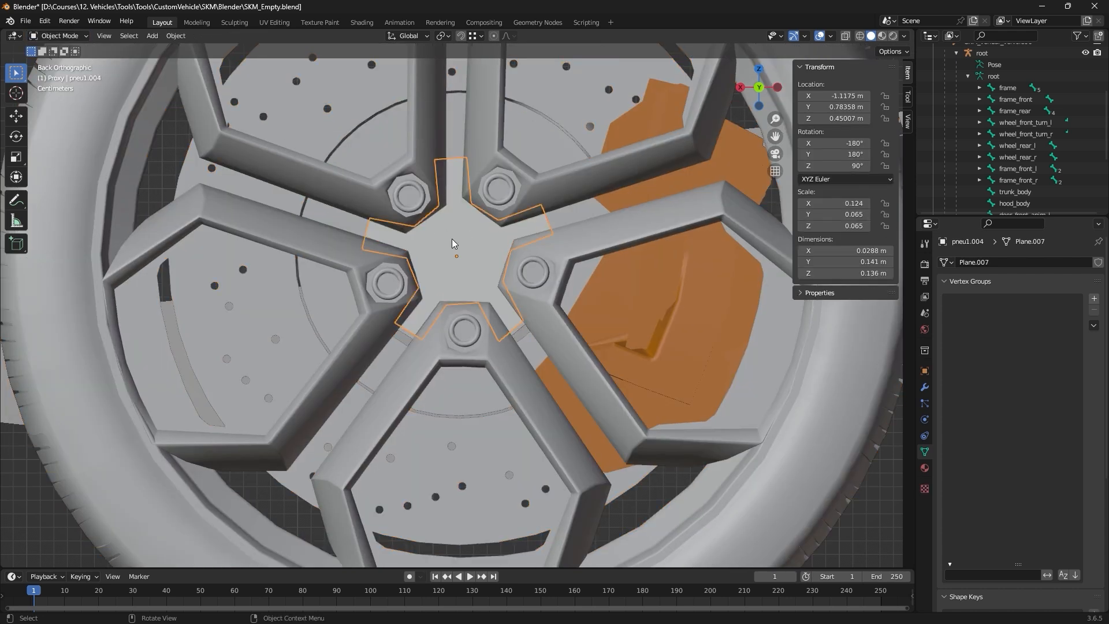
scroll(1084, 125, up, 5)
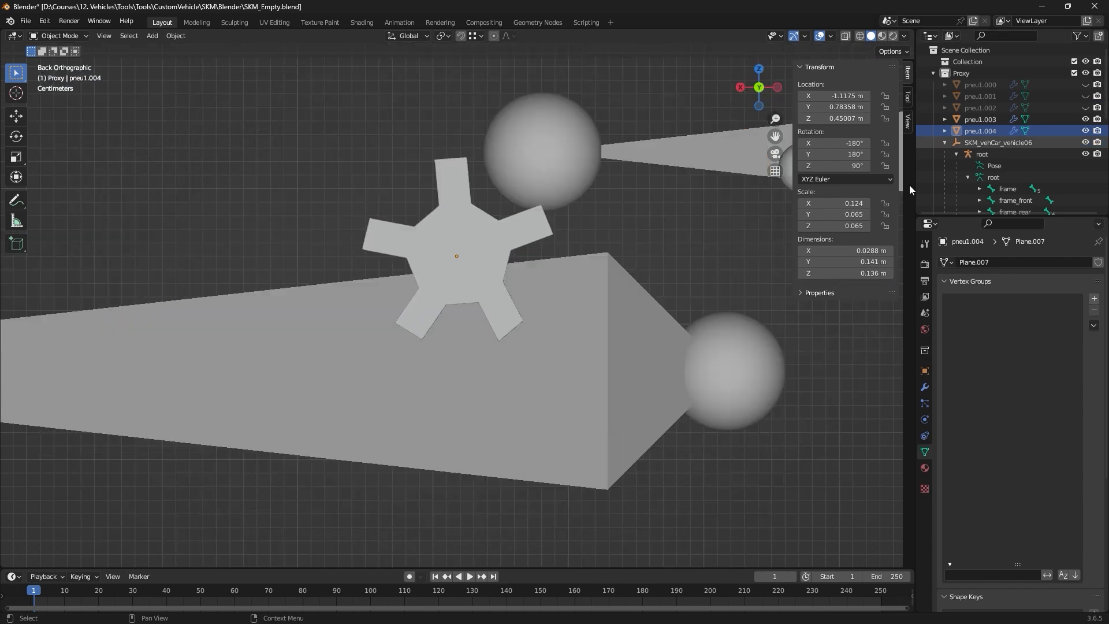
click(1085, 96)
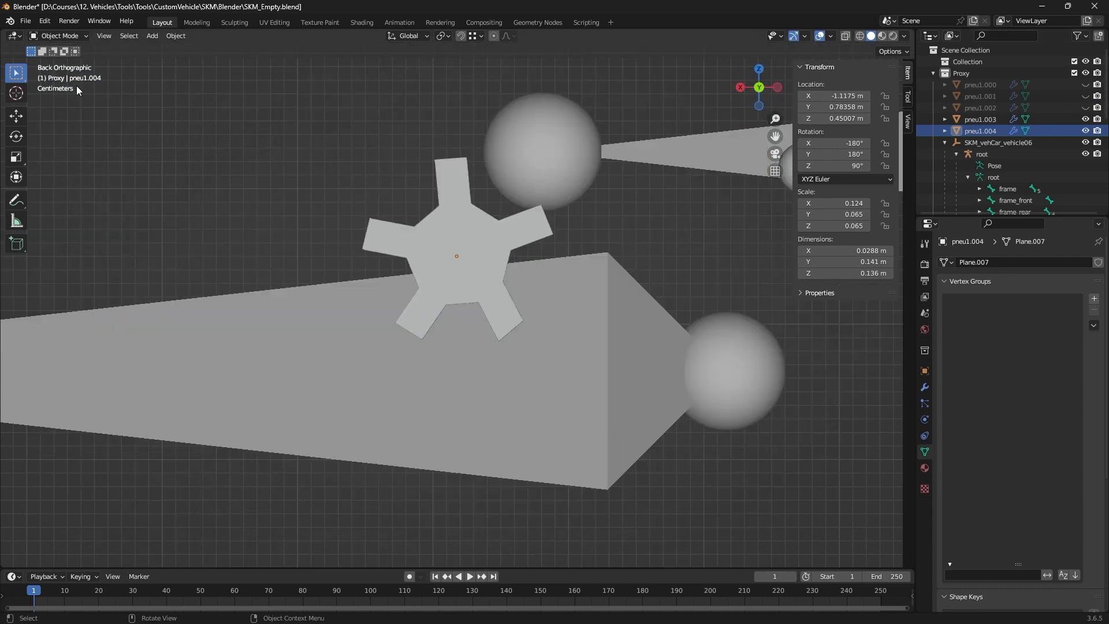
click(421, 235)
key(Tab)
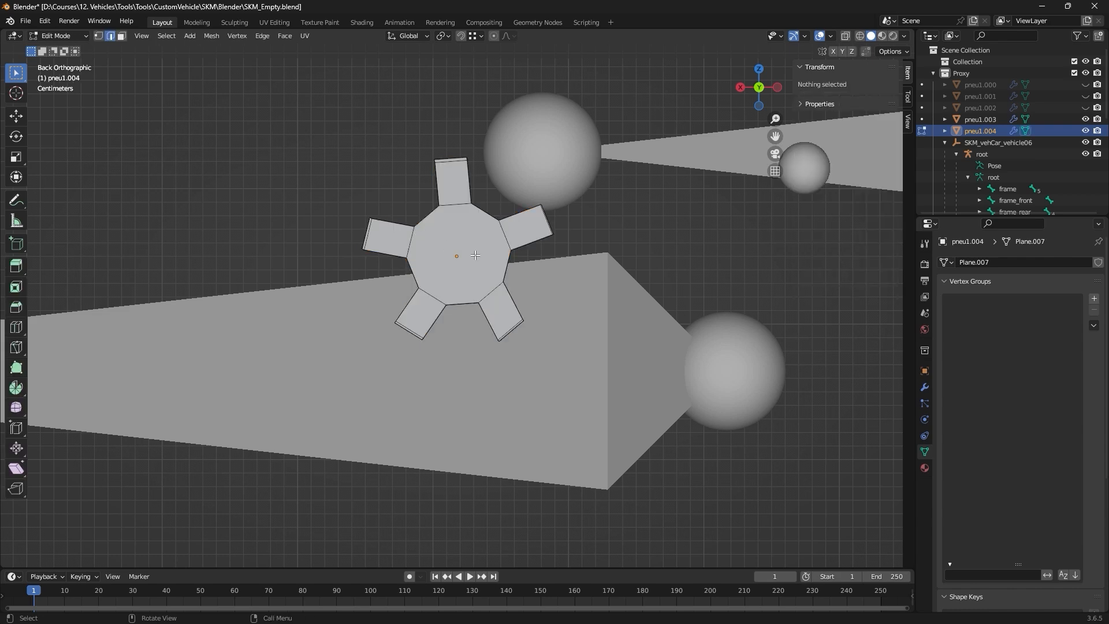
Knife-cut the hub's central face between opposite corners so that all five cuts cross at its centre.
key(k)
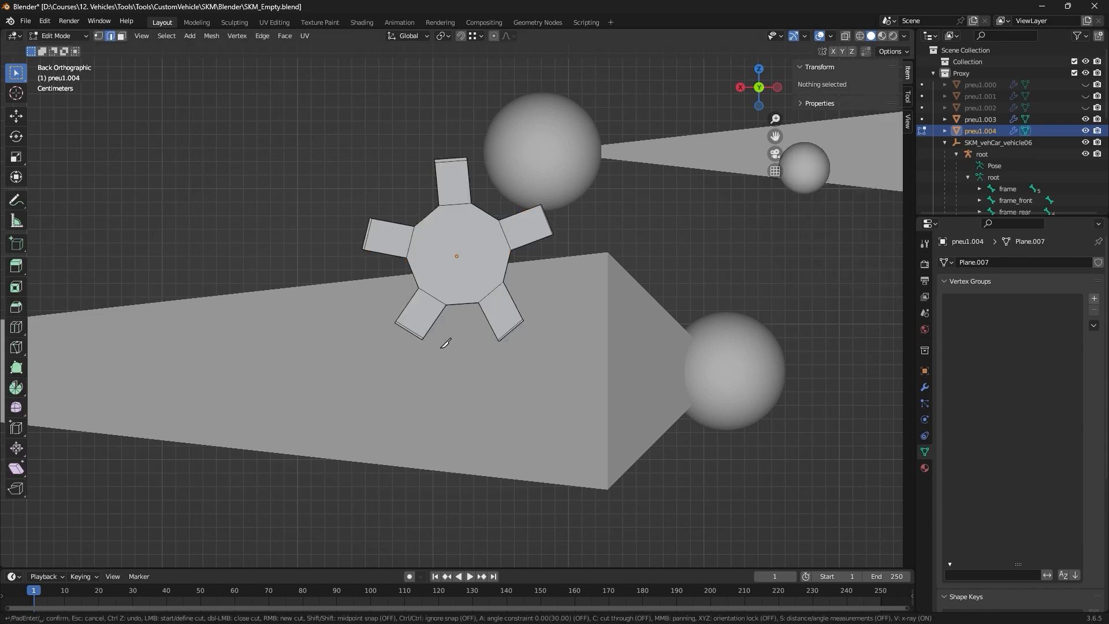
scroll(495, 308, up, 3)
click(496, 287)
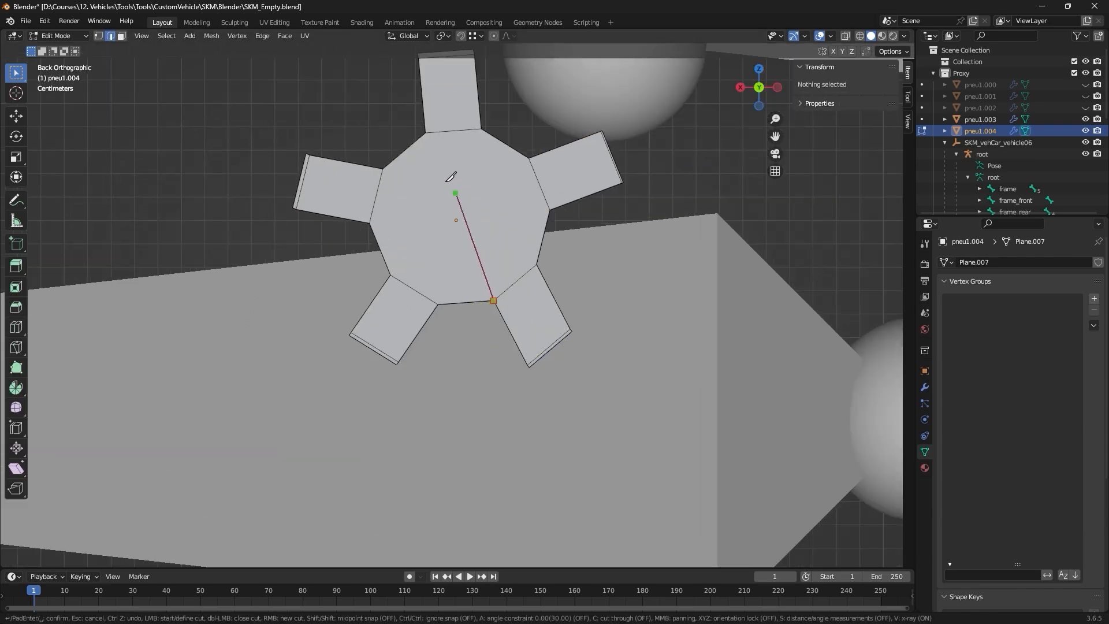
click(482, 128)
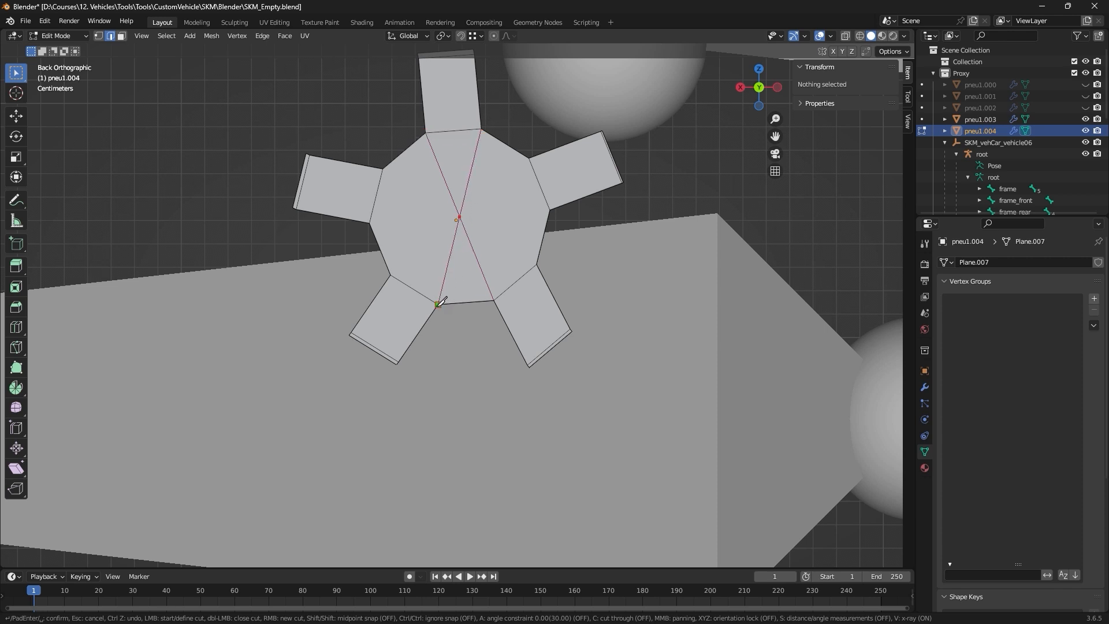
click(395, 275)
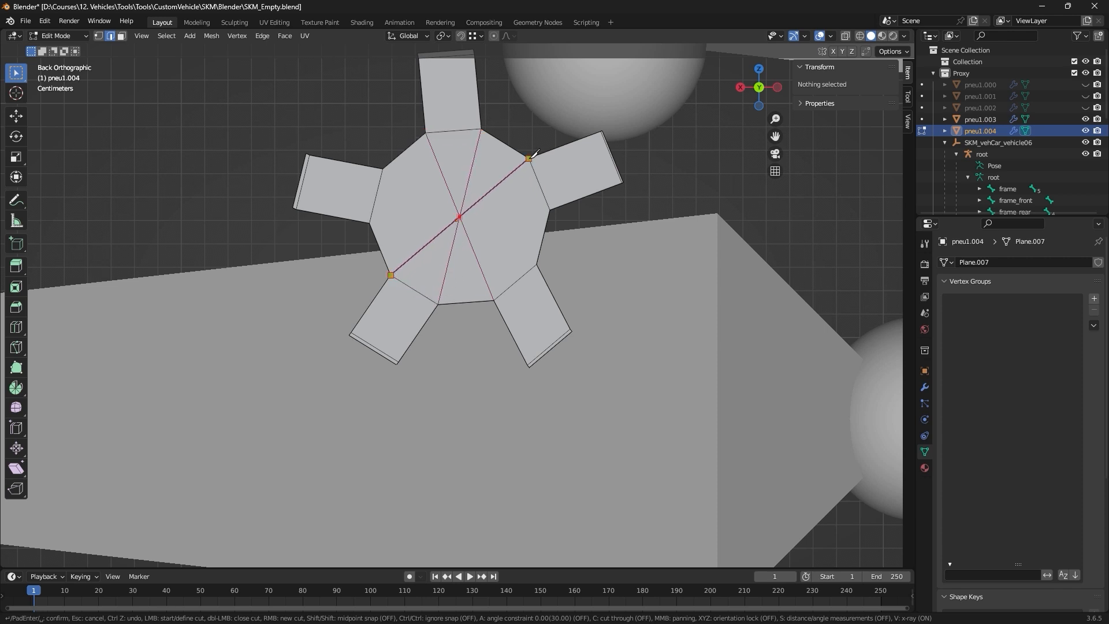
click(550, 209)
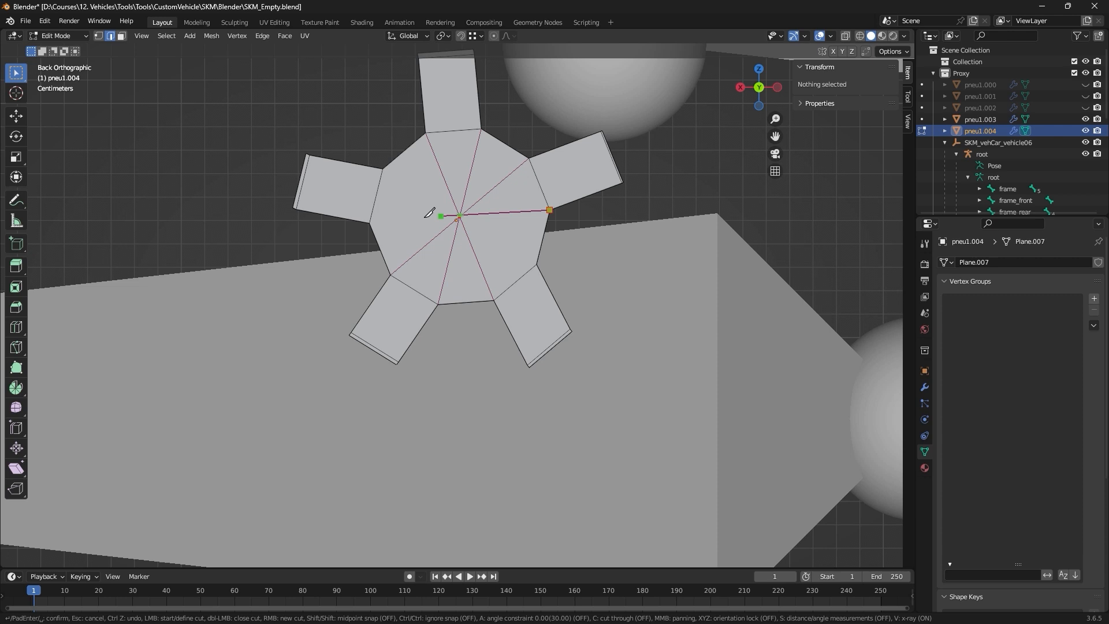
click(371, 222)
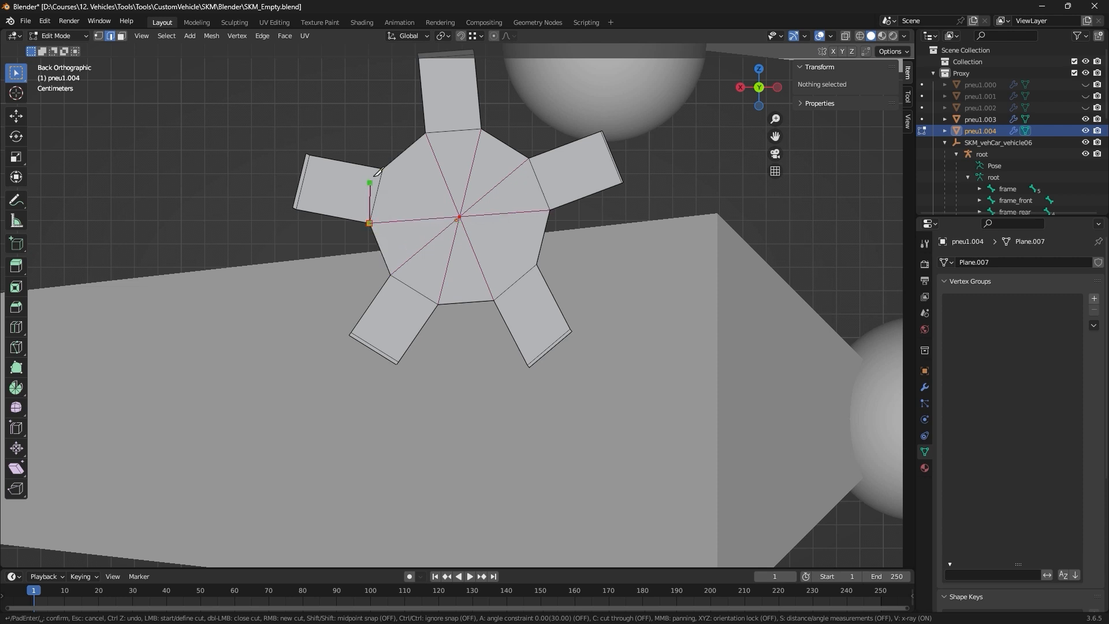
click(383, 167)
key(Return)
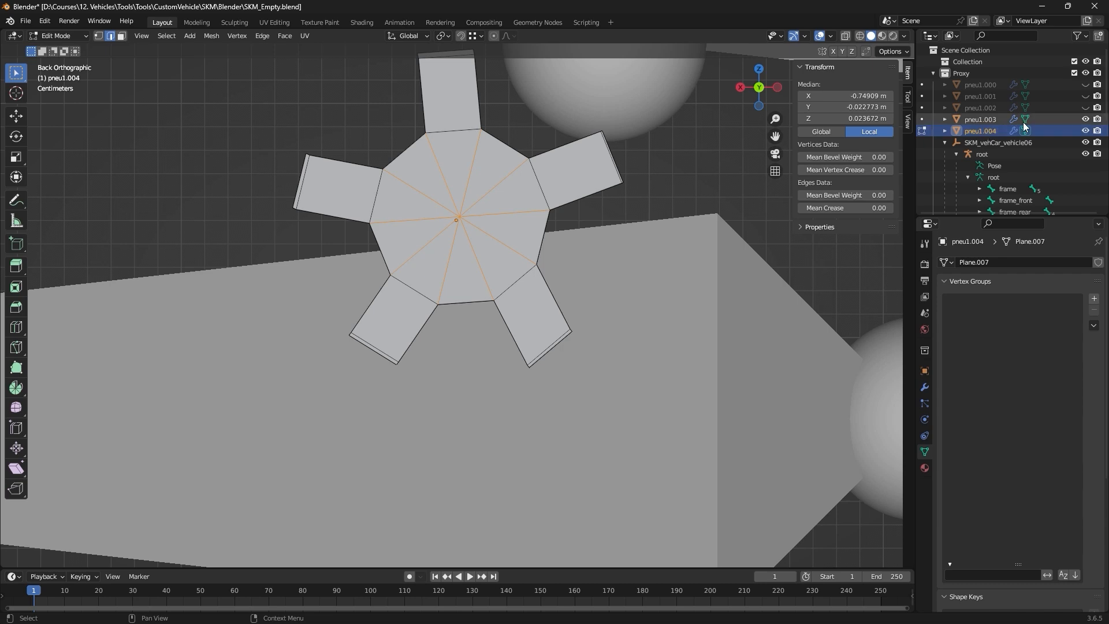
Unhide pneu1.001 and join the cut hub piece back into it in Object Mode.
click(1085, 96)
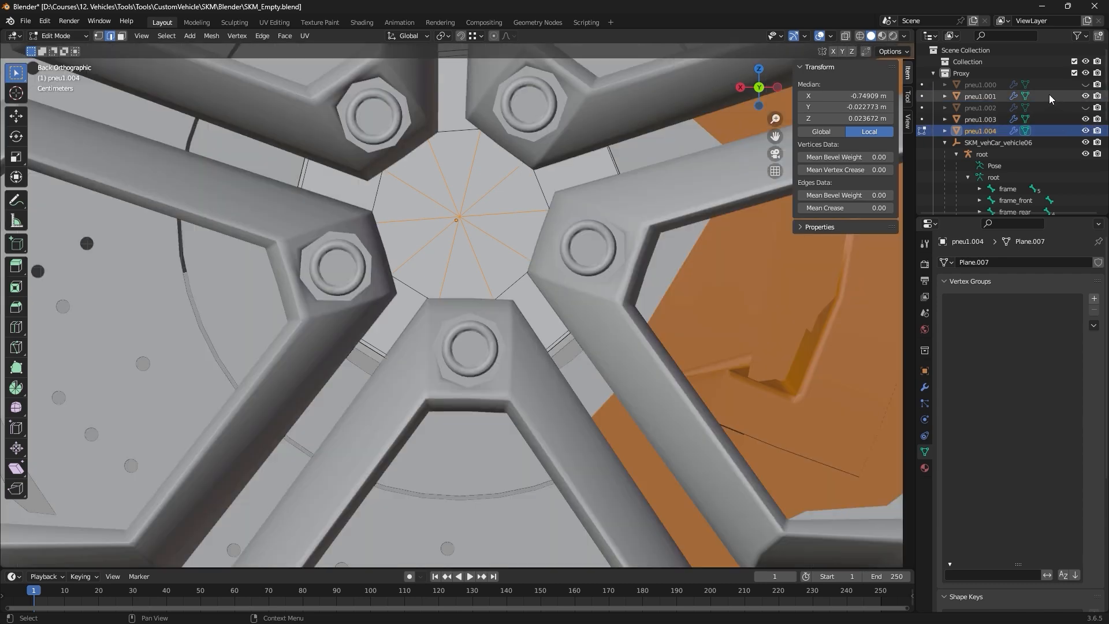
ctrl+click(980, 96)
scroll(567, 198, down, 1)
scroll(567, 198, down, 1)
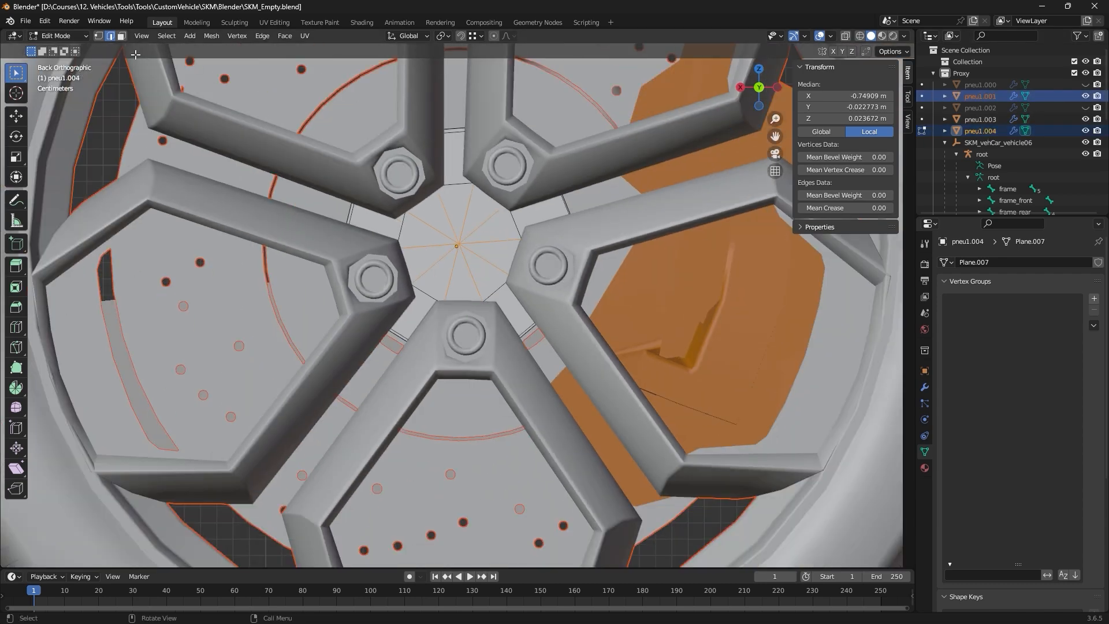
click(58, 36)
click(58, 49)
right_click(543, 154)
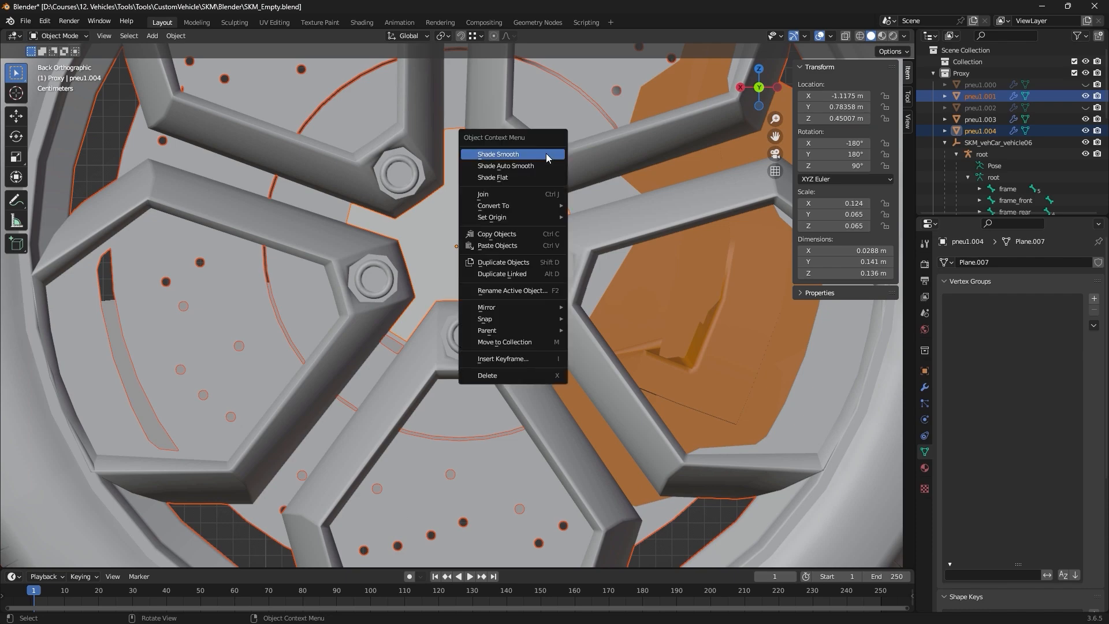
shift+click(643, 148)
right_click(577, 154)
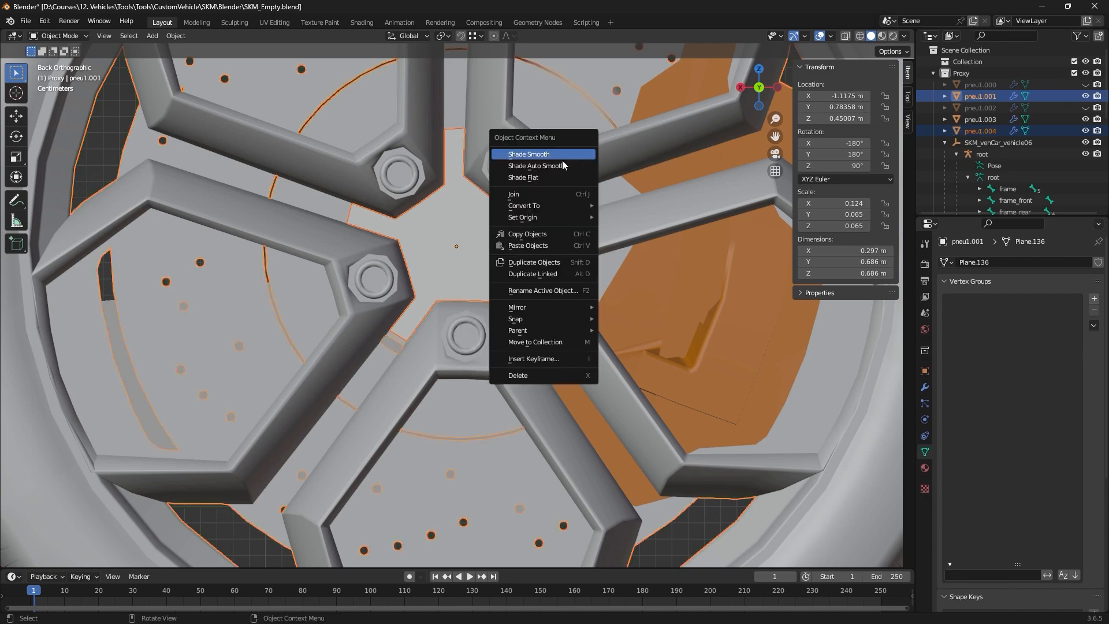
click(543, 194)
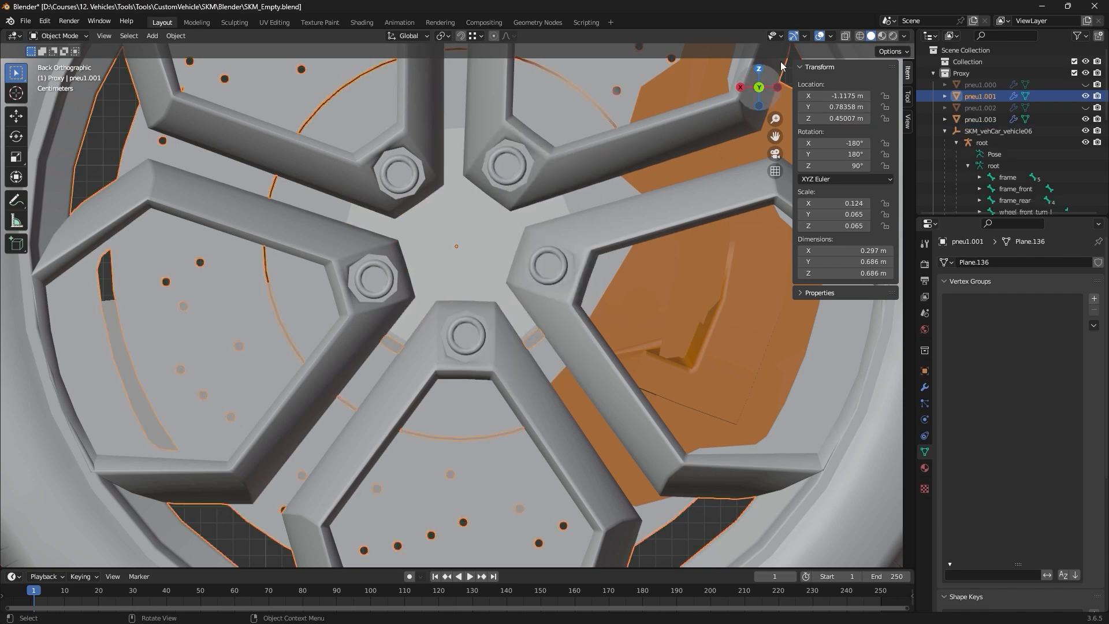
Switch the viewport to wireframe shading with the whole rear wheel in view.
click(859, 36)
scroll(469, 271, down, 6)
scroll(469, 280, down, 2)
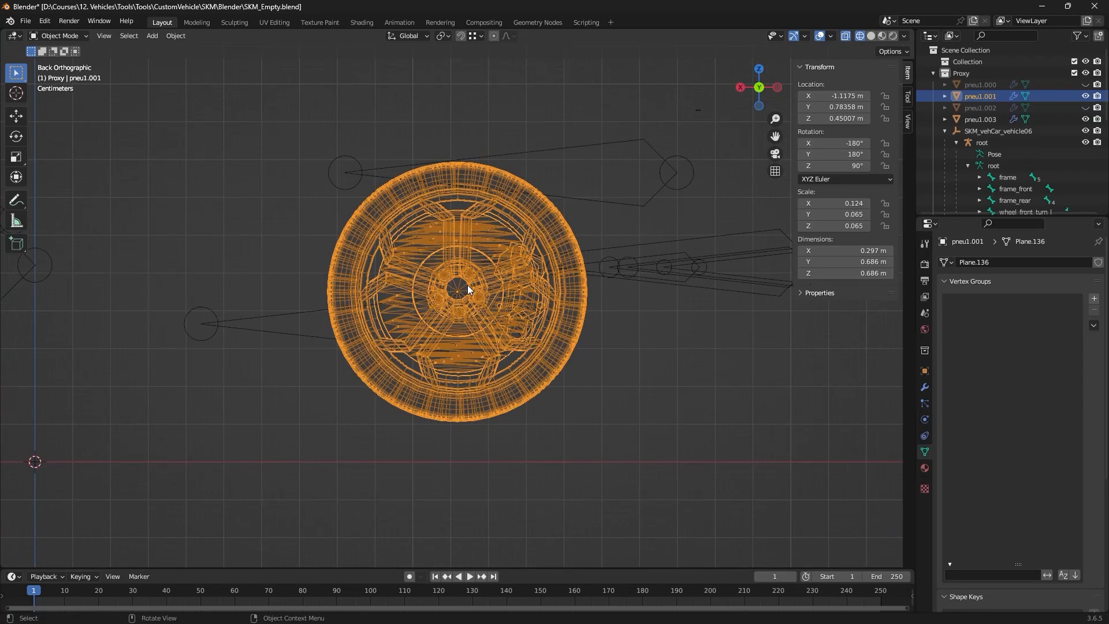
Check the rear wheels' bone names in the Wheel Setups of BP_CustomVehicle in Unreal Editor, and return to Blender.
scroll(955, 190, down, 5)
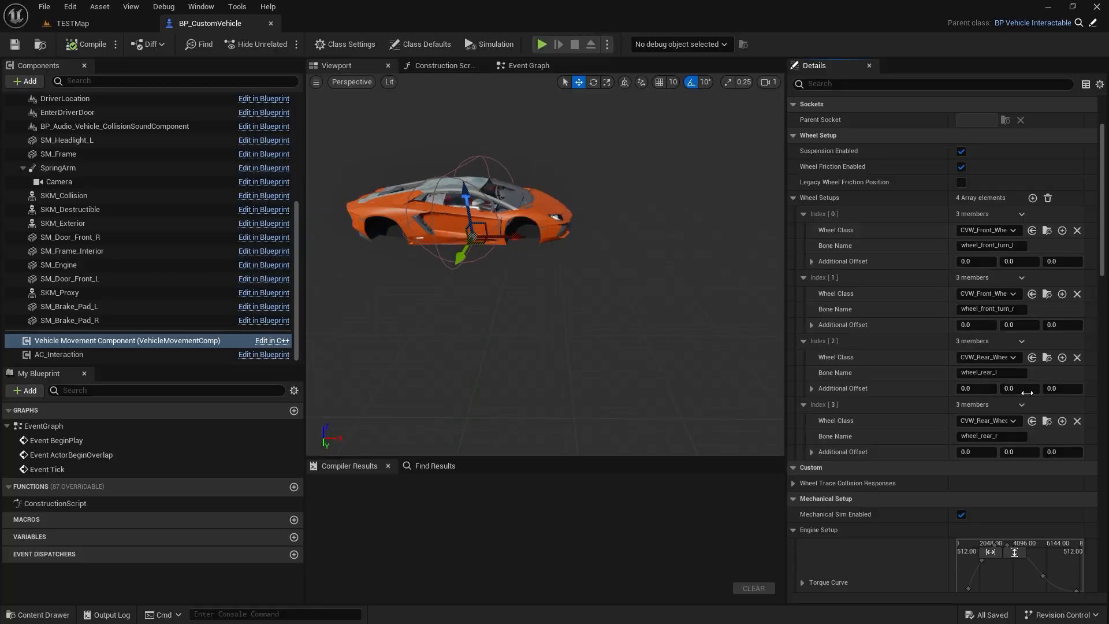
scroll(931, 348, down, 2)
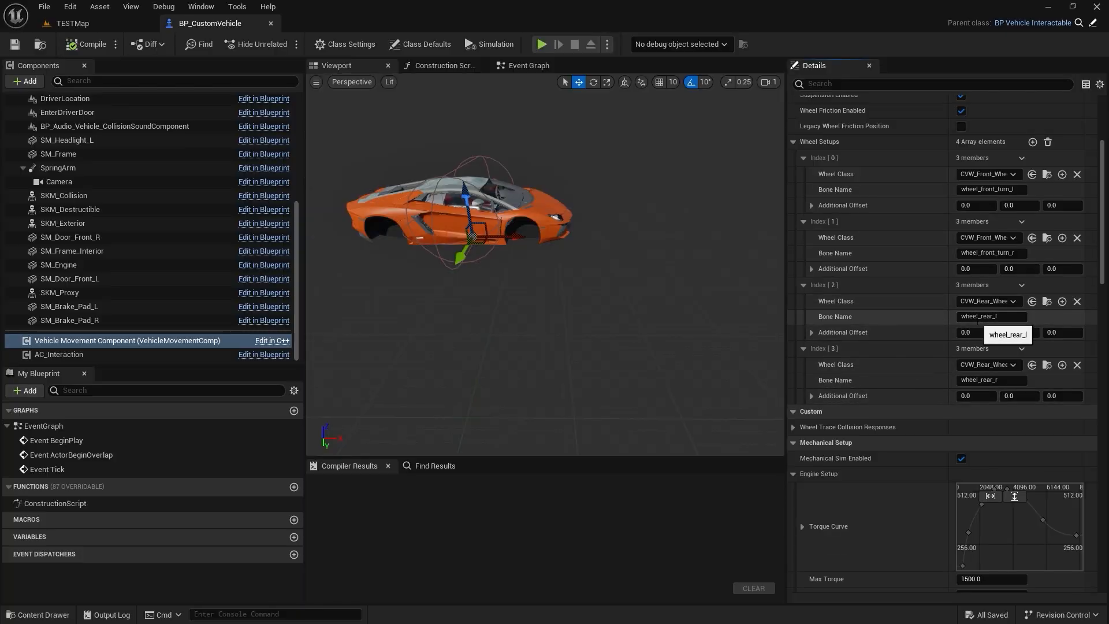
click(1048, 6)
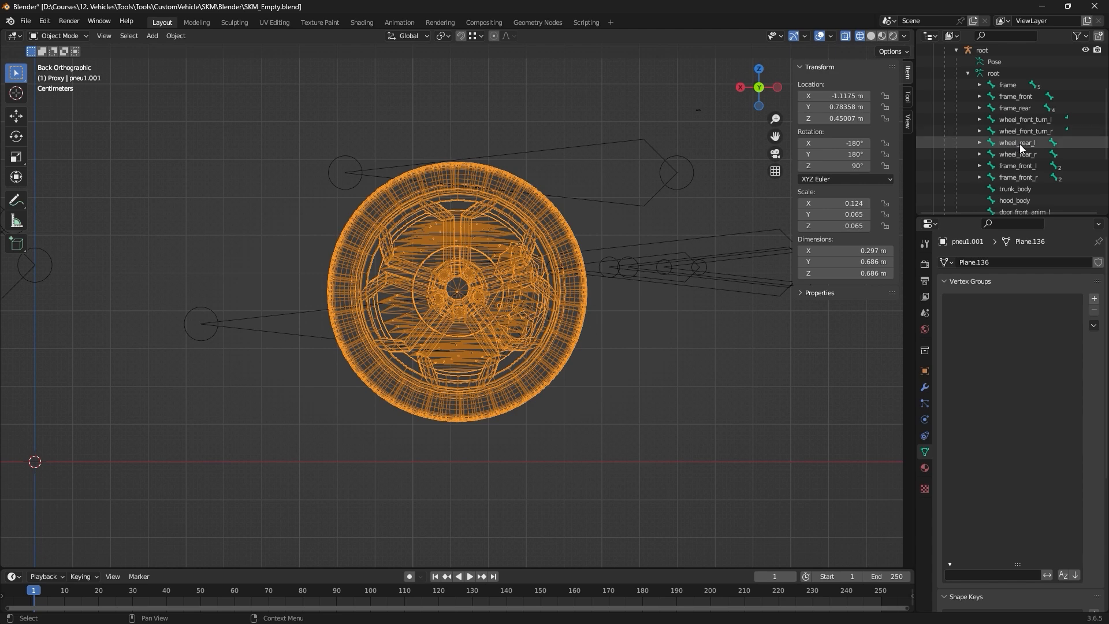
Put the root armature into Edit Mode and select both wheel_rear_l and wheel_rear_r.
click(1020, 144)
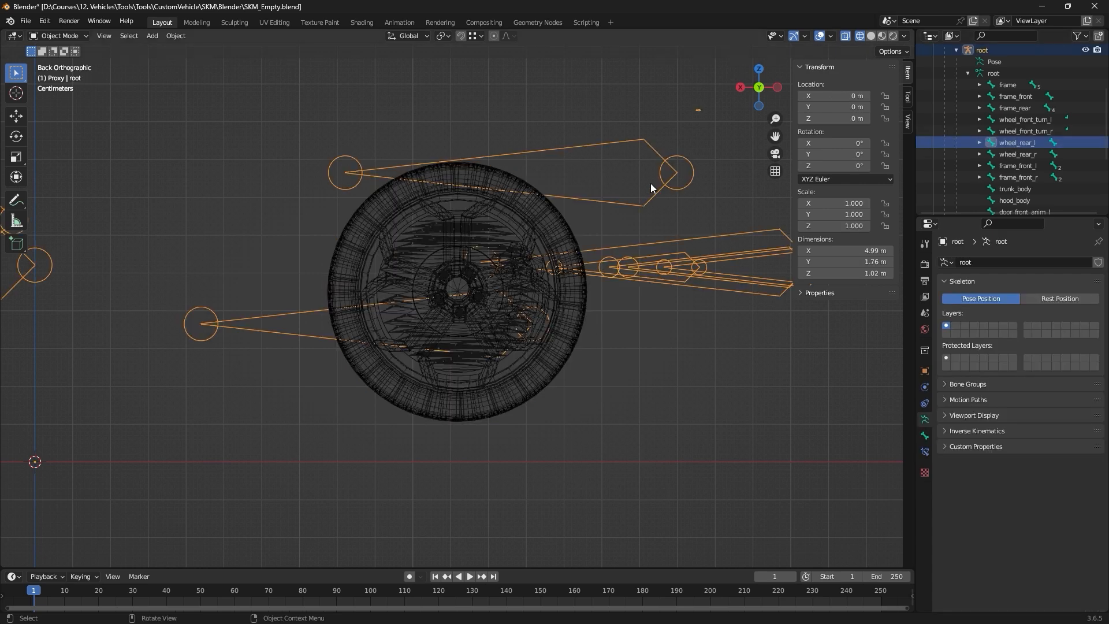
click(62, 36)
click(64, 62)
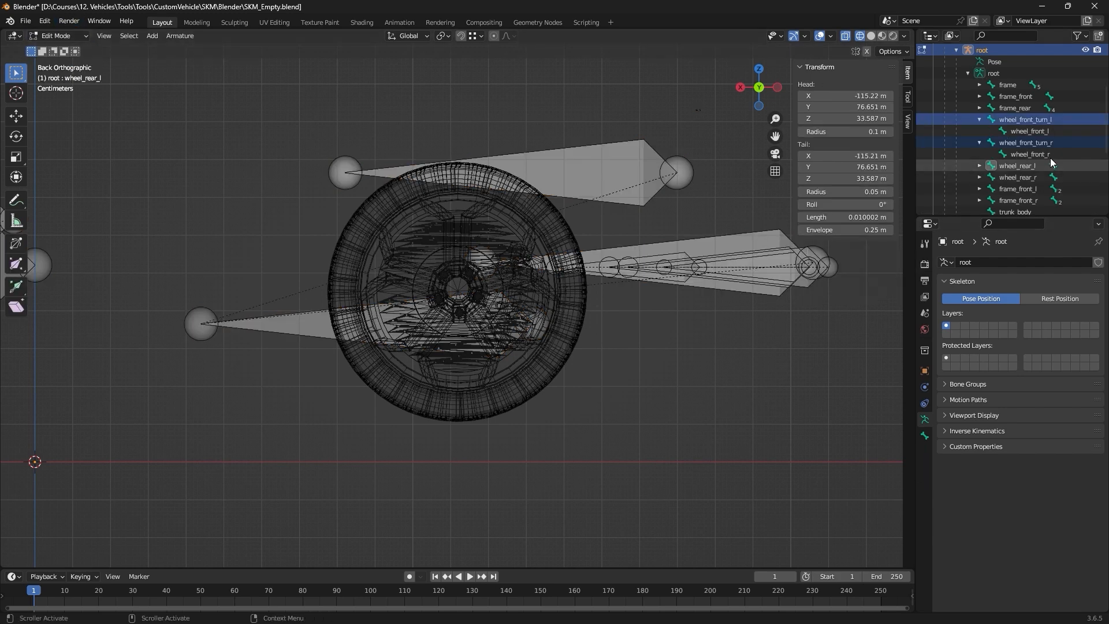
click(1029, 167)
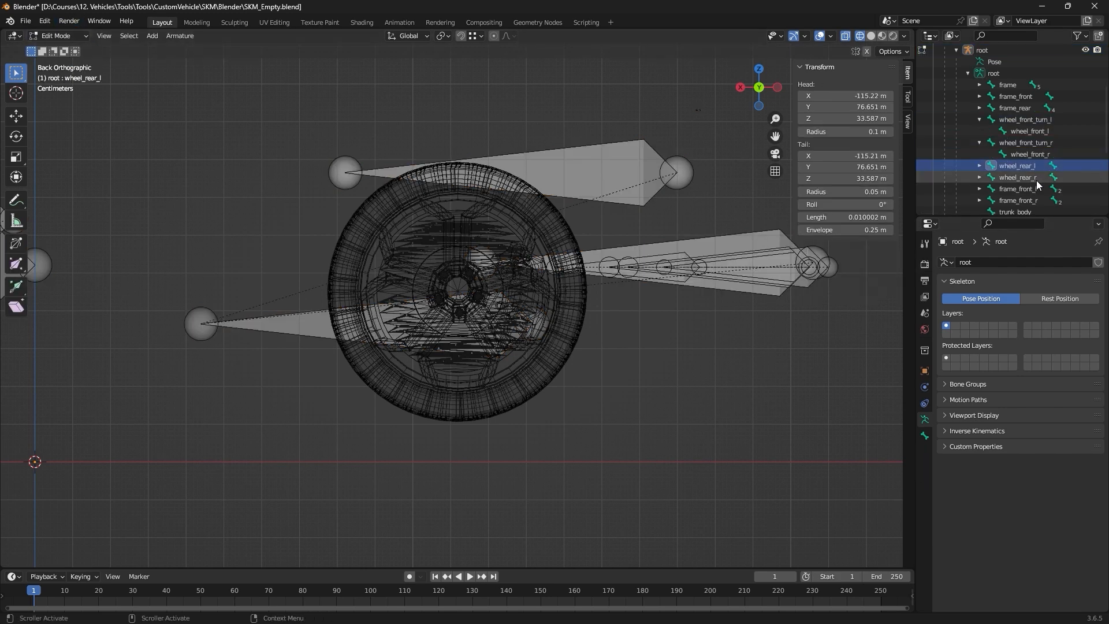
ctrl+click(1036, 179)
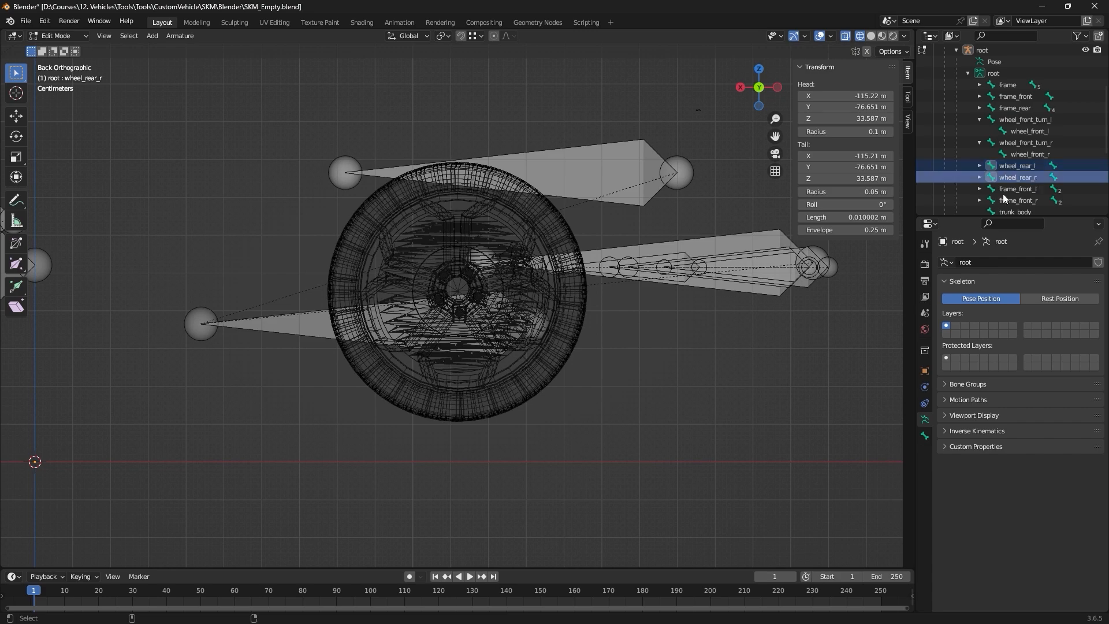
Enable snapping and move both rear wheel bones onto the centre vertex of pneu1.001's hub.
scroll(545, 310, up, 3)
scroll(546, 310, up, 3)
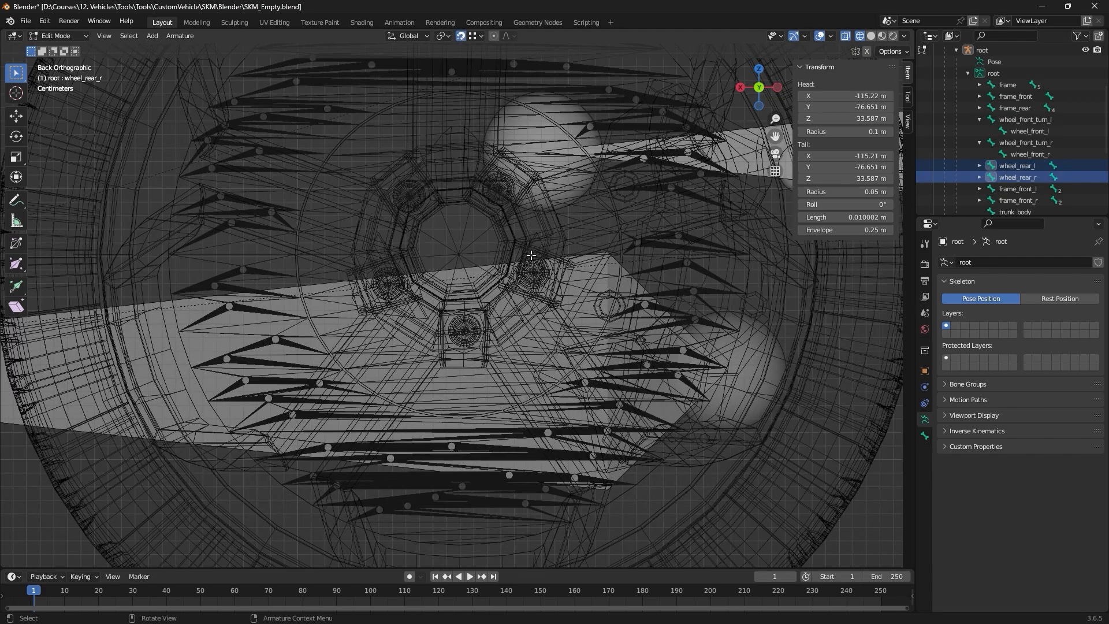
click(480, 37)
key(g)
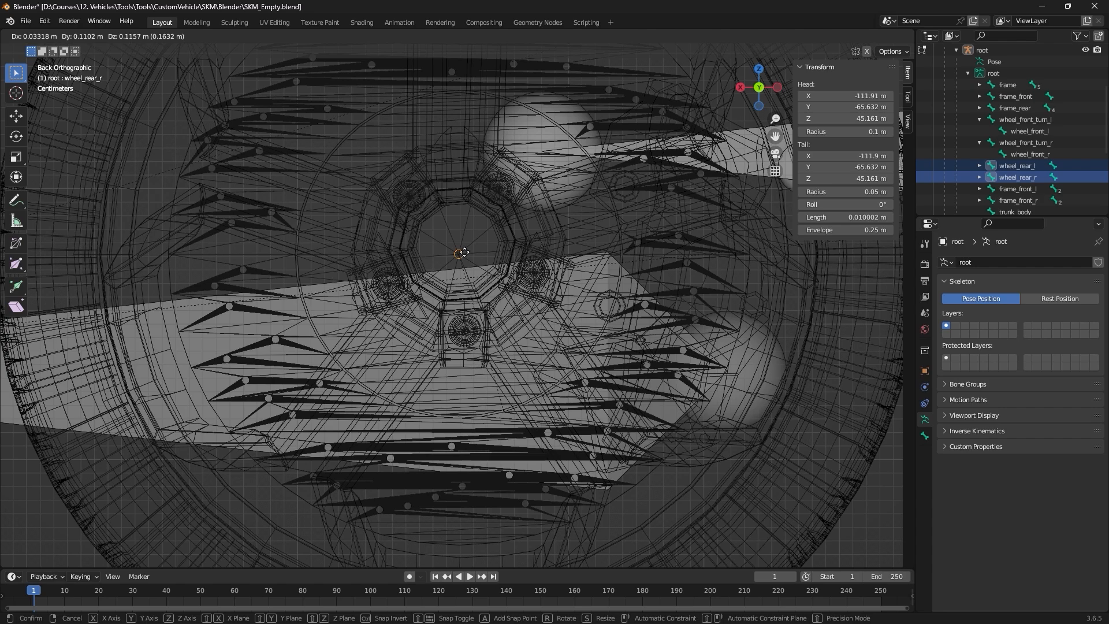
click(459, 254)
scroll(462, 242, up, 6)
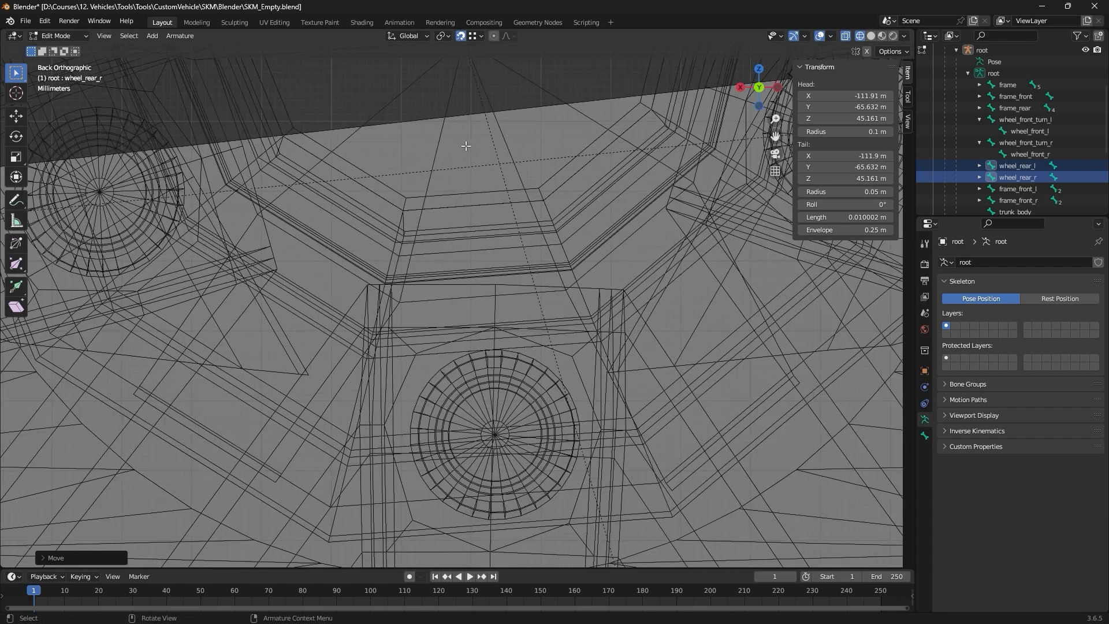
Turn off snapping and move both rear wheel bones along global Y to a head Y of about -75.04 m.
scroll(468, 143, down, 3)
scroll(479, 250, up, 5)
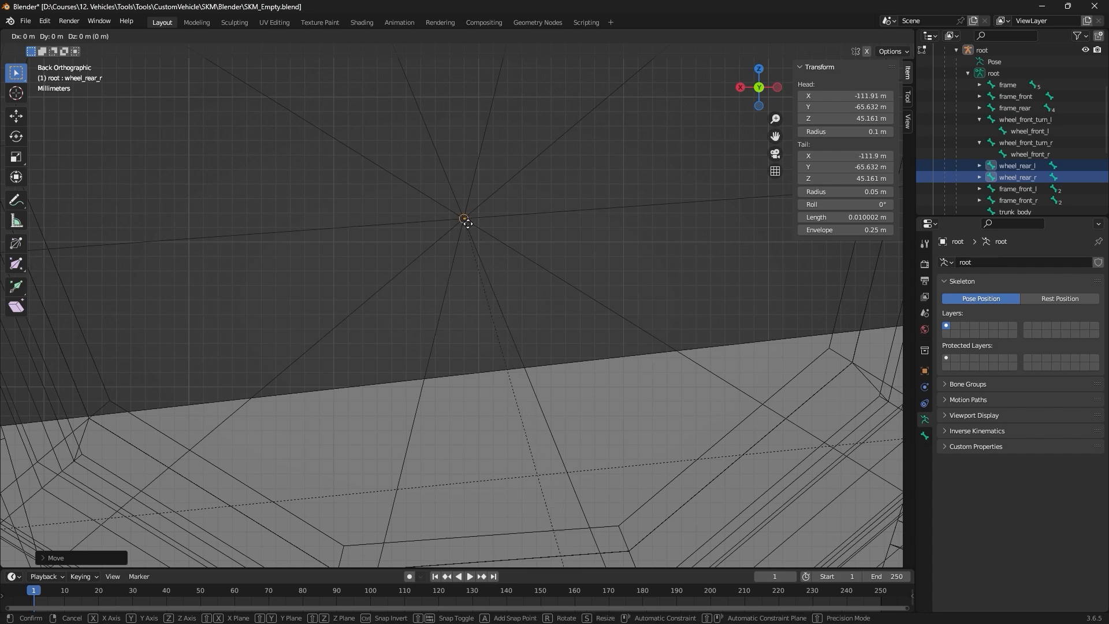
scroll(468, 231, down, 3)
scroll(471, 240, down, 5)
middle_drag(471, 240, 522, 312)
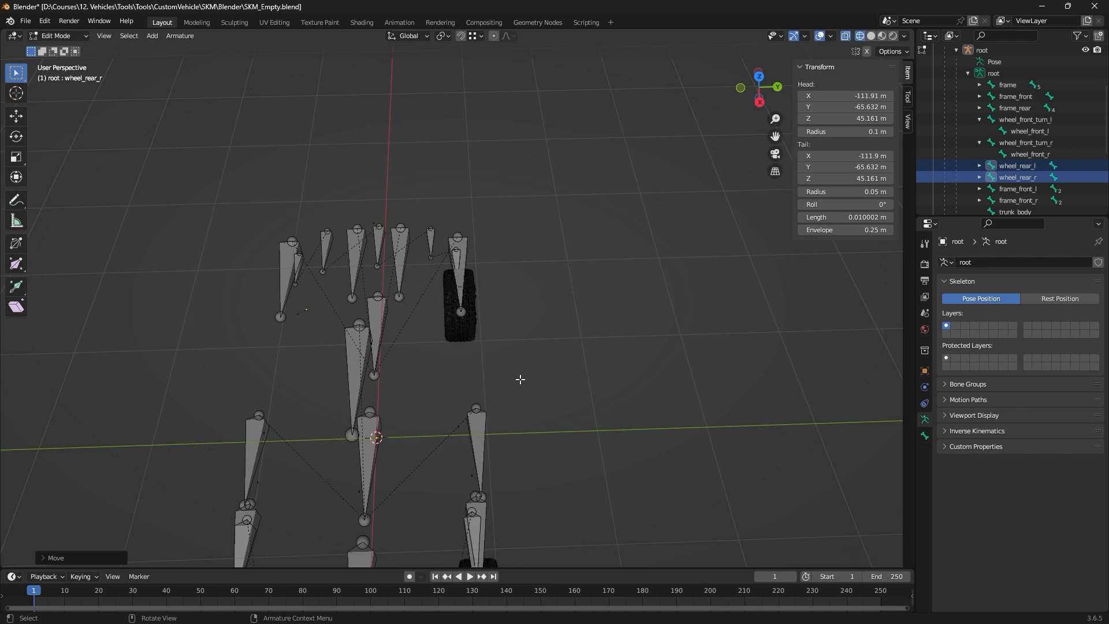
key(g)
key(y)
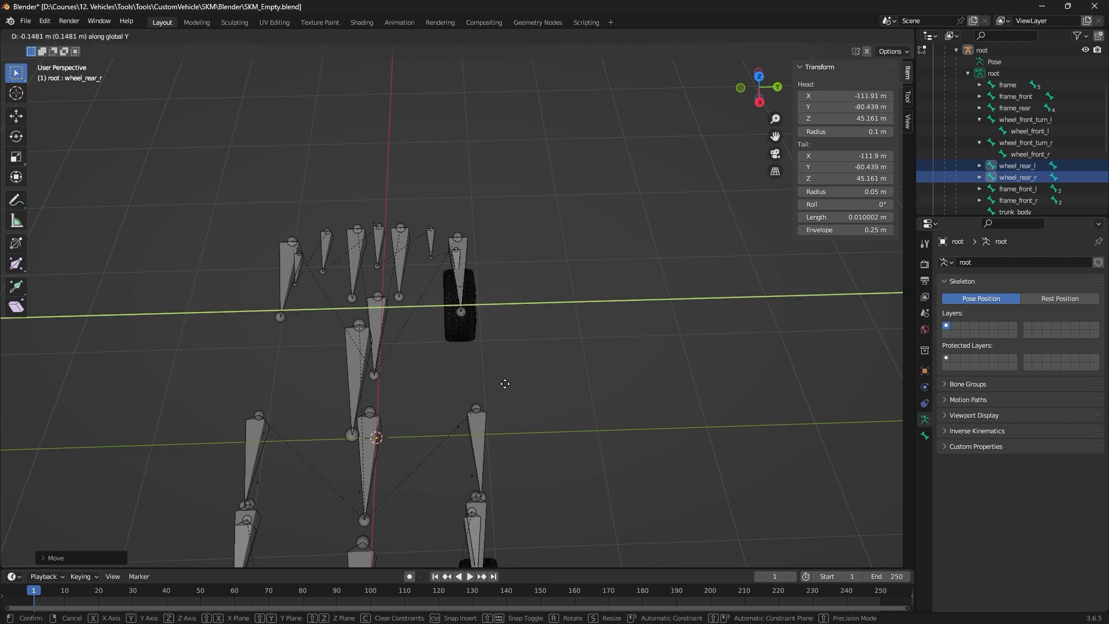
click(510, 385)
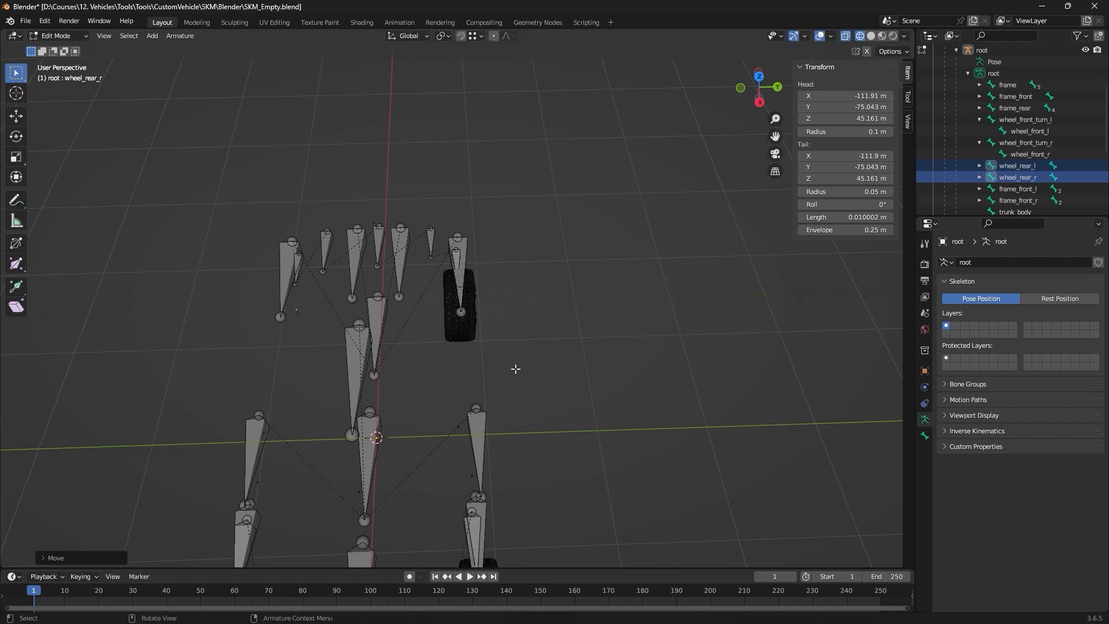
Save the file and hide the pneu1.001 and pneu1.003 wheel meshes.
middle_drag(517, 369, 816, 220)
key(ctrl+s)
click(956, 50)
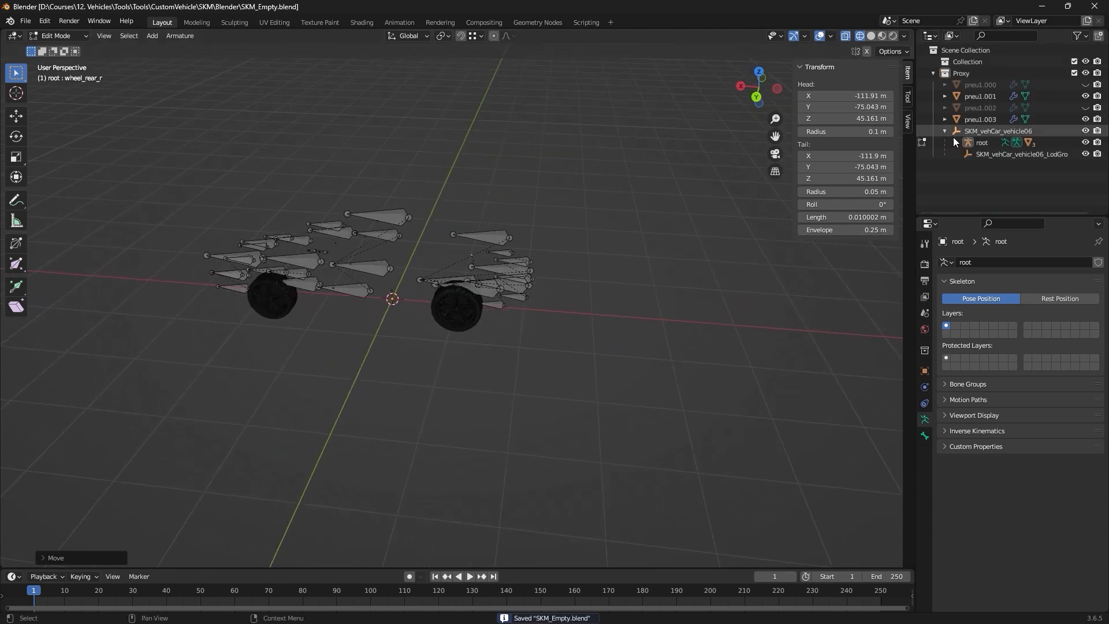
click(945, 130)
drag(1084, 119, 1085, 96)
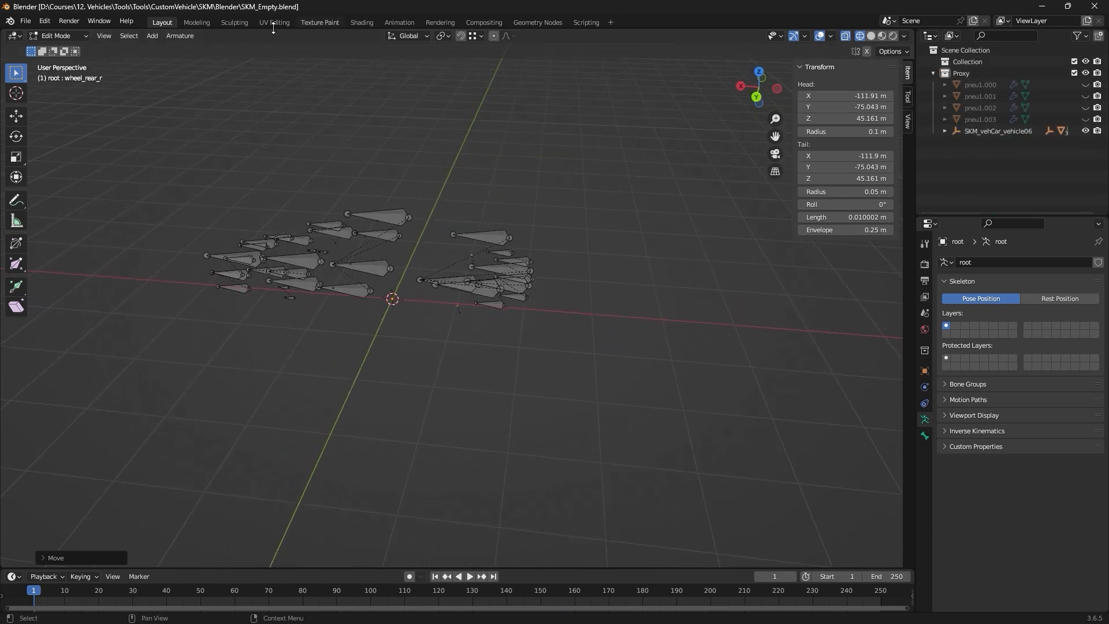
Return to Object Mode and select the whole SKM_vehCar_vehicle06 hierarchy, checking that its LOD meshes are included.
click(58, 36)
click(59, 46)
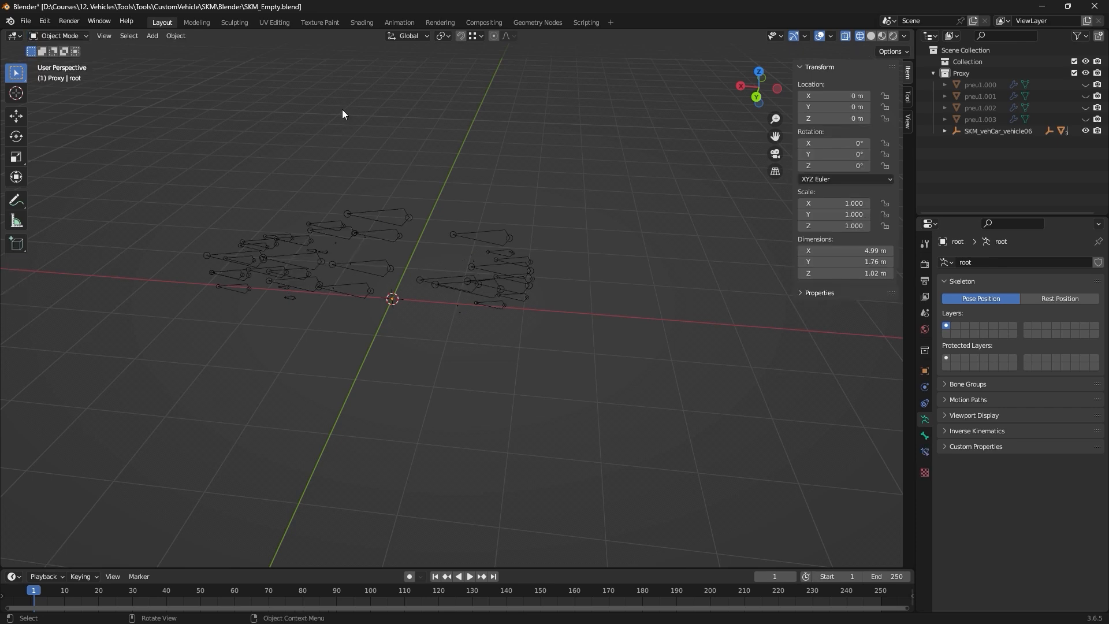
drag(706, 383, 307, 259)
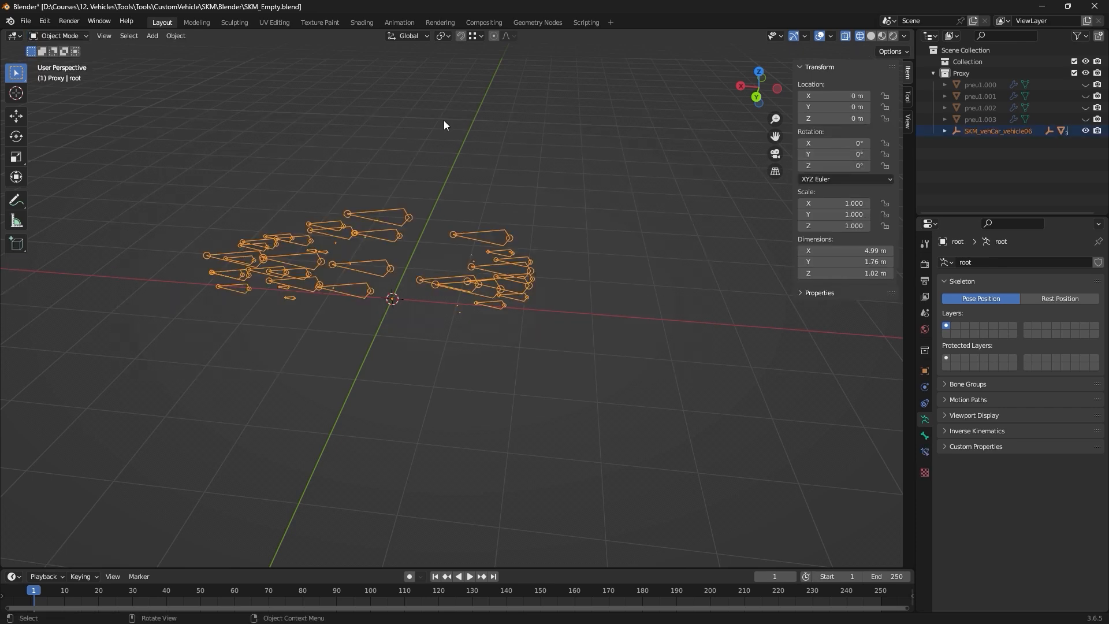
click(945, 131)
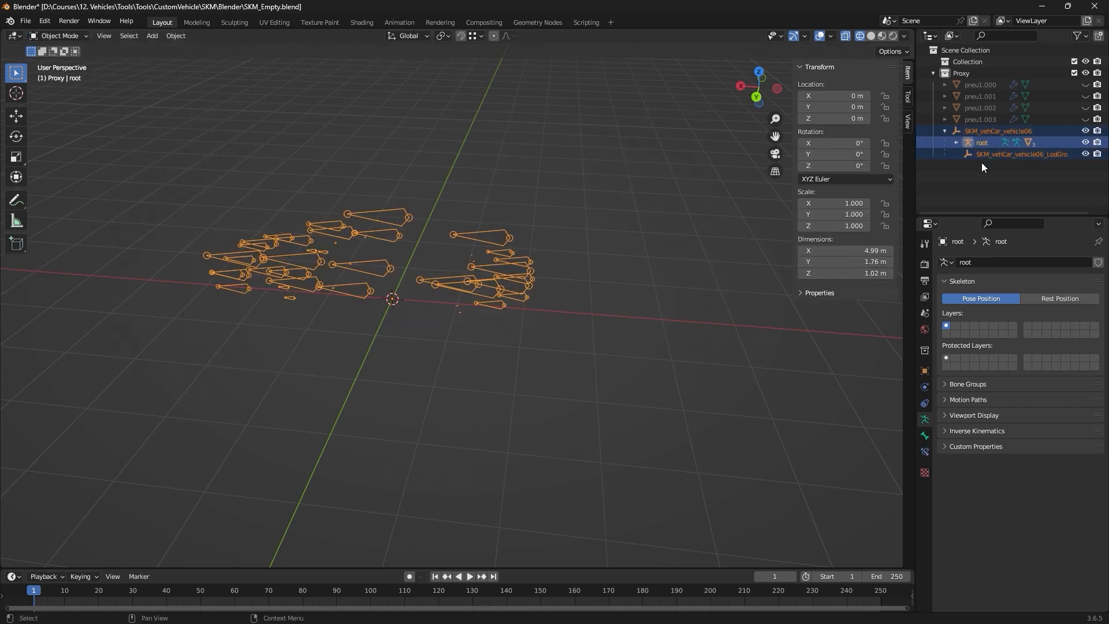
click(956, 142)
scroll(992, 192, down, 5)
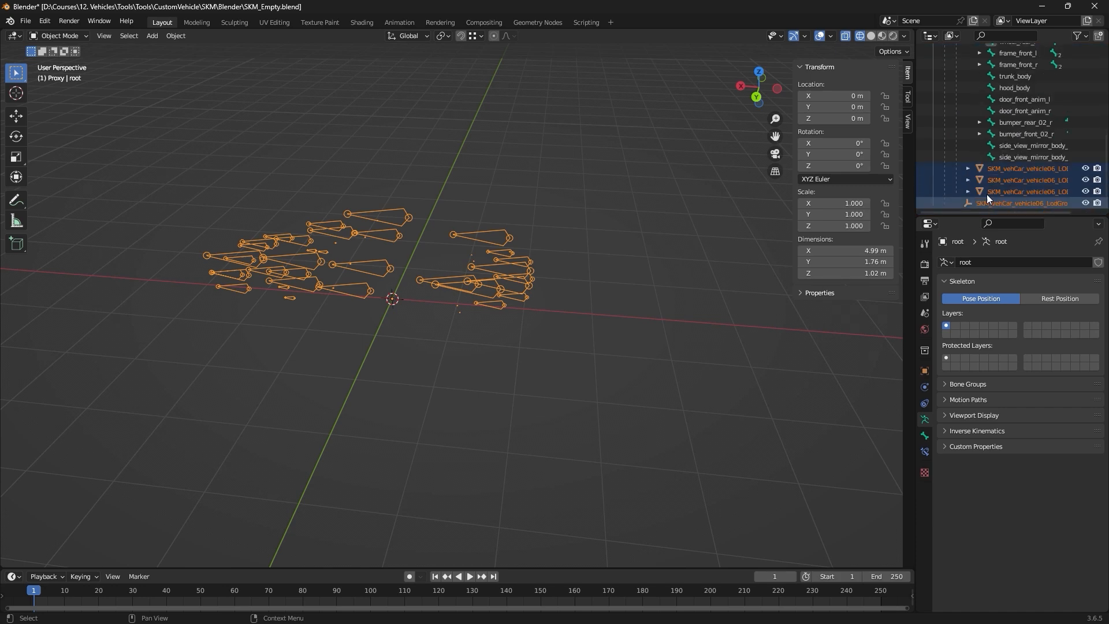
scroll(987, 194, up, 5)
click(945, 131)
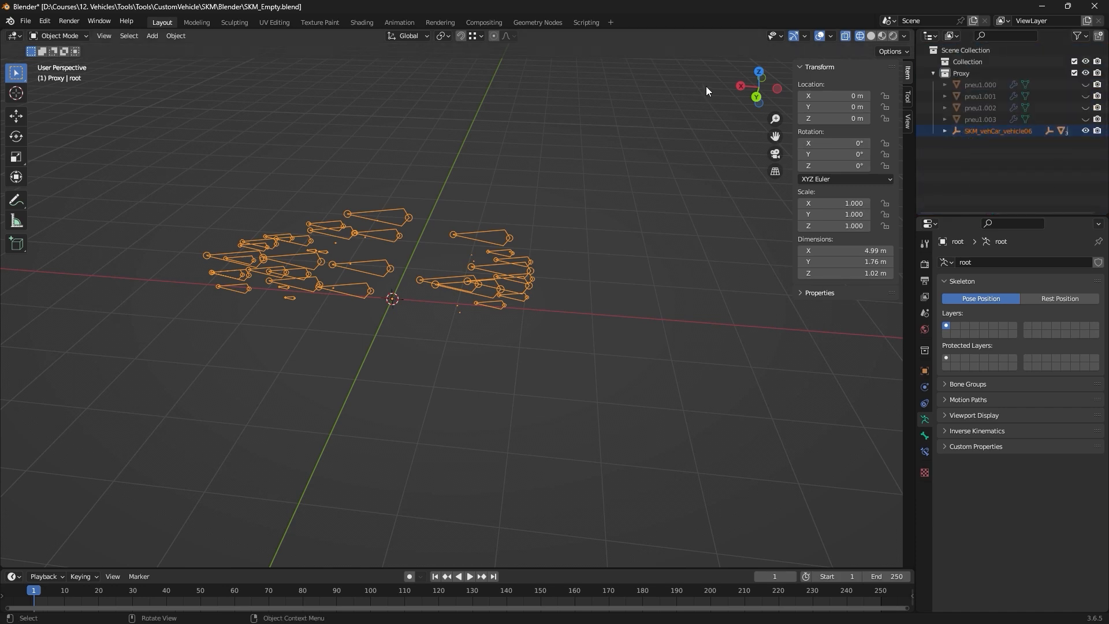
Save the file with solid viewport shading and start an FBX export into the Blender\FBX folder.
click(870, 36)
key(ctrl+s)
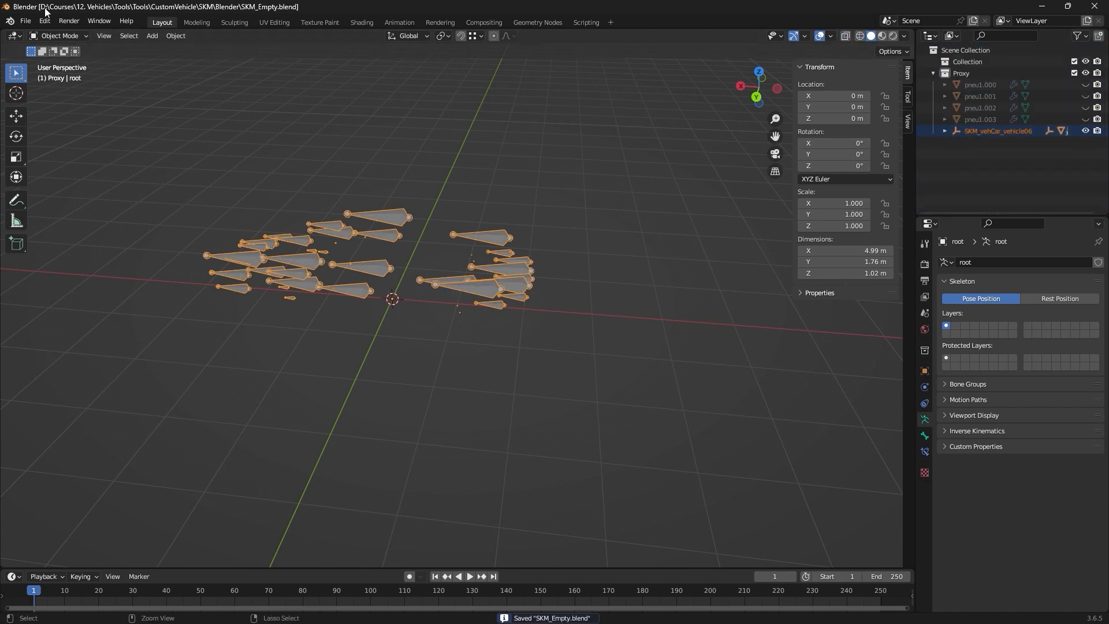
click(26, 21)
mouse_move(125, 189)
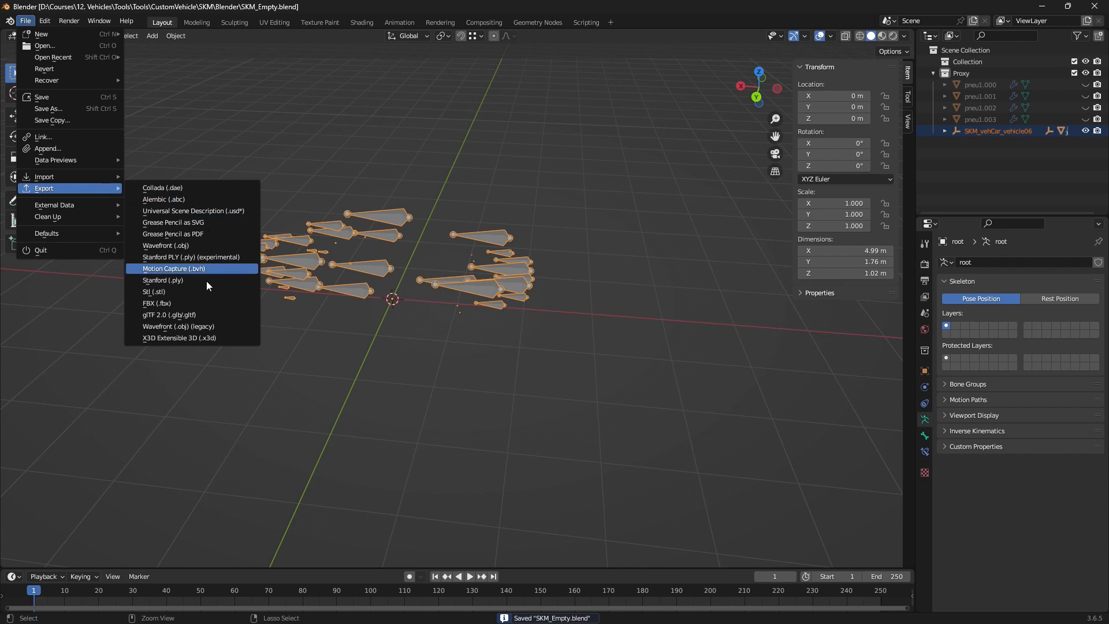
click(215, 303)
double_click(375, 163)
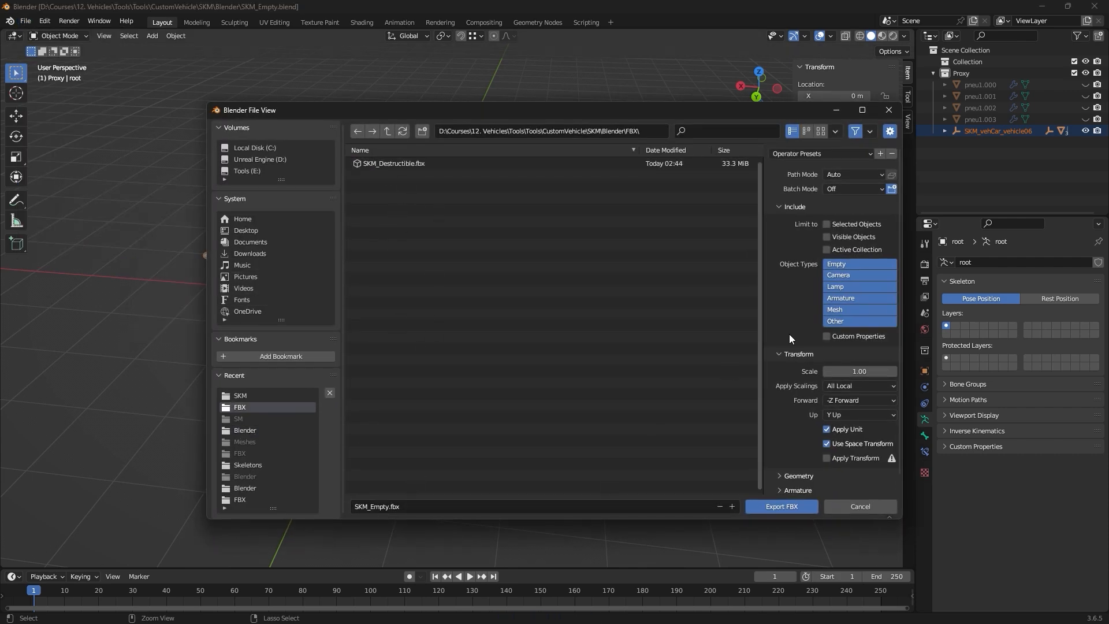
Limit the FBX export to selected objects of type Armature and Mesh, and set Smoothing to Face.
click(842, 309)
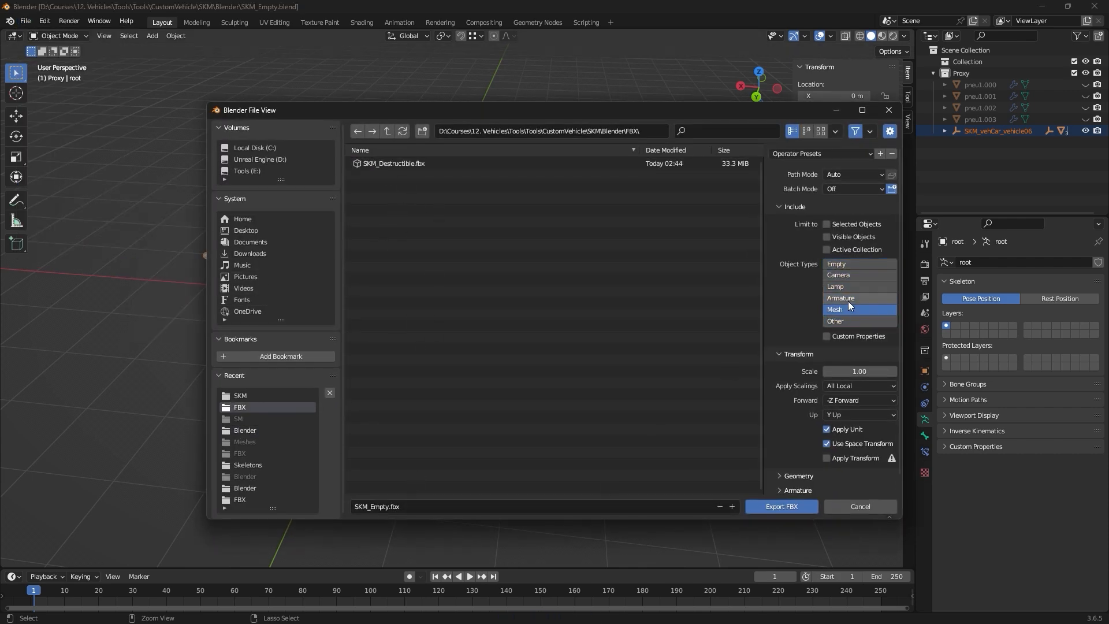
click(827, 224)
scroll(817, 418, down, 1)
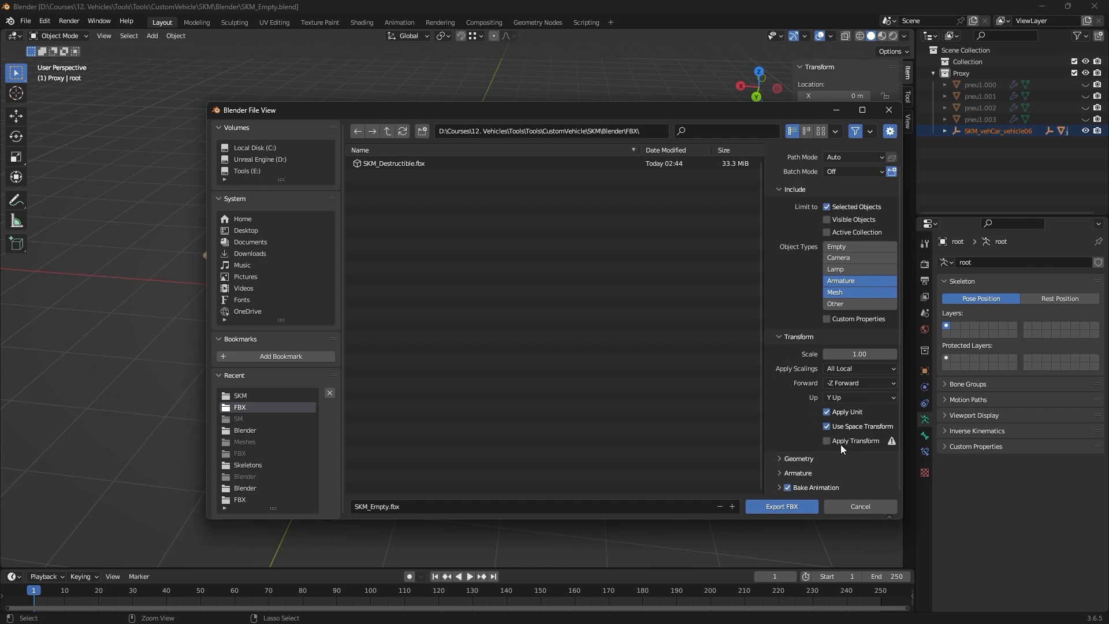
click(797, 460)
click(832, 474)
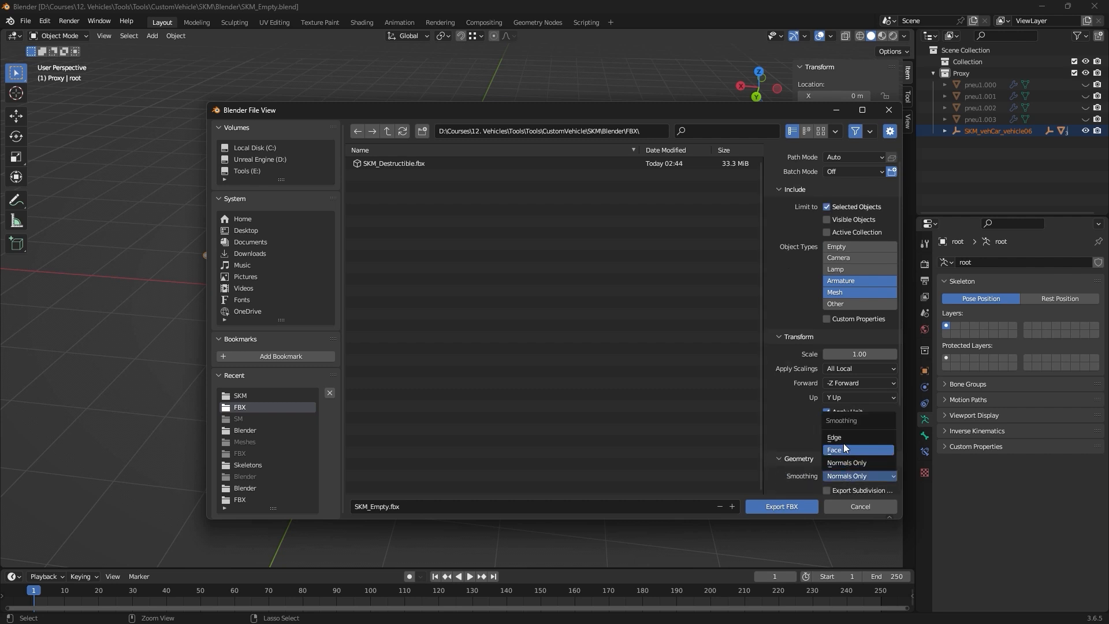
click(844, 452)
scroll(795, 449, down, 5)
scroll(791, 473, down, 3)
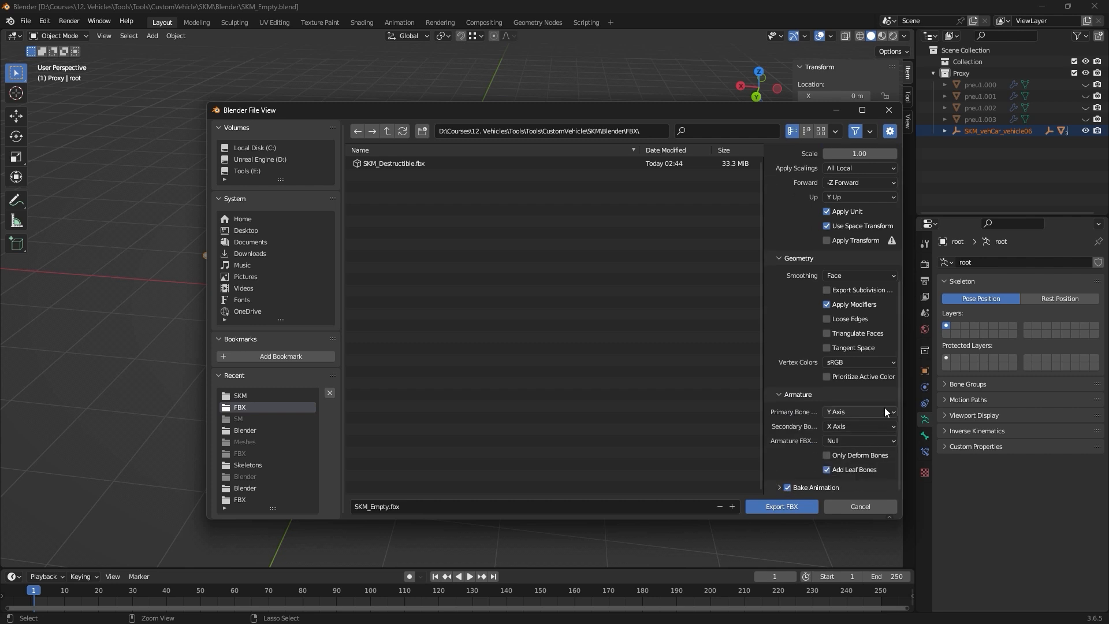
Set the primary bone axis to X and the secondary to -Y, disable Add Leaf Bones, and export SKM_Empty.fbx.
click(854, 411)
click(842, 422)
click(857, 428)
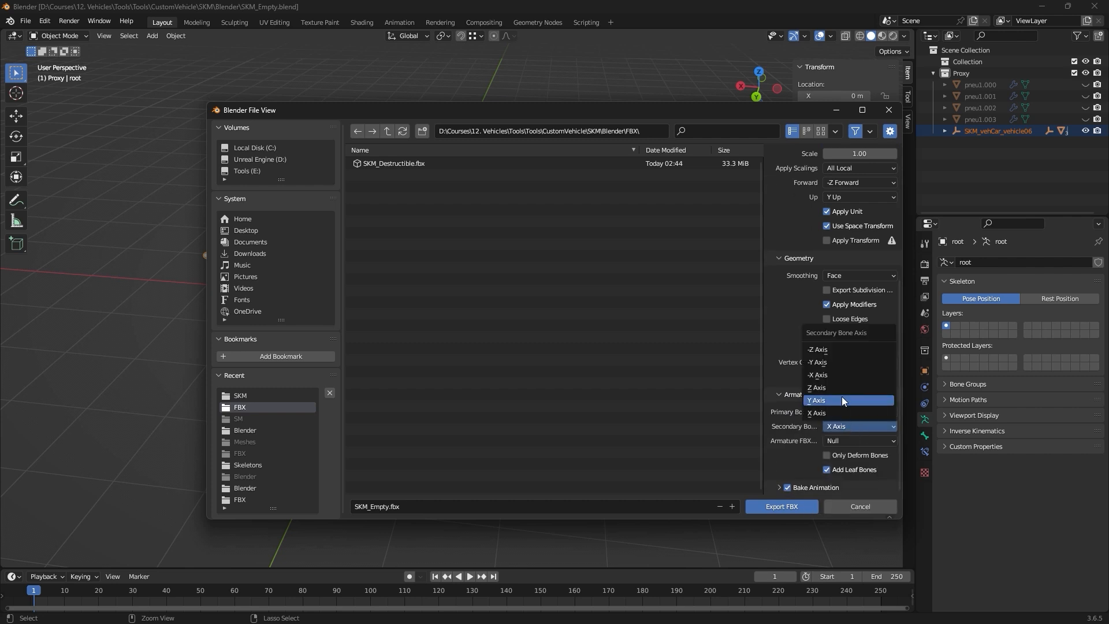
click(832, 362)
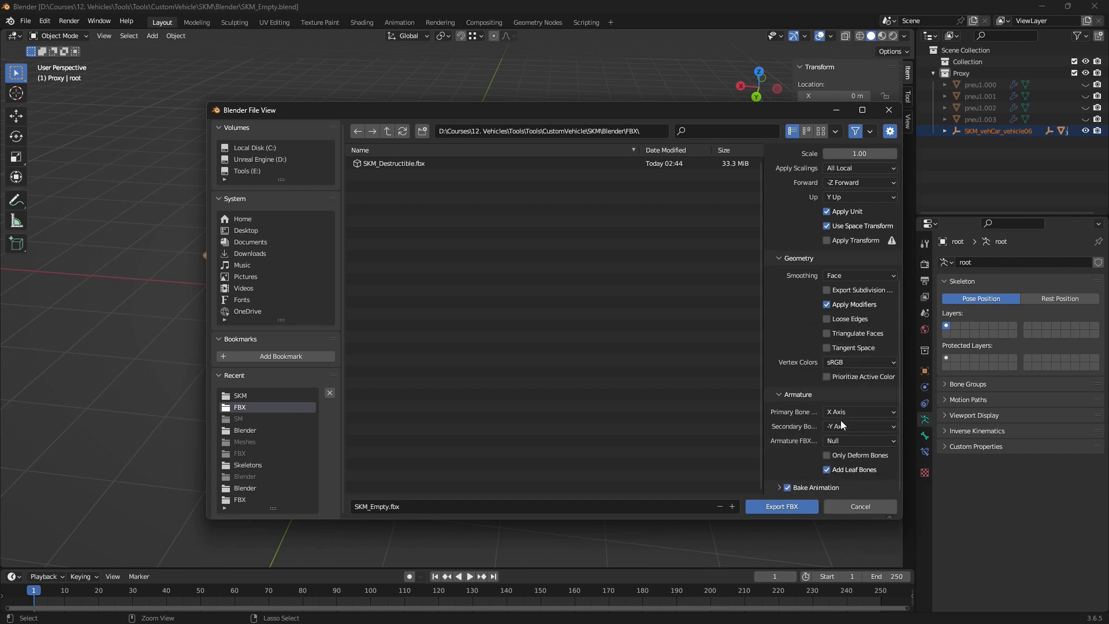
click(794, 500)
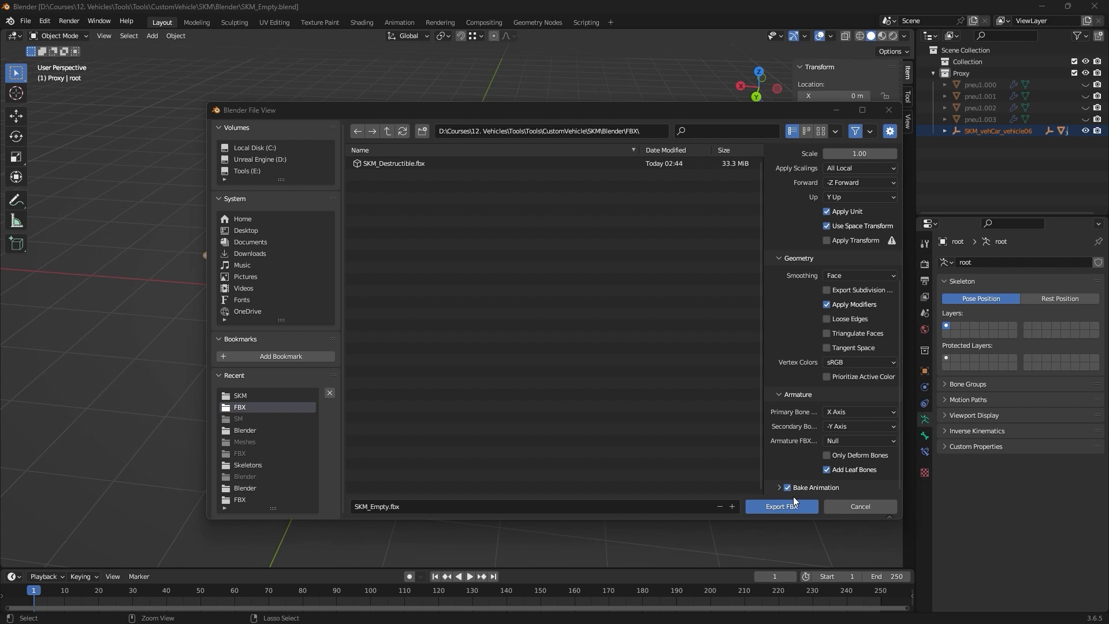
click(827, 471)
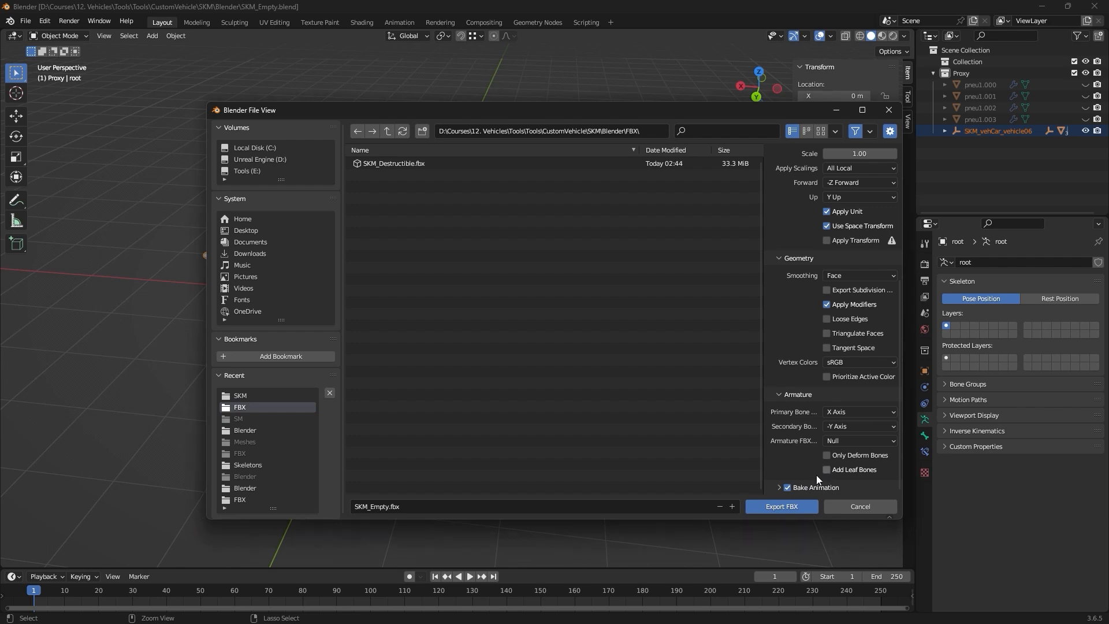
click(780, 507)
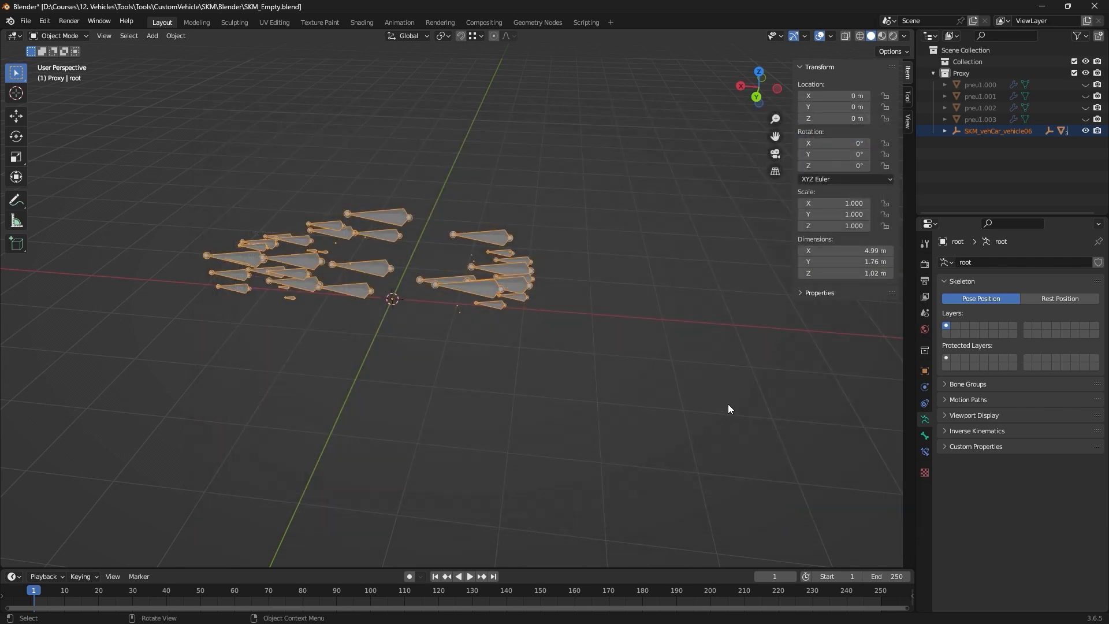
middle_drag(728, 403, 800, 231)
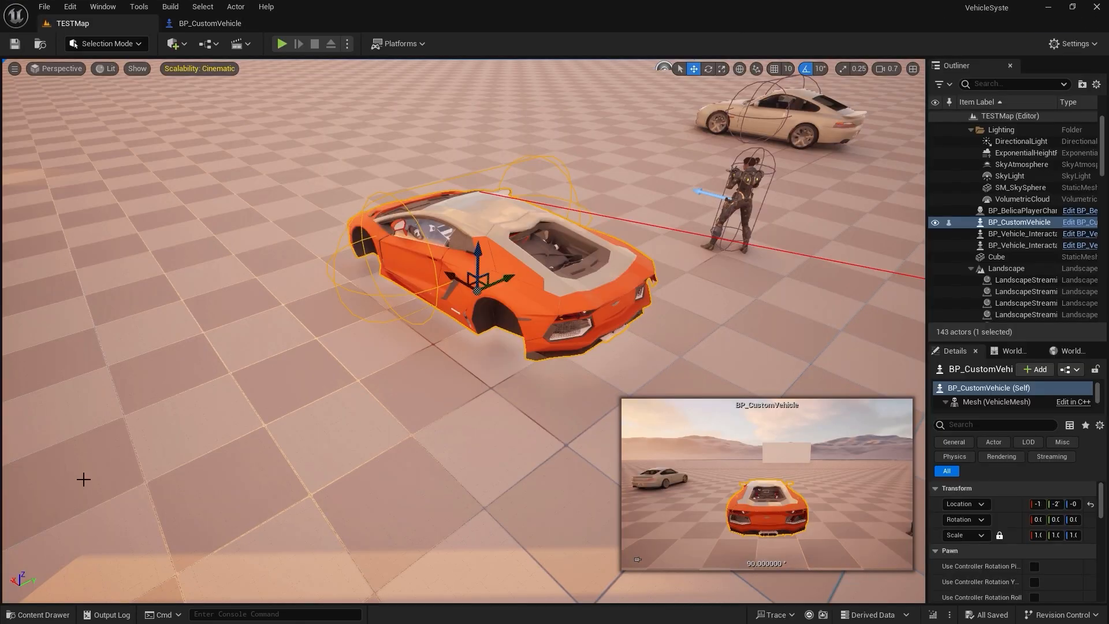
Switch to Unreal Editor and start an import into the _Blueprints/CustomVehicle/Meshes folder.
click(38, 615)
scroll(71, 449, up, 5)
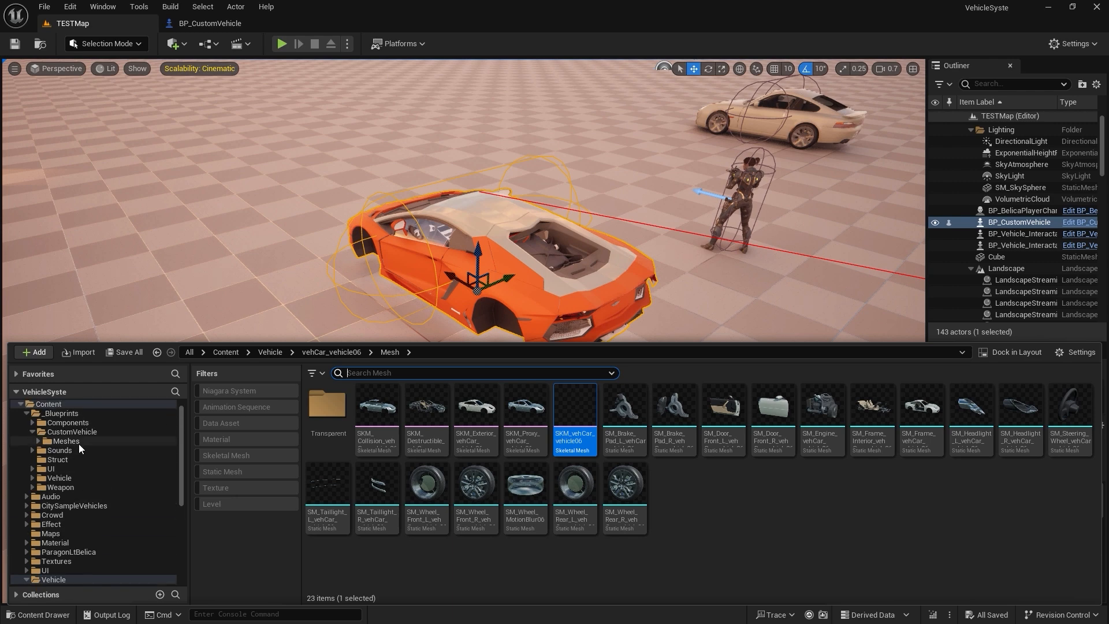
click(81, 453)
right_click(544, 372)
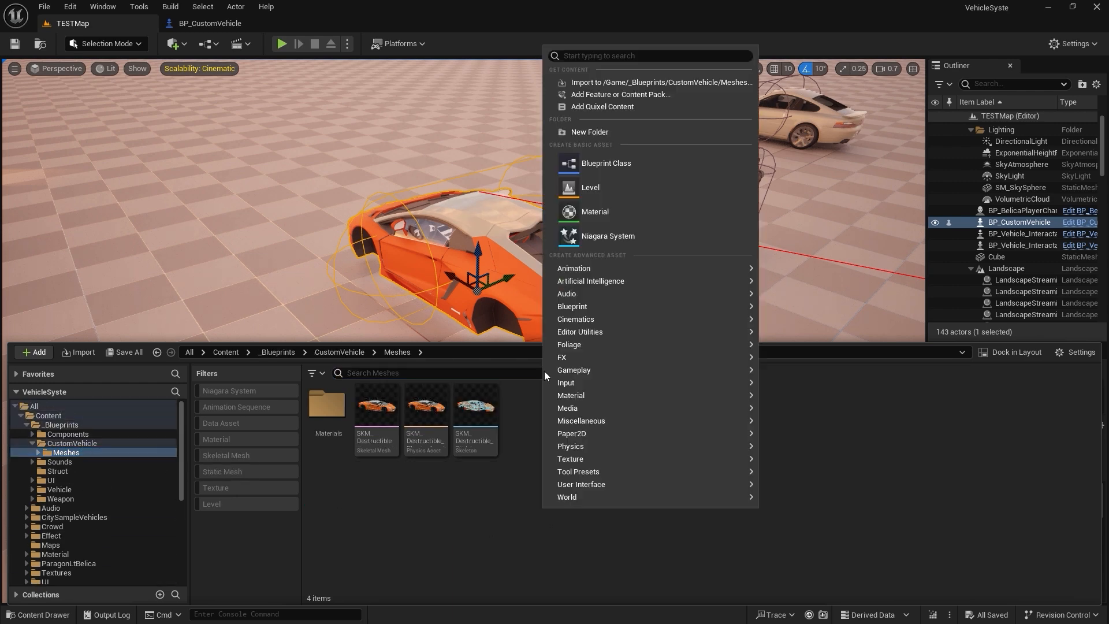
click(615, 82)
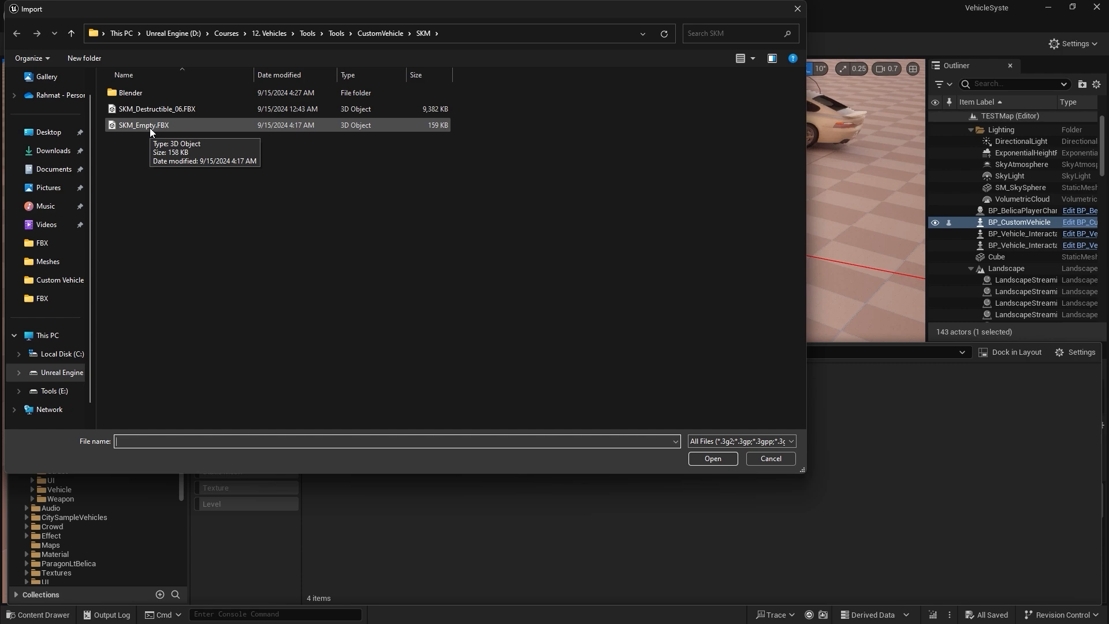
Choose SKM_Empty.fbx from the Blender\FBX folder as the file to import.
click(150, 88)
double_click(150, 87)
double_click(150, 88)
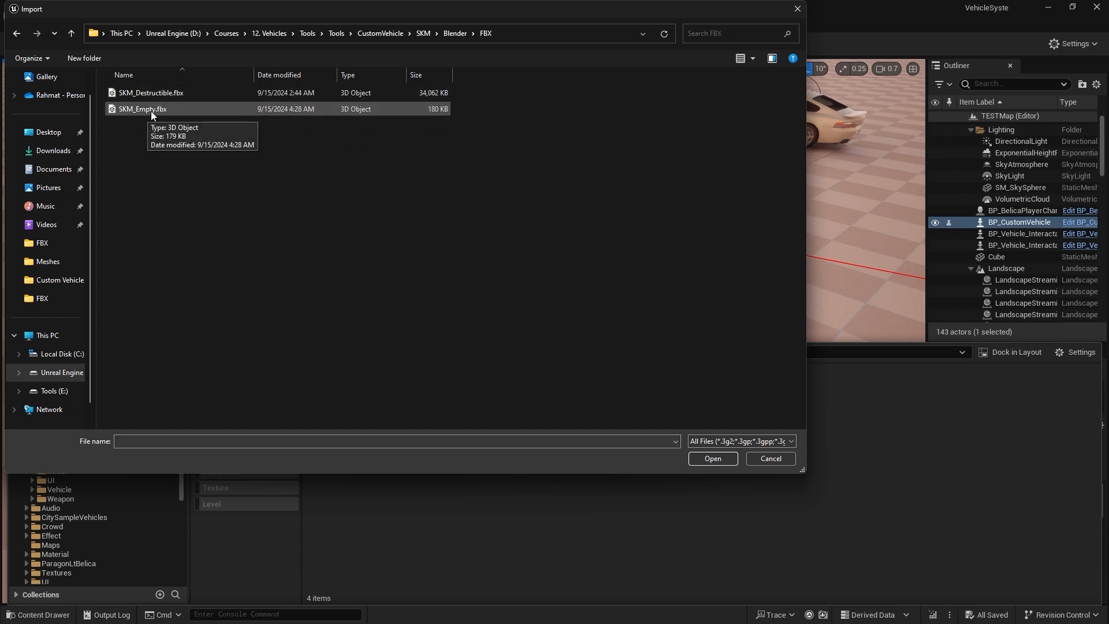
click(153, 110)
double_click(152, 110)
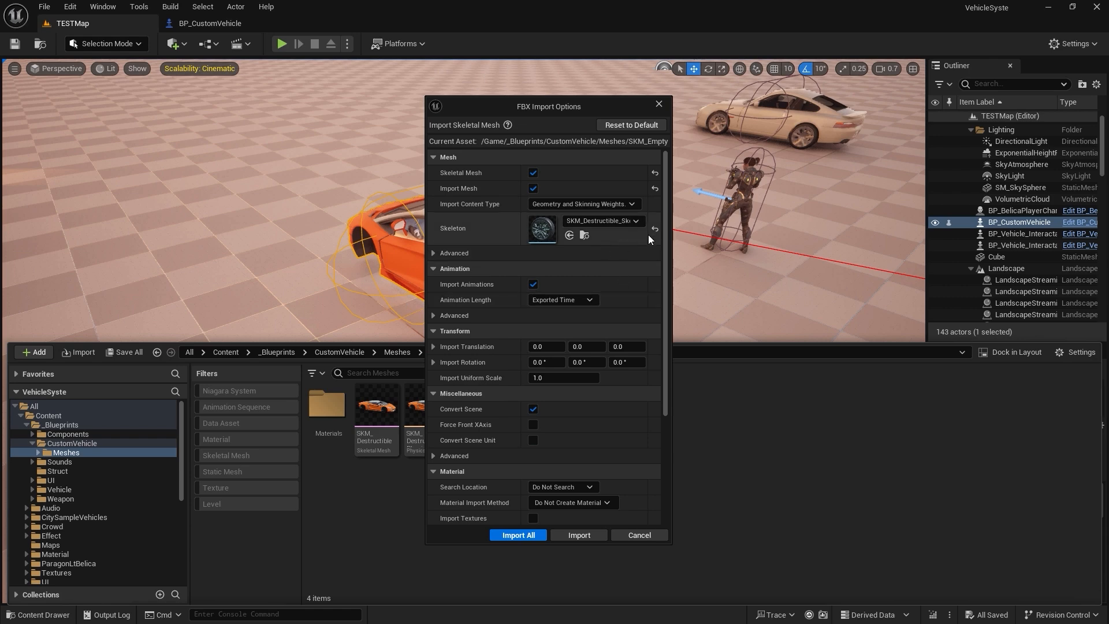
Clear the assigned skeleton in the FBX import options, import everything, and dismiss the message log.
scroll(545, 376, down, 4)
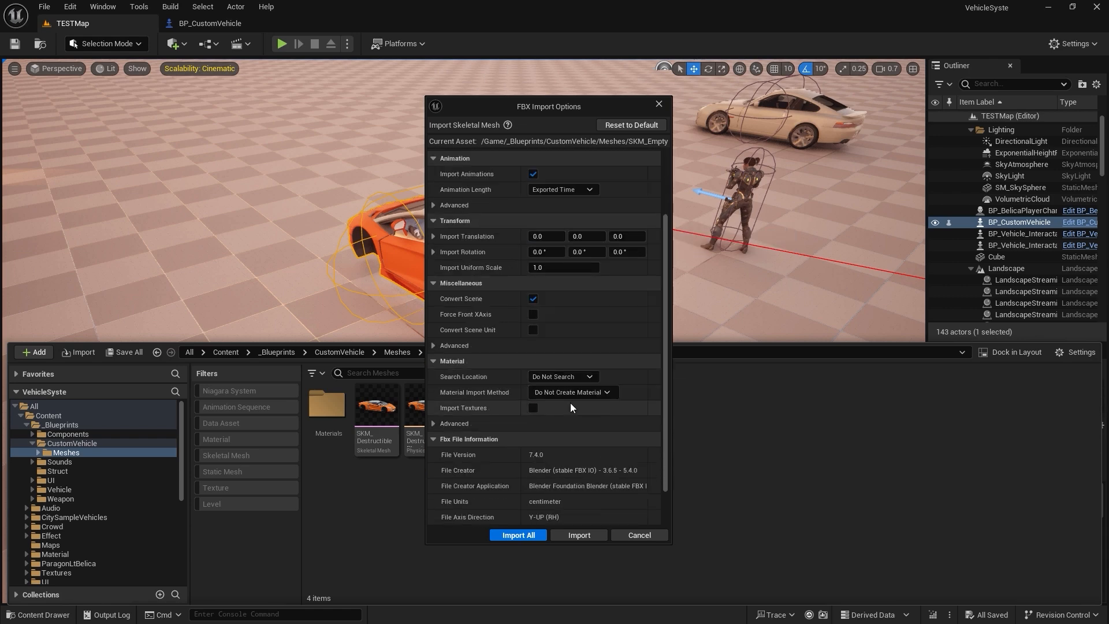
click(540, 533)
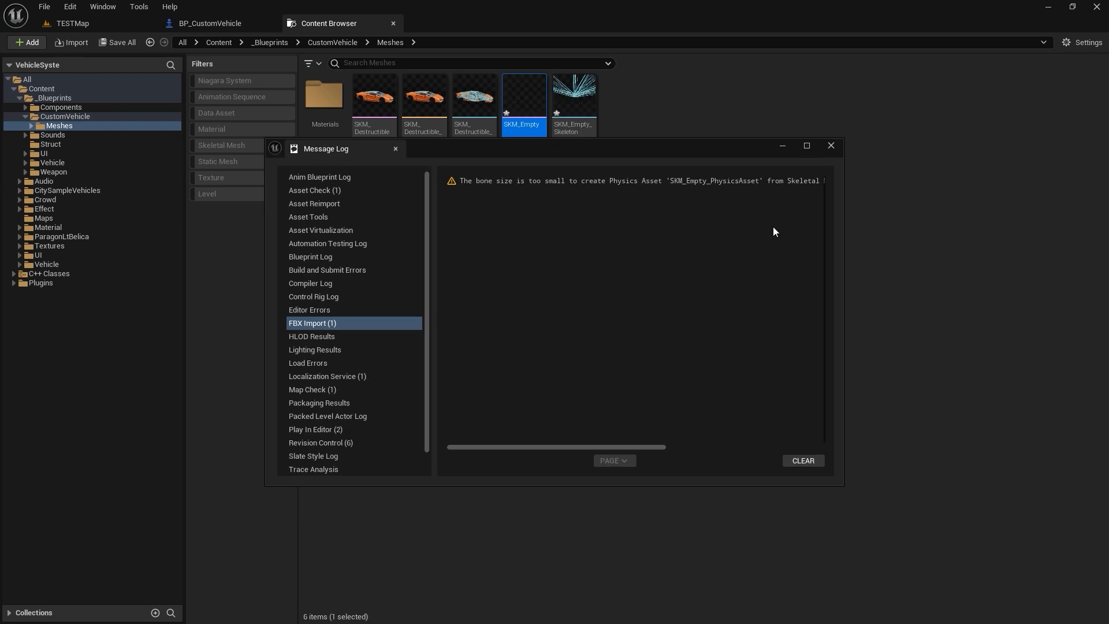
click(816, 154)
Open the imported SKM_Empty skeletal mesh, inspect its bones, then save and close it.
double_click(524, 137)
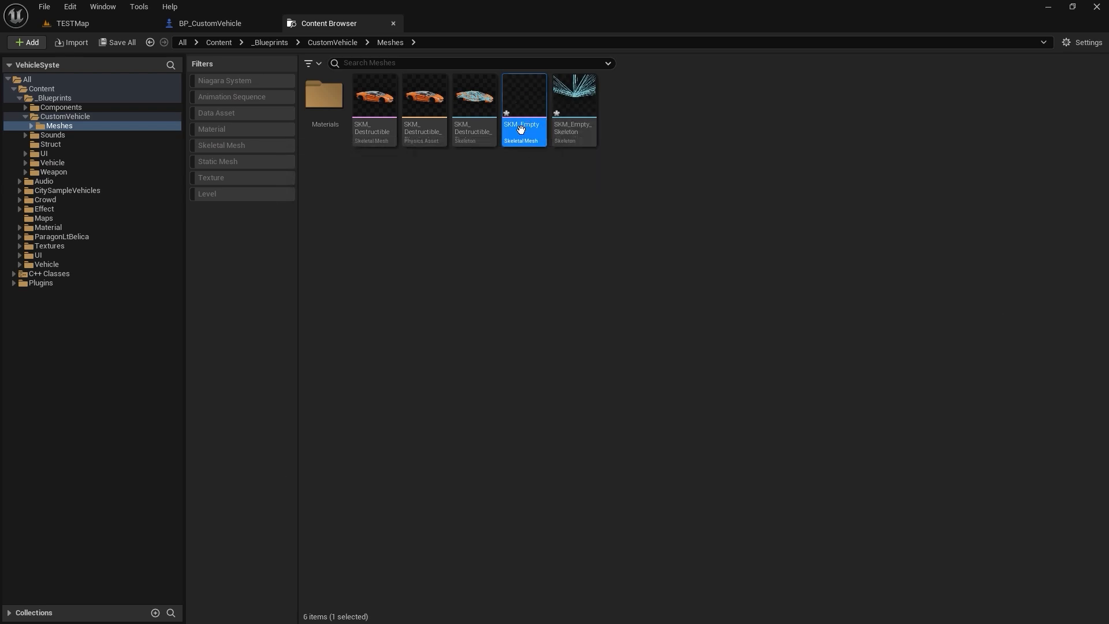
drag(425, 289, 427, 317)
key(ctrl+s)
scroll(462, 324, up, 3)
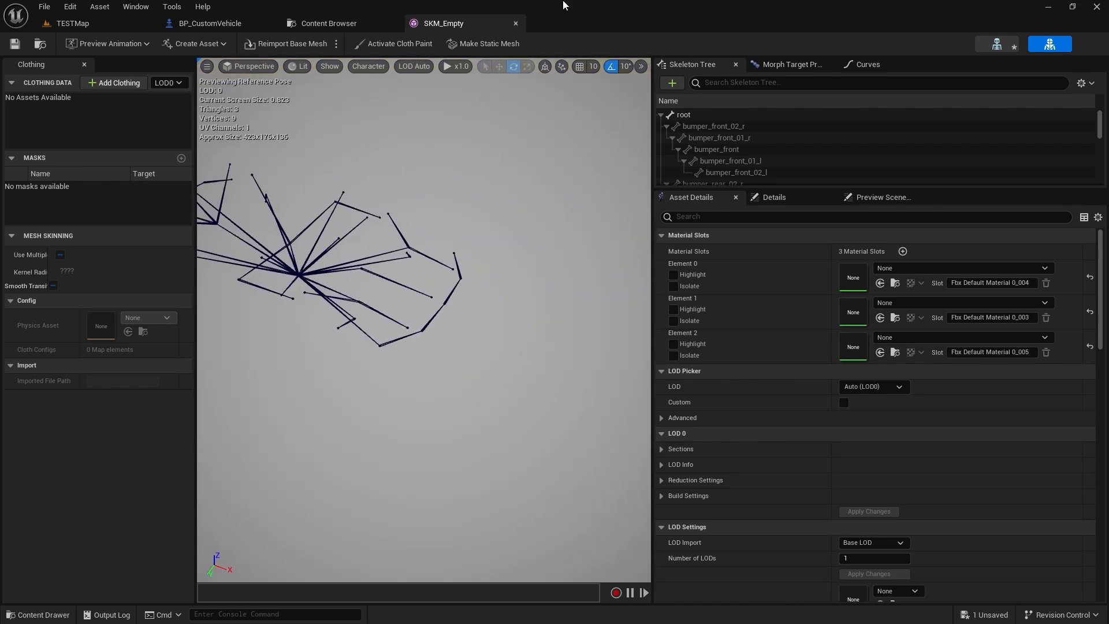
click(516, 23)
In BP_CustomVehicle, set the Mesh component's Skeletal Mesh Asset to SKM_Empty, then compile and save the blueprint.
click(227, 25)
scroll(143, 190, up, 5)
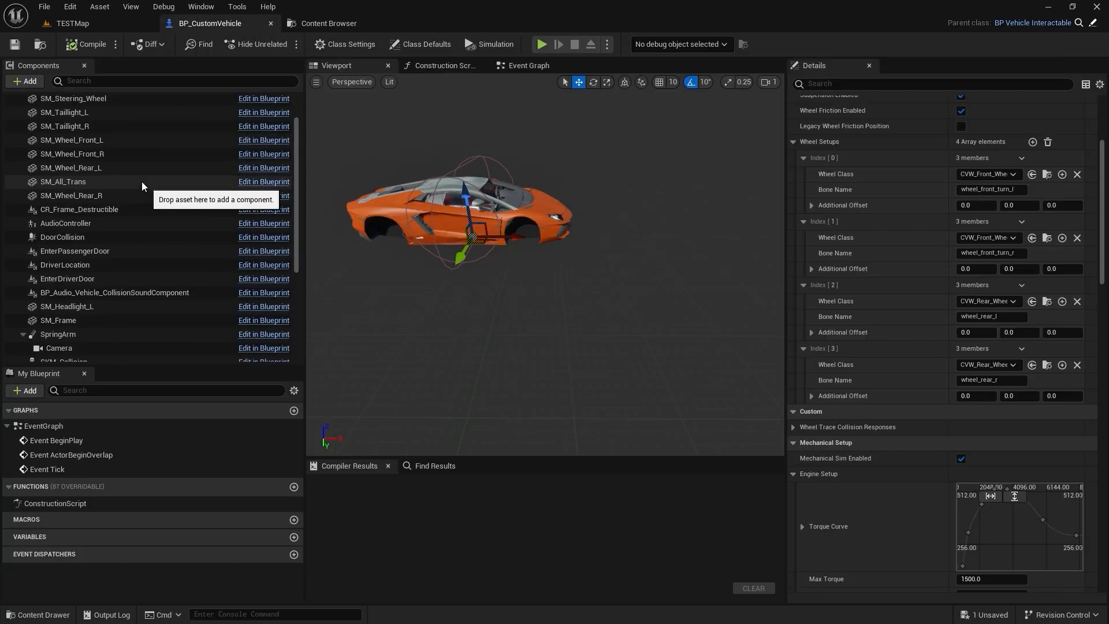
scroll(95, 137, up, 3)
click(78, 114)
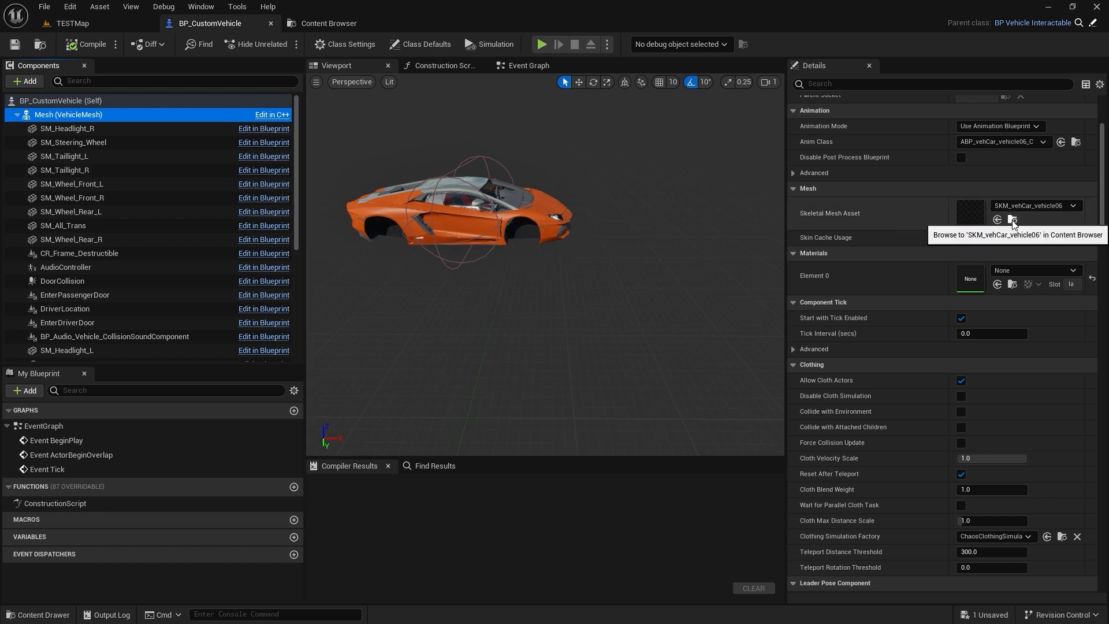
click(1022, 206)
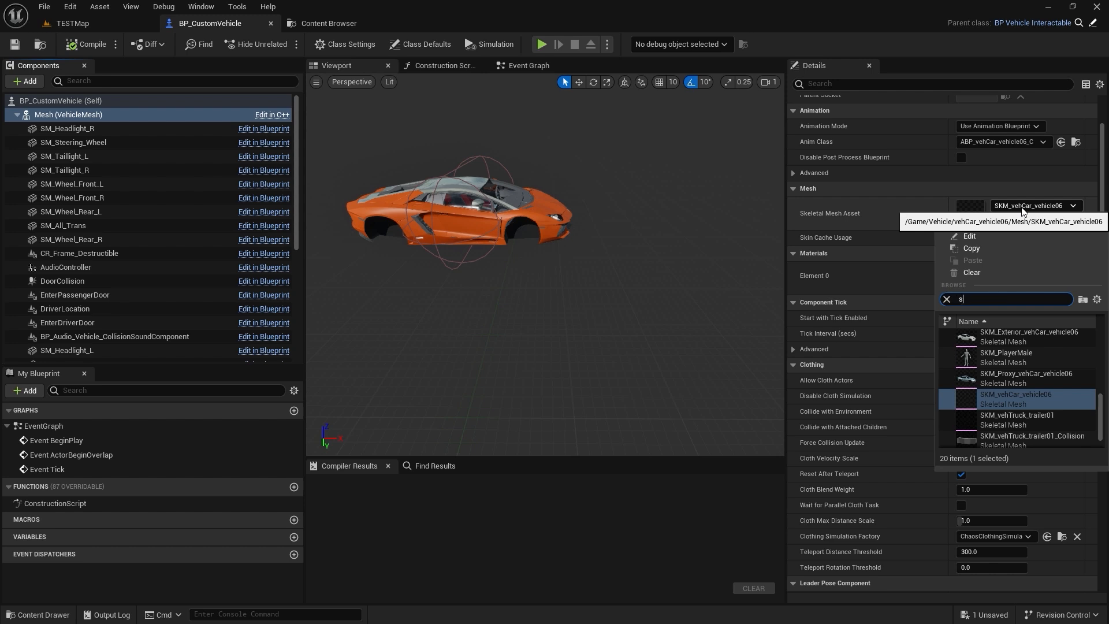
text(skm_e)
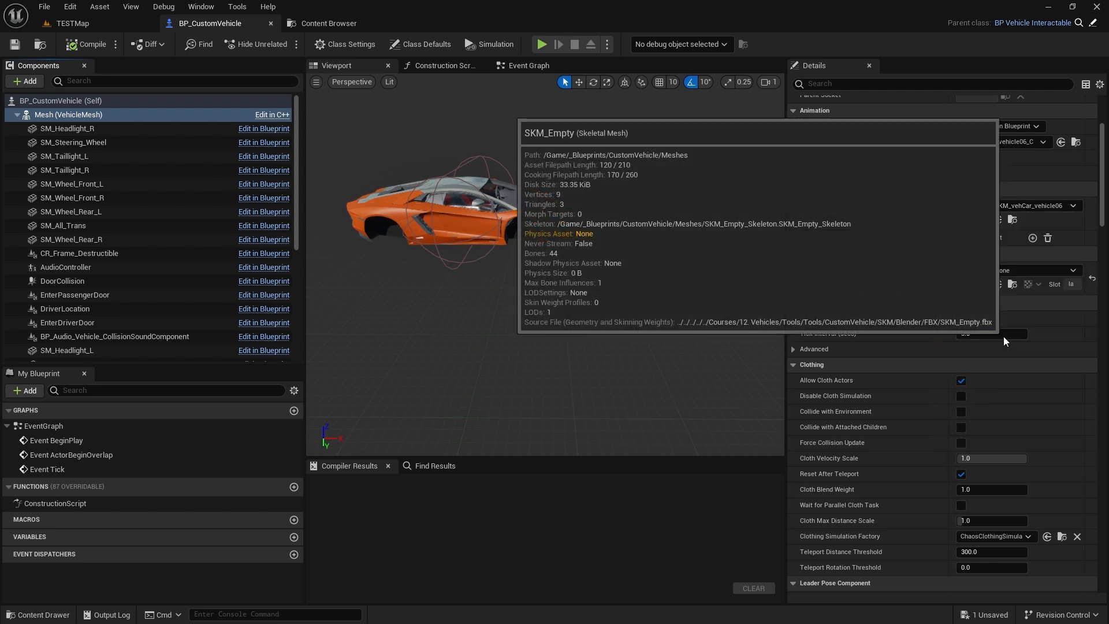
click(1003, 336)
click(86, 44)
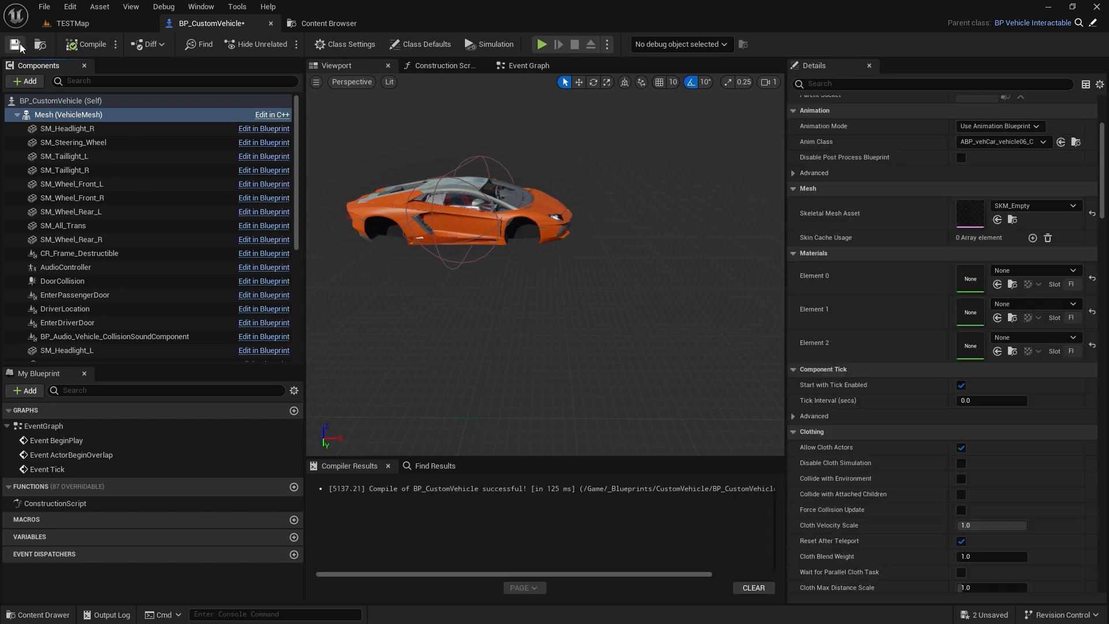
Reset the static mesh of SM_Wheel_Front_L to its default wheel mesh, then compile and save BP_CustomVehicle.
click(102, 184)
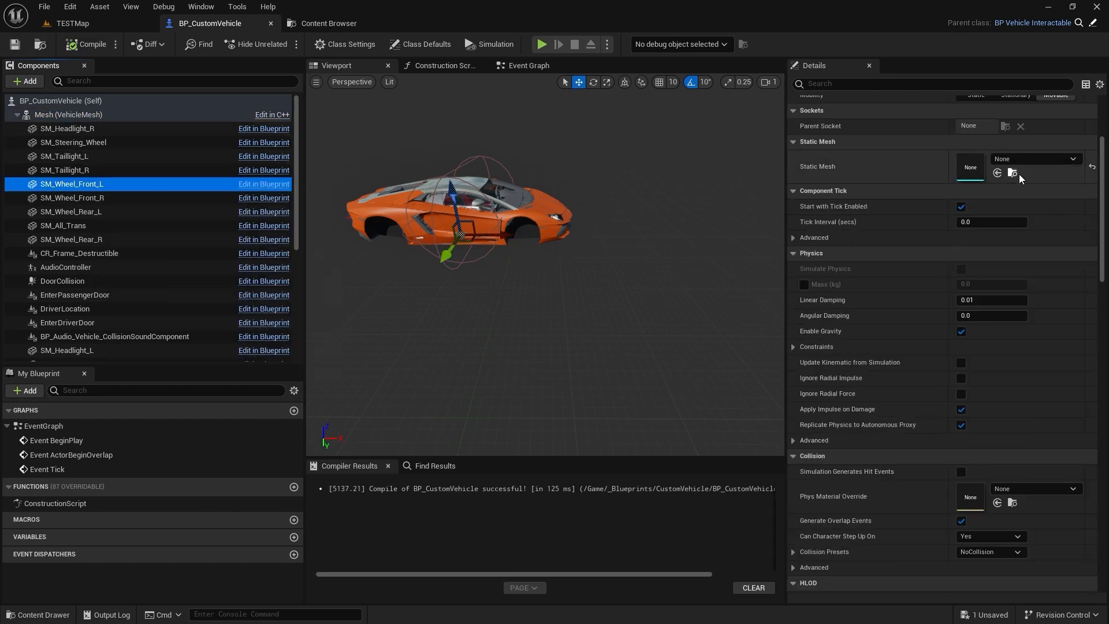
click(1091, 168)
alt+drag(589, 266, 693, 284)
click(86, 43)
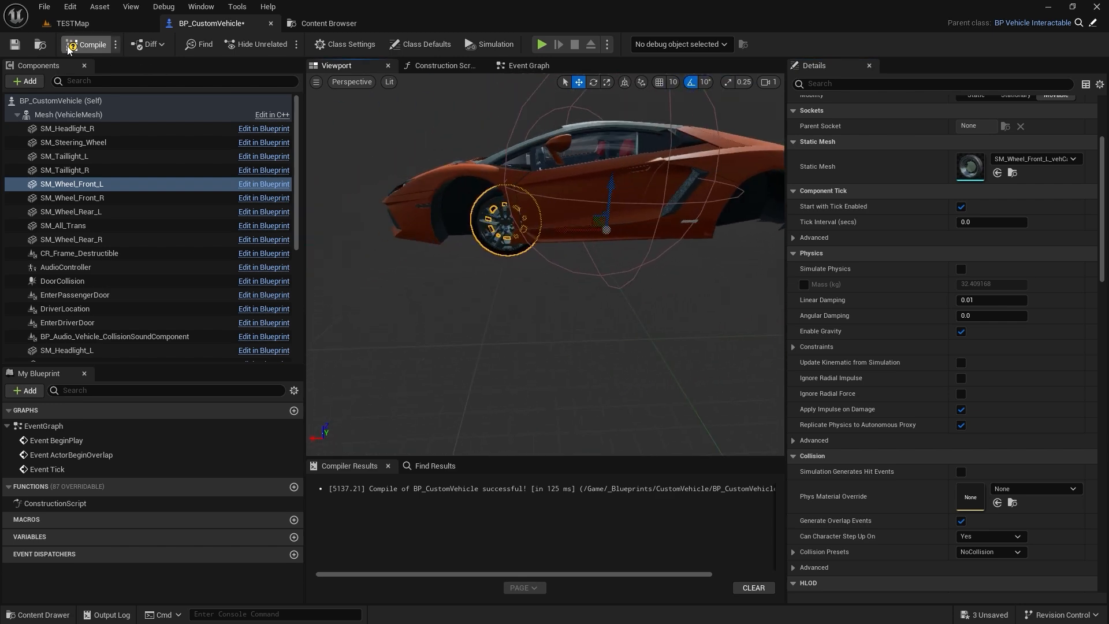
click(14, 44)
Play TESTMap, enter the Lamborghini and drive it to check the front wheel's position, then stop the session.
click(73, 23)
click(282, 44)
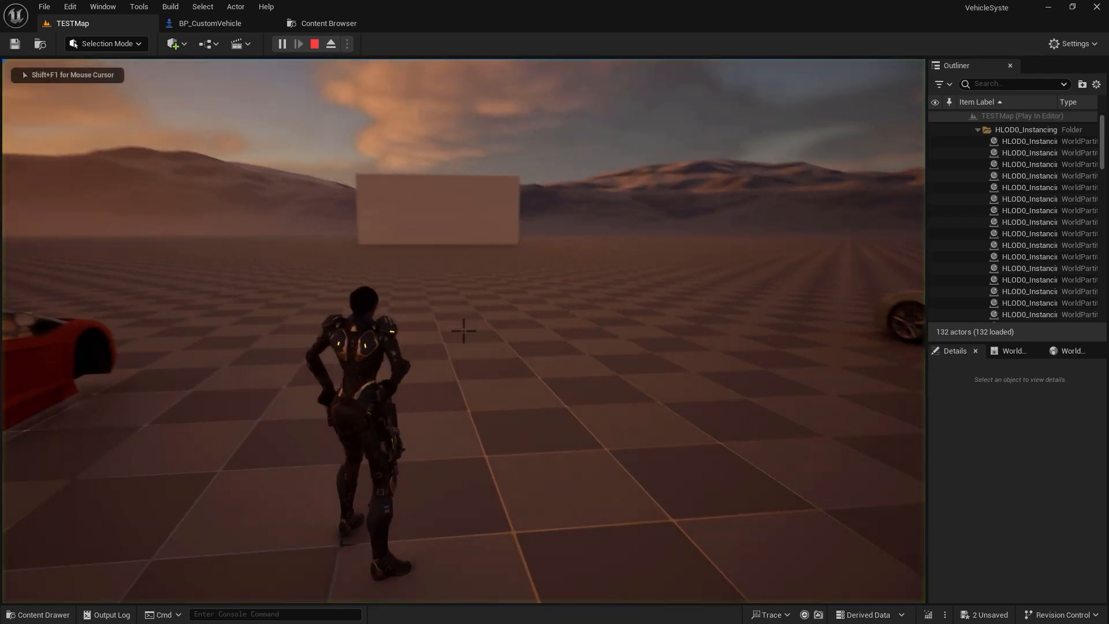
key(w)
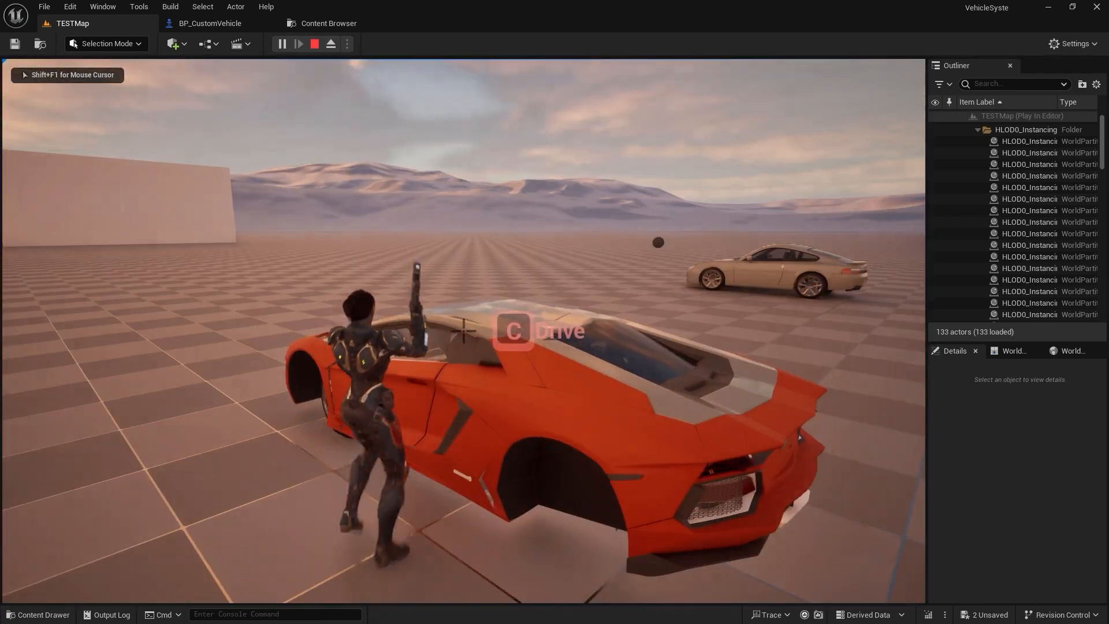
key(c)
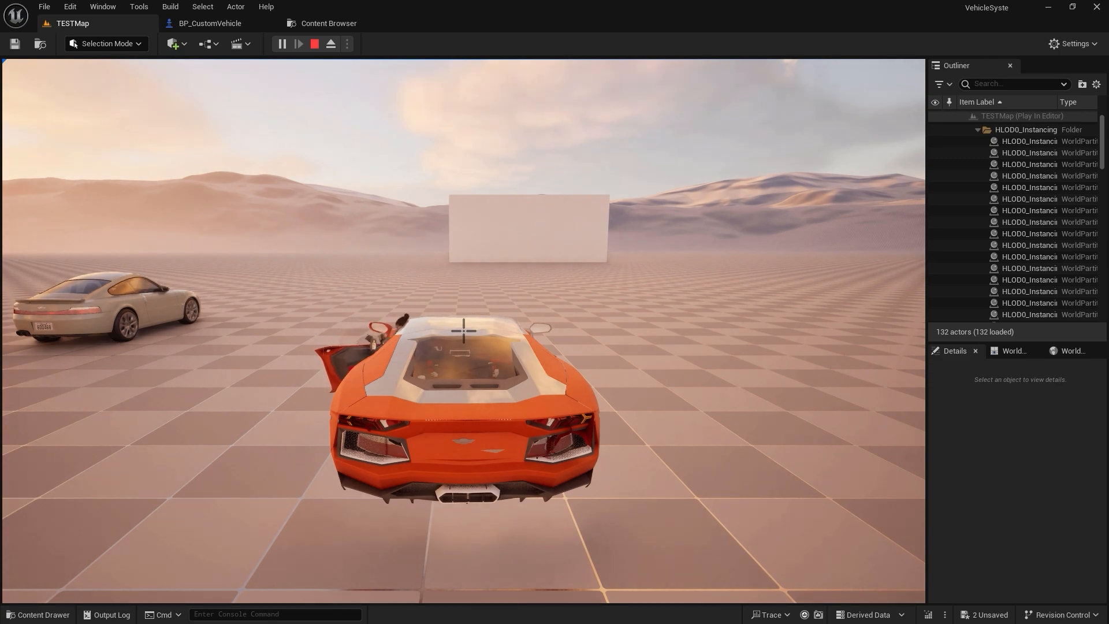
key(w)
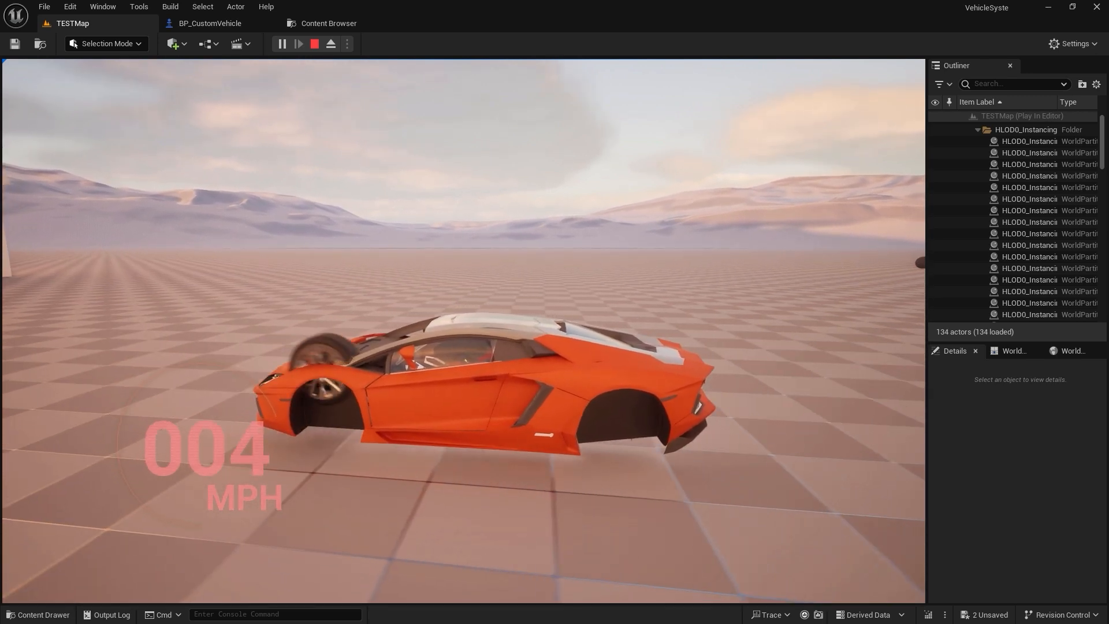
key(Escape)
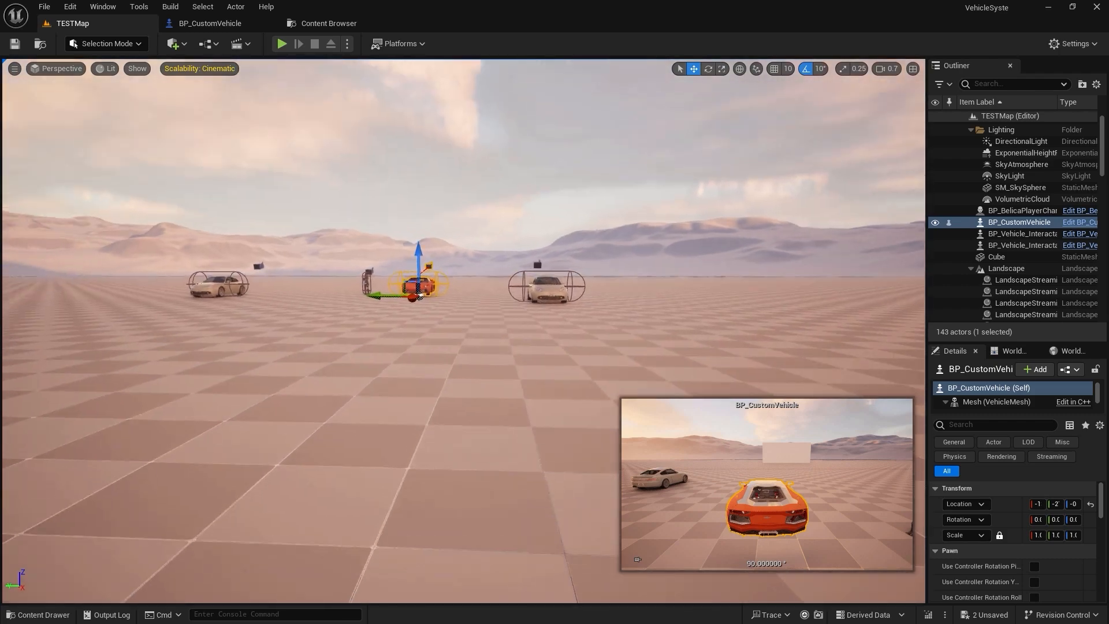
right_drag(500, 237, 500, 237)
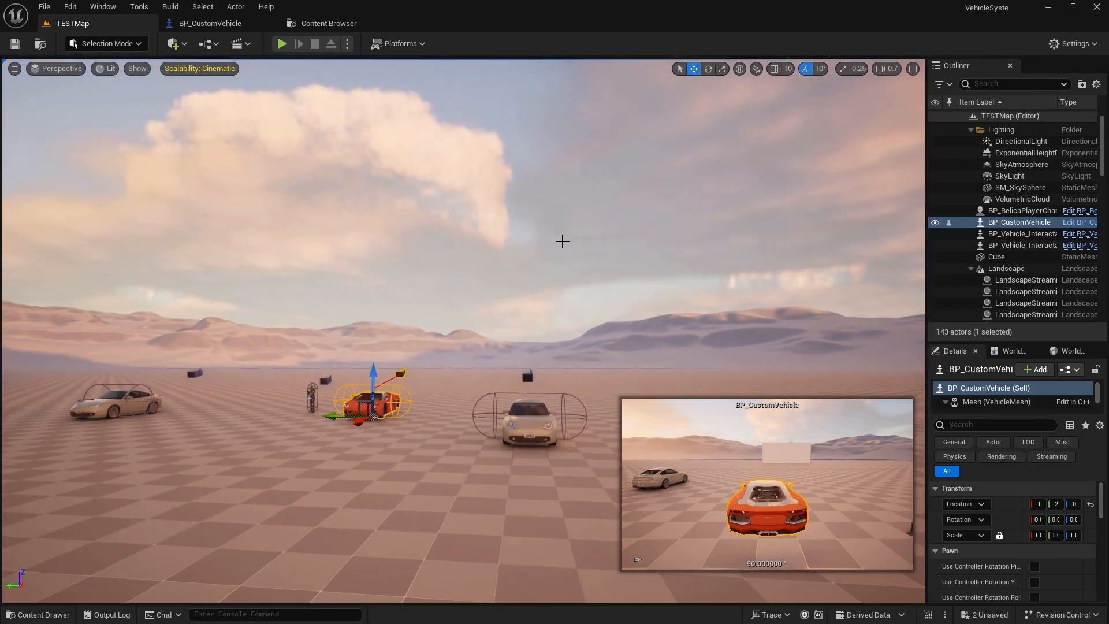
Switch to Blender, hide SKM_vehCar_vehicle06 with its root armature and meshes, then show and select the pneu1.003 wheel.
key(alt+Tab)
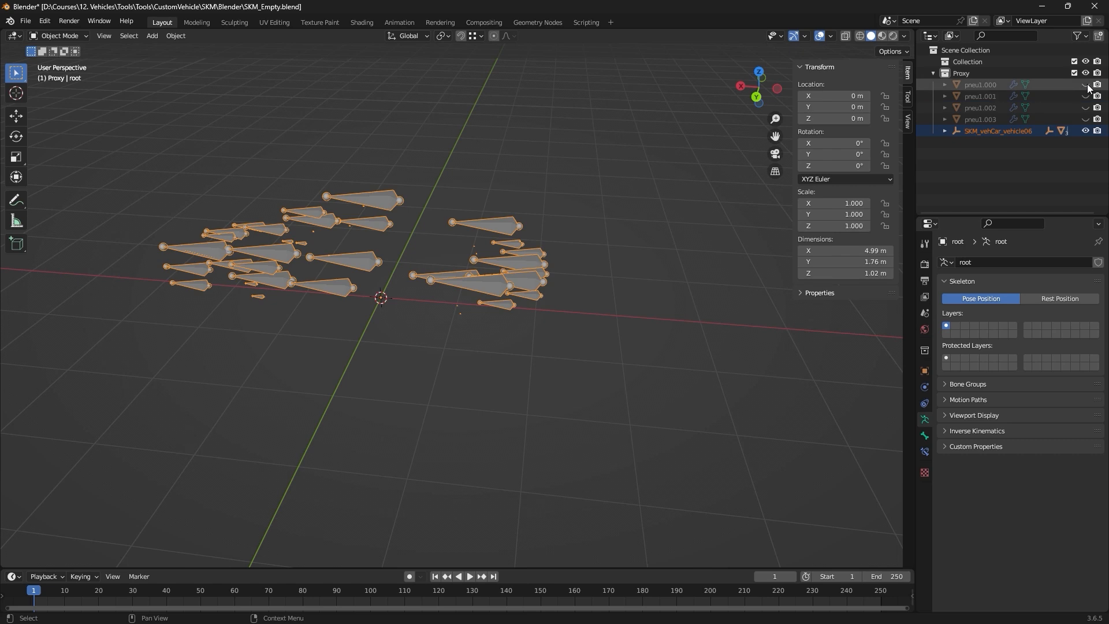
click(1085, 131)
click(947, 132)
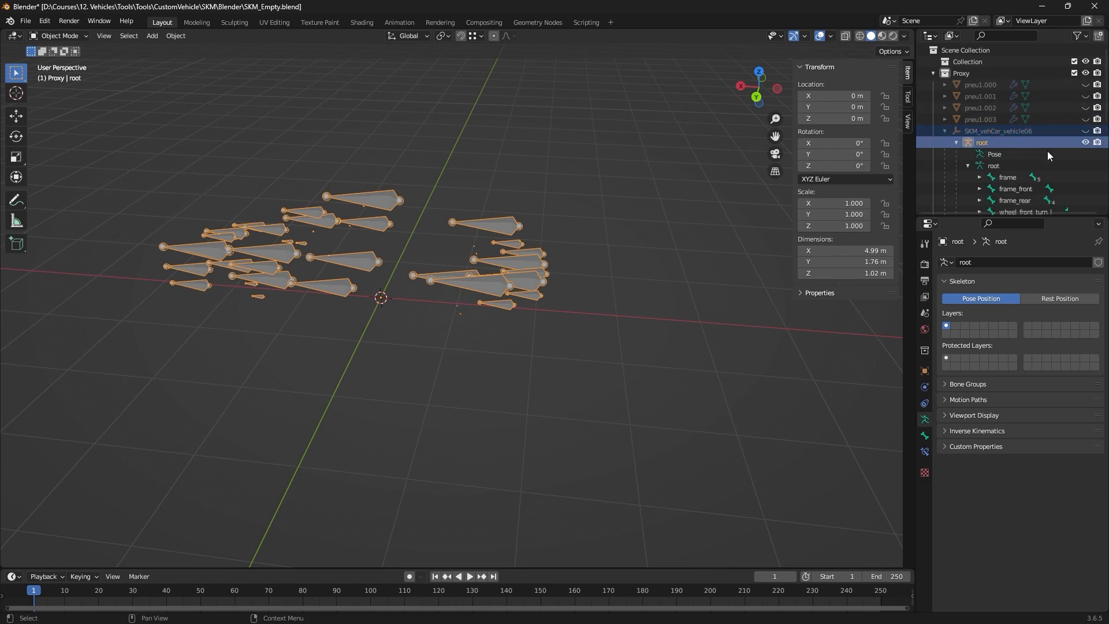
click(1085, 142)
scroll(1074, 157, down, 5)
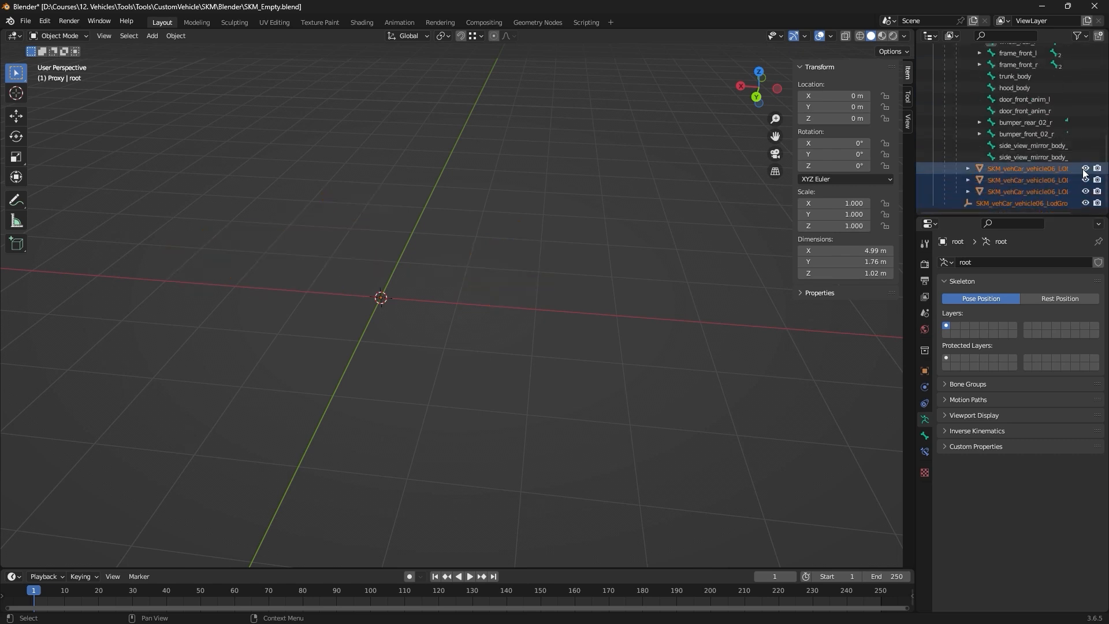
scroll(1050, 163, up, 5)
click(945, 131)
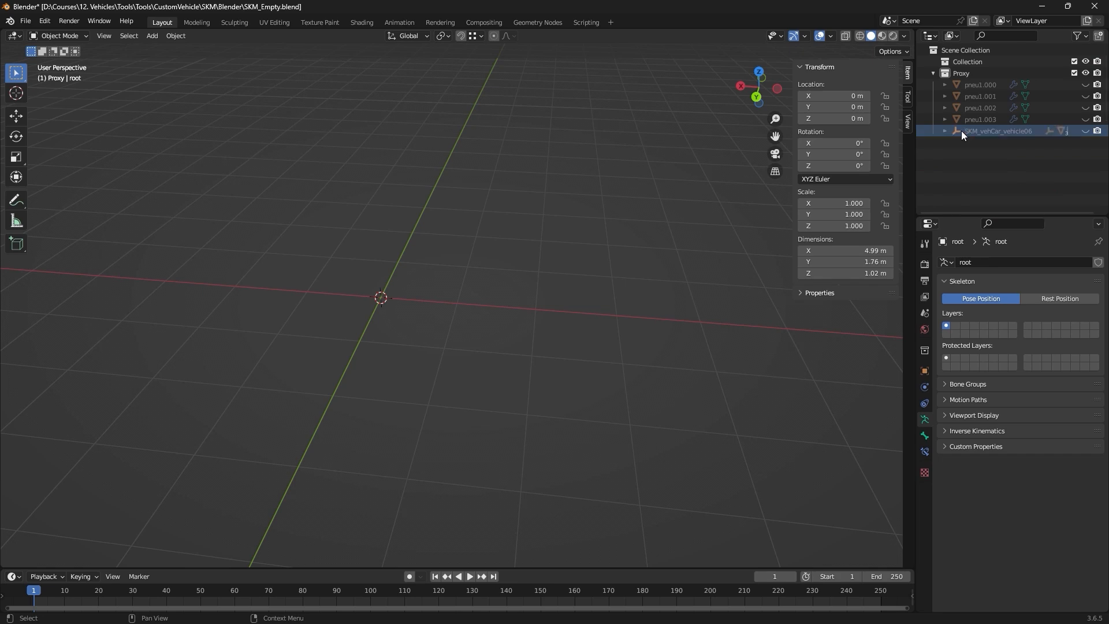
click(1085, 119)
middle_drag(366, 322, 437, 312)
drag(426, 278, 354, 197)
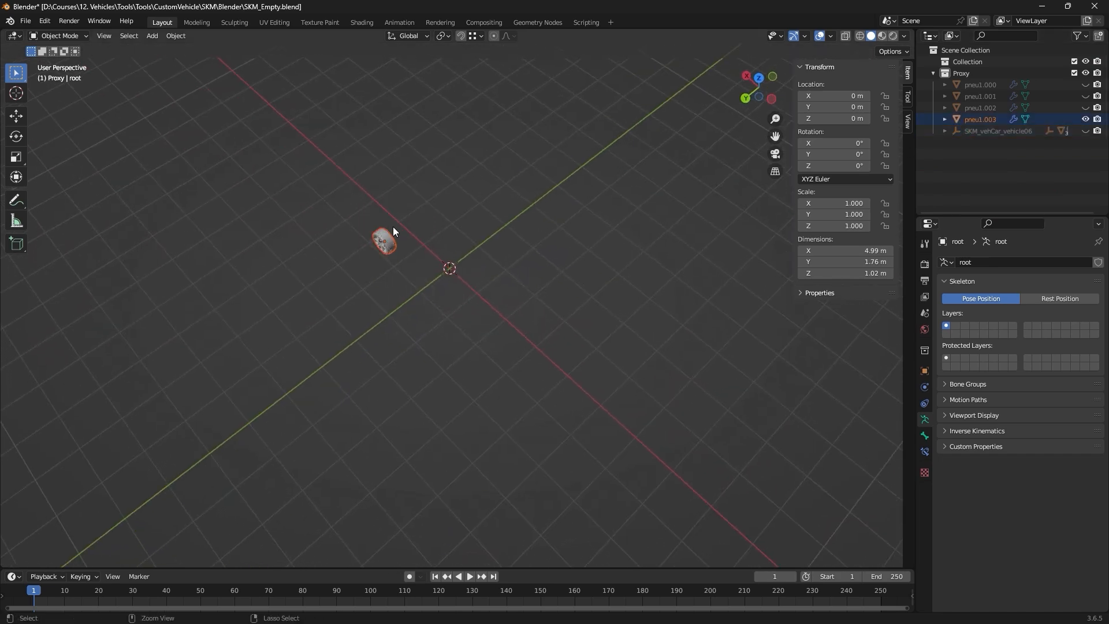
Start an FBX export of the selected wheel and create a Wheels folder inside Blender\FBX as its destination.
click(24, 22)
mouse_move(82, 186)
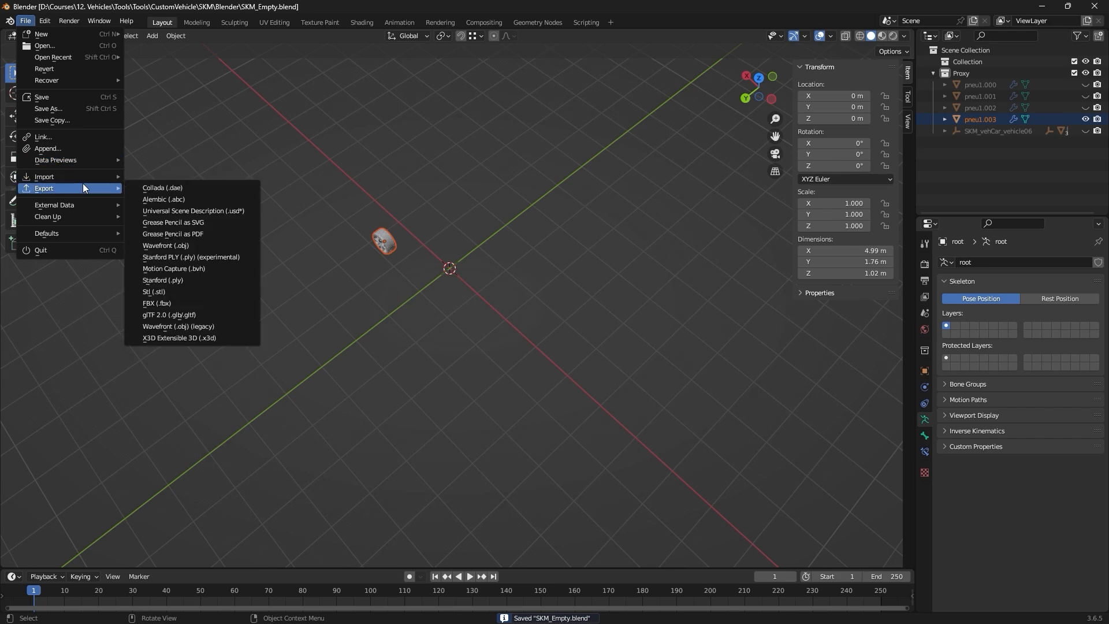
click(180, 304)
click(422, 131)
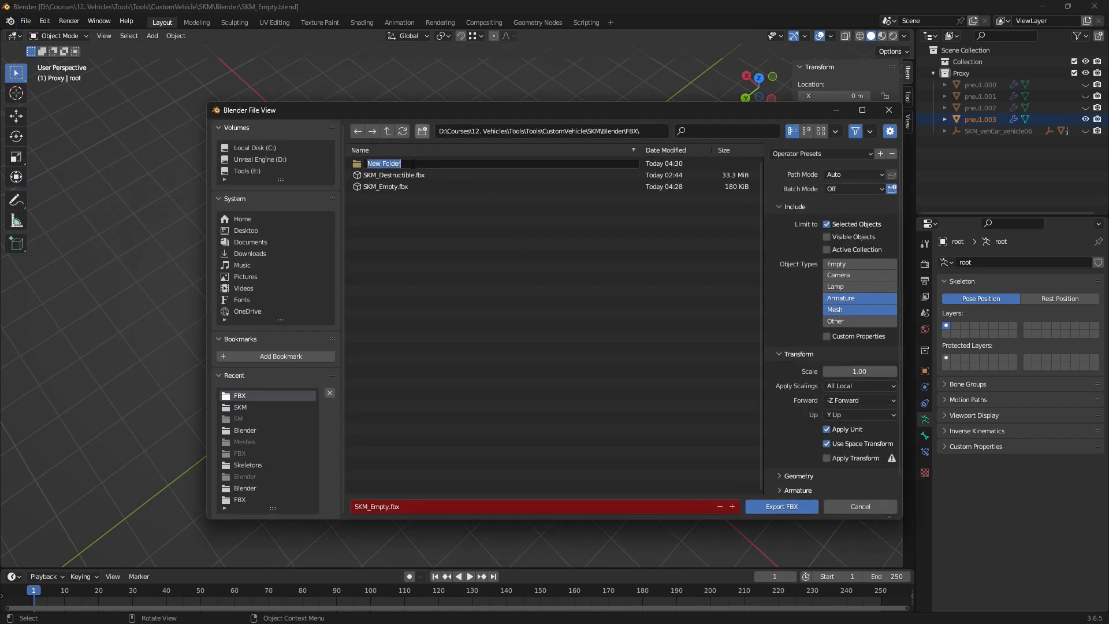
text(Wheels)
key(Return)
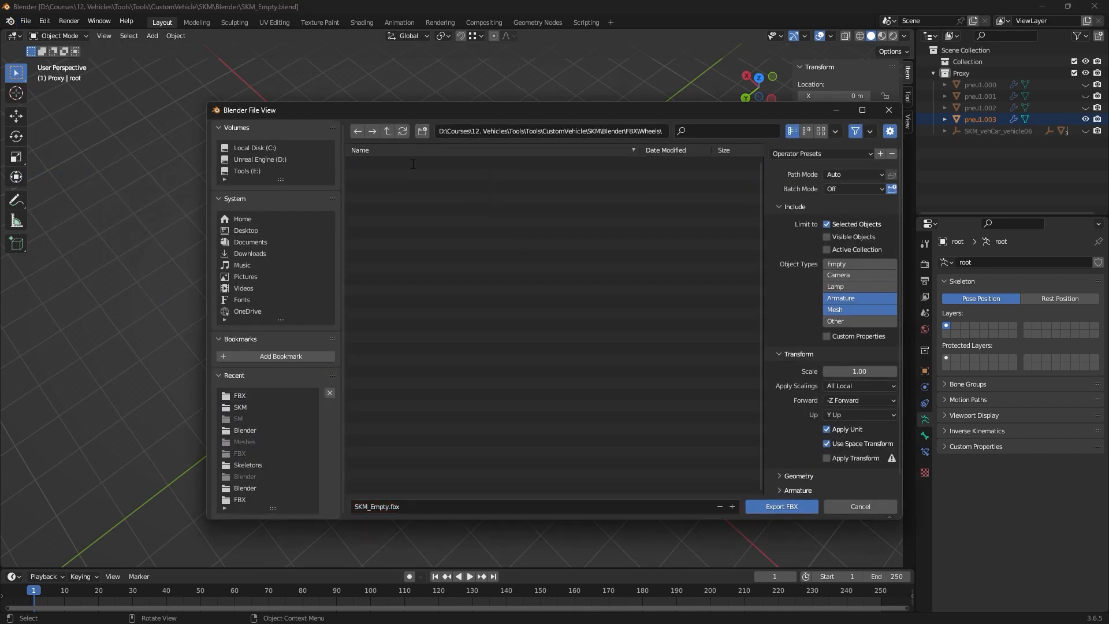
Name the file SM_Wheel_Front_L.fbx, review the geometry and armature export options, and export the wheel.
click(381, 508)
click(788, 480)
scroll(792, 452, down, 4)
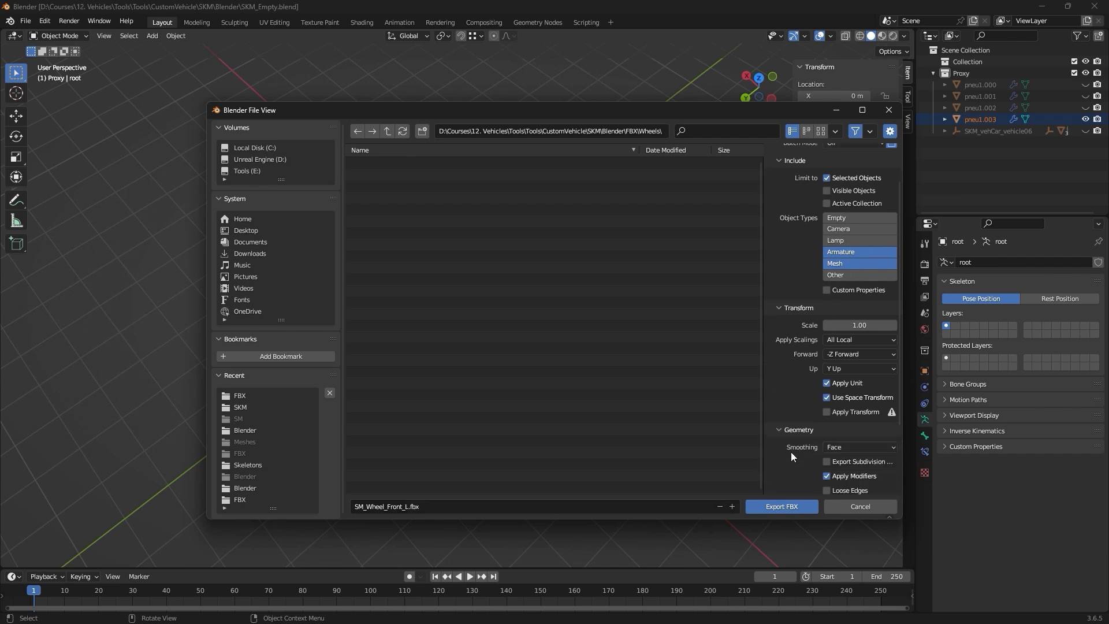
click(792, 471)
scroll(791, 451, down, 2)
scroll(794, 460, down, 1)
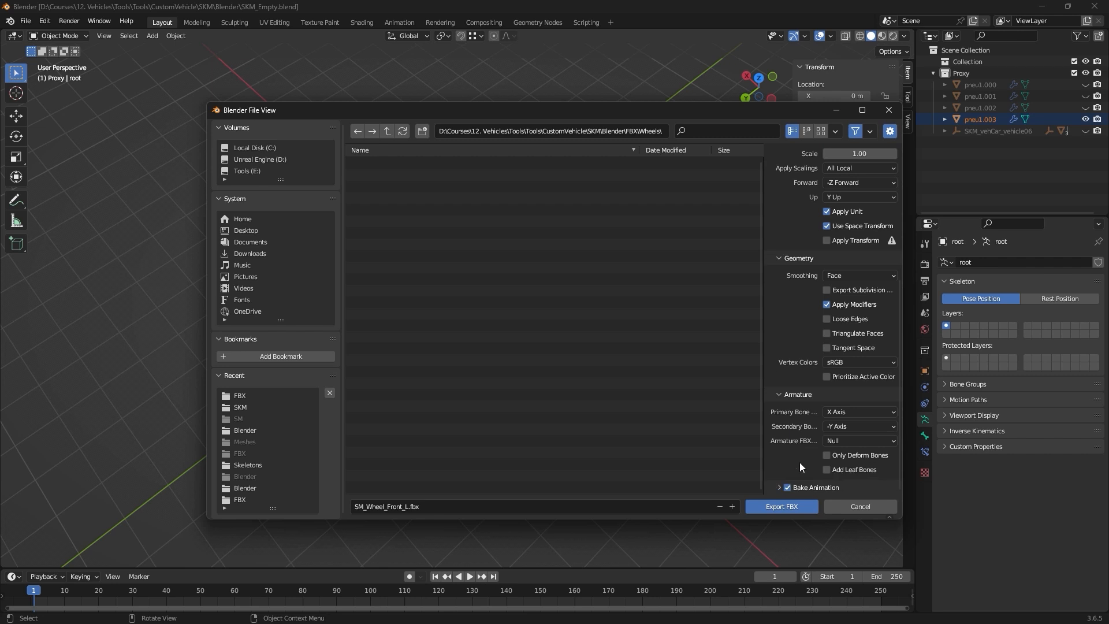
click(788, 506)
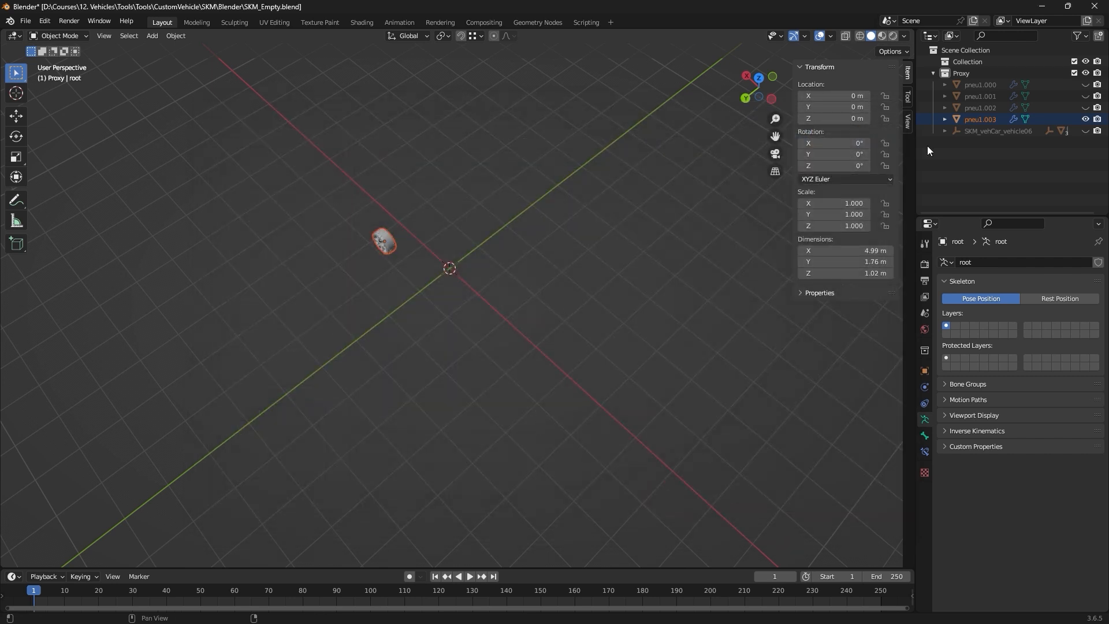
Hide the pneu1.003 wheel and show pneu1.002 instead.
click(1055, 108)
click(1086, 108)
click(1085, 119)
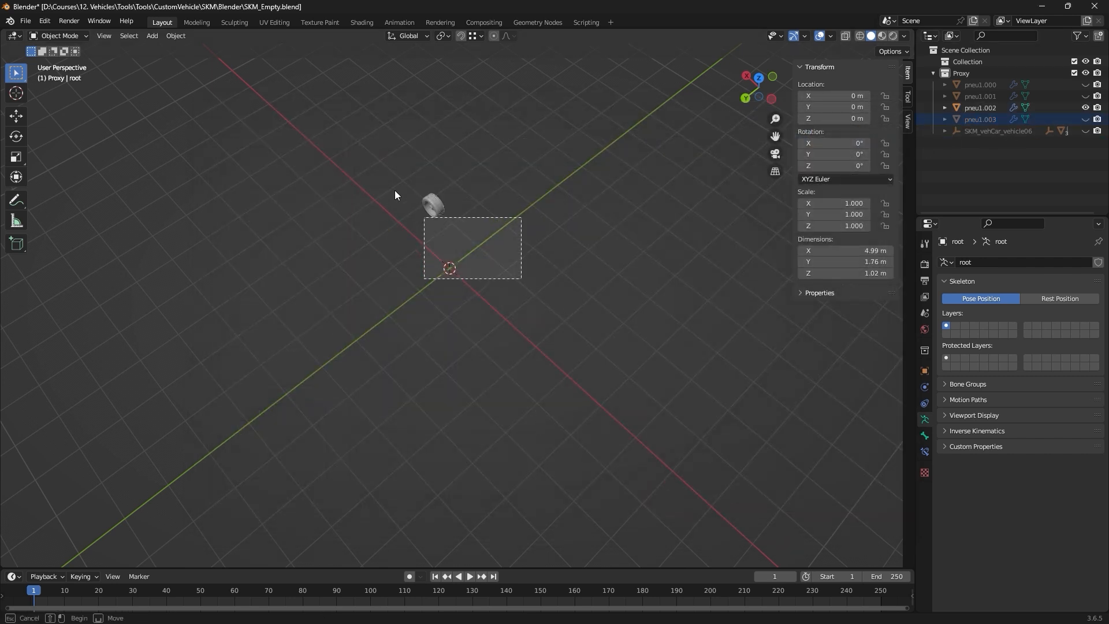
Select the pneu1.002 wheel and export it to the Wheels folder as SM_Wheel_Front_R.fbx.
click(26, 21)
mouse_move(82, 192)
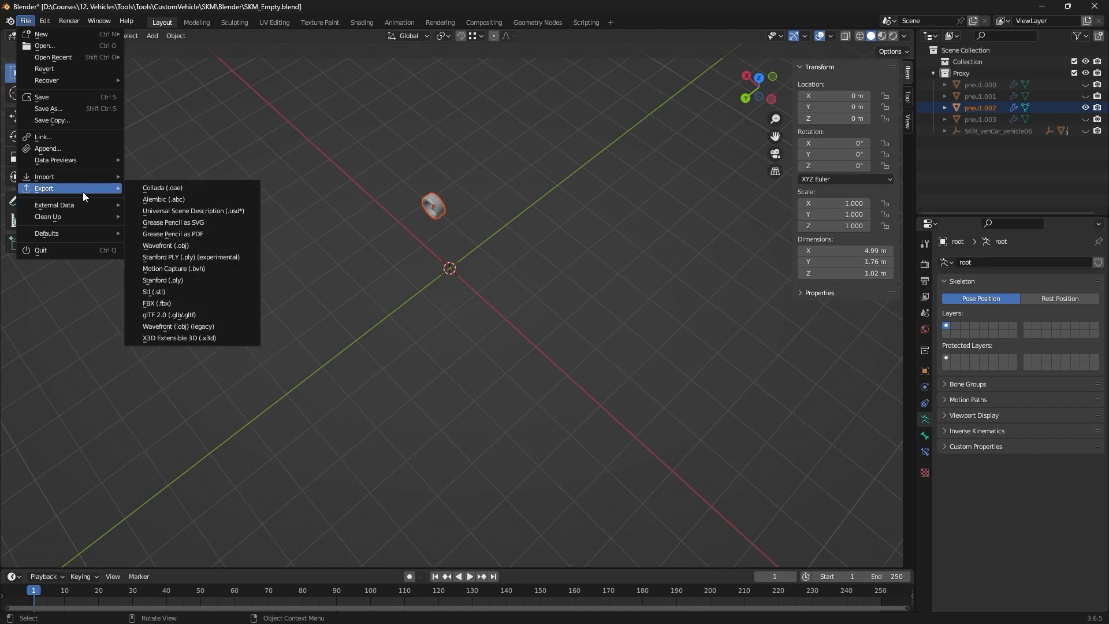
click(178, 301)
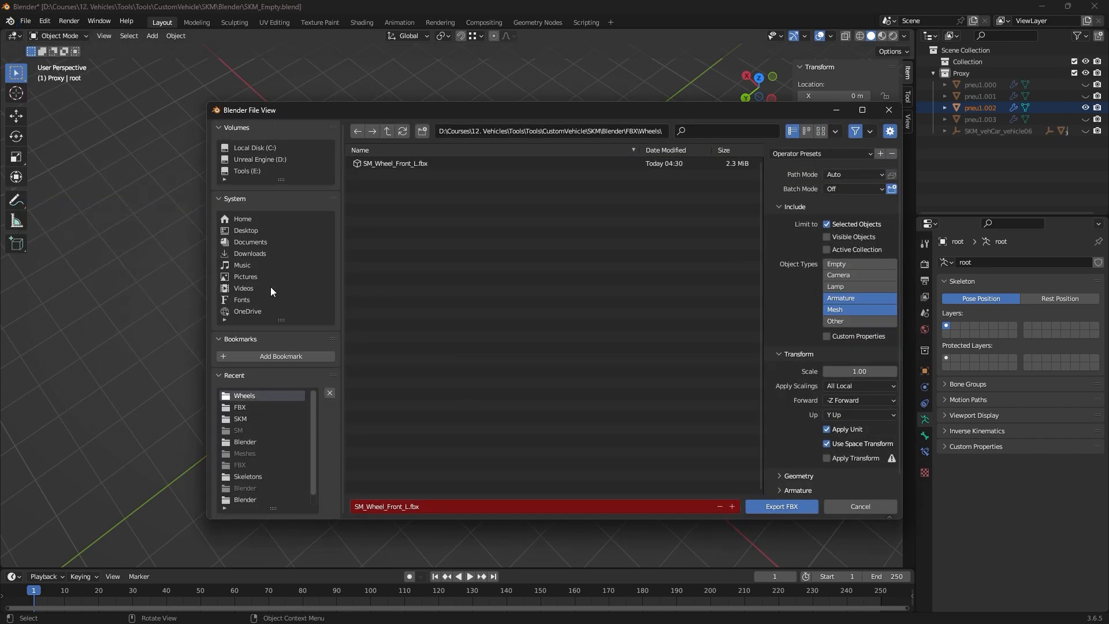
click(407, 508)
click(407, 507)
click(782, 475)
click(778, 476)
scroll(780, 465, down, 6)
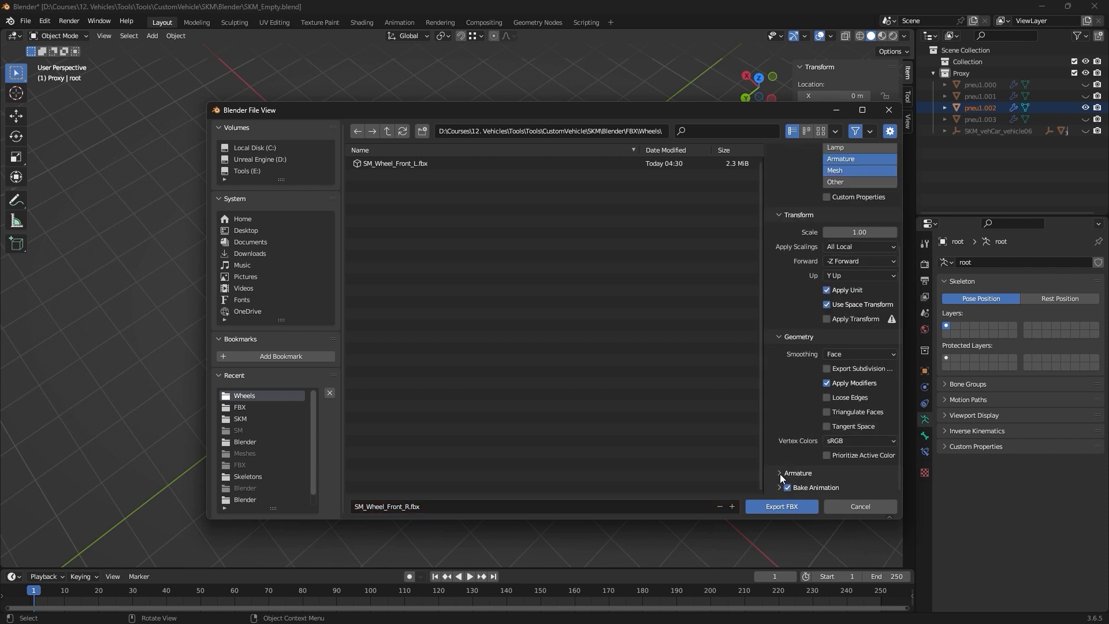
click(780, 474)
scroll(778, 469, down, 4)
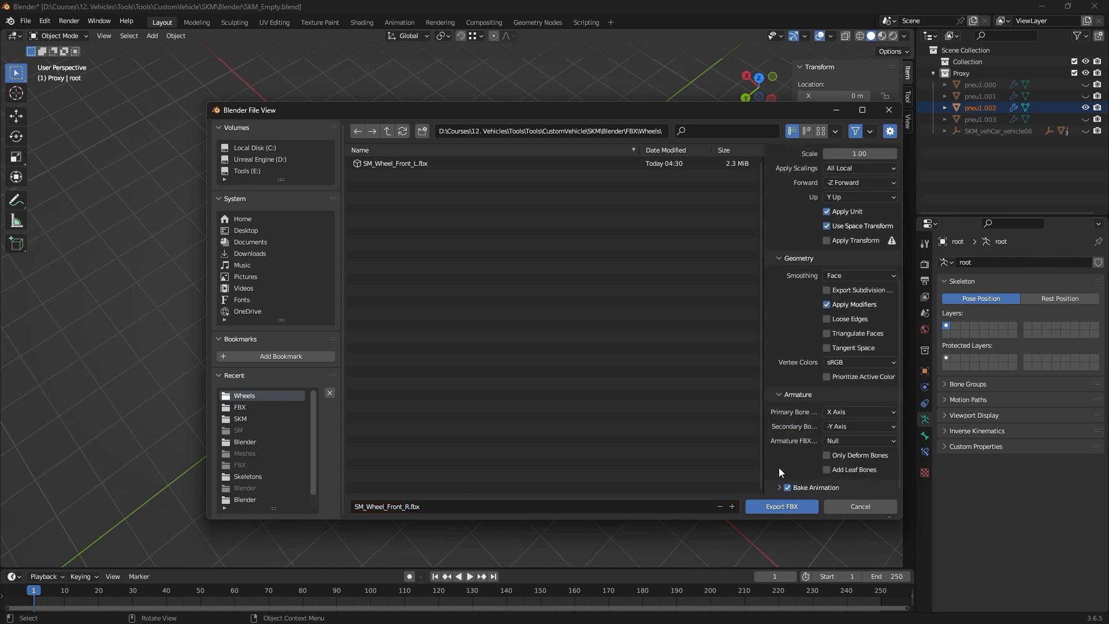
click(793, 509)
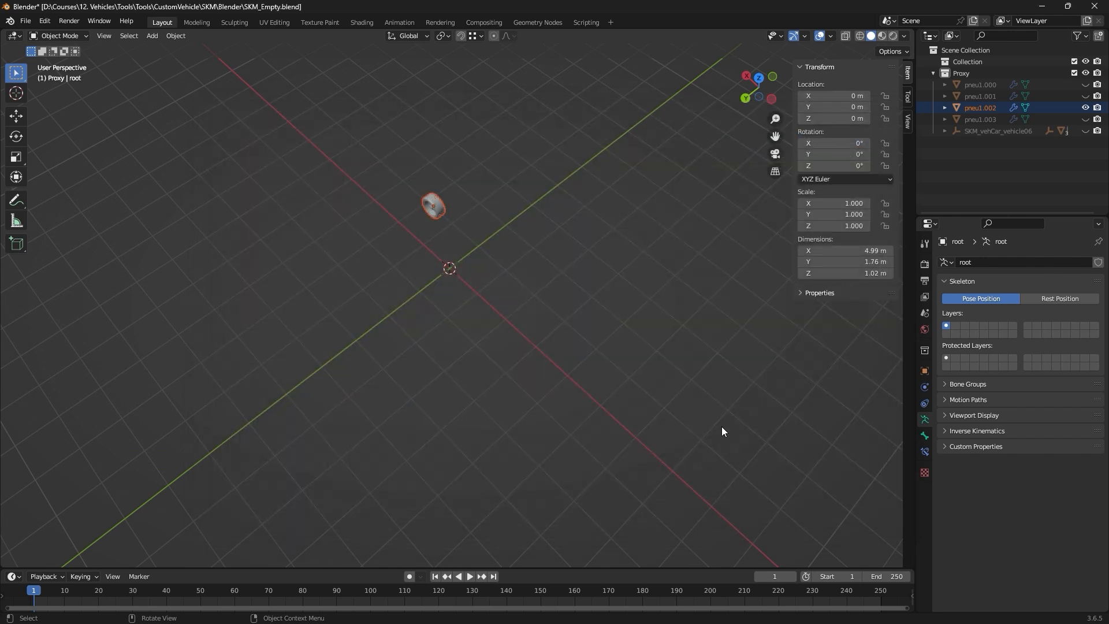
Hide pneu1.002, show and select the pneu1.000 wheel, and export it to the Wheels folder as SM_Wheel_Rear_R.fbx.
click(1086, 108)
click(1085, 84)
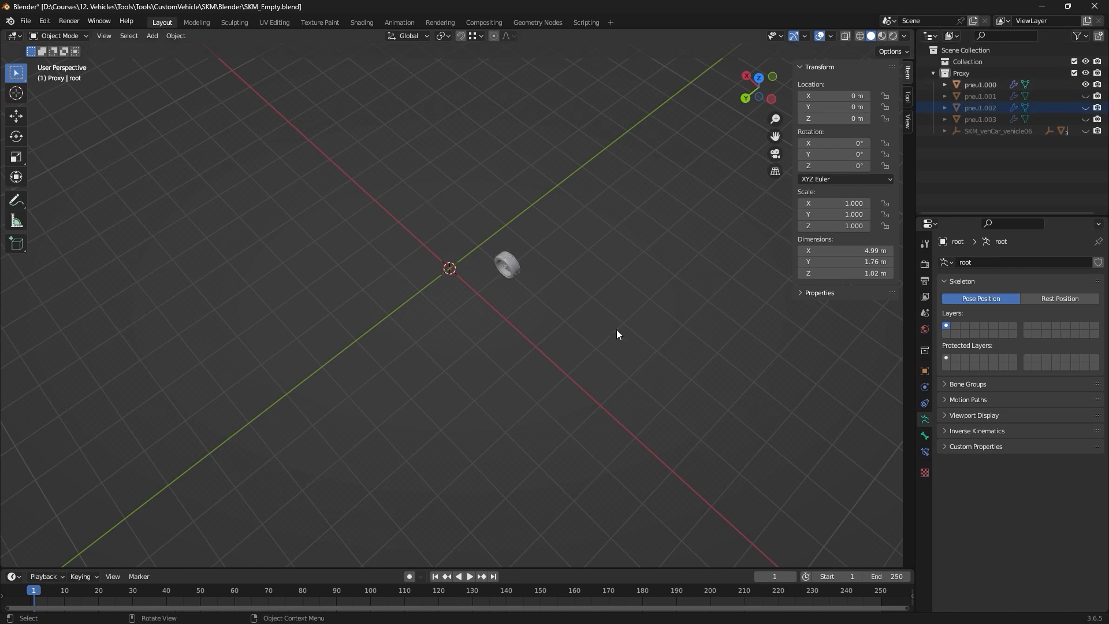
click(32, 19)
mouse_move(88, 189)
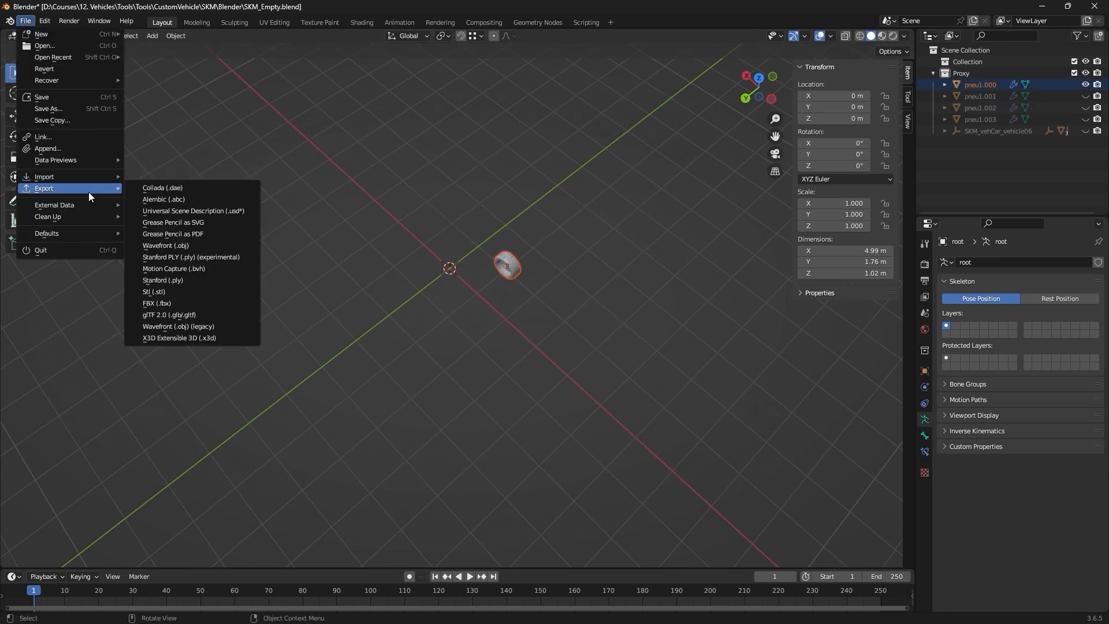
click(188, 303)
click(403, 509)
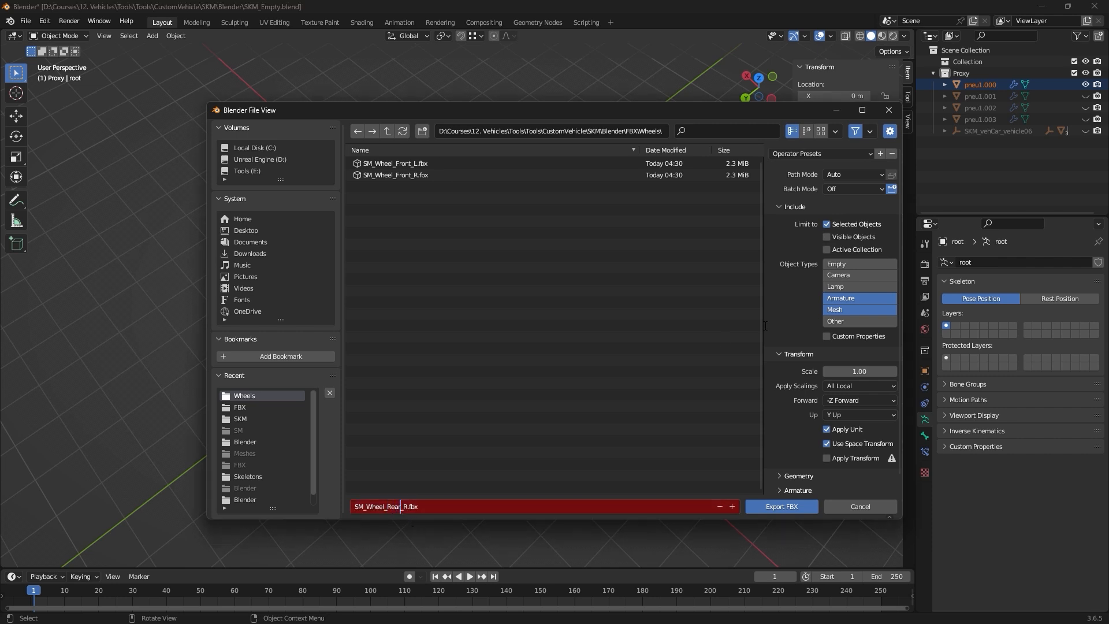
click(782, 477)
scroll(779, 467, down, 5)
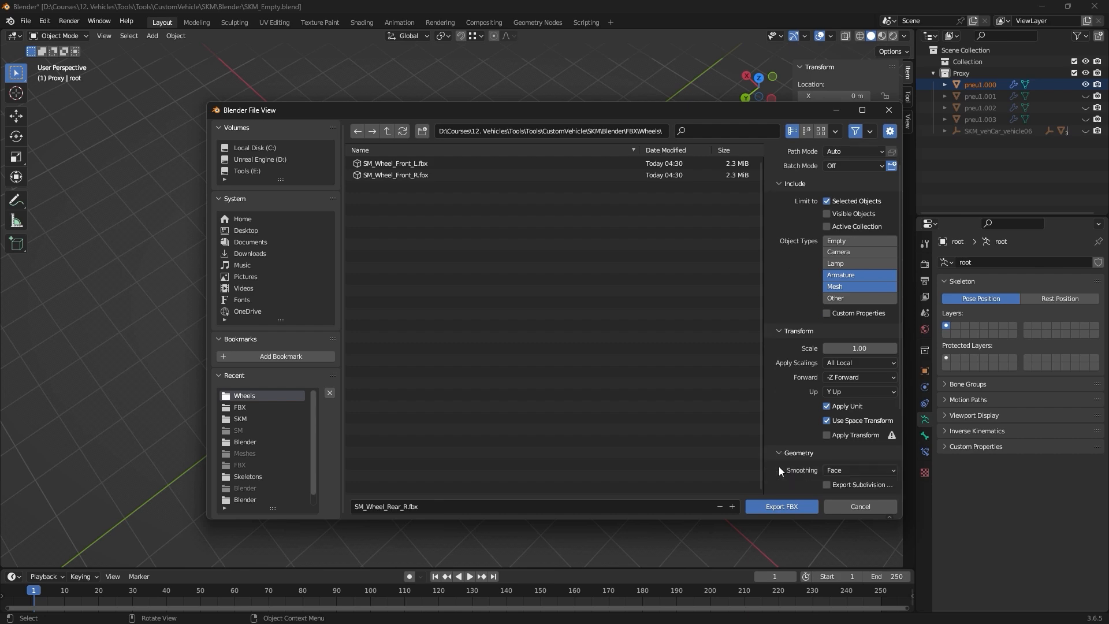
click(787, 506)
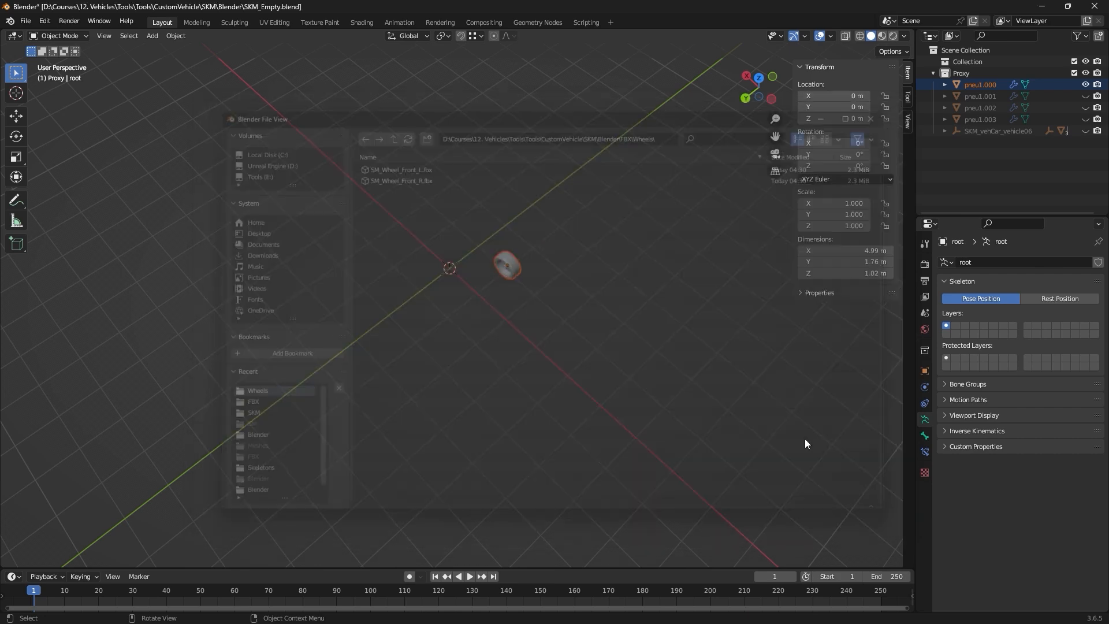
Show the pneu1.001 wheel in place of pneu1.000 and select it in the viewport.
click(1086, 95)
click(1086, 84)
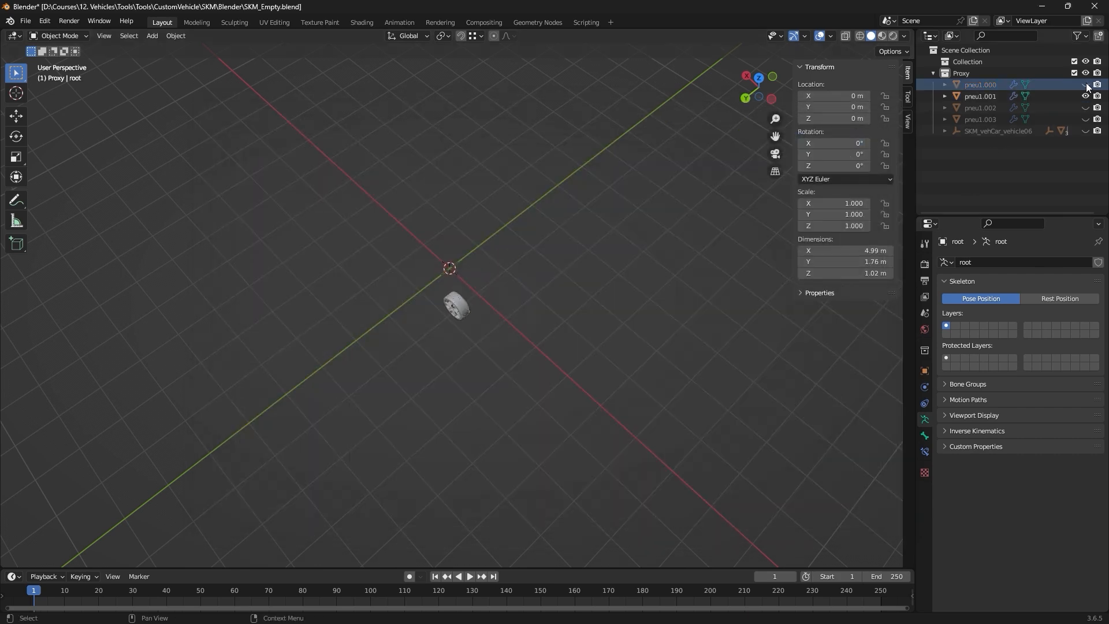
drag(516, 375, 425, 269)
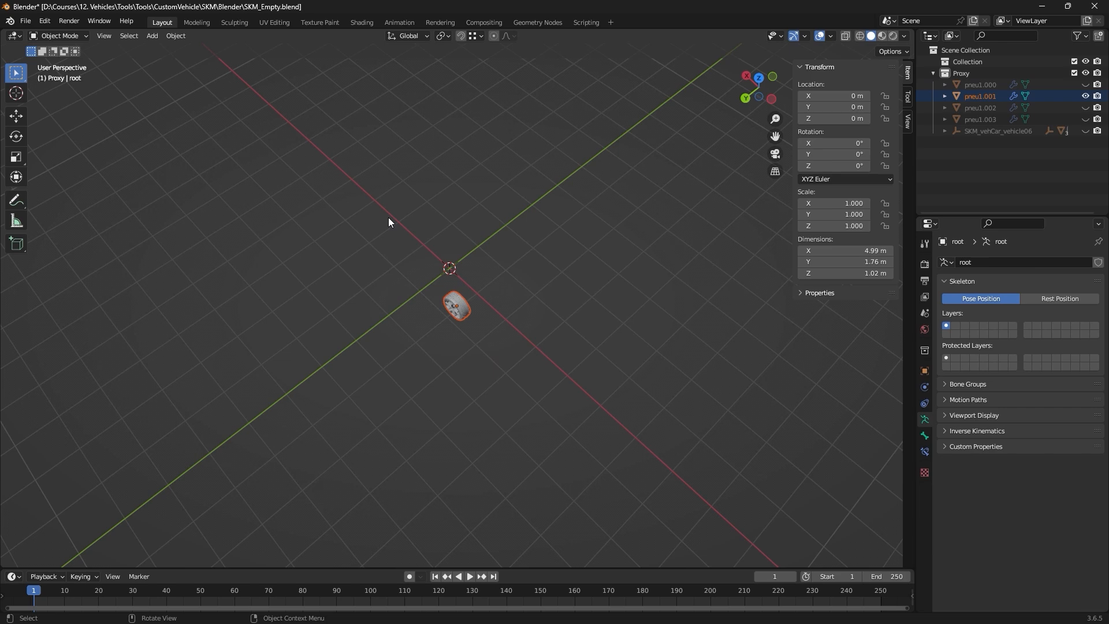
Export the selected pneu1.001 wheel as FBX to the Wheels folder under the name SM_Wheel_Rear_L.fbx.
click(24, 22)
mouse_move(78, 190)
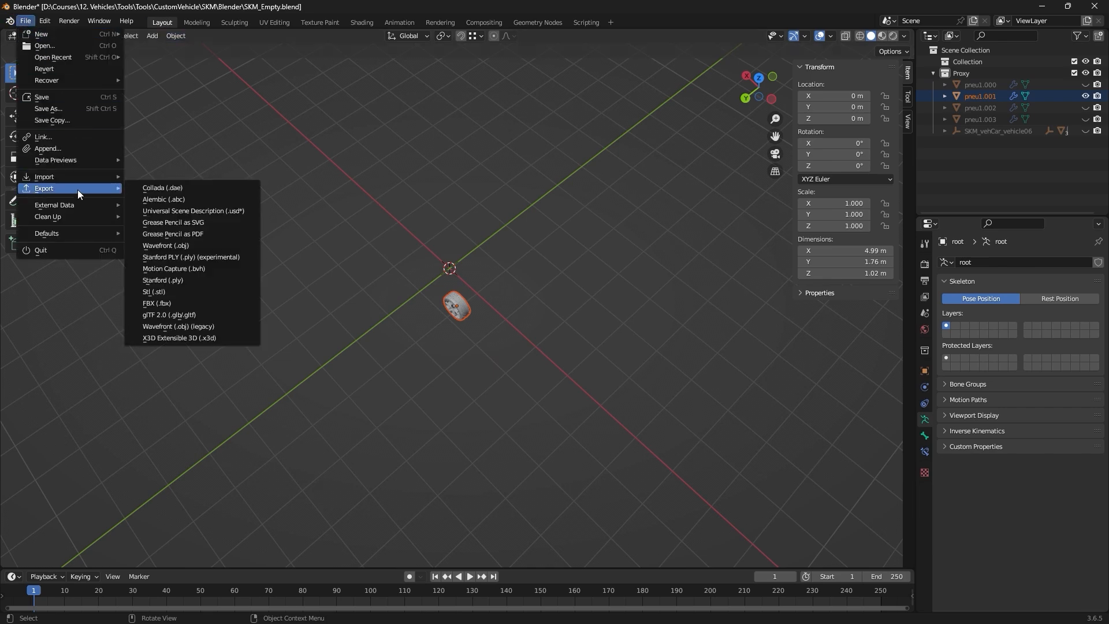
click(197, 303)
click(408, 507)
click(407, 506)
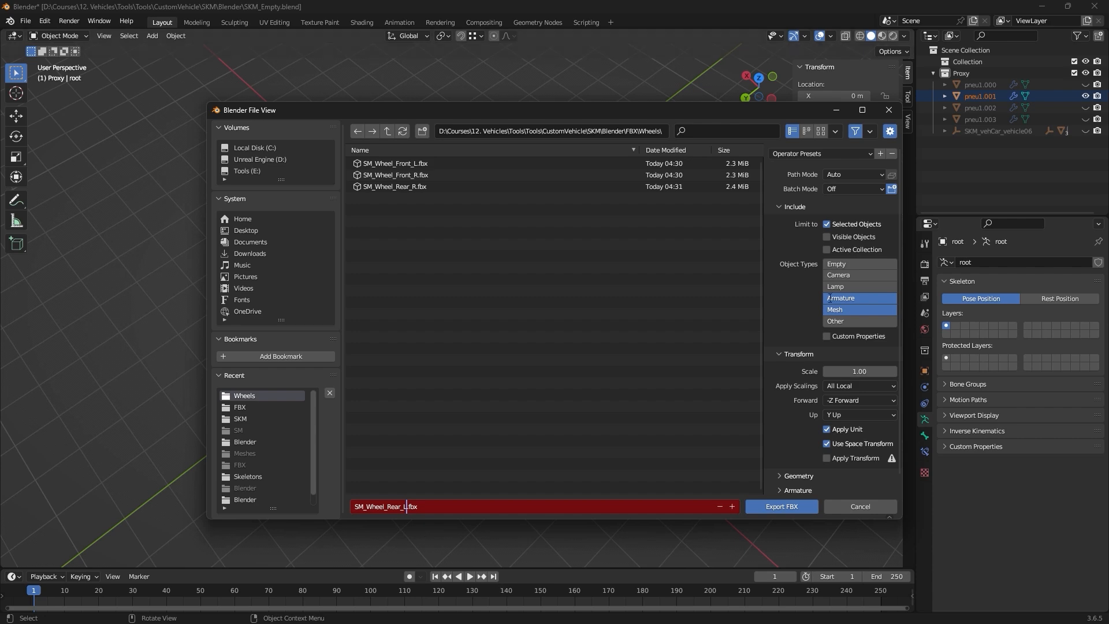
click(781, 506)
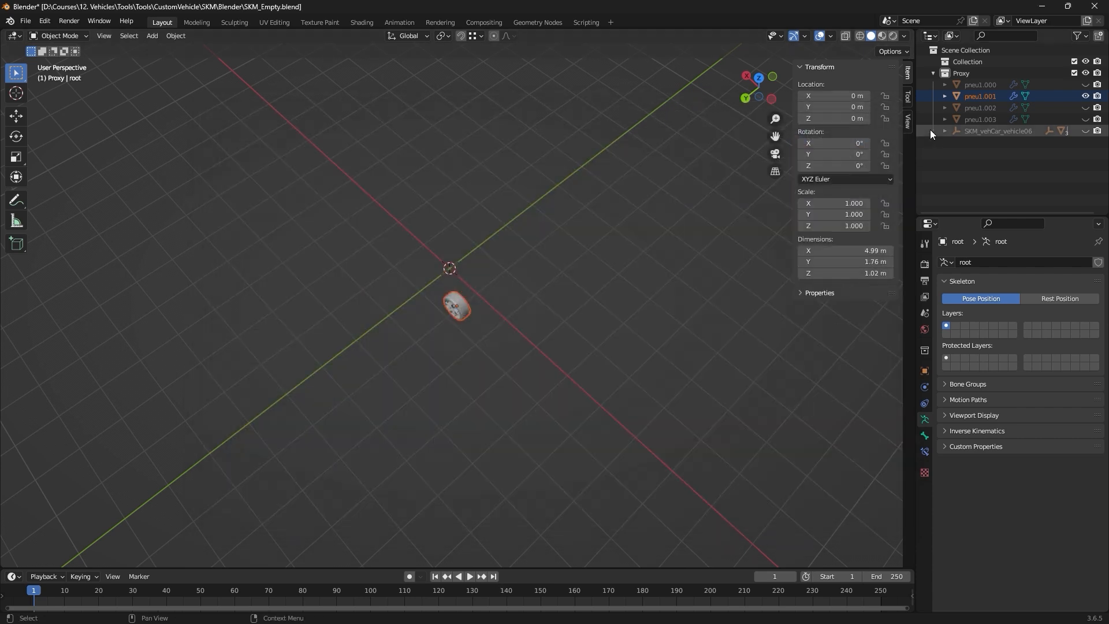
Switch to Unreal Engine and choose the four wheel FBX files for import into the CustomVehicle Meshes folder.
click(1040, 6)
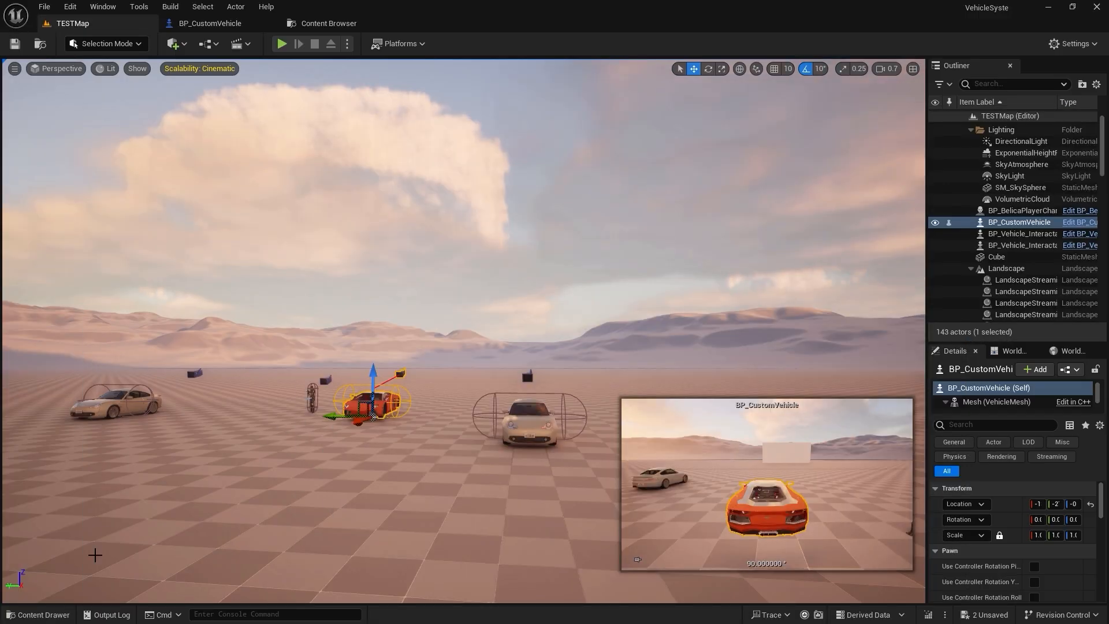
click(39, 615)
right_click(605, 486)
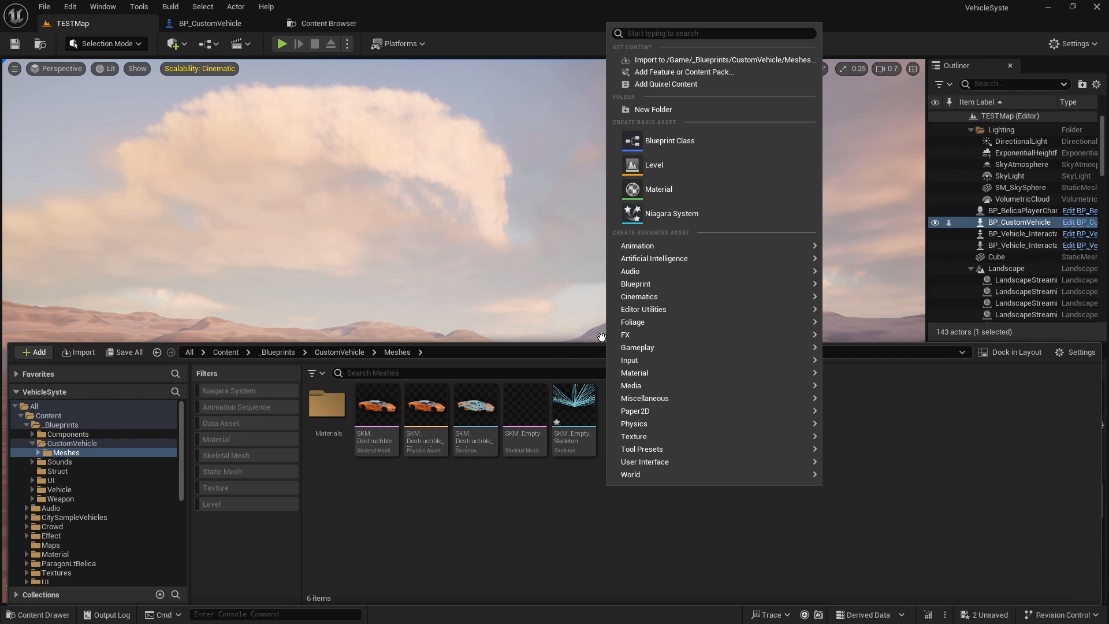
click(676, 60)
double_click(165, 96)
drag(173, 215, 151, 88)
click(713, 457)
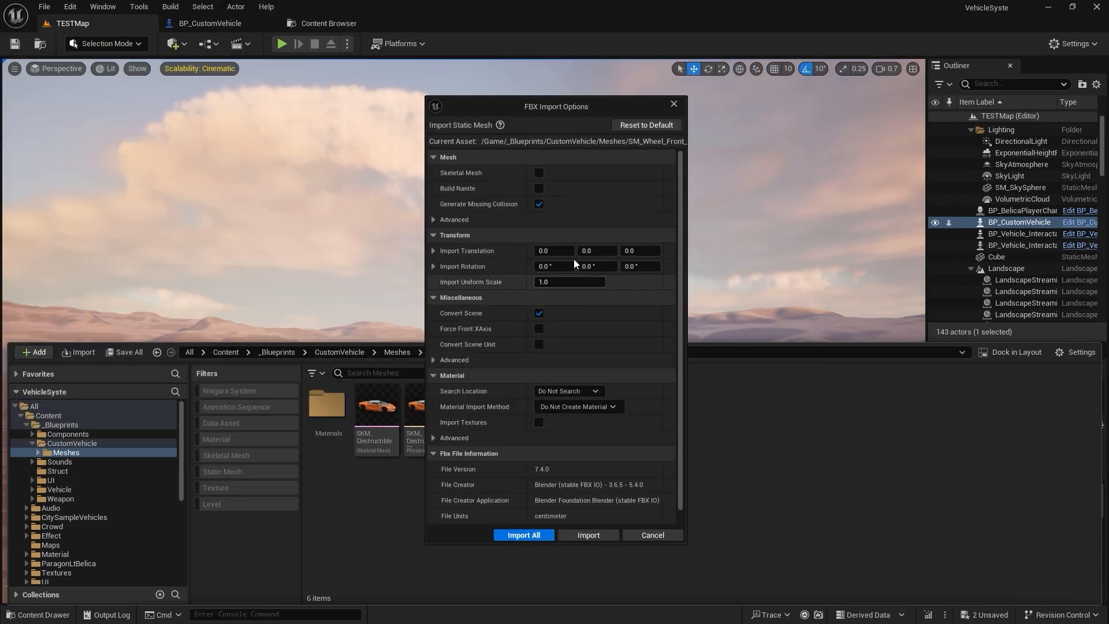
Set the material import method to Create New Materials and import all the wheel meshes.
click(583, 407)
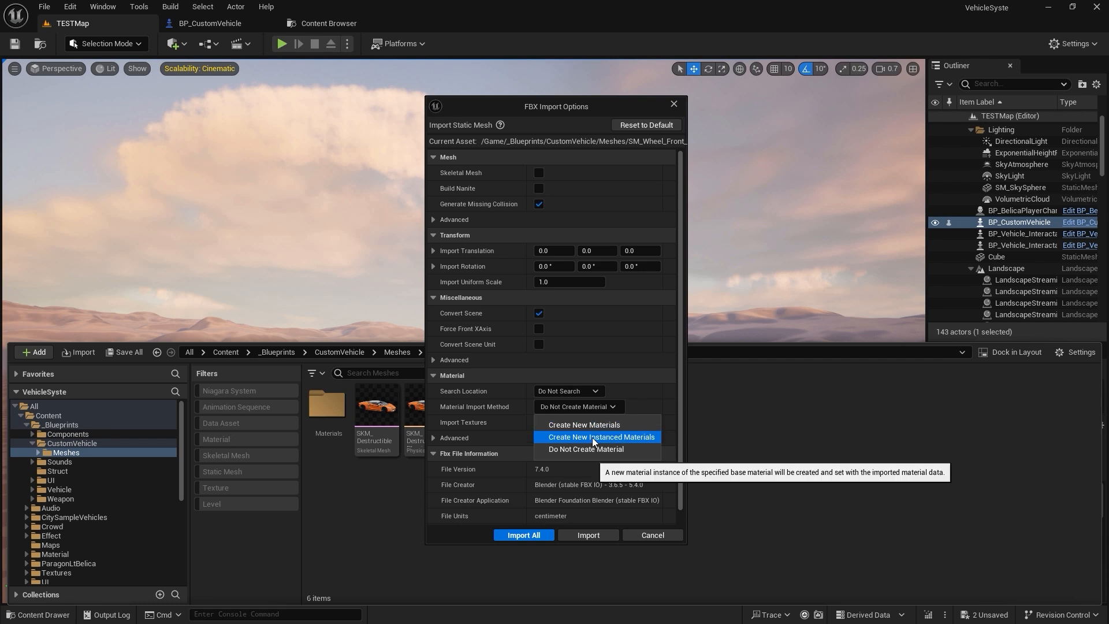
click(595, 450)
click(595, 411)
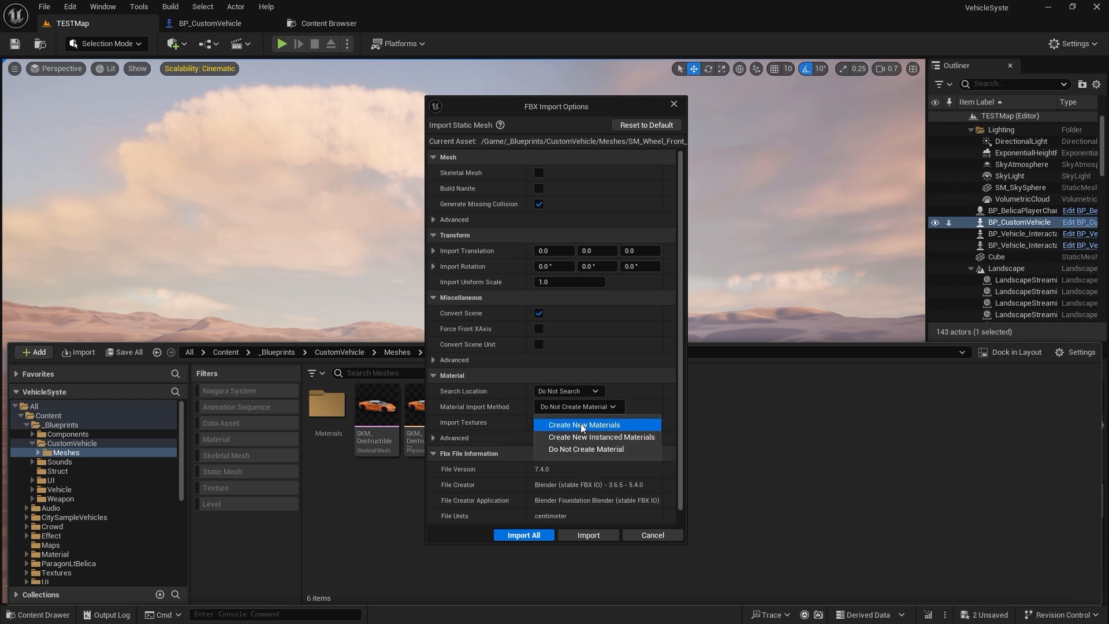
click(581, 424)
click(535, 536)
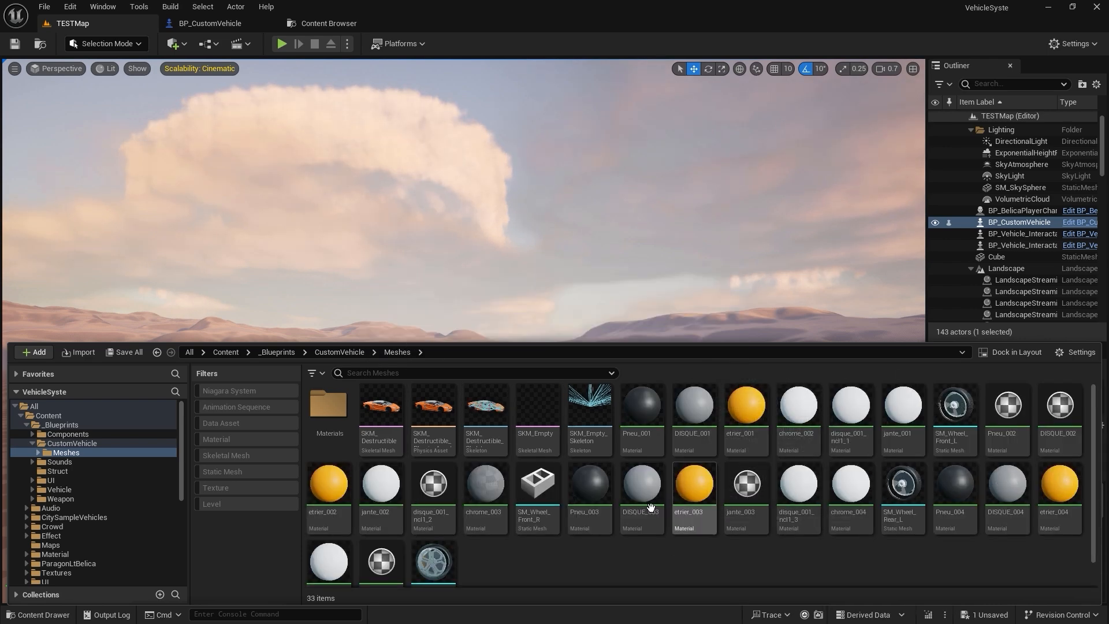
Move all newly imported wheel materials, without the four SM_Wheel static meshes, into the Materials folder.
scroll(439, 553, down, 1)
click(394, 543)
scroll(582, 532, up, 1)
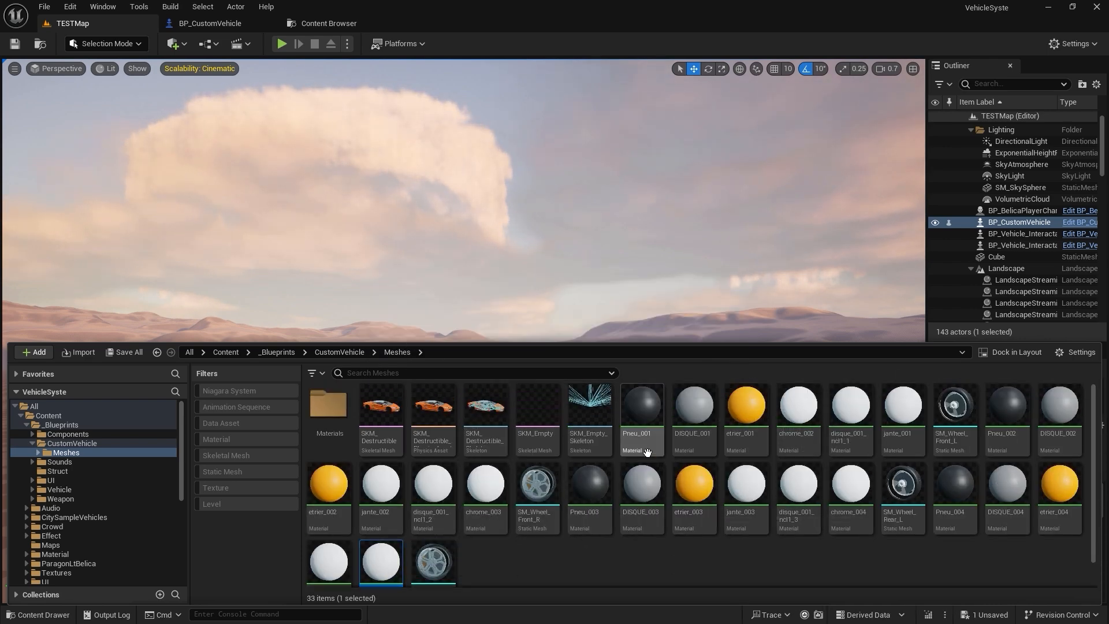
shift+click(642, 431)
ctrl+click(551, 506)
scroll(452, 531, down, 1)
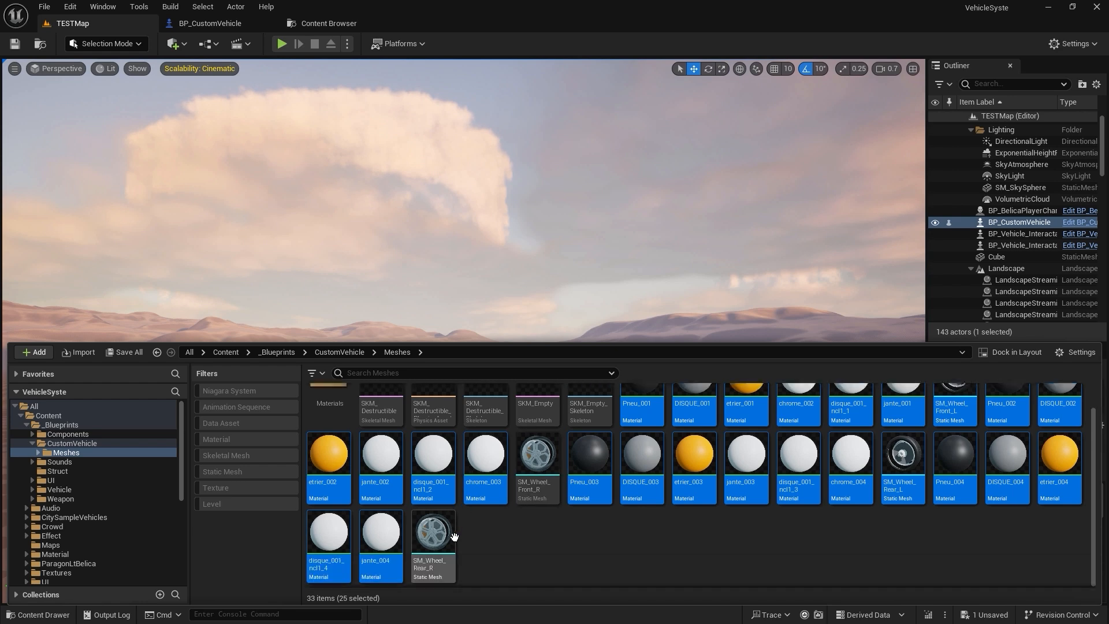
ctrl+click(903, 468)
scroll(903, 468, up, 1)
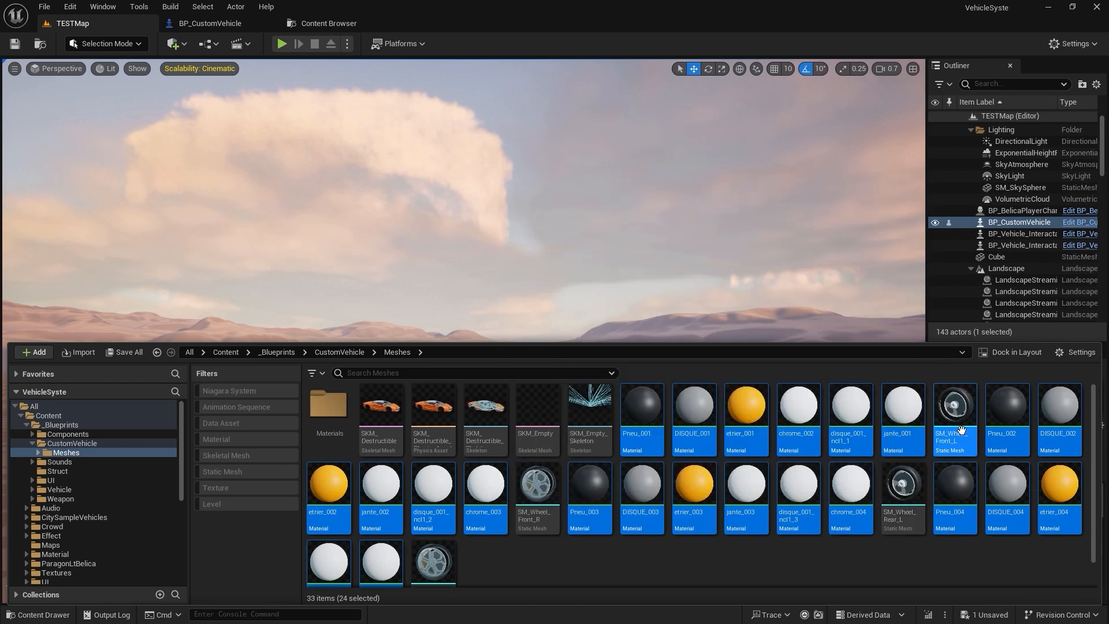
ctrl+click(955, 421)
scroll(765, 555, down, 1)
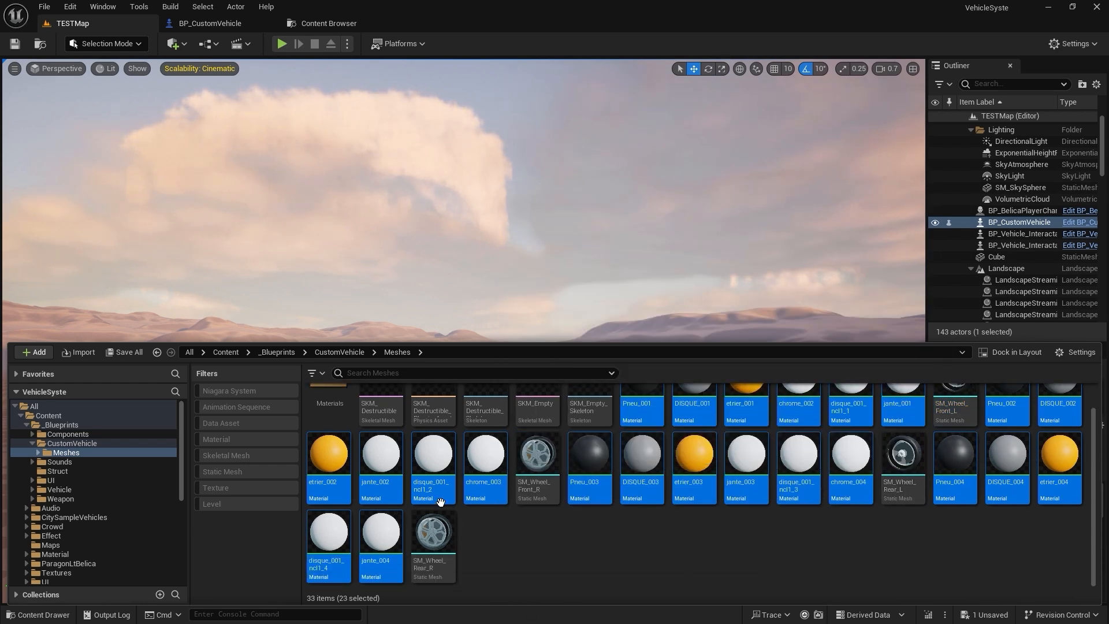
scroll(924, 457, up, 1)
scroll(408, 538, down, 1)
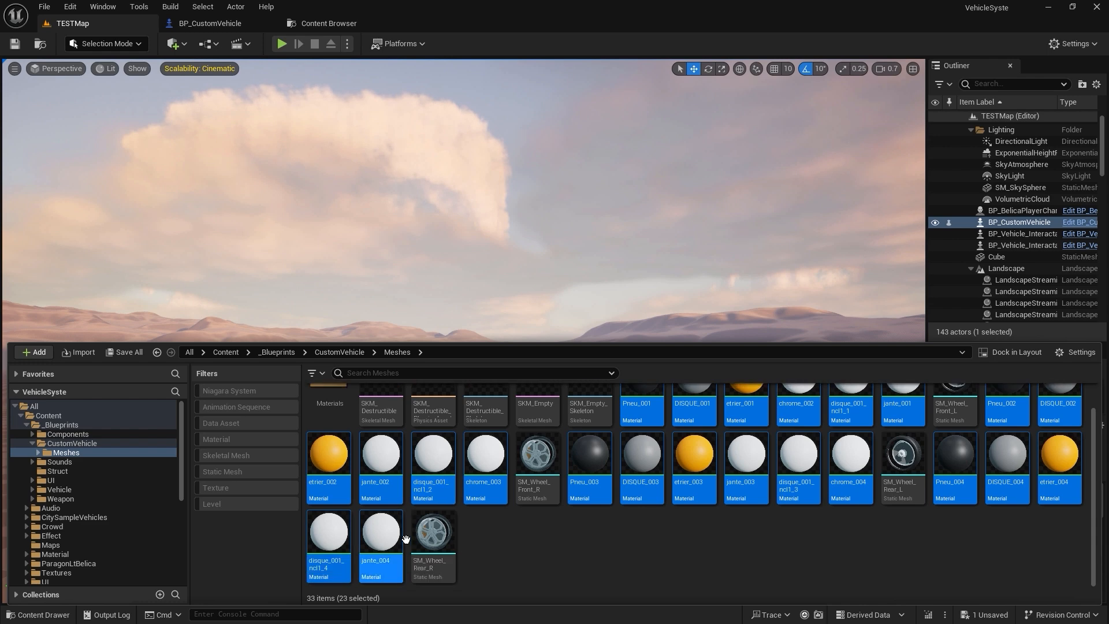
scroll(406, 538, up, 1)
drag(698, 418, 344, 424)
click(365, 440)
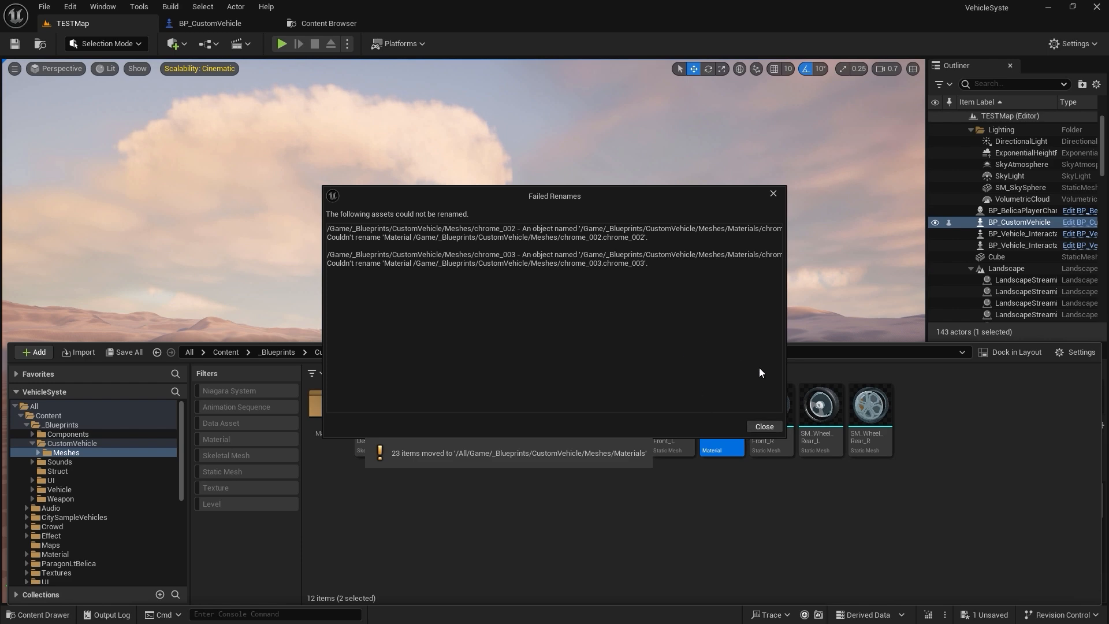
click(763, 427)
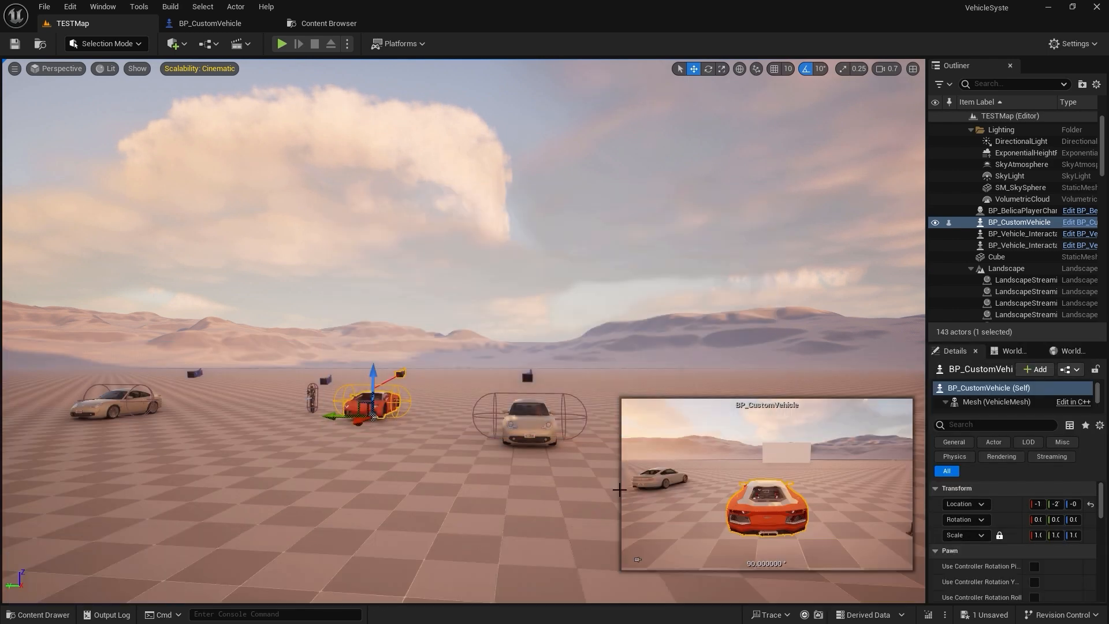
Force delete the chrome_002 and chrome_003 materials left in the Meshes folder.
click(39, 614)
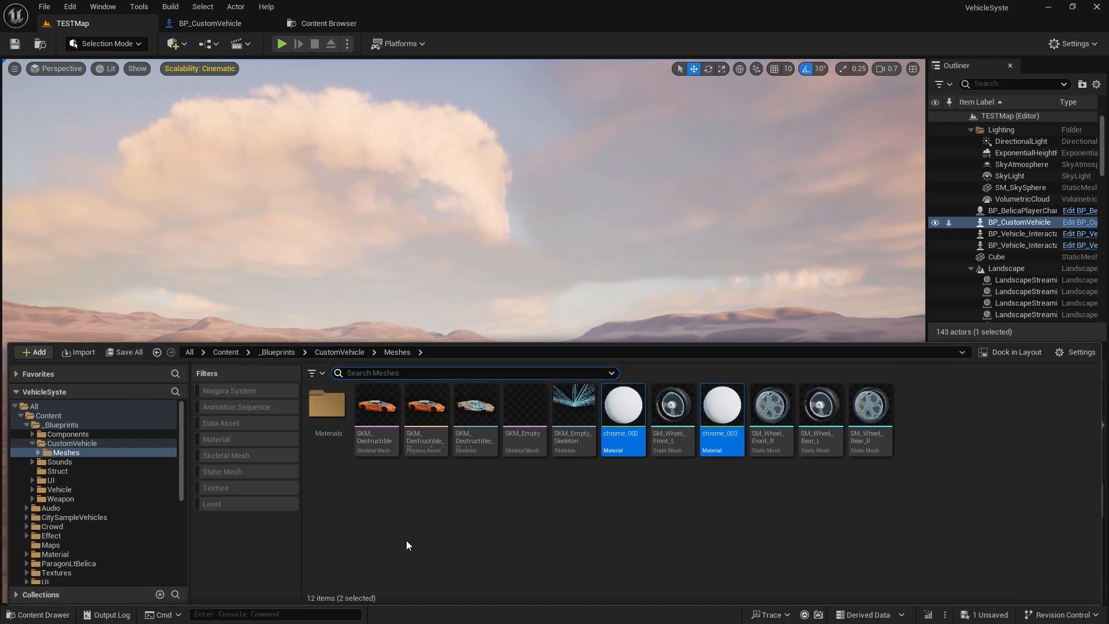
click(724, 443)
ctrl+click(618, 437)
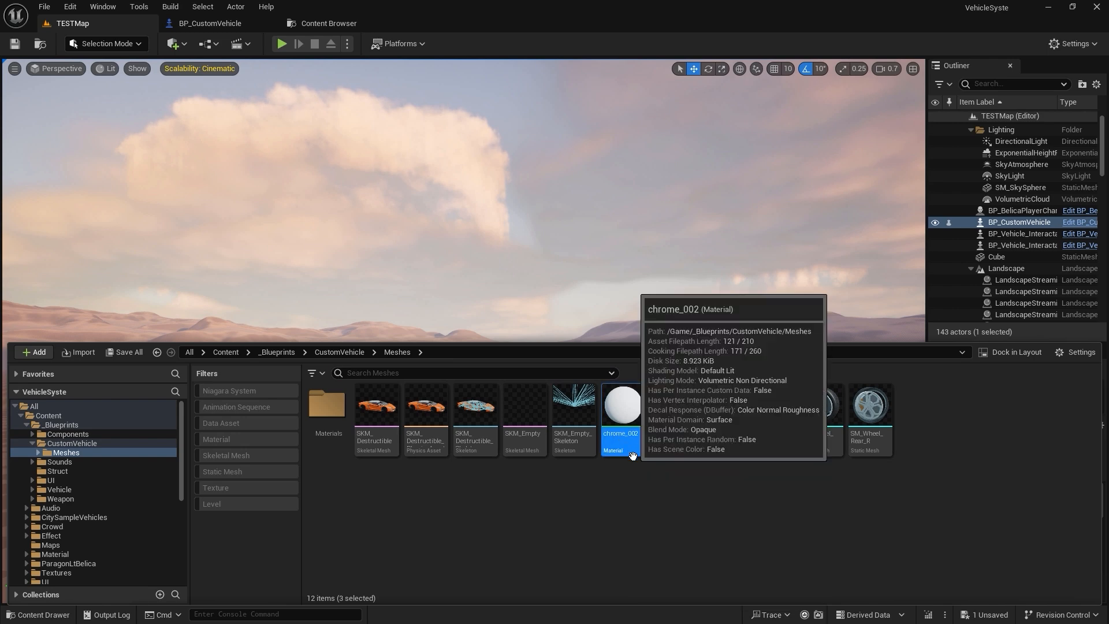
key(Delete)
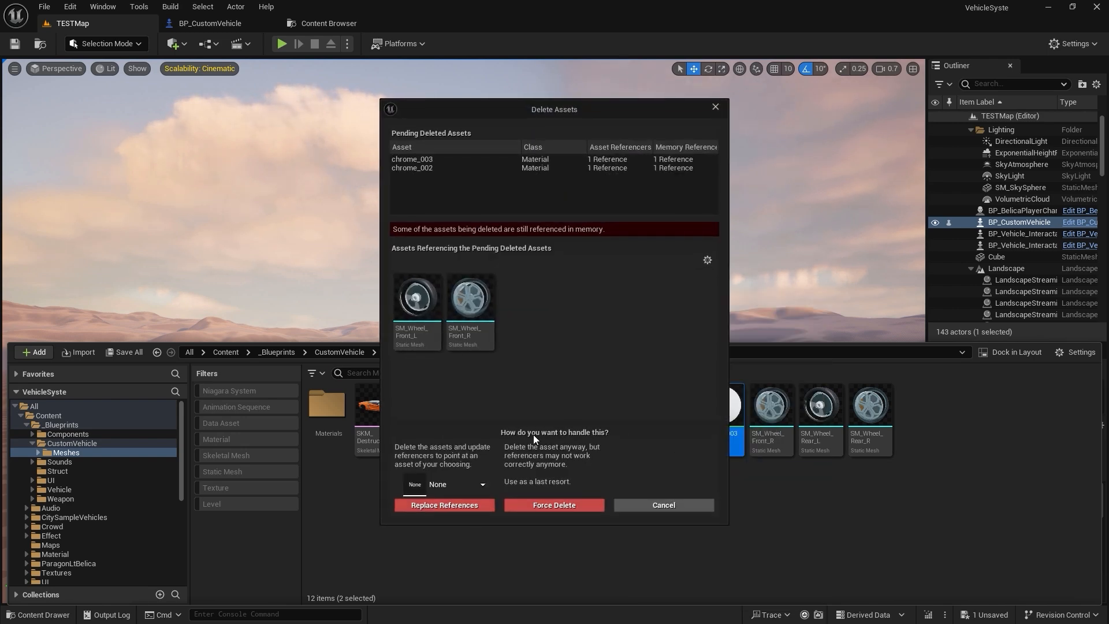
click(549, 505)
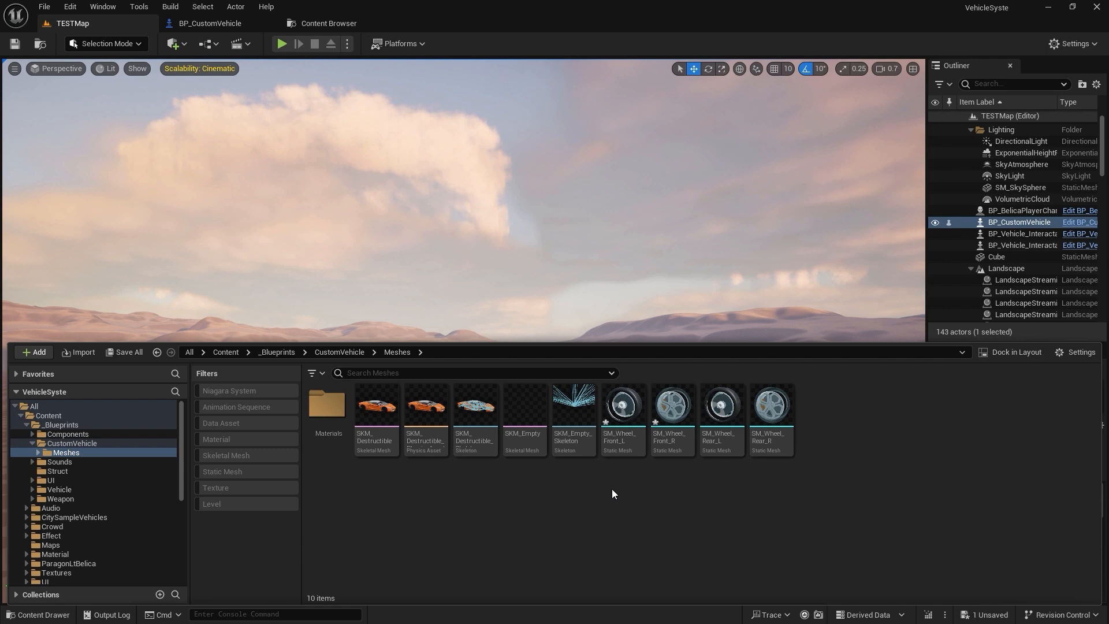
In BP_CustomVehicle, assign the imported SM_Wheel_Front_L static mesh to the SM_Wheel_Front_L component.
click(211, 23)
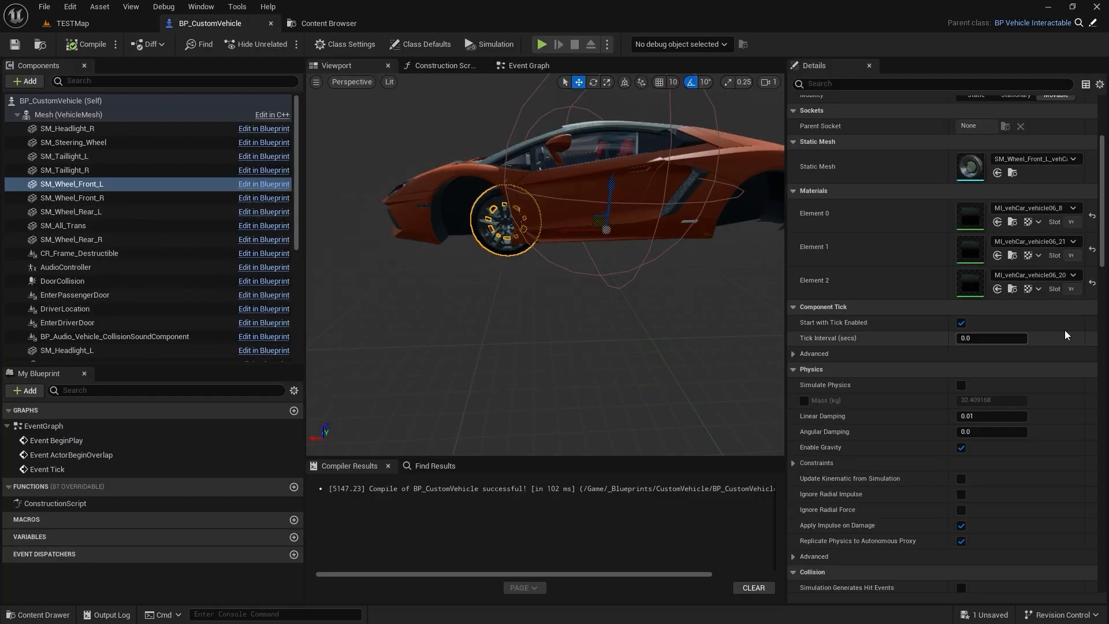
click(1041, 160)
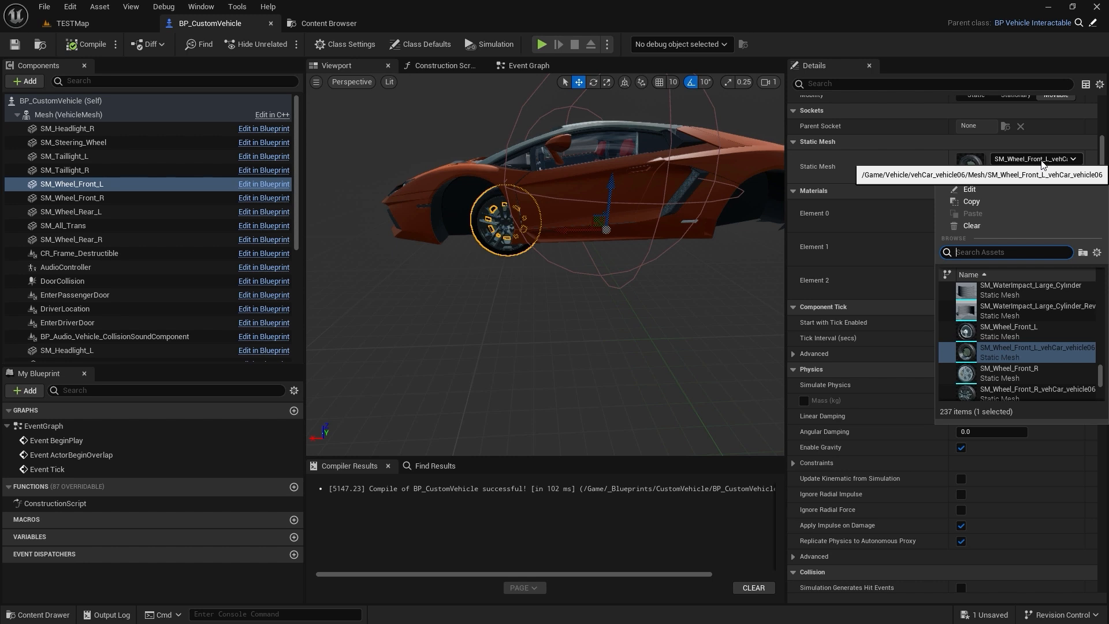
text(sm_wheel)
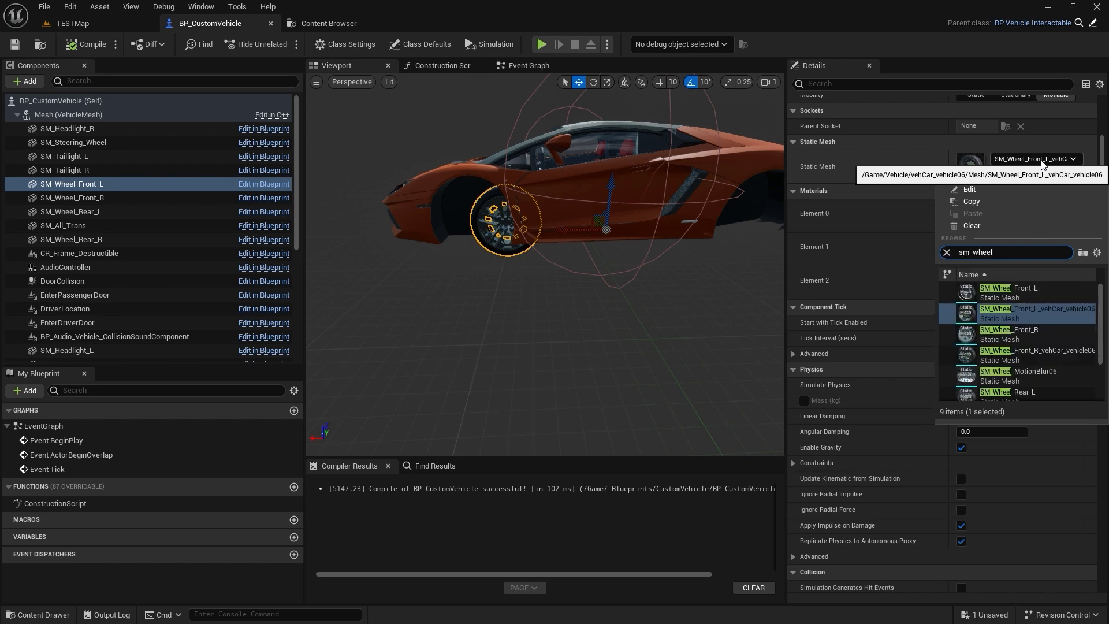
text(_fron)
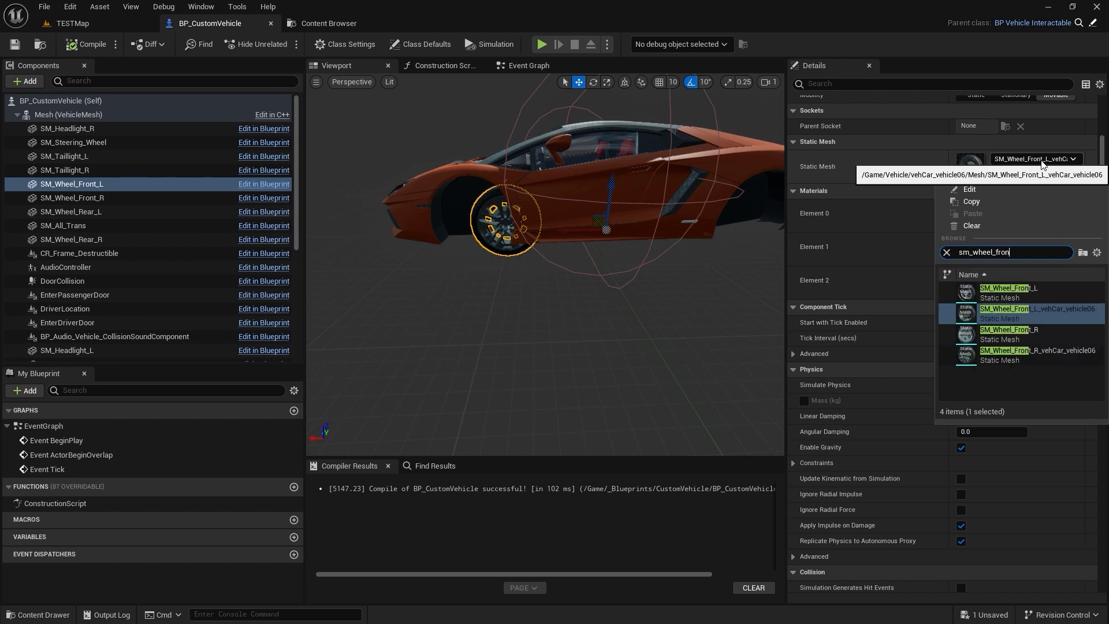
click(1048, 288)
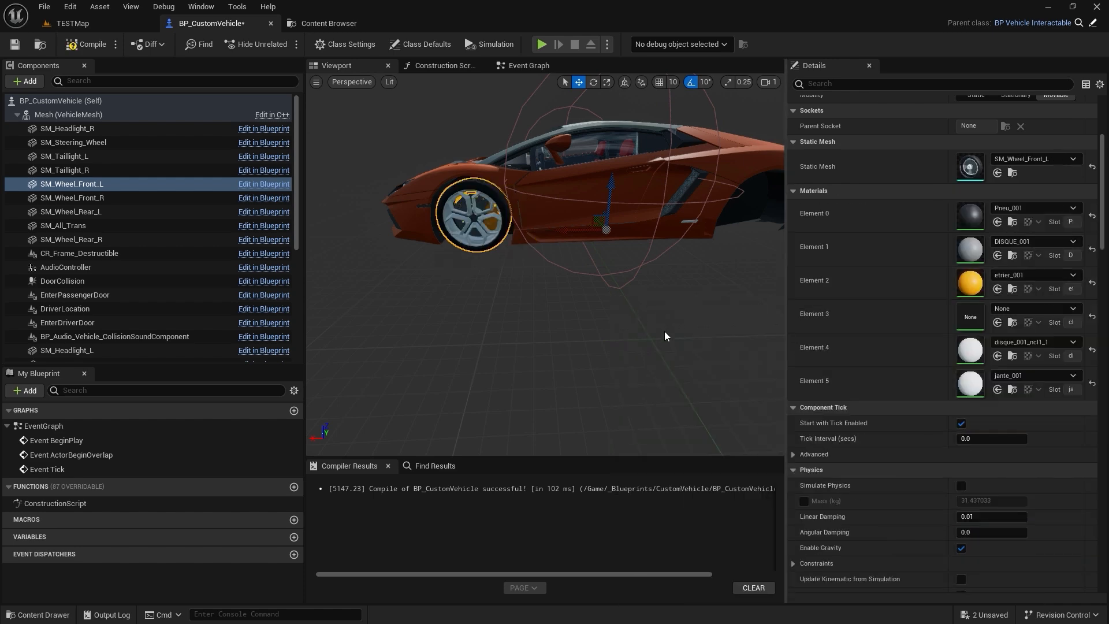
Play-test TESTMap by driving and steering the custom vehicle to check its front left wheel, and end the play session.
click(86, 26)
key(alt+p)
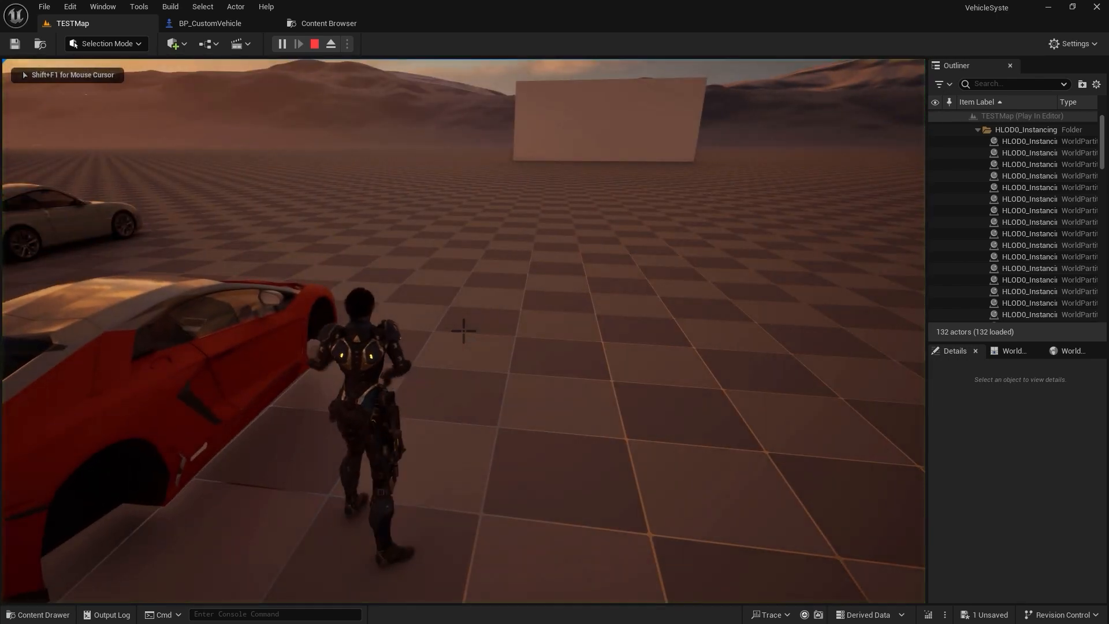
key(c)
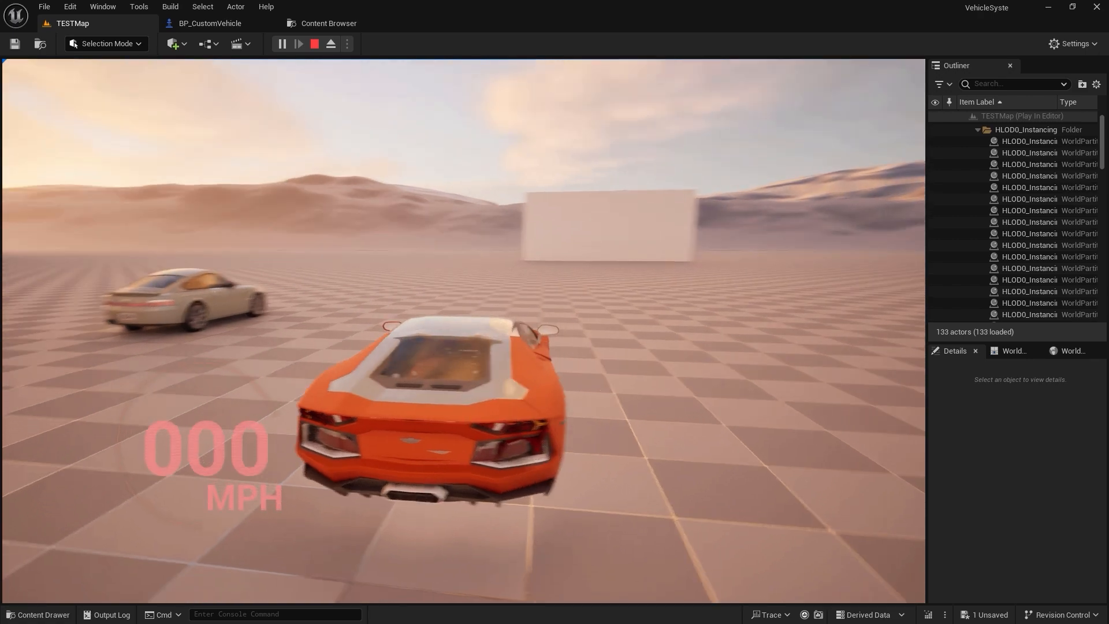
key(w)
key(a)
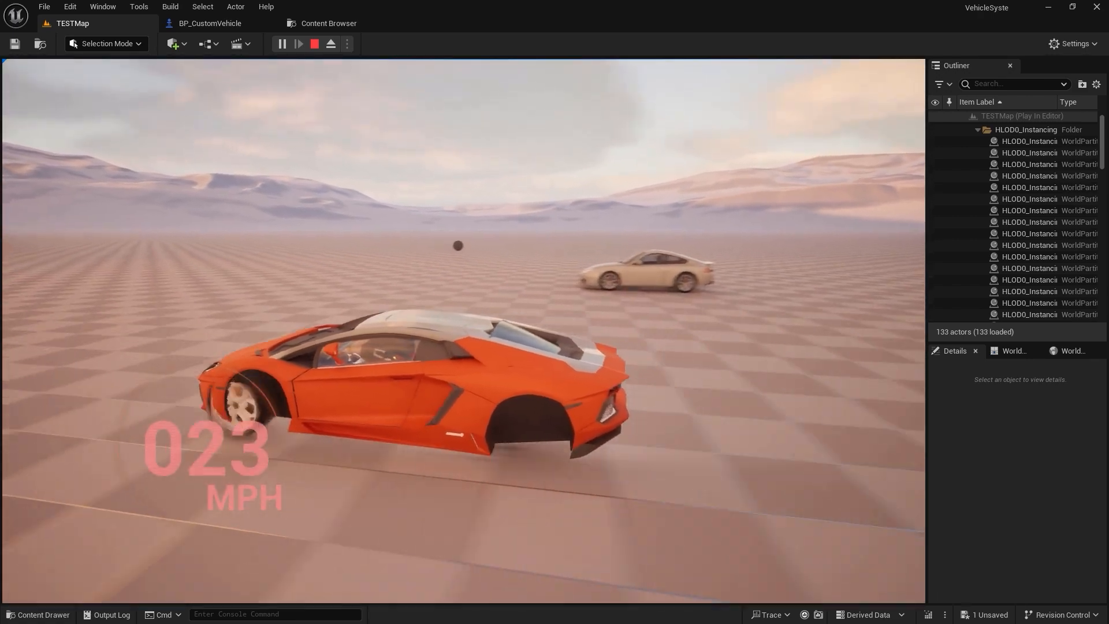
key(s)
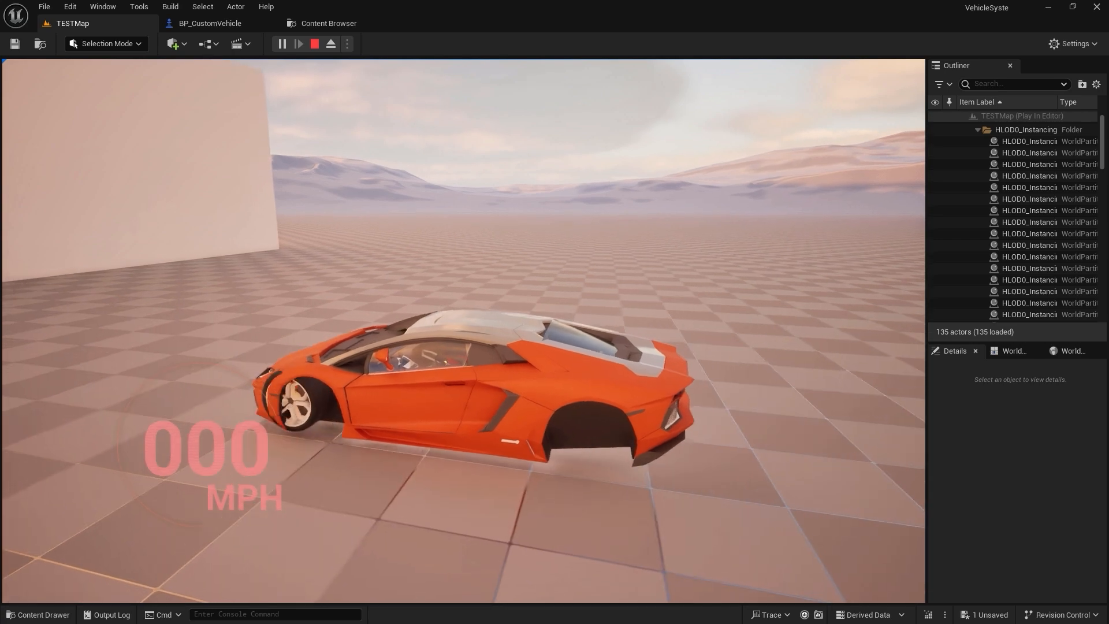
key(s)
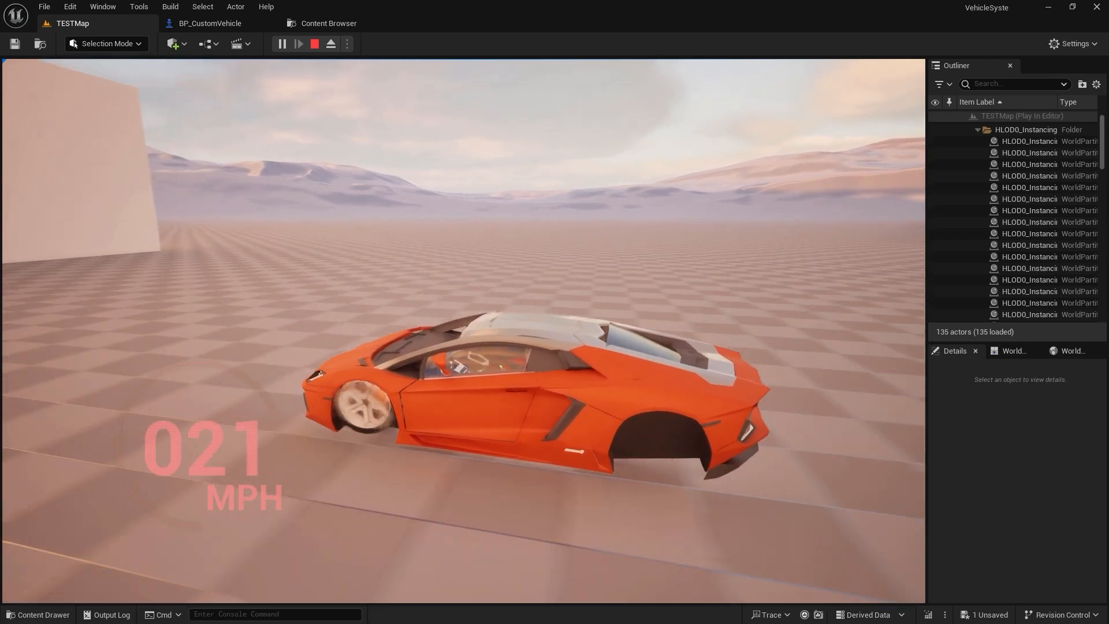
key(Escape)
In BP_CustomVehicle, assign the imported SM_Wheel_Front_R static mesh to the SM_Wheel_Front_R component.
click(210, 23)
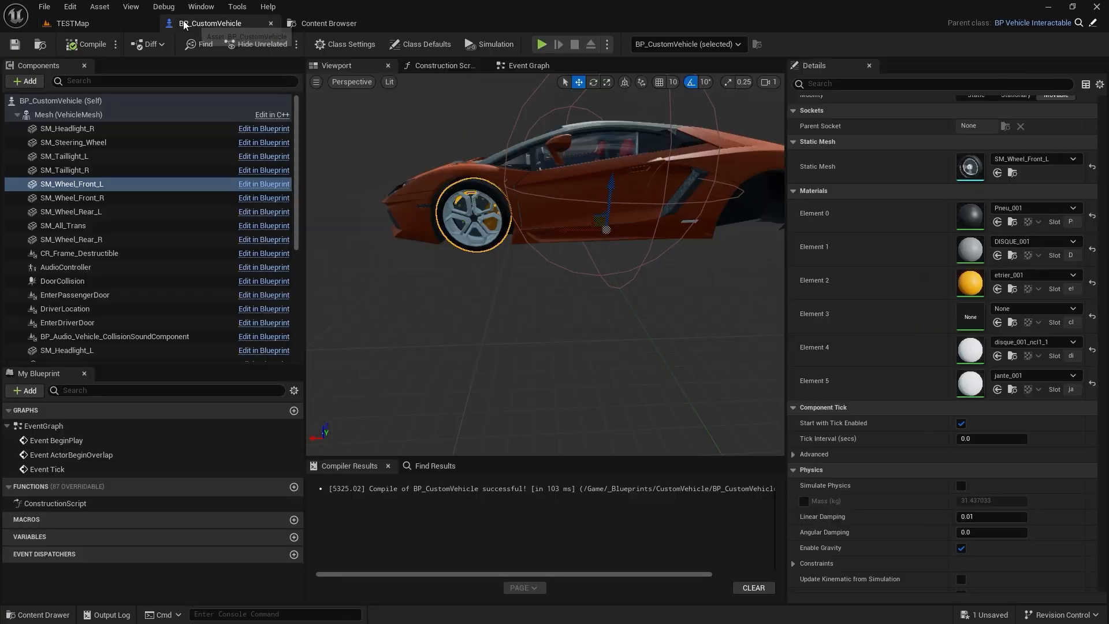
click(128, 198)
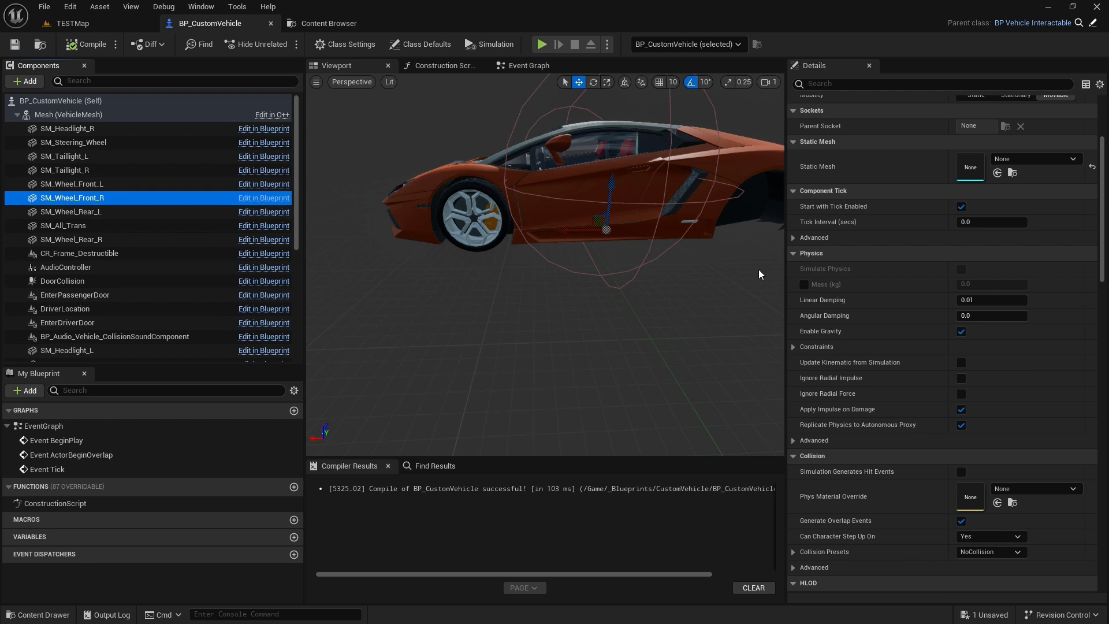
click(1017, 160)
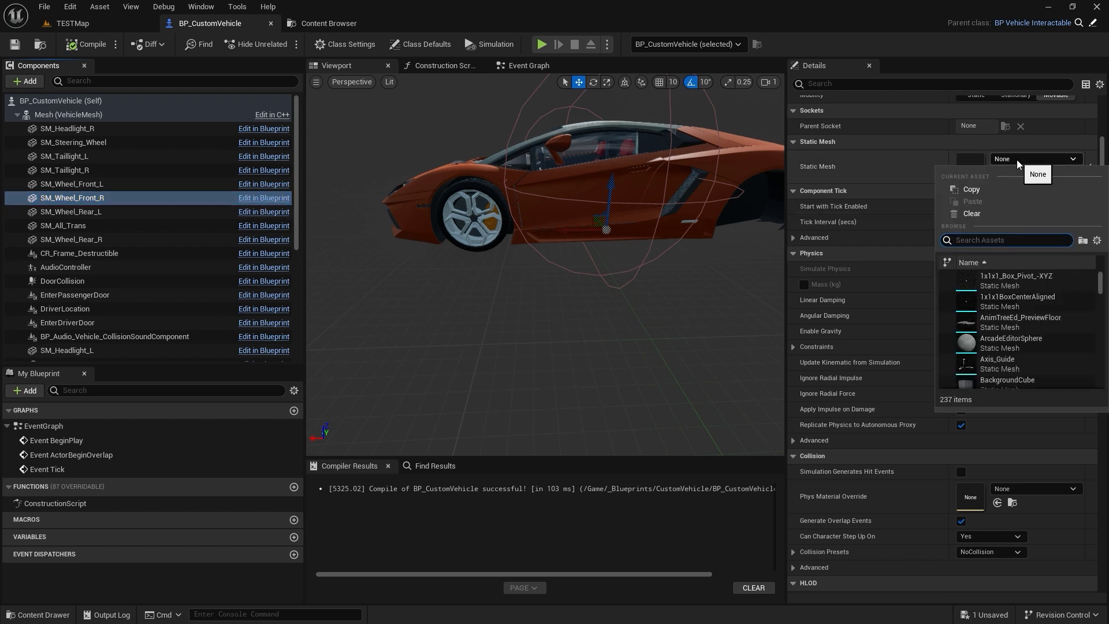
text(wheel_front)
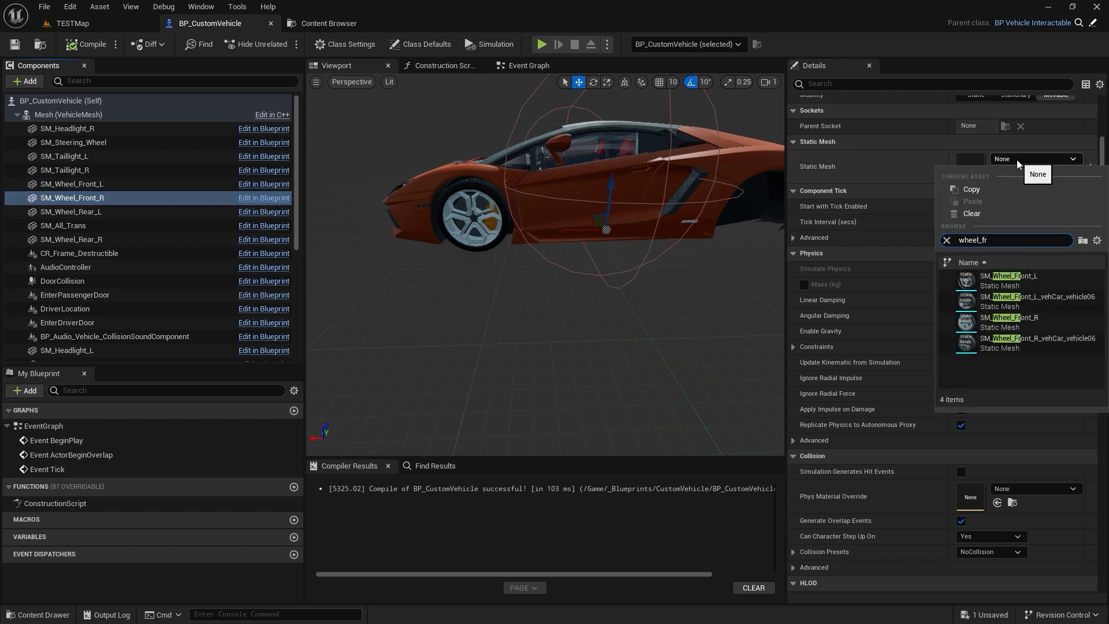
click(1015, 322)
Assign the imported SM_Wheel_Rear_L static mesh to the SM_Wheel_Rear_L component.
click(131, 215)
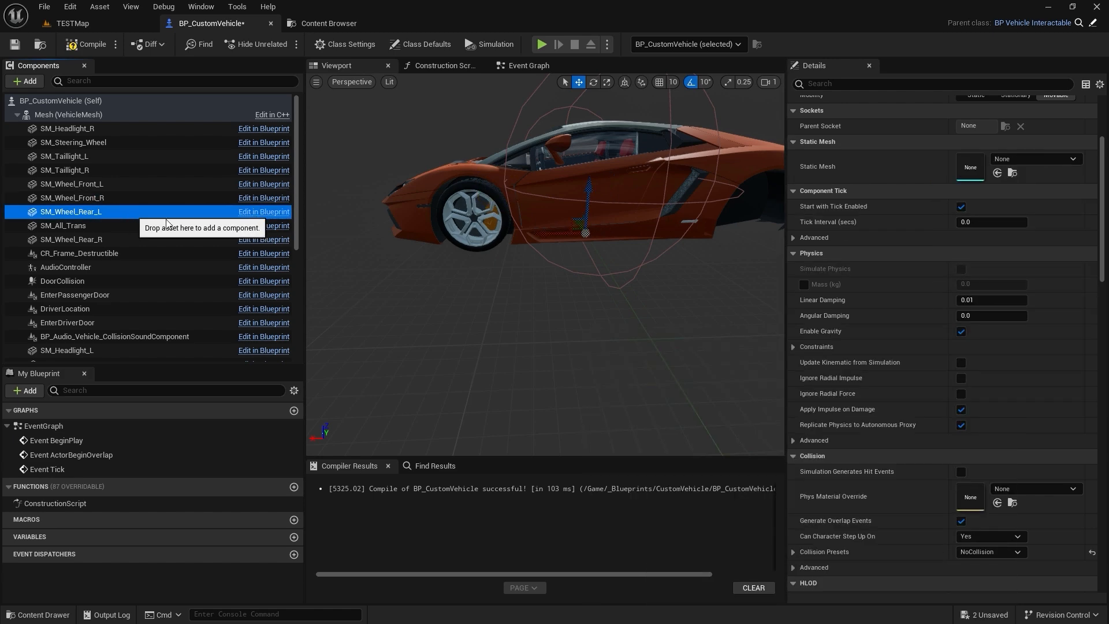
click(1031, 160)
text(wheel)
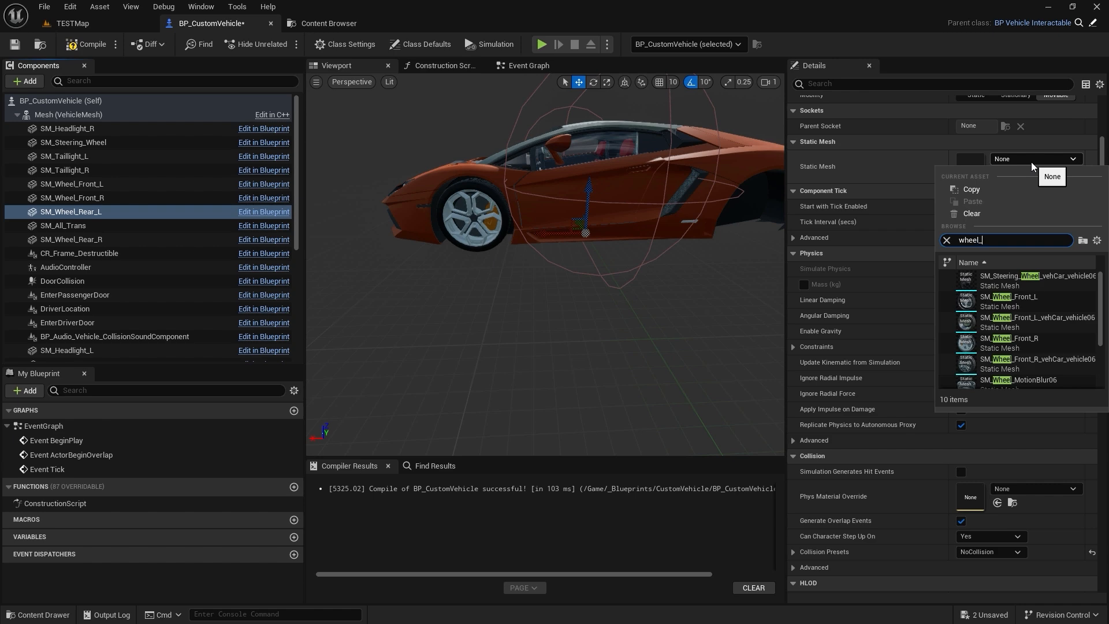
text(_re)
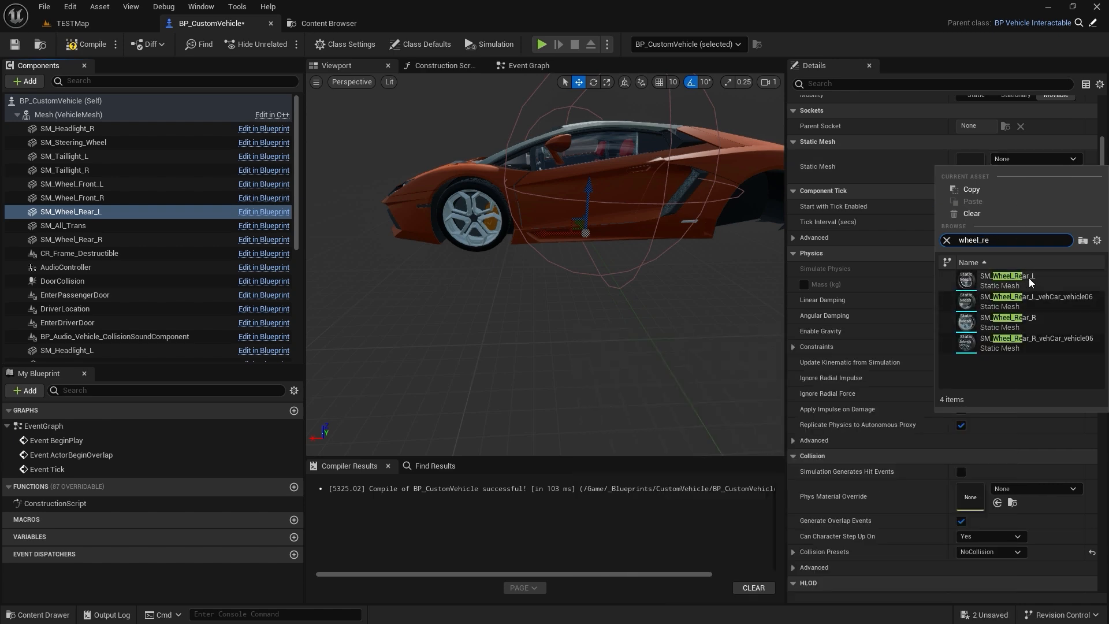
click(1016, 279)
Assign the imported SM_Wheel_Rear_R static mesh to the SM_Wheel_Rear_R component.
click(86, 239)
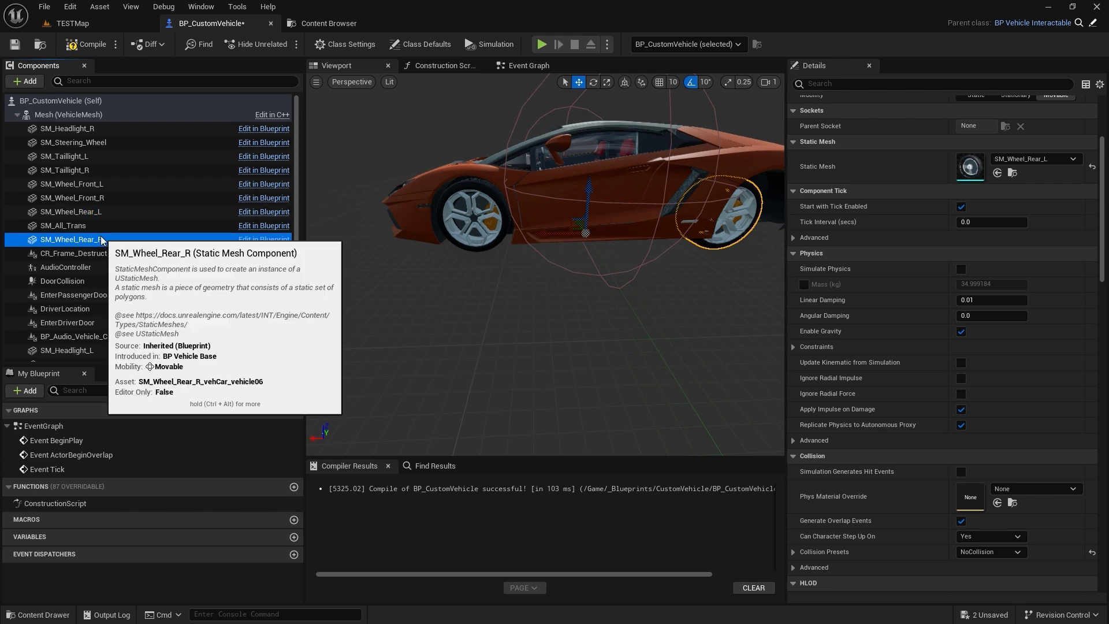
click(1026, 156)
text(w)
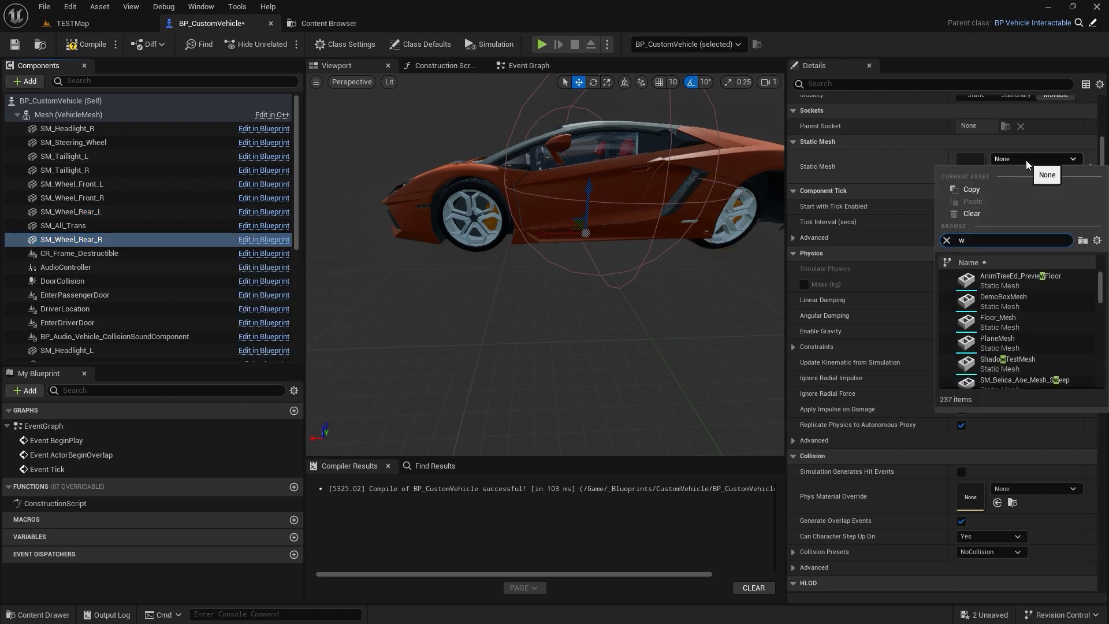
text(hell_rear_r)
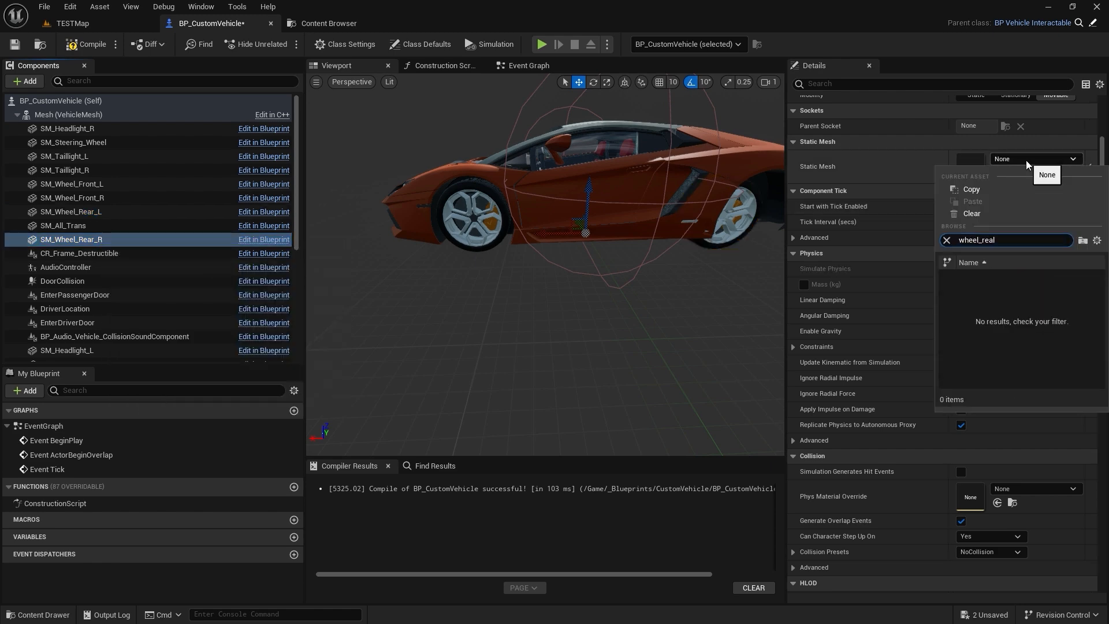
key(Return)
Play-test TESTMap by walking around the custom vehicle, entering it and driving it to check how all wheels sit.
alt+drag(543, 259, 450, 214)
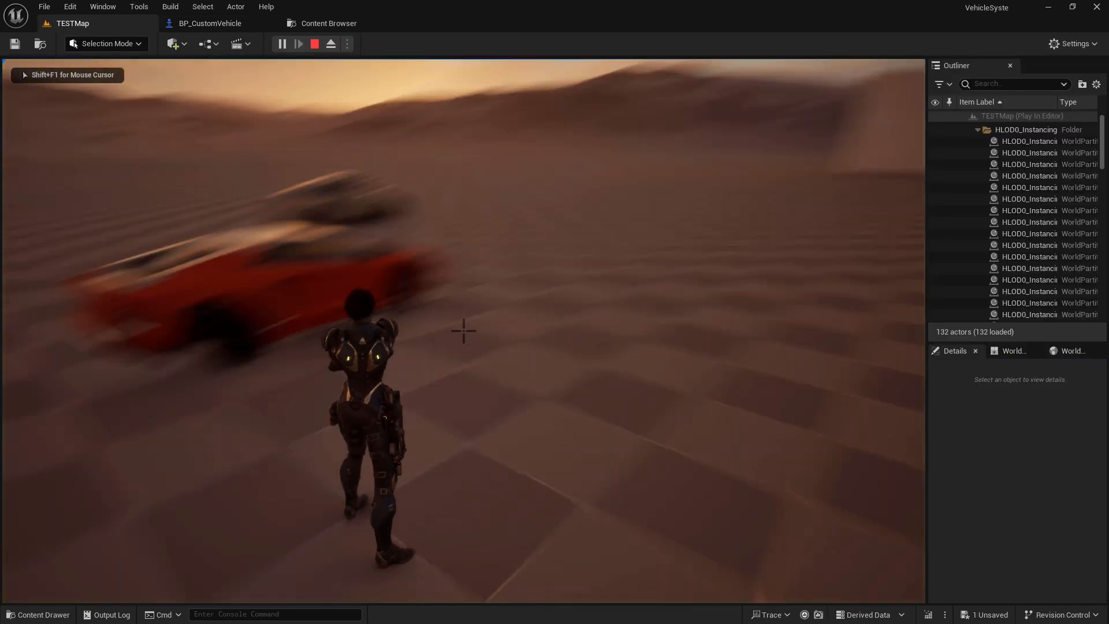
key(a)
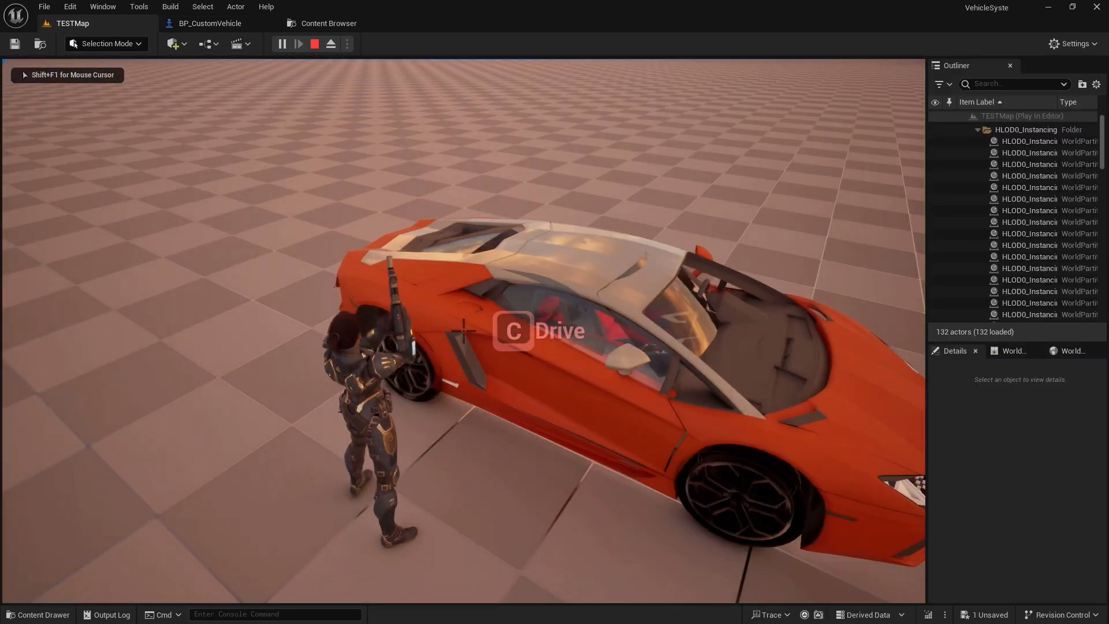
key(w)
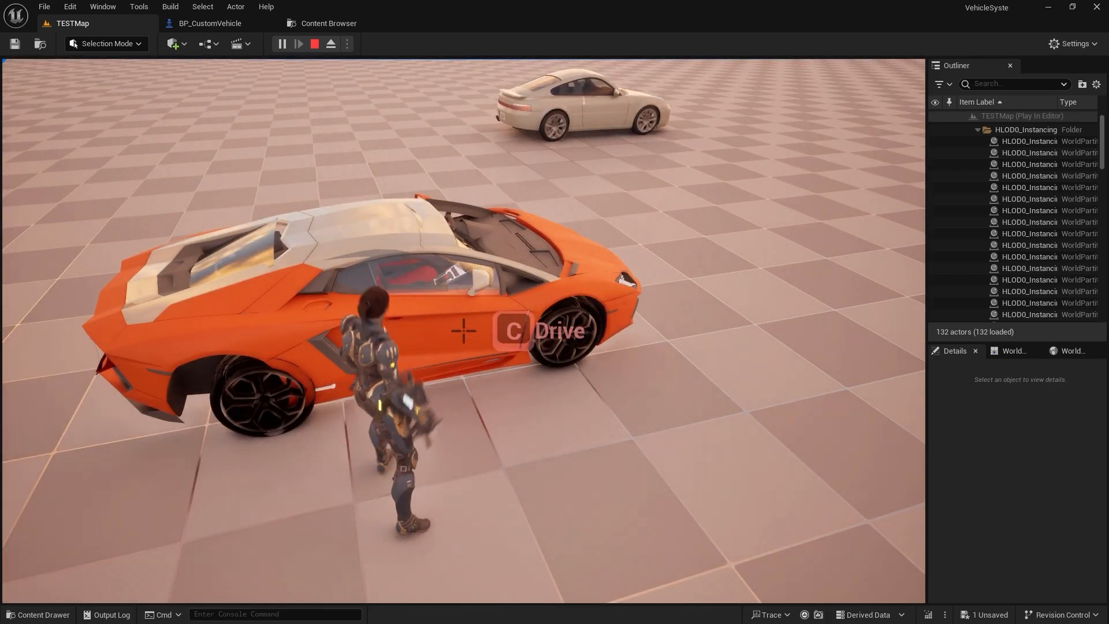
key(c)
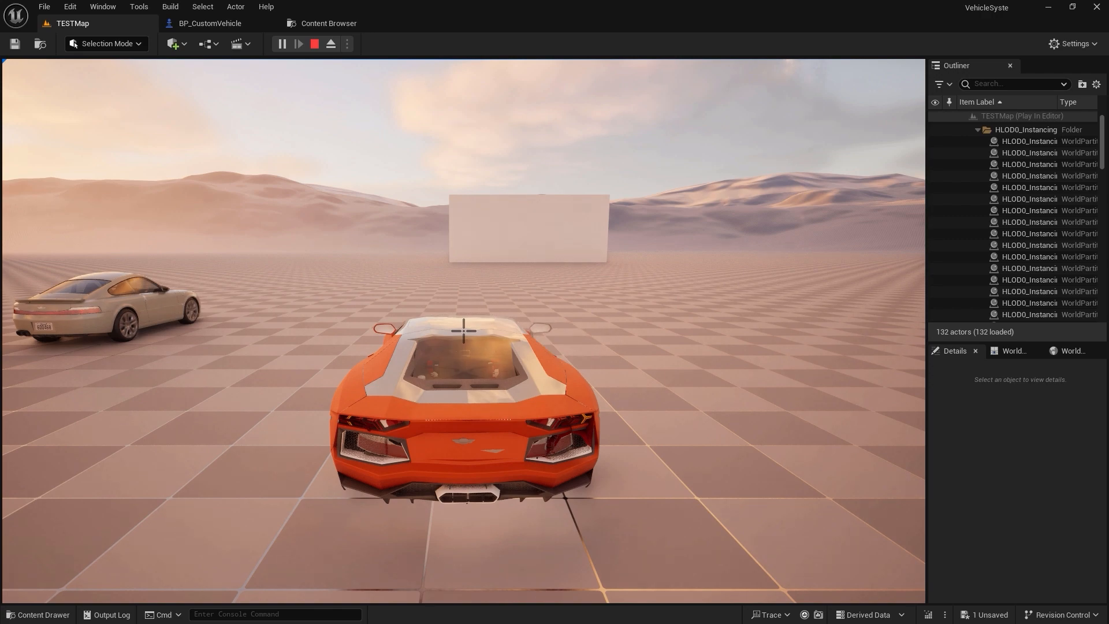
key(w)
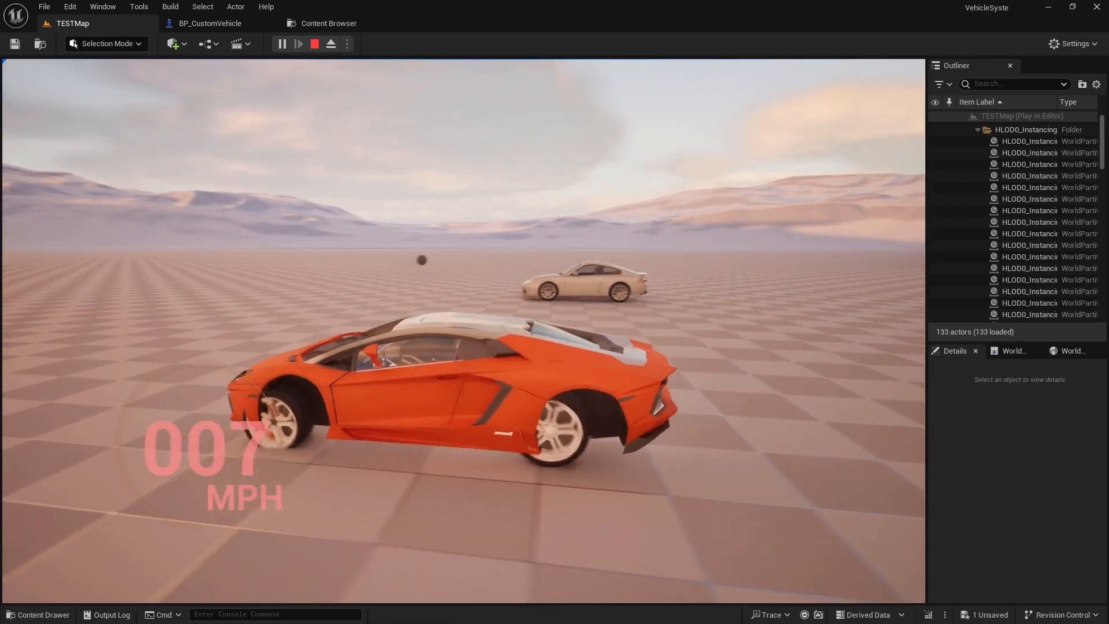
key(s)
key(w)
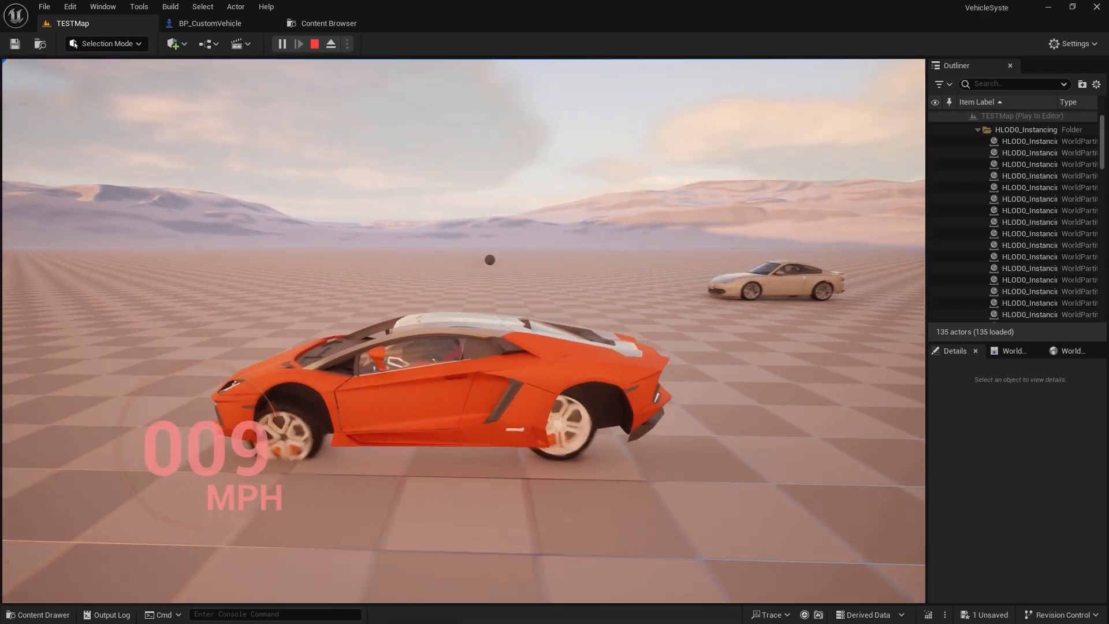
key(s)
key(w)
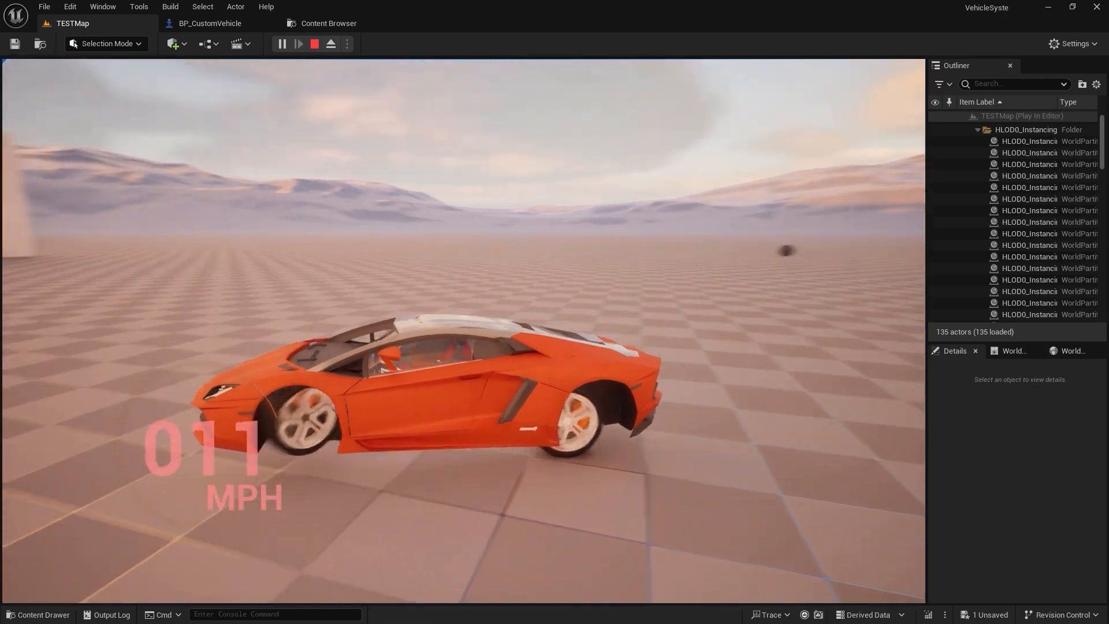
key(s)
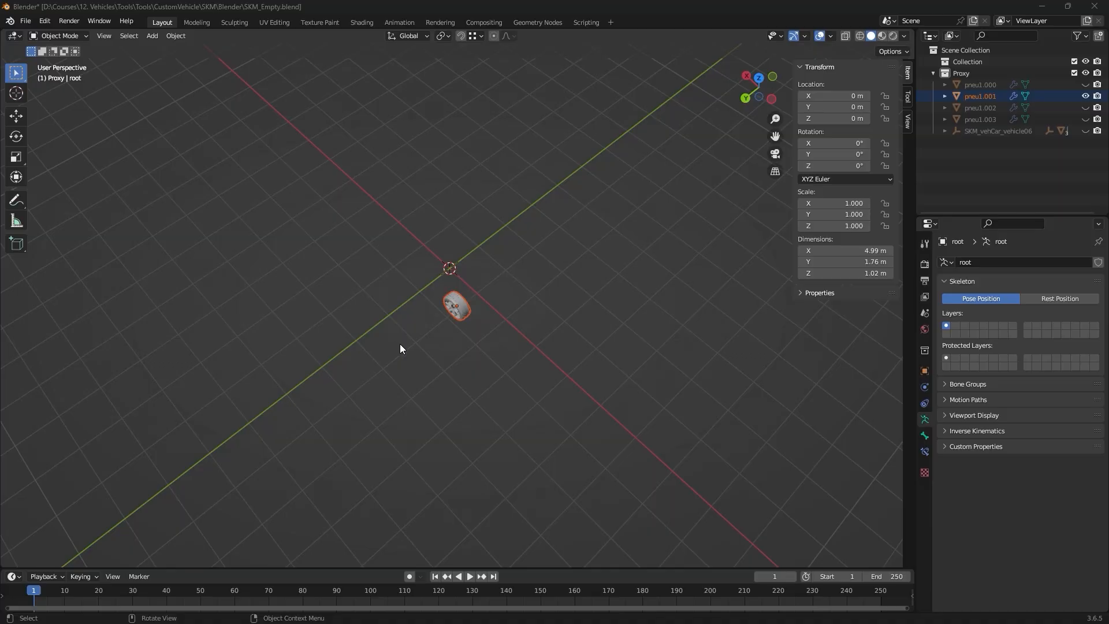
Switch to Blender and unhide the wheels pneu1.000, pneu1.002 and pneu1.003 and the SKM_vehCar_vehicle06 hierarchy.
middle_drag(399, 345, 482, 309)
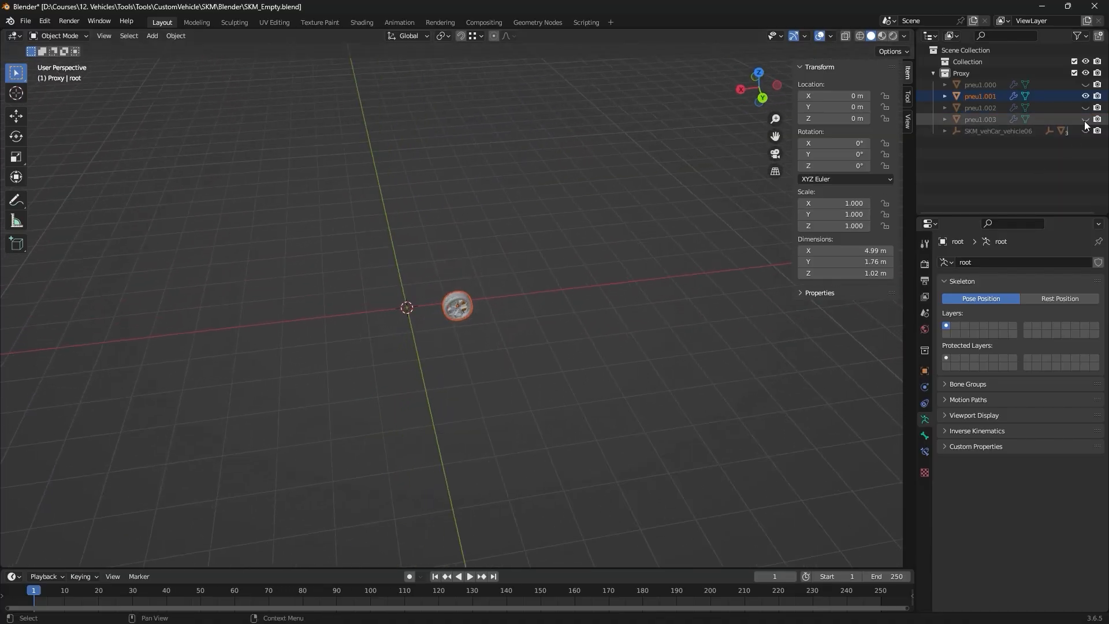
click(1085, 119)
click(1085, 107)
click(1085, 84)
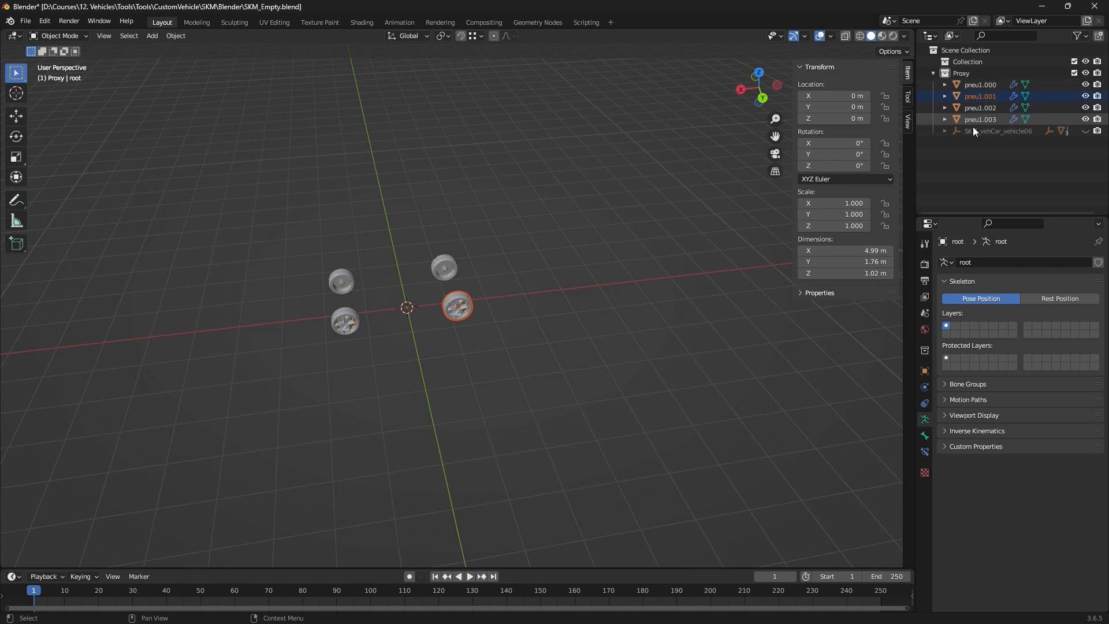
click(945, 131)
click(1085, 131)
scroll(1078, 138, down, 2)
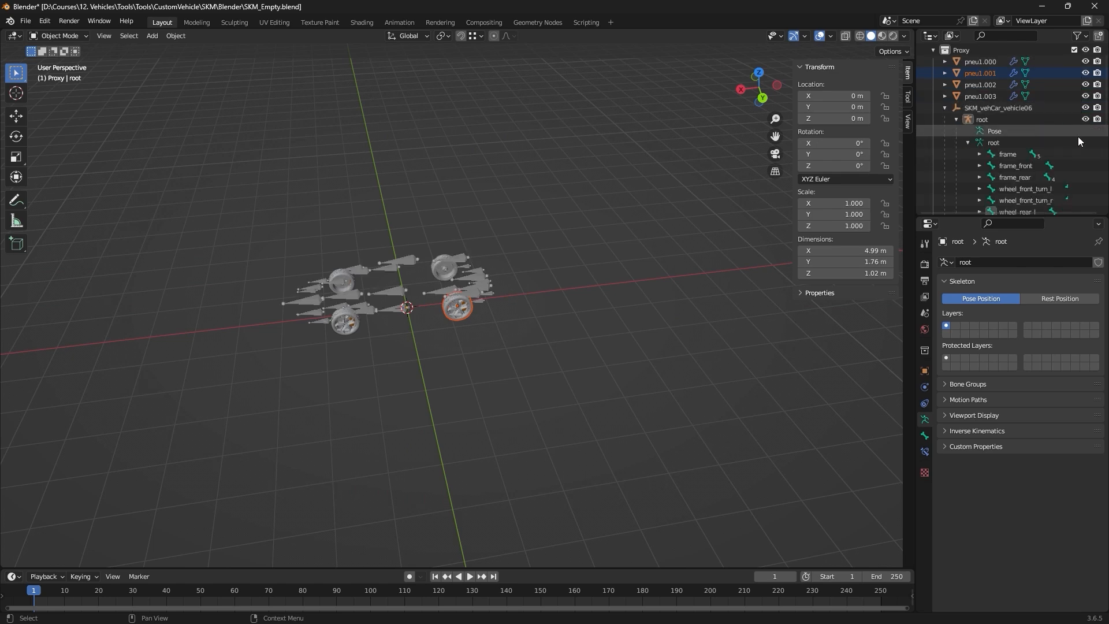
key(Home)
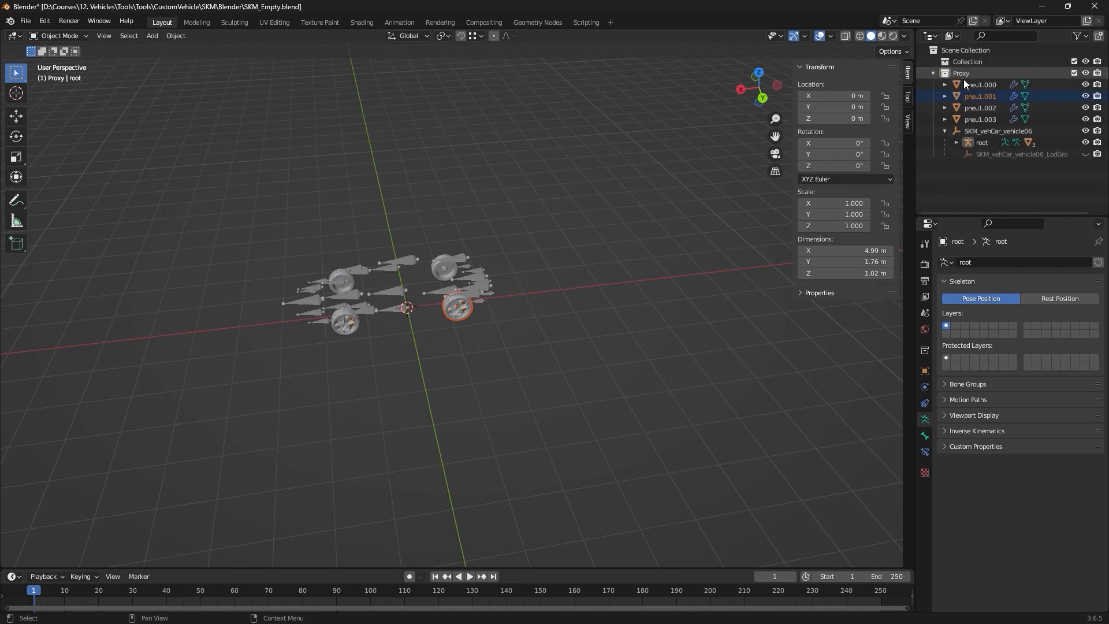
Unhide the three SKM_vehCar_vehicle06 LOD meshes and the LodGroup, and try to unparent them with Clear and Keep Transformation.
click(956, 143)
click(968, 165)
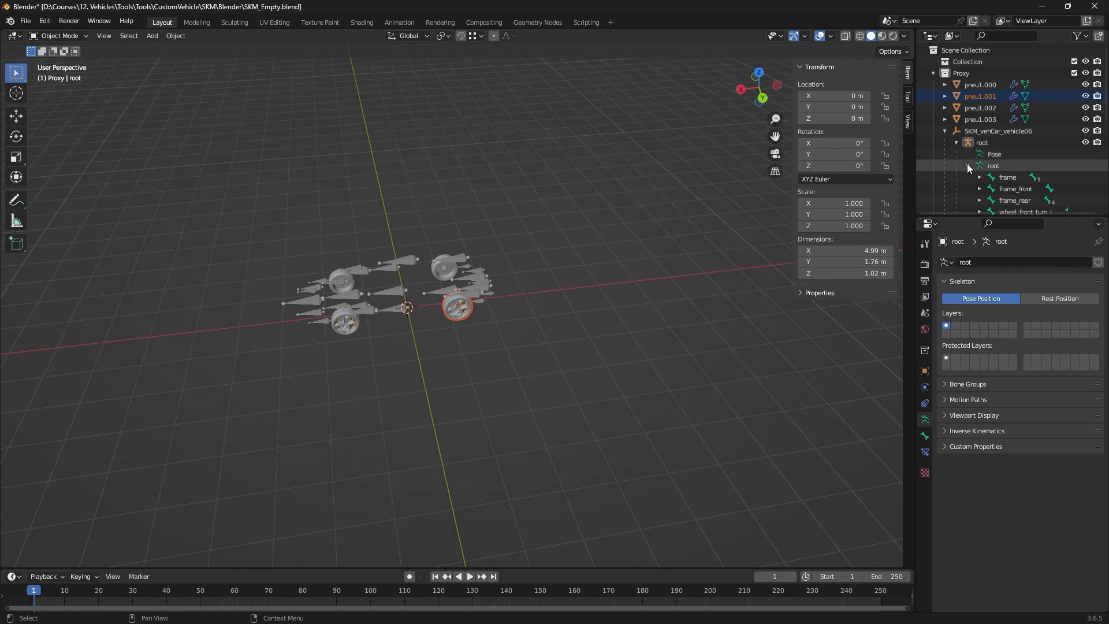
click(968, 166)
scroll(968, 164, down, 1)
click(1018, 168)
shift+click(1012, 204)
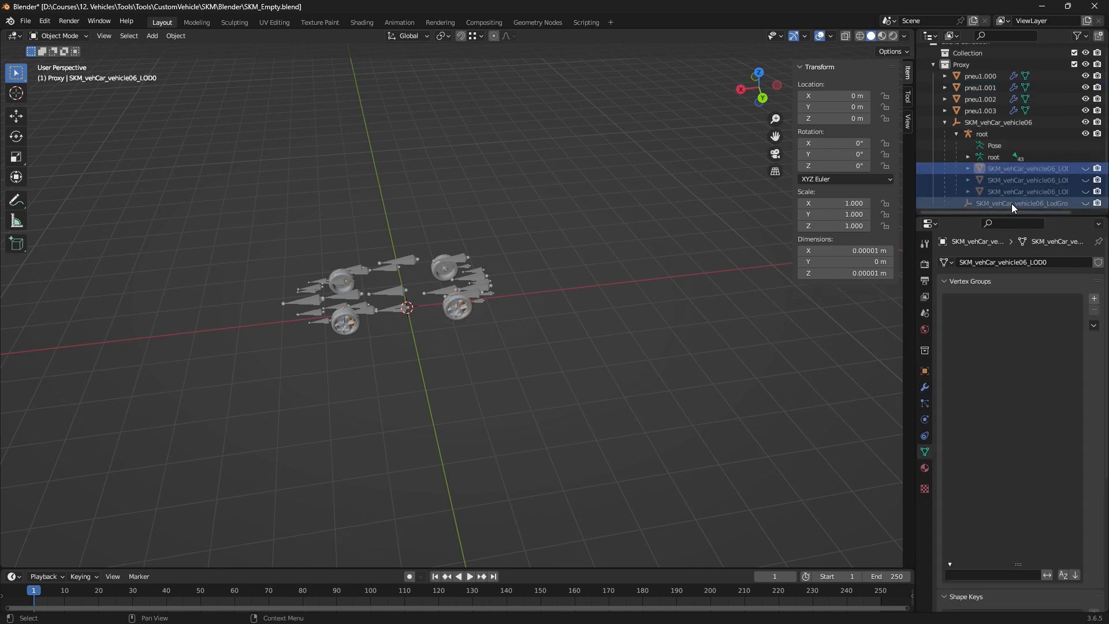
drag(1086, 168, 1085, 203)
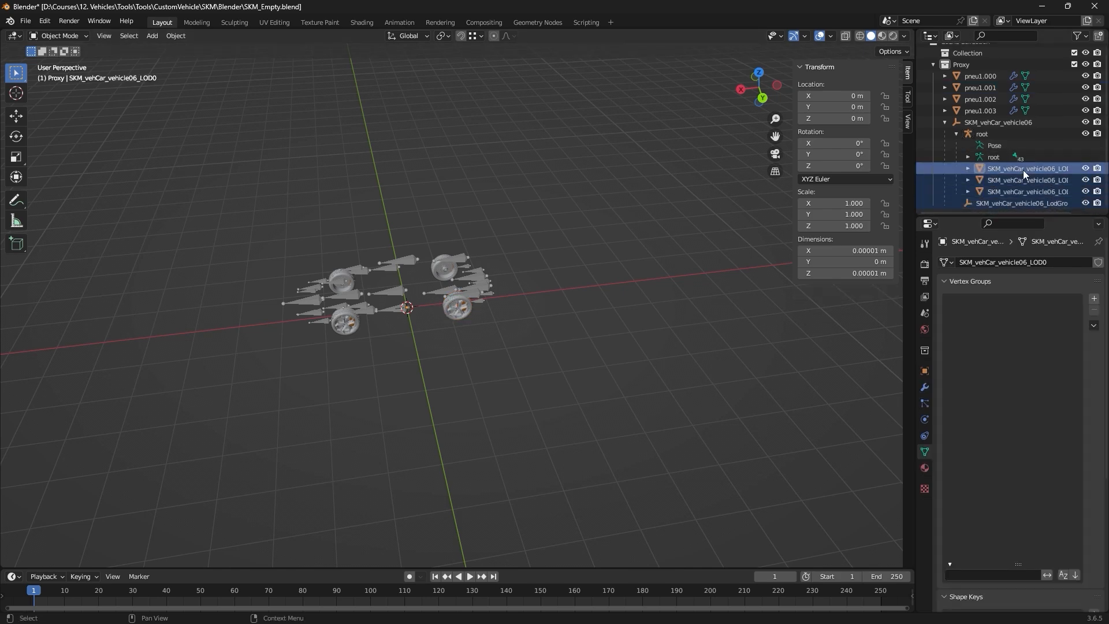
key(alt+p)
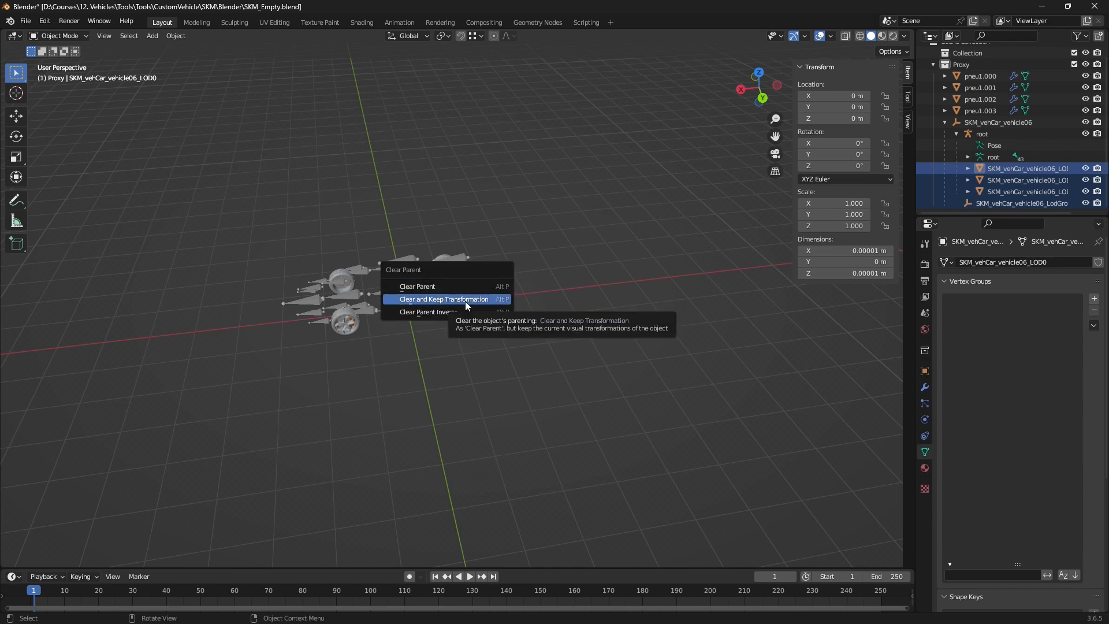
click(465, 304)
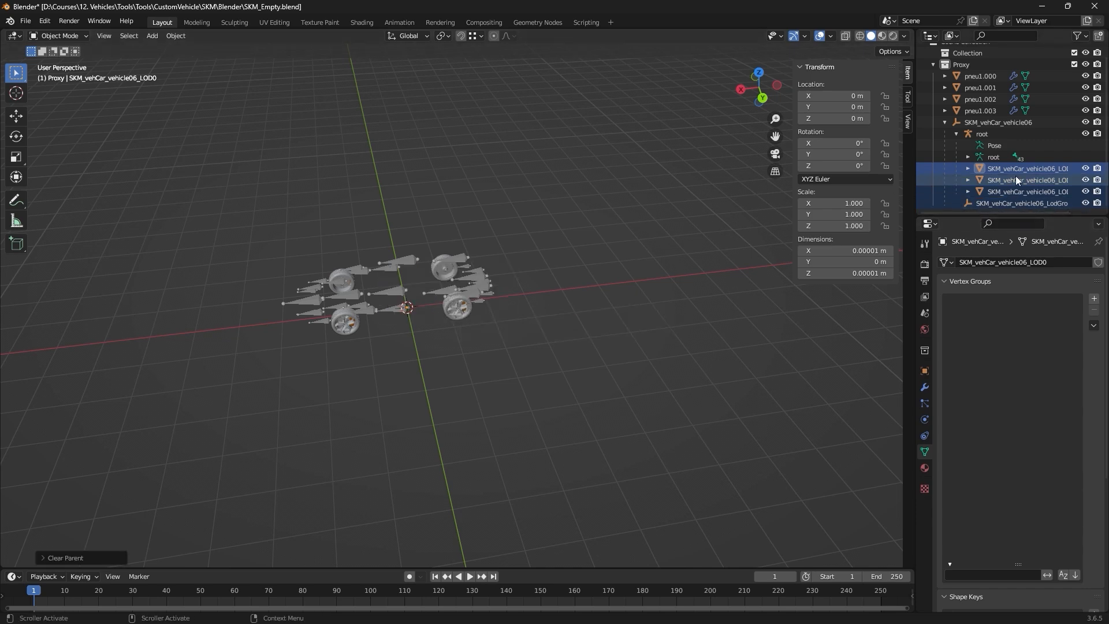
Select the three LOD meshes and the LodGroup, and hide the four pneu1 wheels while leaving the root armature visible.
click(1032, 170)
shift+click(1023, 203)
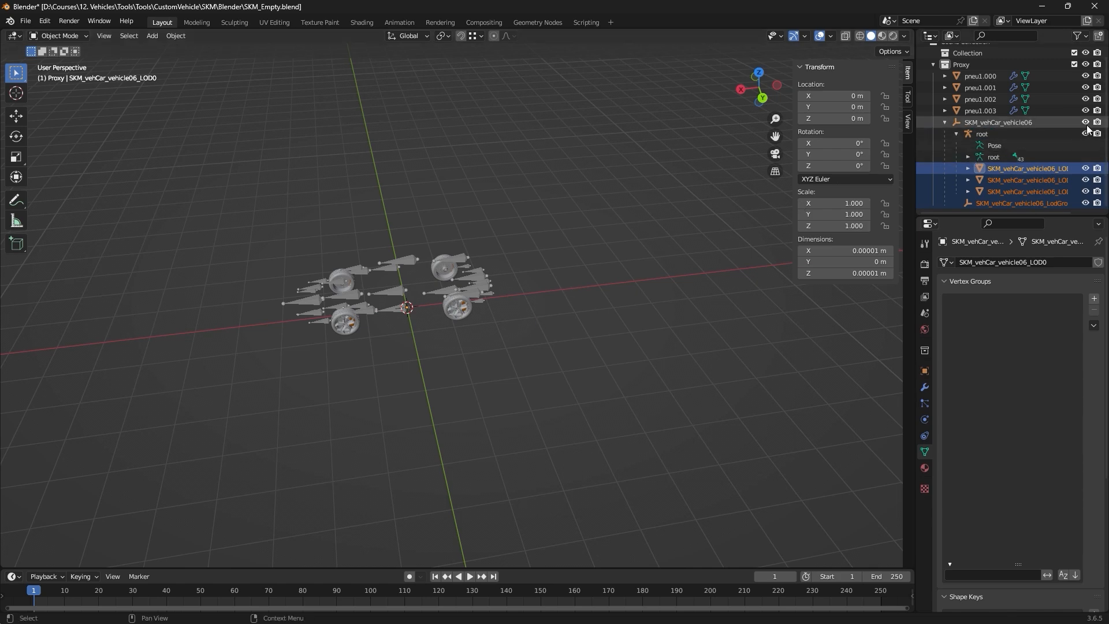
drag(1087, 121, 1086, 76)
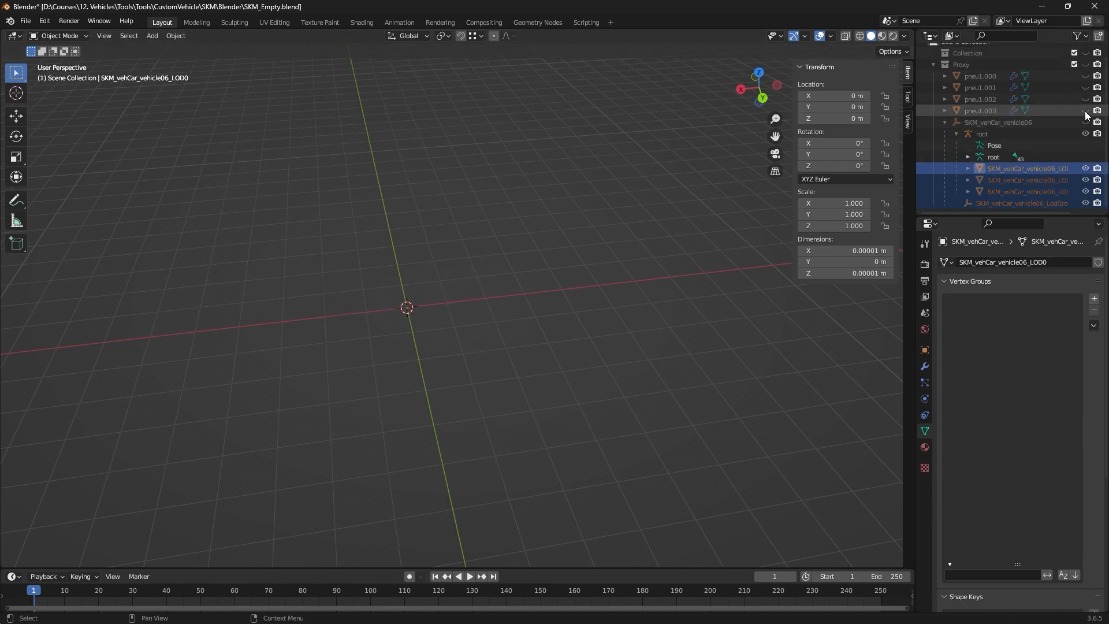
click(1086, 133)
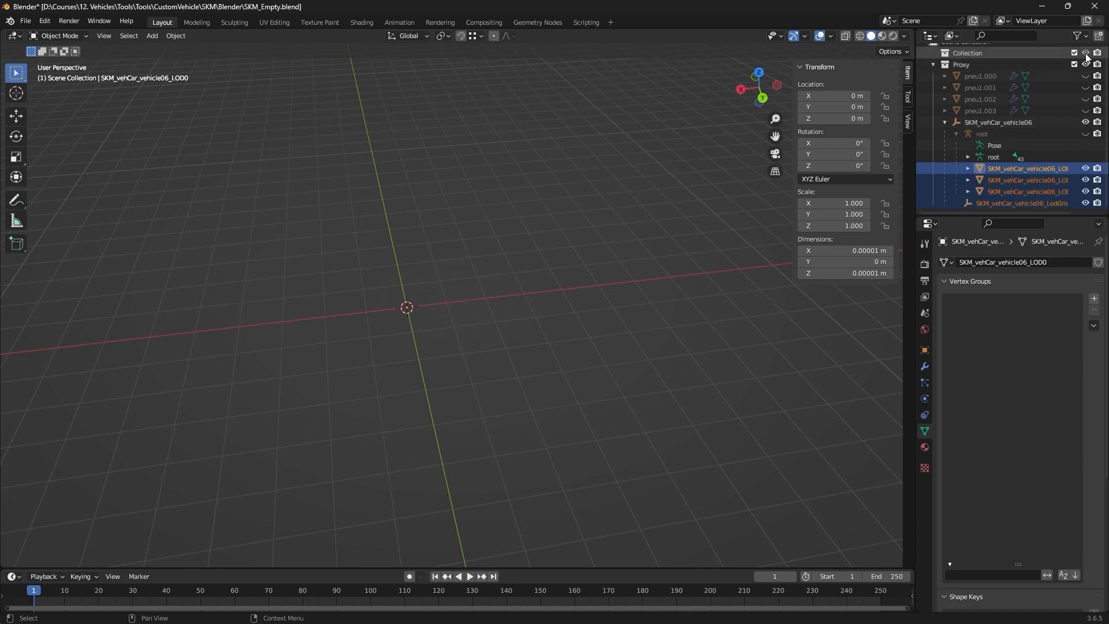
click(1086, 134)
Unparent only the LOD0, LOD1 and LOD2 meshes and the LodGroup with Clear and Keep Transformation, and delete them.
drag(663, 425, 265, 261)
click(860, 36)
drag(641, 458, 177, 211)
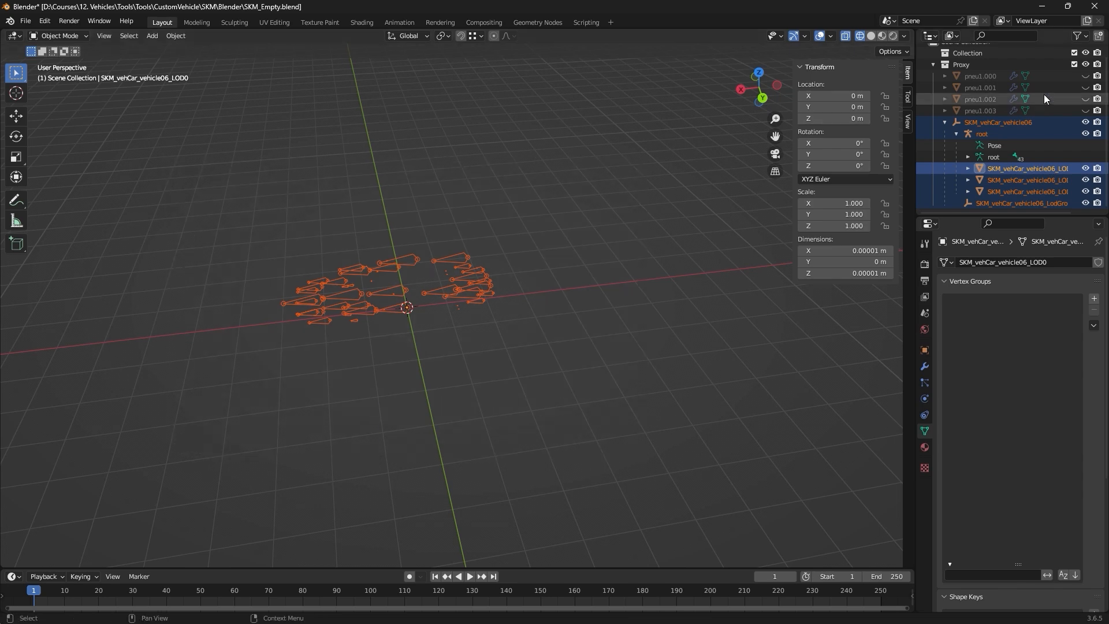
ctrl+click(1013, 122)
ctrl+click(1012, 133)
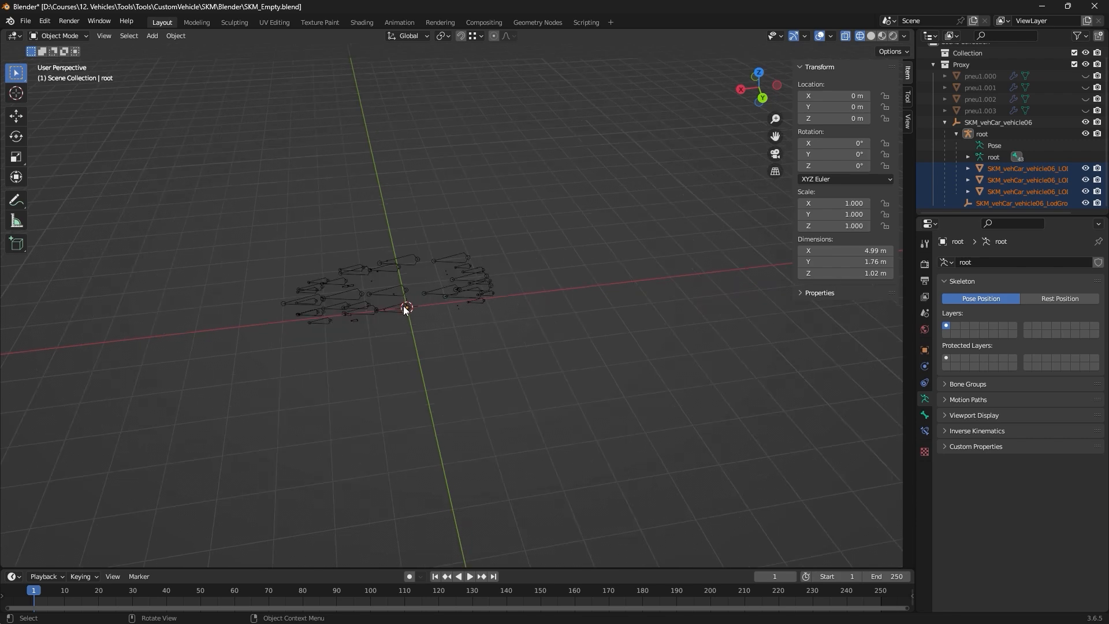
key(alt+p)
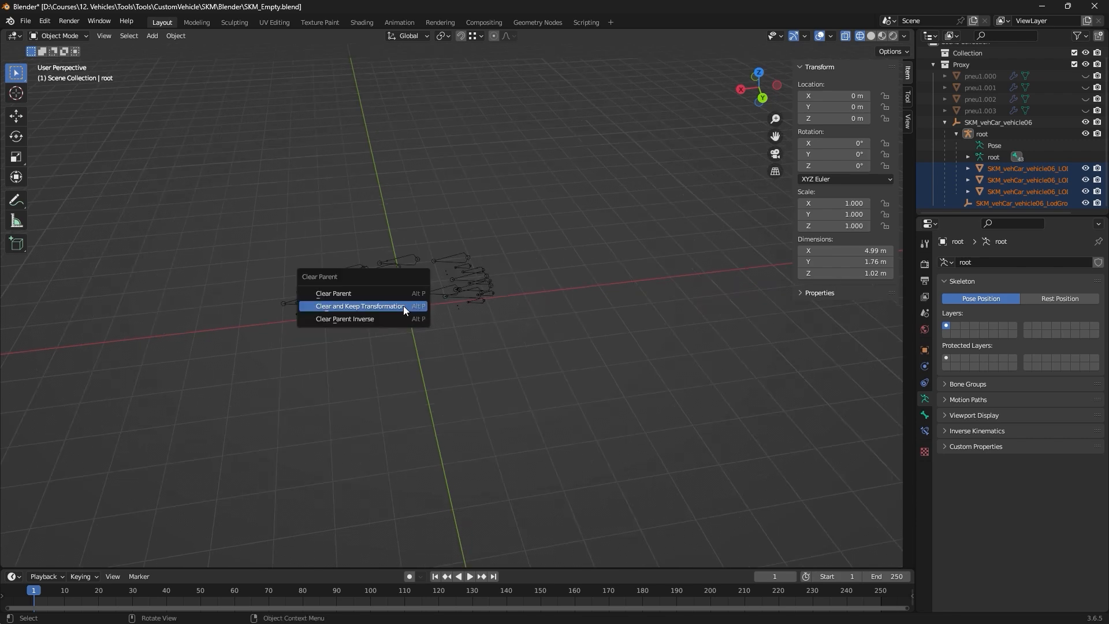
click(403, 306)
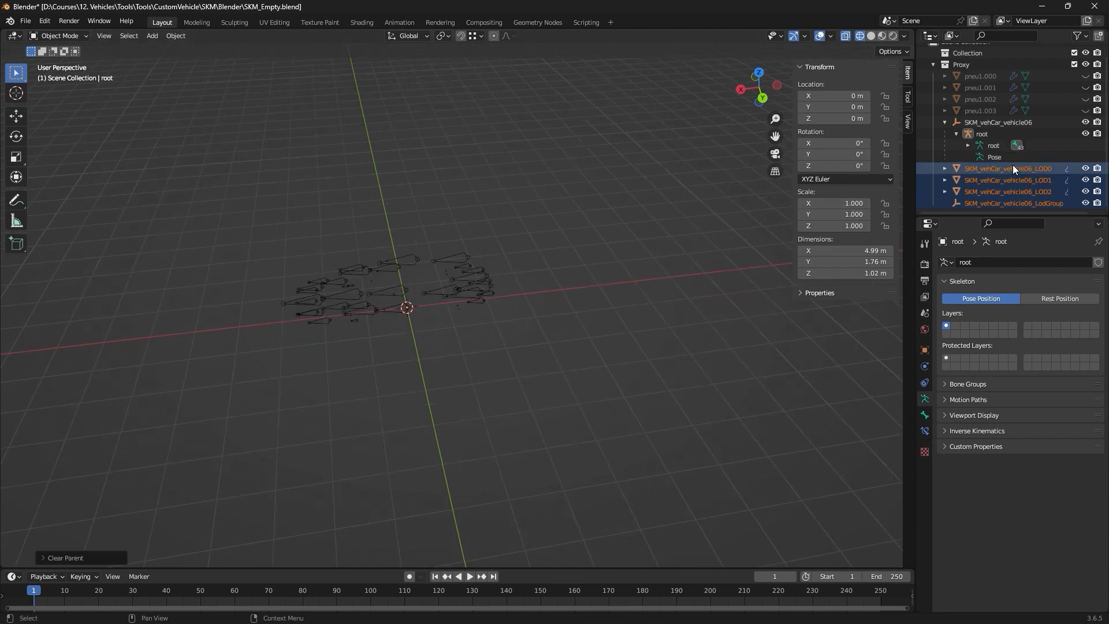
key(Delete)
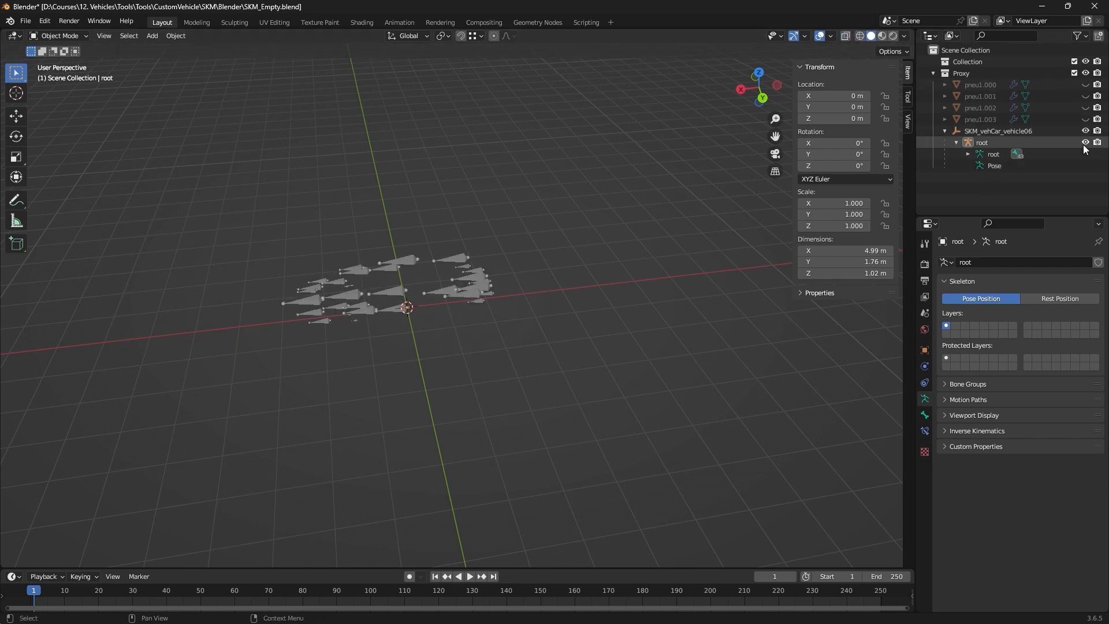
Unhide the four pneu1 wheels and try to parent them and SKM_vehCar_vehicle06 to the root armature with Automatic Weights.
drag(1085, 119, 1086, 84)
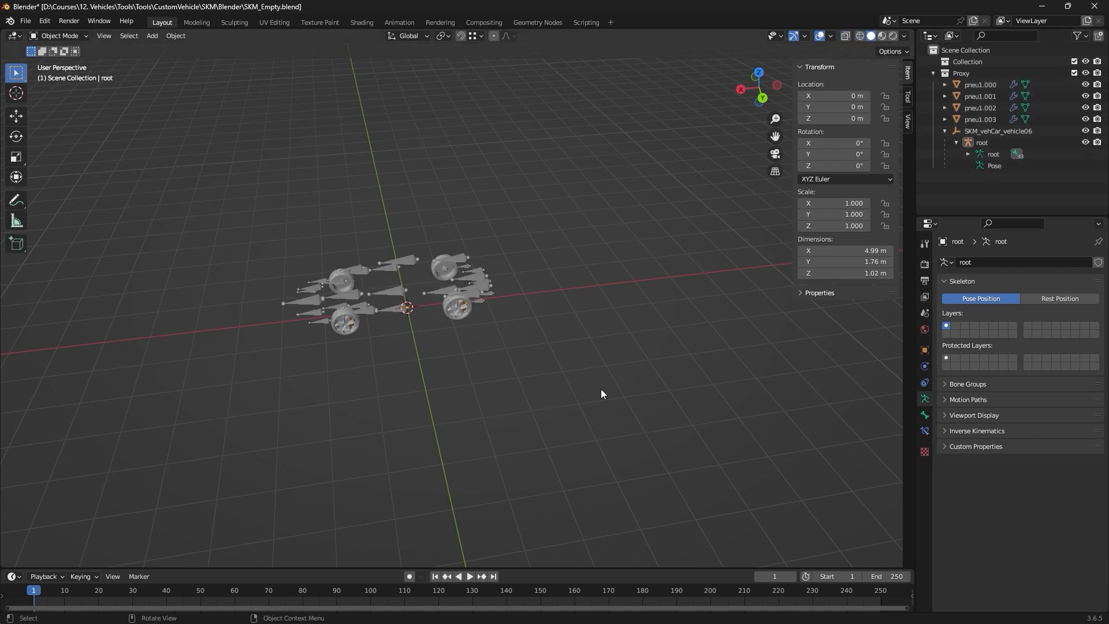
drag(601, 391, 257, 241)
shift+click(406, 264)
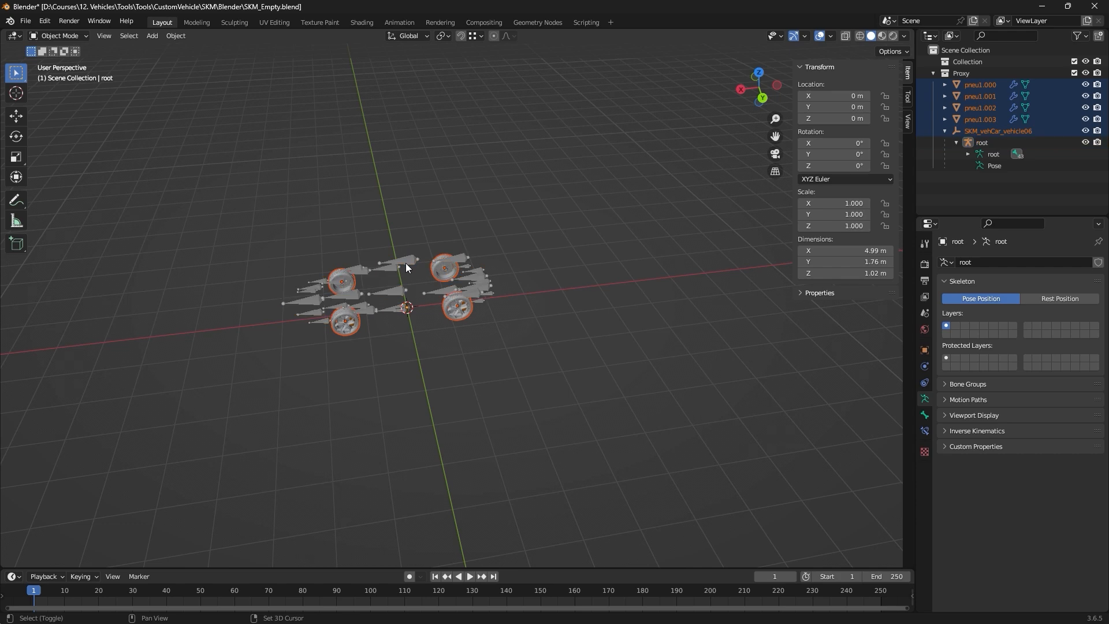
shift+click(405, 263)
mouse_move(408, 270)
middle_down()
mouse_move(394, 277)
mouse_move(403, 271)
middle_up()
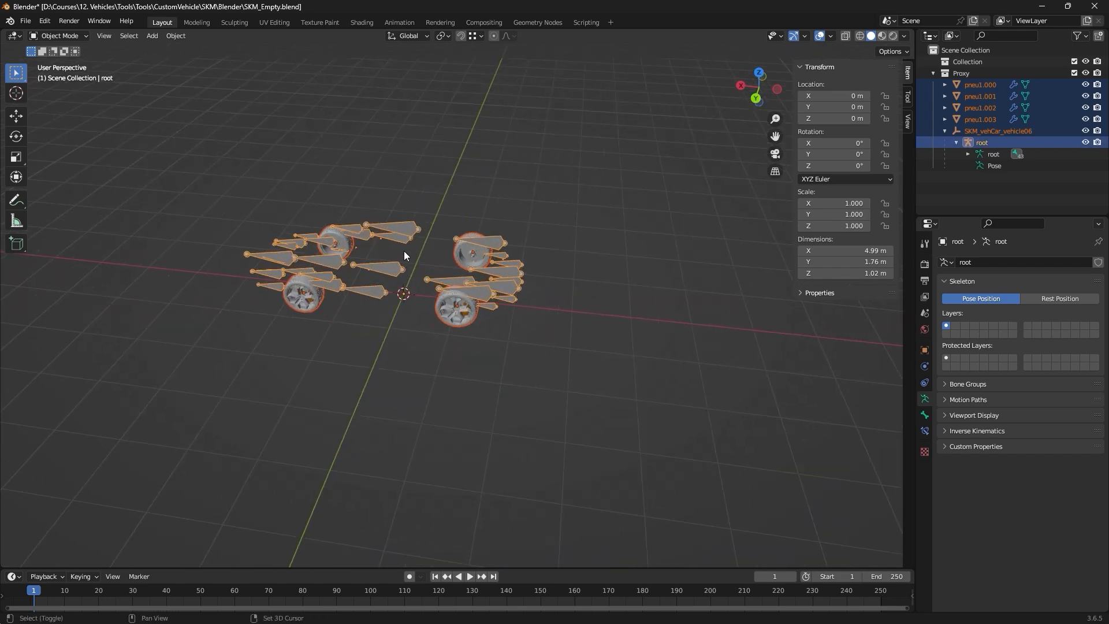
scroll(419, 274, up, 3)
key(ctrl+p)
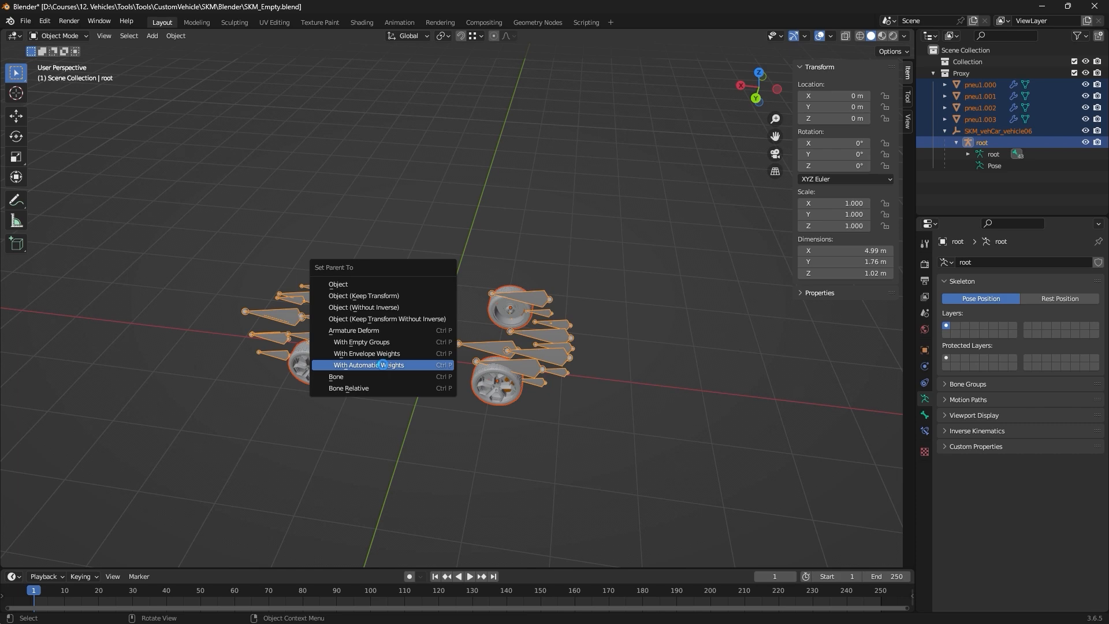
click(382, 365)
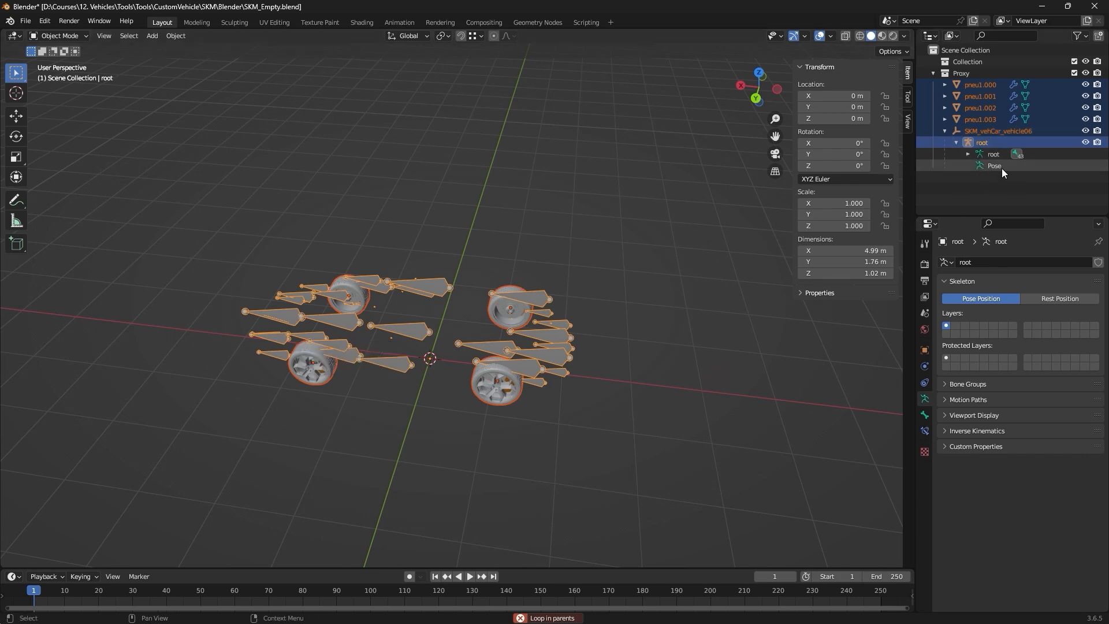
Parent only the four pneu1 wheels to the root armature with Automatic Weights, leaving out SKM_vehCar_vehicle06, and save the file.
ctrl+click(996, 131)
middle_drag(574, 262, 508, 314)
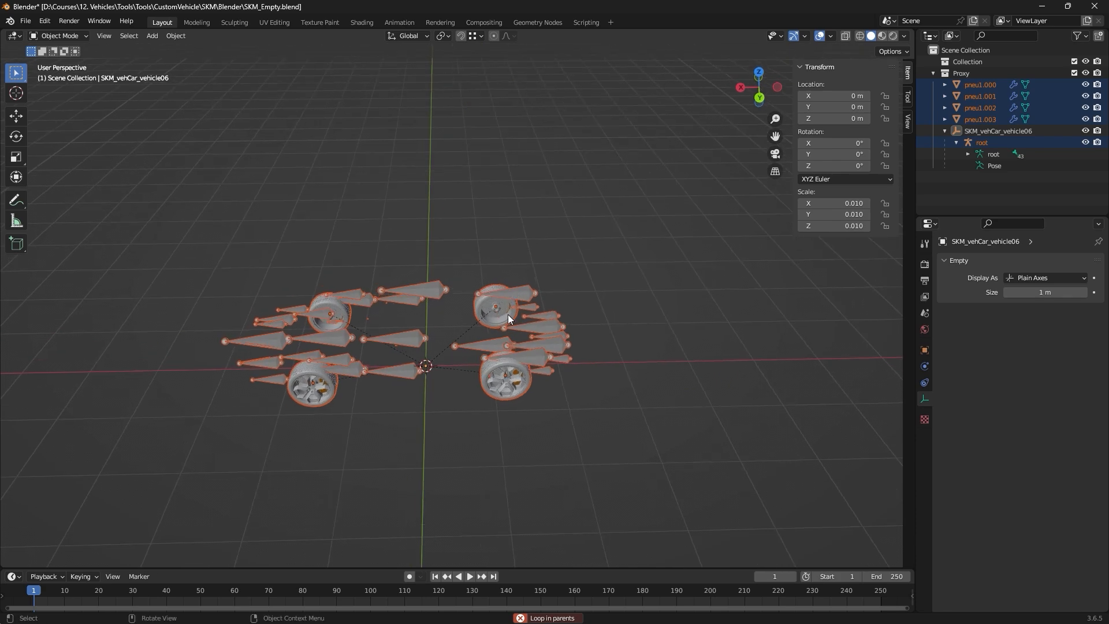
shift+click(425, 289)
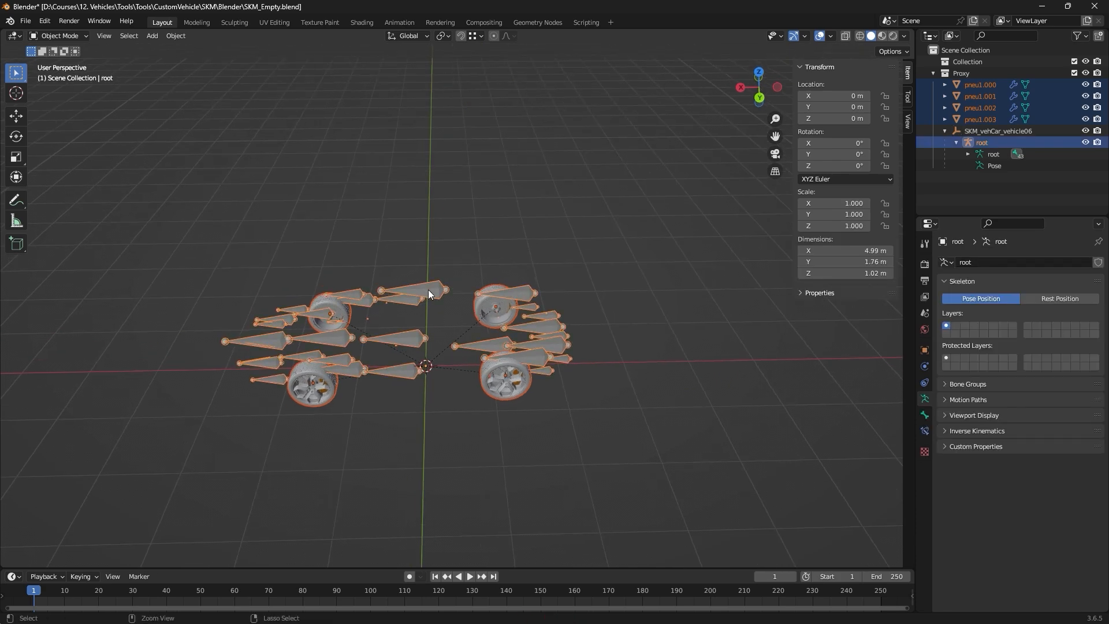
key(ctrl+p)
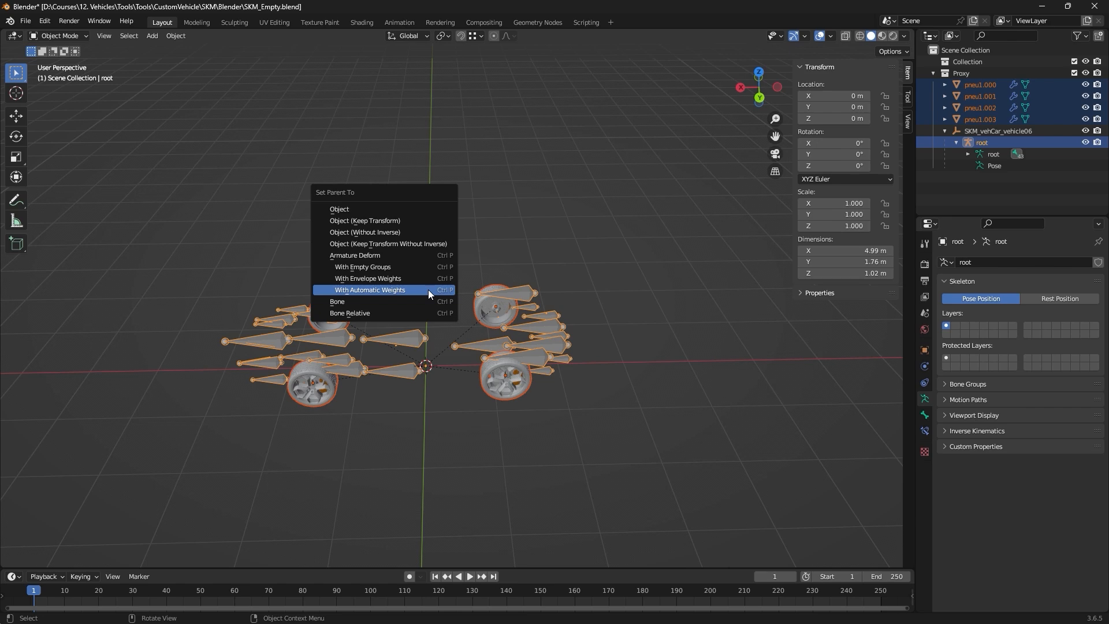
click(428, 290)
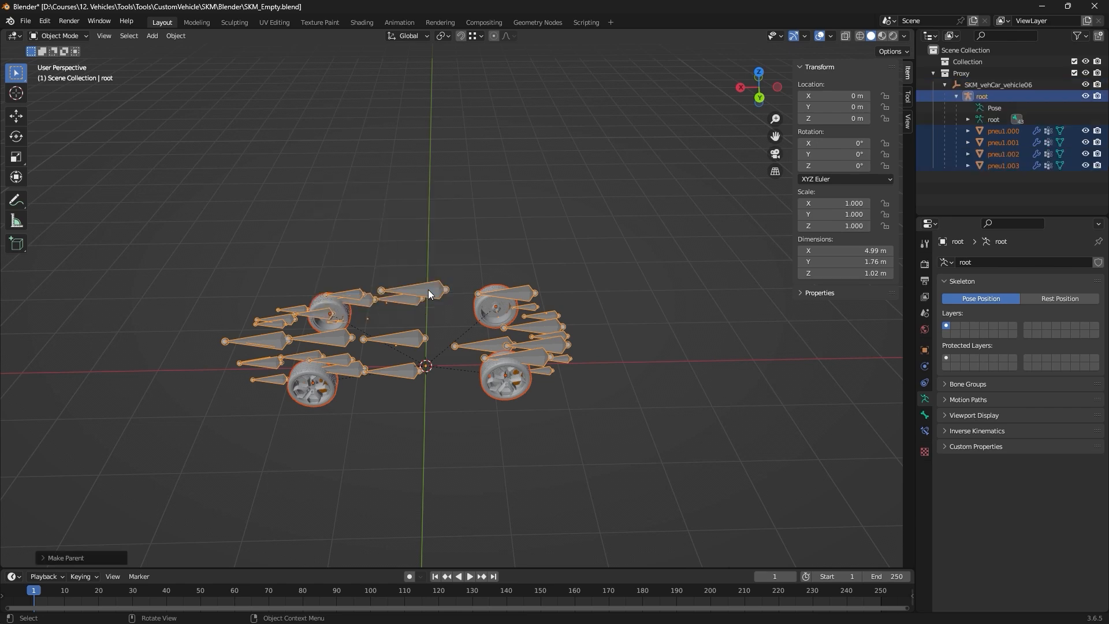
middle_drag(500, 373, 489, 394)
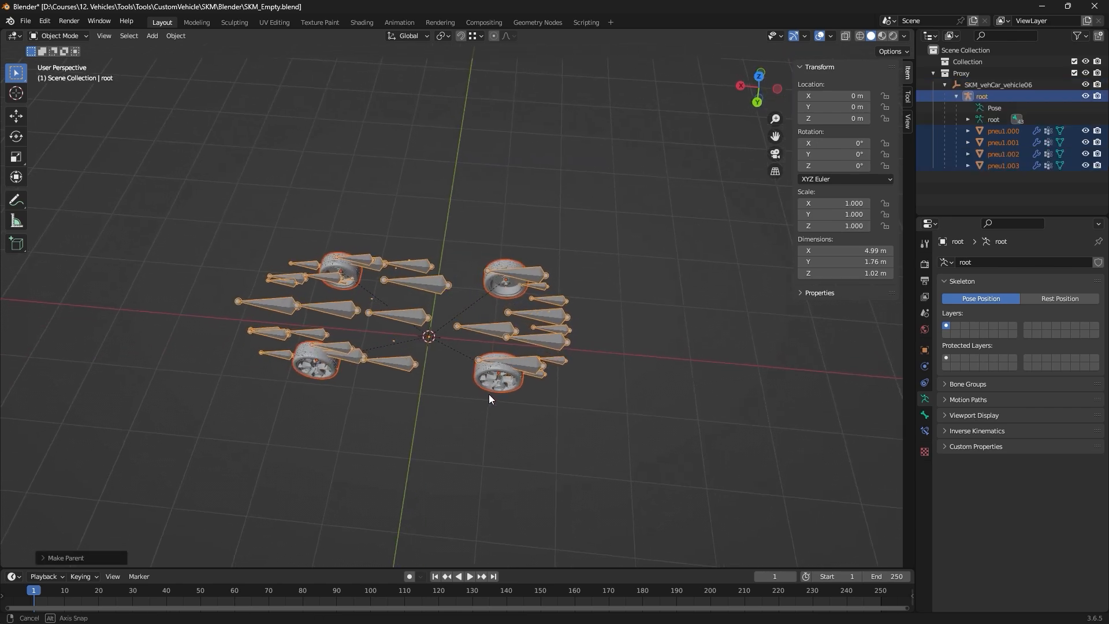
key(ctrl+s)
Select only the front left wheel pneu1.003.
scroll(391, 400, up, 3)
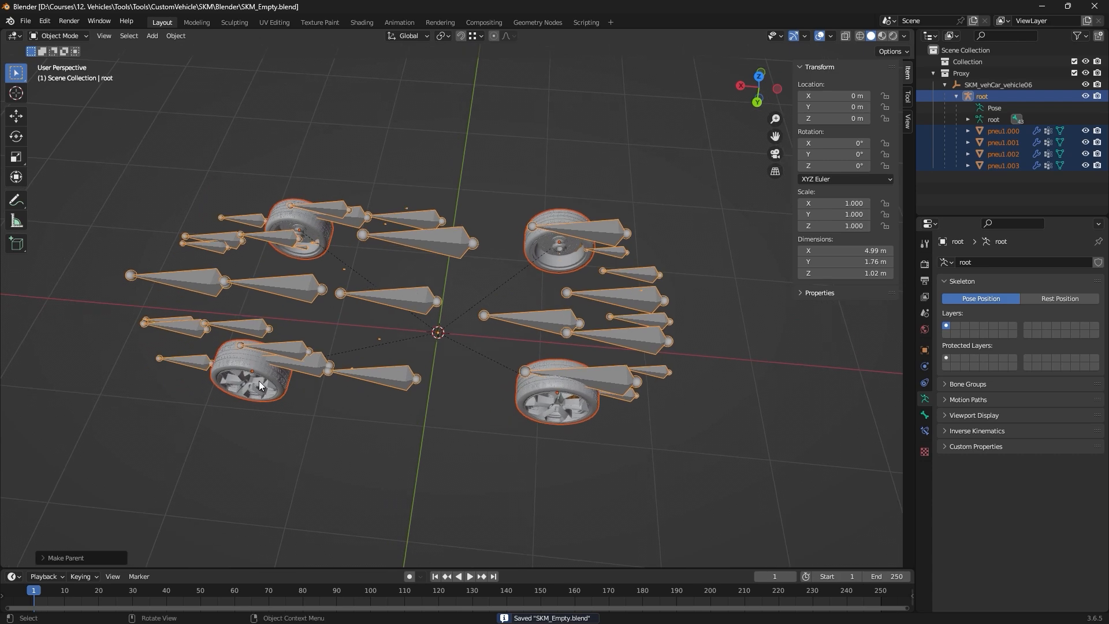
click(260, 384)
middle_drag(299, 401, 329, 380)
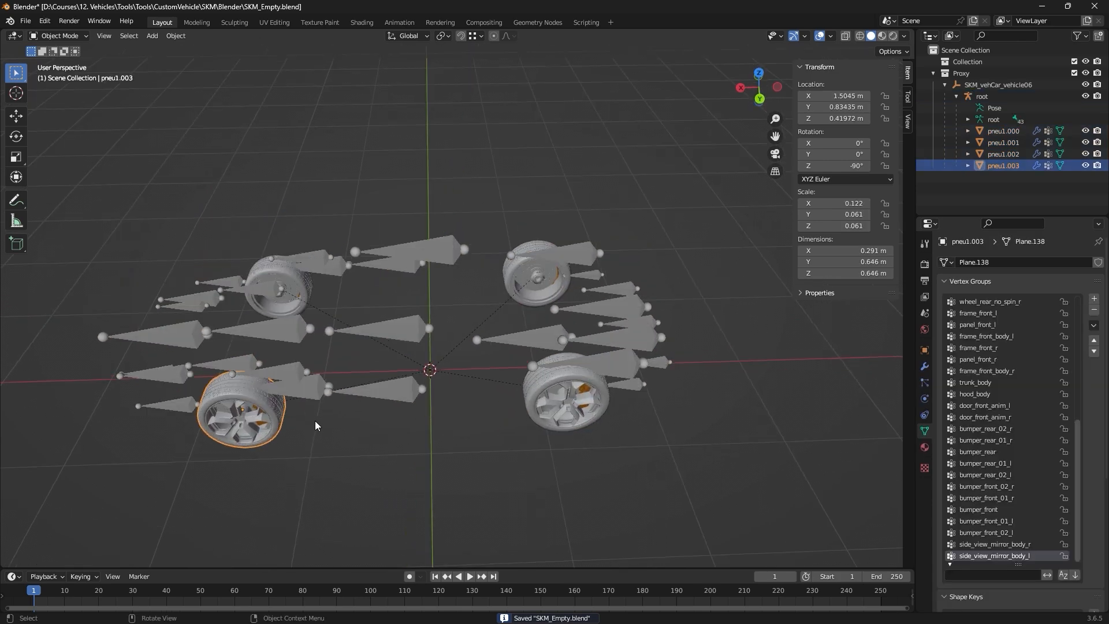
middle_drag(315, 421, 359, 404)
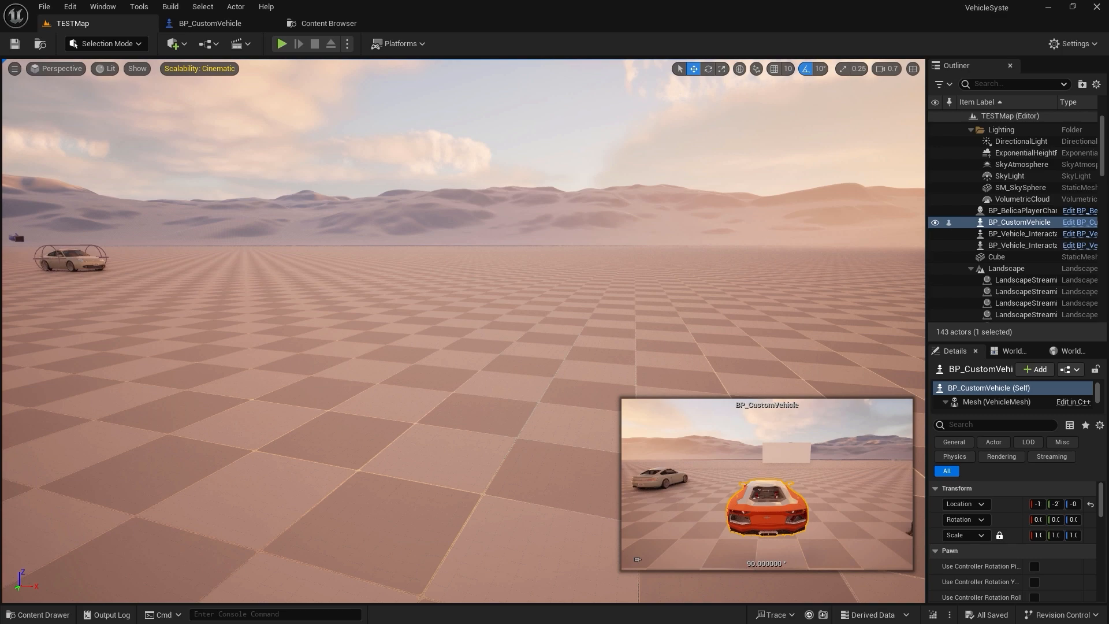
Switch to Unreal Editor and check the wheel bone names in the Wheel Setups of BP_CustomVehicle's Vehicle Movement Component.
click(211, 23)
scroll(144, 269, down, 10)
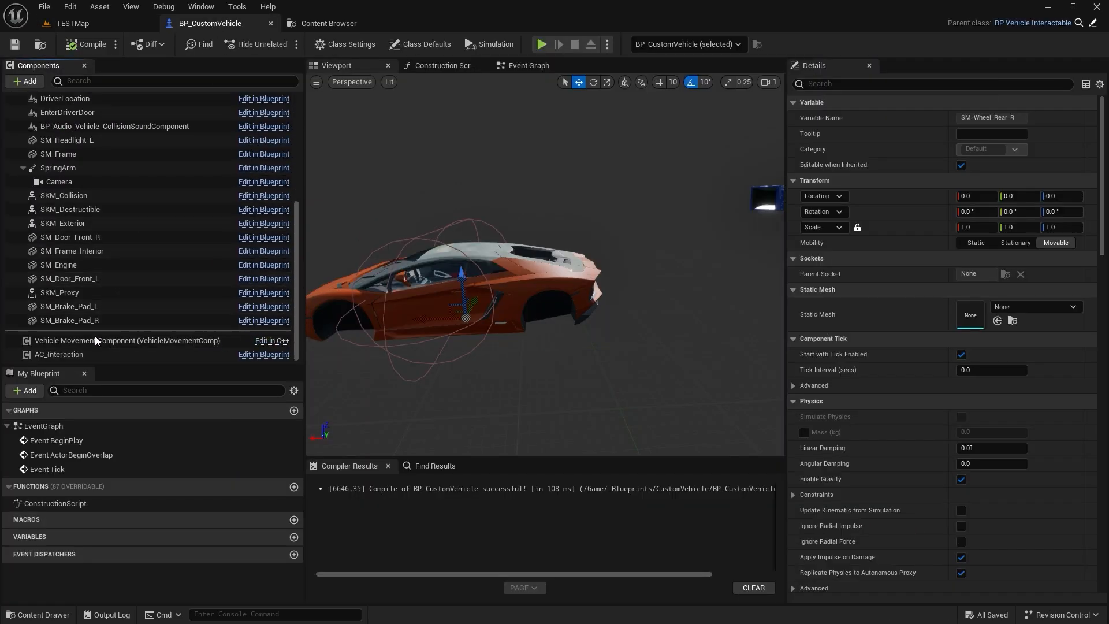
click(95, 340)
scroll(990, 286, down, 5)
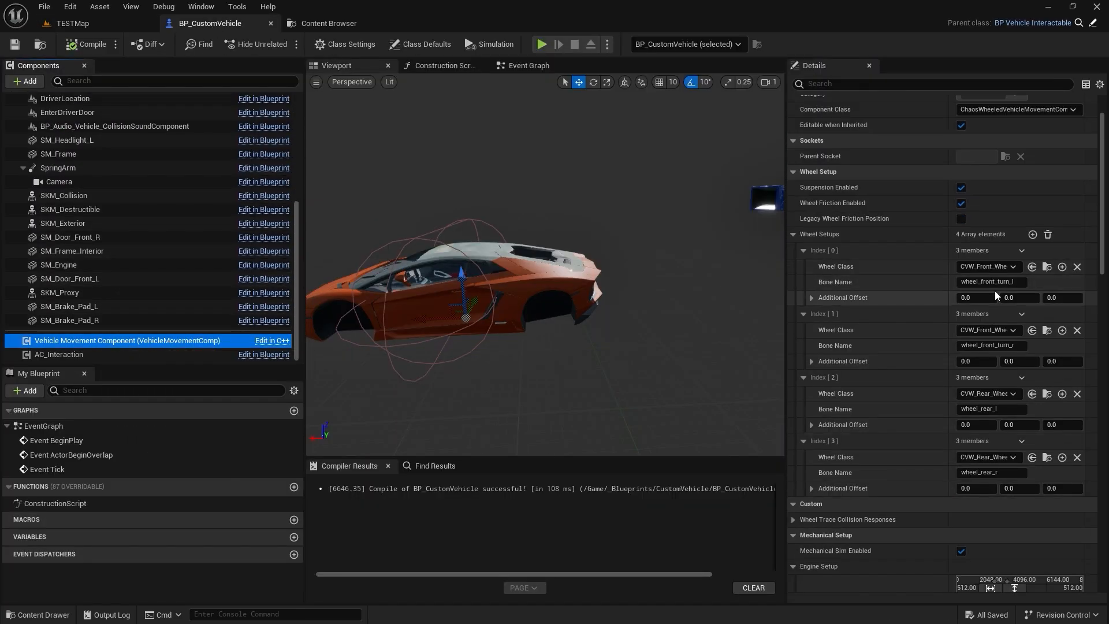
drag(965, 281, 1003, 282)
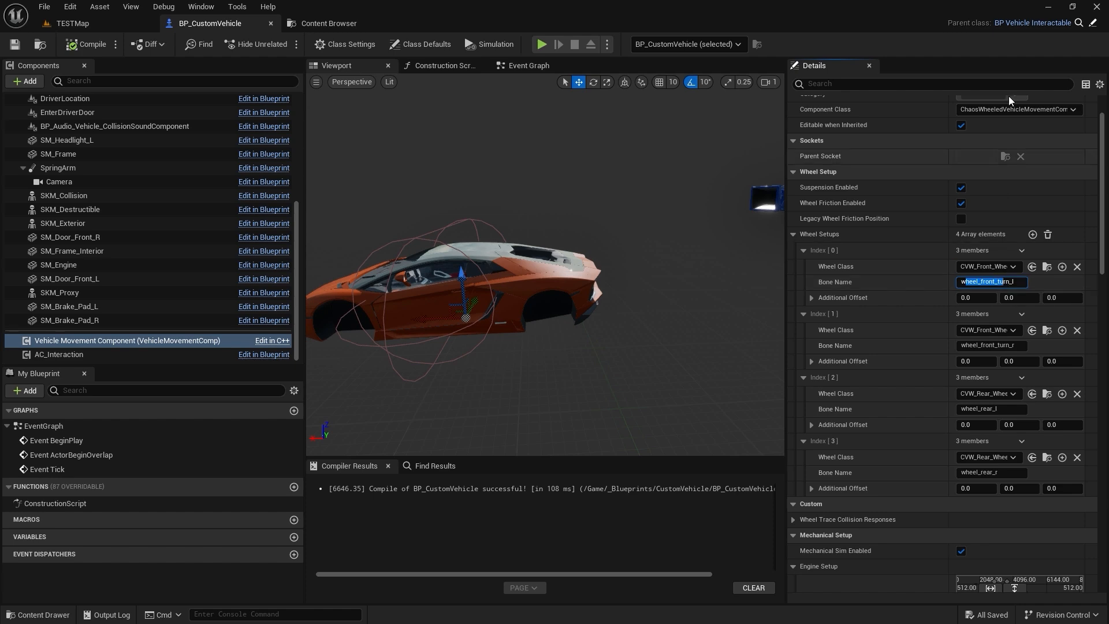
Switch back to Blender, filter pneu1.003's vertex groups by wheel_front_turn, lock wheel_front_turn_l and delete all unlocked groups.
key(alt+Tab)
middle_drag(443, 420, 504, 446)
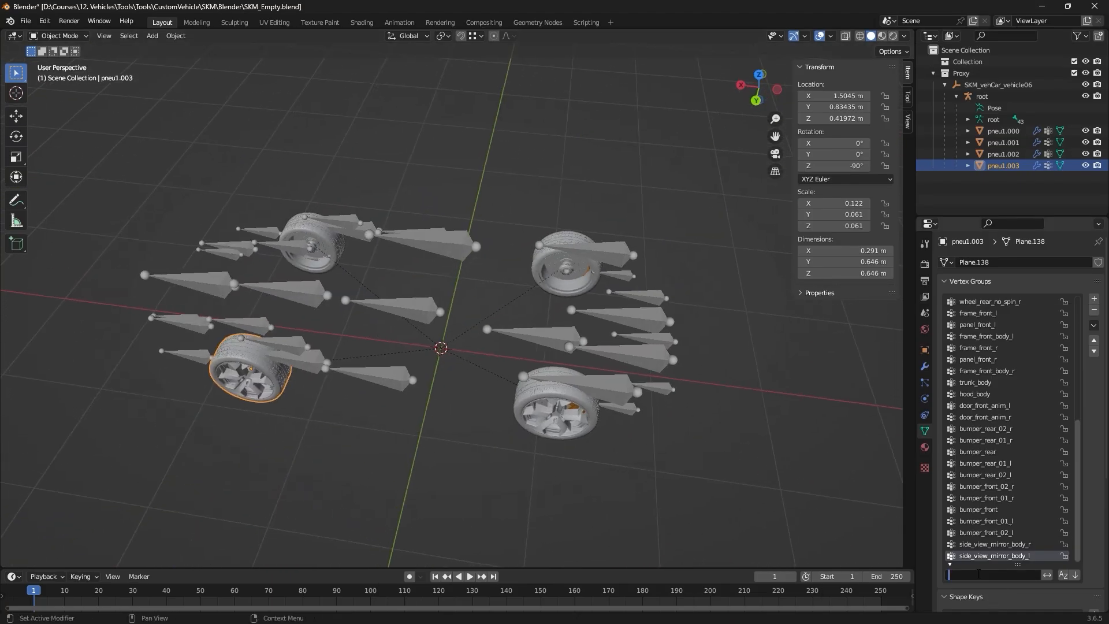
text(wheel_front_turn)
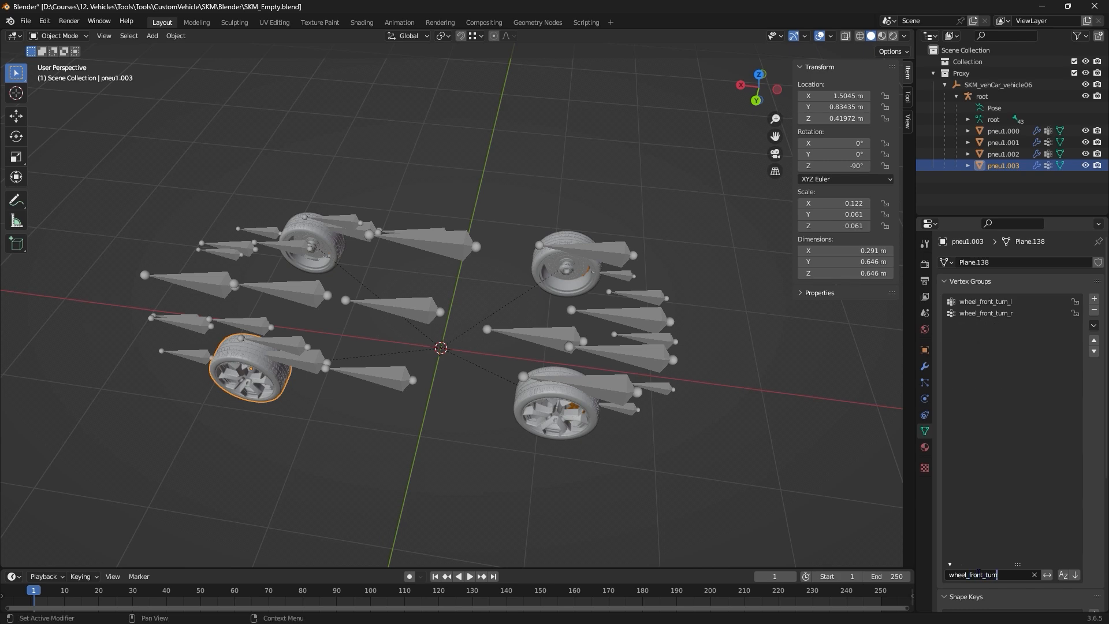
click(1075, 301)
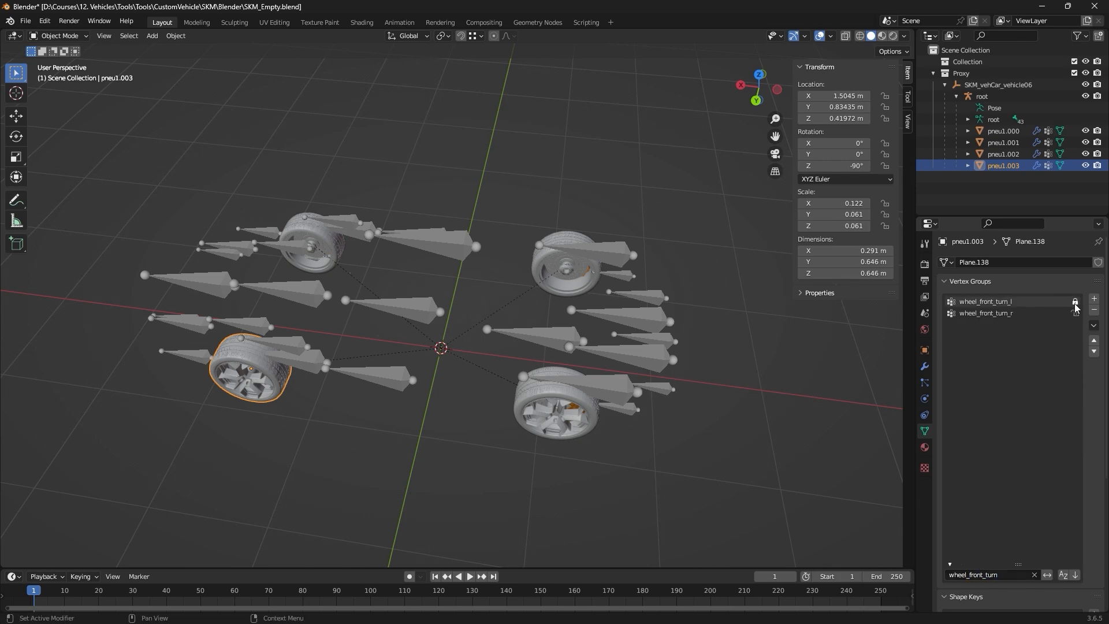
click(1095, 327)
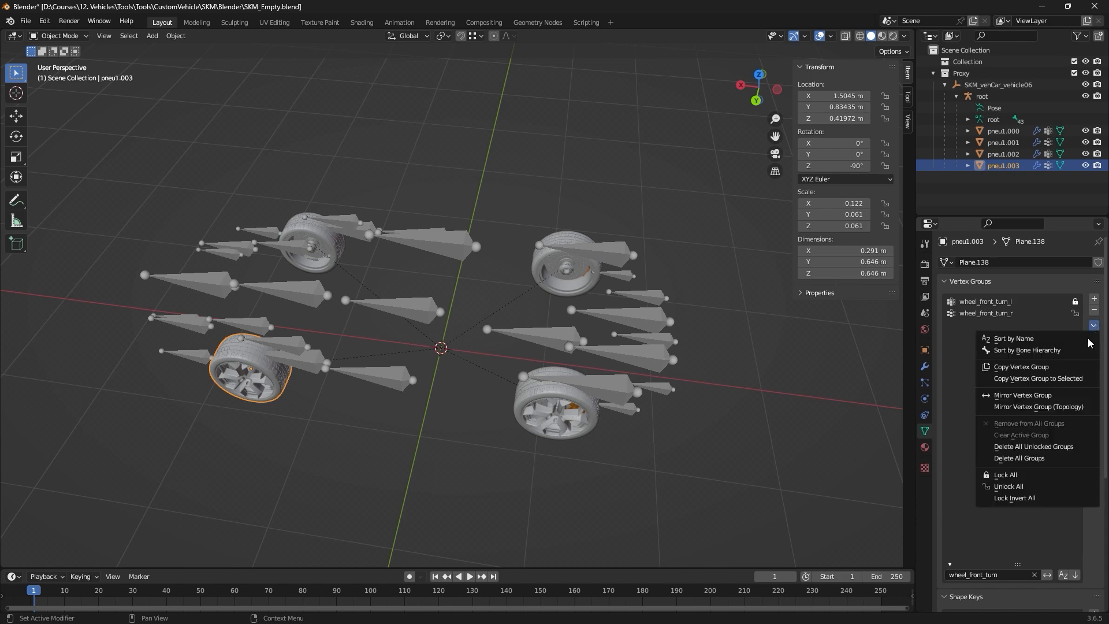
click(1043, 445)
Lock the wheel_front_turn_r vertex group on wheel pneu1.002 and delete all its unlocked groups.
click(334, 251)
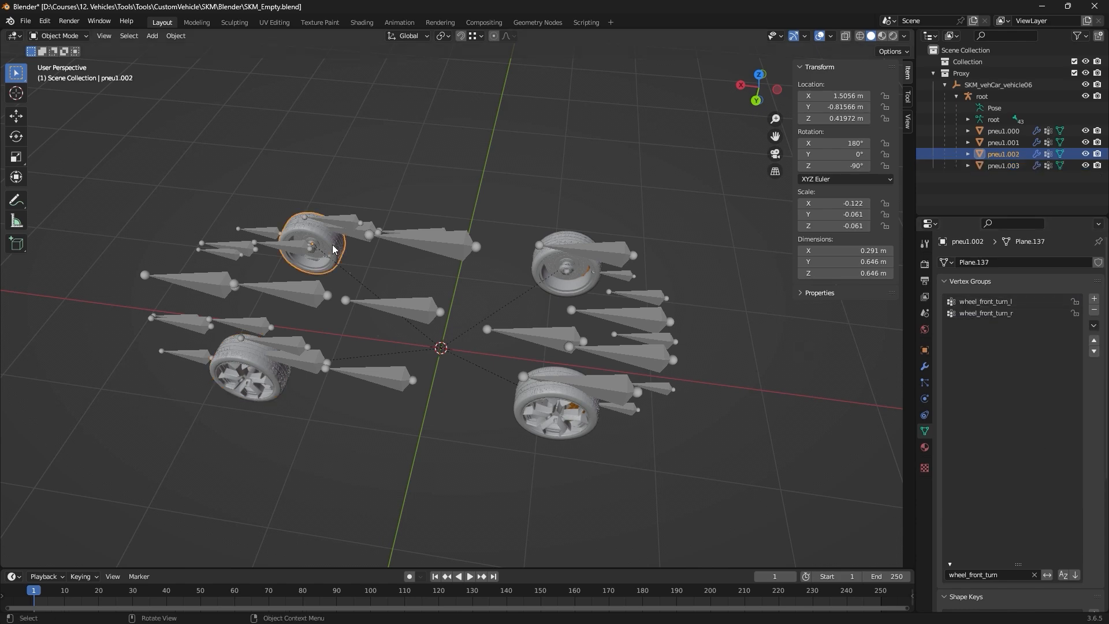
click(1094, 326)
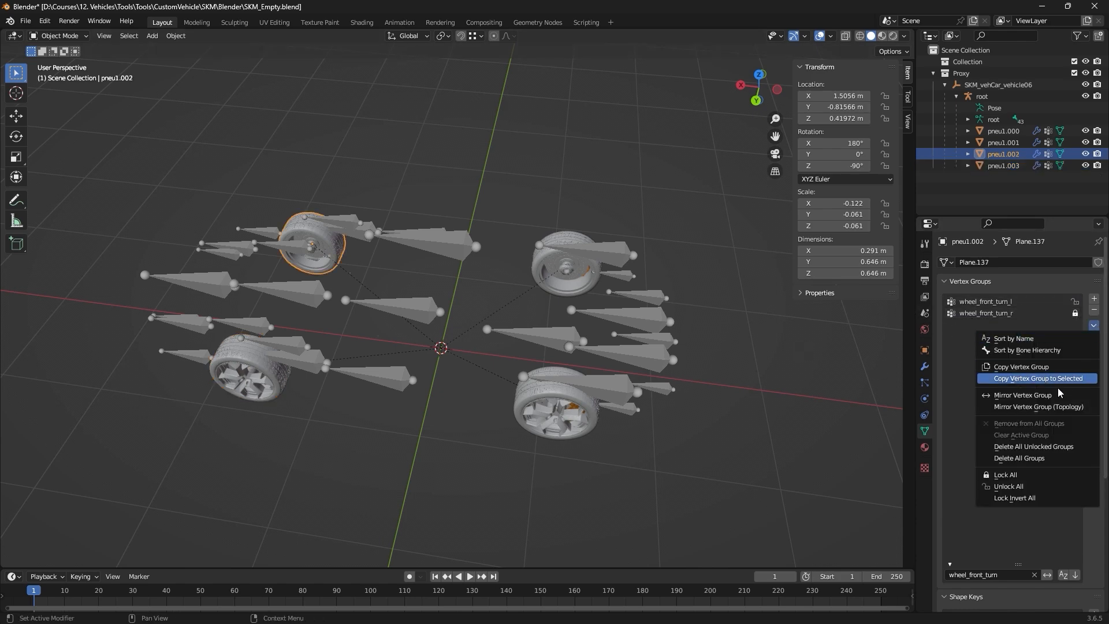
click(1045, 447)
Filter pneu1.000's vertex groups by wheel_rear, lock wheel_rear_r and delete all unlocked groups.
click(547, 264)
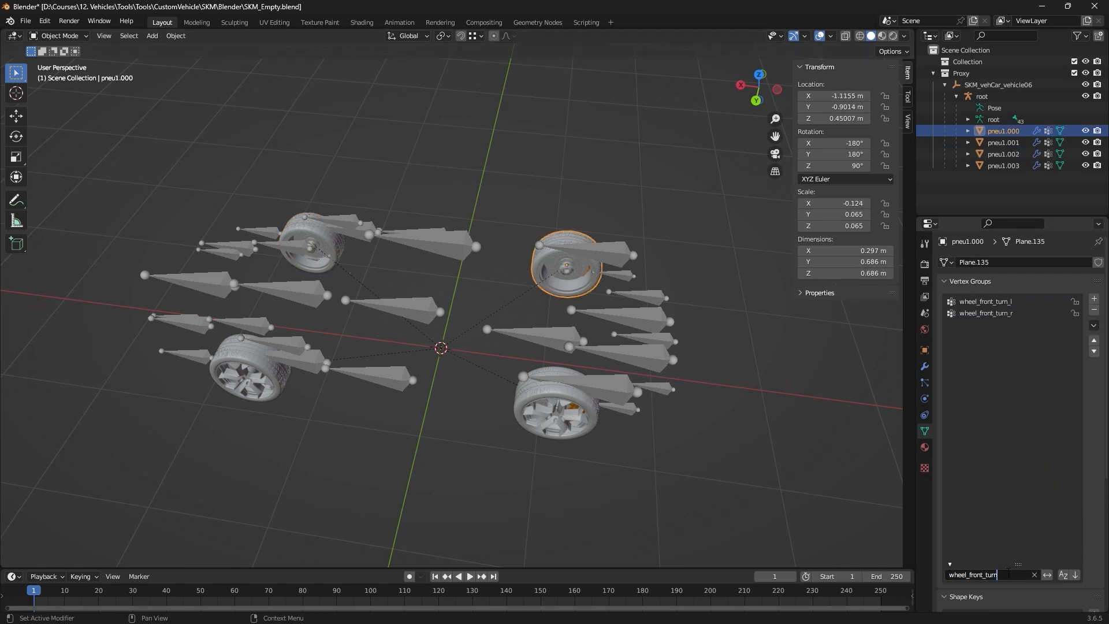
key(BackSpace)
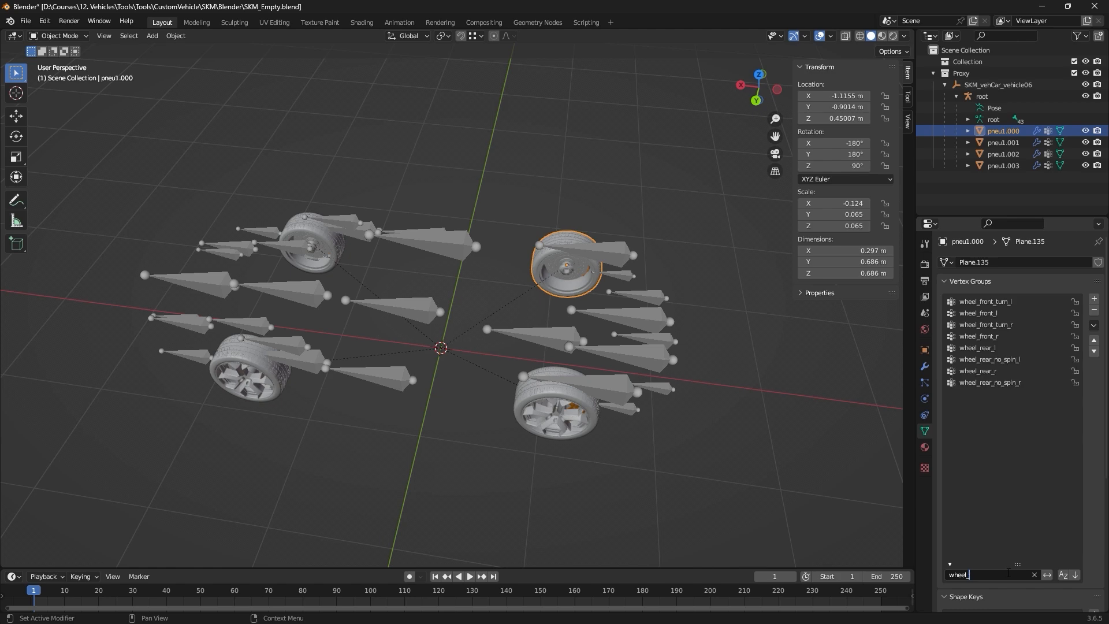
text(rear)
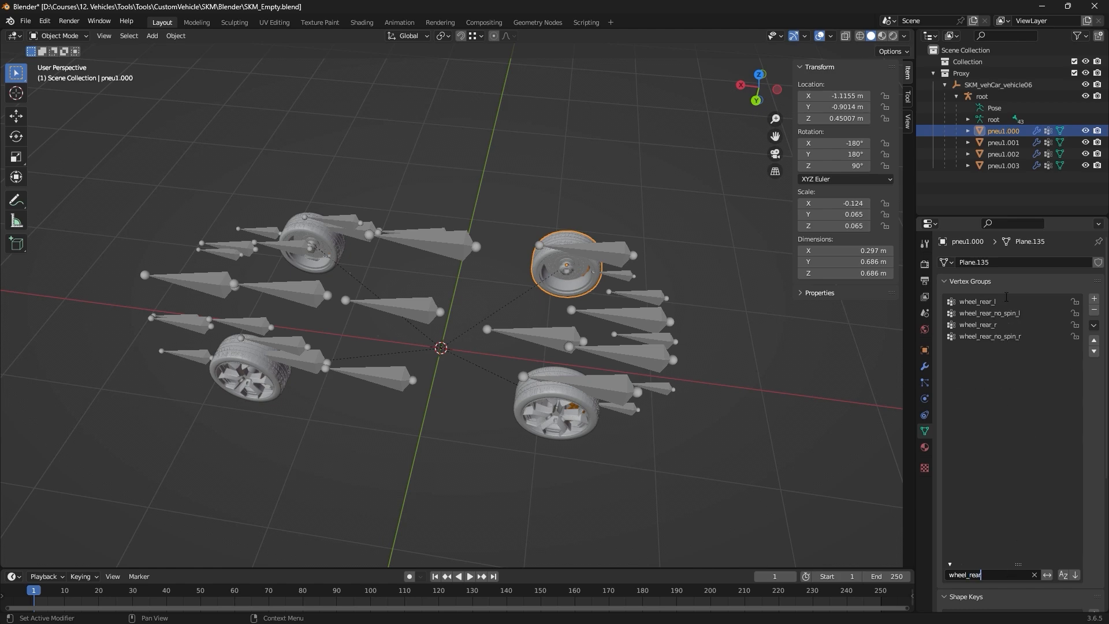
click(1075, 325)
click(1094, 325)
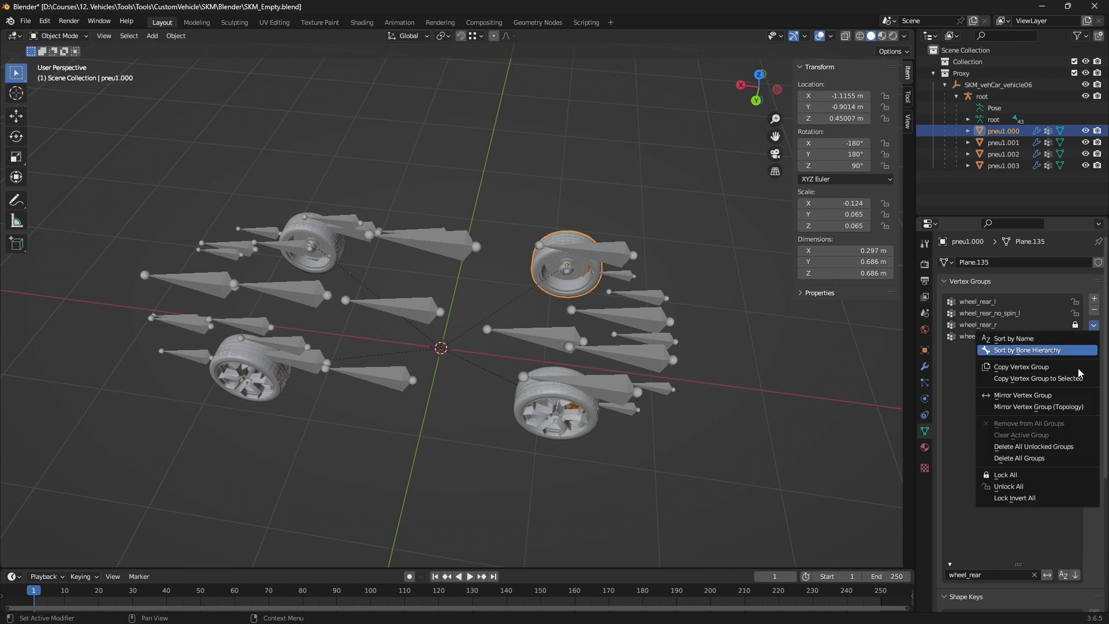
click(1048, 445)
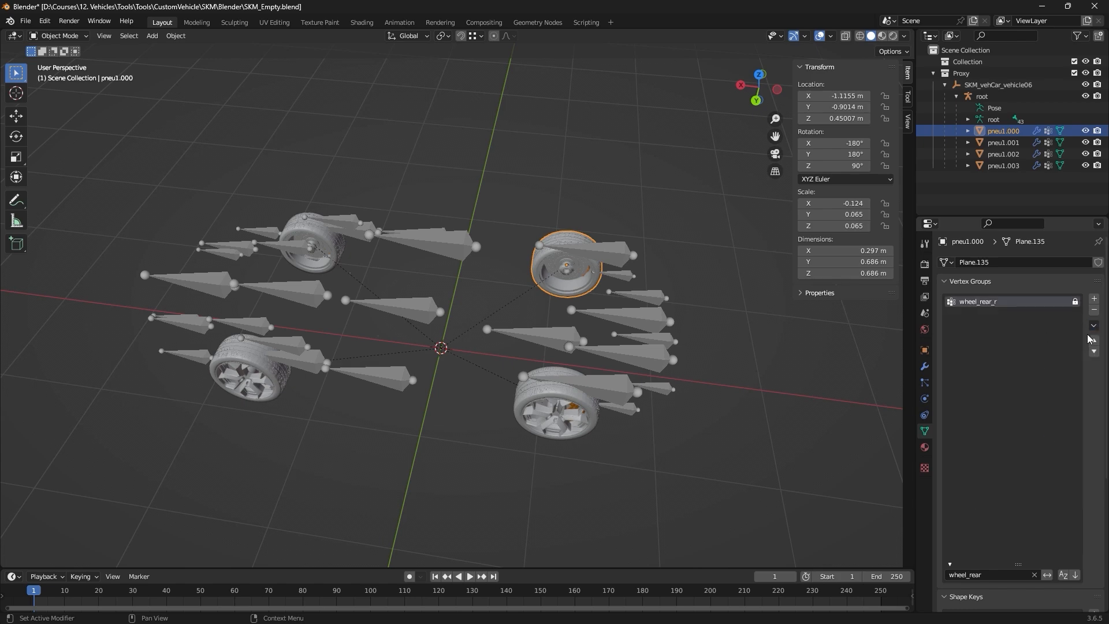
Lock the wheel_rear_l vertex group on wheel pneu1.001 and delete all its unlocked groups.
click(566, 407)
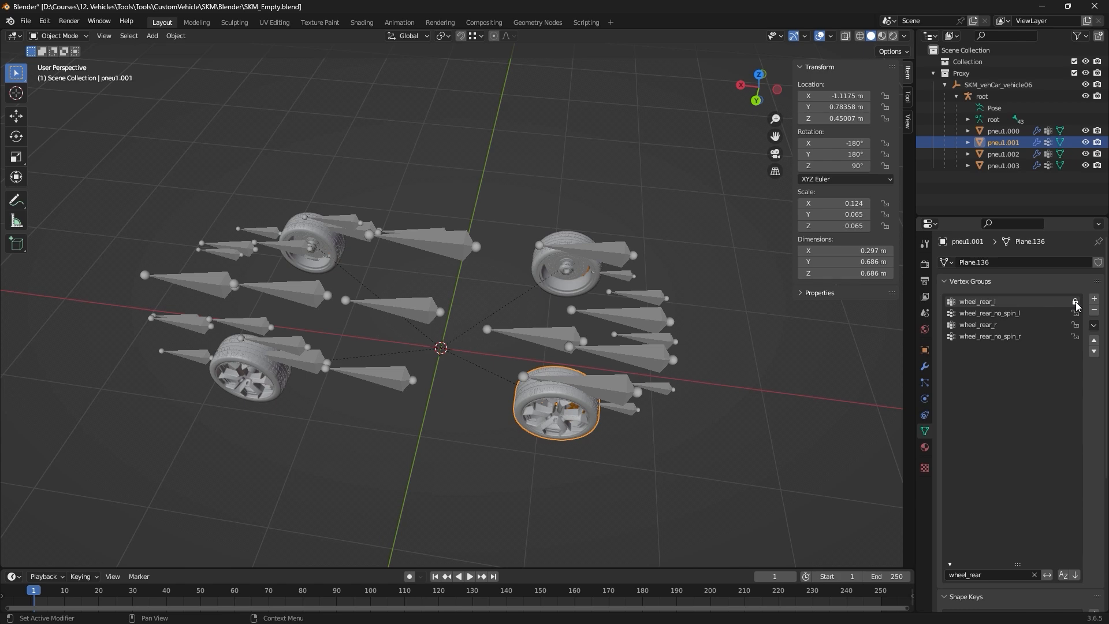
click(1093, 325)
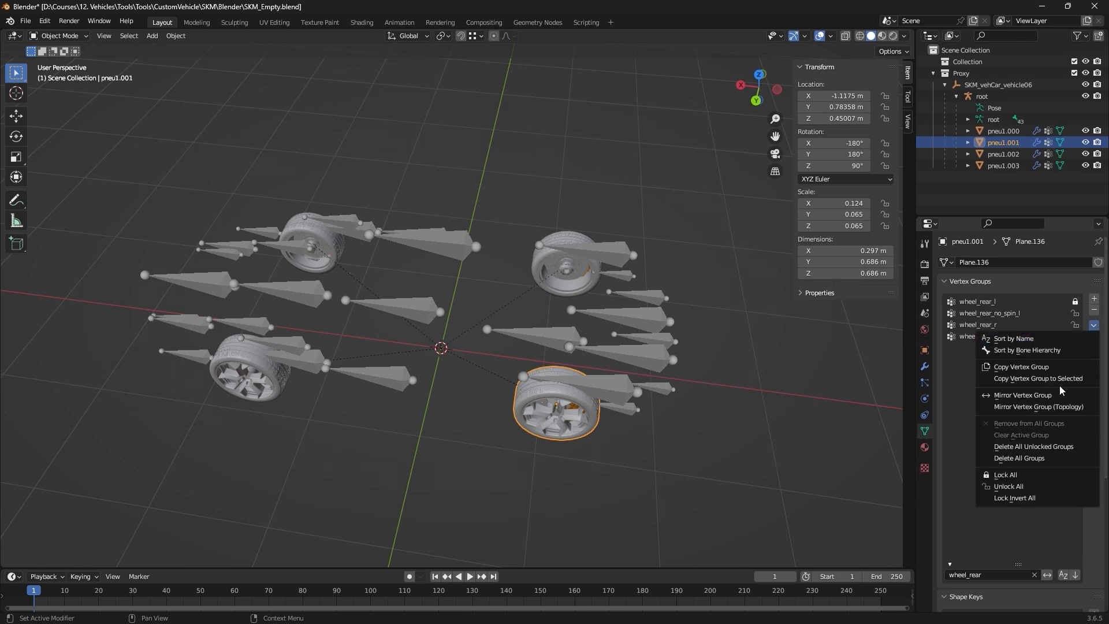
click(1047, 447)
Clear the vertex group filter, unlock wheel_front_turn_l on pneu1.003, and enter Weight Paint mode with the root armature also selected.
click(266, 372)
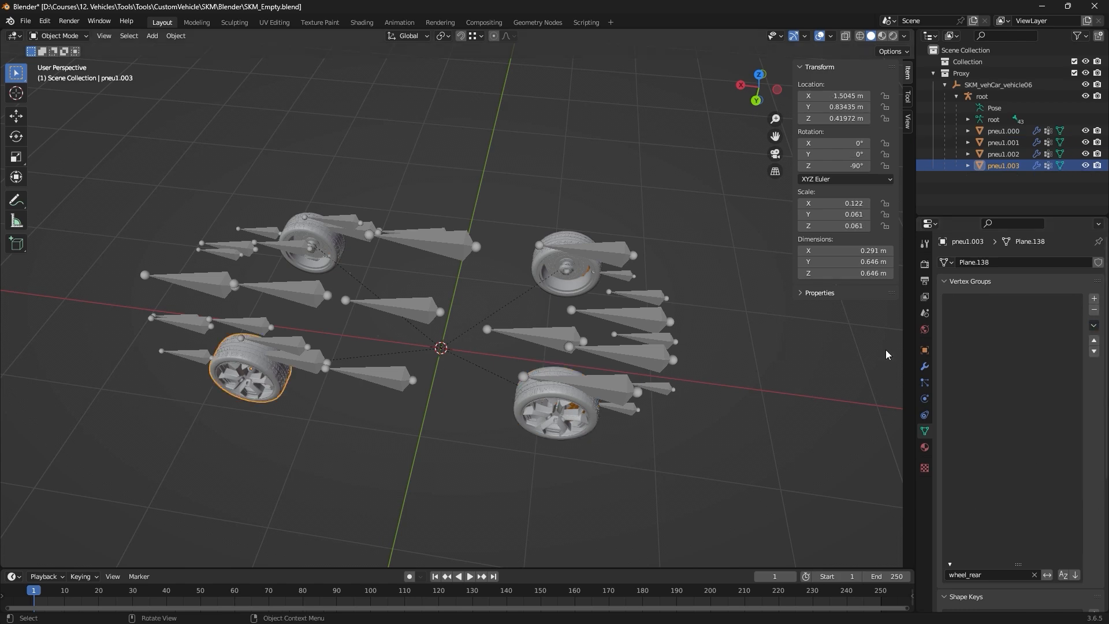
click(1034, 575)
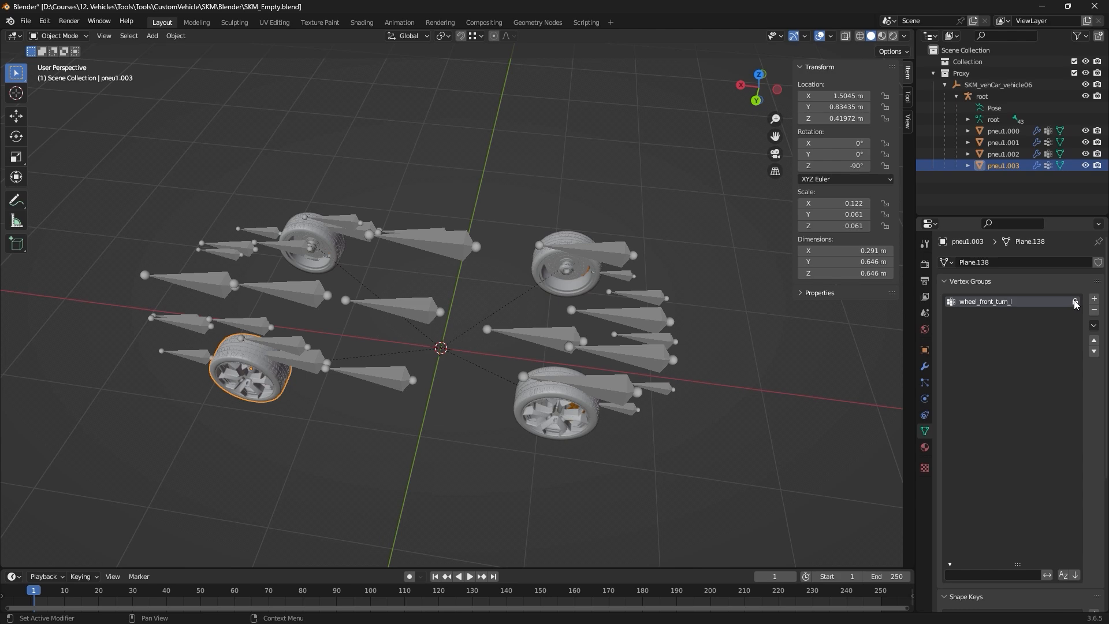
middle_drag(371, 420, 532, 321)
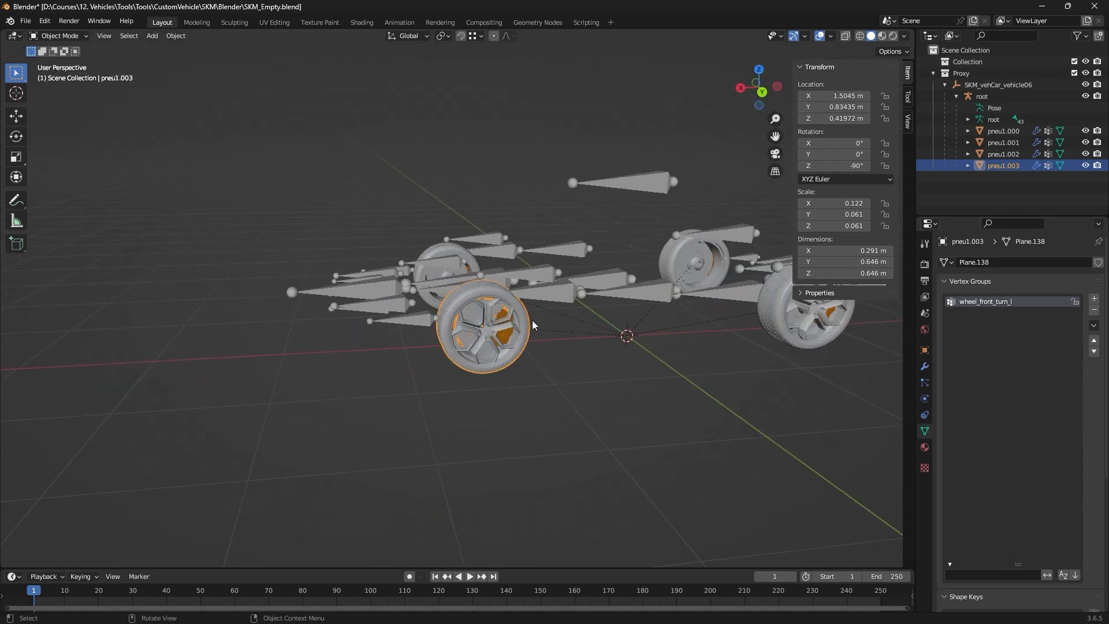
shift+click(650, 186)
shift+click(484, 344)
click(64, 36)
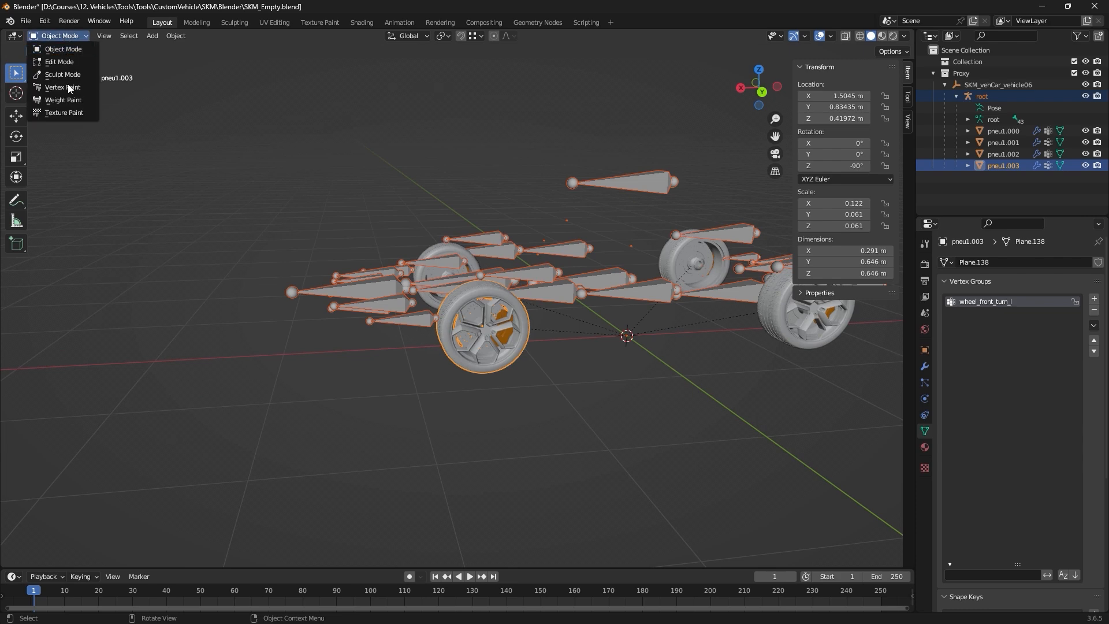
click(65, 100)
Cover the whole pneu1.003 wheel with full weight using a weight gradient at weight 1.000.
mouse_move(444, 337)
mouse_down()
mouse_move(460, 315)
mouse_move(504, 324)
mouse_move(496, 341)
mouse_move(514, 298)
mouse_up()
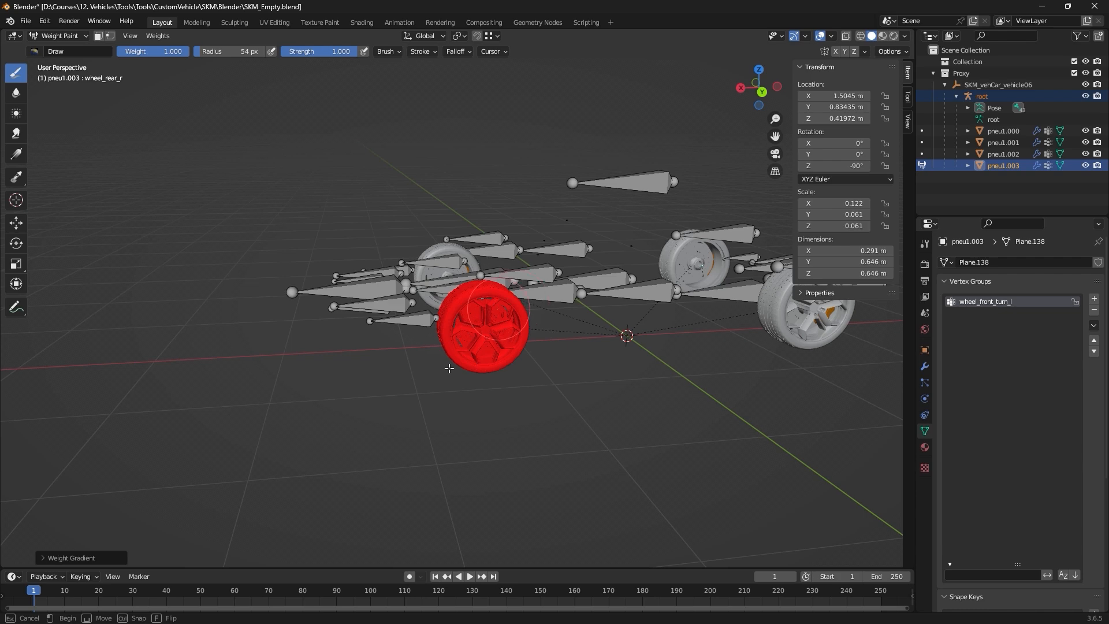
drag(495, 362, 497, 358)
middle_drag(497, 358, 559, 311)
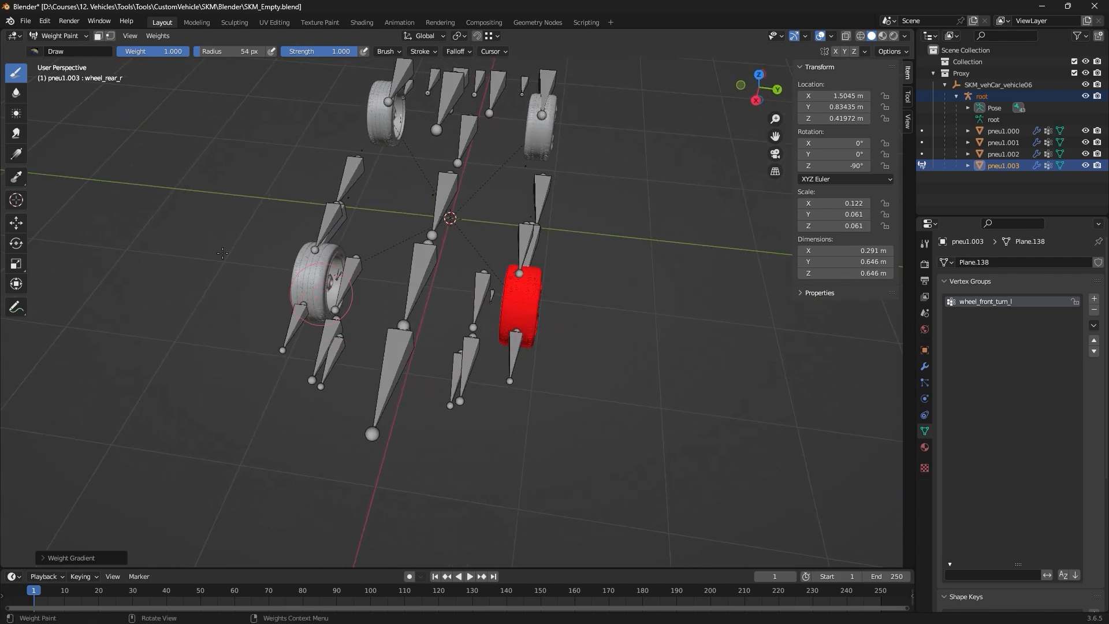
Return to Object Mode, select the root armature together with wheel pneu1.002, and enter Weight Paint mode.
click(59, 36)
click(70, 48)
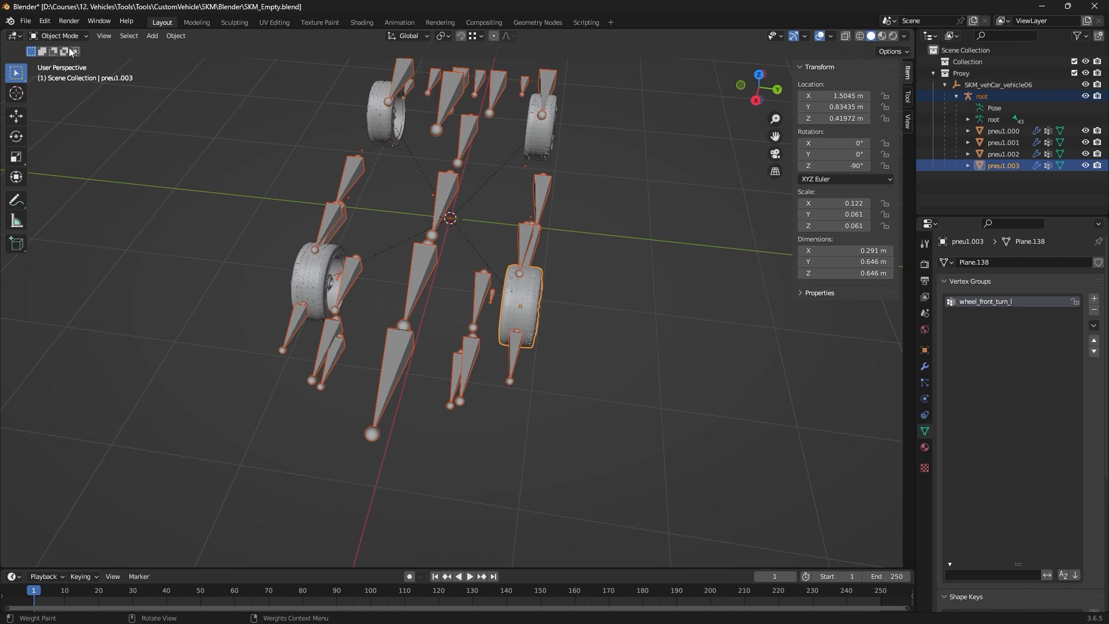
click(432, 258)
click(320, 278)
mouse_move(320, 278)
middle_down()
mouse_move(370, 228)
mouse_move(433, 232)
middle_up()
click(60, 36)
click(70, 94)
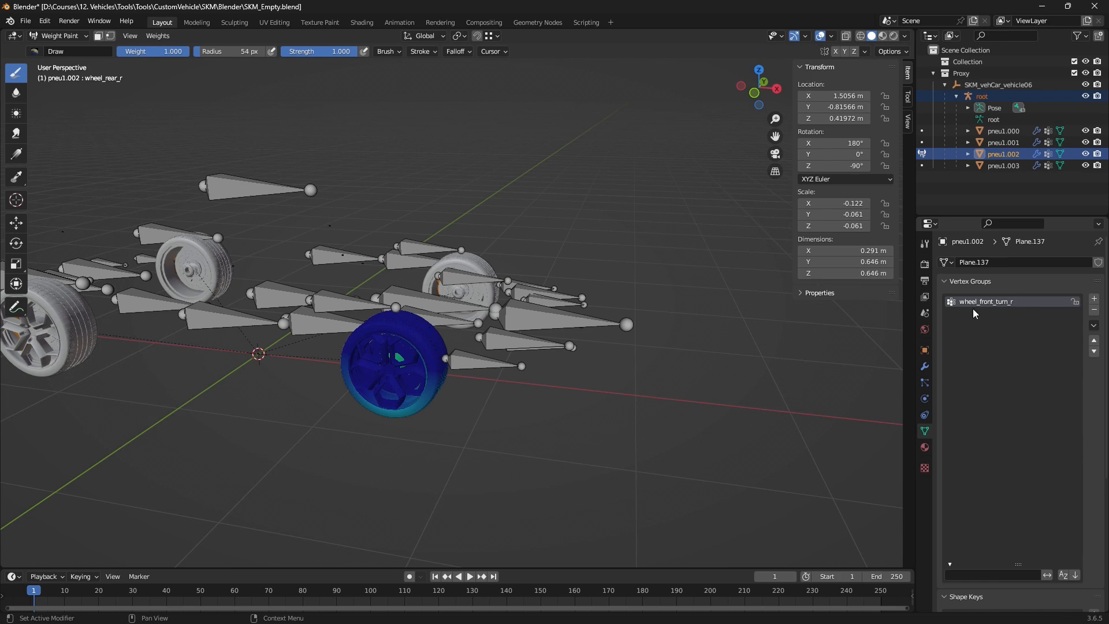
Cover the whole pneu1.002 wheel with full weight for wheel_front_turn_r using weight gradients at weight 1.000.
drag(398, 353, 378, 399)
middle_drag(379, 399, 430, 335)
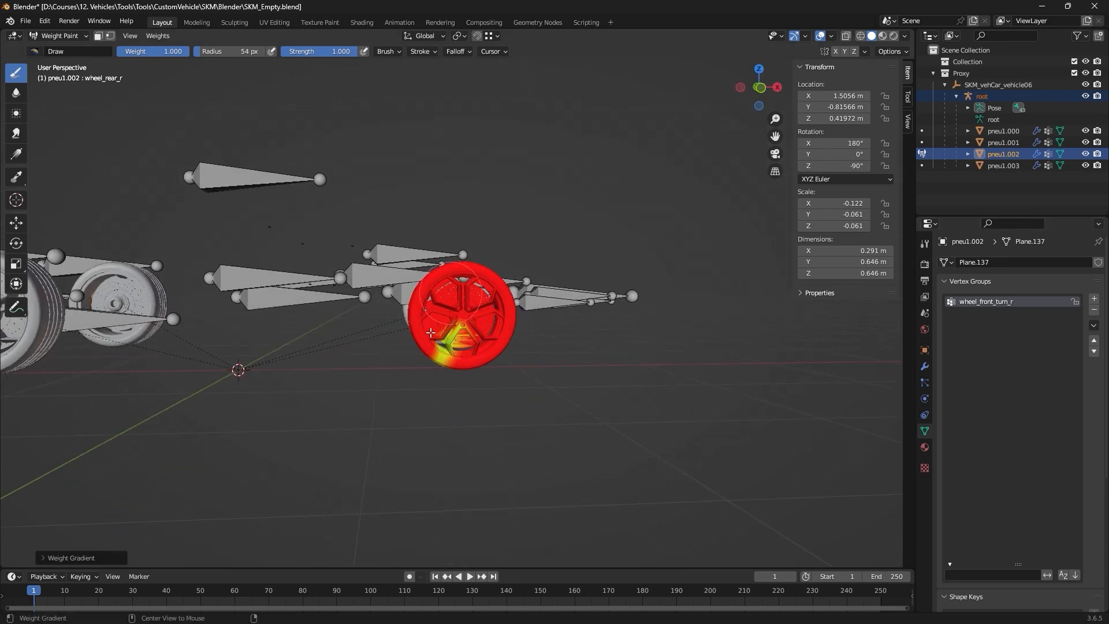
drag(431, 333, 520, 323)
mouse_move(508, 372)
middle_down()
mouse_move(549, 386)
mouse_move(430, 377)
mouse_move(513, 380)
middle_up()
key(Escape)
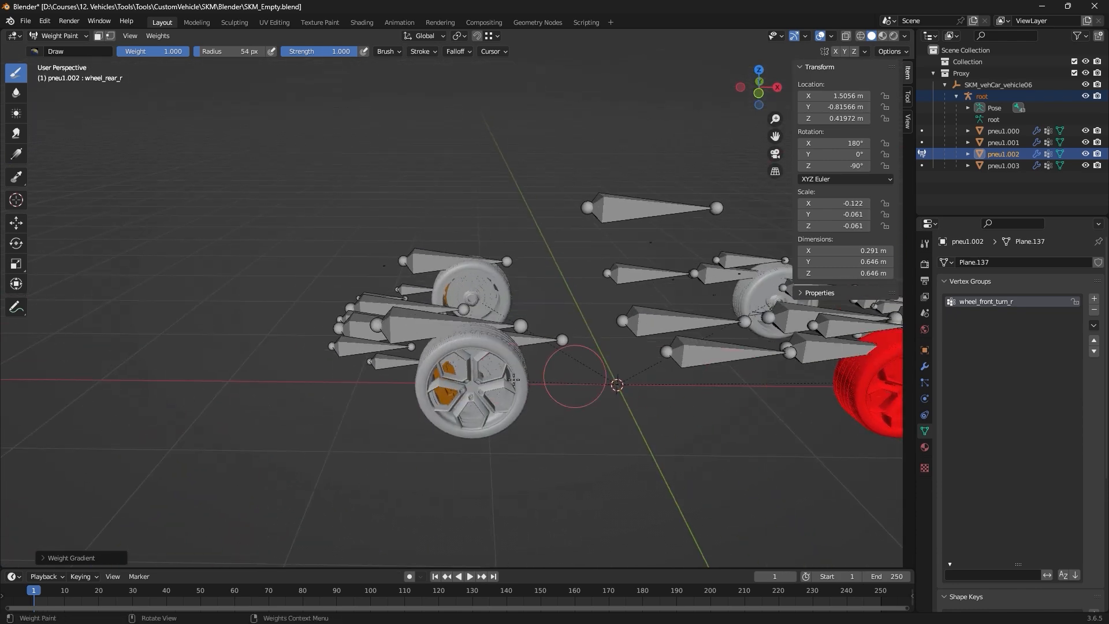
Leave weight painting on pneu1.002, select the root armature plus wheel pneu1.000, and enter Weight Paint mode on it.
click(77, 37)
click(52, 49)
click(420, 321)
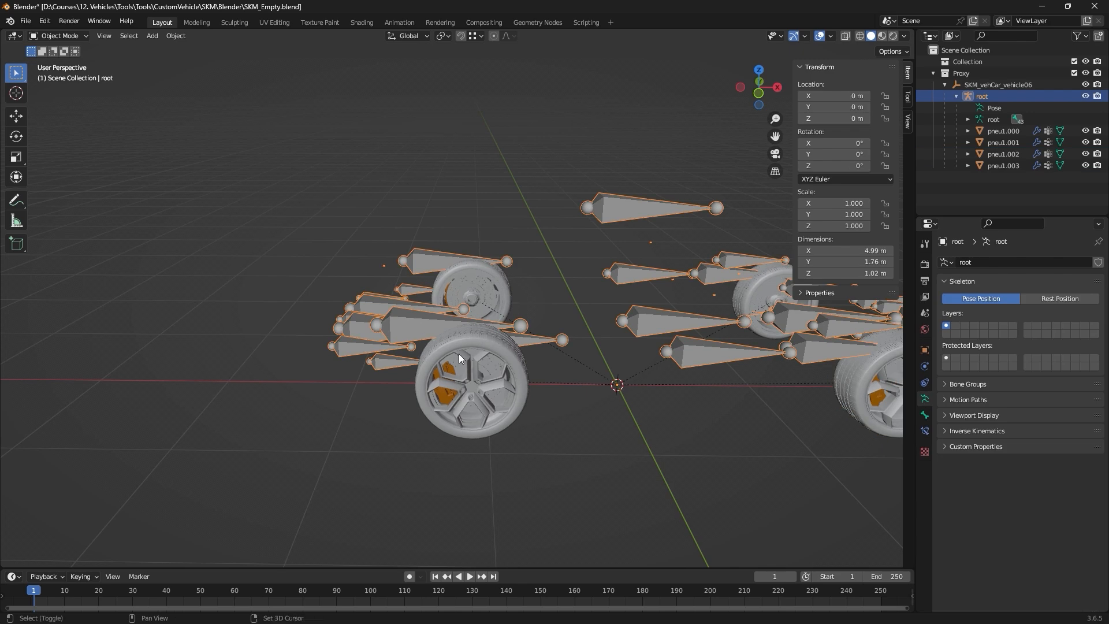
click(458, 354)
click(72, 36)
click(65, 100)
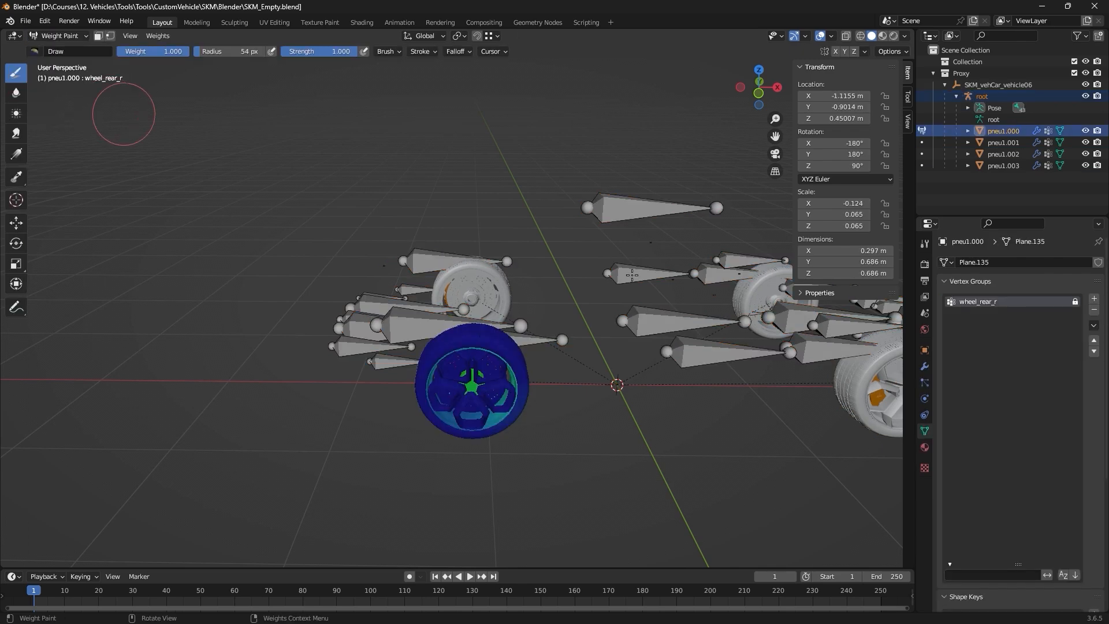
Unlock the wheel_rear_r vertex group on pneu1.000 and fill the whole wheel with weight 1.000 using a weight gradient.
click(1075, 301)
alt+drag(457, 384, 501, 413)
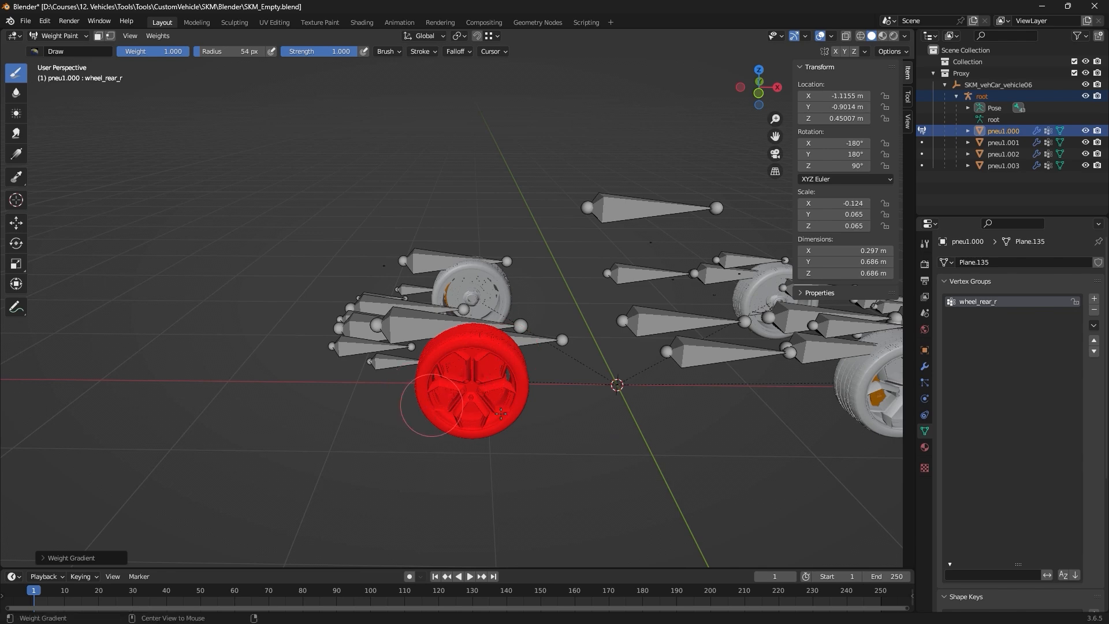
middle_drag(473, 368, 596, 416)
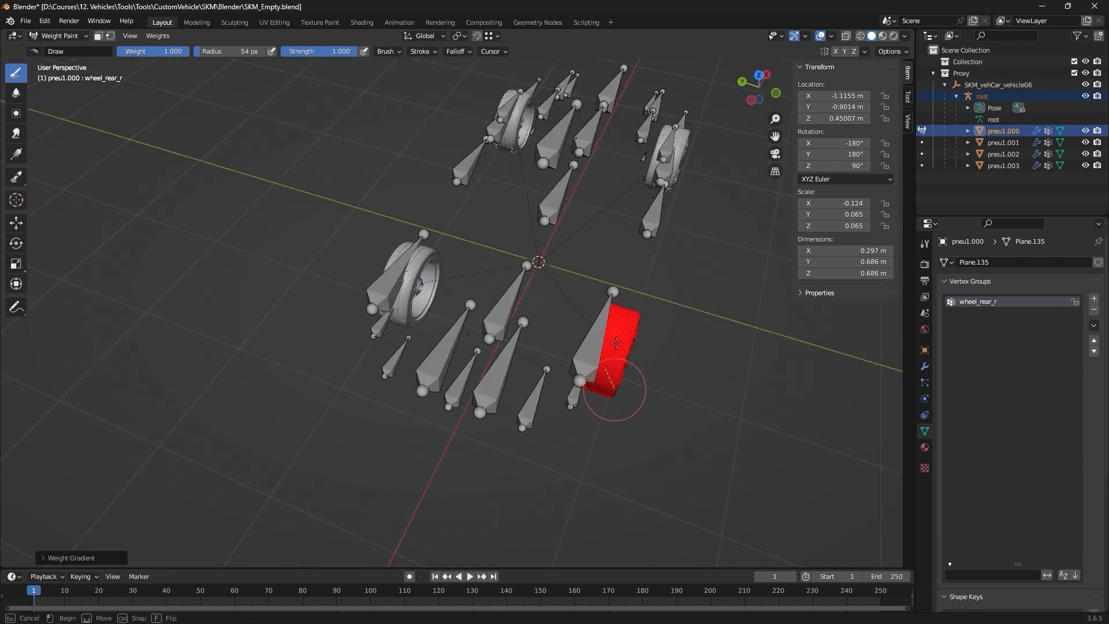
middle_drag(611, 355, 346, 190)
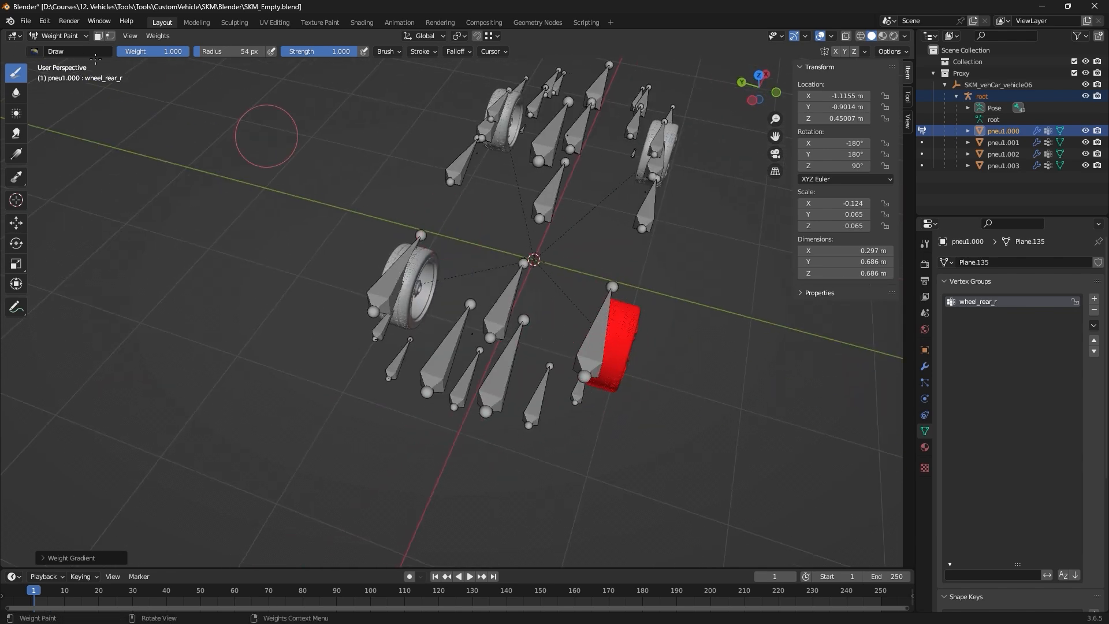
Switch weight painting from pneu1.000 to wheel pneu1.001, keeping the root armature selected with it.
click(58, 35)
click(55, 45)
click(382, 284)
middle_drag(382, 284, 449, 332)
click(58, 35)
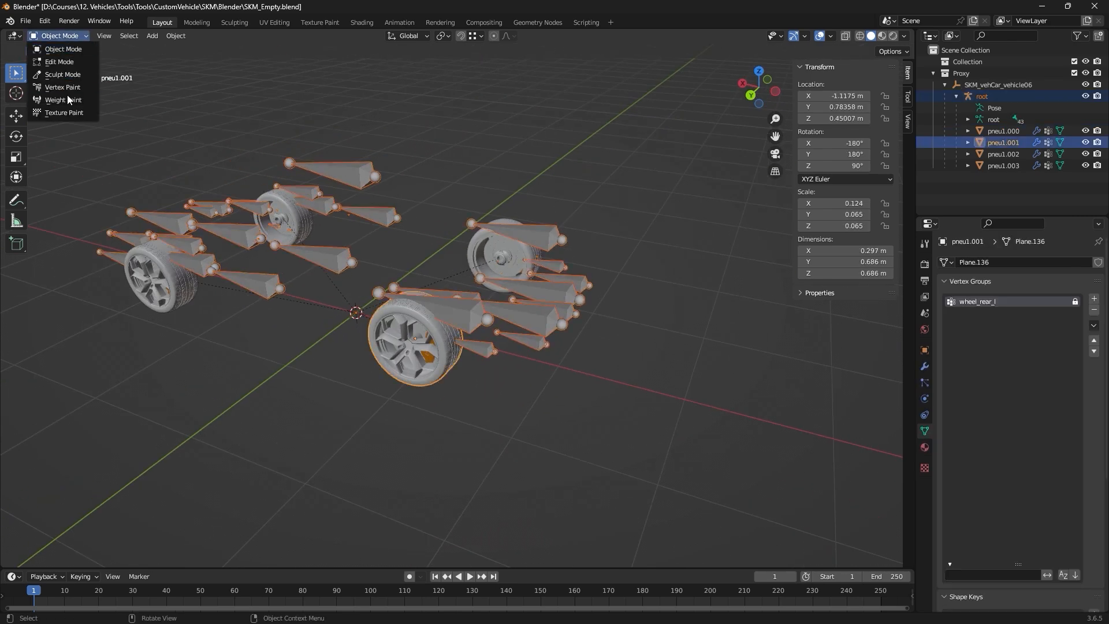
click(55, 99)
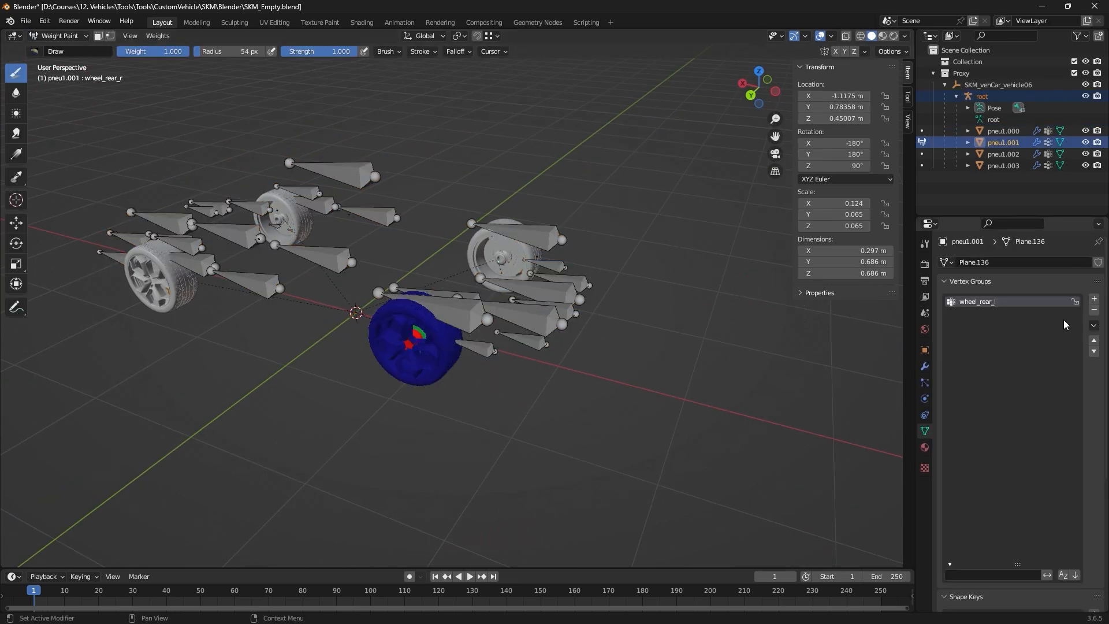
With wheel_rear_l unlocked, fill the whole pneu1.001 wheel with weight 1.000 using a weight gradient, and save the file.
alt+drag(398, 347, 412, 342)
middle_drag(425, 349, 381, 364)
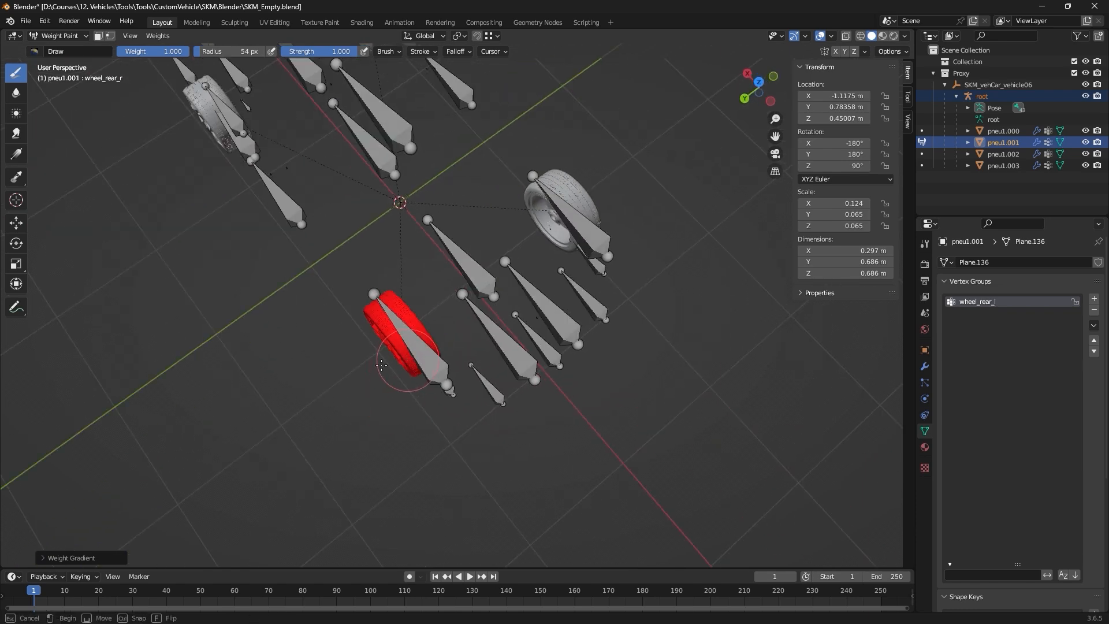
middle_drag(409, 309, 391, 330)
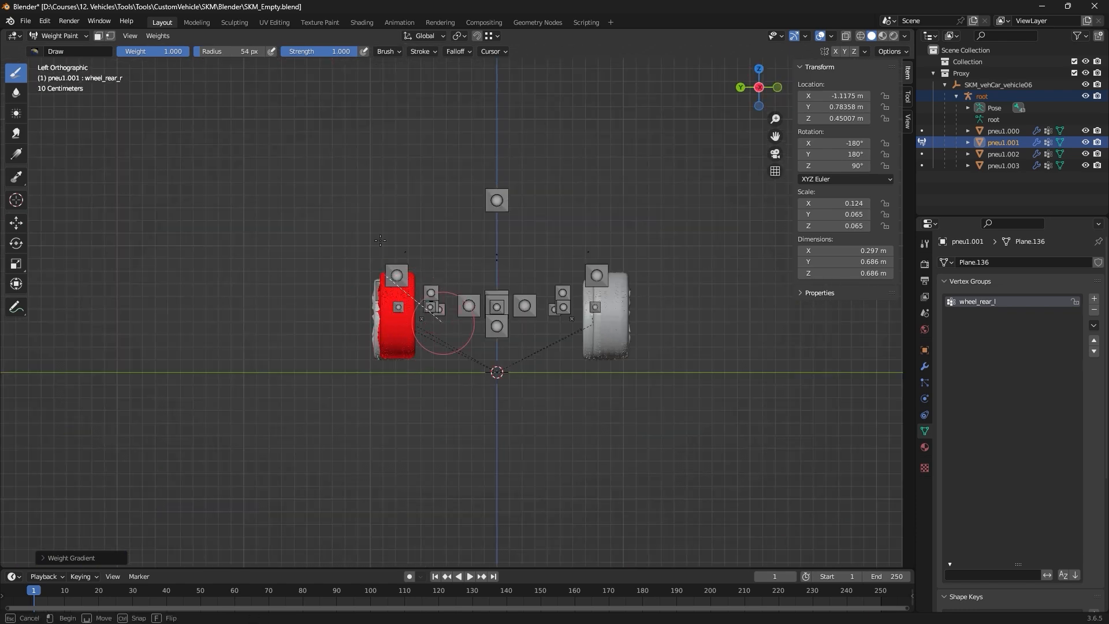
middle_drag(310, 297, 456, 363)
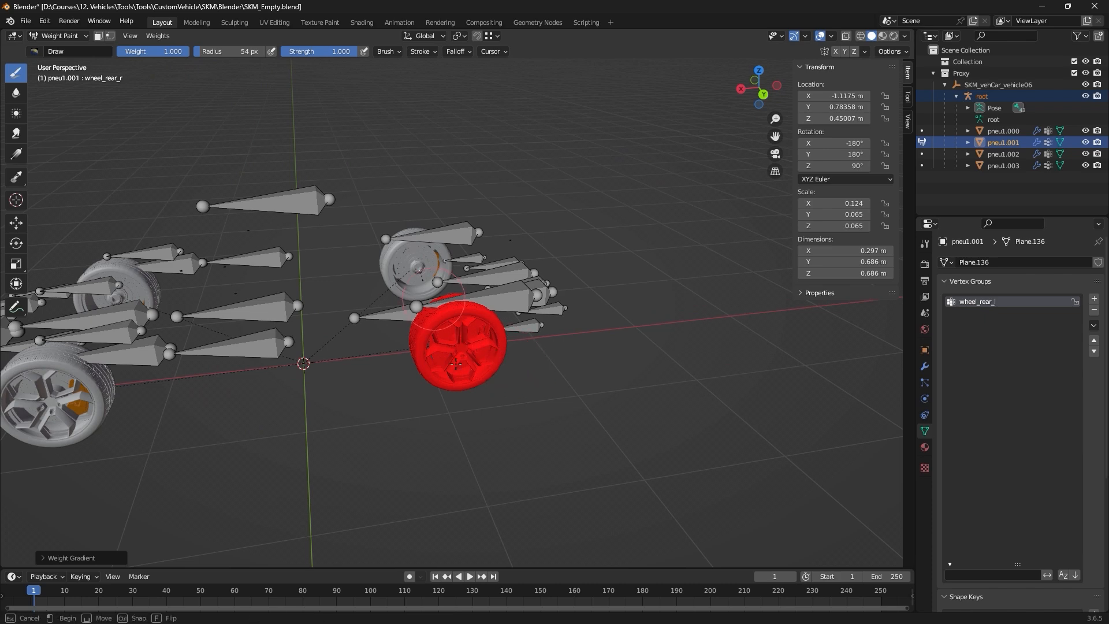
key(ctrl+s)
Return to Object Mode, select only the root armature in top view, and switch it to Pose Mode.
click(59, 36)
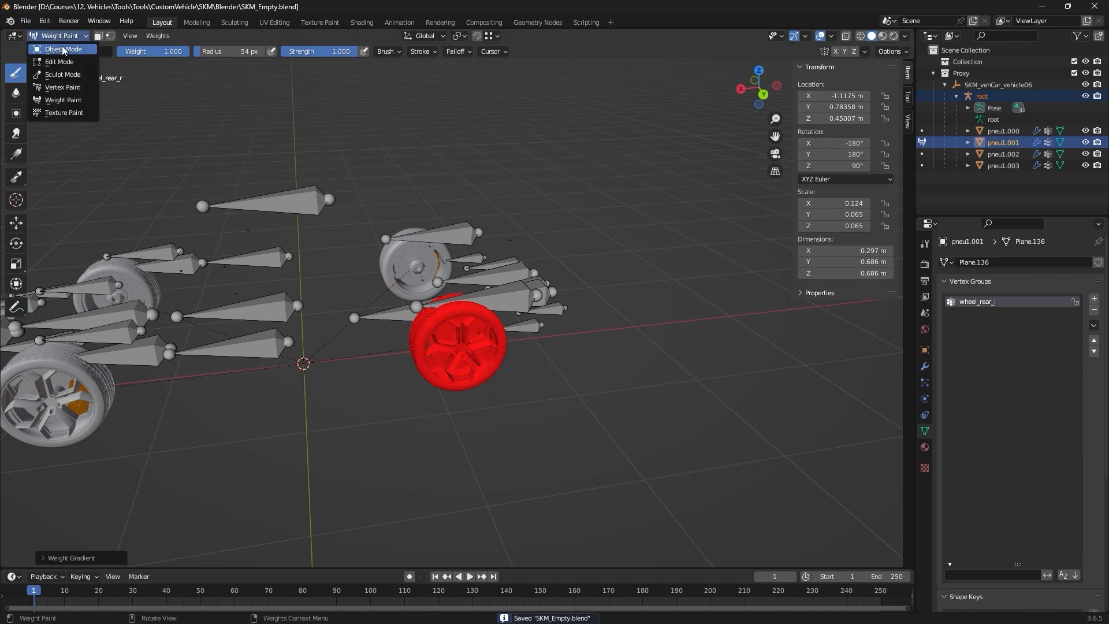
click(55, 48)
scroll(434, 250, down, 2)
mouse_move(434, 251)
middle_down()
mouse_move(322, 317)
mouse_move(472, 264)
mouse_move(269, 287)
mouse_move(378, 321)
mouse_move(483, 251)
mouse_move(436, 247)
middle_up()
click(483, 139)
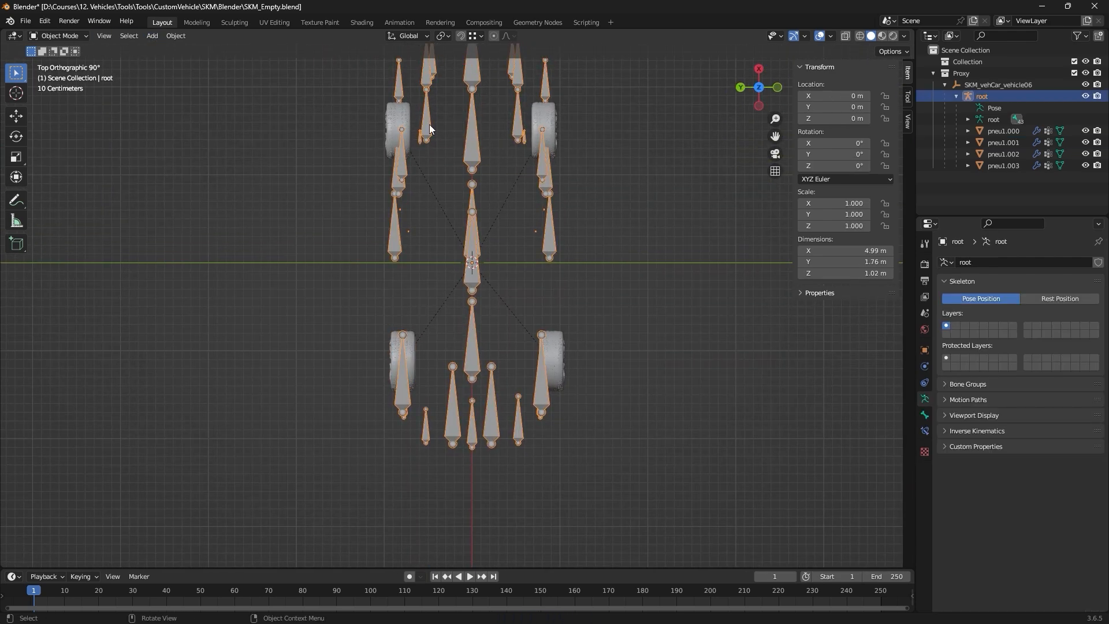
click(60, 35)
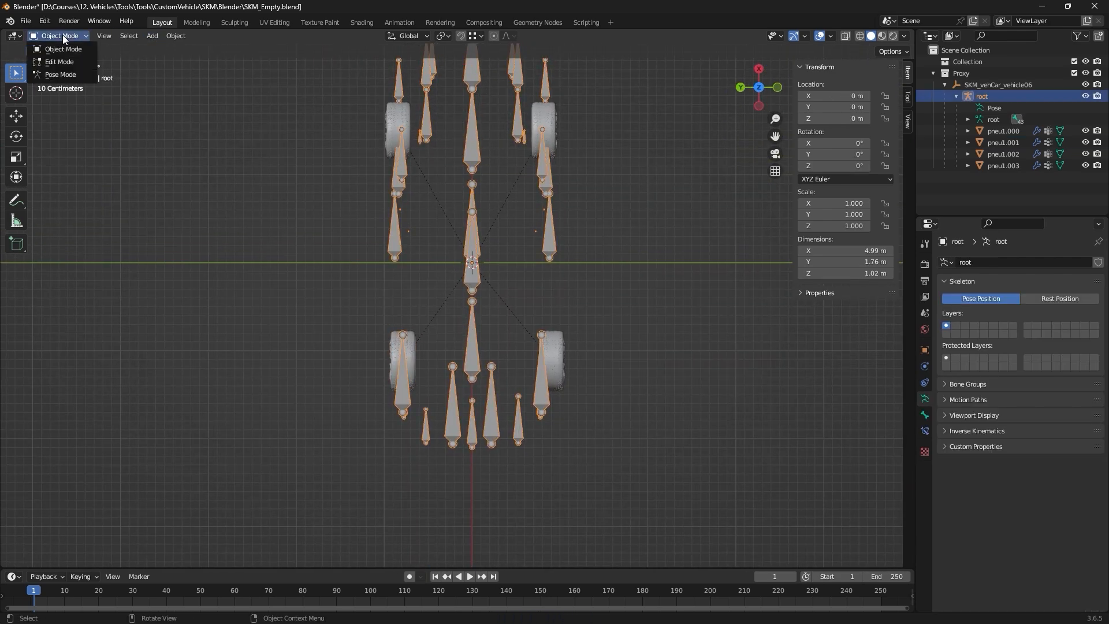
click(60, 74)
Expand the armature's pose bones, test-rotate wheel_rear_l about global Y to check its wheel, and cancel the rotation.
scroll(441, 349, up, 2)
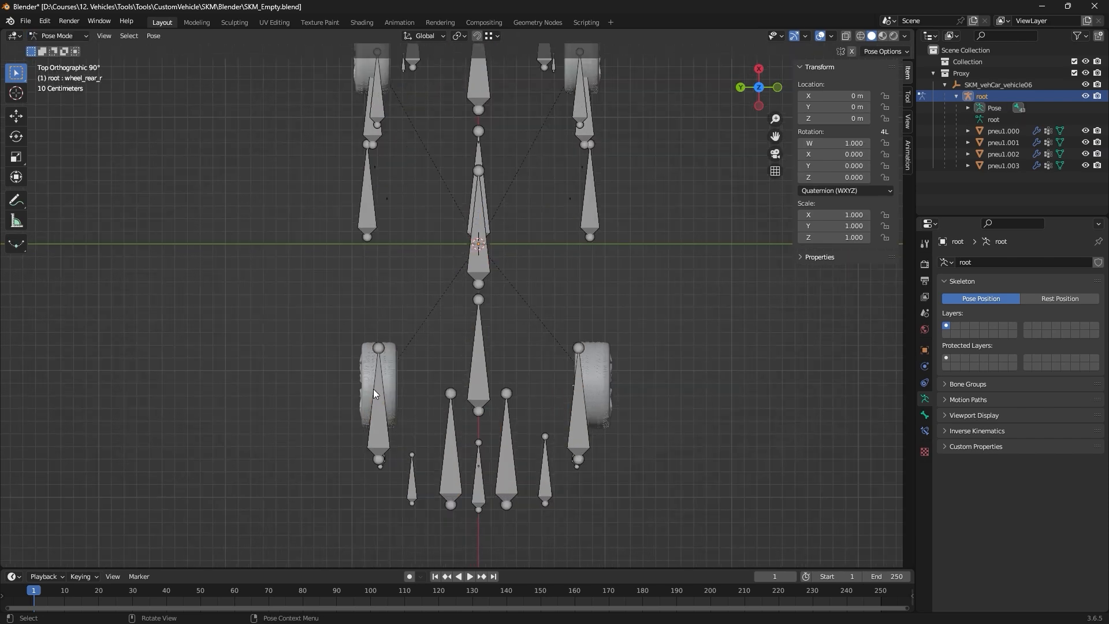
click(968, 108)
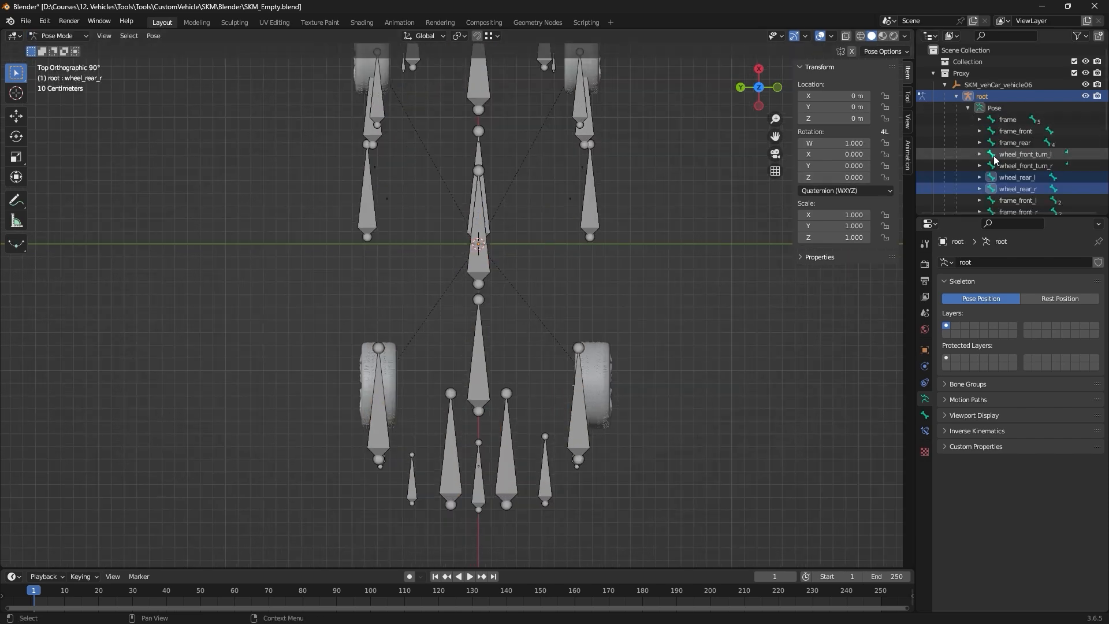
click(1014, 177)
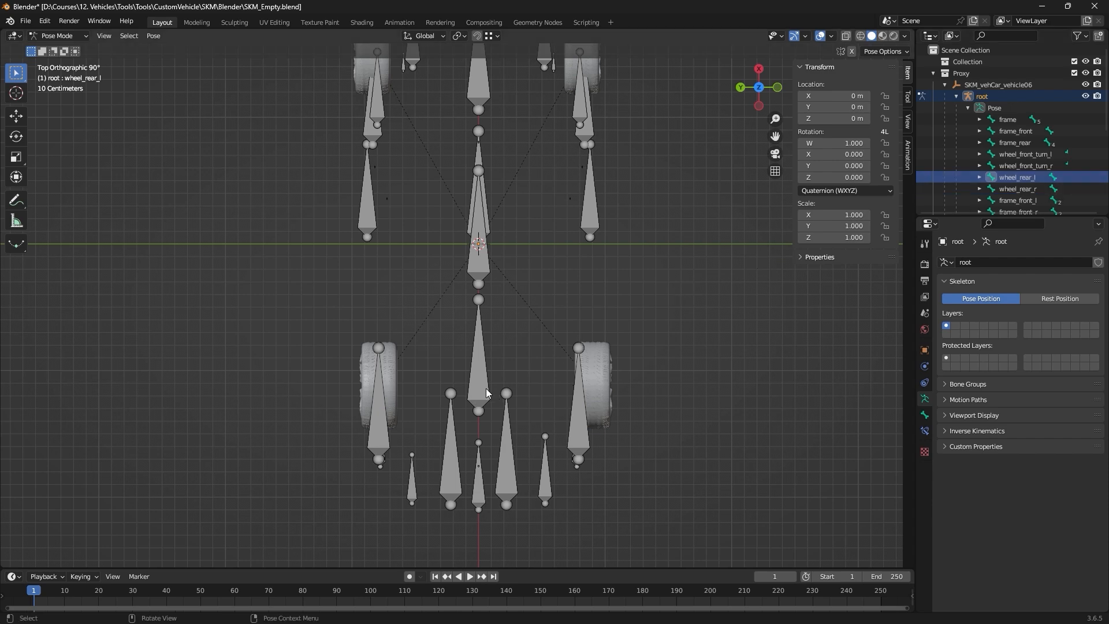
key(r)
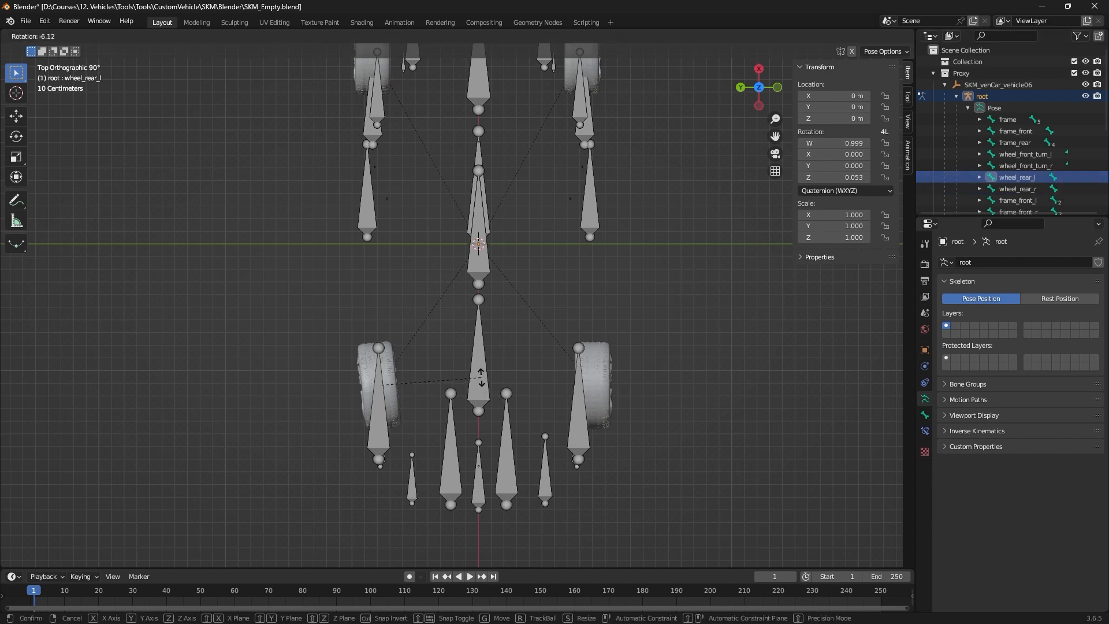
key(y)
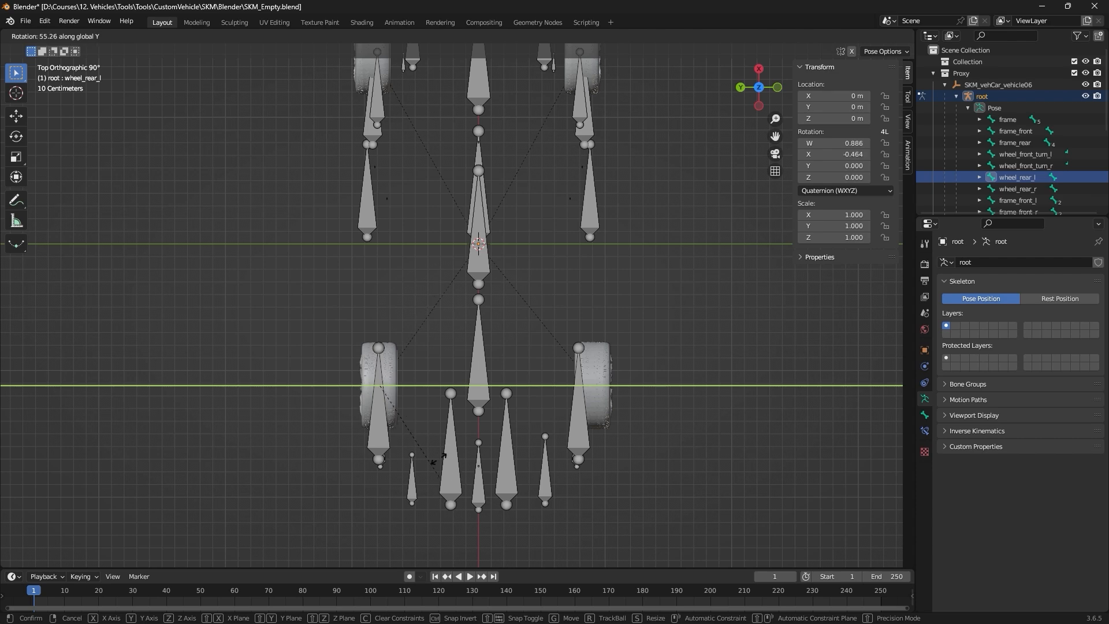
right_click(449, 387)
Test-rotate the wheel_rear_r bone about global Y to check its wheel, and cancel the rotation.
click(1018, 189)
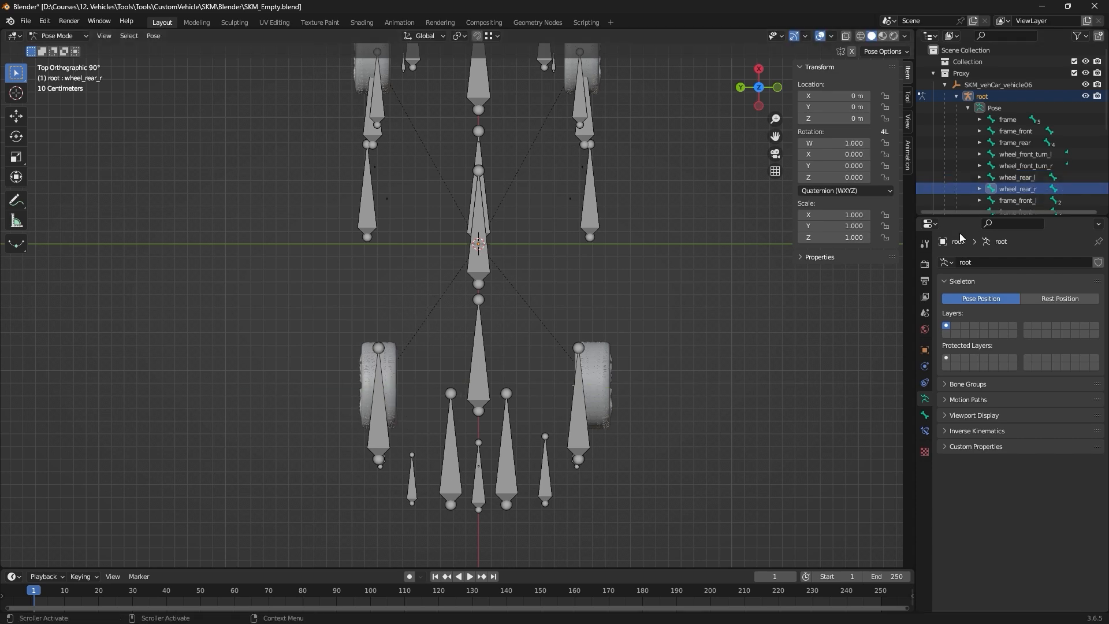
key(r)
key(y)
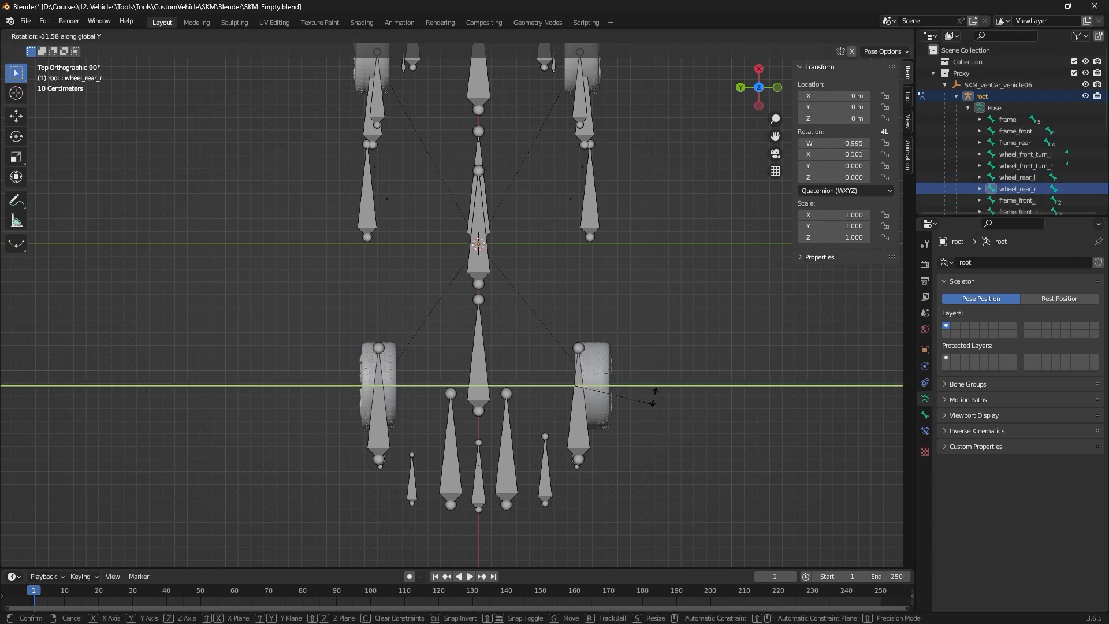
right_click(623, 478)
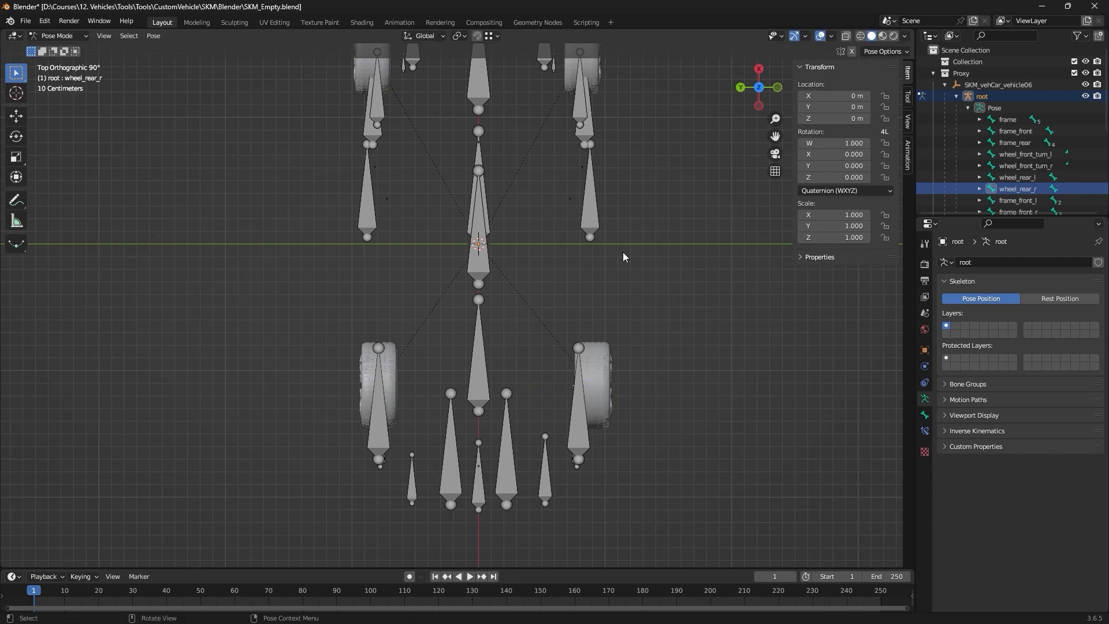
Test-rotate the wheel_front_turn_r bone about global Y, and cancel the rotation.
middle_drag(624, 255, 615, 352)
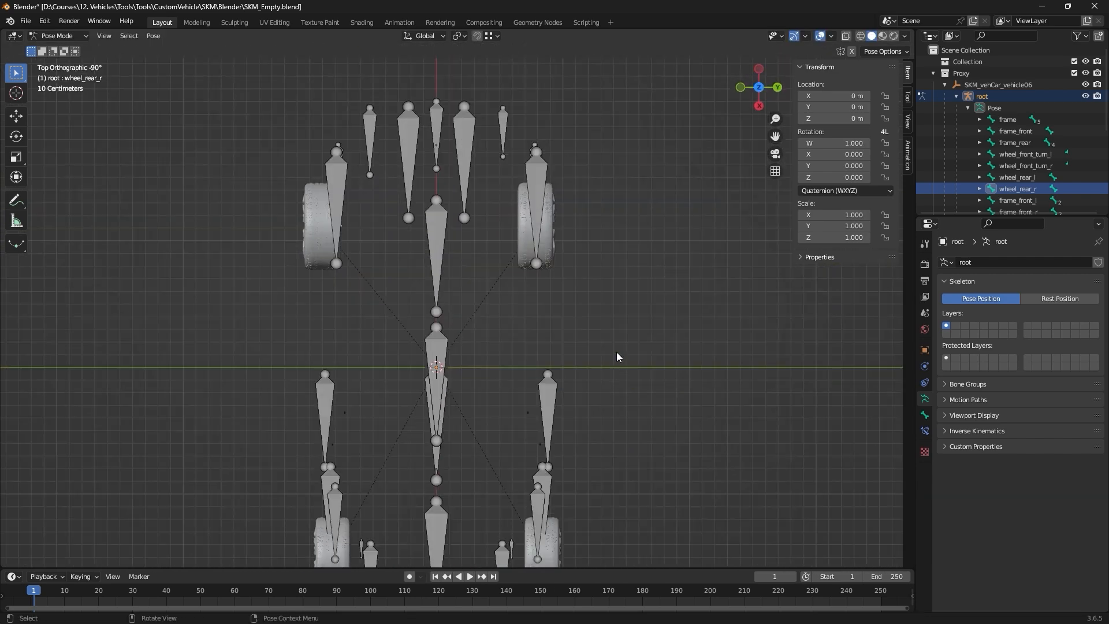
click(1035, 165)
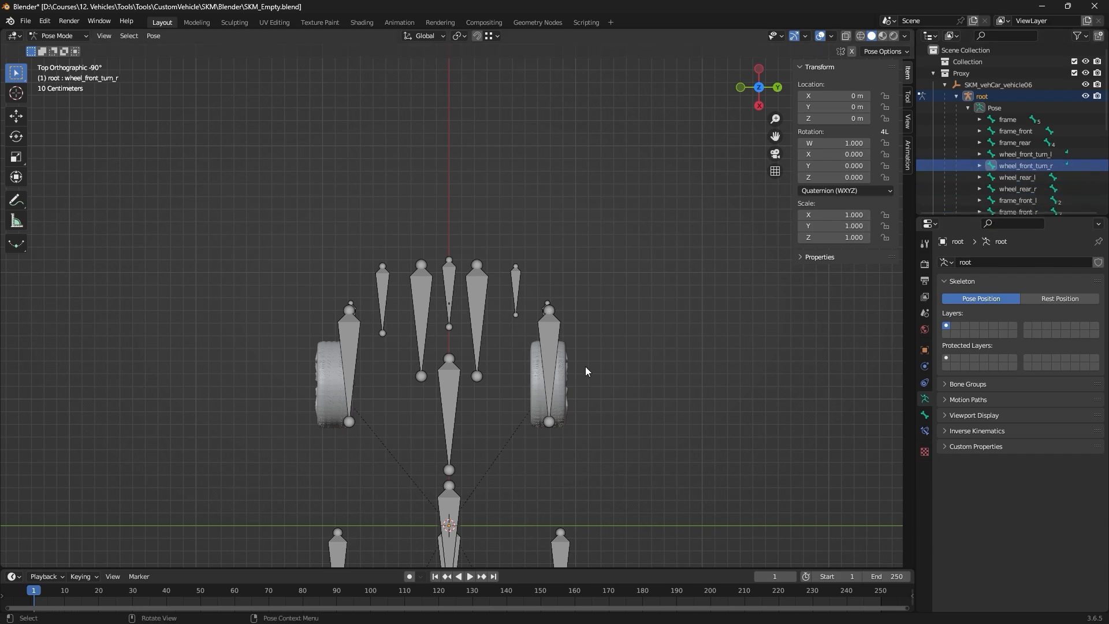
key(r)
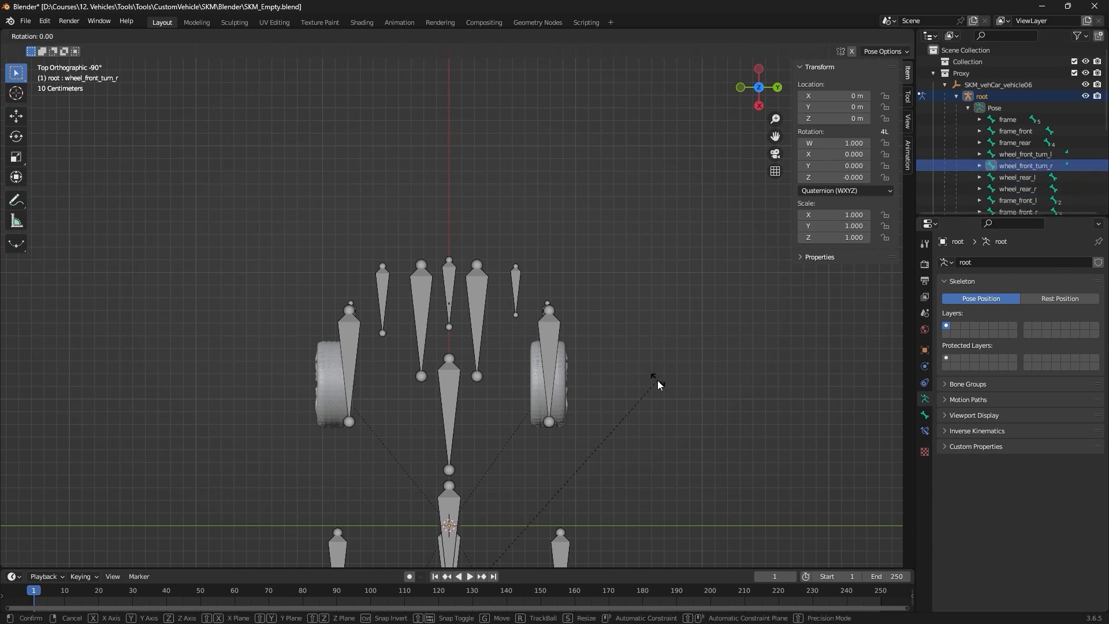
key(y)
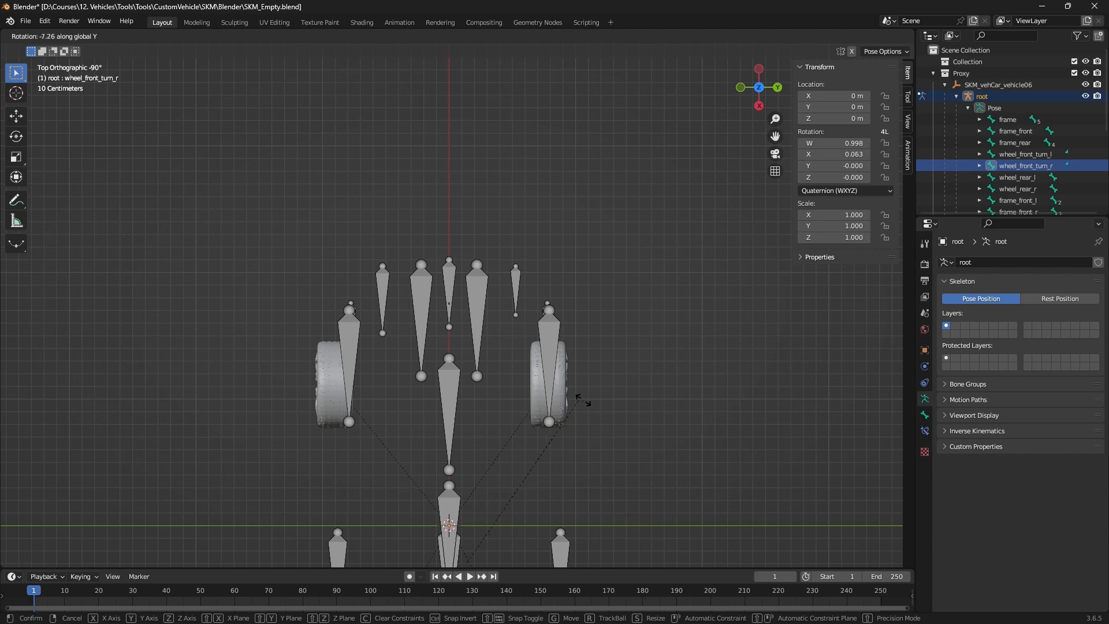
key(Escape)
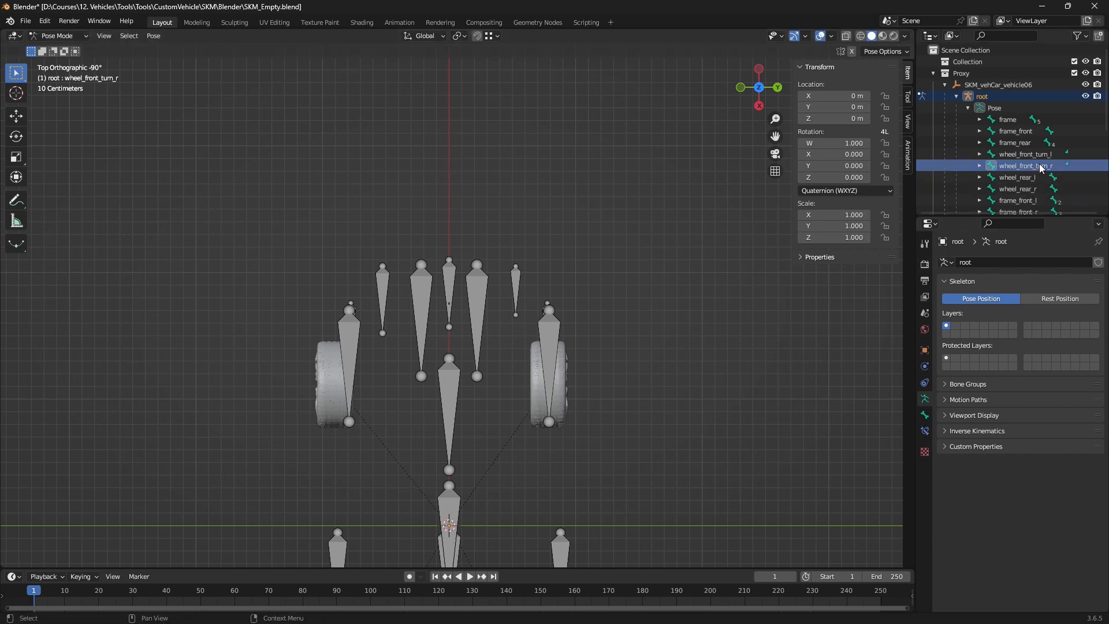
Bring the front wheels into close top view and start another test rotation of the wheel_front_turn_r bone.
middle_drag(774, 292, 542, 356)
right_click(549, 391)
middle_drag(445, 320, 585, 416)
scroll(593, 315, up, 2)
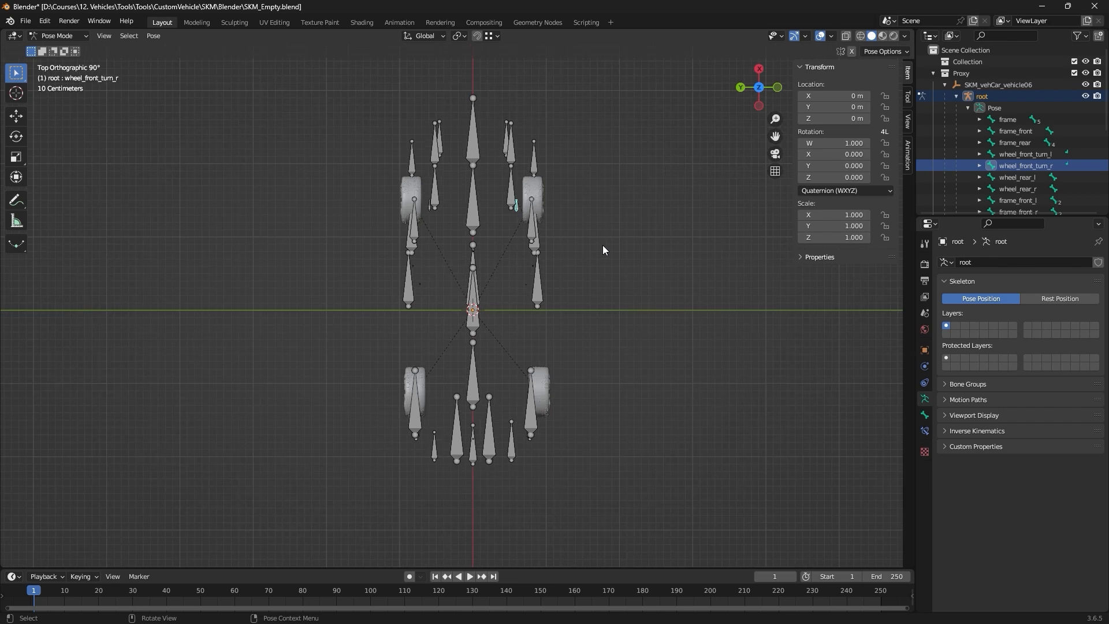
shift+middle_drag(616, 217, 582, 327)
scroll(609, 331, up, 3)
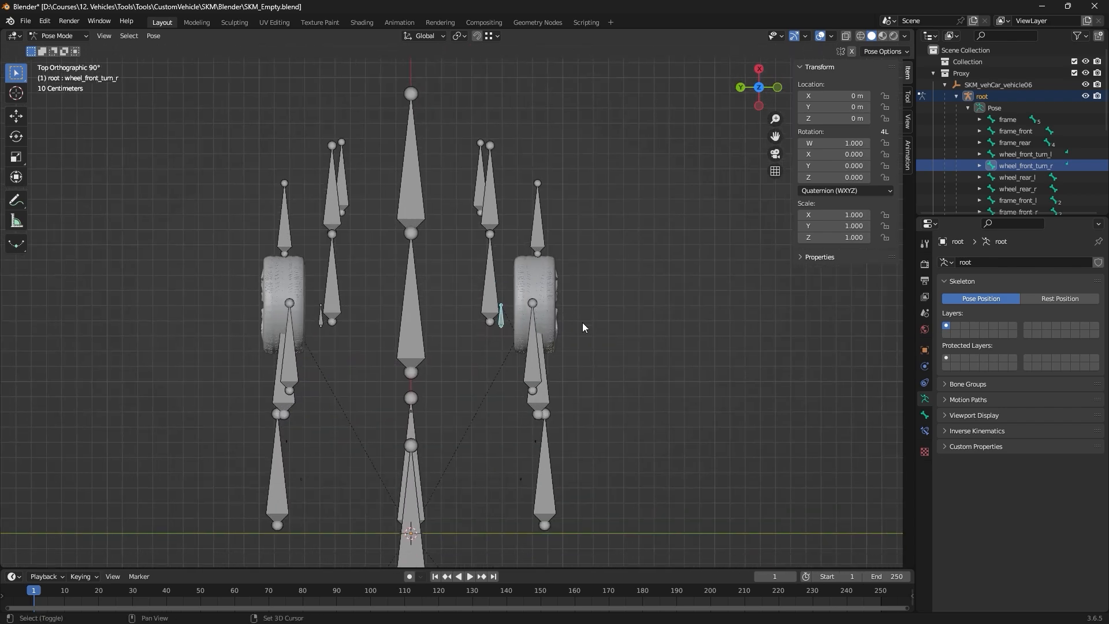
key(r)
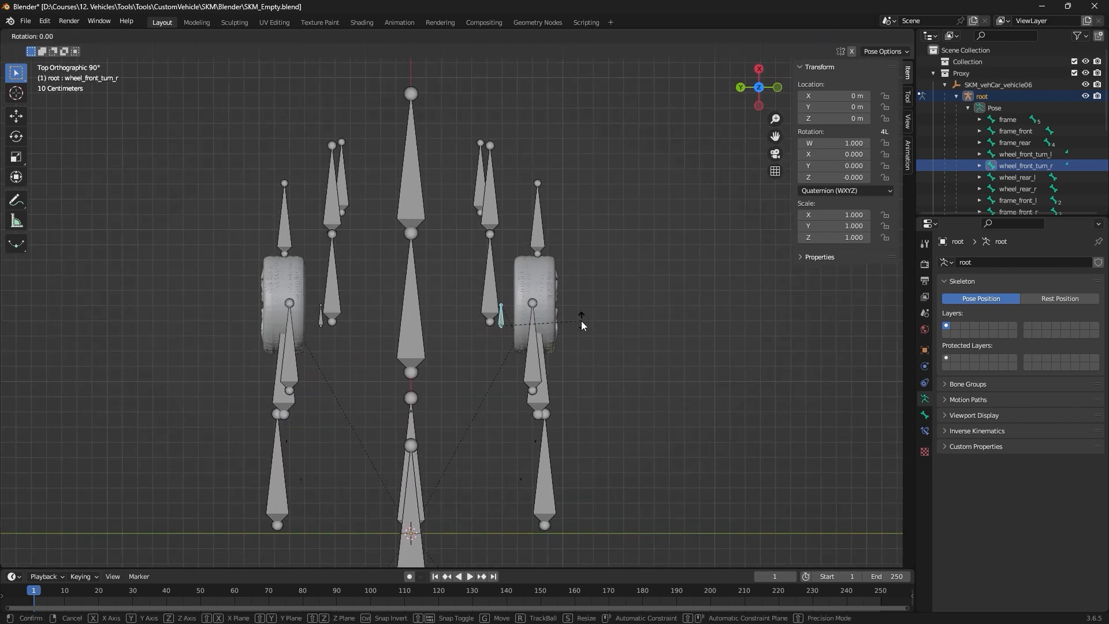
Try rotating the wheel_front_turn_r and wheel_front_turn_l bones about the global Y axis in Pose Mode.
key(y)
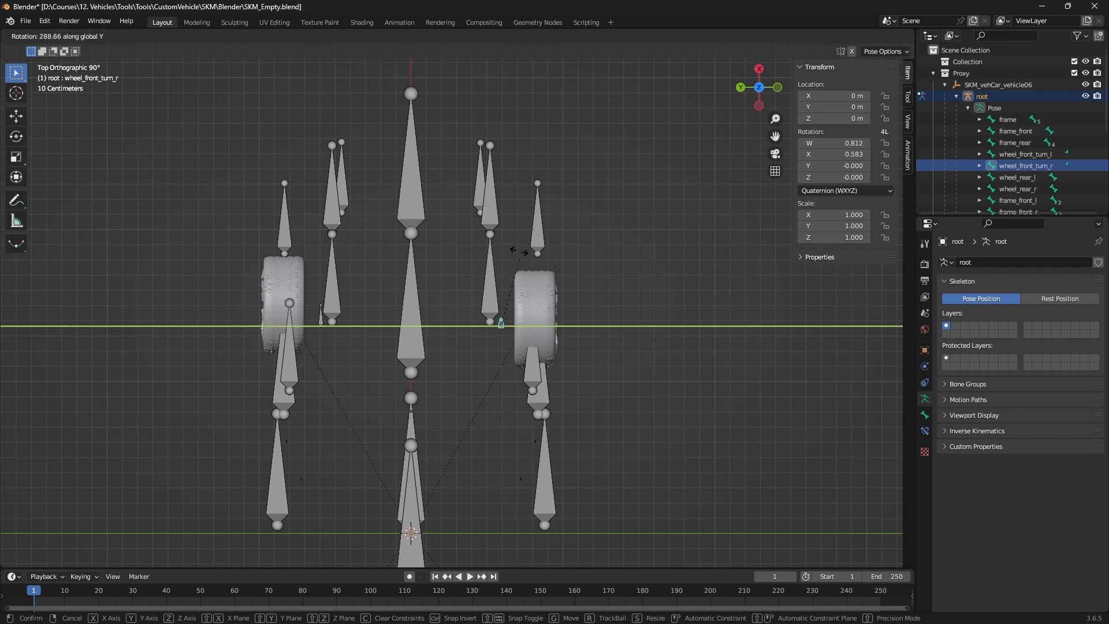
key(Escape)
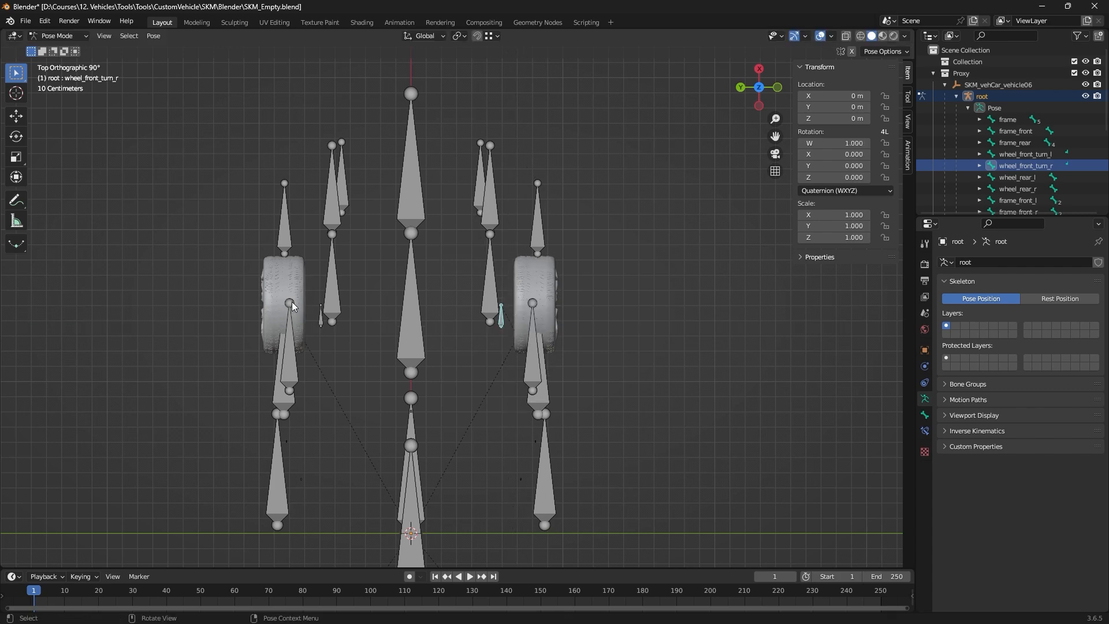
click(982, 154)
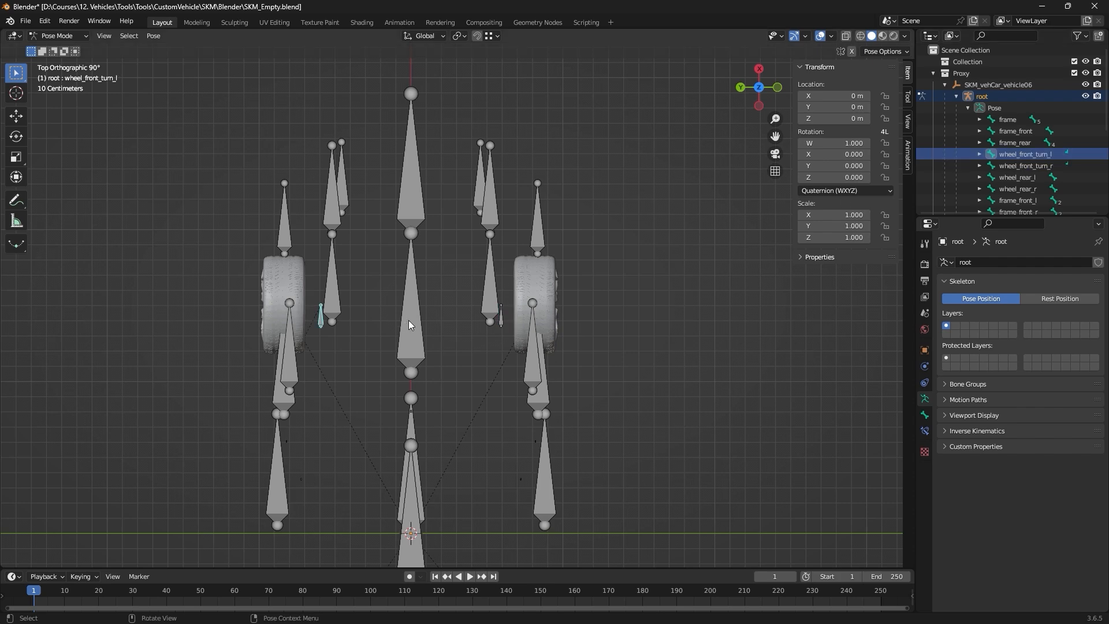
key(r)
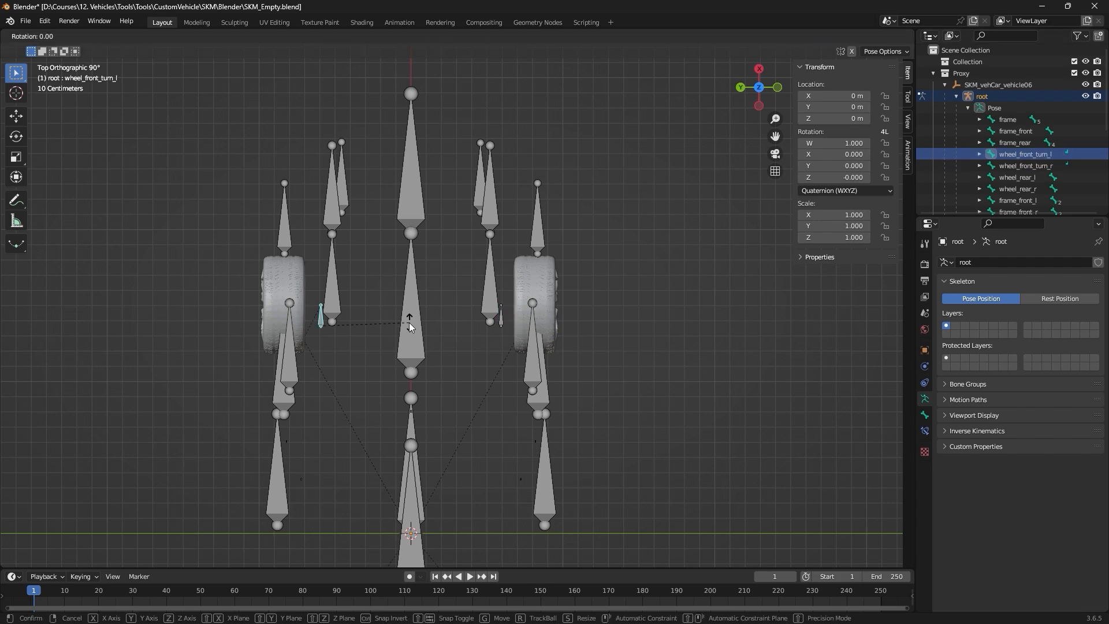
key(y)
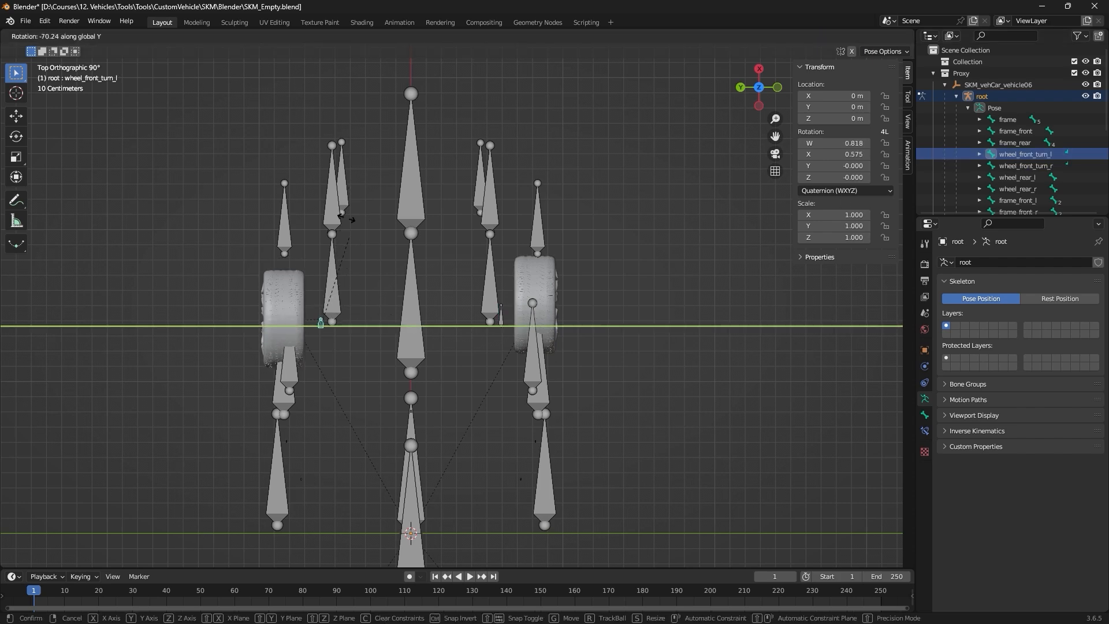
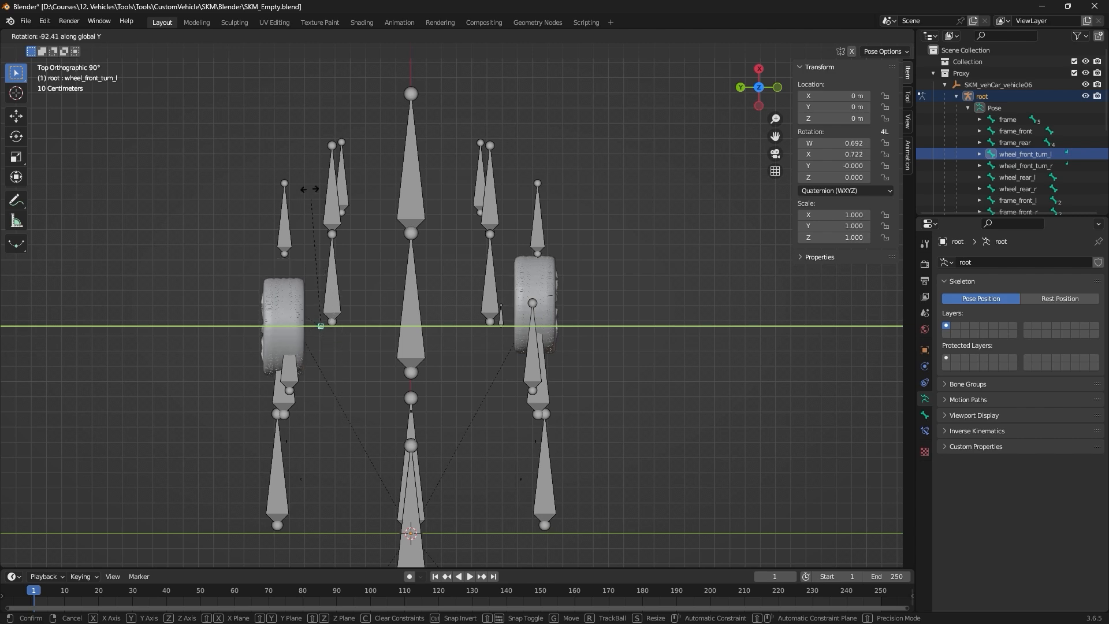
key(Escape)
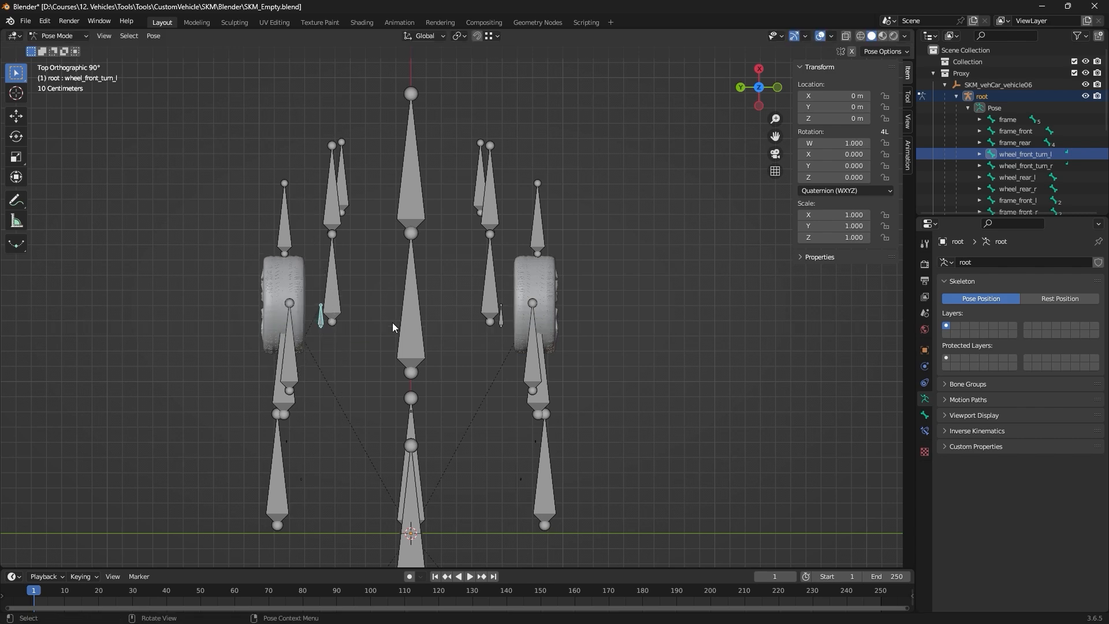
Switch the armature to Edit Mode and select both the wheel_front_turn_l and wheel_front_turn_r bones.
click(57, 36)
click(67, 62)
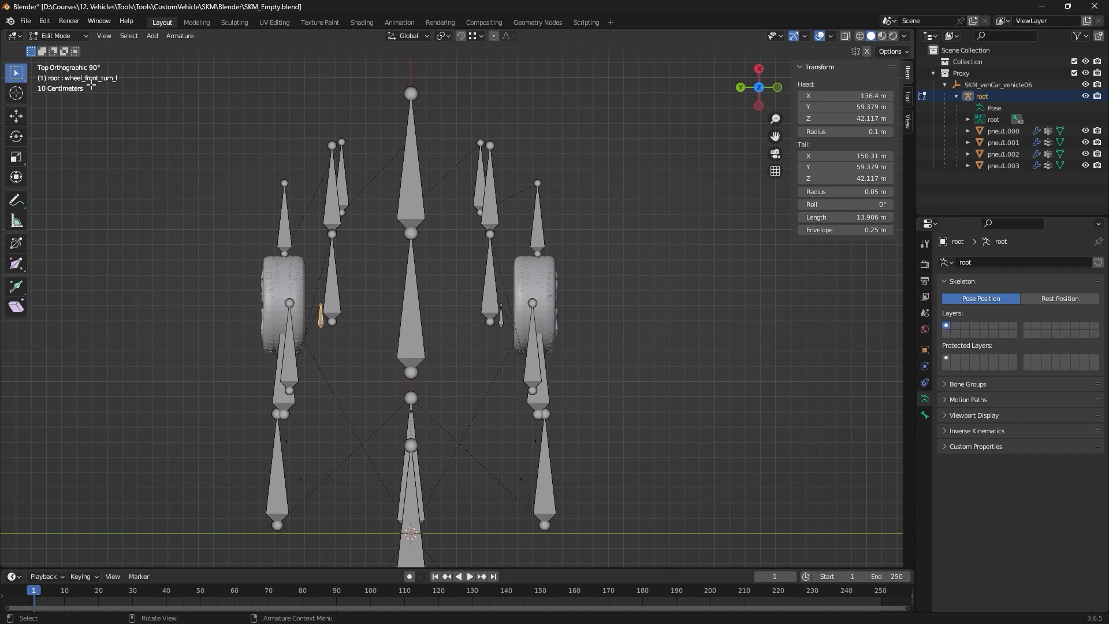
click(399, 197)
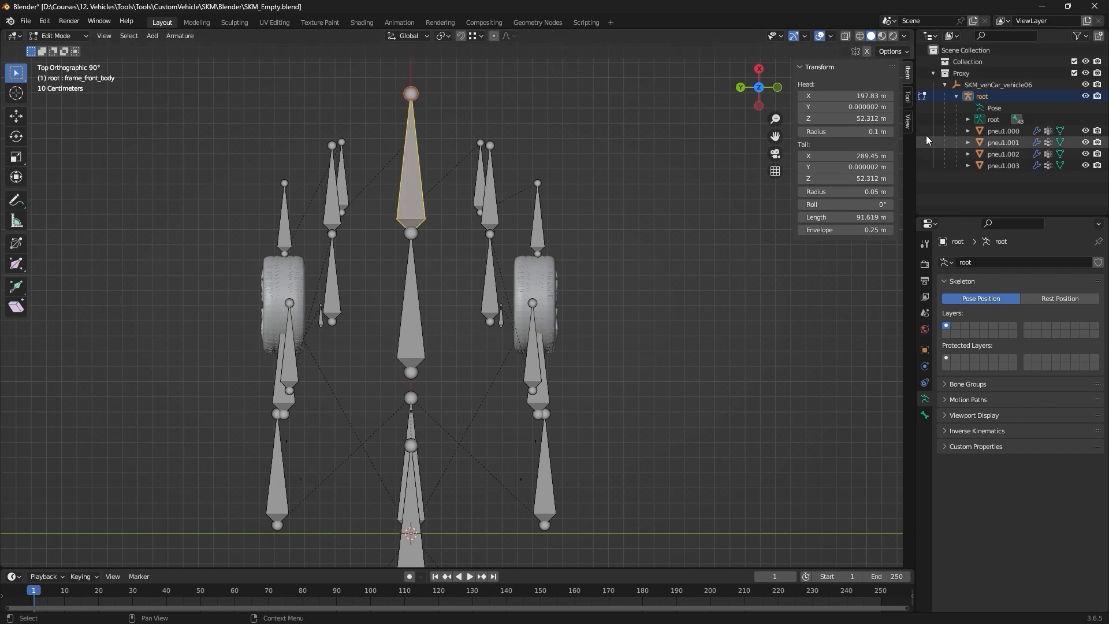
click(321, 320)
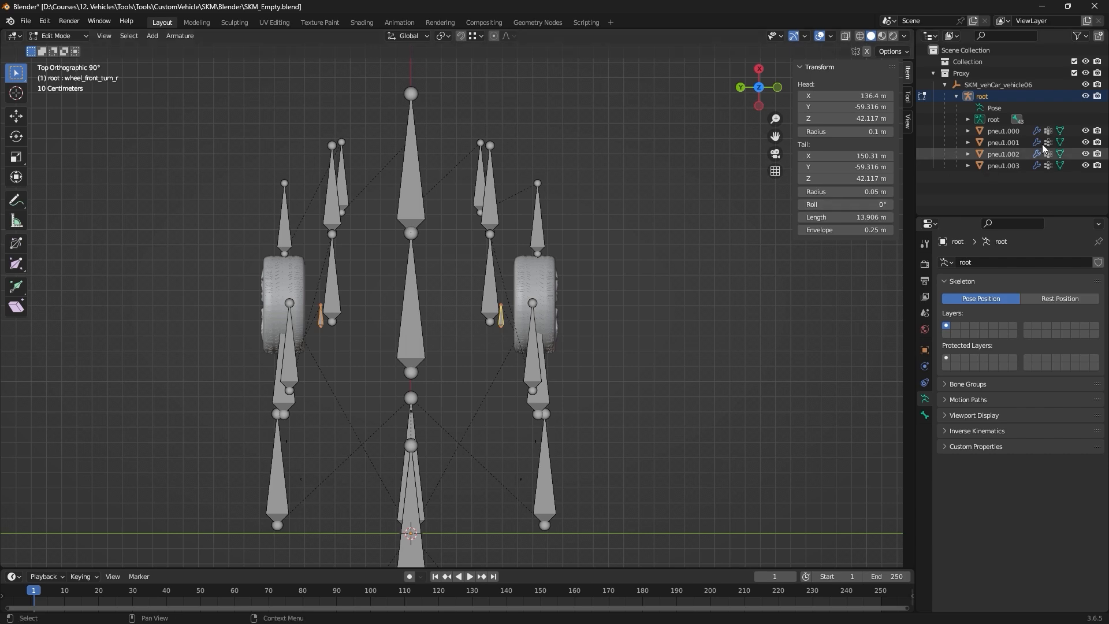
click(968, 119)
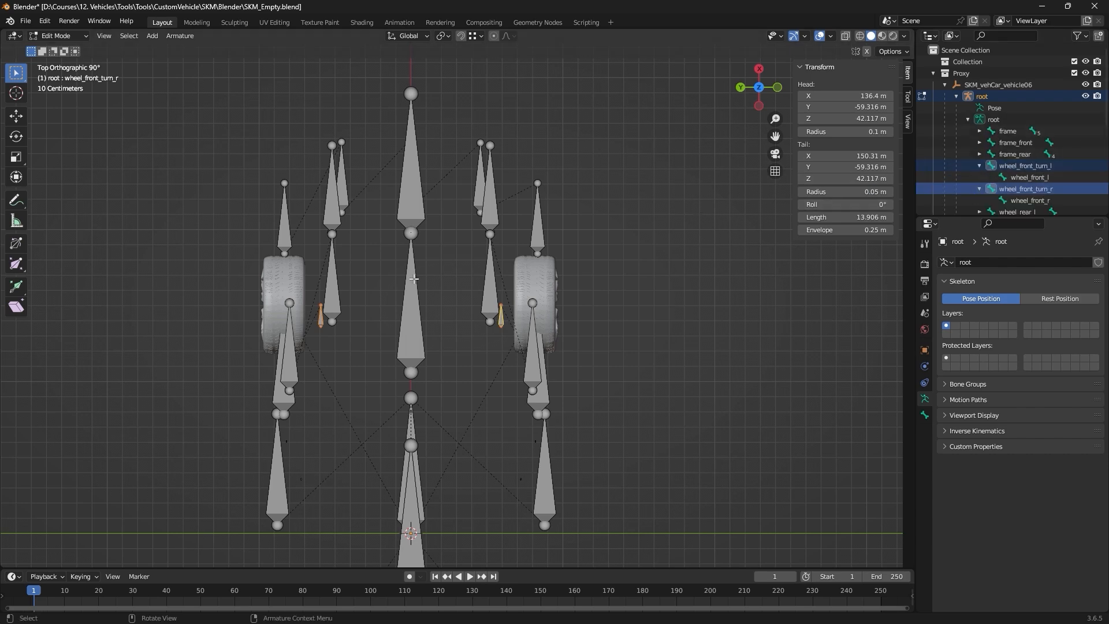
Display the front wheel in wireframe shading from the back view and turn snapping on.
middle_drag(398, 298, 431, 282)
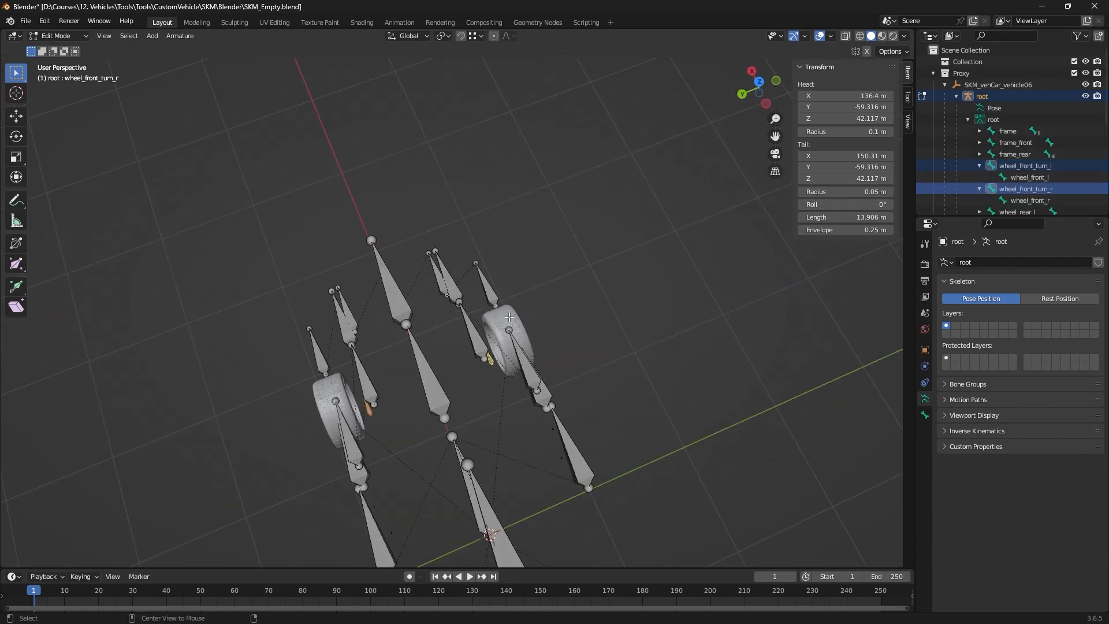
alt+middle_drag(509, 317, 552, 328)
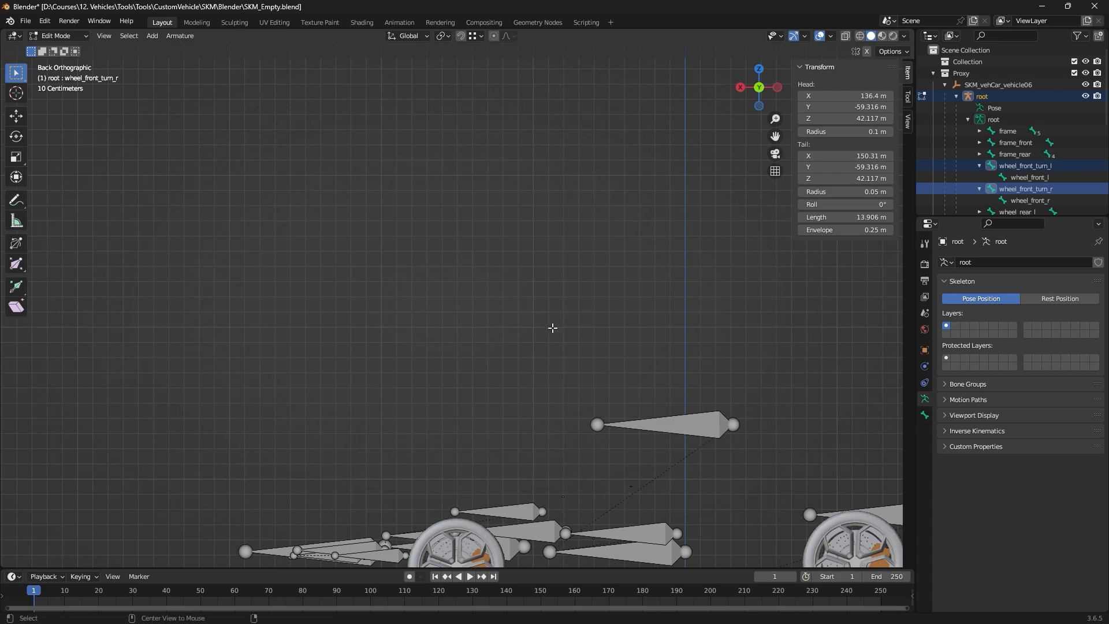
scroll(553, 328, down, 3)
scroll(474, 288, up, 6)
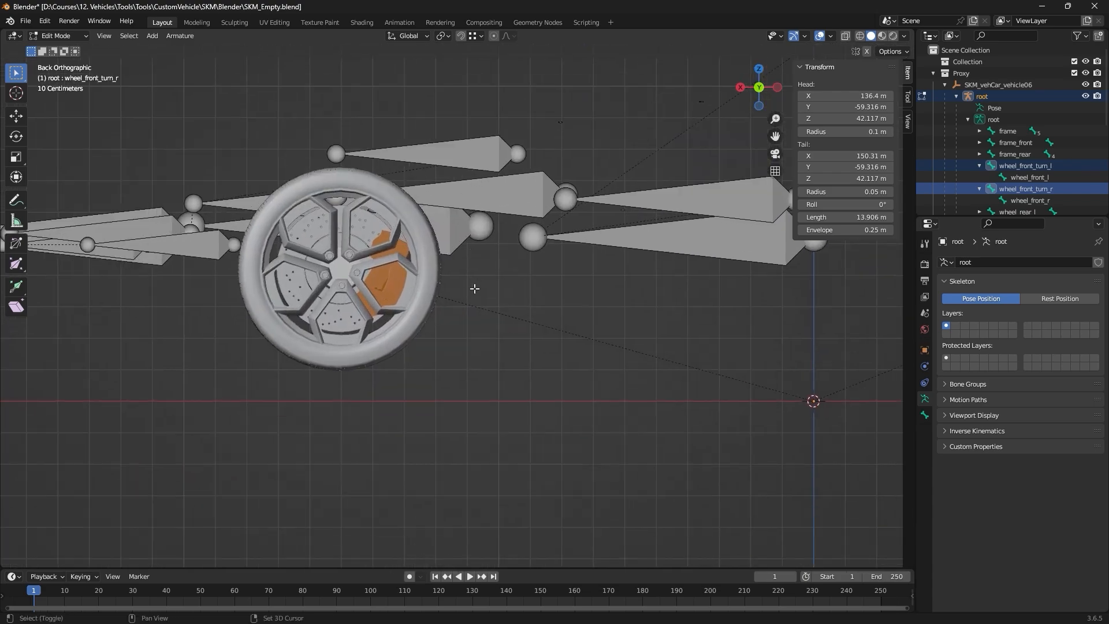
scroll(475, 289, up, 1)
click(859, 37)
scroll(445, 306, up, 3)
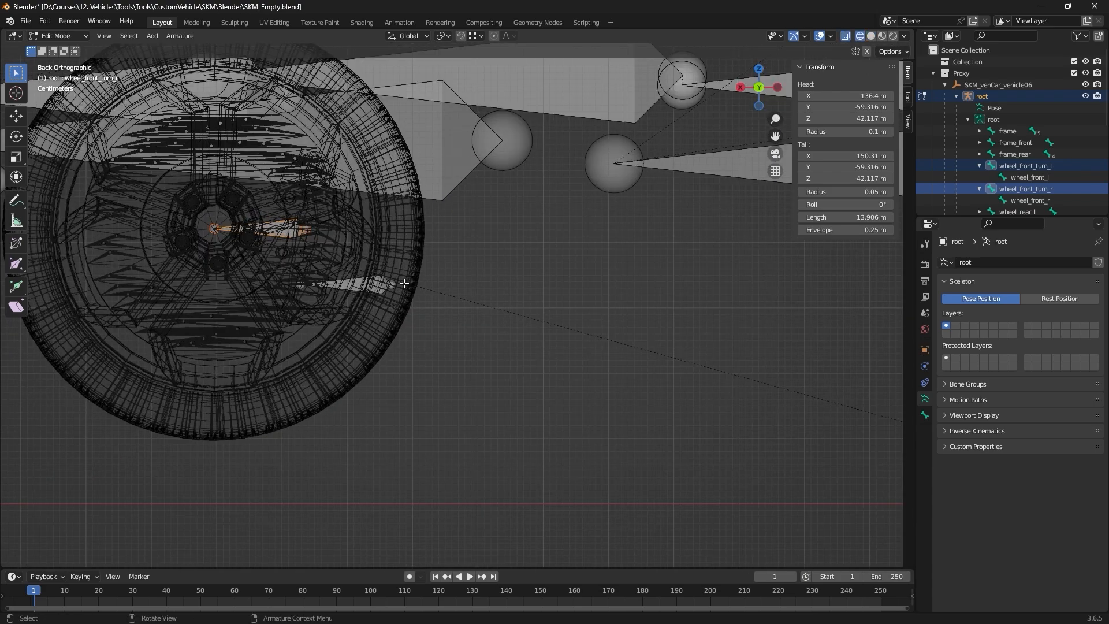
mouse_move(404, 283)
shift+middle_down()
mouse_move(613, 313)
mouse_move(637, 341)
shift+middle_up()
scroll(461, 298, up, 1)
scroll(461, 297, up, 5)
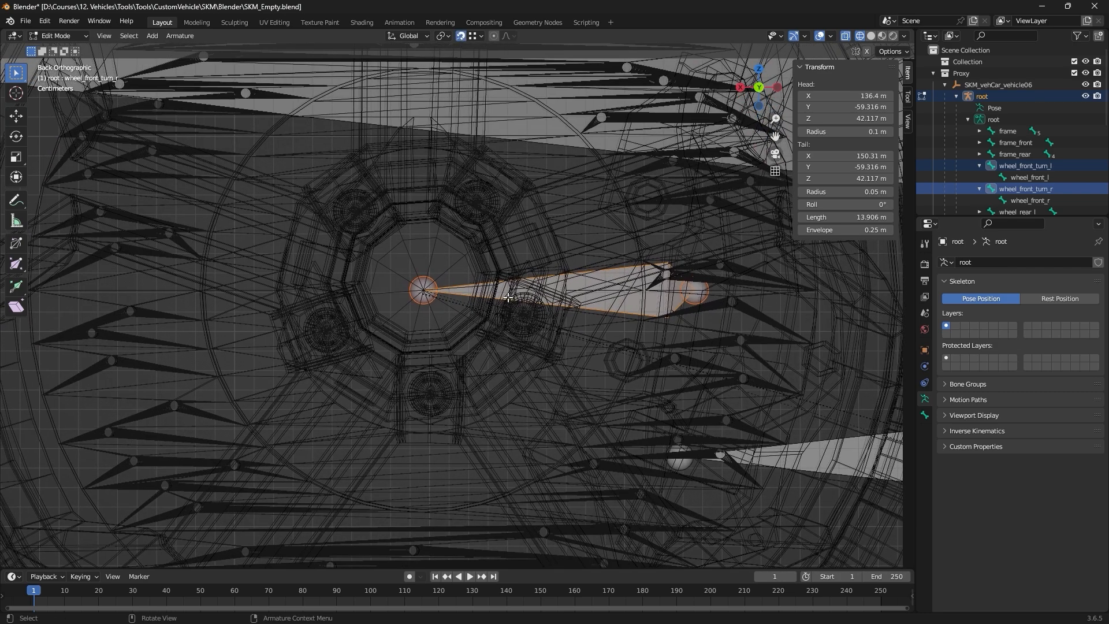
Move both front turn bones with snapping so their heads align with the wheel hub's centre at X 150.31 m.
key(g)
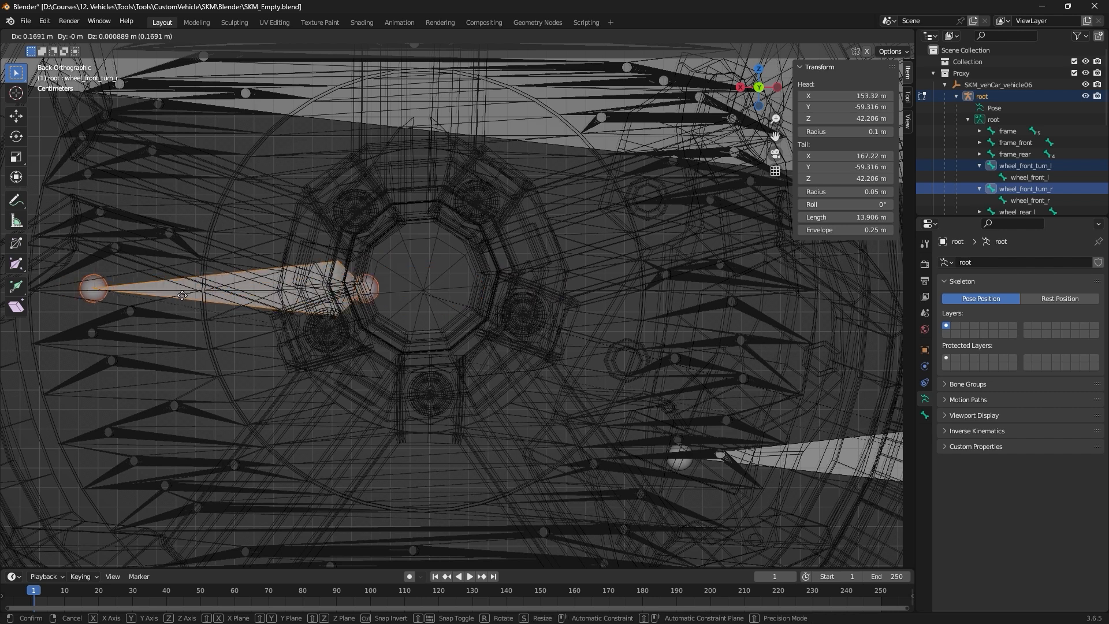
click(394, 302)
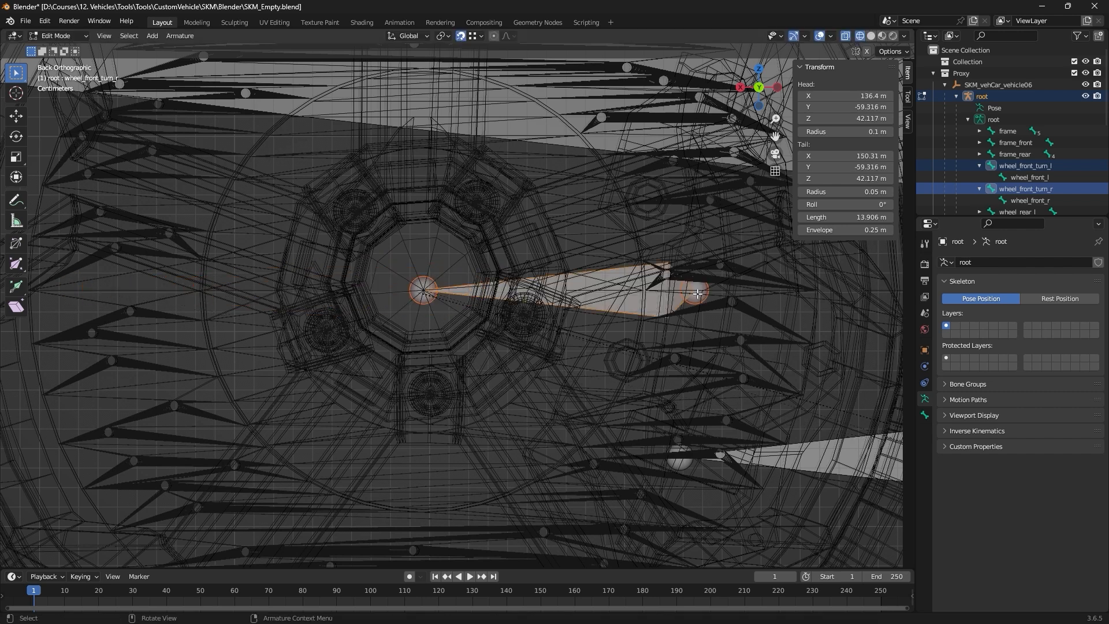
key(g)
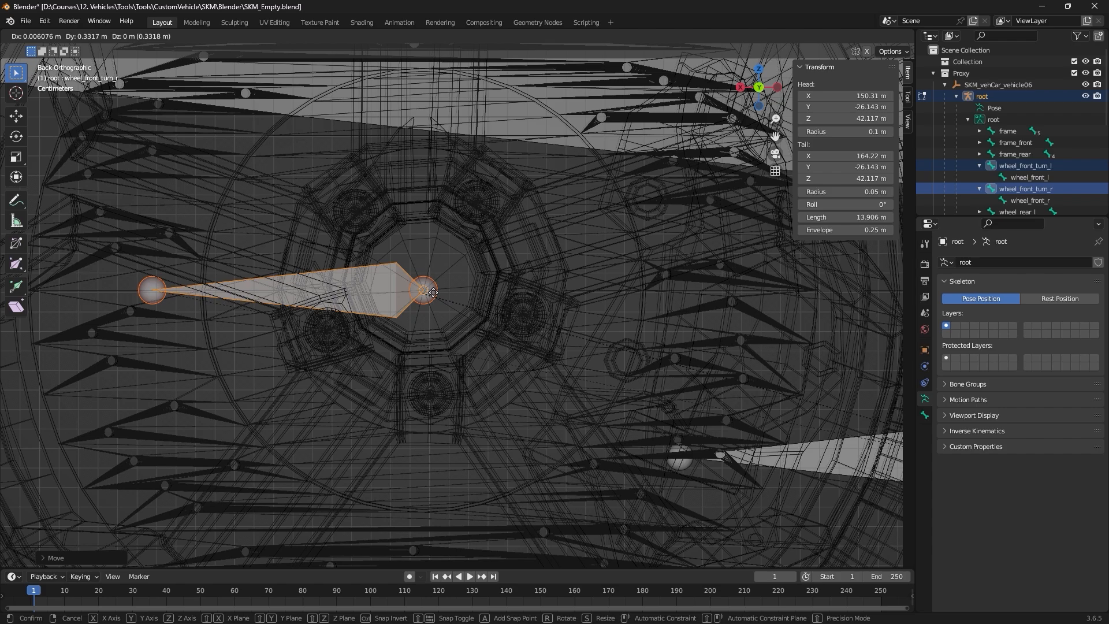
click(434, 292)
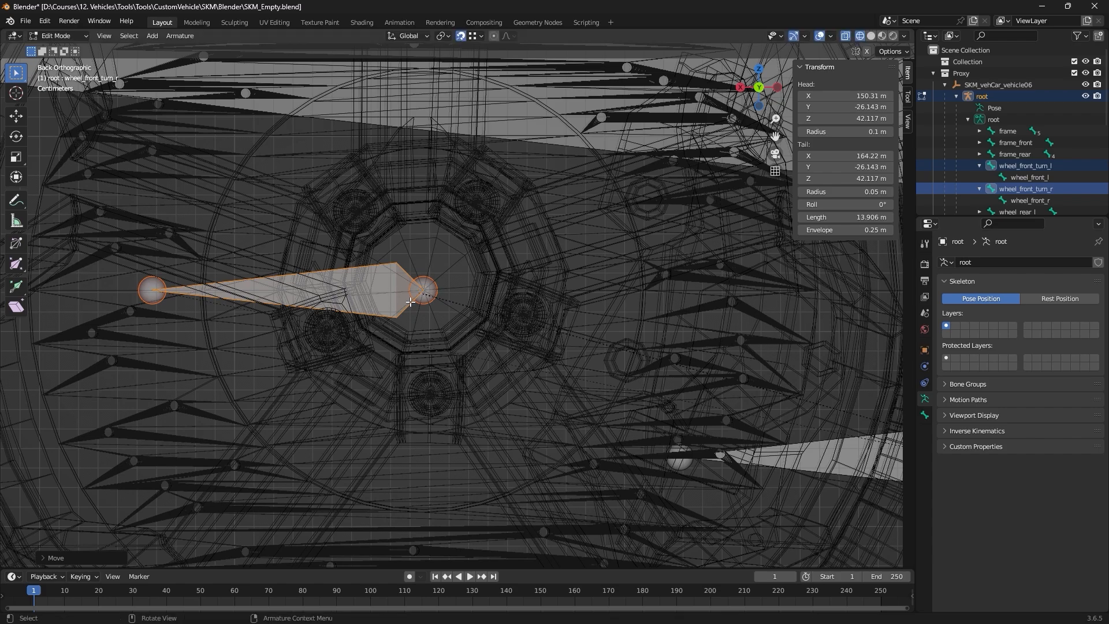
Select only the wheel_front_turn_r bone and move it along global Y into its front wheel, to about Y -70.1 m.
scroll(414, 301, down, 8)
middle_drag(413, 300, 547, 389)
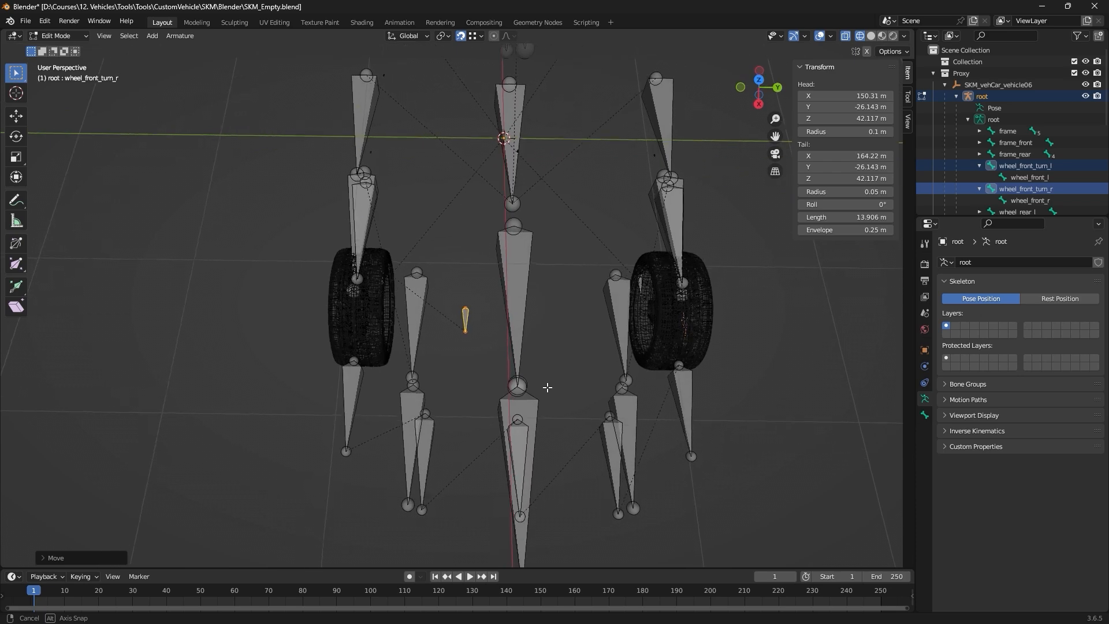
click(465, 316)
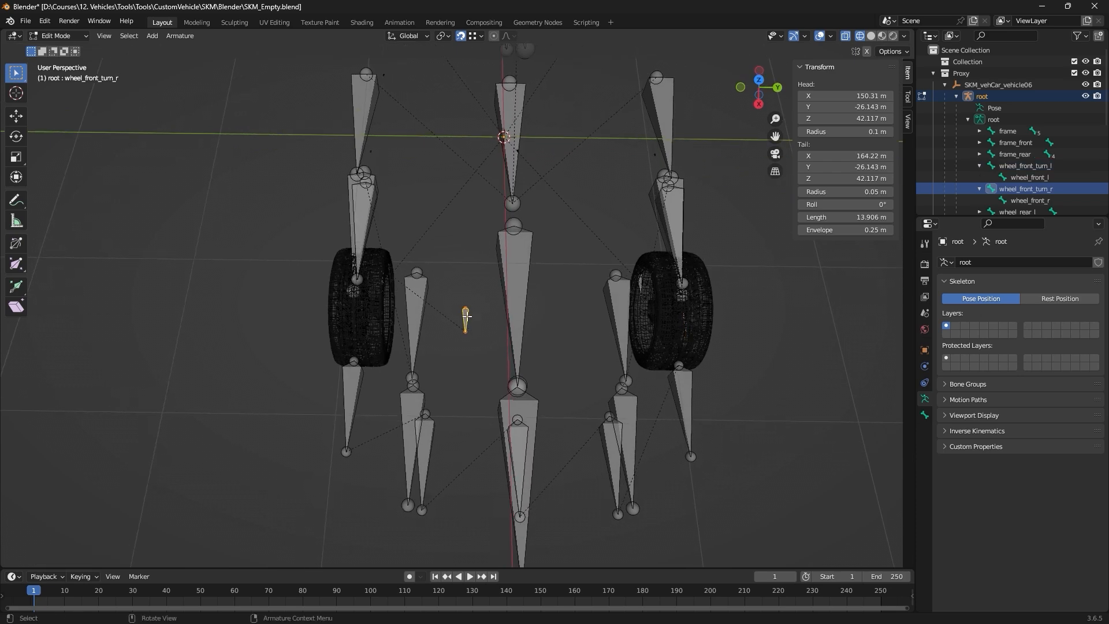
key(g)
key(y)
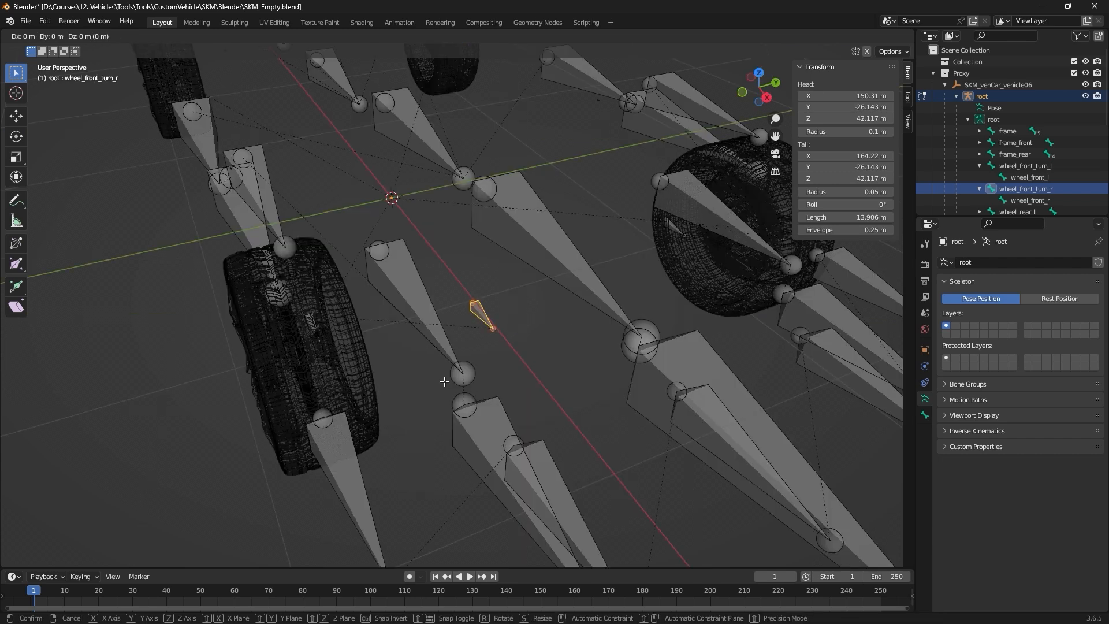
key(y)
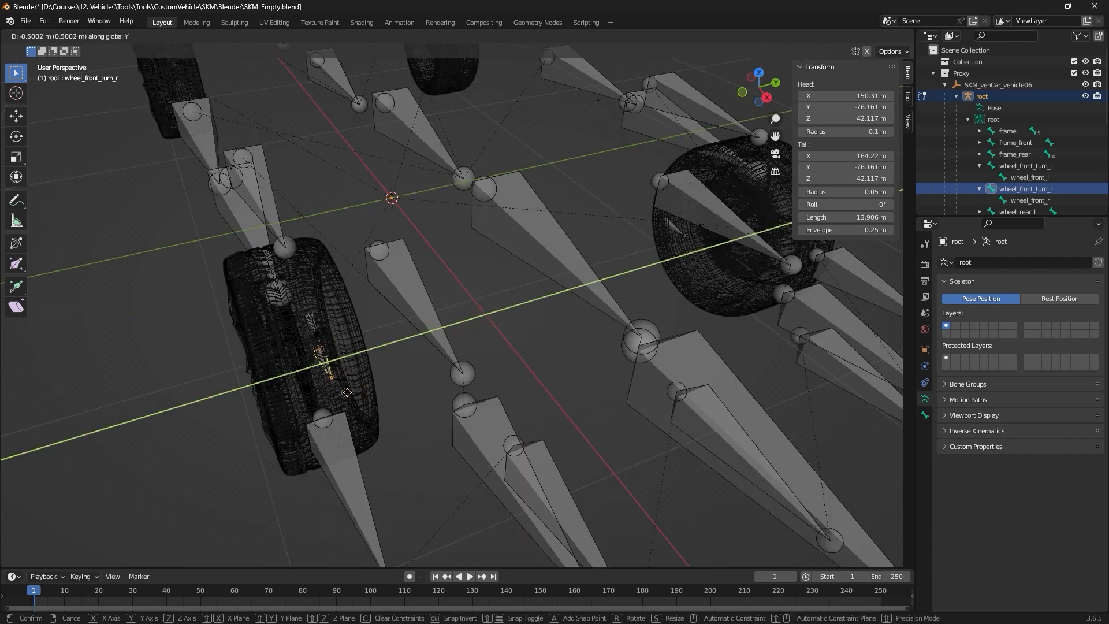
key(Escape)
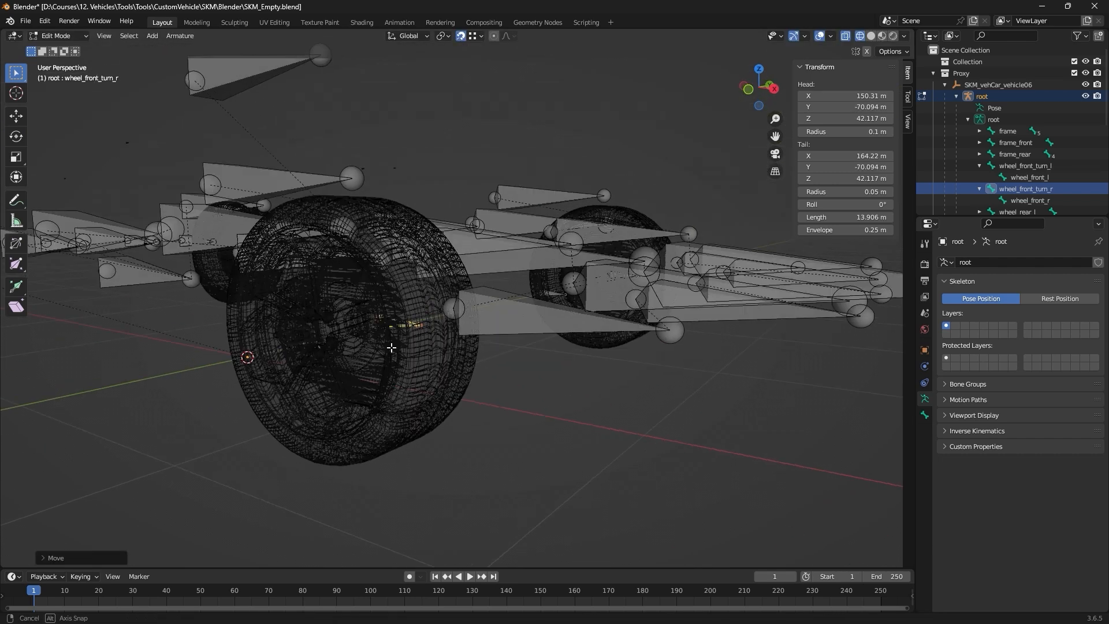
Try to snap the wheel_front_turn_r bone onto the hub centre in front view, and undo the move.
middle_drag(389, 349, 510, 310)
scroll(510, 311, up, 6)
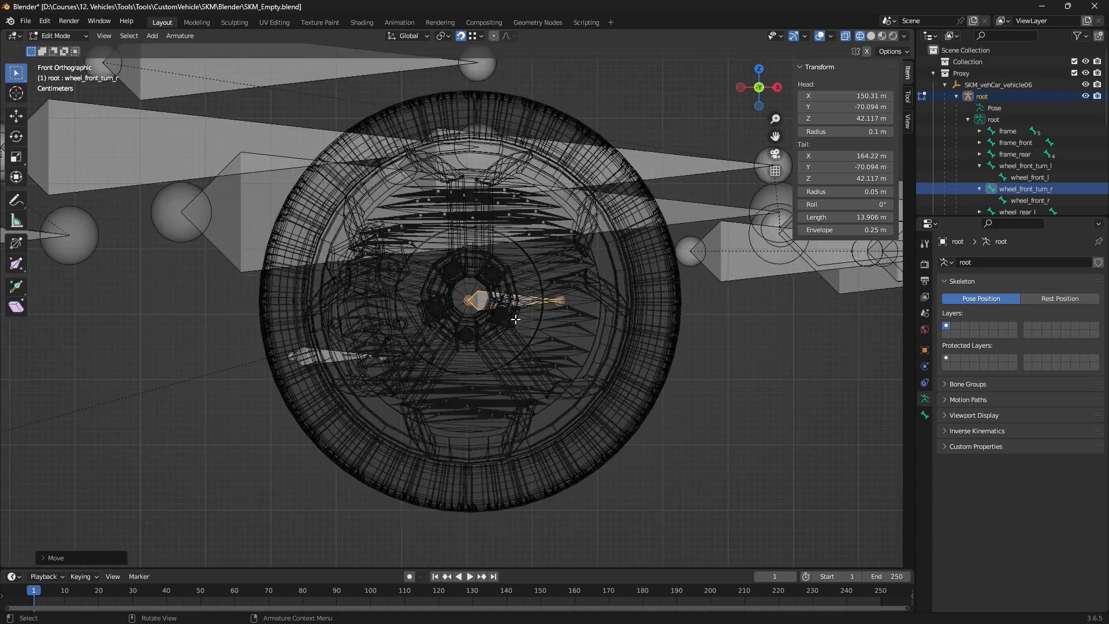
scroll(527, 309, up, 1)
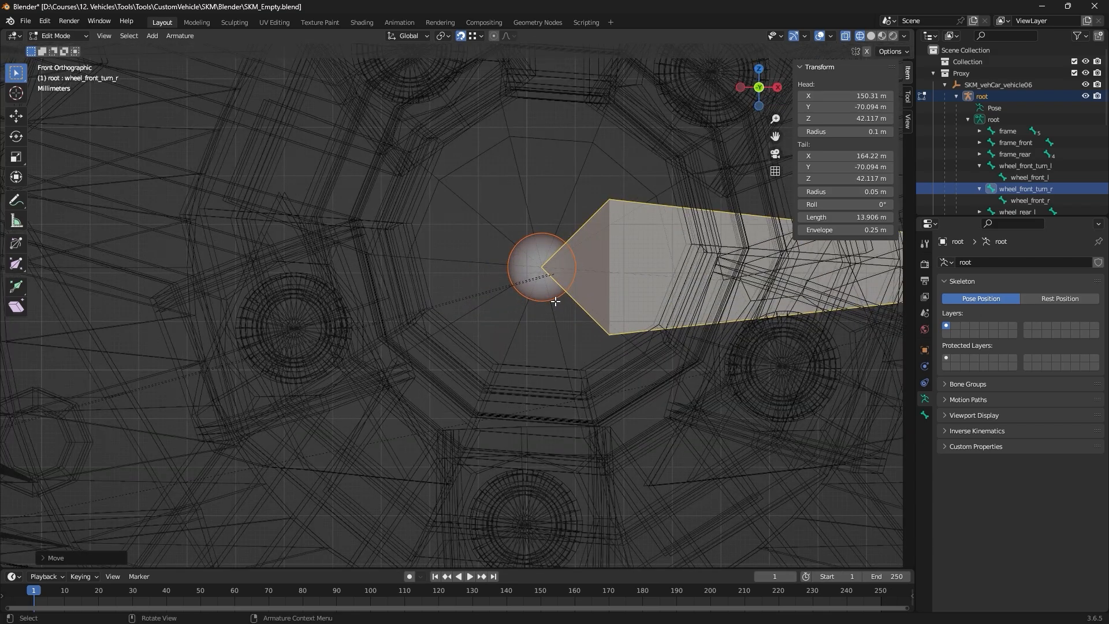
key(g)
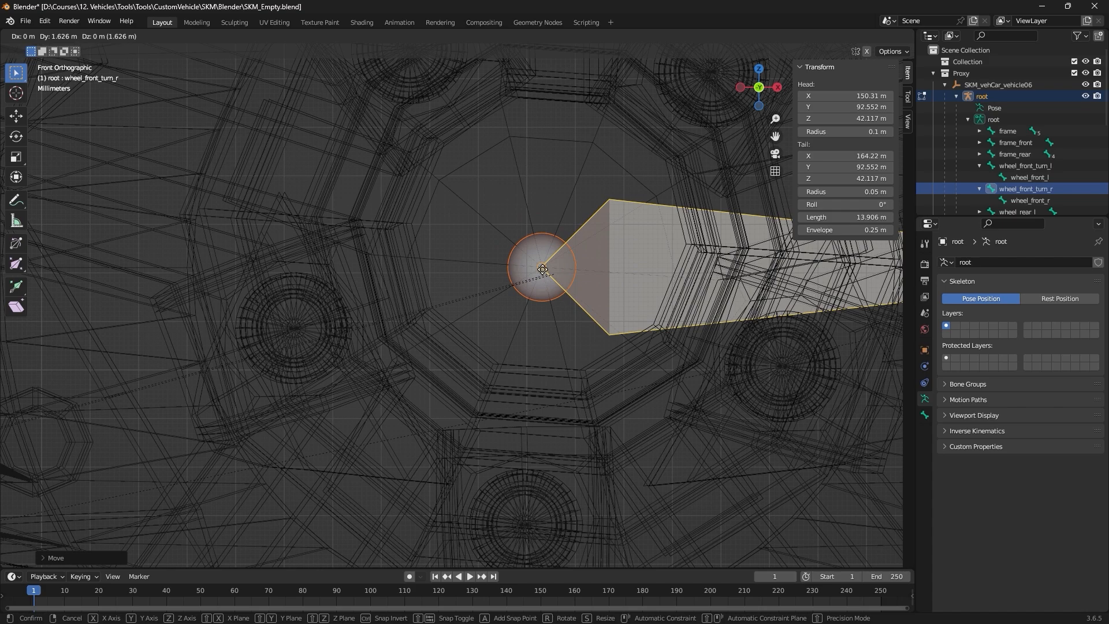
click(543, 269)
scroll(542, 269, down, 6)
middle_drag(543, 269, 484, 55)
key(ctrl+z)
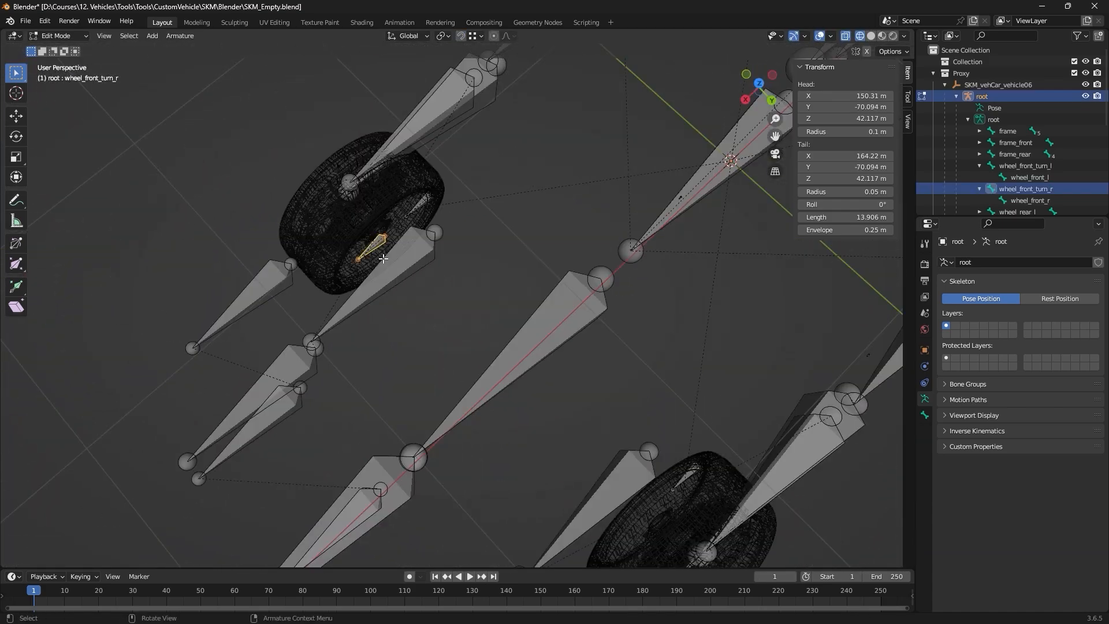
With snapping off, move the wheel_front_turn_r bone along global Y further into the wheel, to about Y -82.0 m.
key(g)
key(y)
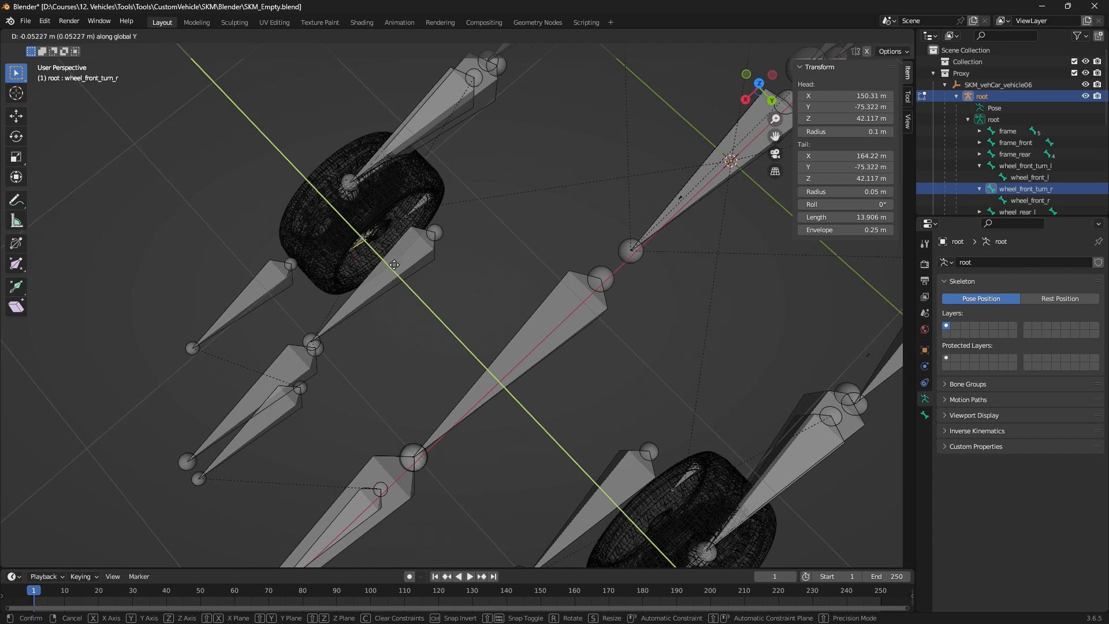
click(391, 263)
scroll(391, 262, down, 5)
middle_drag(391, 263, 503, 328)
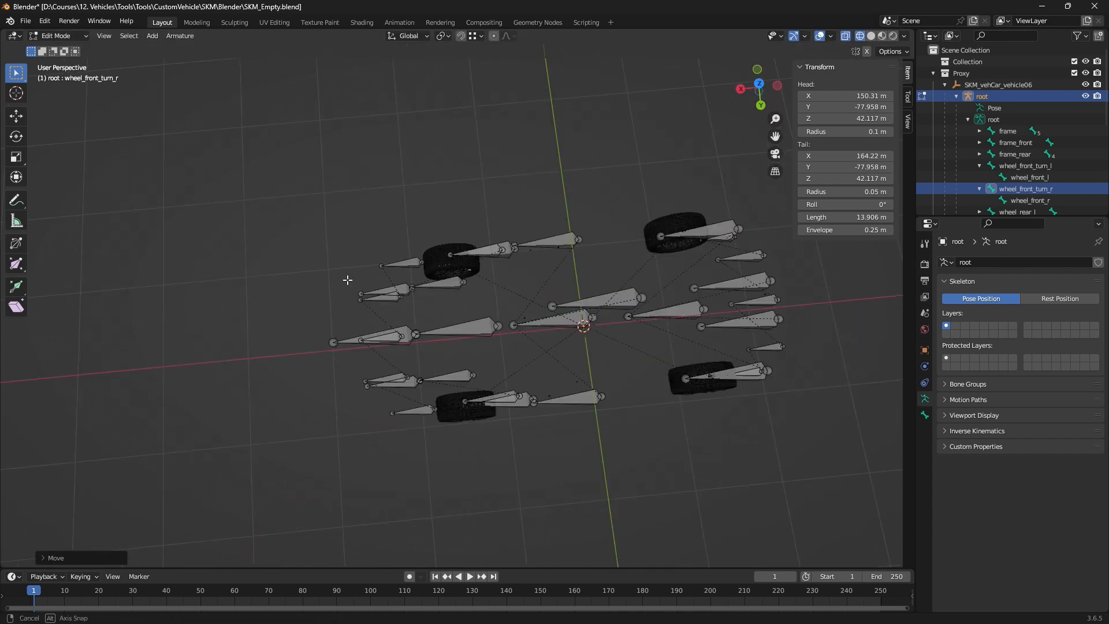
scroll(504, 327, up, 3)
key(g)
key(y)
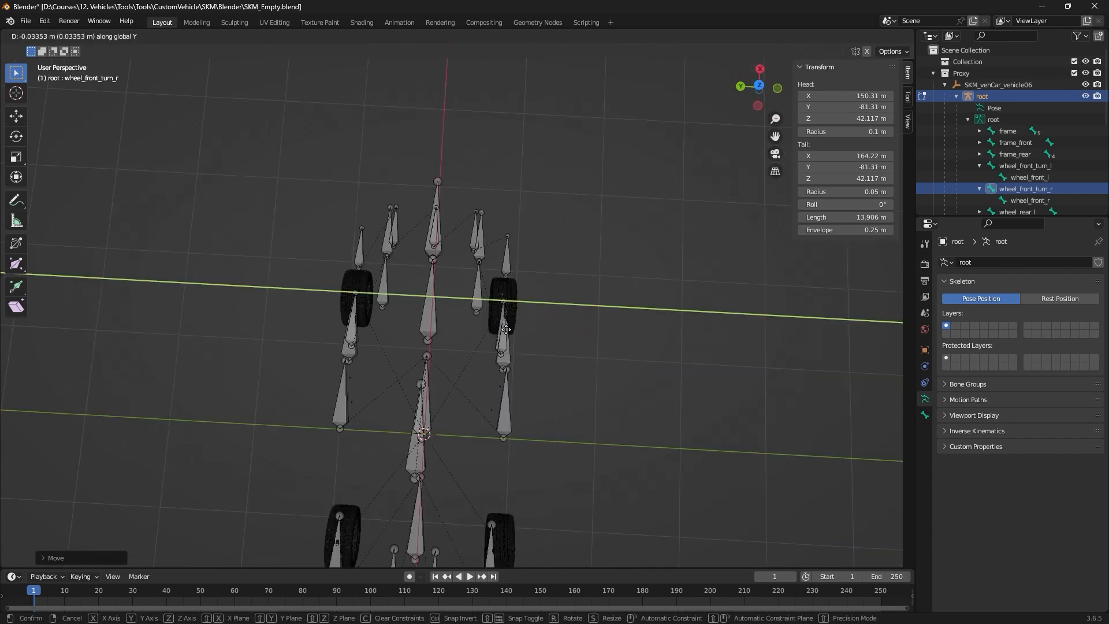
click(507, 330)
Save the Blender file and switch the armature from Edit Mode to Pose Mode.
middle_drag(511, 330, 563, 326)
key(ctrl+s)
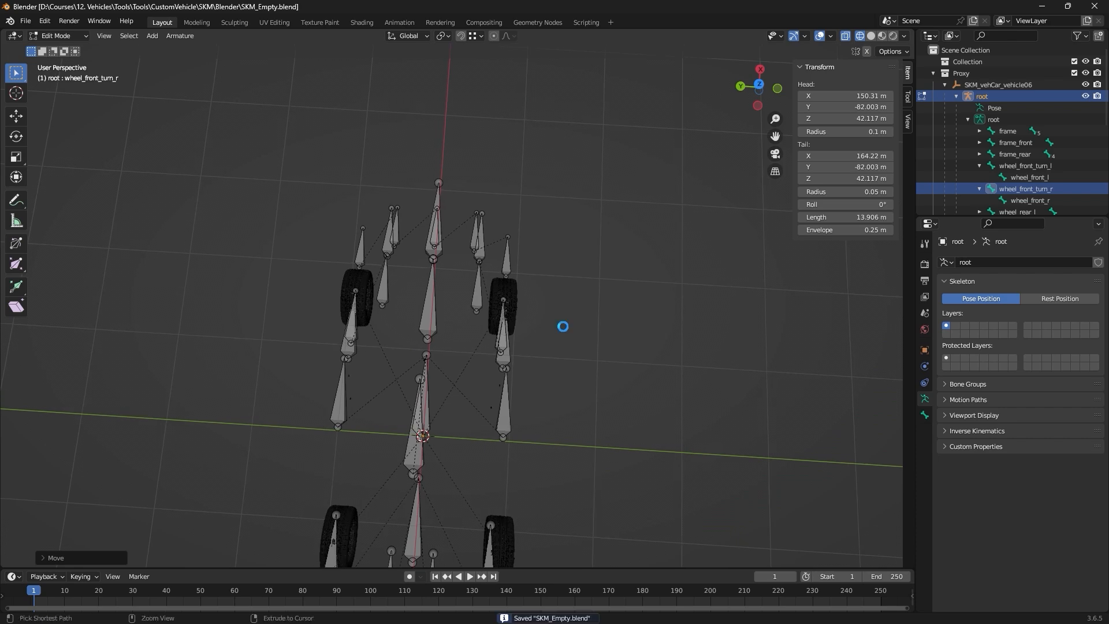
click(67, 46)
middle_drag(195, 151, 151, 86)
click(66, 38)
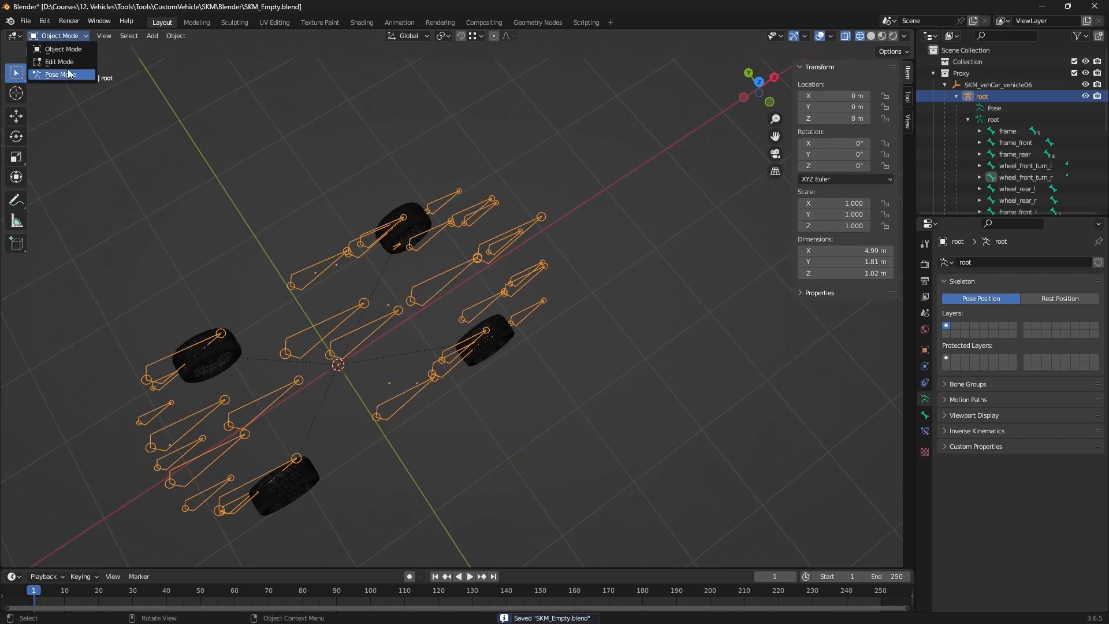
click(66, 72)
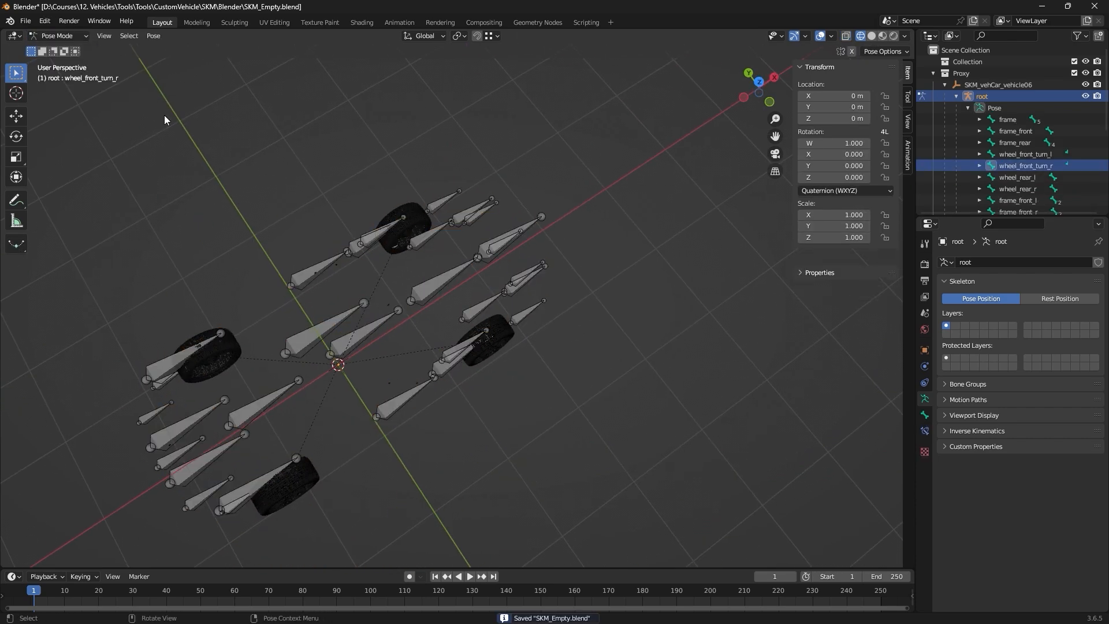
Test-rotate the wheel_front_turn_r bone about global Y, X and Z in solid-shaded top view, cancelling each rotation.
click(871, 36)
mouse_move(613, 228)
middle_down()
mouse_move(584, 245)
mouse_move(601, 293)
mouse_move(651, 321)
mouse_move(515, 292)
mouse_move(609, 318)
mouse_move(582, 335)
mouse_move(543, 323)
middle_up()
scroll(538, 326, up, 4)
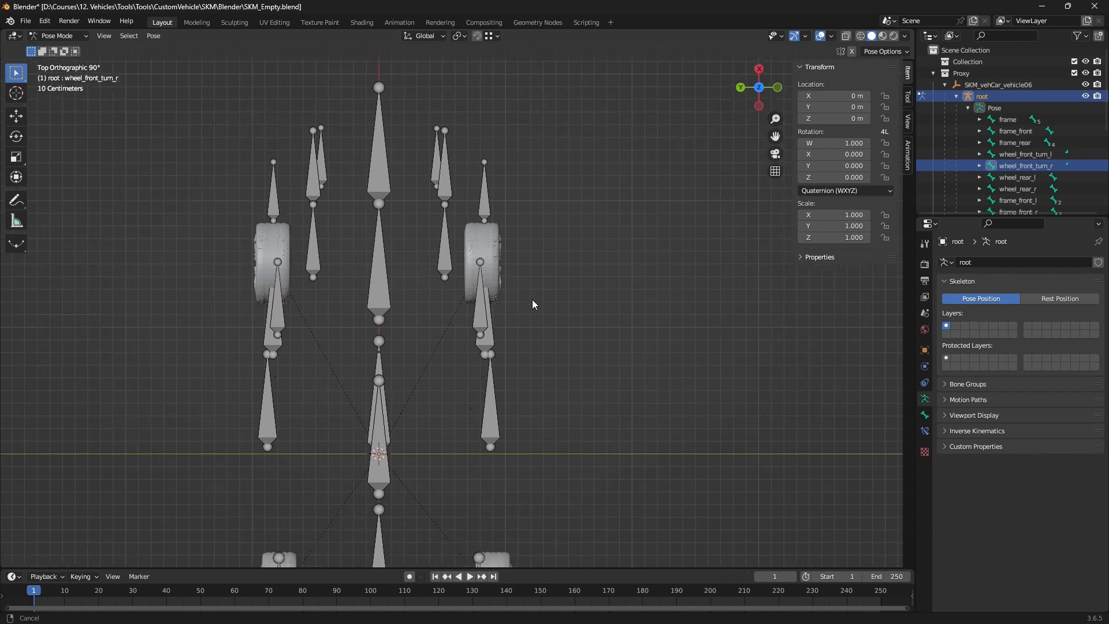
key(r)
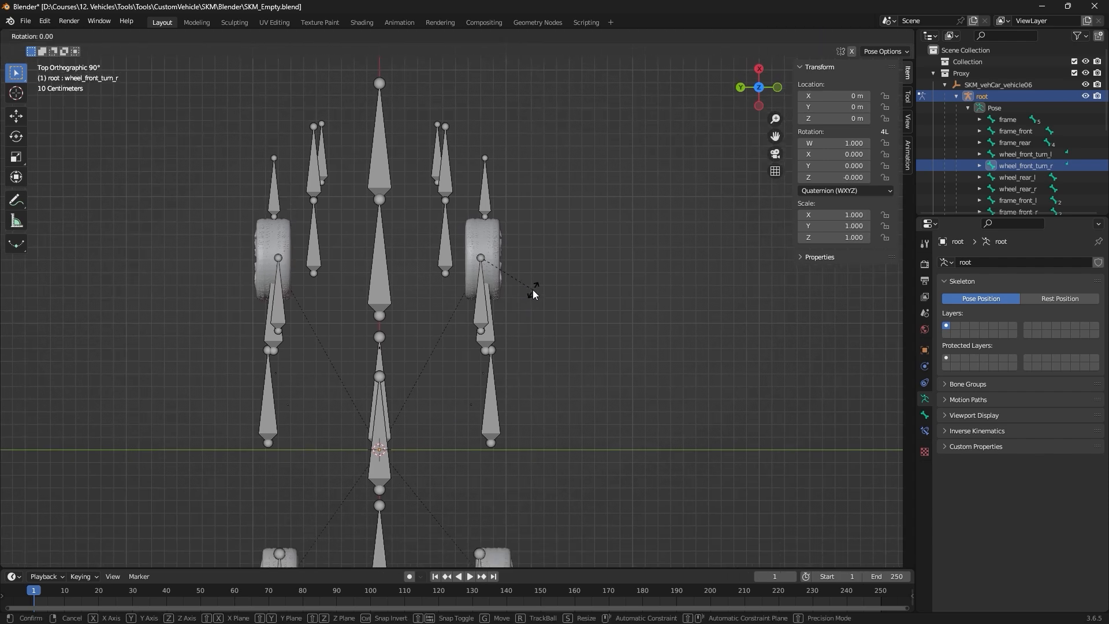
key(y)
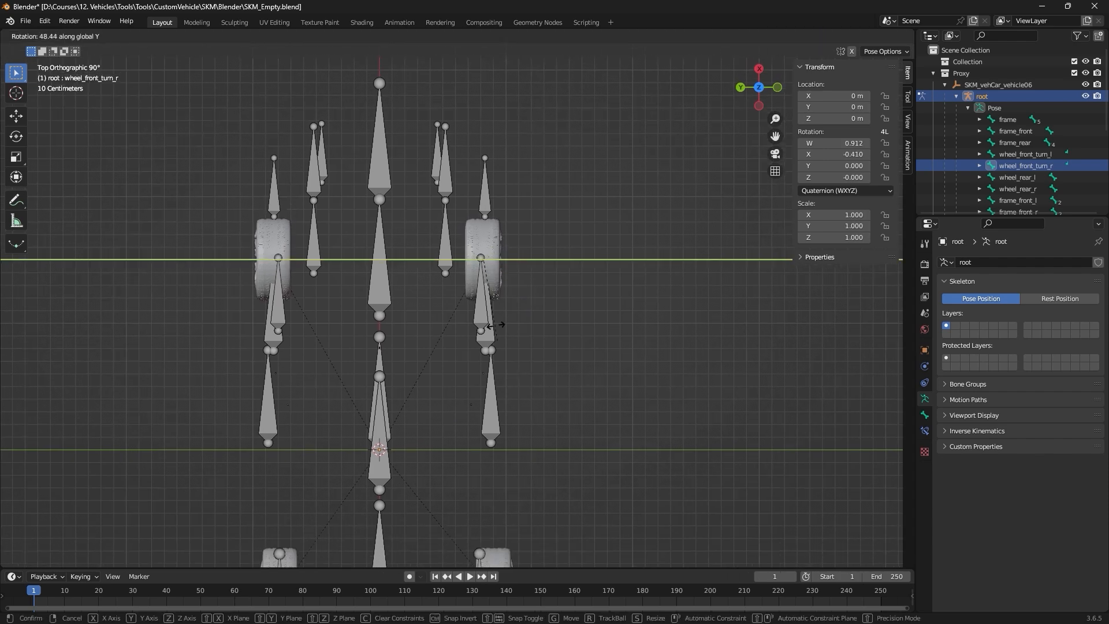
key(Escape)
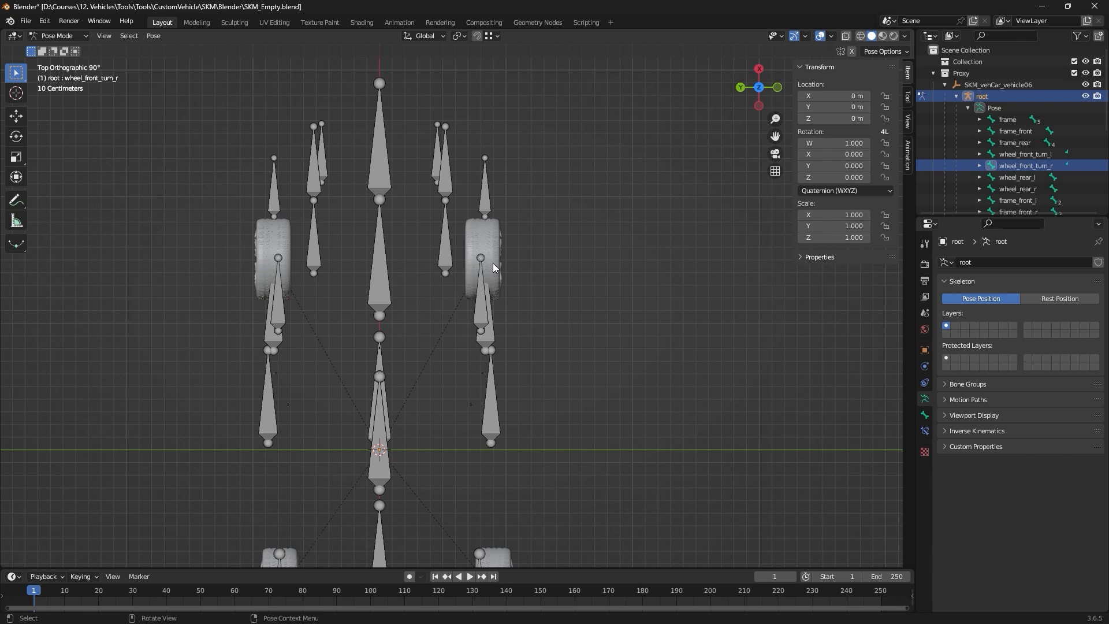
key(r)
key(x)
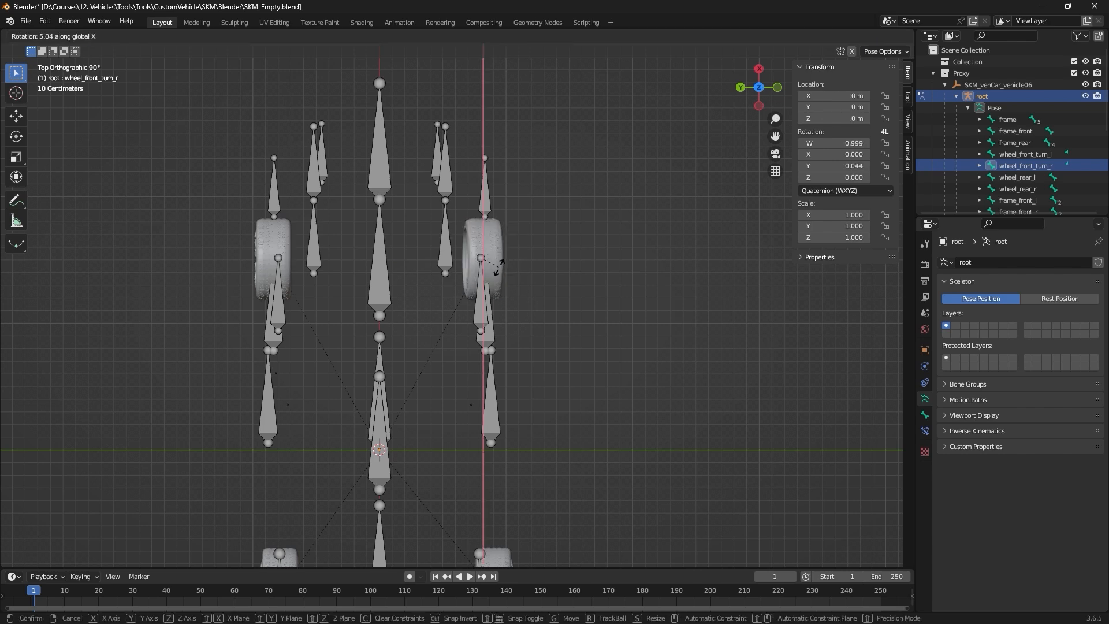
key(z)
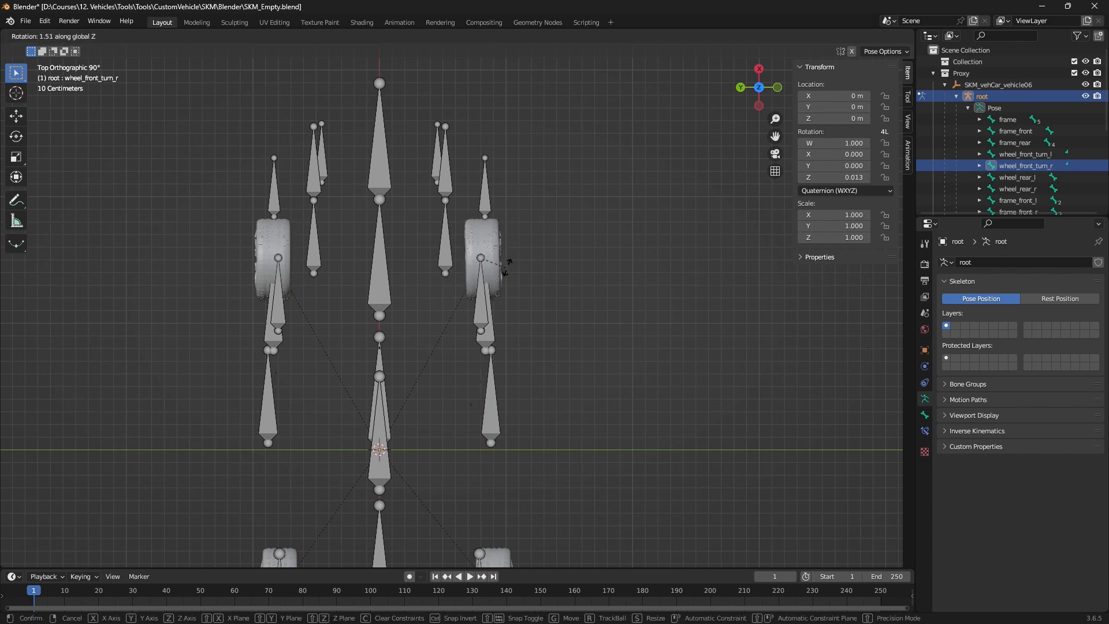
key(Escape)
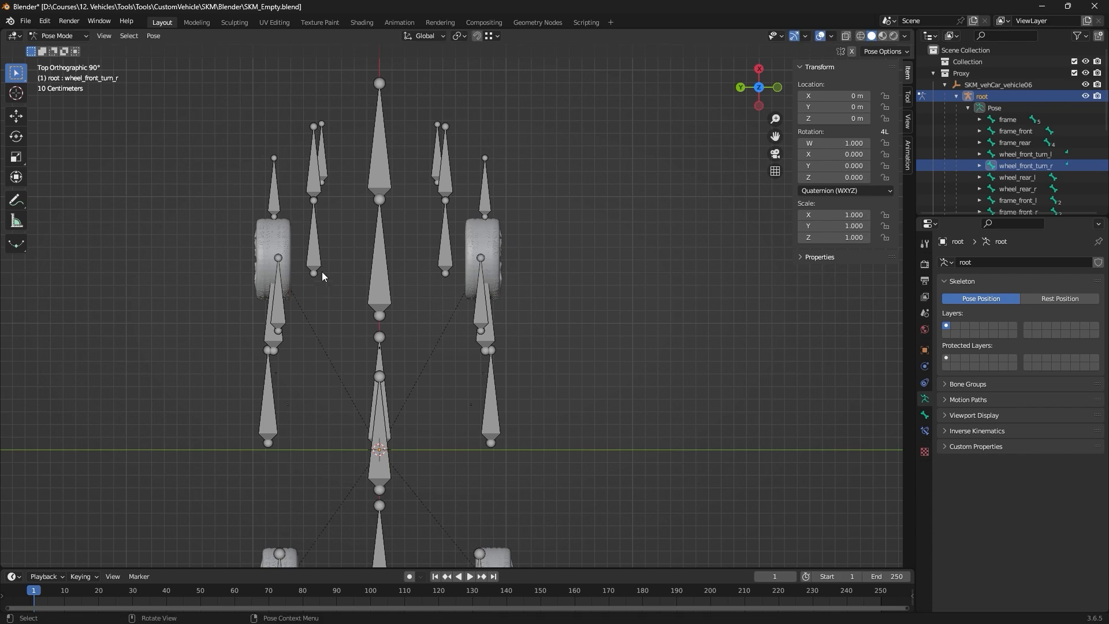
Select the wheel_front_turn_l bone and test-rotate it about global Y and Z, cancelling each rotation.
click(1022, 154)
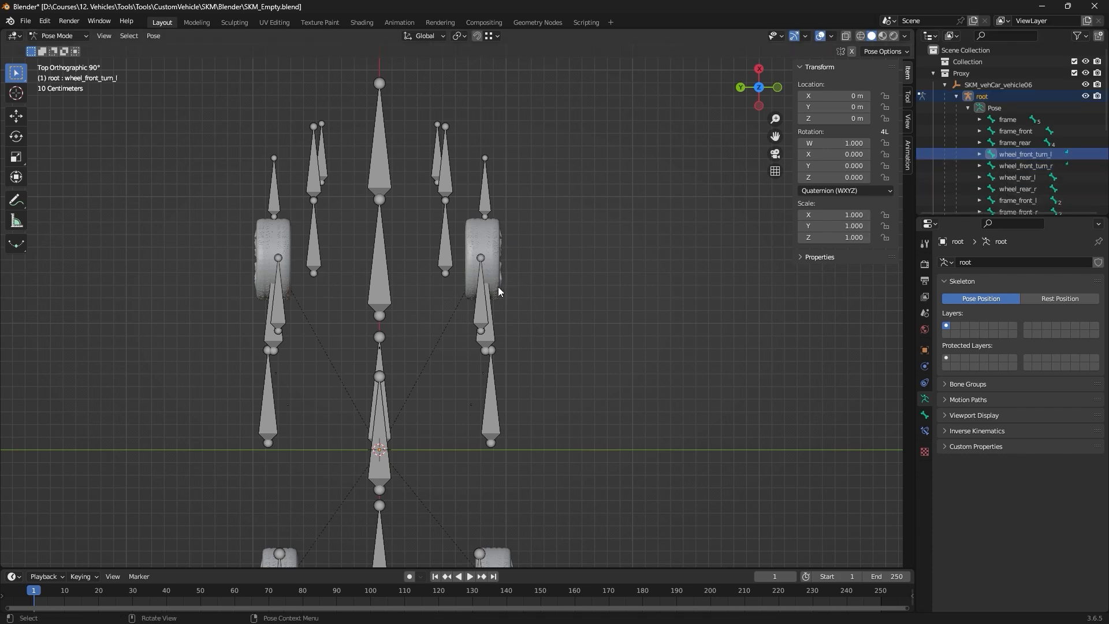
key(r)
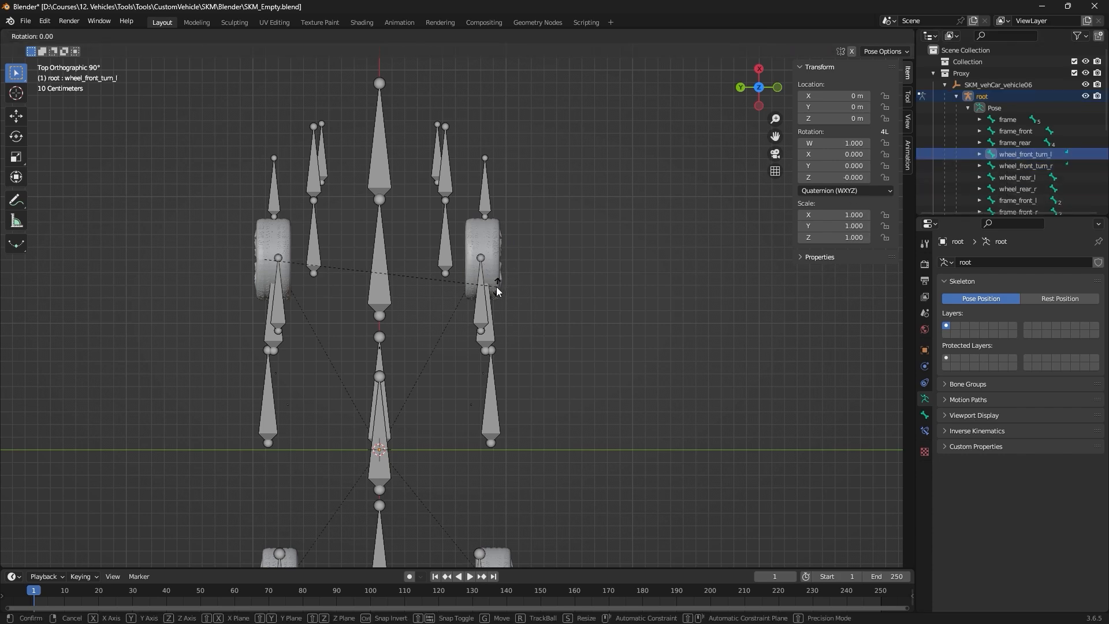
key(y)
key(Escape)
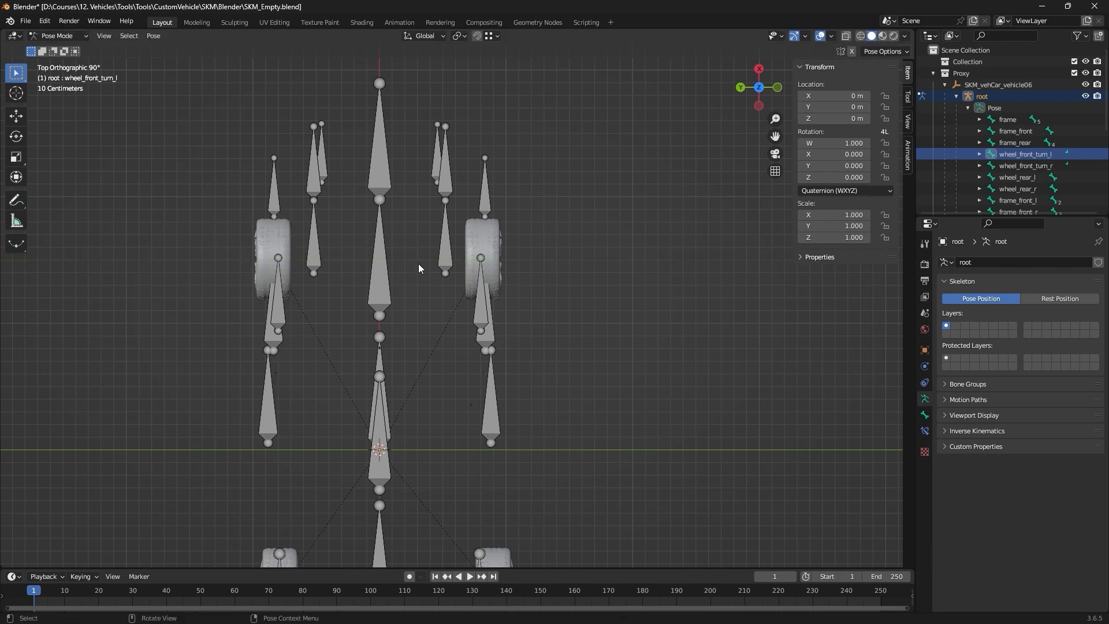
key(r)
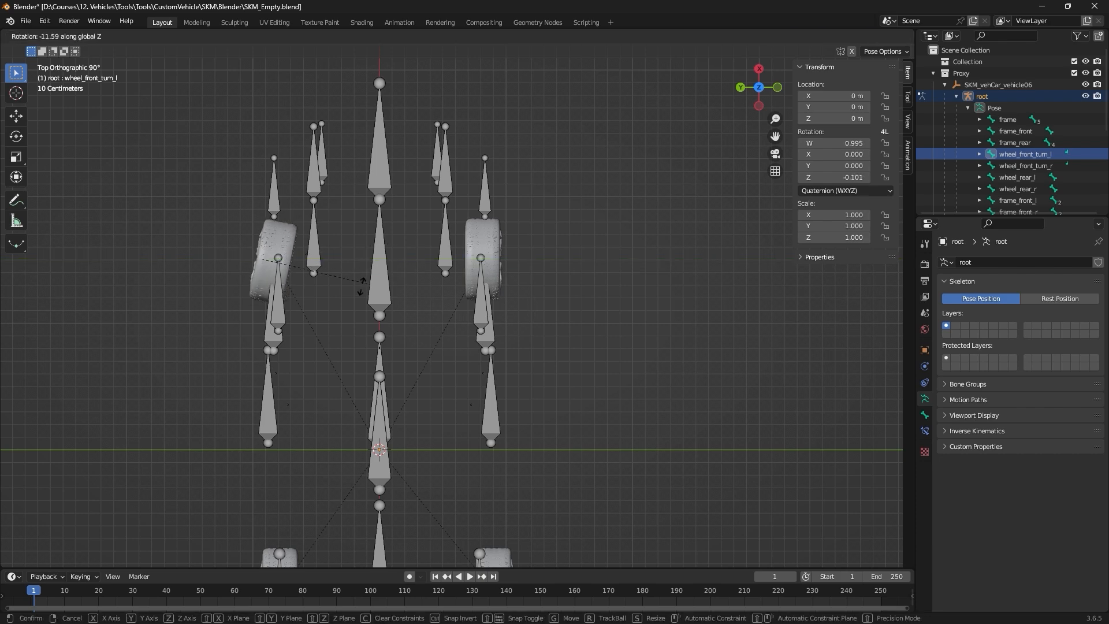
key(z)
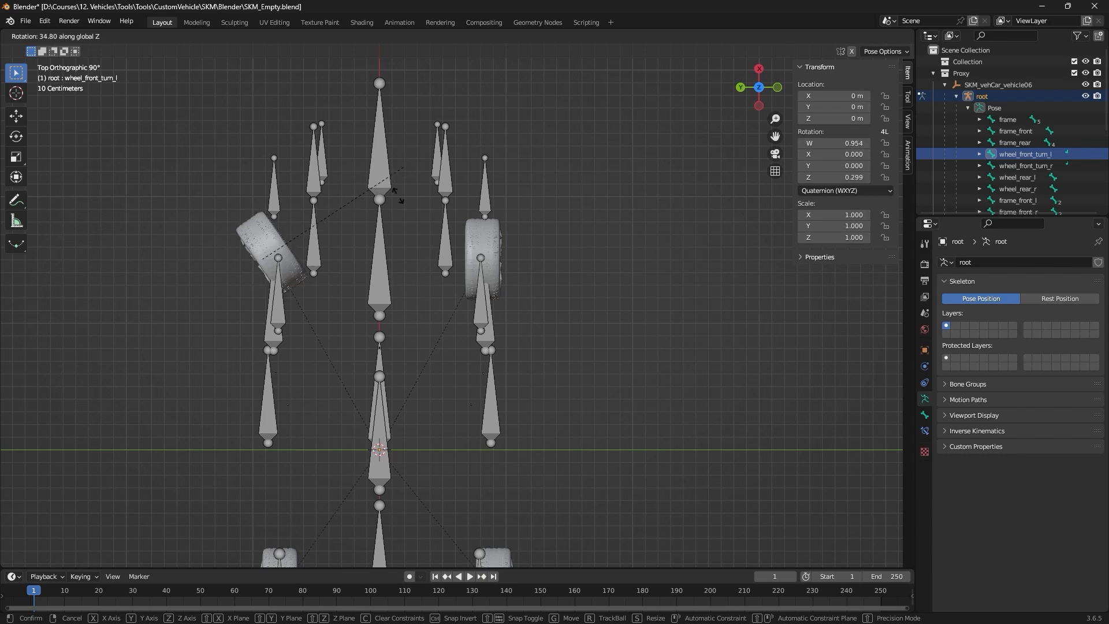
key(Escape)
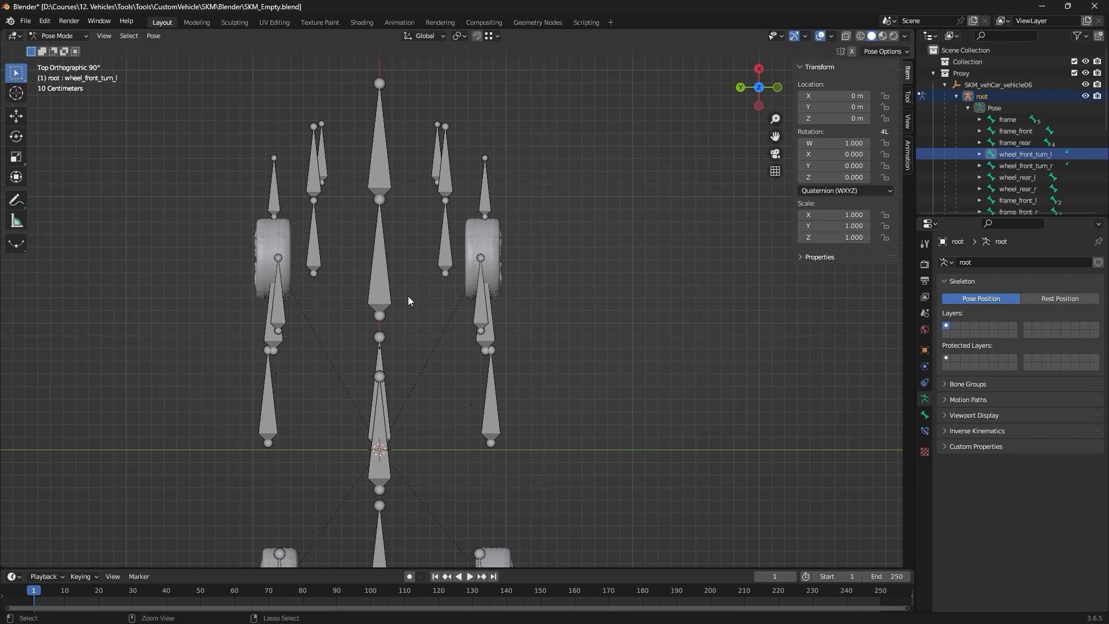
In Edit Mode with wireframe shading, move the wheel_front_turn_l bone along global Y to about Y 83.0 m and save the file.
key(ctrl+s)
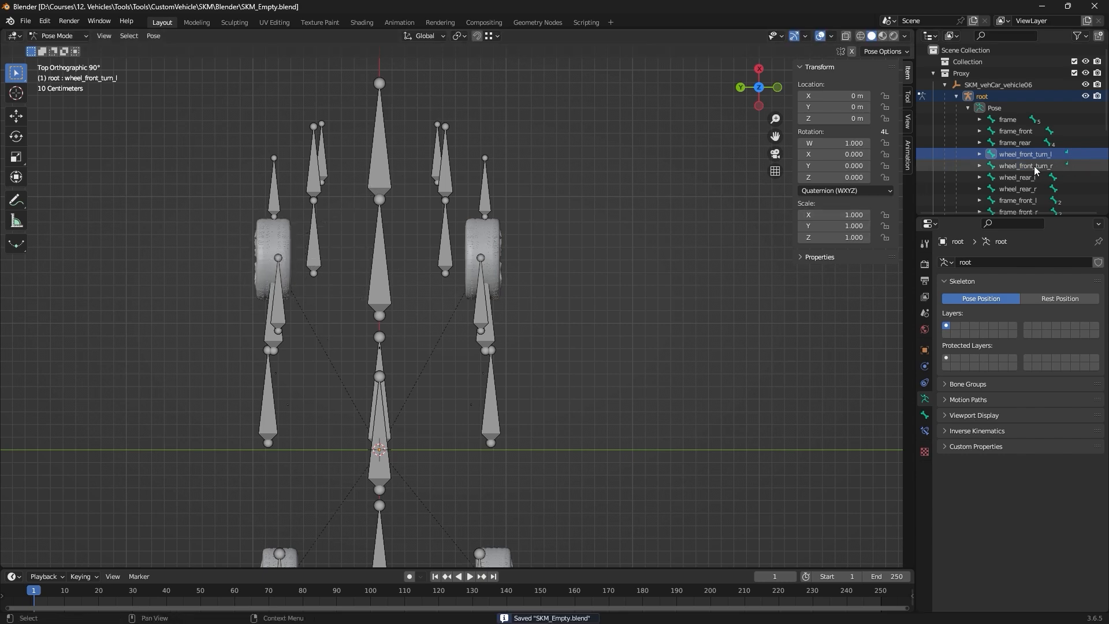
click(58, 36)
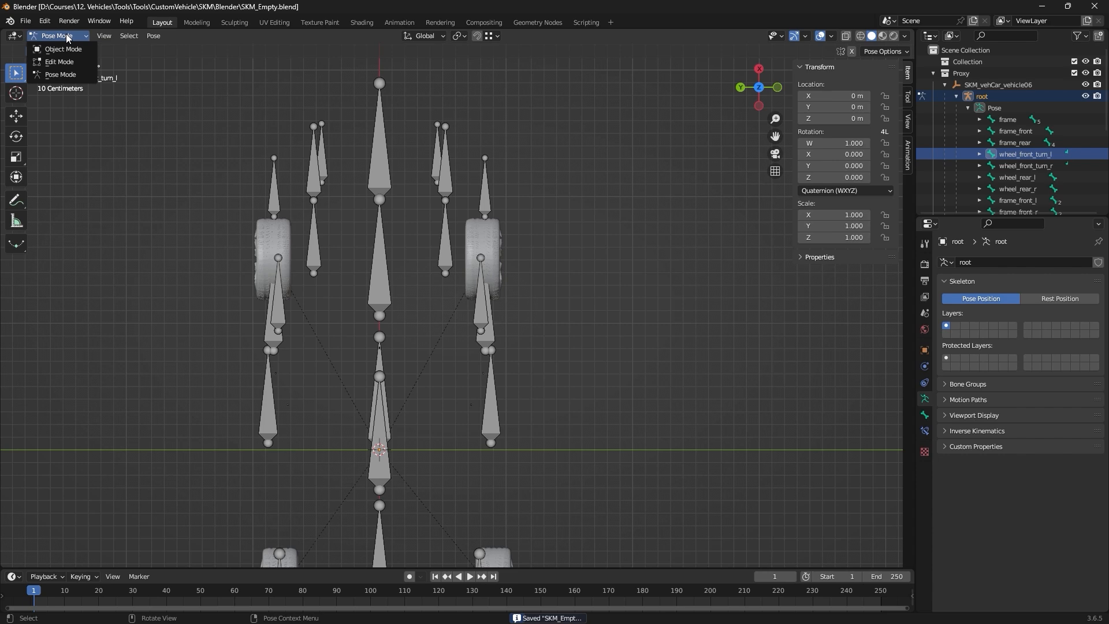
click(63, 62)
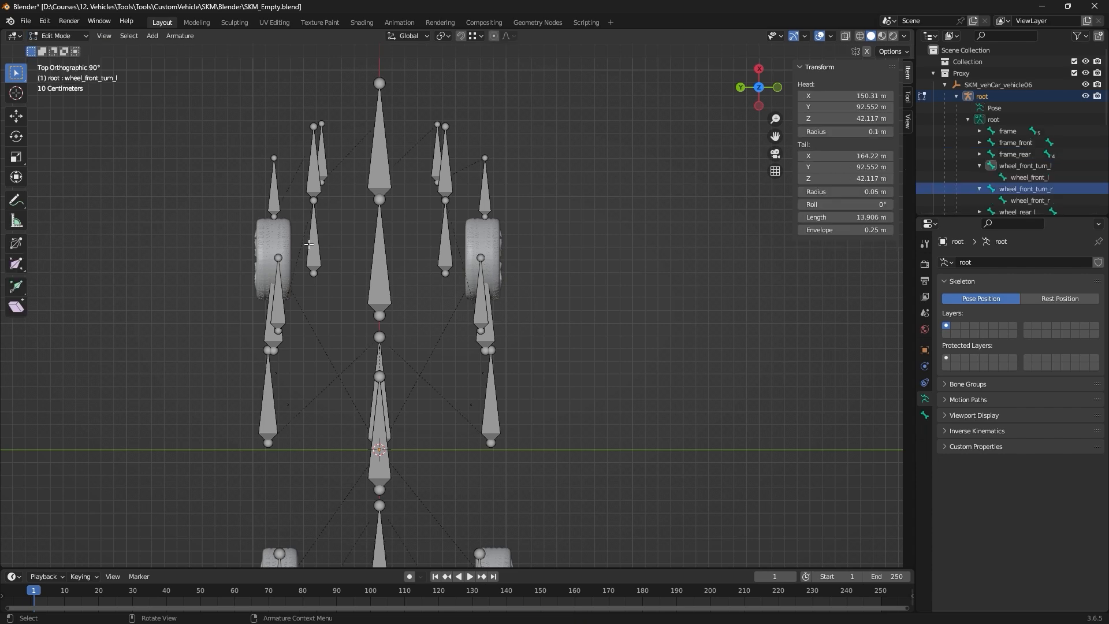
click(860, 36)
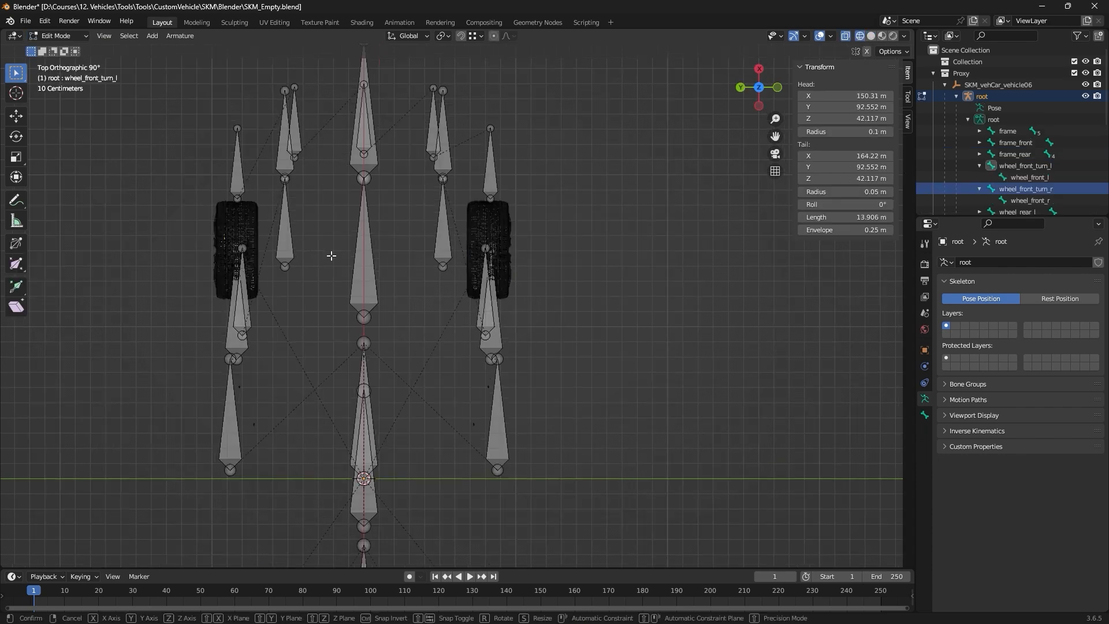
key(g)
key(y)
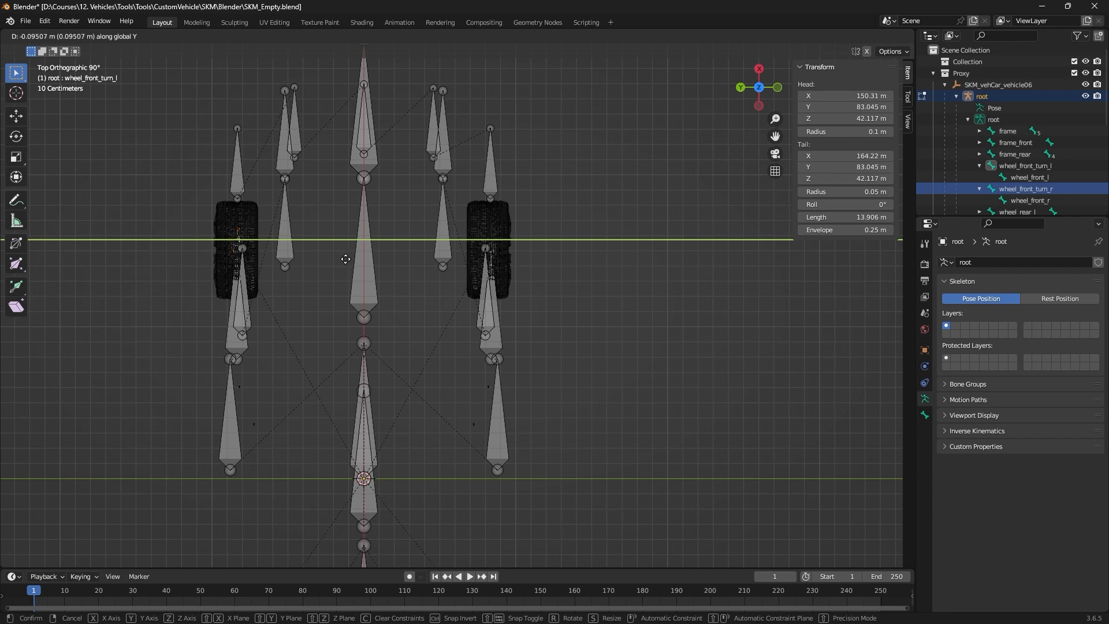
click(345, 259)
scroll(324, 237, down, 4)
middle_drag(311, 285, 386, 227)
key(ctrl+s)
Return to Object Mode, select the armature together with all wheel meshes, save the file and restore solid shading.
click(49, 38)
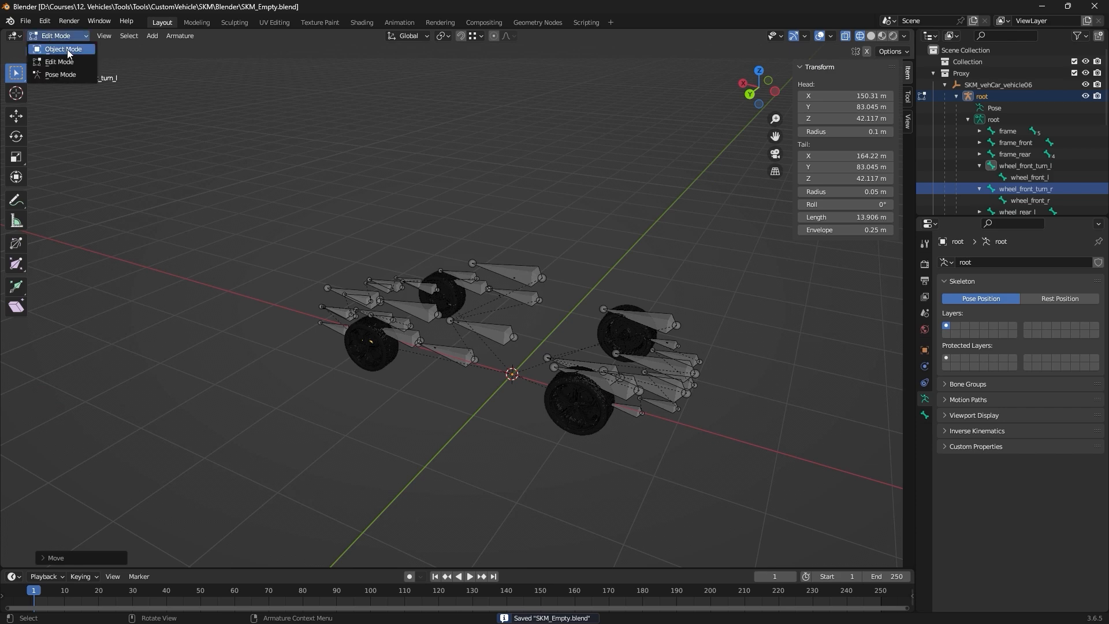
click(67, 50)
middle_drag(200, 186, 289, 206)
click(845, 36)
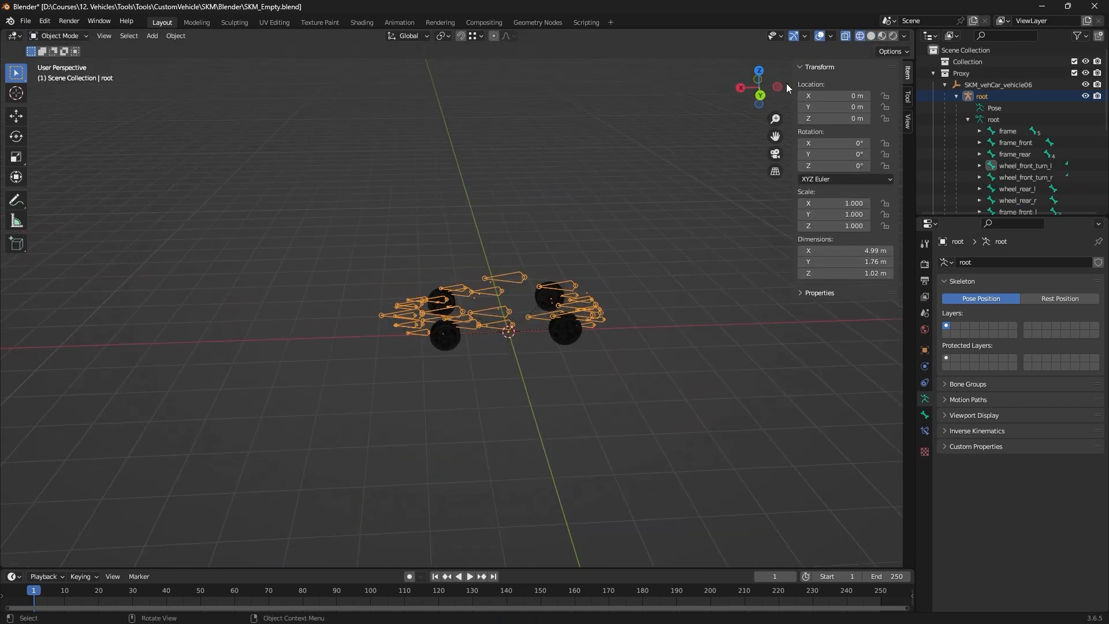
drag(672, 137, 323, 436)
key(ctrl+s)
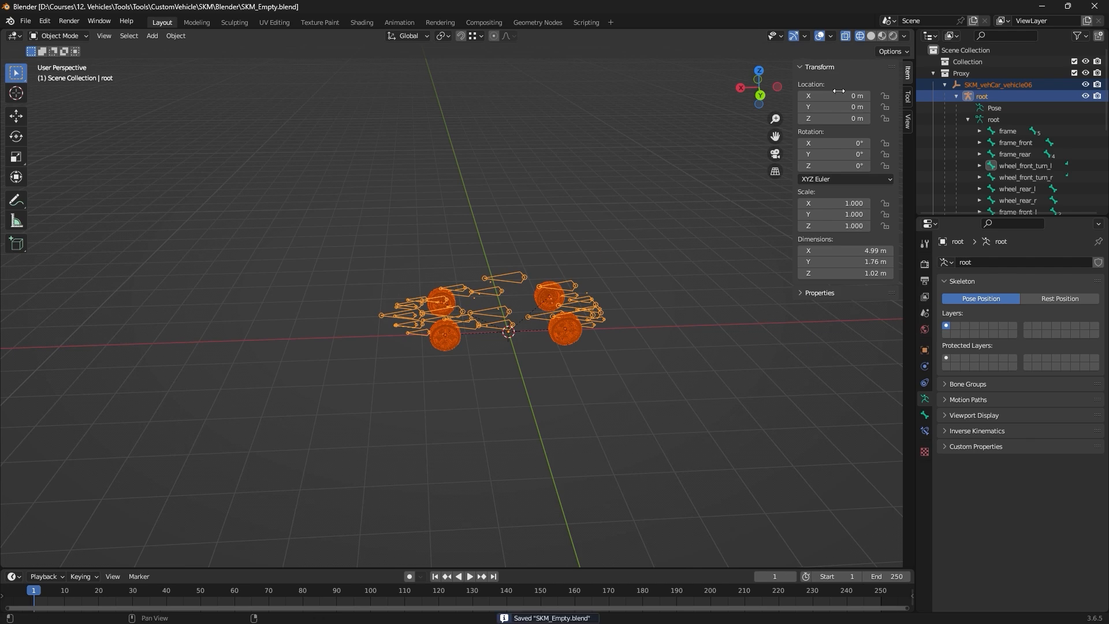
click(872, 36)
Start an FBX export into the Blender\FBX folder with the file name SKM_Wheels.fbx.
click(25, 22)
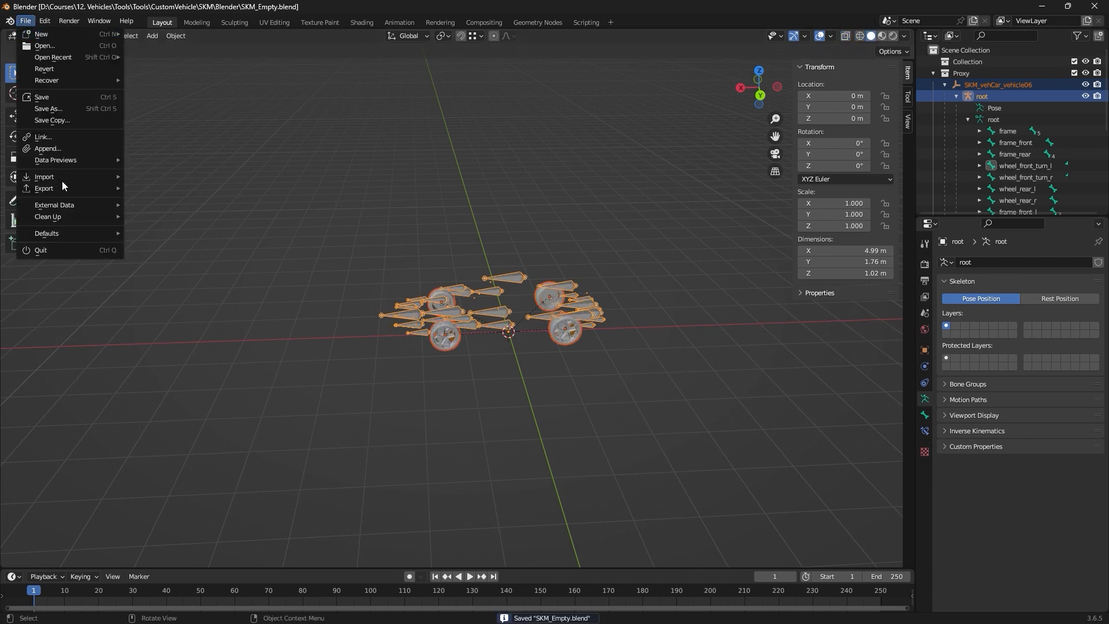
click(182, 306)
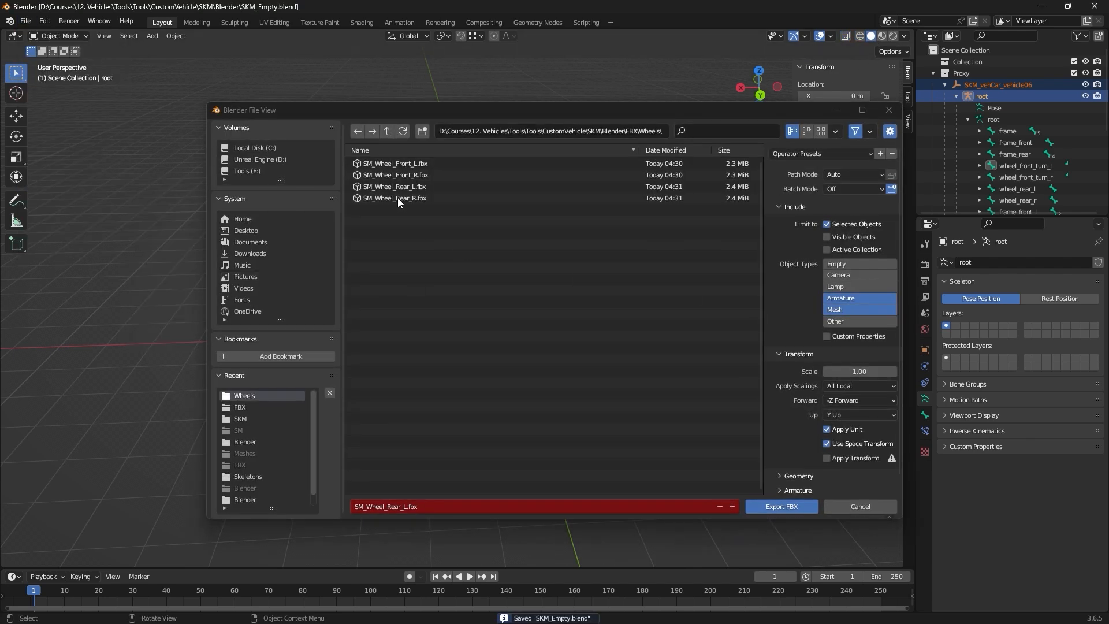
click(388, 132)
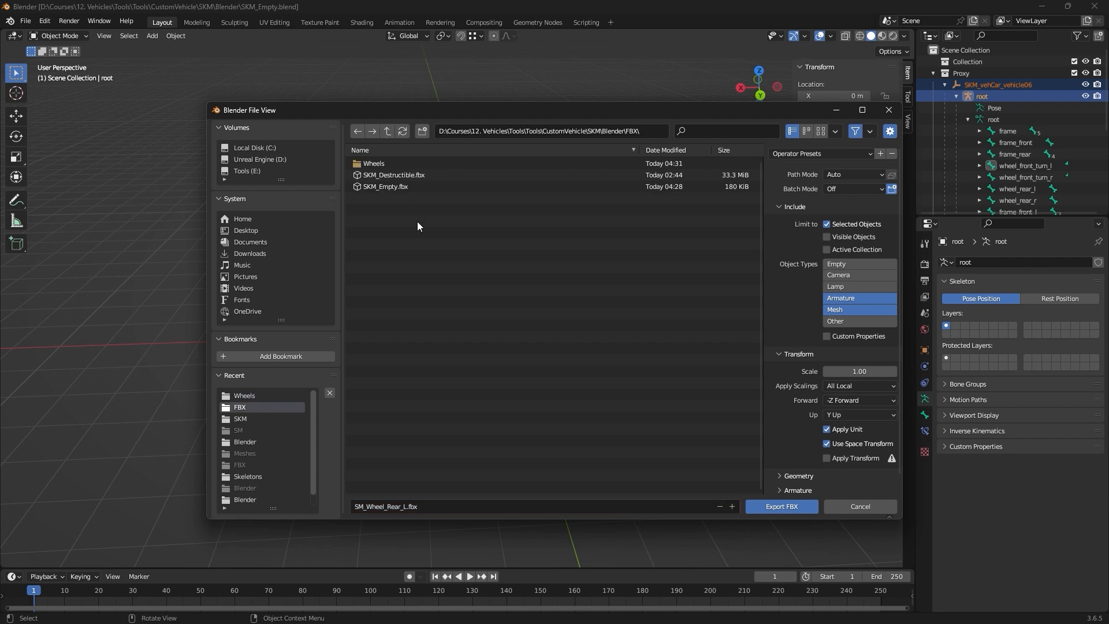
click(394, 186)
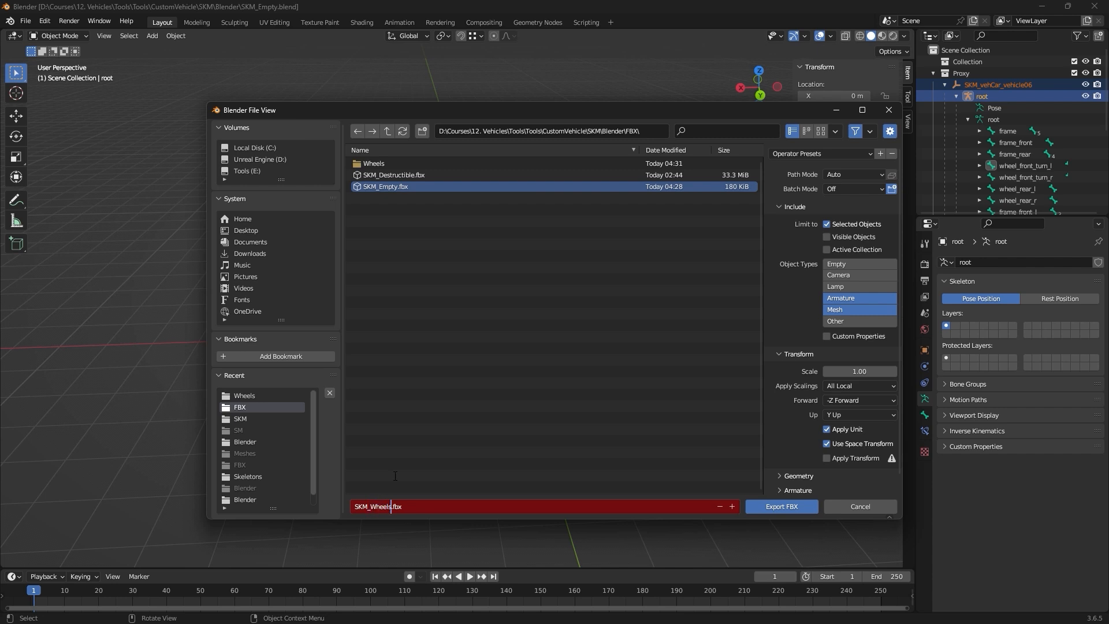
Review the Geometry and Armature export options and export the selected objects as FBX.
scroll(775, 453, down, 1)
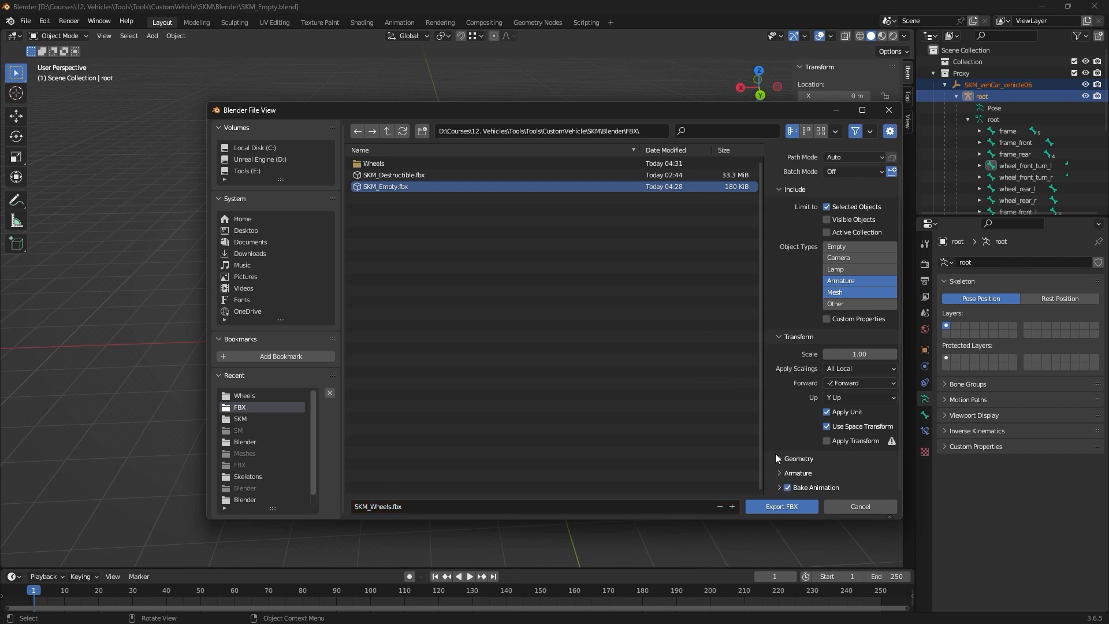
click(779, 455)
scroll(781, 456, down, 5)
click(783, 470)
scroll(774, 451, down, 2)
scroll(776, 449, down, 2)
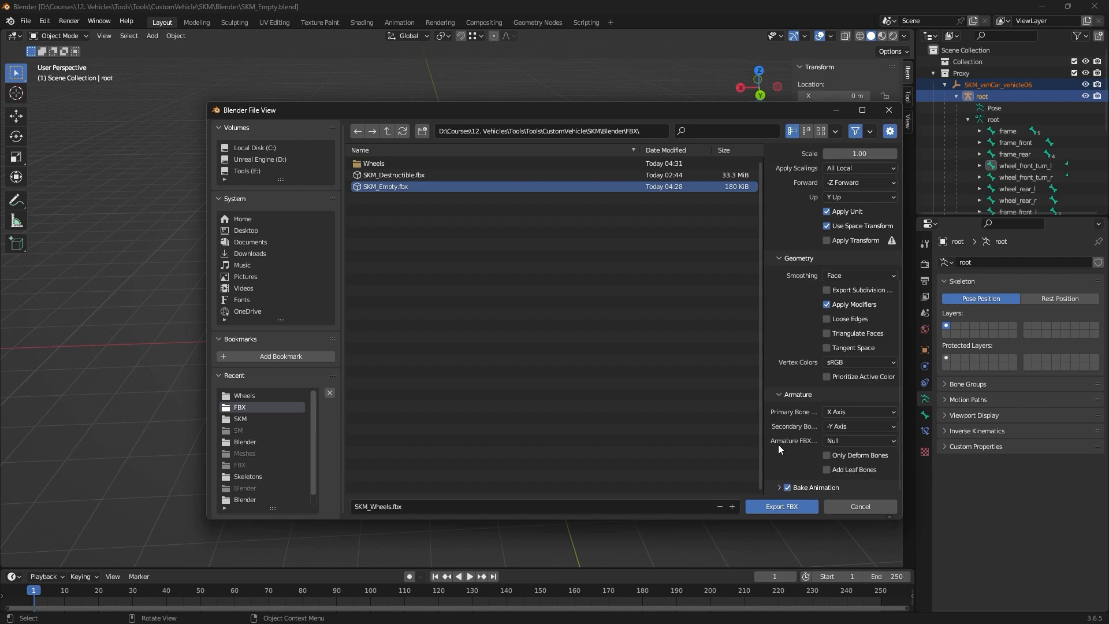
click(783, 507)
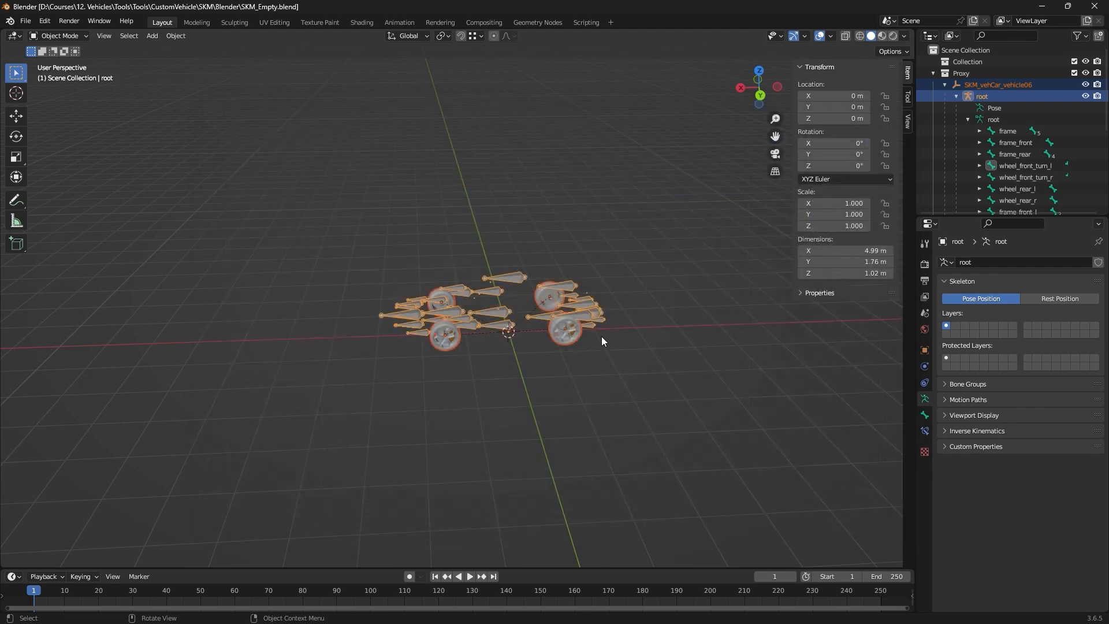
Switch to Unreal Editor's TESTMap level and create a folder named Wheels in CustomVehicle/Meshes.
middle_drag(601, 337, 593, 310)
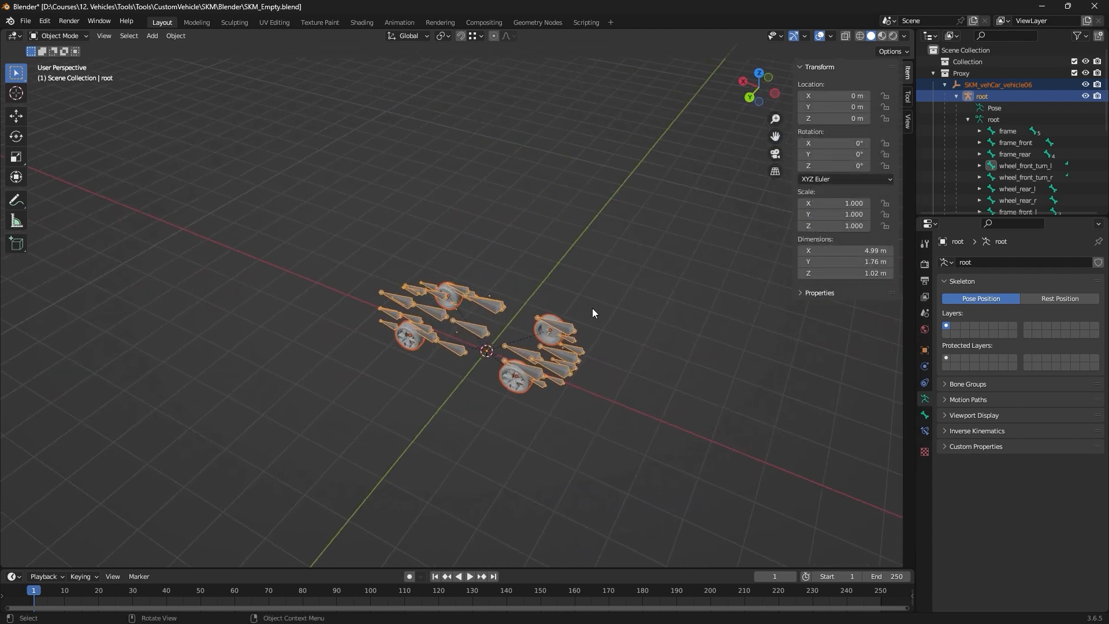
click(1047, 6)
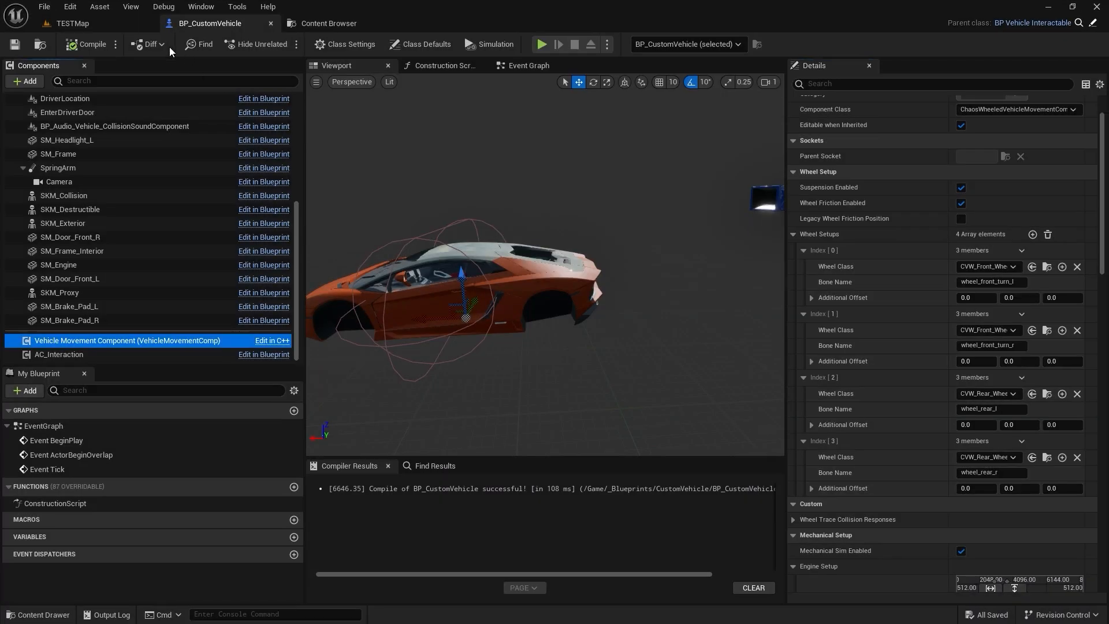
click(91, 26)
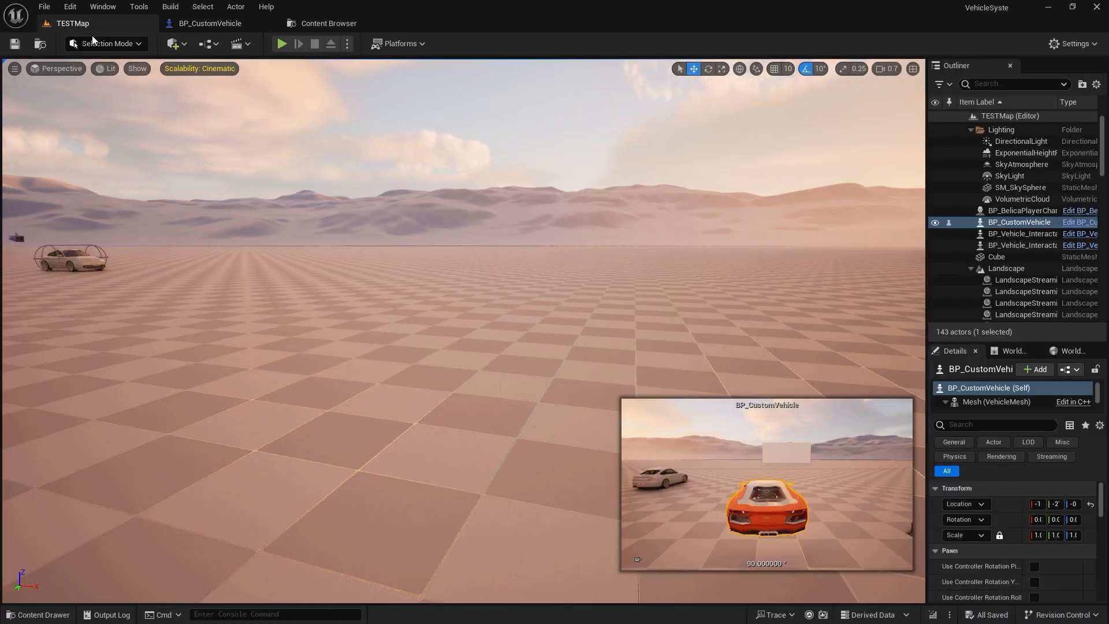
click(37, 614)
right_click(578, 514)
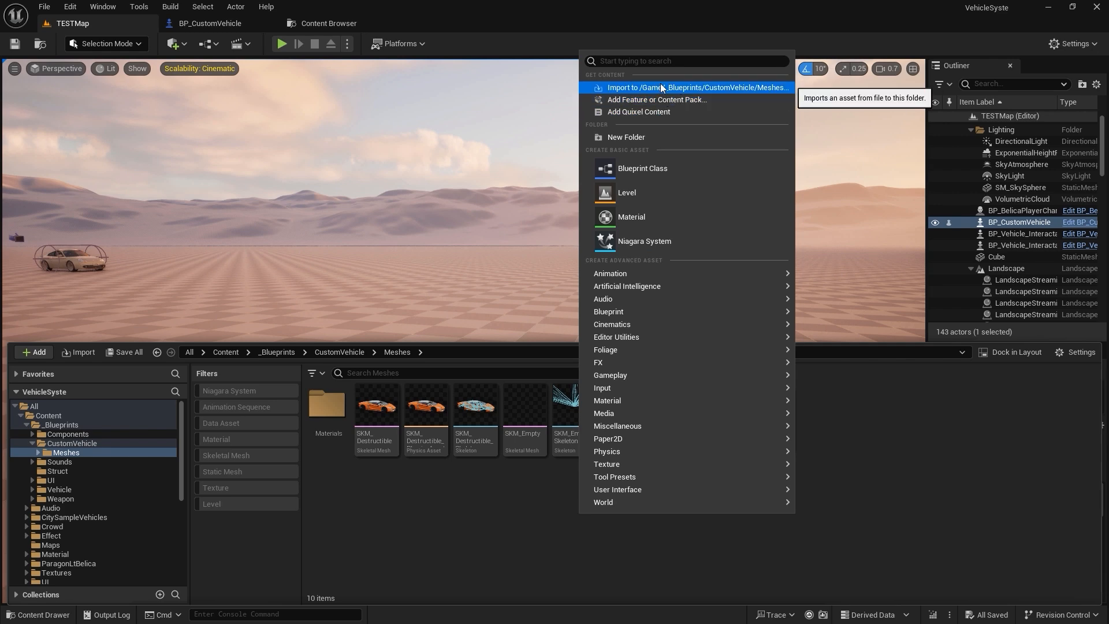
right_click(478, 522)
click(522, 144)
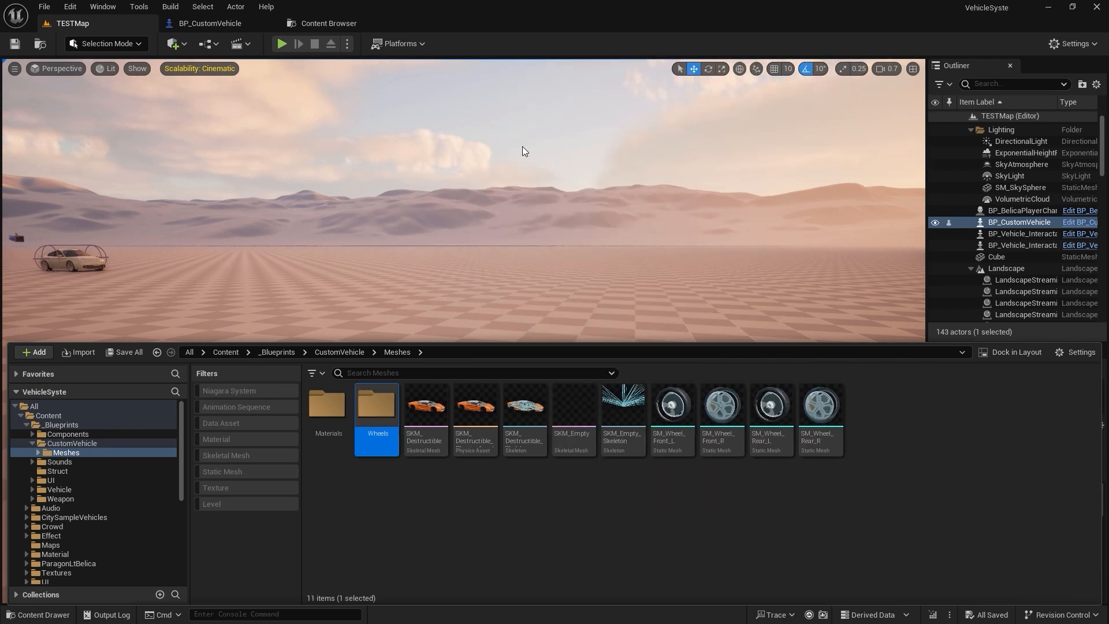
Open the new Wheels folder and create a subfolder named Materials in it.
key(Return)
right_click(378, 523)
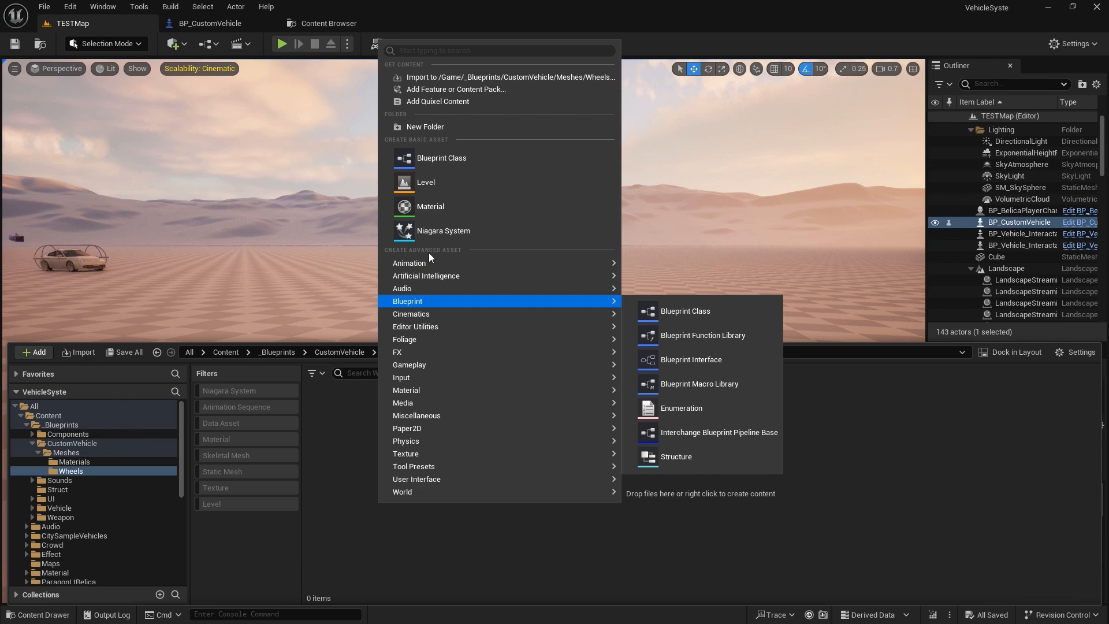
click(433, 128)
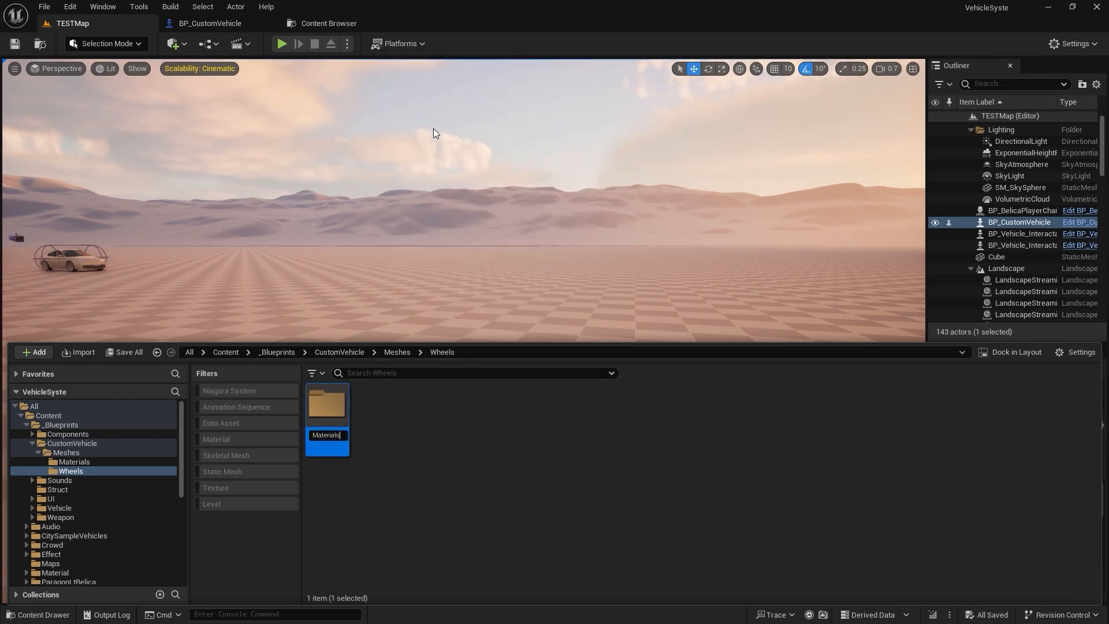
key(Return)
Import SKM_Wheels.fbx from the Blender\FBX folder into the Wheels folder as a skeletal mesh with new materials.
right_click(456, 442)
click(491, 174)
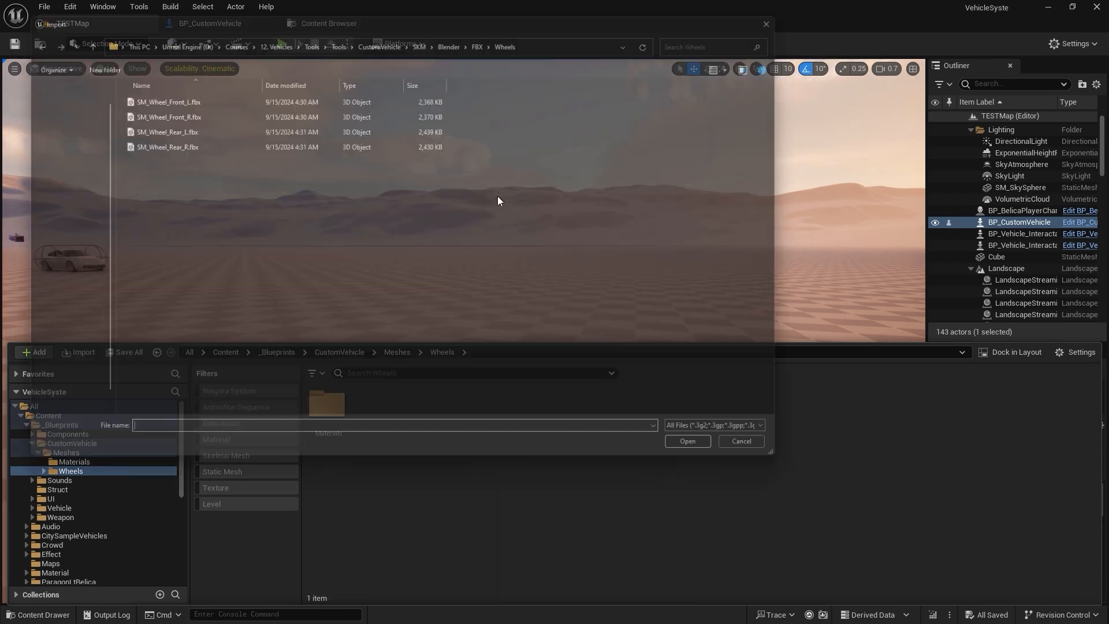
click(71, 33)
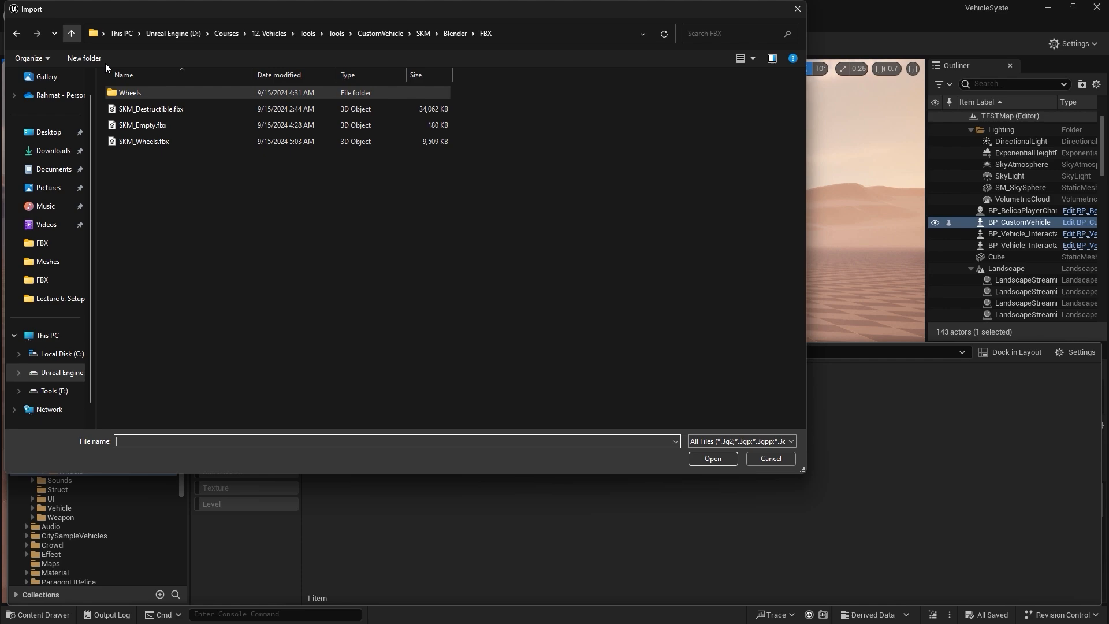
double_click(167, 141)
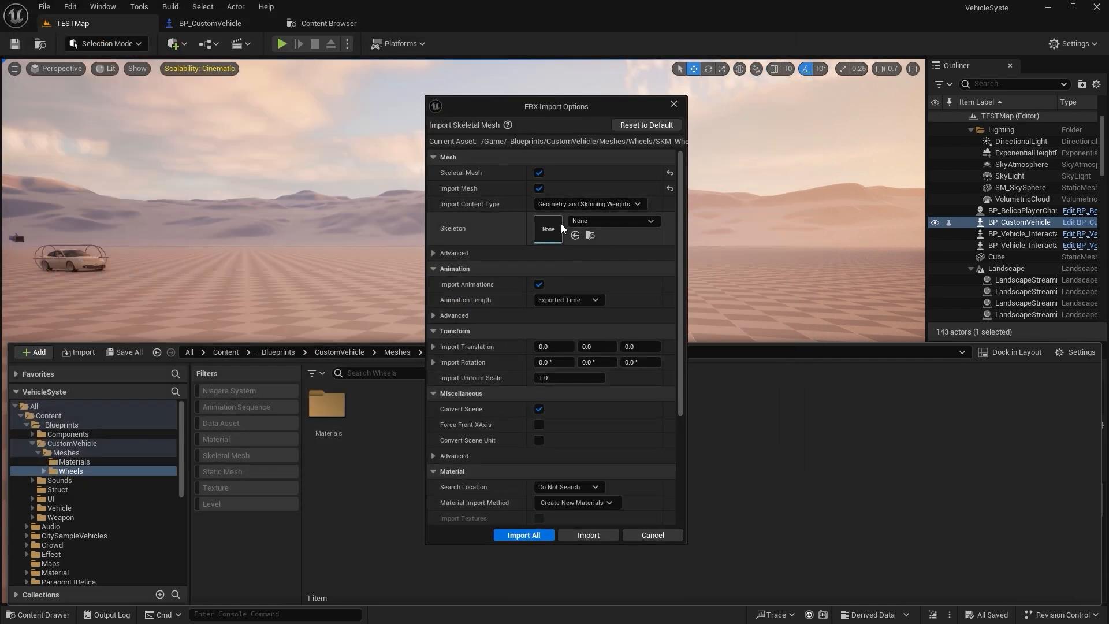
scroll(567, 301, down, 4)
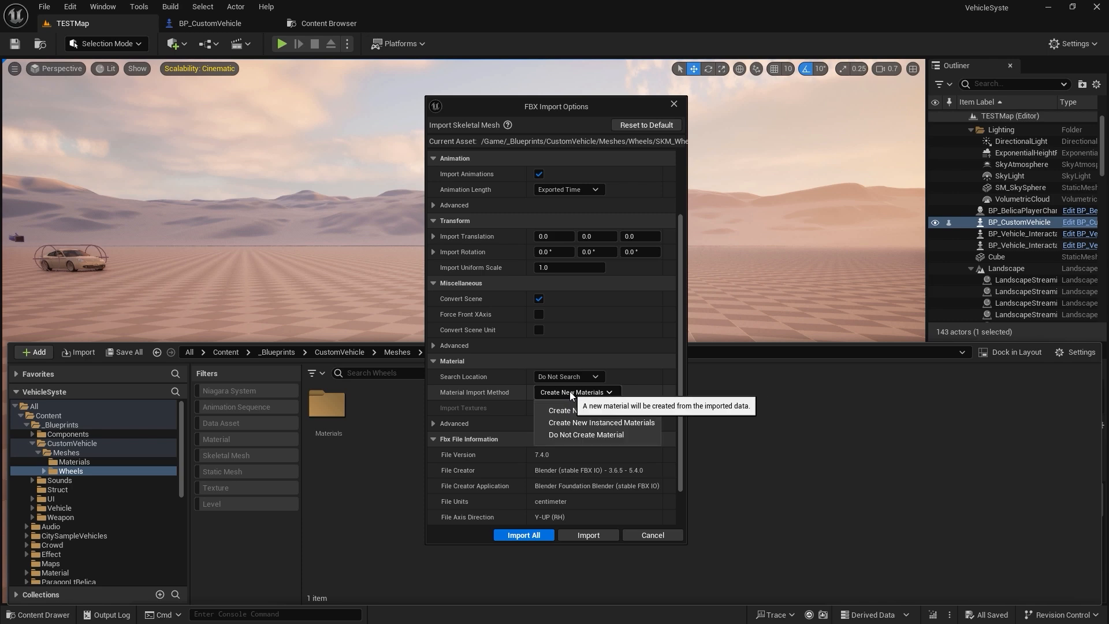
click(570, 537)
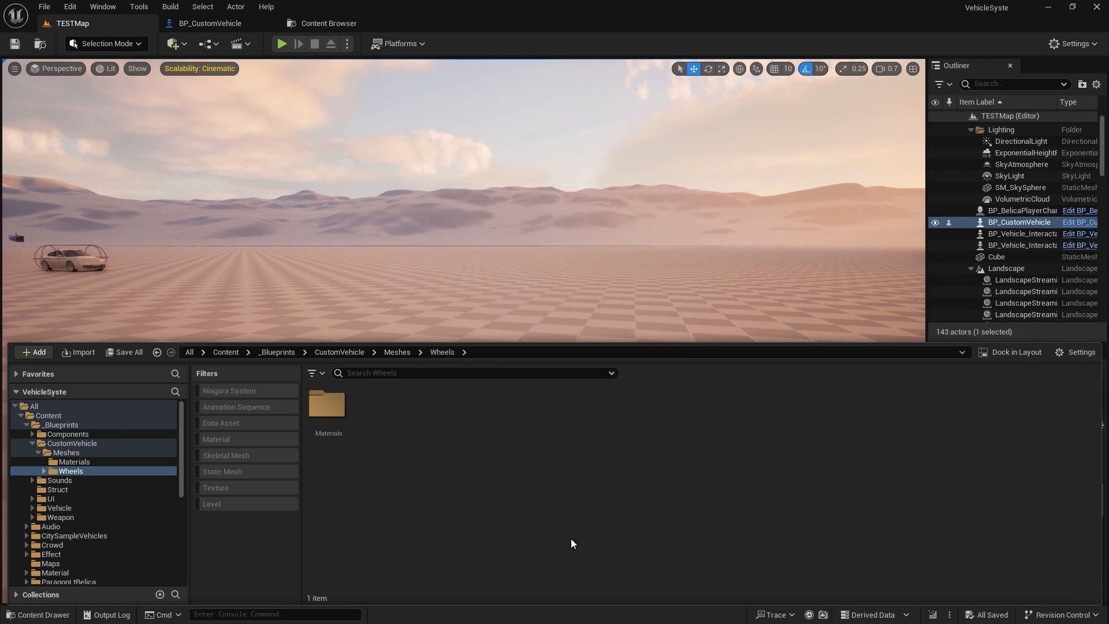
click(831, 145)
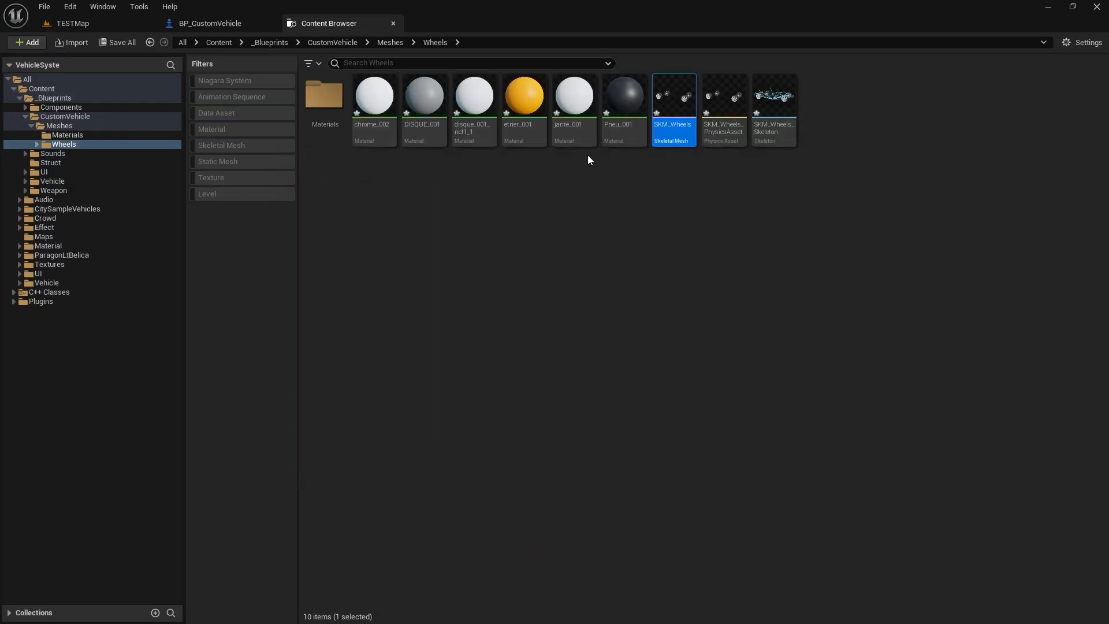
Move the six imported wheel materials, chrome_002 through Pneu_001, into the Materials subfolder and close the Content Browser.
click(623, 110)
shift+click(376, 116)
drag(376, 116, 330, 126)
click(347, 135)
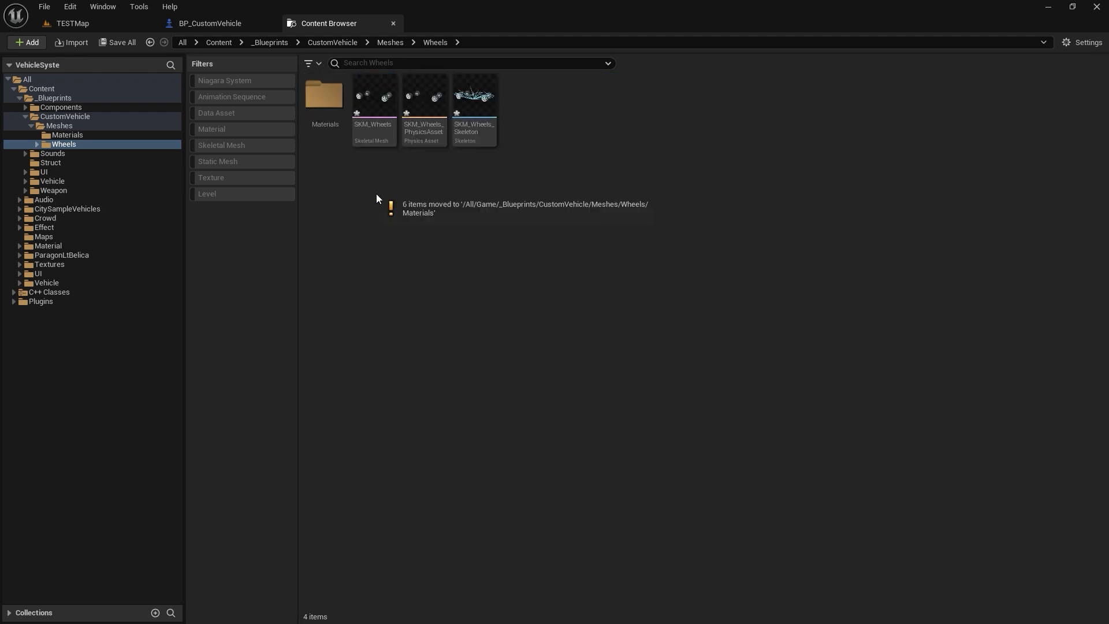
click(393, 23)
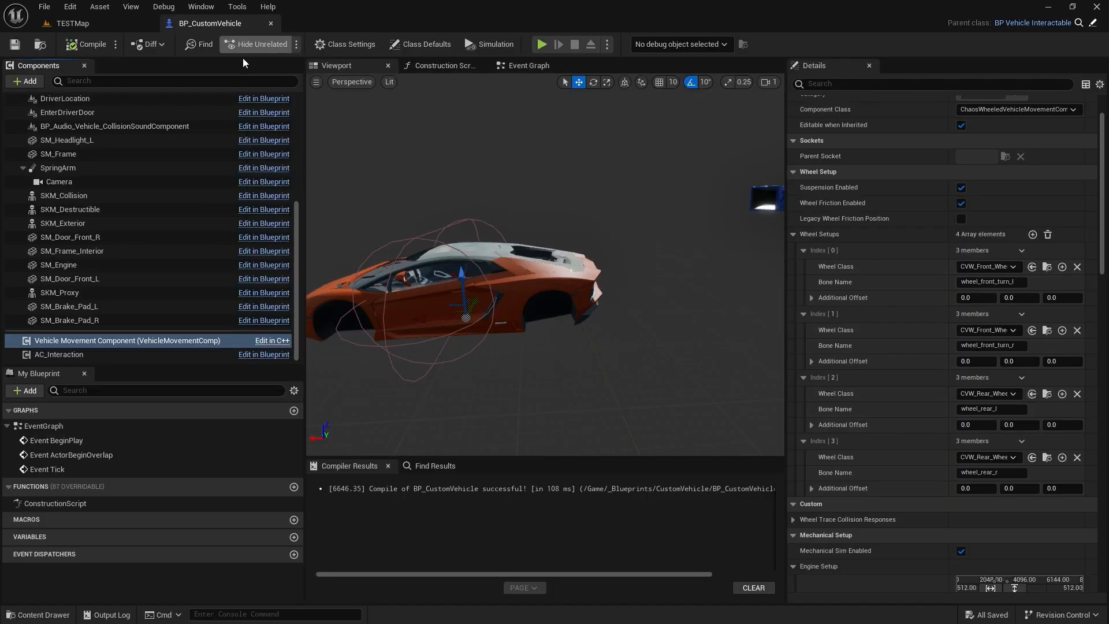
Set the skeletal mesh asset of BP_CustomVehicle's Mesh (VehicleMesh) component to SKM_Wheels, and compile and save the blueprint.
scroll(144, 168, up, 5)
click(69, 115)
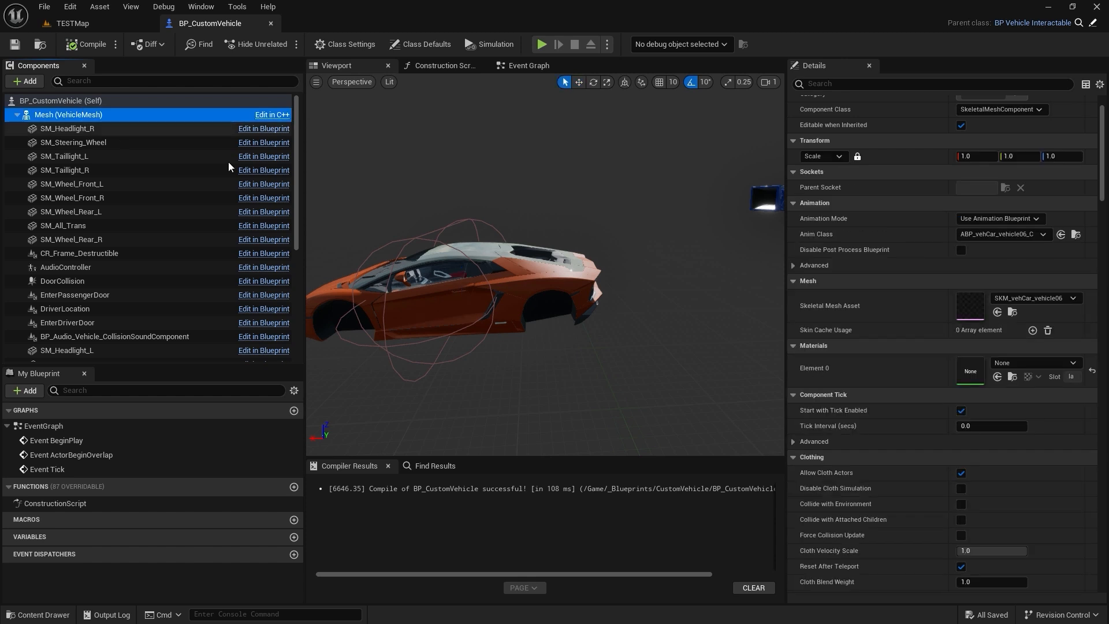
click(1020, 299)
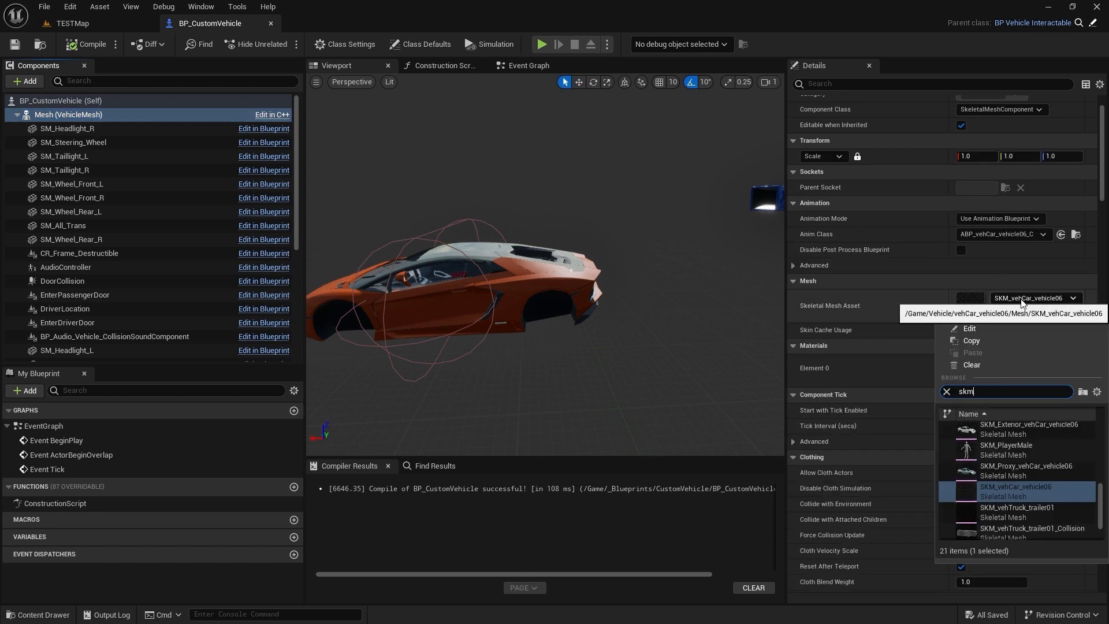
text(skm_whee)
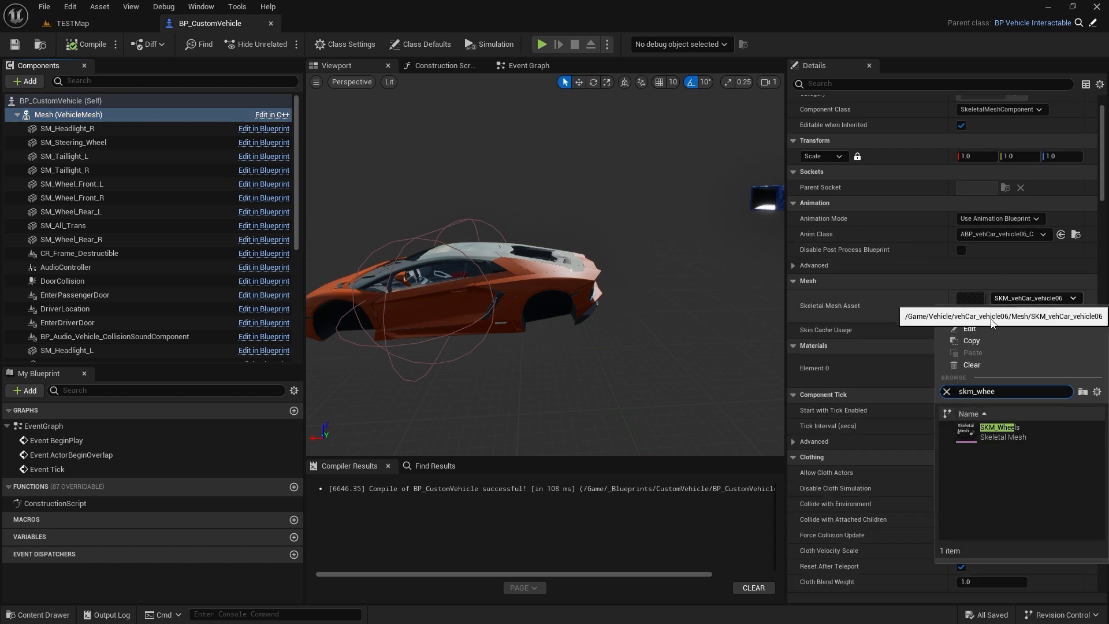
click(1027, 433)
mouse_move(688, 369)
mouse_down()
mouse_move(537, 375)
mouse_move(685, 378)
mouse_up()
click(81, 44)
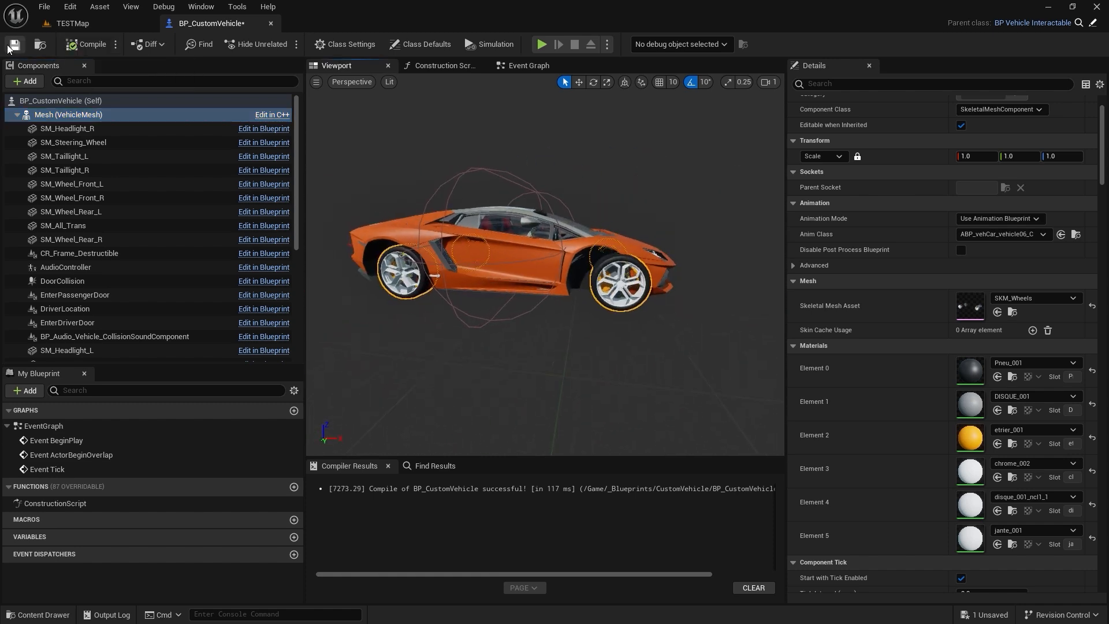
click(14, 45)
Start a play session in TESTMap, run the character to the orange custom vehicle and get in.
click(64, 23)
key(alt+p)
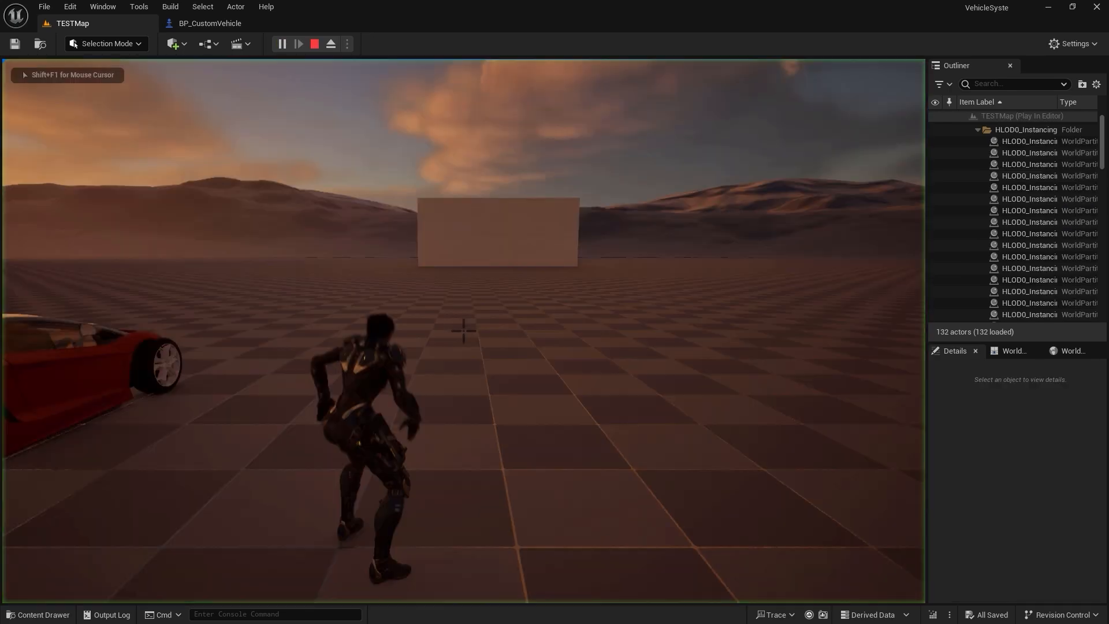
key(w)
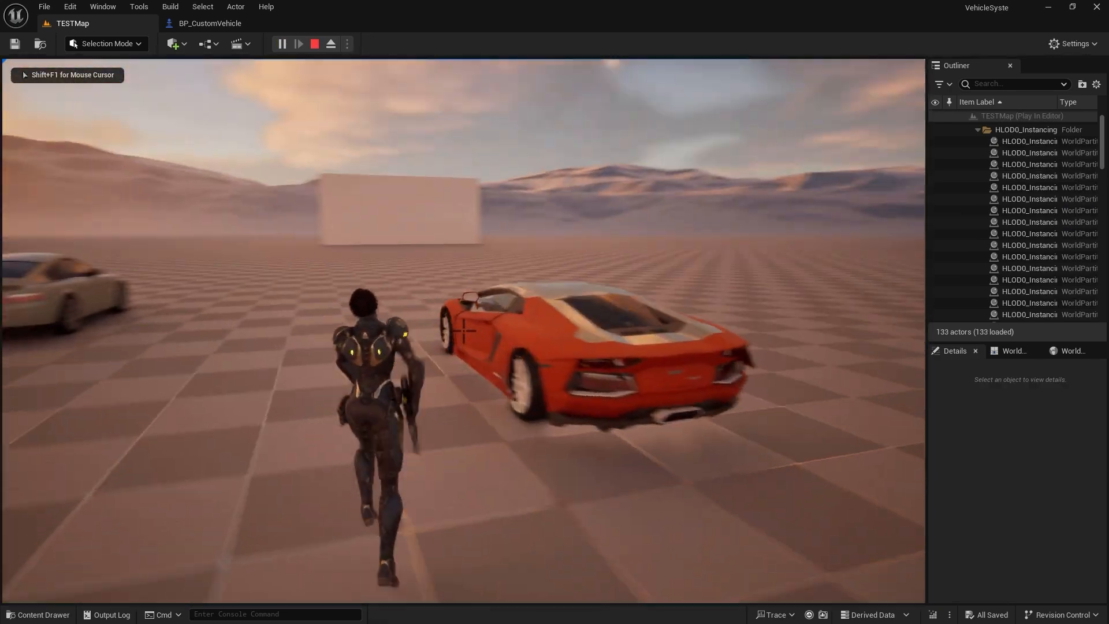
key(c)
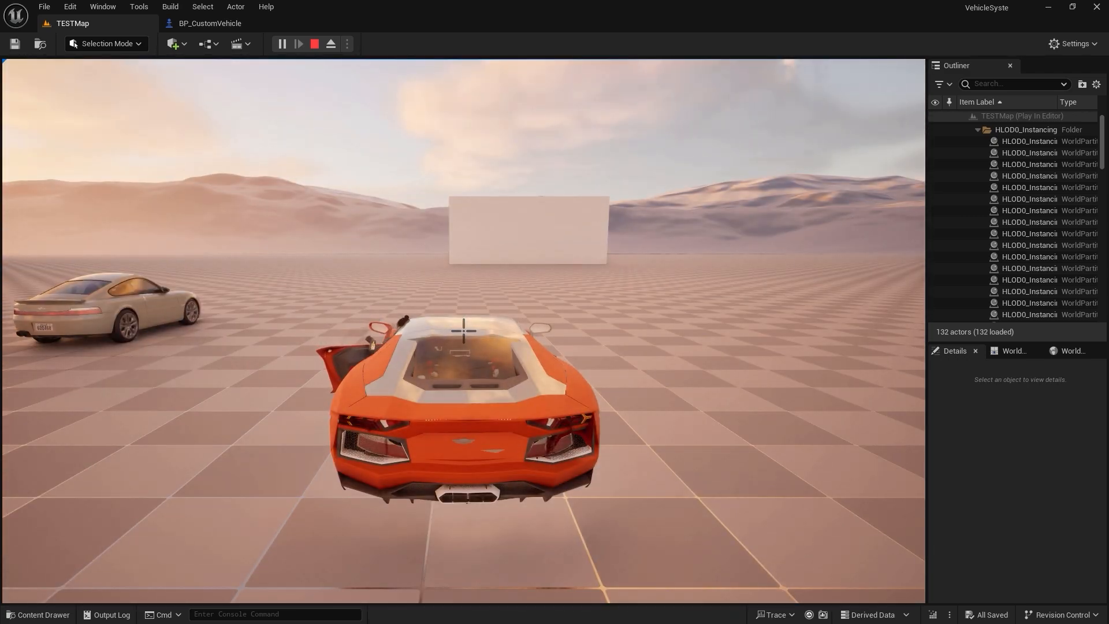
Test-drive the custom vehicle by steering, crashing into the wall and reversing, and end the play session.
key(w)
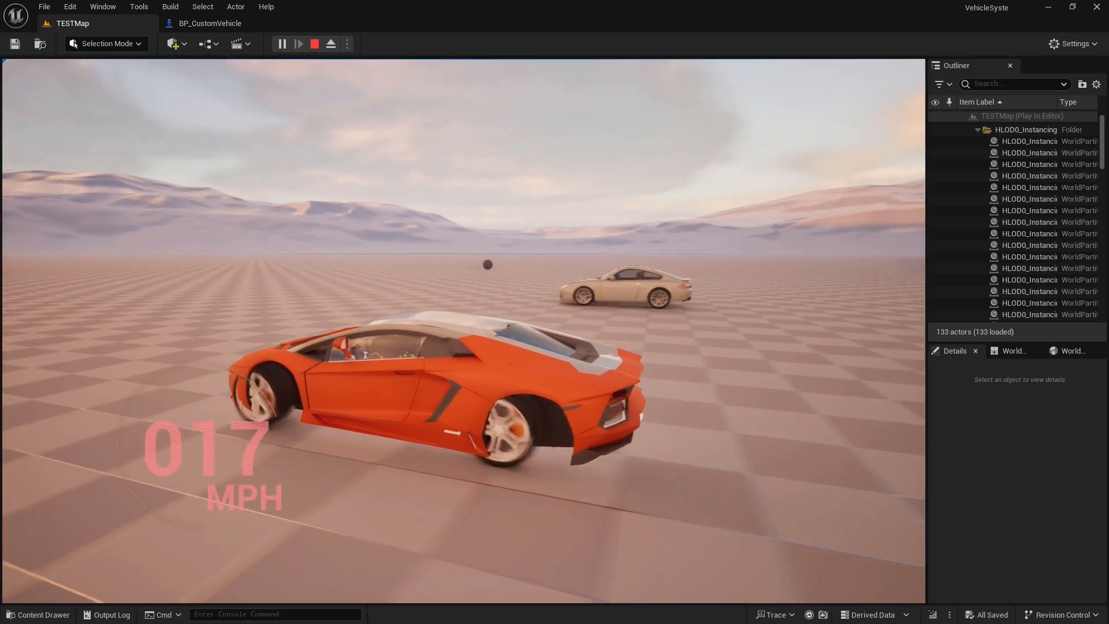
key(a)
key(w)
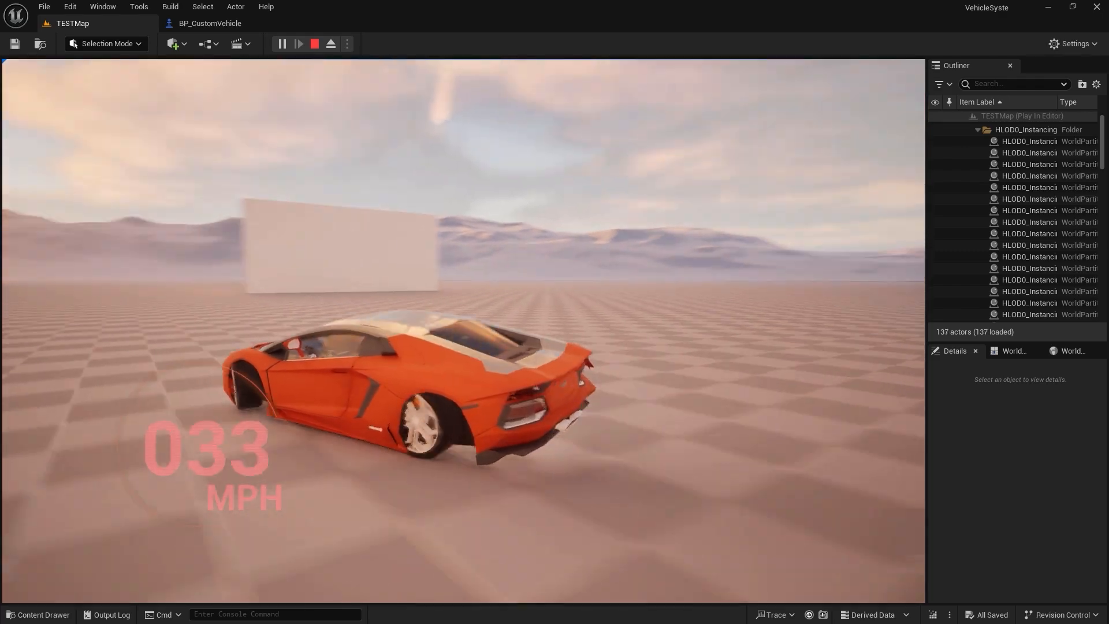
key(w)
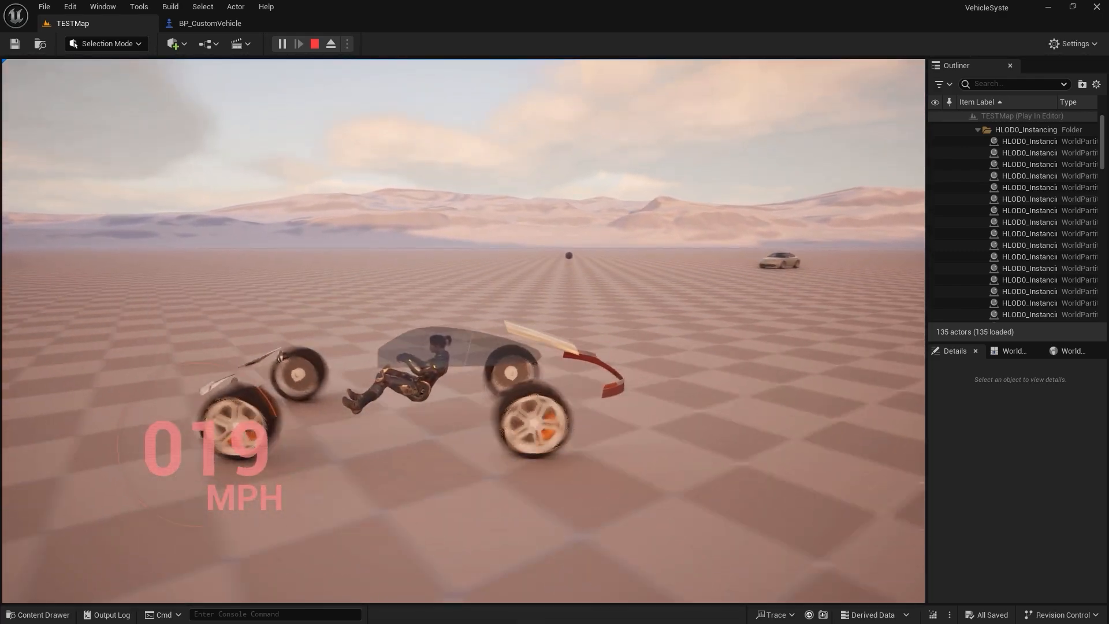
key(w)
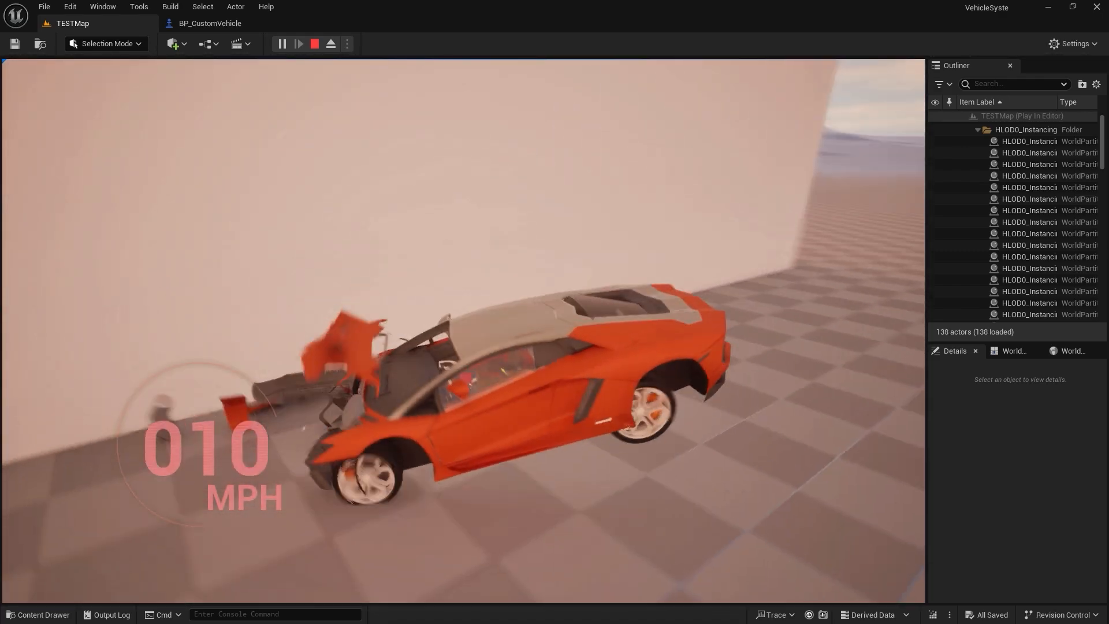
key(s)
key(w)
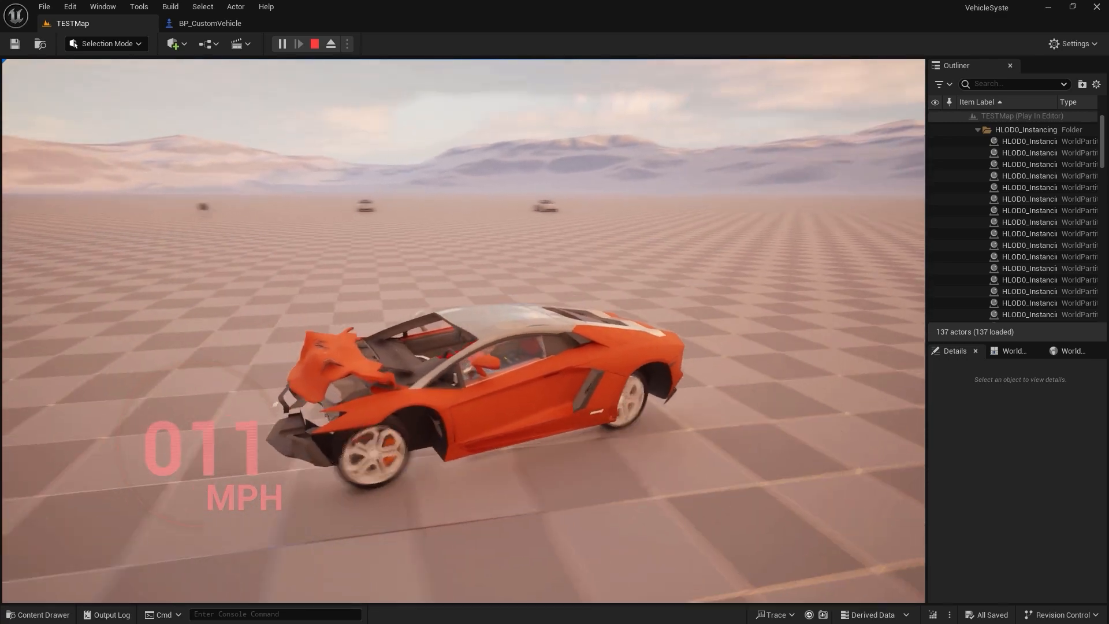
key(Escape)
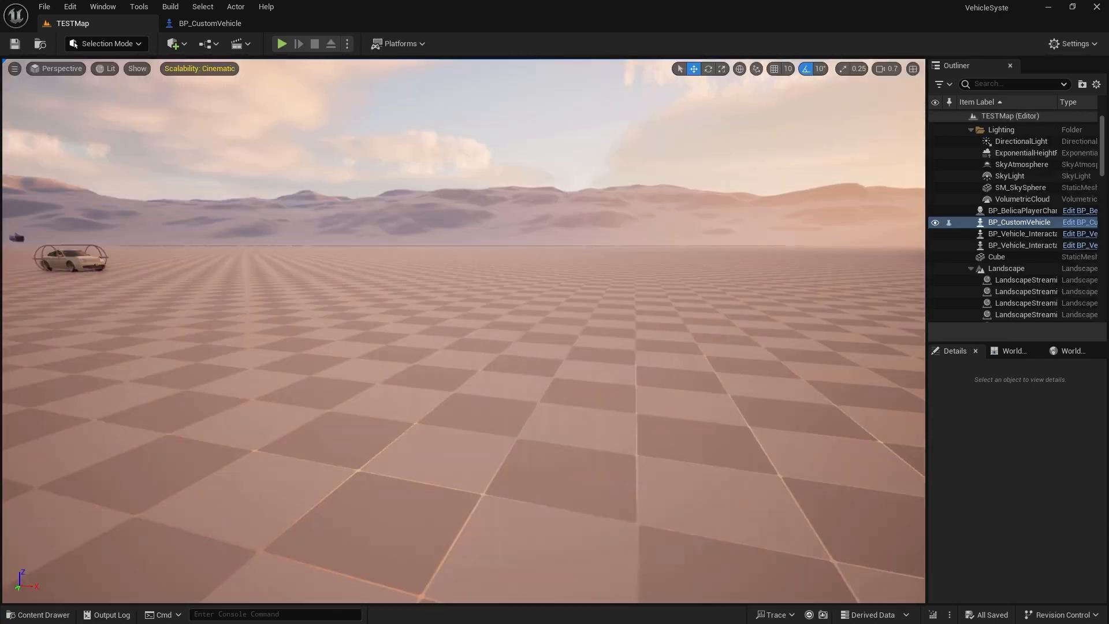
Examine how the wheels line up with the body of BP_CustomVehicle in the blueprint's Right orthographic view.
click(223, 23)
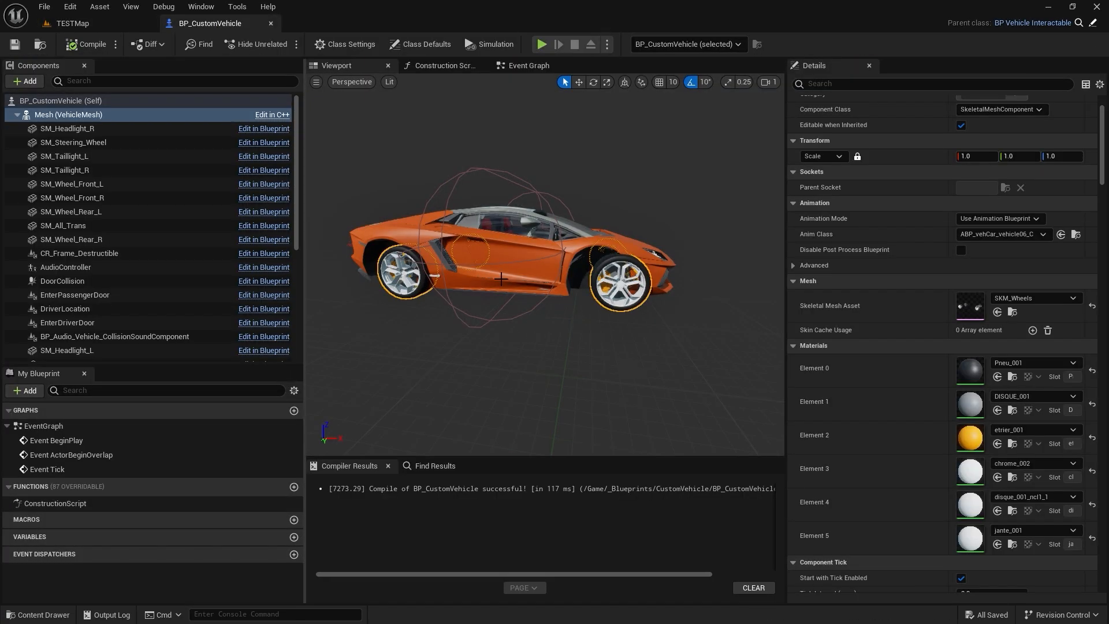
click(358, 84)
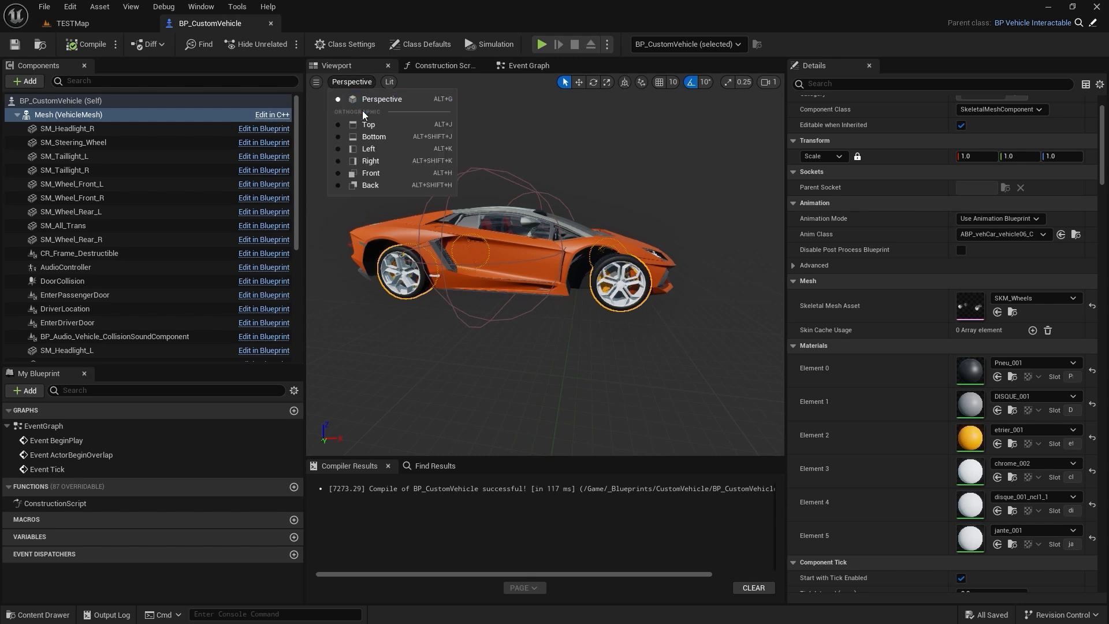
click(379, 165)
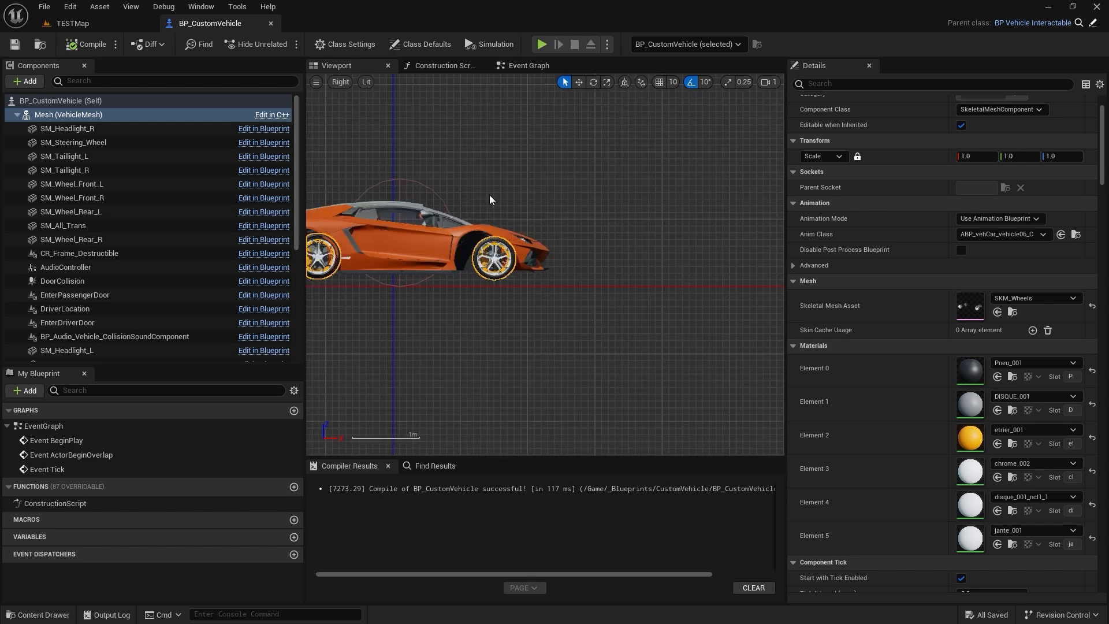
key(f)
click(567, 248)
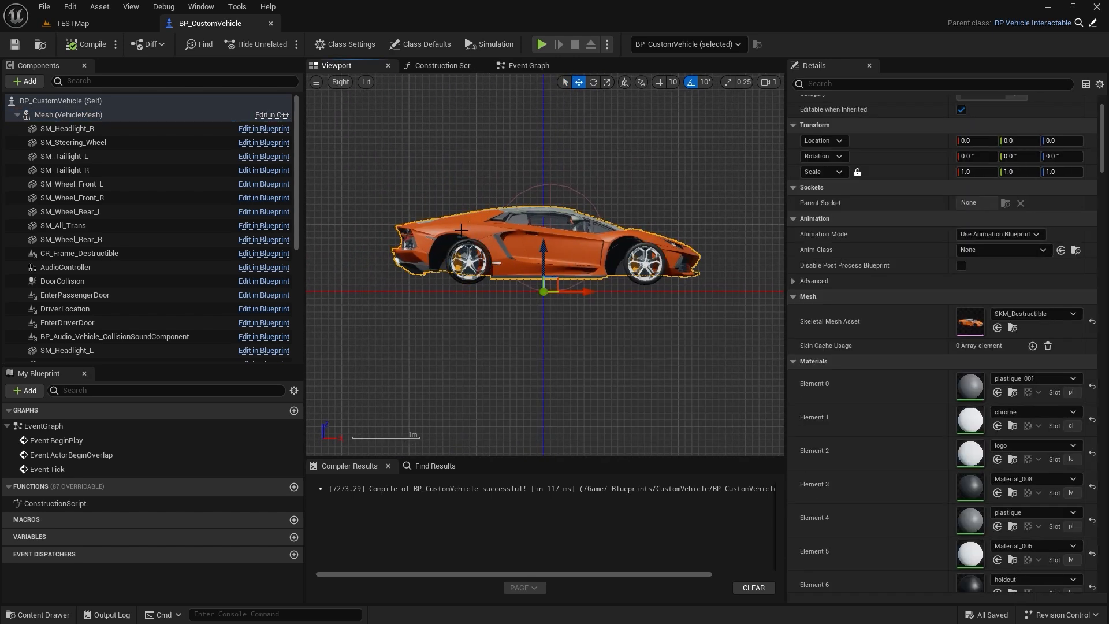
click(81, 114)
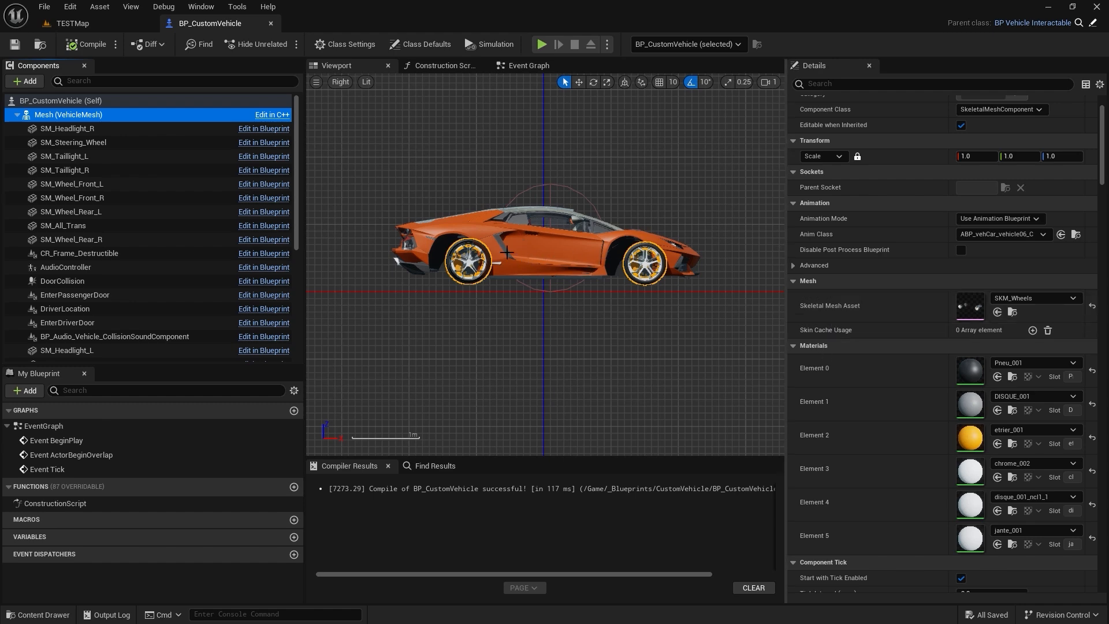
Try to shift the SKM_Destructible component forward along X by about 18.9 units to match the wheel positions.
click(462, 237)
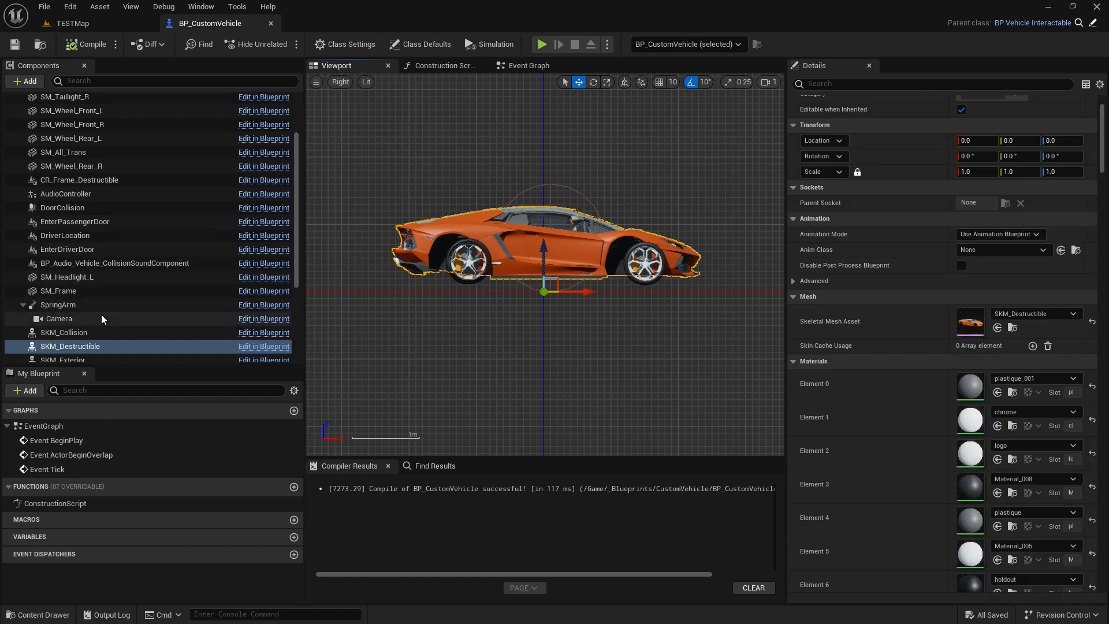
scroll(106, 312, down, 5)
scroll(106, 313, down, 3)
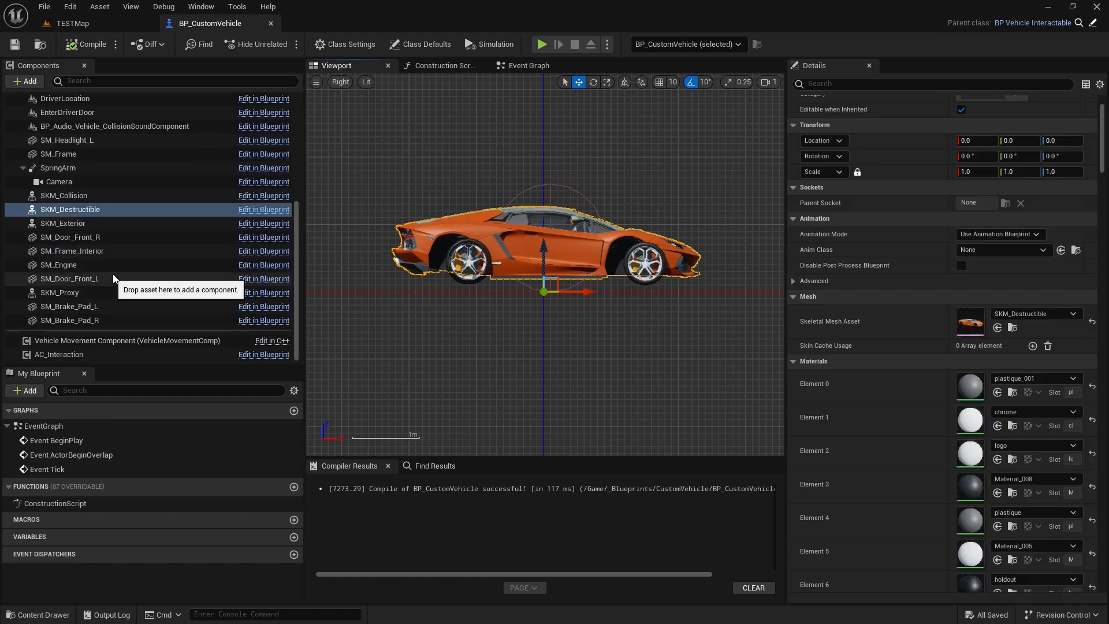
scroll(179, 287, up, 3)
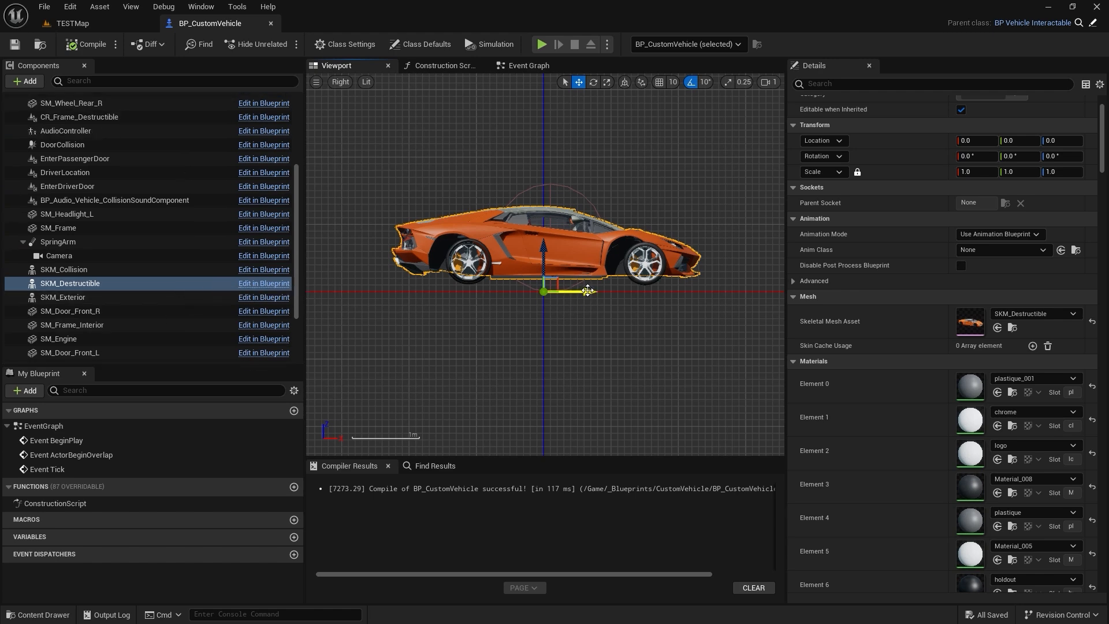
drag(587, 291, 602, 292)
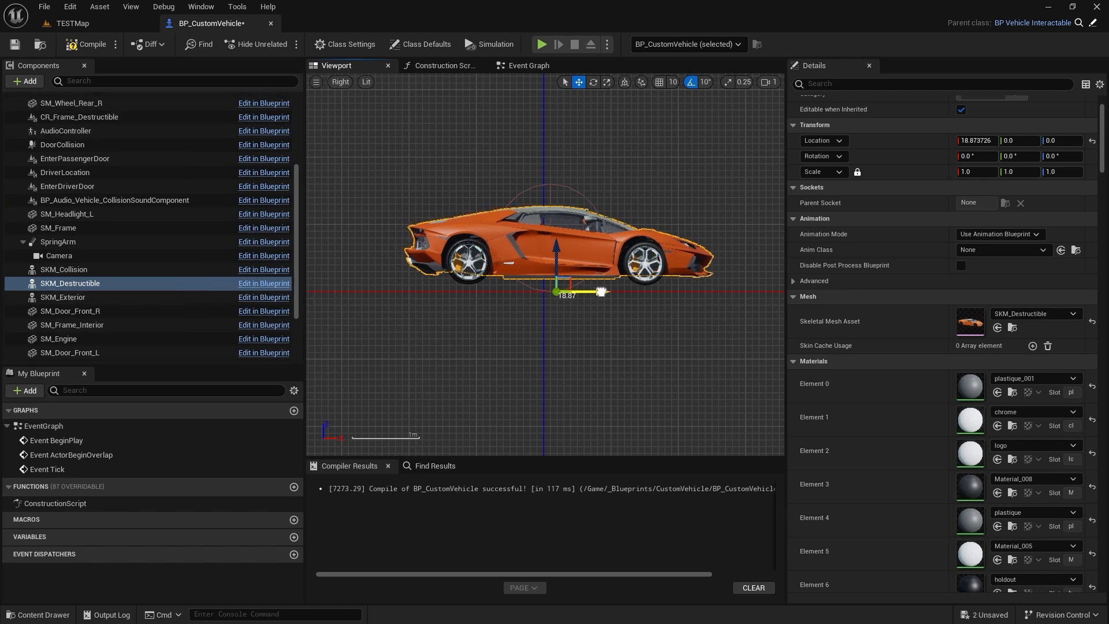
key(ctrl+z)
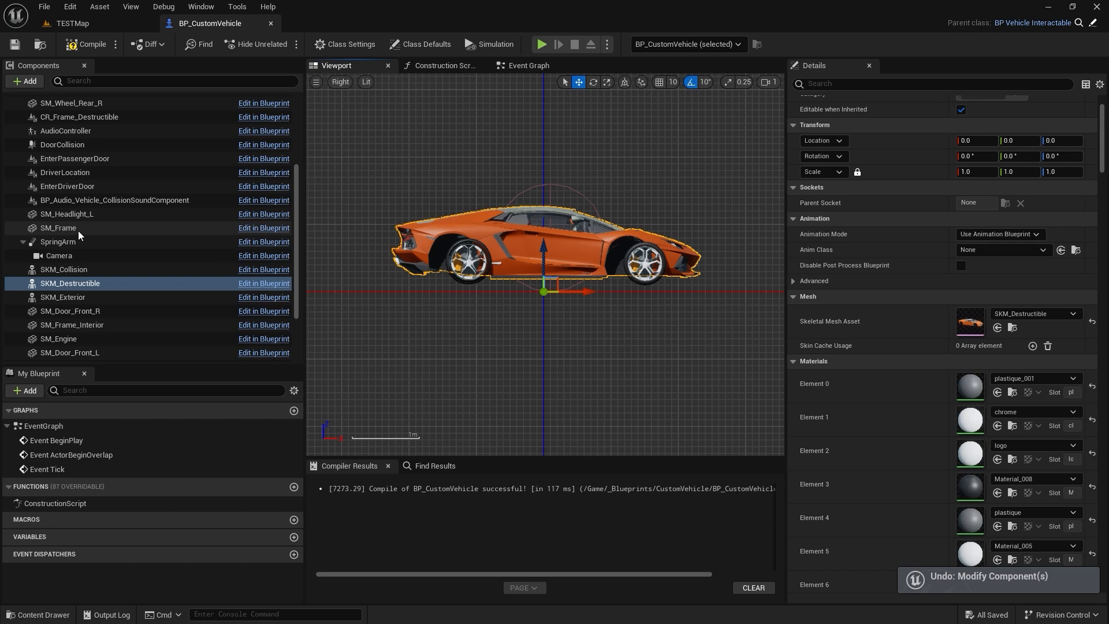
Shift SKM_Destructible, SM_All_Trans and SM_Engine together by about 24 units along X, lower them slightly to fit the wheels, and save the blueprint.
scroll(88, 265, up, 3)
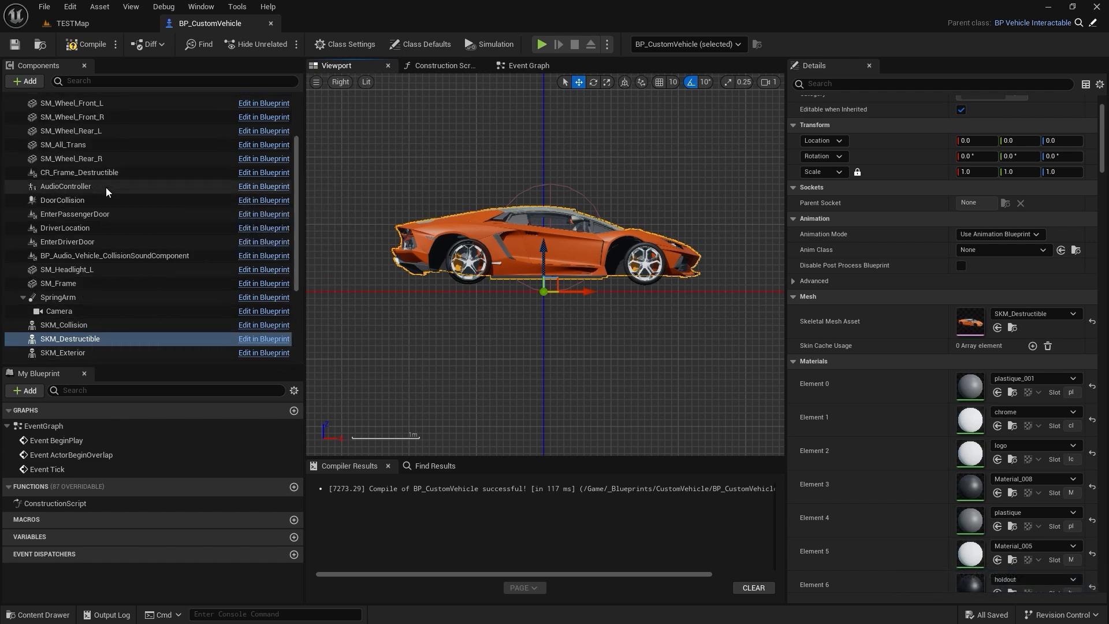
ctrl+click(63, 144)
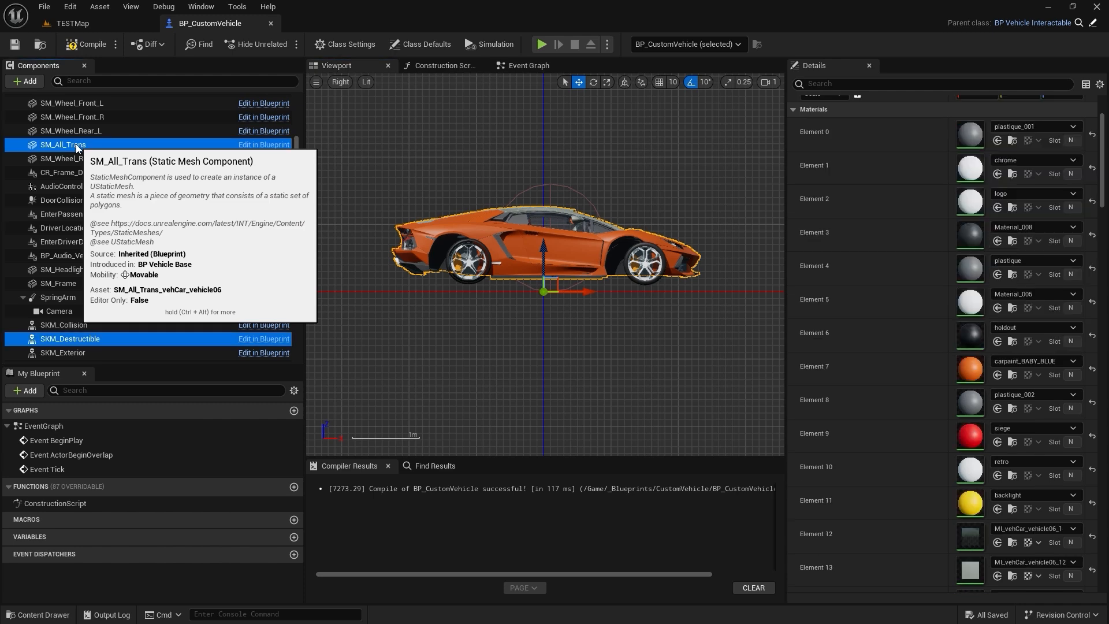
scroll(145, 262, up, 4)
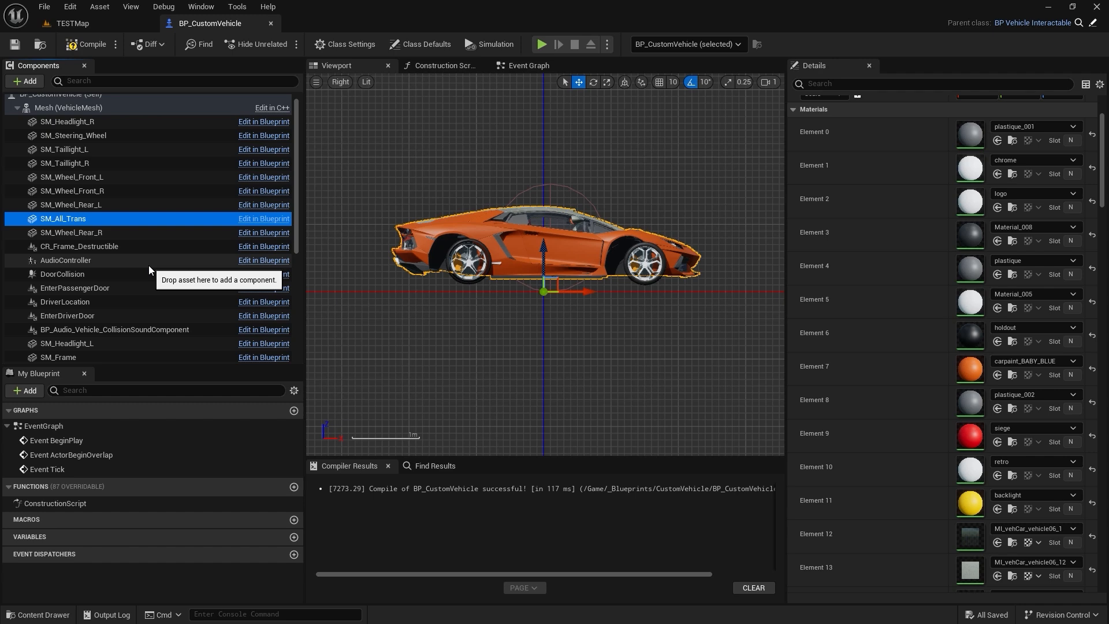
scroll(148, 265, down, 5)
scroll(90, 225, down, 3)
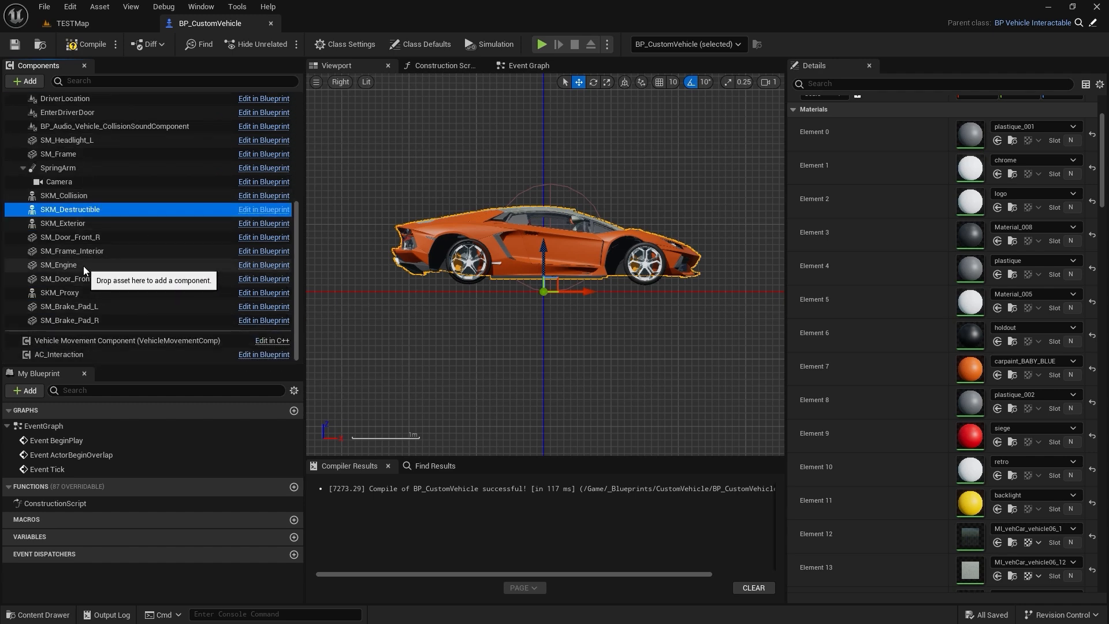
ctrl+click(84, 266)
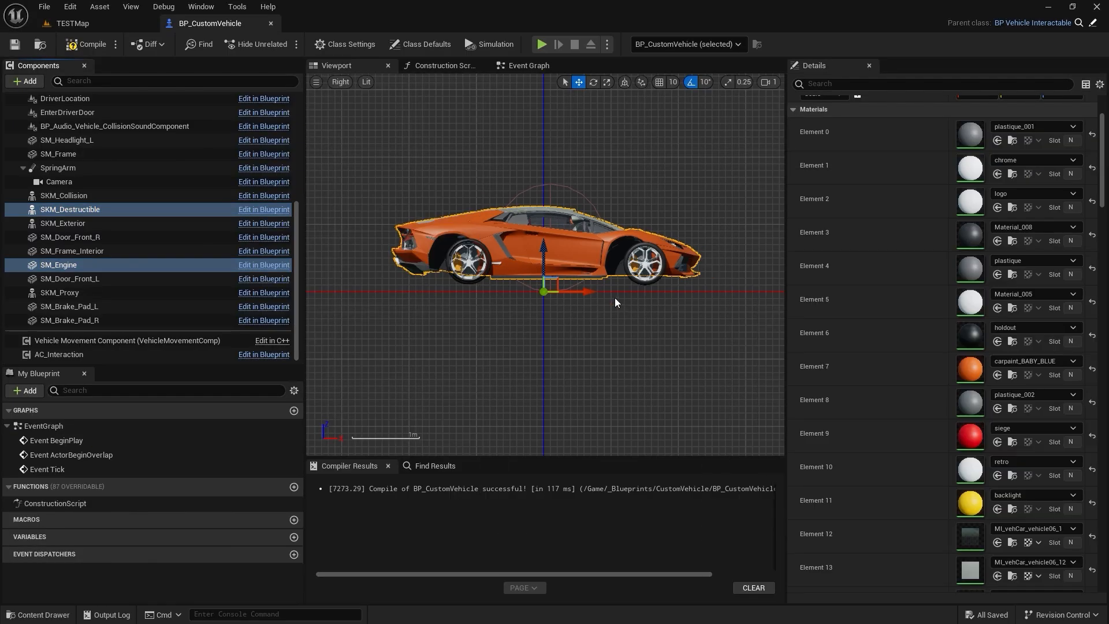
drag(594, 292, 577, 291)
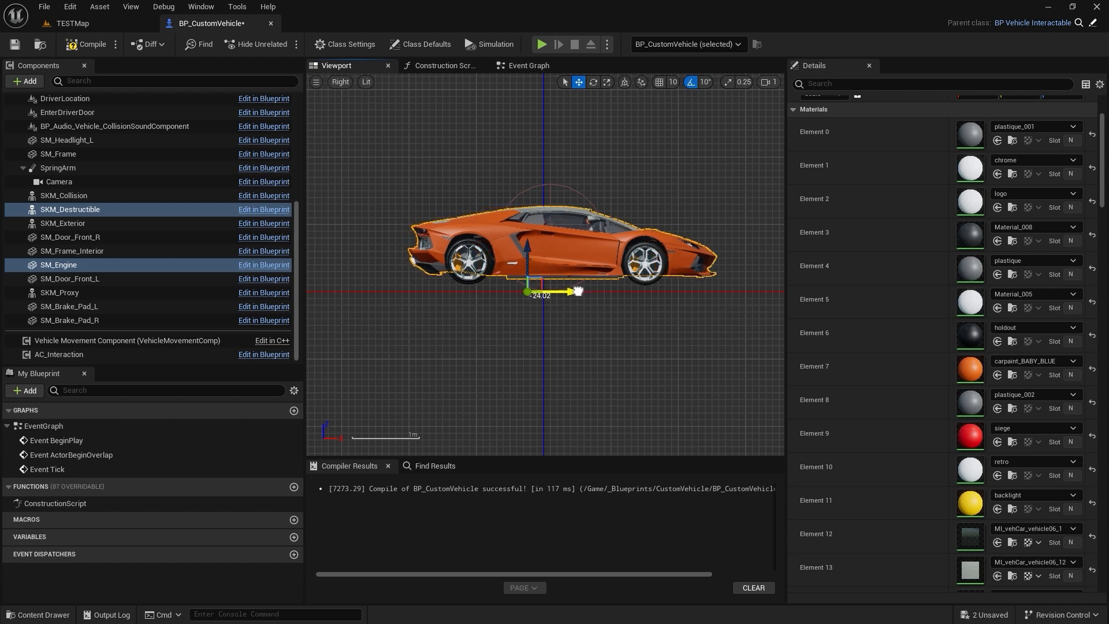
drag(525, 249, 526, 253)
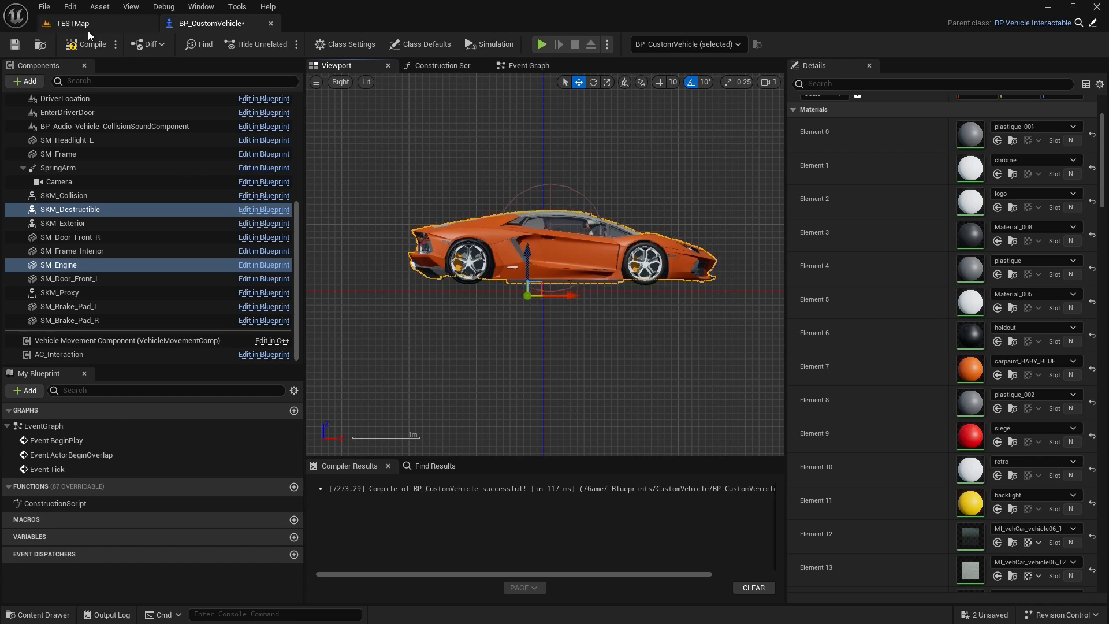
click(15, 45)
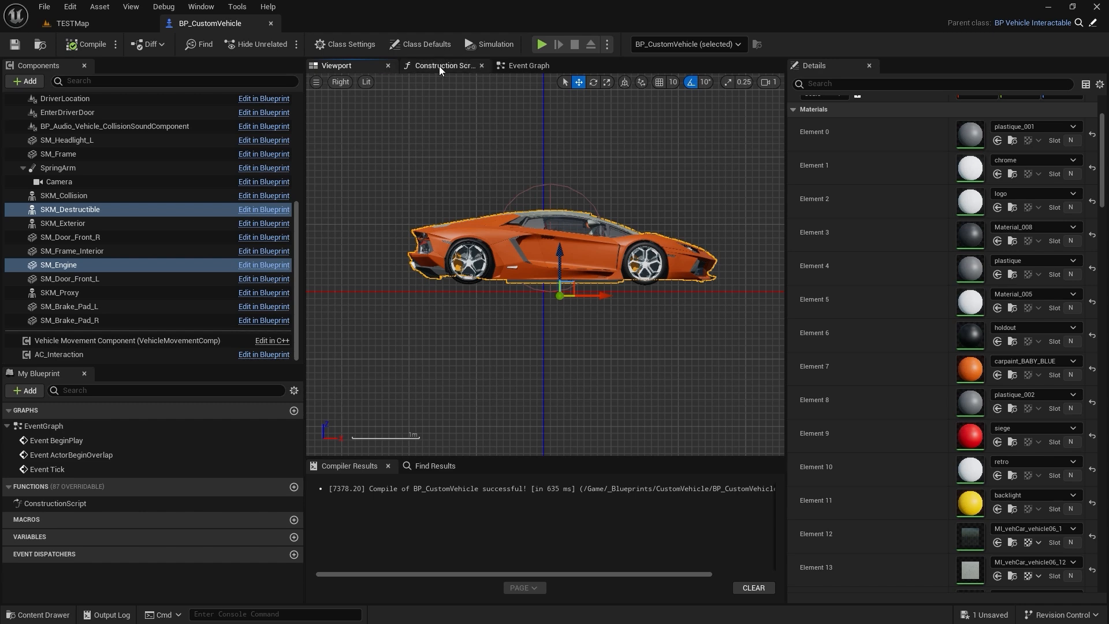
Switch the blueprint viewport to Perspective and inspect the repositioned car body from the side and front.
click(340, 82)
click(353, 99)
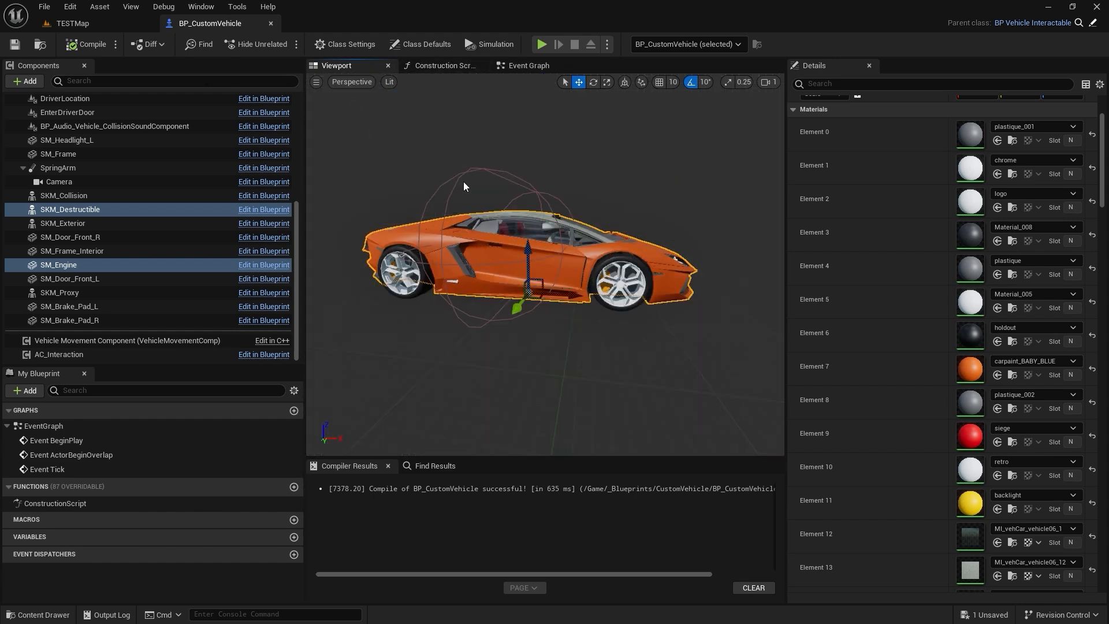
mouse_move(419, 167)
right_down()
mouse_move(347, 167)
mouse_move(422, 169)
right_up()
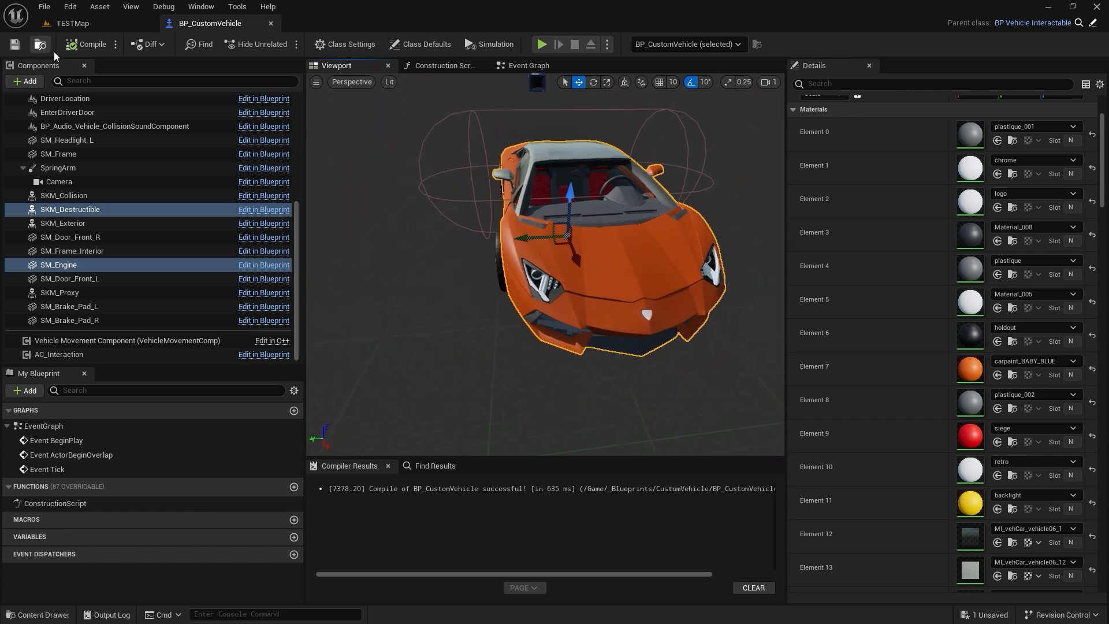
Run a play session in TESTMap, getting the character into the orange custom vehicle and crash-testing it.
click(72, 24)
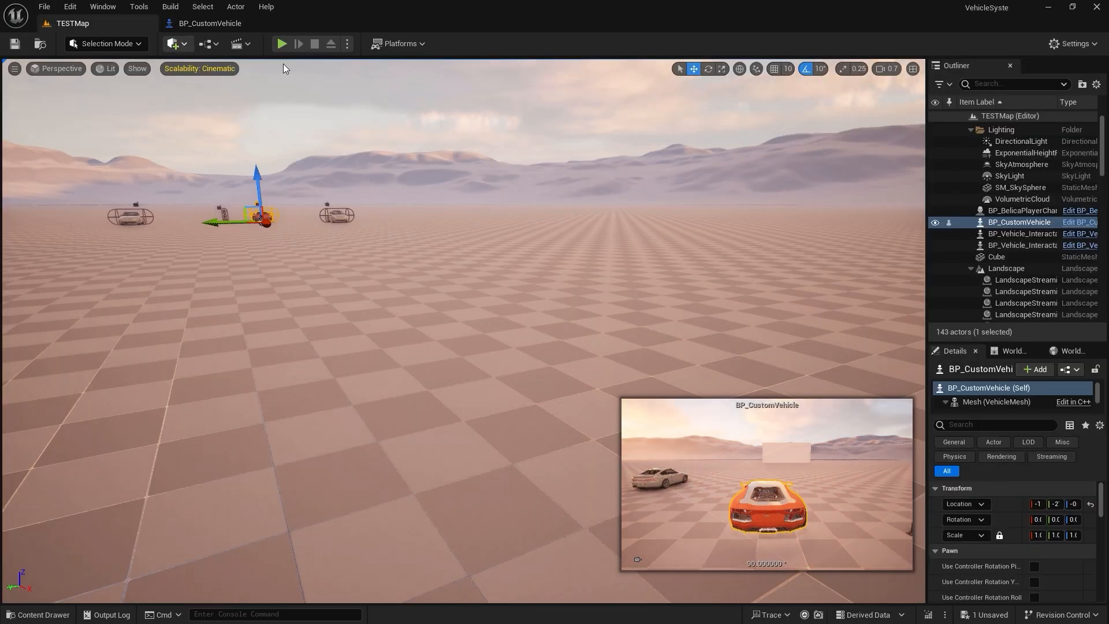
click(282, 43)
key(w)
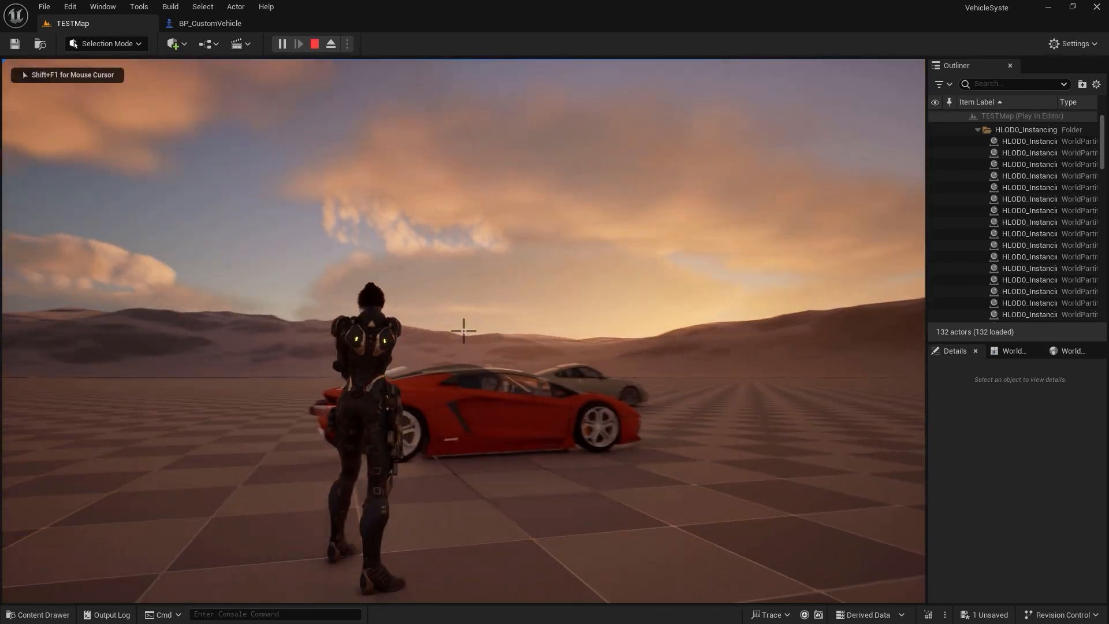
key(w)
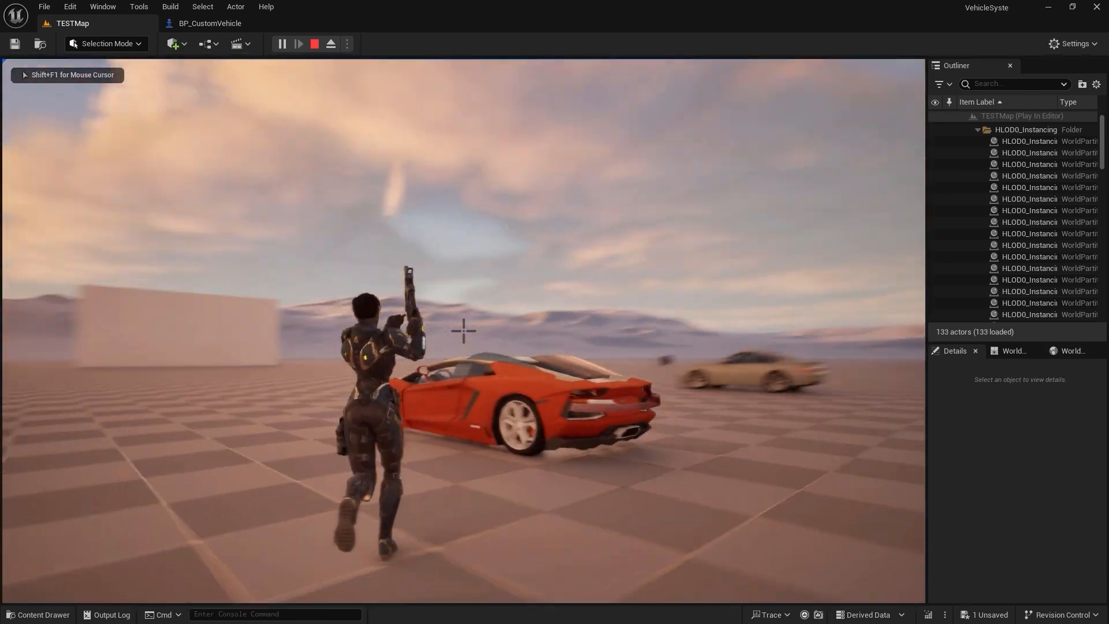
key(w)
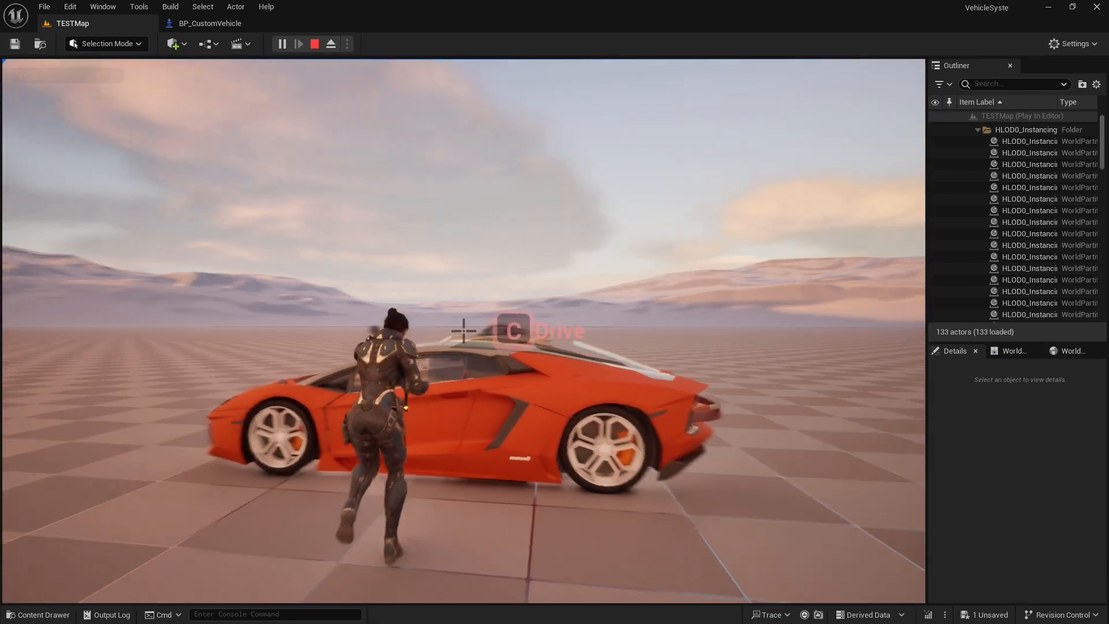
key(c)
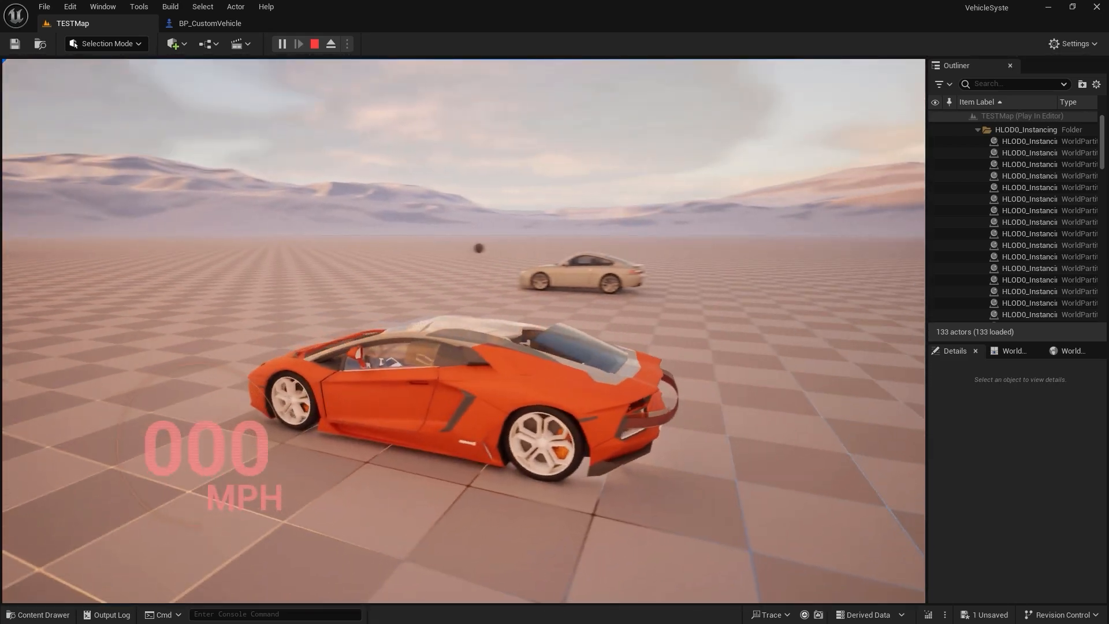
key(w)
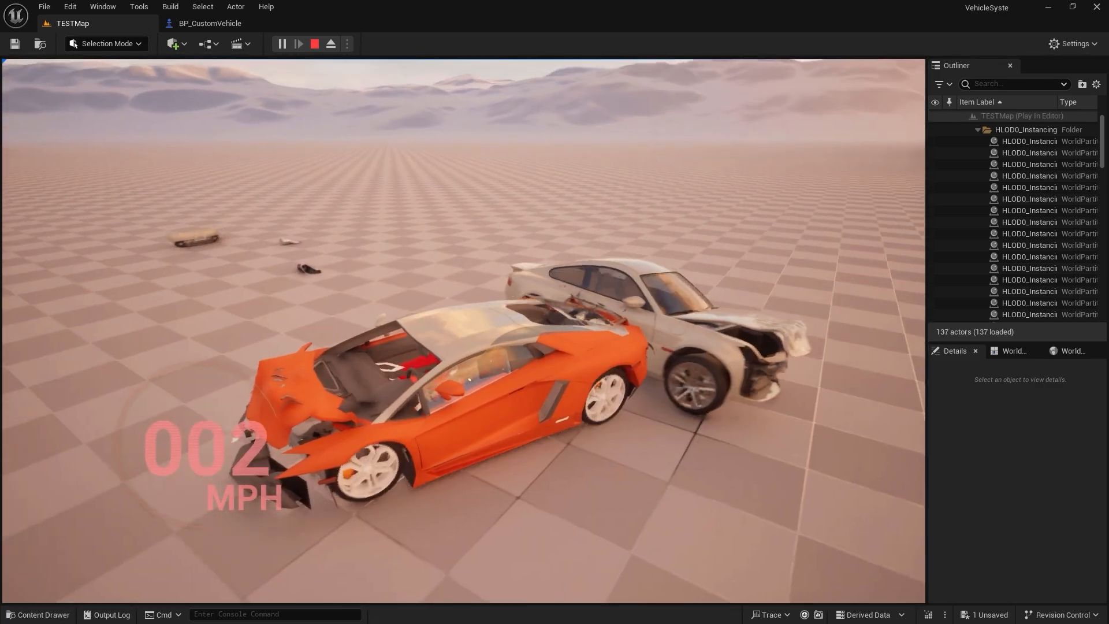
key(Escape)
Examine the windshield and rear engine opening of the custom vehicle up close in the TESTMap level.
right_drag(525, 314, 525, 314)
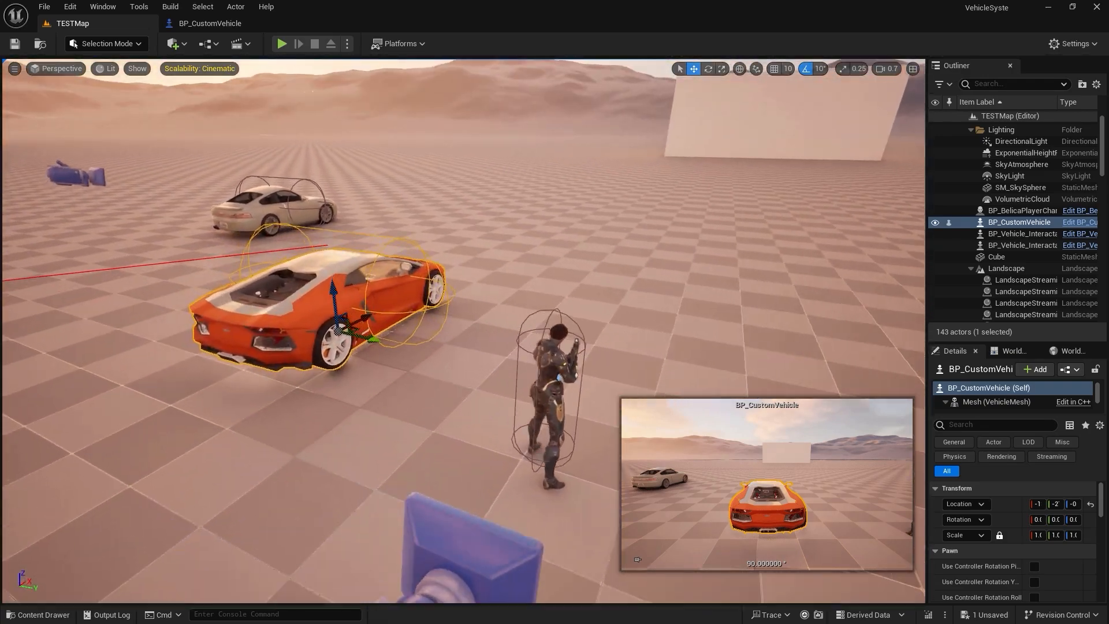
right_drag(554, 240, 555, 241)
click(555, 241)
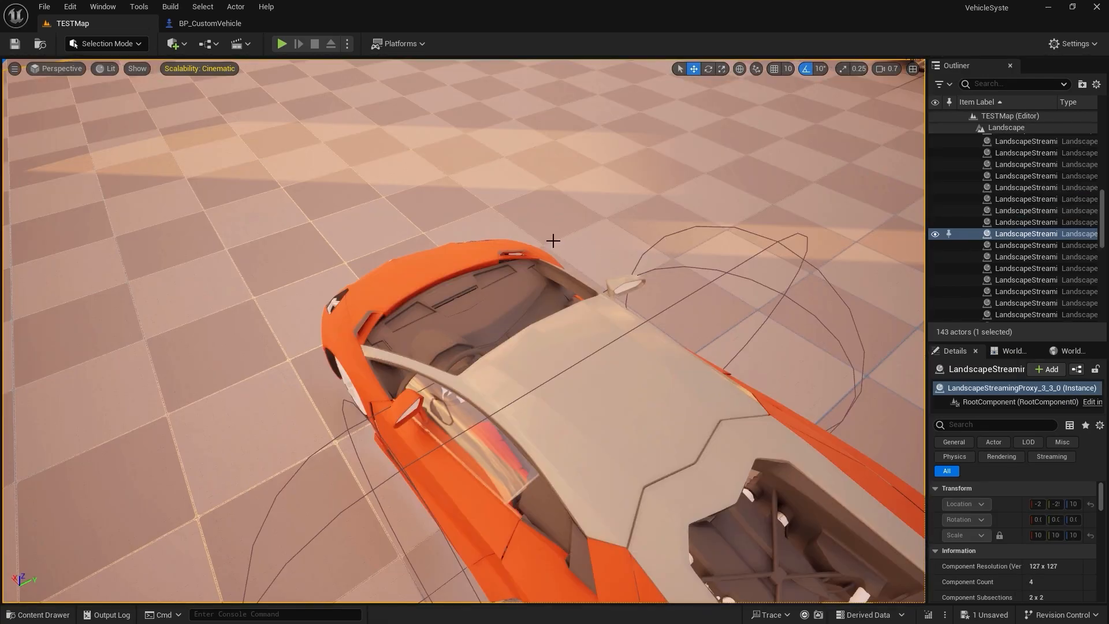
Switch to Blender, make the hidden Trans collection visible and expand it to list its objects.
key(alt+Tab)
middle_drag(608, 270, 410, 296)
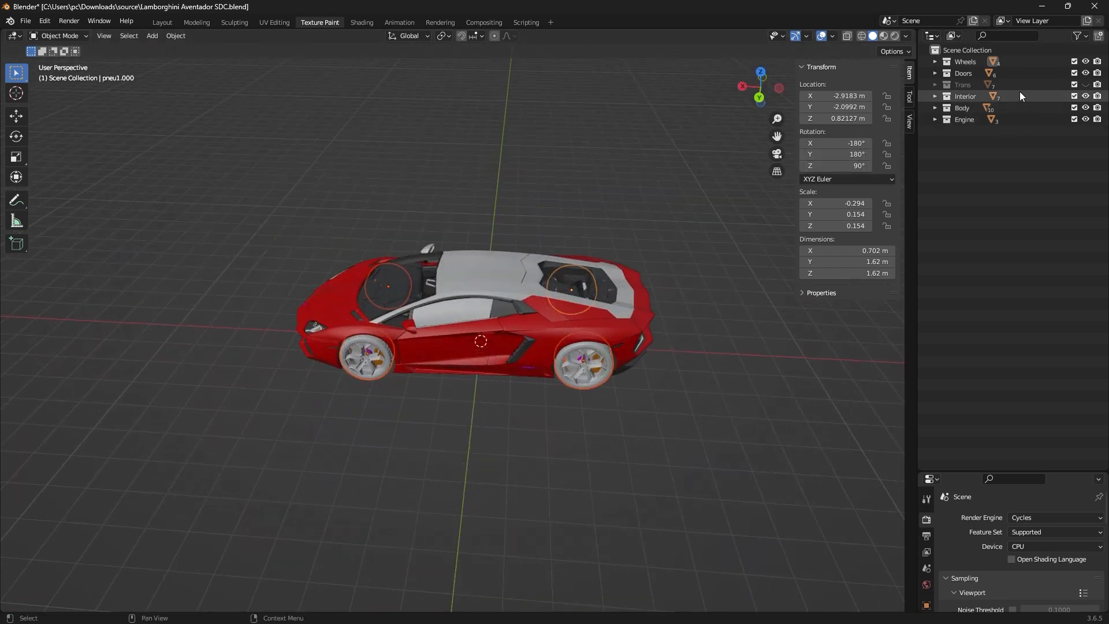
click(1085, 84)
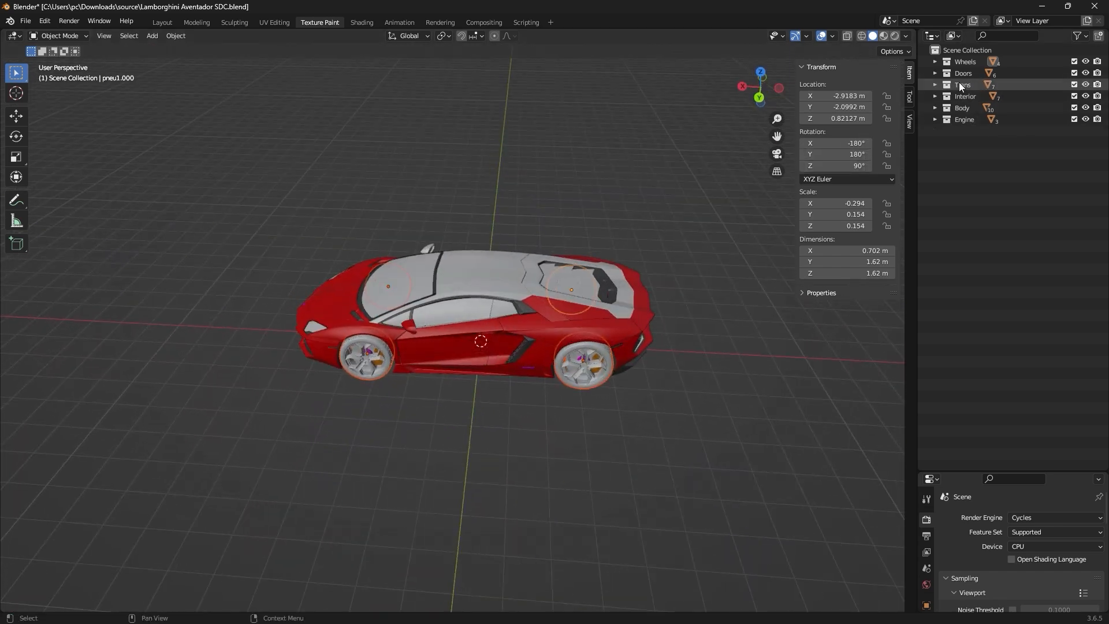
click(989, 86)
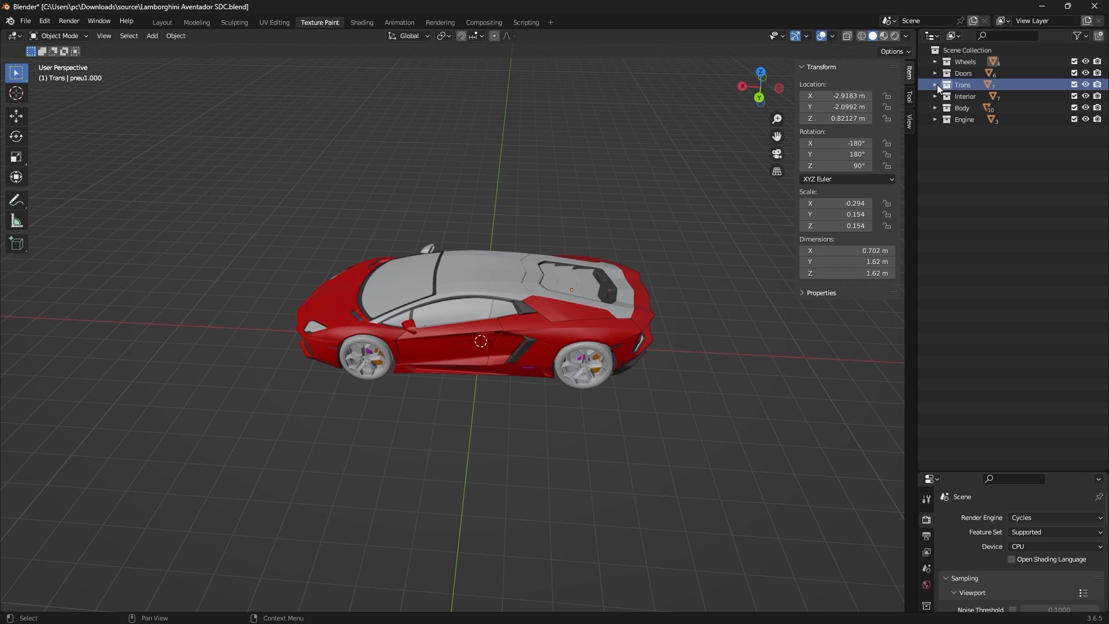
click(935, 84)
Unhide pharearriere.001 and duplicate all seven glass and light objects in the Trans collection, from leds to vitremoteur.
click(980, 96)
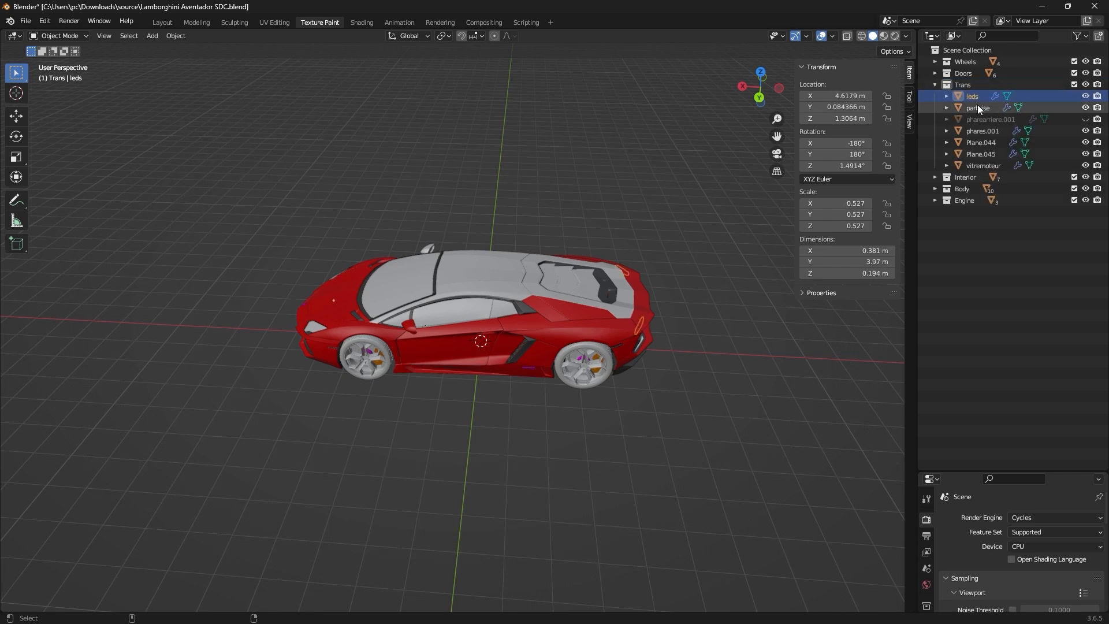
ctrl+click(979, 108)
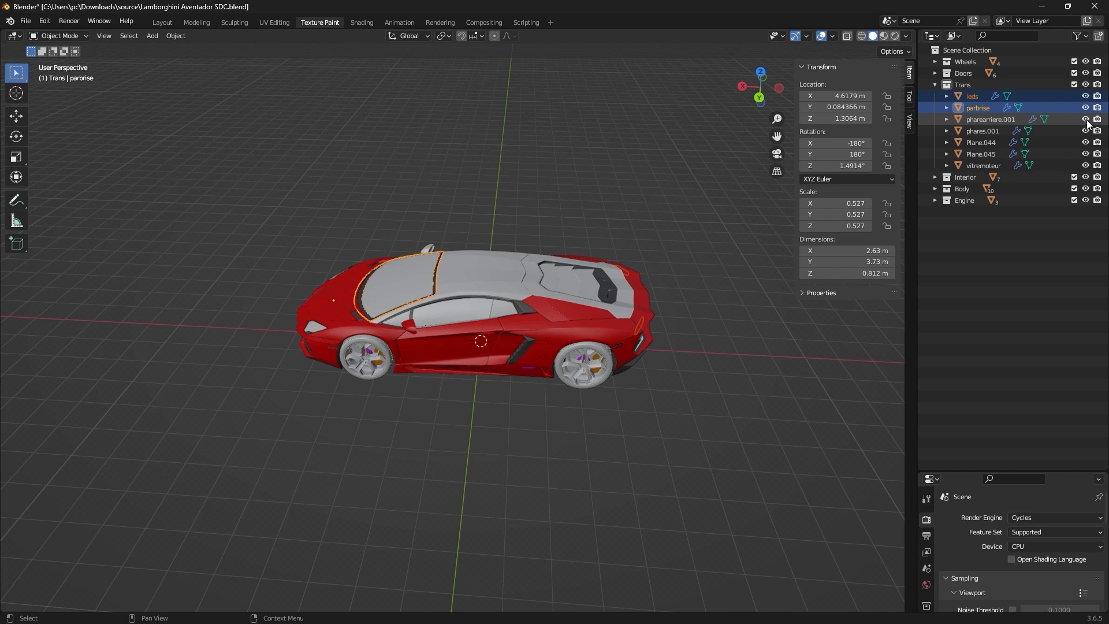
ctrl+click(994, 119)
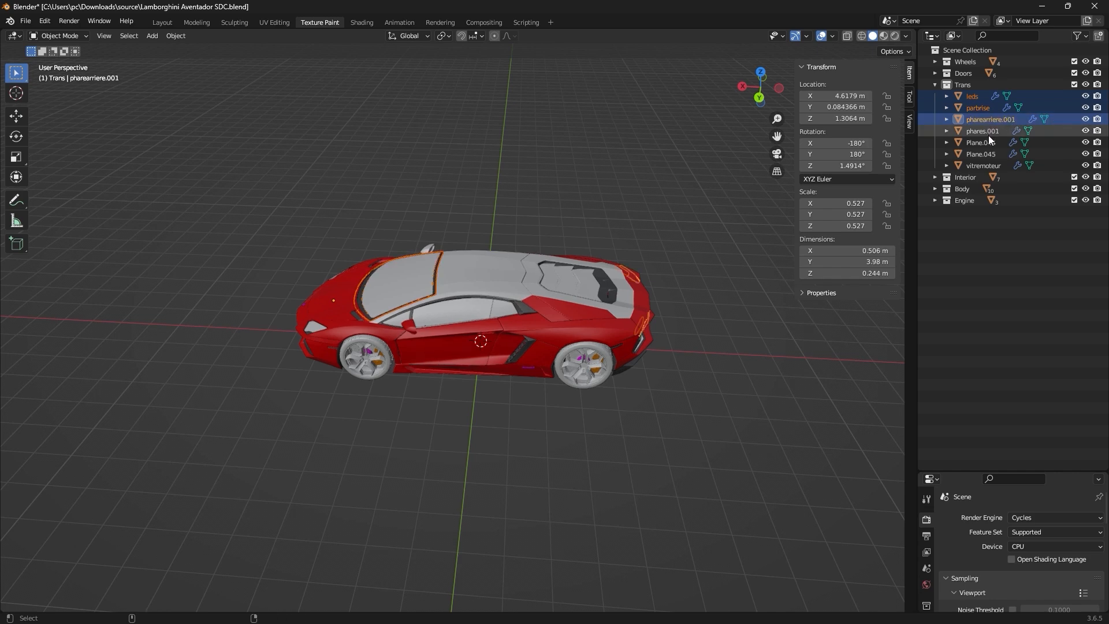
ctrl+click(988, 132)
ctrl+click(987, 143)
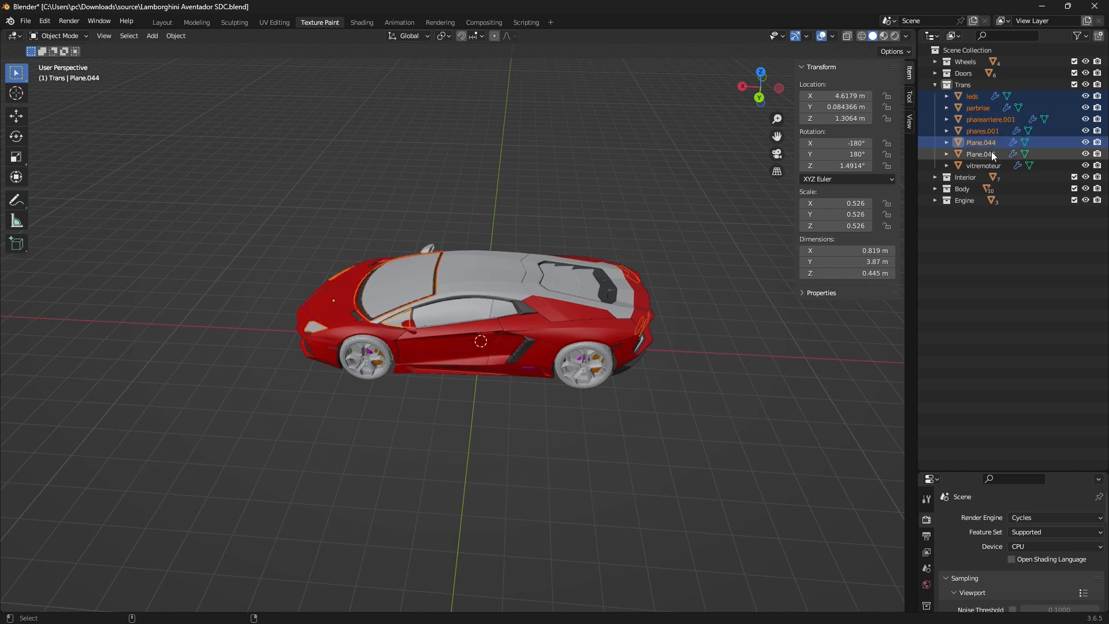
ctrl+click(992, 153)
ctrl+click(992, 165)
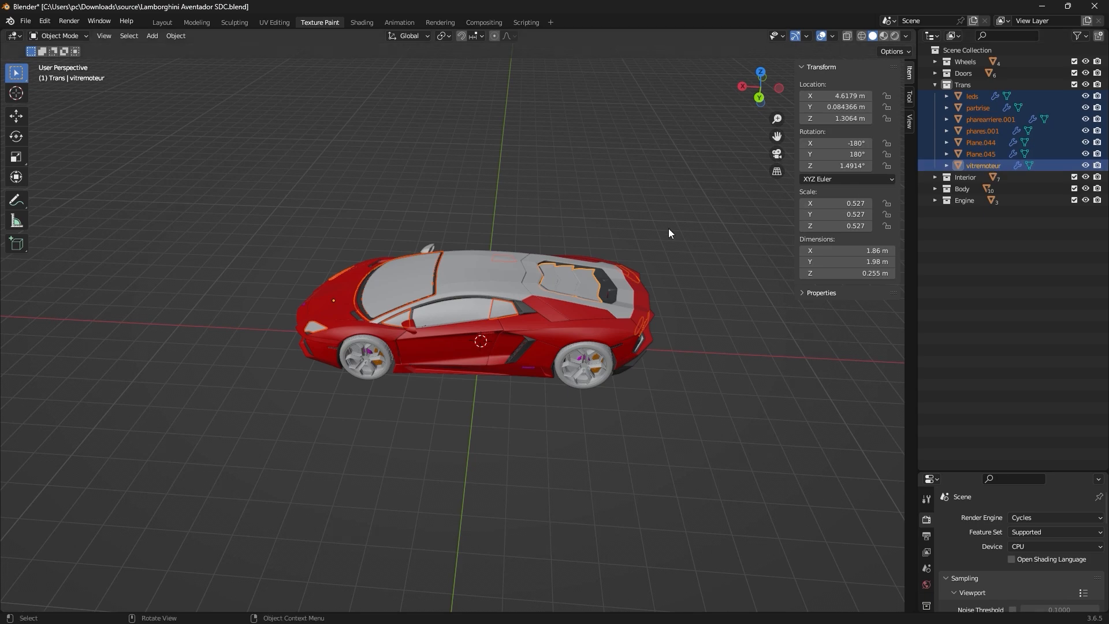
middle_drag(669, 230, 710, 211)
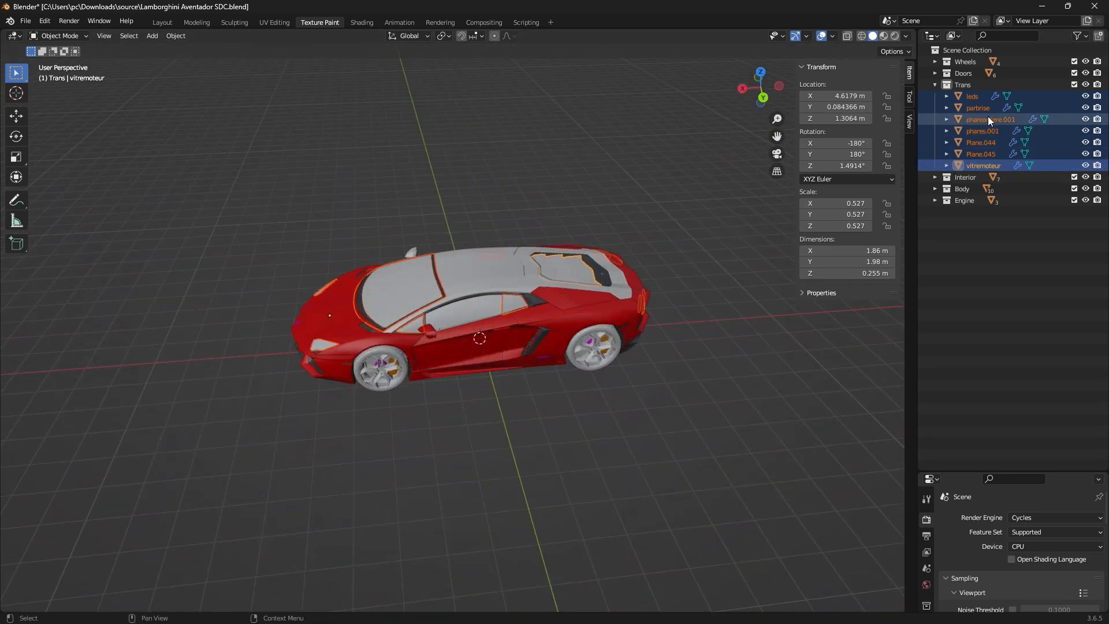
key(ctrl+c)
key(ctrl+v)
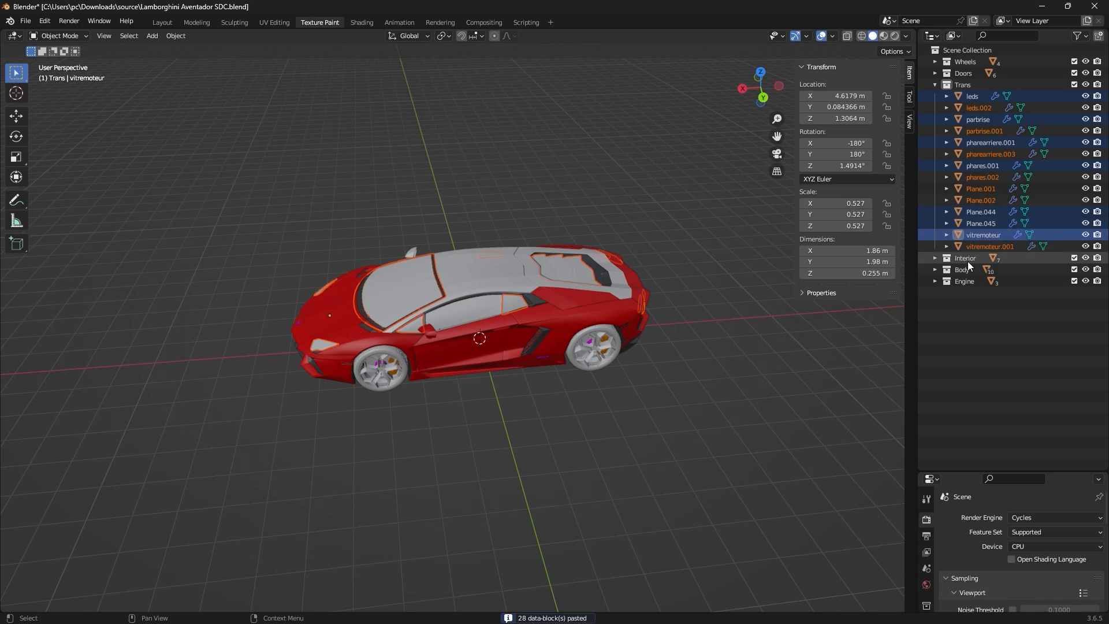
Join the duplicated Trans objects into a single mesh with parbrise.001 as the active object.
shift+click(409, 295)
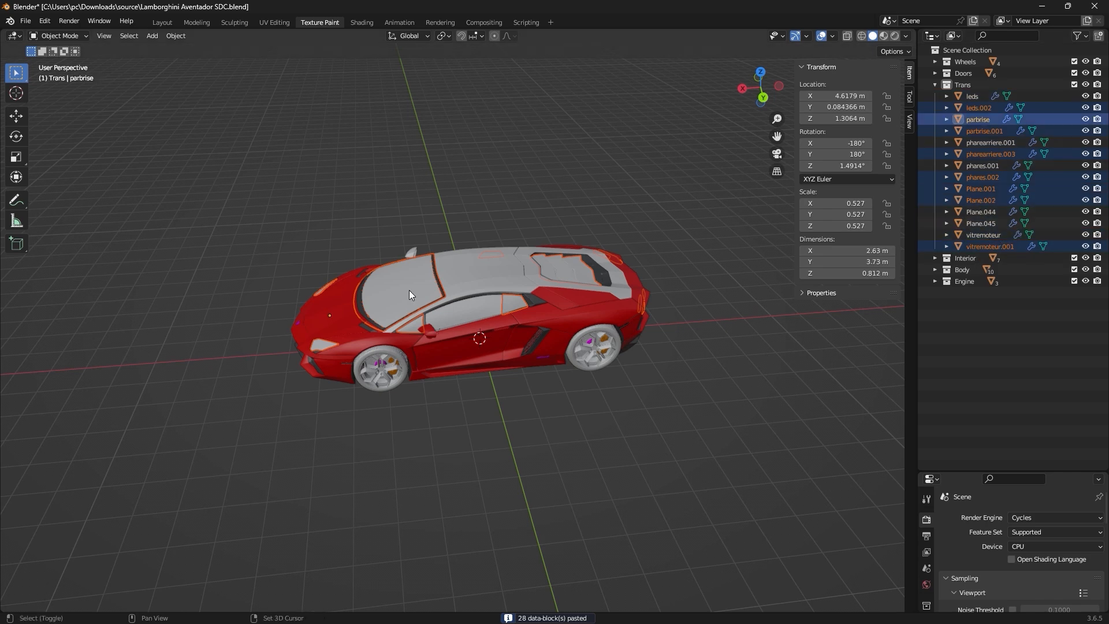
middle_drag(410, 298, 324, 288)
shift+click(408, 328)
right_click(407, 325)
click(392, 321)
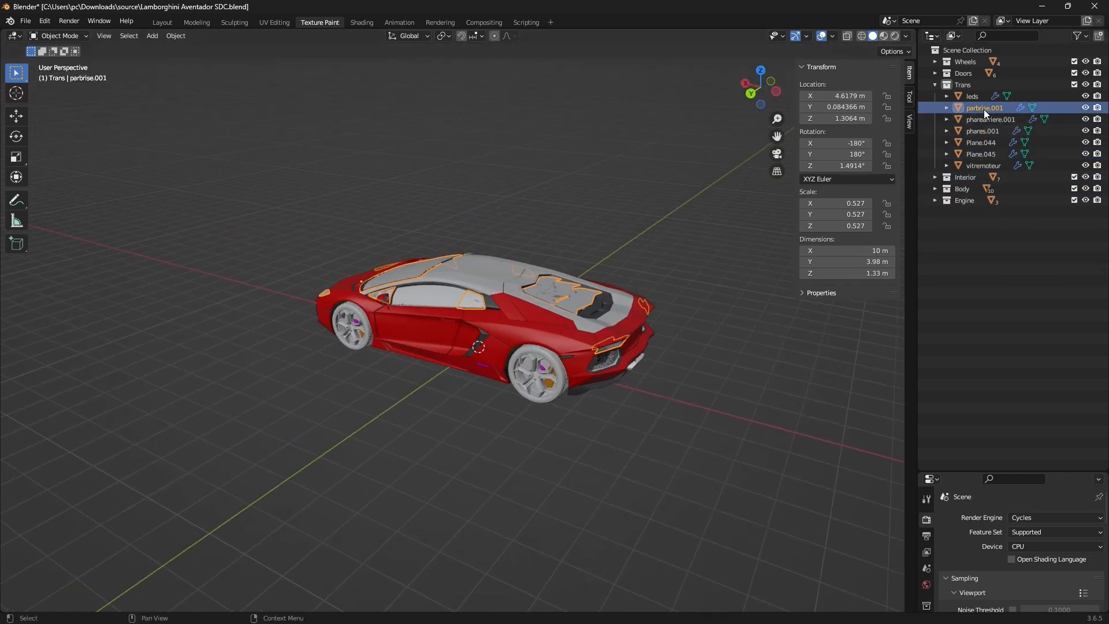
mouse_move(498, 283)
middle_down()
mouse_move(535, 297)
mouse_move(502, 303)
middle_up()
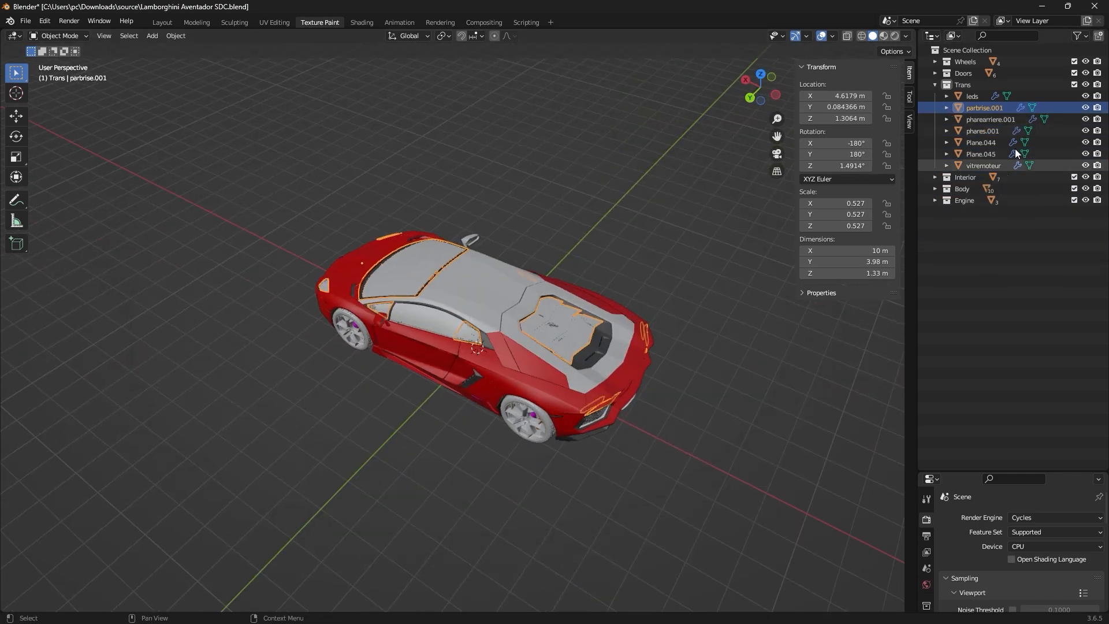
Move the joined parbrise.001 mesh out of the Trans collection to the scene root and add a new collection.
drag(989, 108, 975, 234)
right_click(975, 235)
click(973, 227)
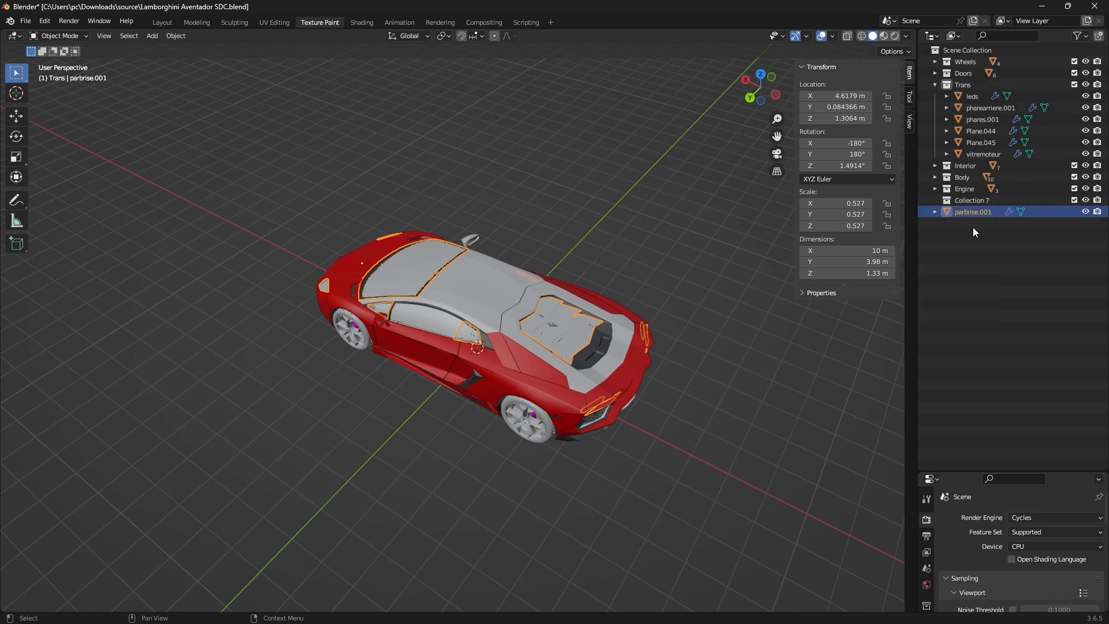
Rename the new collection as Together, put parbrise.001 in it and nest it inside the Trans collection.
click(982, 202)
double_click(982, 200)
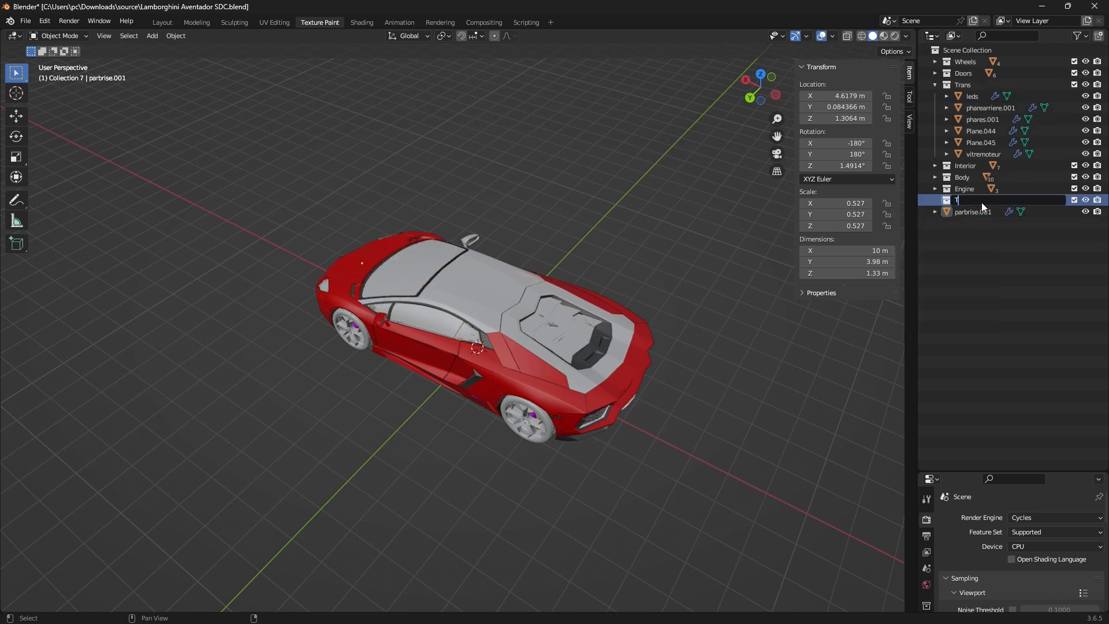
text(Togeh)
key(BackSpace)
text(ther)
key(Return)
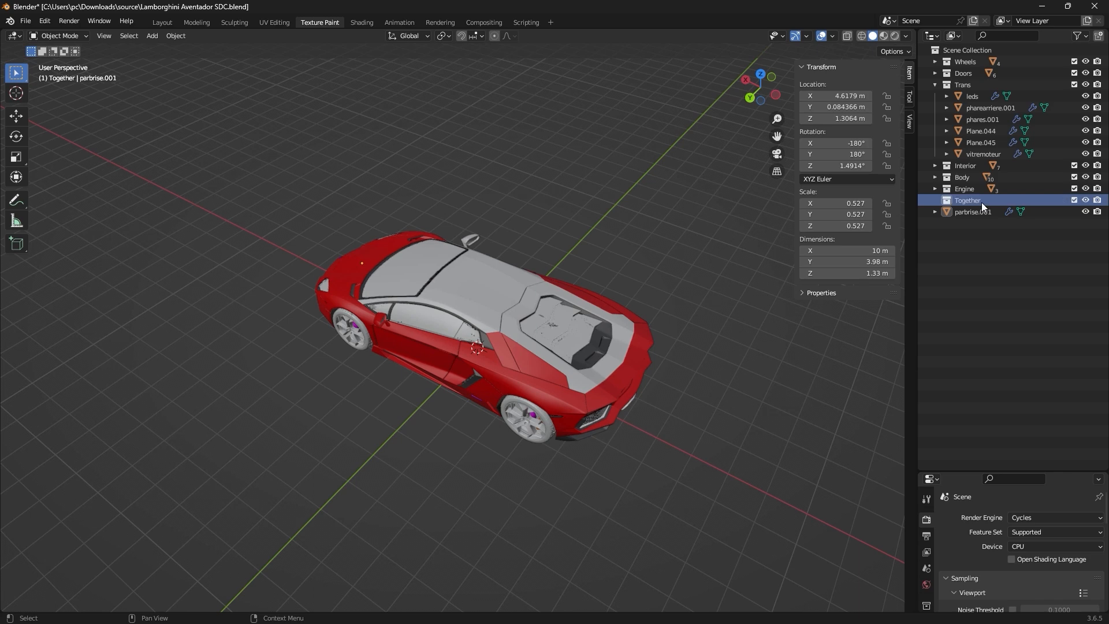
drag(975, 212, 962, 85)
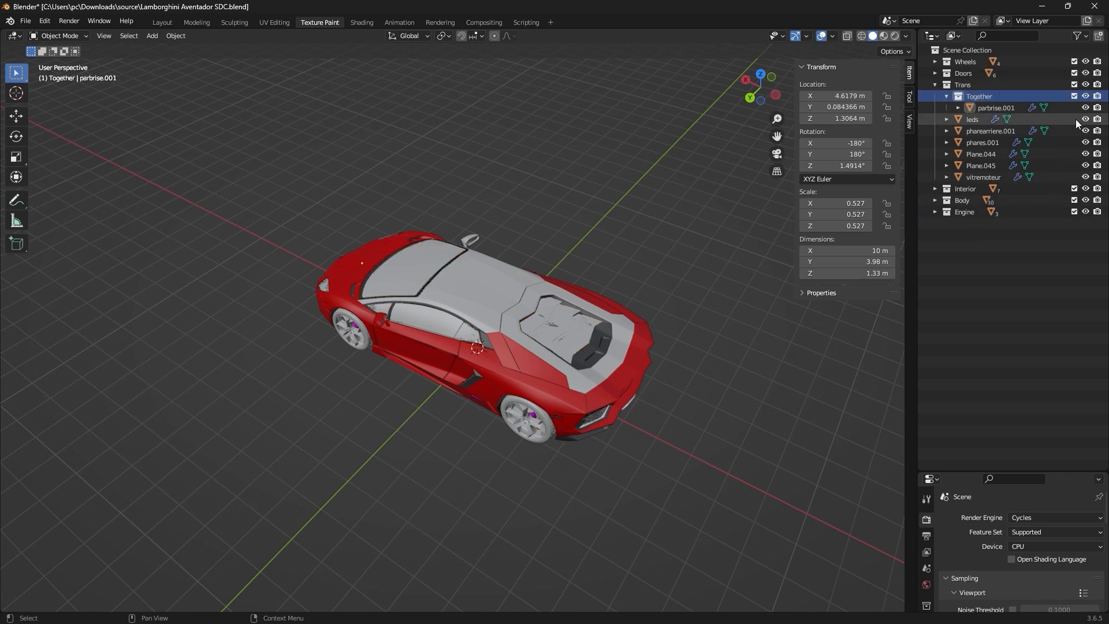
Hide the six original Trans objects from leds to vitremoteur, then save the file and copy the joined parbrise.001 mesh.
drag(1086, 154, 1086, 176)
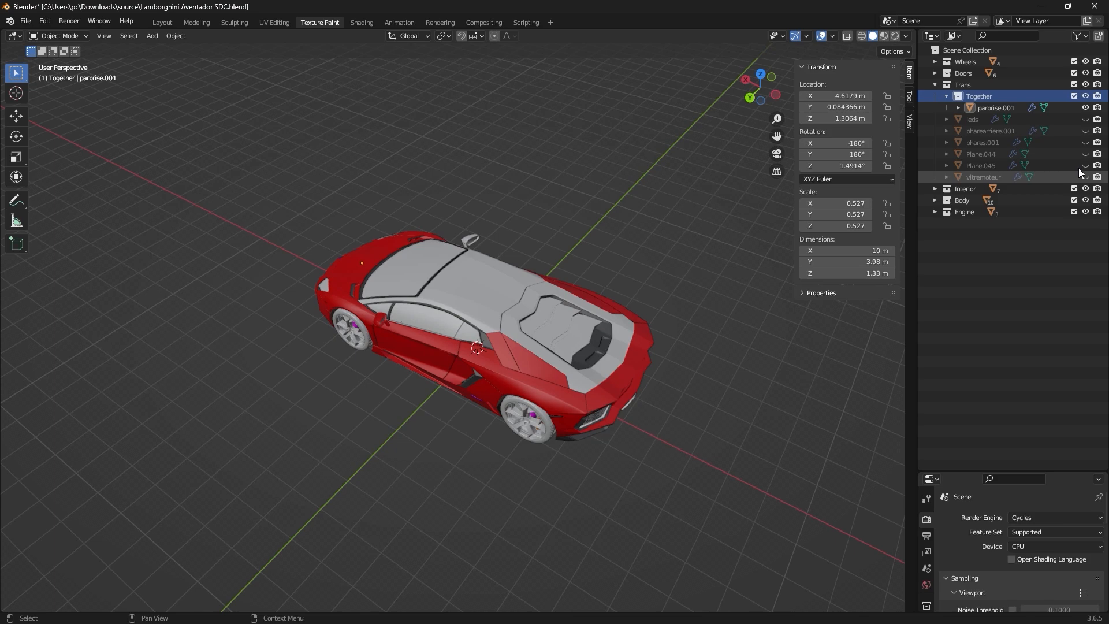
click(996, 108)
middle_drag(750, 255, 676, 288)
key(ctrl+s)
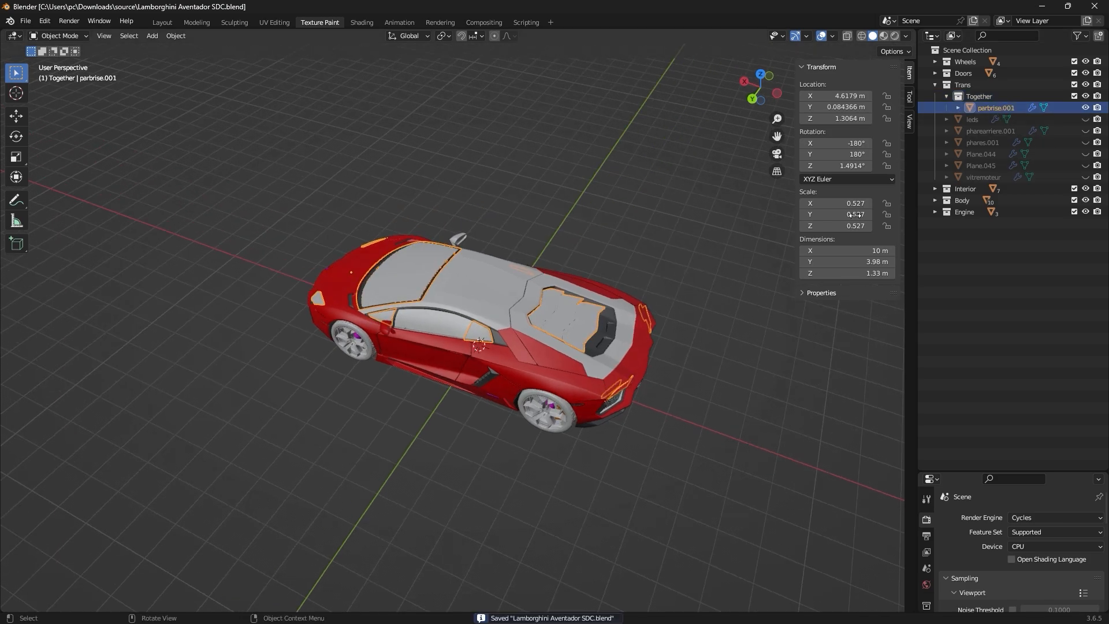
key(ctrl+c)
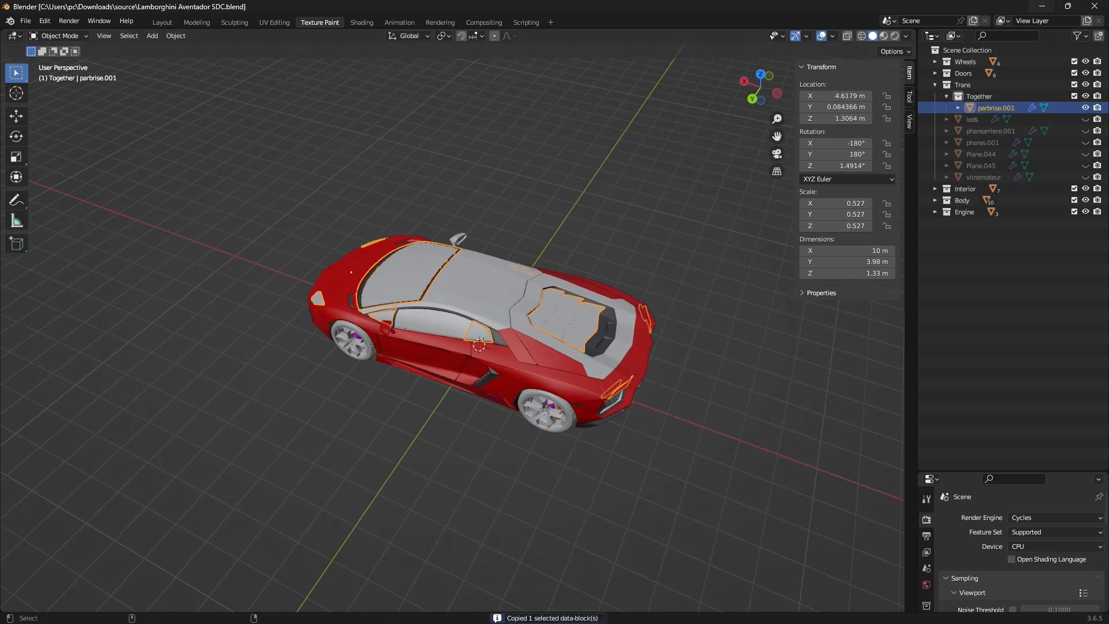
Switch to the SKM_Destructible.blend window and hide the SKM_Frame armature in the Proxy collection.
click(1035, 6)
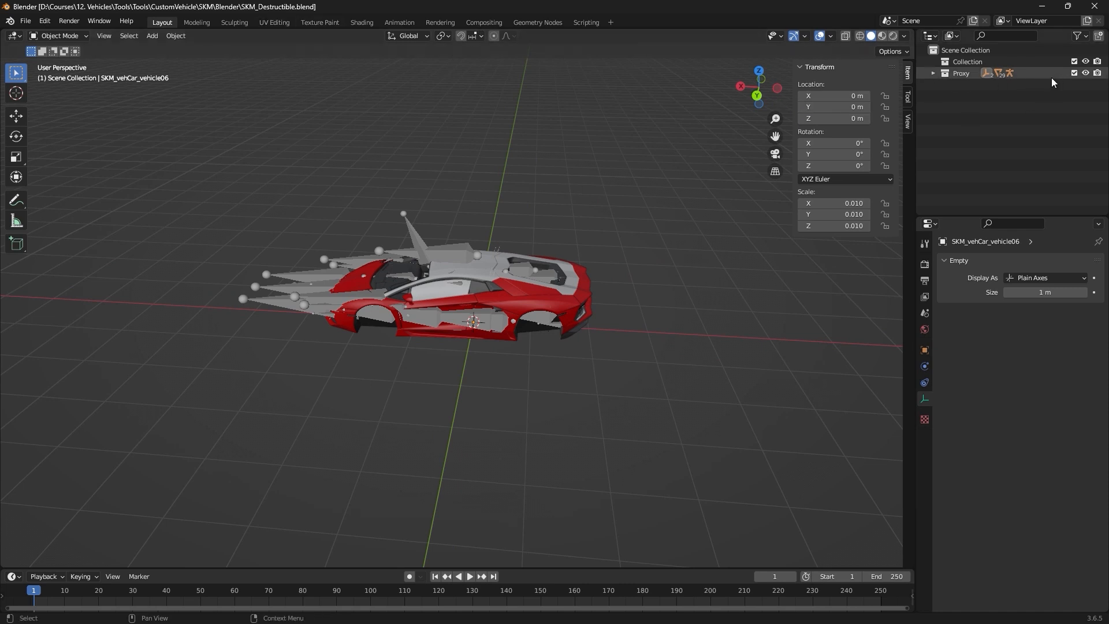
click(1086, 73)
click(1085, 73)
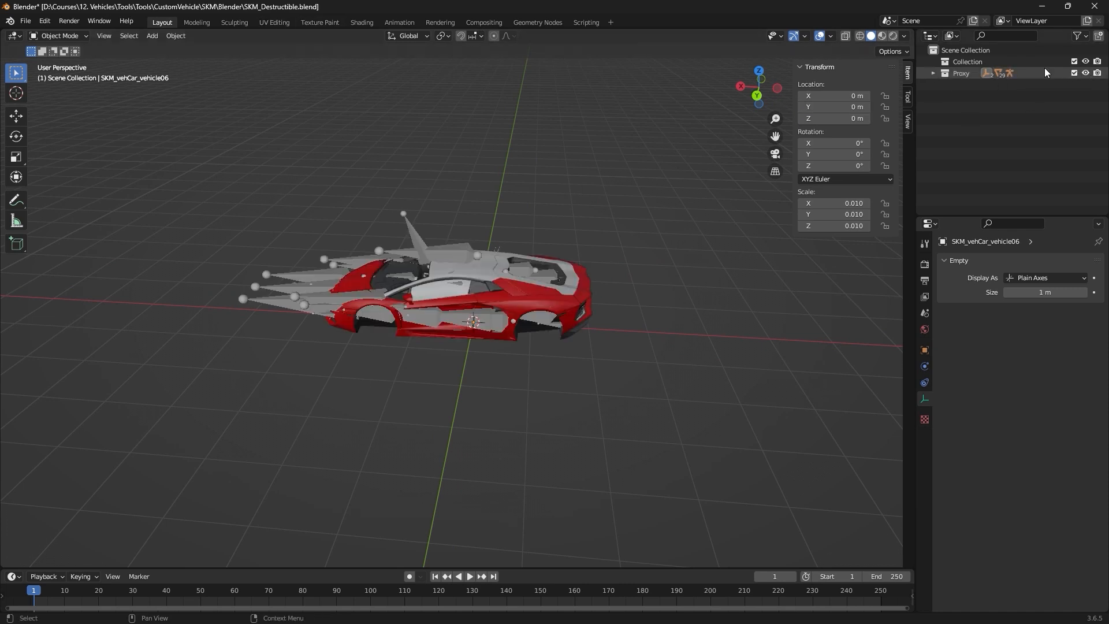
click(934, 74)
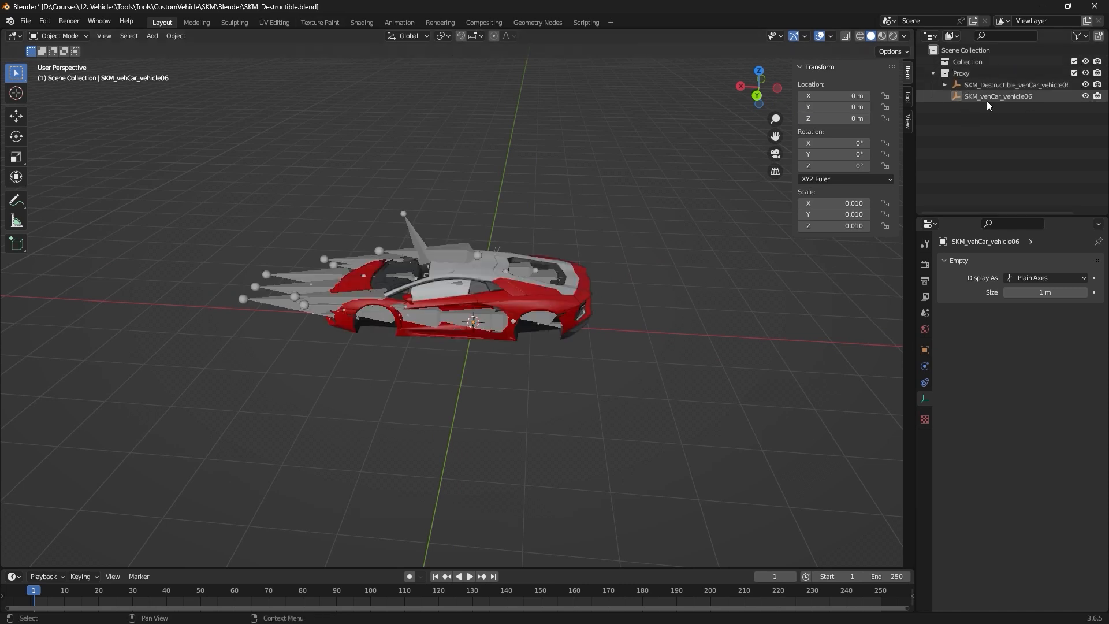
click(945, 84)
click(1085, 96)
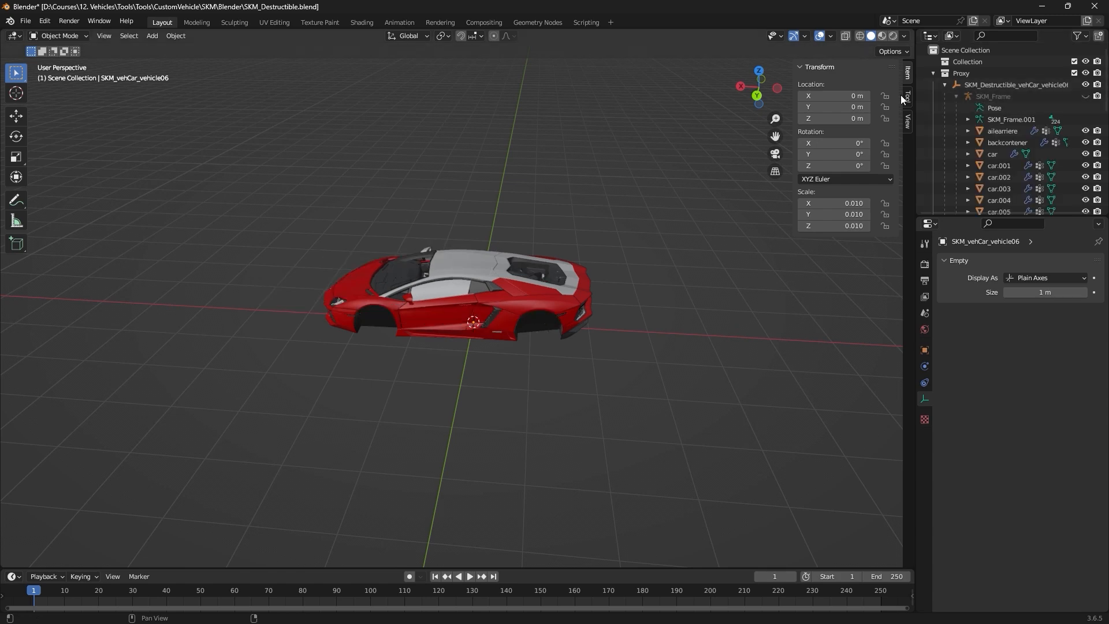
click(945, 85)
Paste the copied parbrise.001 mesh into the scene and scale it down uniformly to about 0.186.
middle_drag(706, 195, 688, 229)
key(ctrl+v)
click(465, 269)
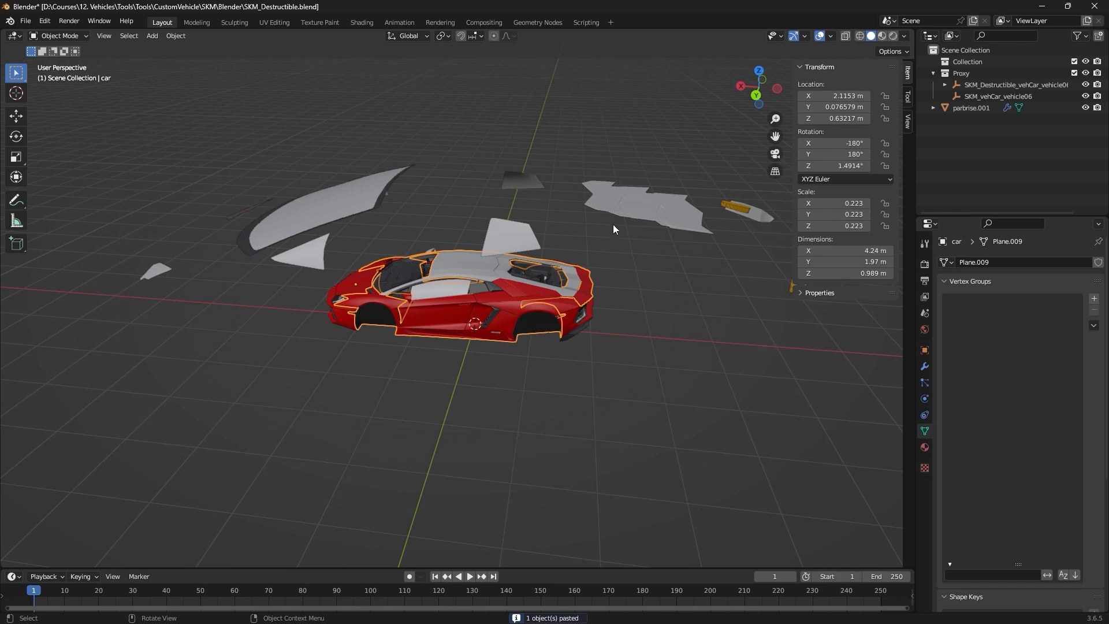
click(628, 217)
middle_drag(653, 227, 656, 241)
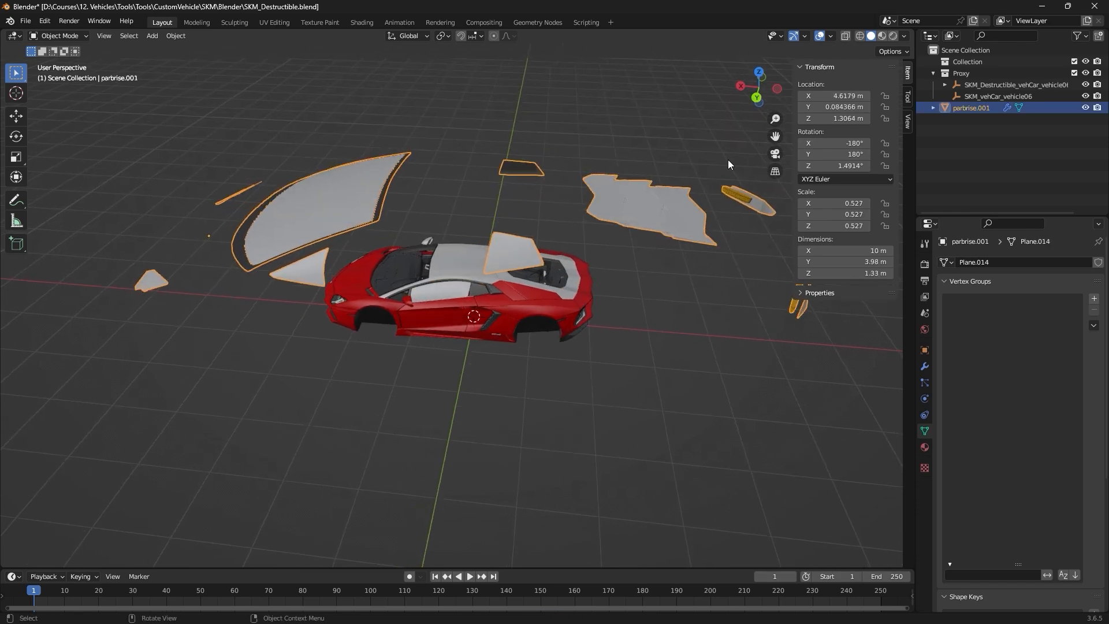
key(s)
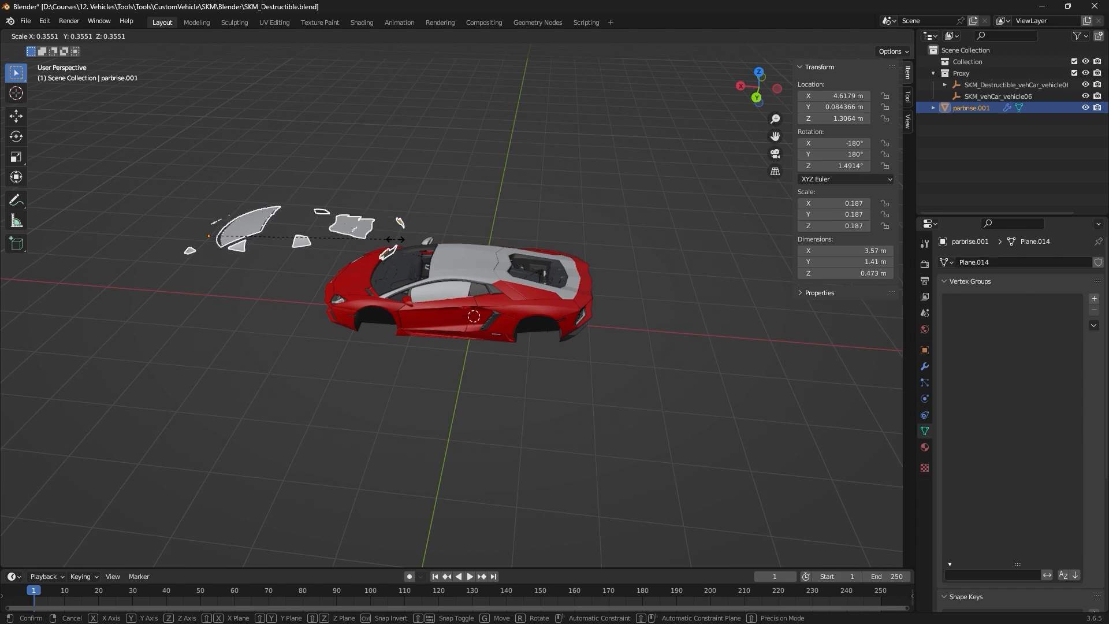
click(395, 239)
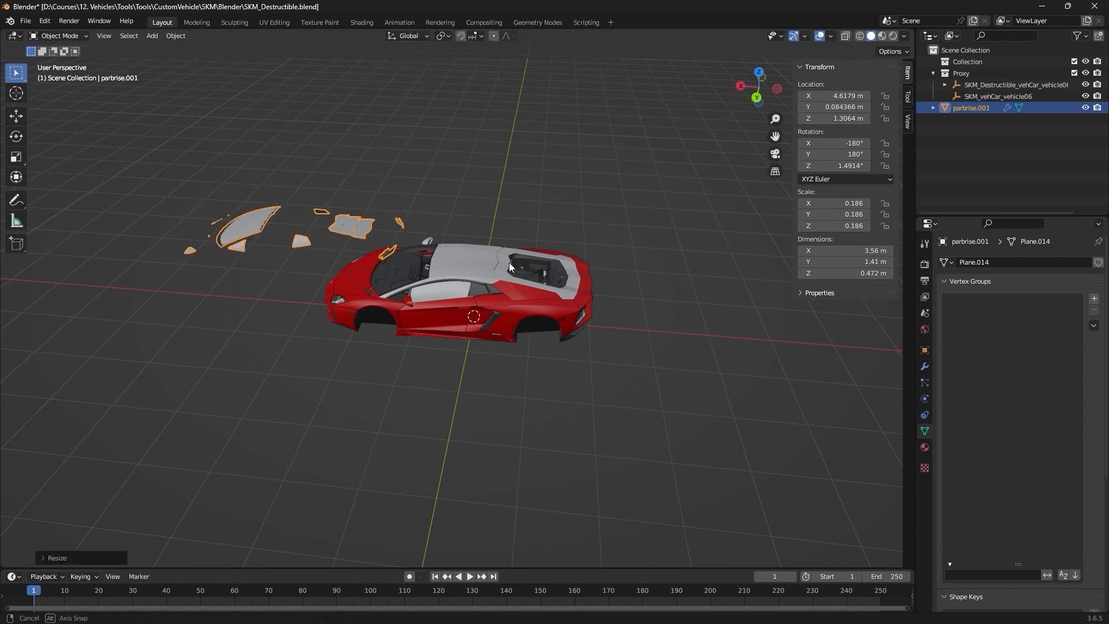
Lower parbrise.001 along Z to about 0.72 m so its glass lines up with the car body.
alt+middle_drag(510, 265, 574, 263)
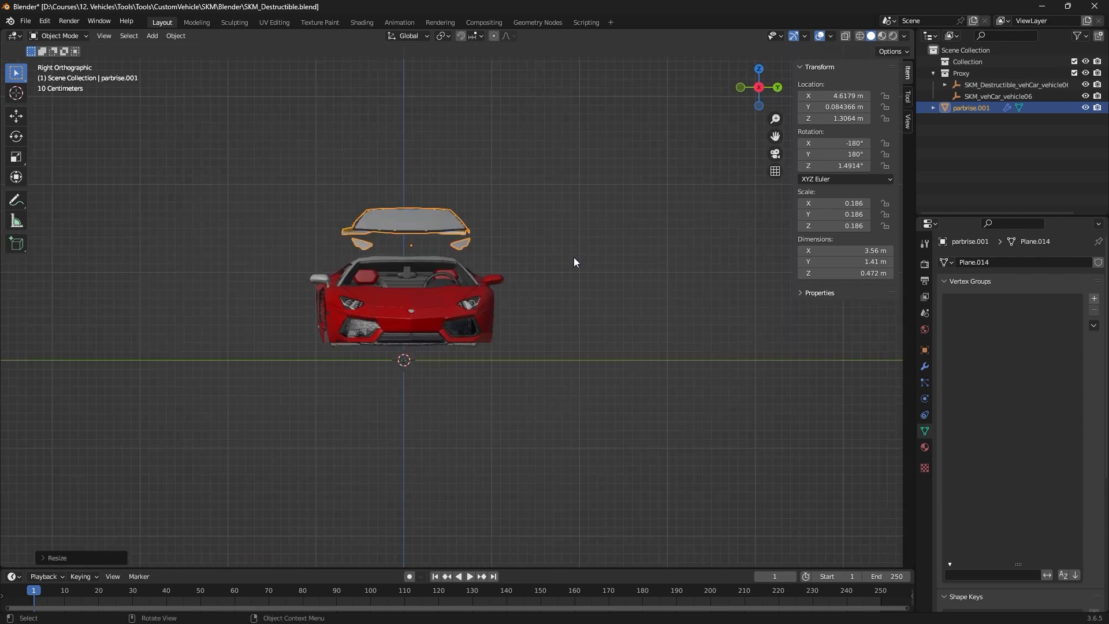
key(g)
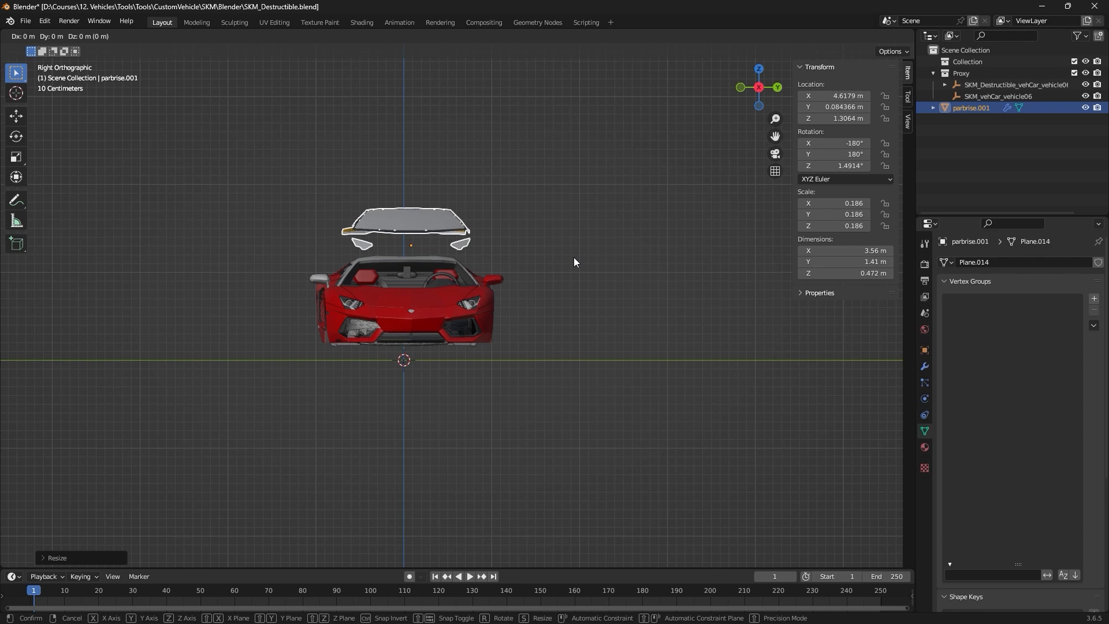
key(z)
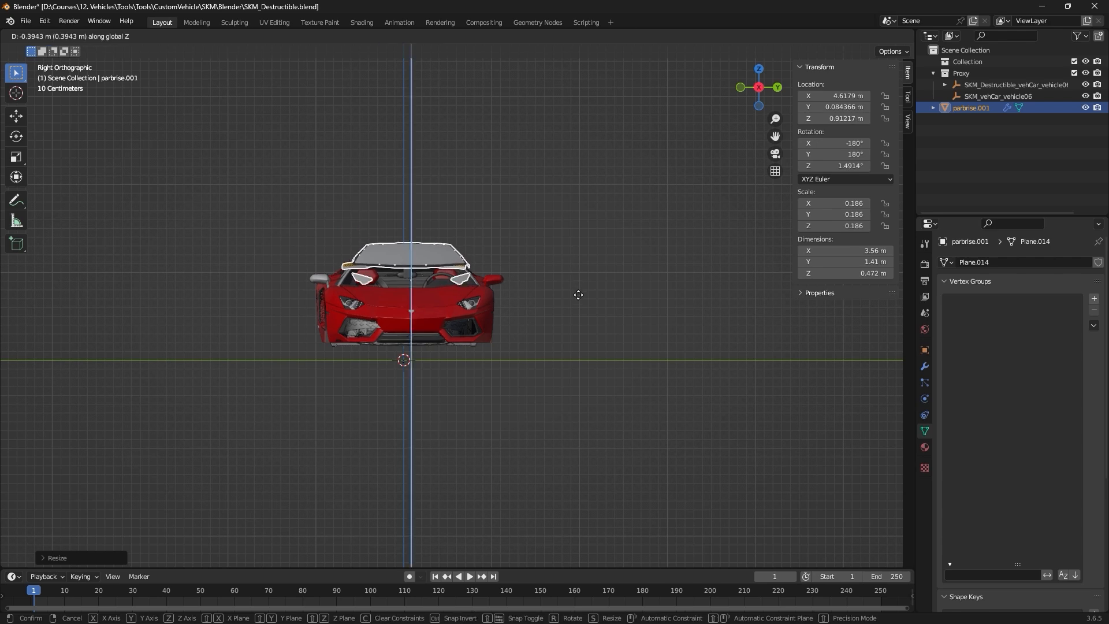
click(578, 309)
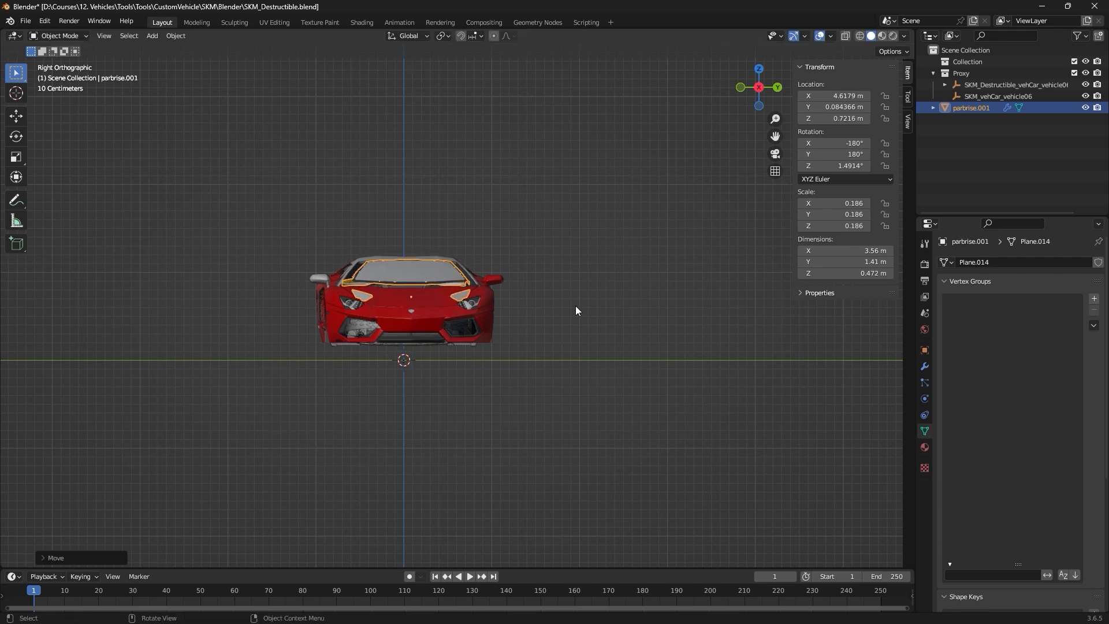
Move parbrise.001 along X to about 1.74 m, over the car body.
middle_drag(576, 310, 443, 305)
scroll(479, 297, up, 2)
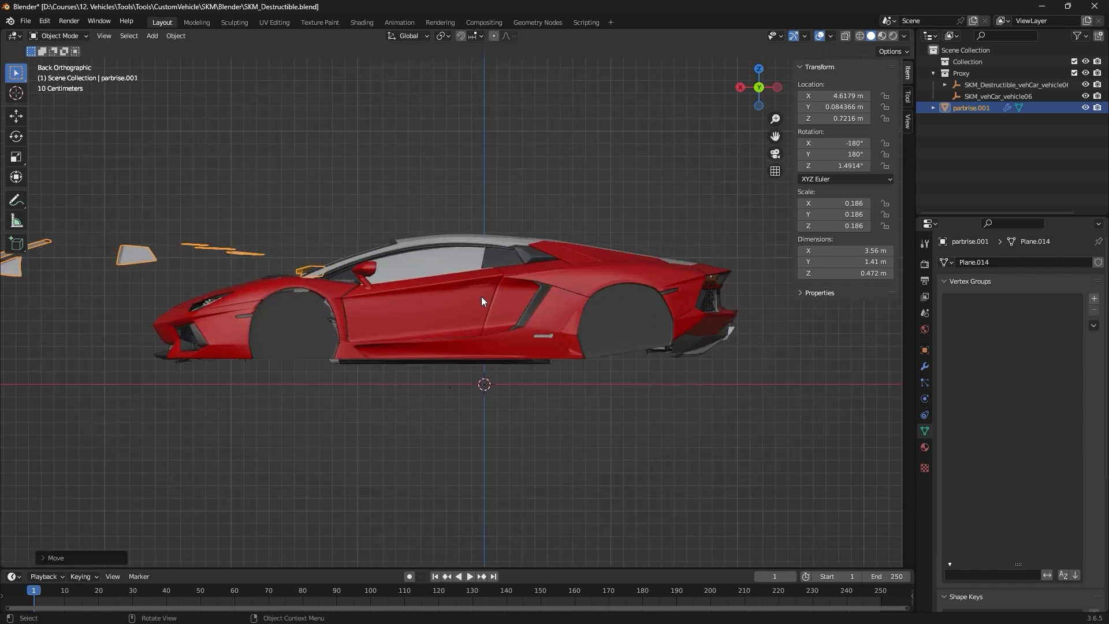
key(g)
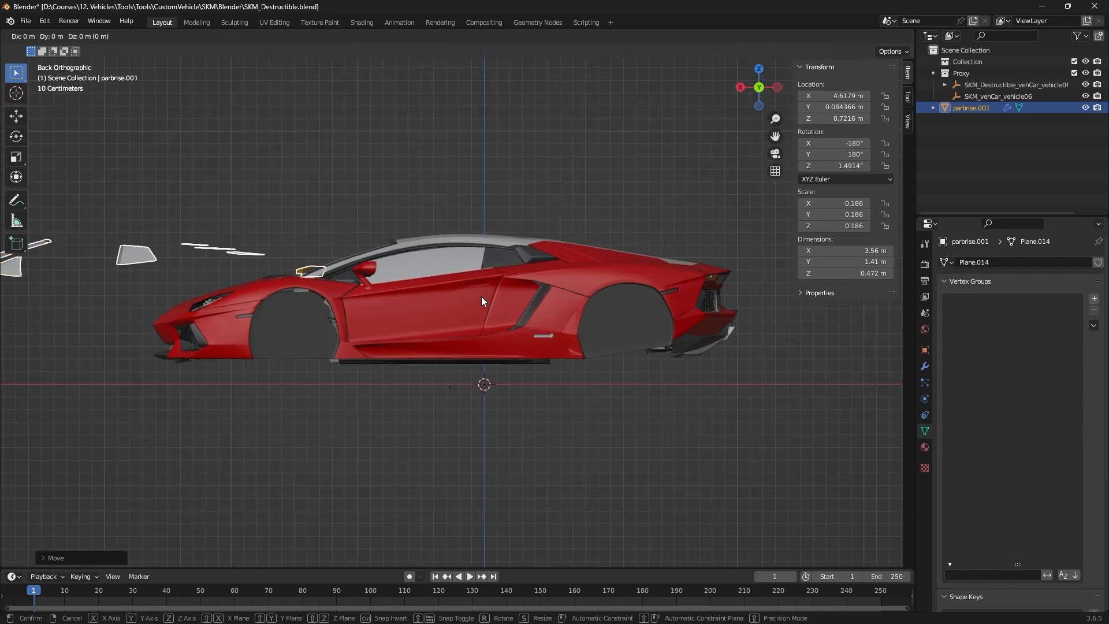
key(x)
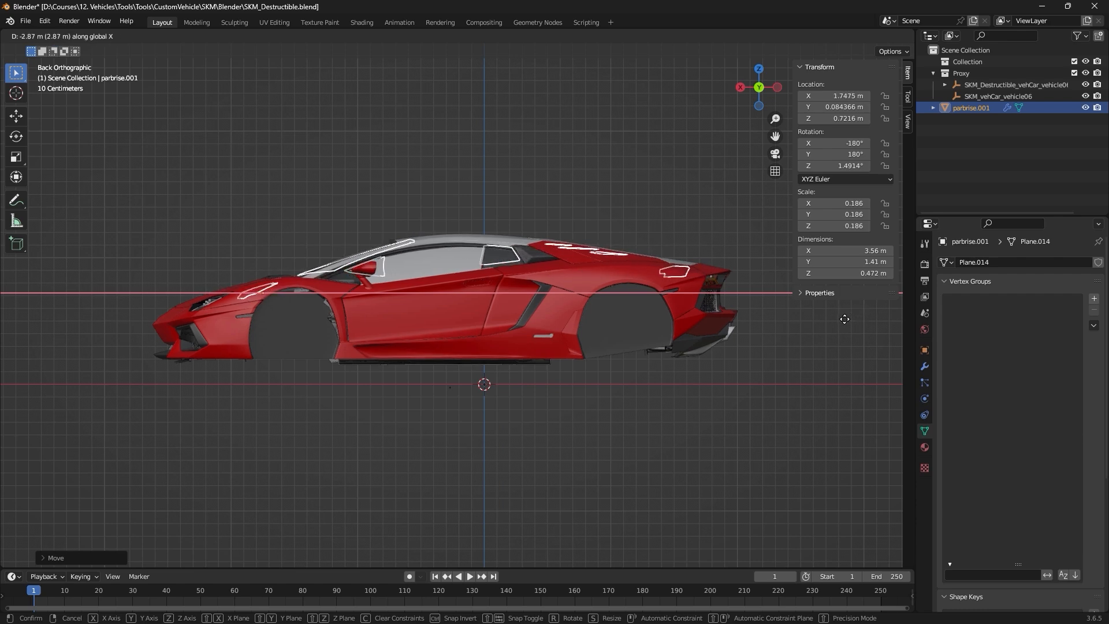
click(845, 320)
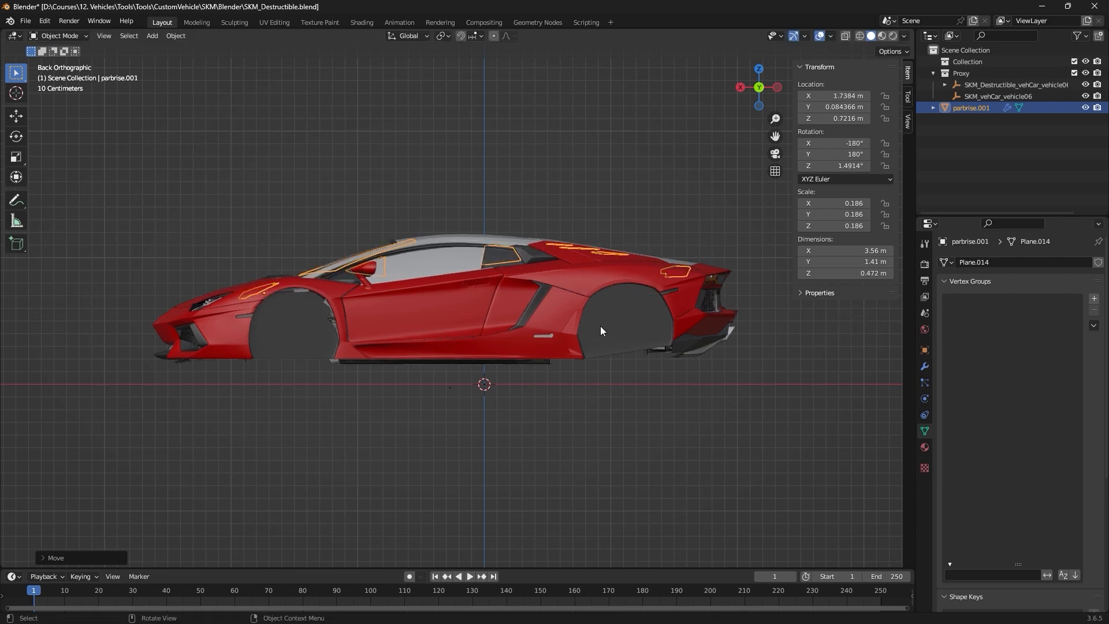
Scale parbrise.001 up to about 0.221 and reposition it to about X 2.09 m, Z 0.64 m against the body.
key(s)
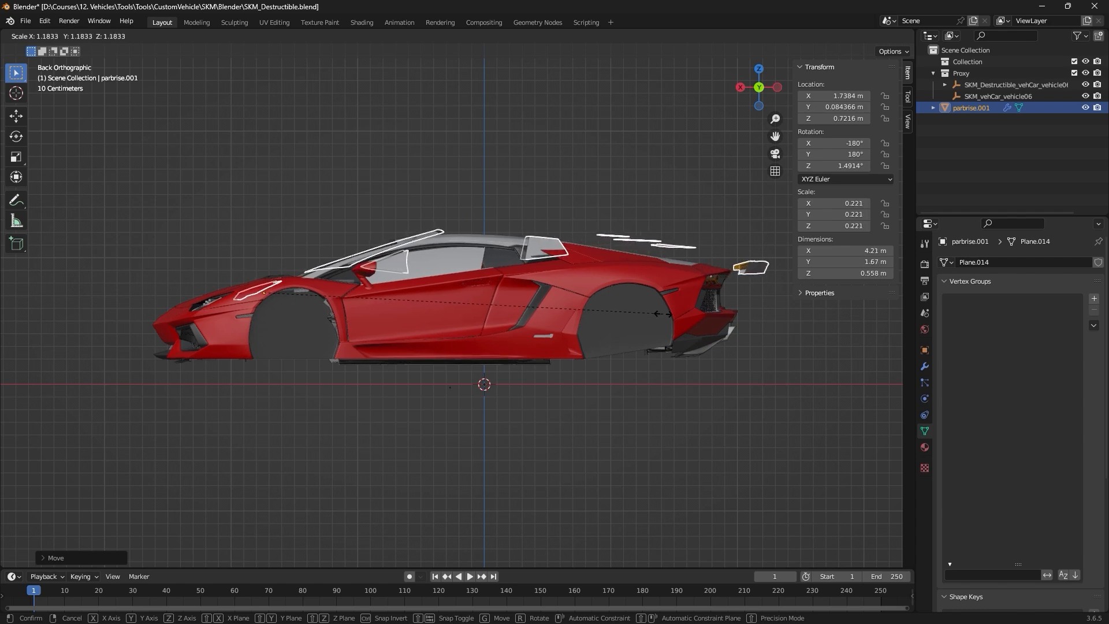
click(662, 315)
key(g)
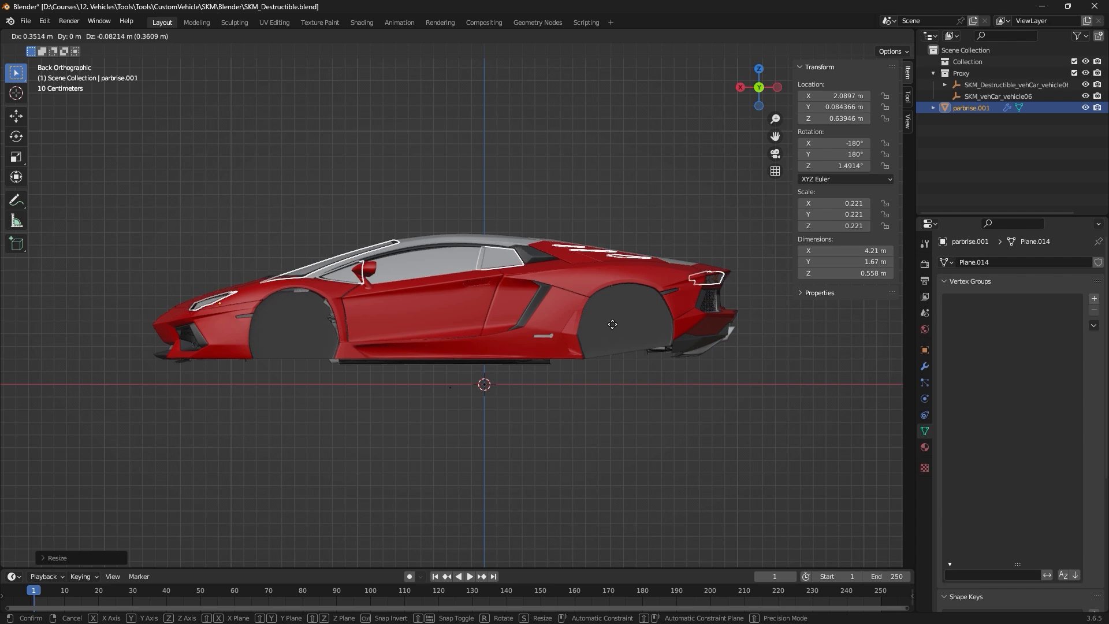
click(613, 323)
middle_drag(612, 323, 538, 422)
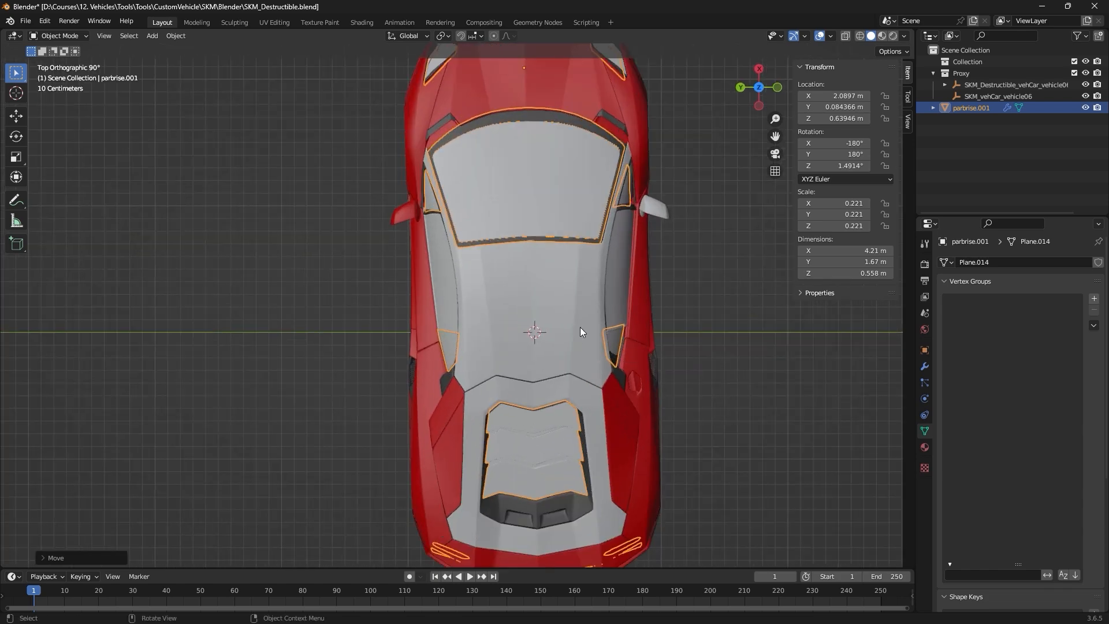
key(g)
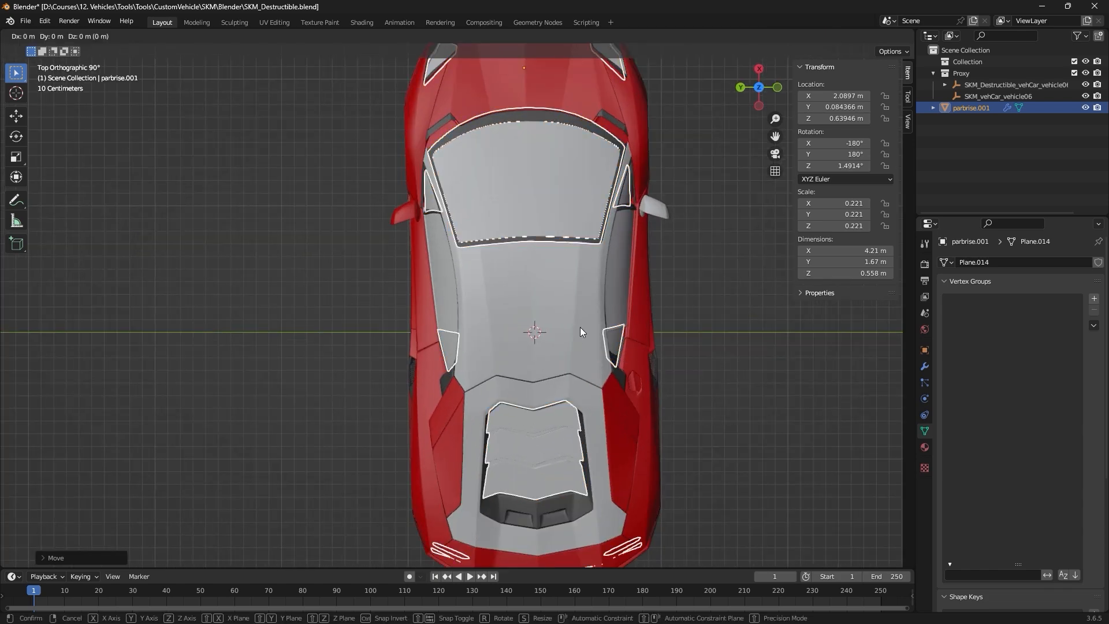
key(y)
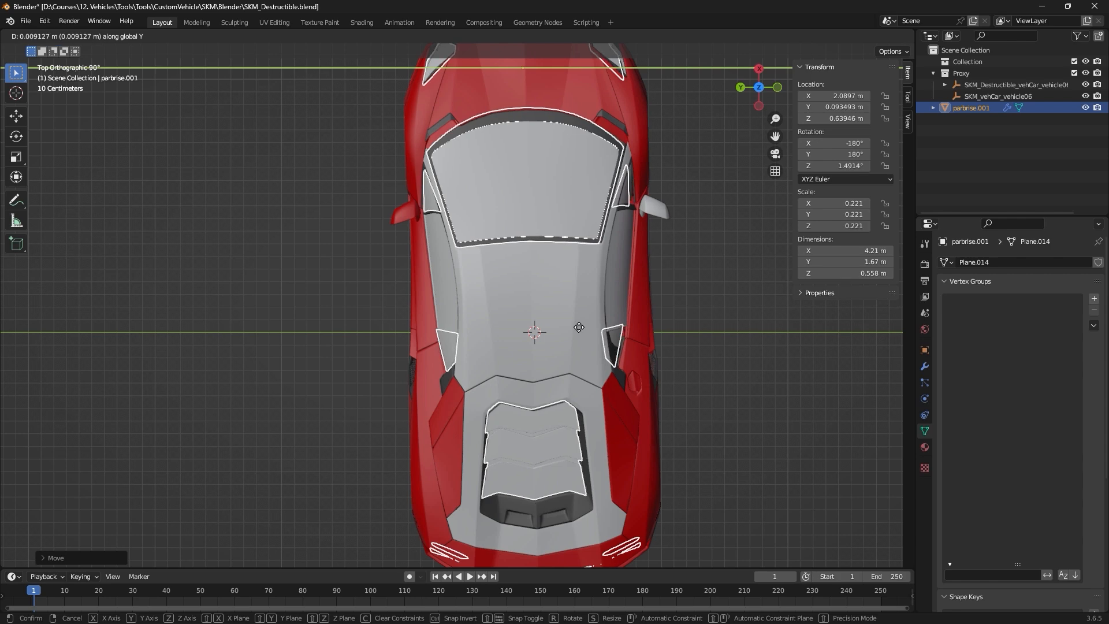
click(581, 332)
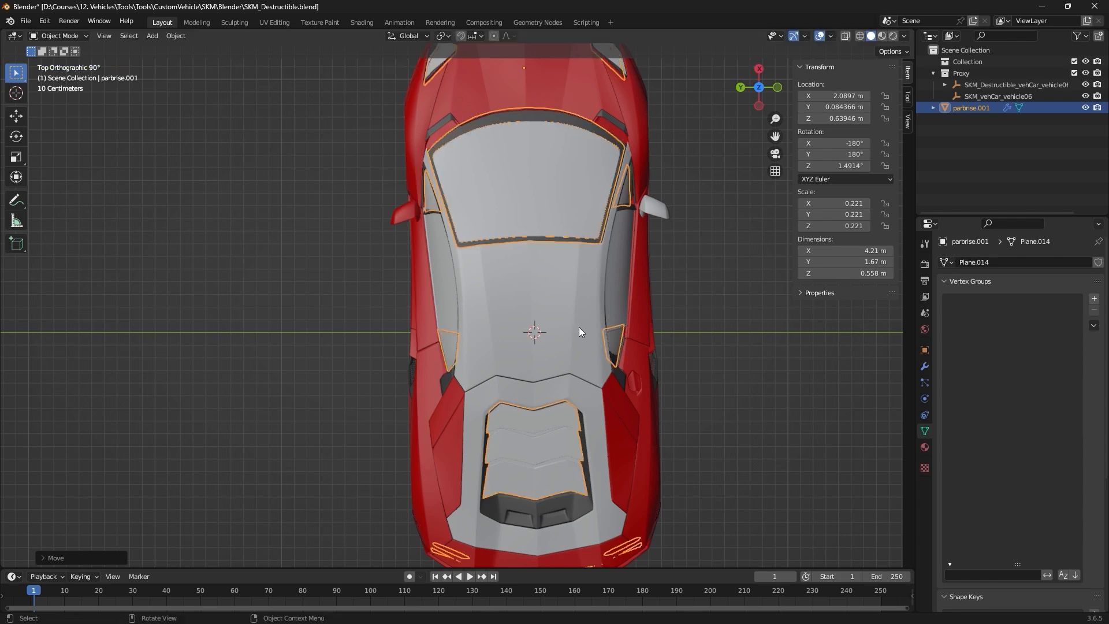
Enlarge parbrise.001 to a scale of about 0.224 and shift it along Y to about 0.071 m.
key(s)
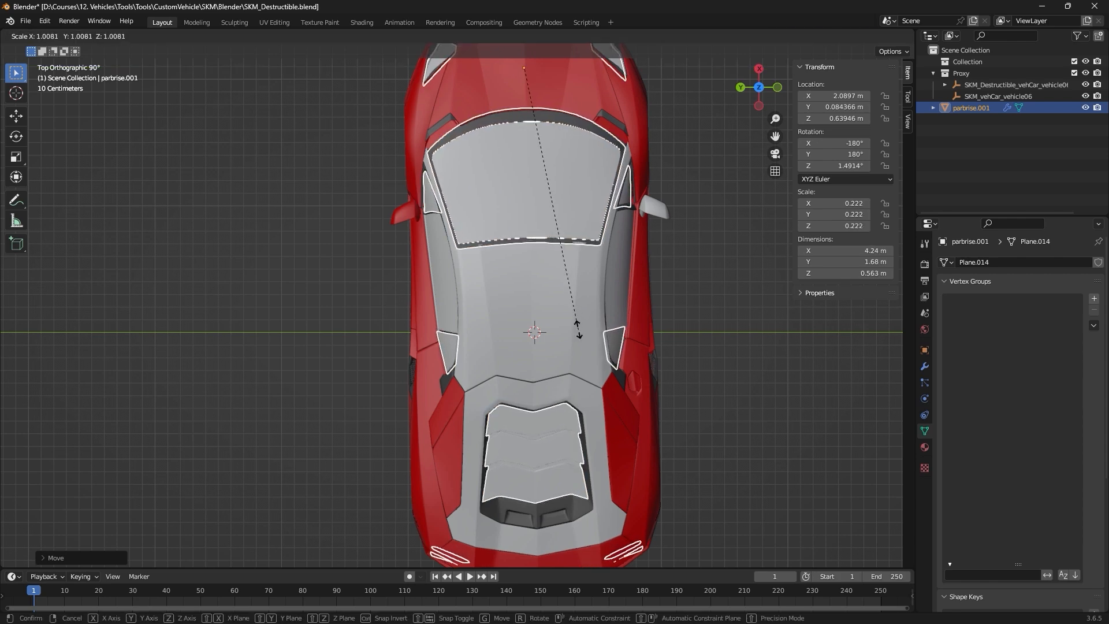
click(578, 333)
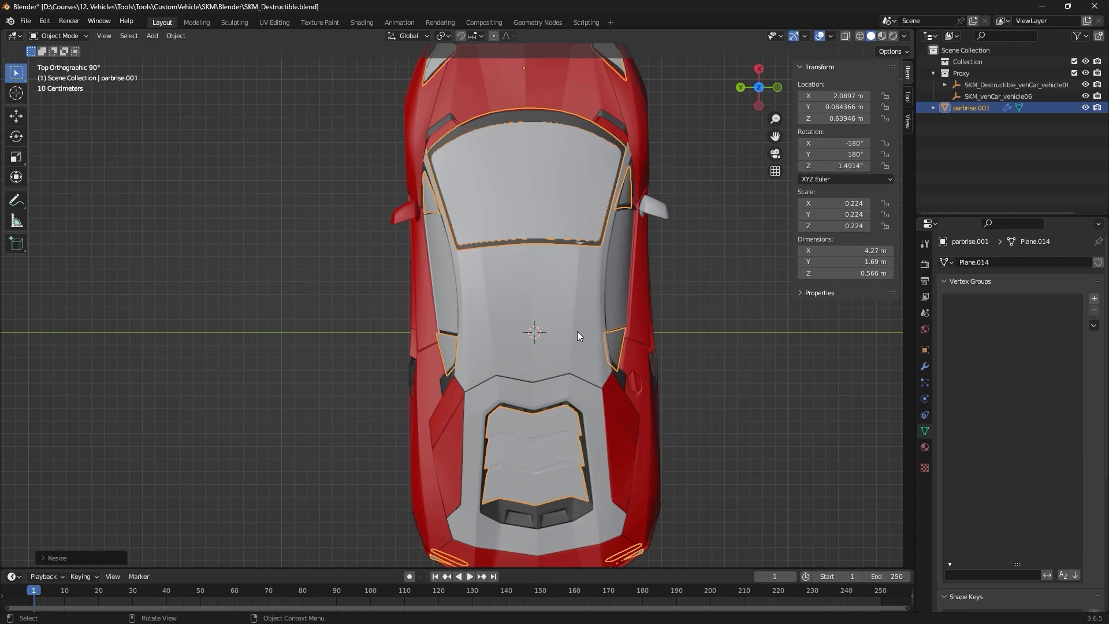
key(g)
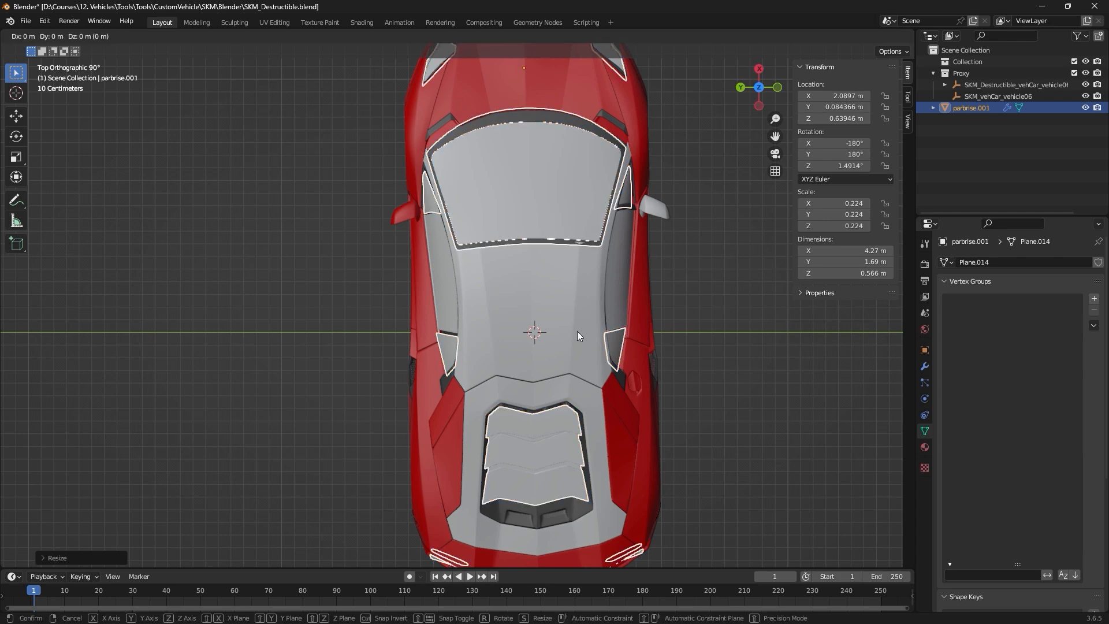
key(y)
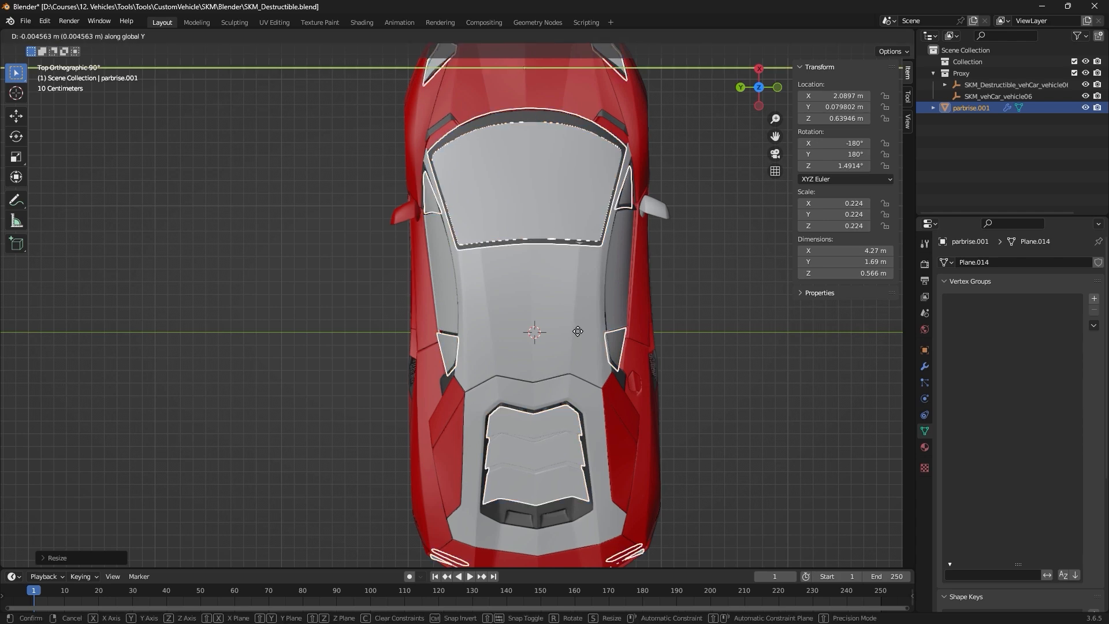
click(579, 331)
Nudge parbrise.001 along X to about 2.113 m to seat the windows in their frames, and save the file.
middle_drag(579, 332, 497, 283)
click(601, 200)
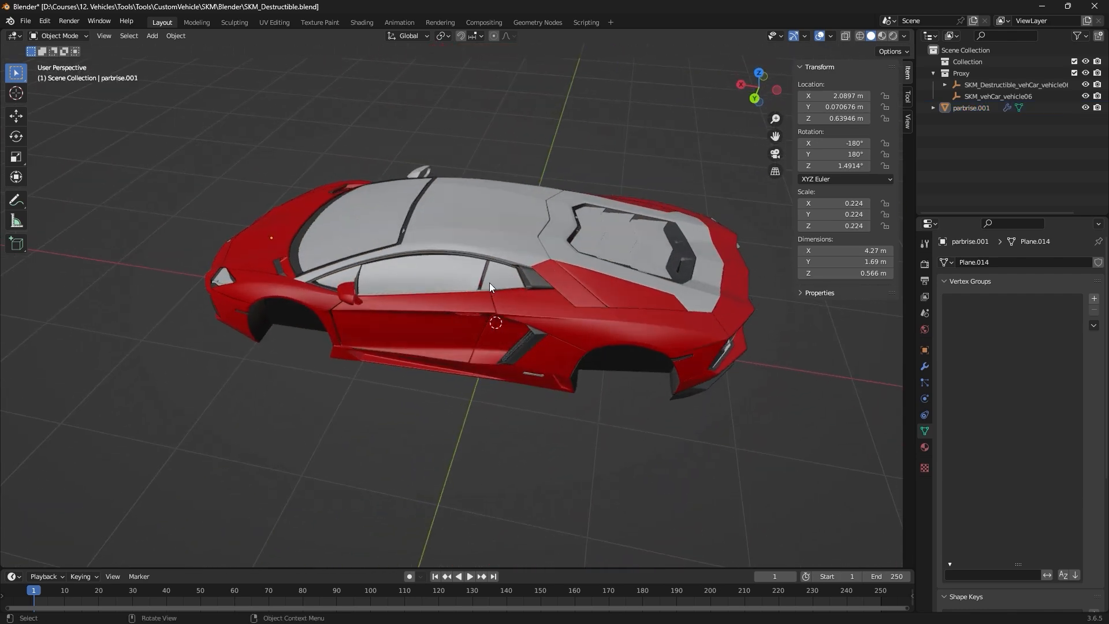
click(490, 287)
key(g)
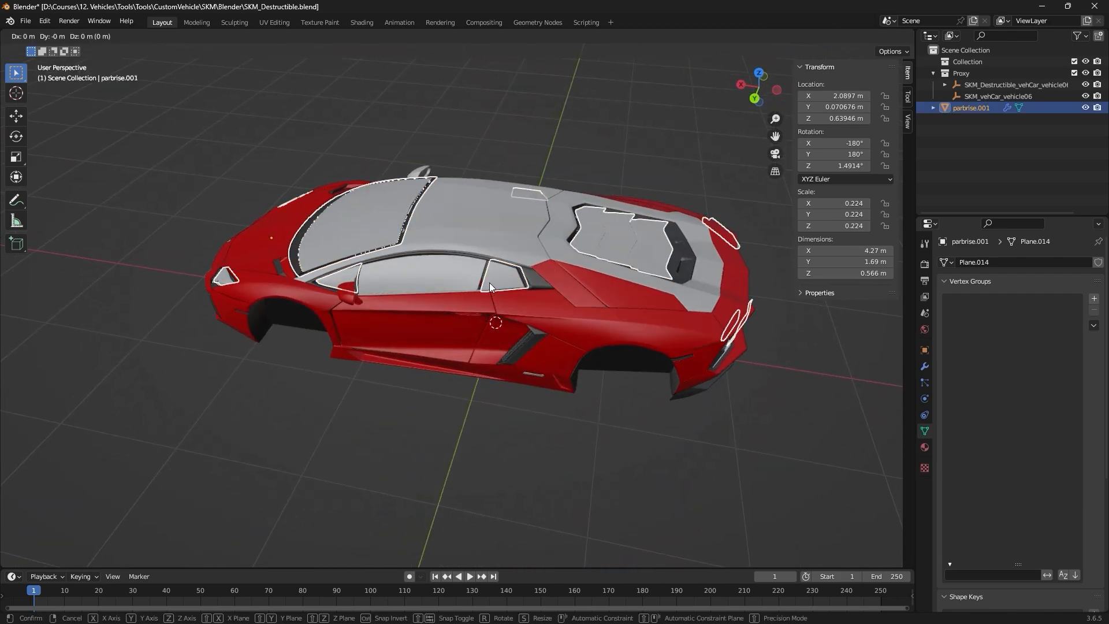
click(490, 287)
key(alt+a)
middle_drag(490, 287, 600, 376)
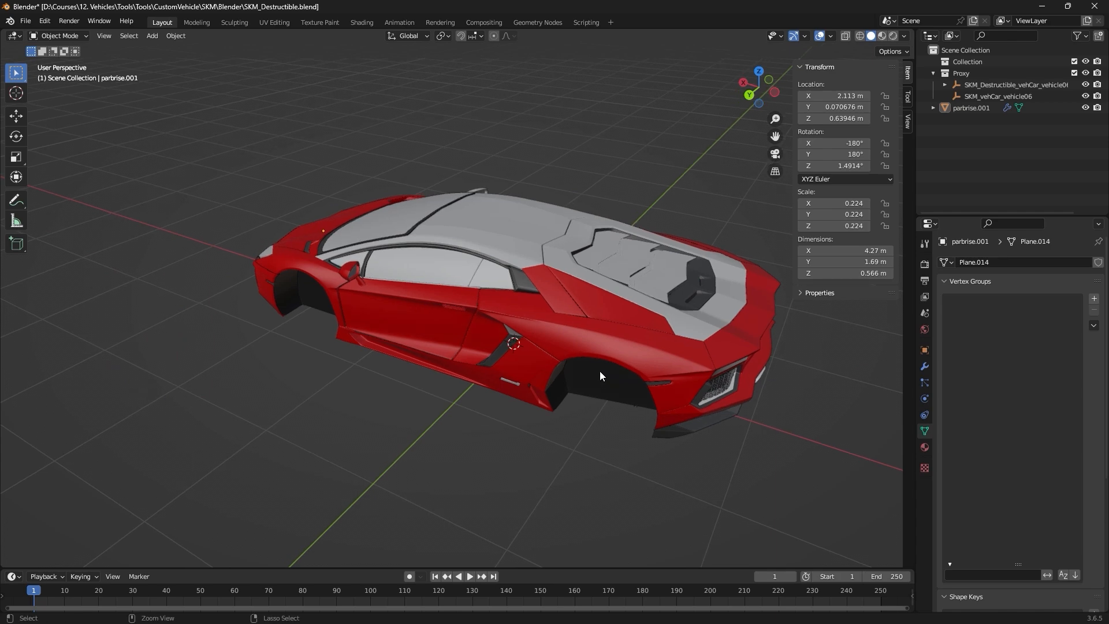
key(ctrl+s)
Select parbrise.001 on the car body and start an FBX export.
click(438, 275)
click(400, 223)
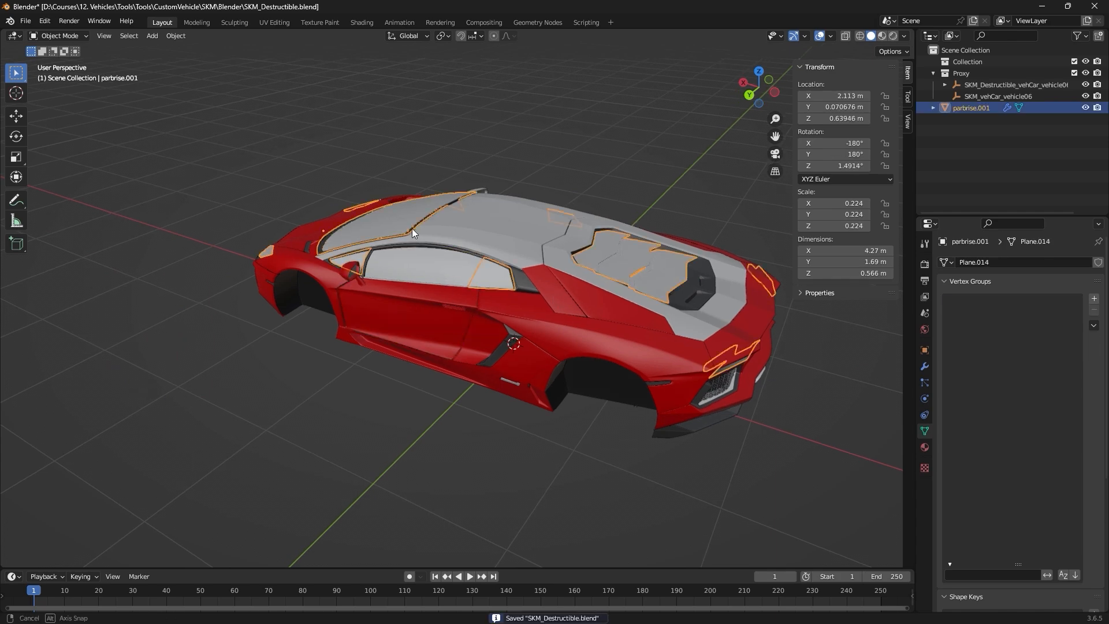
middle_drag(400, 223, 242, 127)
click(24, 22)
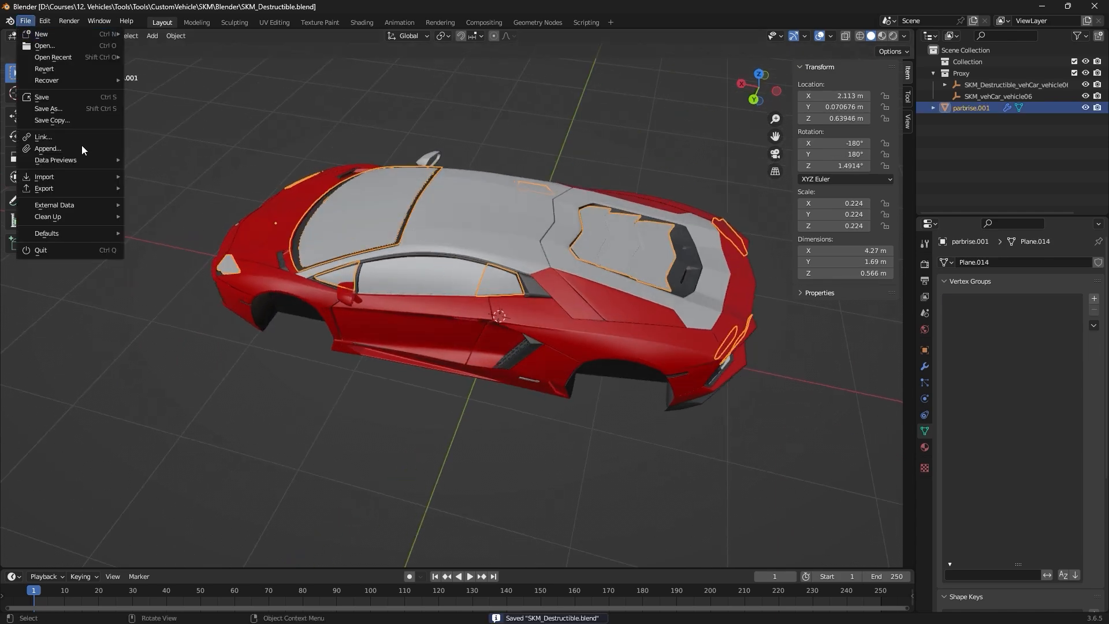
mouse_move(86, 190)
click(187, 304)
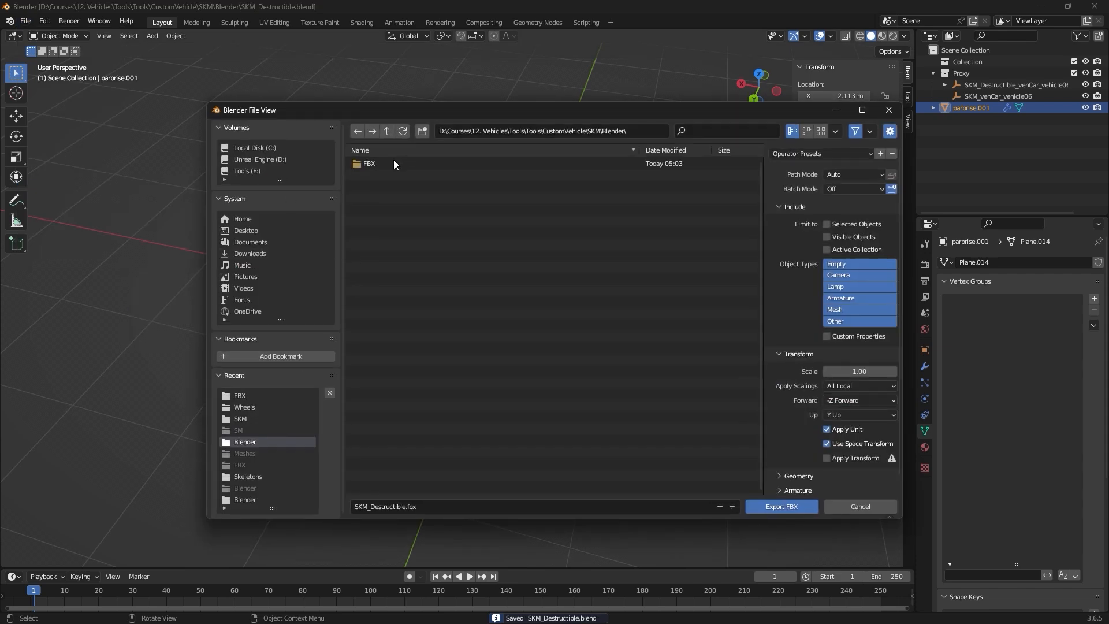
Create a folder named Trans inside the FBX folder and open it as the export destination.
click(239, 396)
double_click(384, 164)
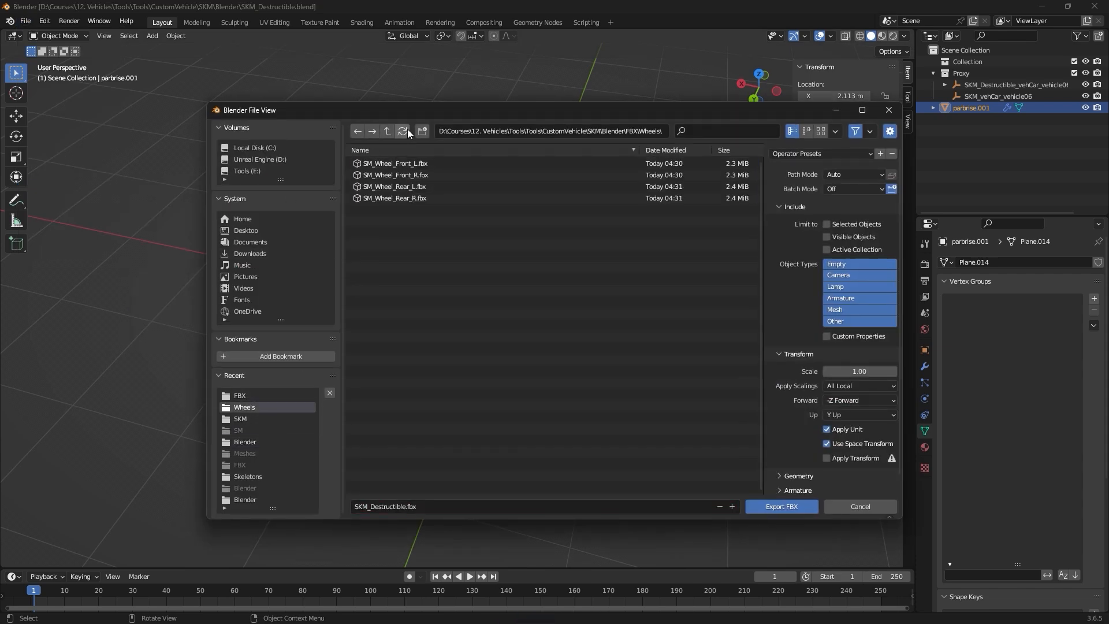
click(387, 131)
click(422, 132)
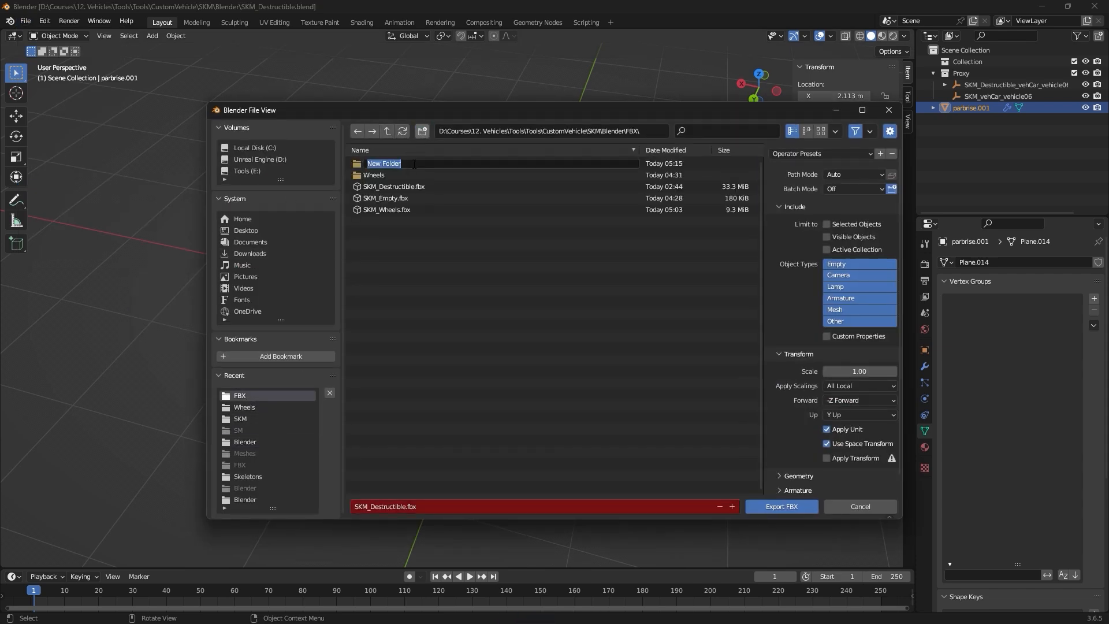
text(Trans)
key(Return)
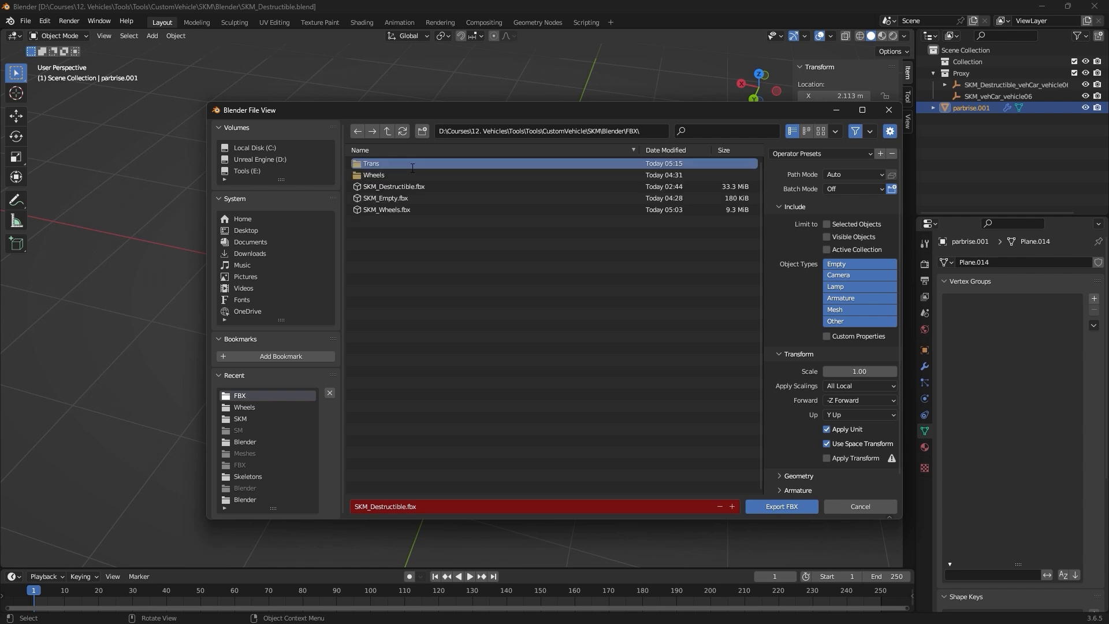
double_click(413, 165)
Name the export file SM_Trans_Together.fbx and limit it to selected objects of the Armature and Mesh types.
click(389, 506)
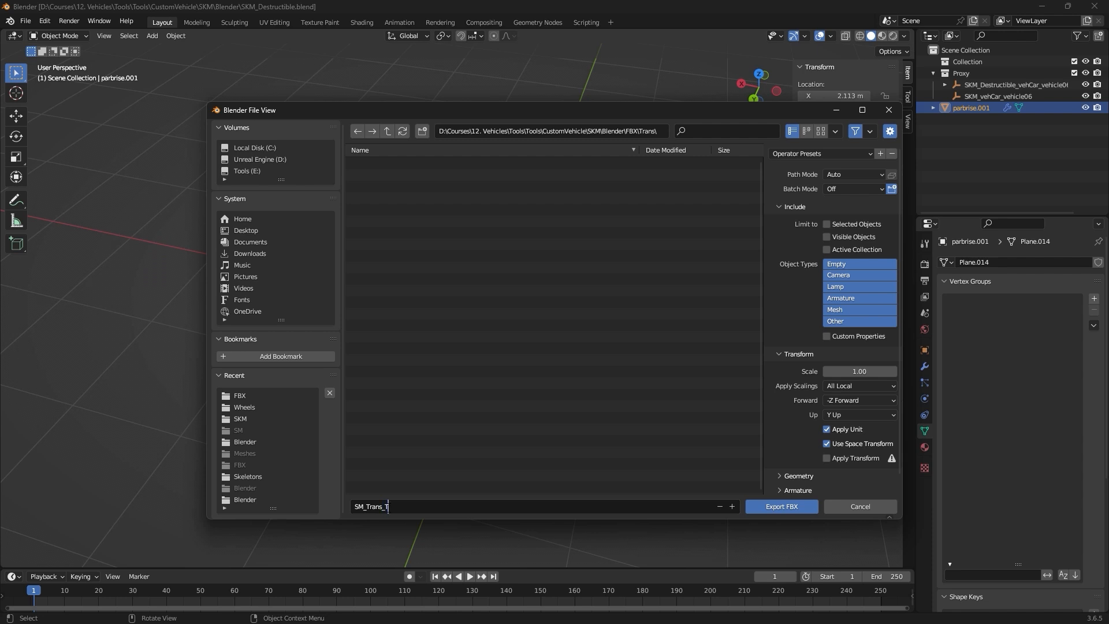
key(Return)
drag(849, 299, 849, 310)
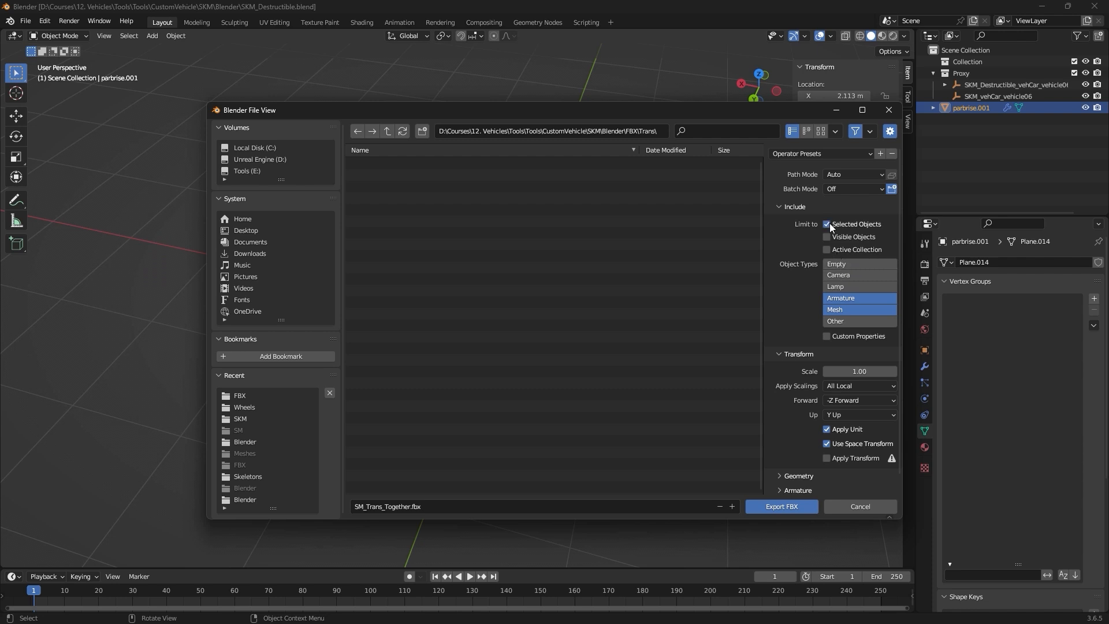
scroll(803, 370, down, 1)
Set smoothing to Face, the primary bone axis to X and the secondary to -Y, and export the FBX.
click(779, 460)
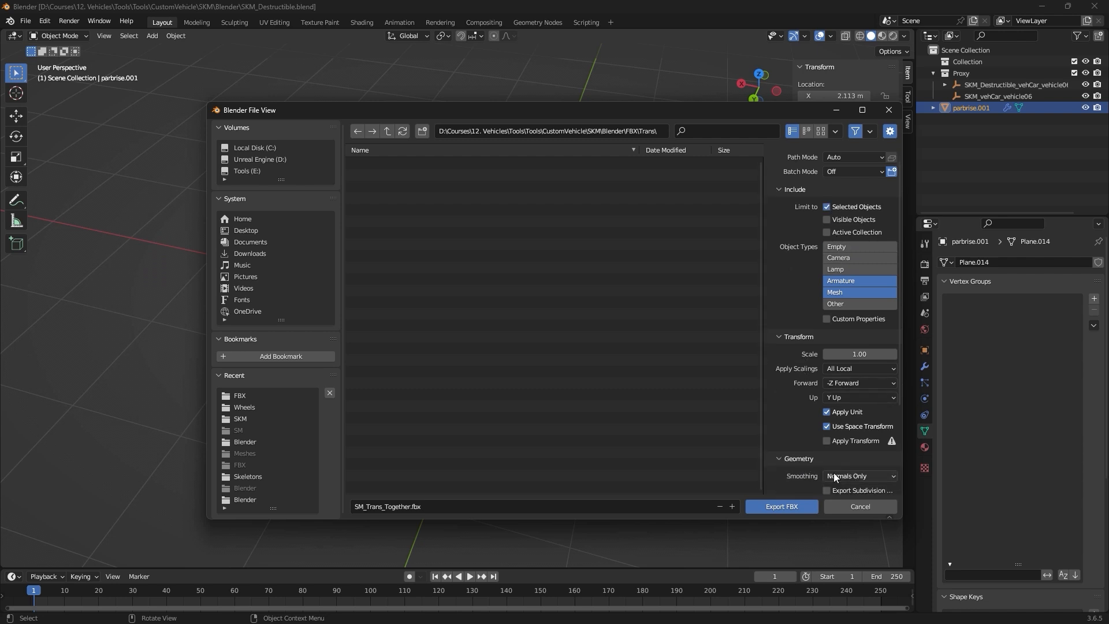
click(843, 476)
click(843, 450)
scroll(802, 455, down, 5)
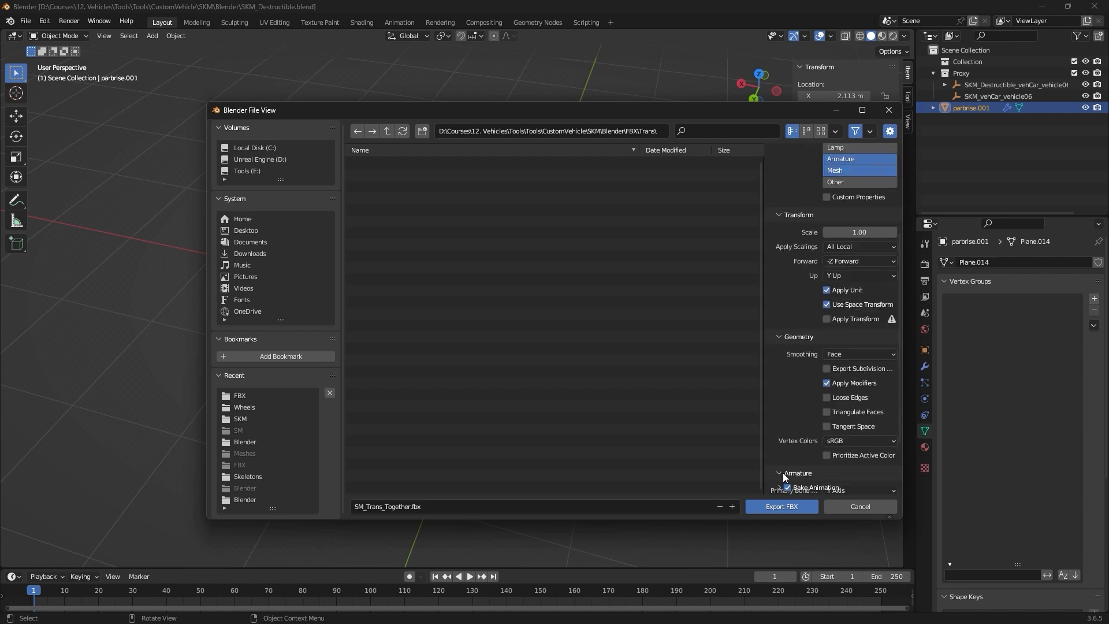
scroll(849, 442, down, 3)
click(840, 413)
click(840, 420)
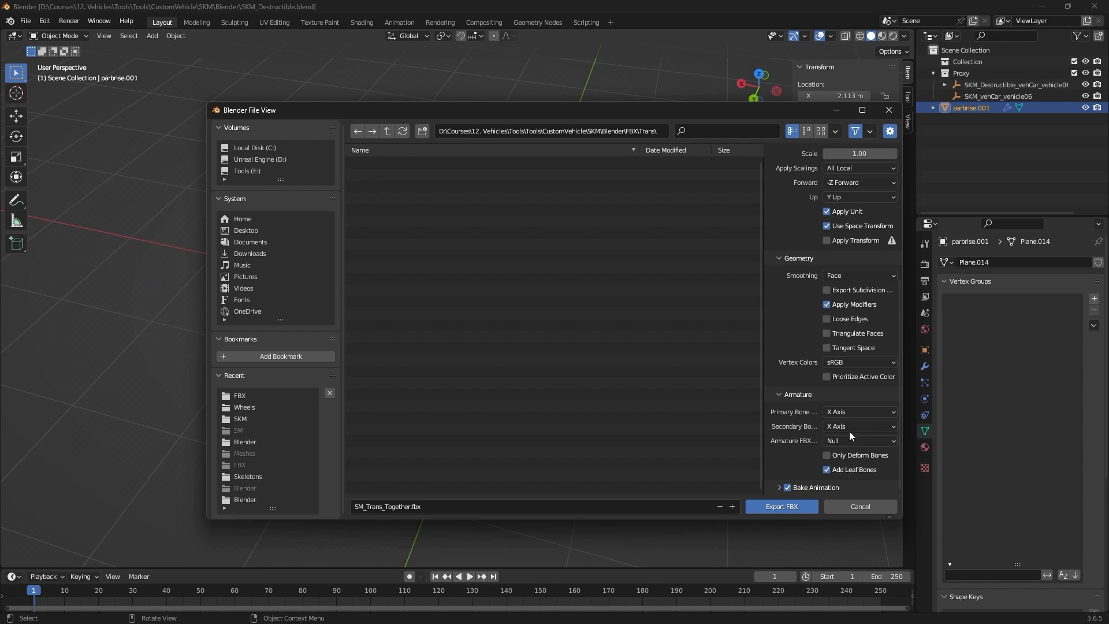
click(845, 427)
click(837, 361)
click(777, 487)
scroll(771, 456, down, 3)
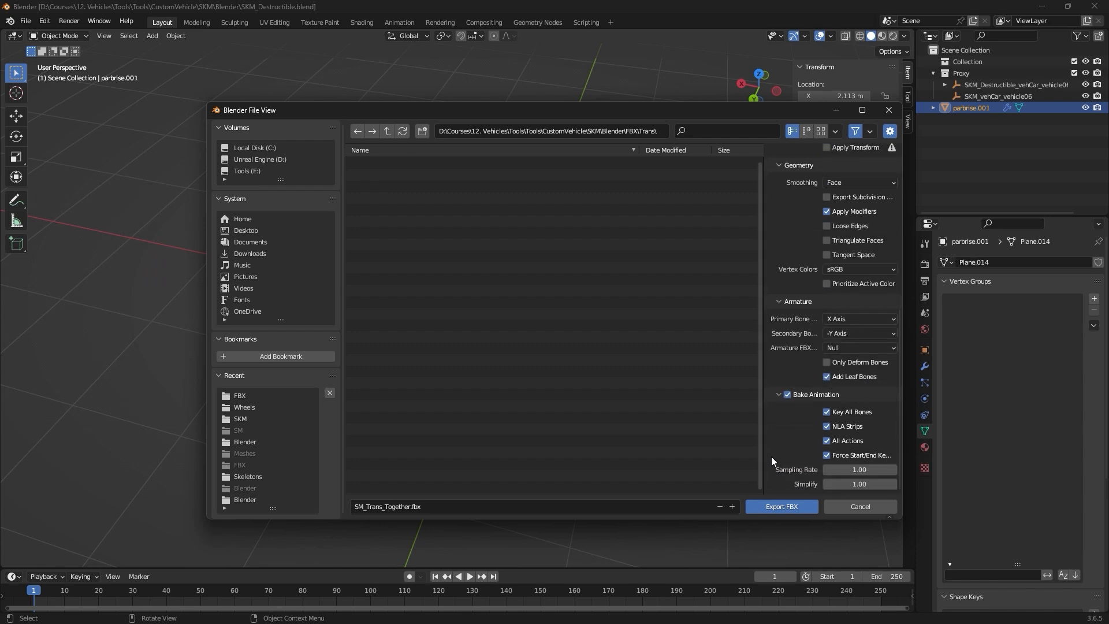
click(780, 506)
Switch to the Unreal Editor and create and open a Trans folder inside CustomVehicle/Meshes.
middle_drag(648, 447, 866, 171)
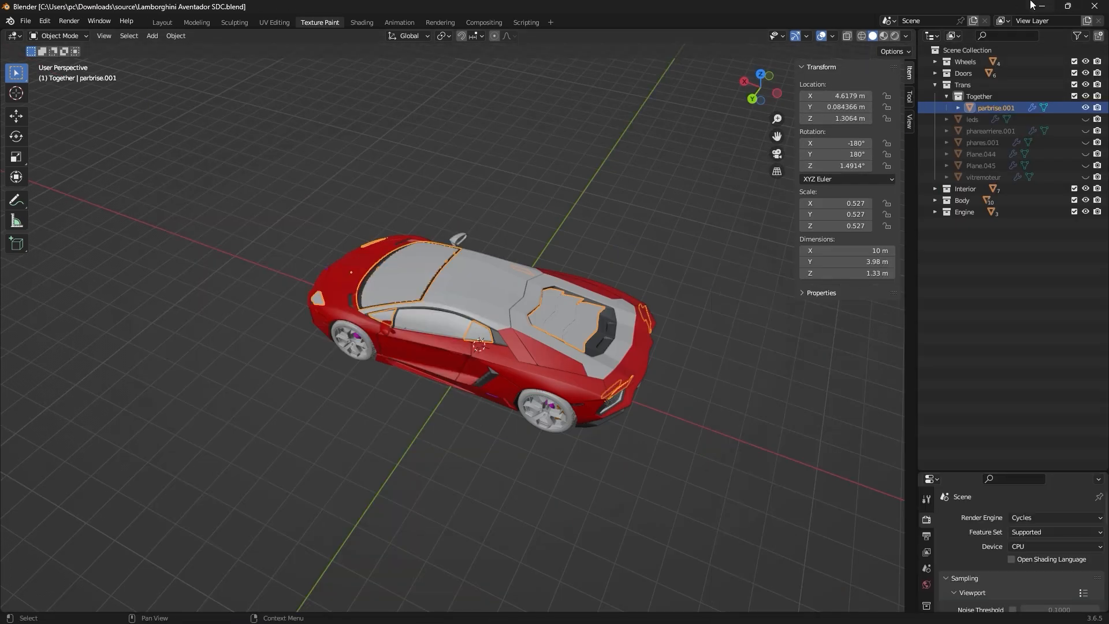
click(1041, 6)
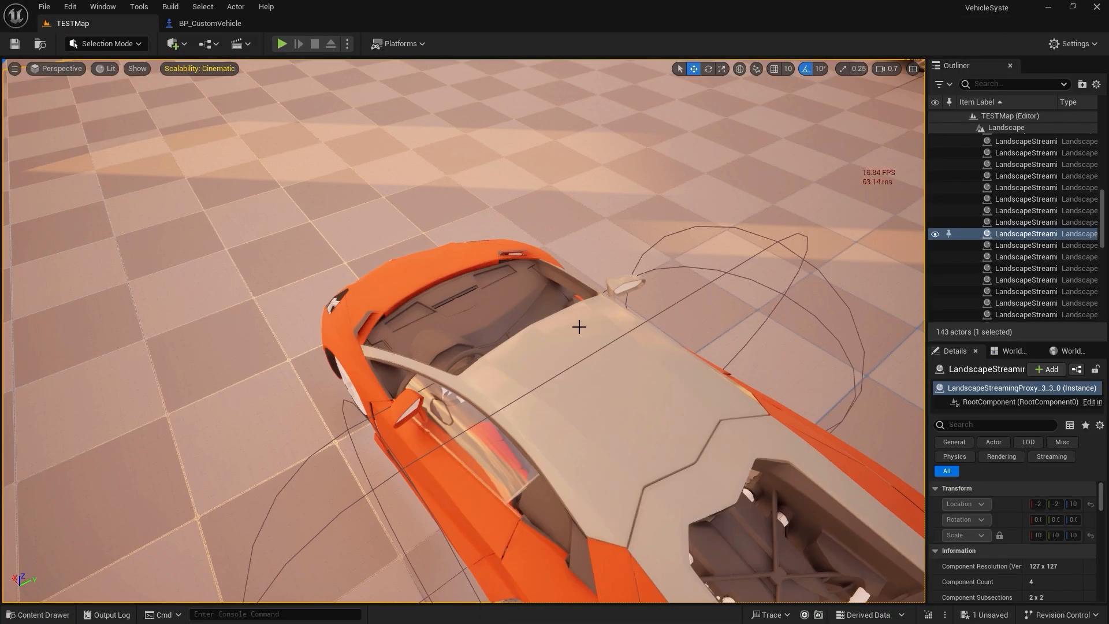
scroll(578, 327, down, 3)
click(38, 614)
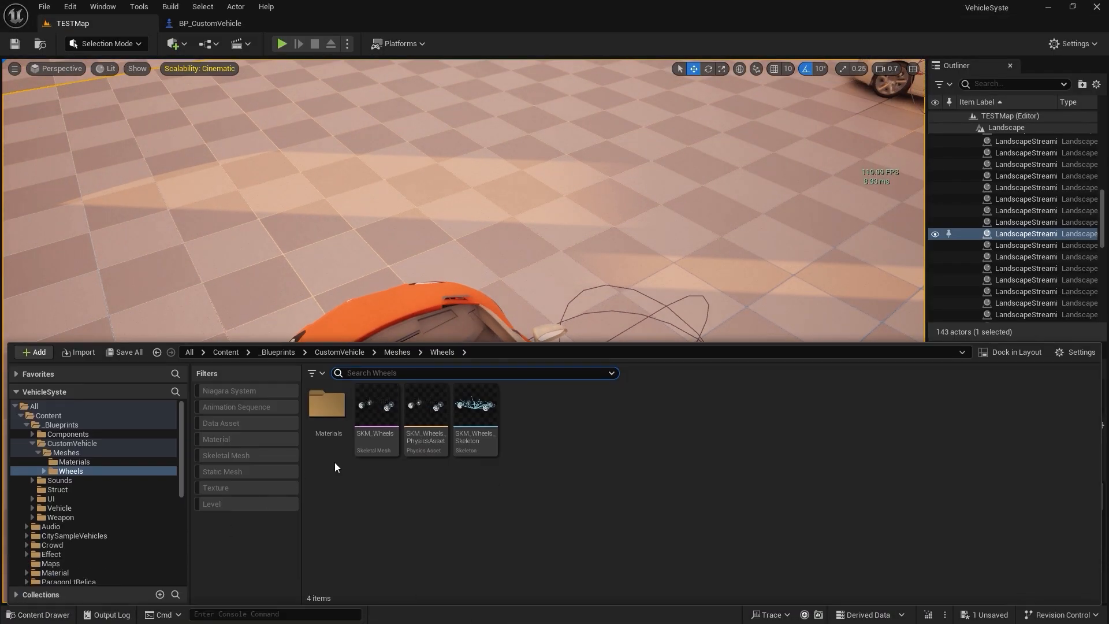
click(66, 453)
right_click(397, 496)
click(472, 116)
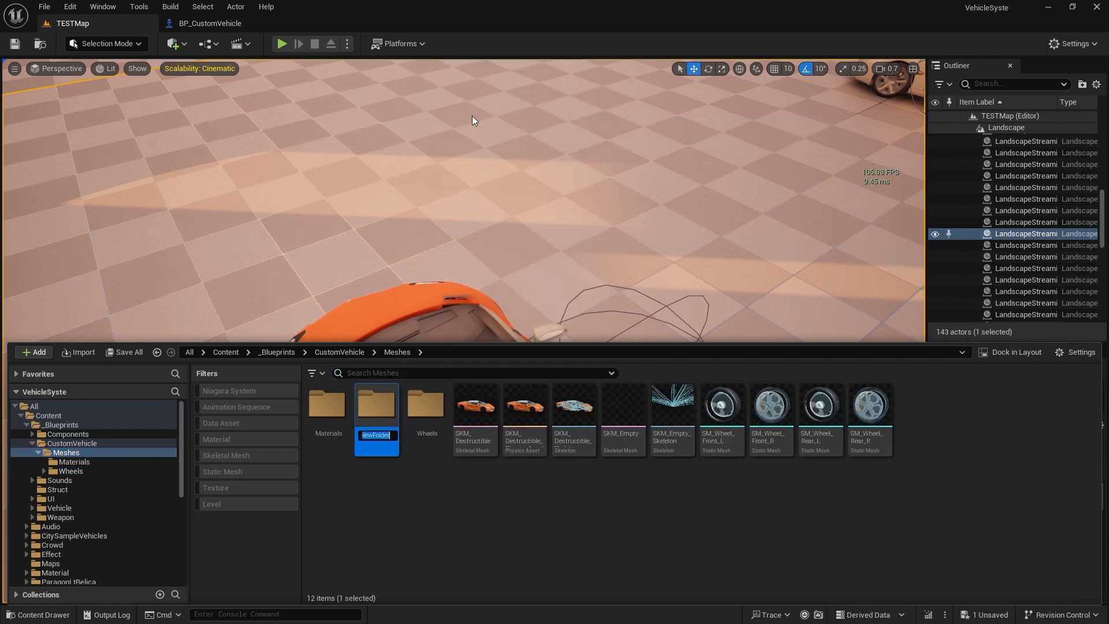
key(Return)
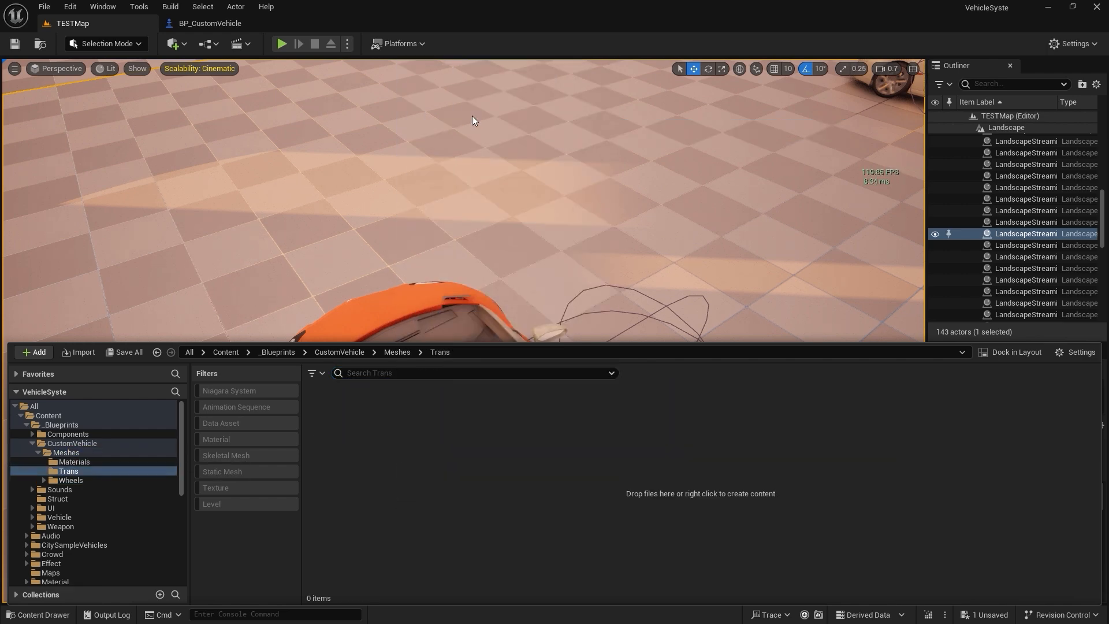
Import SM_Trans_Together.fbx into the Trans folder as a static mesh with the Do Not Create Material option.
right_click(405, 449)
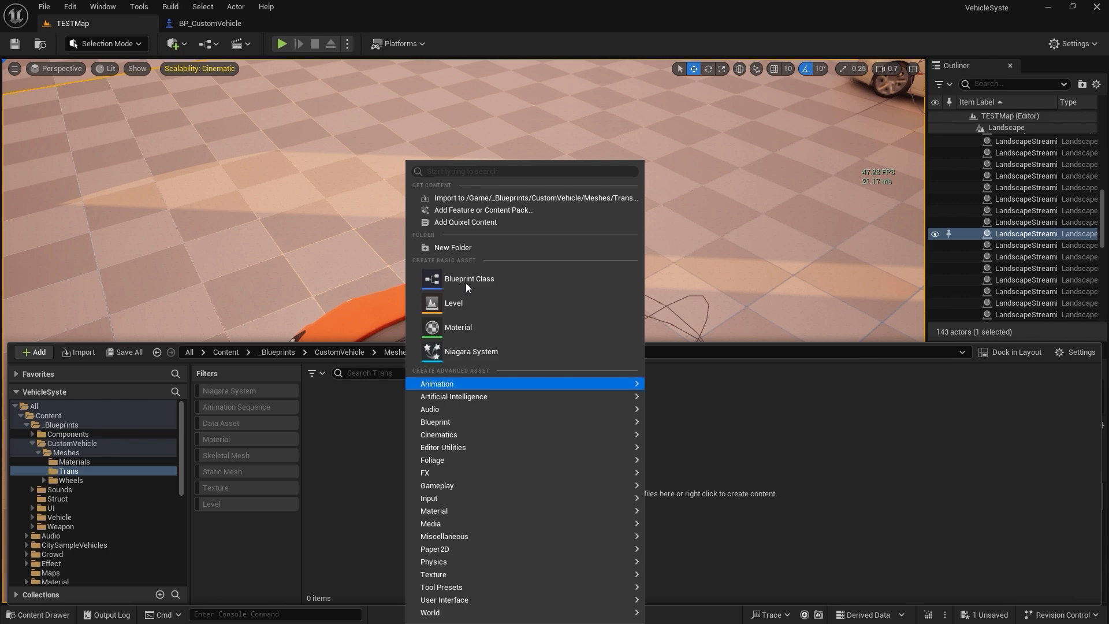
click(497, 191)
double_click(150, 93)
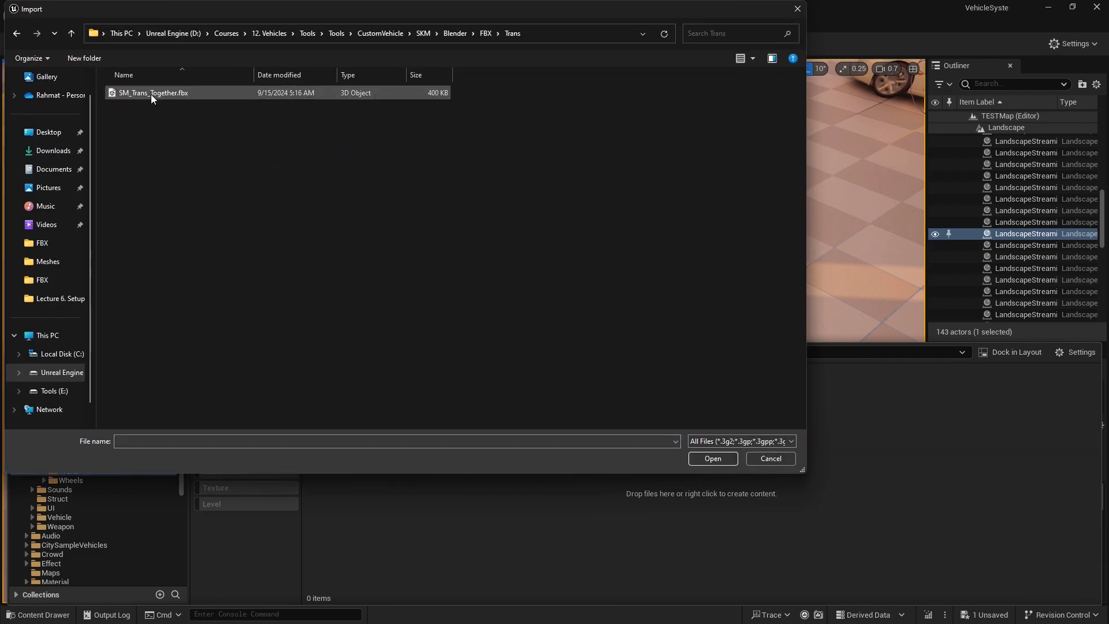
click(151, 93)
click(713, 458)
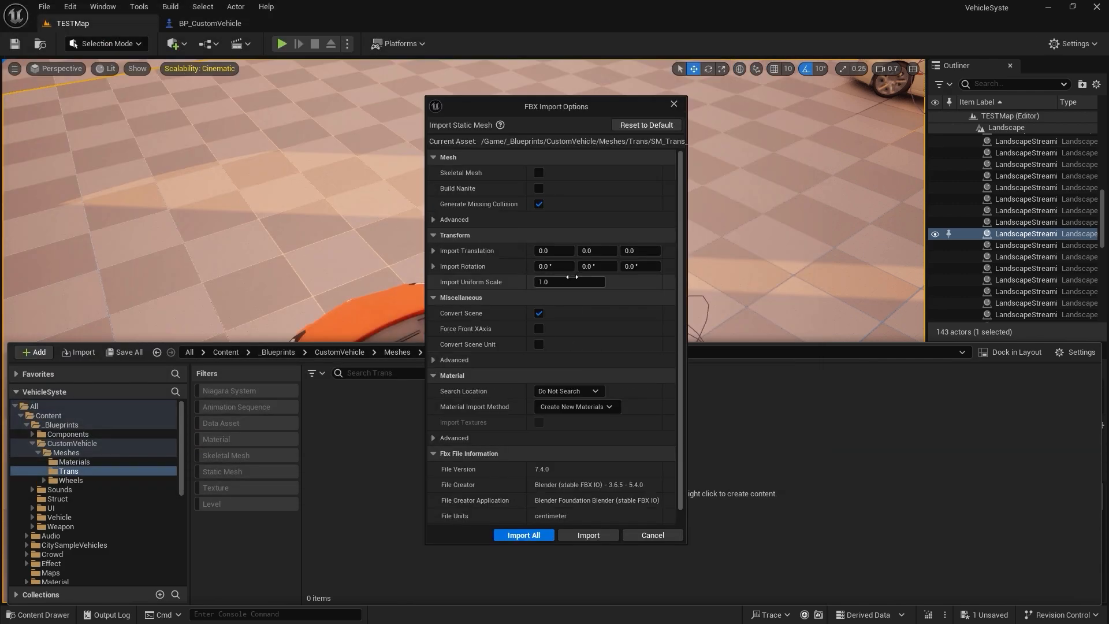
click(580, 405)
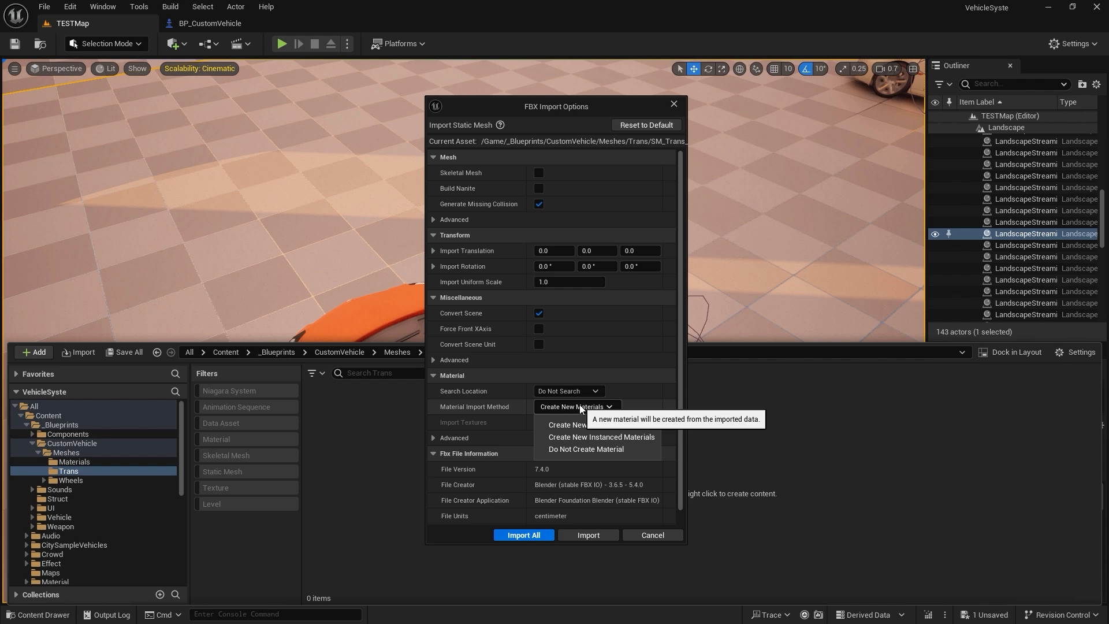
click(594, 452)
click(588, 535)
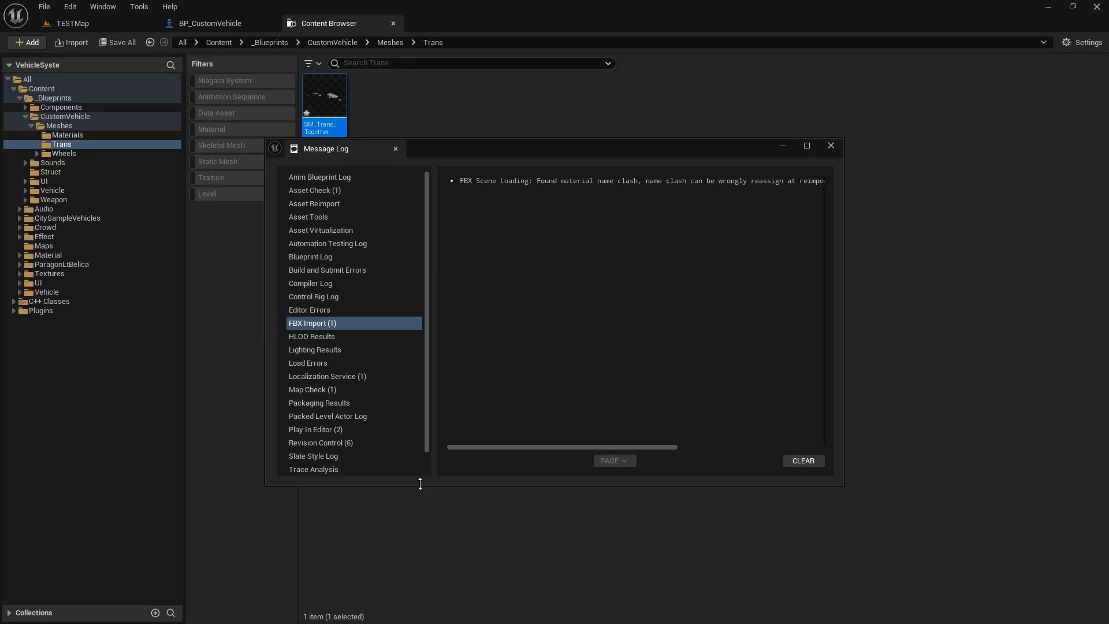
click(830, 147)
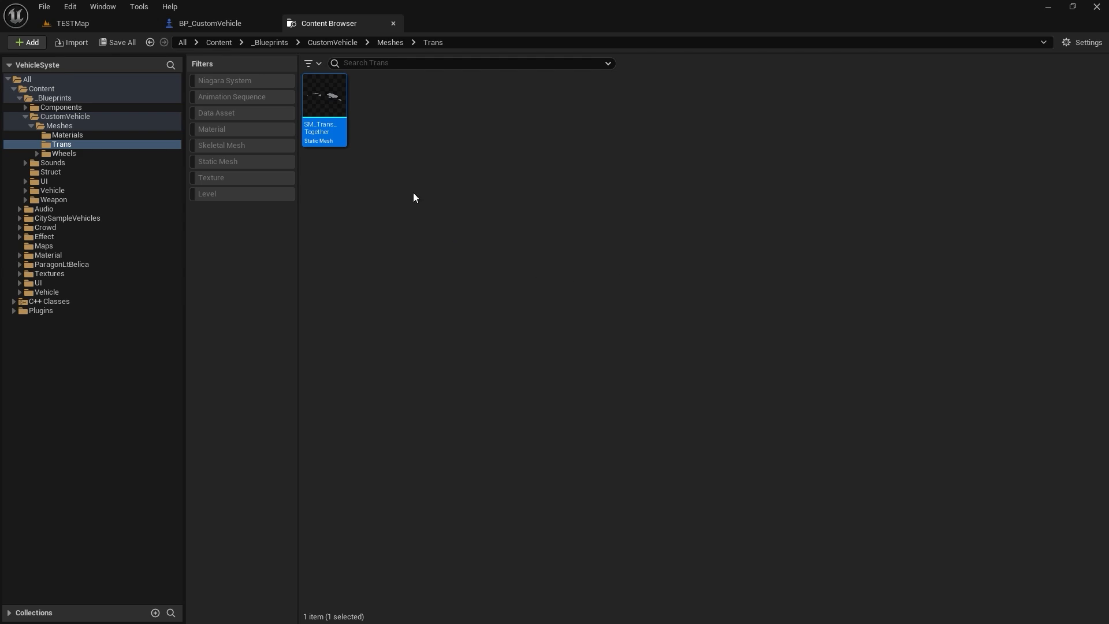
Assign SM_Trans_Together as the static mesh of the SM_All_Trans component in BP_CustomVehicle.
click(209, 23)
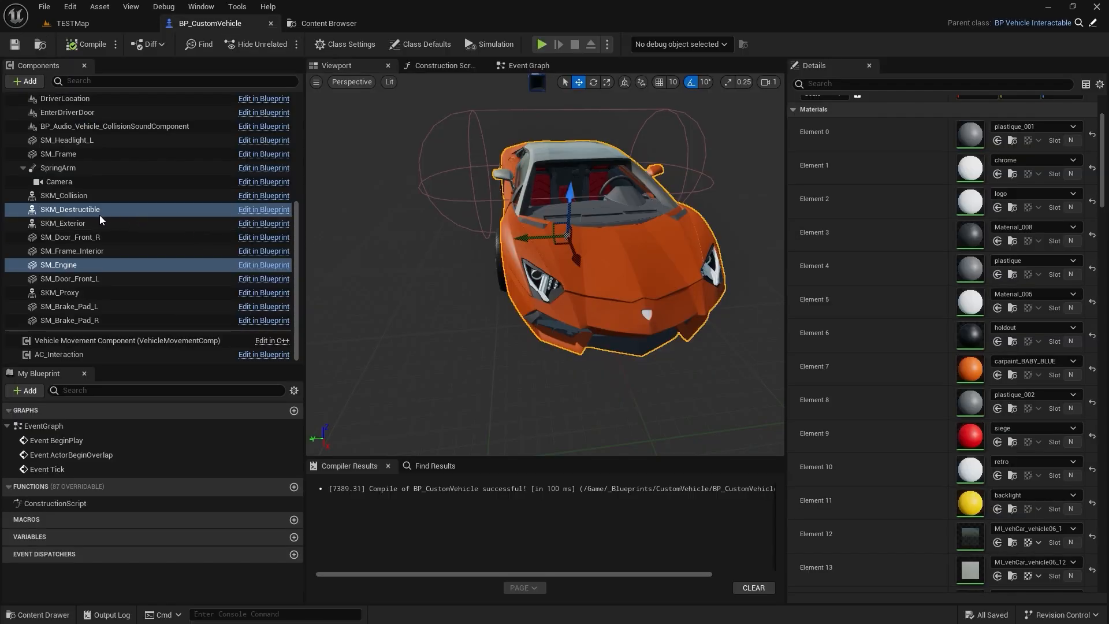
scroll(92, 220, up, 5)
click(92, 200)
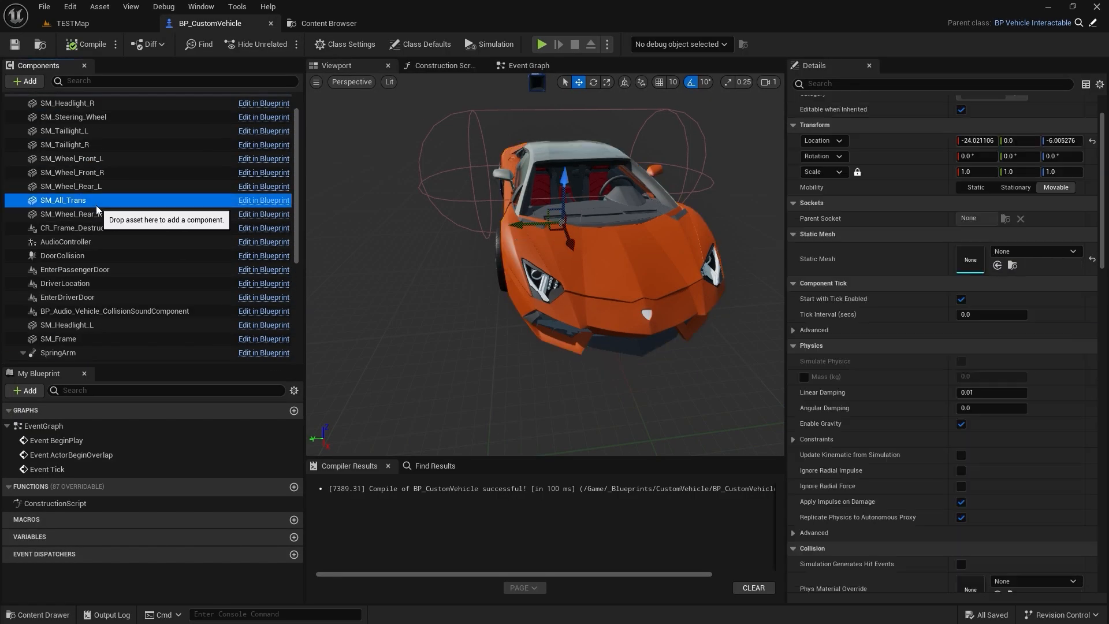
click(1059, 256)
text(sm)
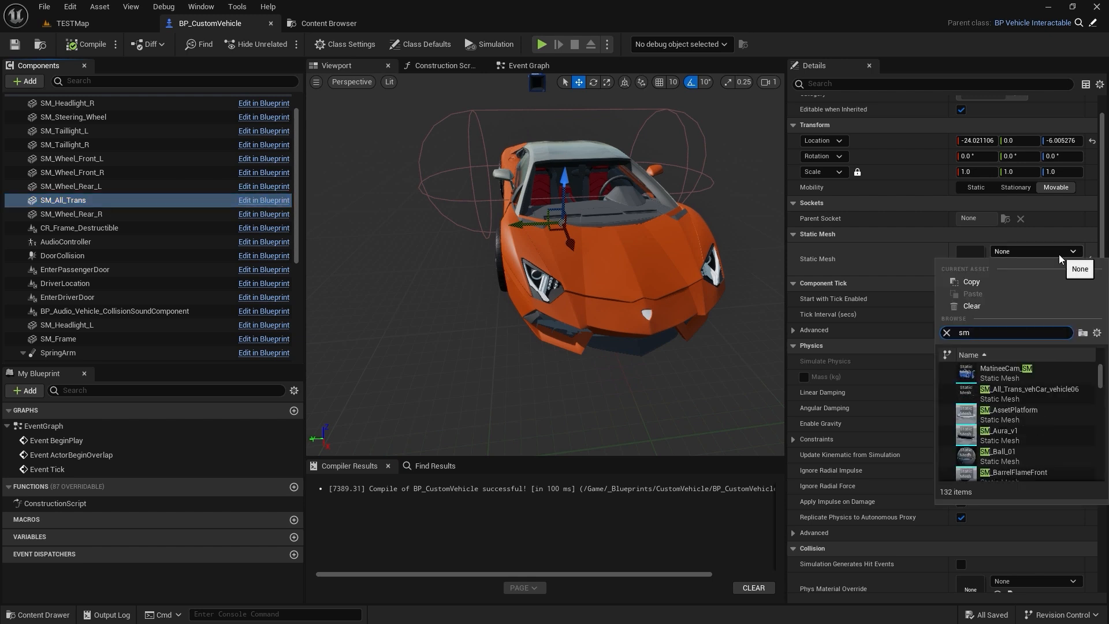
text(_trans)
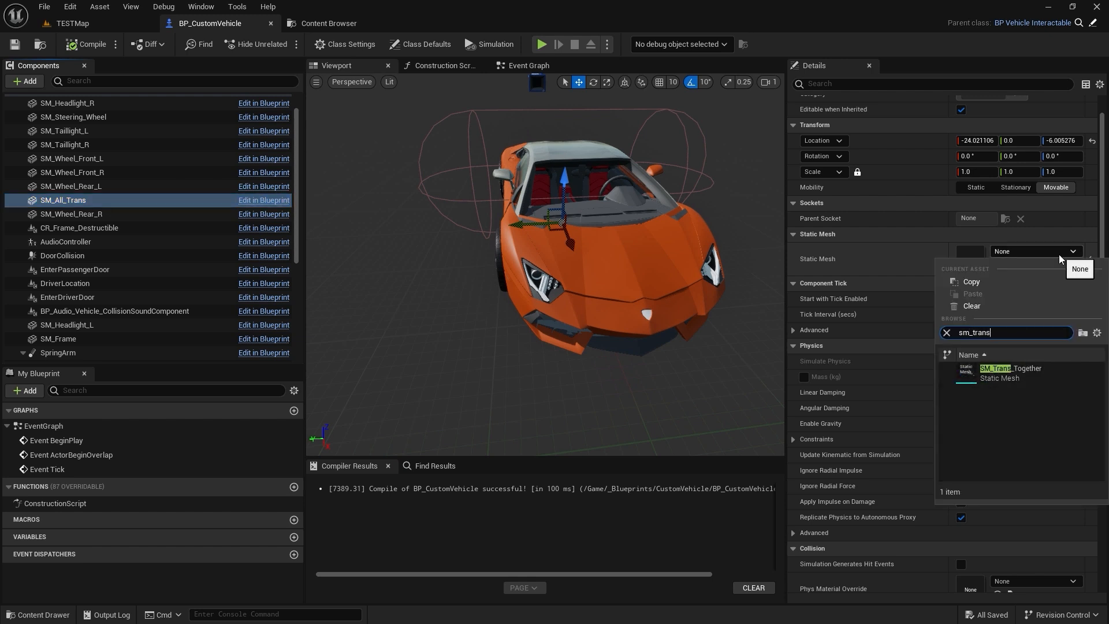
click(1012, 371)
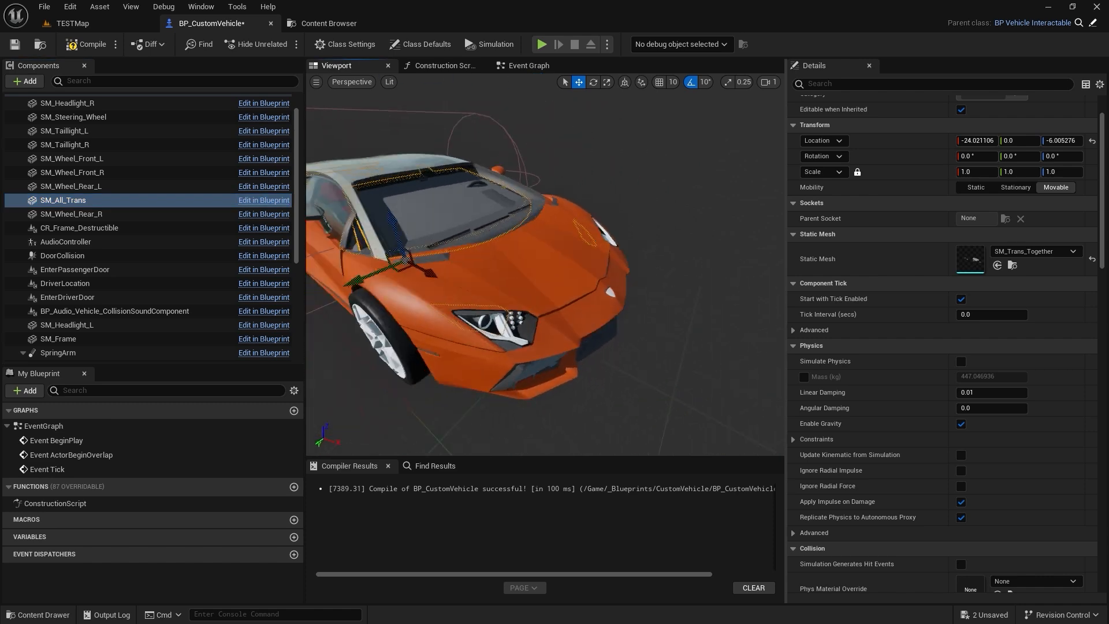
Move SM_All_Trans to about X -3.33, Z 0.64 to fit the windows to the car body, and compile the blueprint.
mouse_move(602, 348)
right_down()
mouse_move(659, 348)
mouse_move(602, 347)
right_up()
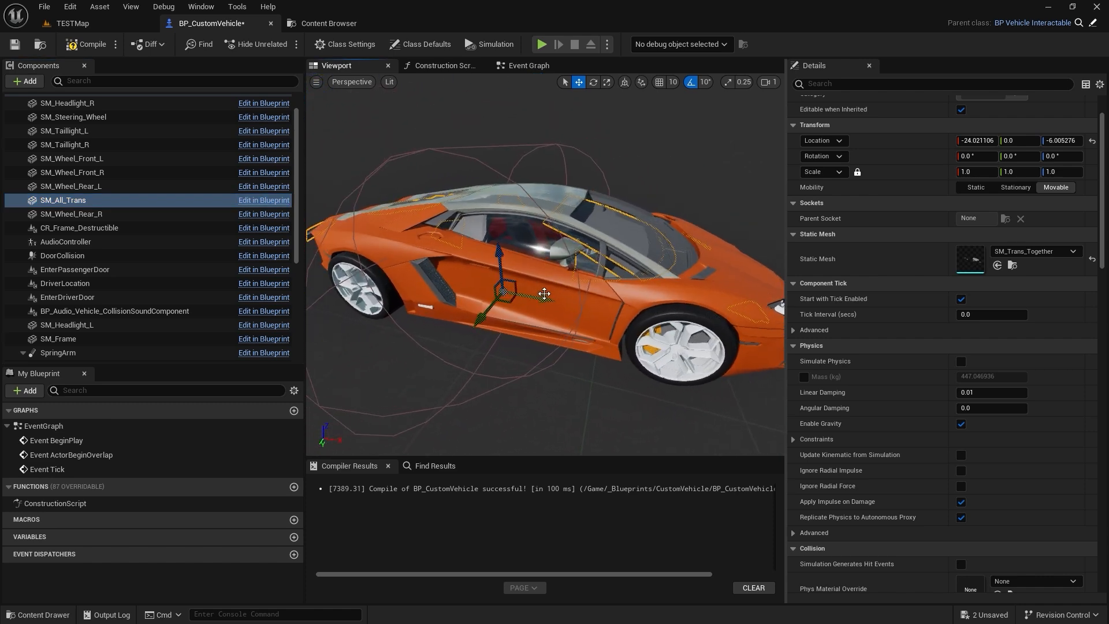
drag(544, 299, 558, 300)
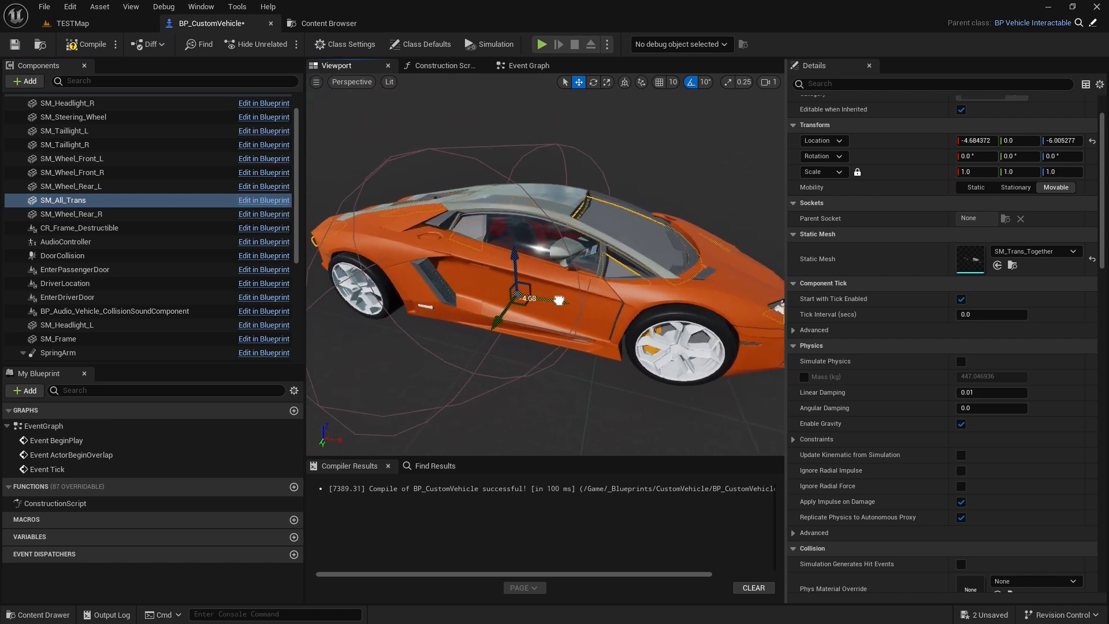
click(522, 259)
right_drag(523, 258, 503, 220)
right_drag(559, 417, 530, 415)
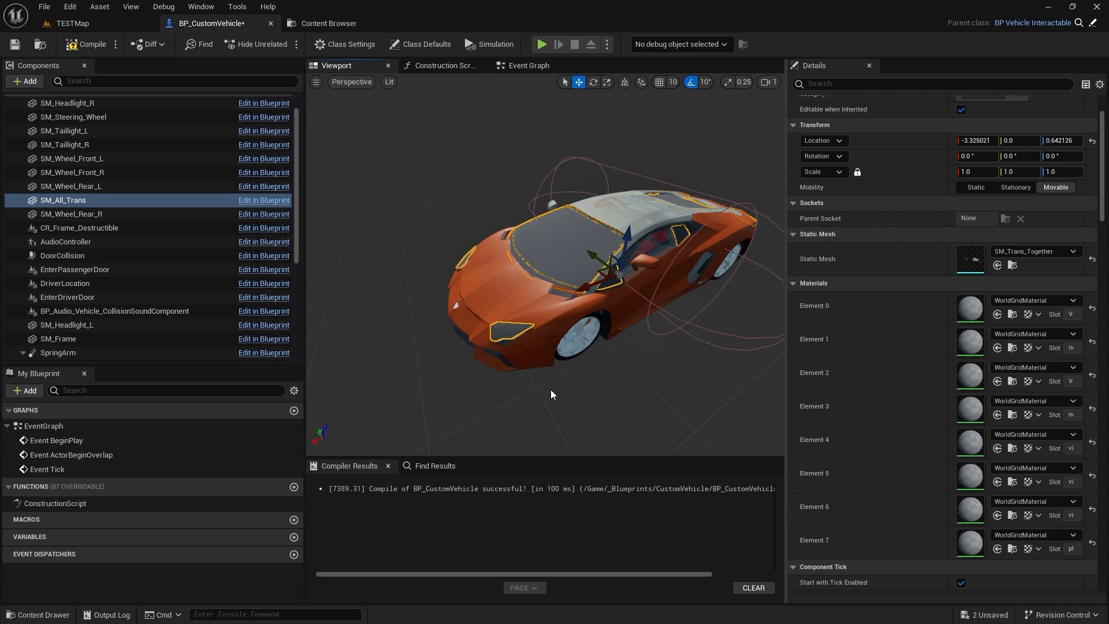
click(80, 46)
Open the SM_Trans_Together mesh assigned to SM_All_Trans for editing, close the Content Browser, and view the glass parts from above.
click(64, 200)
click(1086, 254)
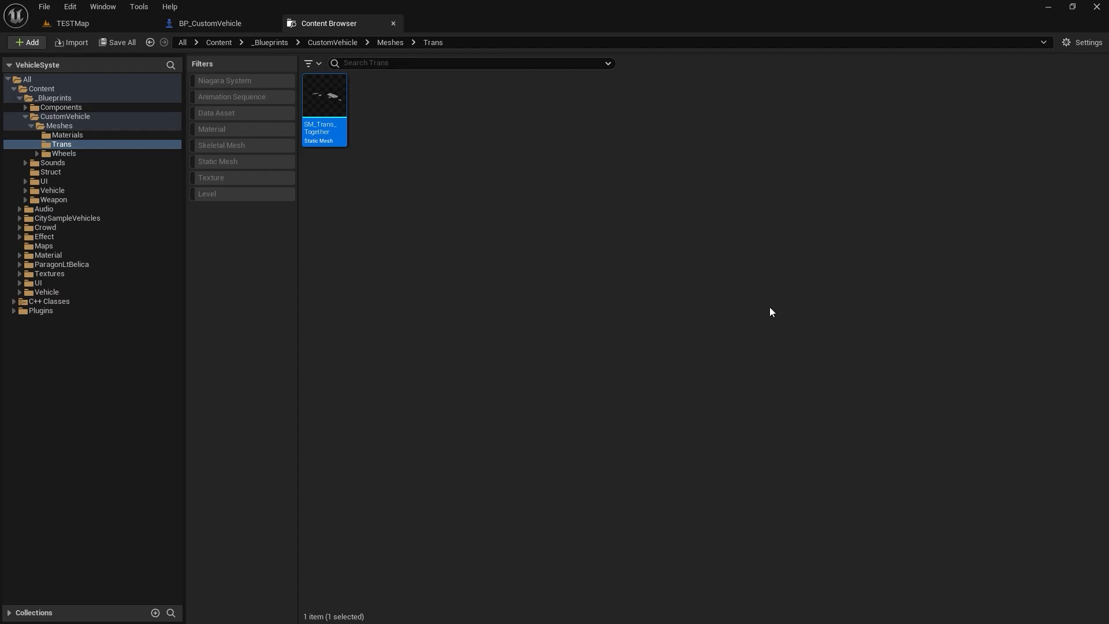
double_click(322, 114)
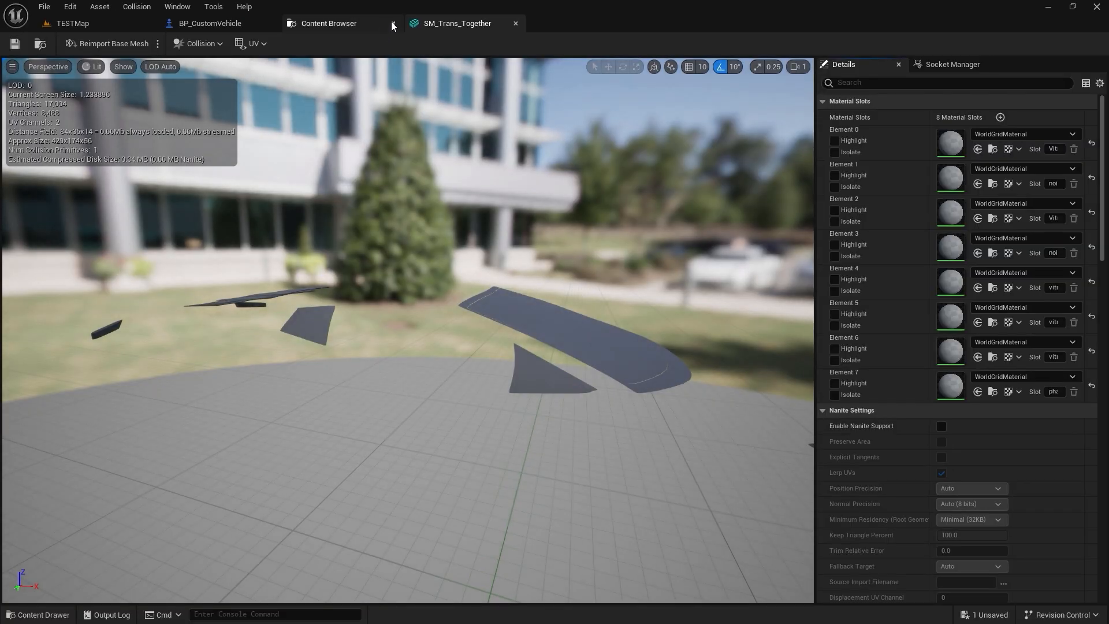
click(393, 26)
drag(439, 255, 442, 330)
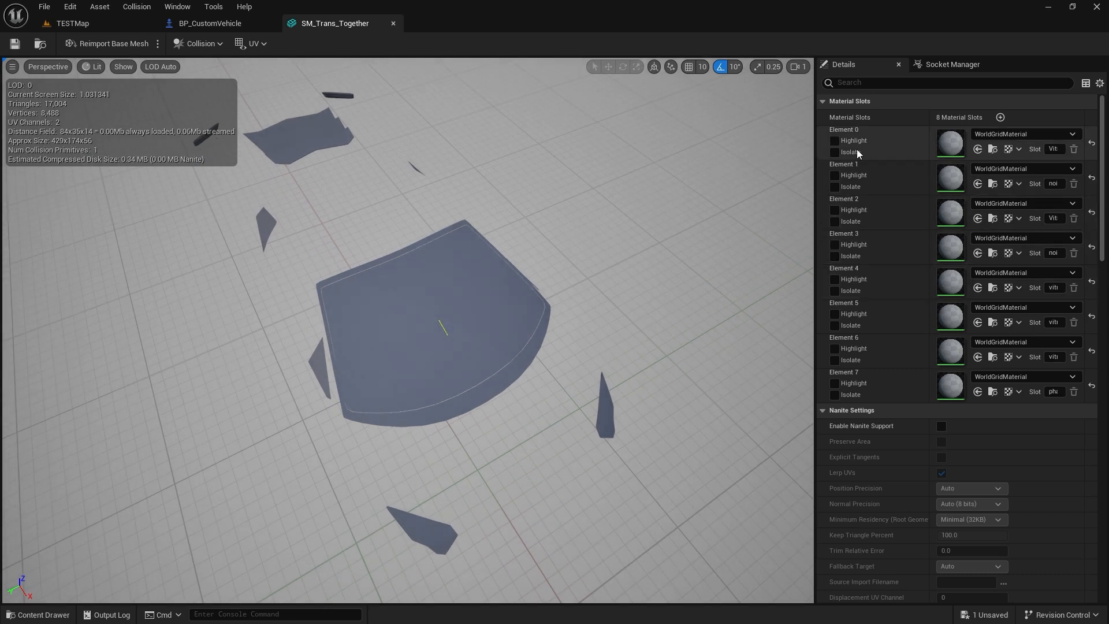
Toggle isolation of material Element 0 on and off to identify which glass parts use it.
click(836, 151)
click(835, 150)
click(835, 151)
click(836, 150)
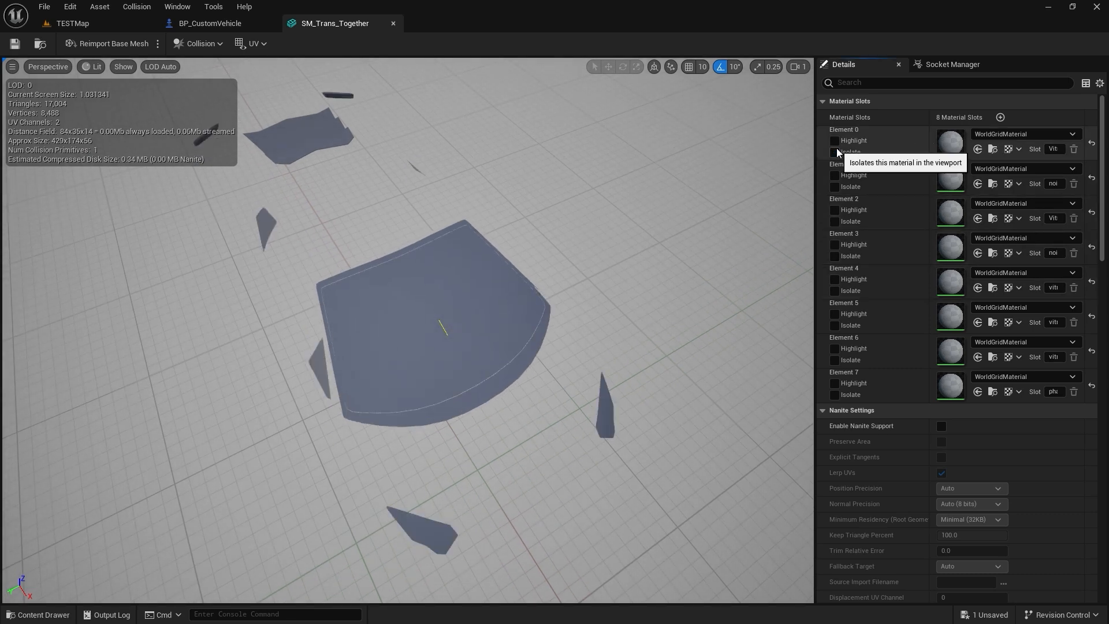
Open the BP_Vehicle_Base blueprint from the Vehicle folder under _Blueprints.
click(835, 150)
click(835, 150)
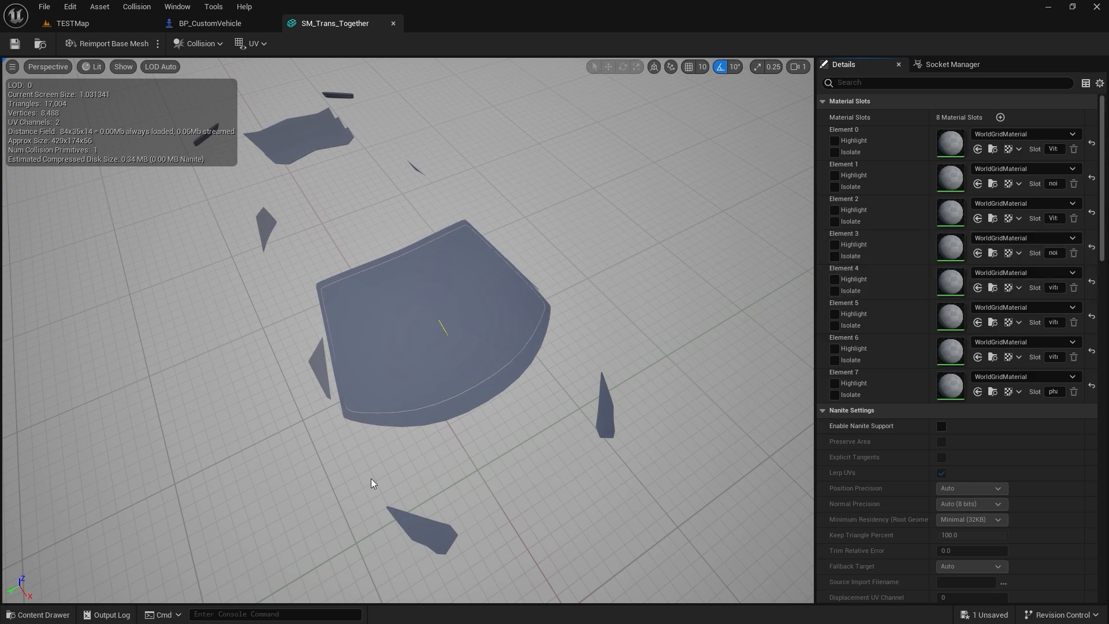
click(40, 614)
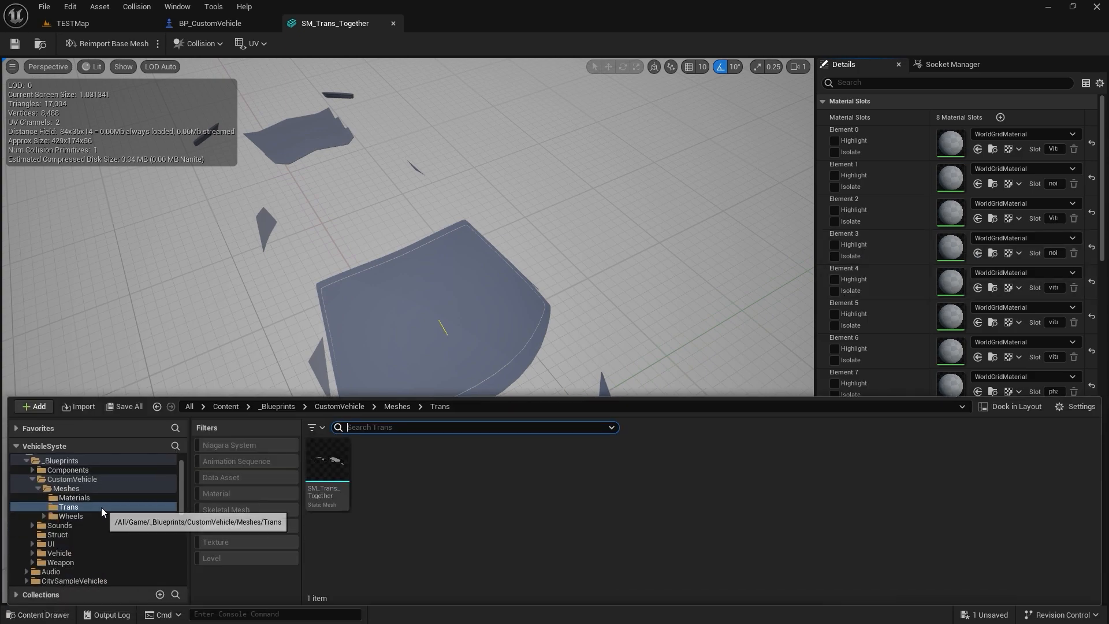
scroll(78, 491, down, 4)
click(75, 479)
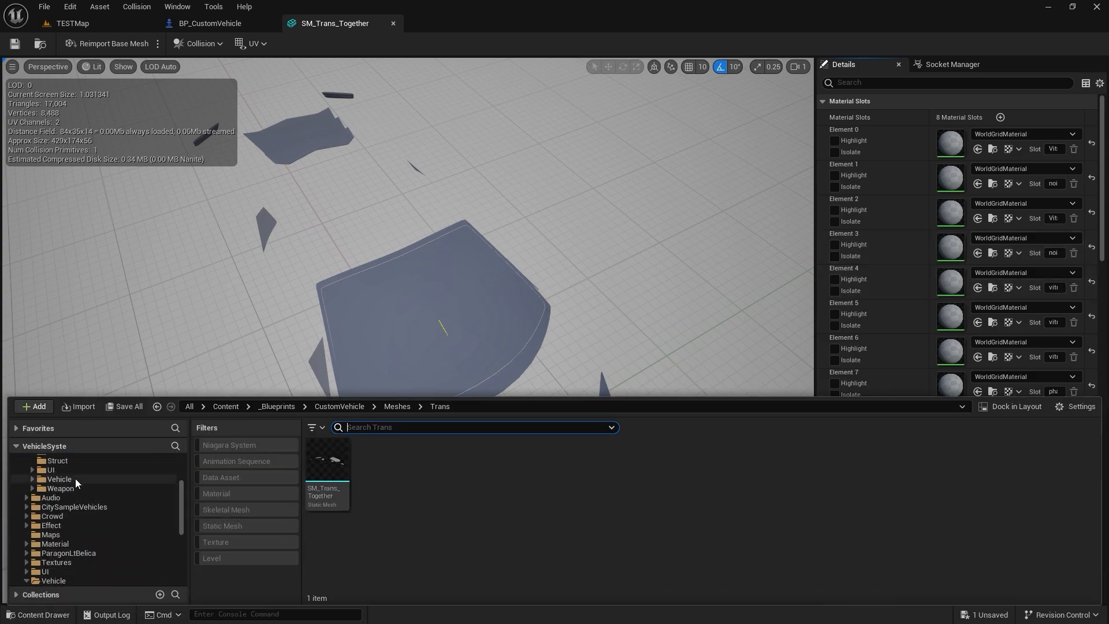
double_click(378, 468)
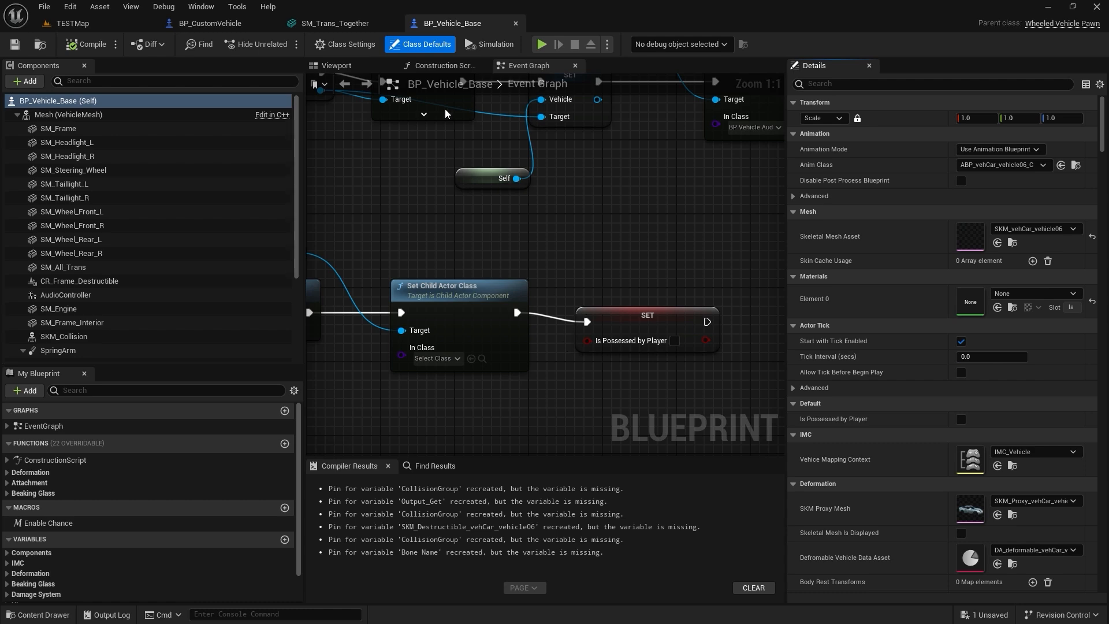
Select the SM_All_Trans glass in the BP_Vehicle_Base viewport and locate its Element 1 material in the content browser.
click(337, 65)
click(602, 198)
click(647, 185)
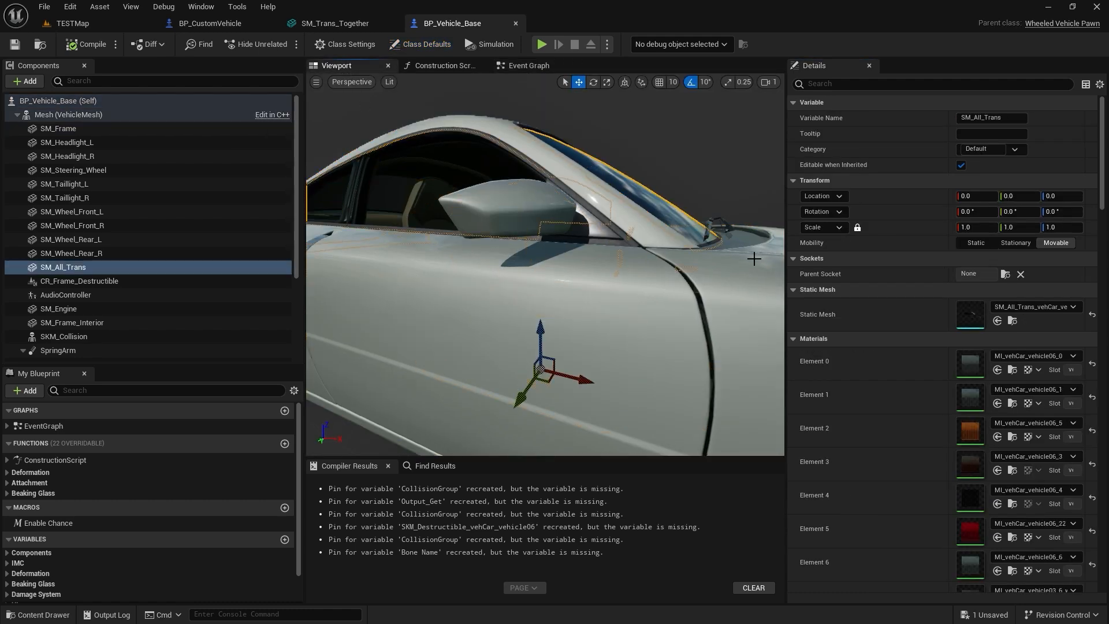
click(1013, 403)
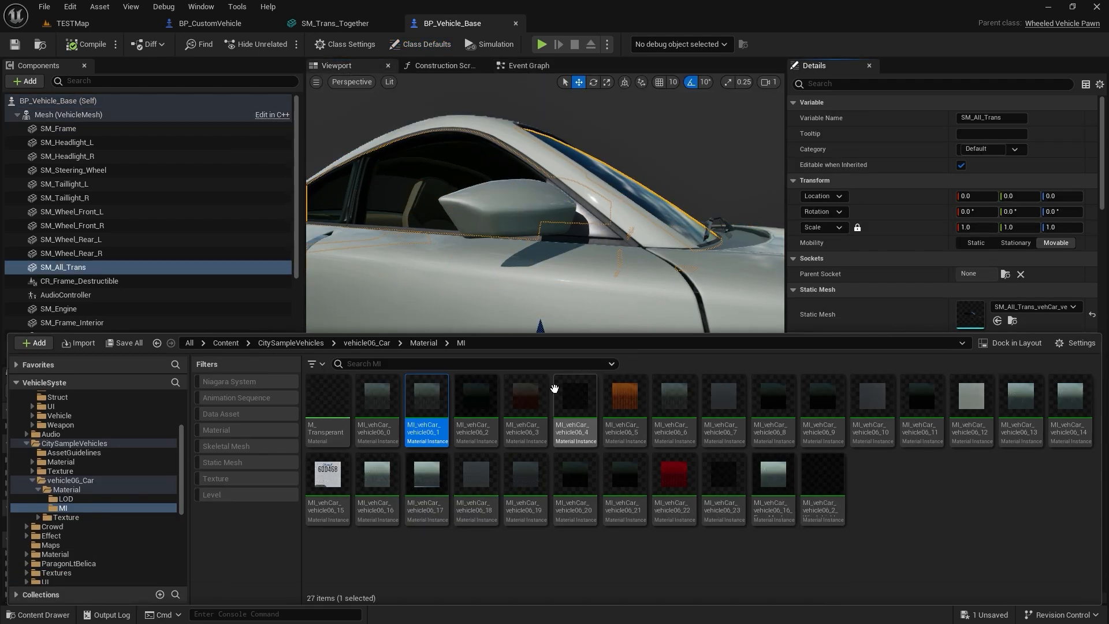
Isolate Element 0 of SM_Trans_Together and try the materials MI_vehCar_vehicle06_1 and MI_vehCar_vehicle06_17 on it.
click(347, 23)
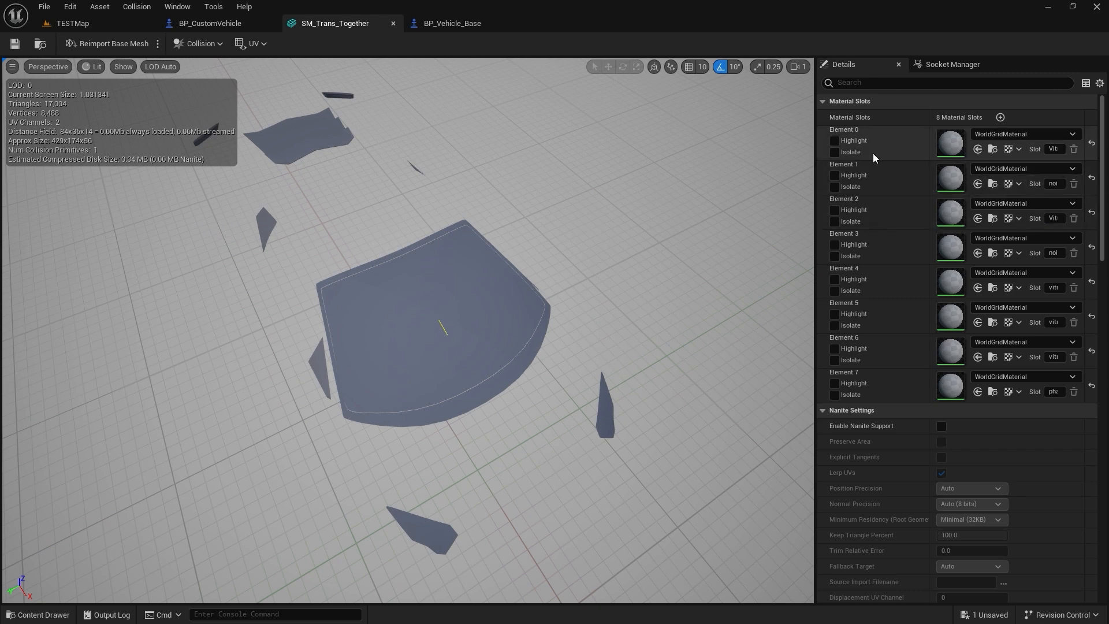
click(834, 152)
click(977, 149)
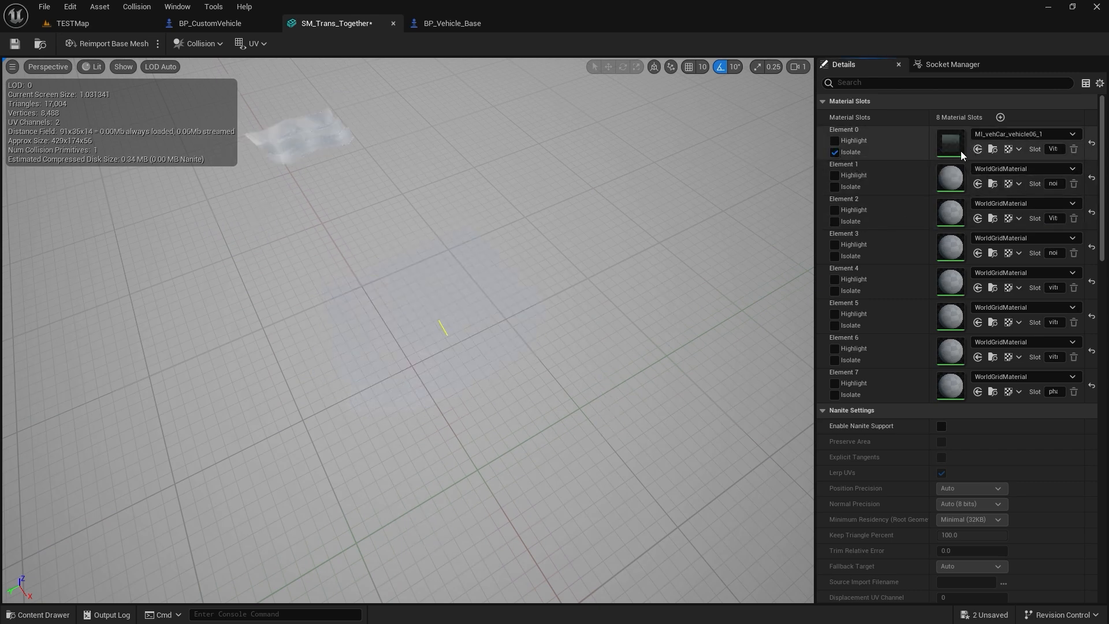
click(993, 149)
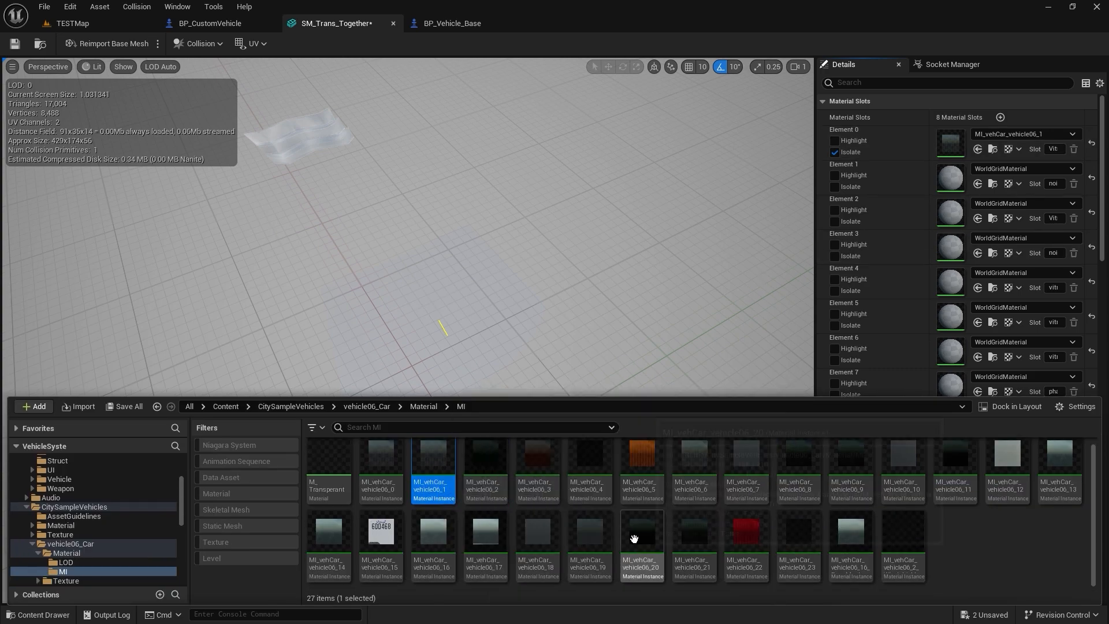
click(492, 538)
click(978, 149)
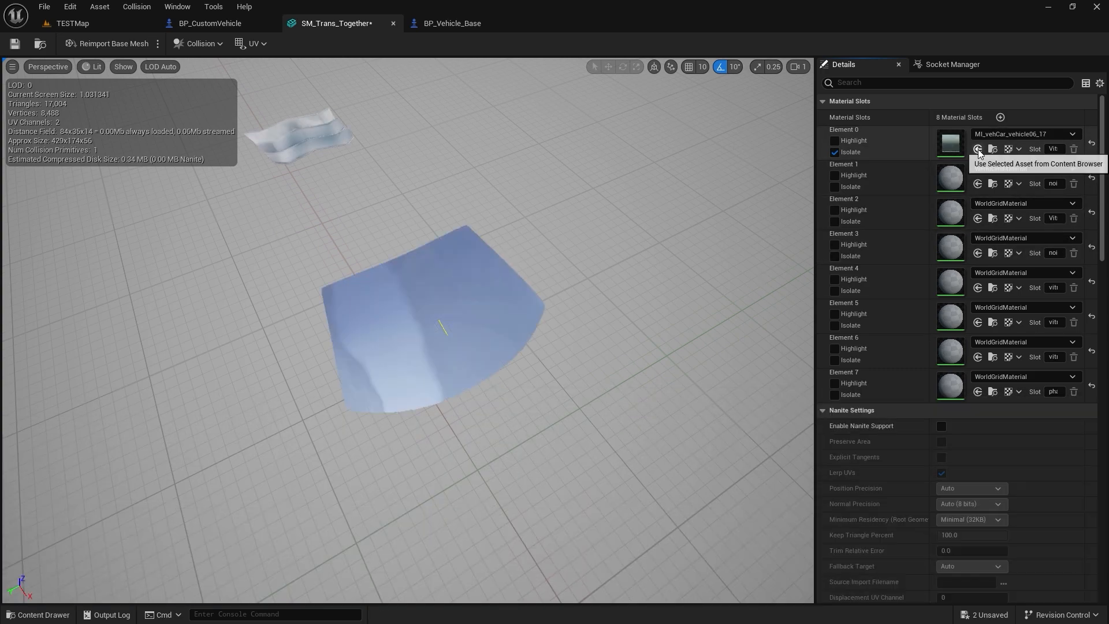
Try MI_vehCar_vehicle06_19 and the MI_vehCar_vehicle06_16_Force variant as the material of Element 0.
click(45, 615)
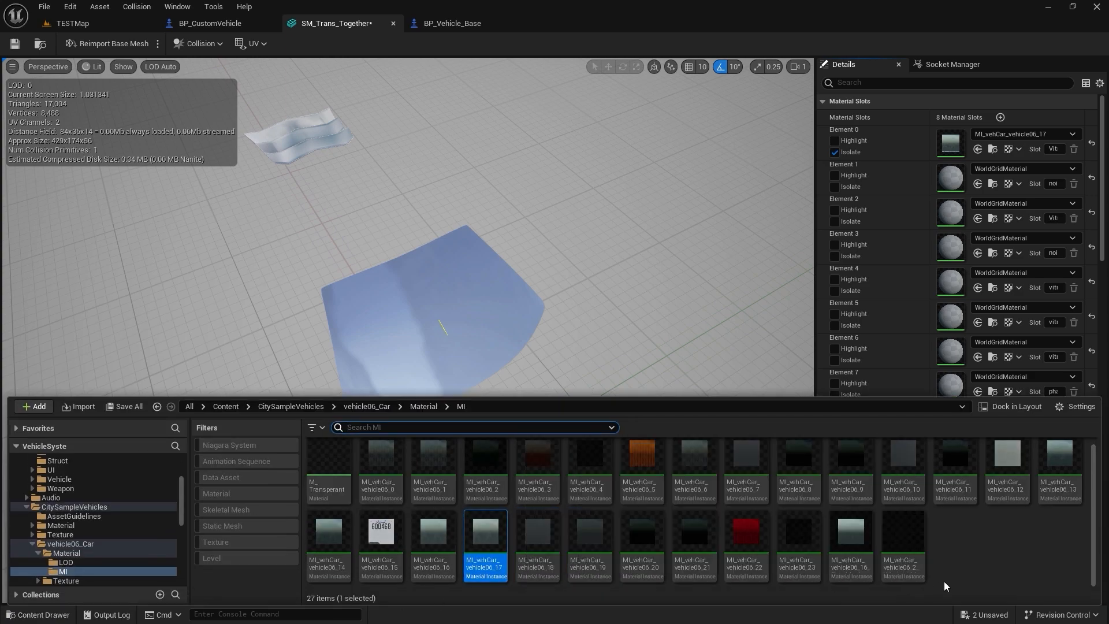
click(590, 534)
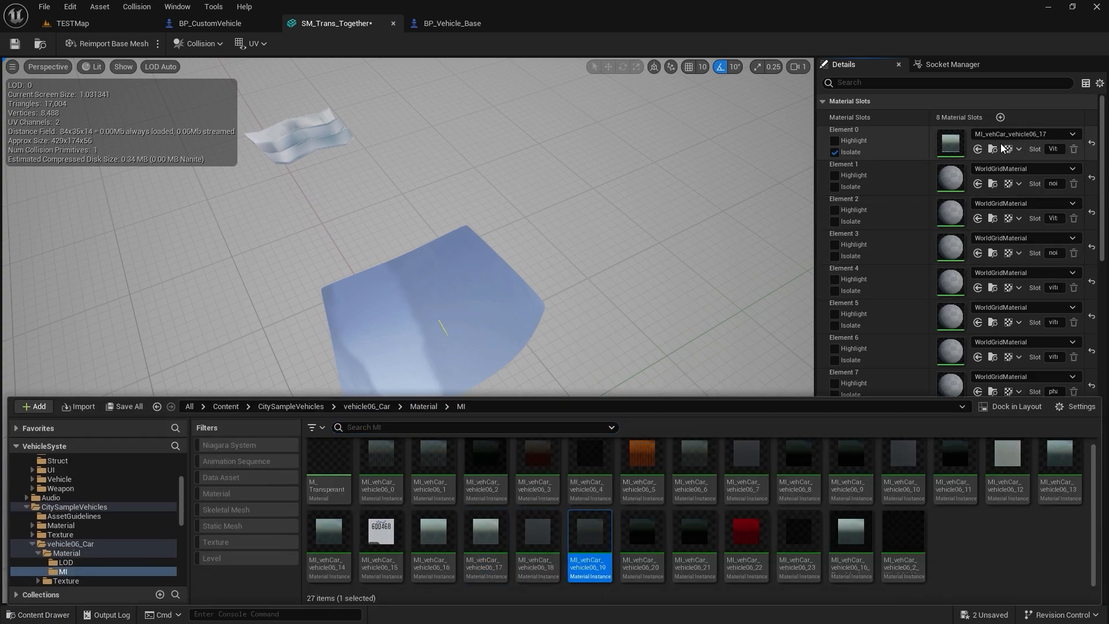
click(978, 150)
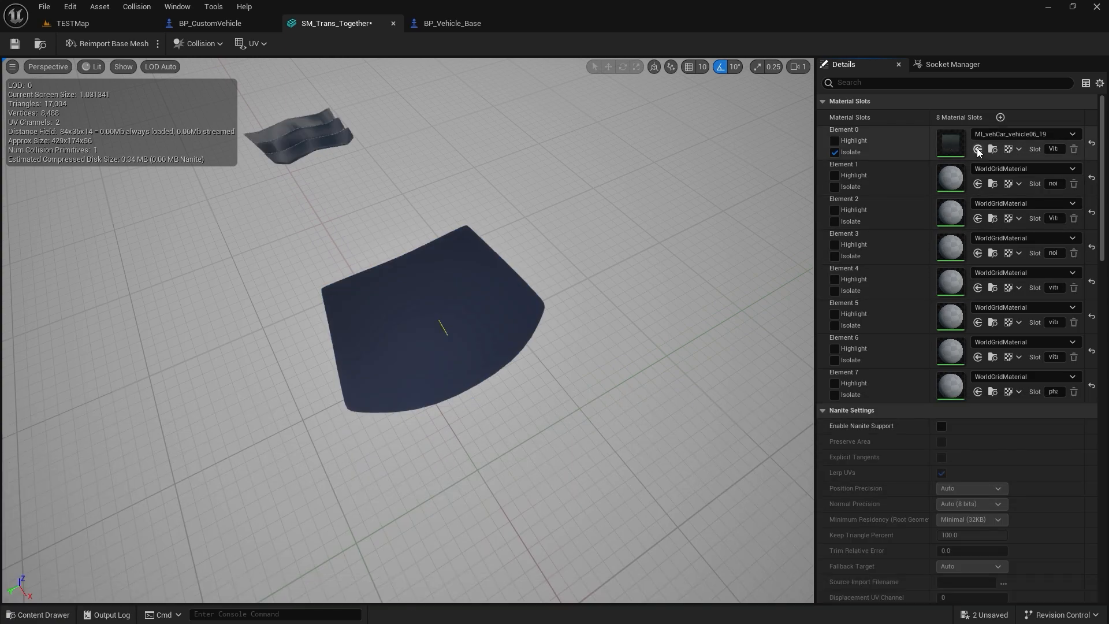
click(36, 615)
click(851, 537)
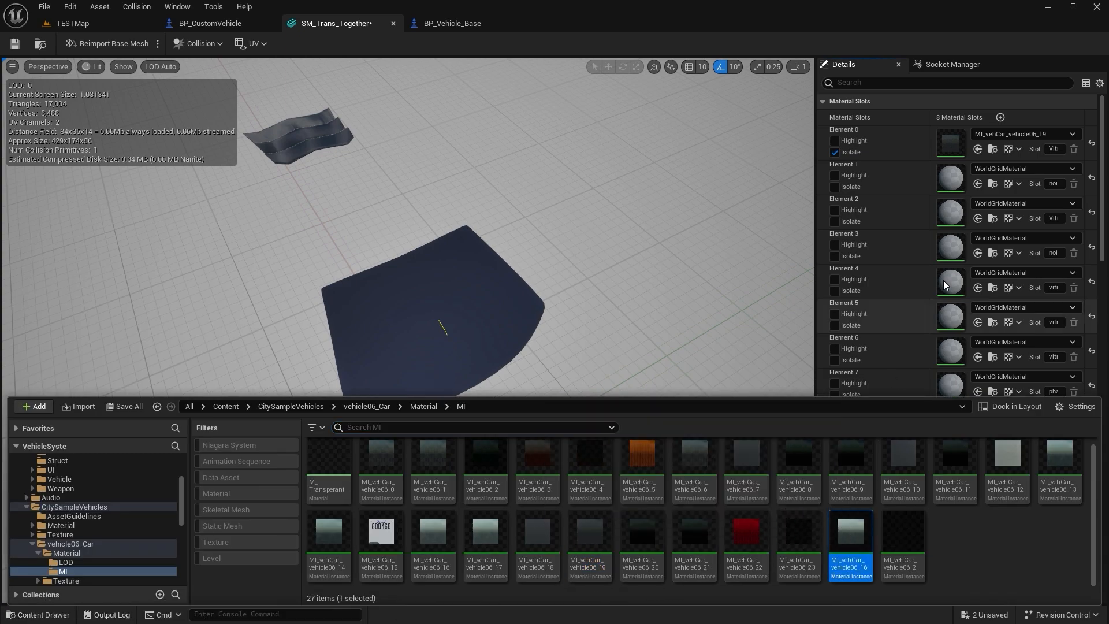
click(978, 150)
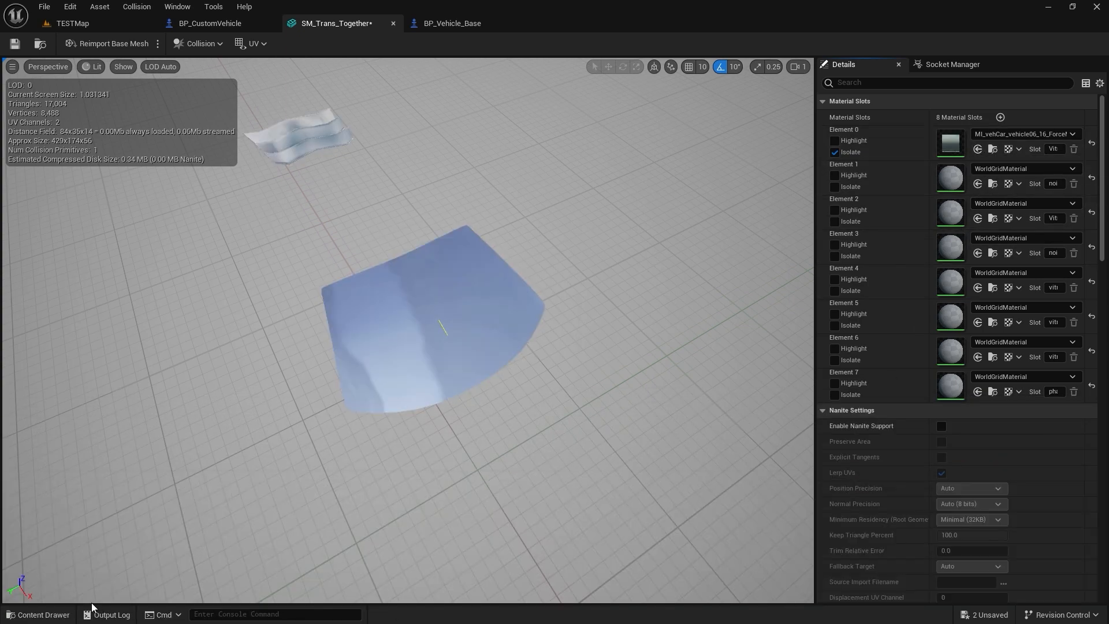
Try MI_vehCar_vehicle06_6 and MI_vehCar_vehicle06_13 as the material of Element 0.
click(38, 615)
click(694, 465)
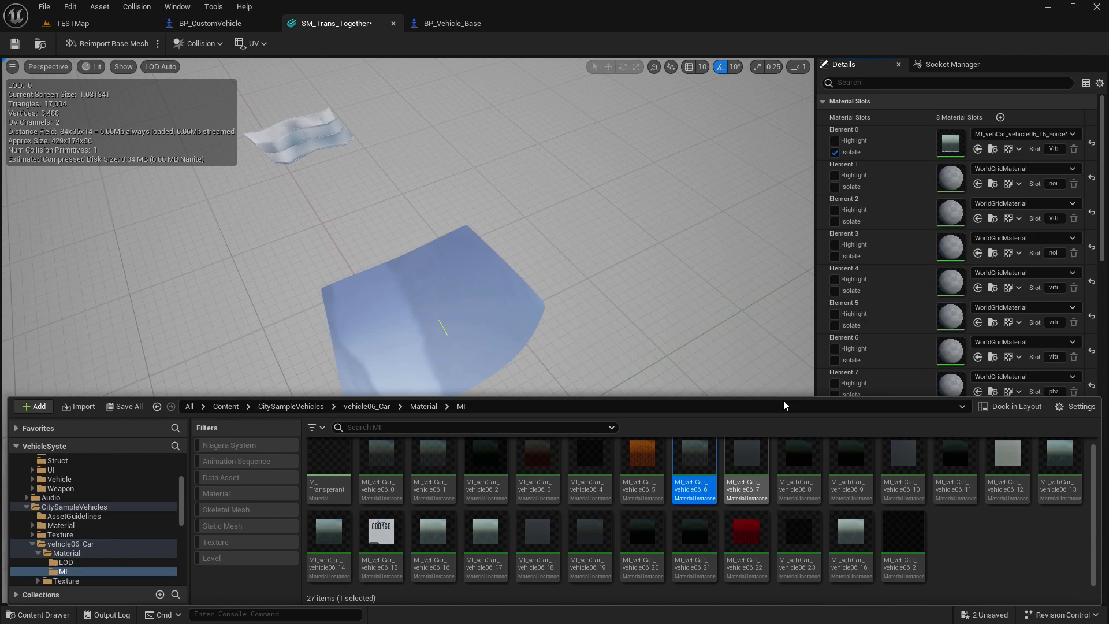
click(978, 149)
click(38, 615)
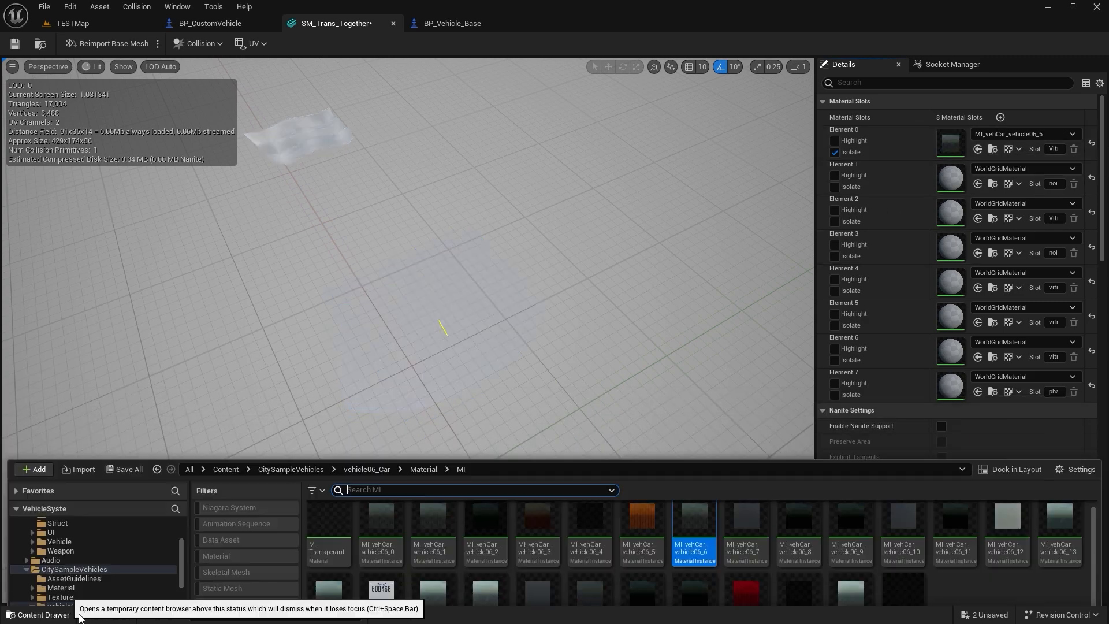
click(484, 537)
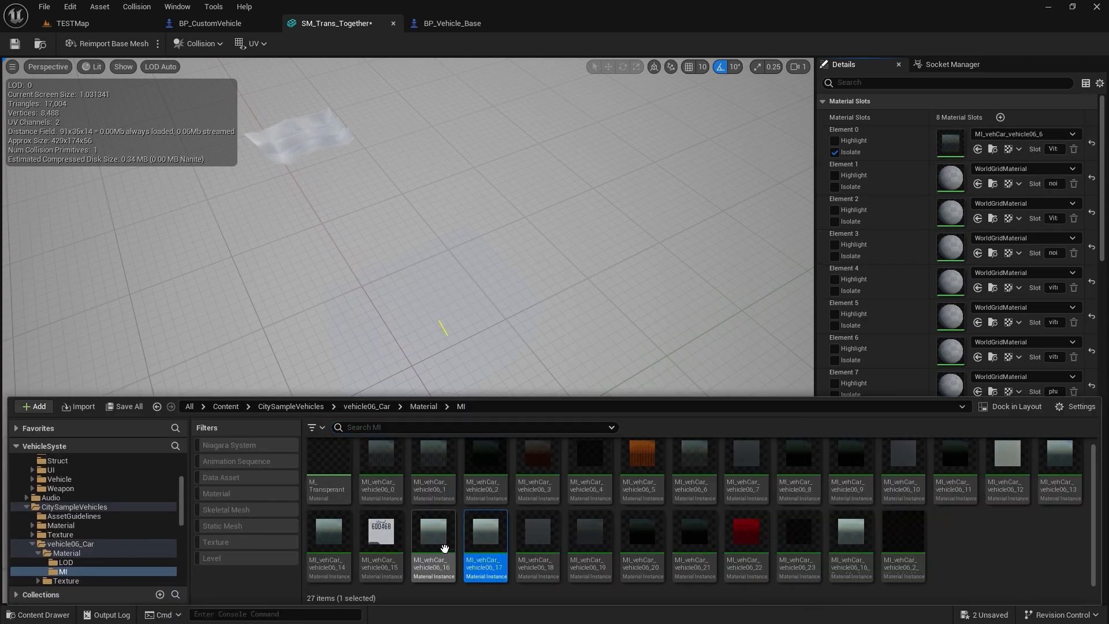
click(433, 537)
click(329, 537)
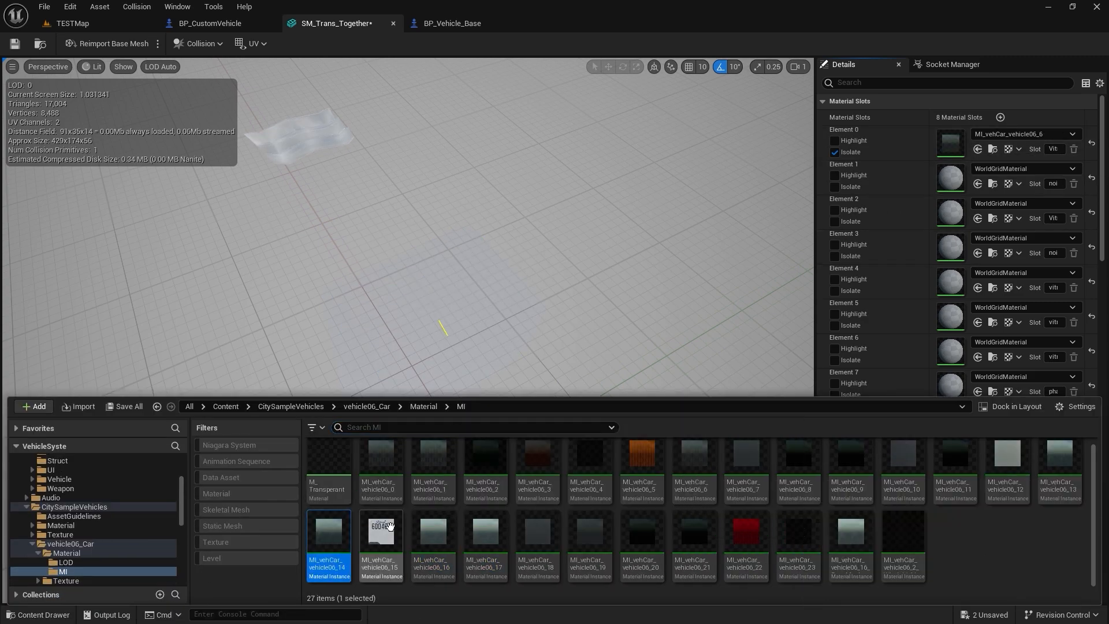
click(1060, 462)
click(977, 149)
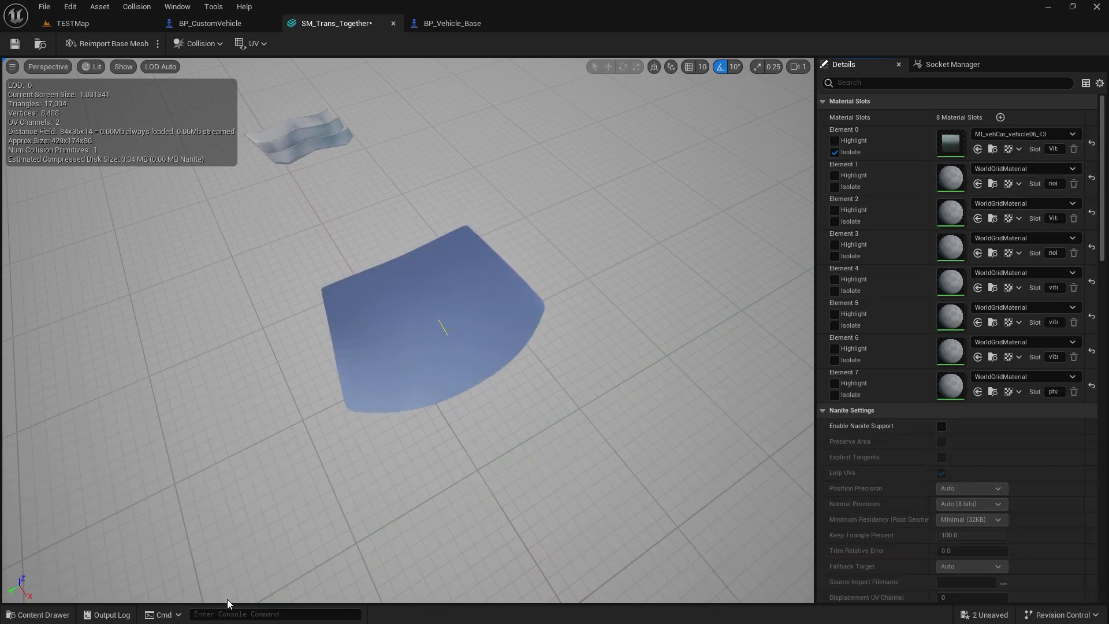
Assign the material instance MI_vehCar_vehicle06_3 to Element 0 of SM_Trans_Together.
click(42, 616)
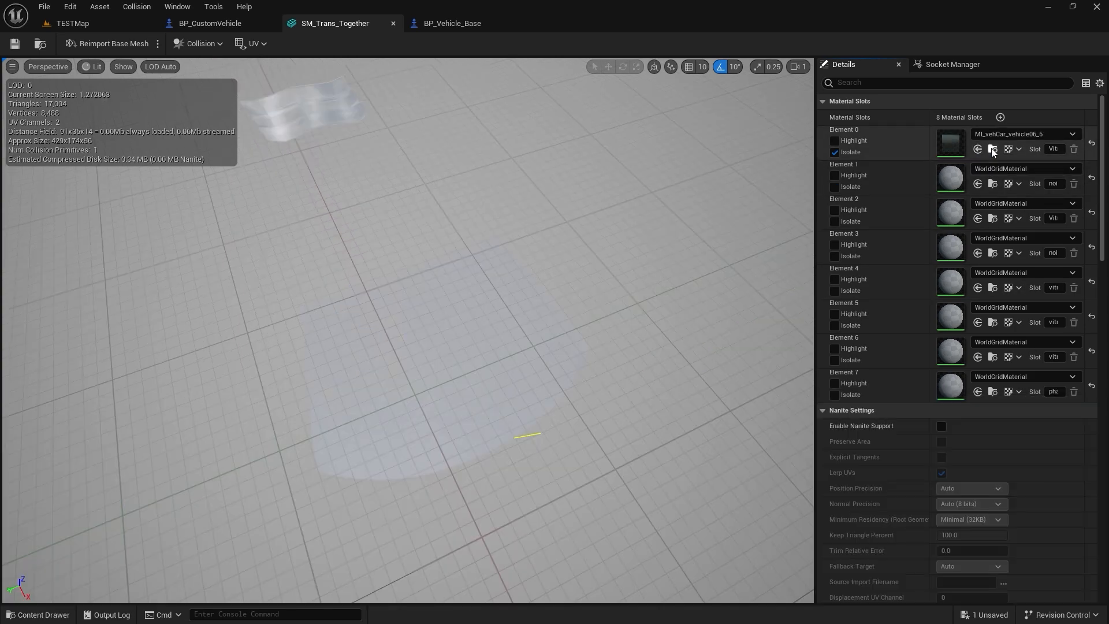
click(992, 149)
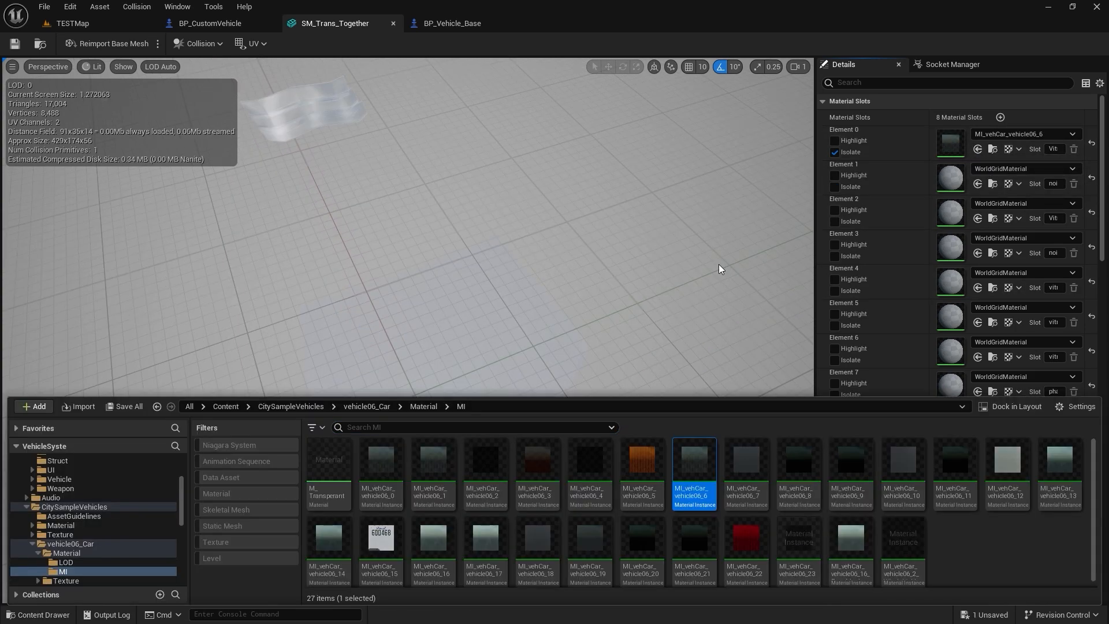
click(560, 472)
click(977, 148)
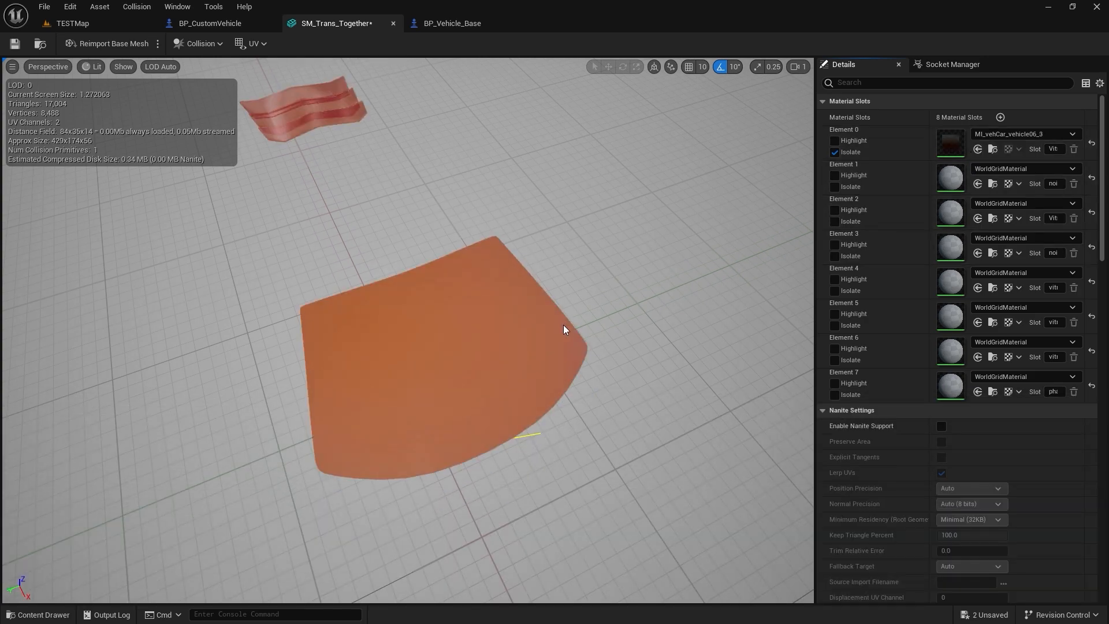
Isolate Element 2, assign MI_vehCar_vehicle06_3 to it as well, and save the mesh.
click(835, 222)
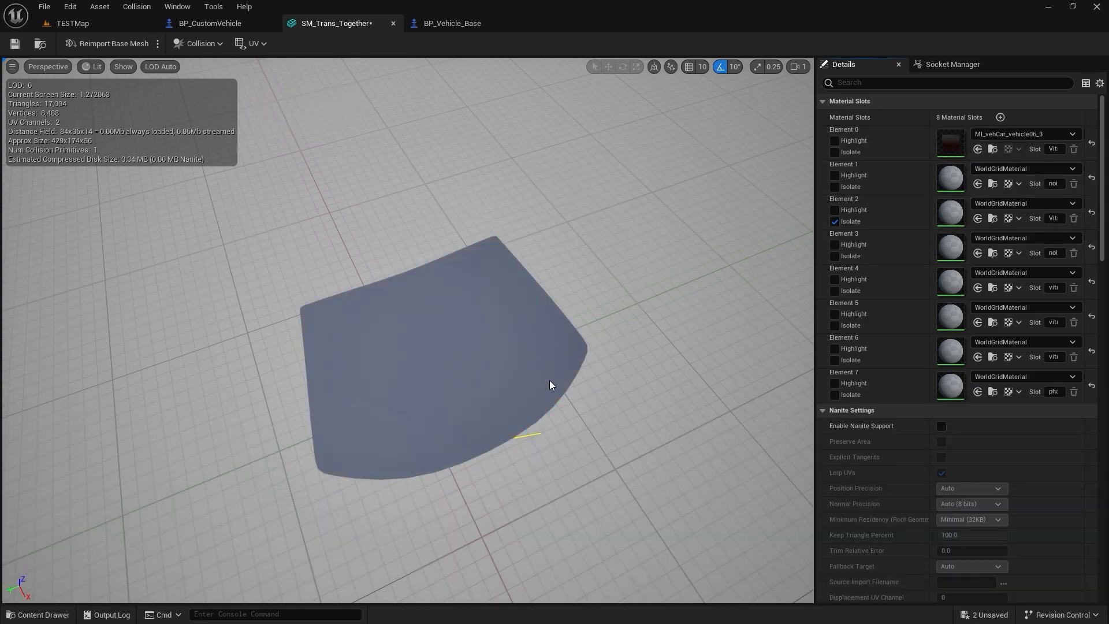
click(978, 218)
click(15, 44)
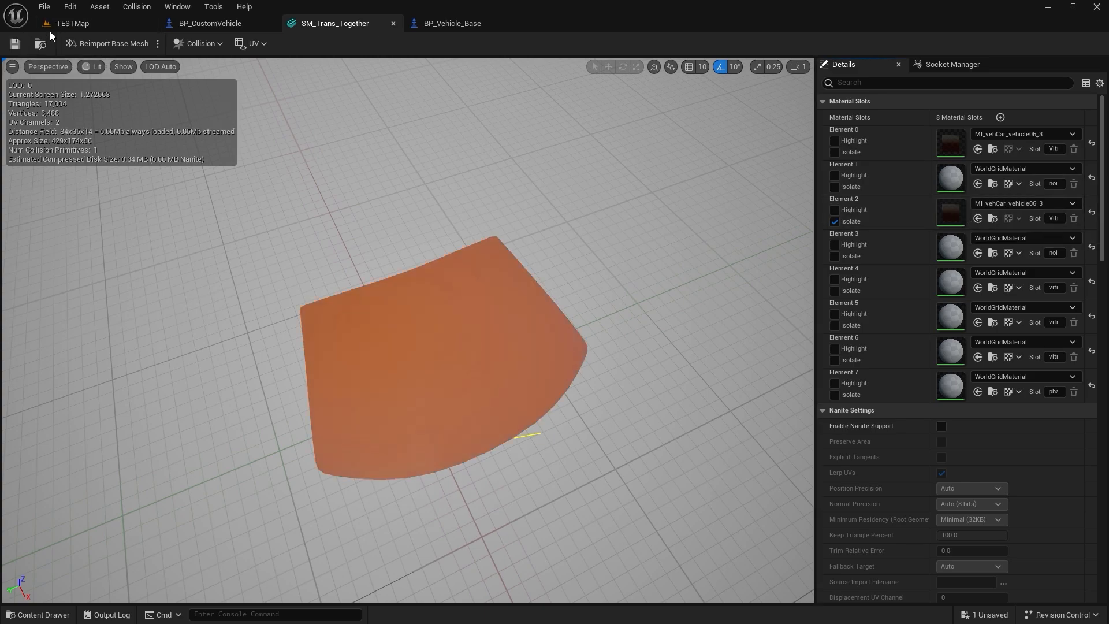
Inspect the glass on the custom car in TESTMap and BP_CustomVehicle, and bring up BP_Vehicle_Base for comparison.
click(60, 24)
right_drag(346, 231, 275, 187)
click(209, 23)
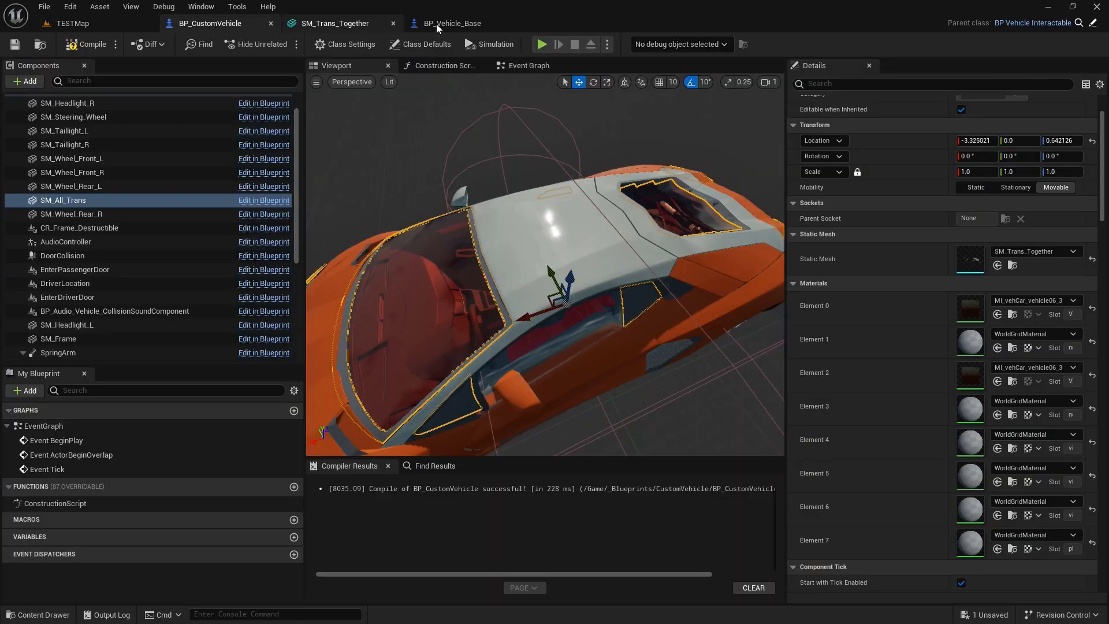
click(442, 23)
Isolate Element 1 of SM_Trans_Together, assign MI_vehCar_vehicle06_4 to this windshield border, and save the mesh.
click(319, 23)
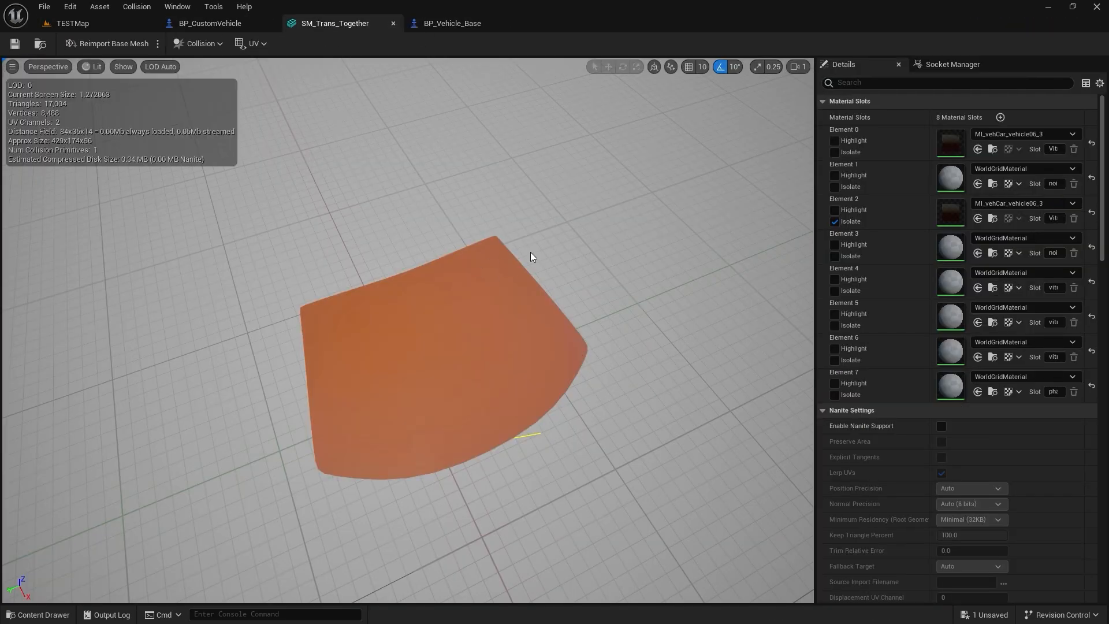
click(834, 187)
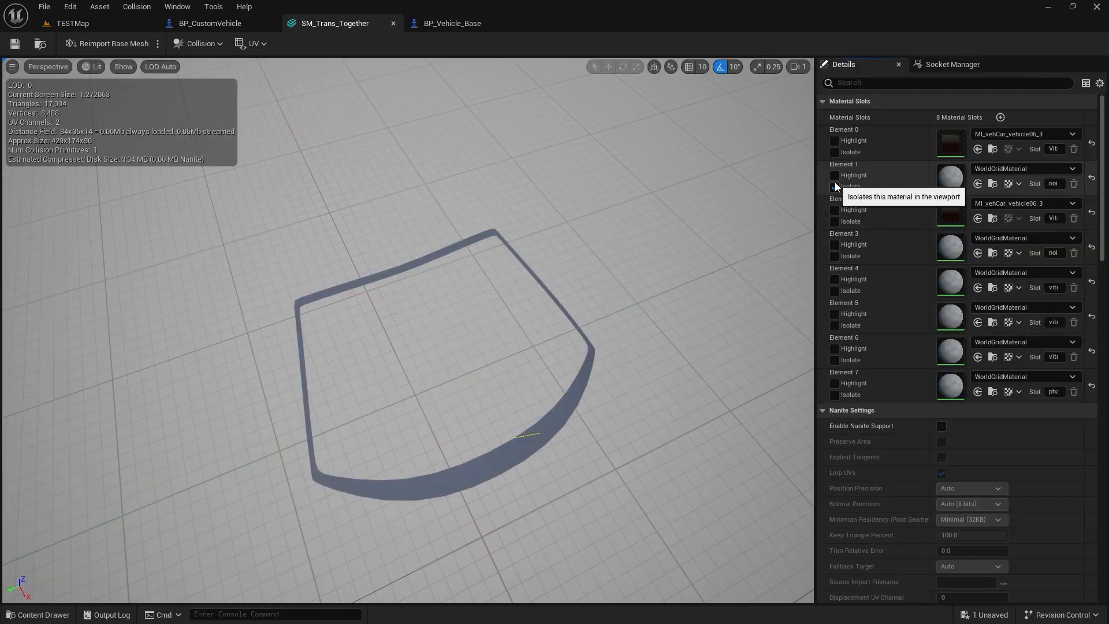
click(993, 184)
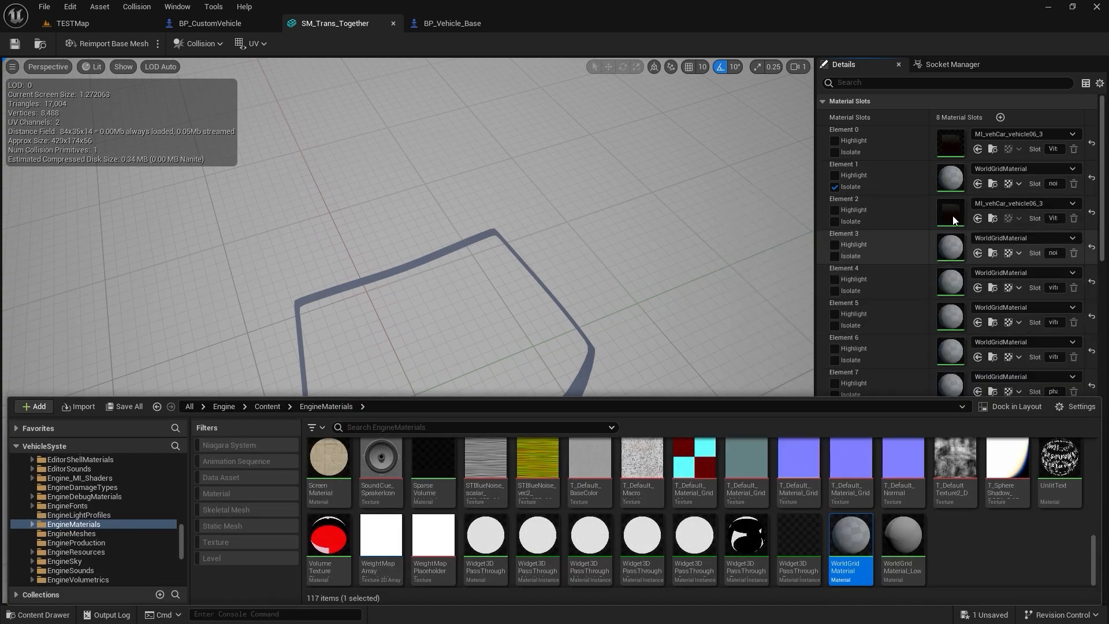
click(988, 176)
click(993, 149)
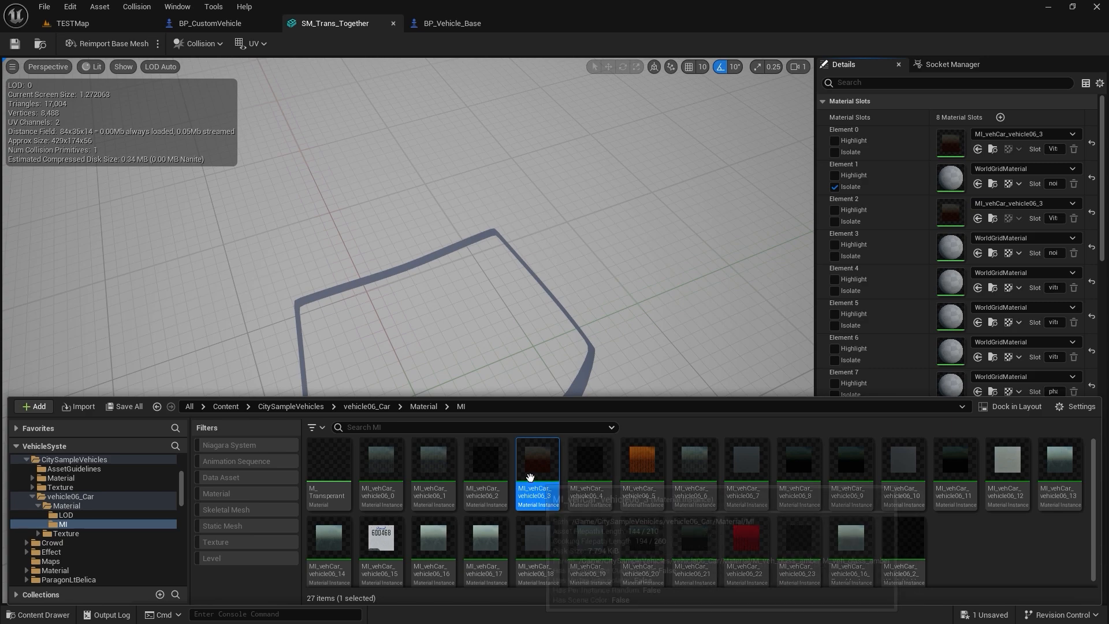
click(590, 468)
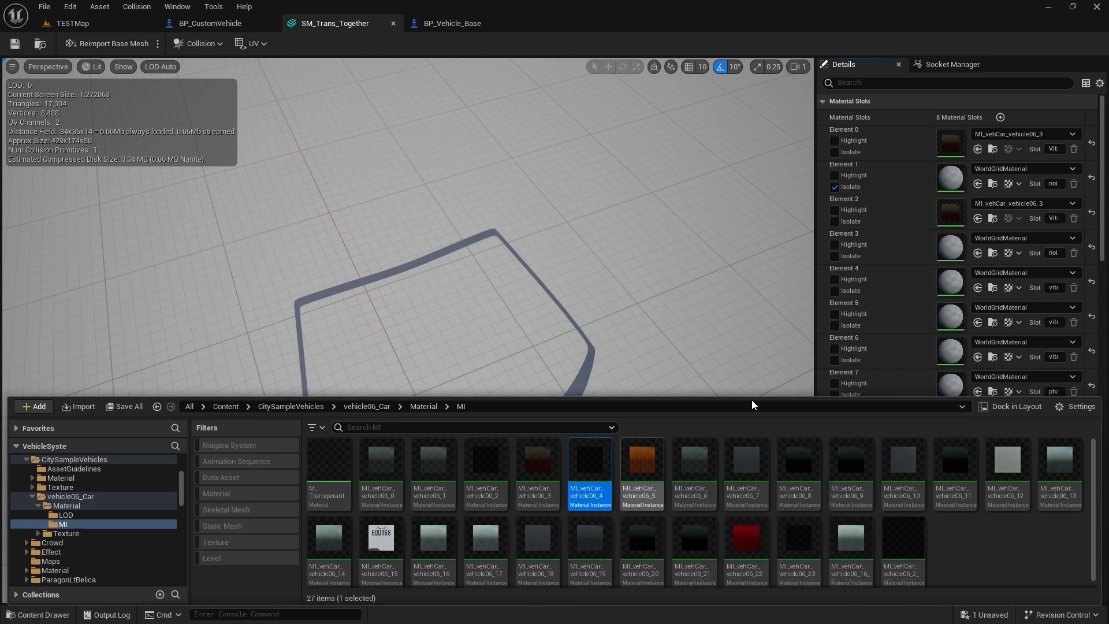
click(978, 184)
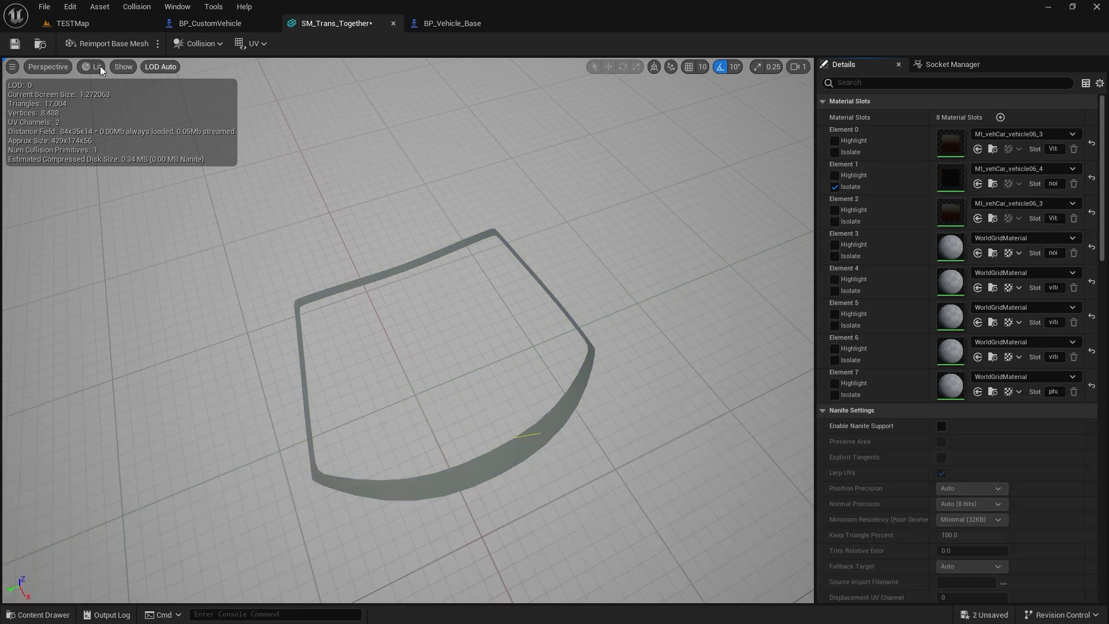
click(19, 44)
Check the windshield border on the car in TESTMap, then isolate Element 3 of SM_Trans_Together and assign MI_vehCar_vehicle06_4 to it.
click(50, 29)
right_drag(235, 173, 607, 203)
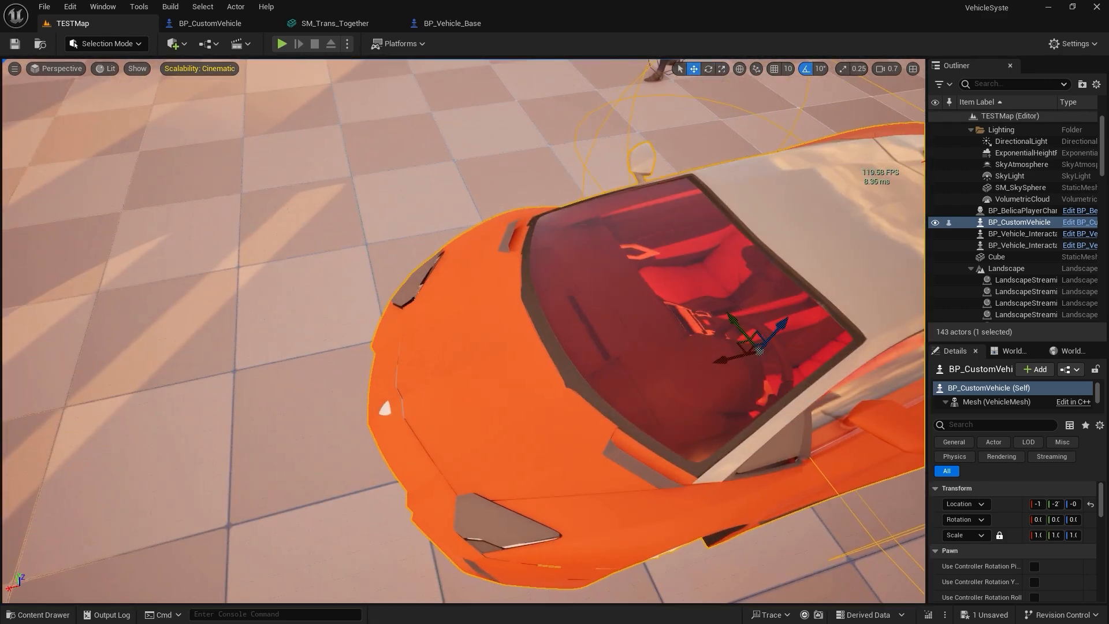
click(331, 24)
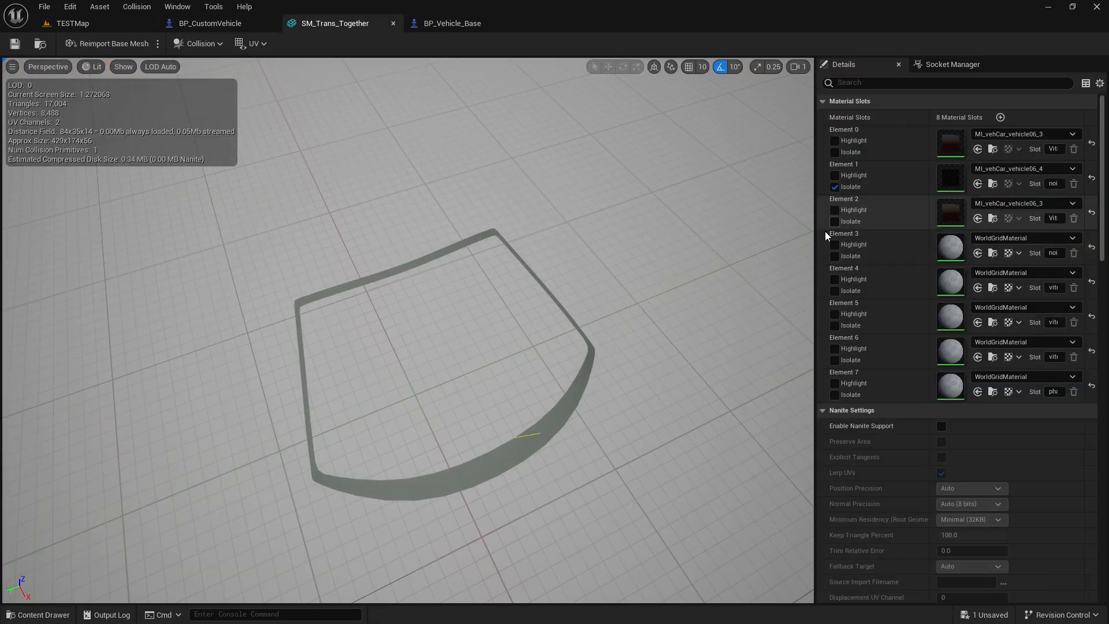
click(835, 256)
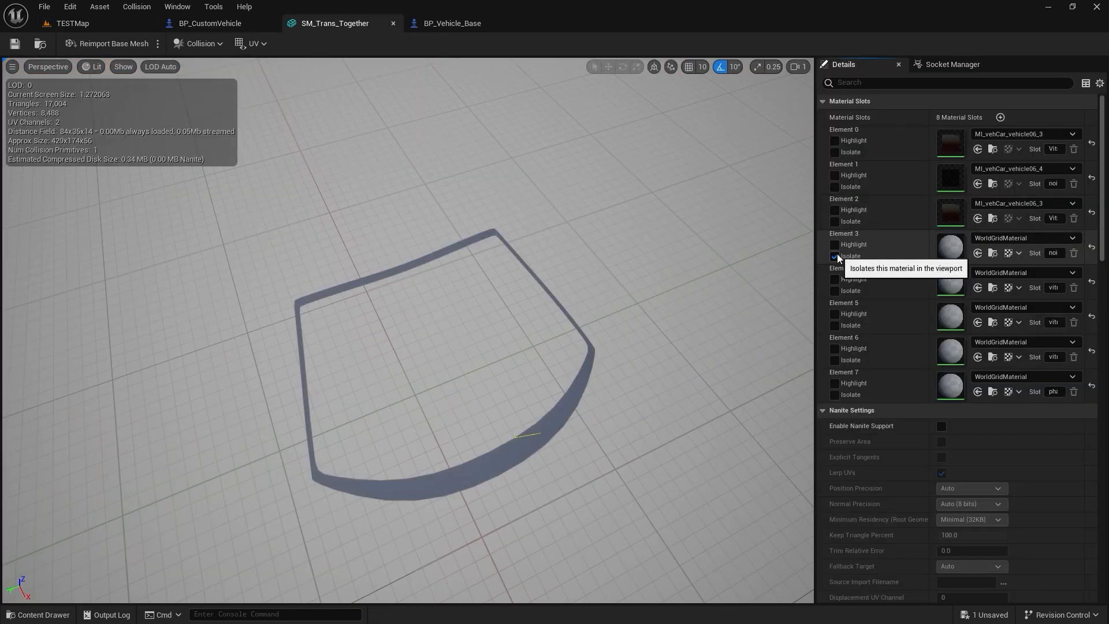
click(978, 254)
Isolate Element 4 of SM_Trans_Together and assign the material instance MI_vehCar_vehicle06_3 to it.
click(835, 290)
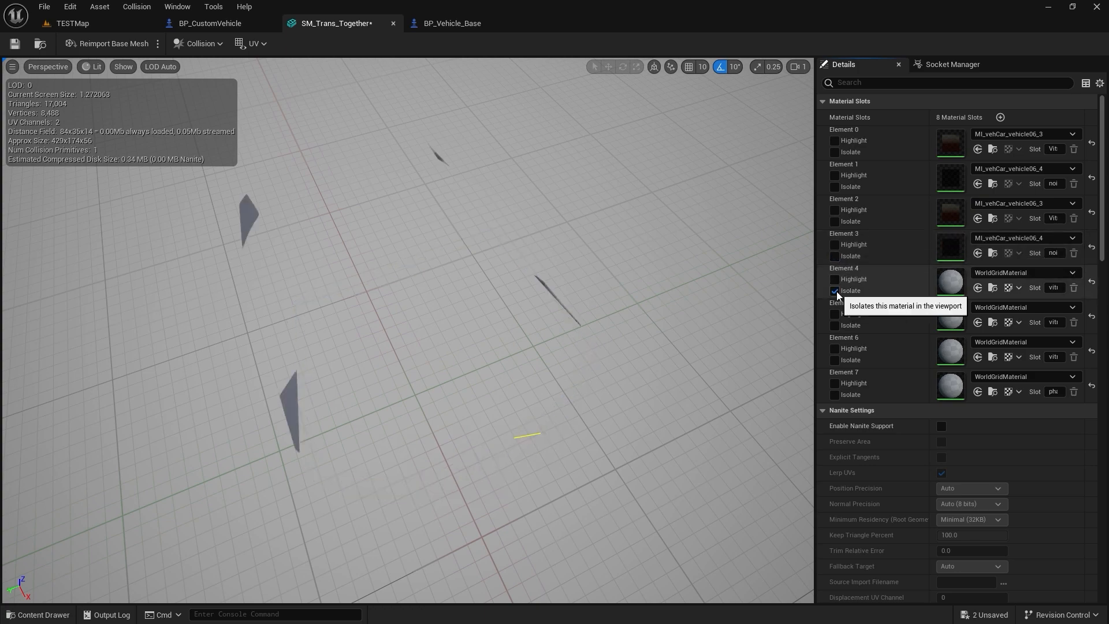
drag(405, 347, 369, 335)
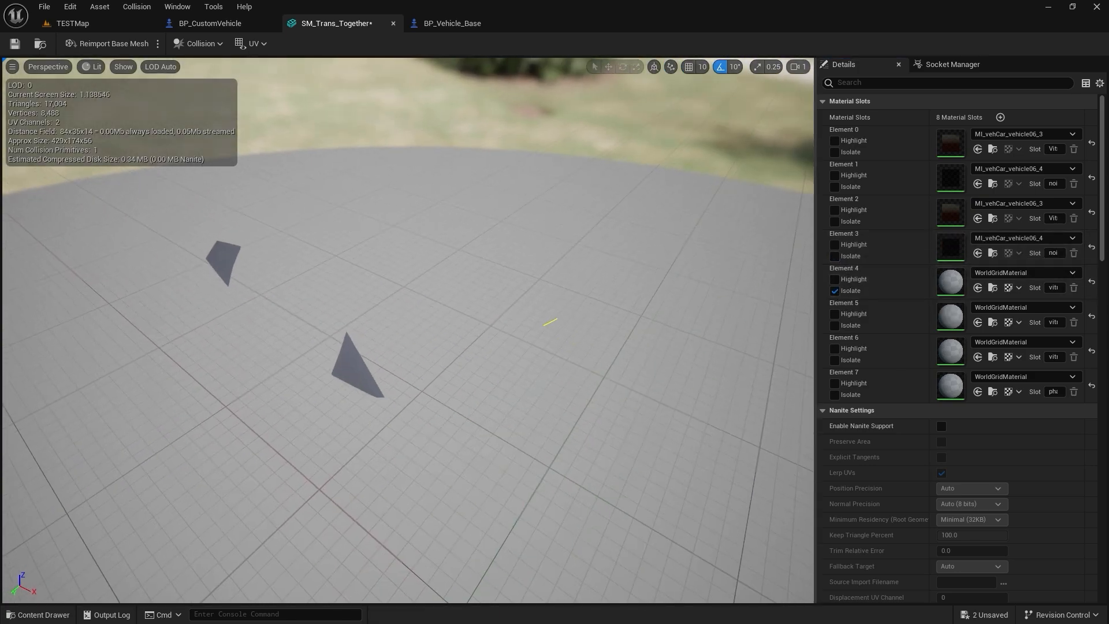
click(993, 149)
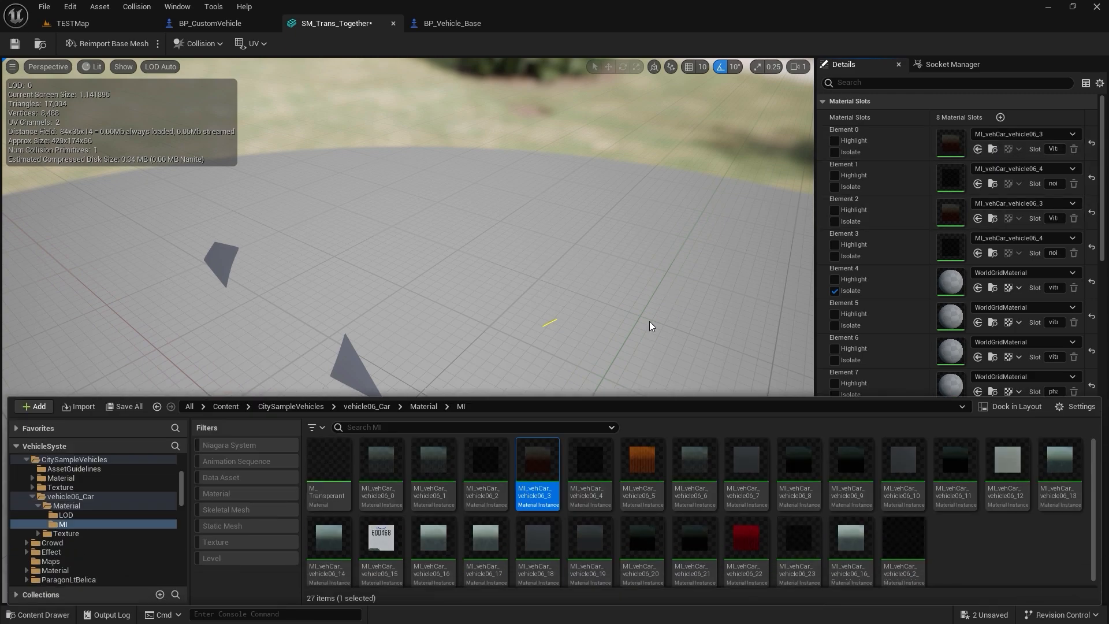
click(978, 287)
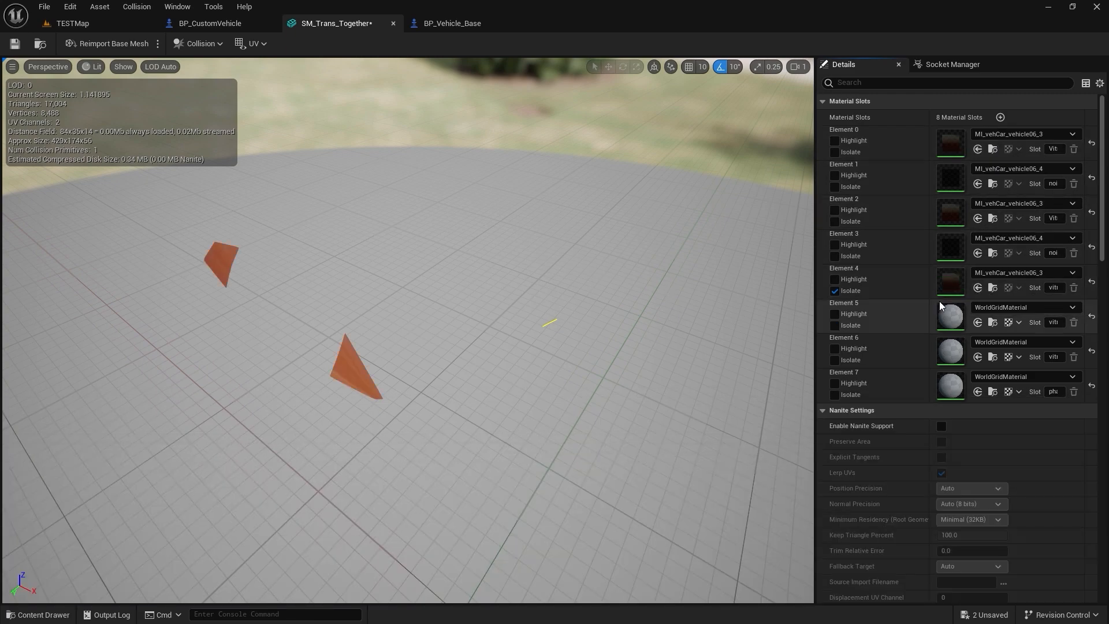
Isolate Element 5 of SM_Trans_Together and assign the orange material instance MI_vehCar_vehicle06_5 to it.
click(834, 326)
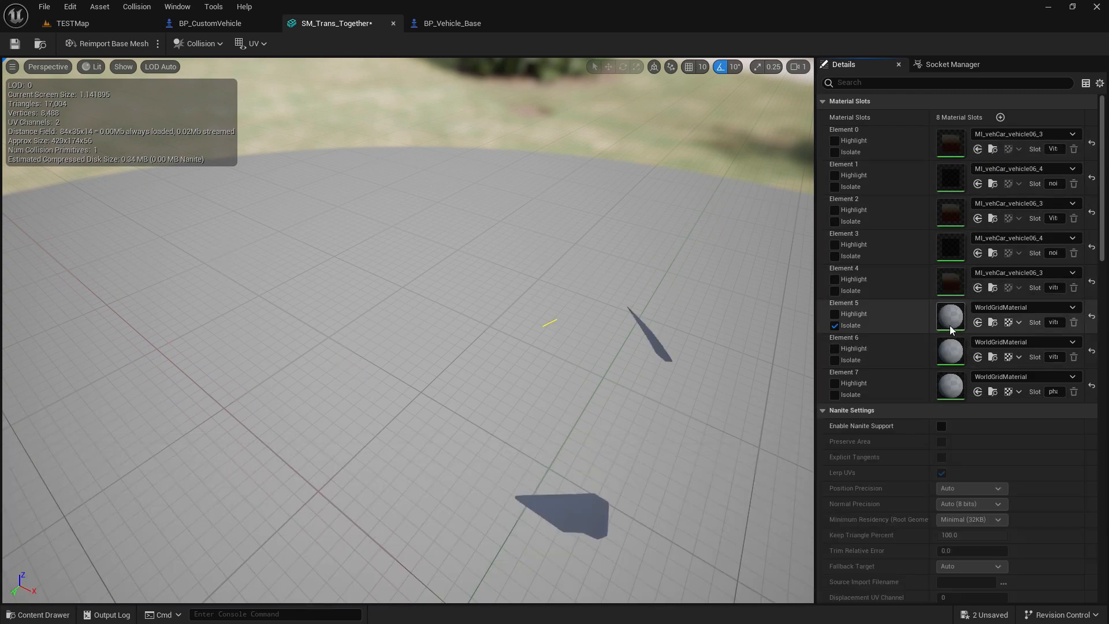
click(993, 322)
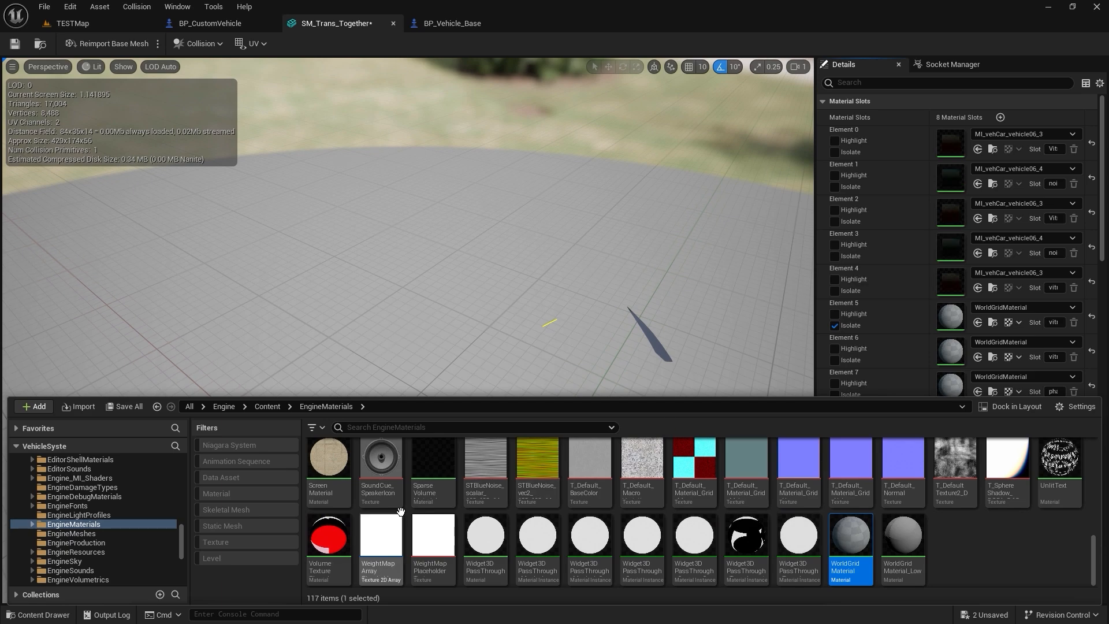
click(993, 287)
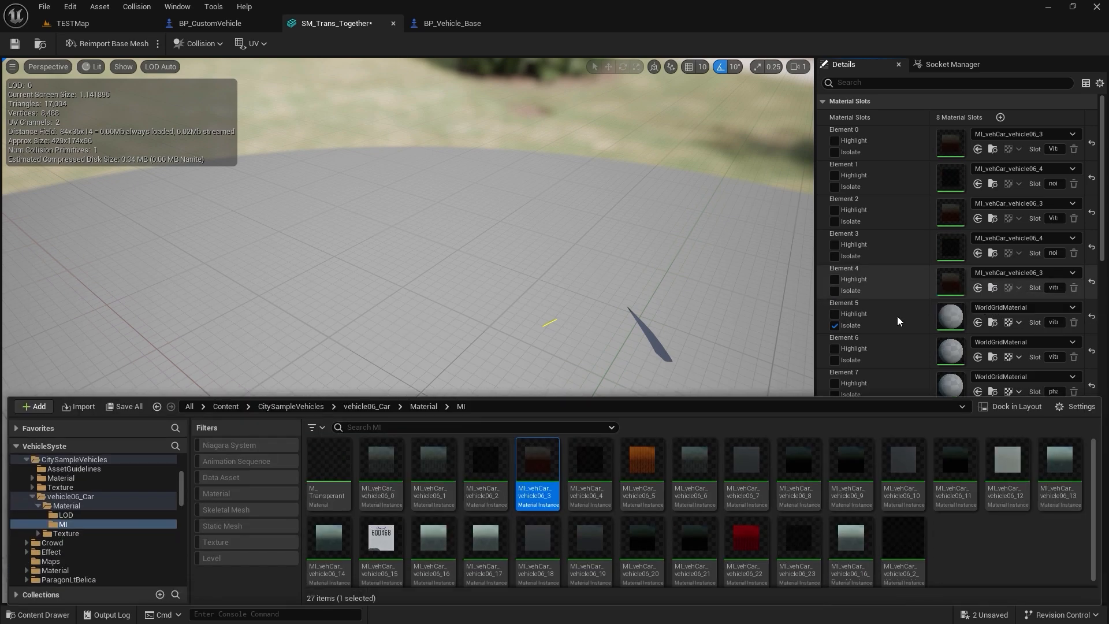
click(978, 322)
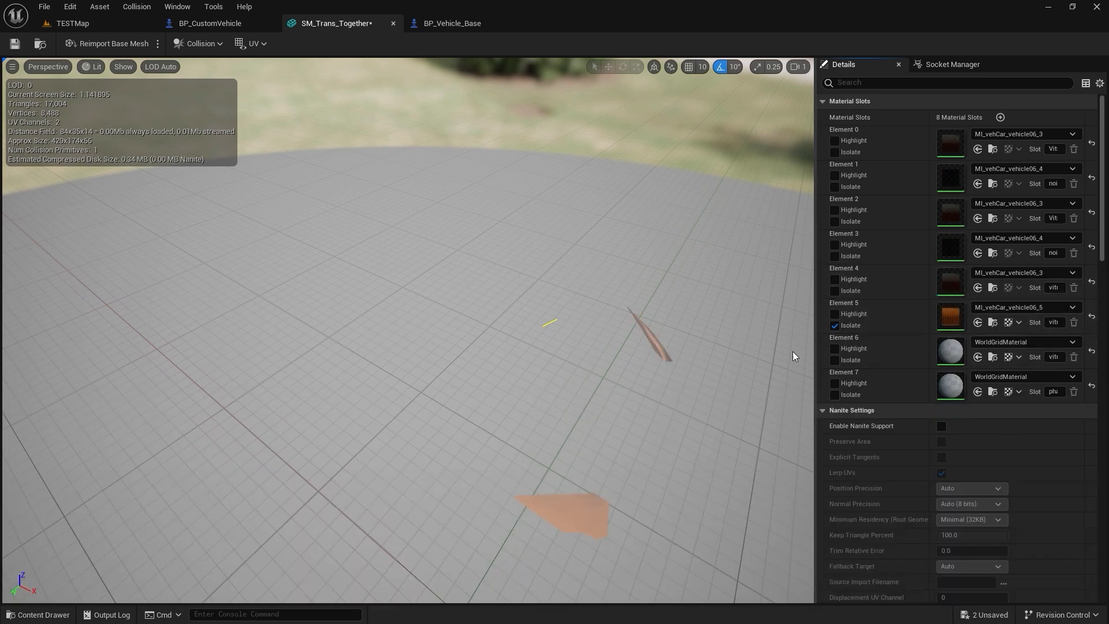
Isolate Element 6 of SM_Trans_Together and assign the red material instance MI_vehCar_vehicle06_22 to it.
click(992, 357)
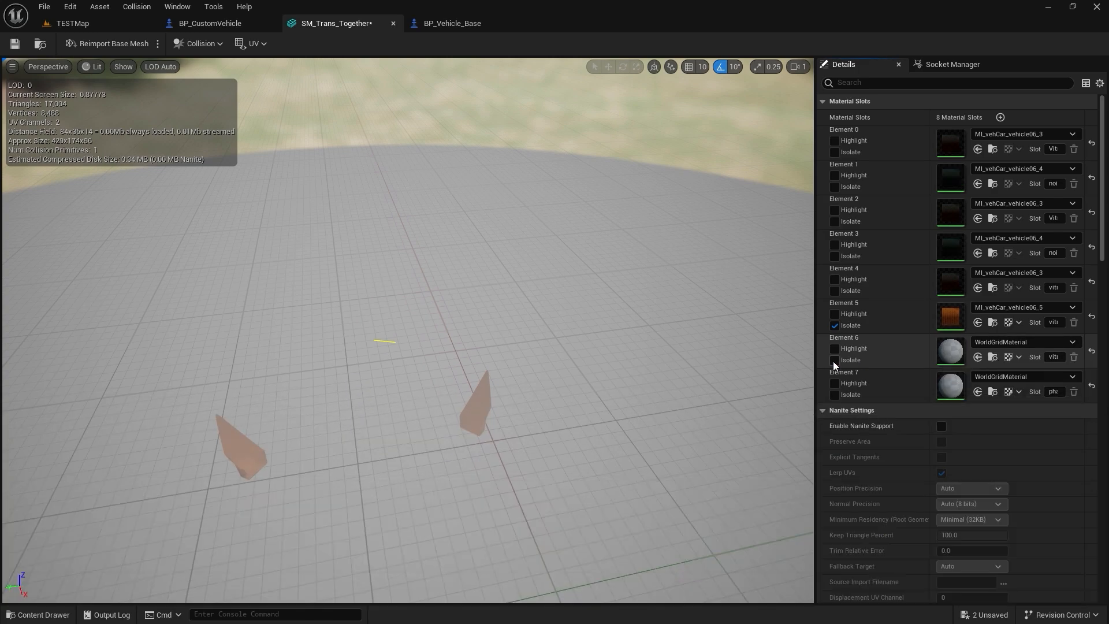
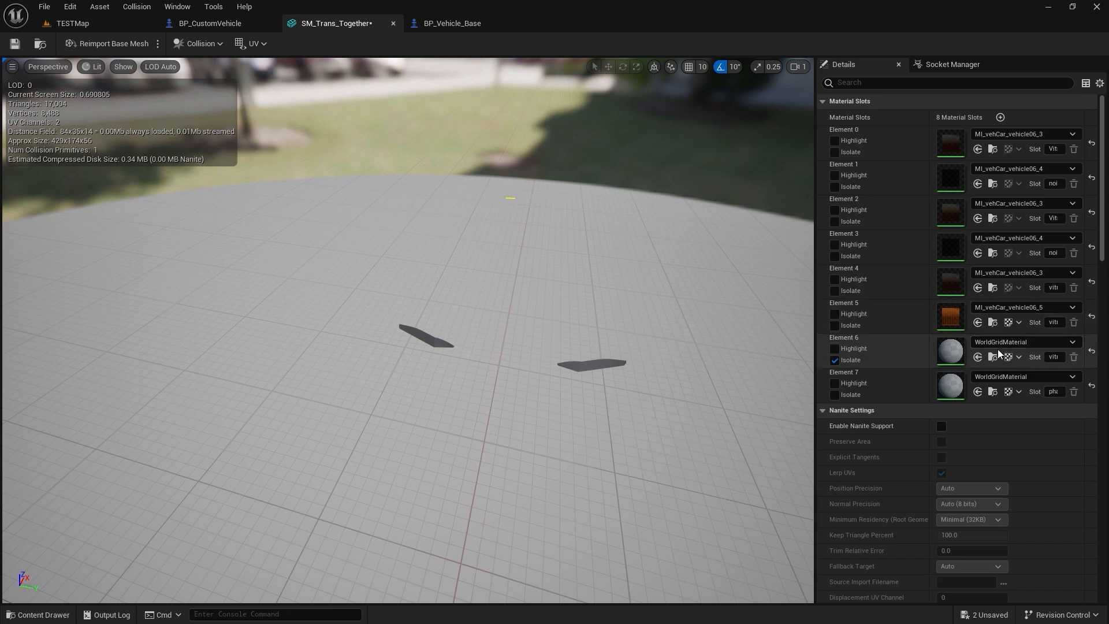
click(990, 324)
drag(747, 546, 780, 527)
scroll(927, 380, down, 2)
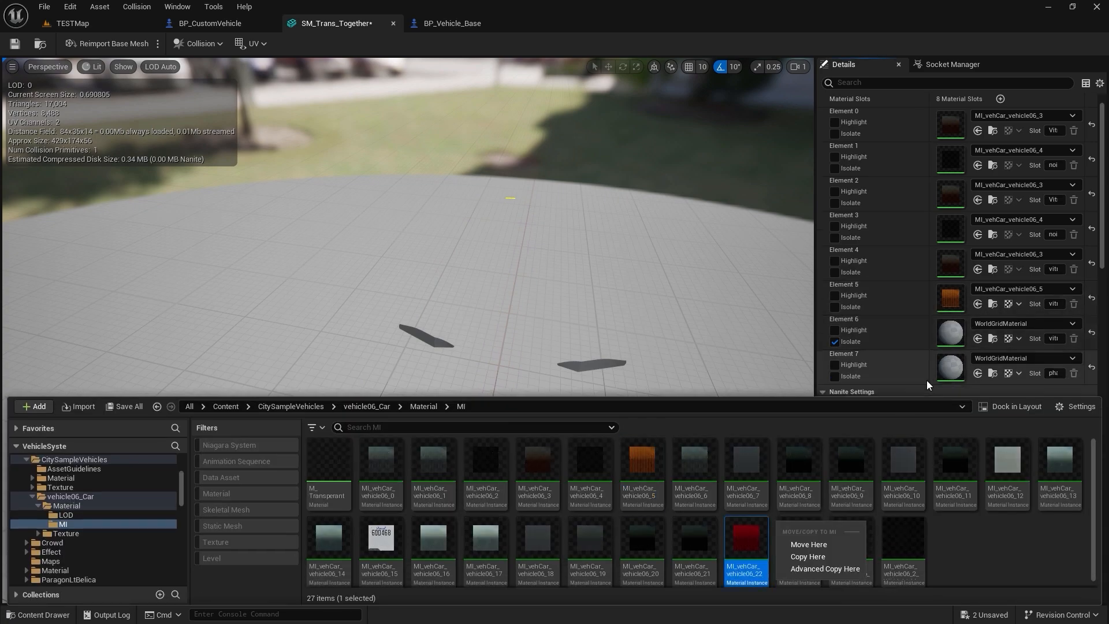
drag(974, 312, 977, 303)
click(993, 336)
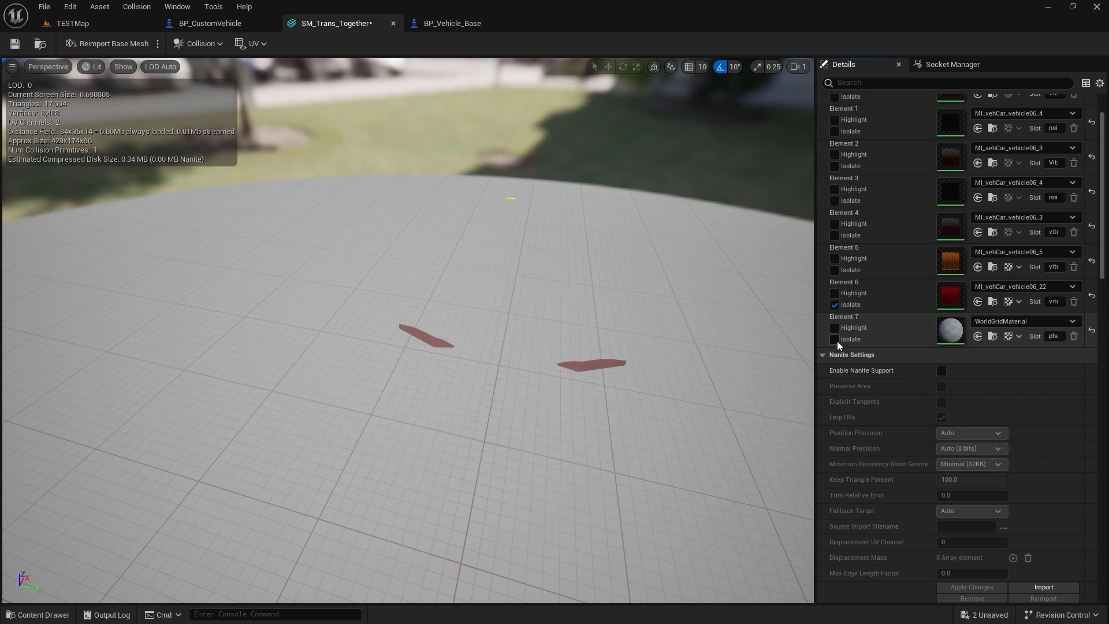
Isolate Element 7 of SM_Trans_Together, assign MI_vehCar_vehicle06_5 to it, and save the mesh.
click(834, 339)
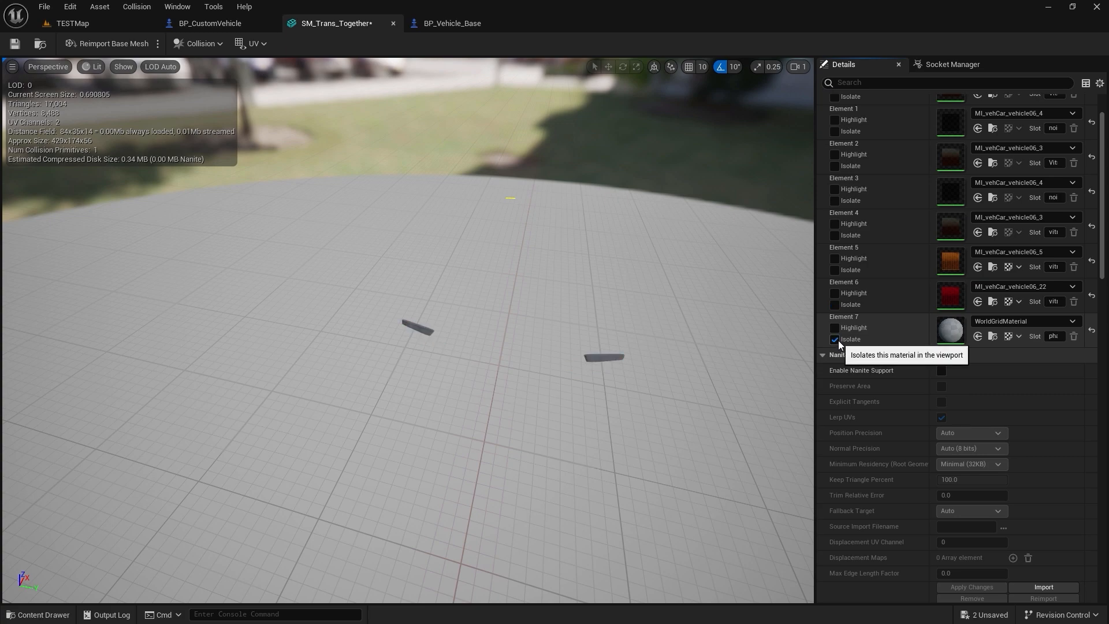
click(988, 336)
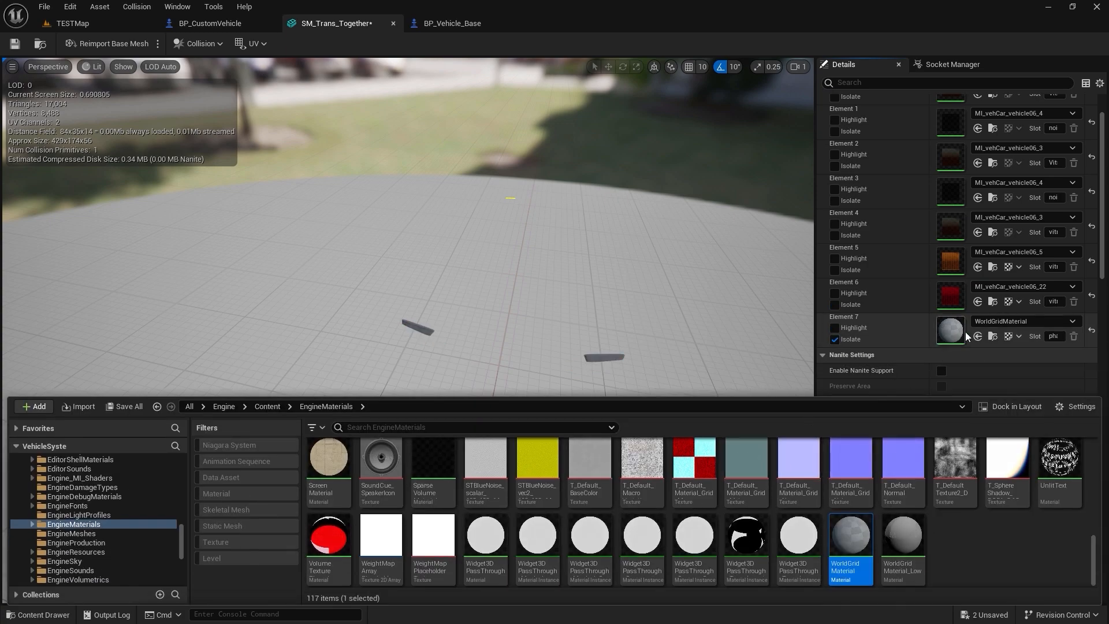
click(992, 302)
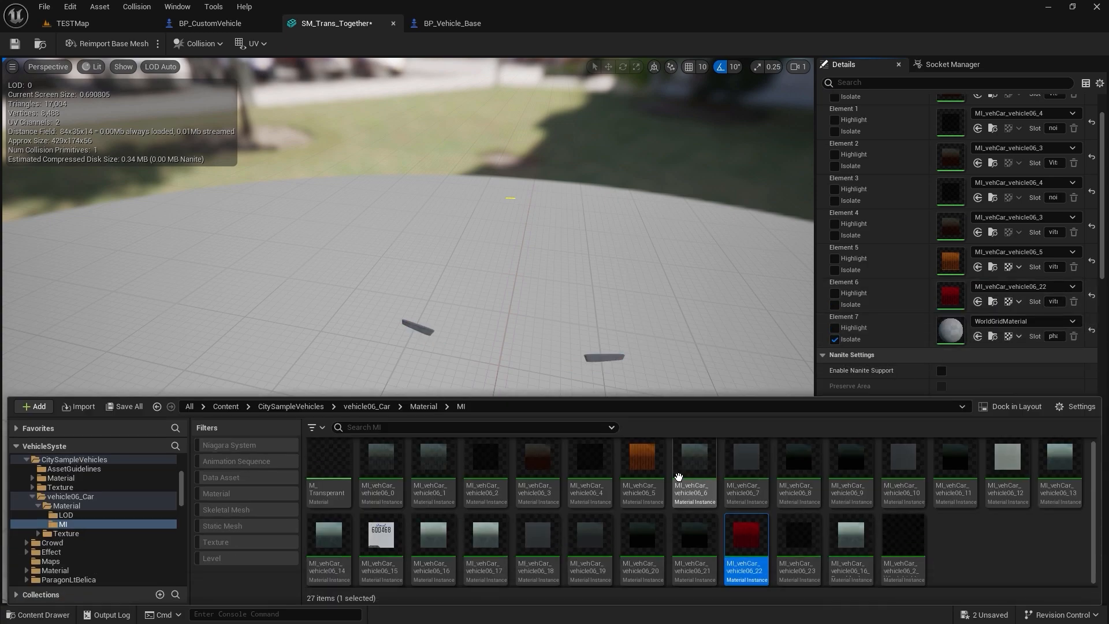
click(977, 336)
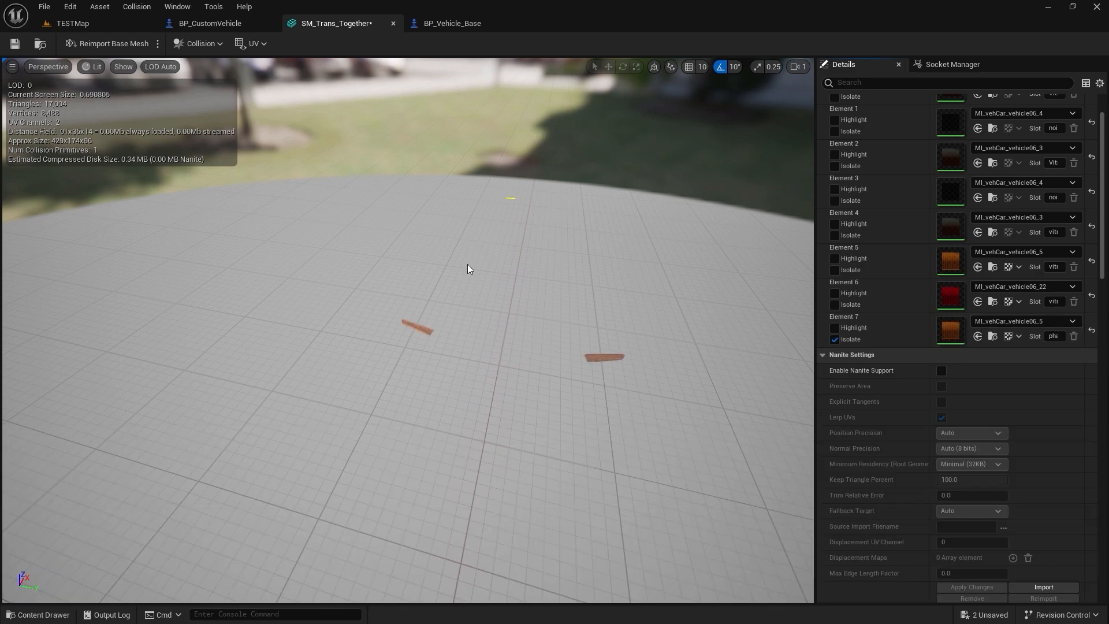
Examine the custom car in TESTMap from all sides, checking its windshield, headlight covers, side and rear glass, and taillights.
click(65, 25)
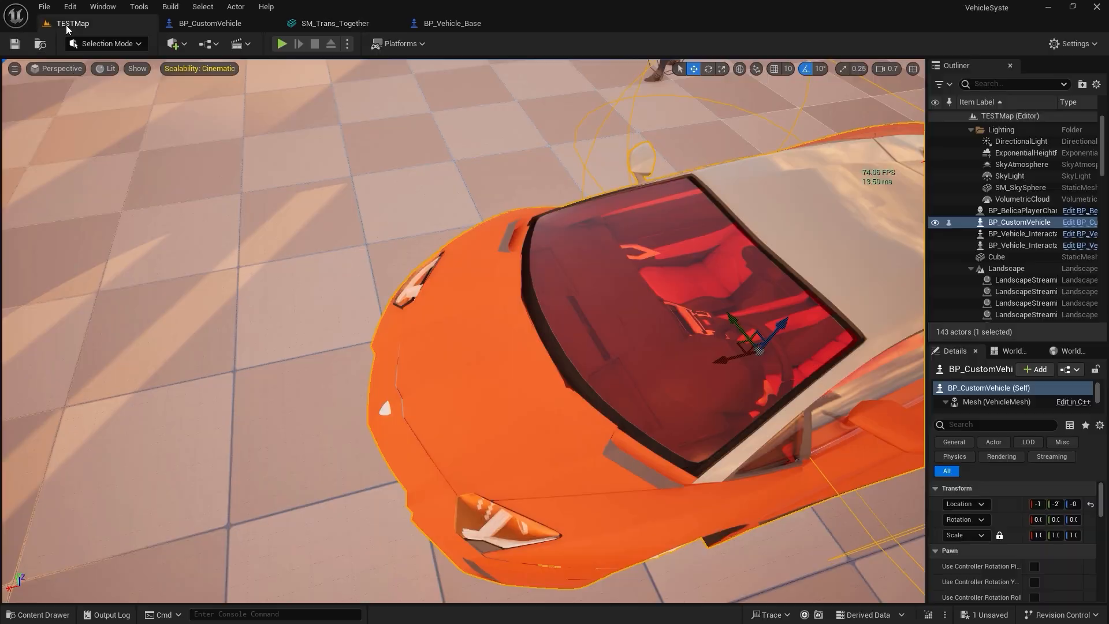
key(w)
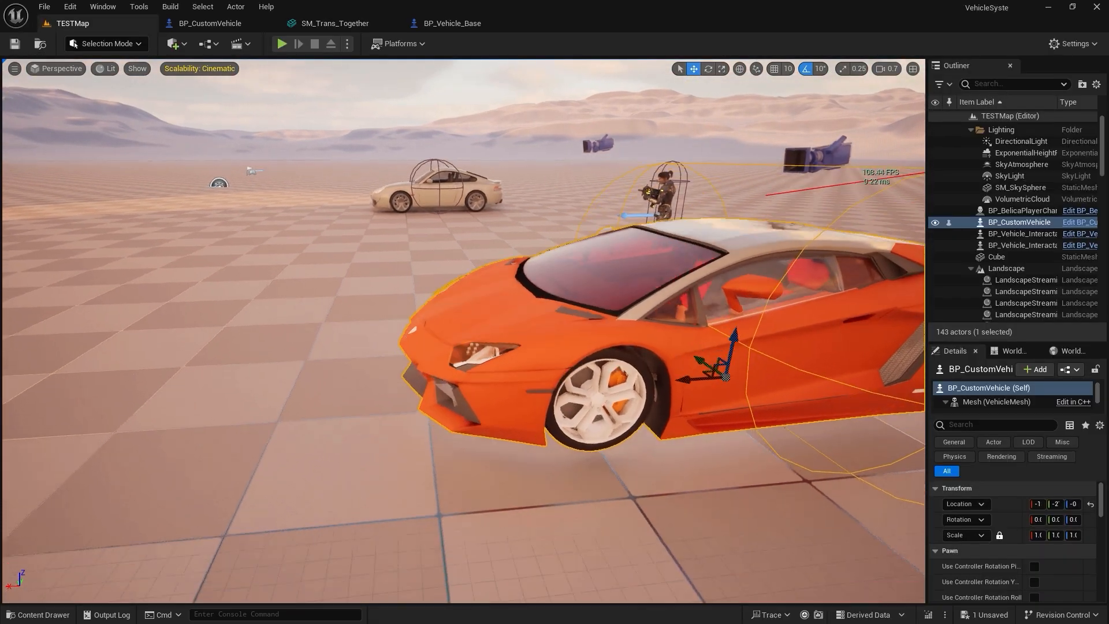
key(w)
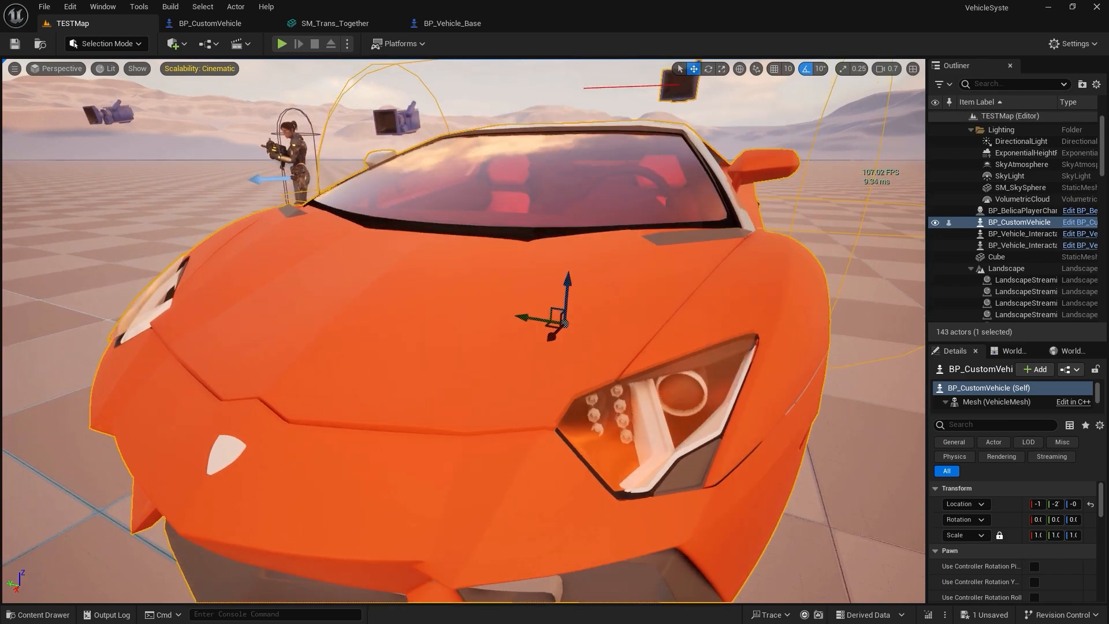
key(w)
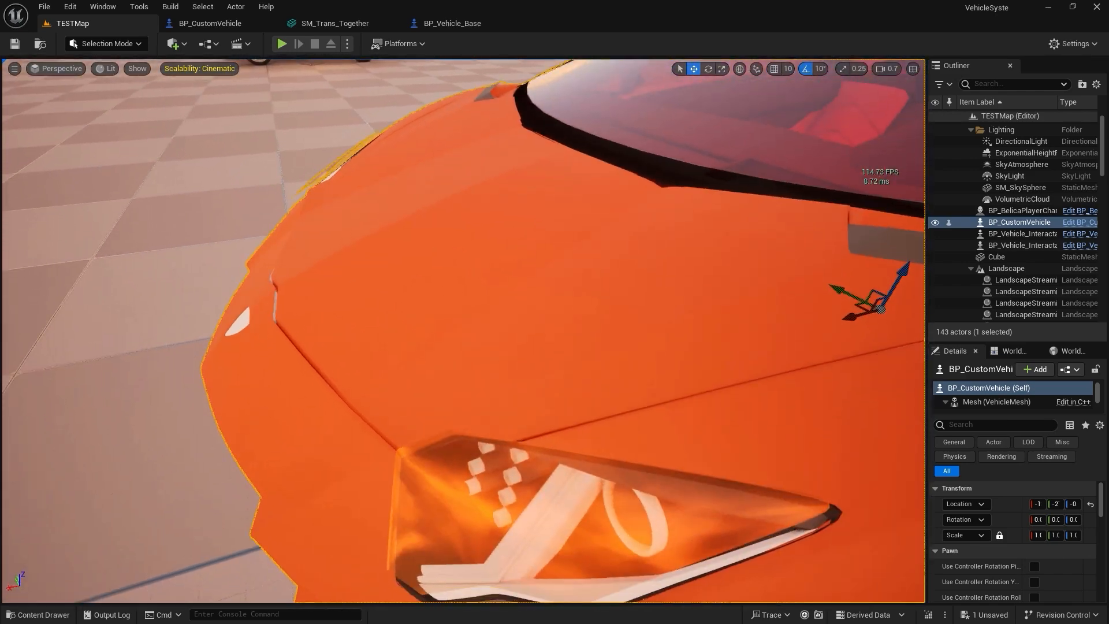
key(w)
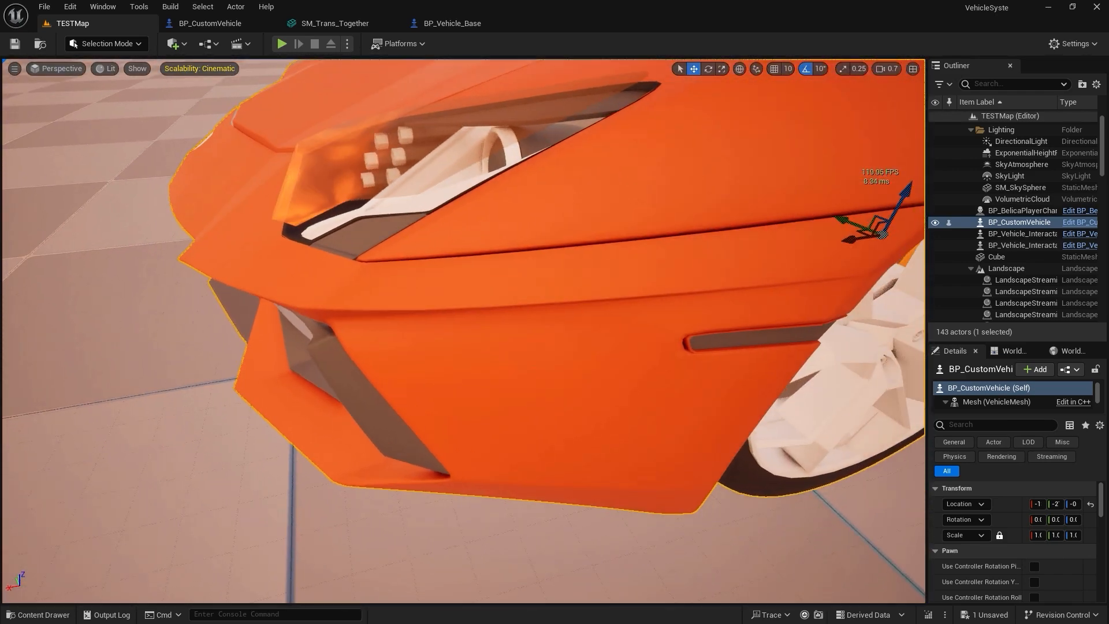
key(w)
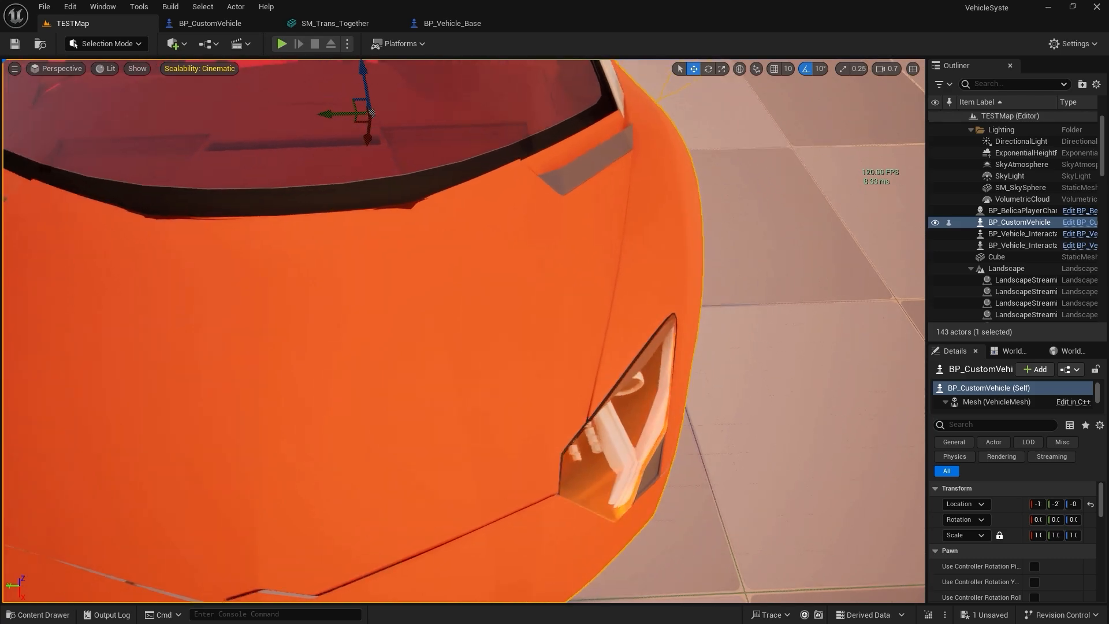
key(w)
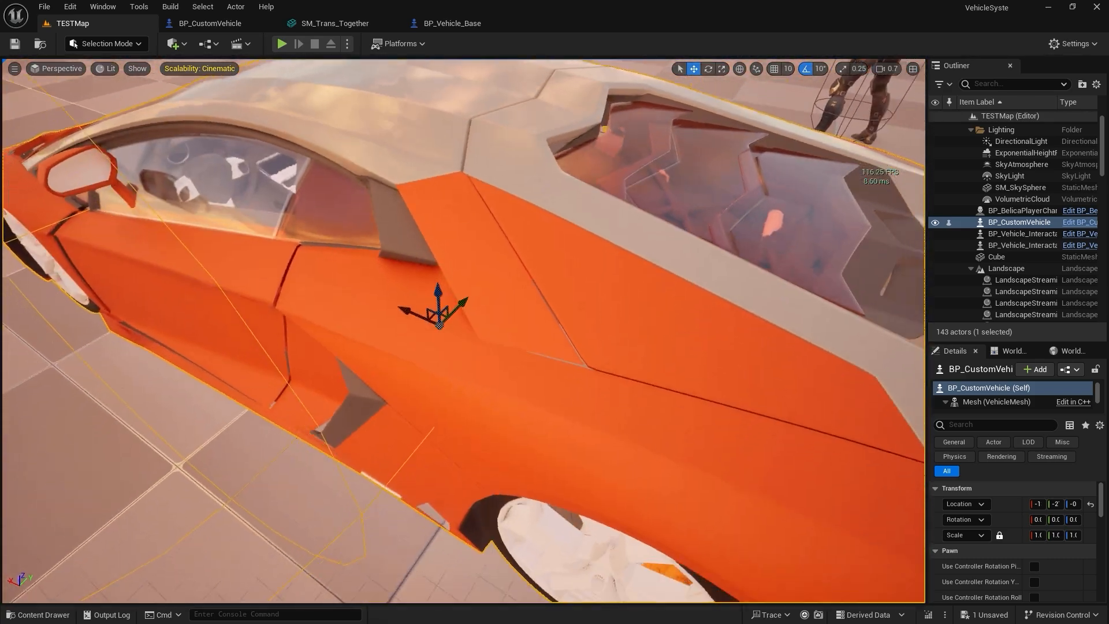
key(w)
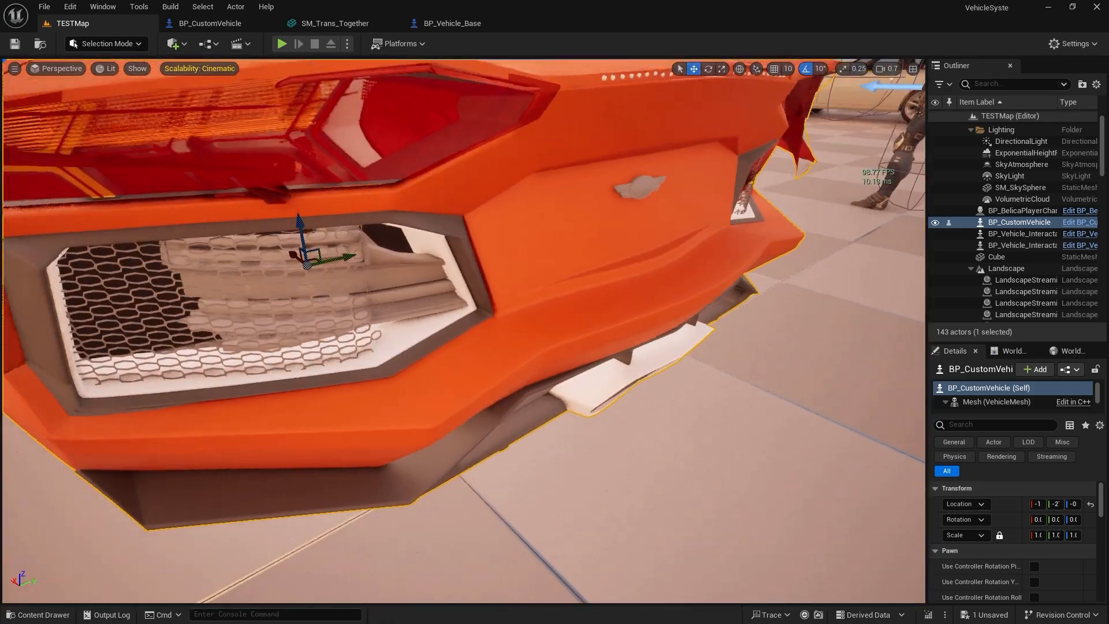
key(w)
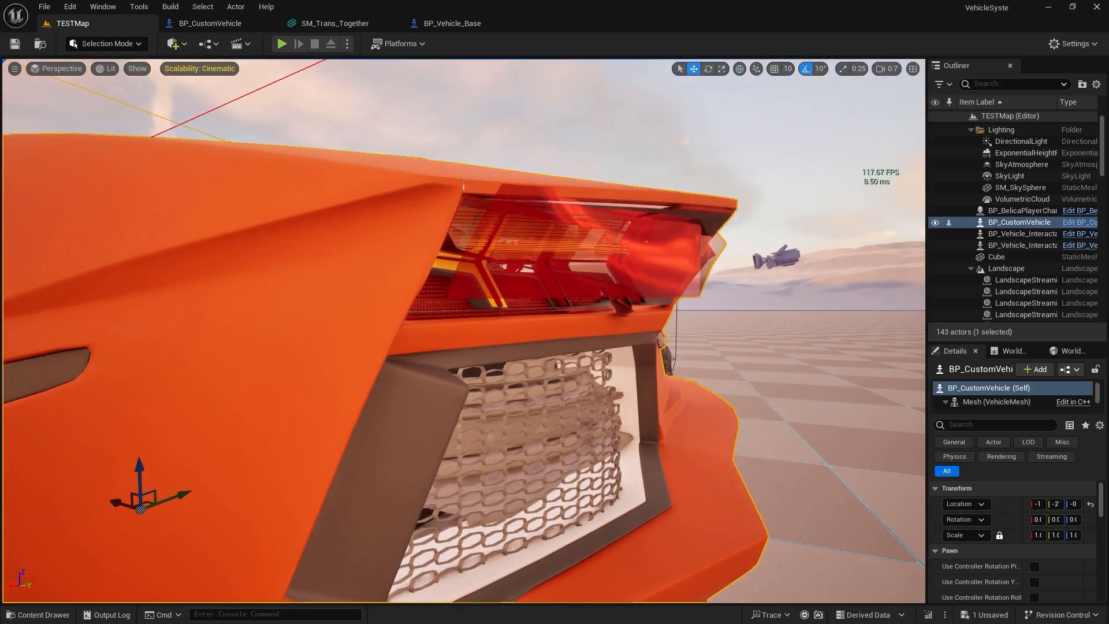
key(w)
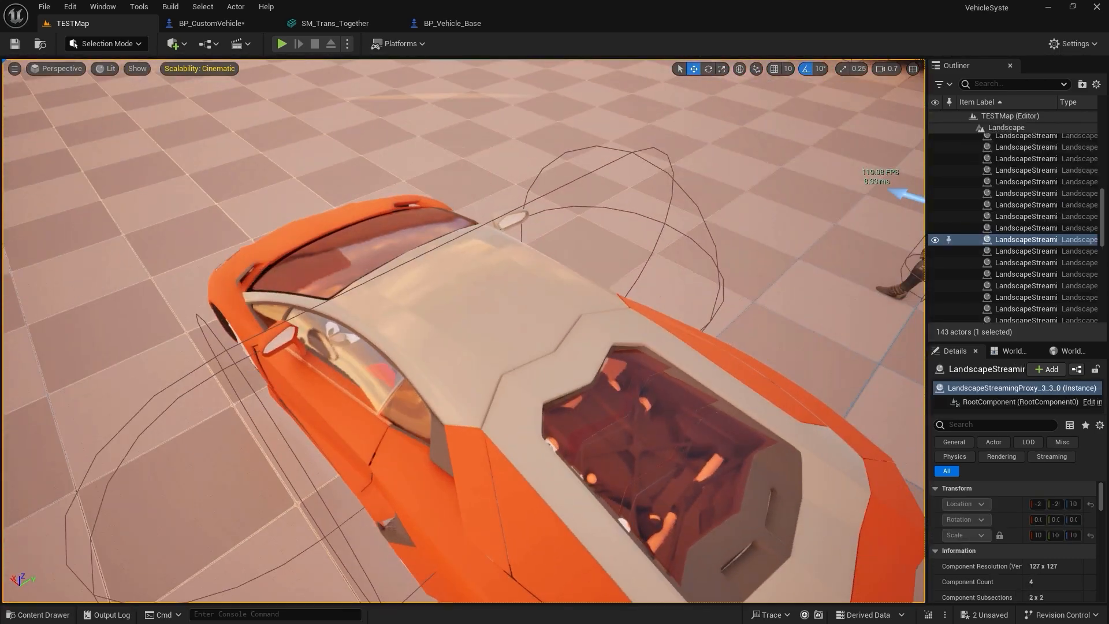
key(w)
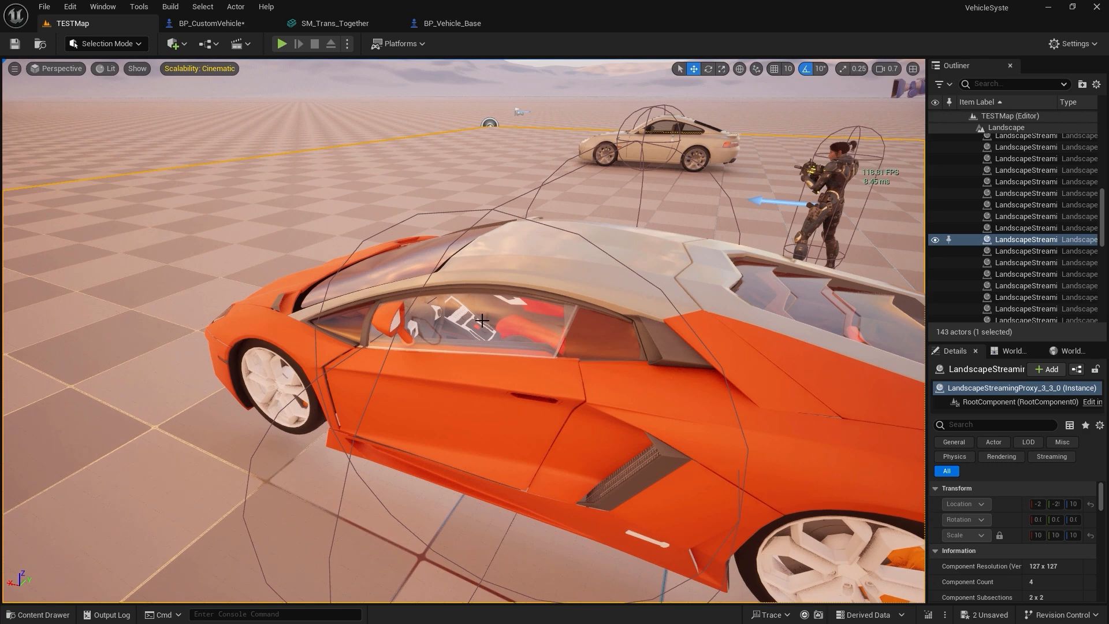
click(514, 373)
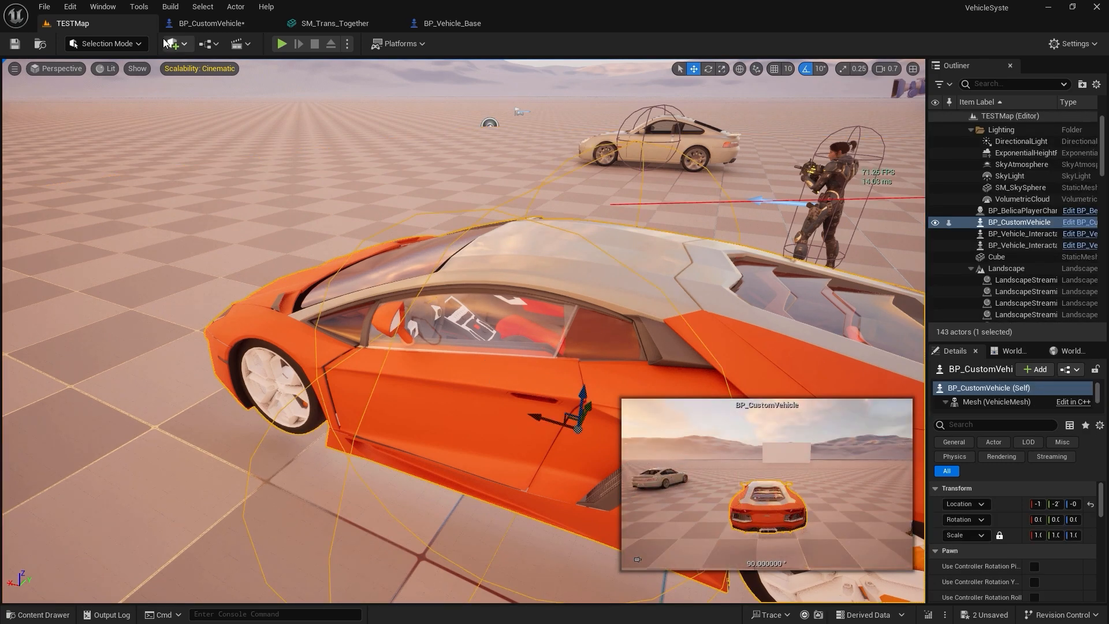
Save BP_CustomVehicle and close the SM_Trans_Together and BP_Vehicle_Base editors.
click(217, 24)
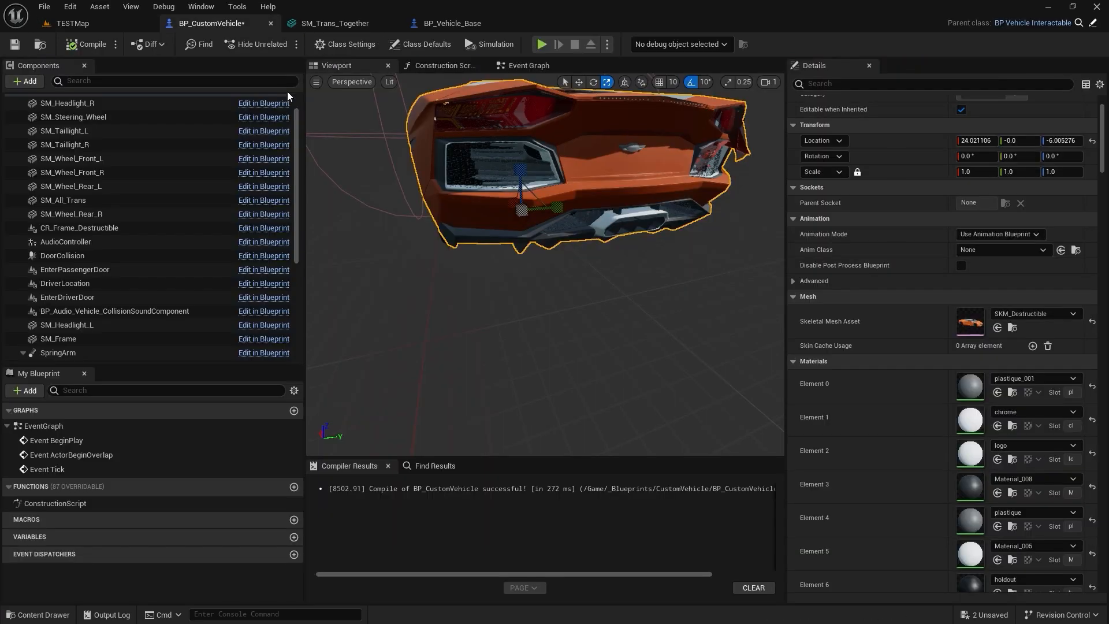
key(ctrl+s)
click(351, 23)
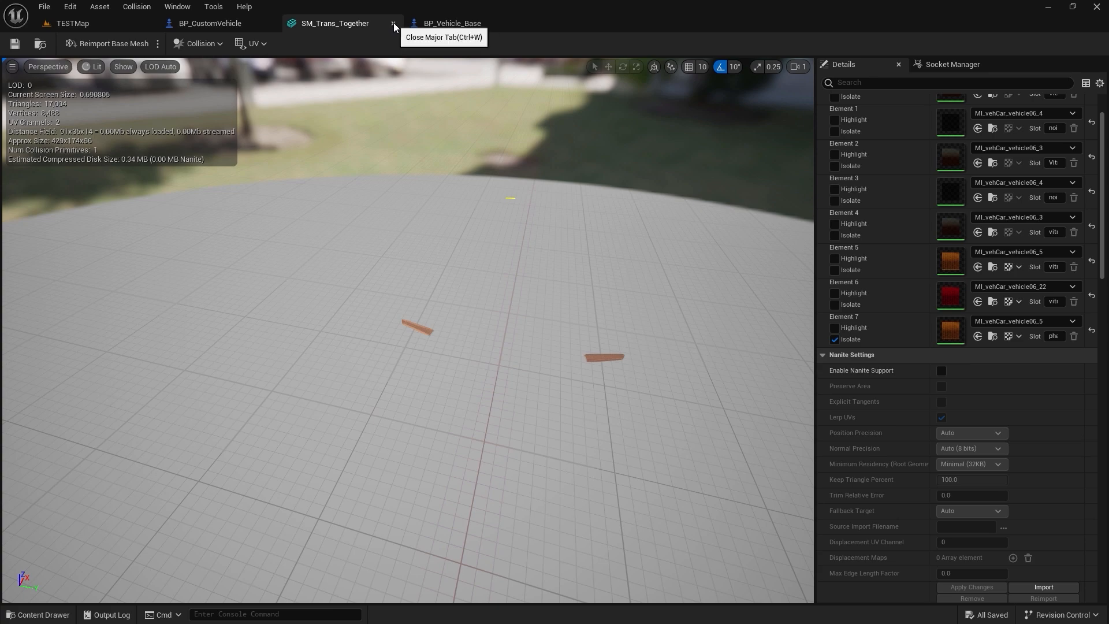
click(393, 23)
click(373, 25)
click(393, 24)
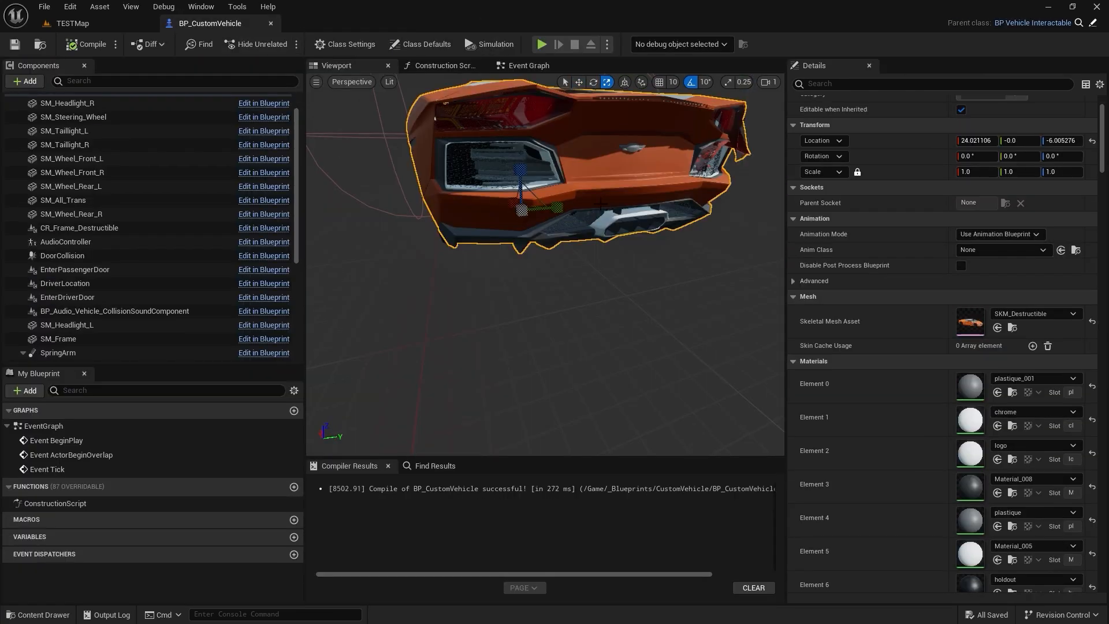
Open the SKM_Destructible skeletal mesh used by the vehicle blueprint and orbit around its preview.
click(1012, 328)
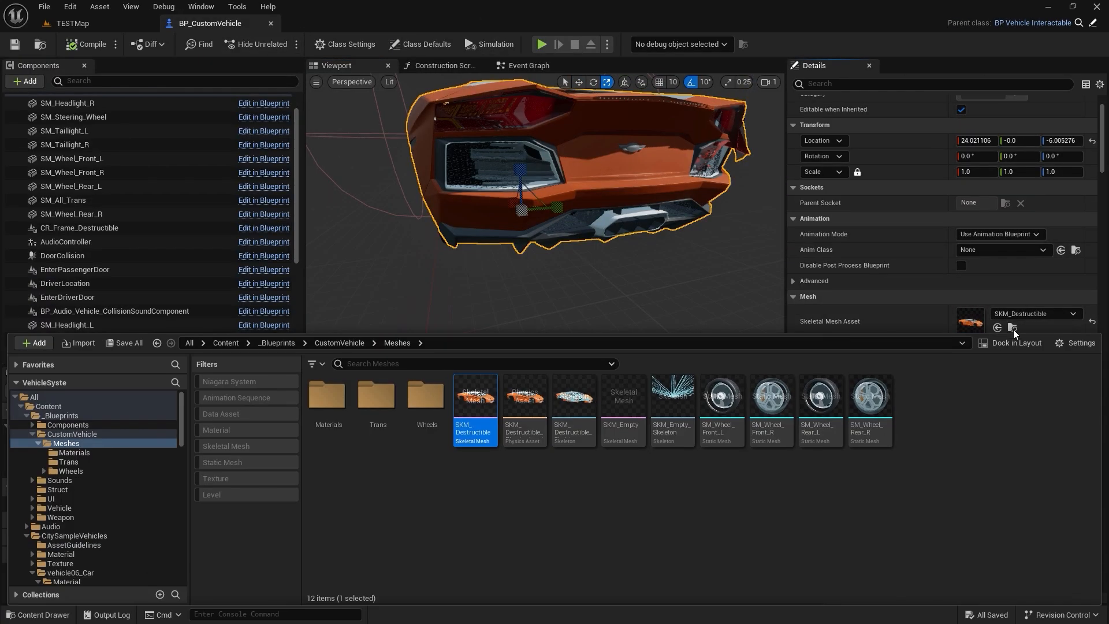
double_click(475, 399)
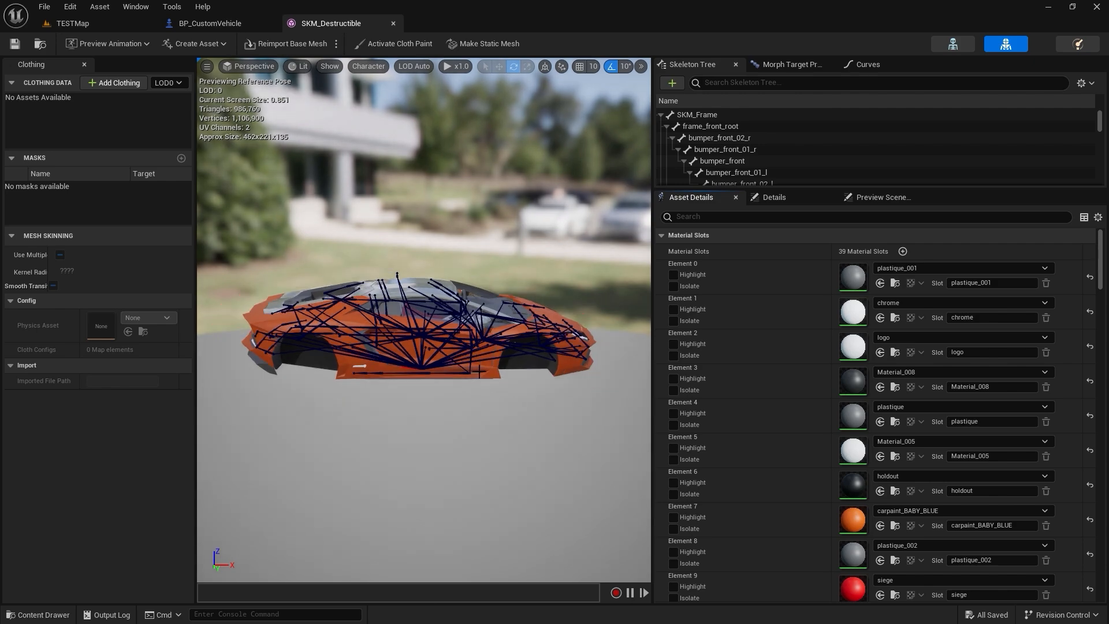
right_drag(425, 320, 456, 299)
Assign MI_vehCar_vehicle06_3 to glass slots Element 12 and Element 14 of SKM_Destructible and save the mesh.
scroll(896, 479, down, 5)
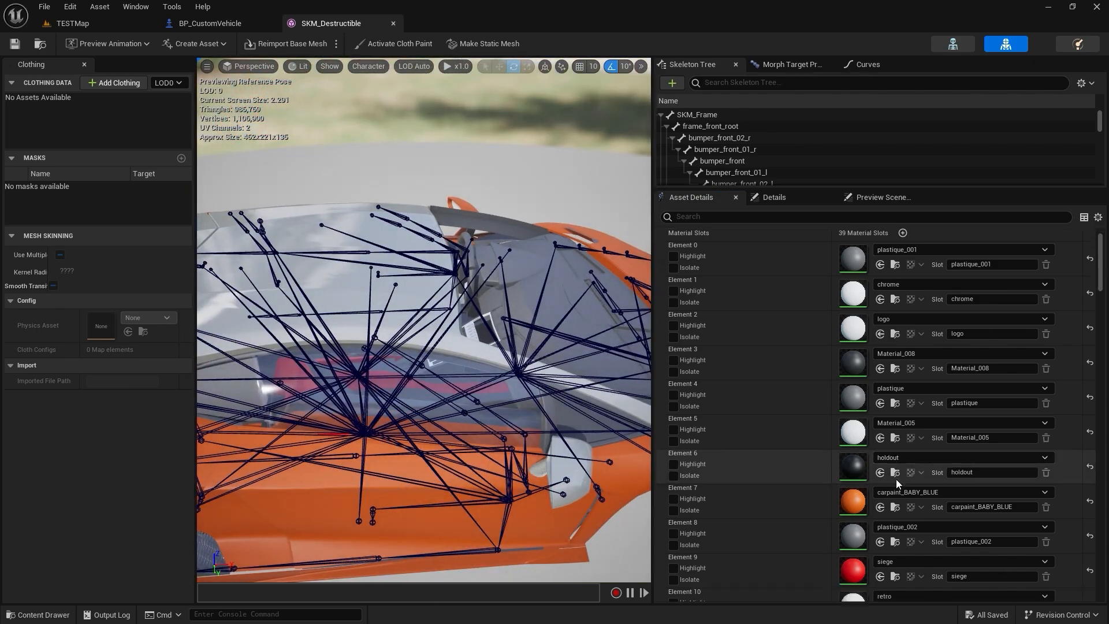
scroll(848, 472, down, 3)
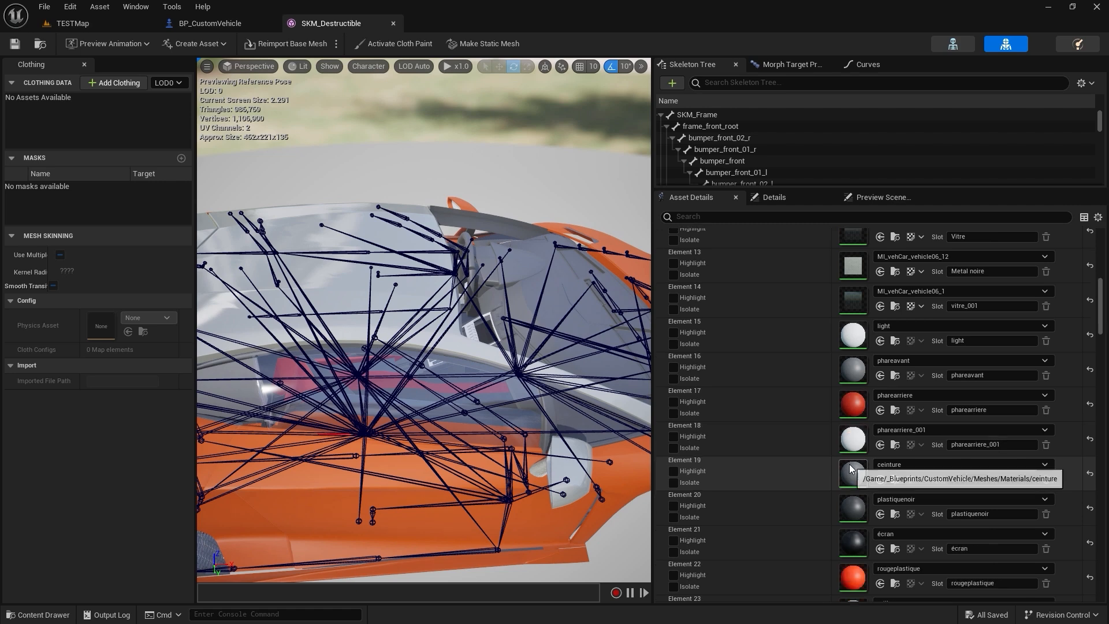
click(895, 347)
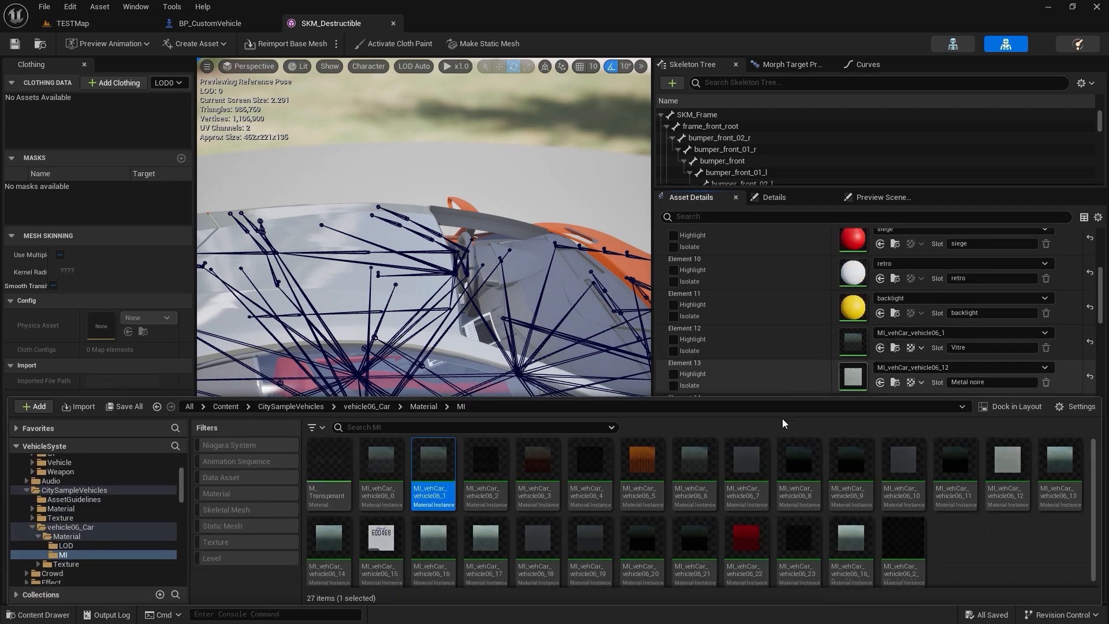
scroll(433, 381, down, 5)
right_drag(433, 382, 448, 411)
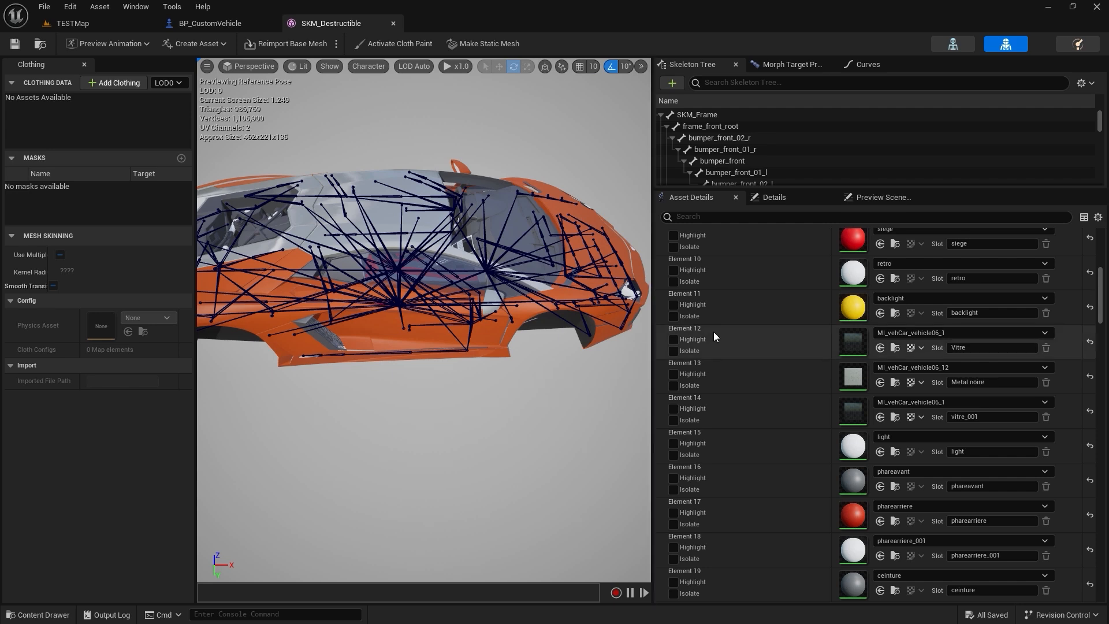
click(895, 347)
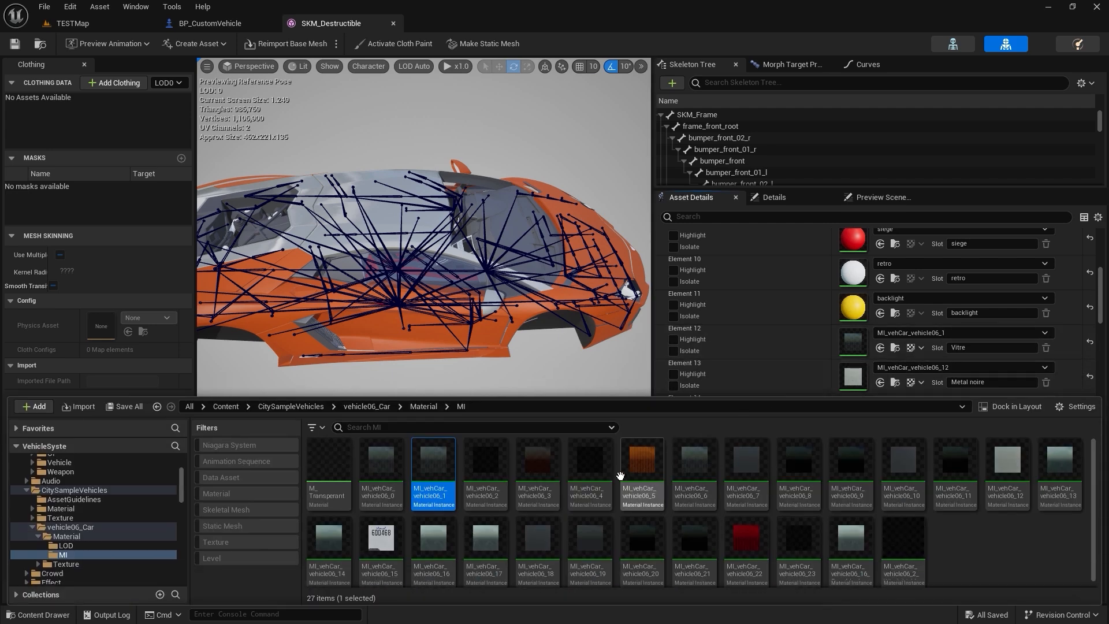
click(537, 471)
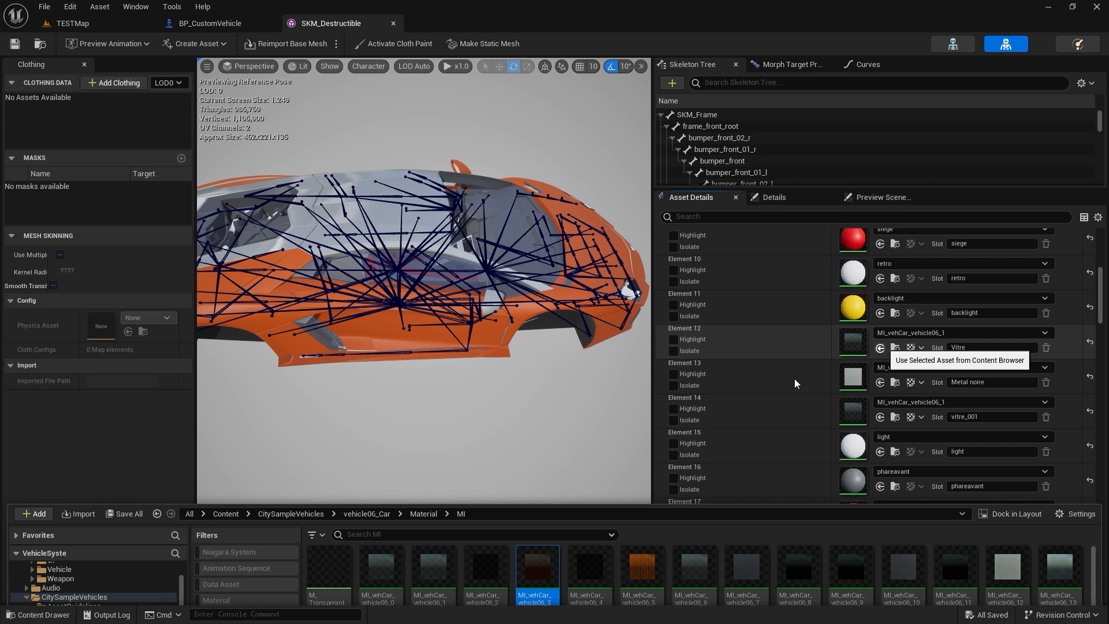
scroll(817, 382, down, 1)
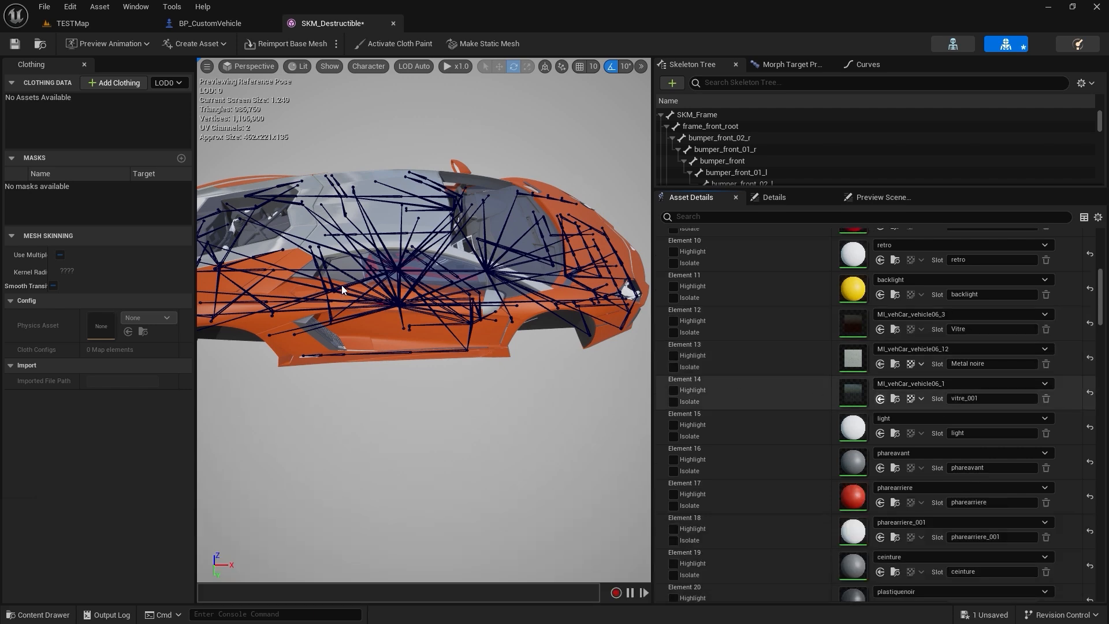
click(15, 43)
Play TESTMap, walk the character around the custom car to check its glass, and stop the play session.
click(65, 23)
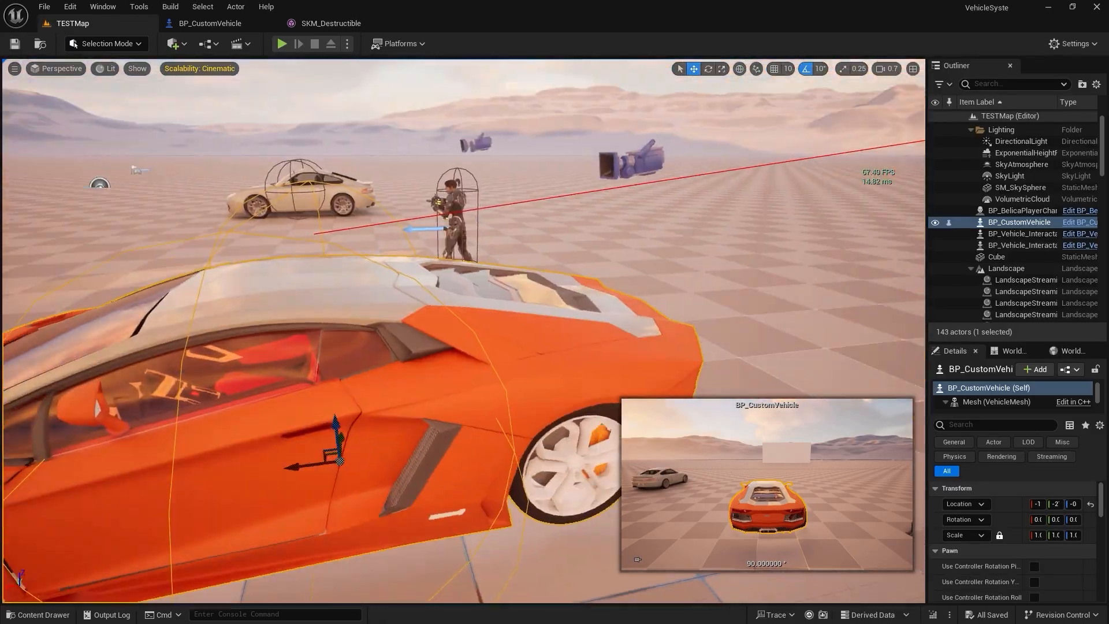
right_drag(462, 331, 381, 393)
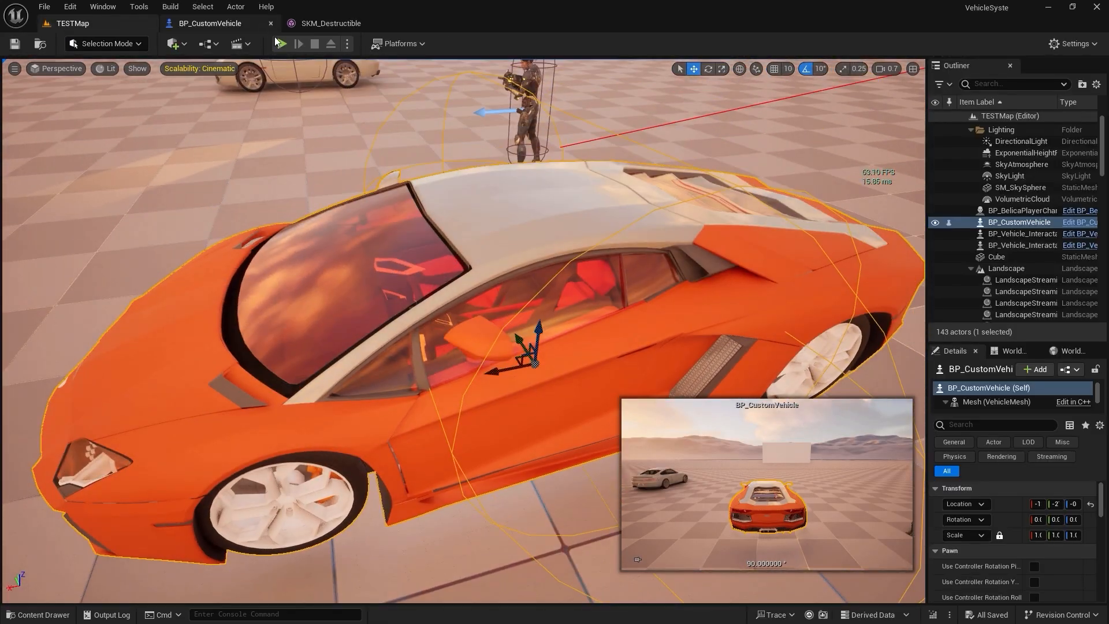
click(282, 44)
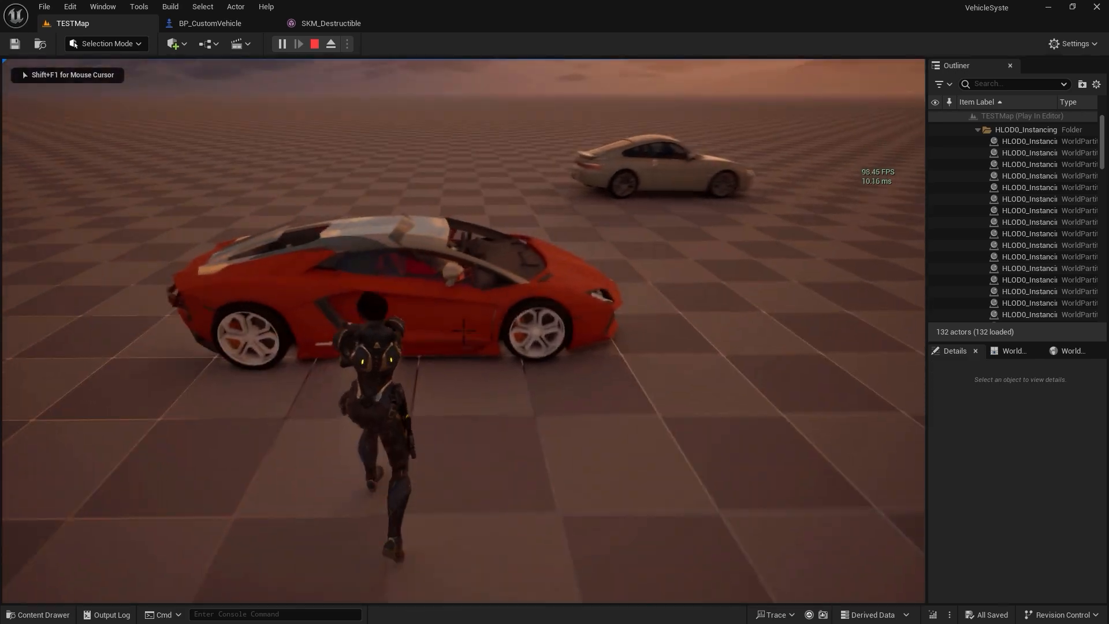
key(a)
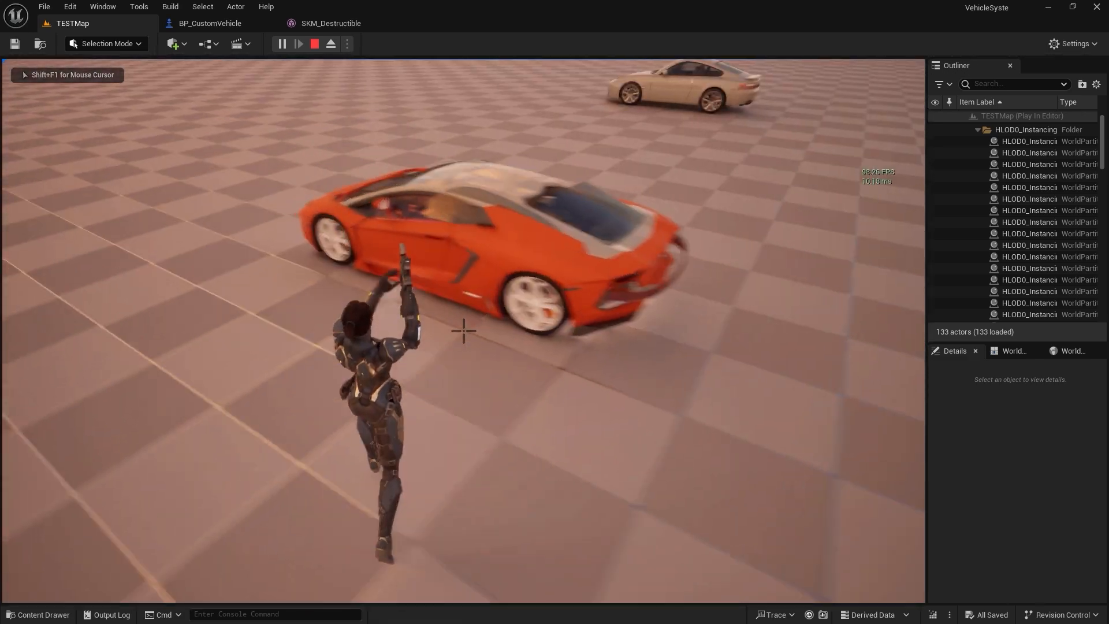
key(w)
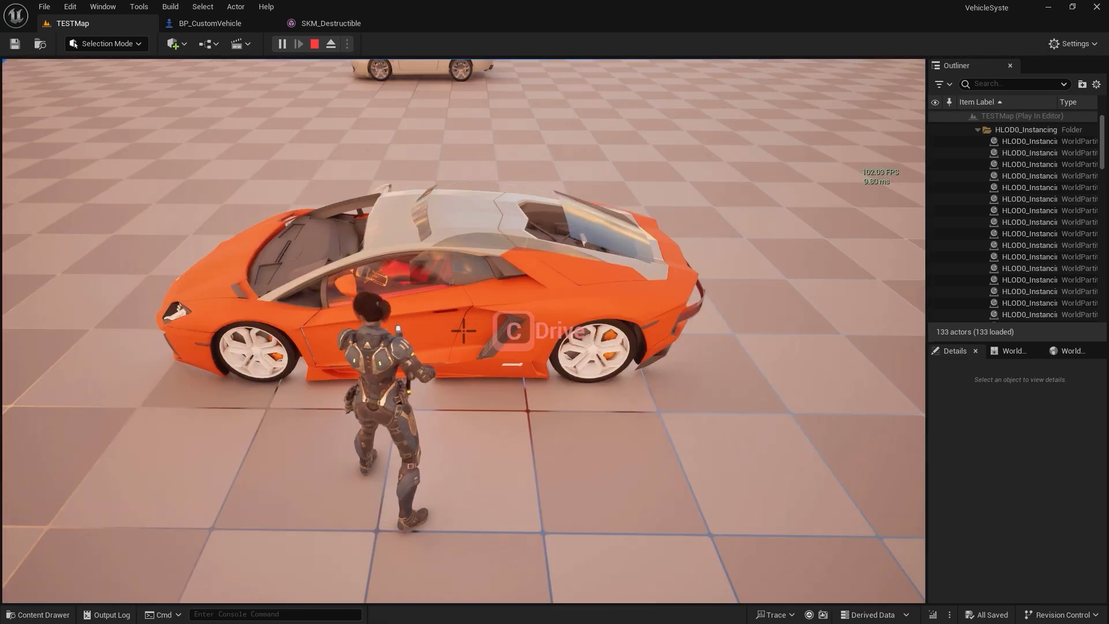
key(w)
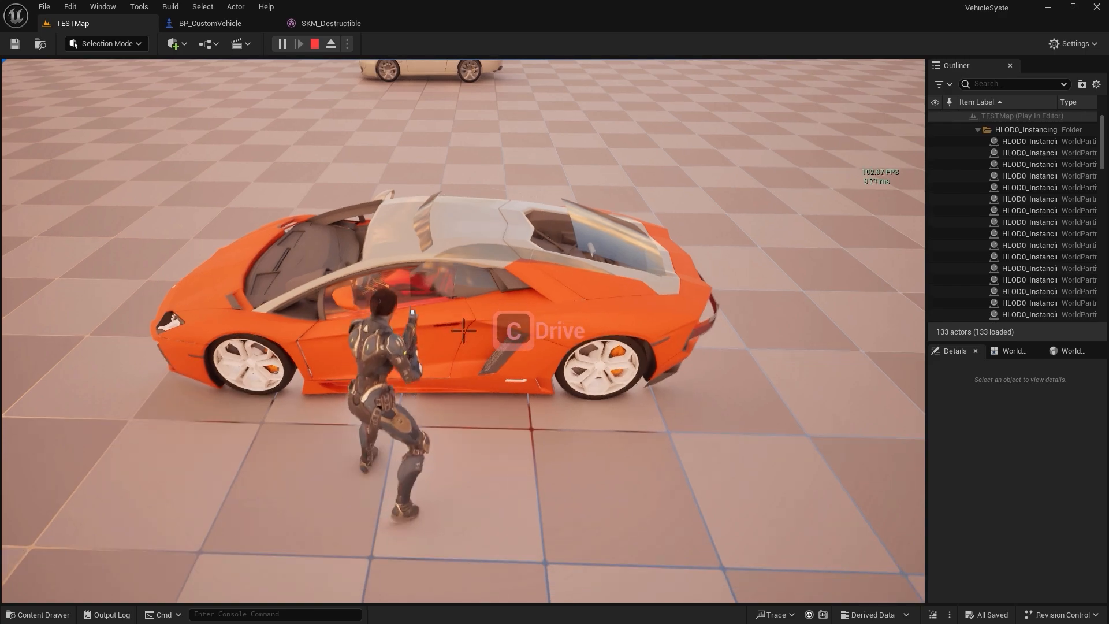
key(Escape)
Examine the custom car in TESTMap from above, the front and the side, checking its windows, engine cover and headlights.
right_drag(397, 154, 364, 243)
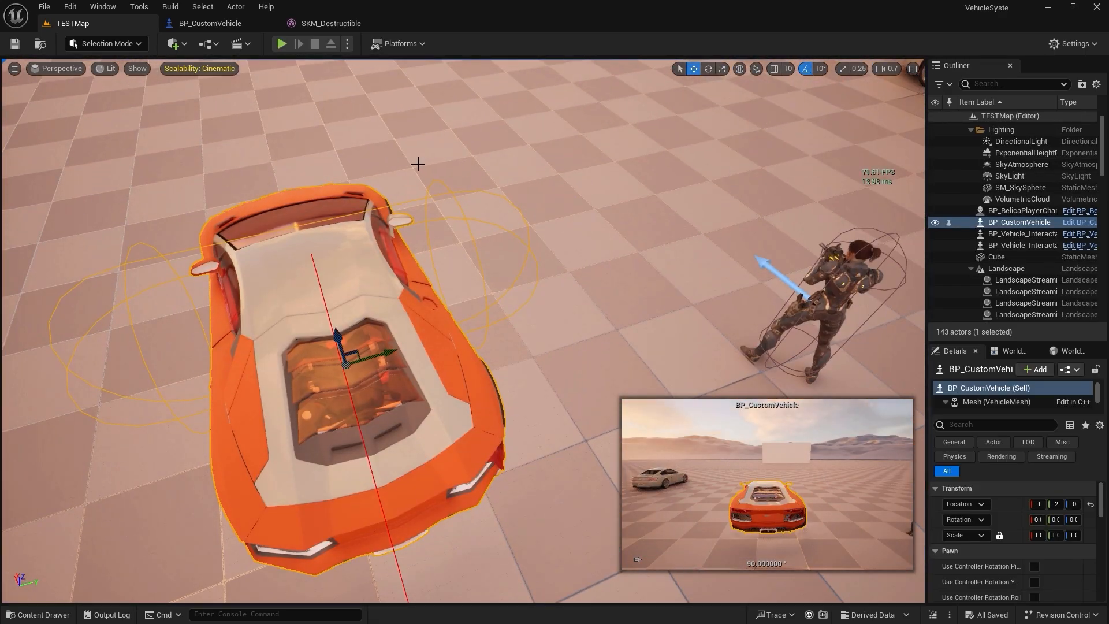
right_drag(418, 164, 381, 113)
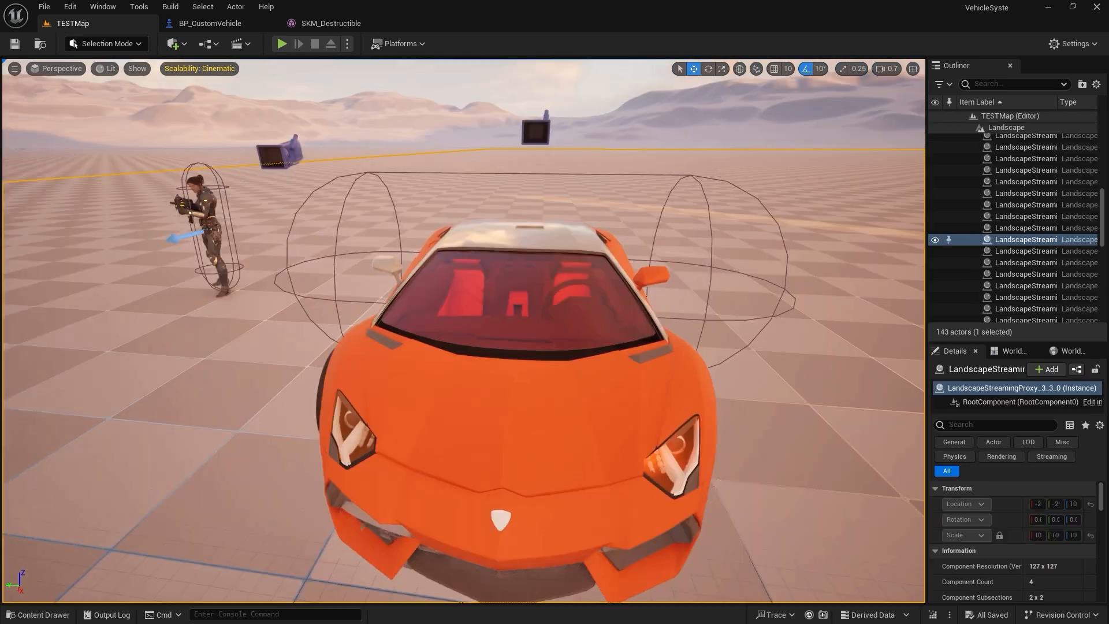
right_drag(462, 289, 454, 287)
right_drag(554, 390, 555, 391)
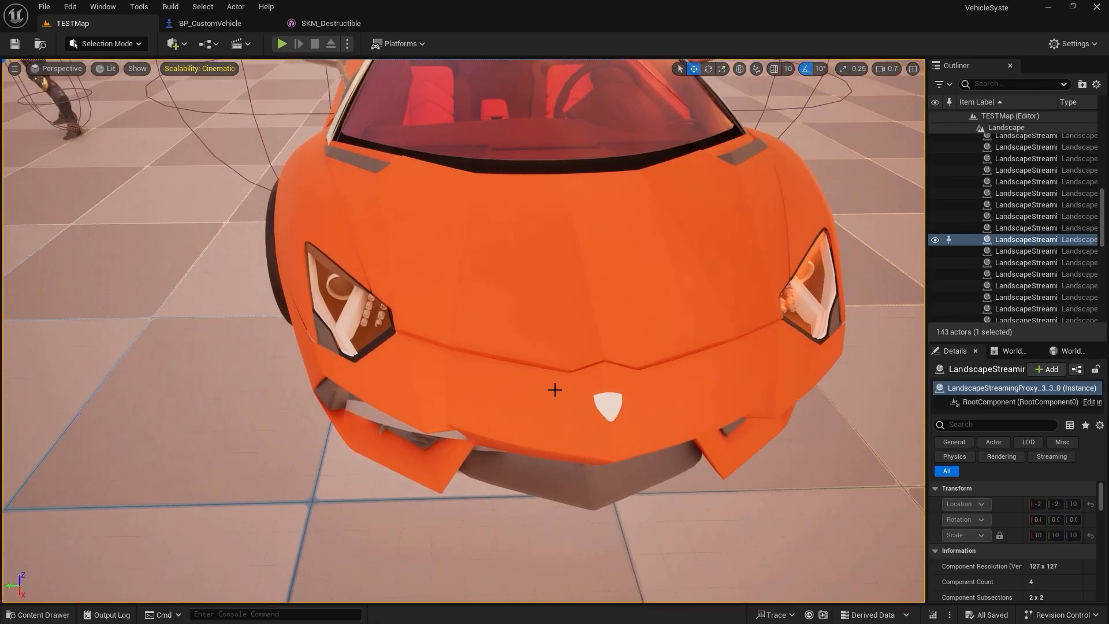
right_drag(275, 464, 491, 459)
right_drag(315, 465, 315, 465)
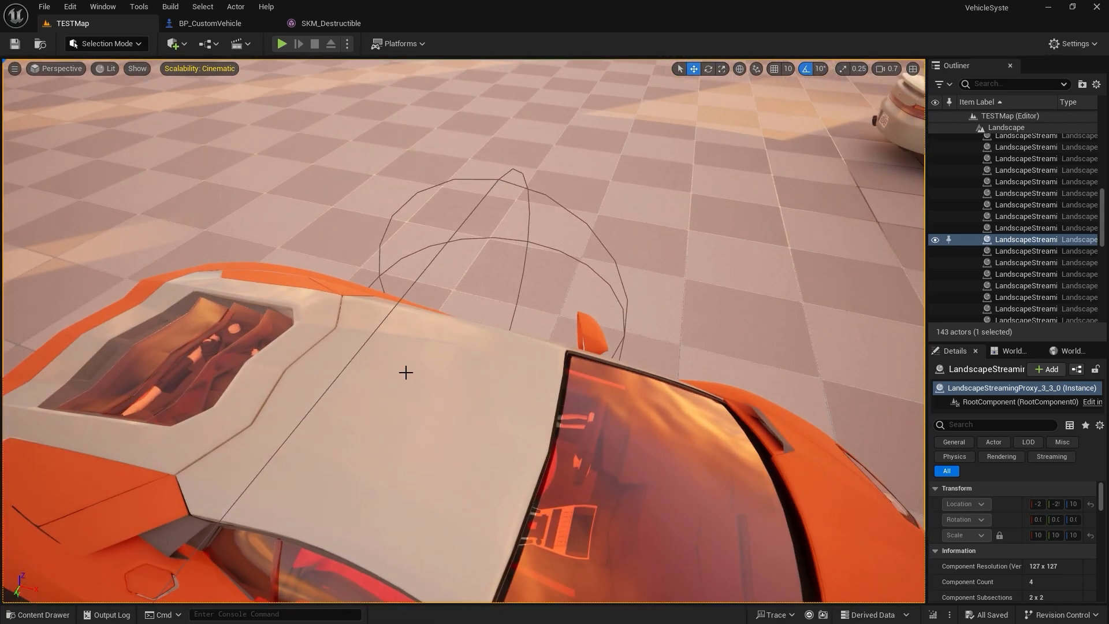
click(405, 372)
Set bone drawing in the SKM_Destructible preview to Selected Only and deselect the bone to reveal the bare body.
click(338, 24)
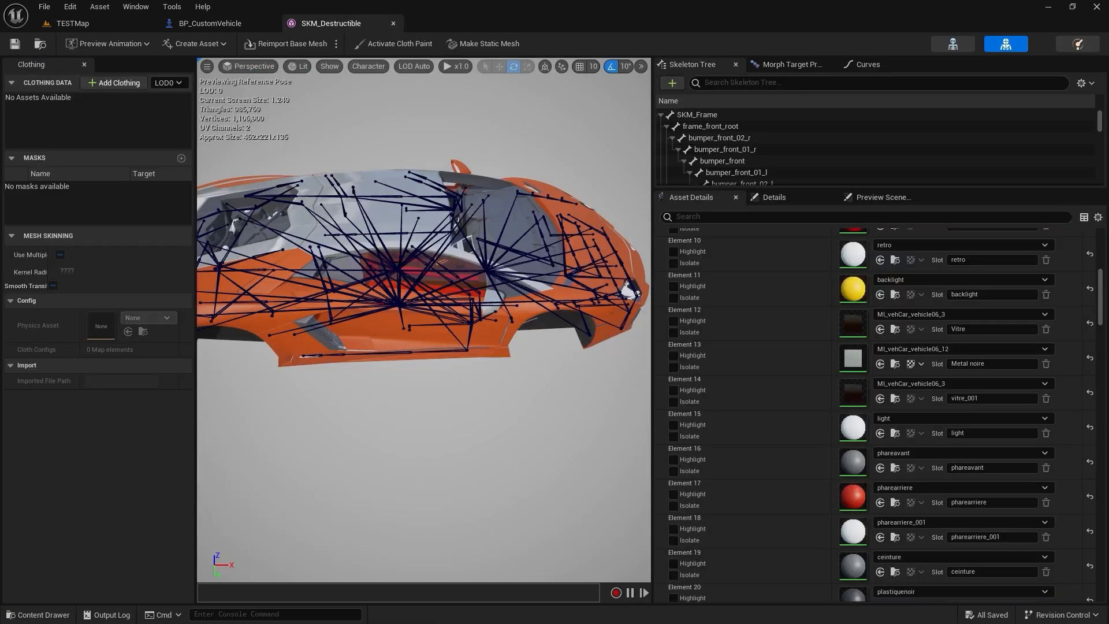
right_drag(423, 320, 375, 241)
click(407, 229)
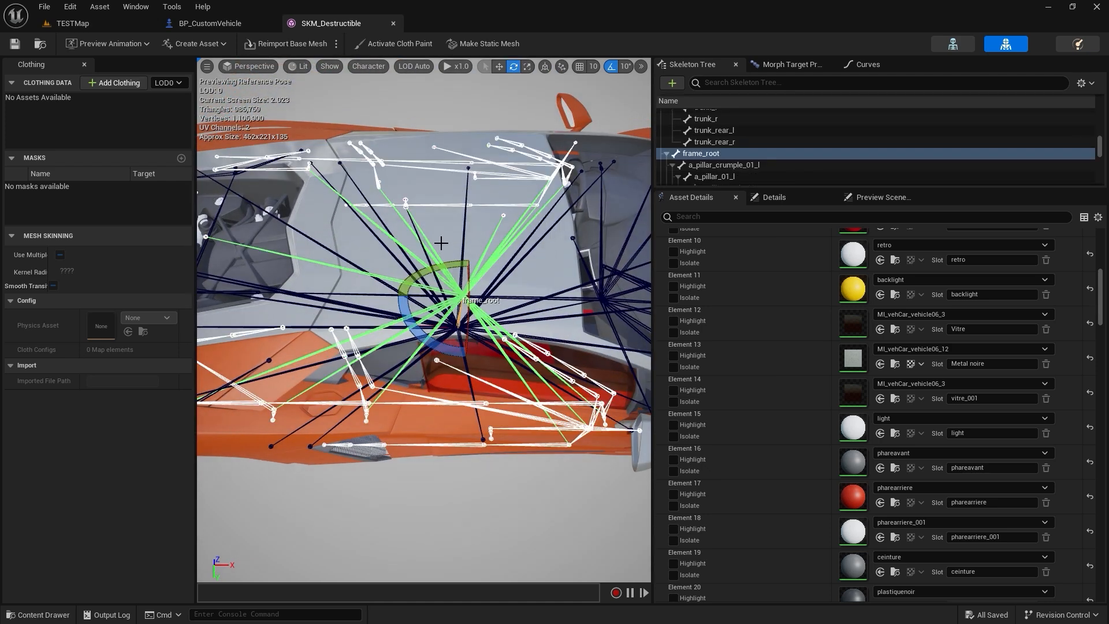
click(367, 67)
mouse_move(375, 123)
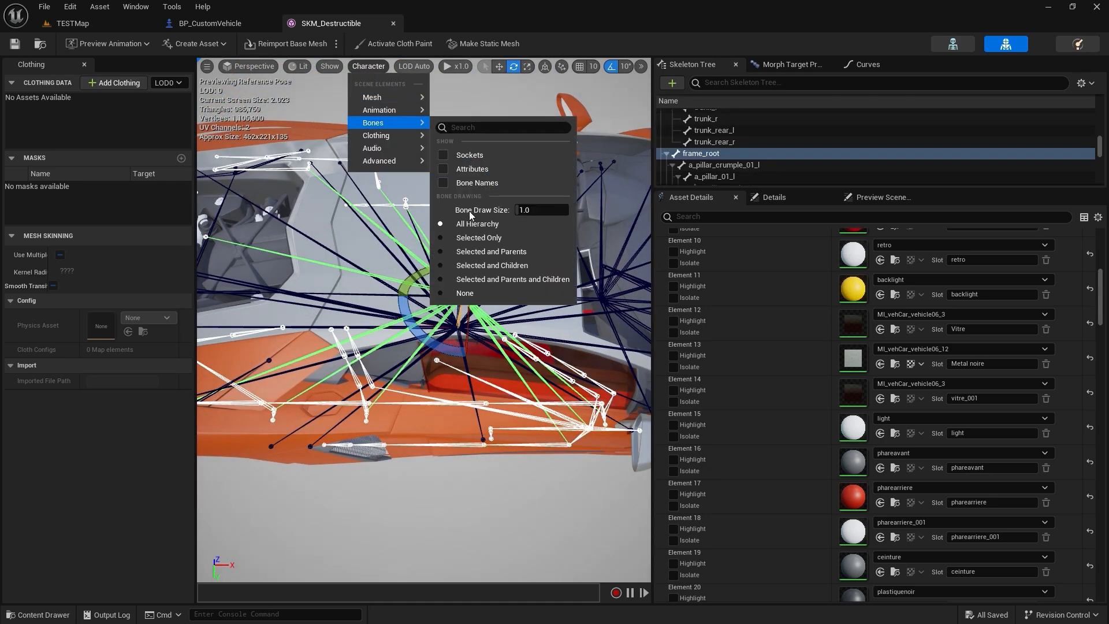
click(459, 240)
right_drag(431, 287, 533, 287)
click(492, 225)
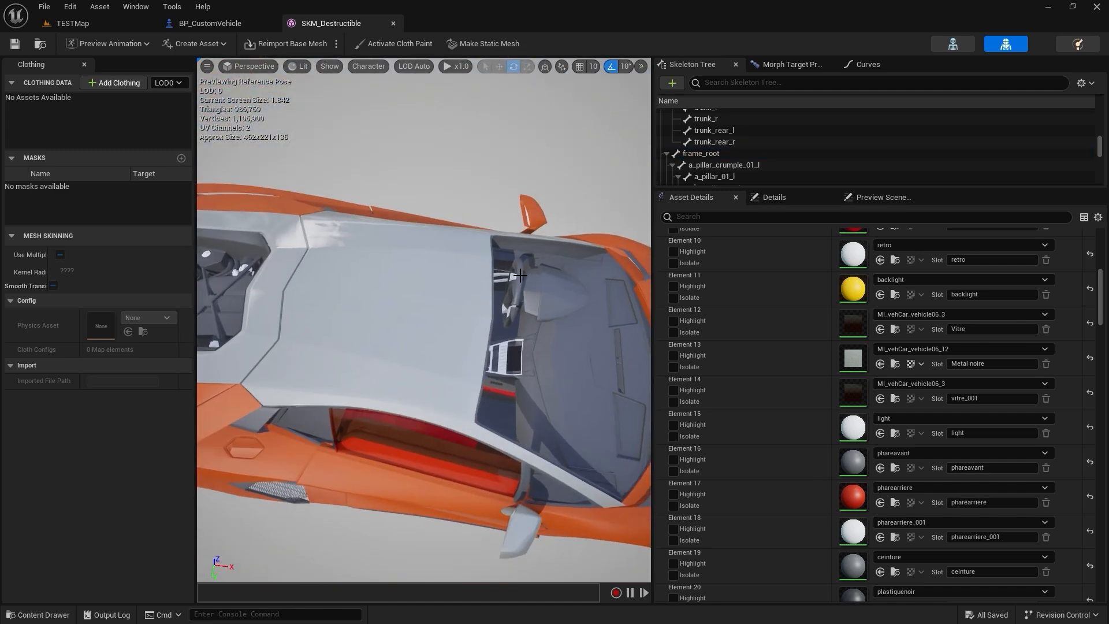
Isolate Element 7 briefly to identify its body parts, restore the full mesh, and open the carpaint_BABY_BLUE material.
scroll(872, 382, down, 3)
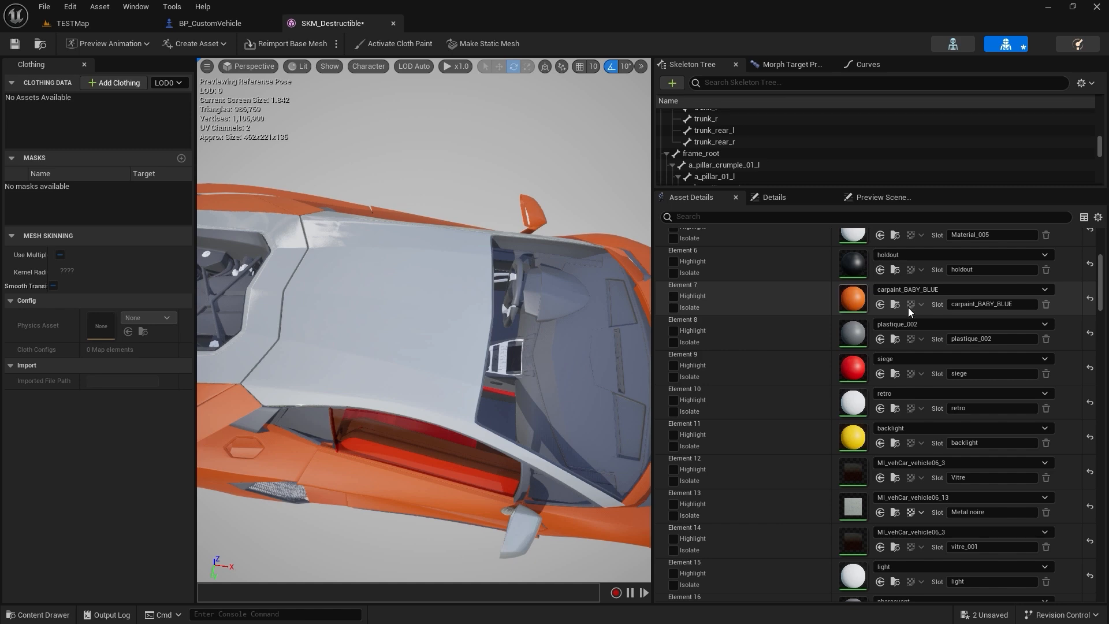
click(674, 308)
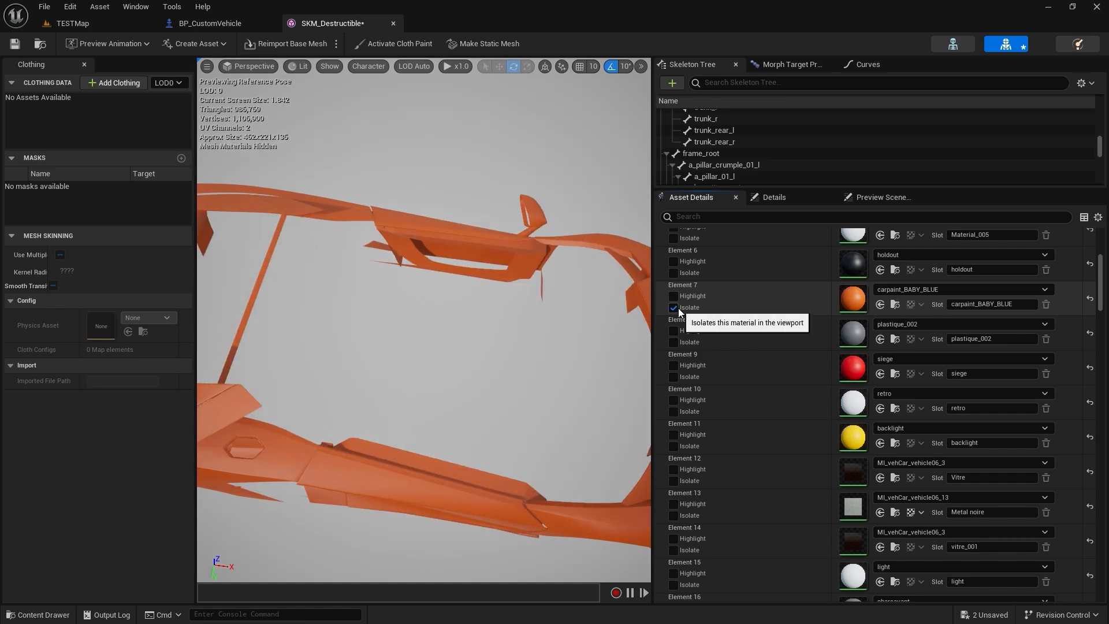
click(676, 308)
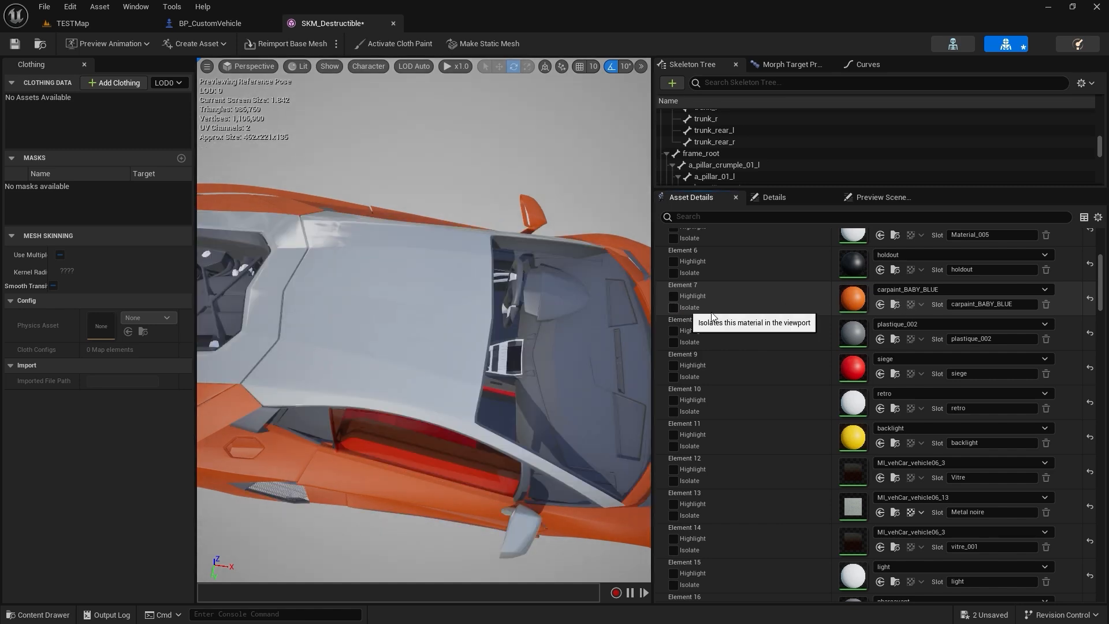
click(894, 305)
double_click(372, 477)
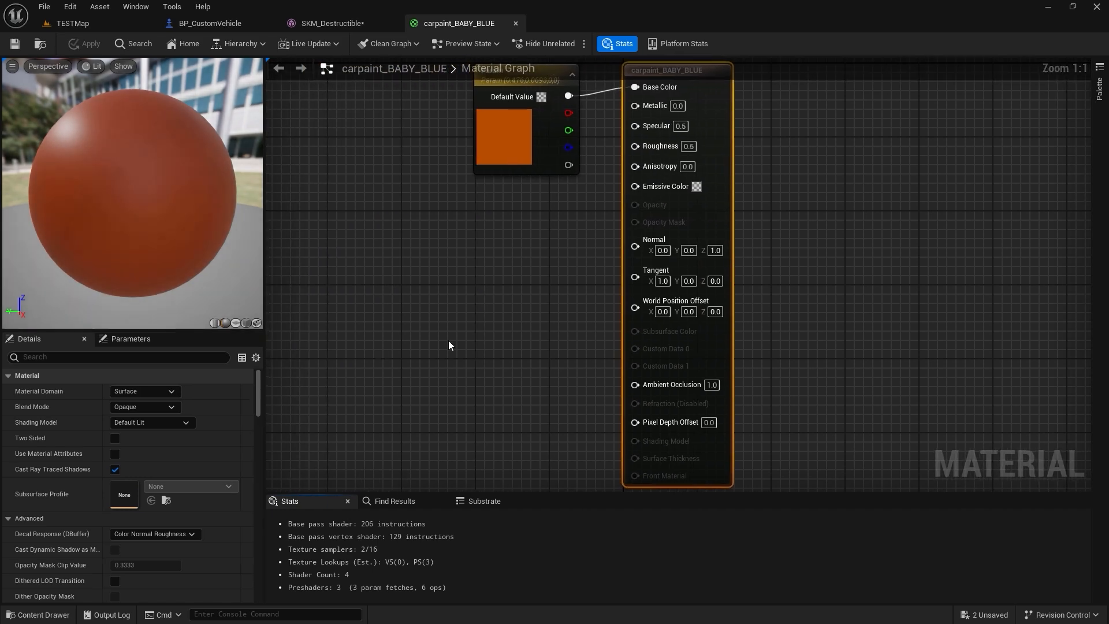
Move the Param node away from the carpaint_BABY_BLUE result node and set Metallic to 1 and Specular to 0.
click(595, 243)
drag(595, 243, 448, 195)
key(Home)
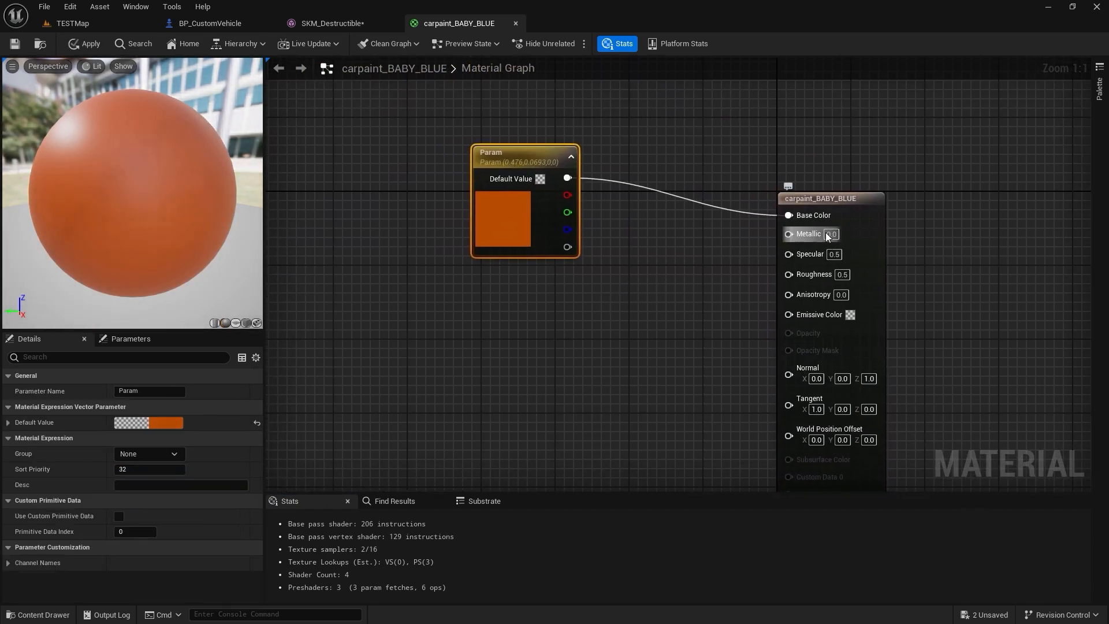
text(1)
key(Return)
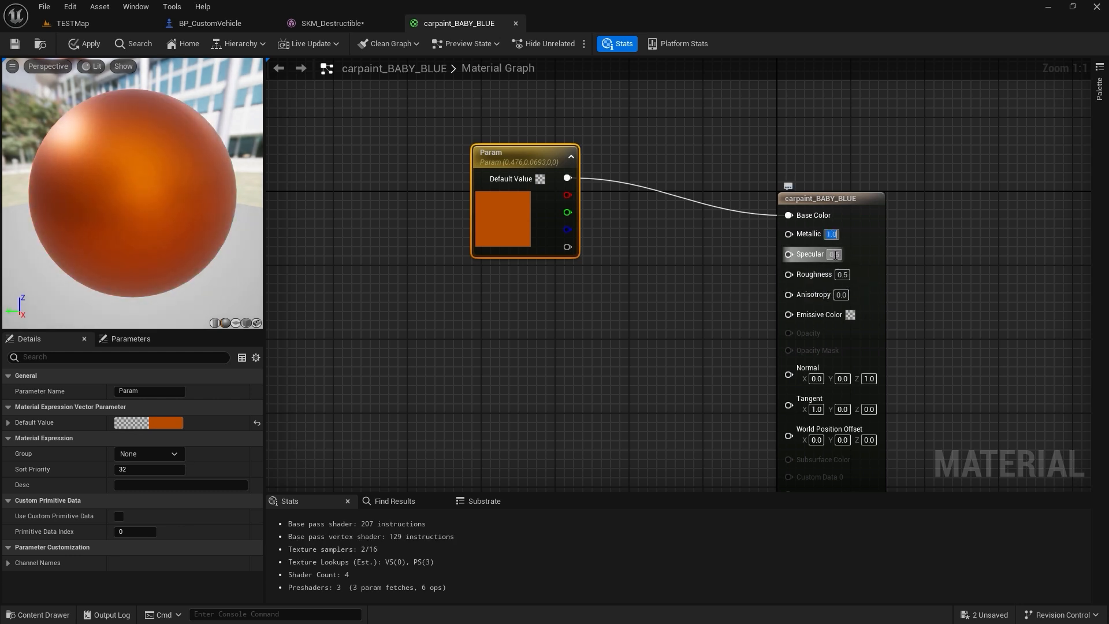
text(0)
key(Return)
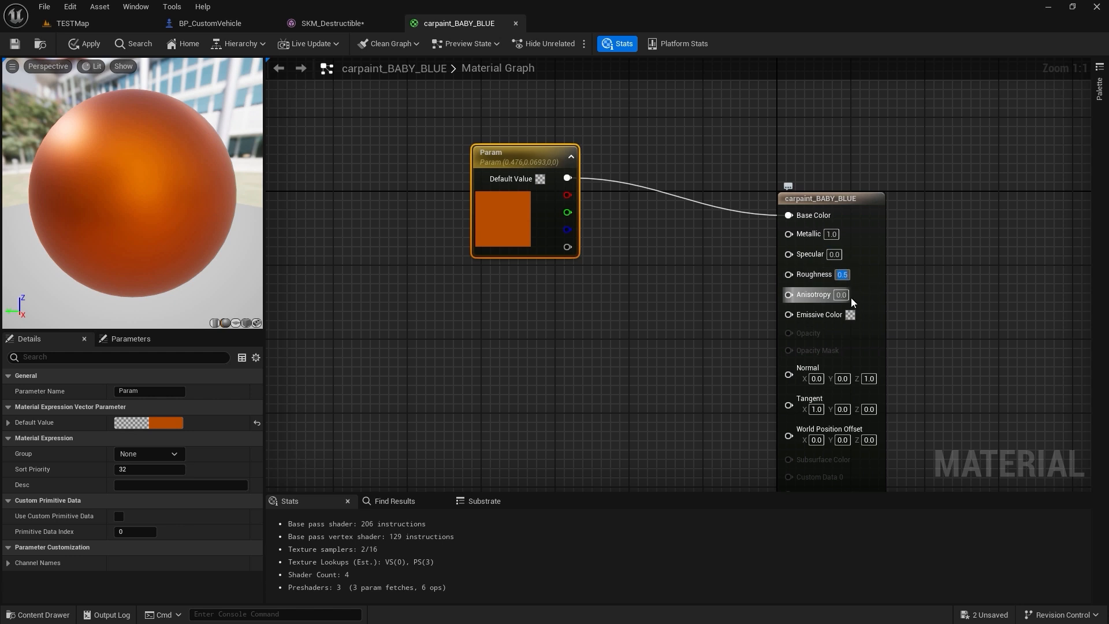
Try Roughness values of 1 and 0 on the carpaint_BABY_BLUE material.
text(1)
key(Return)
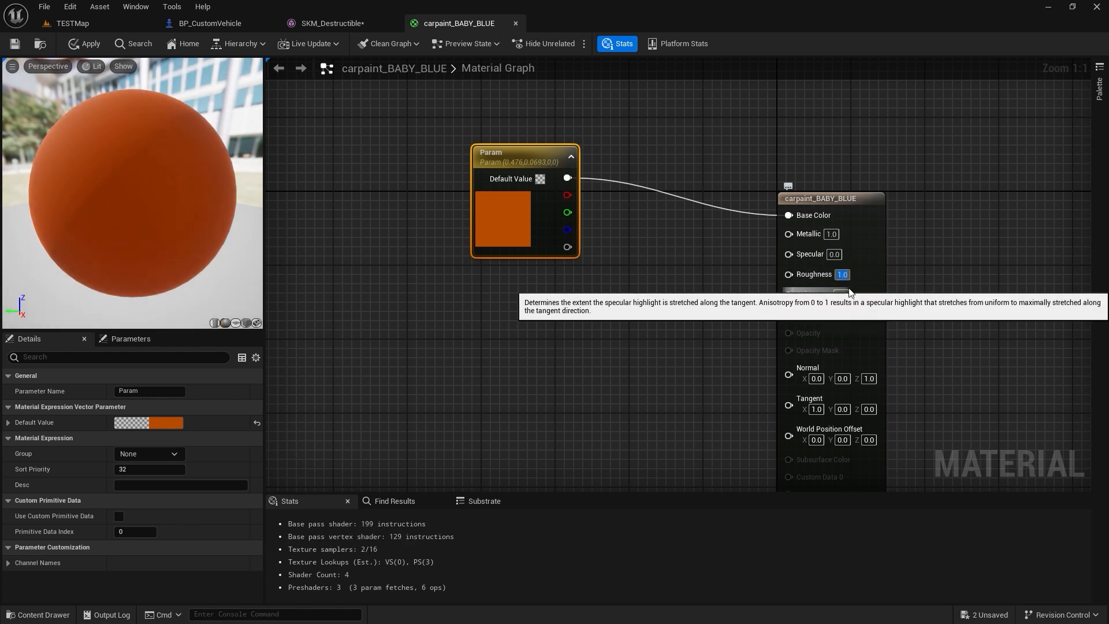
text(0)
key(Return)
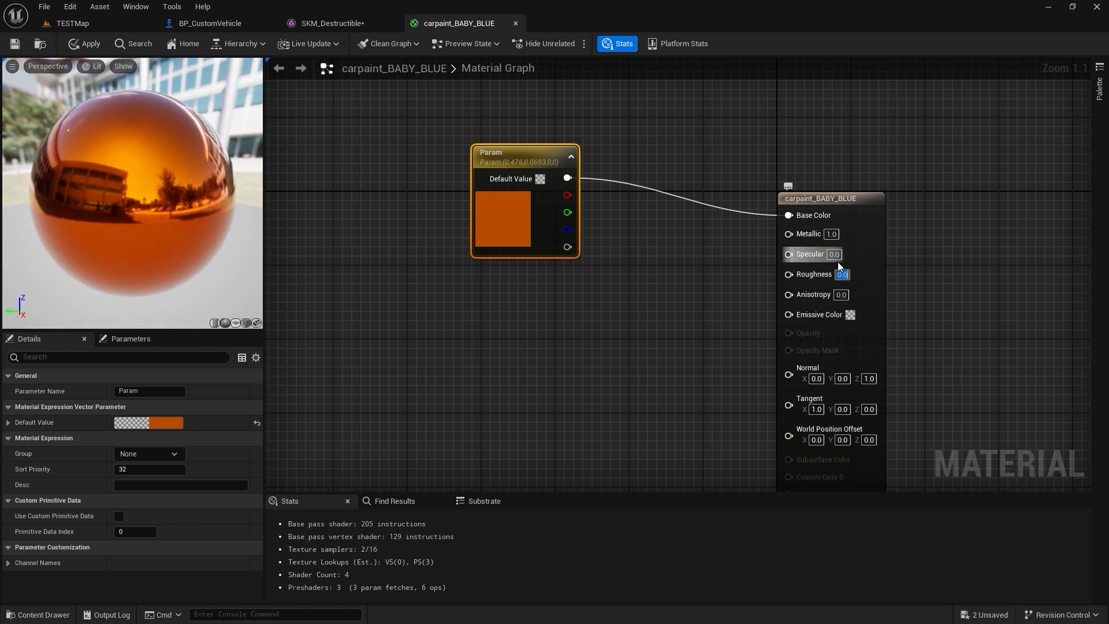
Set the Roughness of carpaint_BABY_BLUE to 0.2 and apply the material changes.
text(0.2)
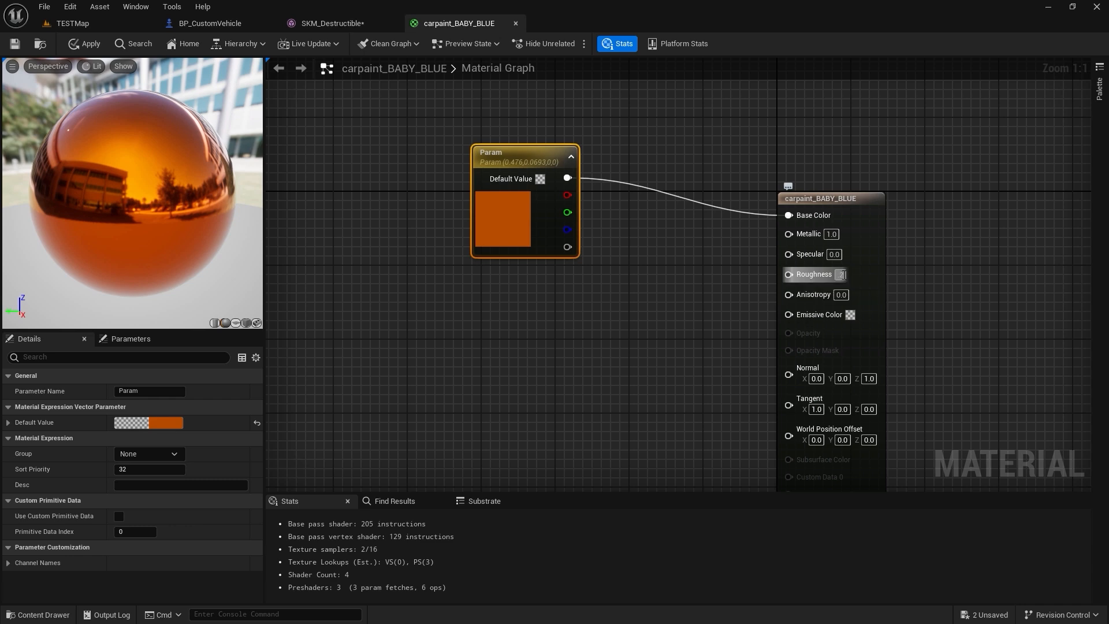
key(Return)
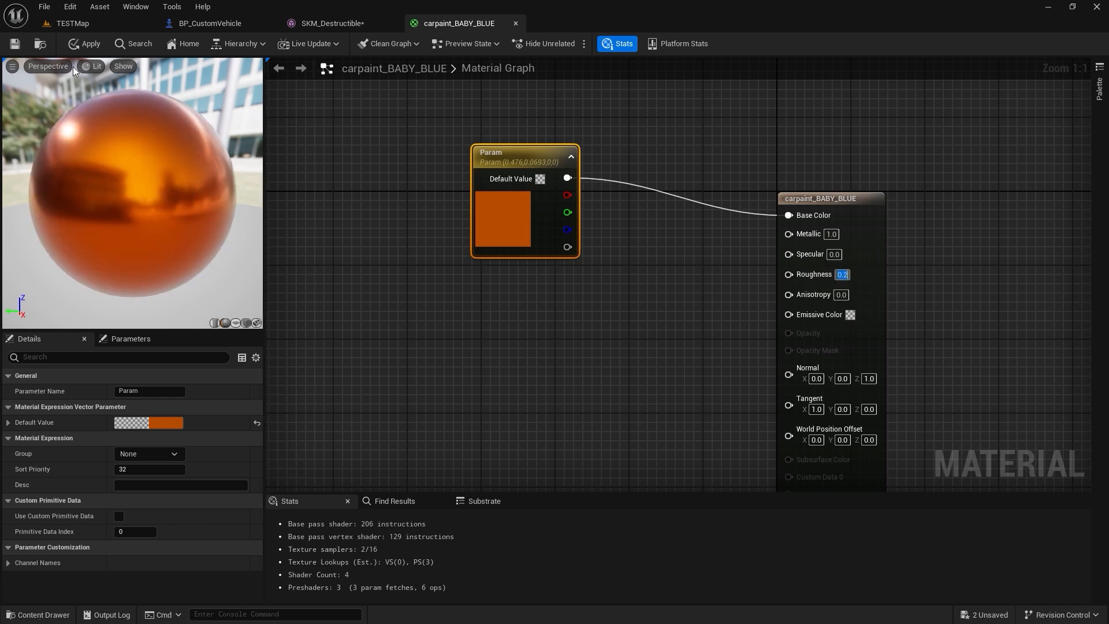
click(83, 45)
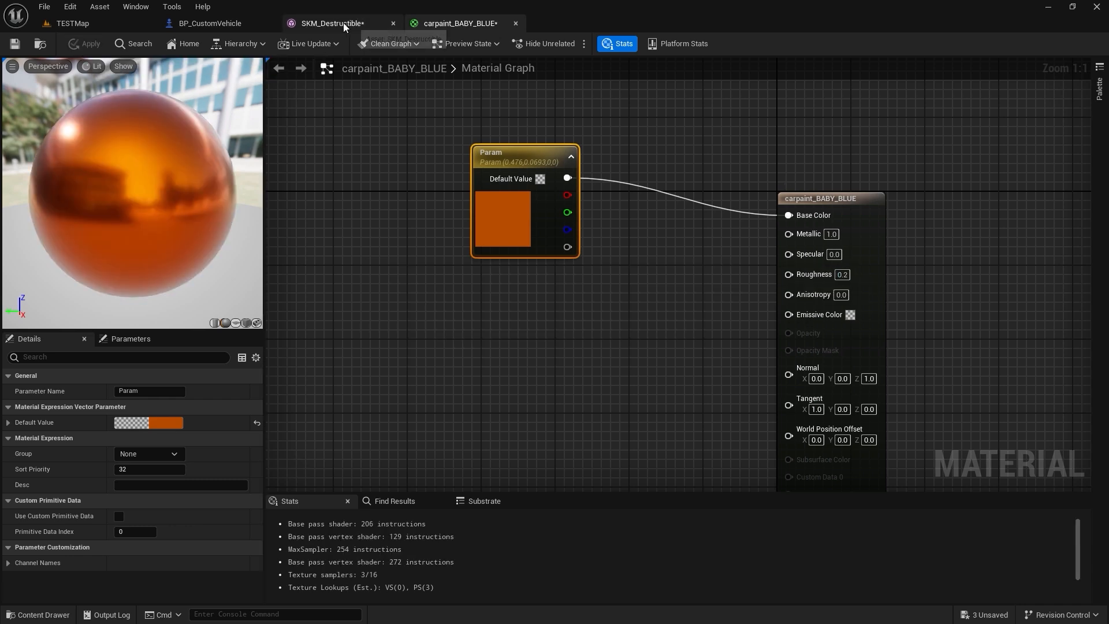
Assign carpaint_BABY_BLUE to Element 13, the Metal noire slot of SKM_Destructible, and check the car body.
click(343, 23)
mouse_move(322, 248)
mouse_down()
mouse_move(346, 254)
mouse_move(422, 220)
mouse_move(329, 258)
mouse_up()
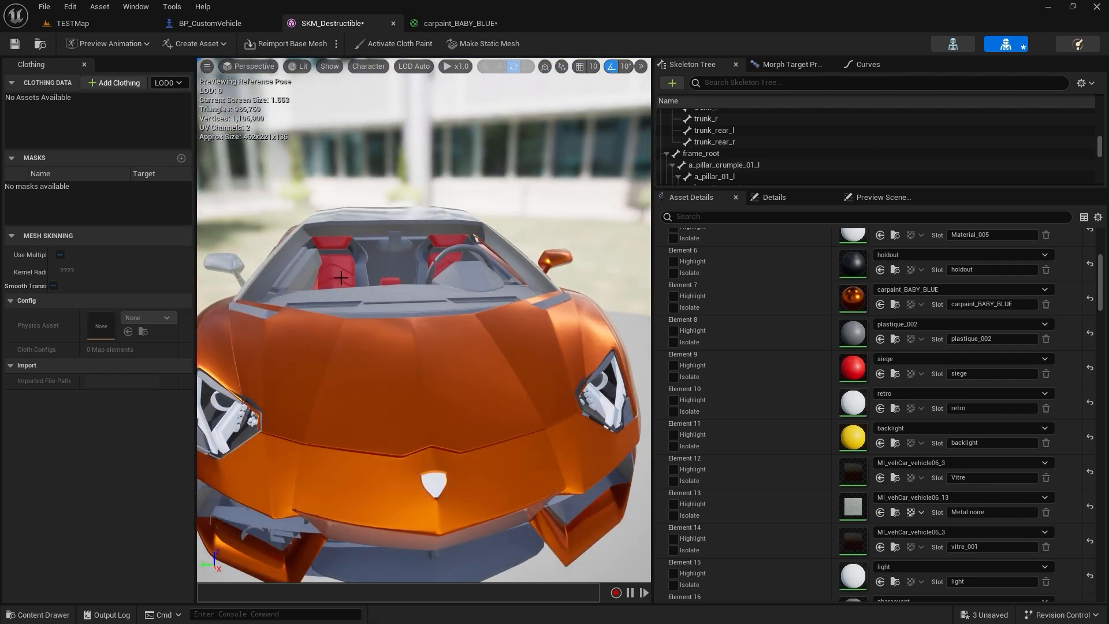
drag(404, 173, 404, 283)
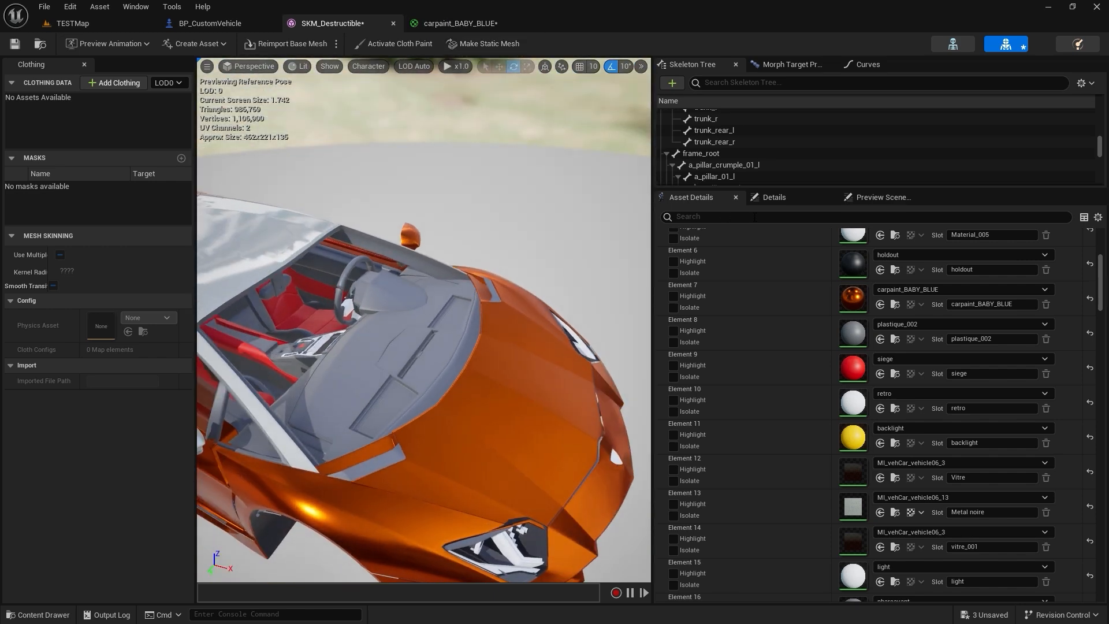
click(895, 304)
scroll(864, 295, down, 5)
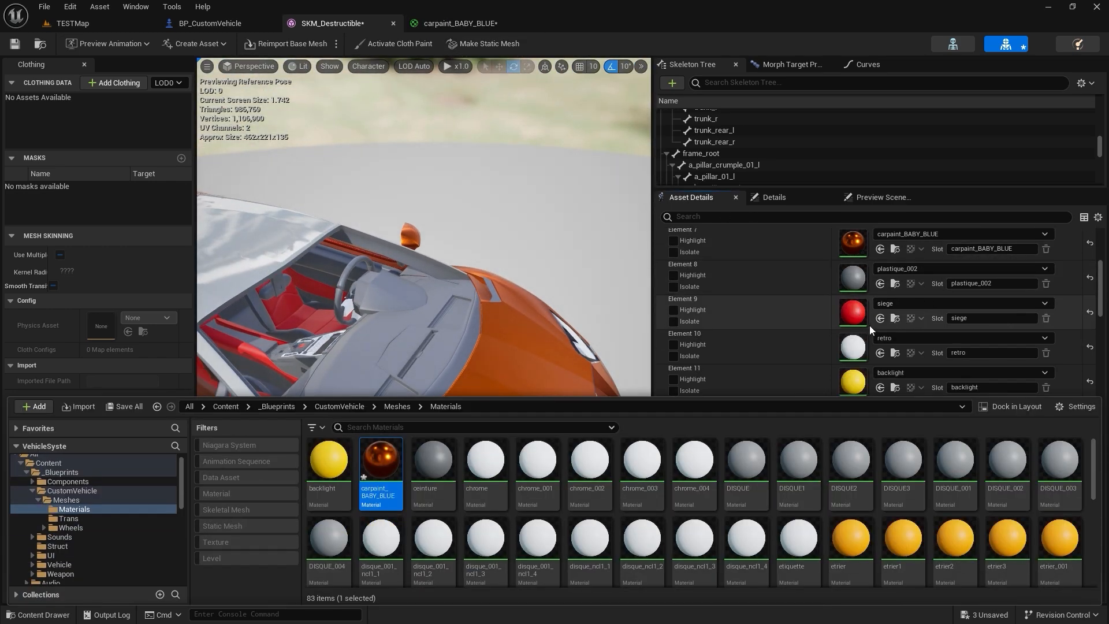
click(881, 345)
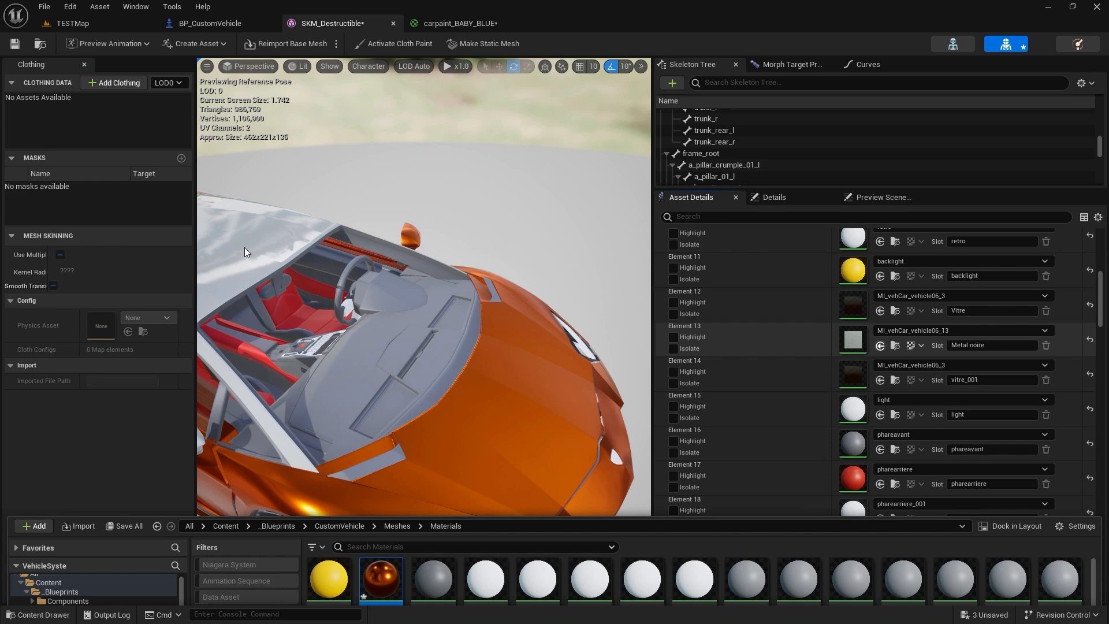
drag(250, 252, 415, 224)
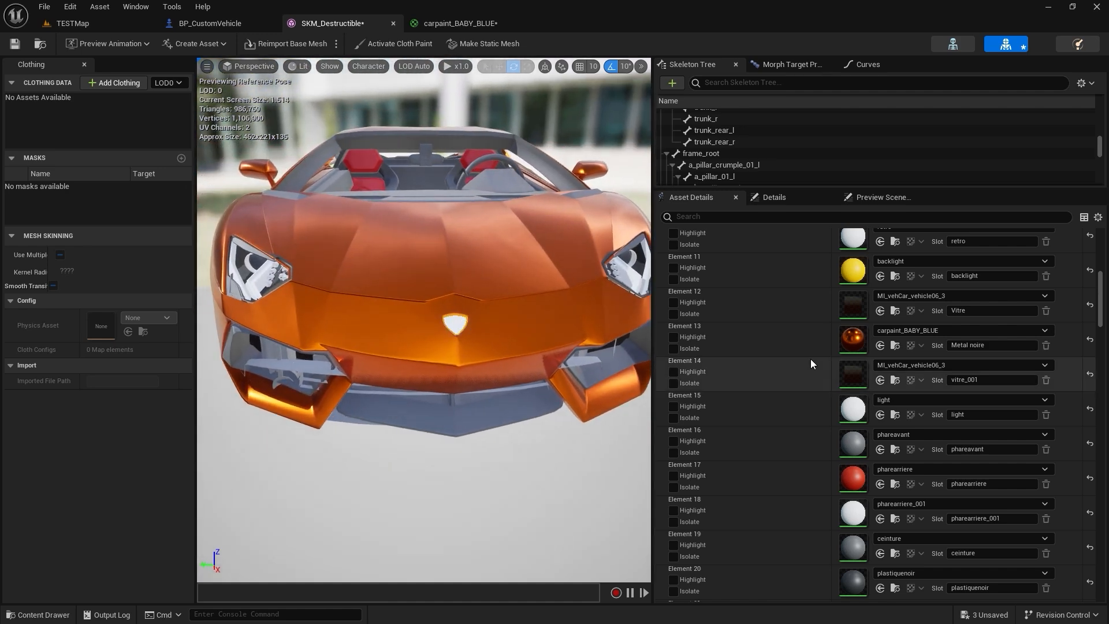
Isolate Element 0 of SKM_Destructible to identify the parts that use plastique_001.
scroll(830, 368, up, 10)
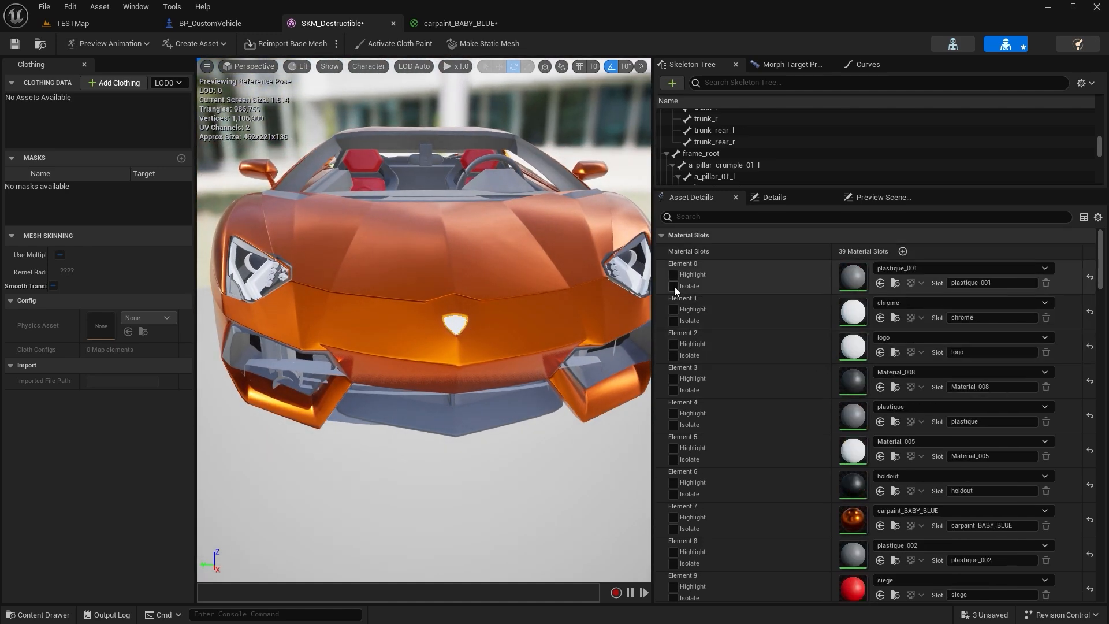
click(674, 287)
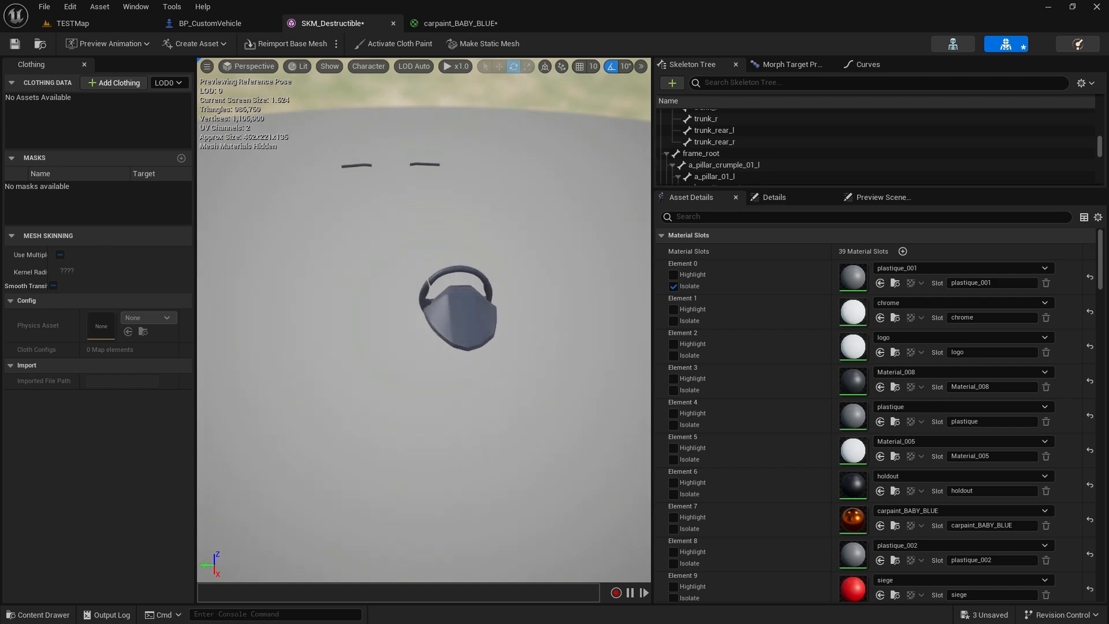
key(Up)
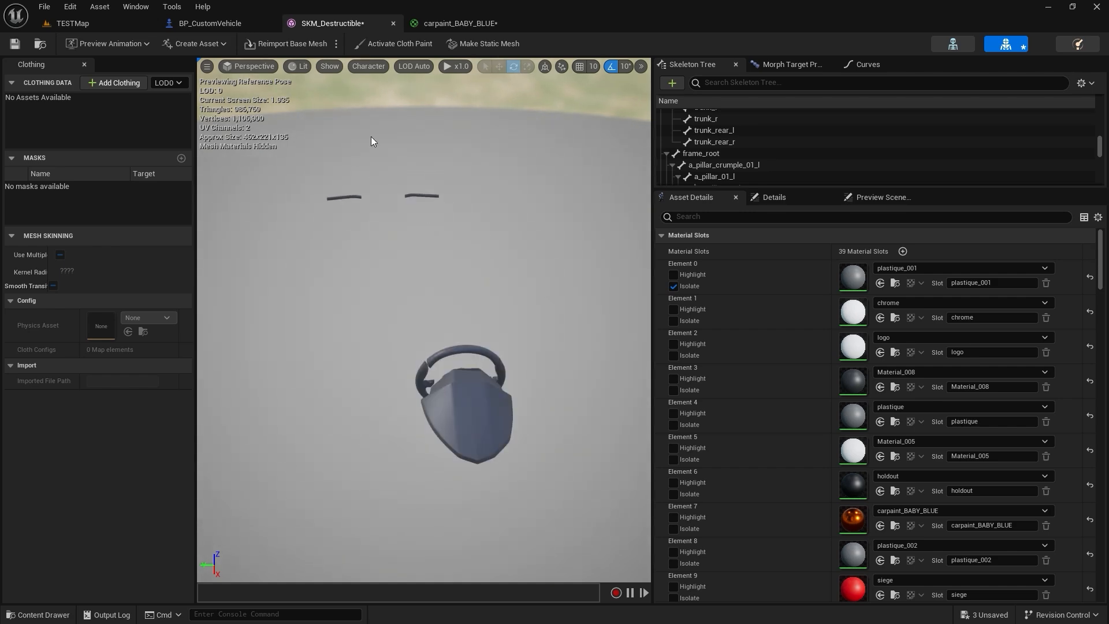
Open the BP_Vehicle_Base blueprint from the _Blueprints/Vehicle folder and bring up its 3D preview of the reference car.
click(222, 21)
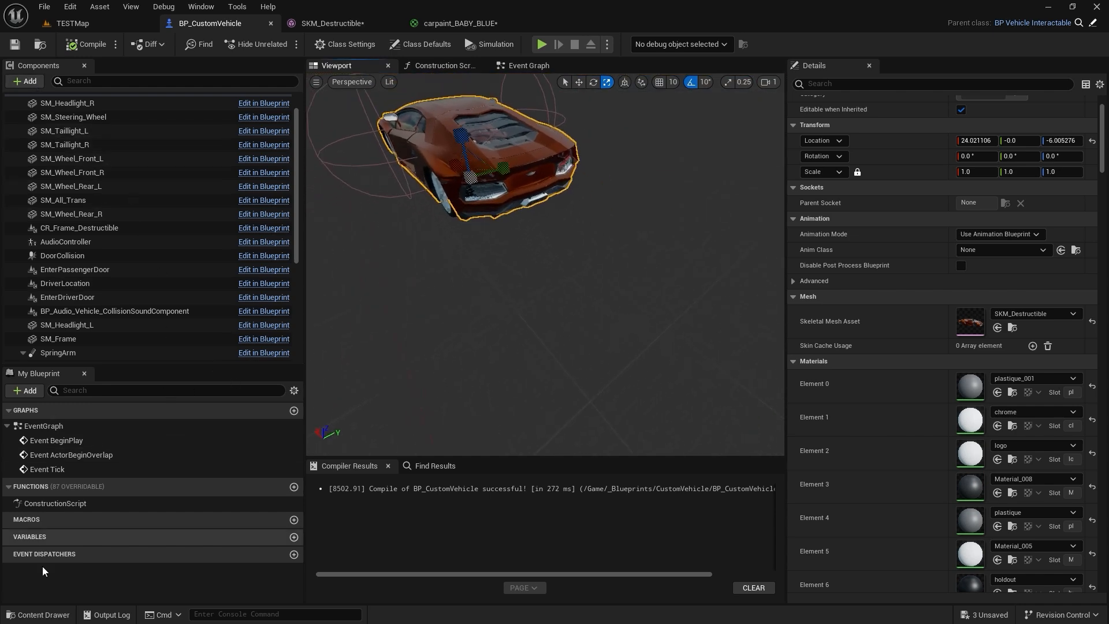
click(39, 615)
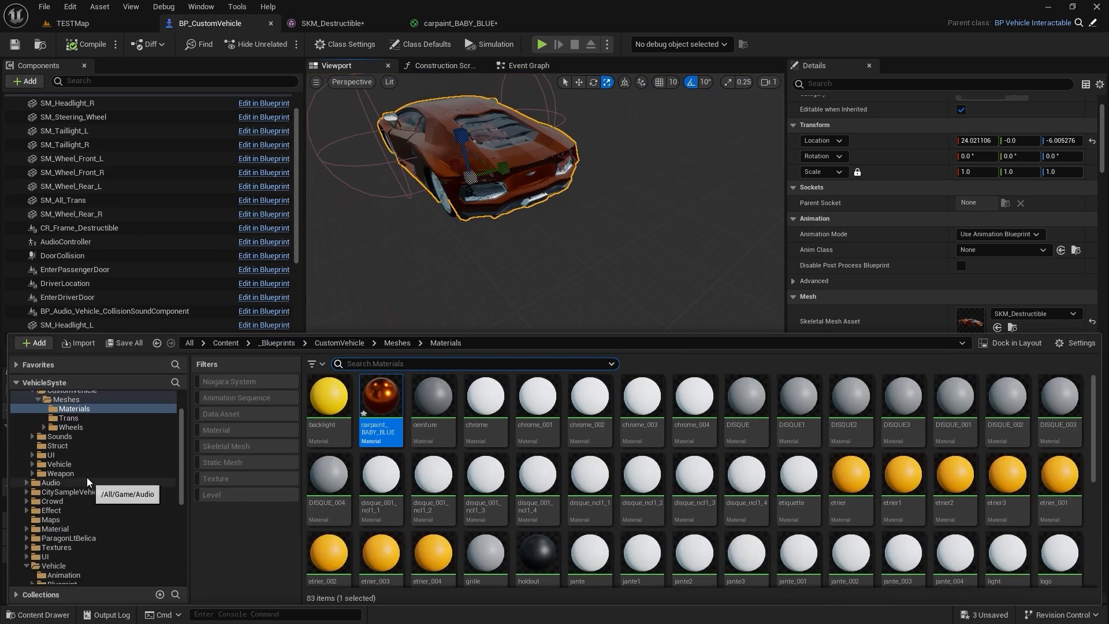
click(60, 465)
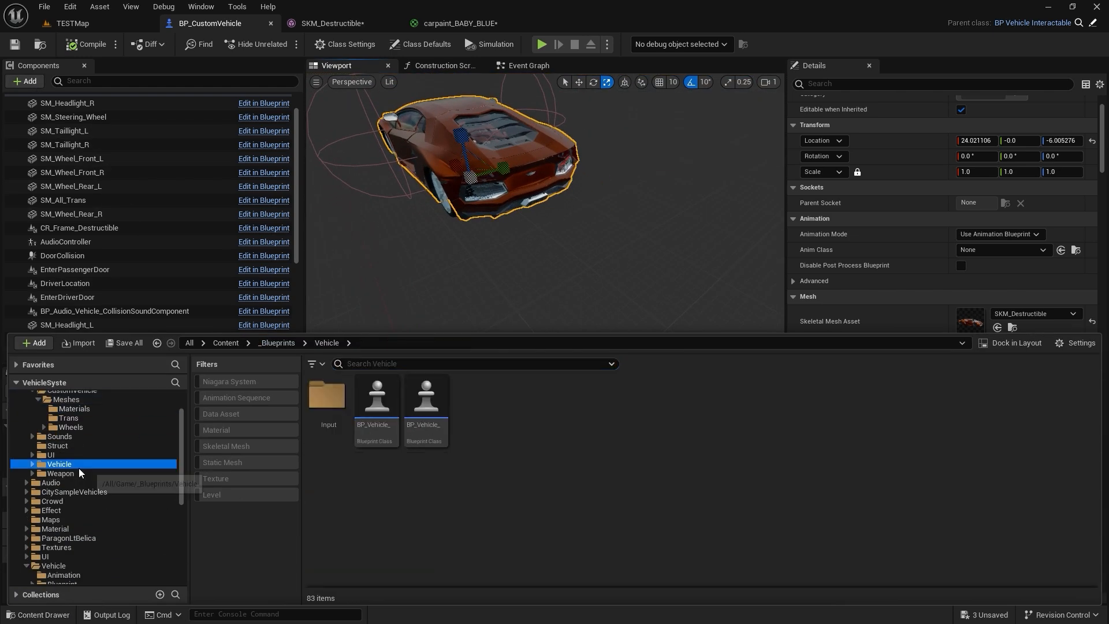
double_click(377, 417)
click(345, 67)
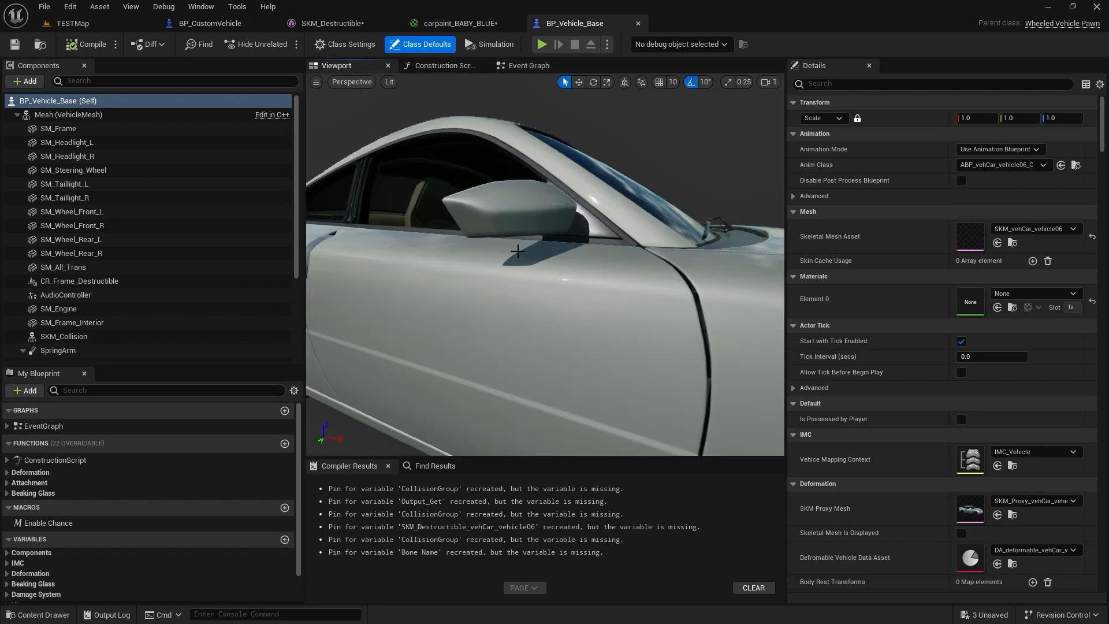
drag(543, 260, 476, 248)
Select SM_Steering_Wheel inside the reference car and locate its material instance MI_vehCar_vehicle06_11 in the content folders.
click(63, 267)
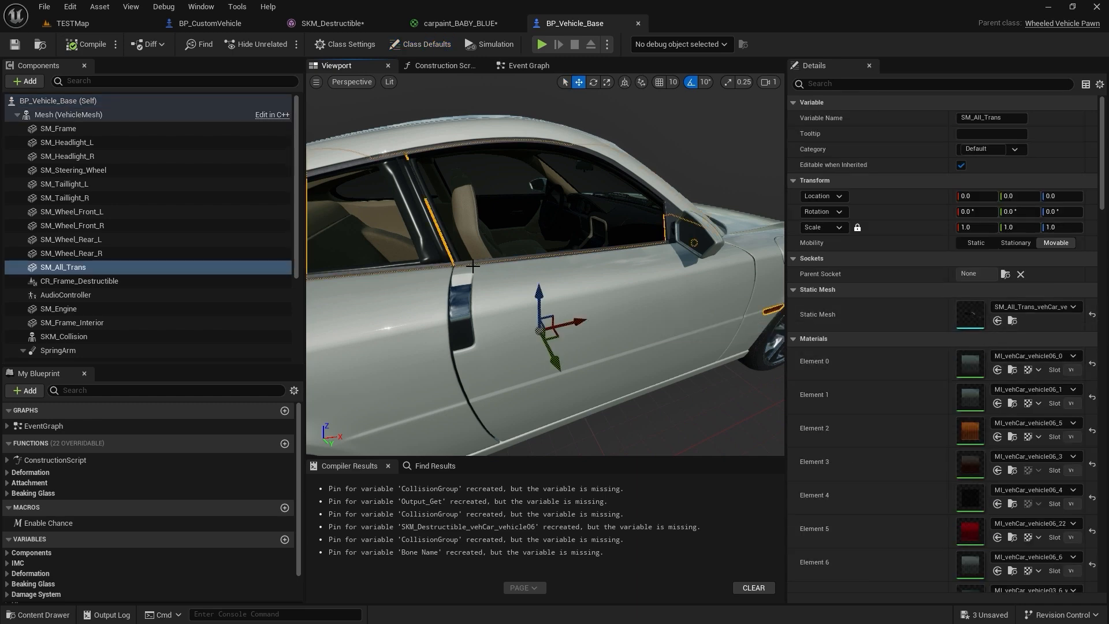
drag(472, 265, 445, 218)
click(578, 248)
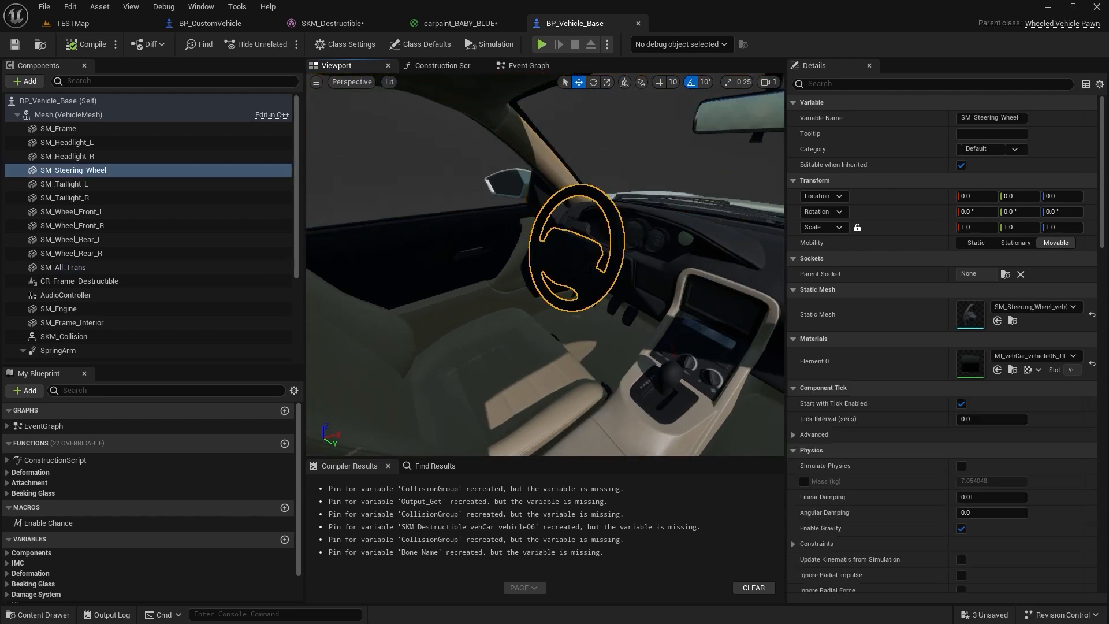
click(1012, 370)
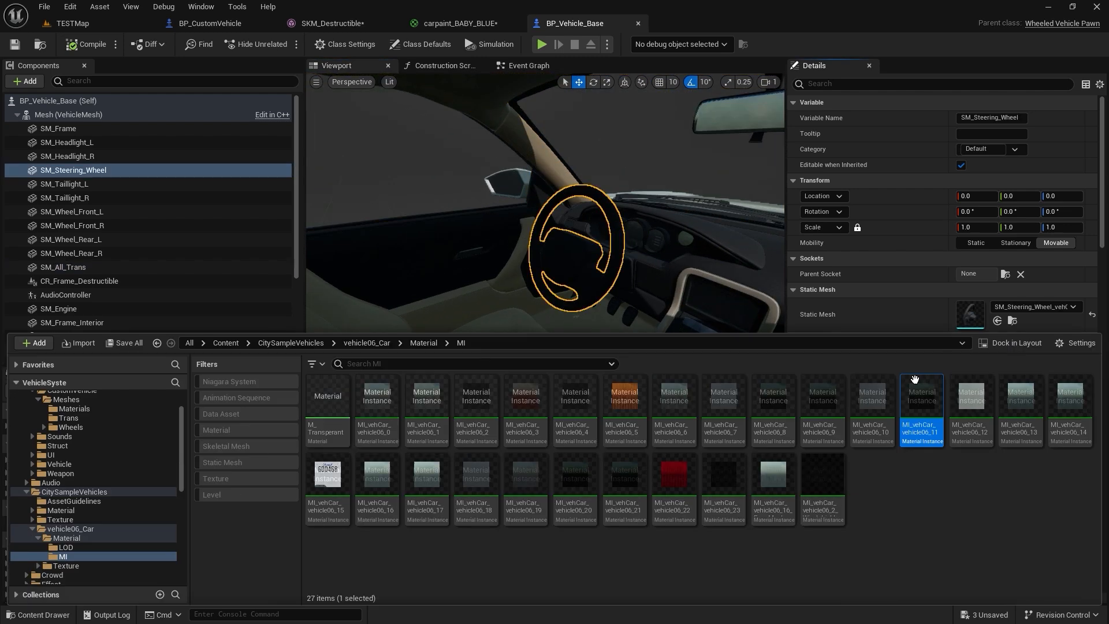
Assign MI_vehCar_vehicle06_11 to Element 0 of SKM_Destructible and show the full mesh again.
click(335, 23)
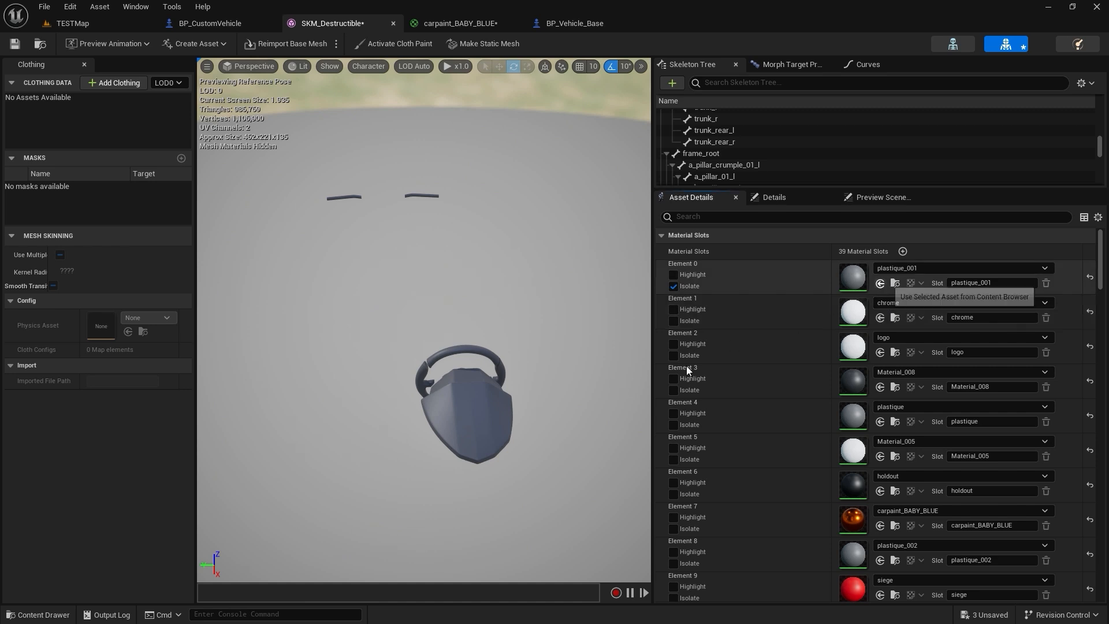
click(880, 283)
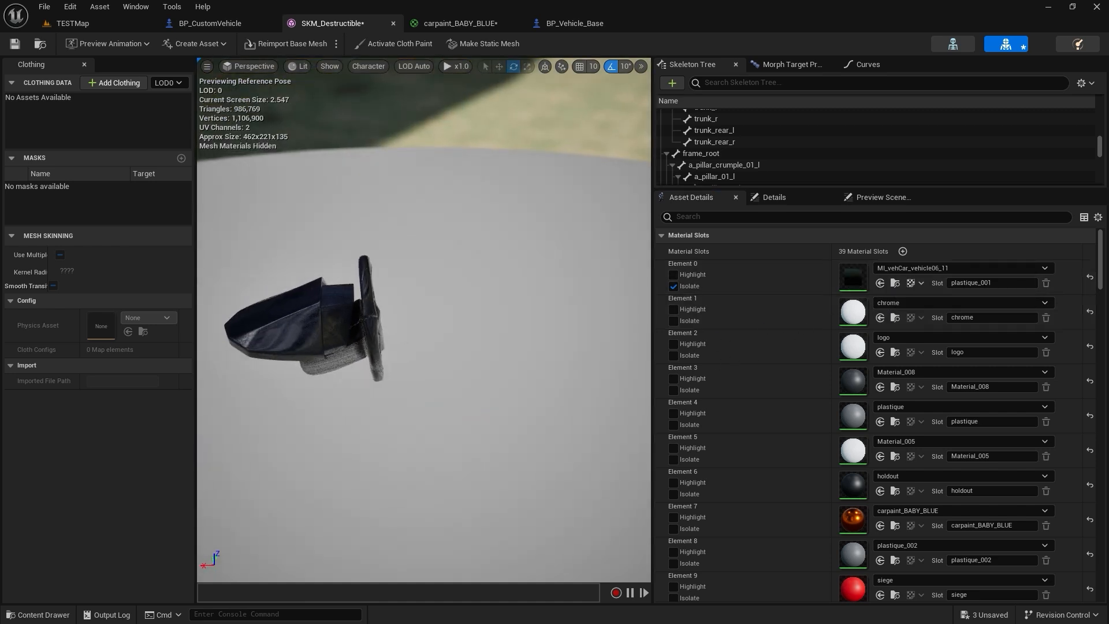
drag(424, 346, 358, 377)
click(673, 286)
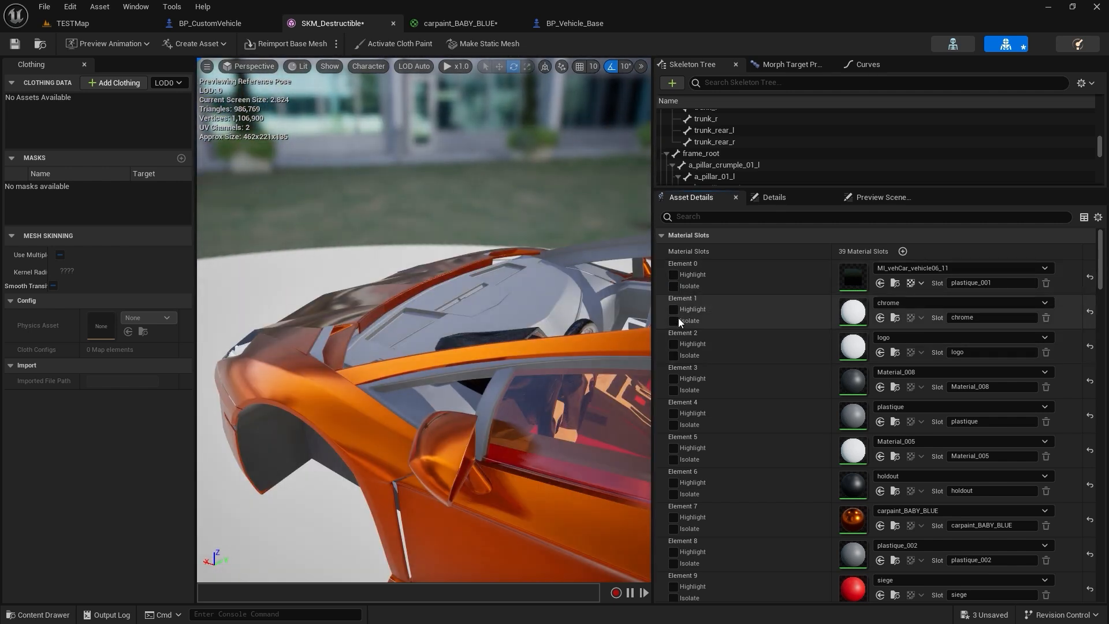
Isolate Element 1 of SKM_Destructible and locate the MI_vehCar_vehicle06_8 material used by SM_Frame_Interior in BP_Vehicle_Base.
click(673, 321)
drag(601, 329, 508, 306)
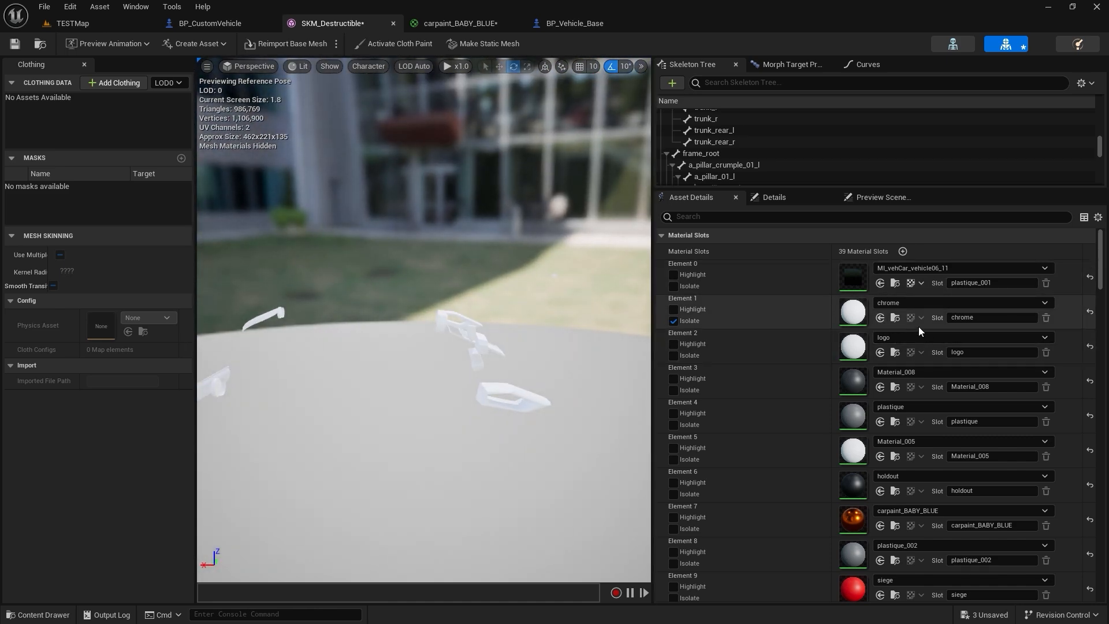
click(572, 23)
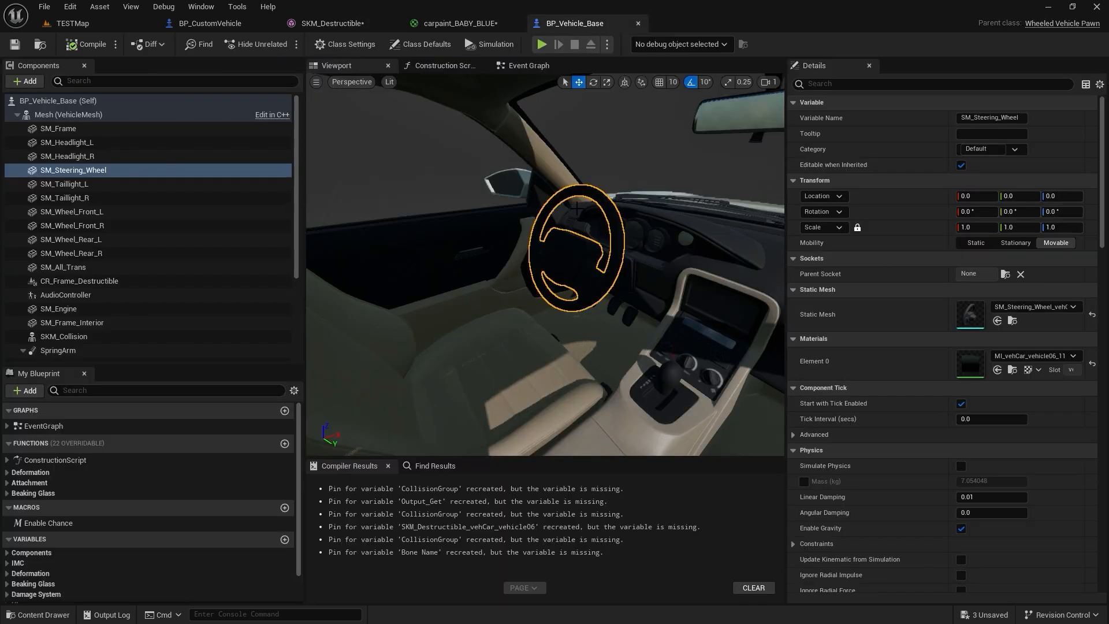
drag(577, 207, 598, 212)
click(598, 213)
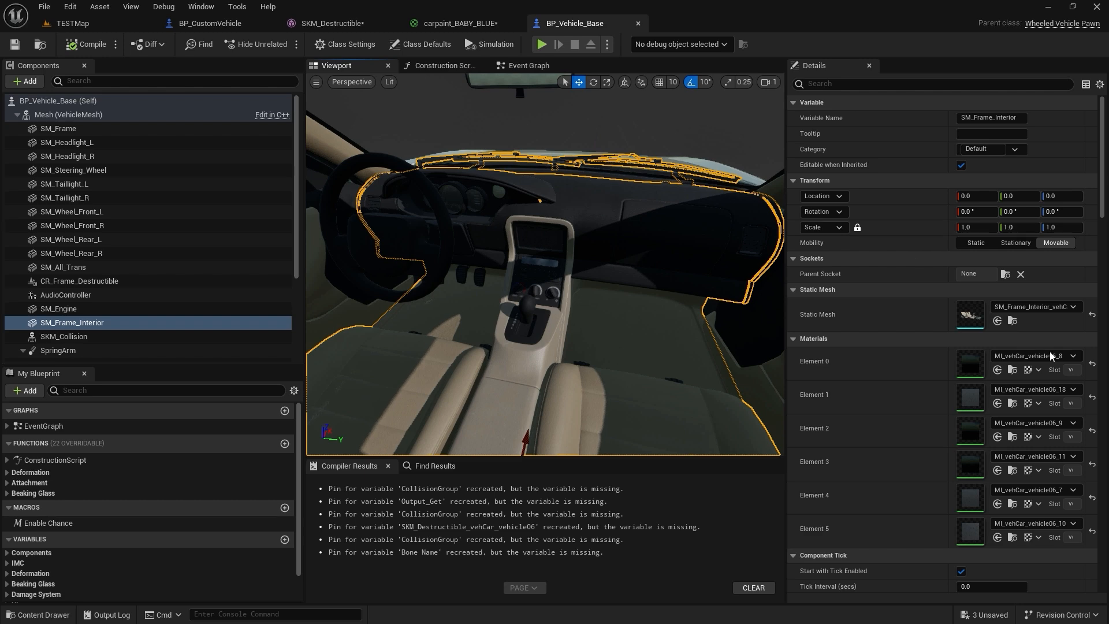
click(1016, 372)
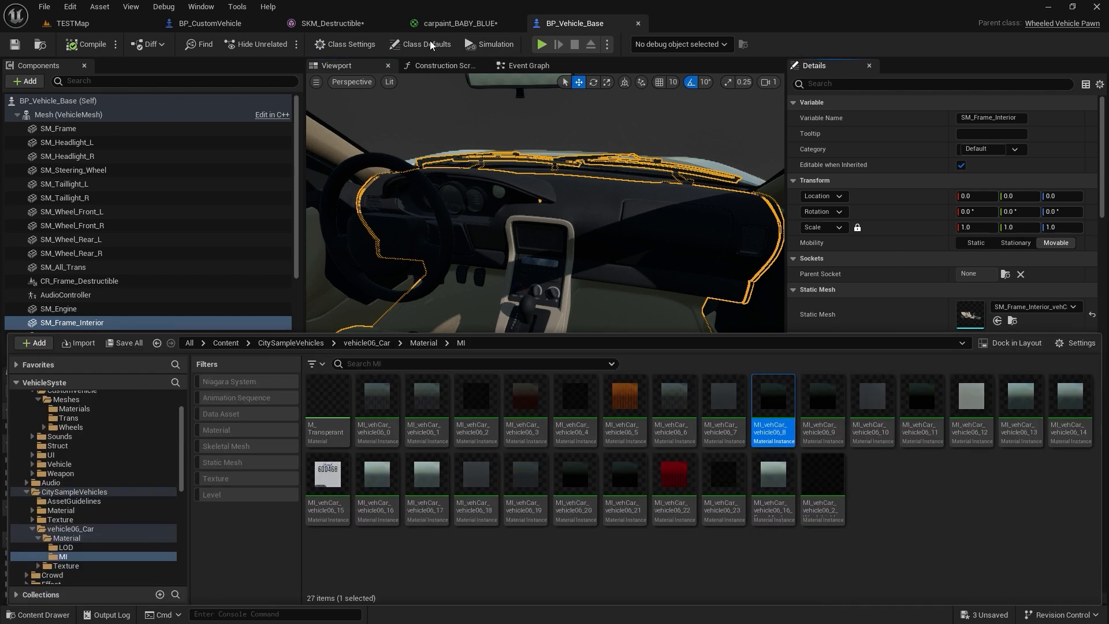
Assign MI_vehCar_vehicle06_8 to Element 1, the chrome slot, inspect the isolated parts and show the full mesh again.
click(357, 26)
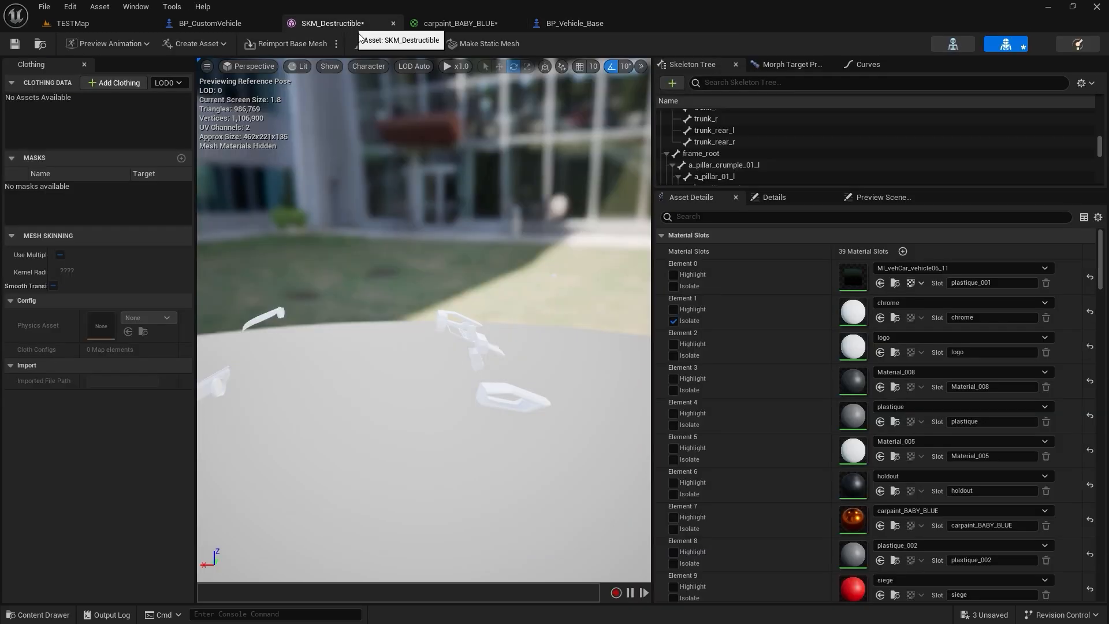
click(880, 317)
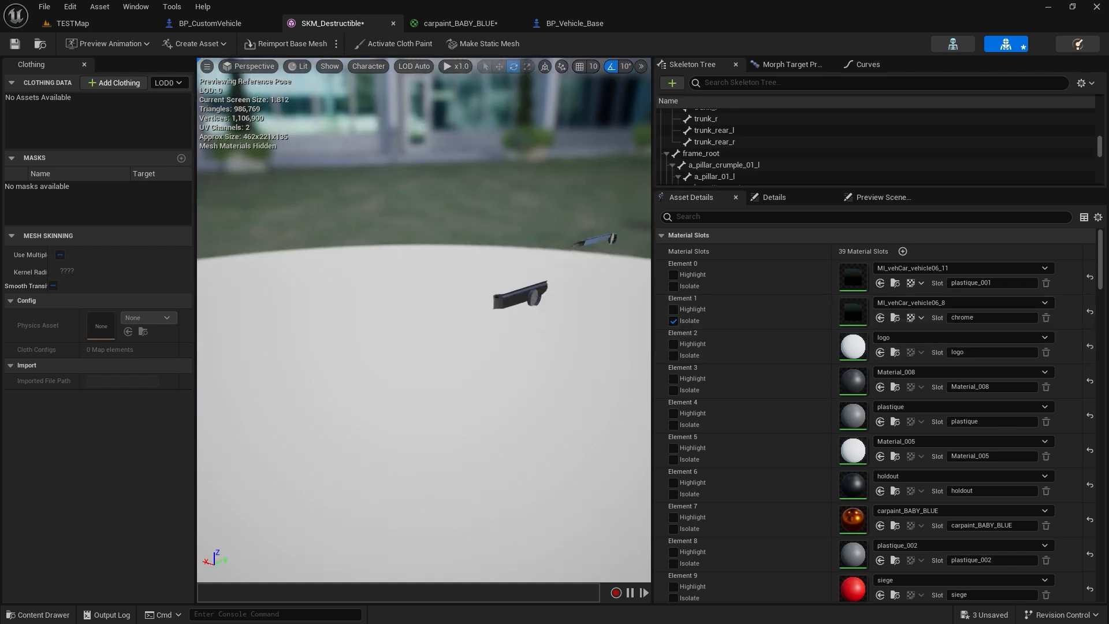
key(d)
right_drag(423, 320, 260, 274)
right_drag(361, 244, 361, 244)
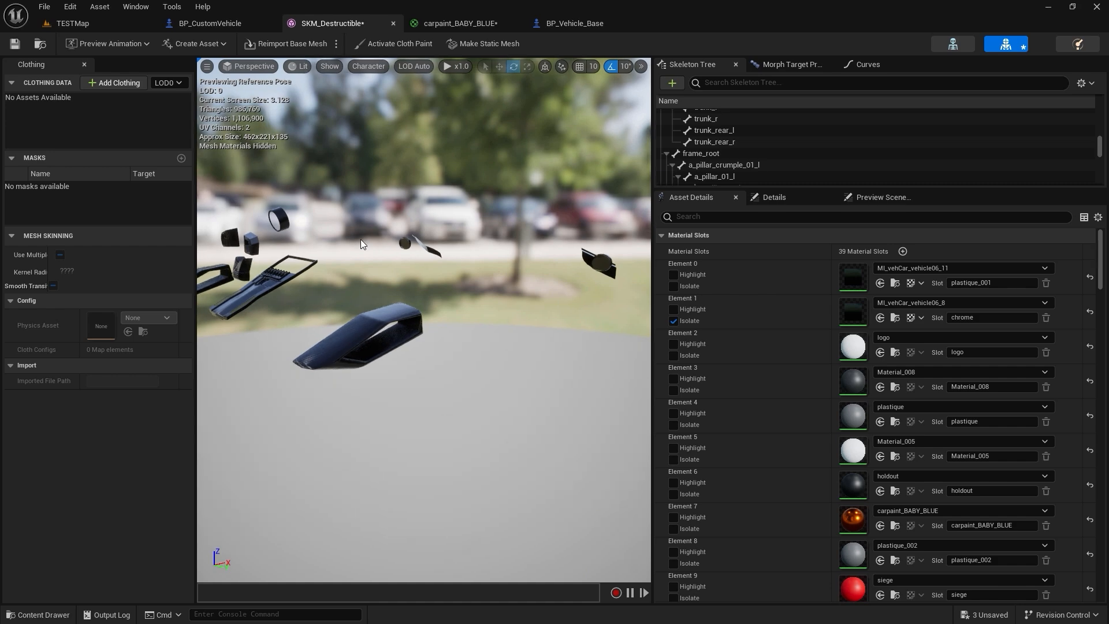
click(674, 321)
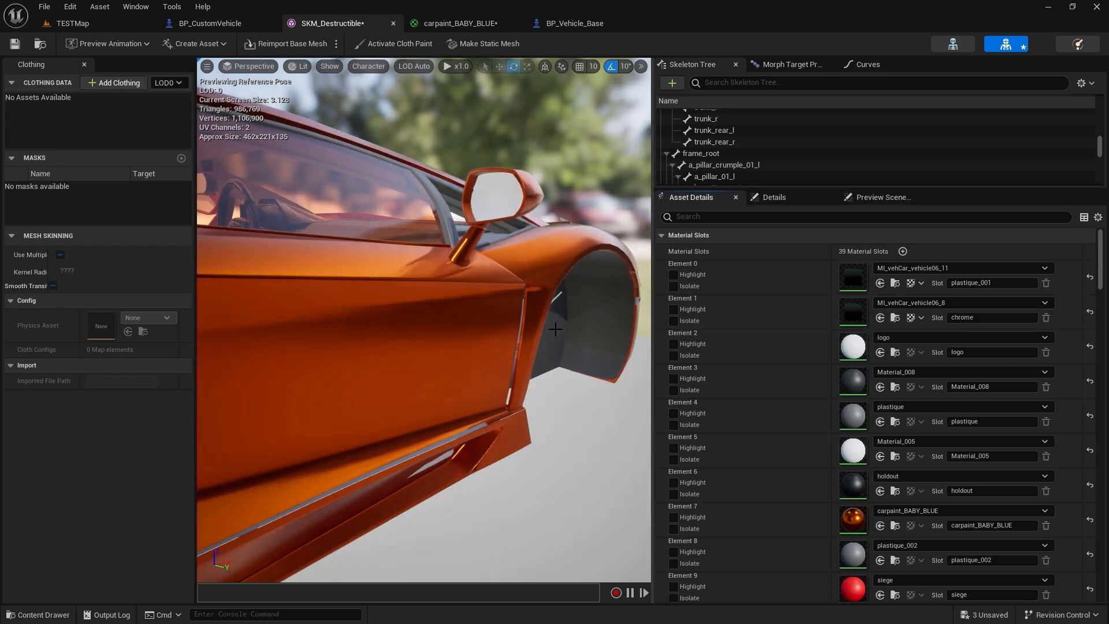
right_drag(520, 323, 457, 317)
Isolate Element 2, the logo slot, and select MI_vehCar_vehicle06_22 in the vehicle06_Car material instances folder.
click(675, 353)
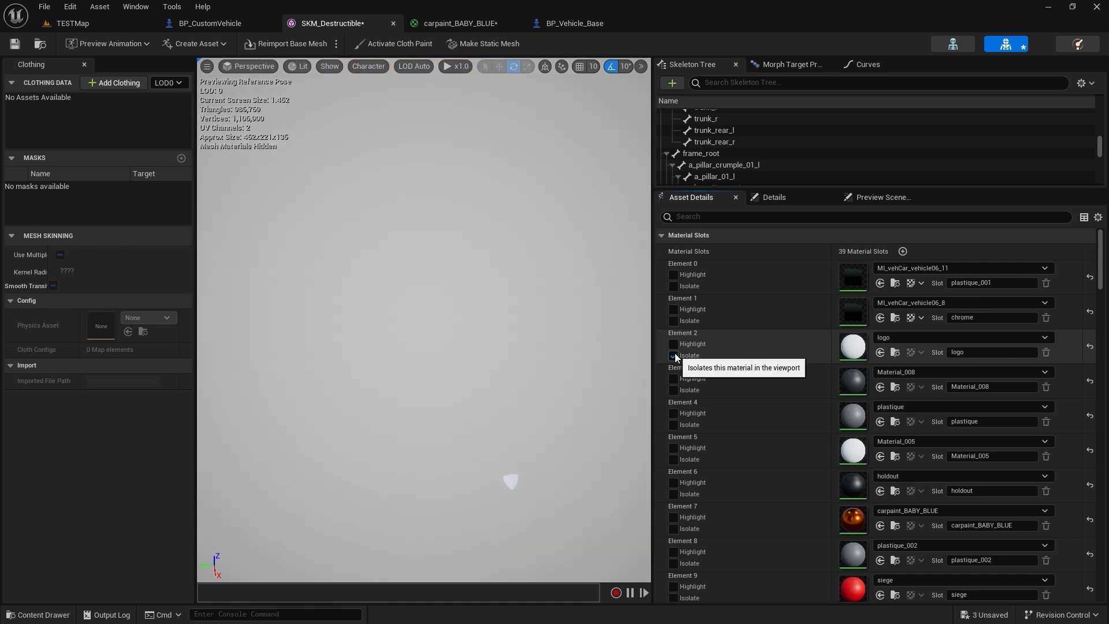
right_drag(584, 386, 585, 387)
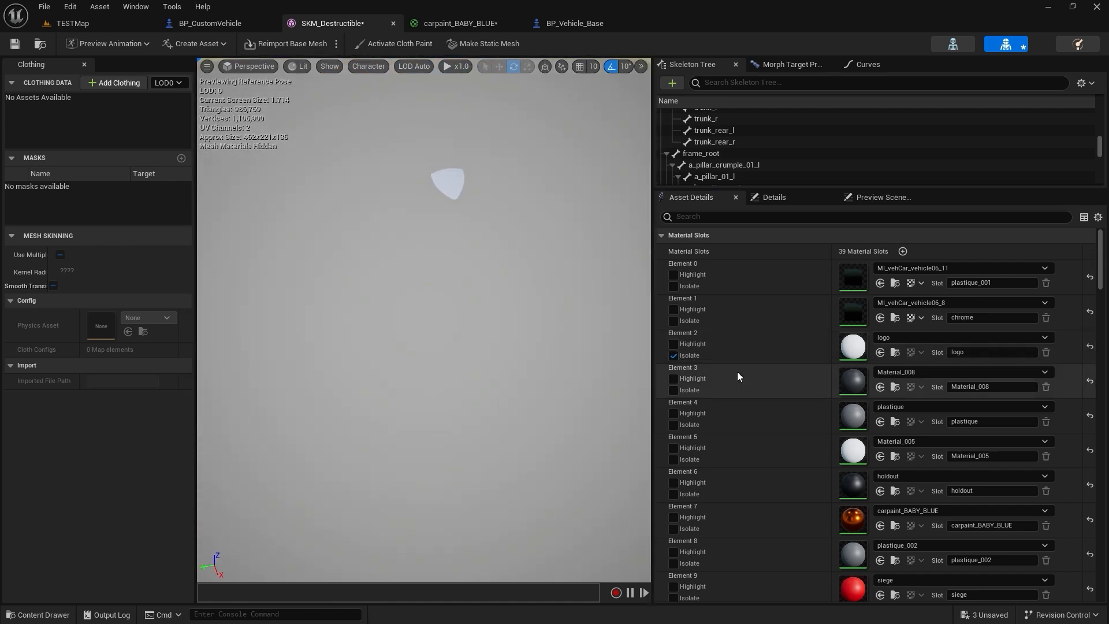
click(895, 353)
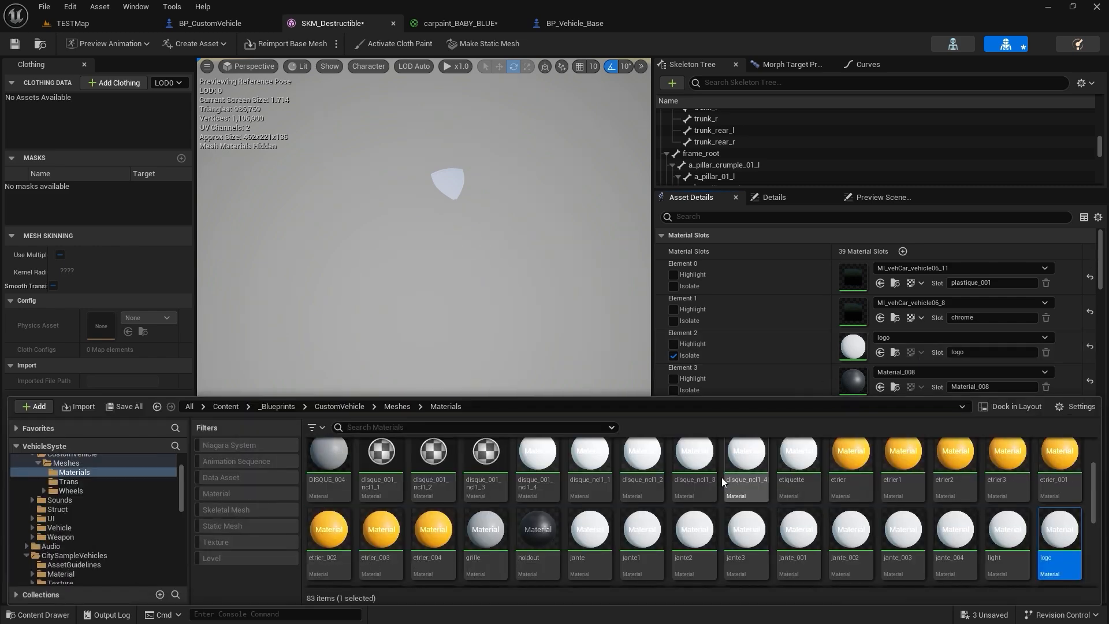
click(895, 319)
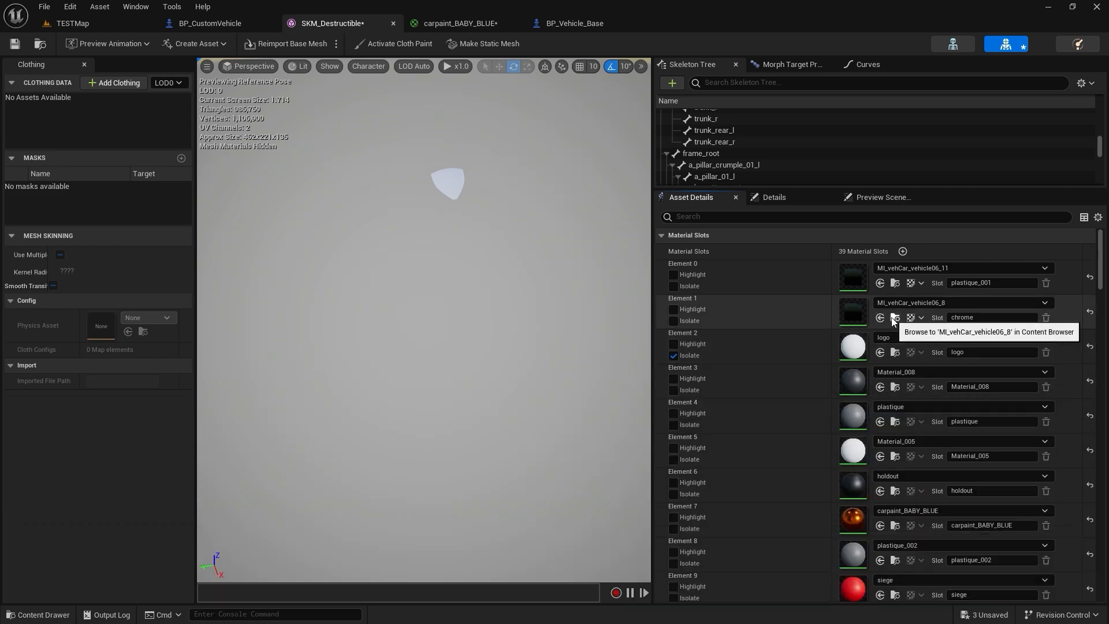
click(894, 318)
click(745, 540)
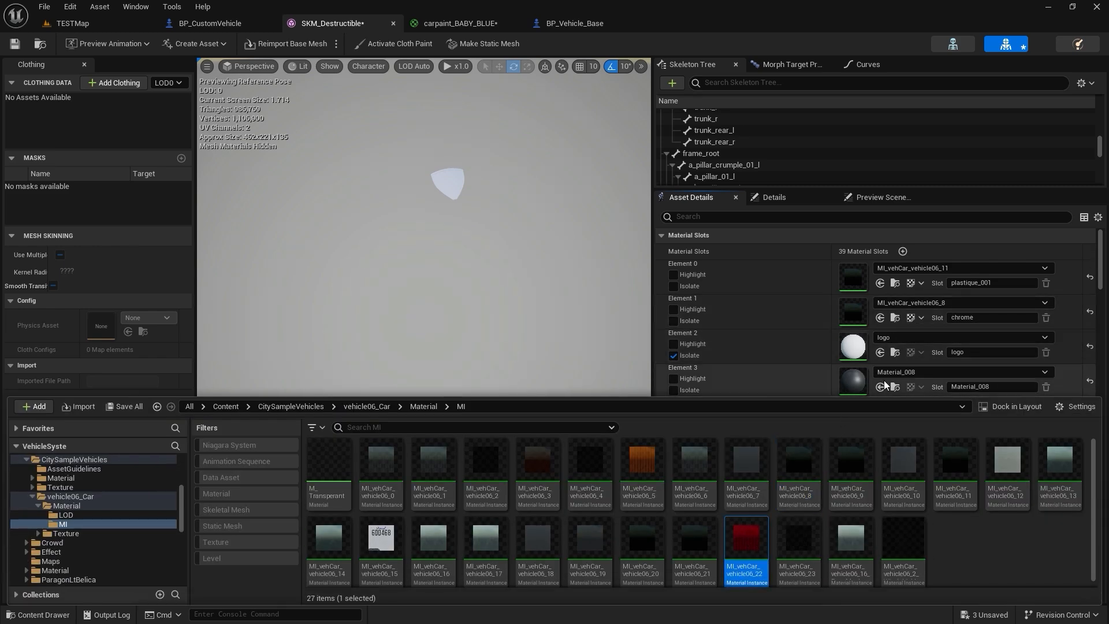
Try MI_vehCar_vehicle06_22 in the logo slot of SKM_Destructible, save the mesh and view the car in TESTMap.
click(861, 362)
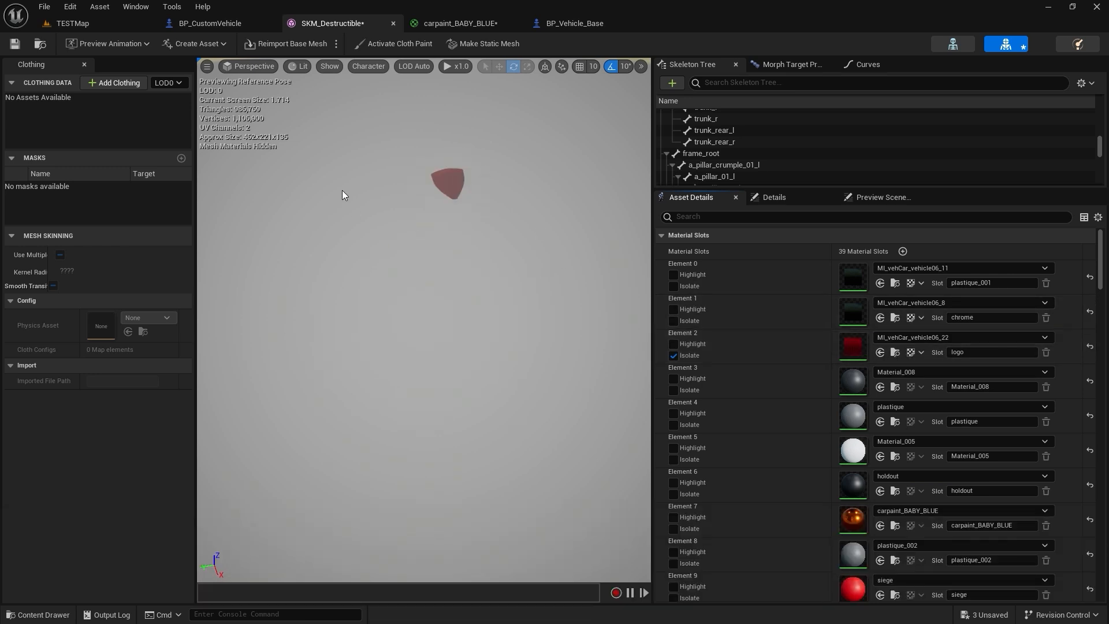
click(14, 44)
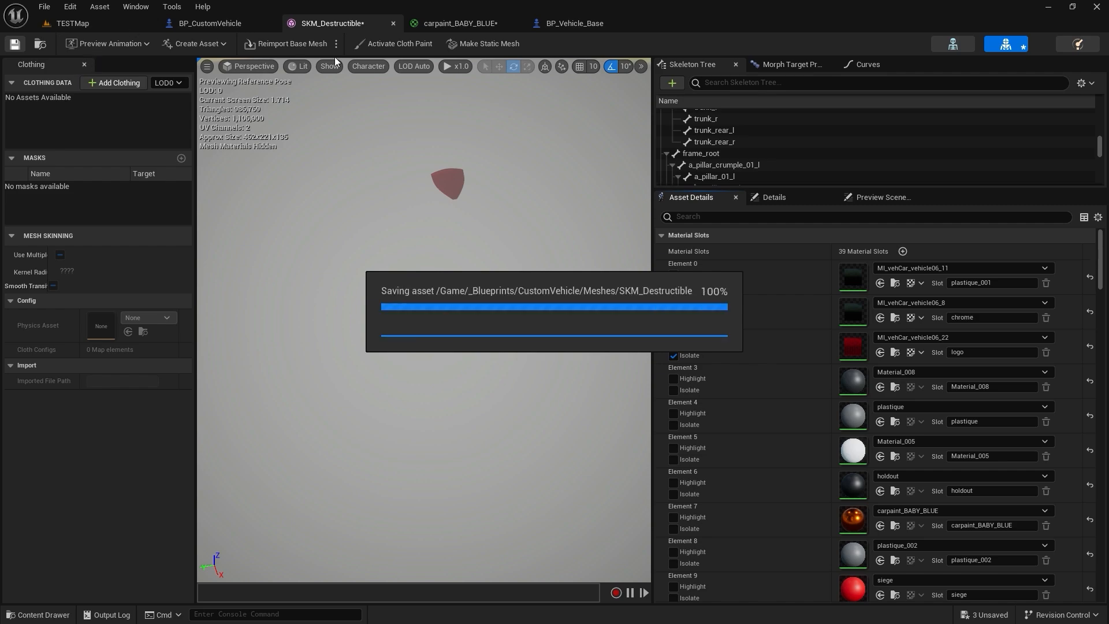
click(73, 24)
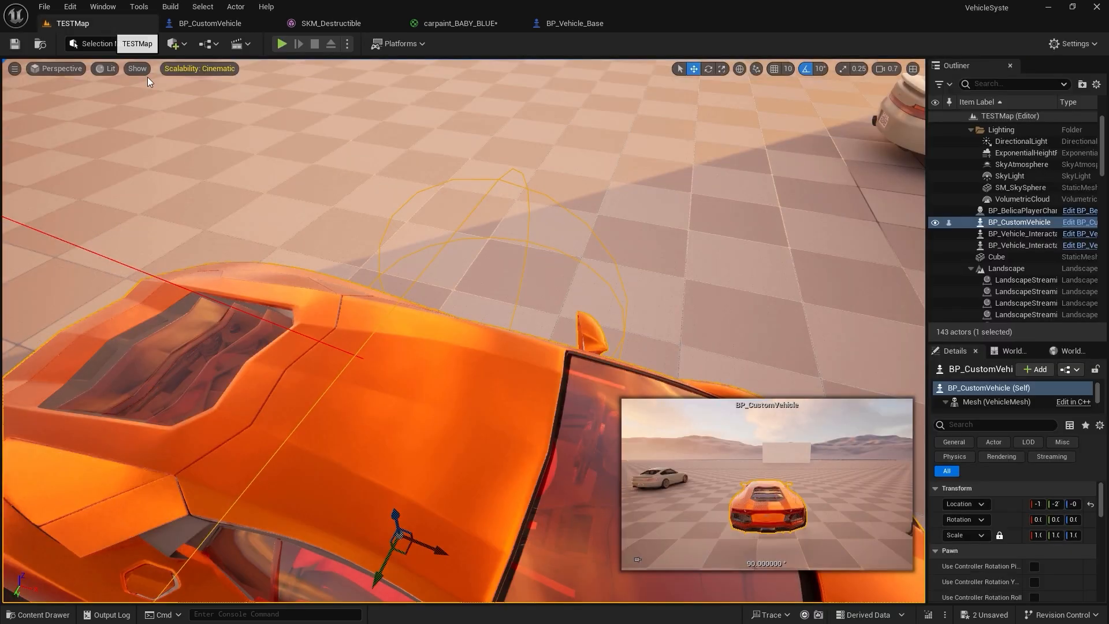
right_drag(346, 260, 329, 294)
Consult the interior materials in BP_Vehicle_Base and assign MI_vehCar_vehicle06_8 to the logo slot of SKM_Destructible.
click(198, 23)
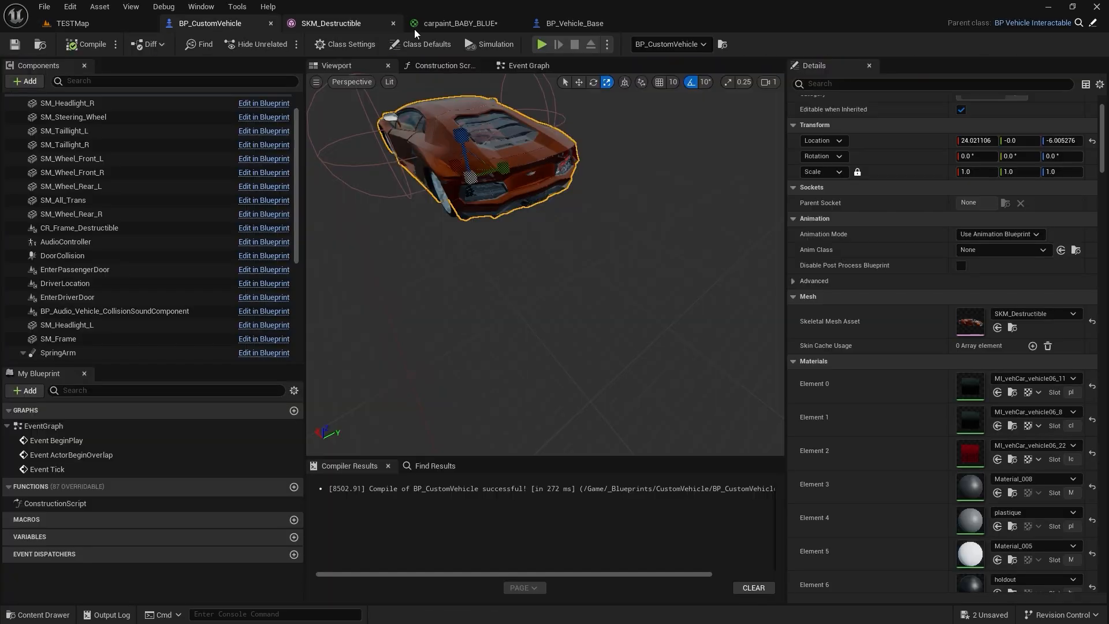
click(430, 25)
click(551, 23)
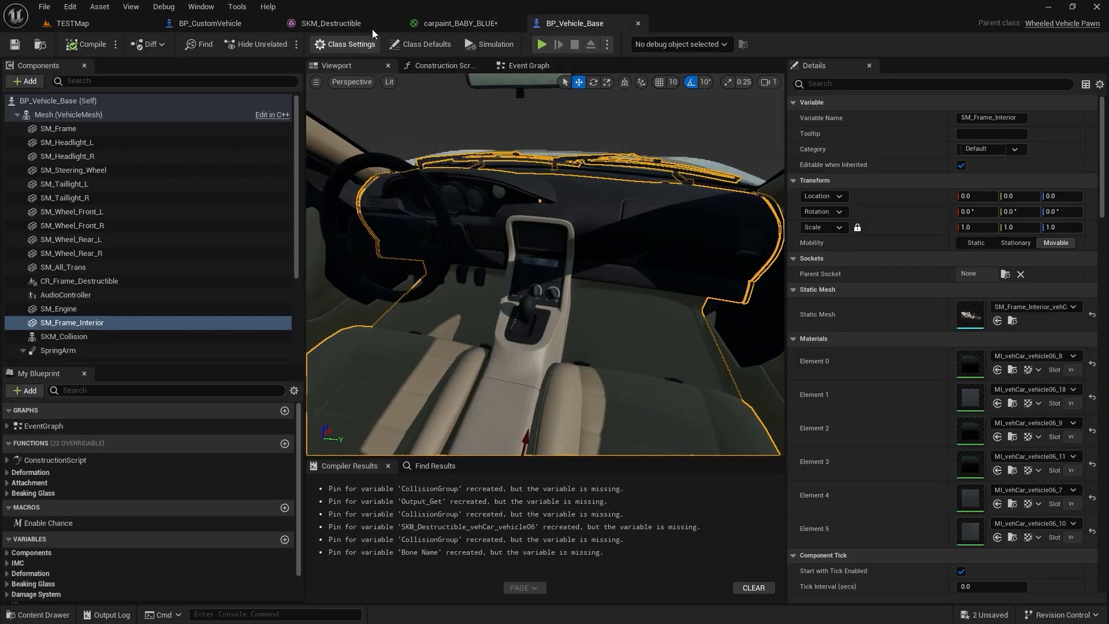
click(326, 23)
click(895, 319)
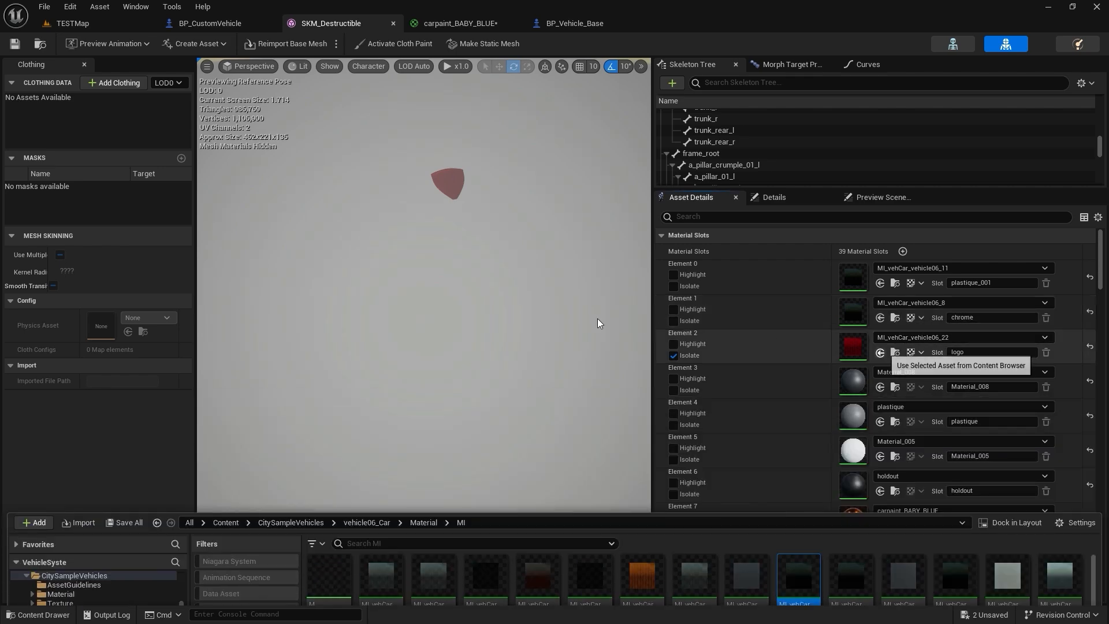
Save SKM_Destructible and check the front logo of the car in TESTMap.
click(14, 43)
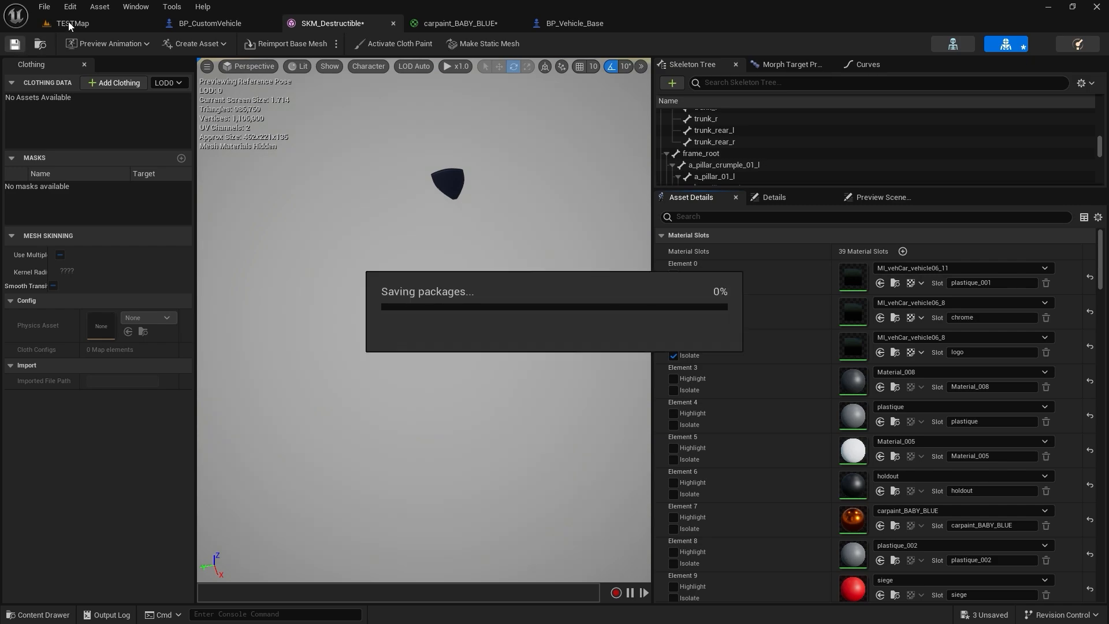
click(71, 22)
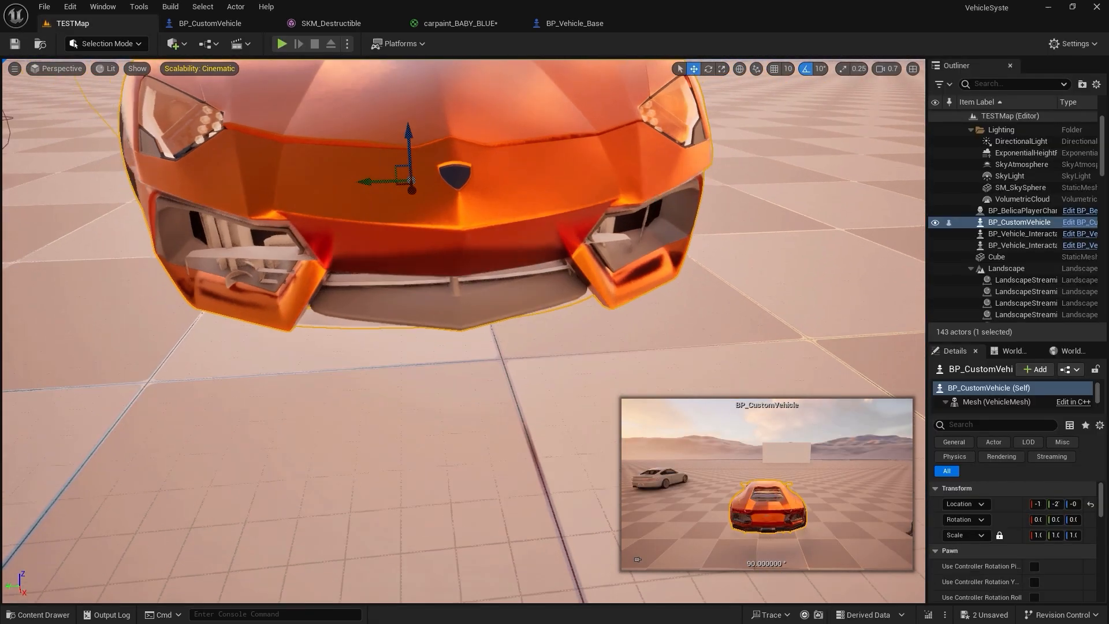
mouse_move(272, 86)
right_down()
mouse_move(271, 75)
mouse_move(248, 93)
mouse_move(269, 81)
right_up()
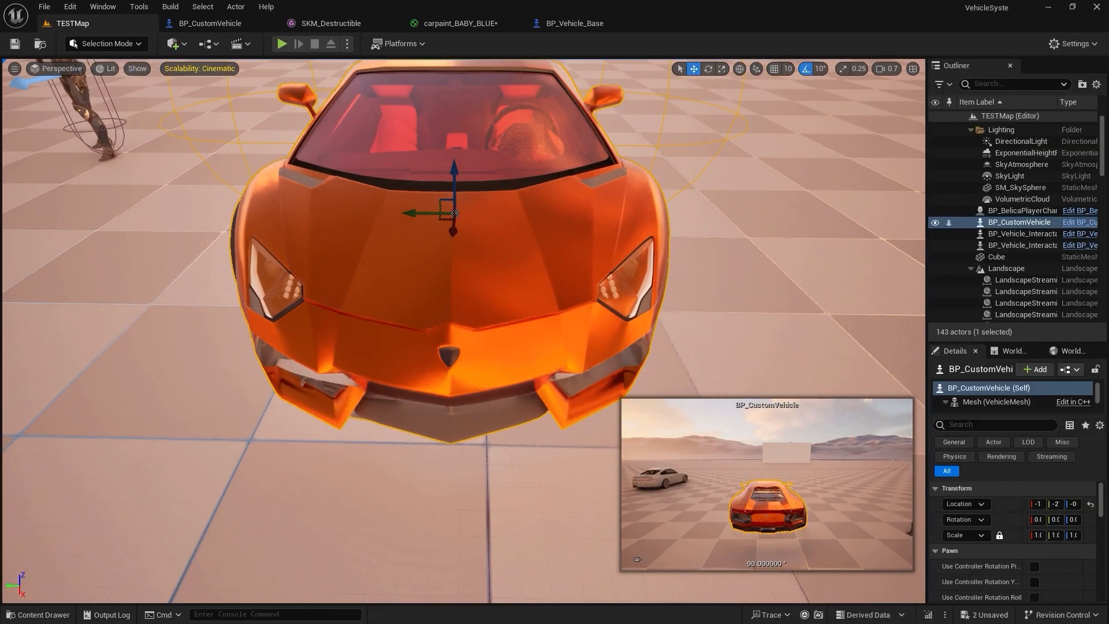
Isolate the materials of SKM_Destructible up to Element 4 and assign MI_vehCar_vehicle06_8 to the plastique slot.
click(327, 25)
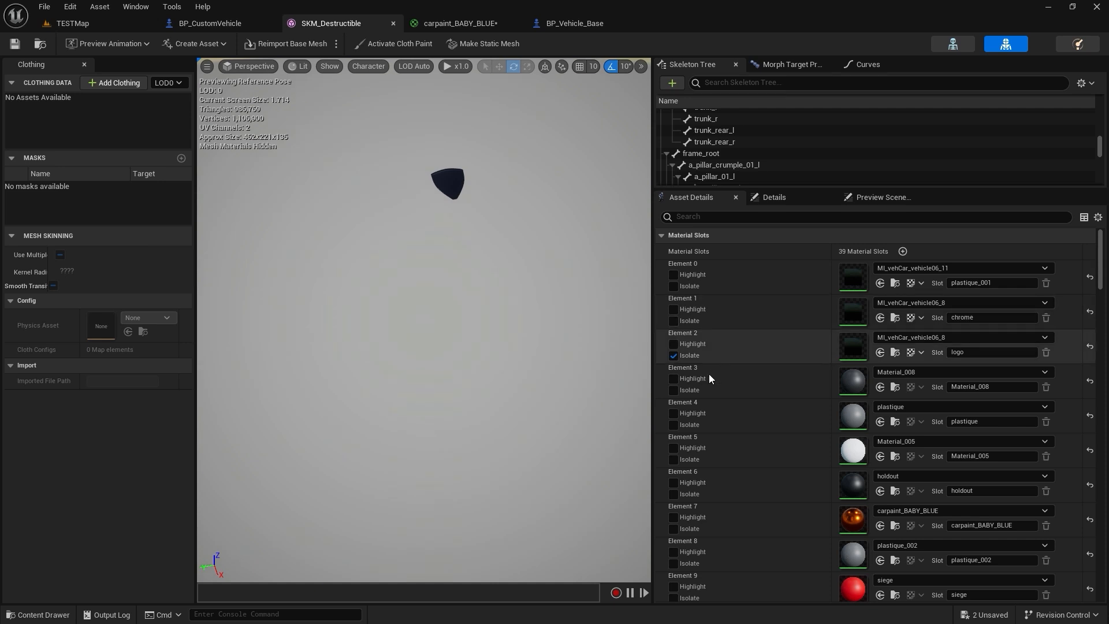
scroll(560, 347, down, 5)
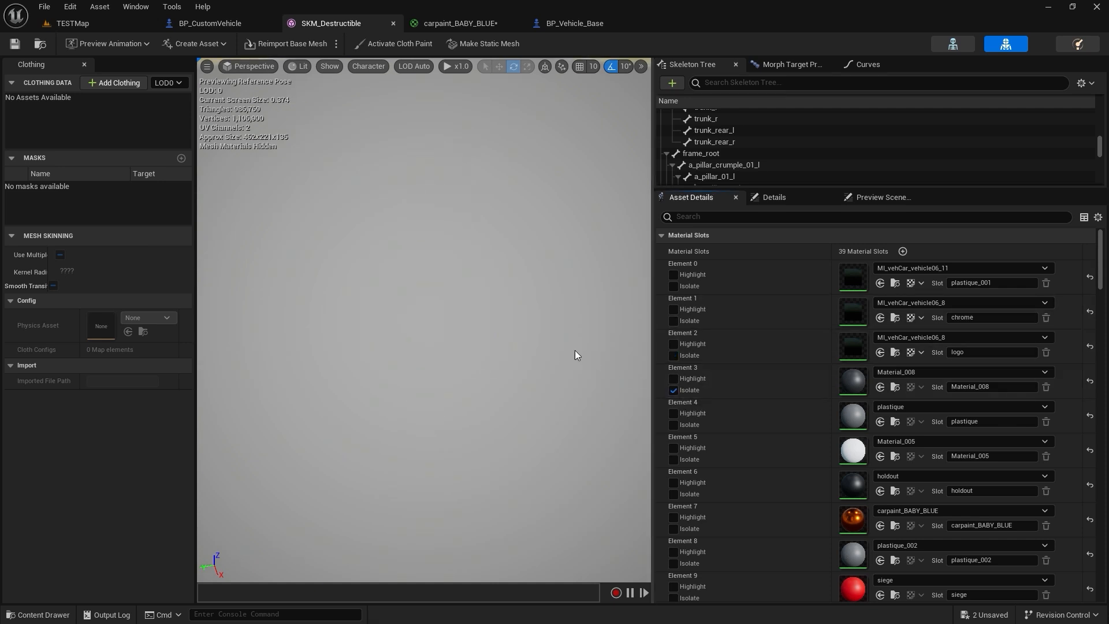
click(673, 424)
drag(523, 352, 456, 229)
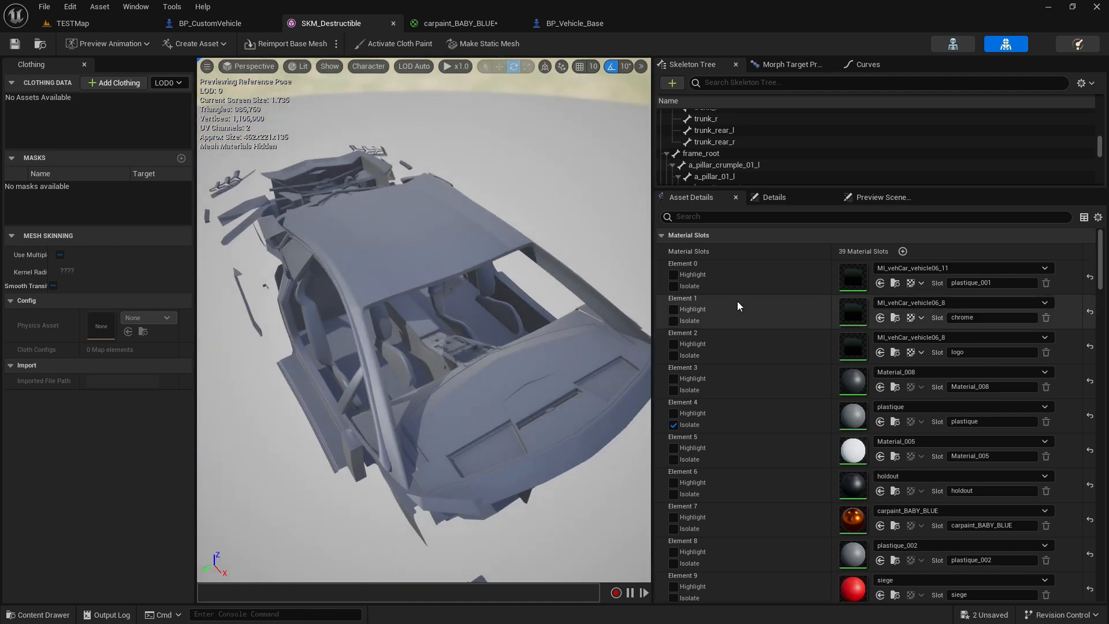
click(897, 352)
scroll(881, 349, down, 1)
scroll(881, 349, down, 2)
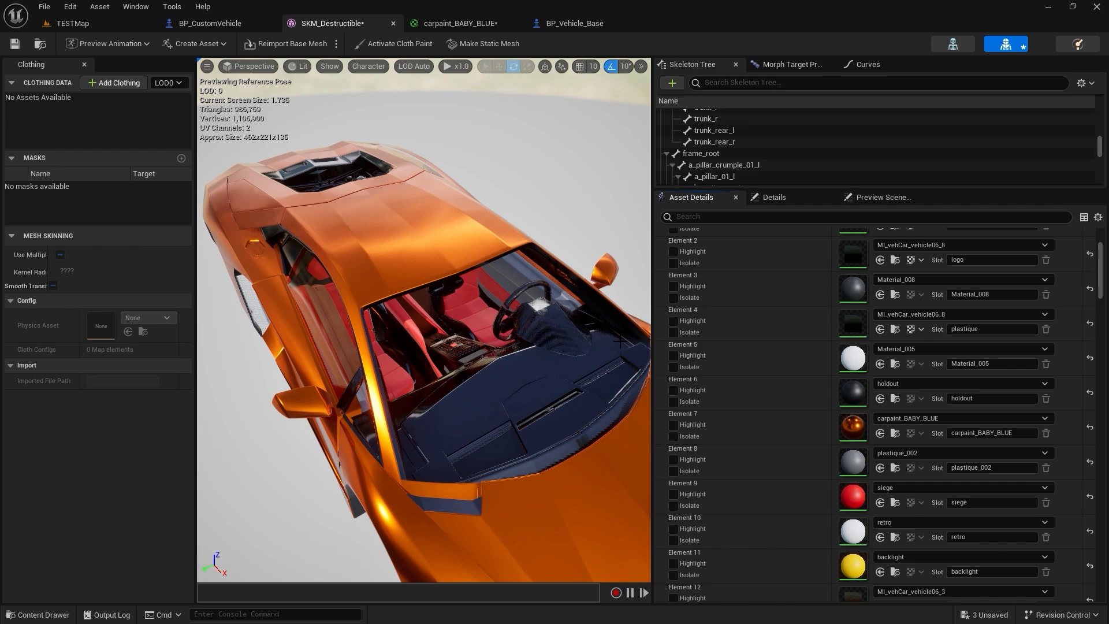
Inspect the whole car from the rear and front, and isolate the Element 26 material on SKM_Destructible.
drag(619, 341, 619, 341)
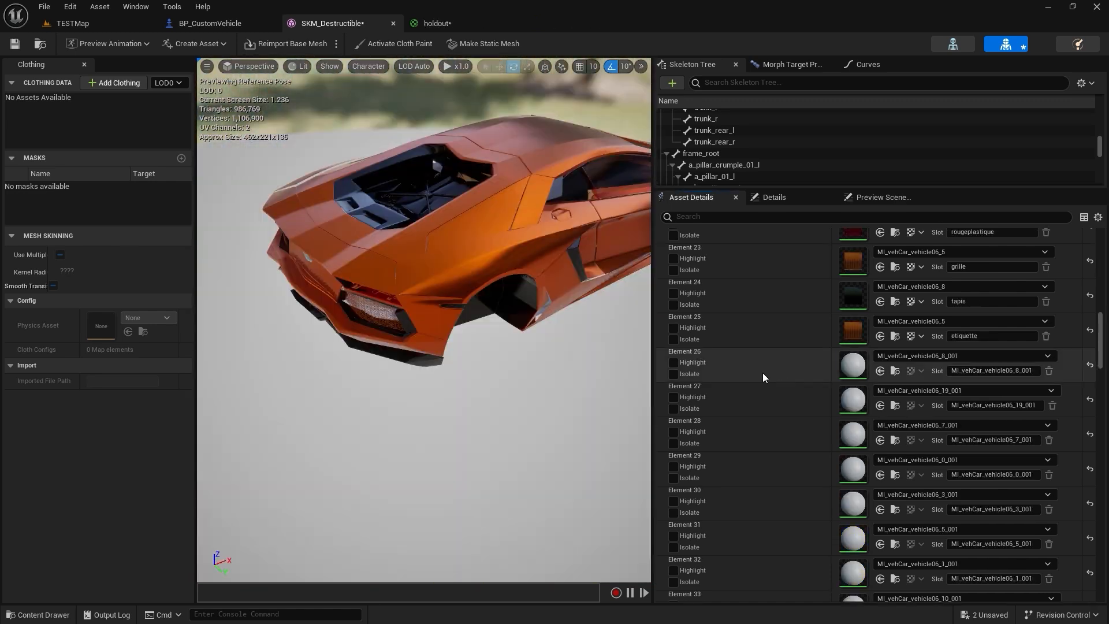
drag(526, 341, 470, 364)
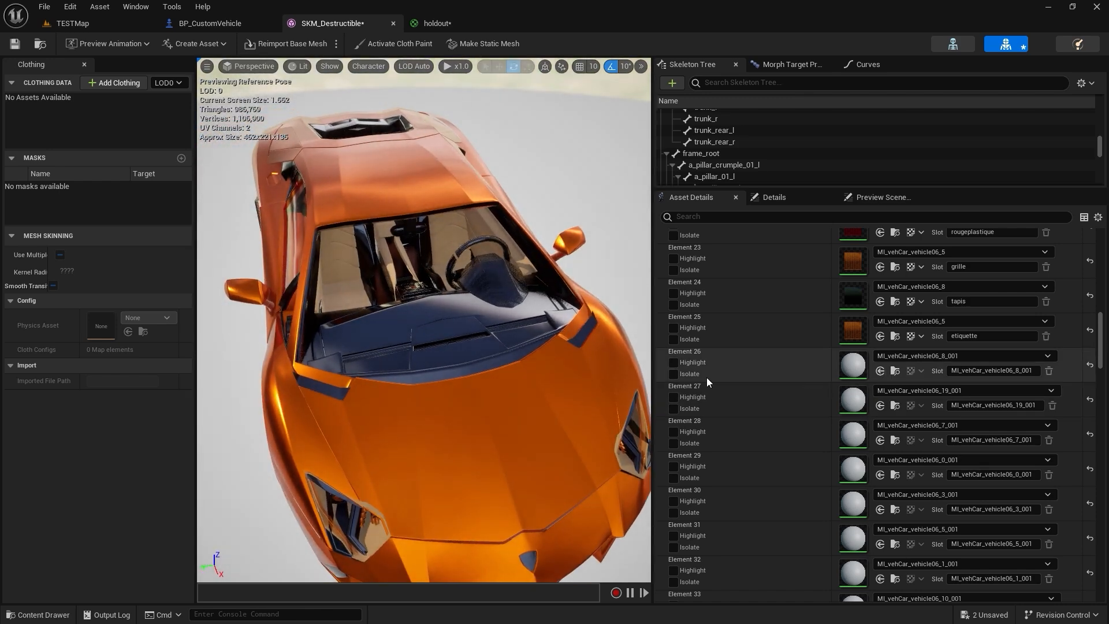
click(674, 374)
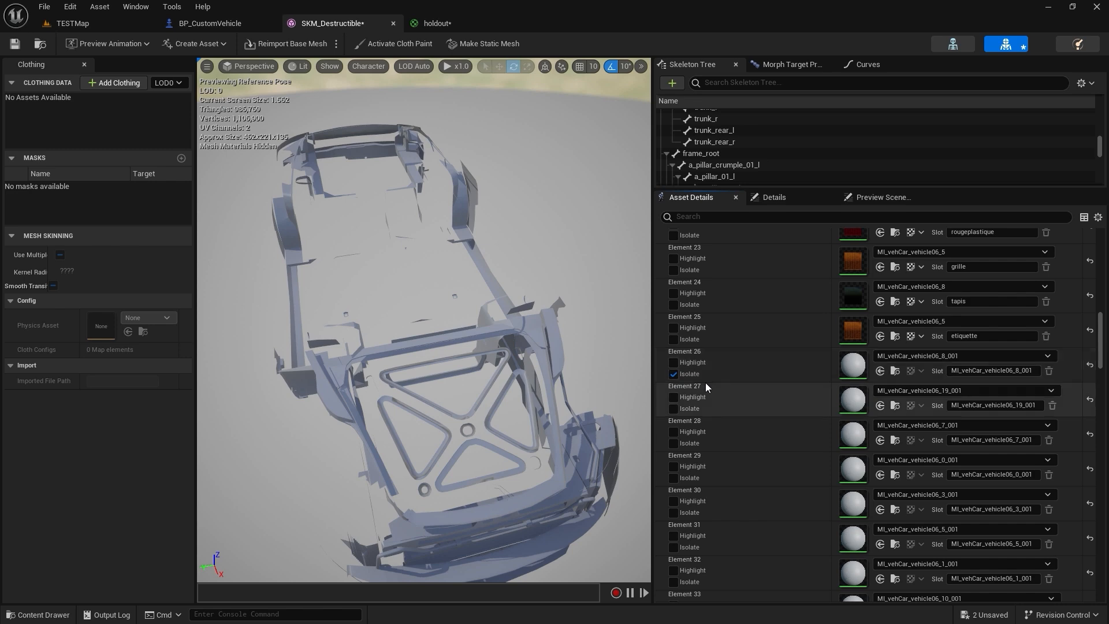
Open BP_Vehicle_Base from the Vehicle Blueprint folder and view the front of its vehicle model.
click(228, 29)
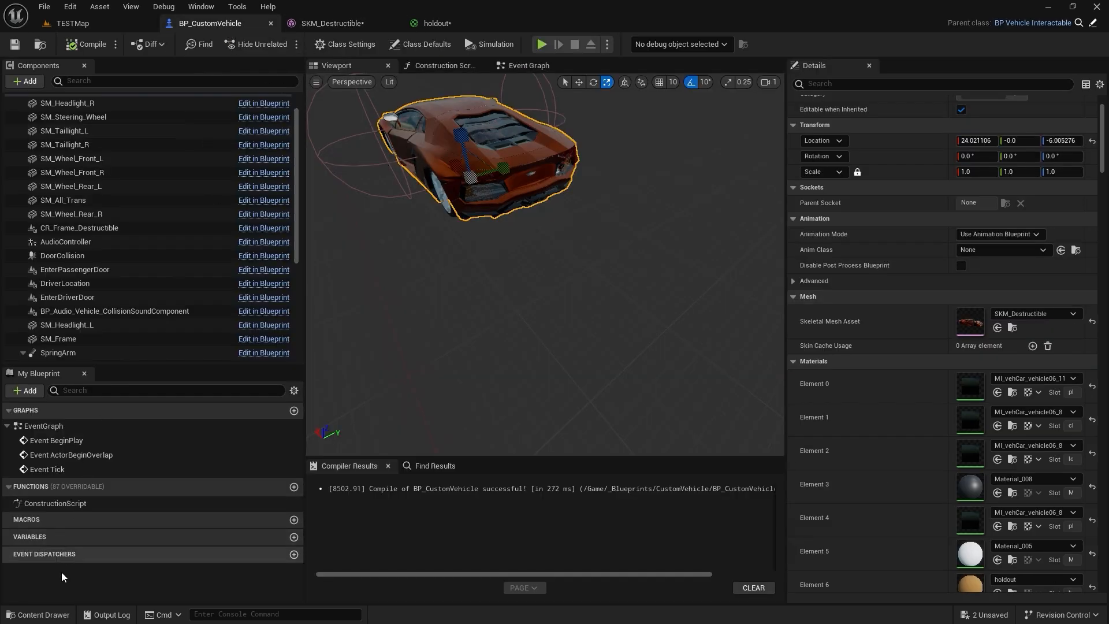
click(41, 614)
scroll(79, 502, down, 1)
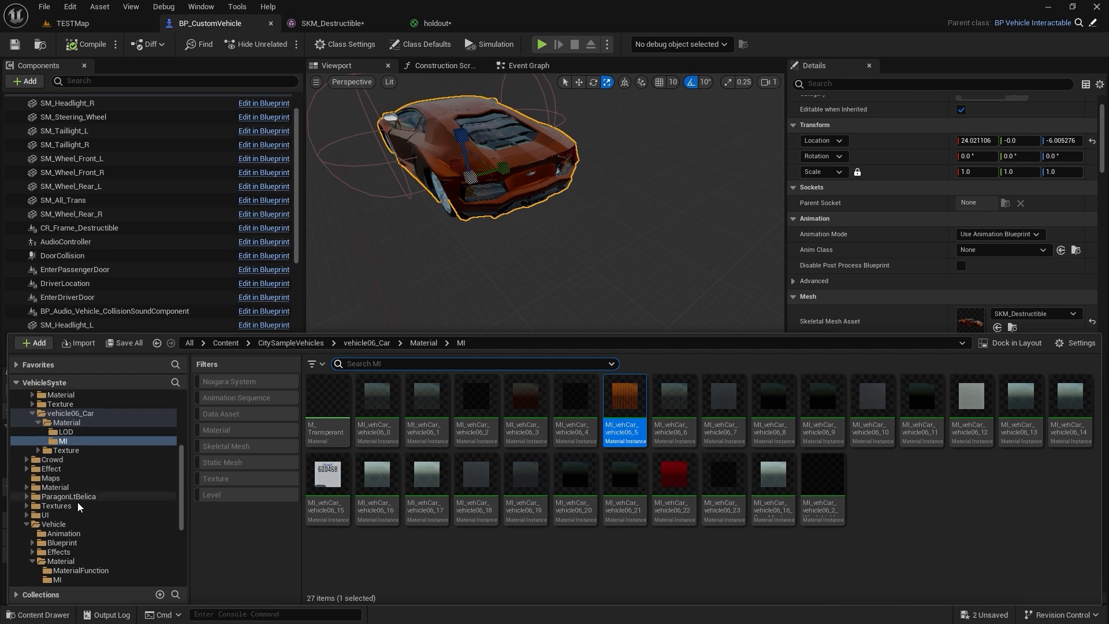
click(79, 543)
double_click(377, 404)
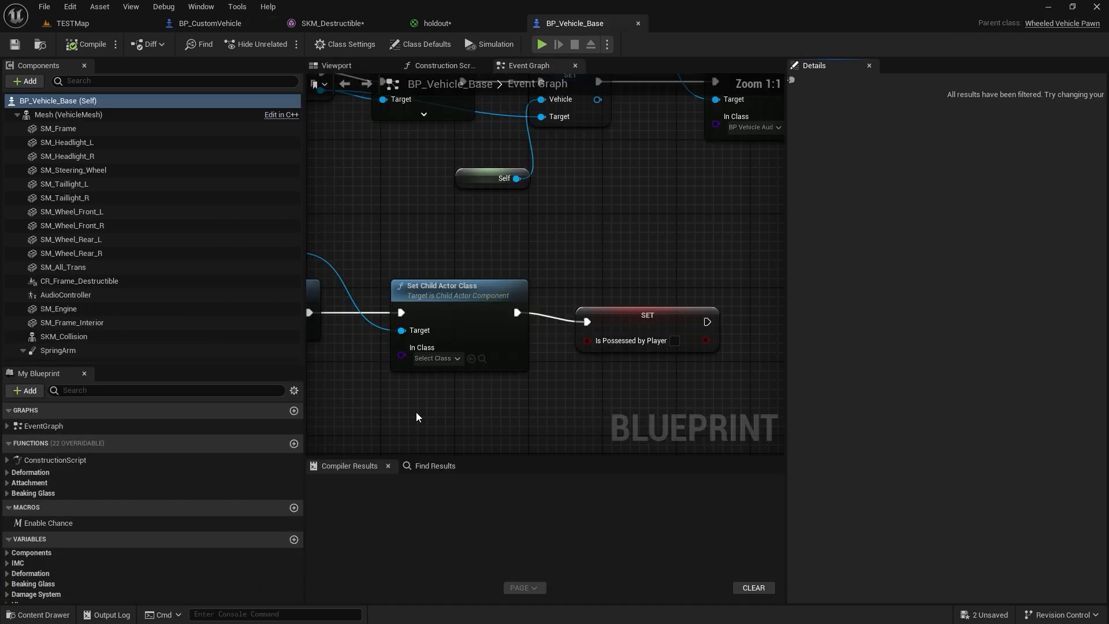
click(335, 66)
right_drag(543, 245, 463, 300)
mouse_move(563, 258)
right_down()
mouse_move(520, 266)
mouse_move(543, 277)
mouse_move(562, 258)
right_up()
Select the SM_Frame component and locate its Element 0 material, MI_vehCar_vehicle06_8, among the project assets.
double_click(58, 128)
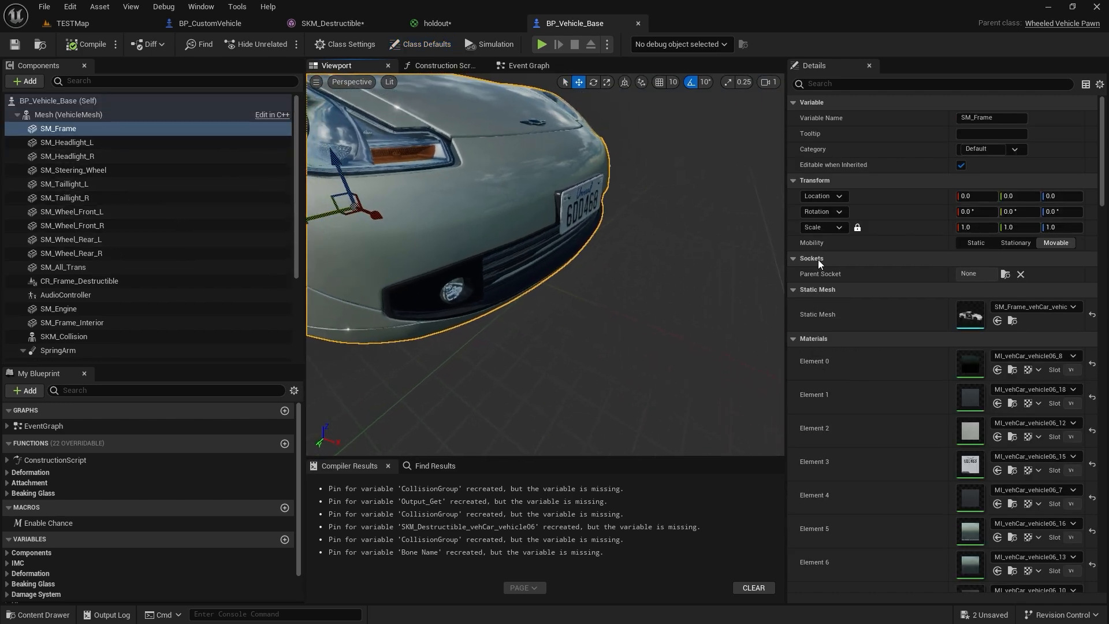
scroll(1011, 411, down, 3)
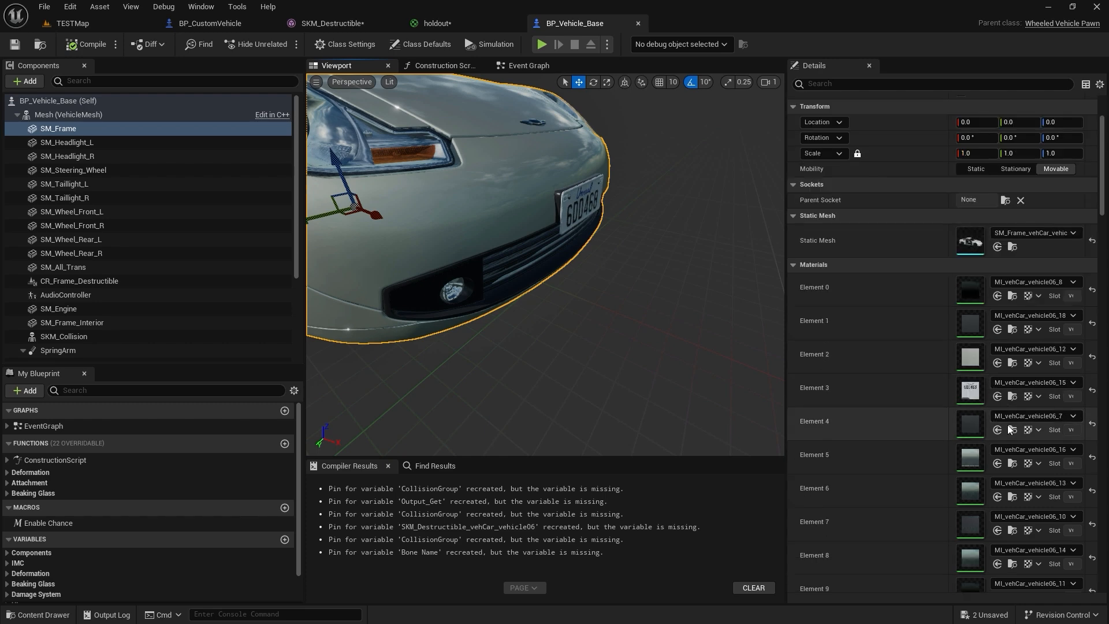
scroll(1018, 428, up, 3)
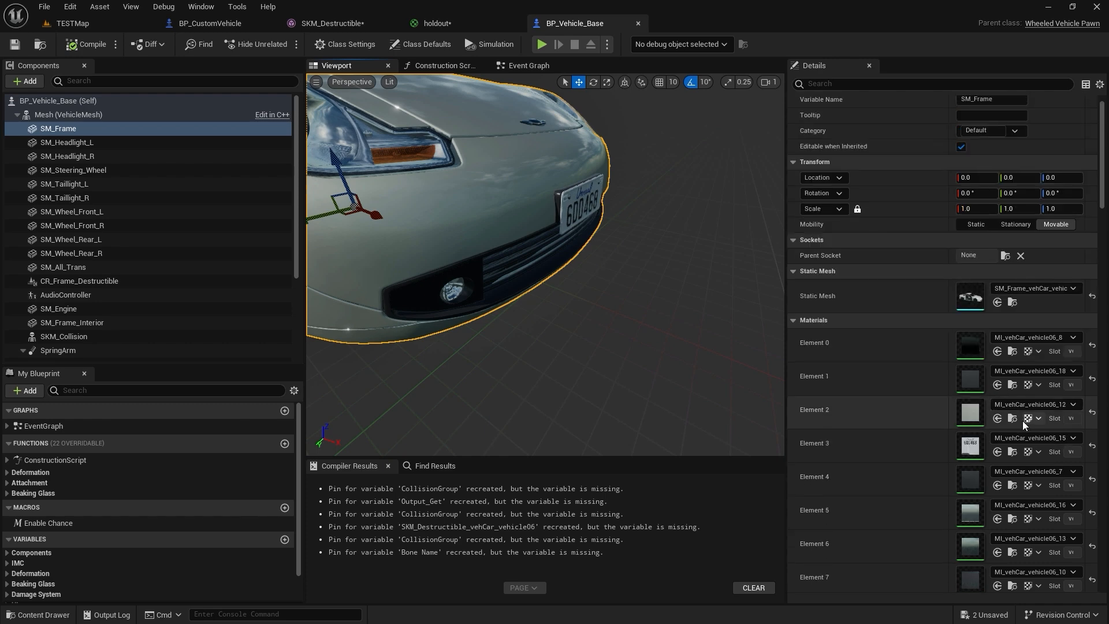
click(1012, 352)
Assign MI_vehCar_vehicle06_8 to the isolated Element 26 slot of SKM_Destructible.
click(448, 25)
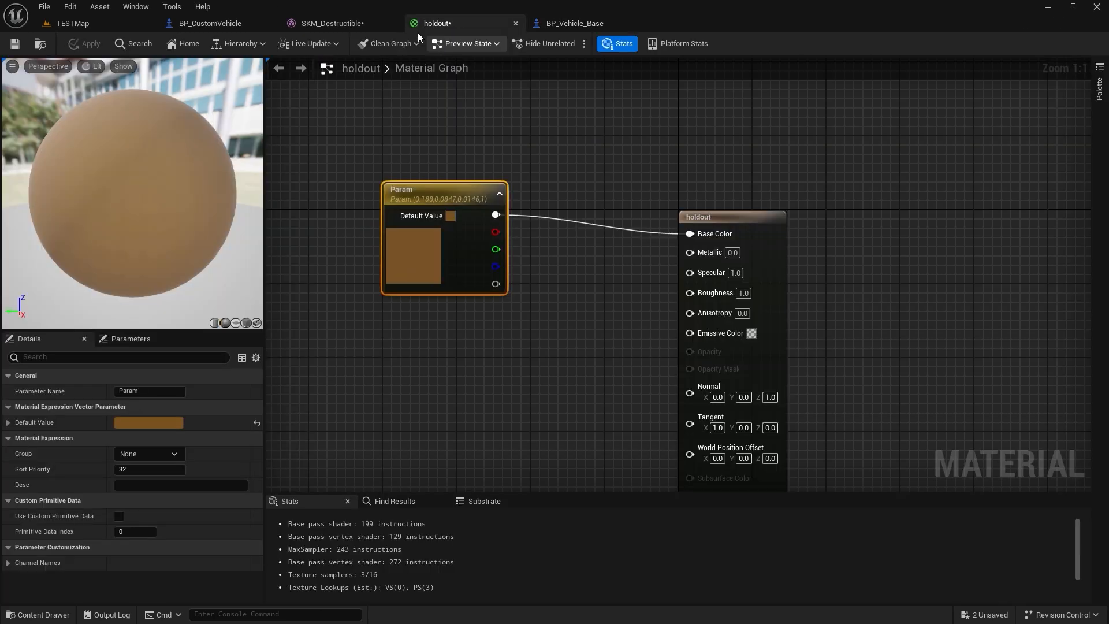
click(341, 25)
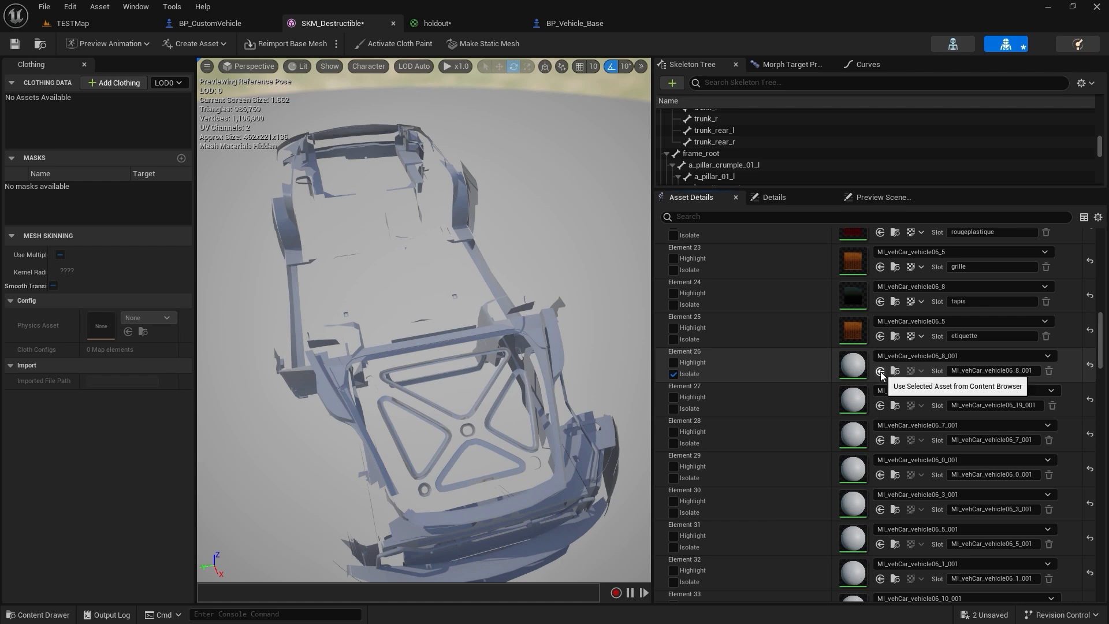
right_drag(559, 406, 563, 349)
Isolate Elements 27 and 28 in turn, assign MI_vehCar_vehicle06_8 to both, and show the whole car again.
click(674, 408)
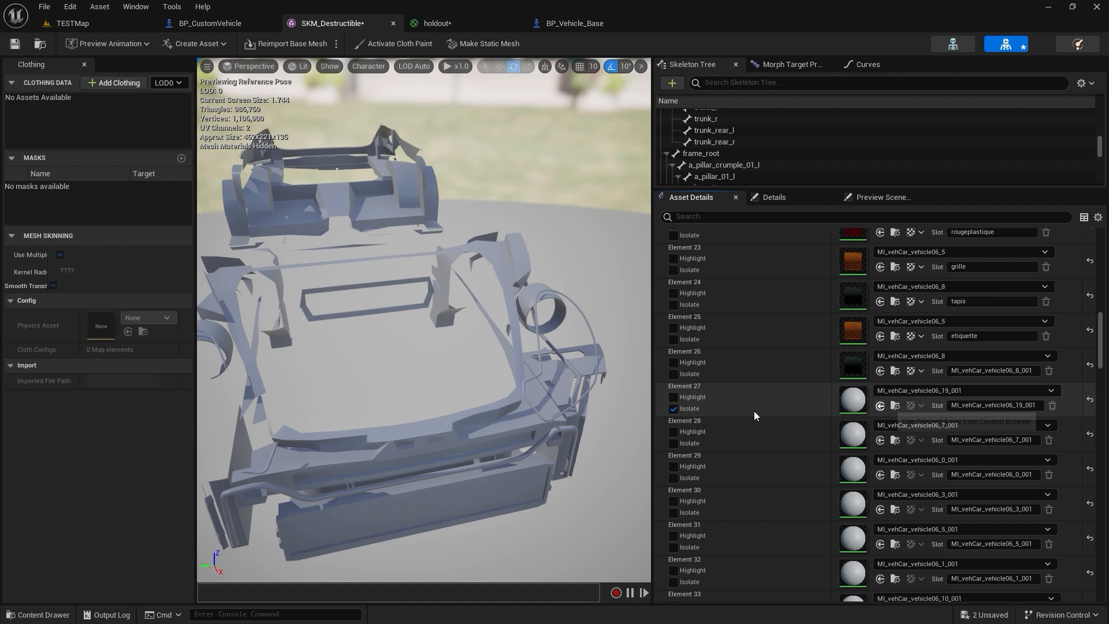
click(675, 442)
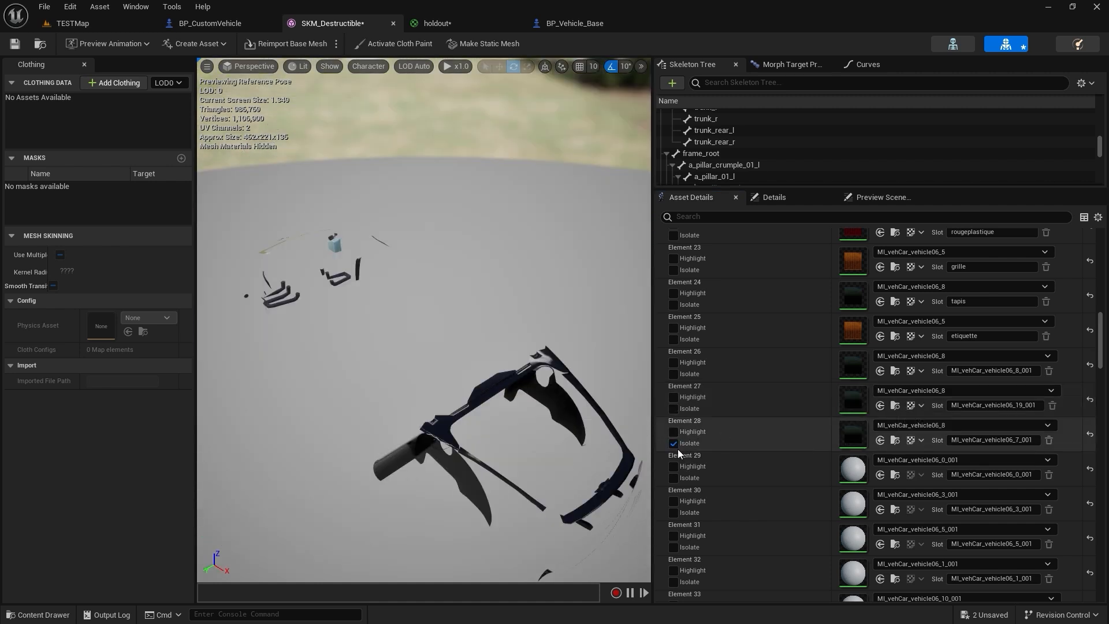
click(674, 443)
alt+drag(562, 421, 445, 441)
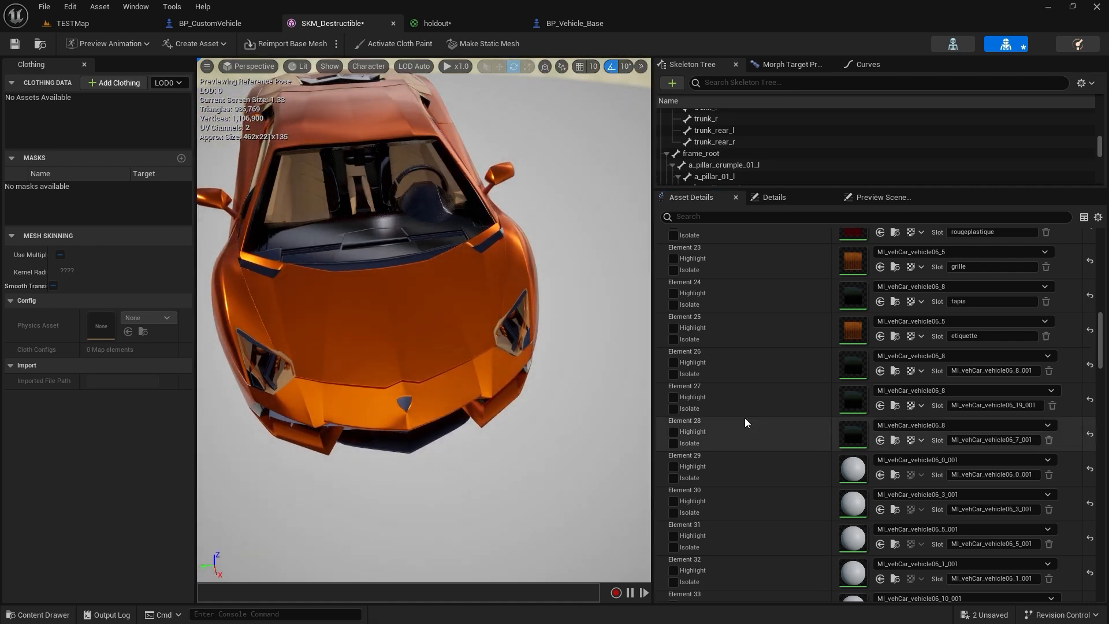
Isolate Element 29, inspect its window trim parts, and assign MI_vehCar_vehicle06_8 to its slot.
scroll(782, 443, down, 1)
click(673, 459)
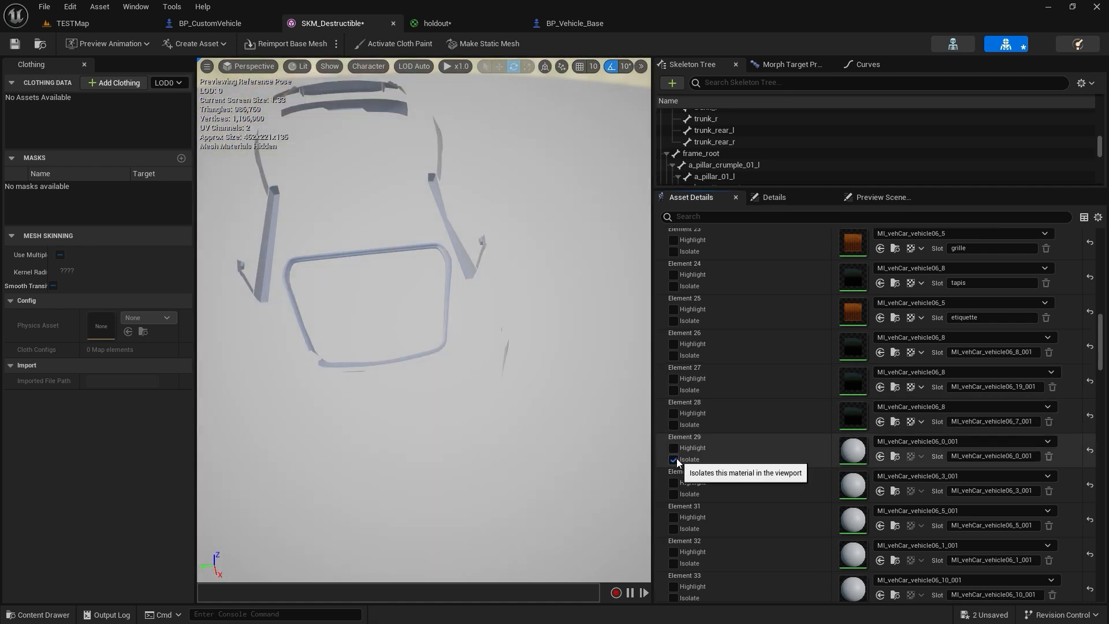
middle_drag(608, 424, 608, 404)
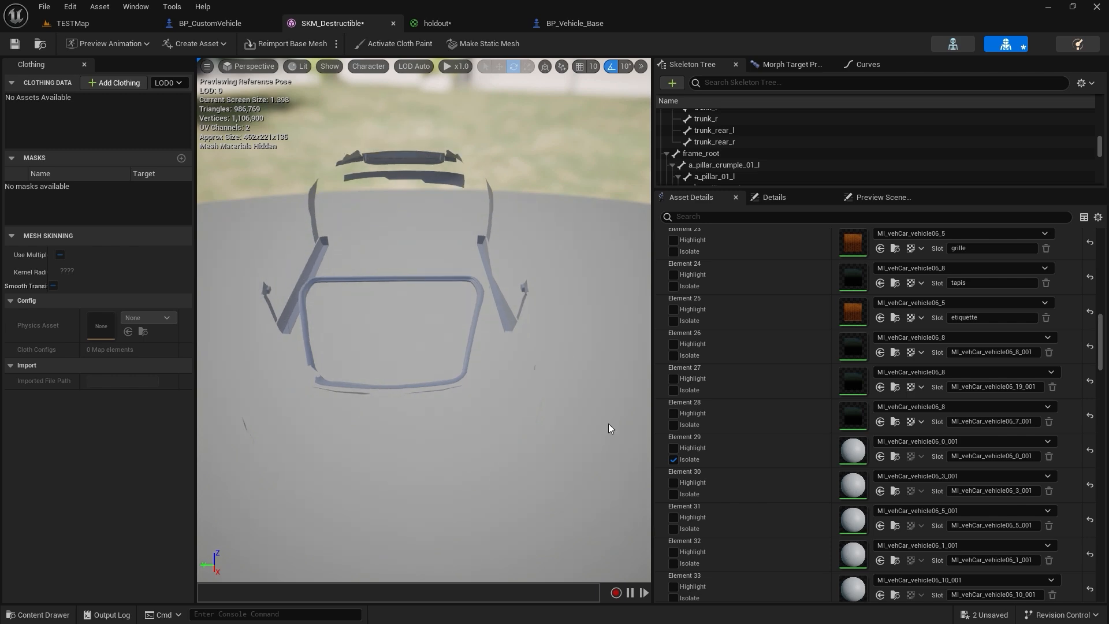
scroll(688, 470, down, 2)
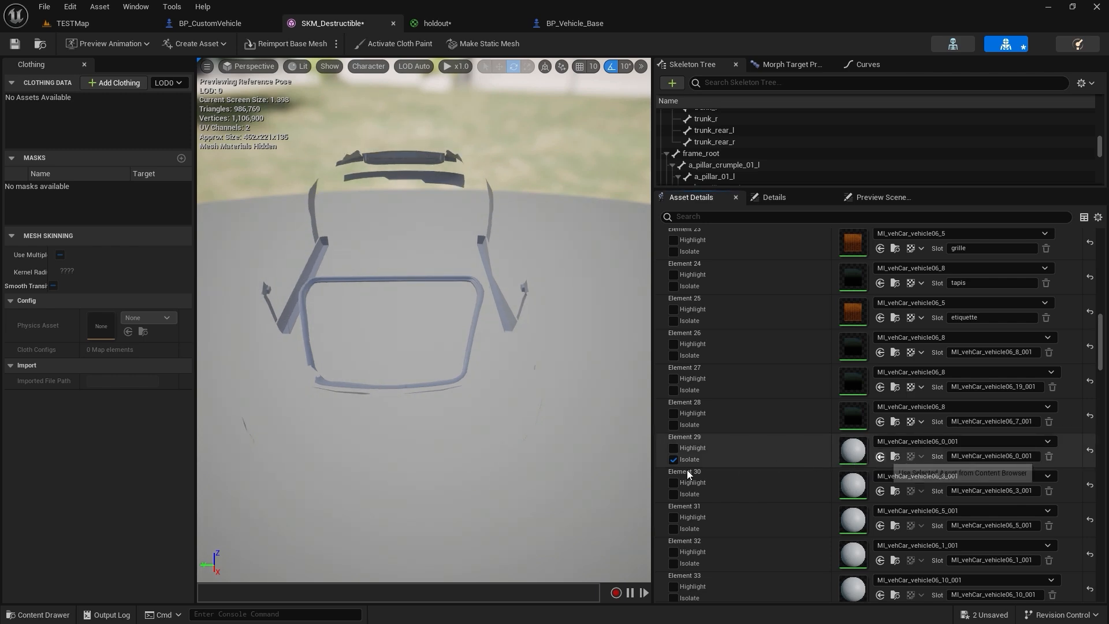
Isolate Element 30, assign MI_vehCar_vehicle06_8 to it, and close the holdout material editor.
click(690, 456)
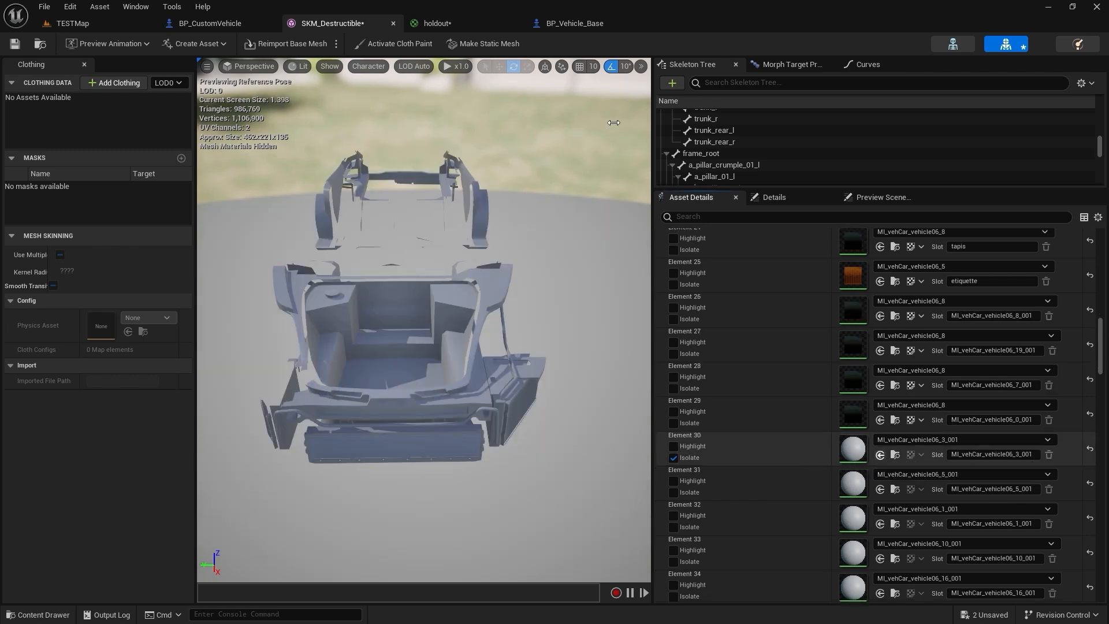
click(572, 23)
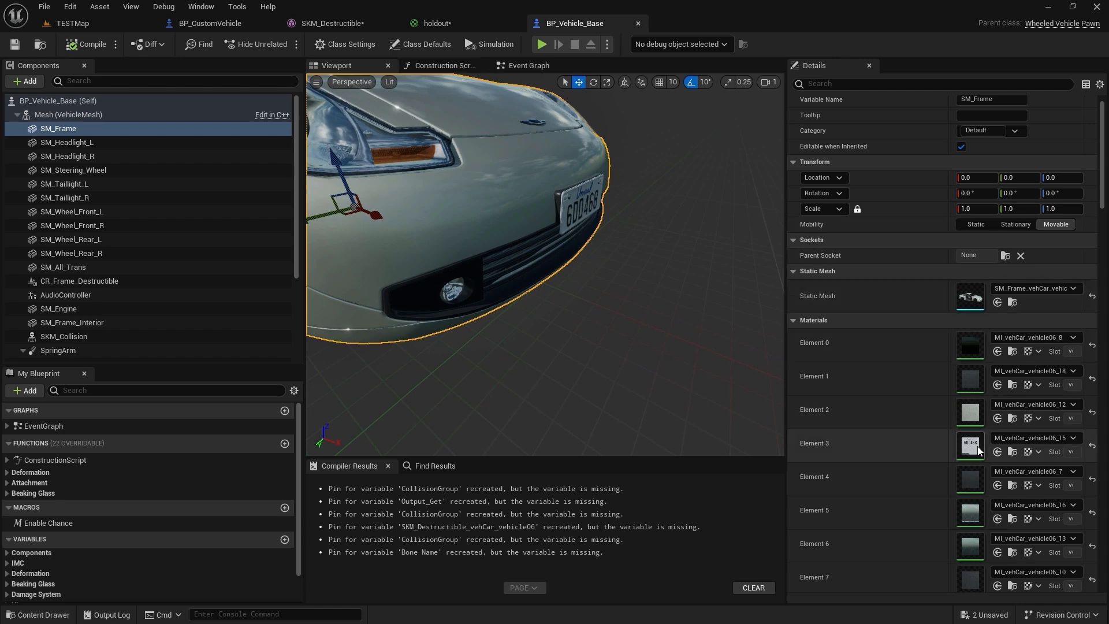
click(438, 22)
click(377, 14)
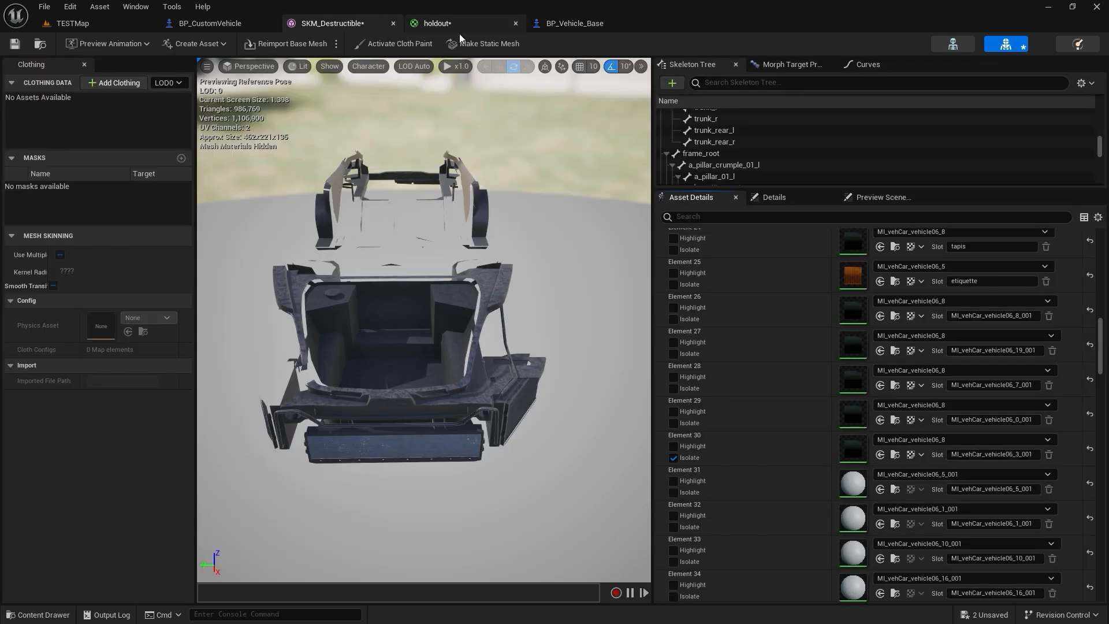
click(516, 23)
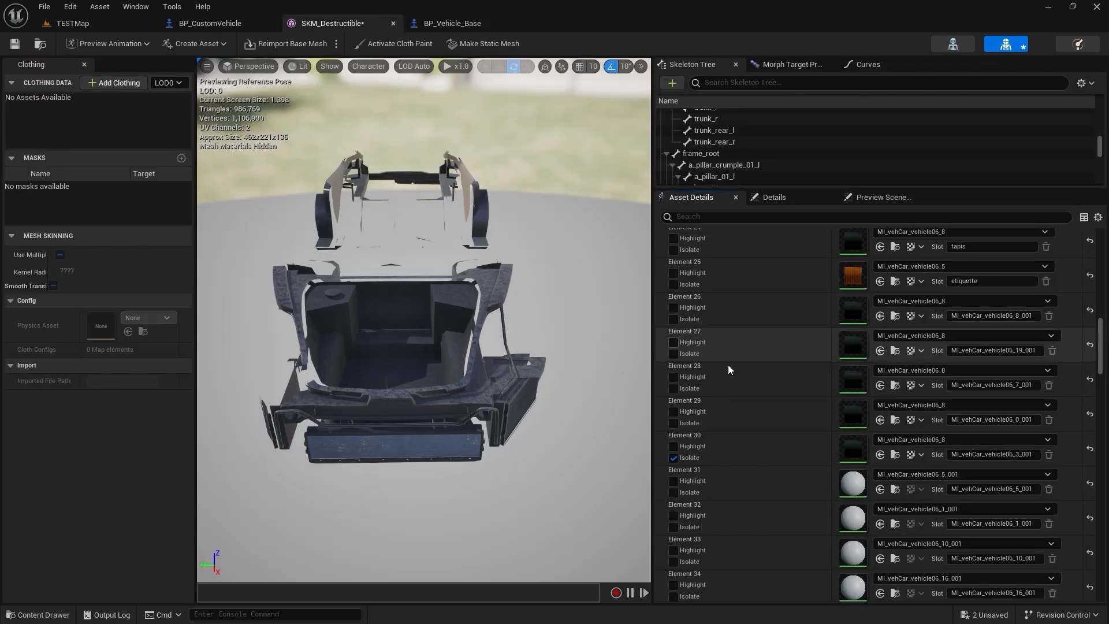
Isolate Elements 31 and 32 of SKM_Destructible in turn and assign MI_vehCar_vehicle06_8 to both slots.
click(674, 492)
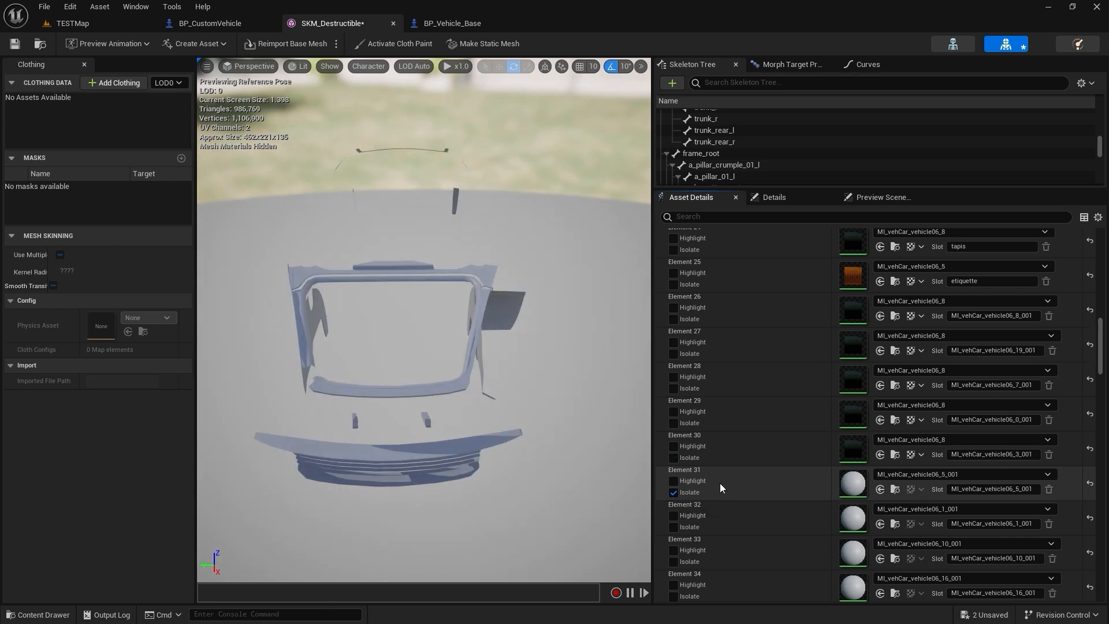
scroll(751, 483, down, 1)
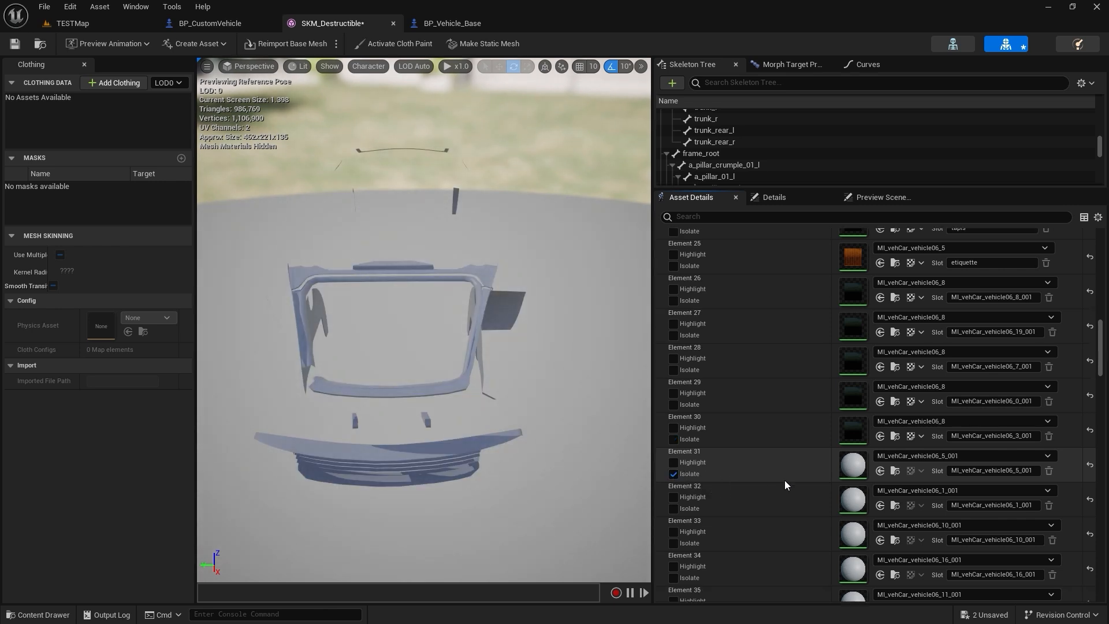
click(880, 471)
drag(520, 346, 318, 327)
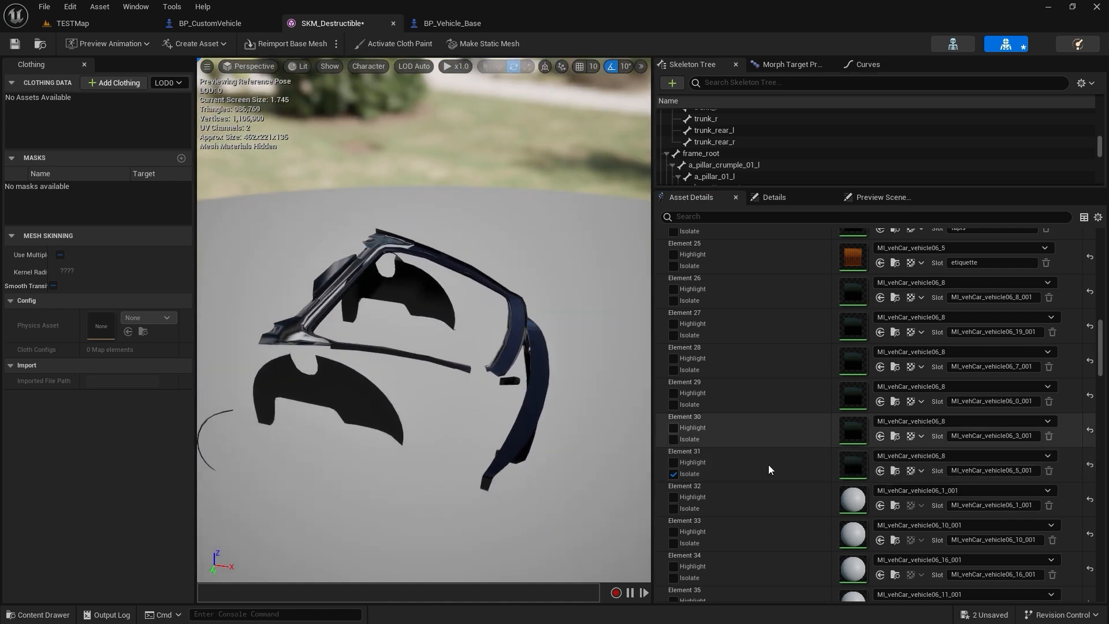
click(673, 508)
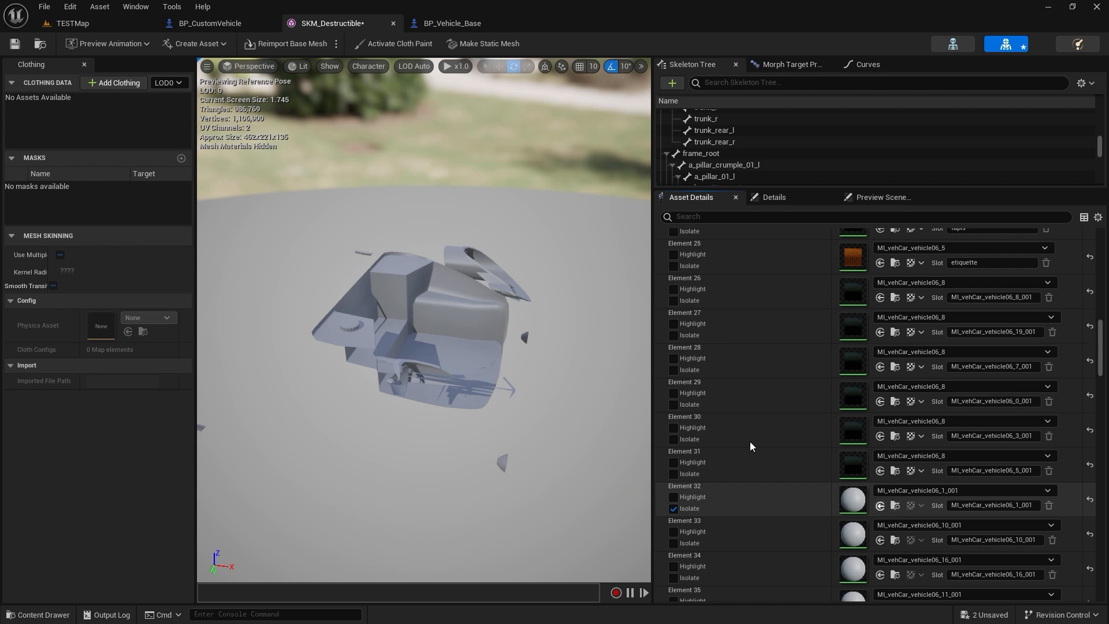
key(ctrl+v)
scroll(749, 446, down, 3)
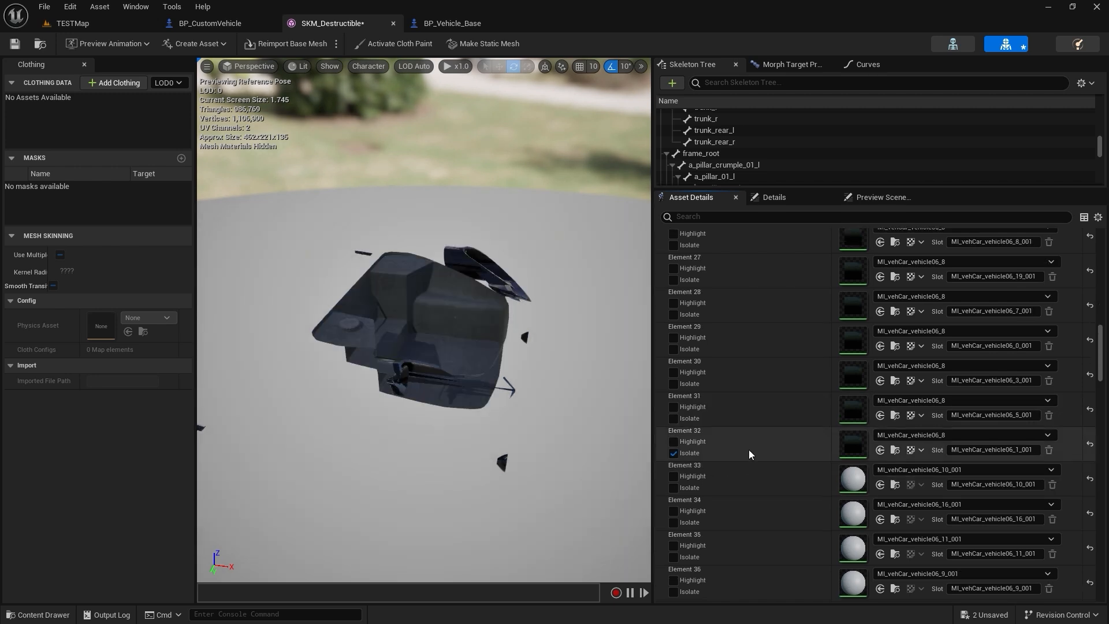
Isolate Element 33 and assign MI_vehCar_vehicle06_10 from the City Sample vehicle06_Car MI folder to its slot.
click(673, 433)
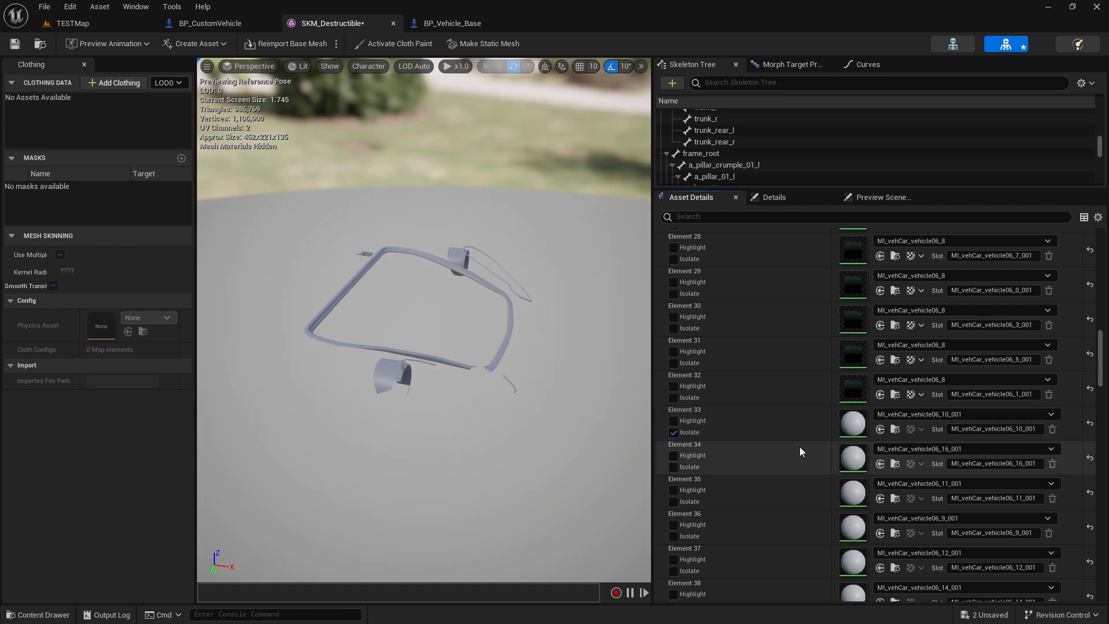
click(894, 429)
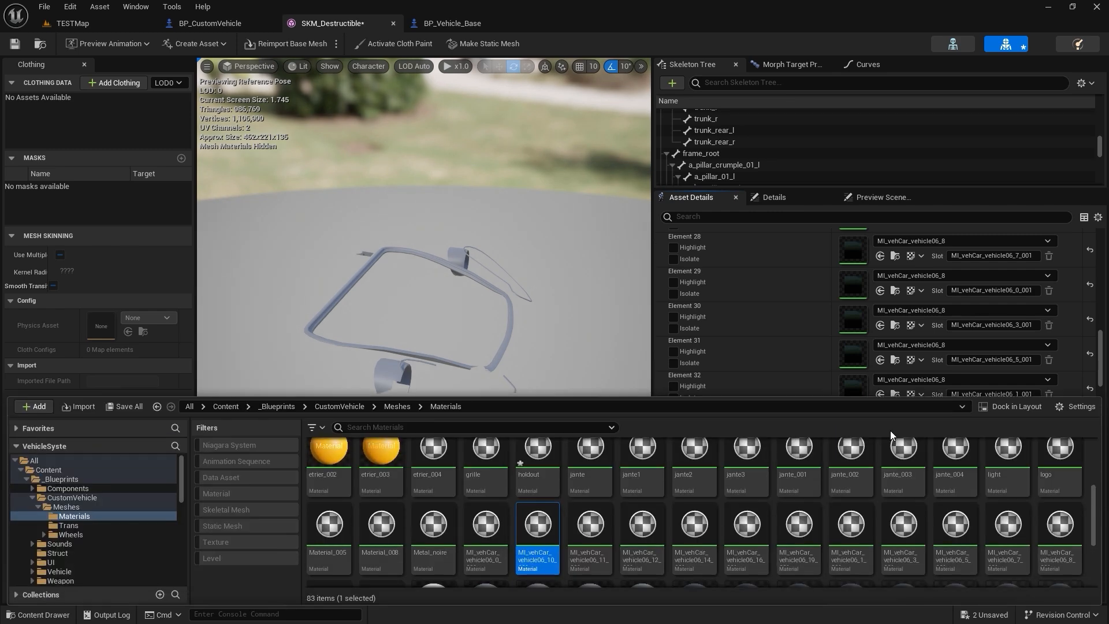
scroll(878, 367, down, 1)
click(895, 376)
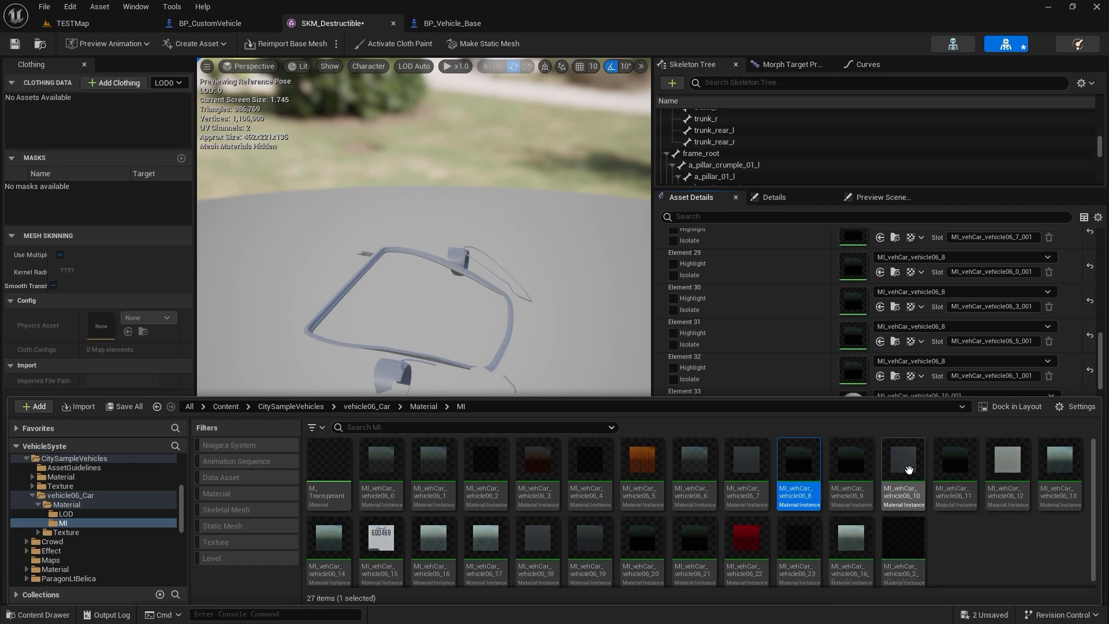
click(908, 470)
scroll(879, 372, down, 2)
click(880, 374)
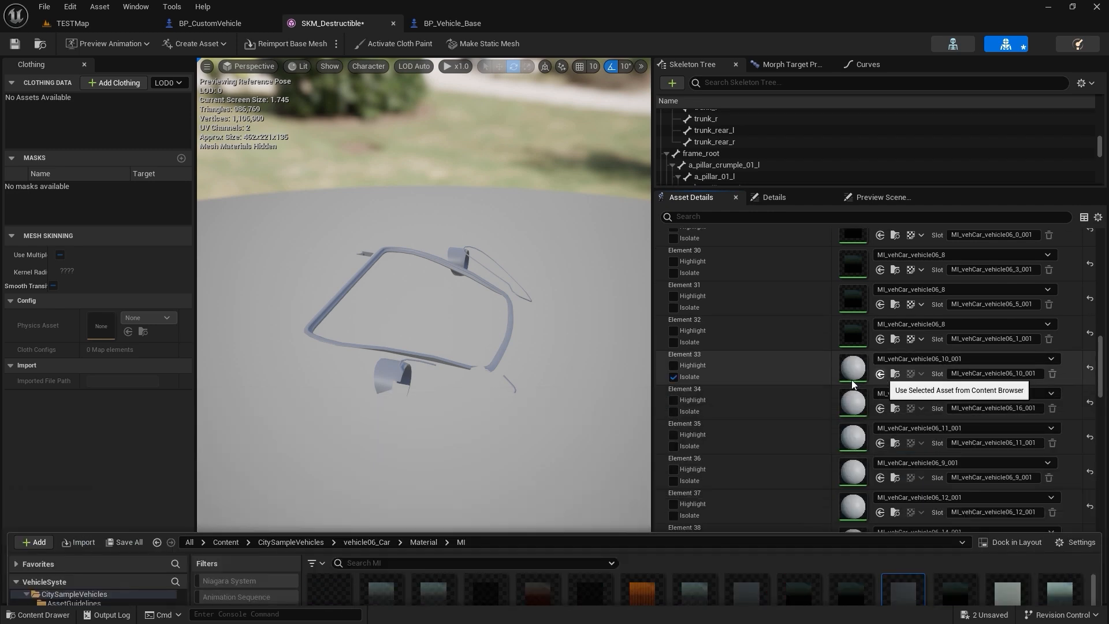
Isolate Element 34, compare its parts with the whole car, and assign MI_vehCar_vehicle06_3 to its slot.
click(674, 411)
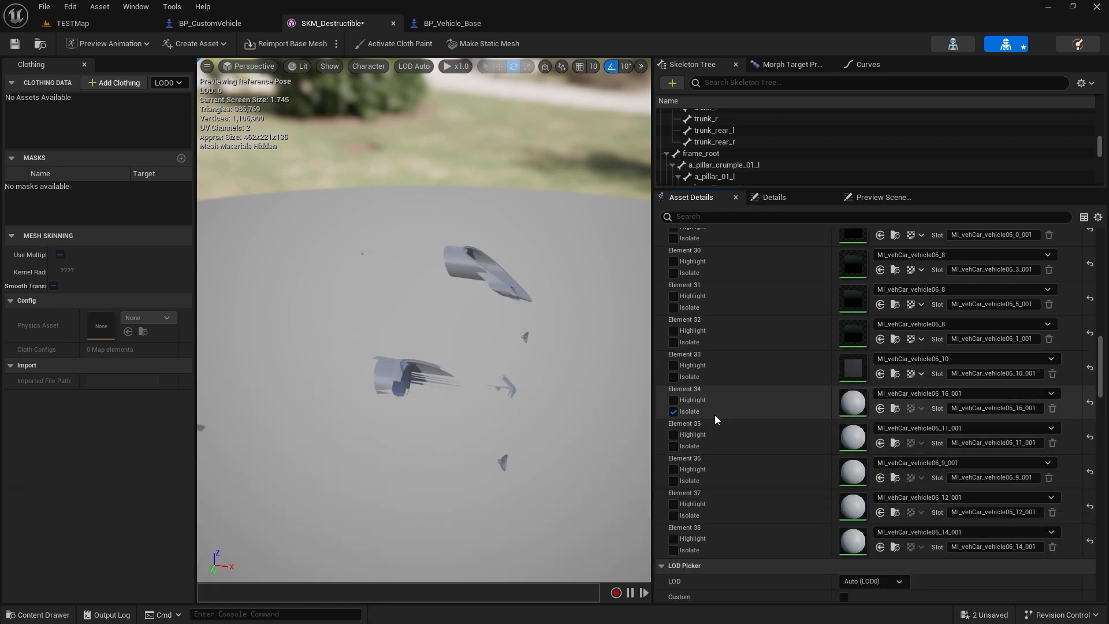
mouse_move(608, 403)
right_down()
mouse_move(608, 428)
mouse_move(607, 403)
right_up()
click(673, 412)
click(674, 412)
click(674, 412)
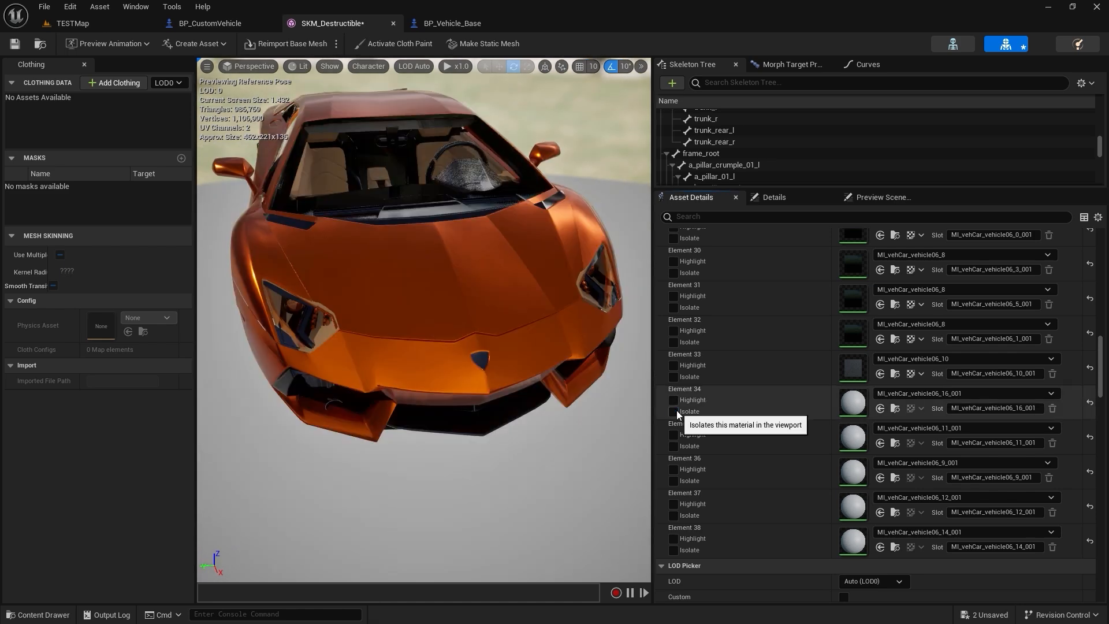
click(674, 412)
click(894, 408)
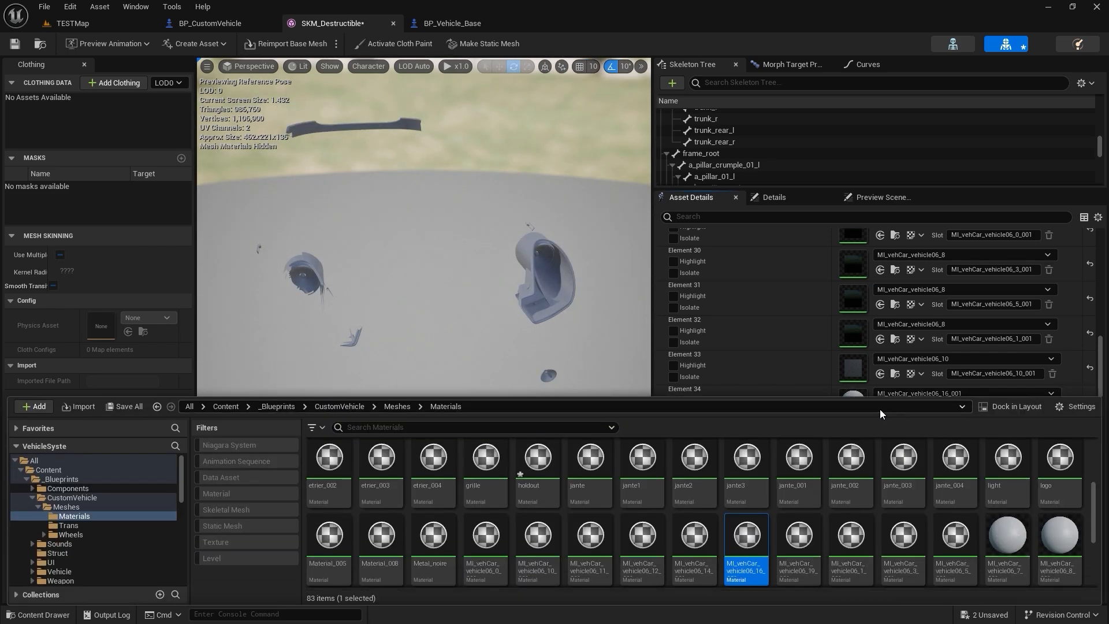
click(895, 374)
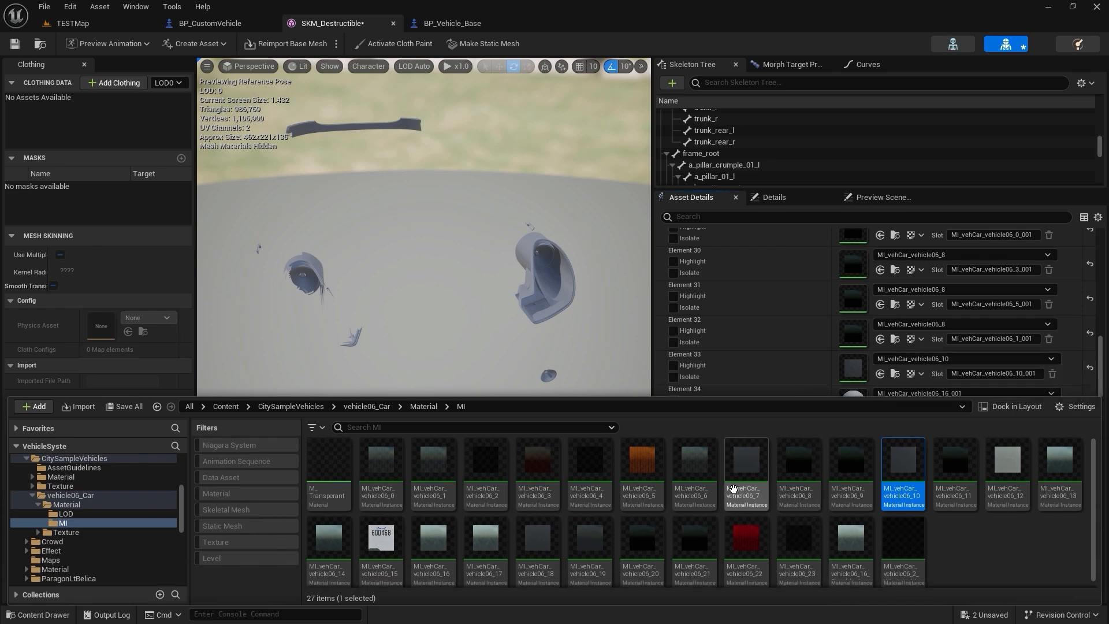
scroll(881, 358, down, 1)
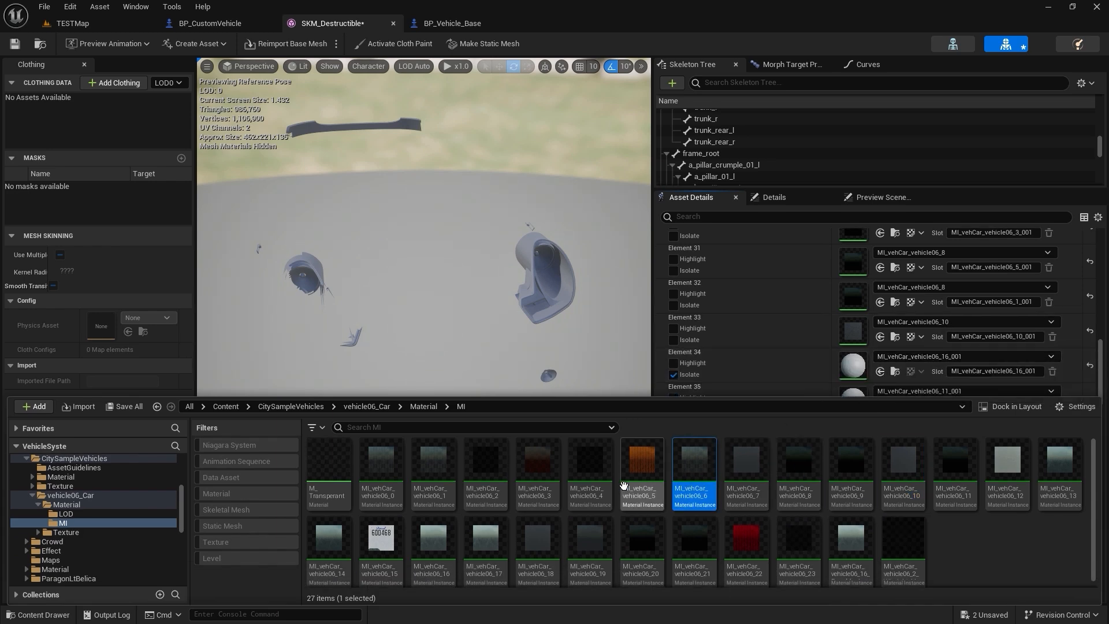
click(549, 462)
drag(548, 477, 843, 361)
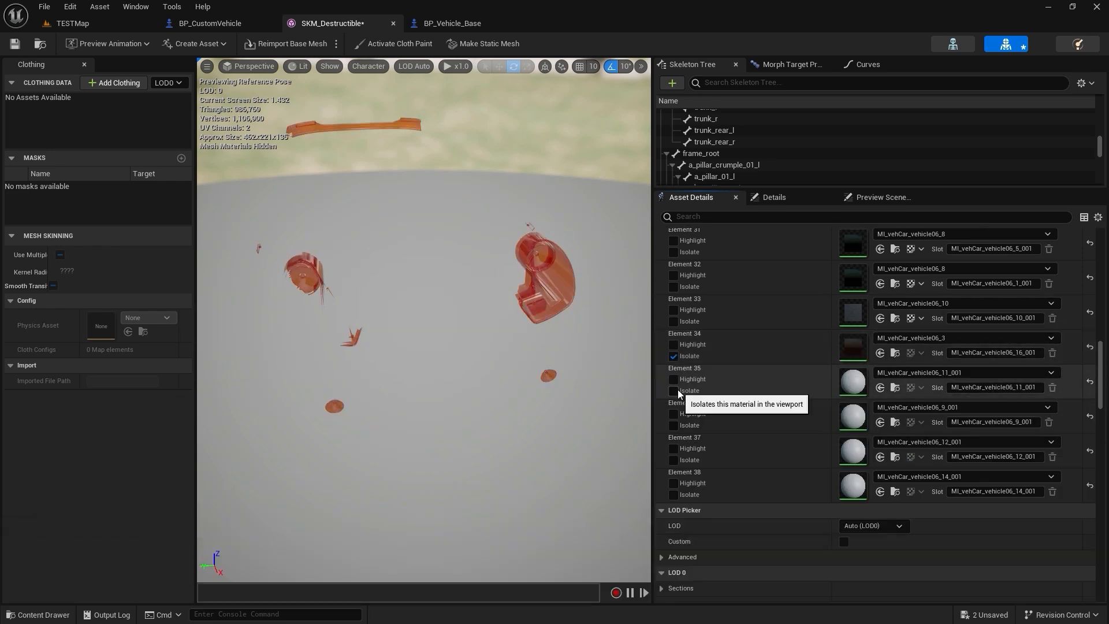
Isolate Elements 35 and 36 in turn and assign MI_vehCar_vehicle06_10 to both slots.
click(674, 391)
click(896, 388)
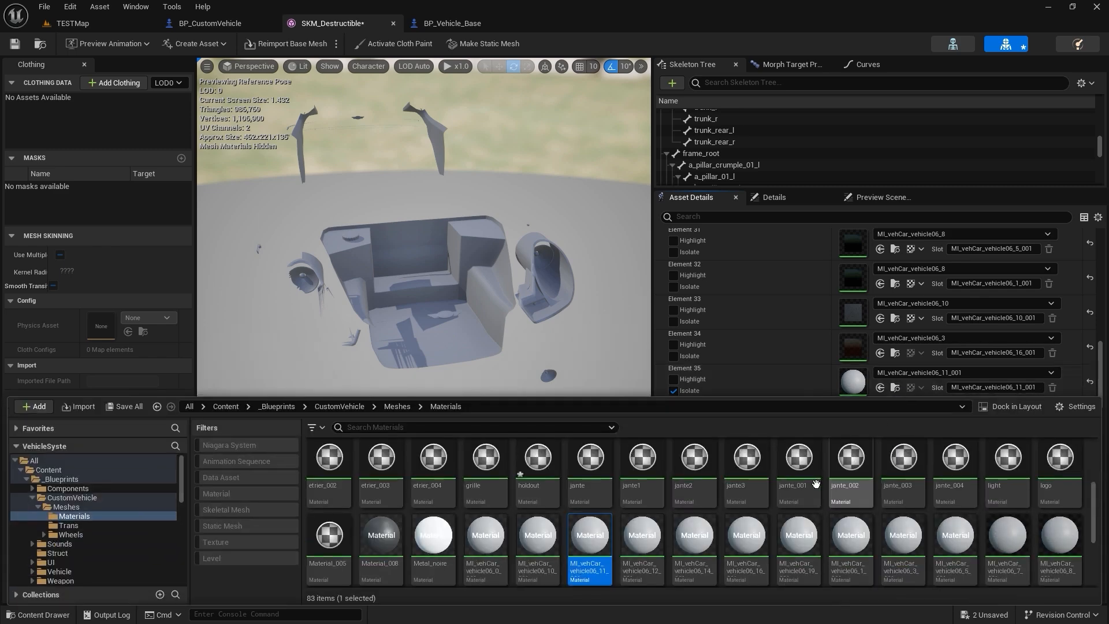
click(895, 318)
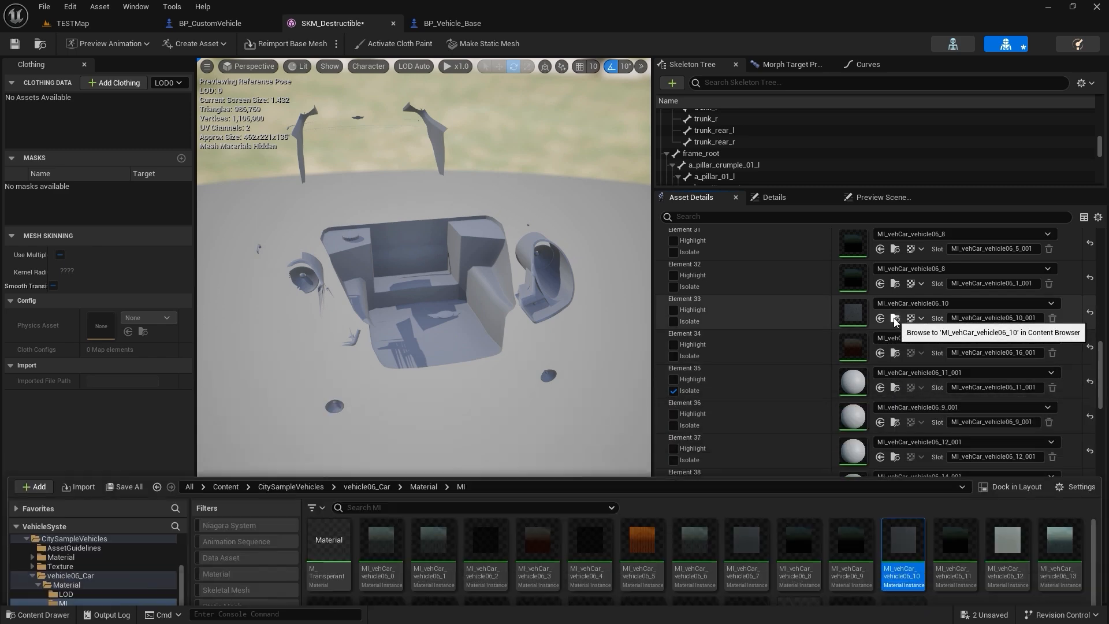
click(881, 382)
click(674, 388)
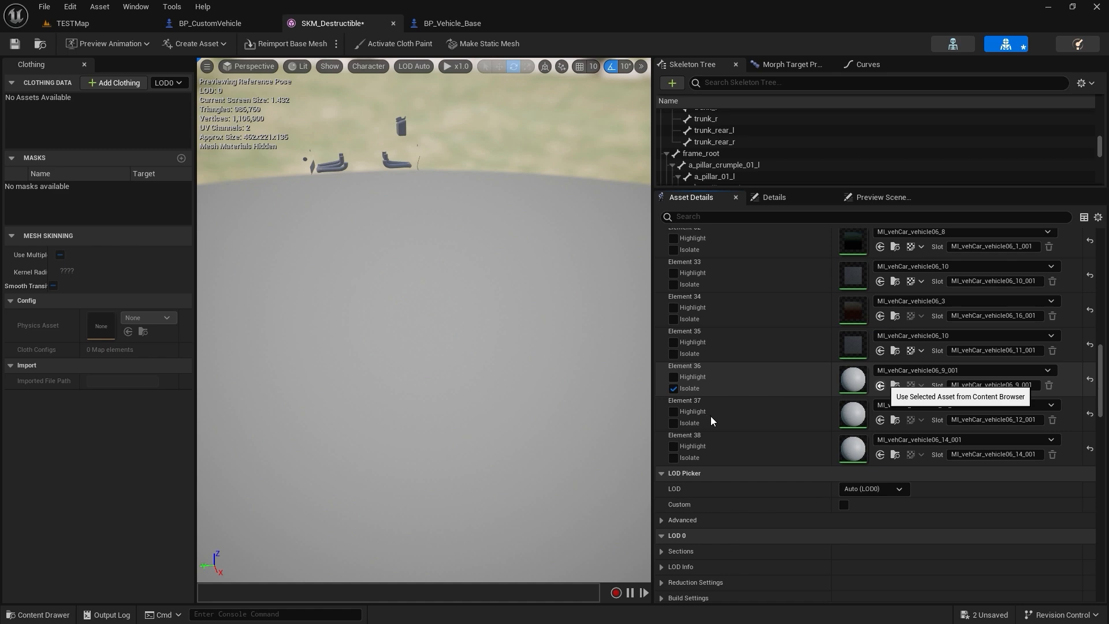
Isolate Element 37 and assign it MI_vehCar_vehicle06_12, located through SM_Frame's Element 2 material in BP_Vehicle_Base.
click(674, 423)
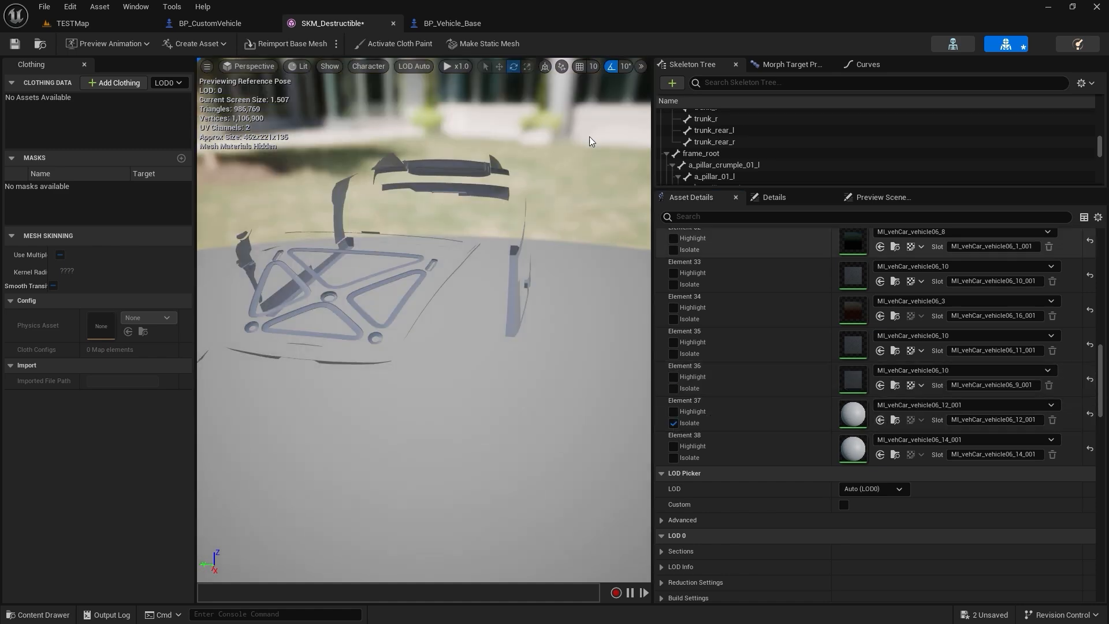
click(467, 25)
click(1012, 418)
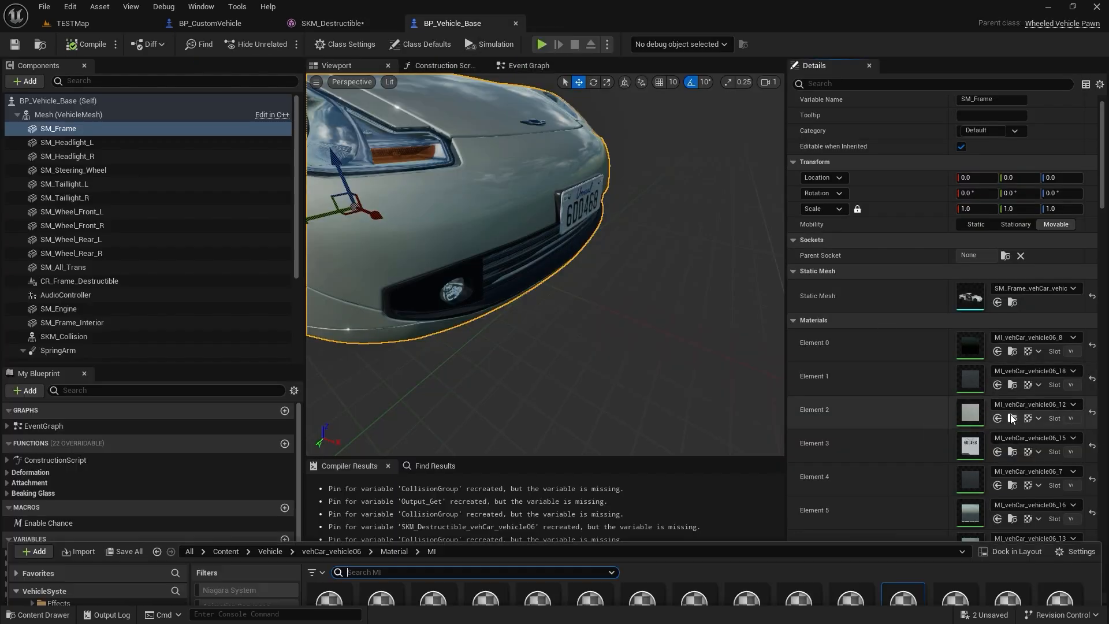
click(322, 21)
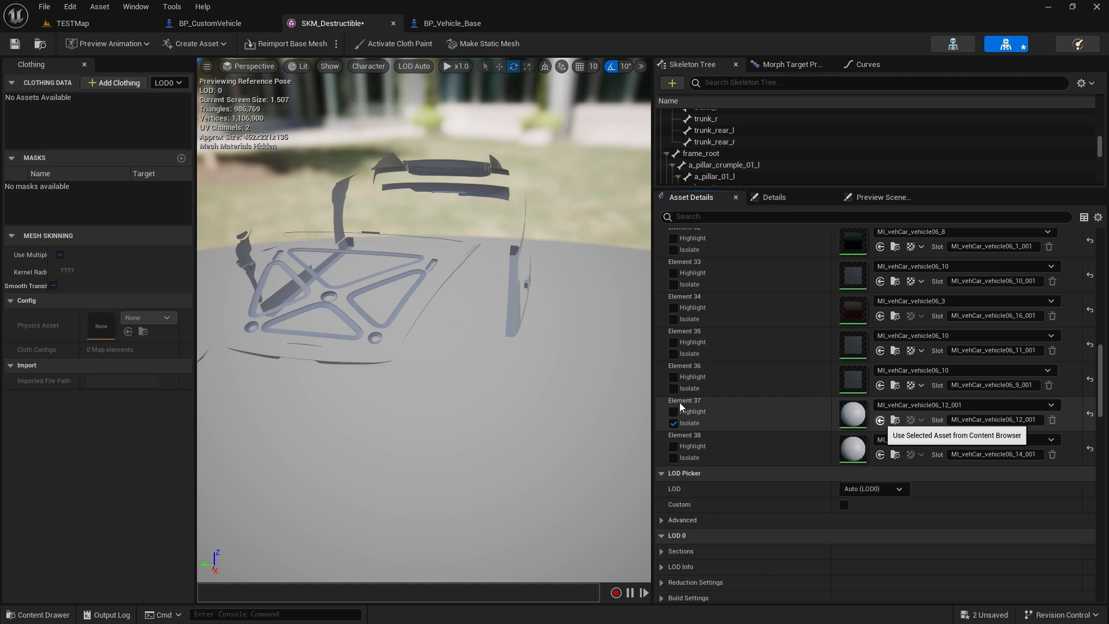
Isolate Element 38, assign MI_vehCar_vehicle06_12 to it, and show the whole car again.
click(672, 458)
drag(560, 449, 560, 448)
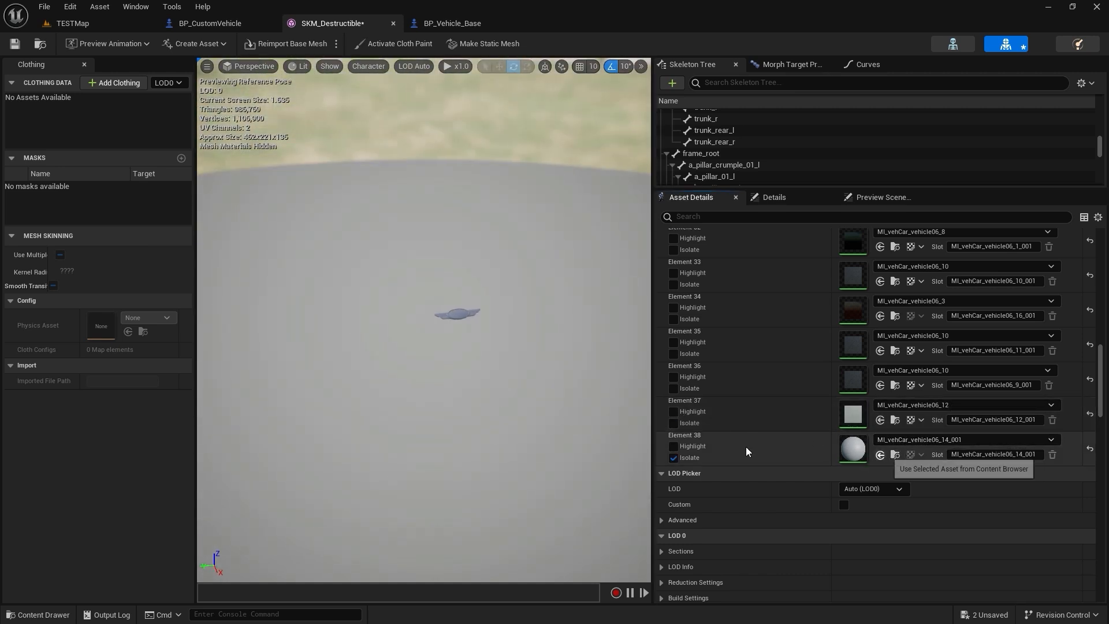
click(673, 458)
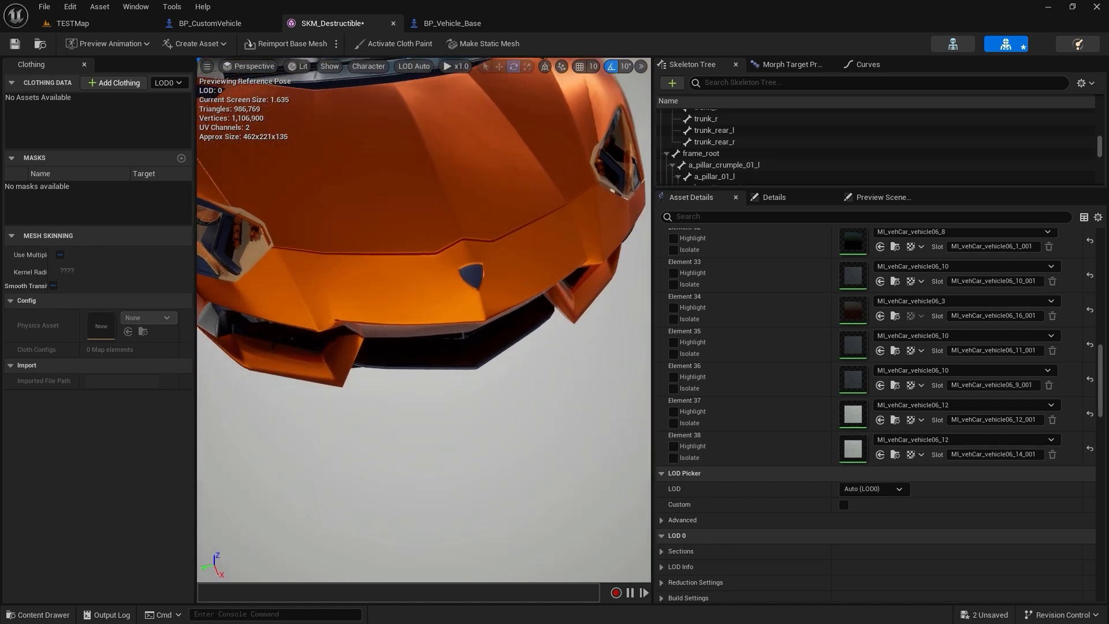
Check the finished car from several sides, then save the SKM_Destructible mesh and close its editor.
drag(424, 324, 424, 324)
drag(485, 396, 485, 396)
click(14, 43)
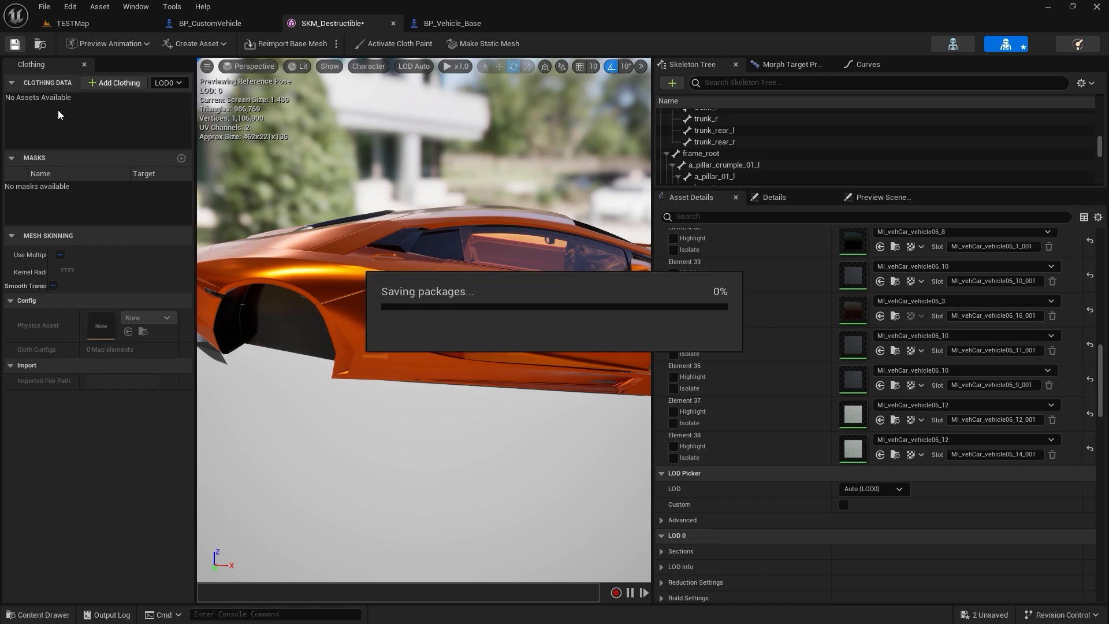
click(393, 23)
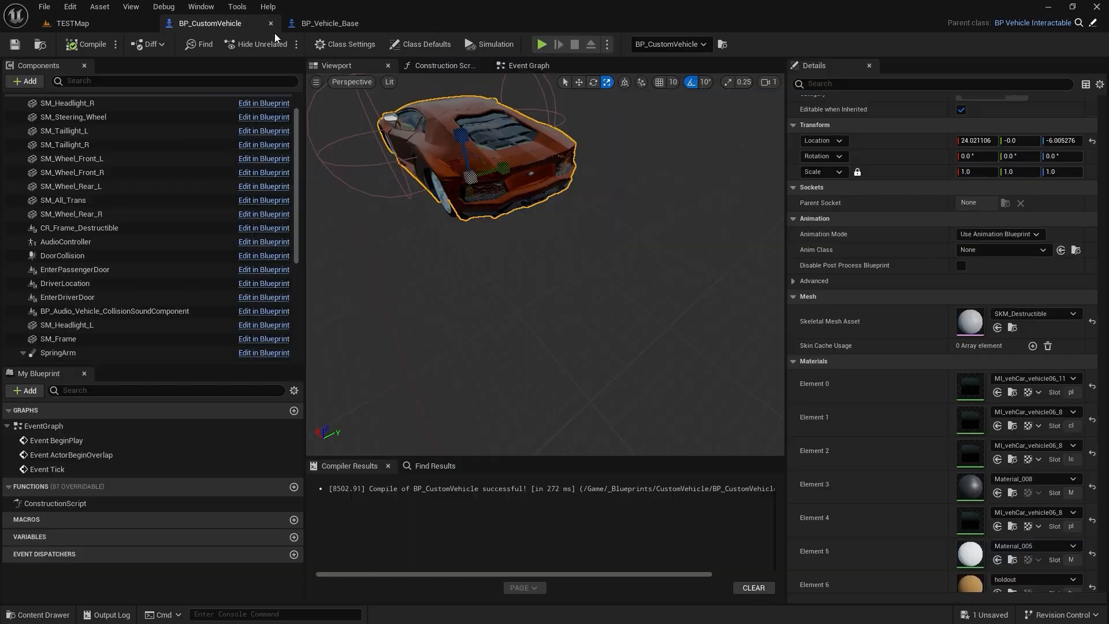
Return to TESTMap and examine the custom car's body and wheels up close in the level.
click(73, 23)
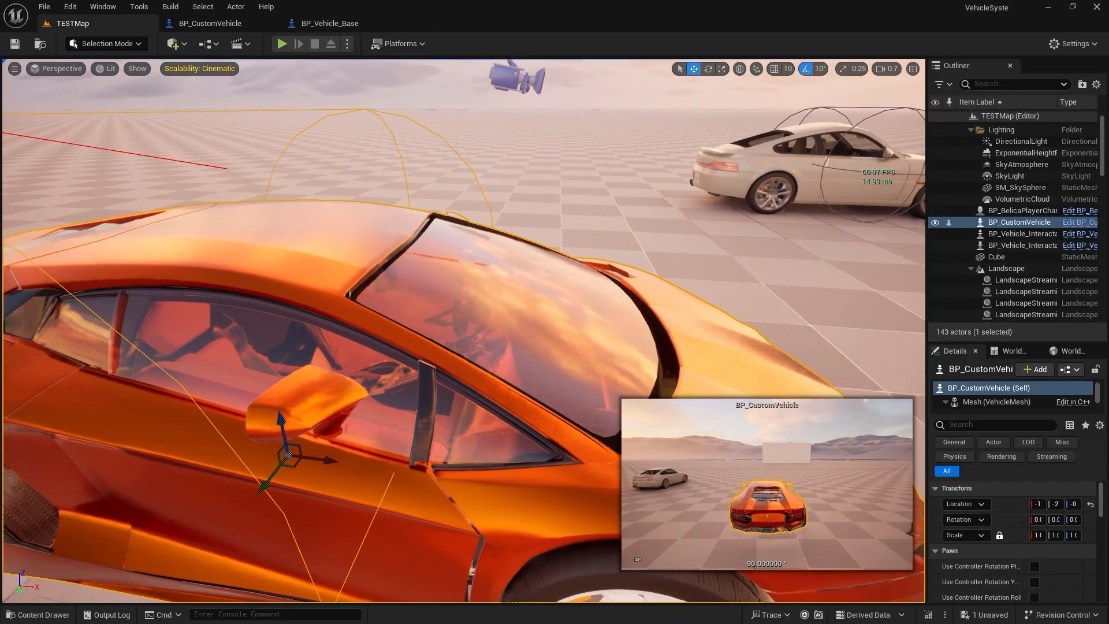
drag(462, 330, 312, 301)
right_drag(462, 331, 257, 144)
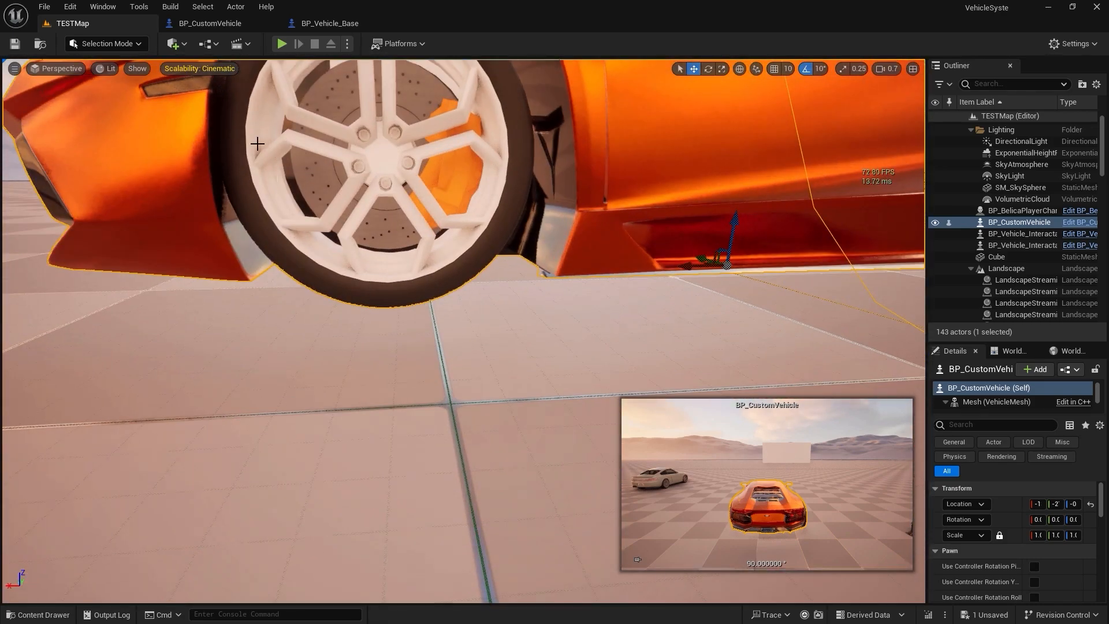
click(346, 135)
key(f)
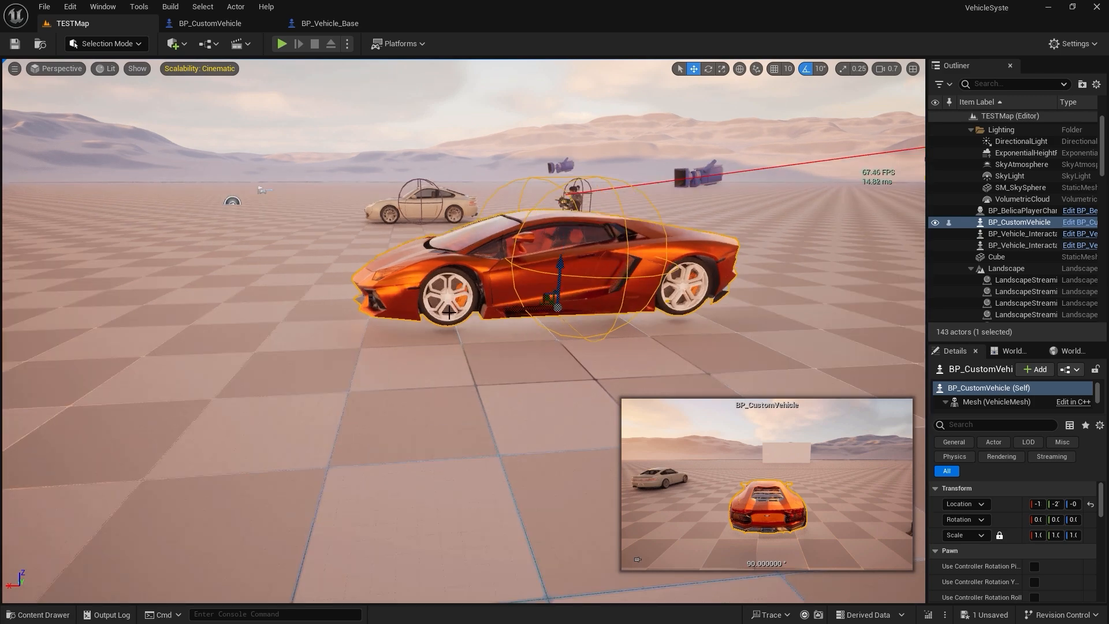
Open the SKM_Wheels skeletal mesh from the CustomVehicle Meshes/Wheels folder.
click(52, 614)
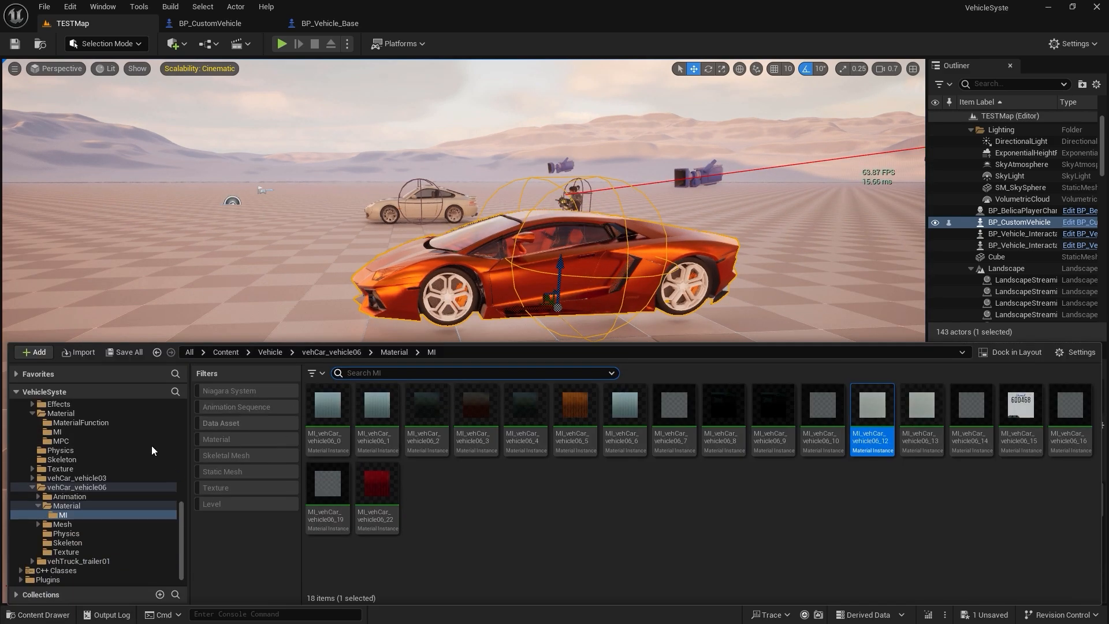
scroll(102, 470, up, 8)
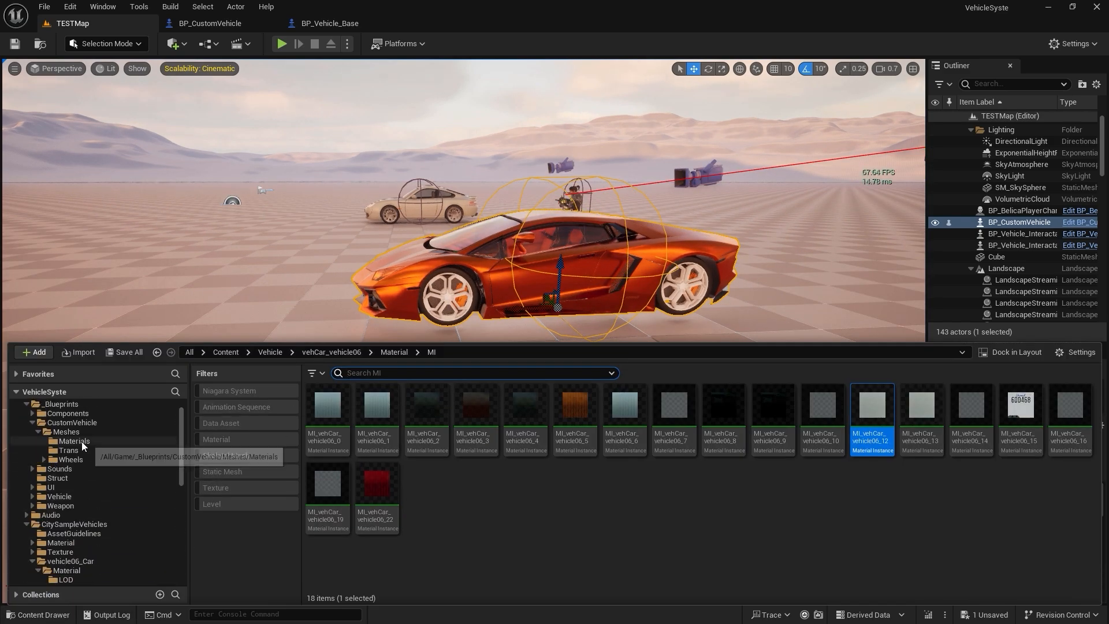
click(68, 452)
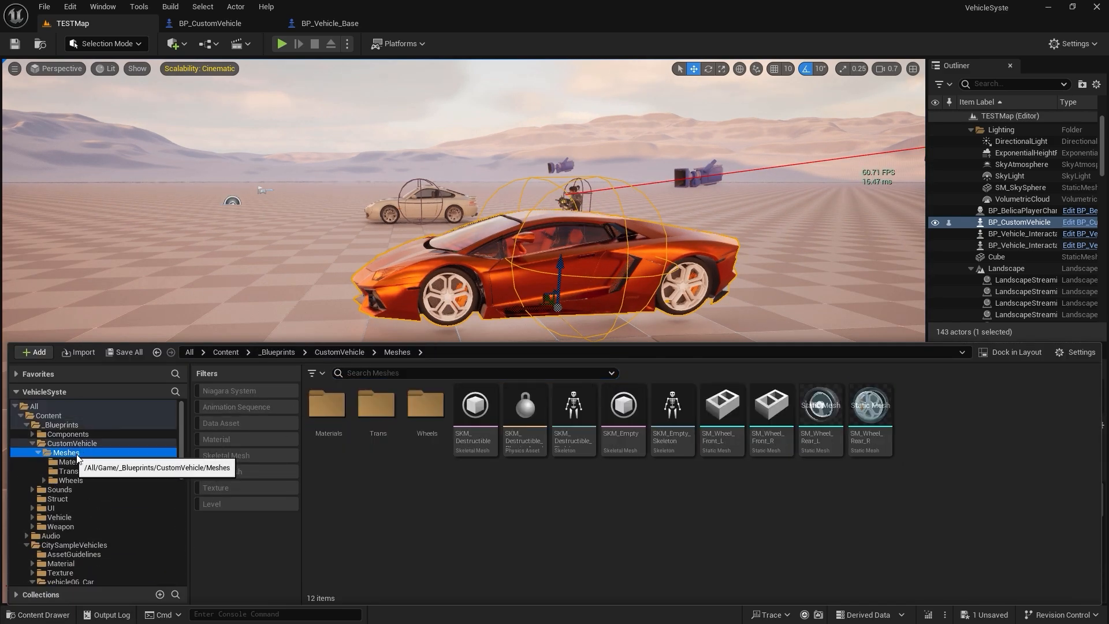
double_click(426, 408)
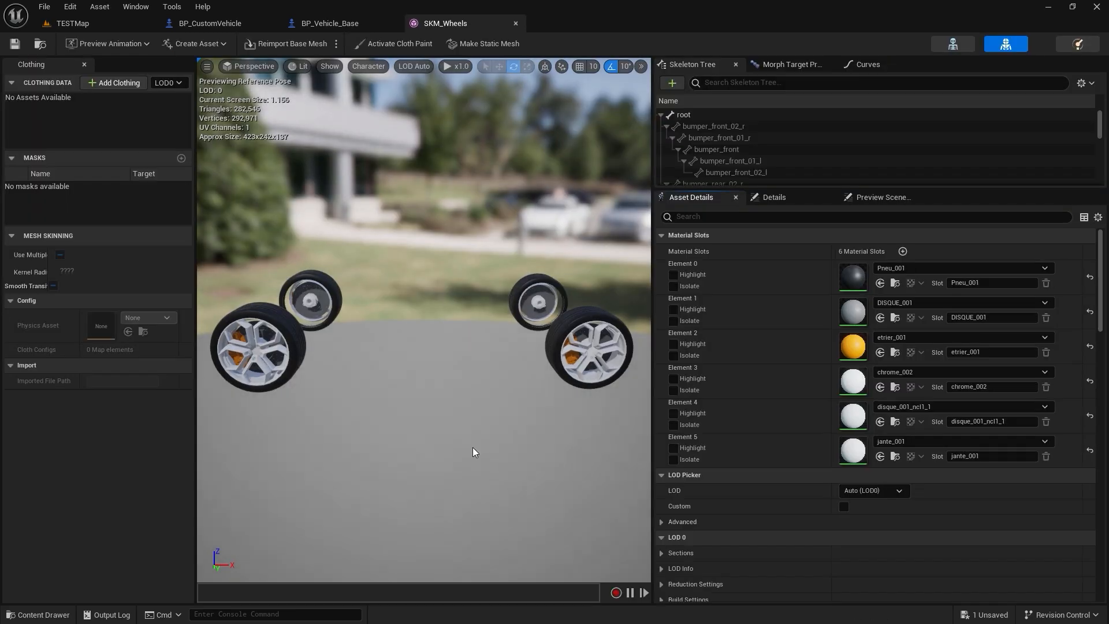
Isolate Element 0, the tires, in the SKM_Wheels preview.
right_drag(472, 448, 474, 491)
click(674, 286)
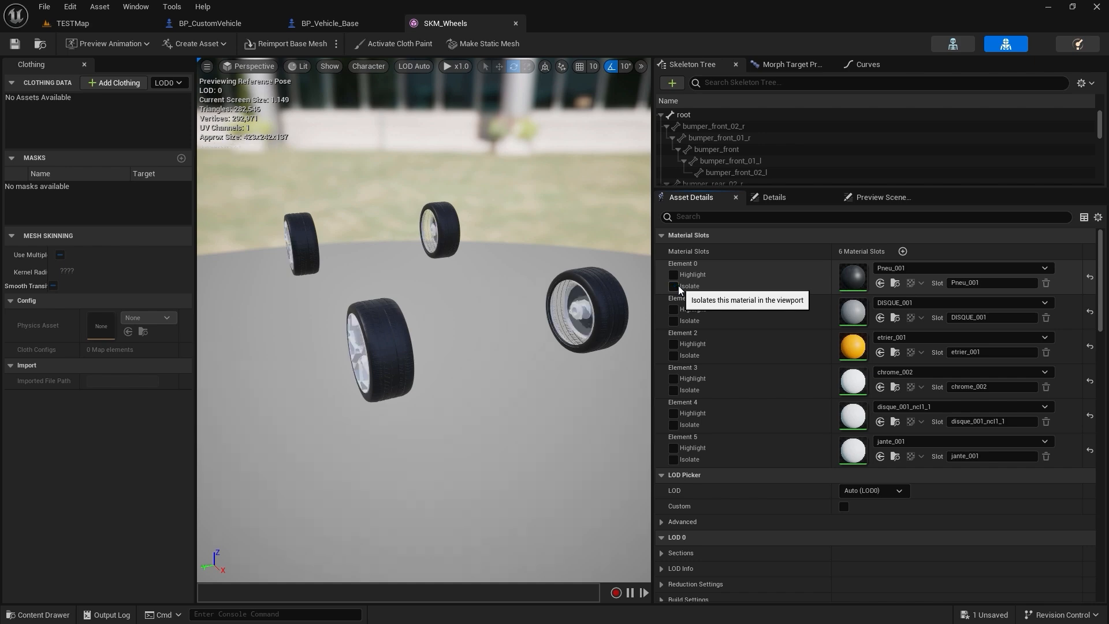
mouse_move(565, 376)
right_down()
mouse_move(555, 369)
mouse_move(565, 376)
right_up()
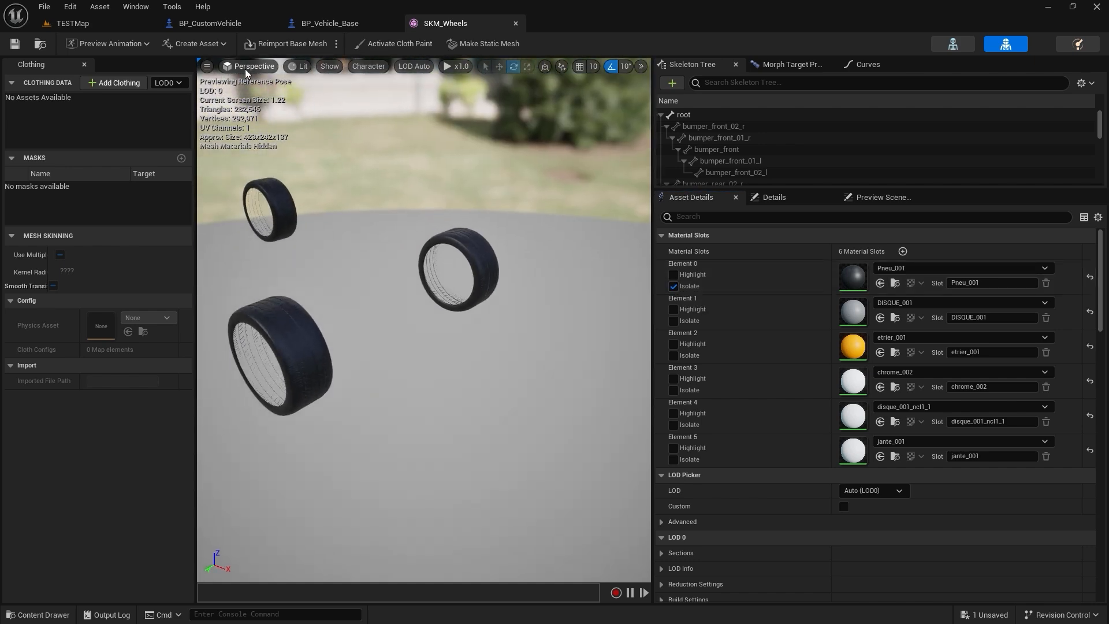
Find MI_vehCar_vehicle06_8 through the front right wheel in BP_Vehicle_Base and assign it to Element 0 of SKM_Wheels.
click(323, 23)
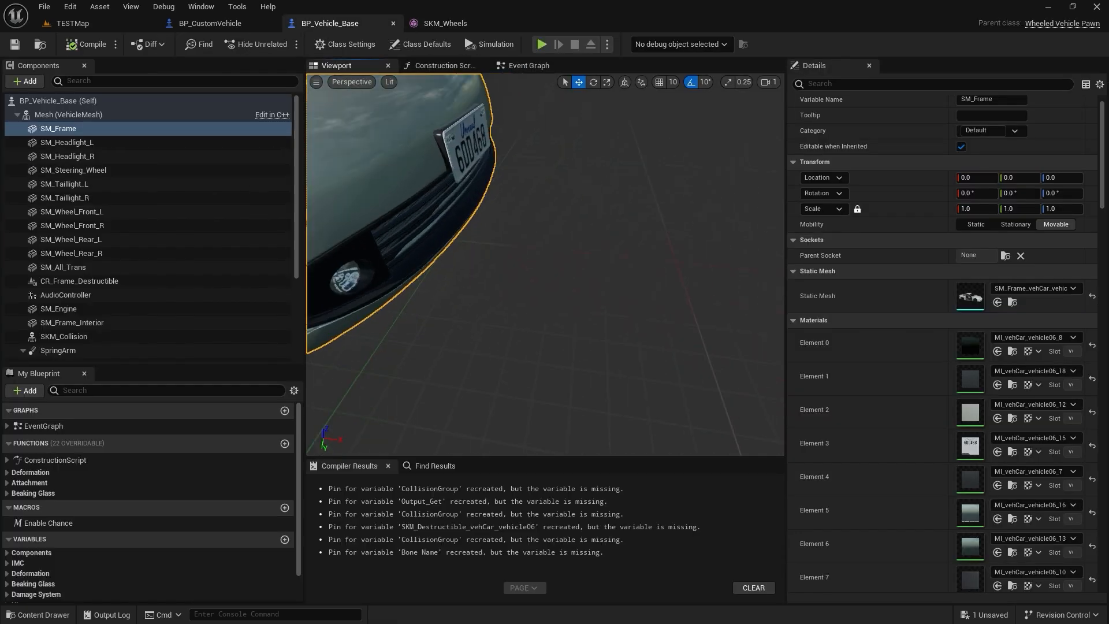
mouse_move(544, 264)
right_down()
mouse_move(520, 264)
mouse_move(543, 289)
mouse_move(544, 260)
right_up()
click(549, 151)
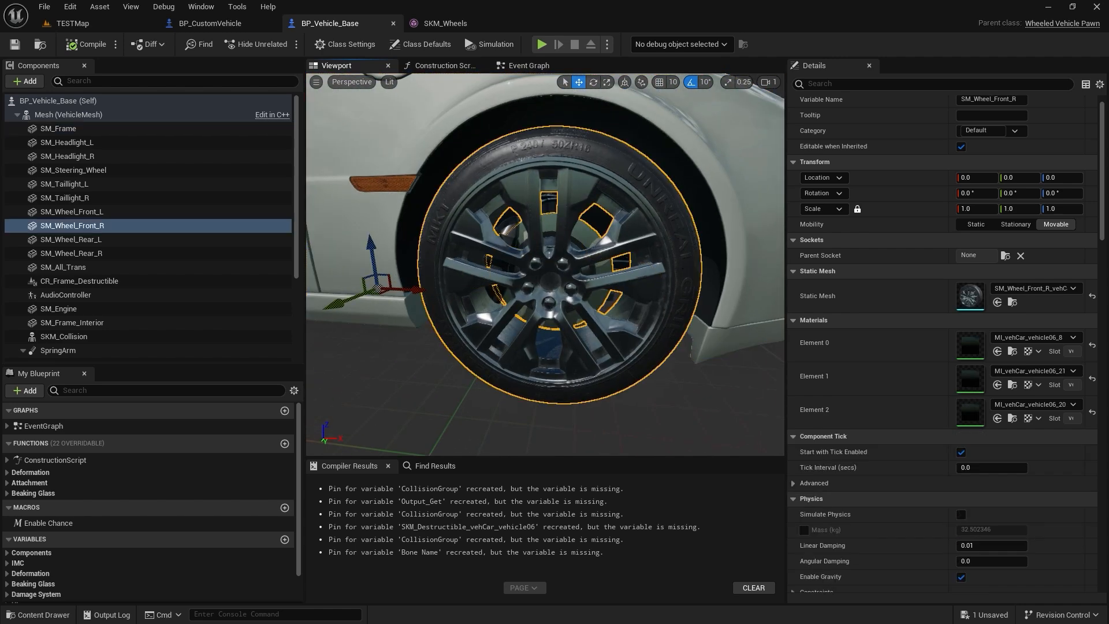
click(1013, 352)
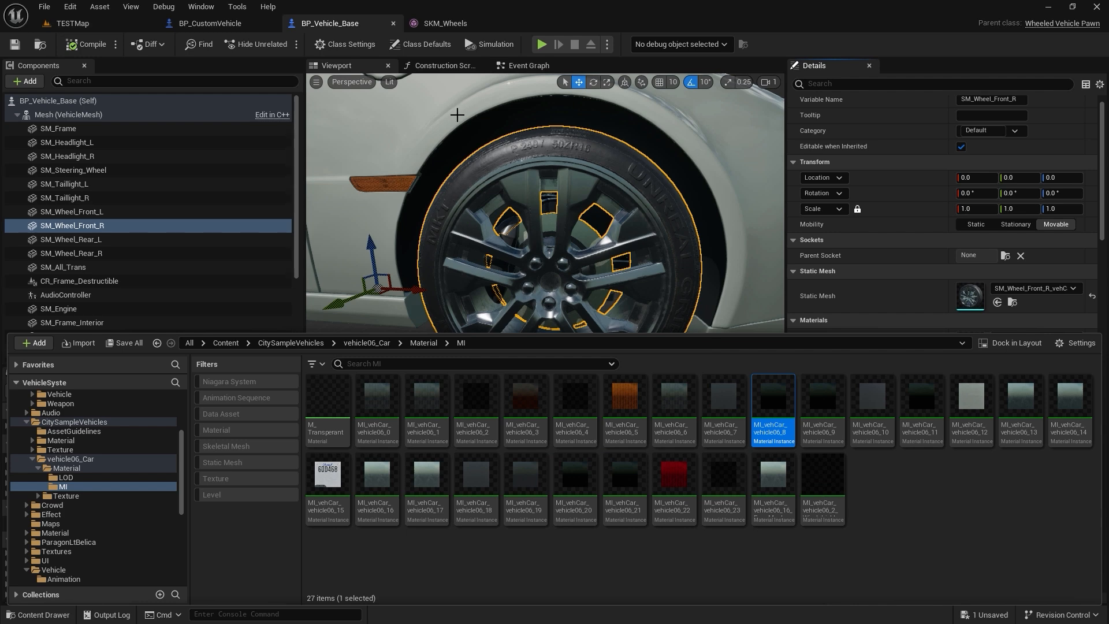
click(432, 23)
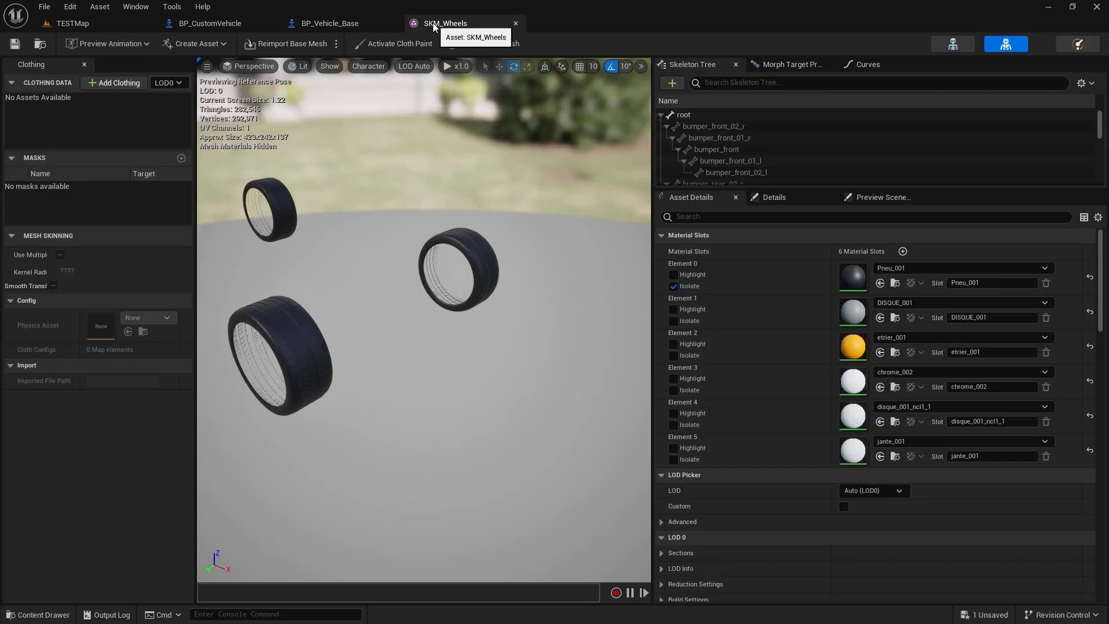
click(880, 283)
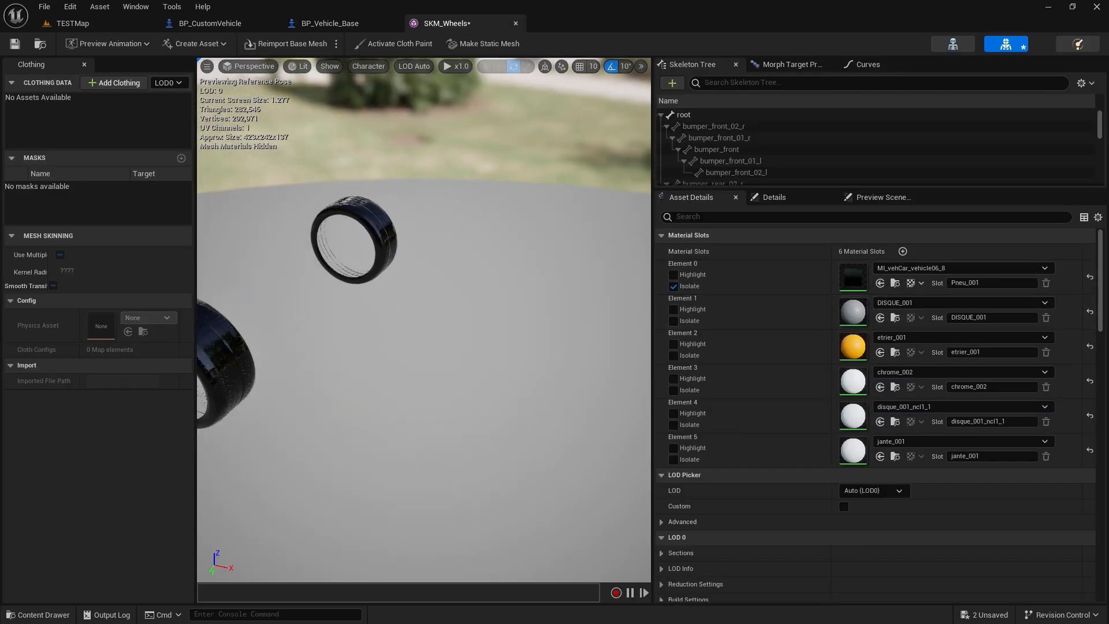
Try MI_vehCar_vehicle06_9 on Element 0 of SKM_Wheels.
click(897, 285)
click(837, 445)
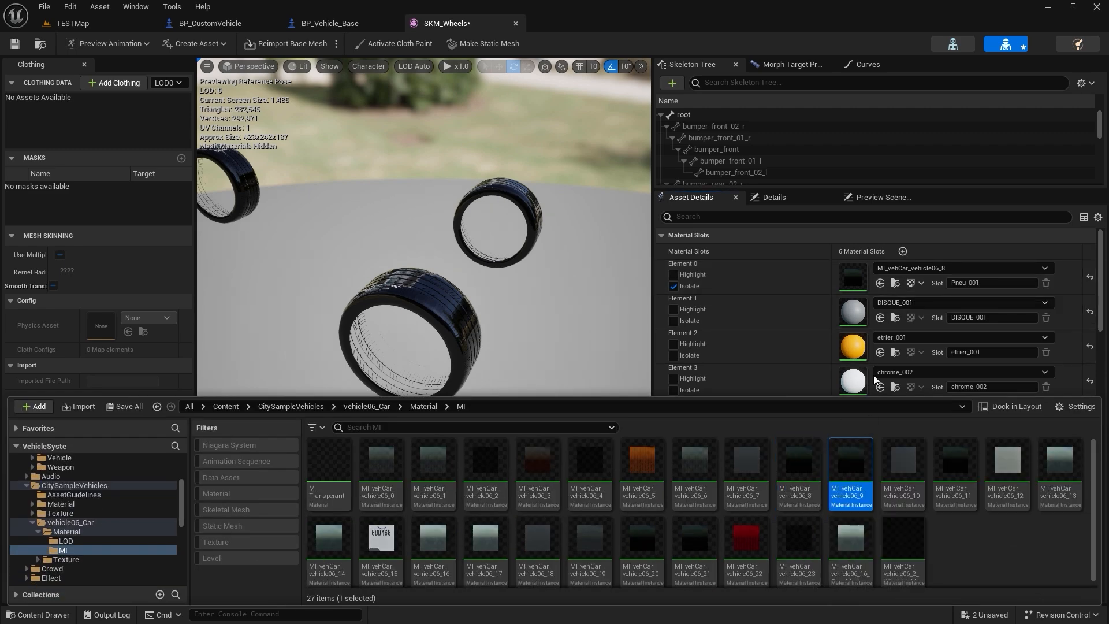
click(880, 283)
click(880, 284)
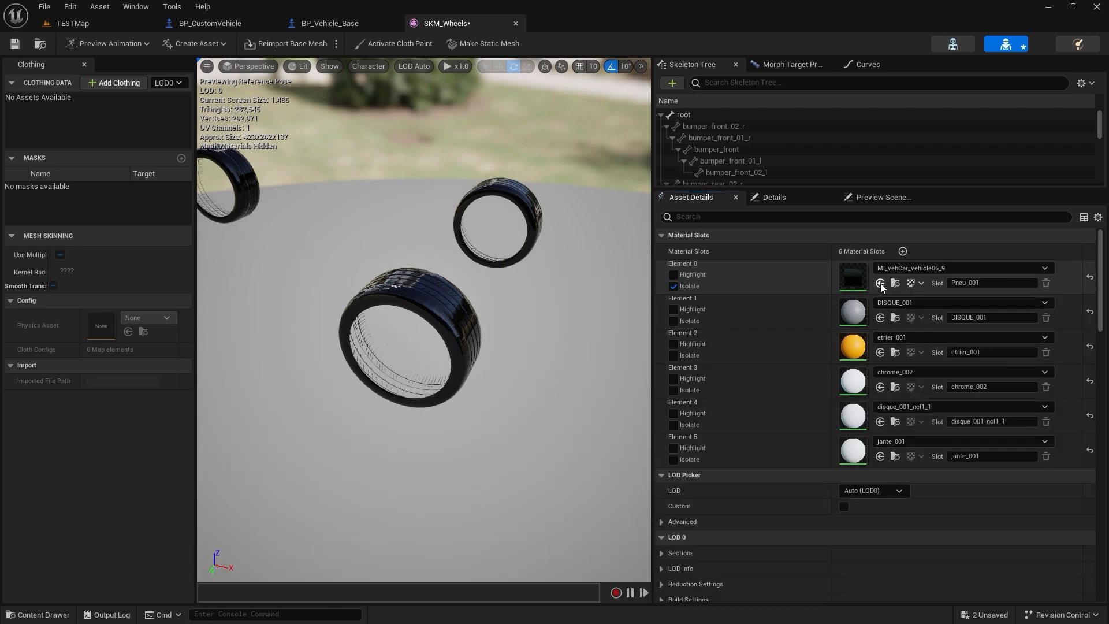
Try the front right wheel's Element 1 material from BP_Vehicle_Base, MI_vehCar_vehicle06_21, on Element 0 of SKM_Wheels.
click(897, 283)
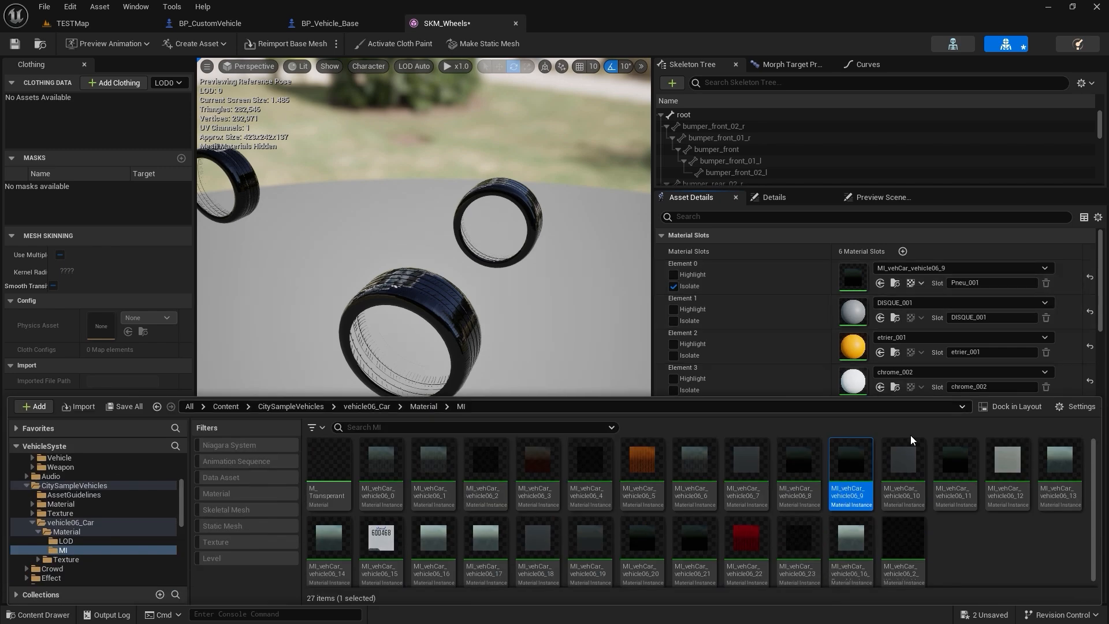
click(350, 20)
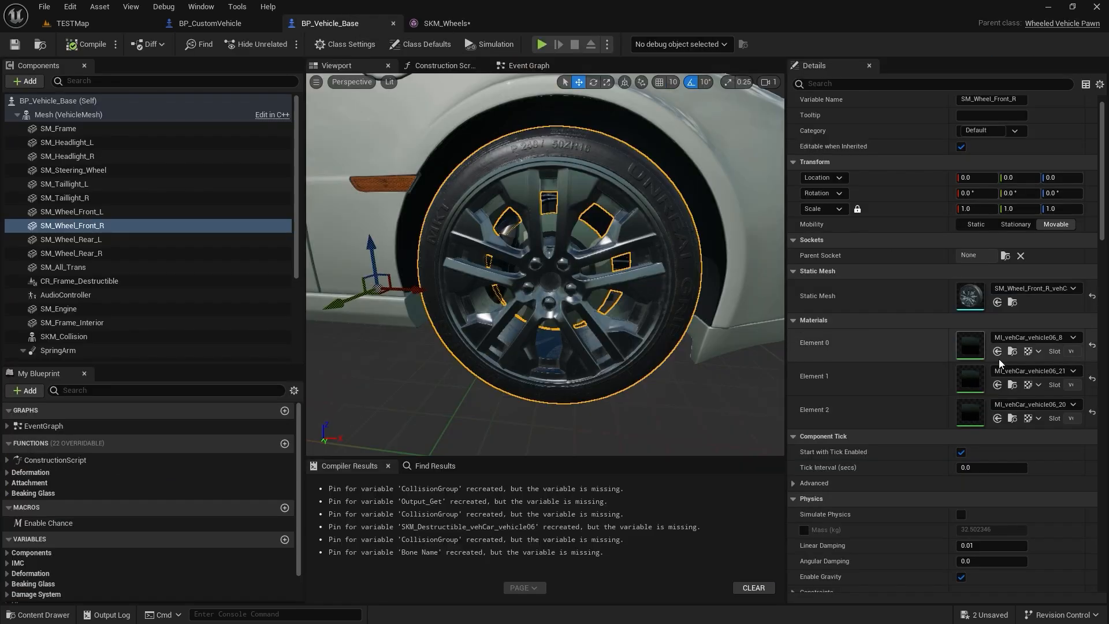
click(978, 375)
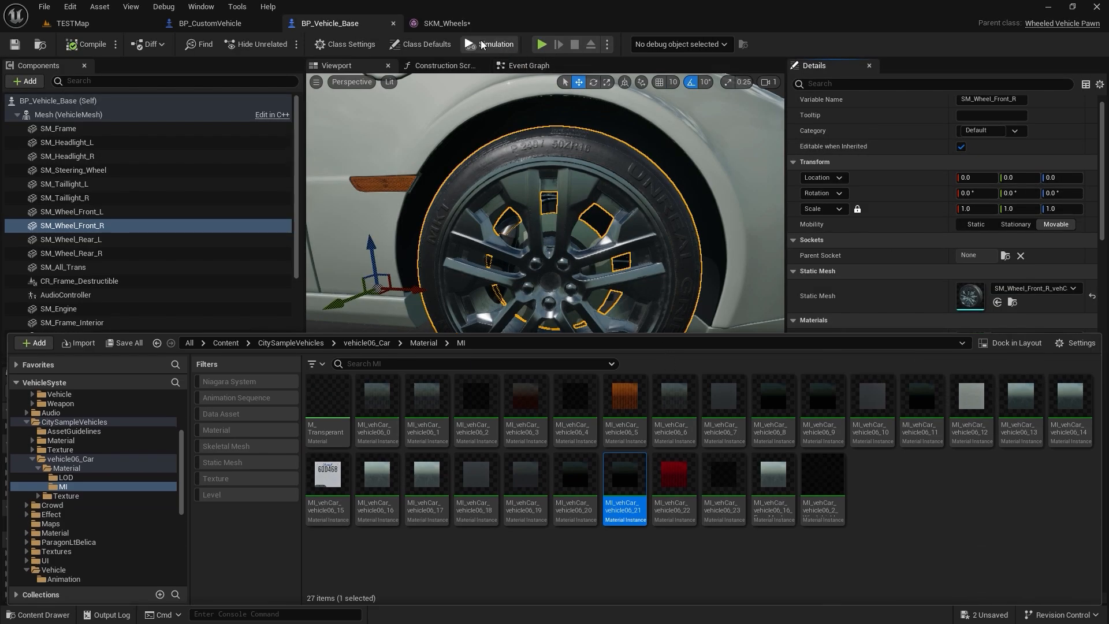
click(457, 24)
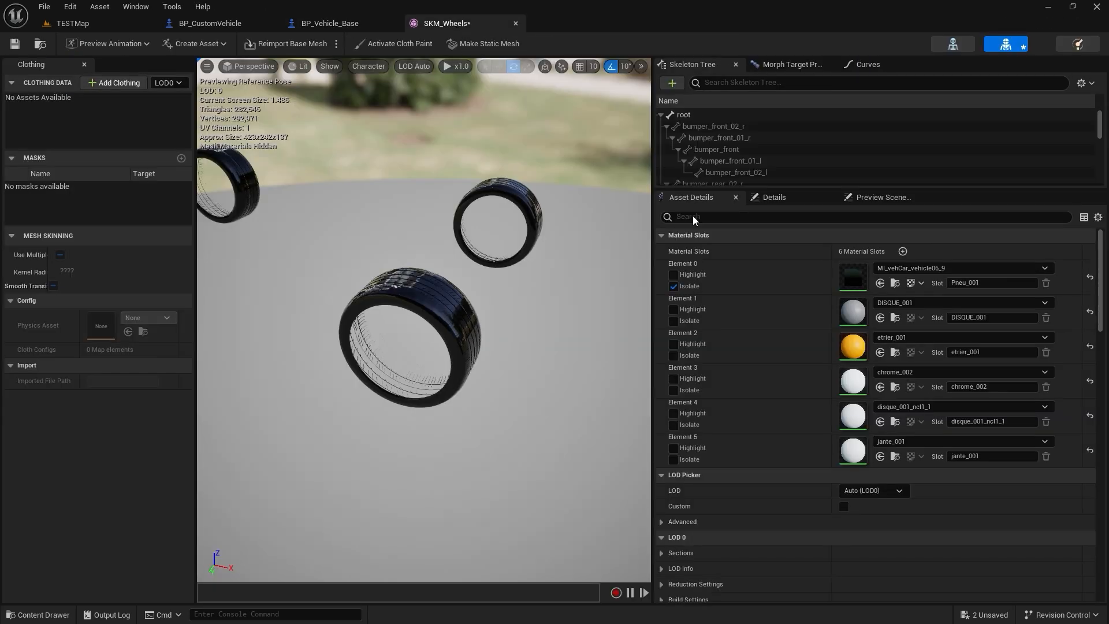
click(895, 283)
Try the front right wheel's Element 2 material, MI_vehCar_vehicle06_20, on Element 0 of SKM_Wheels and save the mesh.
click(346, 23)
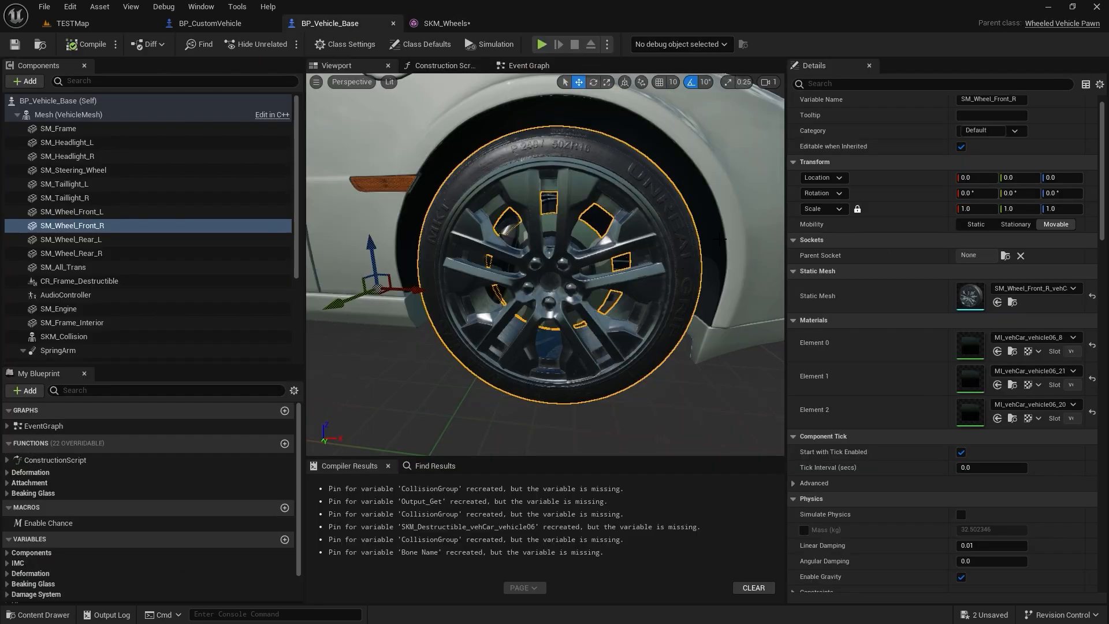
click(1012, 418)
click(498, 23)
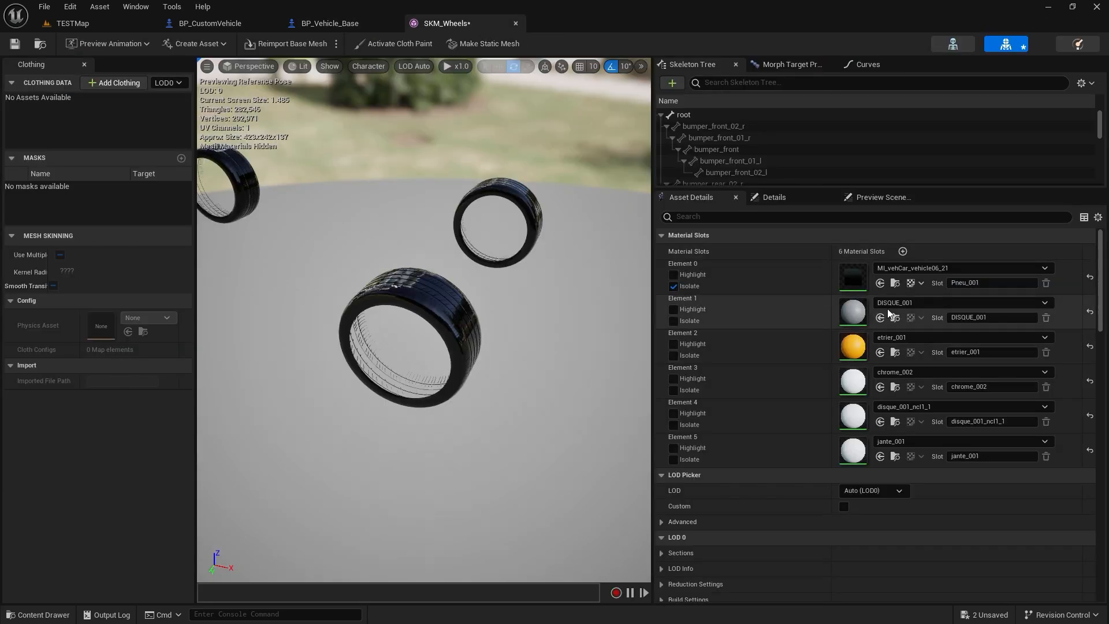
click(881, 283)
click(14, 43)
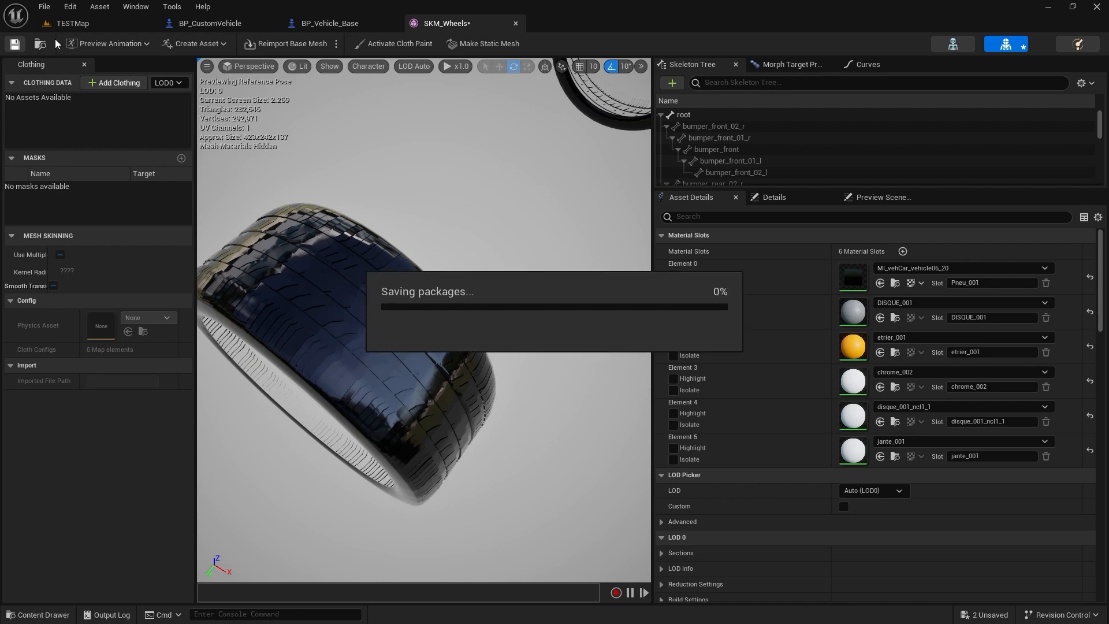
Examine the custom car's tires in TESTMap, and look at the car in BP_CustomVehicle.
click(72, 23)
right_drag(238, 209, 208, 277)
key(d)
key(w)
click(199, 23)
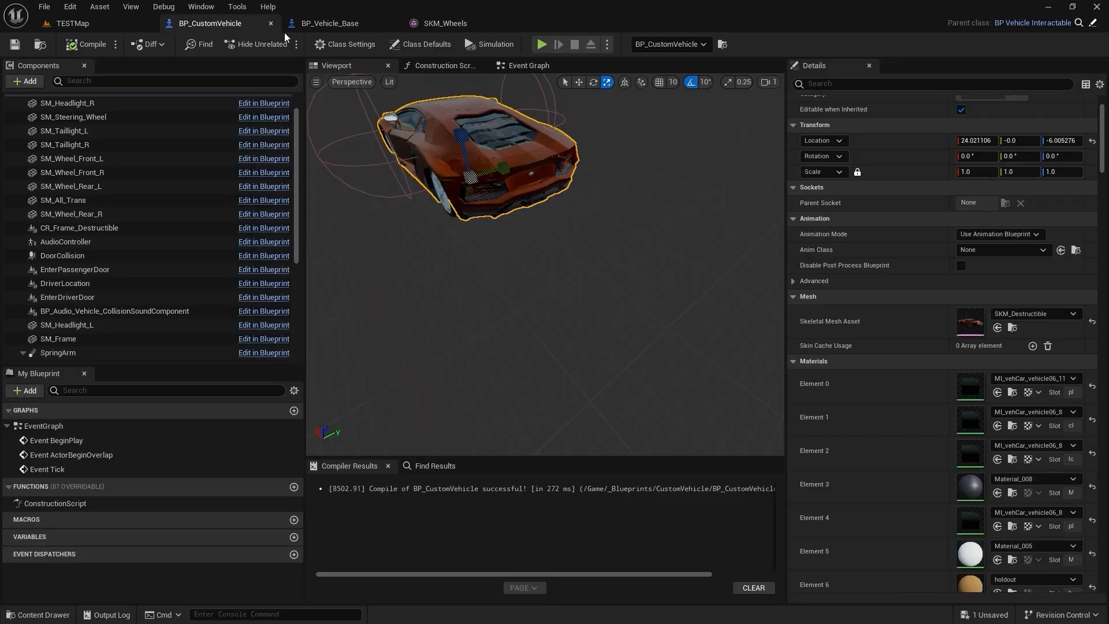
Return to SKM_Wheels, assign MI_vehCar_vehicle06_8 to Element 0, and inspect the isolated tires.
click(466, 18)
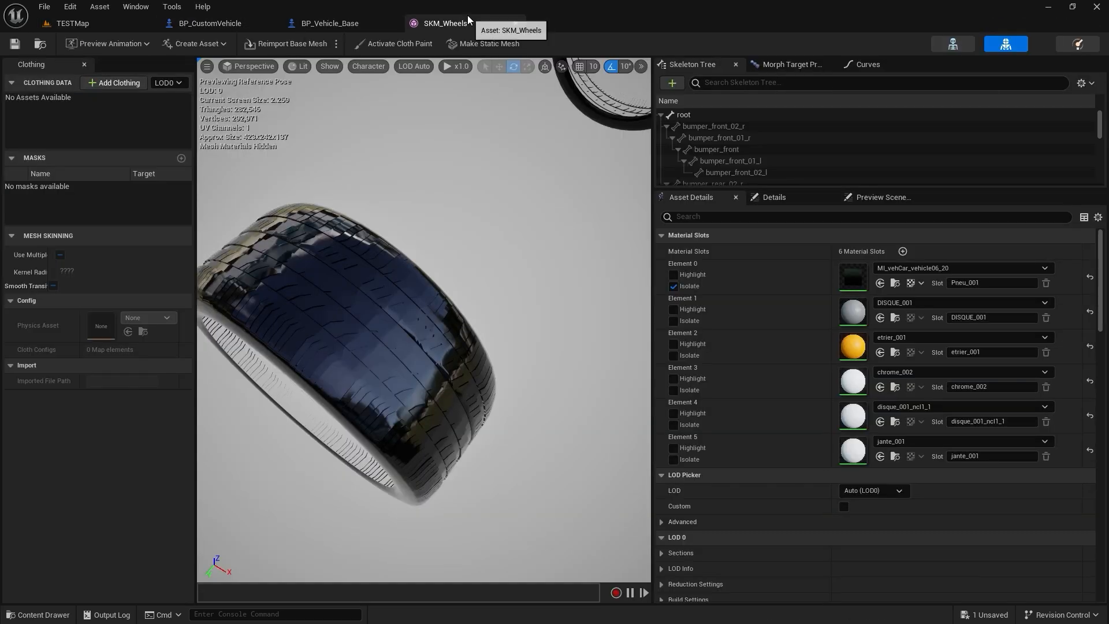
click(895, 284)
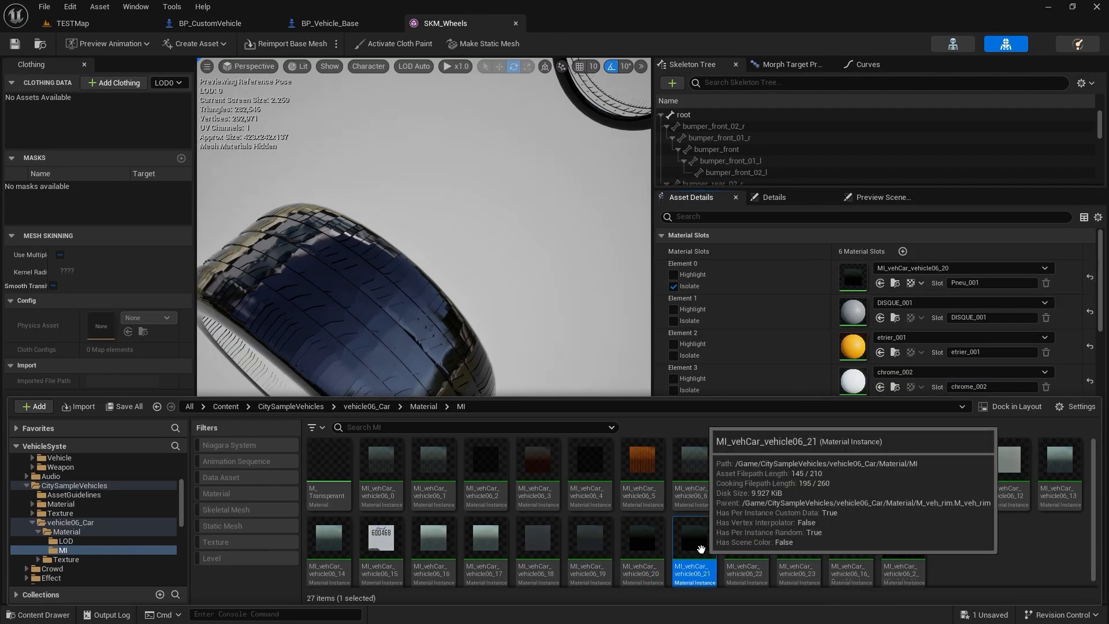
click(880, 283)
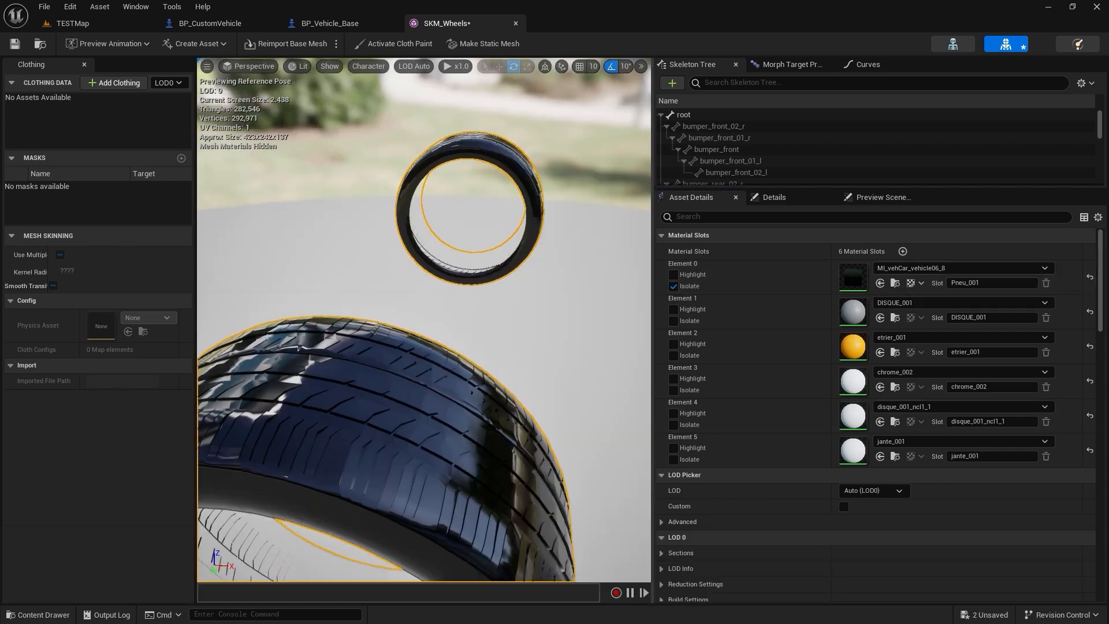
right_drag(509, 341, 543, 358)
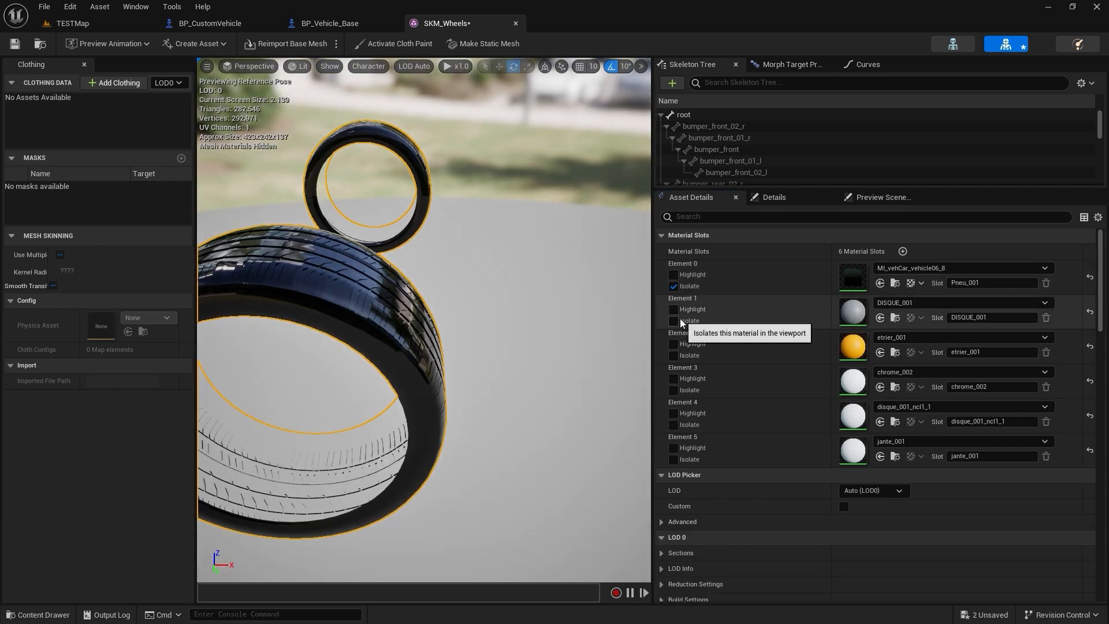
Isolate the brake discs (Element 1) and calipers (Element 2) in turn and assign MI_vehCar_vehicle06_8 to both.
click(673, 321)
mouse_move(634, 329)
right_down()
mouse_move(601, 341)
mouse_move(623, 335)
right_up()
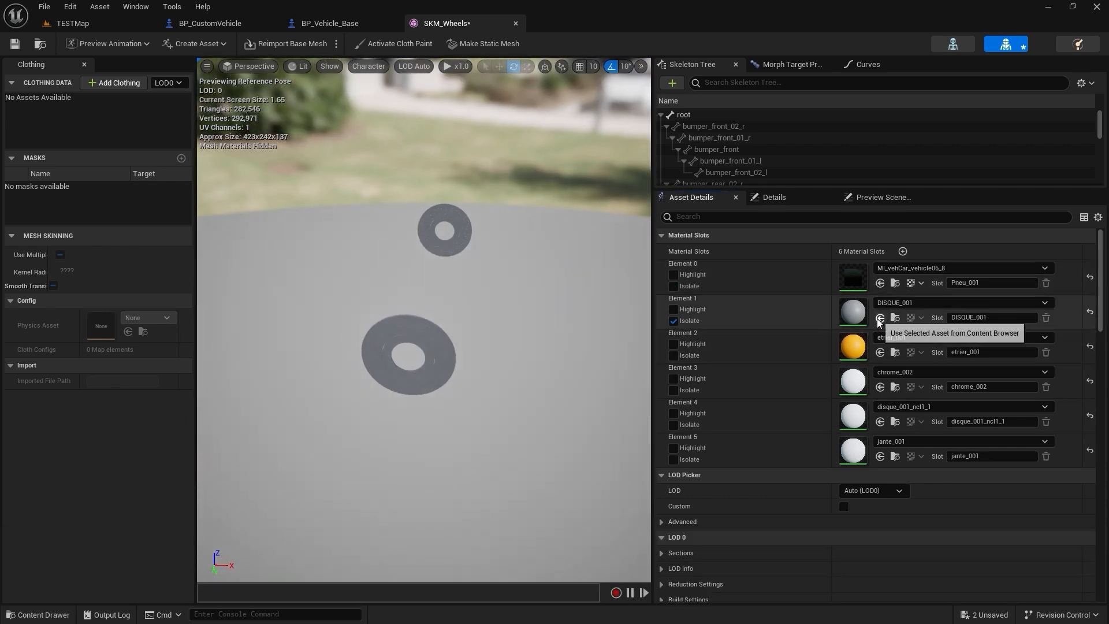
click(673, 355)
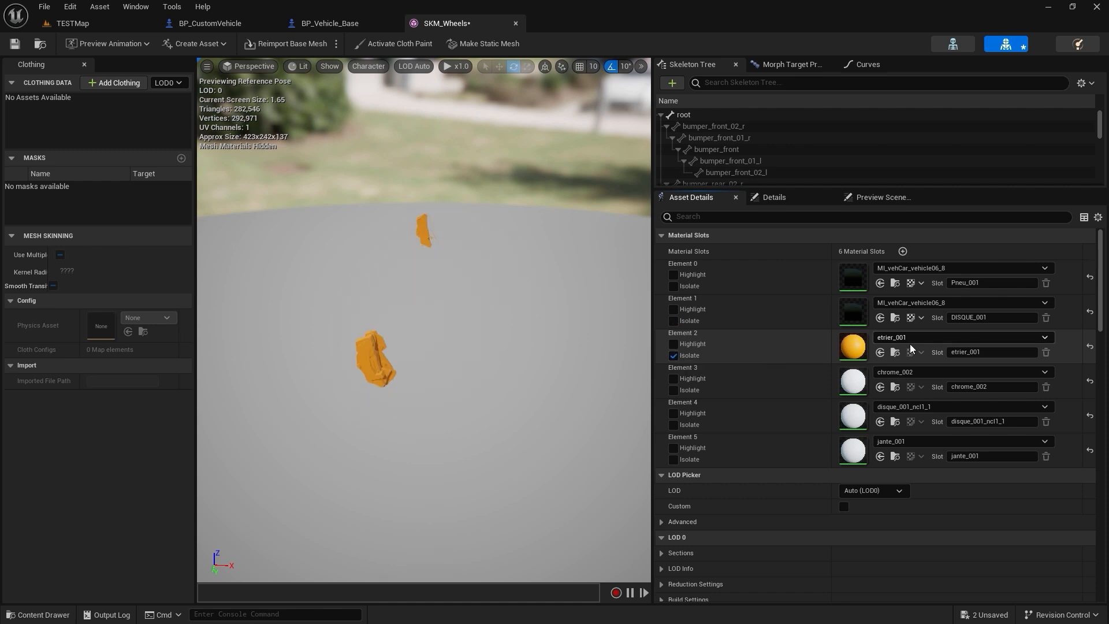
click(880, 352)
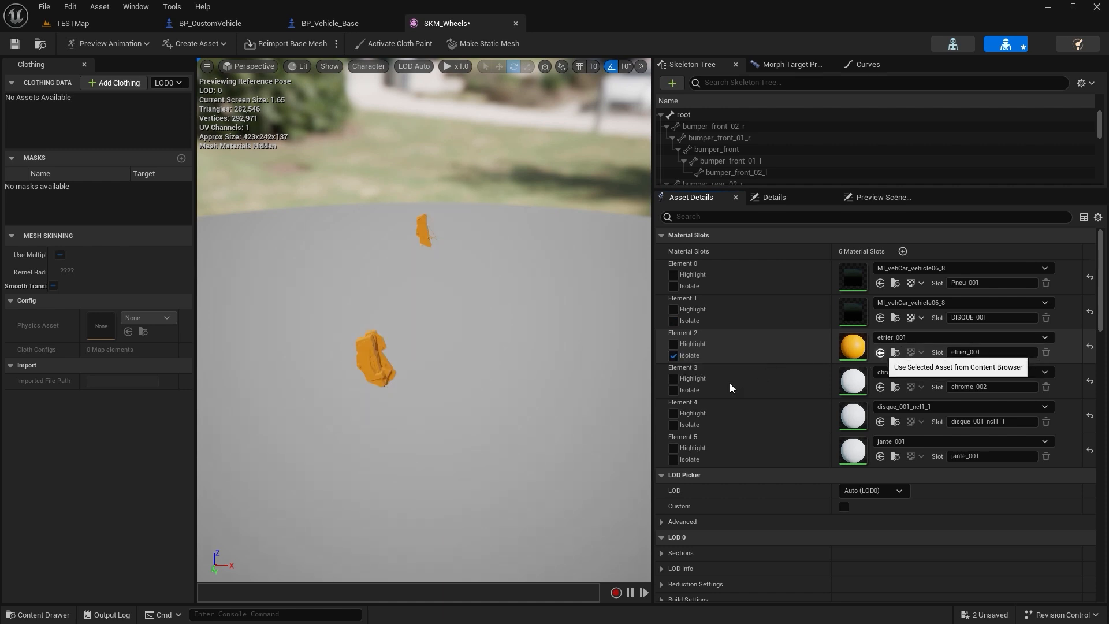
Isolate Elements 3, 4 and 5 in turn, assign MI_vehCar_vehicle06_8 to each, and save the SKM_Wheels mesh.
click(674, 390)
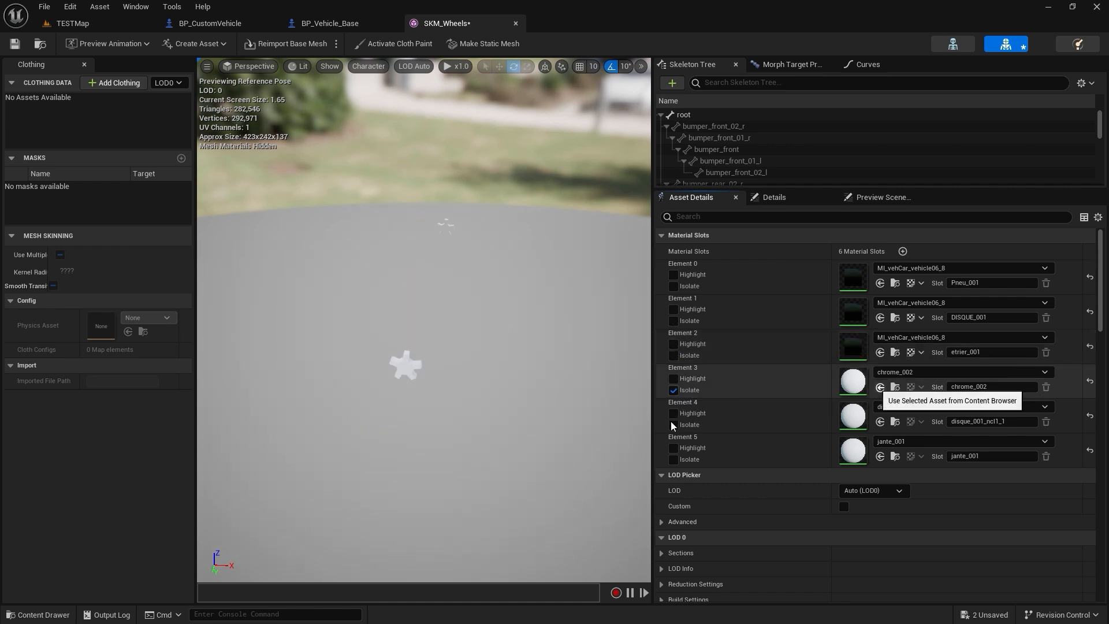
click(674, 425)
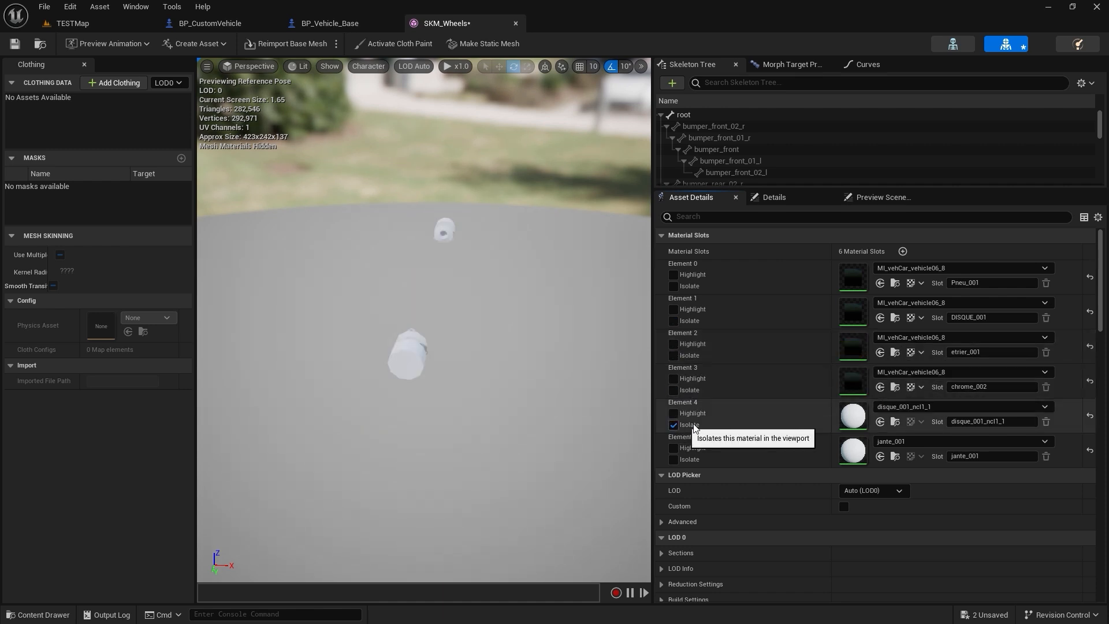
click(879, 421)
click(880, 456)
click(673, 460)
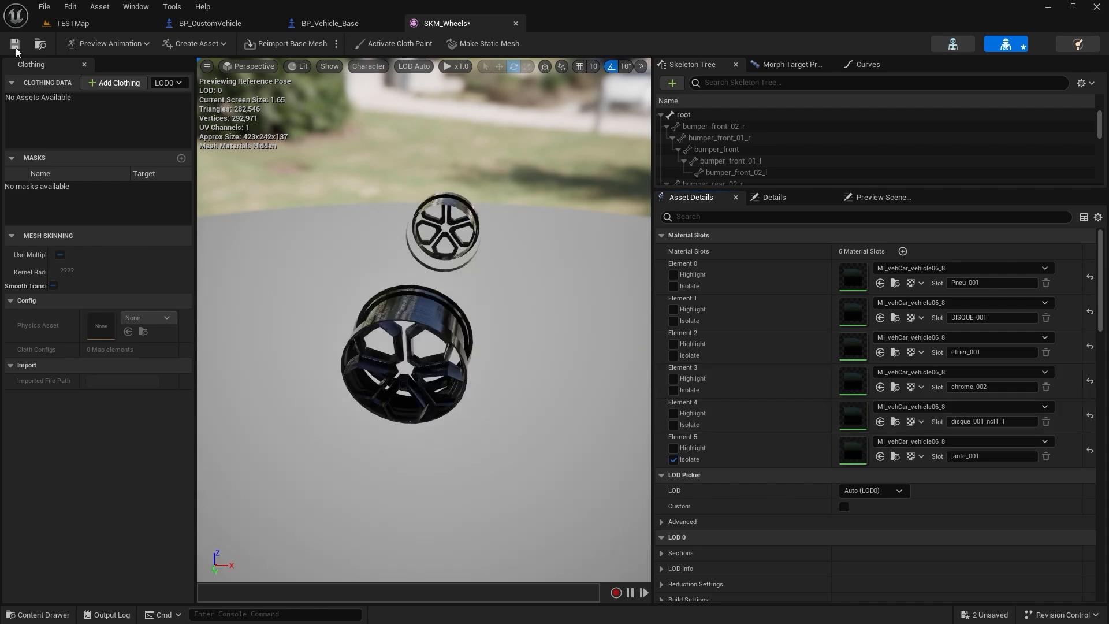
Try to snap the custom car down to the floor in TESTMap, and undo the move.
click(74, 23)
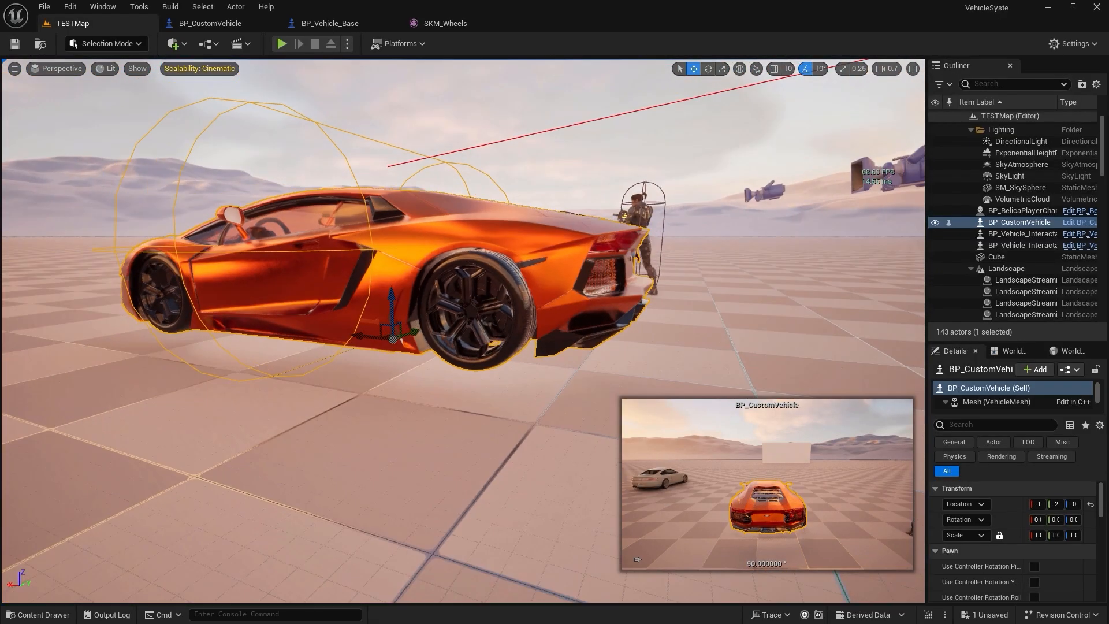
key(End)
right_drag(226, 197, 399, 197)
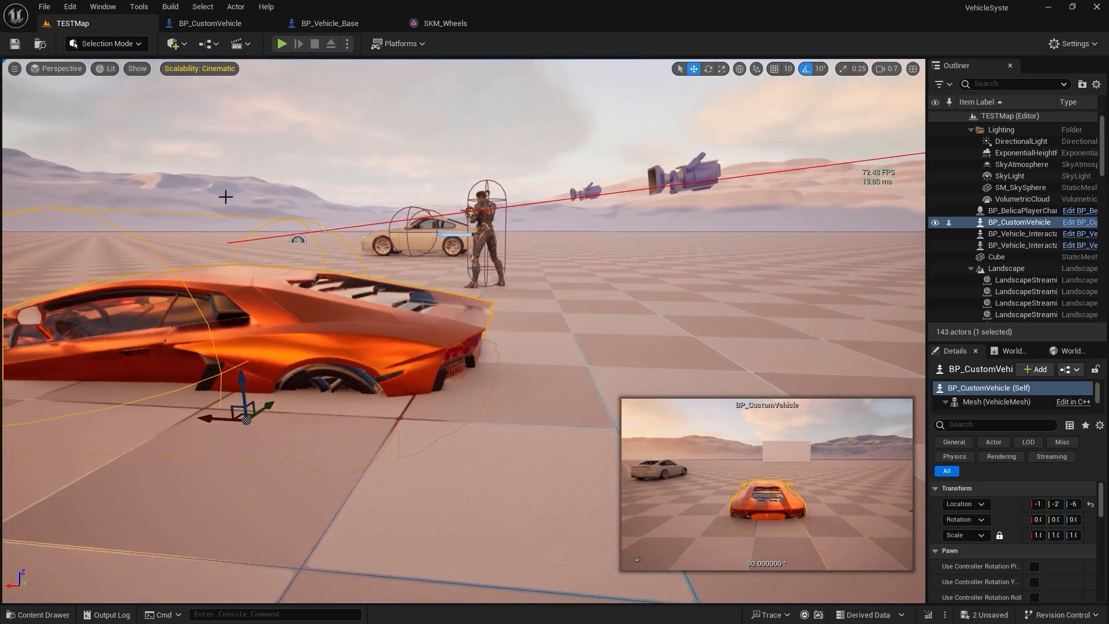
key(ctrl+z)
Examine the custom car's front wheel up close in TESTMap, and go back to the SKM_Wheels editor.
key(a)
right_drag(330, 245, 191, 291)
key(w)
key(e)
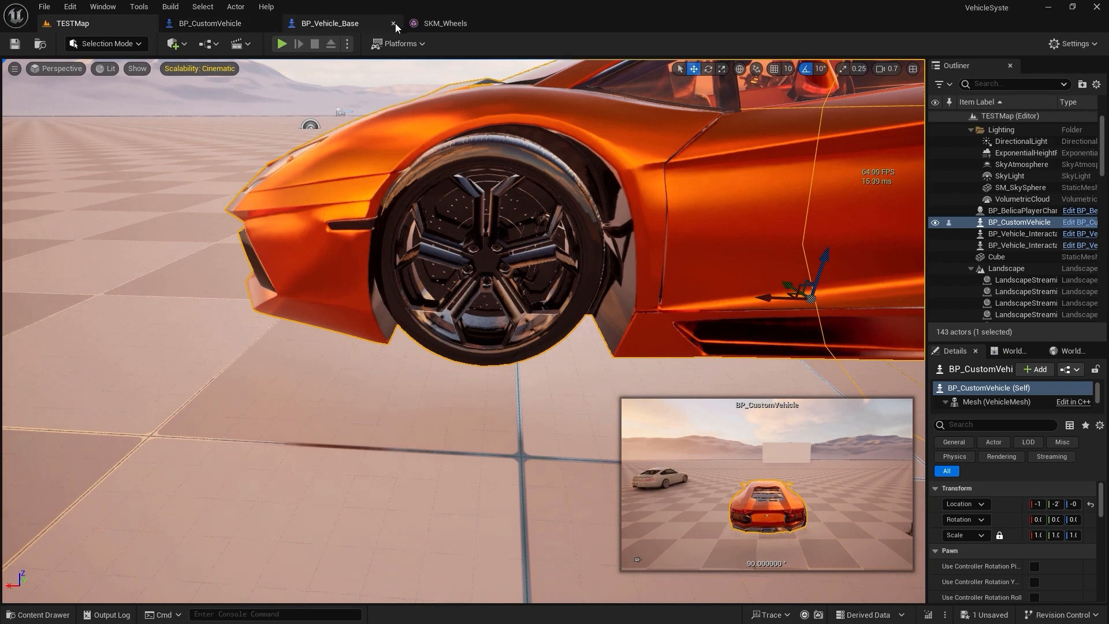
click(445, 25)
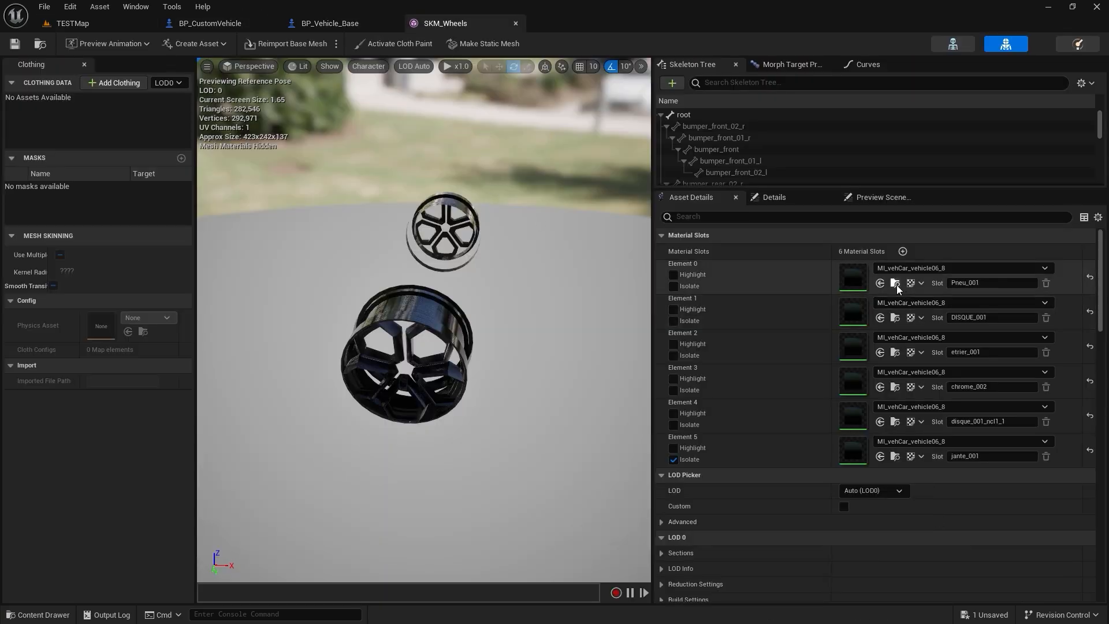
Review the skeletal mesh's material elements in BP_CustomVehicle and locate Element 8's holdout material in the content browser.
click(199, 25)
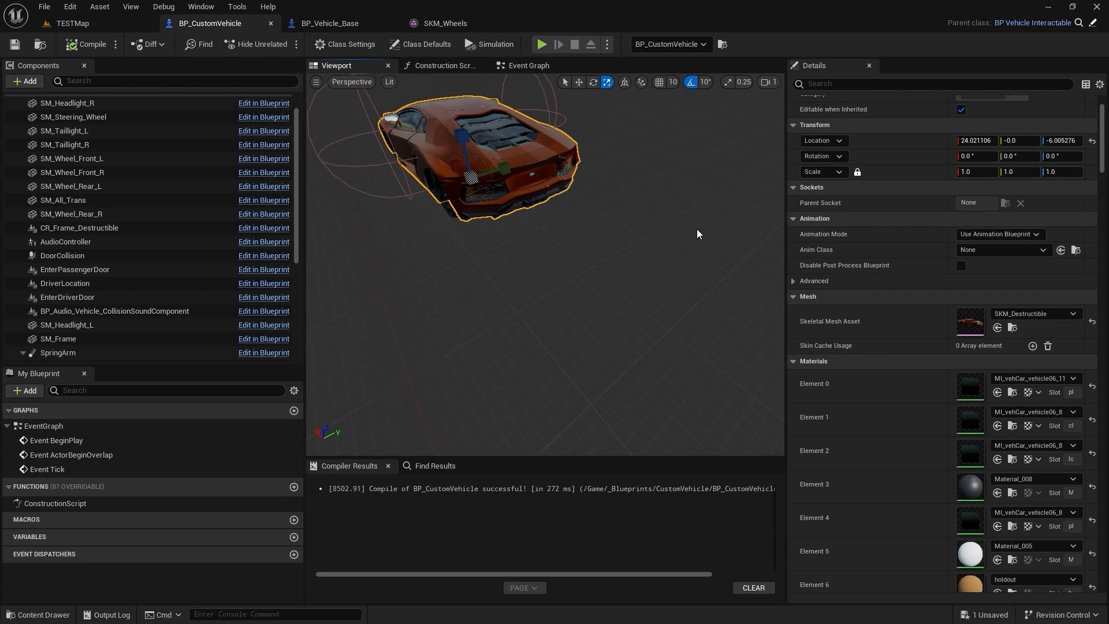
scroll(999, 471, down, 5)
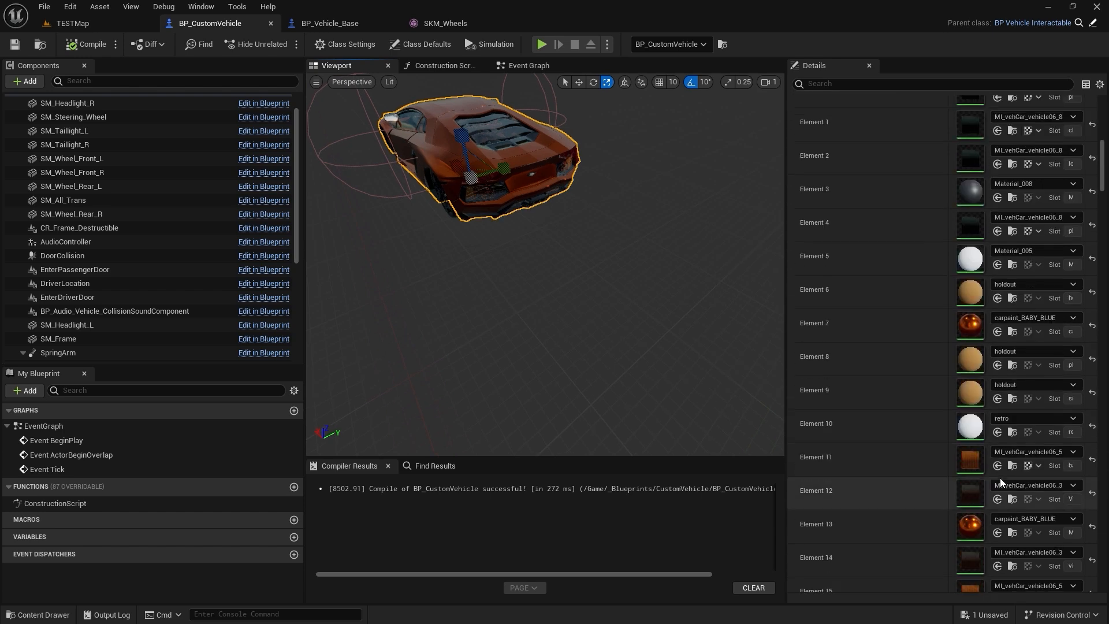
scroll(1000, 477, down, 4)
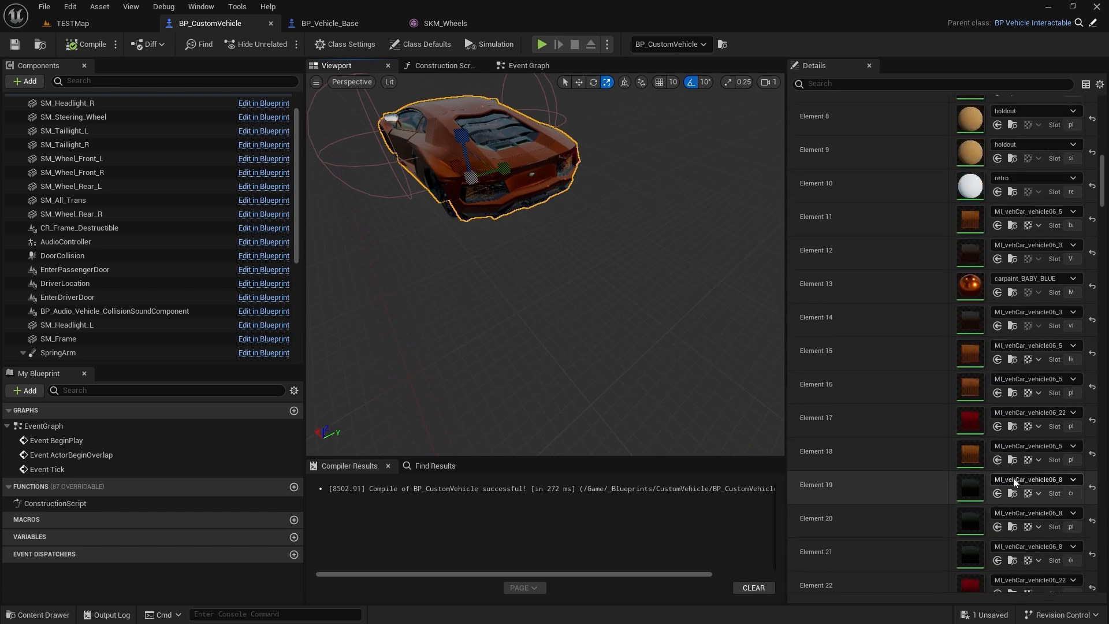
scroll(1013, 478, up, 2)
click(1012, 235)
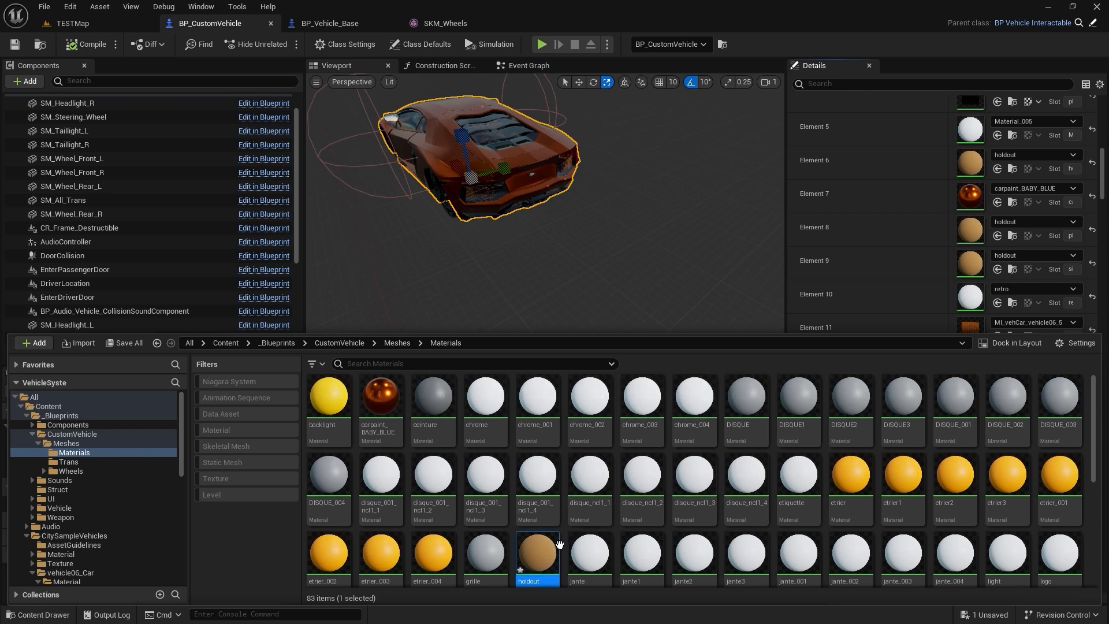
Duplicate the holdout material in the custom vehicle's Materials folder and open the copy for editing.
key(ctrl+c)
key(ctrl+v)
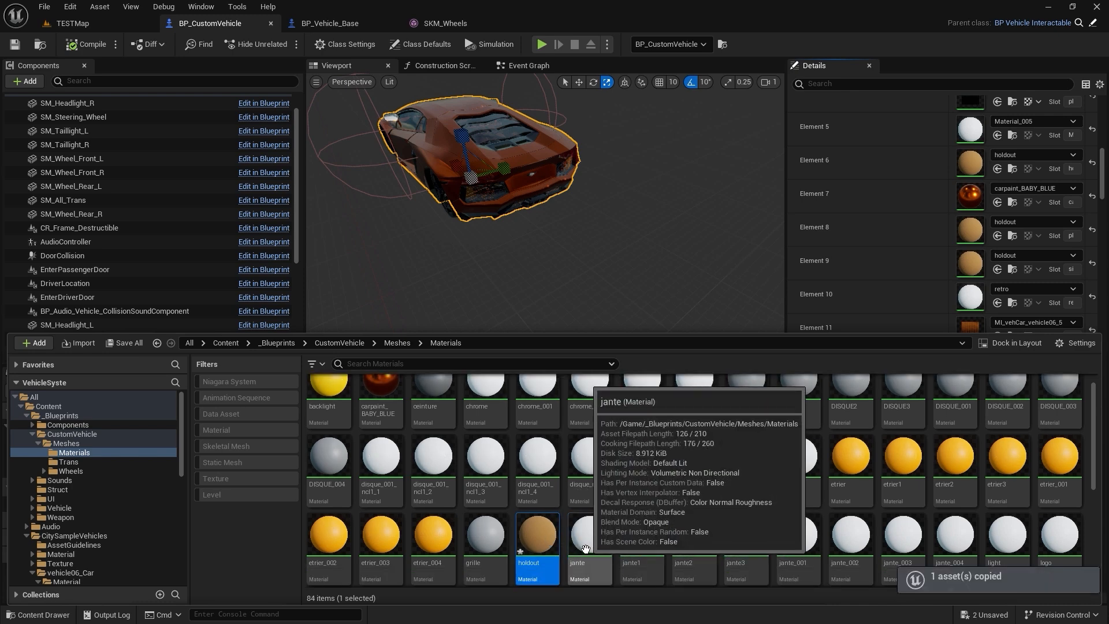
scroll(600, 538, down, 4)
double_click(745, 537)
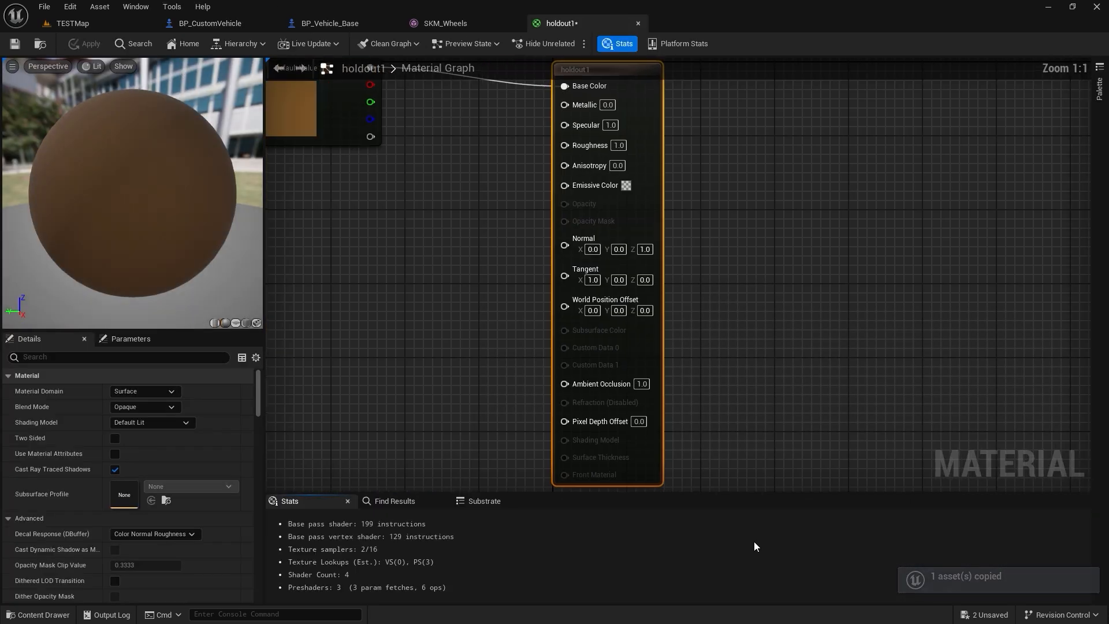
Set the copied material's Param colour to black and its specular to 0.2, and apply the changes.
double_click(420, 234)
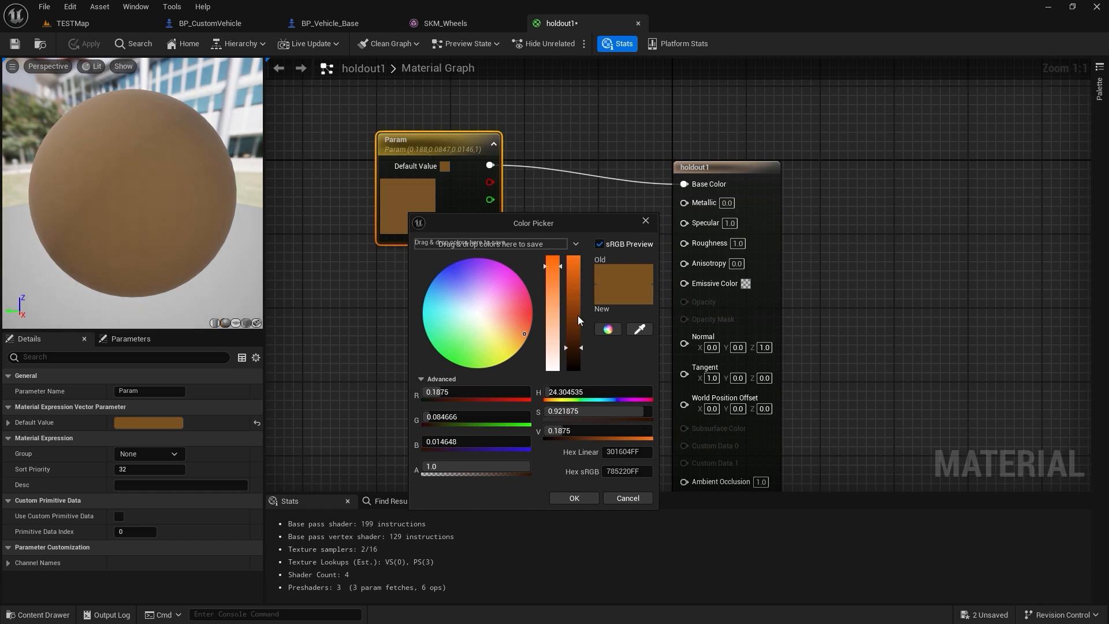
drag(579, 320, 575, 361)
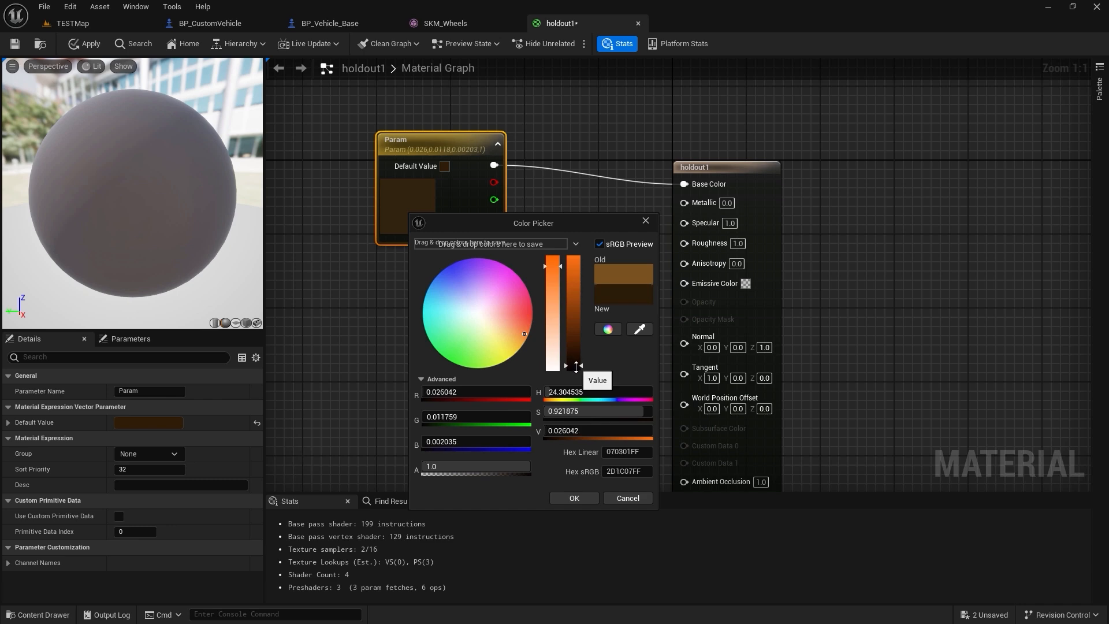
drag(575, 366, 580, 400)
click(575, 498)
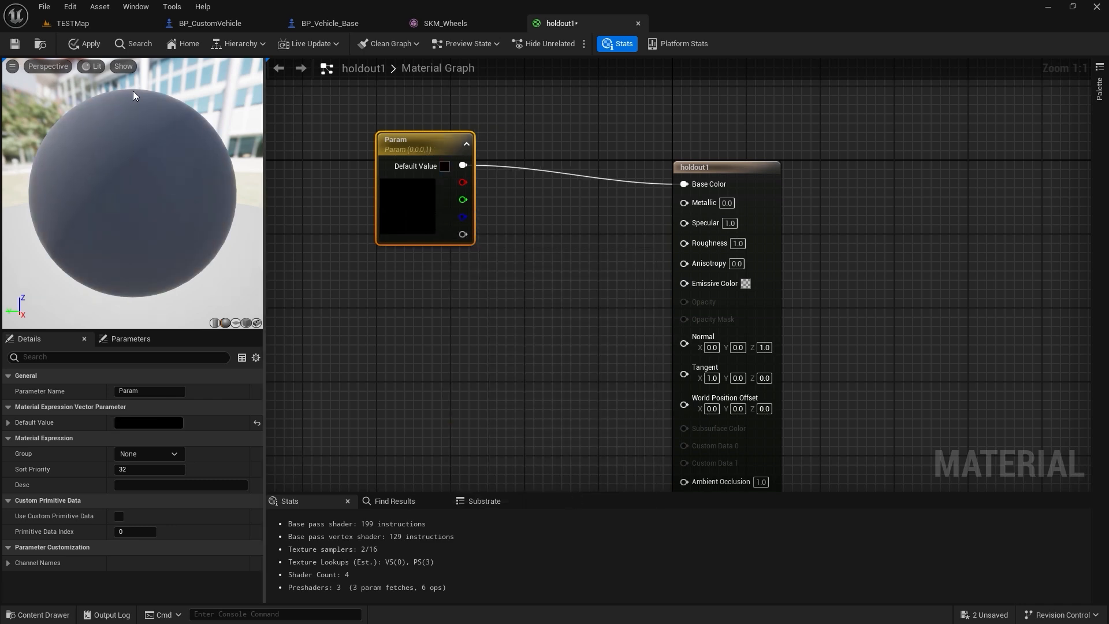
click(88, 45)
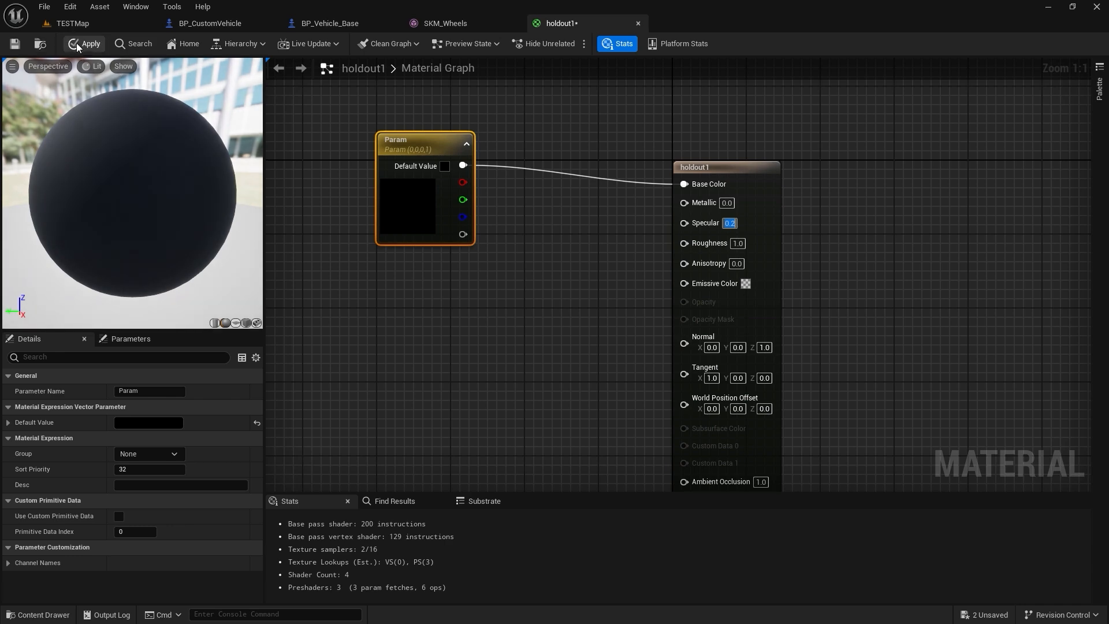
click(84, 44)
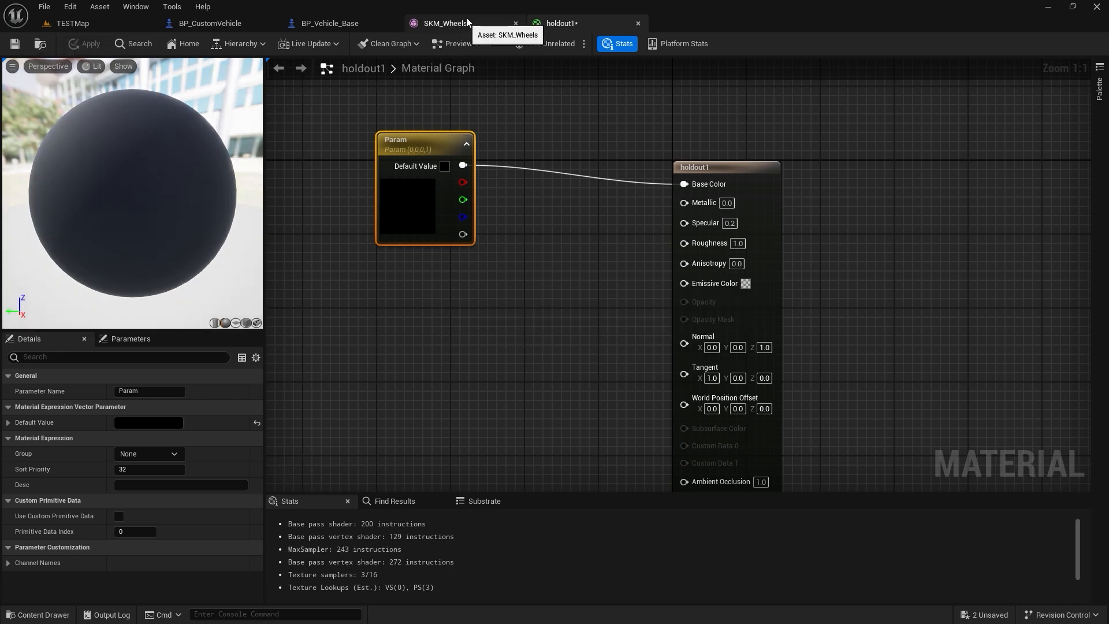
Turn off isolation of Element 5 in SKM_Wheels, assign holdout1 to Element 0, and save the mesh.
click(466, 20)
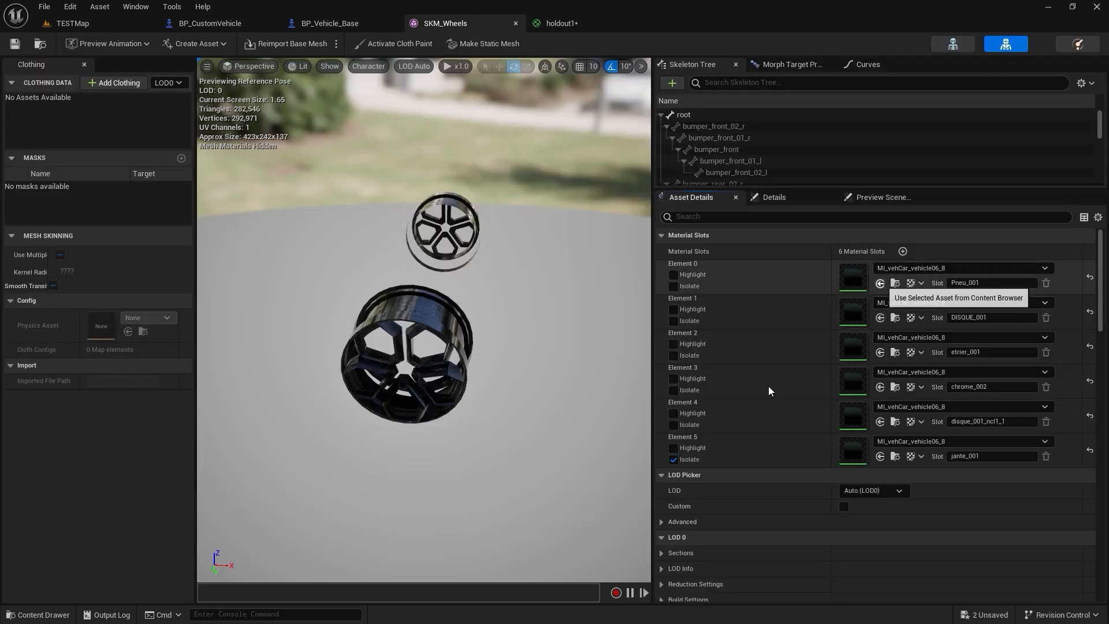
click(673, 460)
drag(546, 368, 520, 341)
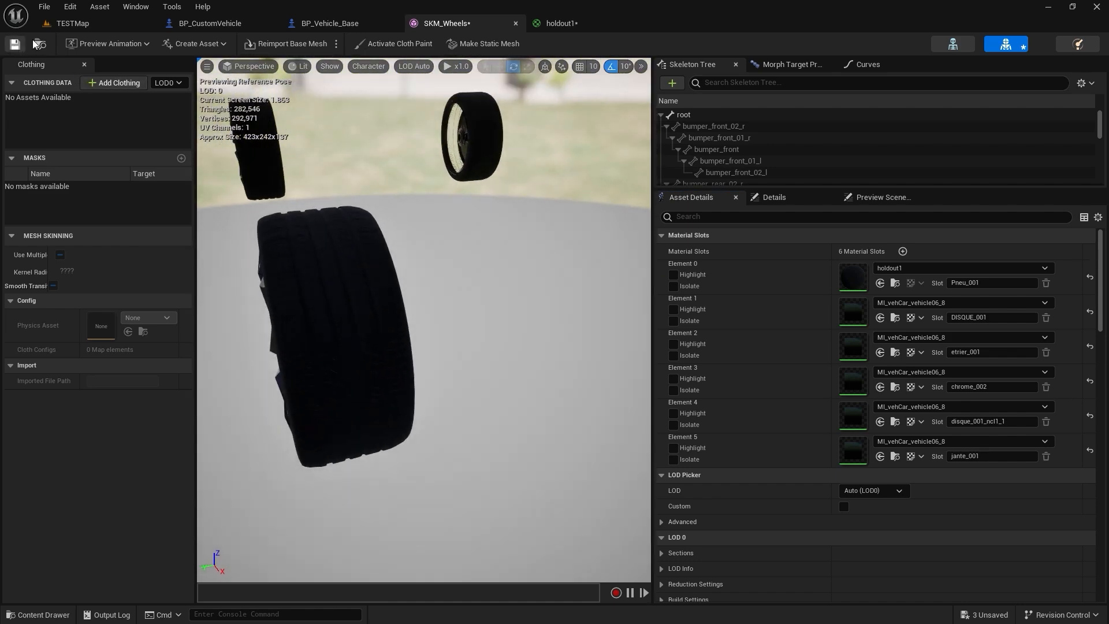
Examine the custom car's tyres and body in TESTMap from the front and side.
click(73, 23)
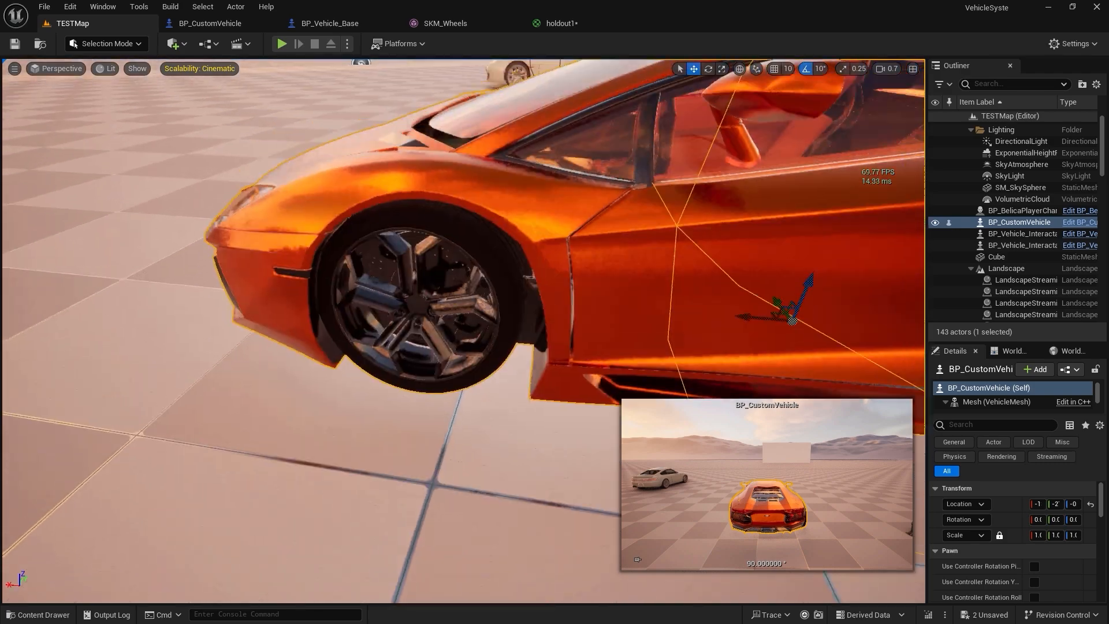
drag(520, 324, 335, 433)
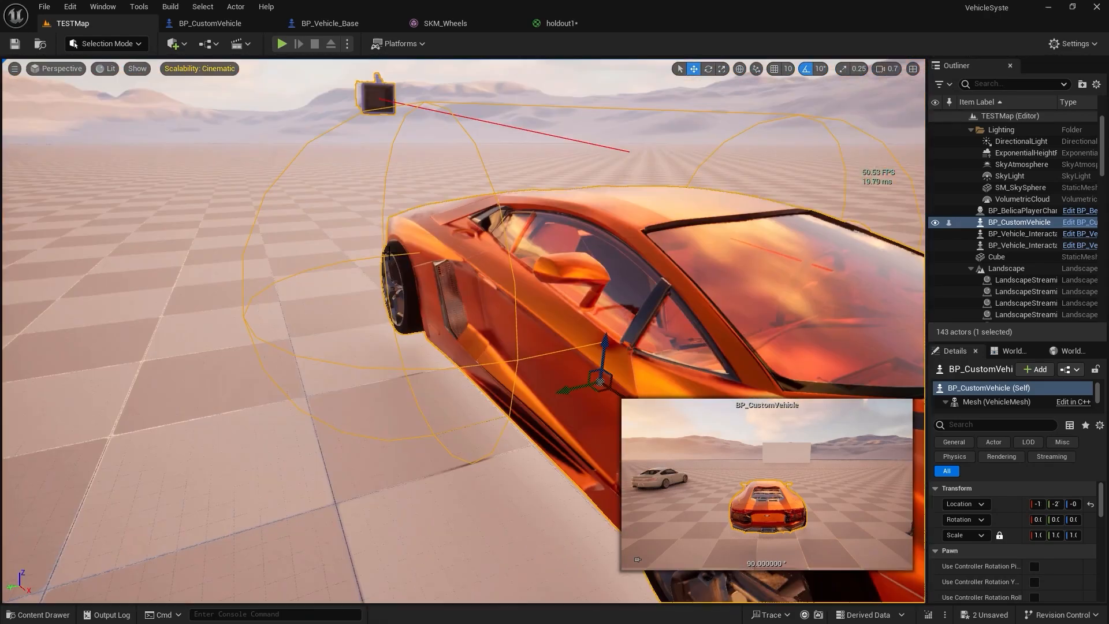
Show BP_CustomVehicle from the top and highlight the SM_All_Trans component to check its position against the body.
click(225, 26)
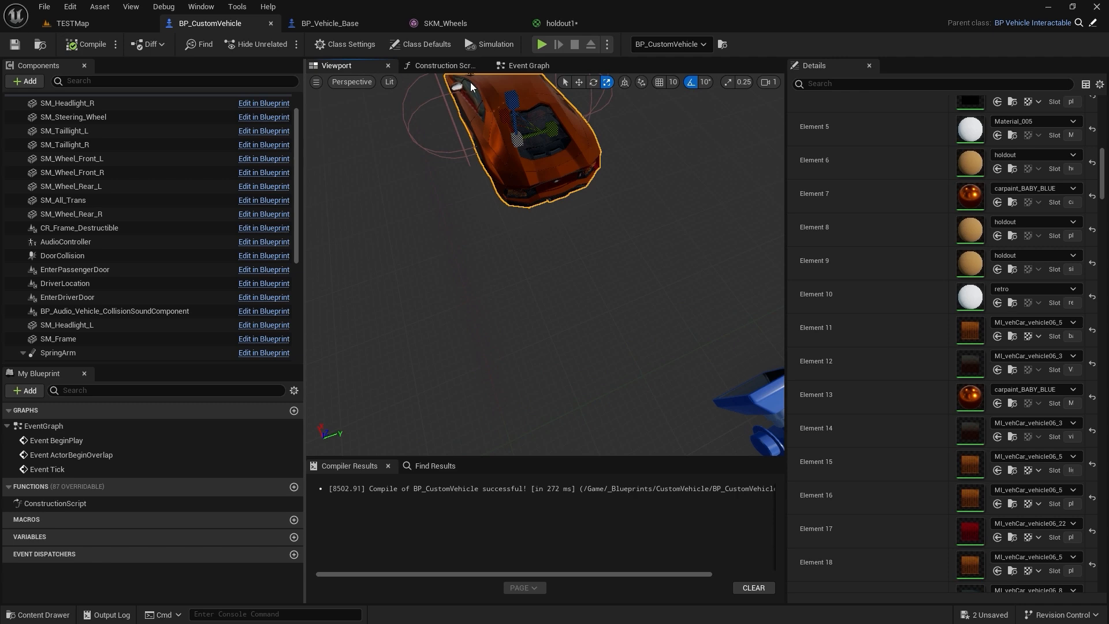
click(351, 81)
click(367, 120)
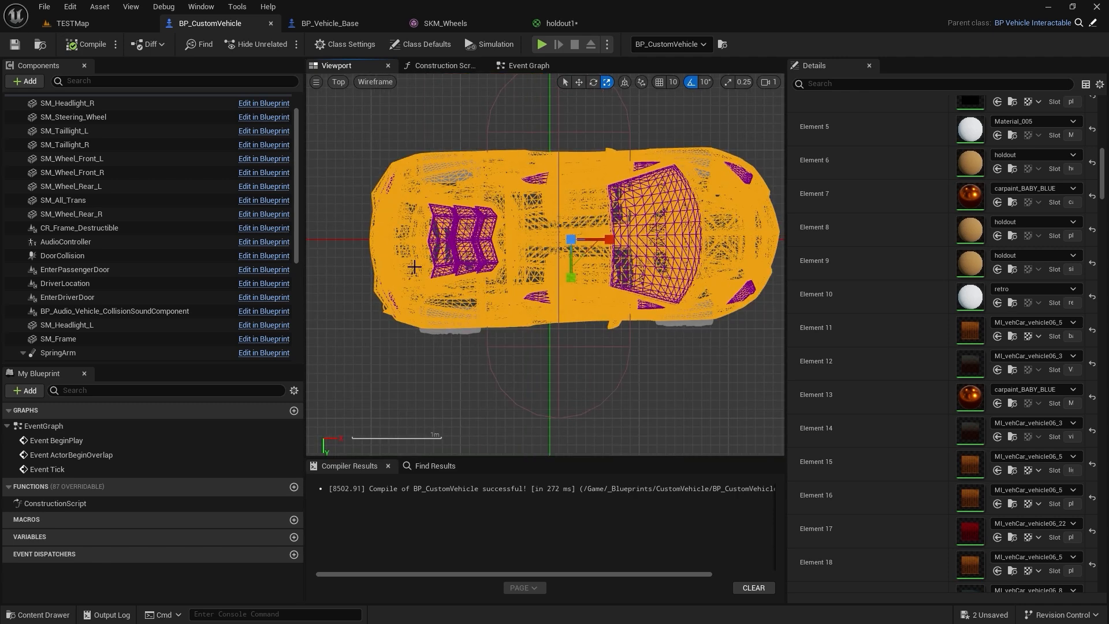
scroll(91, 148, up, 2)
click(86, 130)
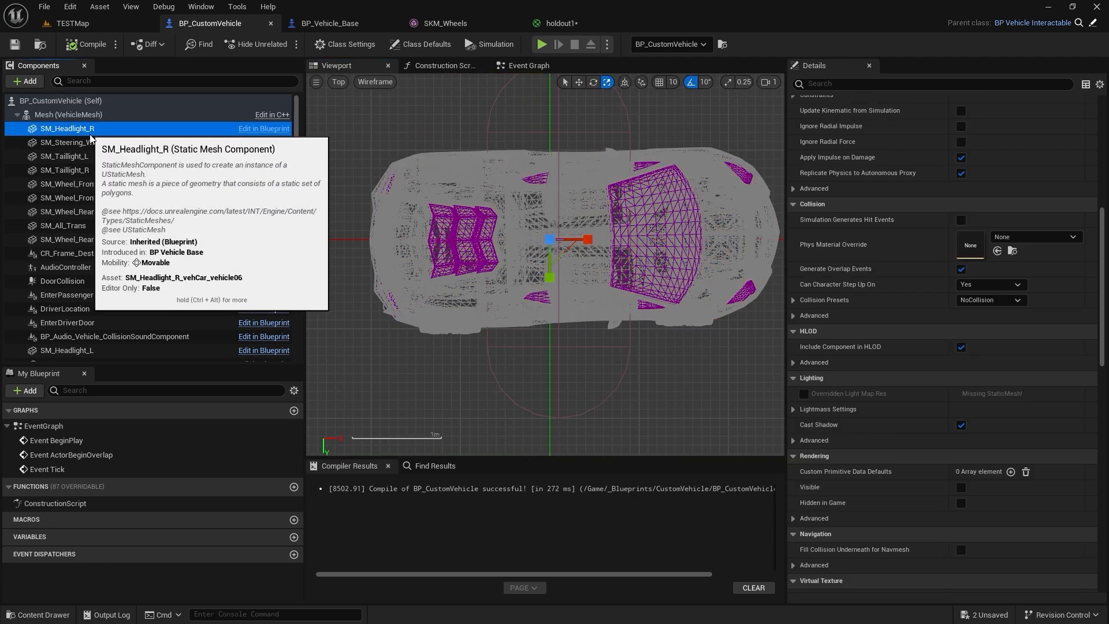
scroll(106, 185, down, 4)
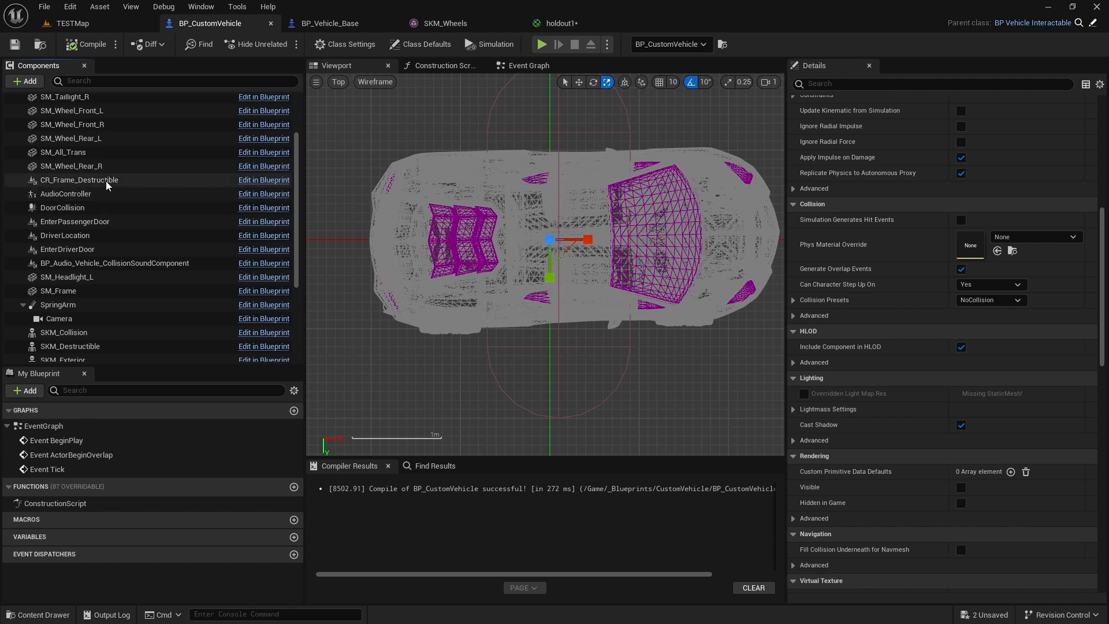
click(92, 152)
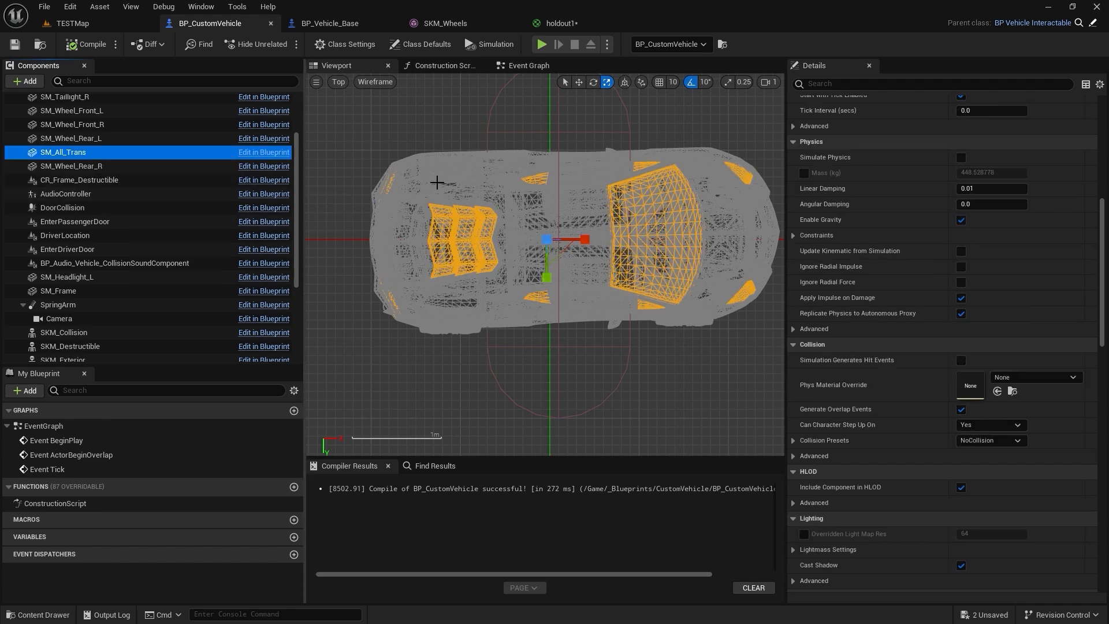
Select SKM_Destructible and SKM_Proxy together in BP_CustomVehicle and shift them slightly along the Y axis.
click(438, 177)
scroll(132, 300, down, 4)
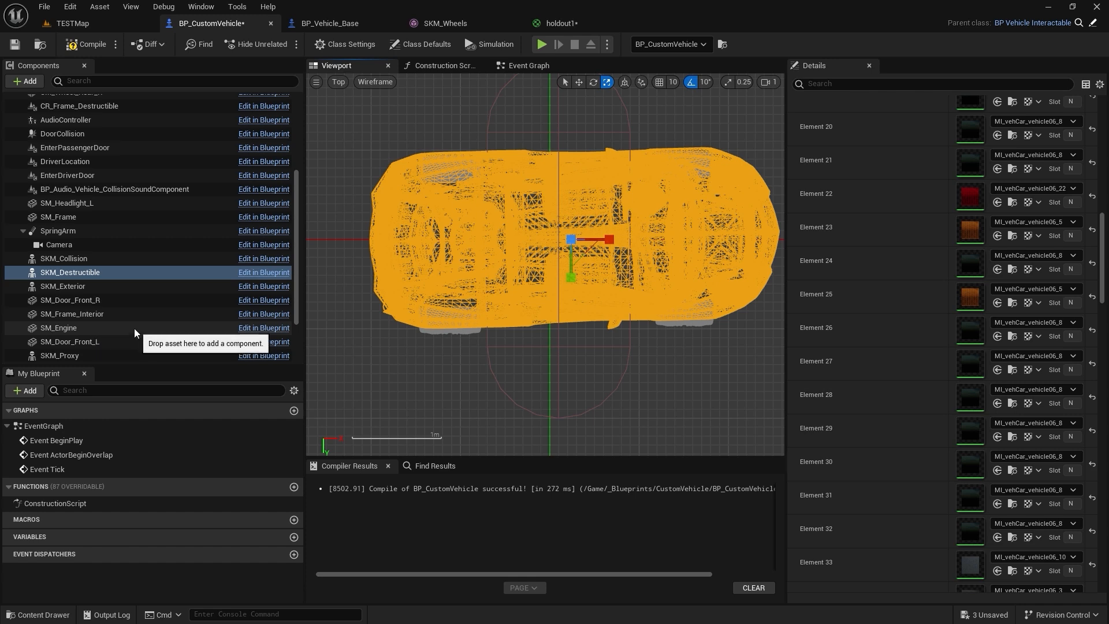
scroll(102, 333, down, 1)
ctrl+click(101, 335)
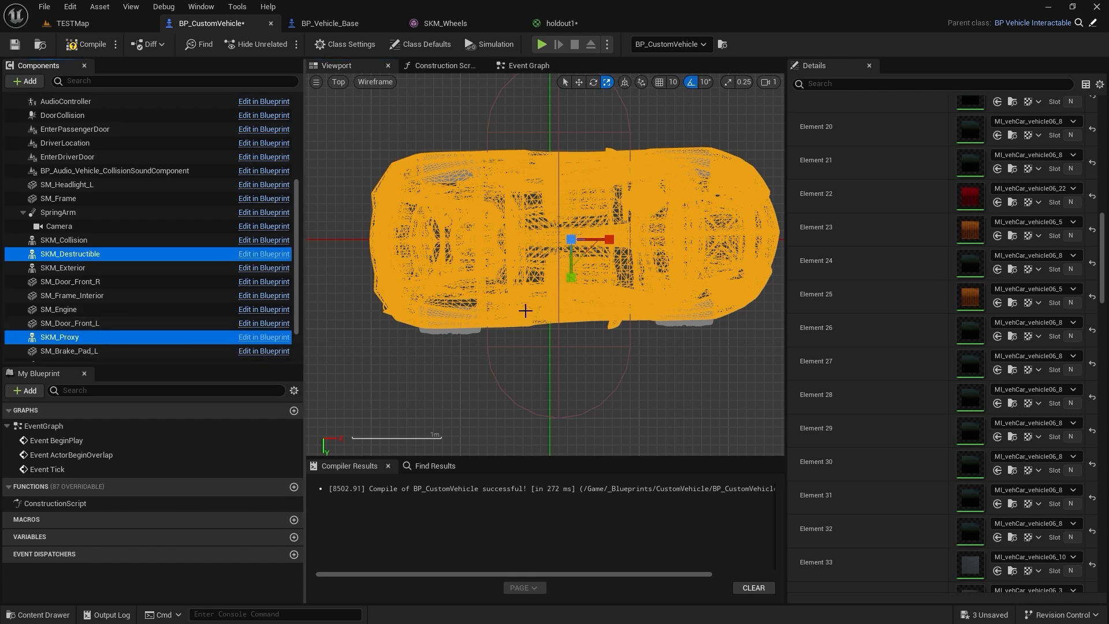
click(579, 82)
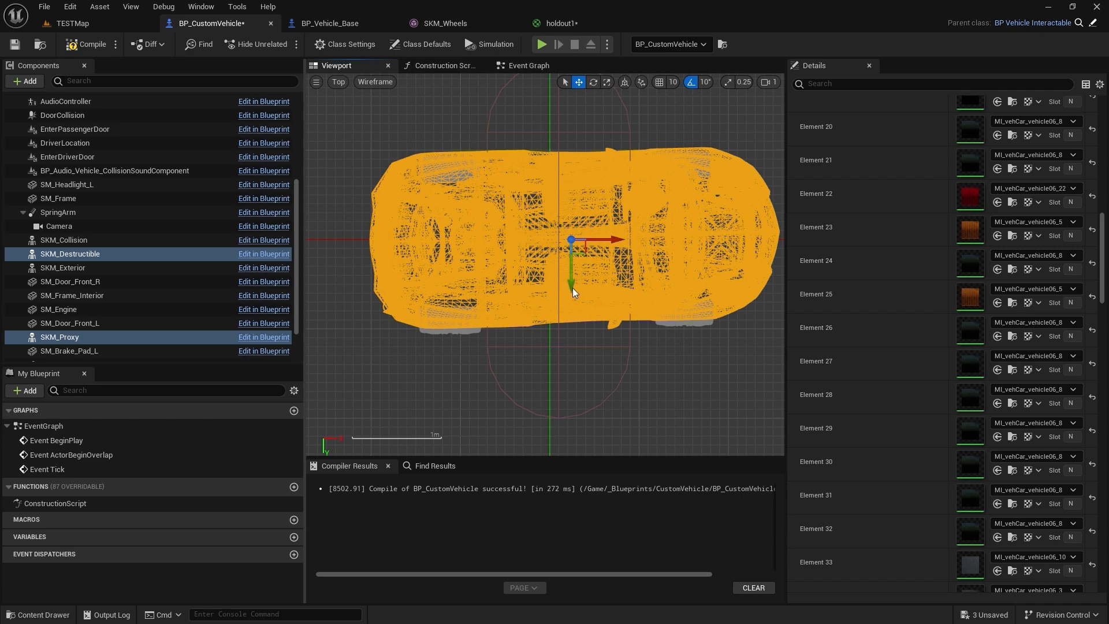
drag(573, 294, 571, 294)
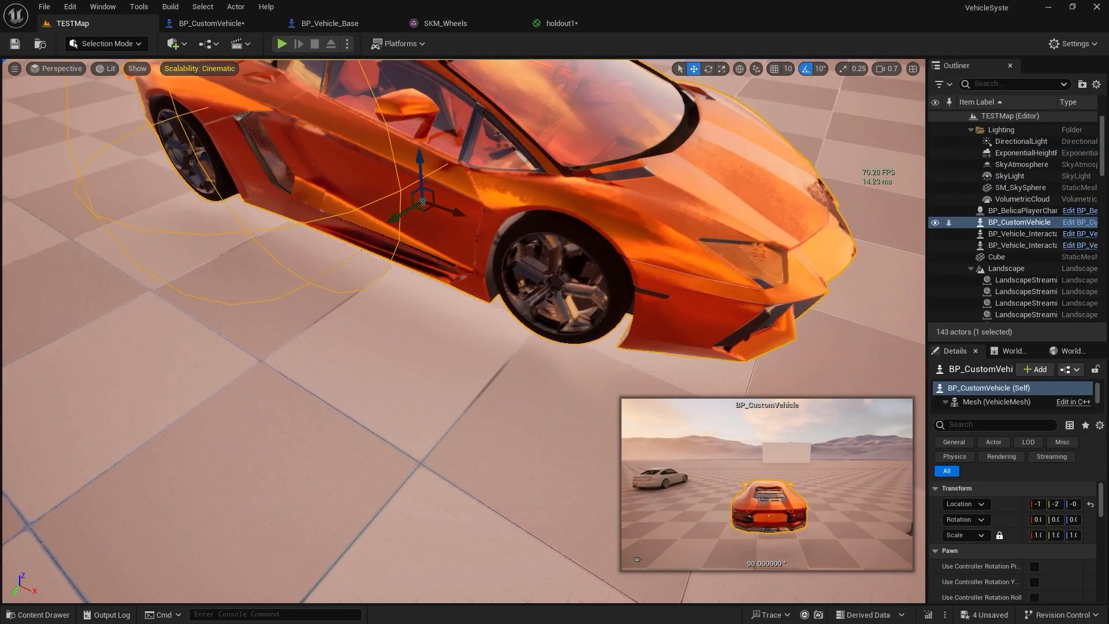
Play-test TESTMap by moving the character around the custom car to check its behaviour, and end the session.
right_drag(462, 289, 341, 301)
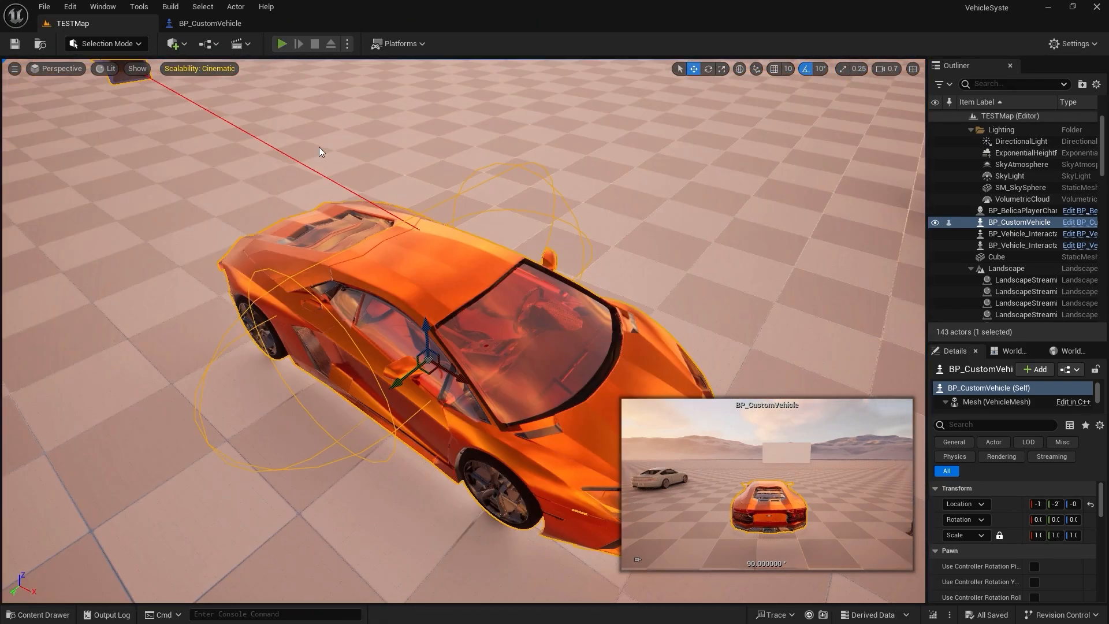
click(282, 44)
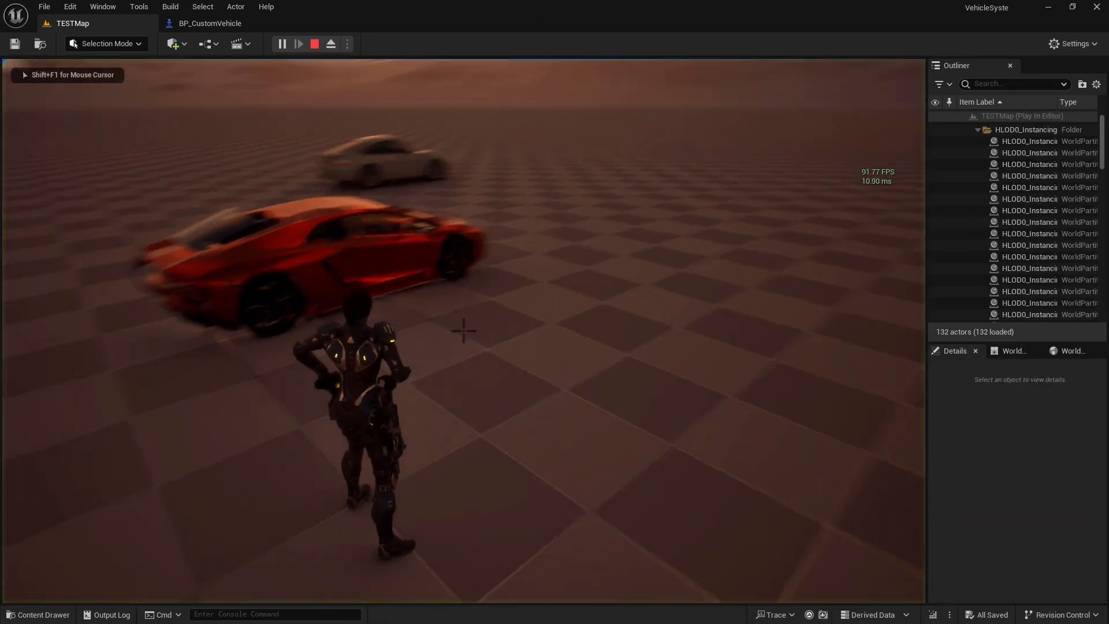
key(w)
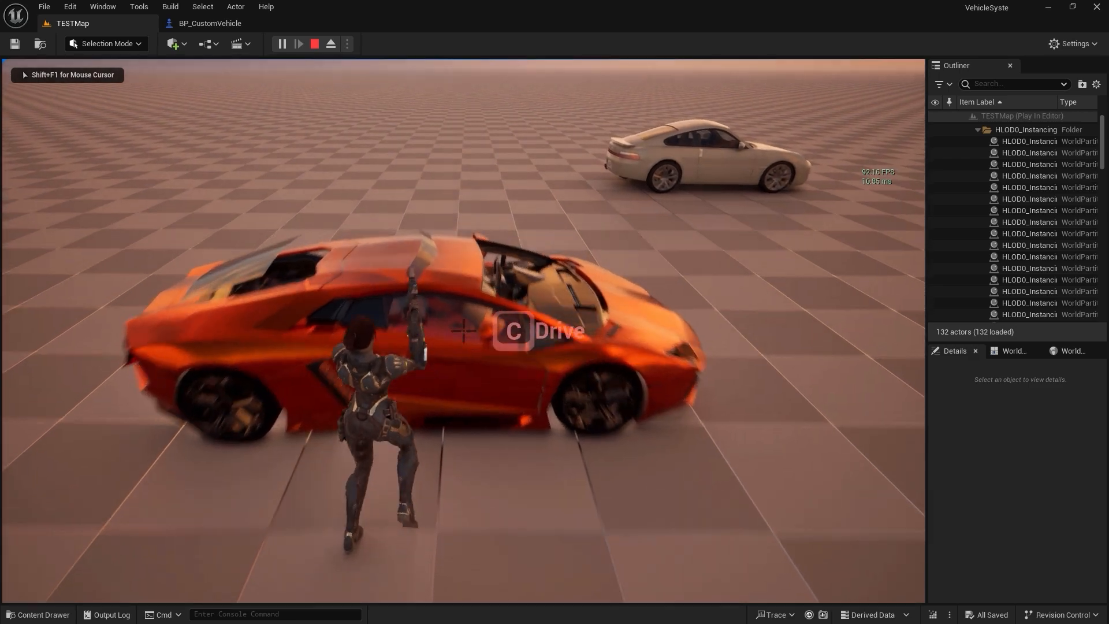
key(w)
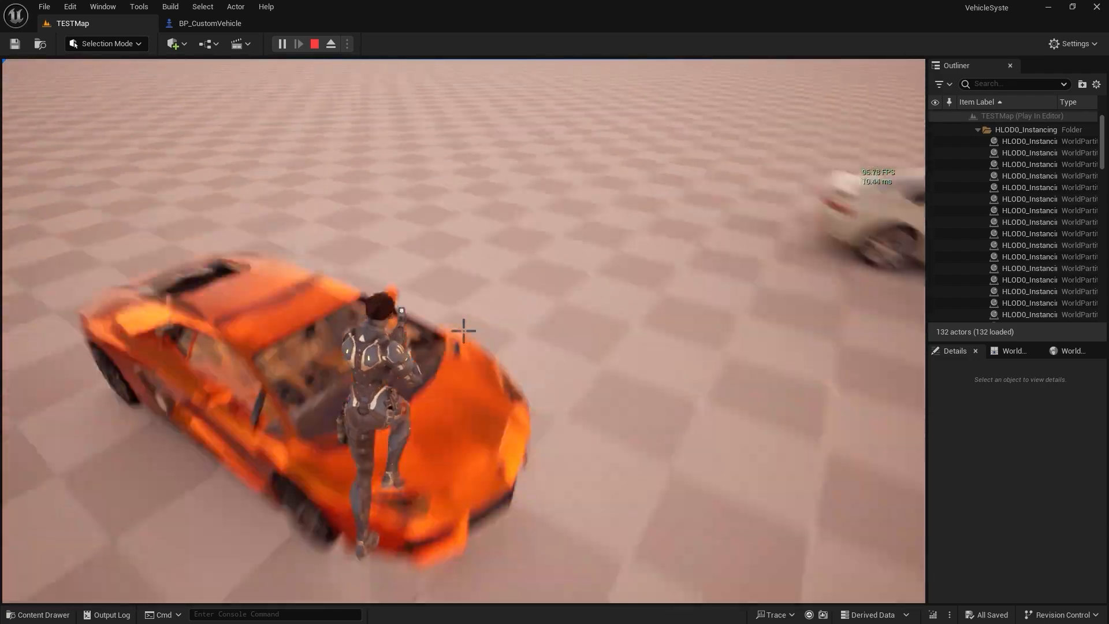
key(w)
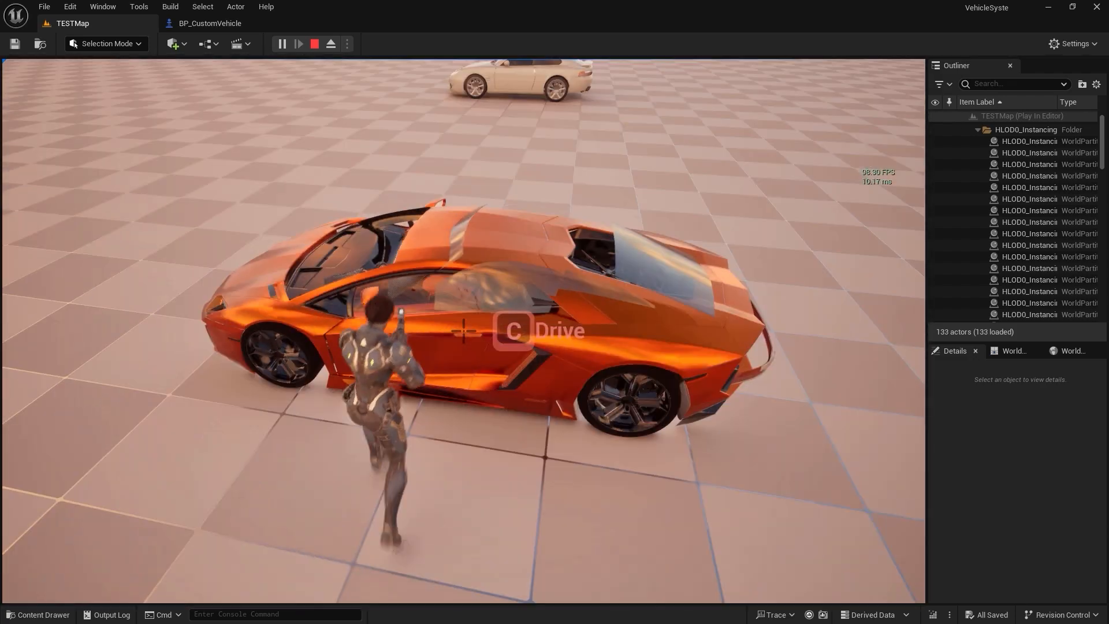
key(space)
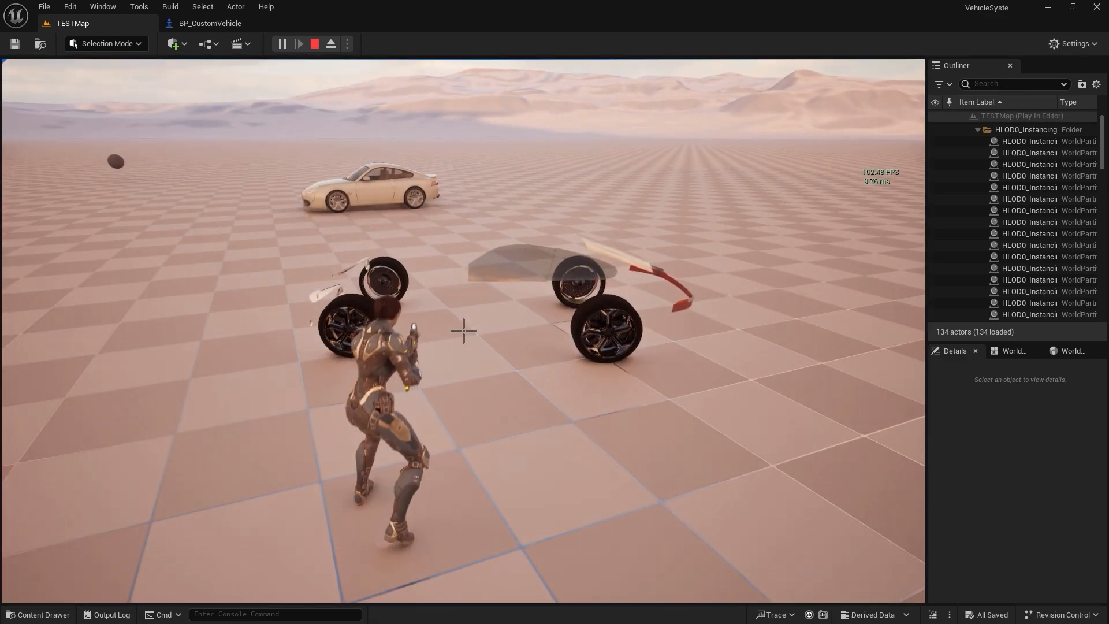
key(w)
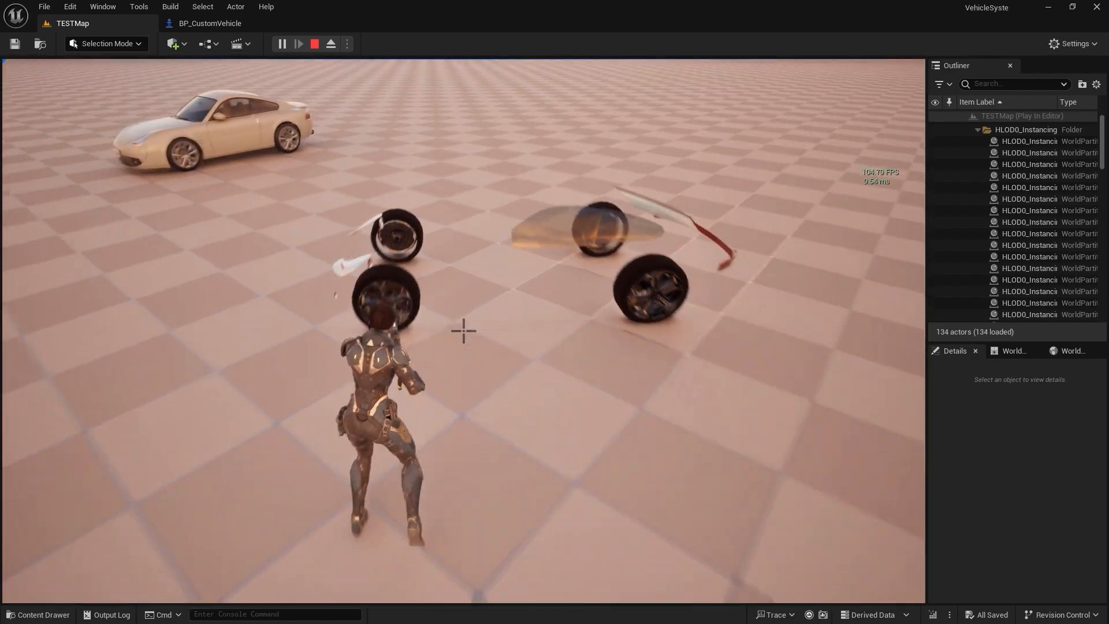
key(Escape)
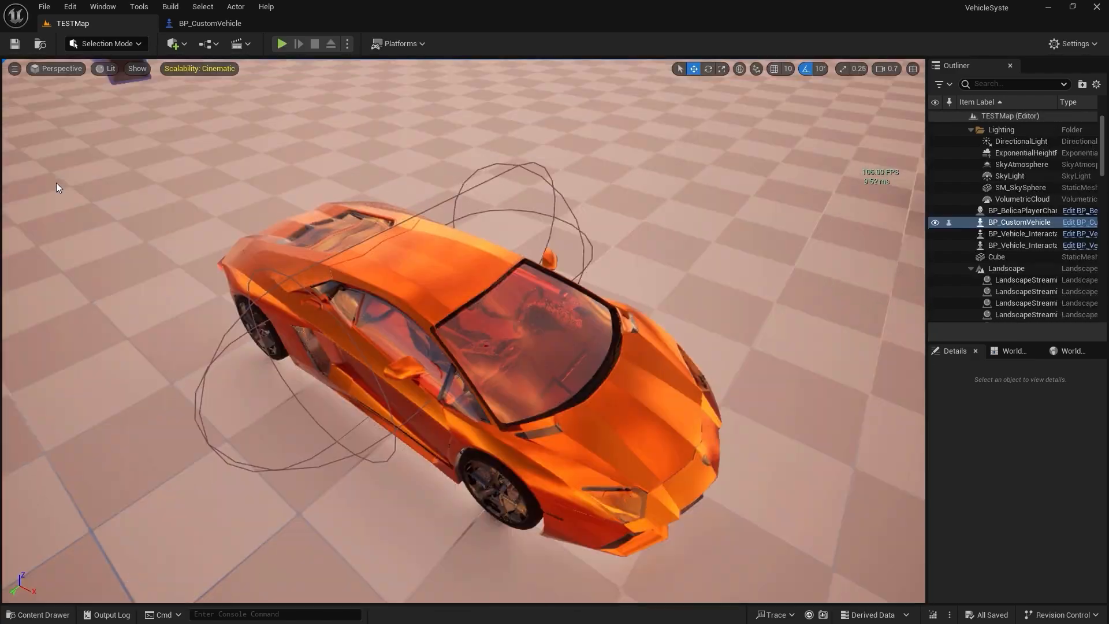
Open the base blueprint BP_Vehicle_Base from BP_CustomVehicle, search its members for "show", and open the ShowDeformableSkeletalMesh function.
right_drag(311, 232, 242, 210)
key(d)
click(208, 23)
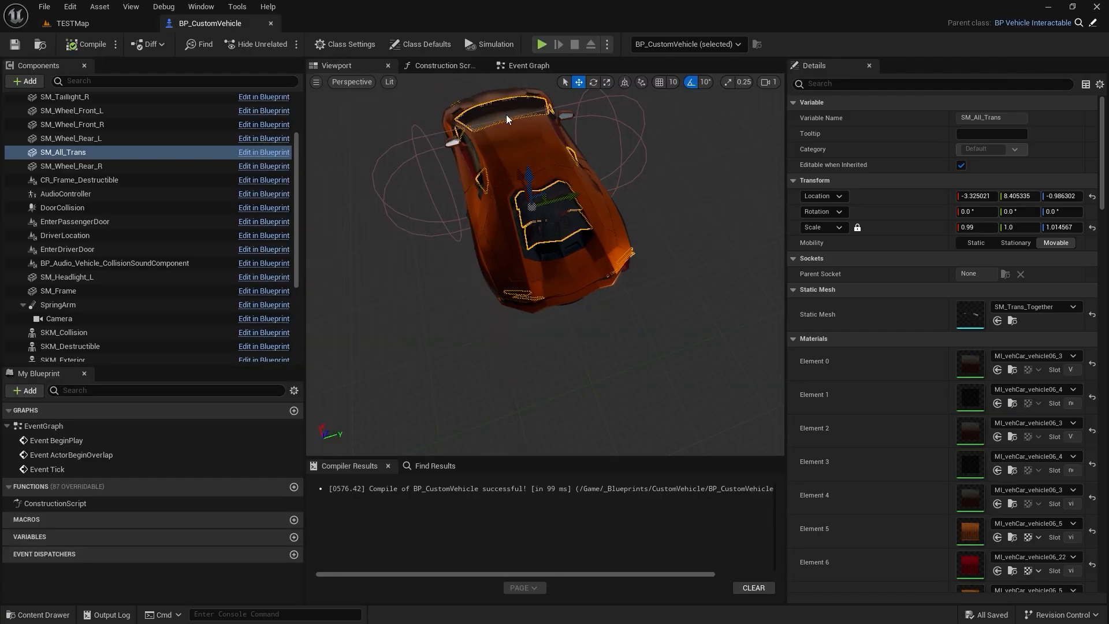
click(1092, 23)
click(1093, 23)
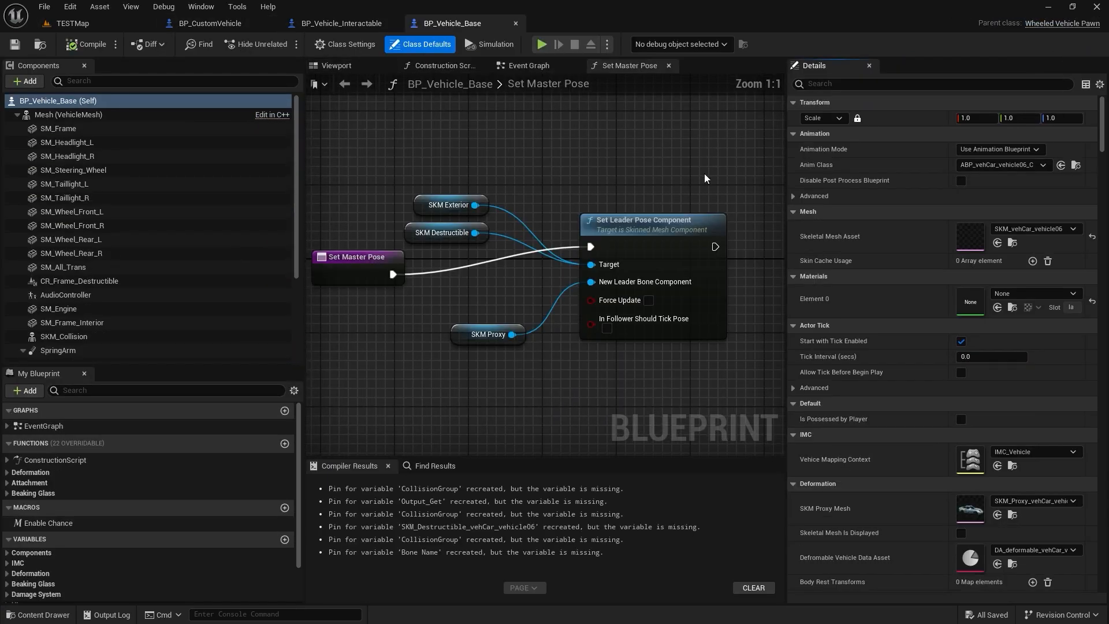
click(669, 66)
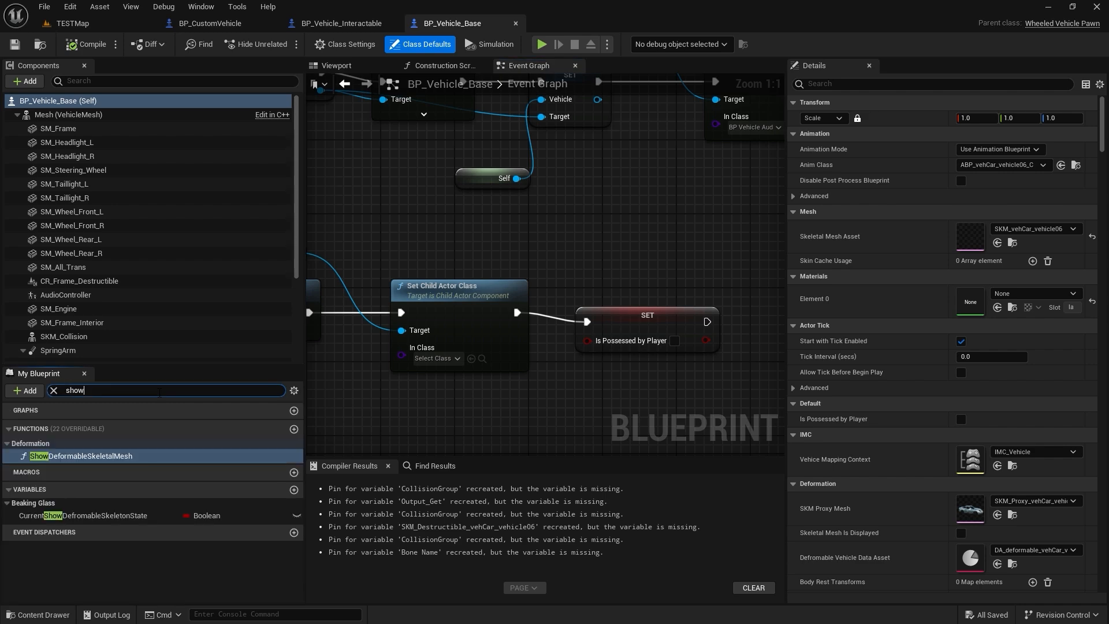
double_click(81, 455)
Locate the Set Visibility node fed by SKM Destructible and SKM Exterior, and move its Show node closer to it.
right_drag(415, 349, 464, 357)
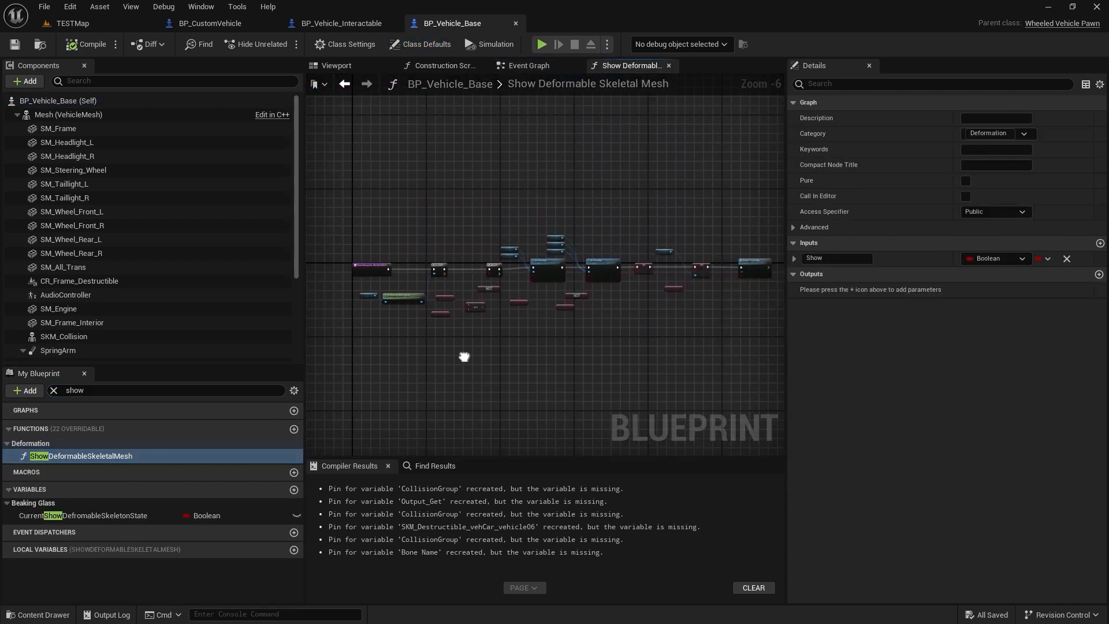
scroll(469, 259, up, 6)
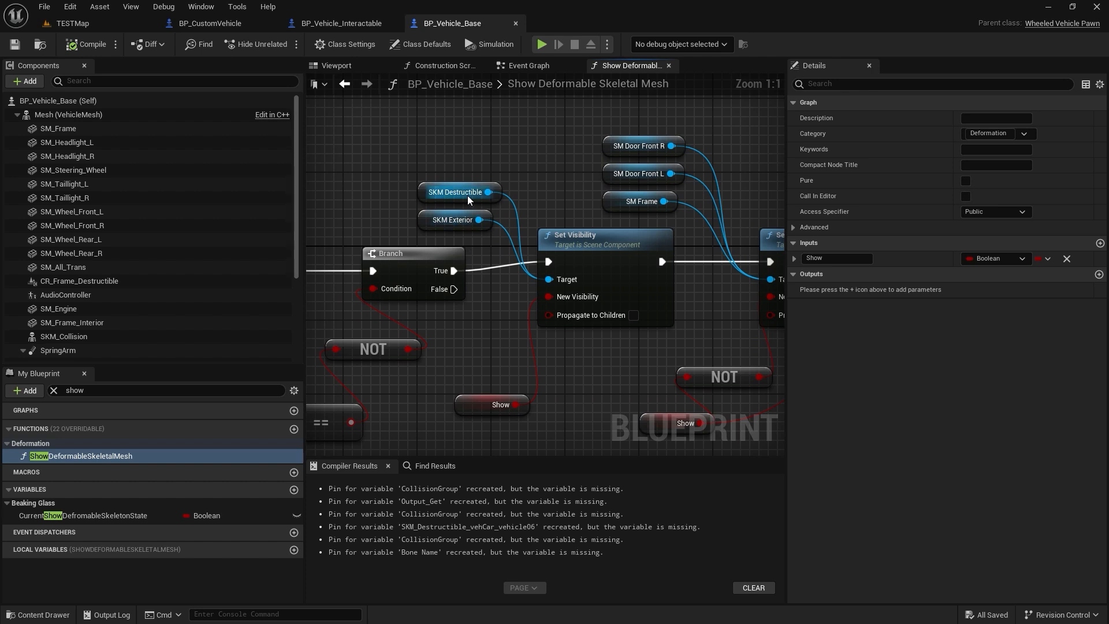
click(439, 197)
right_drag(473, 325, 520, 276)
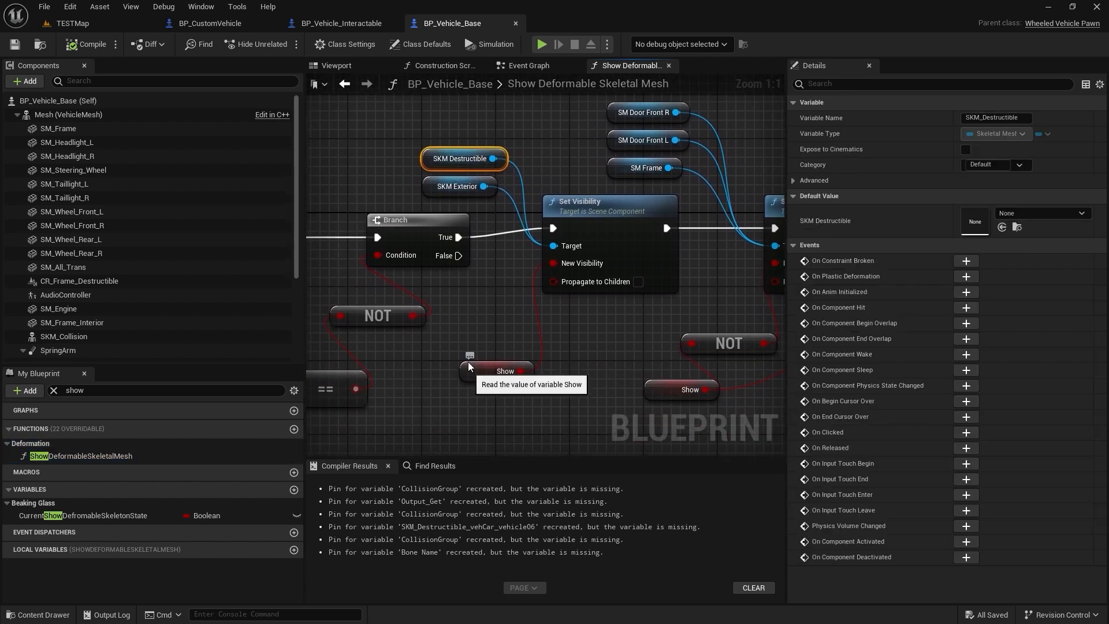
drag(468, 366, 467, 330)
right_drag(466, 329, 475, 283)
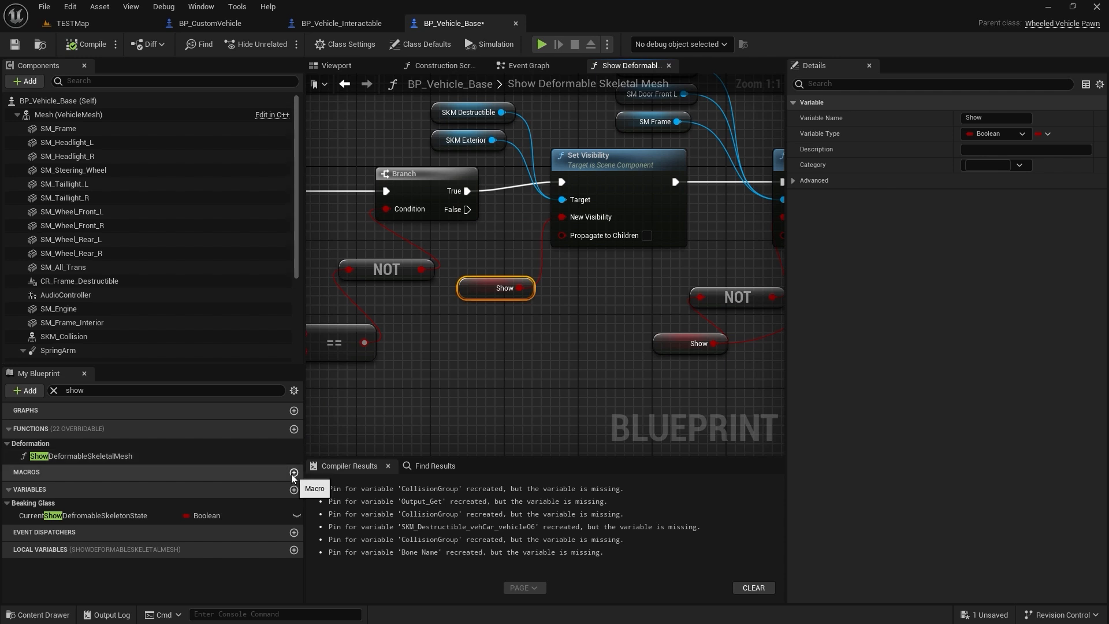
Add a Boolean variable named bIsCustom to BP_Vehicle_Base and compile the blueprint.
click(293, 489)
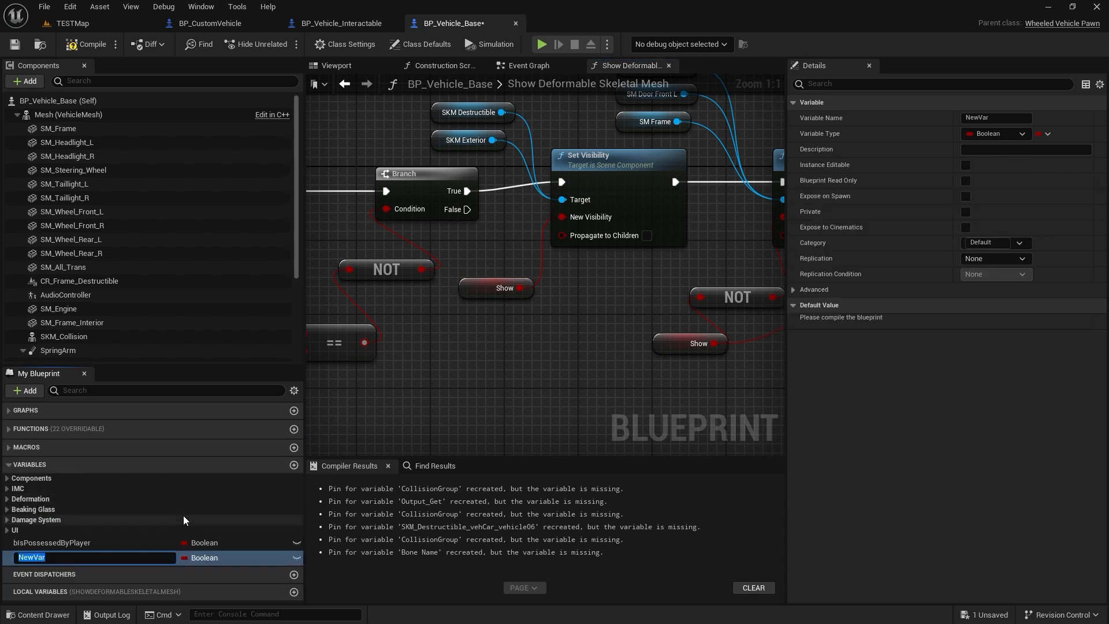
text(Custom)
text(bIs)
key(Return)
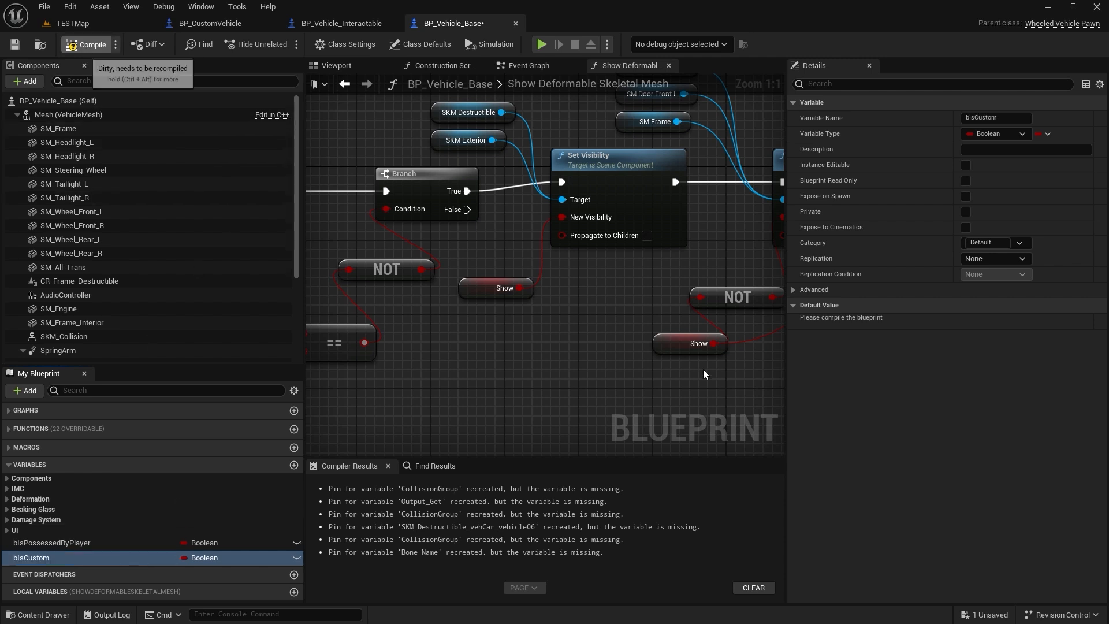
click(87, 43)
Move the Set Visibility nodes and all nodes following them away from the Branch to free space for another node.
click(491, 451)
scroll(490, 404, down, 6)
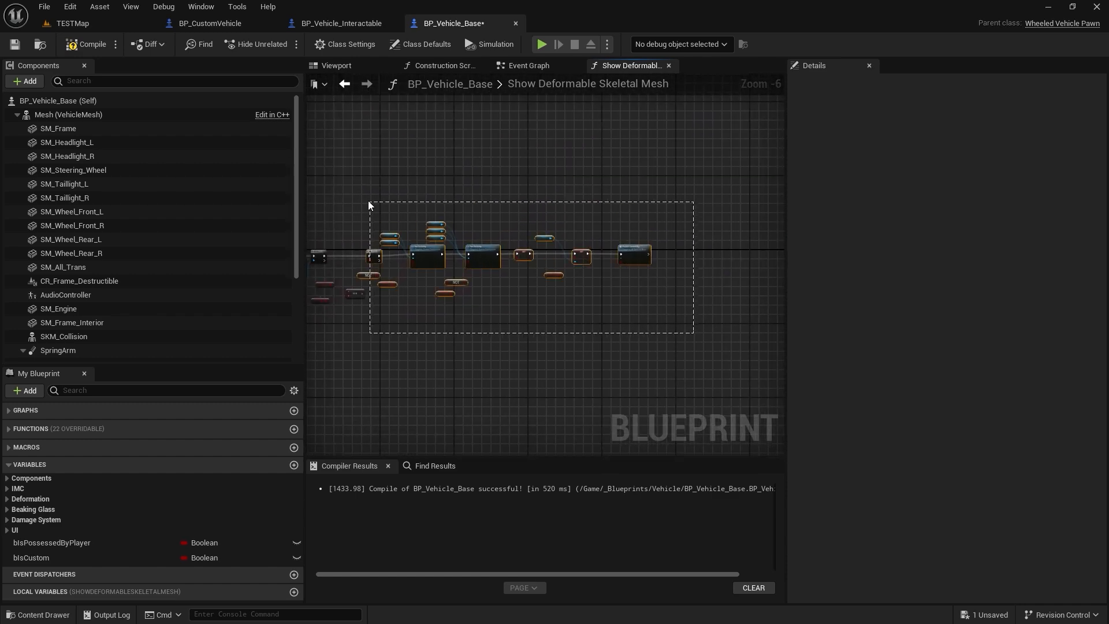
drag(391, 205, 391, 205)
drag(427, 255, 464, 232)
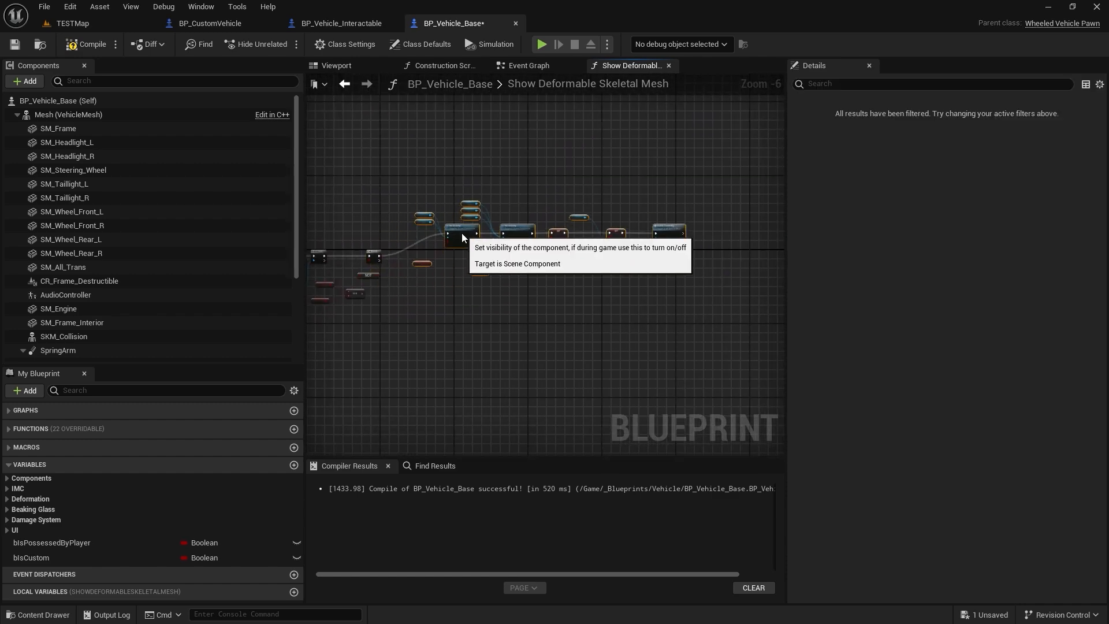
scroll(466, 231, up, 3)
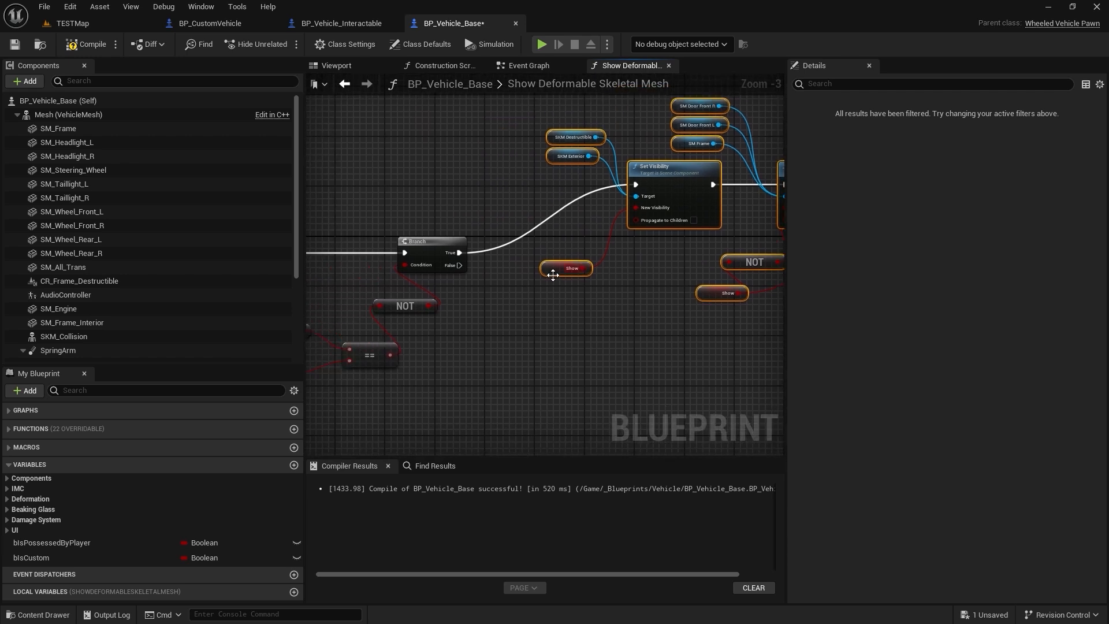
drag(546, 268, 575, 284)
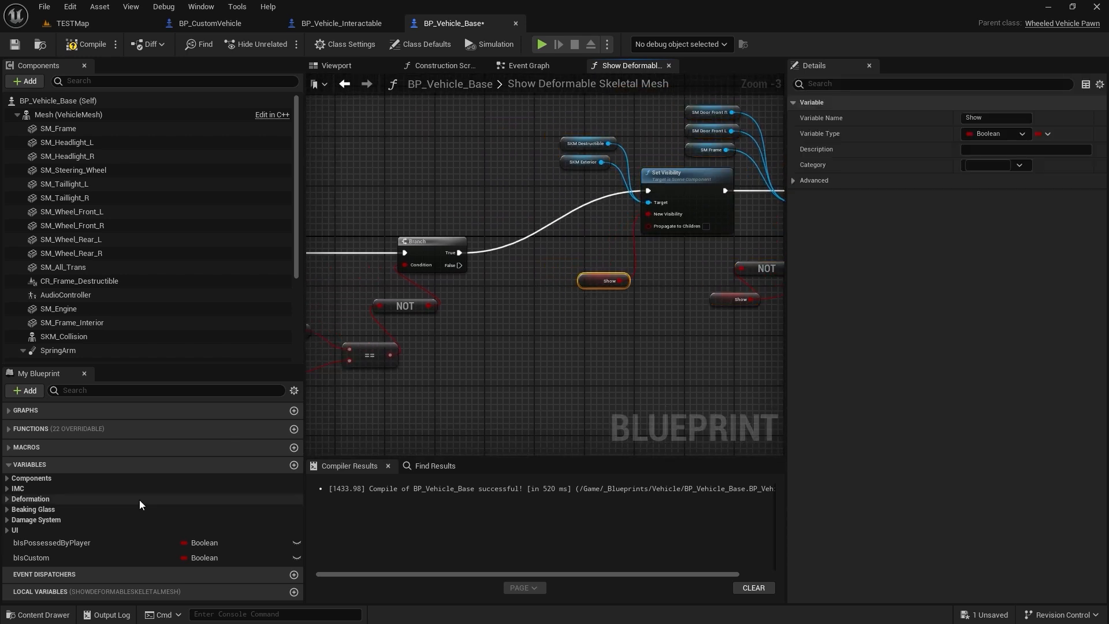
Place a getter for bIsCustom and insert a second Branch directly after the existing Branch's True output.
drag(32, 557, 456, 370)
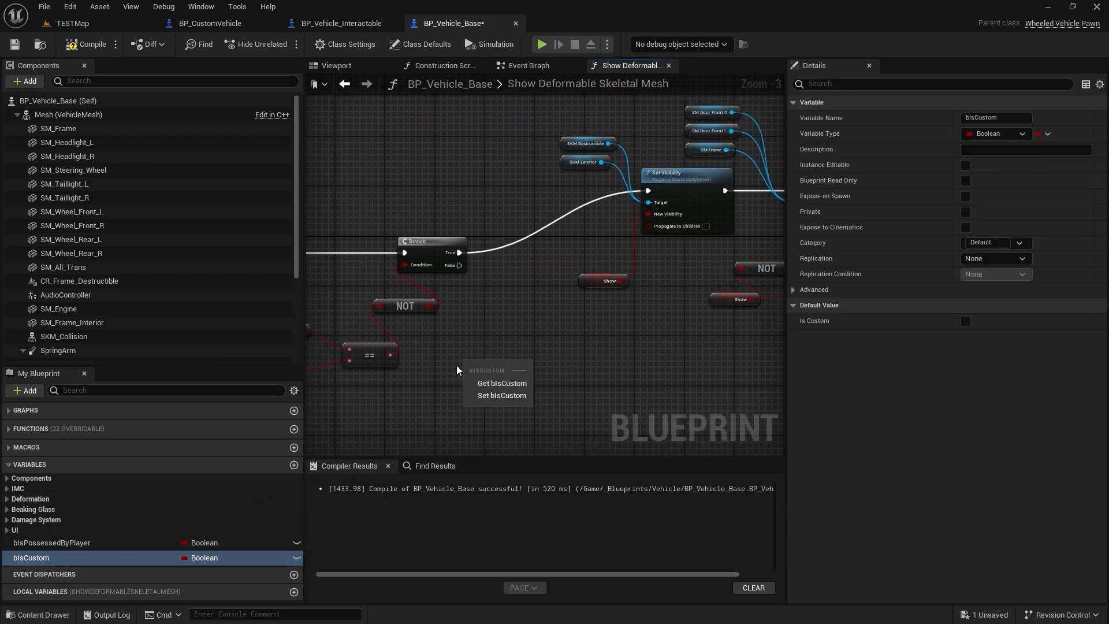
click(488, 384)
scroll(485, 358, up, 2)
click(543, 195)
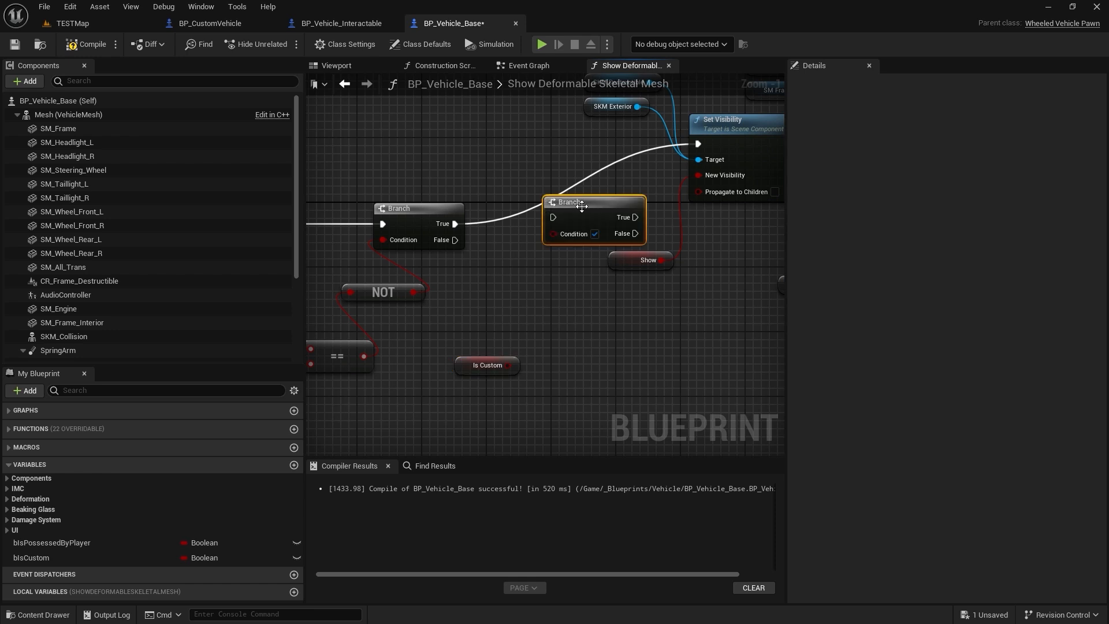
drag(555, 209, 504, 225)
right_drag(515, 348, 496, 387)
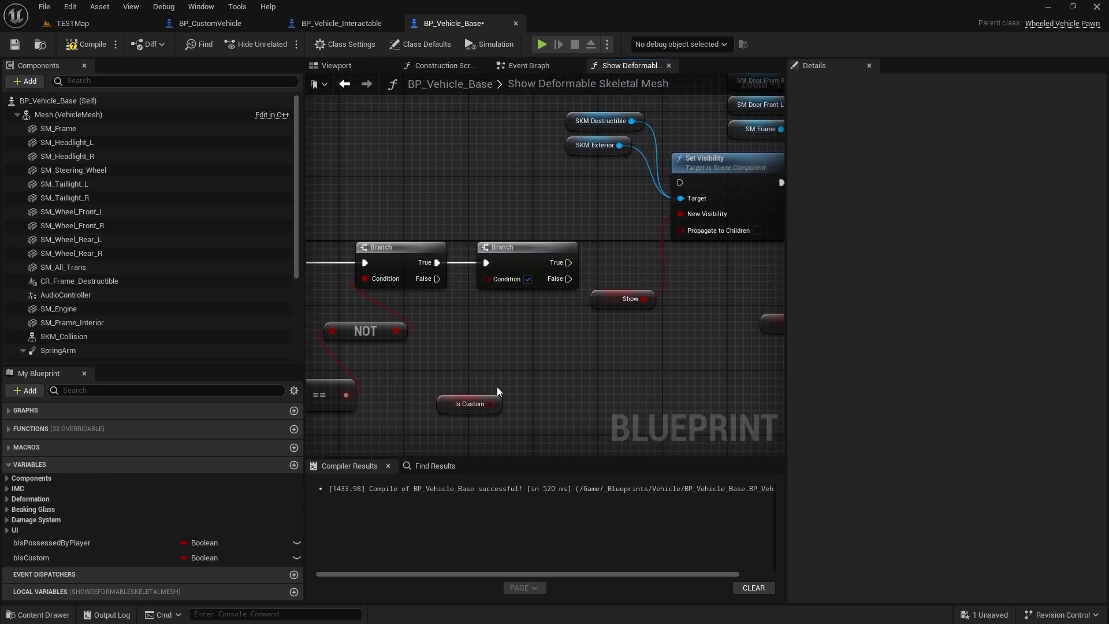
Invert Is Custom with a NOT Boolean node and feed the result into the second Branch's Condition.
click(444, 408)
drag(445, 408, 503, 339)
text(not b)
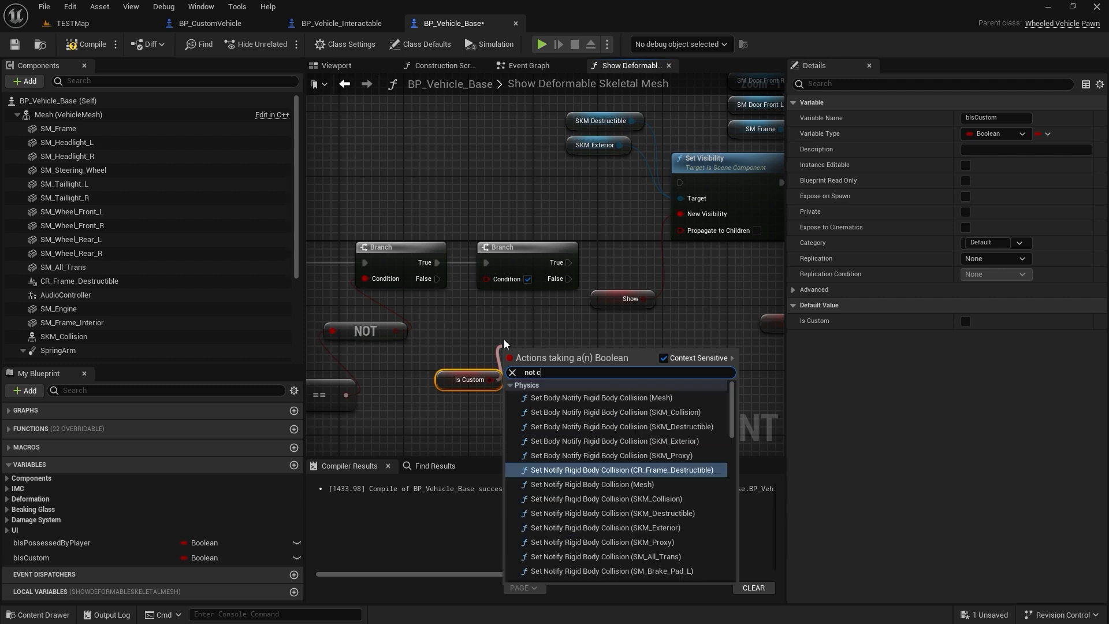
key(Return)
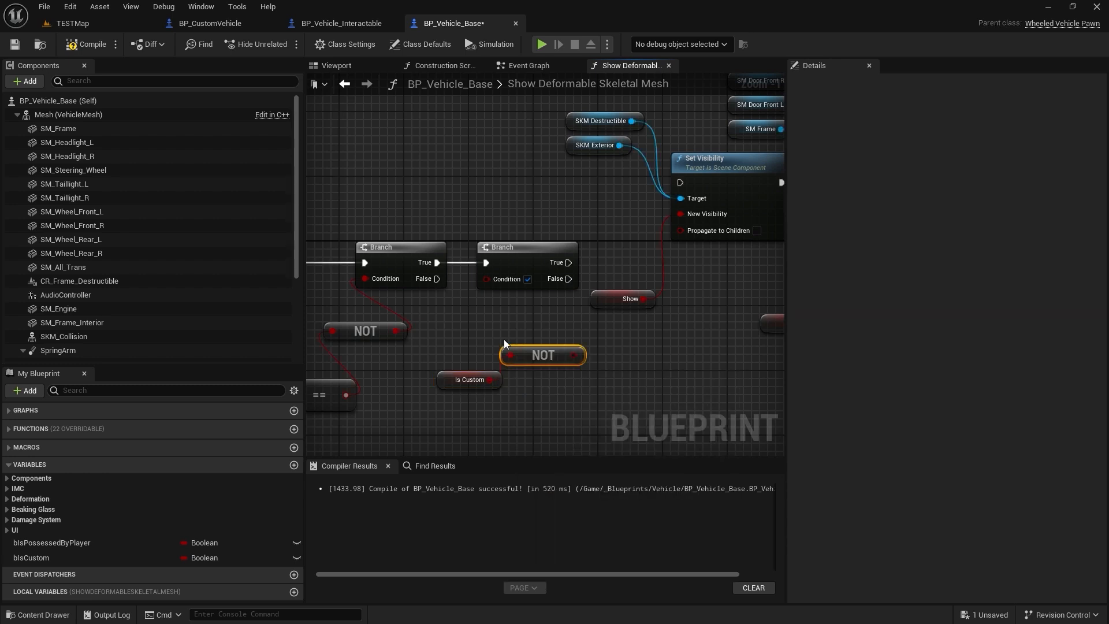
drag(579, 356, 494, 279)
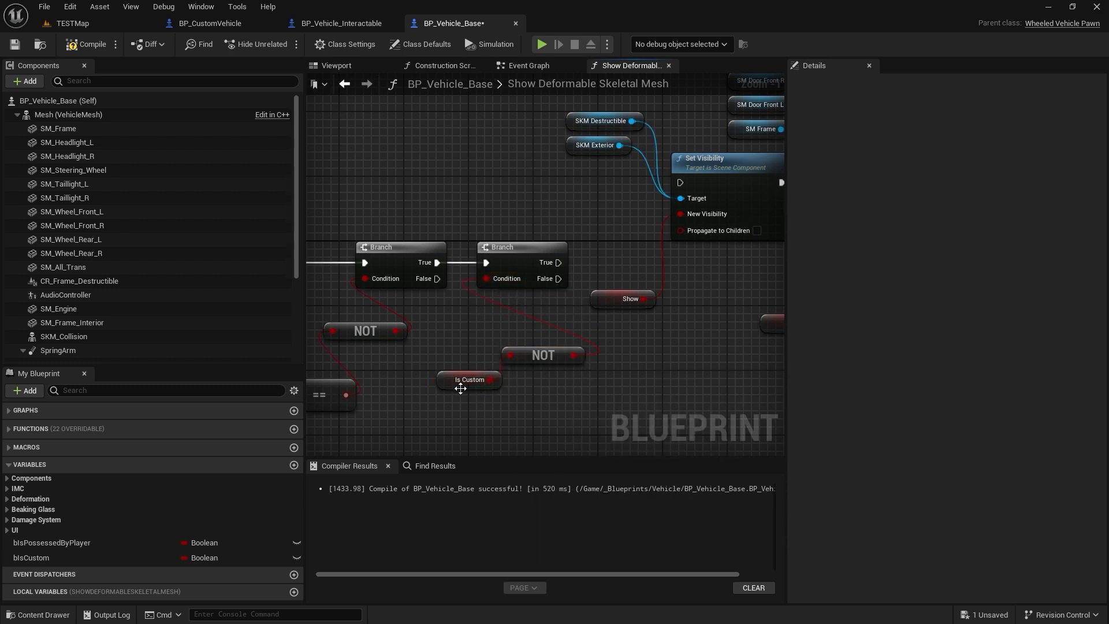
click(462, 383)
Connect the second Branch's True output to the first Set Visibility node and move its Show node closer to it.
drag(556, 263, 681, 183)
drag(603, 305, 619, 265)
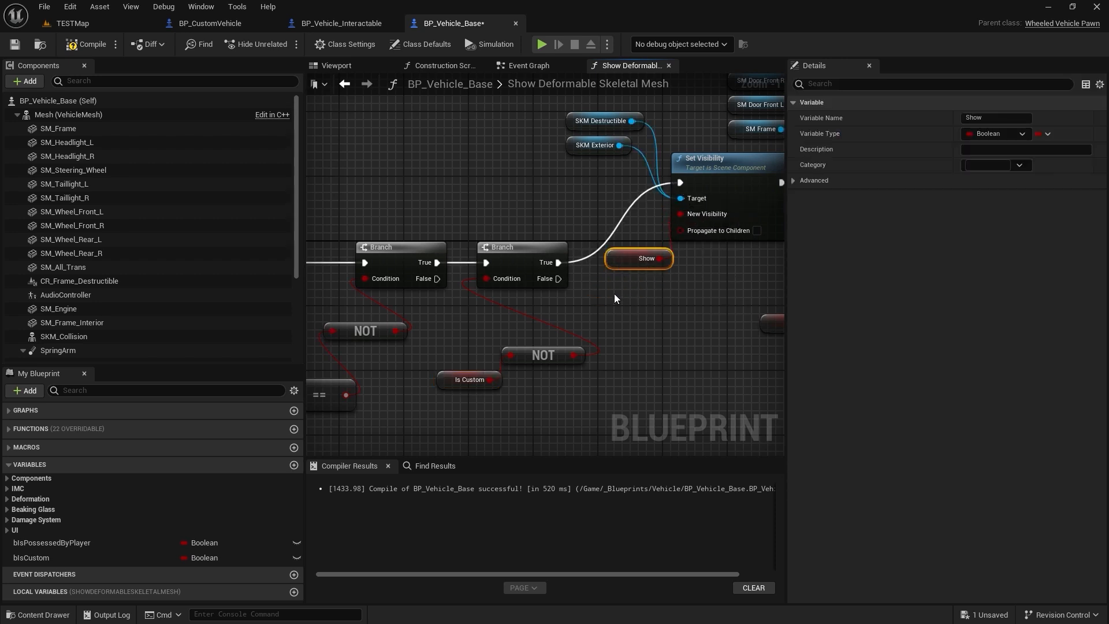
right_drag(614, 293, 552, 299)
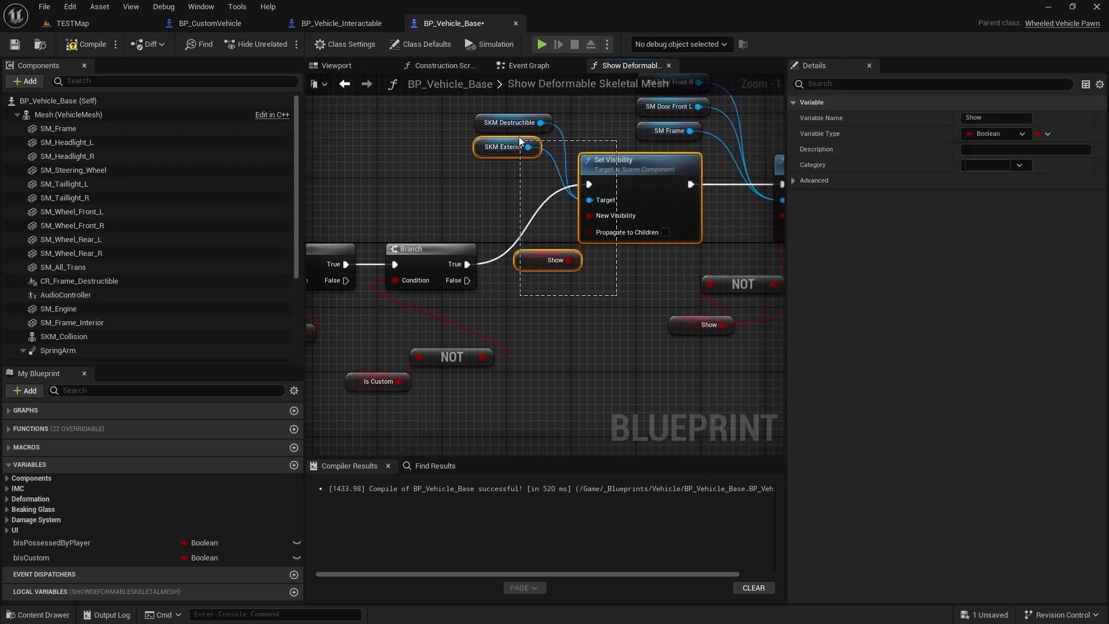
Duplicate the Set Visibility node with its SKM Destructible and SKM Exterior references, and run the copy from the second Branch's False output.
drag(518, 136, 517, 118)
key(ctrl+c)
key(ctrl+v)
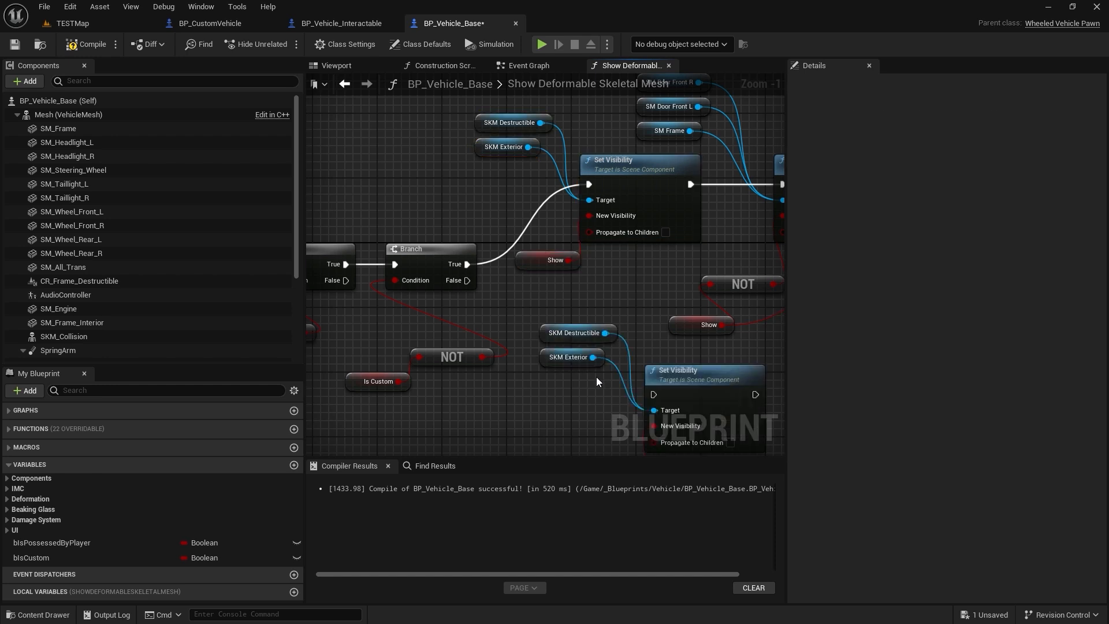
drag(646, 378, 621, 378)
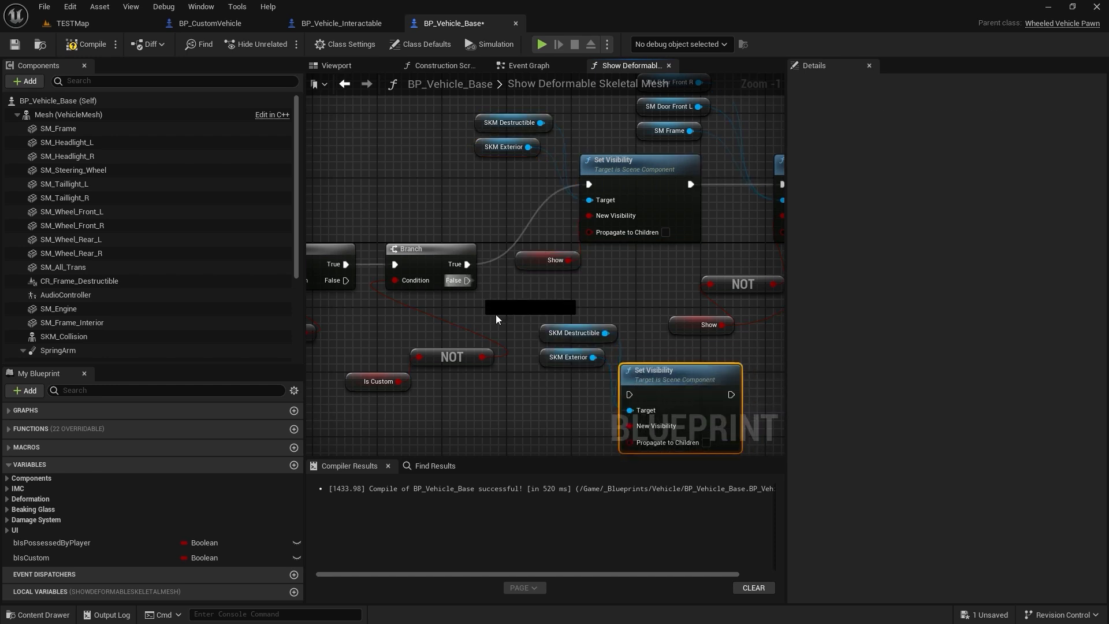
drag(467, 280, 629, 395)
Replace the copied Show input with an enabled New Visibility on the duplicated Set Visibility, and tidy that node and its mesh references.
right_drag(574, 414, 479, 341)
drag(553, 413, 524, 376)
key(Delete)
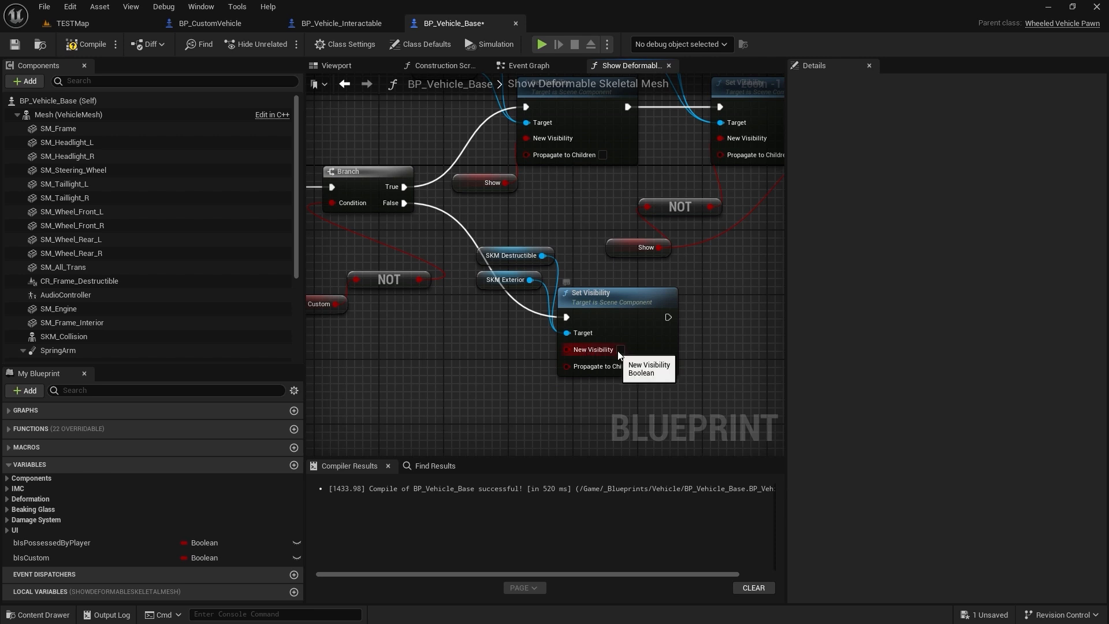
right_drag(537, 359, 499, 403)
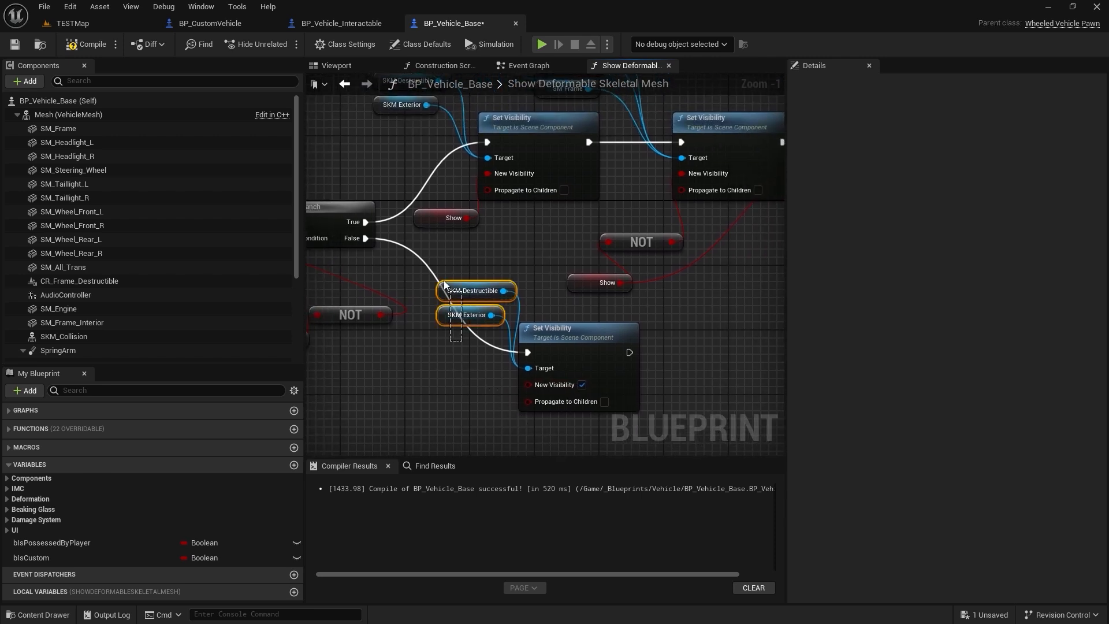
drag(444, 283, 395, 386)
drag(562, 325, 512, 314)
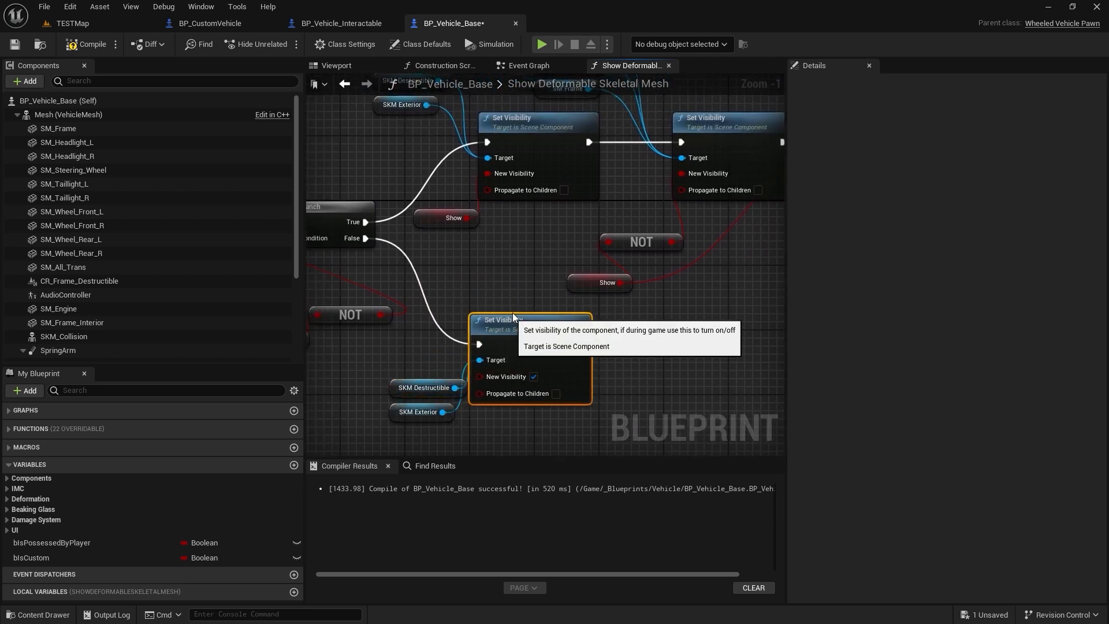
Connect the duplicated Set Visibility's output to the Set Visibility node for the doors and frame, and rearrange the nearby NOT and Show nodes.
scroll(512, 313, down, 2)
drag(541, 365, 621, 211)
right_drag(495, 228, 524, 194)
drag(626, 314, 580, 252)
drag(650, 316, 599, 253)
drag(621, 256, 659, 267)
right_drag(541, 299, 564, 303)
click(542, 326)
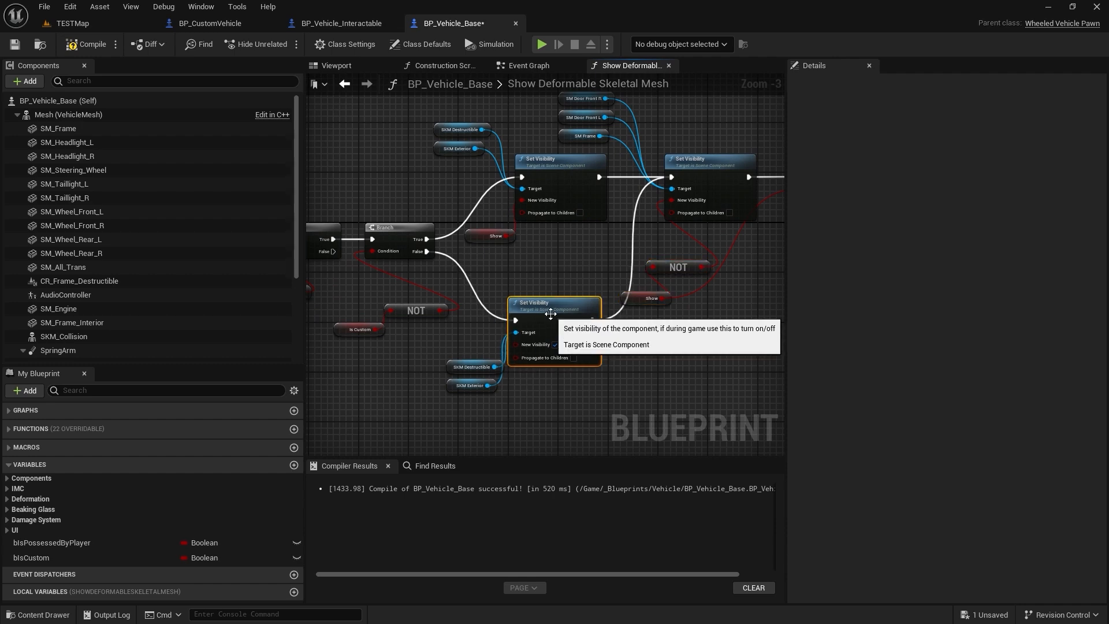
Review the Is Custom condition and both visibility paths in the ShowDeformableSkeletalMesh function.
scroll(507, 378, up, 2)
right_drag(507, 379, 546, 361)
drag(546, 360, 521, 298)
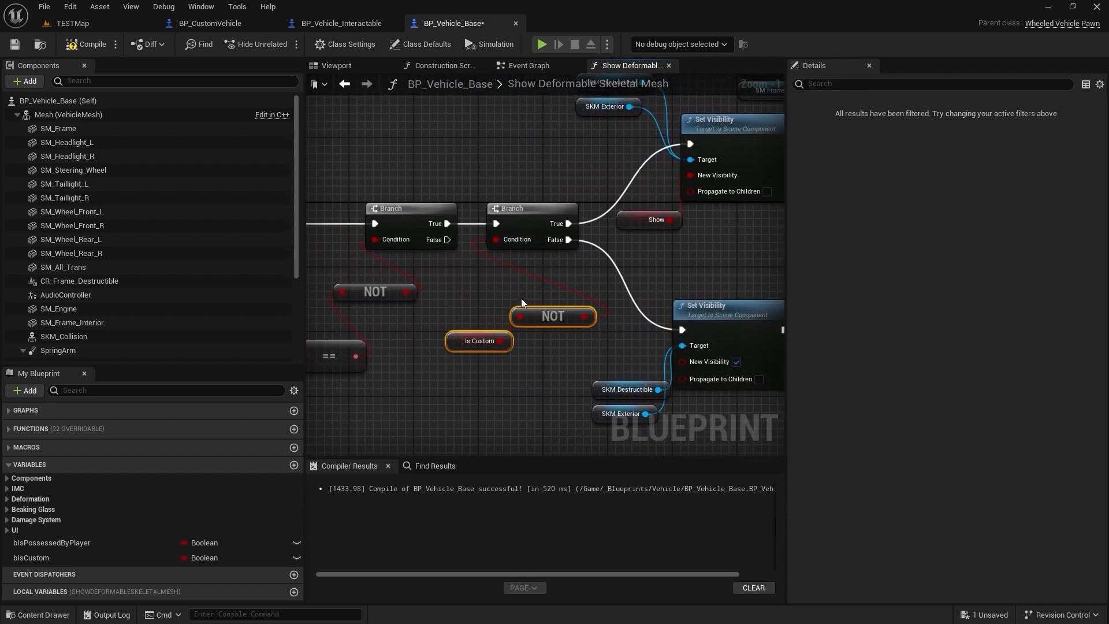
right_drag(521, 298, 534, 309)
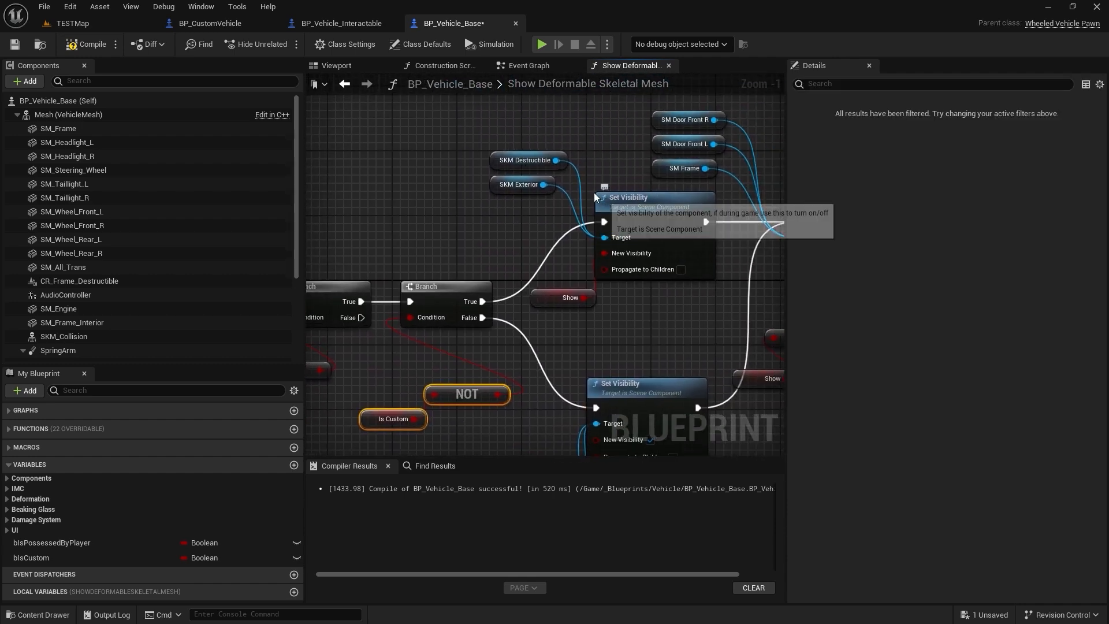
right_drag(560, 327, 563, 300)
drag(458, 418, 408, 357)
right_drag(492, 405, 469, 338)
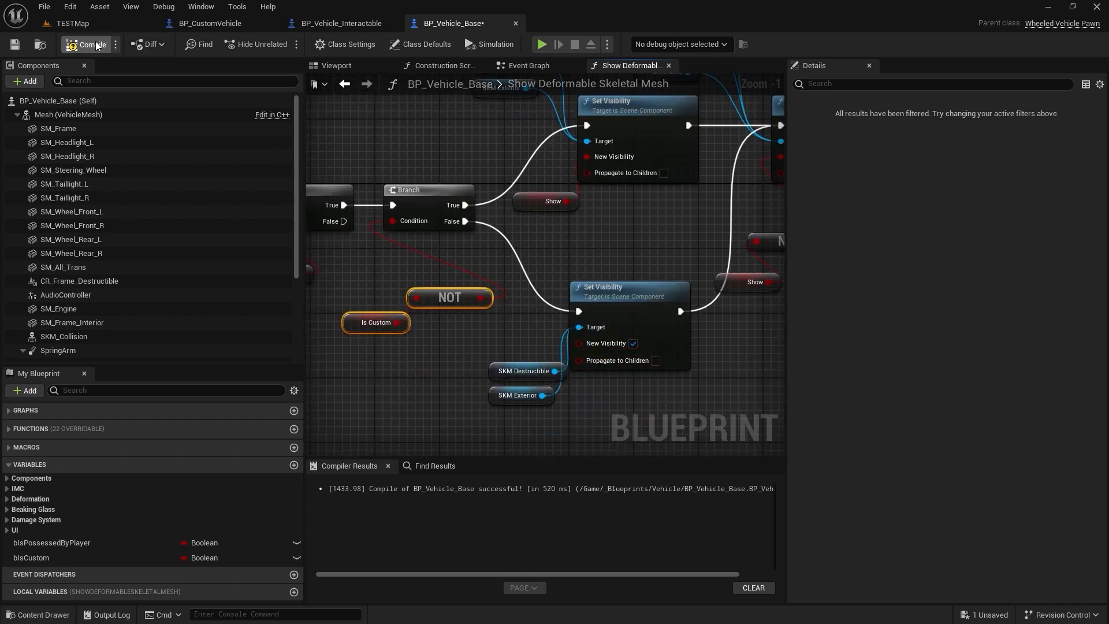
Enable Is Custom in the class defaults of BP_CustomVehicle and compile the blueprint.
click(210, 22)
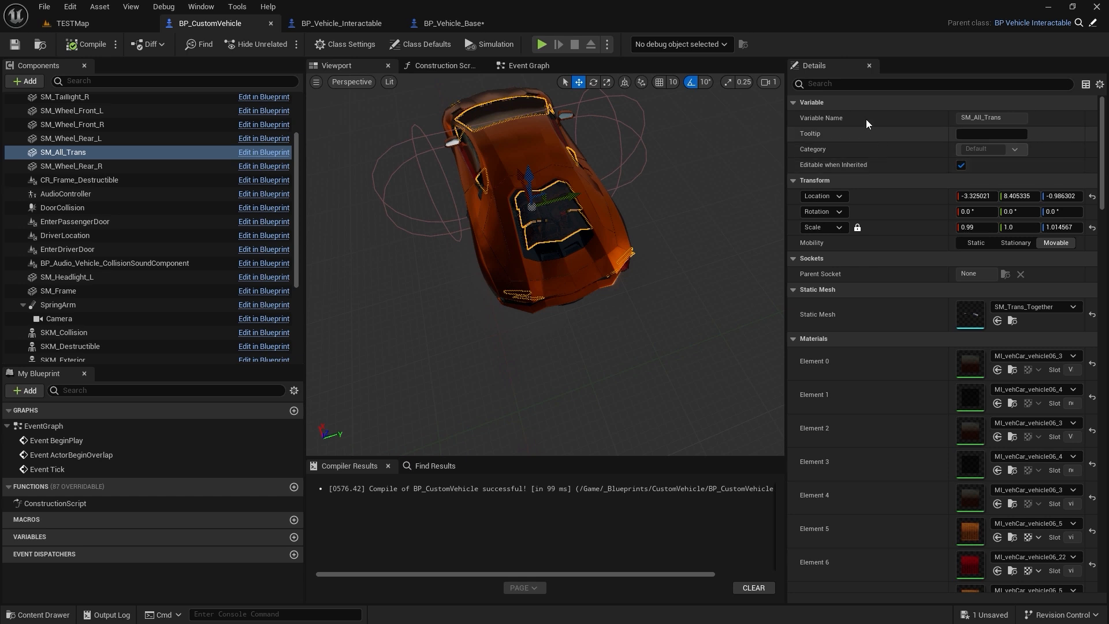
click(425, 45)
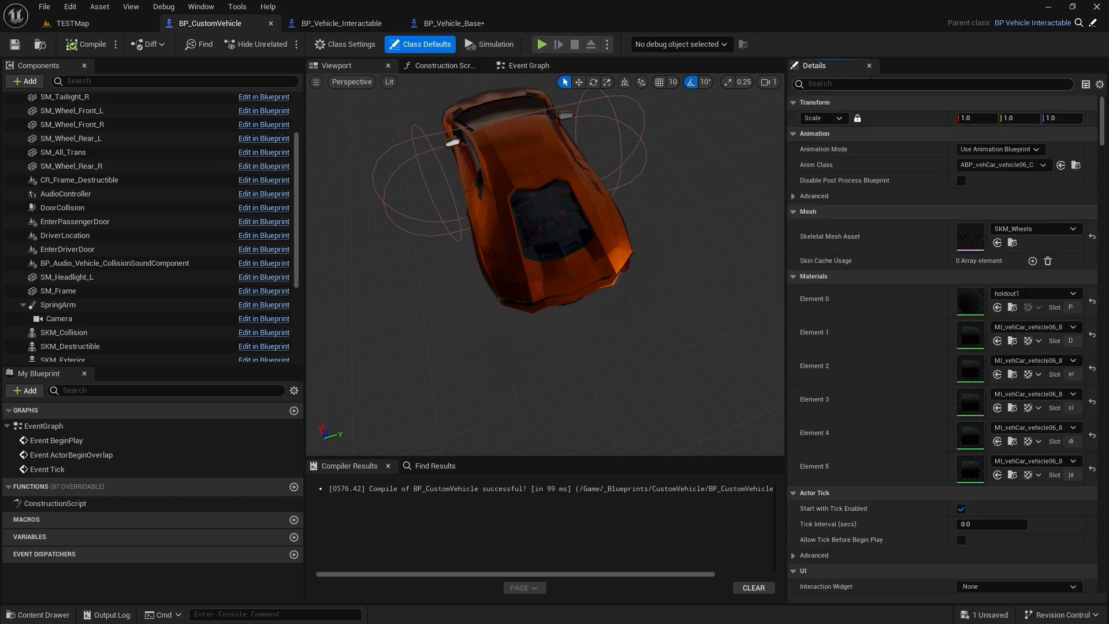
click(869, 80)
text(iscu)
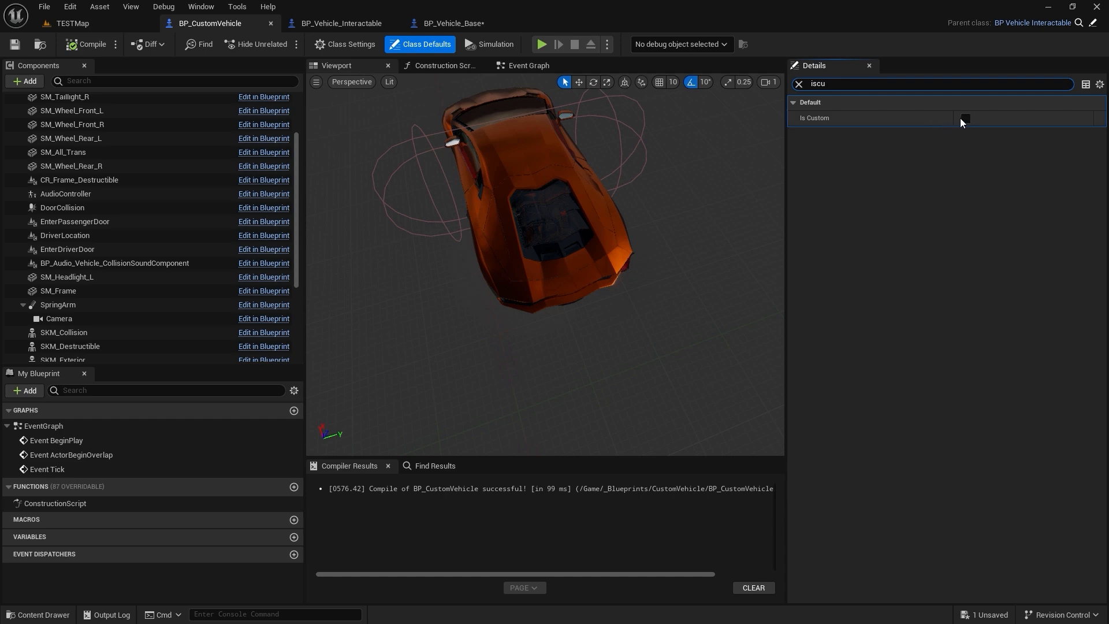
click(799, 83)
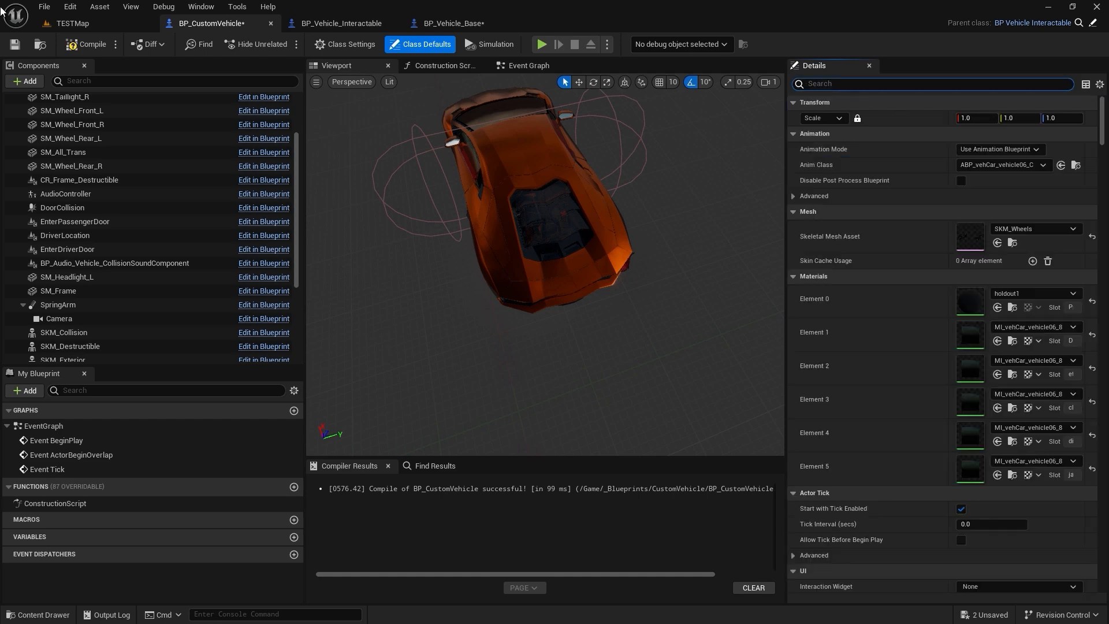
click(87, 44)
Play-test TESTMap by driving the custom car into another vehicle to check its deformation, and end the session.
click(65, 24)
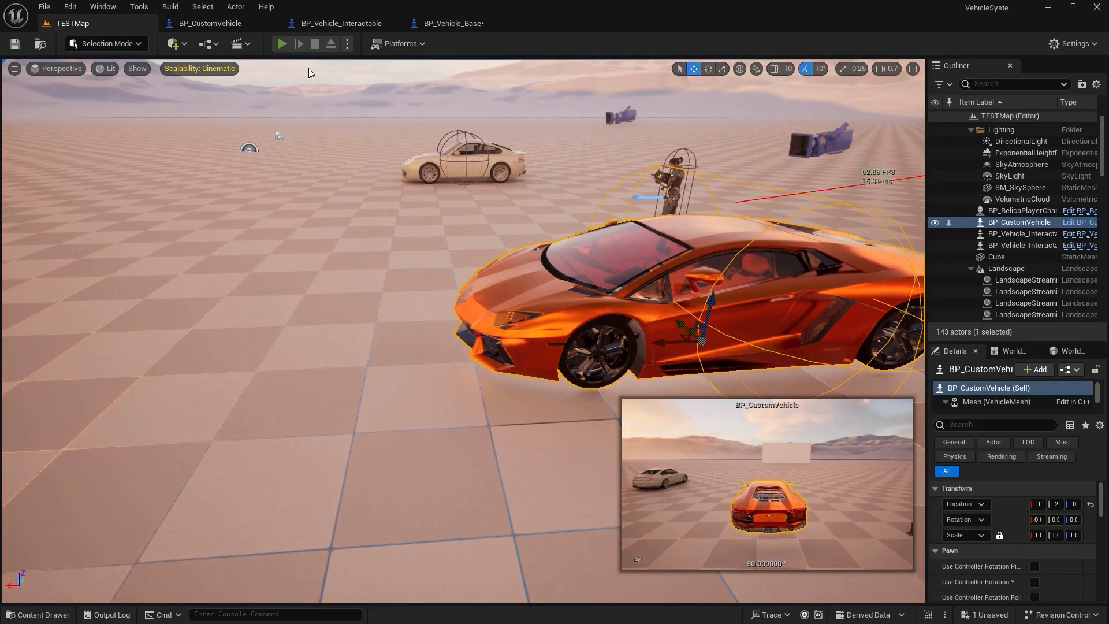
click(281, 43)
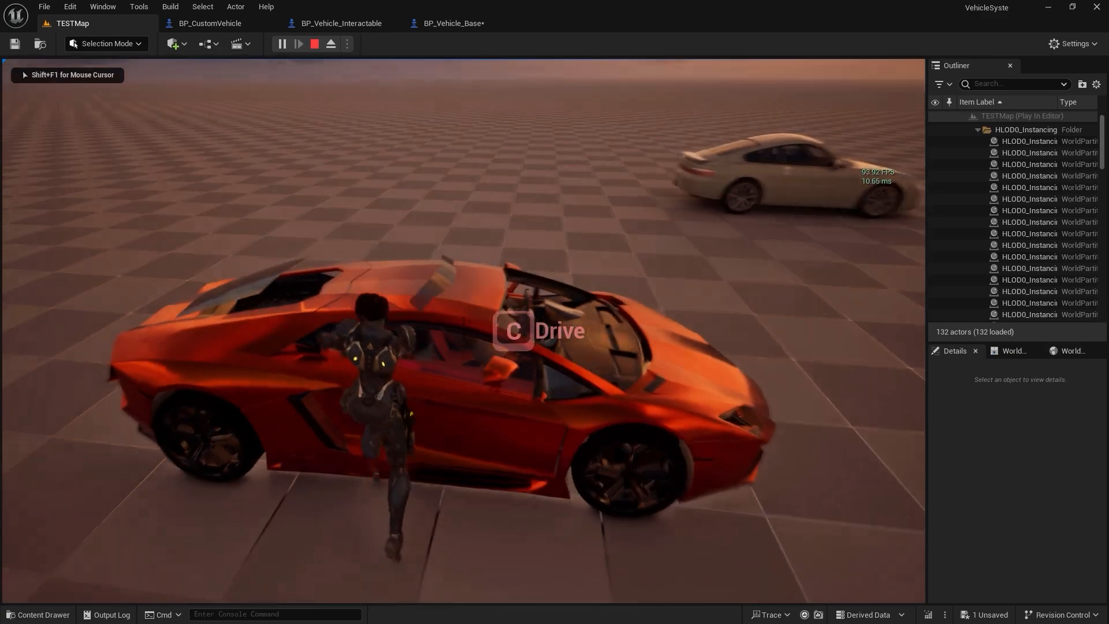
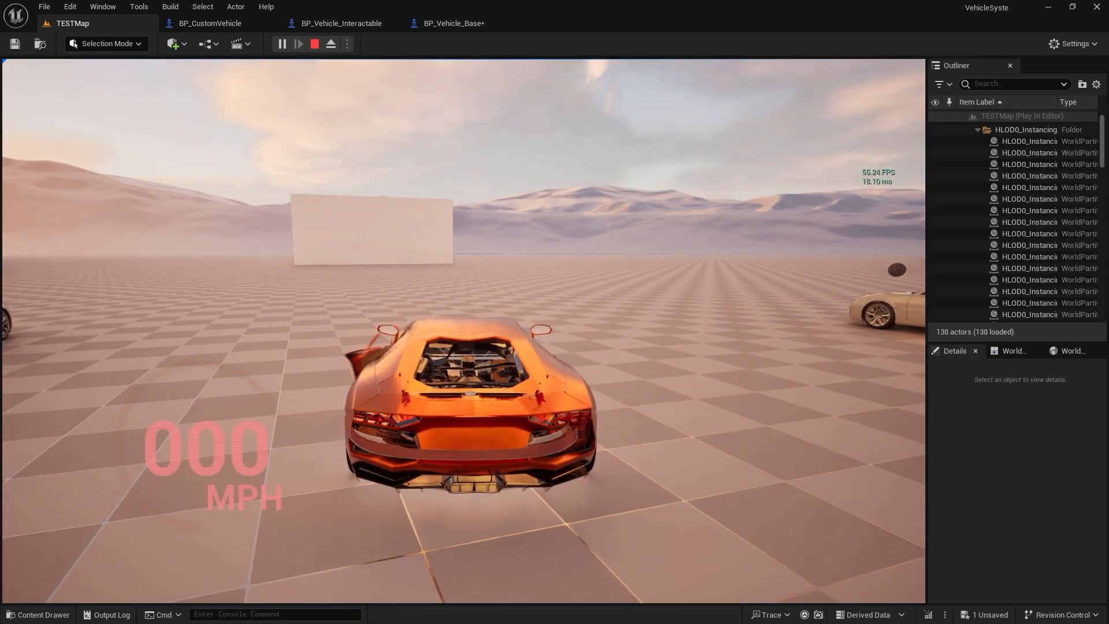
key(w)
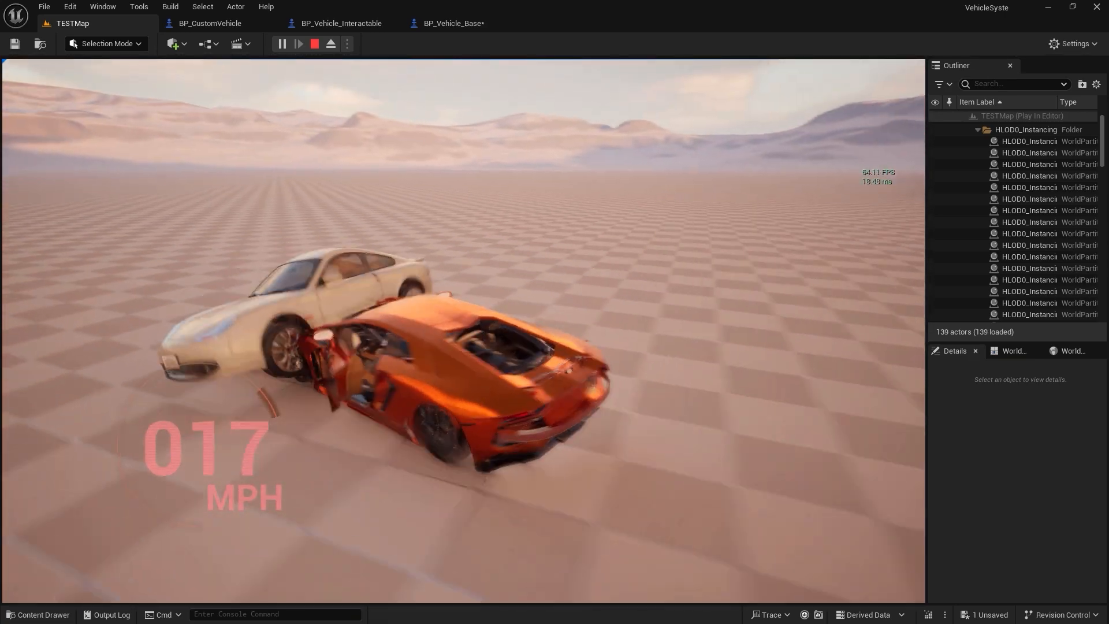
key(s)
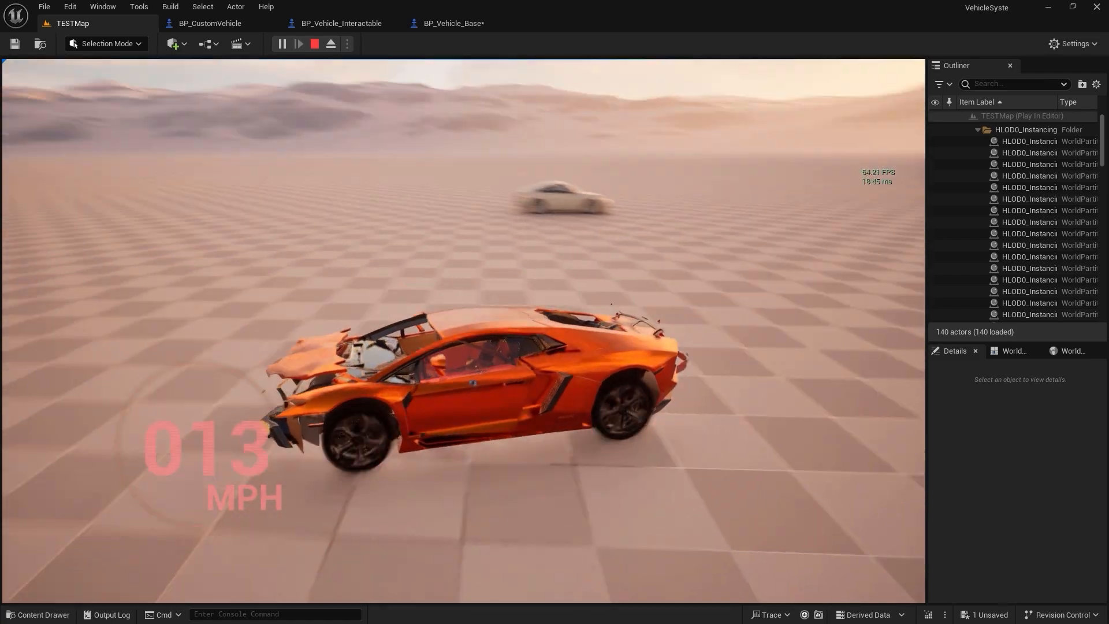
key(w)
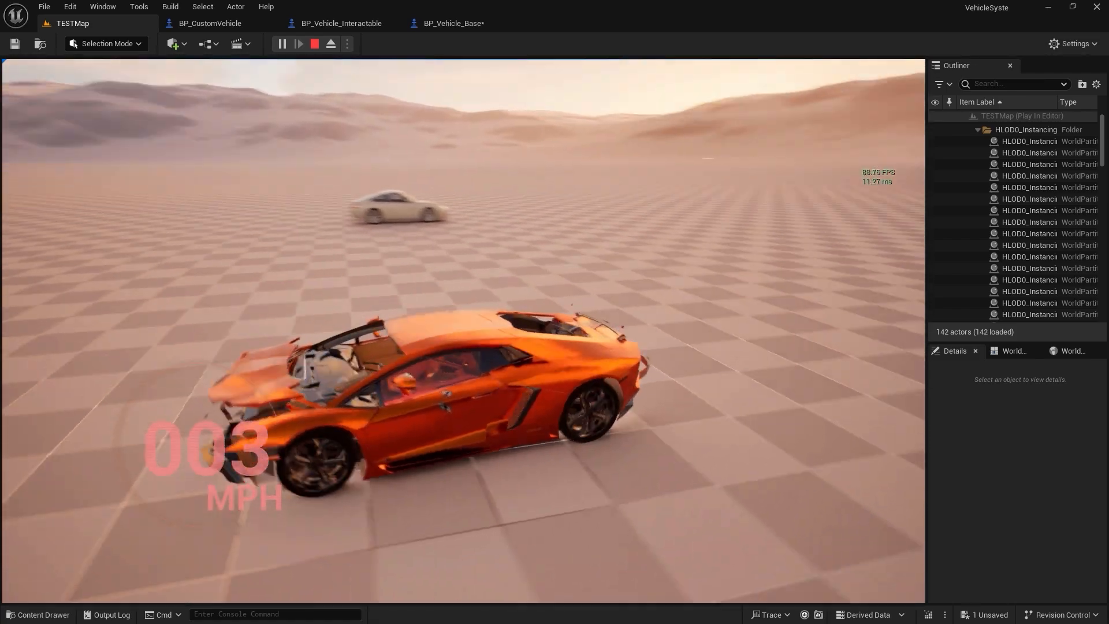
key(w)
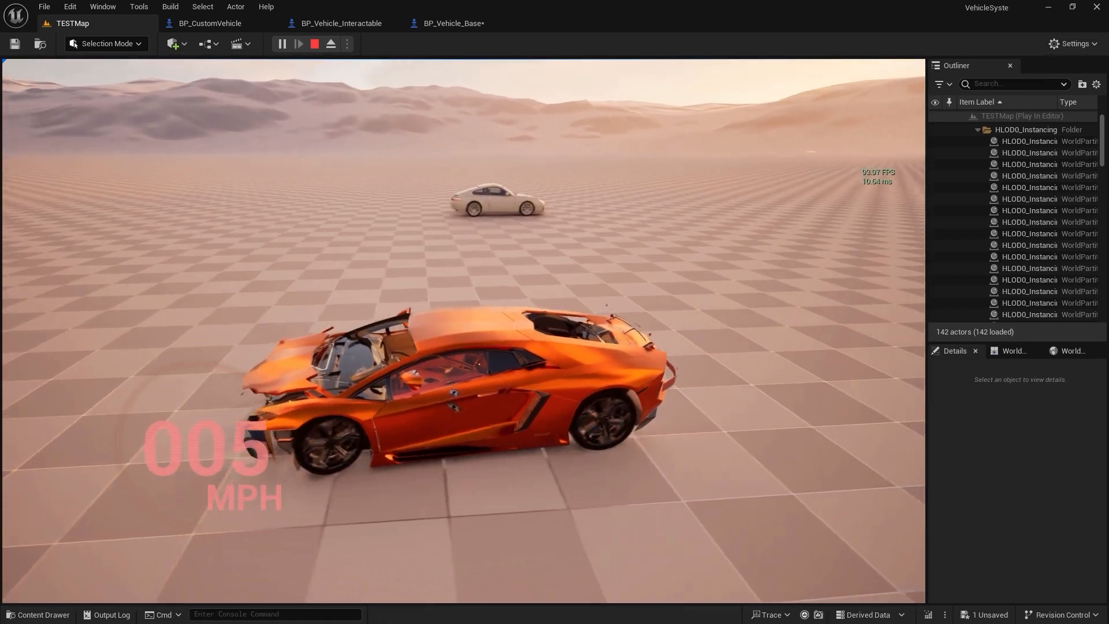
key(Escape)
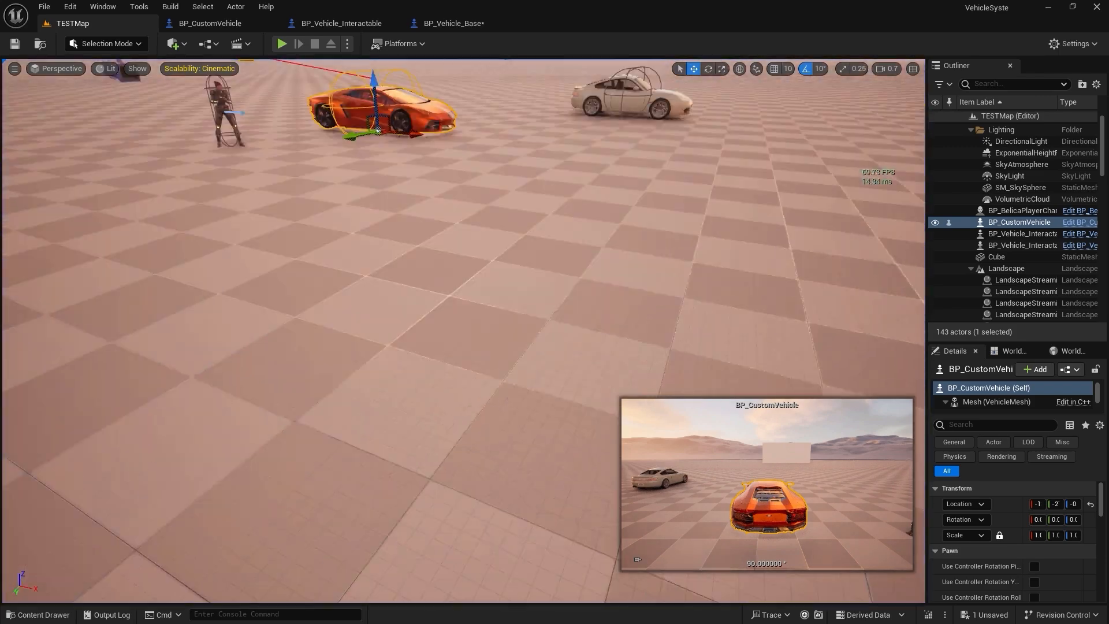
Inspect the custom car's side mirror in TESTMap and open the SKM_Destructible skeletal mesh used in BP_CustomVehicle.
key(w)
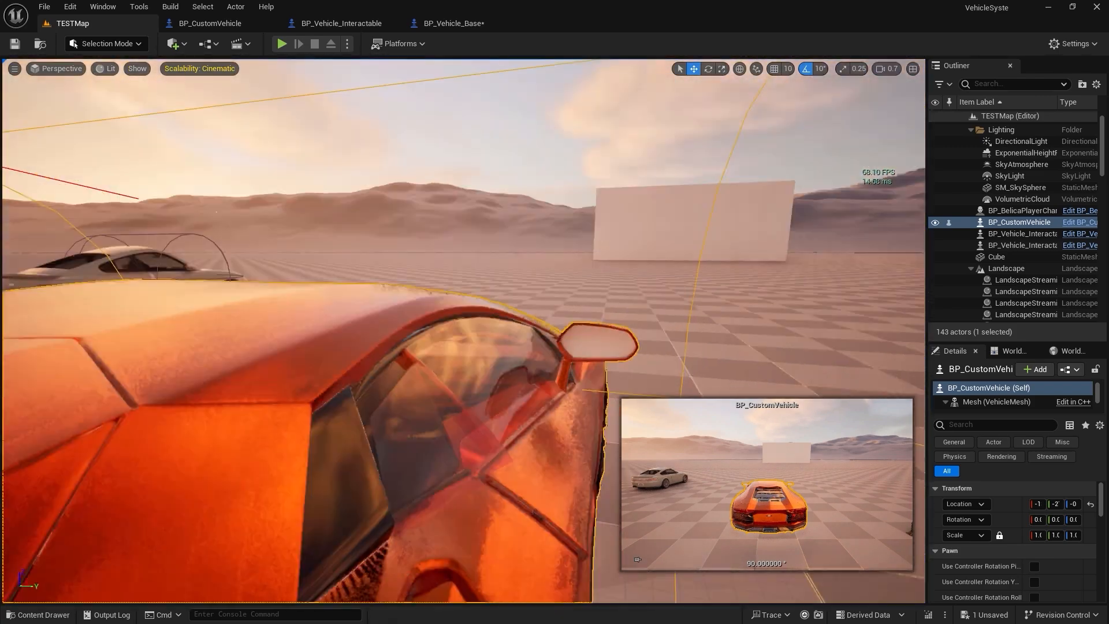
right_drag(372, 264, 372, 264)
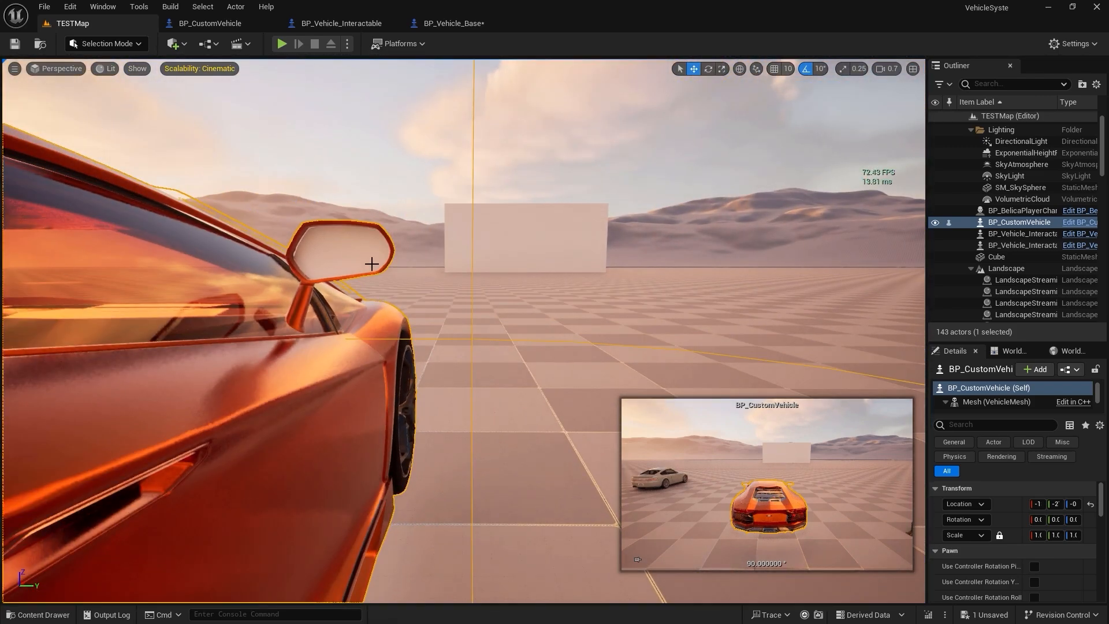
click(209, 24)
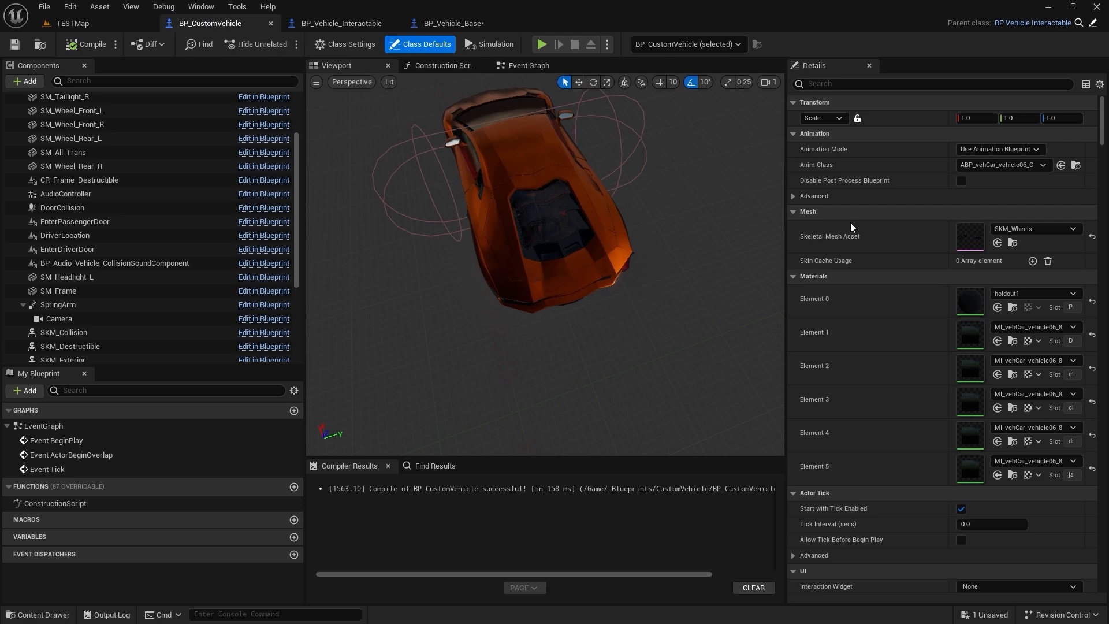
click(601, 248)
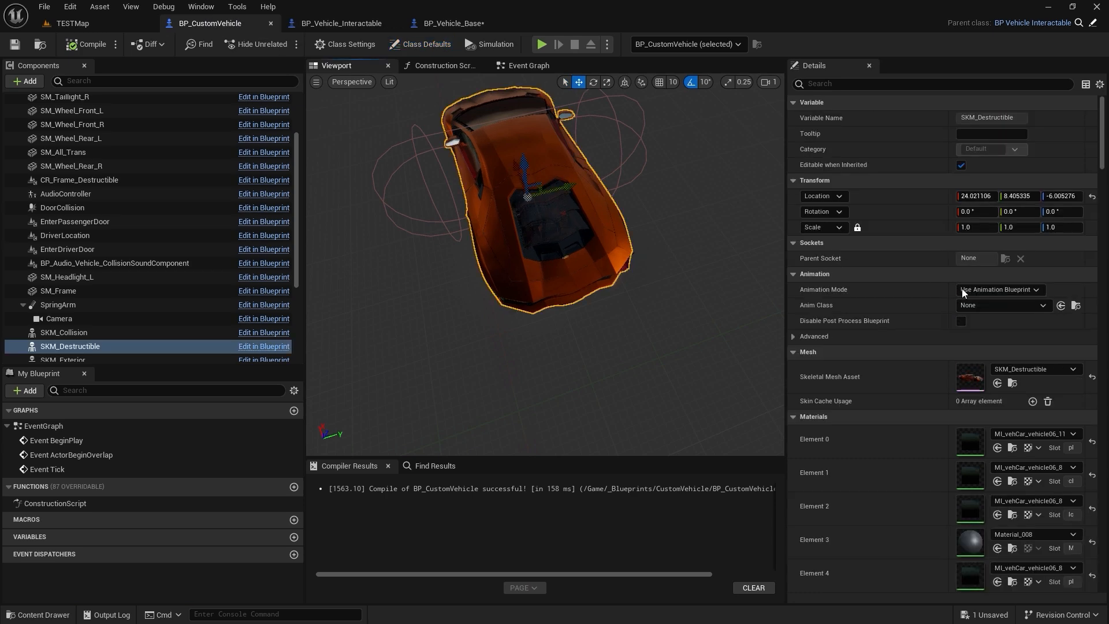
click(1012, 383)
double_click(484, 406)
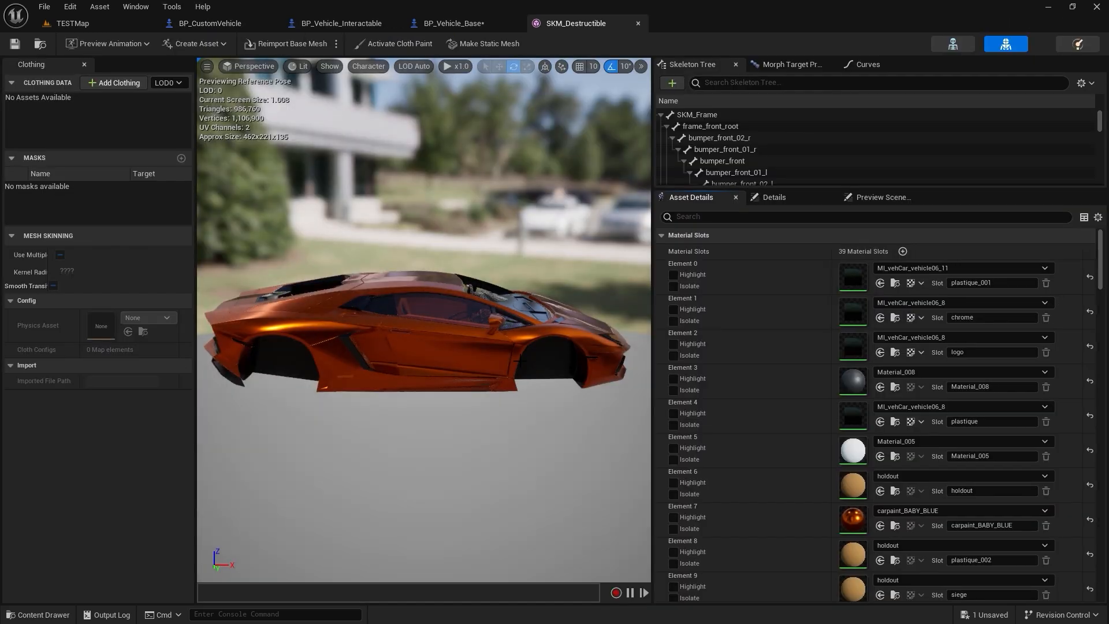
Isolate material slots Element 5 and Element 10 of SKM_Destructible in turn to identify the side-mirror glass slot.
drag(421, 326, 538, 376)
click(673, 460)
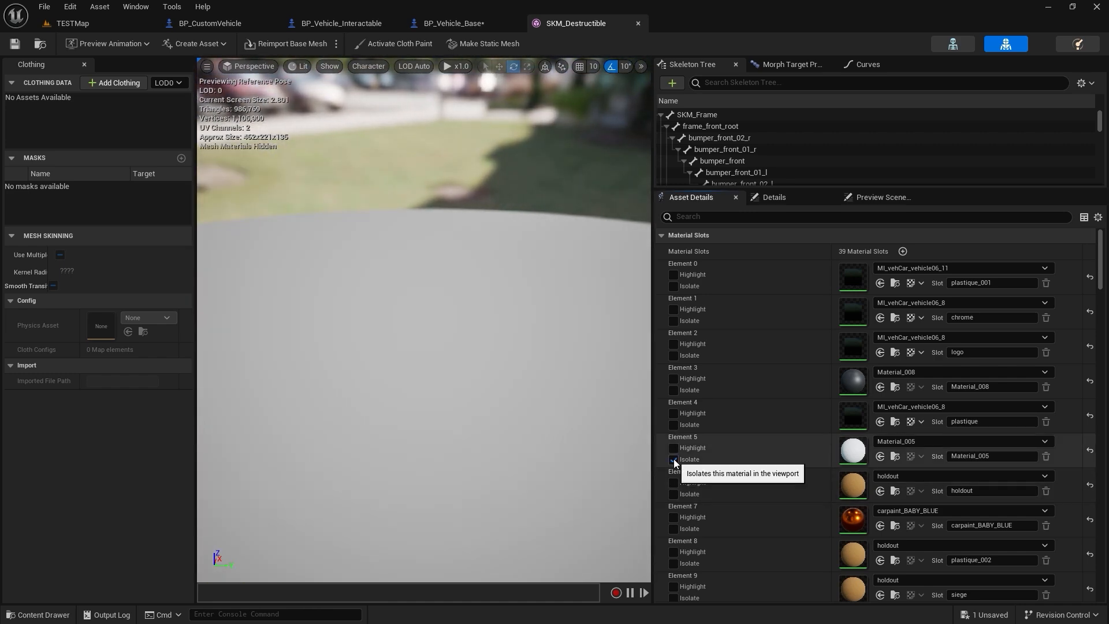
click(673, 461)
scroll(763, 455, down, 5)
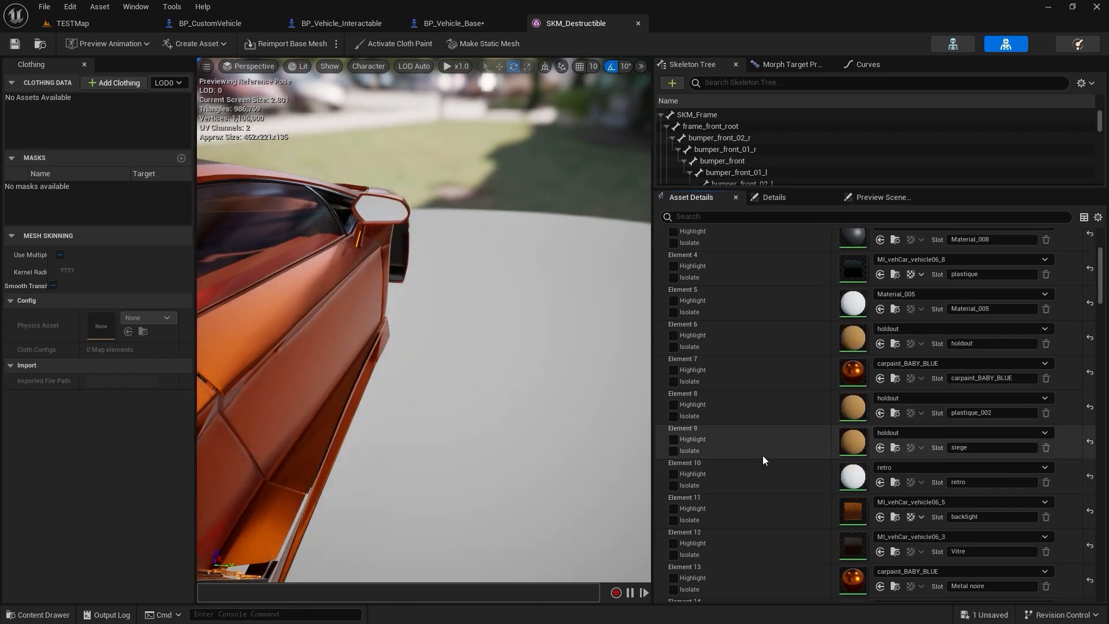
click(675, 483)
click(675, 483)
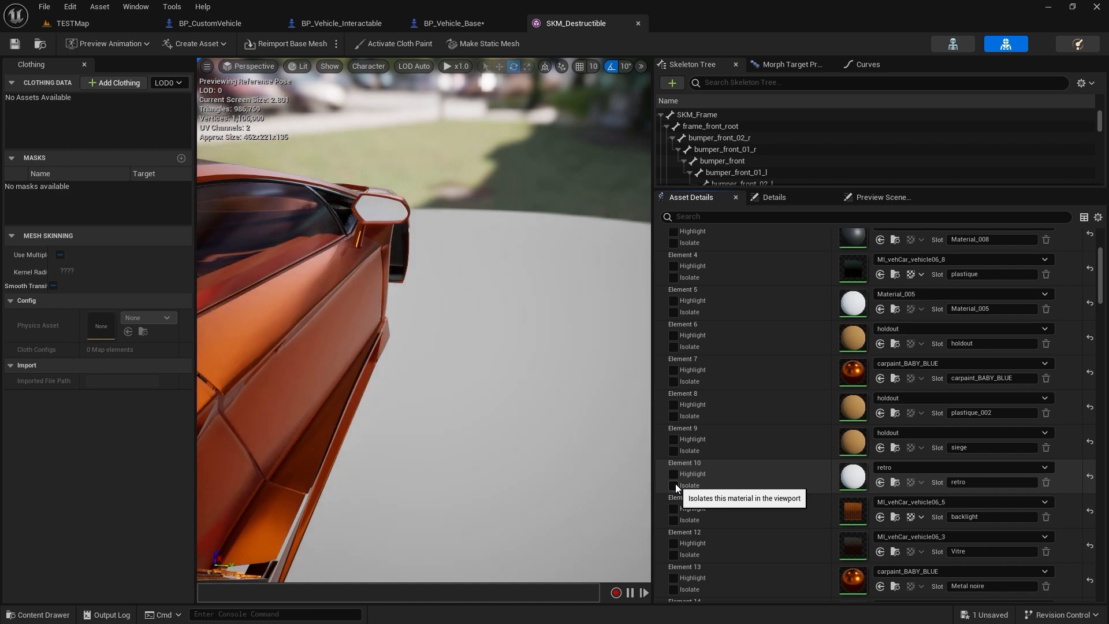
click(675, 484)
click(674, 484)
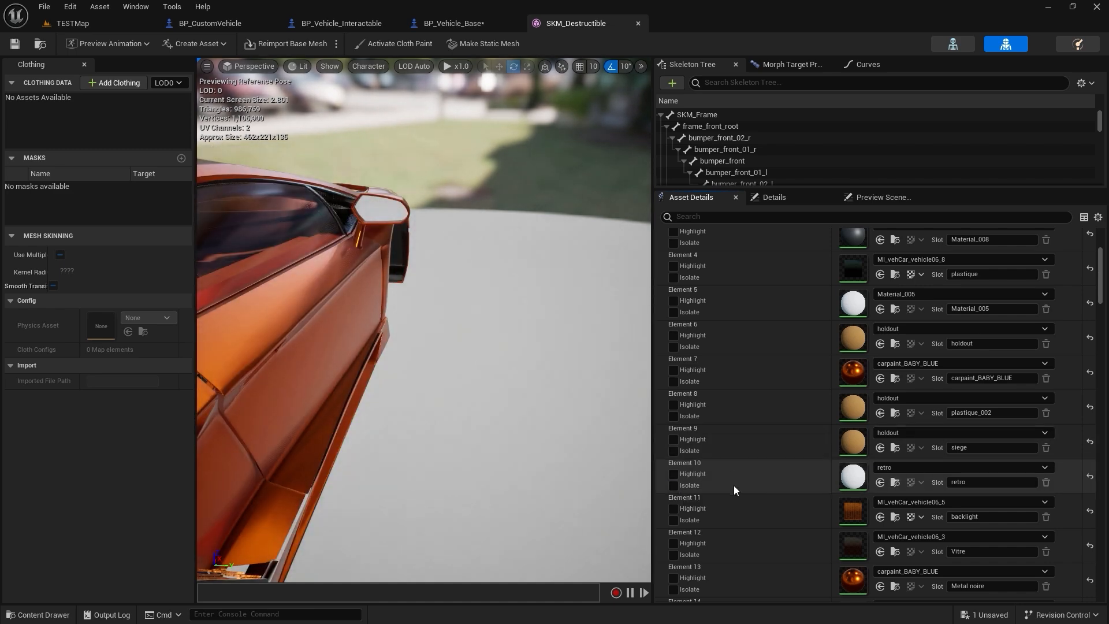
click(673, 485)
Find the MI_vehCar_vehicle06_14 mirror material of SM_Door_Front_R in BP_Vehicle_Interactable and select it in the content browser.
click(390, 16)
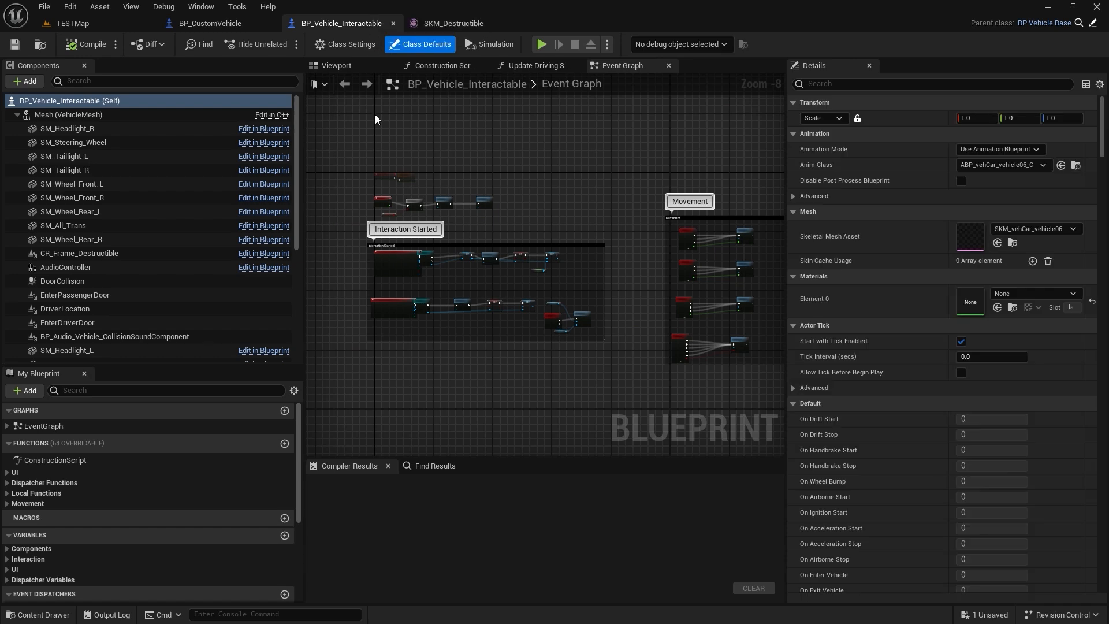
click(359, 67)
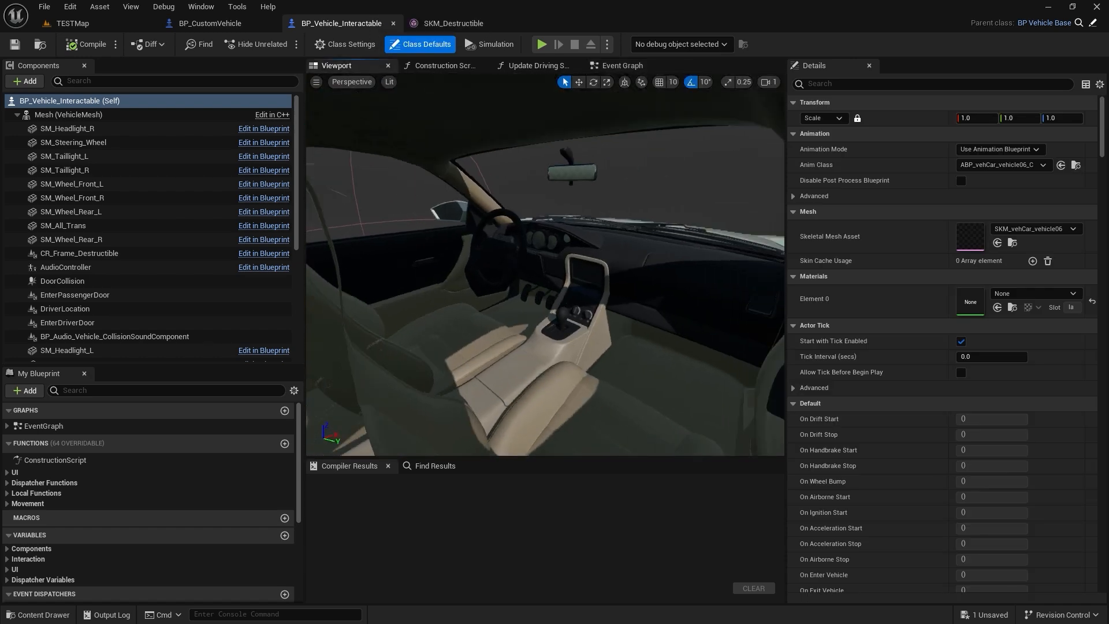
click(479, 258)
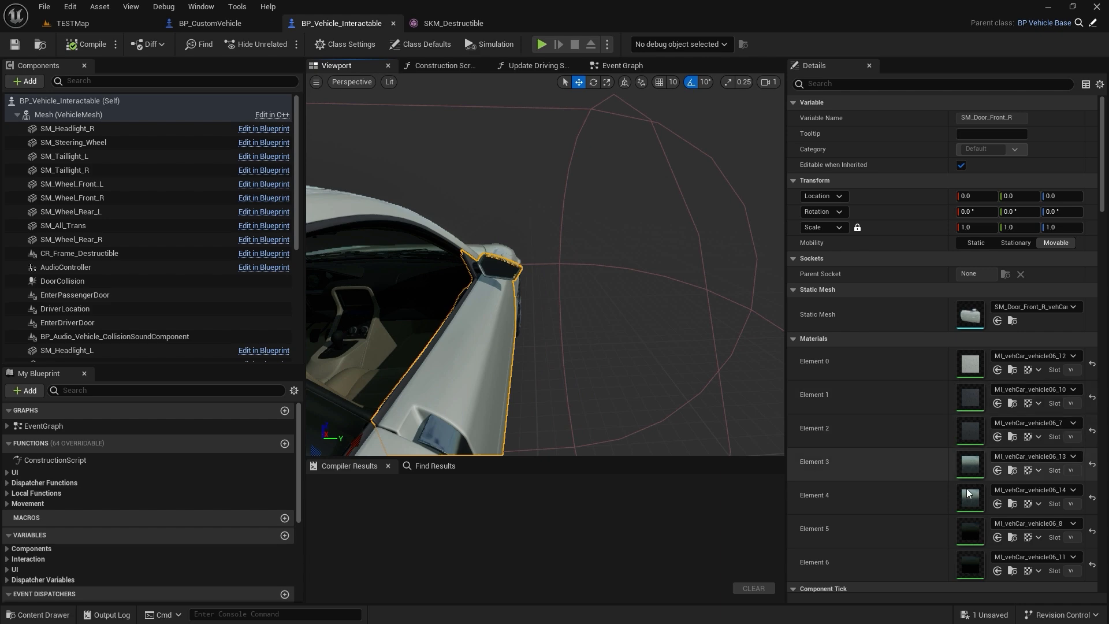
click(1012, 503)
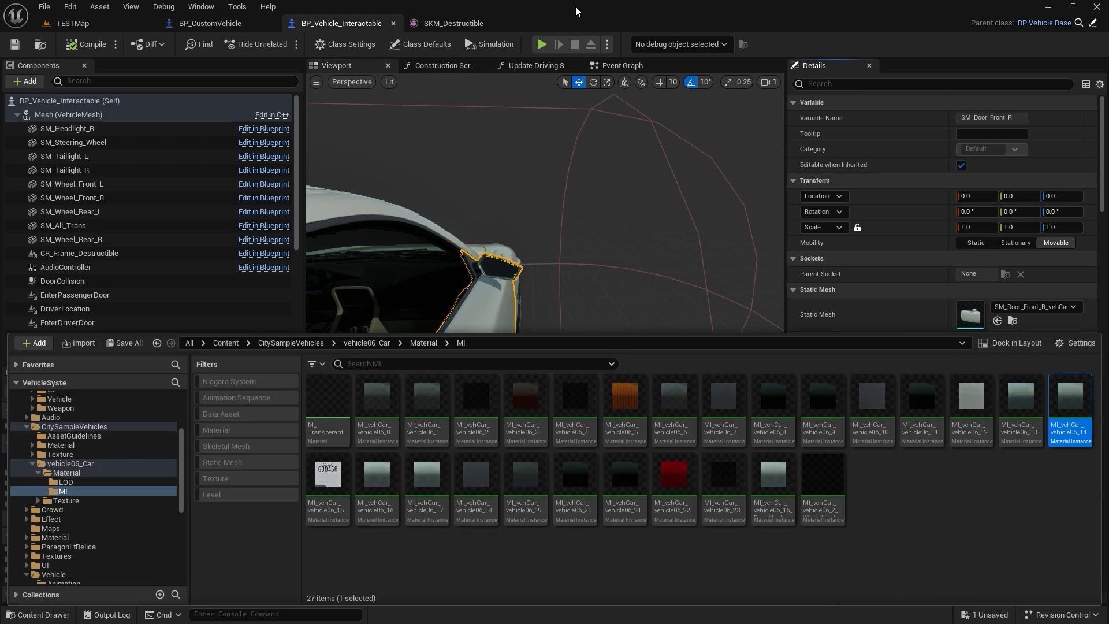
Assign MI_vehCar_vehicle06_14 to the retro slot (Element 10) of SKM_Destructible, turn off its isolation, and save the mesh.
click(462, 23)
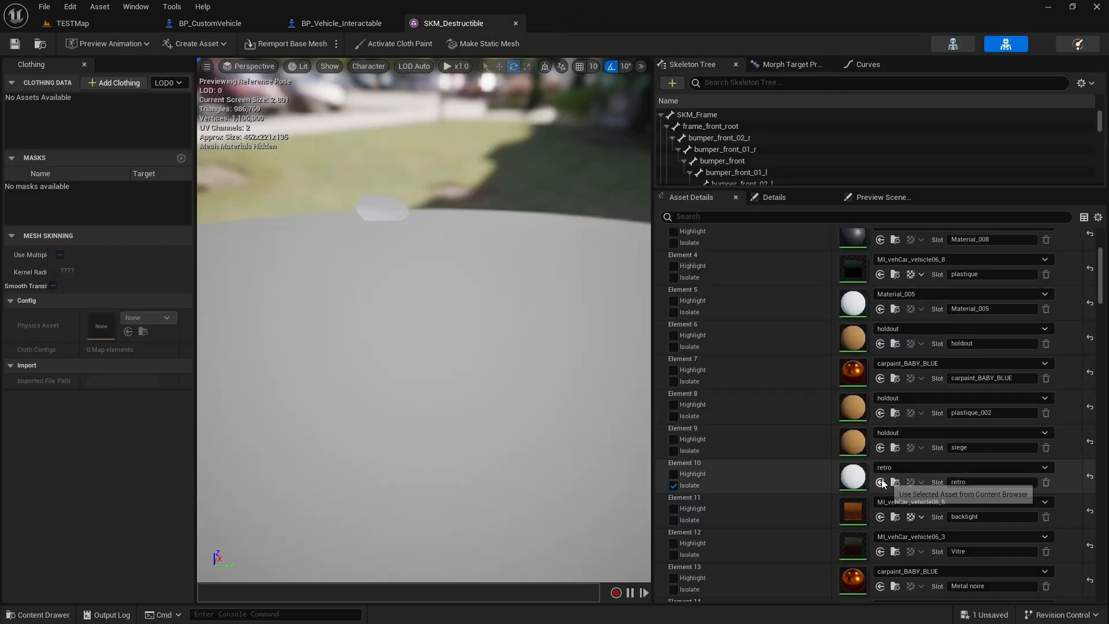
click(880, 483)
click(673, 486)
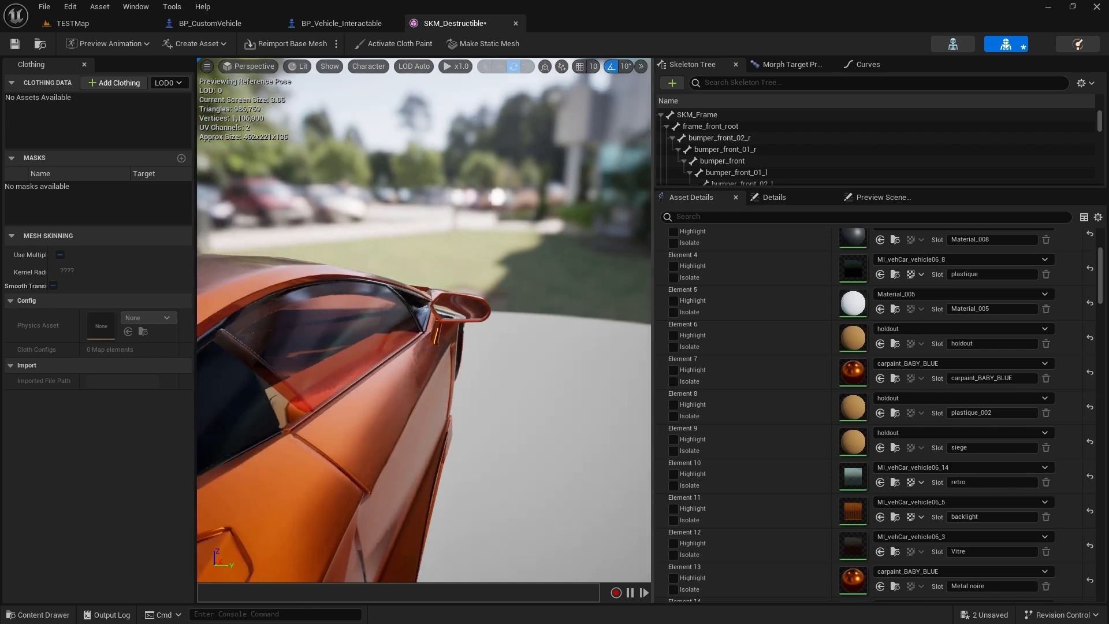
right_drag(424, 319, 475, 330)
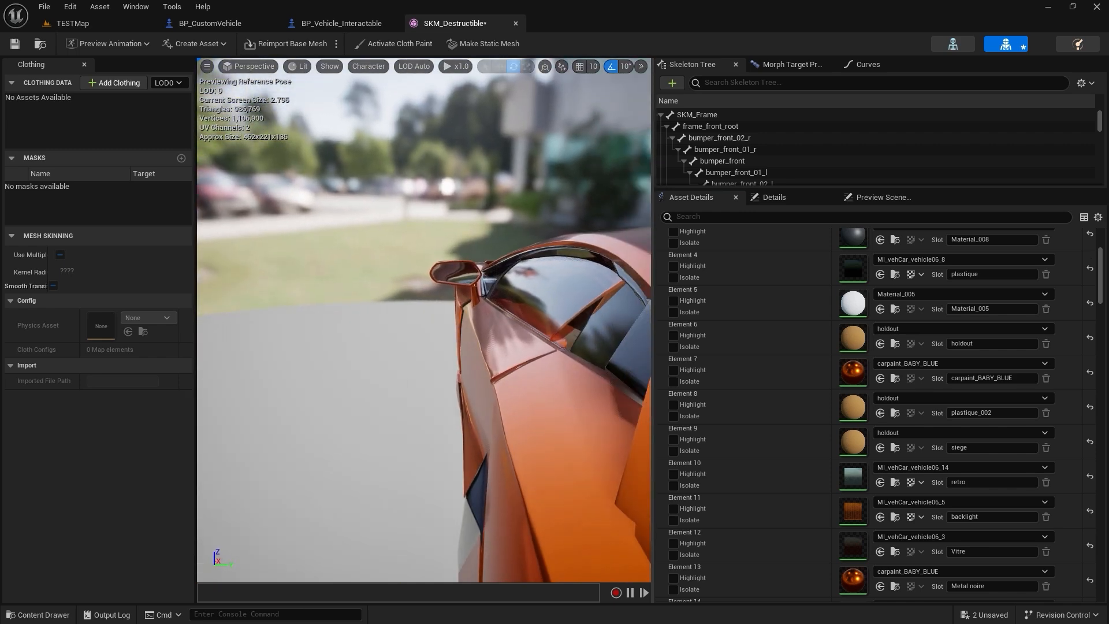
click(13, 49)
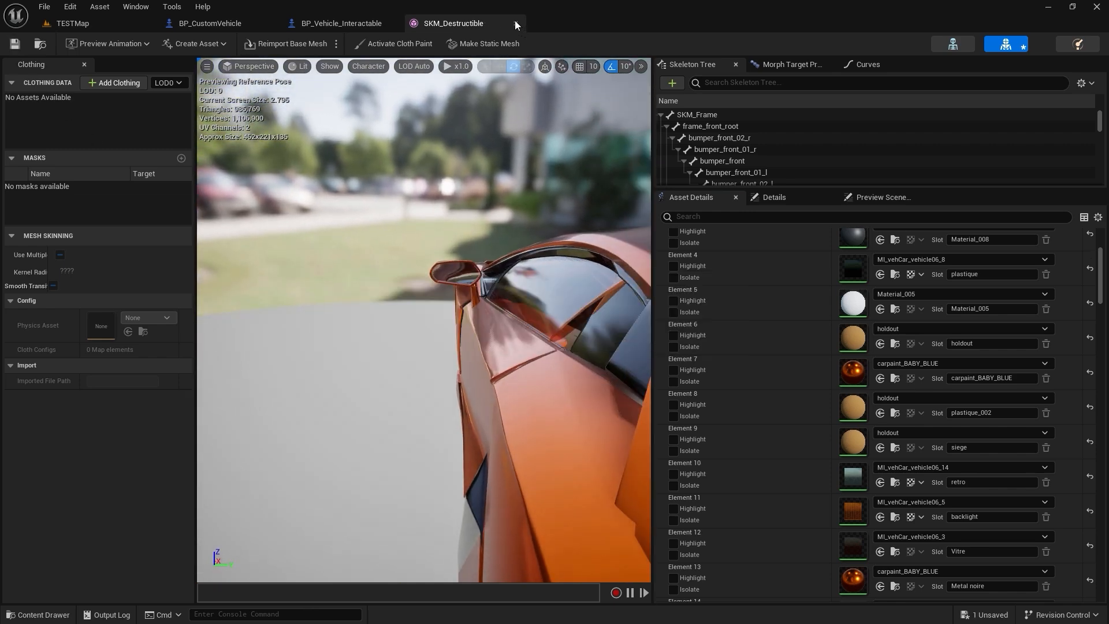
Close the SKM_Destructible and BP_Vehicle_Interactable editors and return to TESTMap.
click(515, 23)
key(ctrl+w)
click(85, 25)
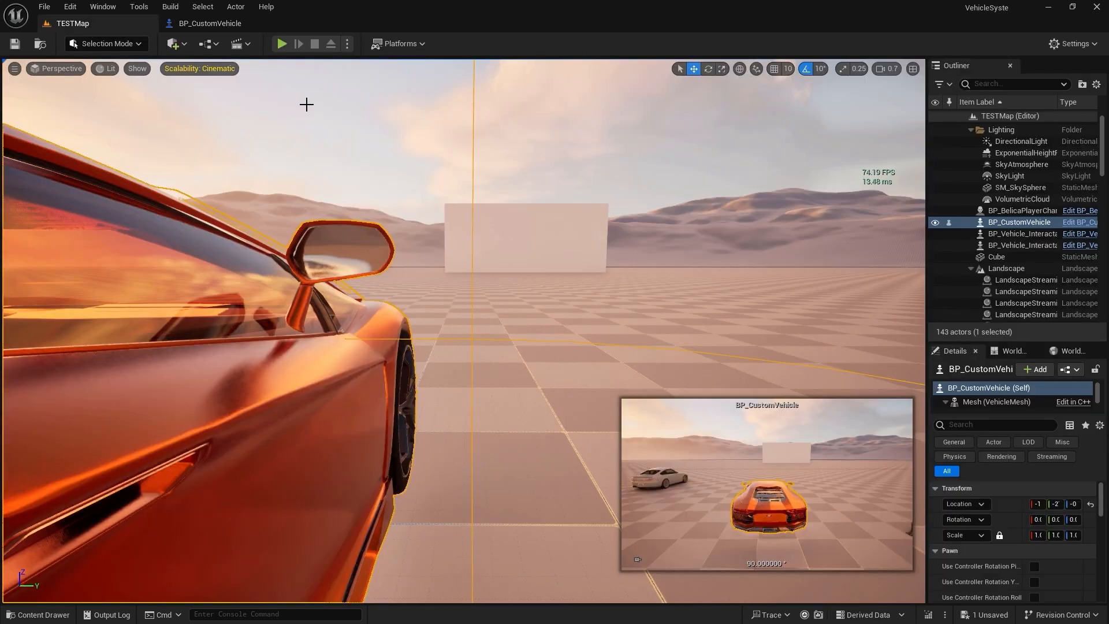
Play-test TESTMap by shooting the custom car's body and windows from several sides, and end the session.
click(283, 44)
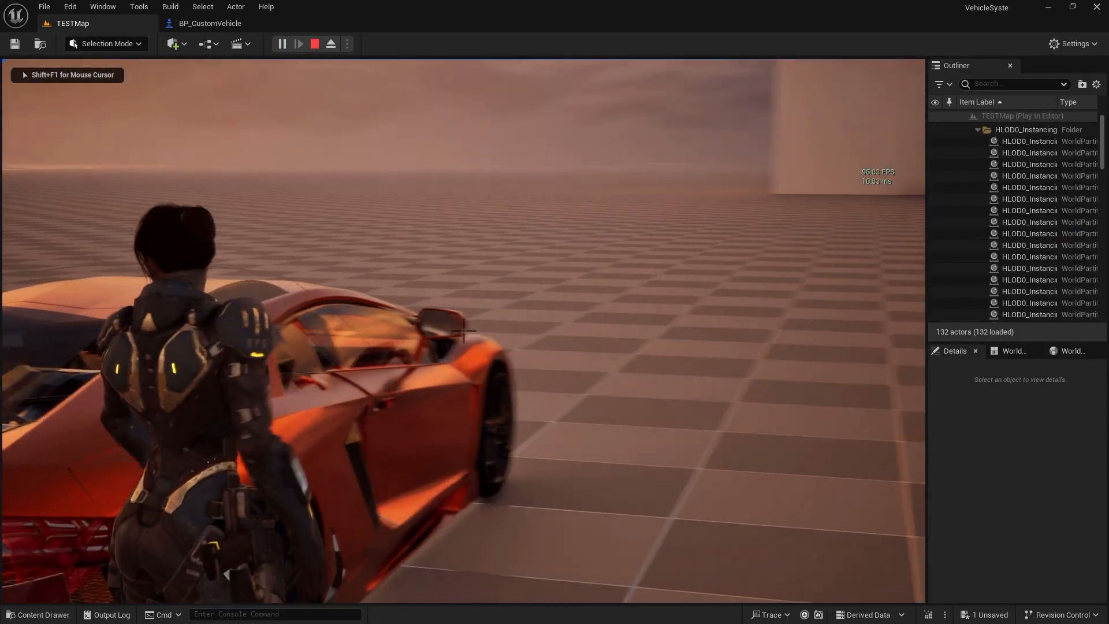
click(463, 330)
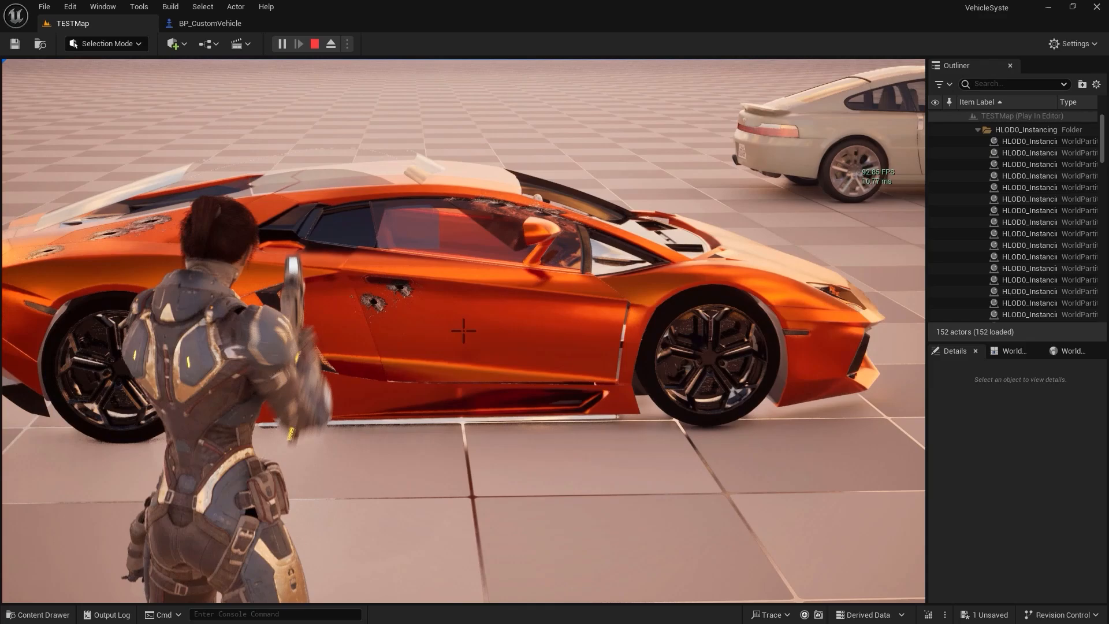
click(463, 331)
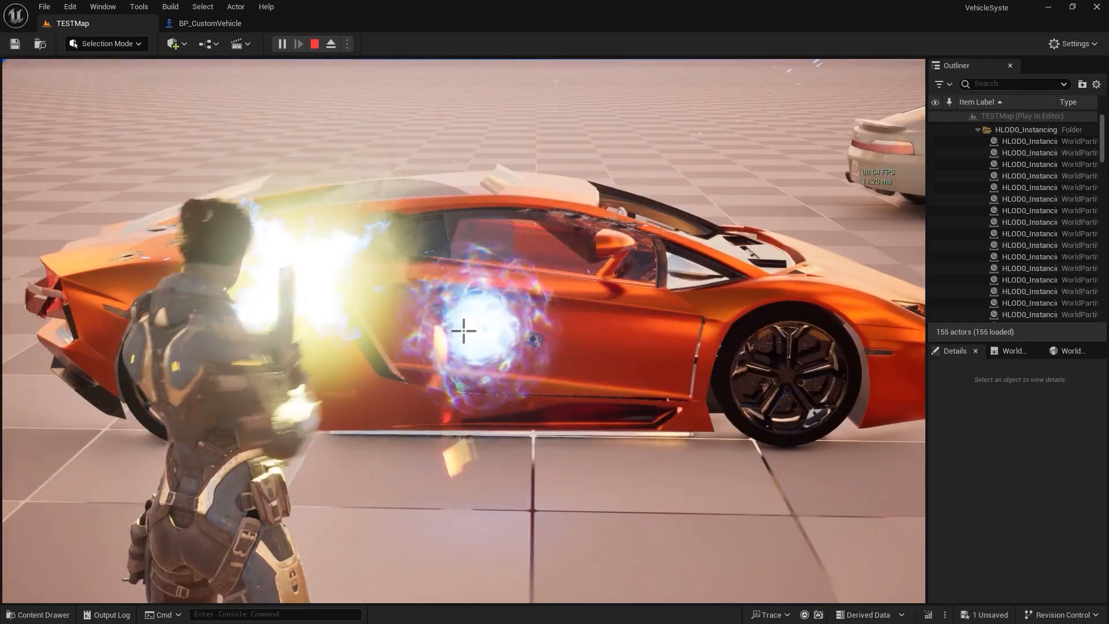
click(463, 331)
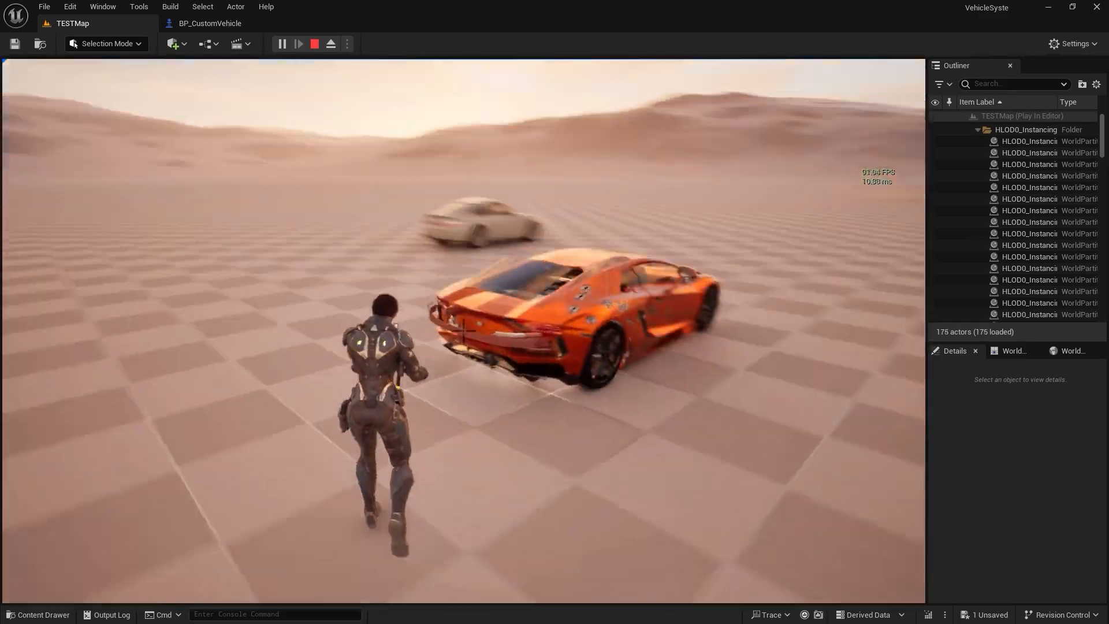
click(463, 330)
click(463, 331)
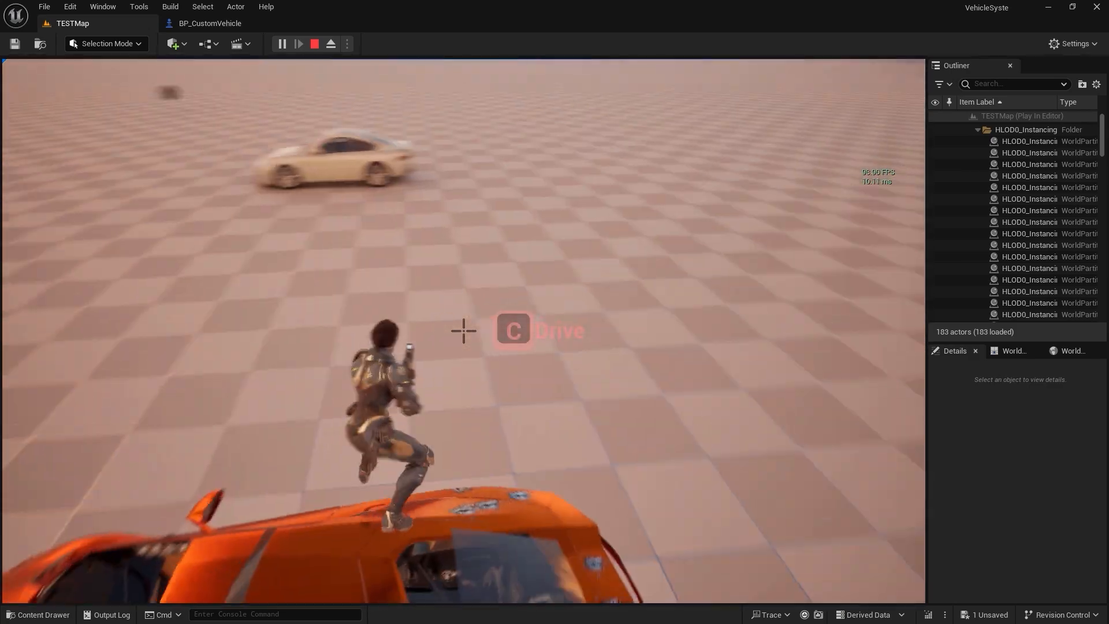
key(space)
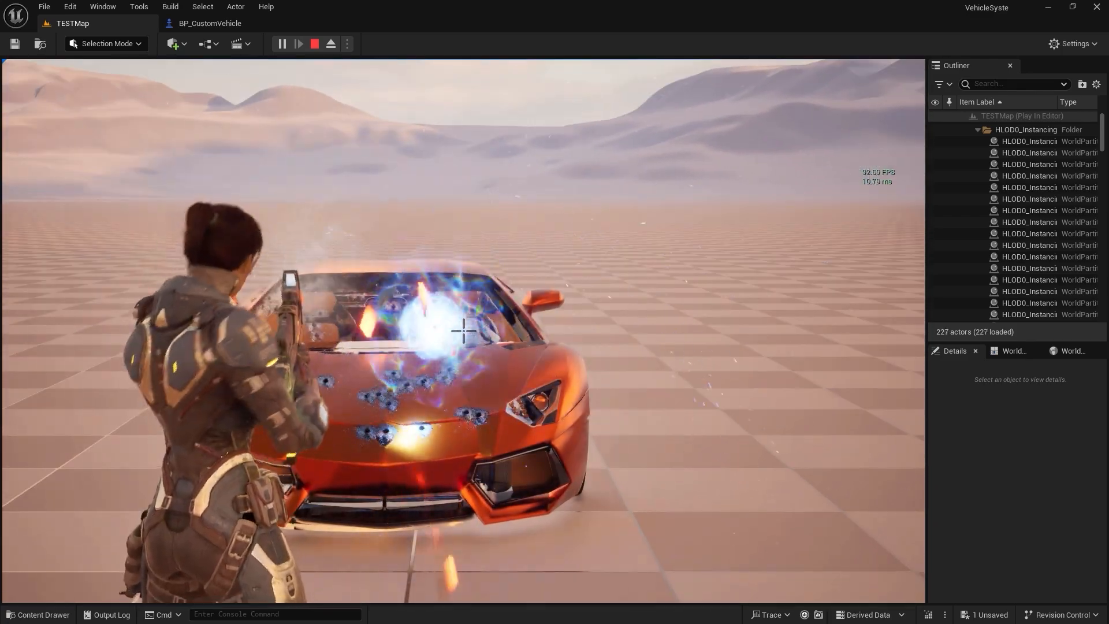
key(Escape)
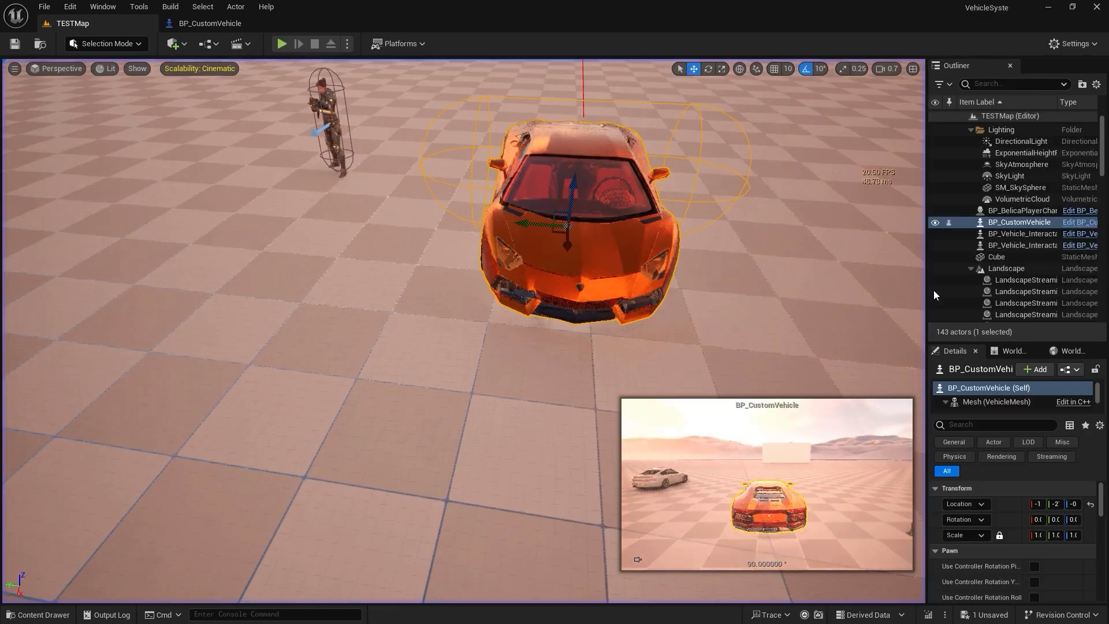
Start another play session, eject from the player to inspect the custom car's windows and bodywork up close, and repossess the player.
key(alt+p)
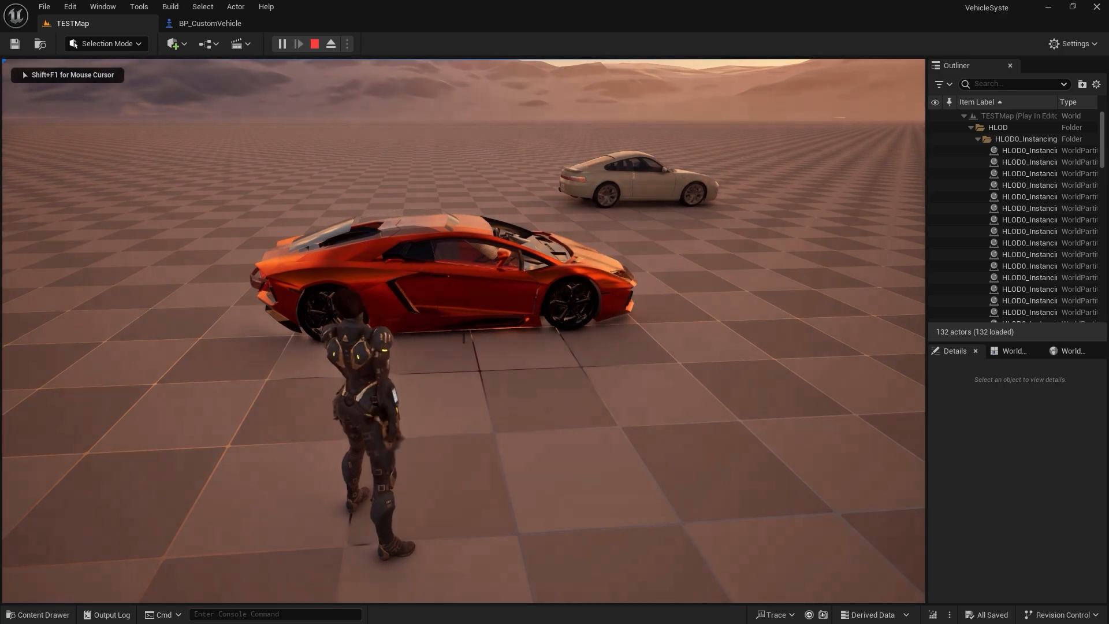
key(F8)
key(f)
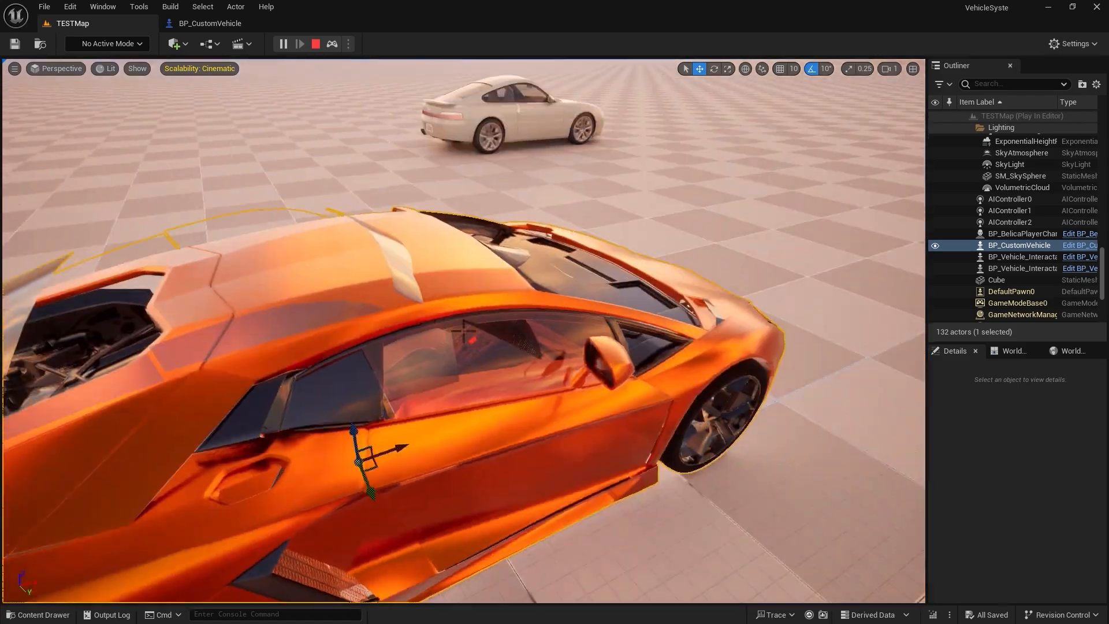
right_drag(463, 330, 464, 330)
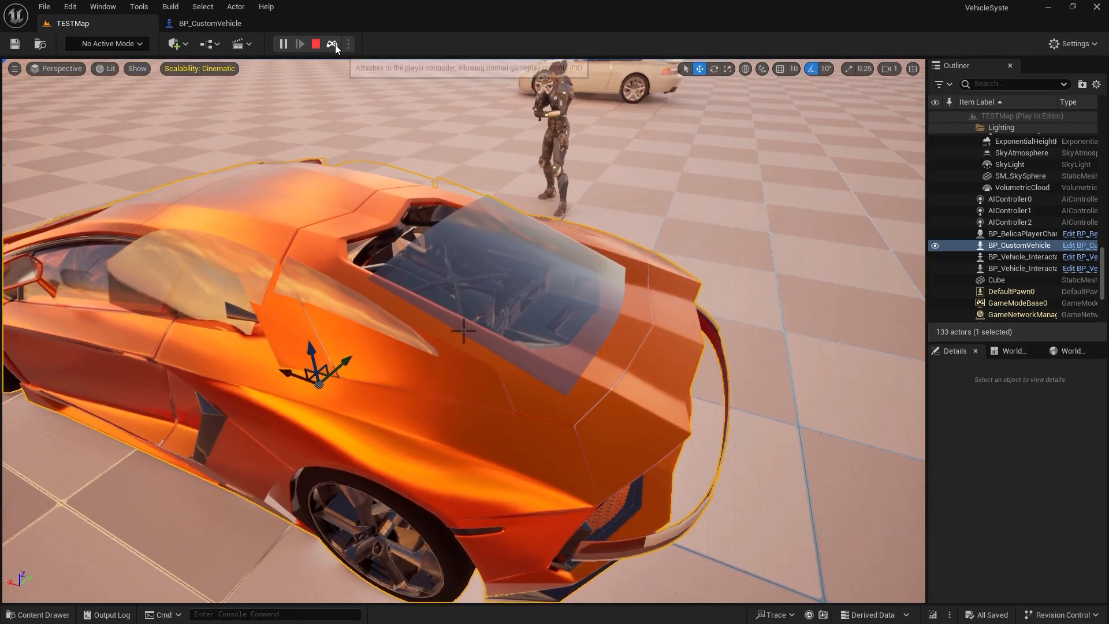
right_drag(762, 150, 762, 150)
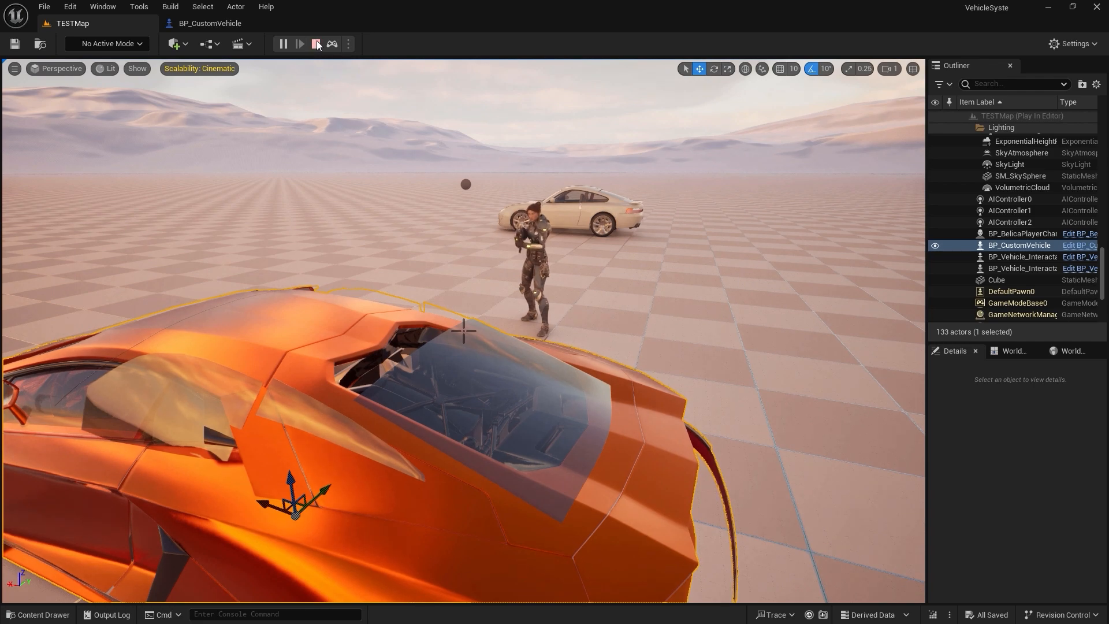
click(333, 44)
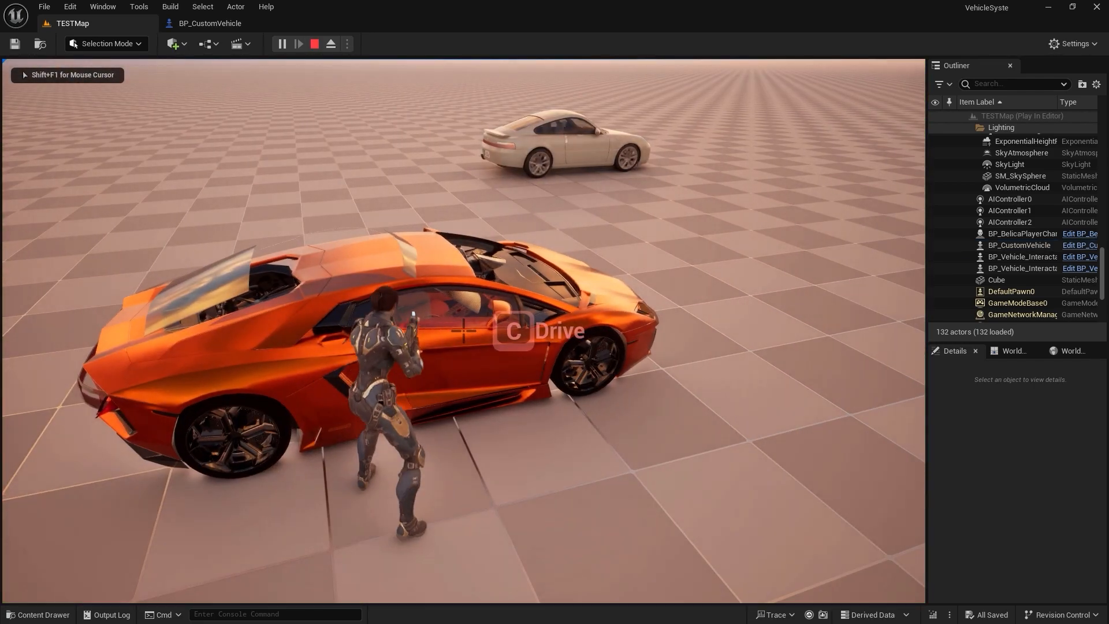
Enter the custom car and drive it into the white car, then around the map to test its collision deformation.
key(c)
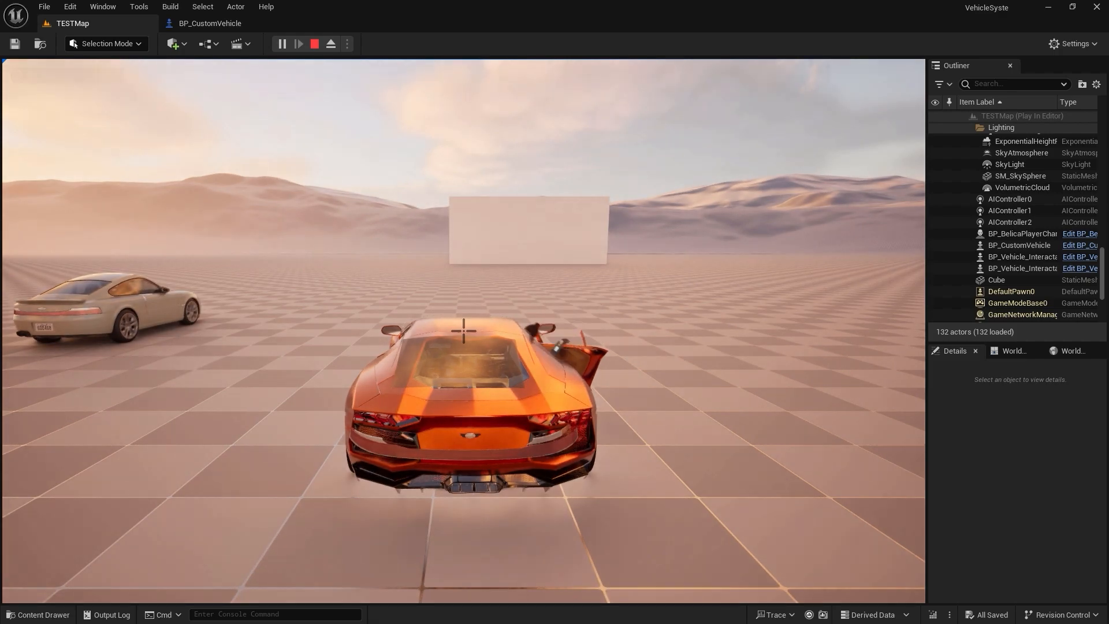
key(w)
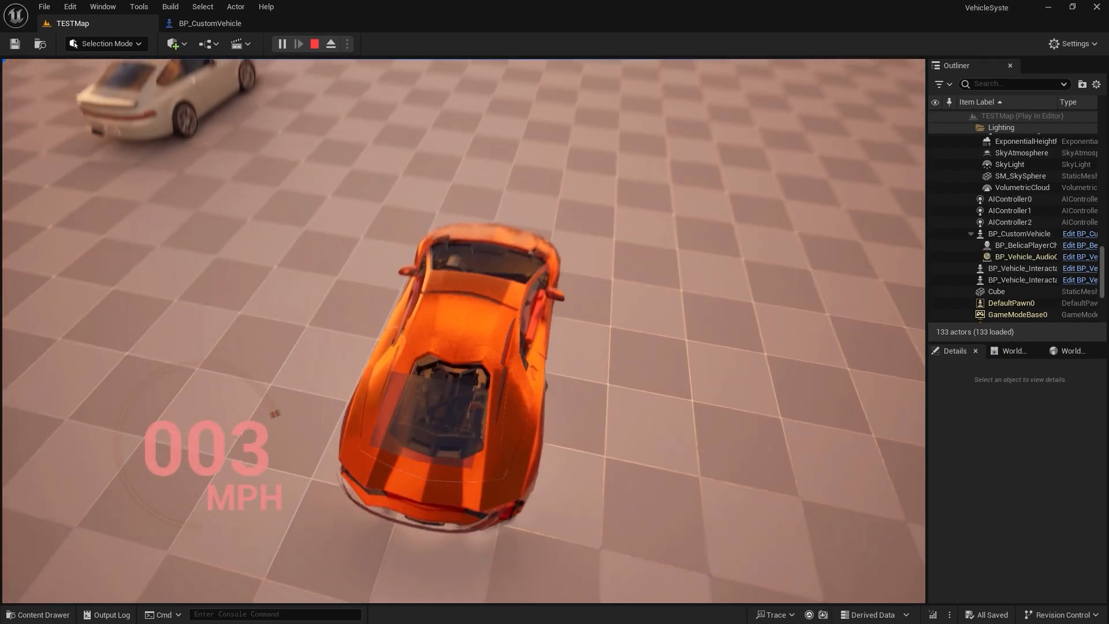
key(a)
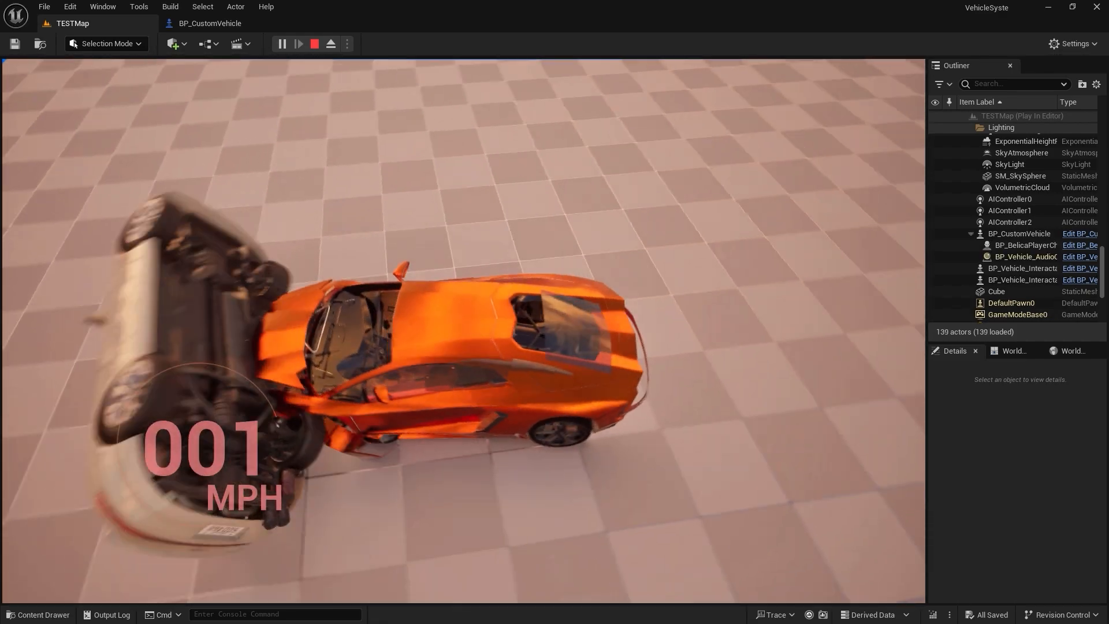
key(w)
key(d)
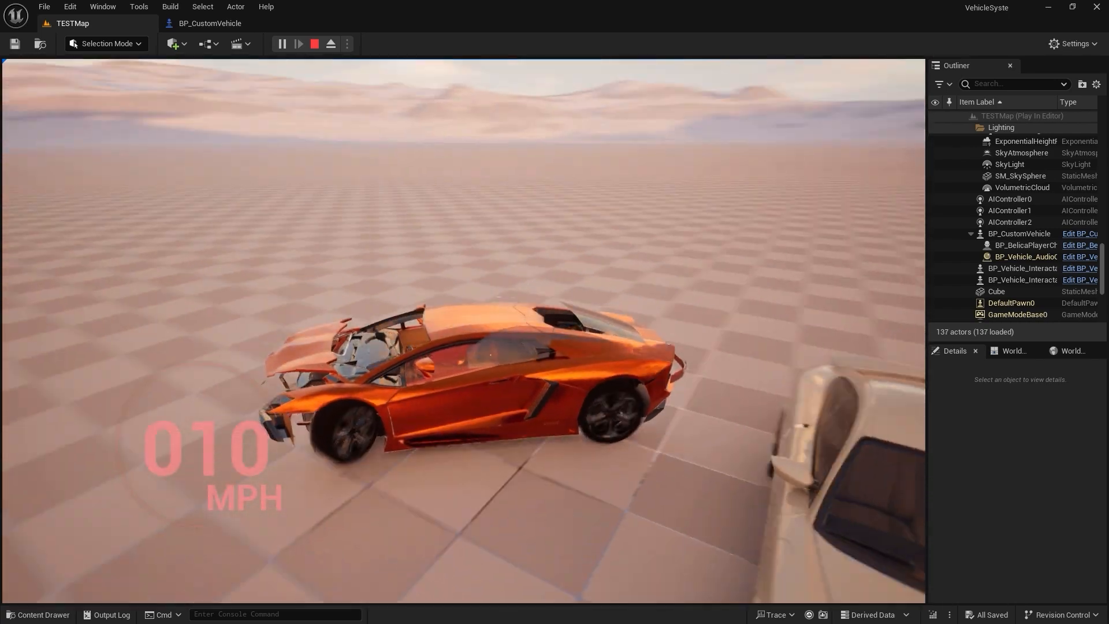
key(w)
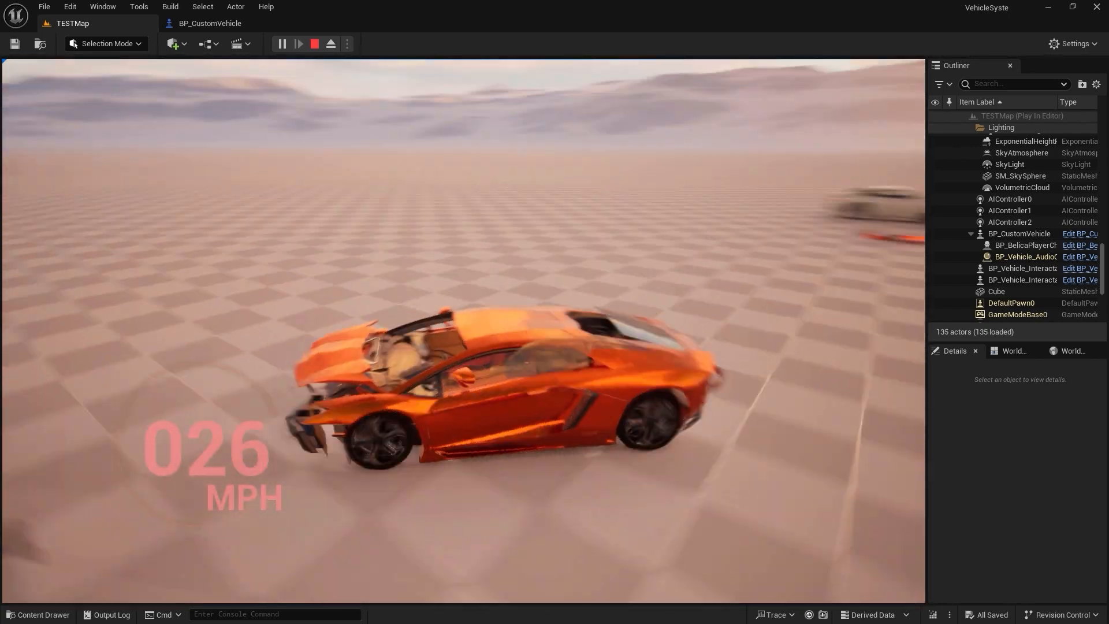
key(s)
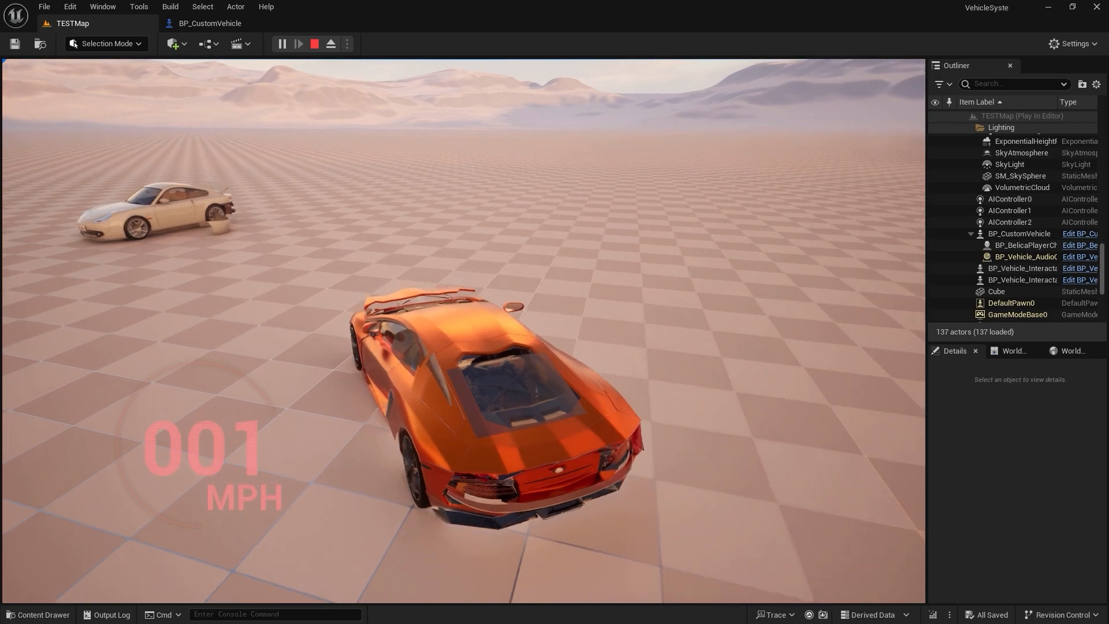
Eject from the player to inspect the crashed custom car's door, windows and bodywork, and end the play session.
key(F8)
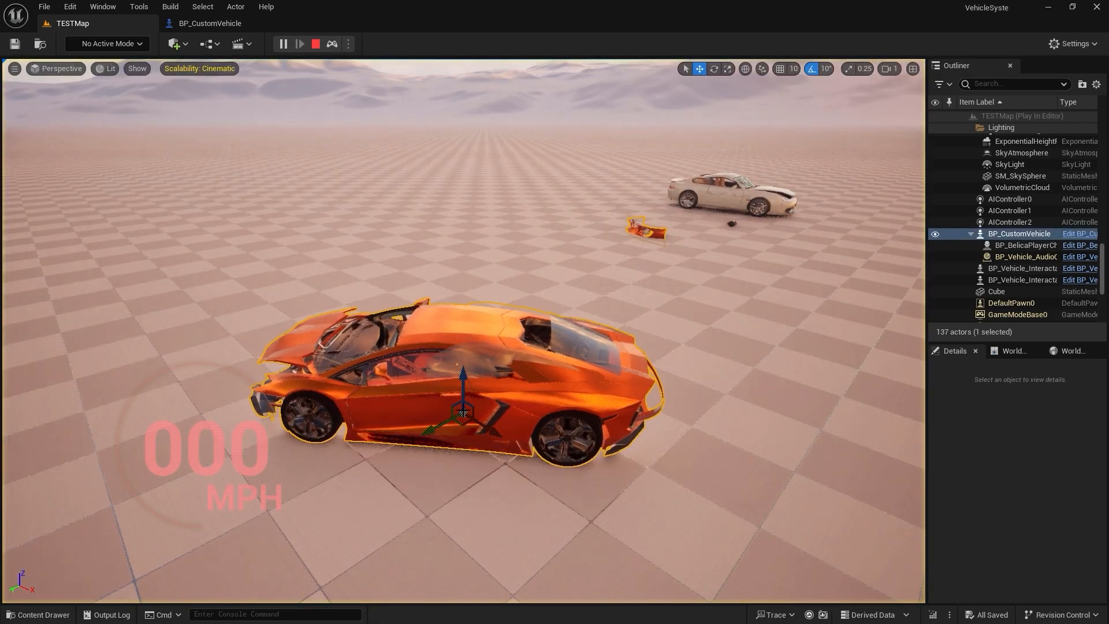
drag(394, 424, 496, 336)
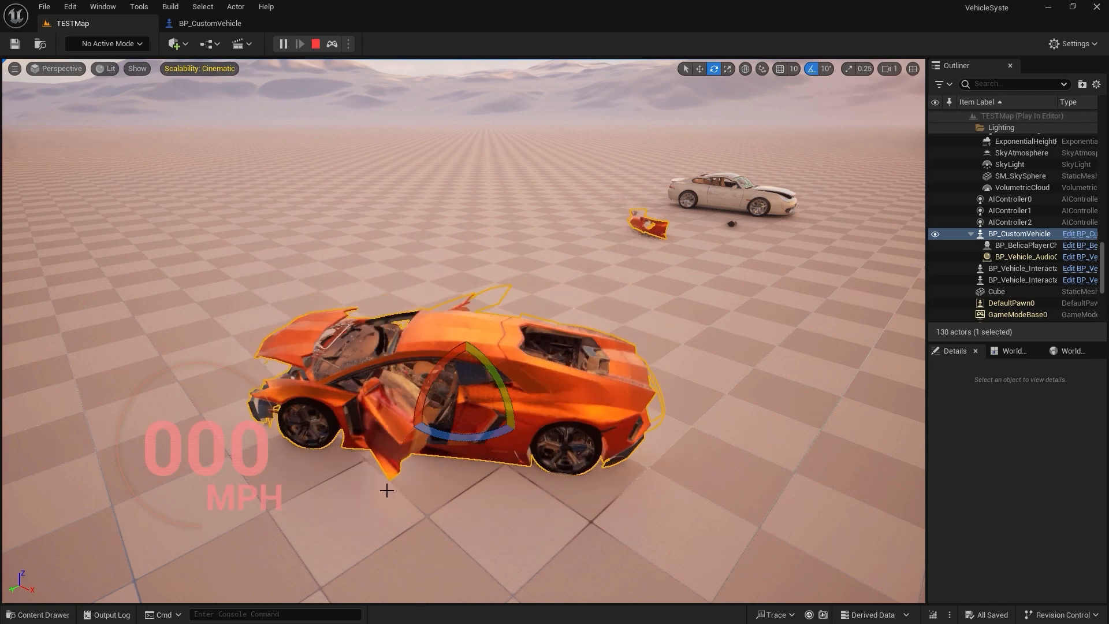
right_drag(309, 289, 404, 346)
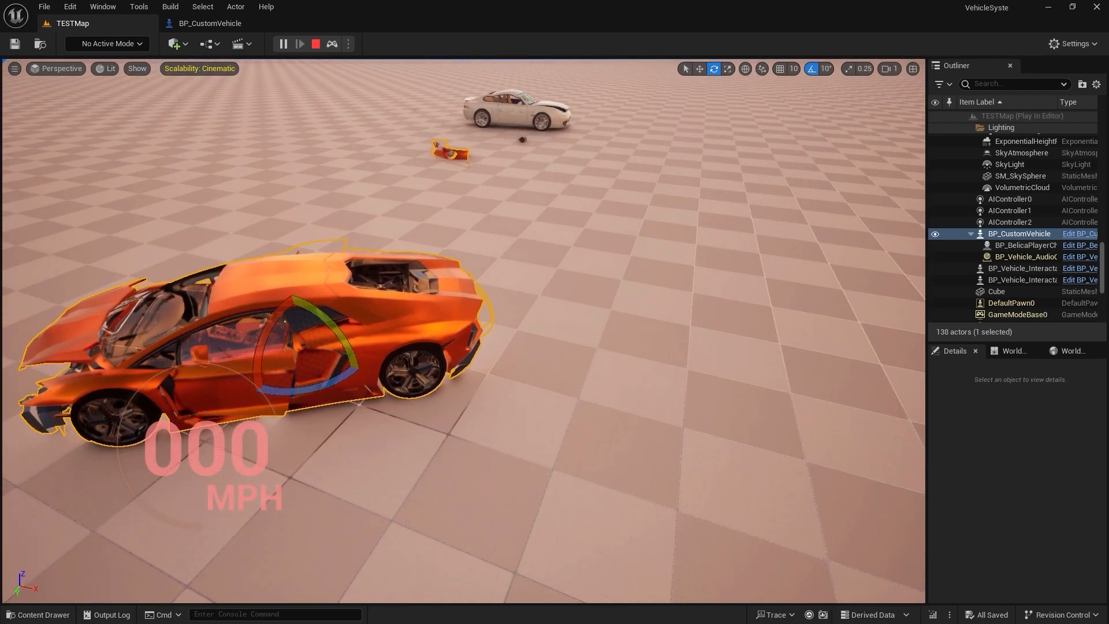
right_drag(446, 188, 360, 197)
click(315, 44)
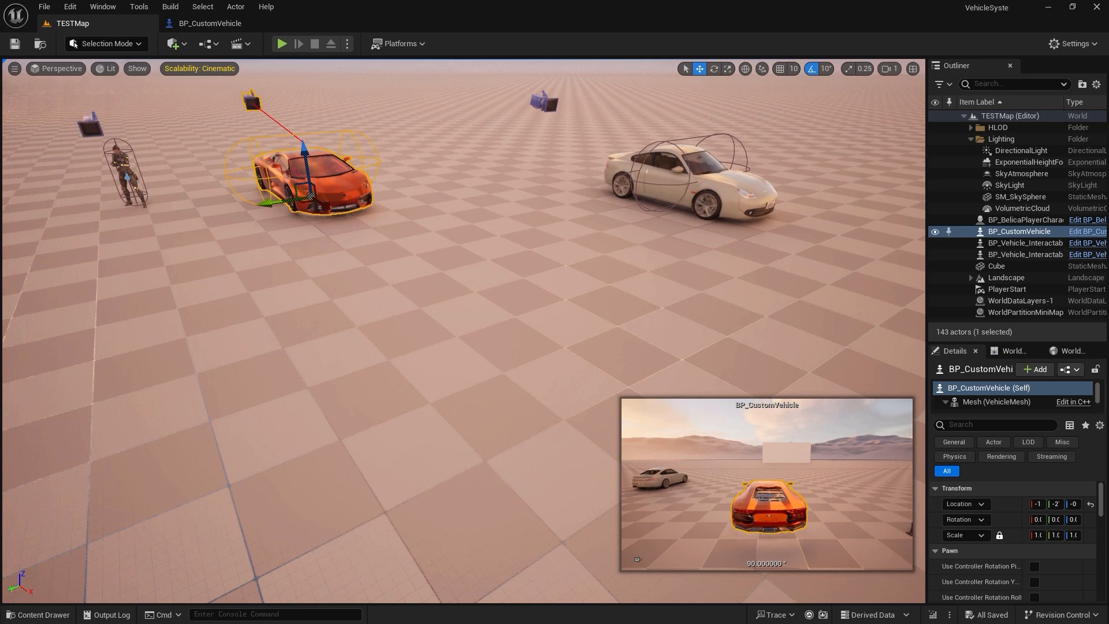
Filter the BP_CustomVehicle class details by "cust" to check the Is Custom setting, and clear the filter.
key(w)
mouse_move(409, 296)
right_down()
mouse_move(369, 219)
mouse_move(409, 295)
right_up()
click(229, 23)
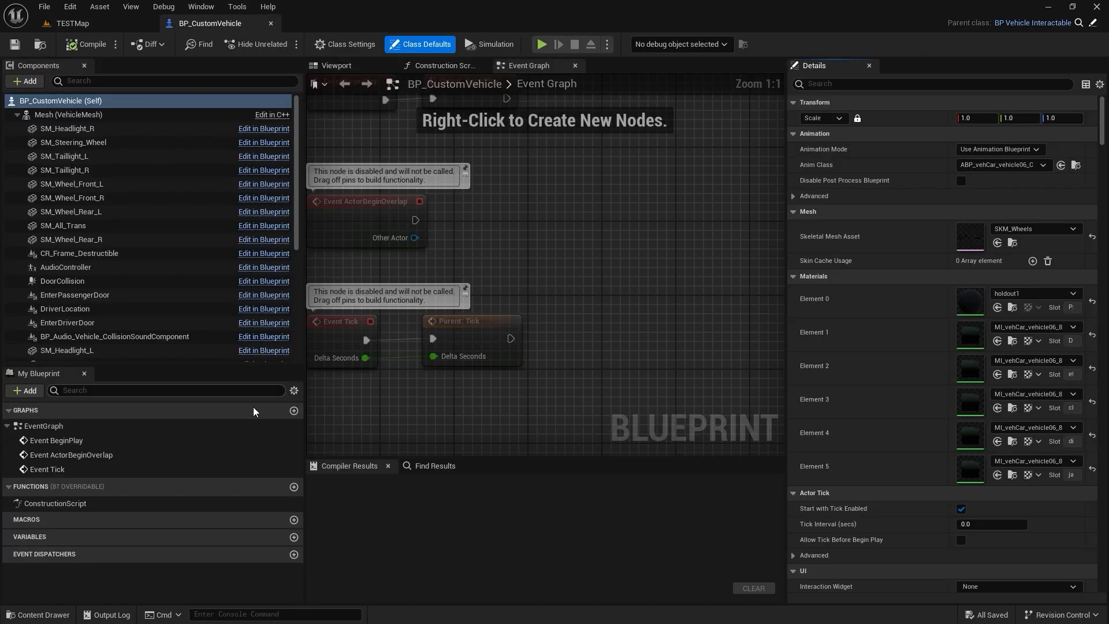
click(956, 81)
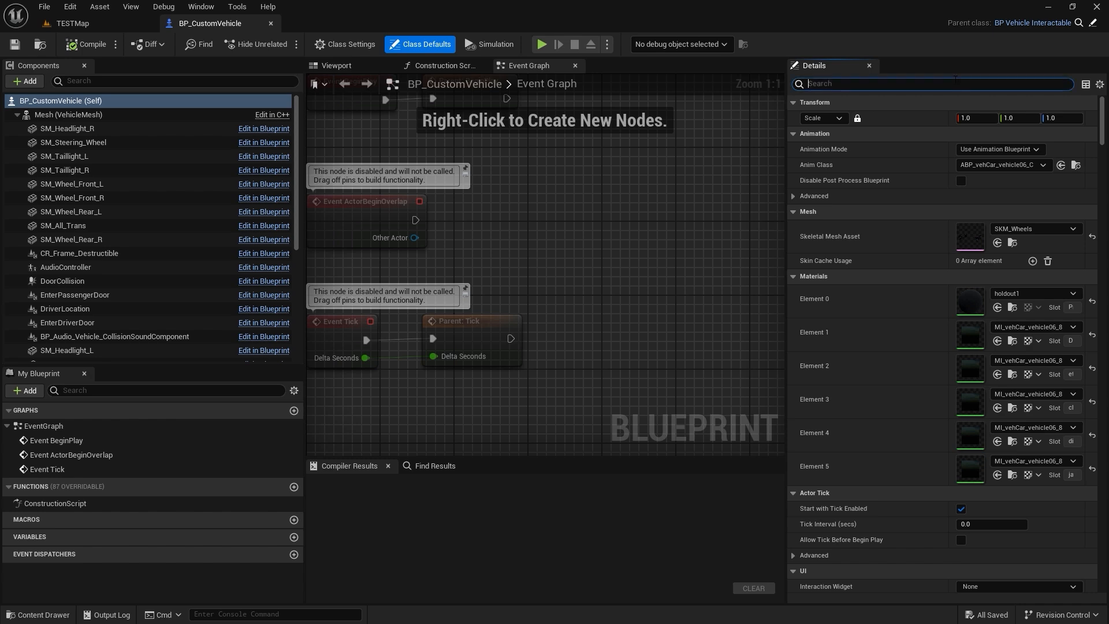
text(cust)
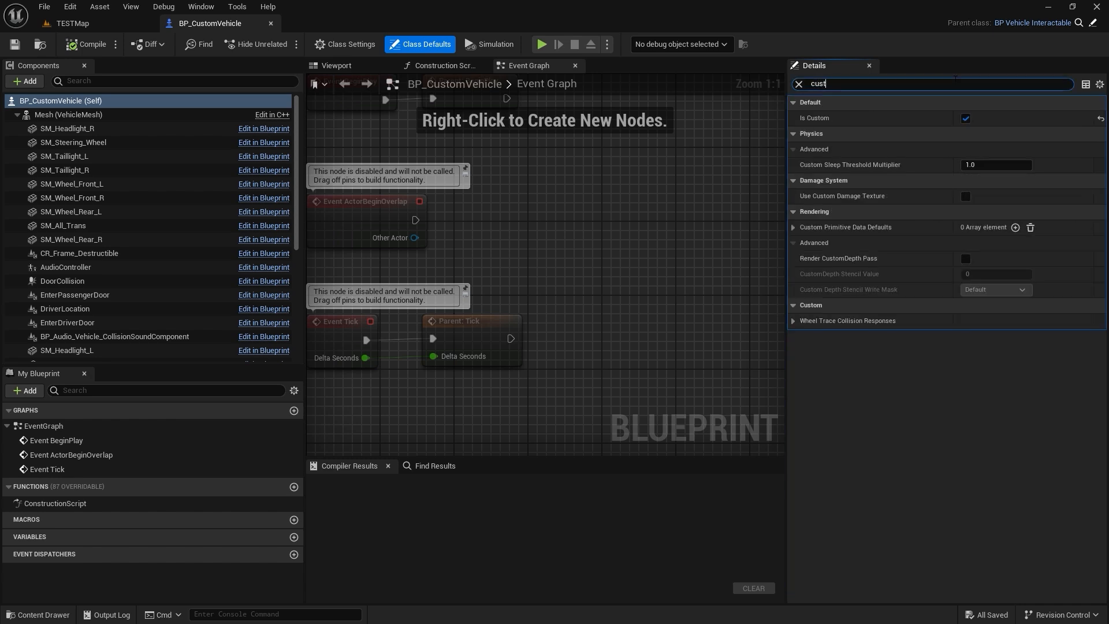
click(799, 84)
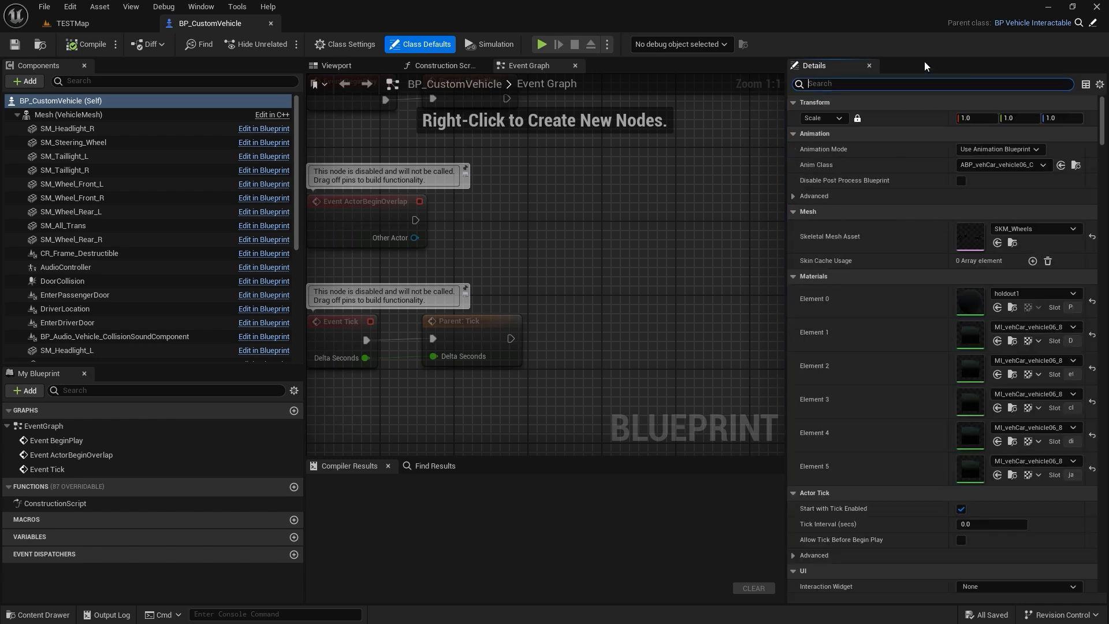
Open the parent blueprints BP_Vehicle_Interactable and BP_Vehicle_Base, and show the Event Graph of BP_Vehicle_Base.
right_drag(520, 248, 347, 253)
scroll(608, 377, down, 5)
scroll(537, 232, up, 4)
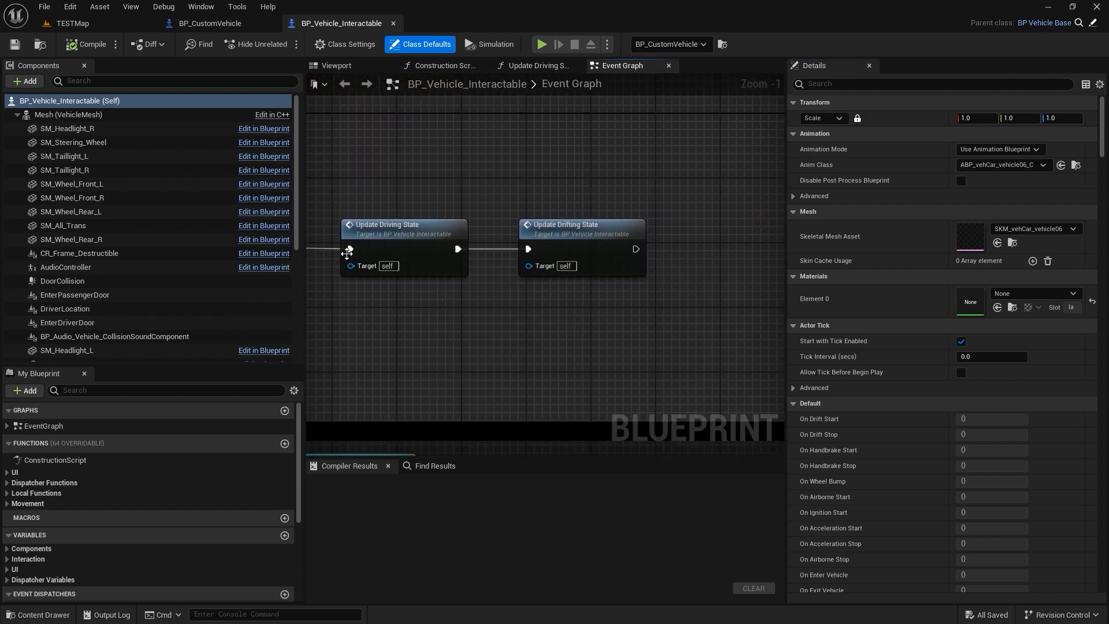
right_drag(440, 262, 756, 390)
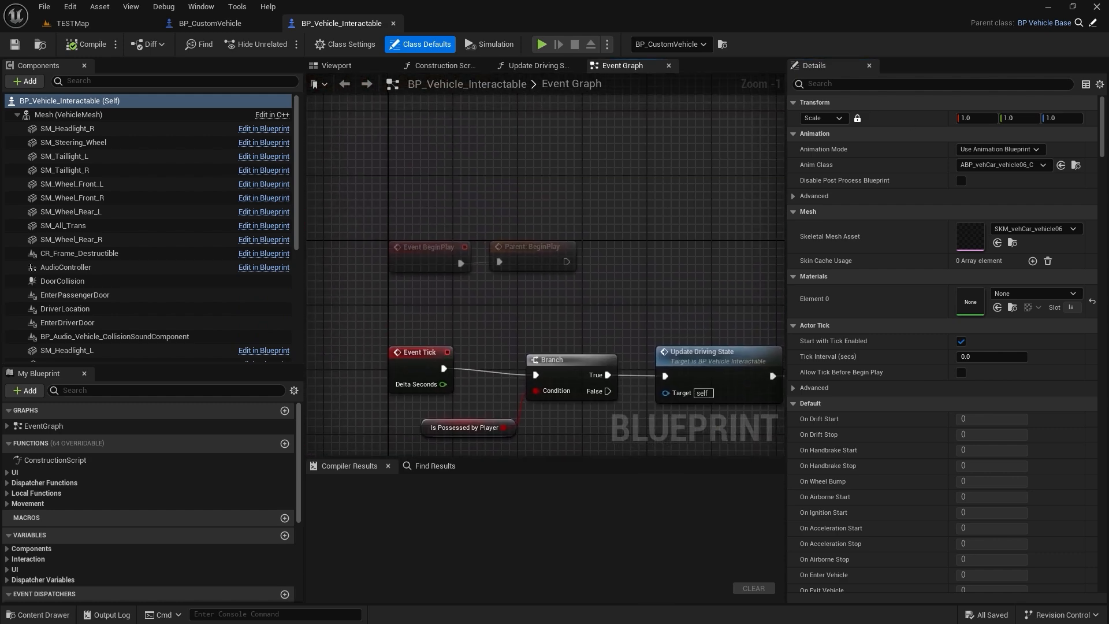
click(1094, 23)
right_drag(627, 252, 717, 317)
scroll(662, 318, down, 6)
right_drag(639, 317, 610, 327)
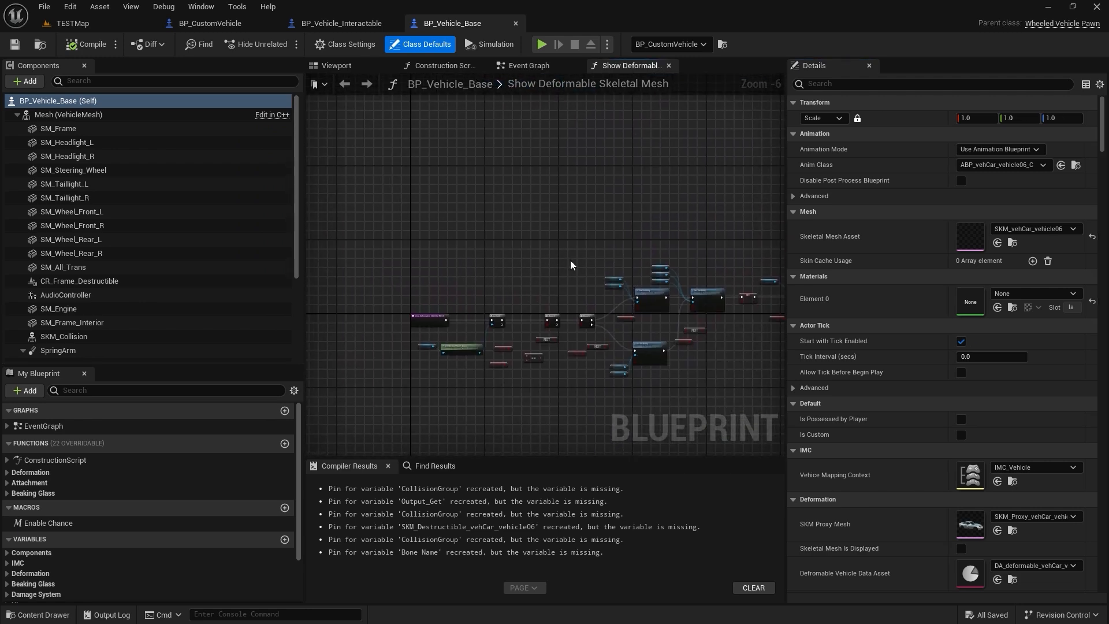
click(539, 66)
scroll(535, 173, down, 10)
right_drag(566, 248, 584, 290)
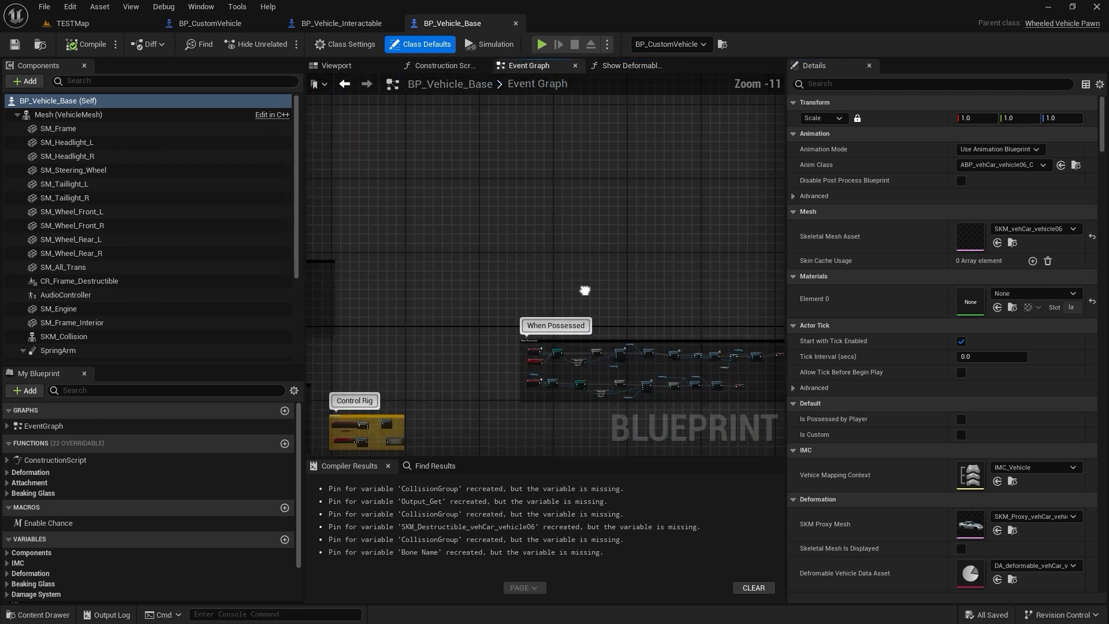
Insert a Branch between Then 3 of the BeginPlay Sequence and Initialize Glass, running Initialize Glass from its False output.
scroll(585, 290, up, 12)
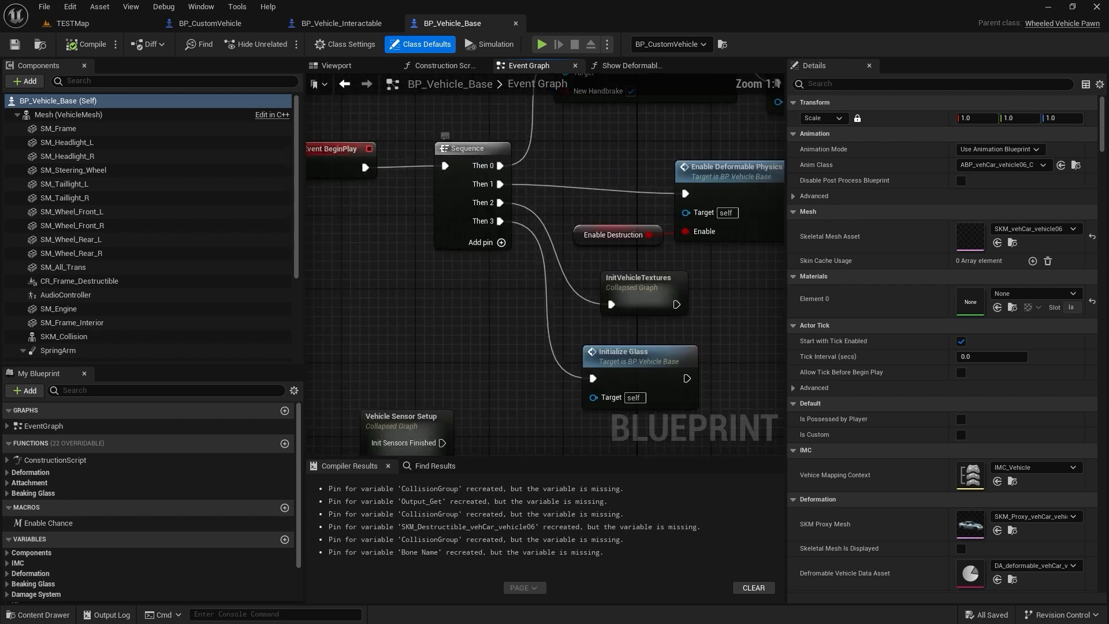
right_drag(470, 253, 409, 213)
right_drag(503, 307, 472, 262)
drag(540, 276, 631, 294)
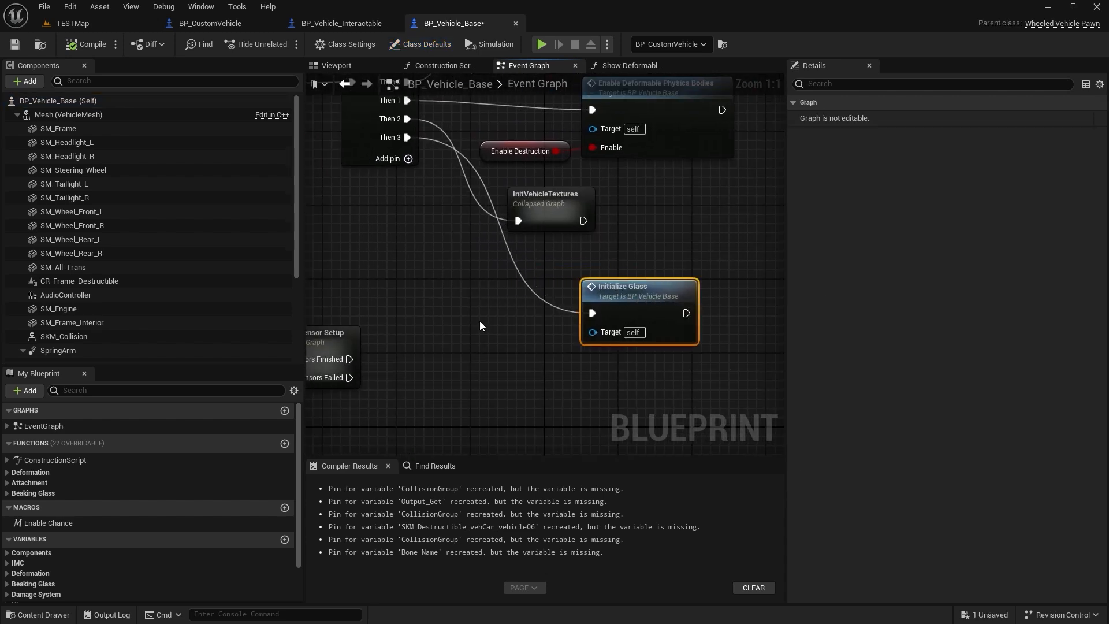
key(b)
click(465, 297)
drag(490, 307, 453, 289)
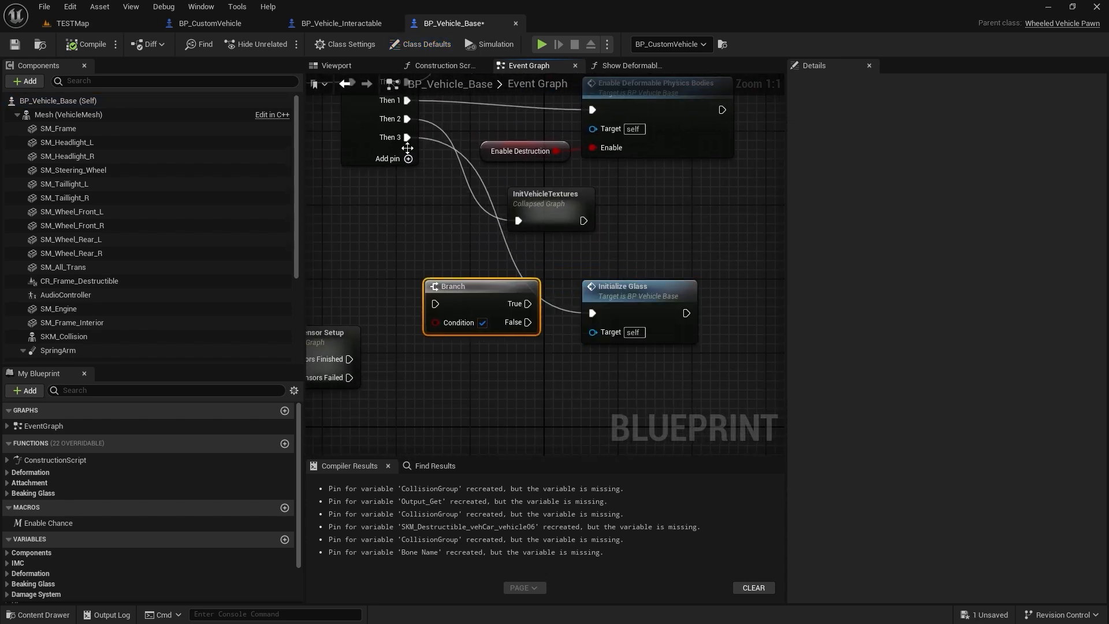
drag(416, 157, 417, 160)
click(403, 188)
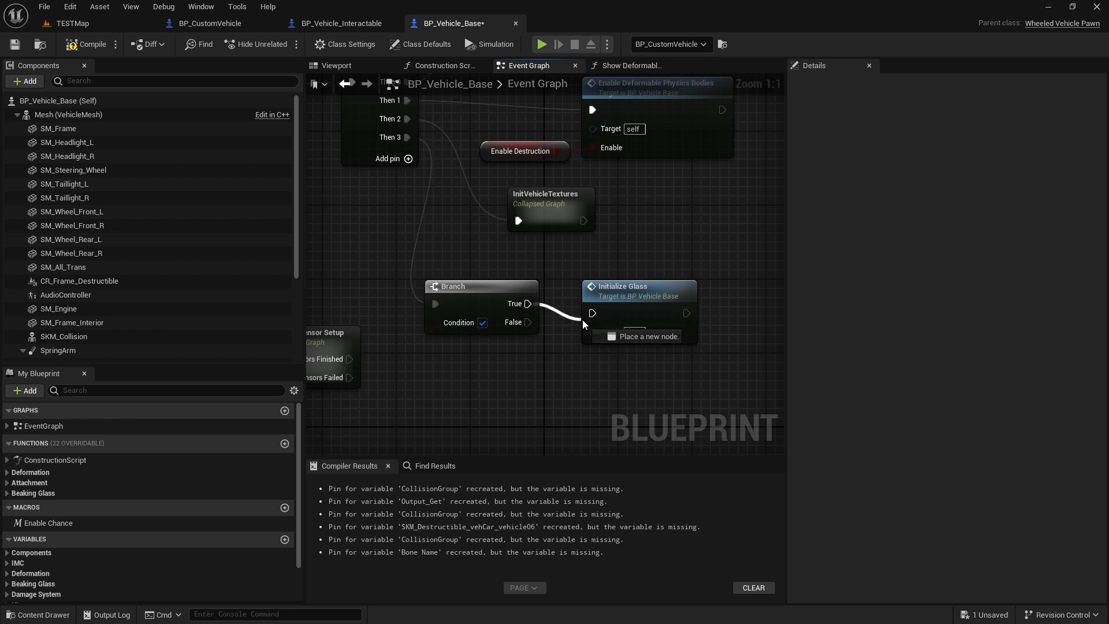
drag(589, 312, 526, 323)
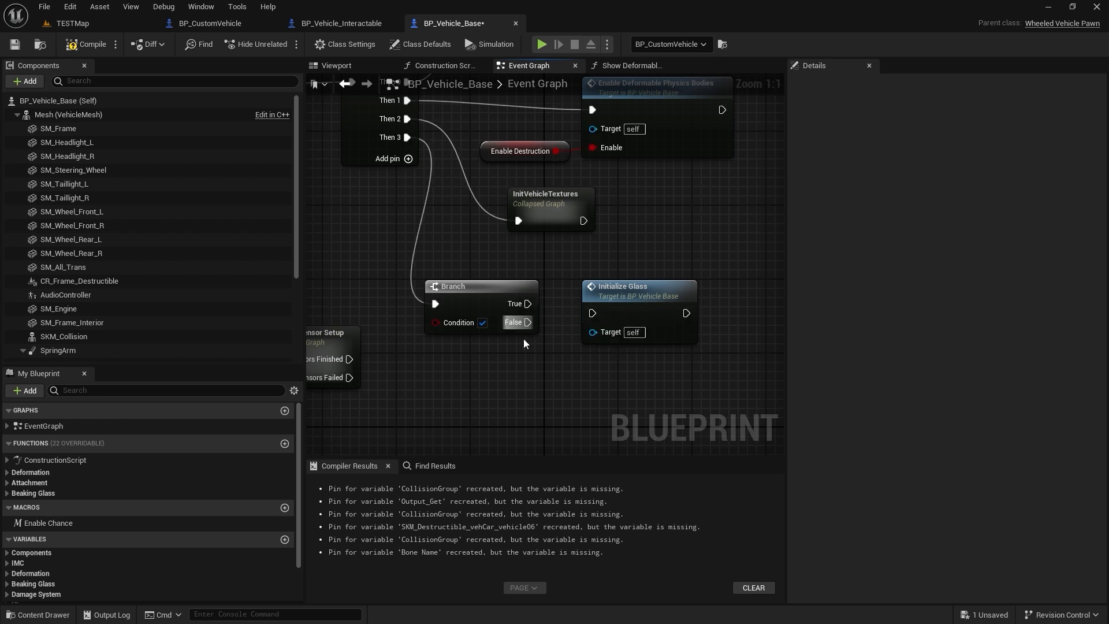
click(472, 295)
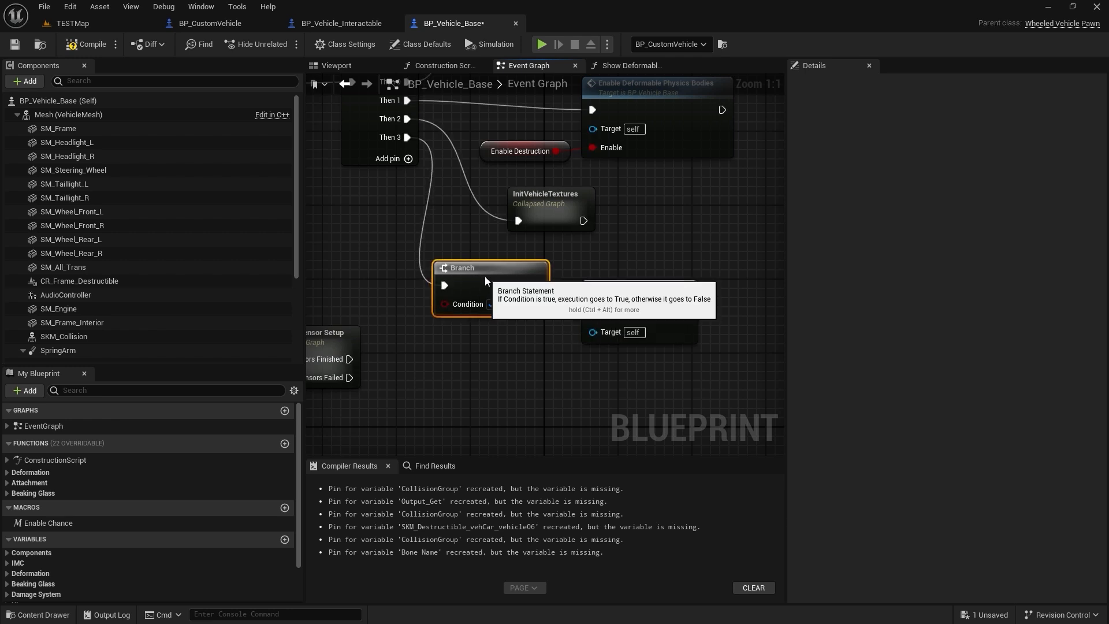
Use the bIsCustom variable as the condition of the Initialize Glass Branch, and compile BP_Vehicle_Base.
scroll(116, 516, down, 2)
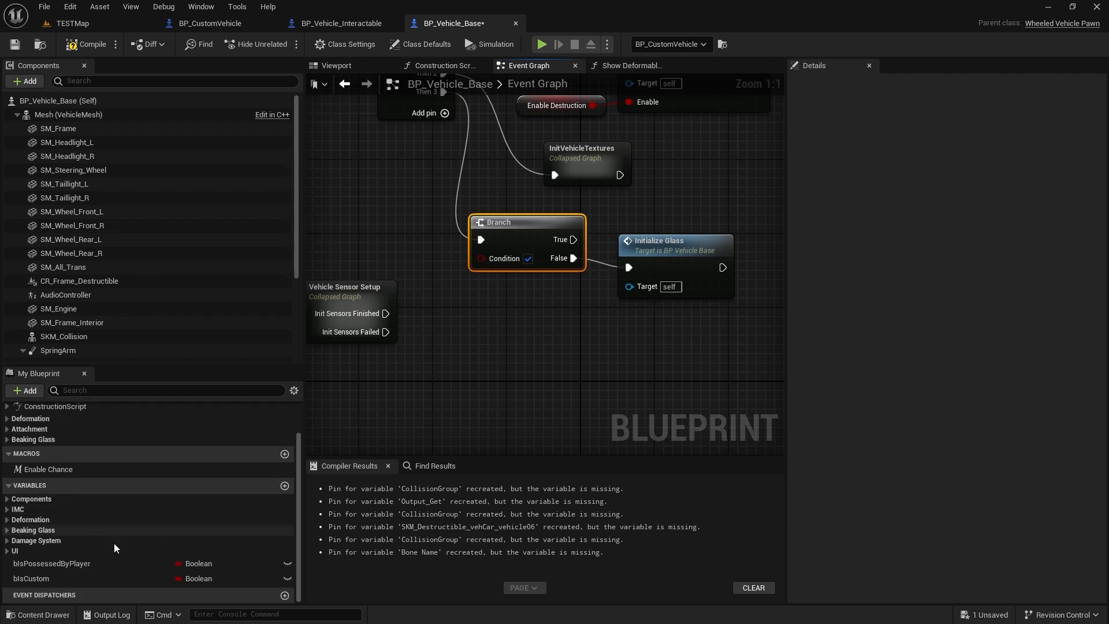
drag(38, 581, 481, 258)
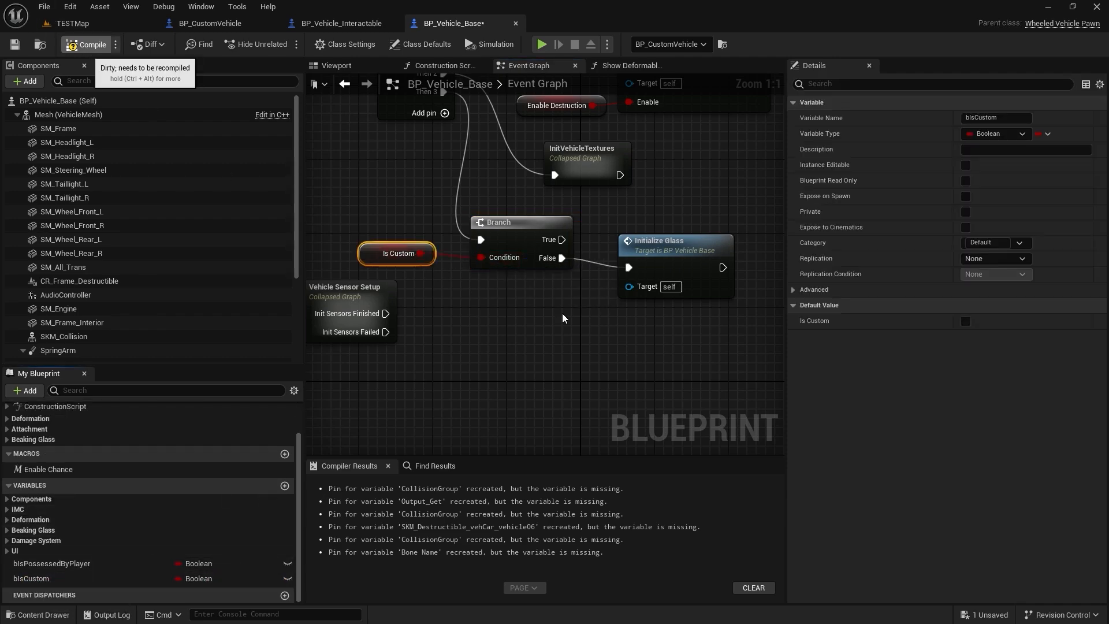
key(F7)
Look through the BP_Vehicle_Base Event Graph for the On Glass Break event and examine its node chain.
scroll(580, 324, down, 7)
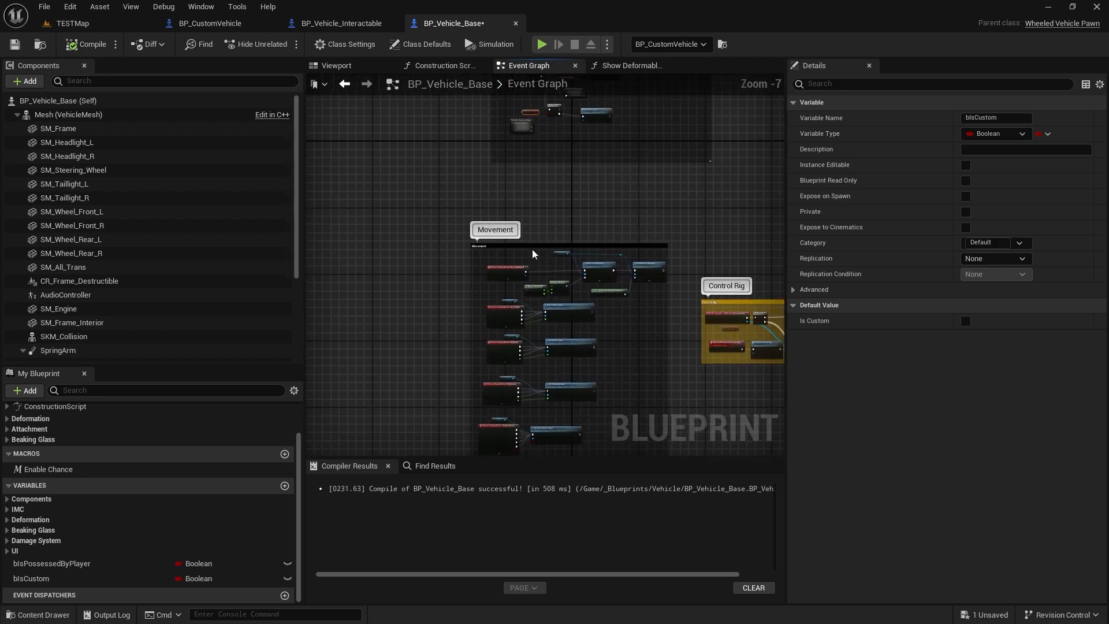
right_drag(533, 254, 461, 155)
right_drag(504, 368, 511, 228)
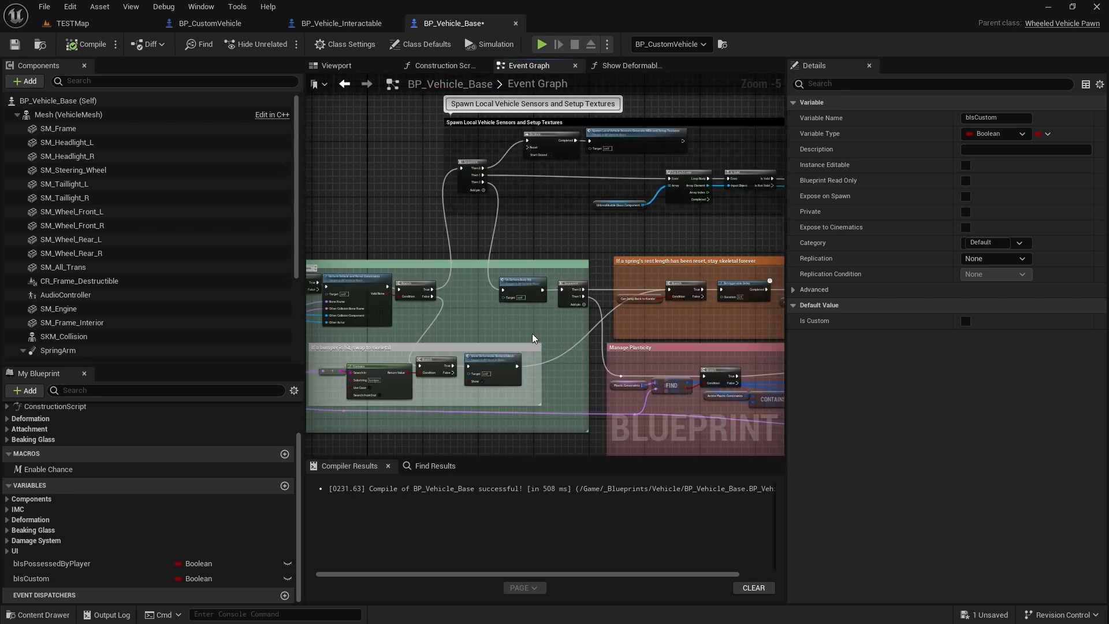
right_drag(531, 335, 447, 243)
scroll(662, 323, down, 2)
right_drag(623, 202, 673, 456)
right_drag(499, 289, 393, 418)
scroll(430, 274, up, 4)
right_drag(429, 275, 753, 242)
right_drag(478, 317, 498, 302)
right_drag(783, 354, 663, 211)
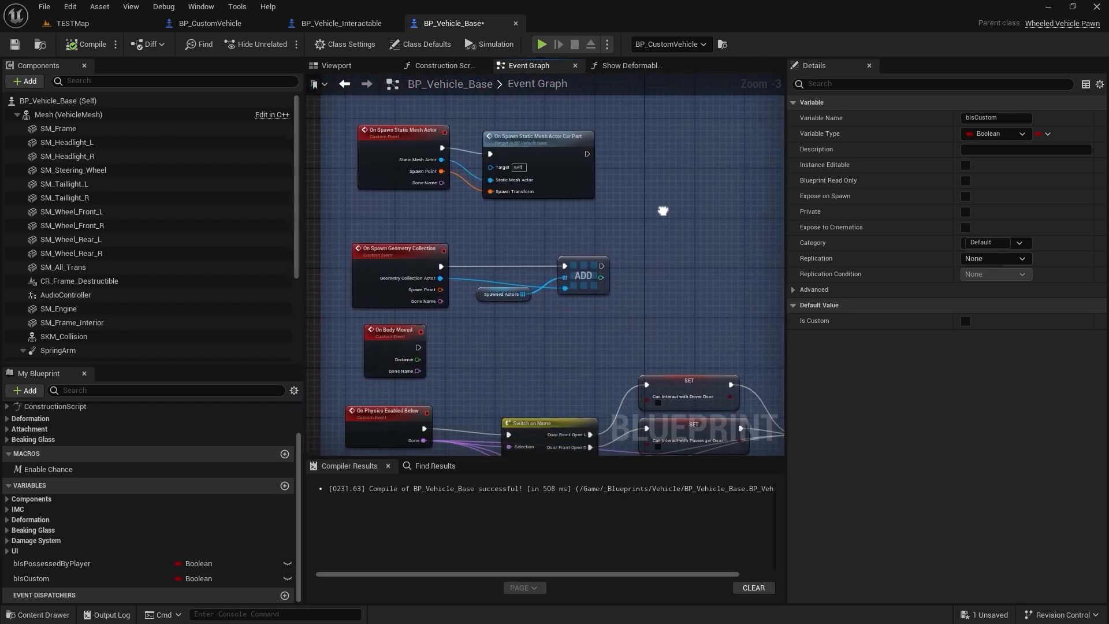
right_drag(673, 298, 438, 274)
scroll(695, 258, down, 2)
scroll(448, 192, up, 2)
scroll(445, 193, up, 2)
click(443, 195)
click(435, 214)
scroll(577, 276, down, 2)
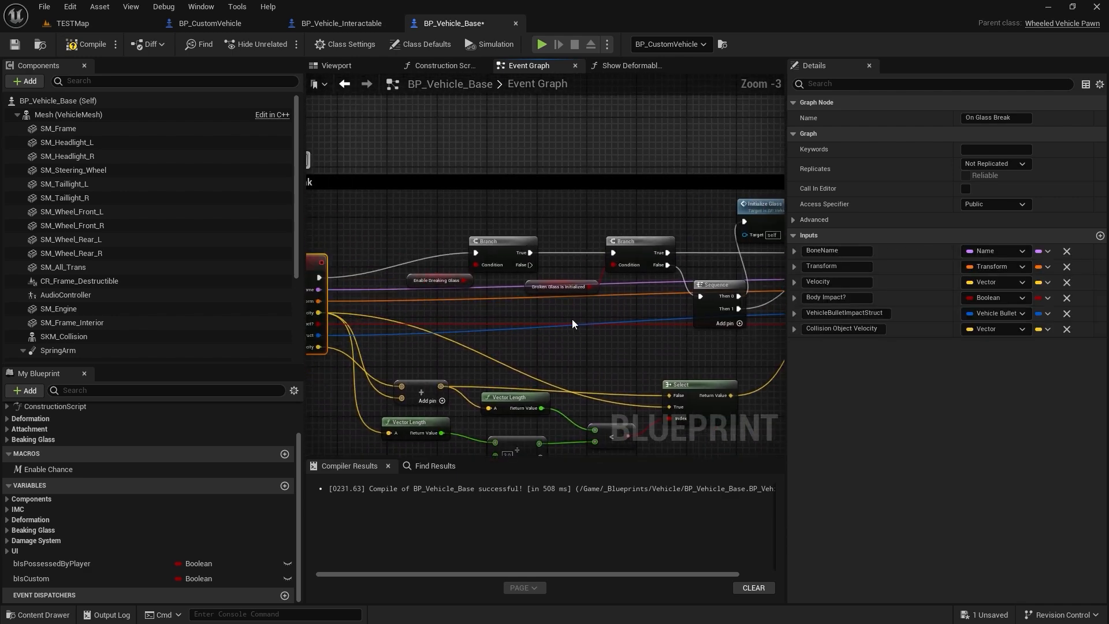
Insert a Branch with bIsCustom as its condition after On Glass Break, continuing from False to the Enable Breaking Glass Branch.
drag(496, 293, 456, 254)
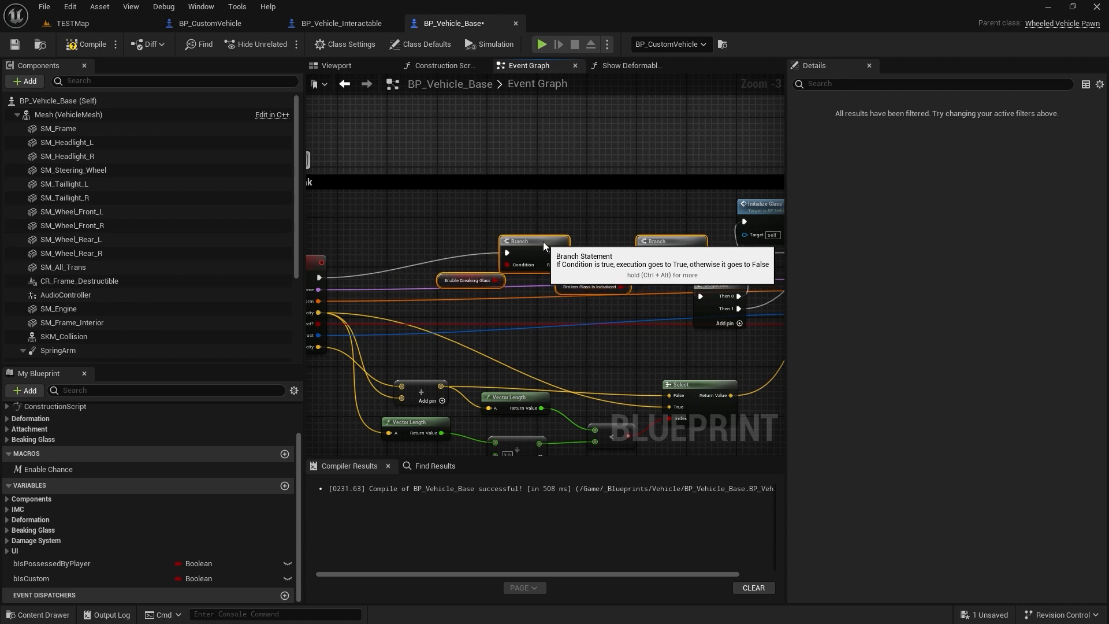
right_drag(426, 249, 478, 231)
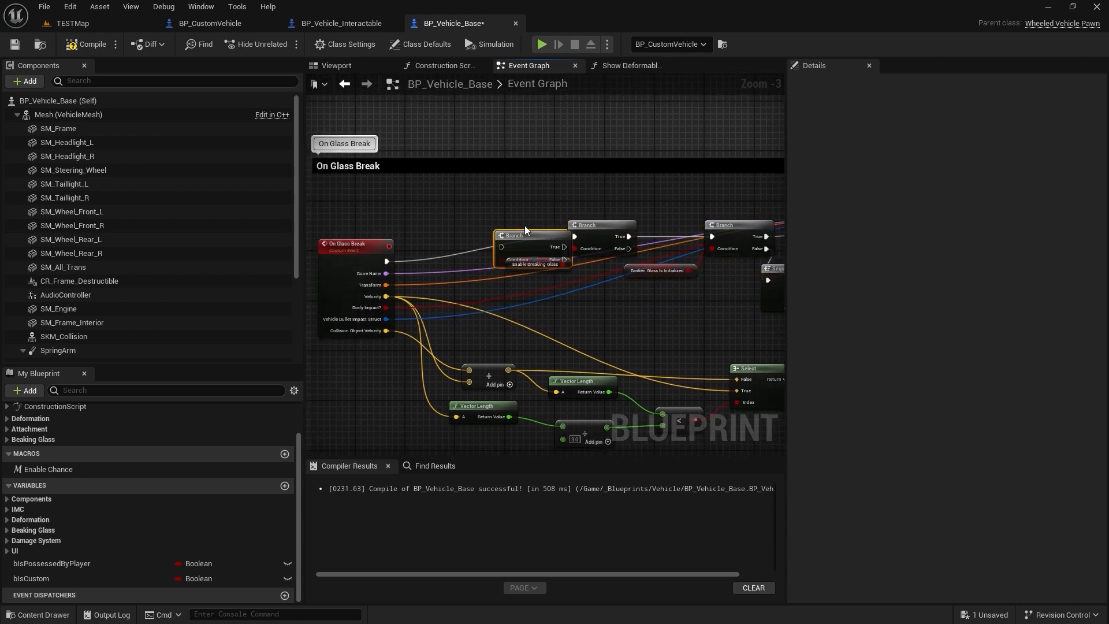
drag(588, 234, 454, 234)
scroll(455, 234, up, 3)
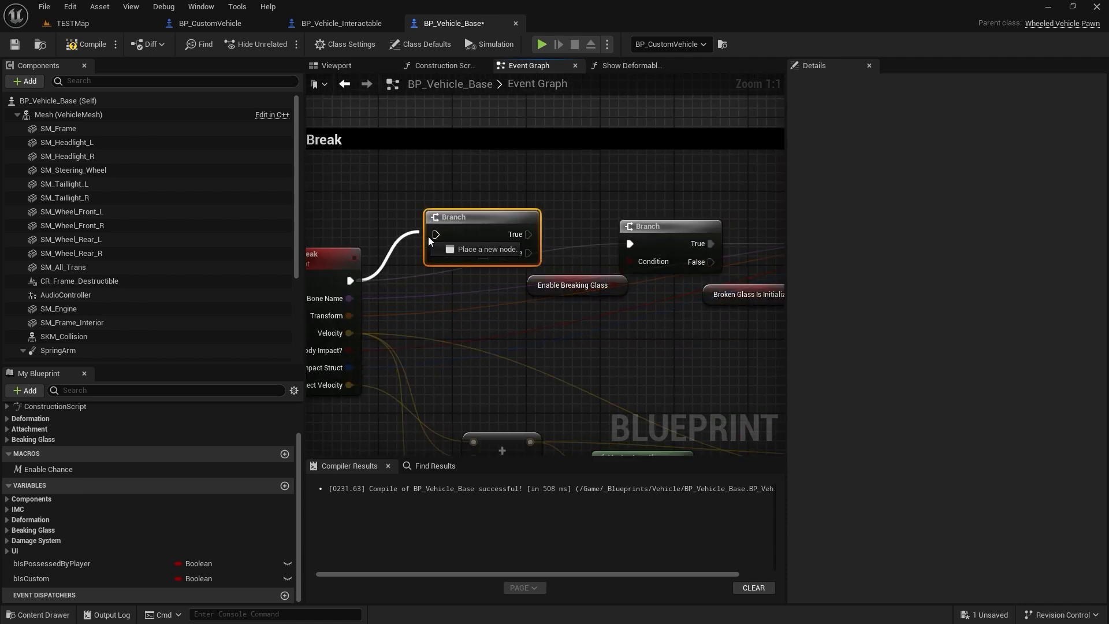
drag(629, 248, 630, 246)
right_drag(629, 246, 742, 253)
drag(32, 578, 599, 269)
drag(598, 269, 492, 249)
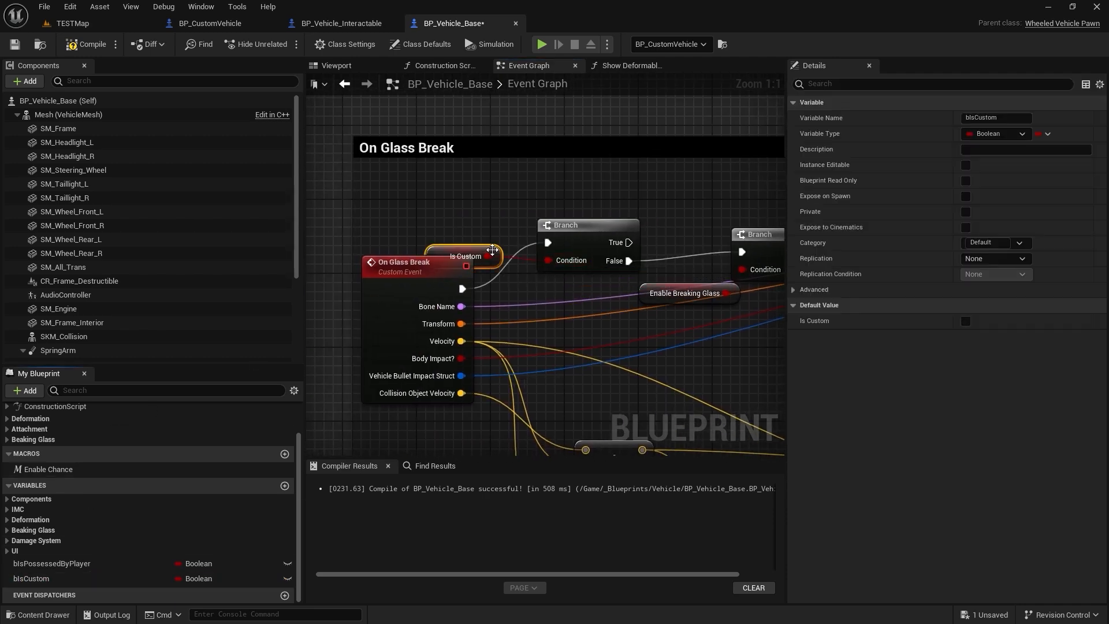
Save BP_Vehicle_Base and return to TESTMap.
click(15, 44)
click(72, 23)
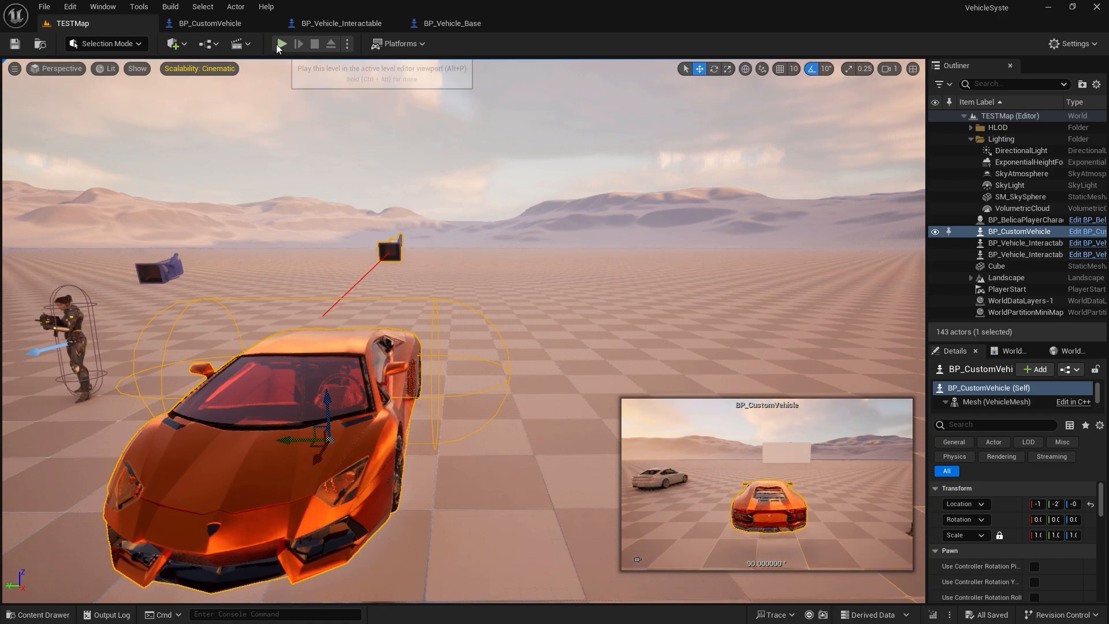
Play-test TESTMap by entering the custom car and driving it around, checking the damage to the body and glass.
click(278, 44)
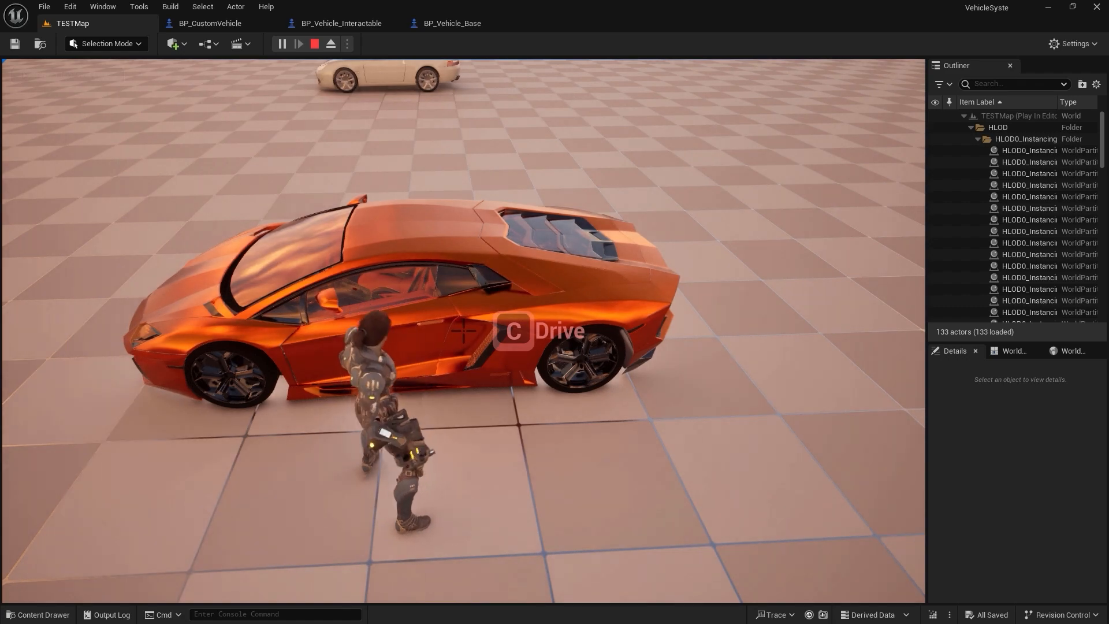
key(c)
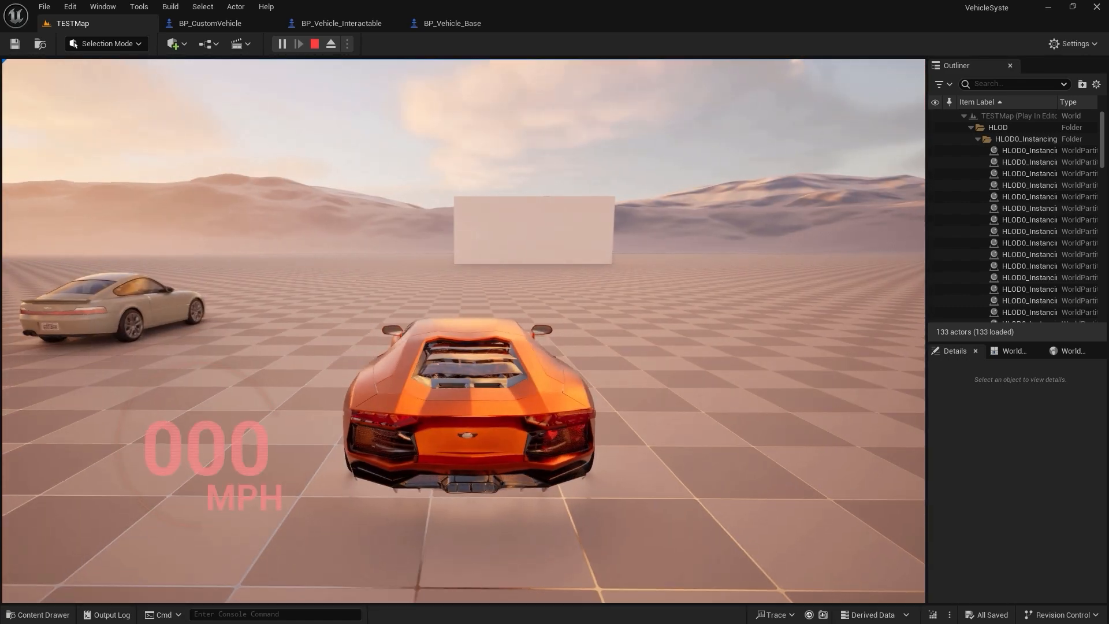
key(w)
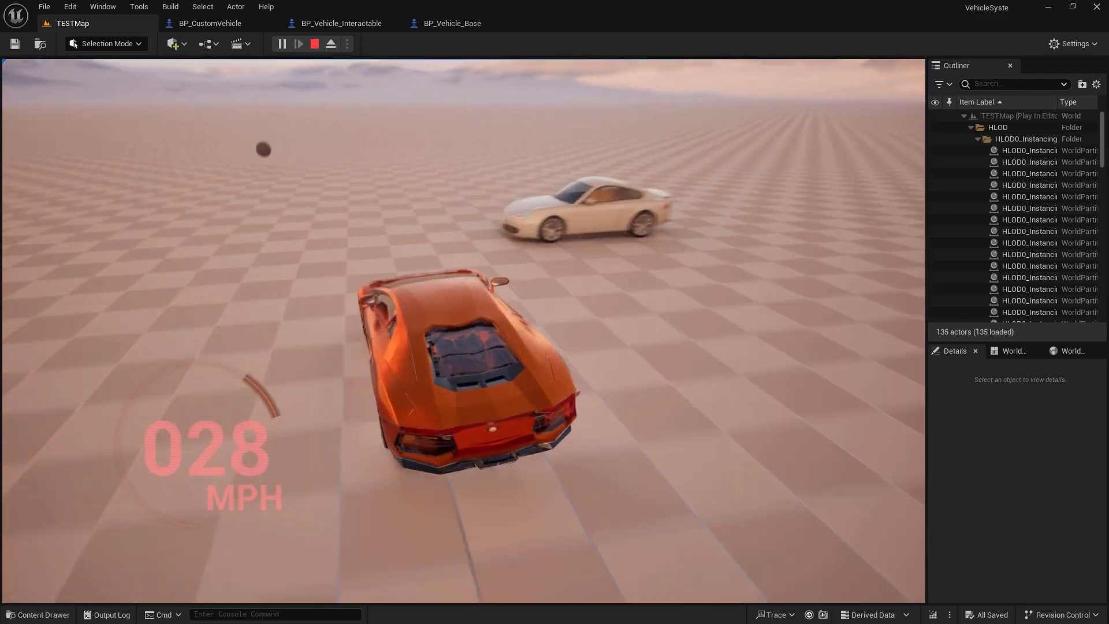
key(s)
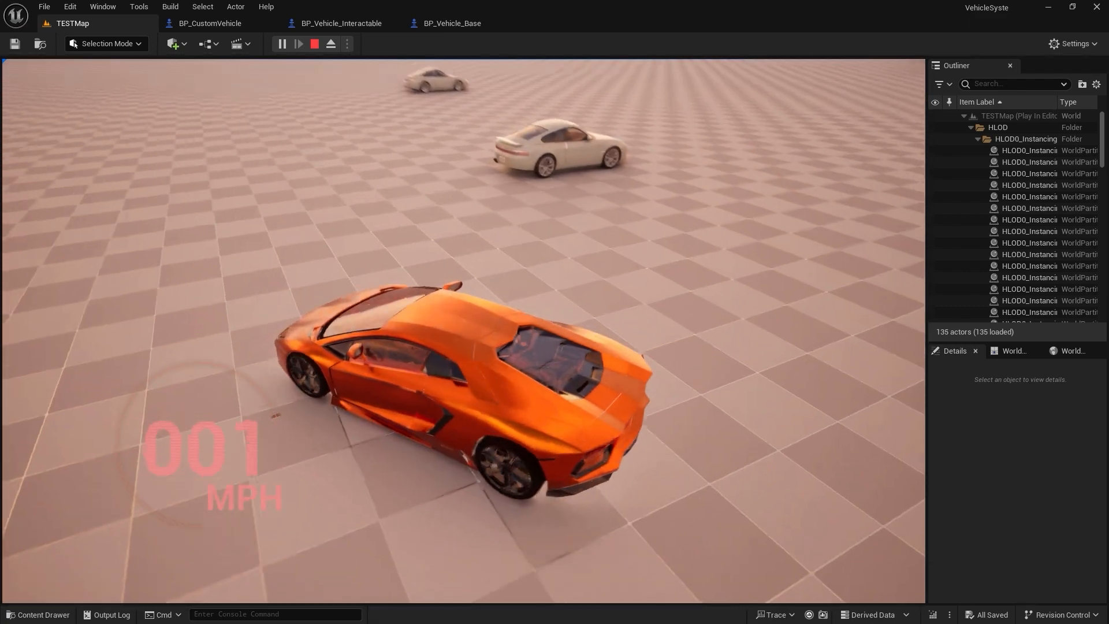
key(F8)
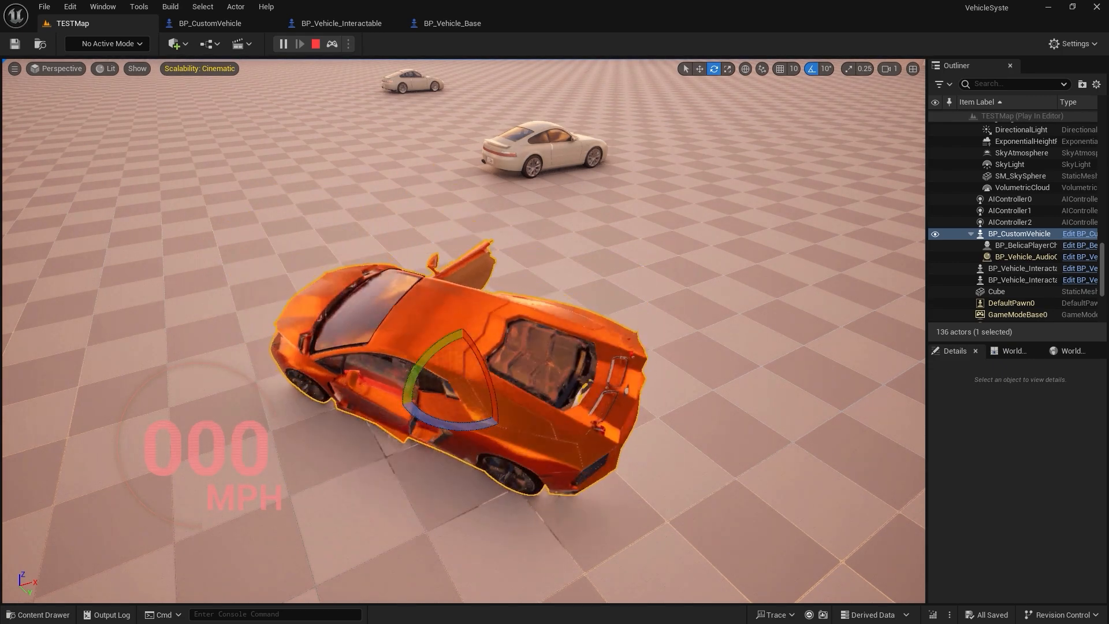
click(333, 44)
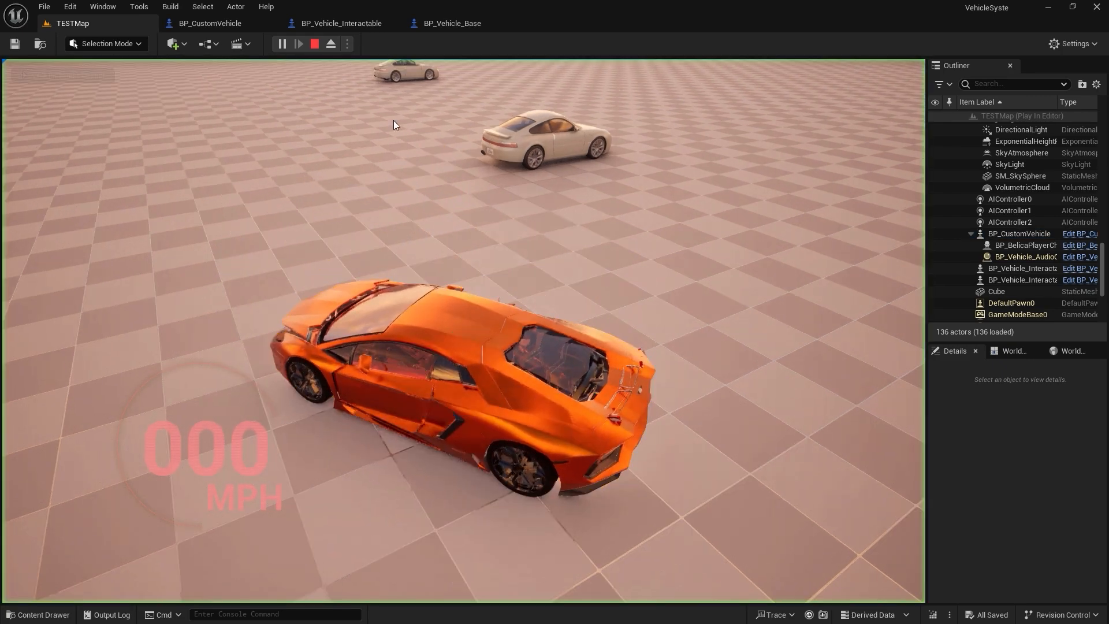
key(w)
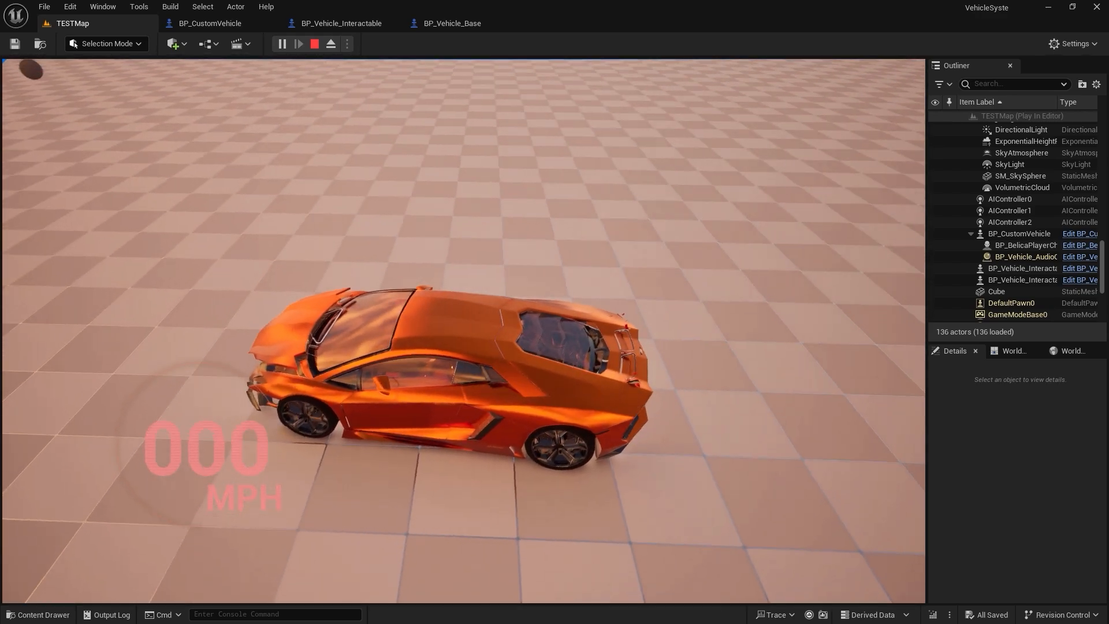
Eject from the possessed car, fly the camera inside to examine the driver's seated position, and stop the play session.
key(F8)
key(w)
right_drag(688, 263, 647, 341)
key(w)
key(s)
key(w)
key(s)
key(w)
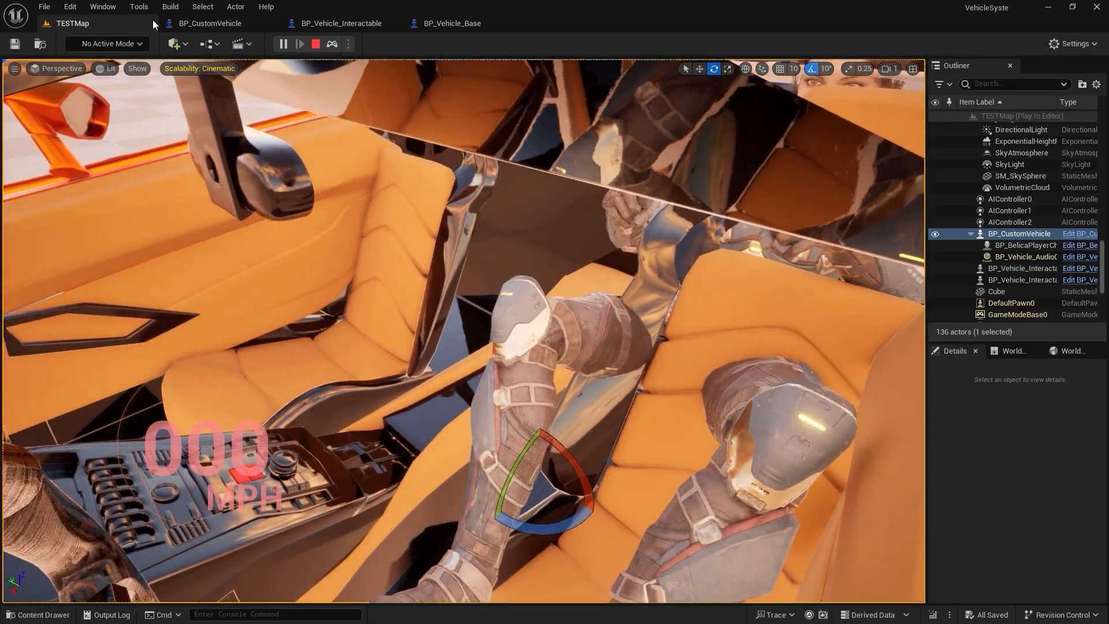
click(316, 44)
In the BP_CustomVehicle viewport, move DriverLocation forward along the car to about X 37.7.
click(220, 24)
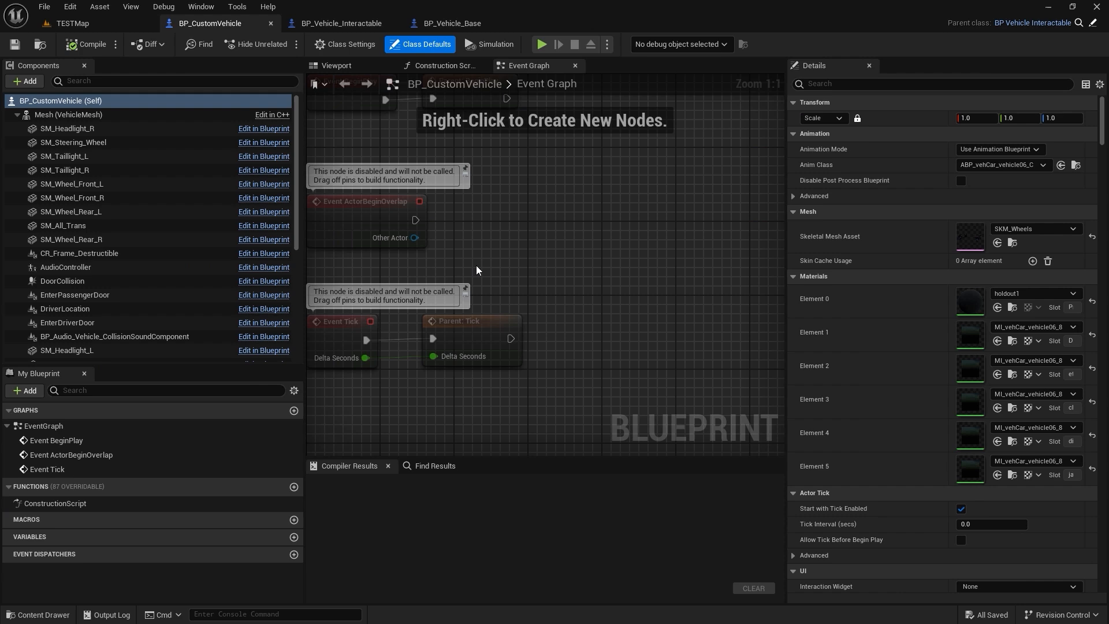
click(327, 65)
right_drag(520, 260, 551, 303)
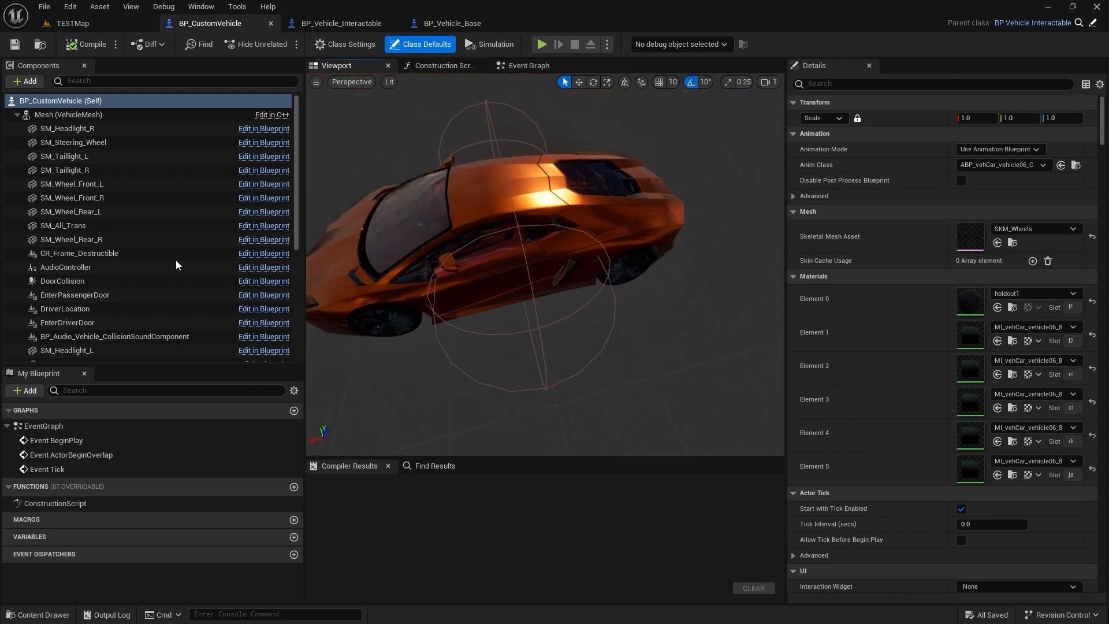
scroll(89, 262, down, 3)
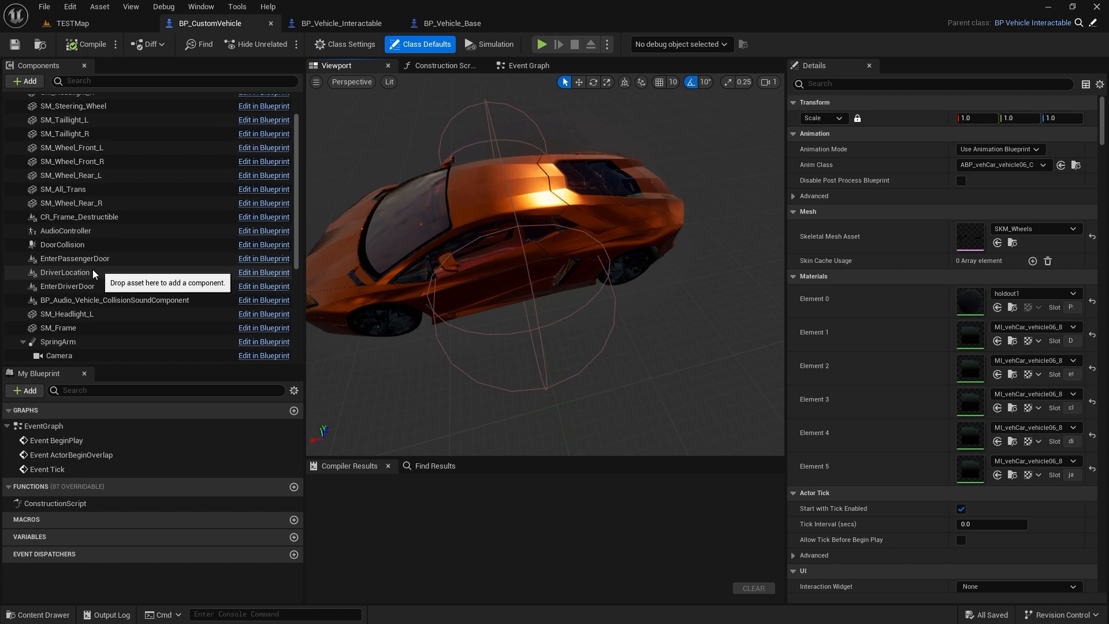
click(89, 273)
right_drag(532, 376, 555, 375)
right_drag(551, 203, 552, 203)
drag(516, 199, 454, 198)
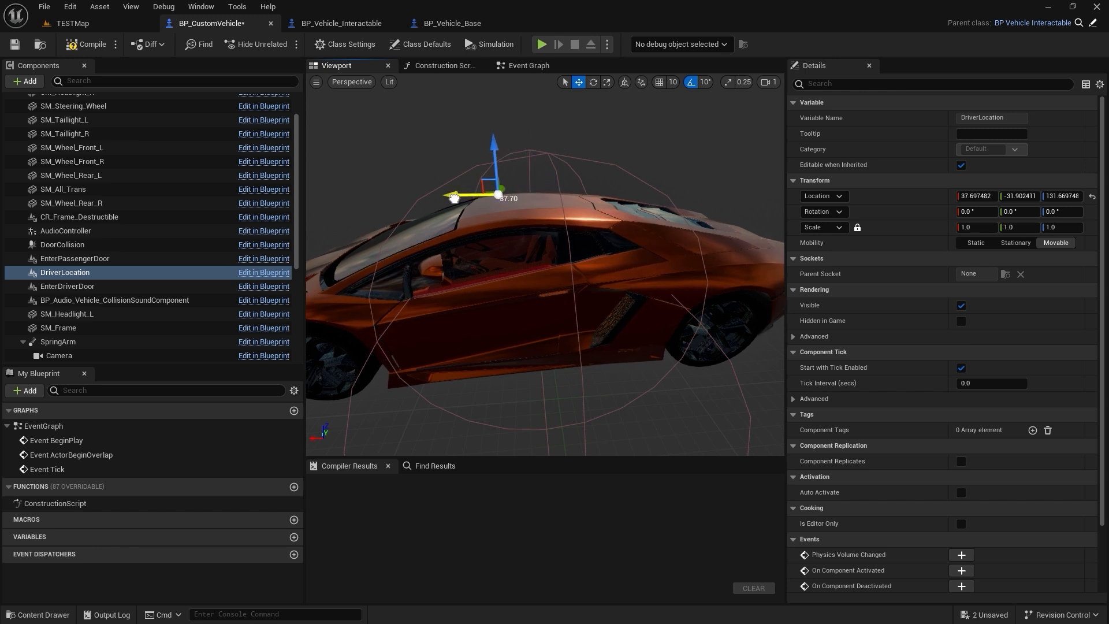
Move EnterDriverDoor to about X 13.4, Y -131.3 and EnterPassengerDoor to about X 9.7, Y 140.1, and compile.
click(201, 286)
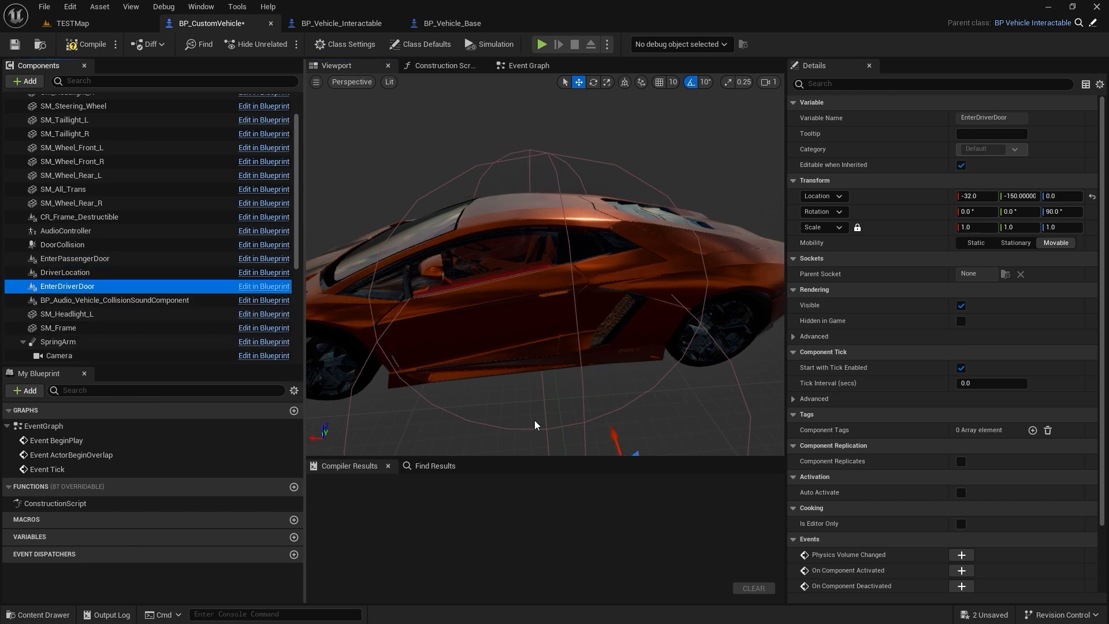
right_drag(535, 425, 638, 404)
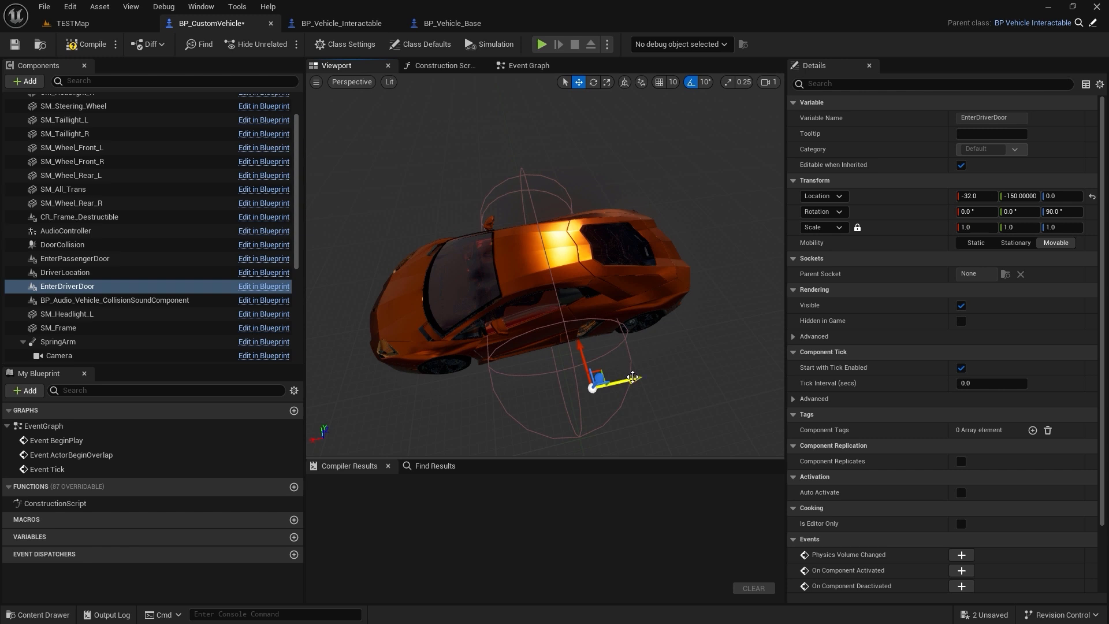
drag(633, 377, 547, 343)
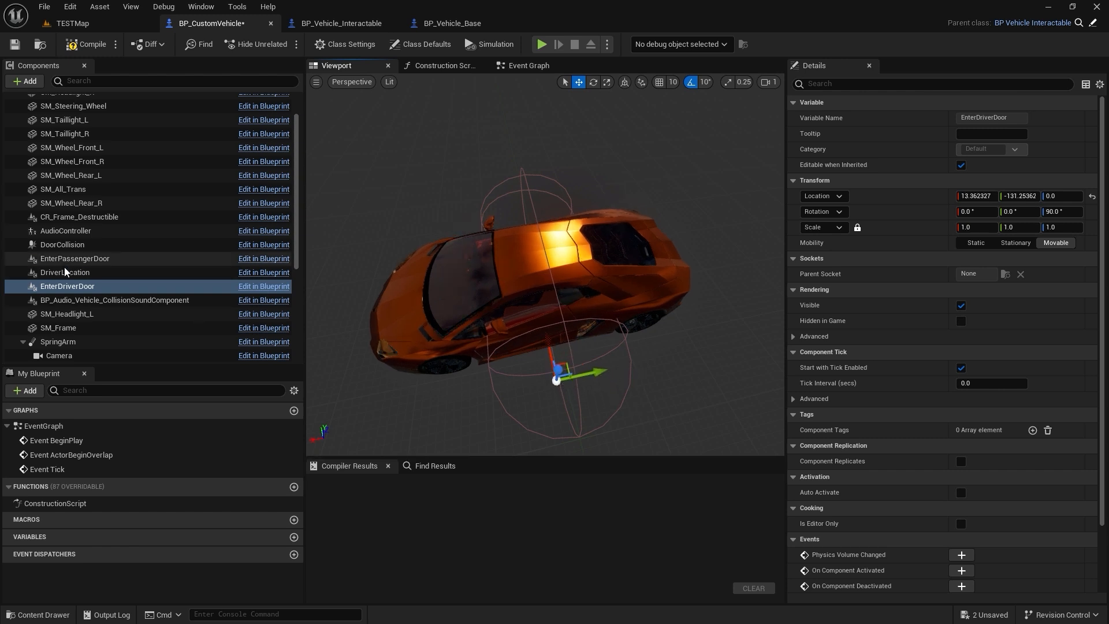
click(96, 261)
right_drag(408, 428, 540, 323)
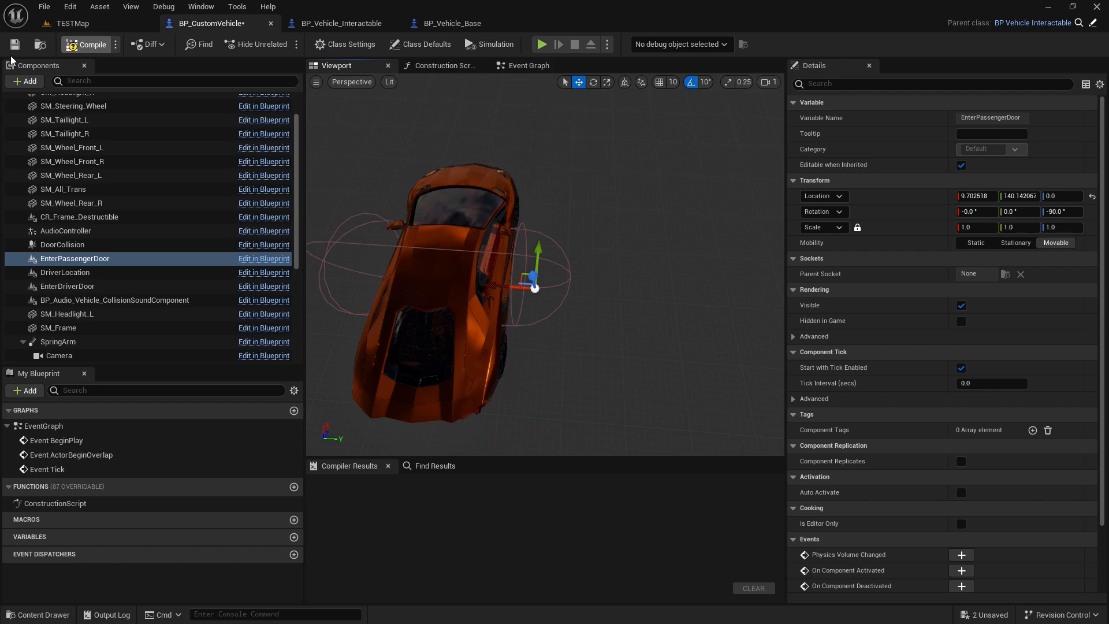
Play-test TESTMap by repeatedly getting in and out of the custom car to check the door entry and driver positions.
click(73, 23)
click(282, 45)
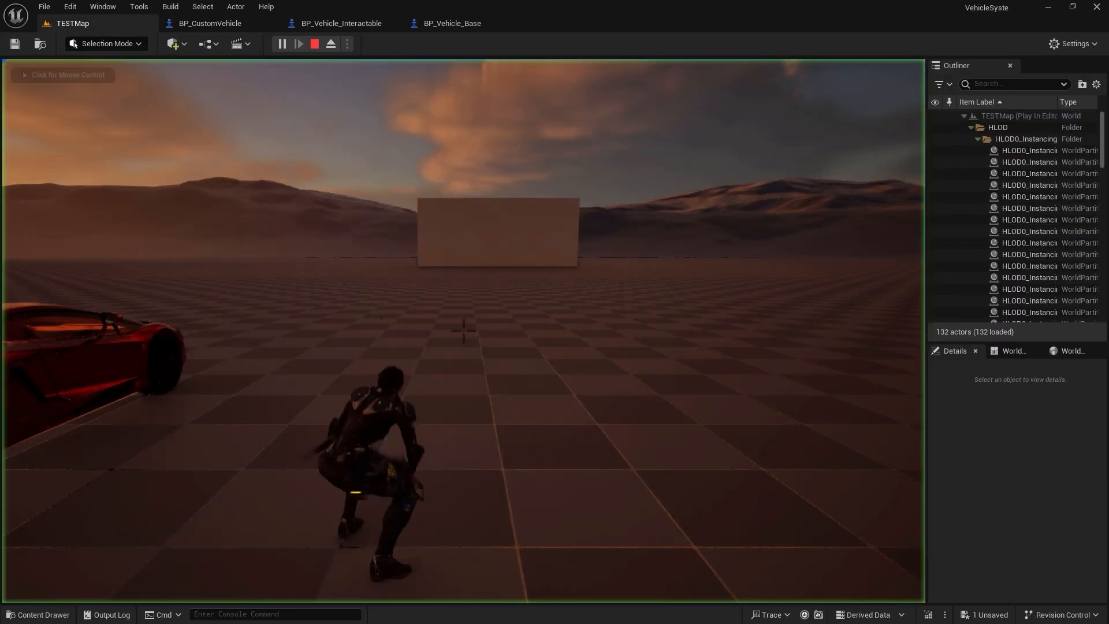
key(w)
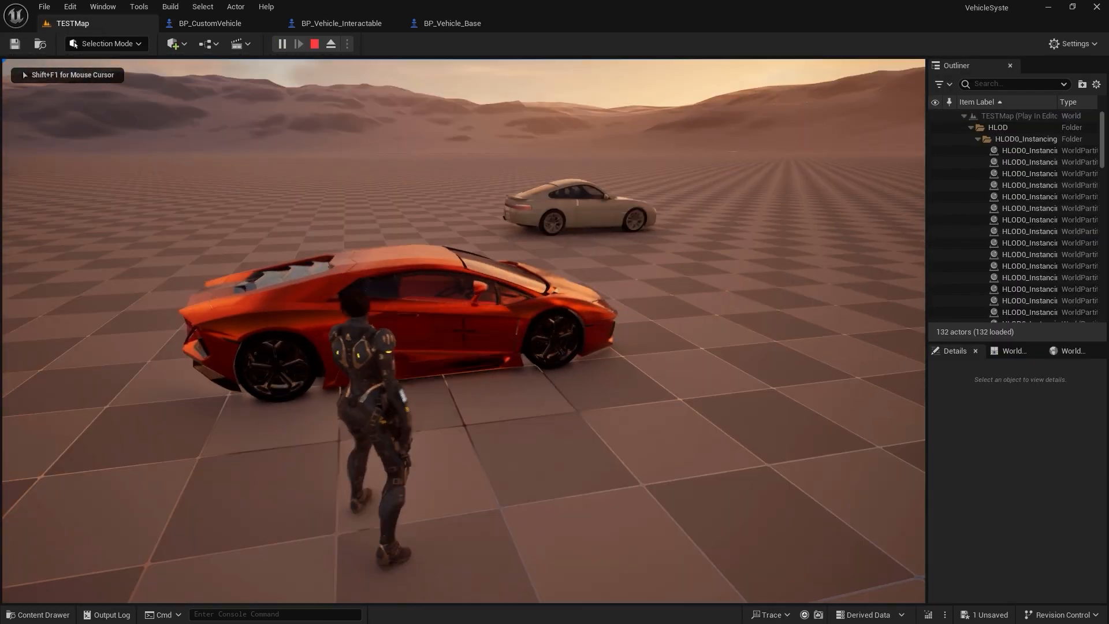
key(c)
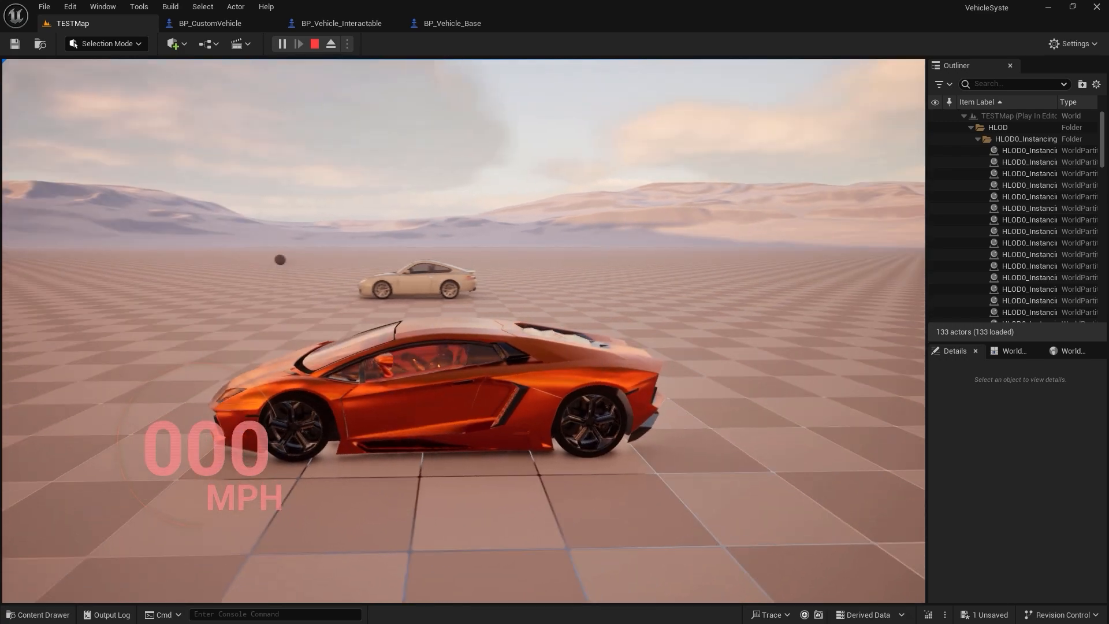
key(w)
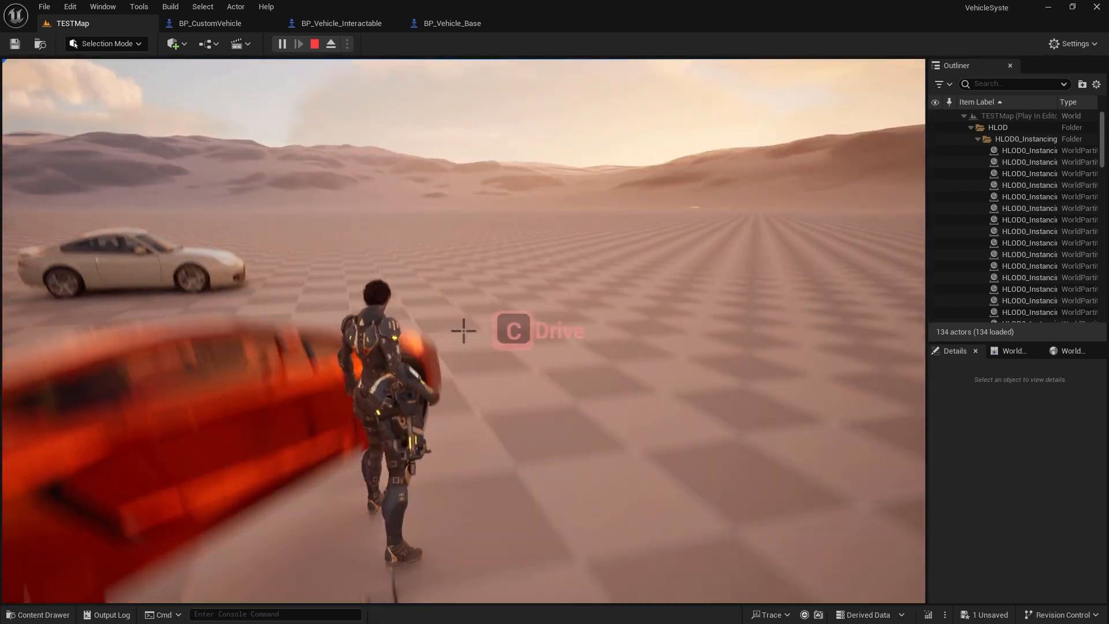
key(c)
key(w)
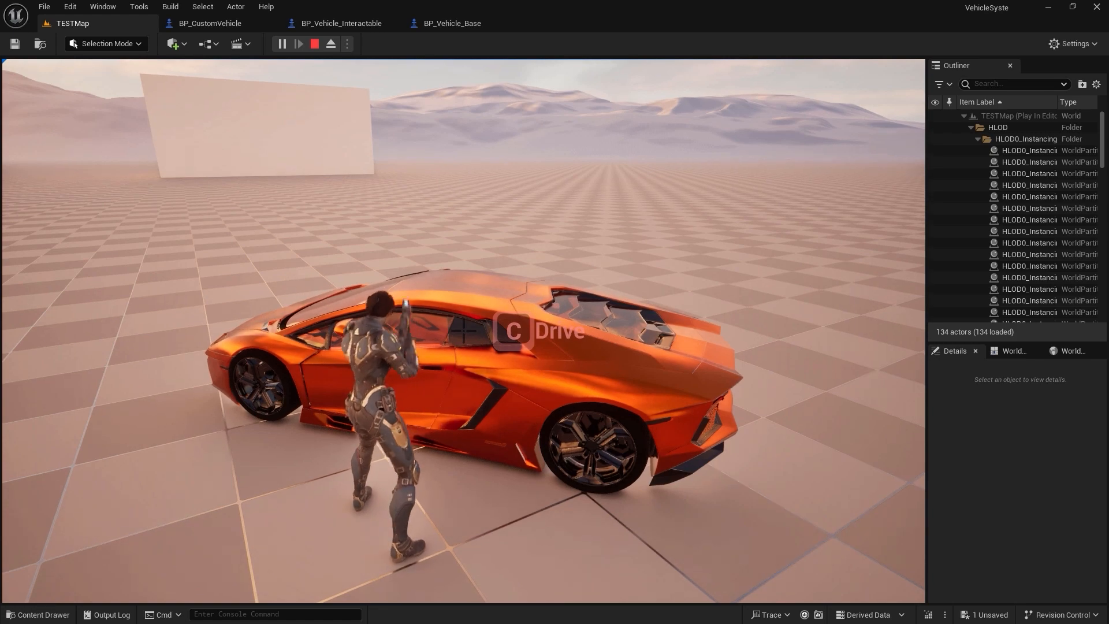
key(c)
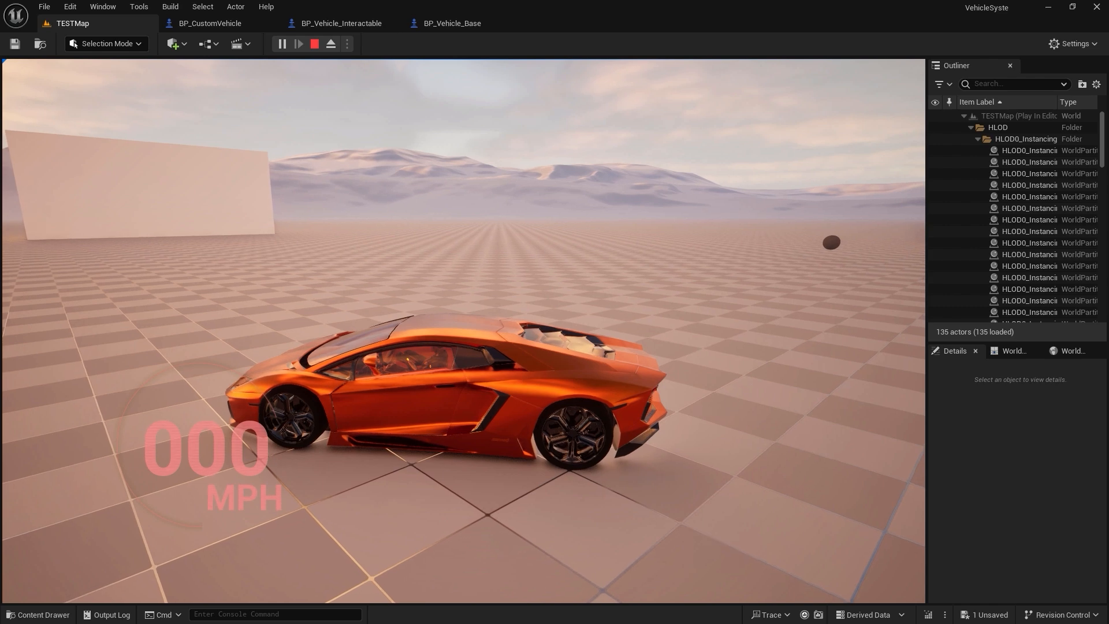
key(Escape)
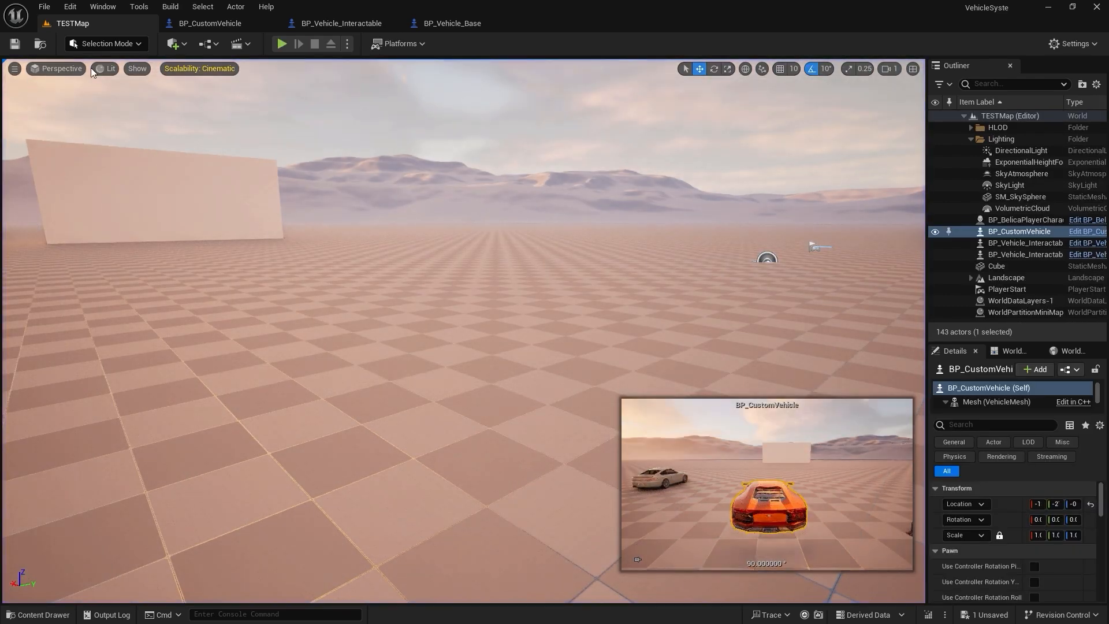
In BP_CustomVehicle, nudge DriverLocation to about X 42.4, Y -34.0 and EnterDriverDoor outward to about Y -139.2.
click(202, 25)
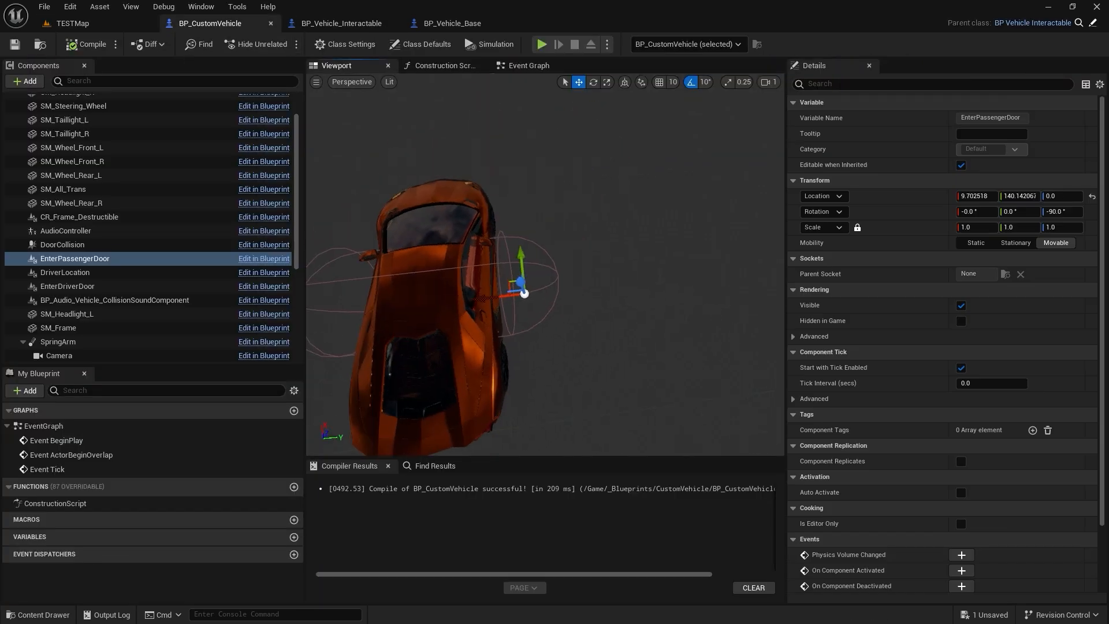
click(107, 274)
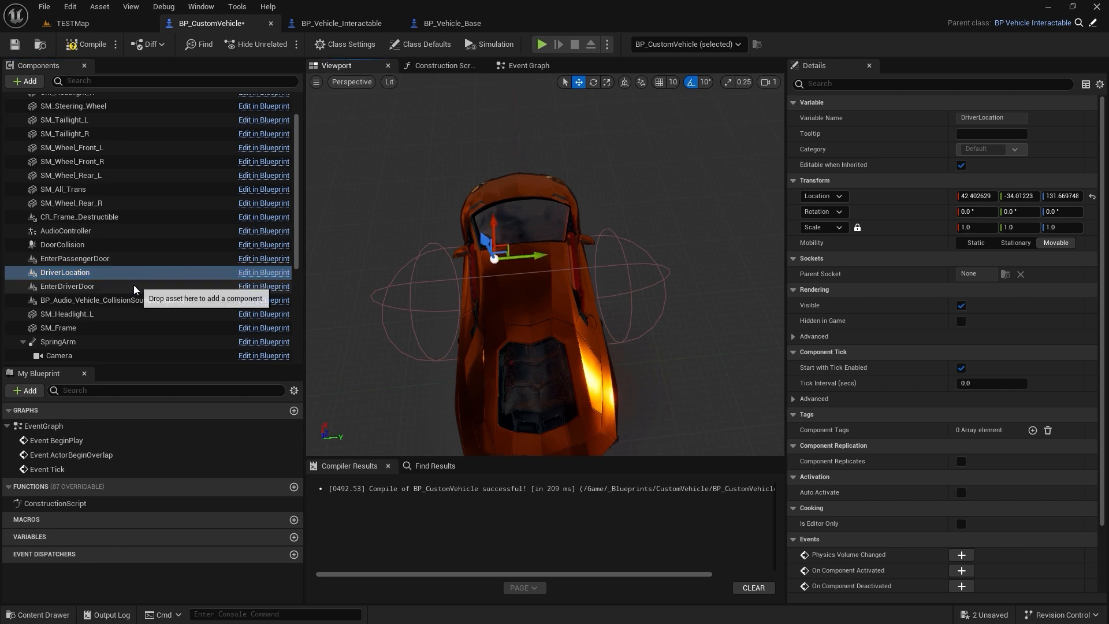
click(242, 287)
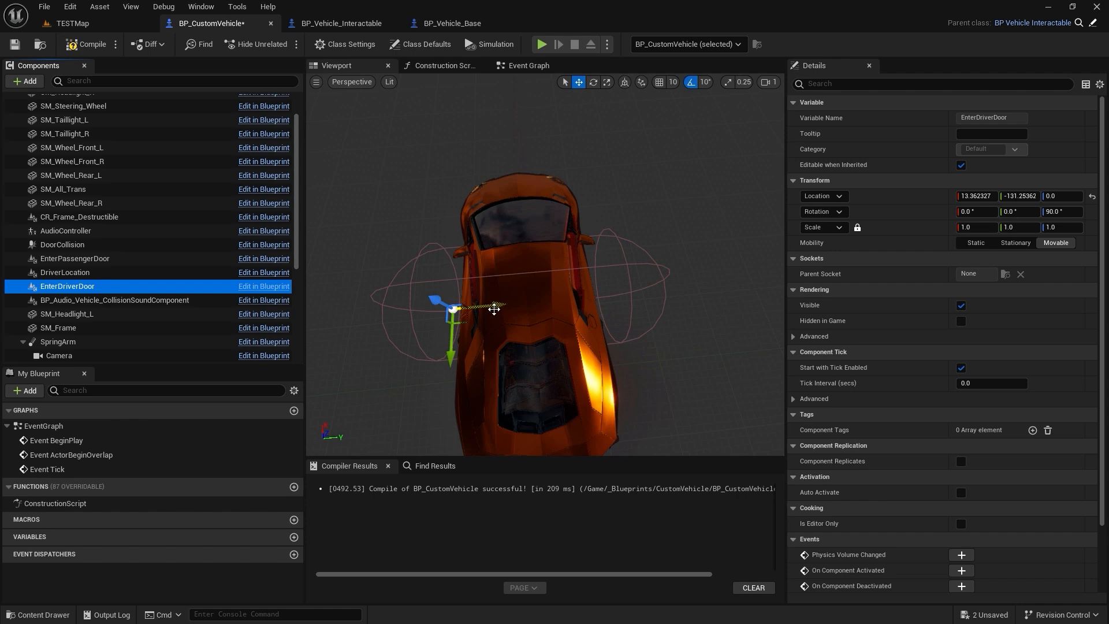
drag(496, 308, 494, 307)
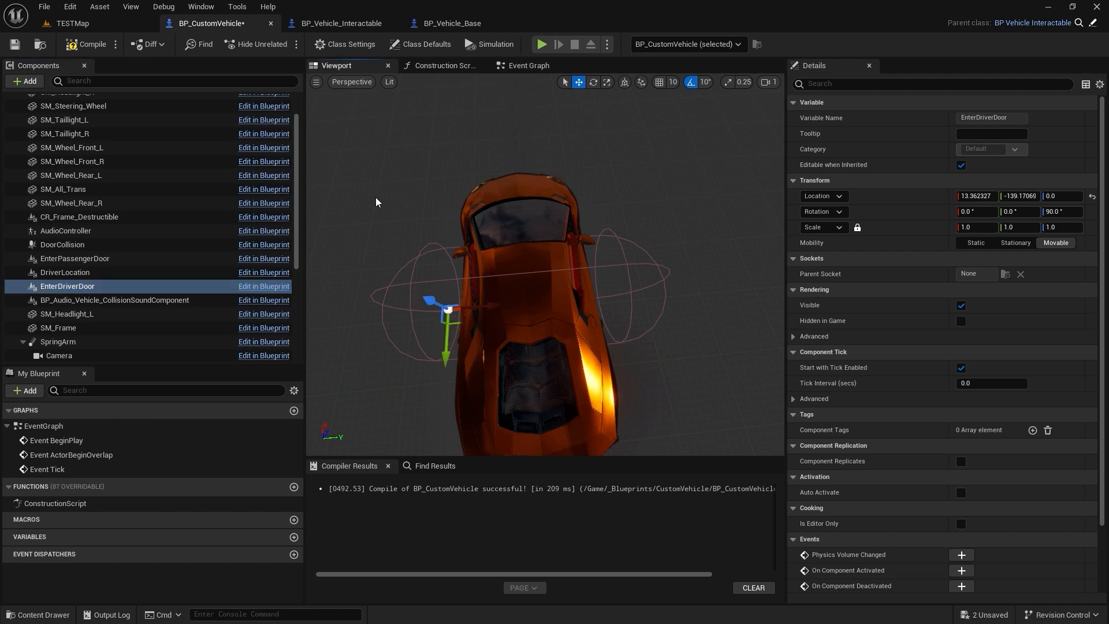
Run TESTMap again and enter and exit the custom car to check the adjusted driver seat and door positions.
click(87, 24)
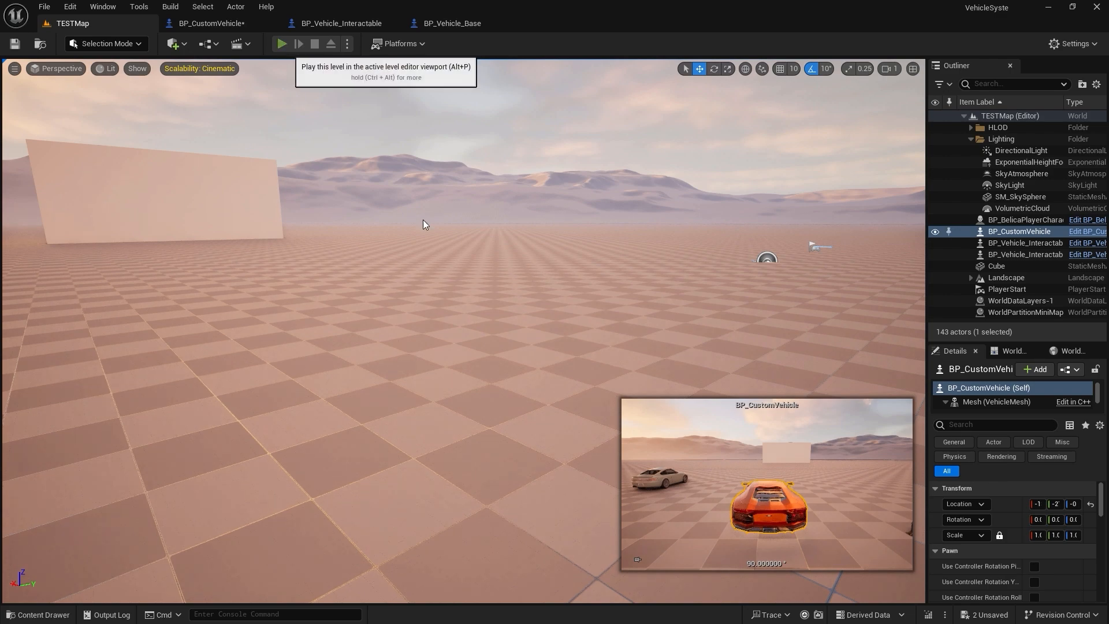
key(alt+p)
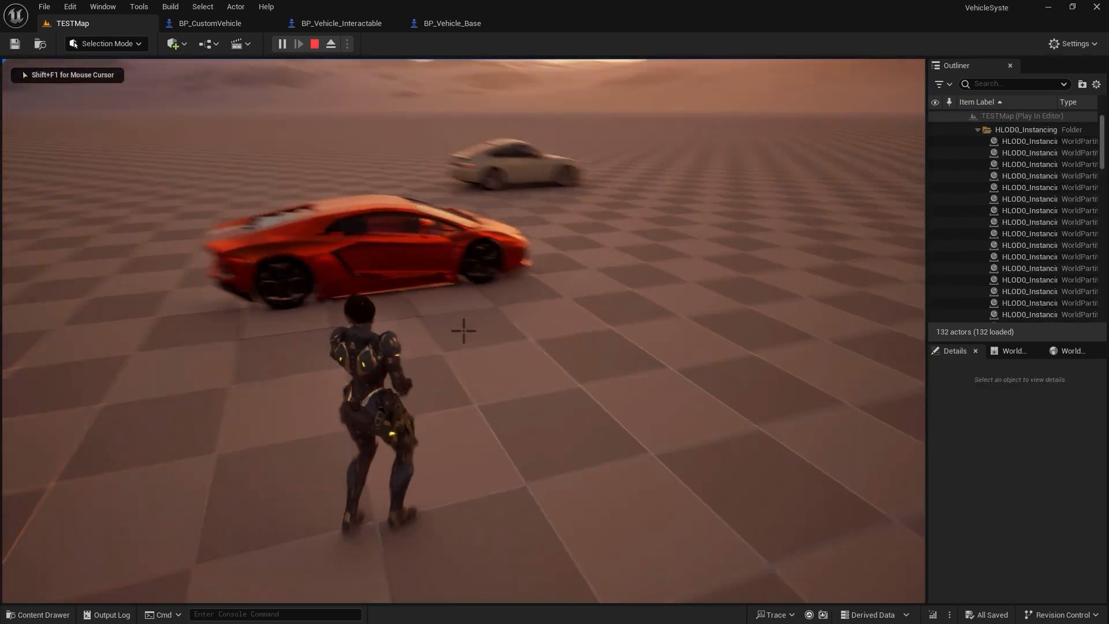
key(w)
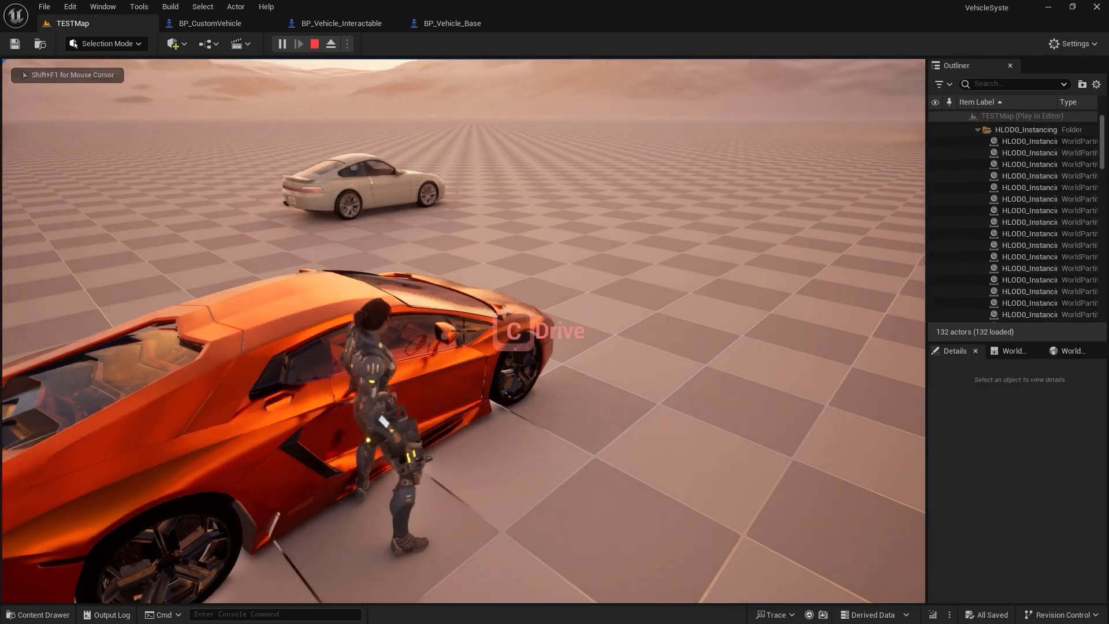
key(c)
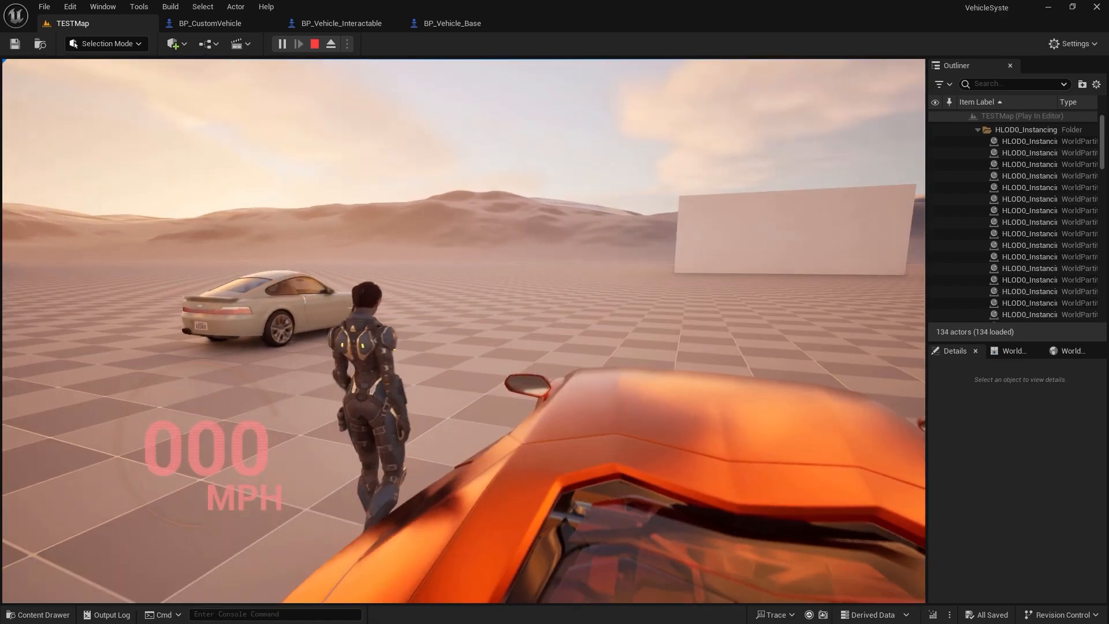
key(s)
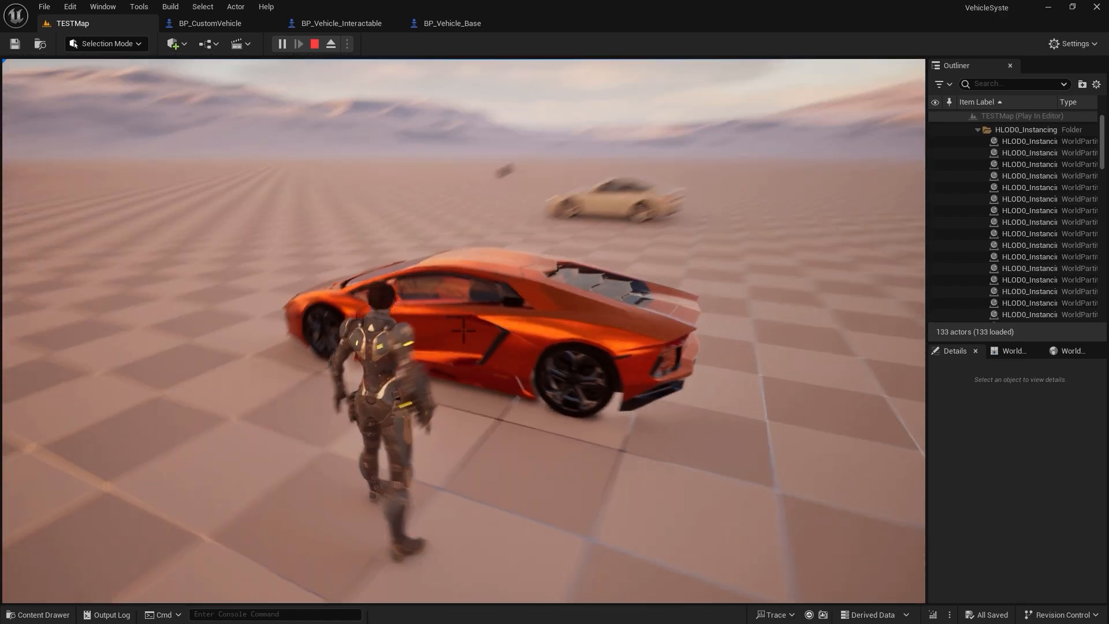
key(w)
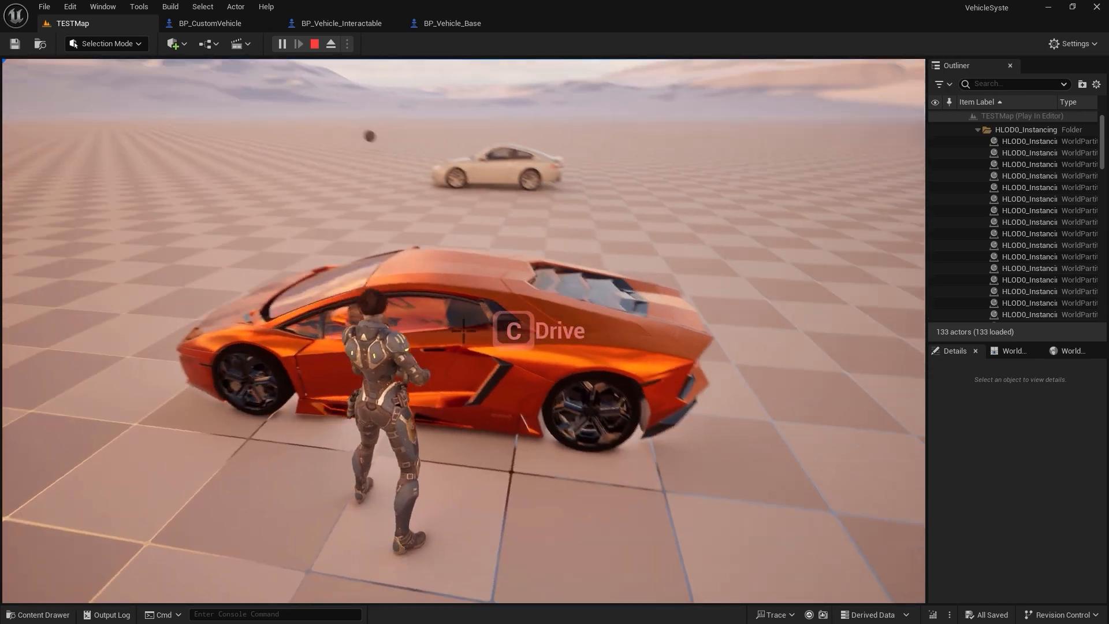
key(w)
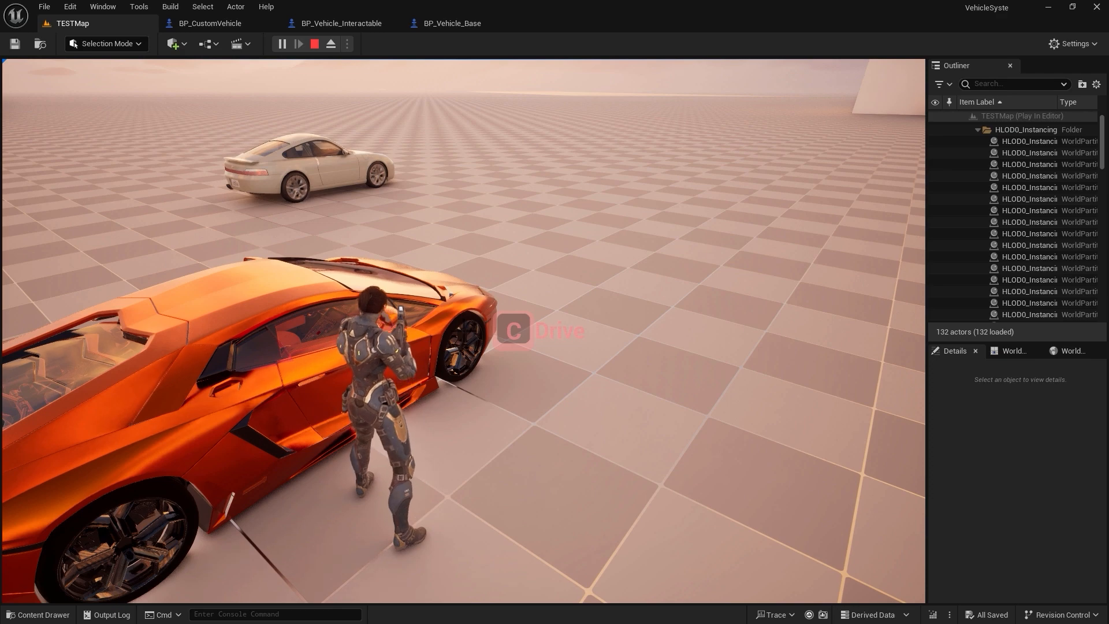
key(c)
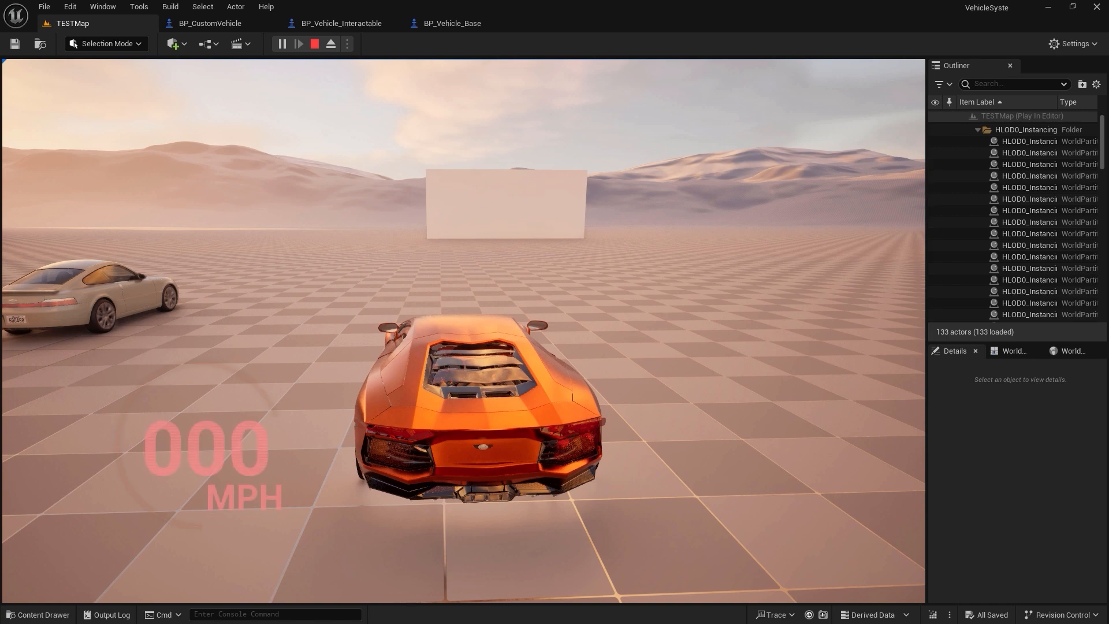
Restart the TESTMap play session, walk to the orange custom car and get in to watch the entry animation, and end the session.
key(Escape)
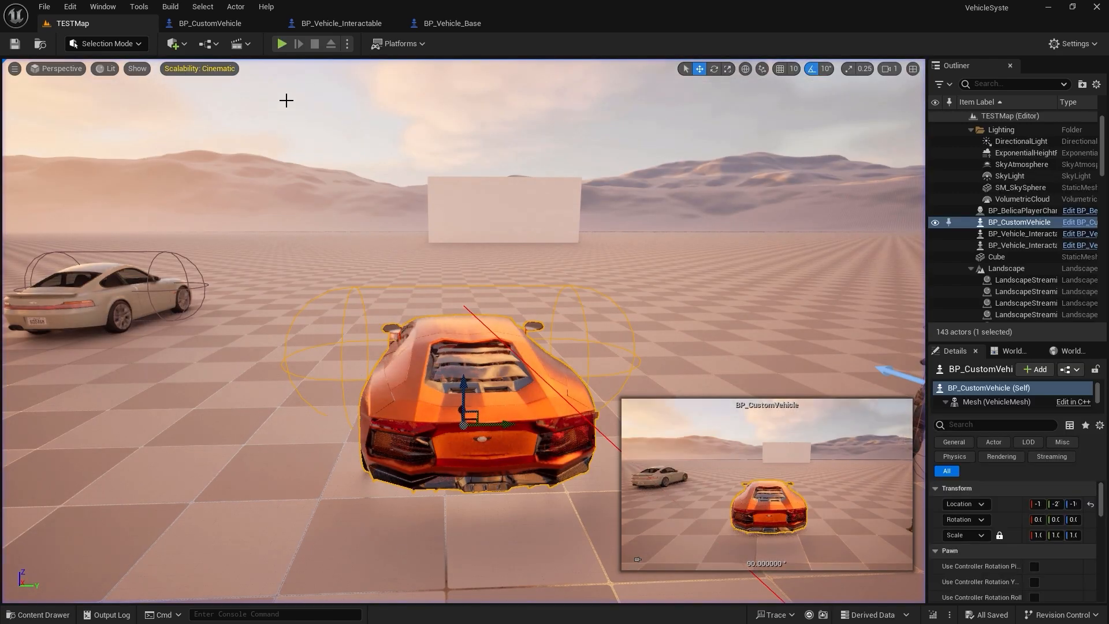
click(281, 43)
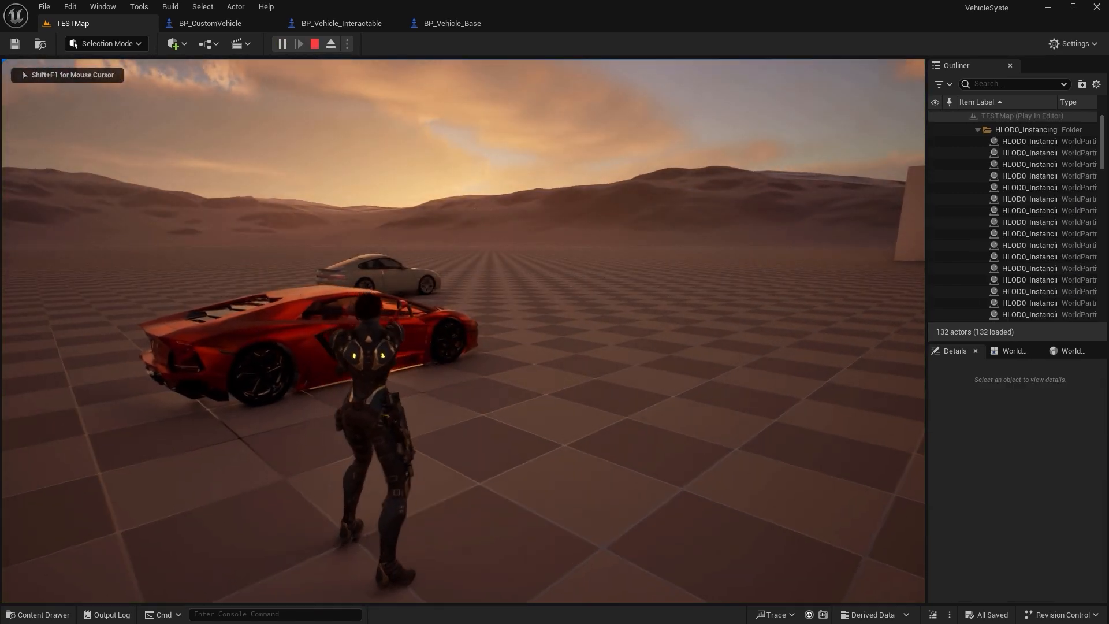
key(w)
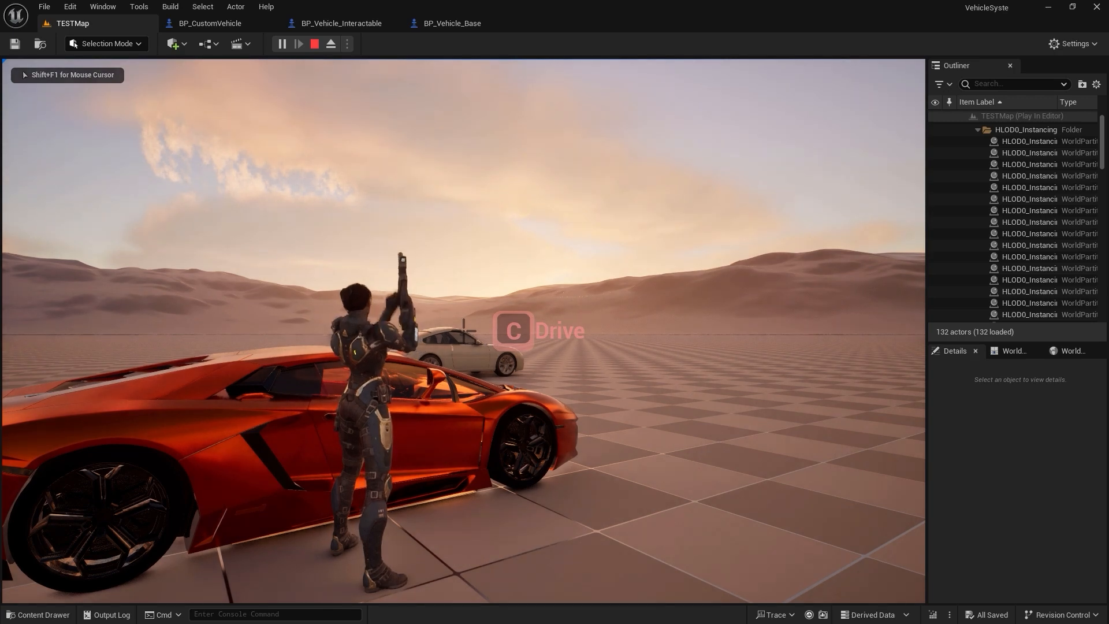
key(a)
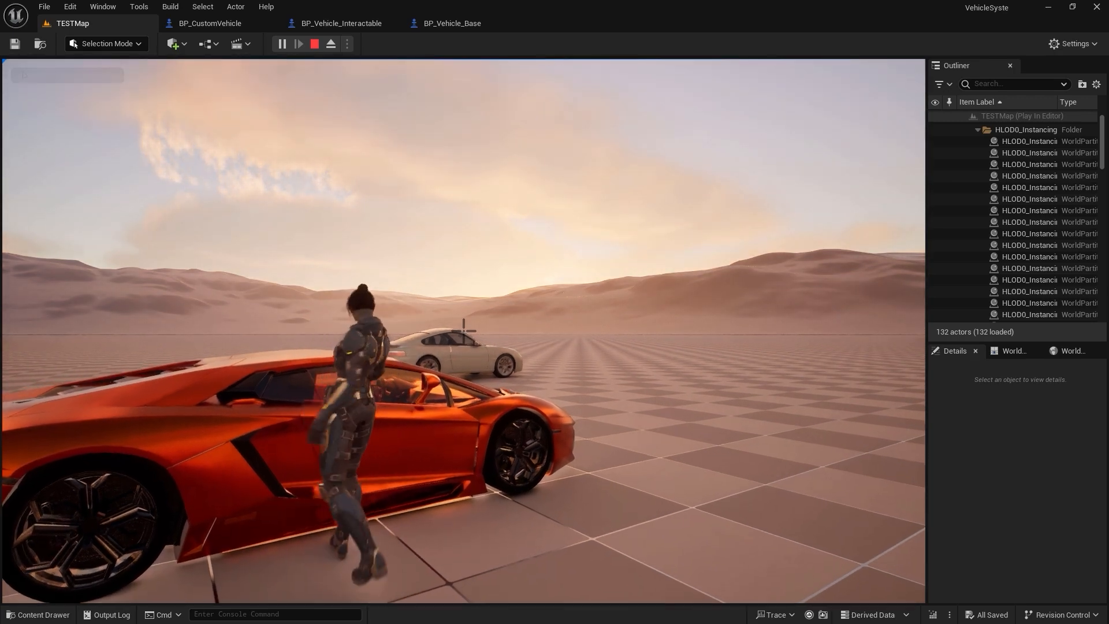
key(e)
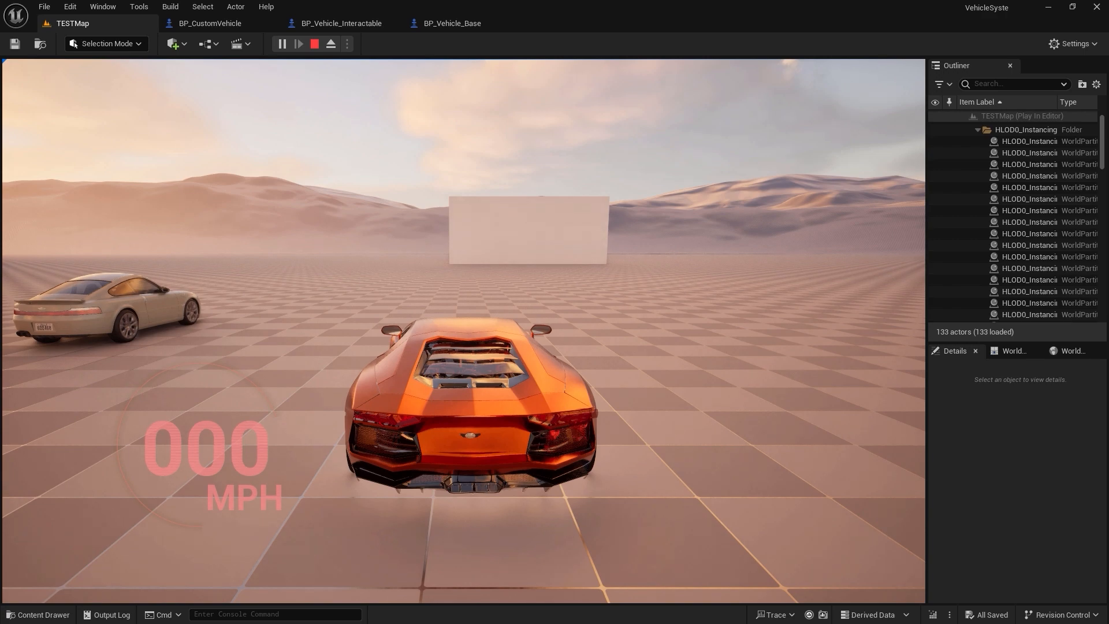
key(Escape)
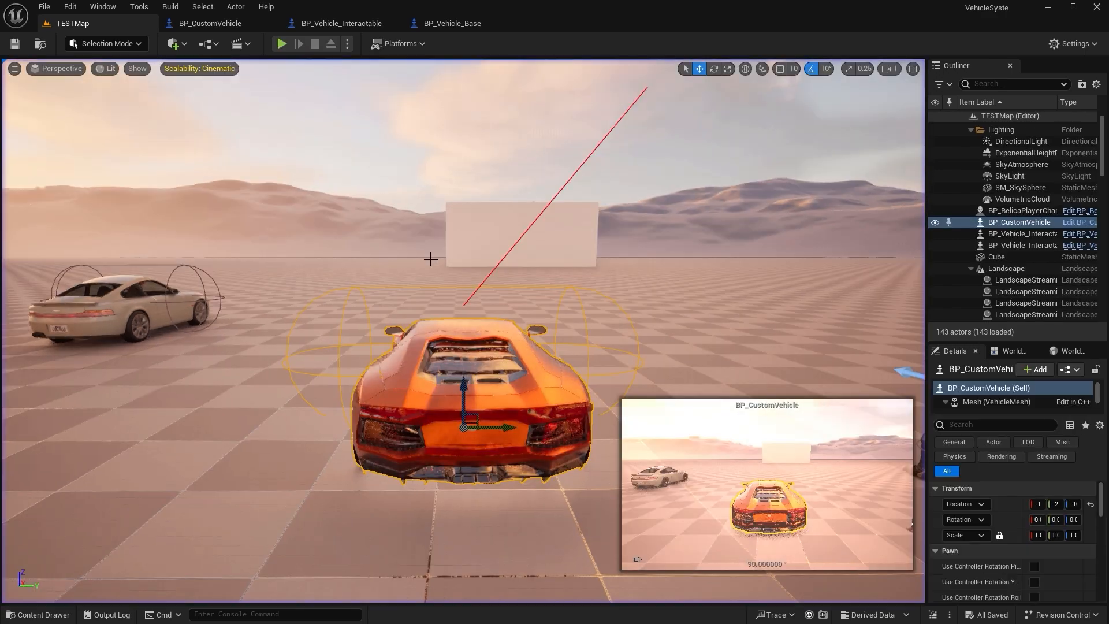
Open the AC_Interaction component blueprint from the component list of BP_Vehicle_Interactable.
click(459, 25)
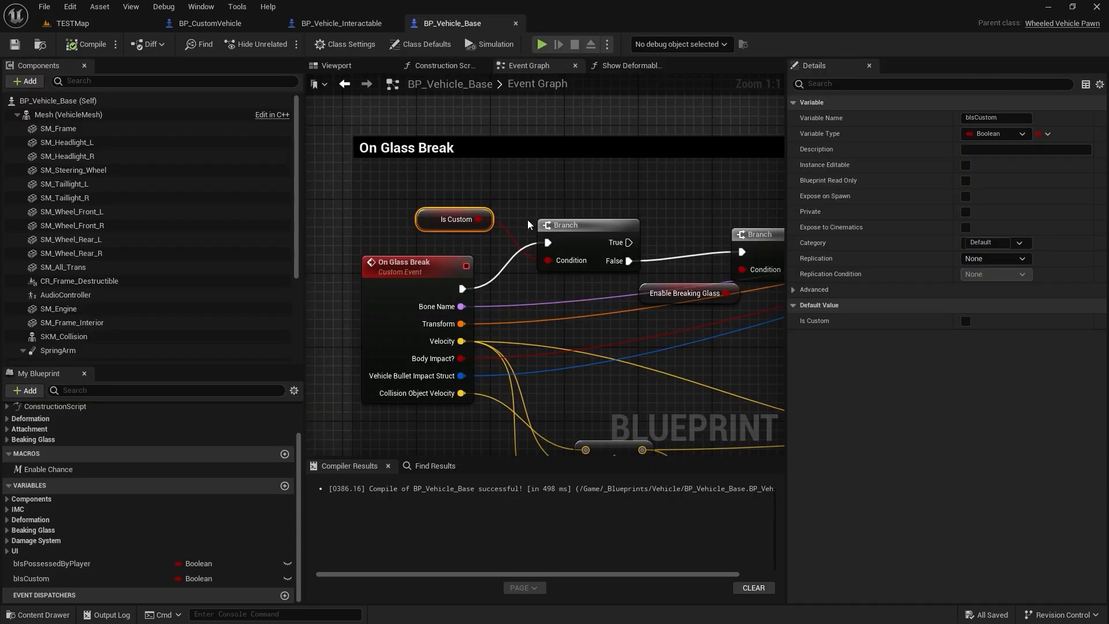
scroll(143, 246, down, 1)
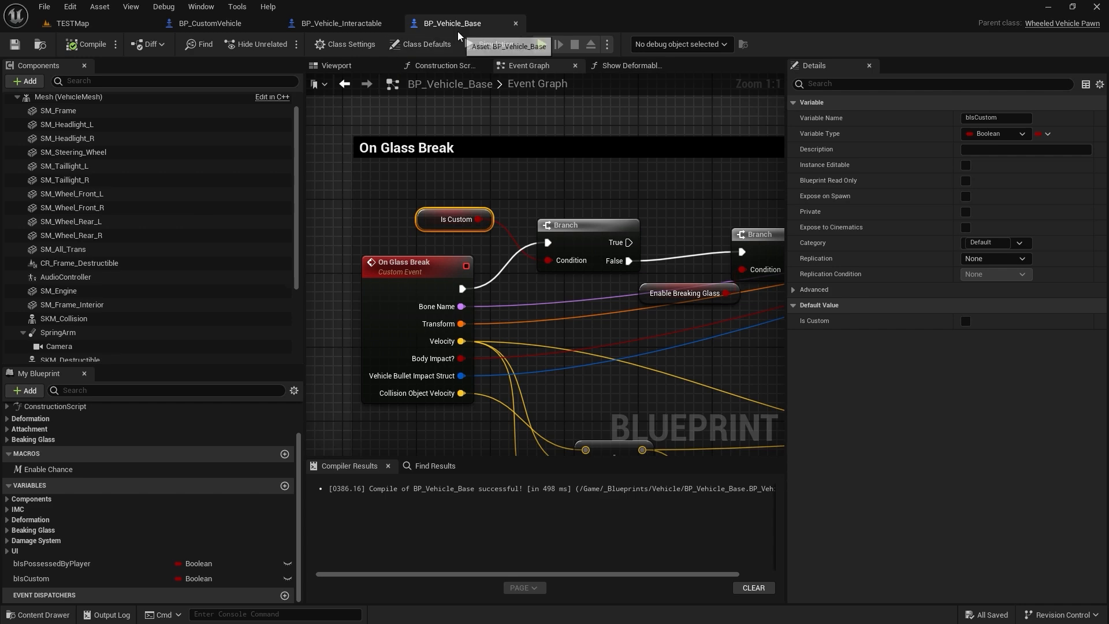
click(341, 23)
click(65, 350)
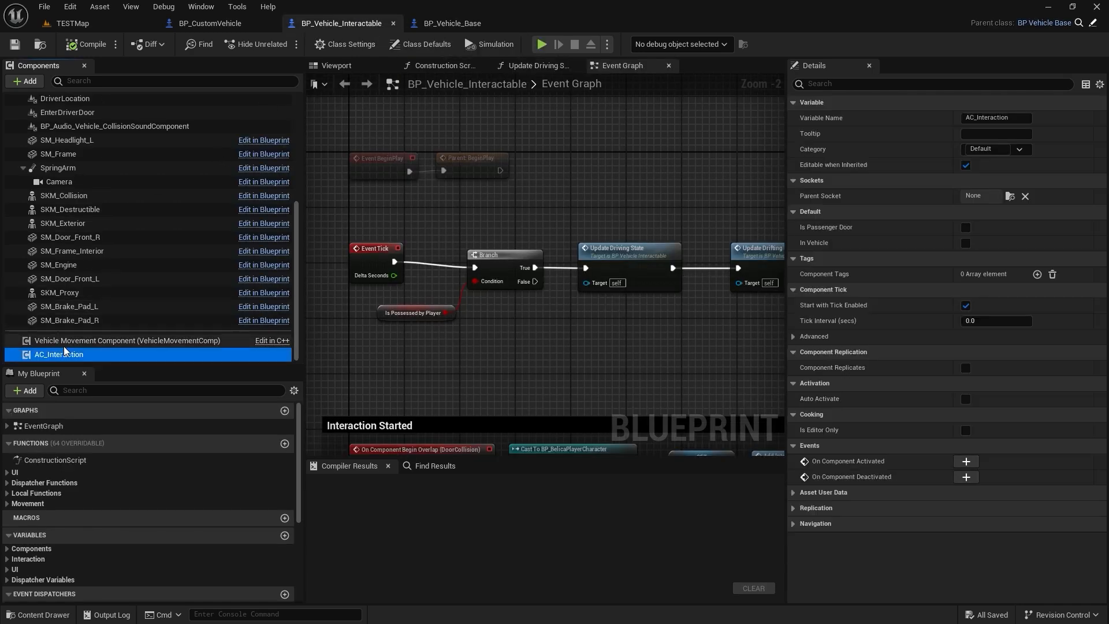
right_click(47, 356)
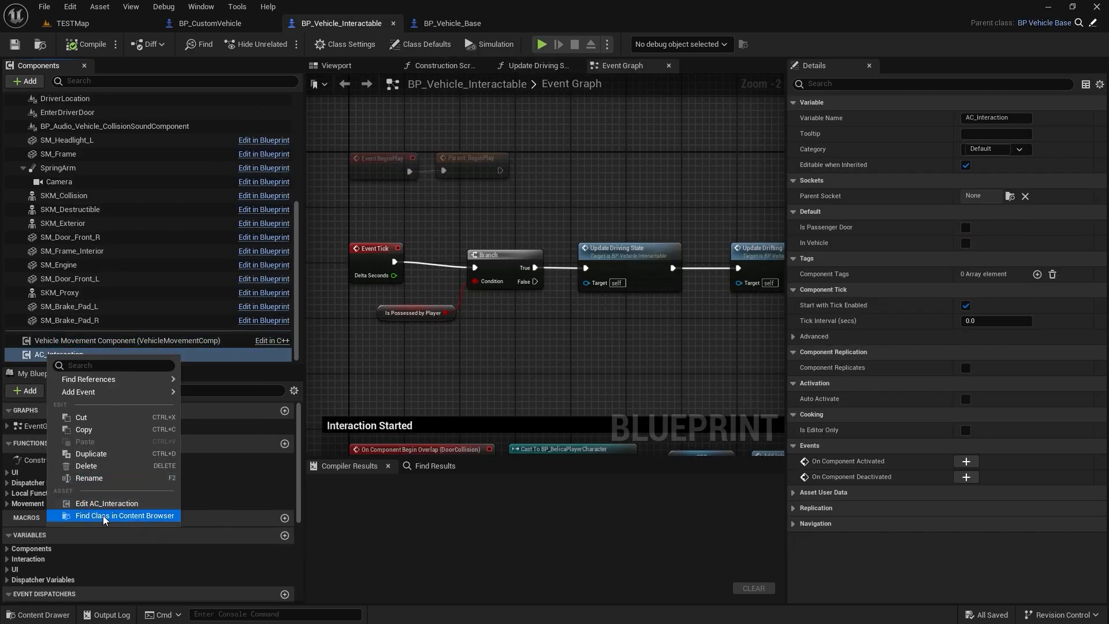
click(105, 503)
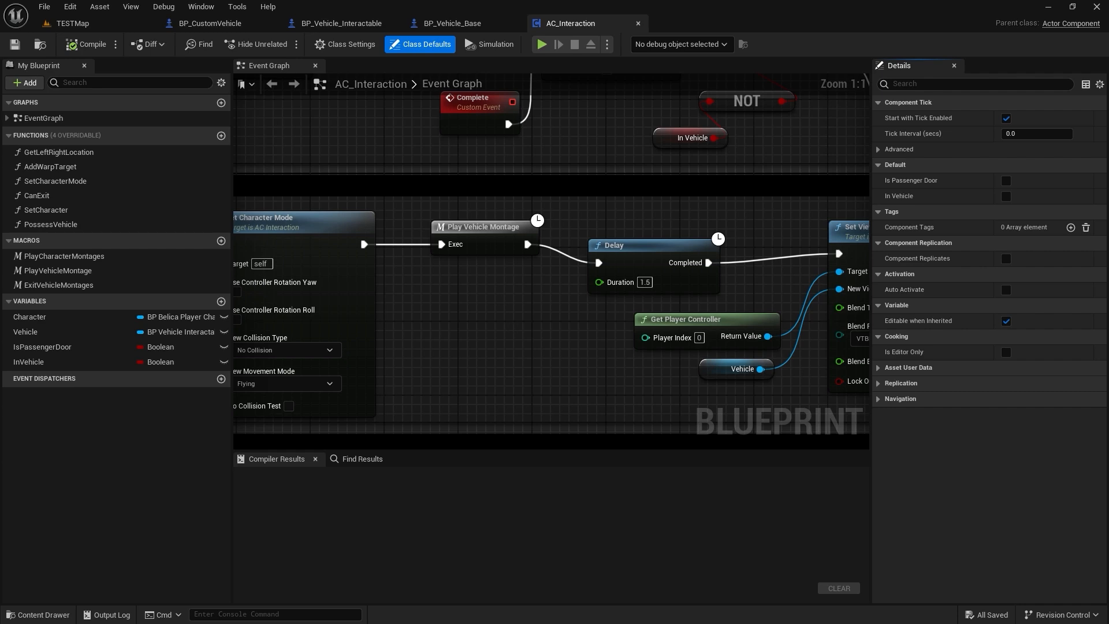
Set New Movement Mode to Walking on the Set Character Mode node after Play Character Montages, and compile AC_Interaction.
scroll(600, 219, down, 10)
scroll(512, 223, up, 5)
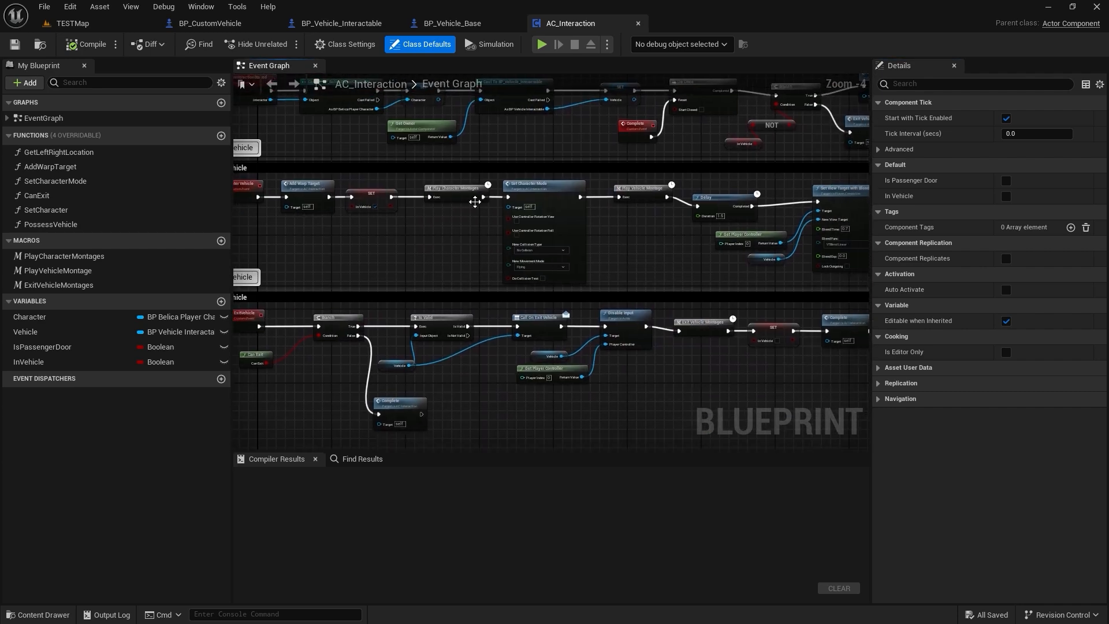
scroll(475, 201, up, 5)
right_drag(504, 270, 444, 293)
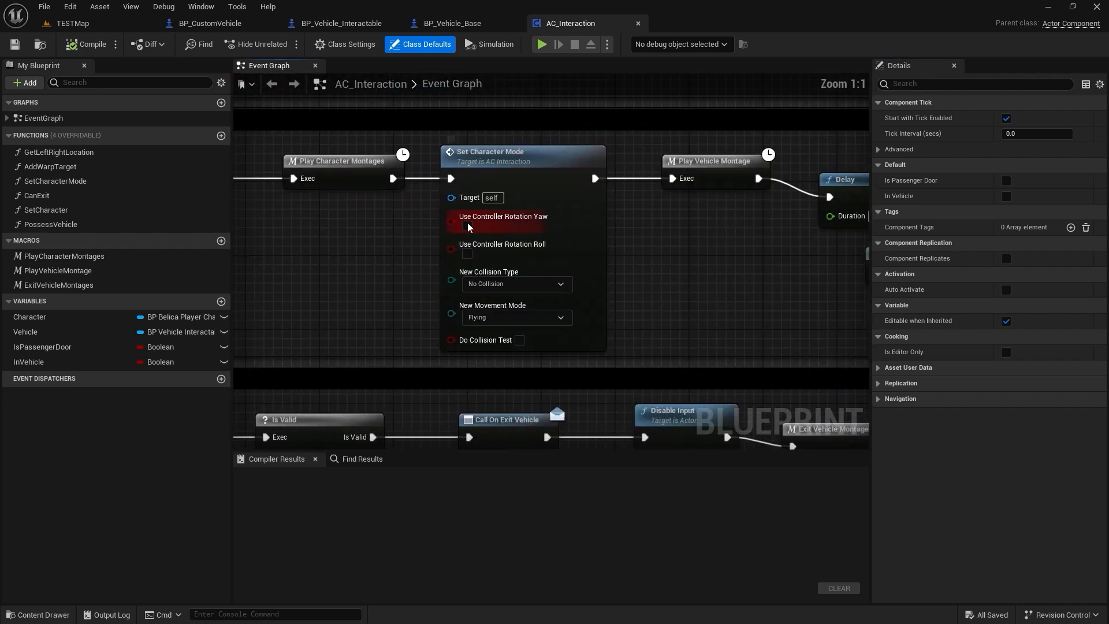
click(496, 321)
click(485, 340)
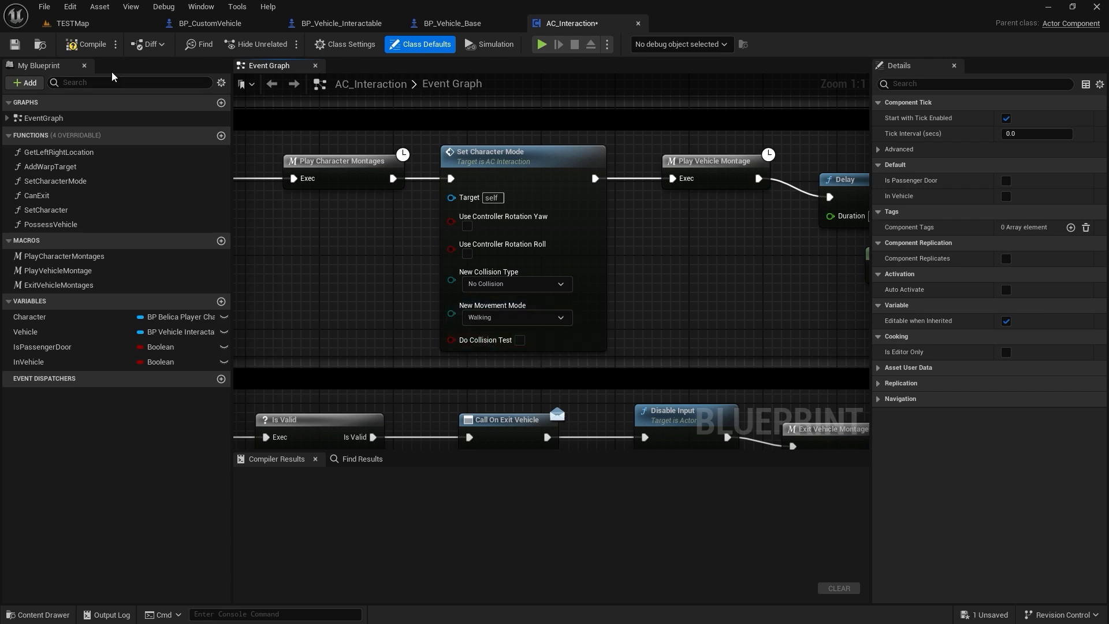
click(84, 46)
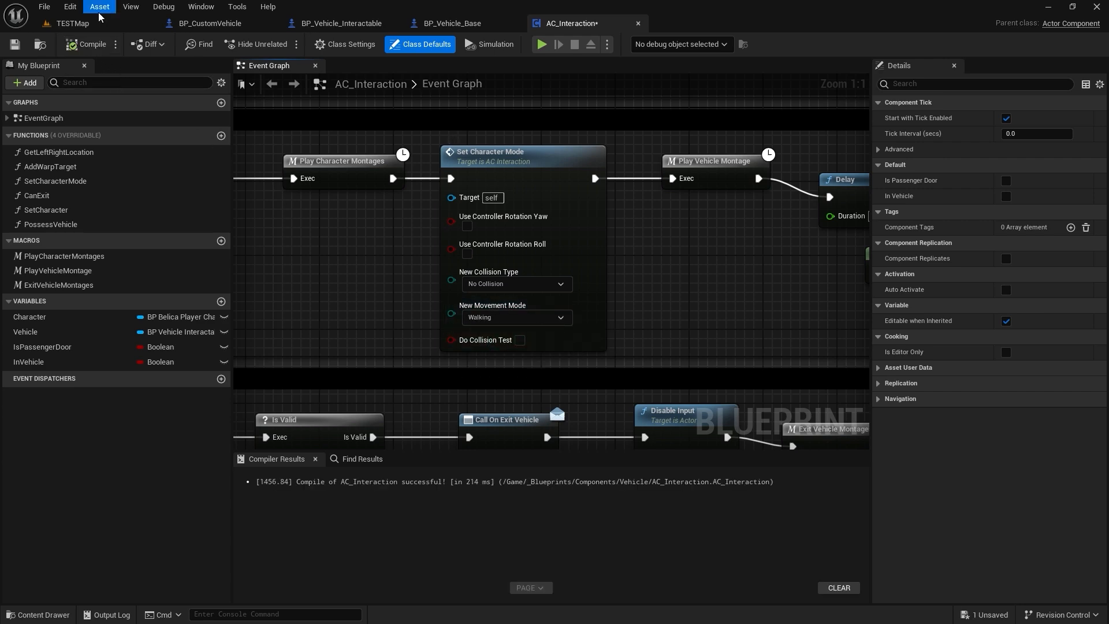
Play-test TESTMap by getting into the custom car with the Walking movement mode.
click(100, 6)
click(237, 55)
click(281, 44)
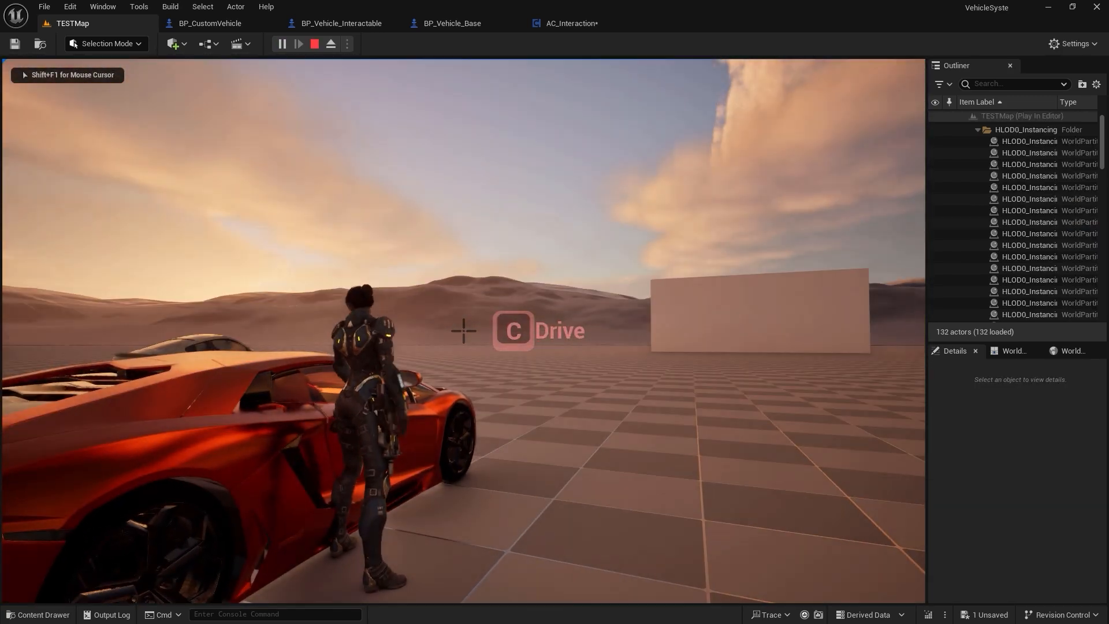
key(c)
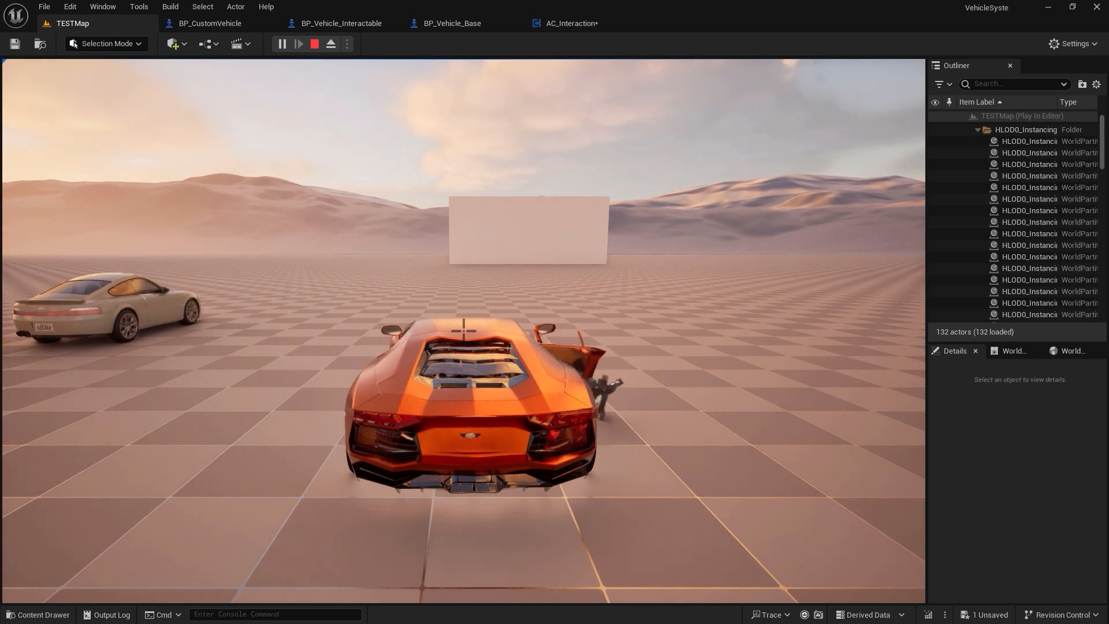
key(Escape)
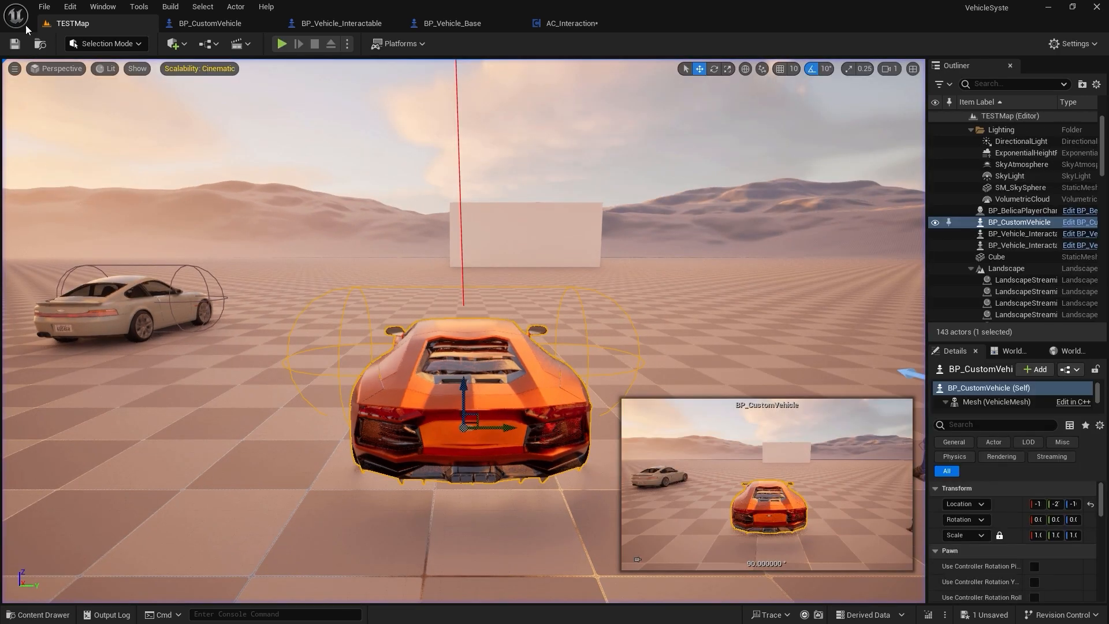
Set New Movement Mode on the Set Character Mode node in AC_Interaction back to Flying and compile.
click(368, 23)
click(591, 25)
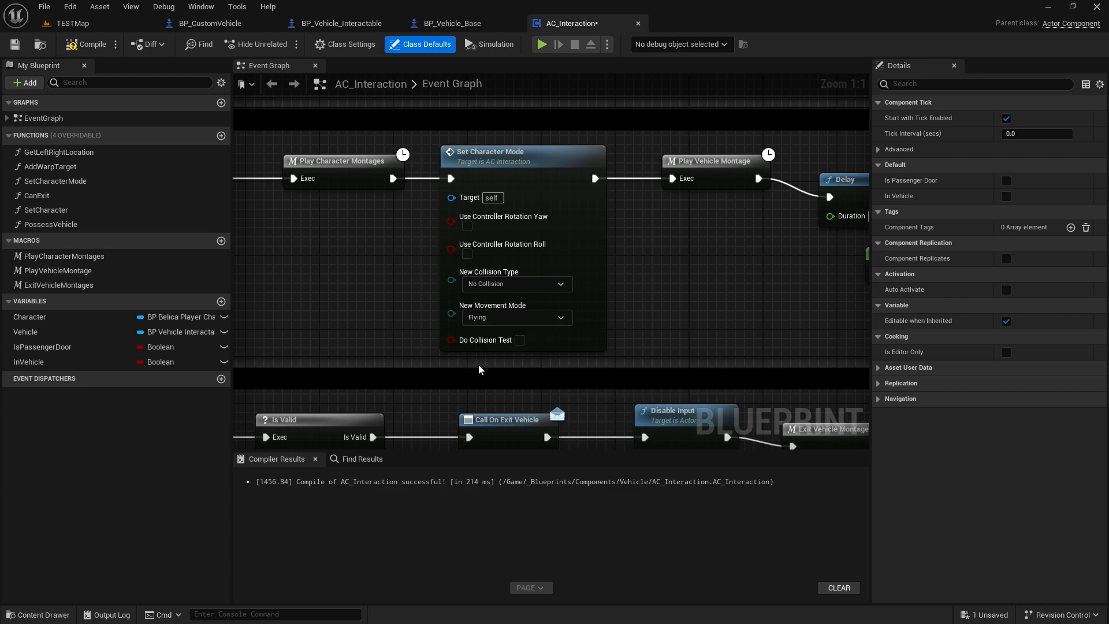
Play-test TESTMap by entering the custom car with the Flying movement mode to observe how the character gets in.
click(81, 23)
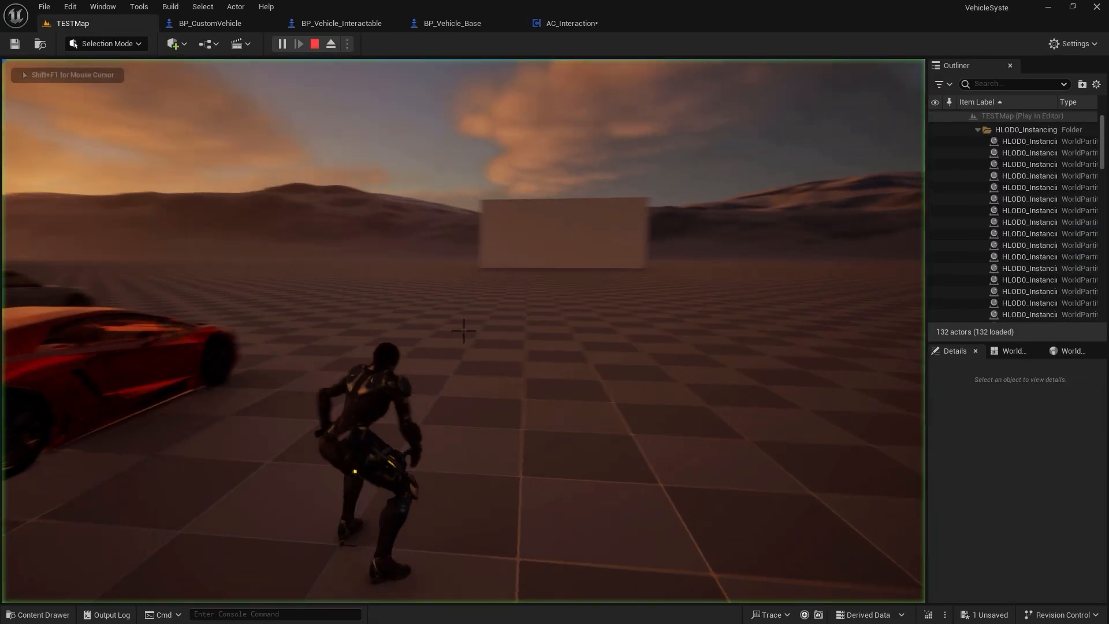
click(284, 43)
key(w)
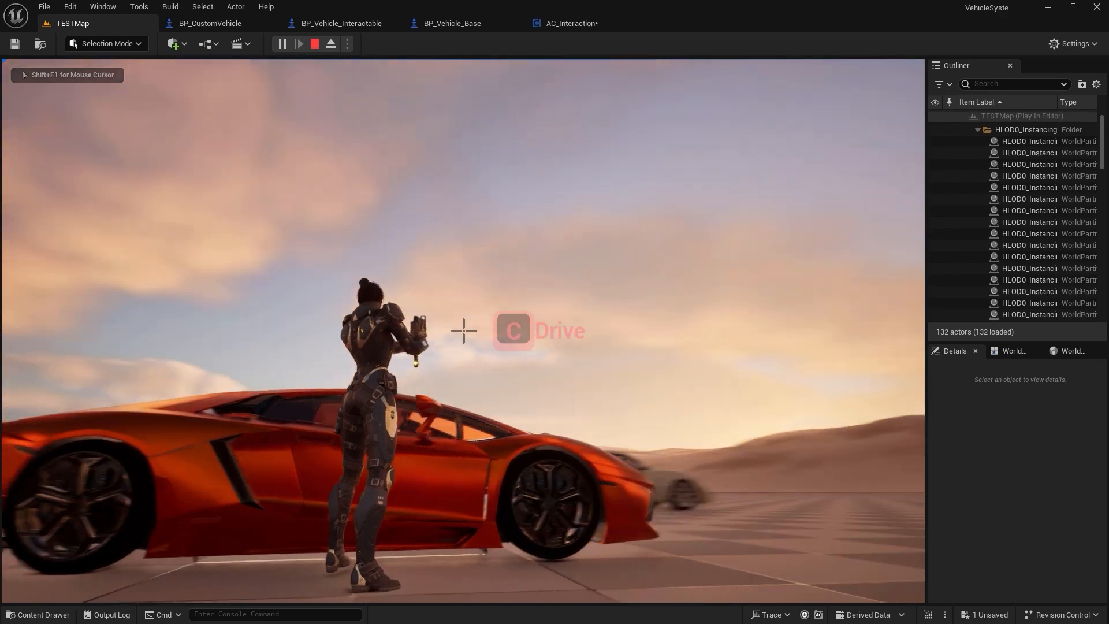
key(c)
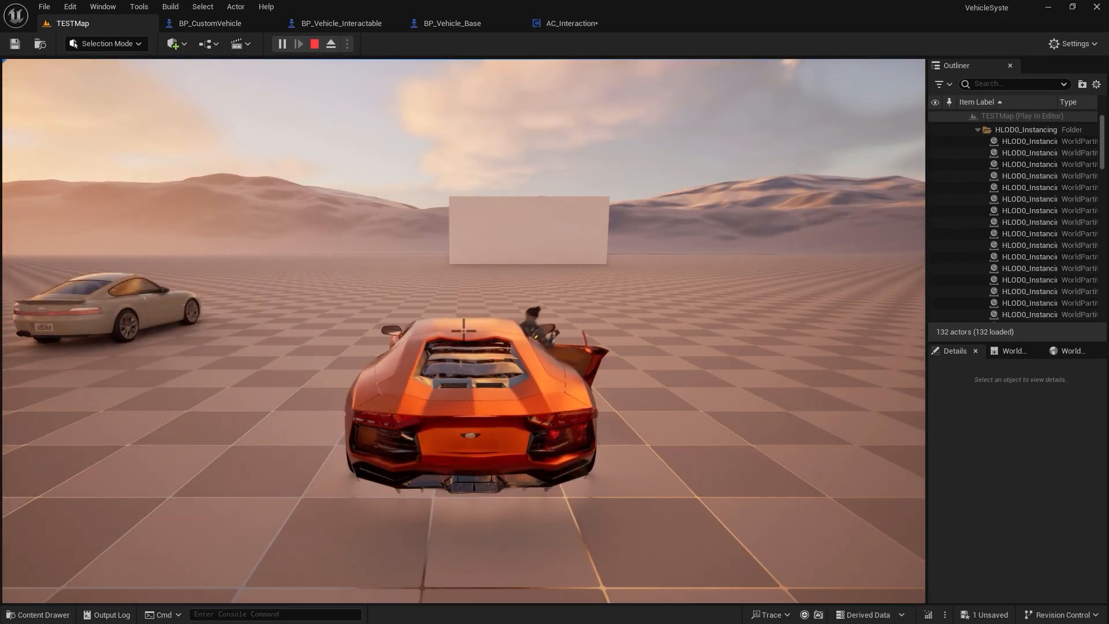
key(Escape)
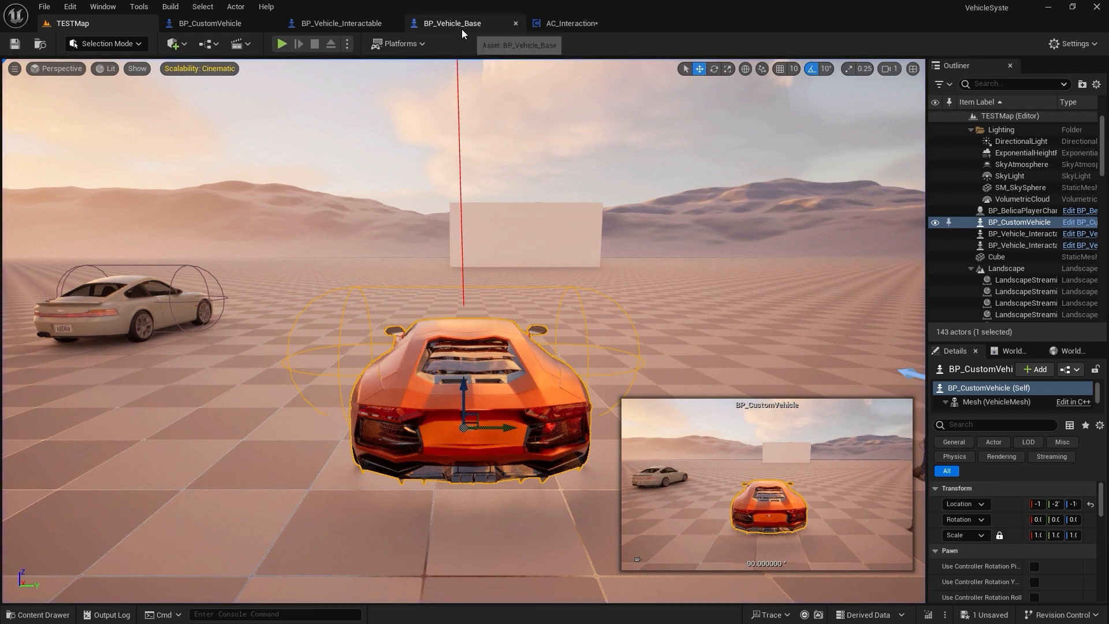
Open the Set Character Mode function in AC_Interaction and place a Character getter below the final Do Collision Test setter.
click(462, 28)
click(341, 23)
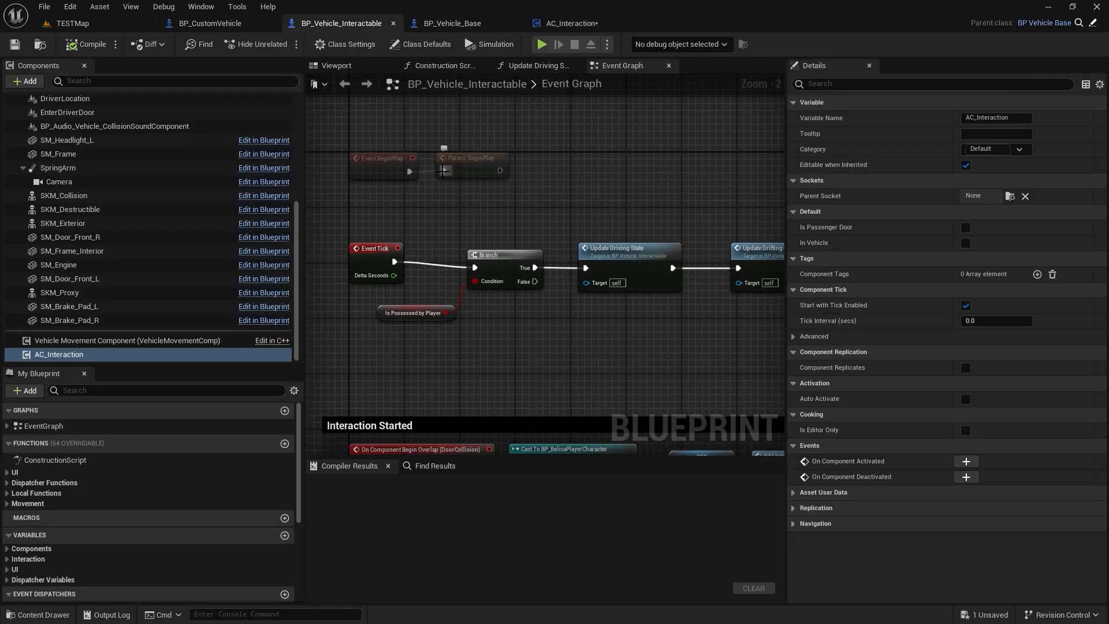
click(571, 23)
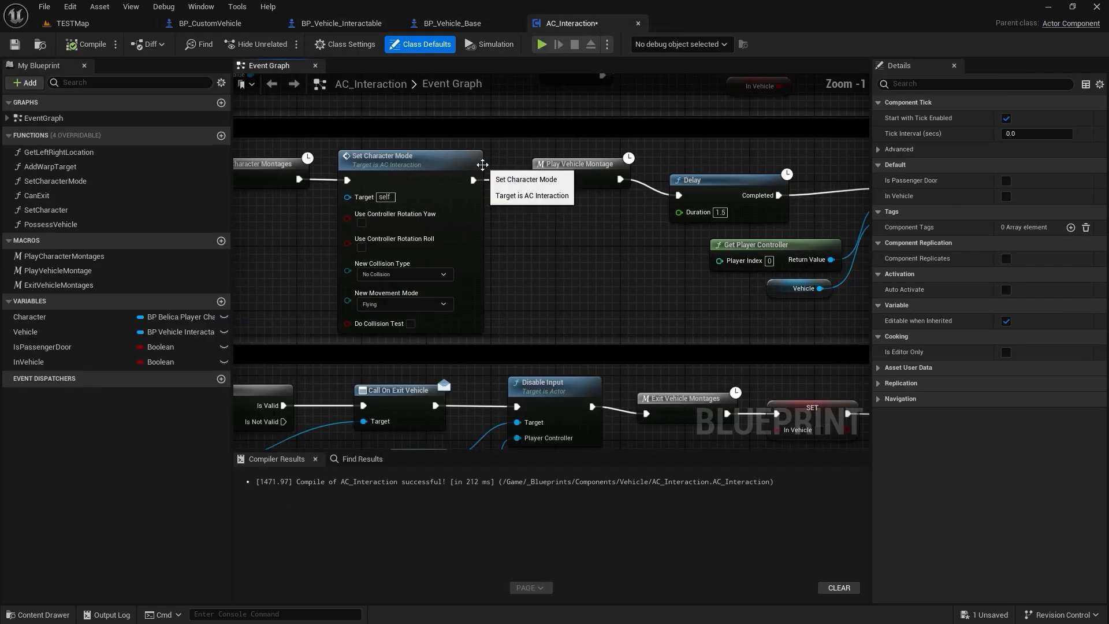
right_drag(480, 162, 485, 180)
double_click(437, 182)
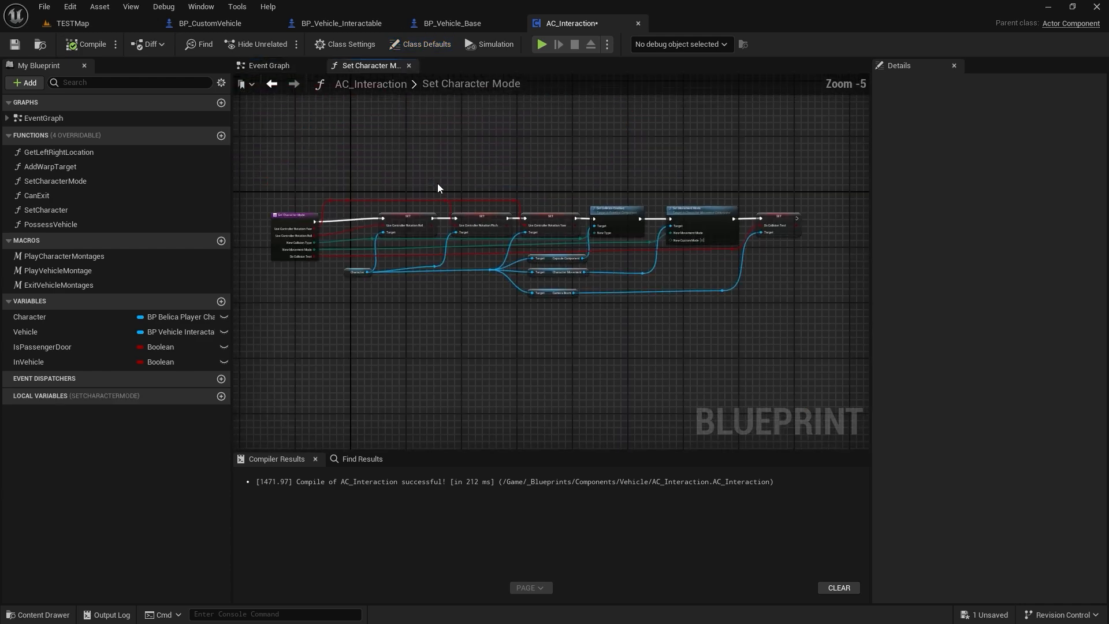
scroll(601, 223, up, 4)
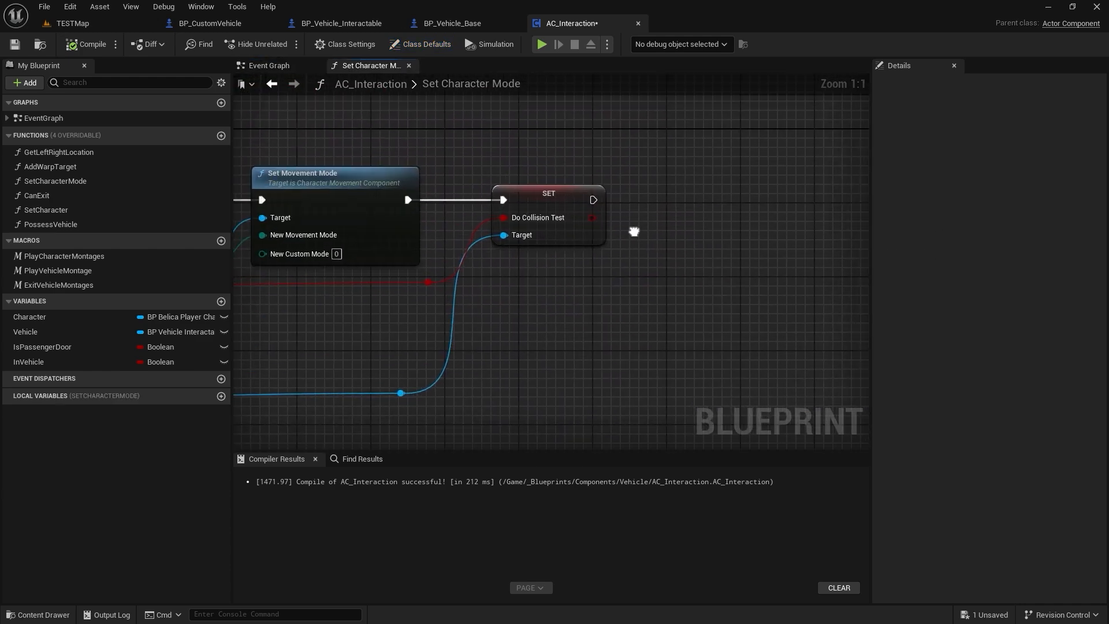
right_drag(634, 230, 607, 218)
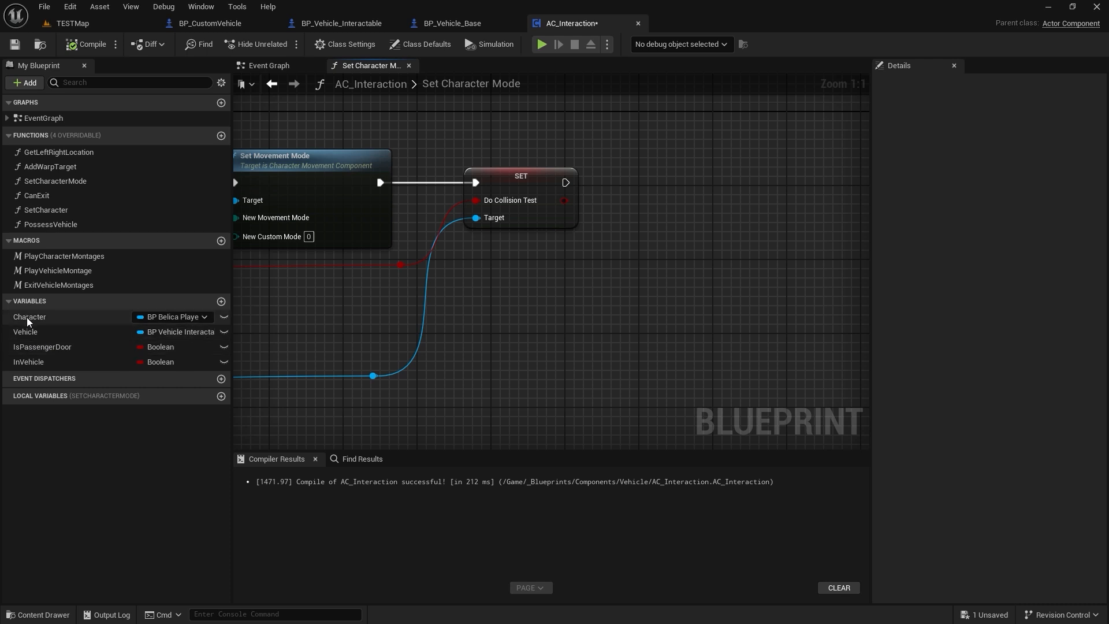
drag(29, 317, 502, 270)
click(558, 290)
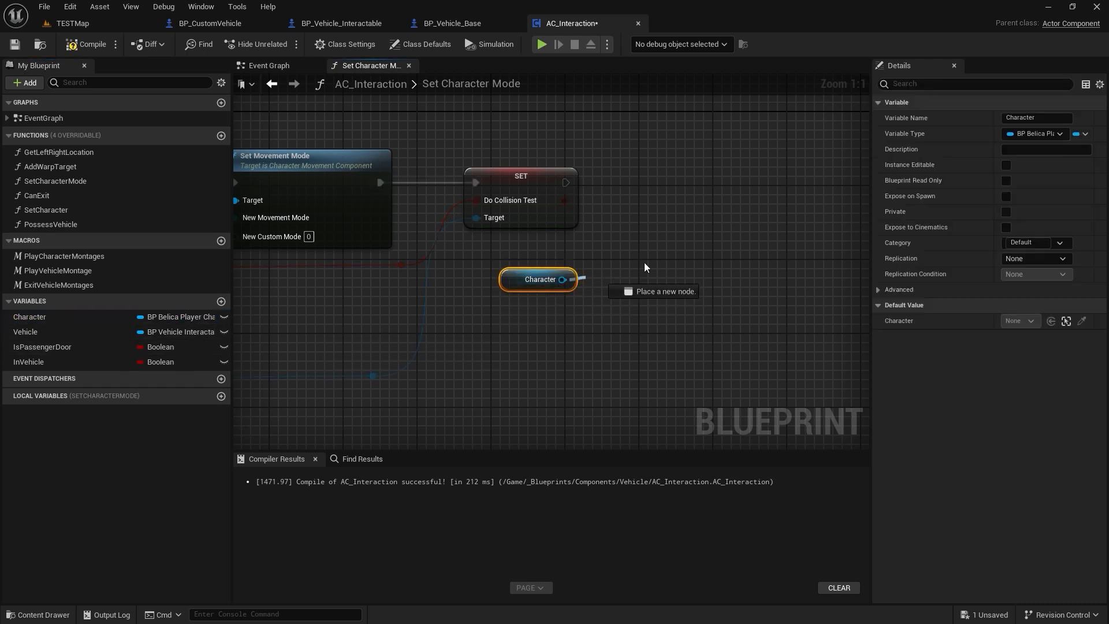
drag(646, 267, 663, 241)
text(set acto)
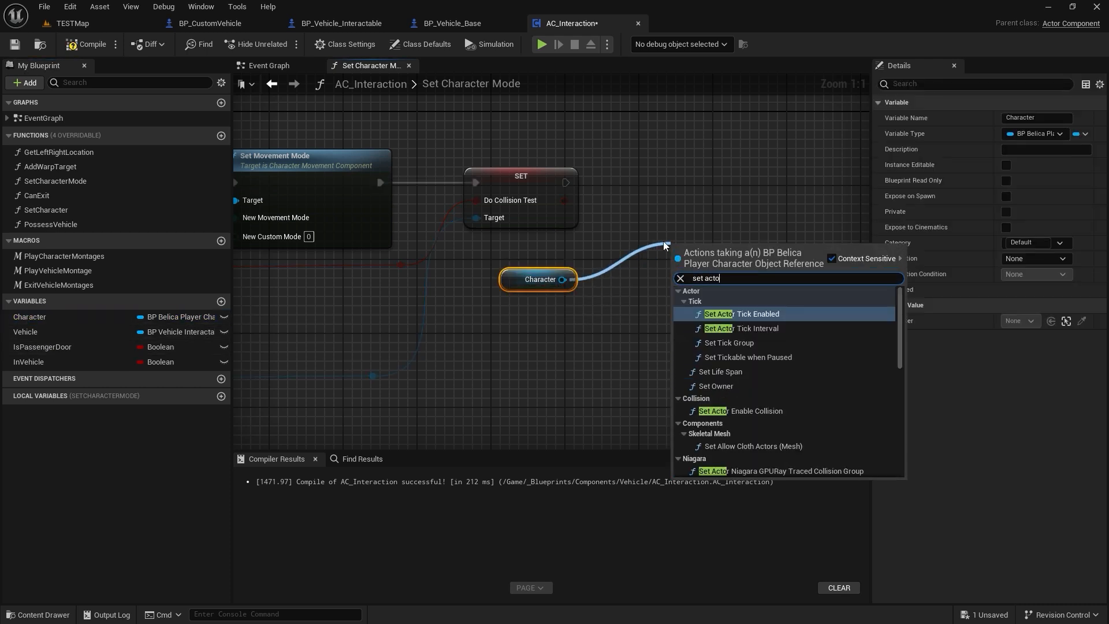
text(r l)
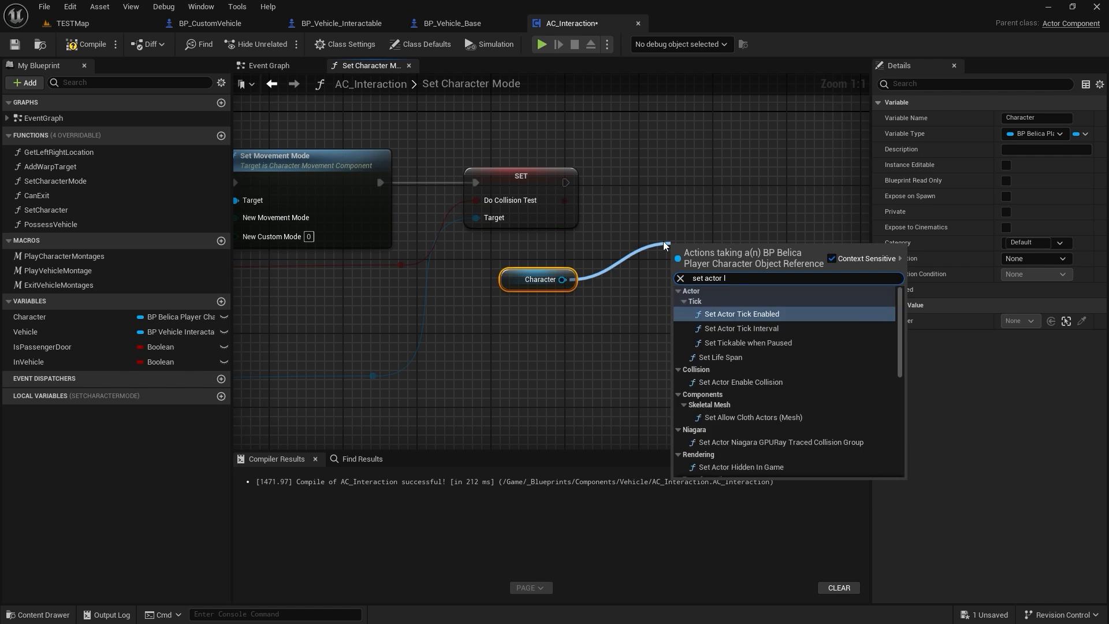
text(ocal)
key(Return)
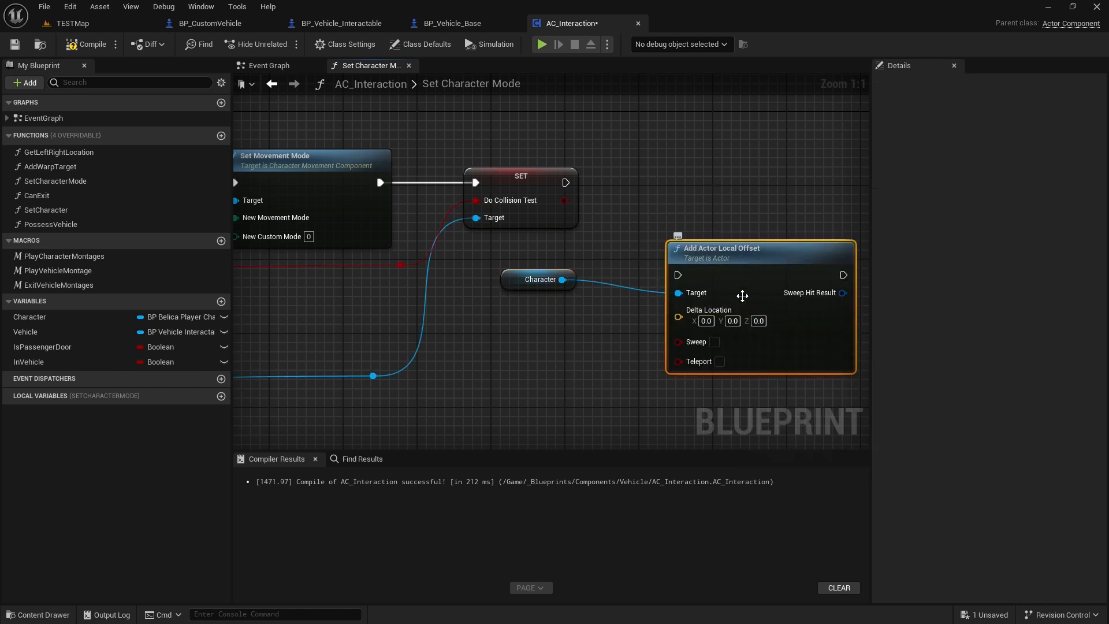
key(Delete)
Add a Set Actor Location node with the Character reference as its target and place it just after the Do Collision Test setter.
drag(618, 267, 600, 280)
text(set ac)
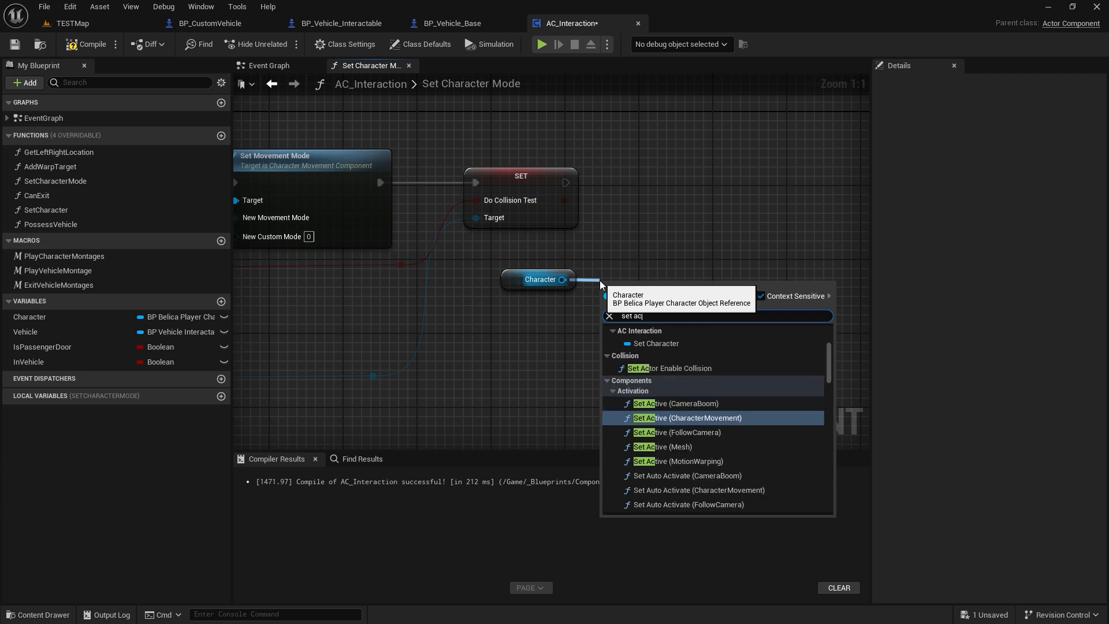
text(tor location)
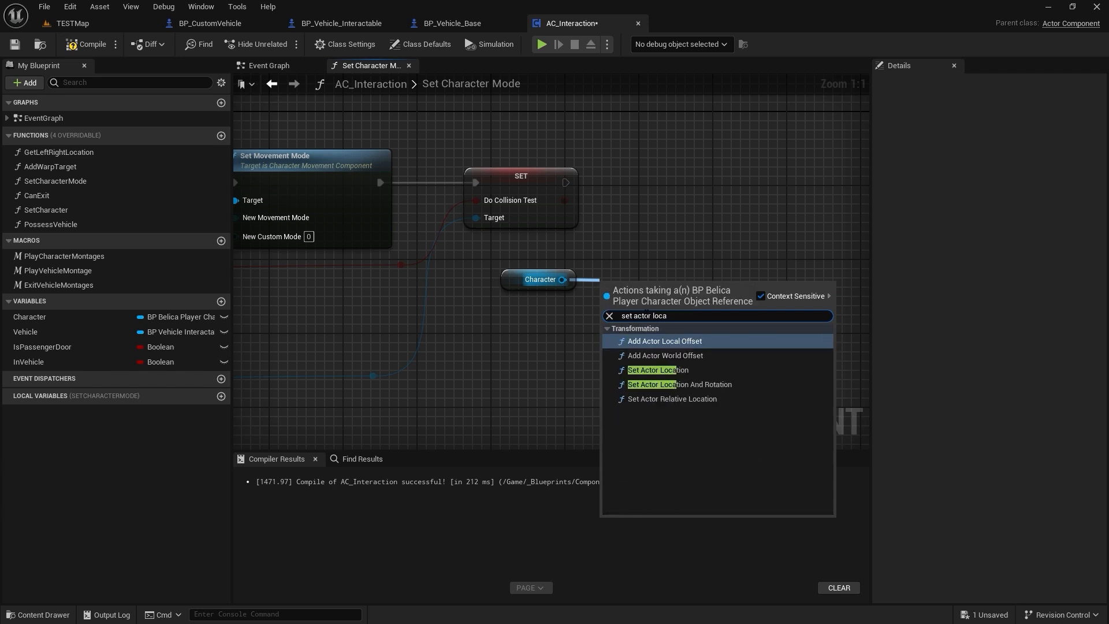
click(695, 340)
drag(695, 339, 741, 238)
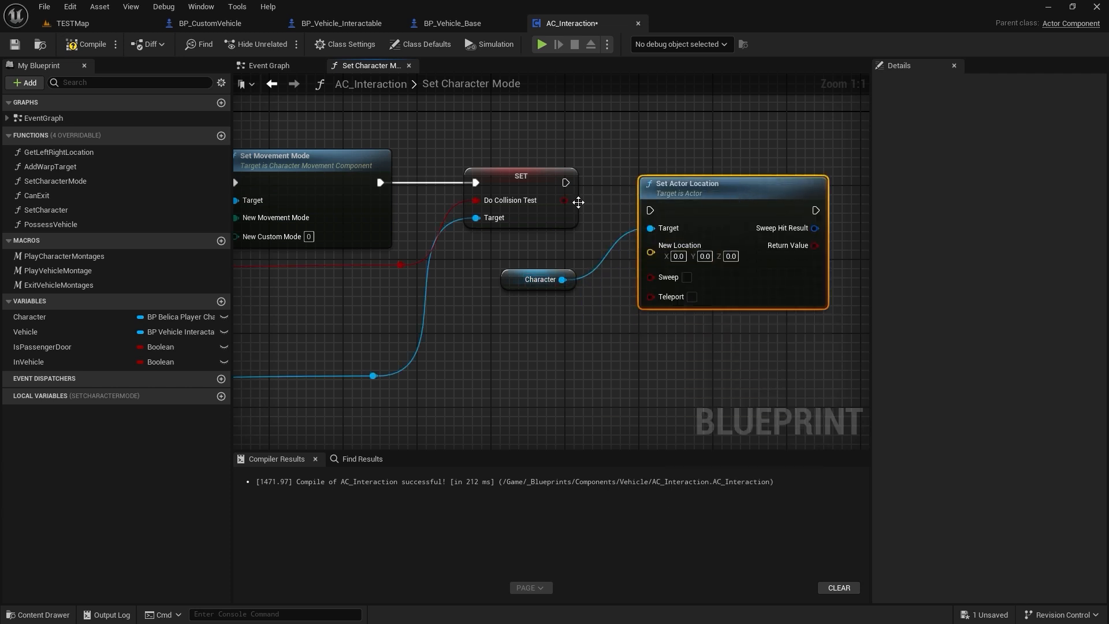
Line up Set Actor Location right after the Do Collision Test setter and add a Get Actor Location node fed by the Character reference.
drag(679, 209, 739, 174)
click(508, 275)
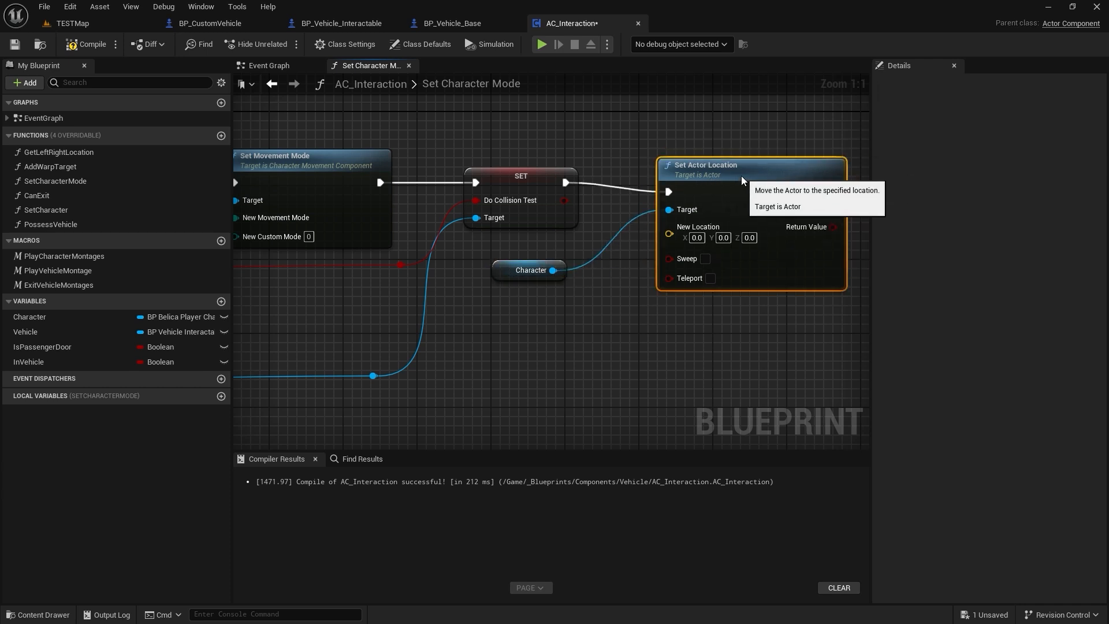
drag(540, 279, 539, 341)
text(ge)
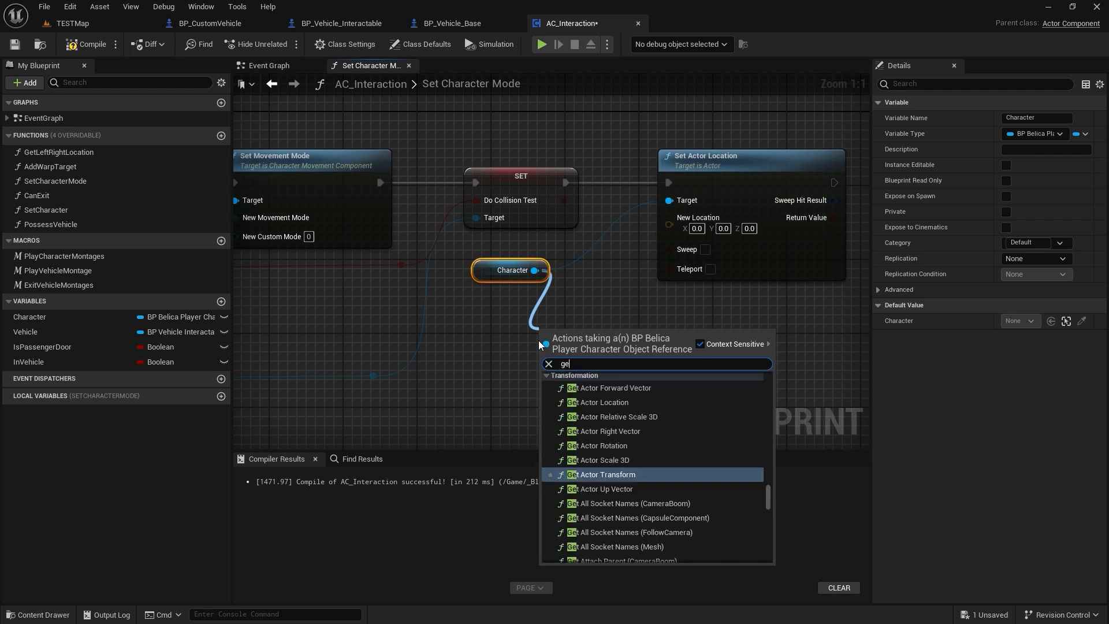
text(t actor lc)
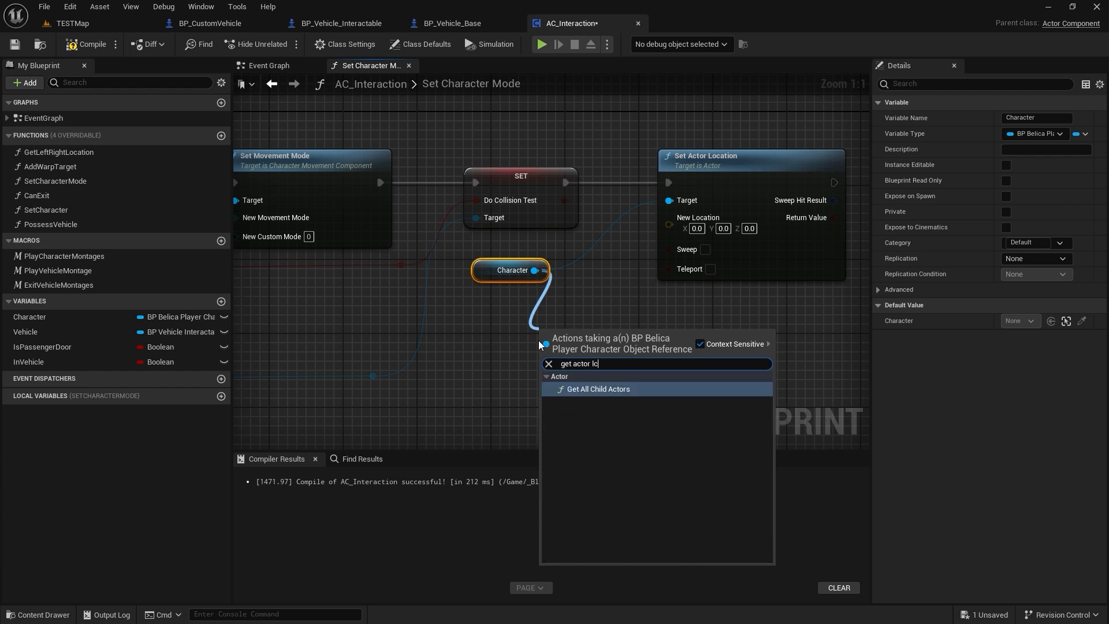
key(BackSpace)
text(oca)
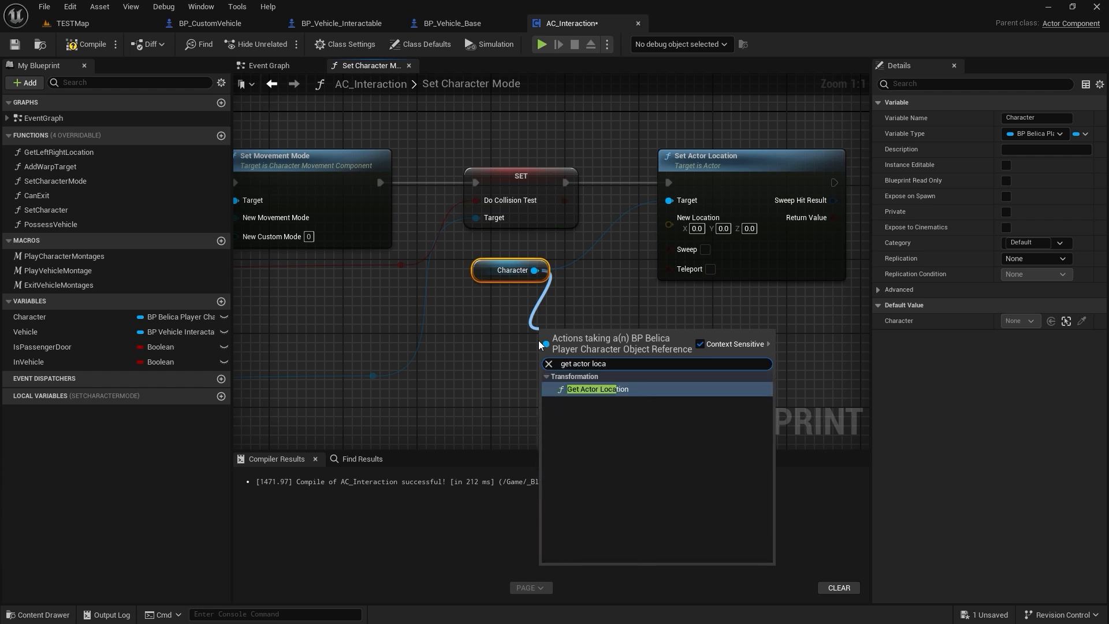
key(Return)
right_drag(680, 220, 494, 267)
drag(593, 205, 771, 214)
drag(404, 384, 468, 340)
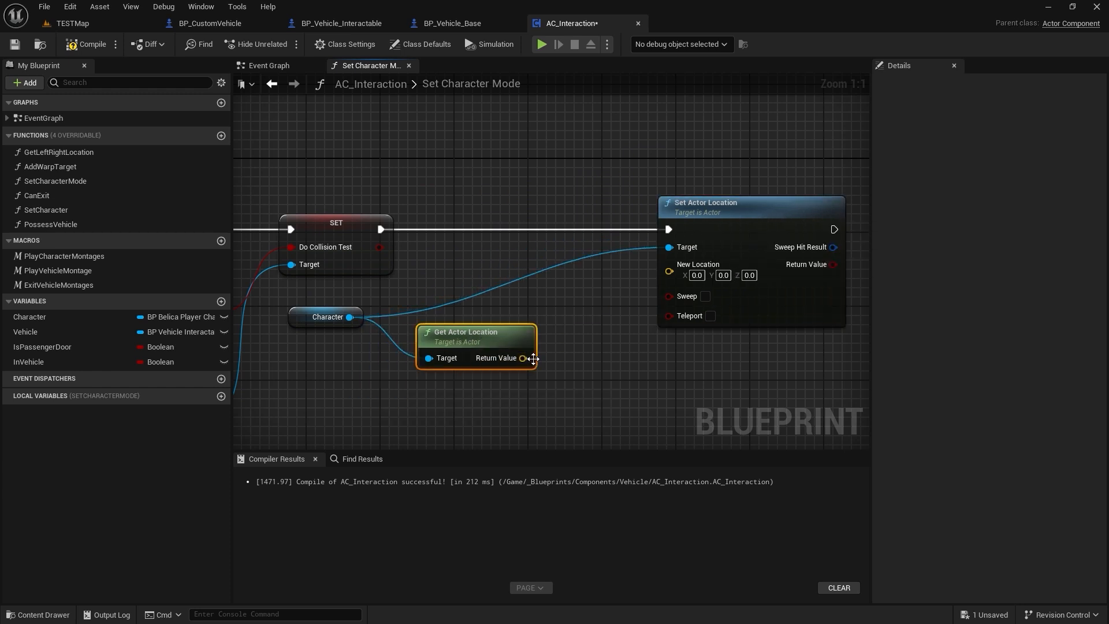
Split the location pins on Get Actor Location and Set Actor Location and link their X and Y components.
right_click(522, 358)
click(556, 423)
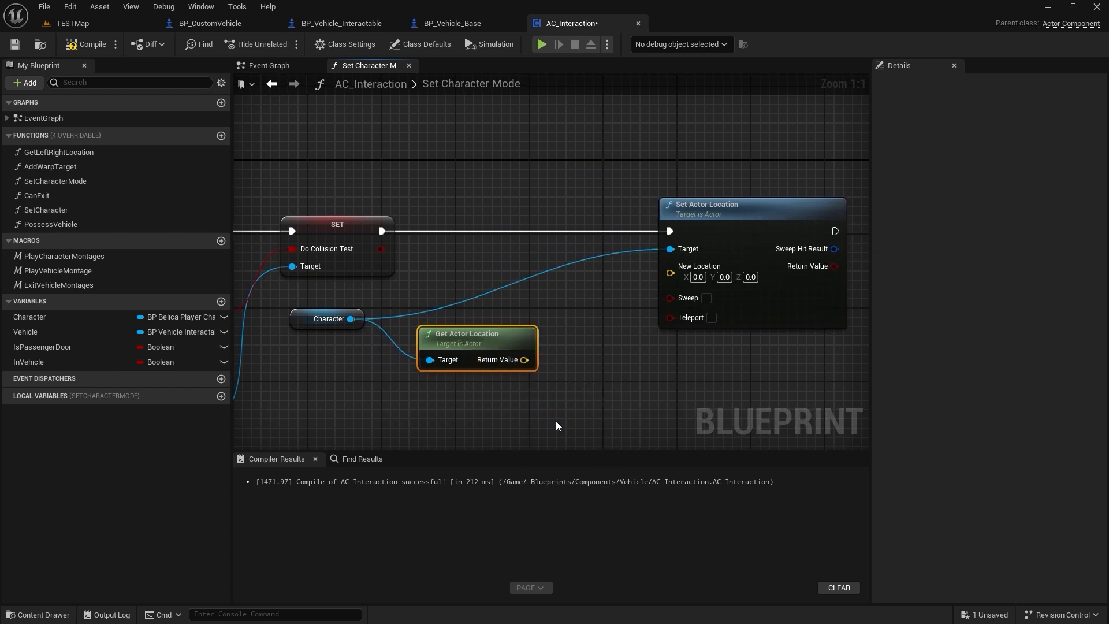
right_click(673, 276)
click(697, 336)
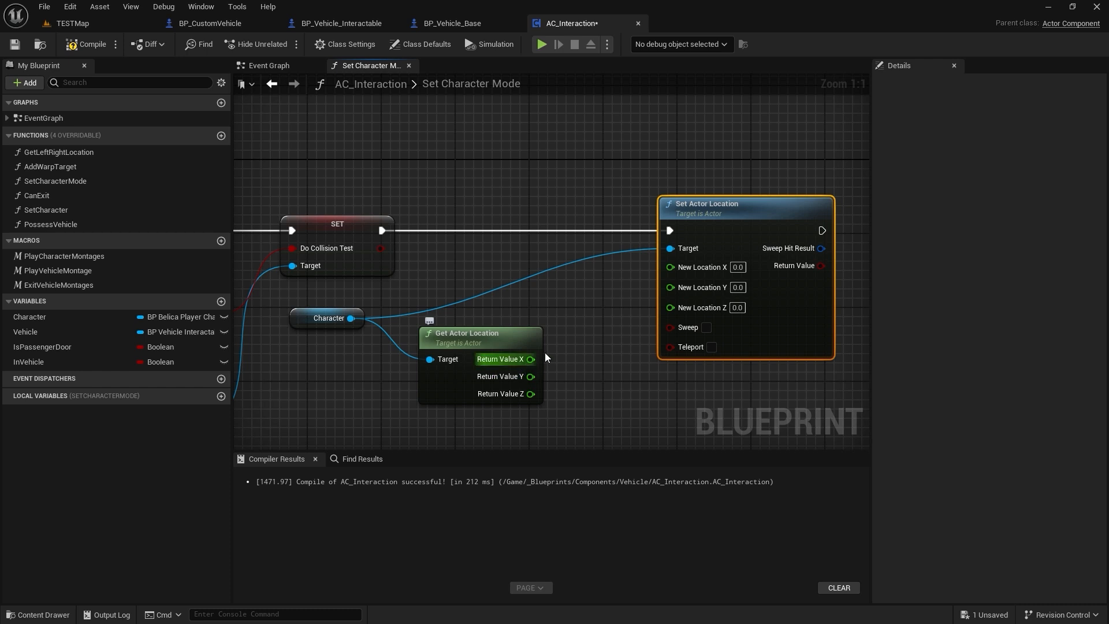
drag(530, 358, 675, 285)
Add -7.0 to the actor location's Z value with an Add node and feed the sum into New Location Z.
drag(530, 394, 570, 400)
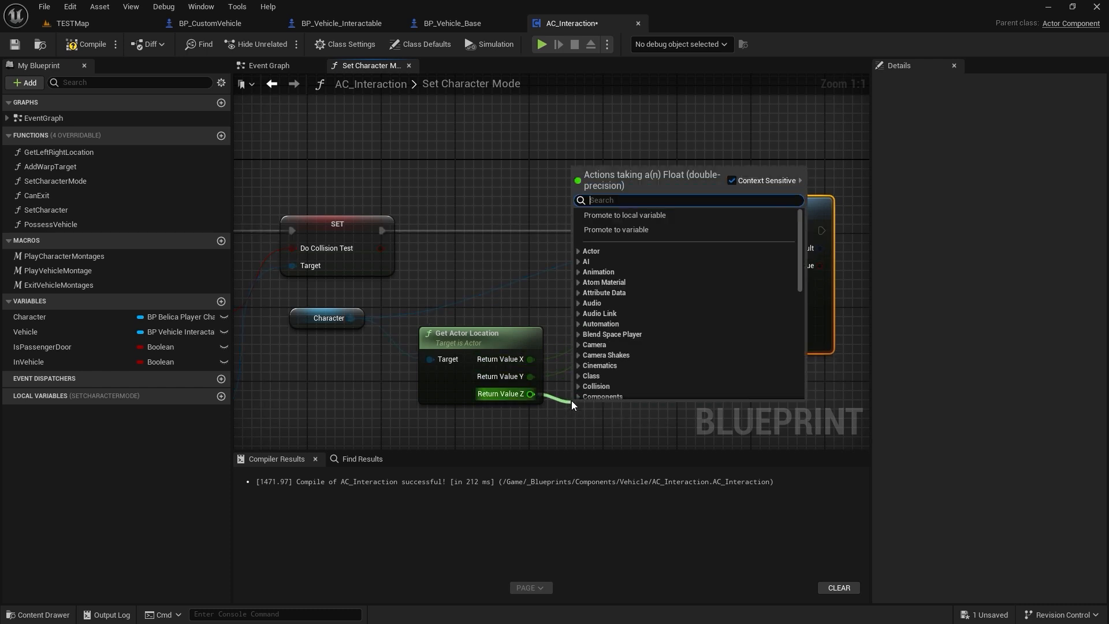
text(add)
key(Return)
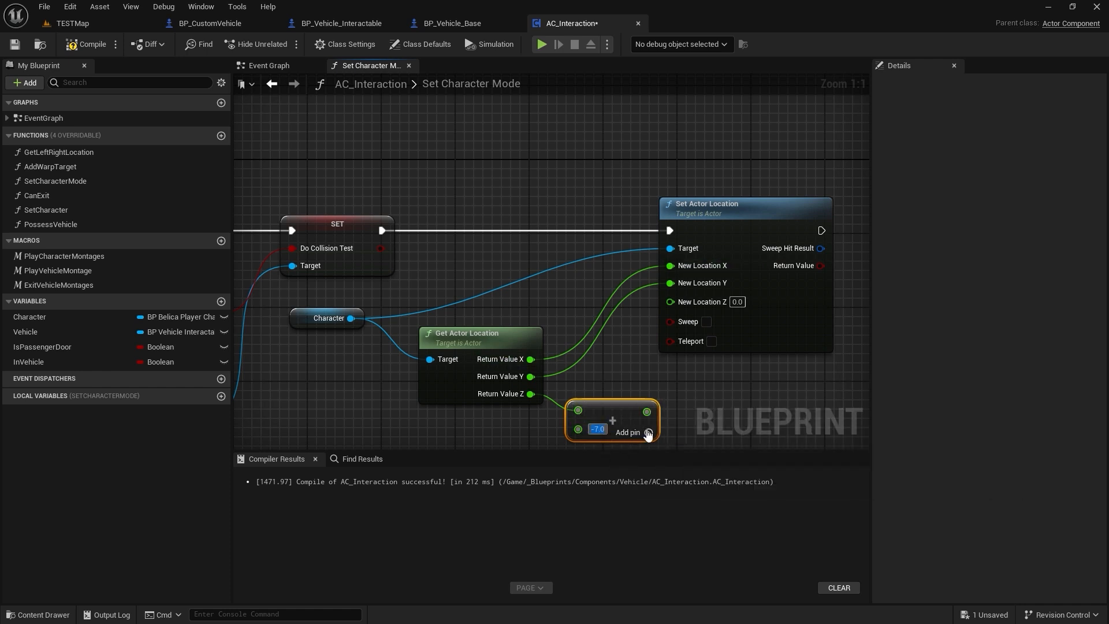
drag(647, 412, 670, 302)
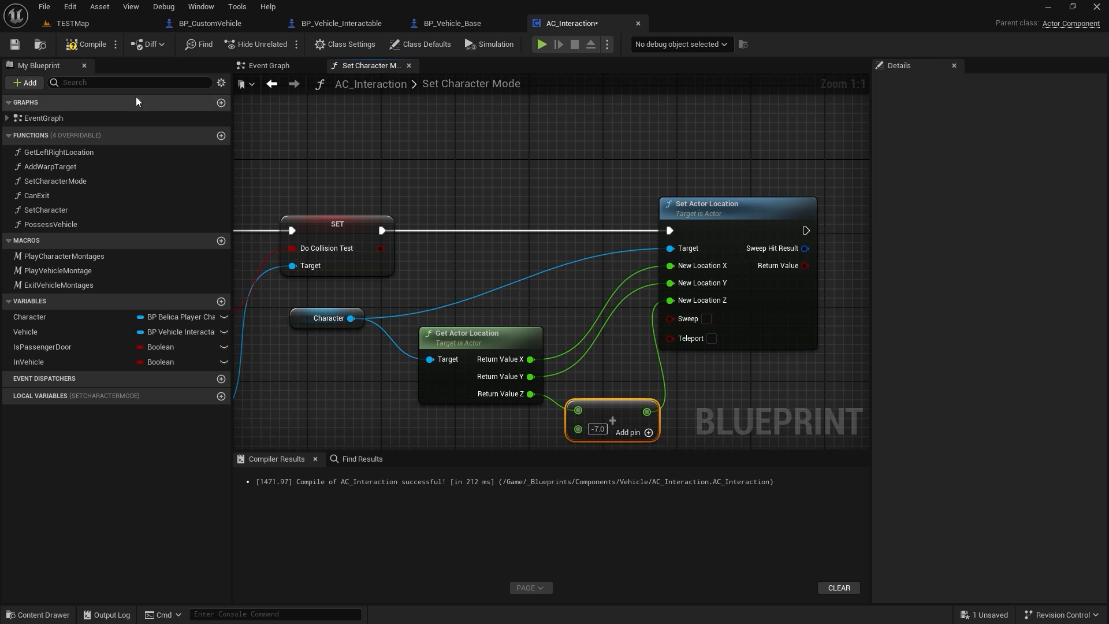
Play-test TESTMap by running to the custom car and entering it to check the driver's lowered position.
click(70, 27)
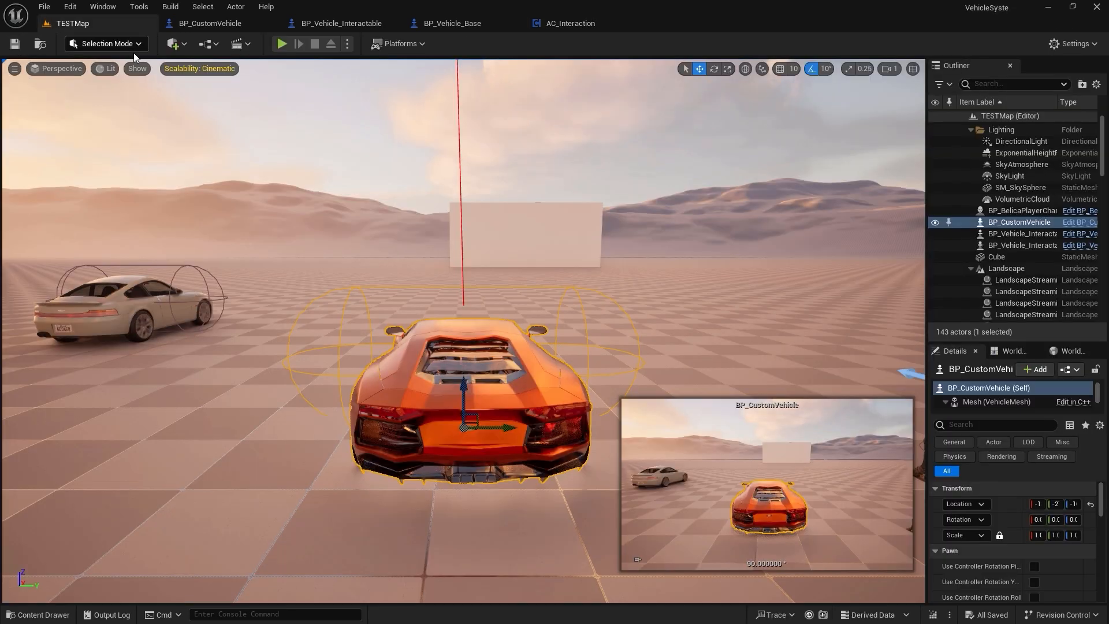
click(282, 44)
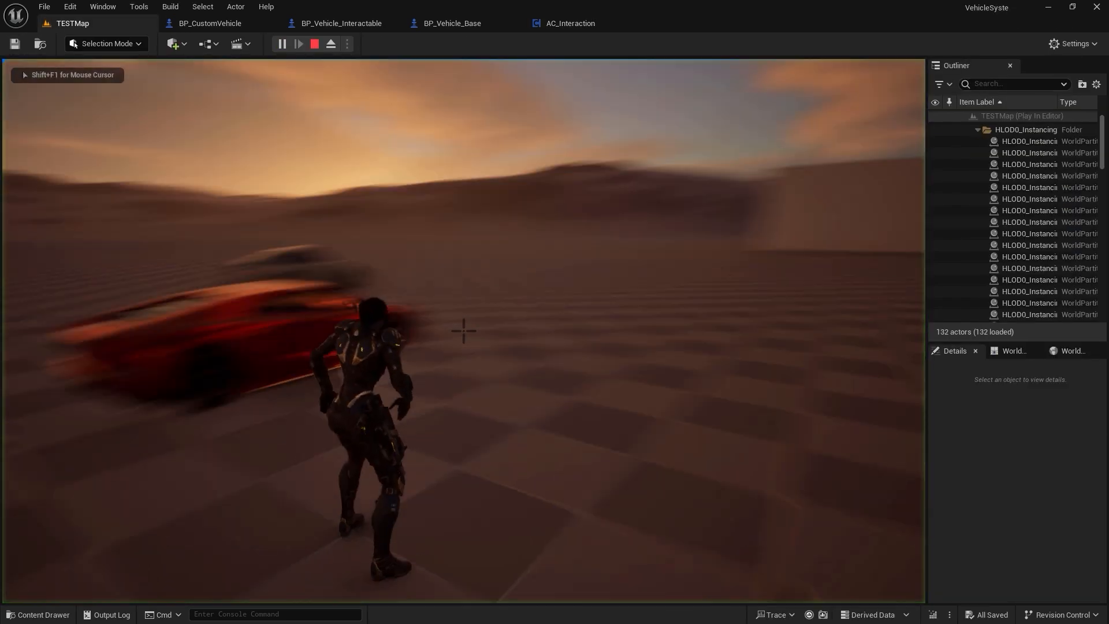
key(w)
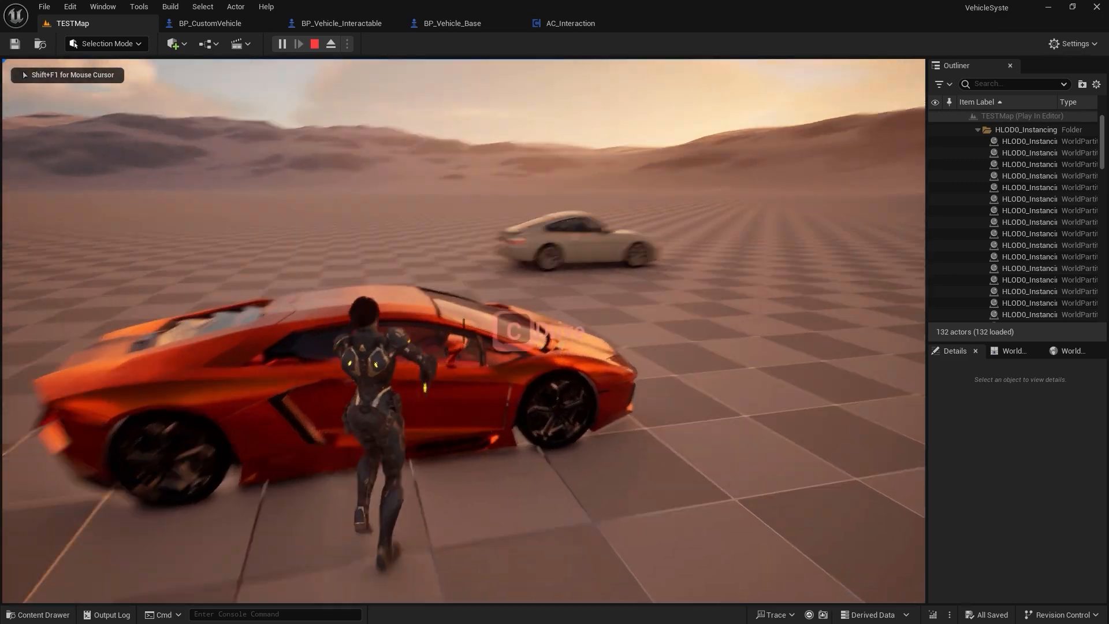
key(e)
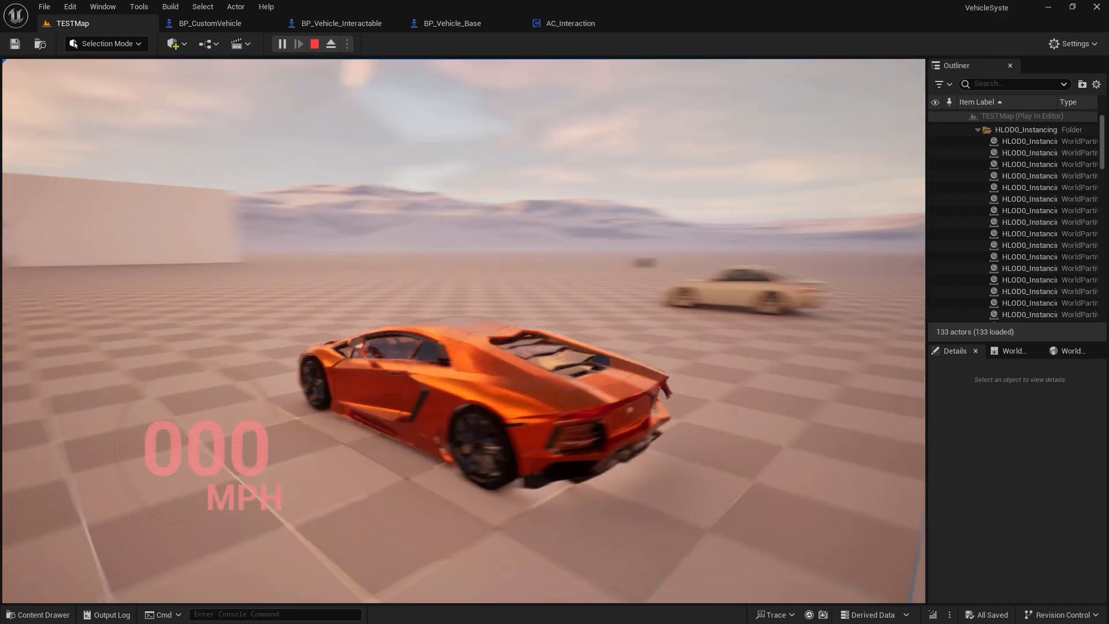
key(w)
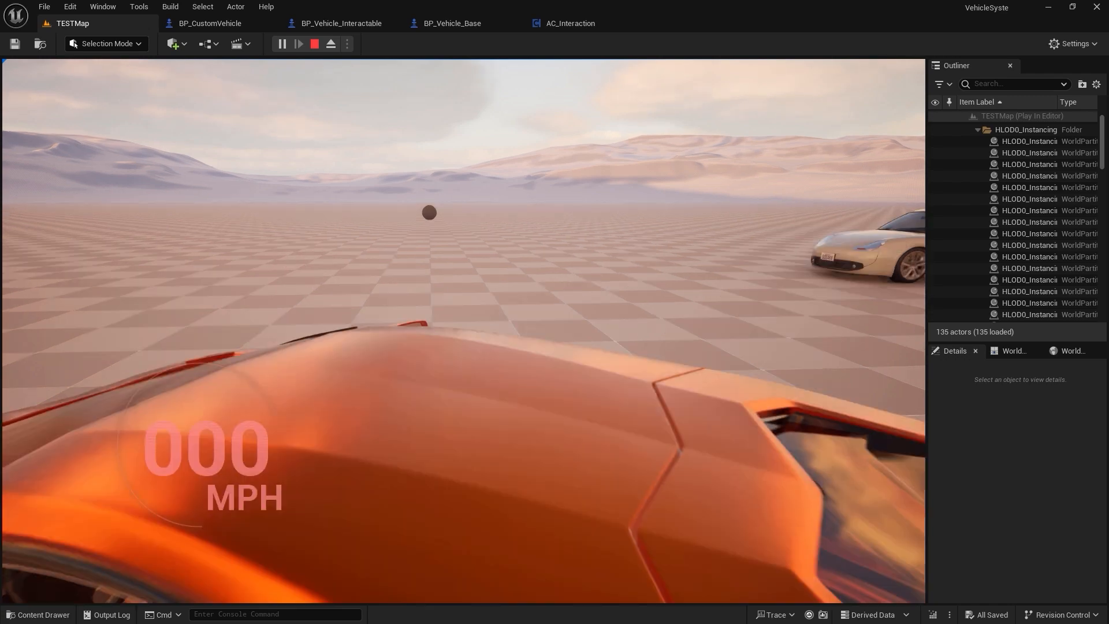
Get back into the custom car from outside, drive it into a parked white car and end the play-test.
key(w)
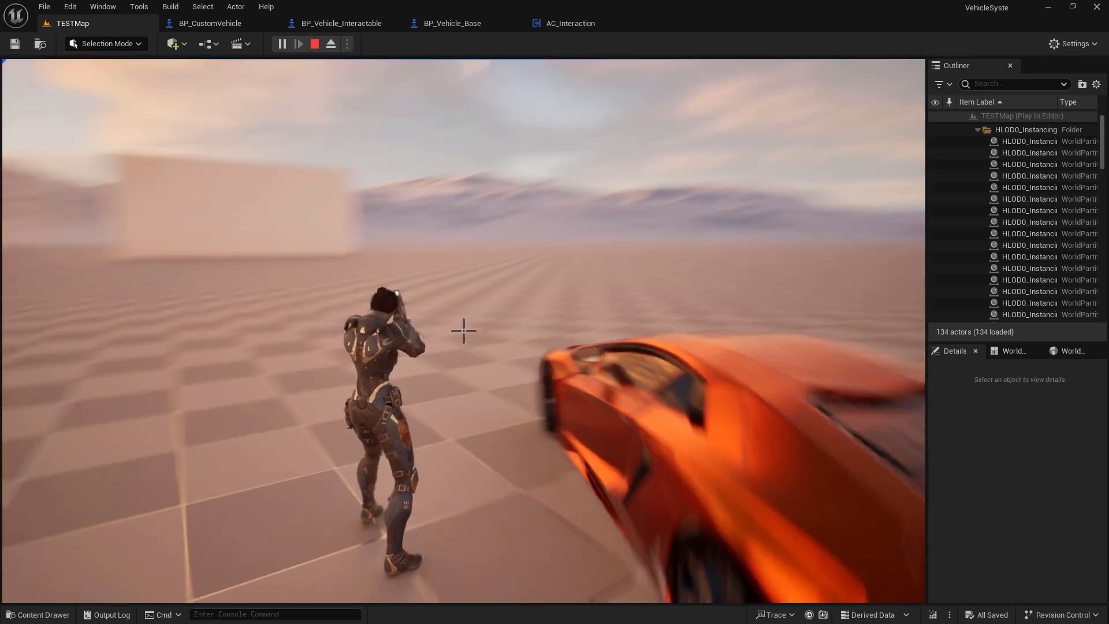
key(w)
key(w)
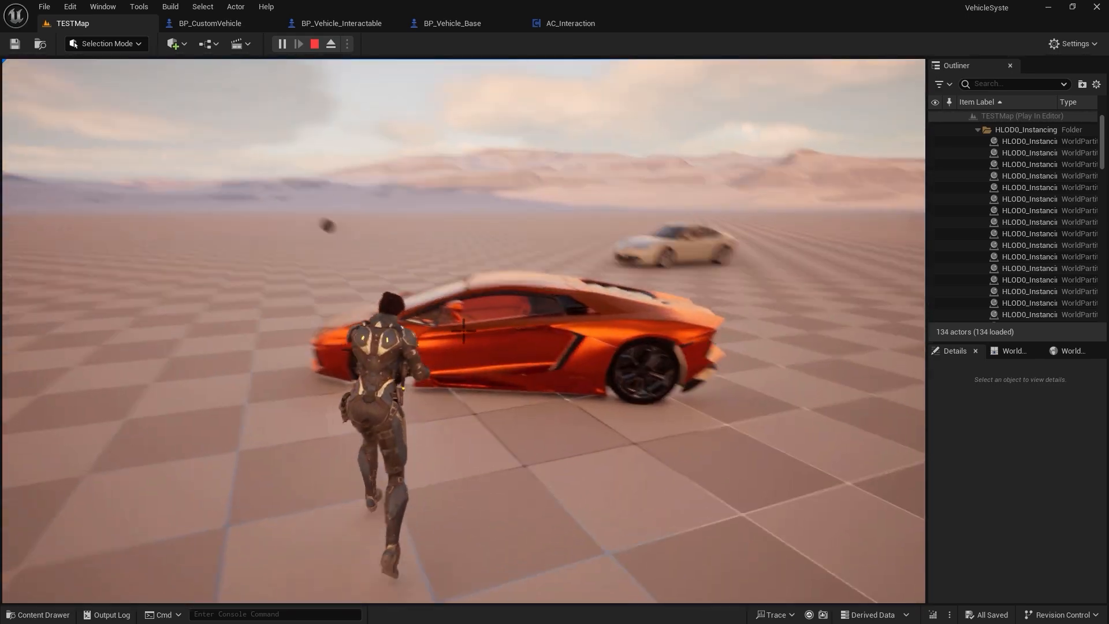
key(w)
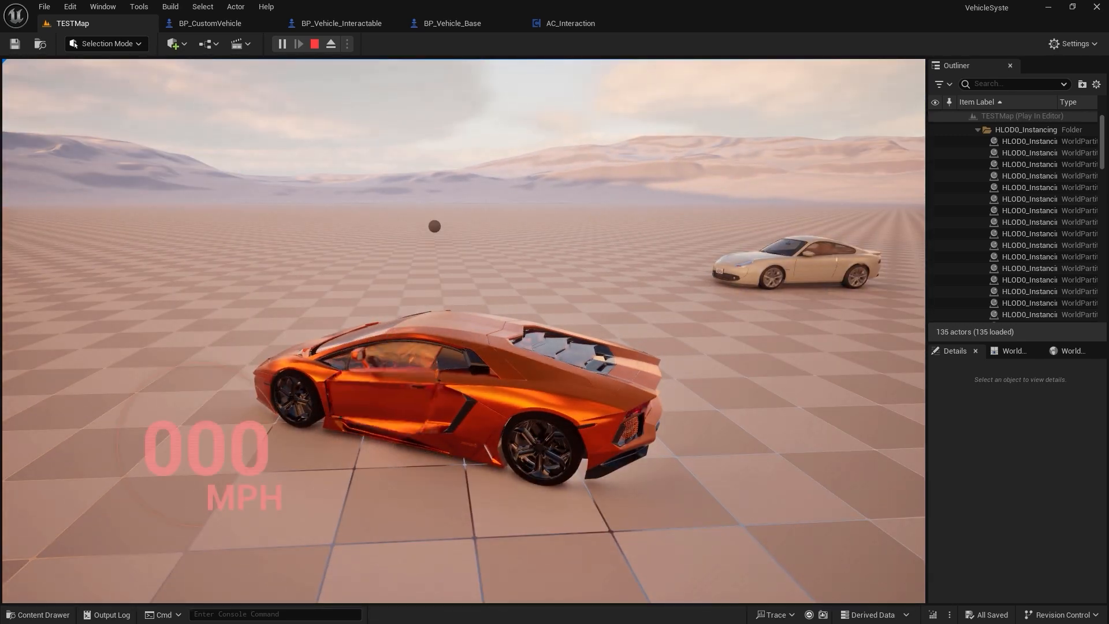
key(w)
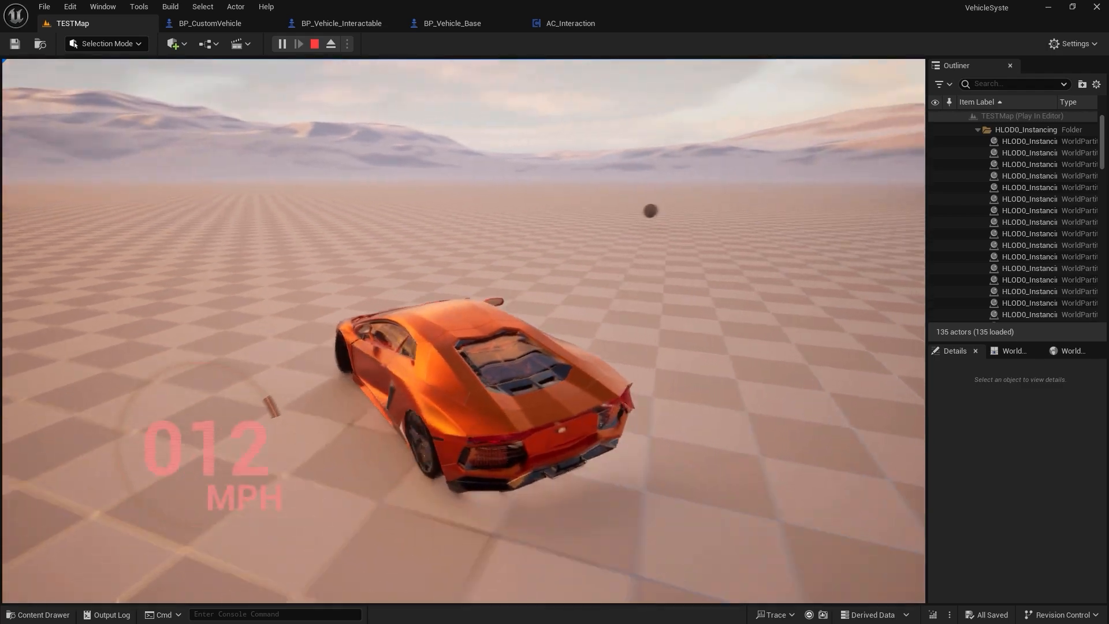
key(d)
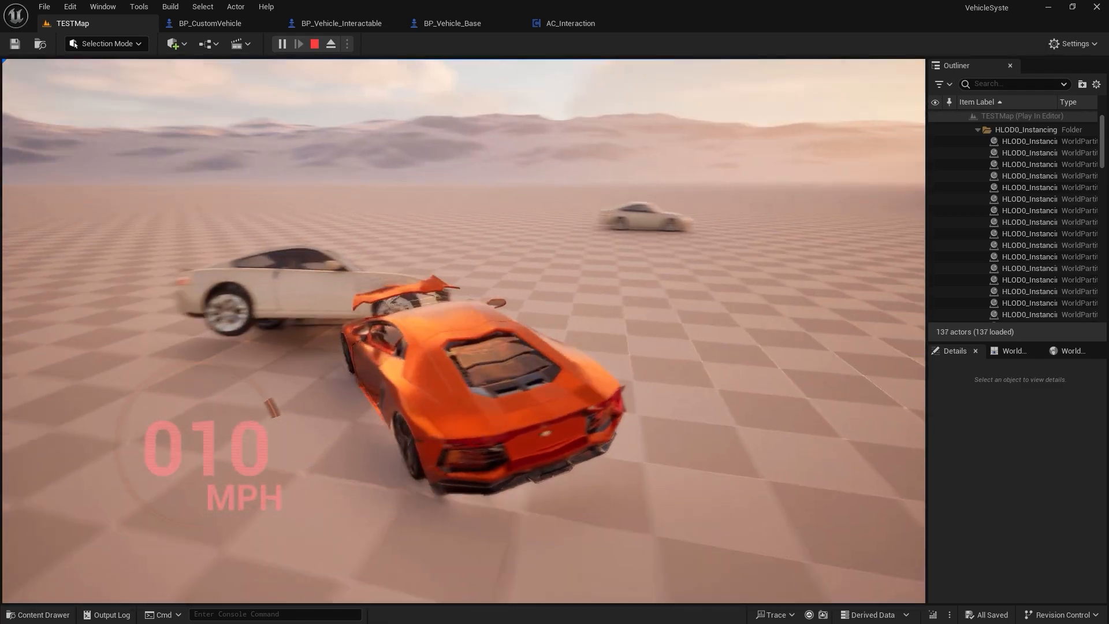
key(s)
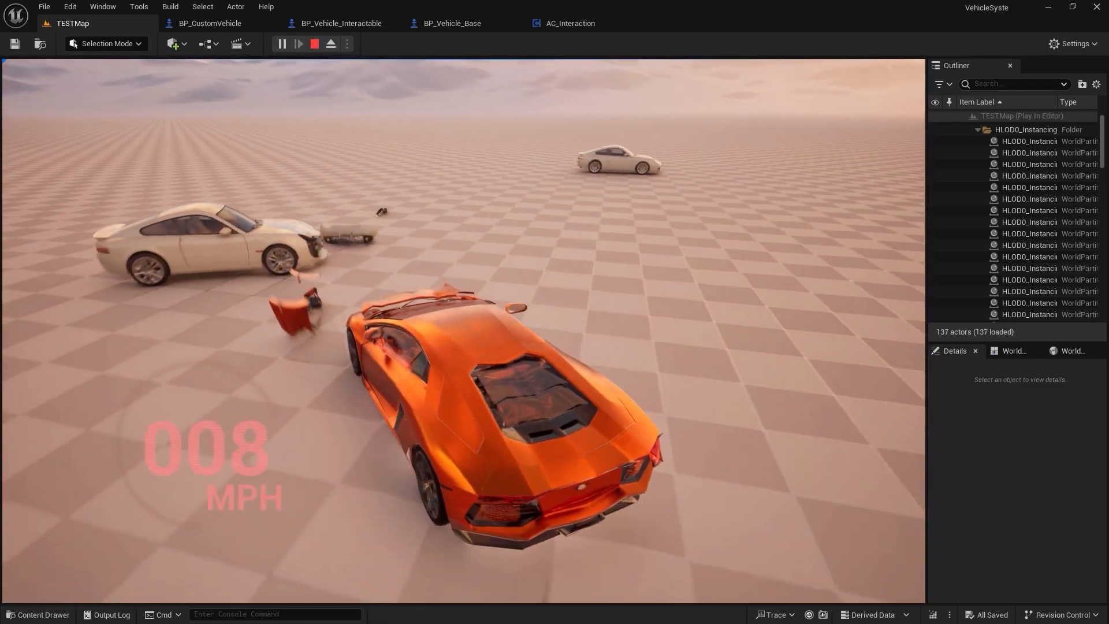
key(Escape)
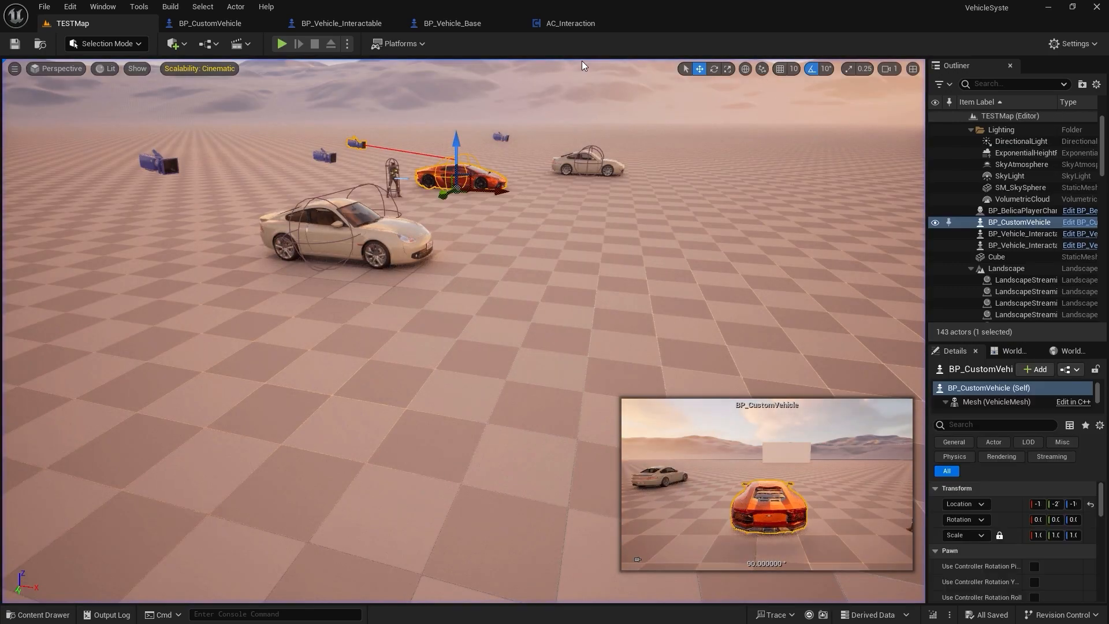
Nudge the Add node slightly up beside Get Actor Location in Set Character Mode and save AC_Interaction.
click(580, 25)
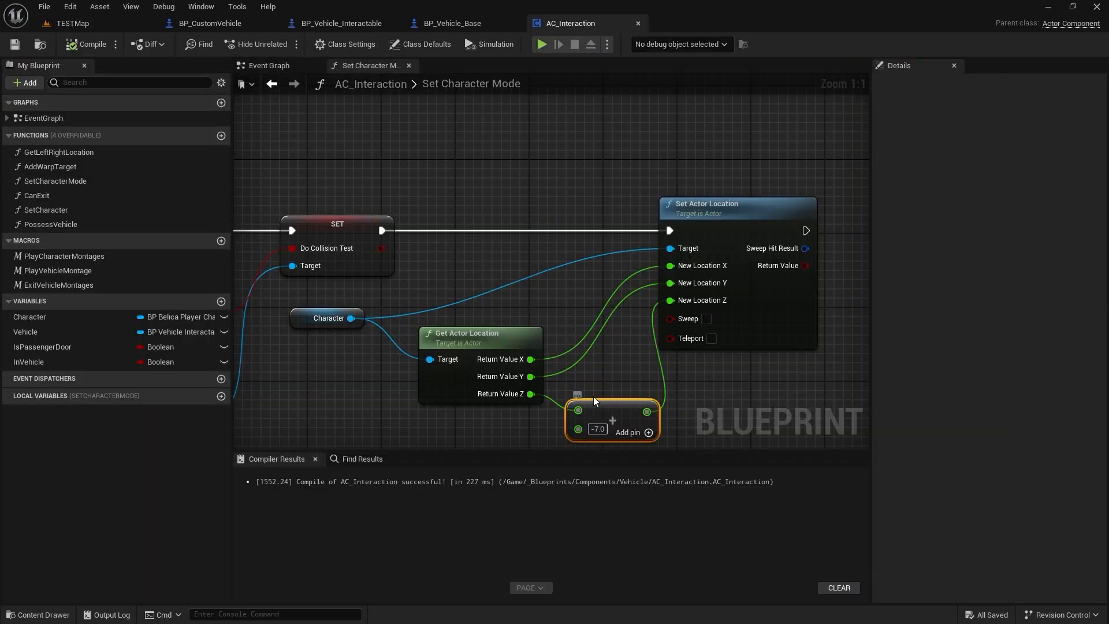
right_drag(592, 394, 581, 374)
drag(587, 389, 586, 379)
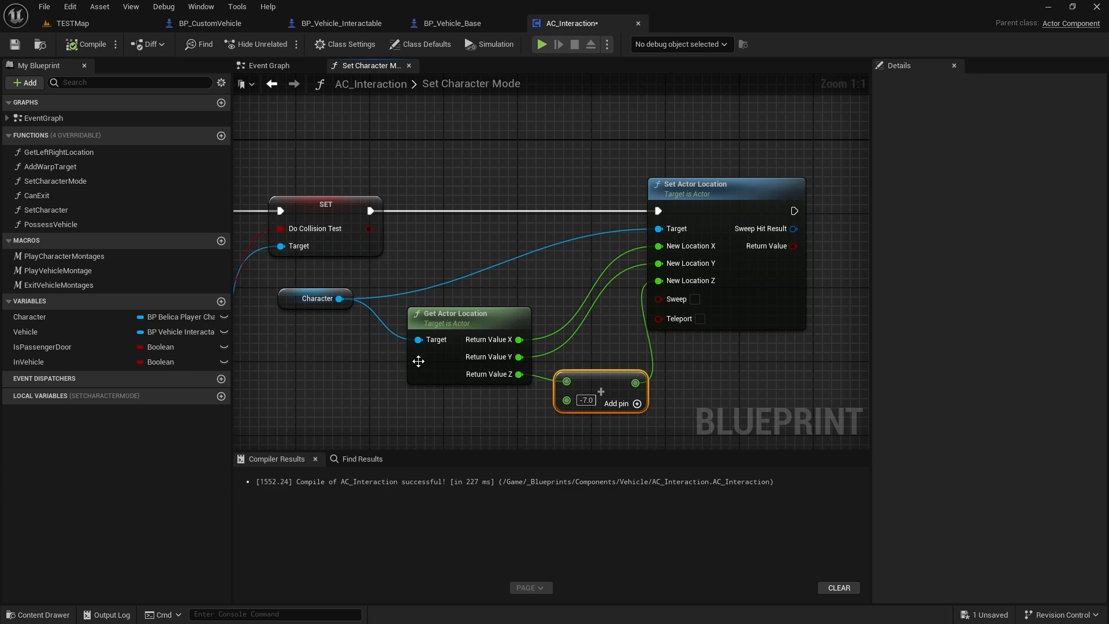
click(14, 45)
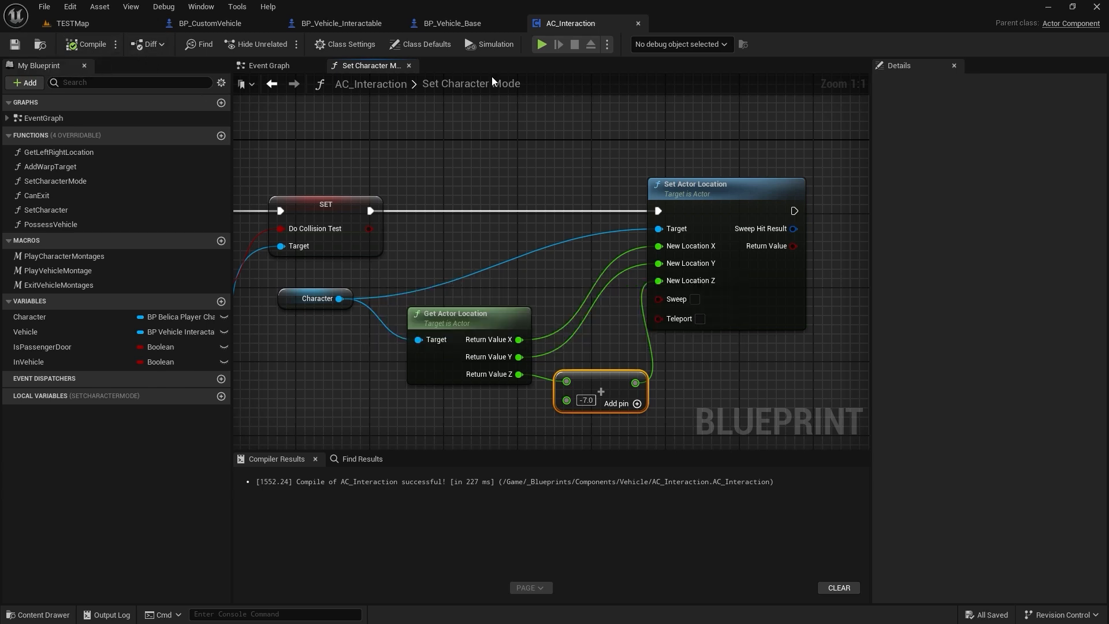
Close all open Blueprint editors, from AC_Interaction to BP_CustomVehicle, so only TESTMap stays open.
click(637, 24)
click(513, 27)
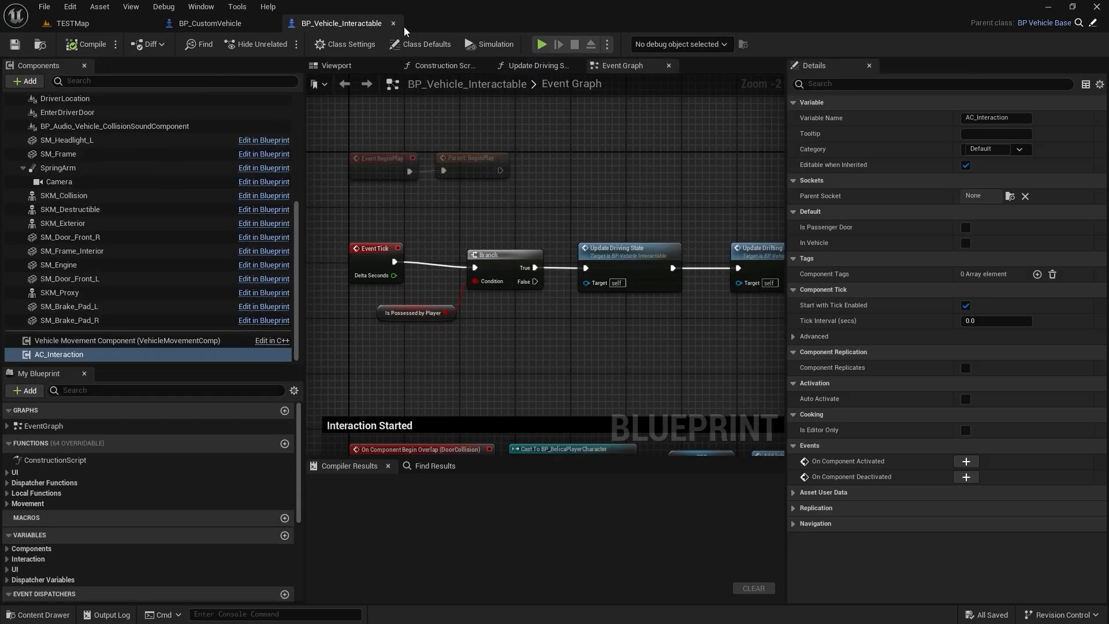
click(393, 24)
click(270, 23)
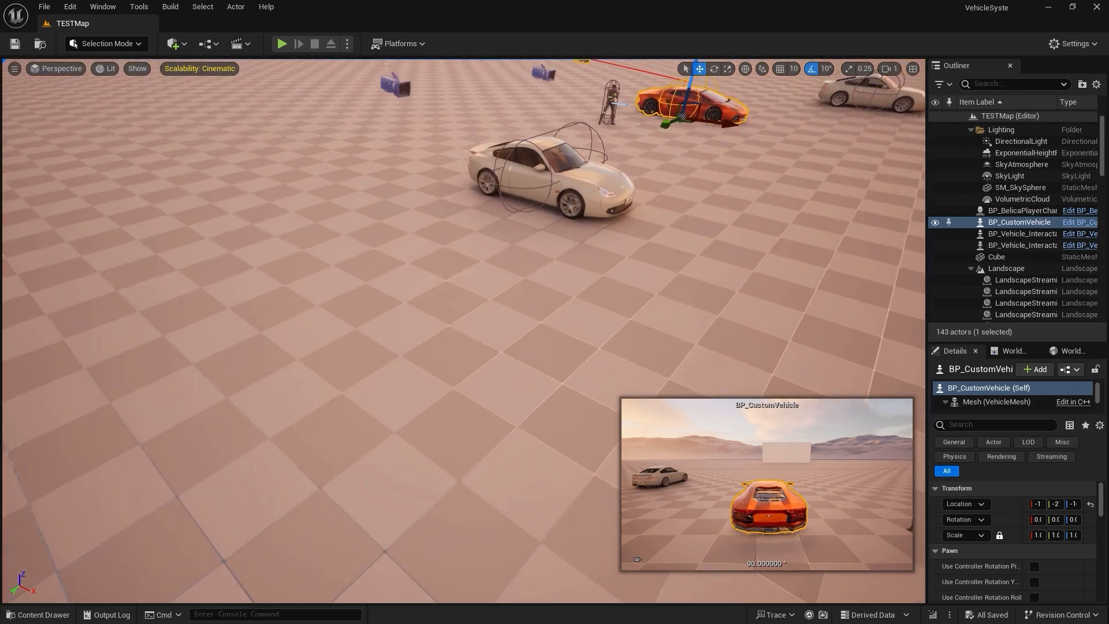
right_drag(465, 273, 465, 220)
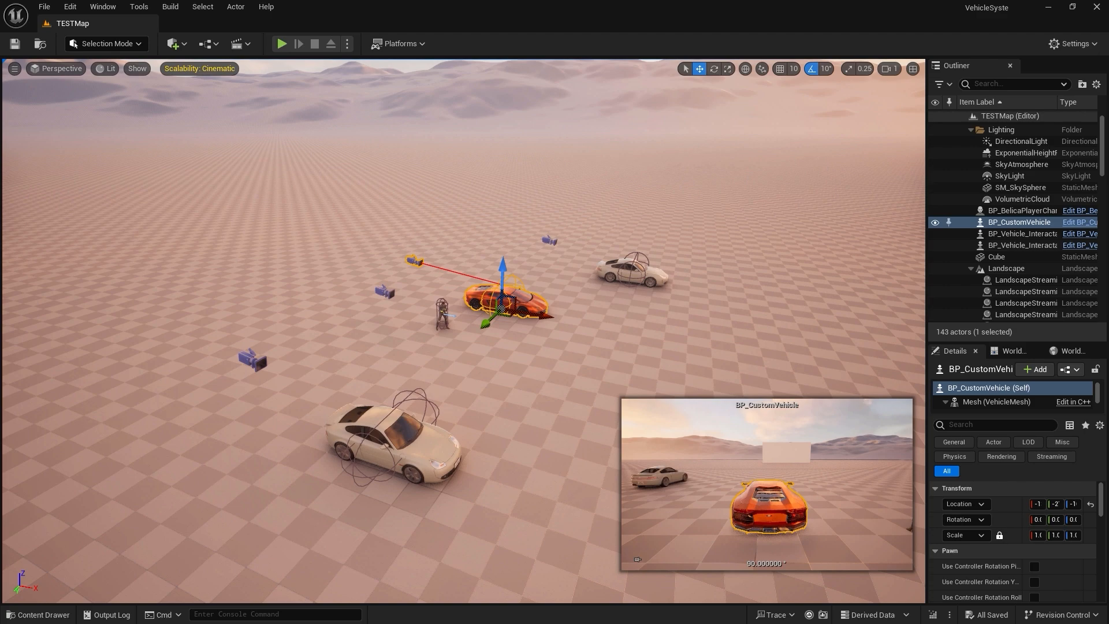
mouse_move(565, 387)
right_down()
mouse_move(581, 341)
mouse_move(601, 346)
mouse_move(588, 358)
mouse_move(751, 358)
mouse_move(550, 382)
right_up()
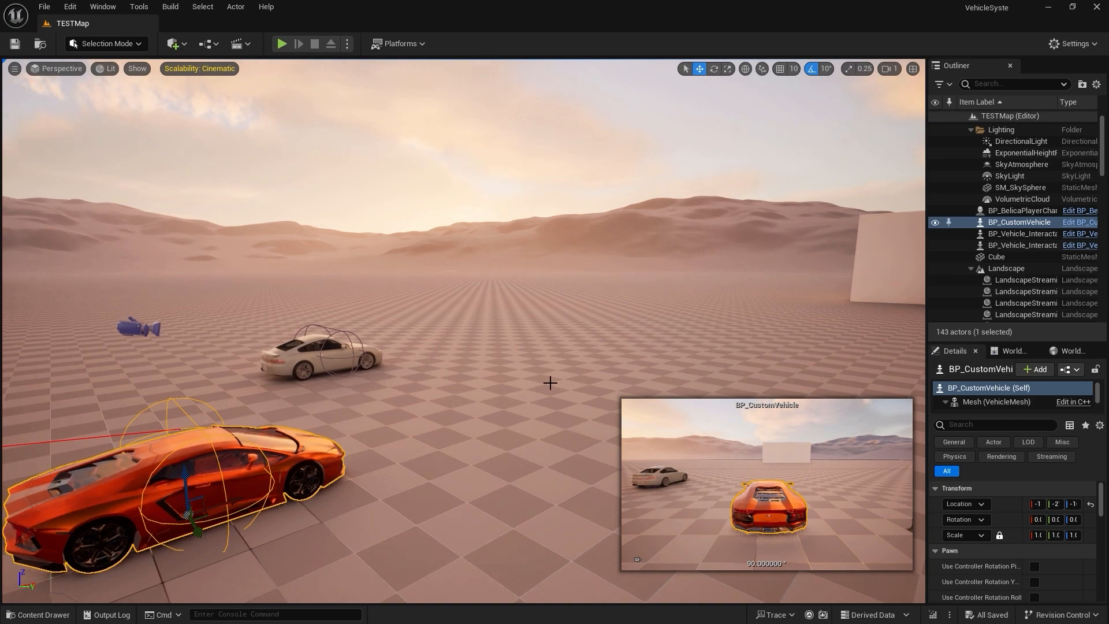
right_drag(447, 358, 468, 379)
drag(462, 289, 558, 393)
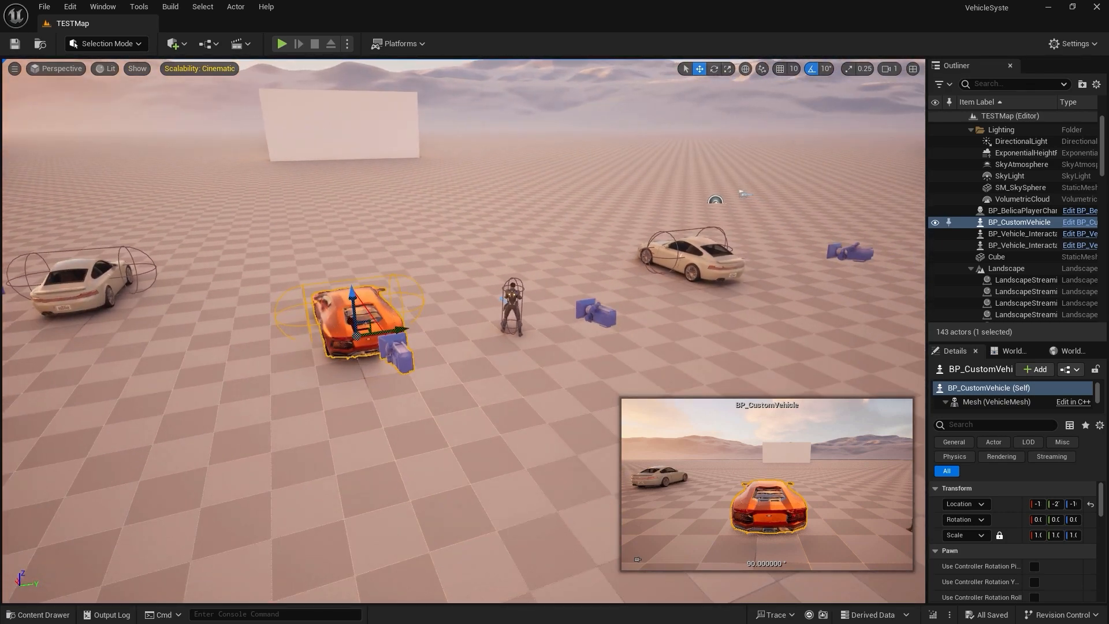